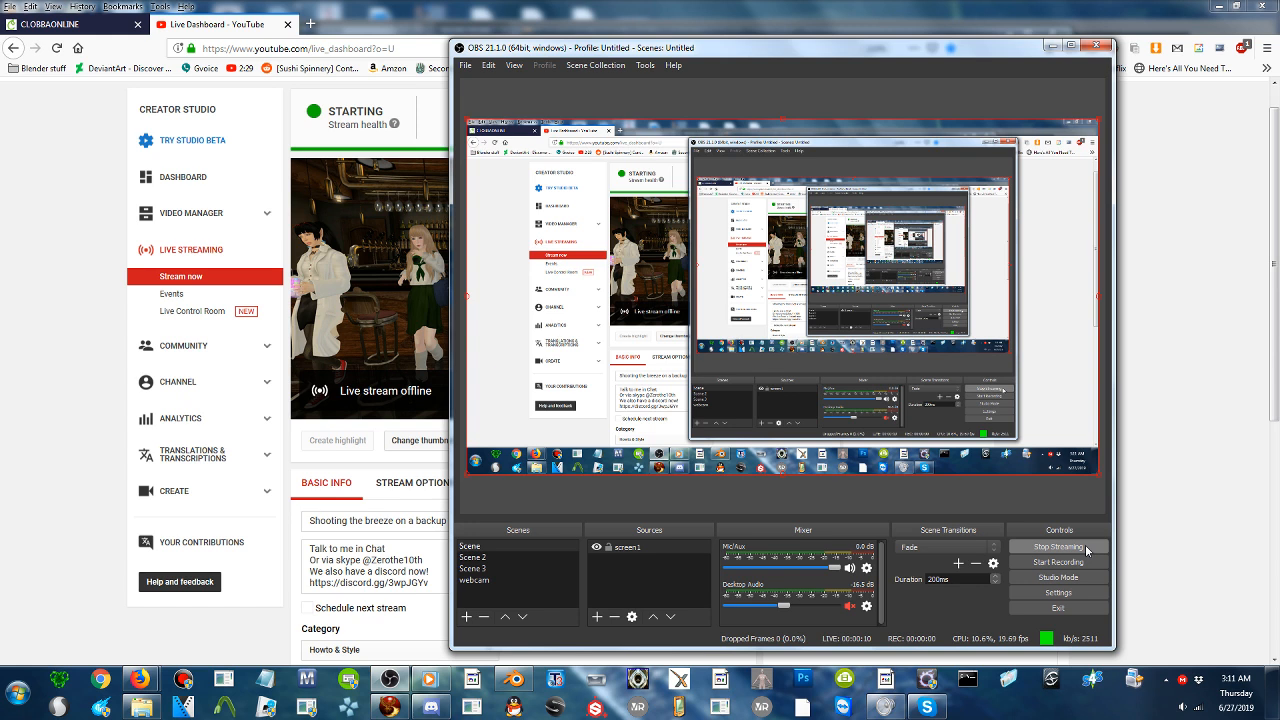
- Set the Mic/Aux capture device to Microphone (13- USB Audio Device) and minimize the OBS window
click(865, 570)
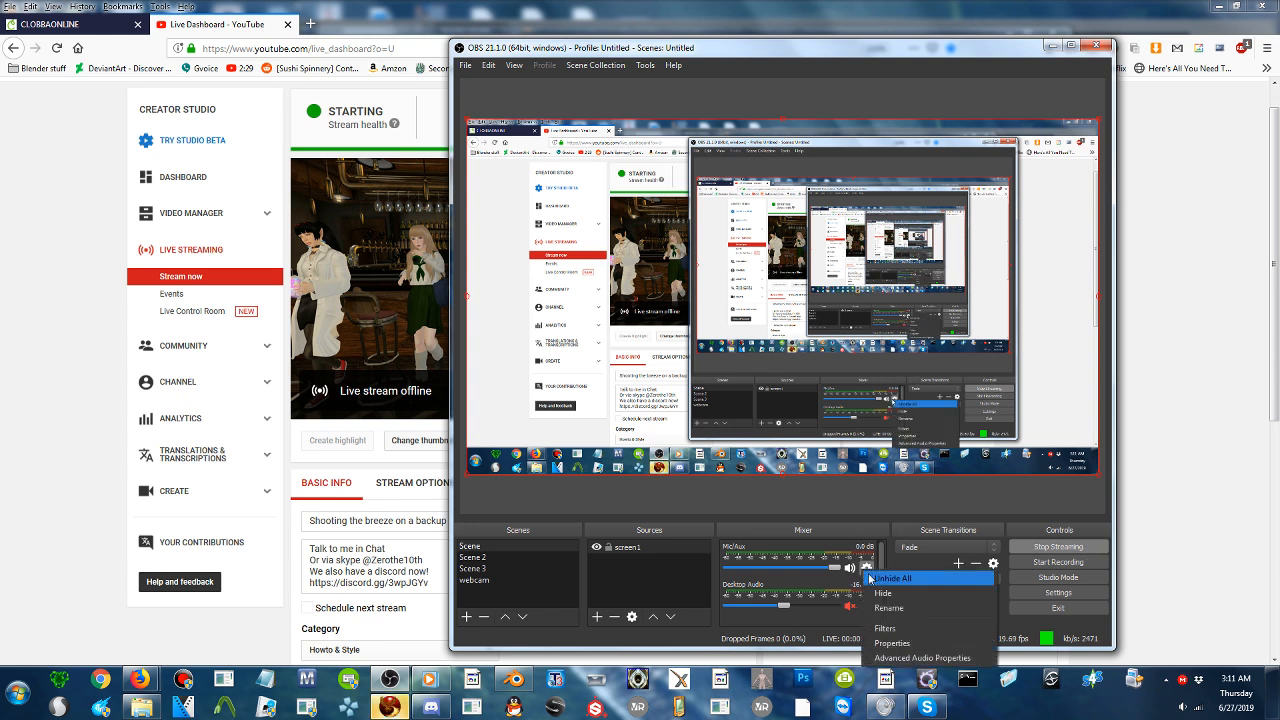
click(1007, 510)
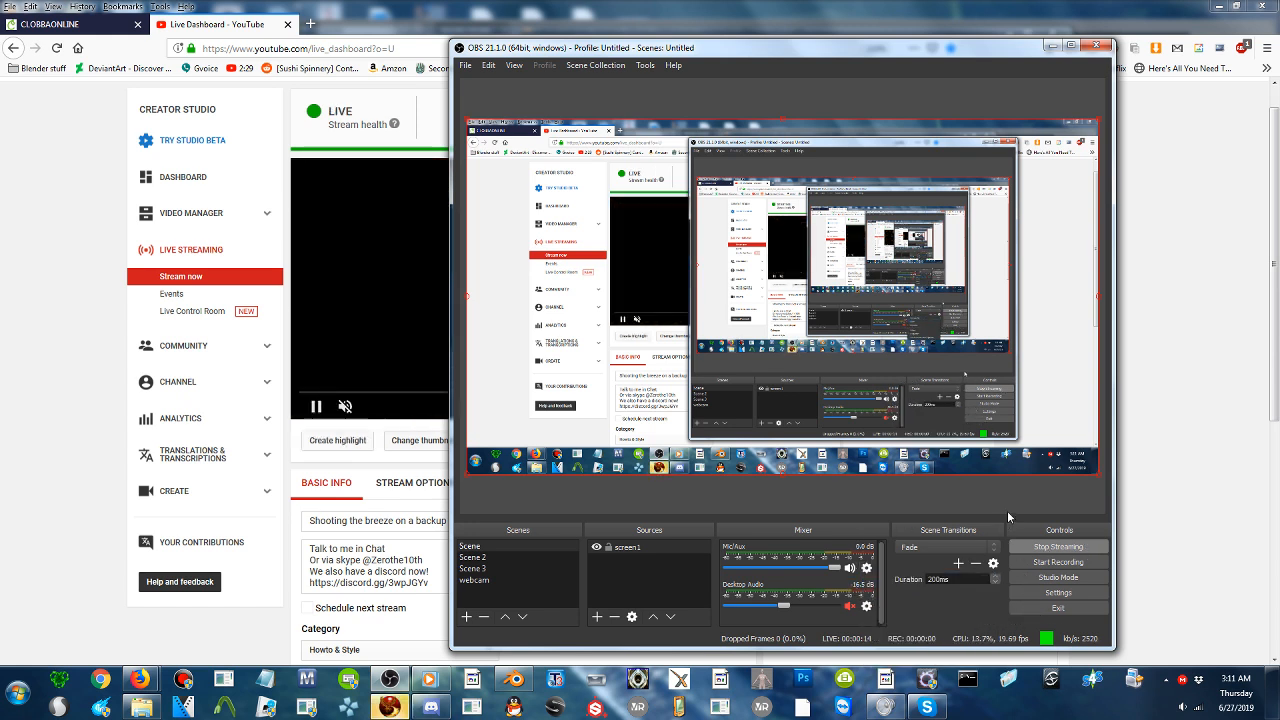
click(866, 568)
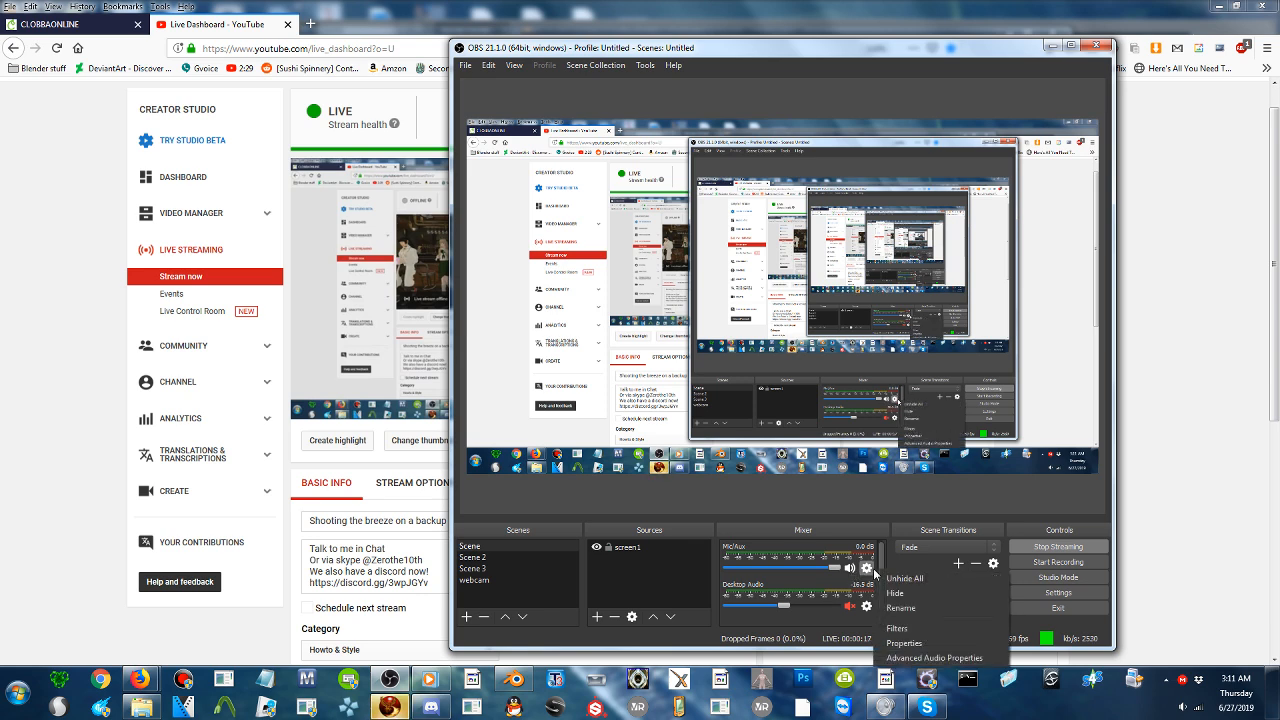
click(904, 643)
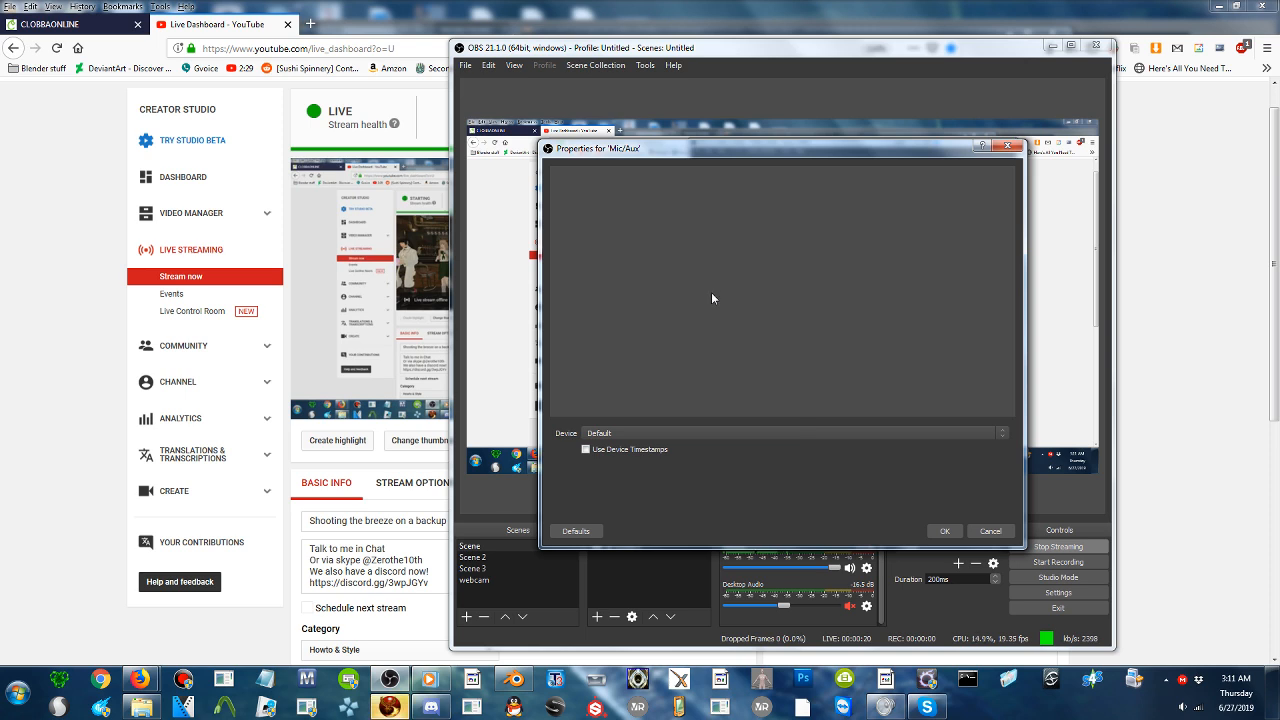
click(708, 429)
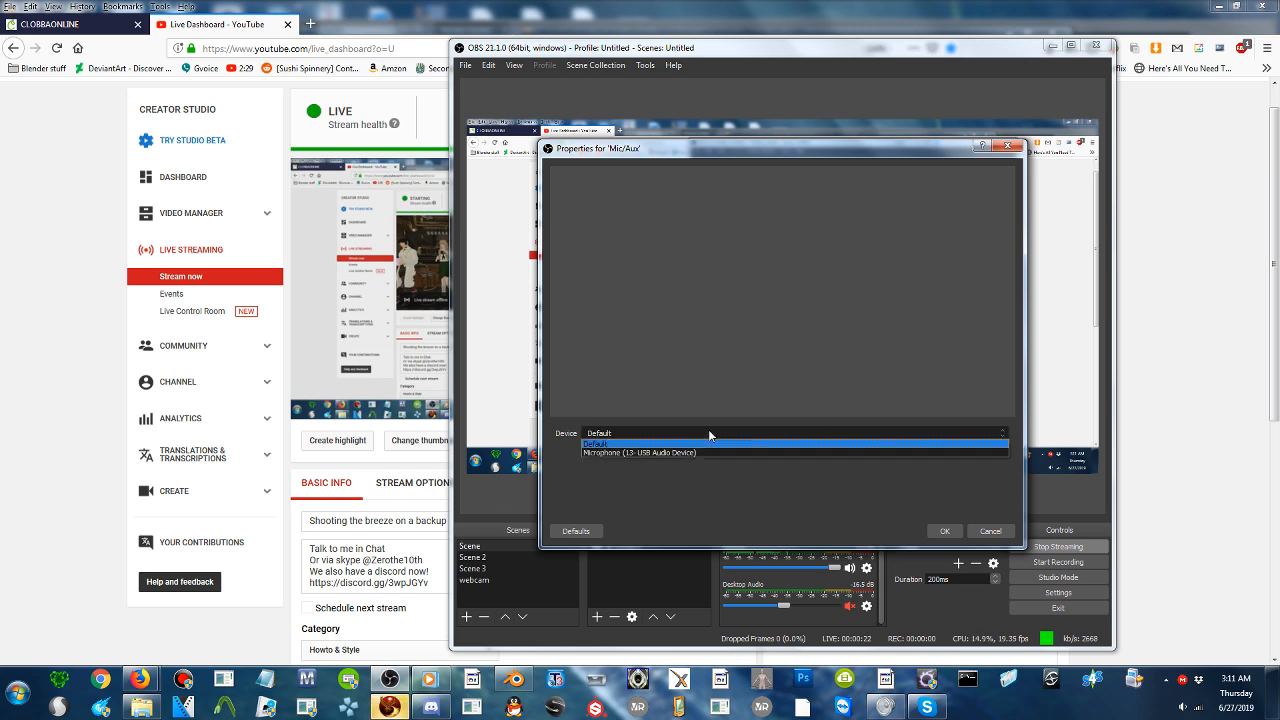
click(692, 449)
click(944, 531)
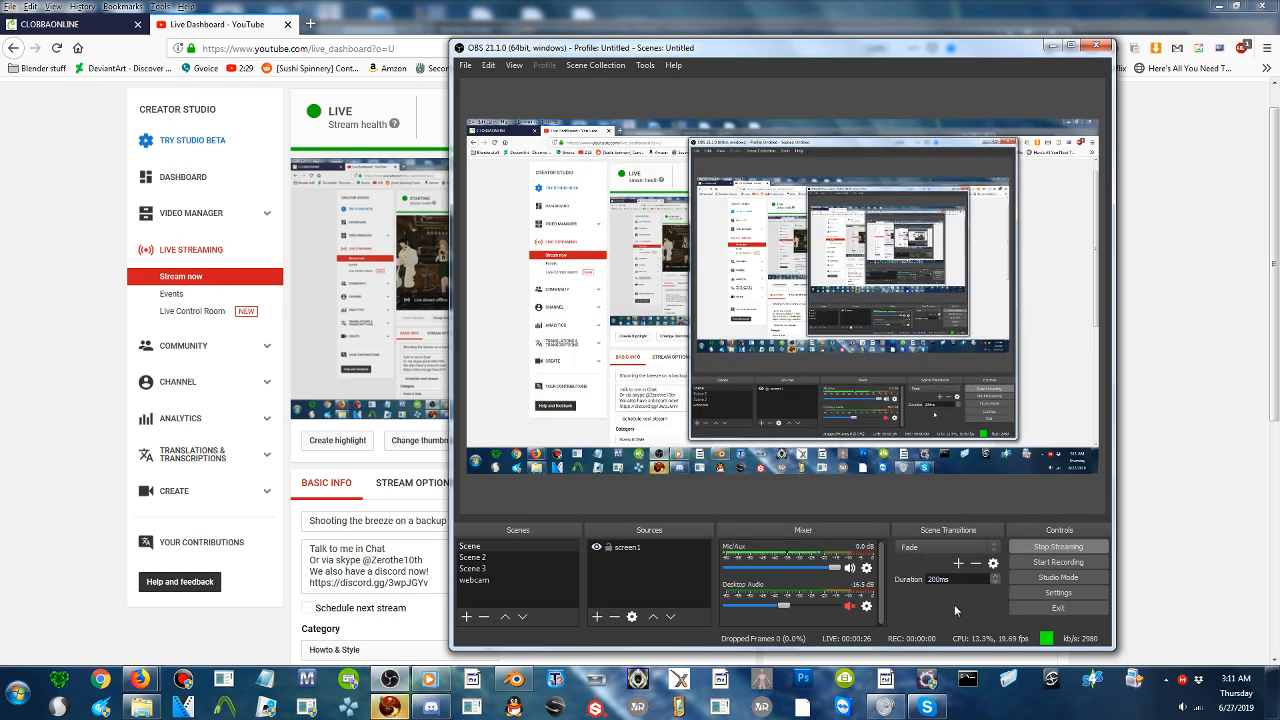
click(1052, 46)
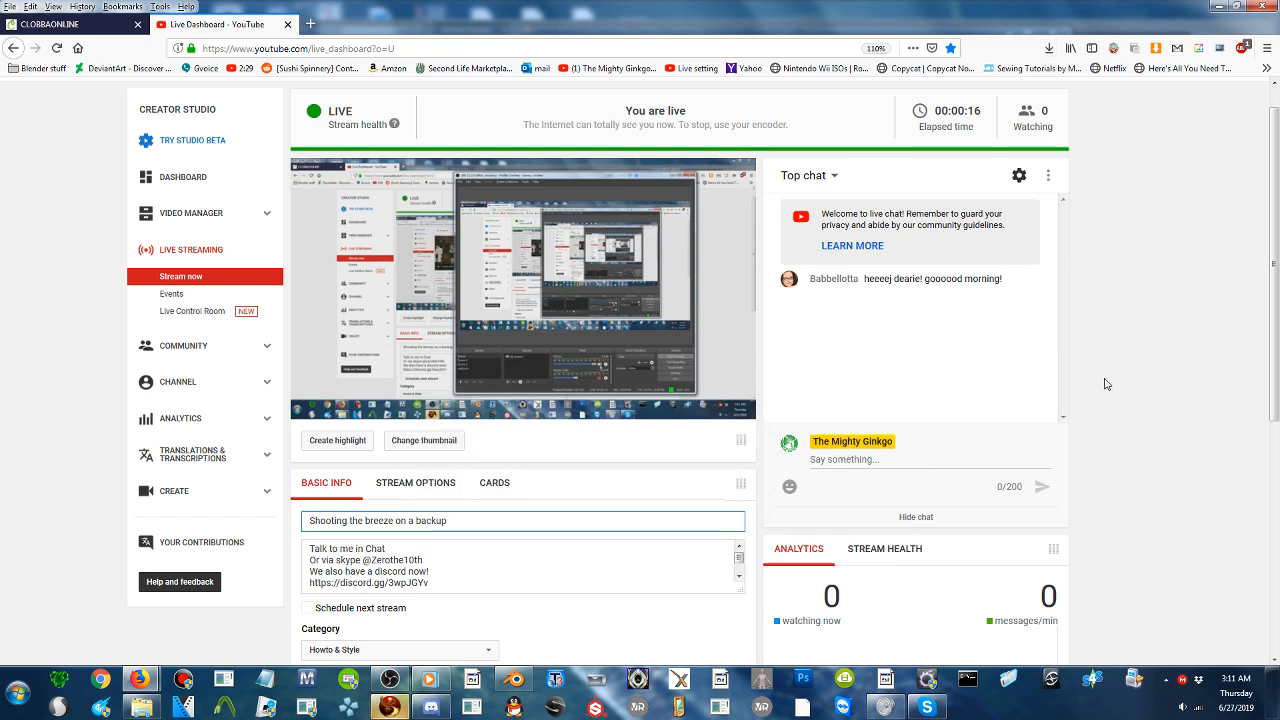
- Send the greeting "Hello therrree ^_^" in the live stream chat
click(904, 460)
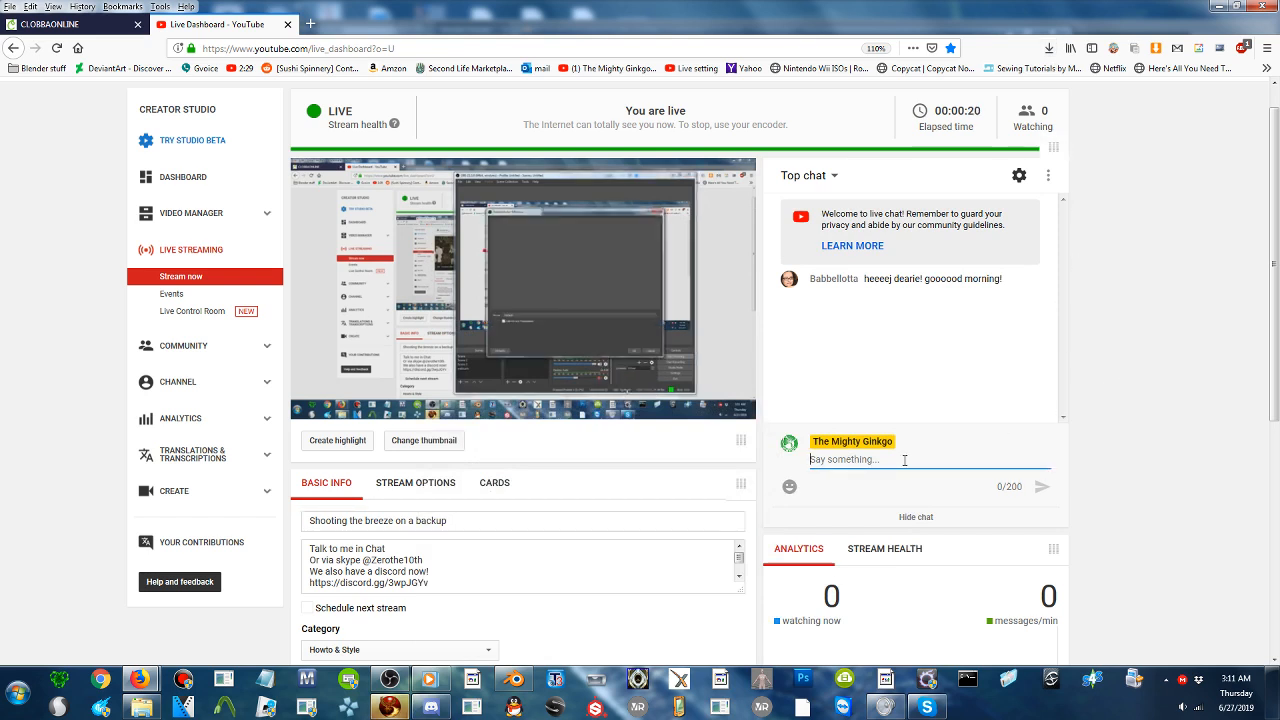
text(Hello therr)
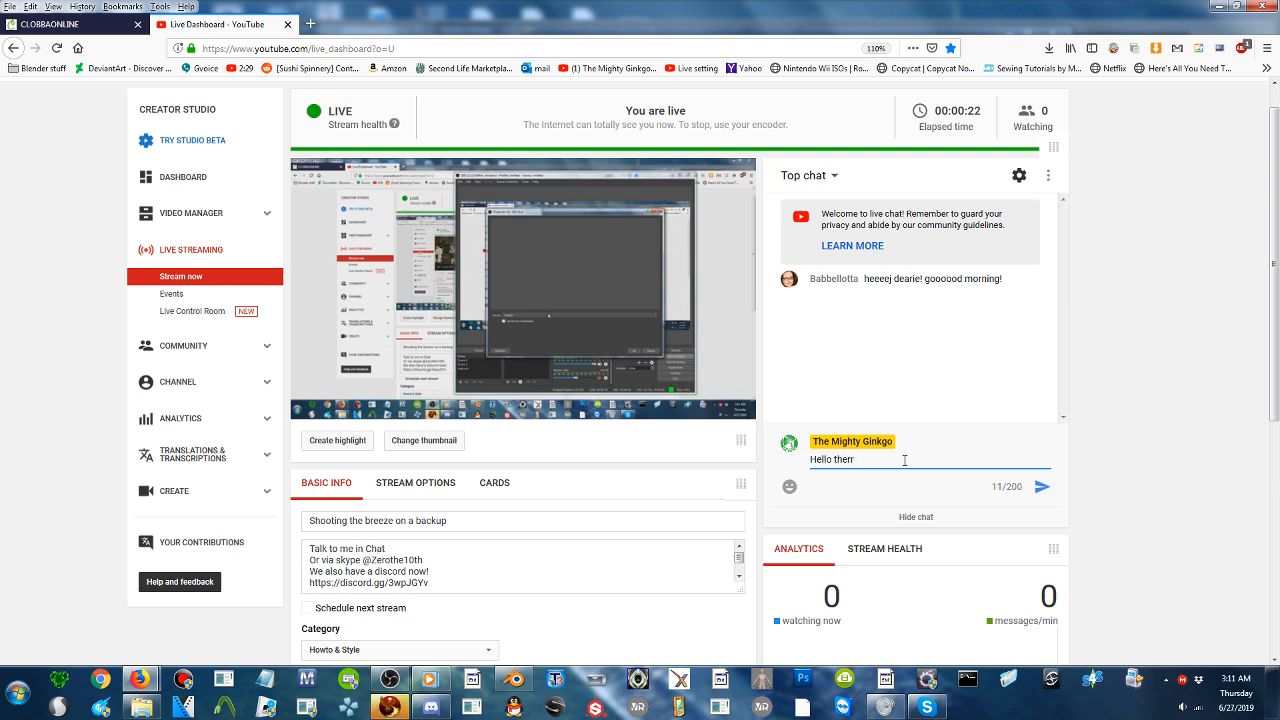
text(ee e')
text(^_^)
key(Return)
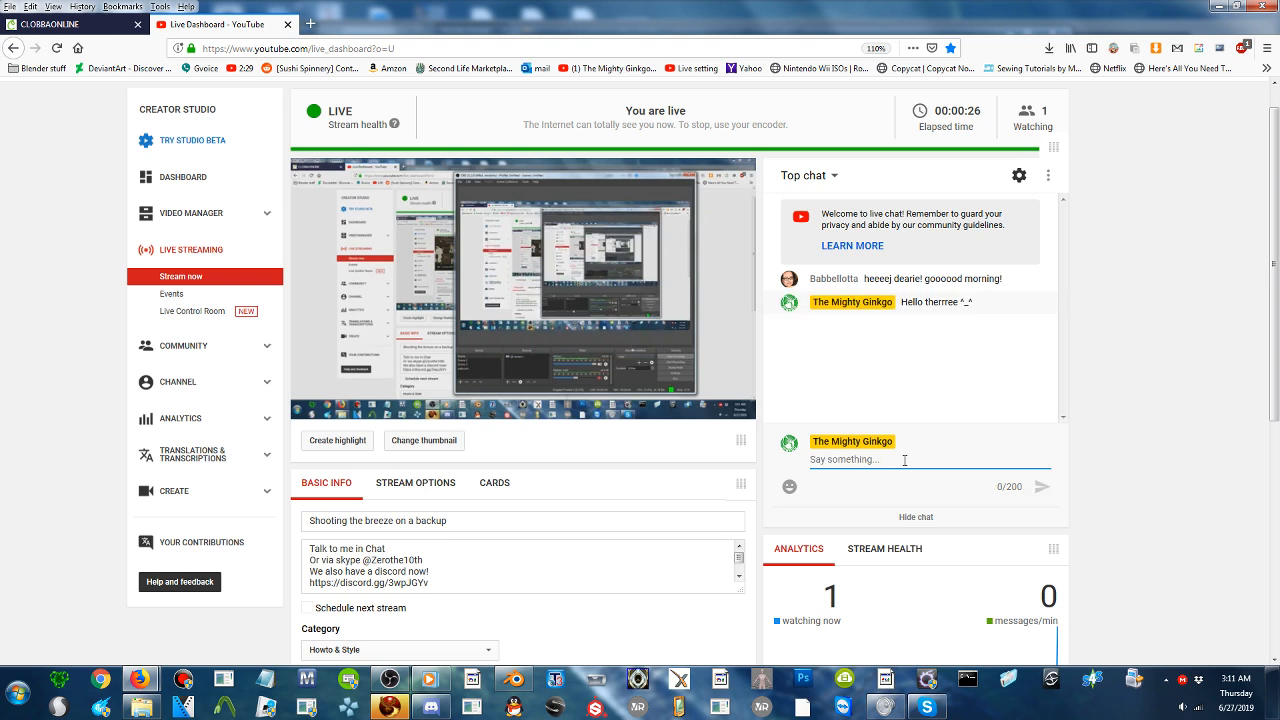
- Send "Good morning to you" in the live stream chat
text(Good m)
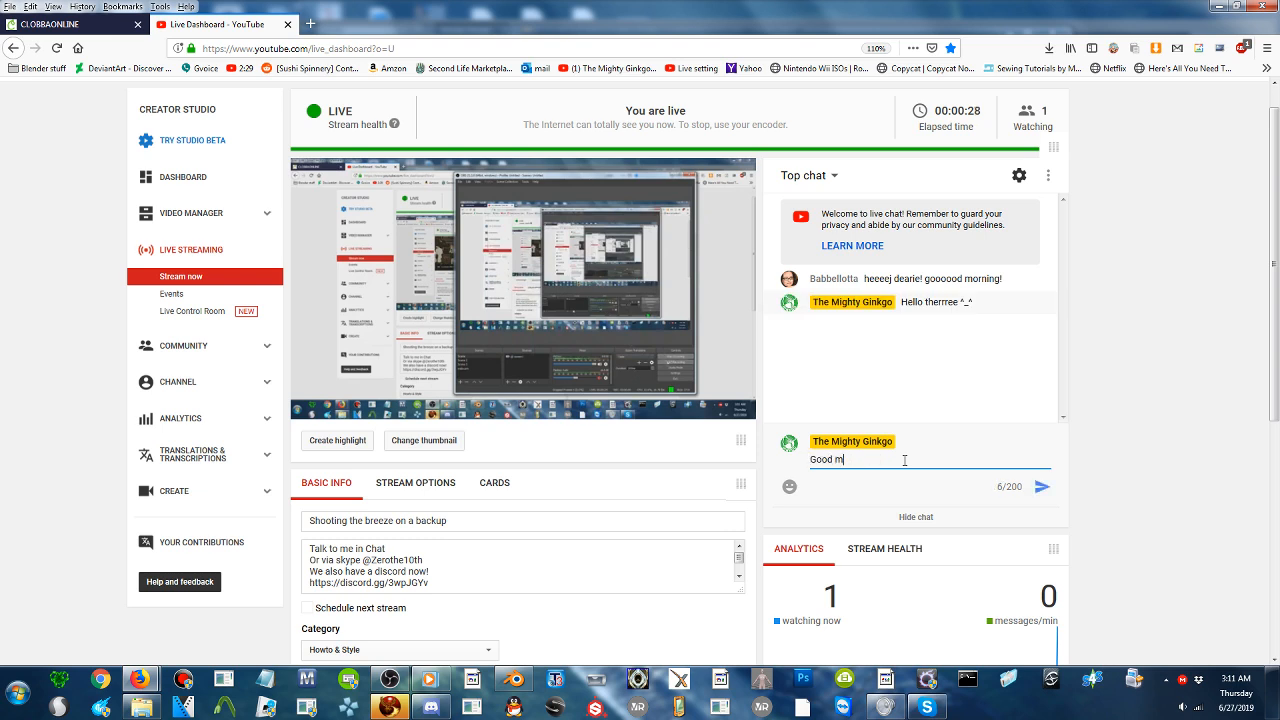
text(orning to you)
key(Return)
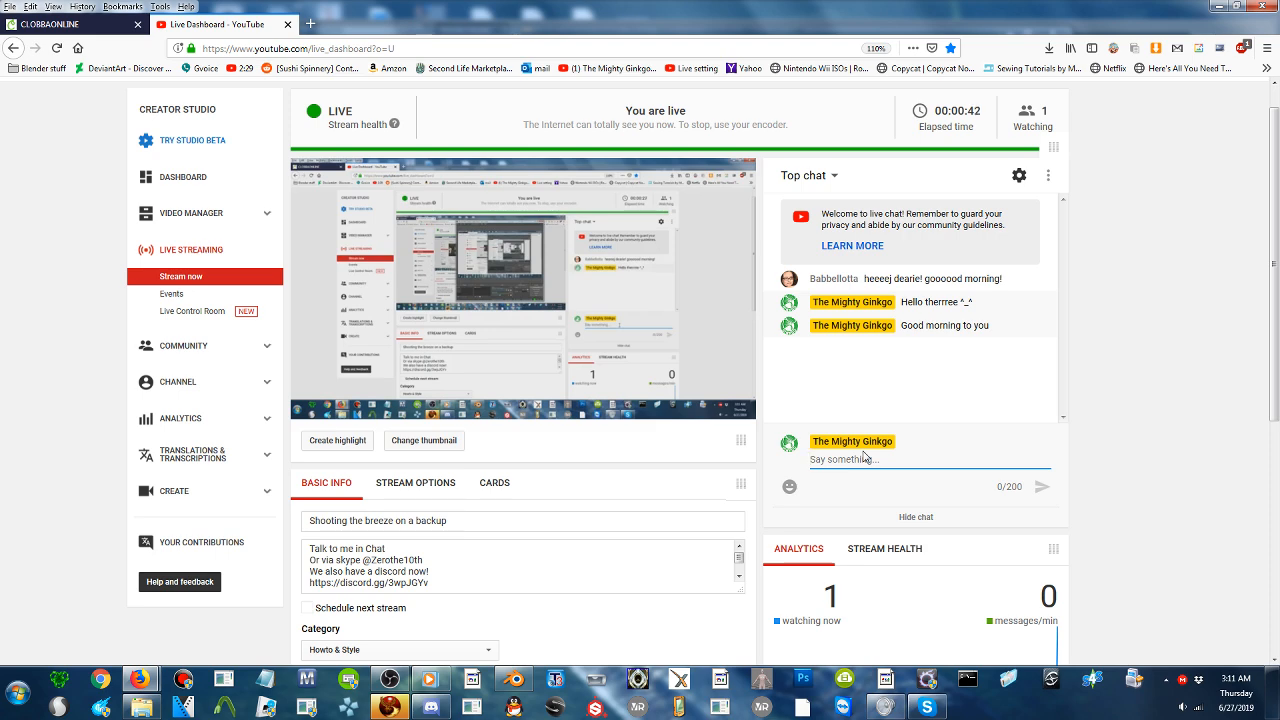
- Switch to Firestorm and send "Hmm yeah its totally under the wonk line." to the Blender Users group chat
click(1233, 6)
click(254, 495)
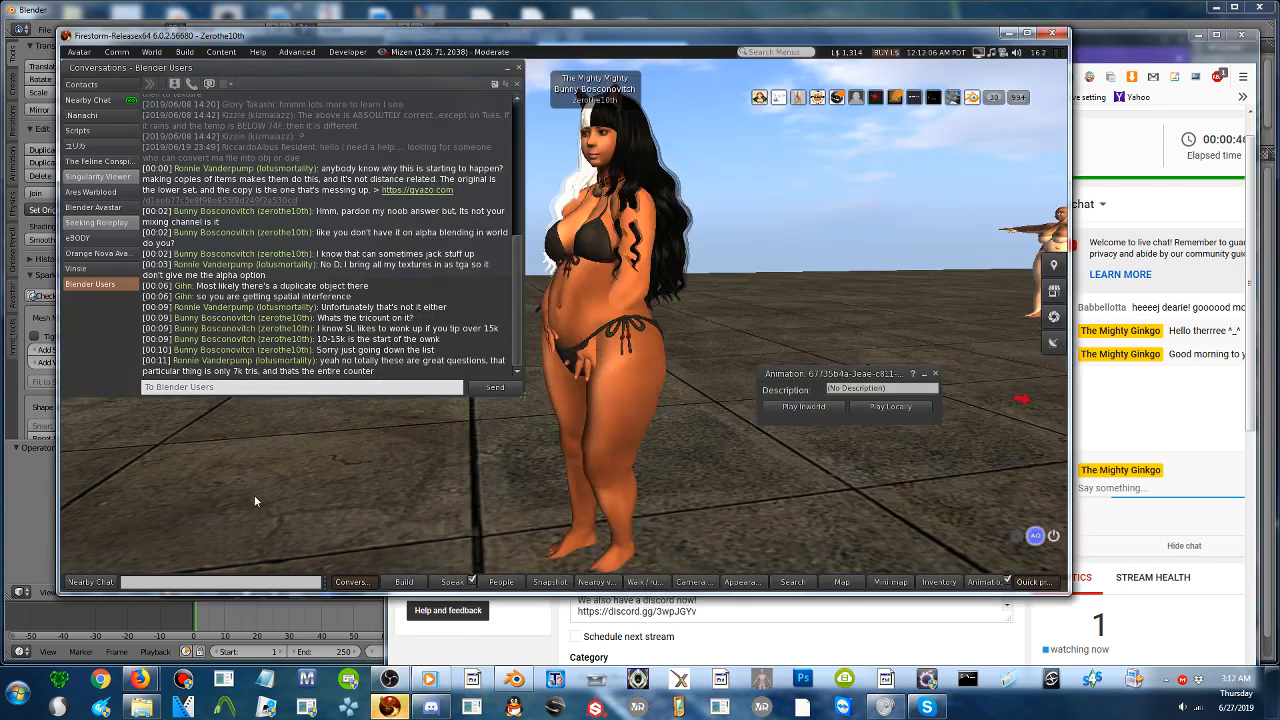
click(440, 388)
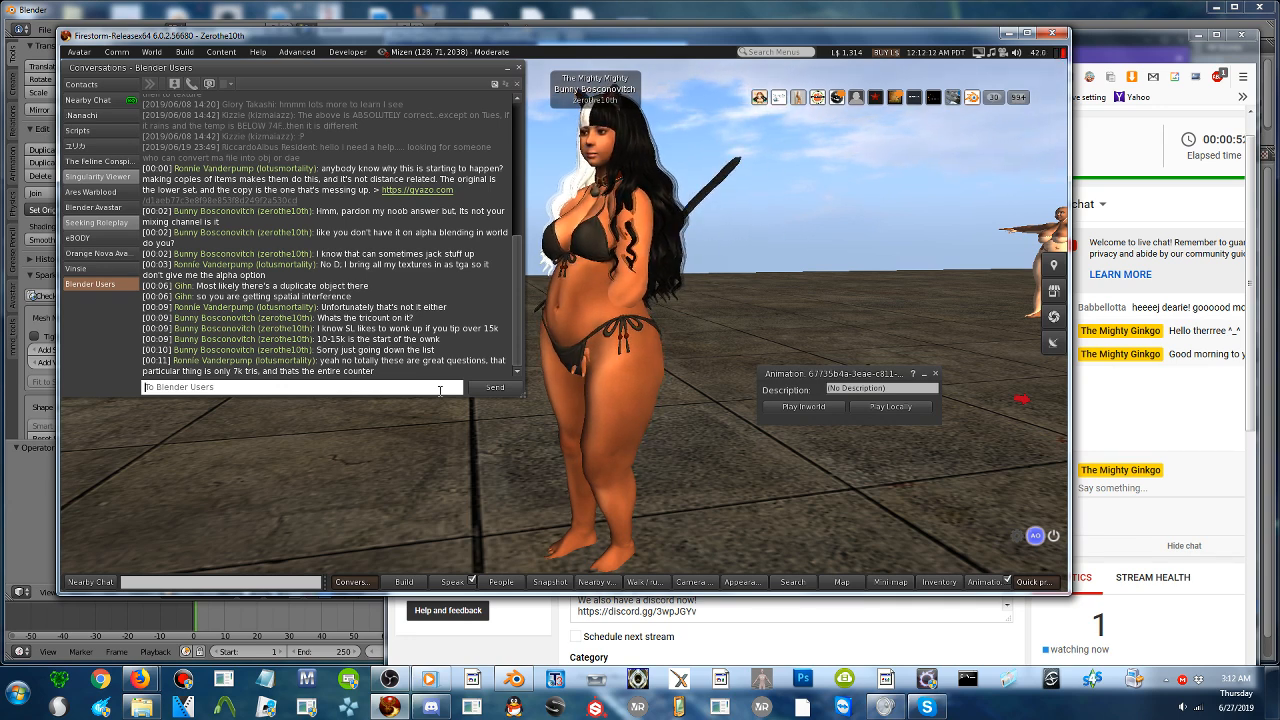
text(Hmm)
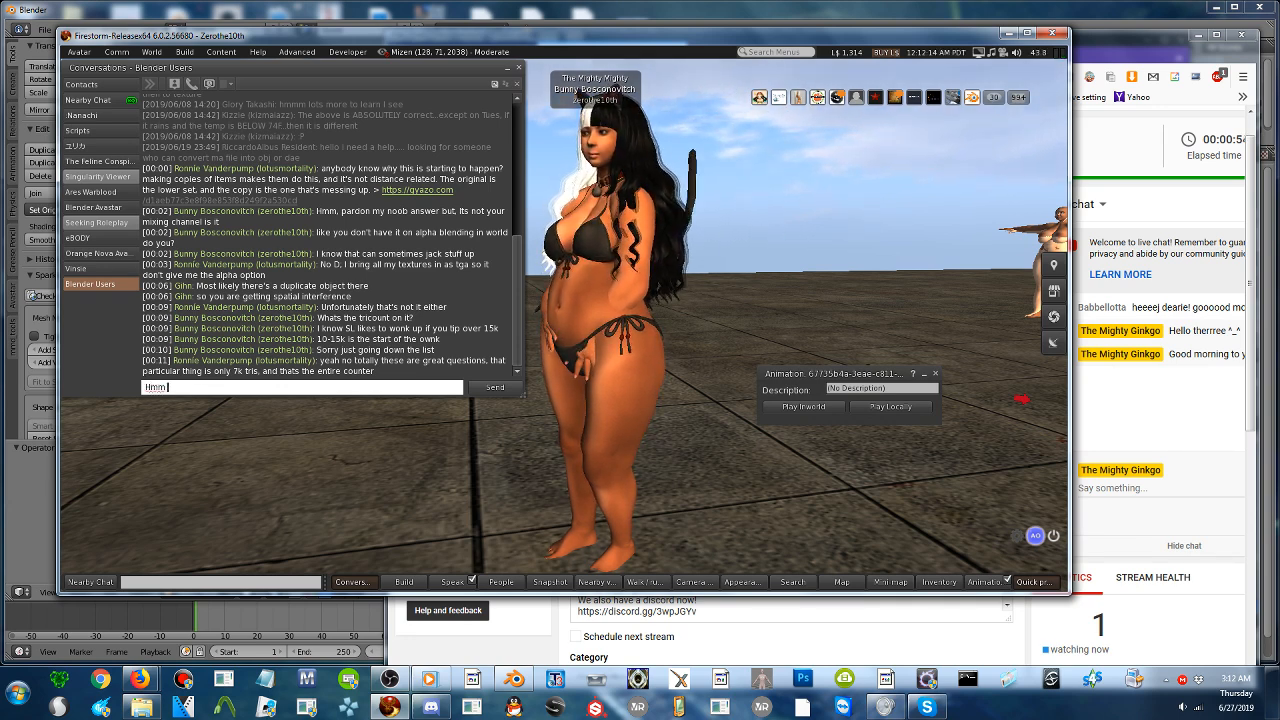
text( yeah its totally )
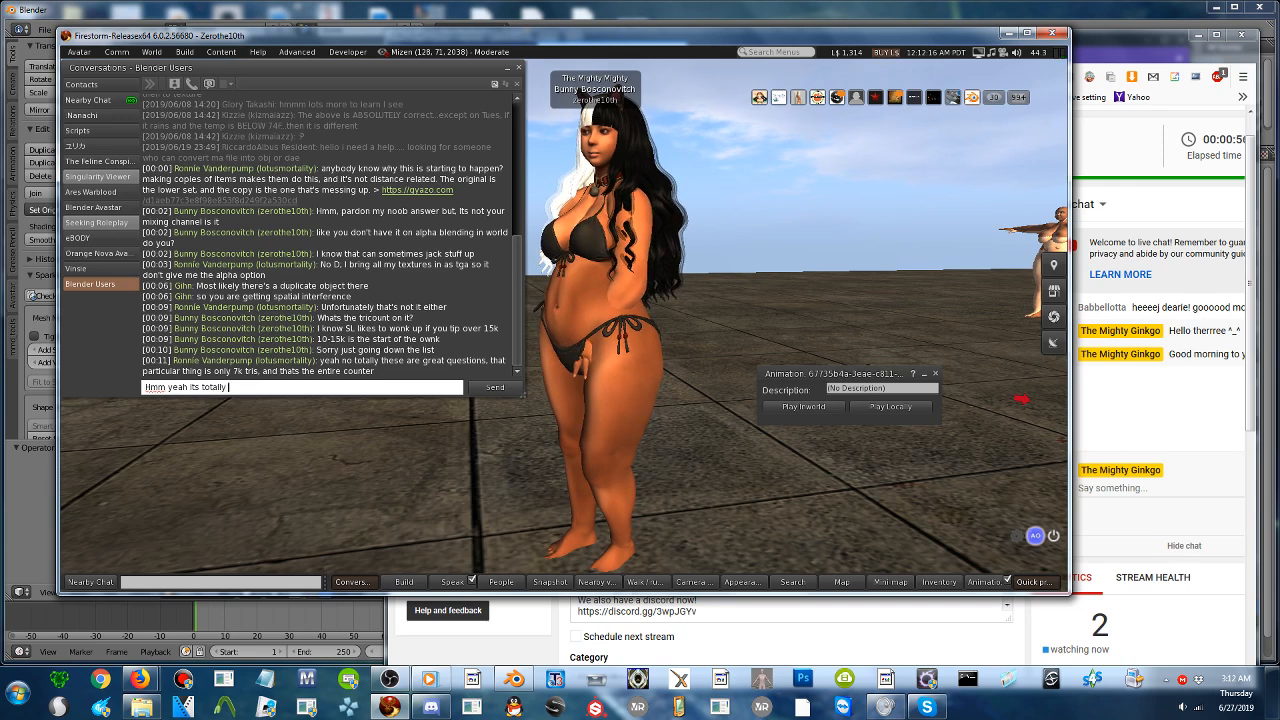
text(under the wonk line.)
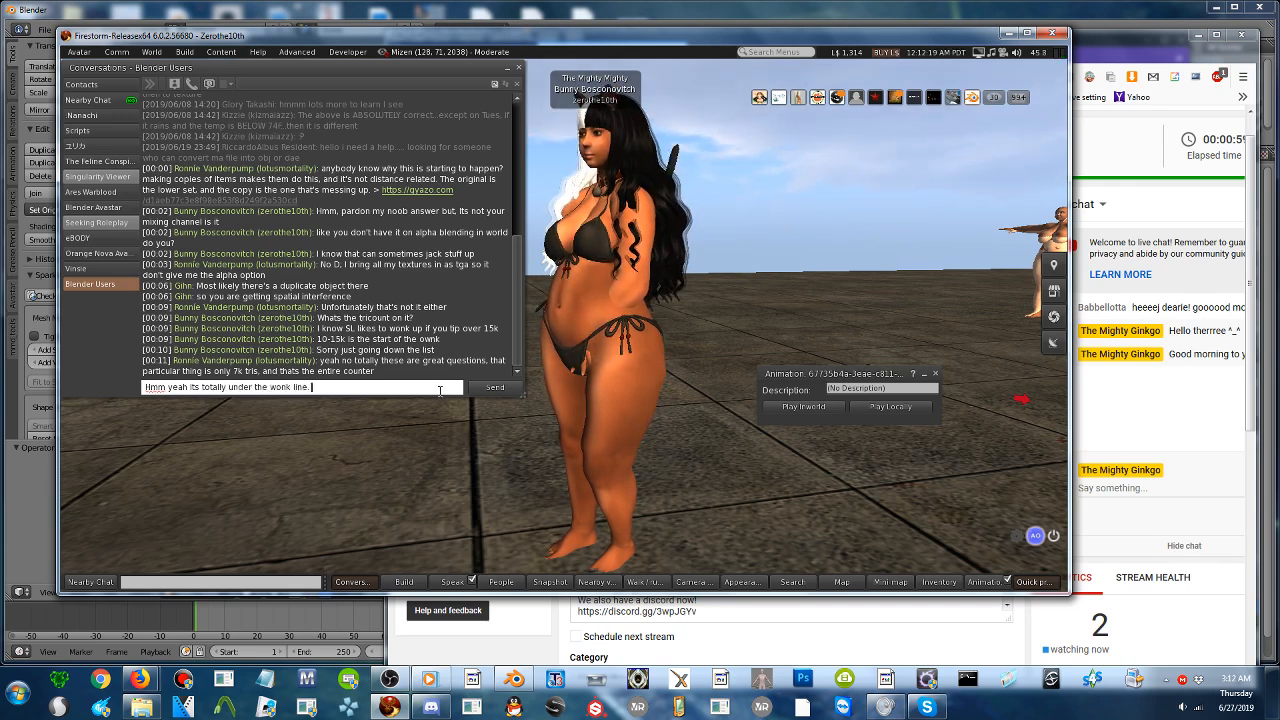
key(Return)
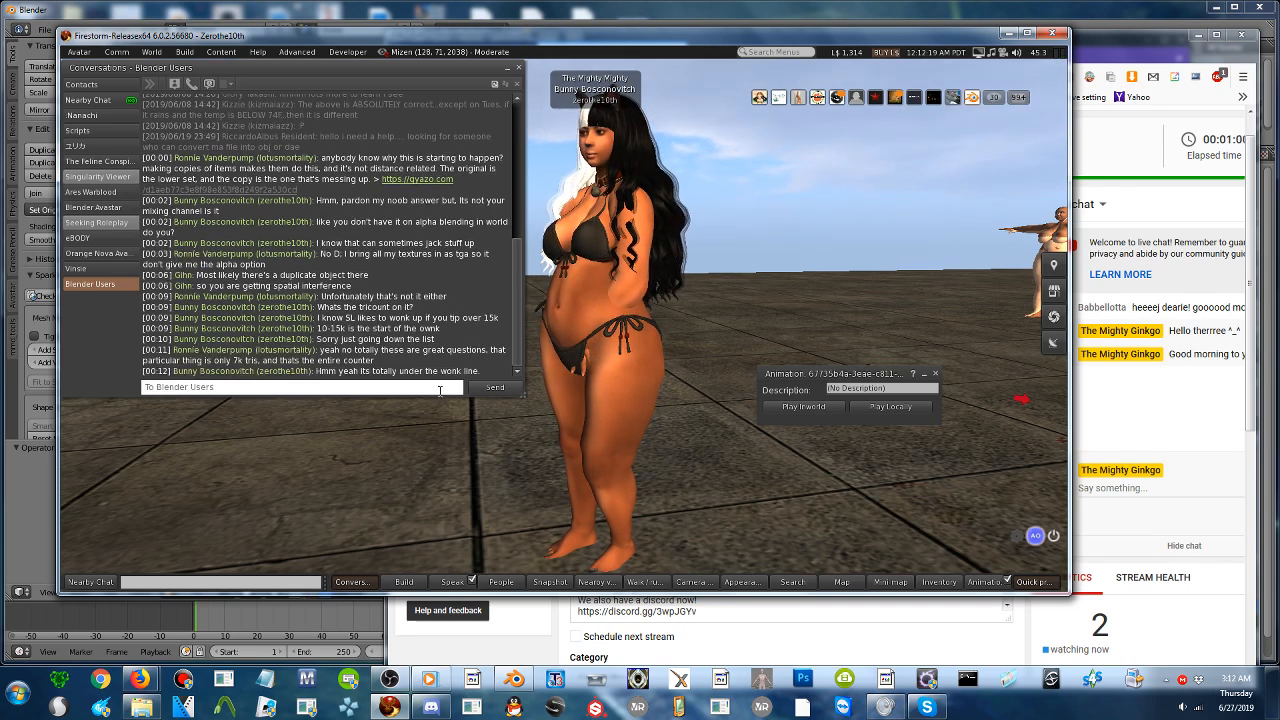
- Send "Now are you suure its not the alpha TGA can alpha too you know" to the Blender Users group
text(Now are you suure its n)
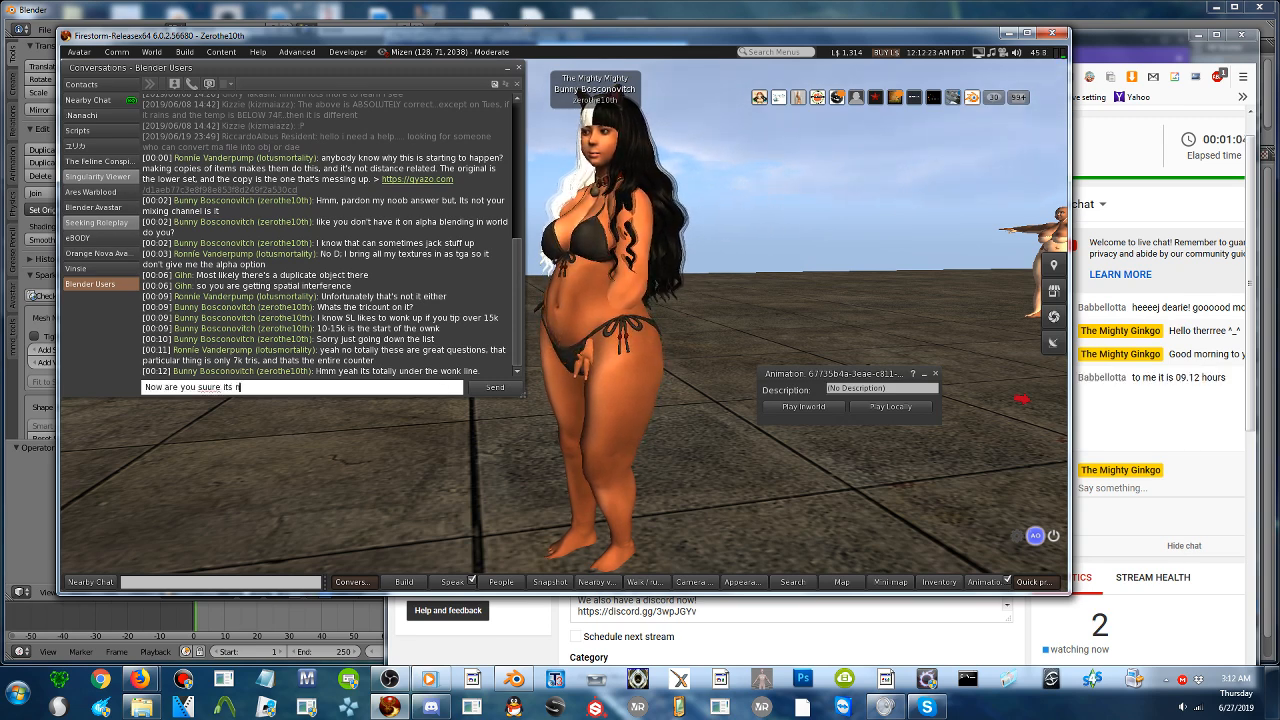
text(ot the alpha)
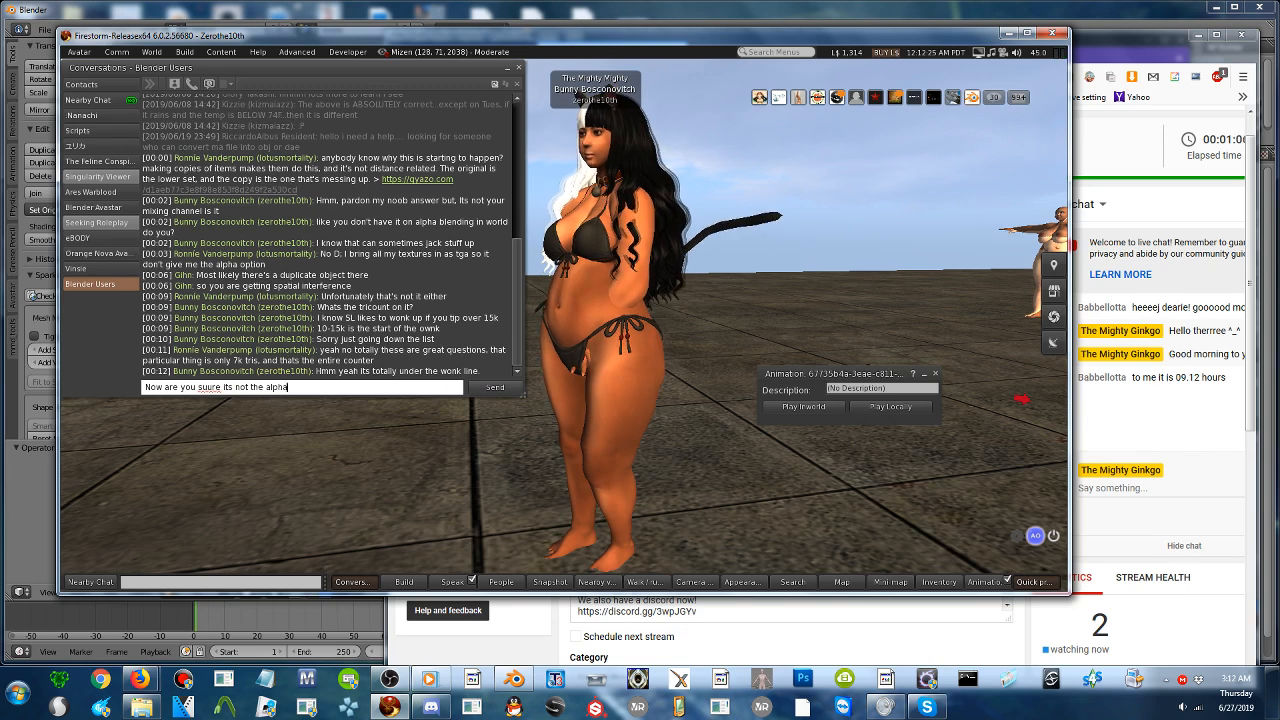
text( TGA can alp)
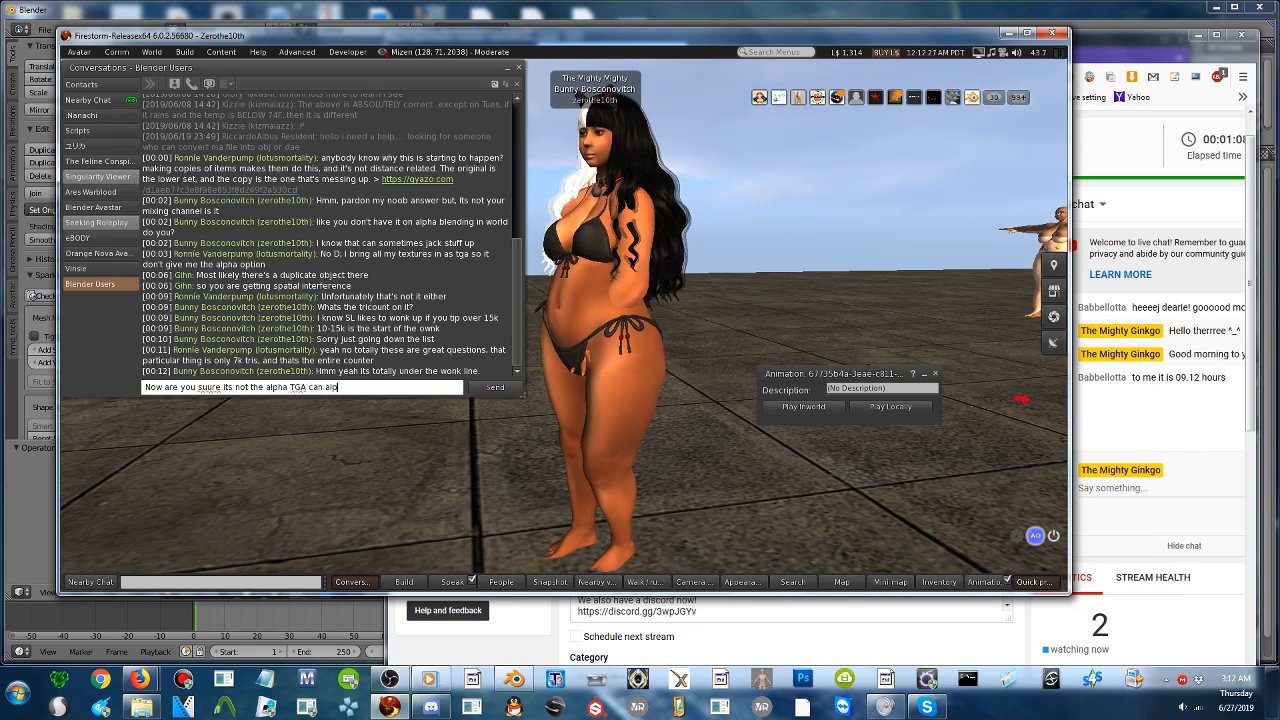
text(ha too you know)
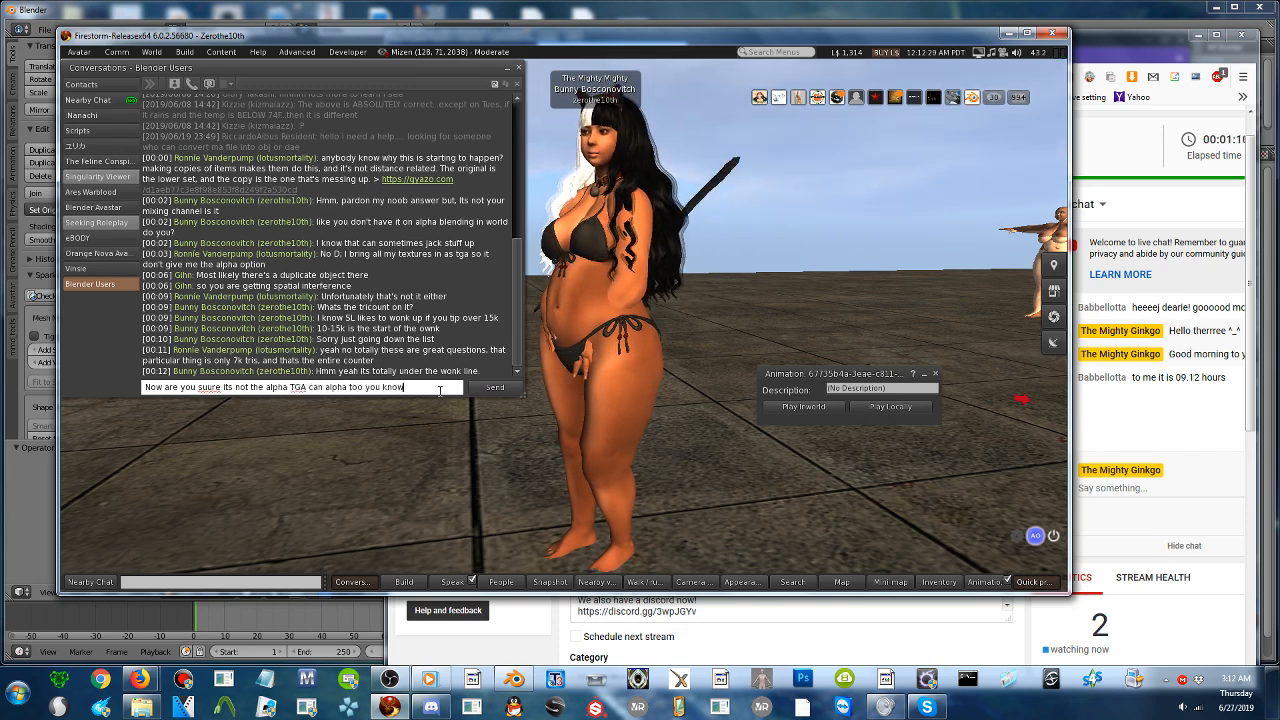
key(Return)
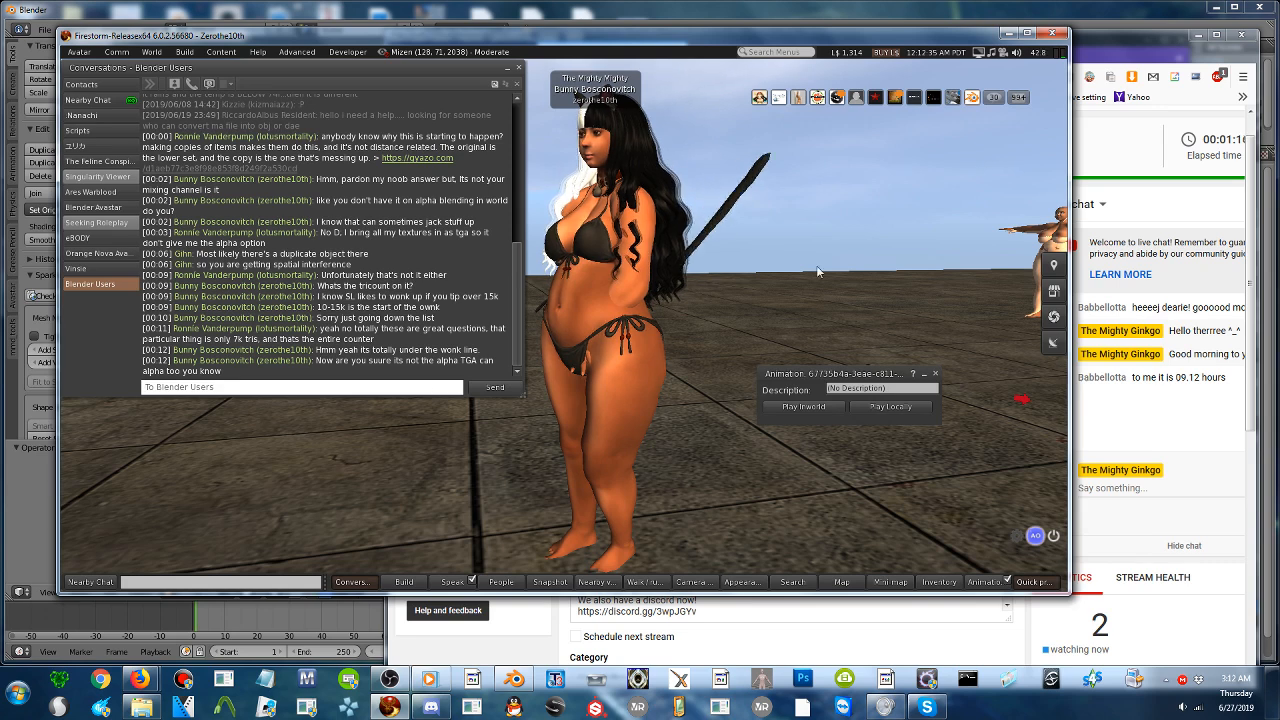
- Narrow the Firestorm window to uncover the stream dashboard and shrink the Conversations window to uncover the avatar
drag(1070, 230, 831, 260)
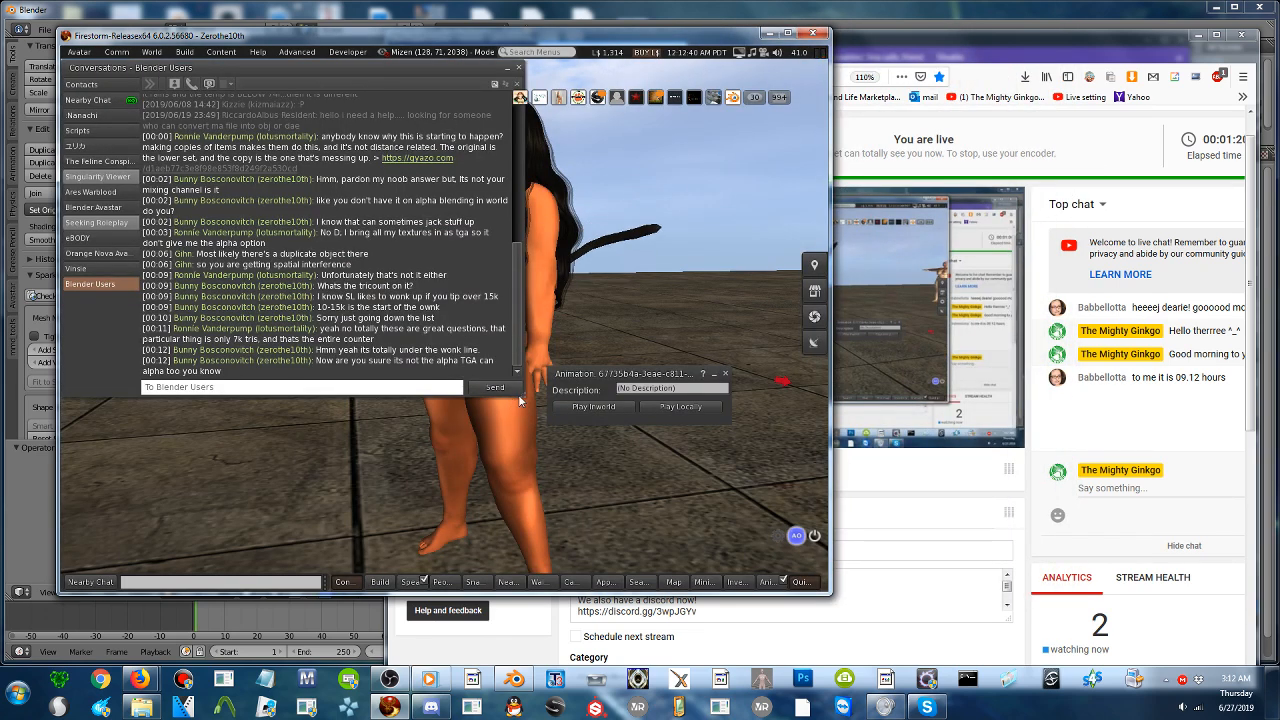
drag(520, 396, 404, 266)
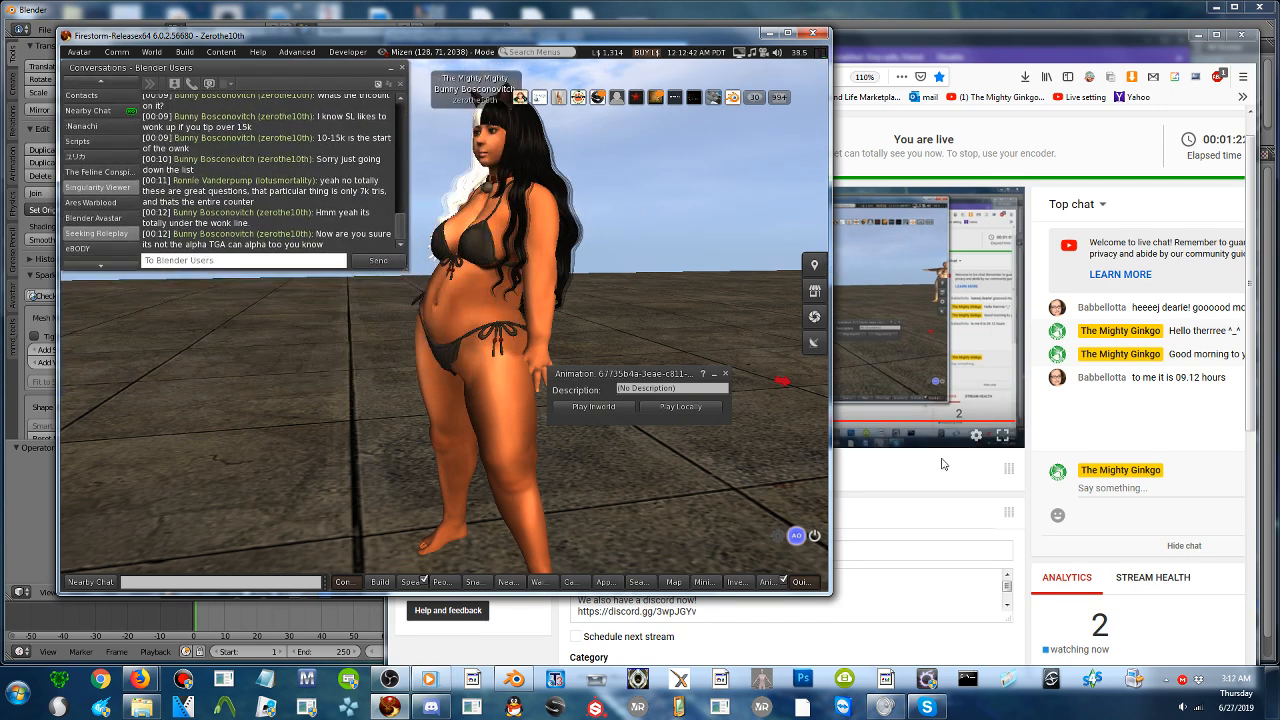
alt+drag(489, 303, 475, 338)
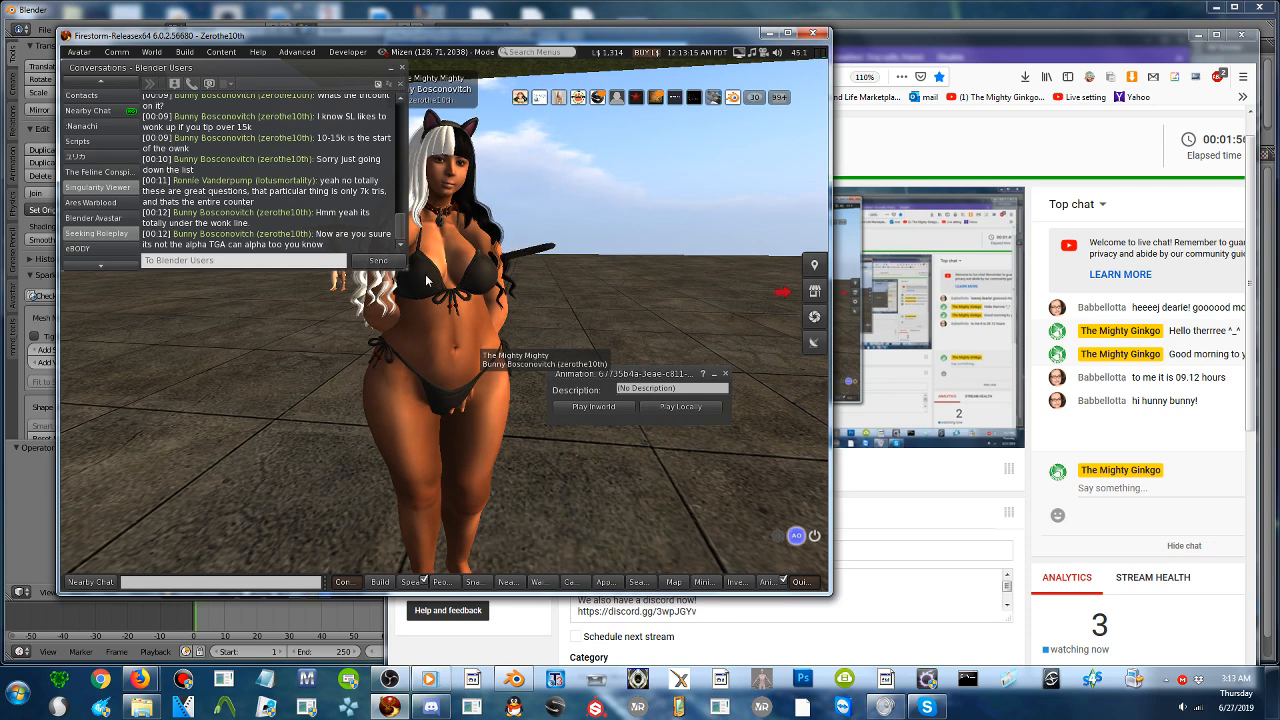
scroll(105, 240, down, 2)
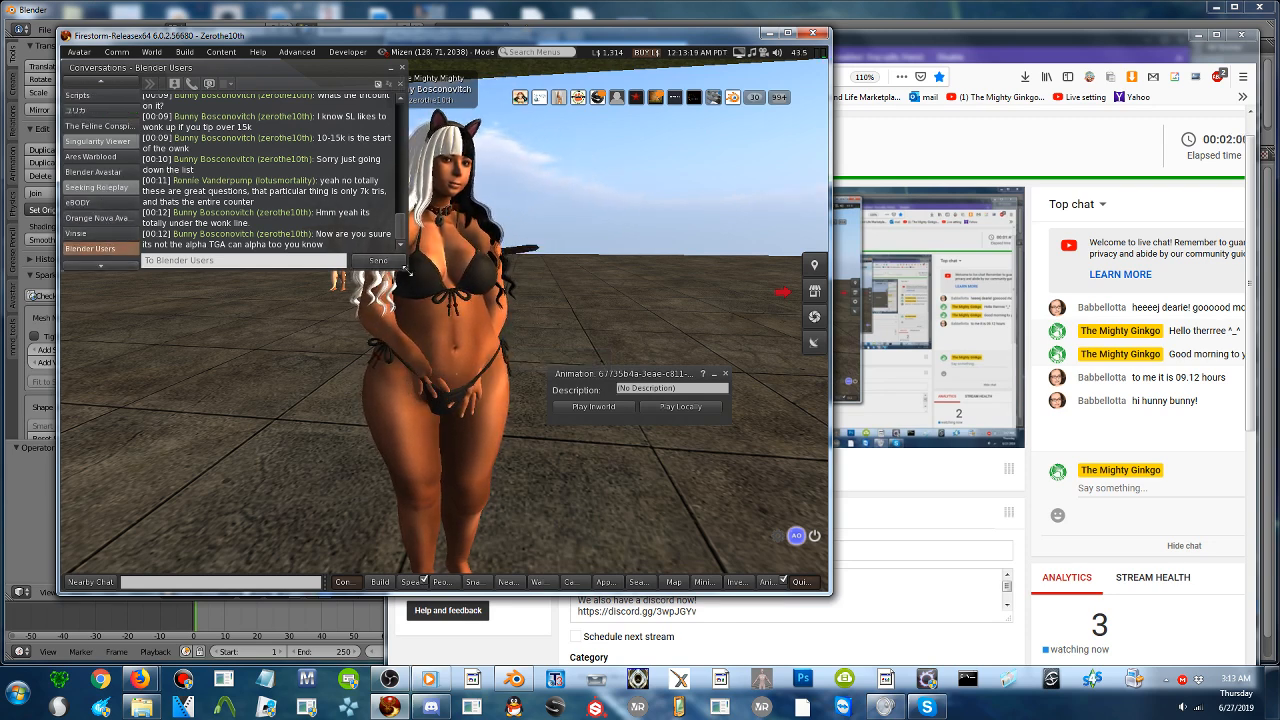
drag(406, 270, 270, 370)
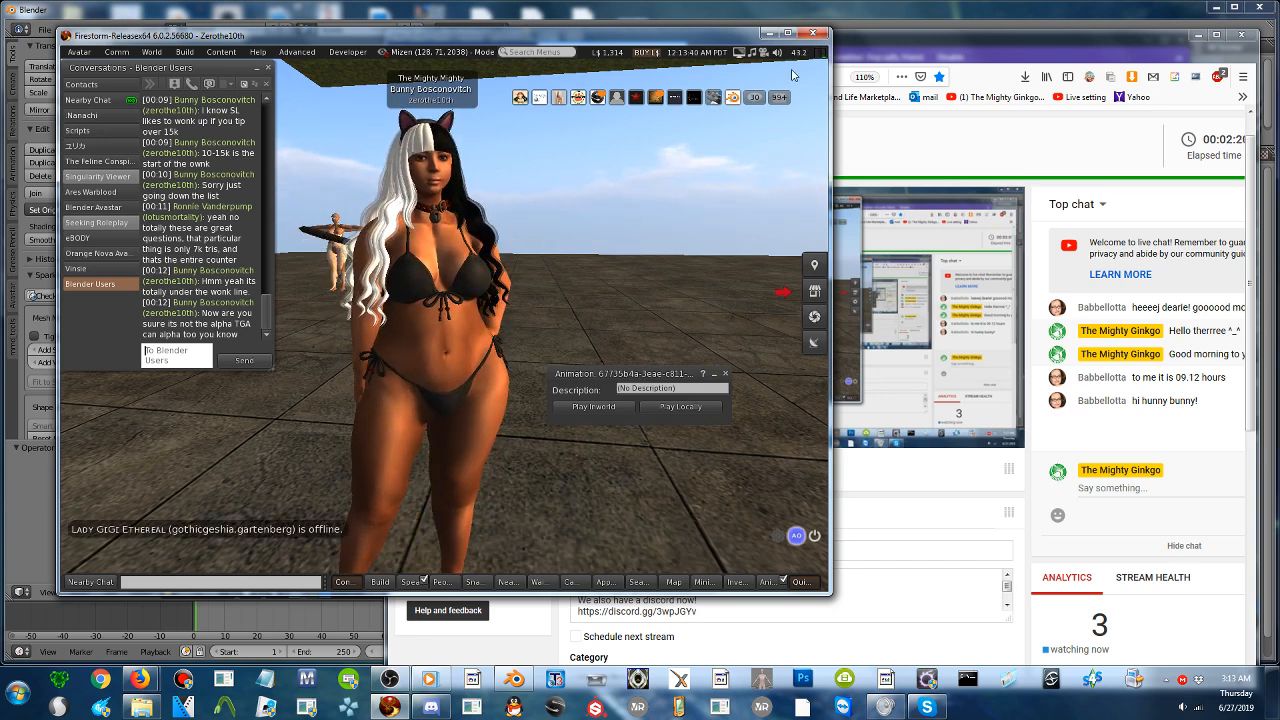
- Minimize the Blender 2.72 window, then launch Blender 2.79 and dismiss its splash screen
click(1064, 15)
click(1012, 191)
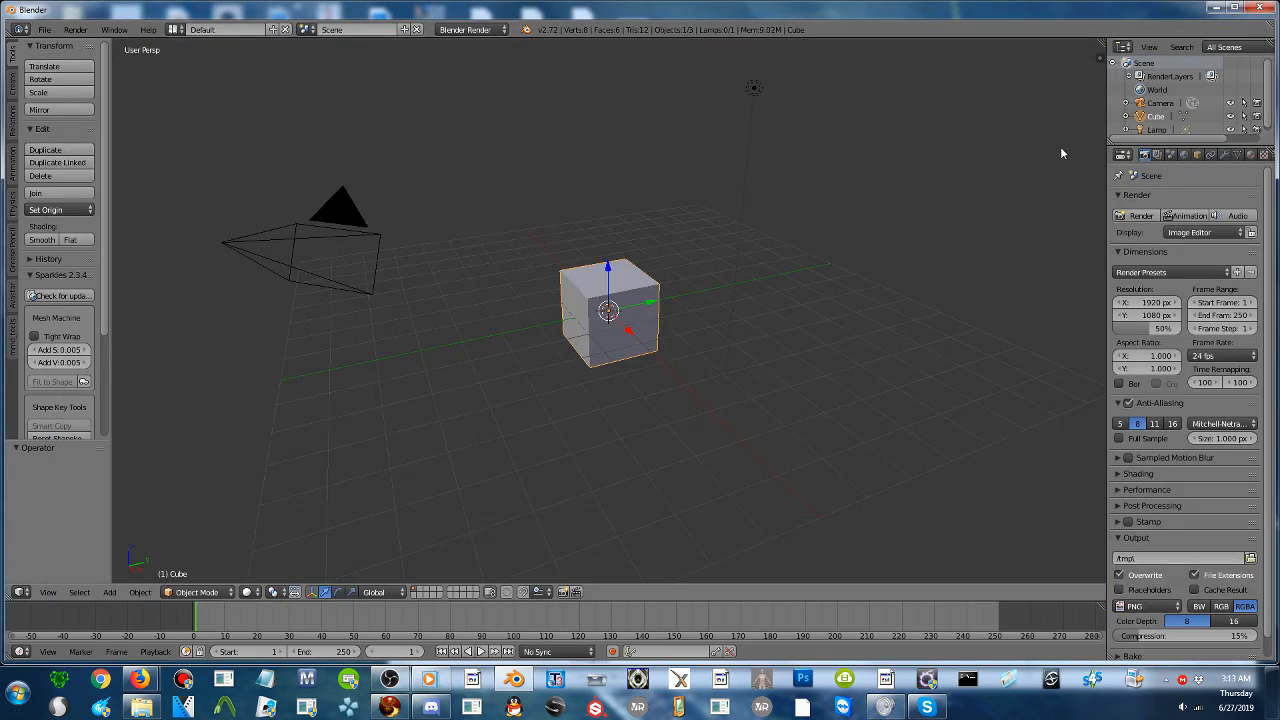
click(1213, 8)
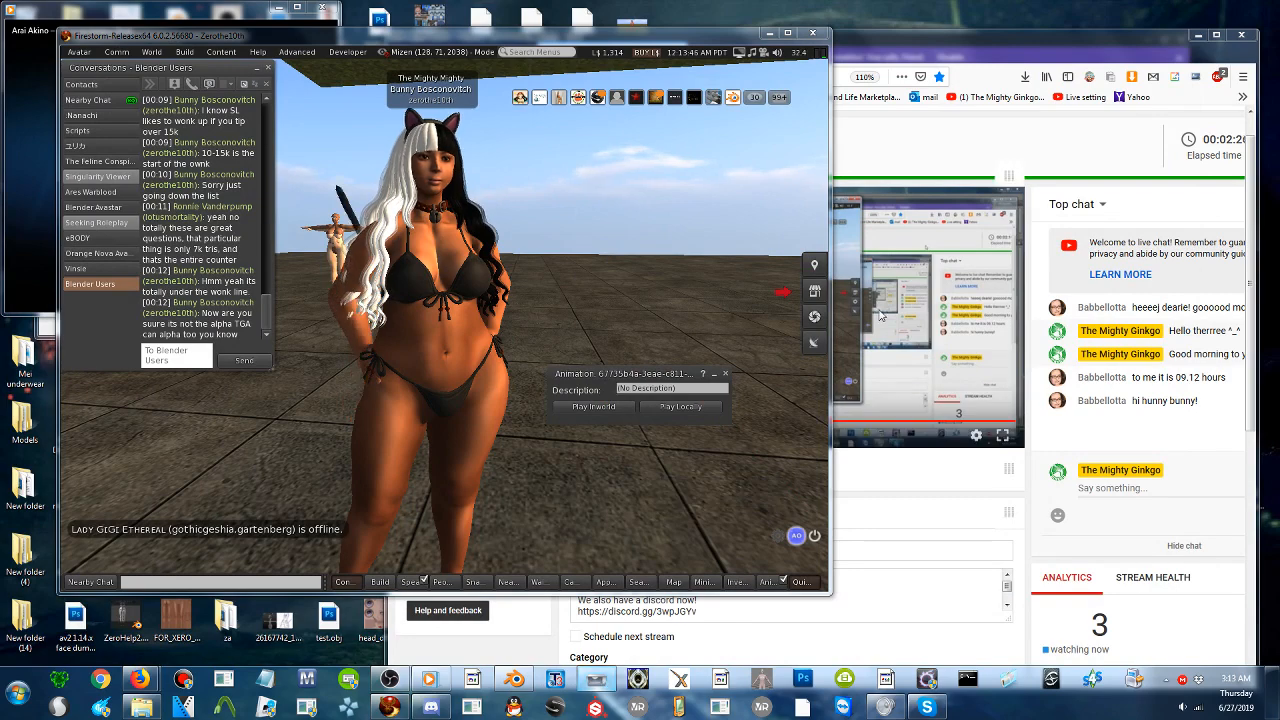
click(598, 680)
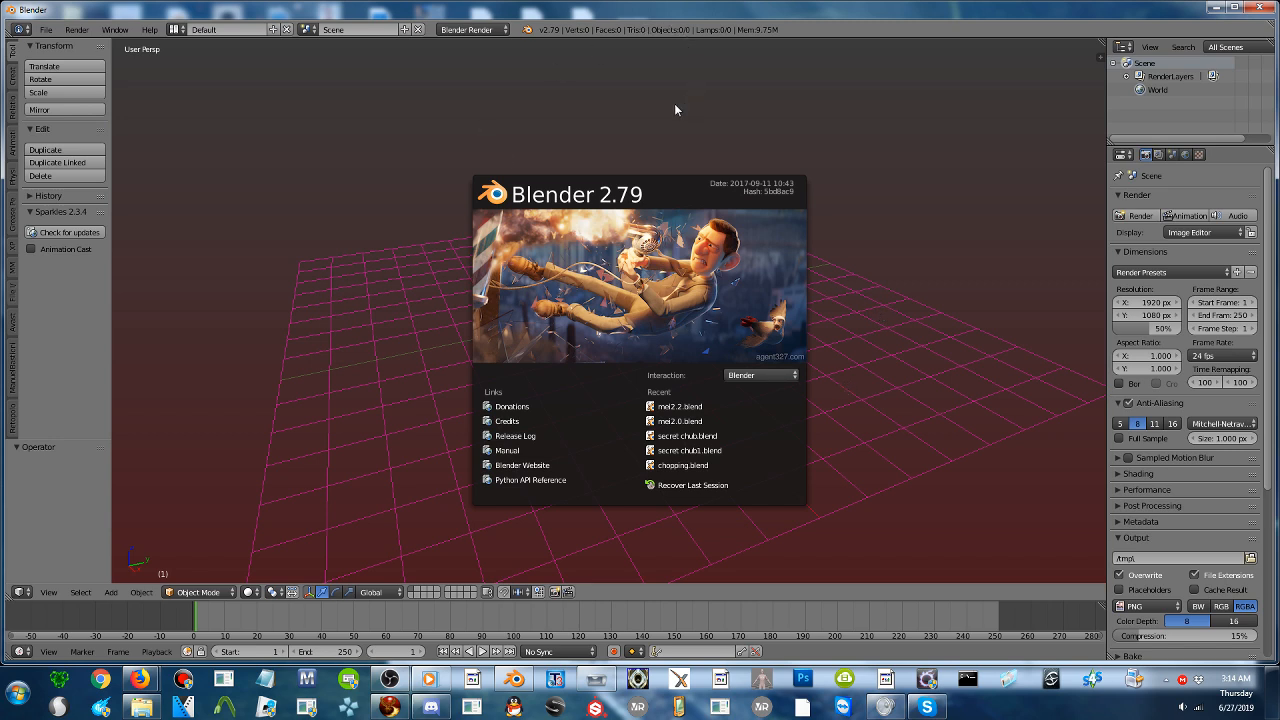
click(384, 234)
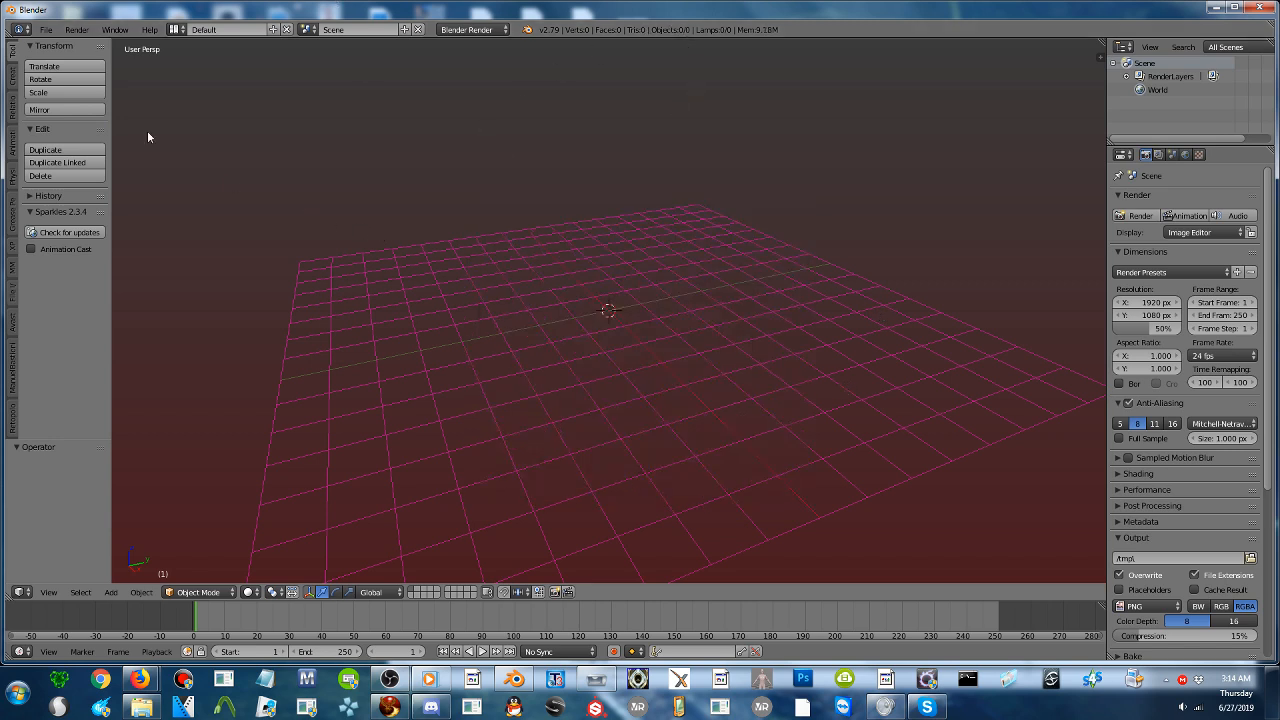
- Open meat7_ohgodhelp.blend from the Downloads folder, listing the files by modification date
click(46, 29)
mouse_move(113, 302)
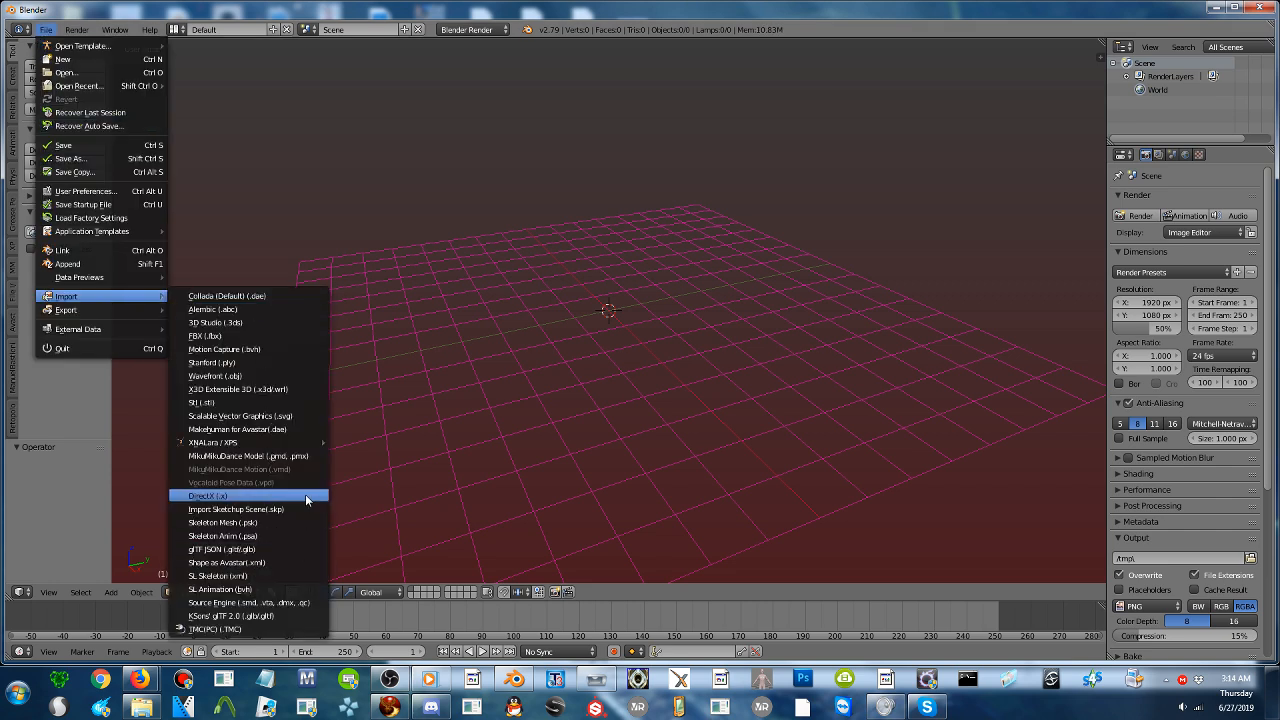
mouse_move(308, 449)
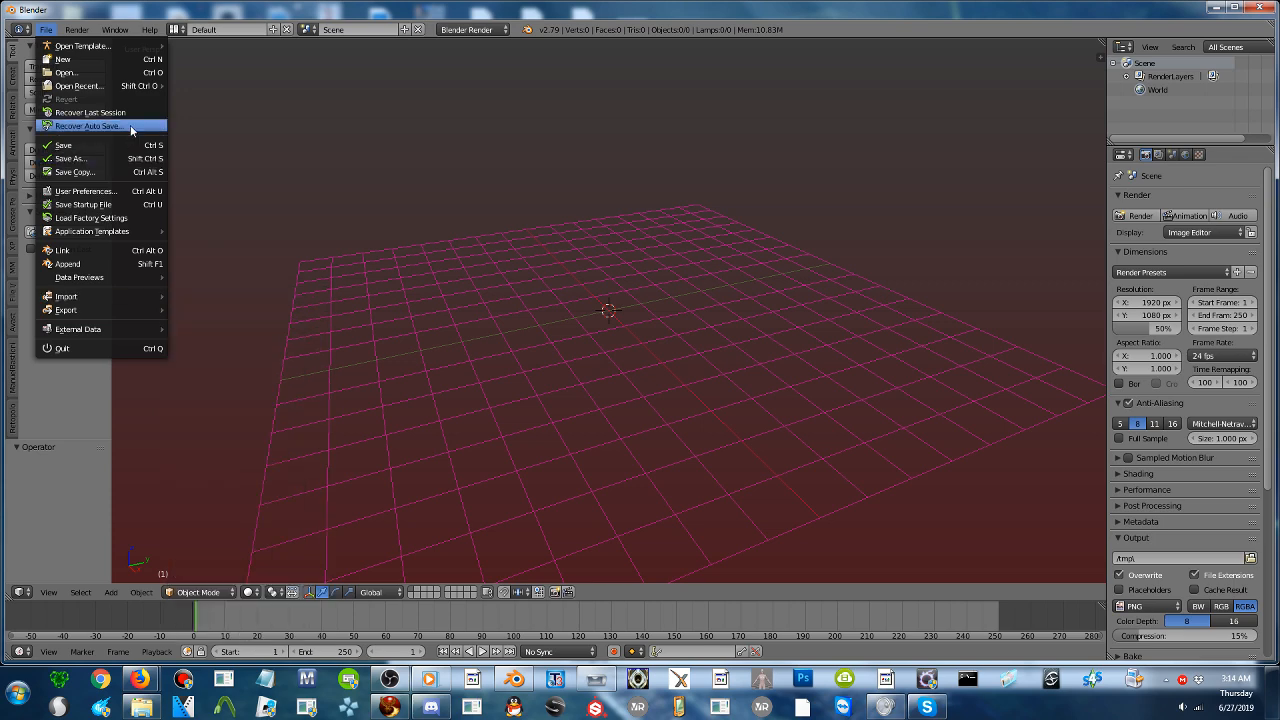
click(100, 72)
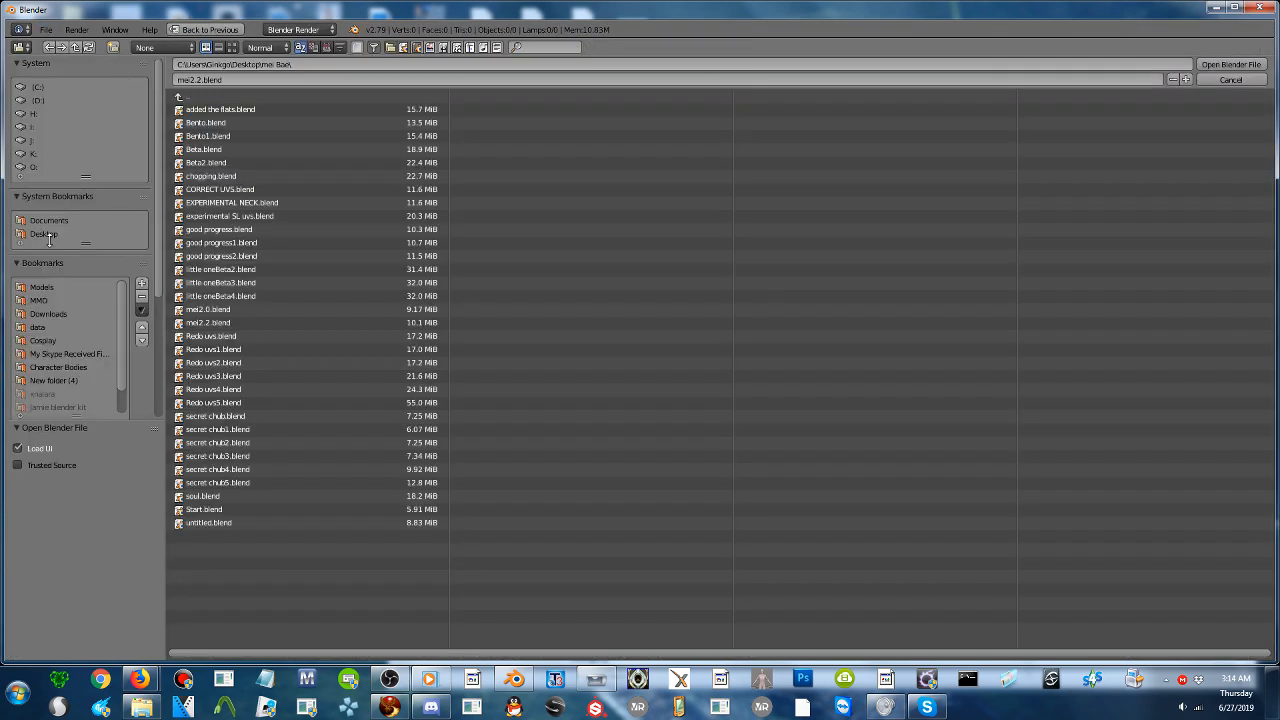
scroll(63, 314, down, 1)
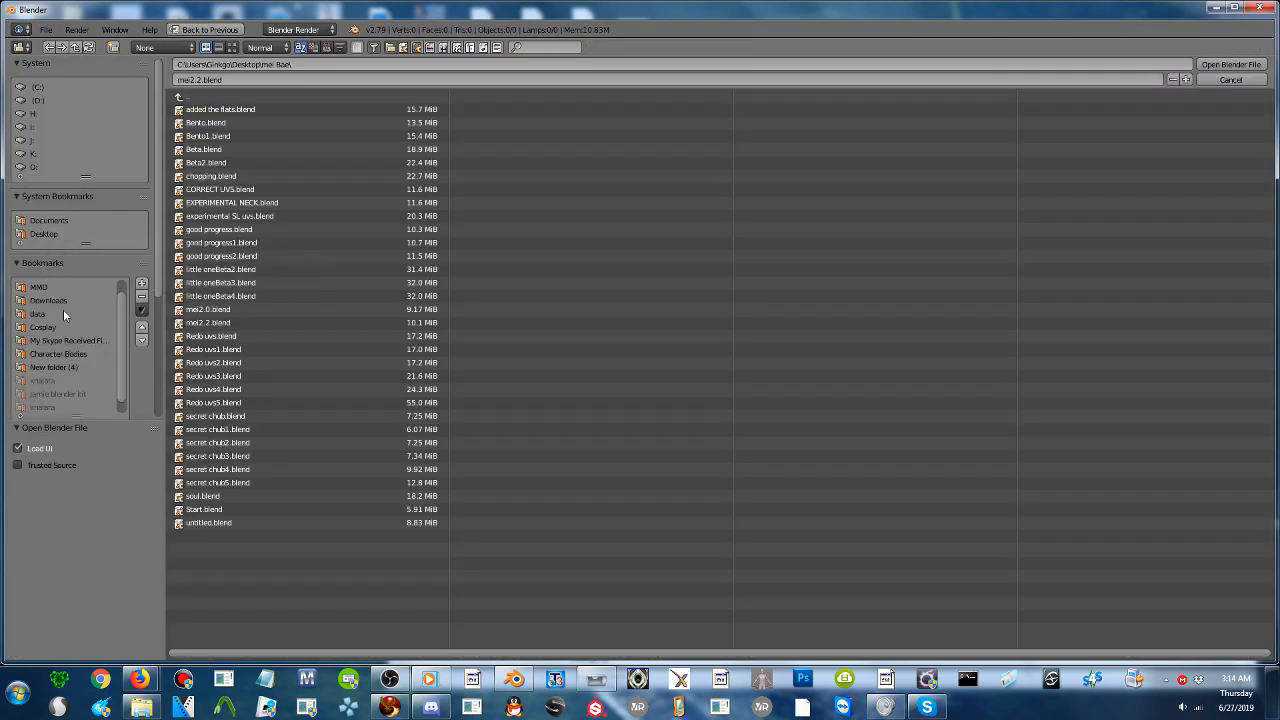
click(48, 300)
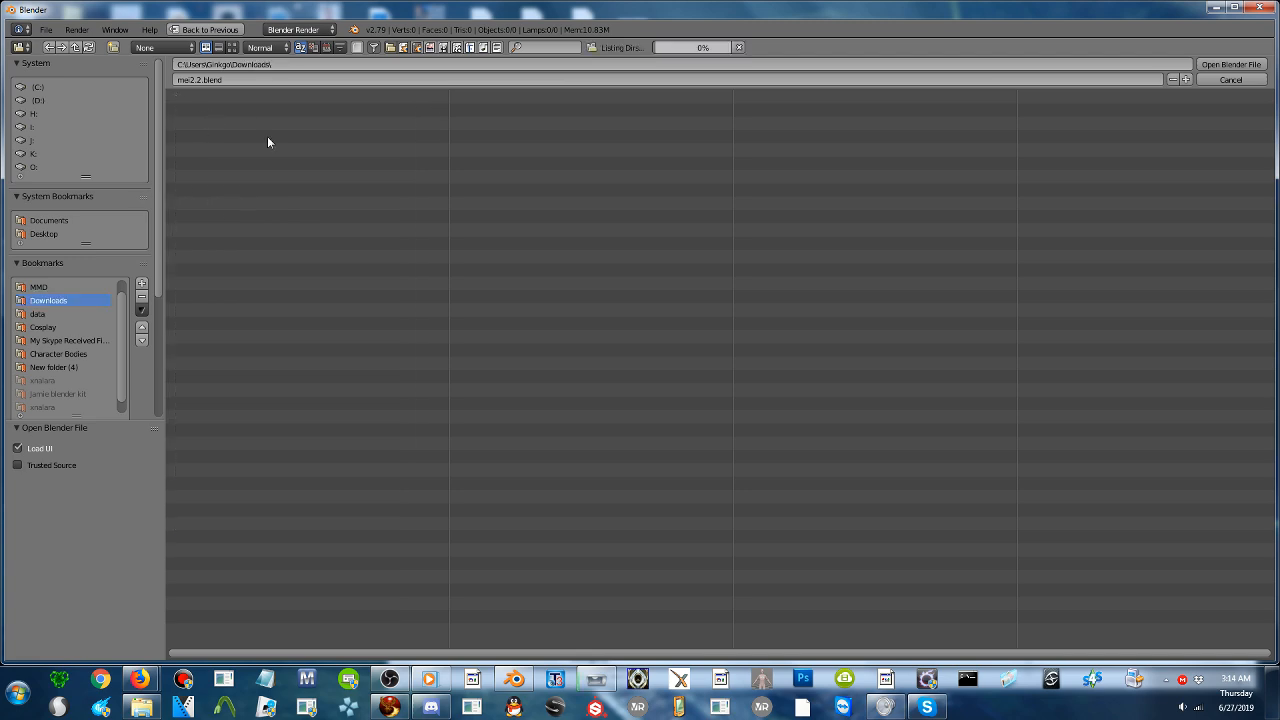
scroll(122, 346, up, 1)
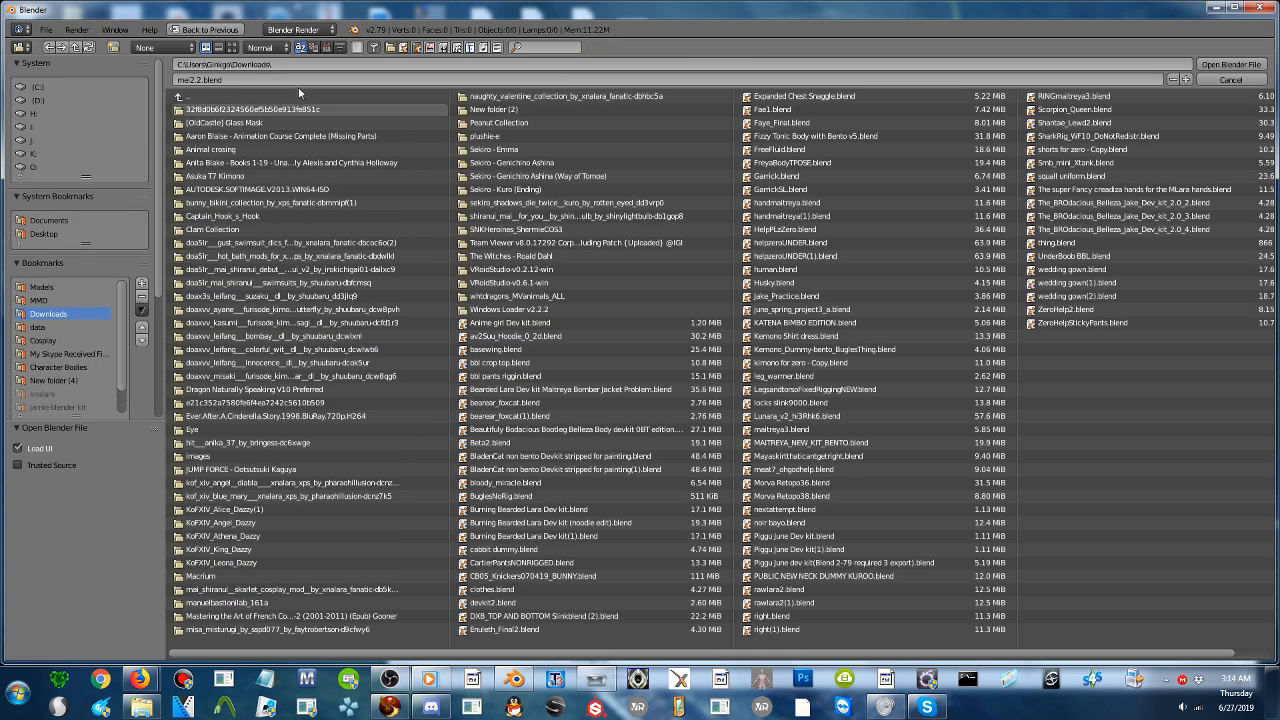
click(325, 48)
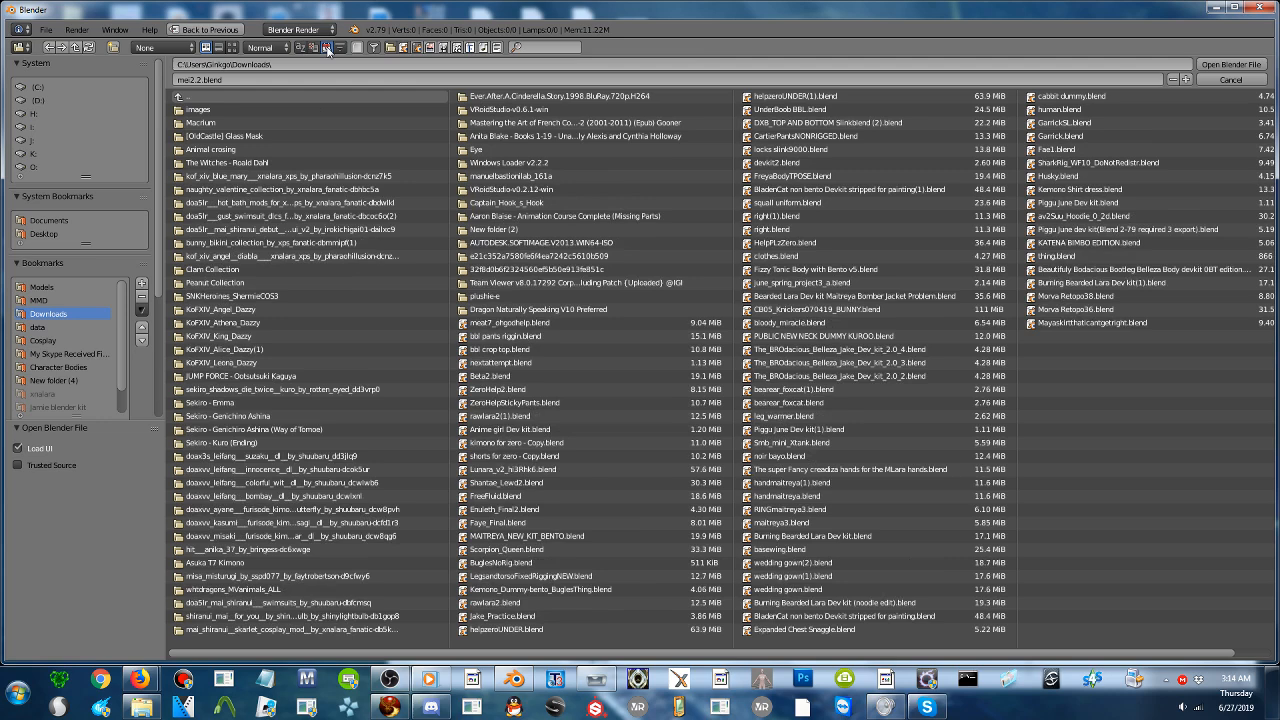
double_click(530, 326)
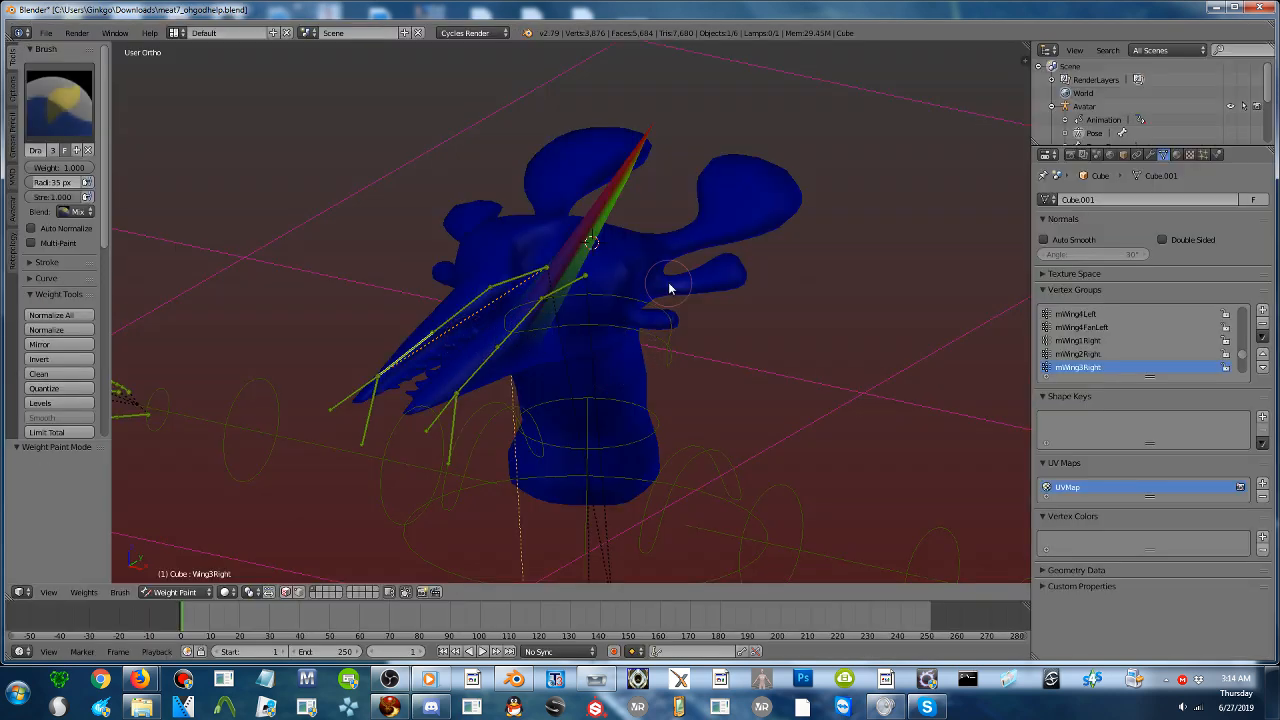
- Undo the recent weight painting on the head mesh
key(ctrl+z)
middle_drag(575, 297, 588, 327)
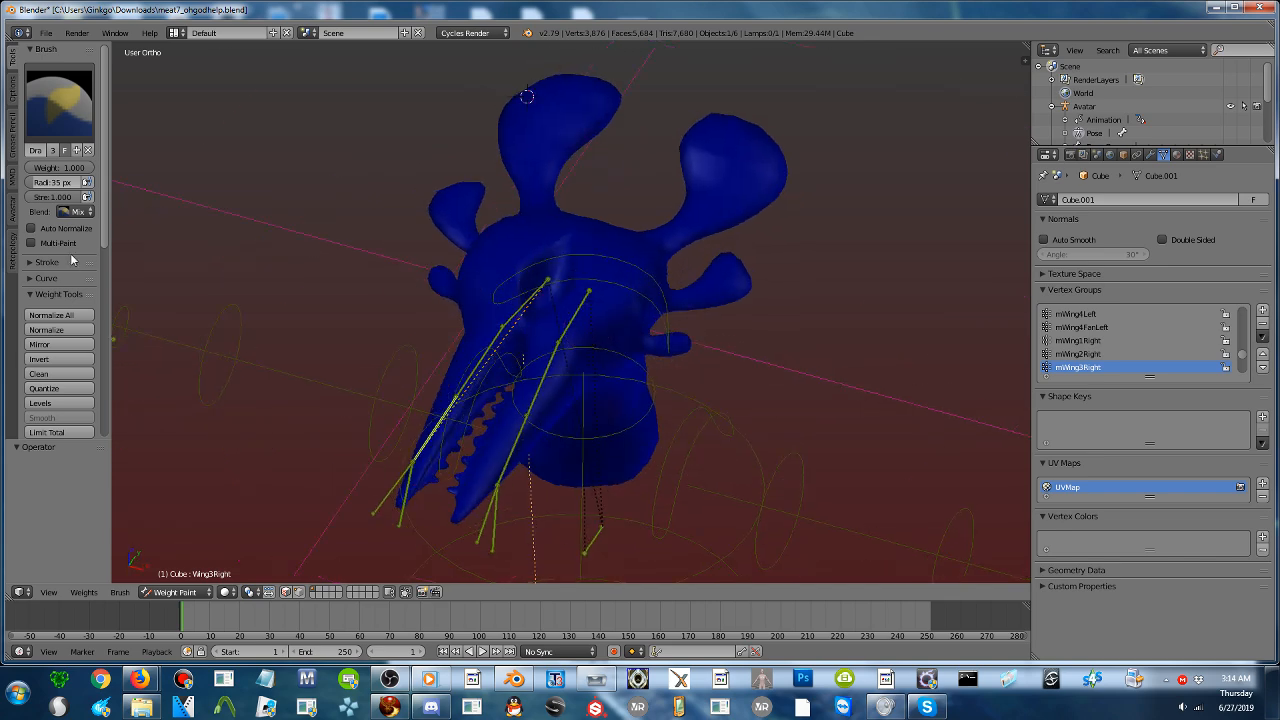
- Show the Avastar tools in a widened tool shelf and expand the Fitting, Tools and Skinning Tools sections
click(14, 212)
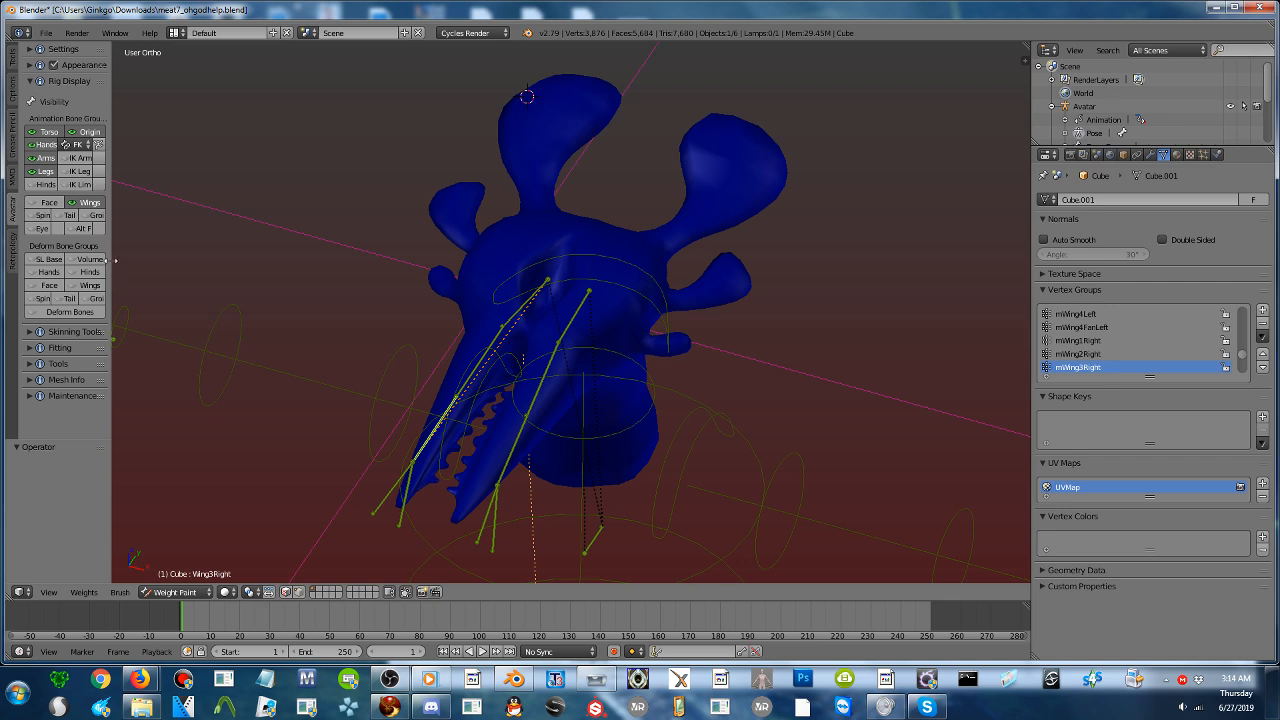
drag(110, 262, 219, 223)
click(63, 80)
click(67, 81)
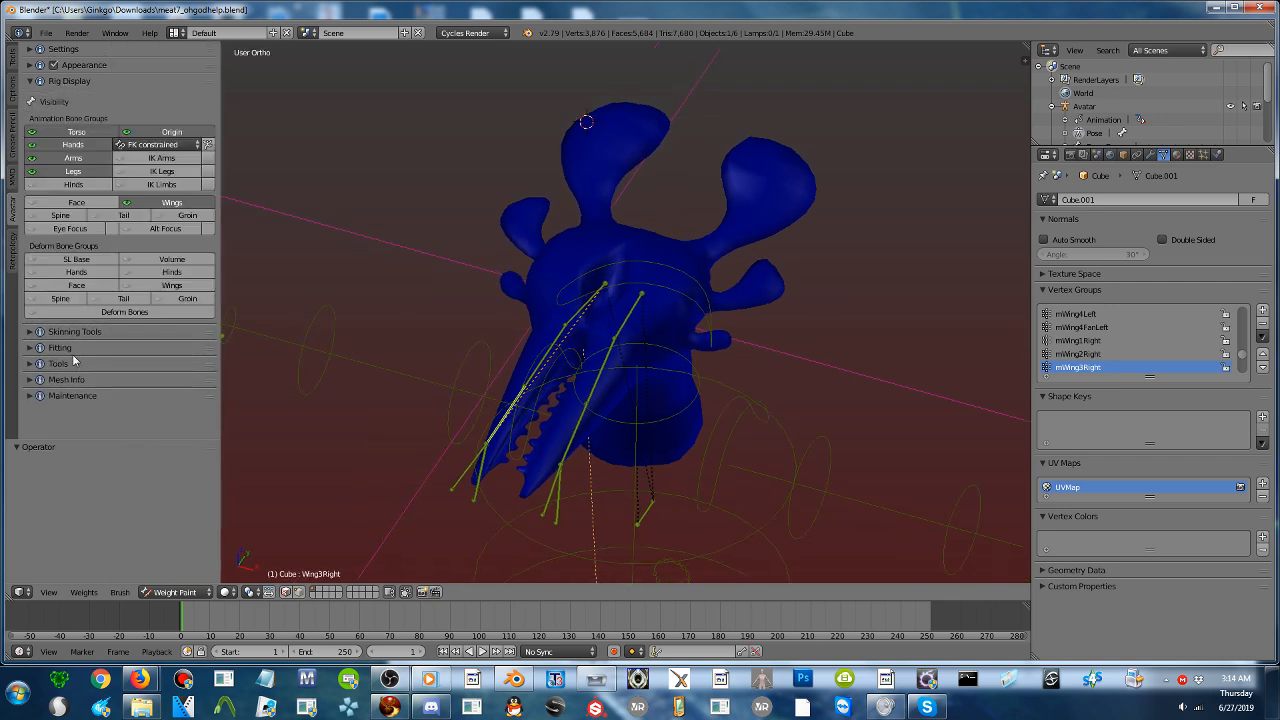
click(73, 350)
scroll(84, 336, down, 2)
click(75, 399)
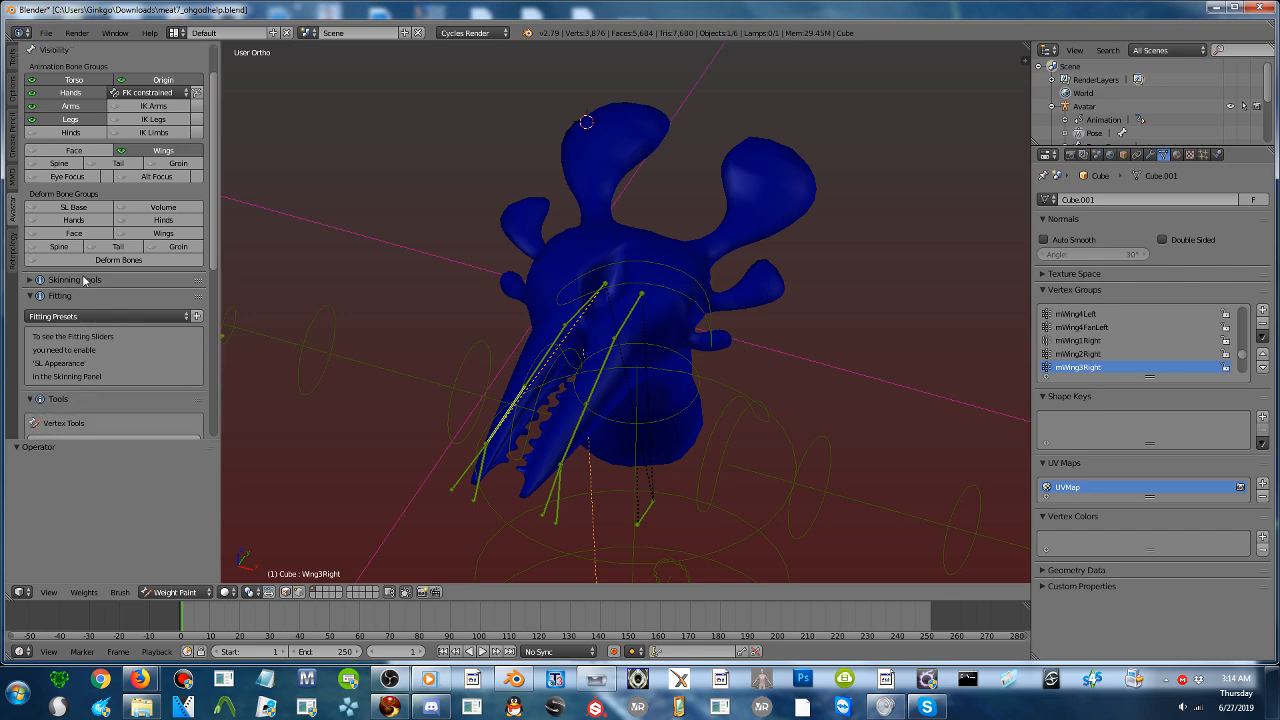
click(85, 280)
scroll(83, 294, down, 10)
scroll(83, 295, up, 12)
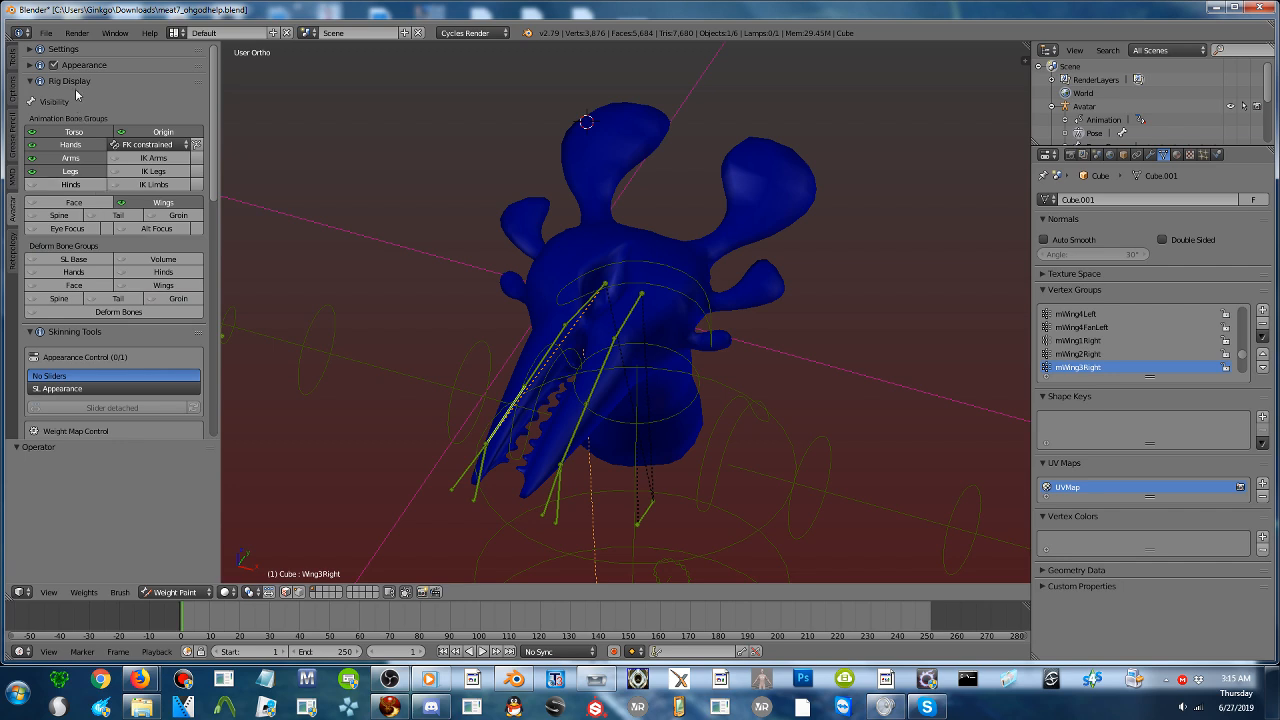
- Set the Avastar user interface level to Experimental and apply the Skin & Weight workflow preset
click(79, 50)
click(58, 122)
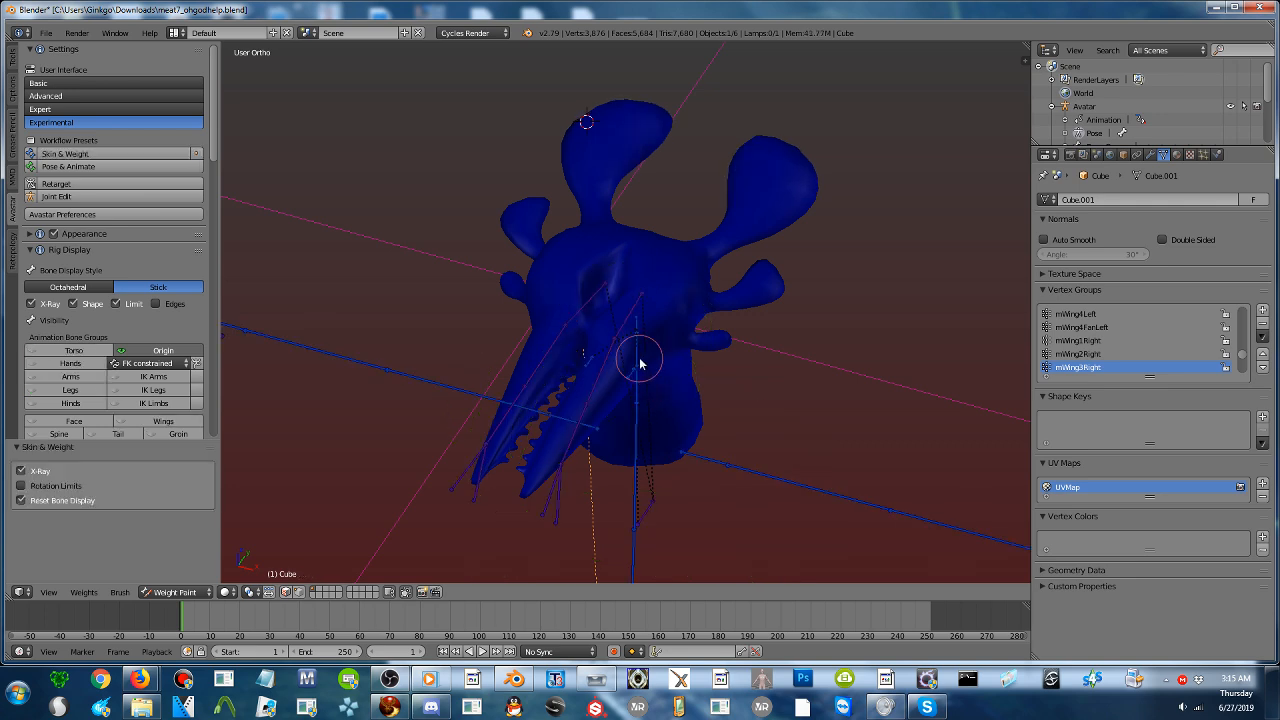
- Rotate the mWing2Left bone by about -388° to test its influence on the jaw
middle_drag(640, 364, 647, 389)
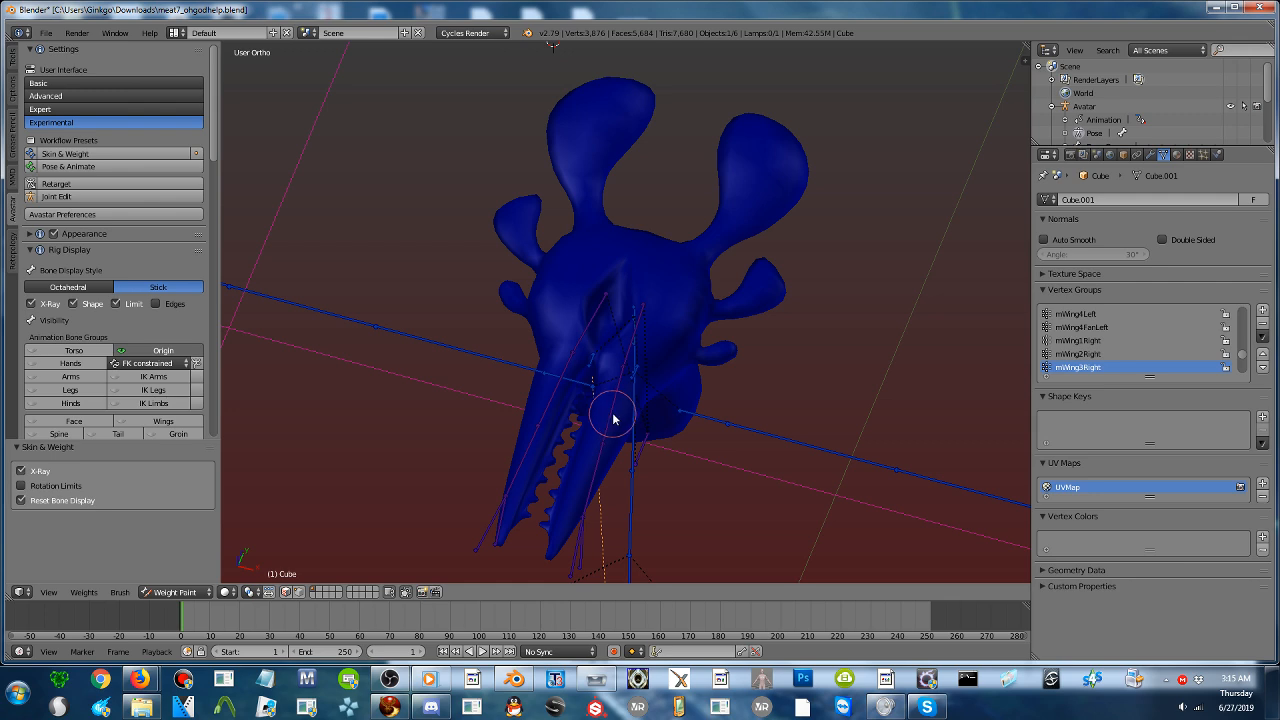
right_click(613, 418)
key(r)
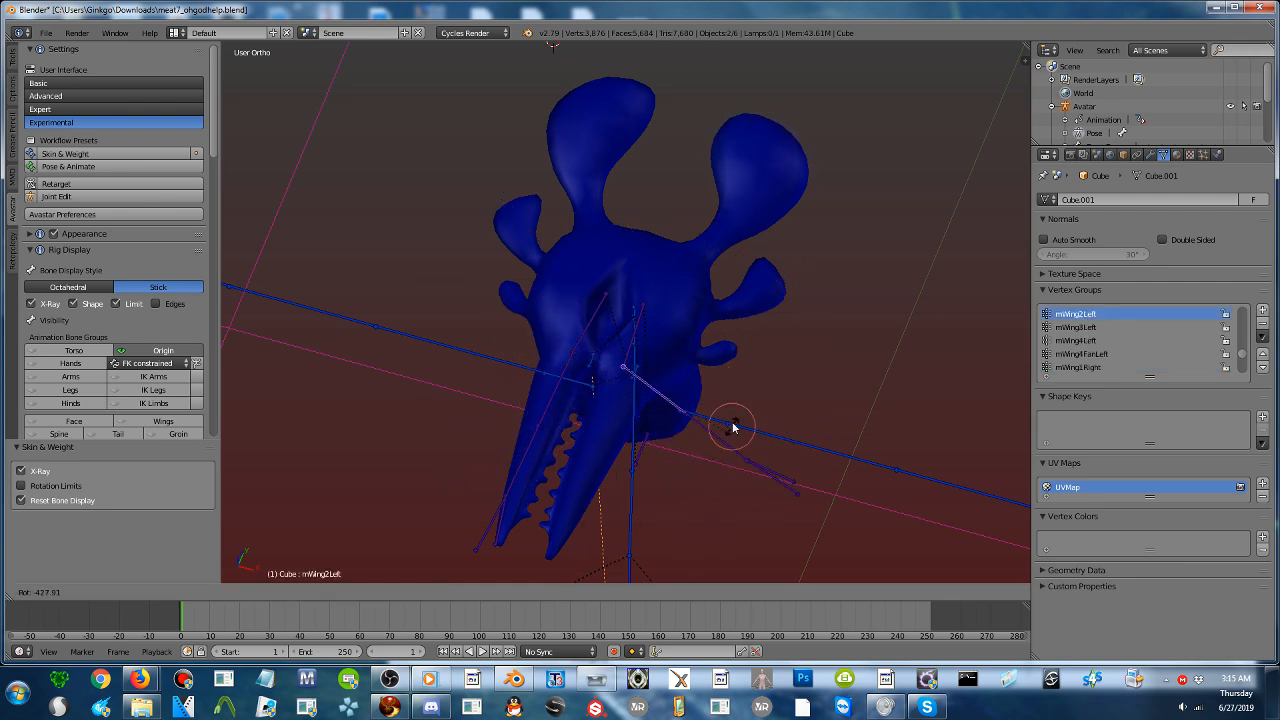
click(643, 463)
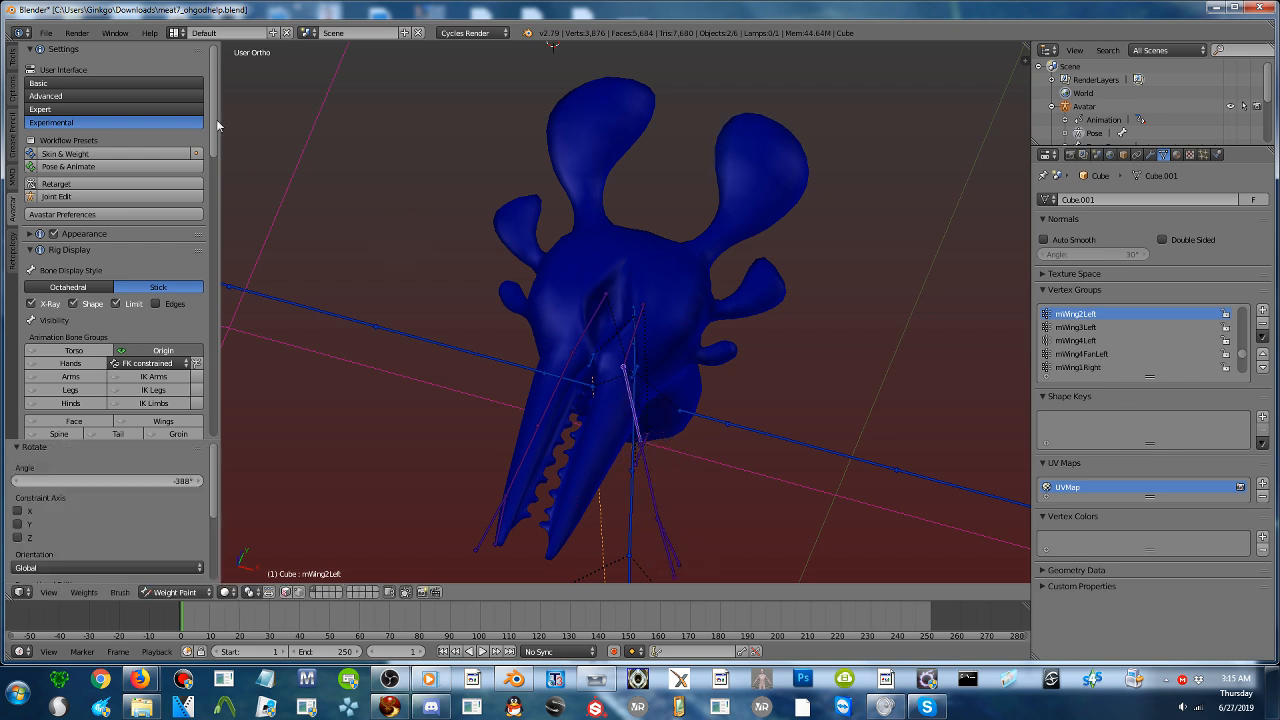
- Set the Draw brush radius to 214 px and its weight to 0.000
click(9, 60)
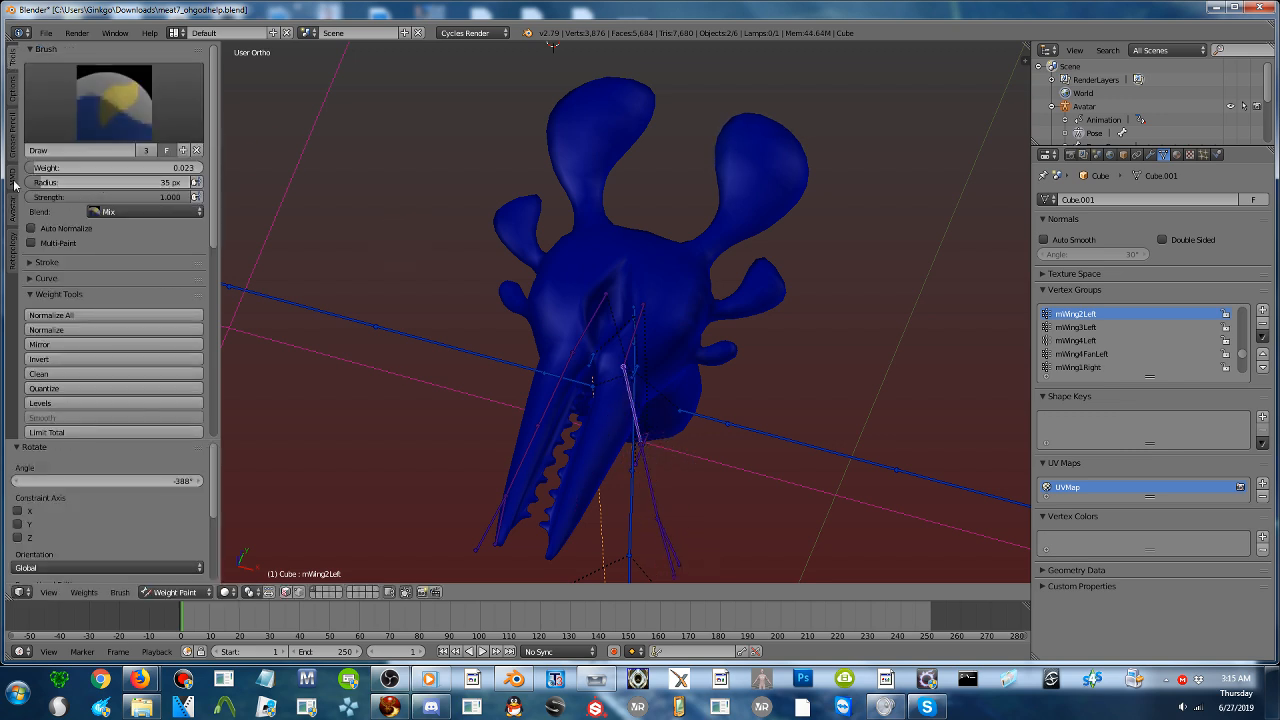
drag(28, 182, 100, 182)
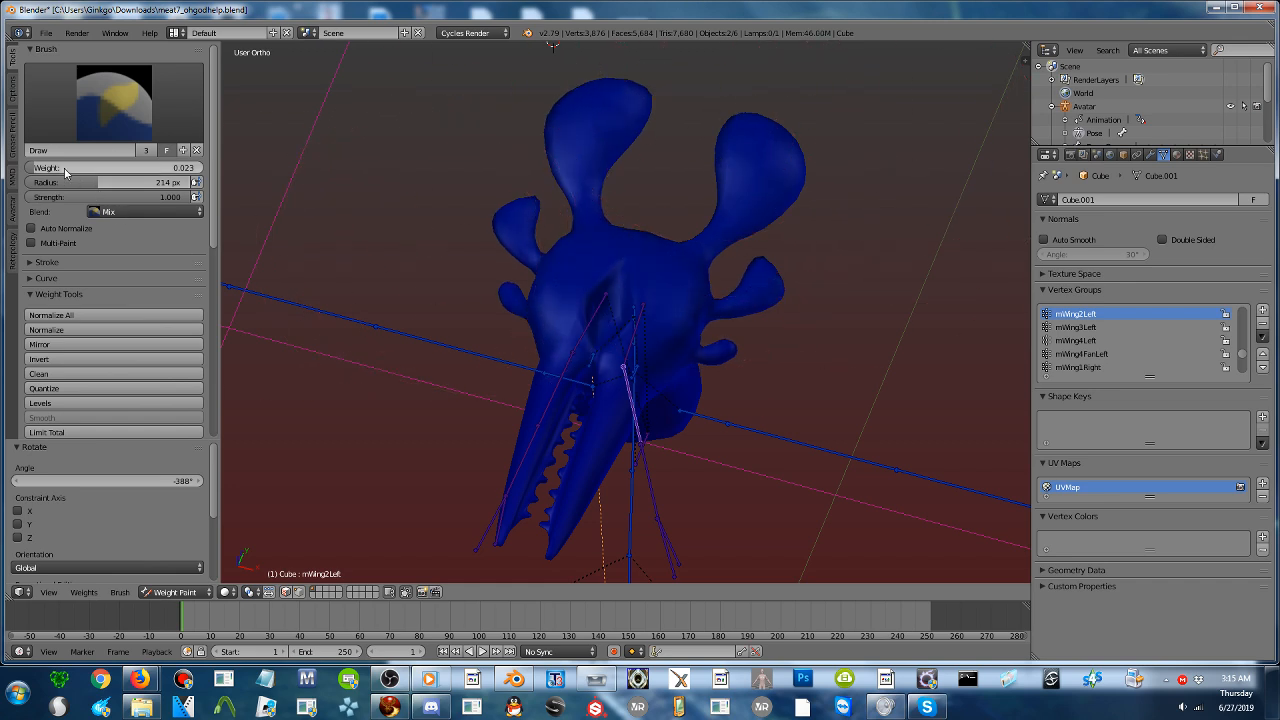
drag(64, 172, 30, 172)
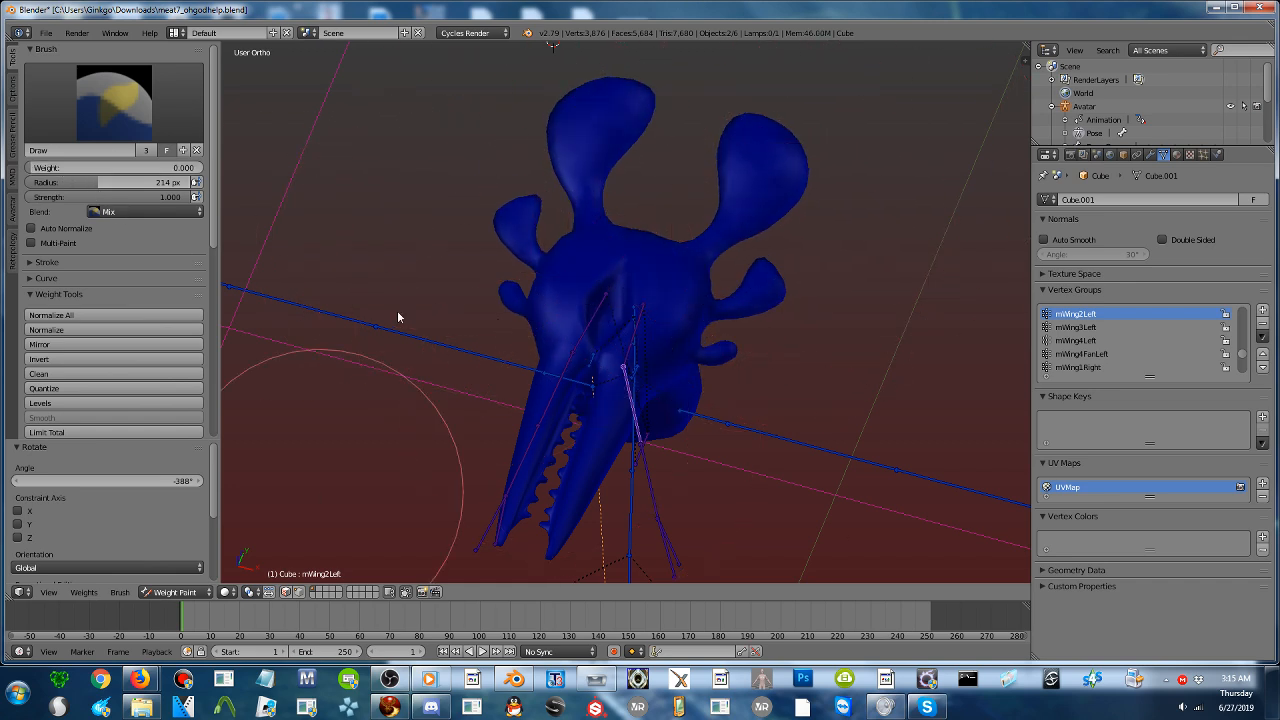
- Rotate the mWing2Left bone by 86.8° and once more slightly, then clear the pose rotation of all bones
key(r)
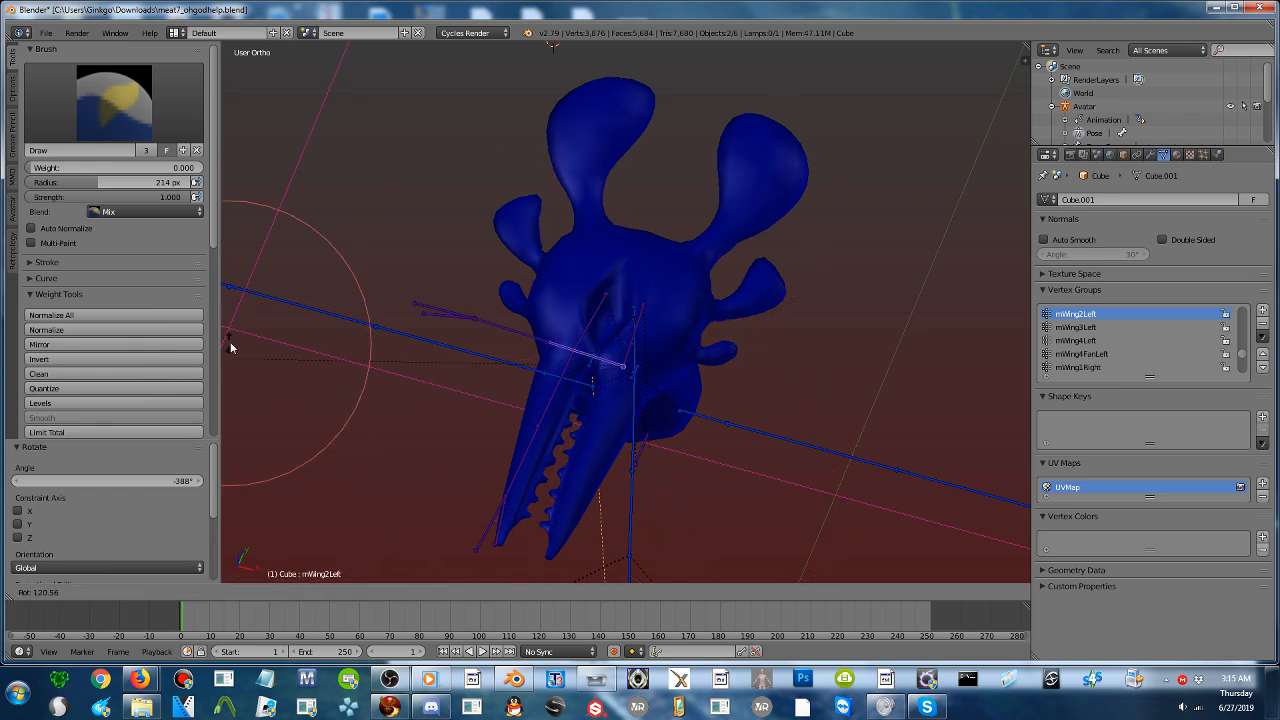
click(425, 491)
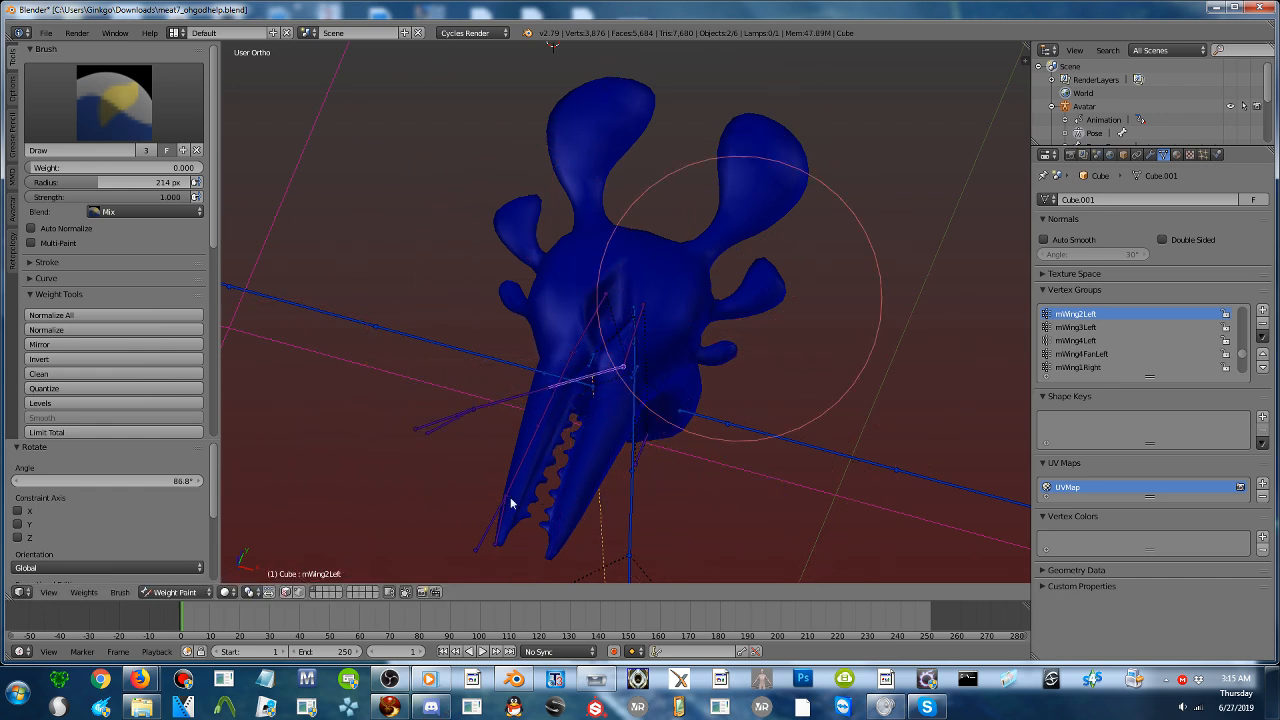
key(r)
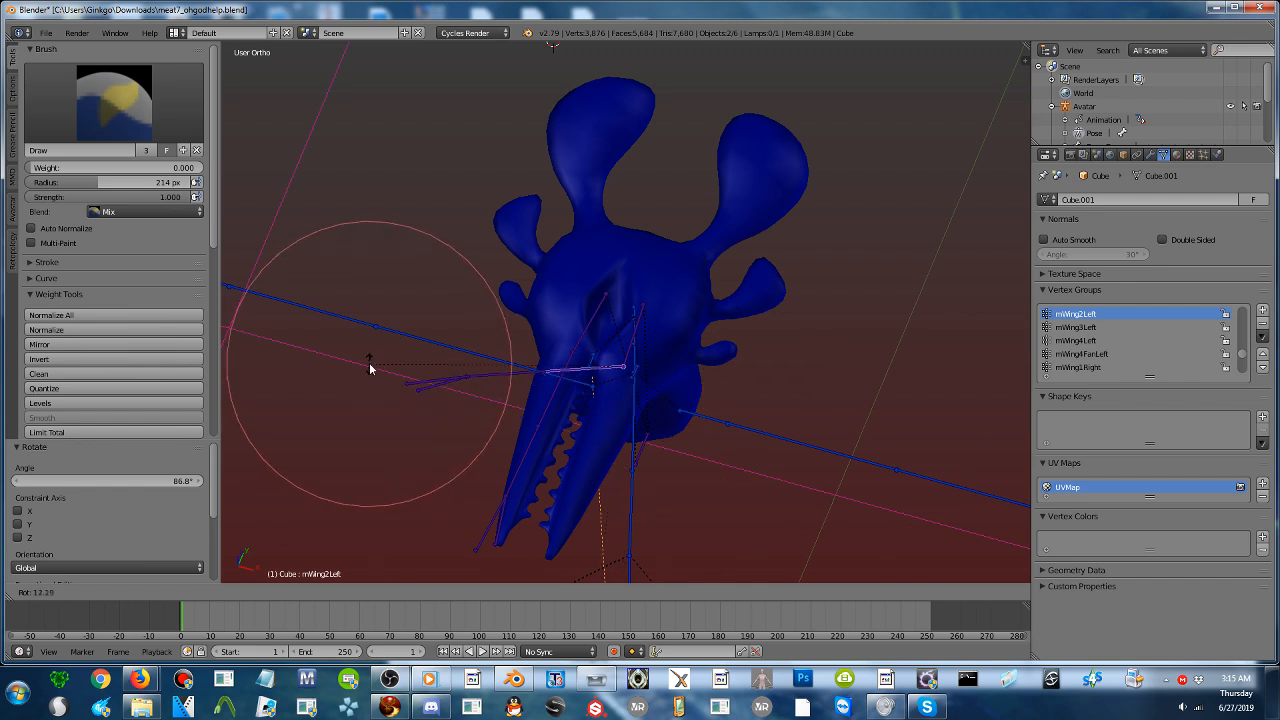
click(371, 371)
key(a)
key(a)
key(alt+r)
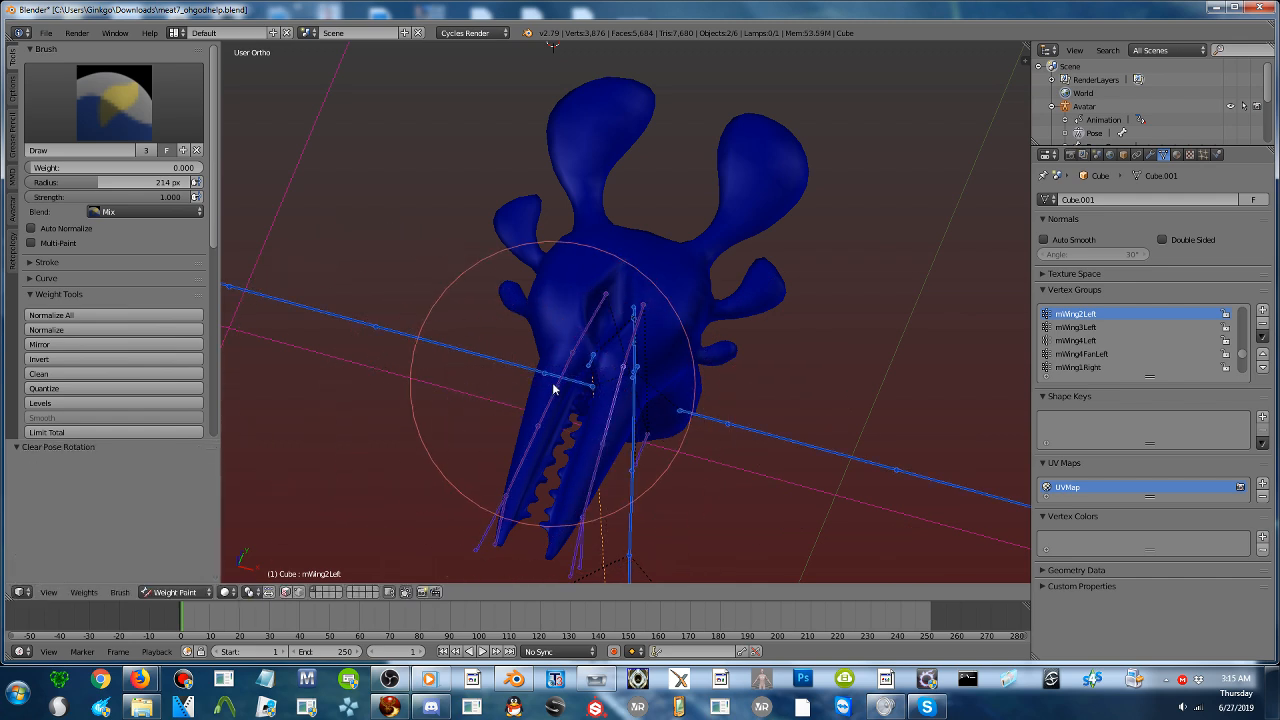
ctrl+right_click(558, 383)
key(r)
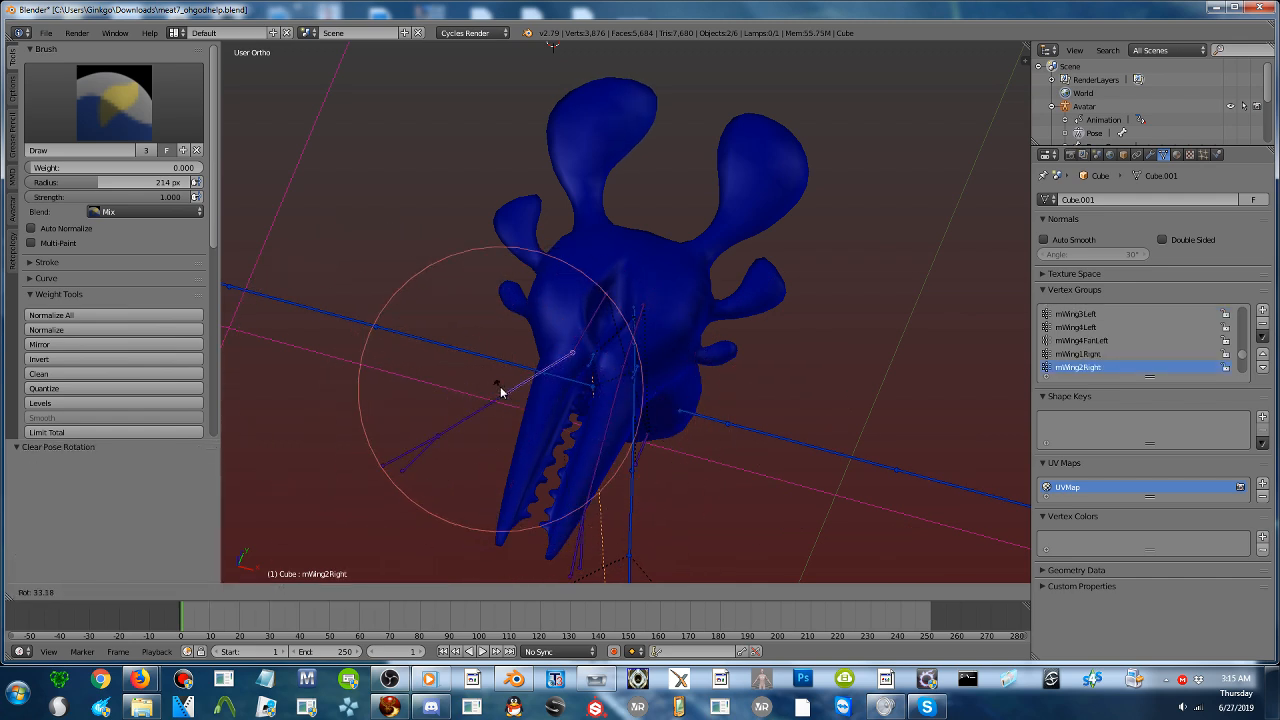
right_click(493, 355)
- Rotate the mWing4Left bone by -47.7° and paint its weight onto the matching jaw tip with a 0.654 weight, 68 px brush
ctrl+right_click(617, 401)
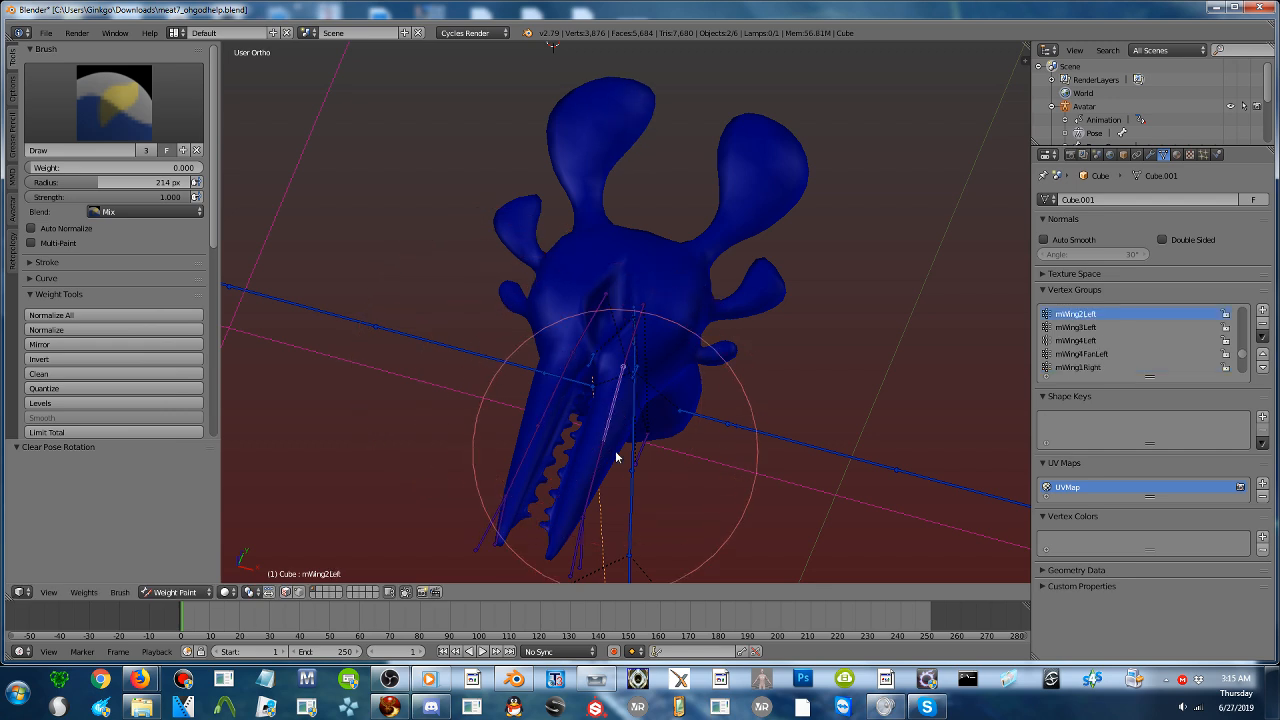
mouse_move(612, 464)
shift+middle_down()
mouse_move(620, 412)
mouse_move(620, 444)
mouse_move(597, 409)
mouse_move(600, 491)
mouse_move(551, 460)
mouse_move(577, 488)
mouse_move(556, 518)
shift+middle_up()
scroll(621, 466, up, 1)
right_click(603, 466)
right_click(534, 449)
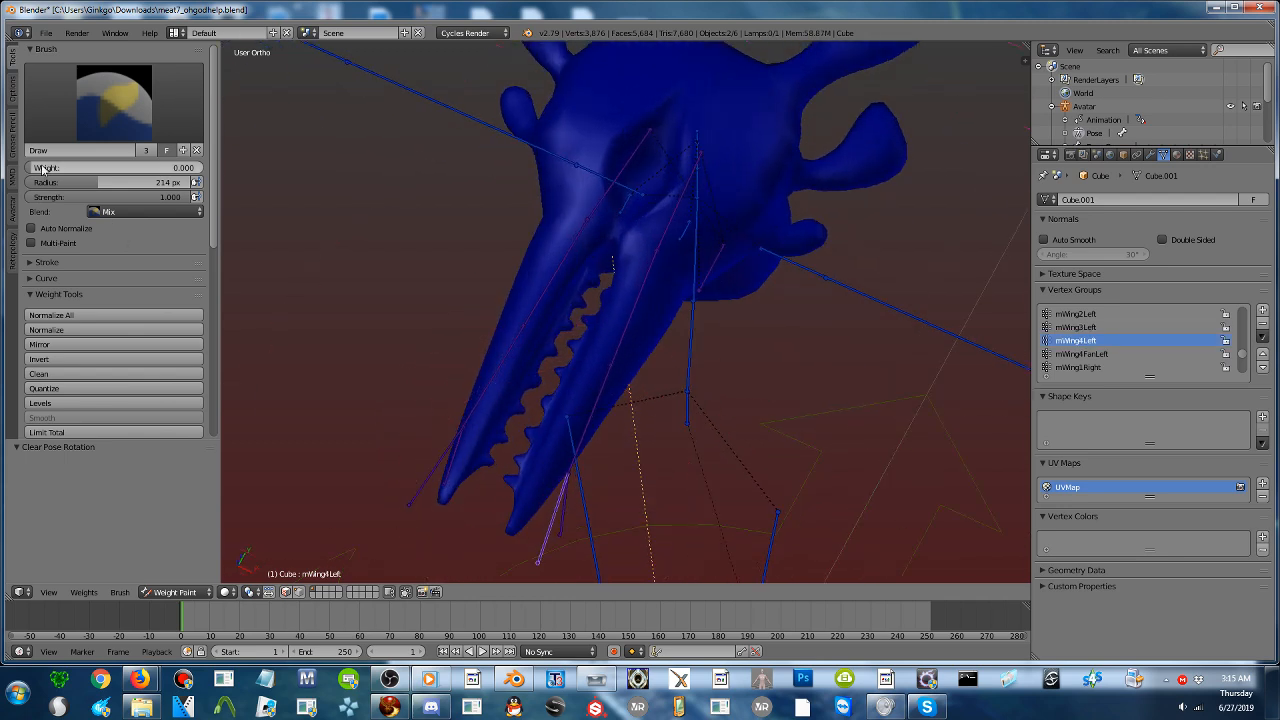
drag(41, 167, 185, 222)
key(r)
click(594, 528)
drag(572, 526, 536, 539)
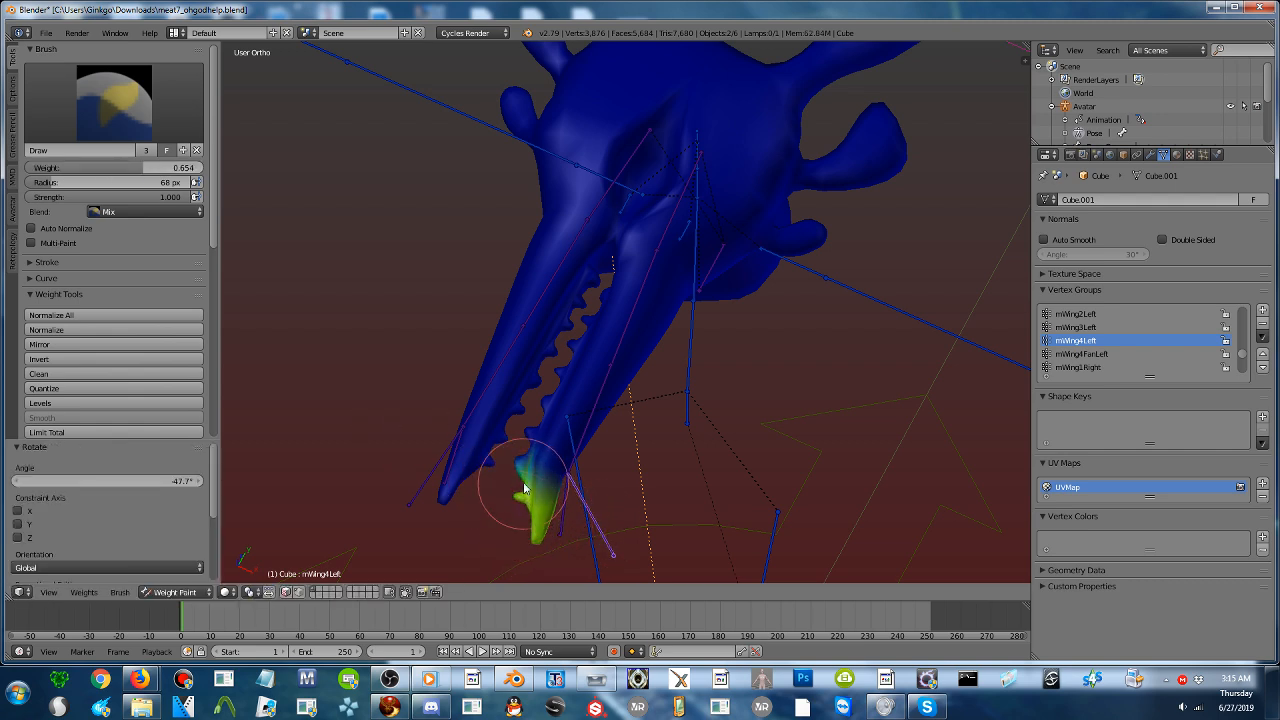
mouse_move(524, 488)
mouse_down()
mouse_move(530, 505)
mouse_move(532, 474)
mouse_up()
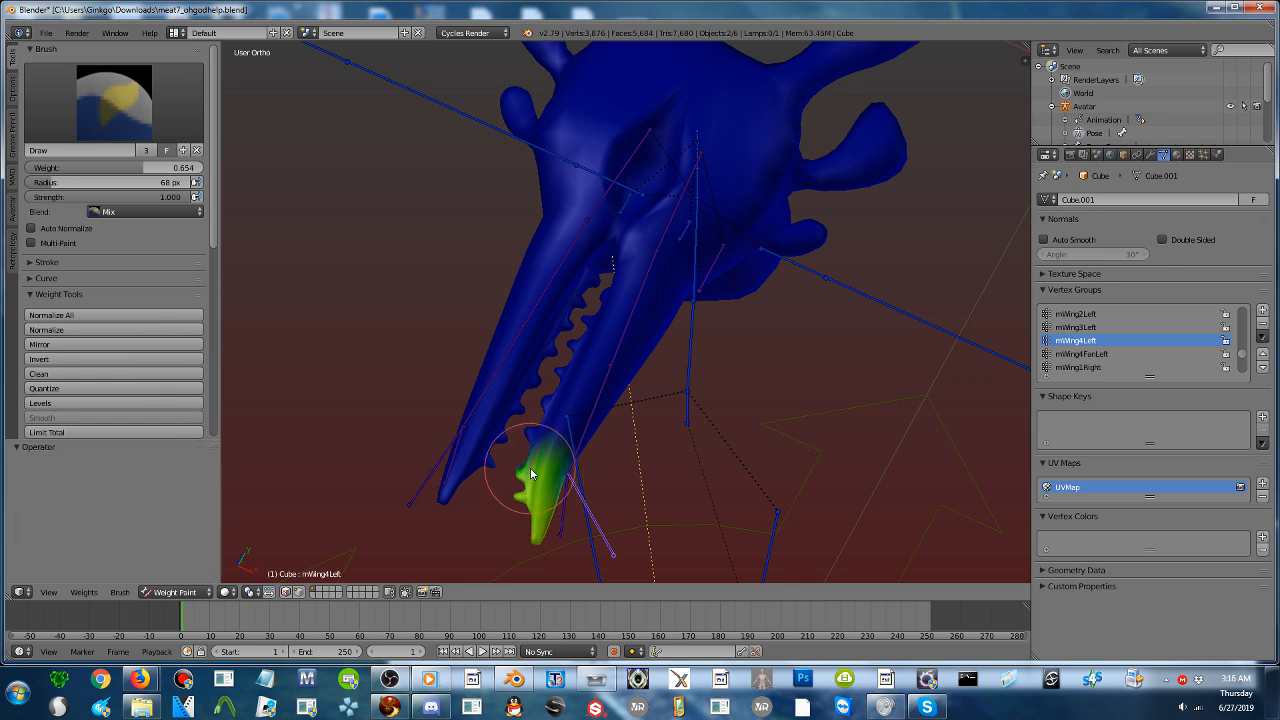
- Rotate the mWing3Left bone by -47.5° to bend the middle of the jaw
right_click(579, 440)
key(r)
click(670, 476)
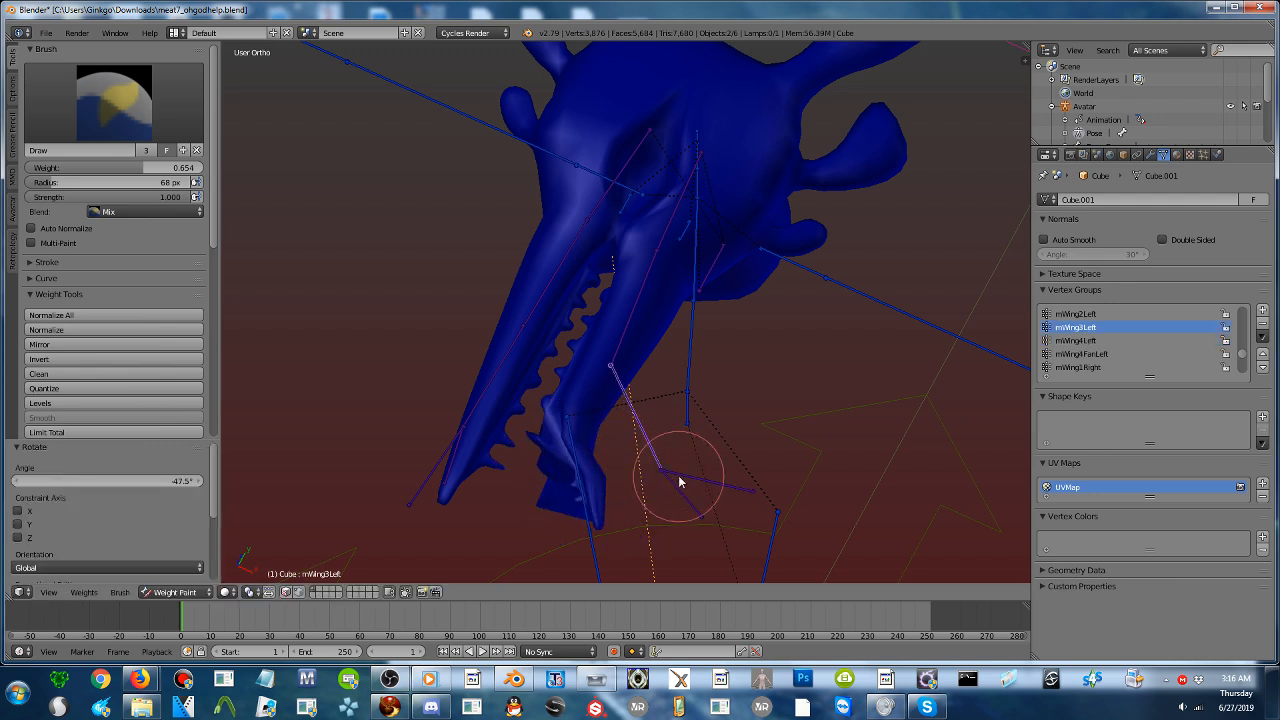
- Paint more mWing4Left weight onto the teeth and inner edge left behind near the bent jaw tip
right_click(699, 485)
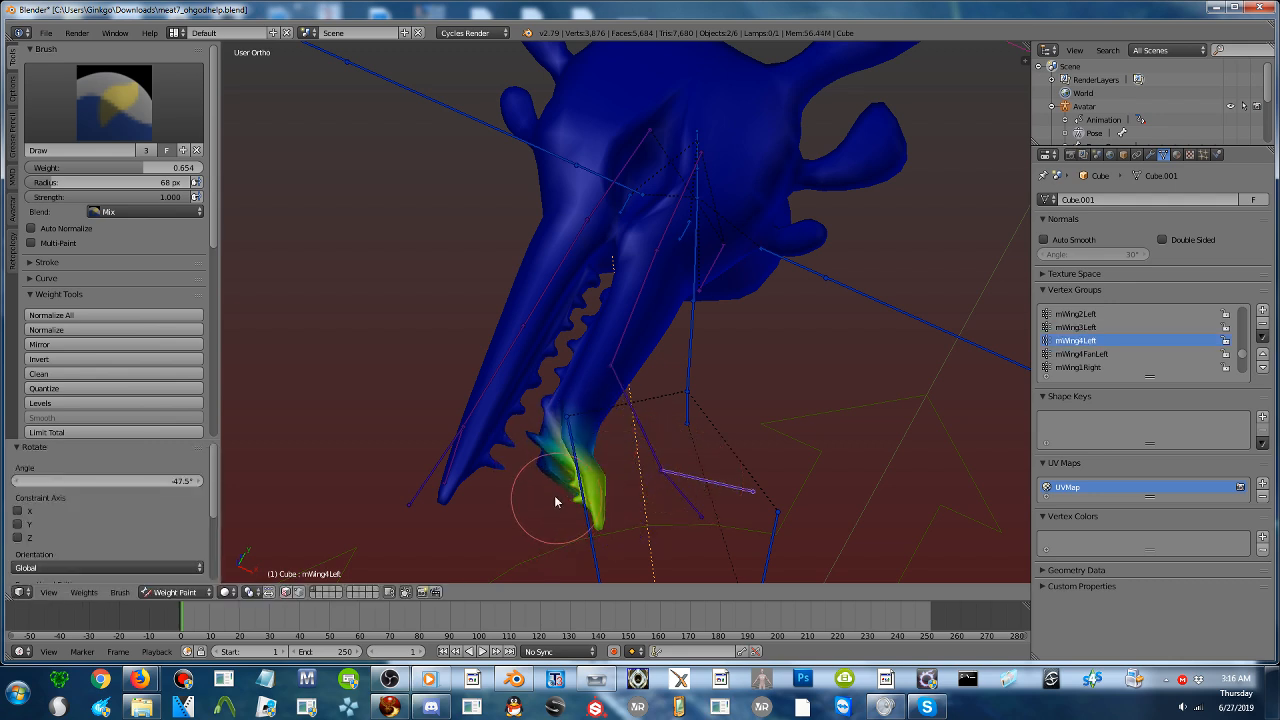
mouse_move(556, 480)
mouse_down()
mouse_move(575, 478)
mouse_move(565, 473)
mouse_up()
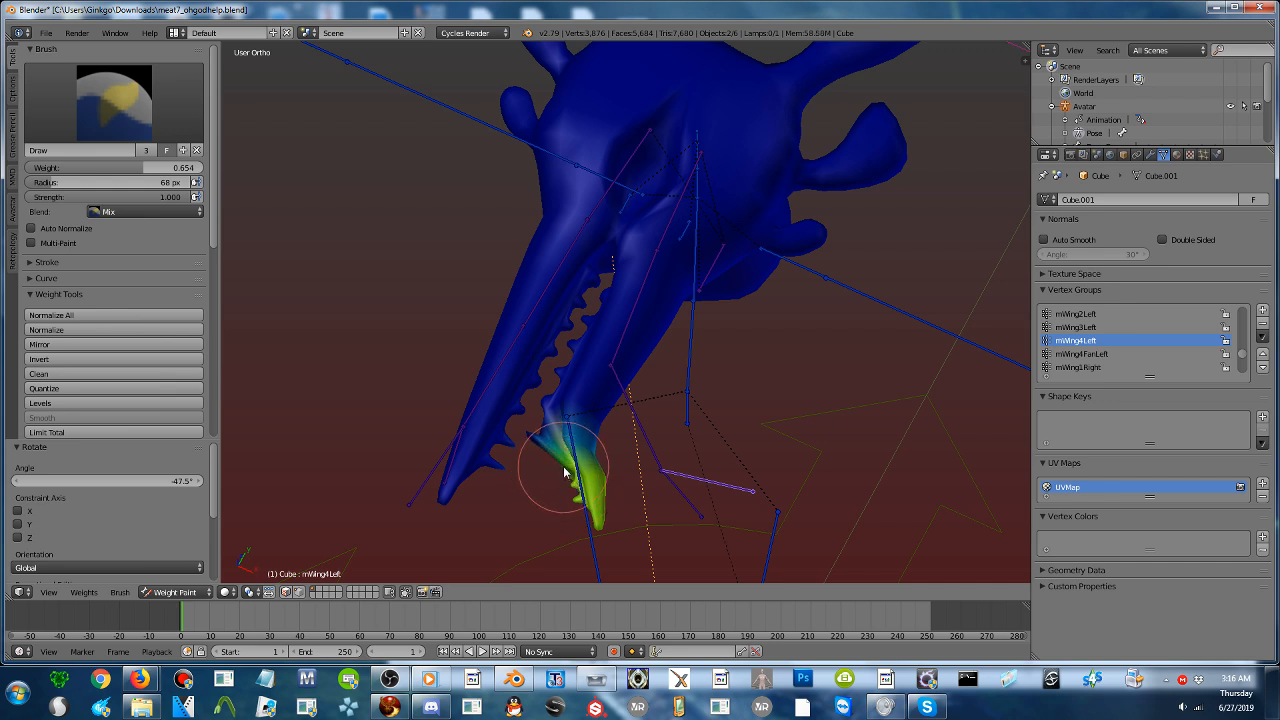
scroll(555, 500, up, 3)
middle_drag(580, 471, 523, 371)
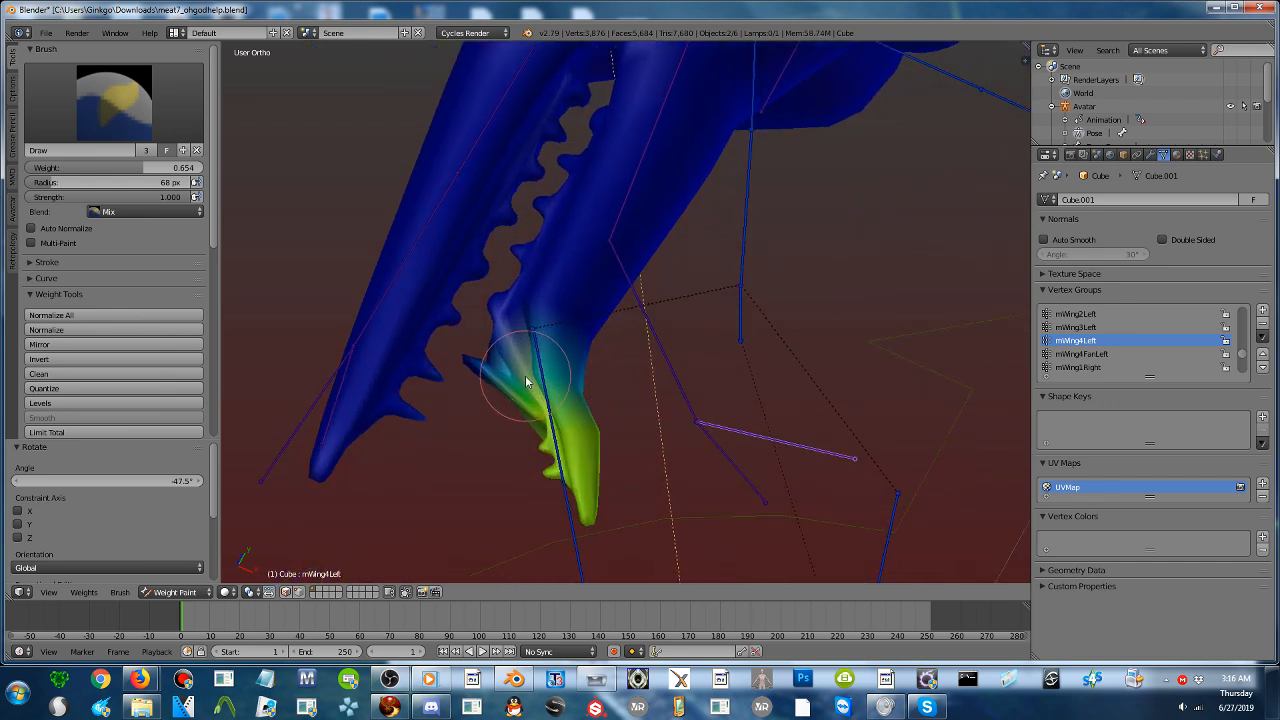
drag(507, 383, 498, 379)
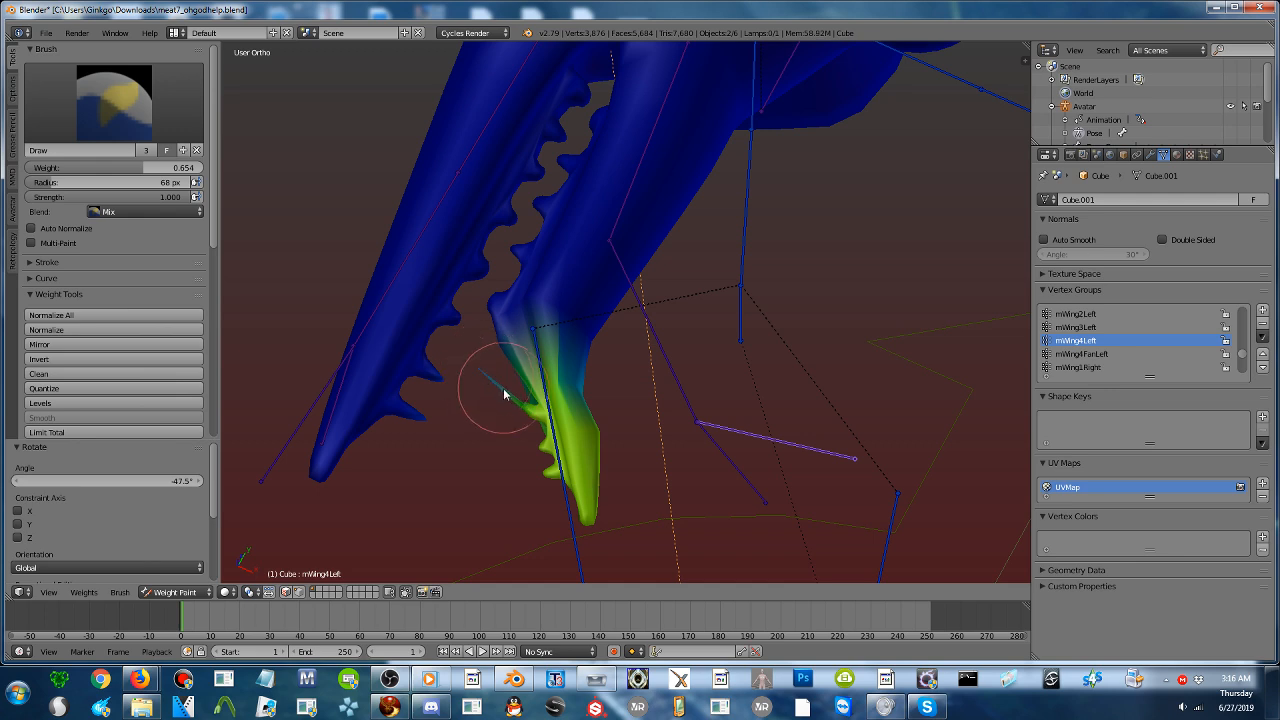
- Paint mWing3Left weight at 0.654 onto the middle of the bent jaw and its inner teeth, rotating the bone by -30.2° between strokes
right_click(674, 380)
mouse_move(600, 372)
mouse_down()
mouse_move(554, 357)
mouse_move(512, 311)
mouse_move(517, 337)
mouse_move(537, 363)
mouse_move(619, 374)
mouse_move(618, 339)
mouse_move(533, 273)
mouse_up()
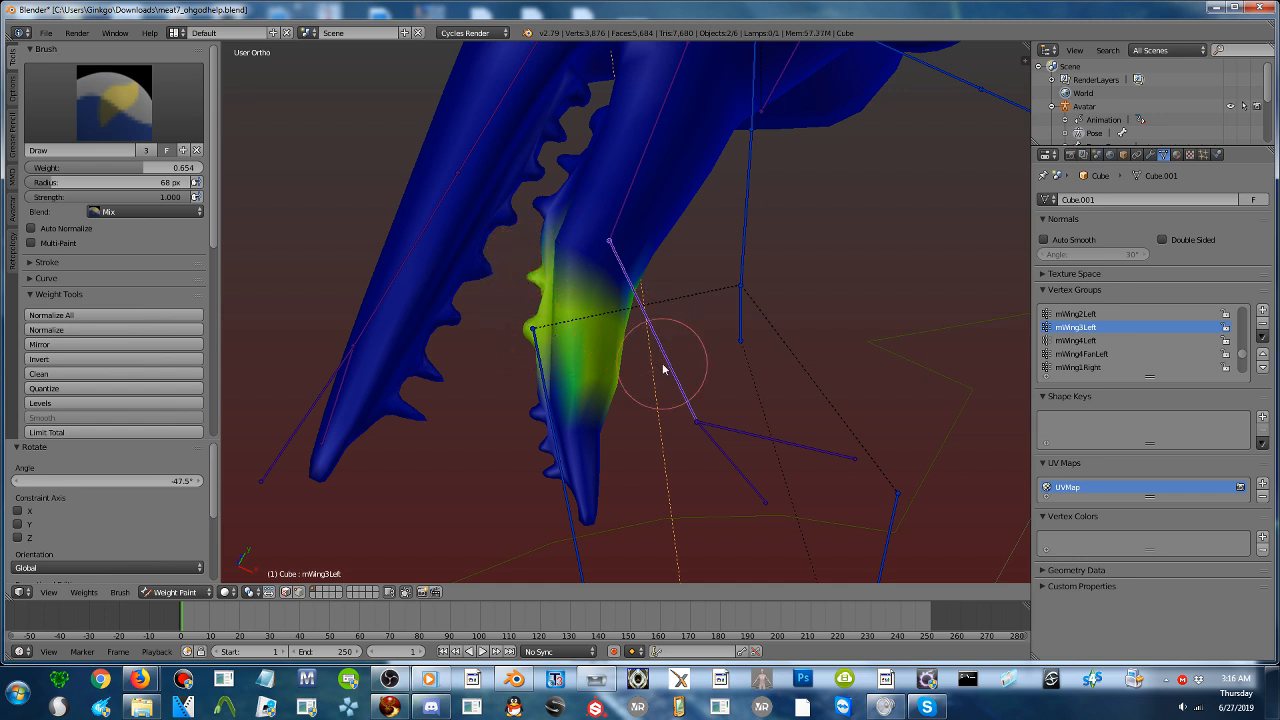
key(r)
click(719, 322)
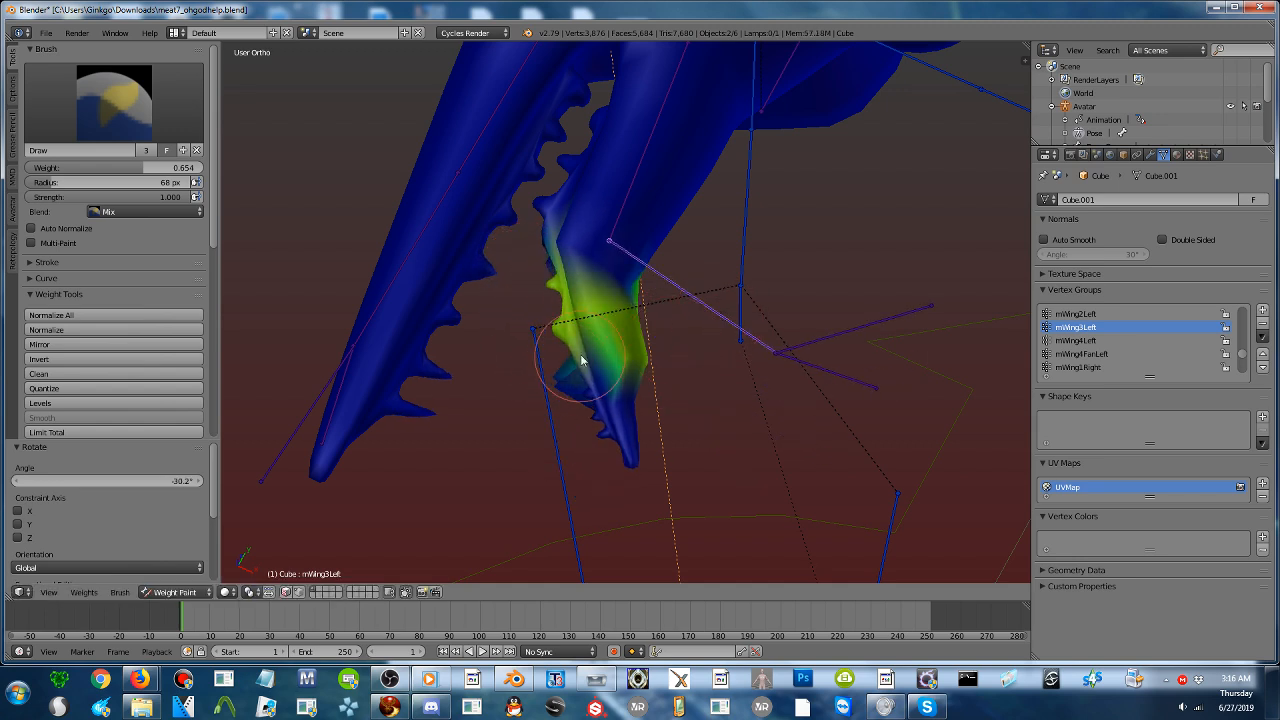
mouse_move(582, 360)
mouse_down()
mouse_move(545, 369)
mouse_move(560, 298)
mouse_move(600, 271)
mouse_move(570, 258)
mouse_up()
middle_drag(570, 258, 571, 315)
- Rotate the mWing2Left bone by -27.6° and paint its weight across the jaw section above the bend, including the inner teeth
right_click(622, 296)
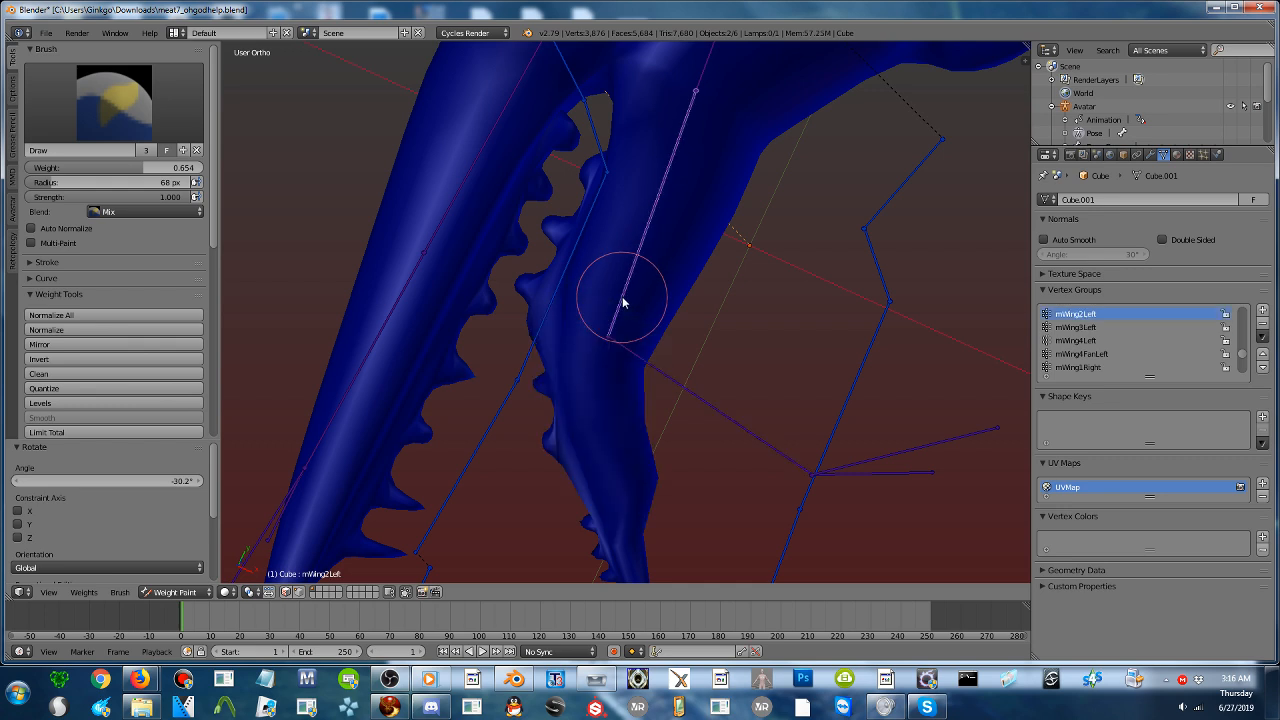
key(r)
click(734, 317)
mouse_move(599, 305)
mouse_down()
mouse_move(528, 292)
mouse_move(555, 308)
mouse_up()
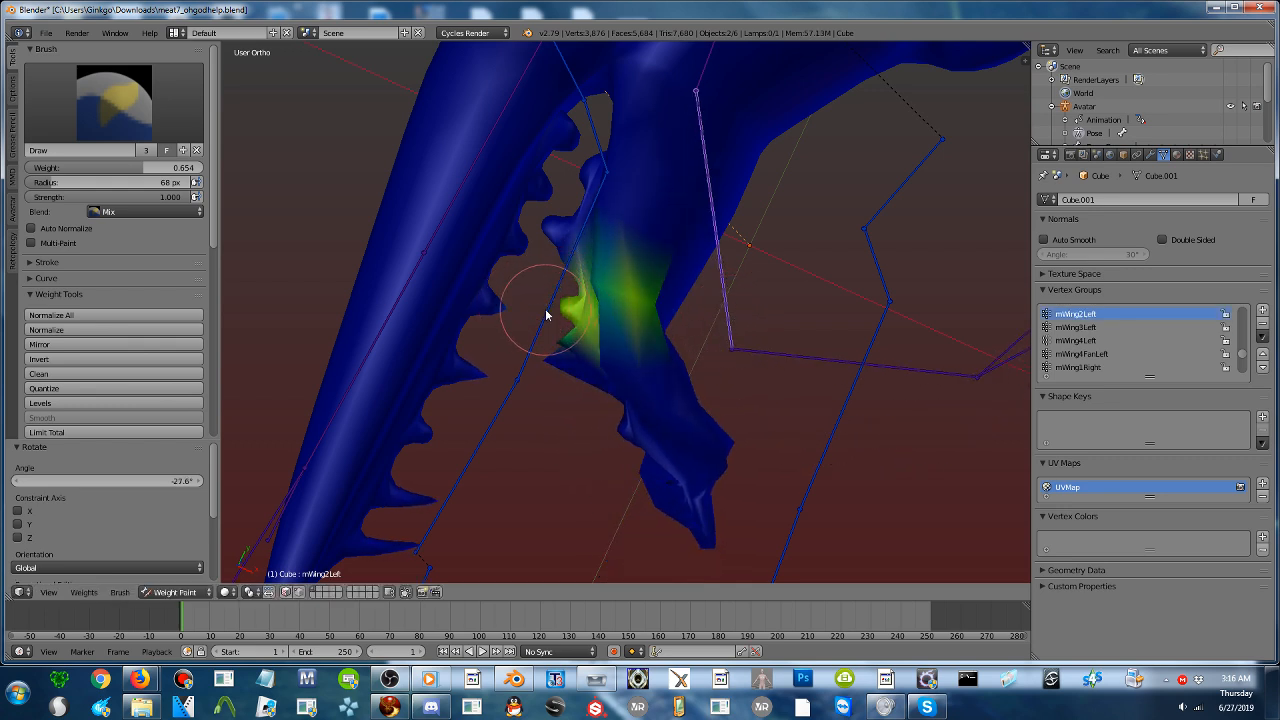
click(570, 322)
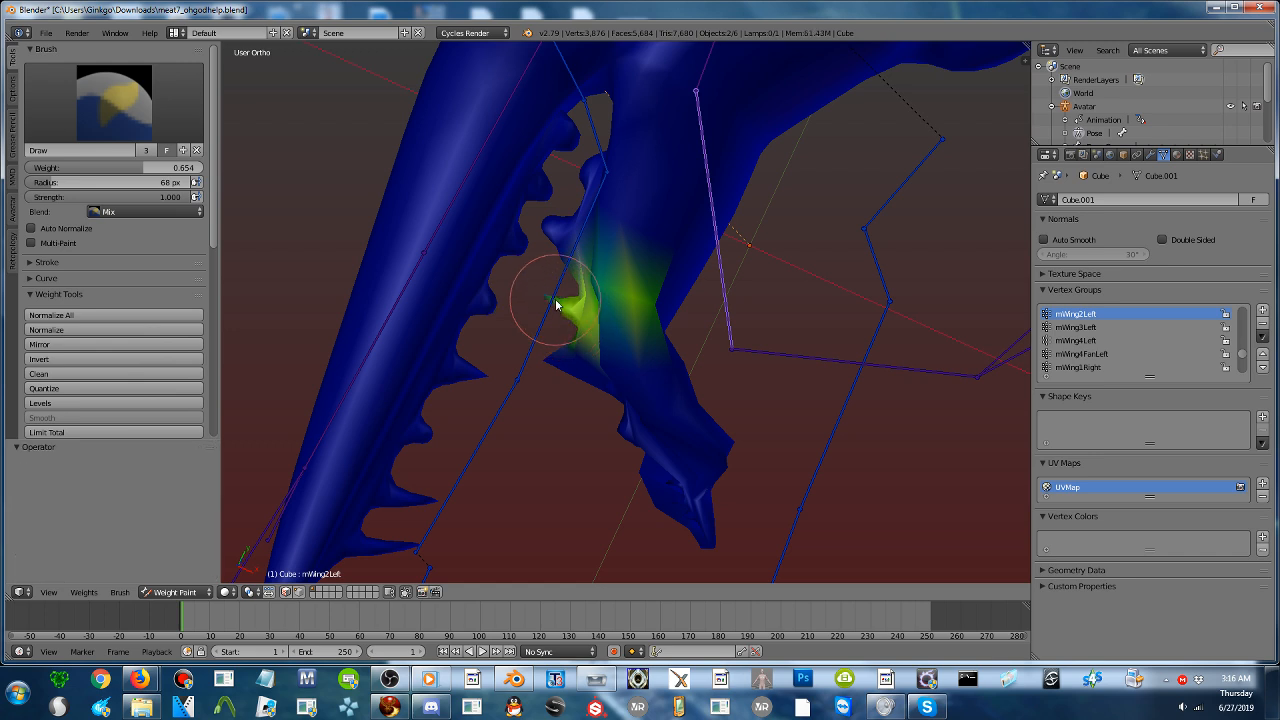
mouse_move(580, 278)
mouse_down()
mouse_move(562, 247)
mouse_move(588, 250)
mouse_move(603, 186)
mouse_move(697, 249)
mouse_move(703, 277)
mouse_move(660, 306)
mouse_move(705, 318)
mouse_up()
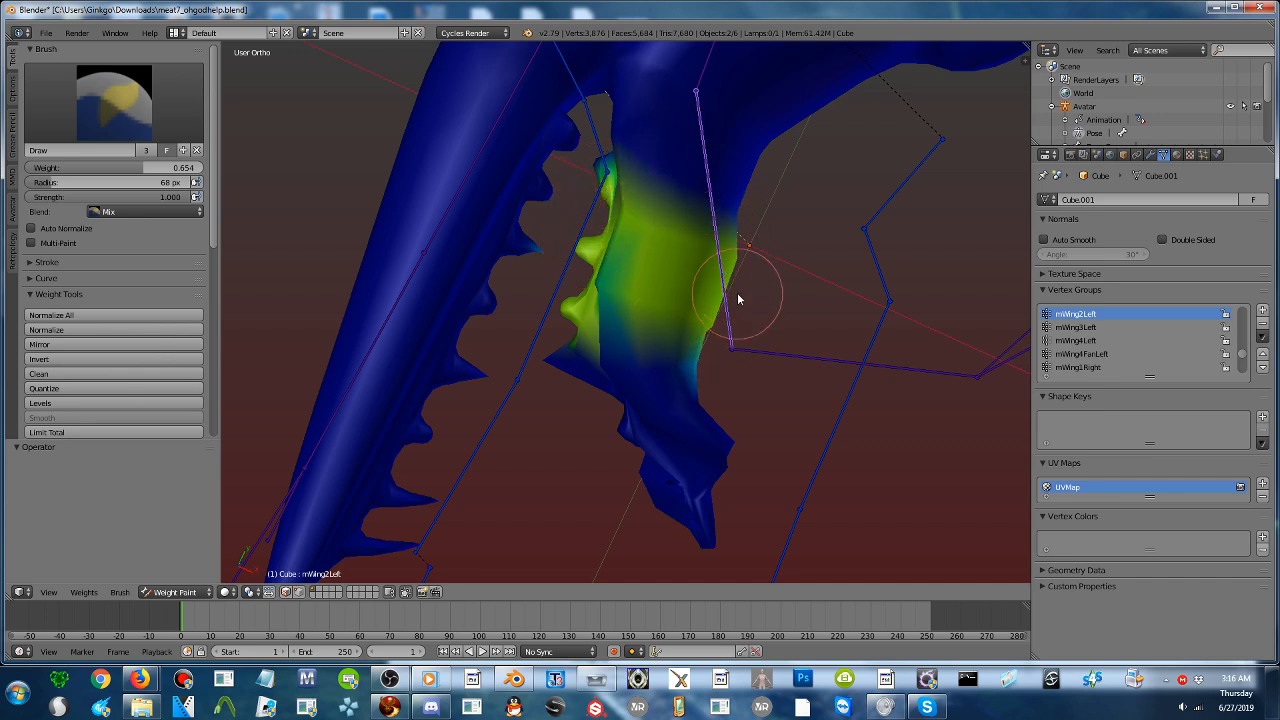
- Rotate the mWing2Left bone by another -9.01° and extend its painted weight toward the base of the jaw
key(r)
click(771, 287)
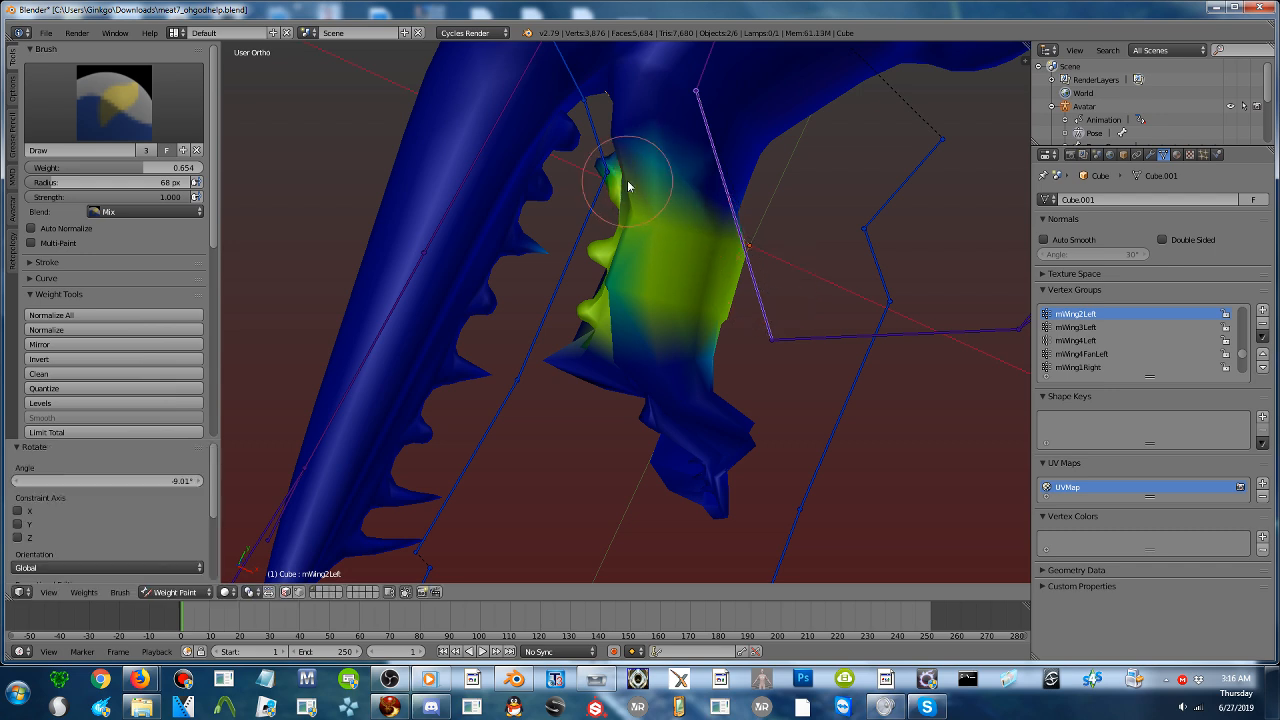
mouse_move(621, 185)
mouse_down()
mouse_move(746, 206)
mouse_move(637, 145)
mouse_move(640, 229)
mouse_move(808, 345)
mouse_up()
- Rotate the mWing3Left bone by 18.7° and lower the brush weight to 0
right_click(809, 346)
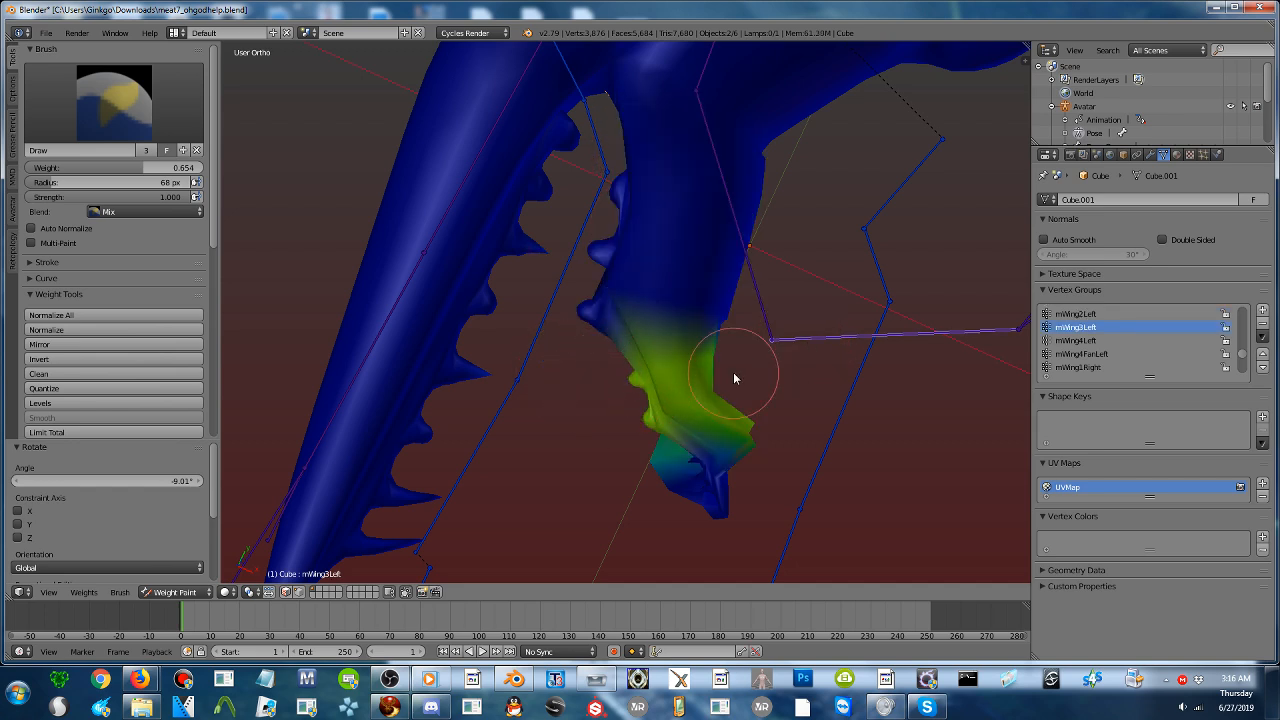
middle_drag(694, 366, 725, 319)
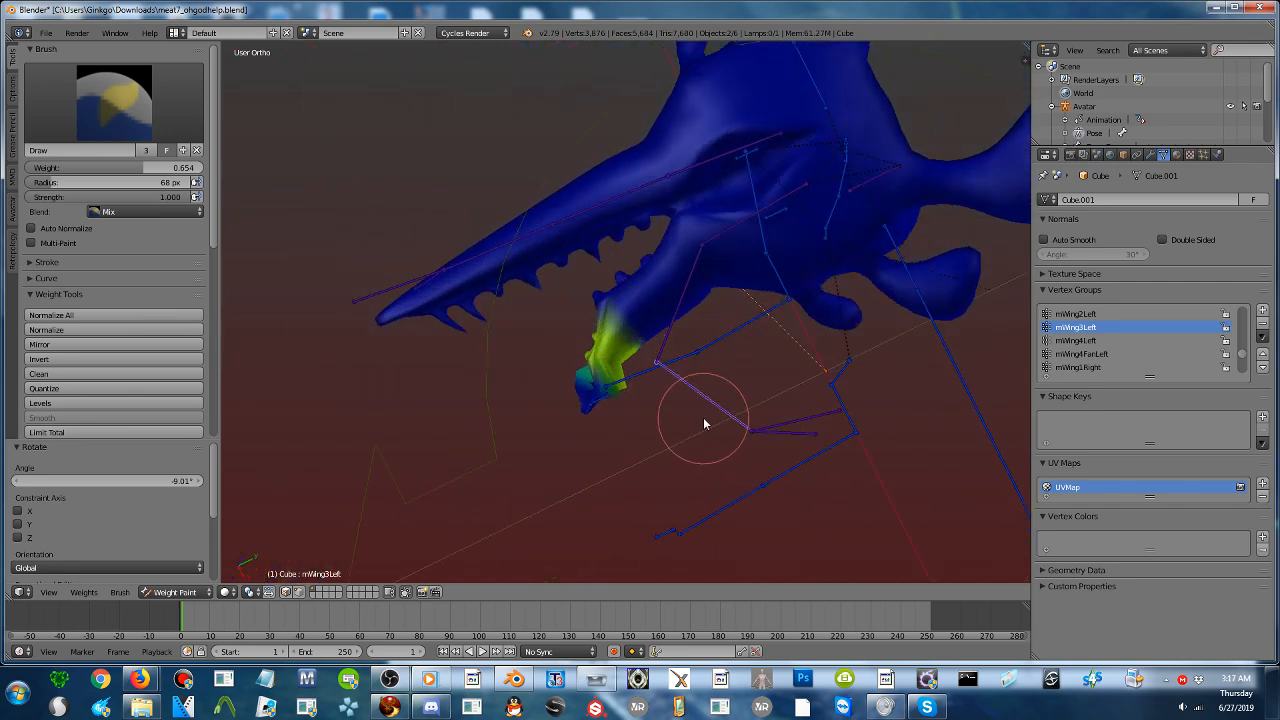
key(r)
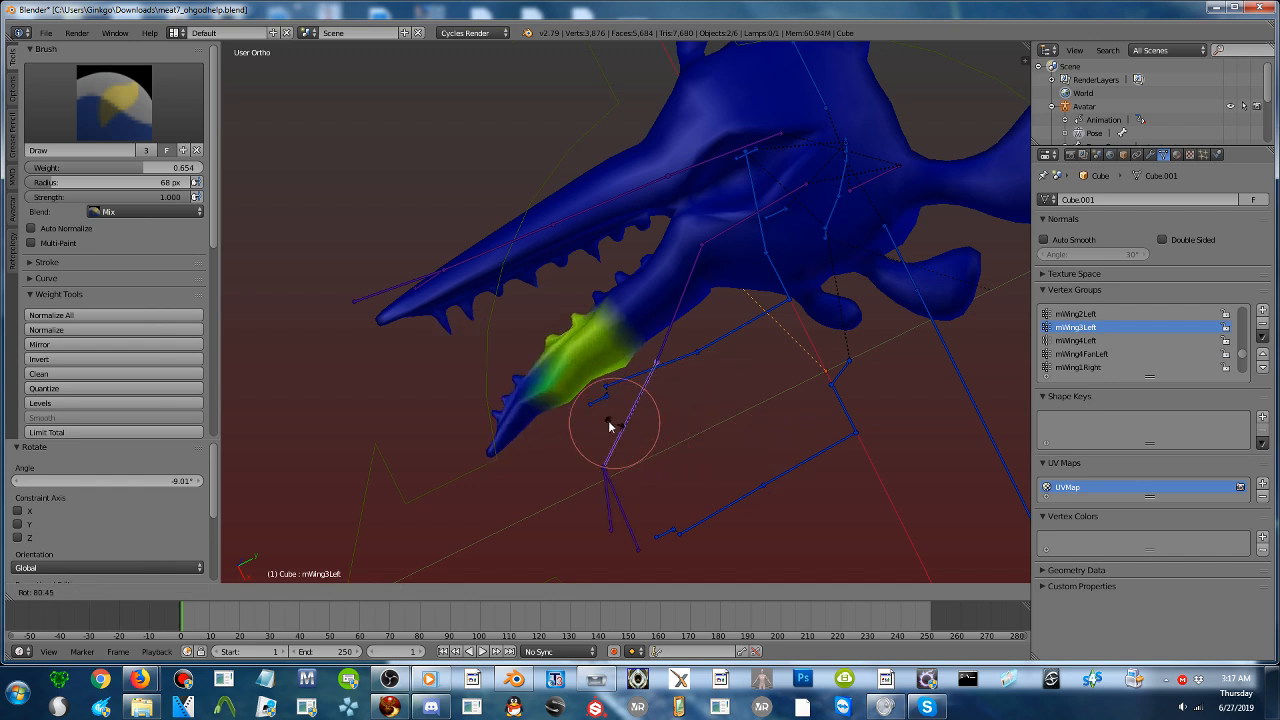
click(704, 427)
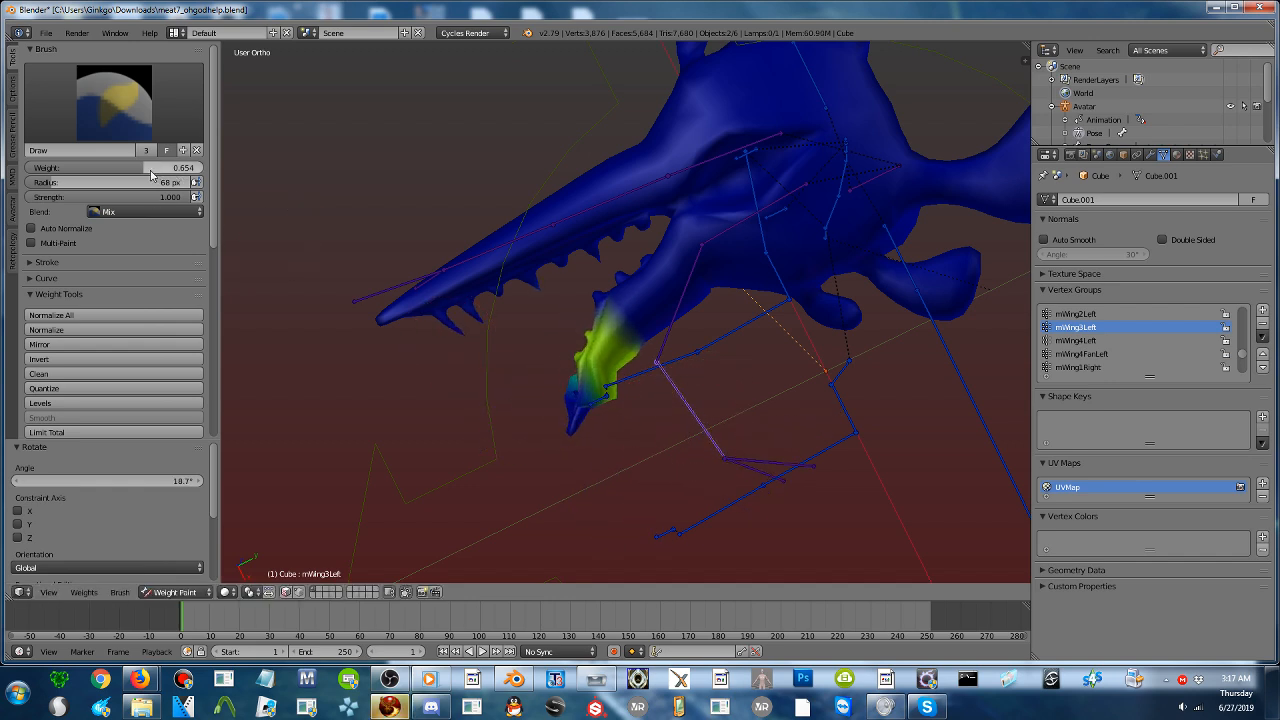
drag(150, 170, 28, 170)
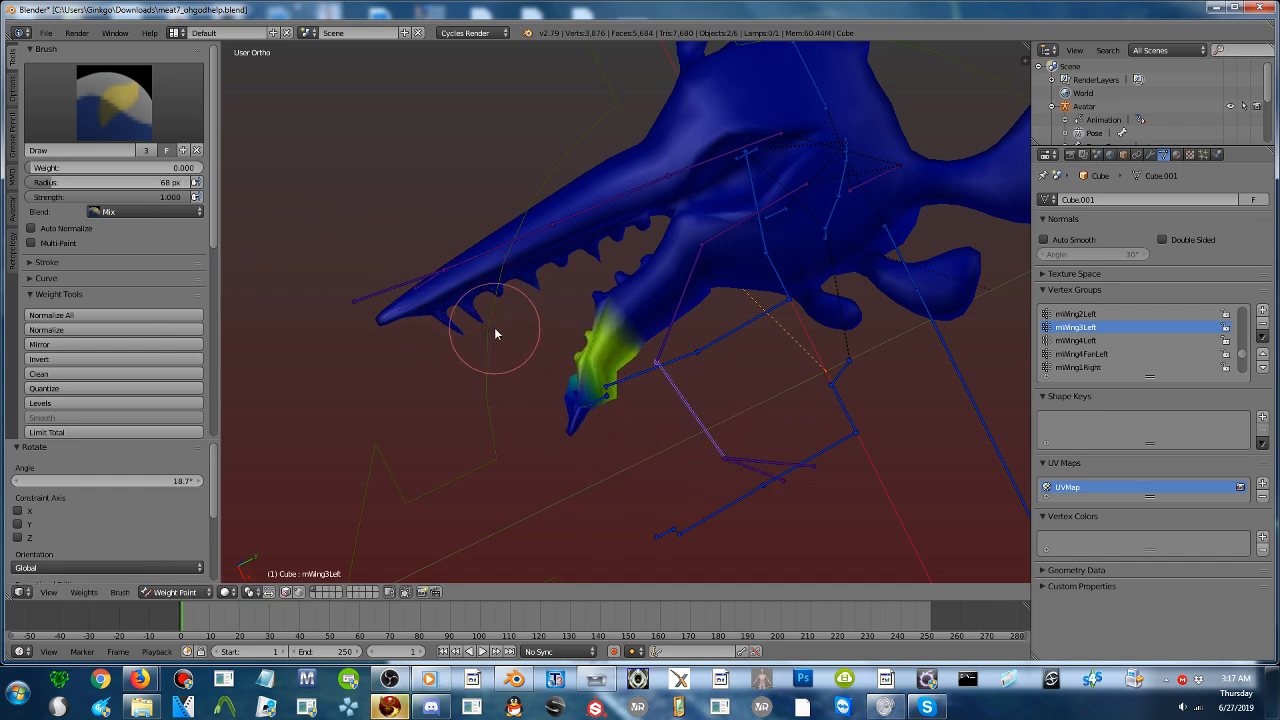
- Check the Firestorm viewer and bring the YouTube Live Dashboard in Firefox to the front
click(390, 707)
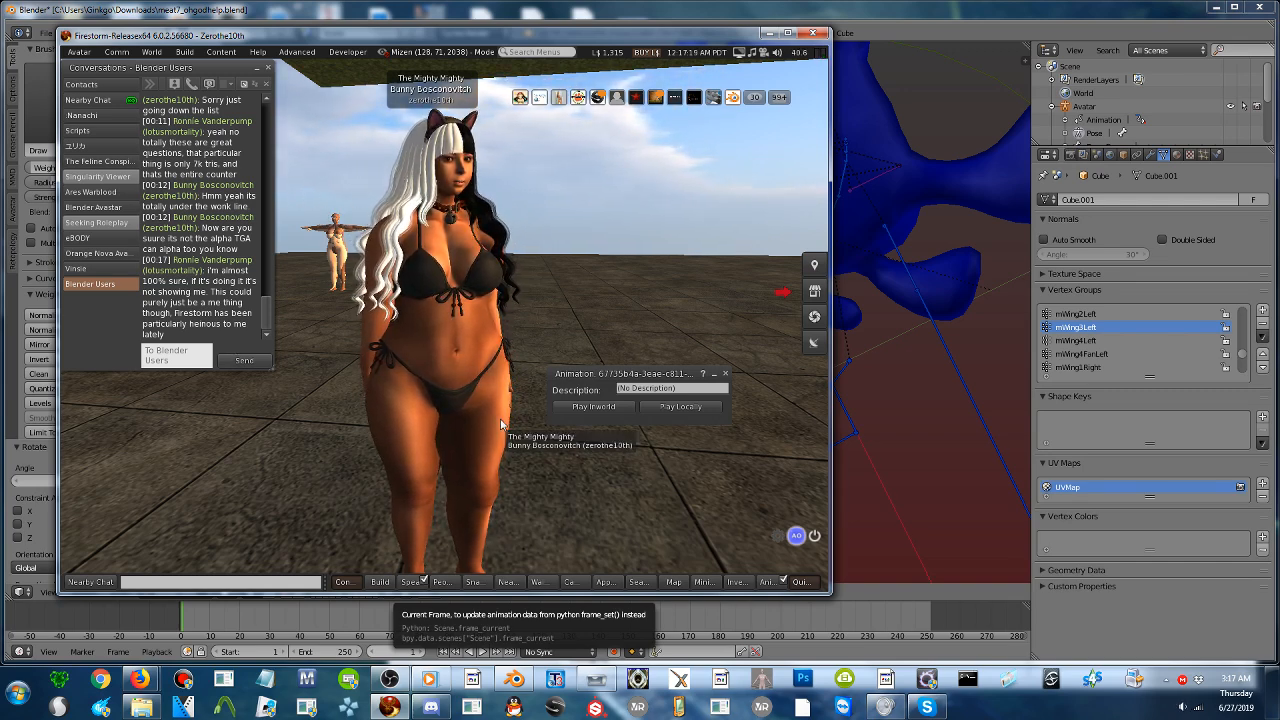
key(alt+Tab)
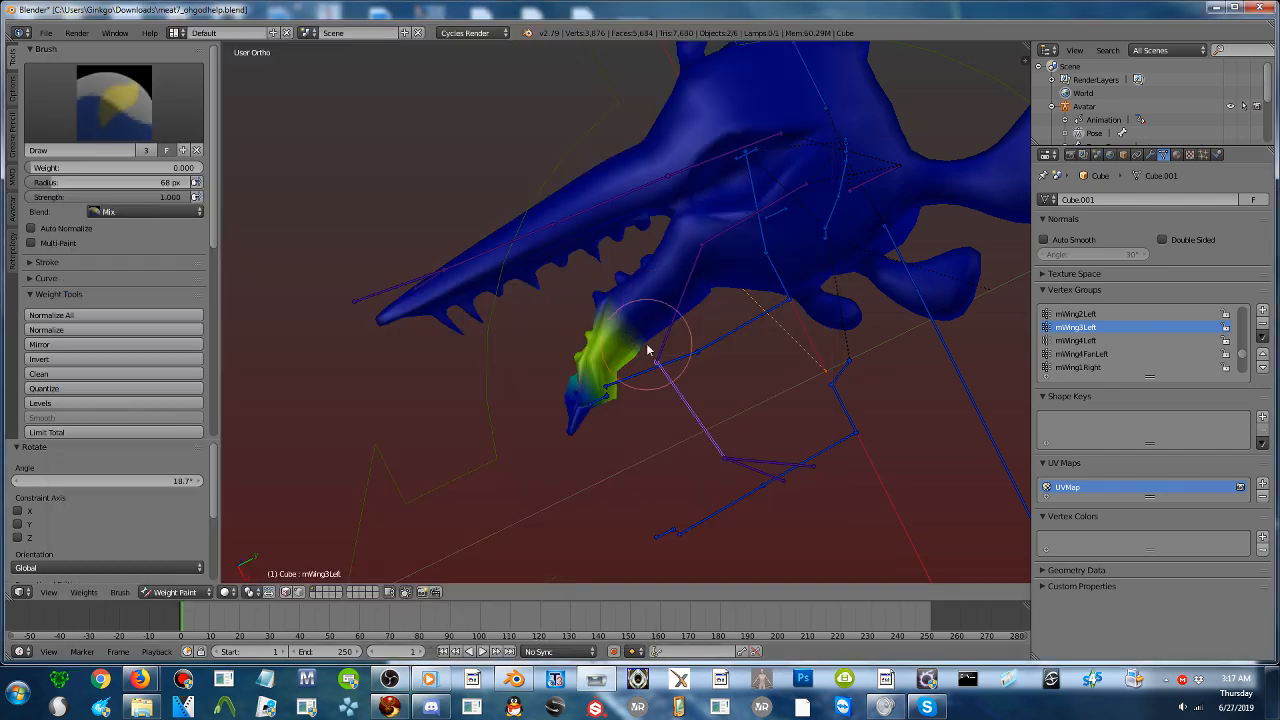
drag(357, 21, 340, 275)
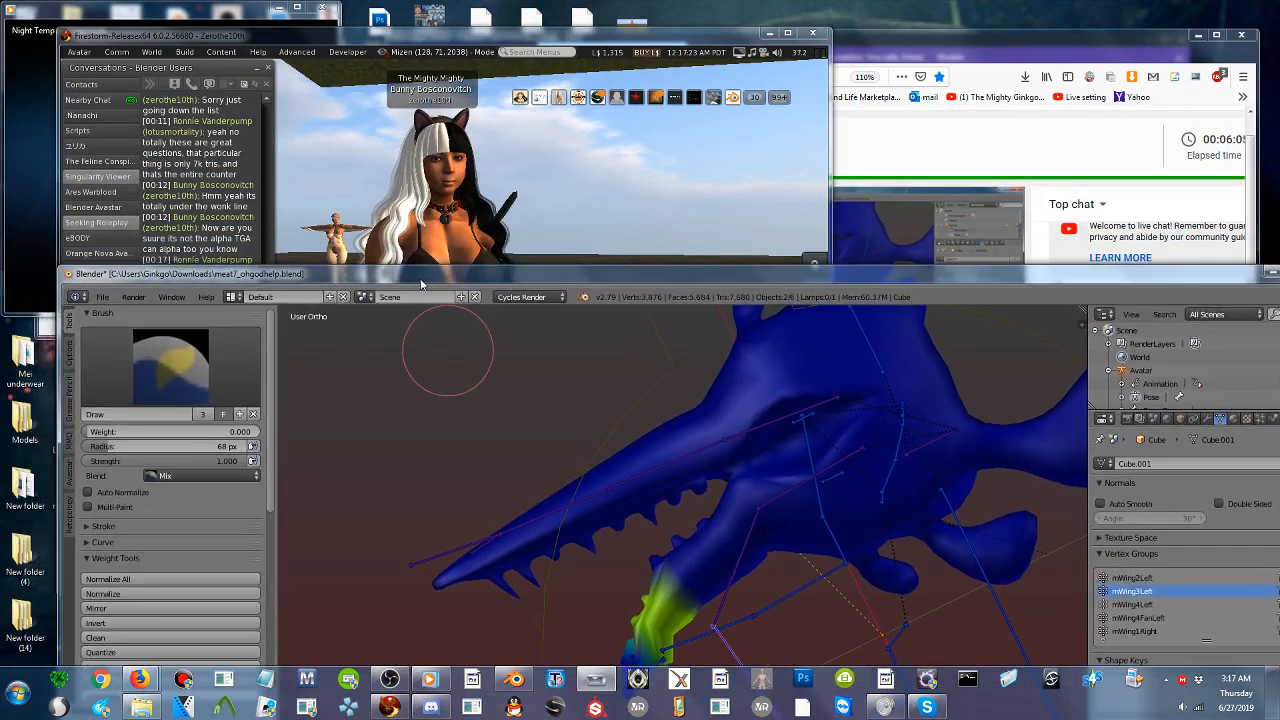
click(930, 145)
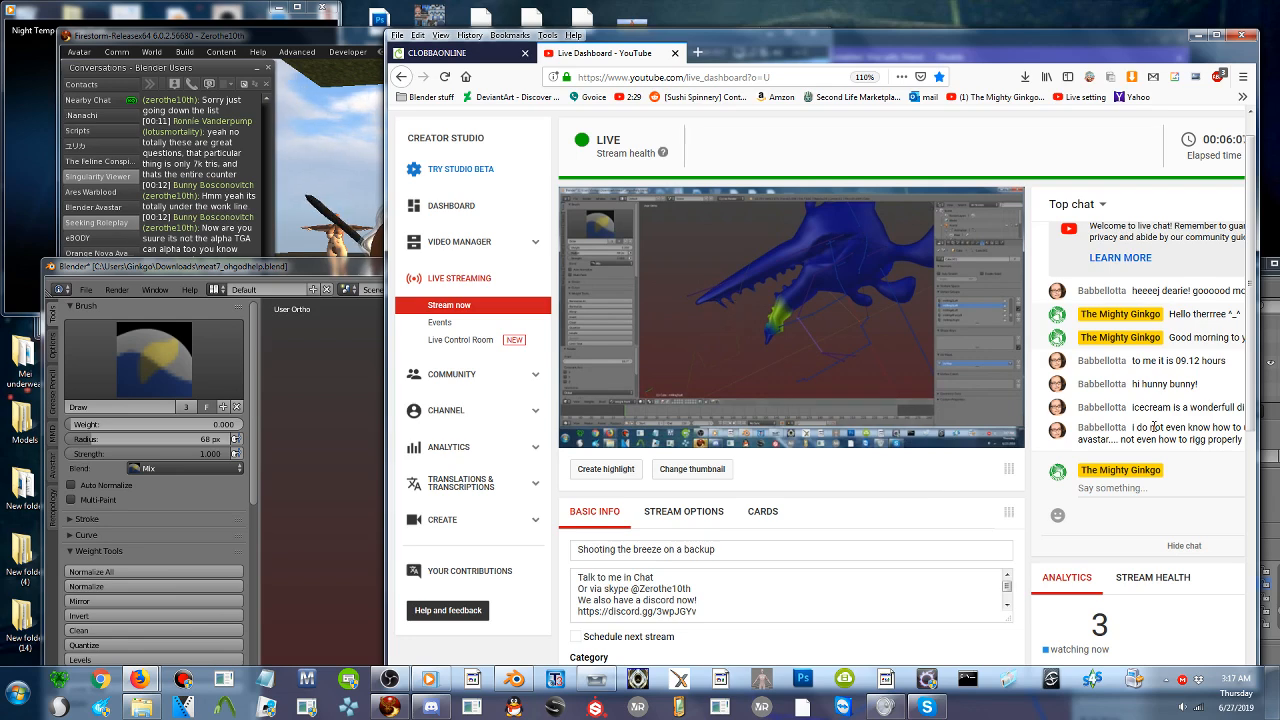
- Arrange the Firefox and Blender windows side by side so the full live chat is readable next to the model
drag(869, 51, 600, 52)
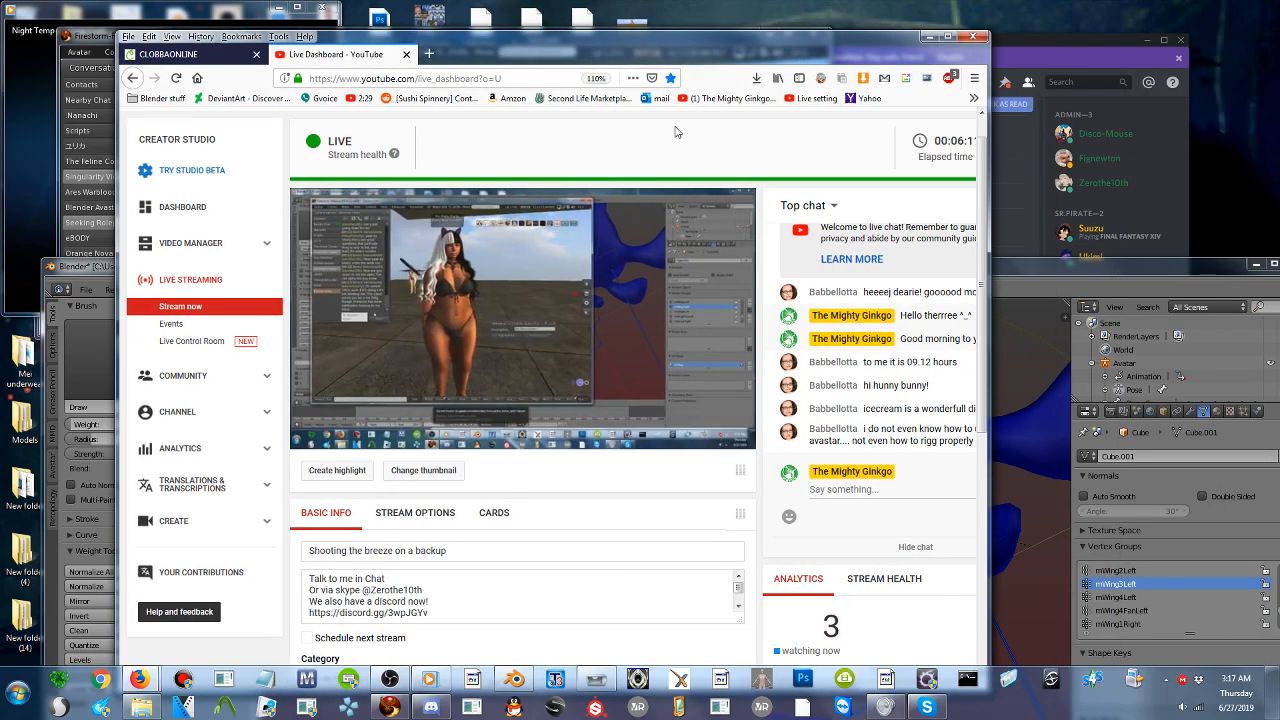
drag(622, 43, 155, 15)
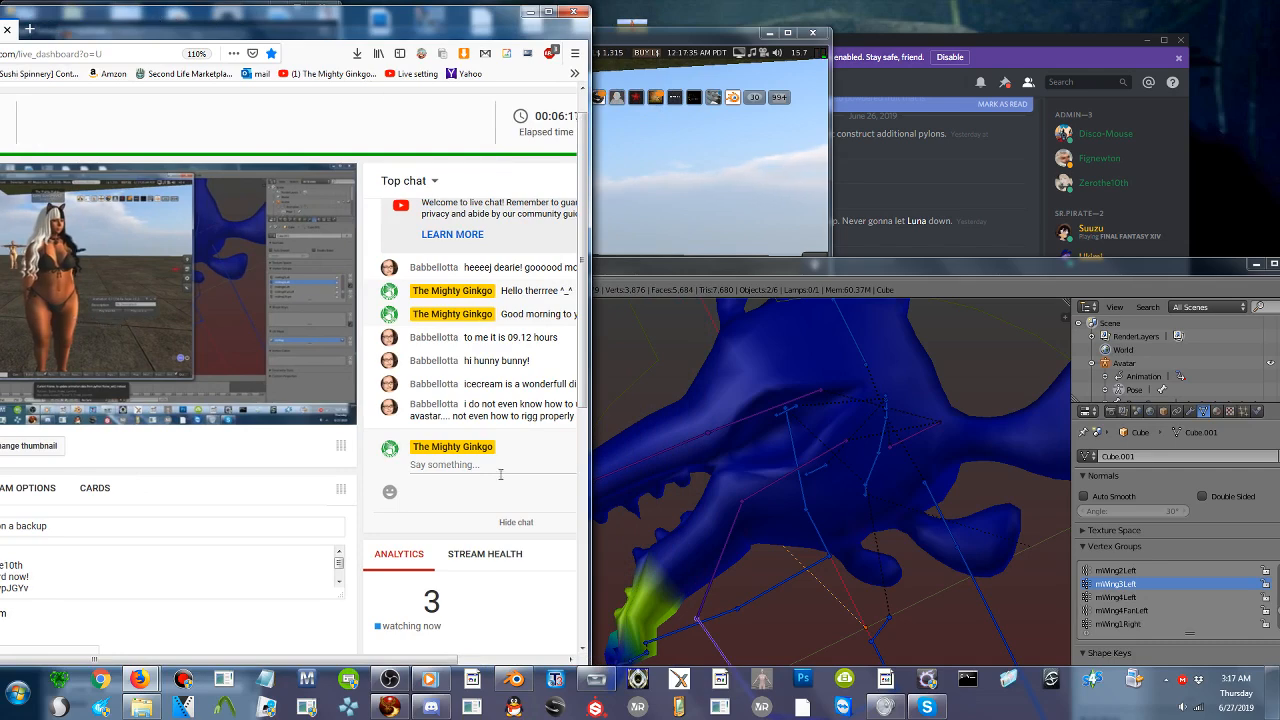
drag(452, 660, 558, 664)
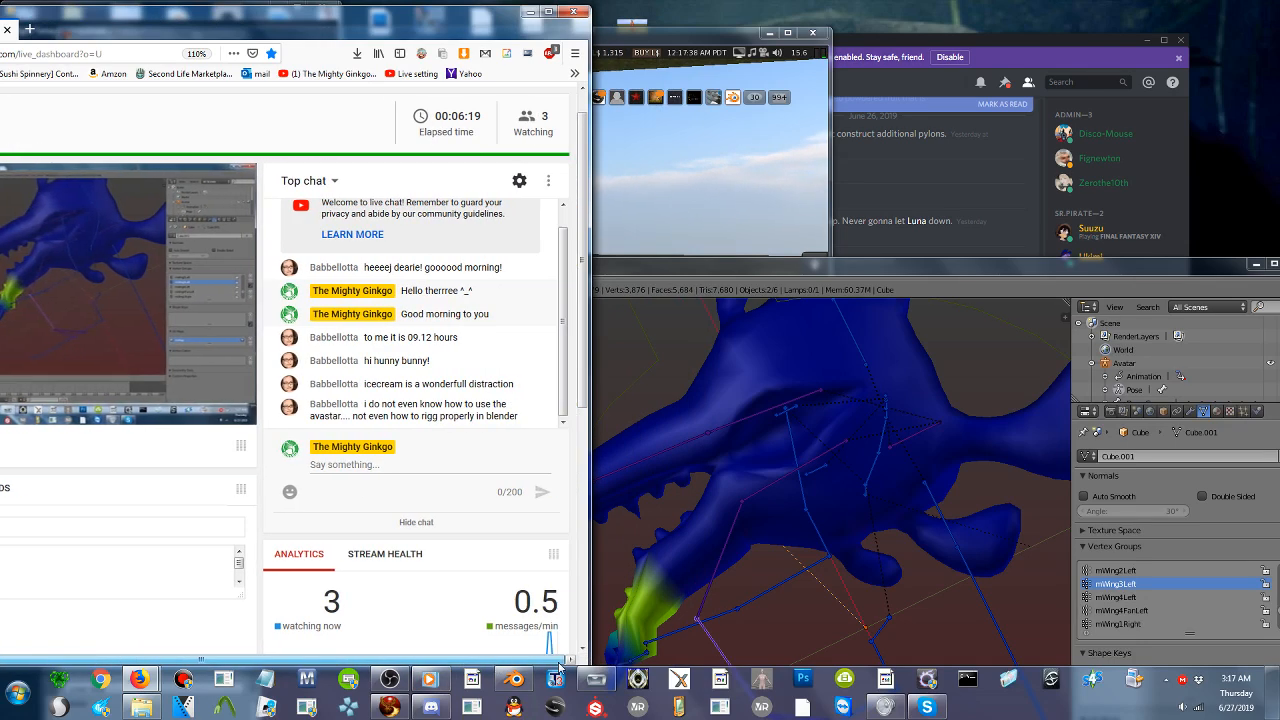
drag(402, 22, 300, 19)
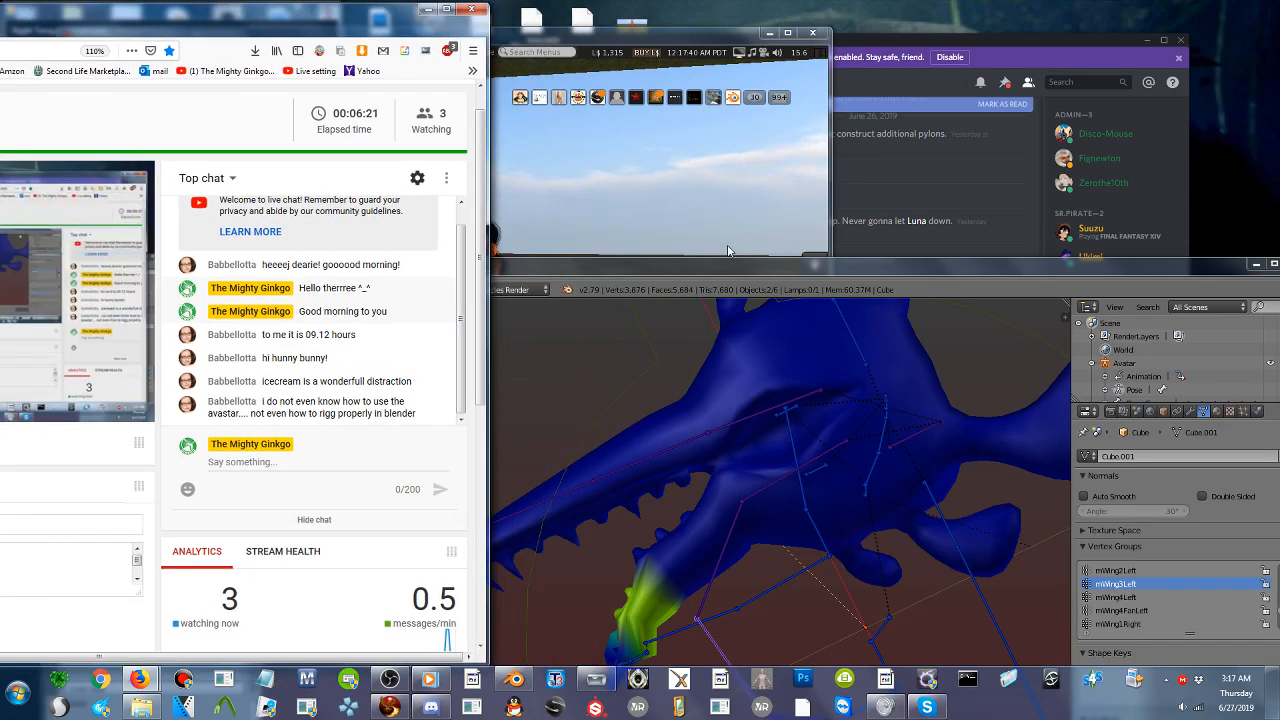
drag(688, 258, 688, 79)
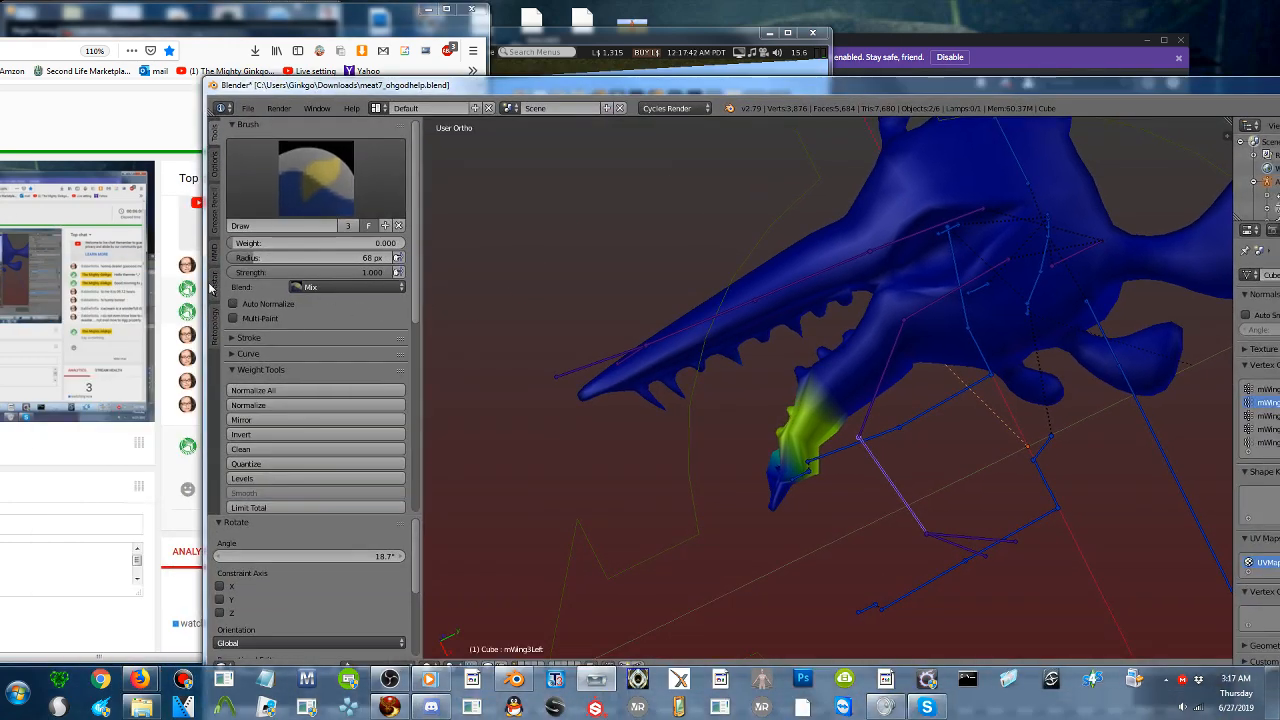
drag(200, 287, 449, 330)
- Rotate the mWing2Left bone twice, the second time by -6.63°, and enter 0 as the brush weight
middle_drag(1052, 434, 861, 338)
scroll(861, 339, up, 3)
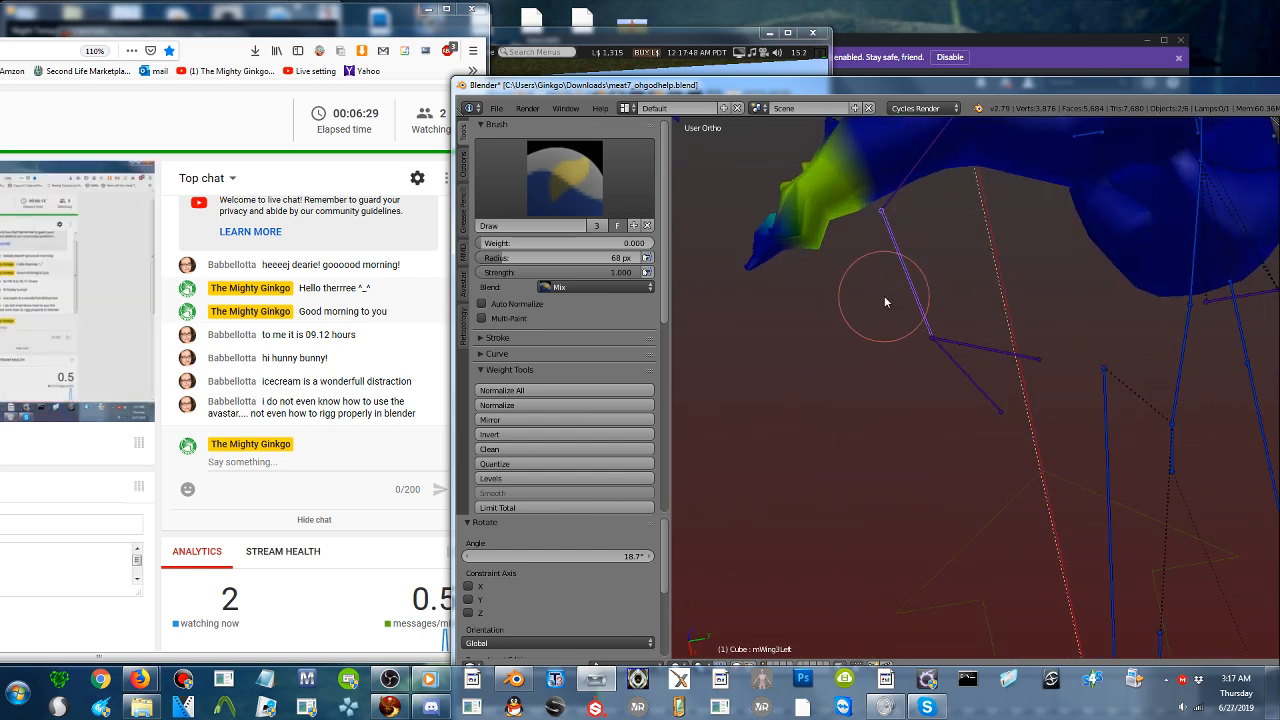
shift+middle_drag(884, 295, 864, 520)
right_click(904, 373)
key(r)
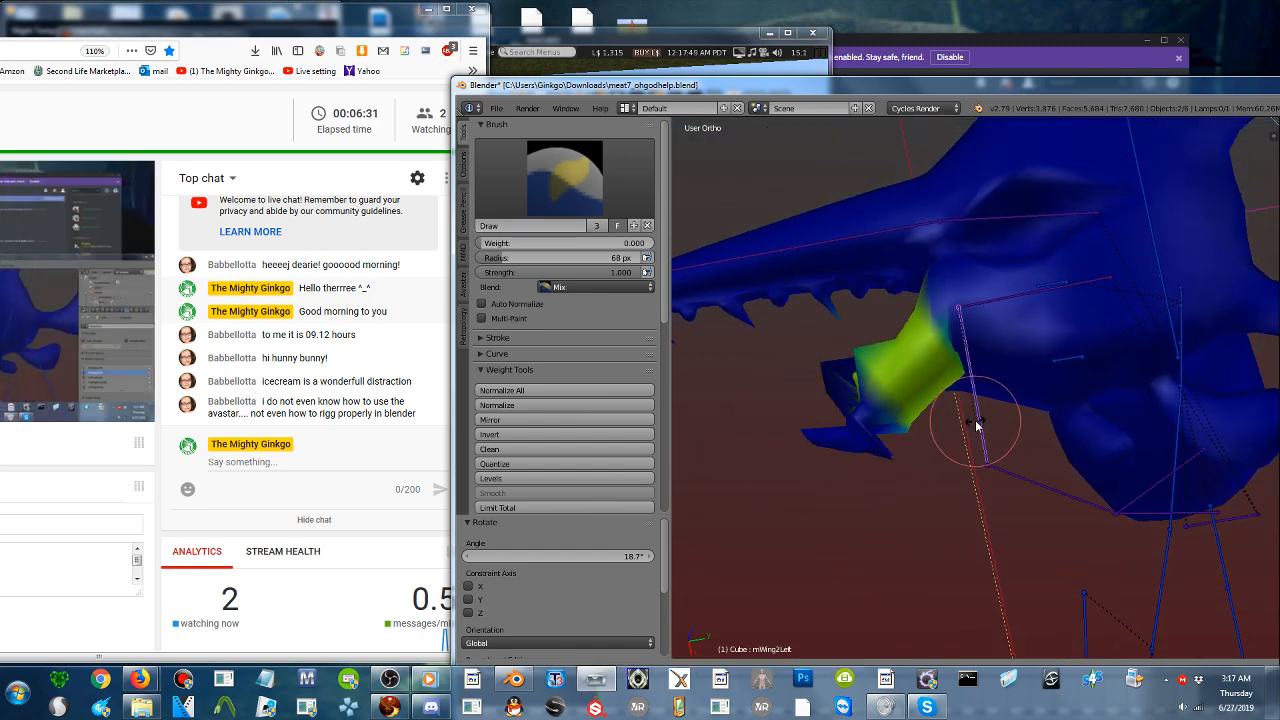
click(946, 426)
key(r)
click(958, 427)
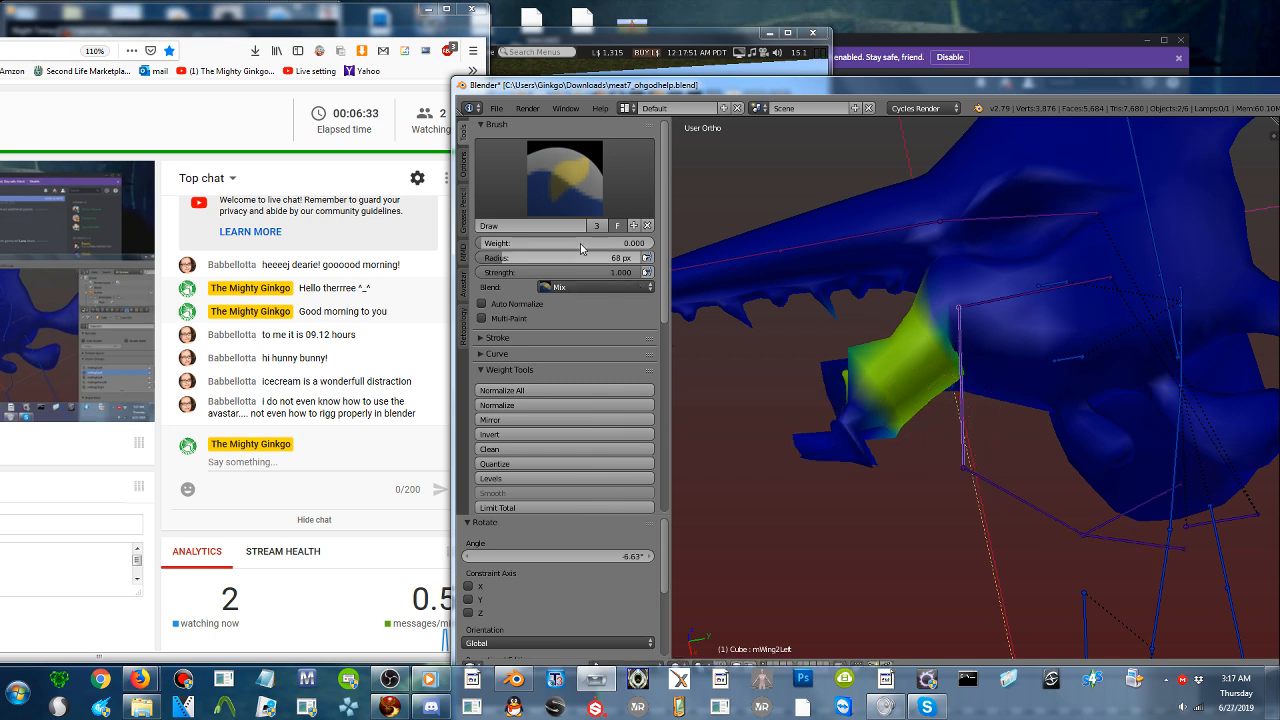
click(582, 245)
text(0)
key(Return)
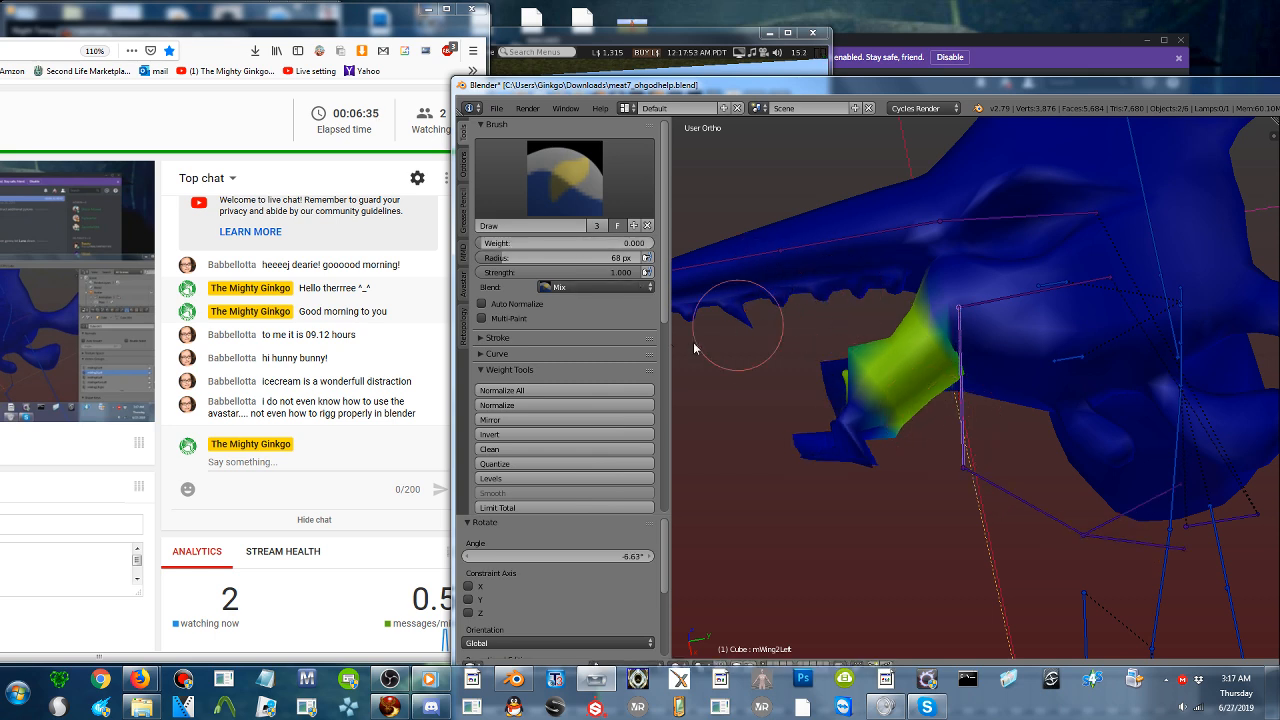
- Inspect the weights of the mWing3Left, mSkull and mEyeRight bones, and select mWing2Left again
right_click(1000, 472)
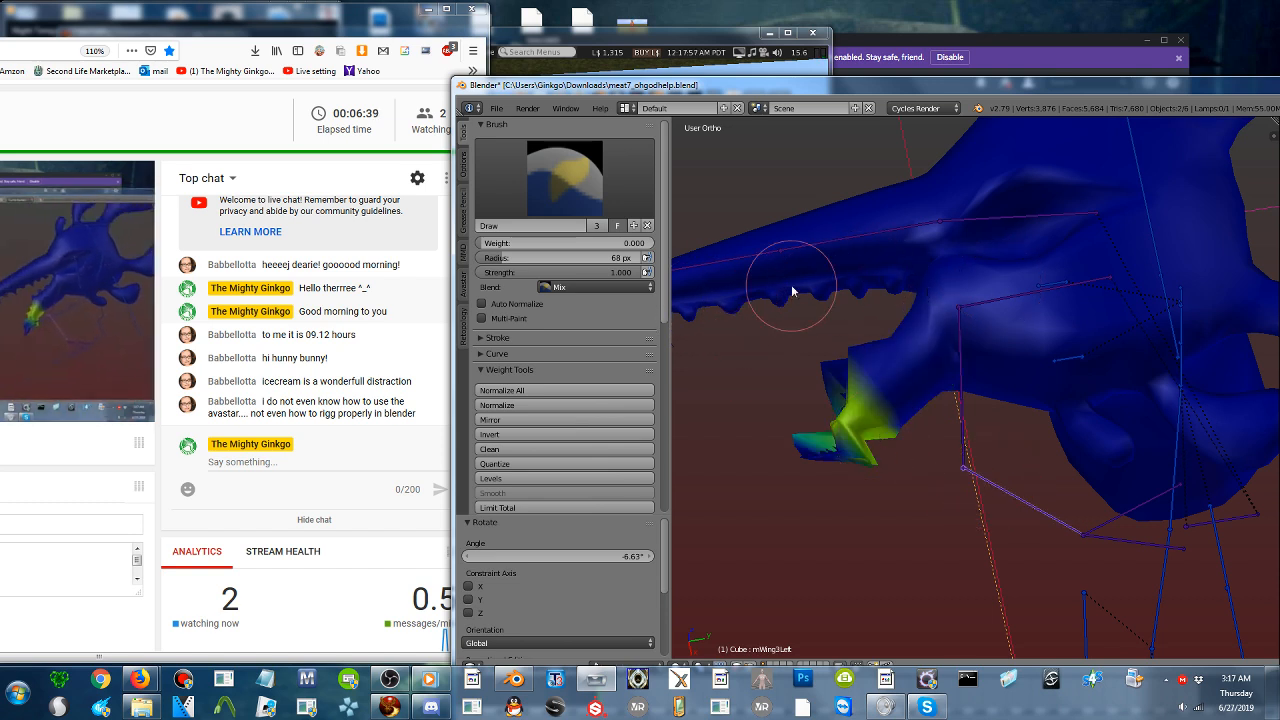
right_click(1161, 263)
middle_drag(1154, 308, 1191, 371)
right_click(1170, 386)
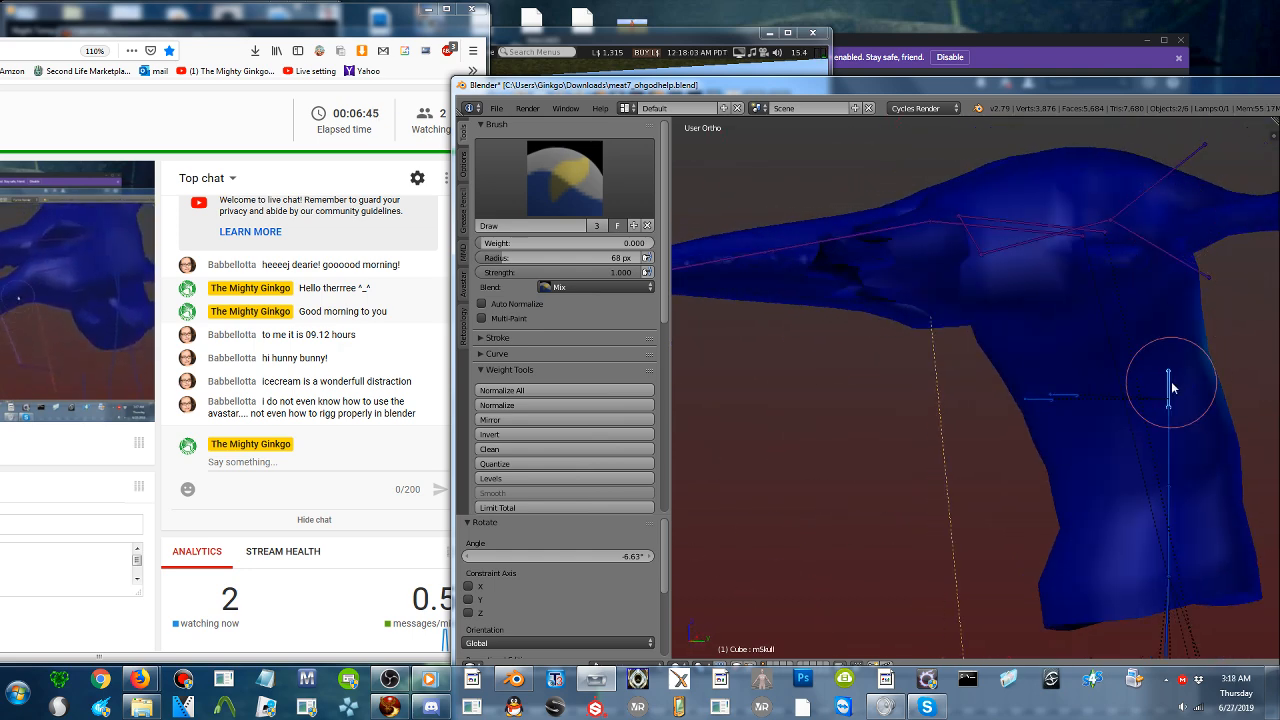
right_click(1063, 396)
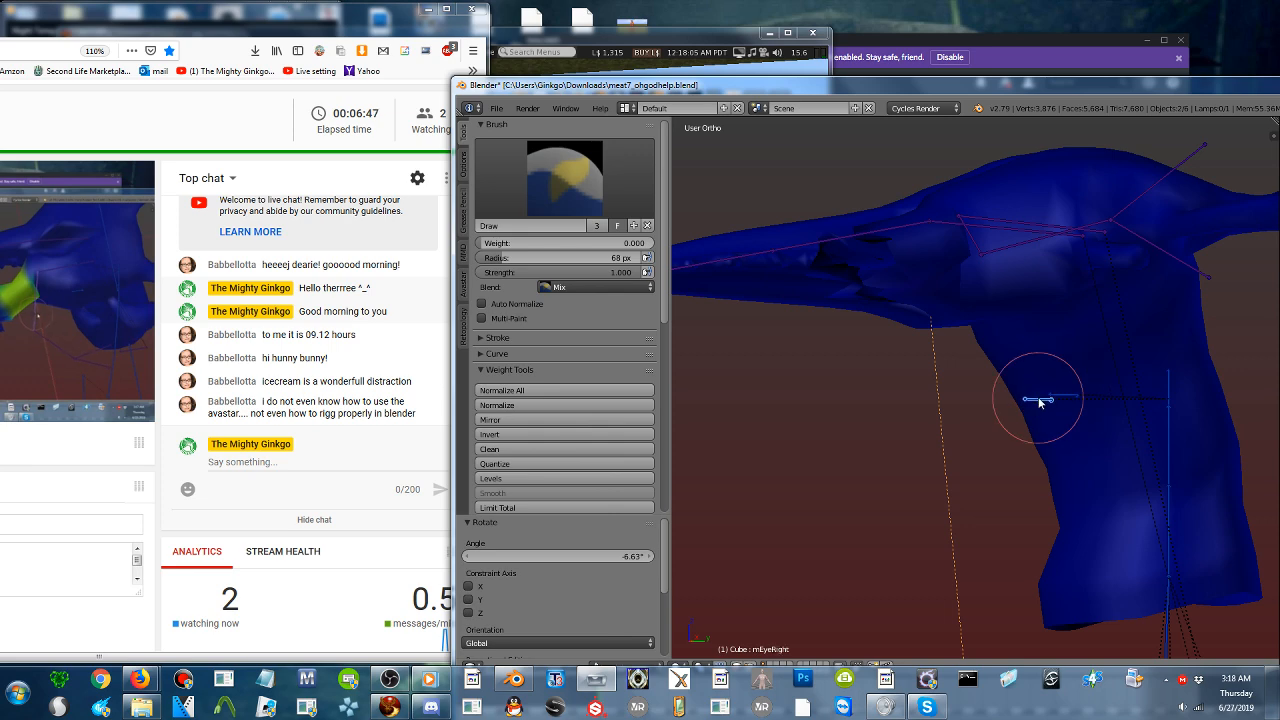
middle_drag(1040, 402, 995, 412)
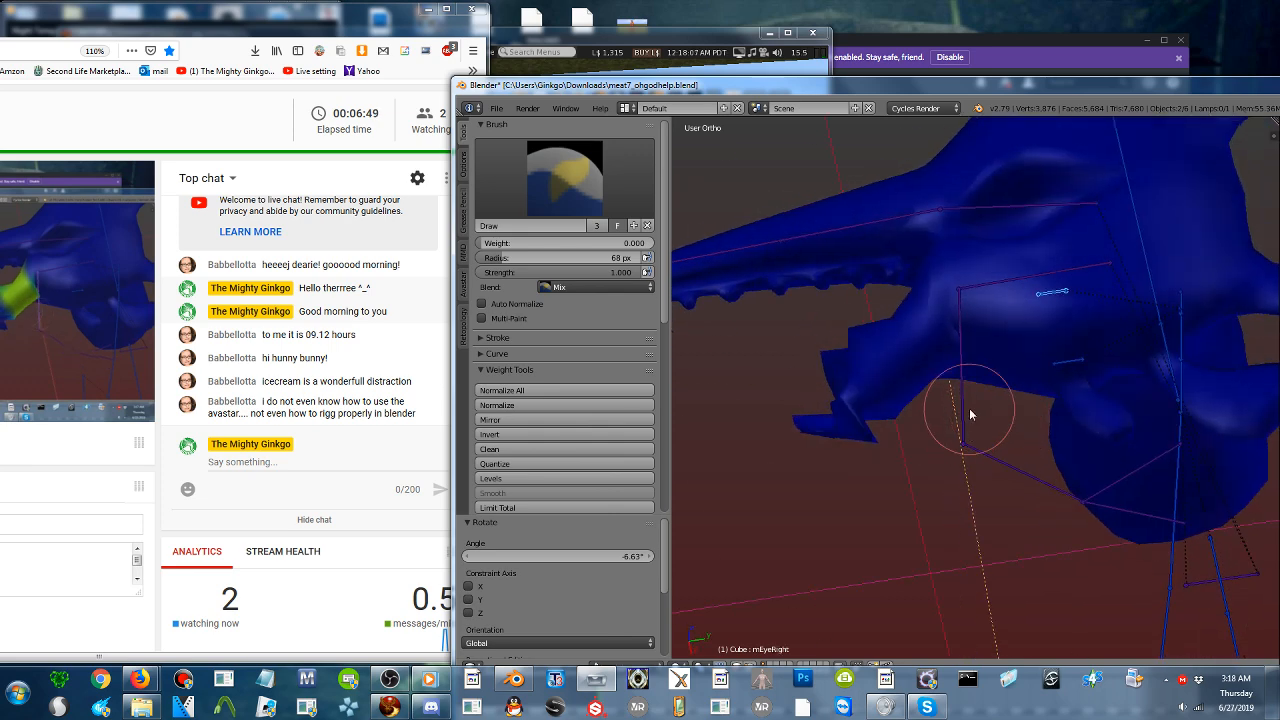
right_click(958, 385)
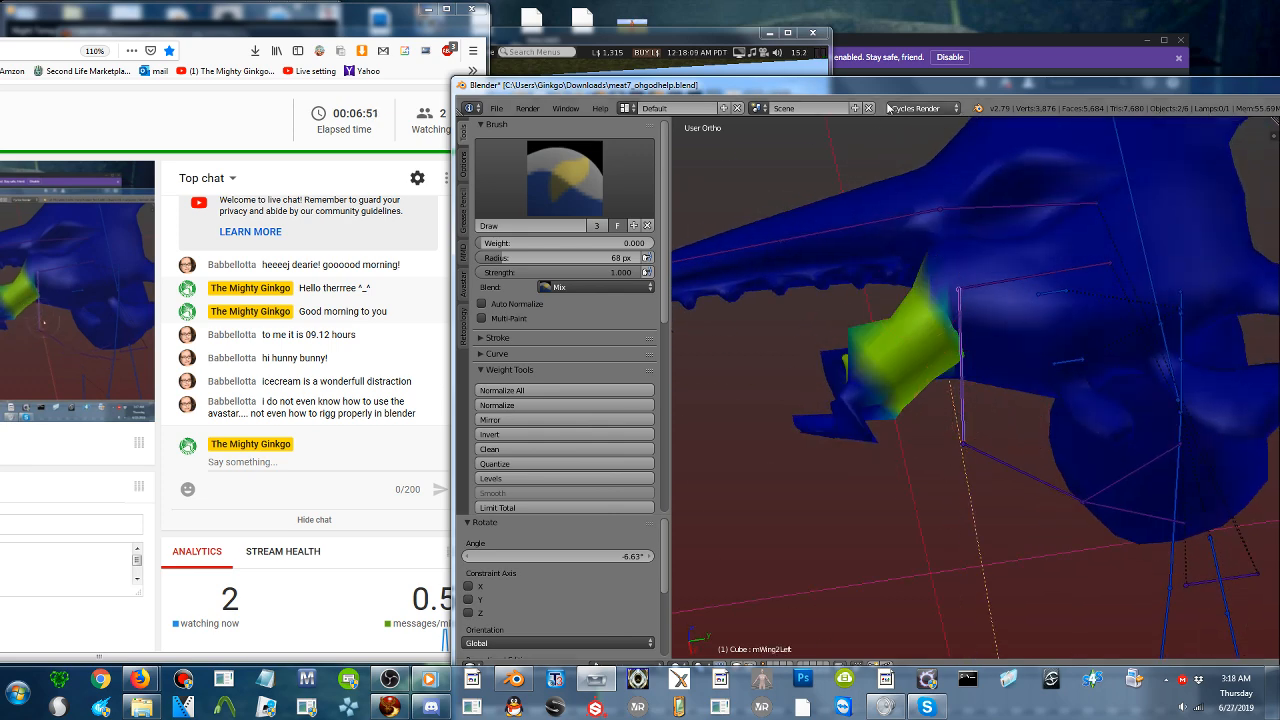
- Enable vertex selection masking for weight painting and show the Vertex Weights section of the 3D view's properties
drag(888, 85, 806, 9)
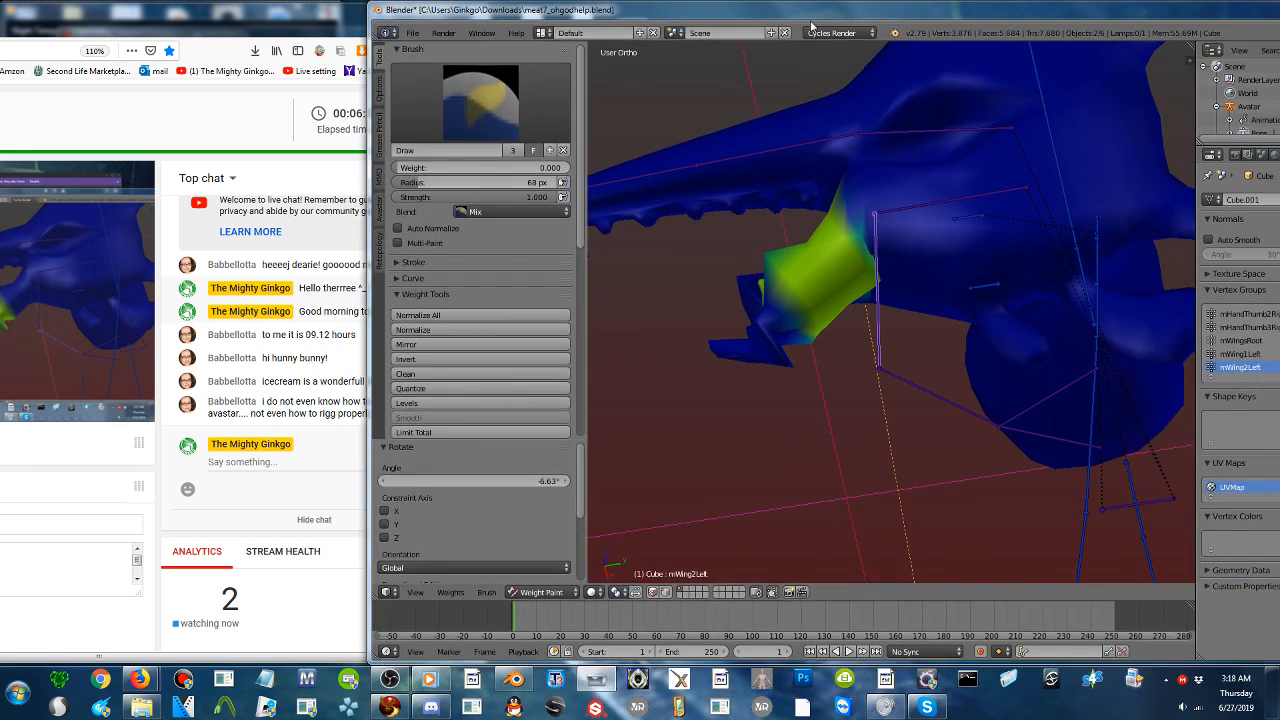
click(666, 593)
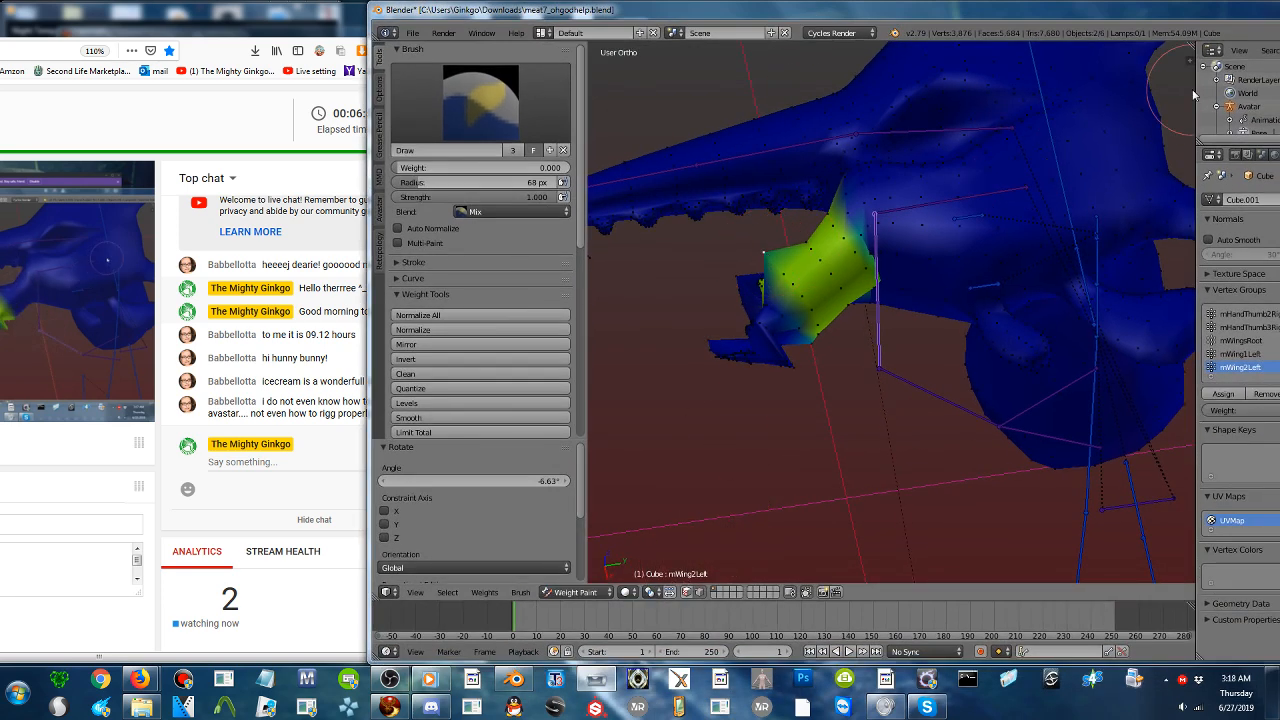
drag(1188, 62, 1080, 64)
scroll(1143, 276, down, 8)
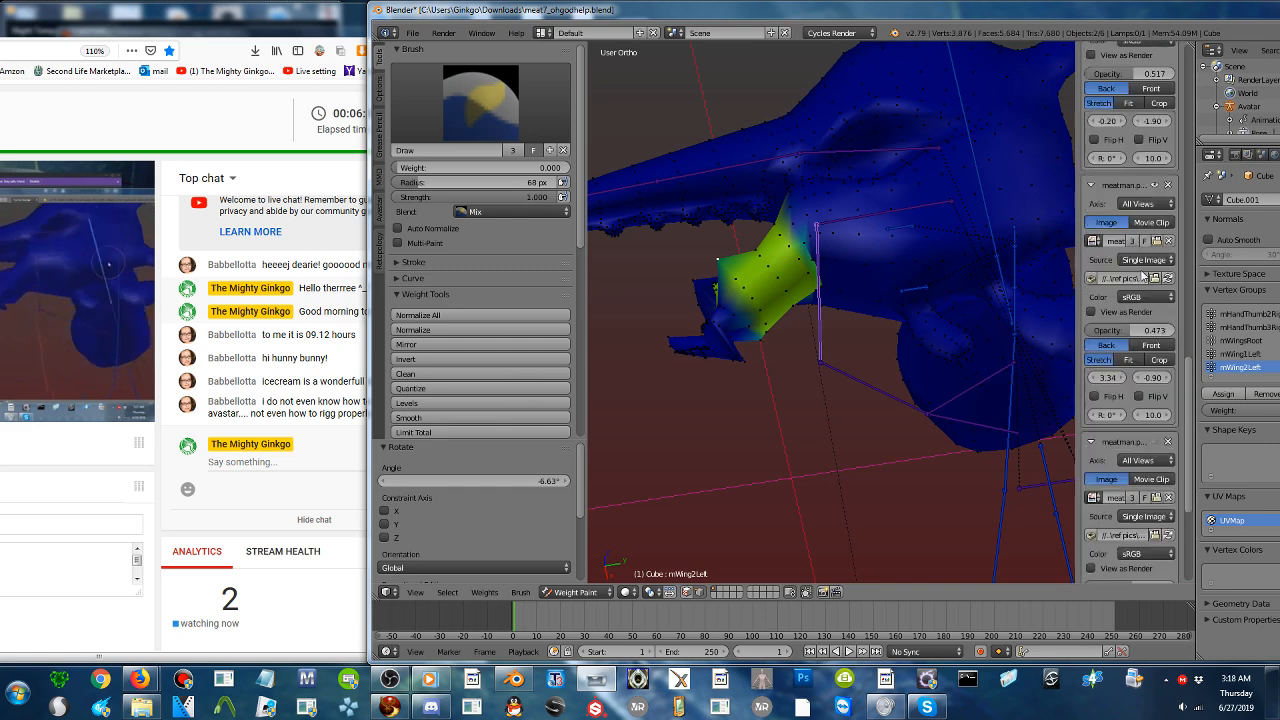
scroll(1143, 276, up, 8)
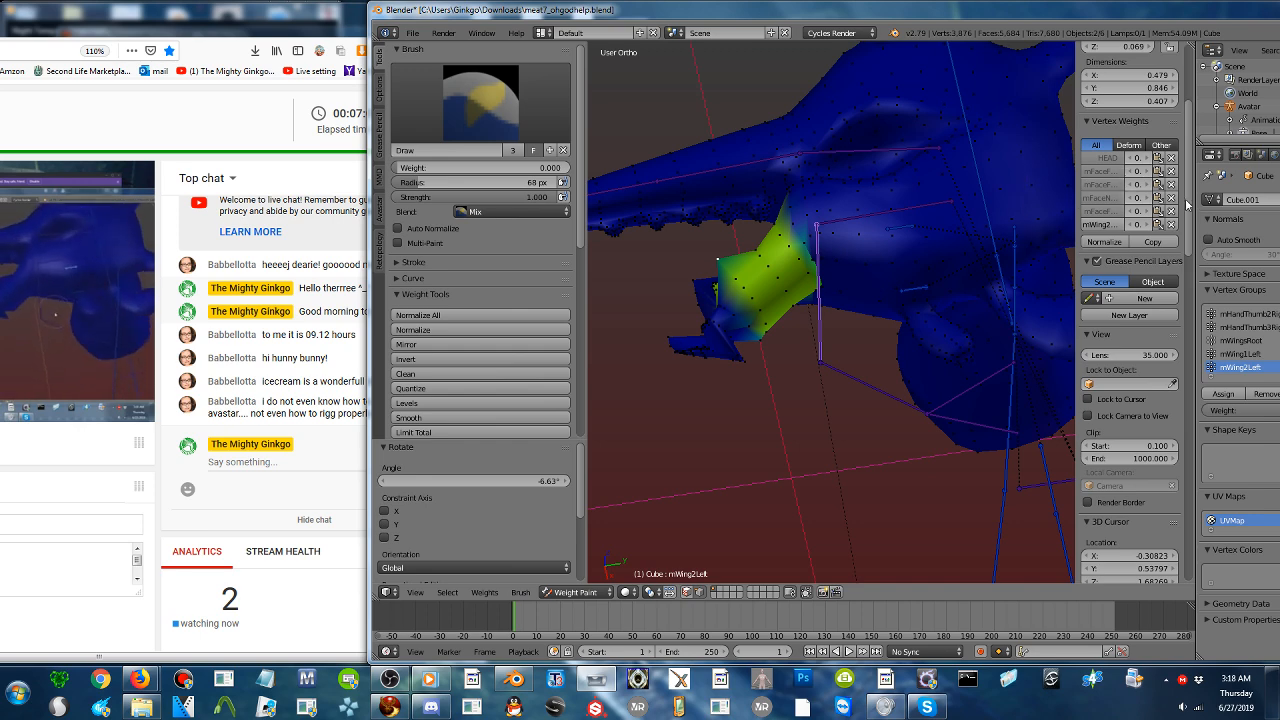
drag(1197, 200, 1236, 200)
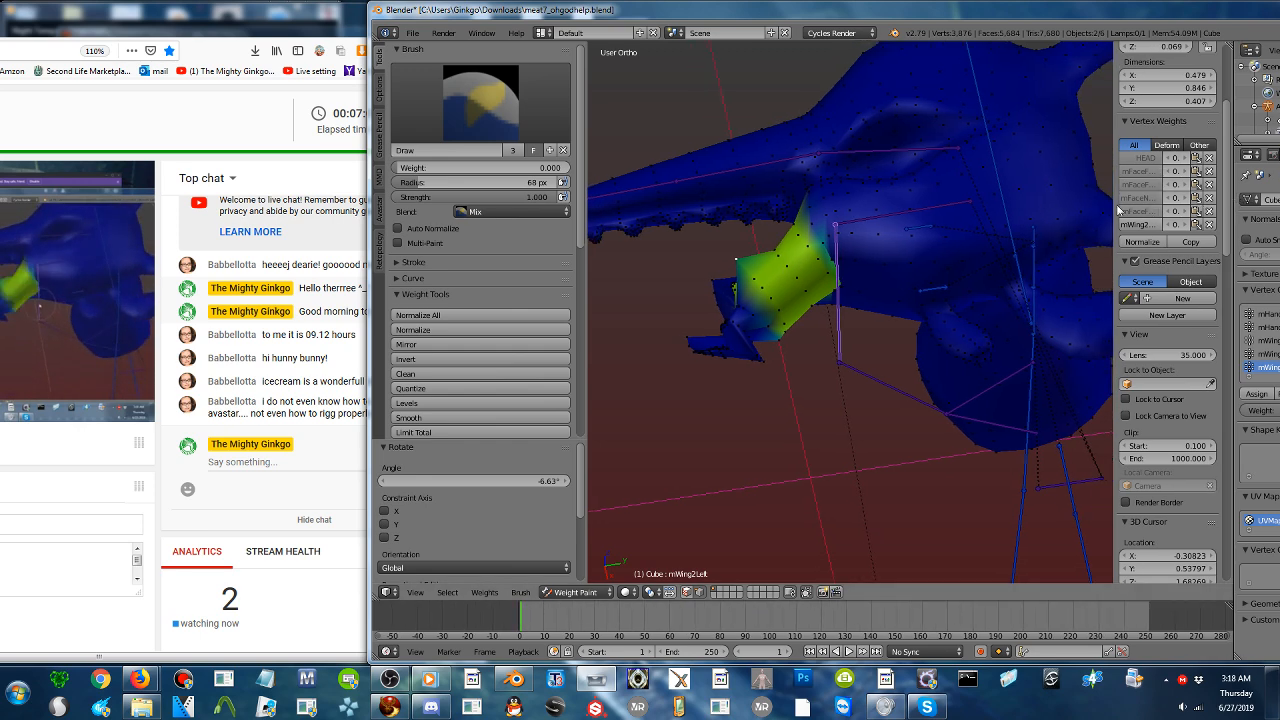
- Widen the properties sidebar to read the full vertex weights, turn off vertex selection masking, and reselect the mWing2Left bone
drag(1110, 205, 1022, 213)
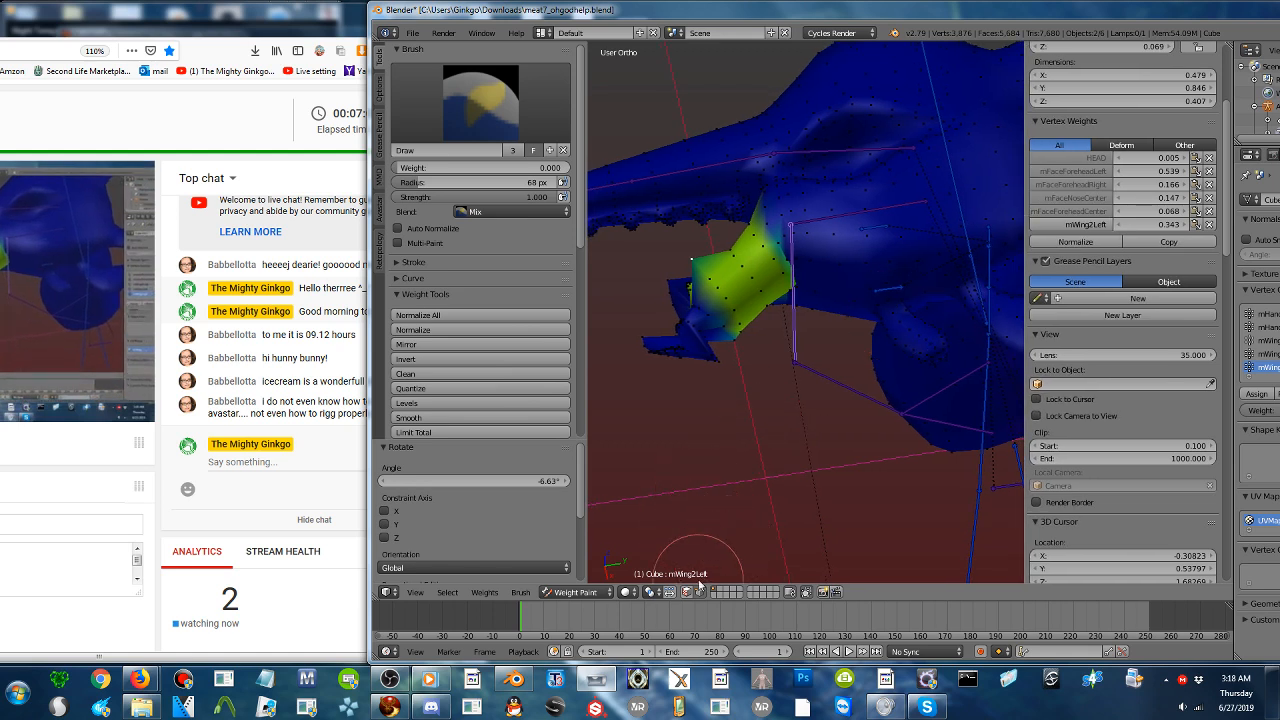
click(698, 594)
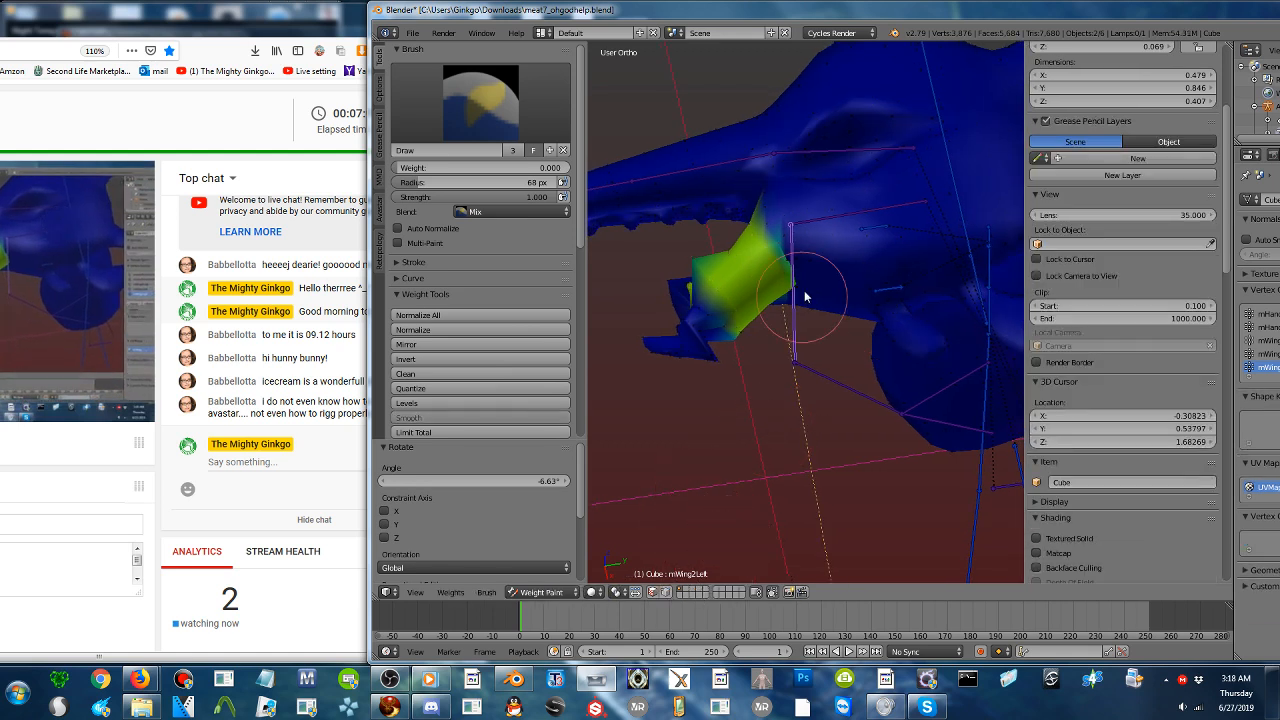
right_click(877, 227)
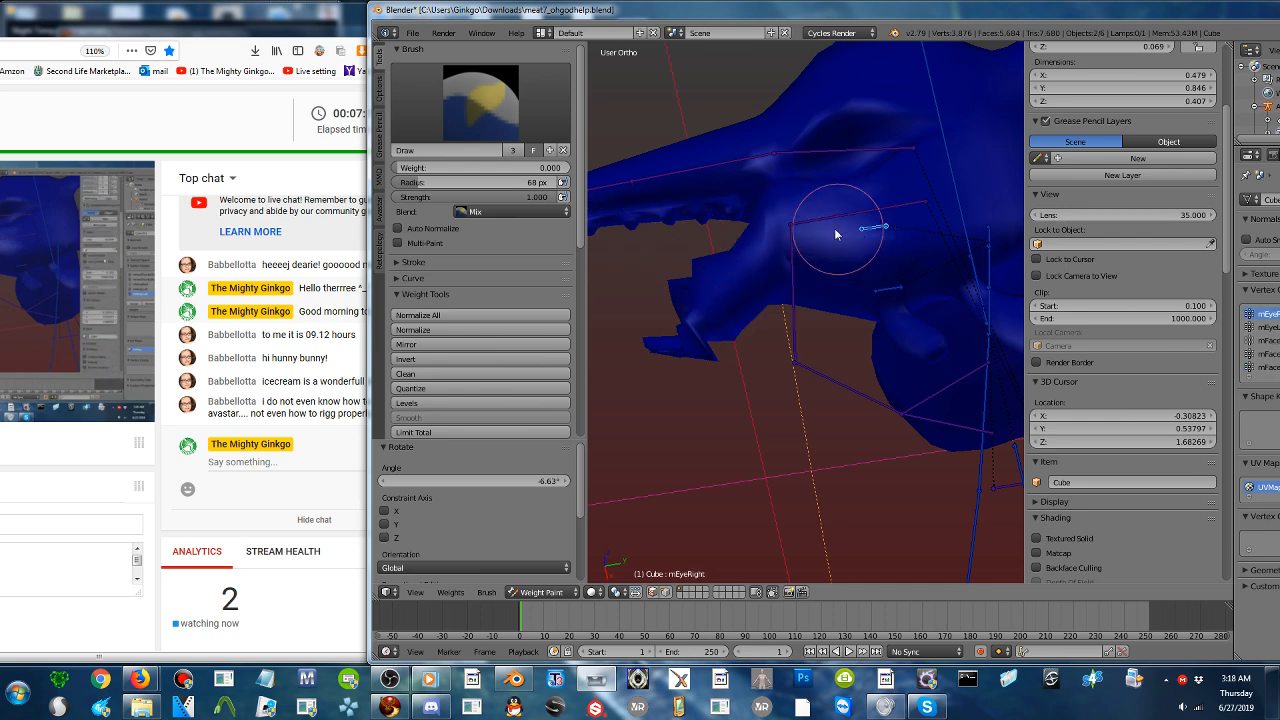
right_click(793, 265)
- Show the Face deform bones in Avastar's rig display and select the mFaceEyecornerInnerRight bone
scroll(422, 312, down, 5)
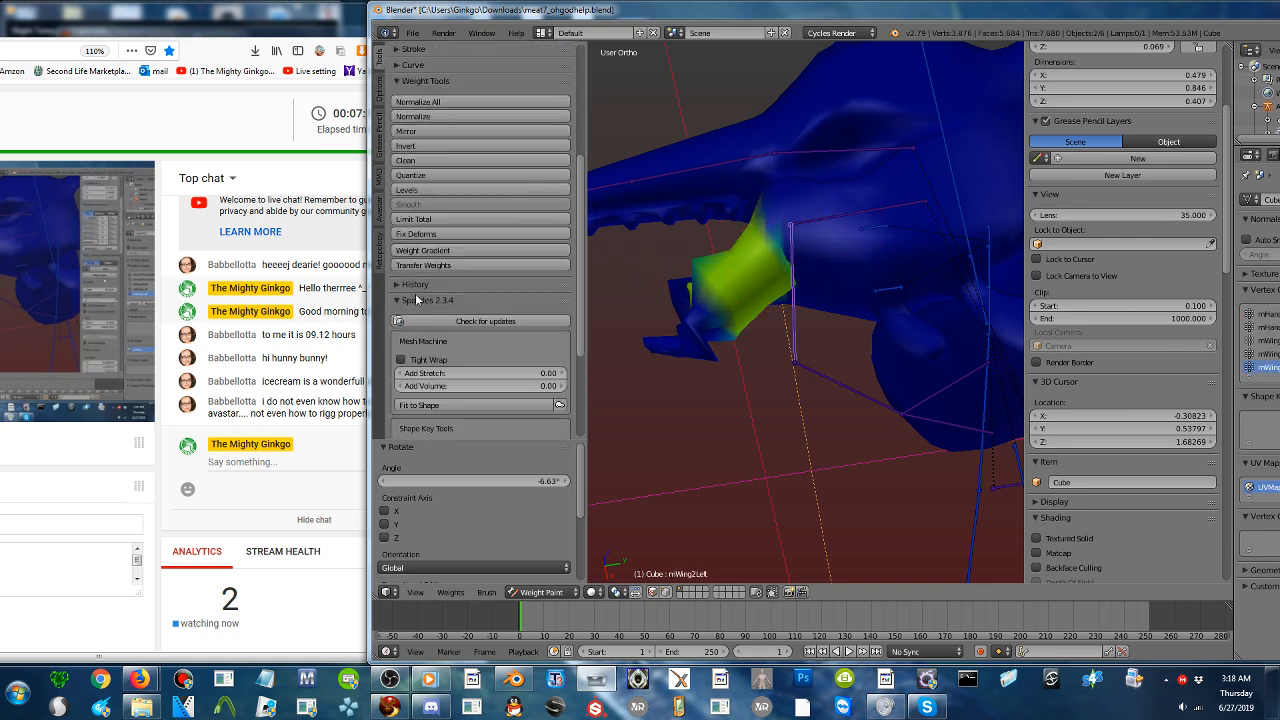
scroll(425, 311, up, 1)
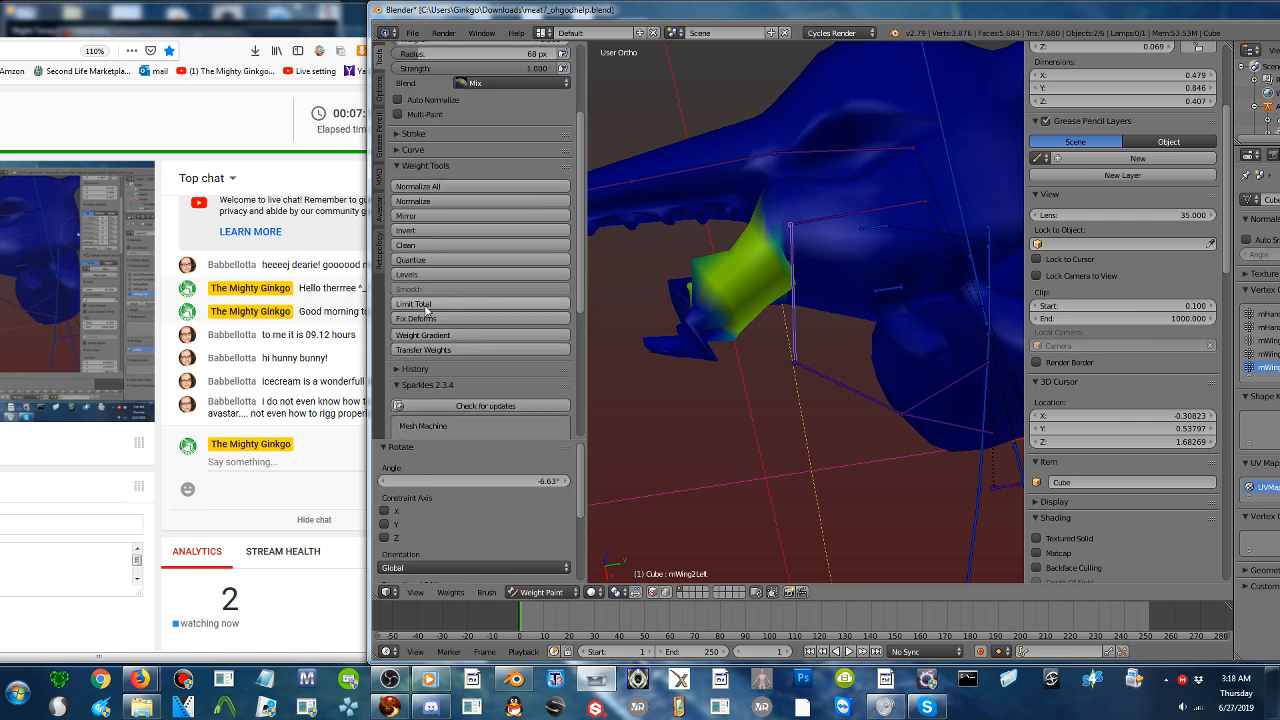
click(381, 207)
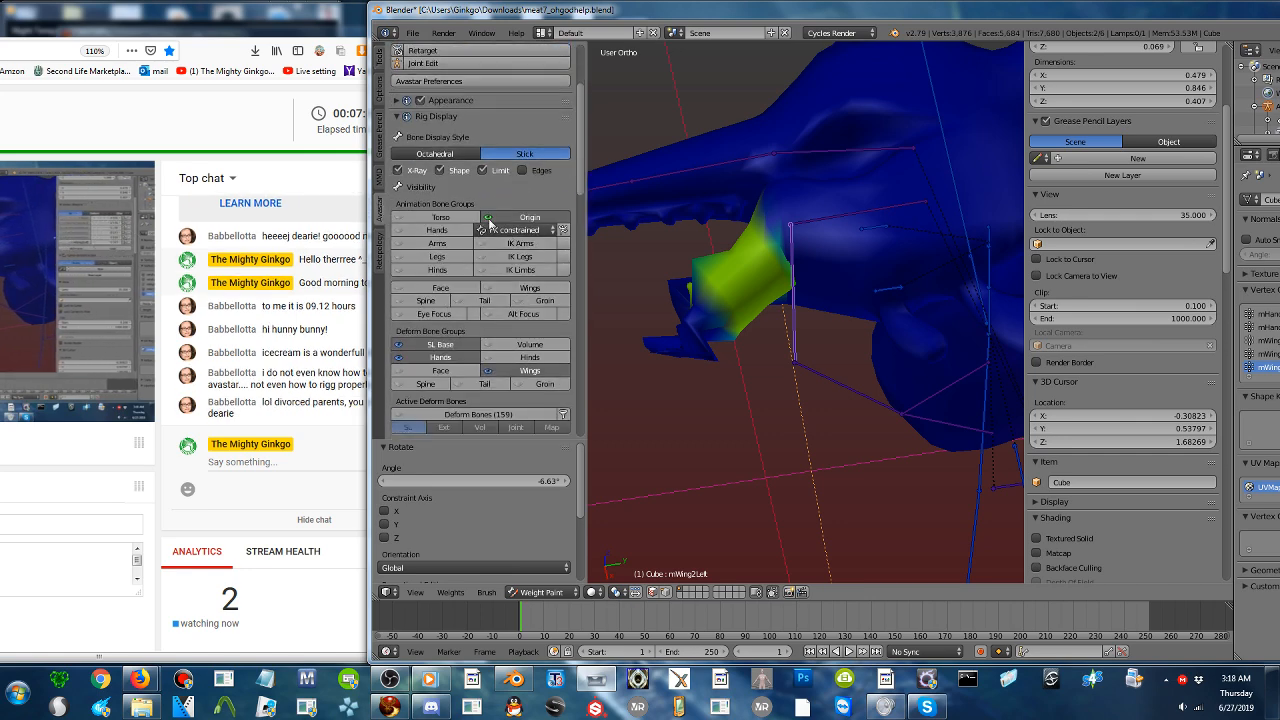
mouse_move(370, 349)
mouse_down()
mouse_move(457, 350)
mouse_move(390, 352)
mouse_up()
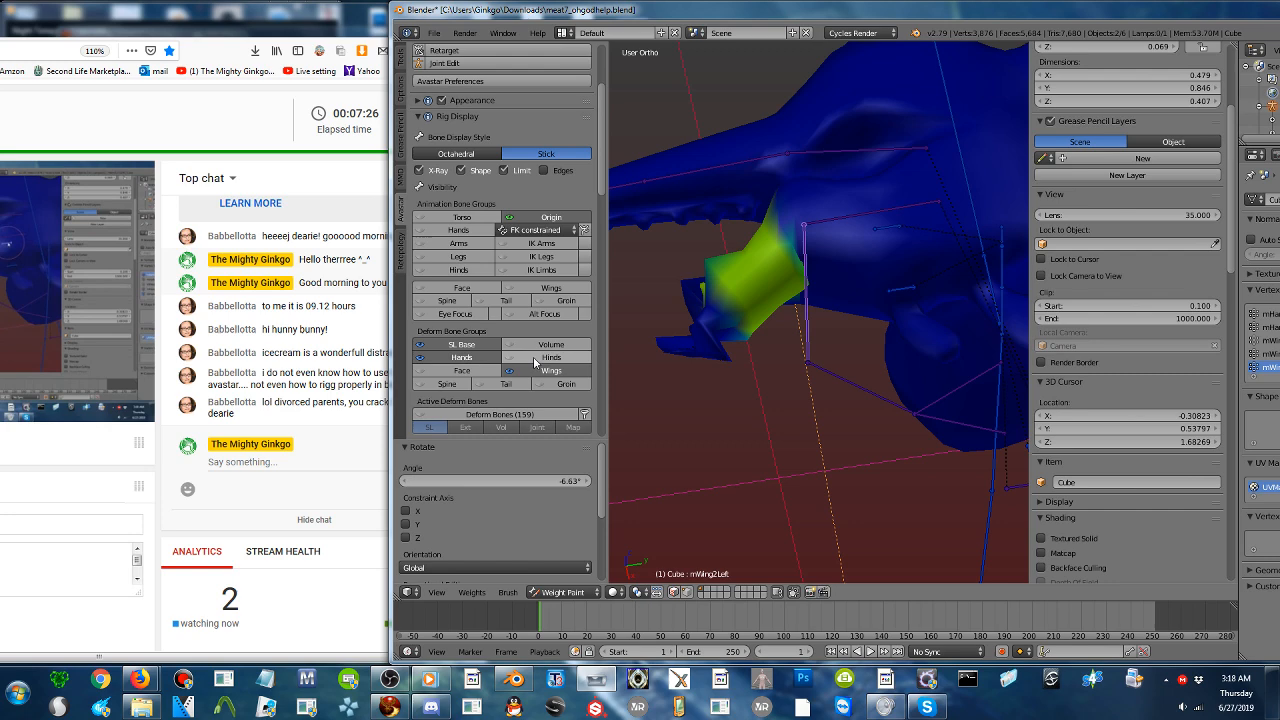
click(462, 370)
right_click(901, 256)
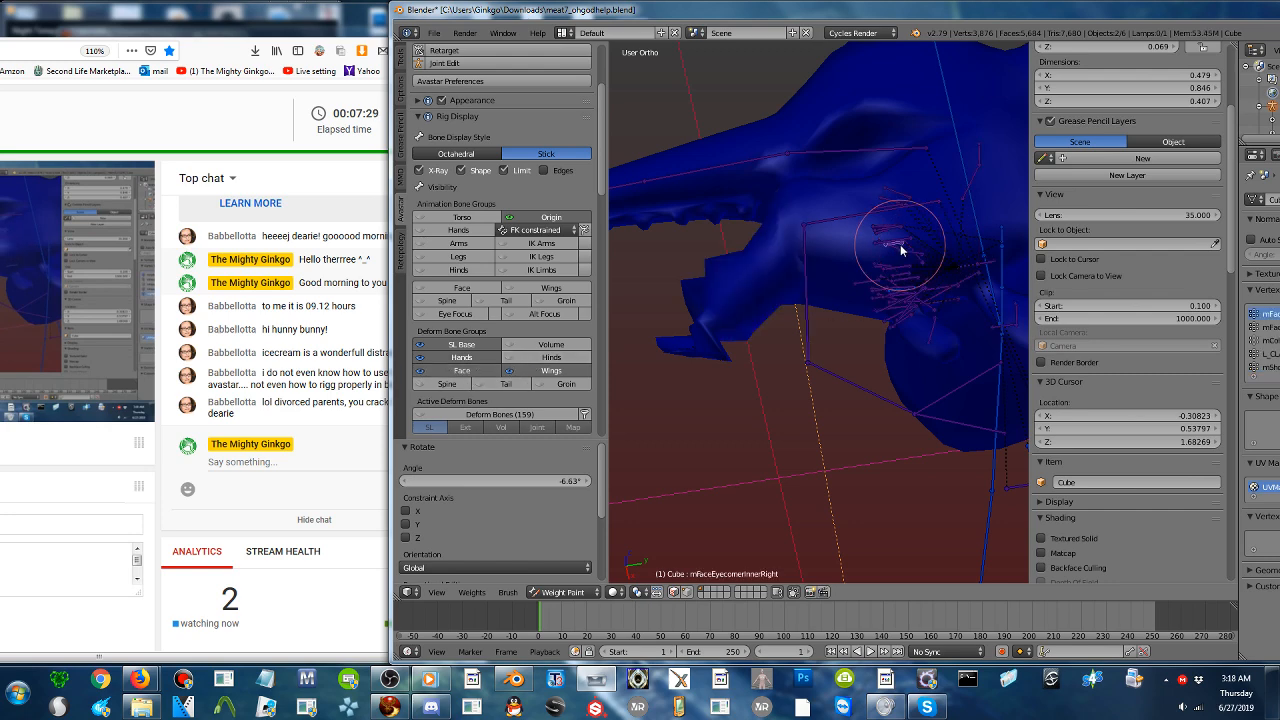
- Move the Blender window to expose the vertex group list and make mFaceNoseCenter the active group in the weight painting tools
drag(901, 4, 753, 12)
ctrl+scroll(1195, 347, up, 1)
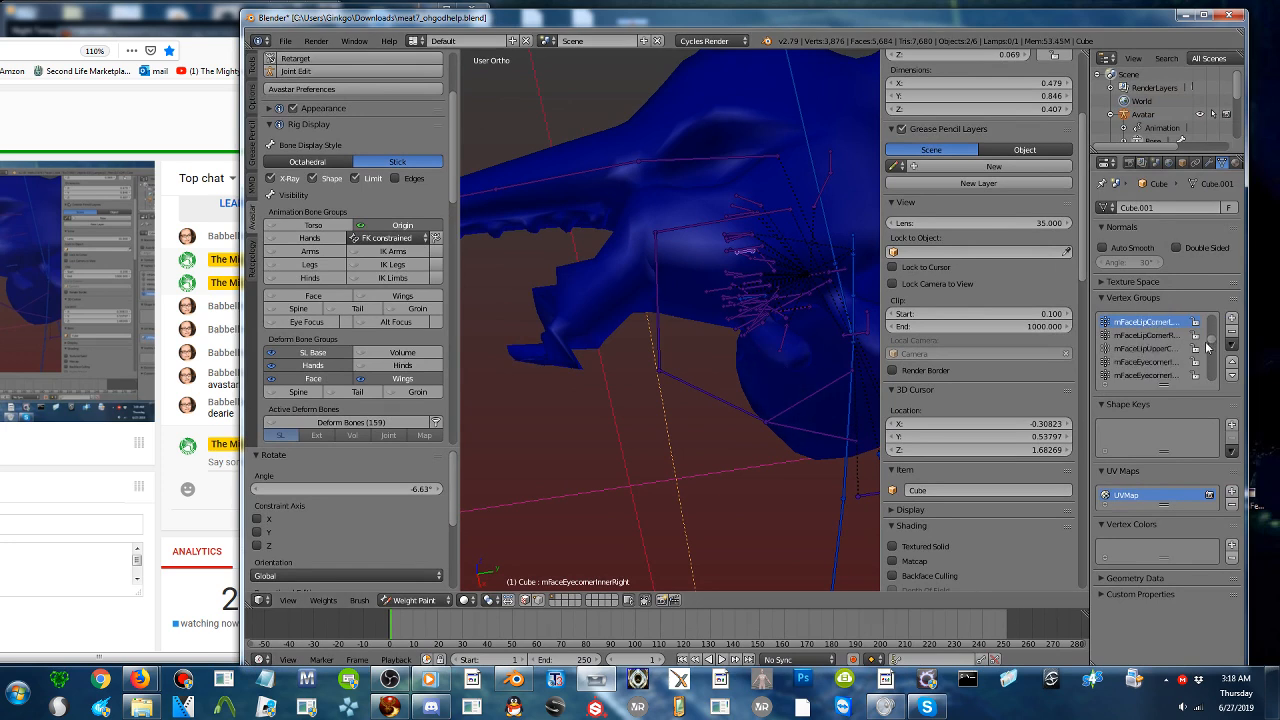
ctrl+scroll(1209, 345, up, 2)
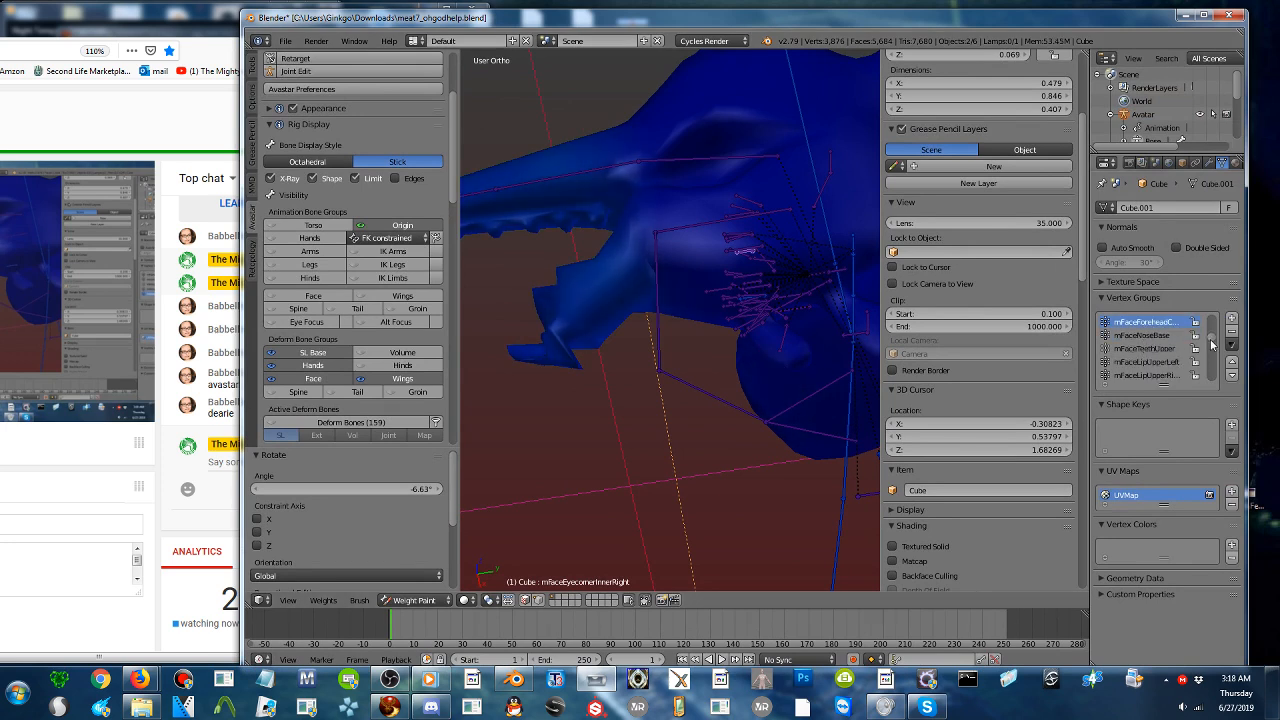
click(253, 66)
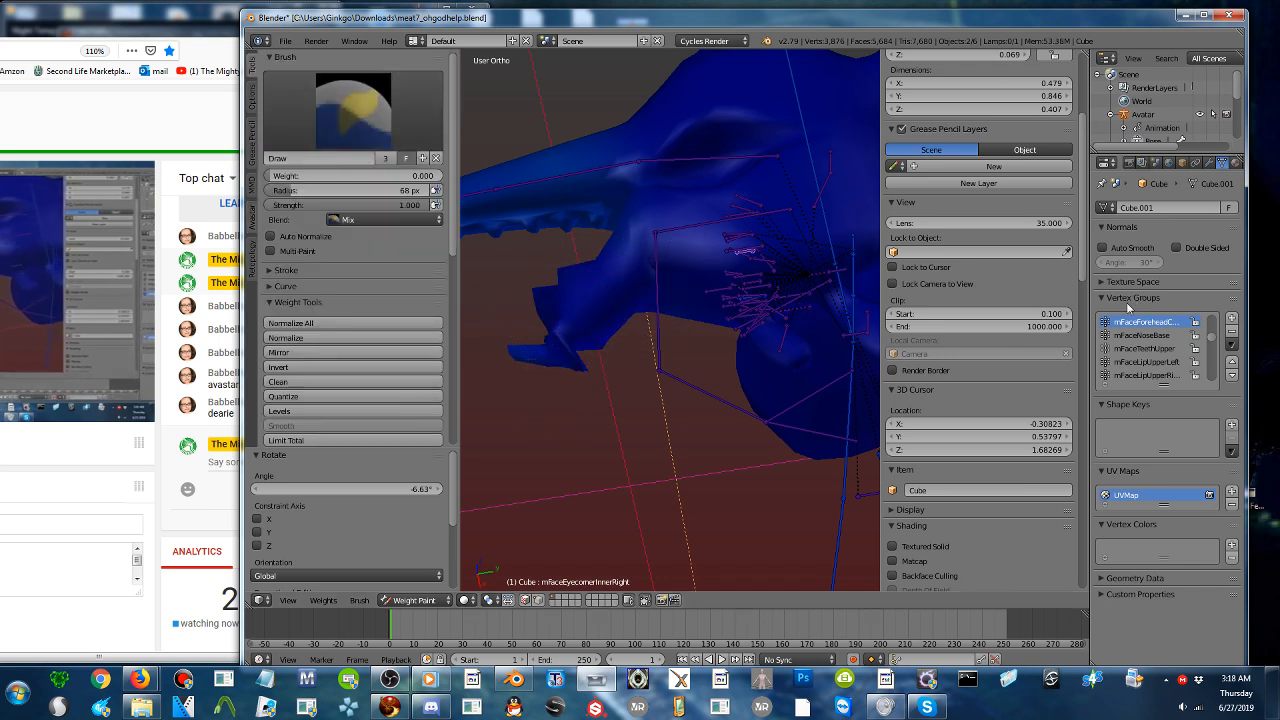
ctrl+scroll(1154, 325, up, 1)
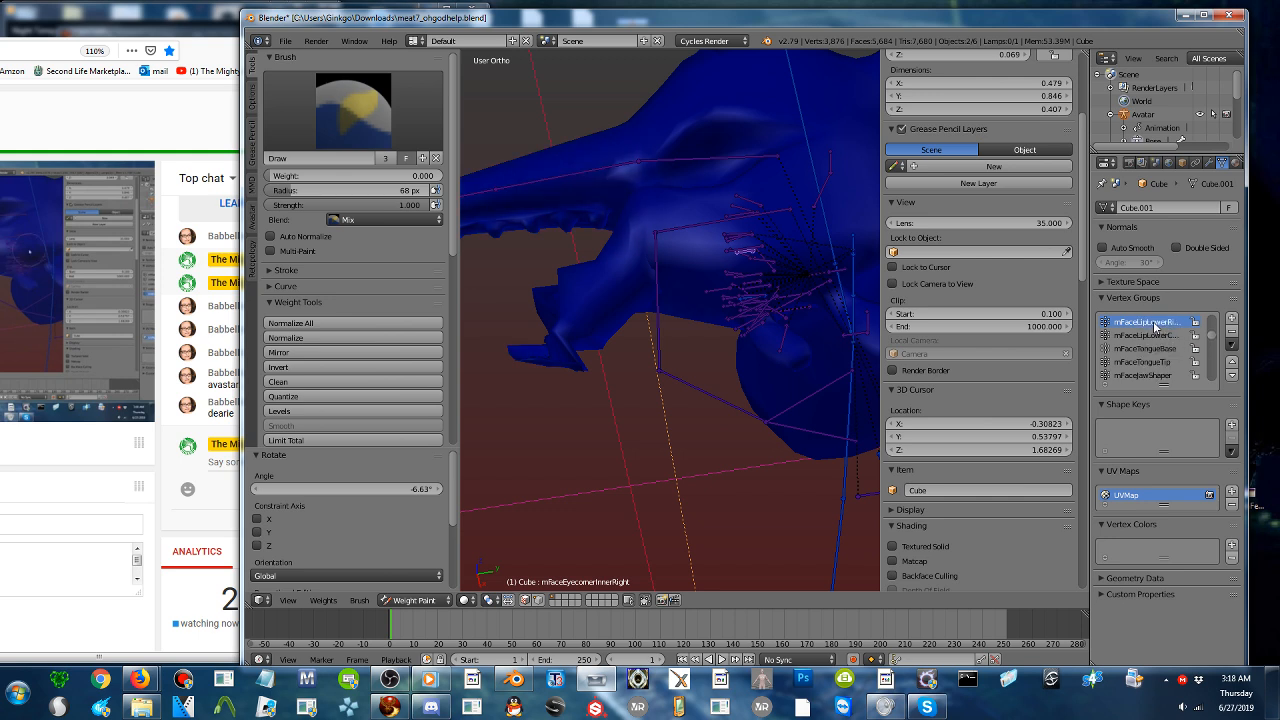
ctrl+scroll(1154, 325, up, 2)
ctrl+scroll(1154, 325, down, 1)
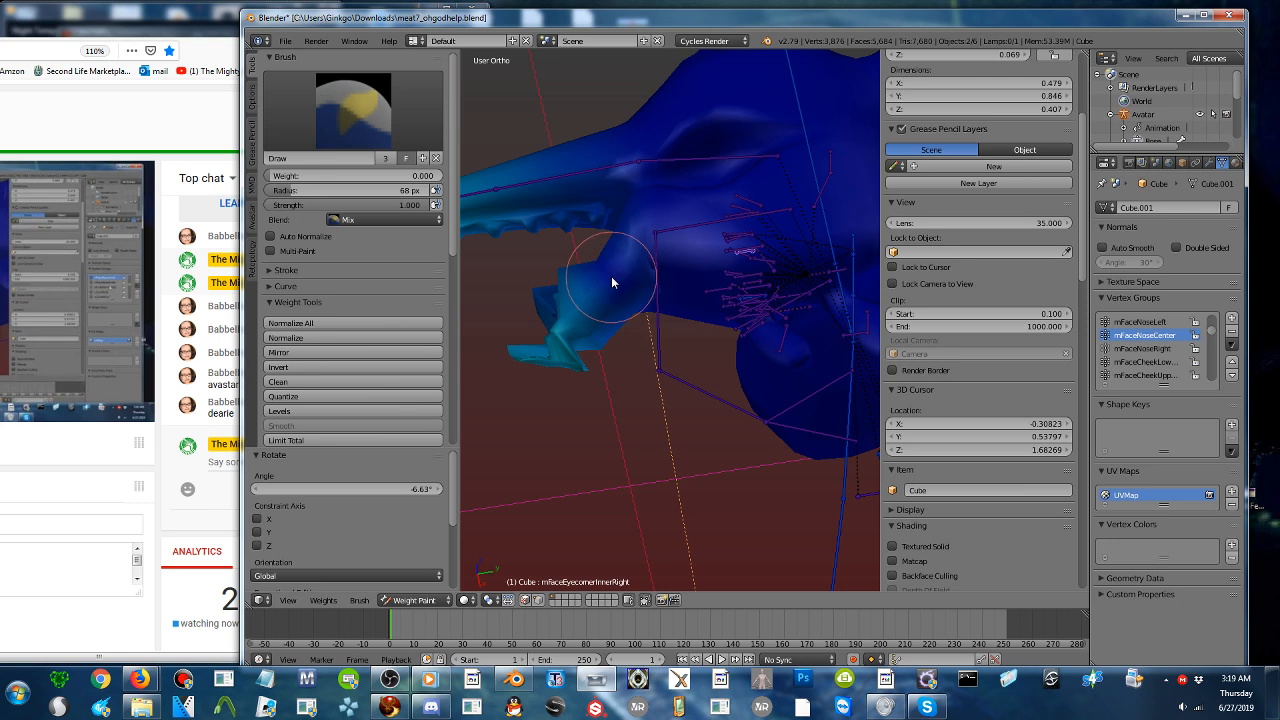
- Paint the mFaceNoseCenter weights out of the lower jaw and snout at weight 0, enlarging the brush radius to 500 px for the snout
mouse_move(543, 333)
mouse_down()
mouse_move(557, 363)
mouse_move(634, 286)
mouse_move(654, 303)
mouse_move(548, 297)
mouse_up()
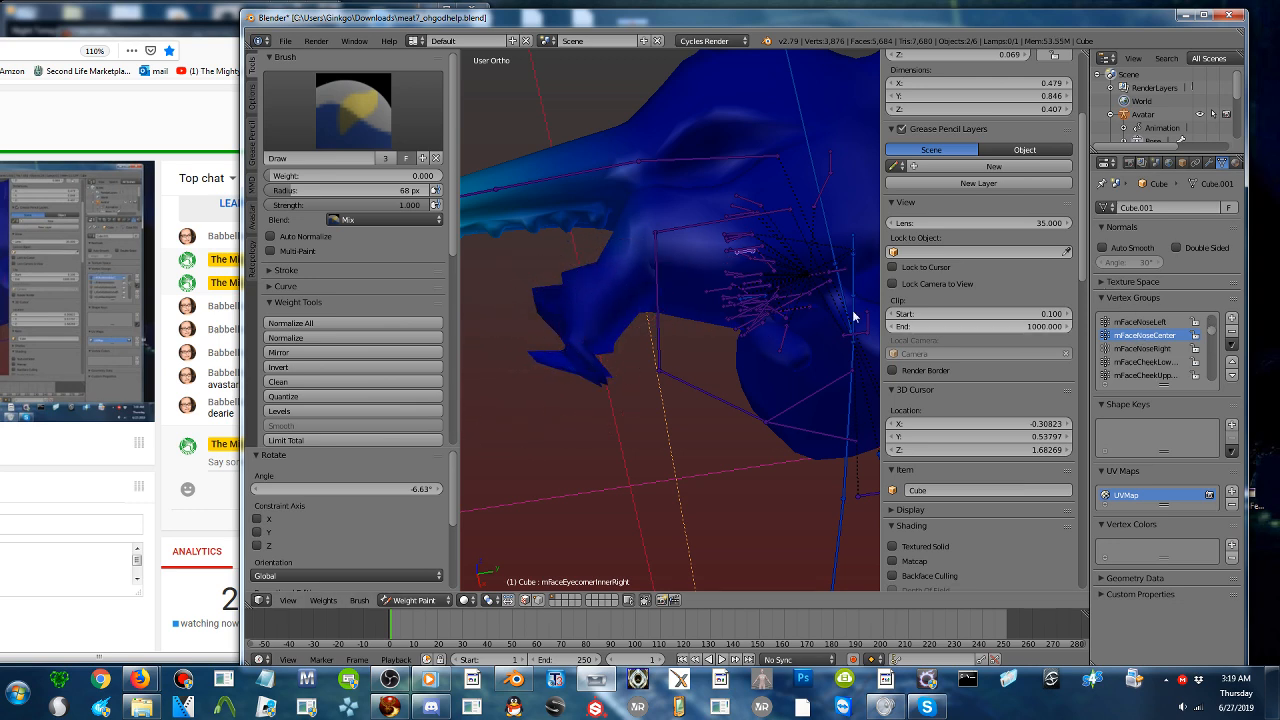
scroll(657, 295, down, 3)
drag(298, 189, 436, 190)
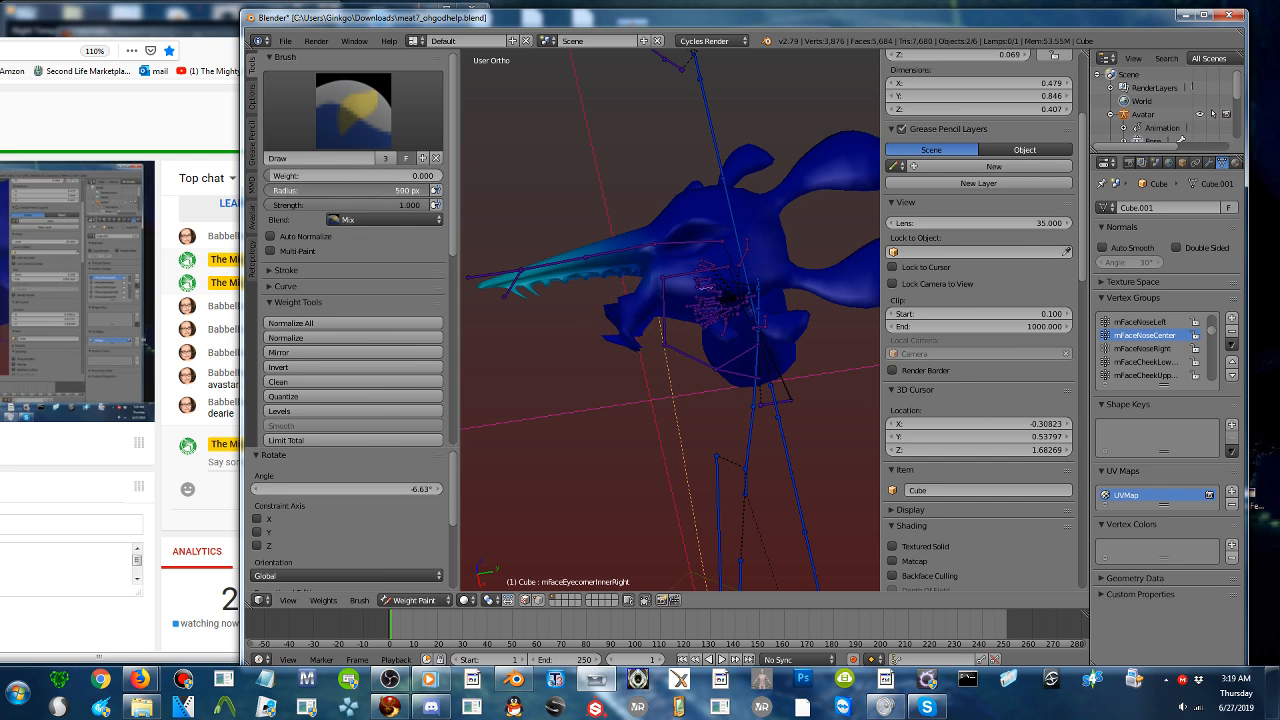
mouse_move(585, 342)
mouse_down()
mouse_move(466, 338)
mouse_move(710, 339)
mouse_up()
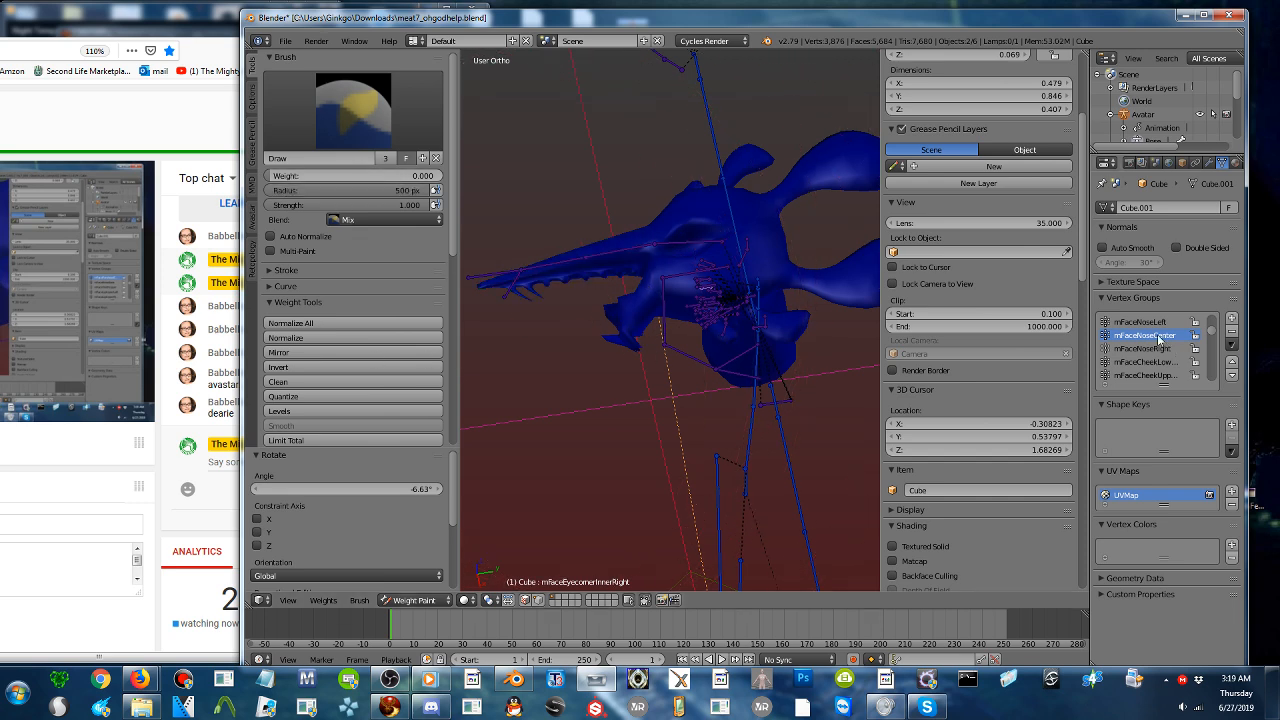
- Look through the vertex groups' weights and remove the unused vertex groups from the mesh
ctrl+scroll(1157, 337, down, 7)
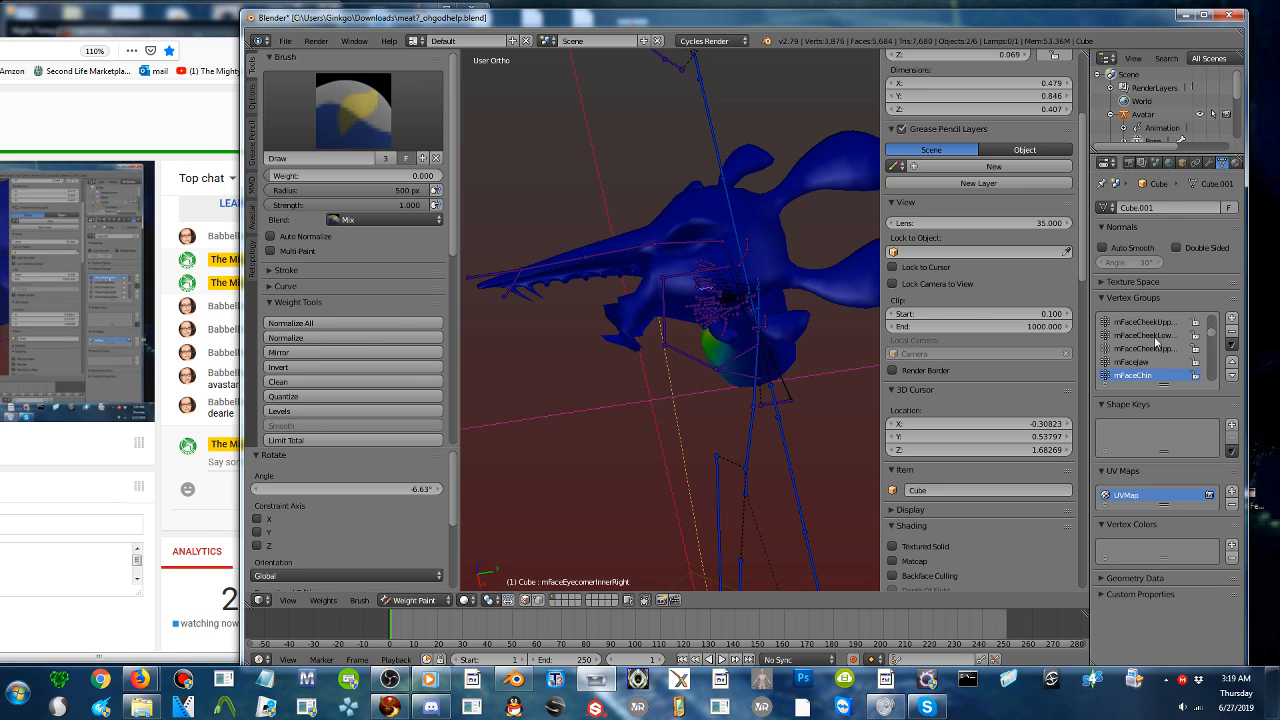
ctrl+scroll(1157, 341, down, 4)
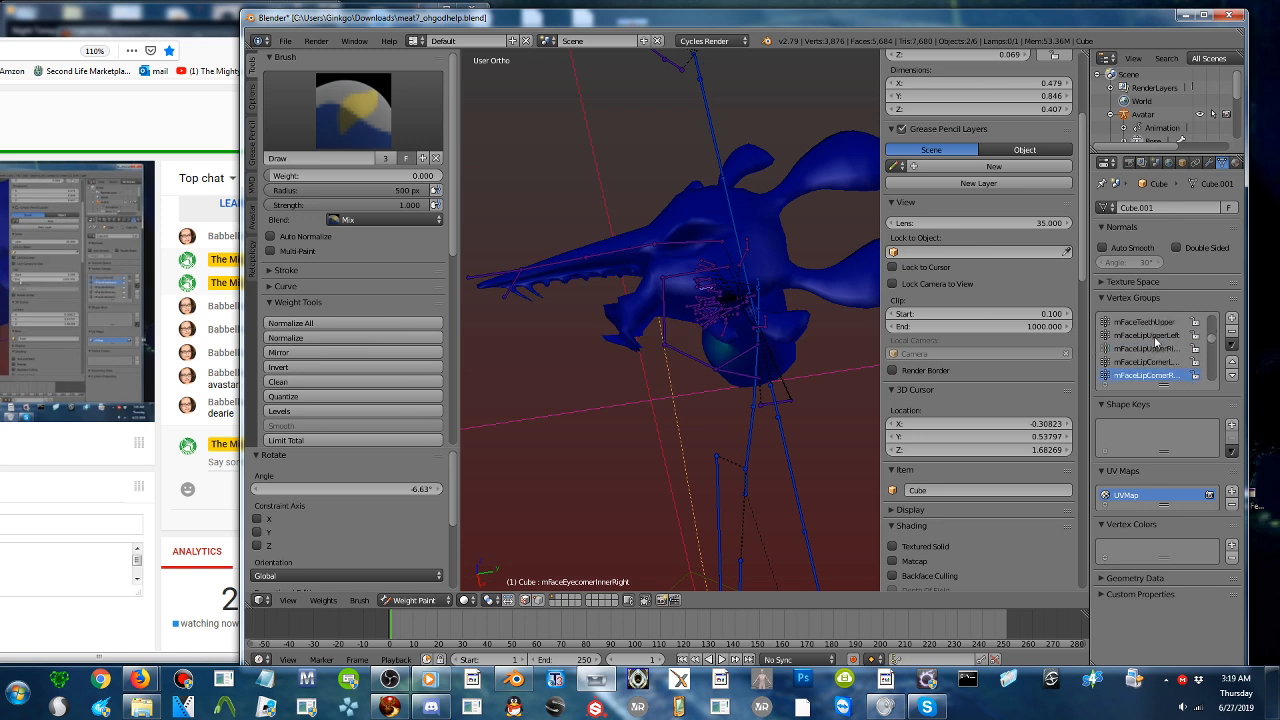
ctrl+scroll(1155, 341, down, 5)
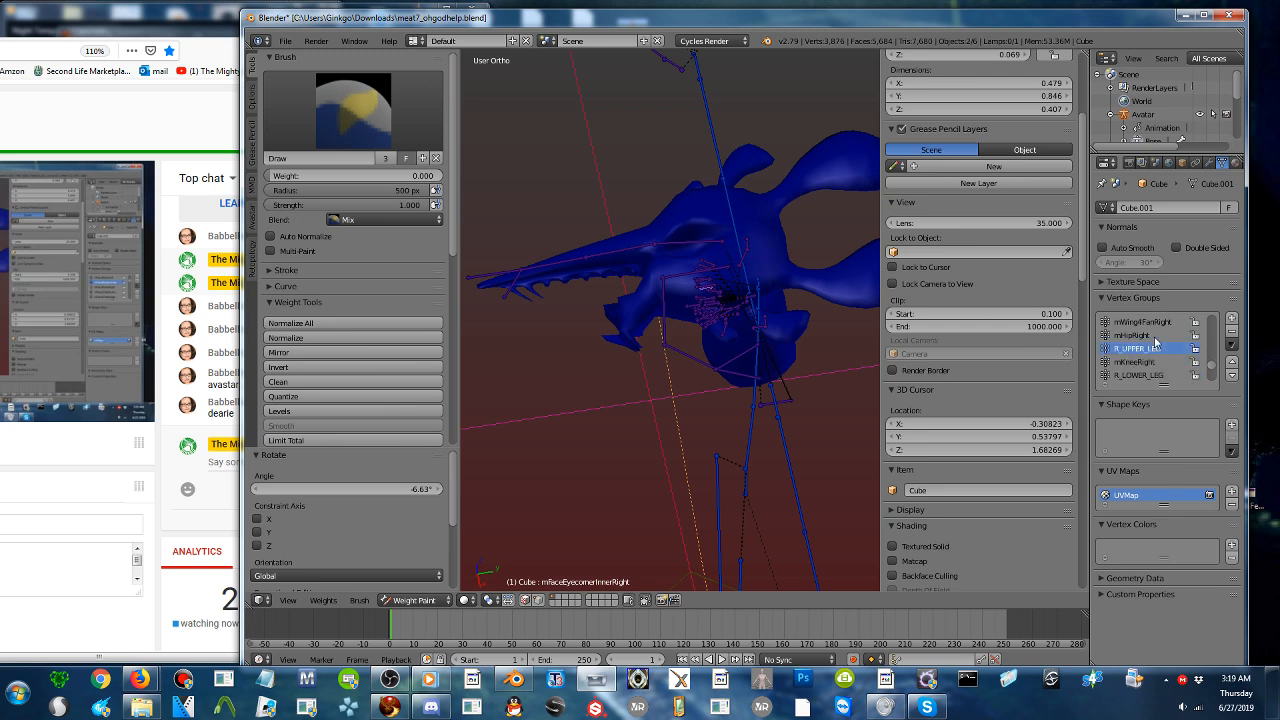
click(1231, 344)
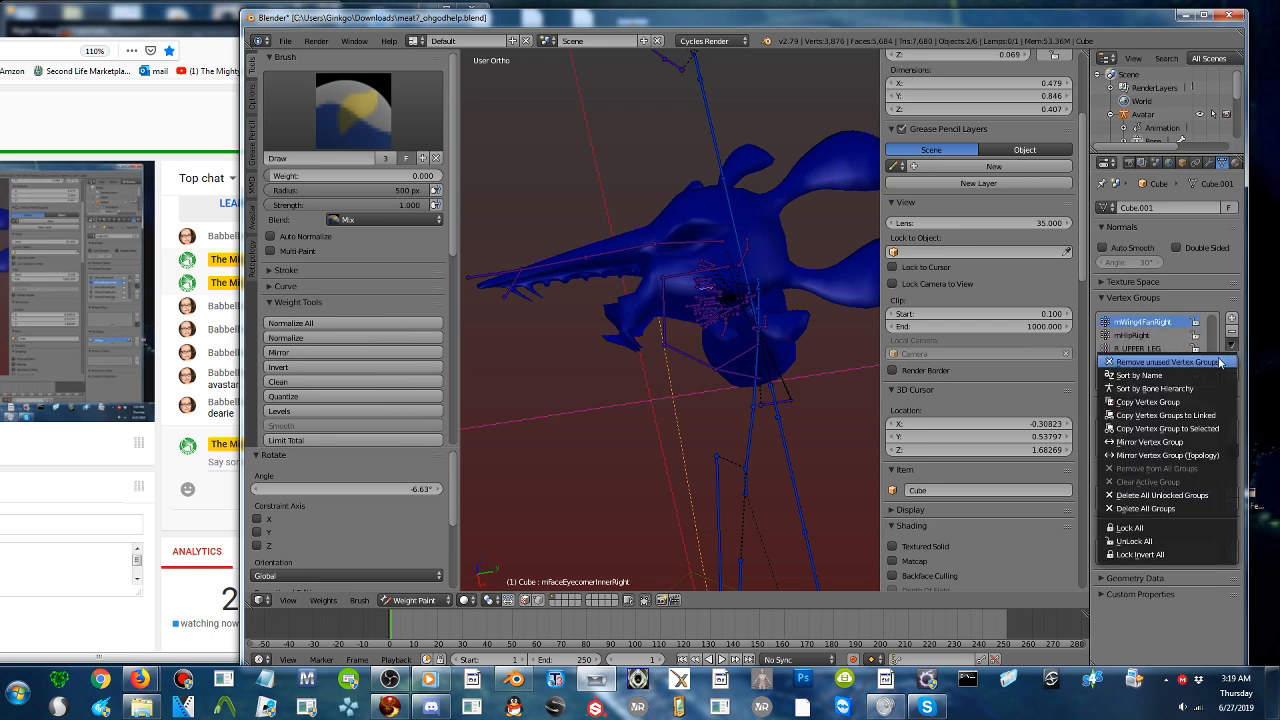
click(1208, 364)
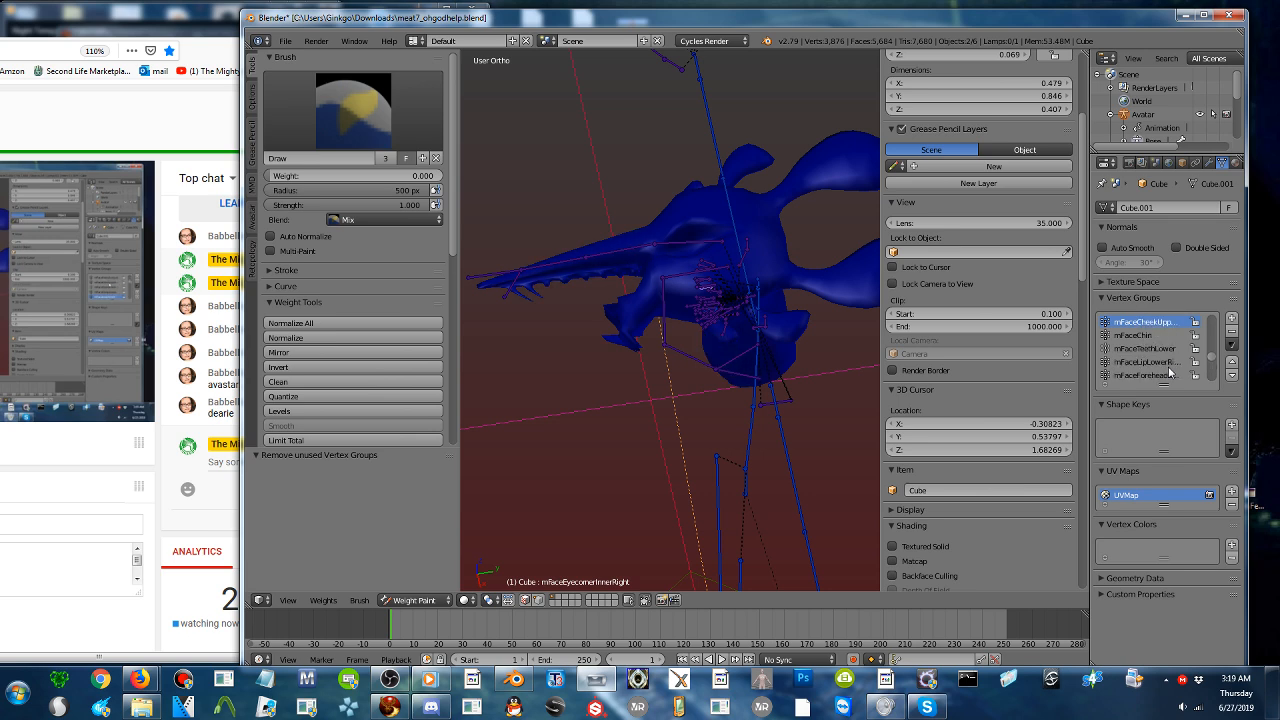
- Check the remaining vertex groups from mChest onward and make mFaceForeheadLeft the active group
ctrl+scroll(1169, 372, down, 4)
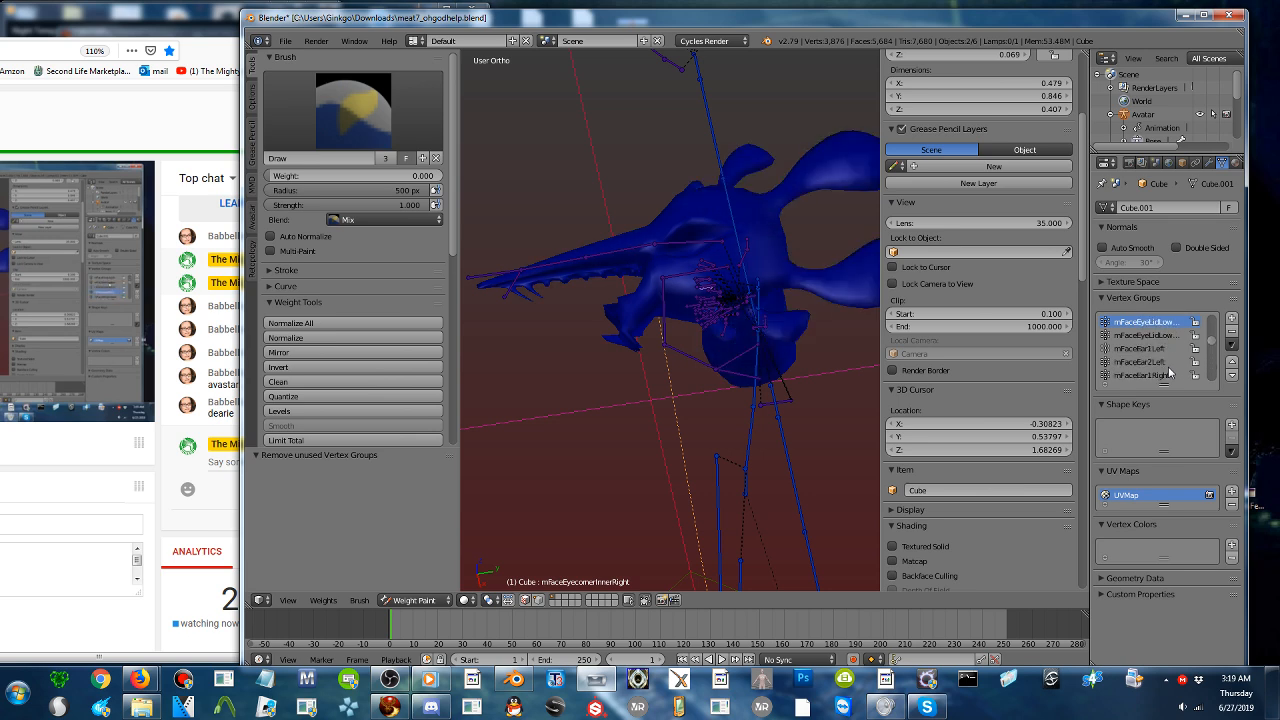
ctrl+scroll(1169, 372, down, 2)
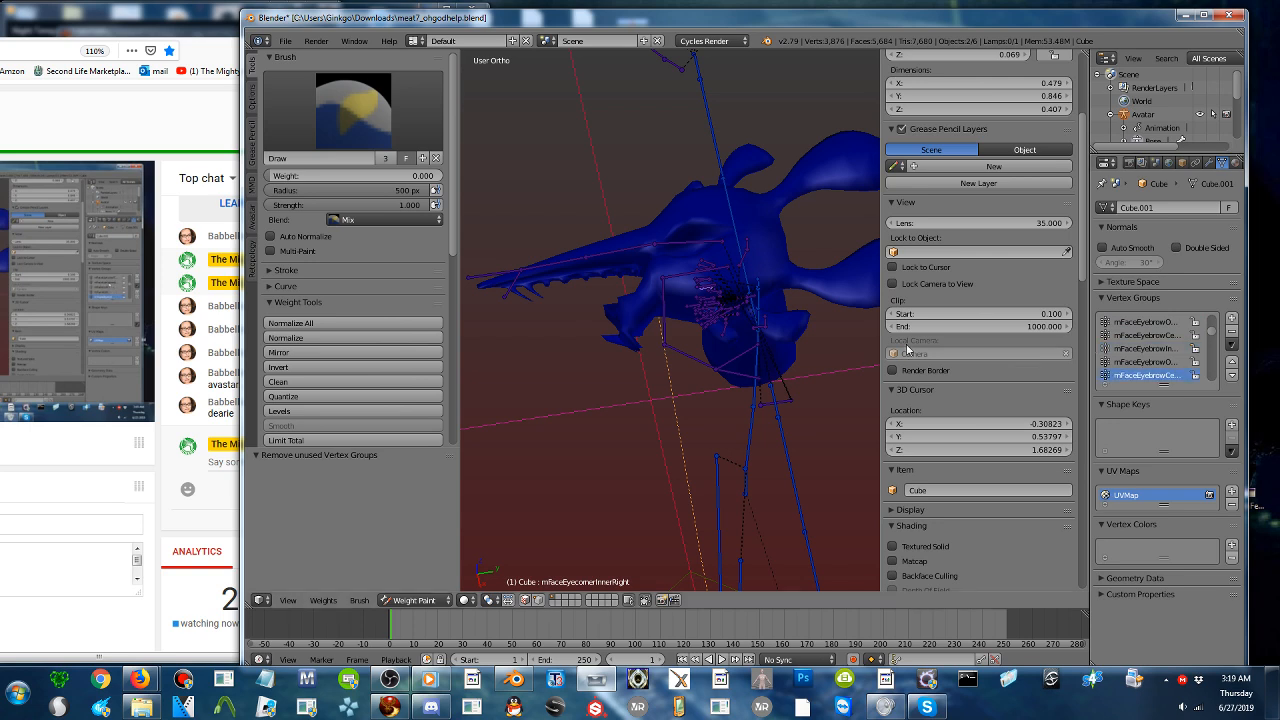
key(Down)
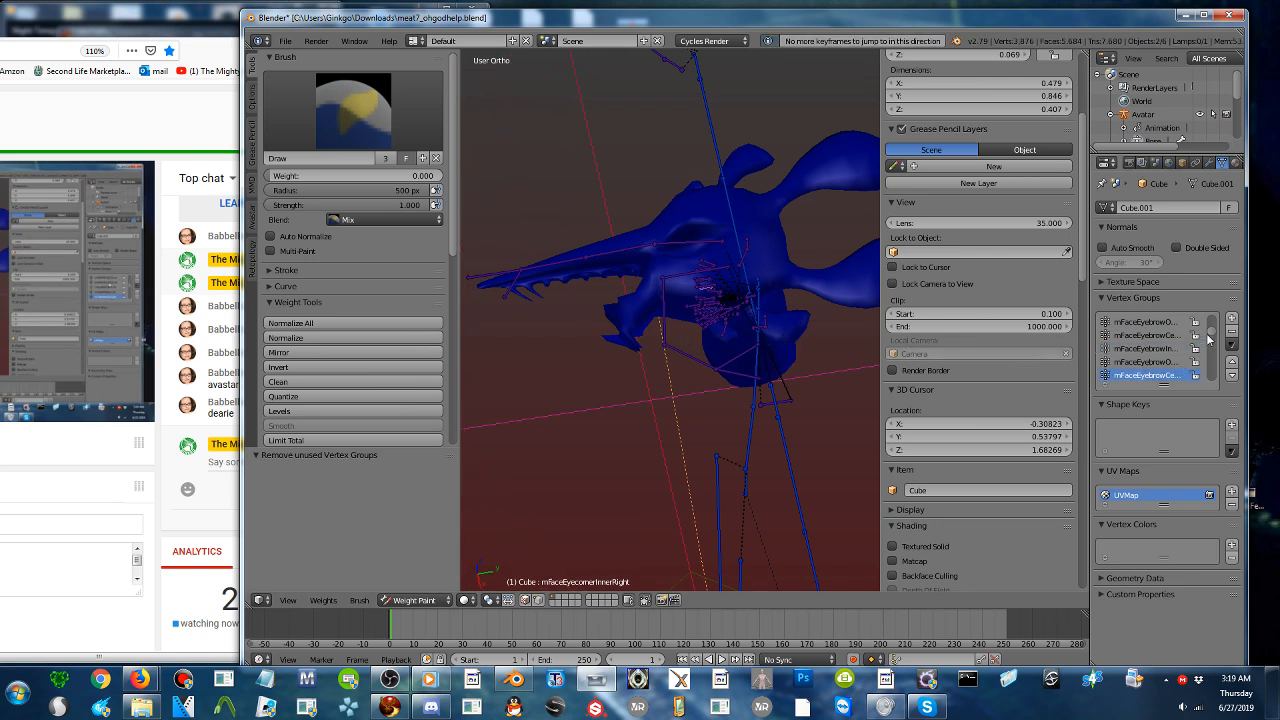
drag(1209, 340, 1216, 330)
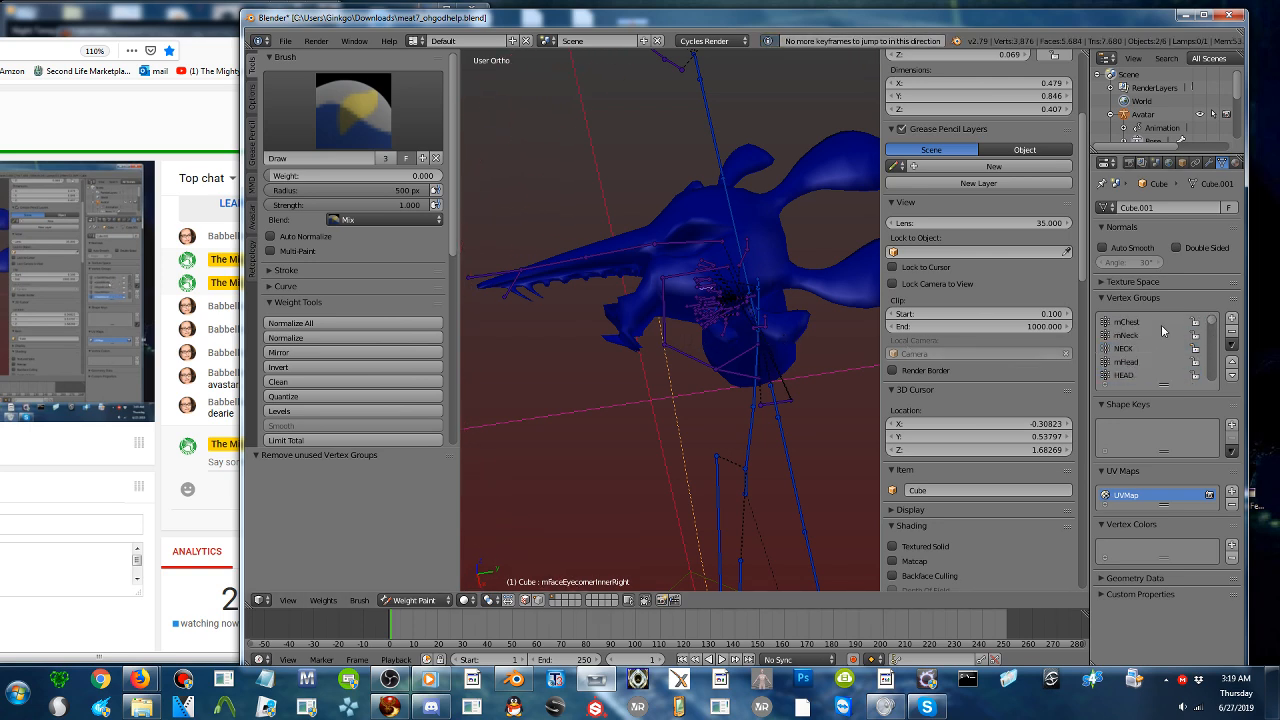
click(1148, 322)
ctrl+scroll(1148, 327, down, 6)
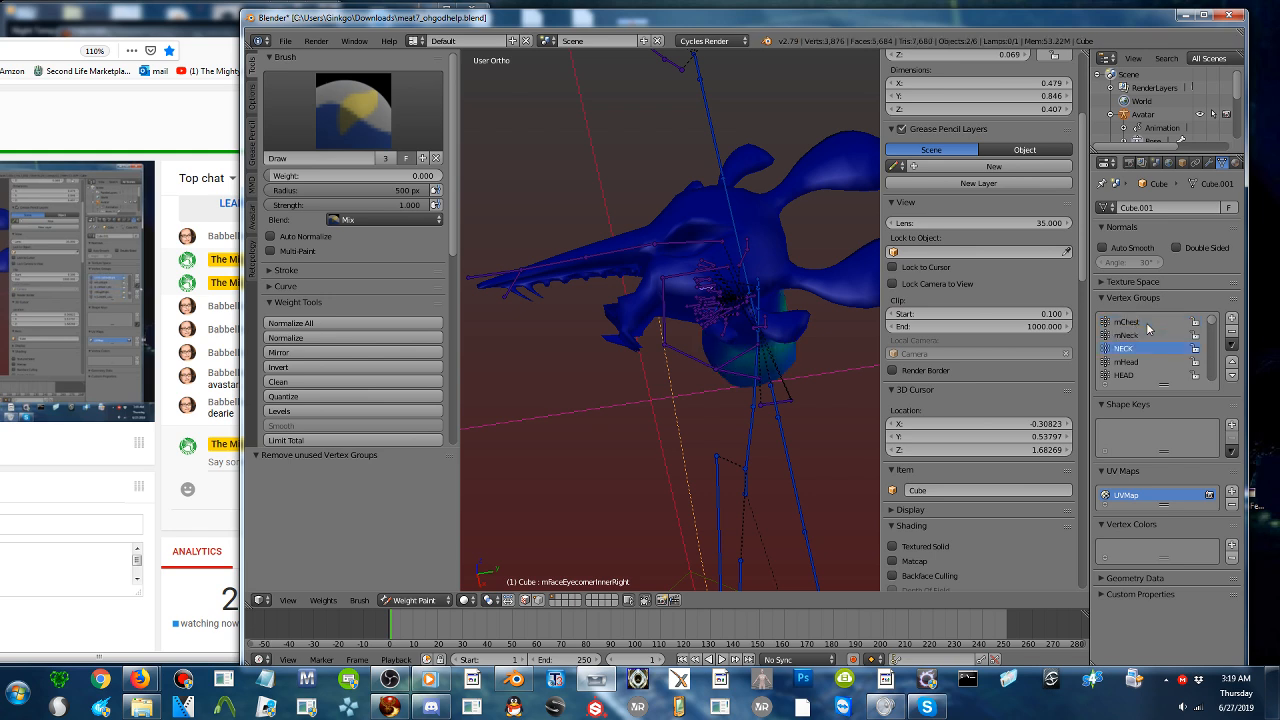
ctrl+scroll(1148, 328, down, 1)
ctrl+scroll(1148, 328, up, 1)
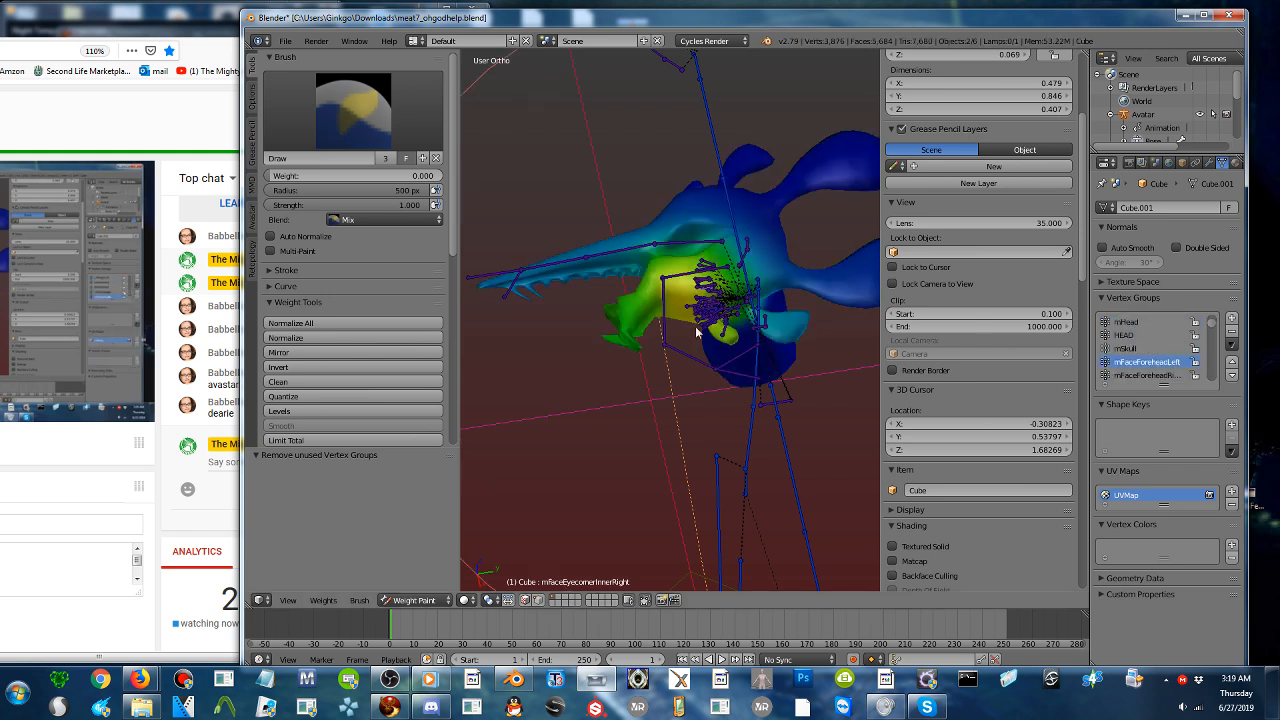
- Erase the mFaceForeheadLeft and mFaceForeheadRight weights from the snout and lower jaw with a 118 px brush at weight 0
shift+middle_drag(607, 329, 692, 326)
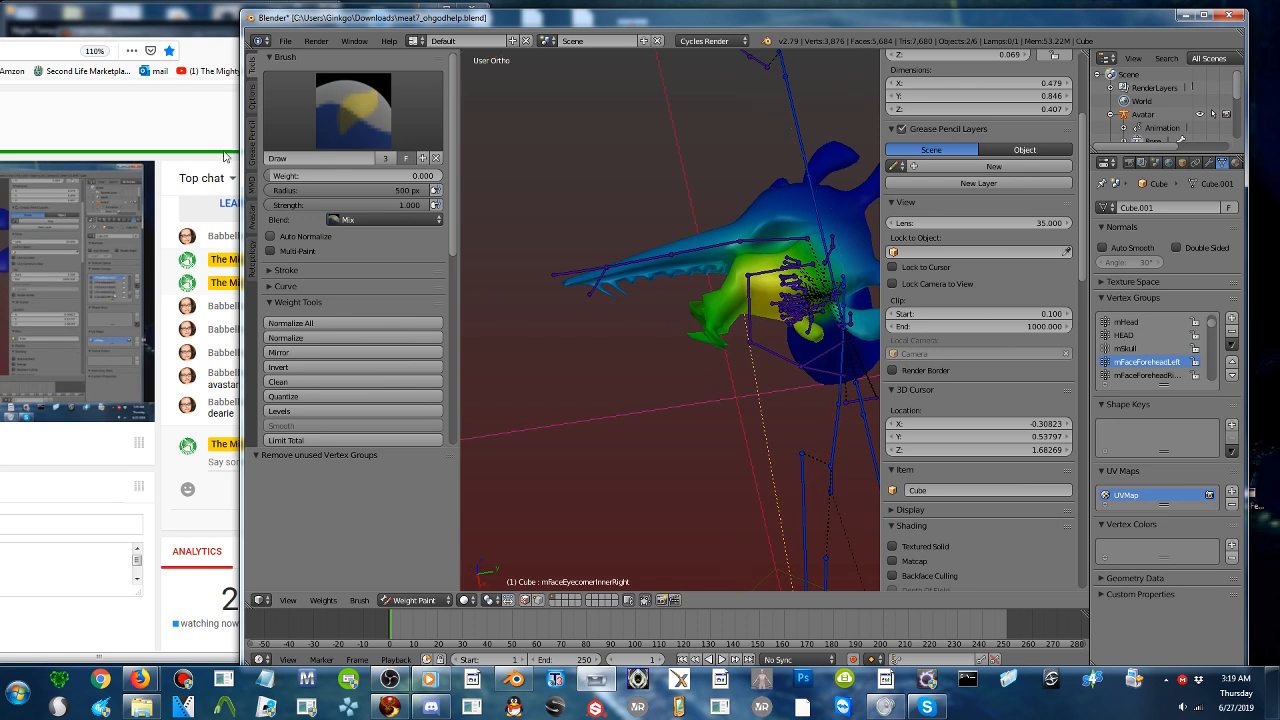
drag(408, 189, 307, 189)
mouse_move(608, 299)
mouse_down()
mouse_move(623, 289)
mouse_move(697, 350)
mouse_move(678, 312)
mouse_move(700, 350)
mouse_move(677, 229)
mouse_move(675, 285)
mouse_up()
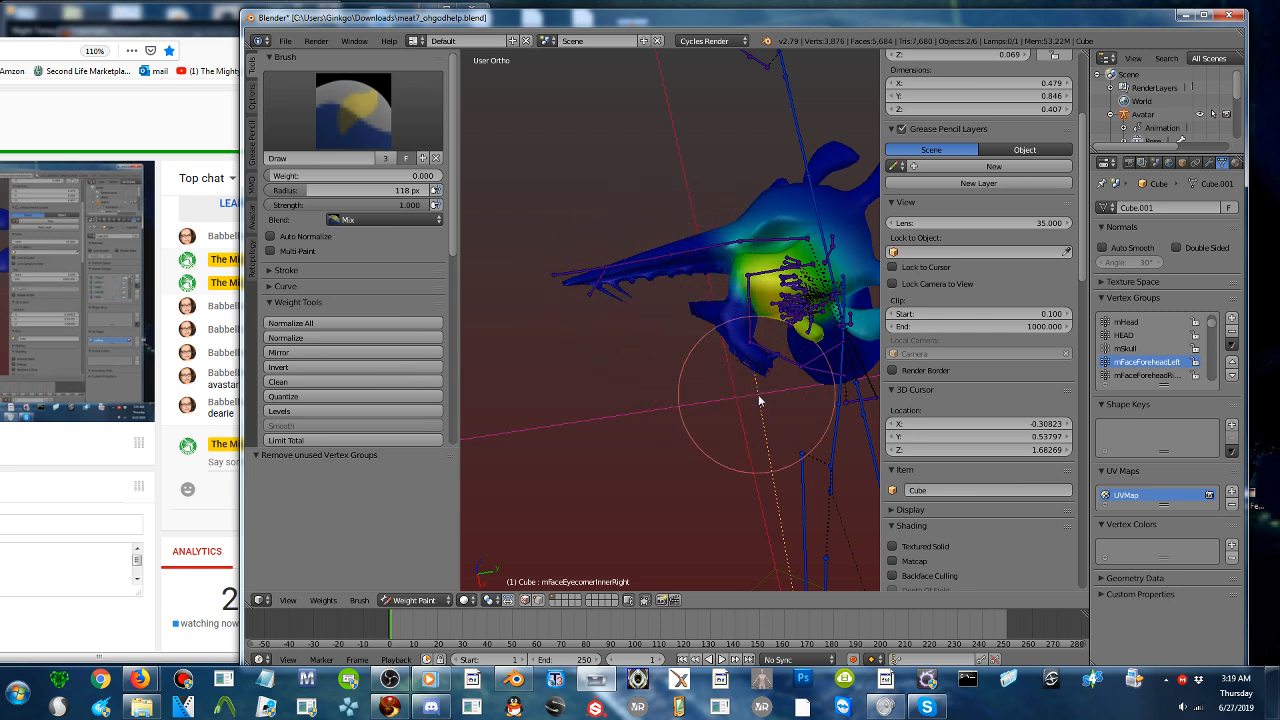
click(1145, 375)
mouse_move(733, 337)
mouse_down()
mouse_move(766, 371)
mouse_move(857, 414)
mouse_move(694, 354)
mouse_move(634, 251)
mouse_move(578, 262)
mouse_move(631, 263)
mouse_move(677, 314)
mouse_move(689, 289)
mouse_move(826, 465)
mouse_up()
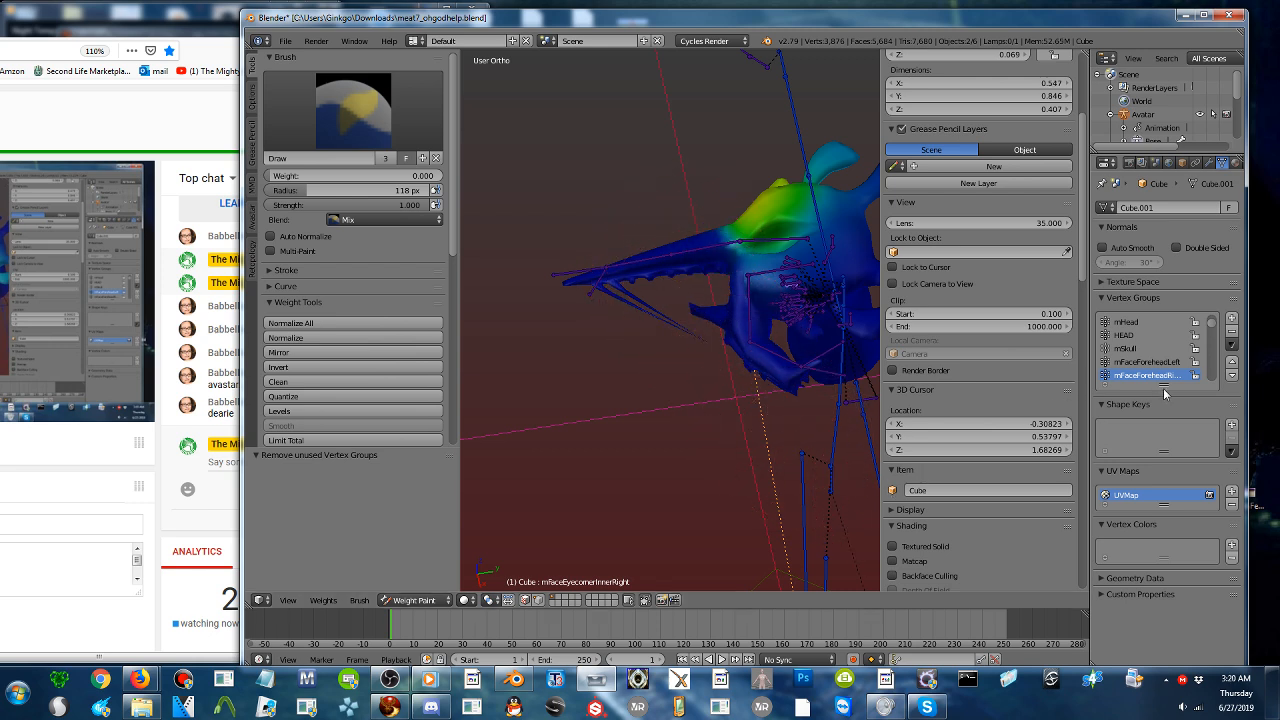
- Check the eyebrow and eyelid vertex groups for stray jaw weights and select the mWing2Left bone
ctrl+scroll(1161, 383, down, 1)
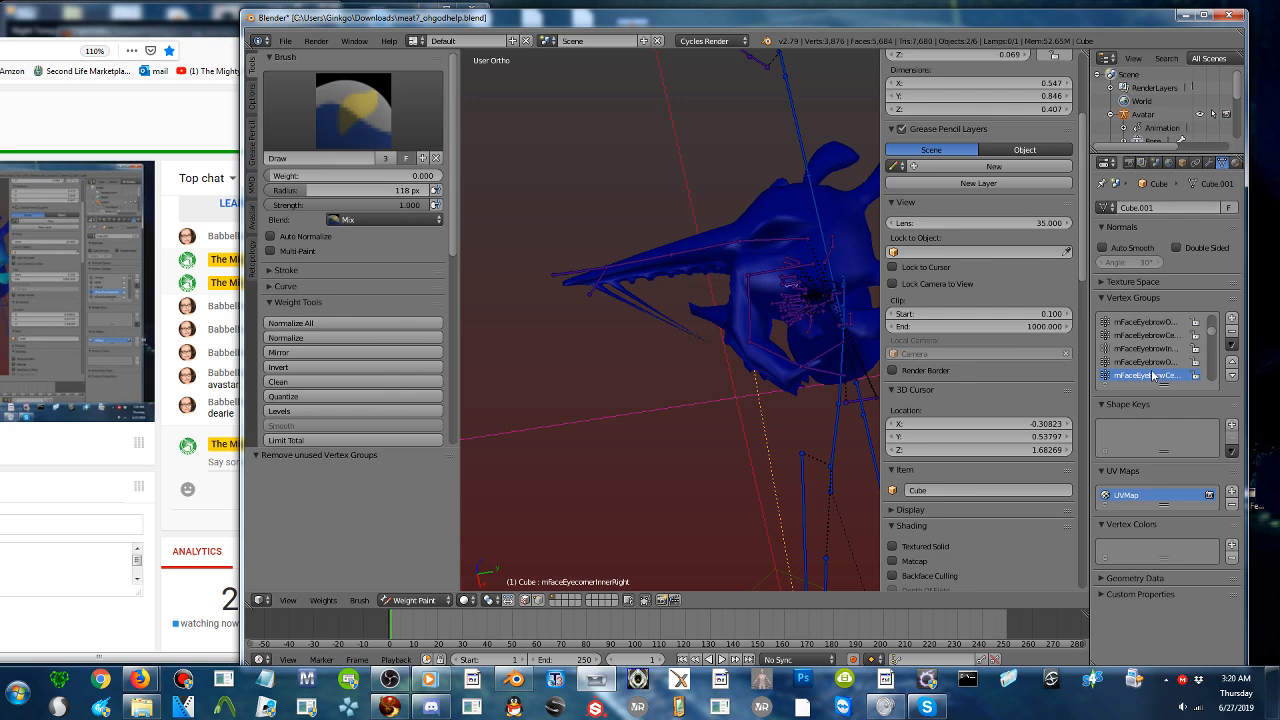
ctrl+scroll(1154, 368, down, 2)
ctrl+scroll(1152, 366, up, 2)
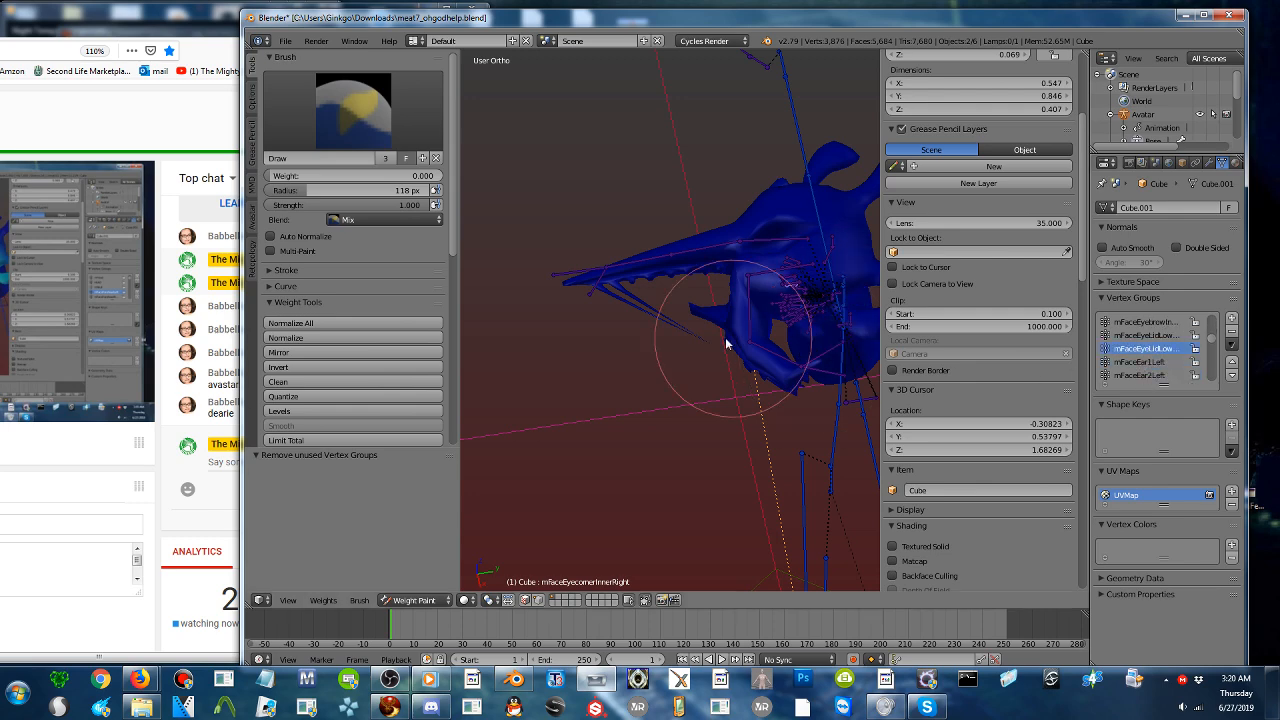
middle_drag(733, 335, 815, 300)
ctrl+right_click(829, 271)
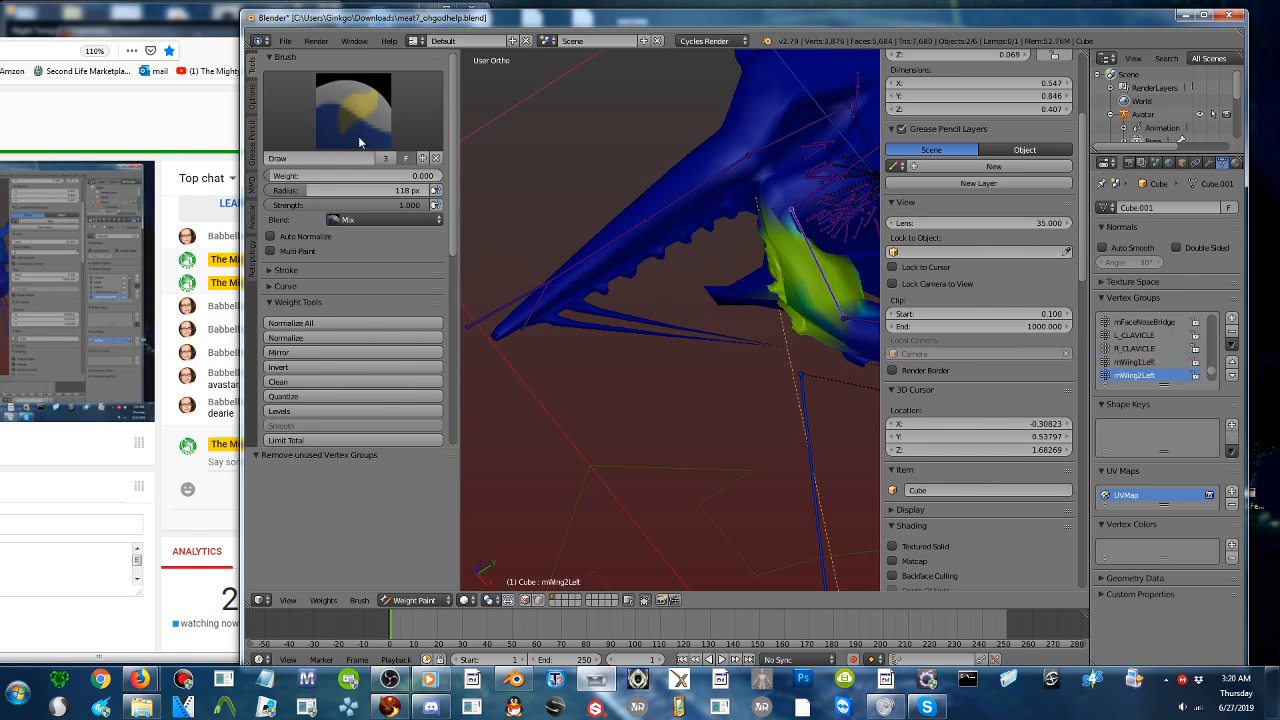
- Set the brush weight to 0.735 and the brush radius to 51 px for painting mWing2Left
drag(305, 192, 291, 191)
drag(273, 177, 370, 178)
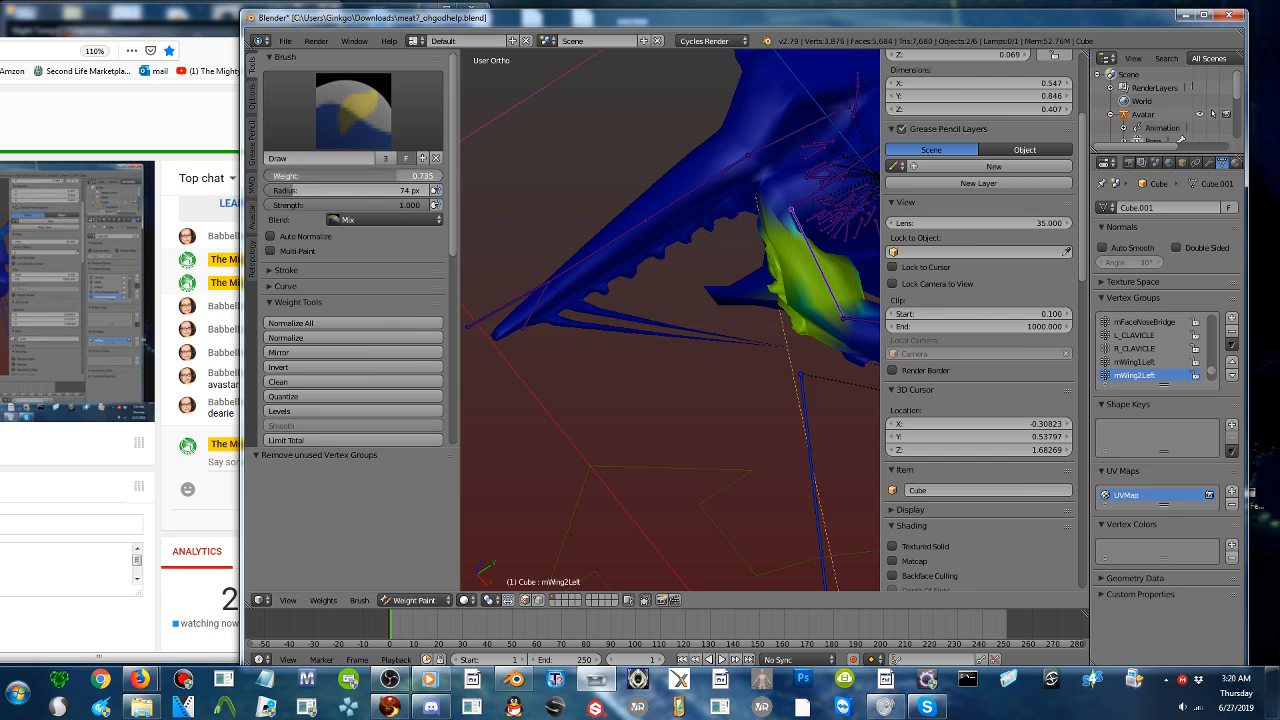
drag(292, 191, 284, 191)
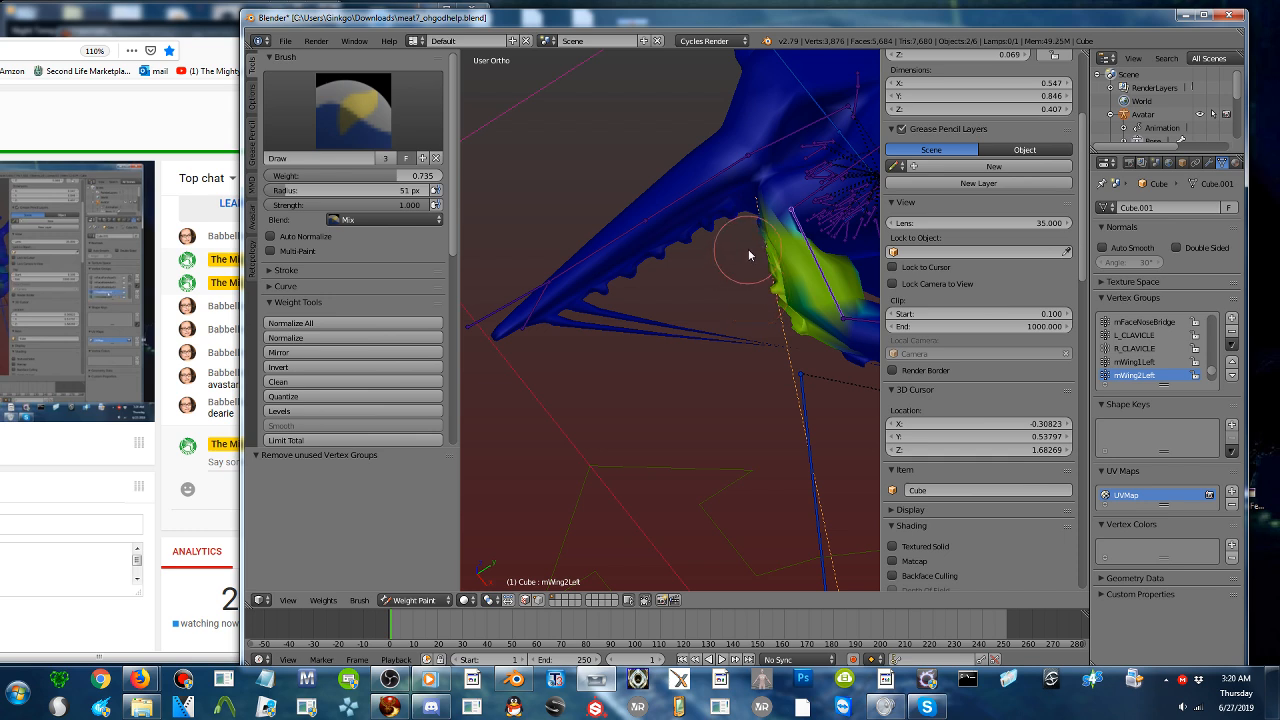
- Select the mWing3Left bone, set the brush weight to 0 and erase its stray weights from the thin strands stretching off the snout
drag(748, 249, 744, 291)
shift+middle_drag(787, 354, 673, 311)
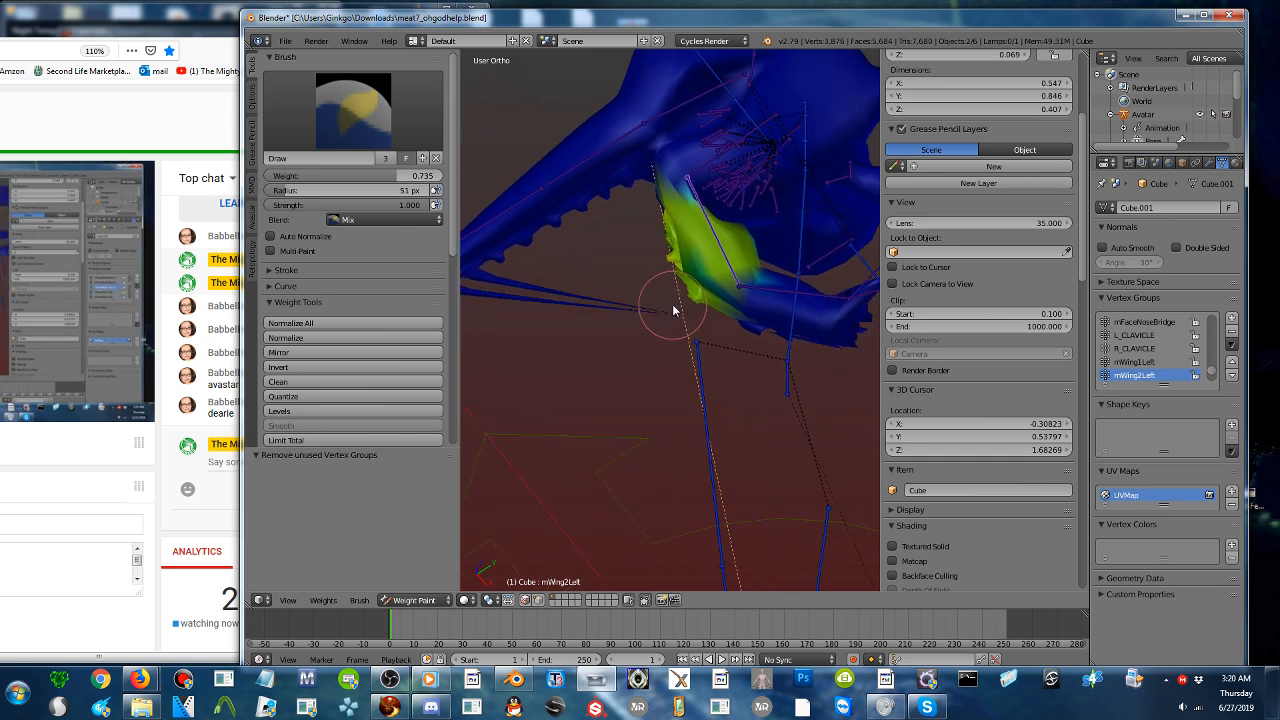
right_click(781, 295)
drag(385, 176, 264, 176)
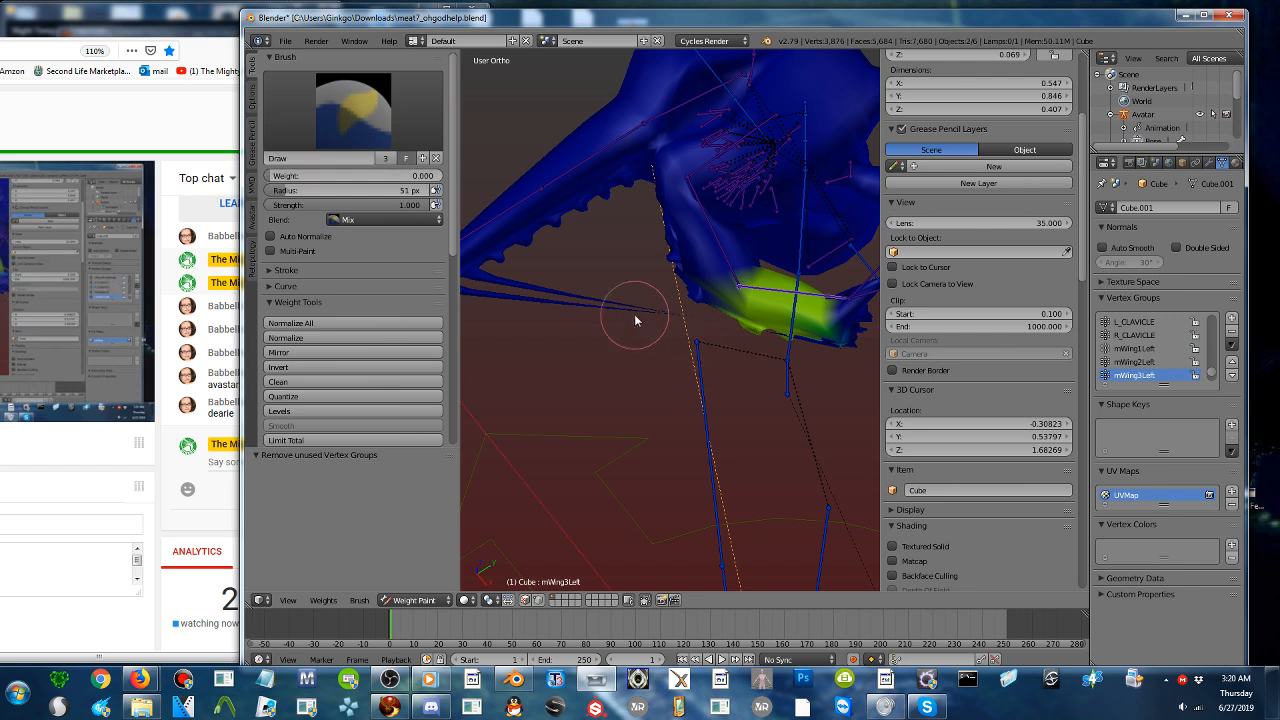
mouse_move(636, 320)
mouse_down()
mouse_move(829, 323)
mouse_move(784, 329)
mouse_up()
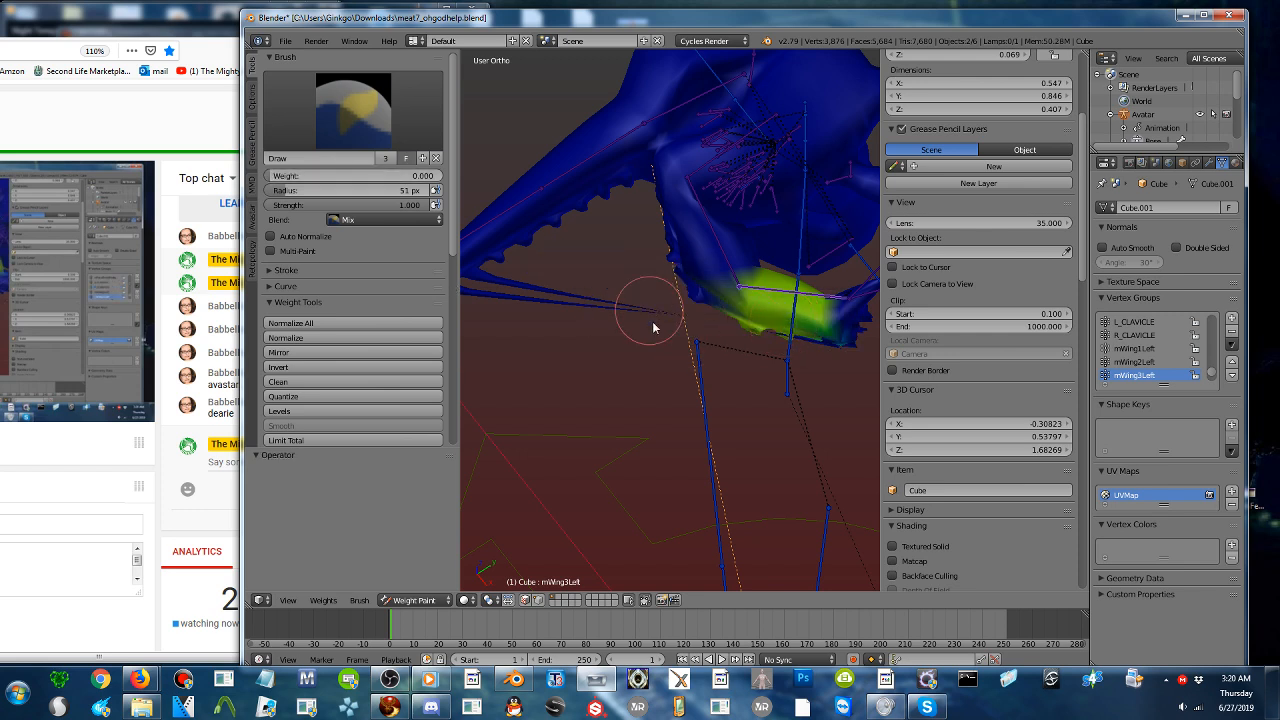
middle_drag(642, 339, 587, 341)
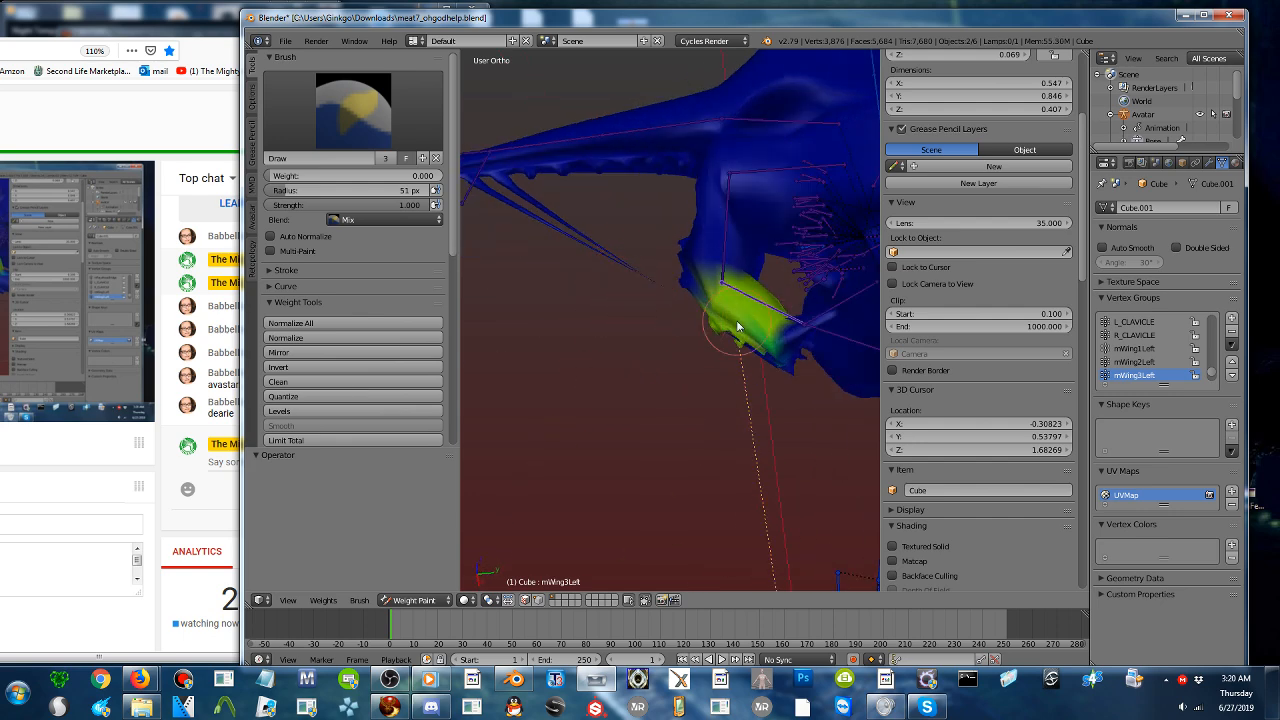
- Go through mWing4Left, mWing3Left and mWing2Left and erase their remaining weights from the stretched snout strands at weight 0
right_click(823, 338)
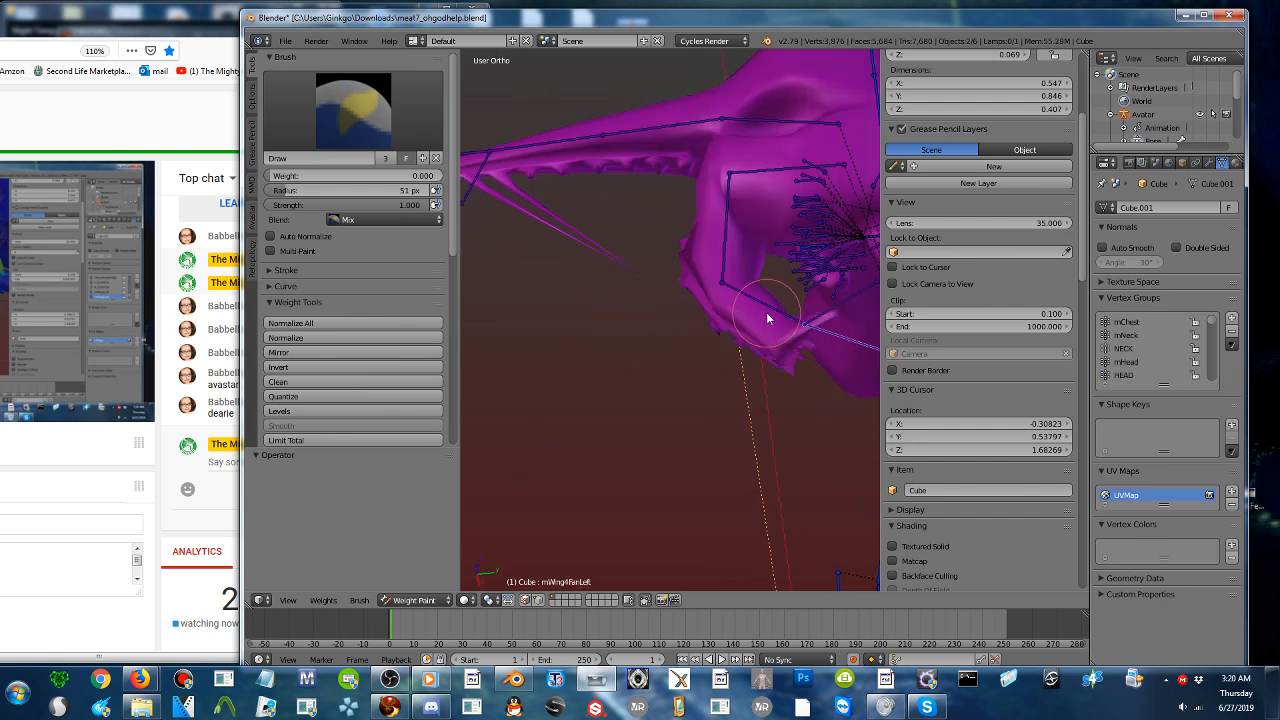
right_click(803, 315)
right_click(822, 318)
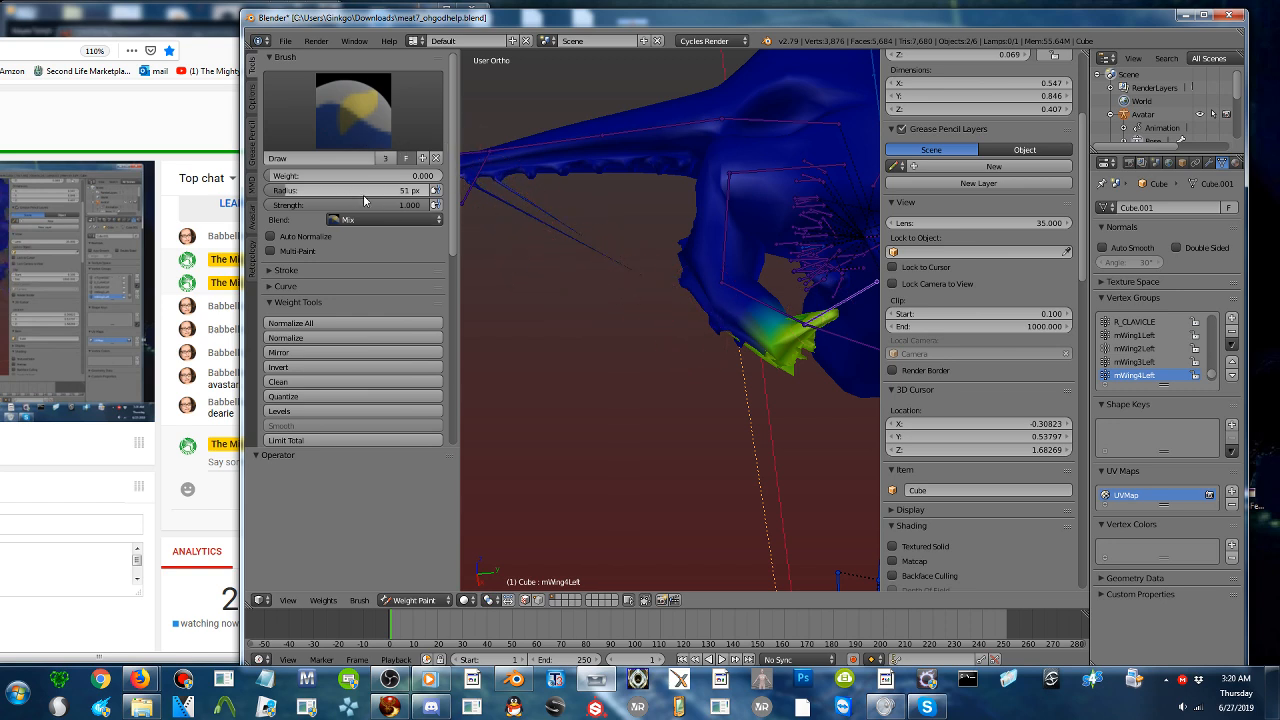
right_click(757, 307)
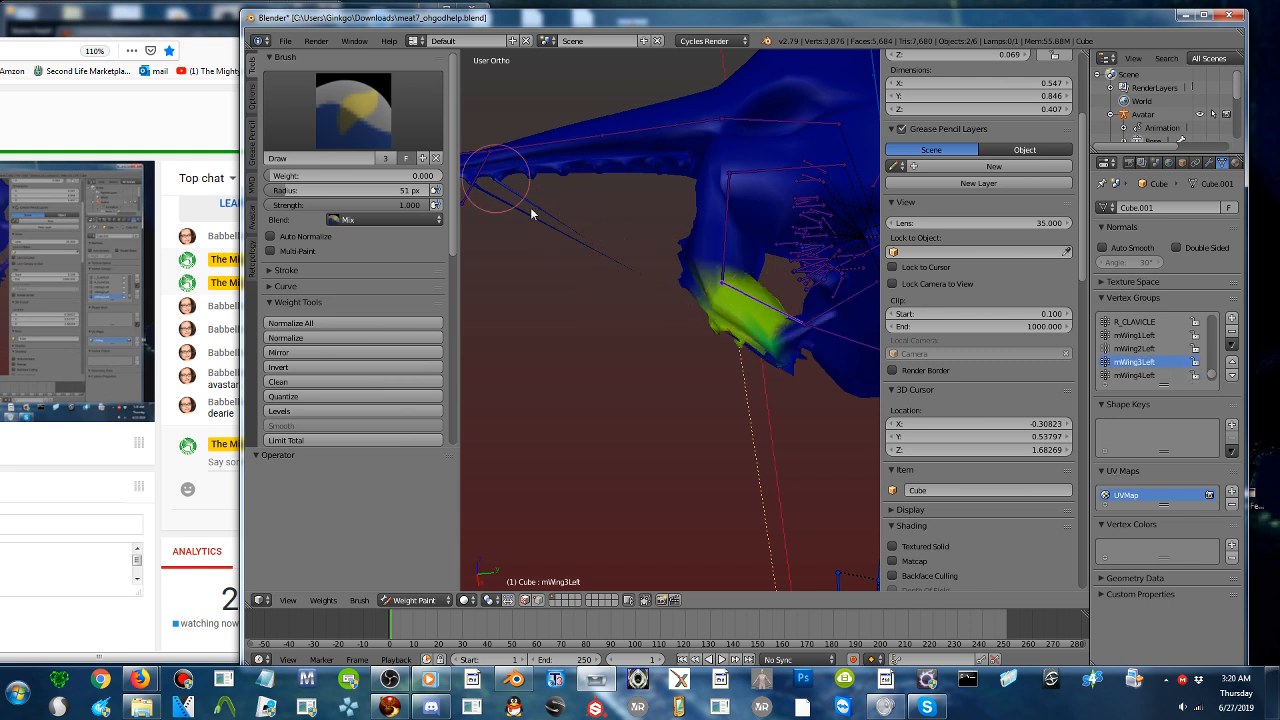
right_click(723, 232)
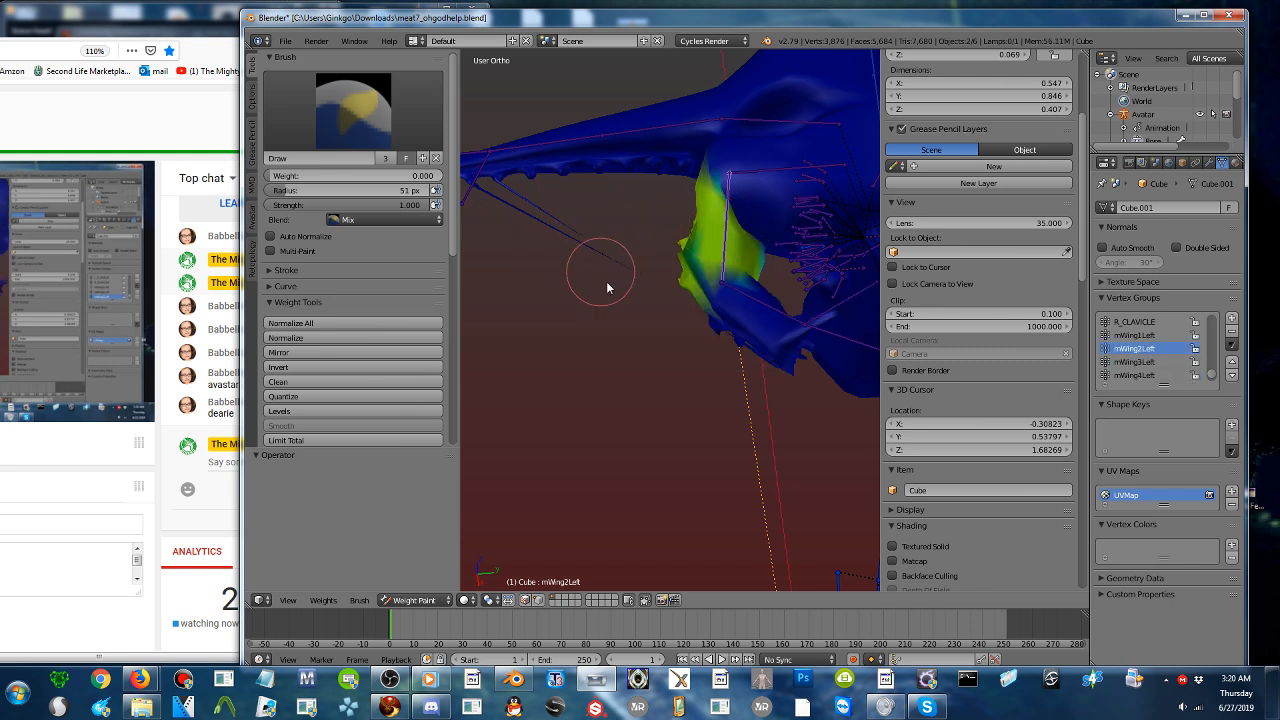
right_click(745, 297)
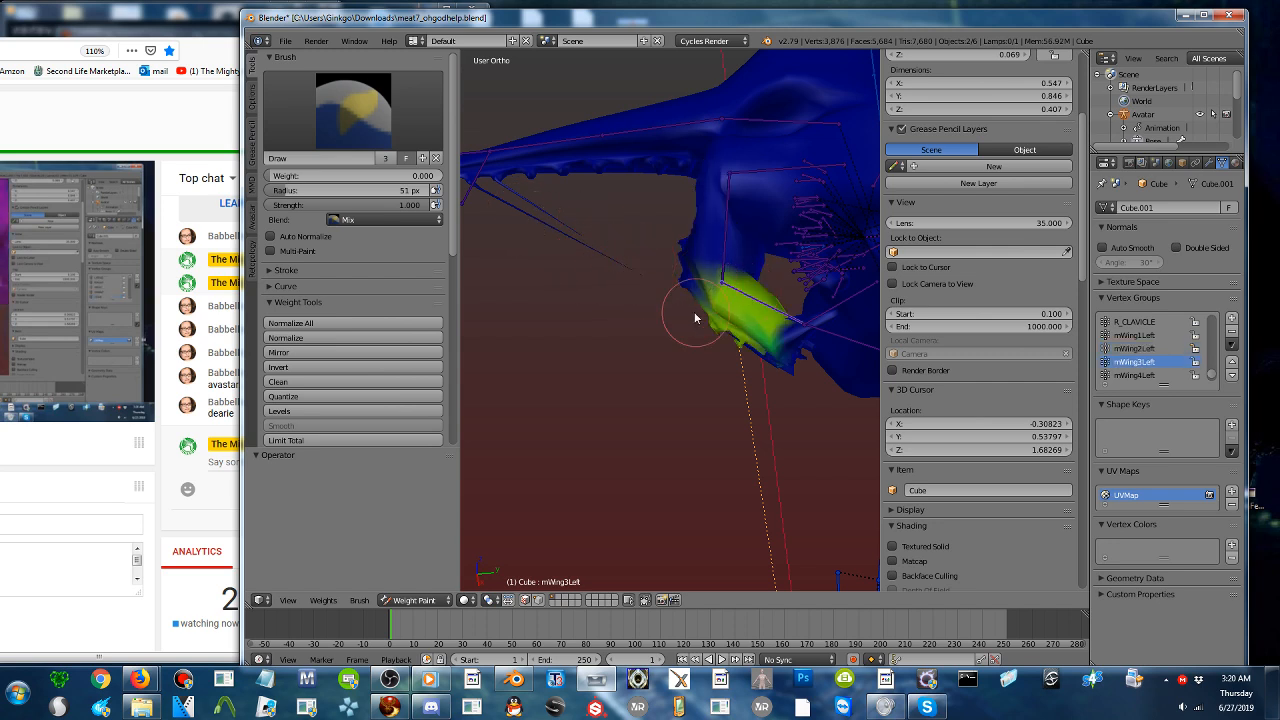
- Test-rotate mWing4Left, erase its leftover snout strand weight, and clear the rotation of all bones
right_click(797, 323)
key(r)
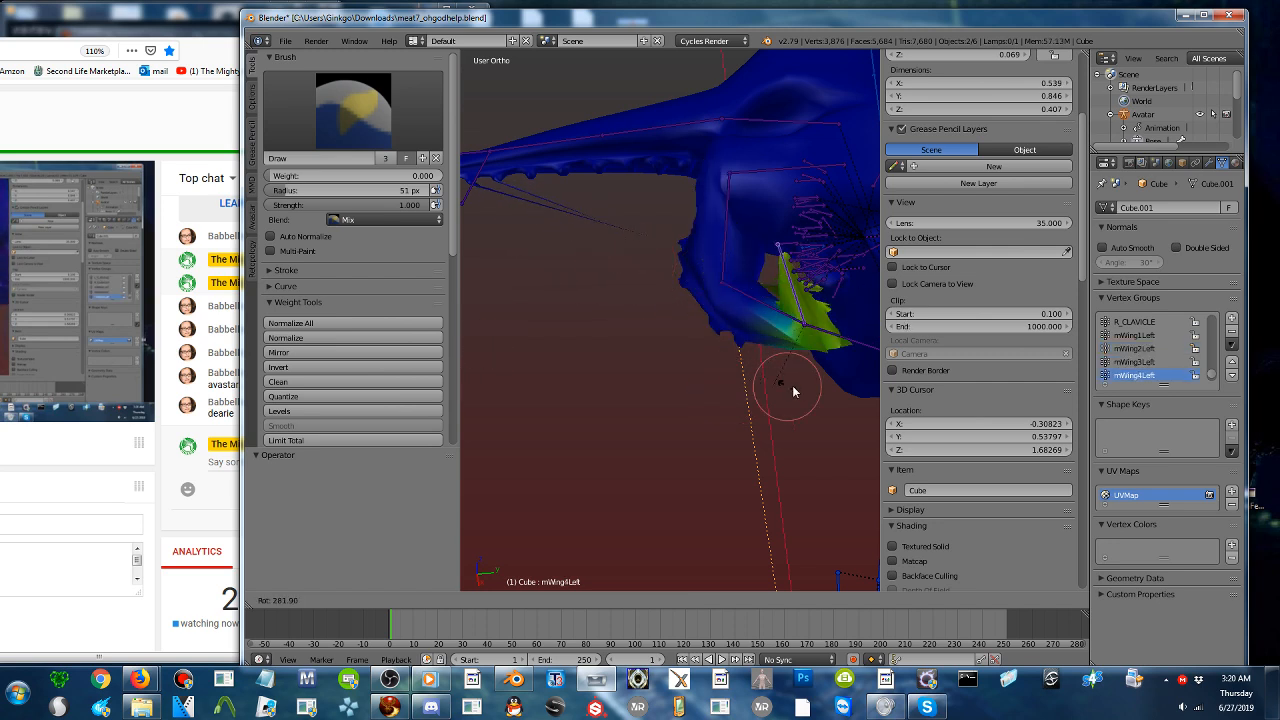
click(751, 312)
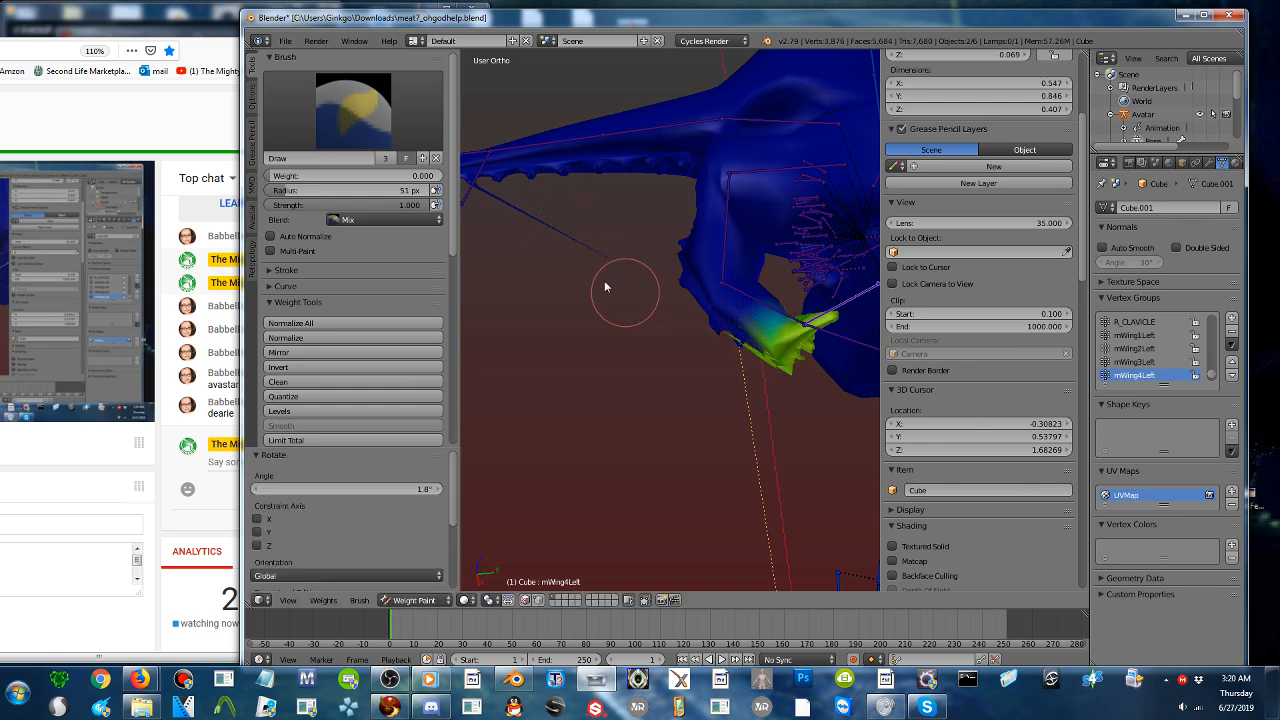
middle_drag(575, 239, 772, 276)
key(a)
key(a)
key(alt+r)
- Rotate mWing3Left and mWing2Left to test the left jaw half and leave it swung outward
ctrl+right_click(709, 314)
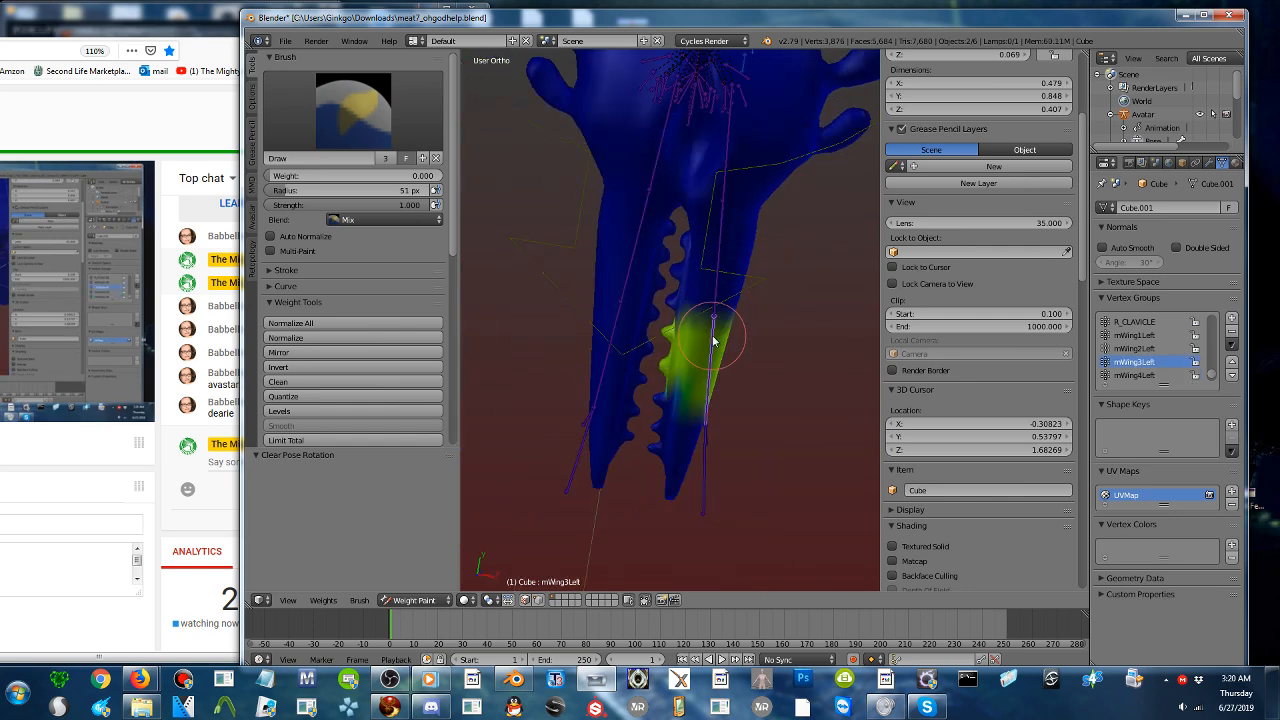
key(r)
click(718, 371)
ctrl+right_click(724, 264)
key(r)
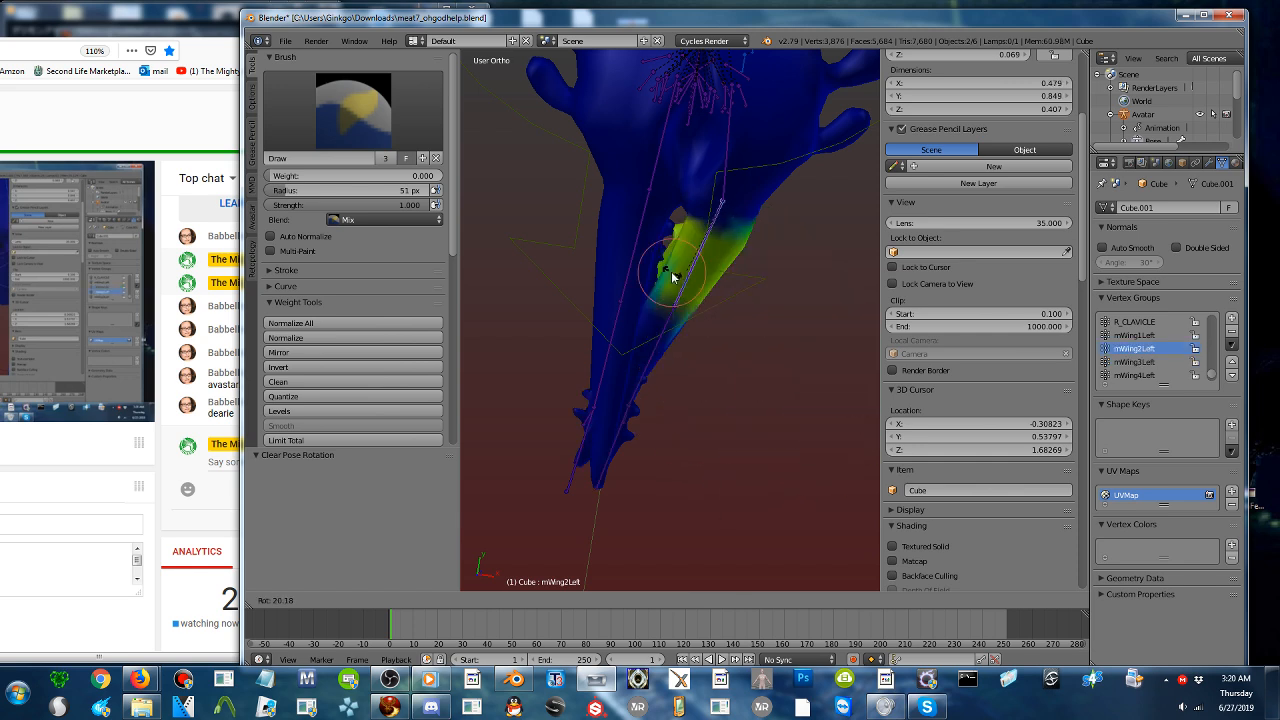
click(762, 276)
key(r)
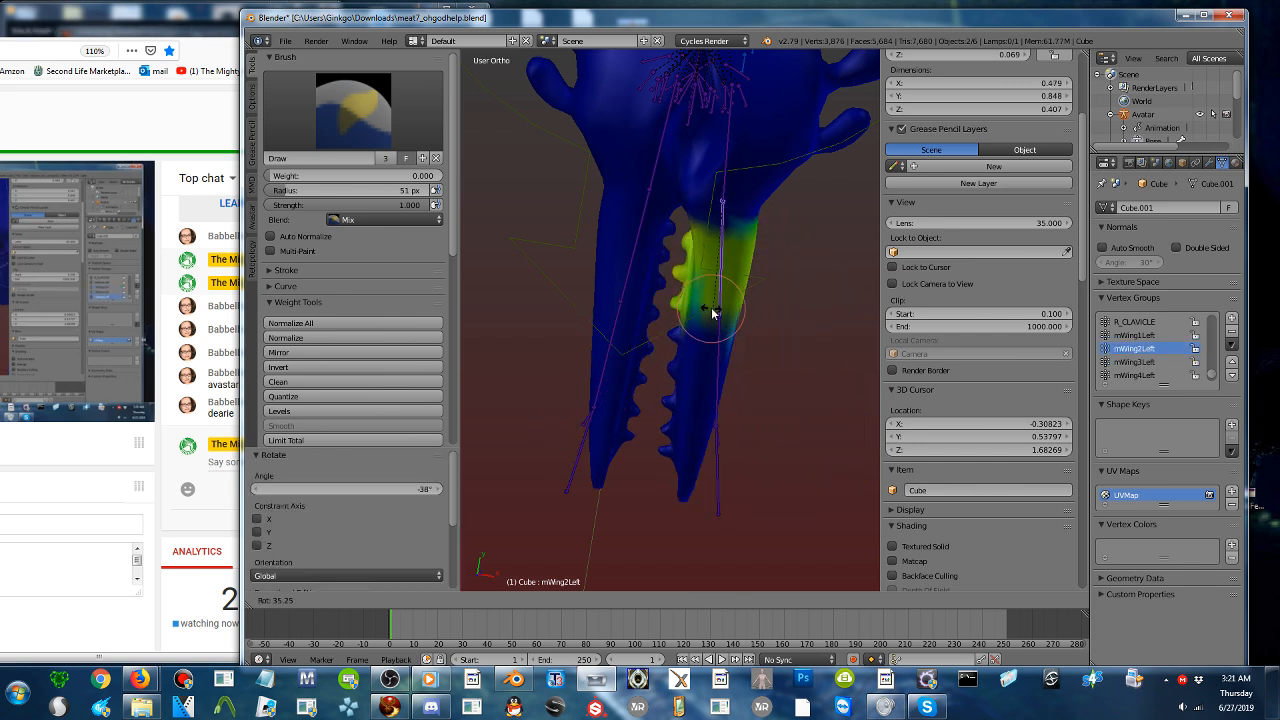
click(758, 320)
- Paint the teeth and tip of the left jaw half for mWing4Left, raising the brush weight to 1
ctrl+right_click(790, 367)
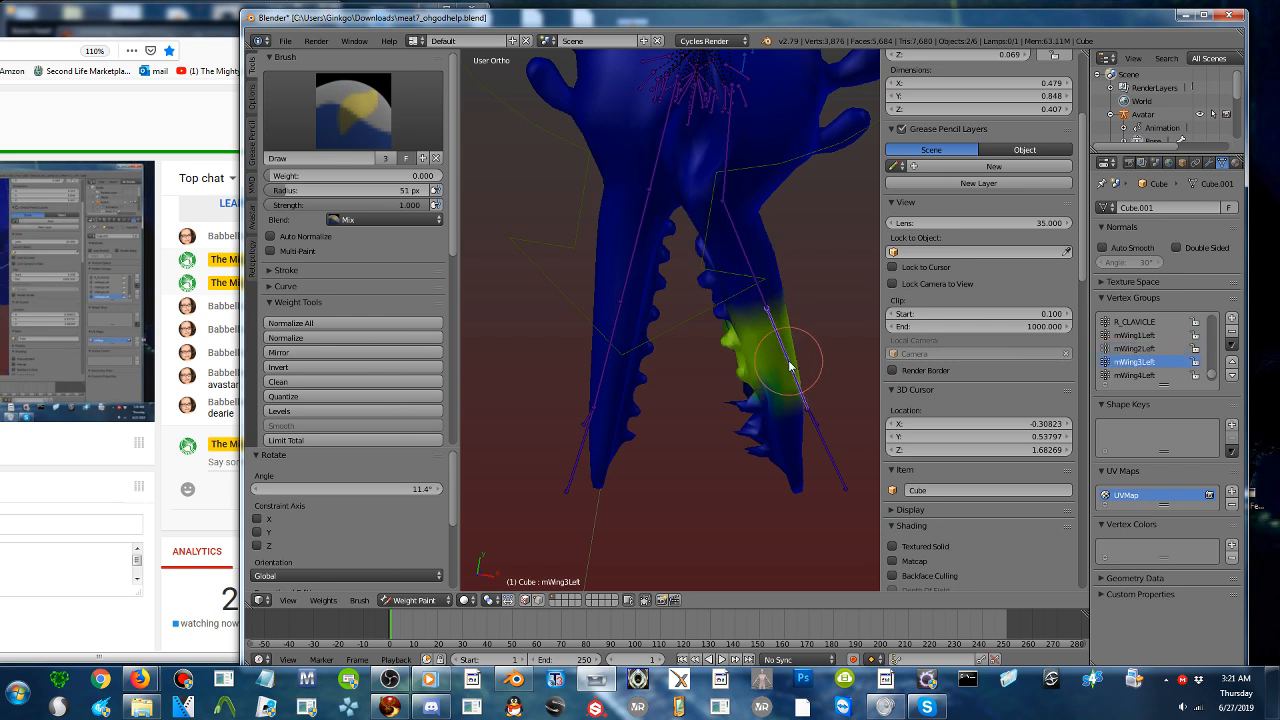
ctrl+right_click(819, 436)
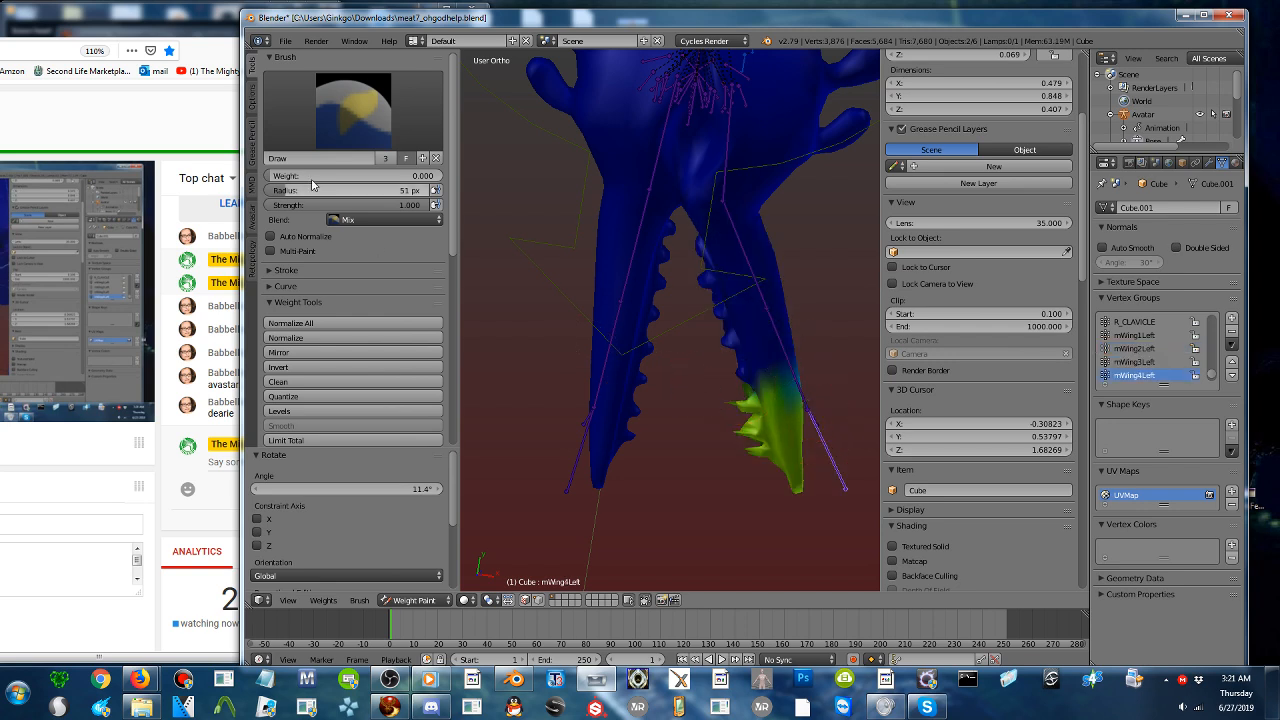
drag(312, 176, 400, 177)
drag(761, 421, 748, 441)
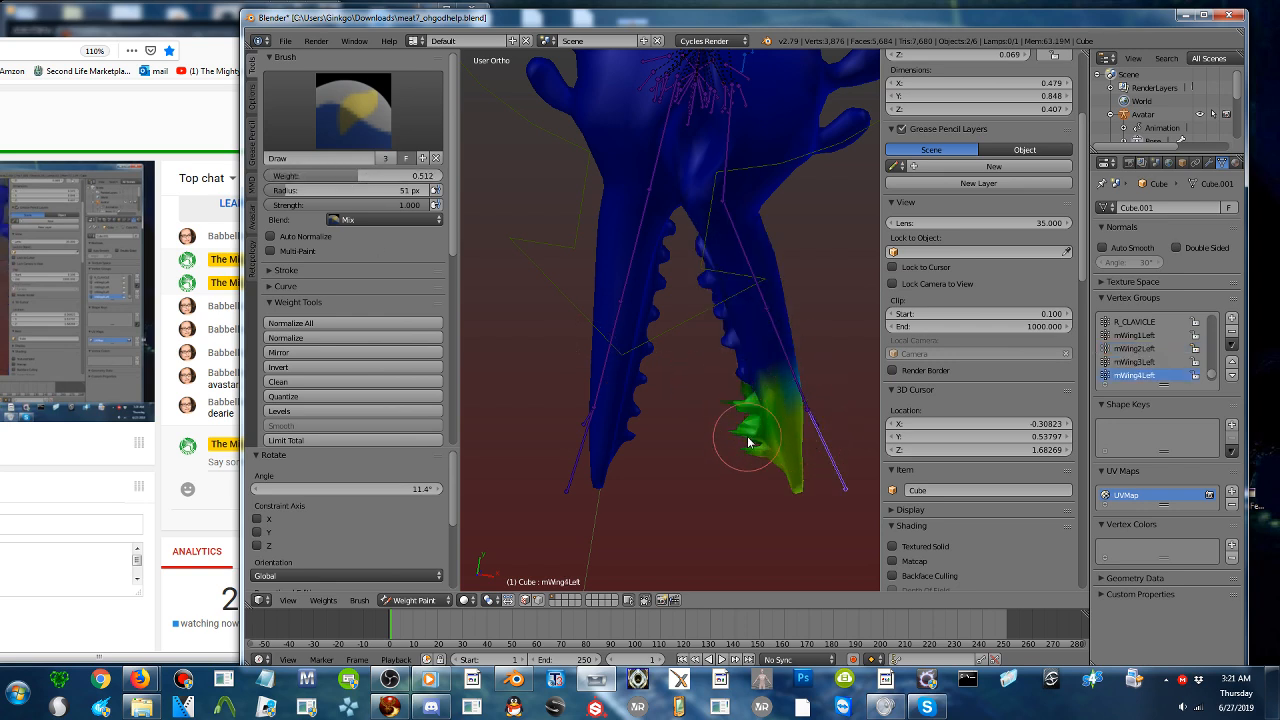
drag(300, 178, 430, 177)
mouse_move(709, 425)
mouse_down()
mouse_move(749, 468)
mouse_move(737, 414)
mouse_move(723, 409)
mouse_move(790, 413)
mouse_move(774, 463)
mouse_up()
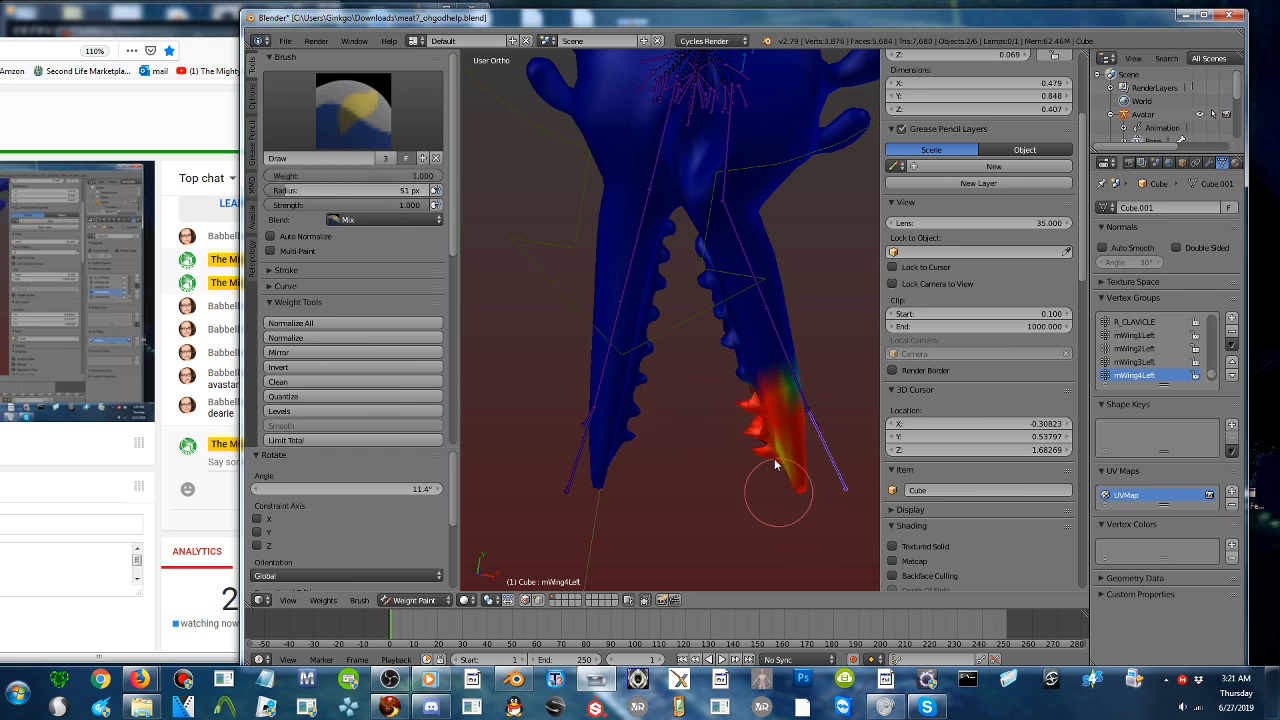
- Rotate mWing2Left by -22.2° to inspect the left jaw's deformation and clear the pose rotation
right_click(732, 234)
key(r)
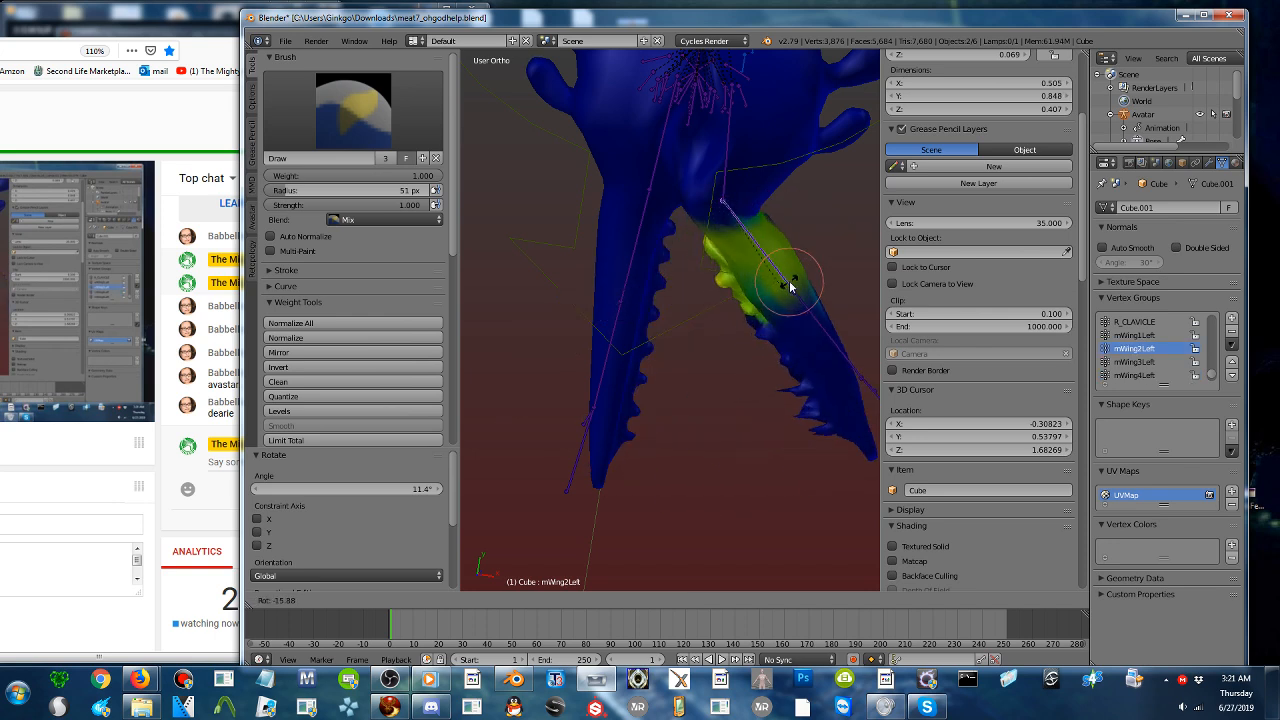
click(792, 284)
shift+middle_drag(787, 343, 737, 323)
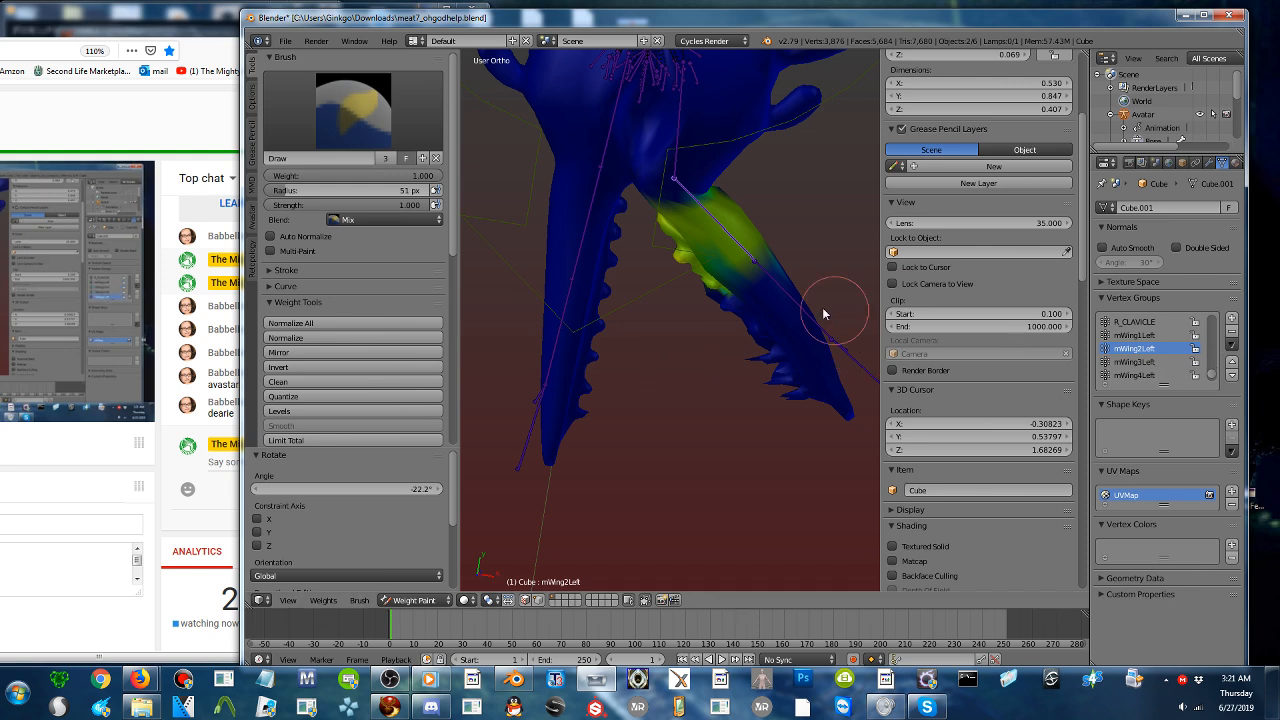
key(alt+r)
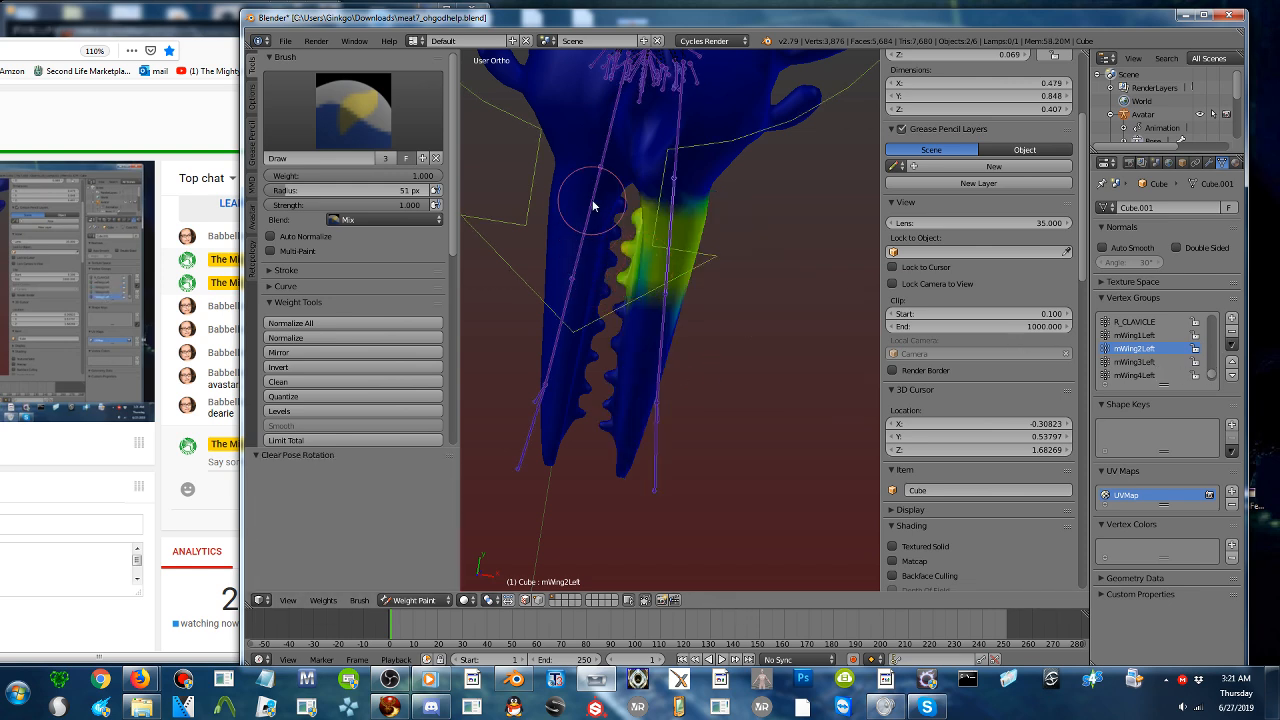
- Compare mWing2Right with mWing2Left, swing mWing2Left outward once more and reset all bone rotations
right_click(597, 205)
right_click(673, 228)
key(r)
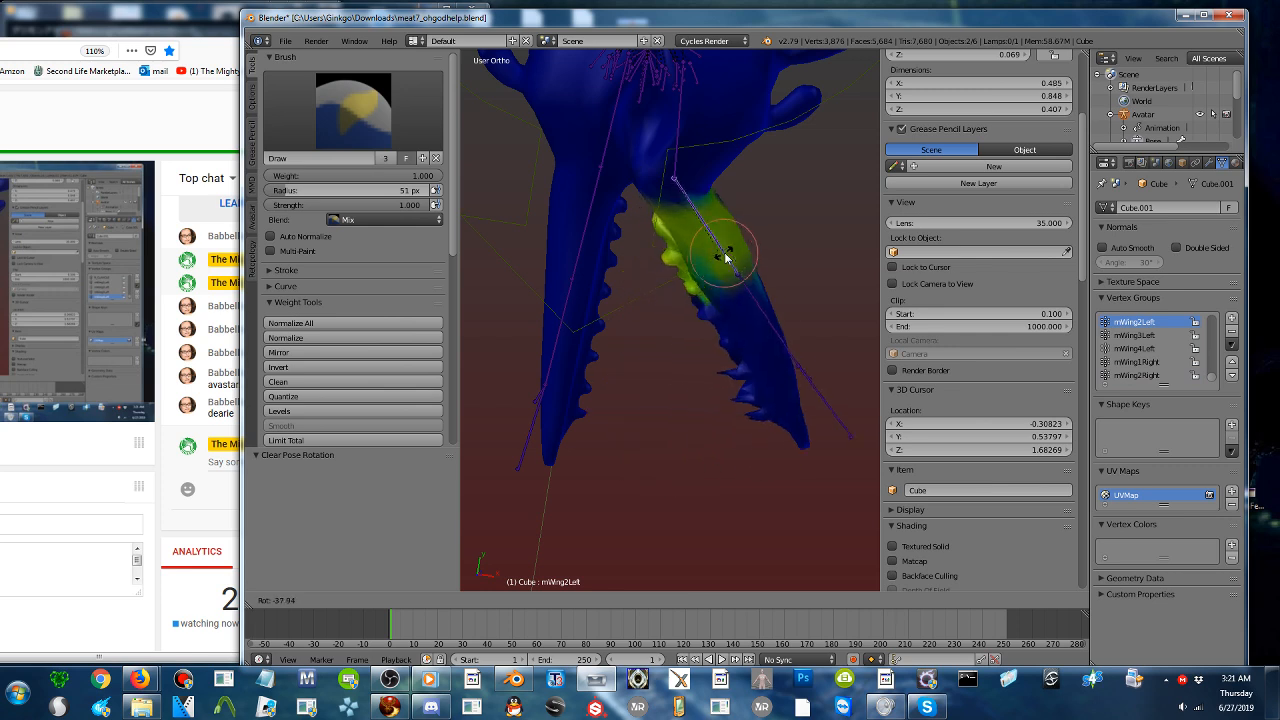
click(726, 253)
key(a)
key(alt+r)
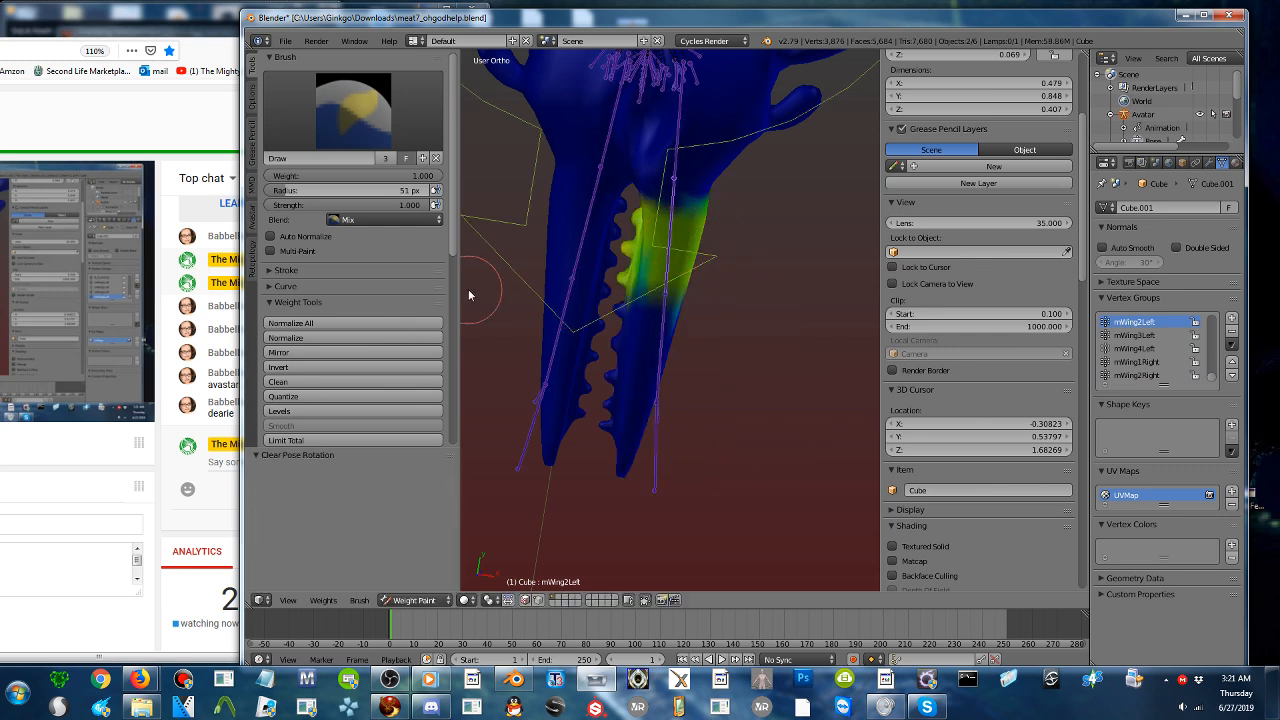
- Mirror the opposite bone's weights onto mWing2Right with the Sparkles weight tool using the Shape algorithm
right_click(584, 228)
scroll(334, 317, down, 10)
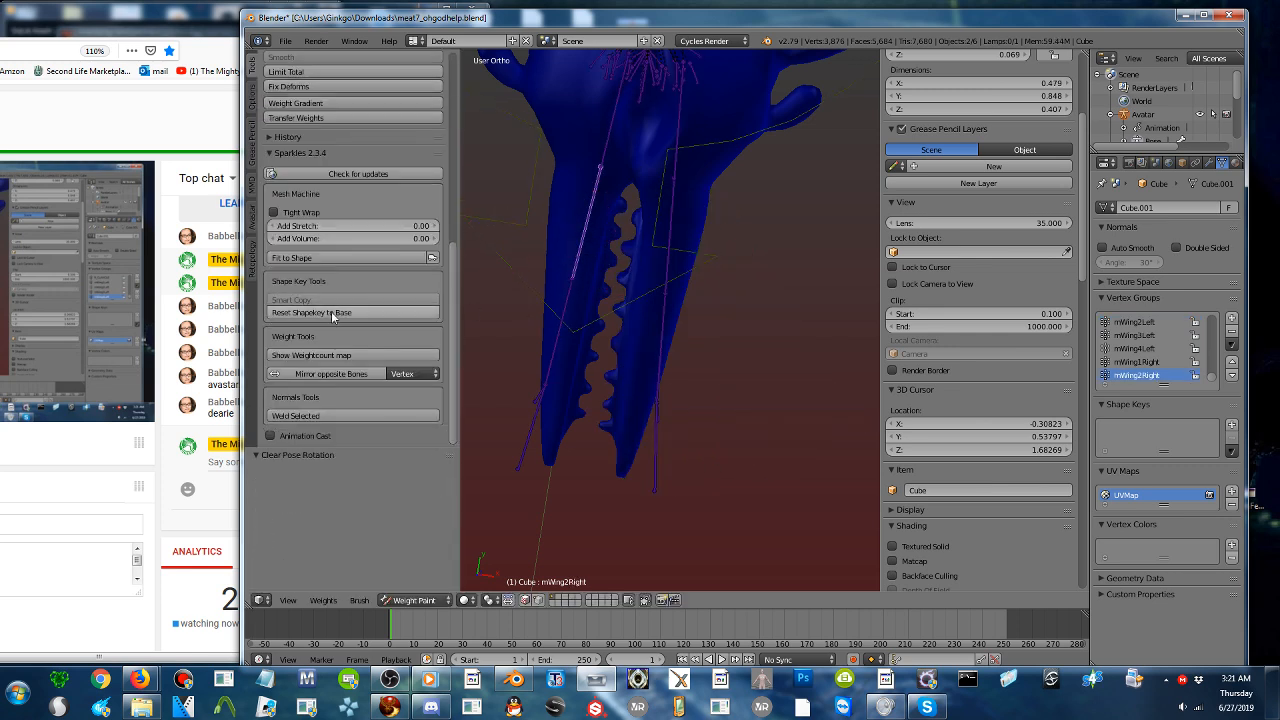
click(405, 374)
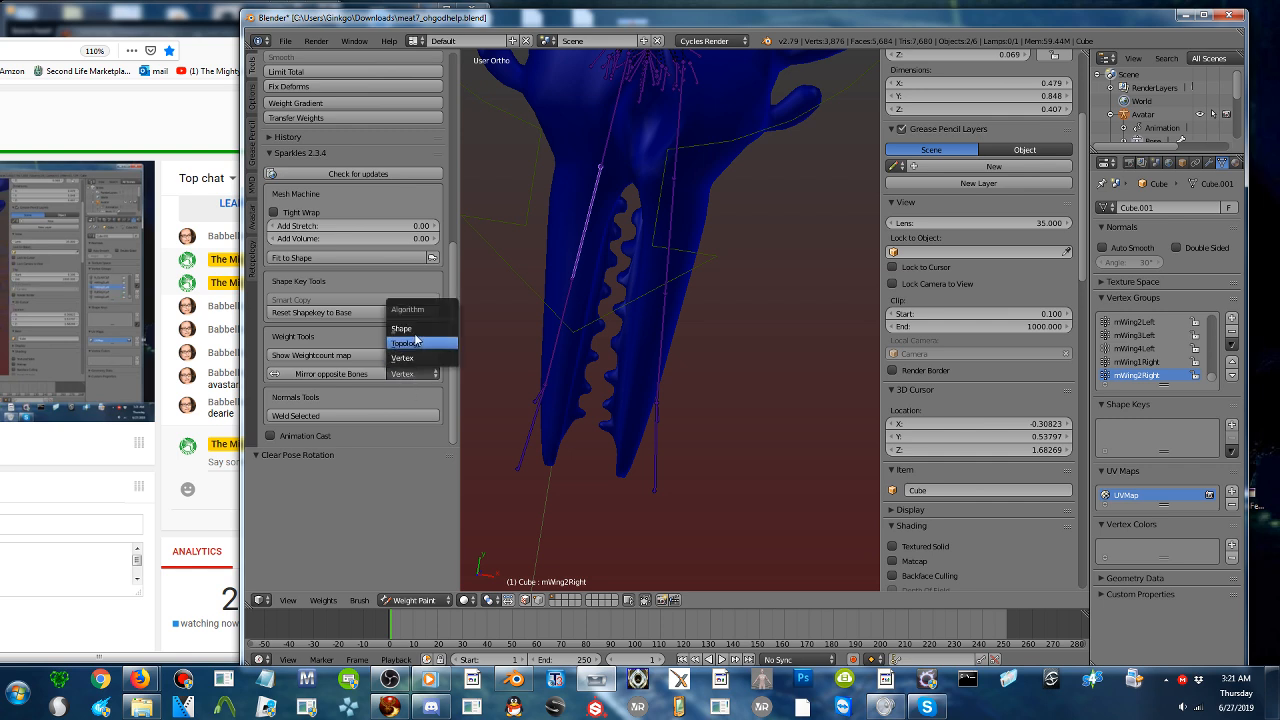
click(418, 336)
click(338, 374)
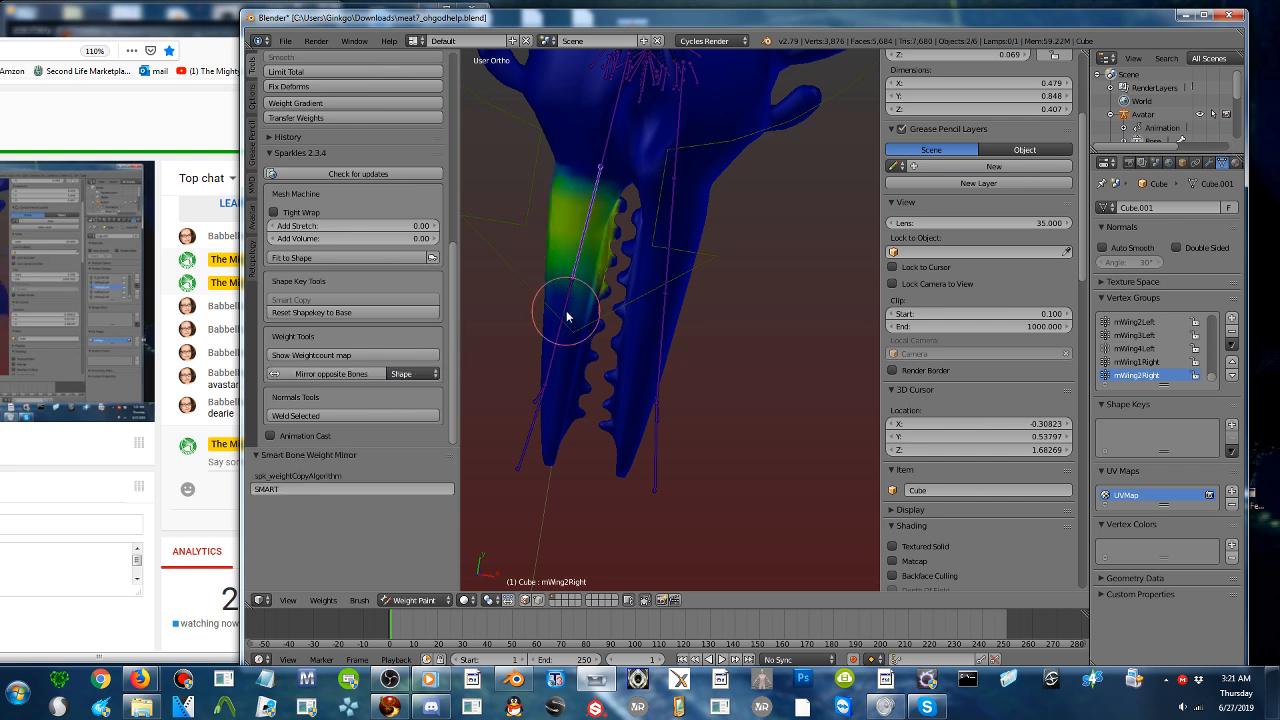
- Mirror the opposite bones' weights onto mWing3Right and mWing4Right with the Shape algorithm
right_click(571, 303)
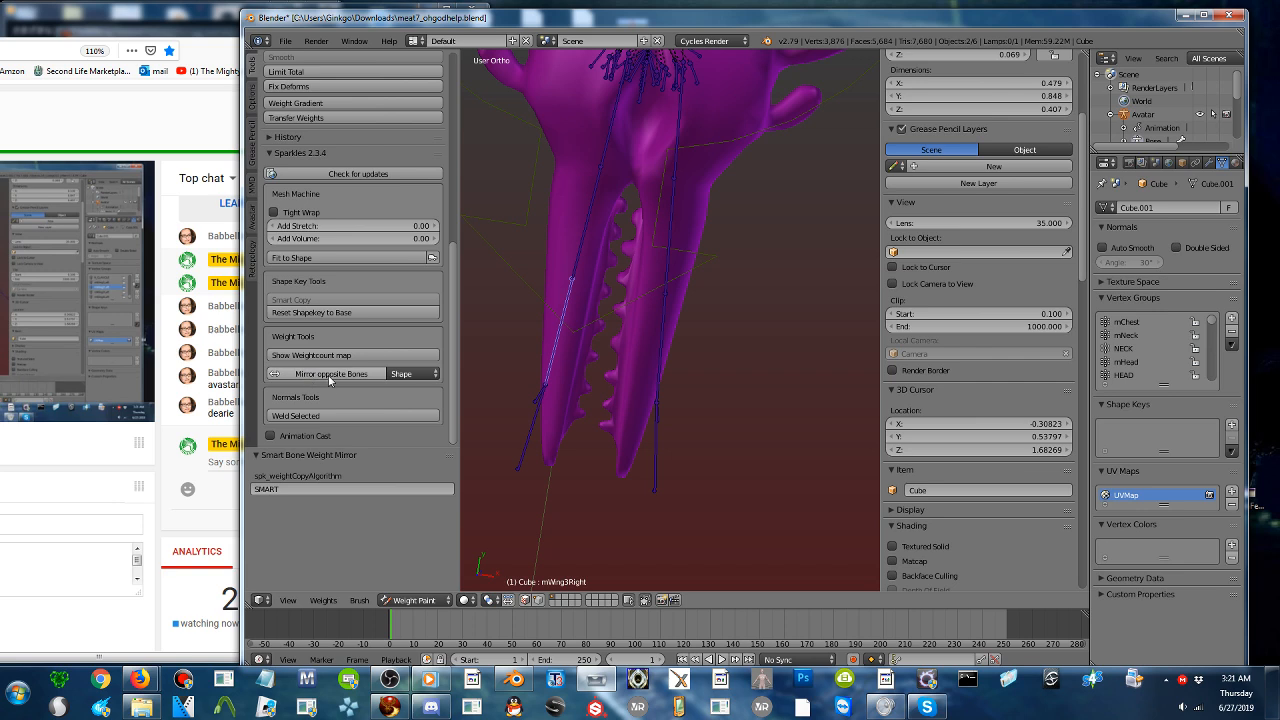
right_click(540, 340)
right_click(535, 413)
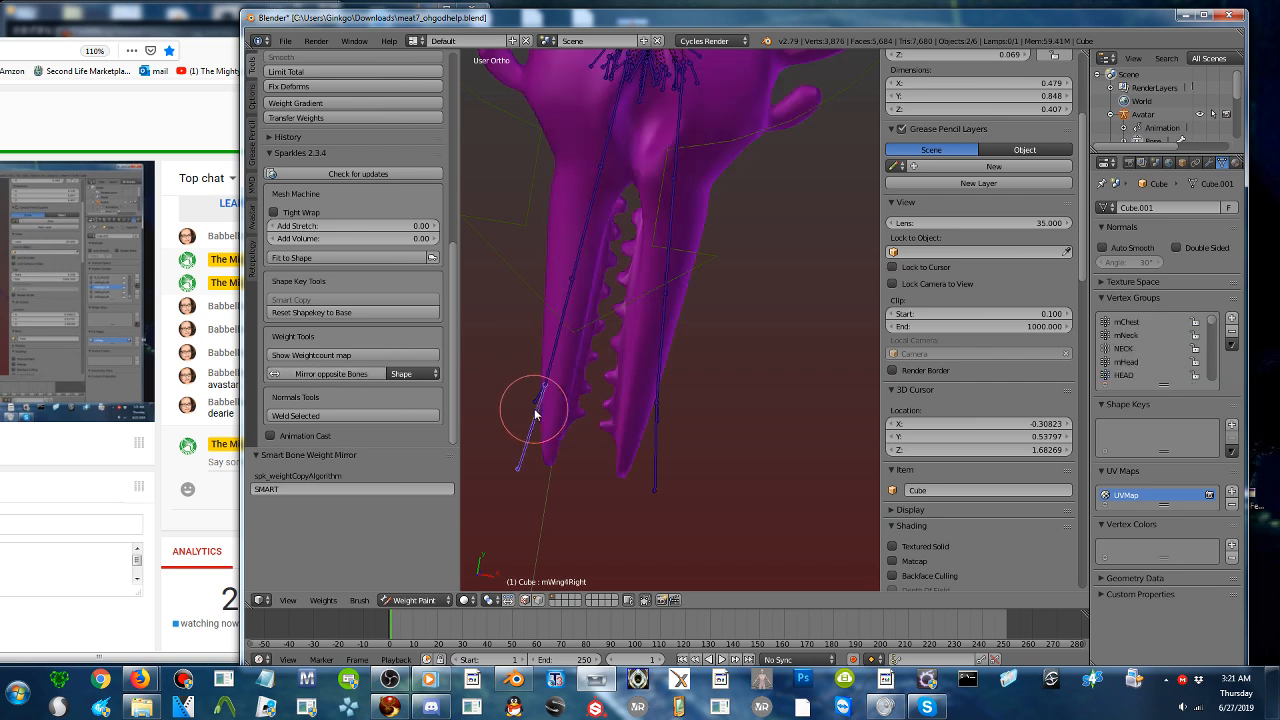
click(311, 375)
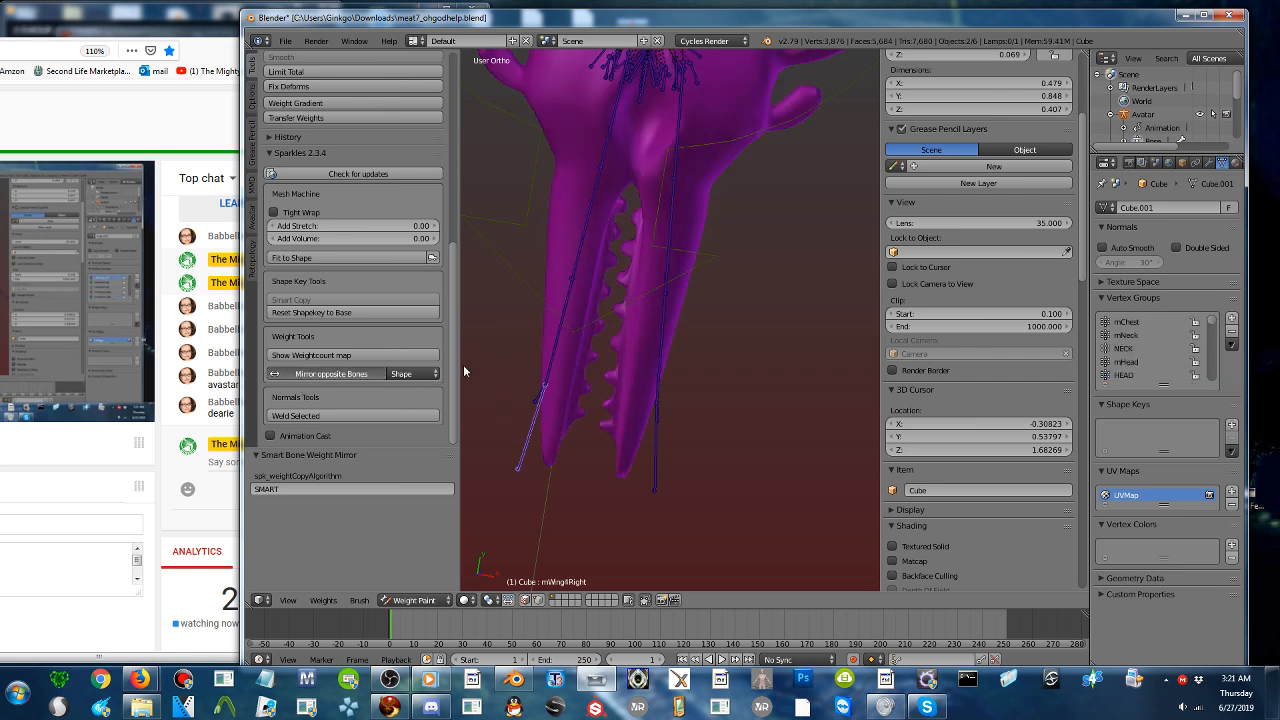
- Open both jaw halves by rotating mWing2Right 29.6° and mWing2Left -47° to test the mirrored weights
right_click(589, 202)
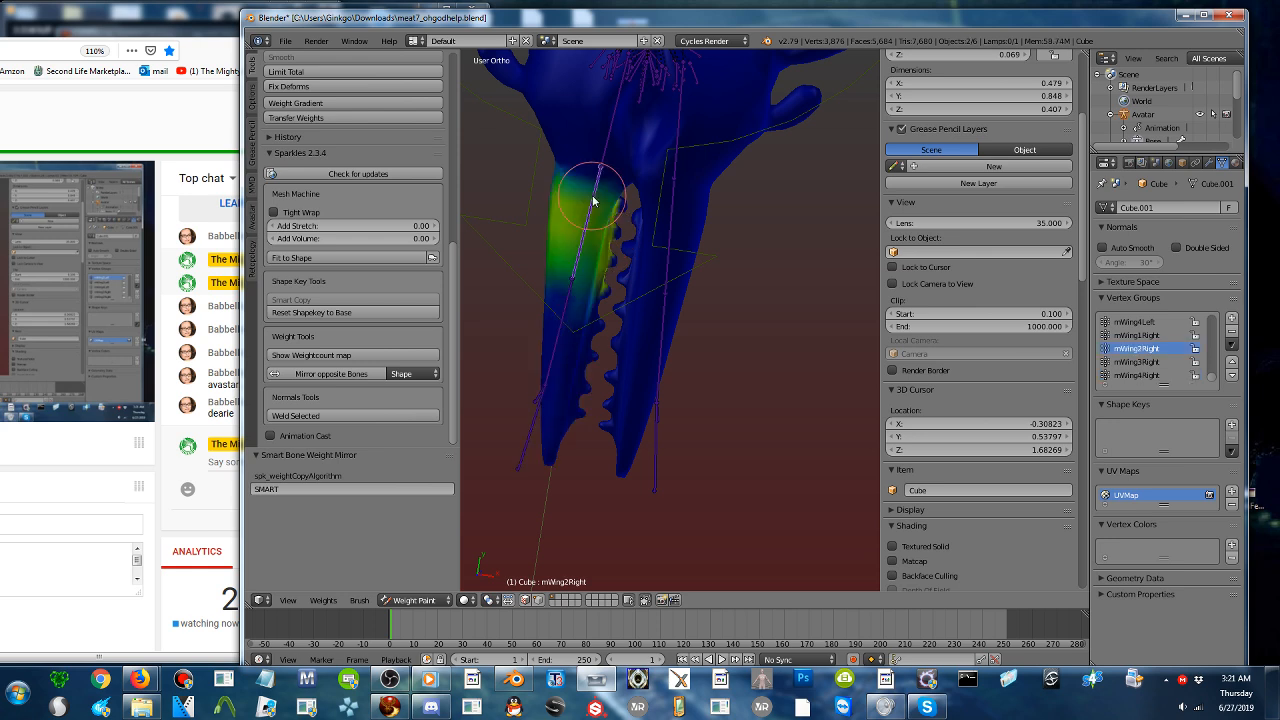
key(r)
click(545, 217)
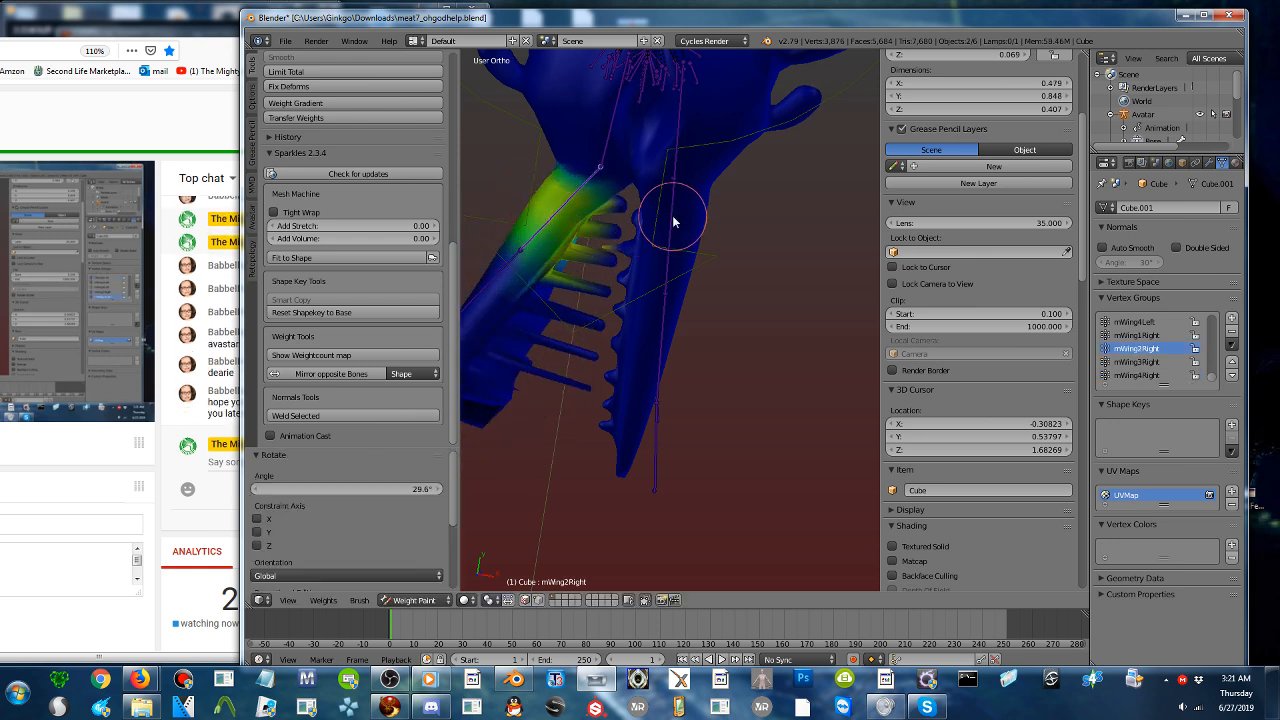
right_click(673, 222)
key(r)
click(605, 180)
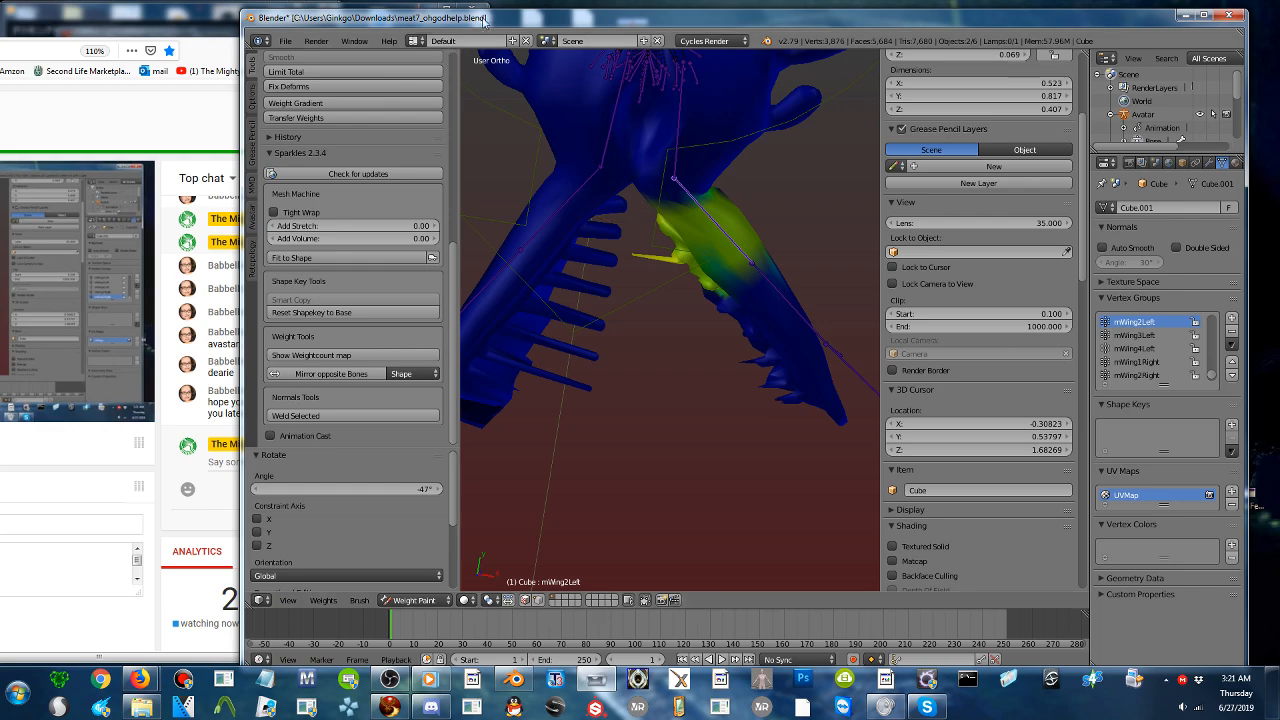
- Paint the teeth along mWing2Right's jaw segment to its vertex group at weight 1.000, pulling the stretched teeth back into shape
drag(524, 26, 728, 27)
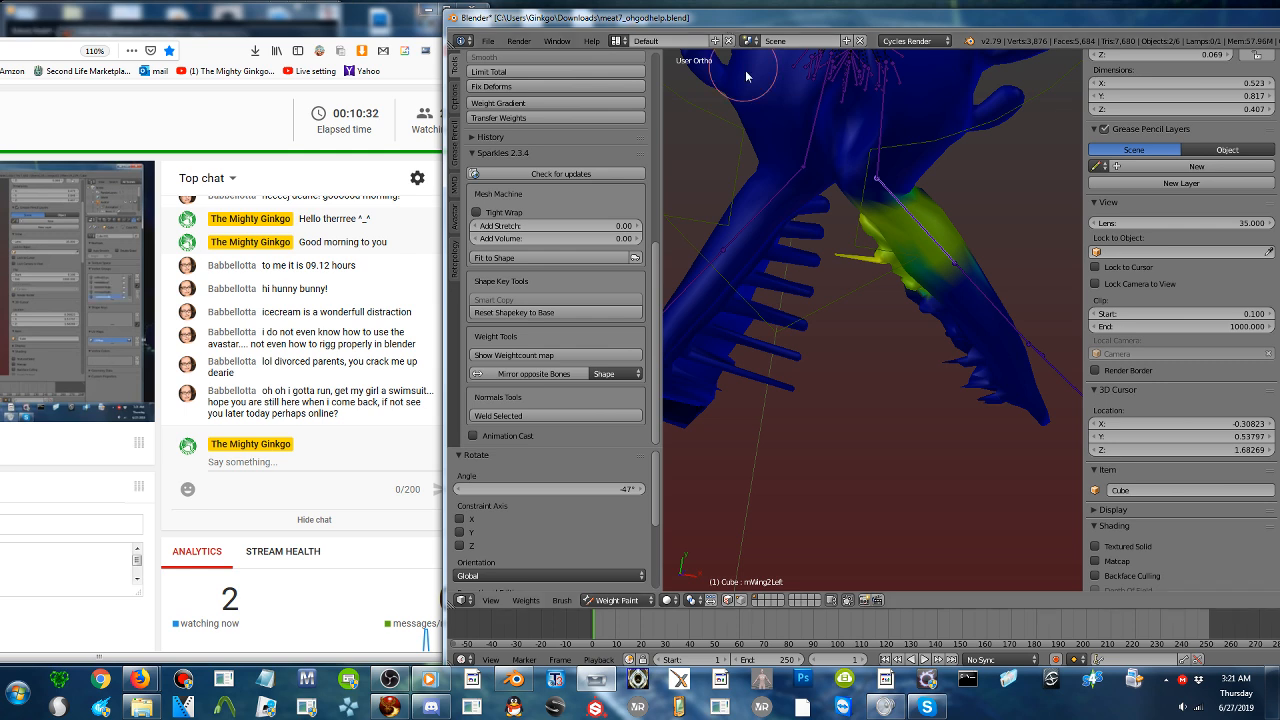
scroll(808, 240, up, 2)
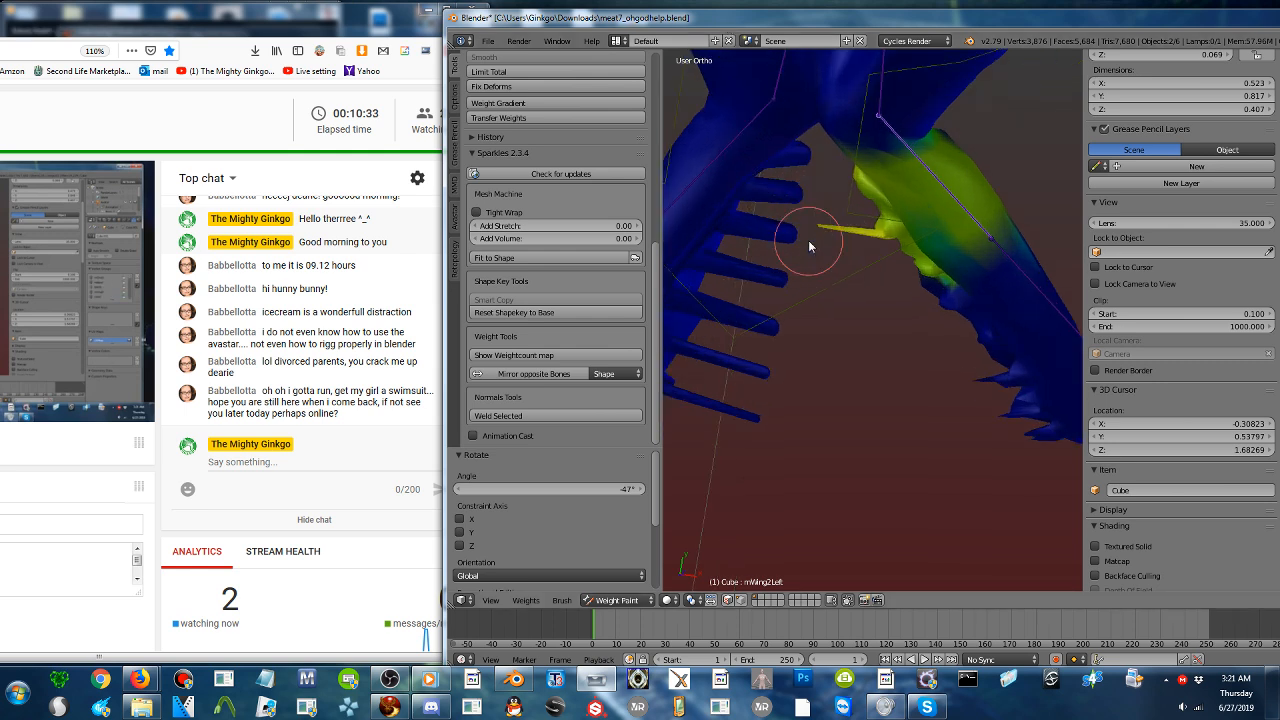
right_click(727, 157)
scroll(507, 103, up, 8)
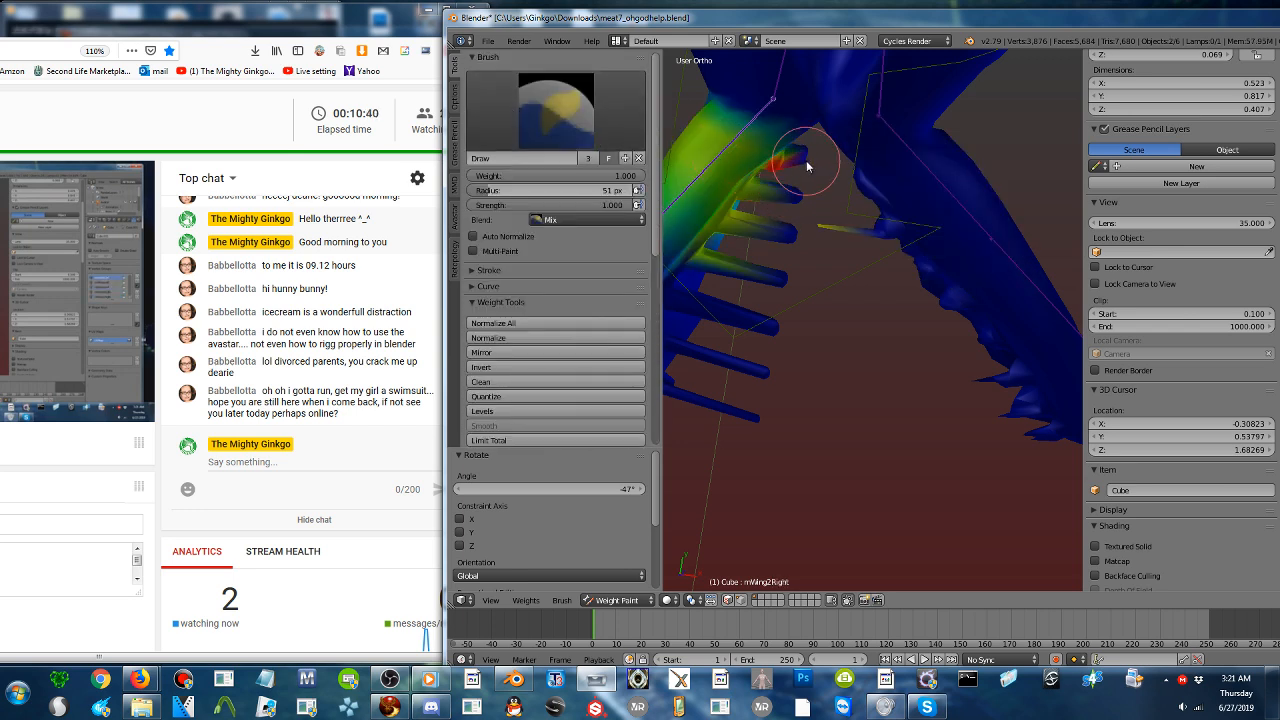
mouse_move(804, 157)
mouse_down()
mouse_move(771, 223)
mouse_move(791, 163)
mouse_move(797, 255)
mouse_up()
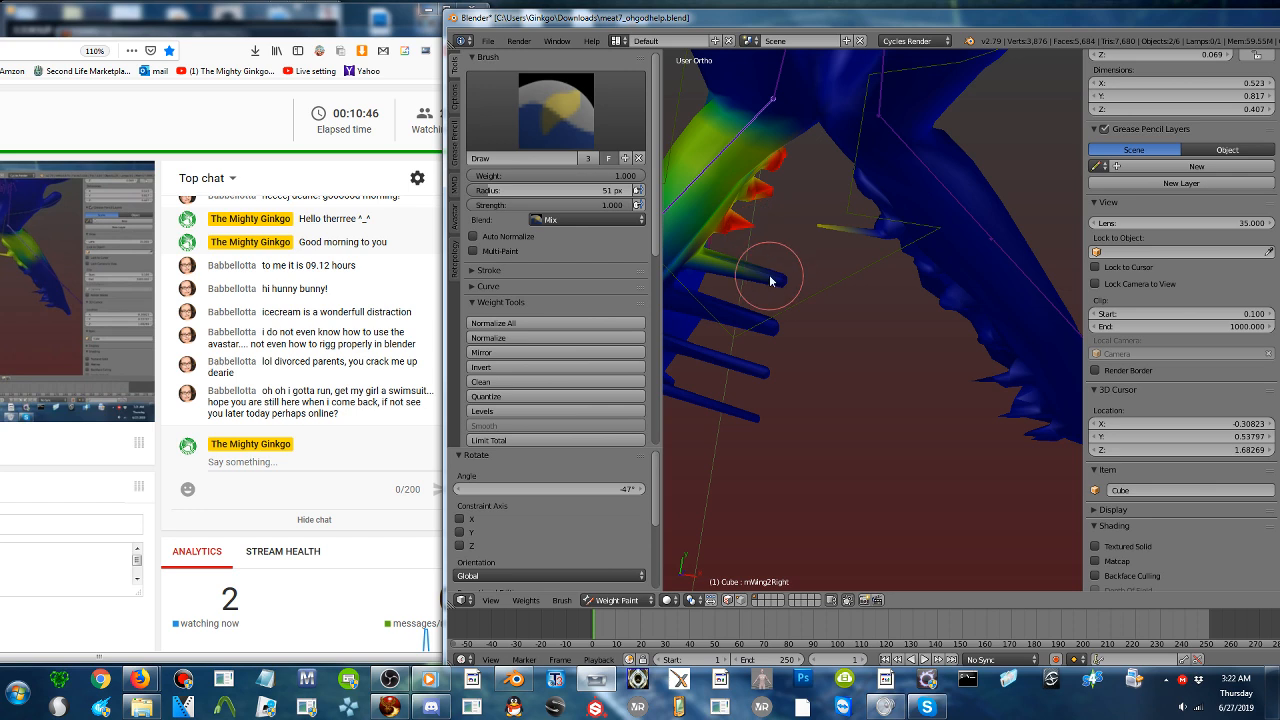
drag(727, 276, 752, 270)
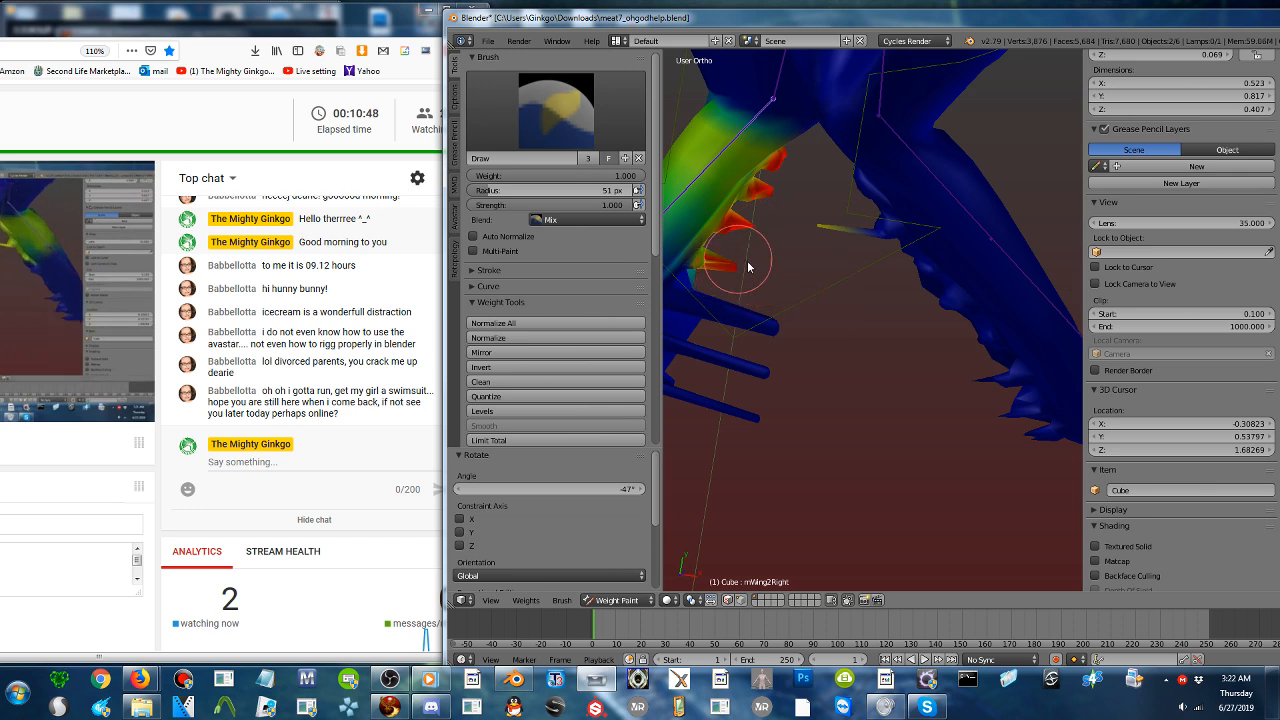
- Paint the stretched middle teeth of the same jaw half to mWing3Right at weight 1.000
shift+middle_drag(763, 248, 828, 186)
scroll(841, 212, down, 1)
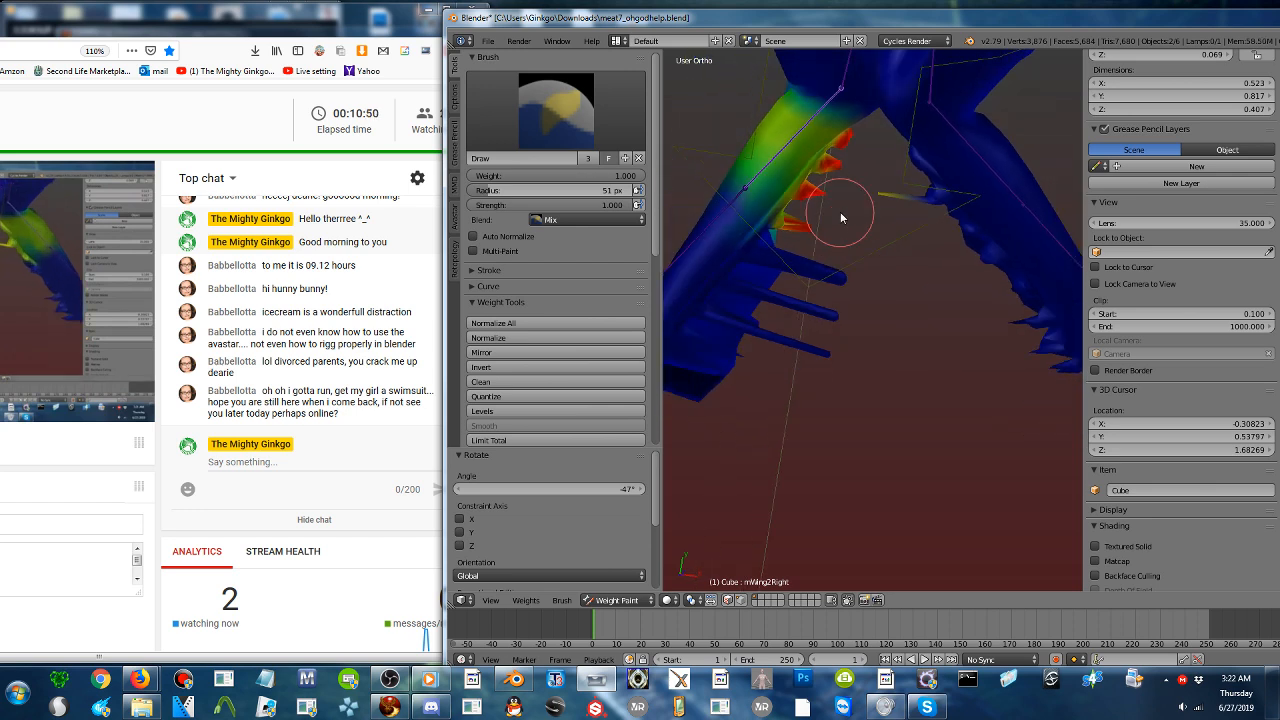
right_click(733, 208)
mouse_move(838, 284)
mouse_down()
mouse_move(864, 289)
mouse_move(813, 282)
mouse_up()
key(Up)
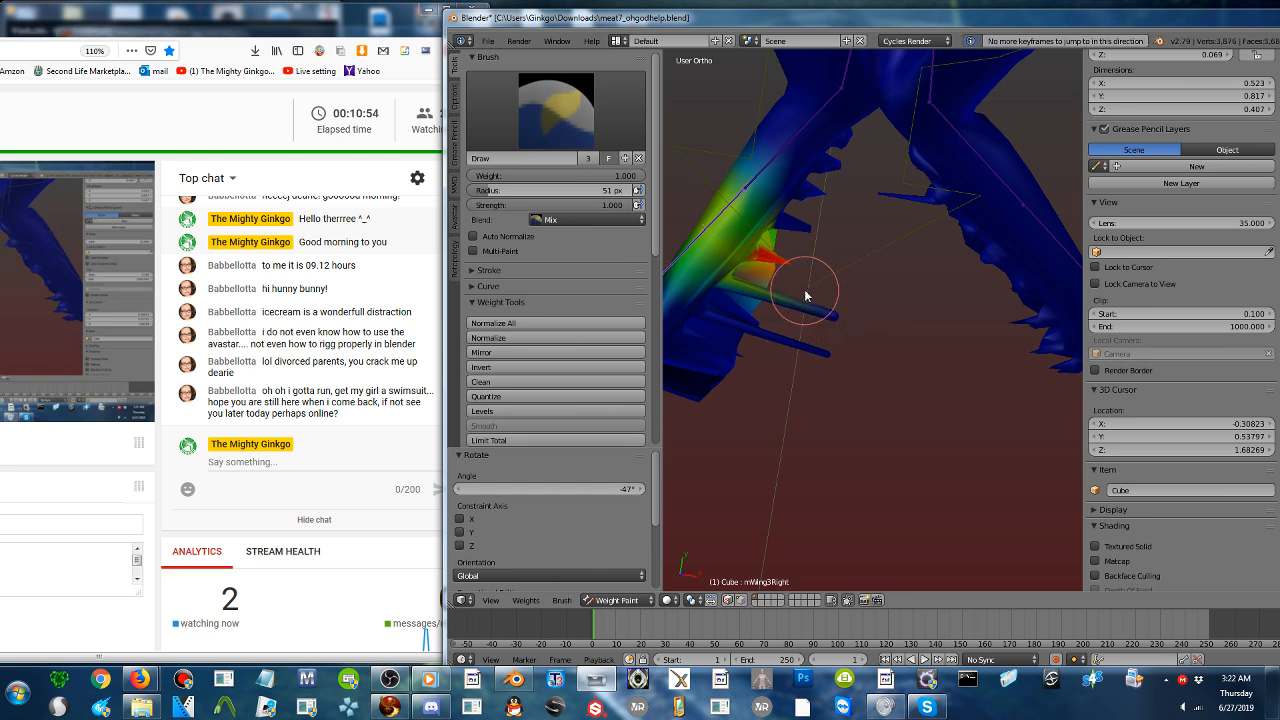
mouse_move(811, 309)
mouse_down()
mouse_move(876, 333)
mouse_move(759, 292)
mouse_up()
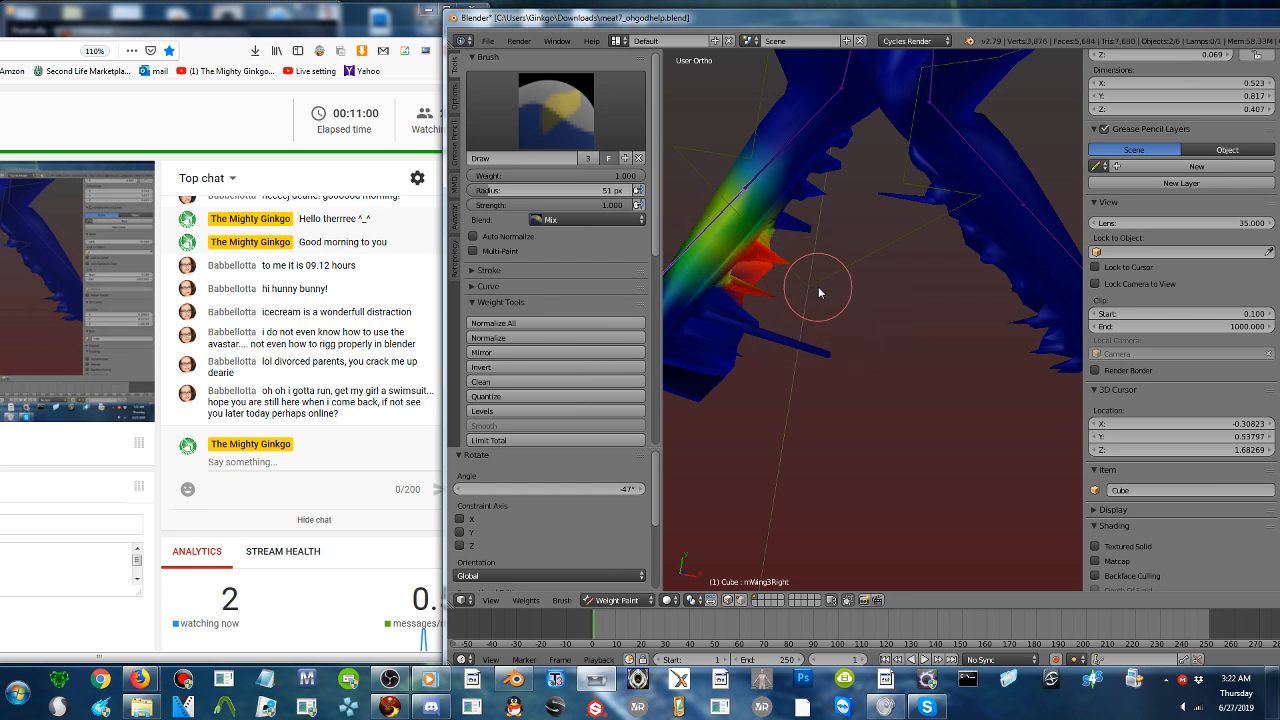
- Paint the tip of that jaw half and its last teeth to mWing4Right at weight 1.000
middle_drag(820, 290, 878, 268)
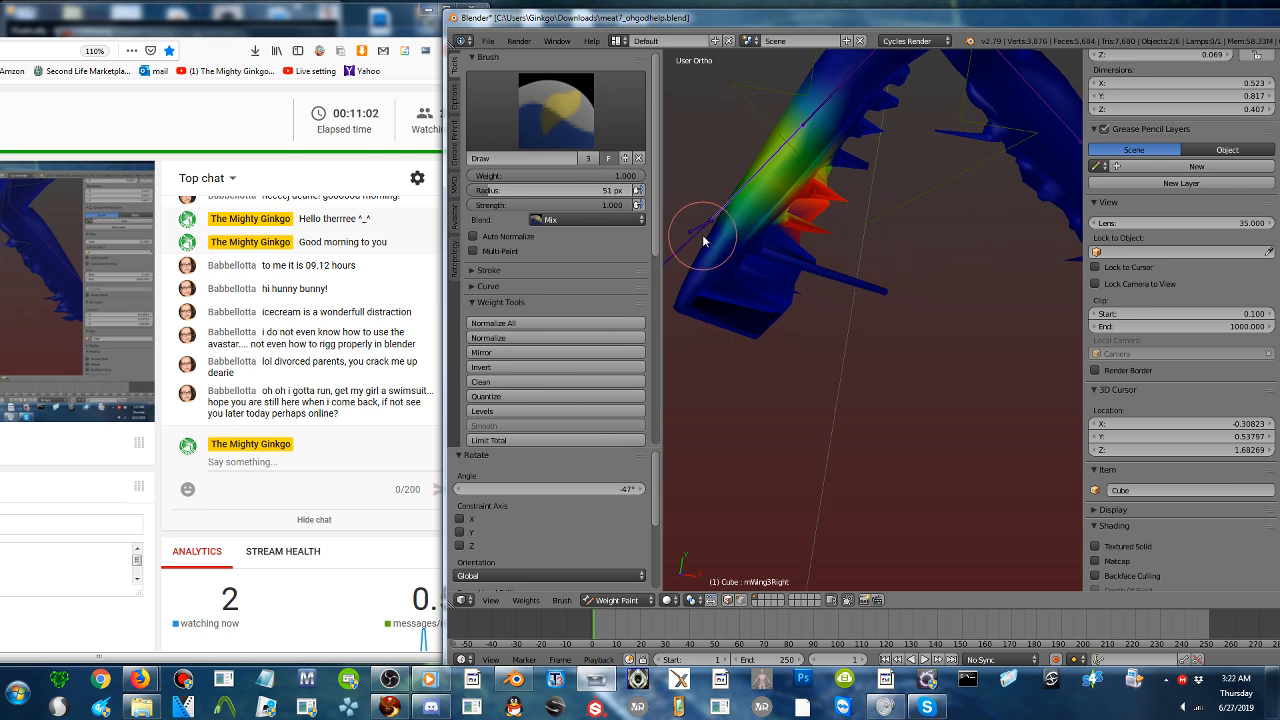
mouse_move(703, 240)
mouse_down()
mouse_move(914, 303)
mouse_move(763, 314)
mouse_move(743, 336)
mouse_up()
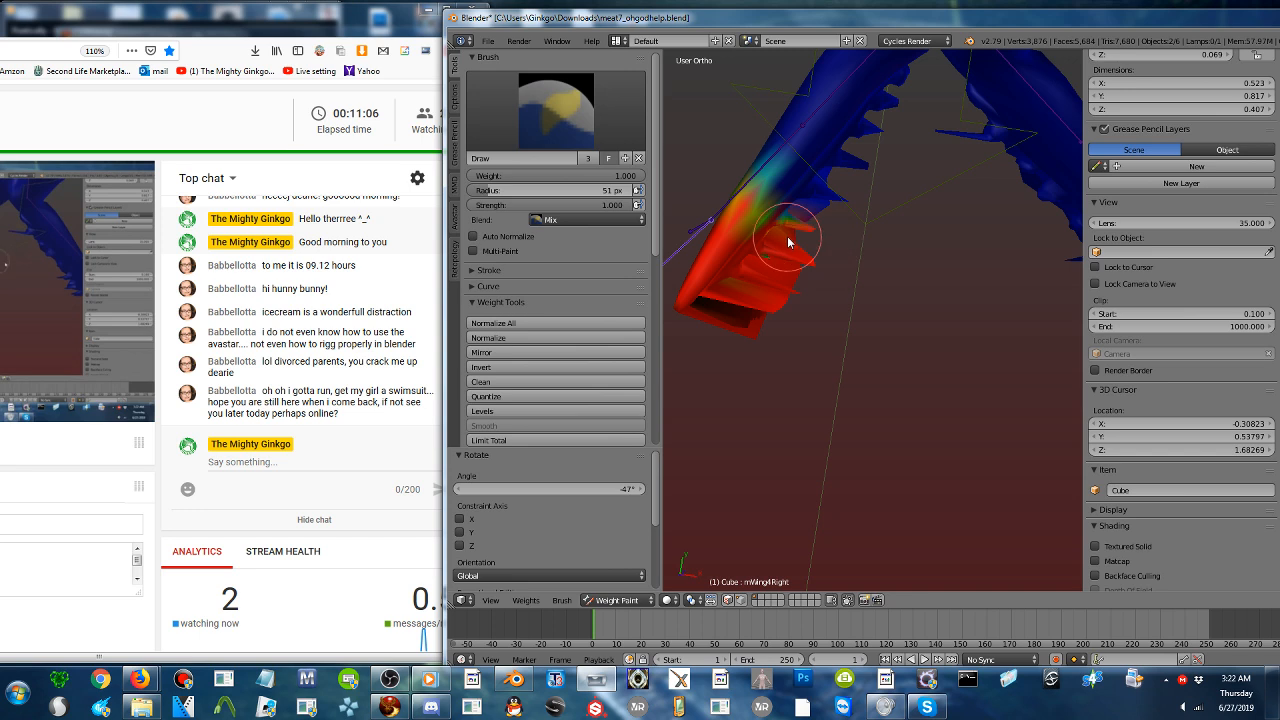
scroll(814, 346, down, 5)
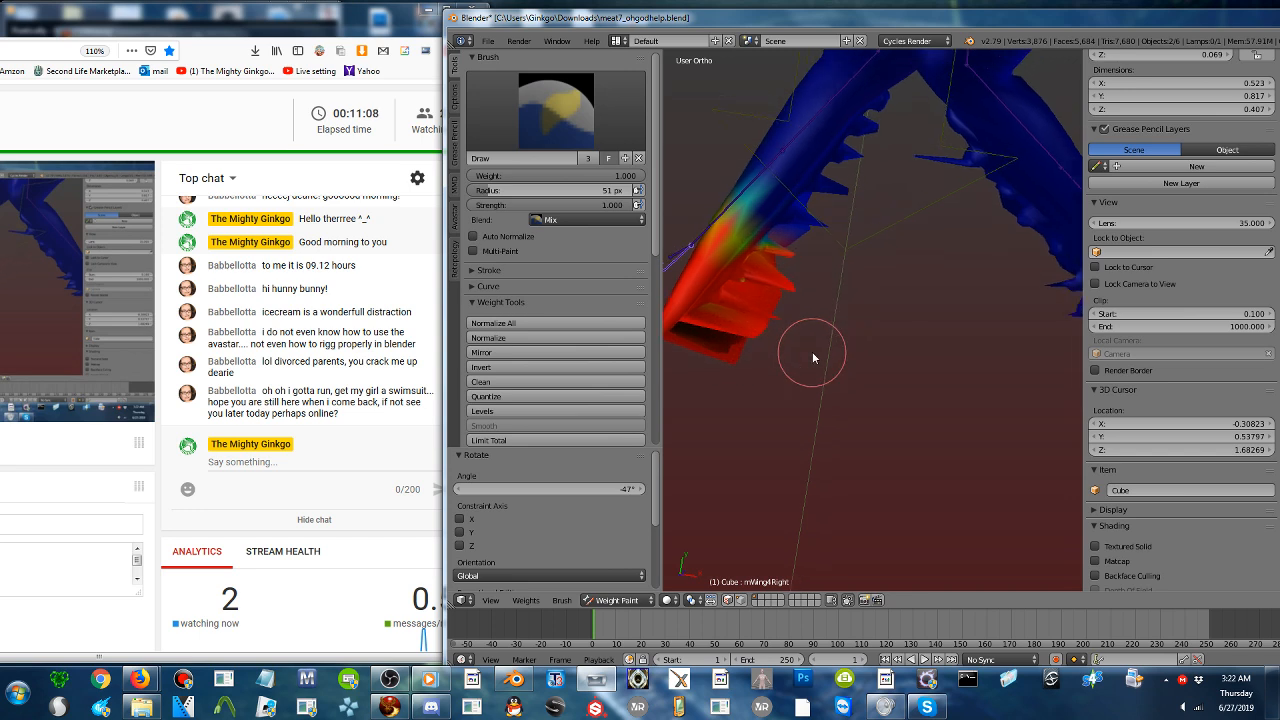
- Set the brush weight to 0.000 and check the weights of mWing4Left, mWing2Left and mWing3Left on the opposite jaw half
right_click(989, 306)
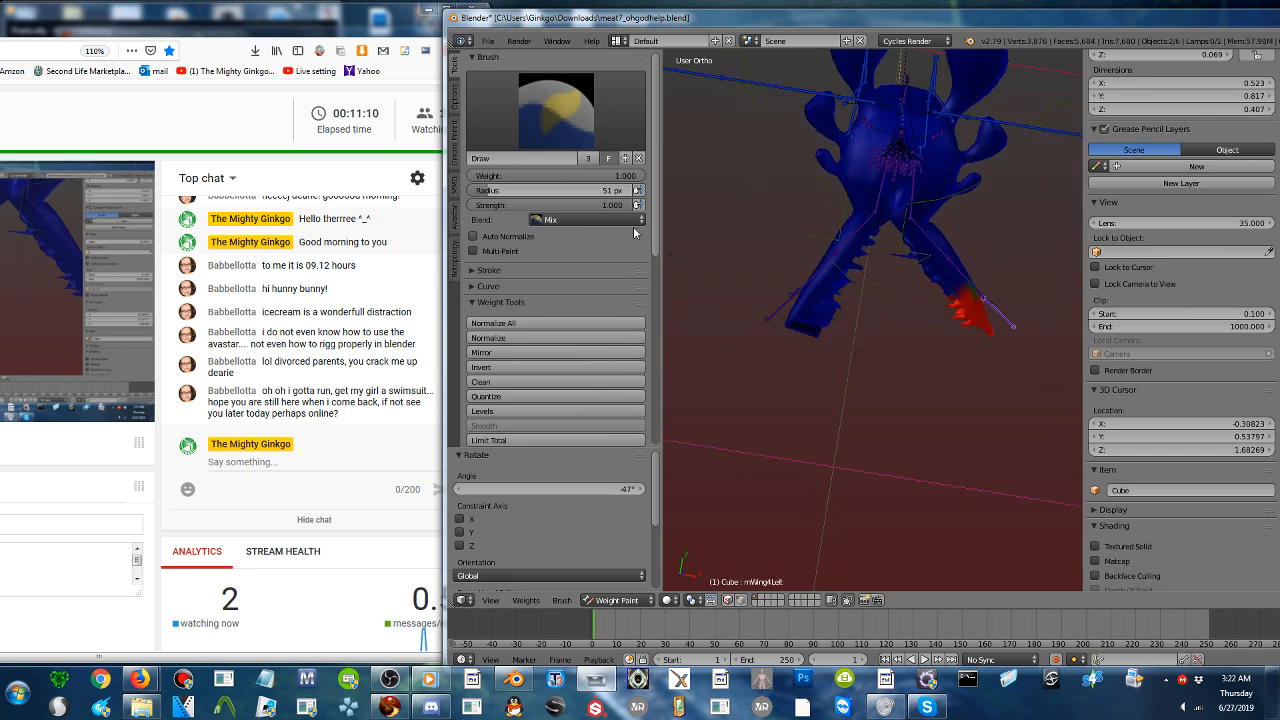
drag(611, 180, 450, 180)
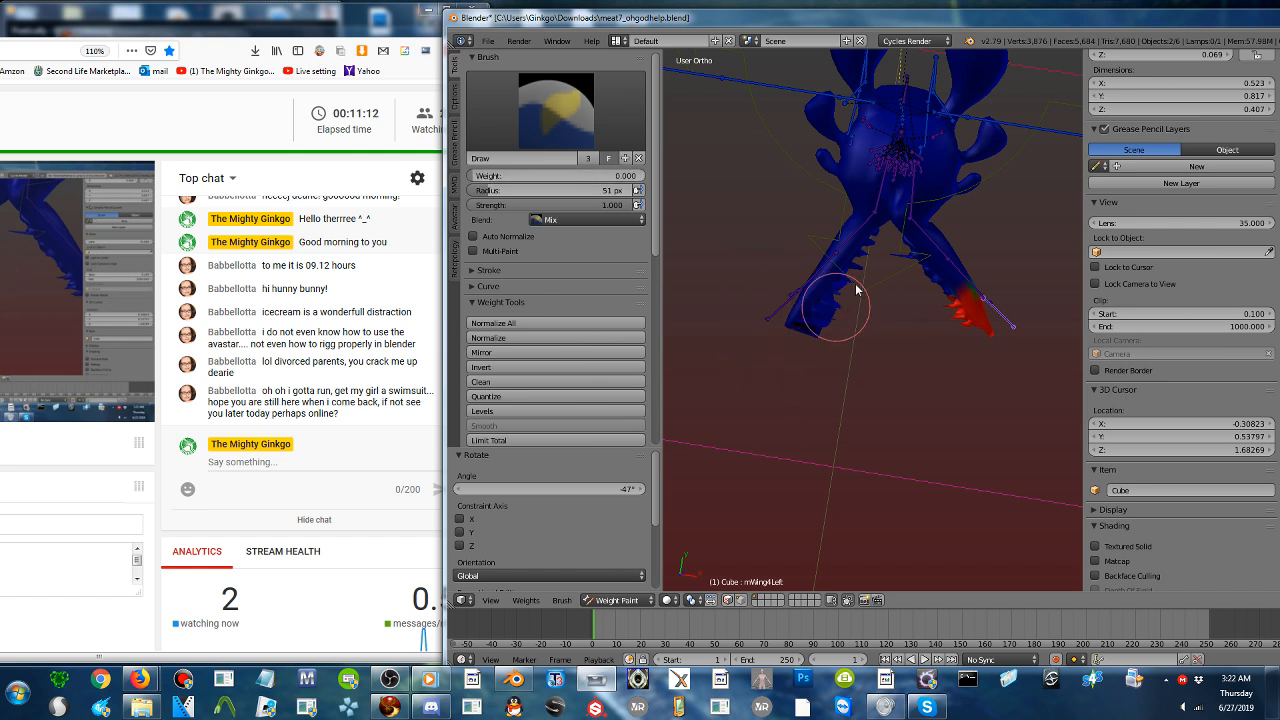
scroll(858, 263, up, 3)
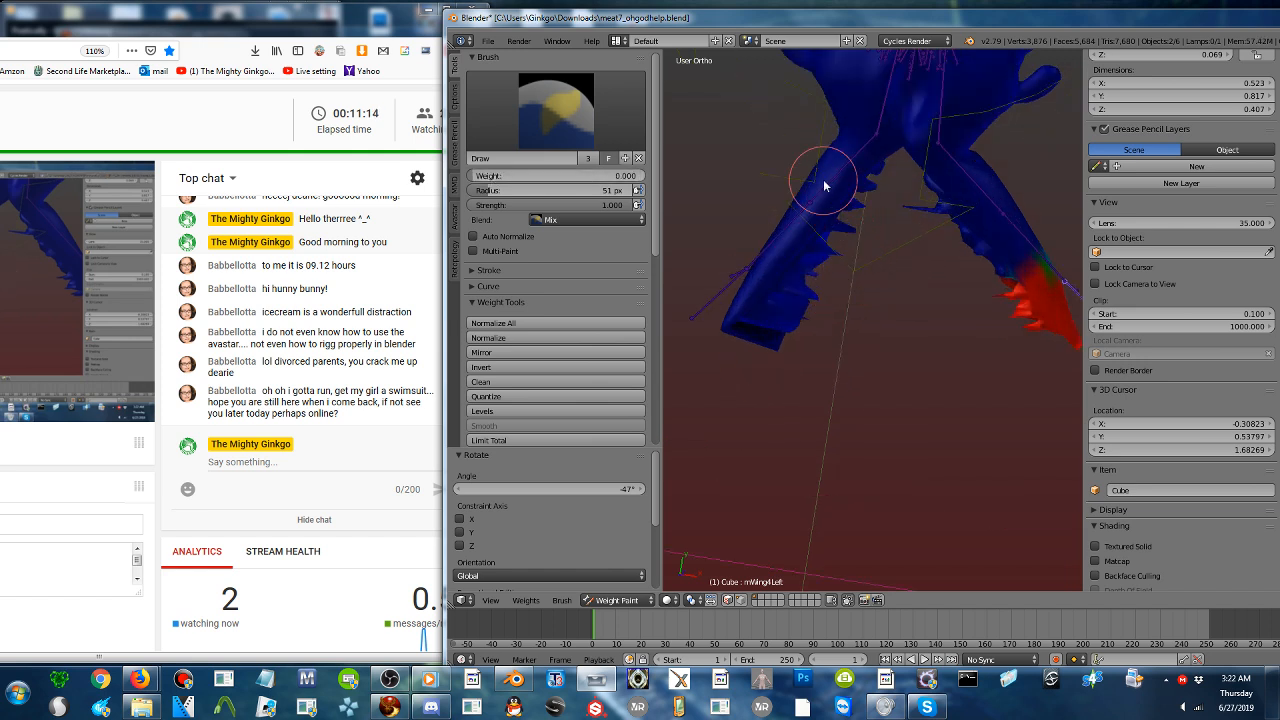
right_click(990, 218)
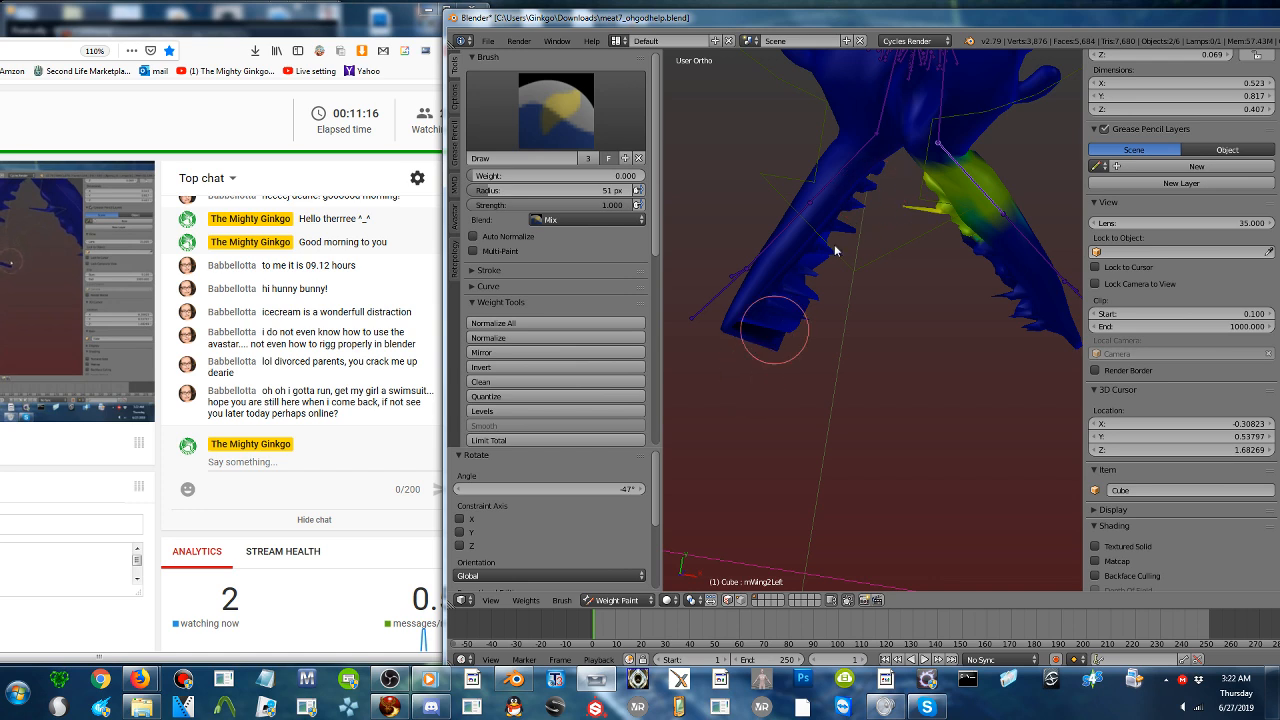
right_click(1033, 243)
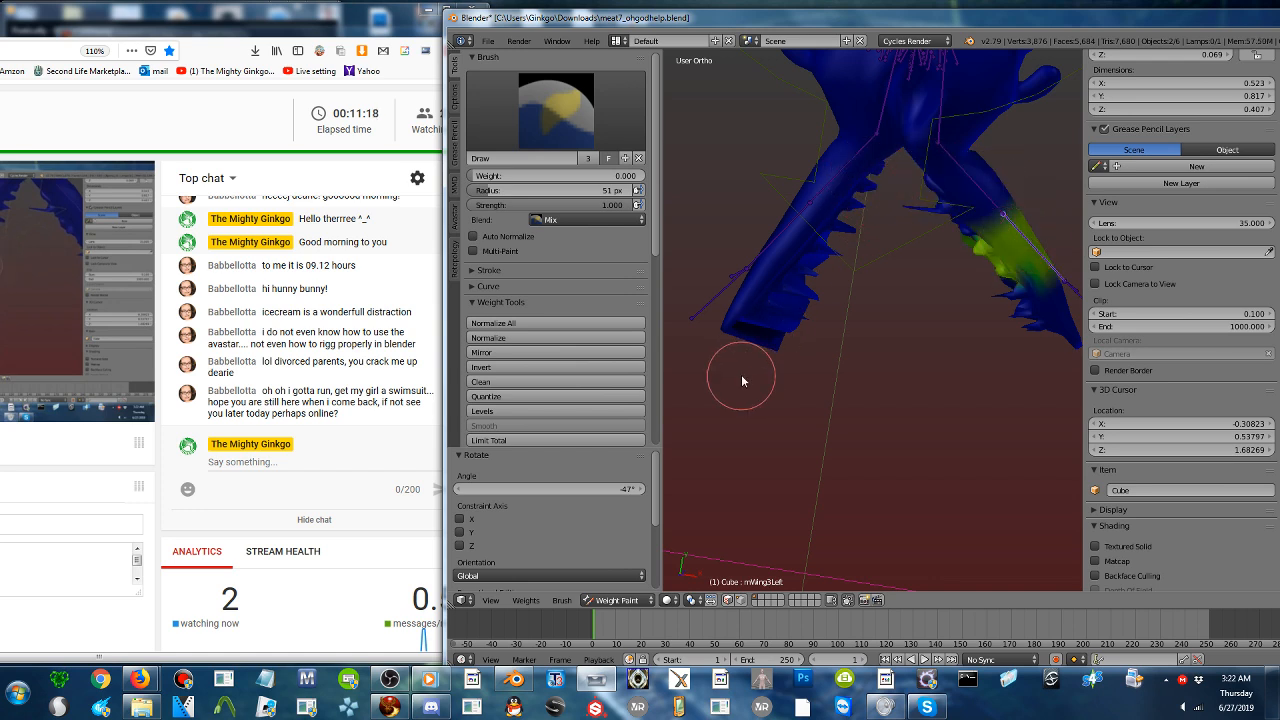
middle_drag(903, 318, 921, 294)
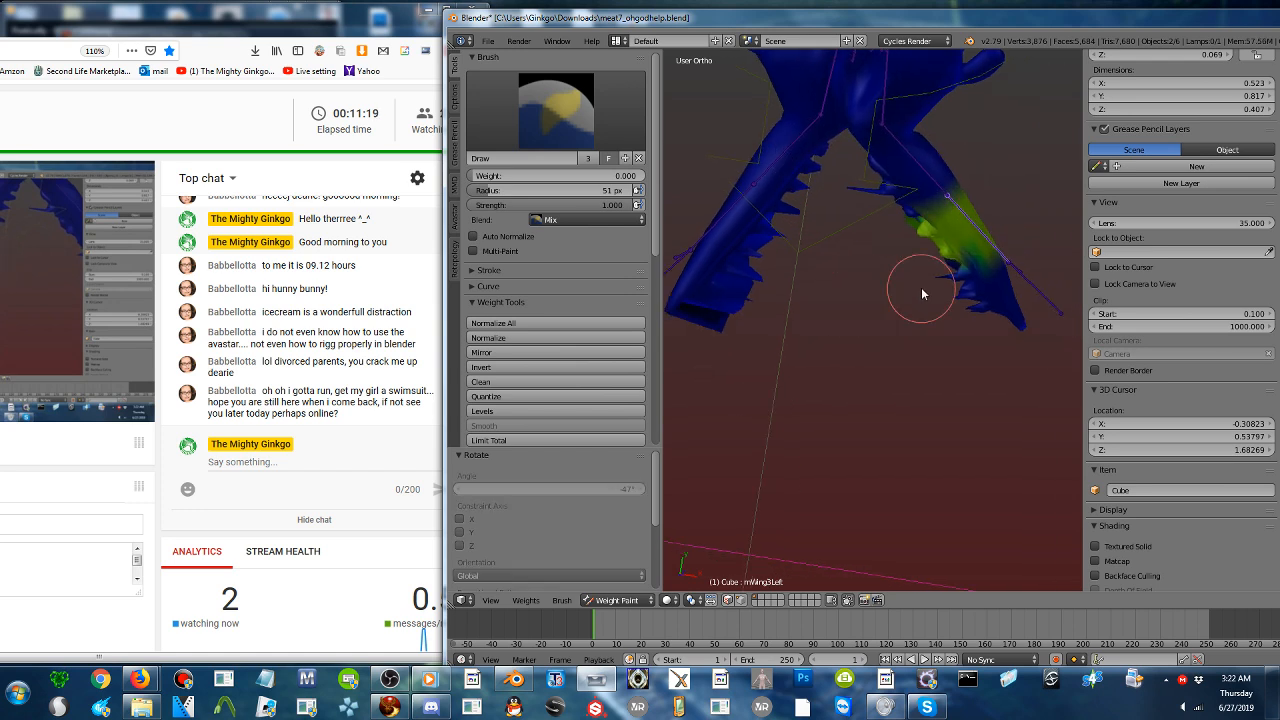
right_click(1023, 274)
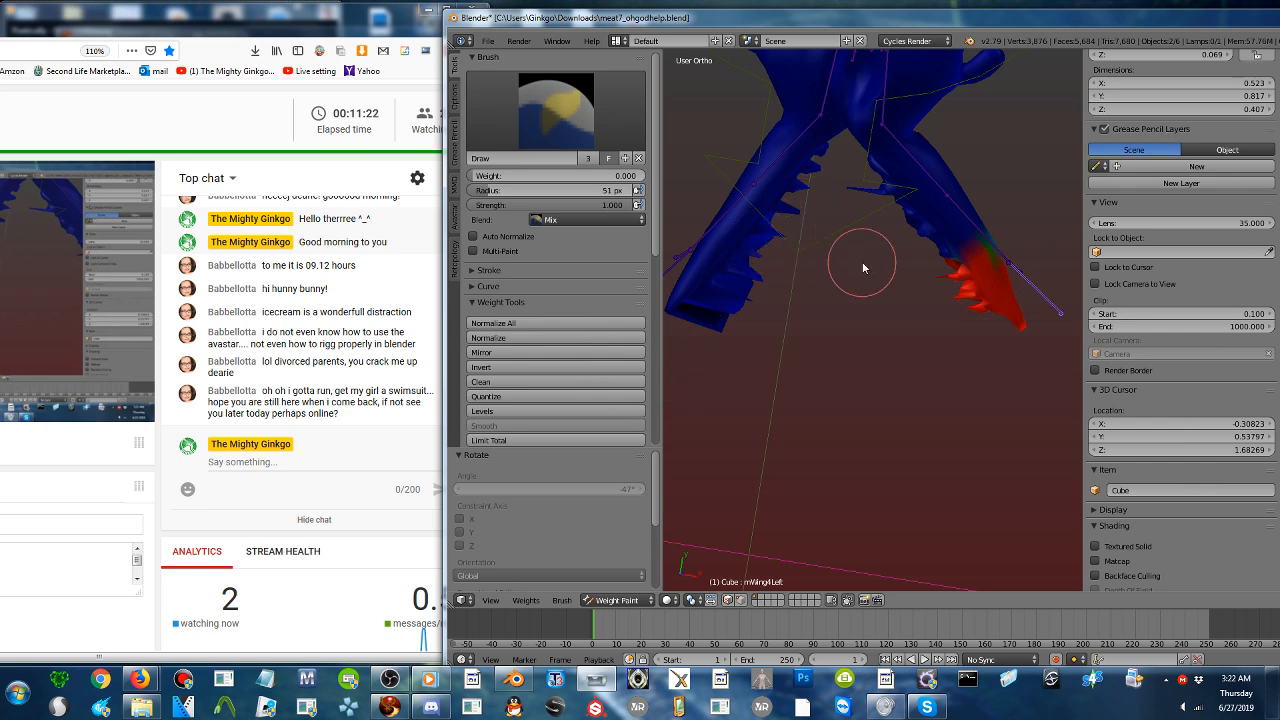
- Maximize the Blender window and erase the mFaceForeheadCenter weights from both jaw halves with a 236 px brush at weight 0.000
double_click(1077, 22)
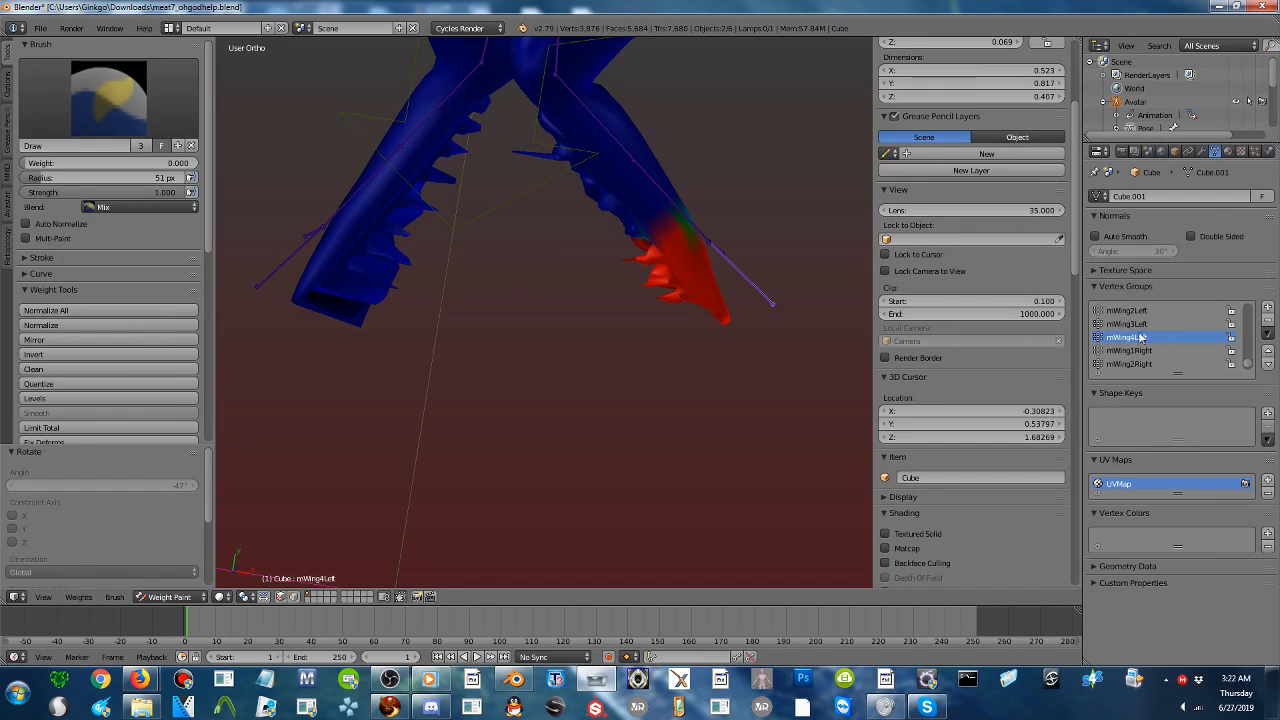
ctrl+scroll(1141, 336, up, 5)
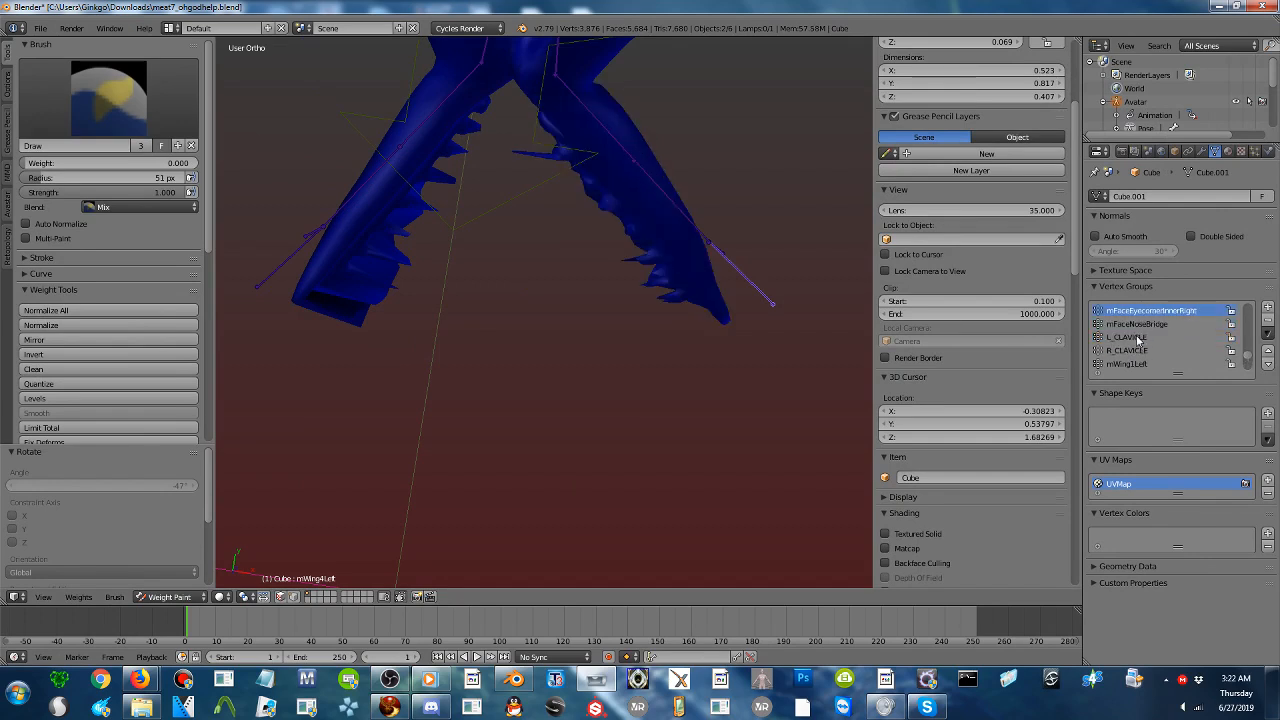
ctrl+scroll(1138, 340, up, 5)
click(1138, 338)
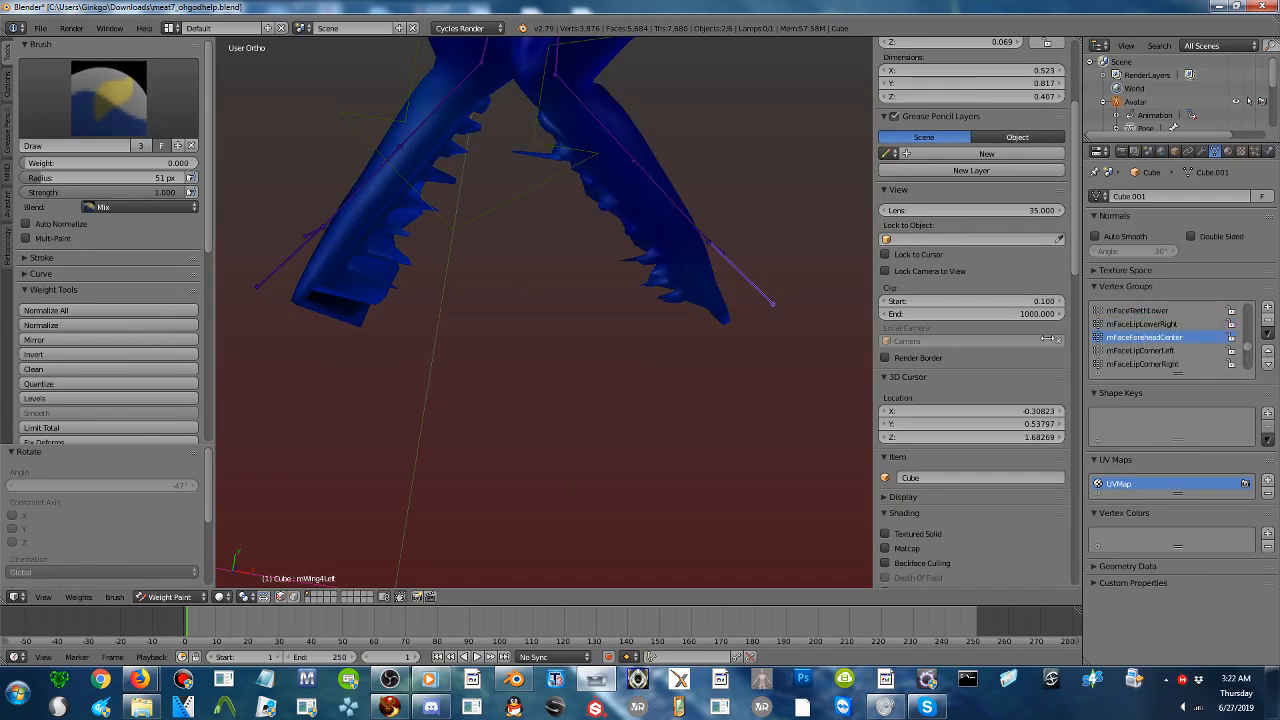
mouse_move(501, 147)
mouse_down()
mouse_move(408, 229)
mouse_move(271, 300)
mouse_up()
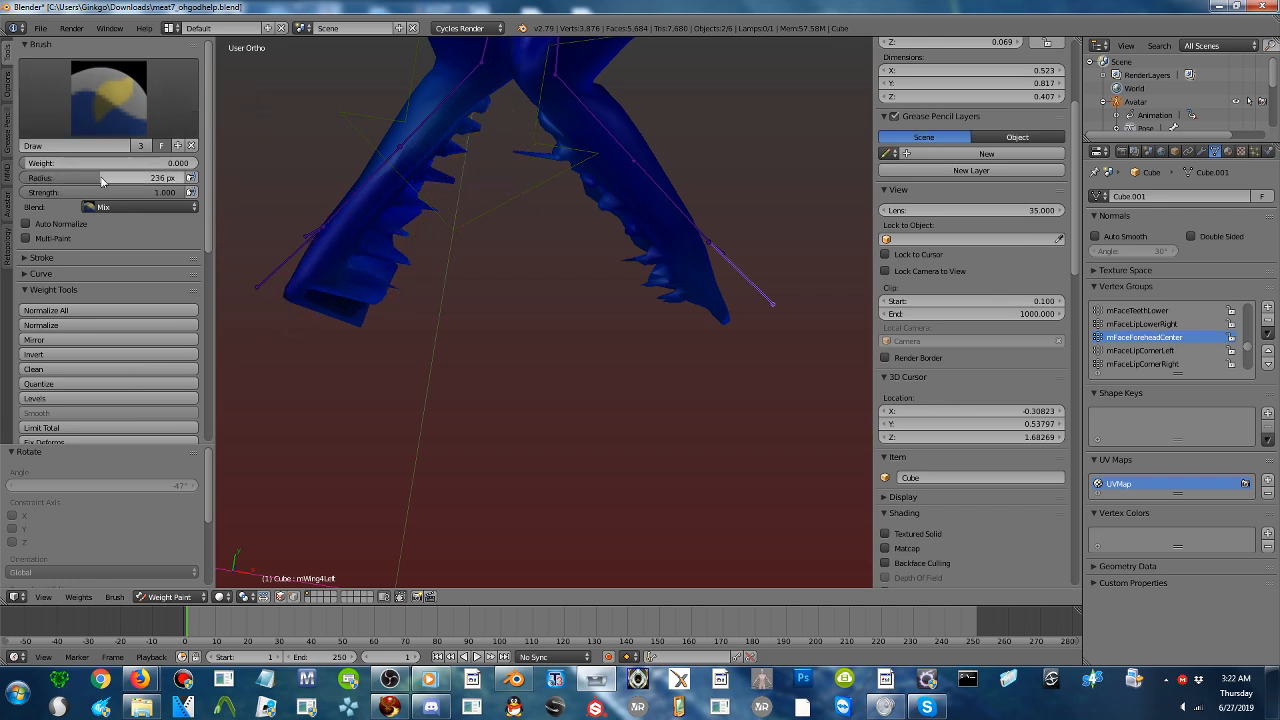
key(f)
mouse_move(591, 226)
mouse_down()
mouse_move(734, 221)
mouse_move(233, 242)
mouse_move(631, 251)
mouse_move(473, 198)
mouse_up()
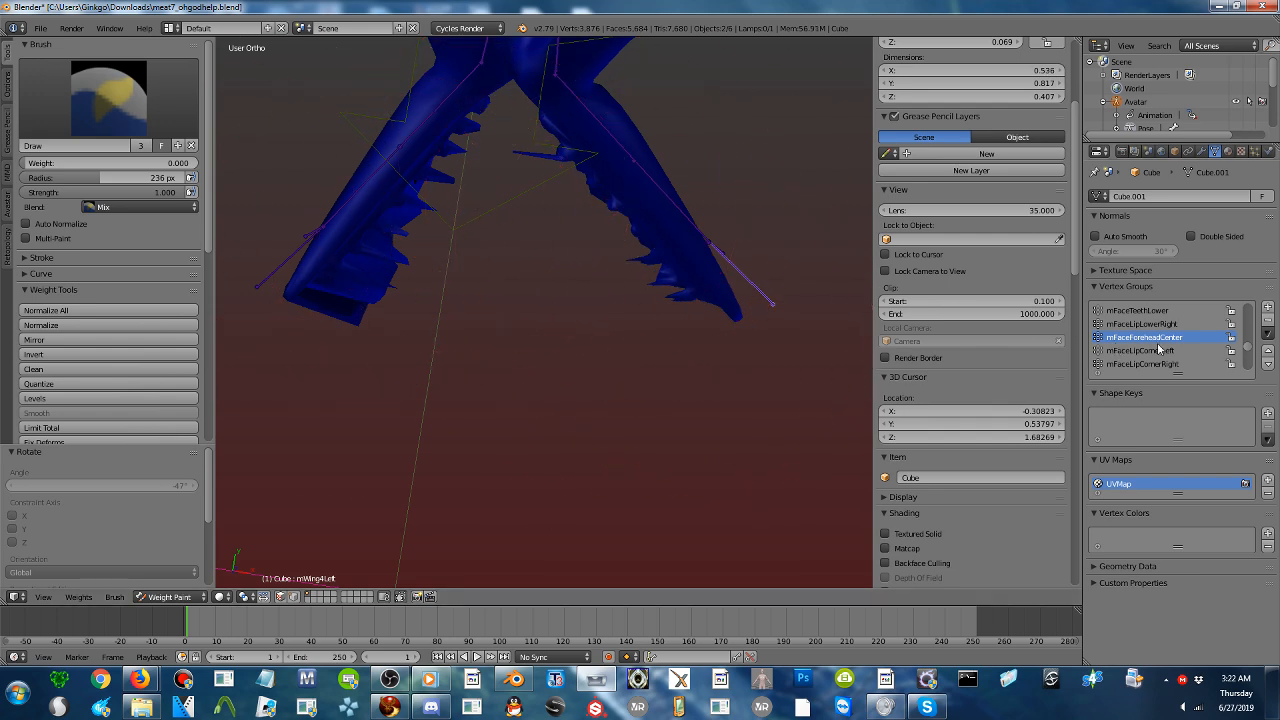
- Erase the stray mFaceNoseCenter weights from the teeth and tips of both jaw halves
ctrl+scroll(1147, 331, up, 4)
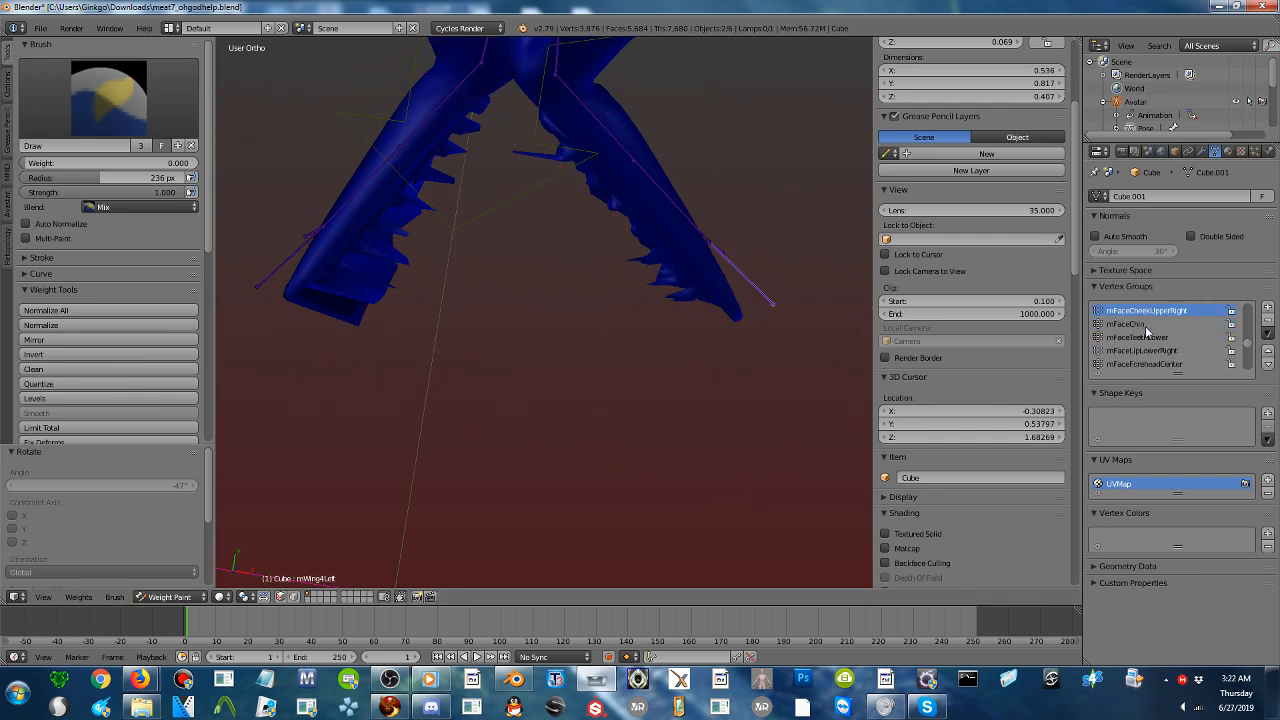
click(1147, 325)
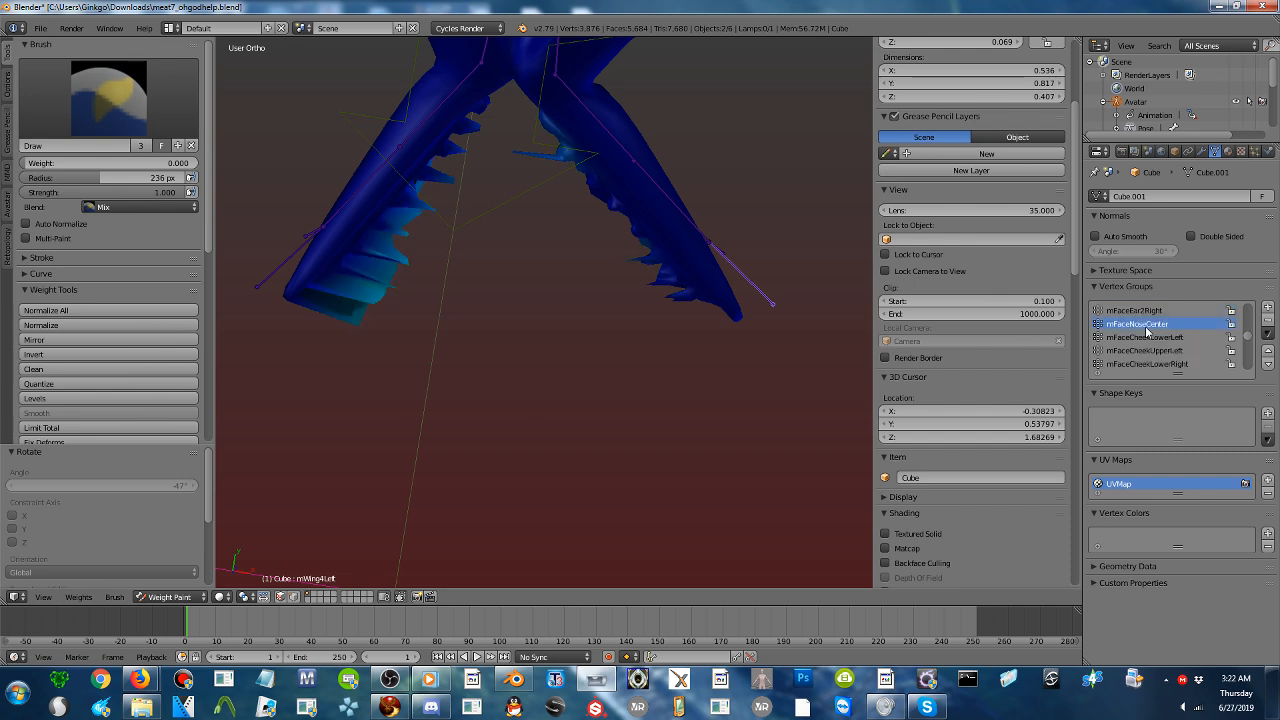
mouse_move(692, 261)
mouse_down()
mouse_move(278, 356)
mouse_move(548, 84)
mouse_move(748, 374)
mouse_move(625, 249)
mouse_up()
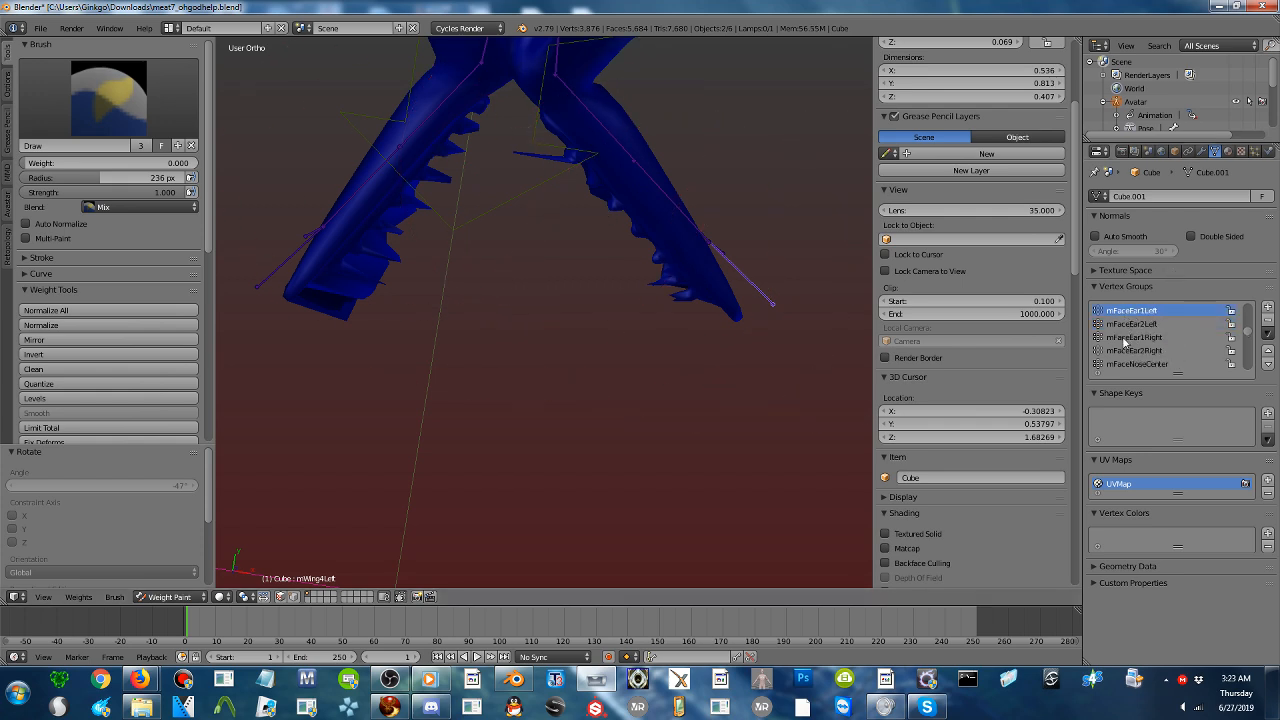
- Erase the stray mFaceForeheadRight and mFaceForeheadLeft weights from the jaw halves, leaving the head's own weights in place
scroll(1124, 343, up, 4)
click(1140, 324)
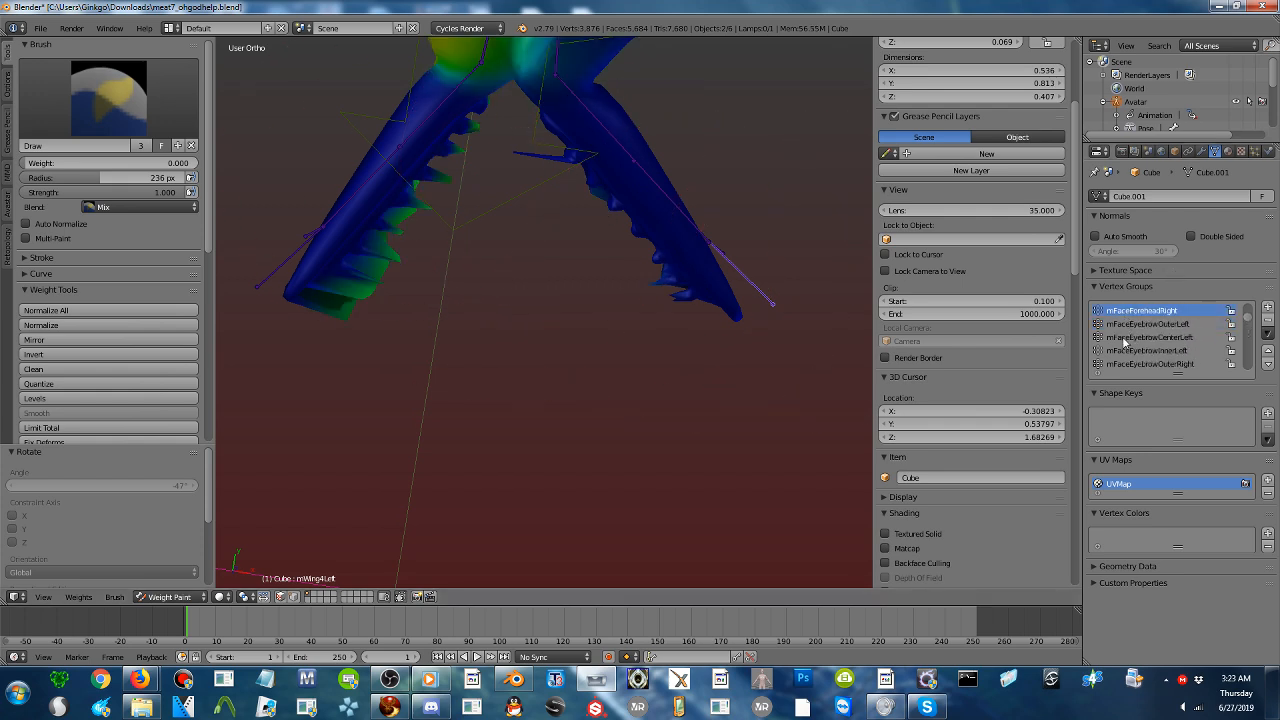
mouse_move(543, 250)
mouse_down()
mouse_move(451, 177)
mouse_move(614, 209)
mouse_move(469, 243)
mouse_move(757, 327)
mouse_up()
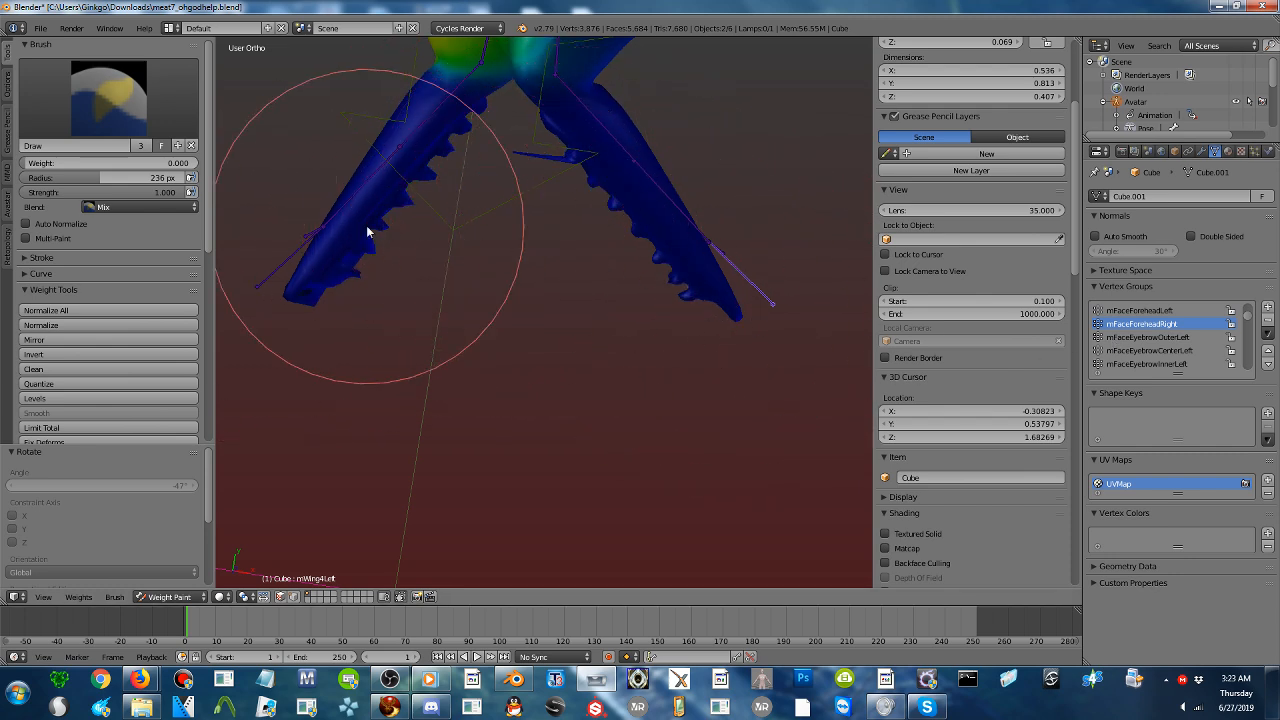
click(1145, 311)
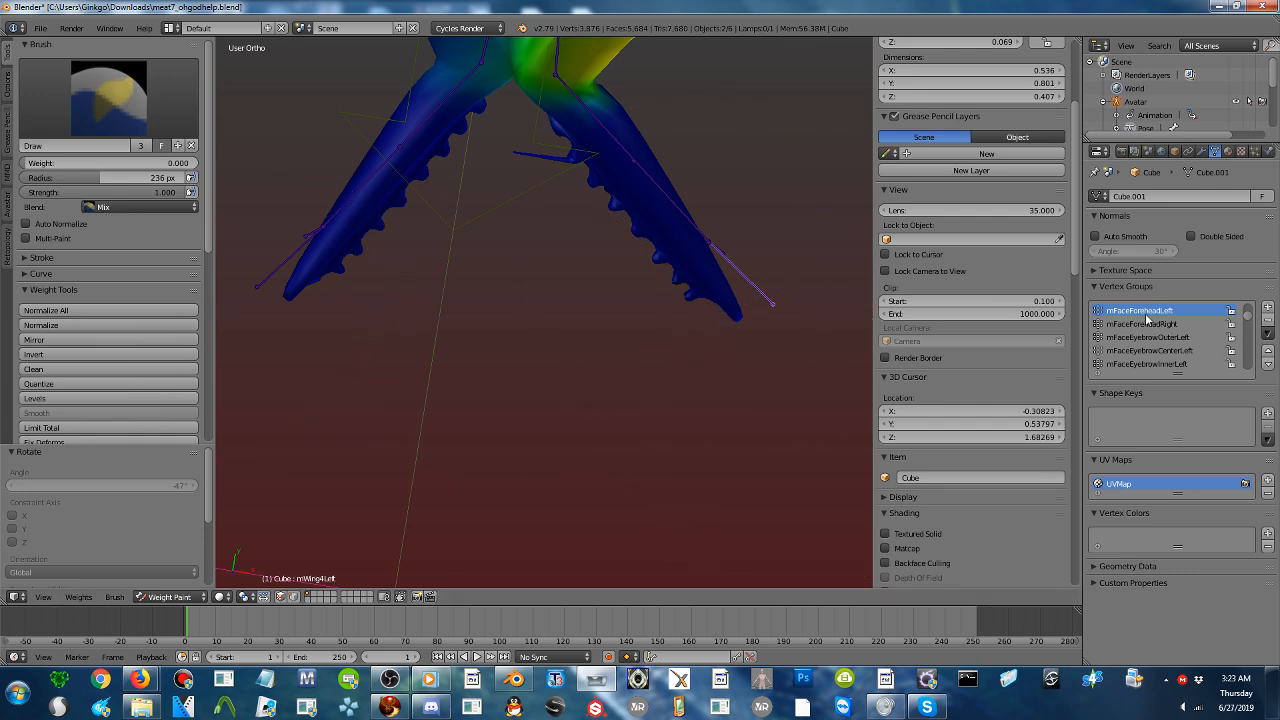
- Go through the vertex groups from mHead and HEAD to mWing4Right to examine the jaw for stray weights, ending on mWing2Right
scroll(1146, 318, up, 3)
click(1146, 322)
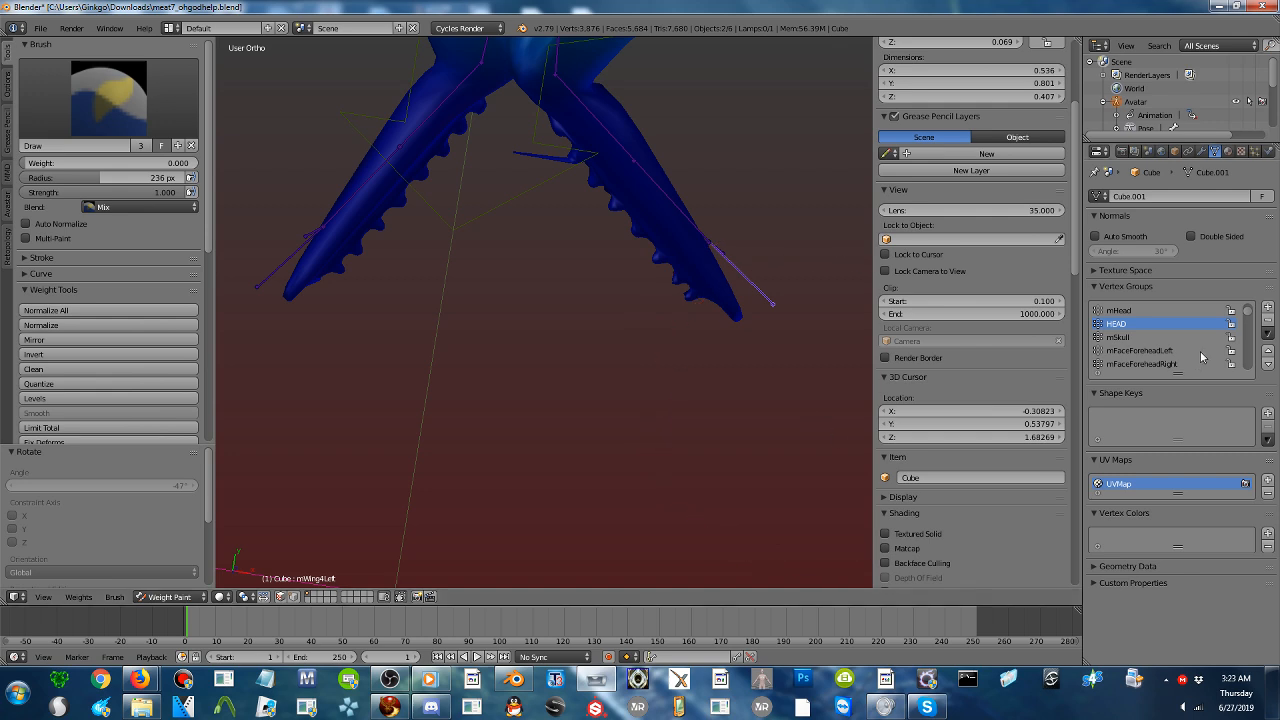
click(1143, 312)
ctrl+scroll(1143, 325, down, 15)
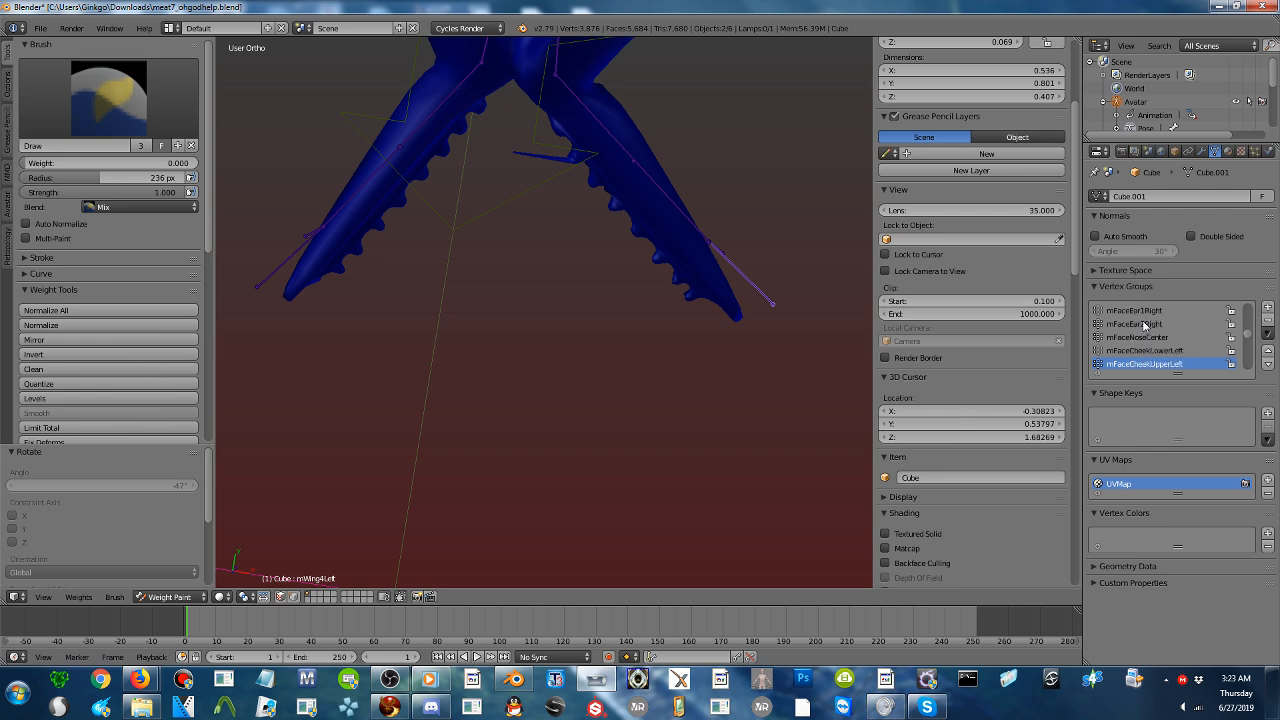
ctrl+scroll(1143, 325, down, 4)
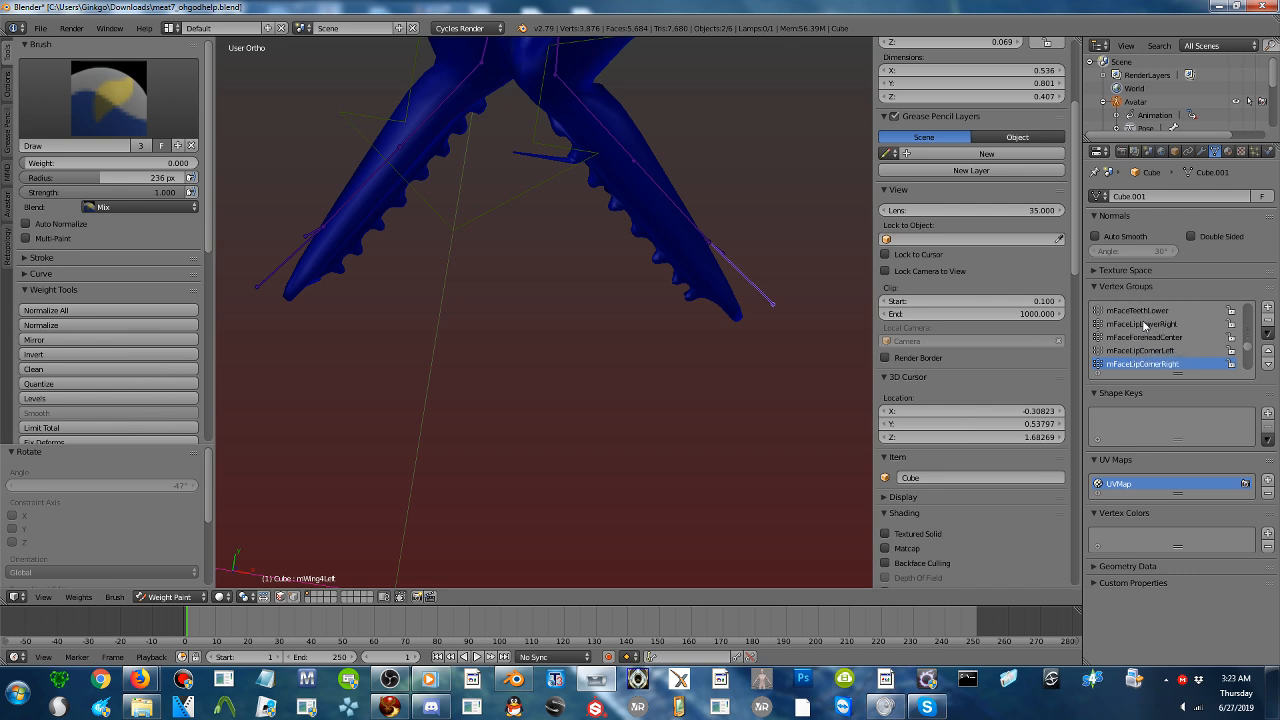
ctrl+scroll(1143, 325, down, 10)
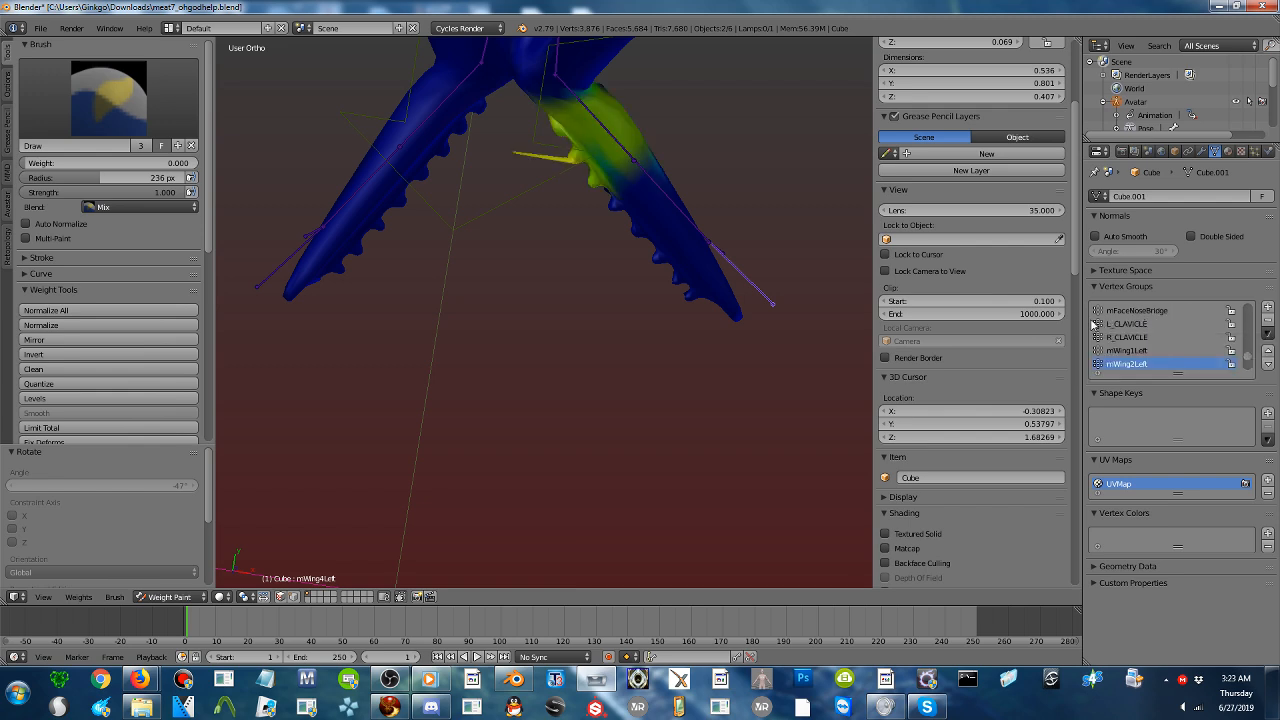
ctrl+scroll(1150, 330, down, 6)
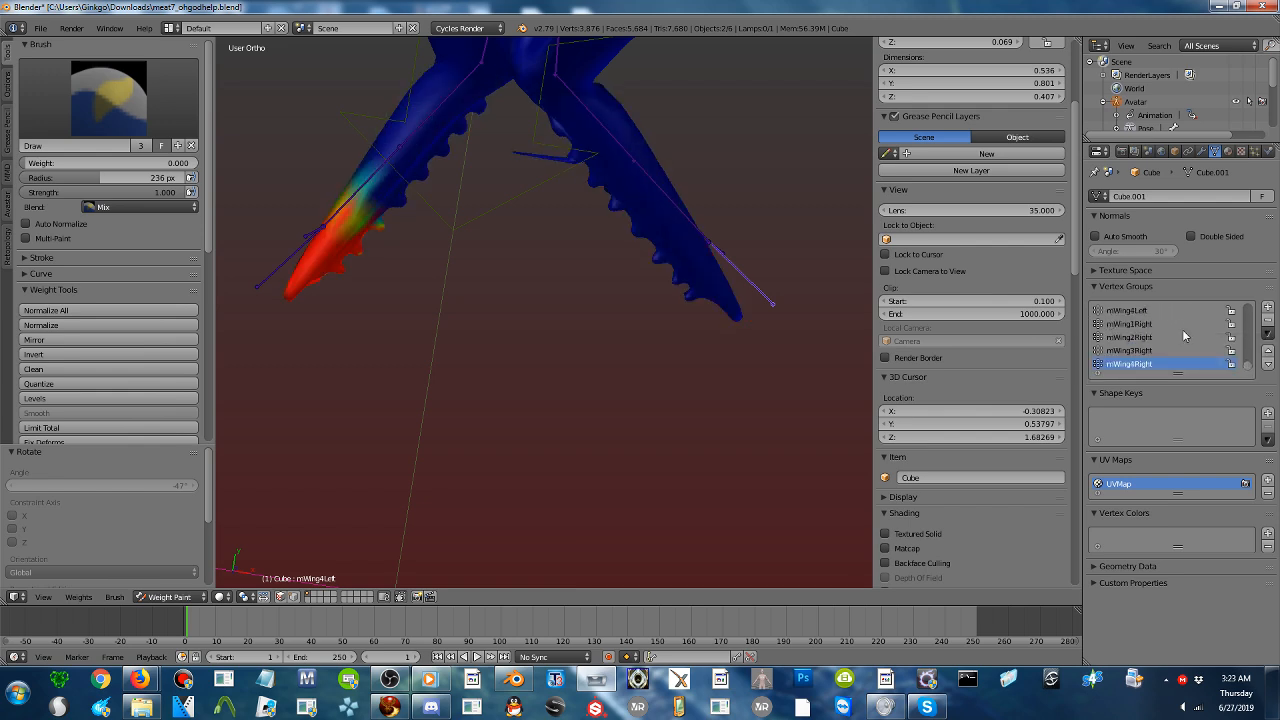
ctrl+scroll(1184, 336, up, 2)
scroll(631, 257, up, 2)
scroll(630, 259, down, 1)
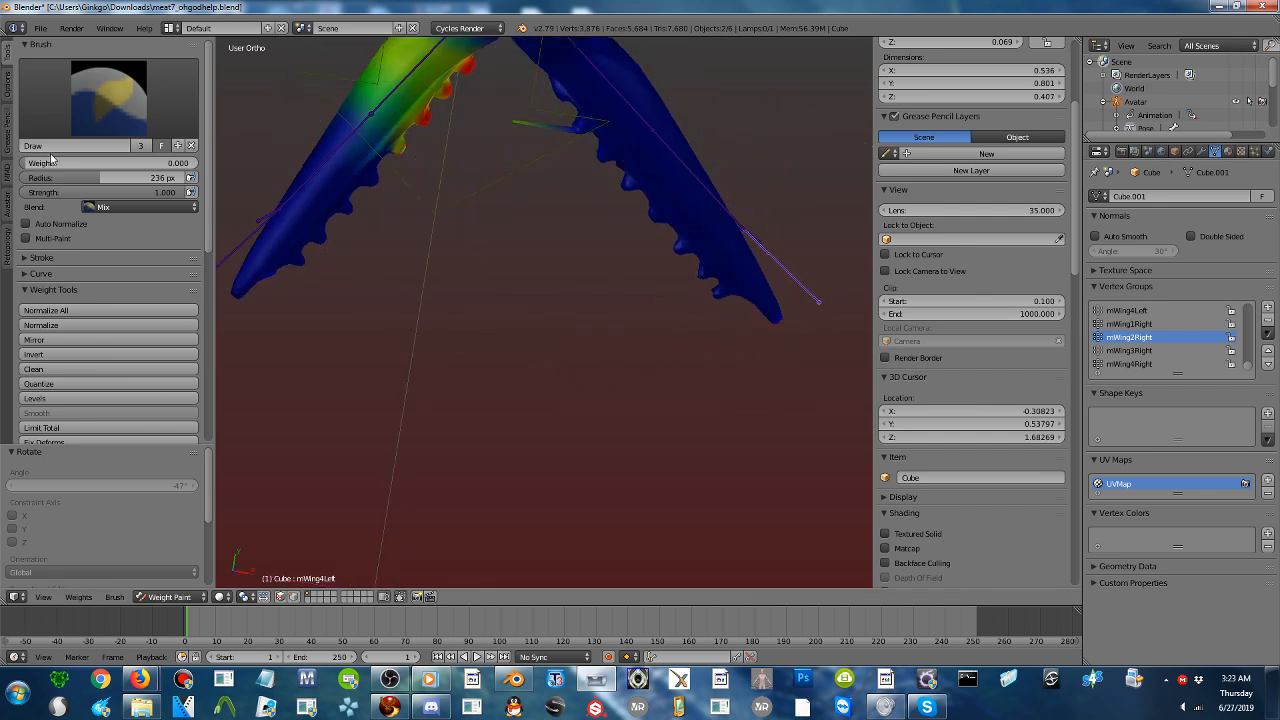
- Set the brush radius to 88 px and clear the pose rotation of all bones so the jaw closes
drag(55, 177, 10, 177)
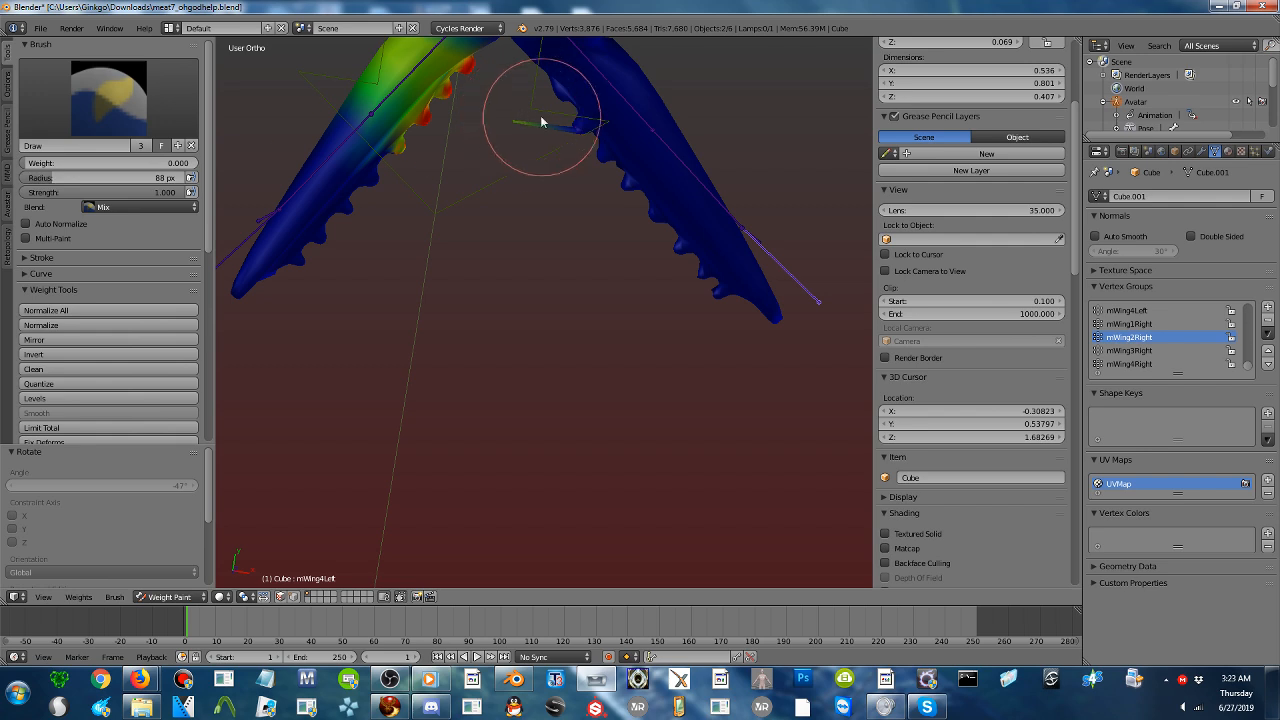
scroll(579, 199, down, 2)
scroll(579, 195, down, 2)
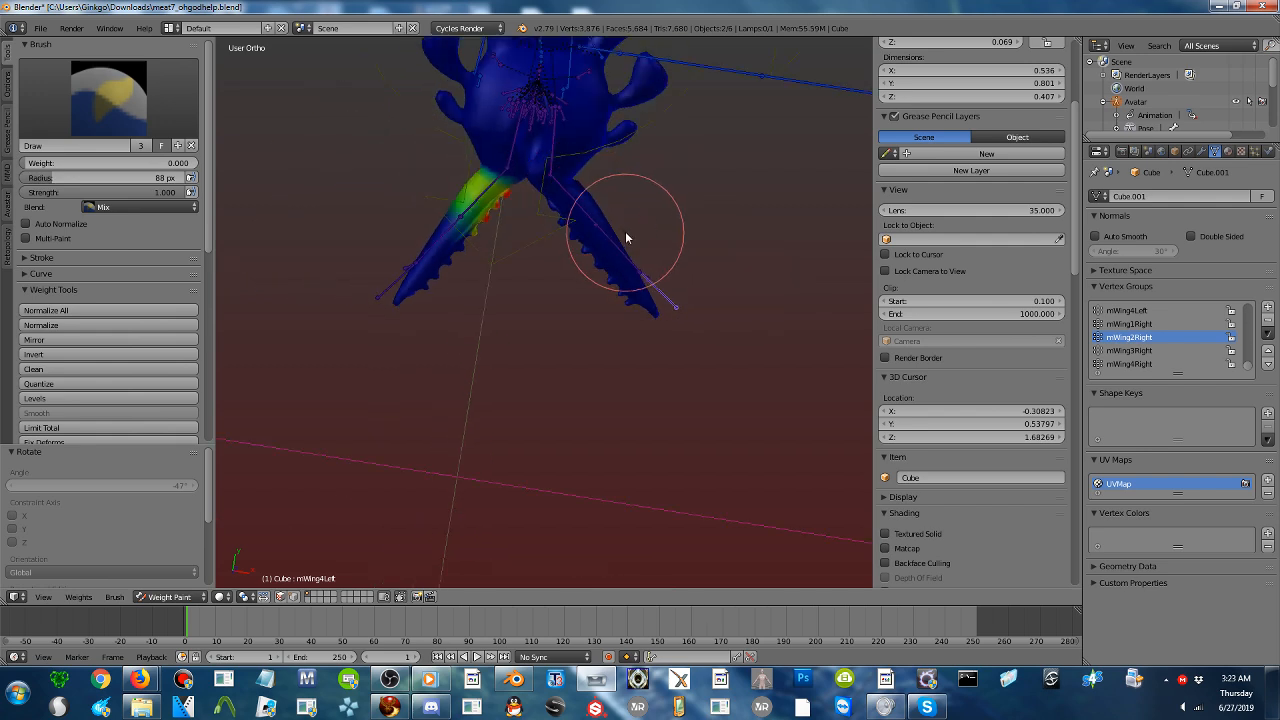
key(a)
key(a)
key(alt+r)
scroll(598, 218, up, 4)
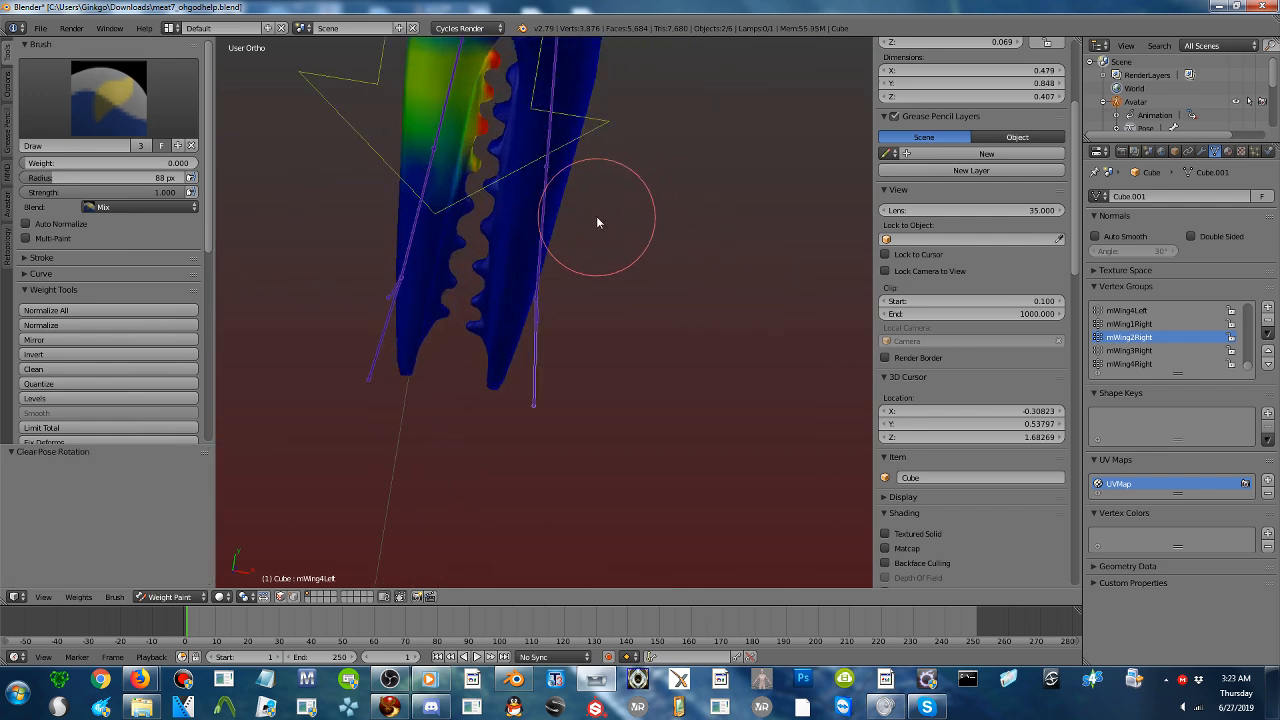
- Test-rotate the mWing2Left bone to check how the jaw half deforms, and return all bones to their unrotated pose
shift+middle_drag(575, 192, 597, 318)
right_click(576, 190)
key(r)
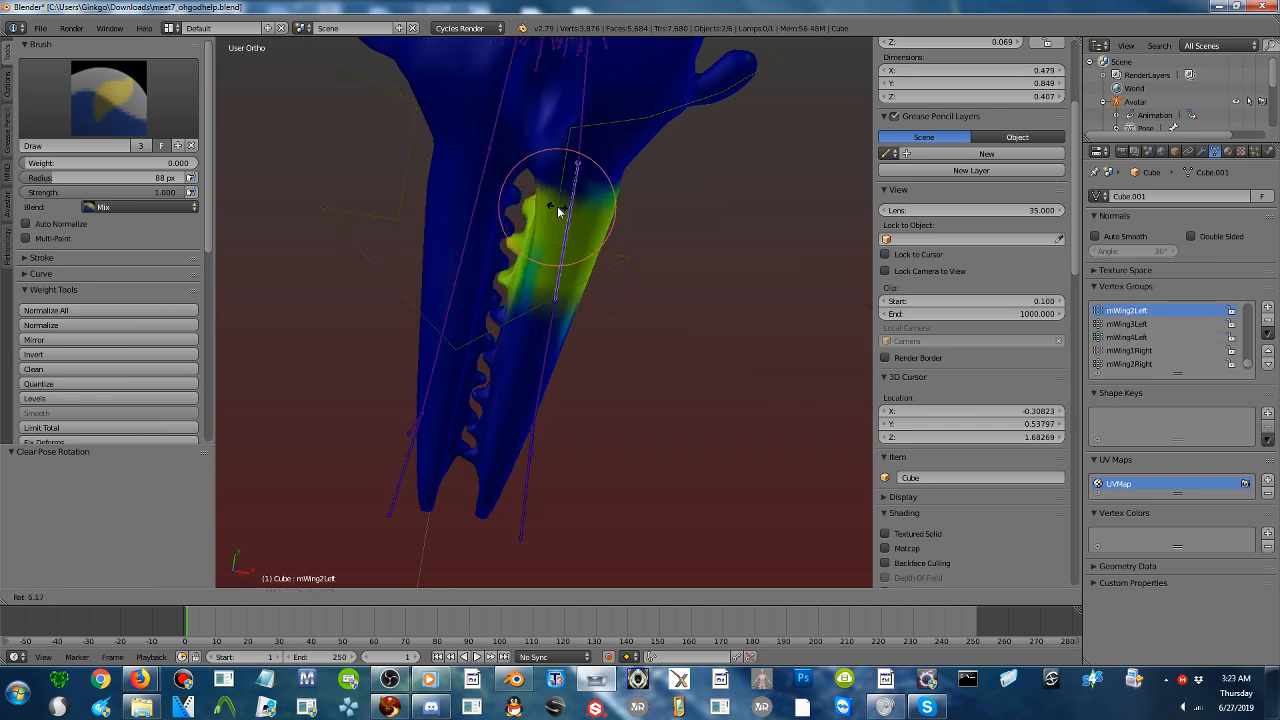
right_click(556, 251)
key(a)
key(a)
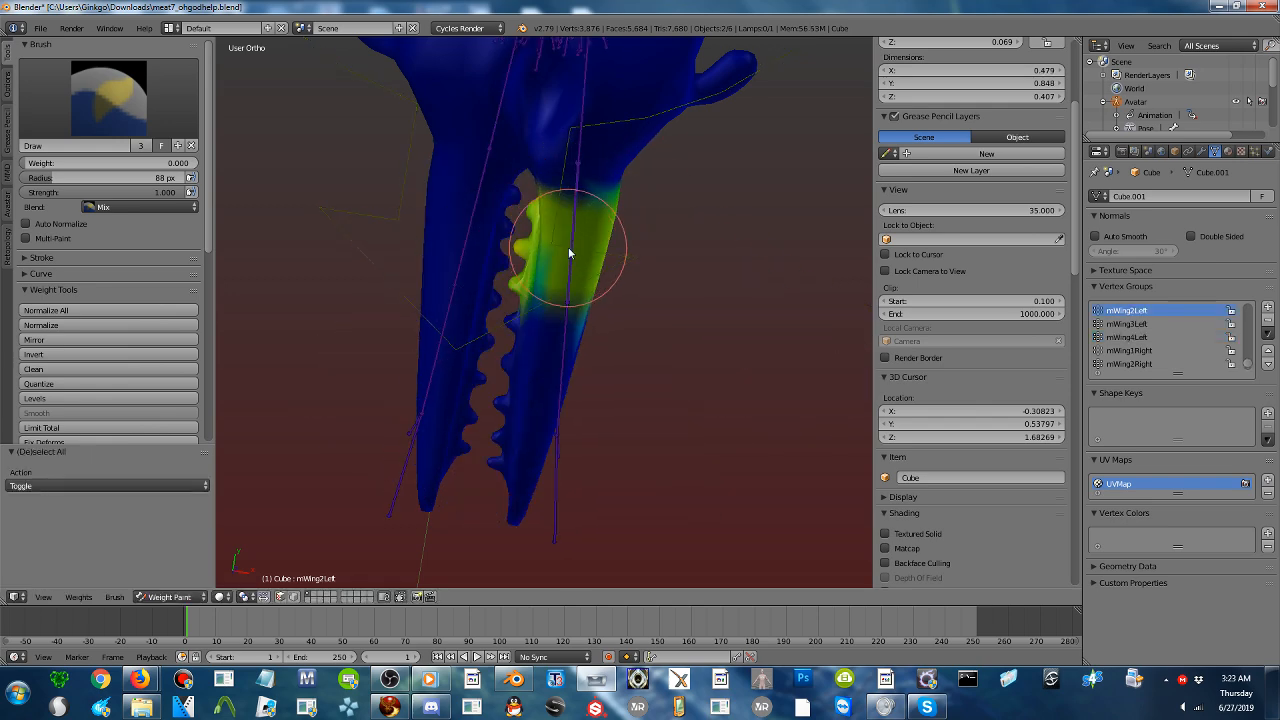
key(alt+r)
scroll(568, 251, down, 2)
middle_drag(543, 251, 370, 197)
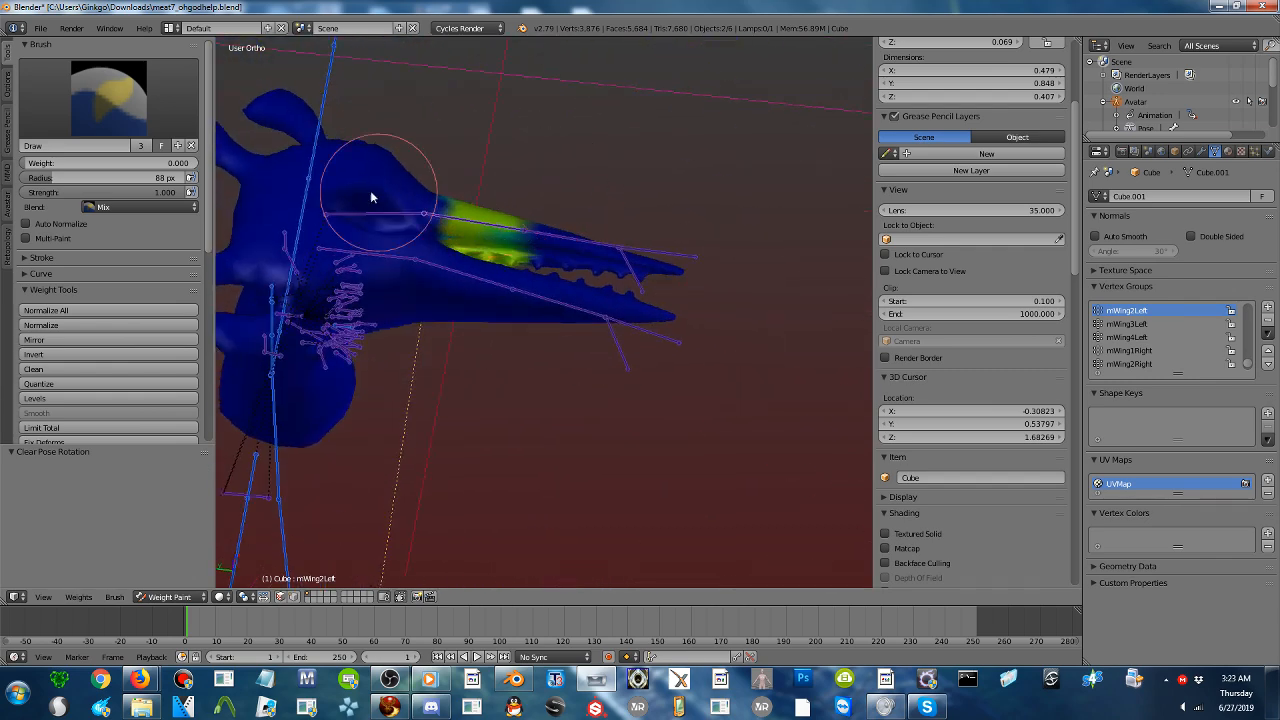
- Save the file as meat7_ohgodhelp.blend in the Desktop folder and bring the Blender window back up
click(41, 27)
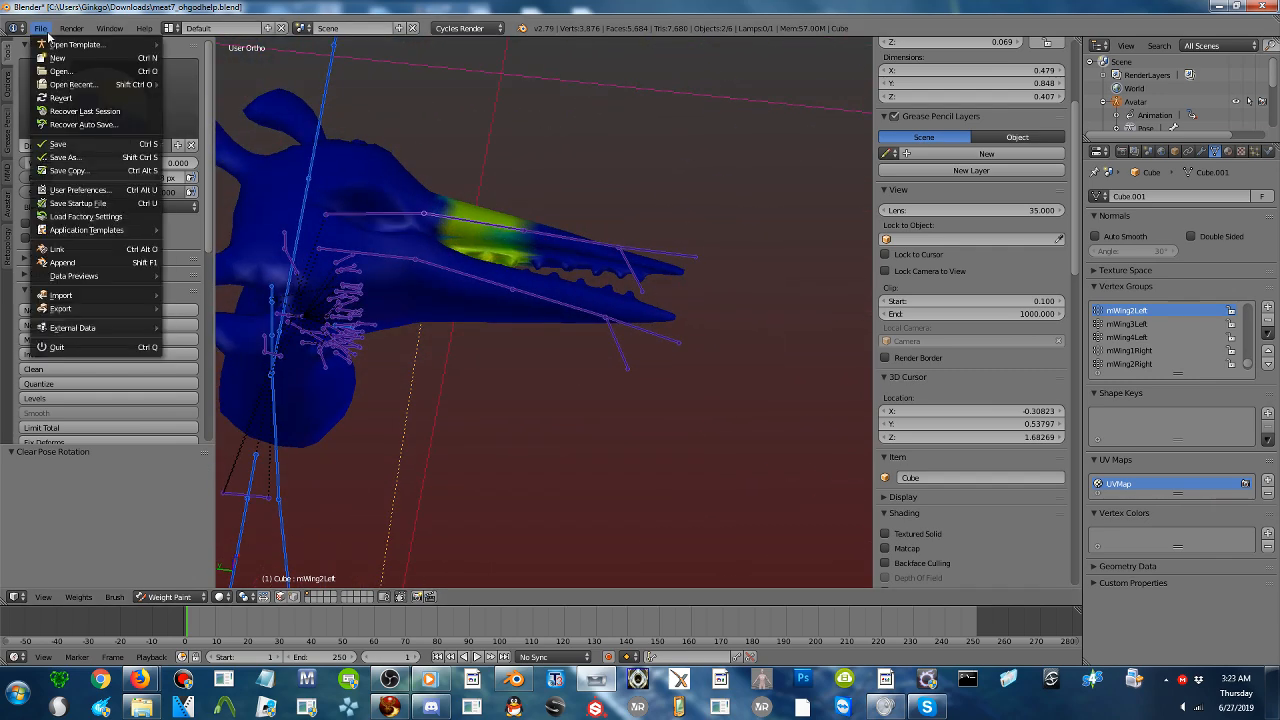
click(70, 156)
click(41, 228)
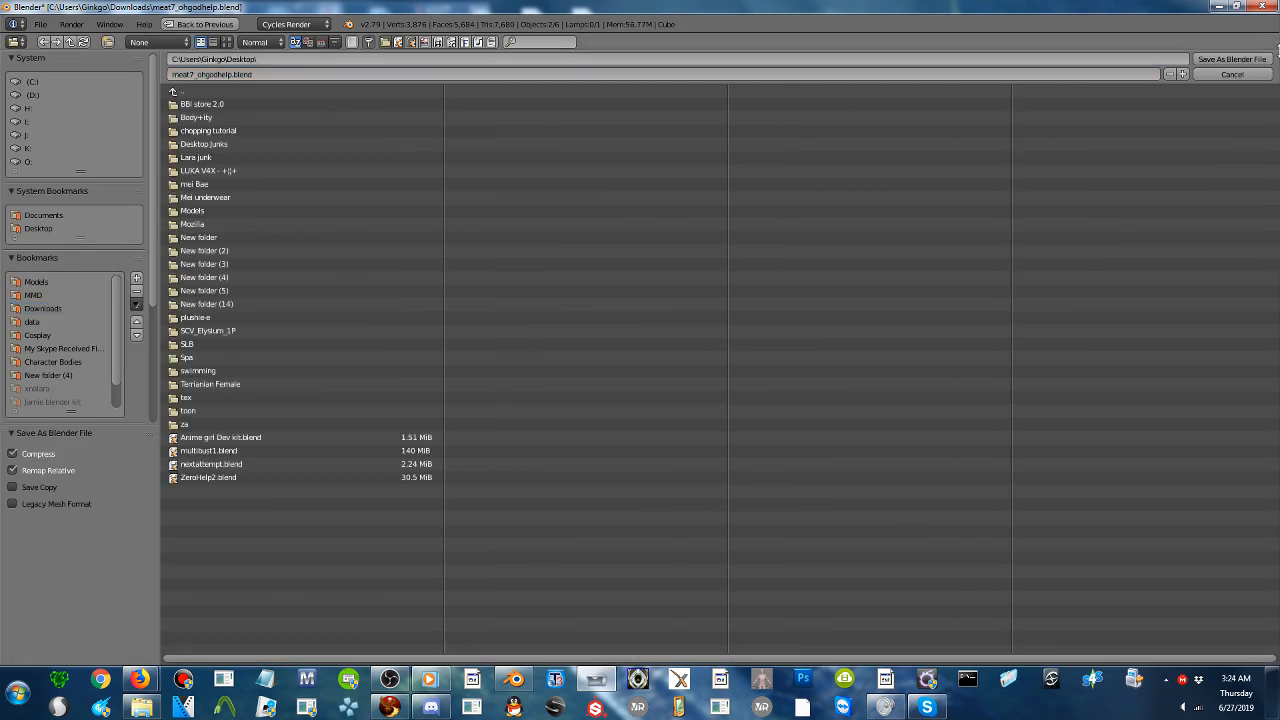
click(1227, 64)
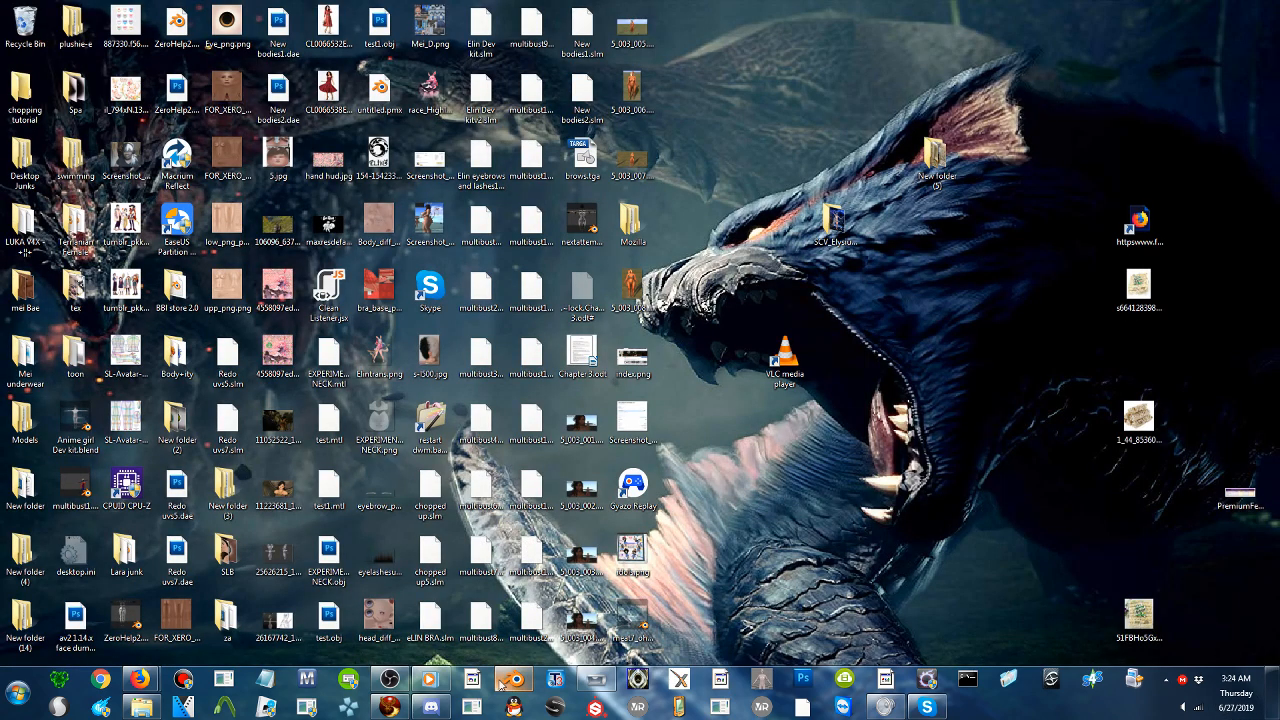
click(594, 686)
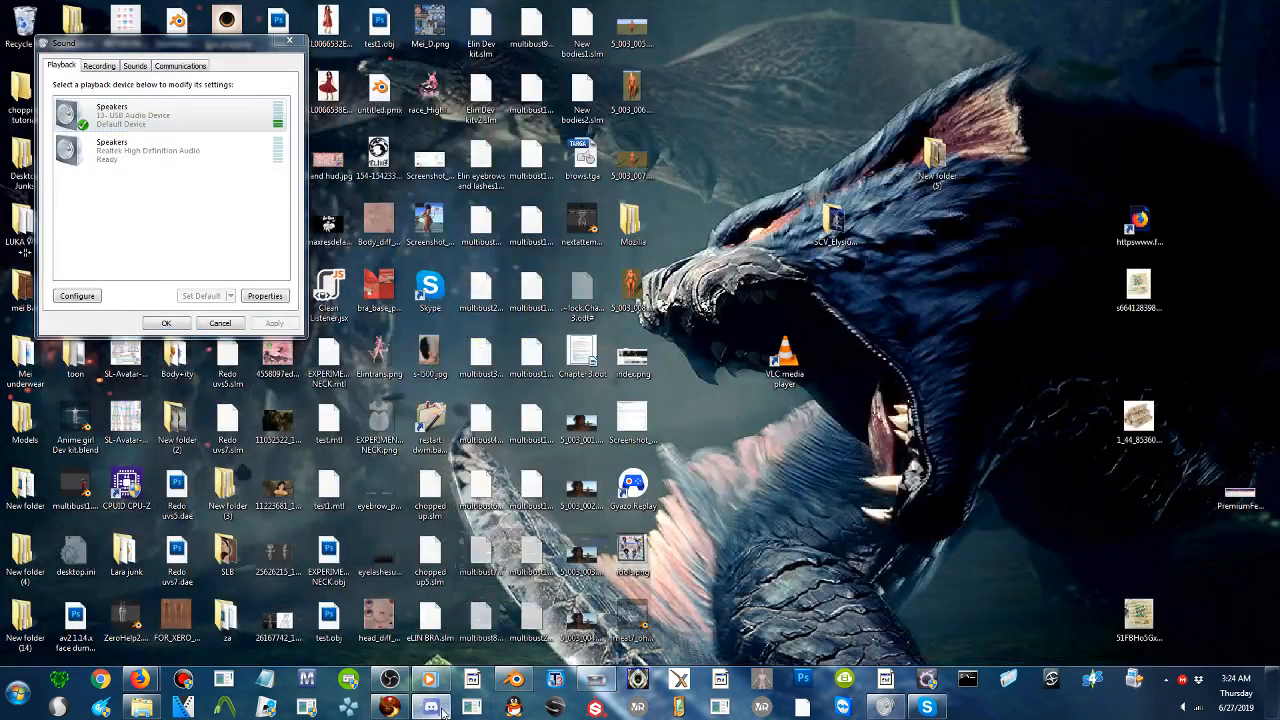
- Switch to Discord and send meat7_ohgodhelp.blend from the desktop in the direct-message conversation with the contact who shared the original file
click(431, 707)
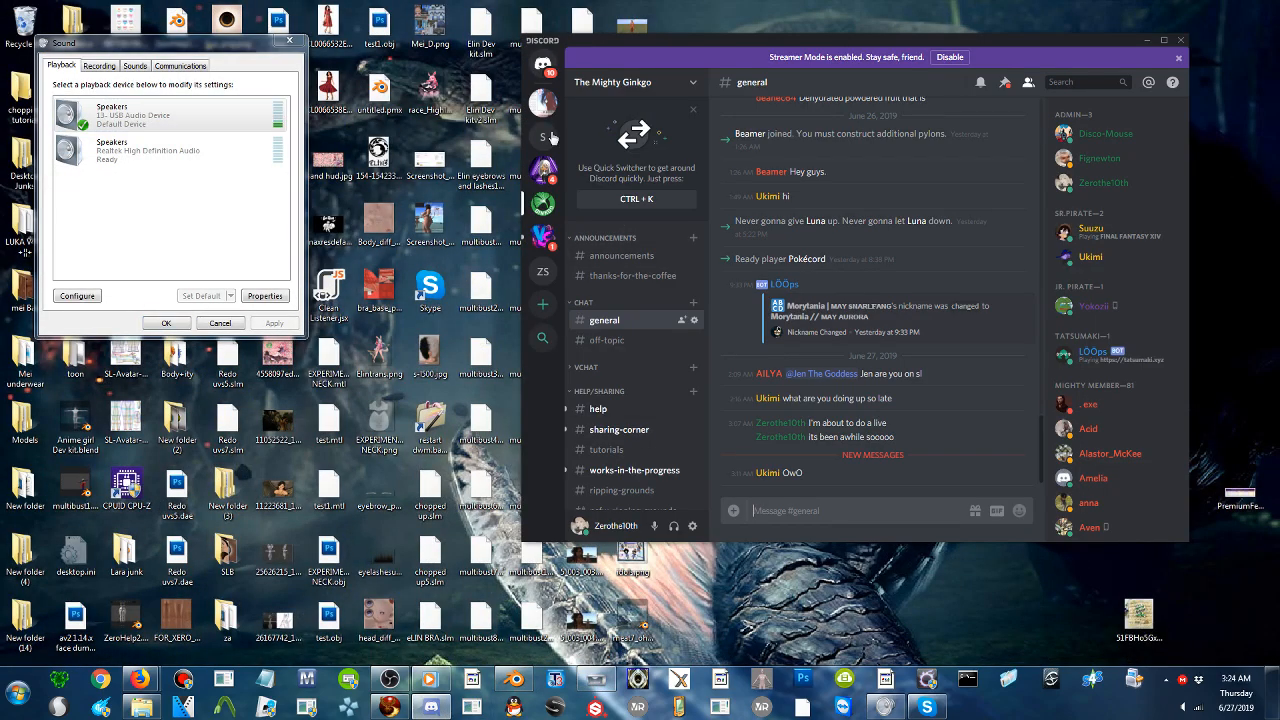
click(545, 66)
click(662, 278)
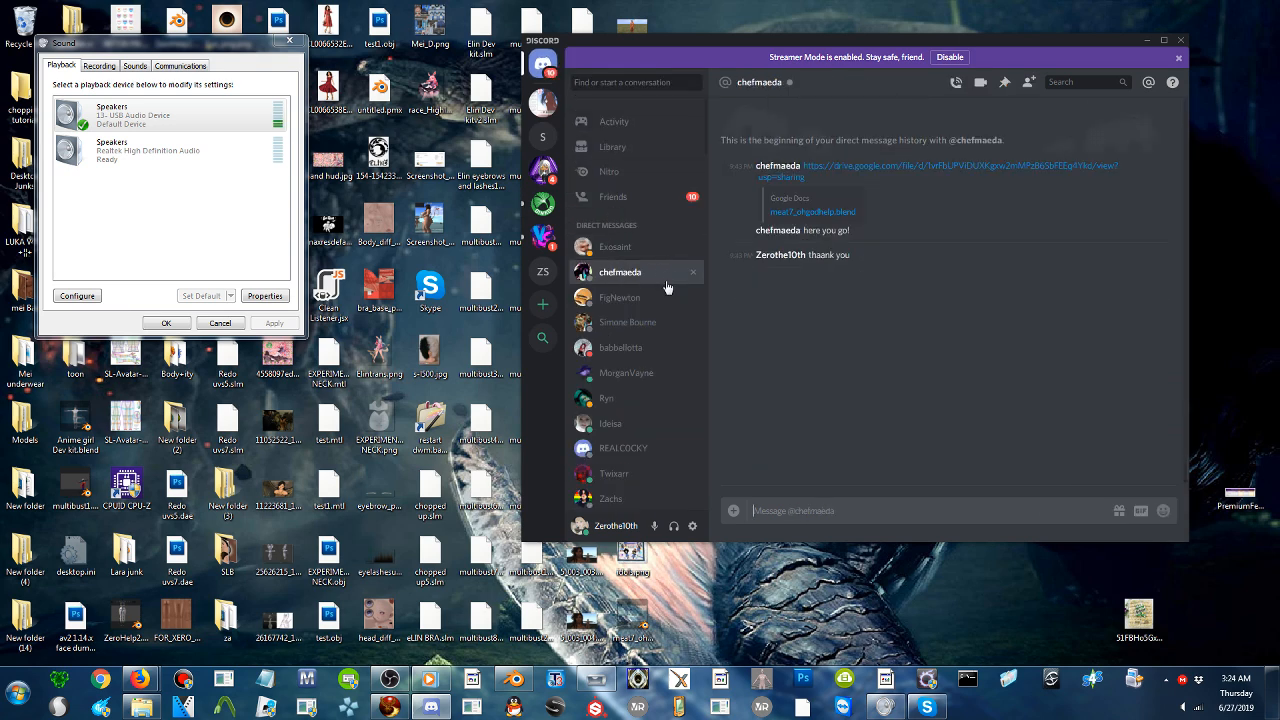
drag(807, 38, 1009, 22)
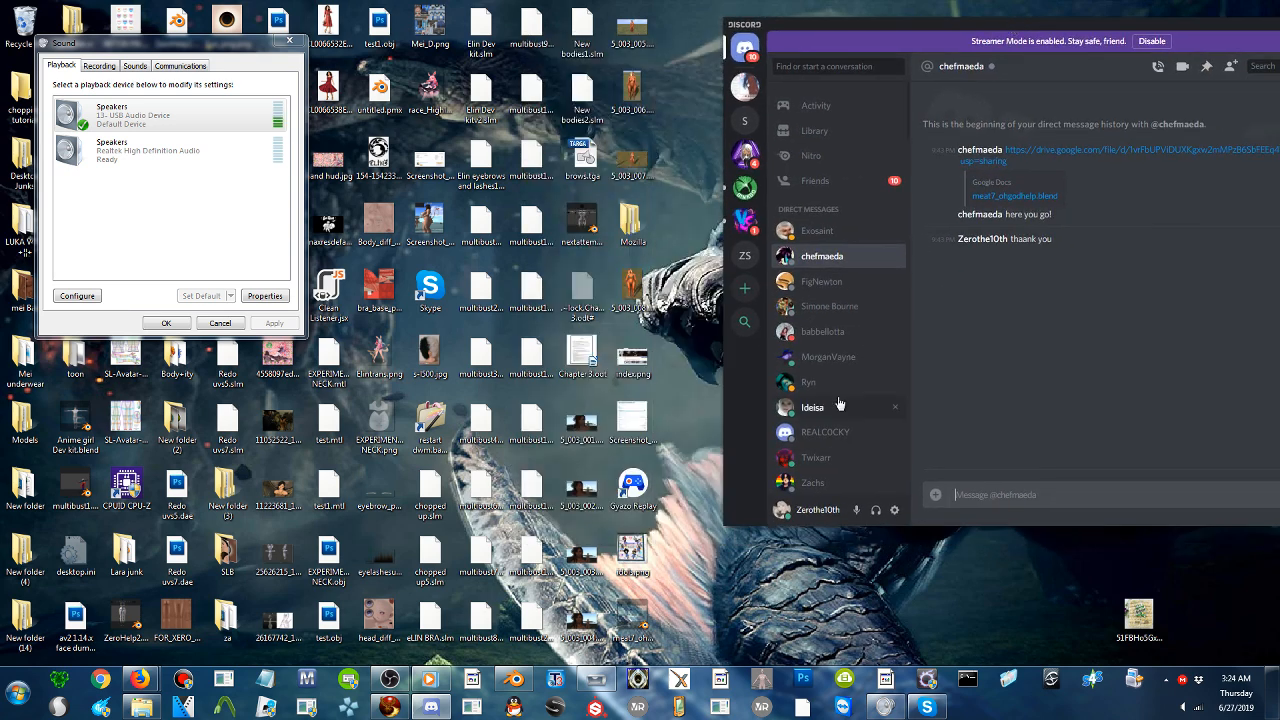
drag(640, 612, 1076, 374)
click(1163, 343)
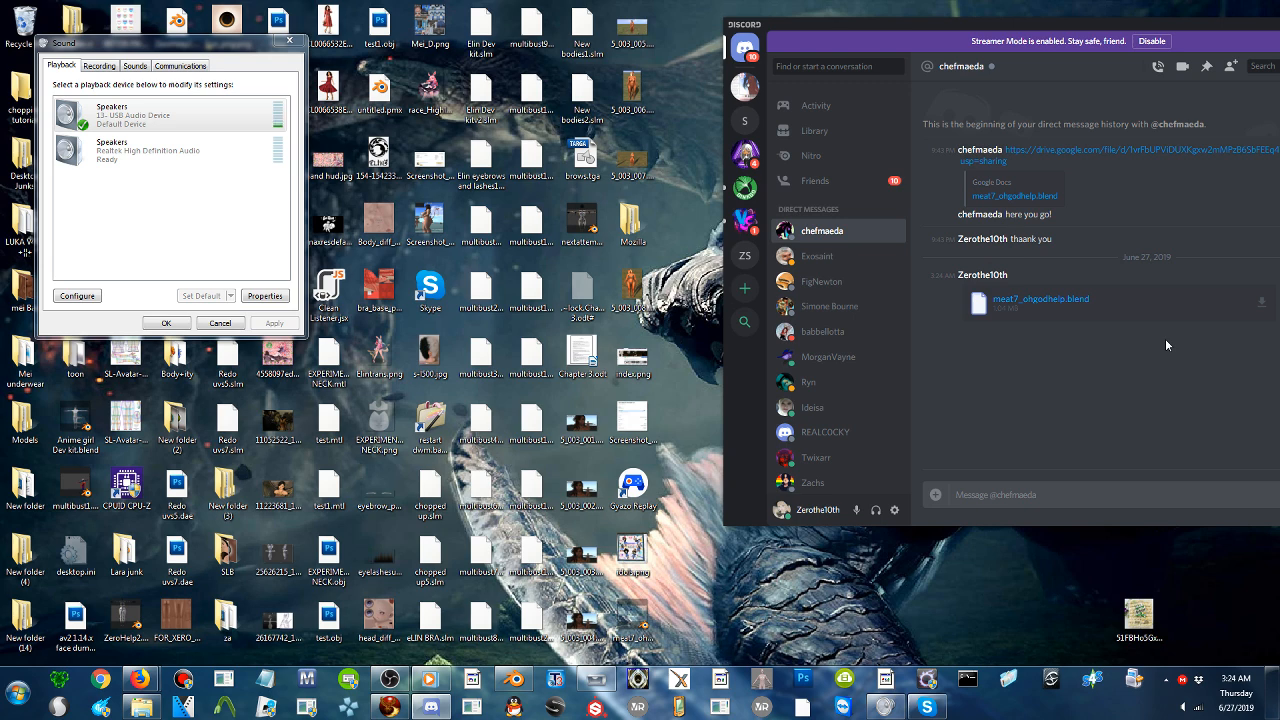
- Move the Discord window fully into view and send the message "Sorry for the delay i got distracted with icecream ;_;"
drag(961, 25, 747, 57)
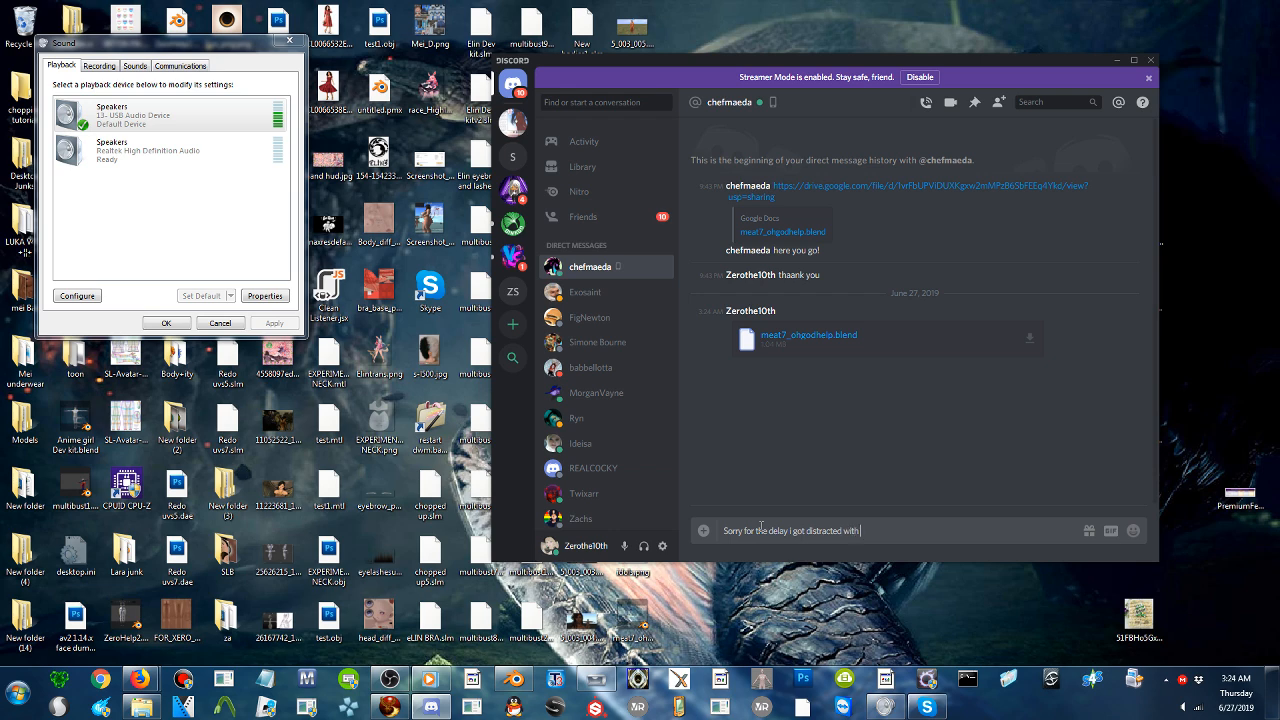
text(;_;)
key(Return)
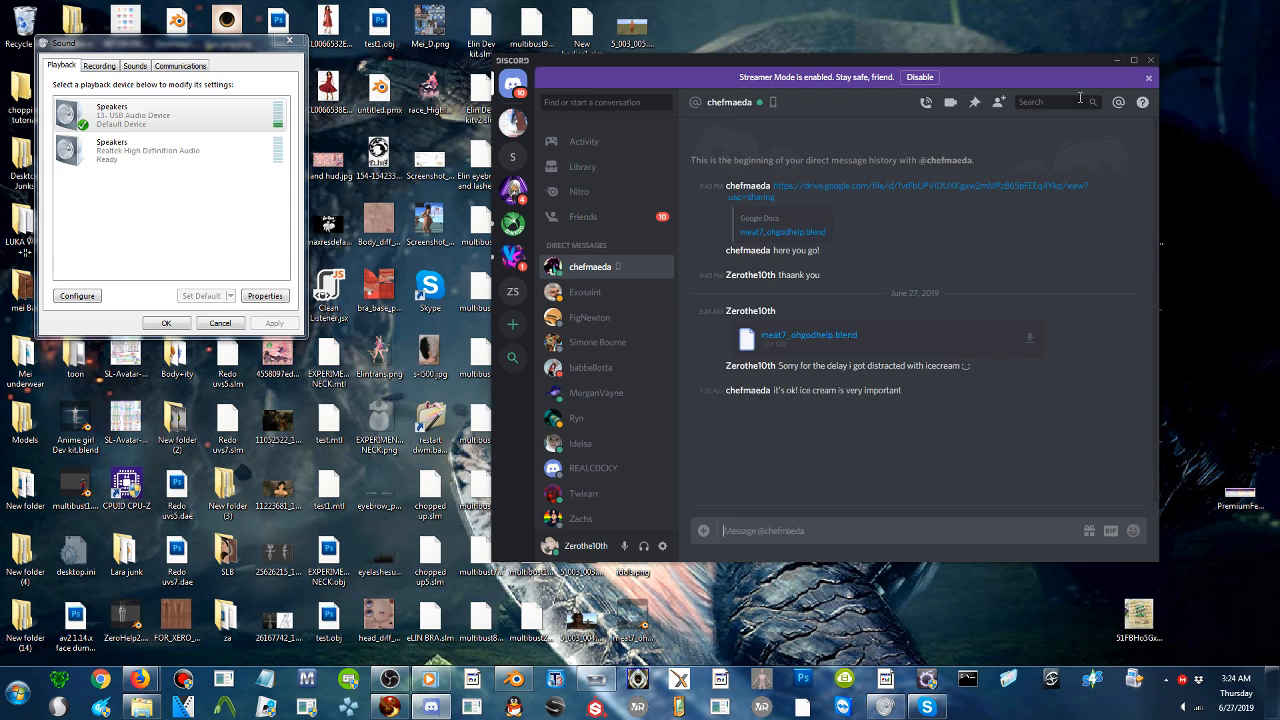
- Reply with "lol thanks for understanding" and minimize Discord
text(lo)
text(ing)
key(Return)
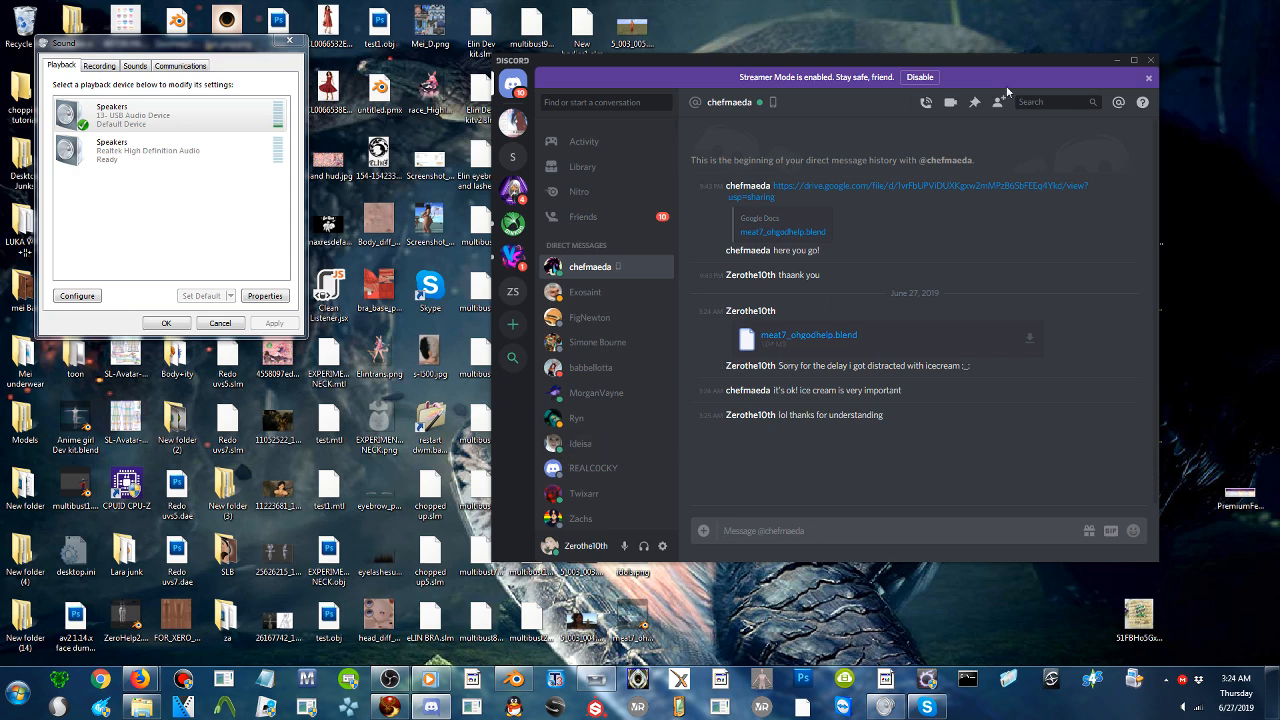
click(1118, 61)
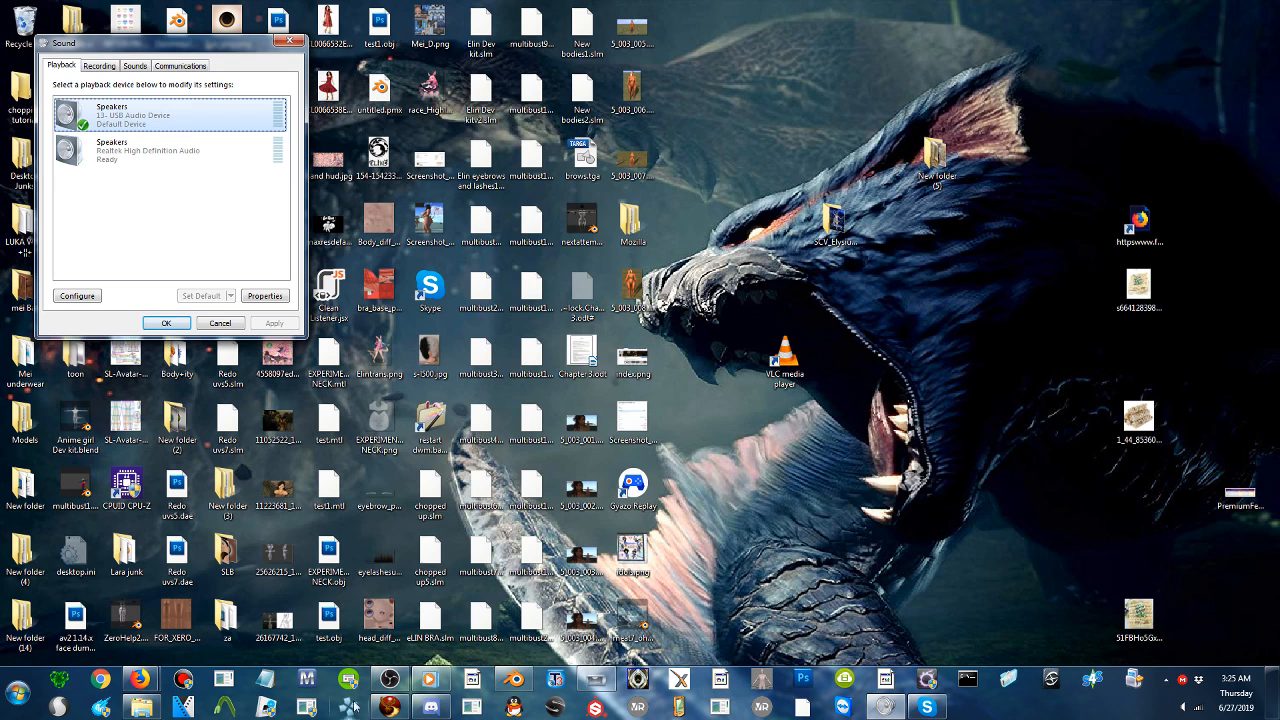
- Close the Blender 2.79 window and bring up the other Blender session with the default scene
right_click(601, 679)
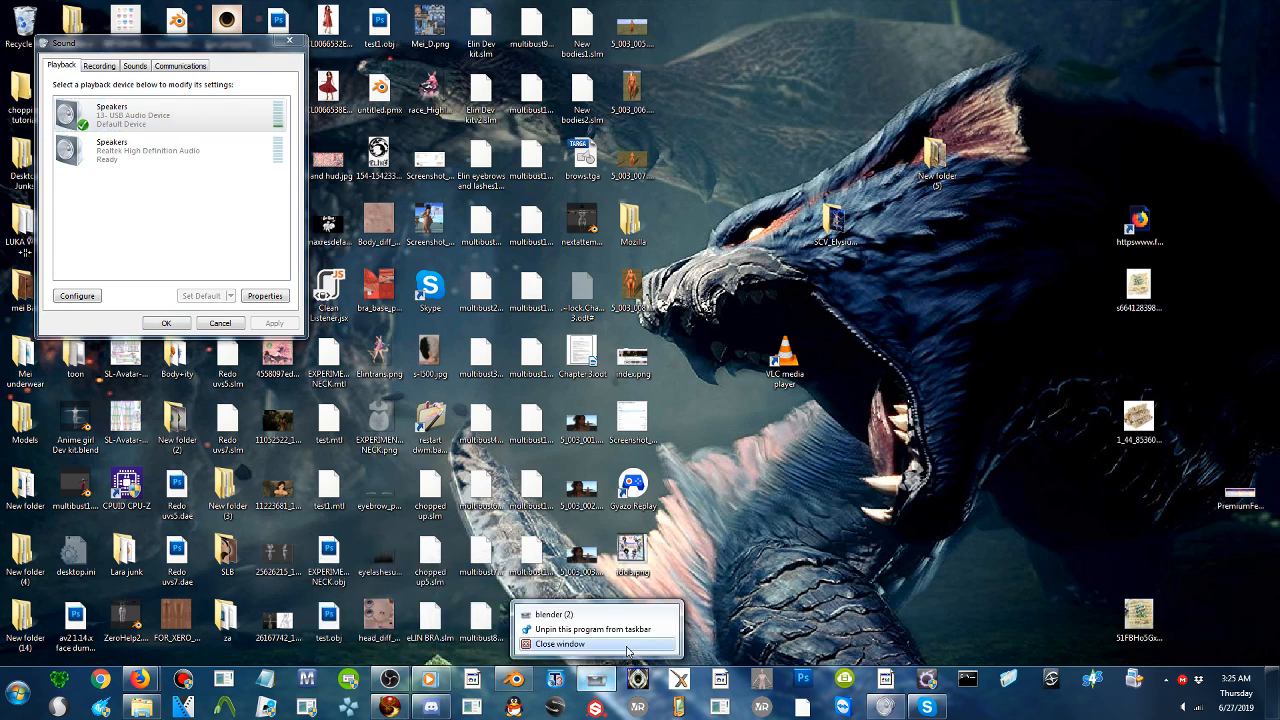
click(540, 646)
click(517, 682)
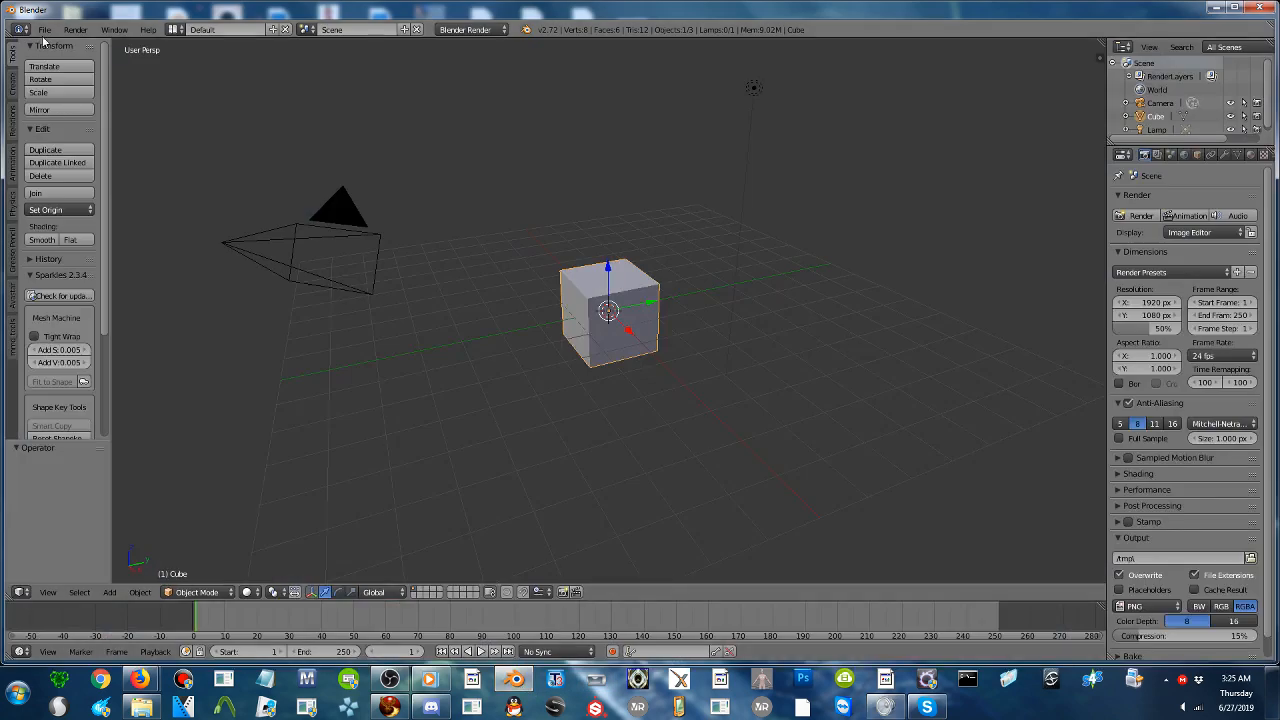
- Open the recent file secret chub5.blend
click(44, 30)
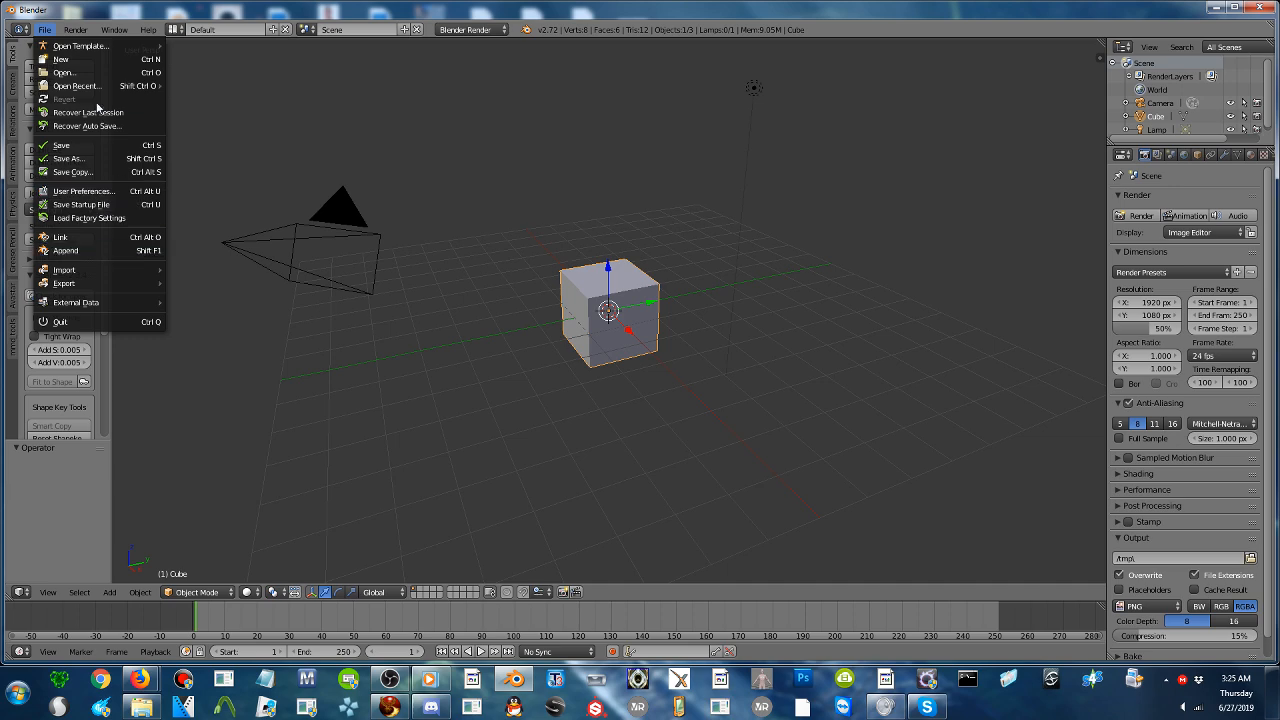
mouse_move(86, 88)
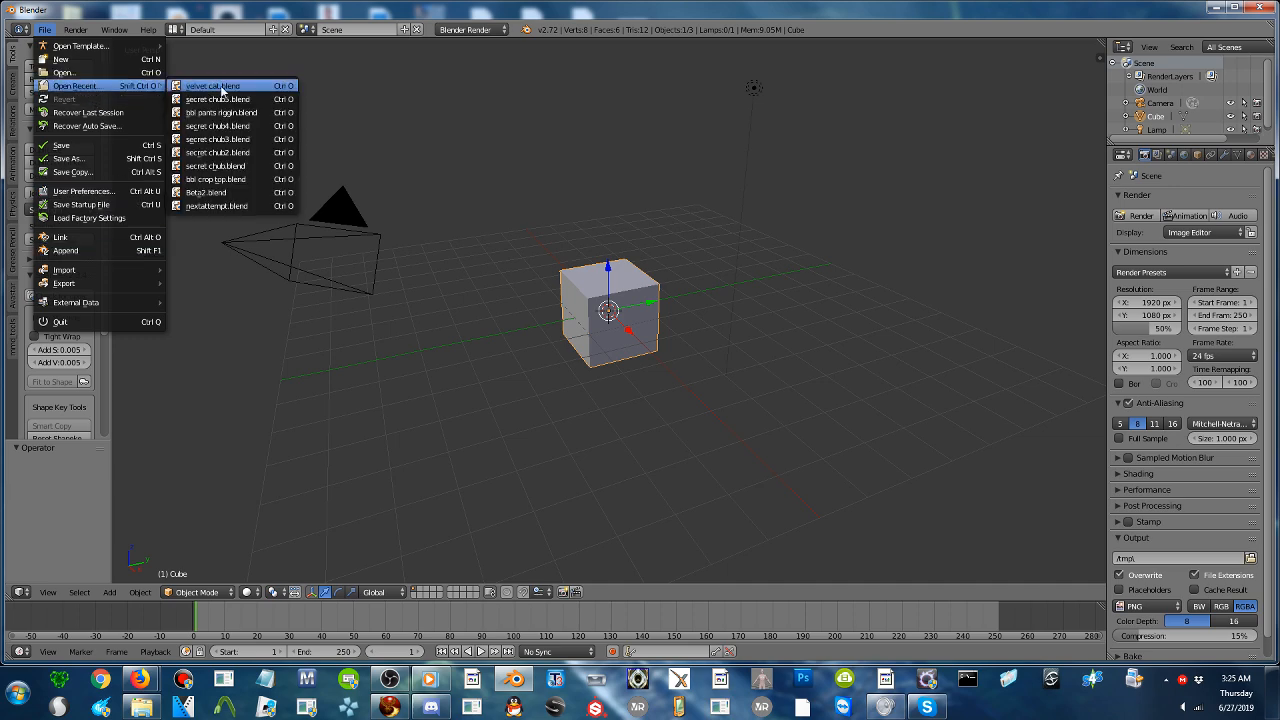
click(224, 102)
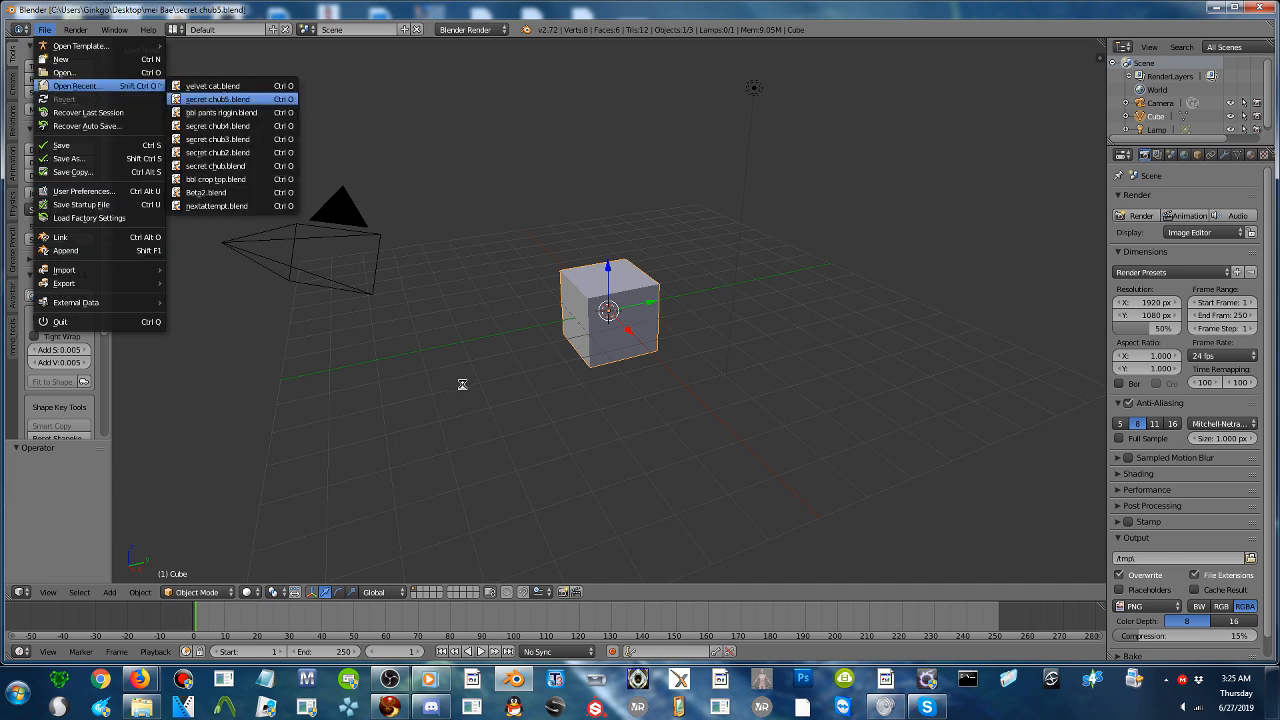
key(Home)
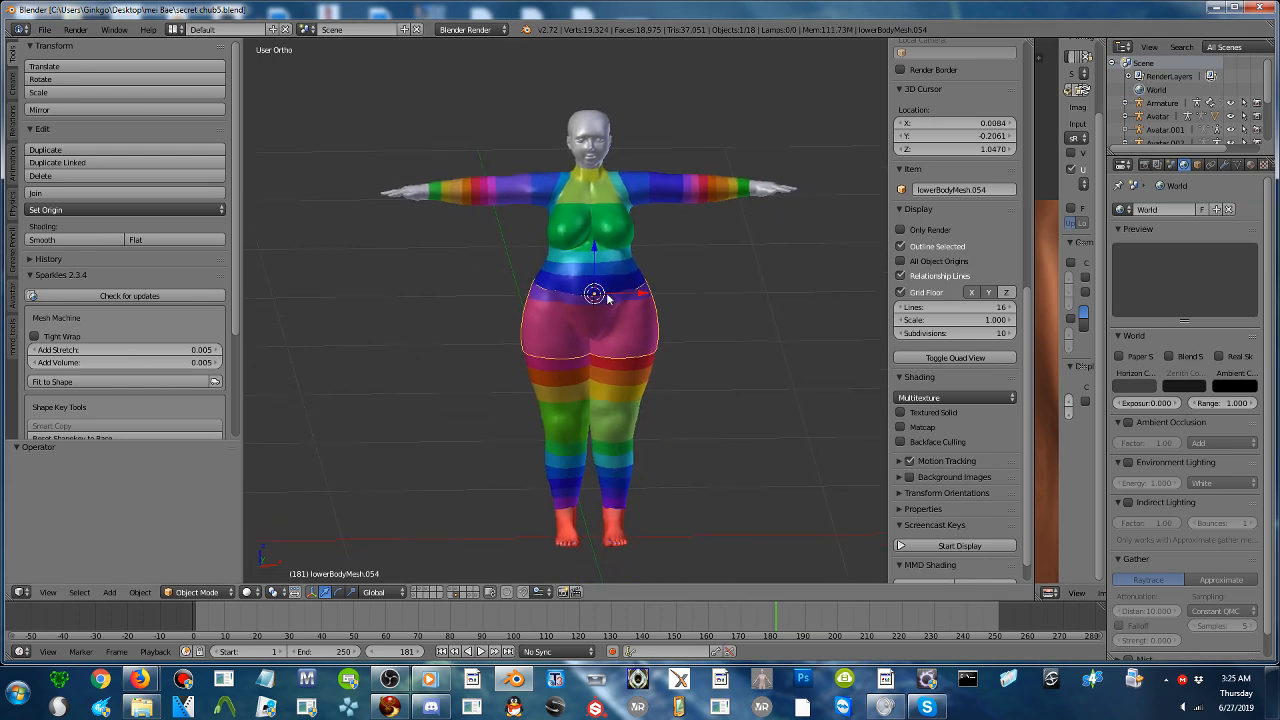
- Duplicate all the body parts in place and move the copies to another layer
key(a)
key(shift+d)
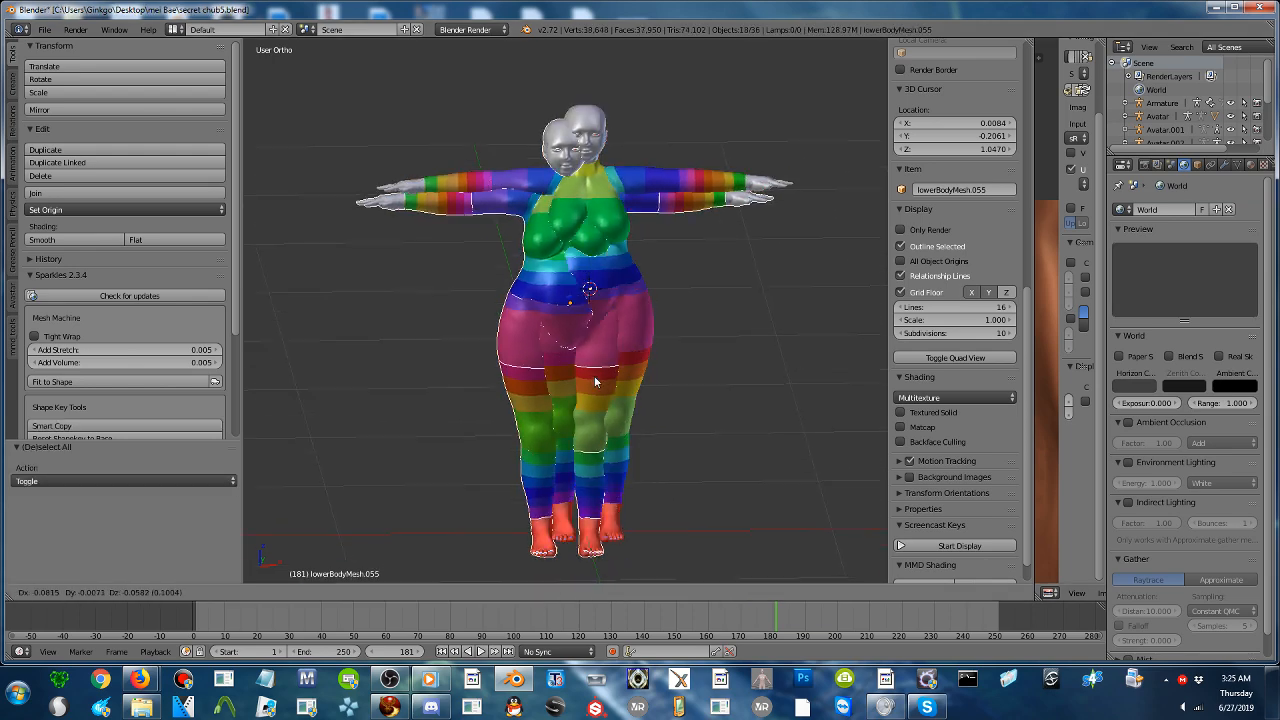
right_click(574, 395)
key(m)
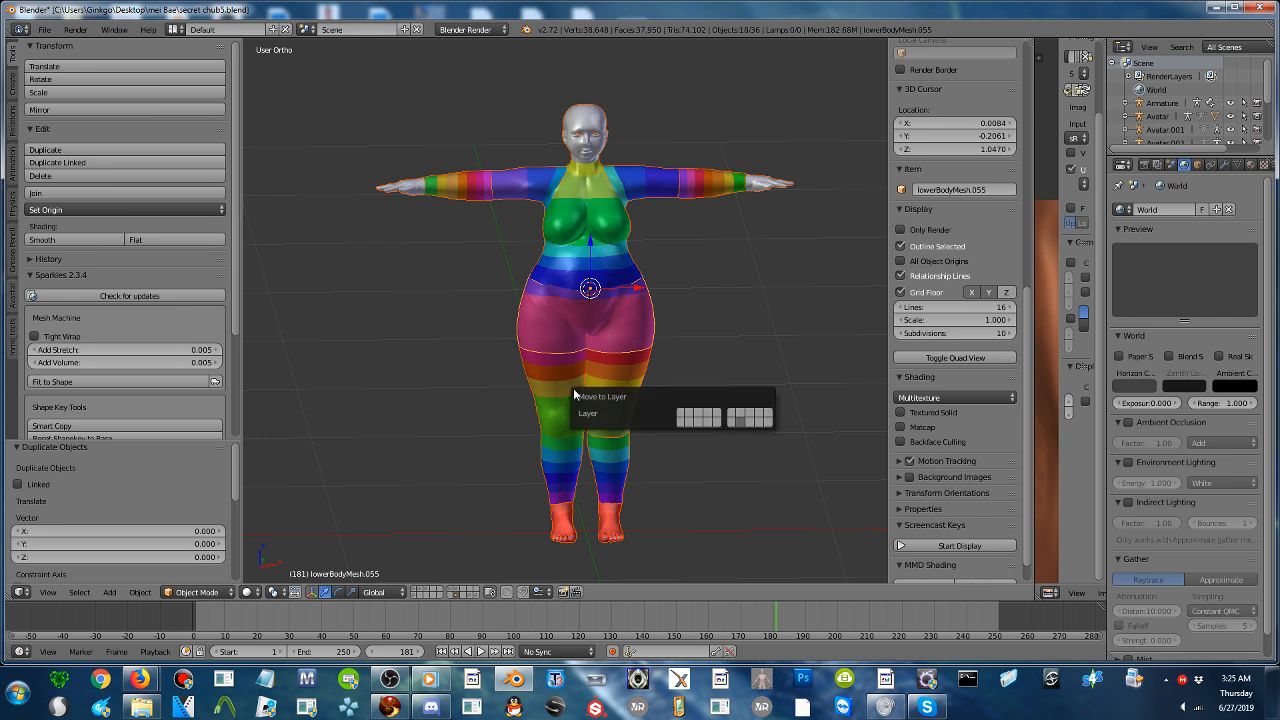
click(719, 415)
- Select all the body parts on the visible layer and join them into a single mesh
key(a)
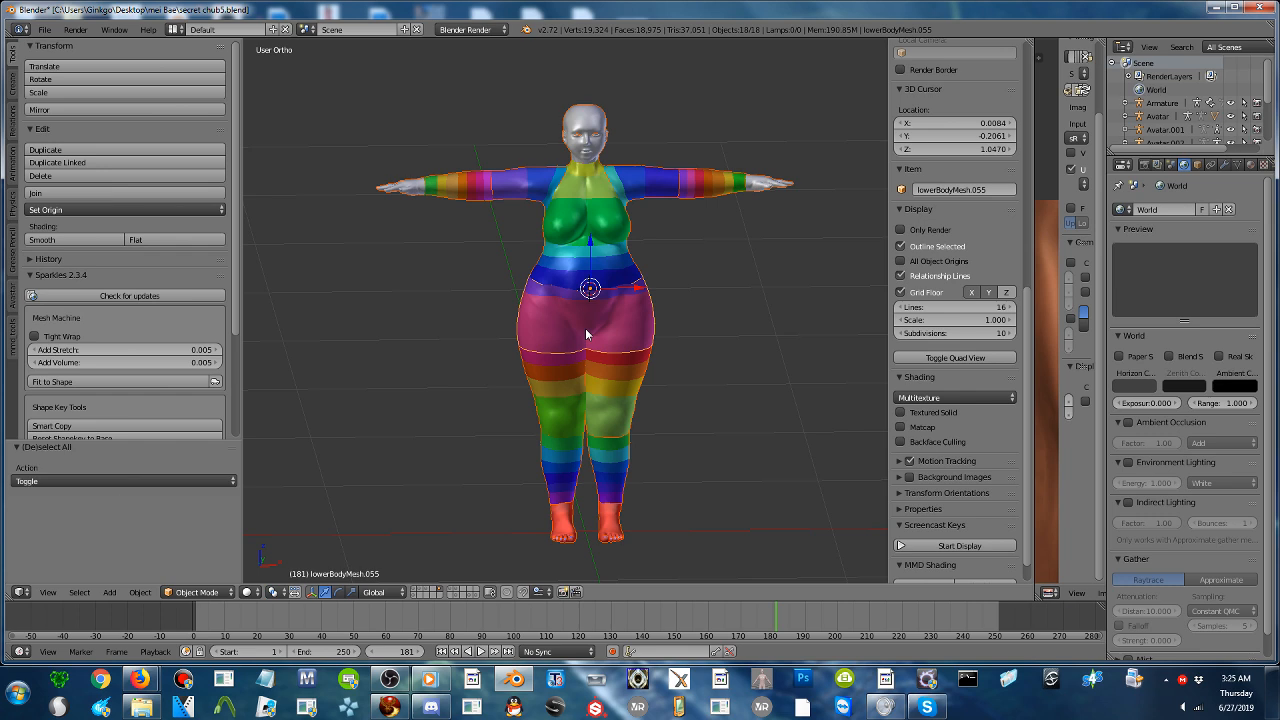
click(96, 192)
middle_drag(616, 346, 604, 346)
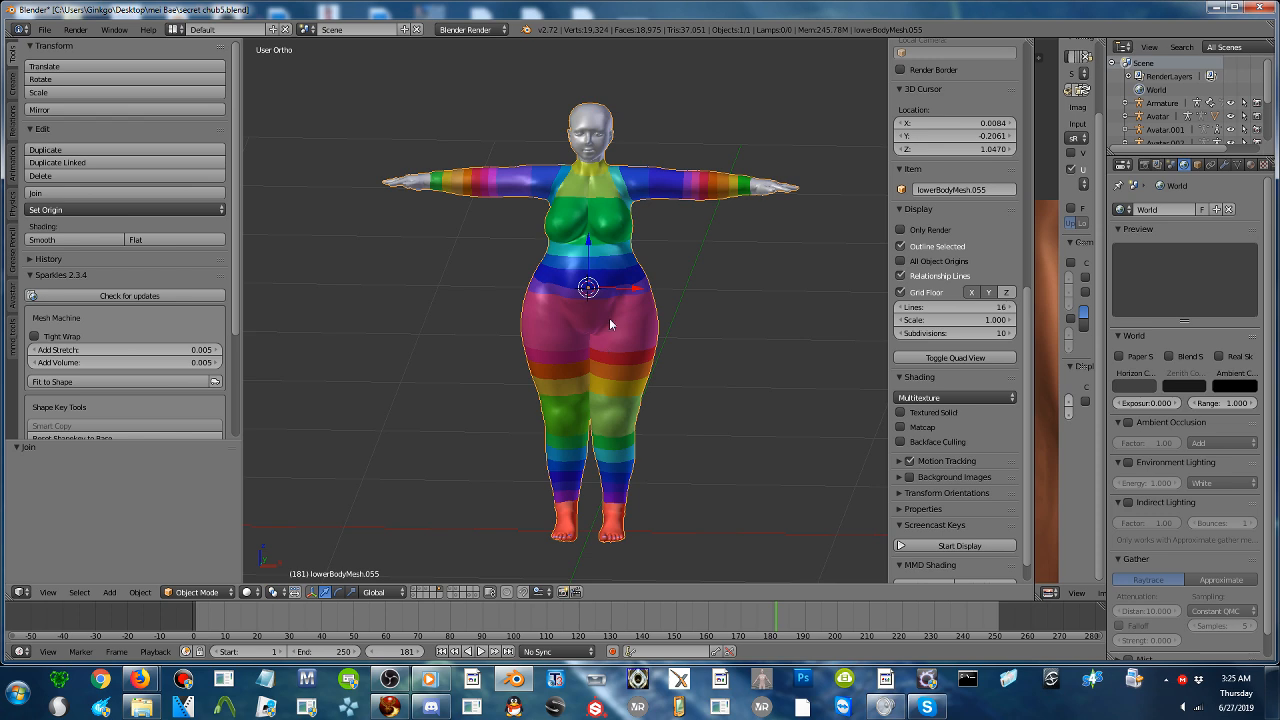
- Add a 32-vertex cylinder at the body's hips with its cap fill type set to Nothing
click(587, 287)
key(shift+a)
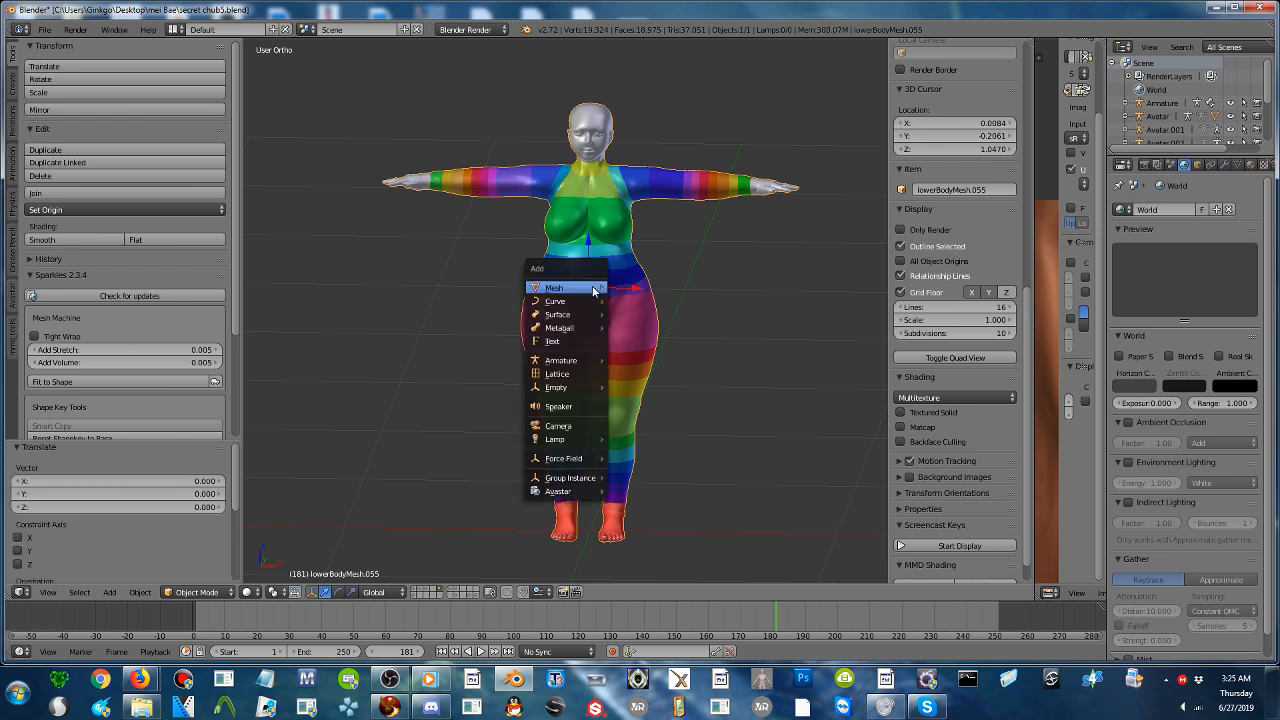
mouse_move(590, 288)
click(652, 355)
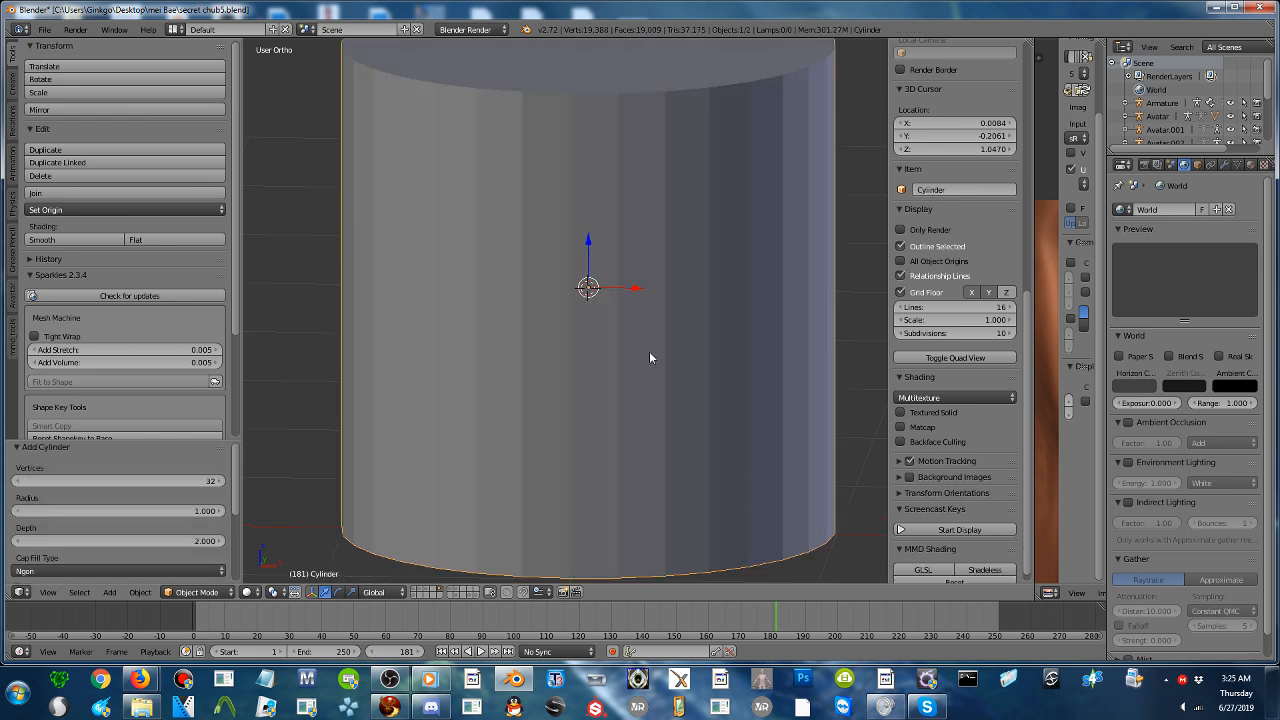
click(84, 565)
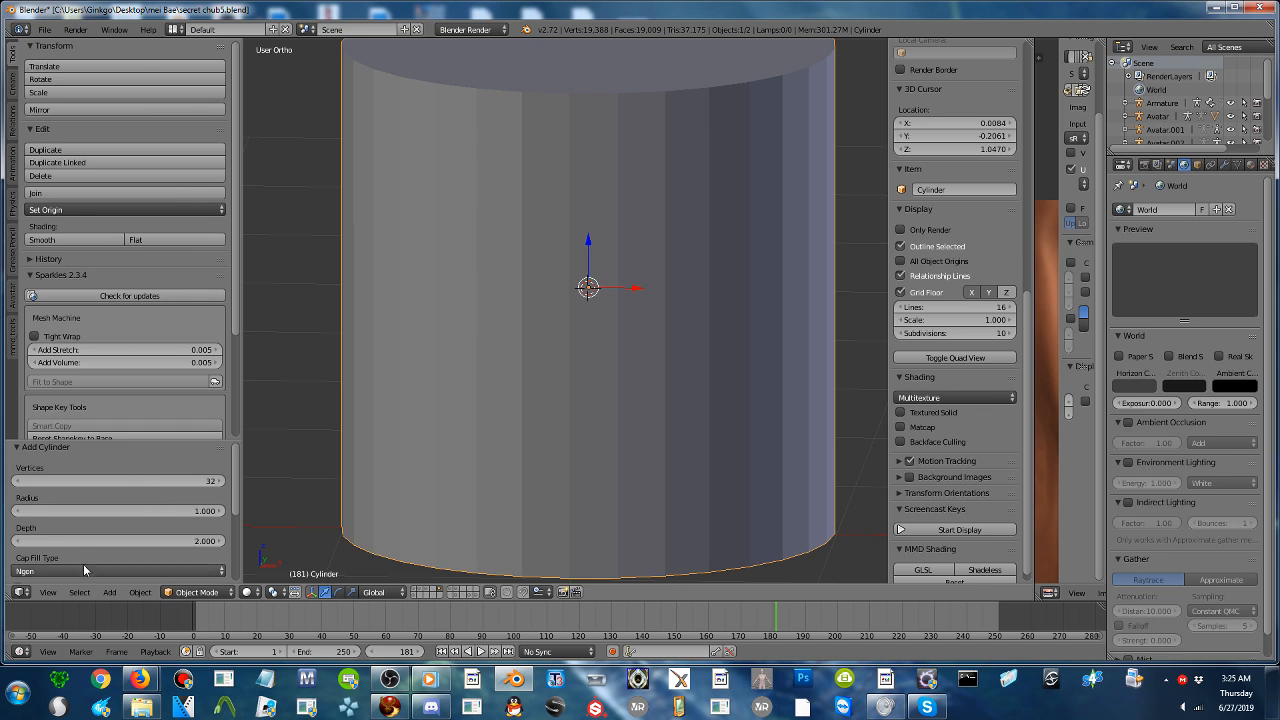
click(110, 550)
- Scale the cylinder to about a quarter size and fit it around the hips, moving it -0.248 in Z and 0.170 in Y
scroll(372, 477, down, 1)
key(s)
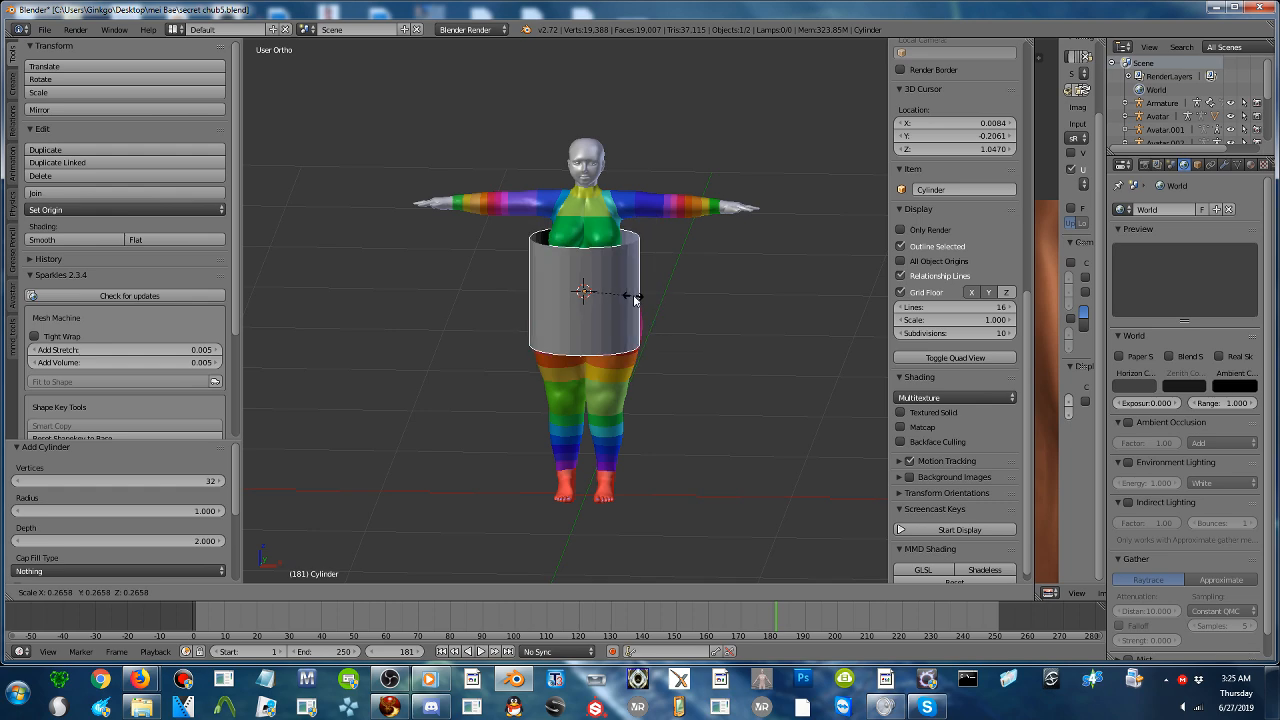
click(628, 298)
scroll(620, 290, up, 2)
drag(610, 226, 594, 327)
middle_drag(594, 327, 680, 361)
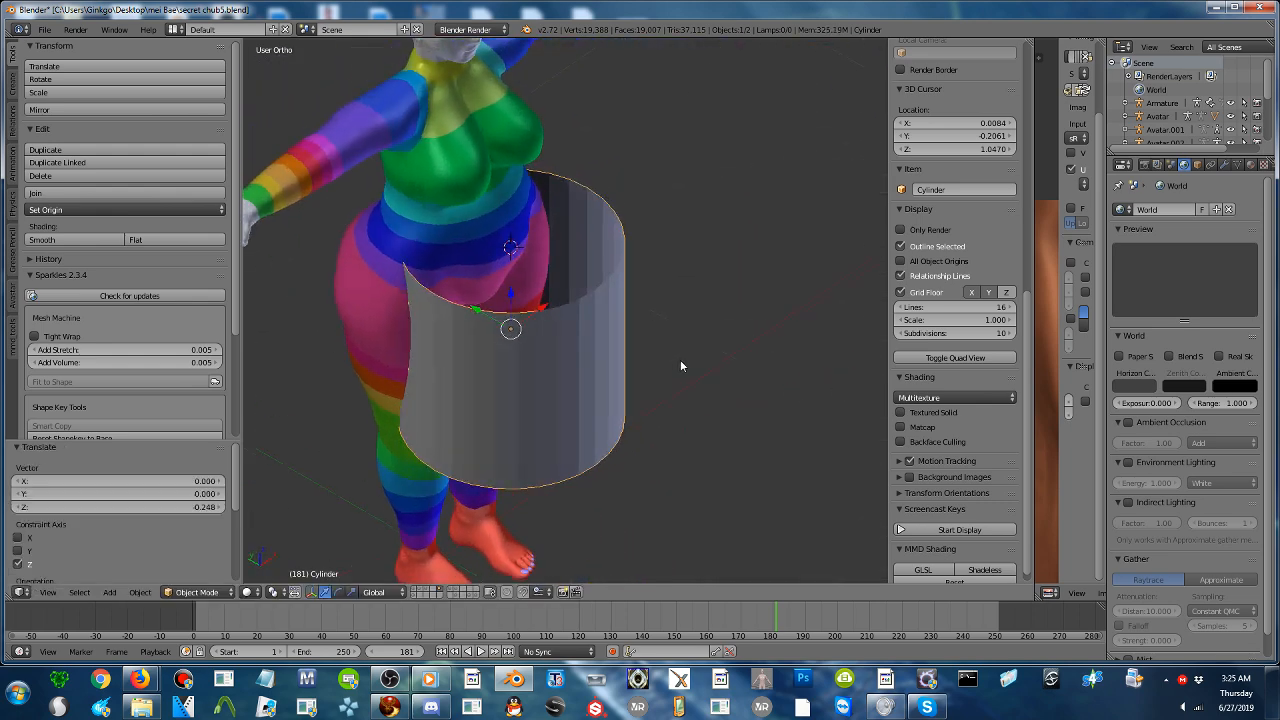
drag(477, 314, 457, 294)
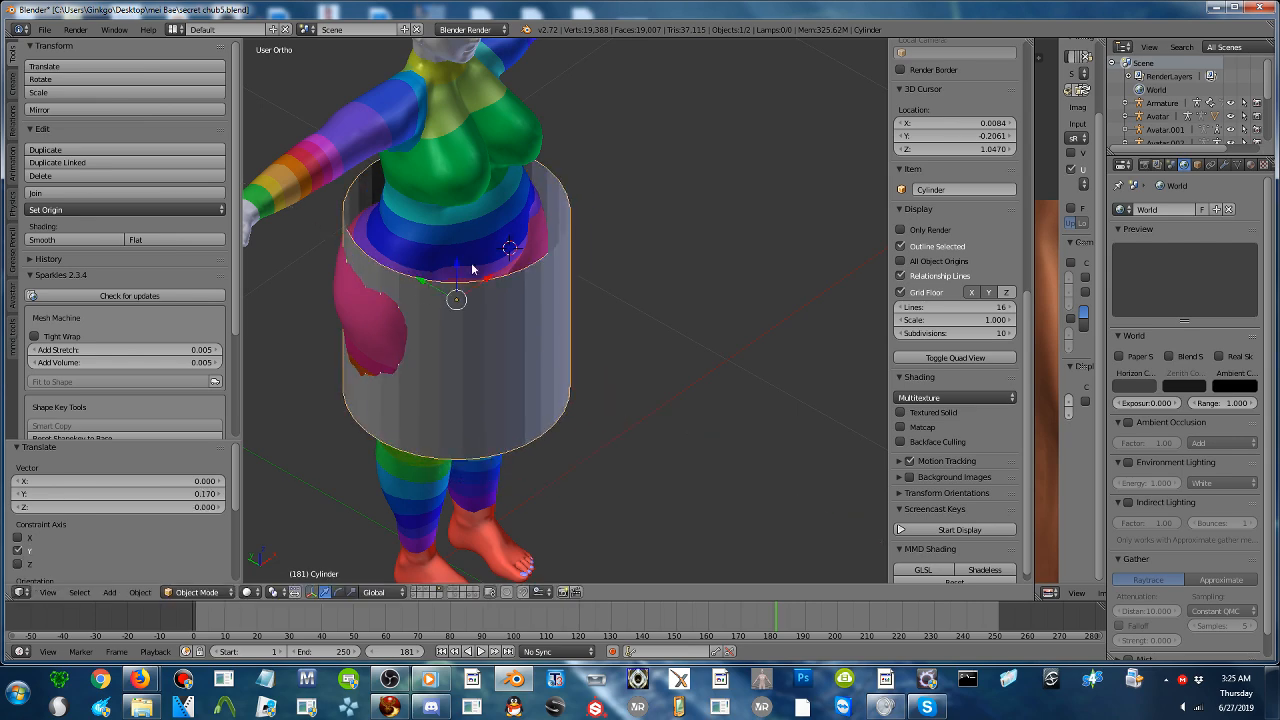
- Apply smooth shading to the cylinder around the hips
middle_drag(457, 294, 440, 195)
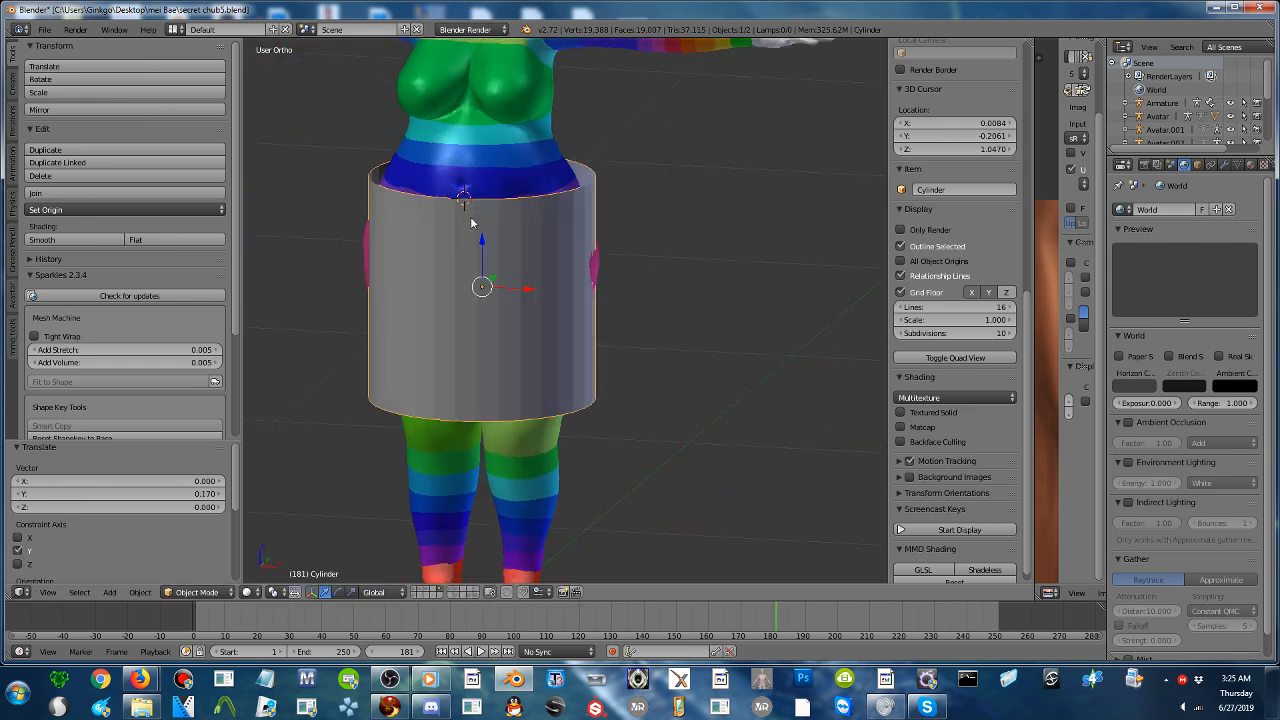
click(72, 240)
scroll(424, 272, up, 2)
shift+middle_drag(424, 272, 553, 306)
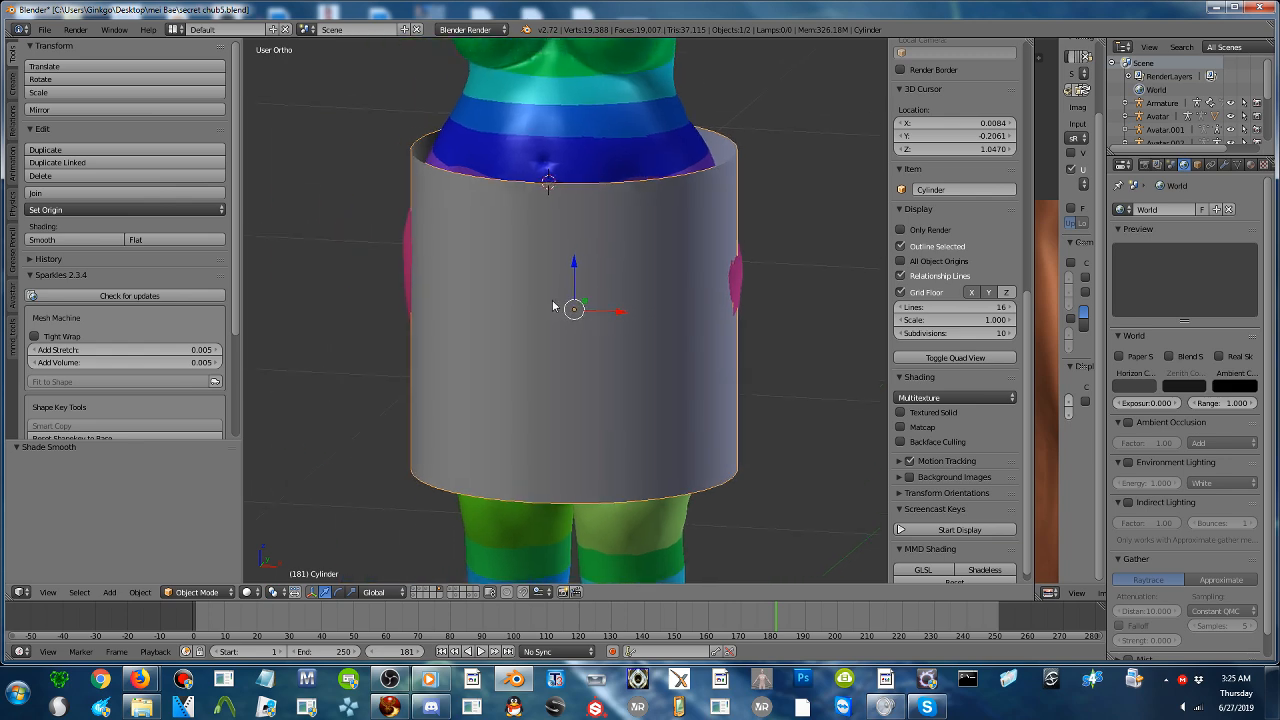
- In Edit Mode, cut one edge loop around the cylinder and slide it just below the upper rim
key(Tab)
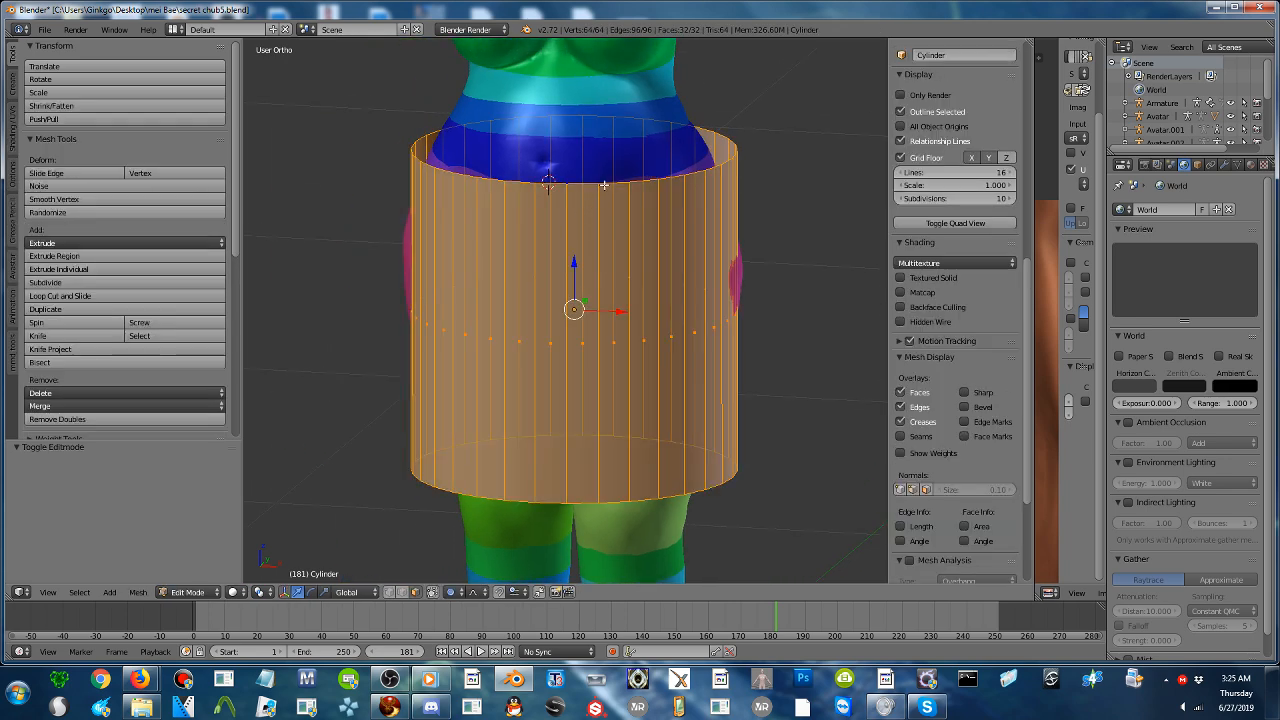
key(a)
key(a)
right_click(594, 206)
alt+right_click(601, 185)
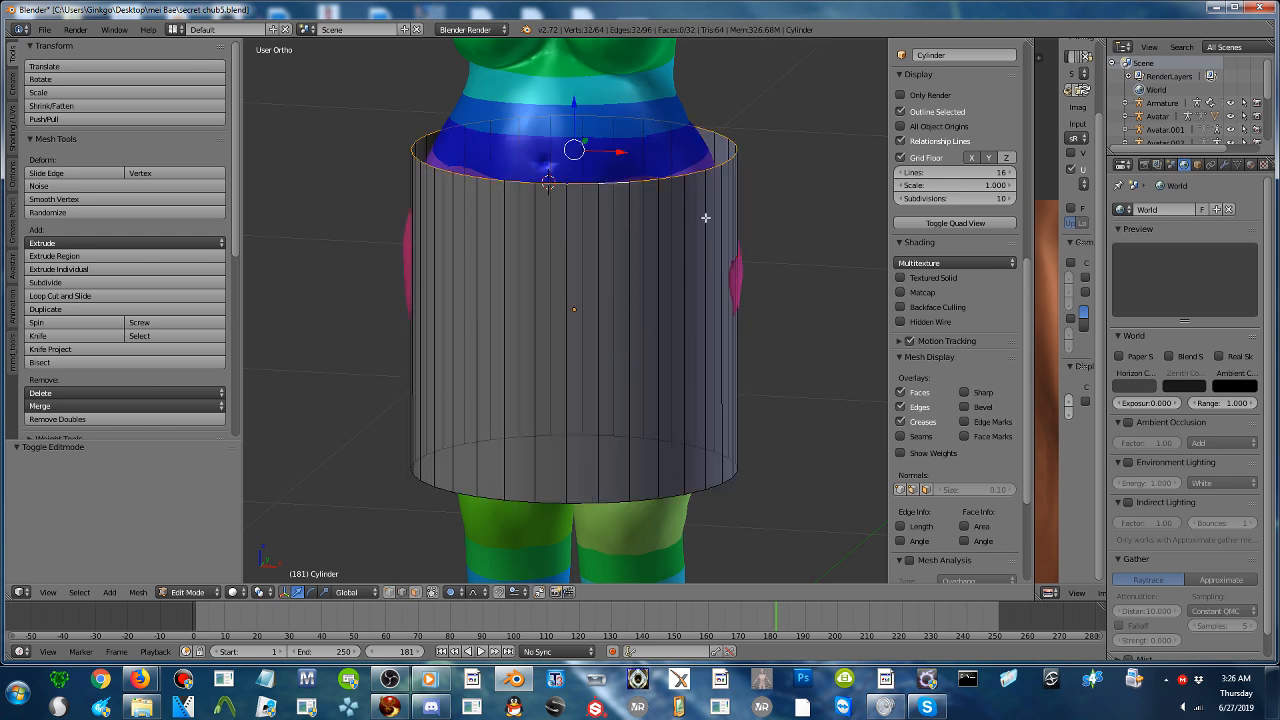
key(ctrl+r)
click(537, 471)
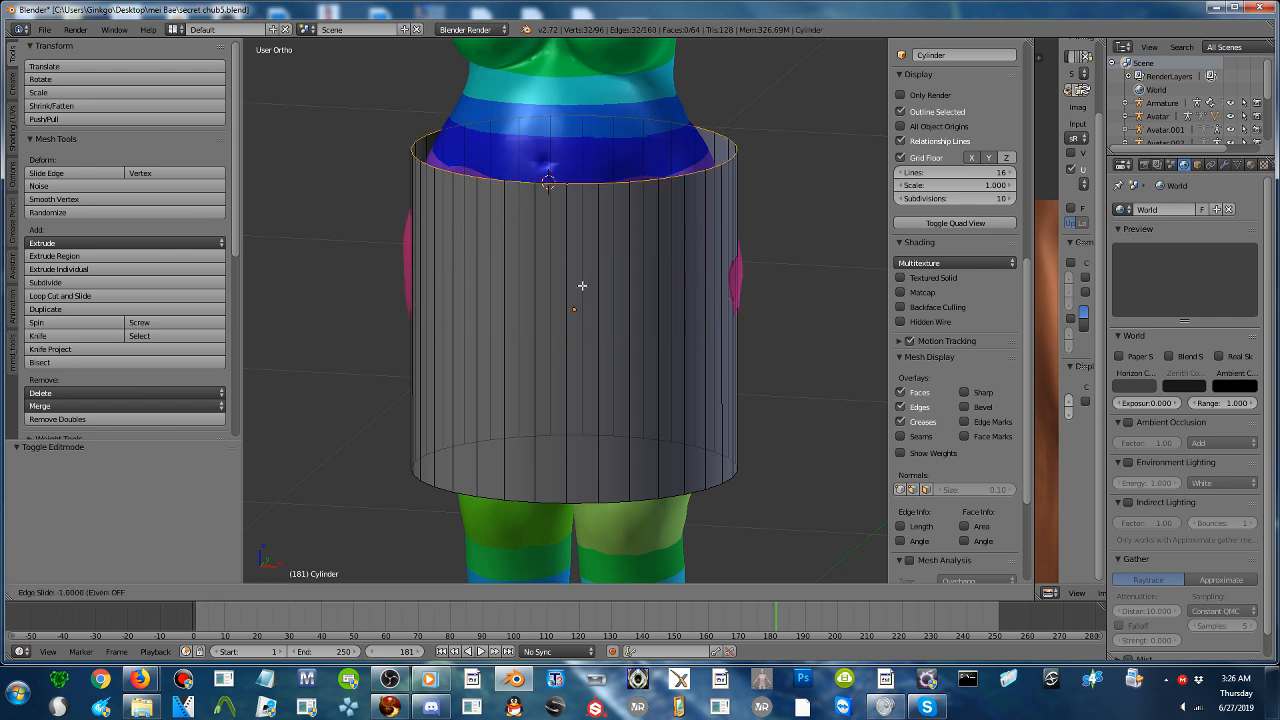
click(556, 328)
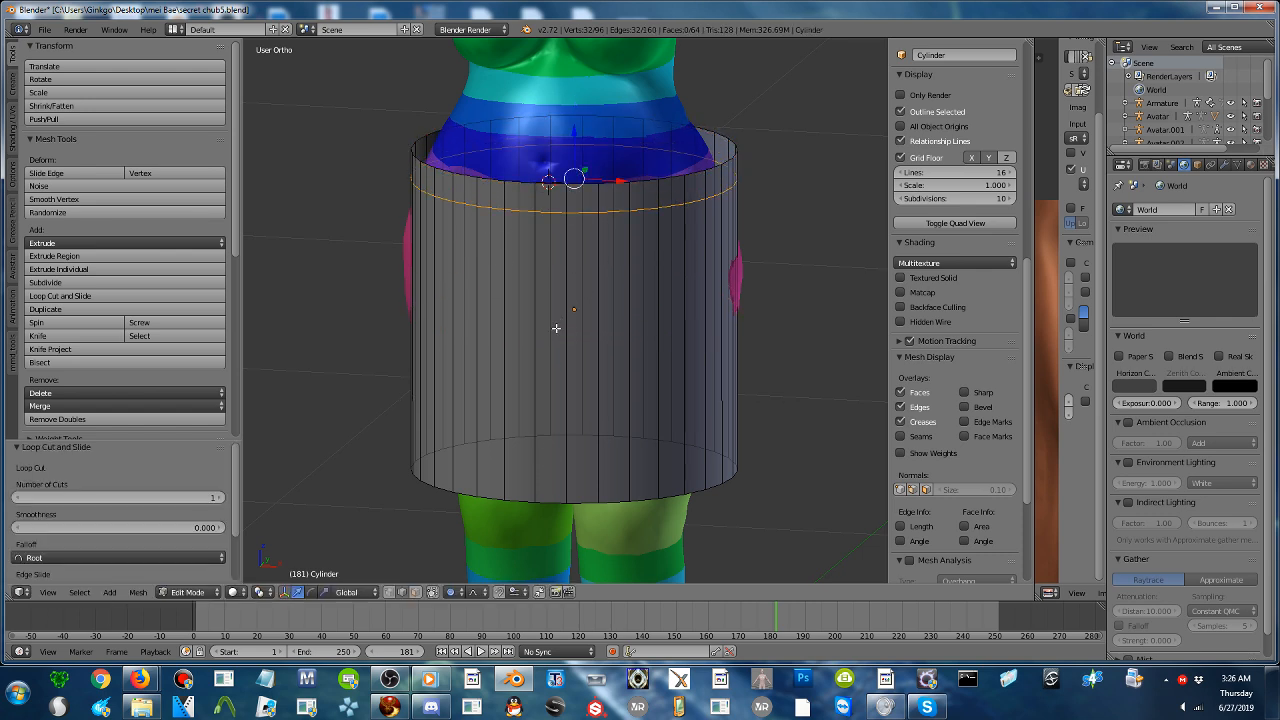
- Select the cylinder's upper rim loop and set proportional editing to Enable
alt+right_click(647, 180)
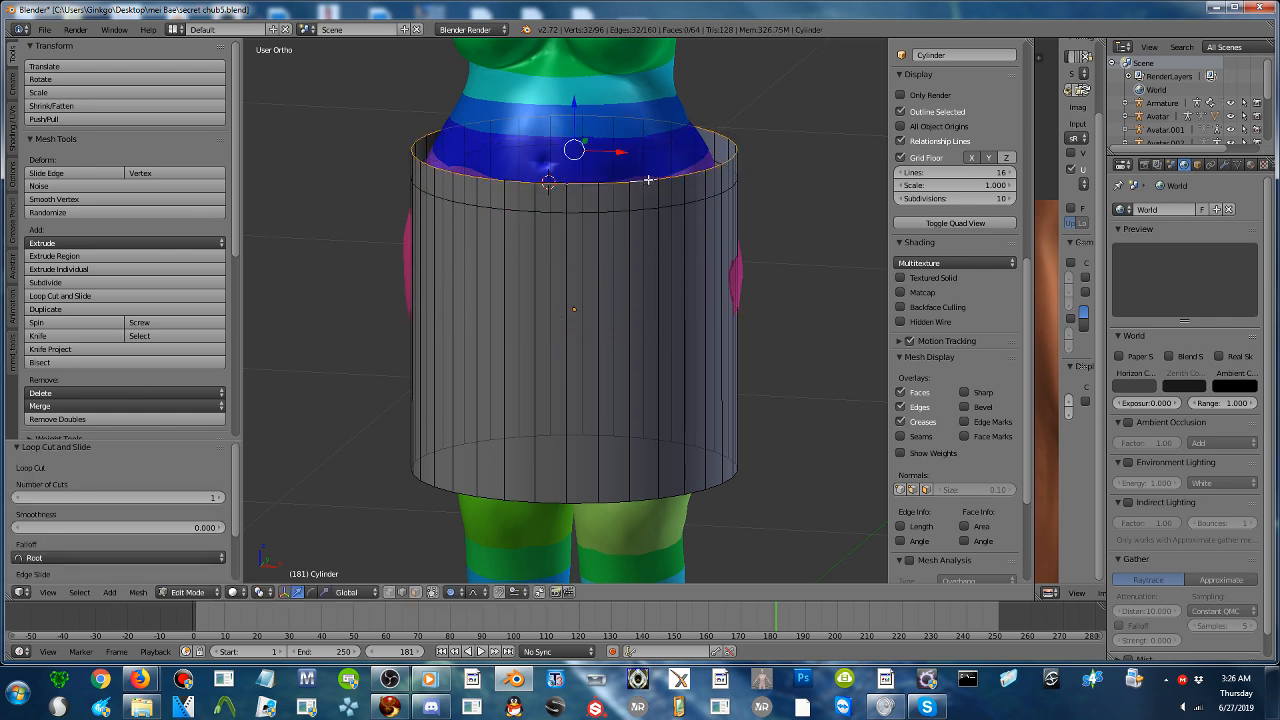
click(459, 592)
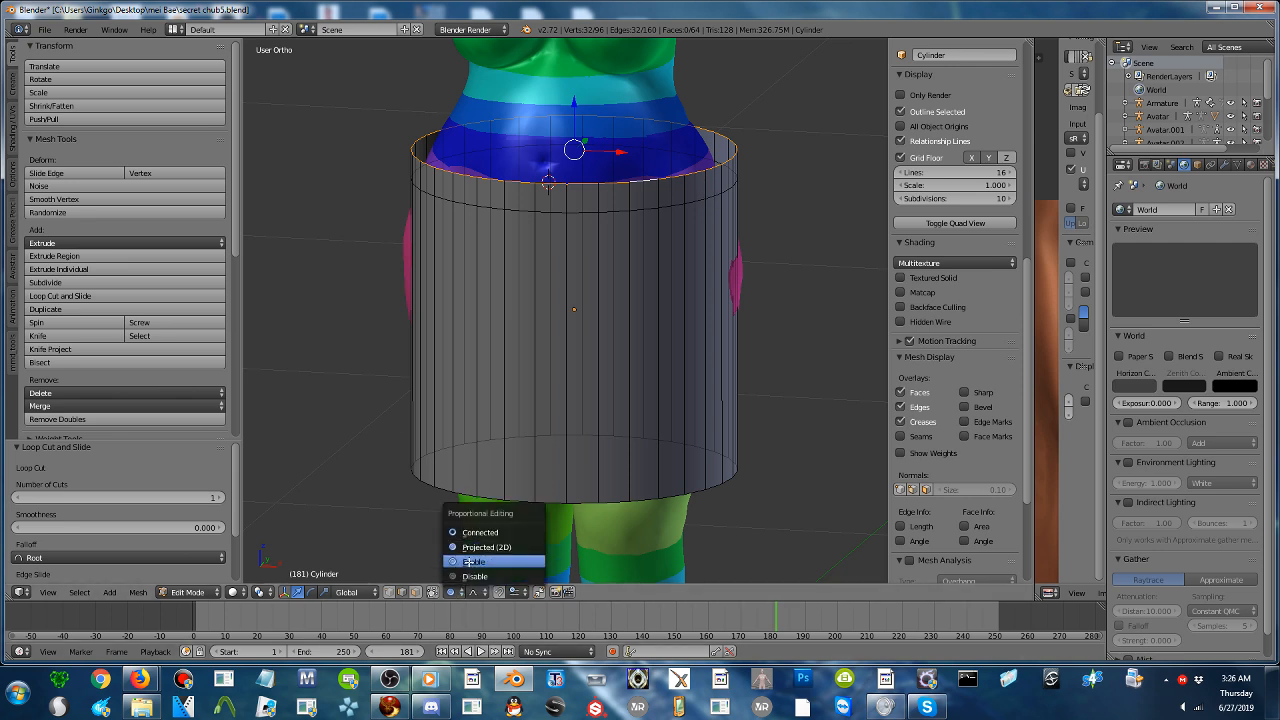
click(468, 562)
- Extrude the upper rim in place and scale it inward to 0.871
key(e)
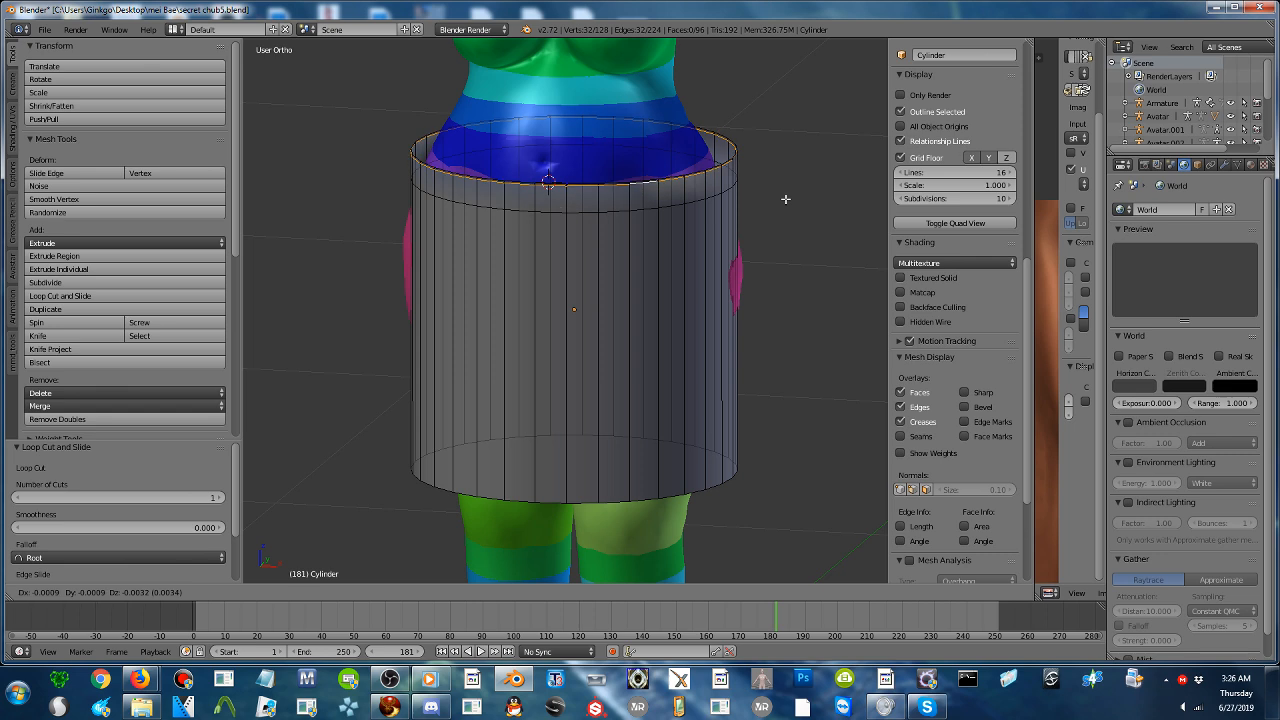
right_click(776, 193)
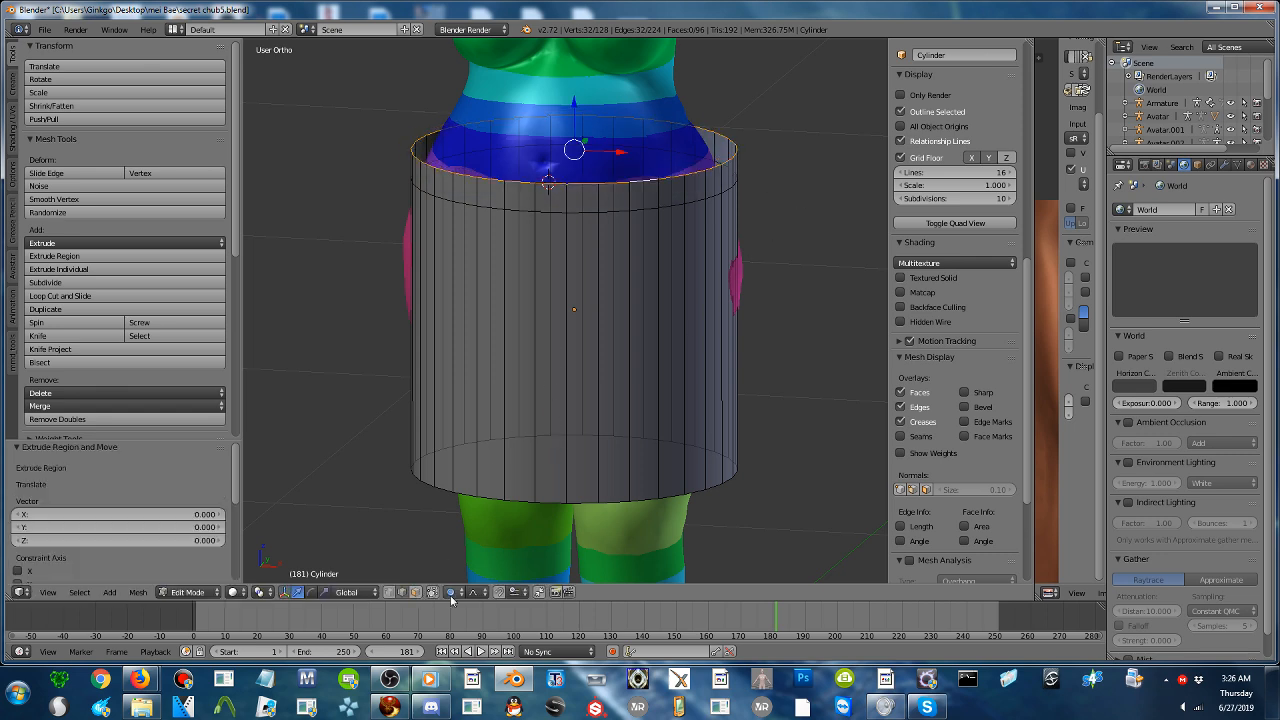
key(s)
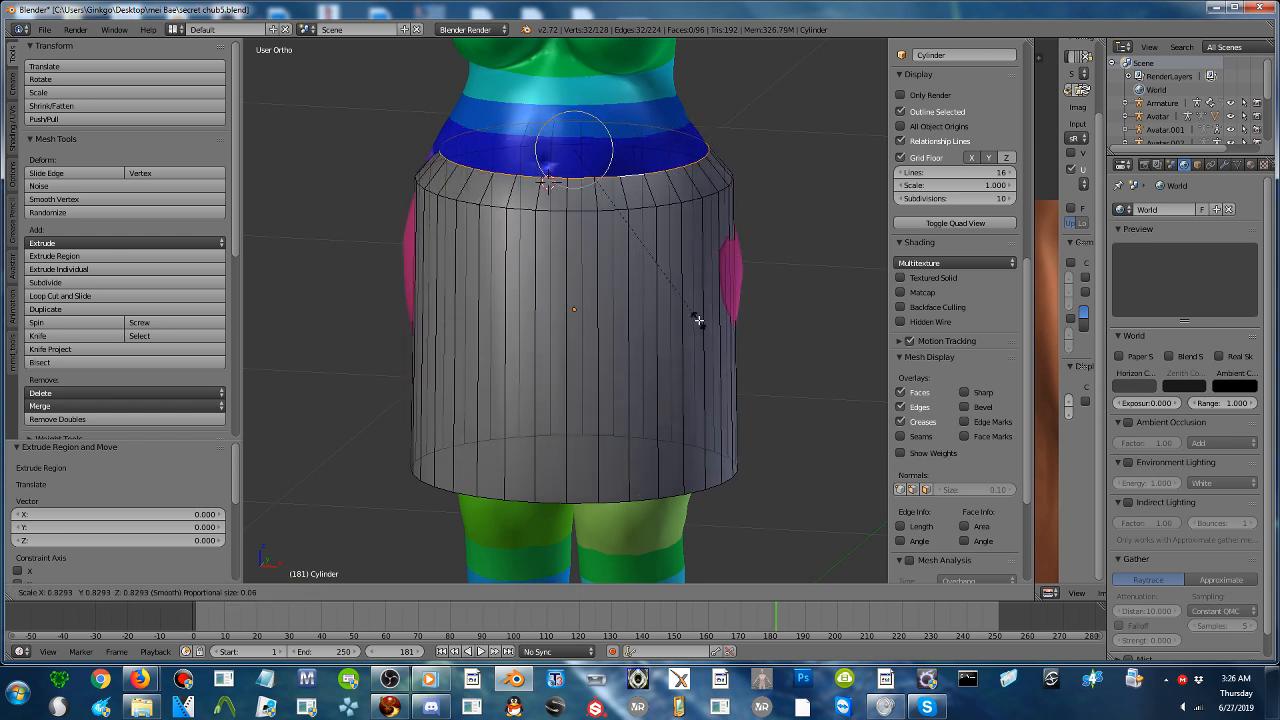
click(708, 322)
- Enlarge the proportional influence to 0.20 and scale the upper rim inward to 0.753 toward the waist
middle_drag(711, 320, 729, 280)
key(s)
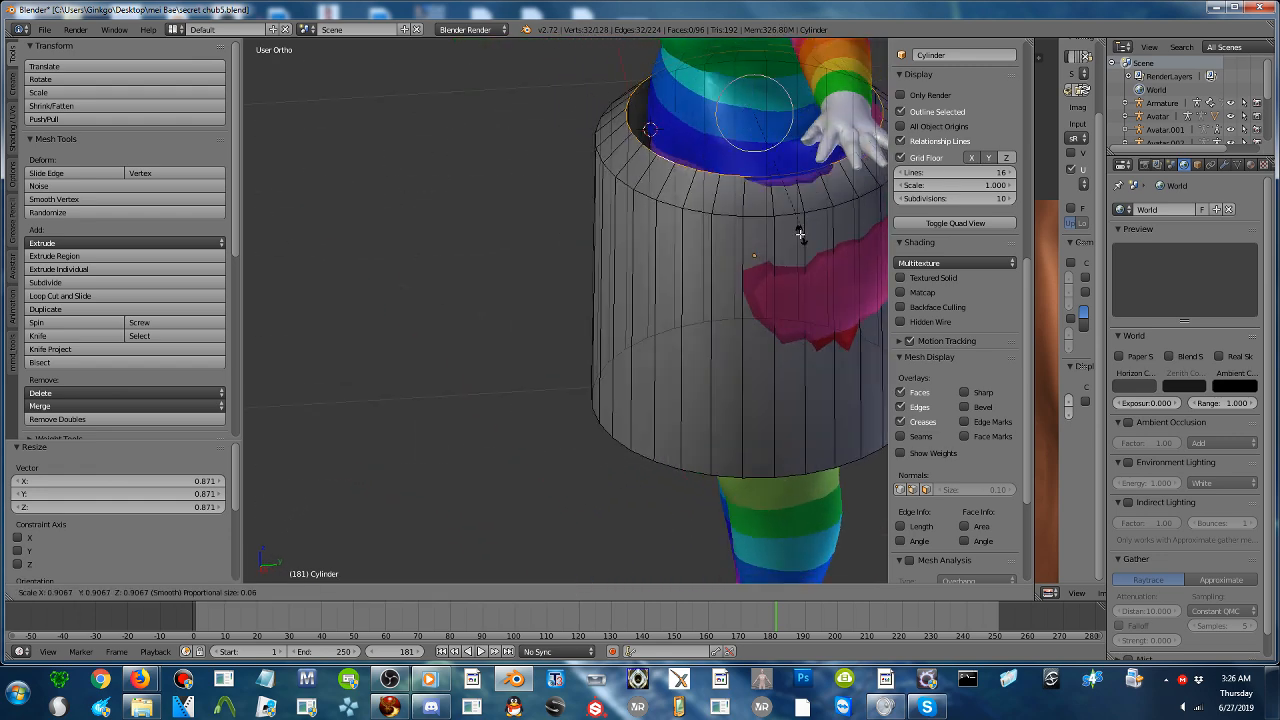
scroll(800, 231, down, 6)
scroll(790, 233, down, 6)
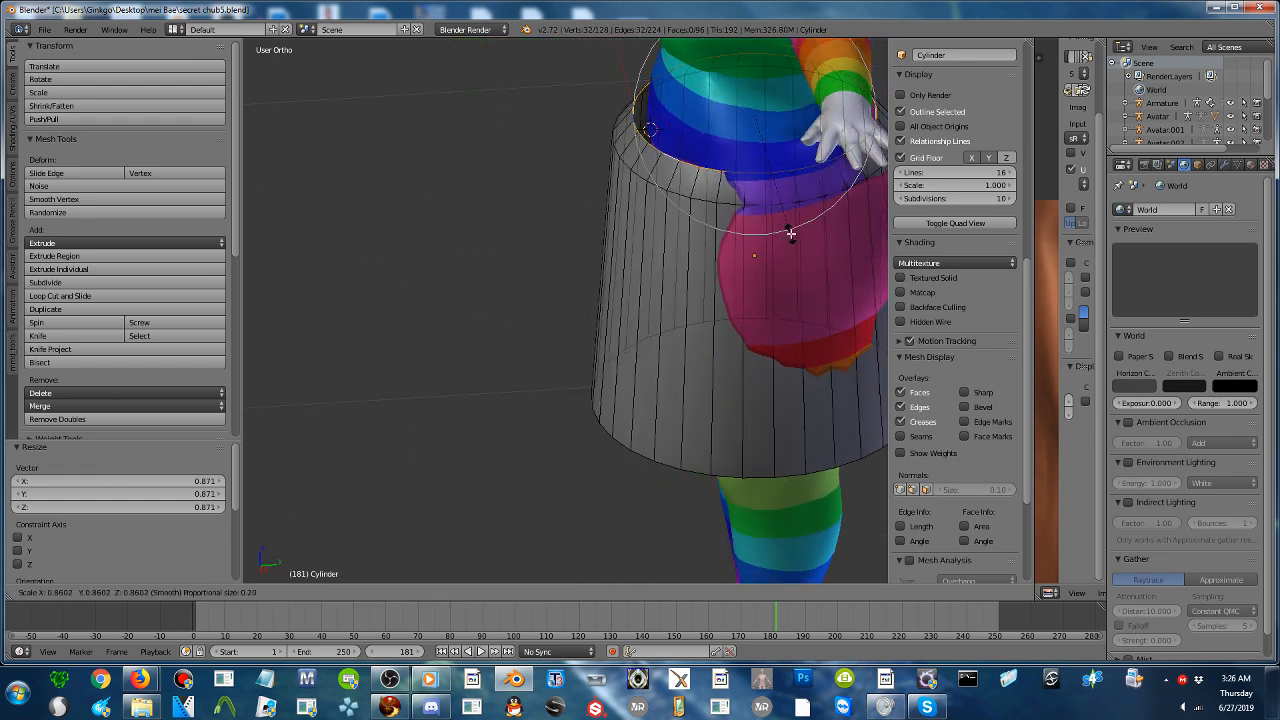
click(736, 222)
- Scale the upper rim outward by 1.075 and again by 1.168, and raise it 0.030 along Z
middle_drag(723, 236, 763, 206)
key(s)
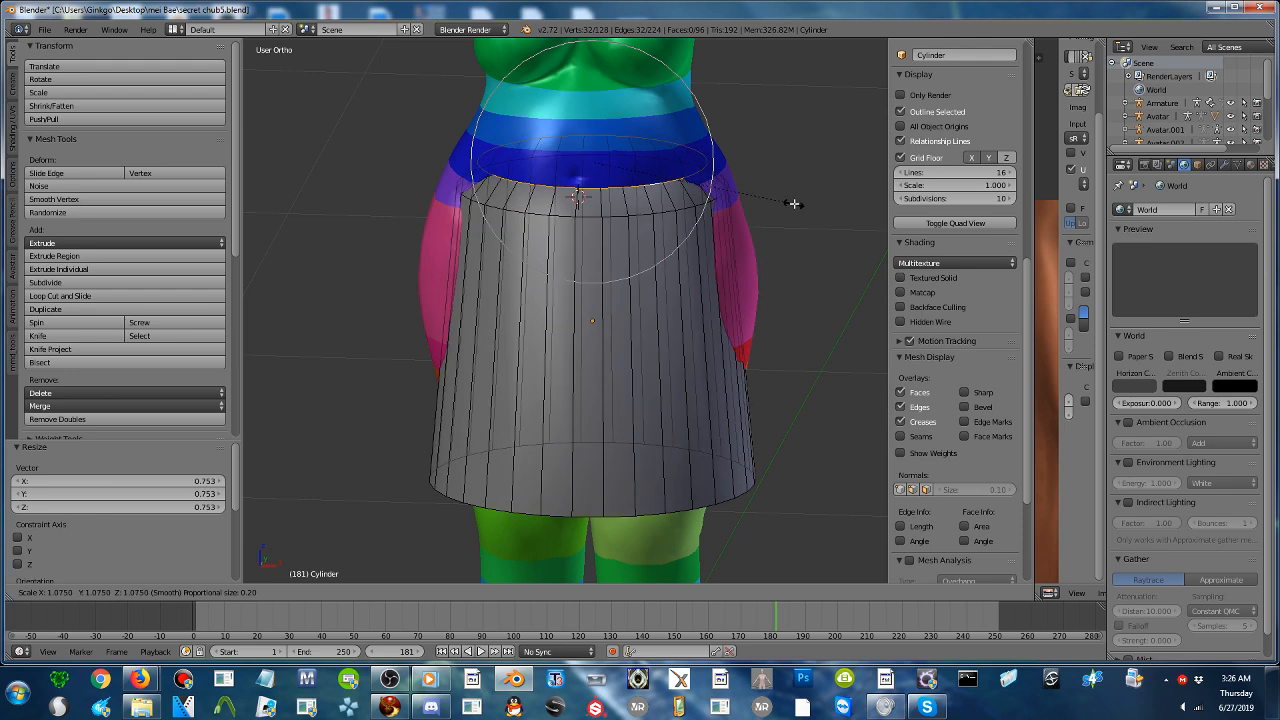
click(794, 203)
key(s)
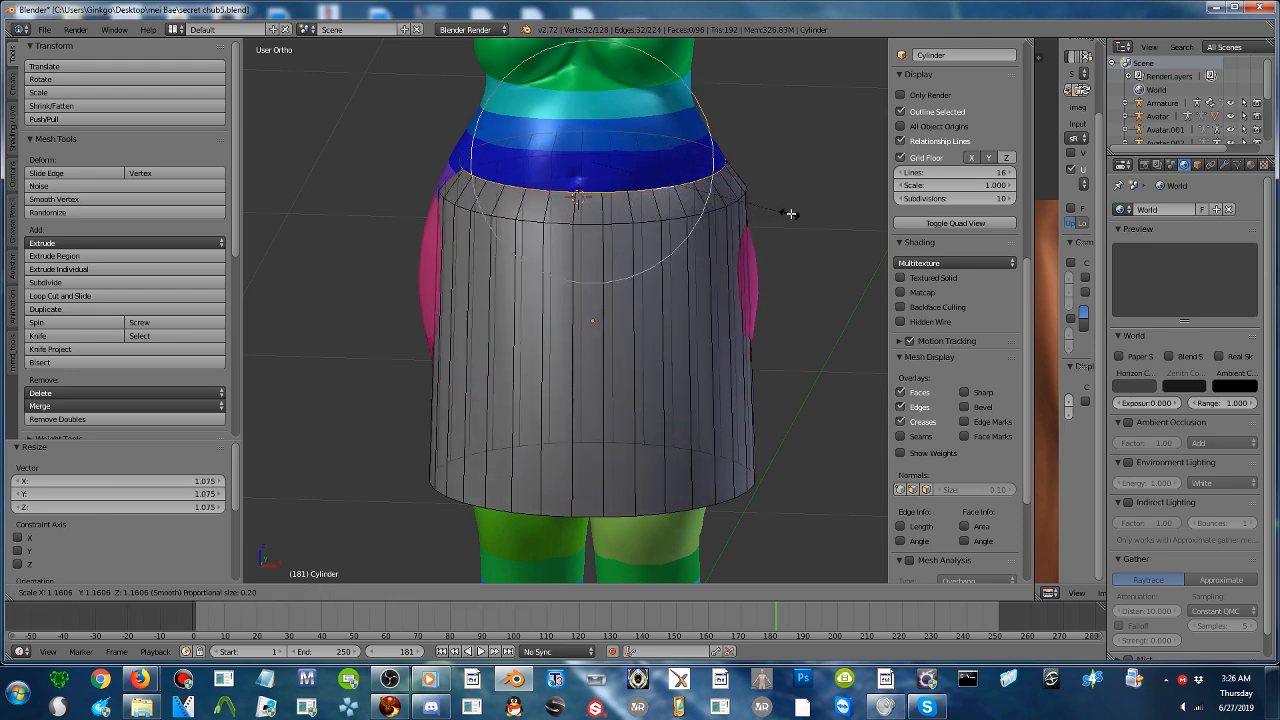
click(790, 213)
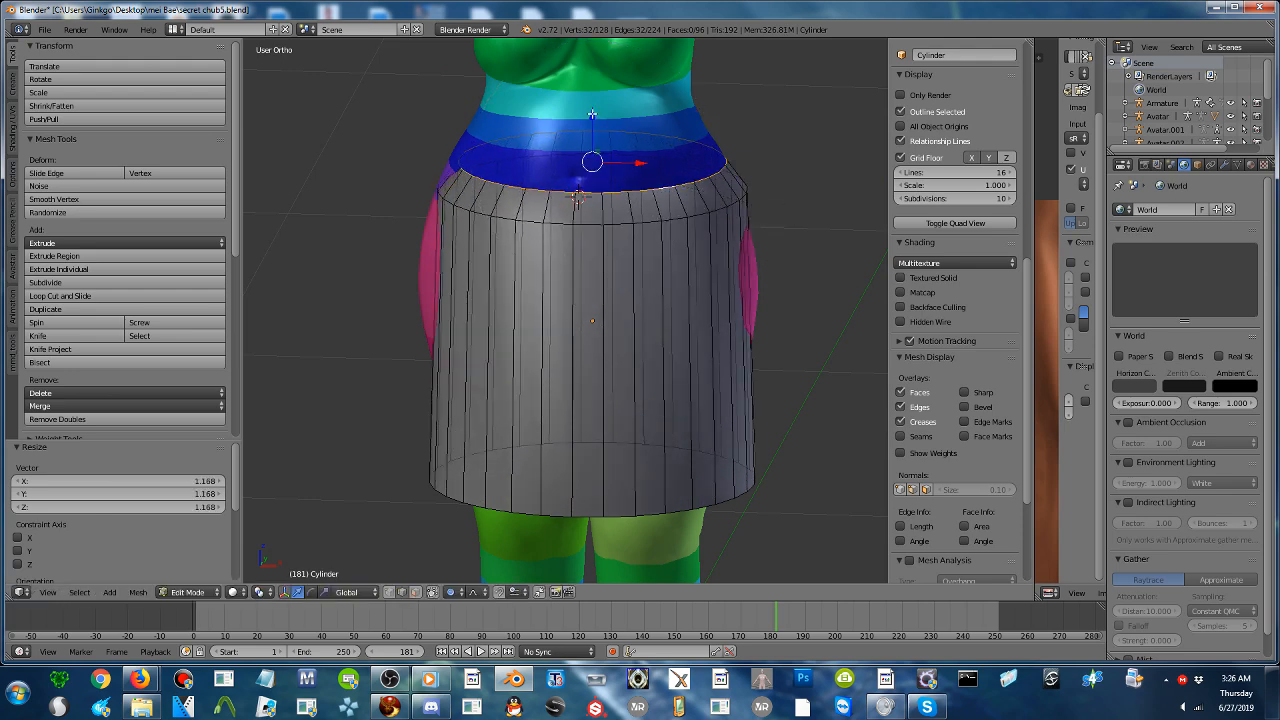
drag(592, 114, 594, 96)
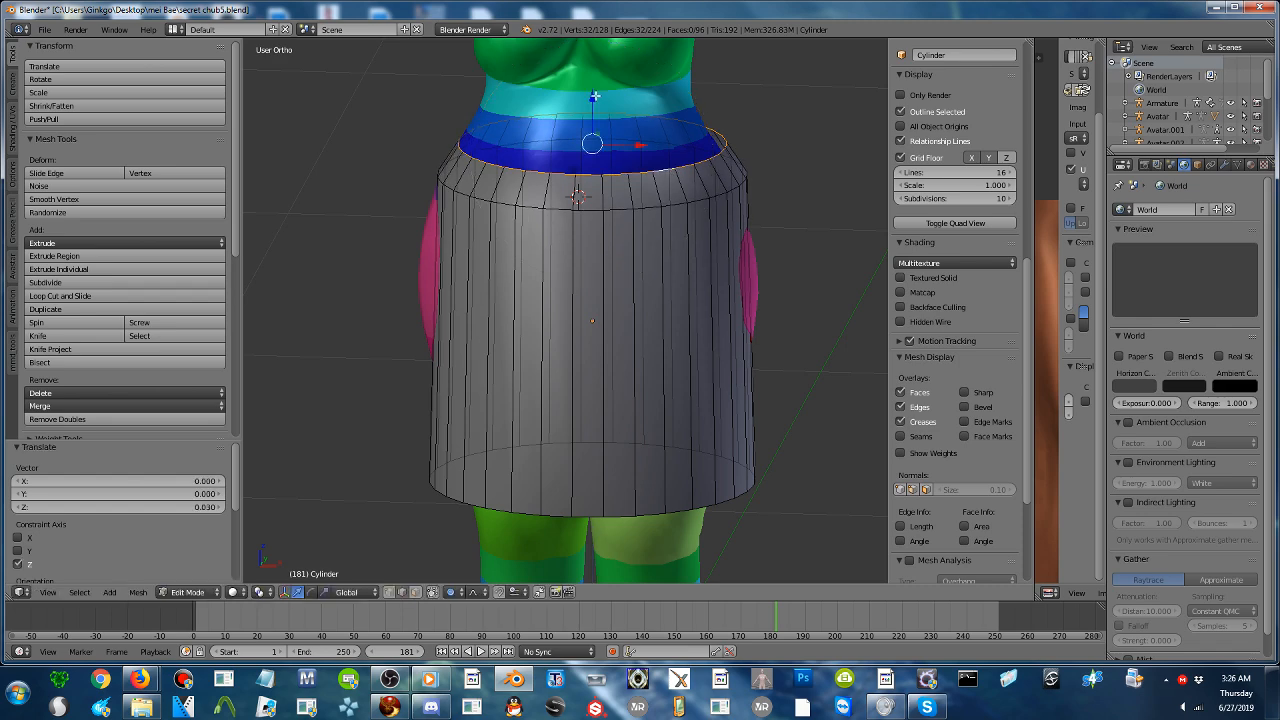
- Cut an edge loop around the cylinder at hip level and scale it outward to 1.143 with proportional falloff
key(ctrl+r)
click(628, 314)
click(667, 241)
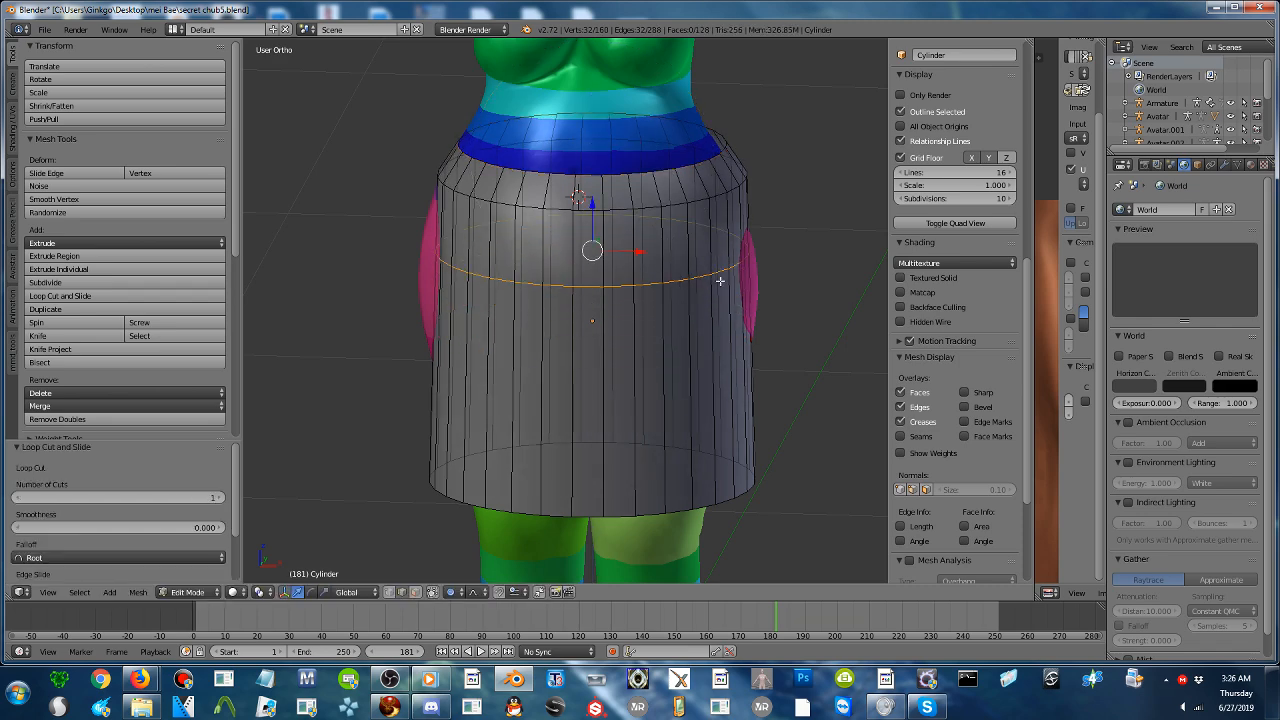
key(s)
click(779, 317)
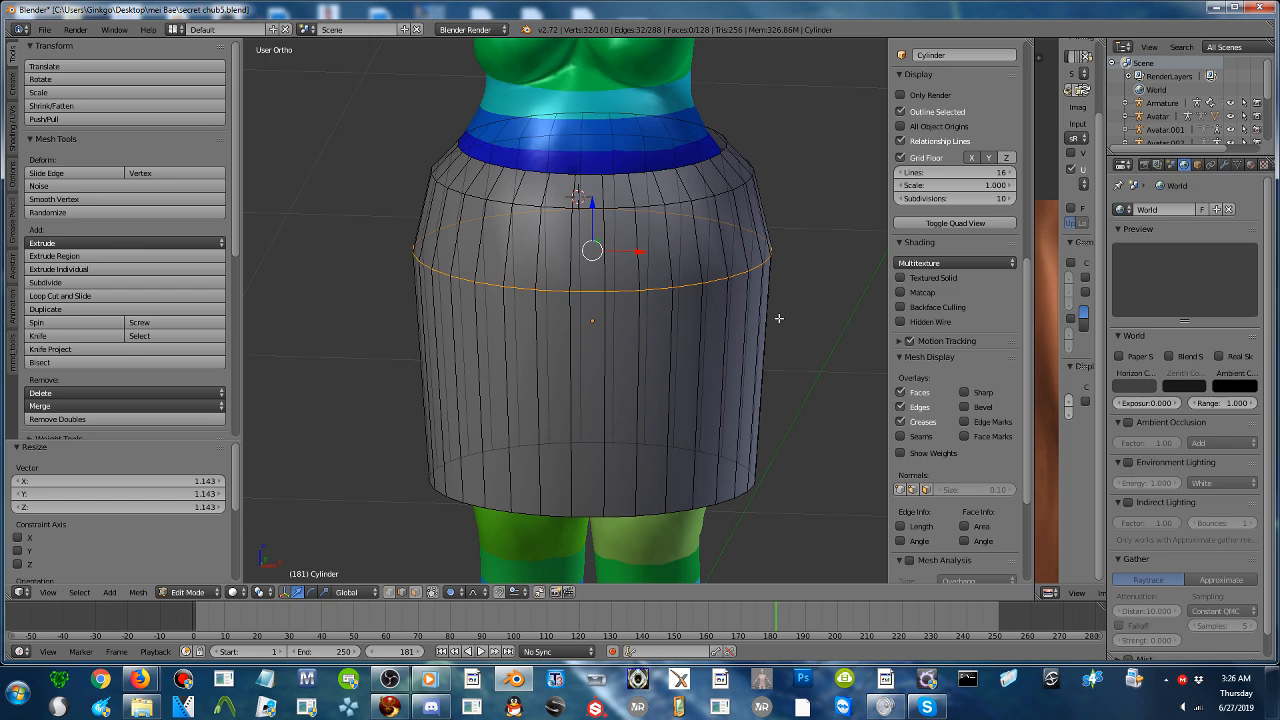
- Cut an edge loop around the middle of the skirt and scale it outward to 1.113 with proportional falloff
key(ctrl+r)
click(694, 378)
click(718, 368)
key(s)
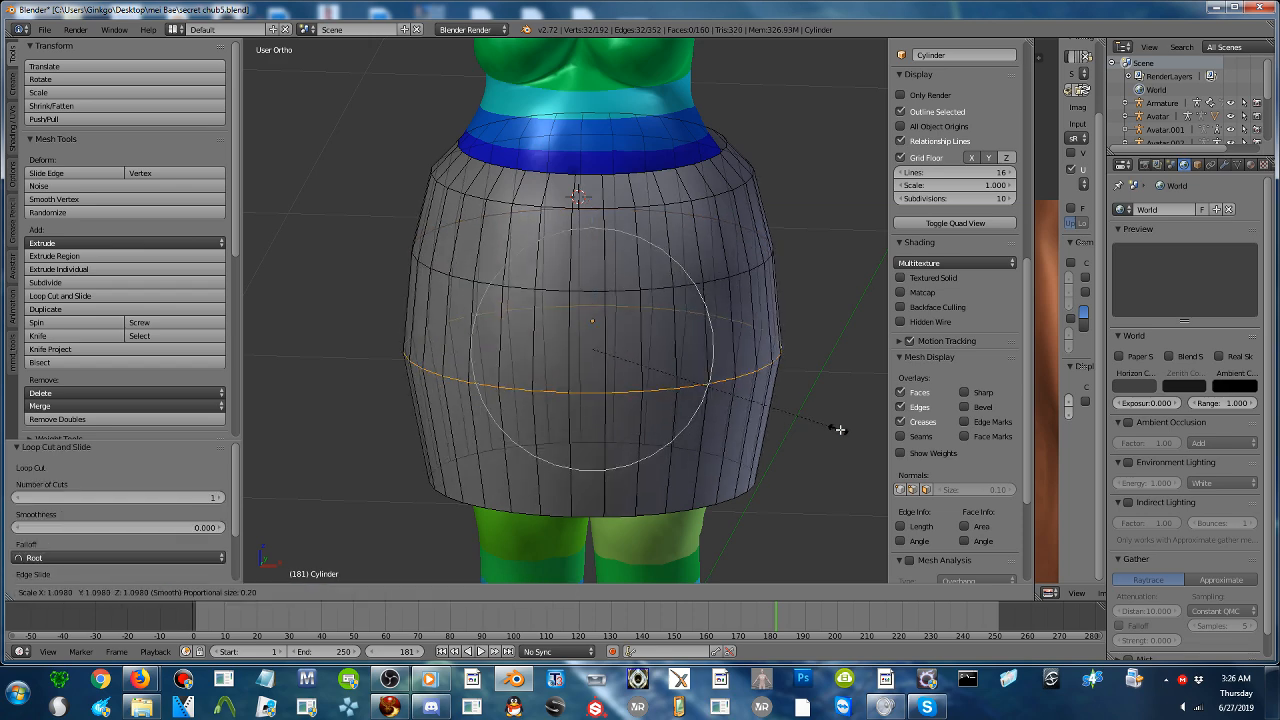
click(839, 428)
- Cut an edge loop just above the hem and scale it outward to 1.078, and scale the bottom rim outward to 1.067
key(ctrl+r)
click(695, 460)
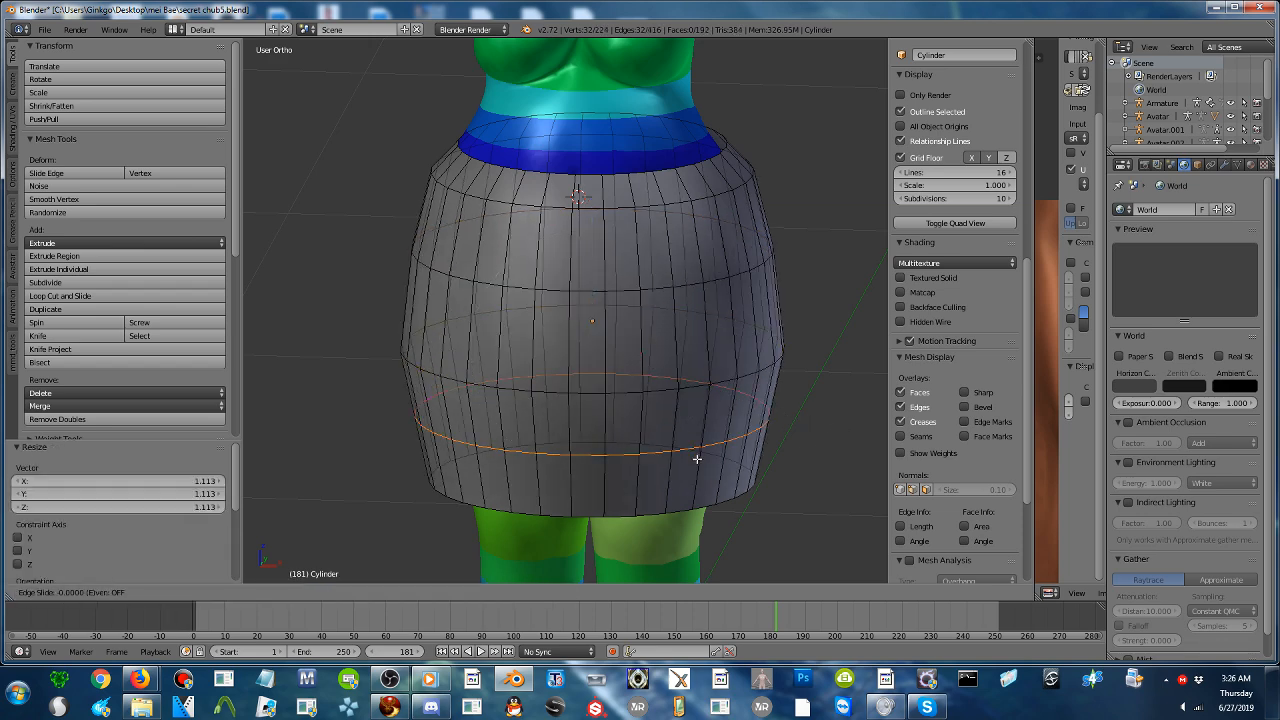
click(698, 470)
key(s)
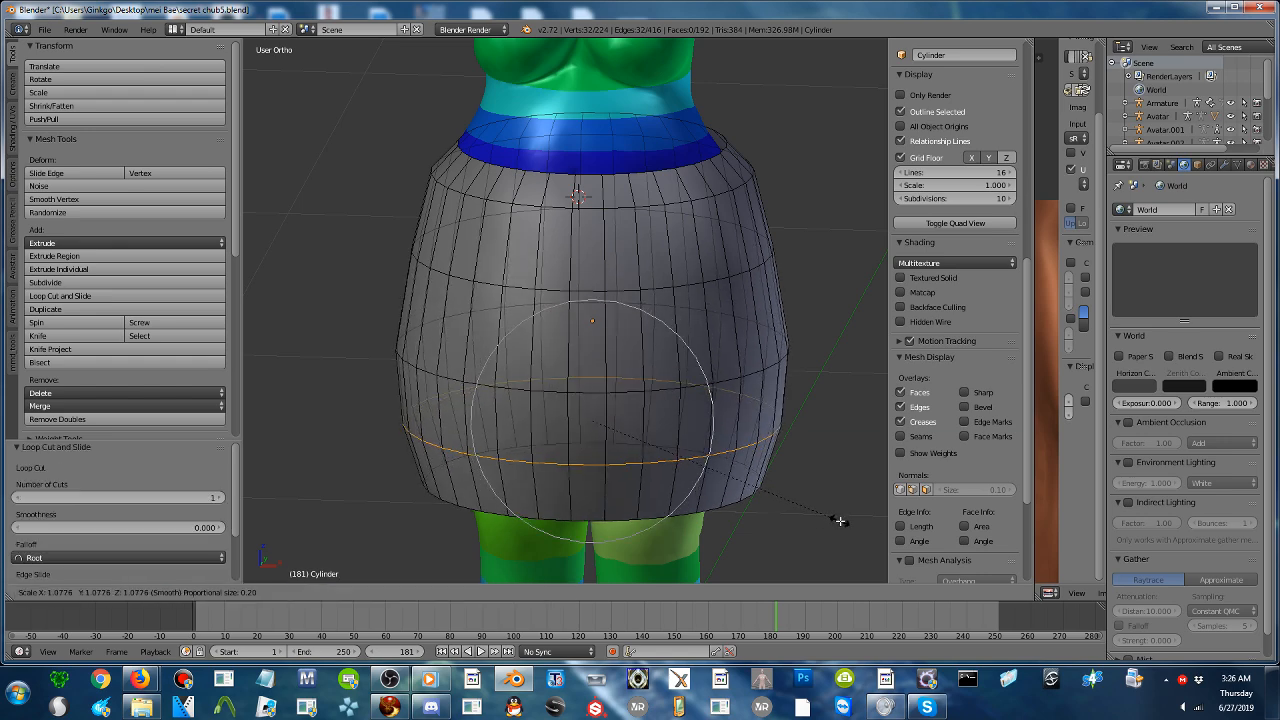
click(835, 518)
key(s)
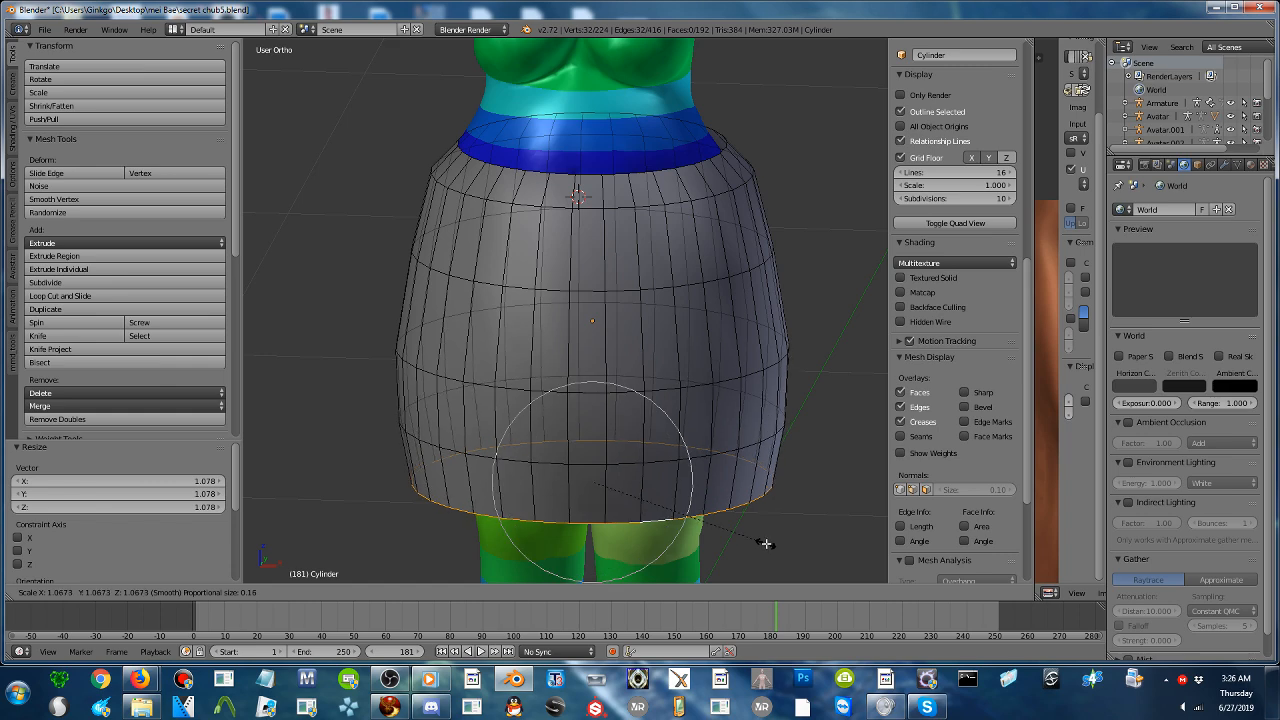
click(714, 486)
scroll(609, 297, down, 3)
middle_drag(609, 297, 787, 308)
scroll(668, 313, up, 3)
shift+middle_drag(636, 176, 593, 353)
right_click(637, 283)
middle_drag(766, 325, 702, 286)
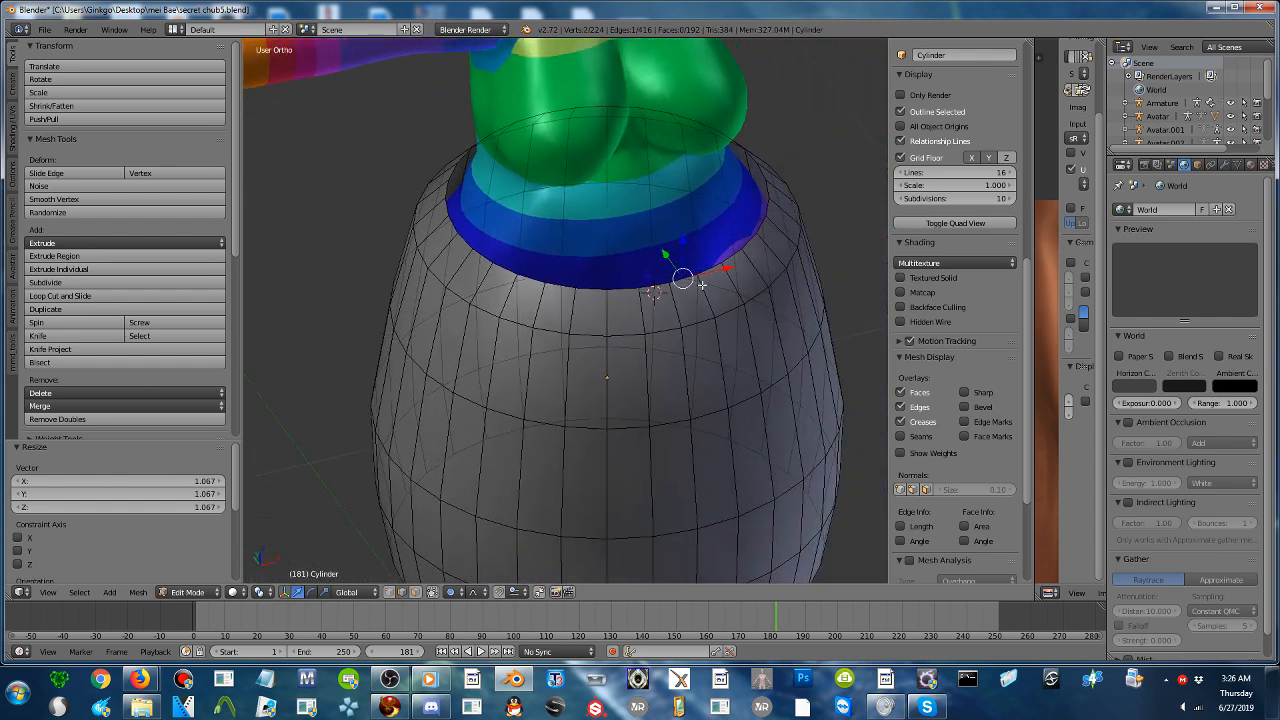
right_click(657, 288)
right_click(632, 290)
right_click(650, 307)
right_click(652, 285)
click(652, 285)
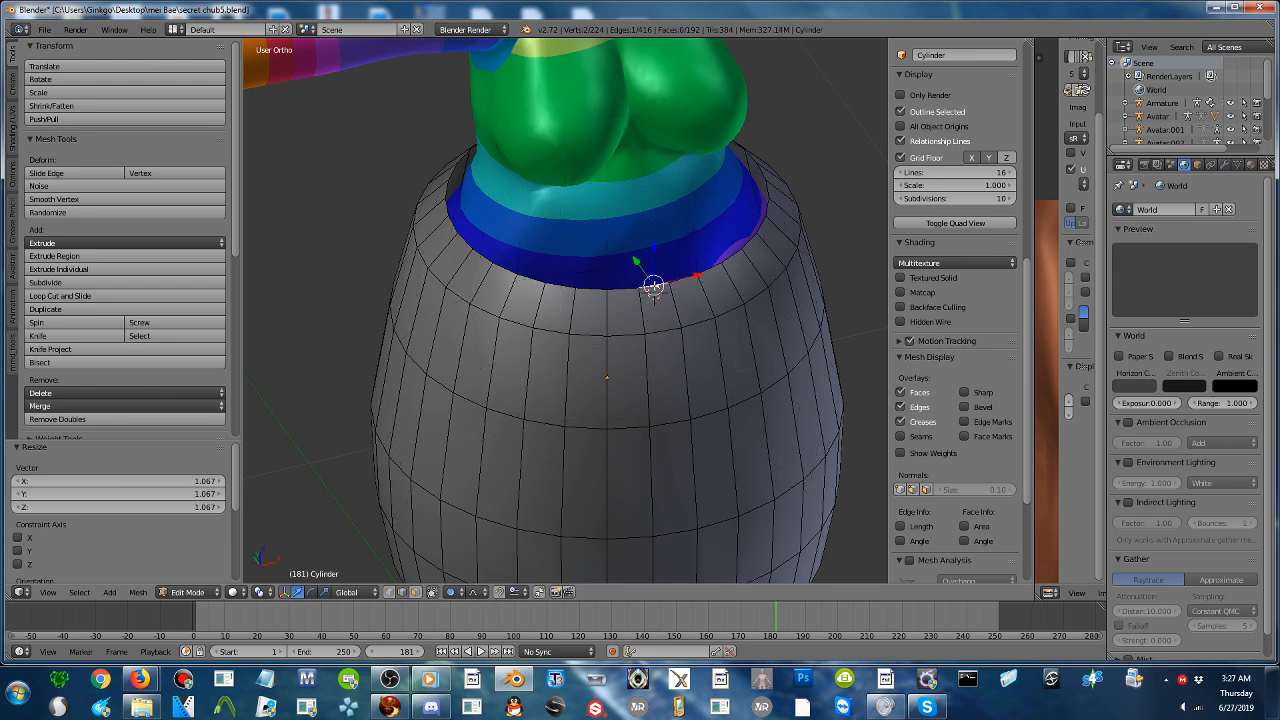
shift+right_click(615, 292)
middle_drag(615, 292, 766, 306)
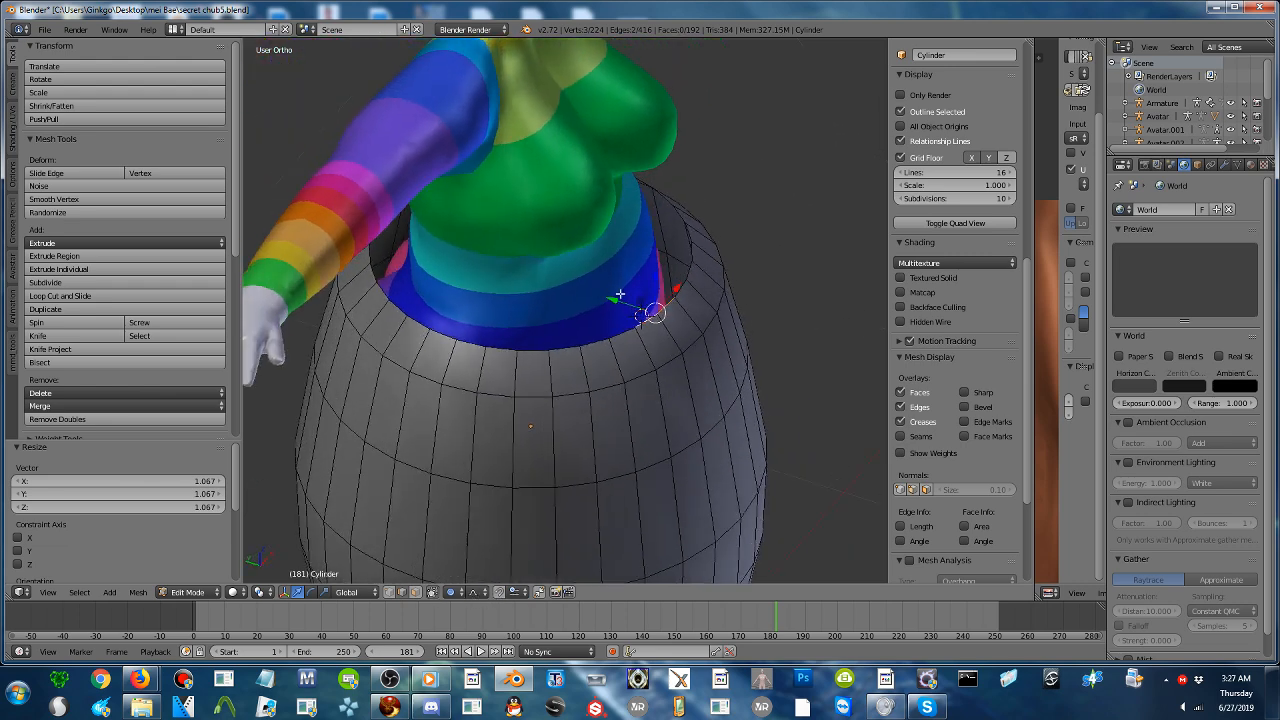
shift+right_click(697, 257)
- Select the front arc of edges on the upper rim and move it 0.046 along Y toward the waist with proportional size 0.24
right_click(691, 226)
middle_drag(691, 226, 682, 246)
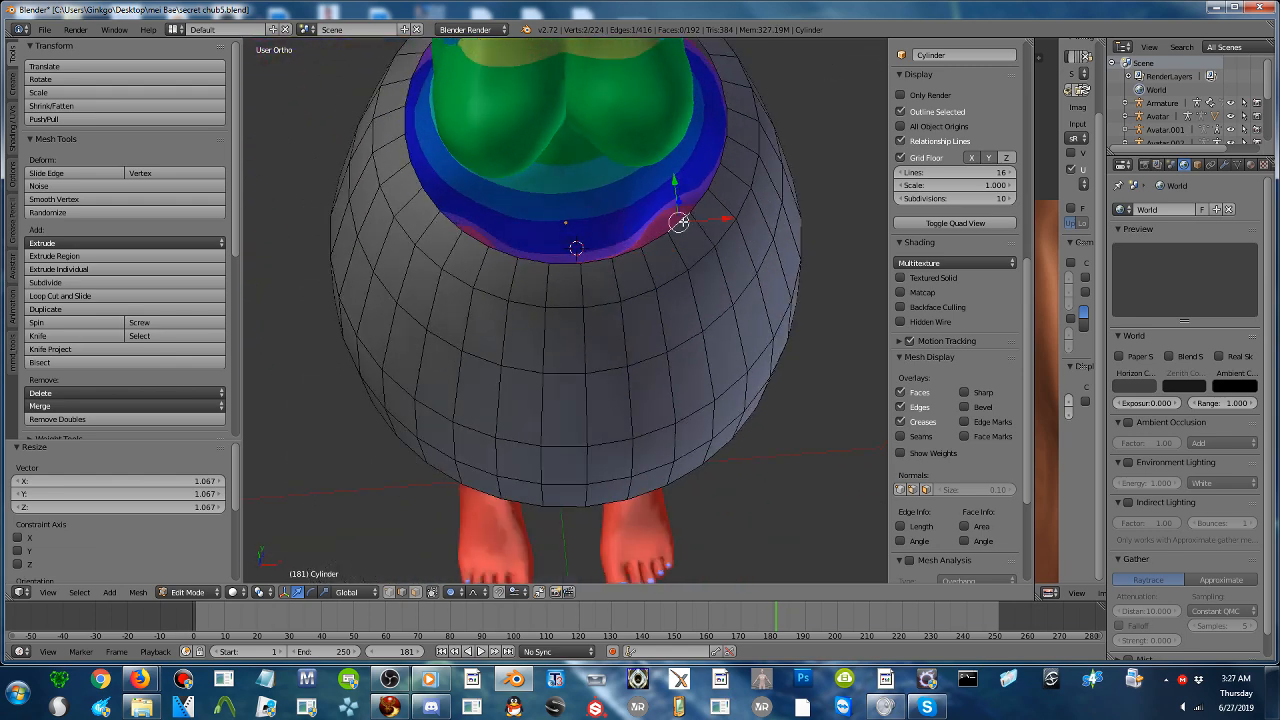
shift+right_click(653, 248)
shift+right_click(627, 253)
shift+right_click(595, 262)
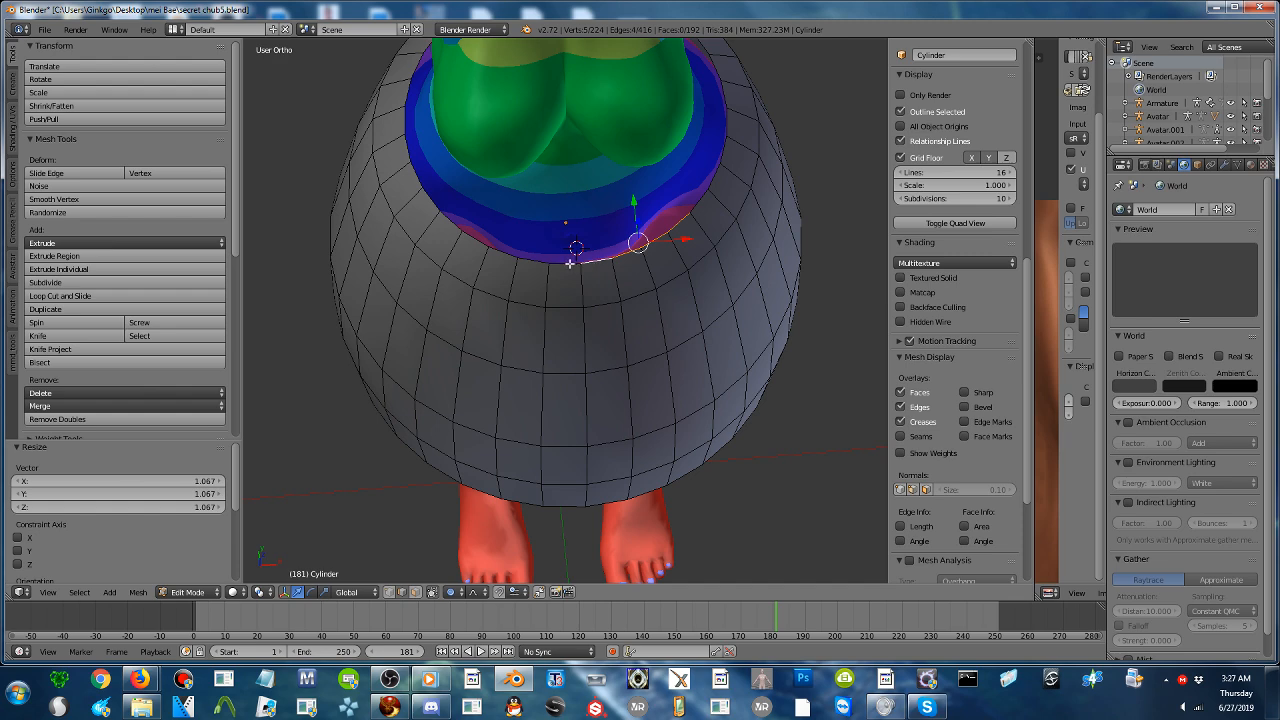
shift+right_click(560, 263)
shift+right_click(543, 264)
shift+right_click(493, 253)
middle_drag(524, 272, 491, 218)
key(g)
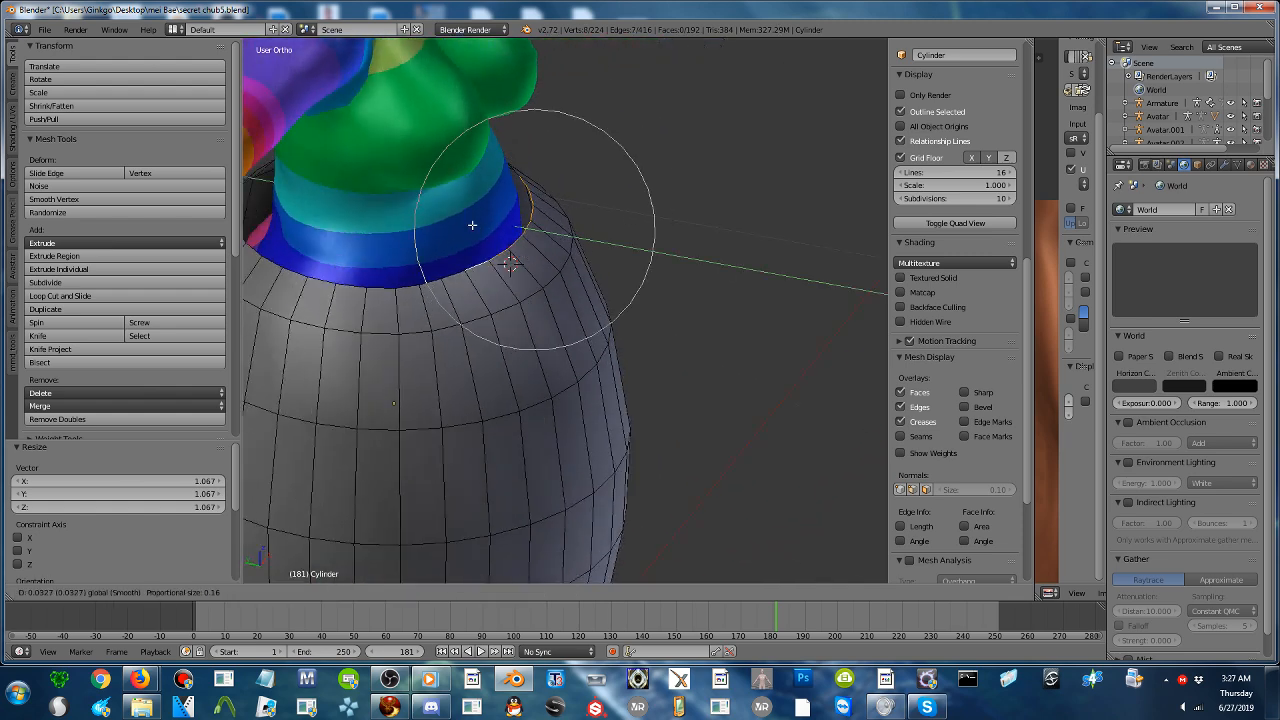
scroll(468, 224, up, 5)
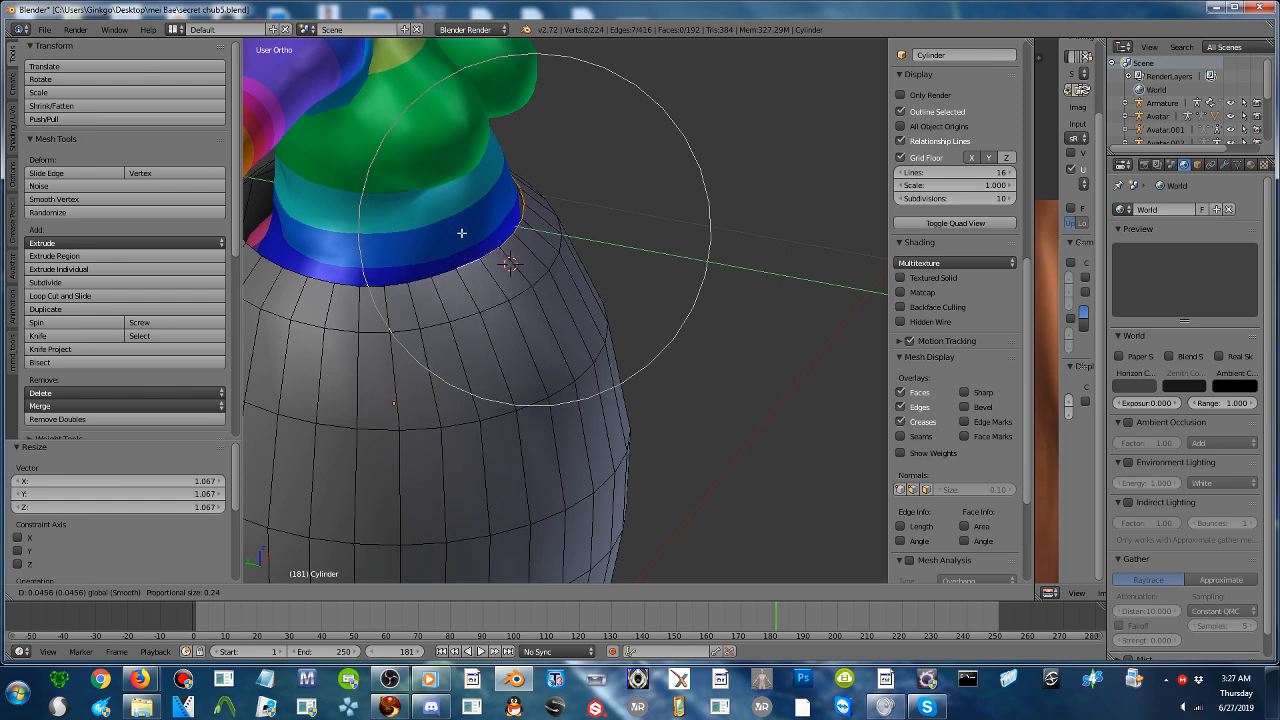
click(461, 233)
- Select the rear edges of the upper rim and move them -0.058 along Y toward the back with proportional size 0.26
middle_drag(461, 233, 498, 281)
right_click(440, 240)
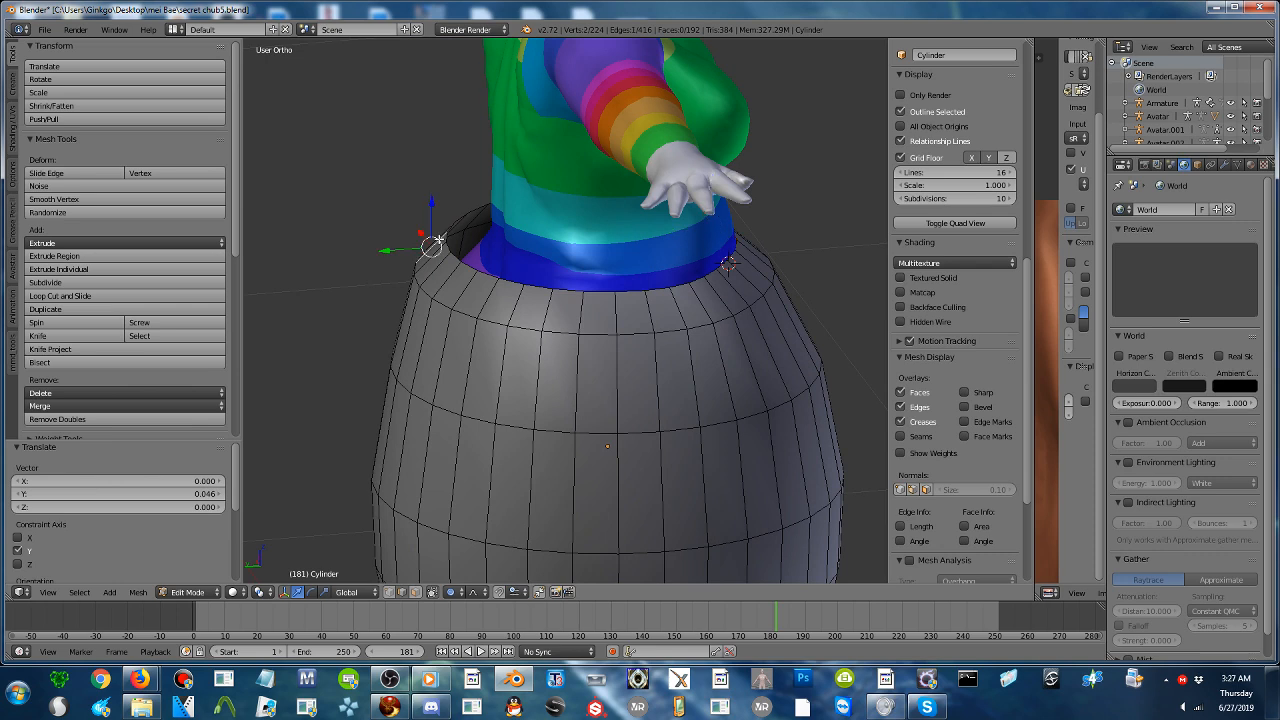
shift+right_click(452, 256)
key(g)
key(y)
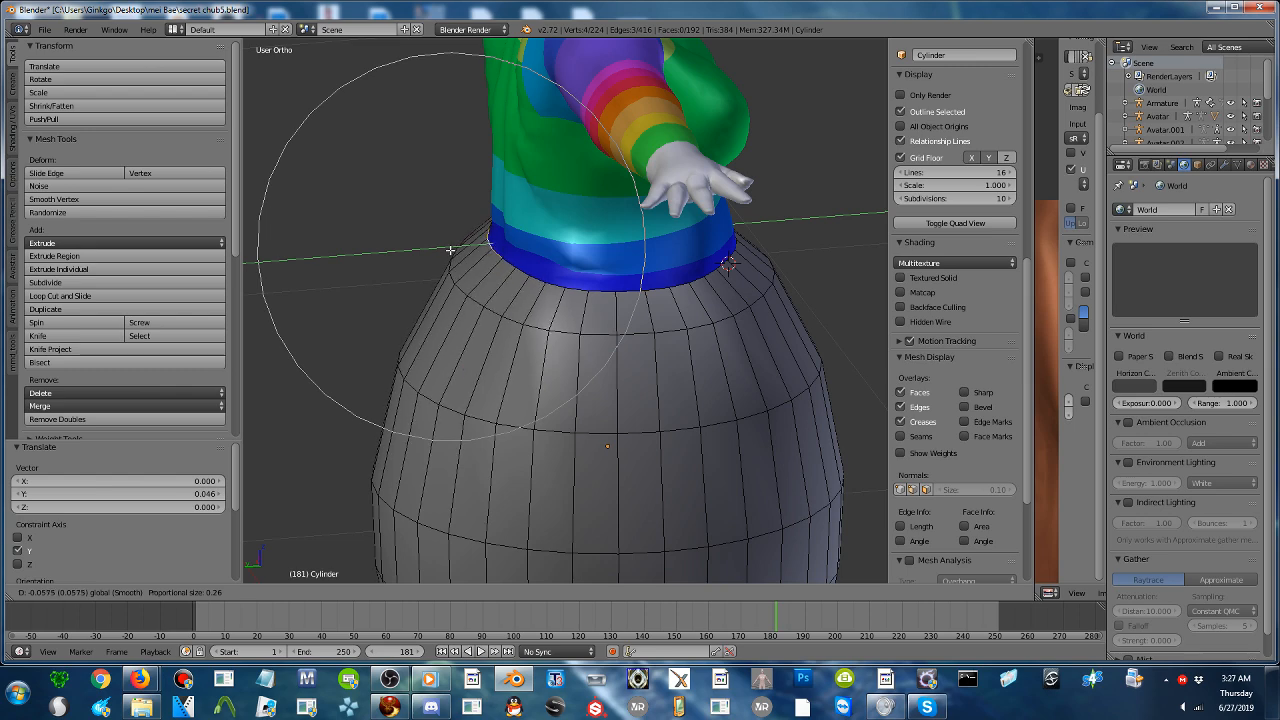
click(452, 262)
- Select two edges of the upper rim at the avatar's left side and move them -0.012 along X toward the waist
middle_drag(452, 262, 719, 275)
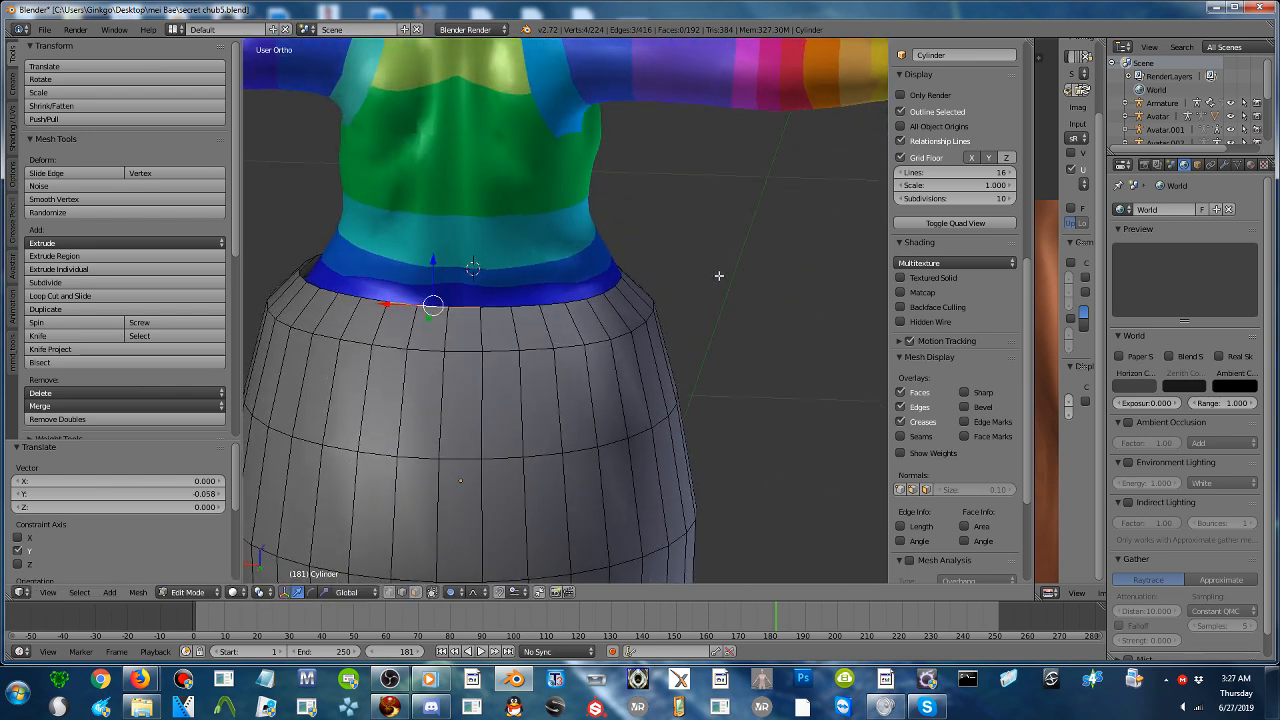
right_click(297, 271)
right_click(299, 271)
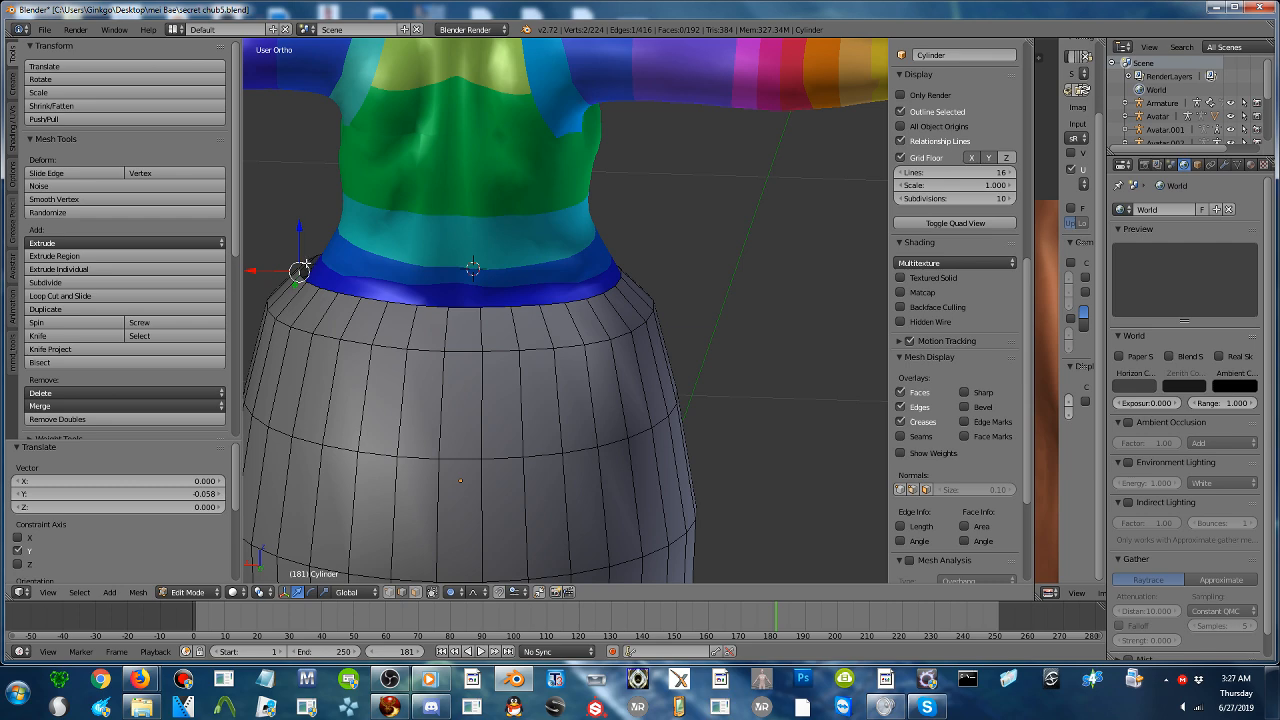
shift+right_click(302, 265)
middle_drag(300, 252, 321, 289)
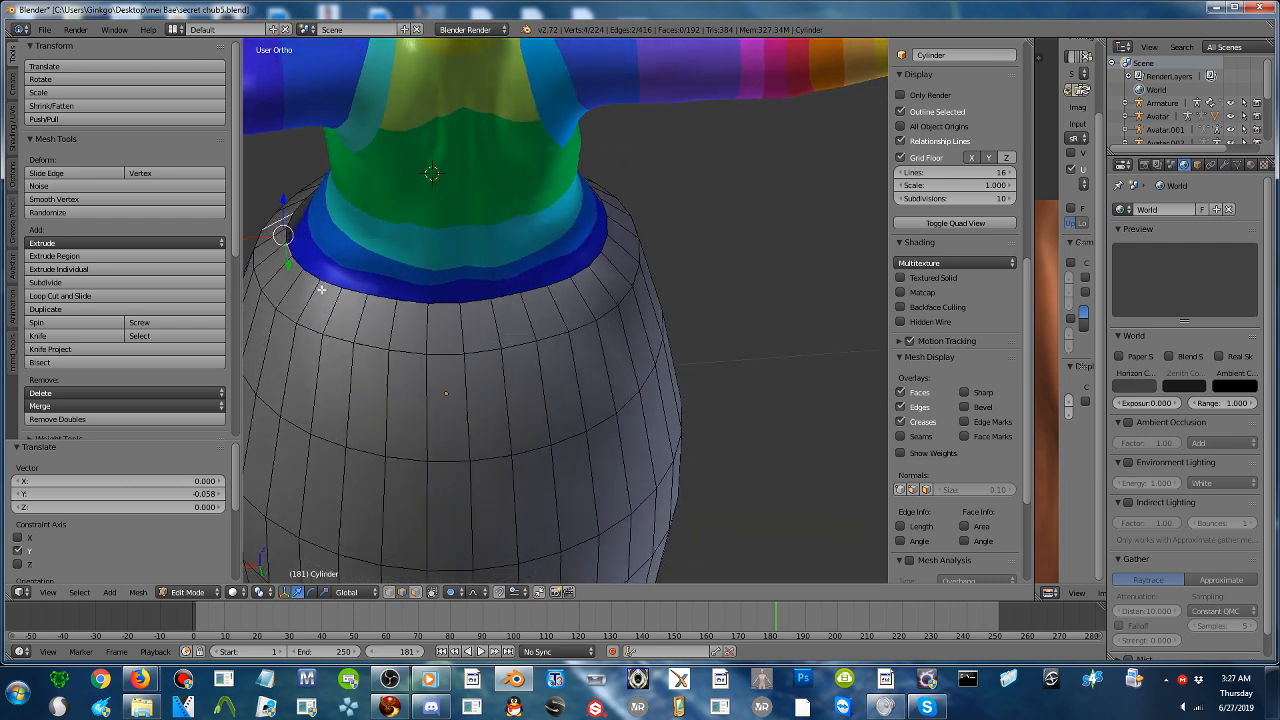
right_click(289, 218)
shift+right_click(289, 232)
right_click(286, 236)
shift+right_click(290, 220)
drag(244, 230, 253, 232)
scroll(255, 231, up, 2)
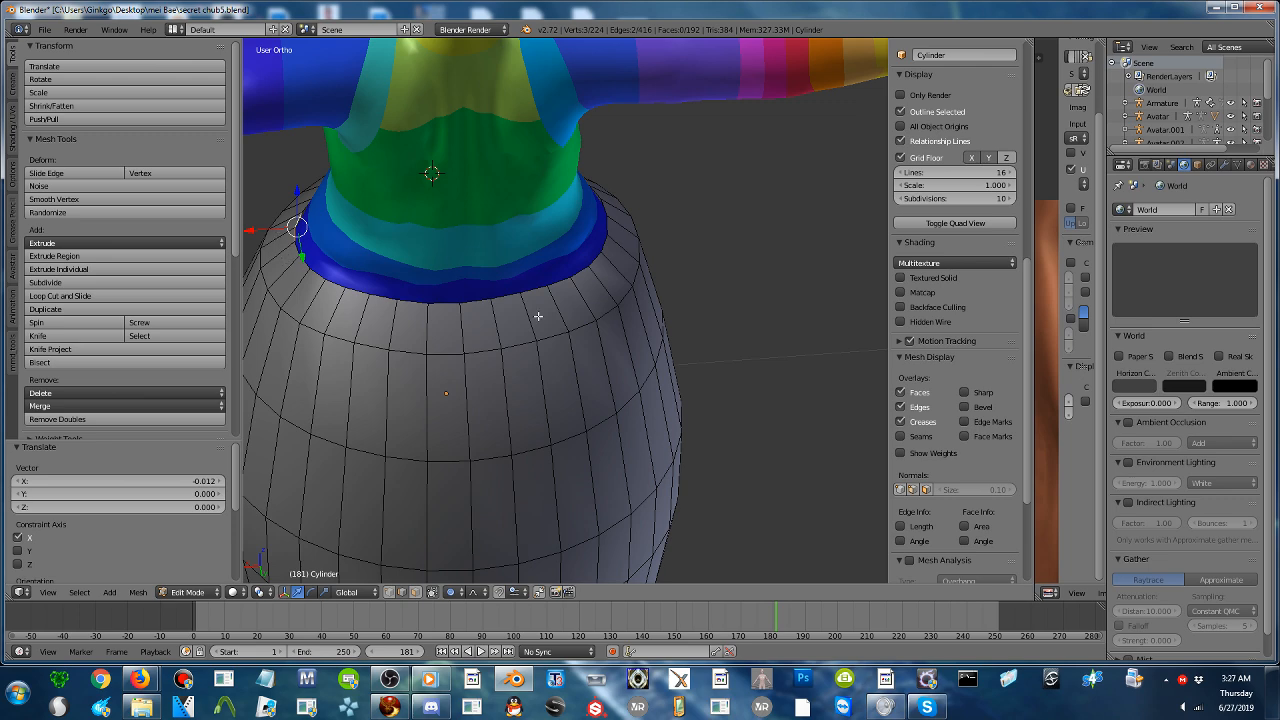
- Select the skirt's bottom edge loop and scale it outward to 1.293 with proportional size 0.51
scroll(538, 316, down, 4)
middle_drag(534, 320, 789, 271)
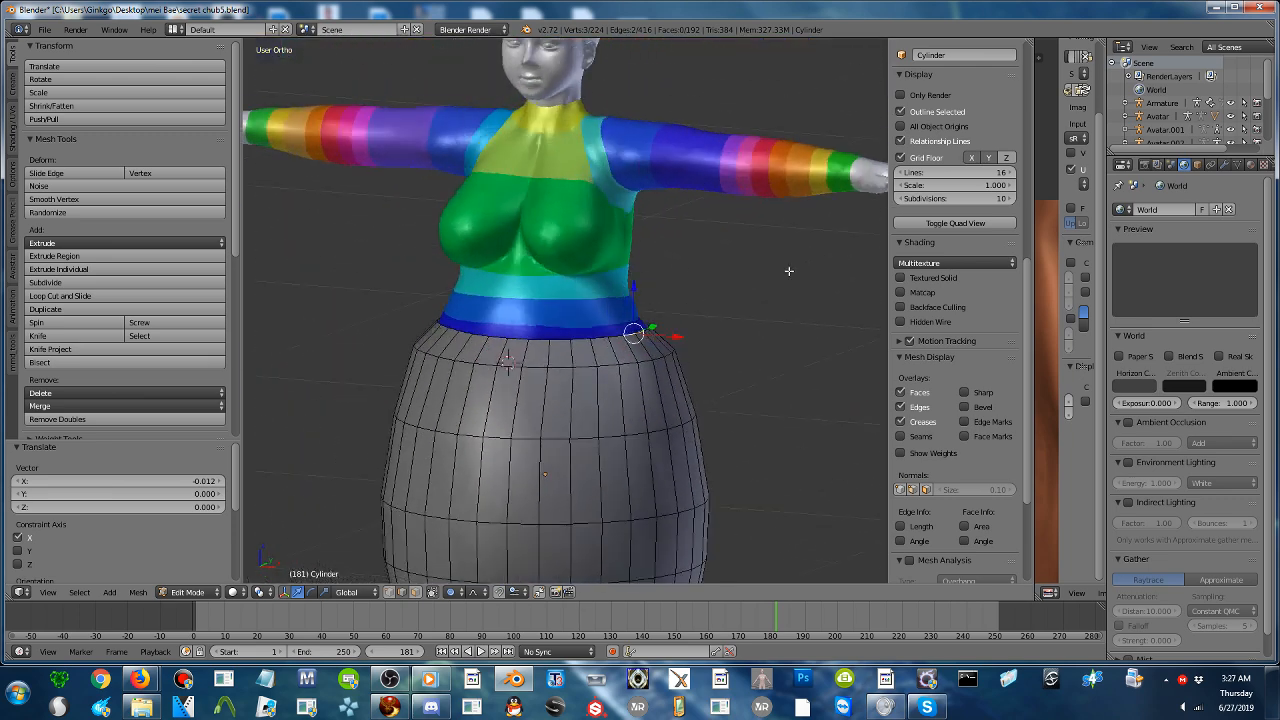
shift+middle_drag(618, 331, 680, 209)
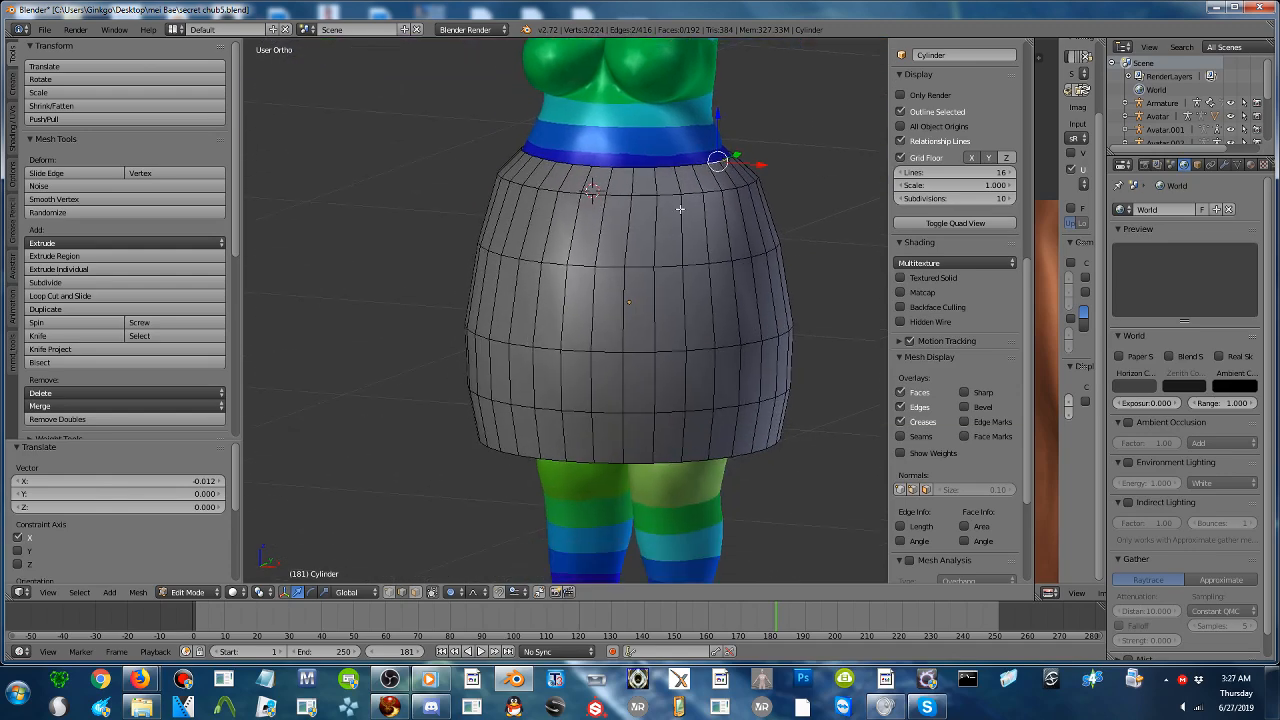
alt+right_click(613, 459)
scroll(641, 459, down, 3)
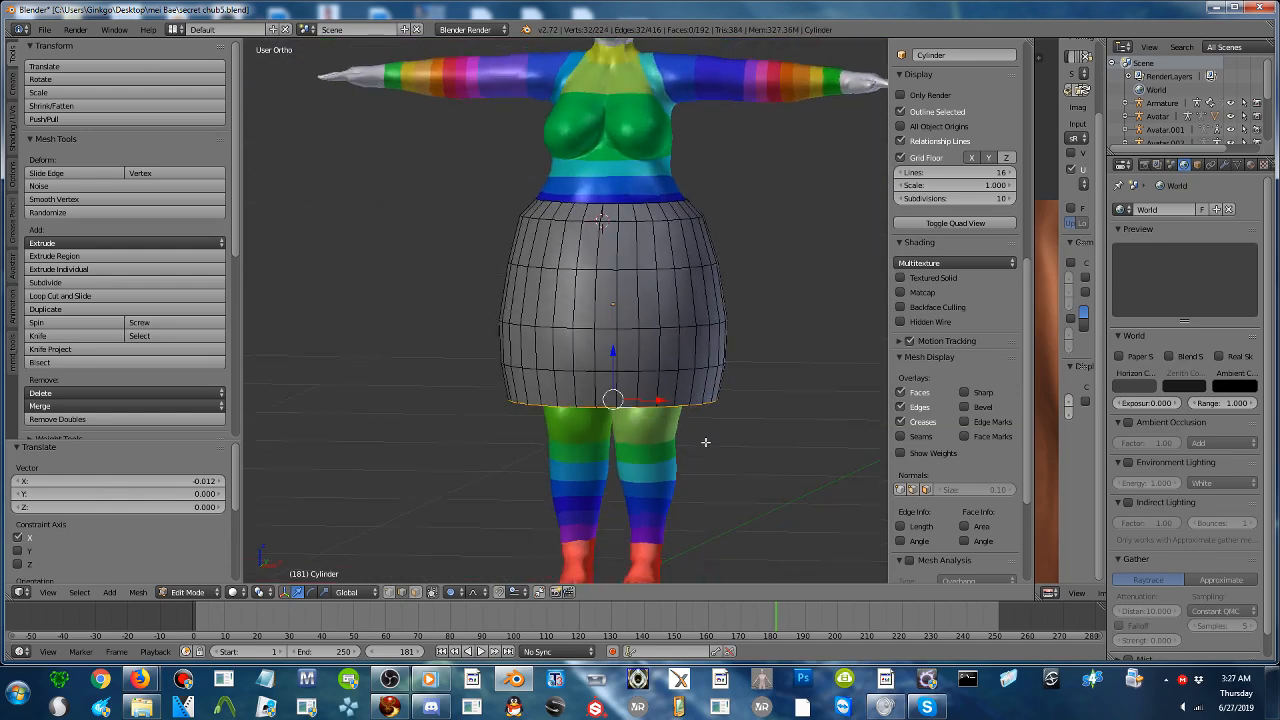
key(s)
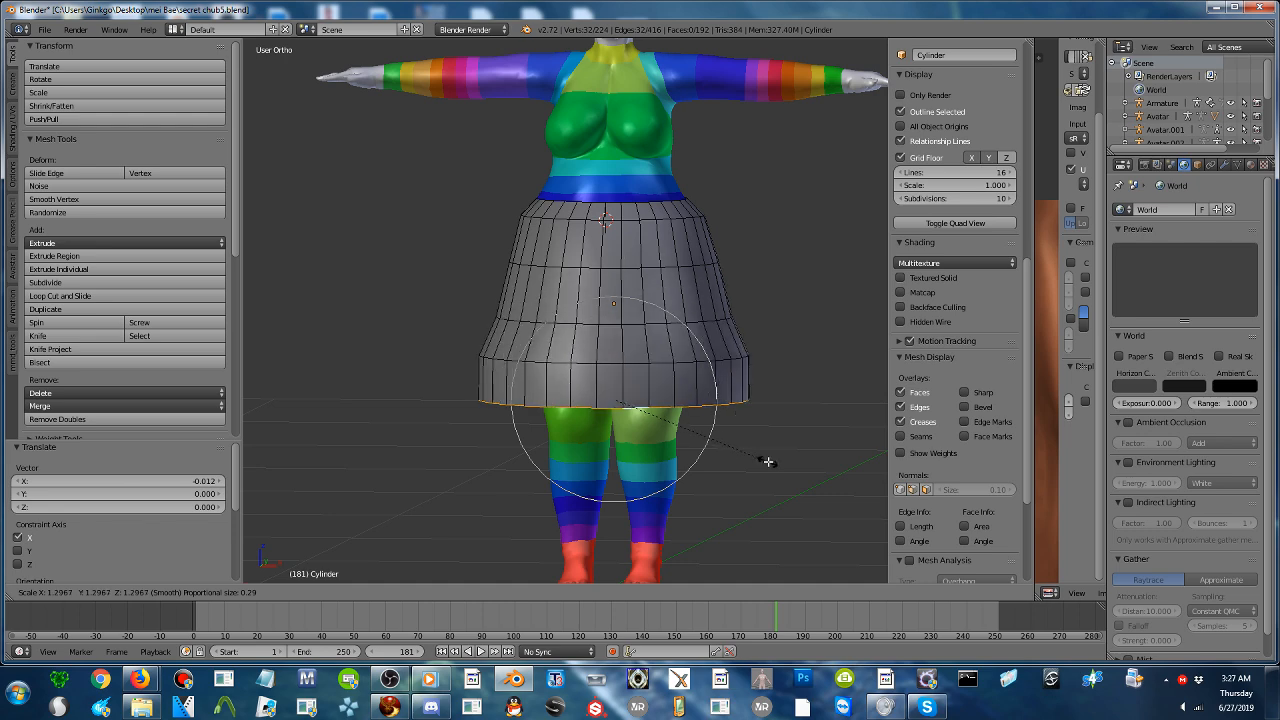
scroll(766, 458, down, 4)
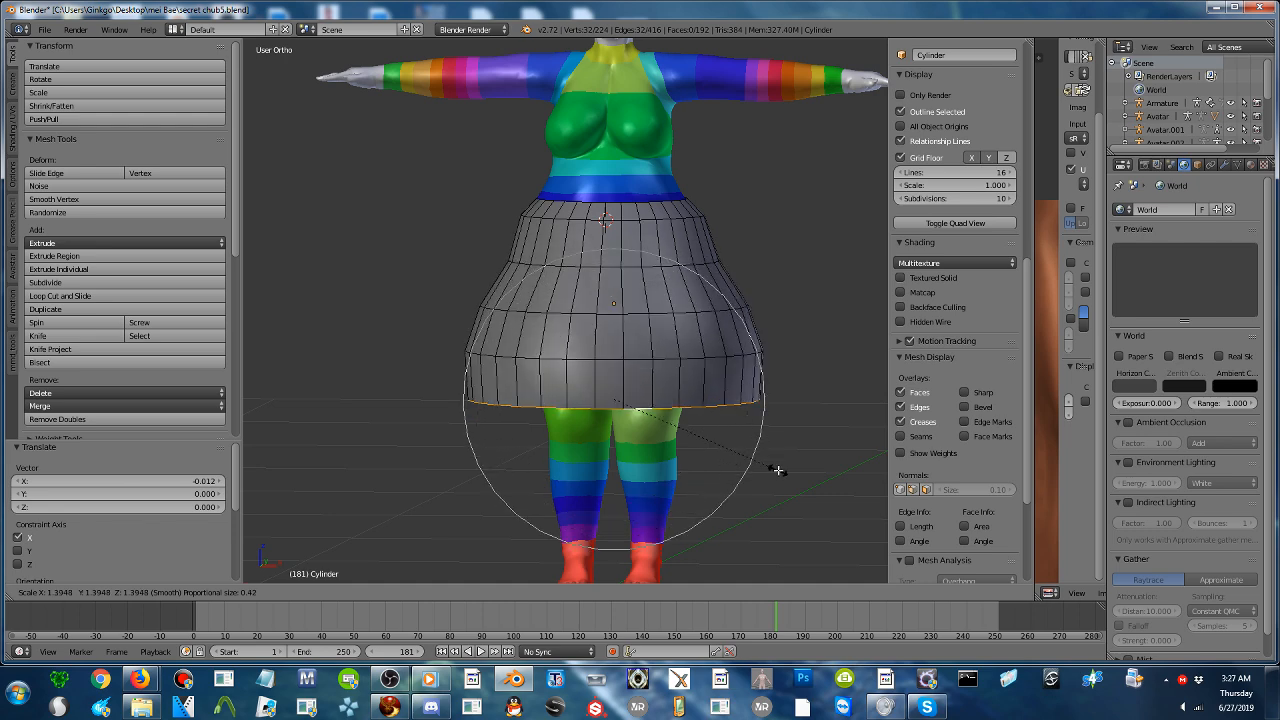
scroll(773, 469, down, 2)
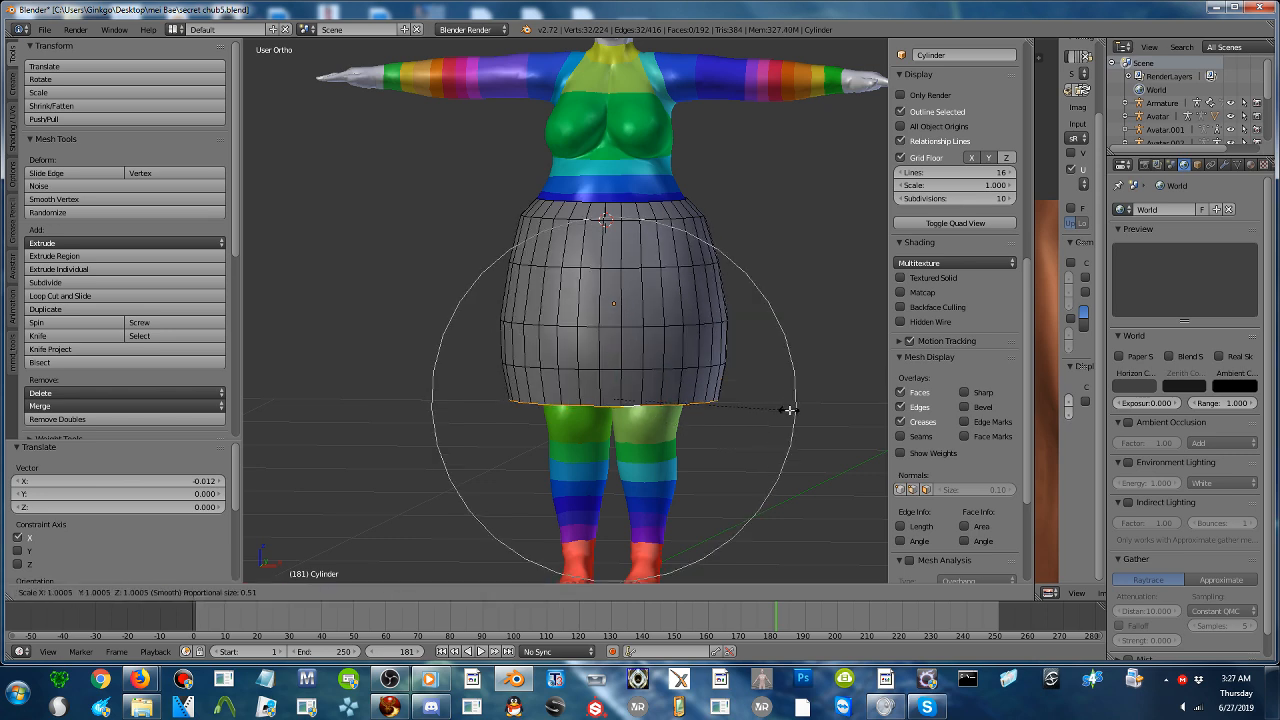
click(840, 427)
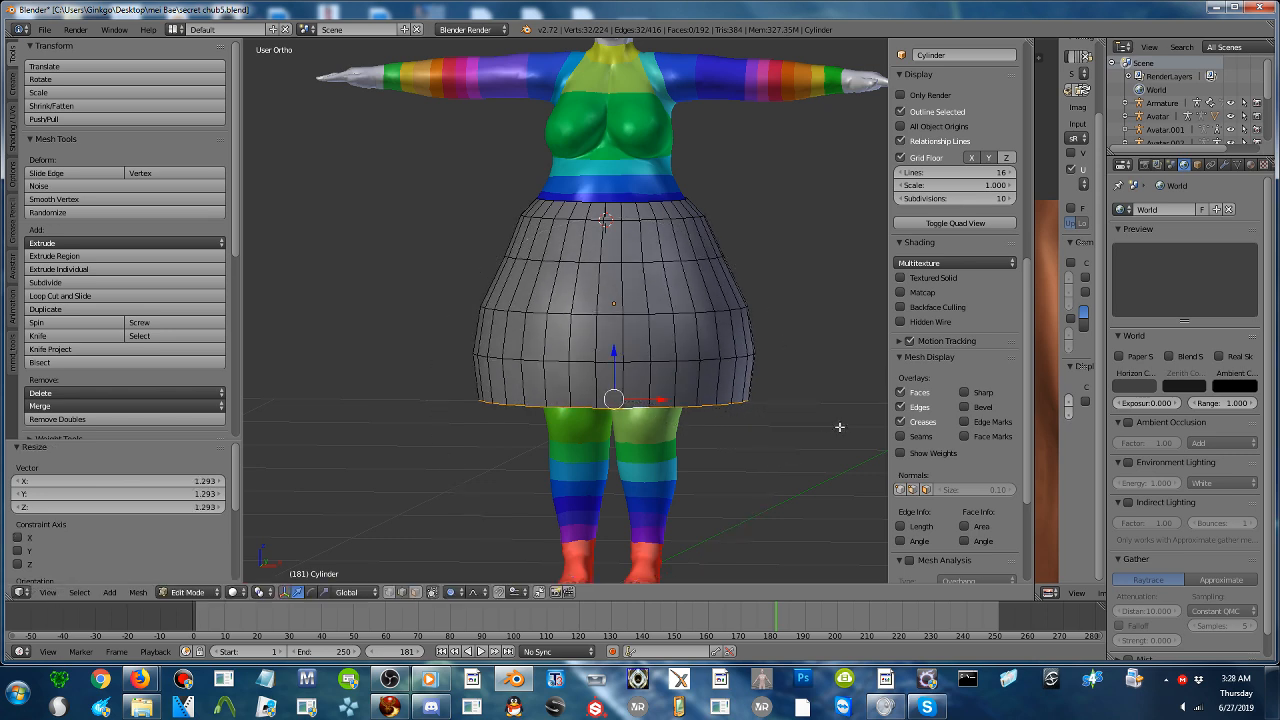
- Raise the hem loop 0.019 along Z with proportional falloff
key(g)
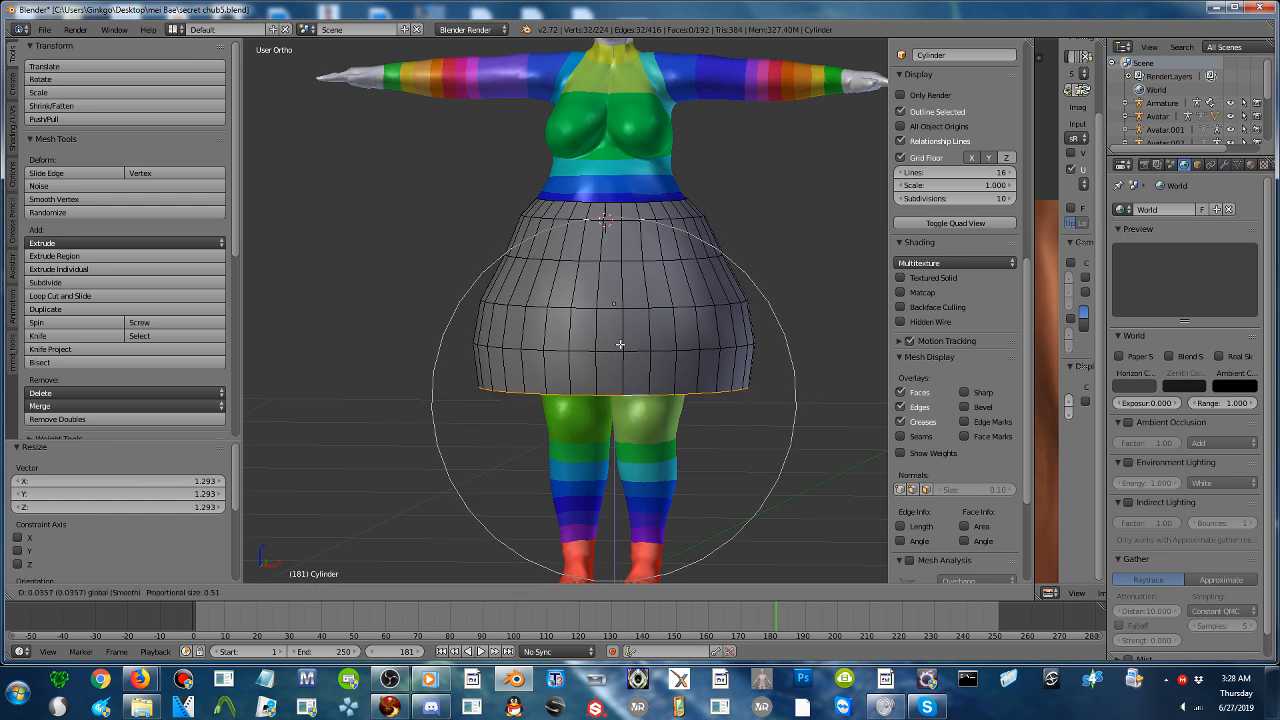
scroll(621, 331, down, 2)
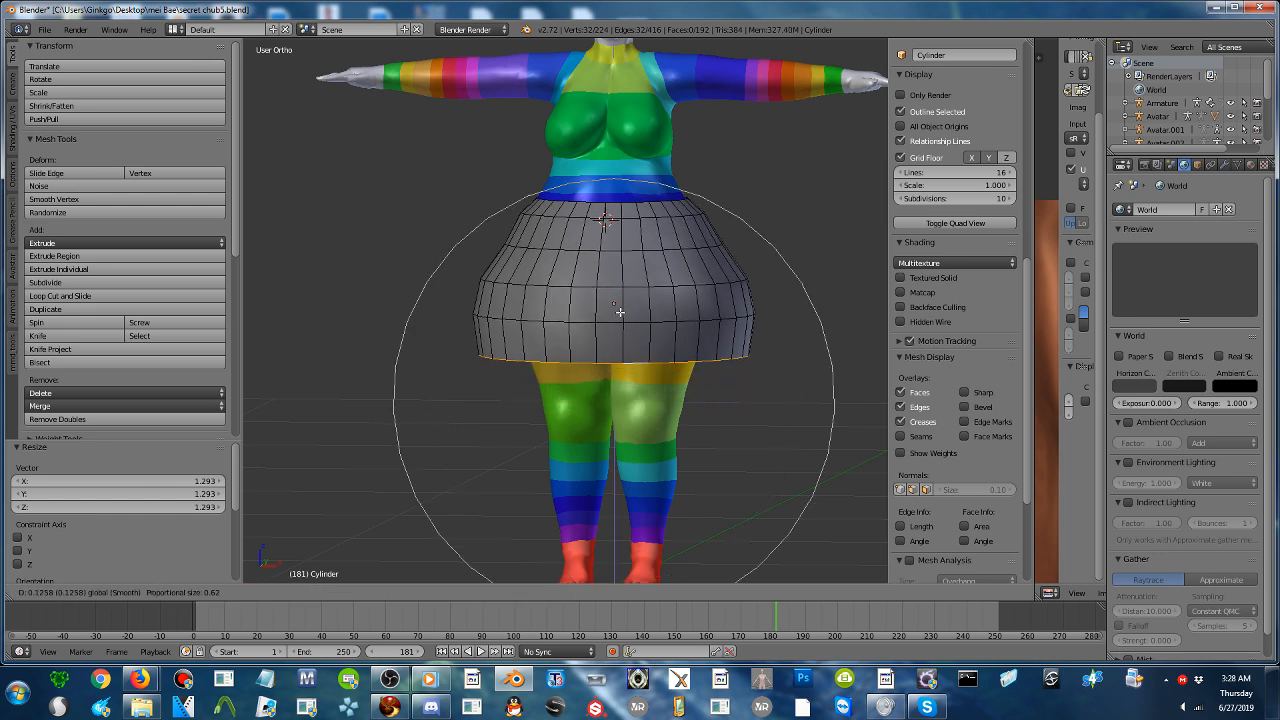
click(620, 350)
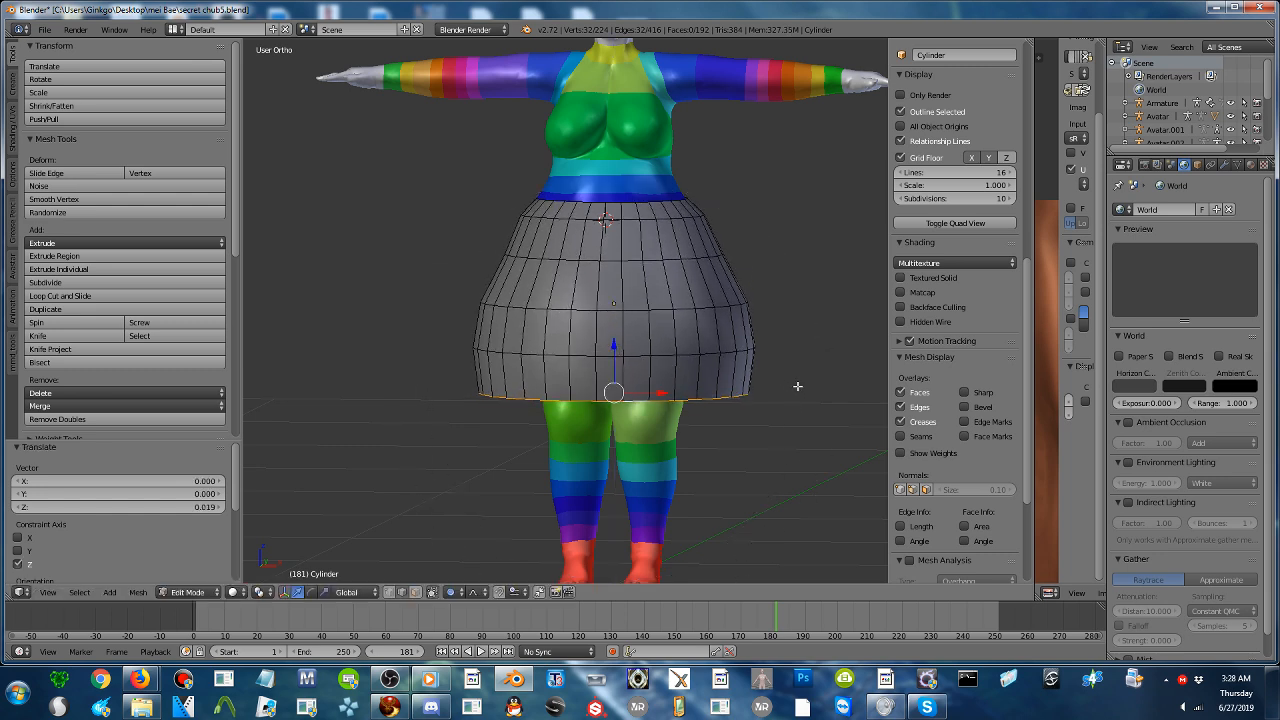
- Scale the hem loop outward by 1.020 and, after checking it from the side, inward to 0.924 with proportional falloff
key(s)
scroll(783, 390, up, 3)
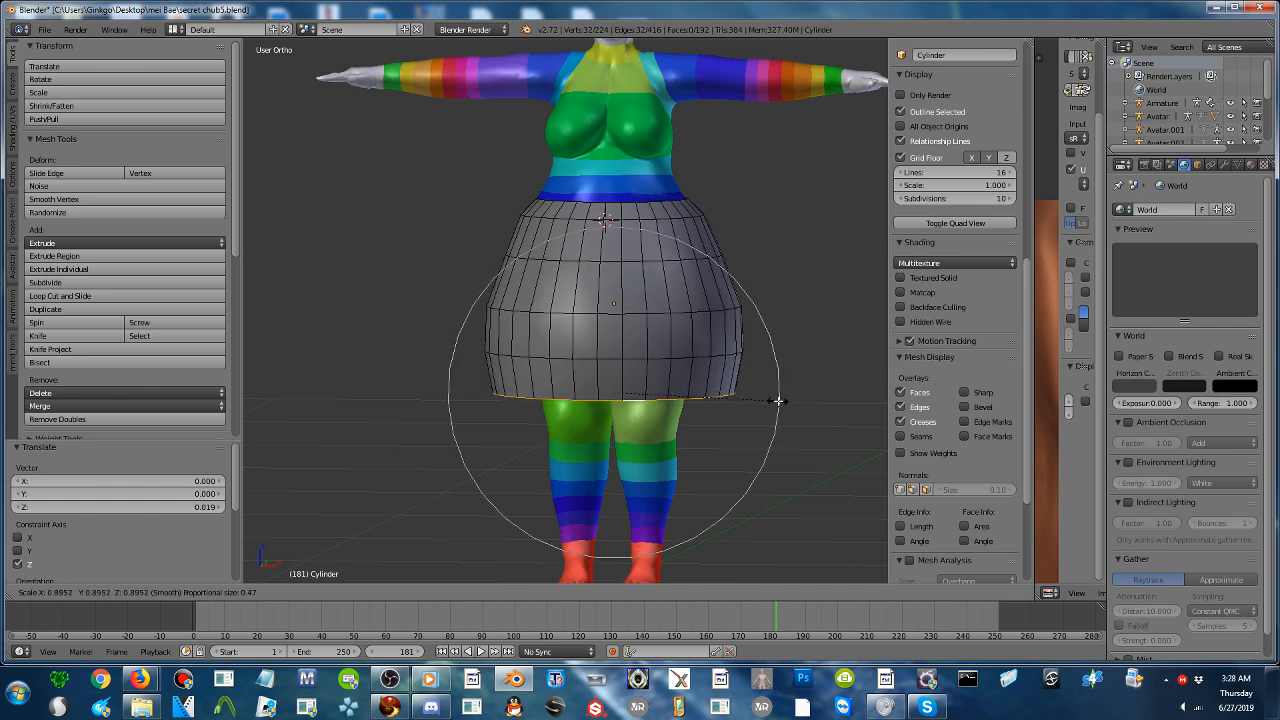
scroll(807, 407, down, 1)
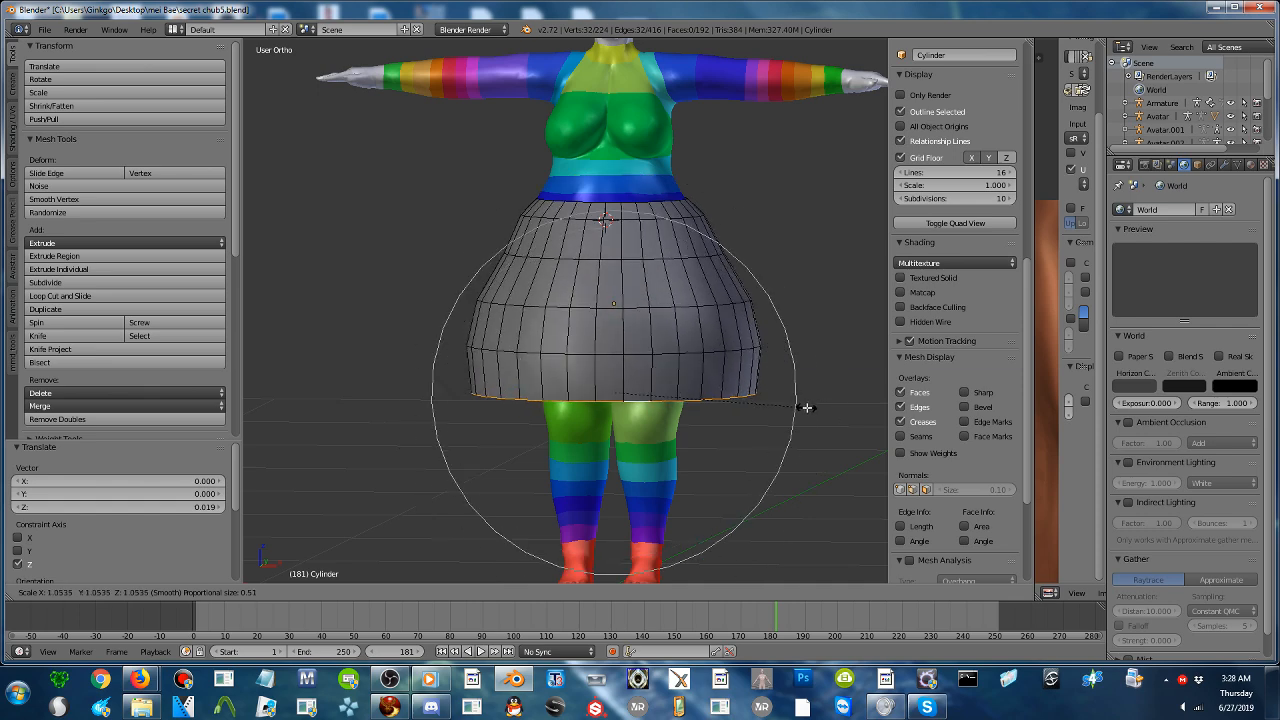
click(801, 406)
middle_drag(820, 387, 755, 409)
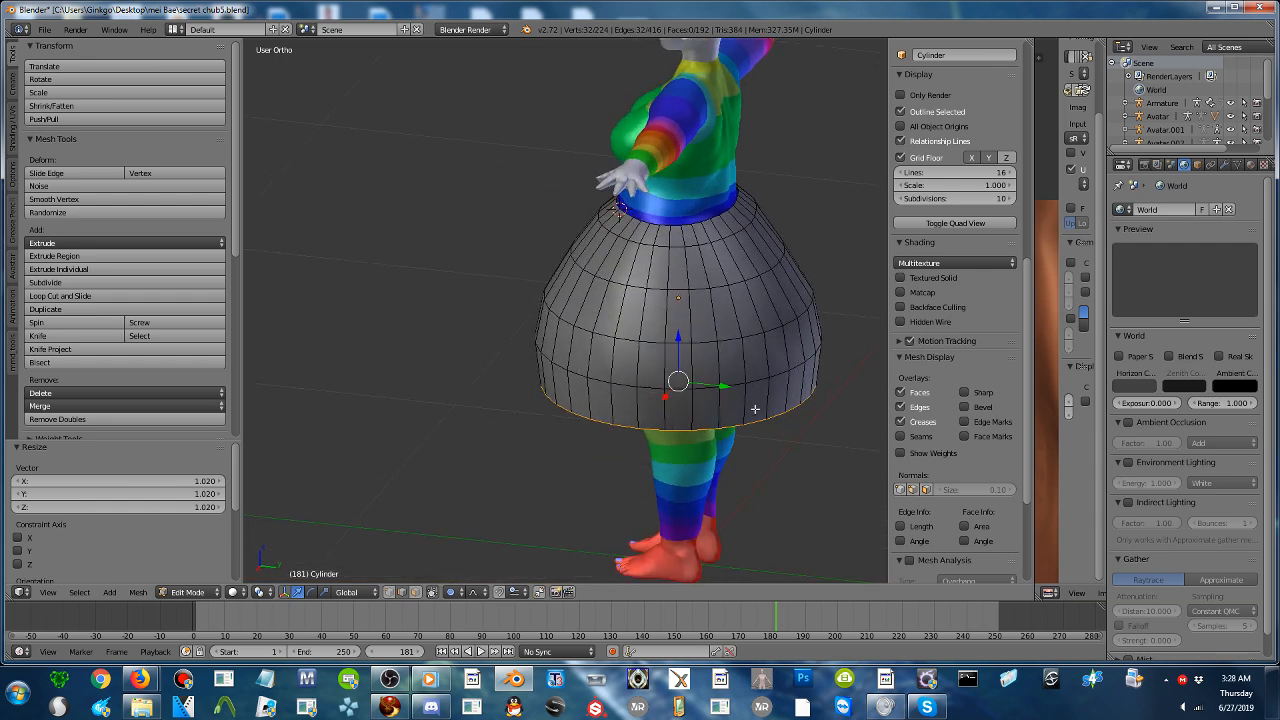
key(s)
click(795, 418)
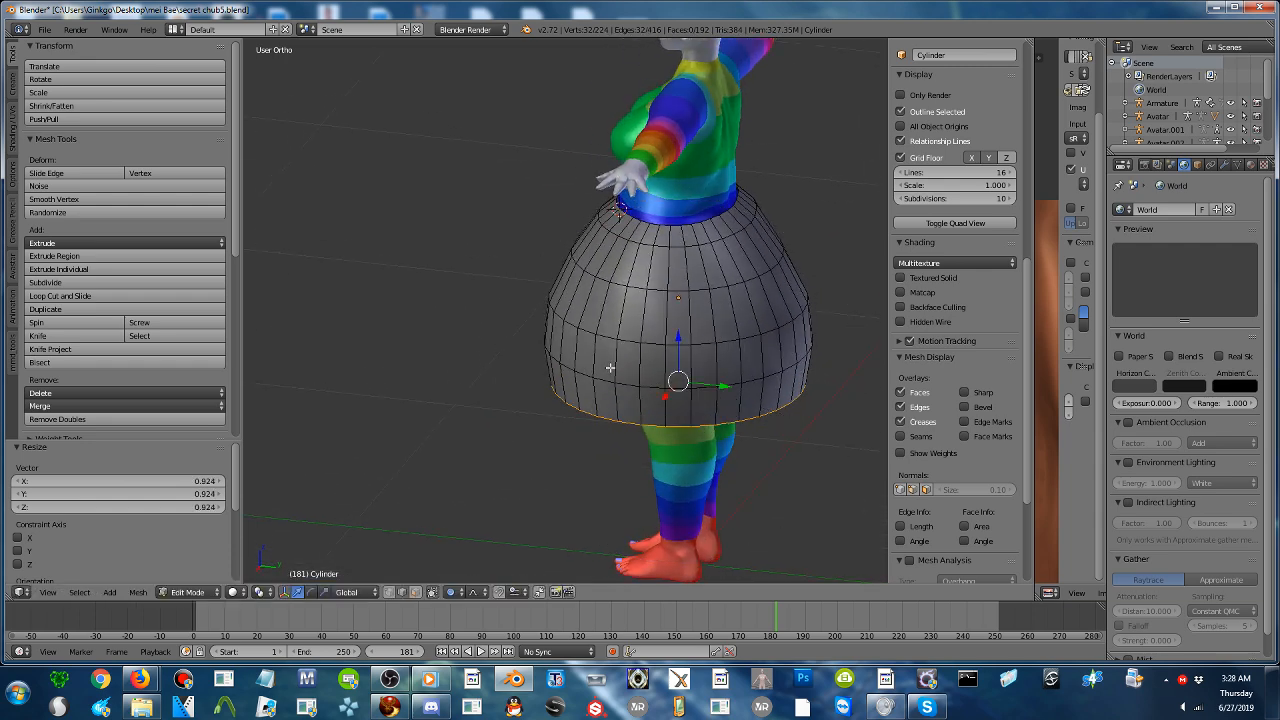
- Move the Blender window aside and check the viewer chat in the YouTube Live Dashboard before returning to the skirt model
middle_drag(610, 368, 723, 380)
drag(621, 17, 864, 108)
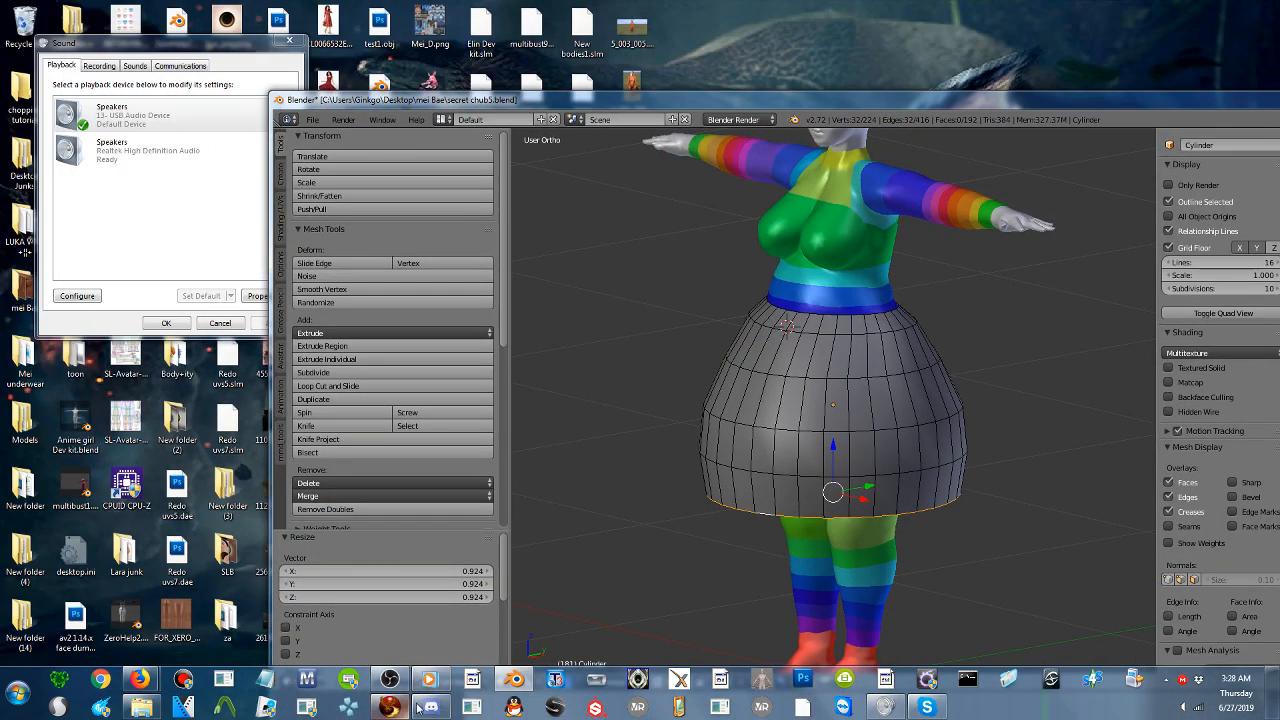
mouse_move(145, 681)
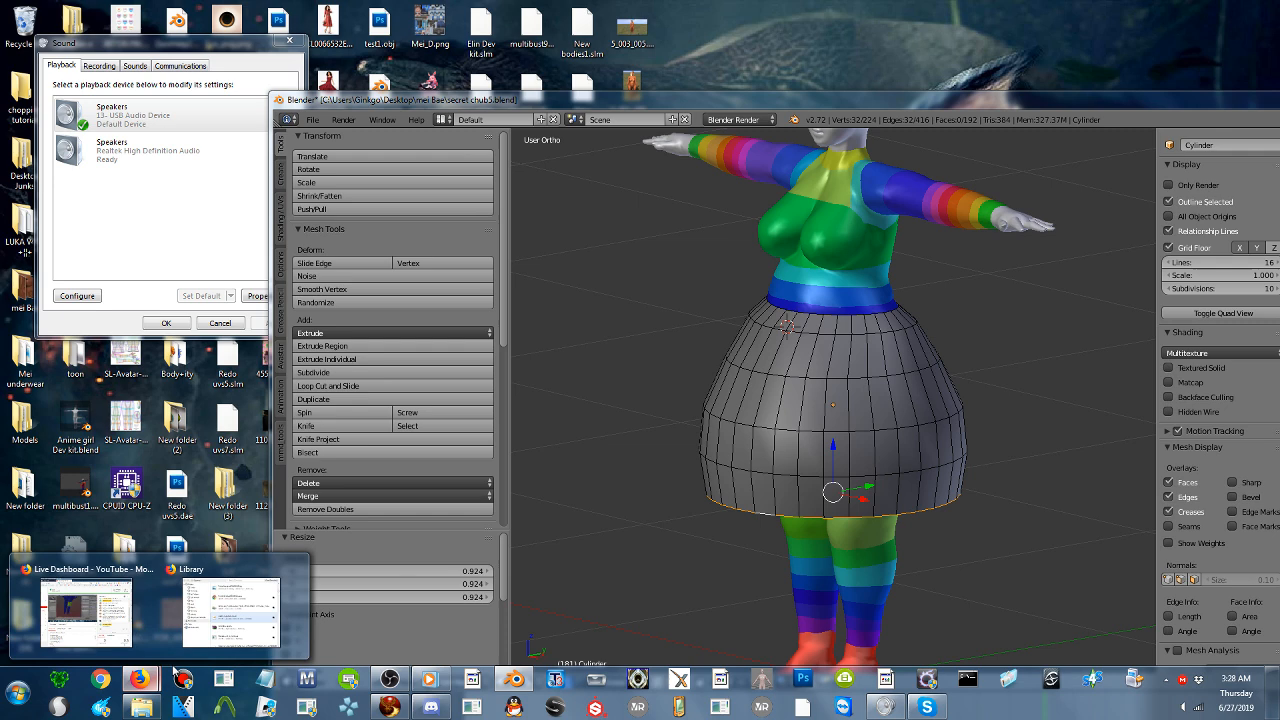
click(110, 615)
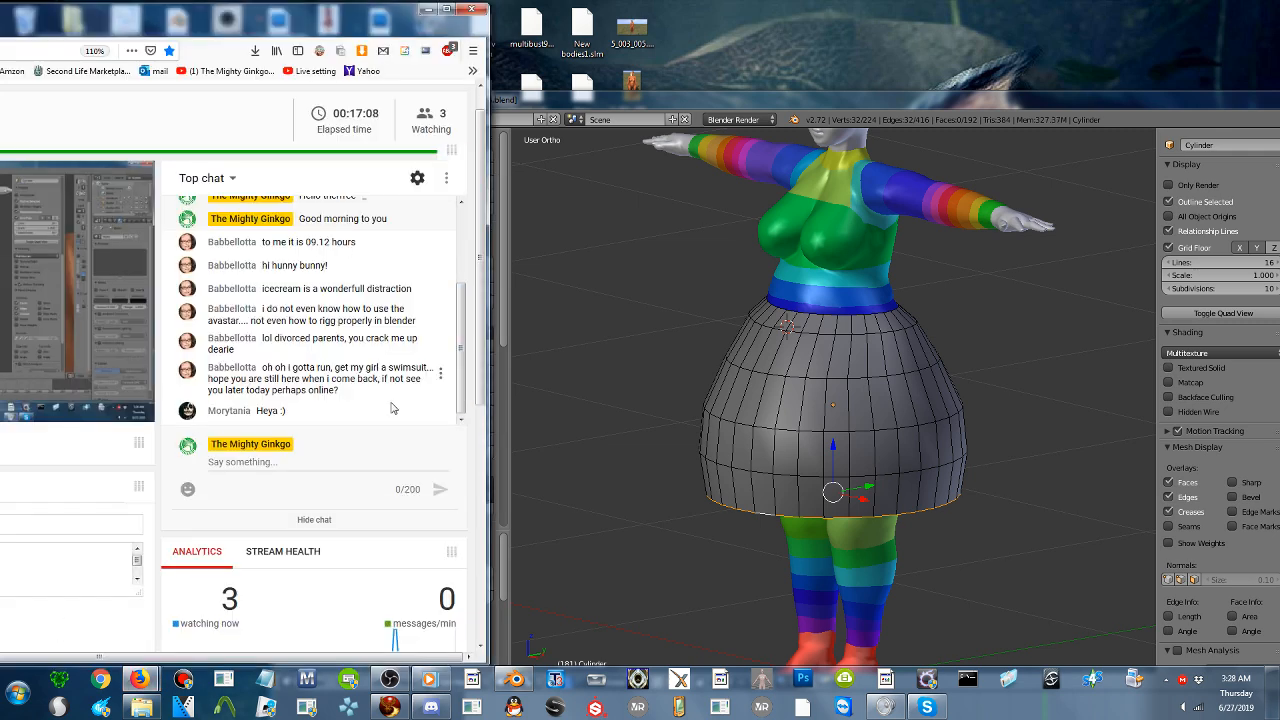
click(320, 459)
middle_drag(785, 362, 859, 359)
shift+middle_drag(793, 387, 826, 400)
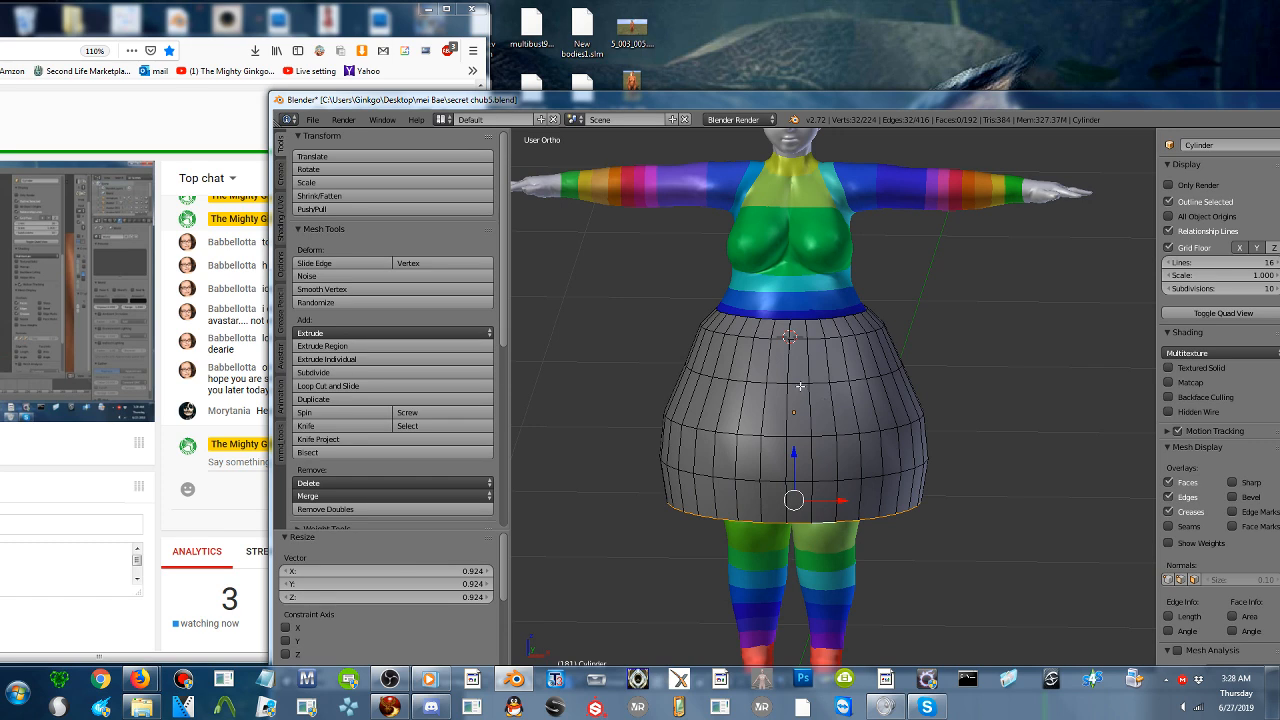
- Select the skirt's upper horizontal edge loop and scale it outward to 1.091 with a reduced proportional falloff
alt+right_click(800, 386)
key(s)
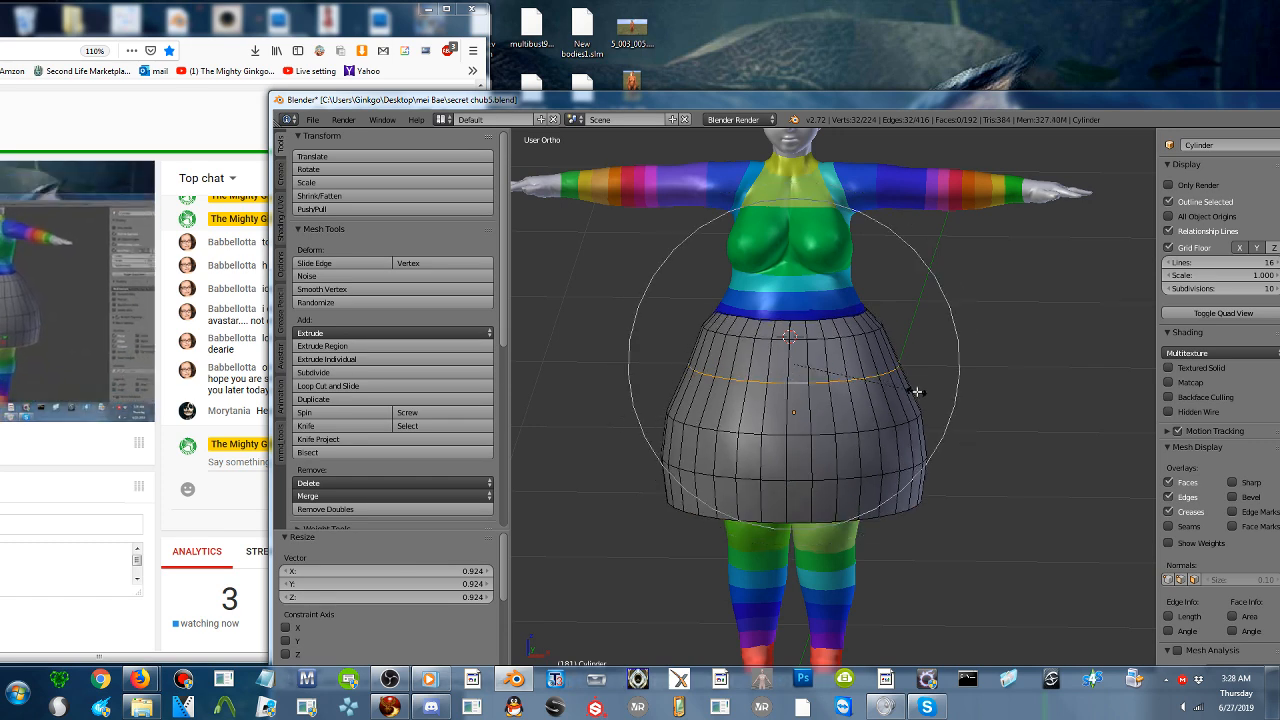
scroll(917, 391, up, 7)
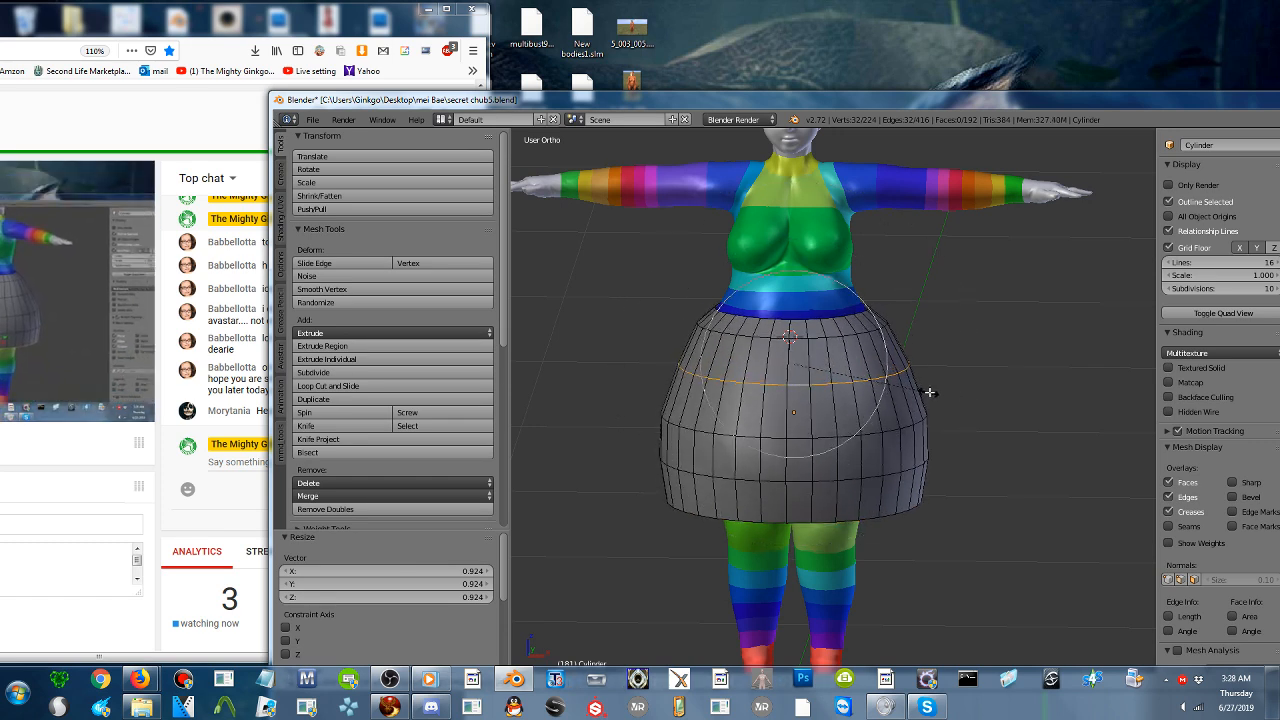
scroll(930, 392, up, 2)
click(935, 392)
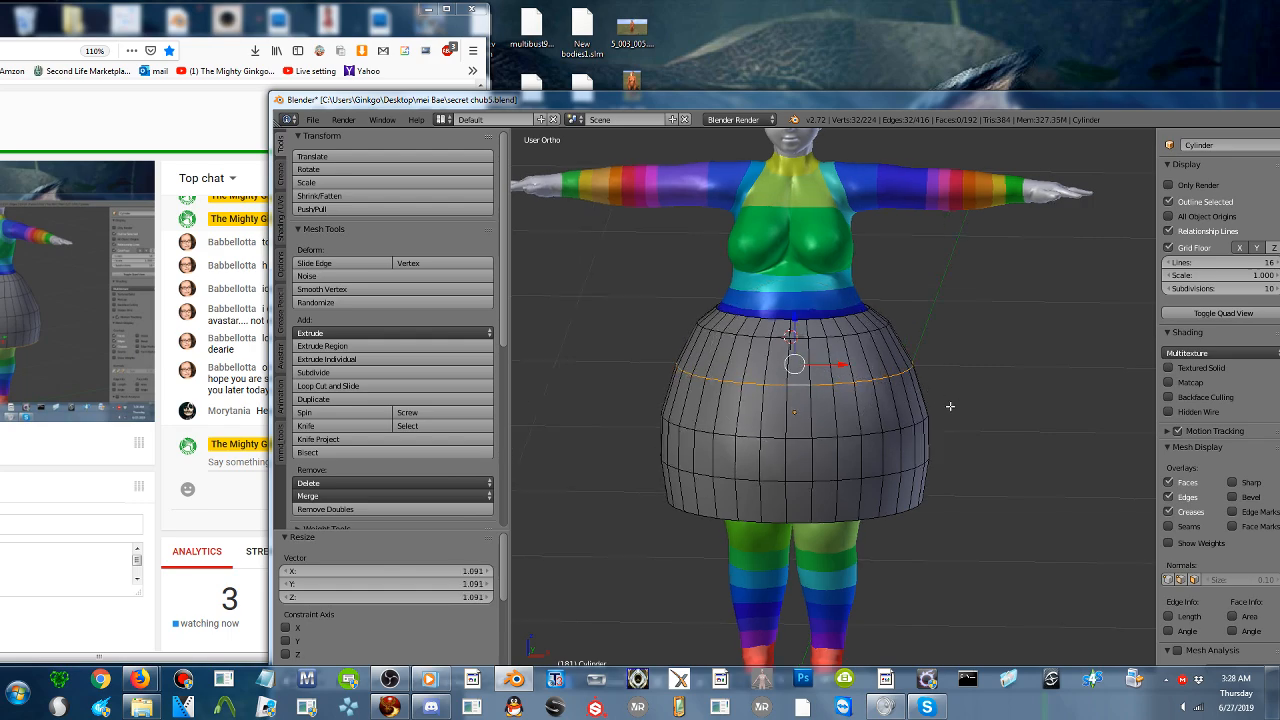
middle_drag(935, 392, 898, 396)
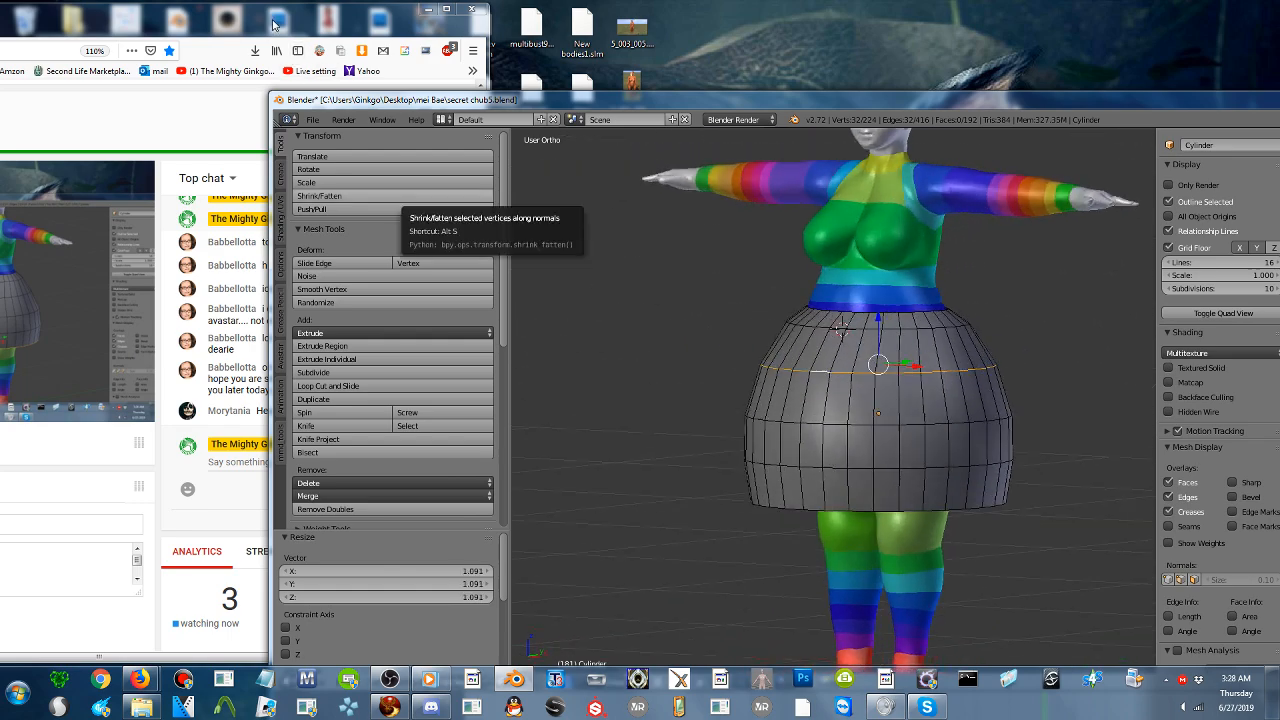
- Rearrange the browser windows and bring the CLOBBAONLINE shop page to the front beside the YouTube Live Dashboard
drag(272, 18, 645, 47)
drag(90, 60, 1090, 39)
drag(278, 36, 211, 18)
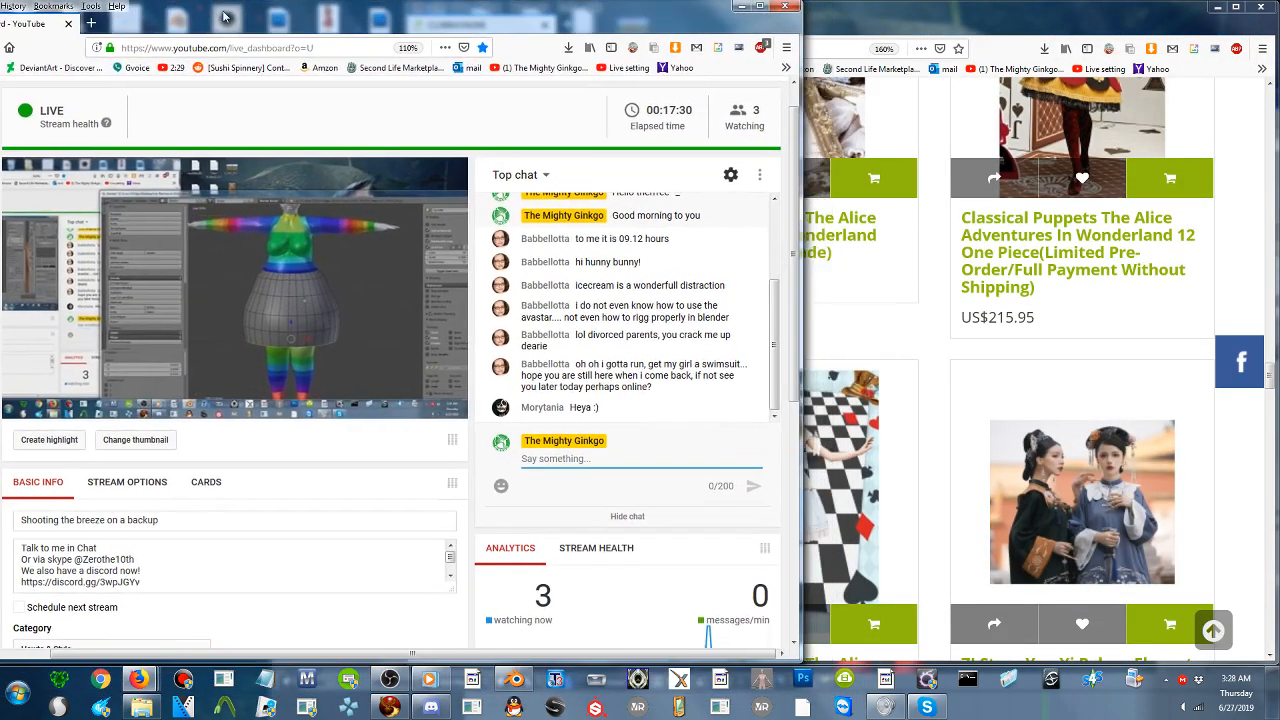
click(930, 326)
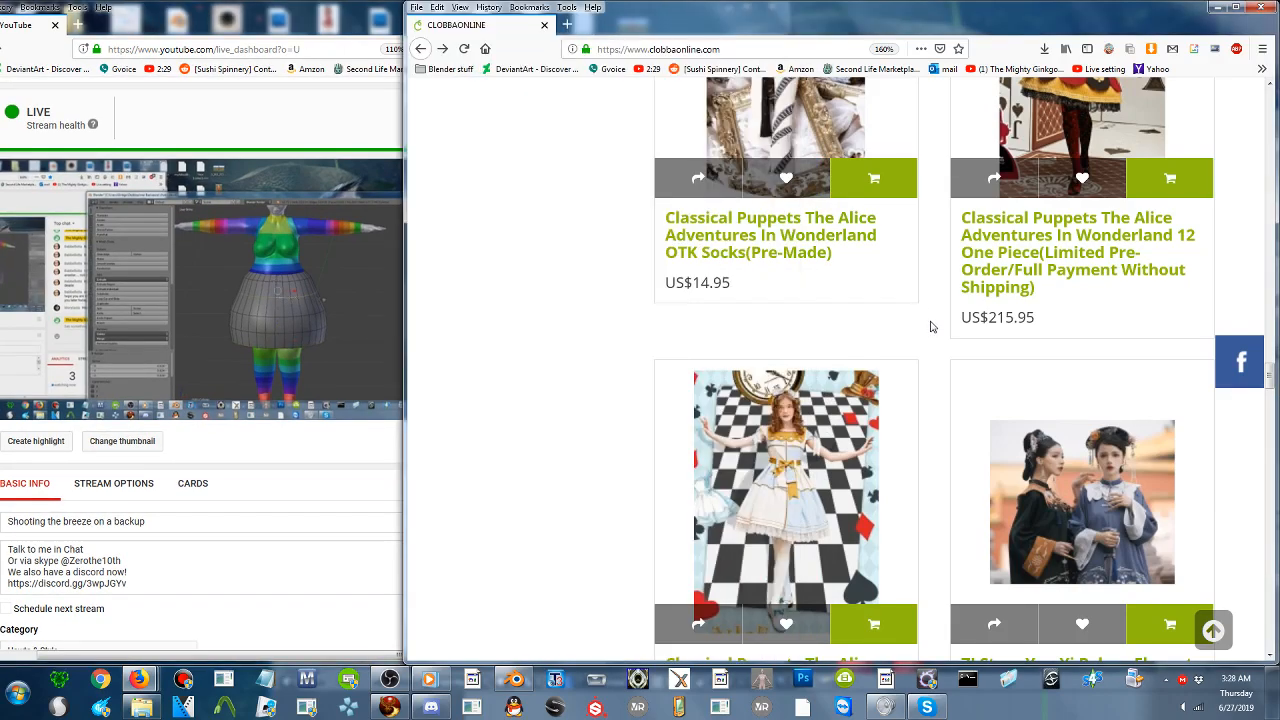
- Browse the shop listings for a dress reference and open the ZJ Story Alice In Wonderland One Piece product page
middle_click(608, 334)
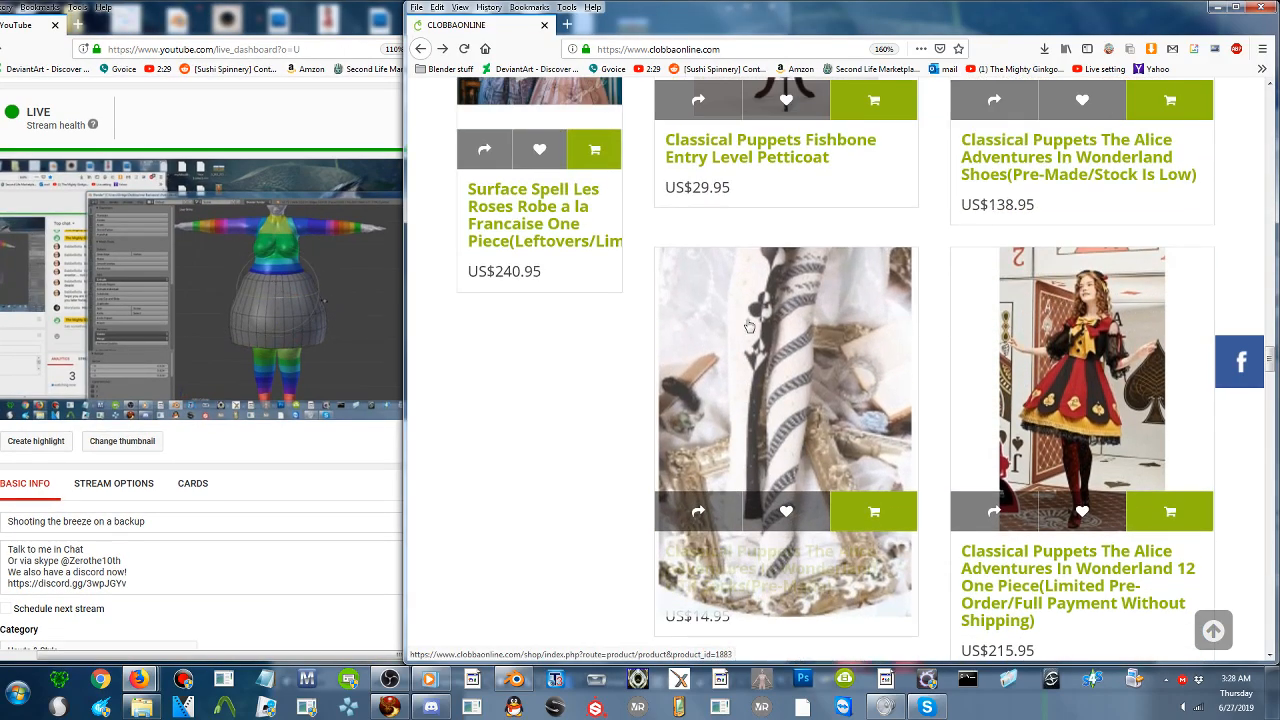
scroll(747, 326, up, 4)
scroll(749, 332, up, 10)
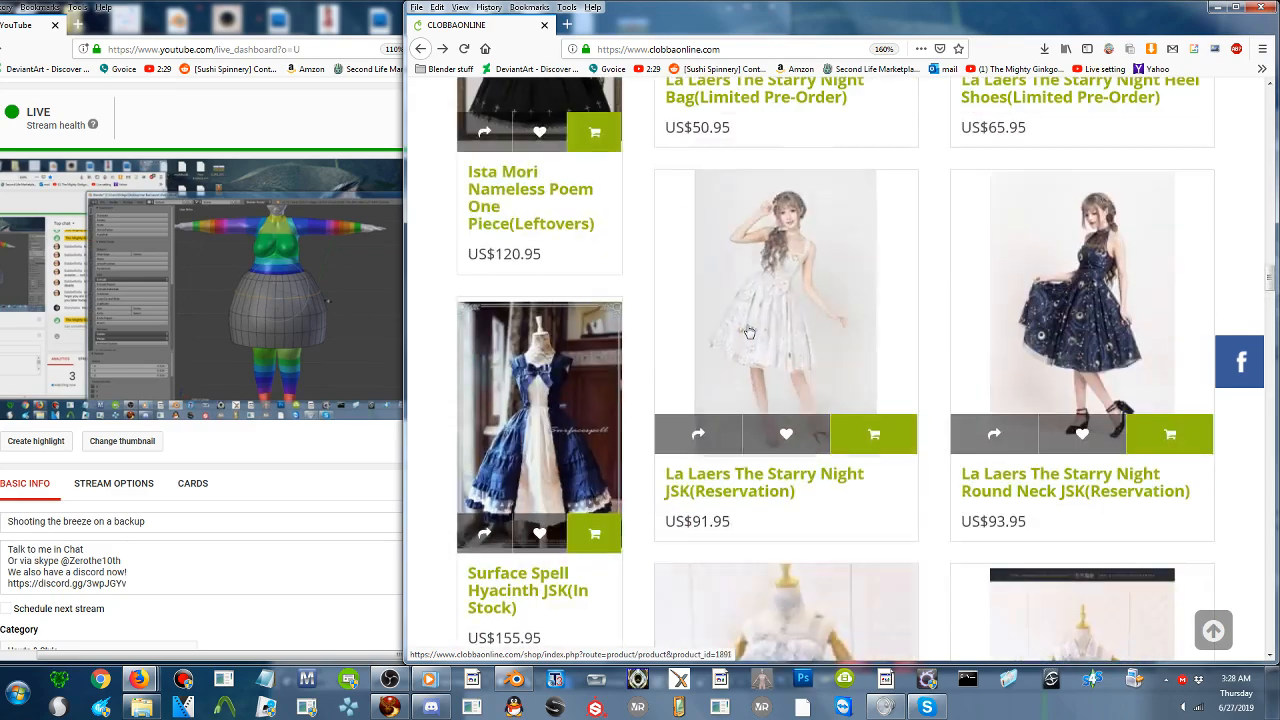
scroll(749, 330, up, 10)
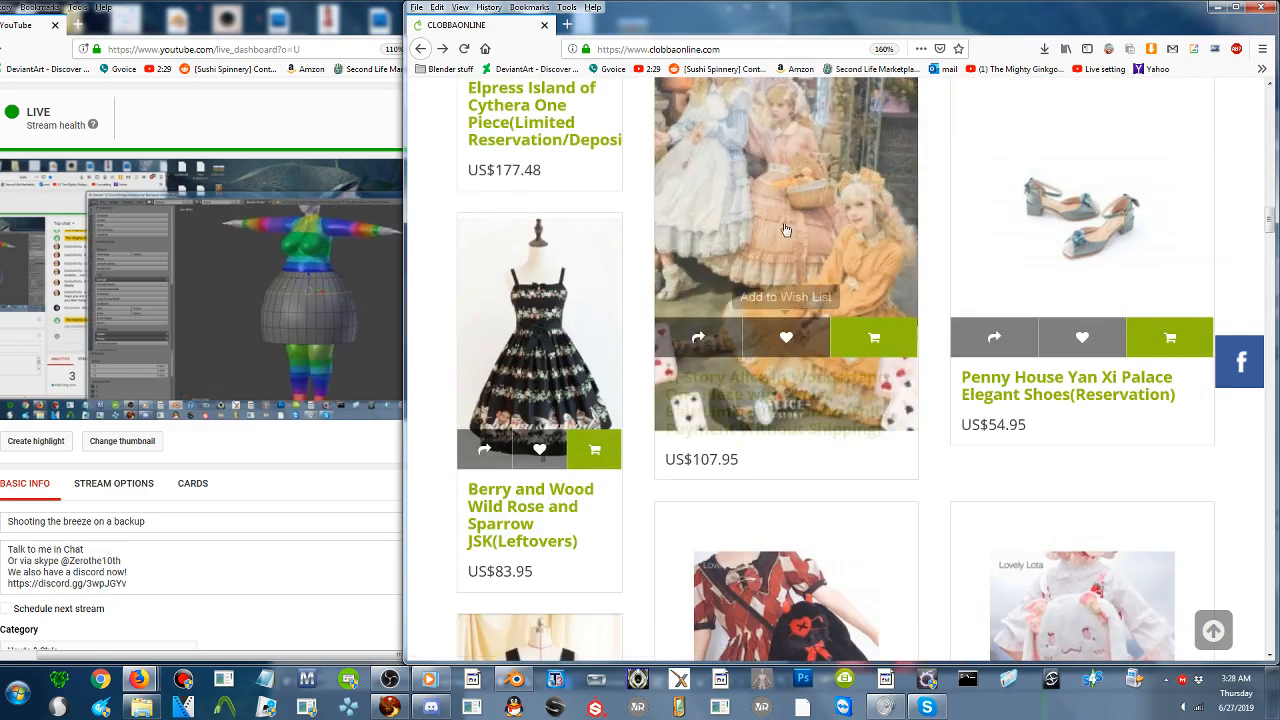
scroll(790, 290, up, 4)
scroll(813, 288, up, 3)
scroll(781, 342, down, 6)
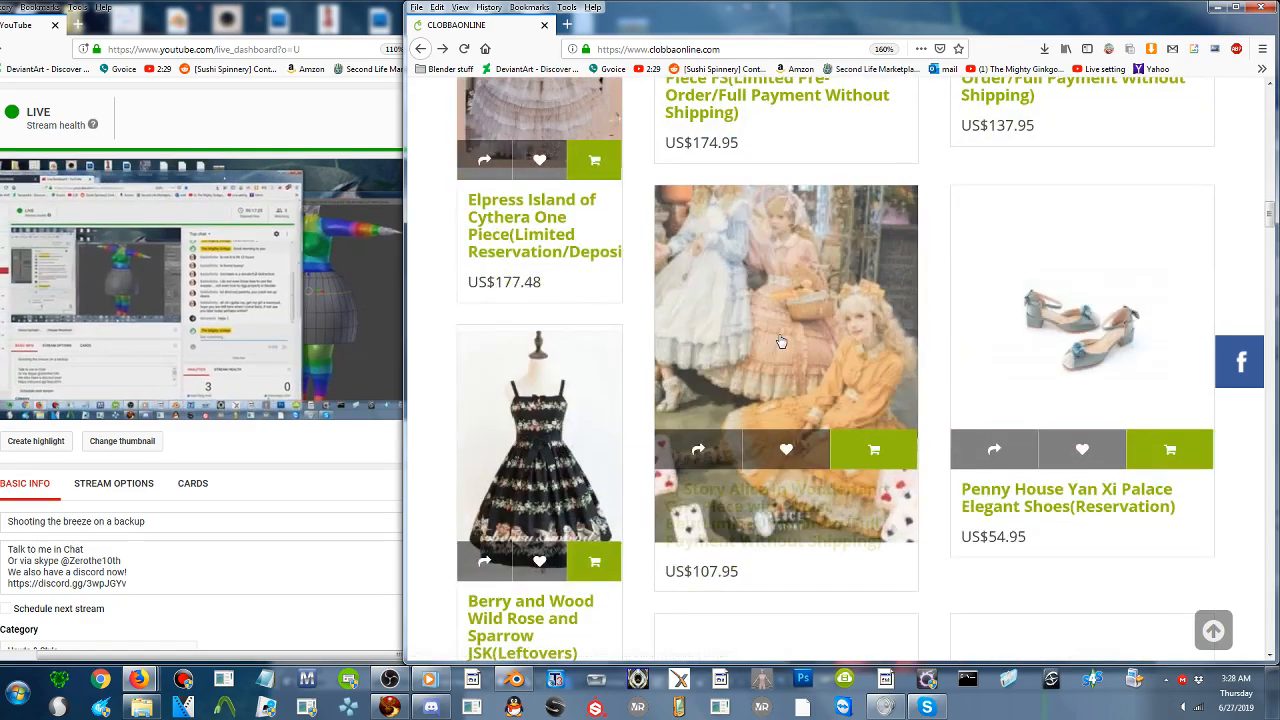
click(781, 342)
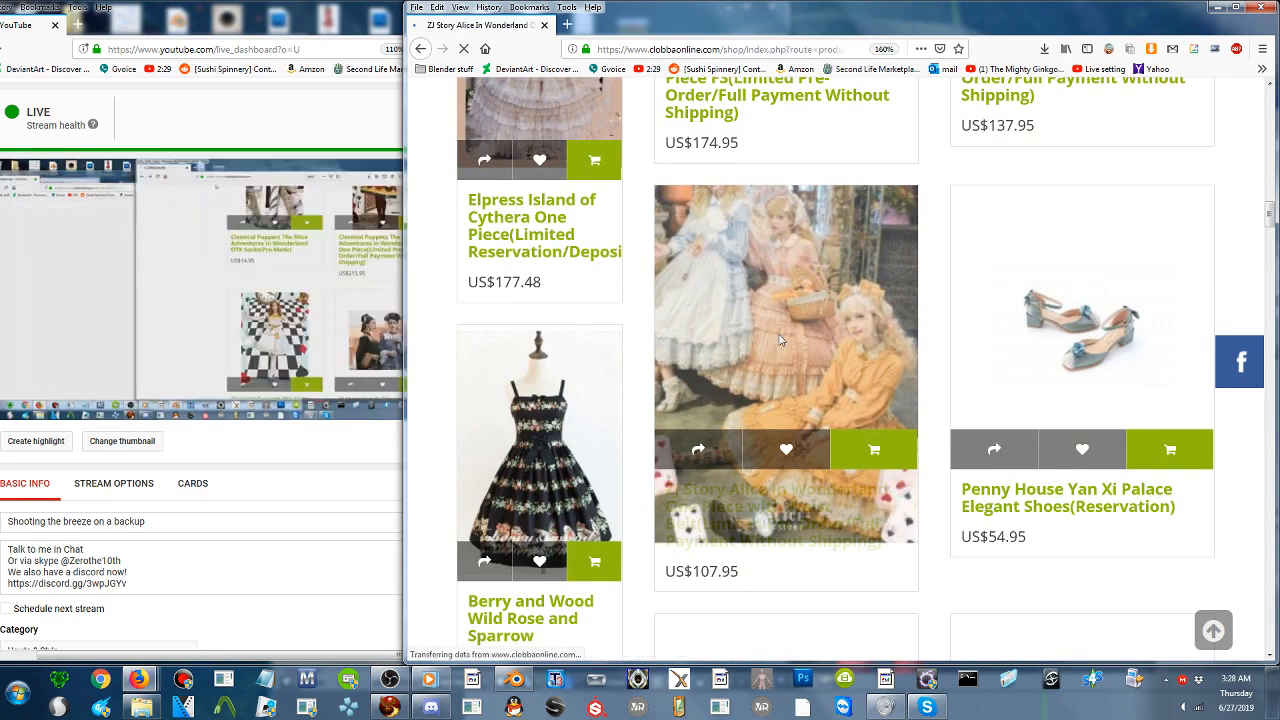
- Open the product's main photo in the enlarged gallery and place the browser window so the Blender model shows beside it
scroll(773, 362, down, 8)
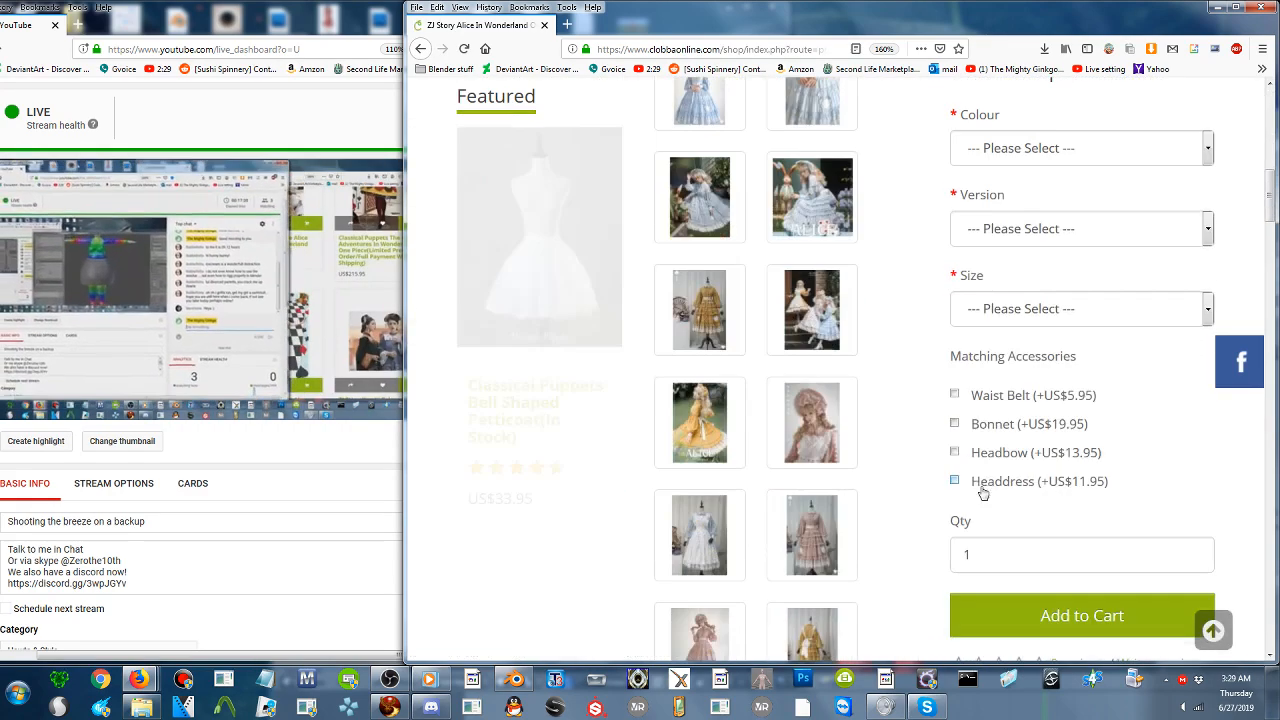
click(1018, 300)
click(943, 277)
scroll(889, 297, up, 10)
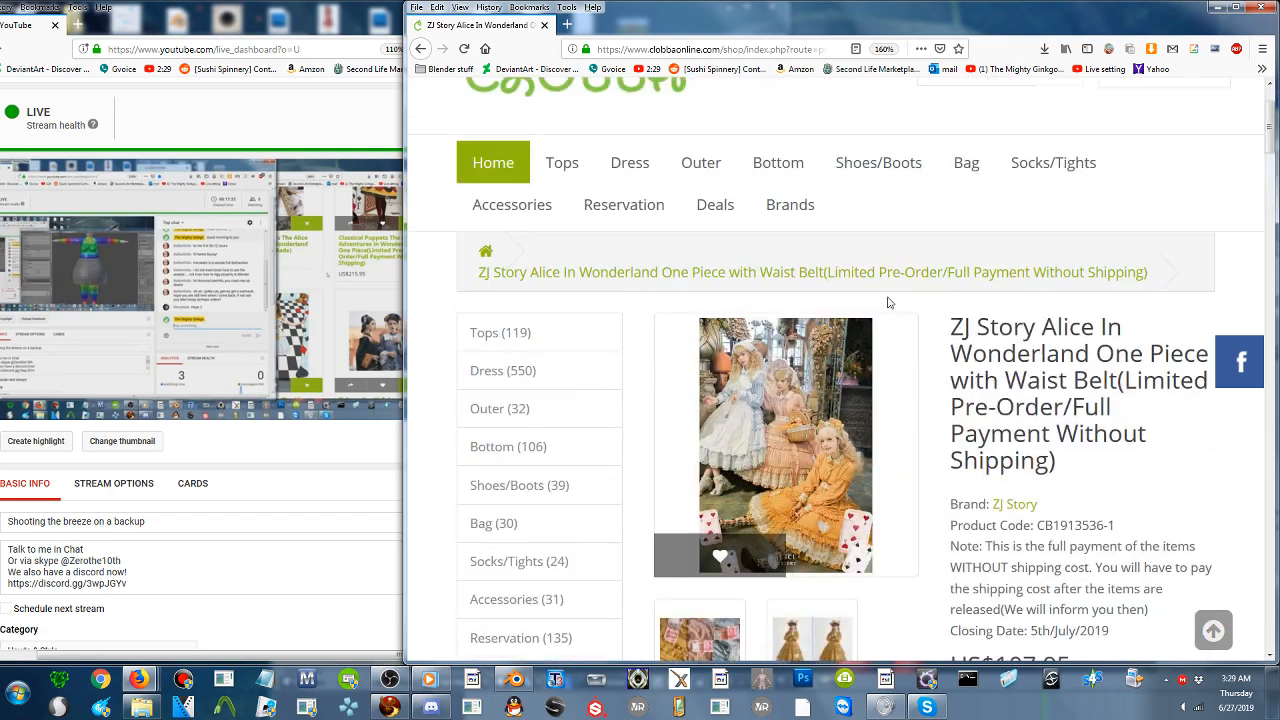
scroll(832, 317, down, 5)
click(810, 140)
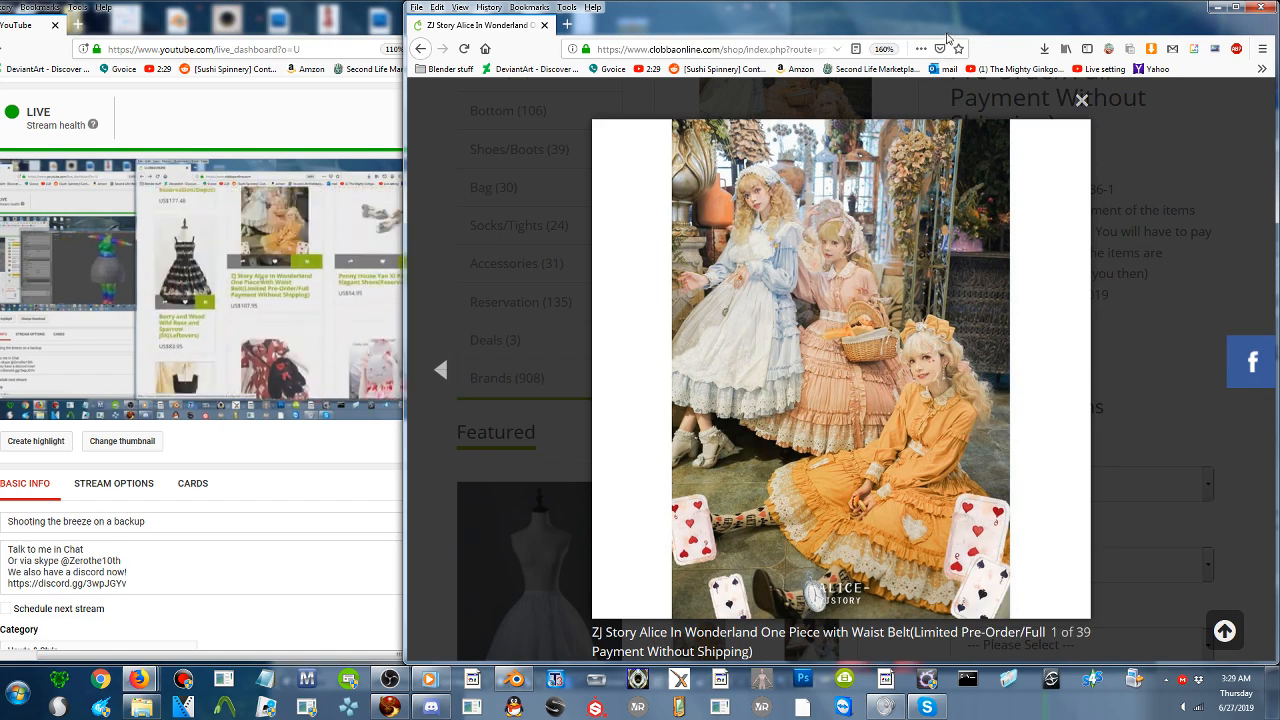
drag(954, 23, 529, 23)
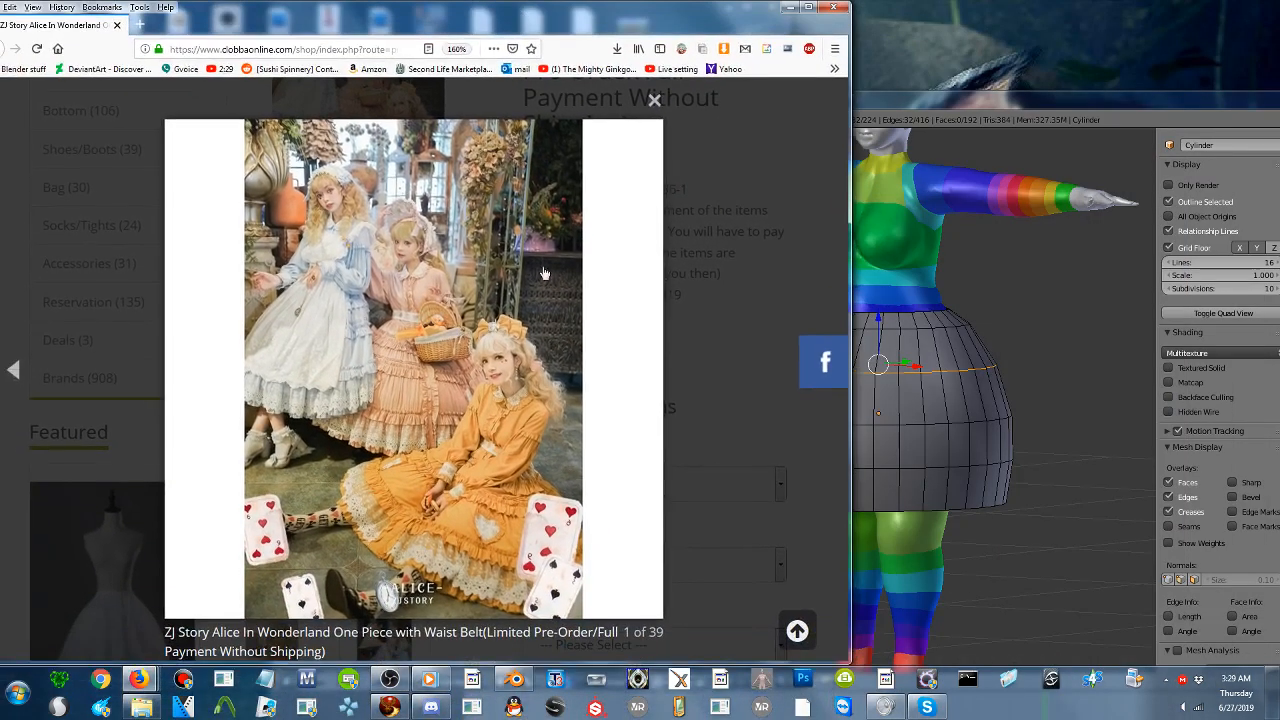
- Examine the skirt shape in the first product photos and stop on photo 3 of 39 with the yellow dress
click(660, 350)
click(648, 362)
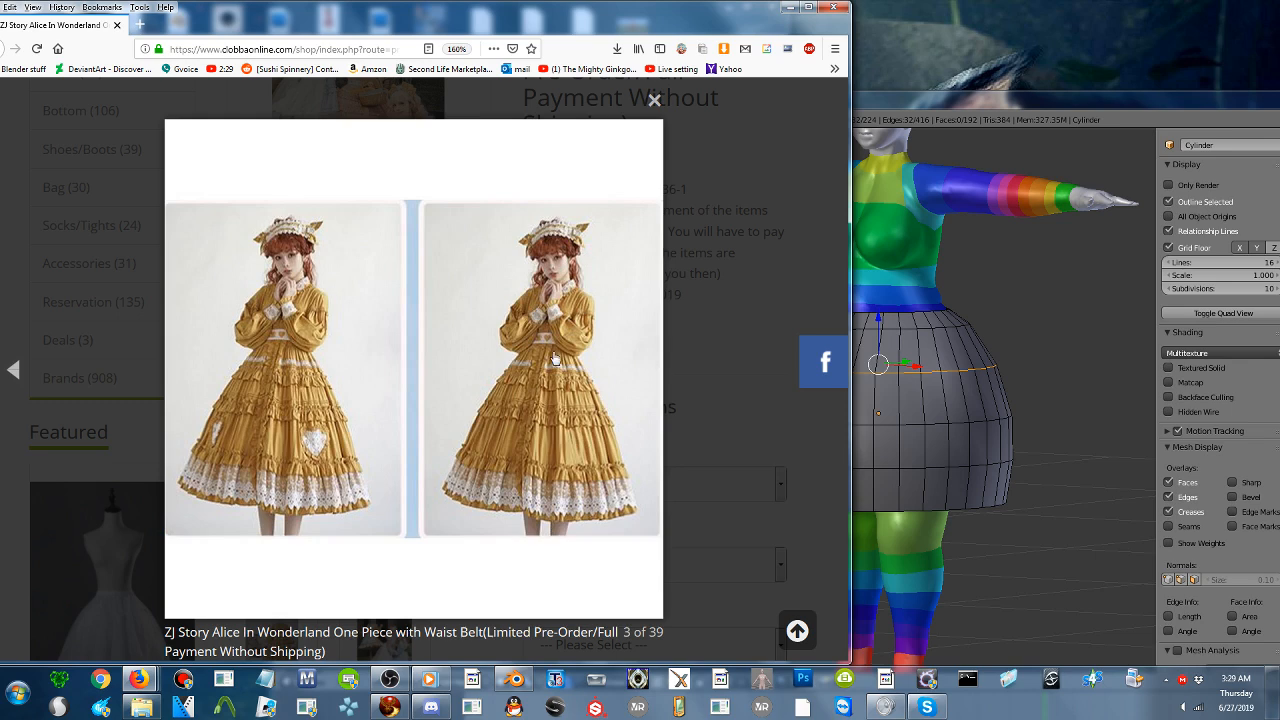
click(189, 369)
click(12, 371)
click(12, 371)
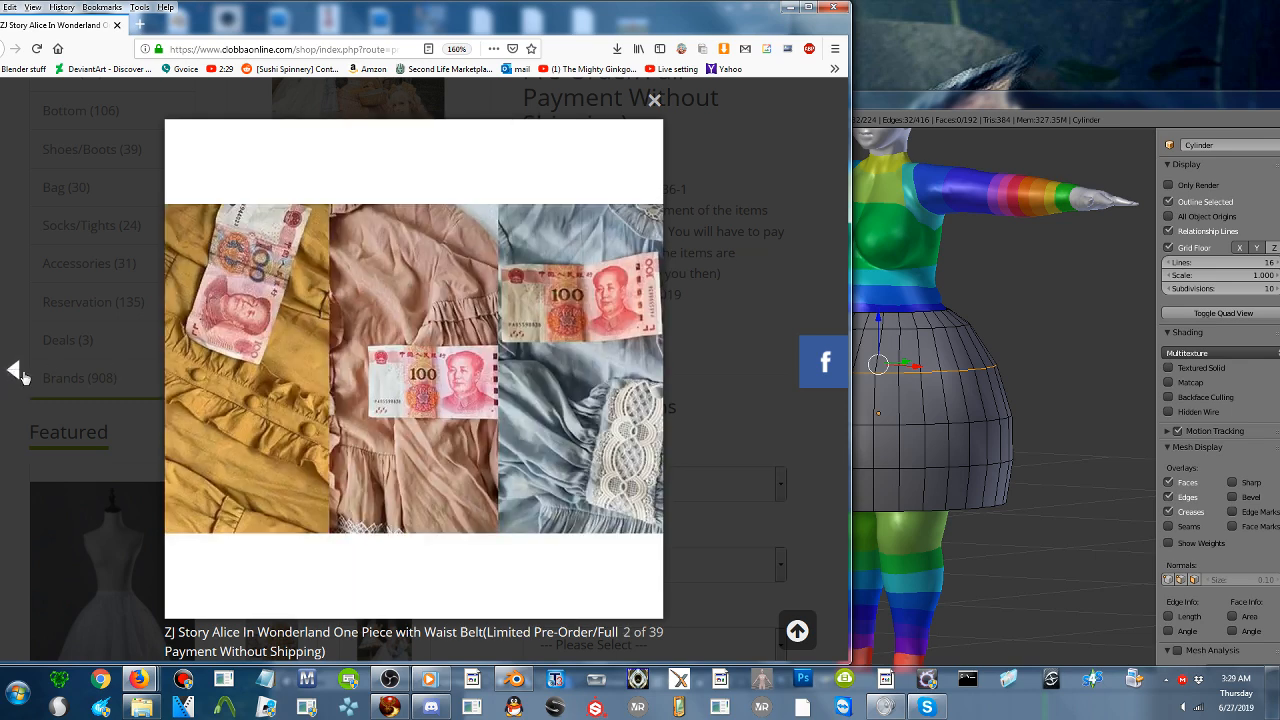
click(640, 375)
click(640, 375)
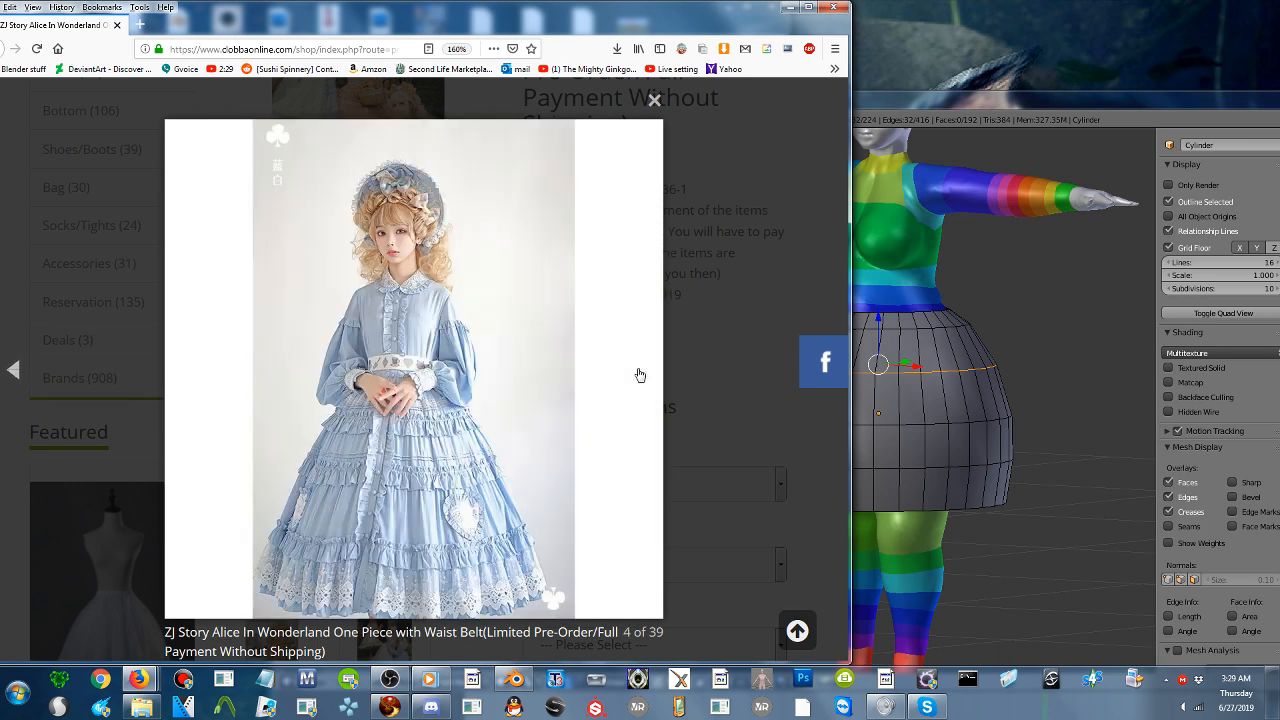
click(14, 372)
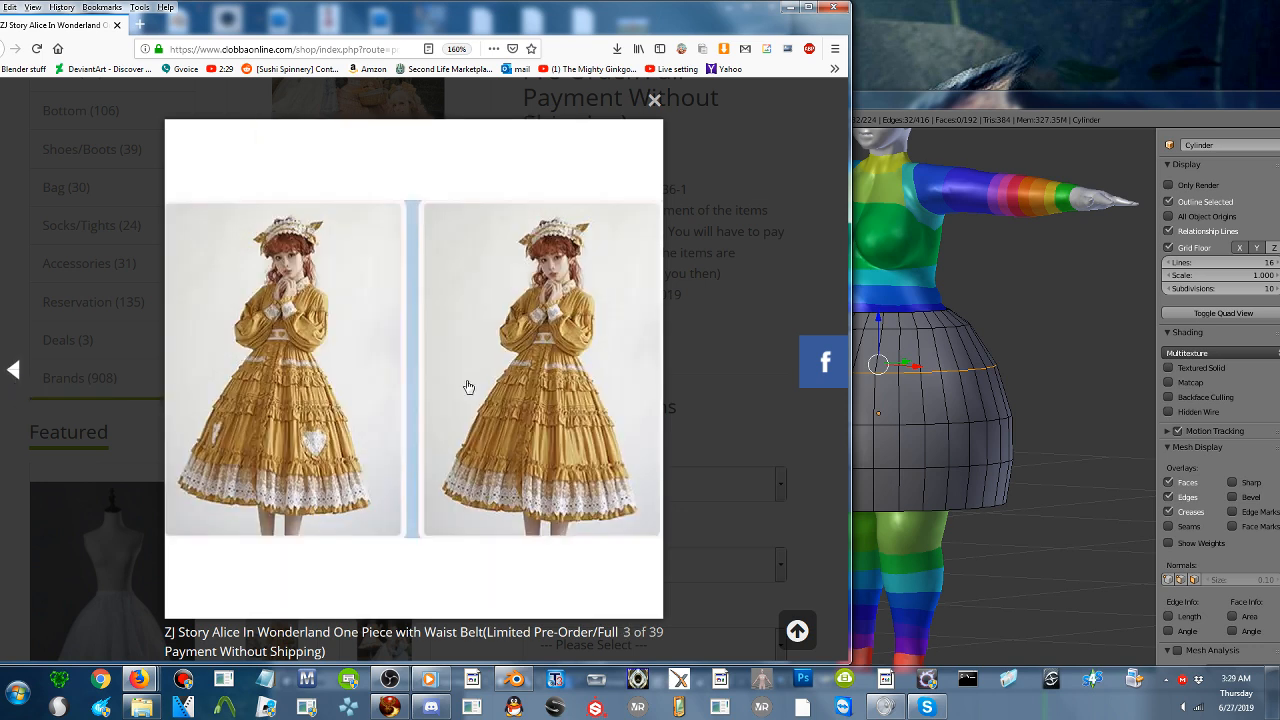
- Switch back to Blender and narrow its window so the yellow dress photo stays visible beside the skirt model
click(1020, 476)
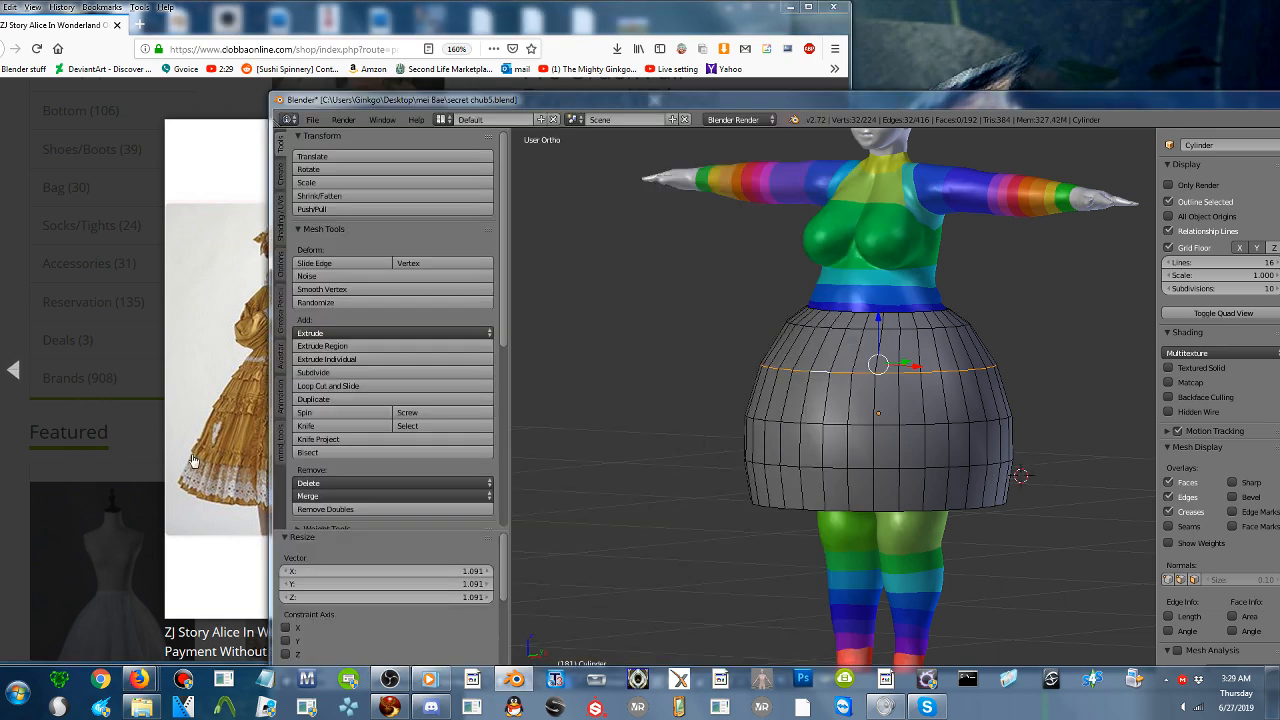
drag(271, 237, 435, 256)
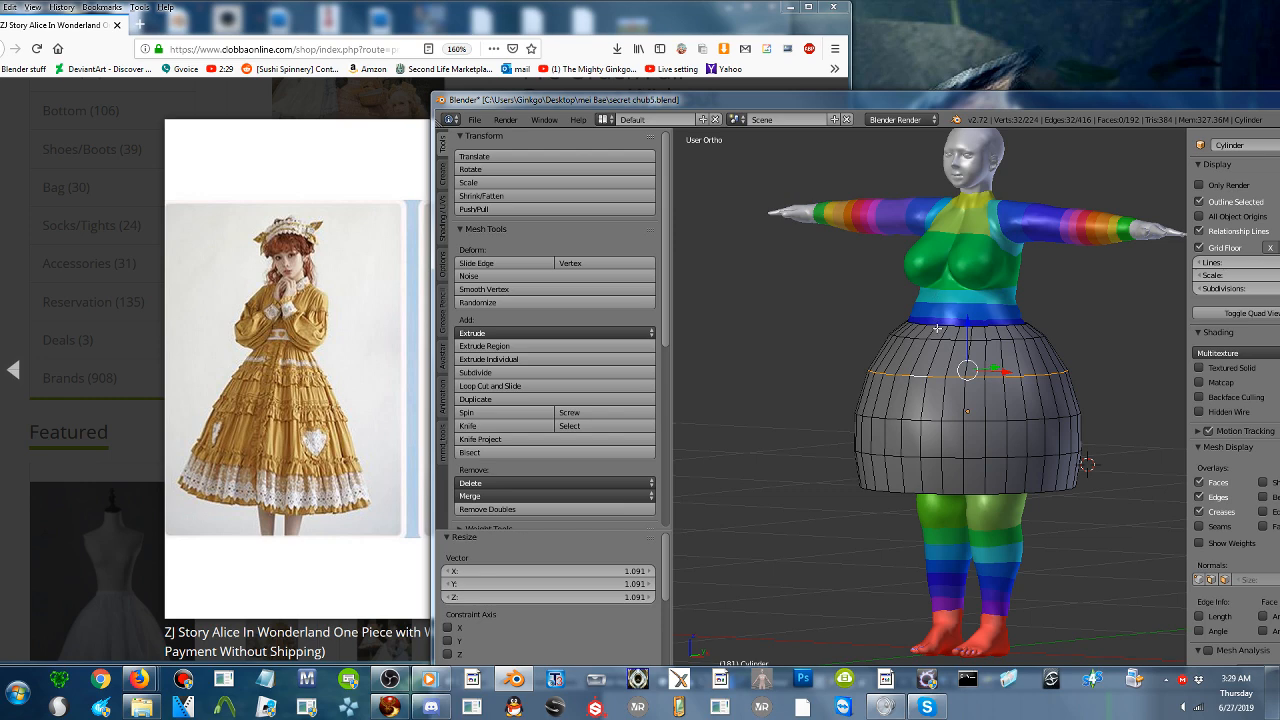
shift+middle_drag(934, 341, 955, 305)
- Select the hem loop, lower it 0.215 along Z, and scale it outward to 1.310 with proportional falloff
alt+right_click(950, 422)
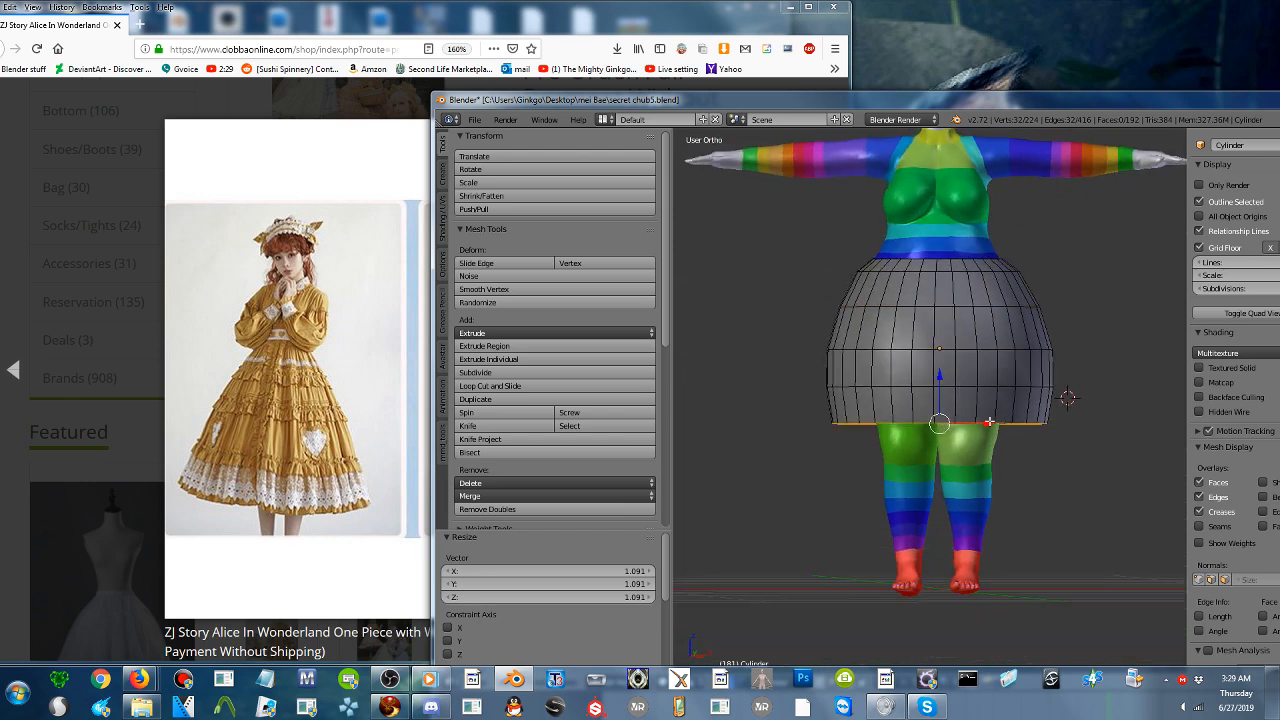
drag(938, 372, 948, 438)
key(s)
scroll(1076, 506, down, 6)
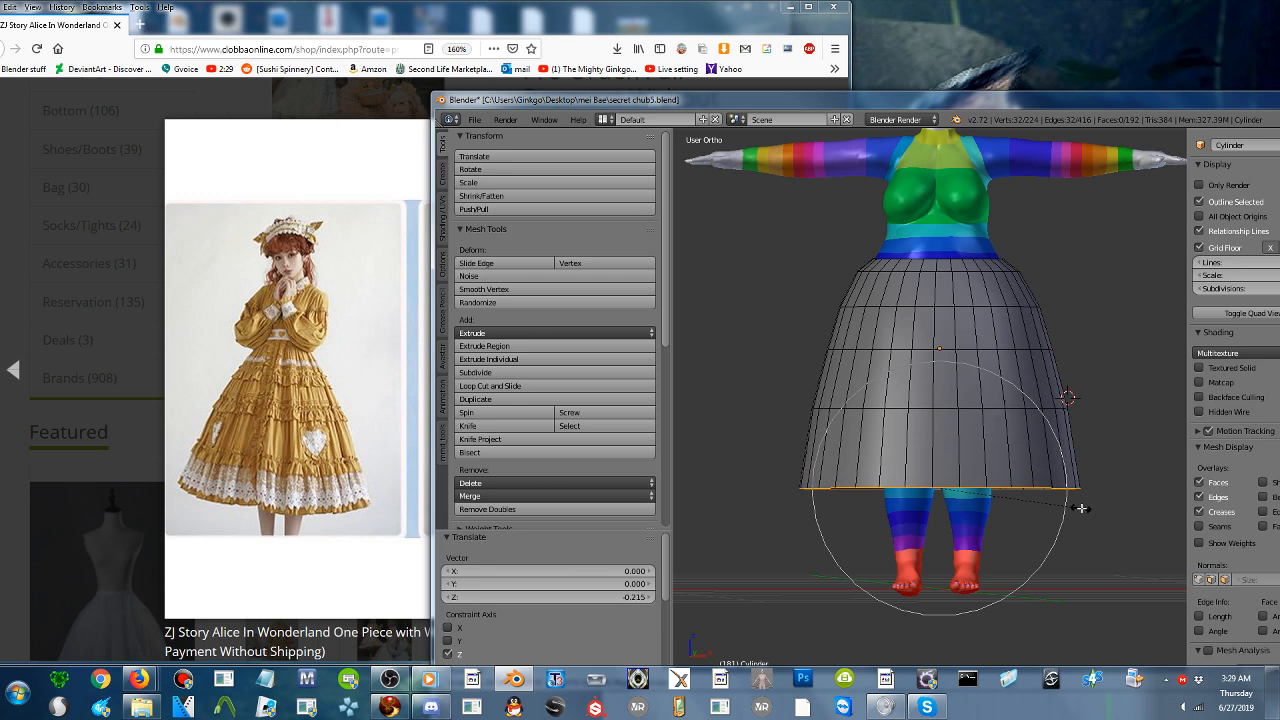
click(1075, 506)
- Select the skirt's middle horizontal edge loop and scale it inward to 0.930 with proportional falloff
alt+right_click(958, 344)
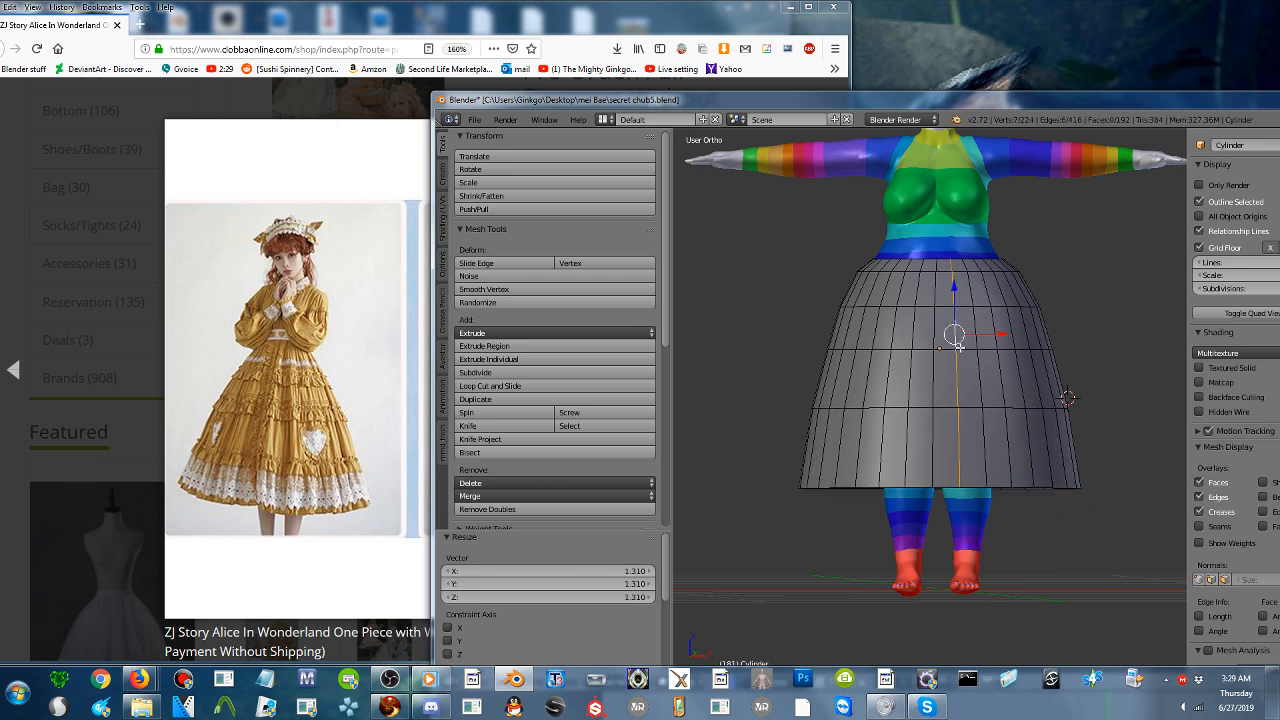
alt+right_click(1036, 352)
key(s)
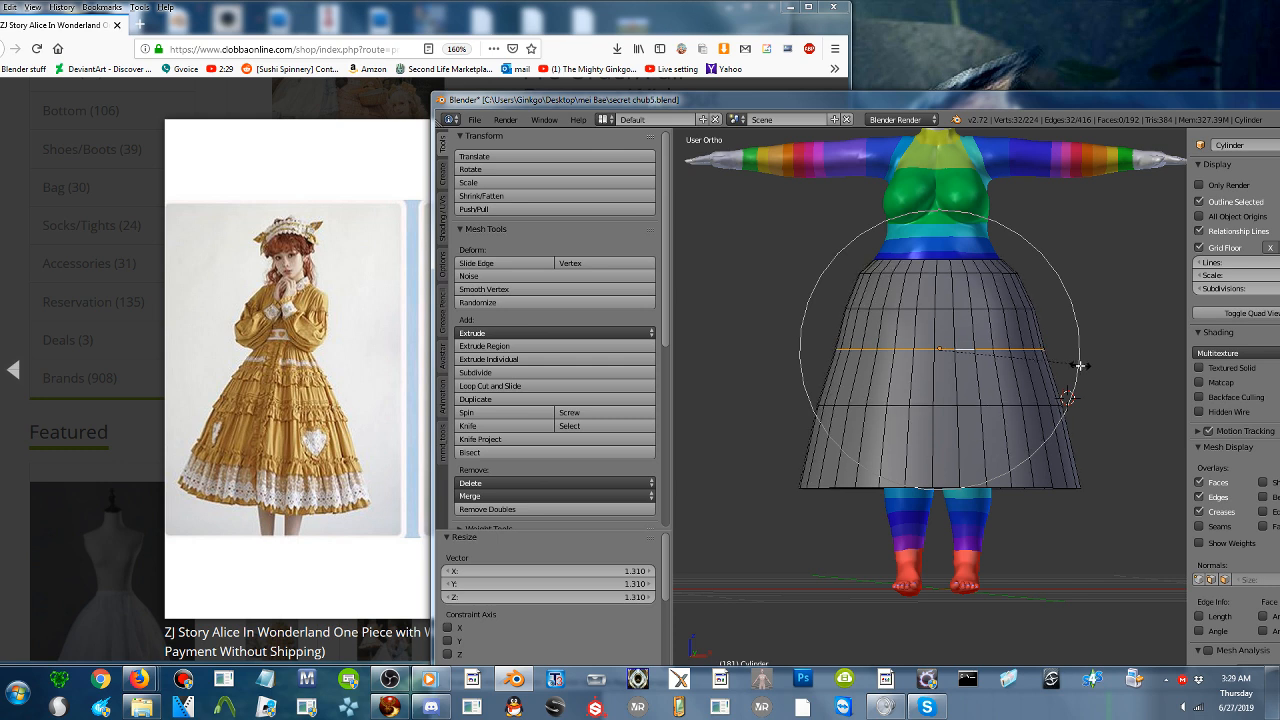
click(1080, 366)
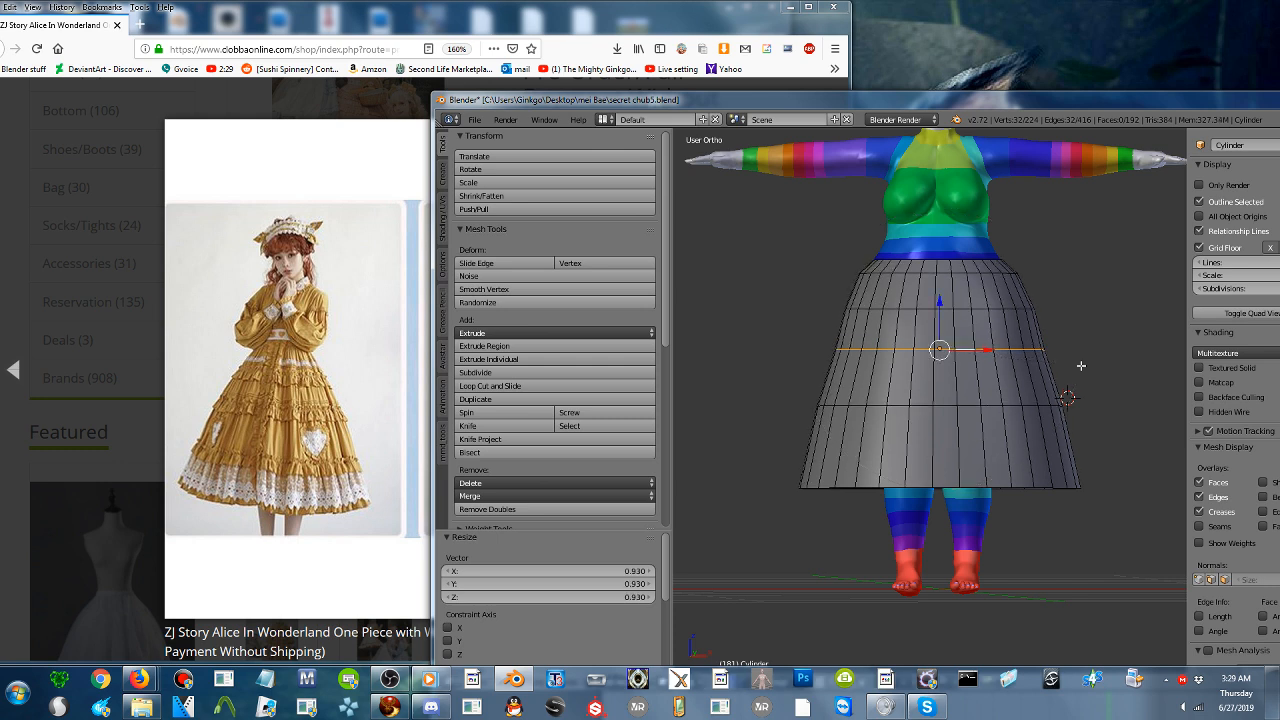
- Scale the edge loop just above the hem inward to 0.983 and check the skirt from the side
alt+right_click(957, 403)
key(s)
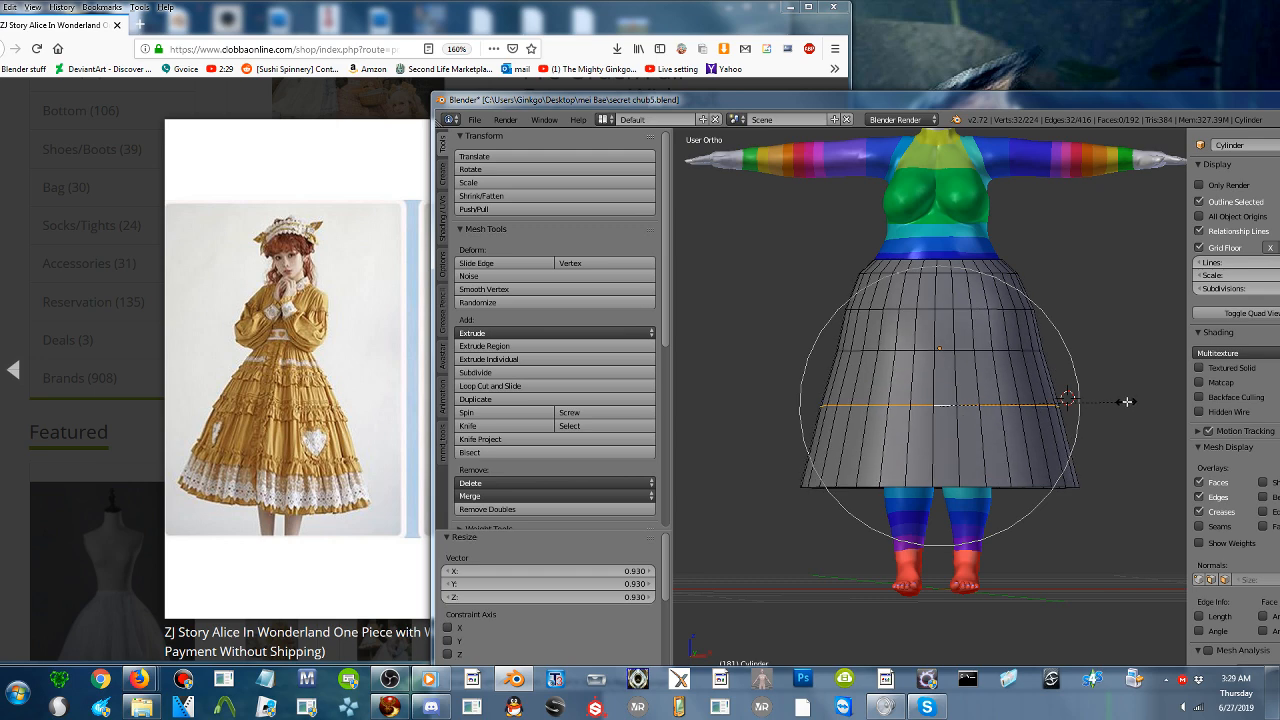
click(842, 347)
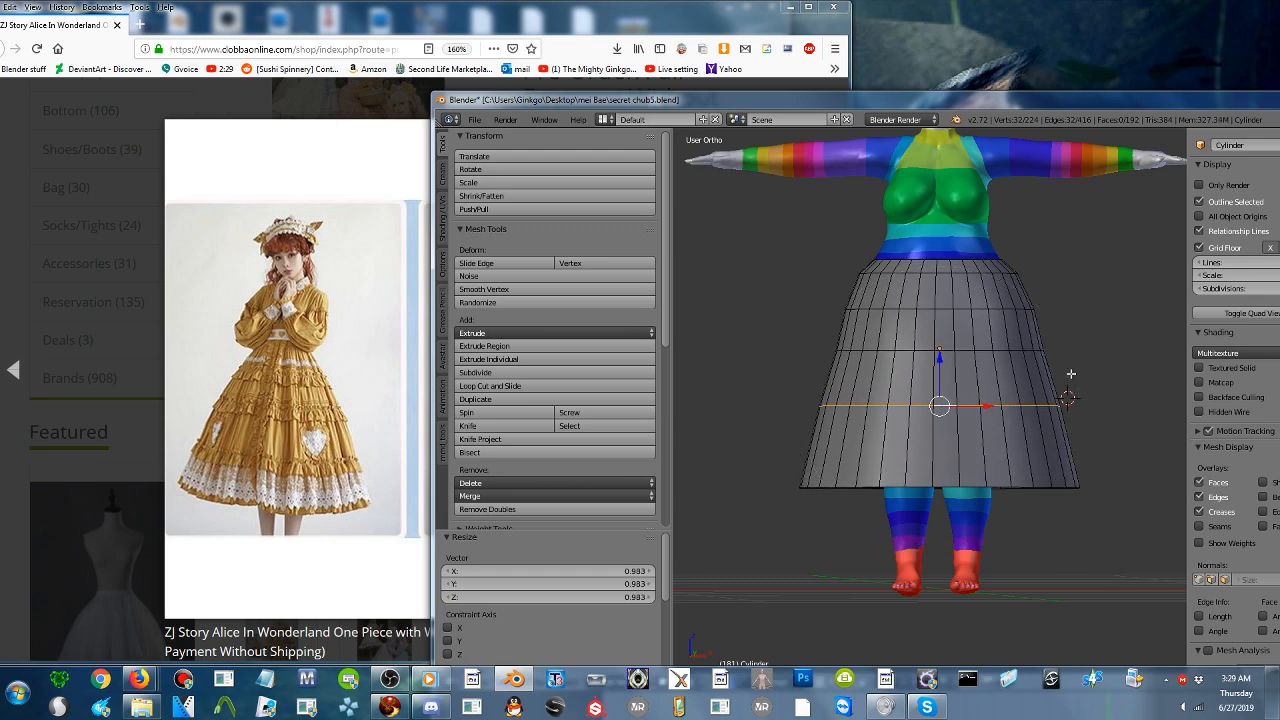
middle_drag(842, 347, 917, 338)
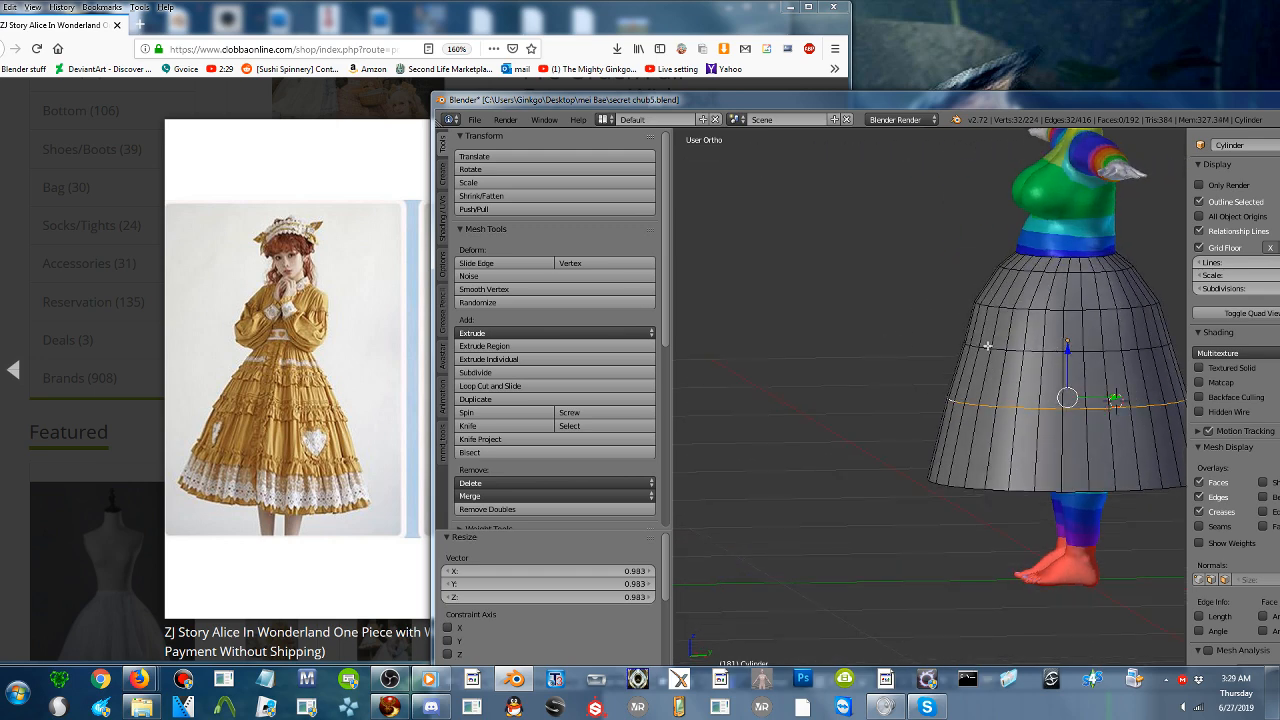
shift+middle_drag(1013, 349, 913, 352)
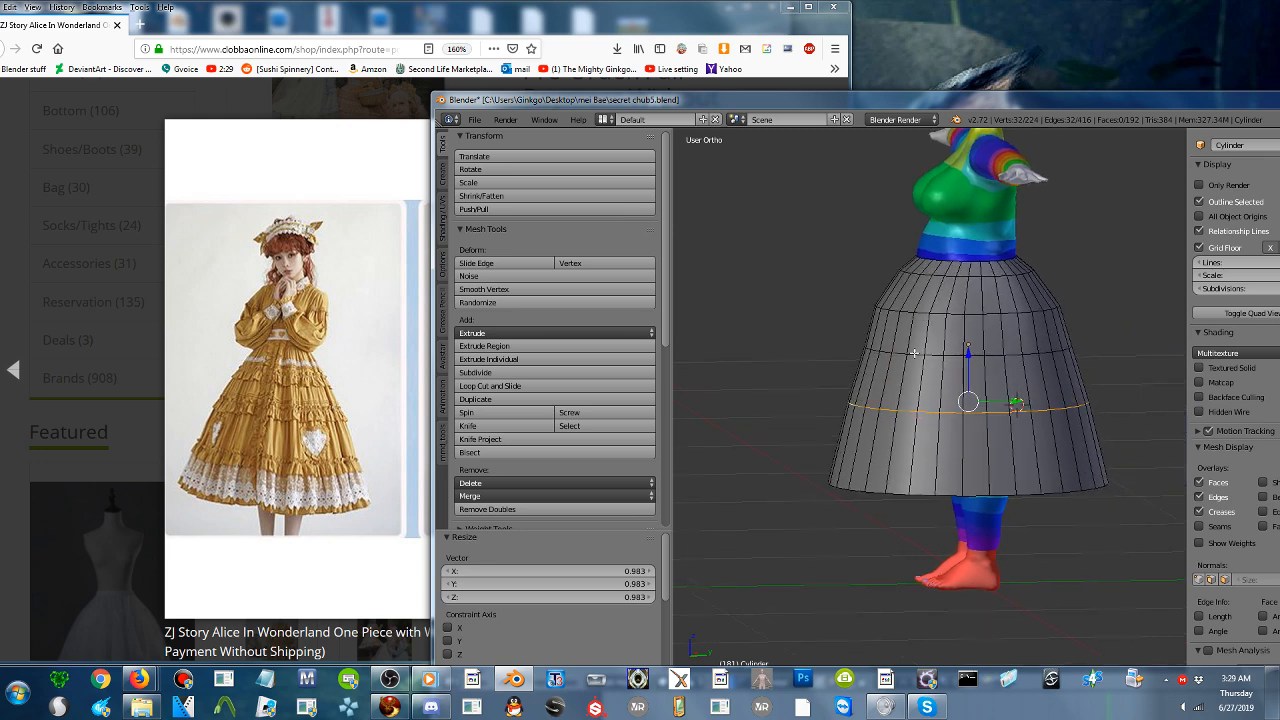
- Select two adjacent hem edges at the skirt's front and move them 0.112 and another 0.029 along Y with proportional falloff
right_click(842, 482)
middle_drag(832, 416, 862, 457)
right_click(757, 474)
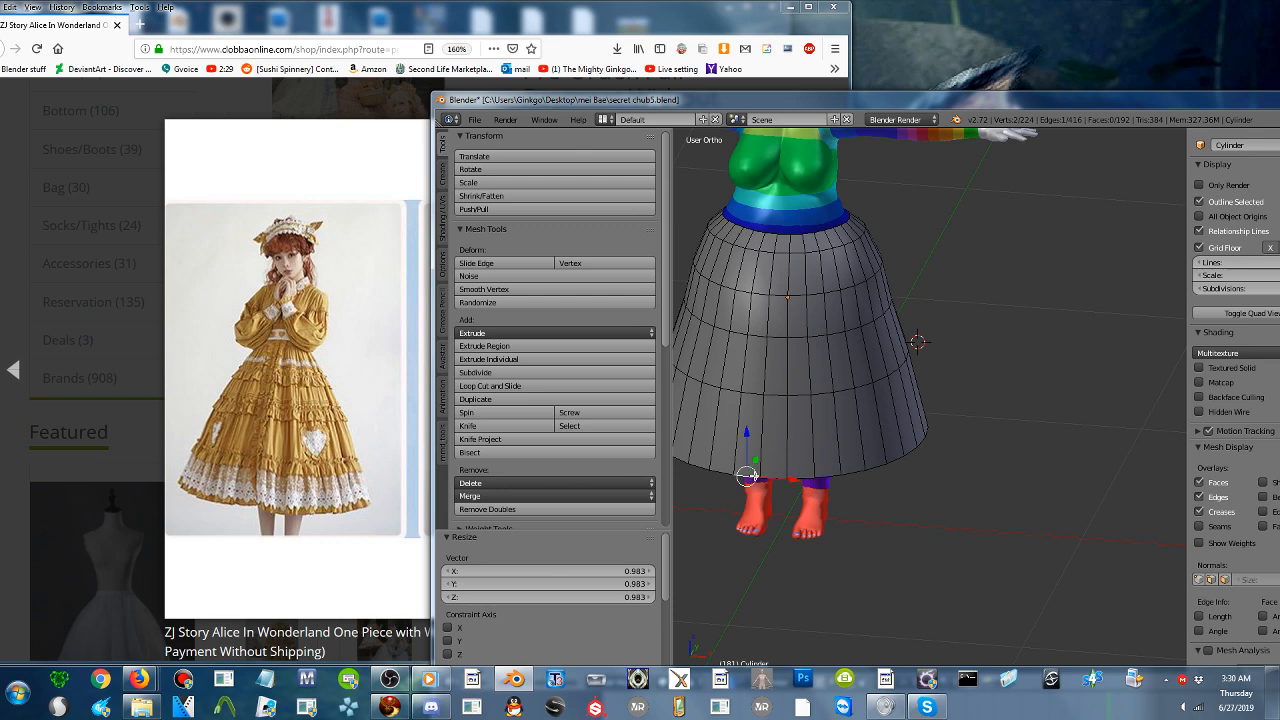
shift+right_click(770, 477)
middle_drag(770, 477, 760, 474)
key(g)
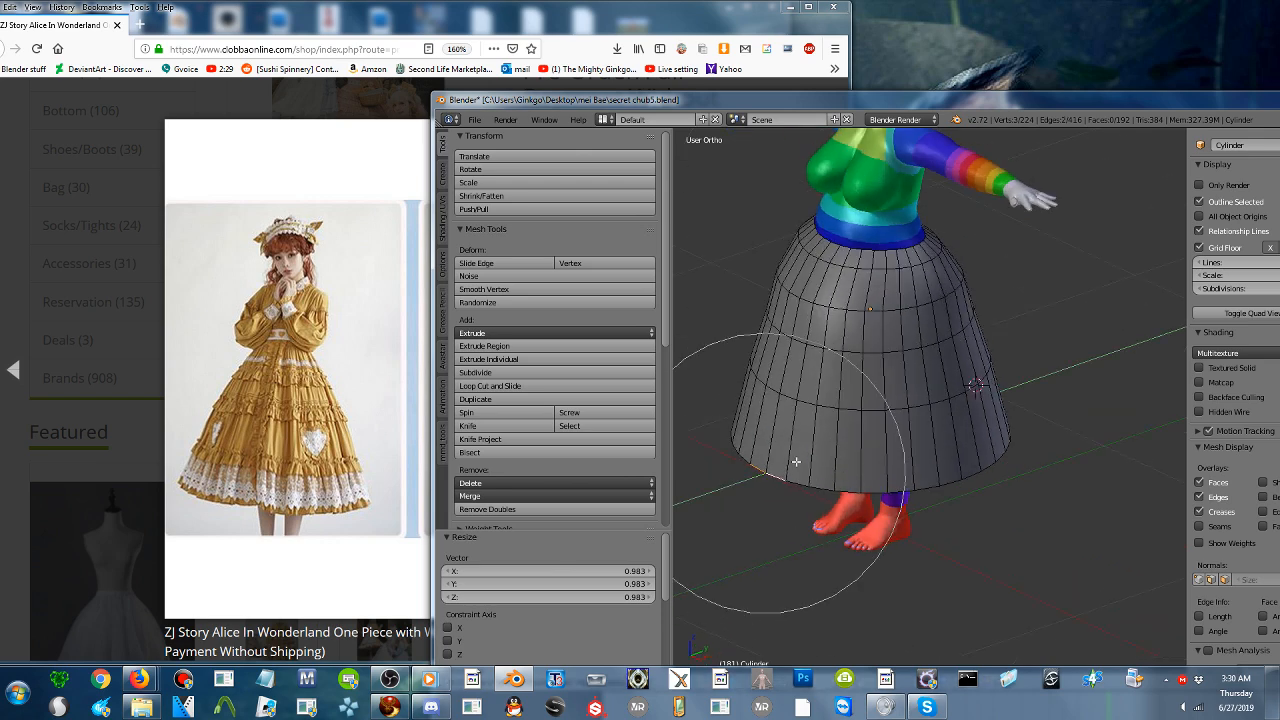
scroll(829, 458, down, 4)
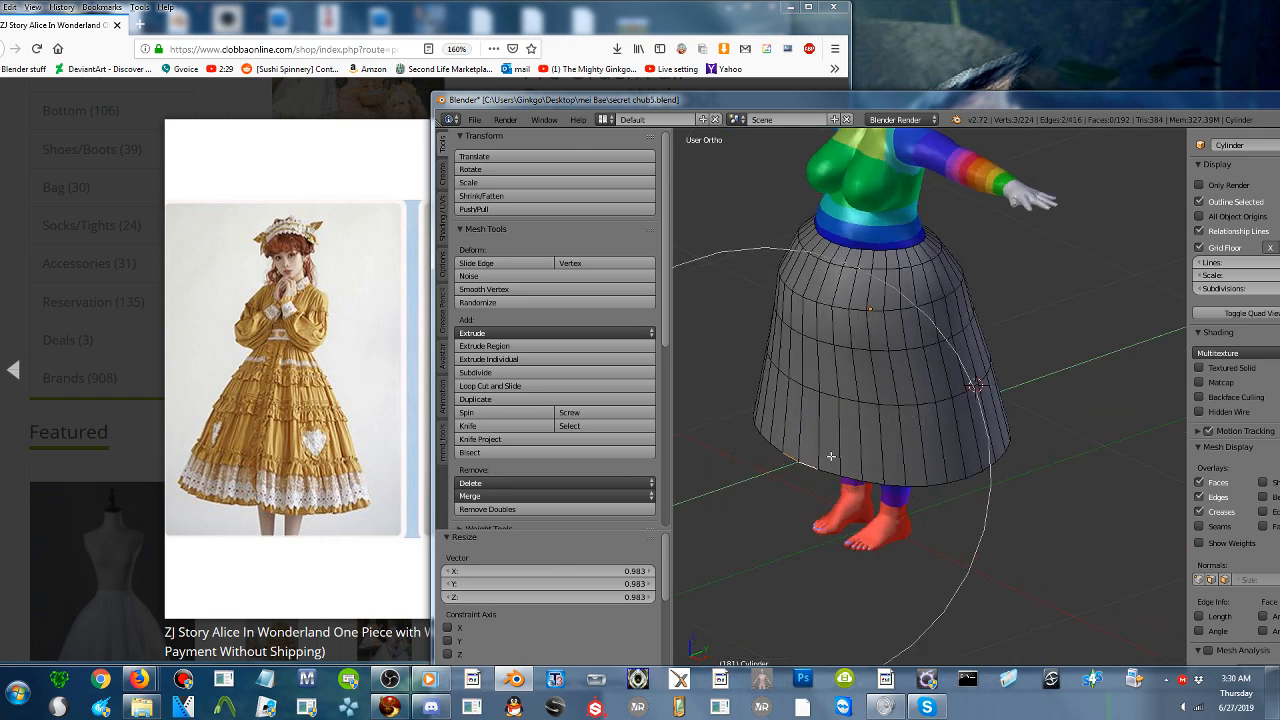
key(y)
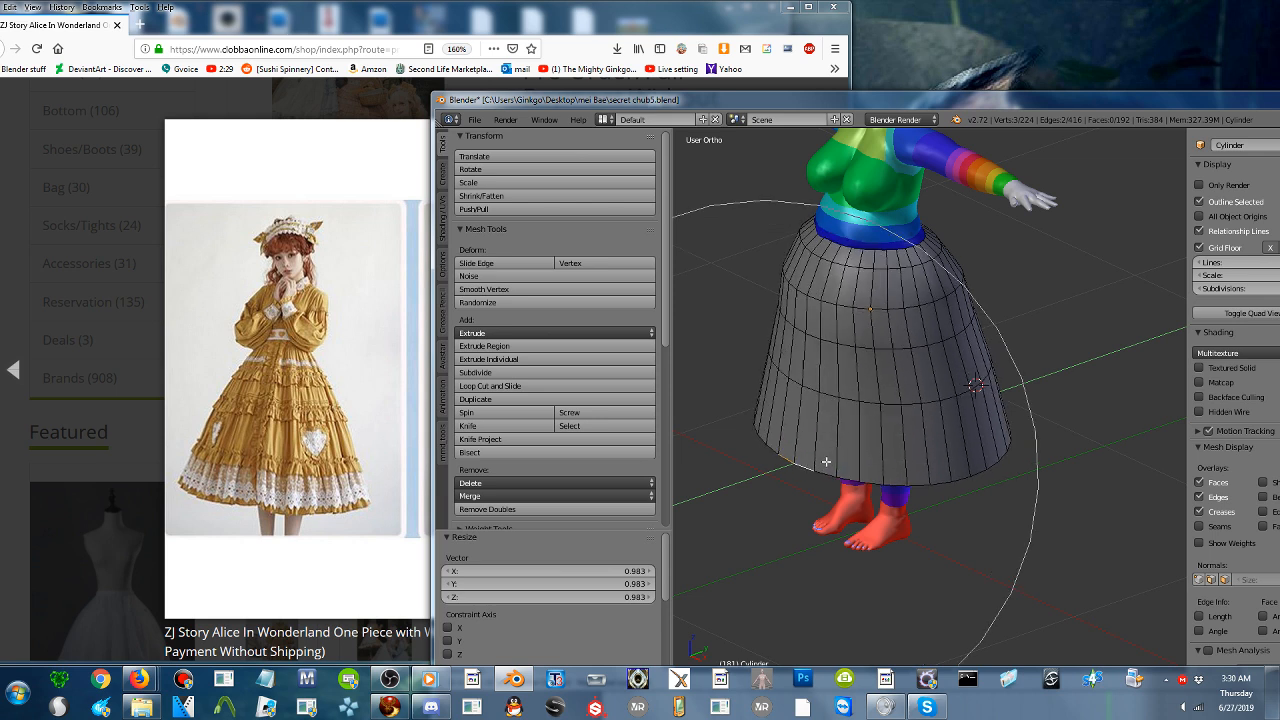
click(813, 462)
key(g)
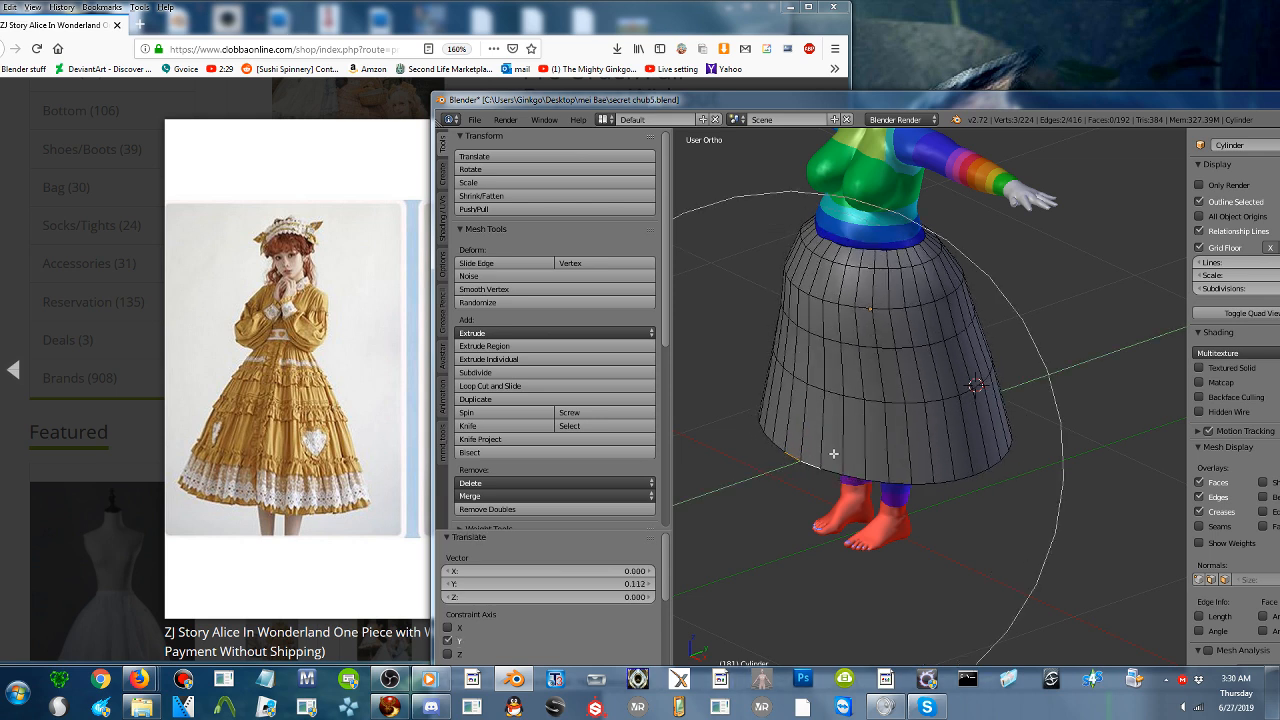
click(831, 458)
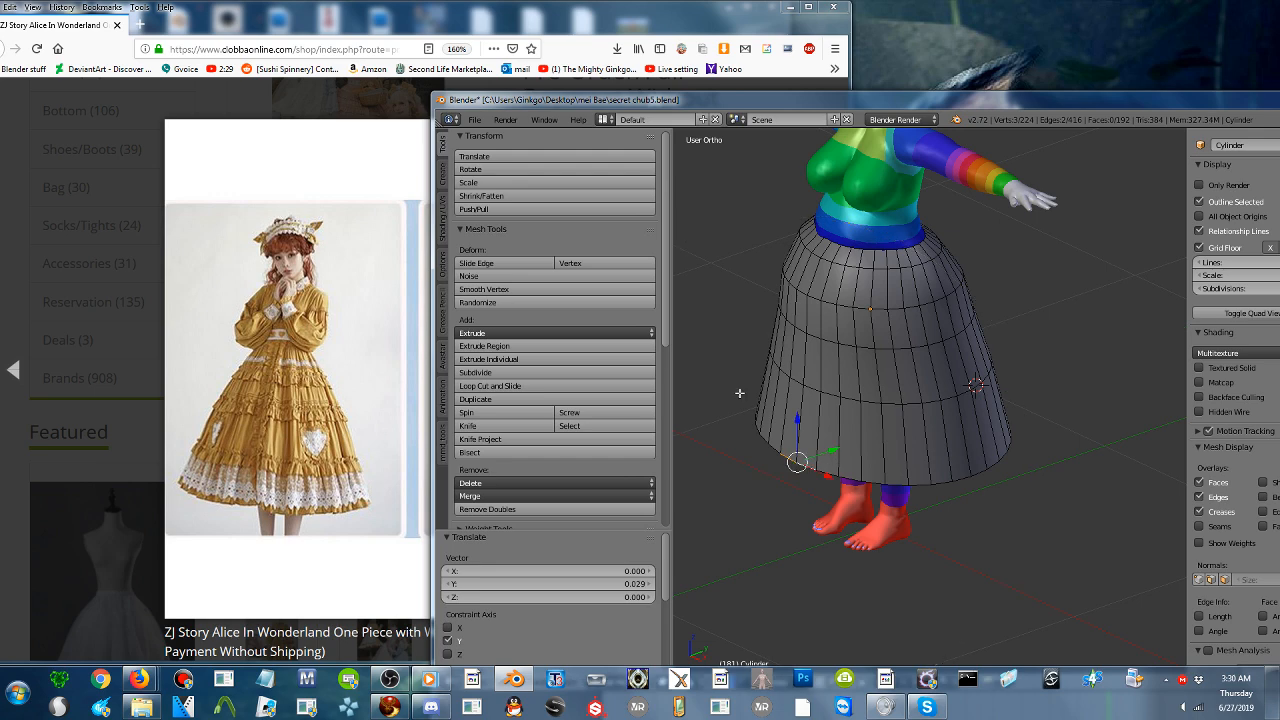
- Select two adjacent front edges on the loop below the waist and move them 0.047 along Y with proportional falloff
middle_drag(831, 458, 898, 325)
right_click(898, 325)
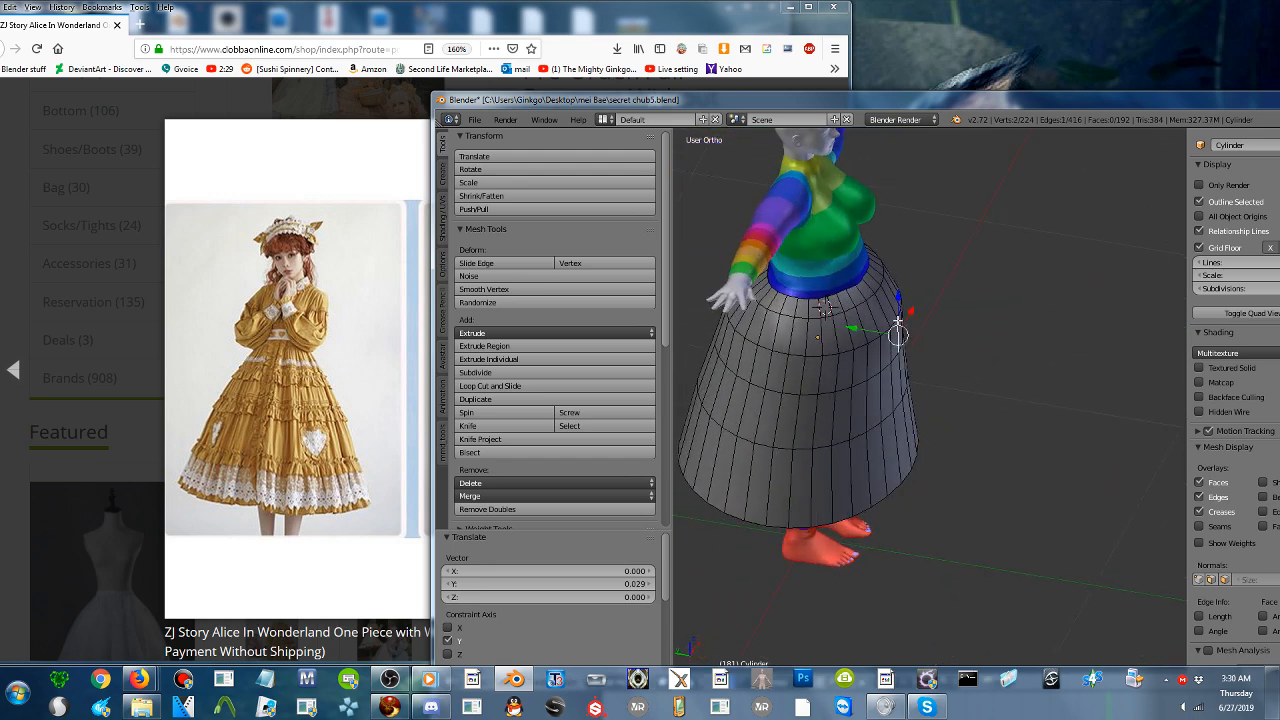
right_click(894, 321)
scroll(908, 348, up, 3)
middle_drag(908, 349, 938, 358)
shift+right_click(923, 304)
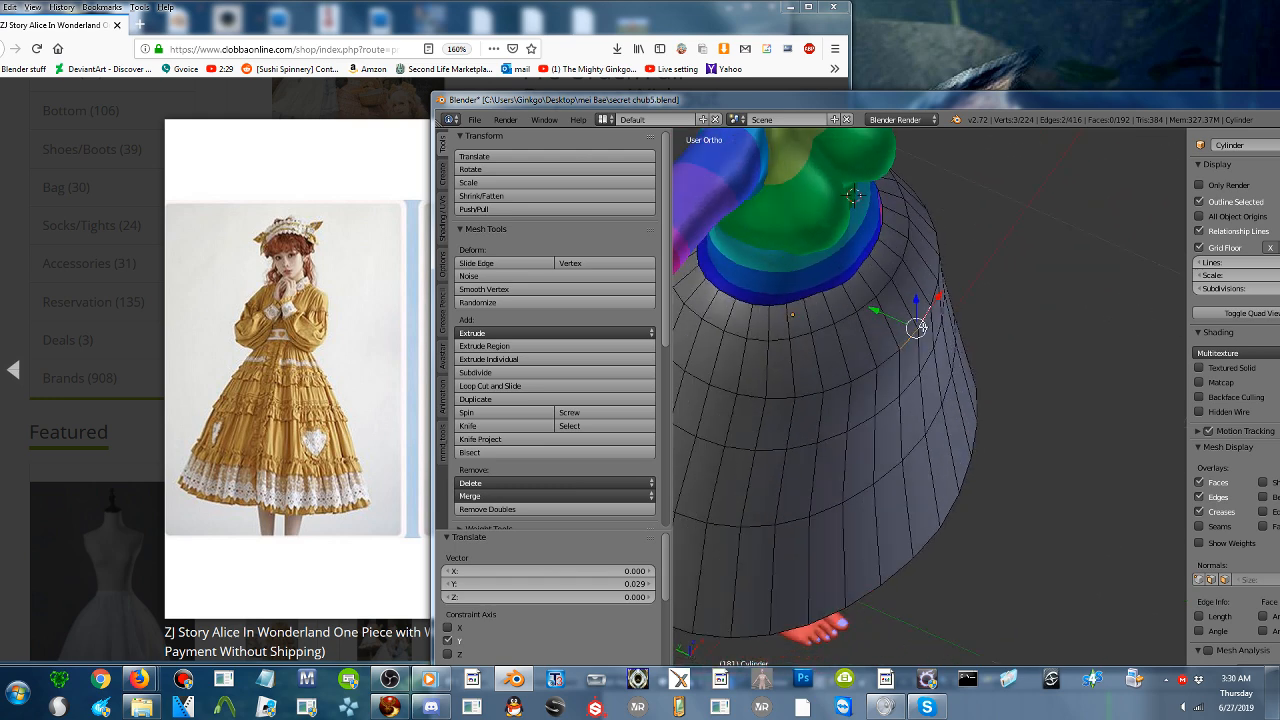
drag(886, 315, 890, 318)
key(o)
scroll(886, 314, down, 4)
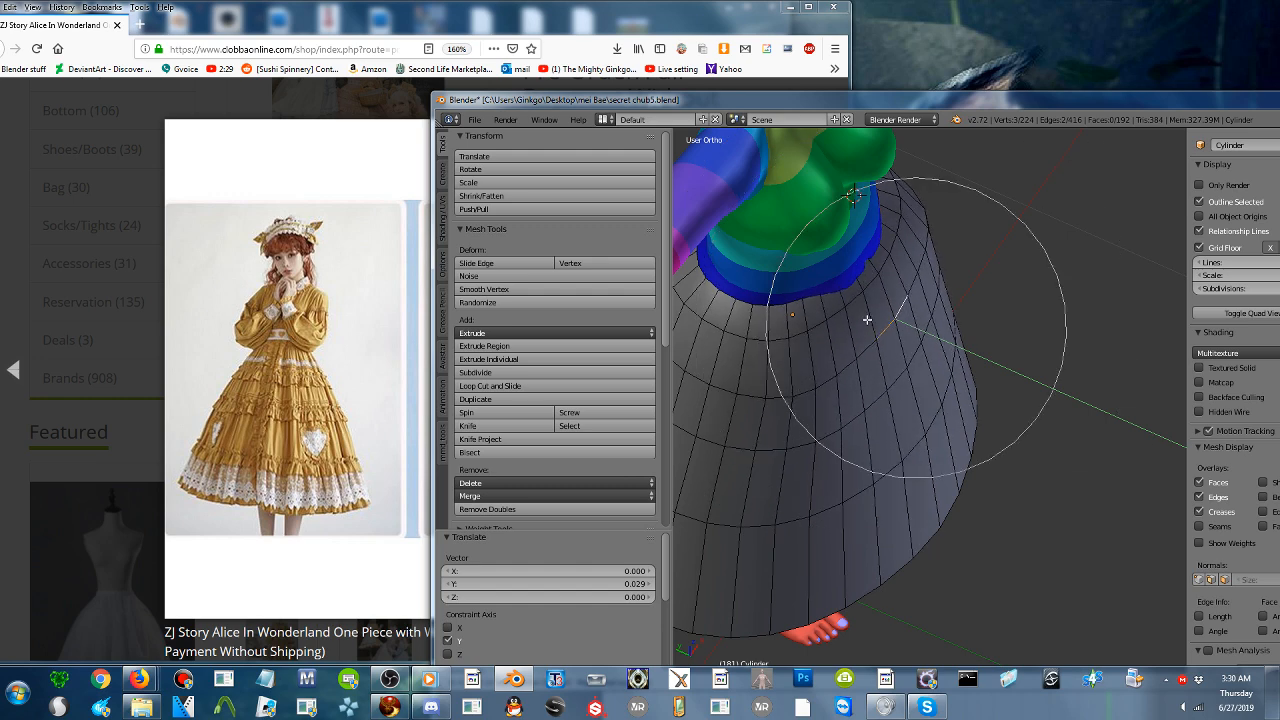
click(993, 373)
middle_drag(993, 373, 888, 349)
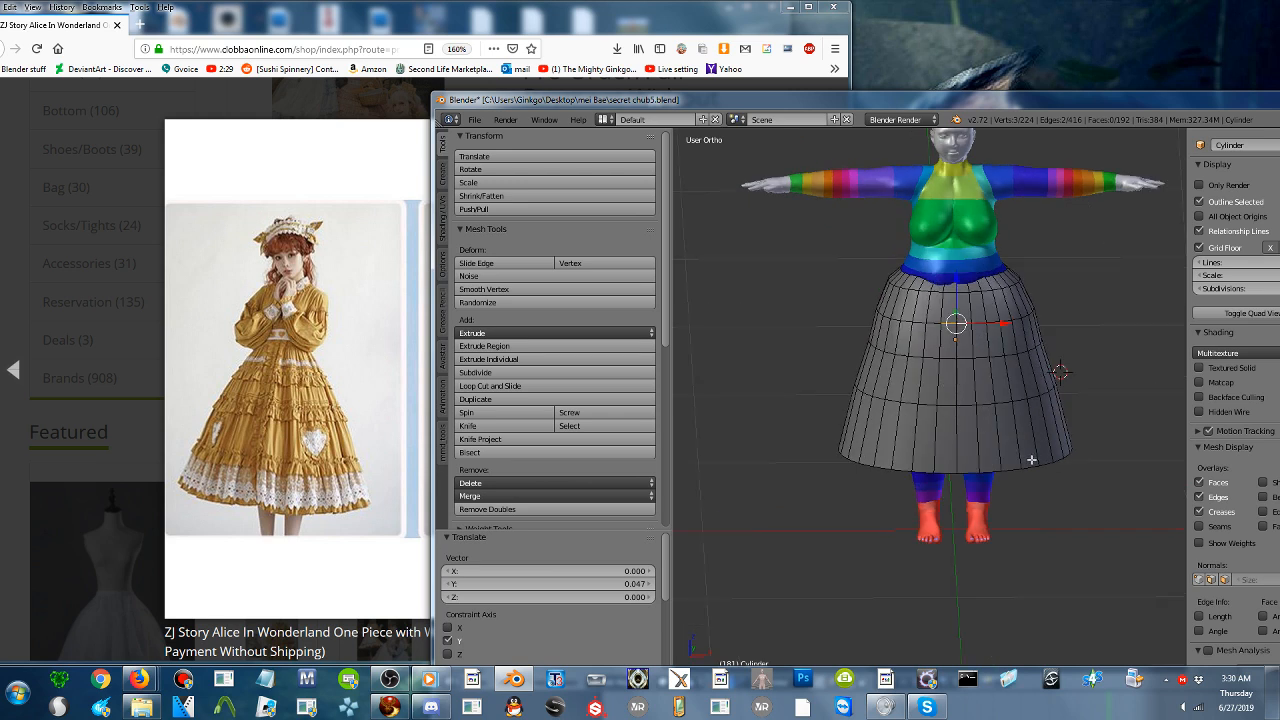
- Select the skirt's waist loop, scale it inward to 0.847, and raise it 0.050 along Z with proportional falloff
alt+shift+right_click(969, 289)
alt+right_click(998, 286)
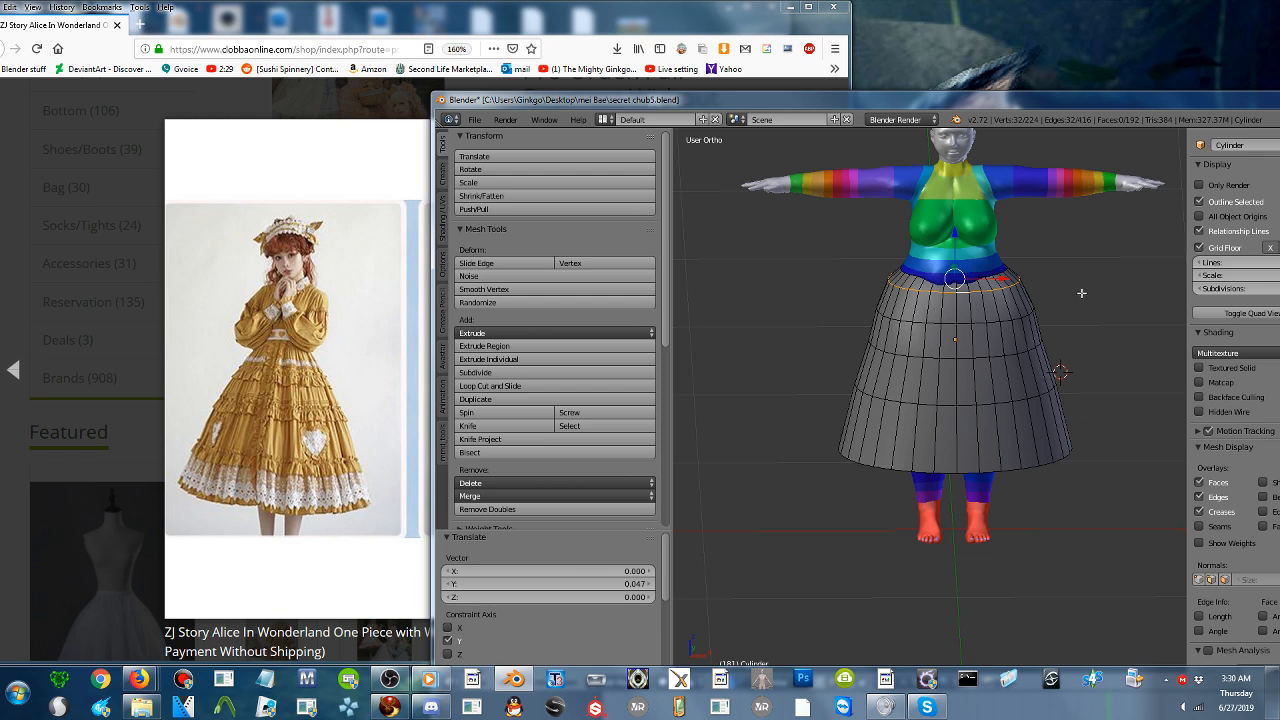
key(s)
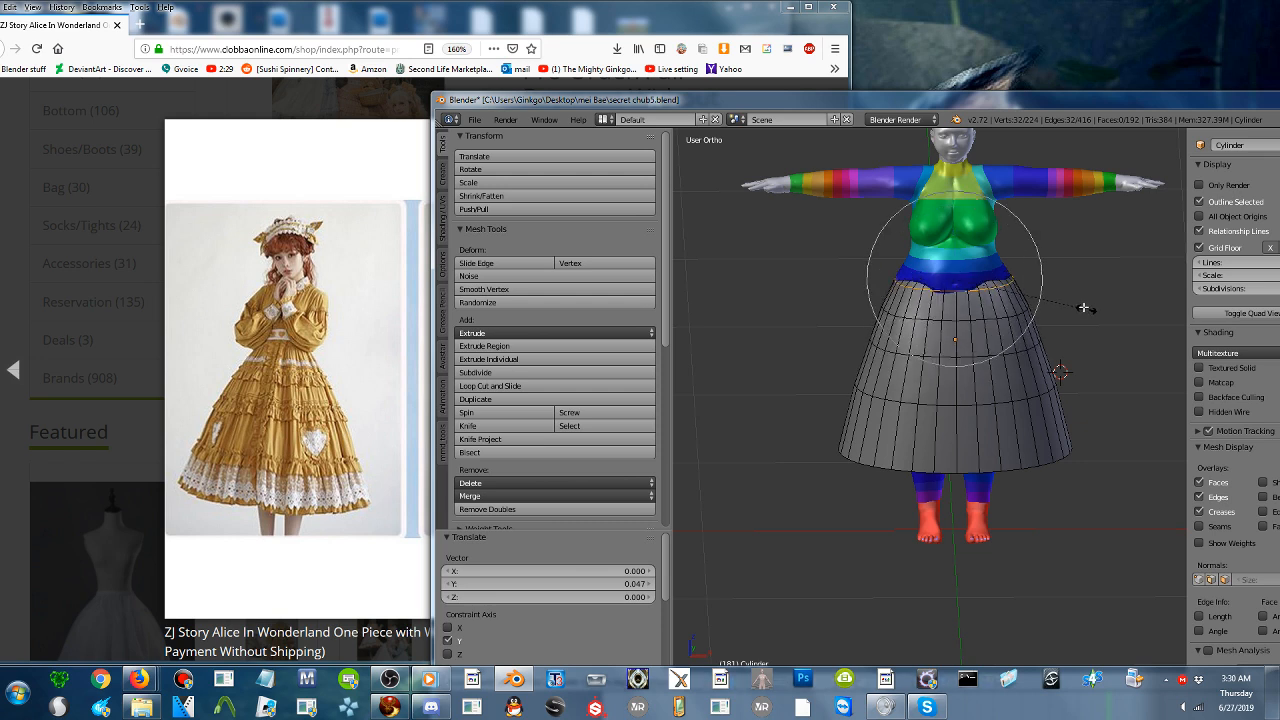
click(1076, 301)
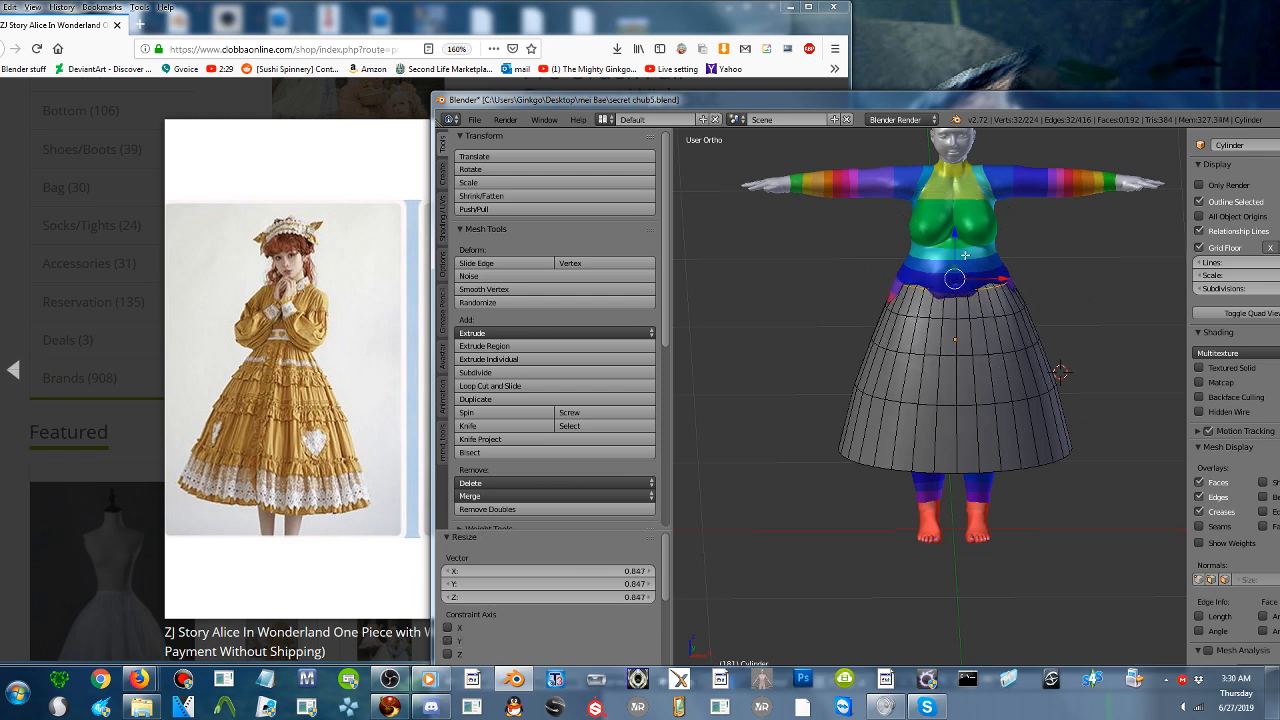
key(g)
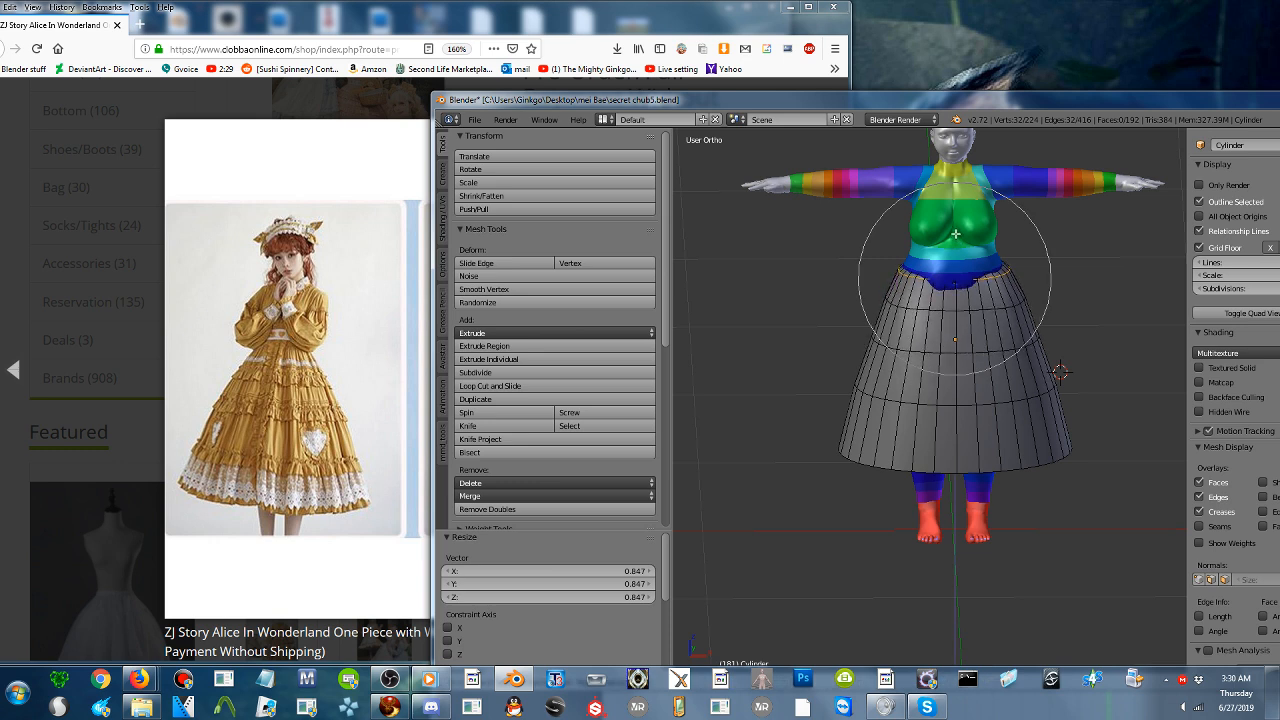
key(z)
click(977, 236)
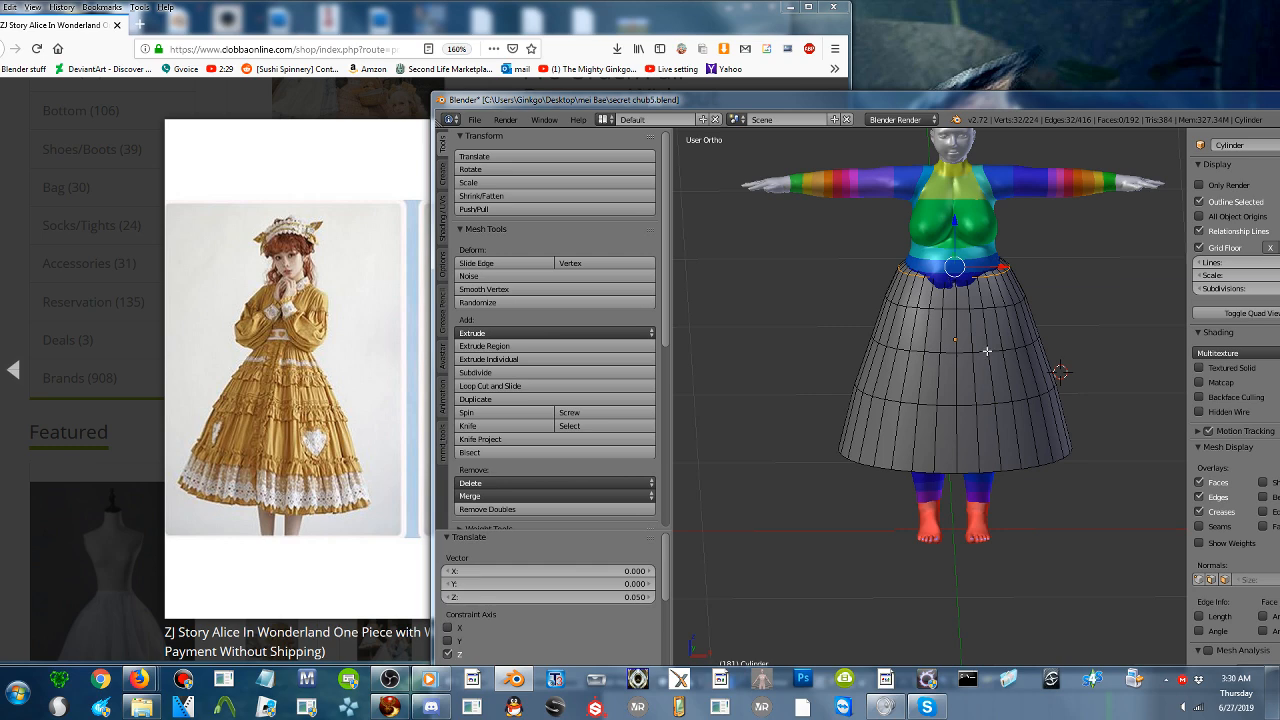
- Select one front edge of the waist loop and move it -0.018 along Y with proportional falloff to cover the avatar's stomach
middle_drag(987, 351, 936, 388)
shift+middle_drag(1000, 315, 925, 429)
scroll(916, 390, up, 4)
right_click(887, 368)
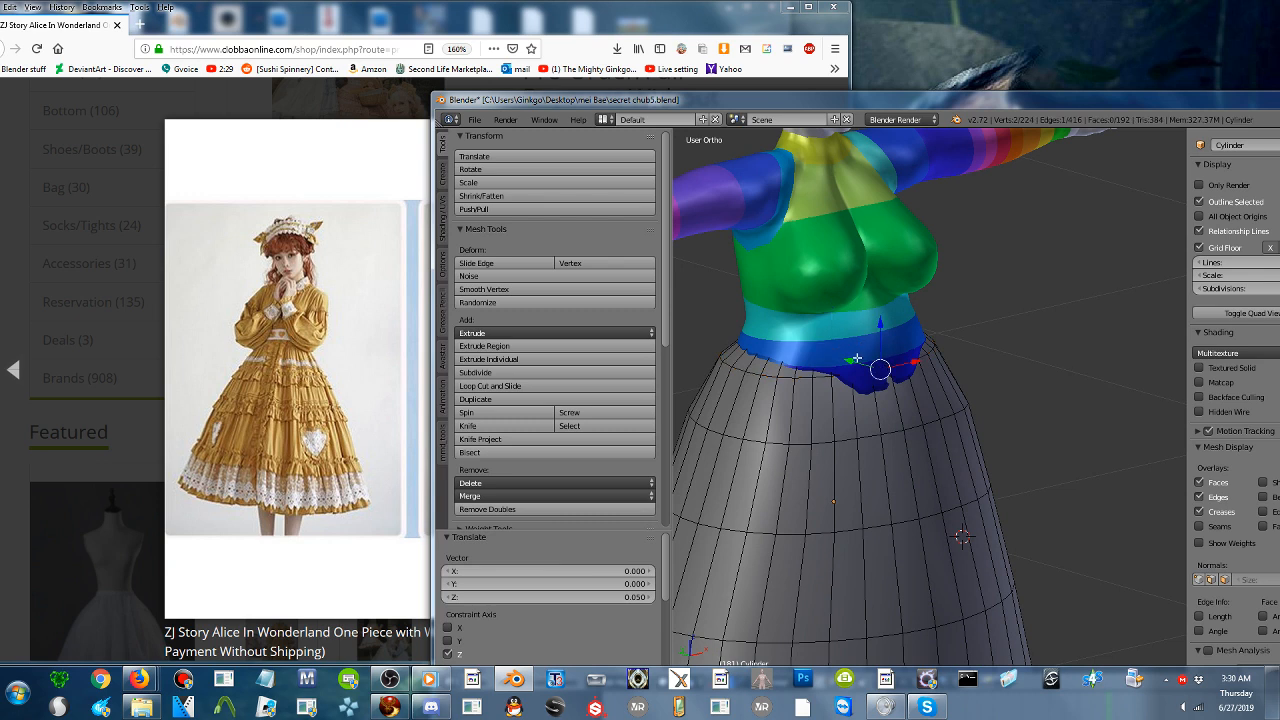
key(g)
key(y)
scroll(858, 360, down, 3)
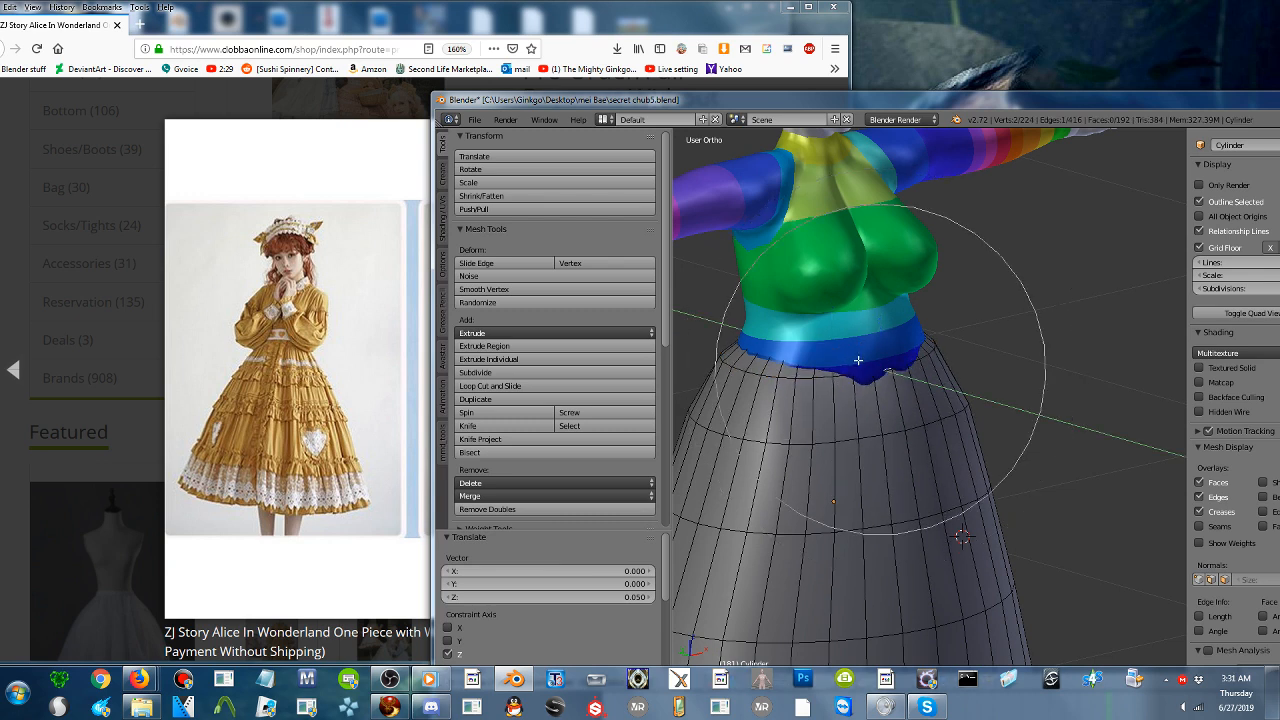
click(860, 364)
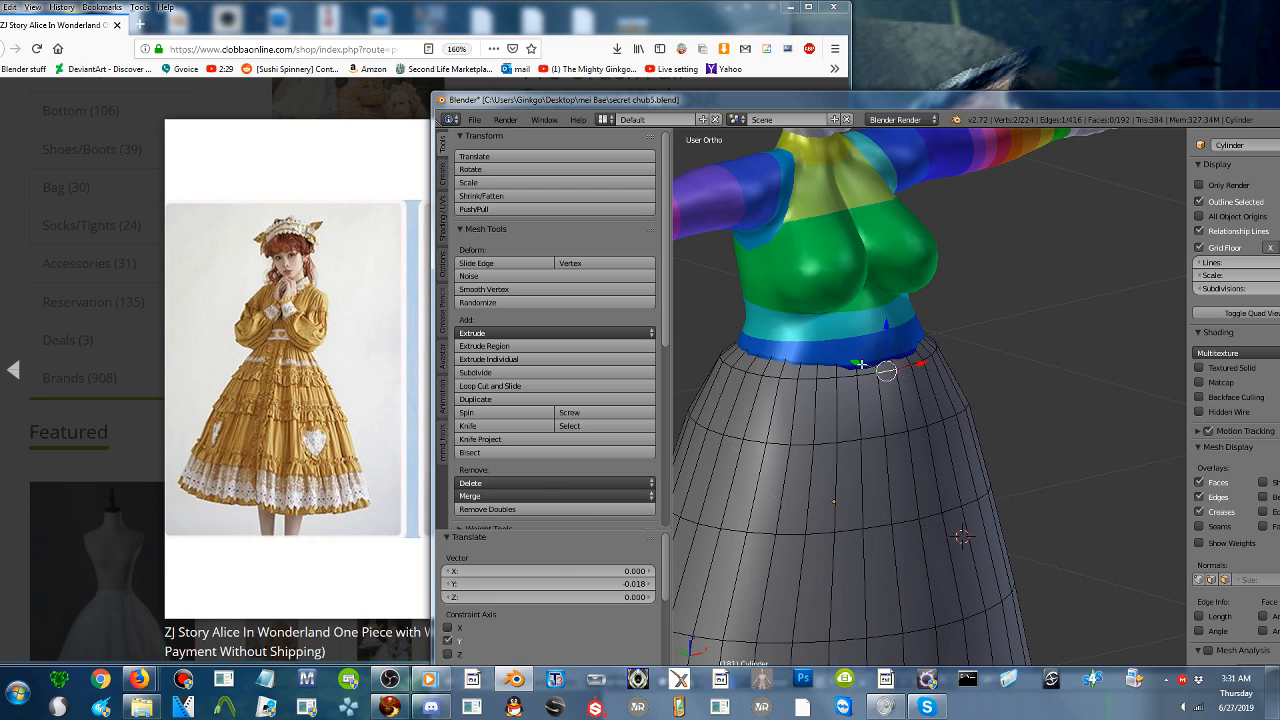
- Select a hem edge at the skirt's back and move it -0.062 along Y with proportional falloff
scroll(860, 364, down, 6)
middle_drag(882, 406, 700, 410)
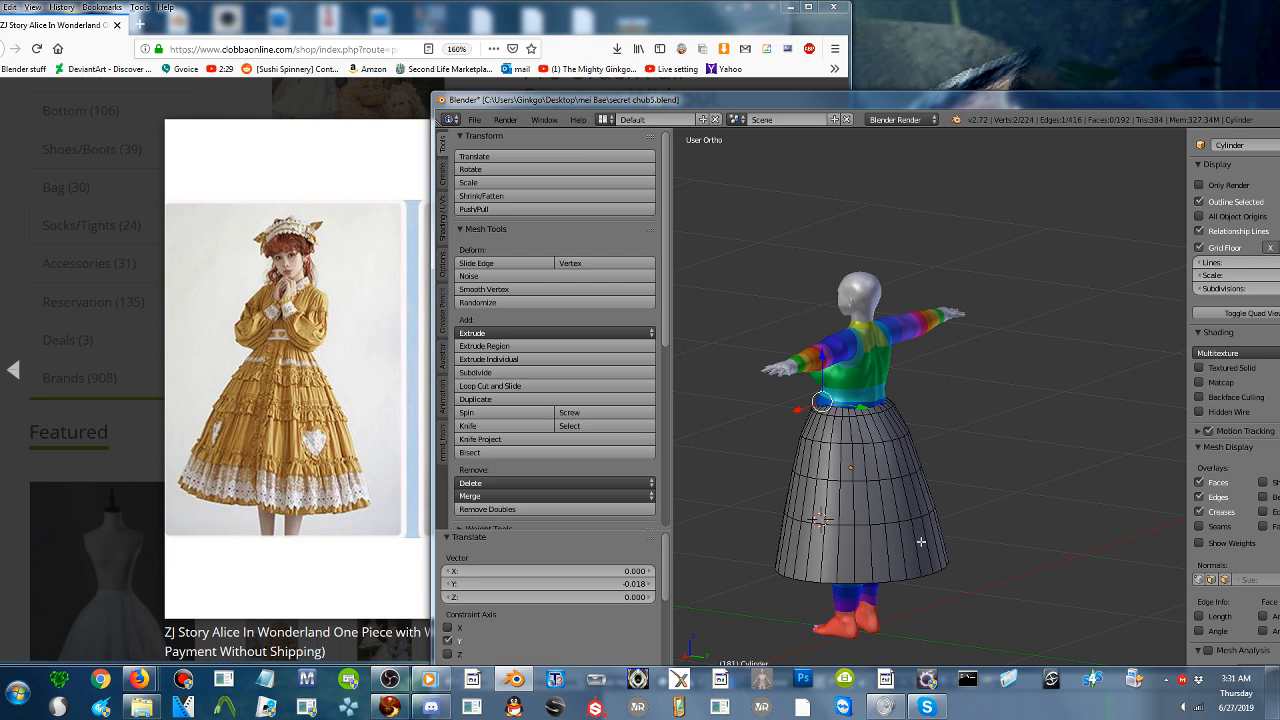
shift+middle_drag(917, 552, 950, 409)
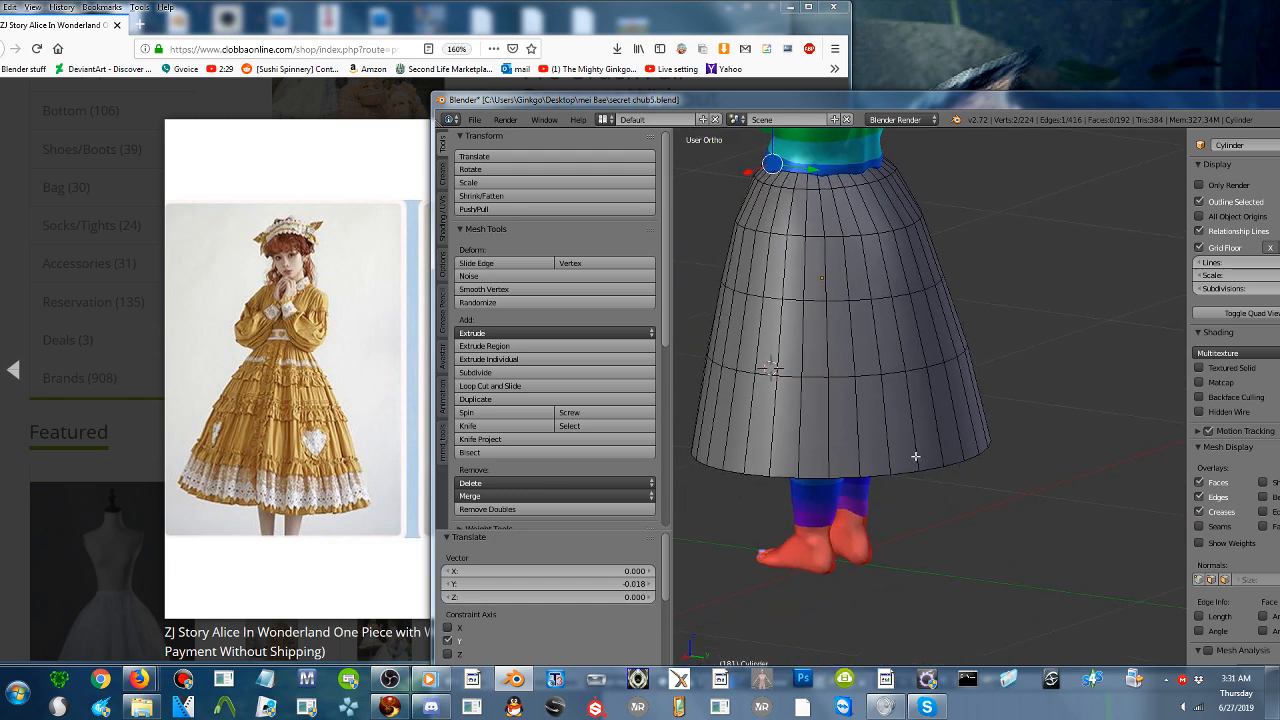
middle_drag(915, 456, 1132, 467)
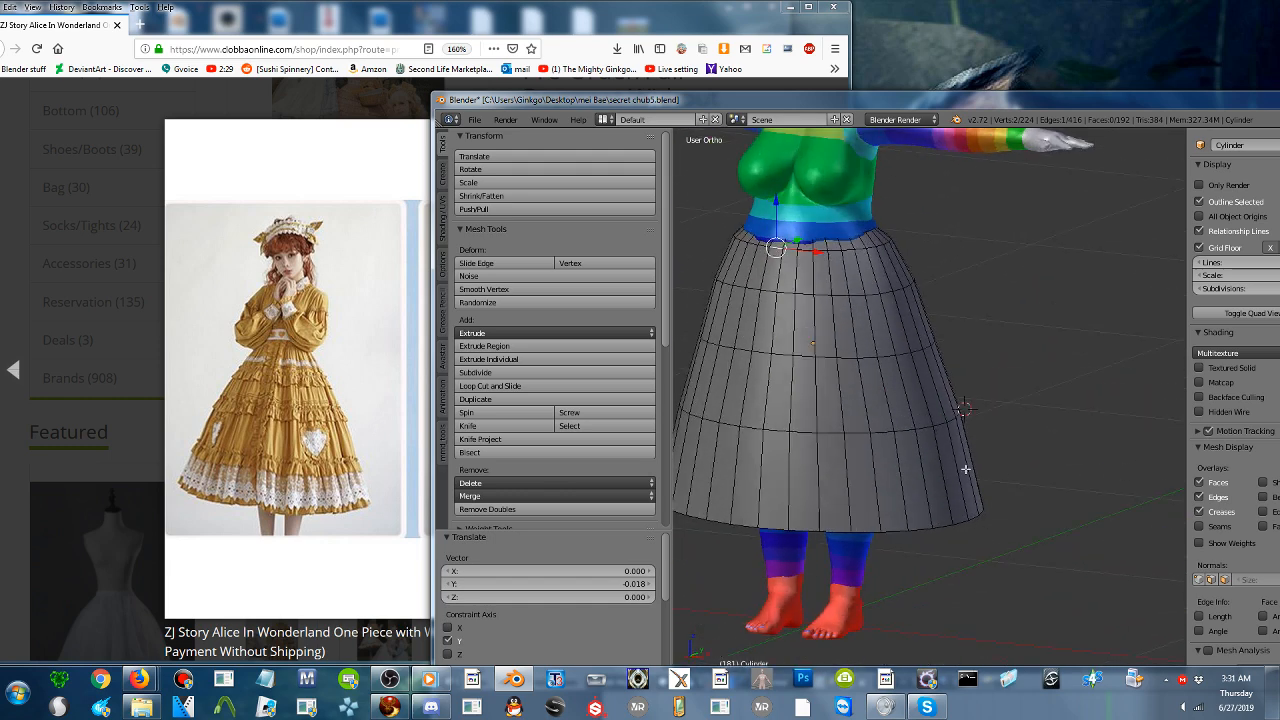
middle_drag(965, 468, 807, 493)
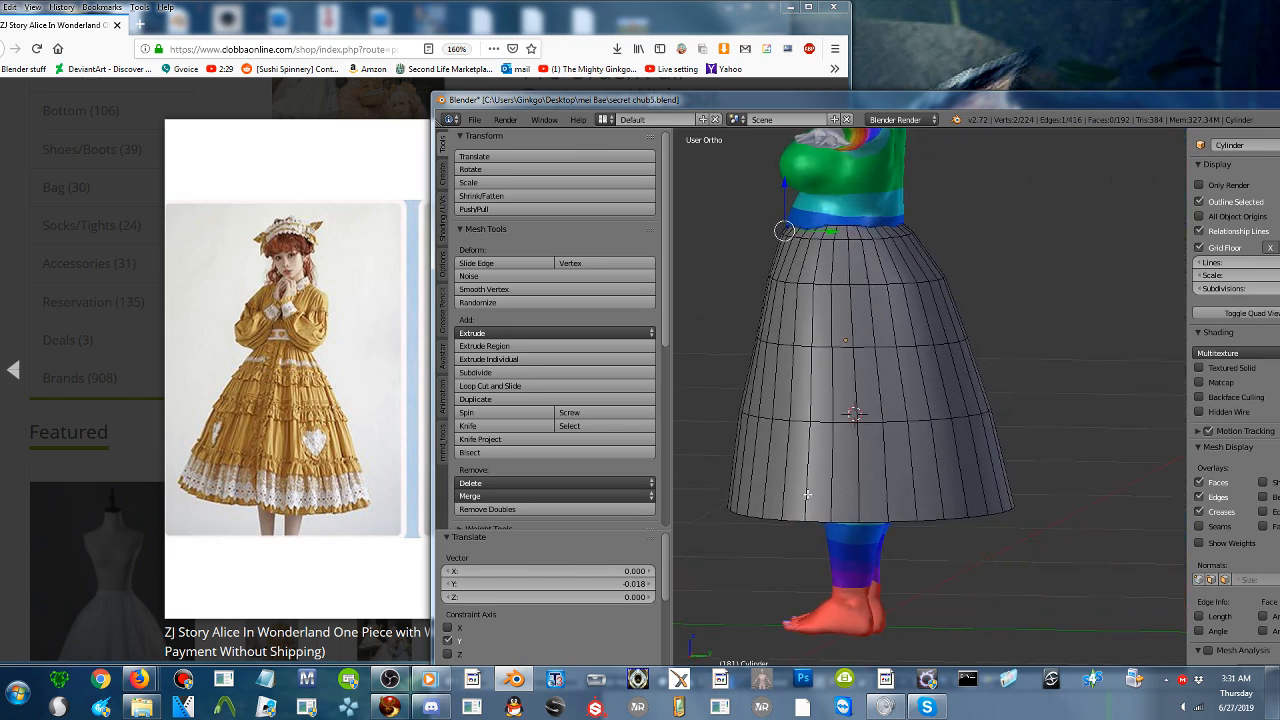
alt+right_click(950, 518)
middle_drag(995, 518, 935, 541)
right_click(972, 512)
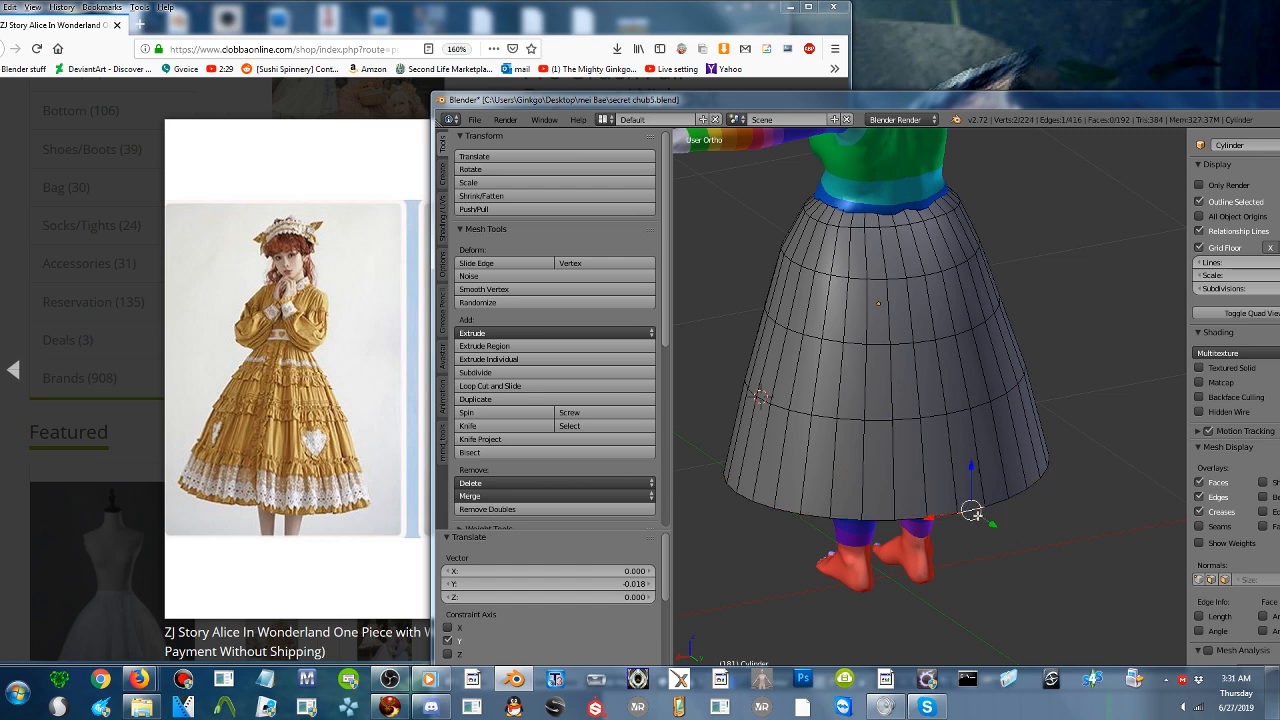
key(c)
scroll(980, 524, down, 1)
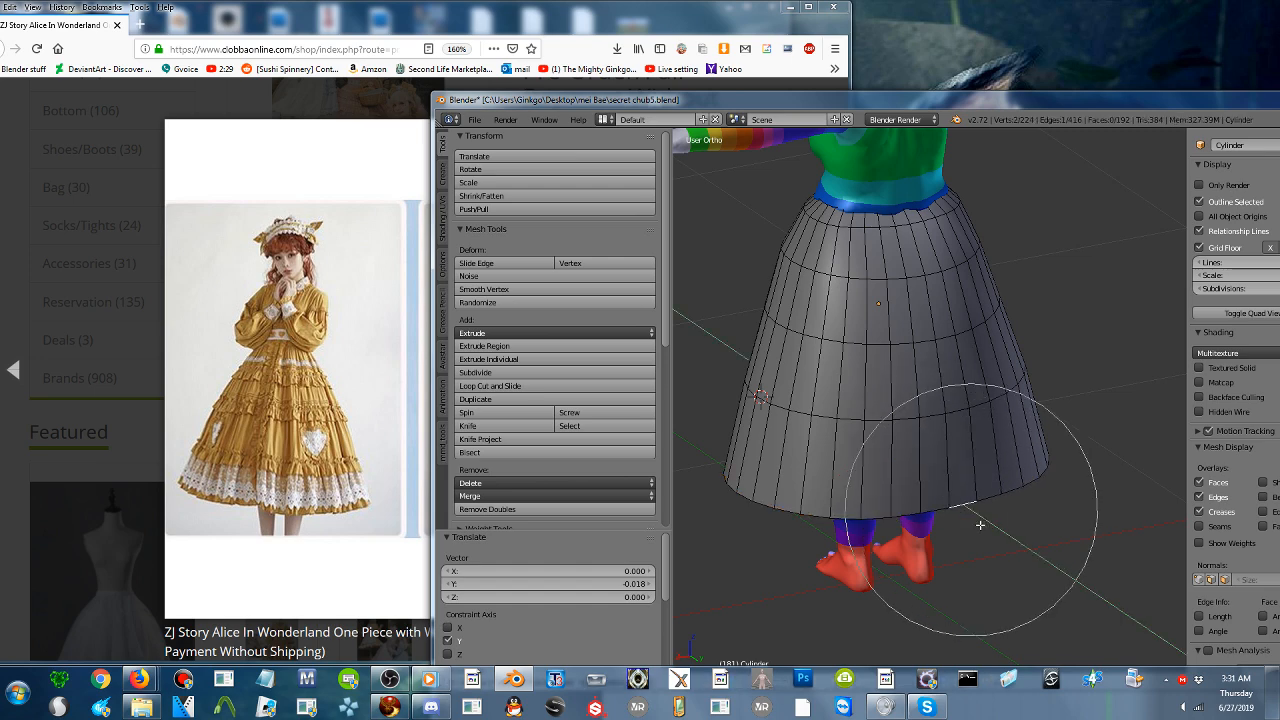
drag(977, 525, 976, 524)
scroll(900, 490, down, 3)
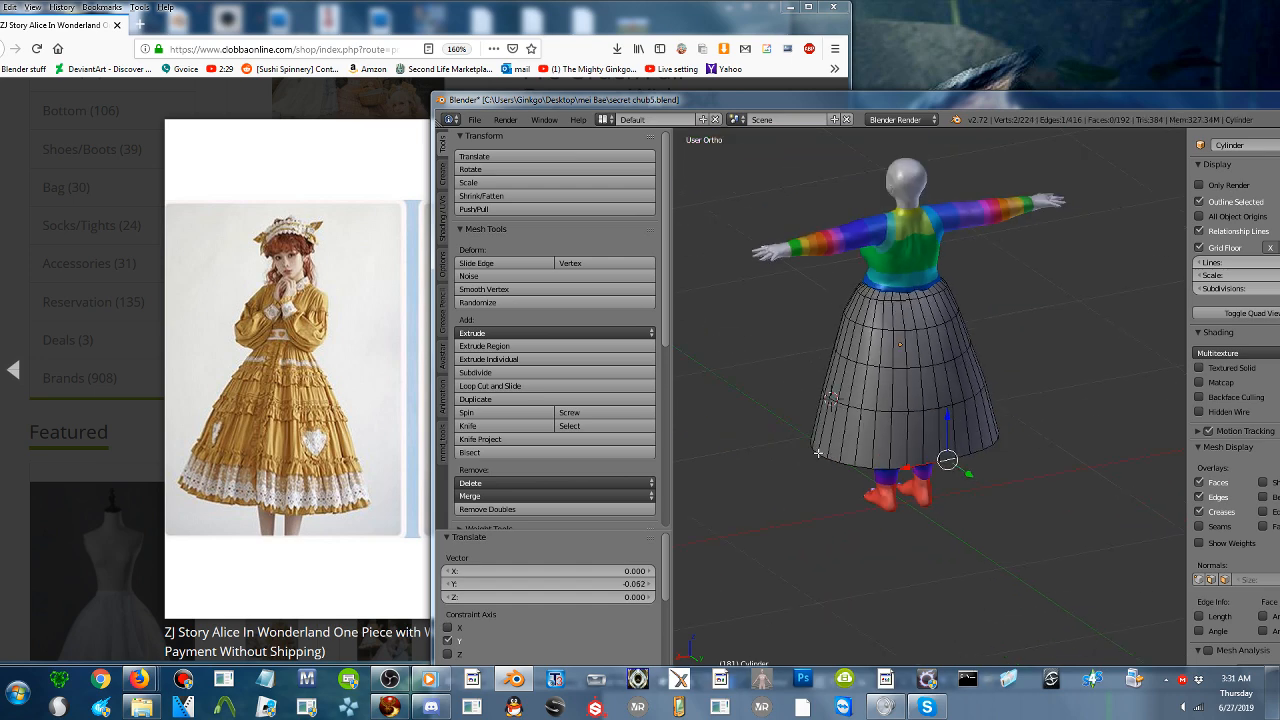
- Check the skirt from the front and advance the shop gallery in the browser to the close-up of the blue dress
middle_drag(807, 444, 1035, 440)
middle_drag(929, 426, 1082, 468)
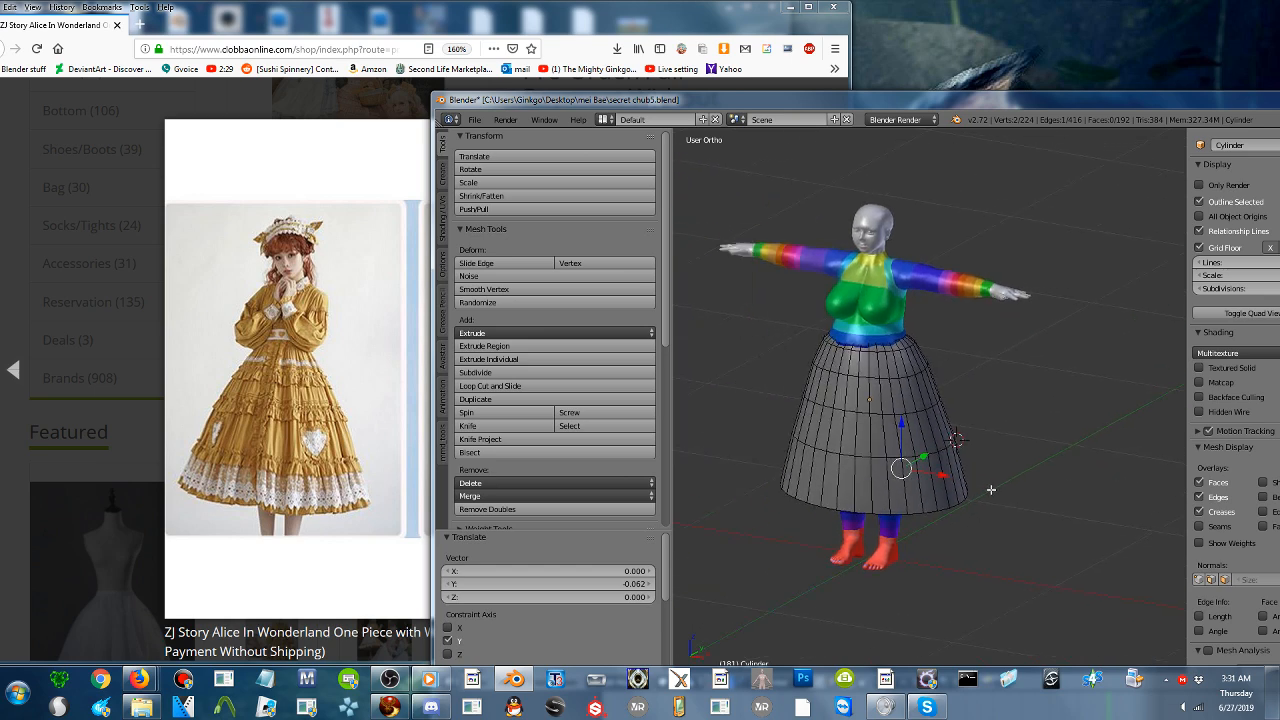
scroll(991, 489, up, 1)
middle_drag(992, 490, 1053, 486)
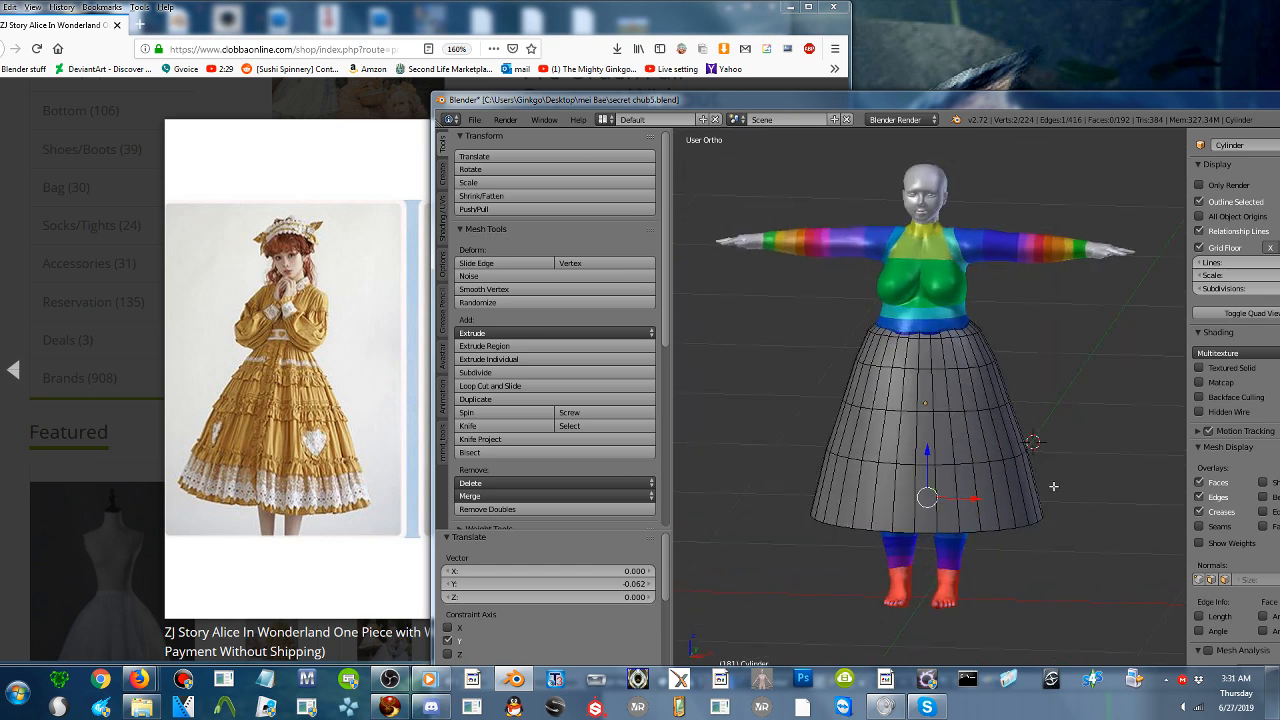
click(329, 505)
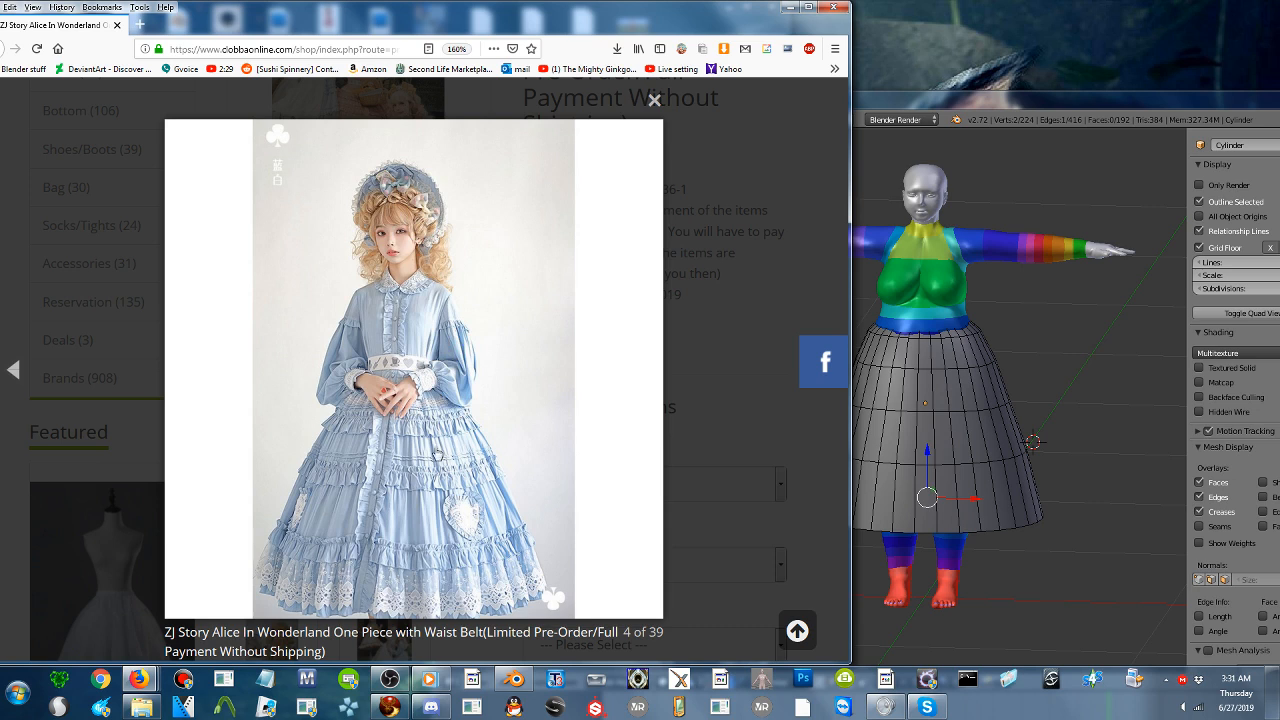
click(437, 453)
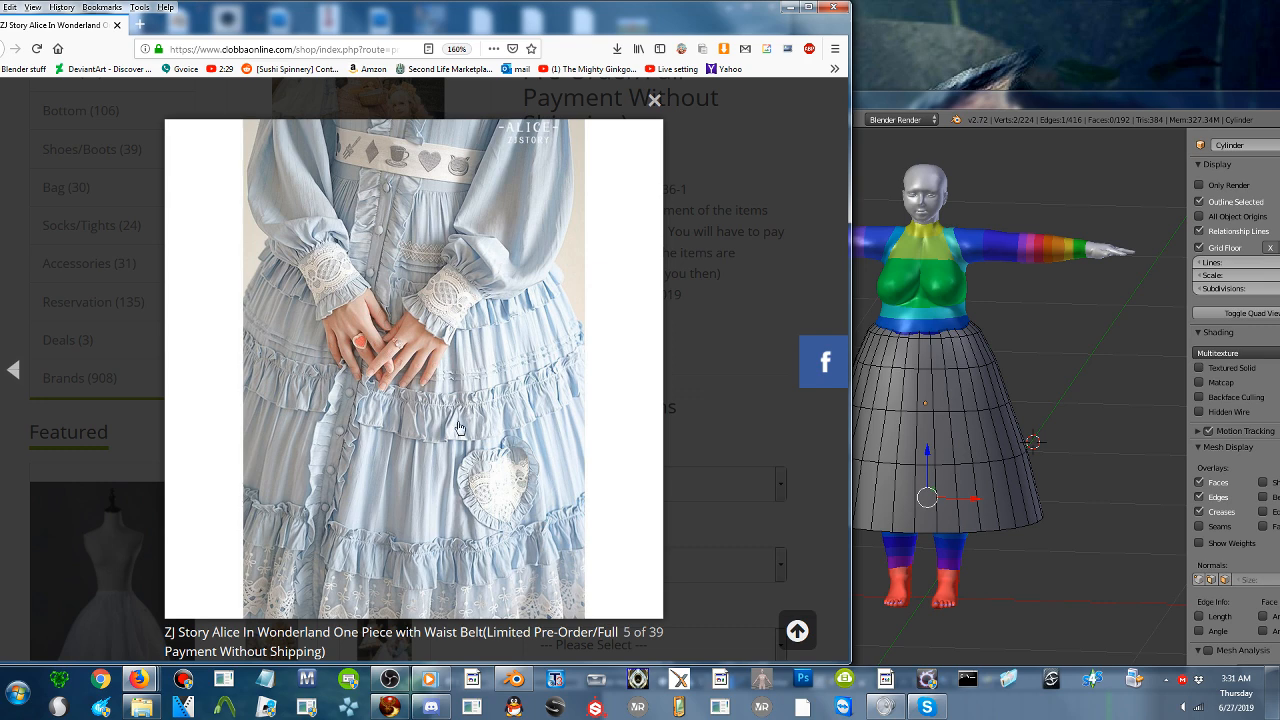
- Return to Blender, deselect all skirt geometry, raise the window to reveal its lower part, and switch to Object Mode
click(1002, 472)
key(a)
key(a)
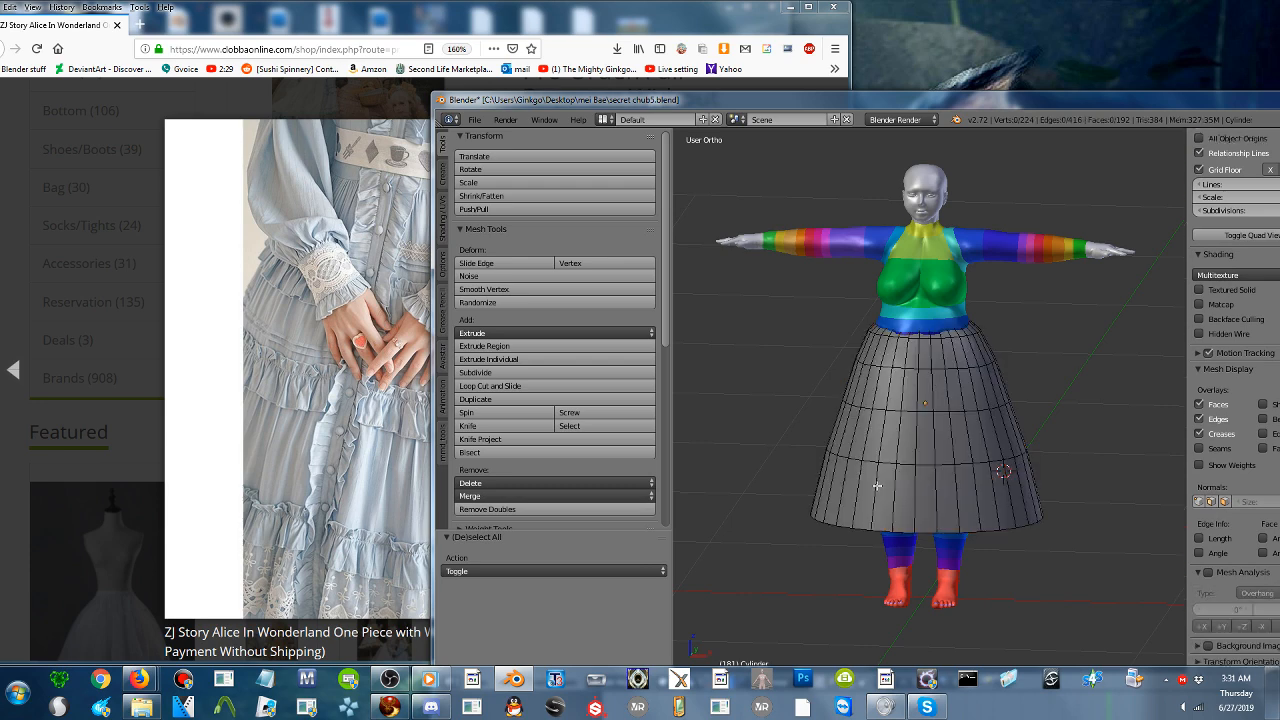
drag(800, 100, 801, 27)
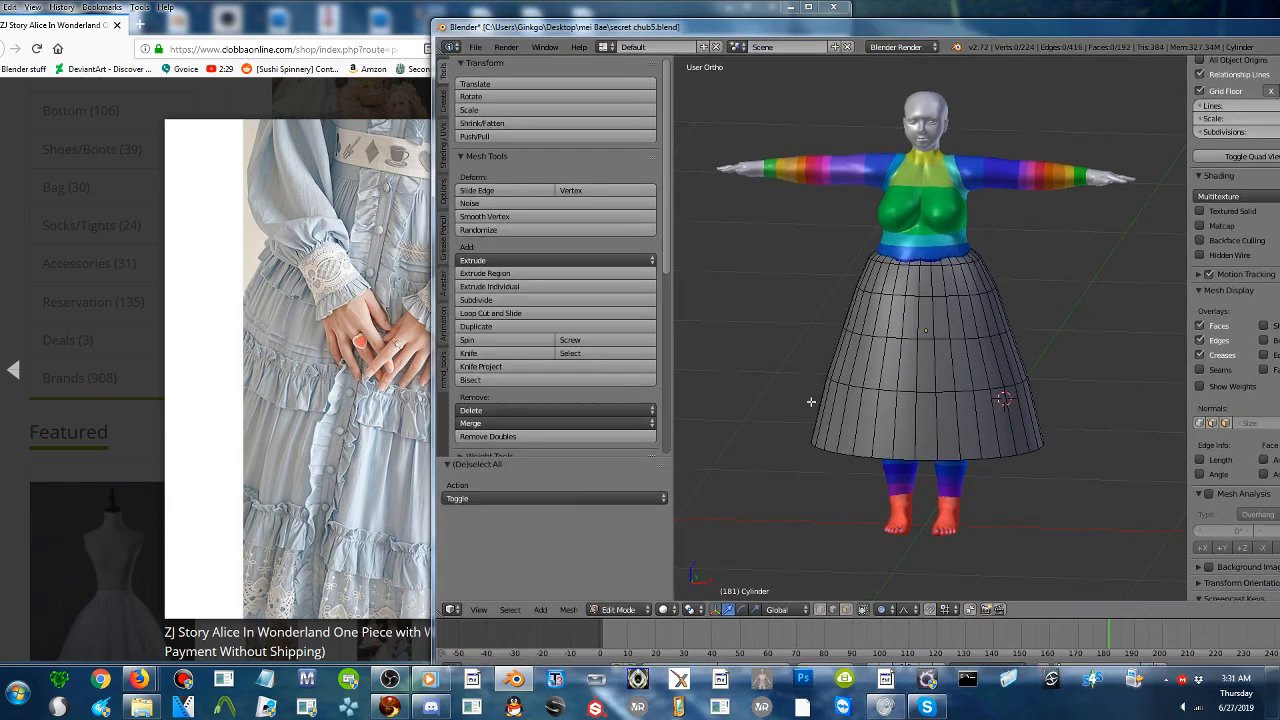
click(620, 610)
click(622, 598)
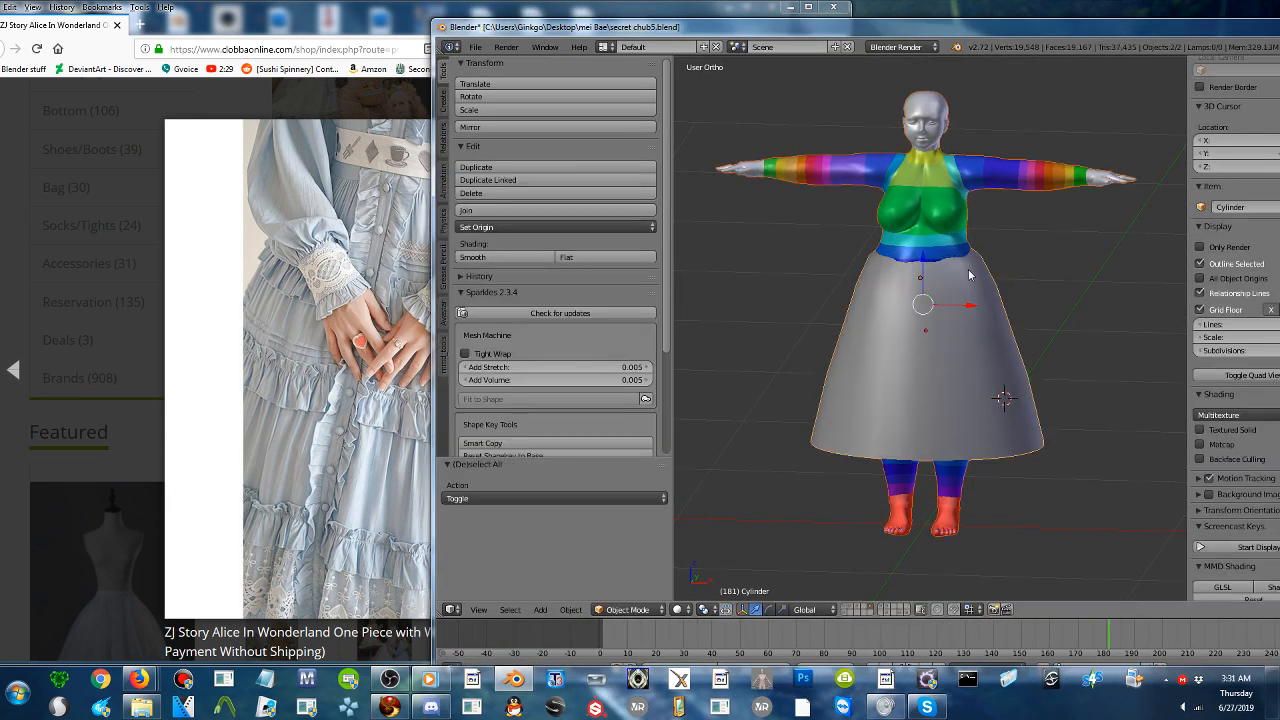
- Export the scene as a Wavefront OBJ named secret chub5.obj to the Desktop folder
click(475, 47)
mouse_move(557, 299)
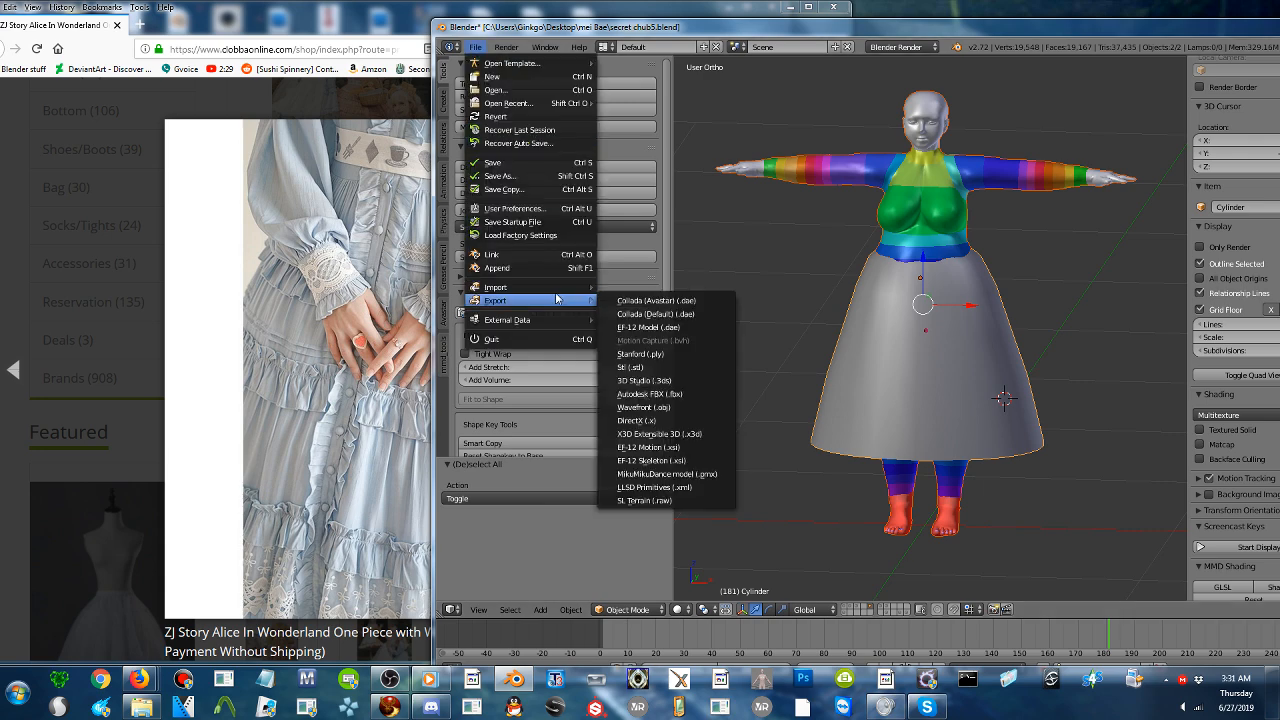
click(716, 408)
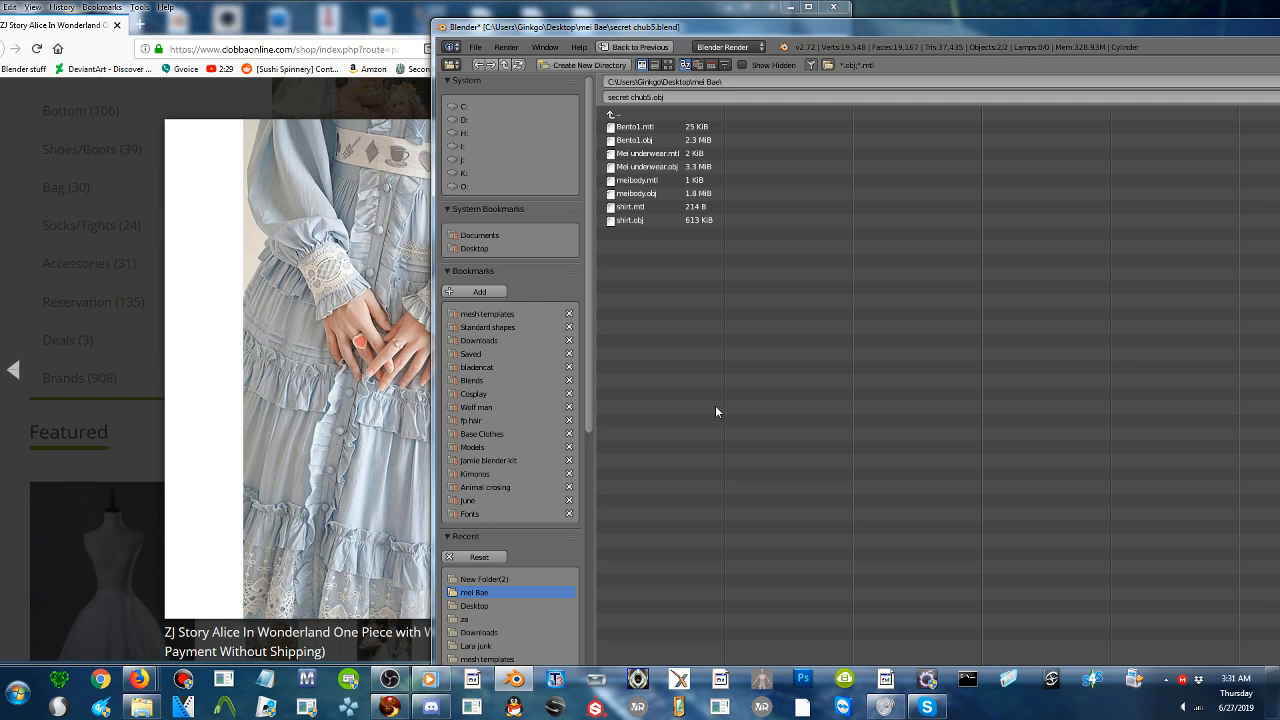
drag(812, 29, 508, 20)
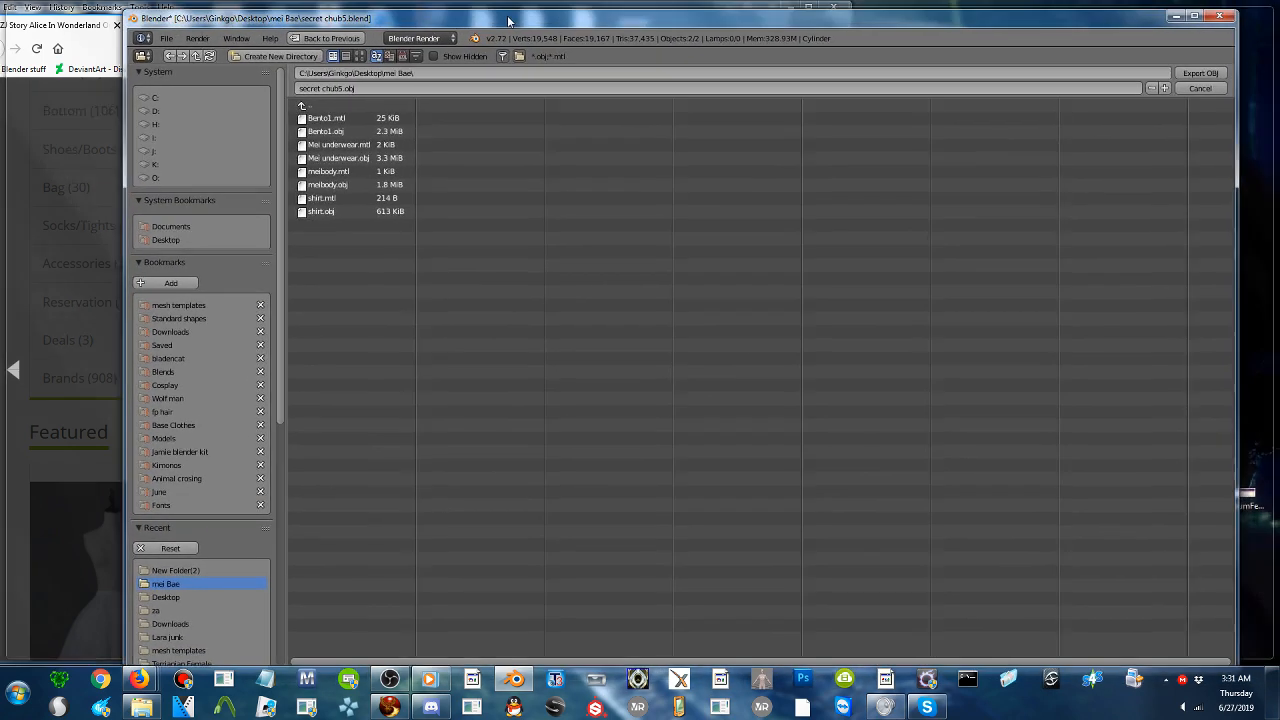
click(168, 241)
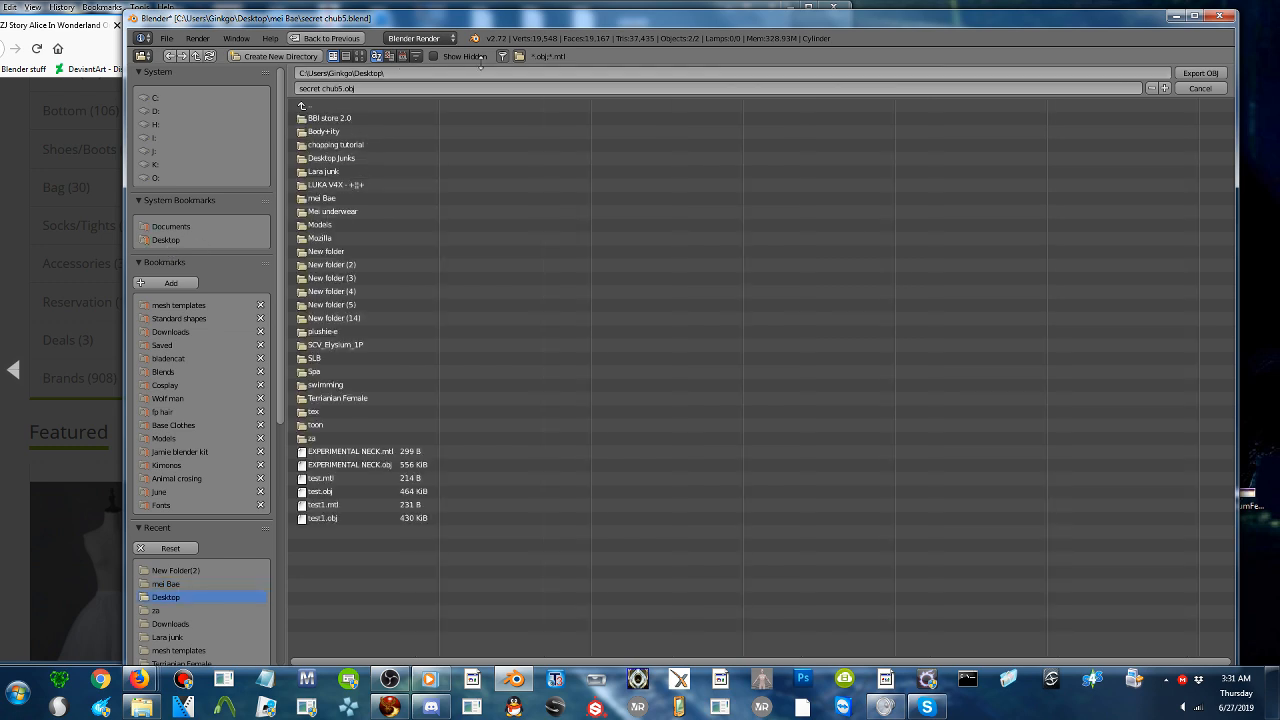
scroll(191, 462, down, 5)
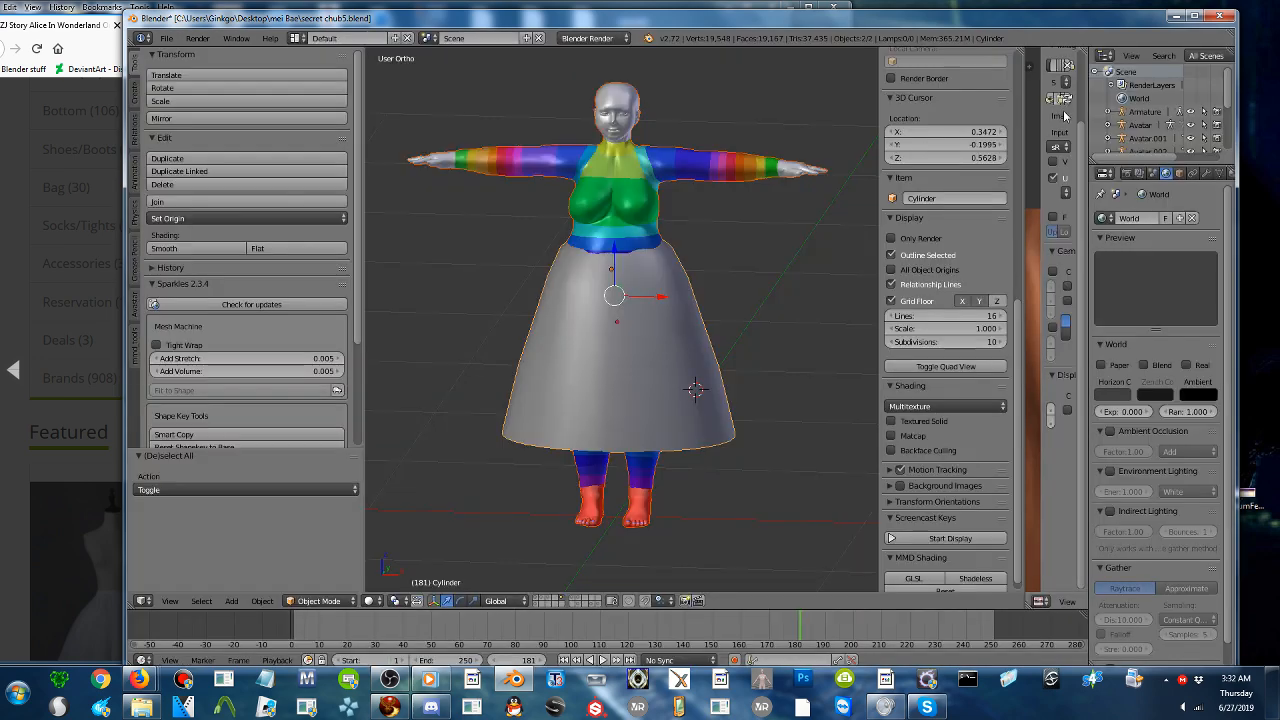
- Clear the screen to the desktop, bring up the YouTube live dashboard, and put the shop page window away
click(1275, 705)
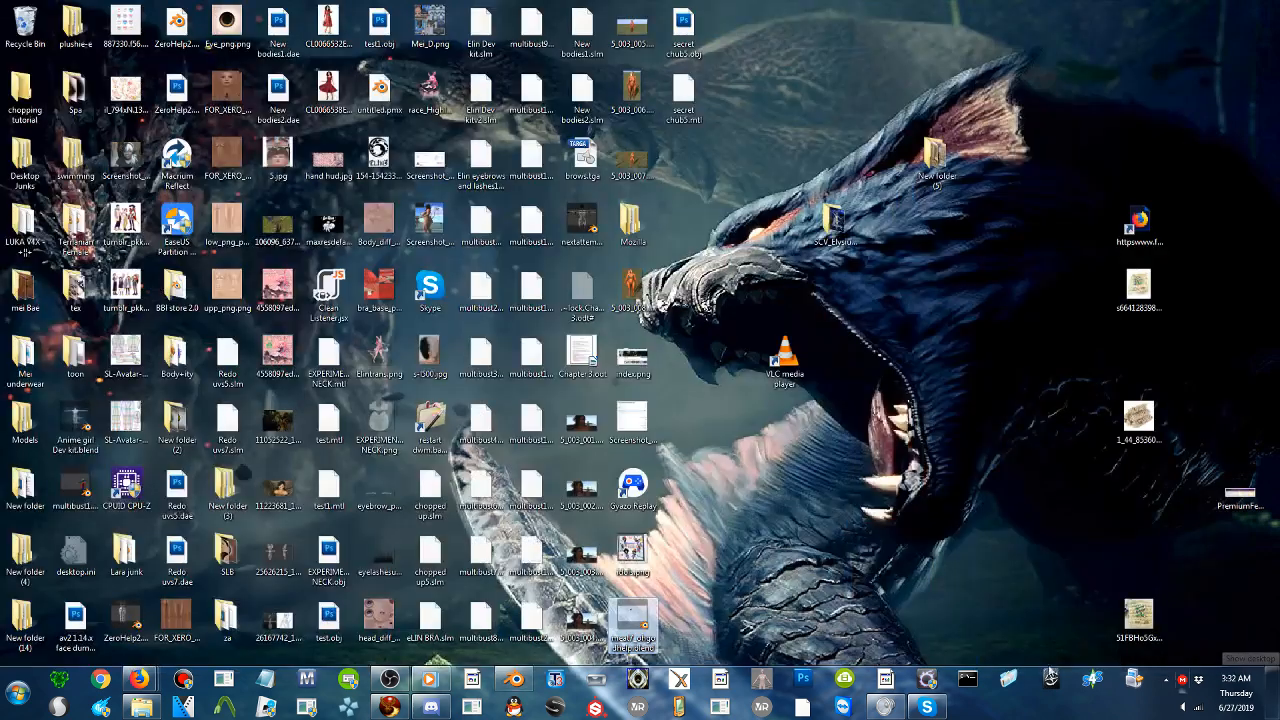
mouse_move(140, 680)
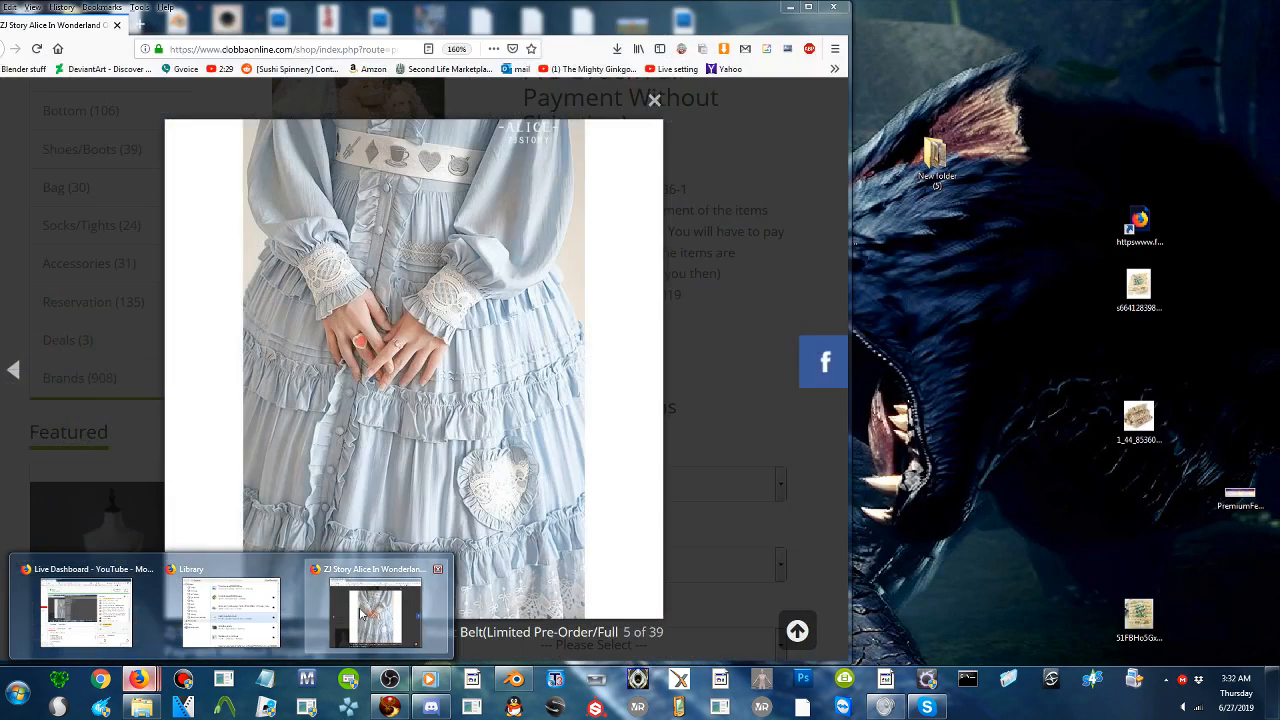
click(362, 614)
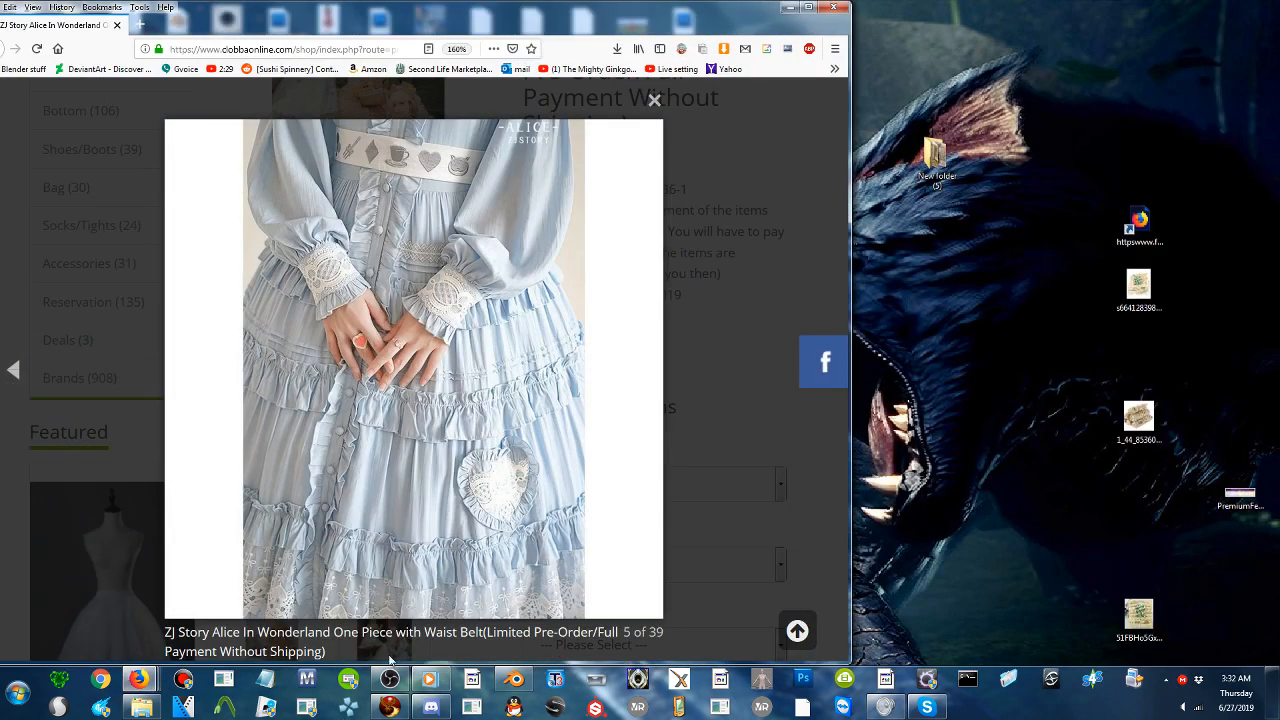
mouse_move(140, 680)
click(80, 628)
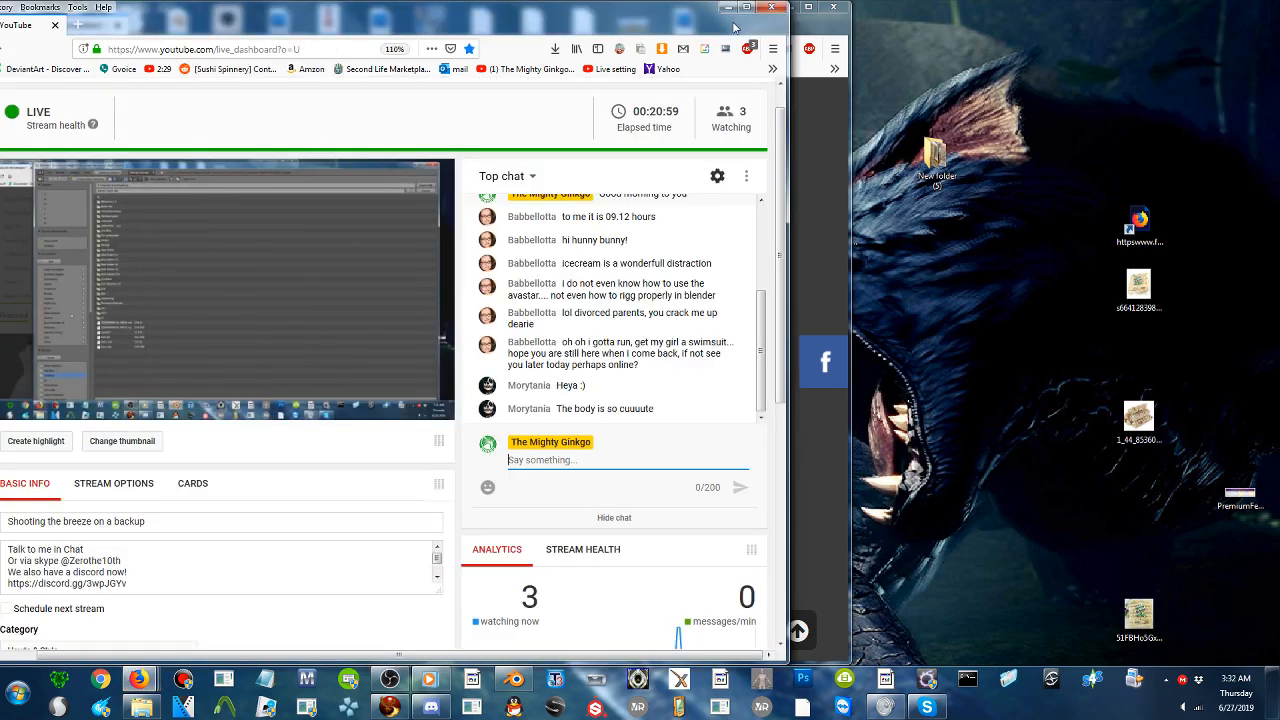
click(794, 7)
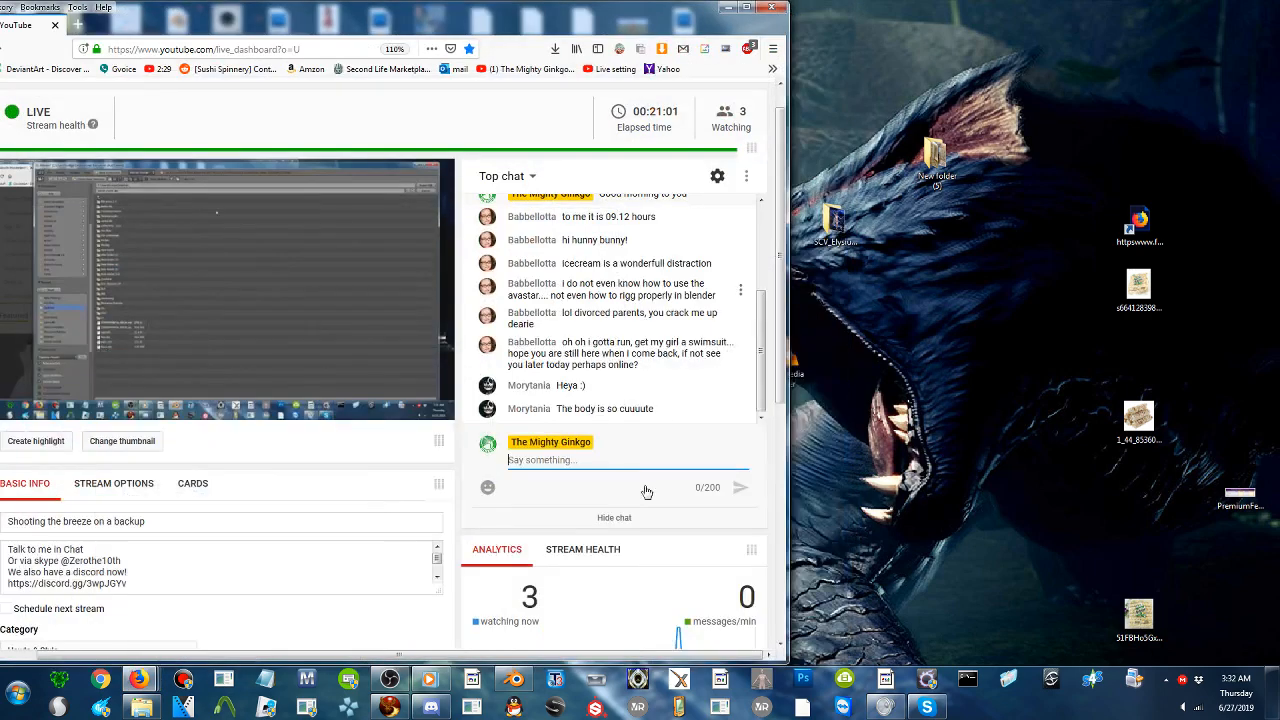
- Switch to Firestorm, place it beside the dashboard, examine the avatar's body and face, and minimize the viewer
click(389, 707)
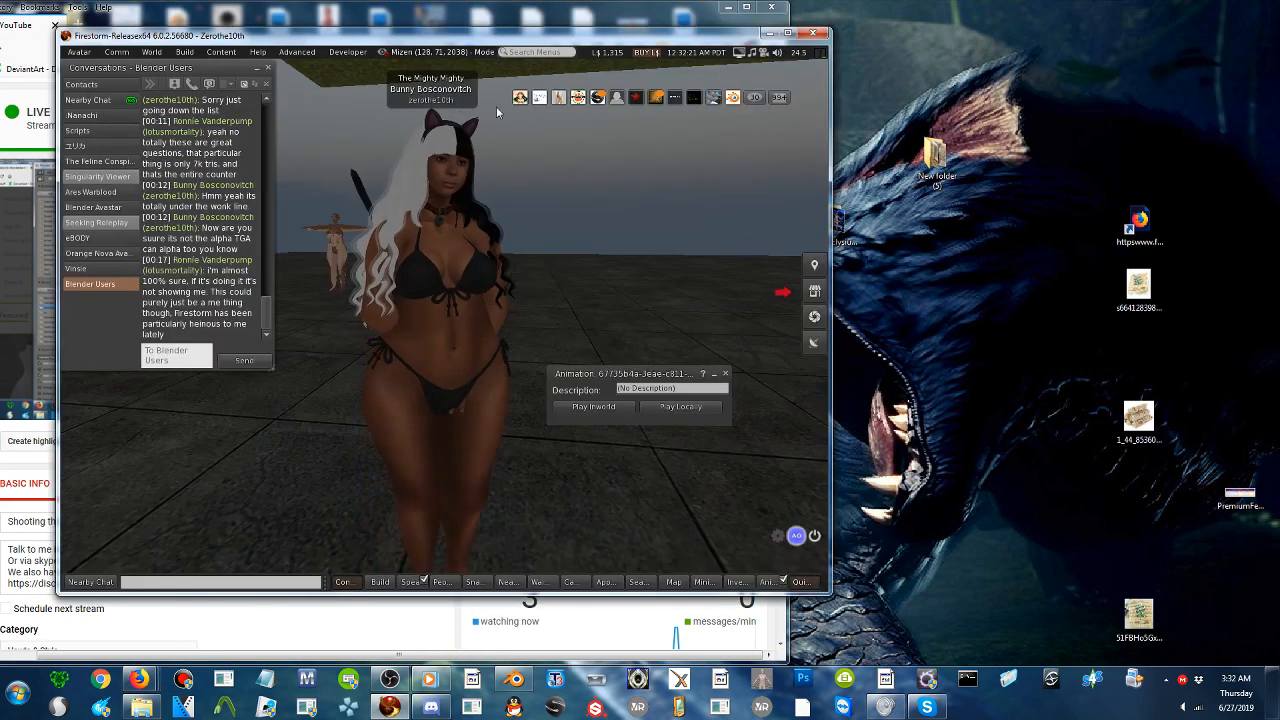
drag(518, 33, 1041, 89)
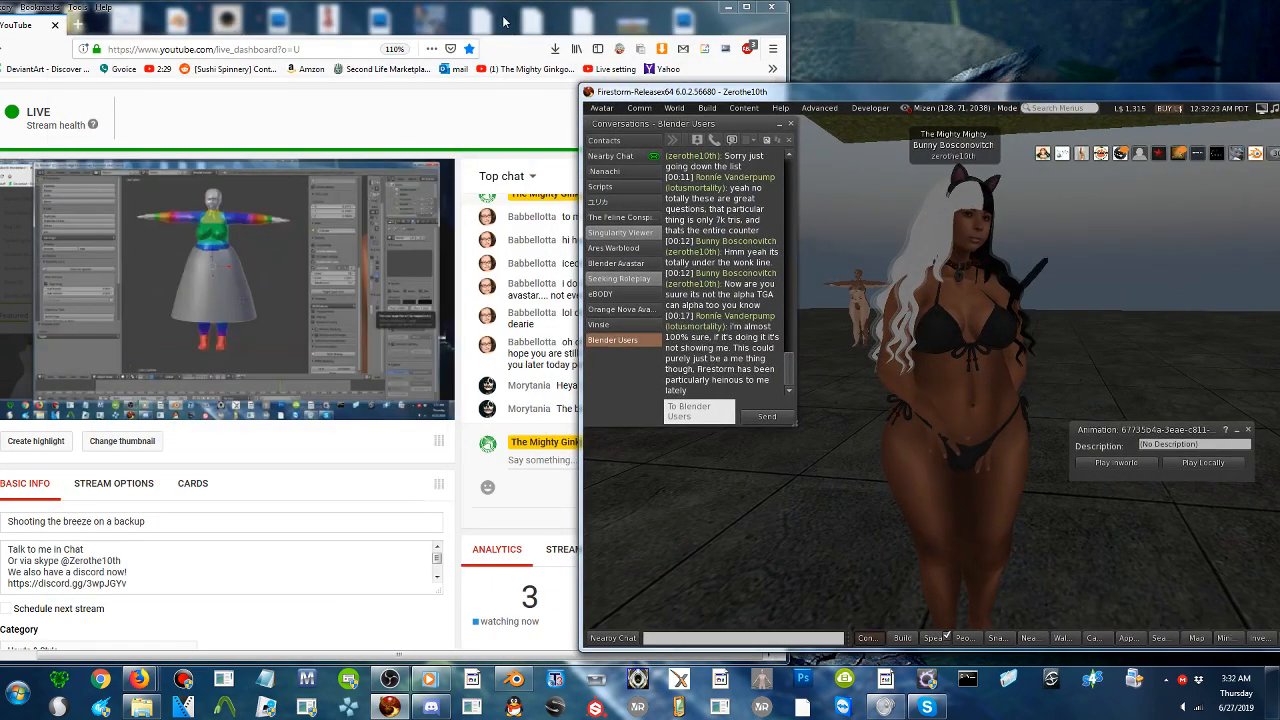
drag(503, 20, 250, 20)
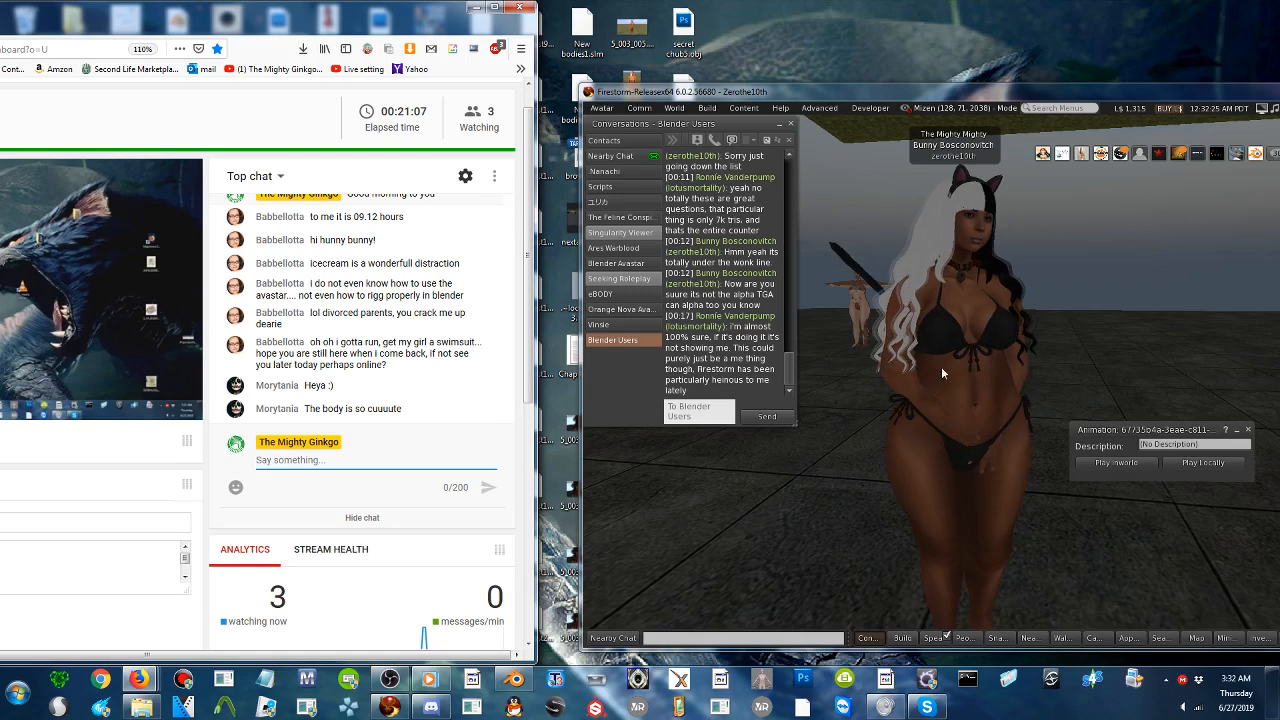
mouse_move(942, 374)
alt+mouse_down()
mouse_move(966, 380)
mouse_move(962, 362)
mouse_move(954, 370)
mouse_move(955, 357)
mouse_move(914, 338)
mouse_move(945, 378)
alt+mouse_up()
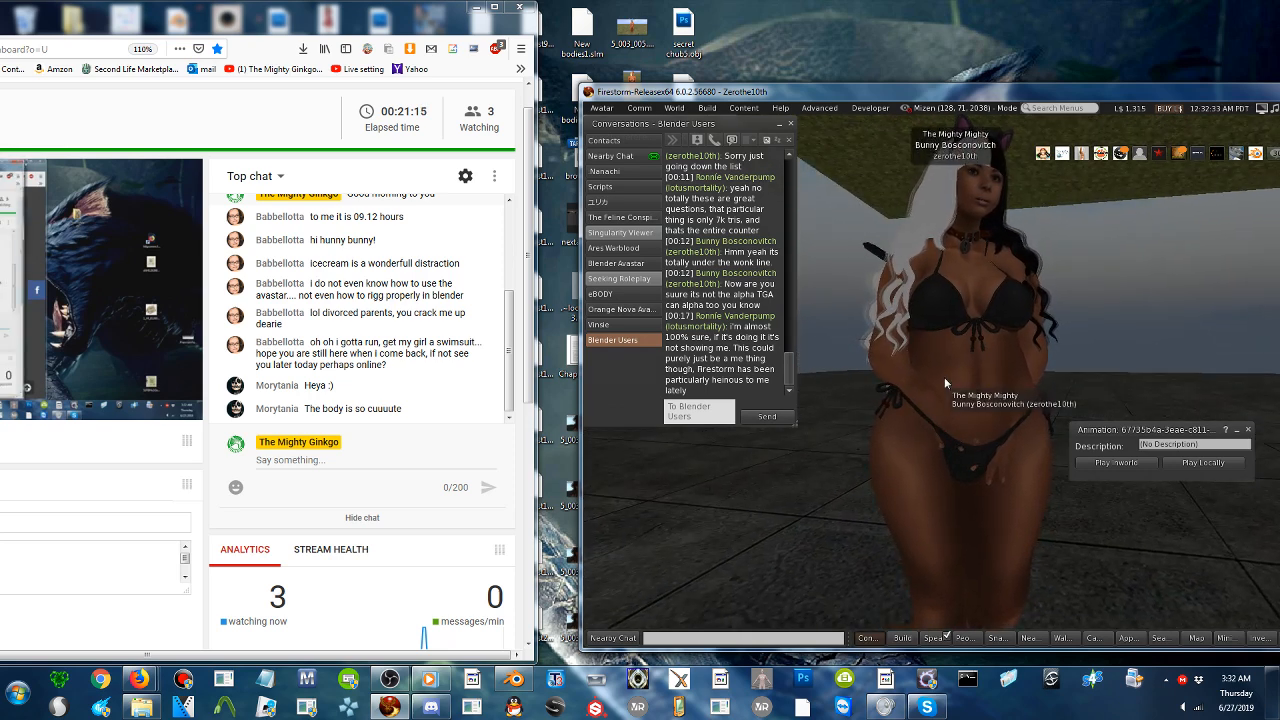
alt+drag(1012, 420, 963, 382)
alt+drag(966, 176, 966, 120)
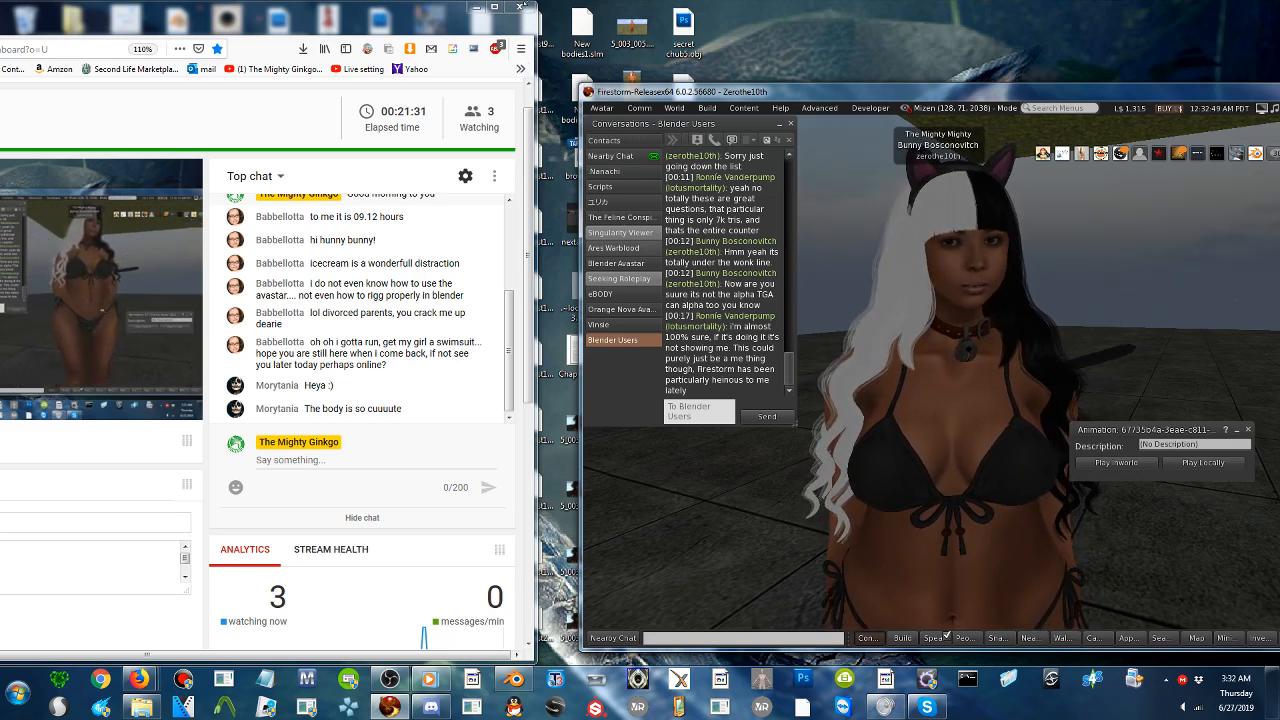
drag(830, 92, 728, 92)
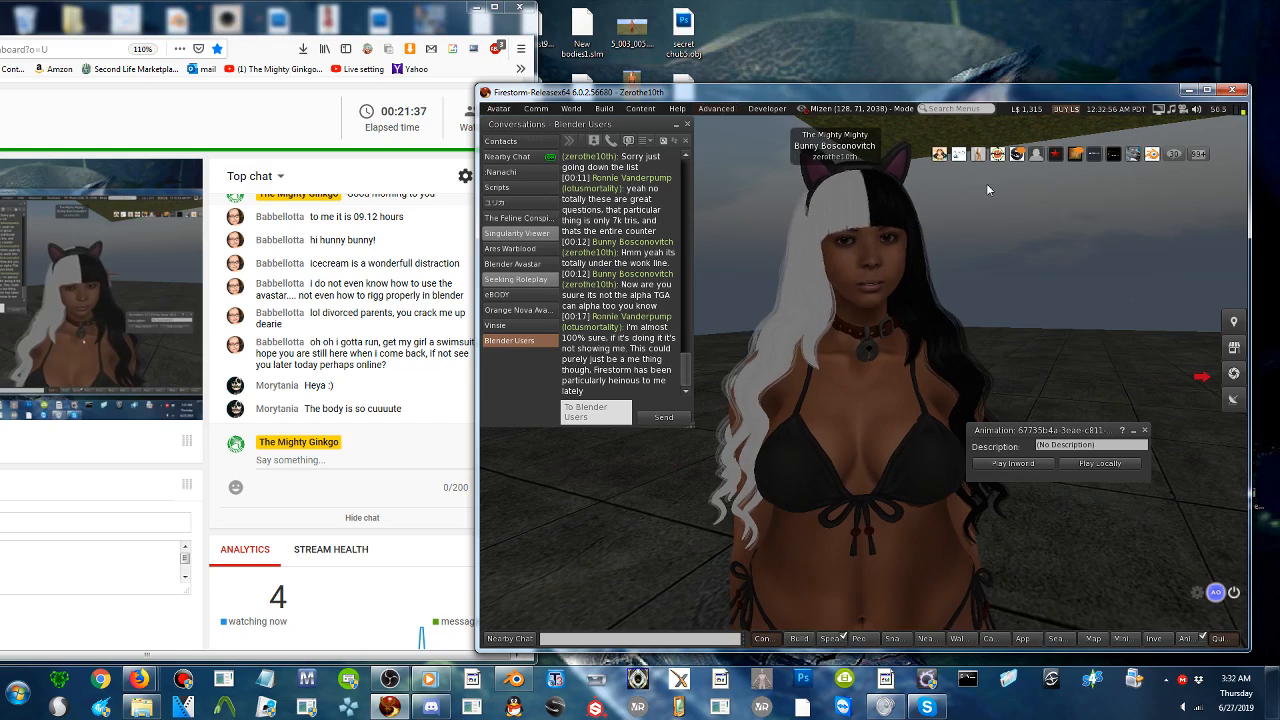
click(1188, 90)
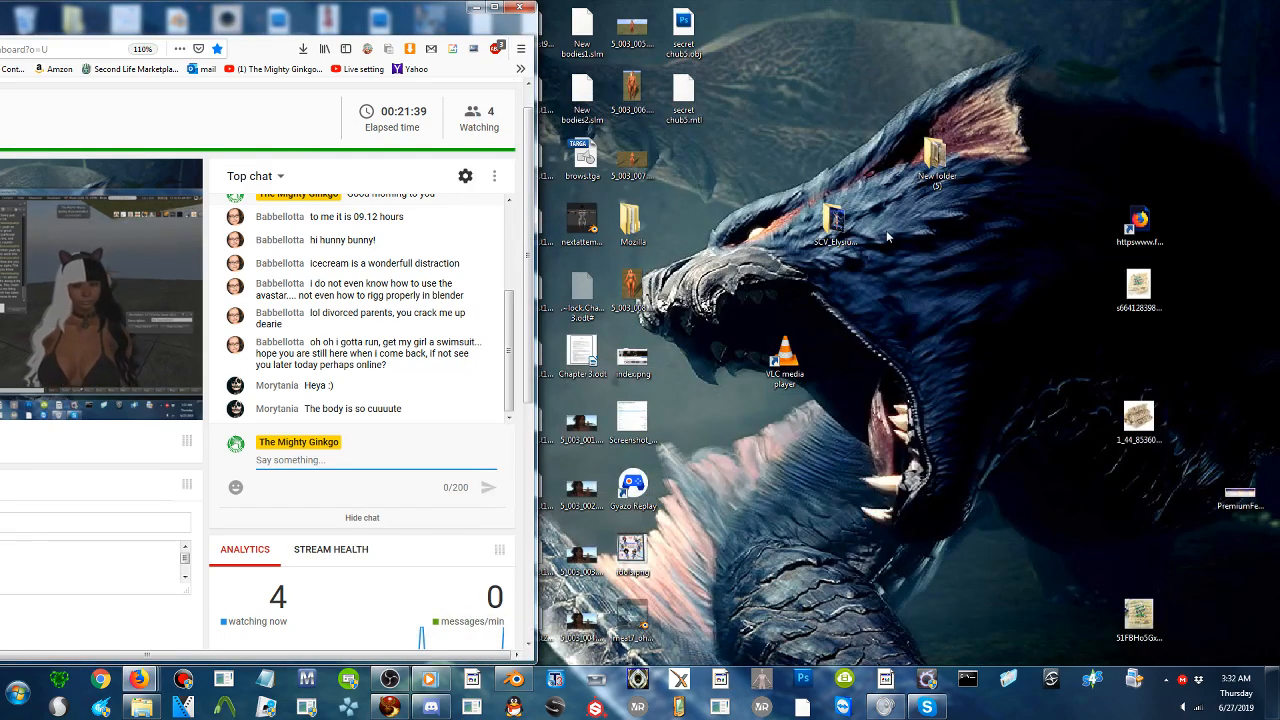
- Close the Sound settings dialog and move the live dashboard aside to uncover the desktop files
drag(306, 22, 1110, 29)
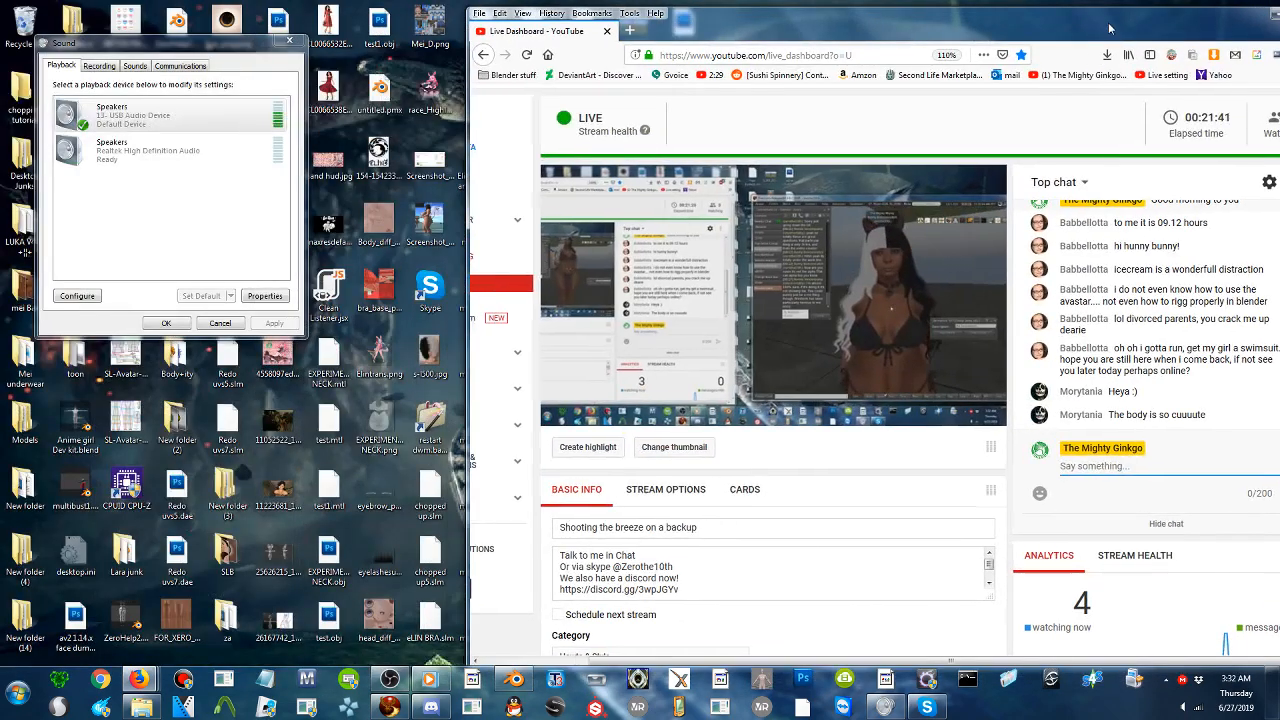
click(289, 40)
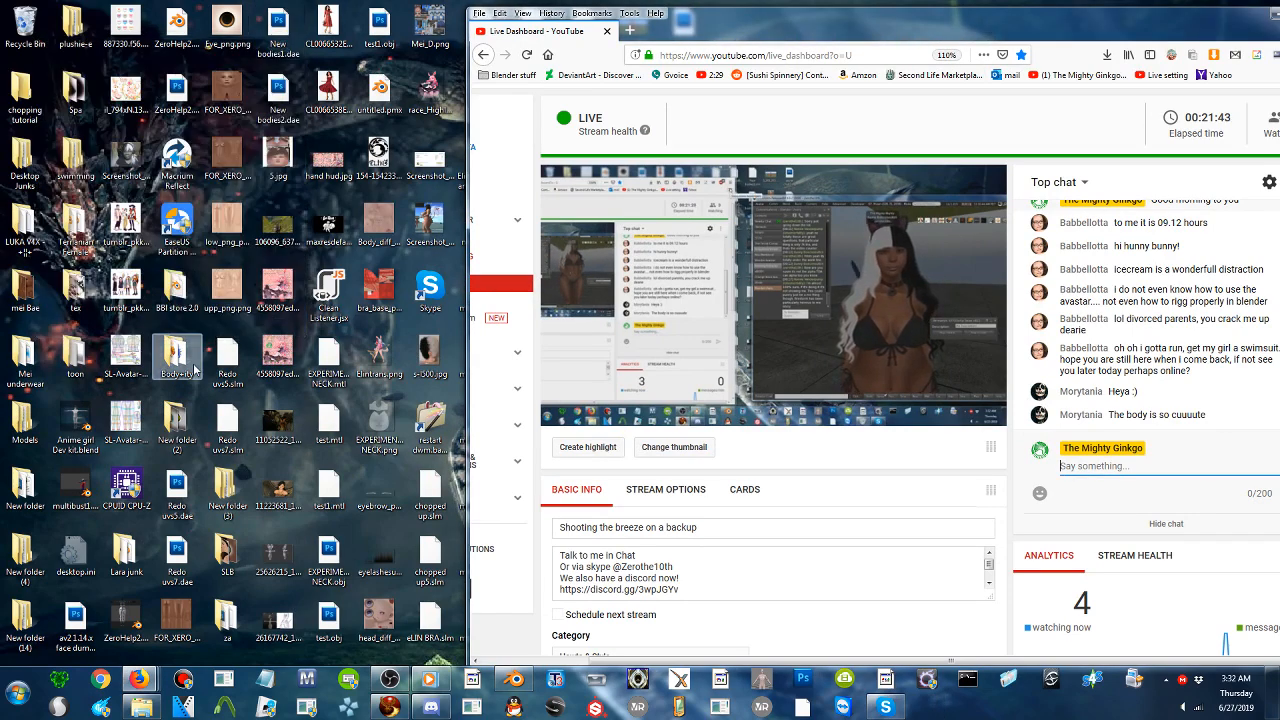
drag(683, 25, 923, 43)
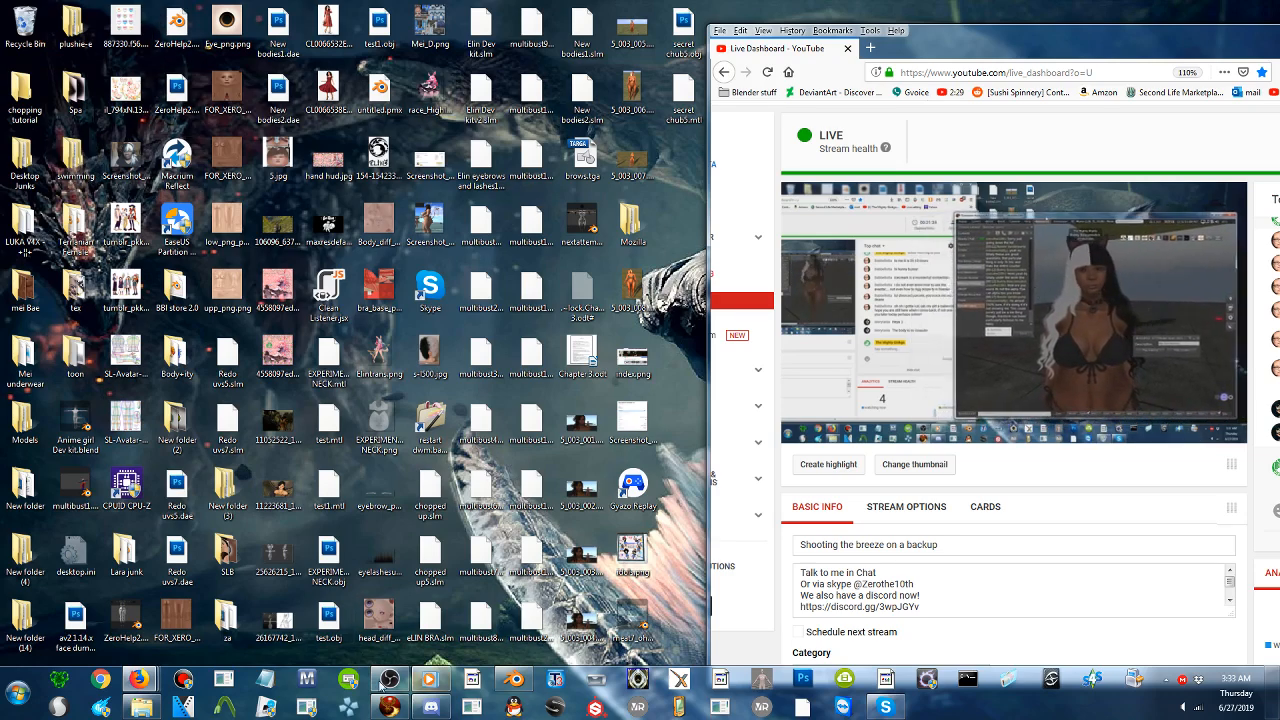
- Launch Marvelous Designer 2, dismiss its Avatar Editor, and shrink the program into a smaller window beside the dashboard
click(309, 685)
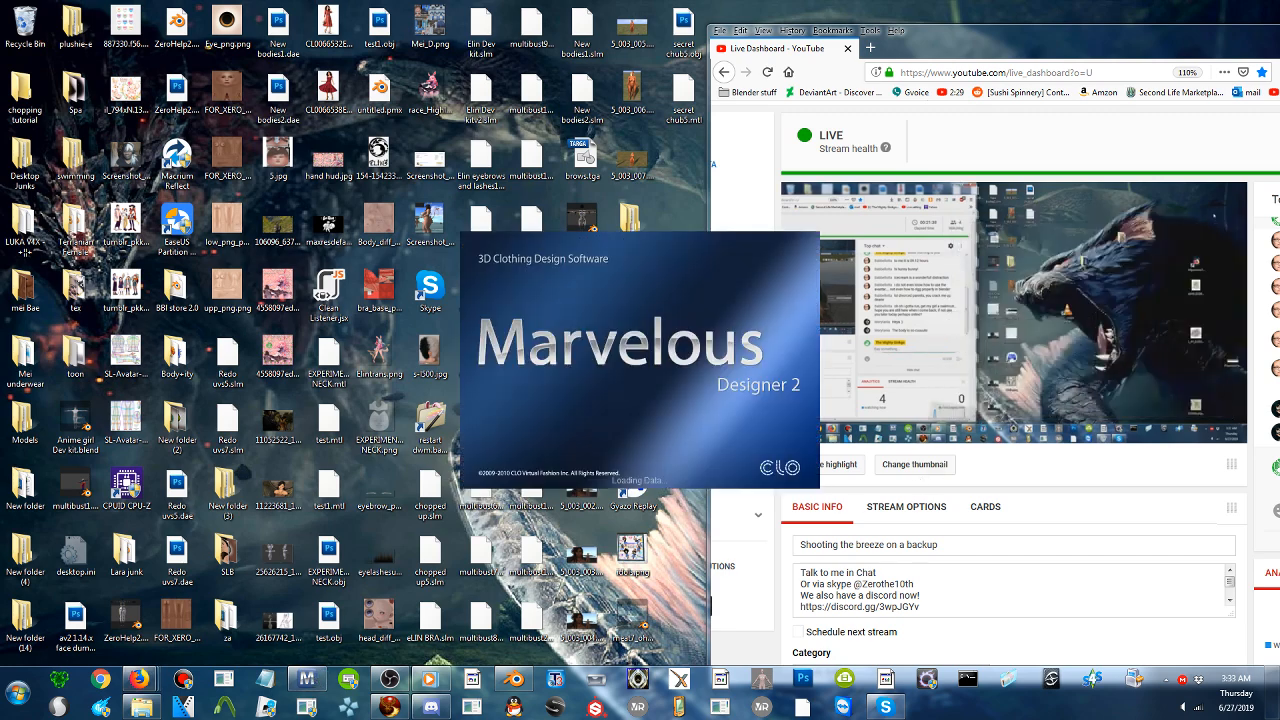
click(662, 341)
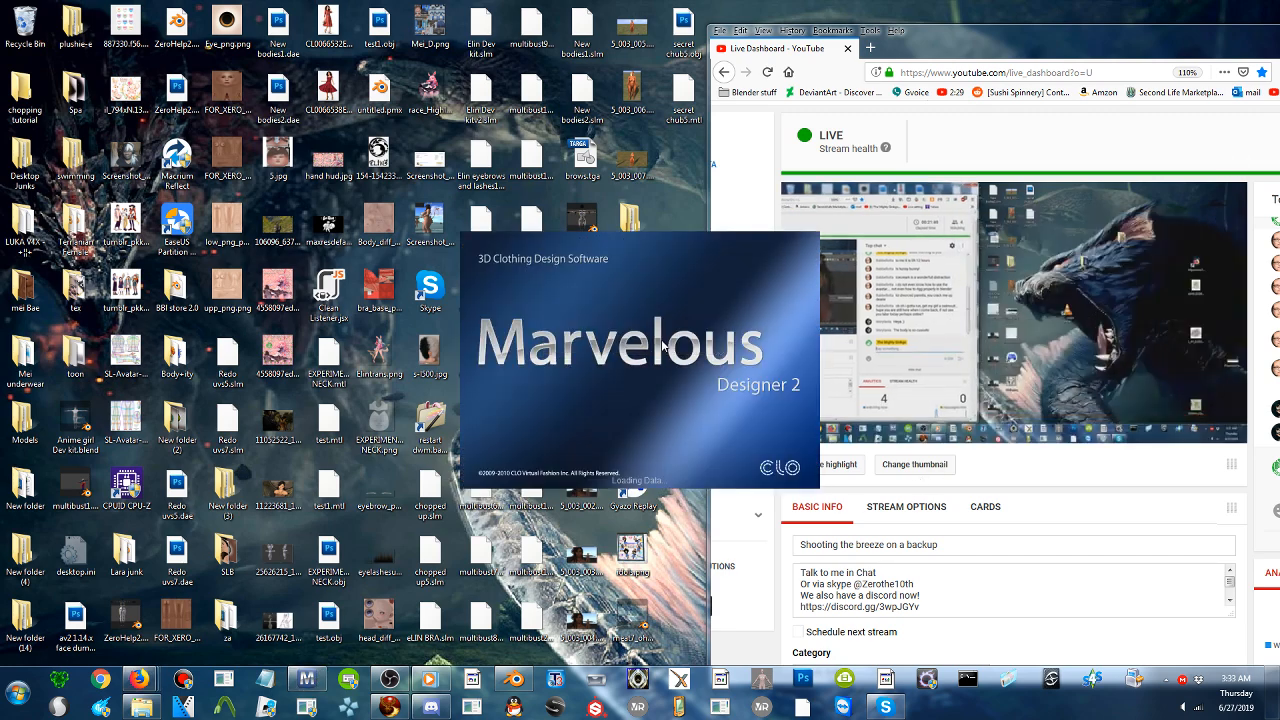
drag(978, 47, 132, 37)
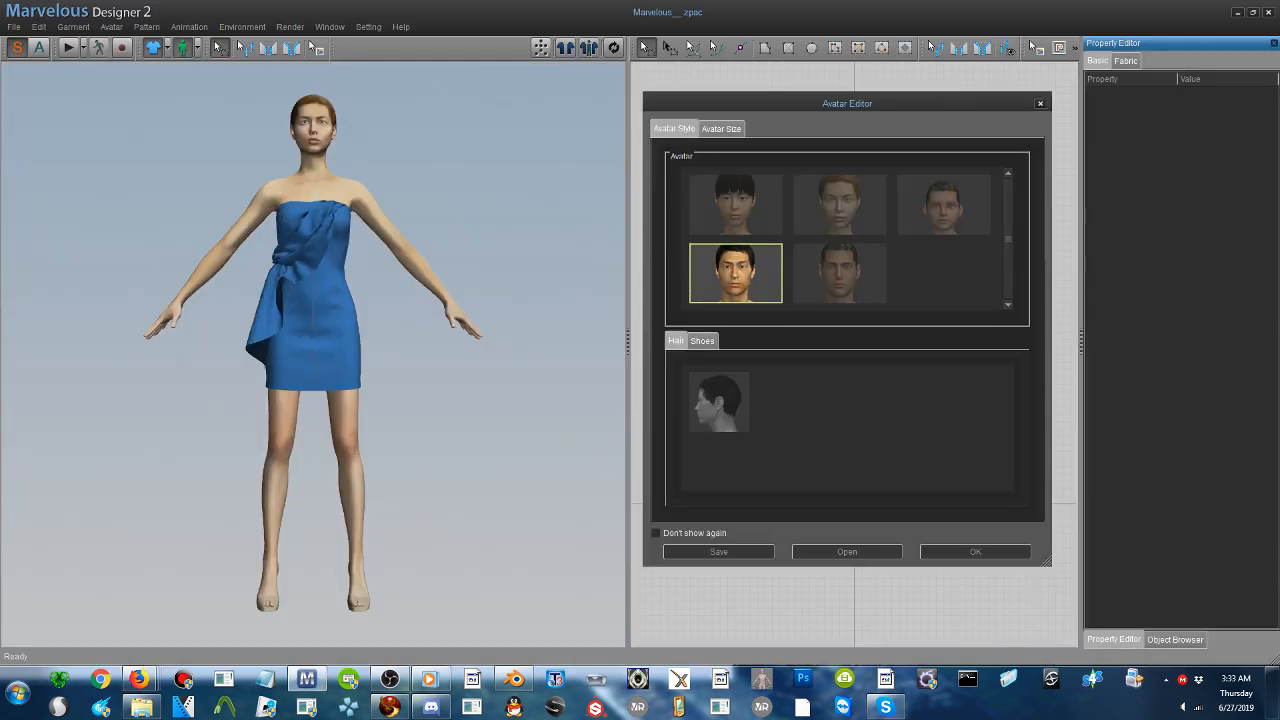
click(1041, 104)
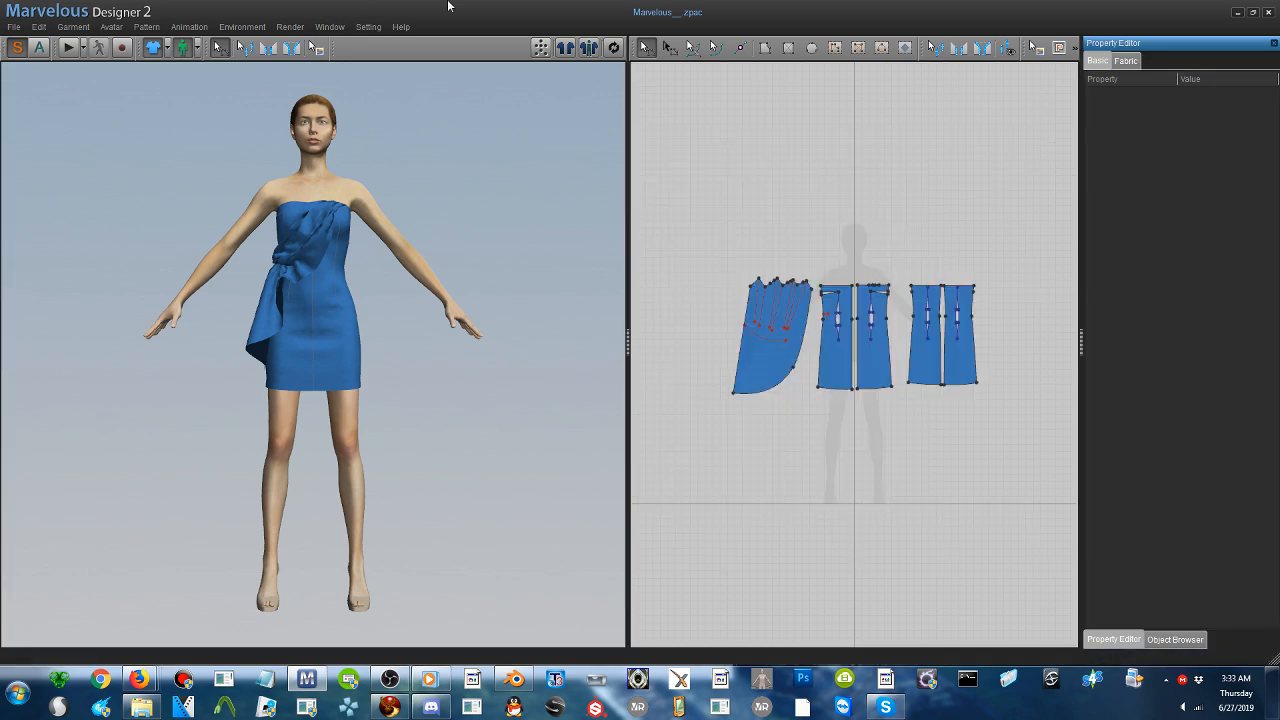
click(1253, 13)
drag(704, 220, 956, 52)
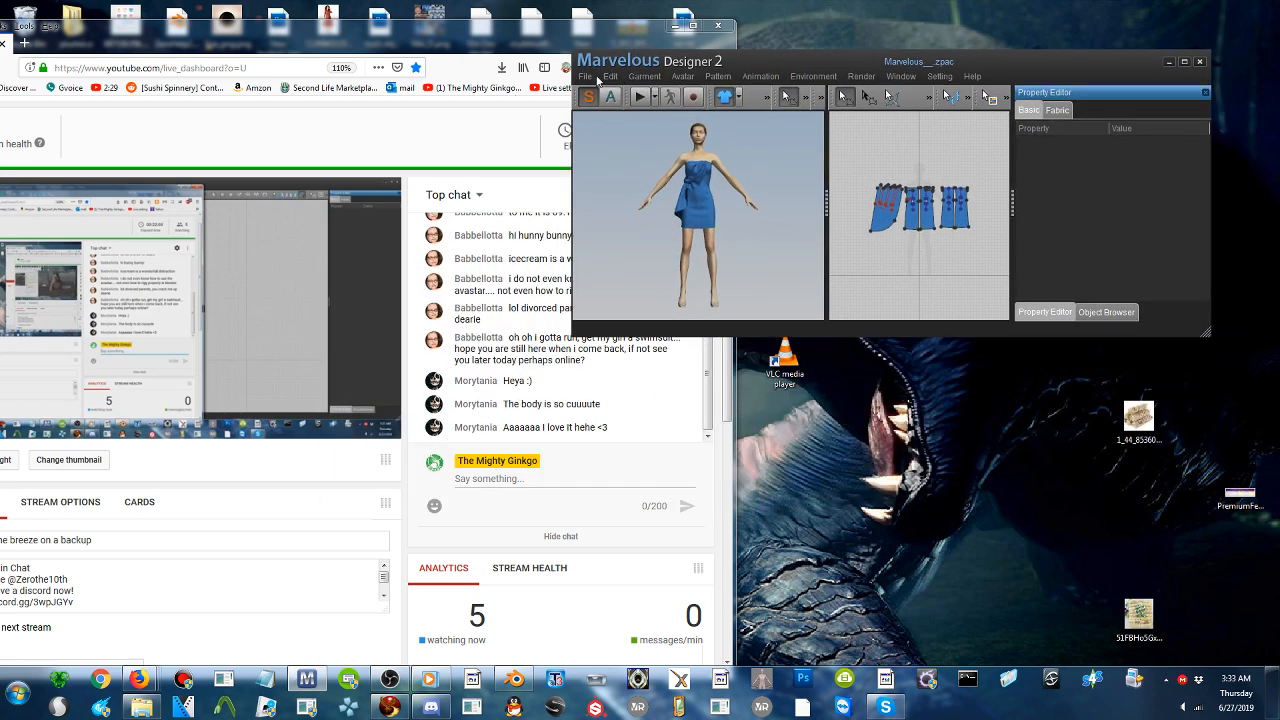
click(595, 77)
mouse_move(640, 109)
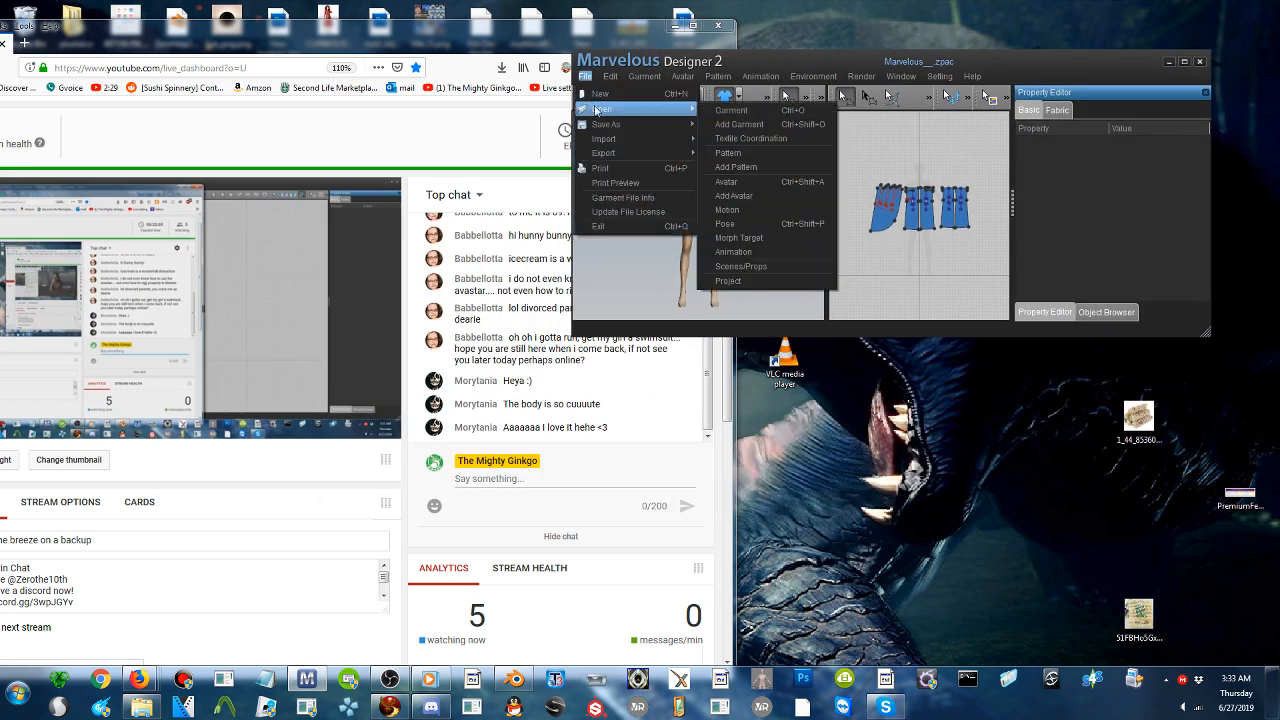
click(765, 182)
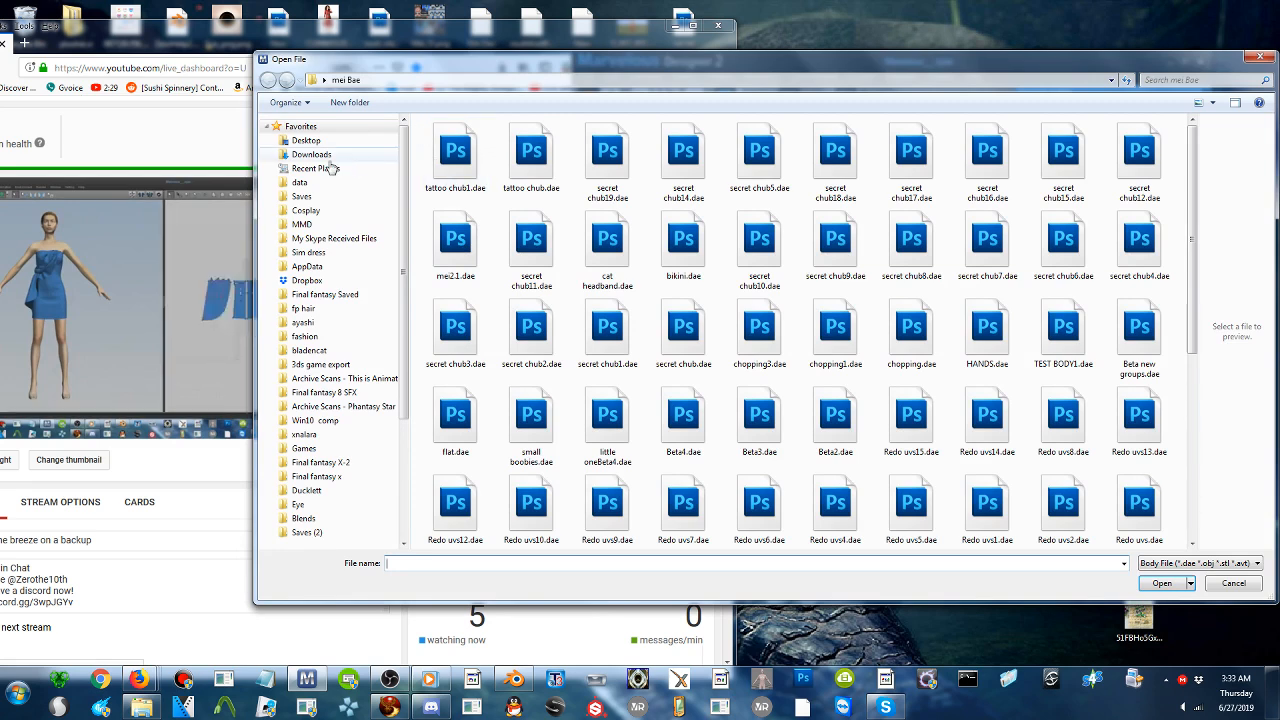
click(321, 141)
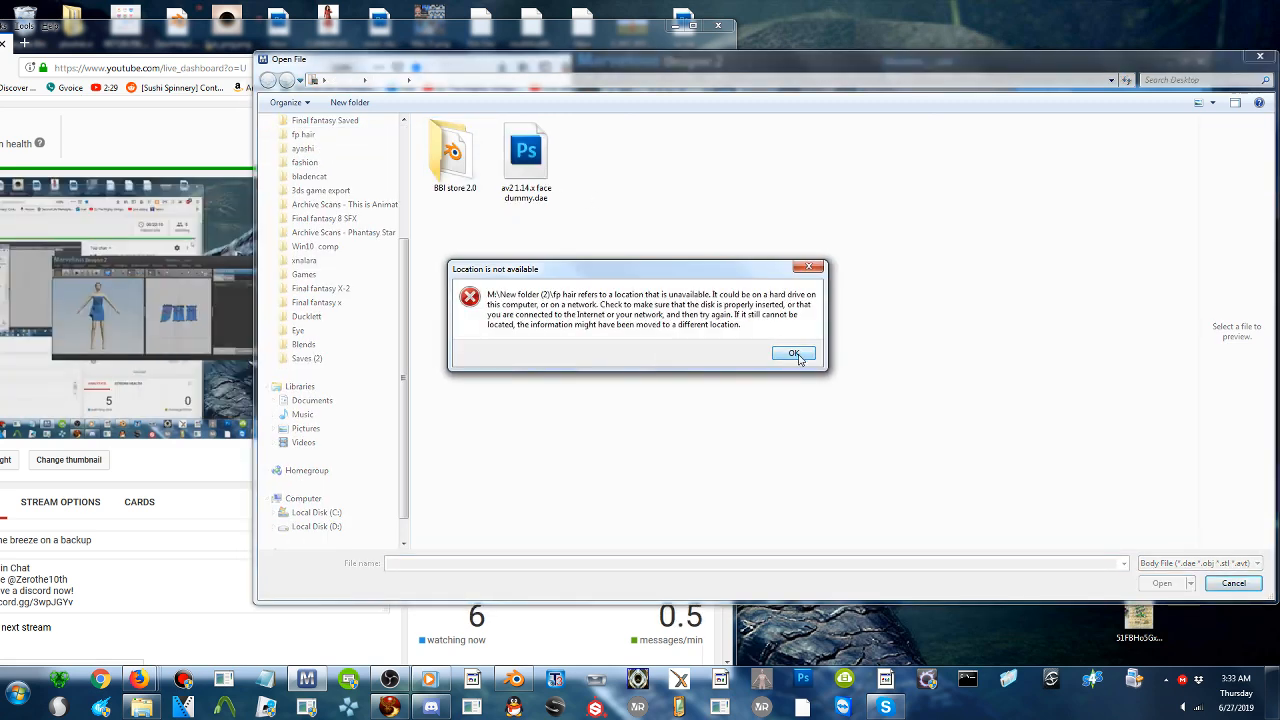
click(798, 356)
scroll(337, 147, up, 5)
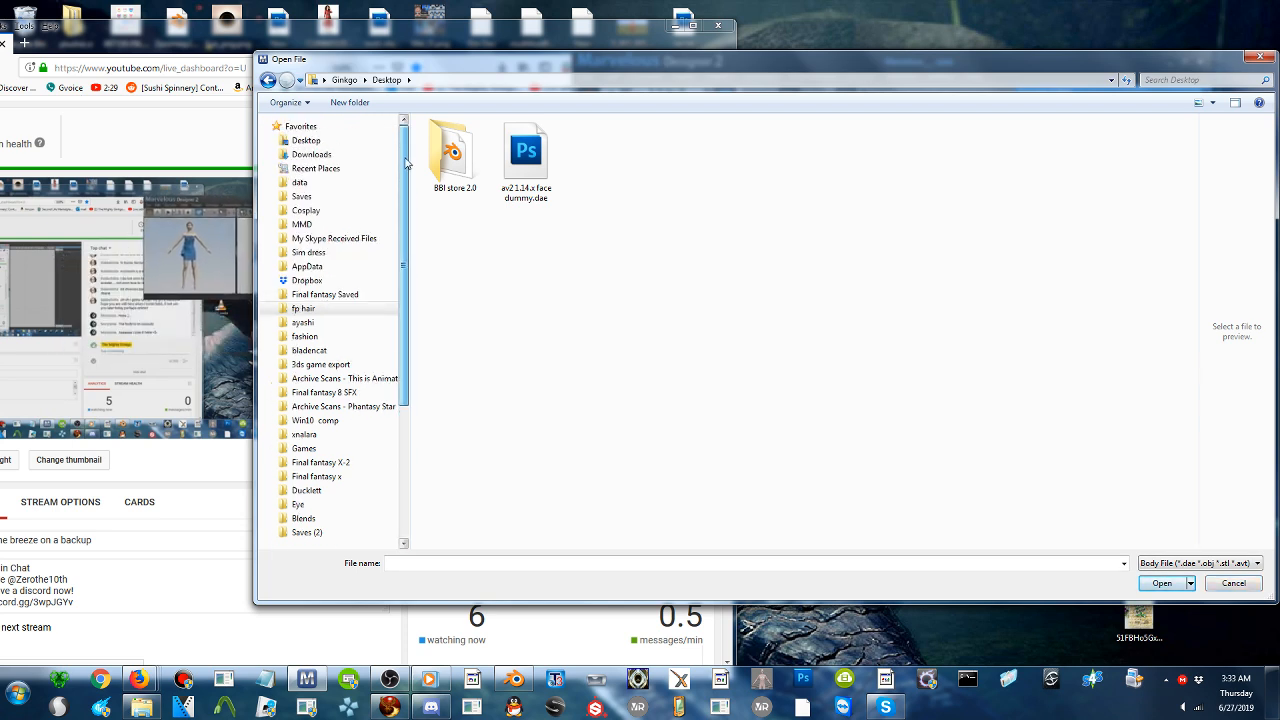
click(337, 147)
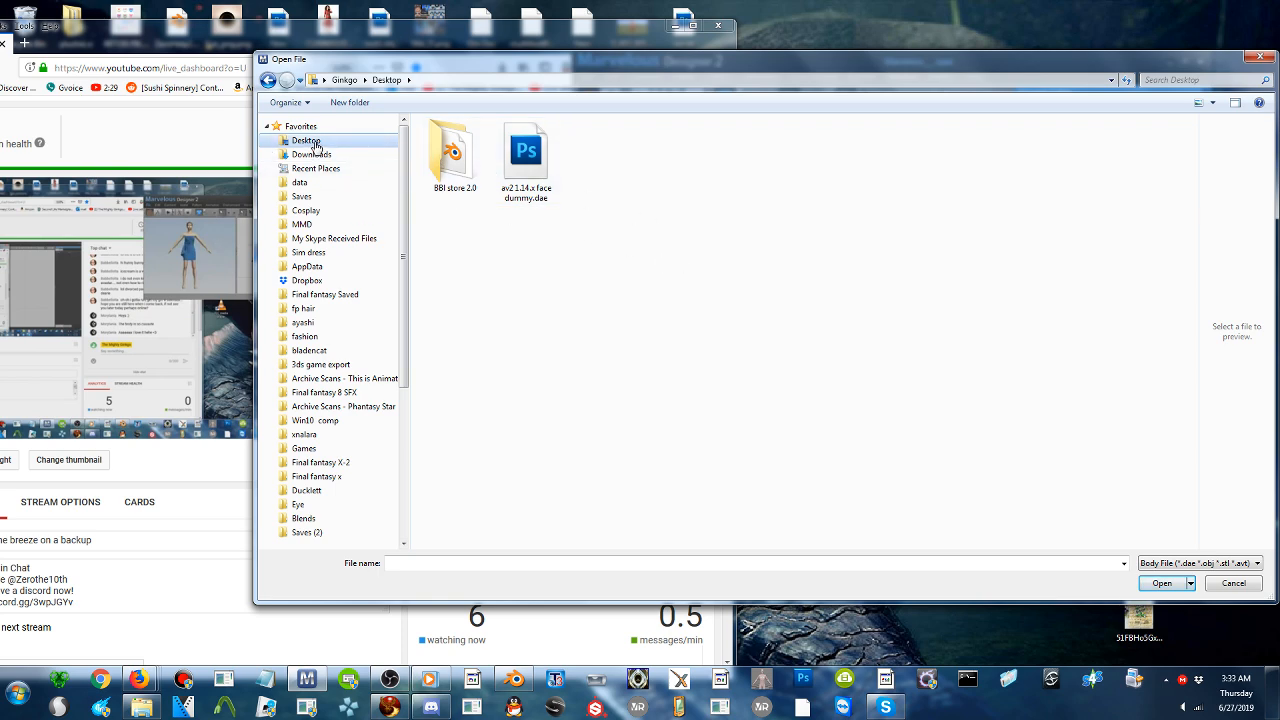
drag(759, 56, 489, 309)
click(988, 308)
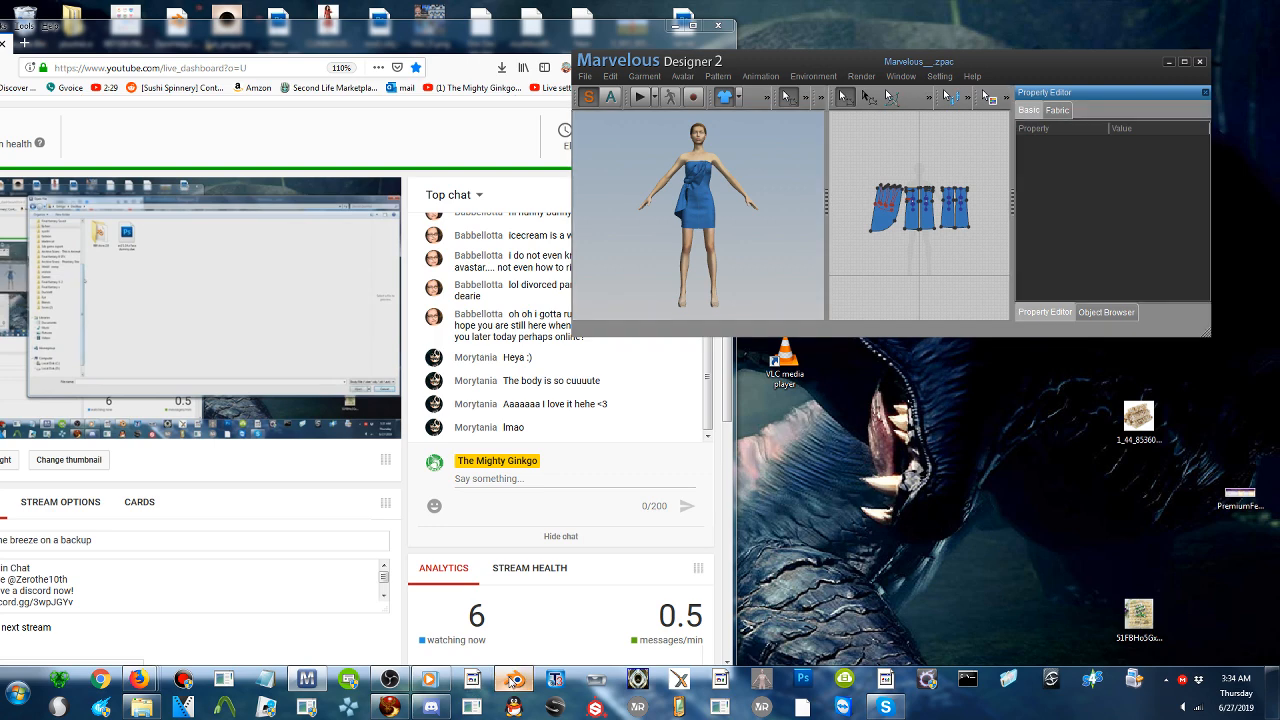
- Switch to Blender, check the Desktop folder in the Wavefront OBJ export browser, and minimize Blender
click(513, 679)
click(166, 38)
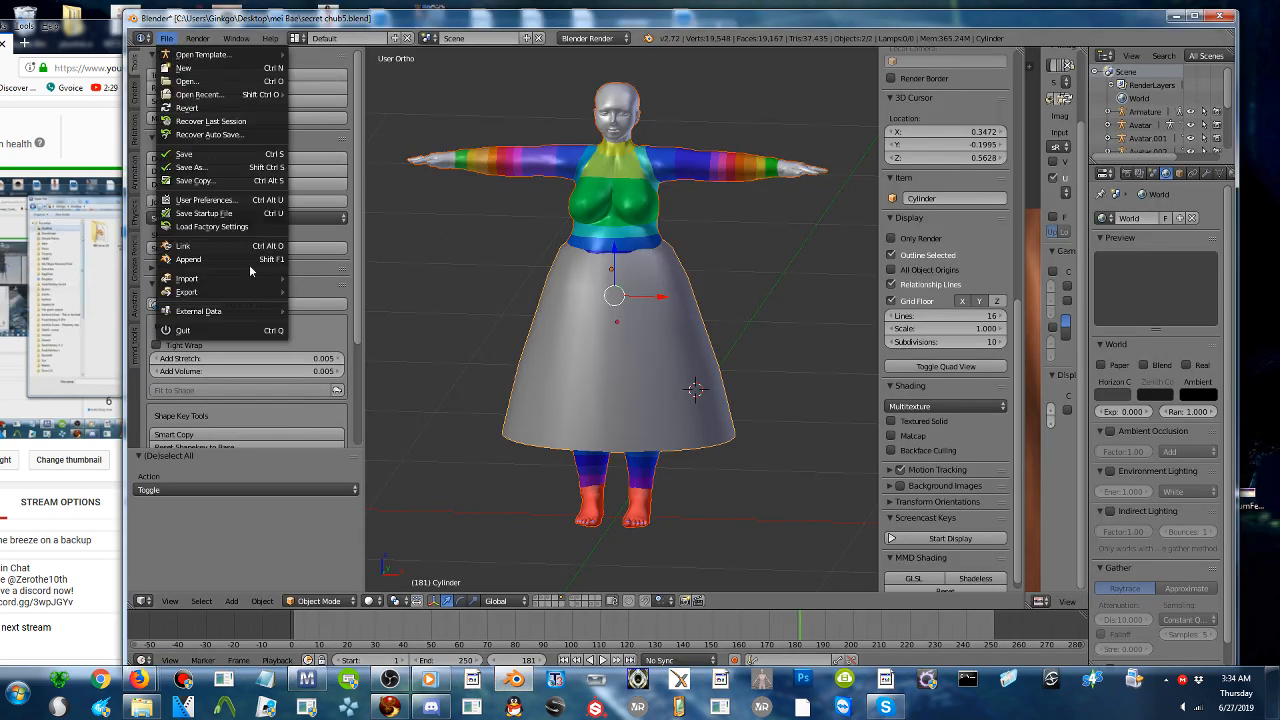
mouse_move(200, 291)
click(364, 397)
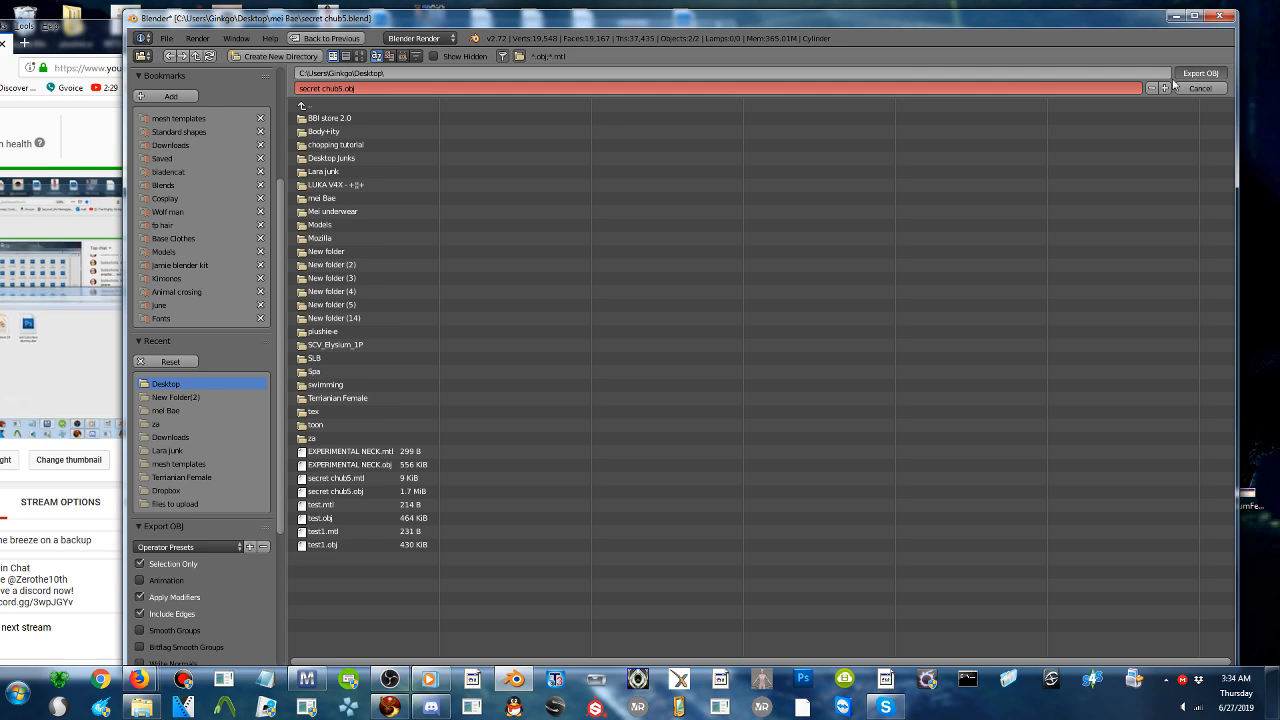
click(1176, 17)
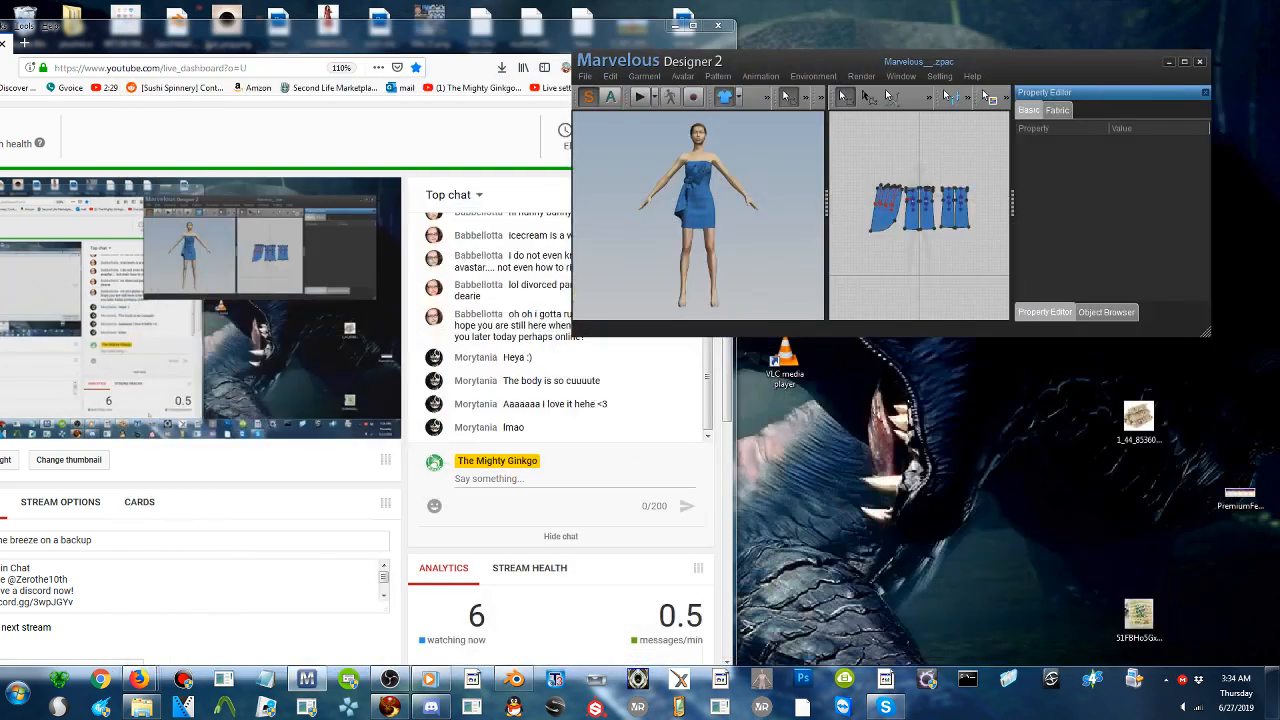
- Load secret chub5.obj from the Desktop as an OBJ avatar at 100% scale in mm
click(585, 77)
mouse_move(600, 108)
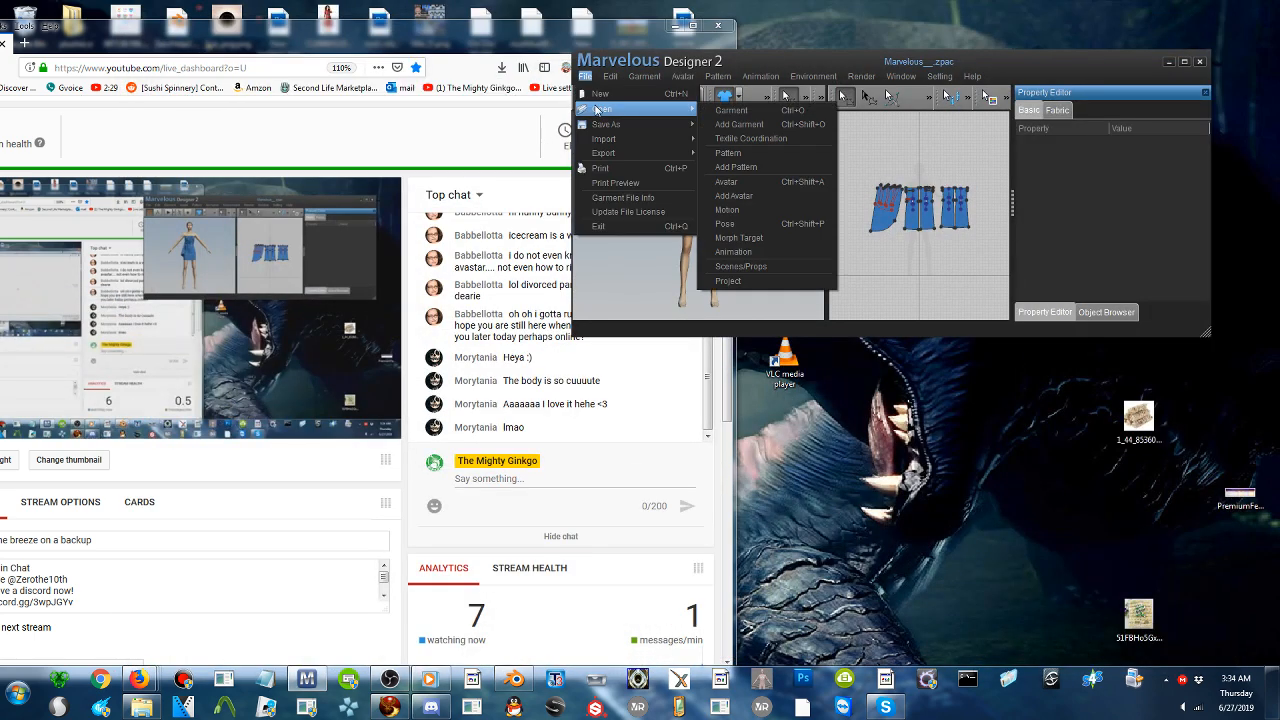
click(736, 183)
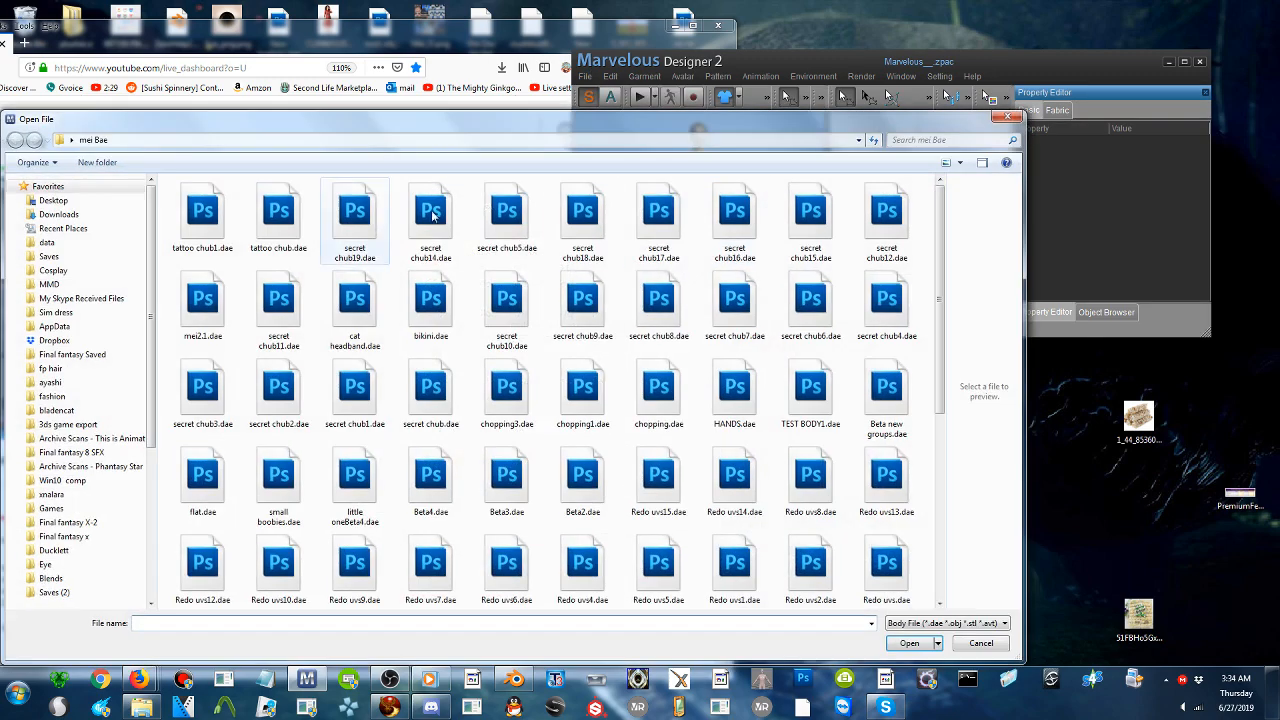
click(60, 201)
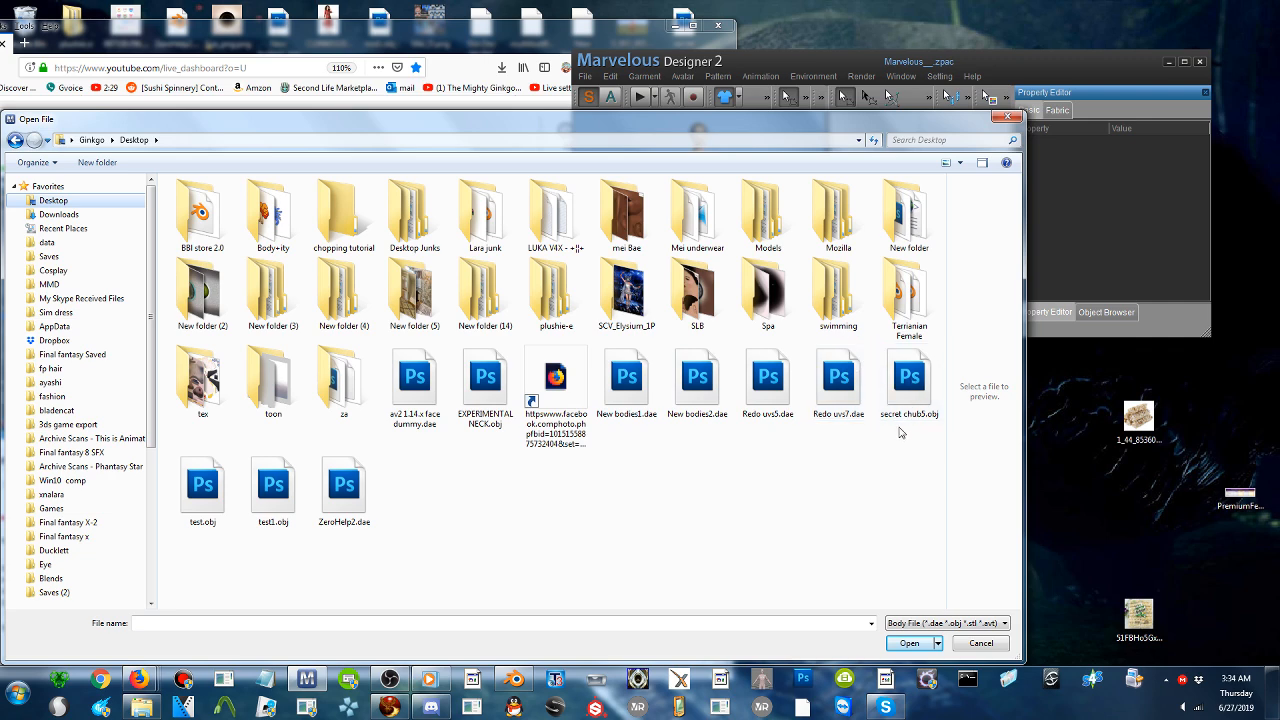
double_click(910, 385)
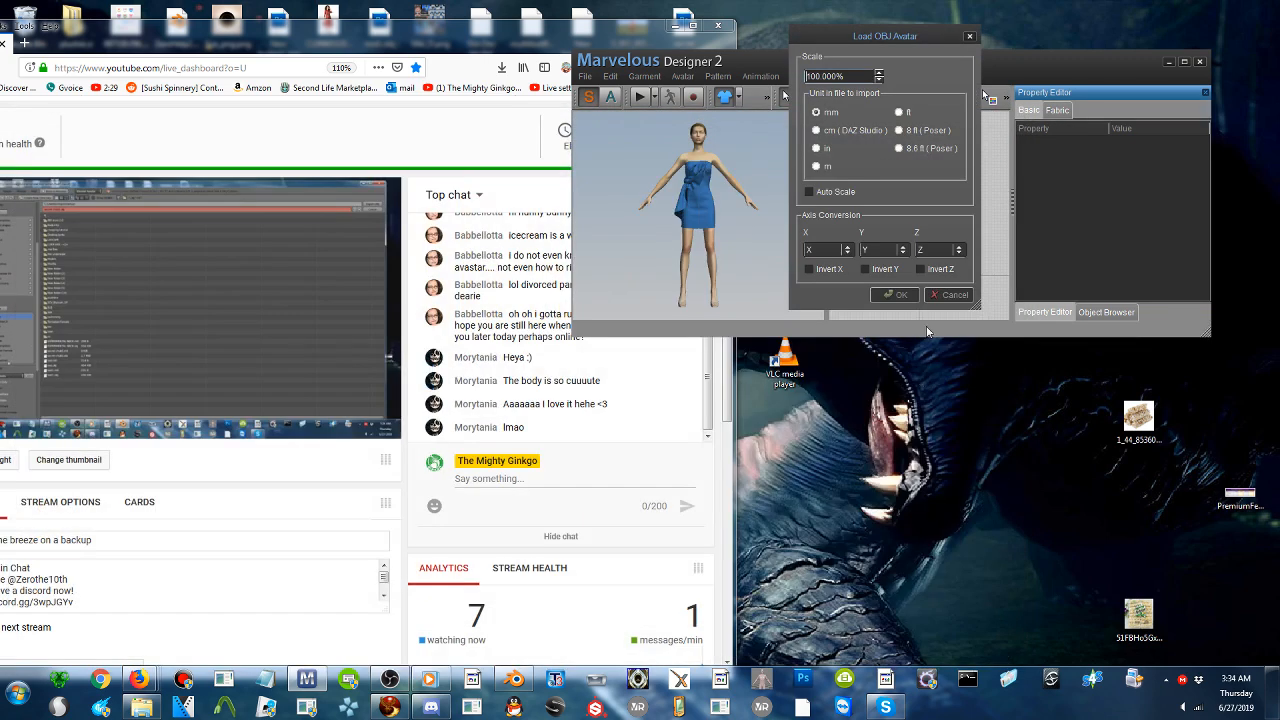
click(903, 295)
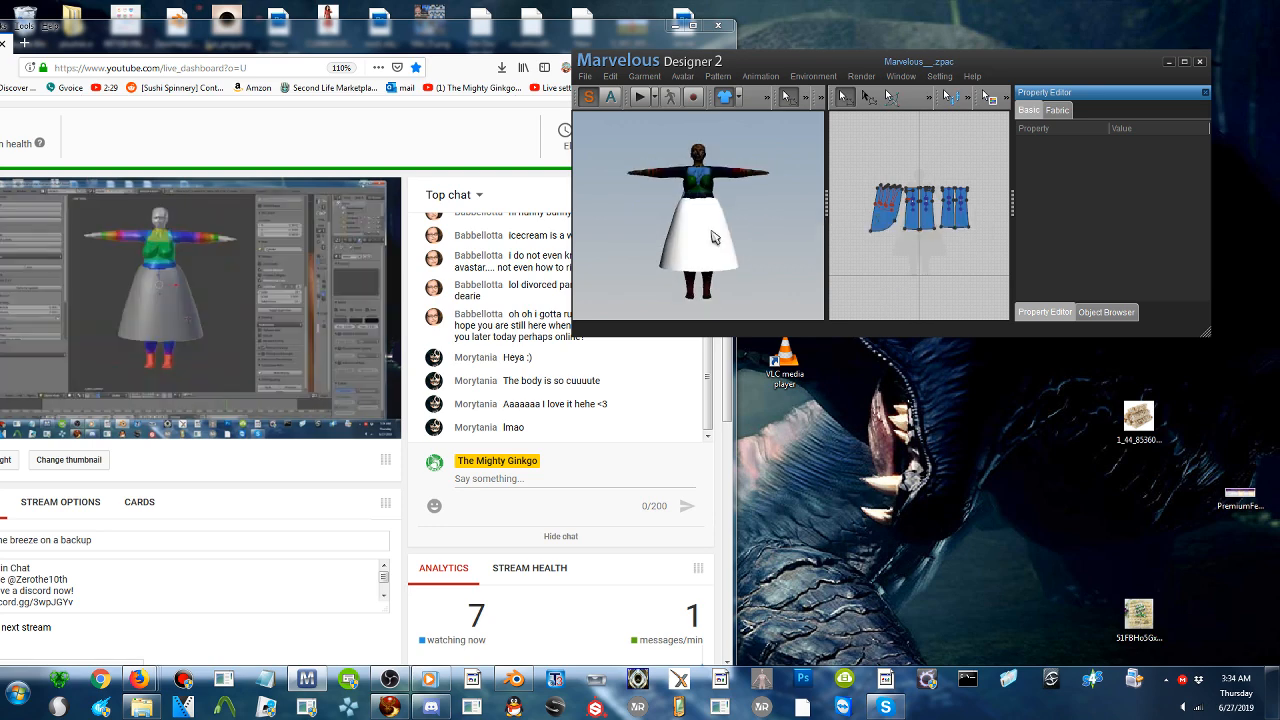
- Switch to Blender, re-export the model over secret chub5.obj on the Desktop without UVs and materials, and minimize Blender
click(517, 688)
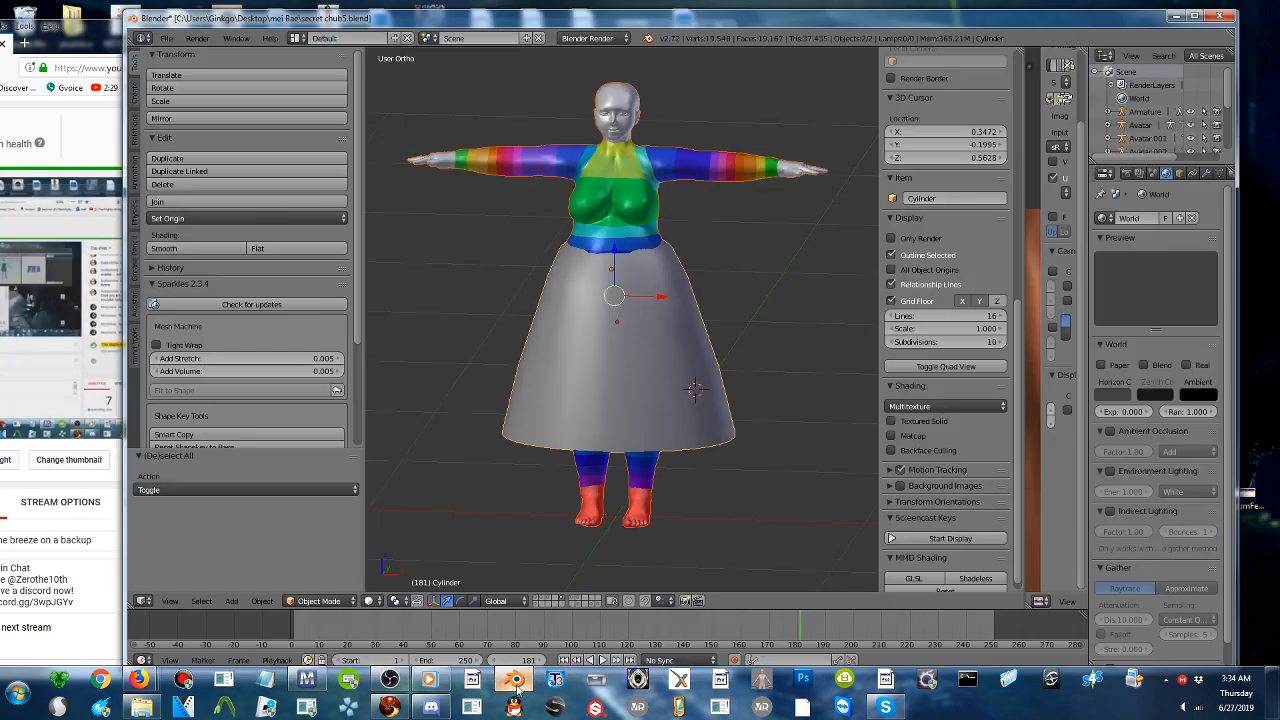
click(166, 38)
mouse_move(200, 291)
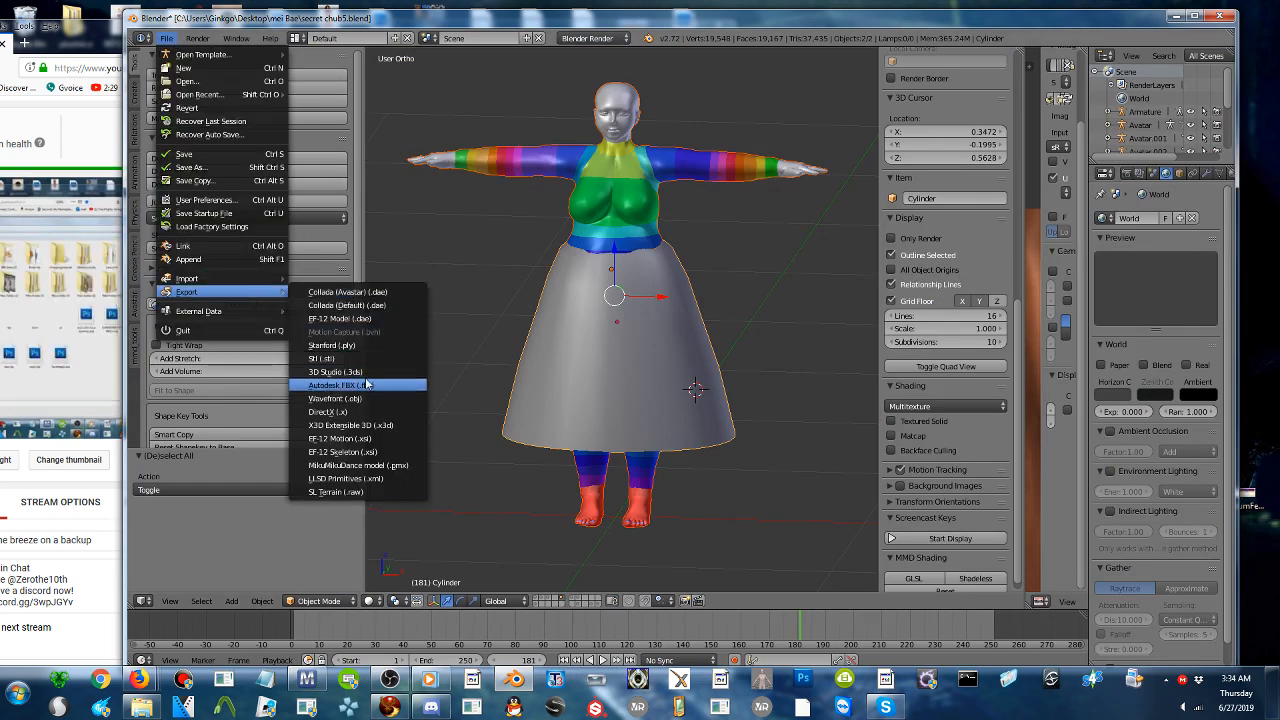
click(335, 398)
scroll(190, 520, down, 4)
scroll(180, 573, down, 3)
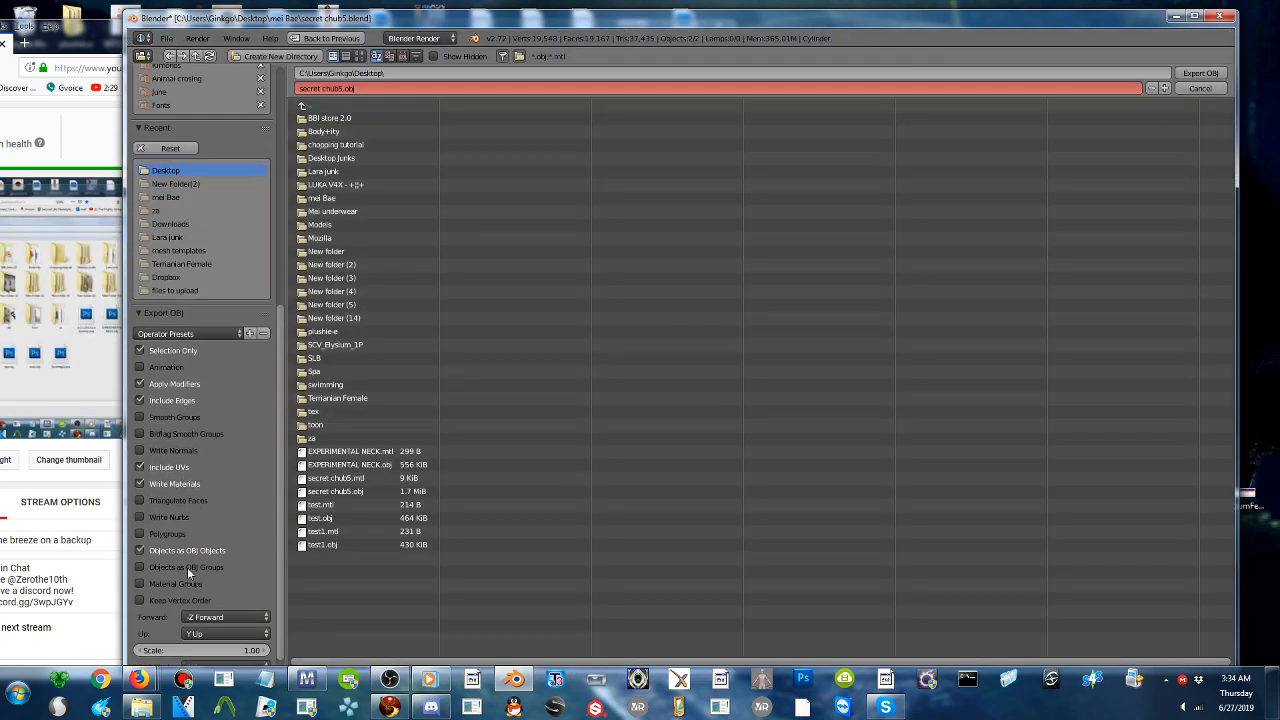
click(182, 485)
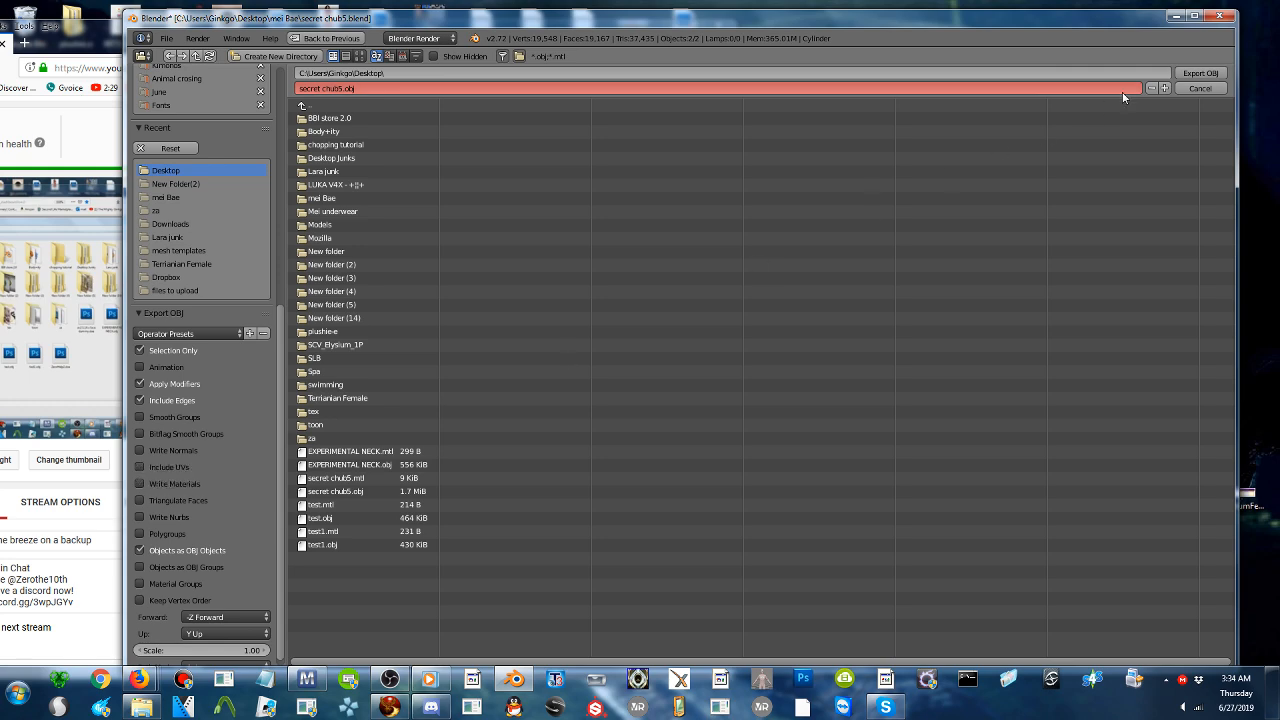
click(1194, 74)
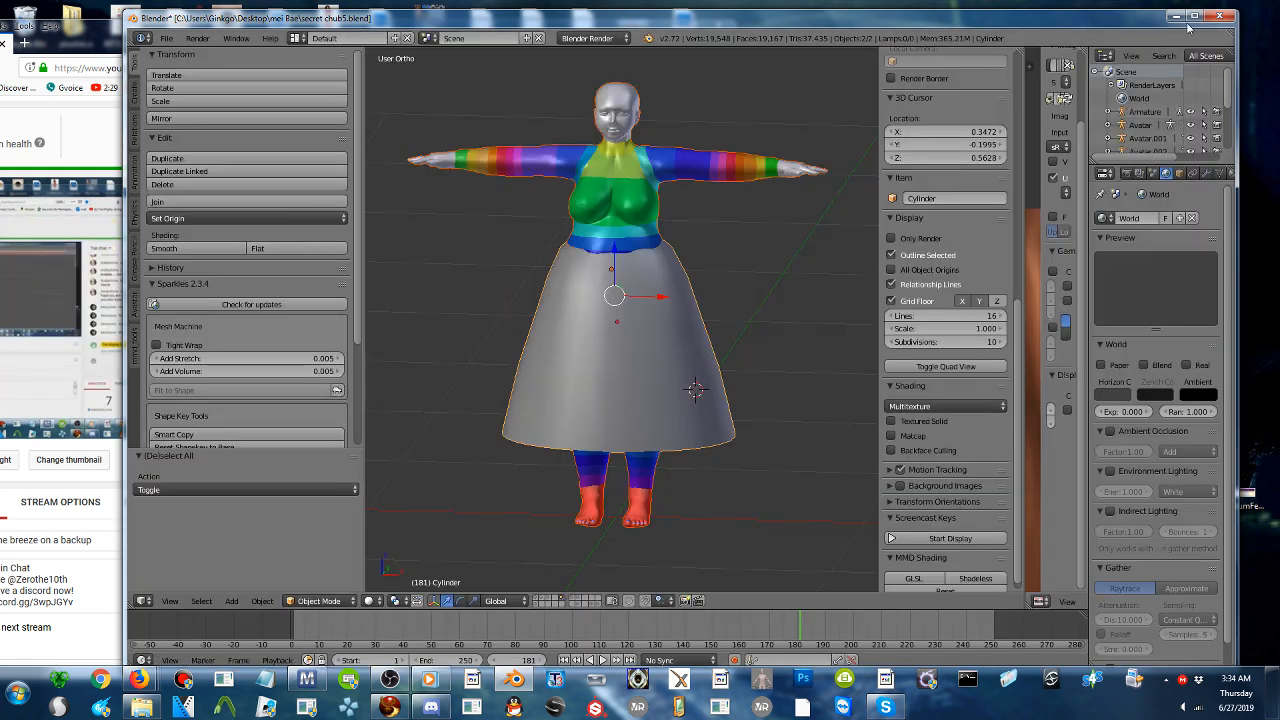
click(1176, 16)
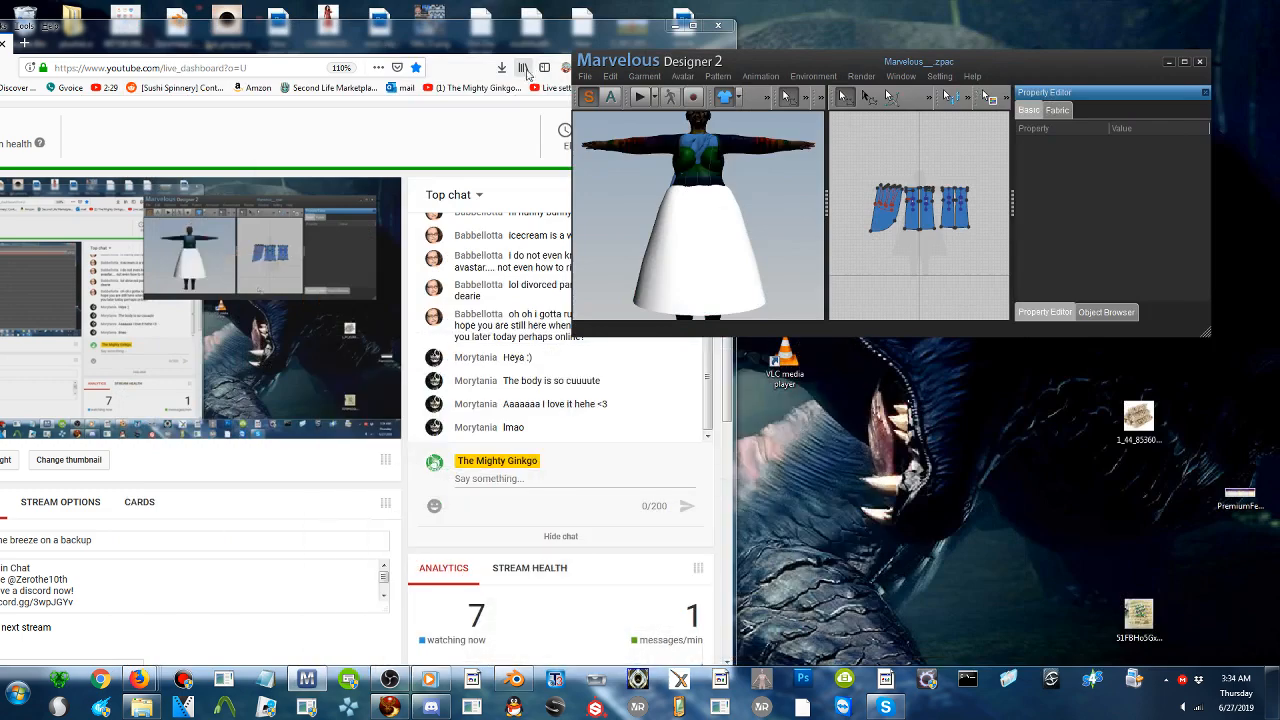
- Load the re-exported secret chub5.obj as the avatar at 100% scale in mm, replacing the dark-textured one
click(585, 76)
mouse_move(610, 108)
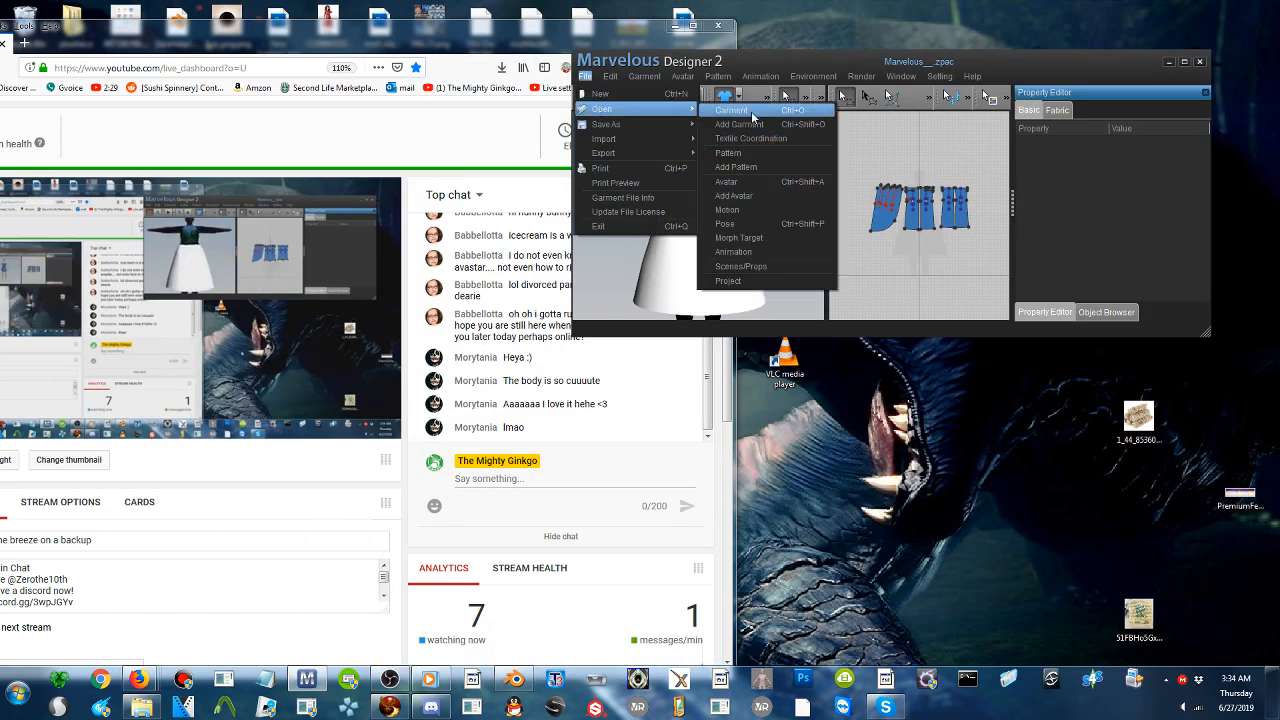
click(747, 183)
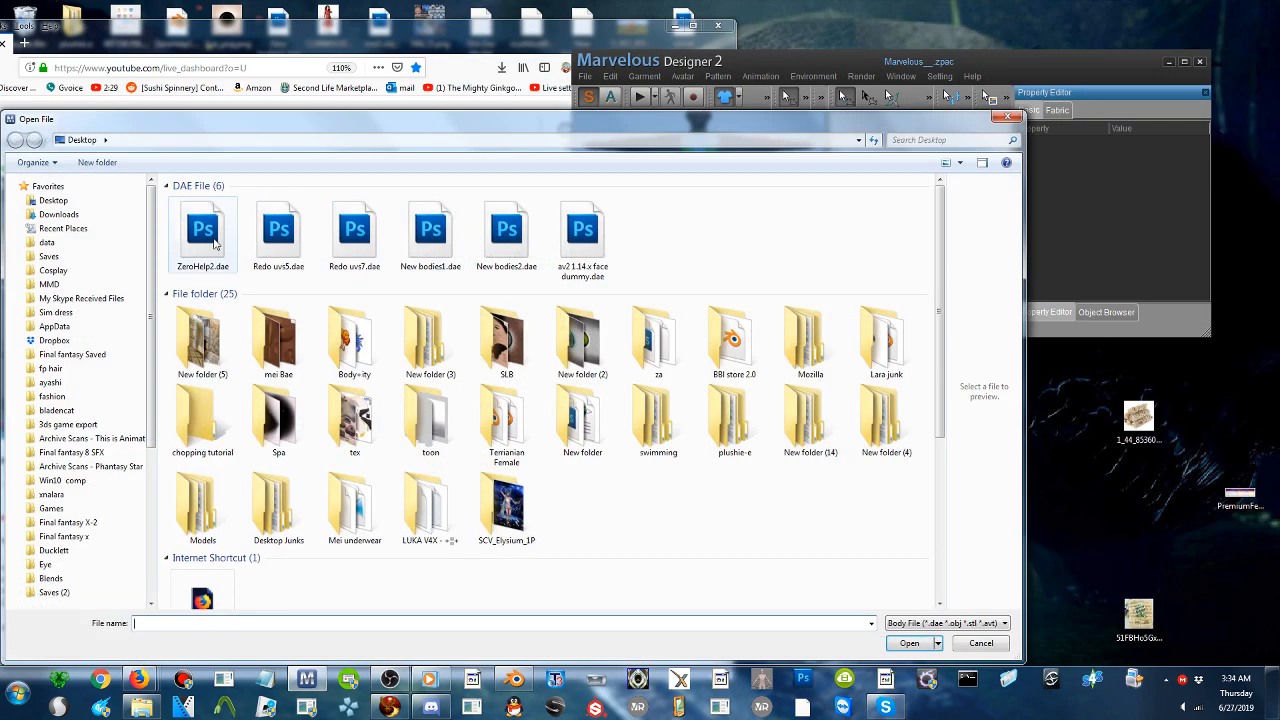
click(202, 235)
scroll(669, 249, down, 5)
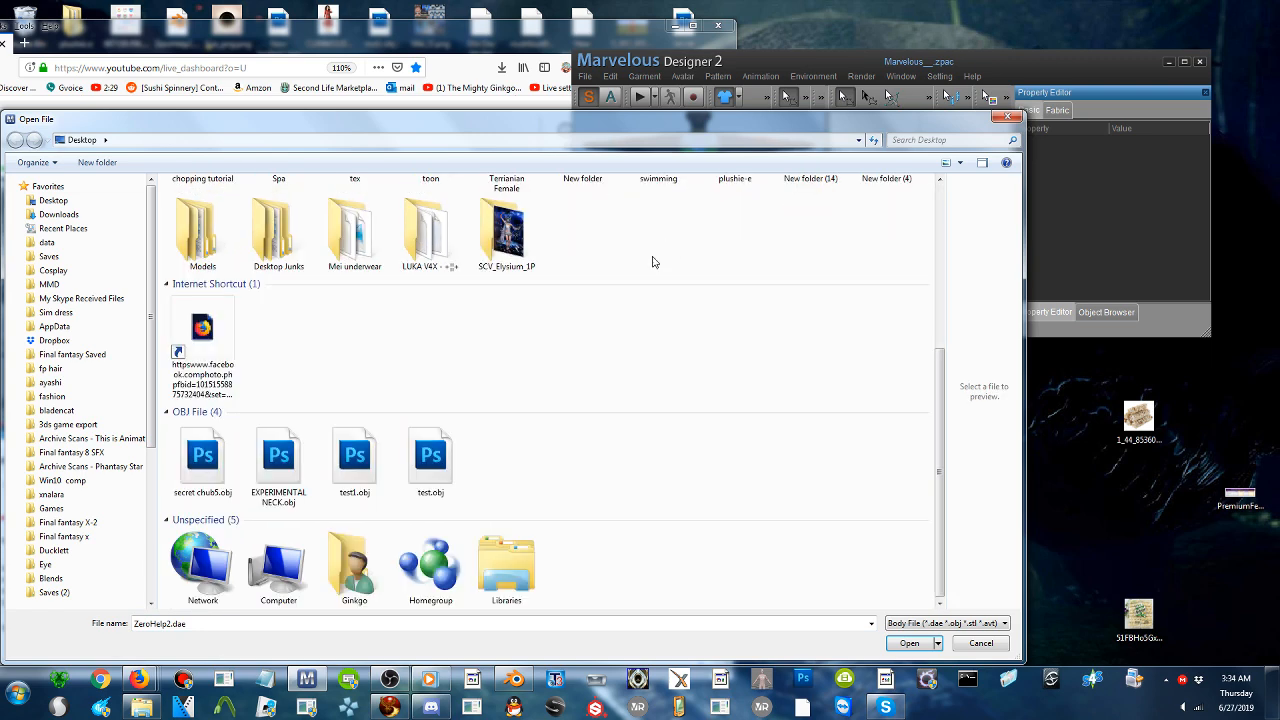
double_click(202, 455)
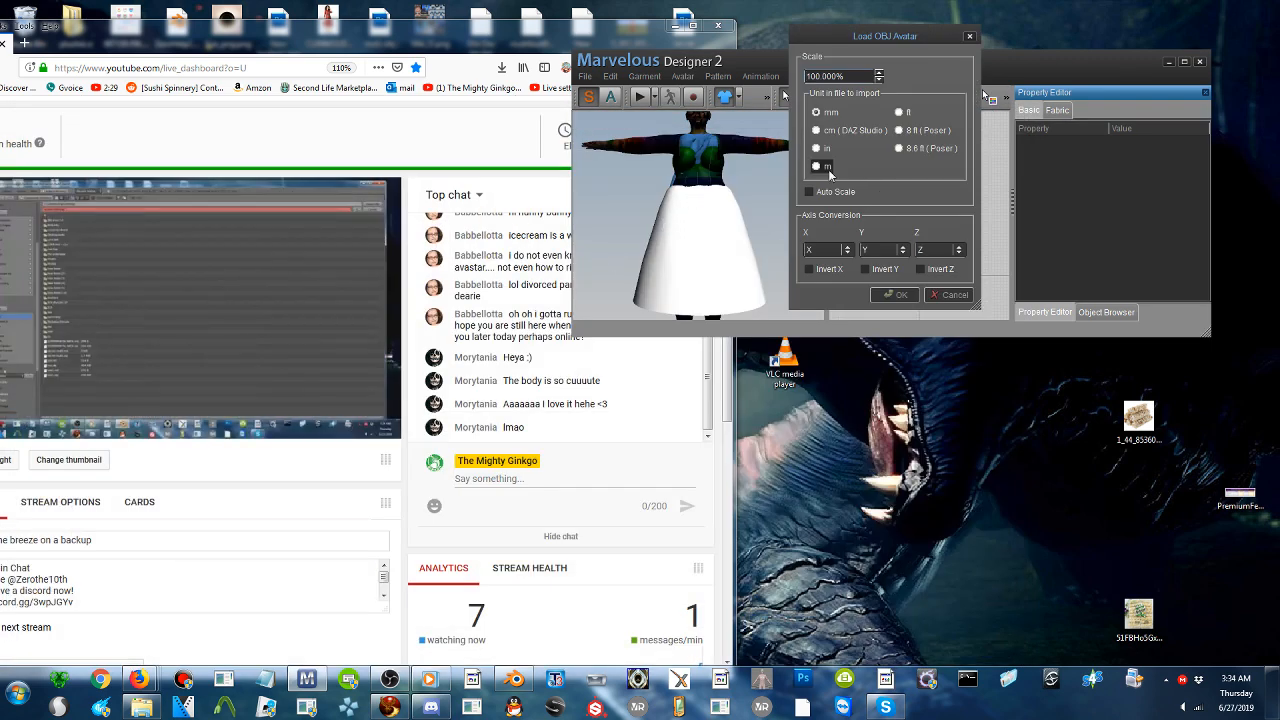
click(894, 294)
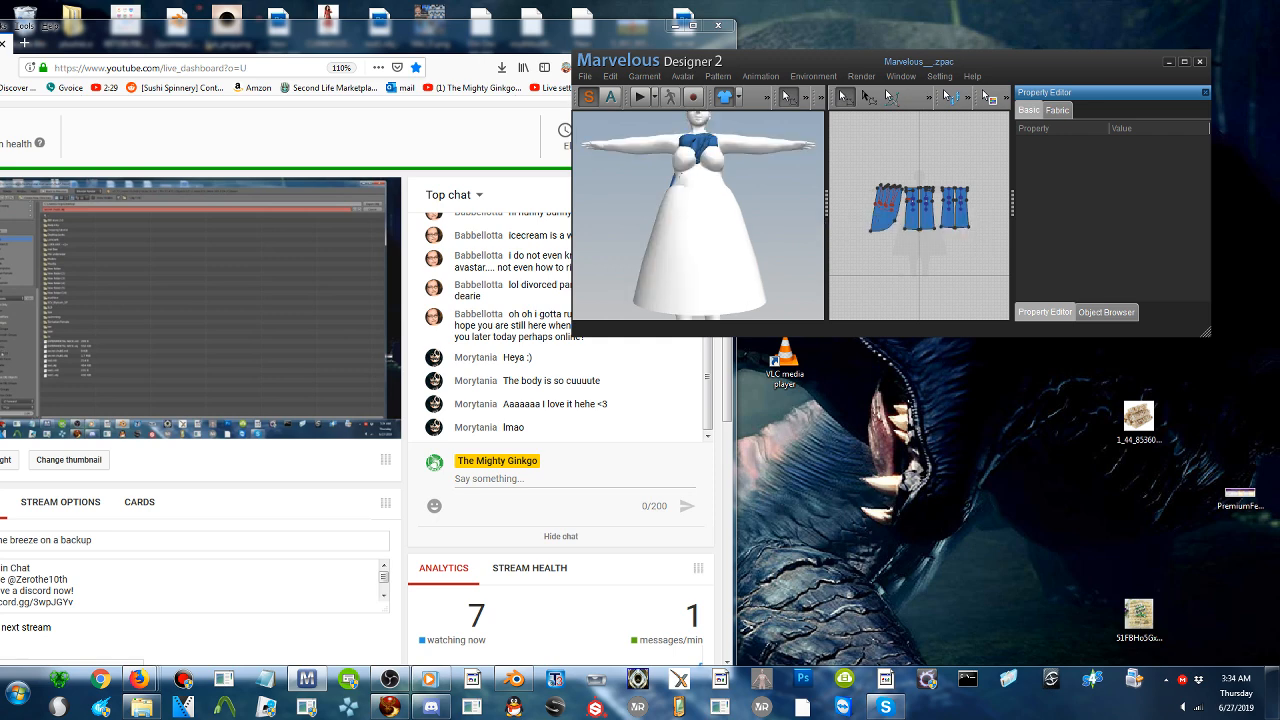
- Enlarge and reposition the Marvelous Designer window, and start a new file to clear the blue dress from the avatar
drag(1207, 333, 1278, 662)
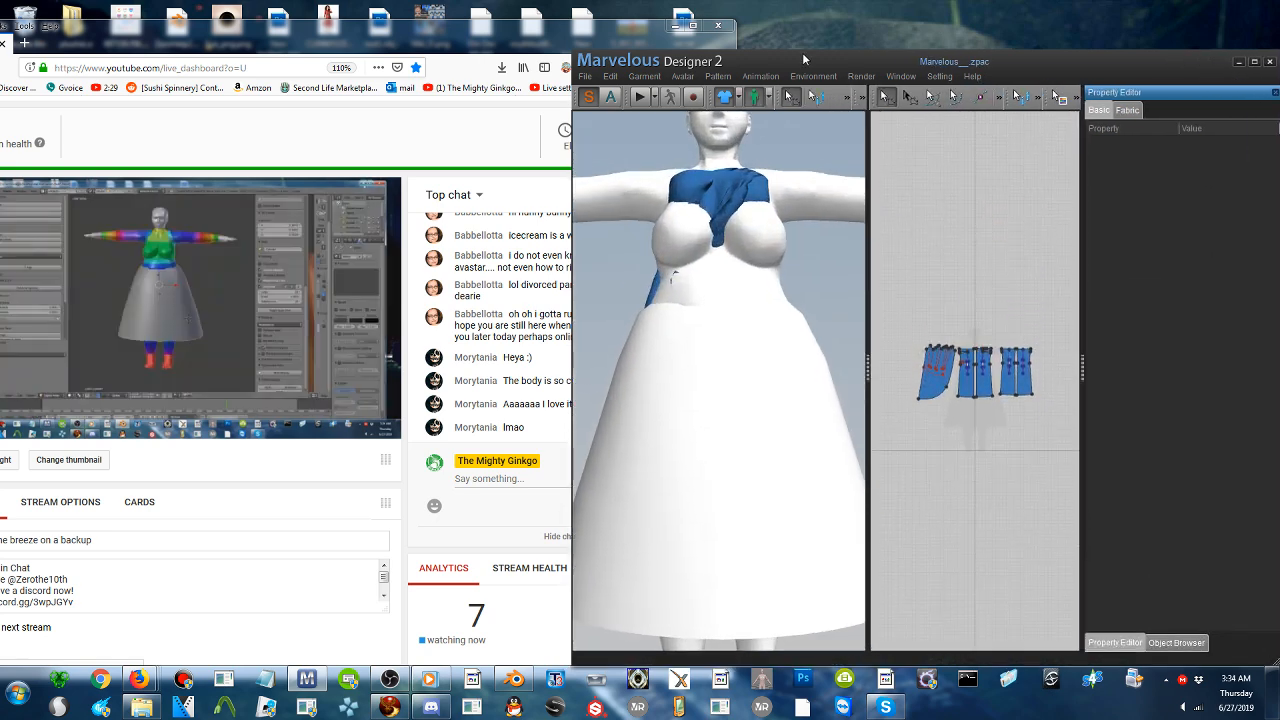
drag(803, 60, 663, 79)
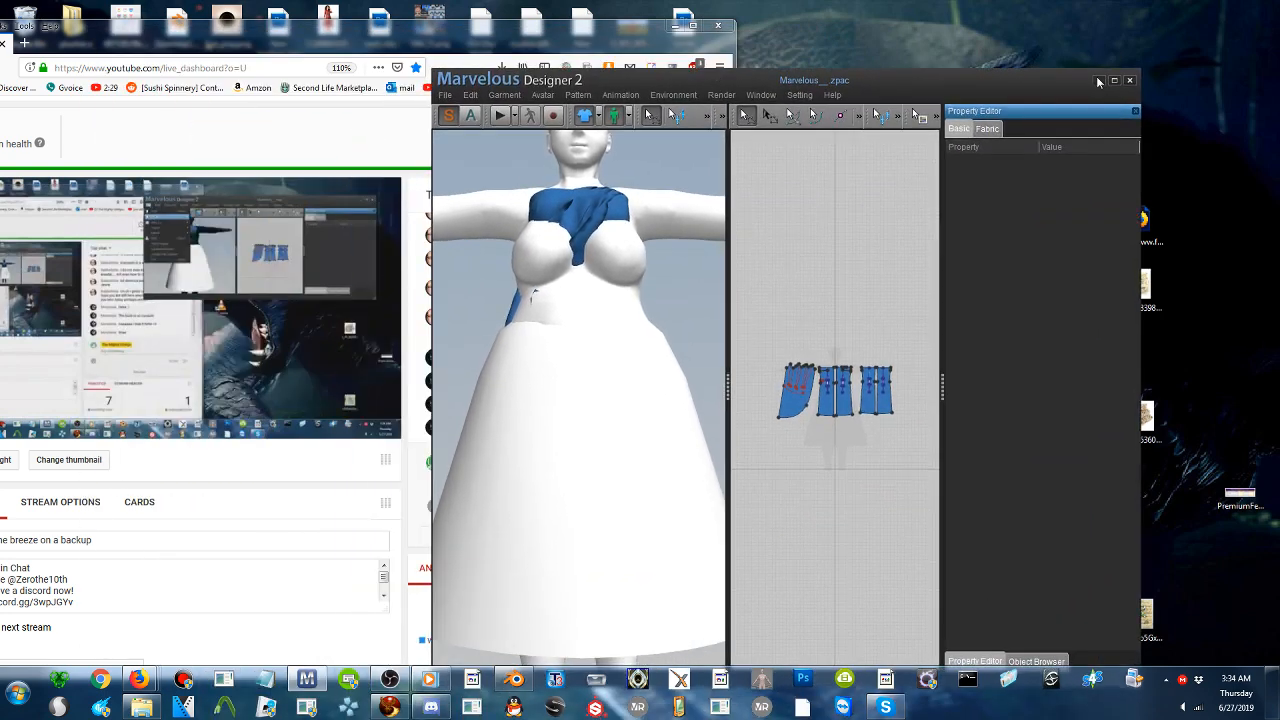
click(447, 95)
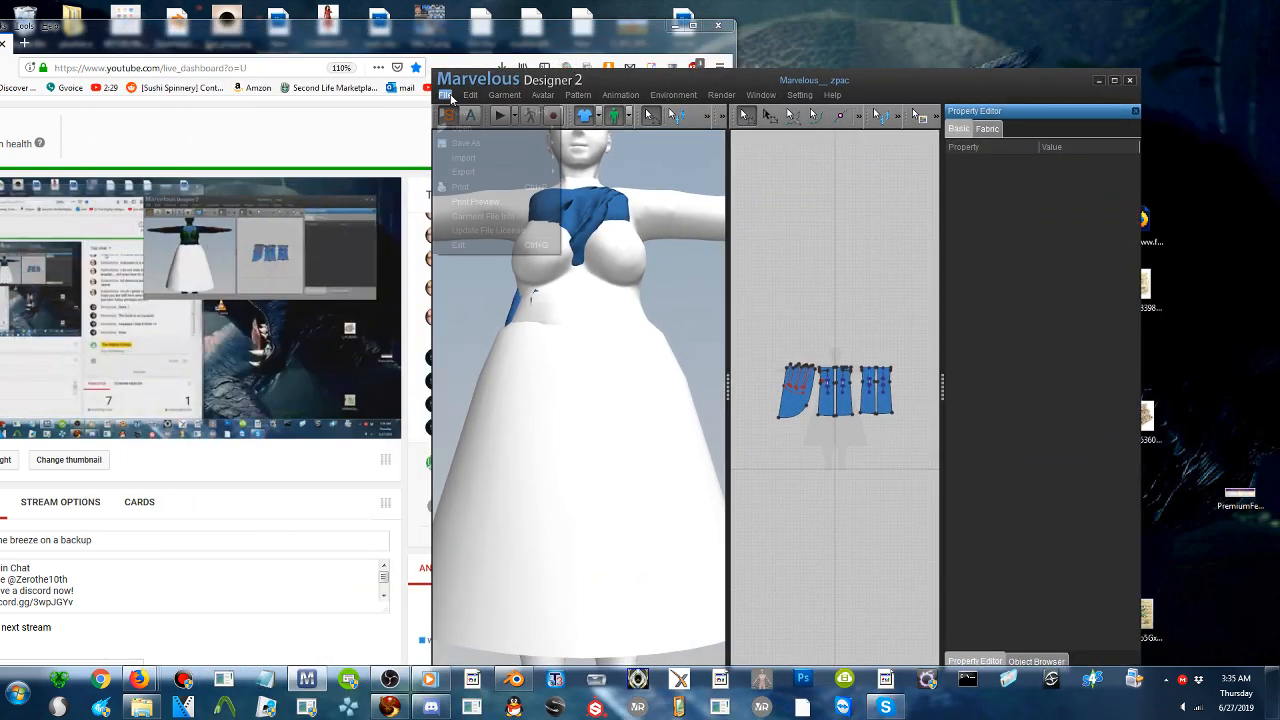
click(463, 128)
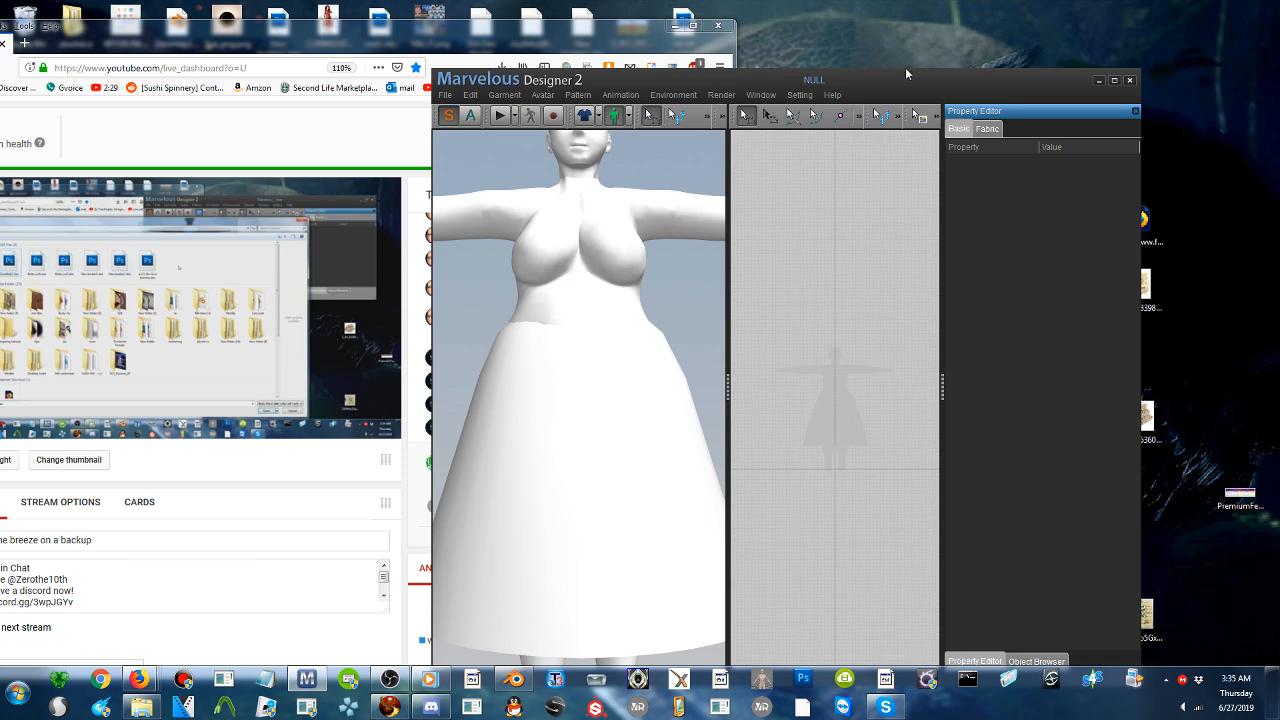
drag(905, 67, 948, 93)
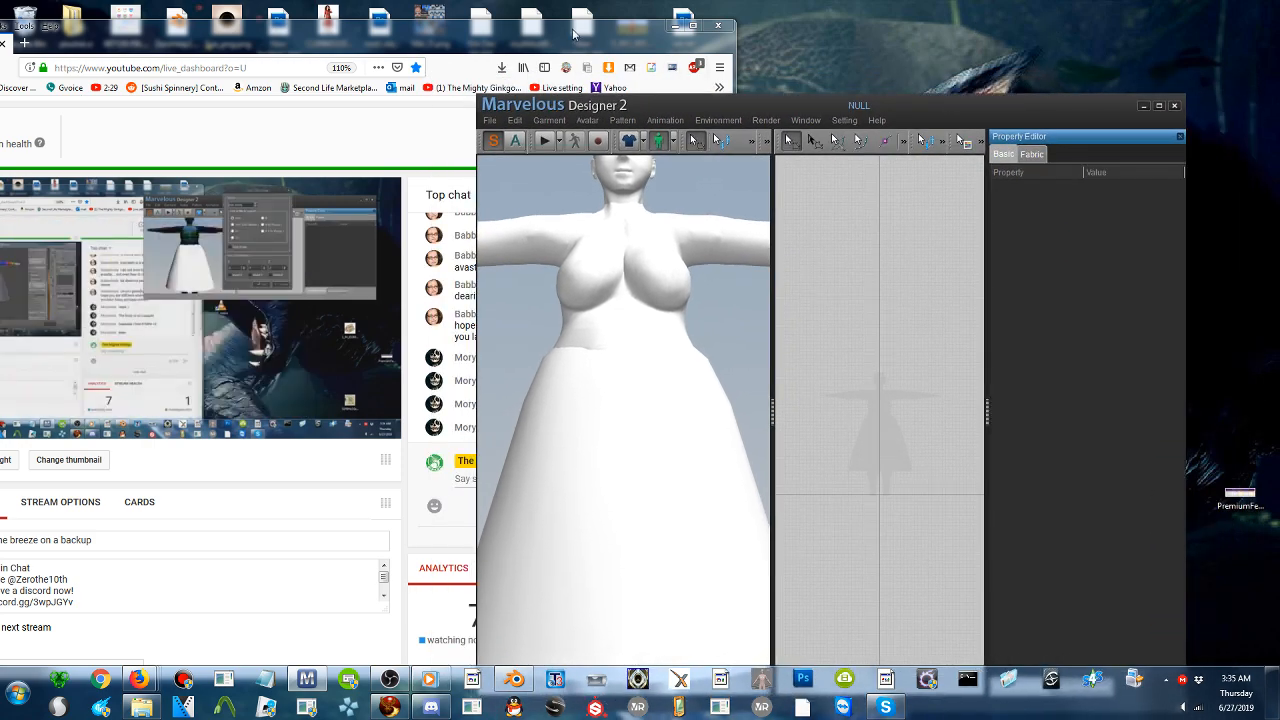
- Rearrange the dashboard and Marvelous Designer windows, place Firefox's Alice In Wonderland dress page beside them, and show the gallery's previous photo
drag(573, 35, 150, 146)
drag(742, 112, 570, 33)
mouse_move(138, 685)
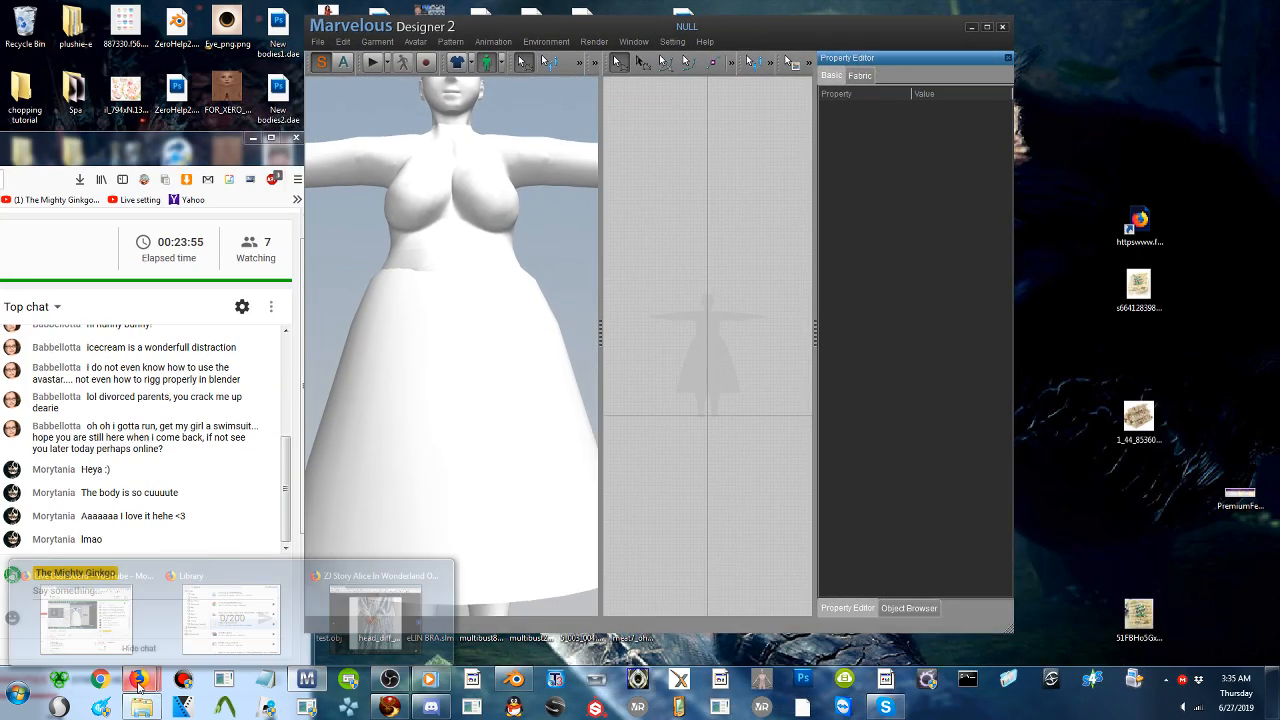
click(372, 611)
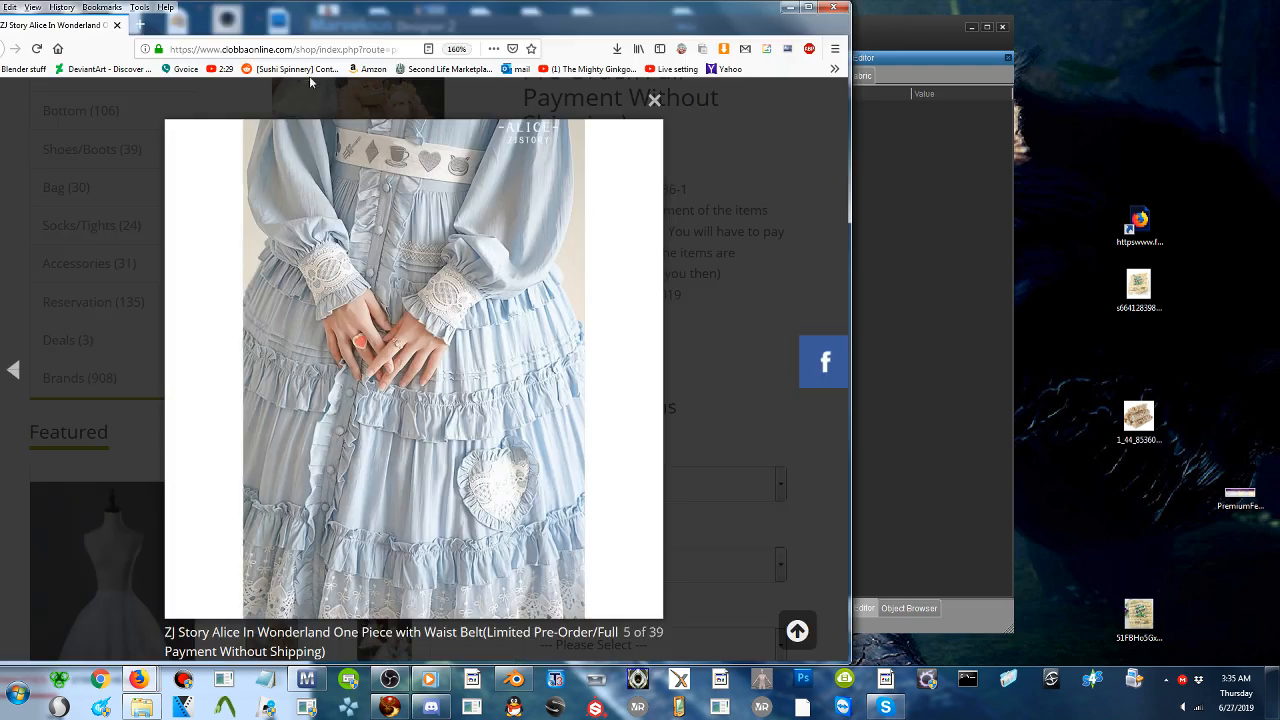
drag(313, 20, 1054, 53)
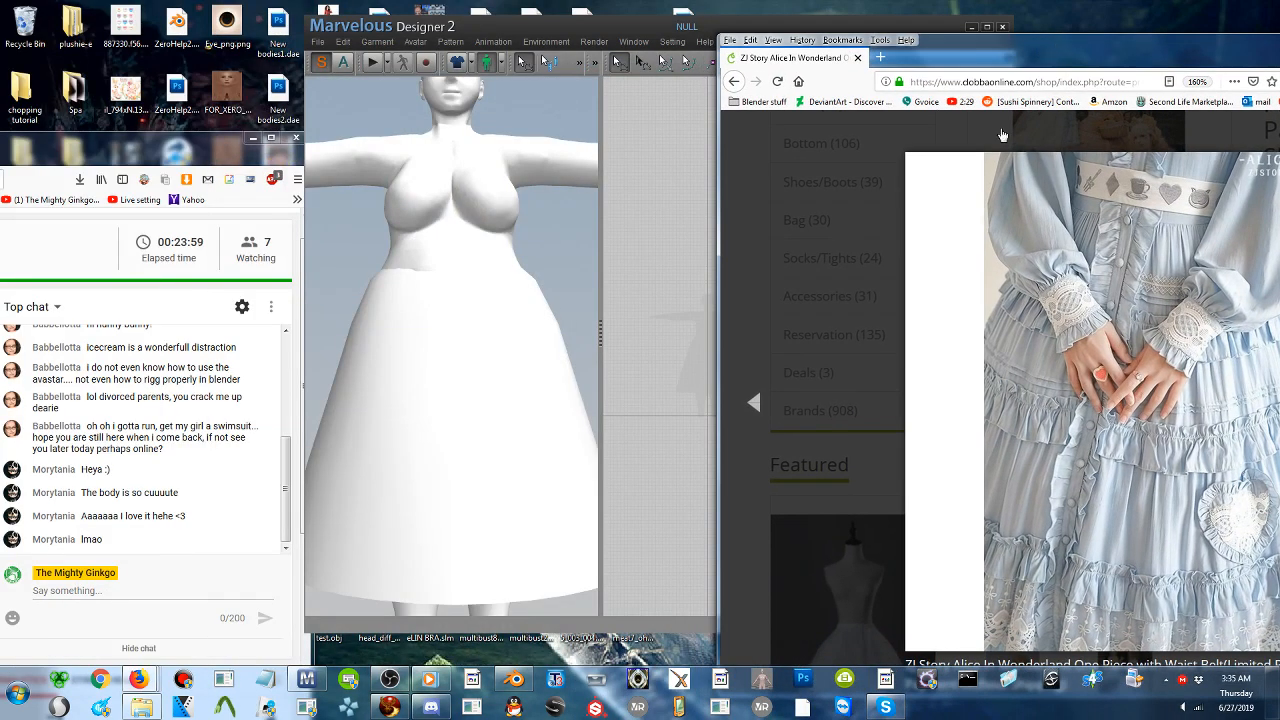
click(756, 406)
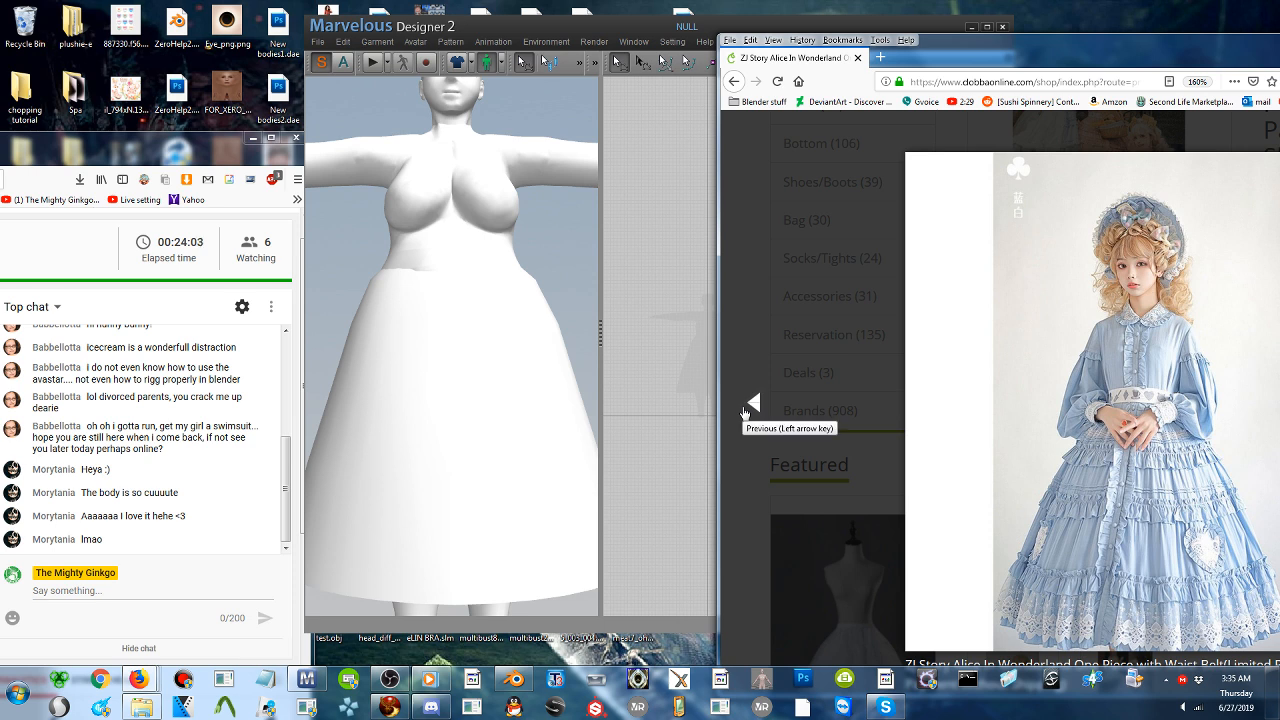
- Return to Marvelous Designer, enlarge its window over the reference page, and widen the 2D pattern area around the avatar silhouette
click(470, 273)
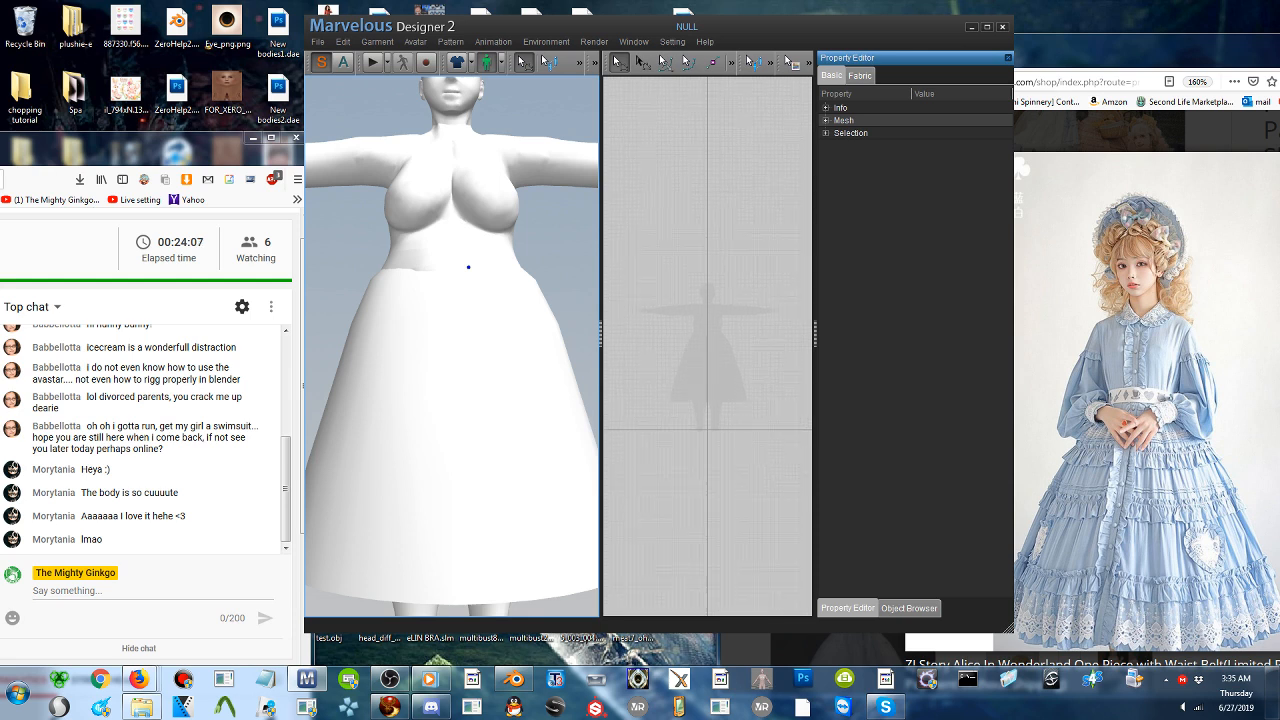
scroll(731, 426, up, 5)
scroll(735, 427, up, 2)
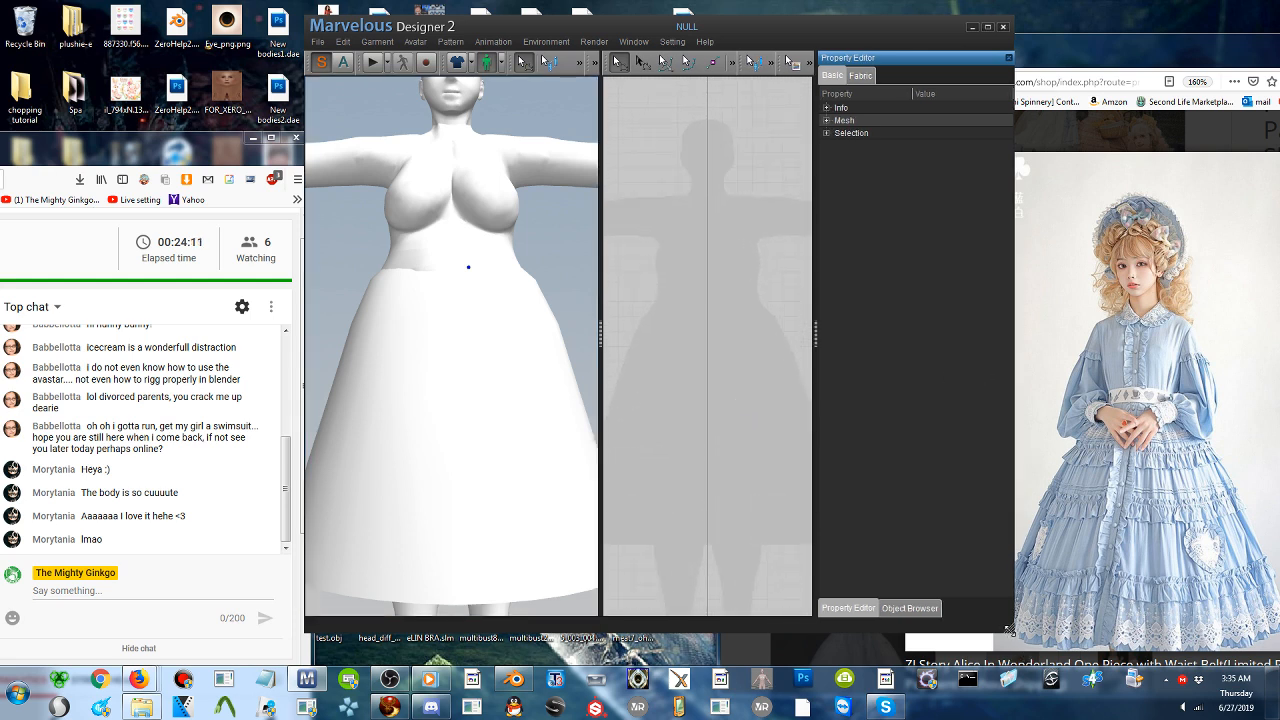
drag(1015, 643, 1155, 658)
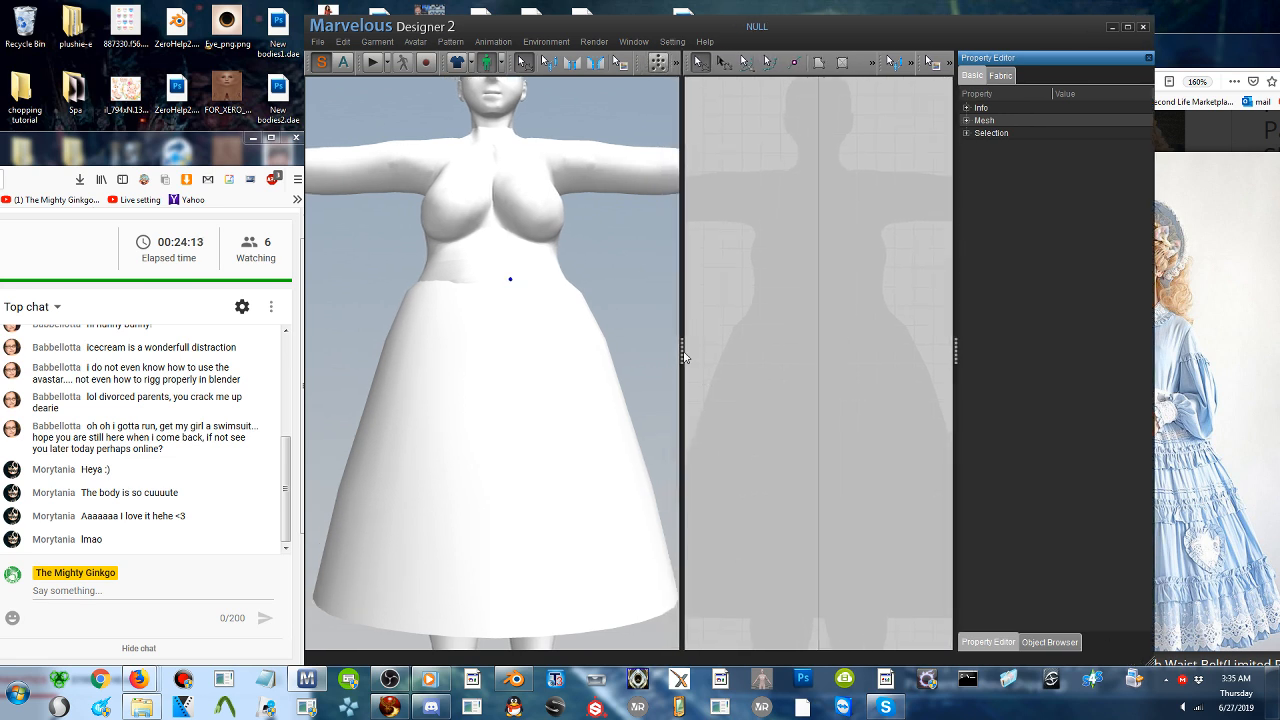
drag(680, 349, 609, 349)
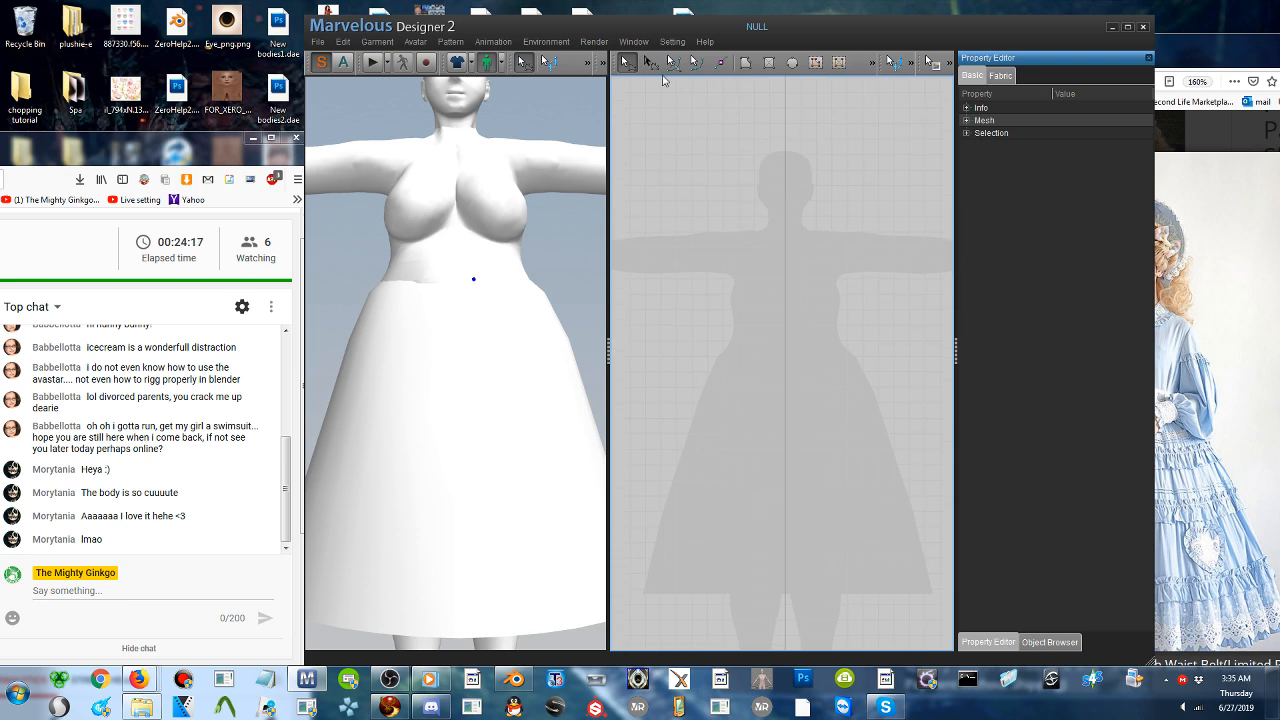
- Draw a six-point polygon pattern for half the bodice, from the neckline's center over shoulder and side to the waist, and deselect it
click(745, 62)
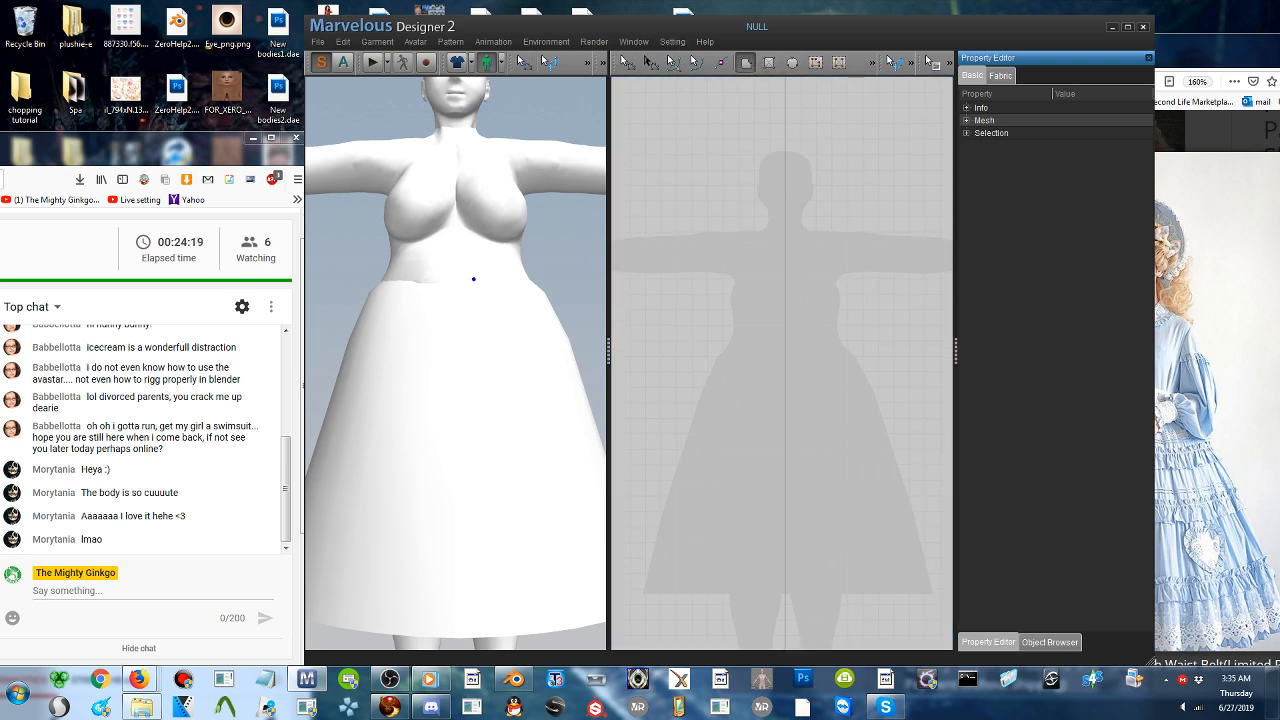
click(755, 235)
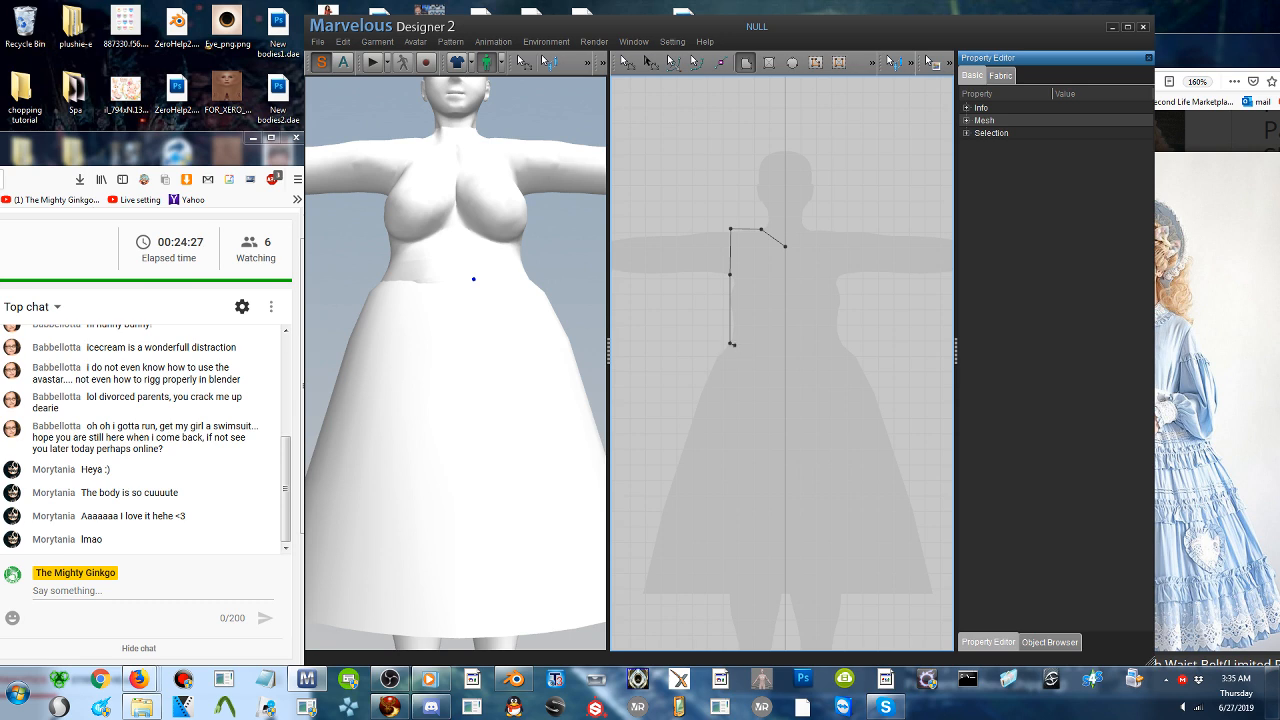
click(731, 343)
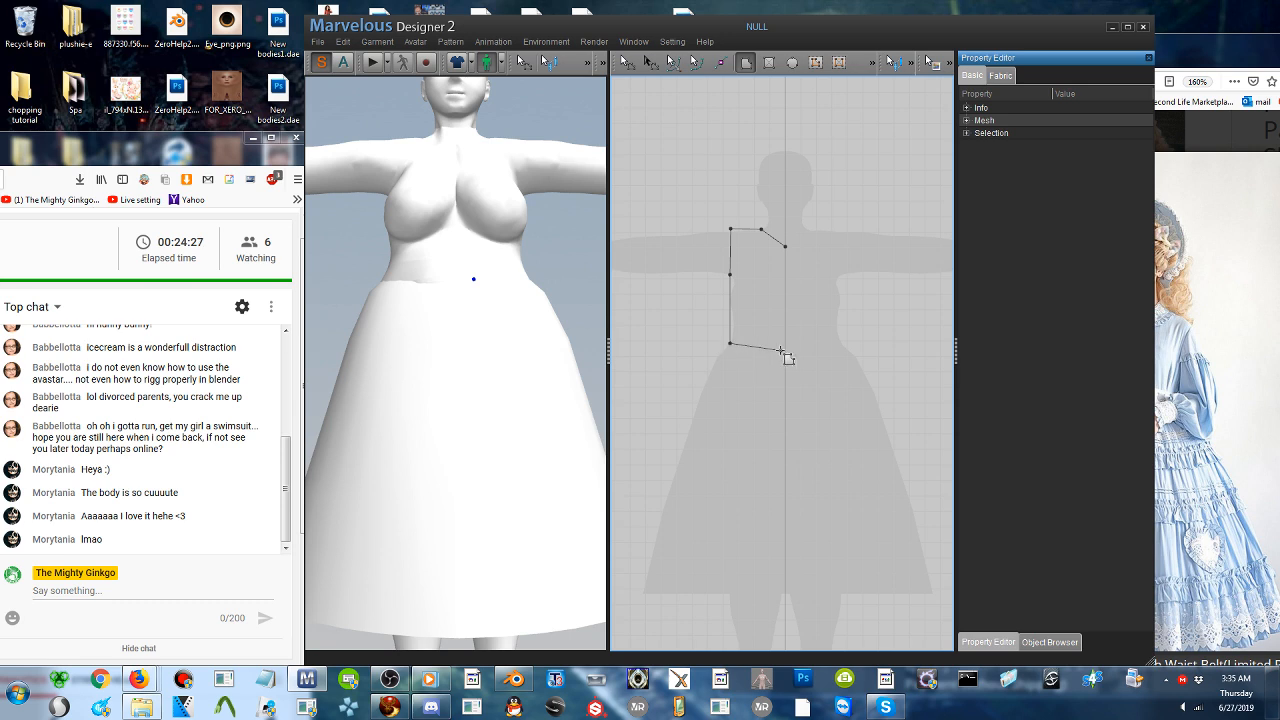
click(786, 247)
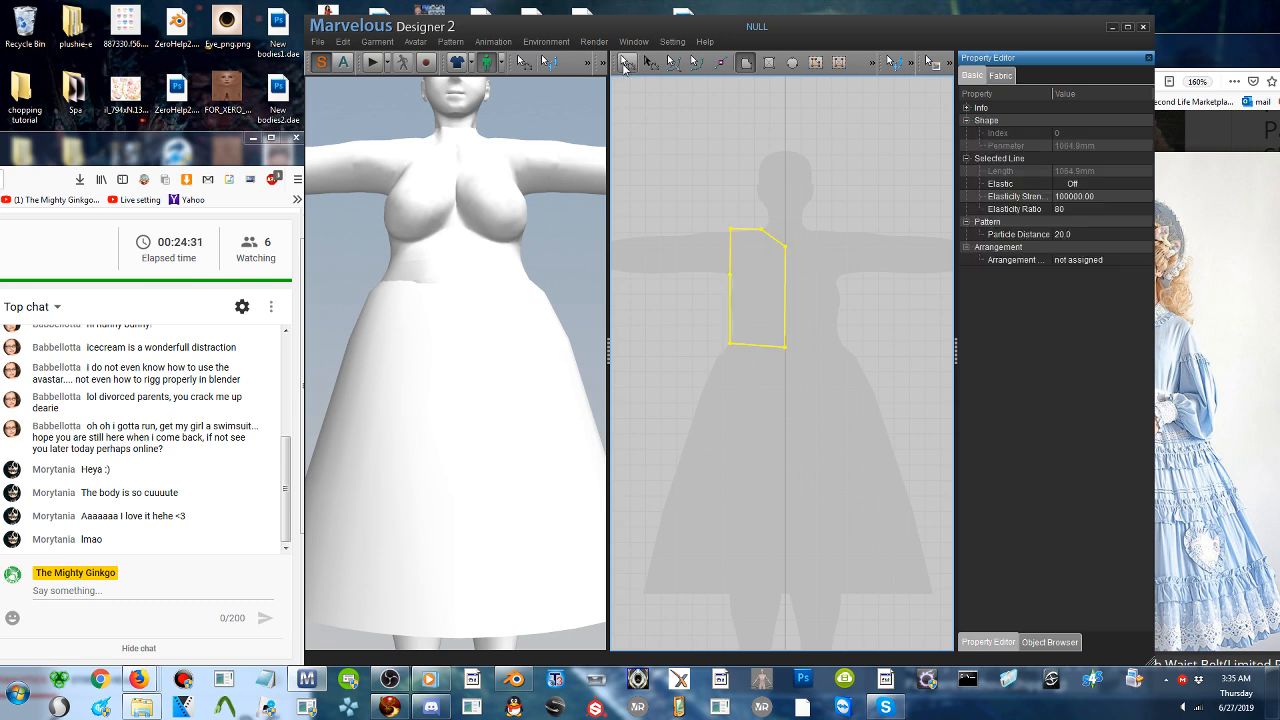
click(627, 63)
click(705, 130)
- Move the window to uncover the reference dress, and unfold the half bodice across its center edge into a full V-neck pattern
drag(824, 28, 750, 54)
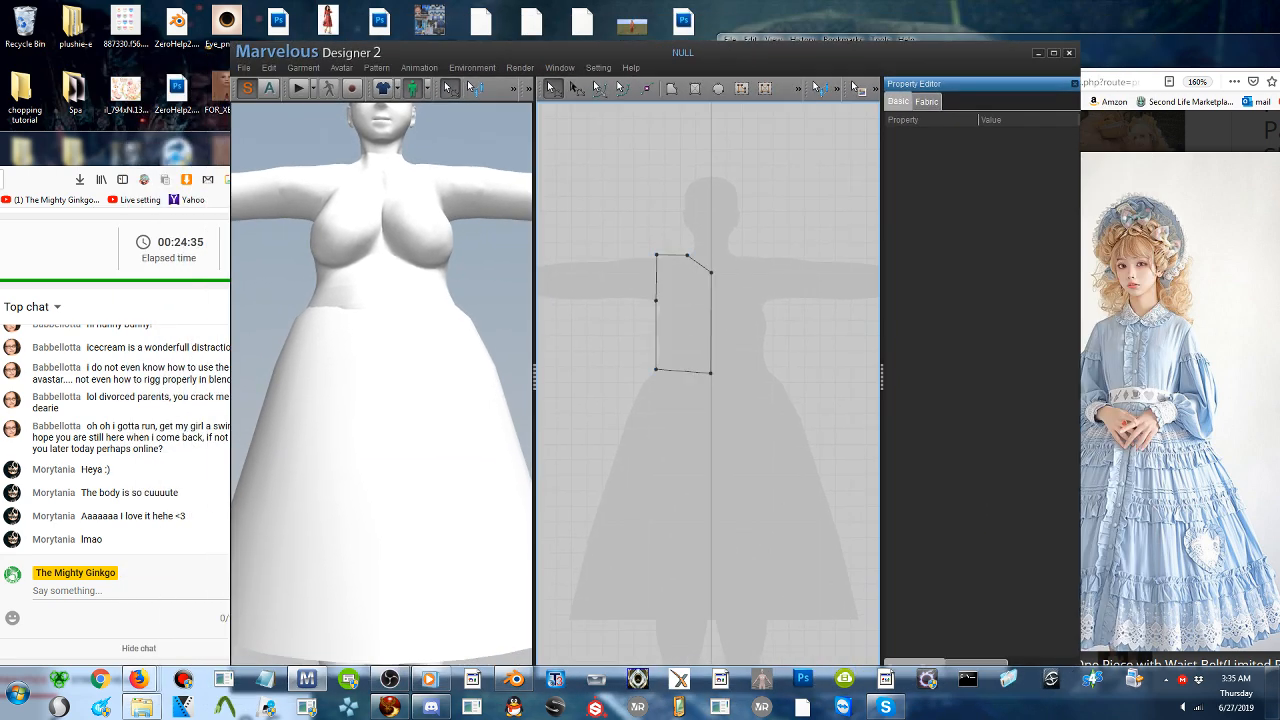
right_click(712, 320)
click(731, 346)
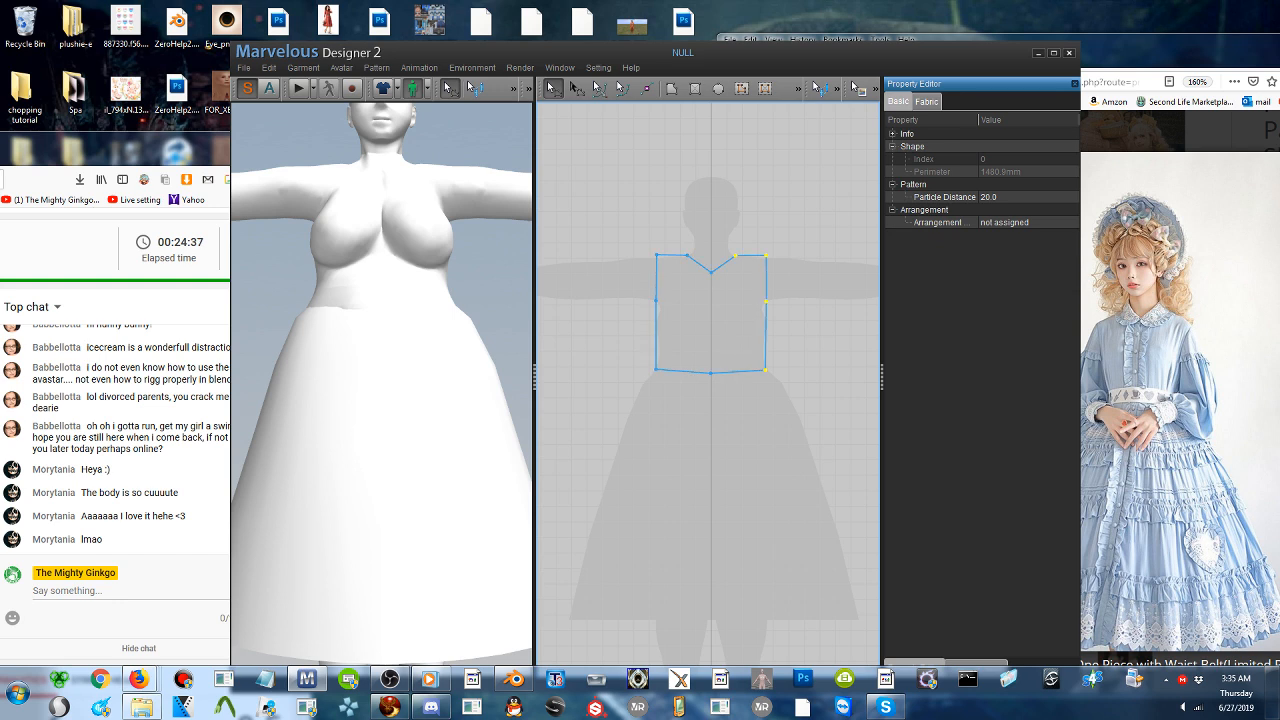
- Copy the full bodice pattern and paste the duplicate beside the original in the 2D pattern area
click(721, 309)
key(ctrl+c)
key(ctrl+v)
middle_drag(797, 317, 665, 323)
click(717, 320)
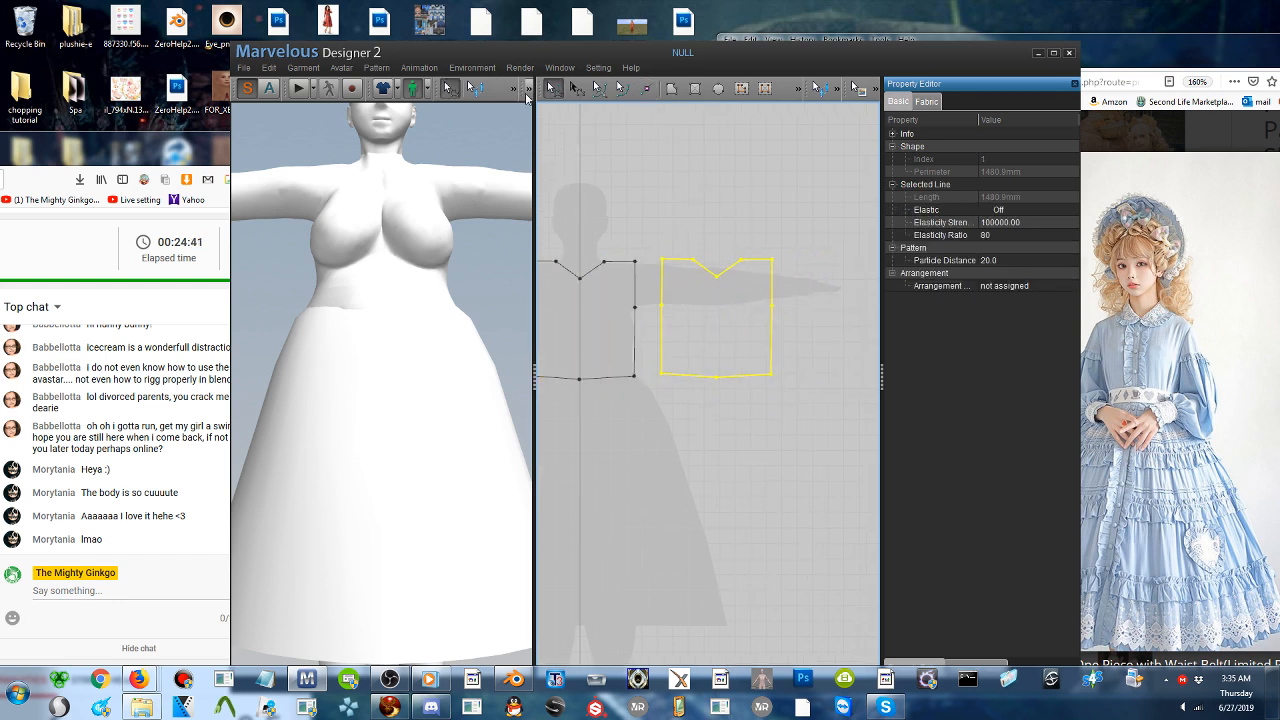
- Bring both bodice patterns onto the 3D avatar and position the duplicate behind its back
click(528, 93)
click(516, 114)
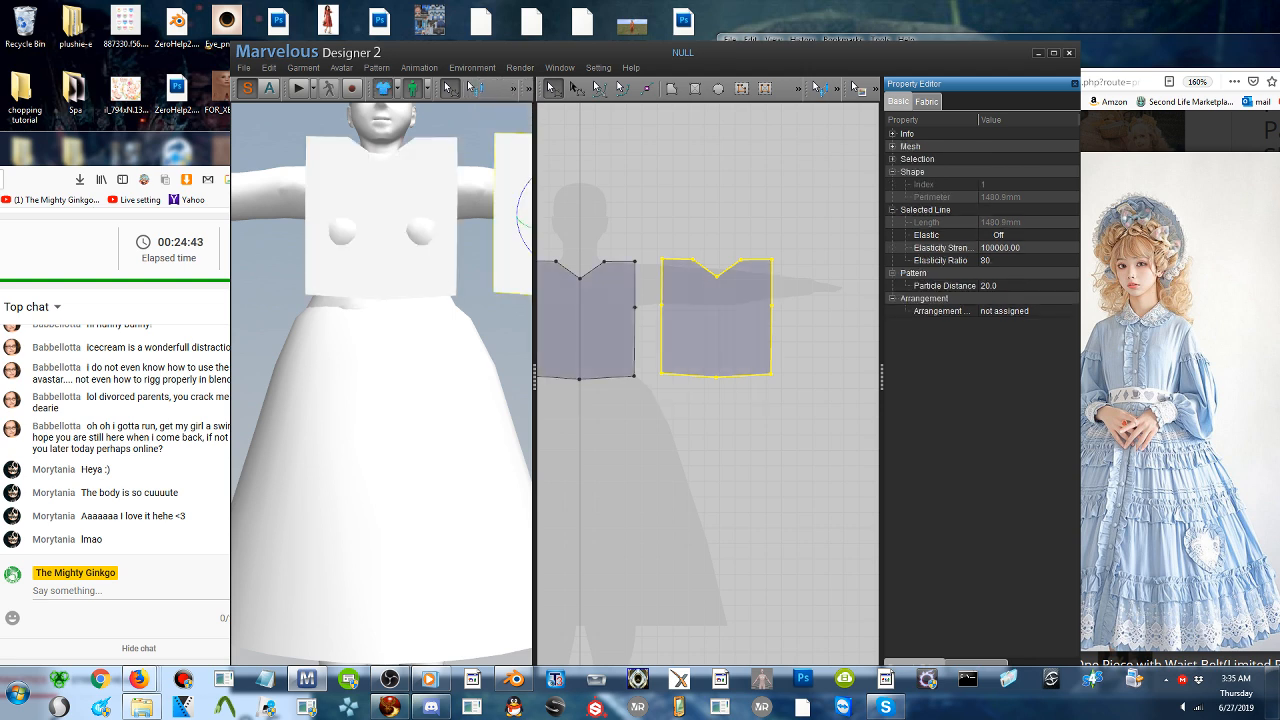
right_drag(445, 255, 315, 258)
right_click(469, 187)
click(485, 197)
scroll(443, 242, down, 4)
drag(303, 324, 379, 317)
right_drag(379, 317, 335, 304)
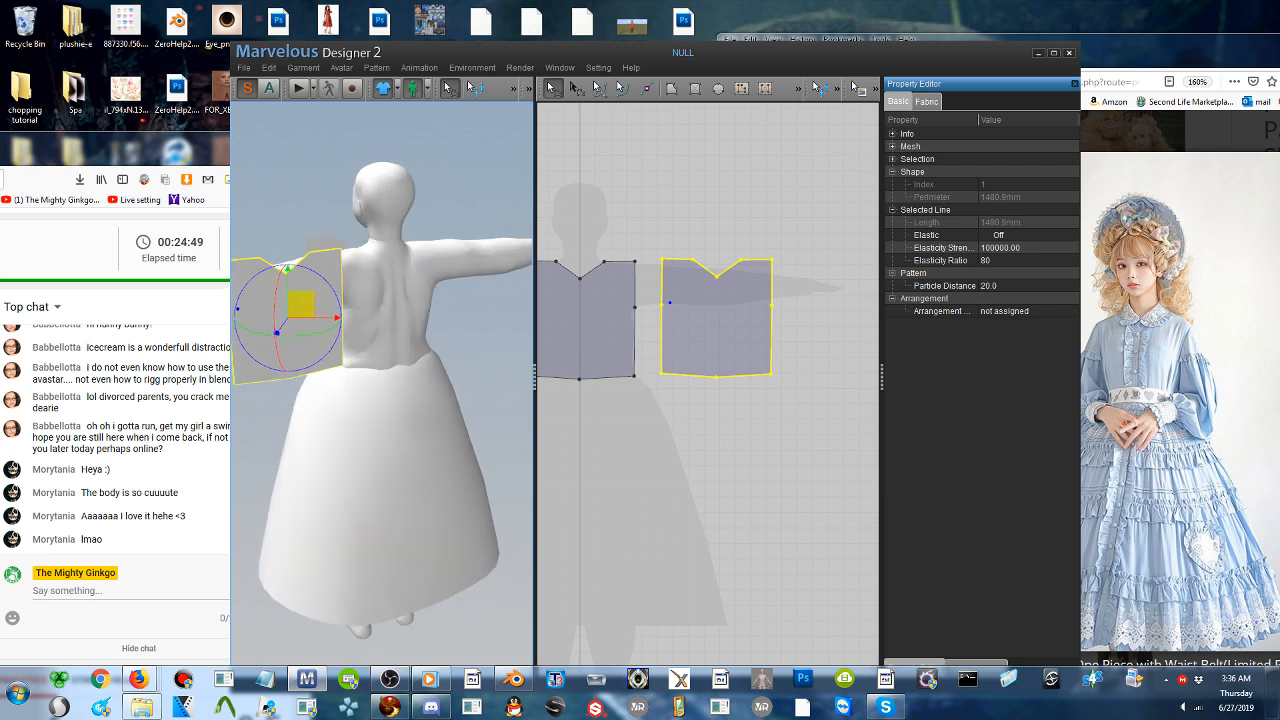
drag(302, 305, 398, 298)
right_drag(398, 298, 476, 274)
drag(476, 274, 428, 277)
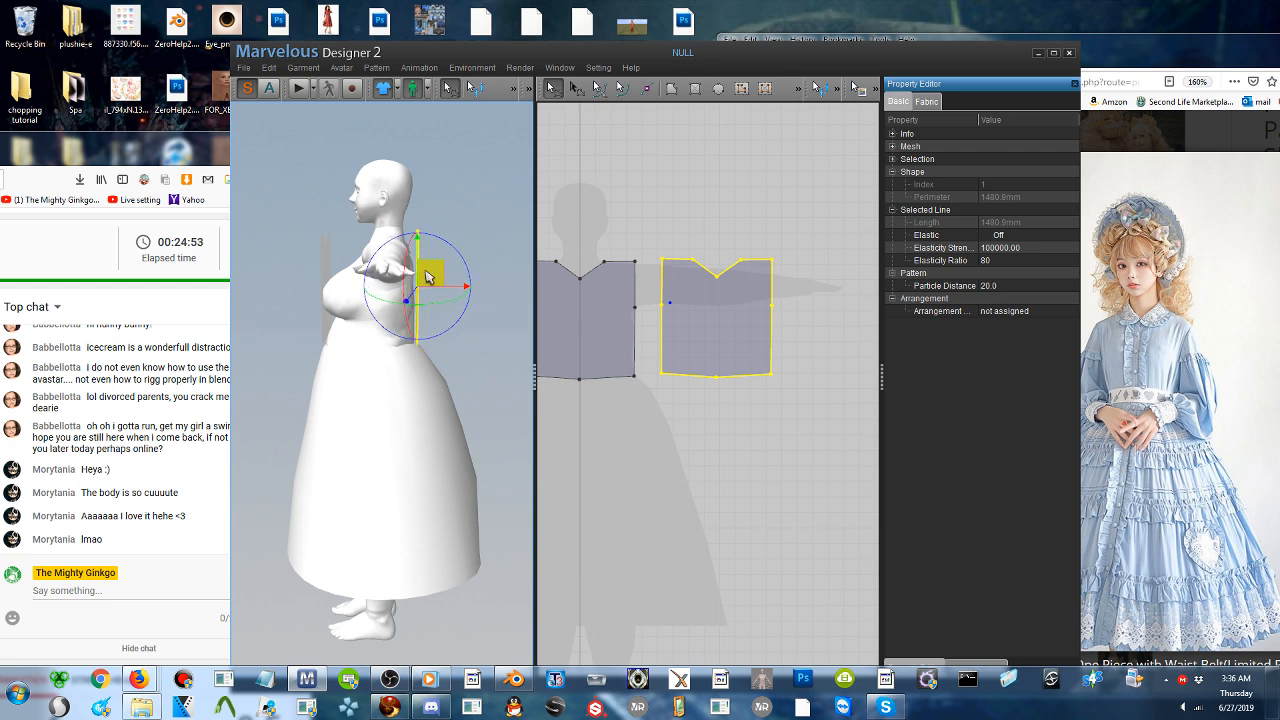
- Move the front bodice piece forward clear of the chest and adjust the back piece behind the shoulders
right_drag(436, 299, 302, 290)
click(350, 302)
drag(342, 283, 330, 284)
right_drag(328, 270, 412, 296)
drag(470, 268, 427, 264)
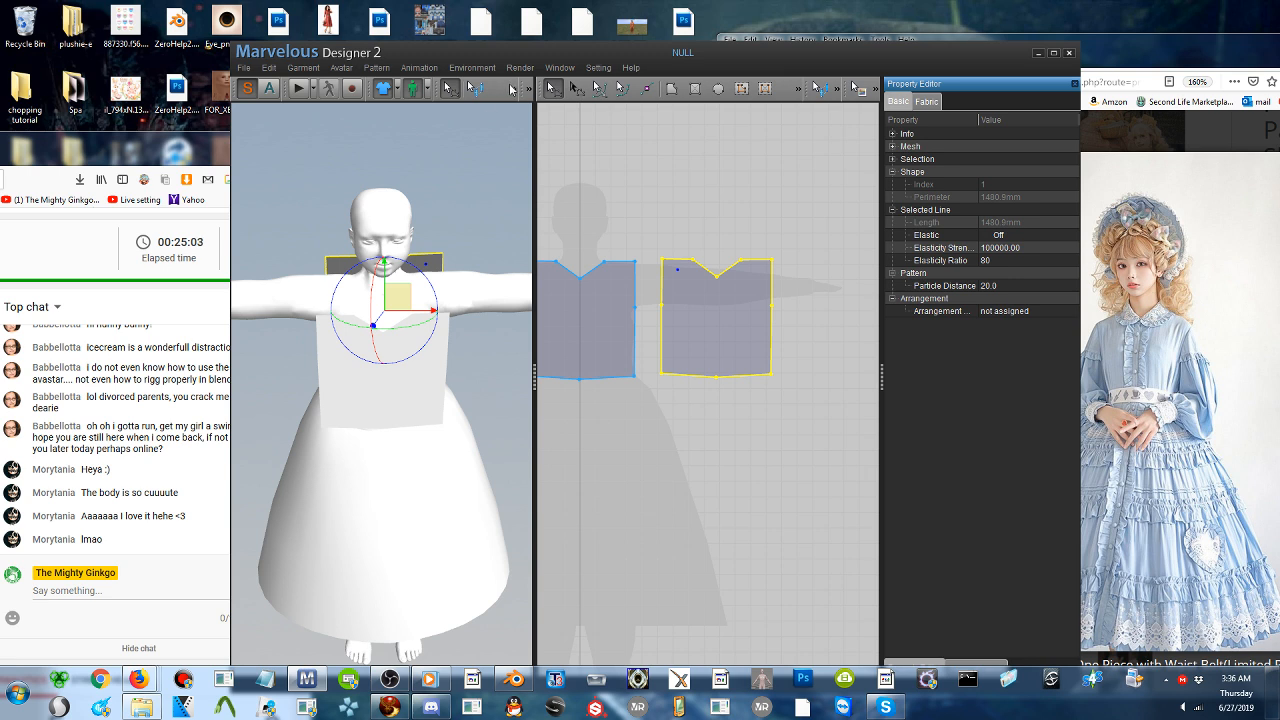
- Sew the front bodice's shoulder edges to the matching shoulder edges of the back piece with segment sewing
click(513, 85)
click(450, 112)
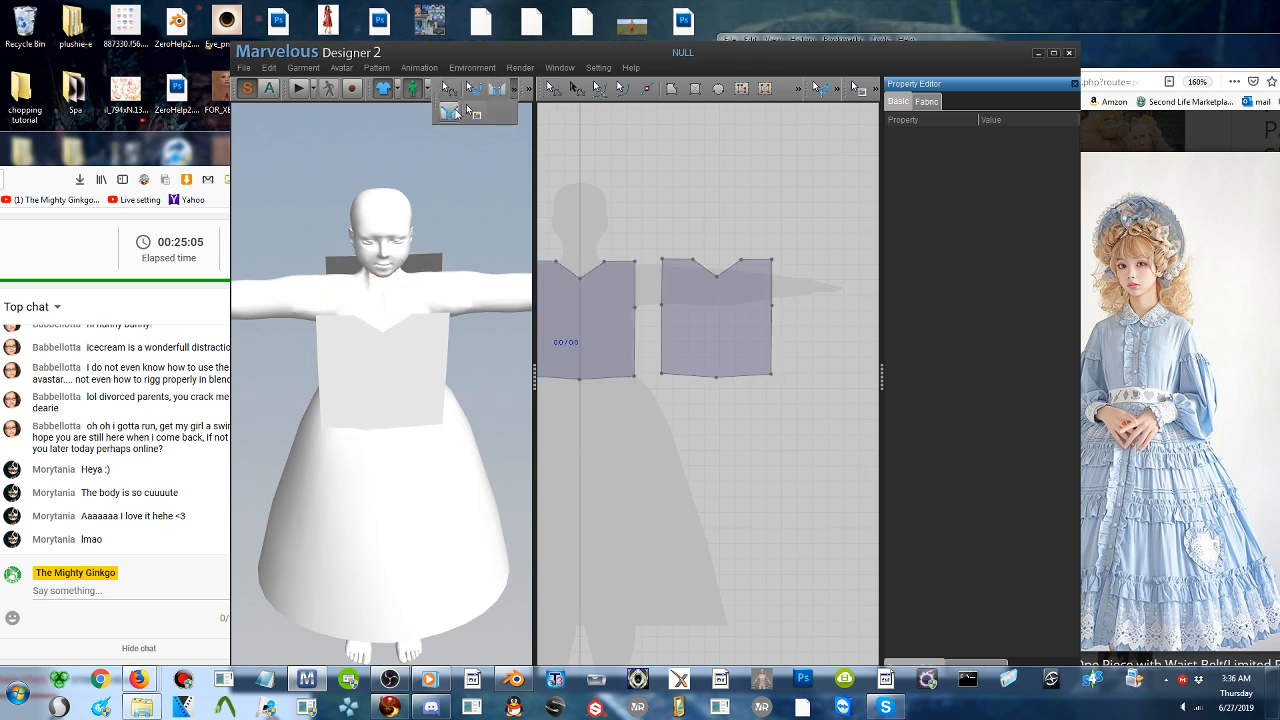
click(504, 95)
click(407, 318)
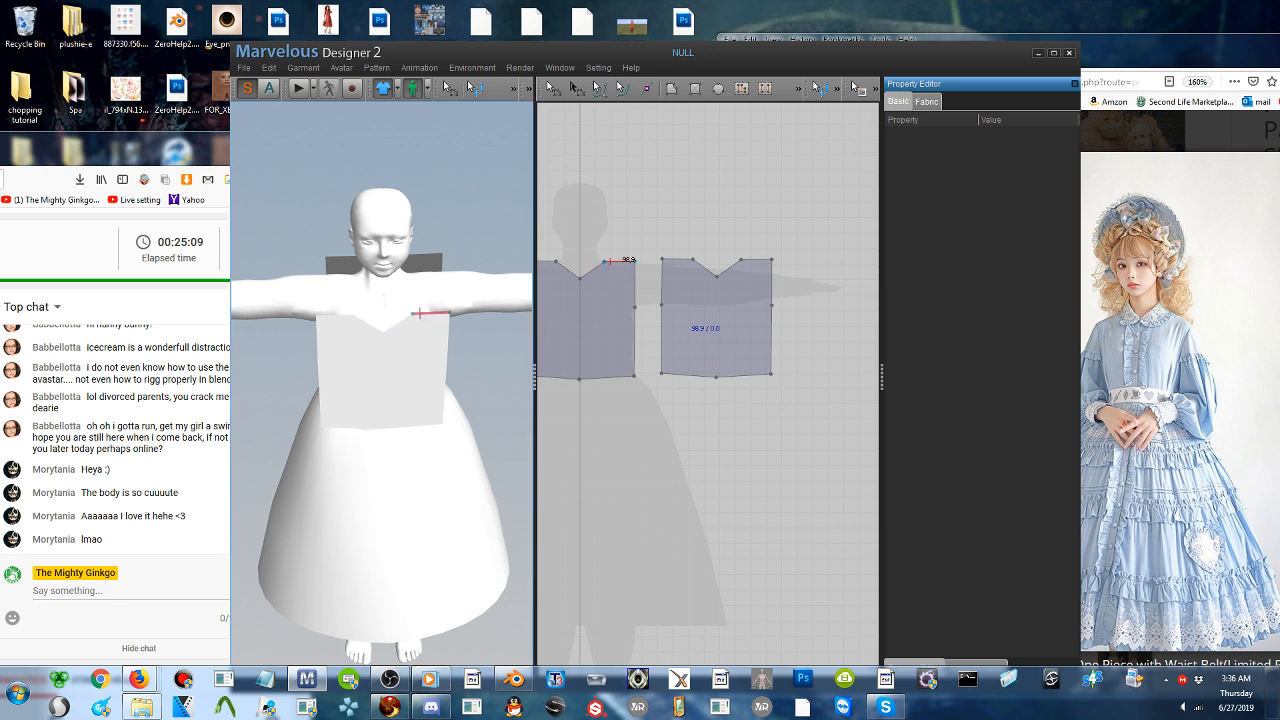
click(686, 258)
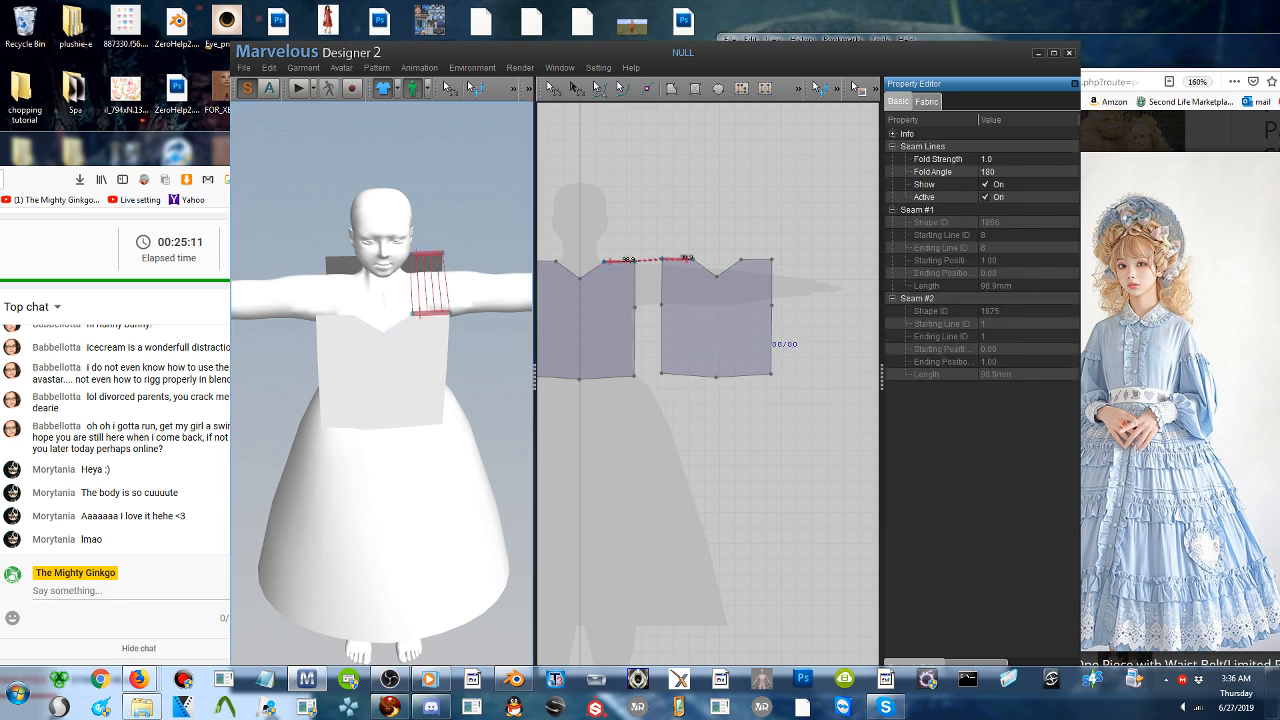
click(547, 261)
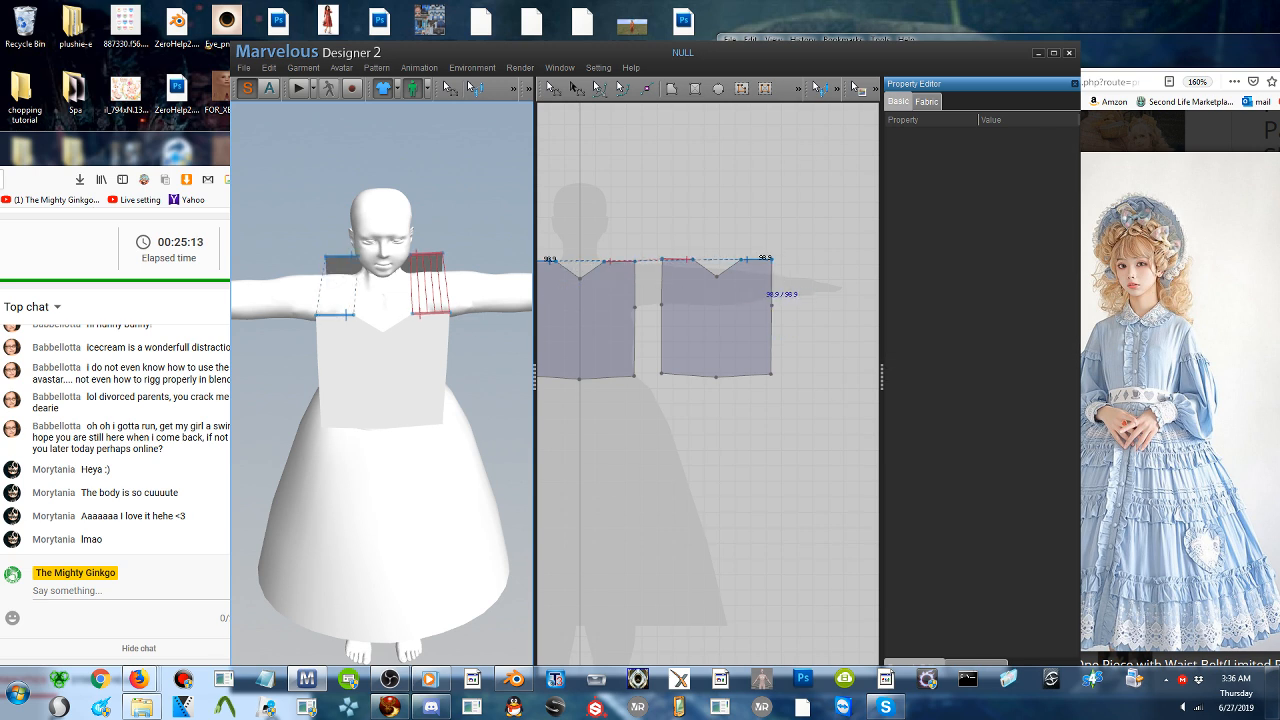
click(762, 261)
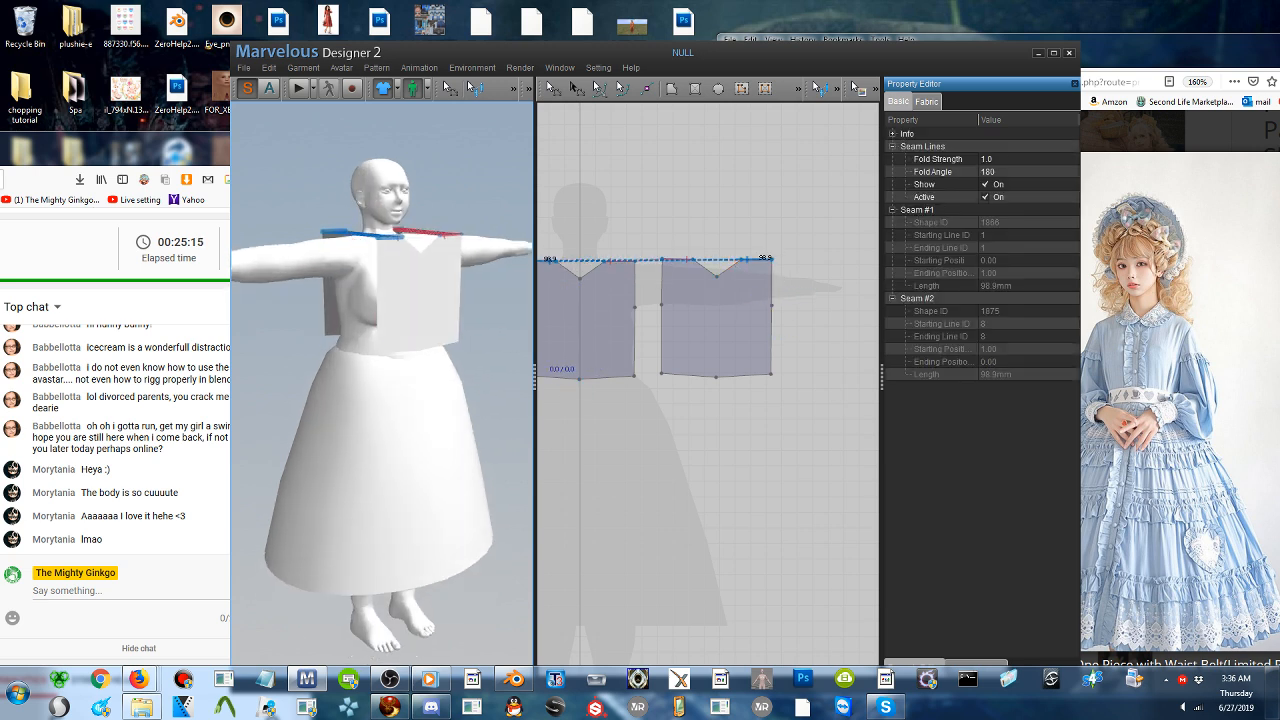
- Sew the bodice's side edges below the armholes on both sides and simulate the garment onto the avatar
click(377, 308)
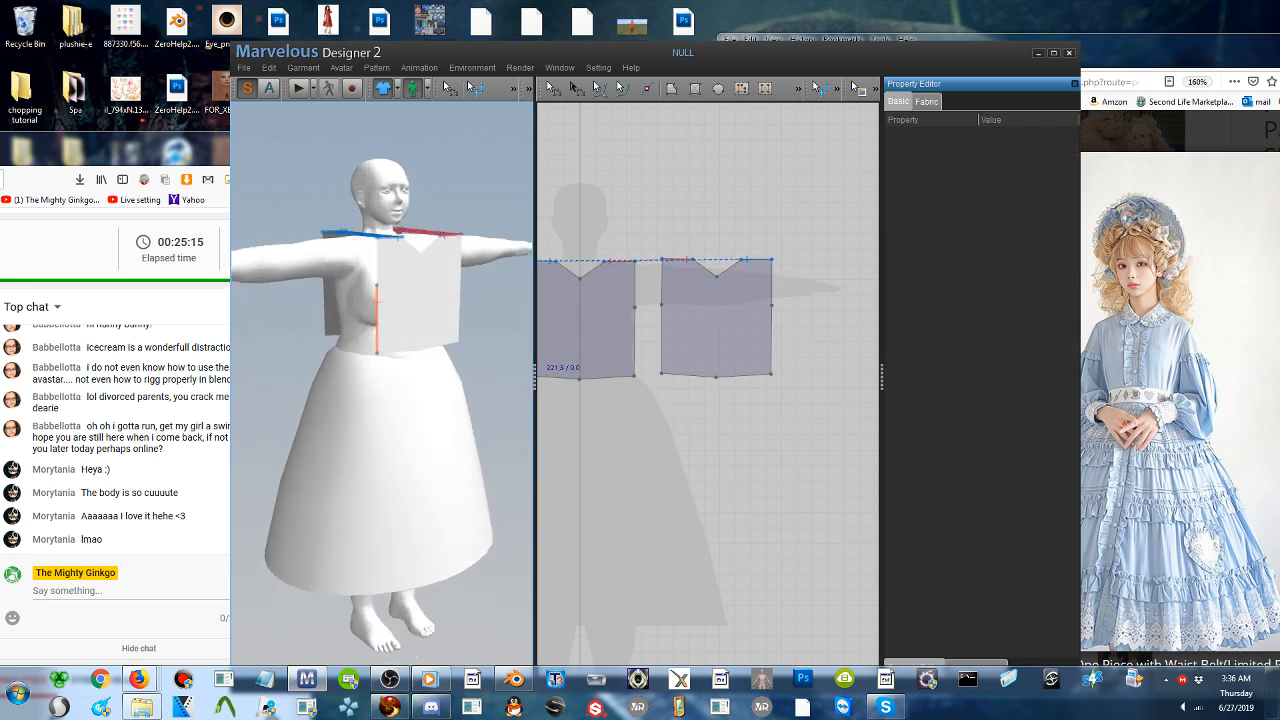
click(326, 306)
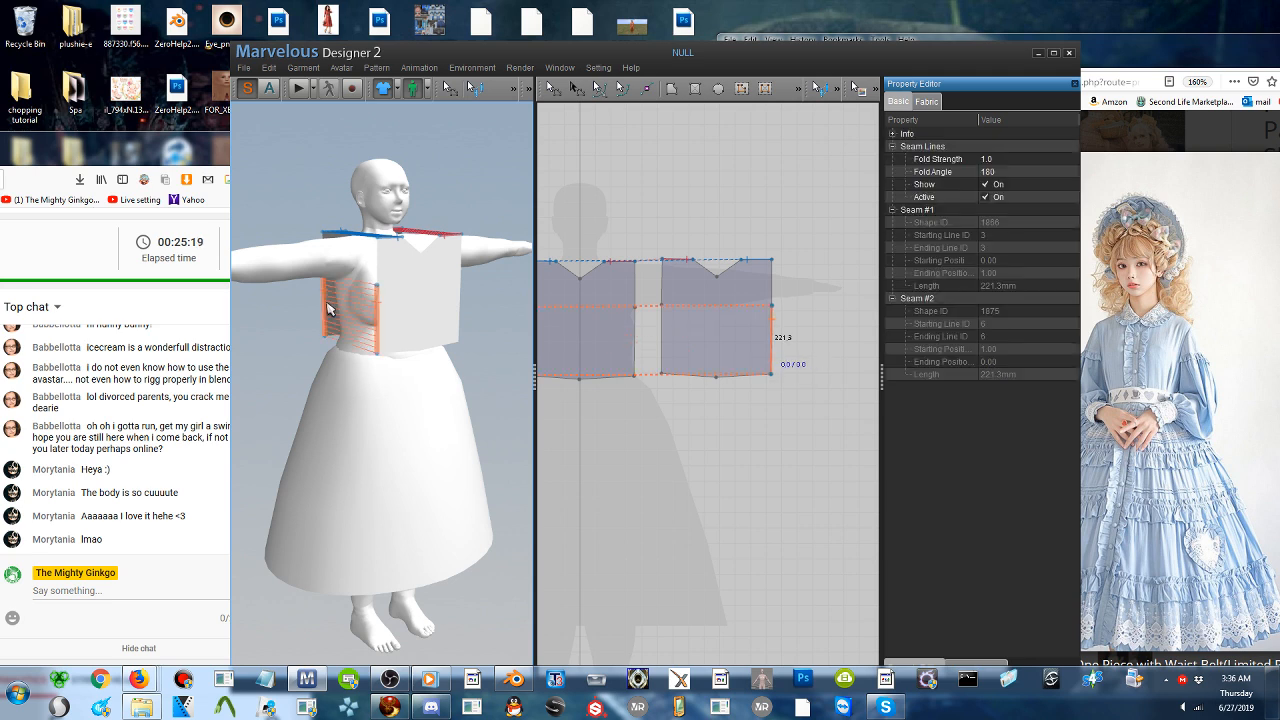
right_drag(376, 310, 287, 325)
click(373, 330)
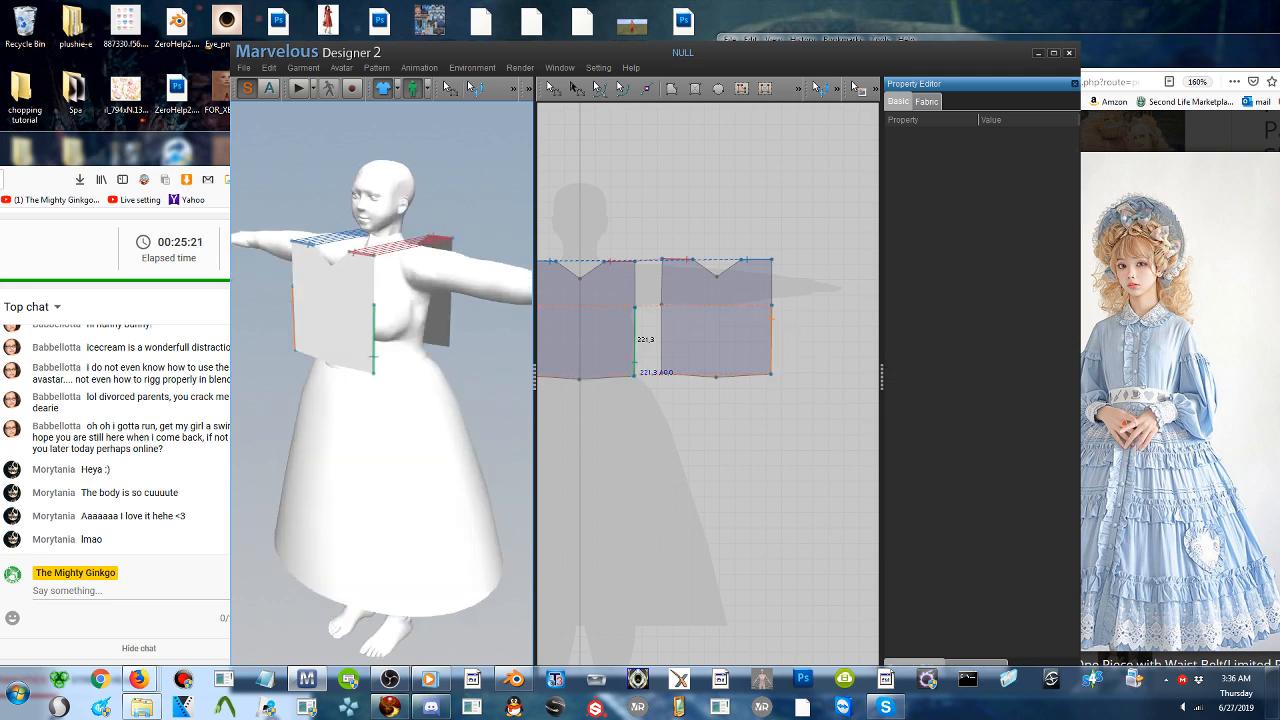
click(448, 326)
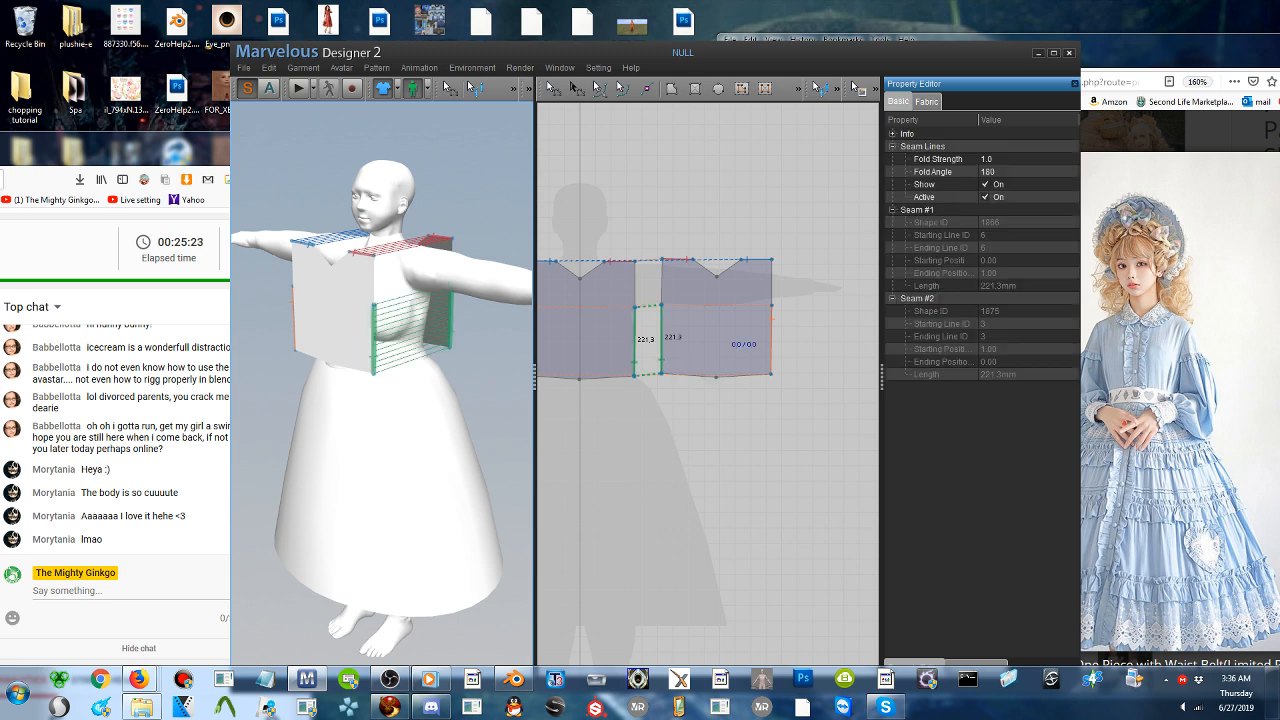
click(297, 88)
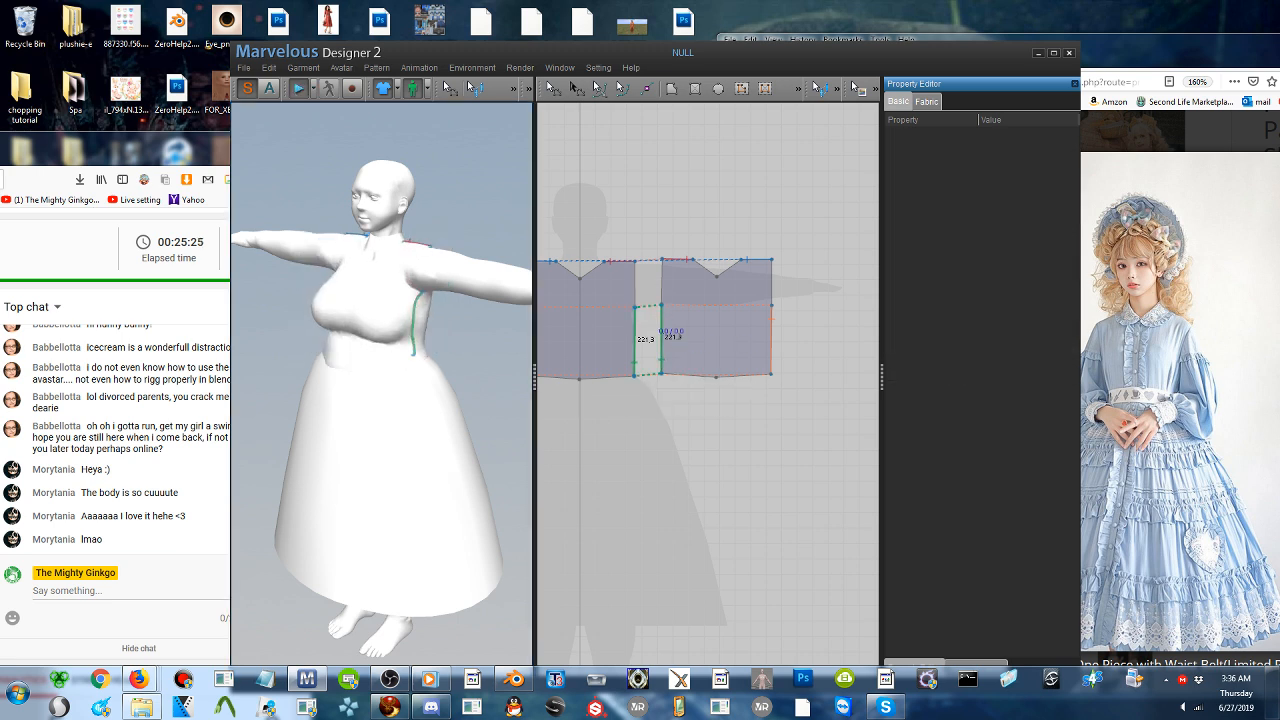
- Select both bodice patterns and open their fabric color for editing
click(550, 88)
click(743, 323)
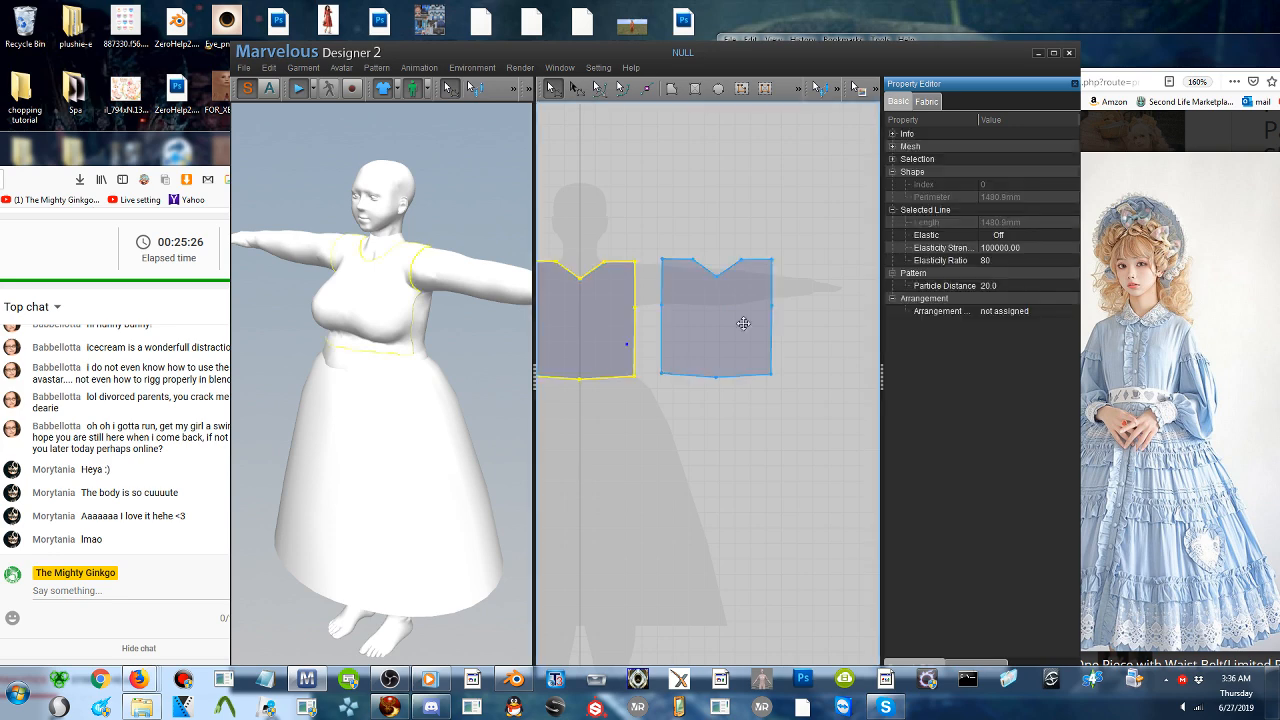
click(927, 101)
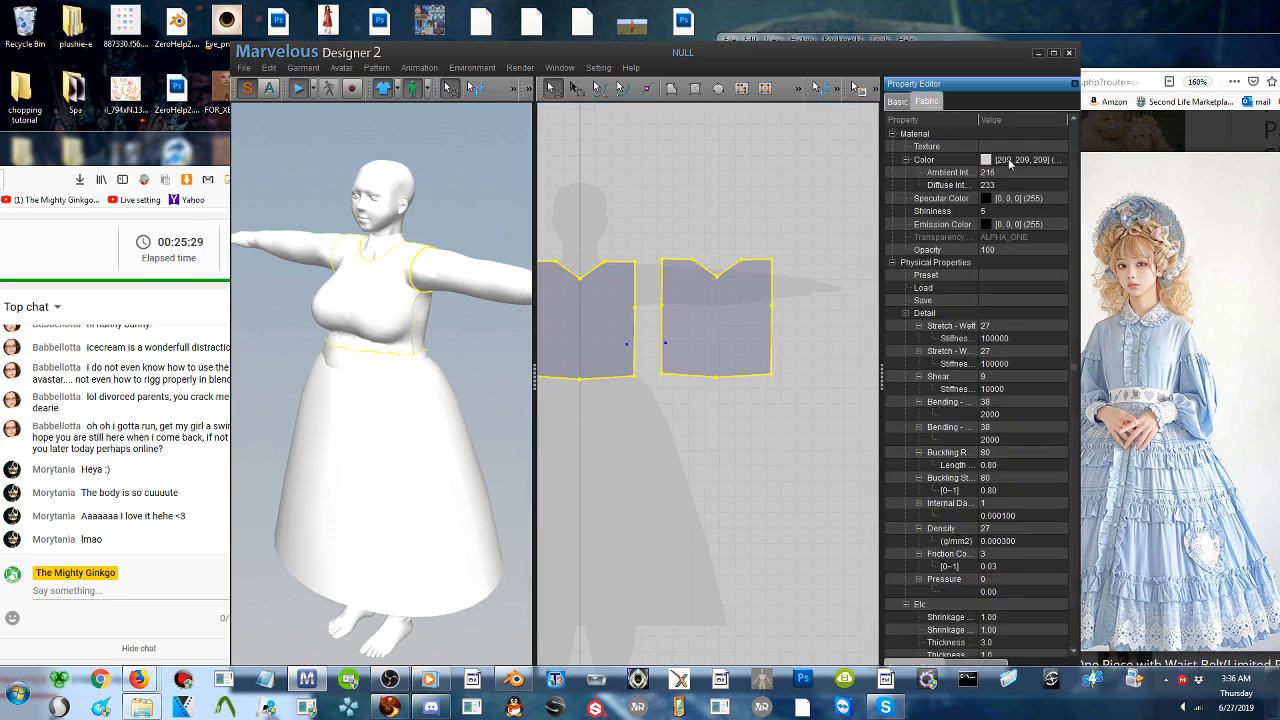
click(1010, 161)
click(1060, 160)
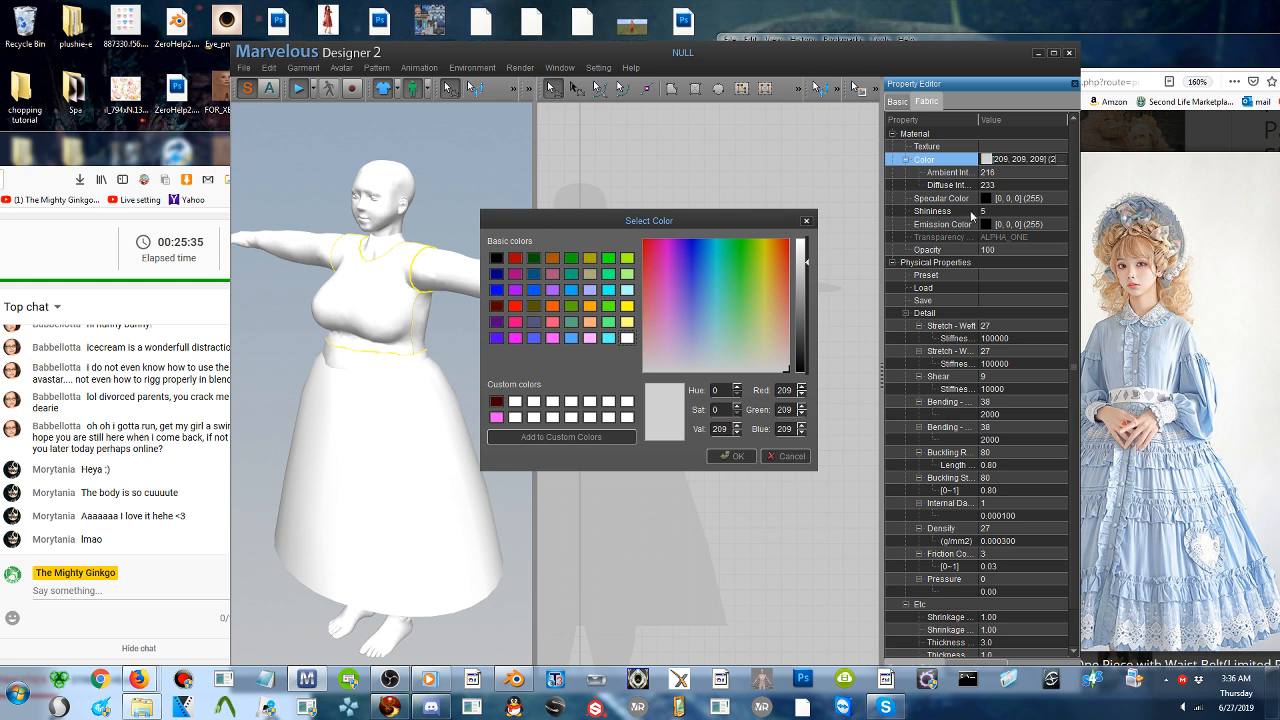
- Try out several preset fabric colors on the bodice, including orange, blue, red and magenta
click(515, 274)
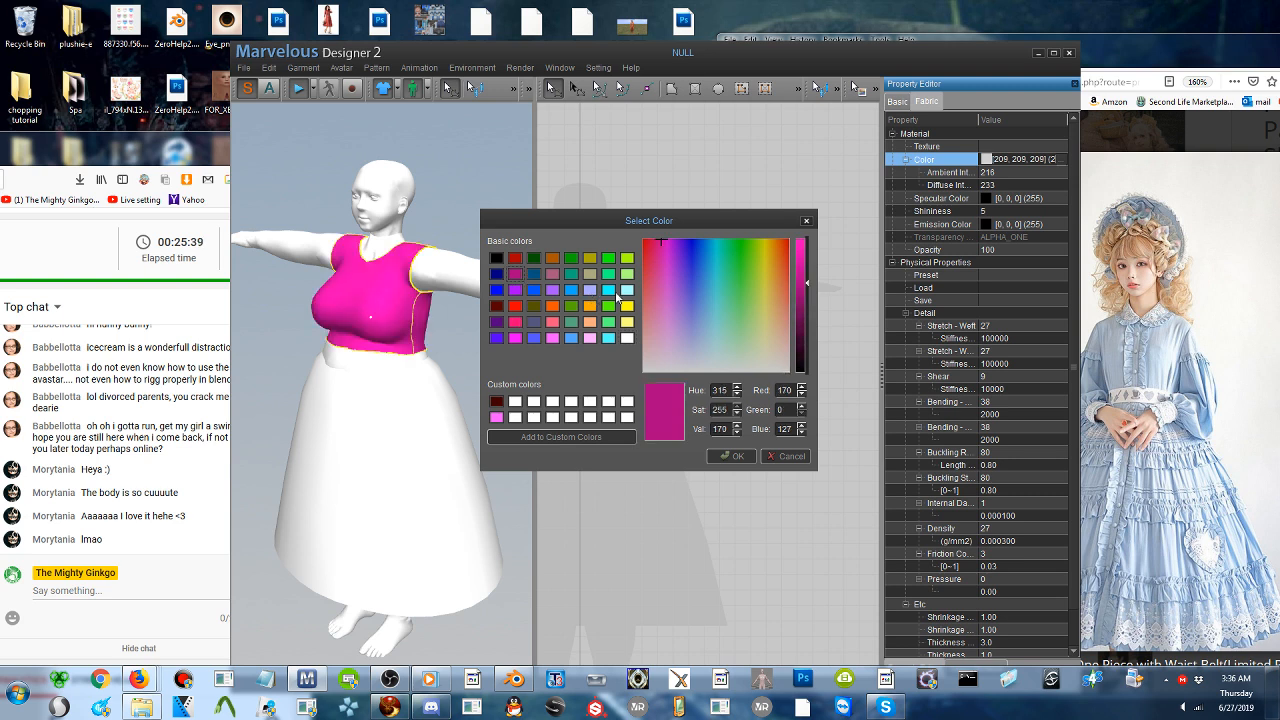
click(609, 290)
click(627, 290)
click(624, 321)
click(588, 324)
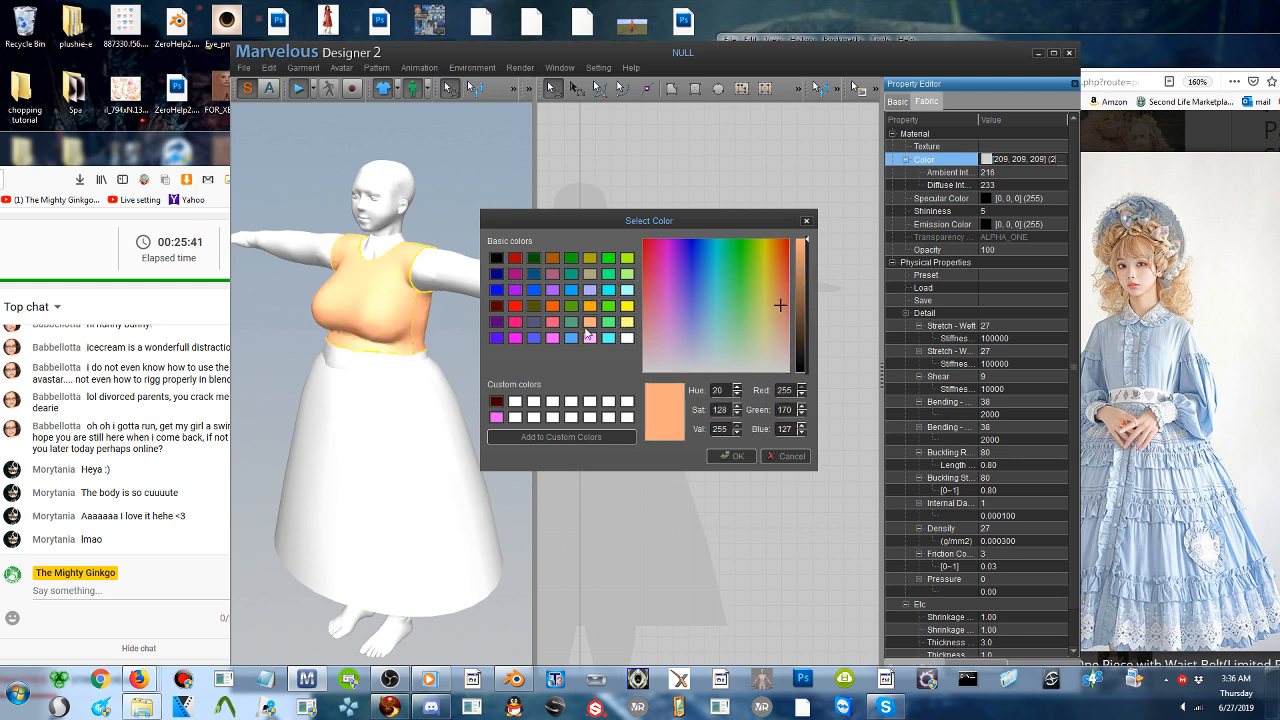
click(515, 337)
click(532, 337)
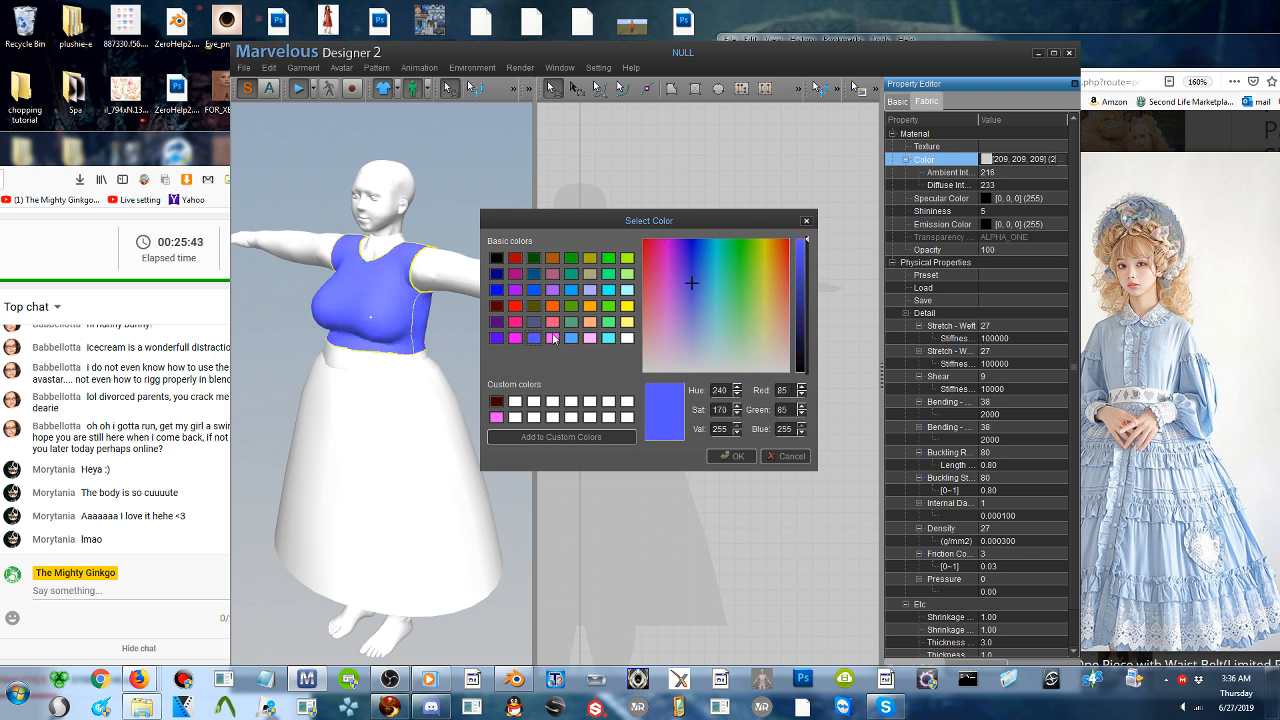
click(552, 338)
click(534, 338)
click(514, 305)
click(514, 321)
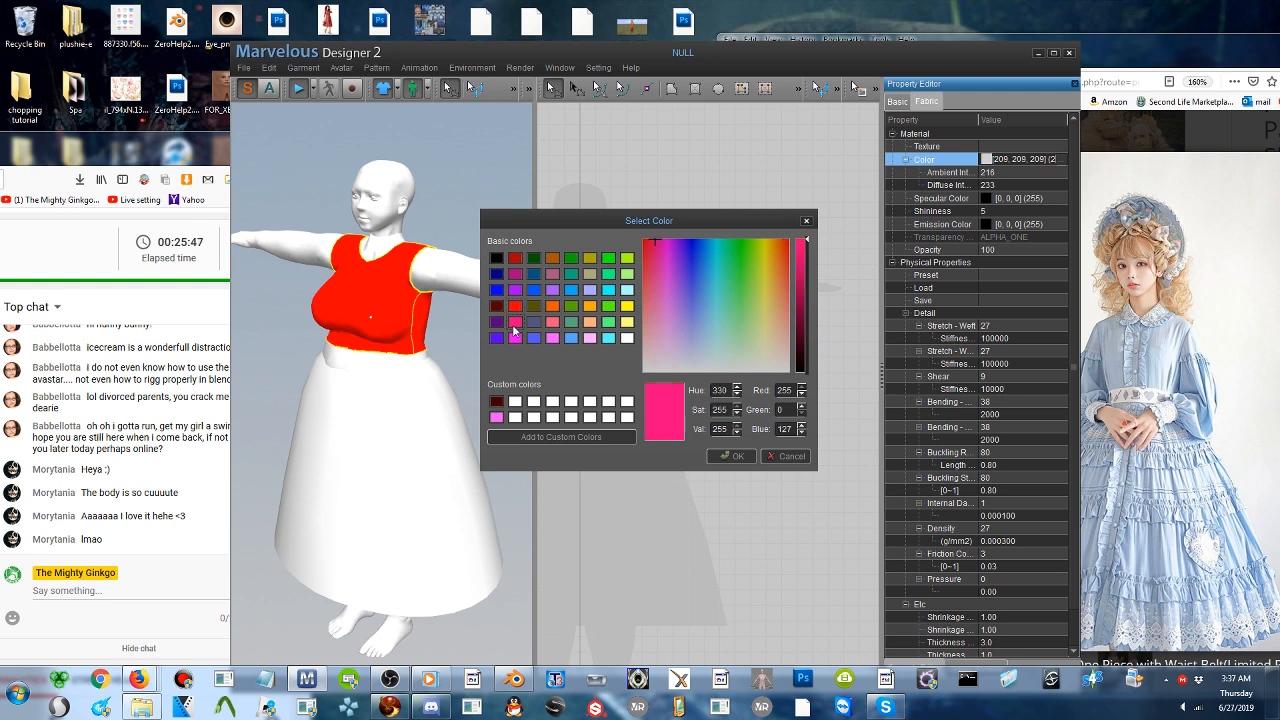
click(514, 338)
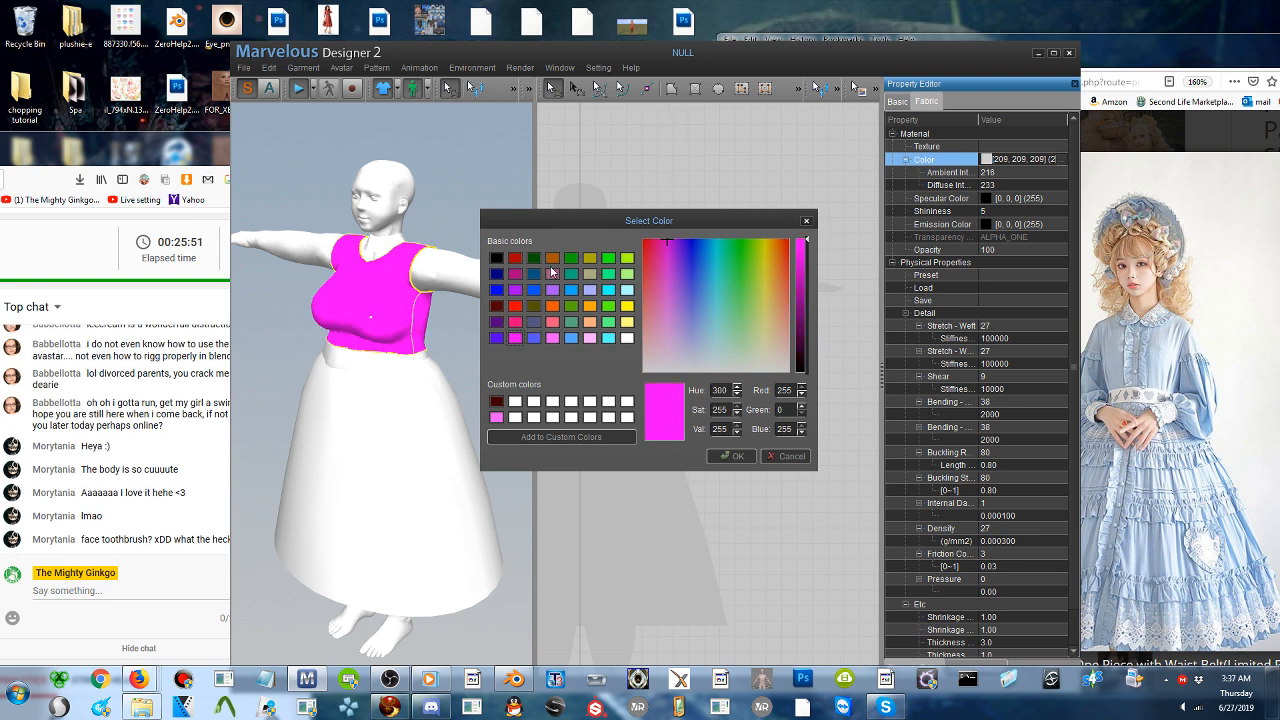
- Set the bodice fabric color to dark blue (0, 85, 127) and shift the window off the chat panel
click(534, 274)
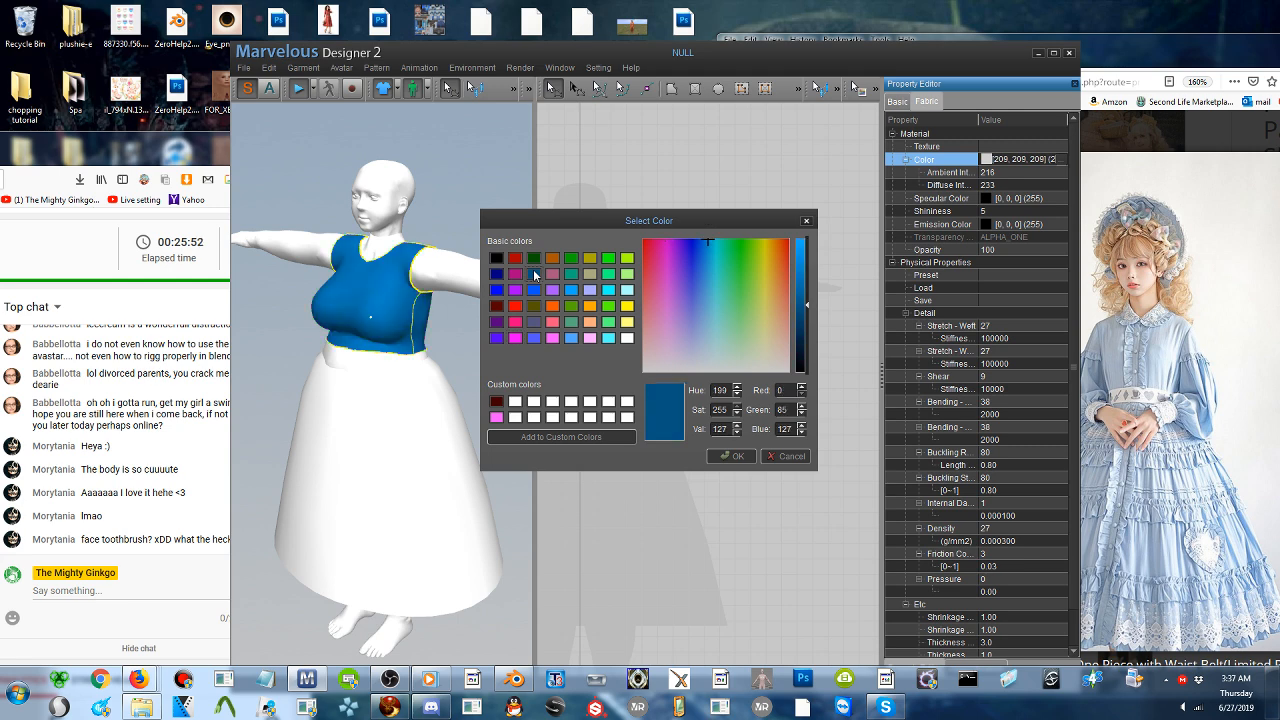
click(730, 456)
drag(683, 61, 751, 61)
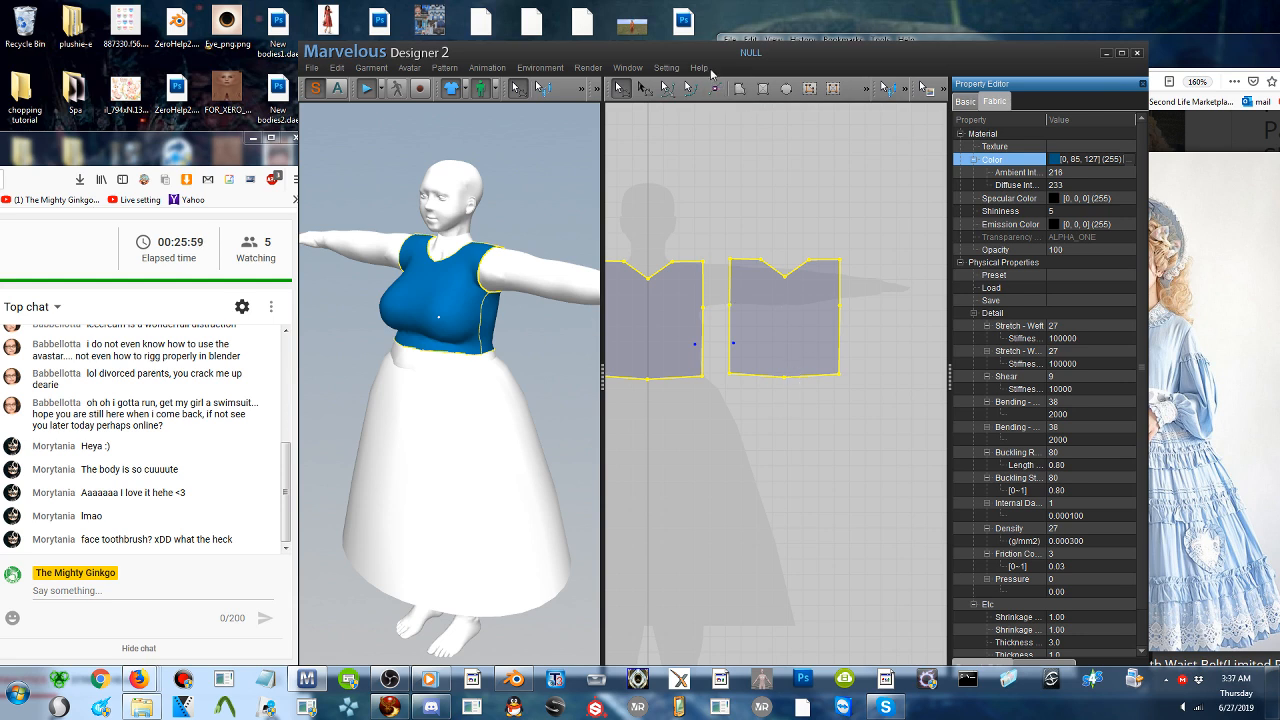
- Delete the center waist point from the back and front bodice patterns to straighten their lower edges
click(626, 93)
click(771, 423)
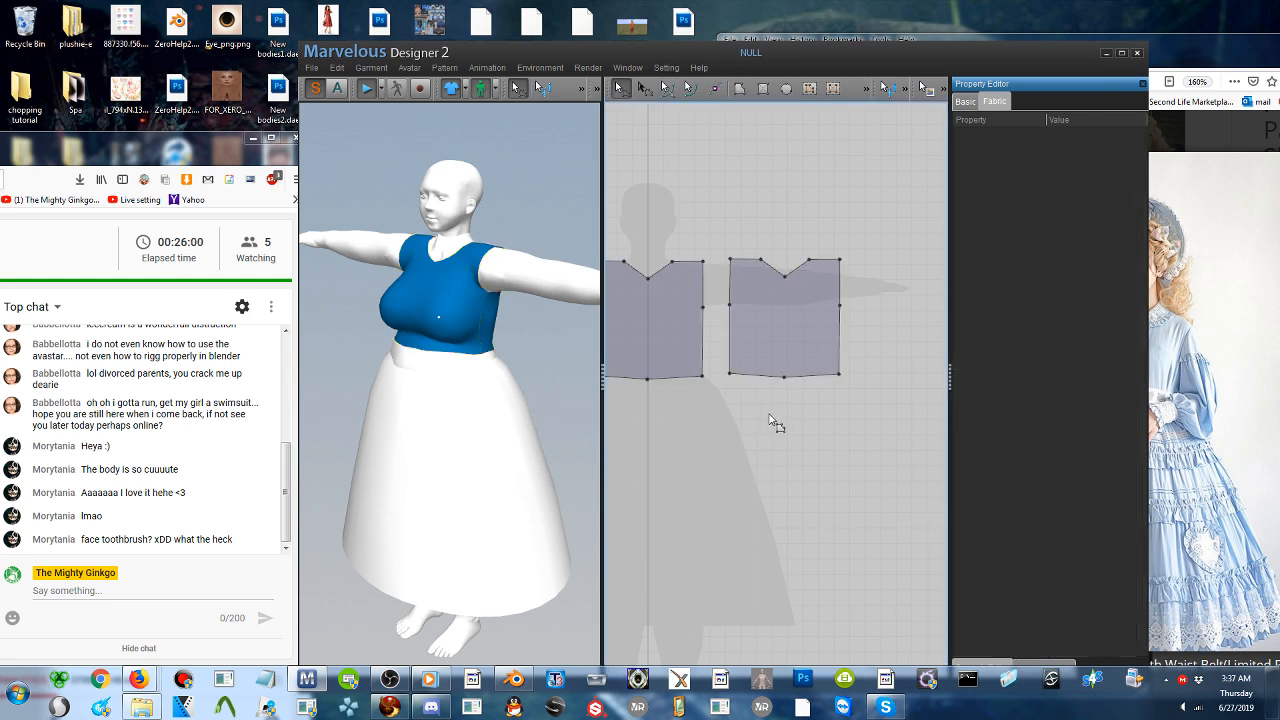
click(785, 379)
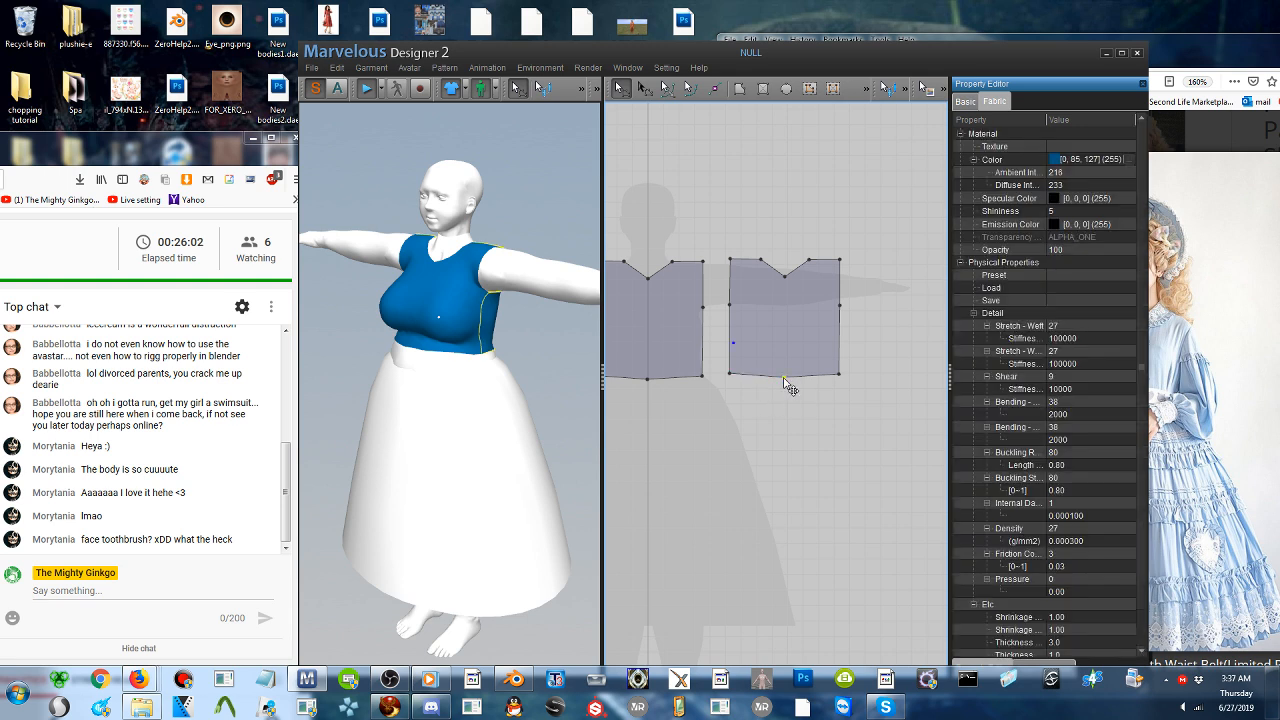
click(646, 380)
click(651, 389)
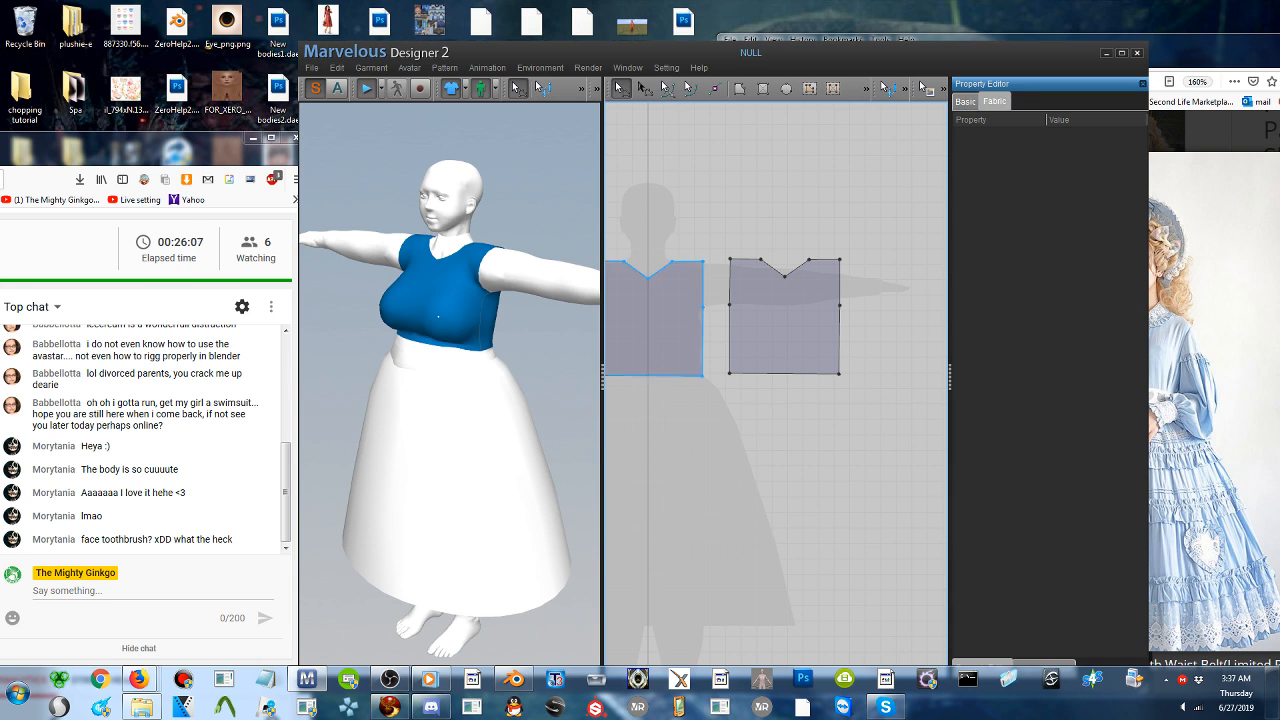
- Lengthen both bodice patterns by lowering their waist edges together, and add a point at the middle of the back piece's waist edge
click(656, 372)
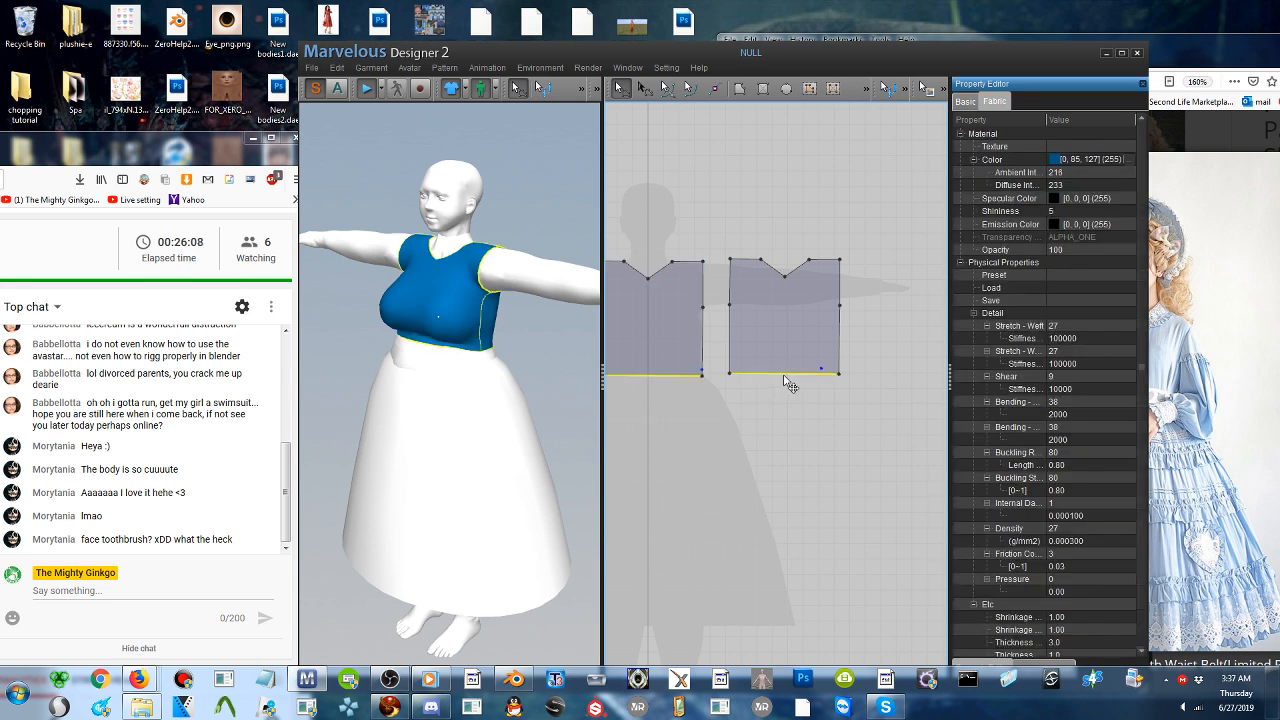
drag(790, 397, 790, 403)
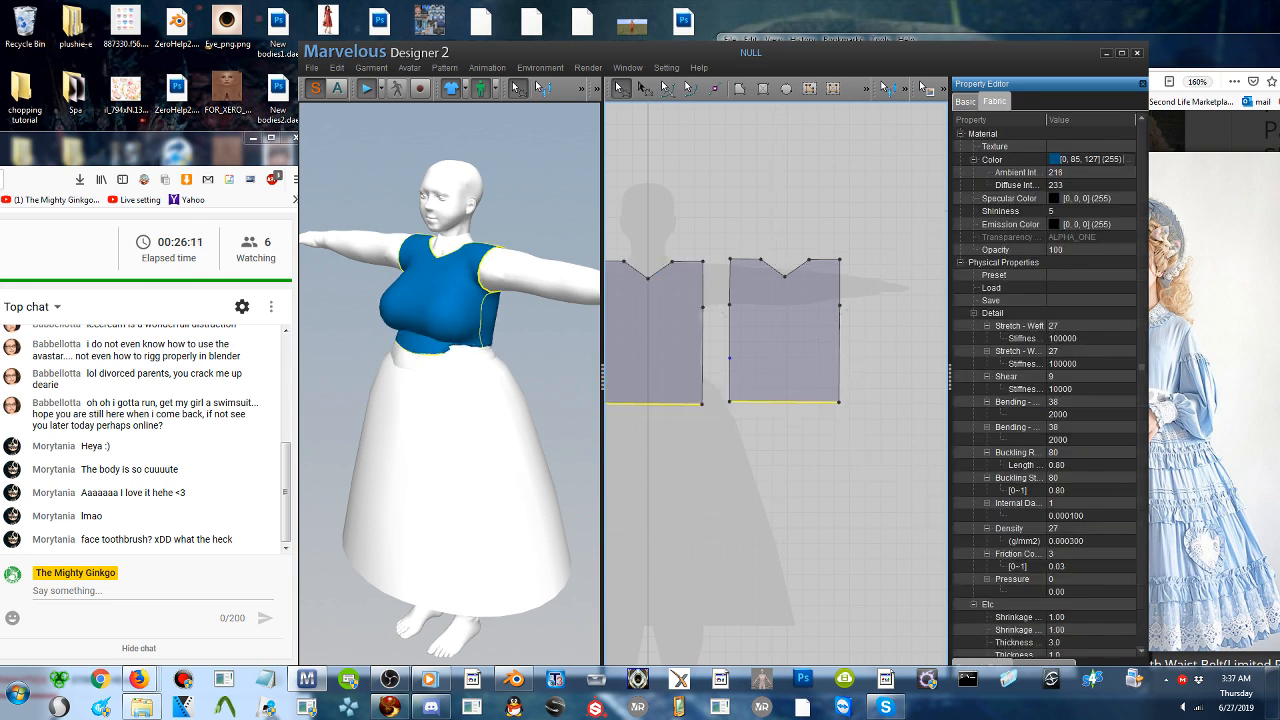
click(457, 355)
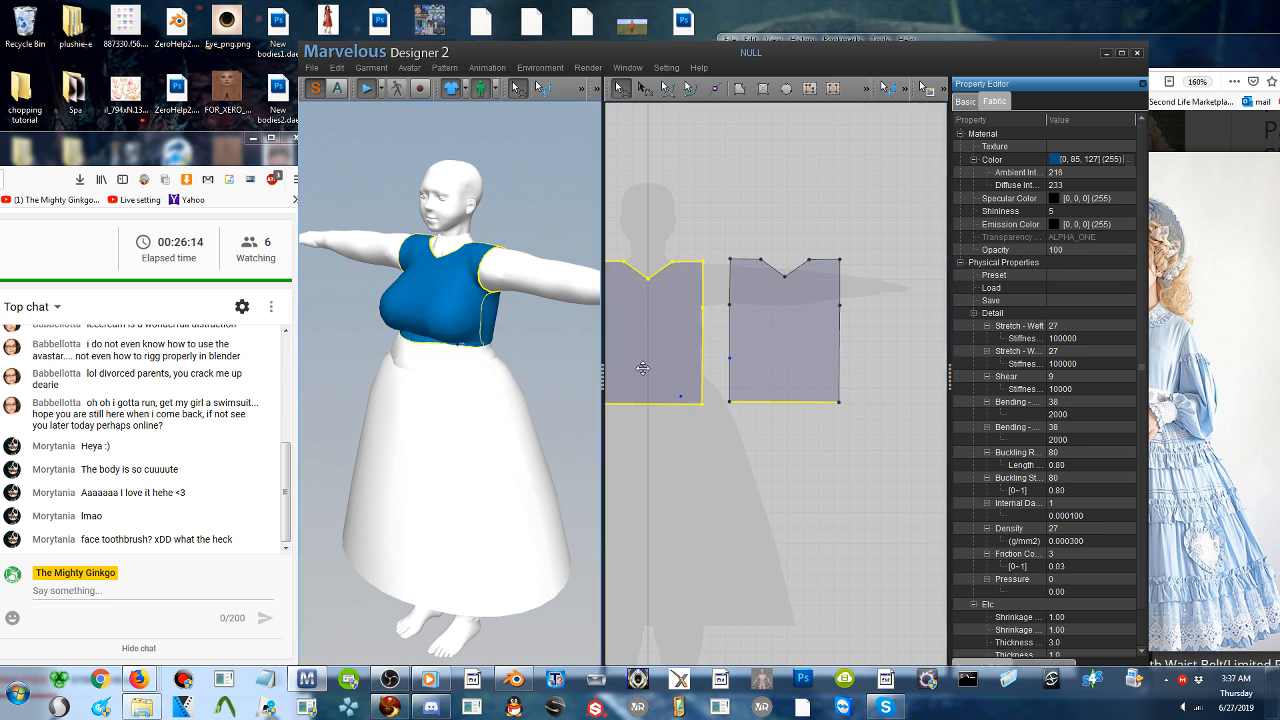
middle_drag(761, 435, 794, 410)
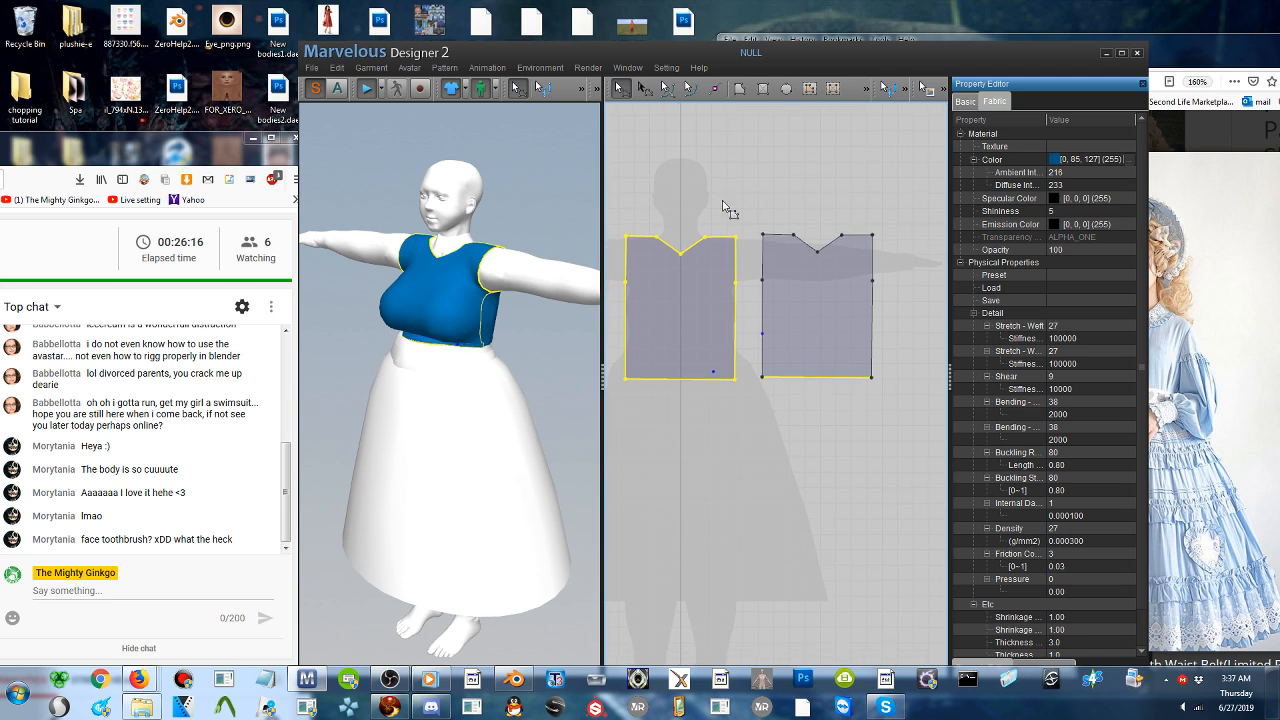
click(712, 89)
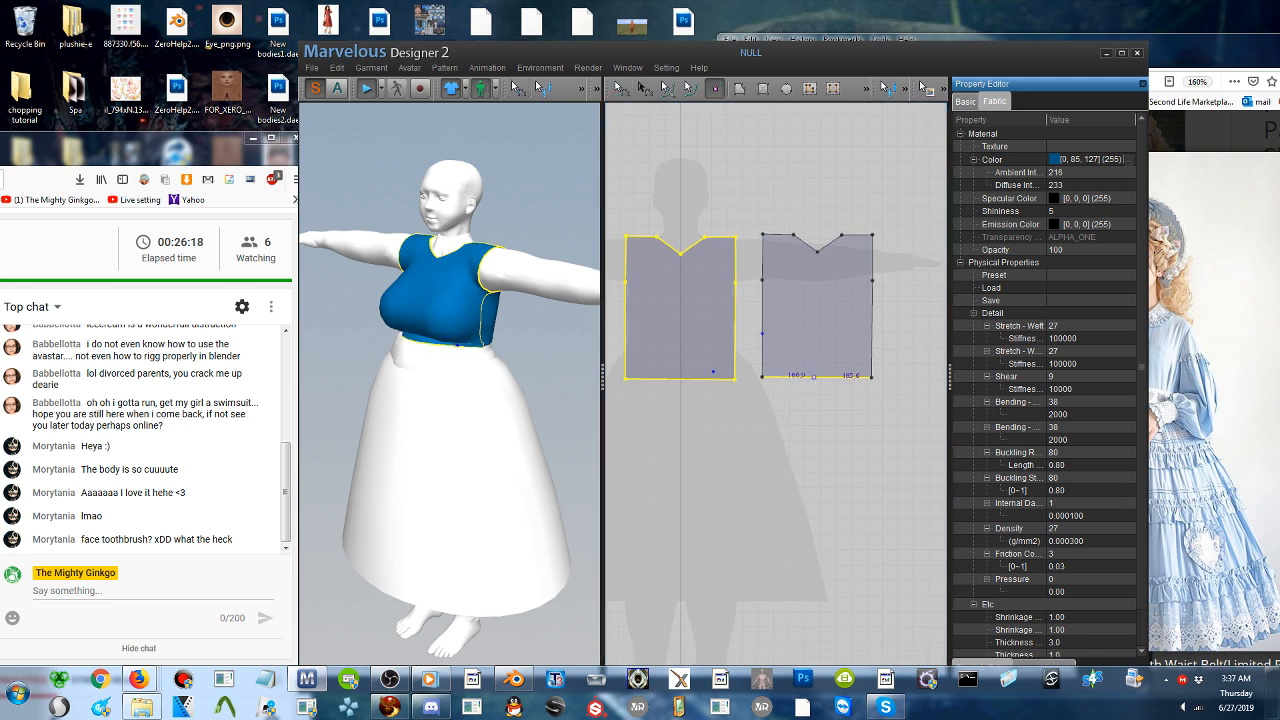
click(816, 377)
- Draw a large circle pattern for the skirt, centered on the avatar's skirt silhouette and wider than its hem
middle_drag(710, 411, 722, 240)
click(786, 89)
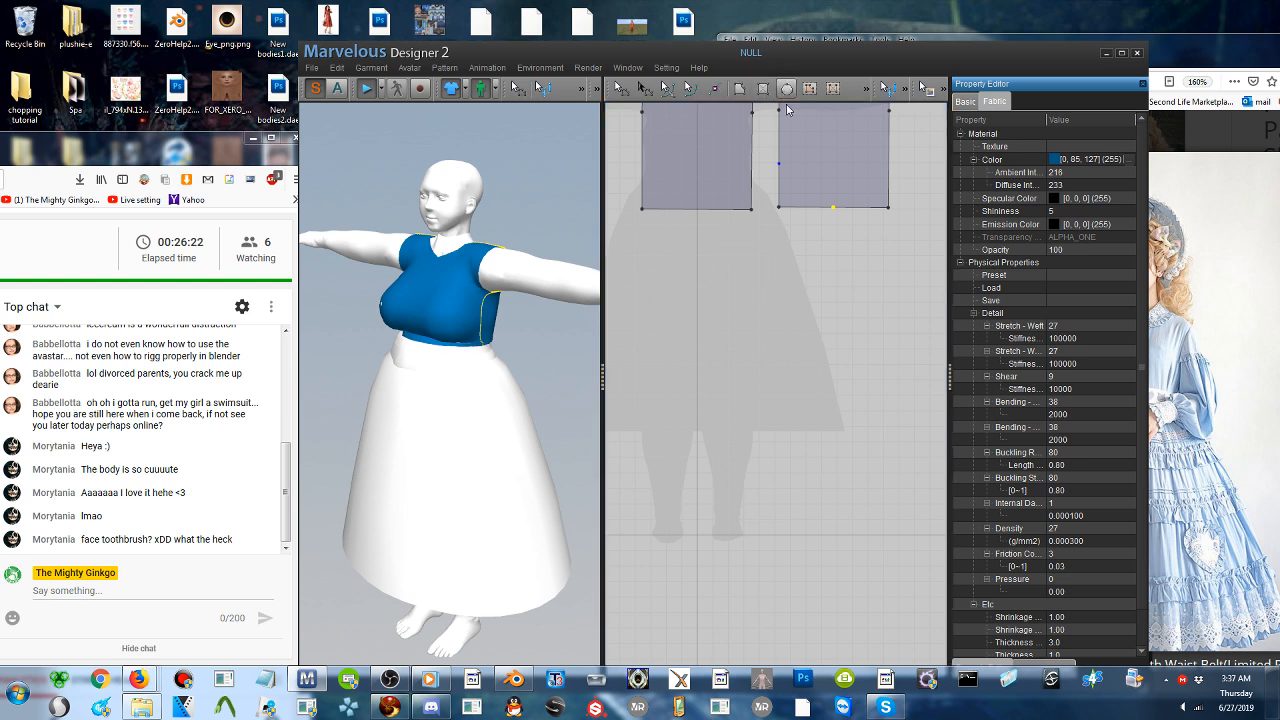
drag(724, 334, 840, 527)
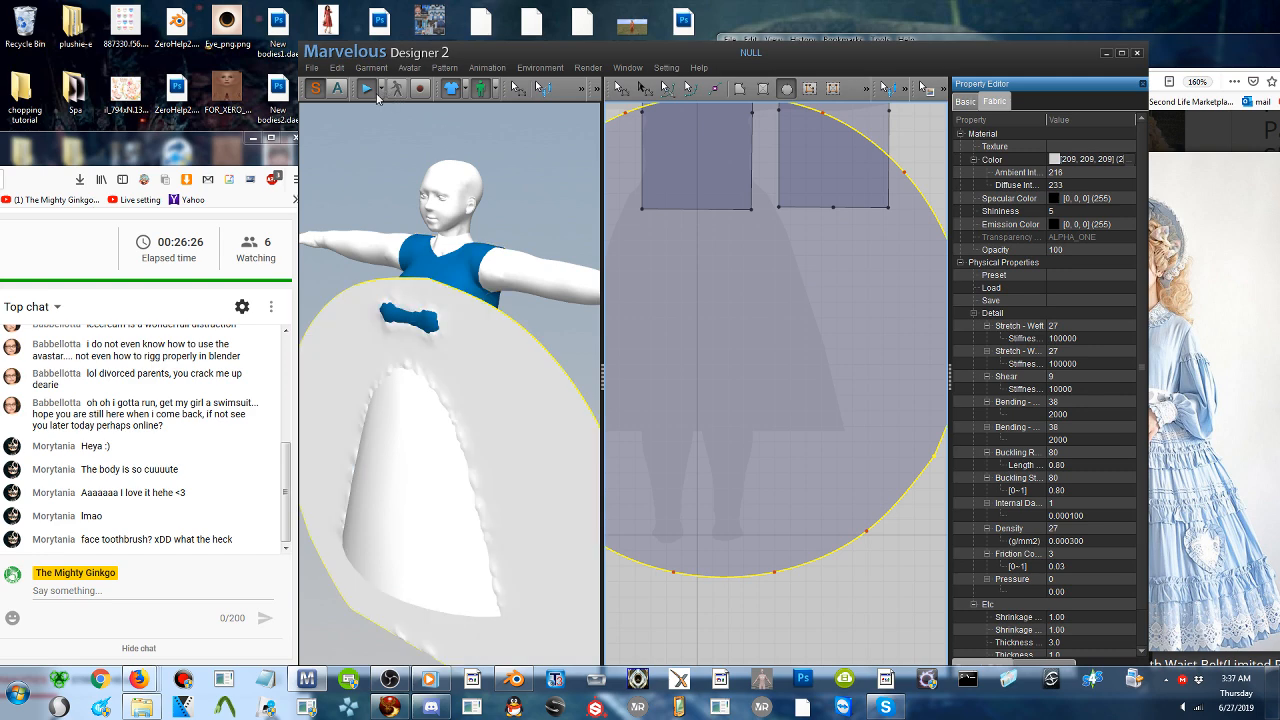
- Lay the skirt circle flat around the lower part of the avatar's skirt
right_drag(475, 388, 394, 405)
drag(394, 405, 450, 460)
right_drag(480, 400, 588, 433)
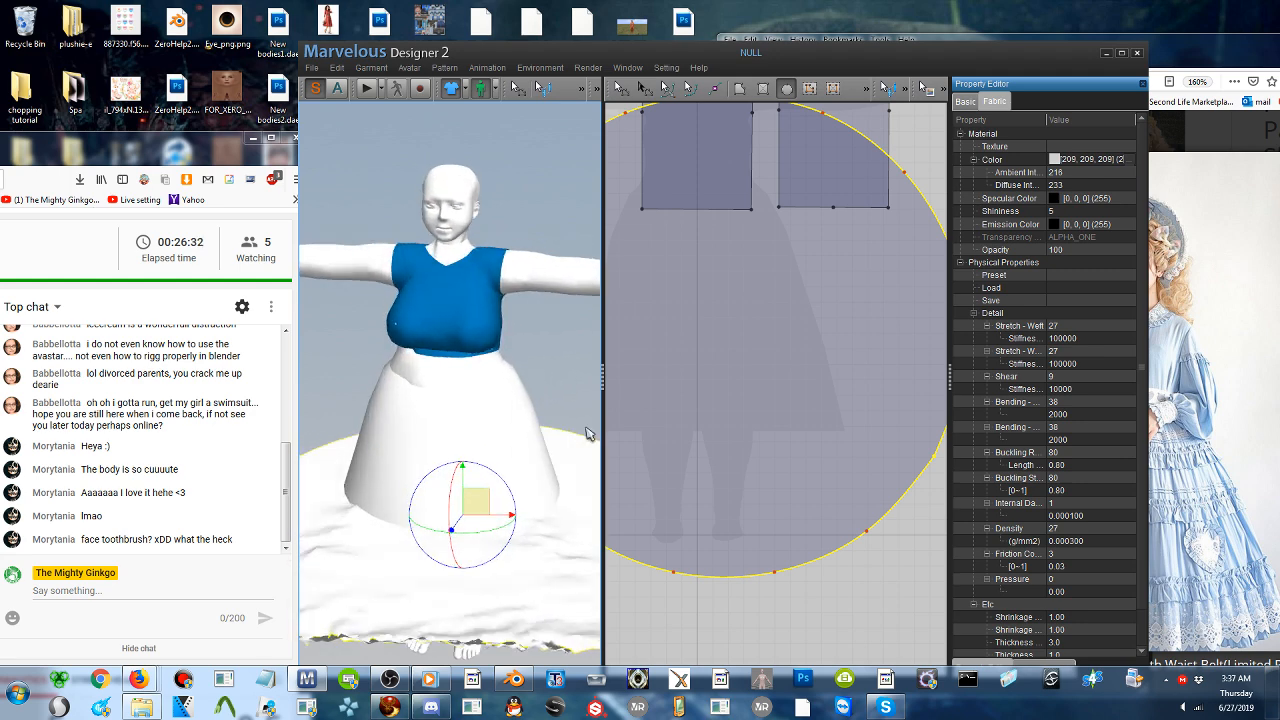
- Scale up the skirt circle pattern slightly so it extends farther beyond the avatar's skirt silhouette
scroll(770, 347, down, 5)
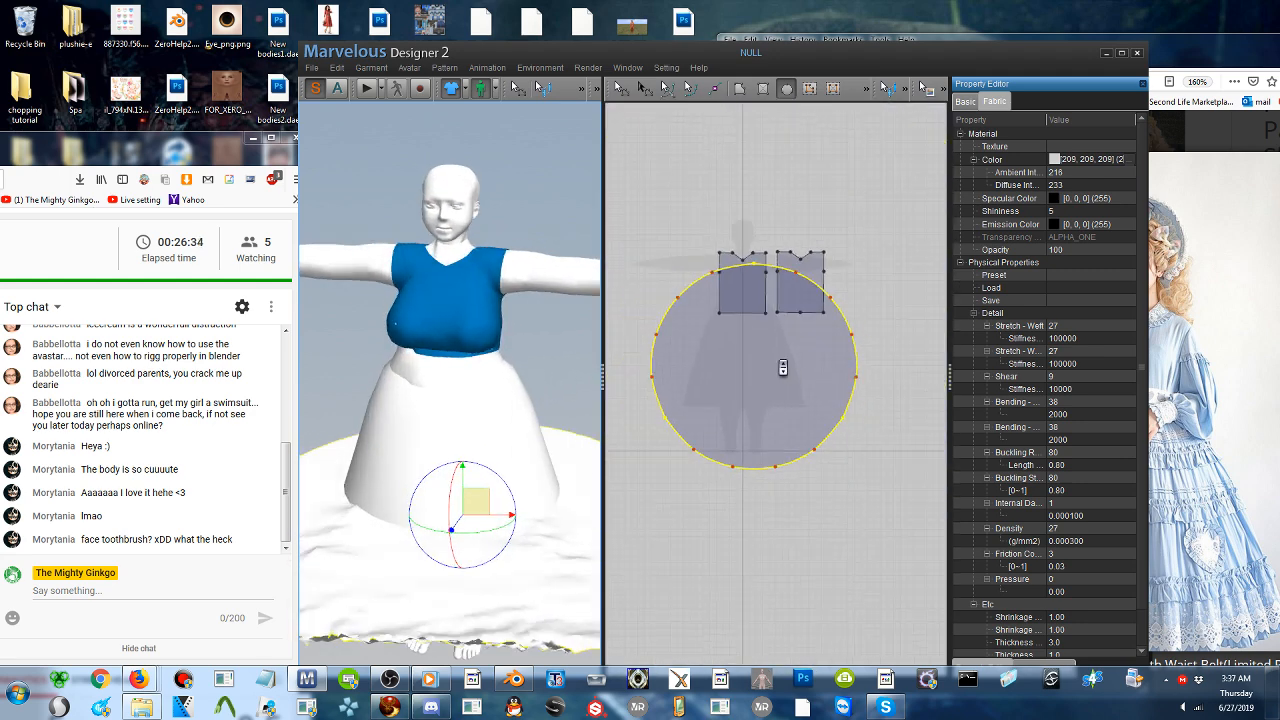
scroll(705, 385, up, 1)
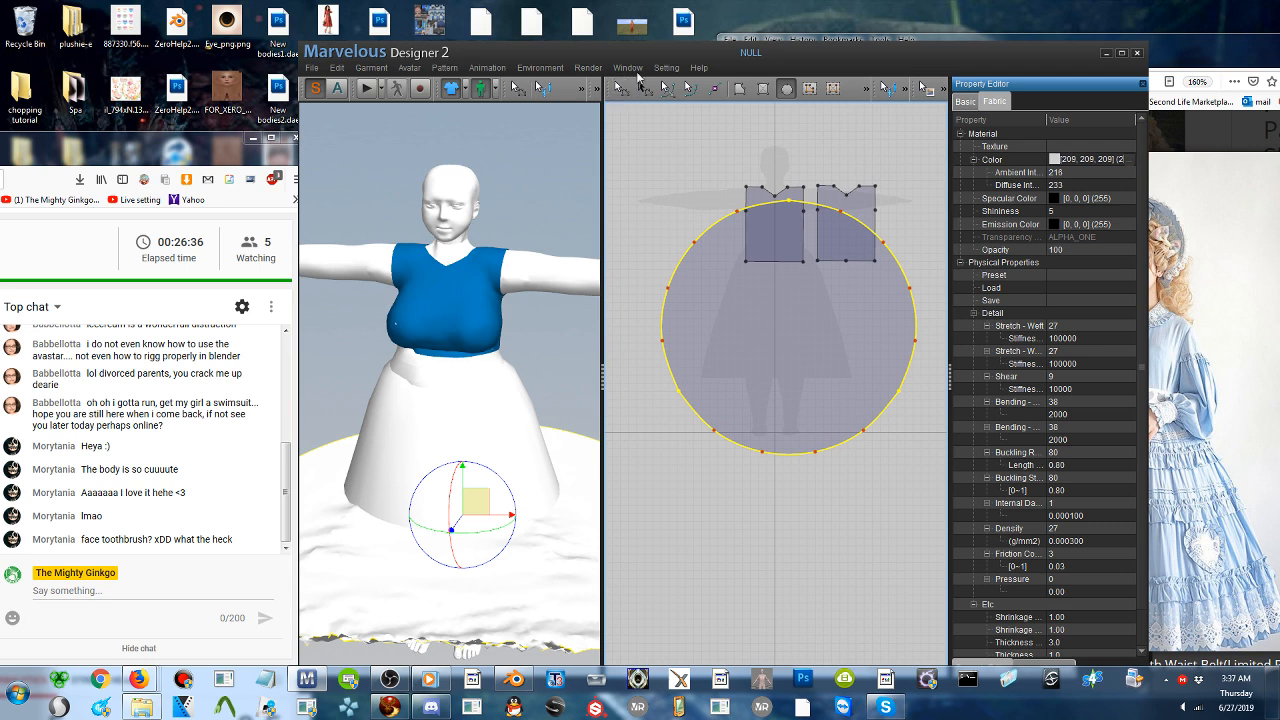
click(643, 88)
drag(648, 186, 612, 147)
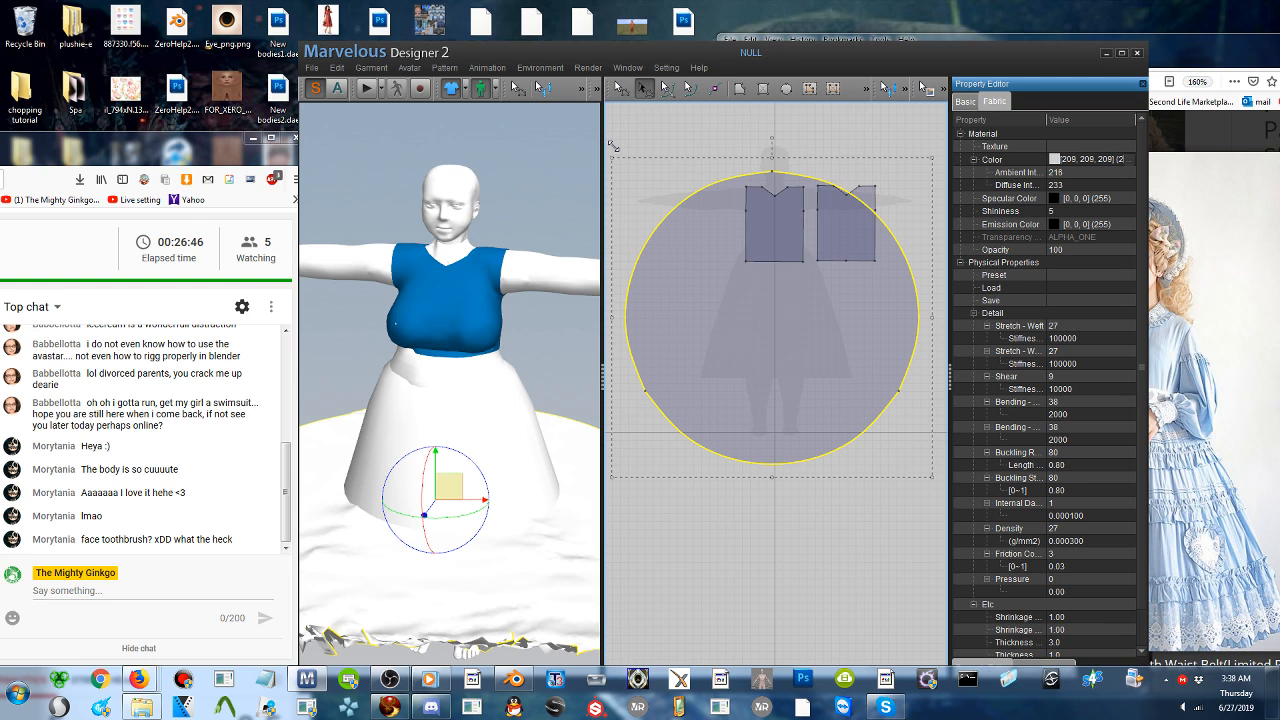
- Cut a round waist hole near the center of the skirt circle from an internal circle, and enlarge the hole slightly
click(810, 90)
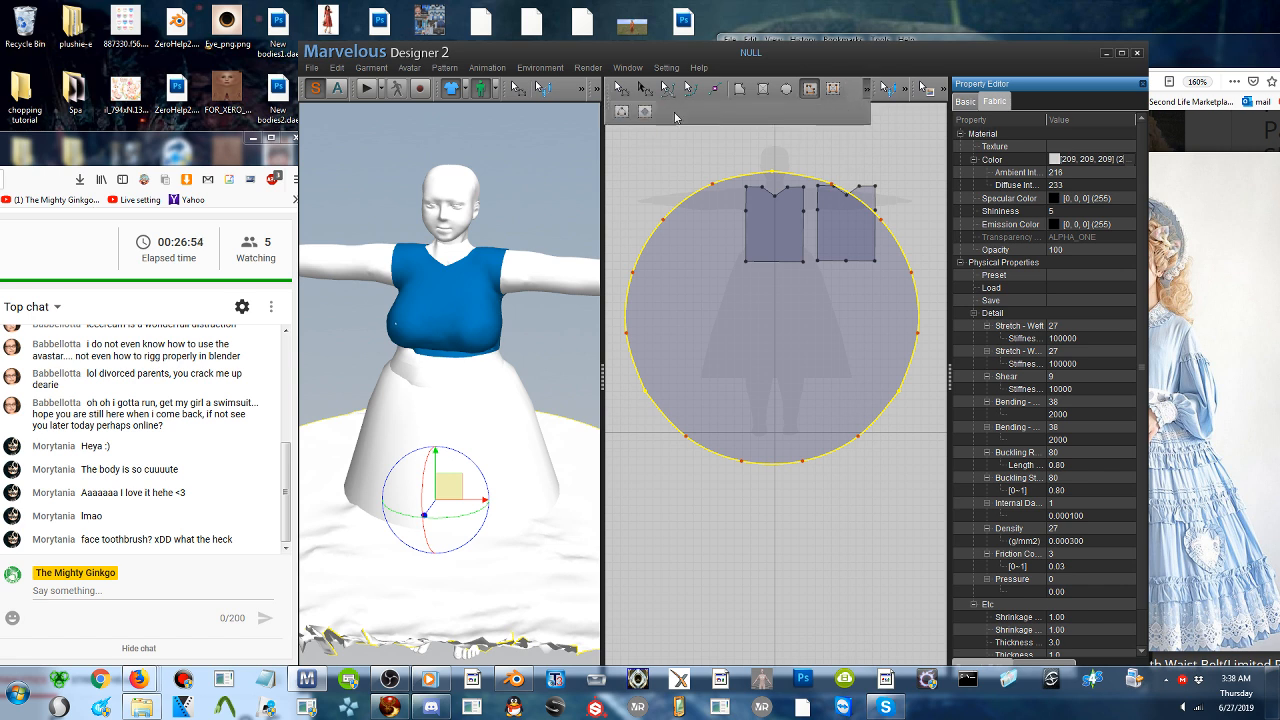
drag(767, 312, 779, 348)
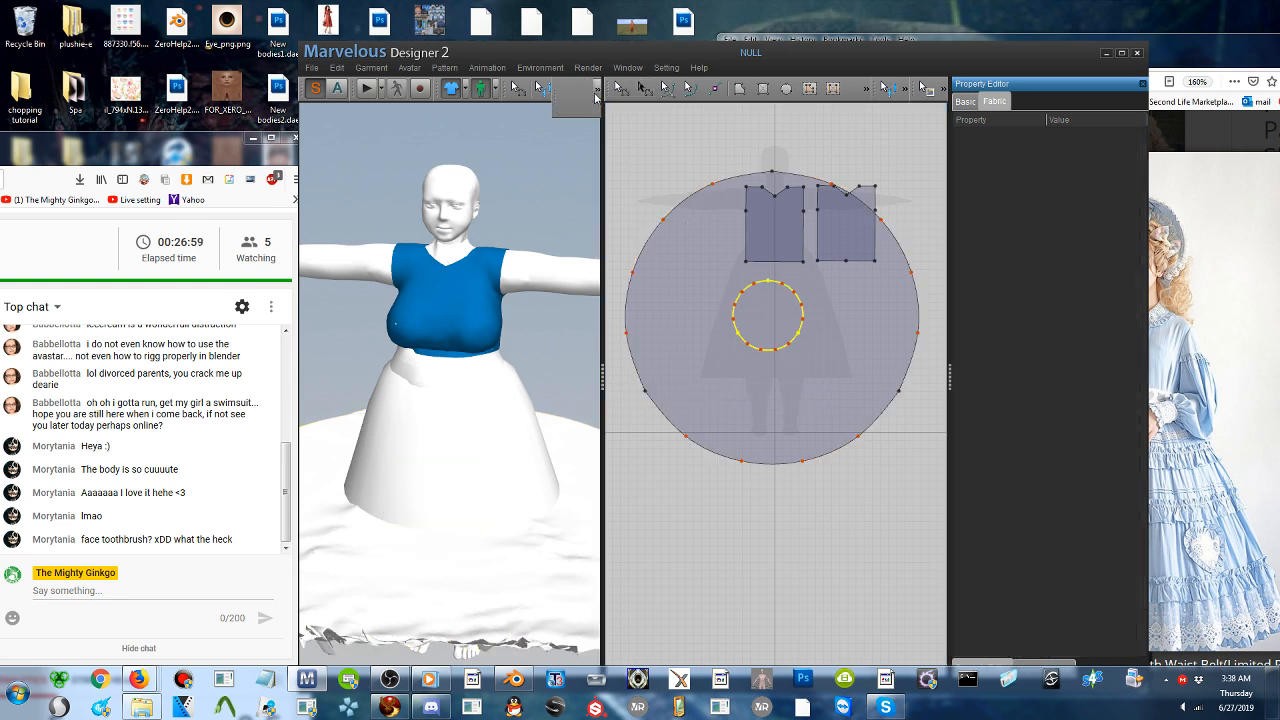
click(646, 89)
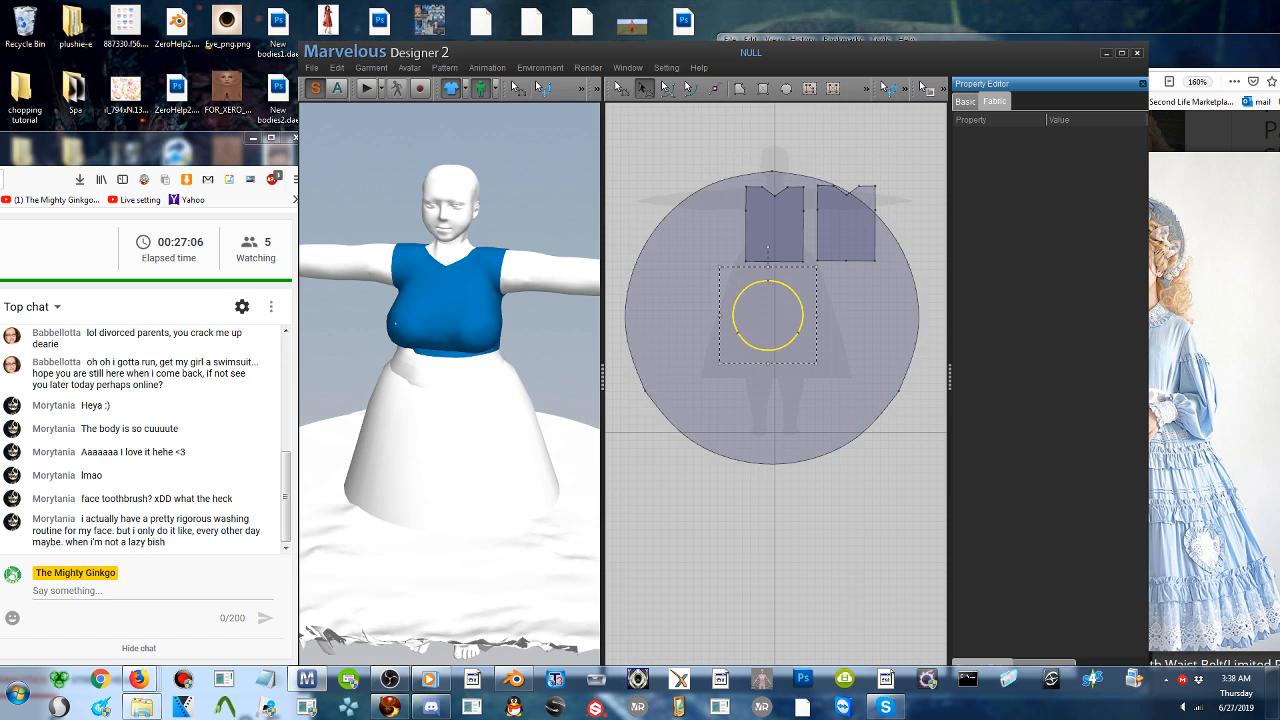
right_click(777, 316)
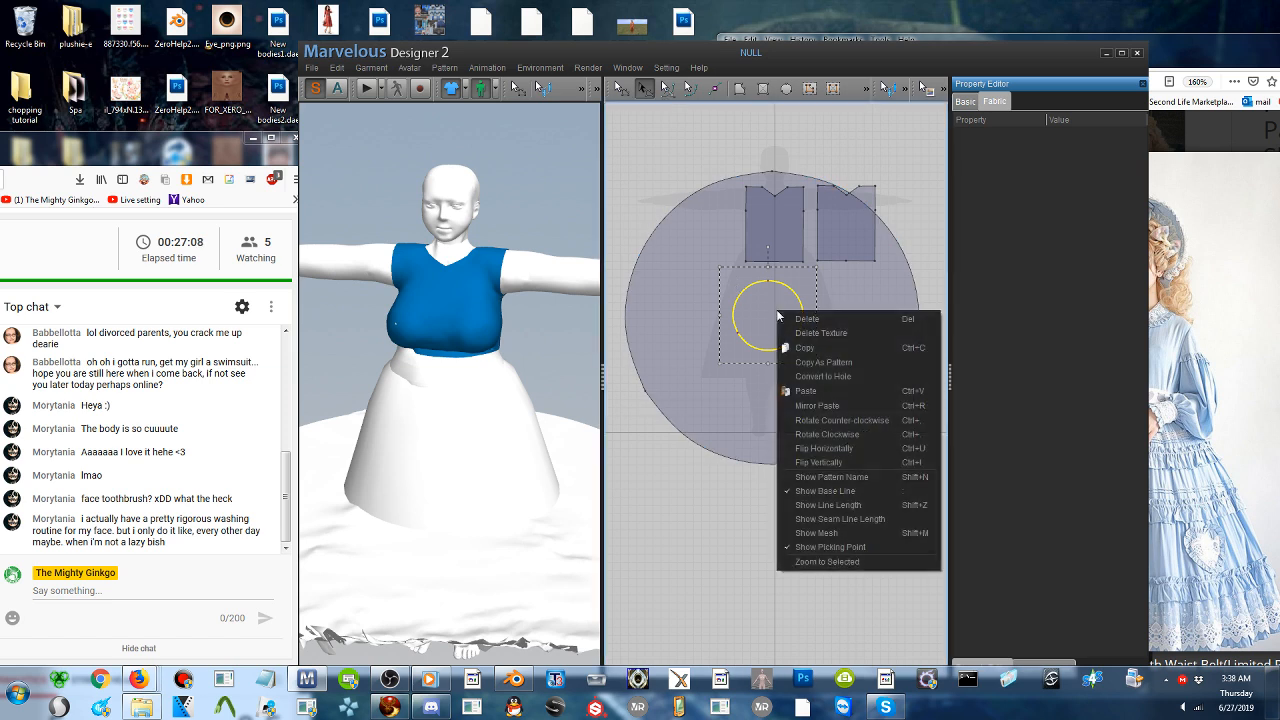
click(841, 376)
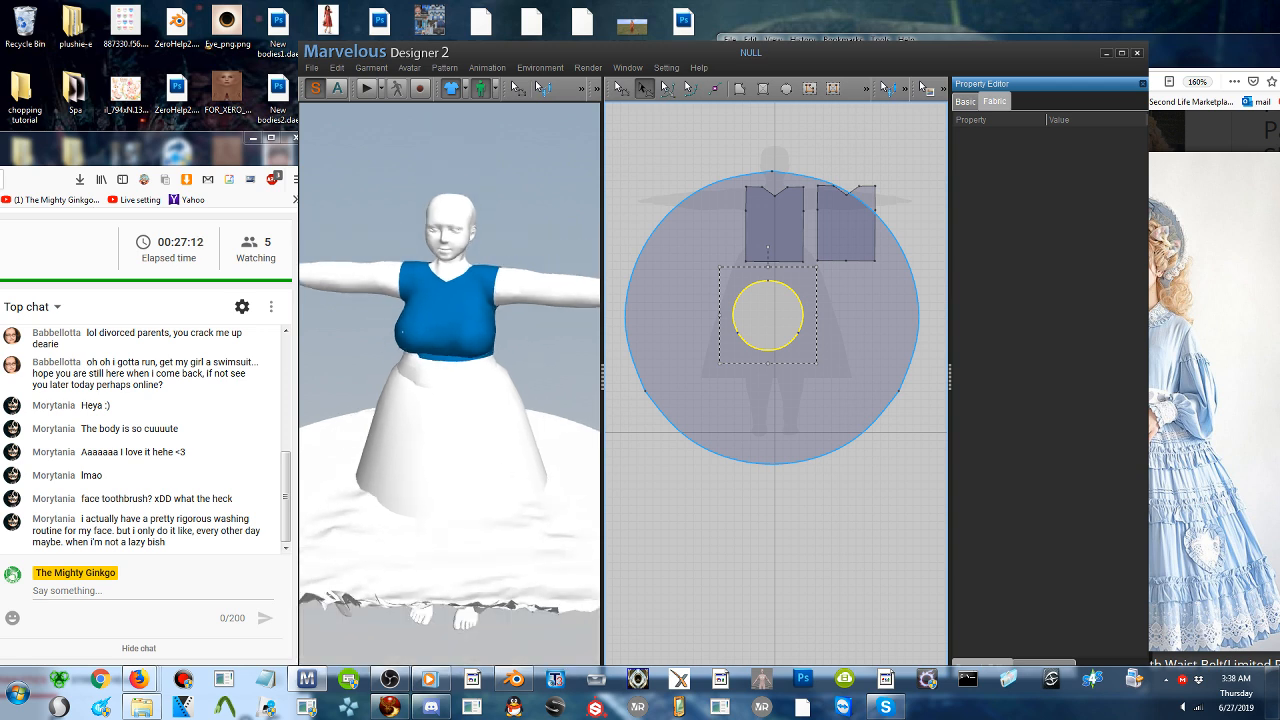
drag(817, 363, 837, 385)
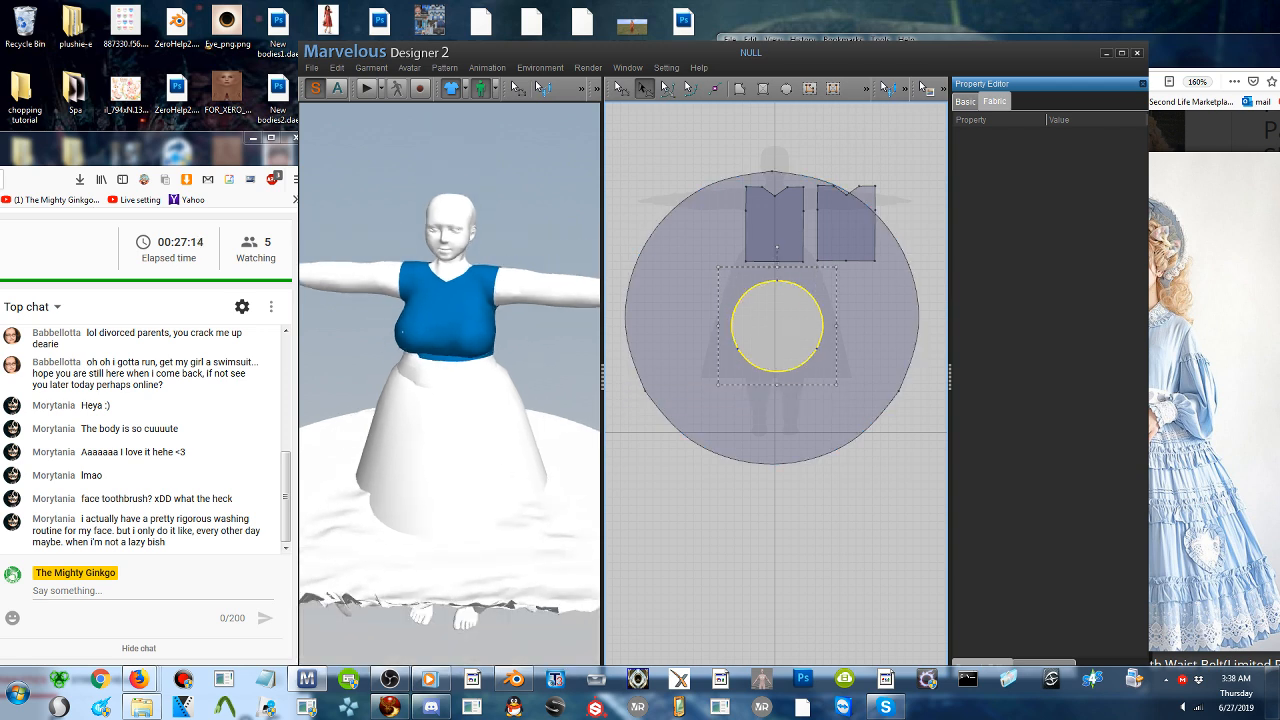
drag(779, 334, 778, 330)
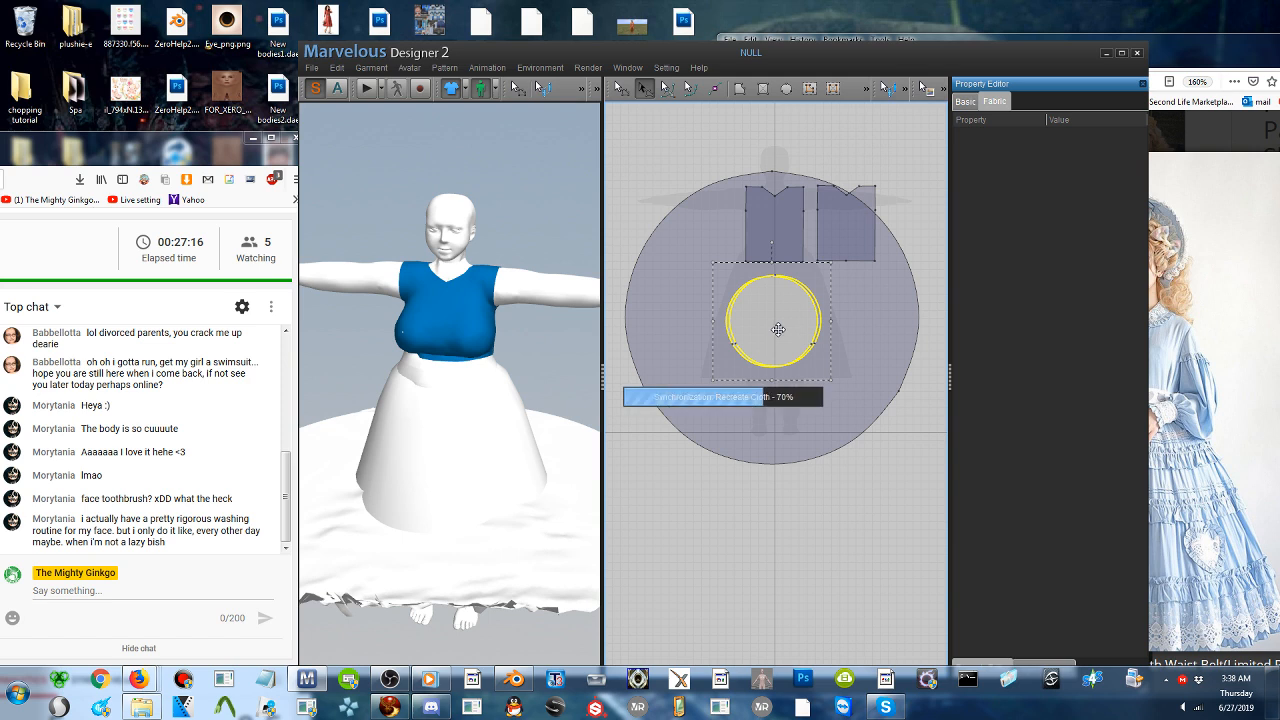
- Raise the skirt piece on the avatar until its hole surrounds the waist at the bodice's lower edge
click(516, 546)
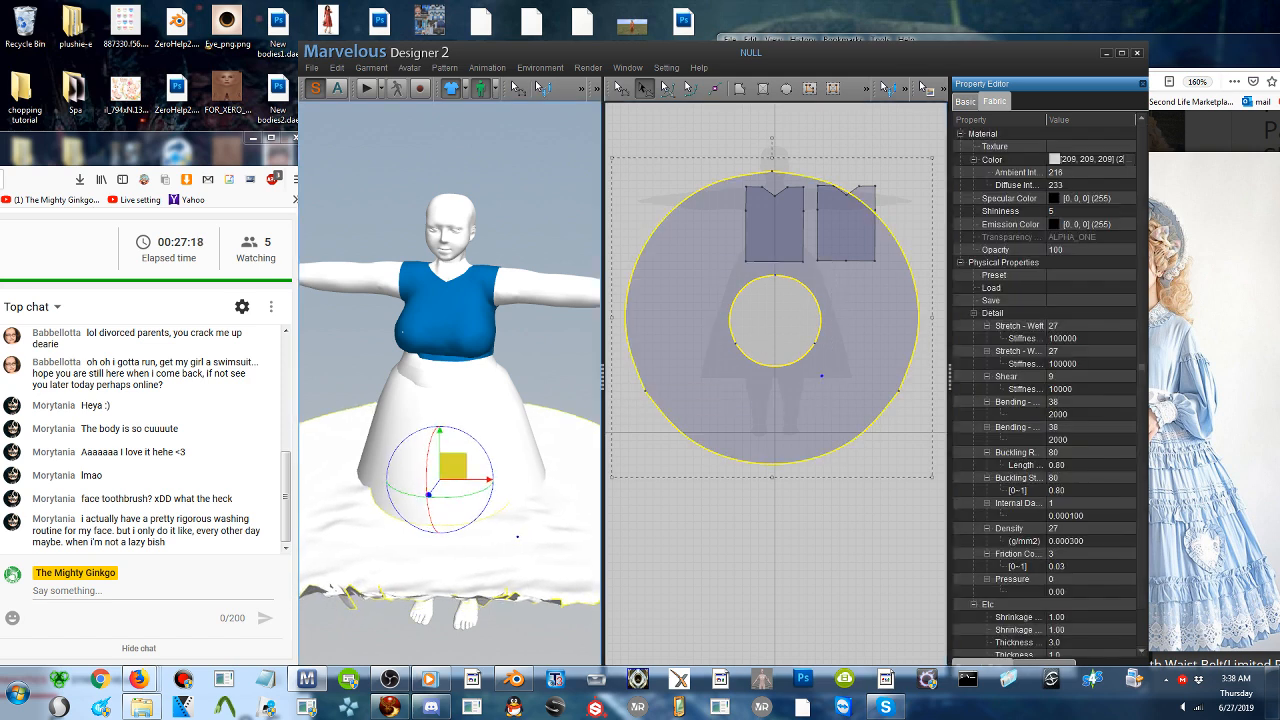
drag(454, 466, 457, 340)
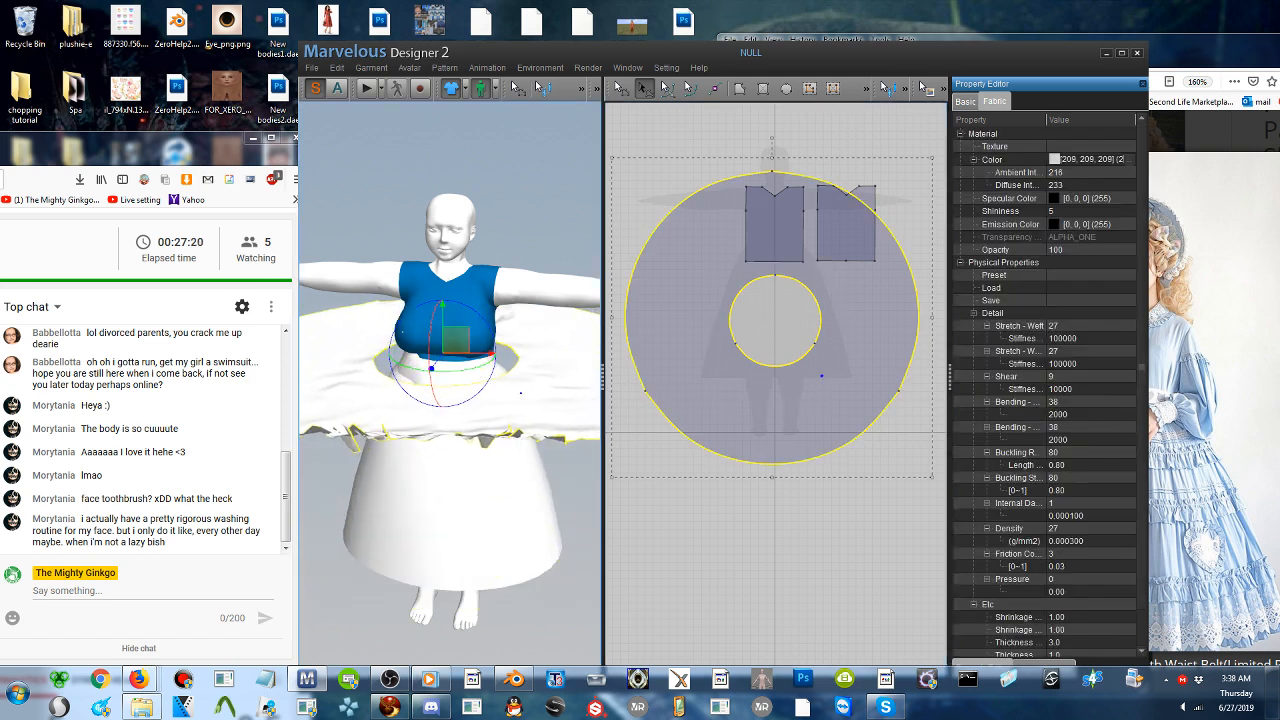
scroll(475, 374, up, 3)
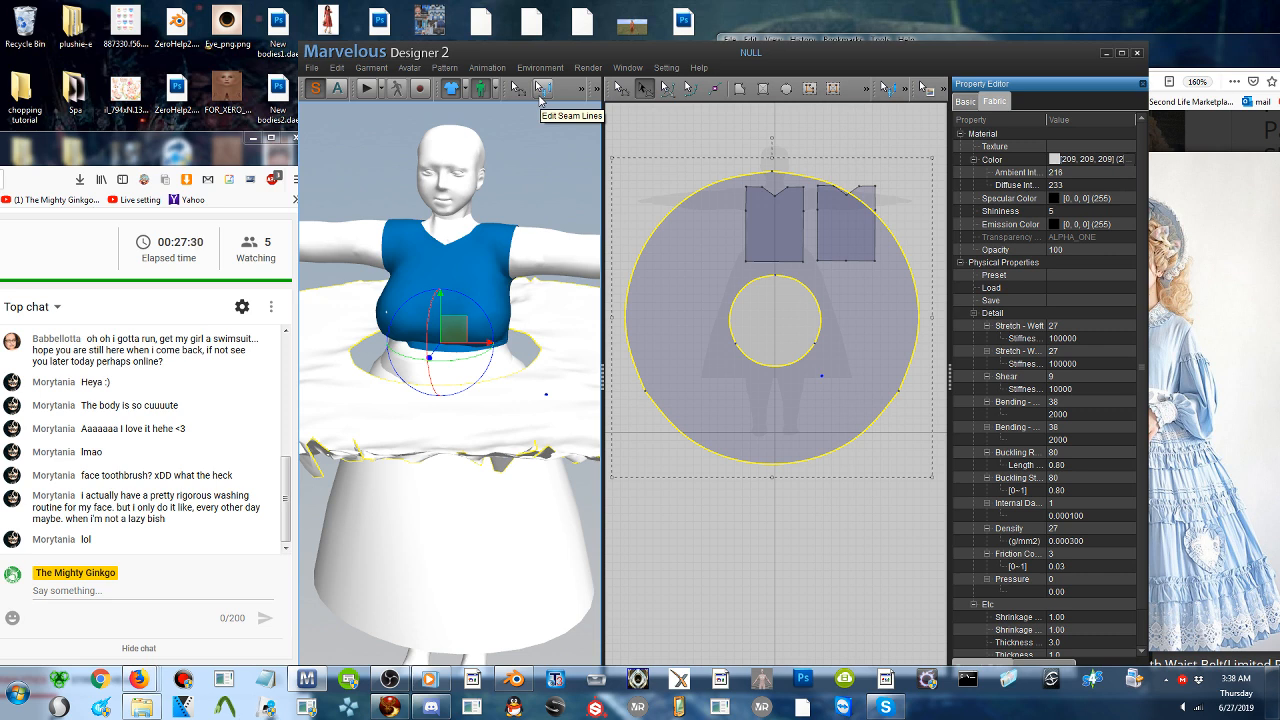
- Sew the front bodice's waist edge to the front arc of the skirt's waist hole
click(583, 92)
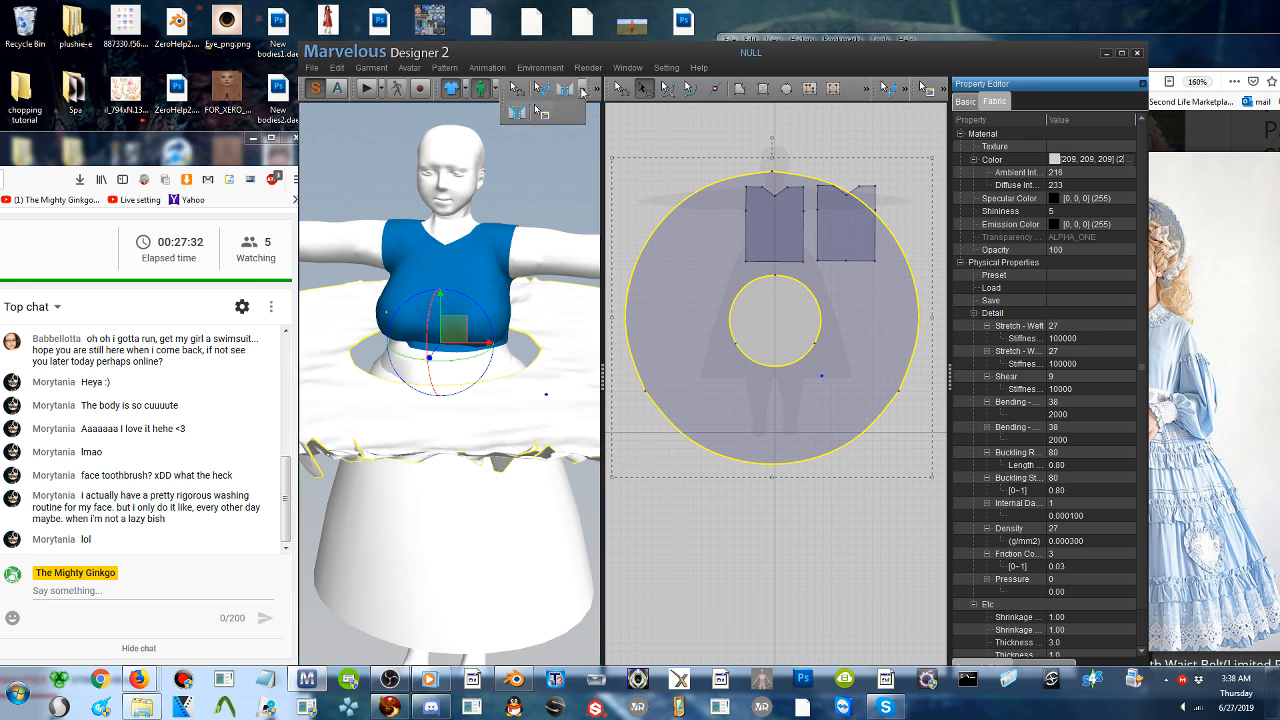
click(567, 91)
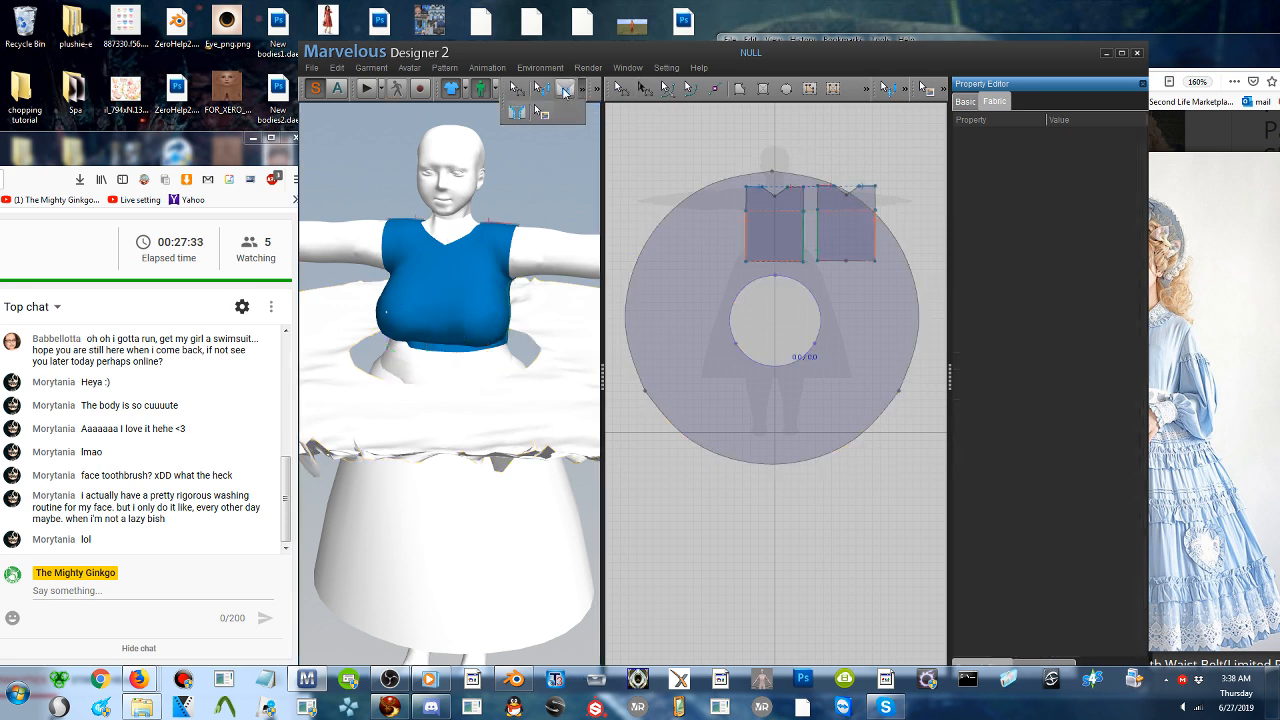
click(444, 352)
click(440, 383)
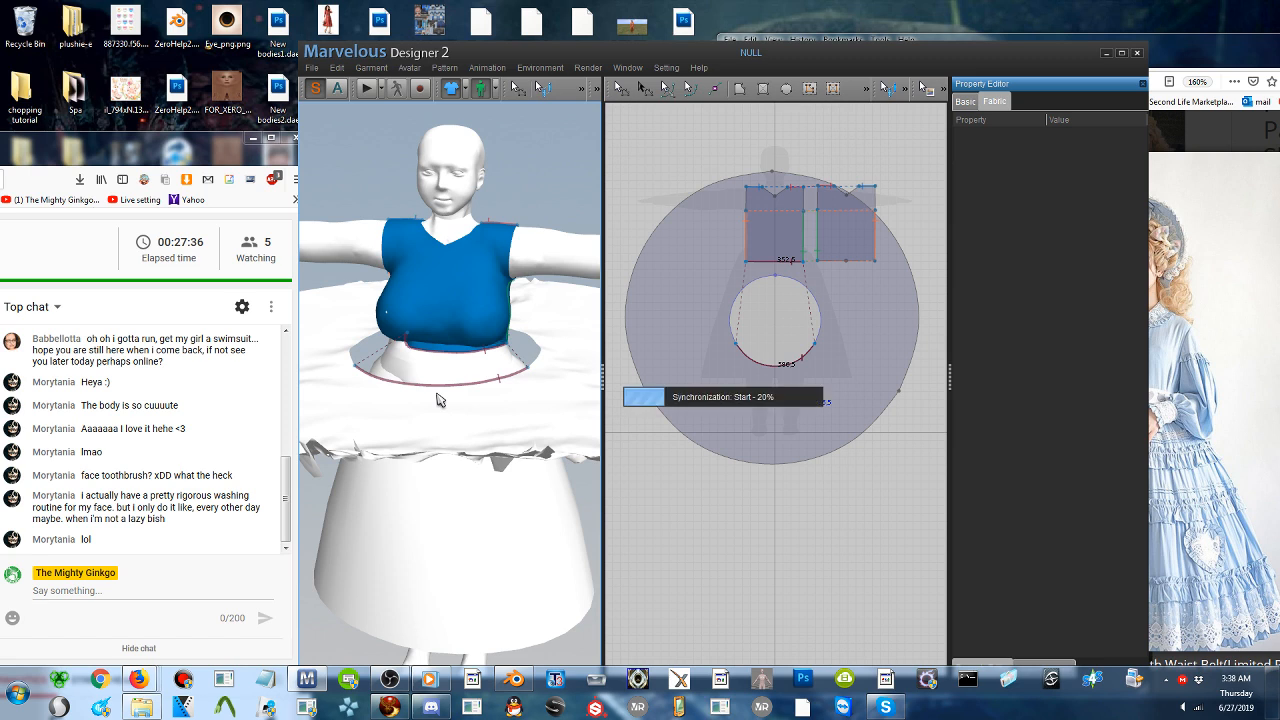
- Sew the two halves of the back bodice's waist edge to the two remaining arcs of the skirt's waist hole
right_drag(440, 378, 223, 394)
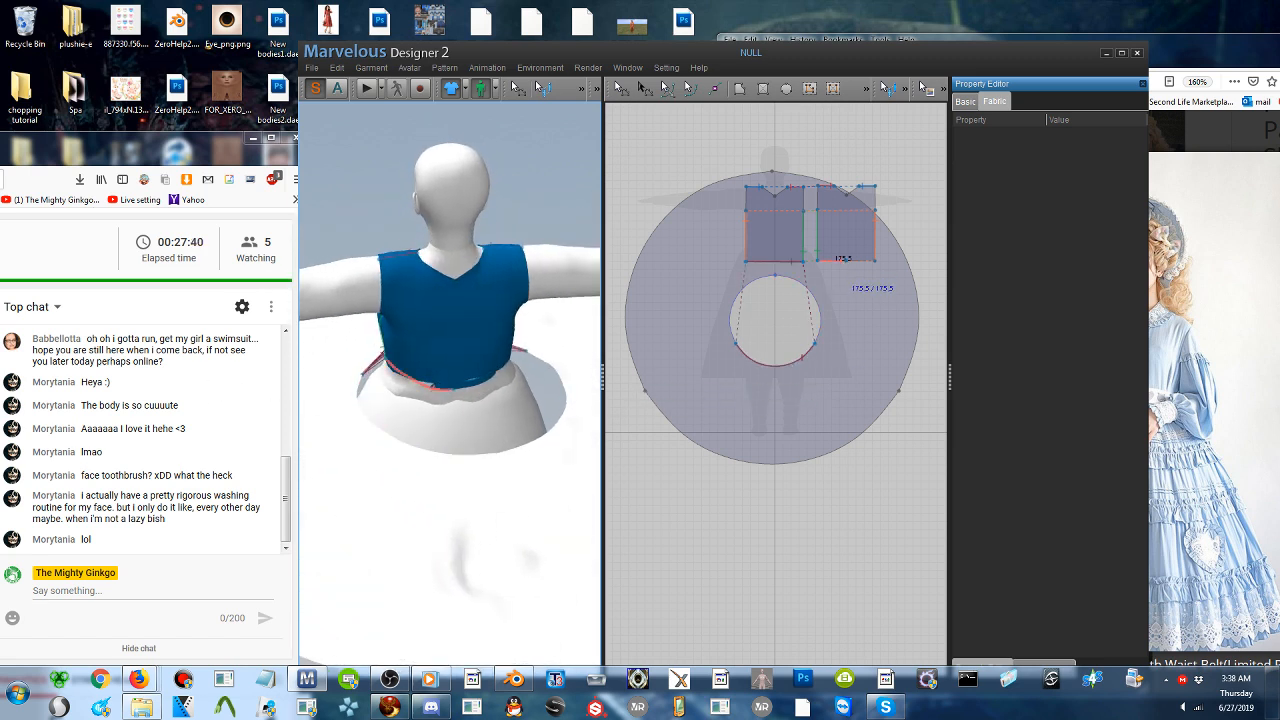
click(393, 448)
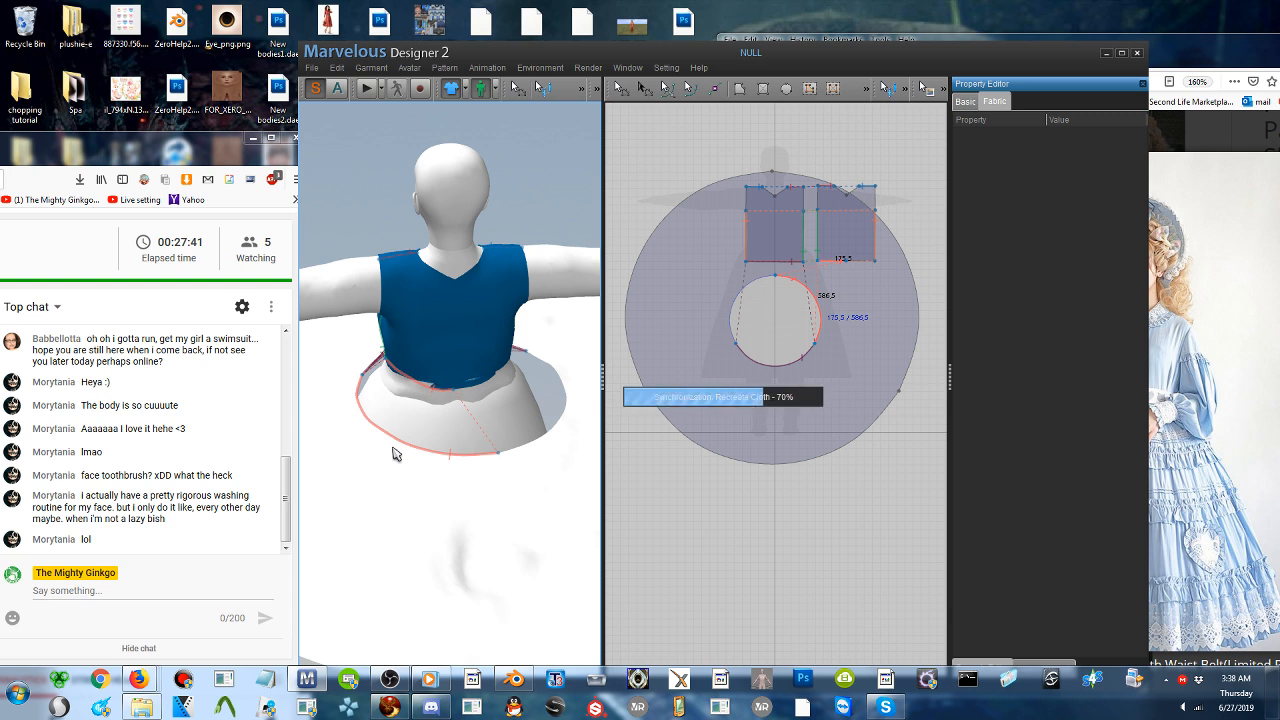
click(485, 390)
click(556, 450)
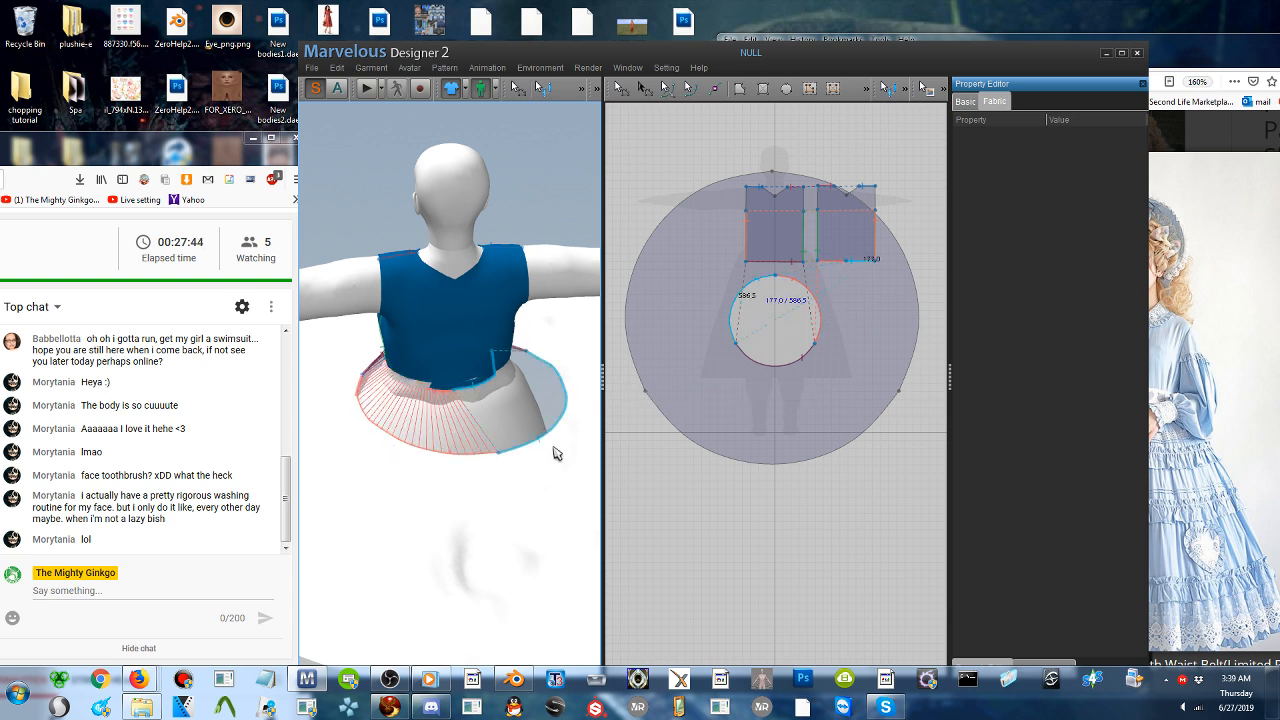
- Simulate the garment until the sewn skirt drapes from the waist, check it from the front, and stop the simulation
click(366, 90)
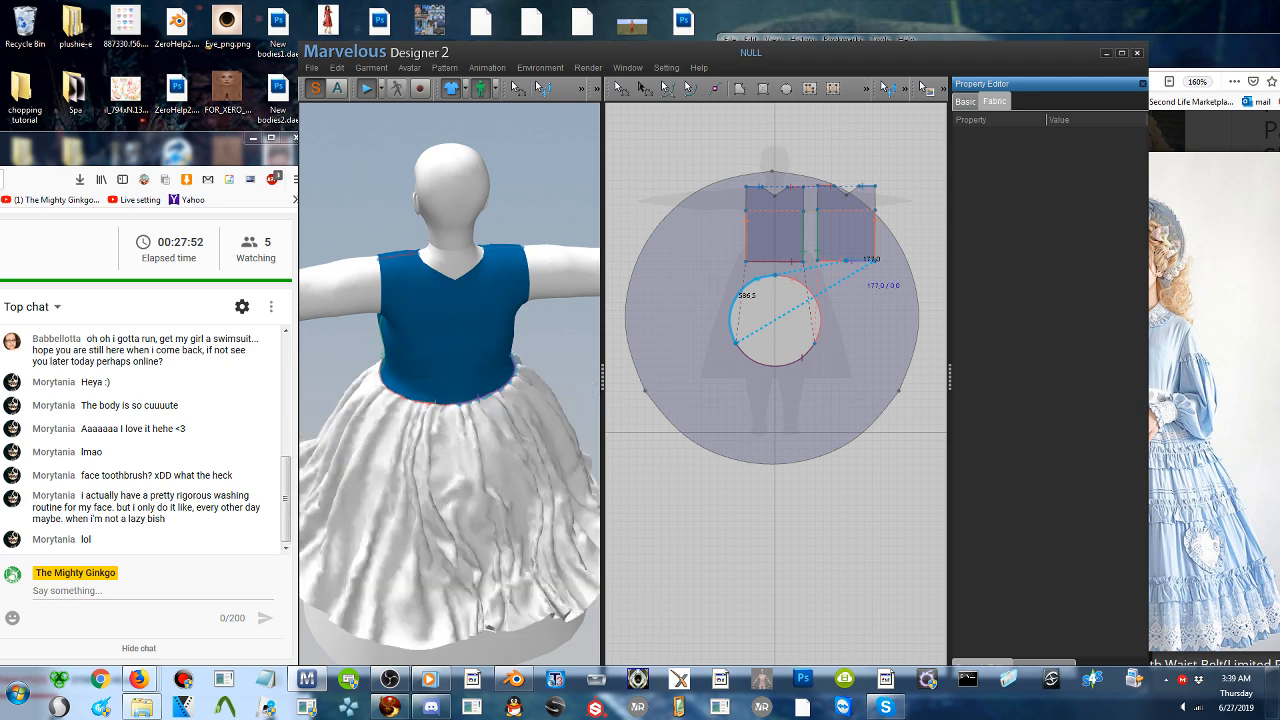
right_drag(450, 503, 691, 465)
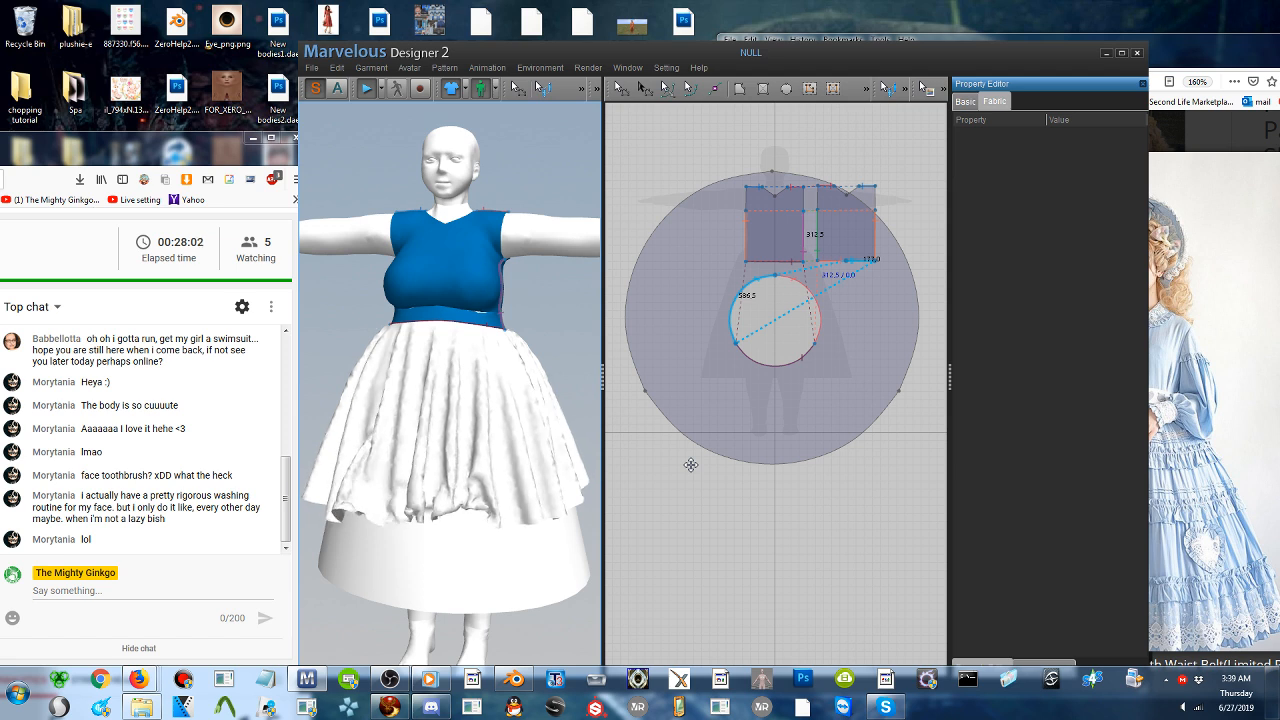
click(368, 91)
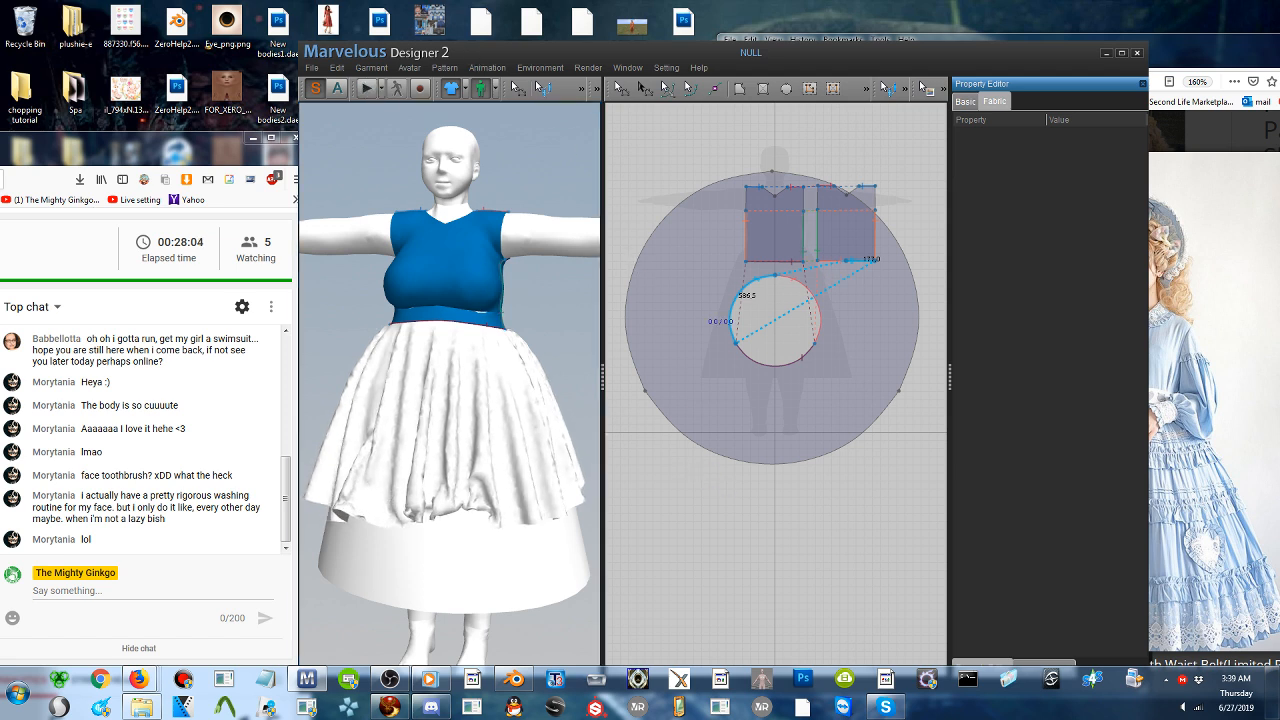
- Move the skirt pattern down in the 2D layout, clear of the two bodice patterns
click(622, 90)
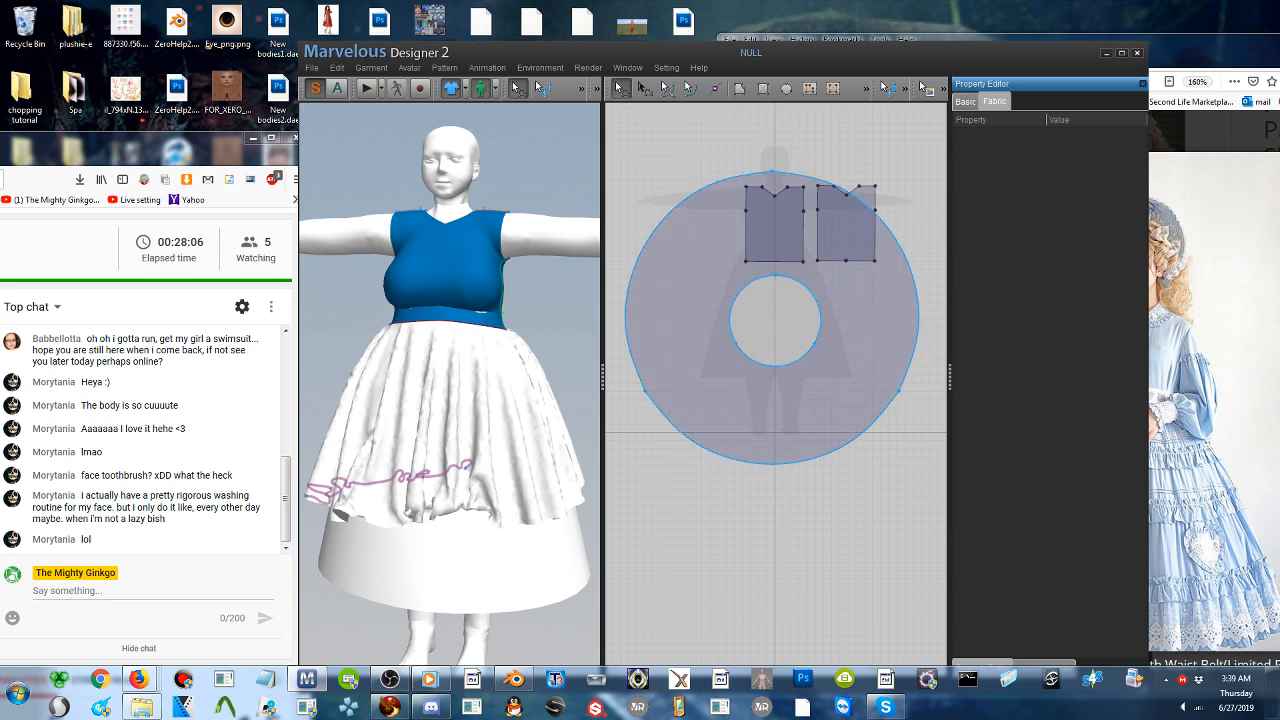
click(753, 272)
drag(753, 272, 768, 416)
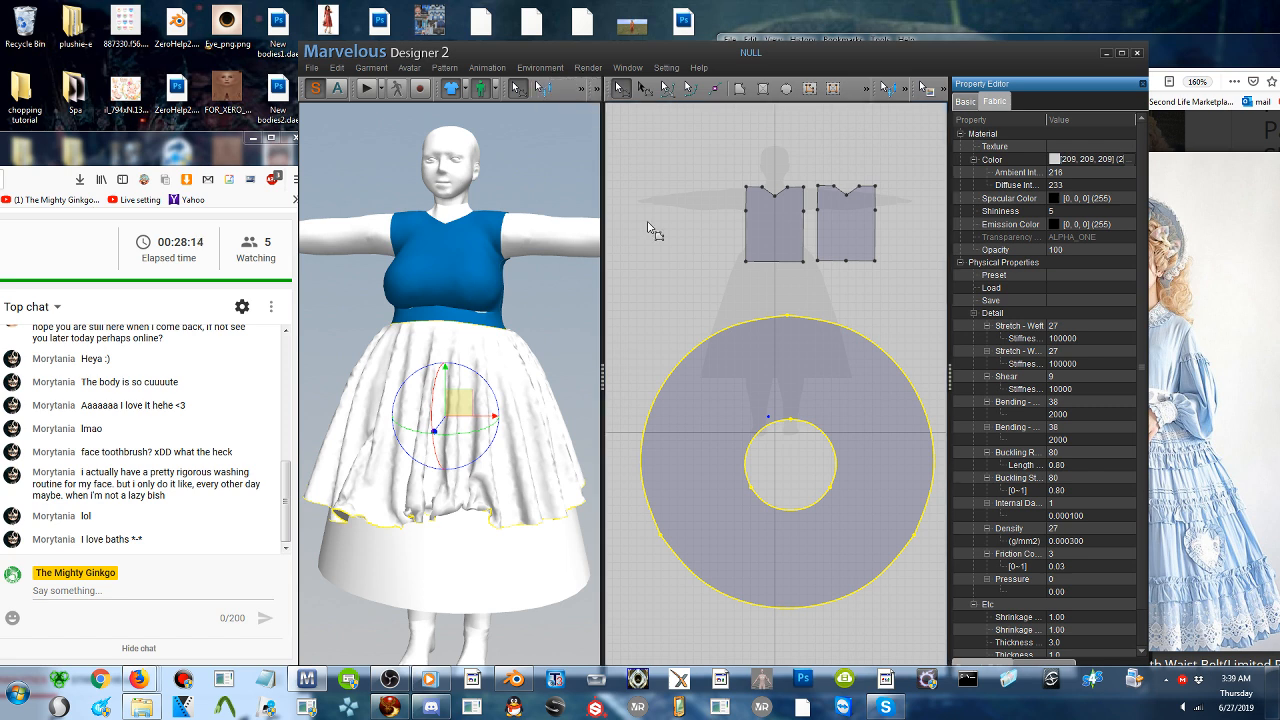
- Scale up the skirt ring pattern for a longer, fuller skirt, and run a short simulation to drape it
click(645, 89)
scroll(723, 390, up, 2)
scroll(723, 390, down, 3)
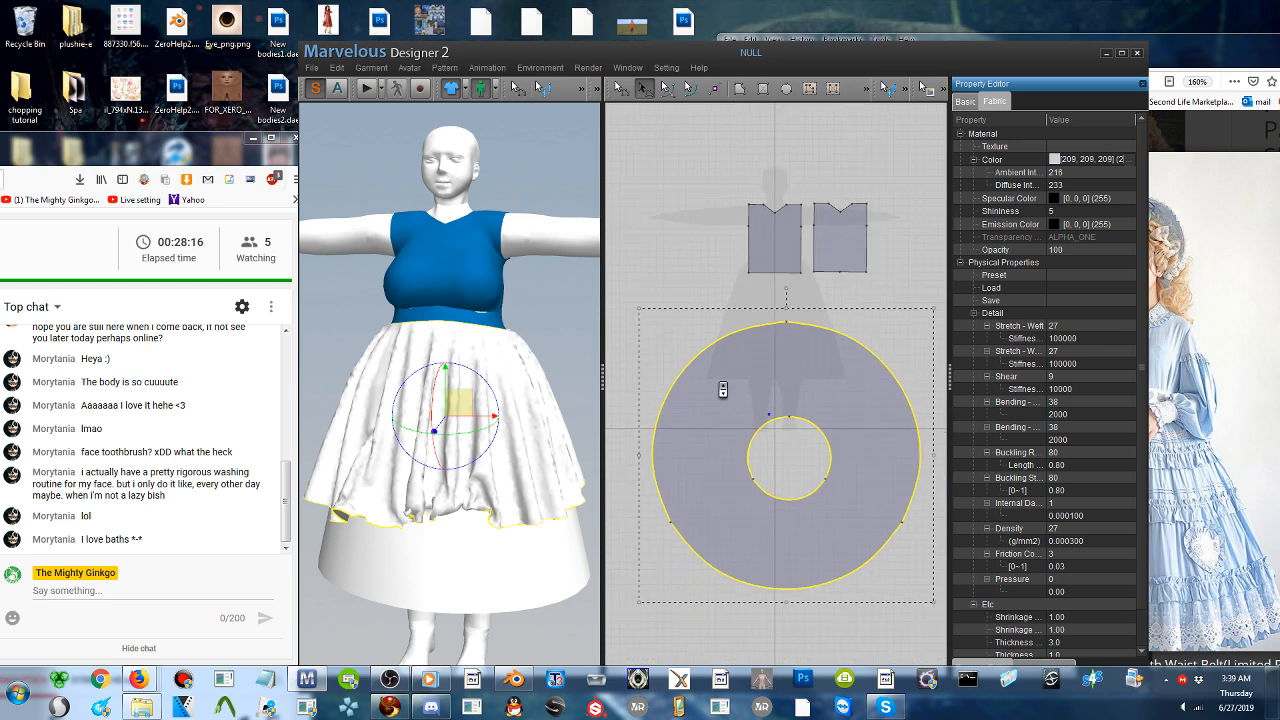
scroll(723, 390, down, 2)
drag(673, 325, 612, 265)
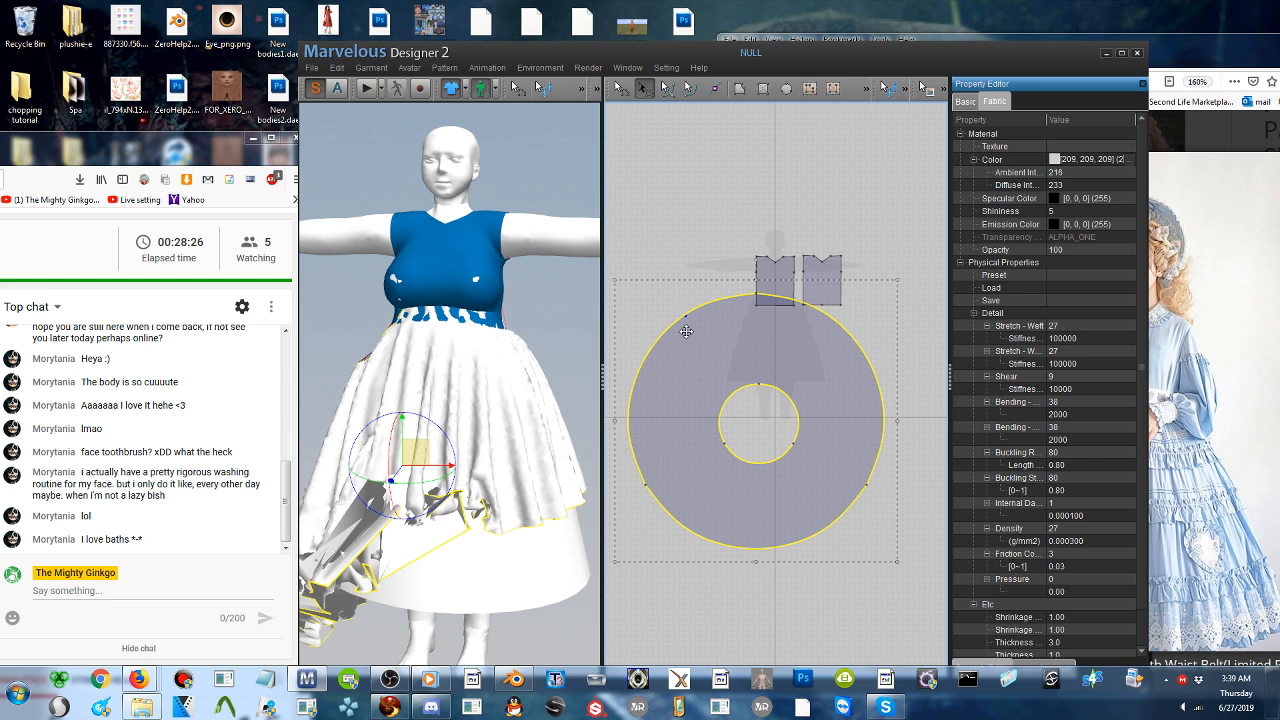
click(365, 89)
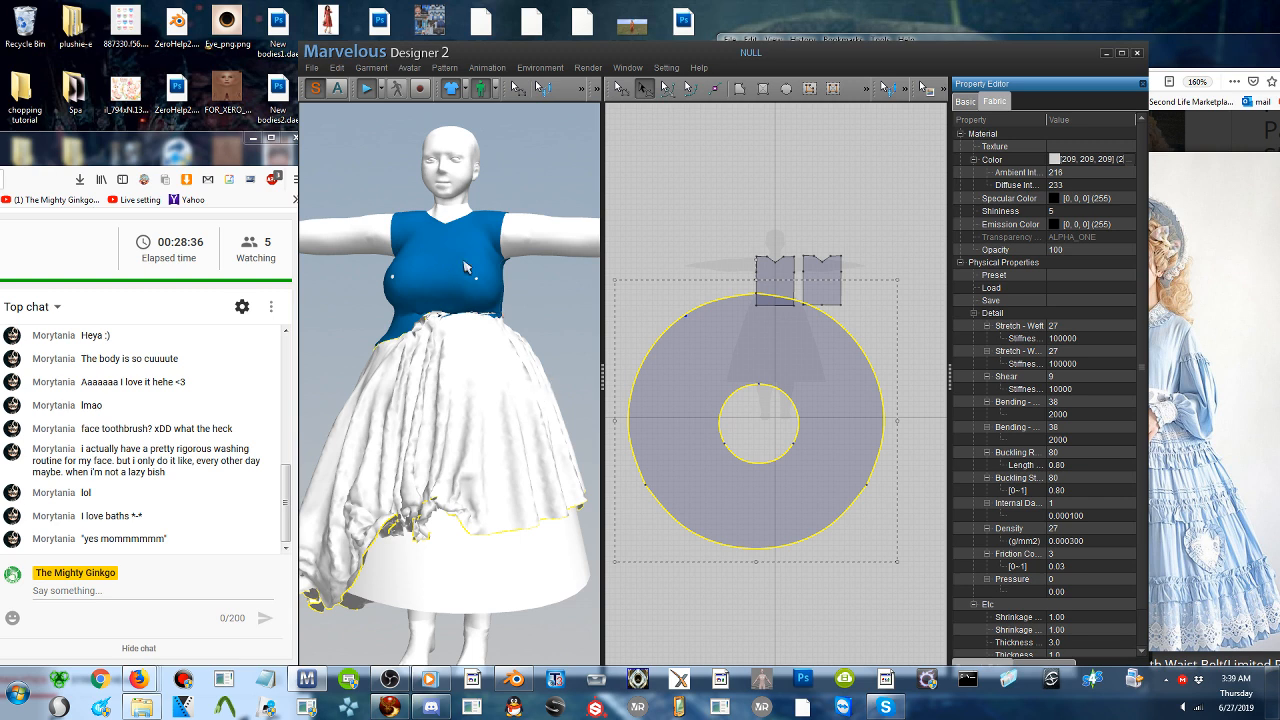
click(368, 89)
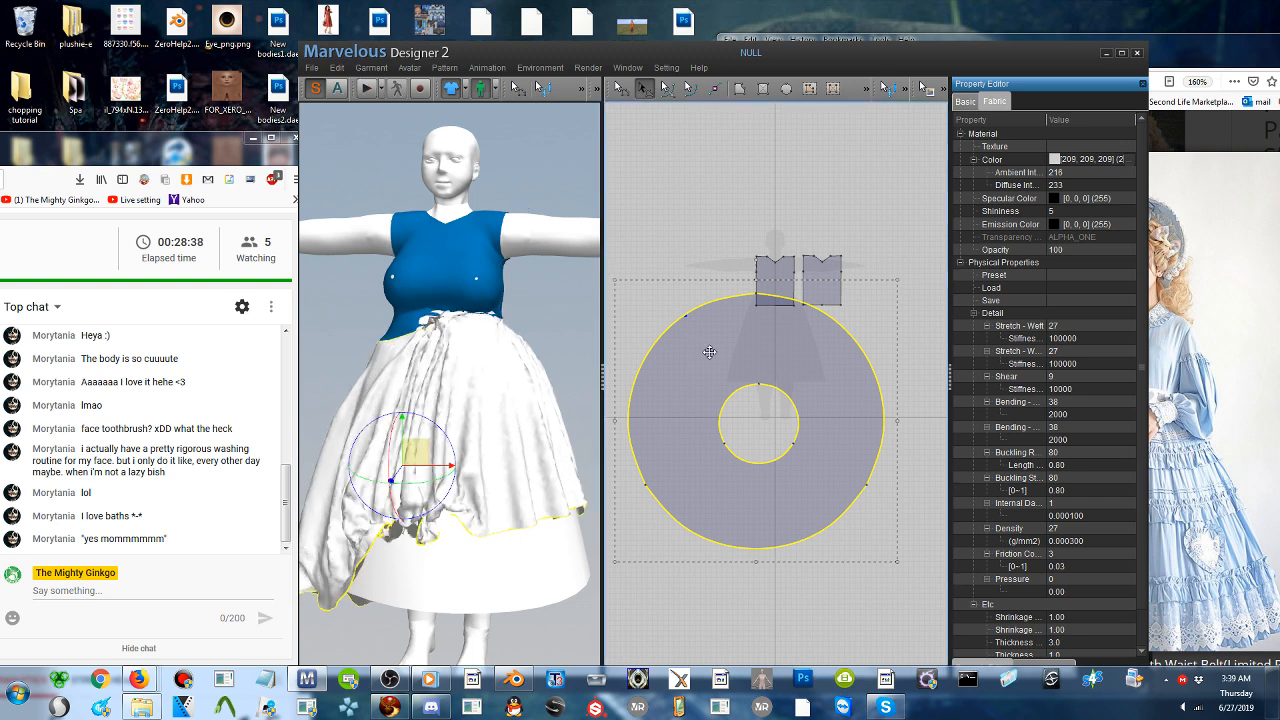
- Set the skirt pattern's particle distance to 30 and restart the simulation
scroll(1040, 533, down, 1)
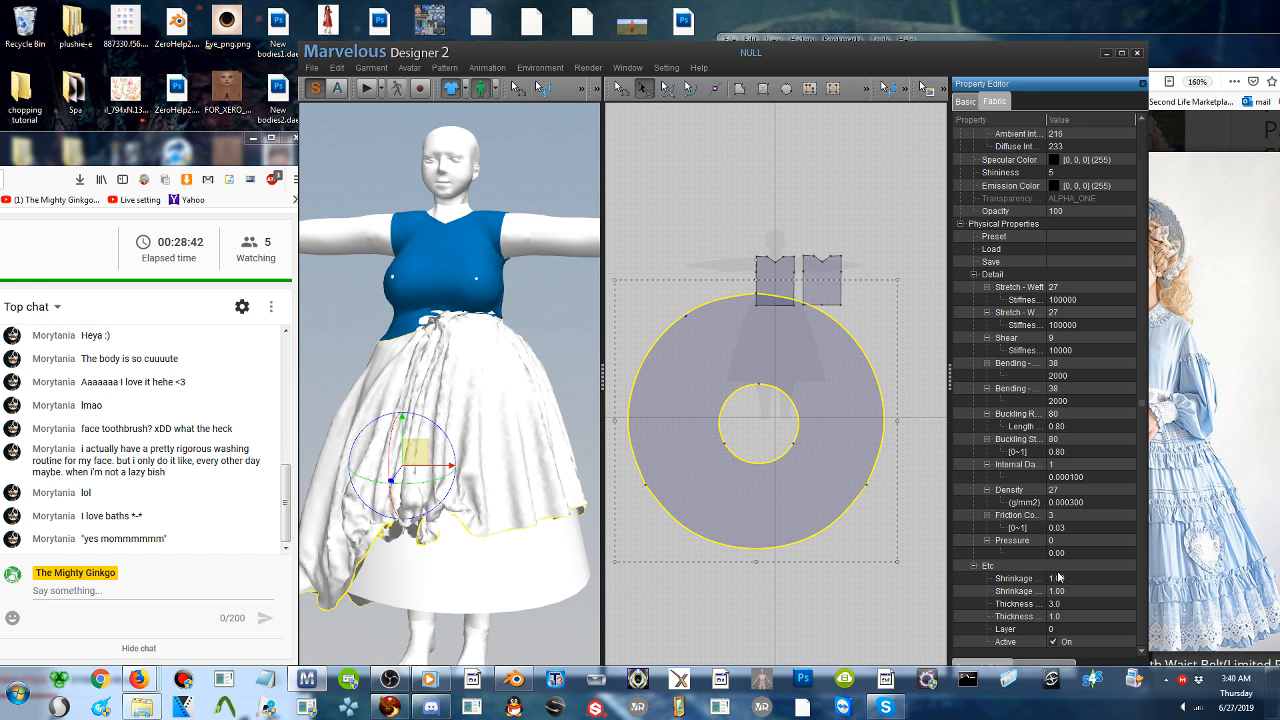
scroll(1058, 577, up, 1)
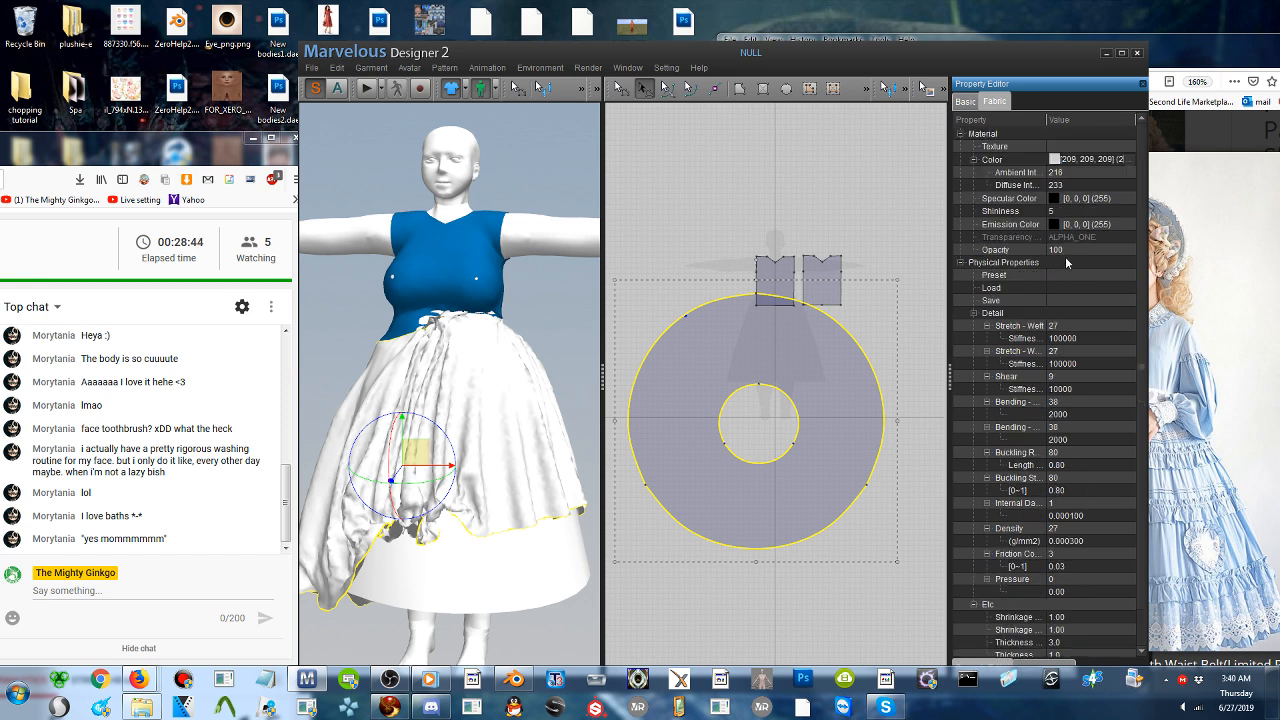
click(966, 102)
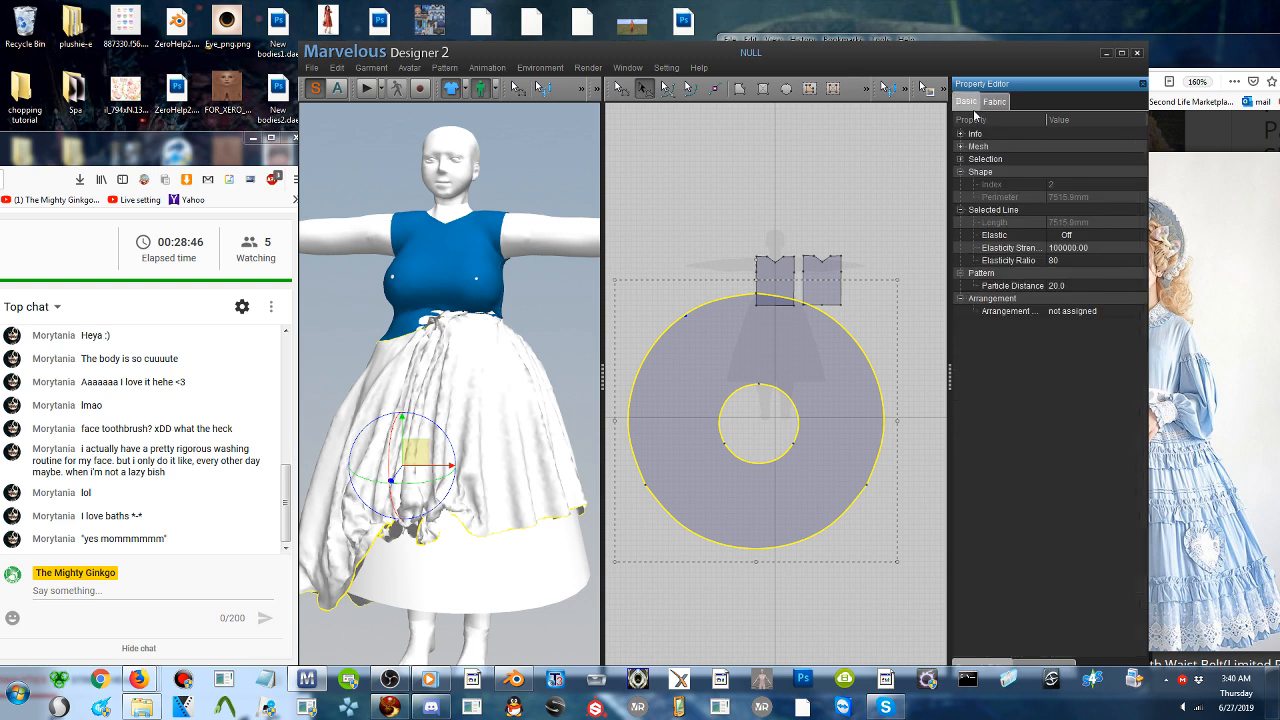
click(1072, 287)
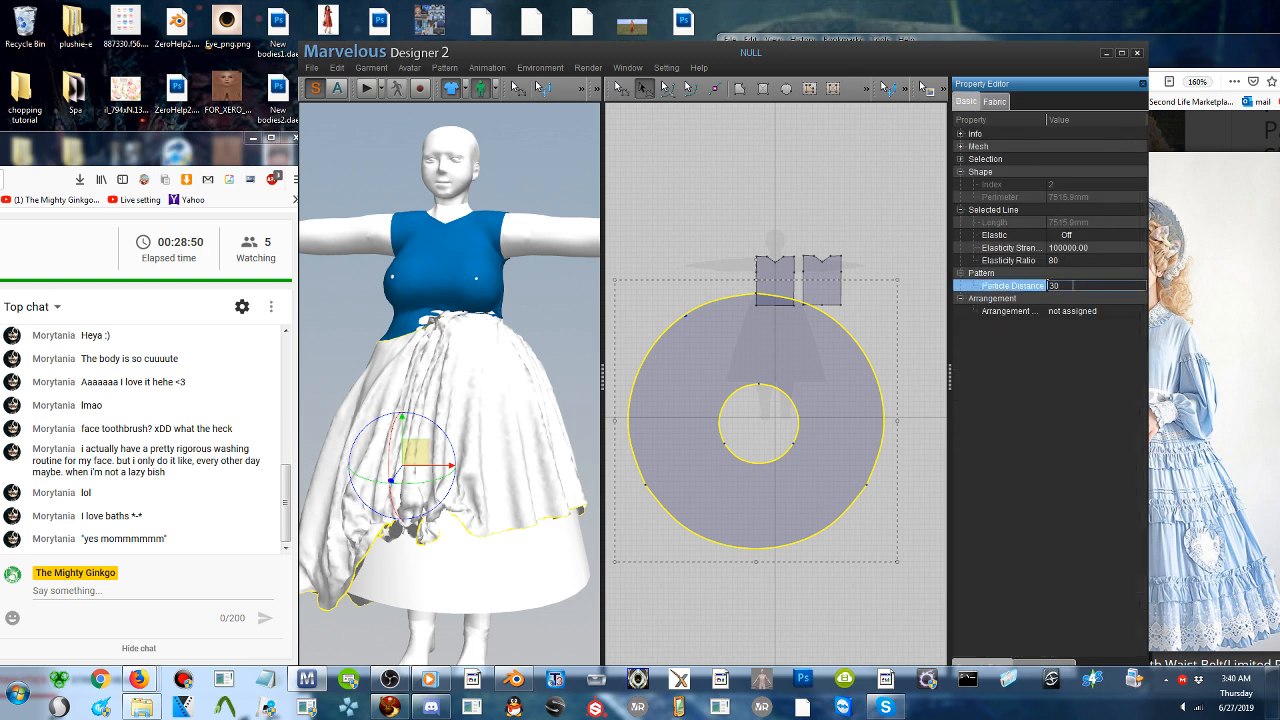
key(Return)
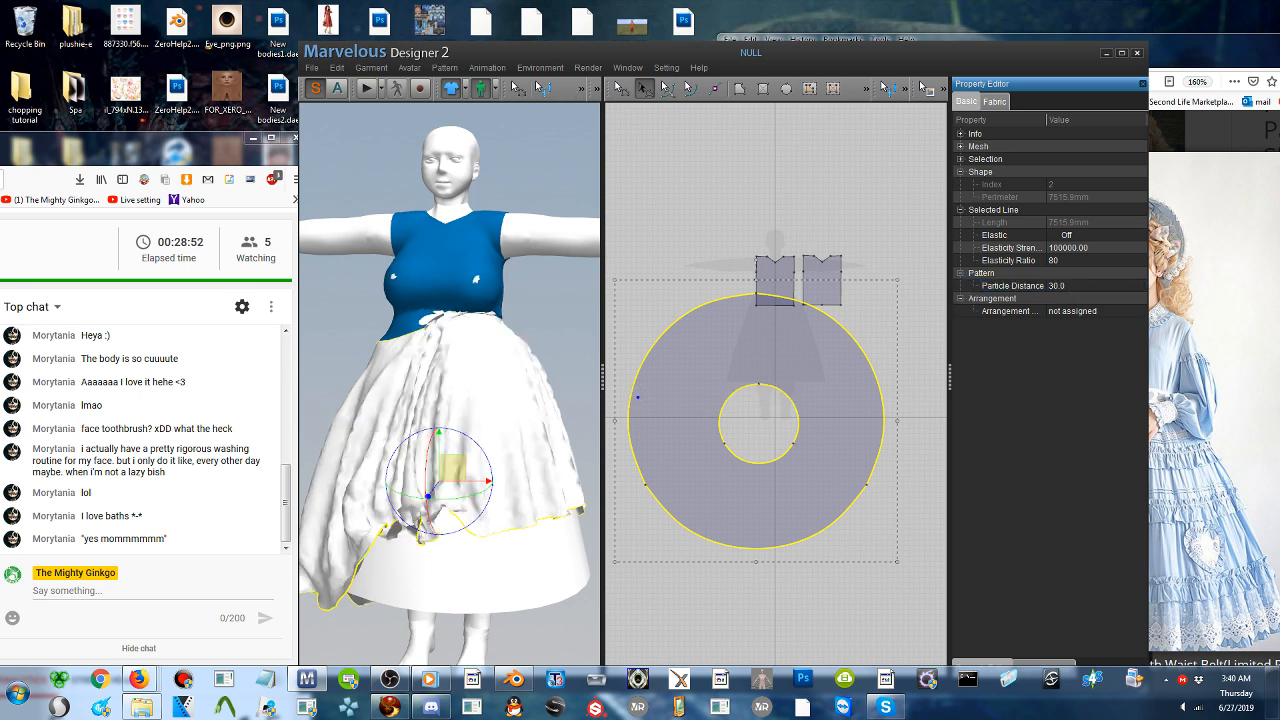
click(366, 89)
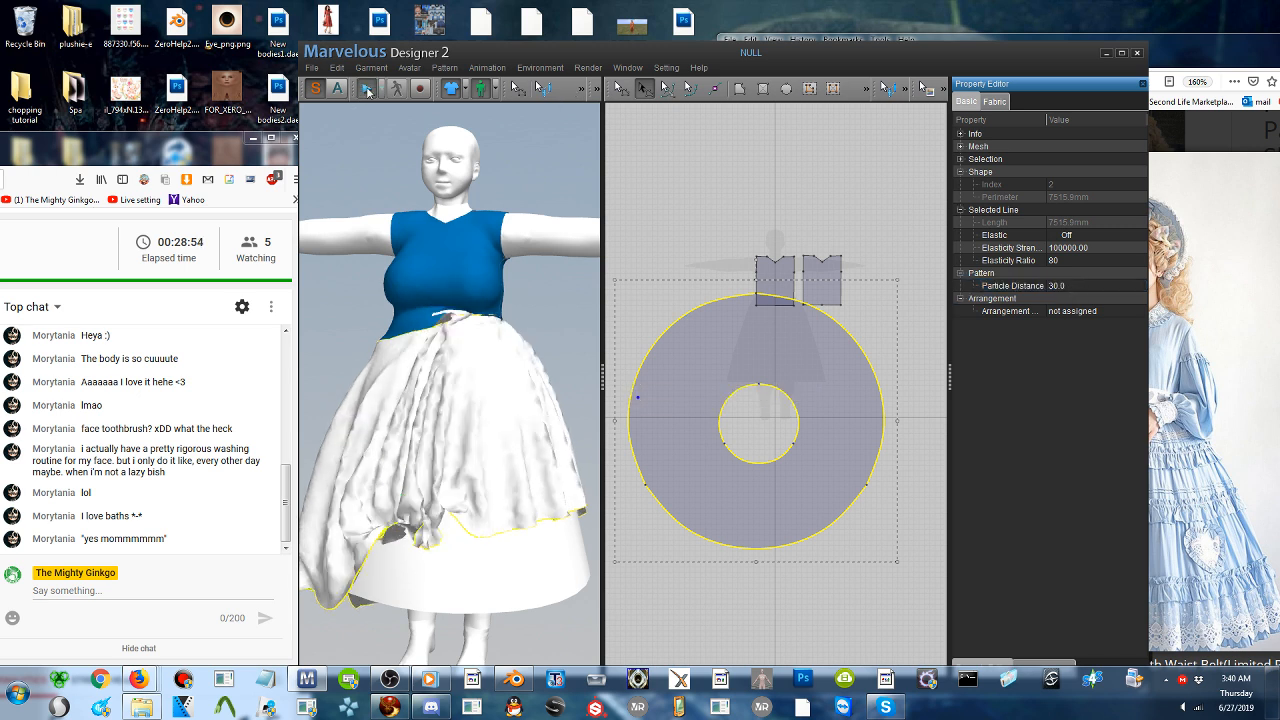
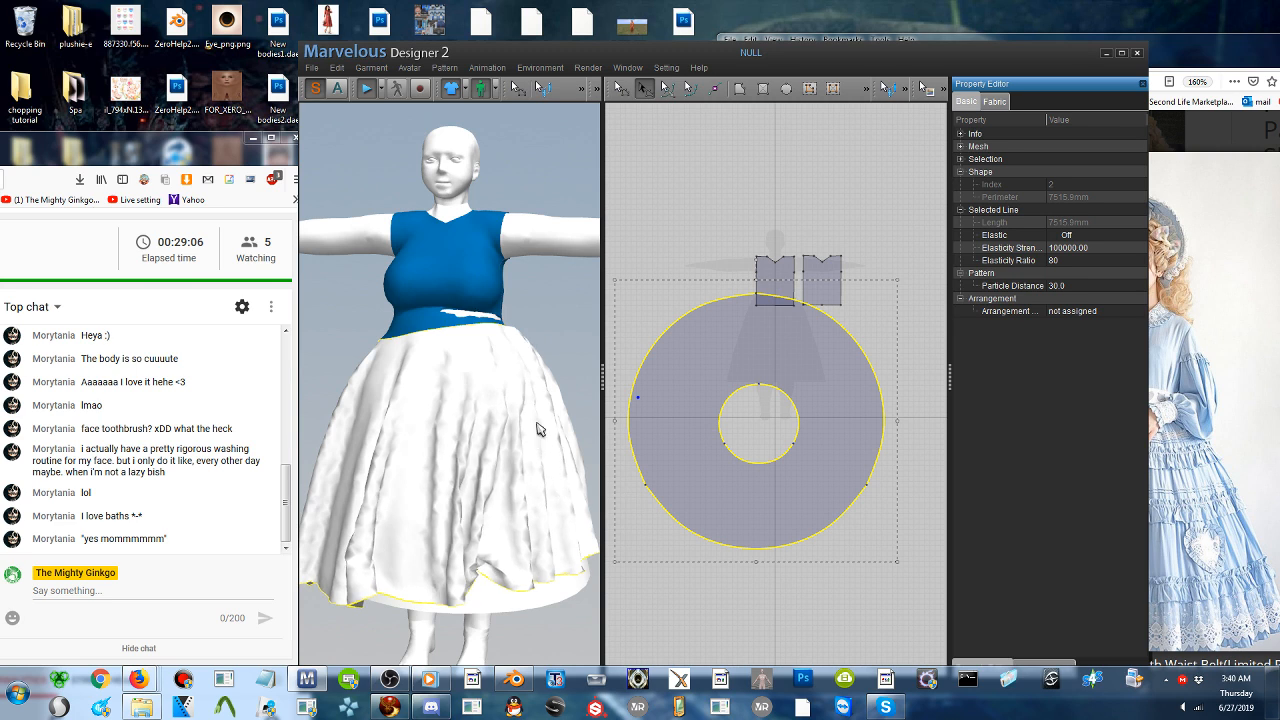
- Tug the simulating skirt into place at the front and back so it hangs from the waist over the avatar
drag(519, 345, 565, 407)
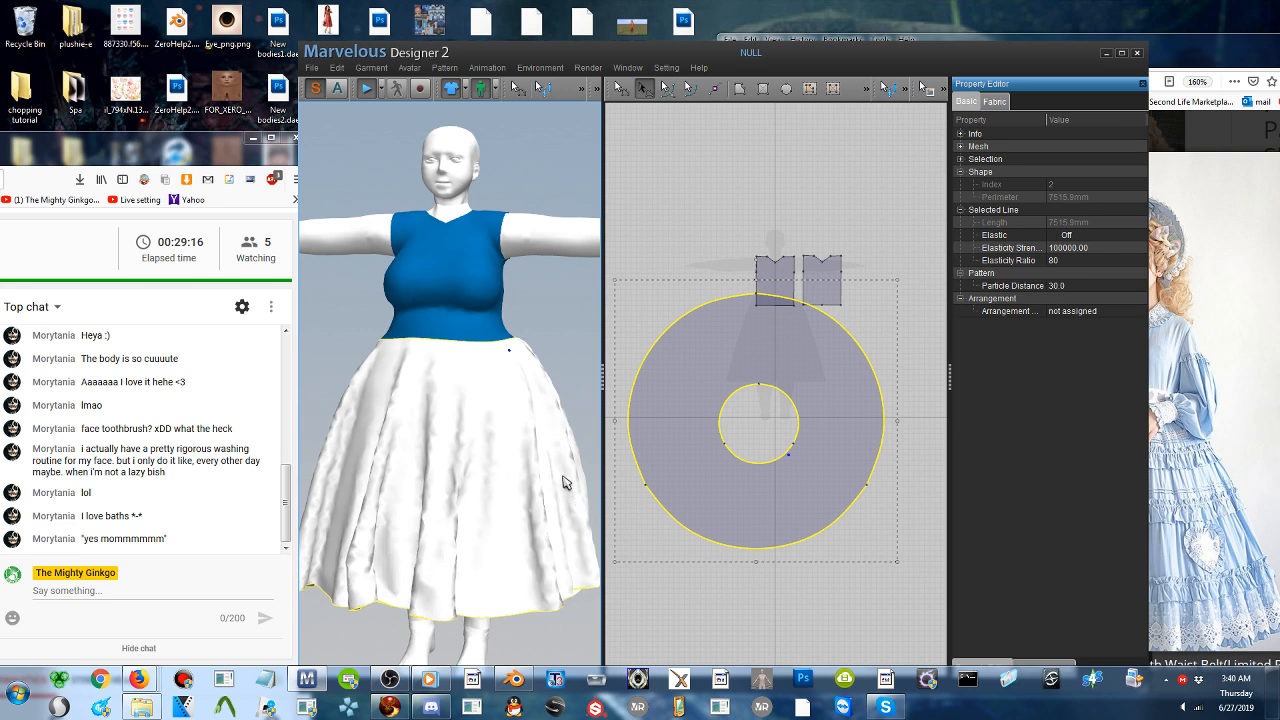
right_drag(529, 477, 297, 468)
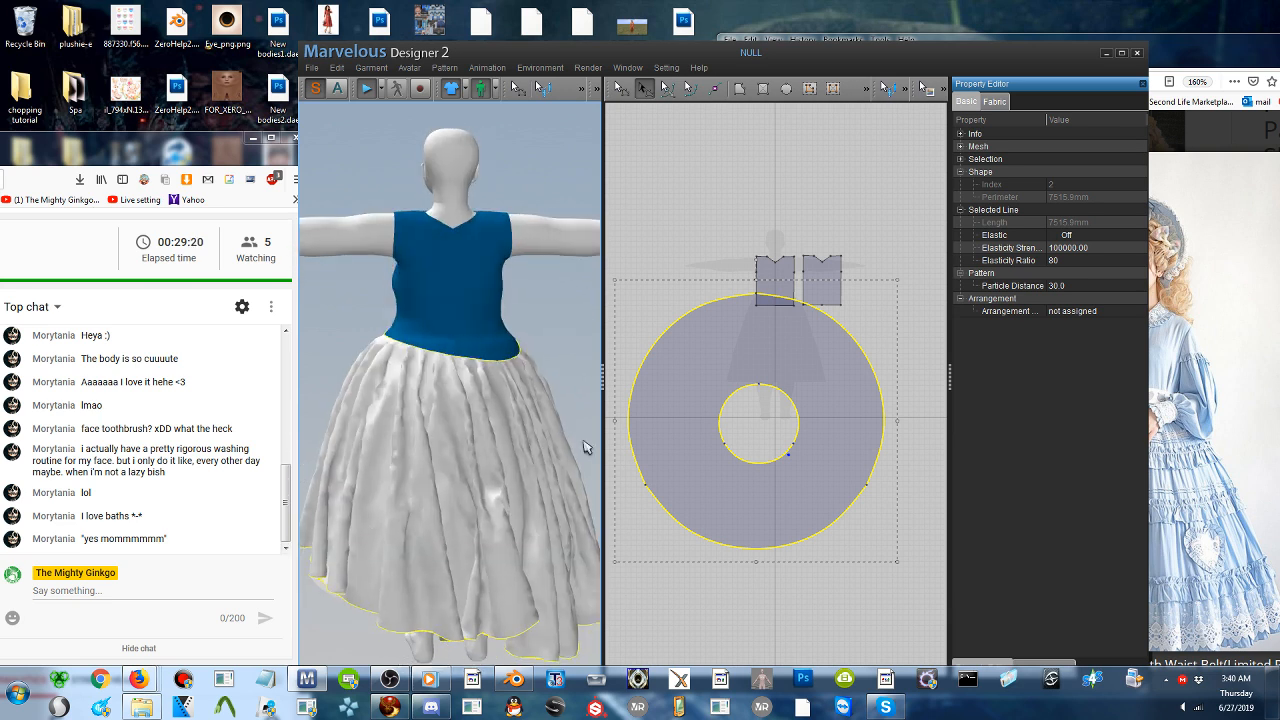
mouse_move(423, 449)
right_down()
mouse_move(668, 457)
mouse_move(415, 459)
right_up()
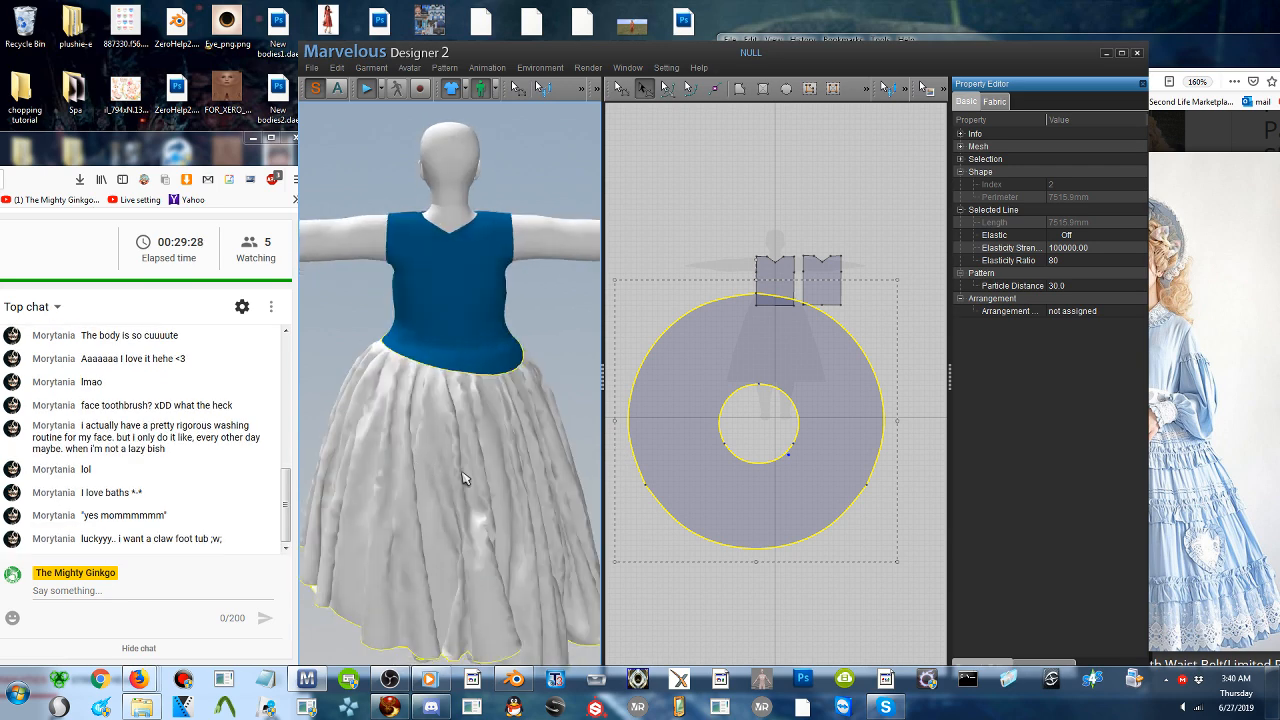
middle_drag(454, 477, 462, 461)
right_drag(464, 461, 438, 428)
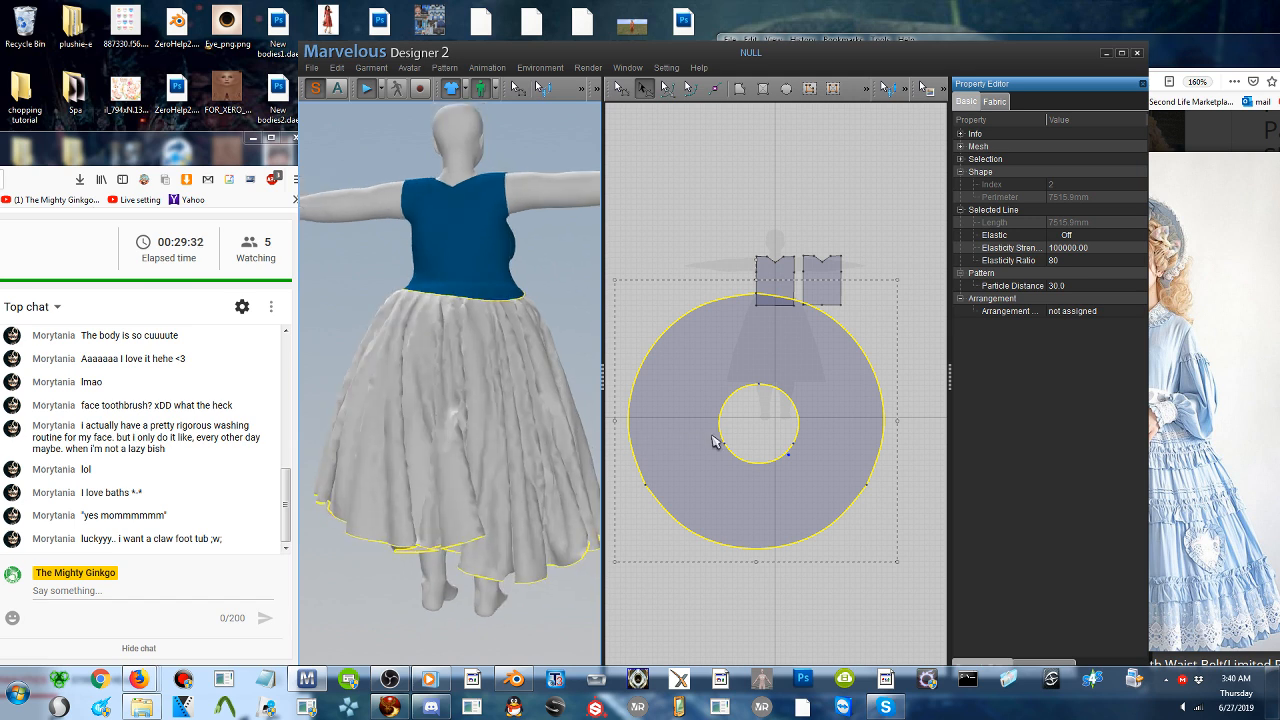
- Shift the skirt ring's inner waist circle slightly to the left in the 2D pattern and re-drape the back of the skirt
click(741, 419)
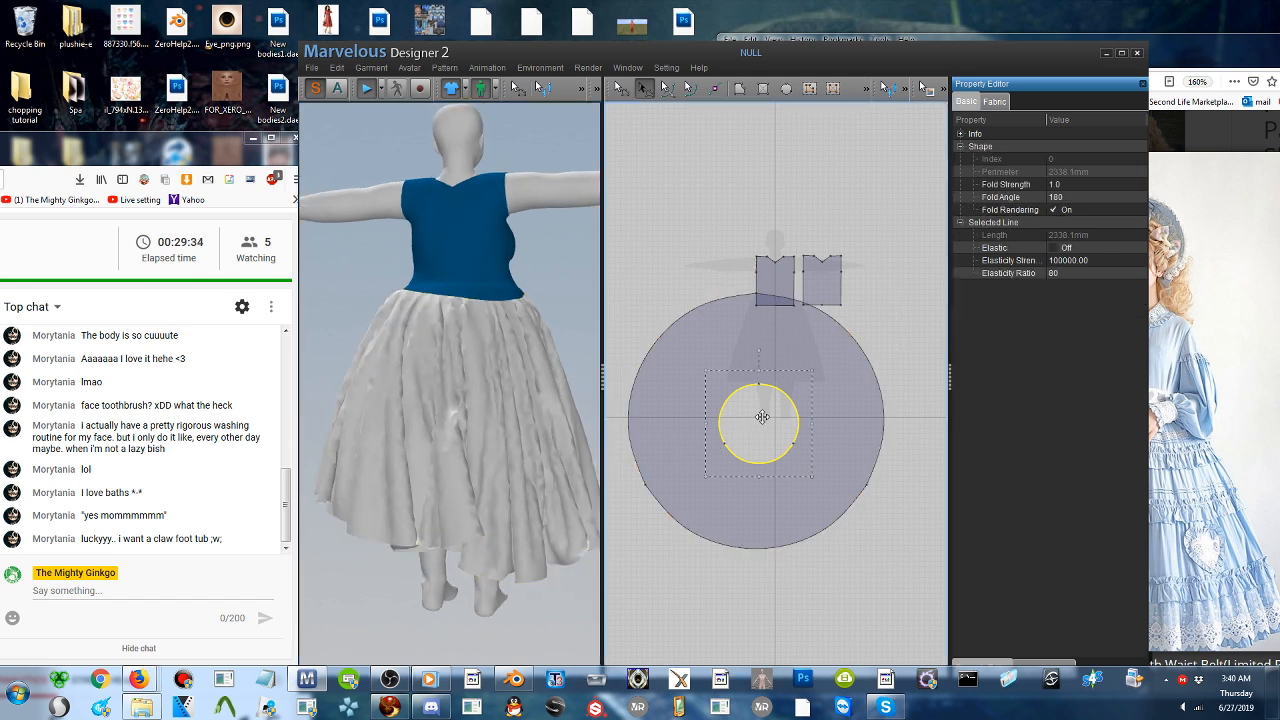
drag(762, 417, 755, 415)
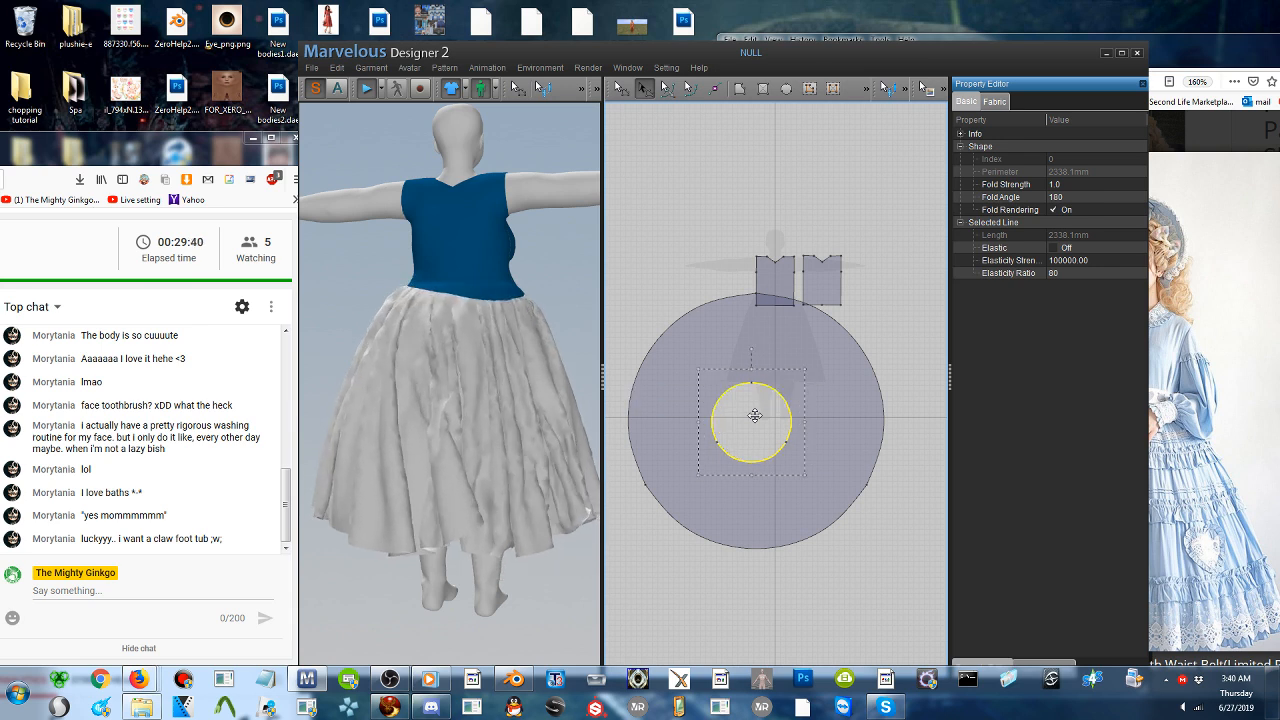
click(465, 533)
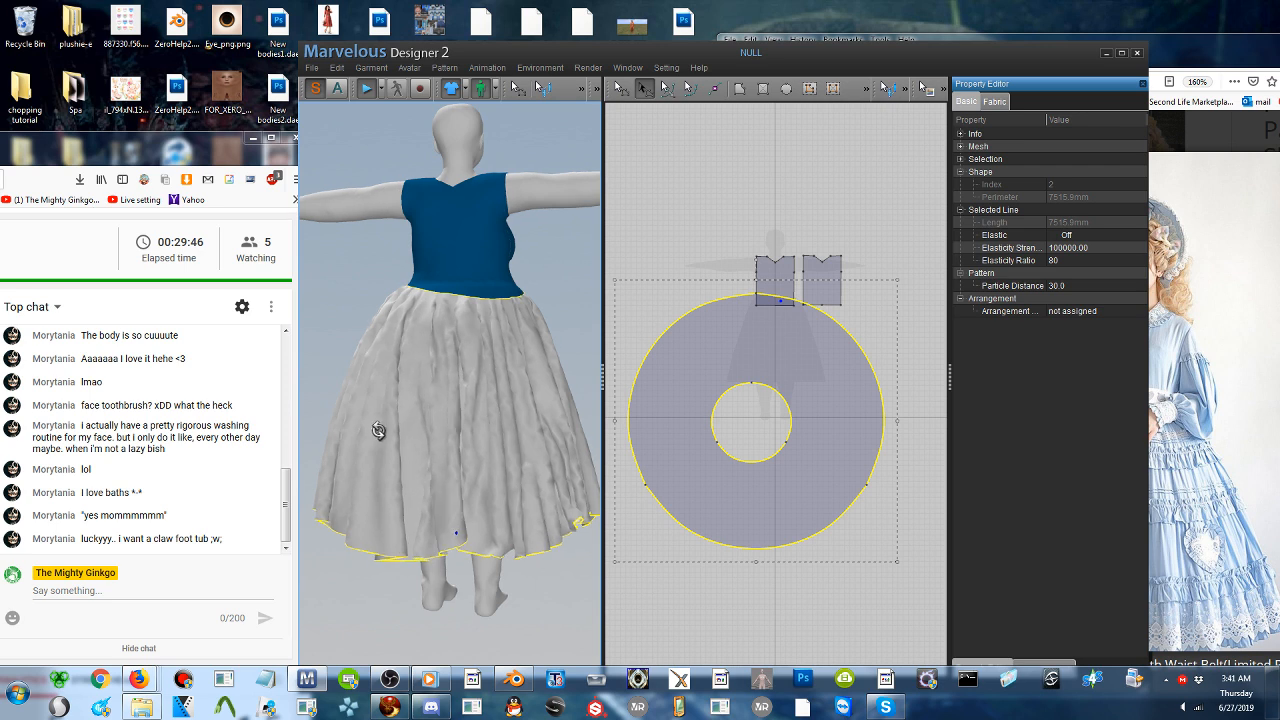
click(414, 290)
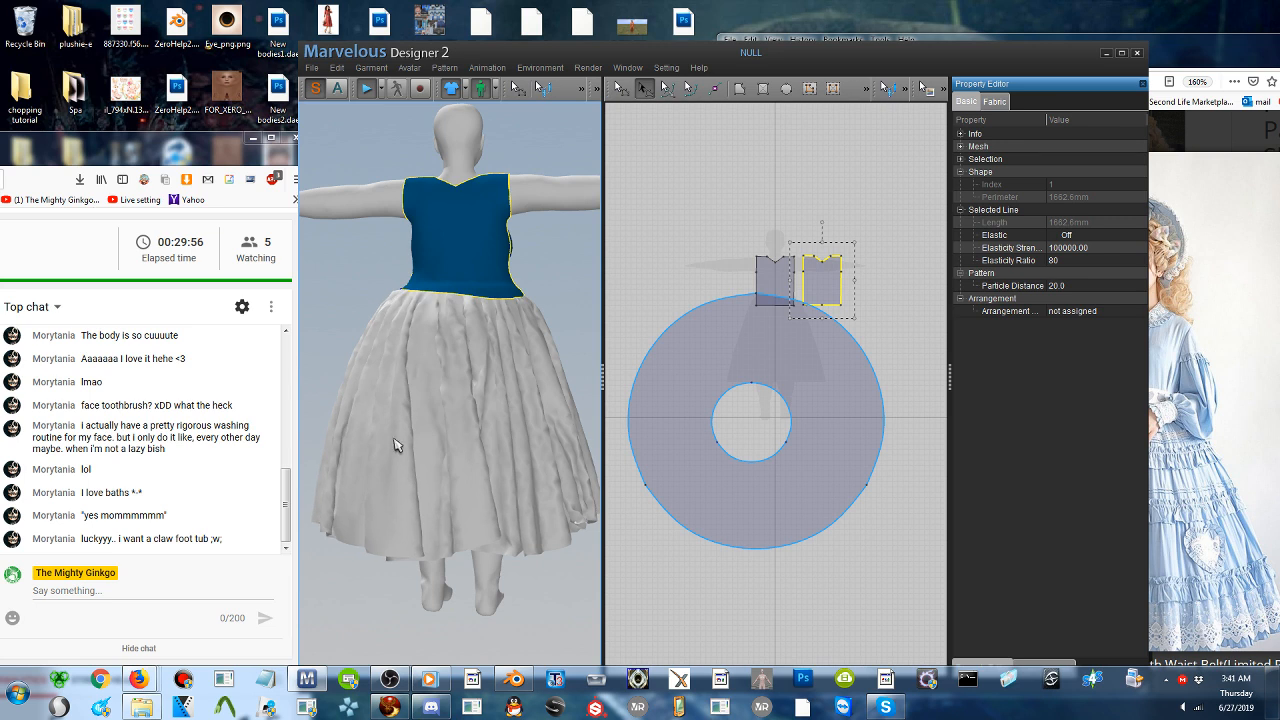
- Set the skirt pattern's particle distance to 20
right_drag(428, 441, 702, 448)
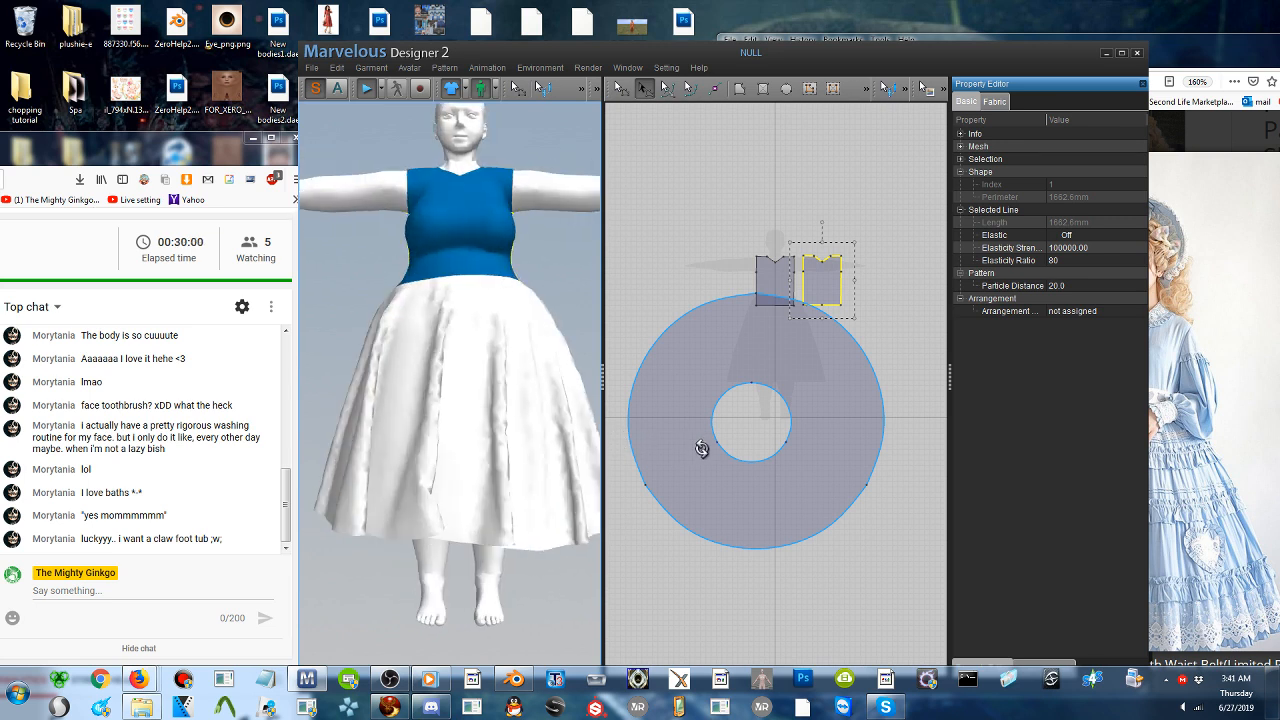
click(489, 536)
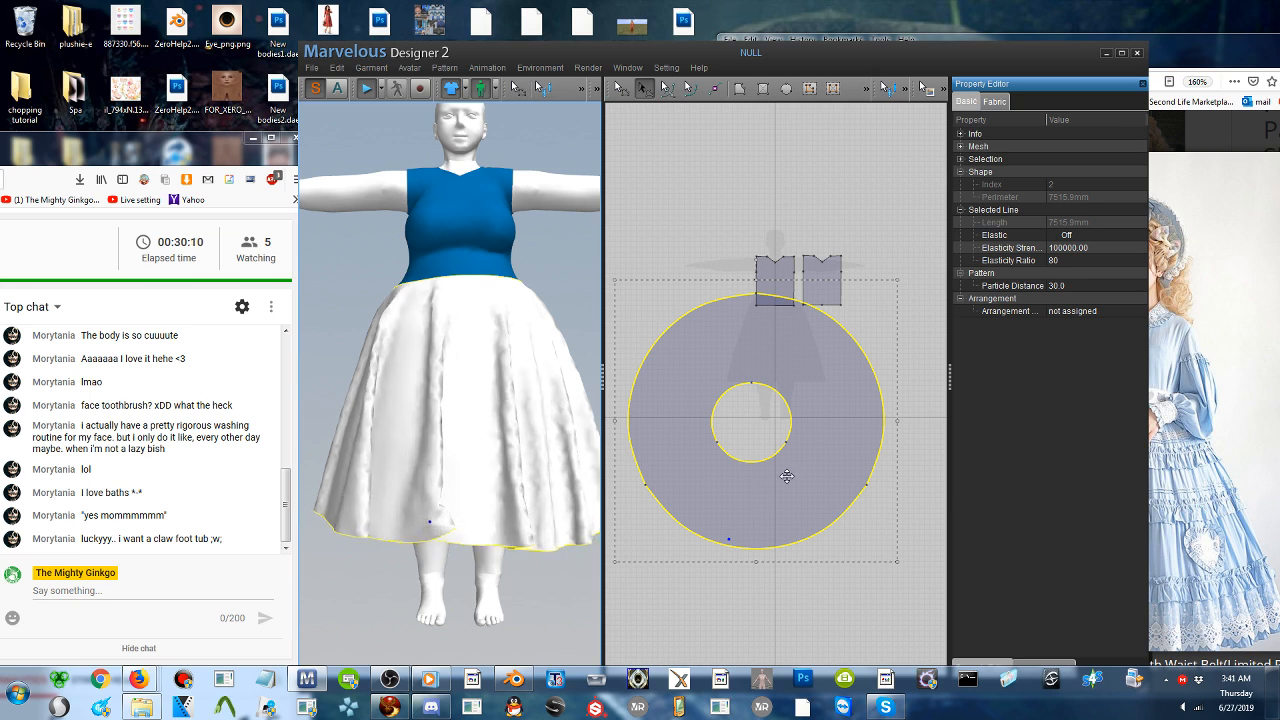
click(1076, 285)
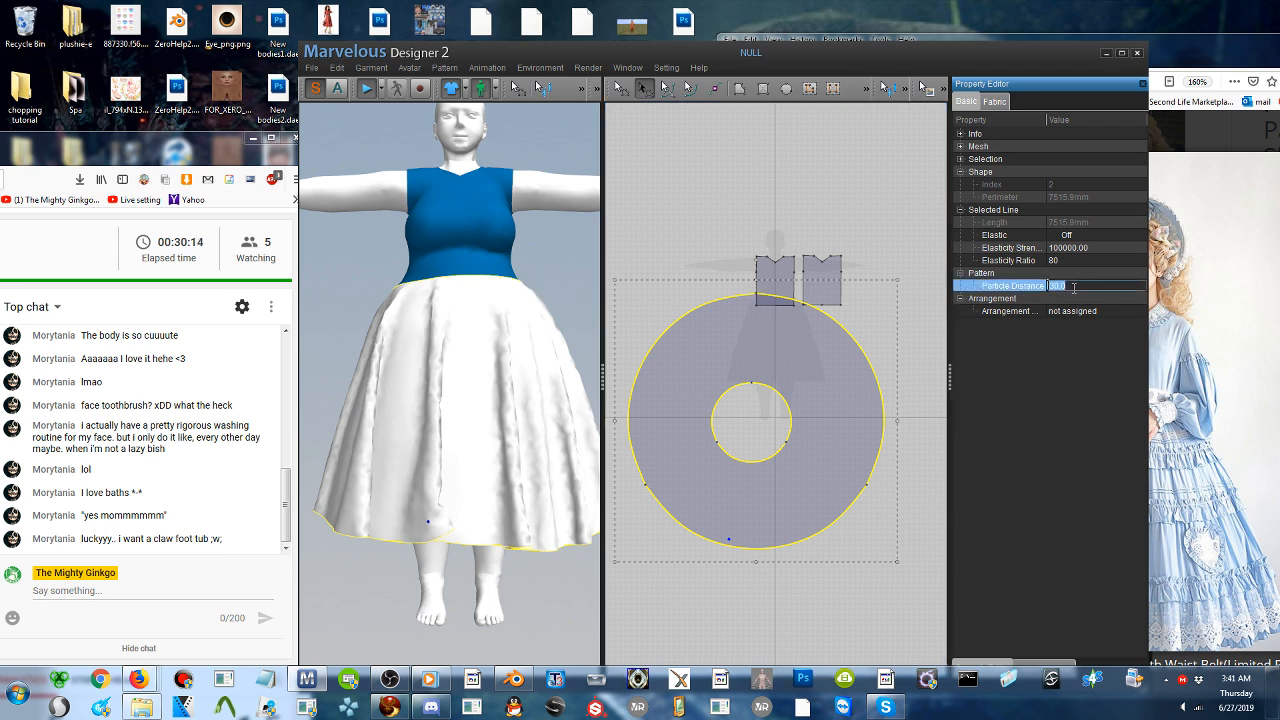
text(20)
key(Return)
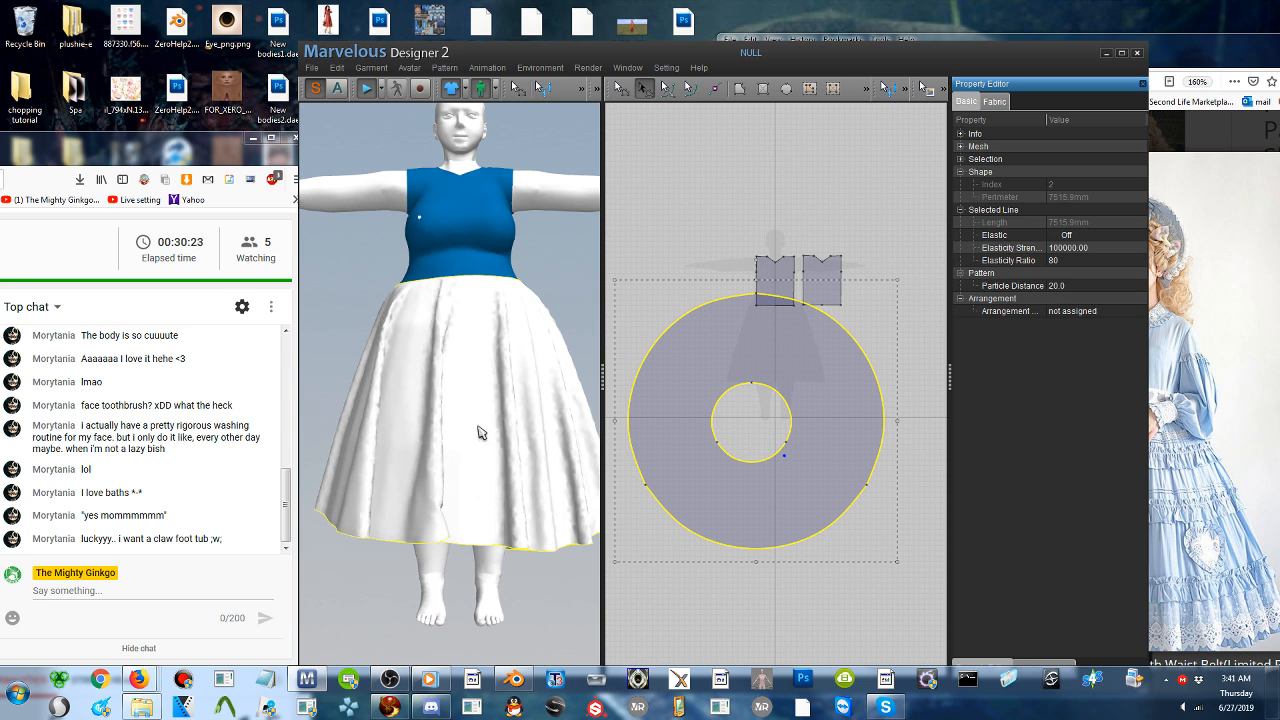
- Let the skirt settle while checking its sides and back, adjust the cloth at the back waist, and stop the simulation
right_drag(414, 435, 331, 437)
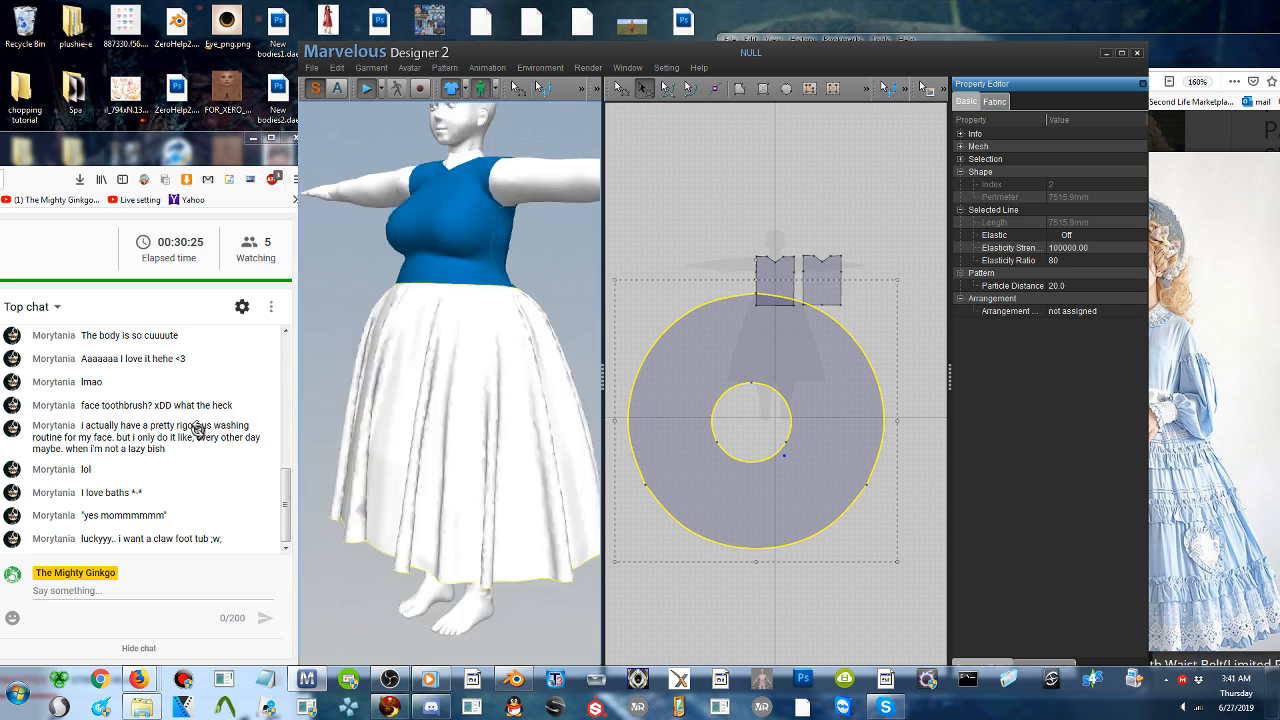
right_drag(198, 431, 369, 366)
right_drag(398, 293, 399, 291)
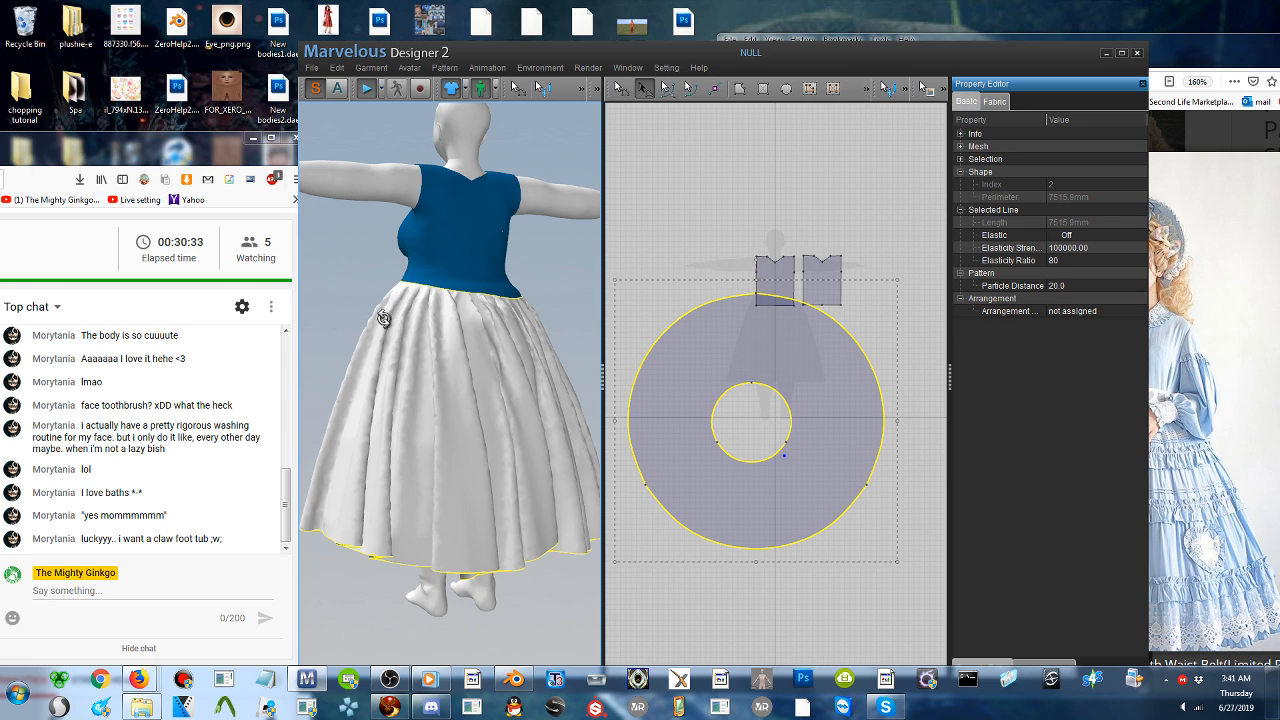
mouse_move(380, 316)
right_down()
mouse_move(394, 323)
mouse_move(400, 302)
right_up()
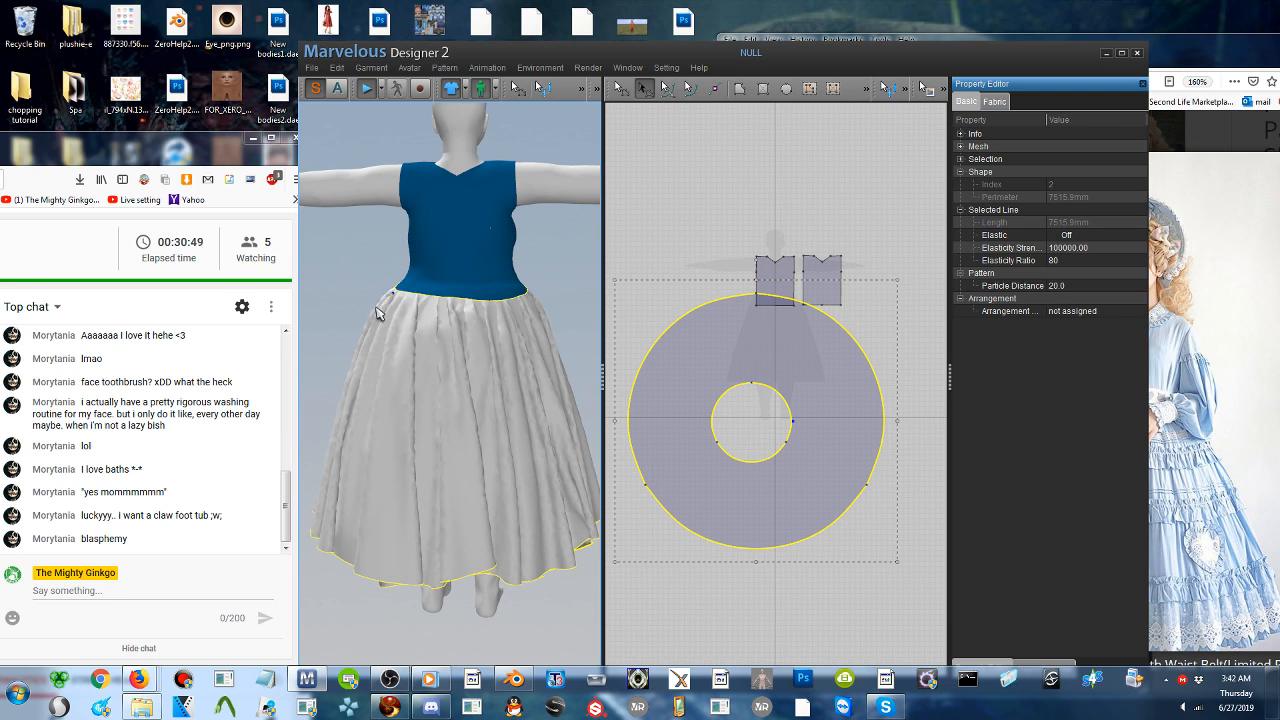
click(365, 90)
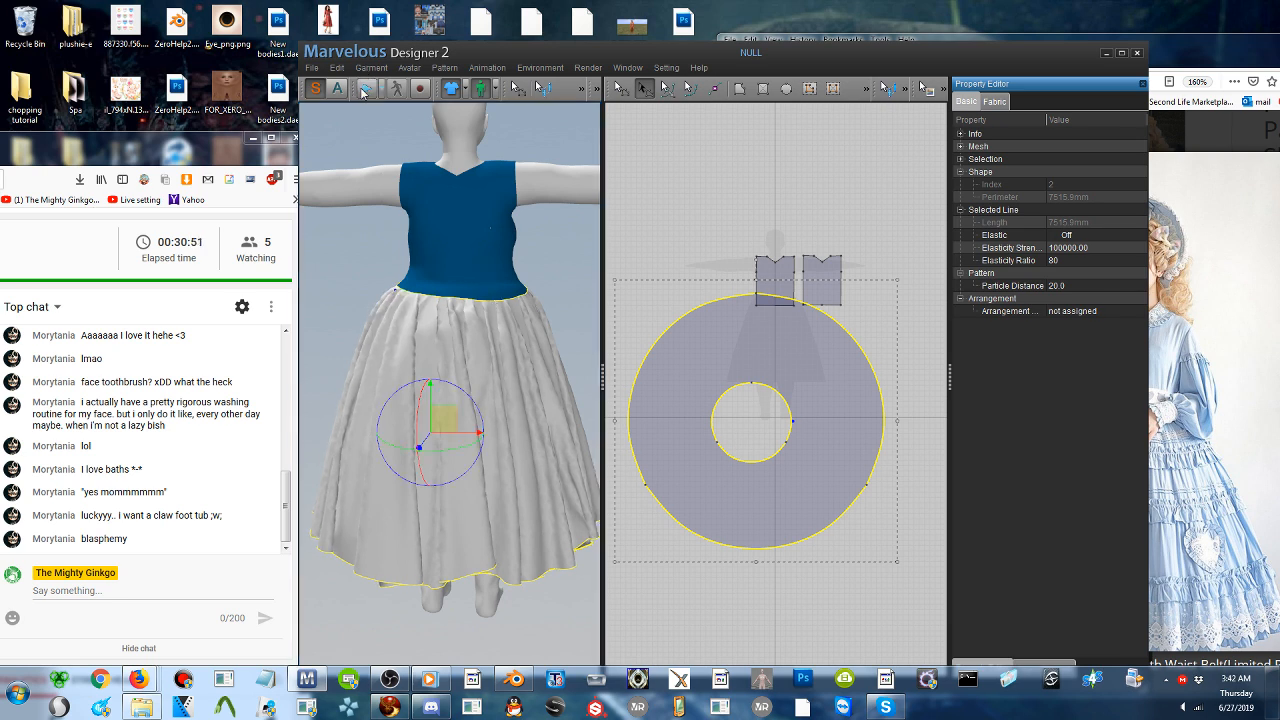
- Freeze the draped skirt and the front bodice pattern, without their seam lines
right_click(474, 339)
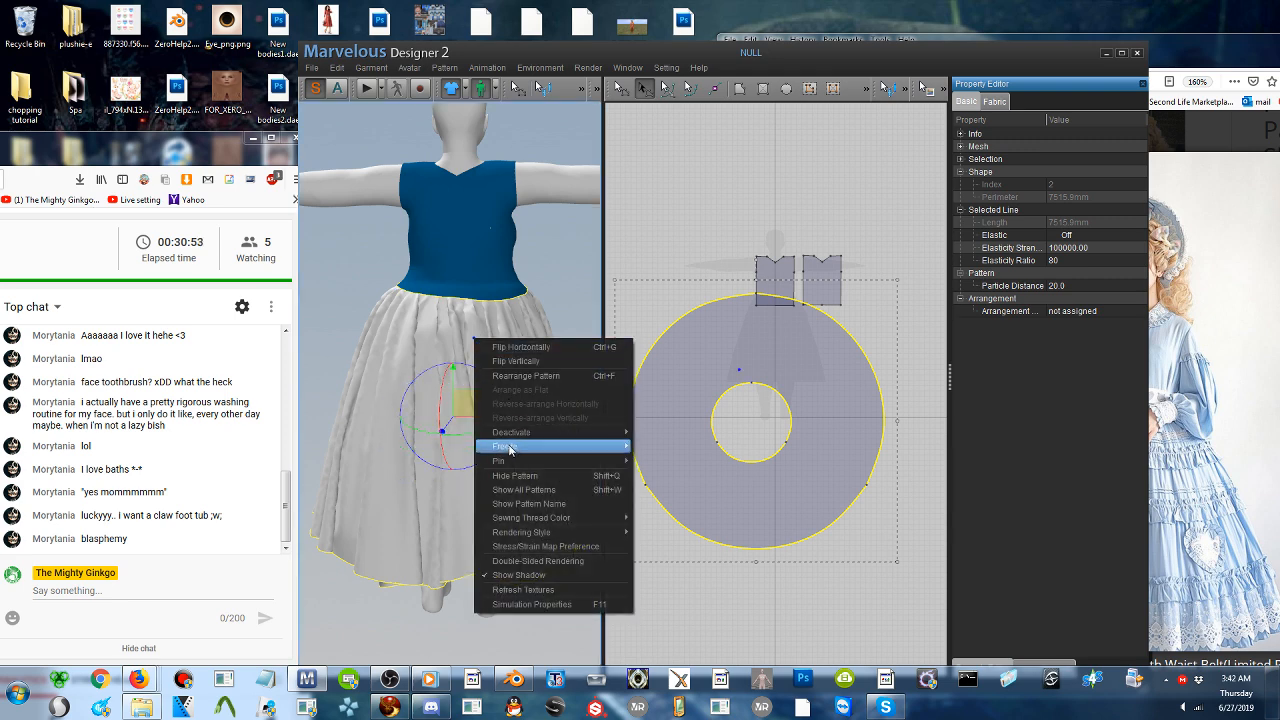
mouse_move(510, 447)
click(667, 455)
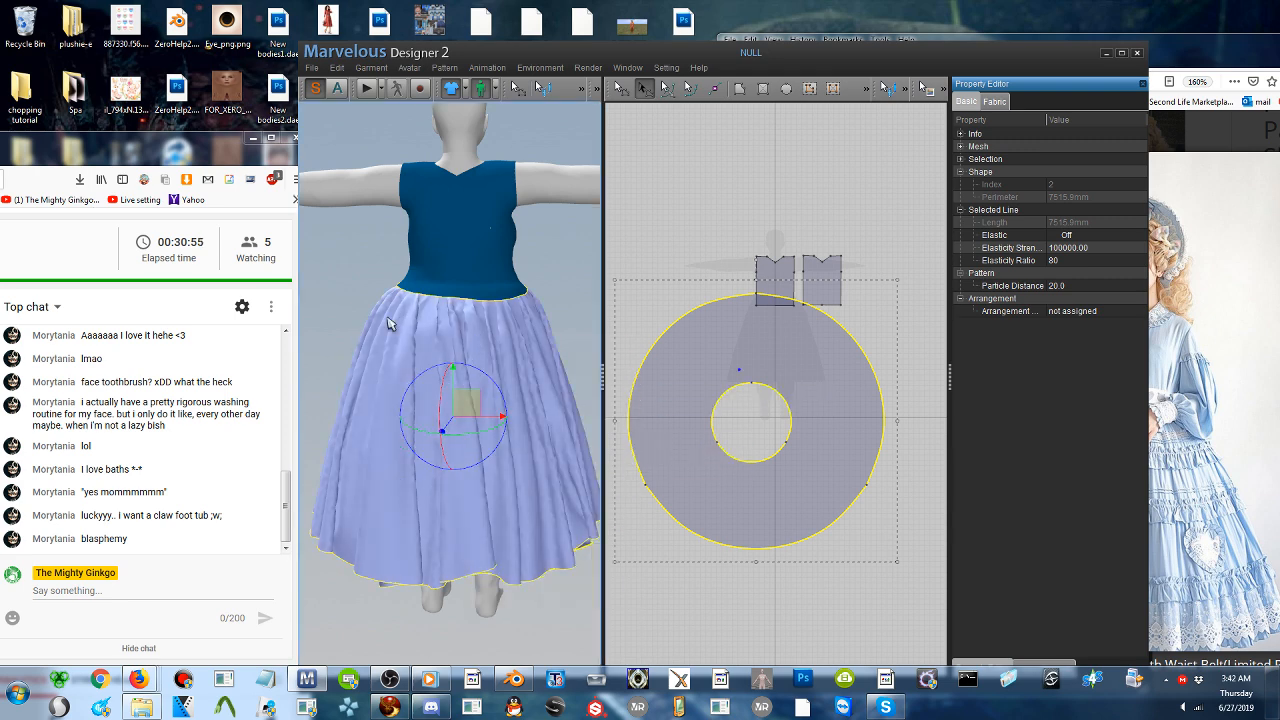
right_drag(402, 322, 686, 331)
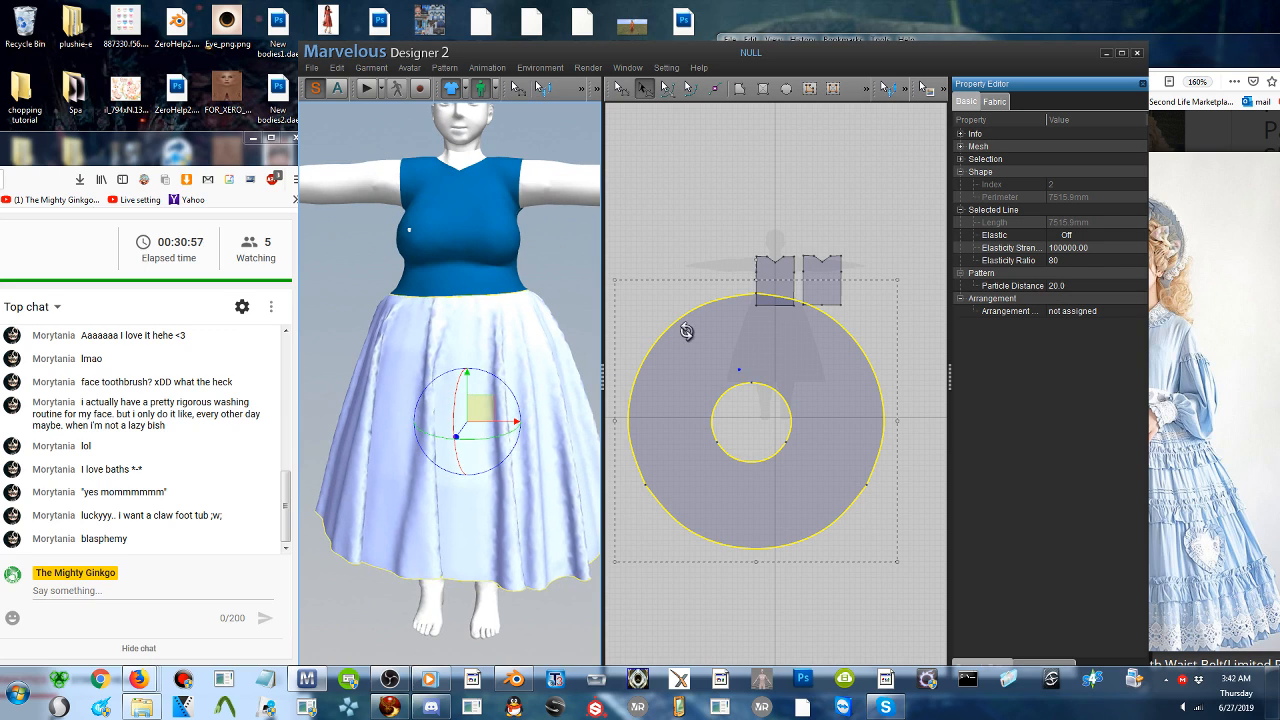
click(483, 285)
right_click(483, 283)
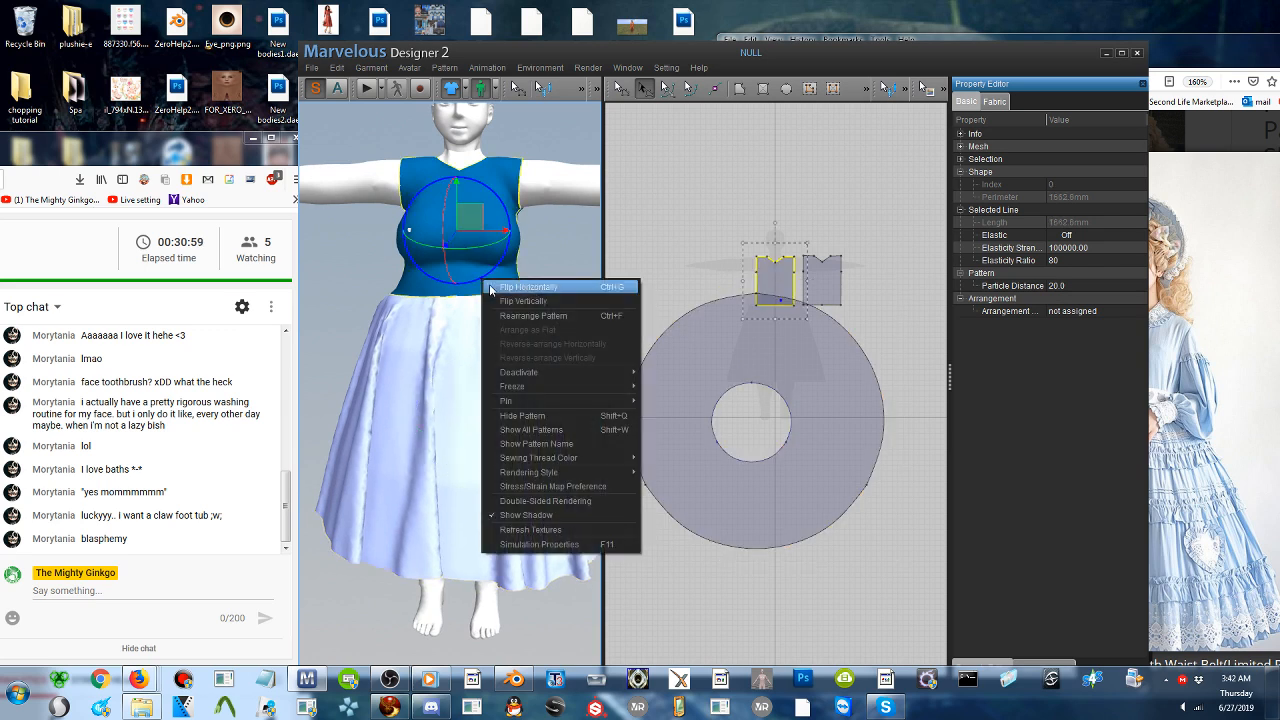
mouse_move(591, 396)
click(670, 389)
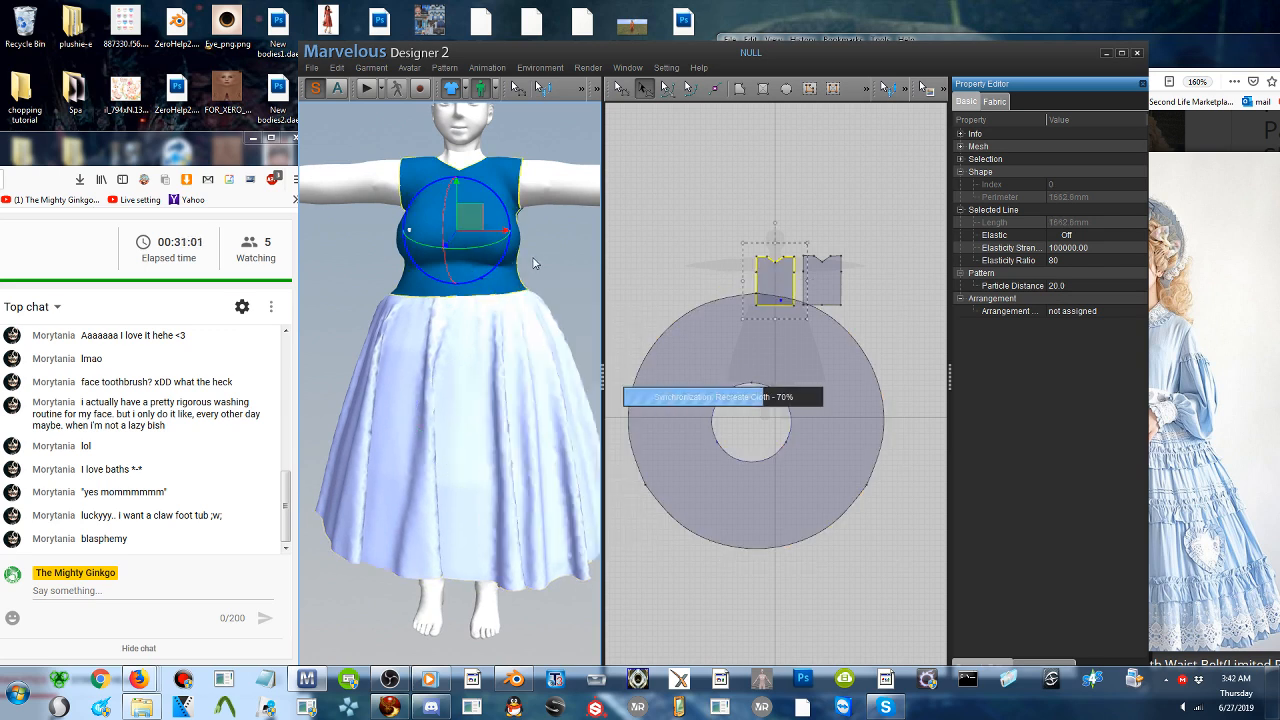
- Freeze the back bodice pattern using the Pattern Only option
right_drag(475, 320, 365, 322)
click(486, 282)
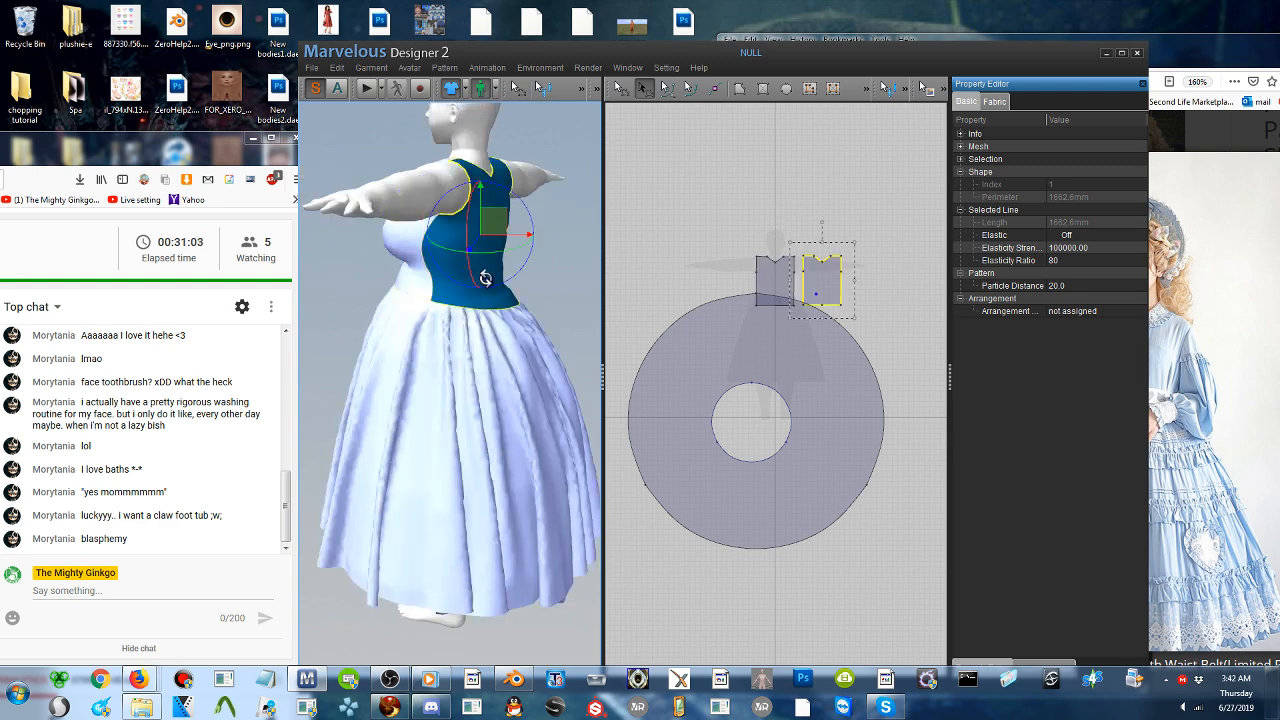
right_click(488, 283)
mouse_move(553, 390)
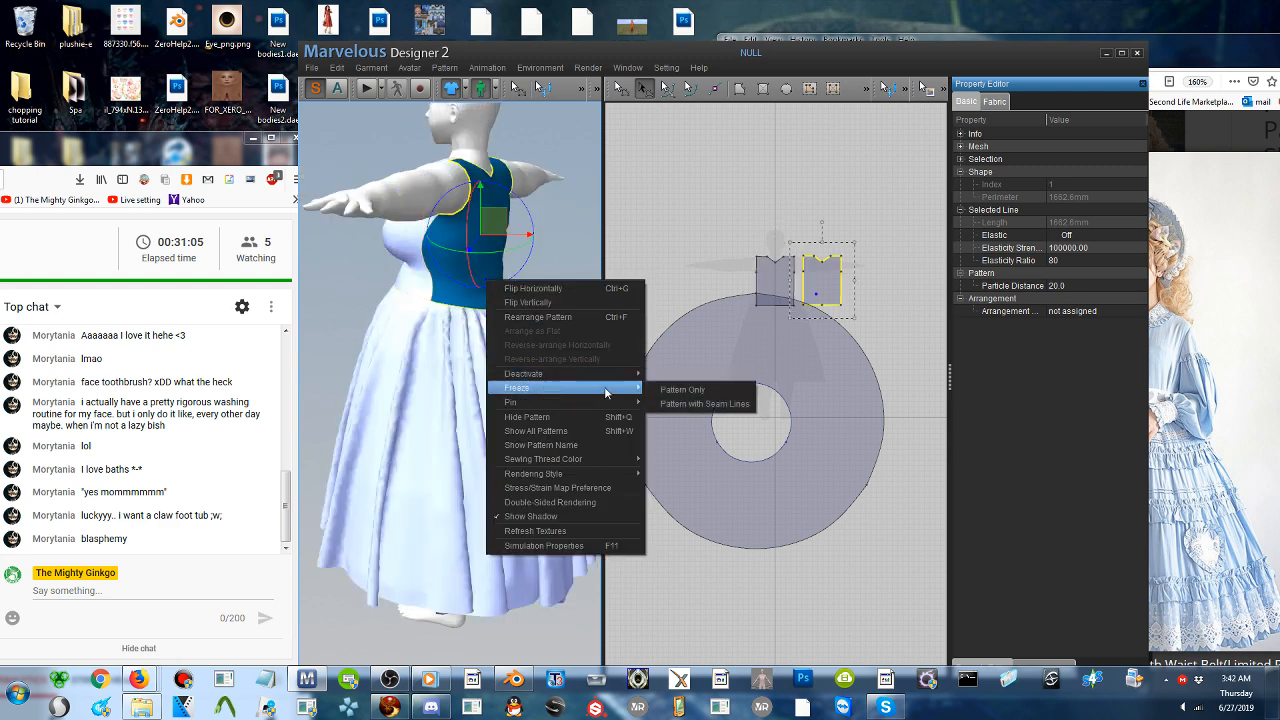
click(650, 390)
- Move the skirt ring pattern down and to the right in the 2D layout, well away from the bodice patterns and avatar silhouette
right_drag(450, 341, 602, 348)
middle_drag(470, 310, 496, 372)
right_drag(496, 372, 440, 367)
click(739, 370)
drag(739, 370, 989, 522)
middle_drag(772, 415, 808, 437)
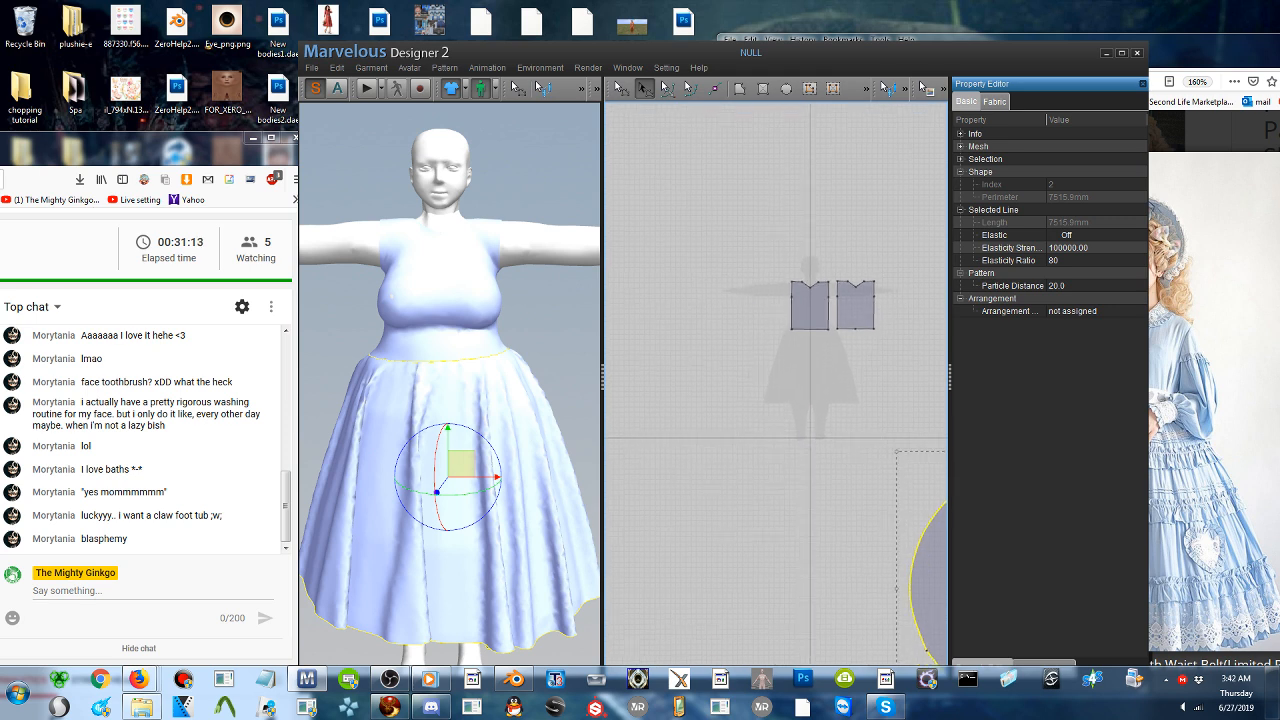
scroll(760, 400, up, 3)
scroll(752, 410, up, 2)
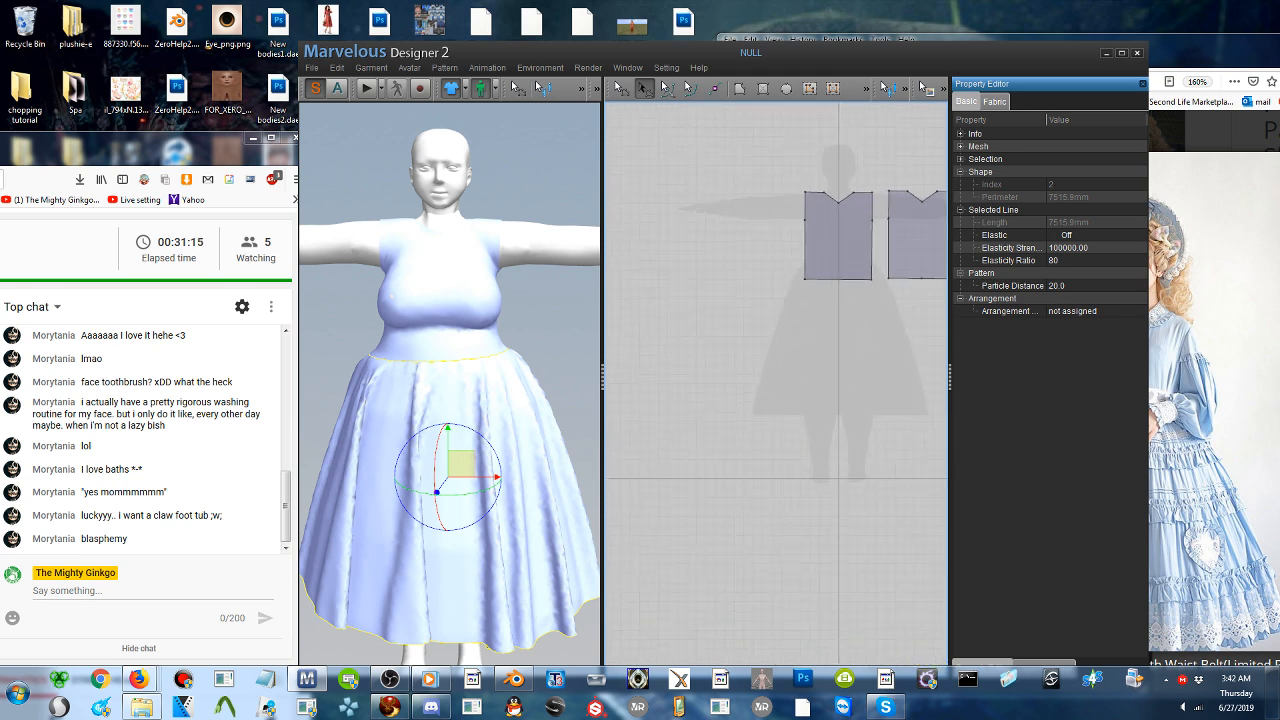
middle_drag(748, 412, 776, 538)
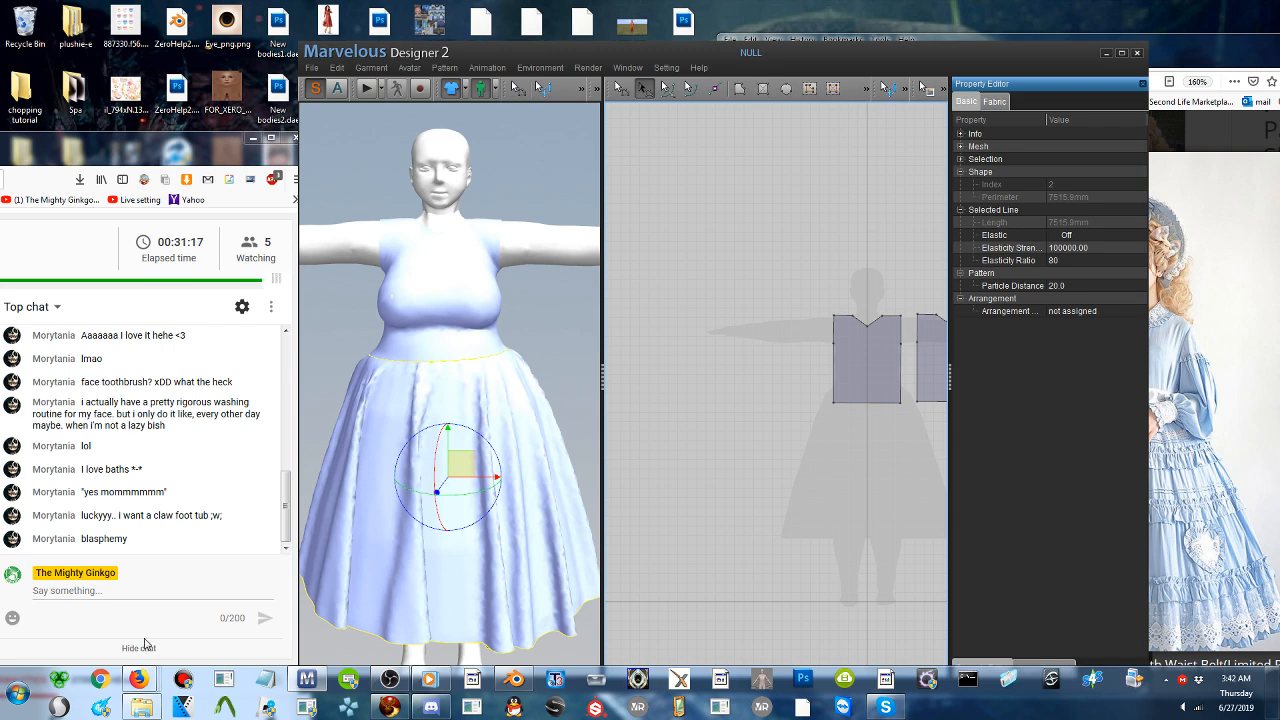
- Switch to the Firefox window with the dress reference and search the web for "claw foot tub chair" in a new tab
mouse_move(139, 679)
click(366, 591)
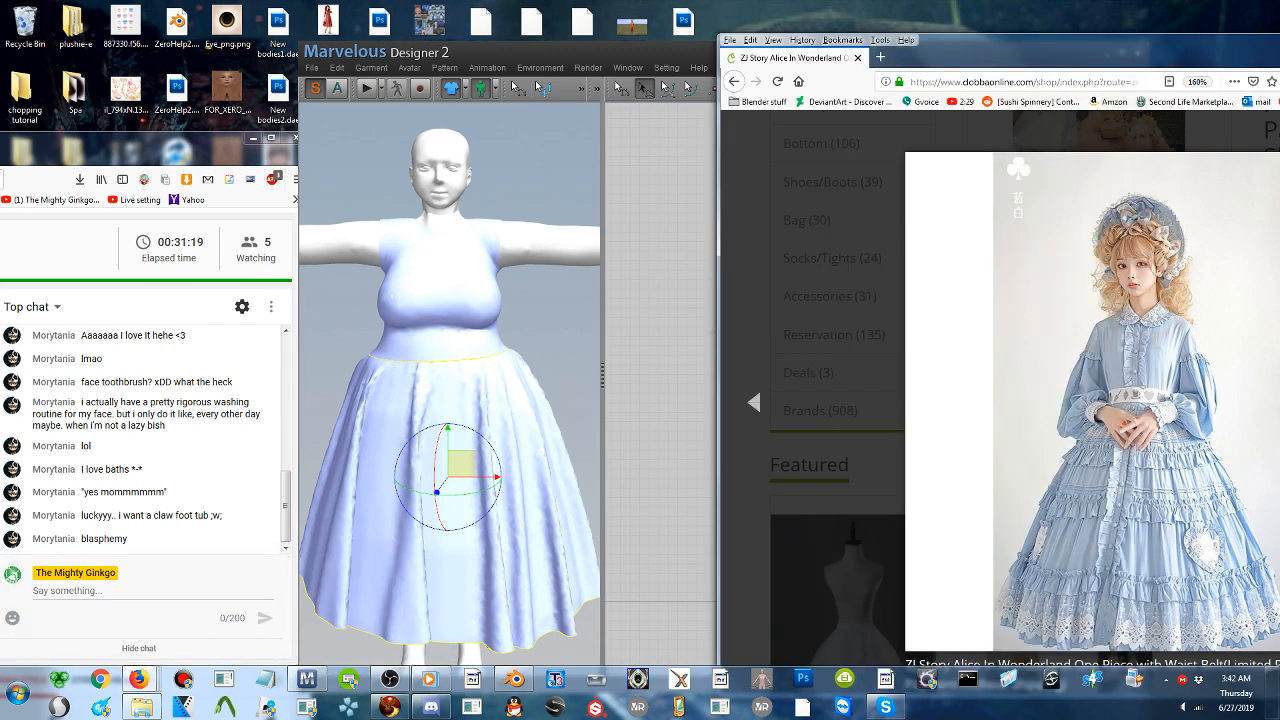
drag(960, 45, 614, 37)
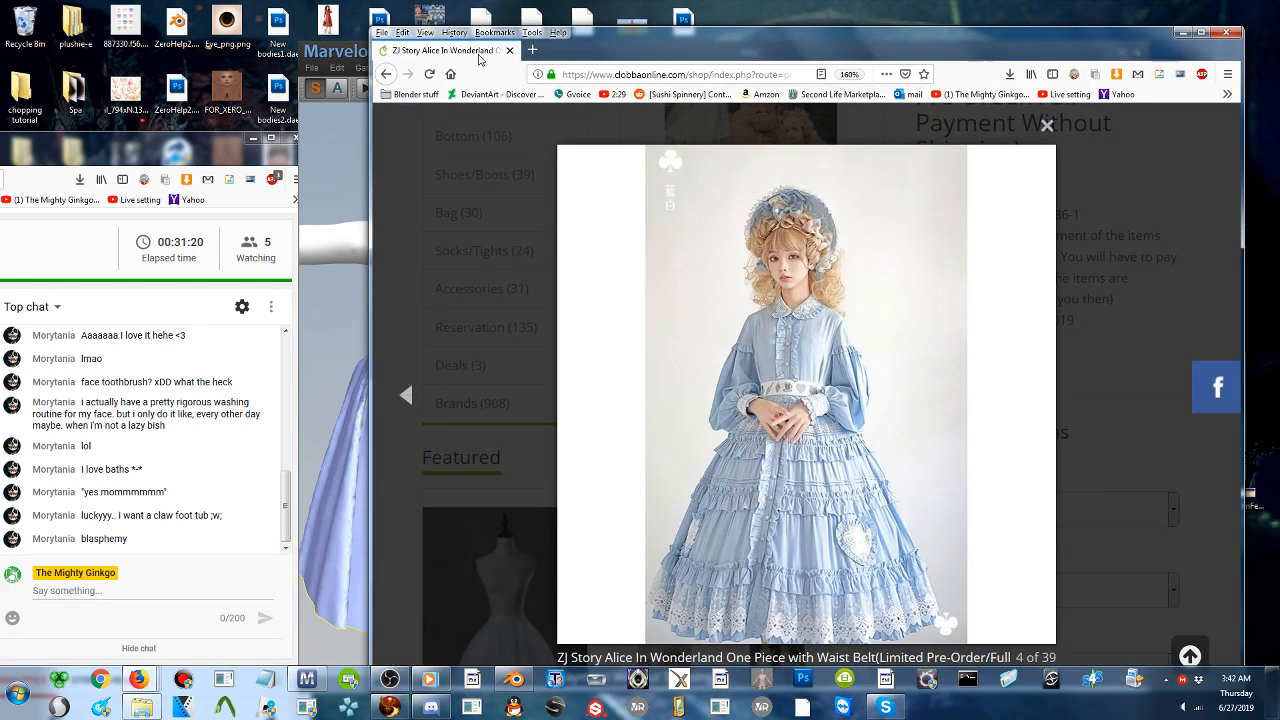
click(534, 52)
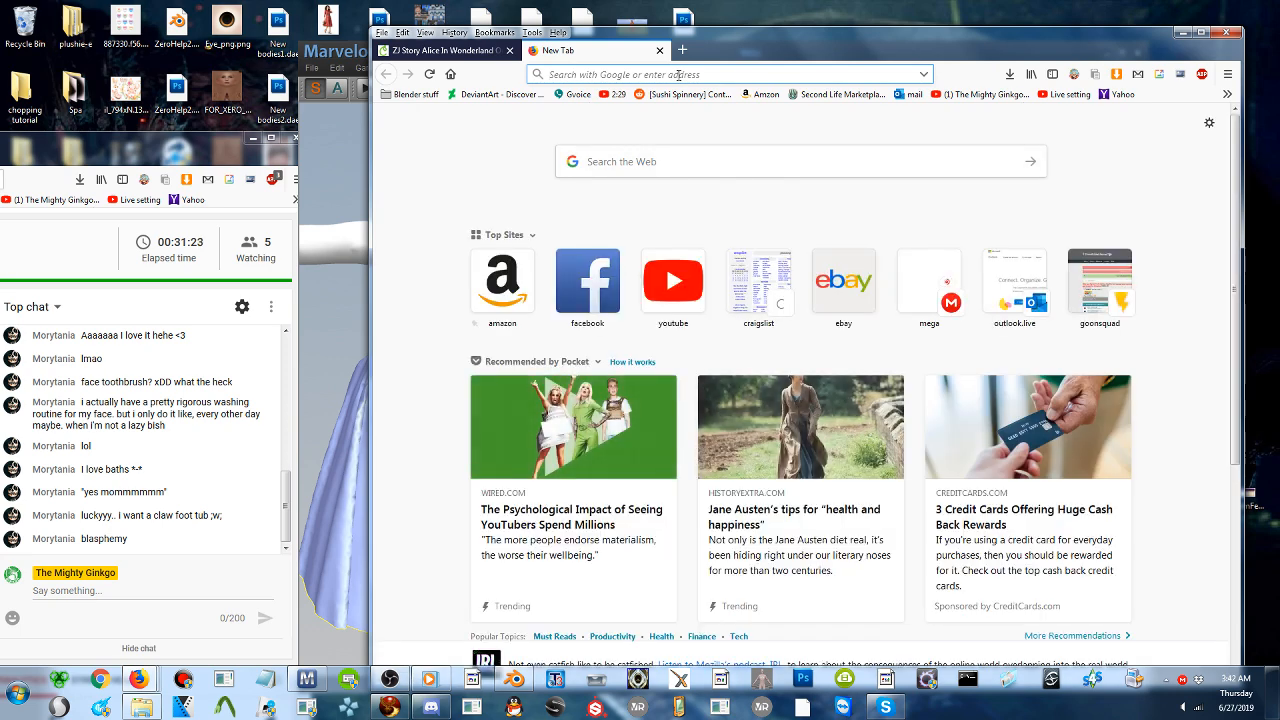
text(claw foo)
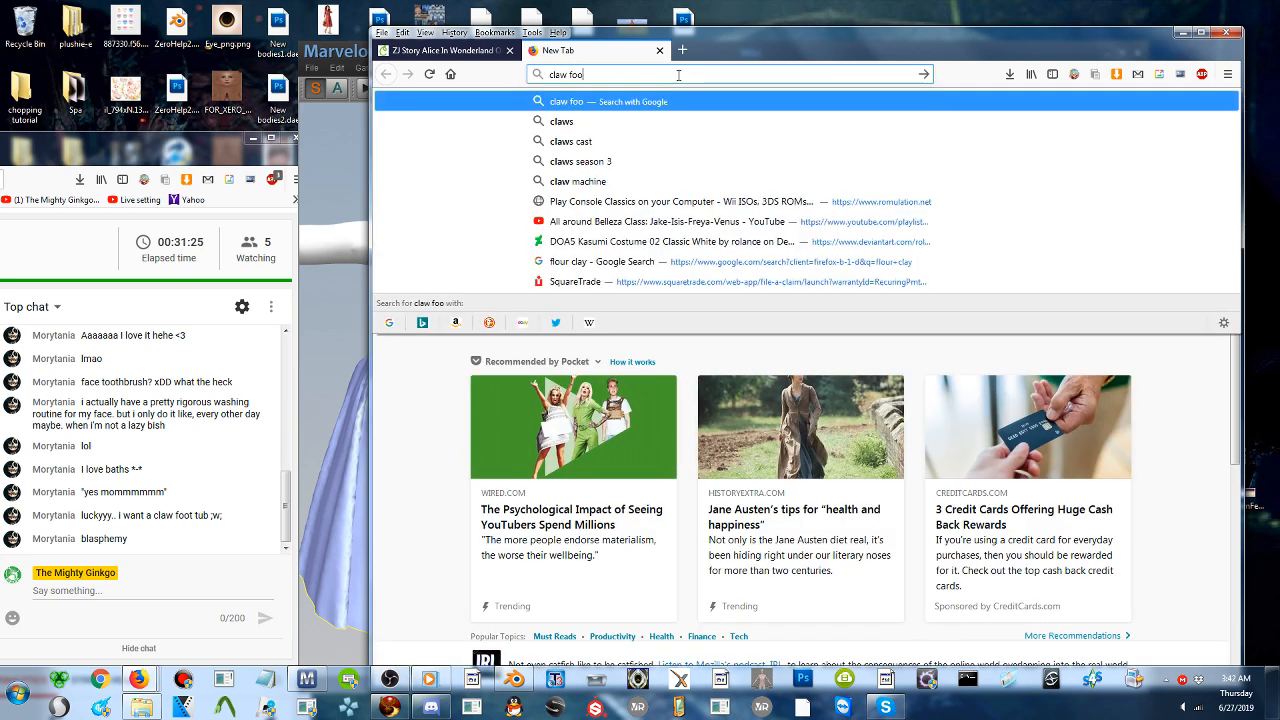
text(t tub chair)
key(Return)
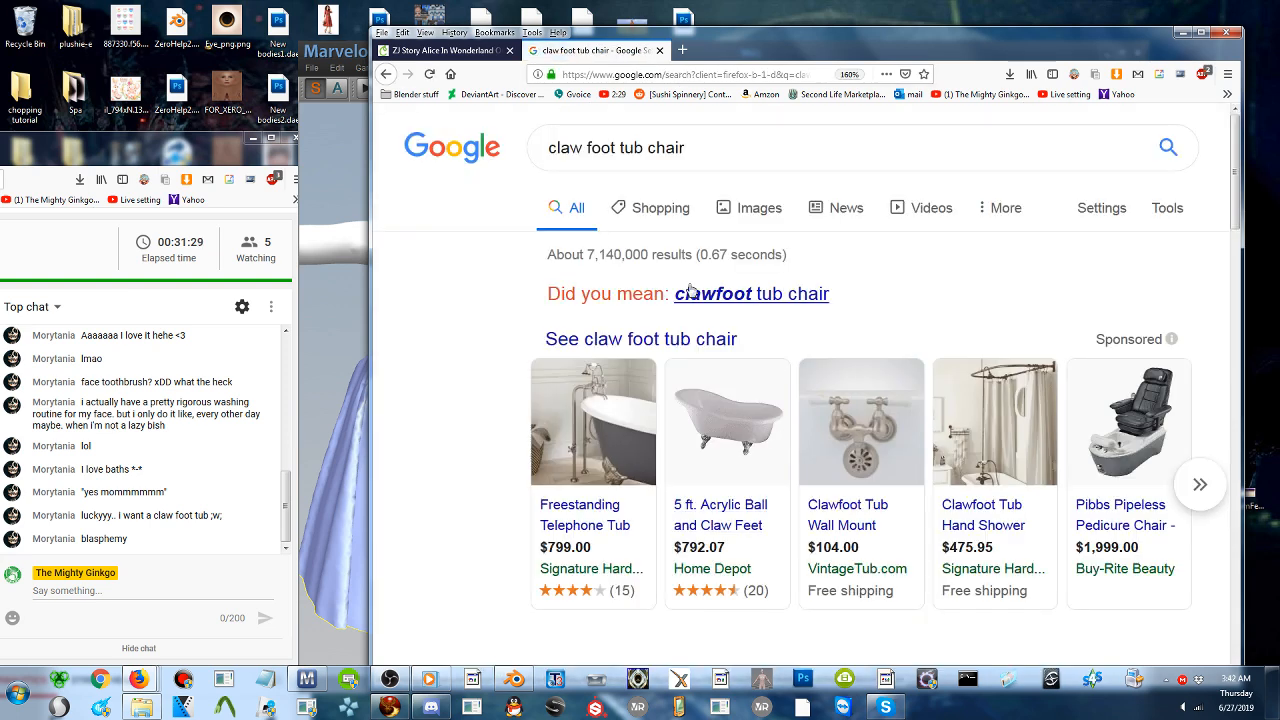
- Correct the search to "clawfoot tub chair" and preview the turquoise club chair and the blue outdoor tub seat among the image results
click(705, 293)
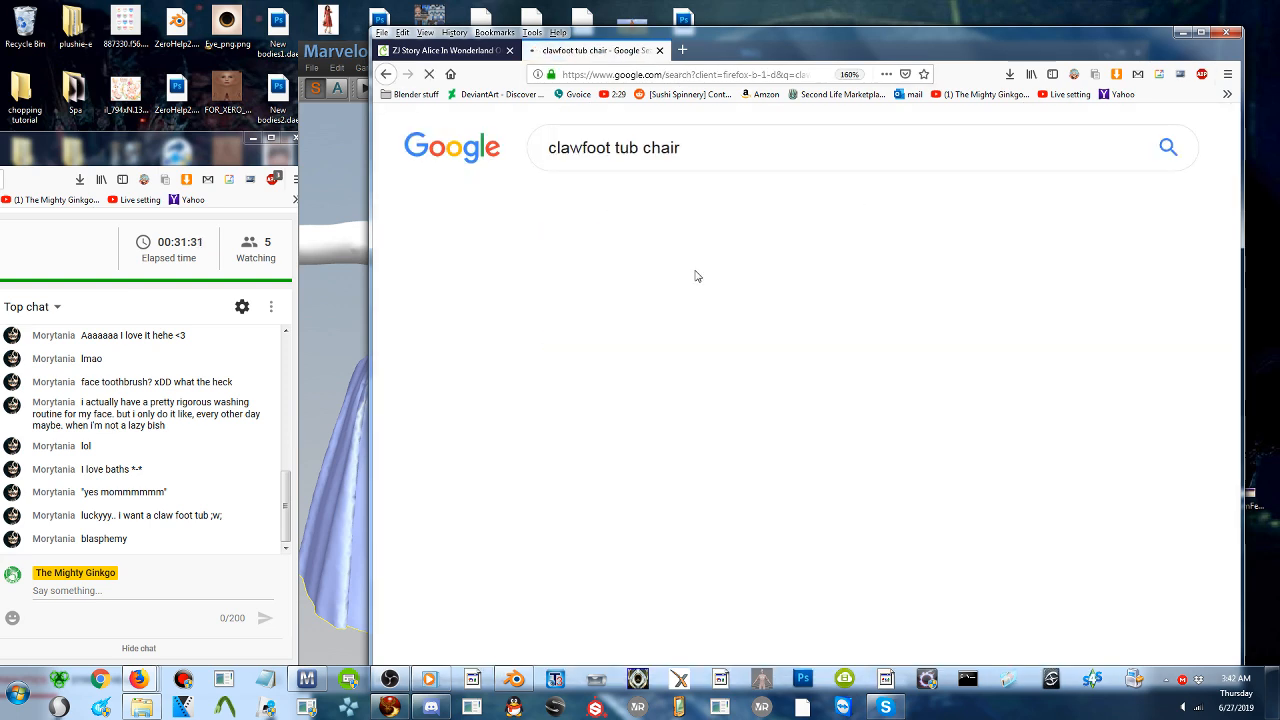
click(743, 212)
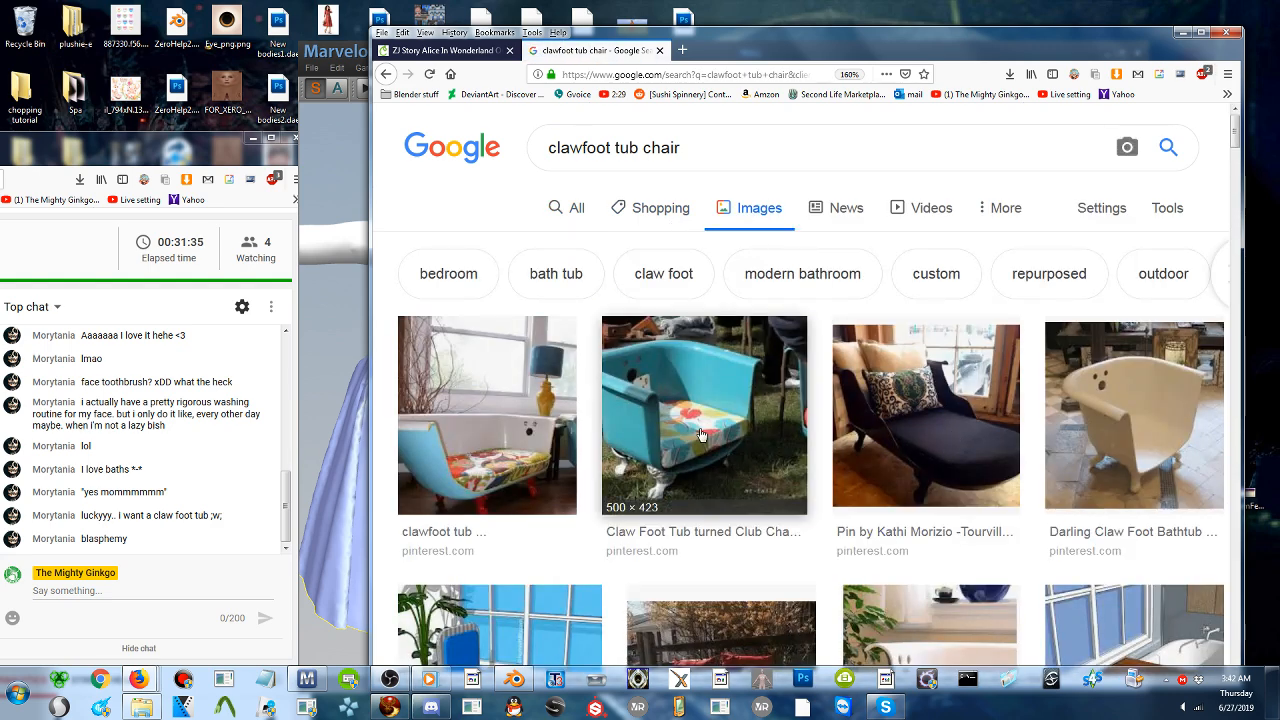
click(702, 434)
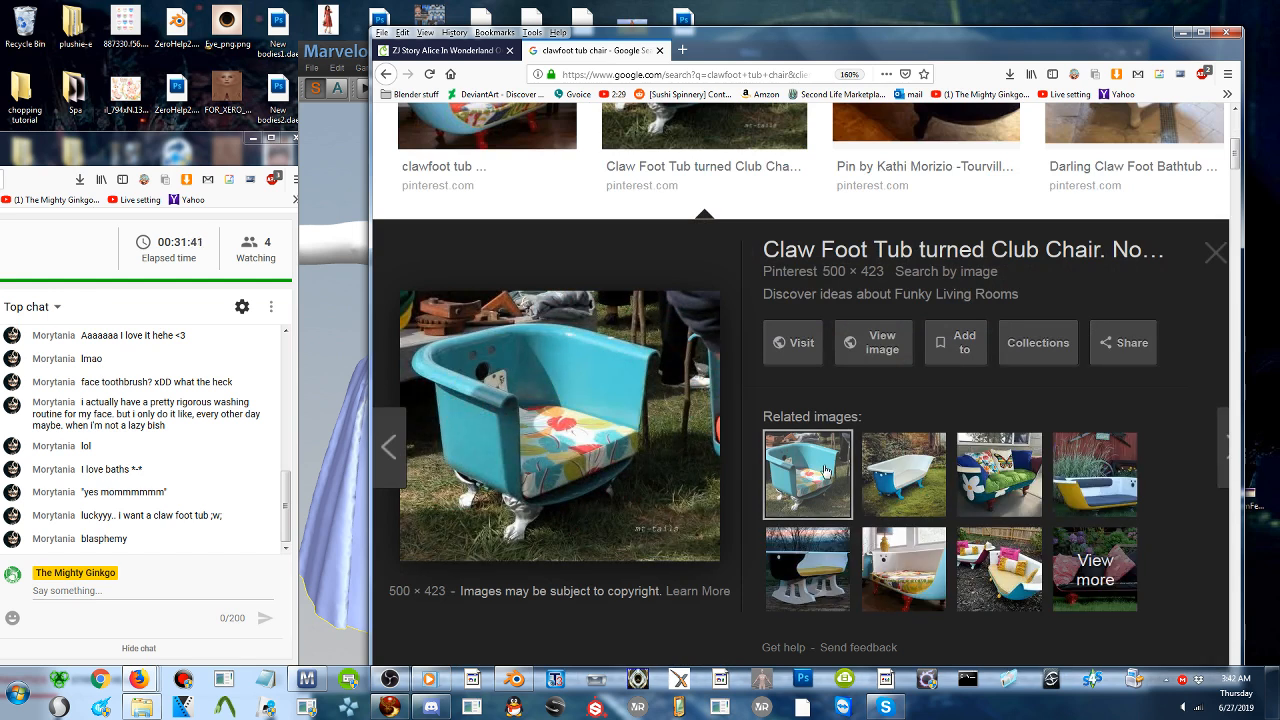
click(906, 474)
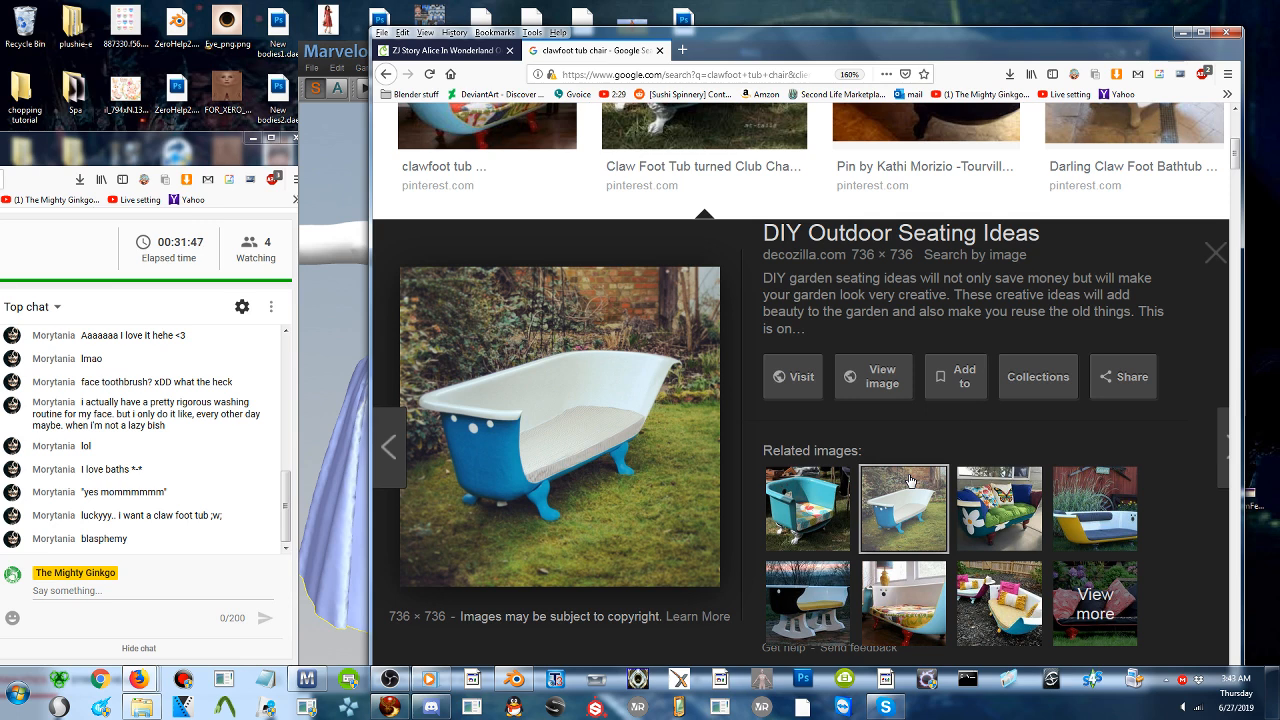
- Preview the daisy-painted tub sofa, the indoor tub seat and the rocker-legged tub bench, and close the image search tab
click(1001, 510)
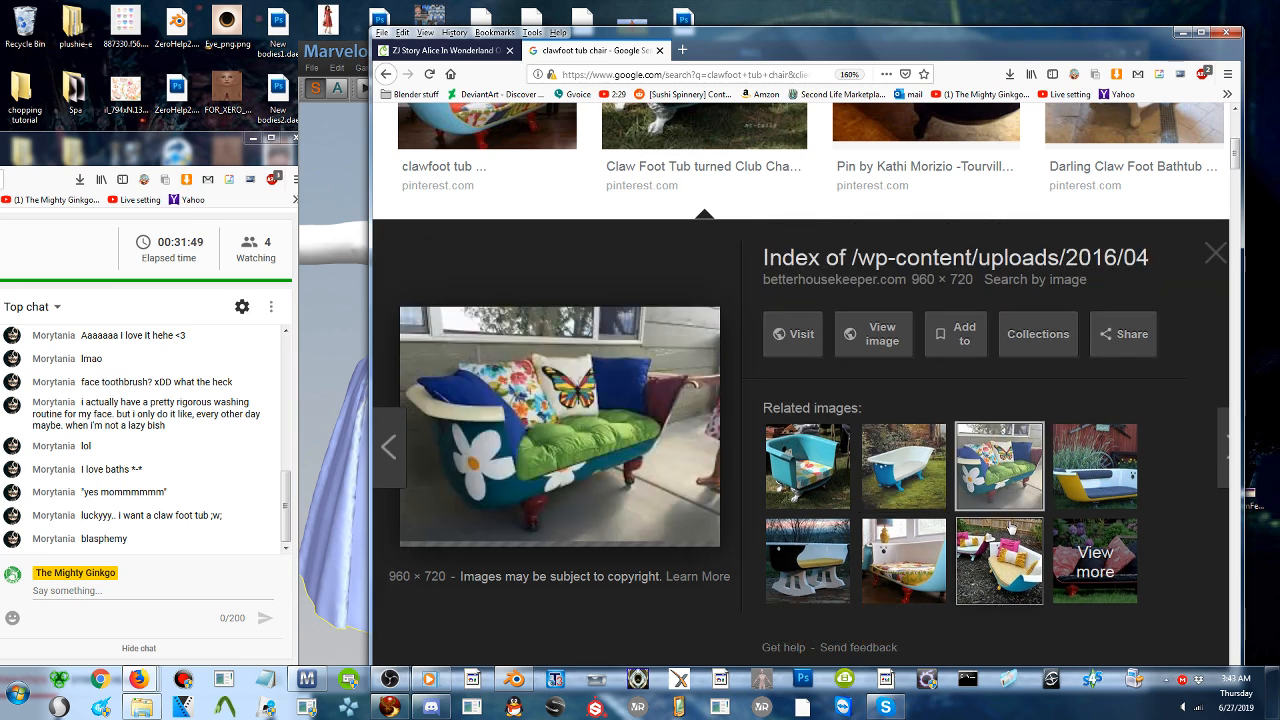
click(897, 580)
click(811, 600)
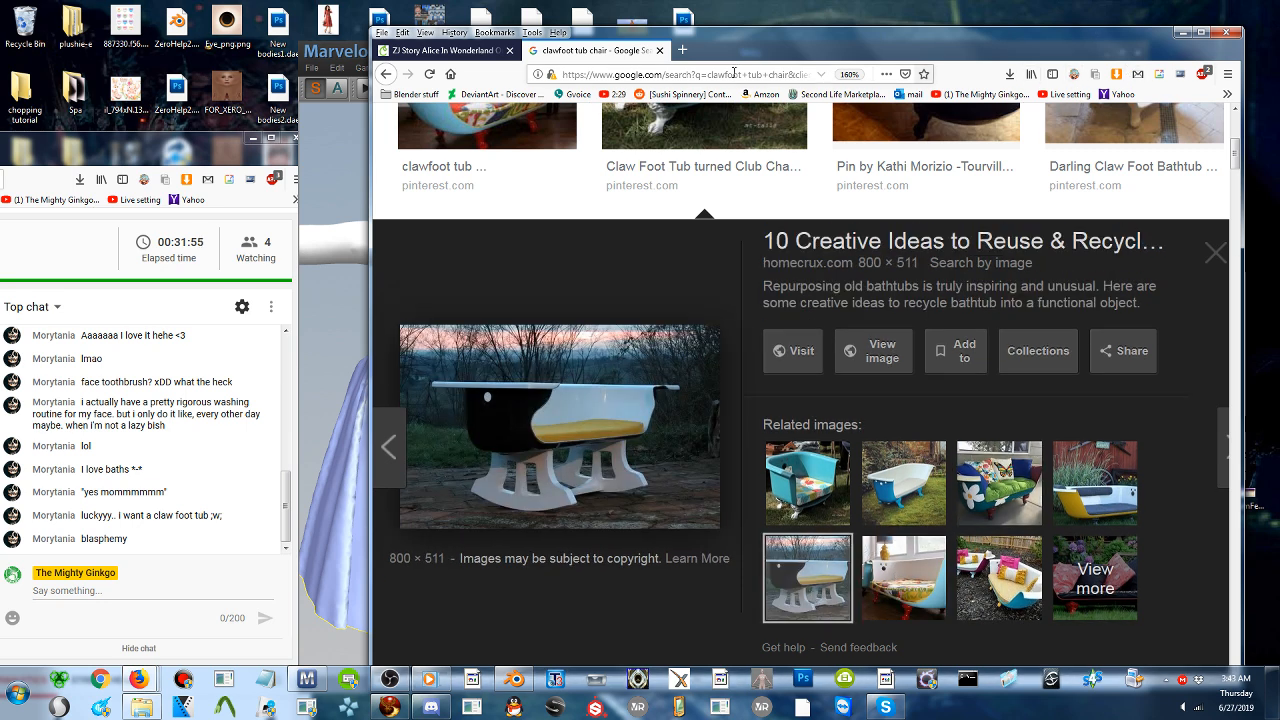
click(618, 66)
key(ctrl+w)
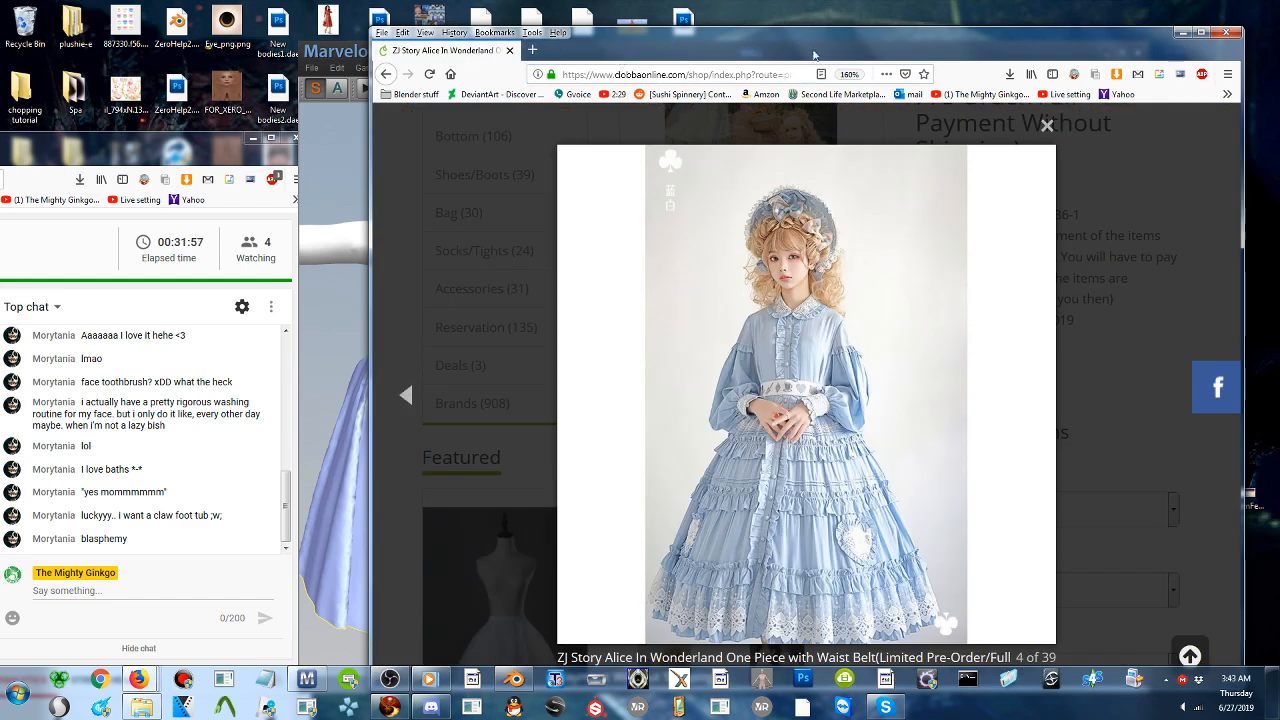
- Rearrange the Firefox and Marvelous Designer windows so the dress reference shows beside the full 2D and 3D workspace
drag(791, 46, 1119, 48)
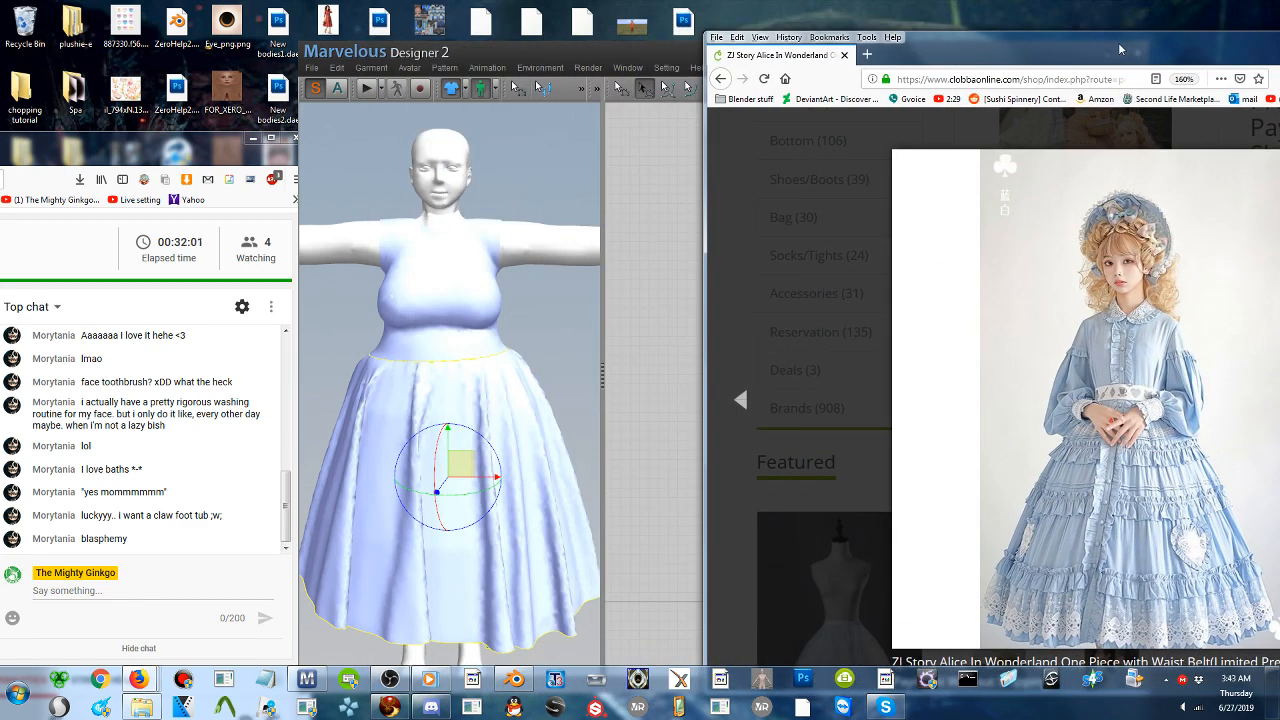
click(697, 275)
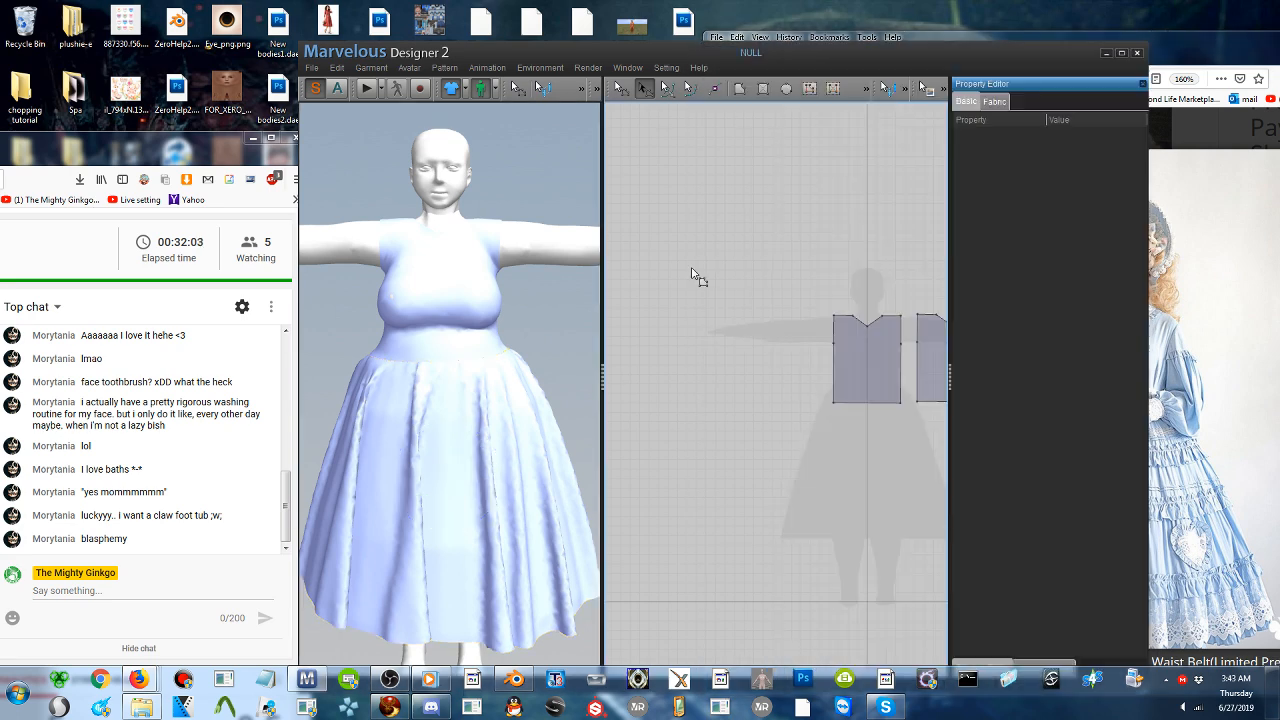
drag(846, 46, 714, 67)
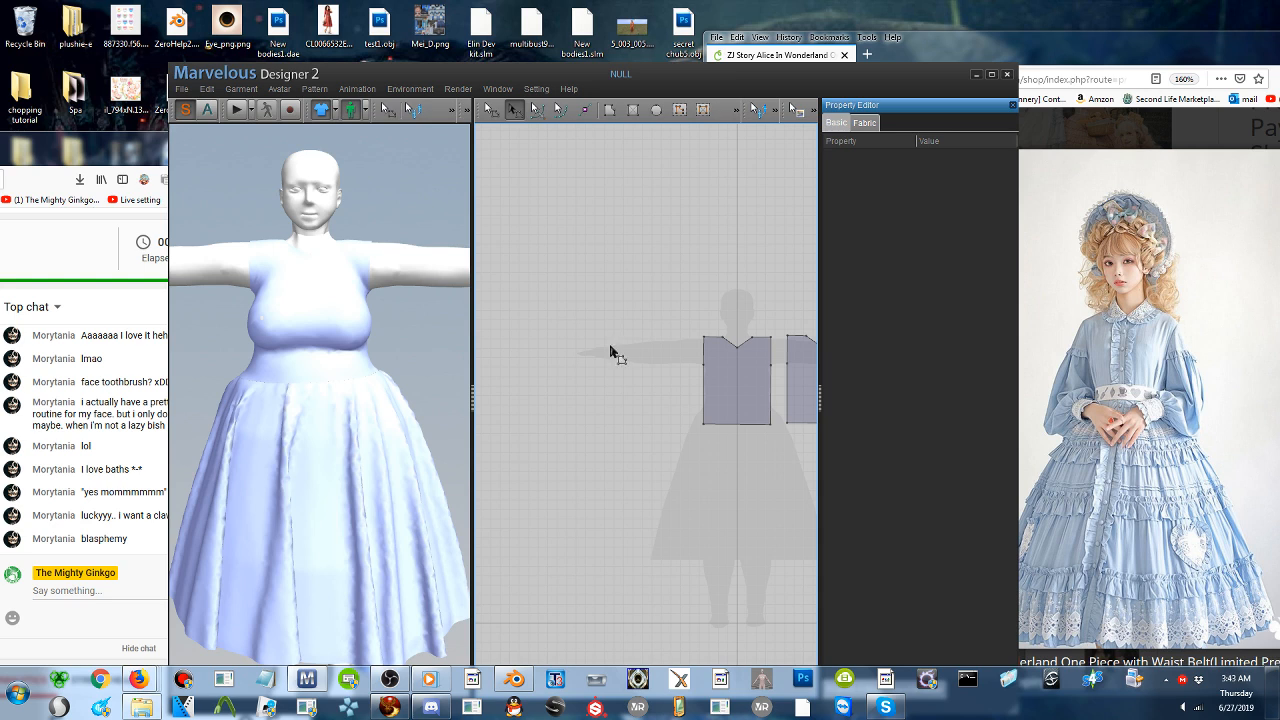
- Draw a rectangular sleeve pattern about 605 by 165 mm along the silhouette's arm beside the front bodice, and briefly run the simulation
middle_drag(641, 356, 650, 357)
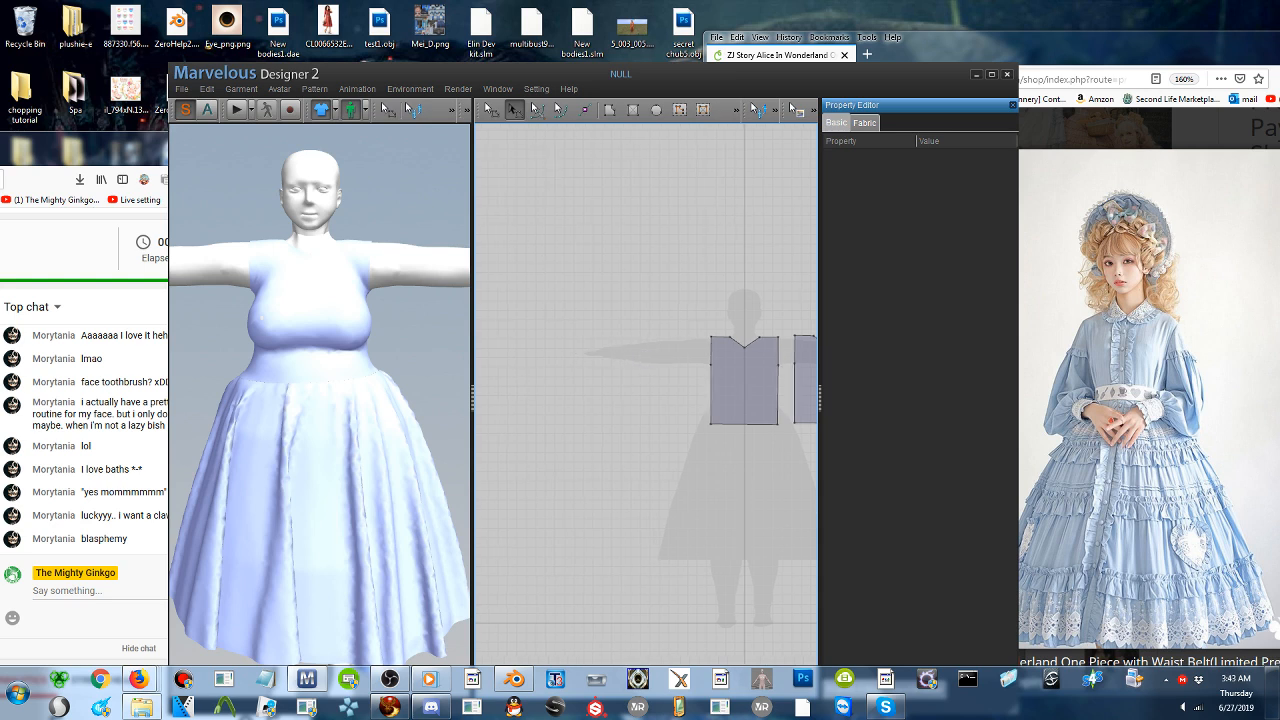
click(633, 111)
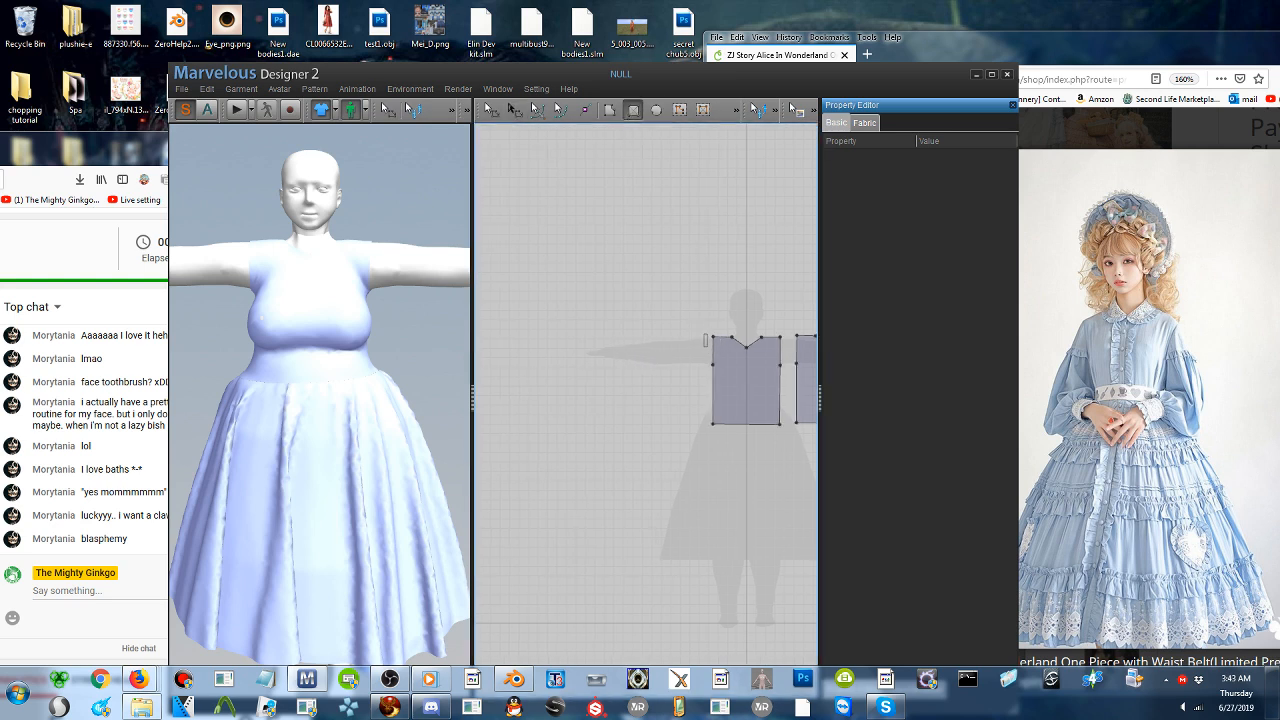
drag(707, 335, 592, 365)
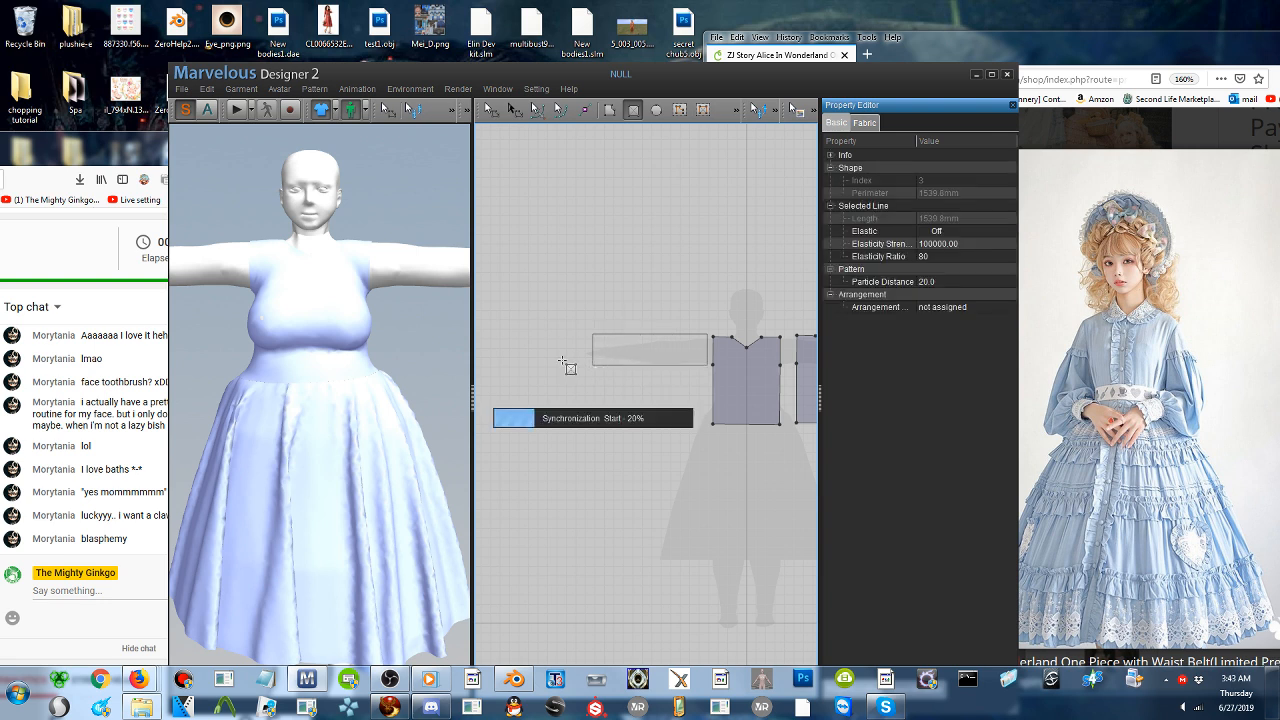
click(236, 110)
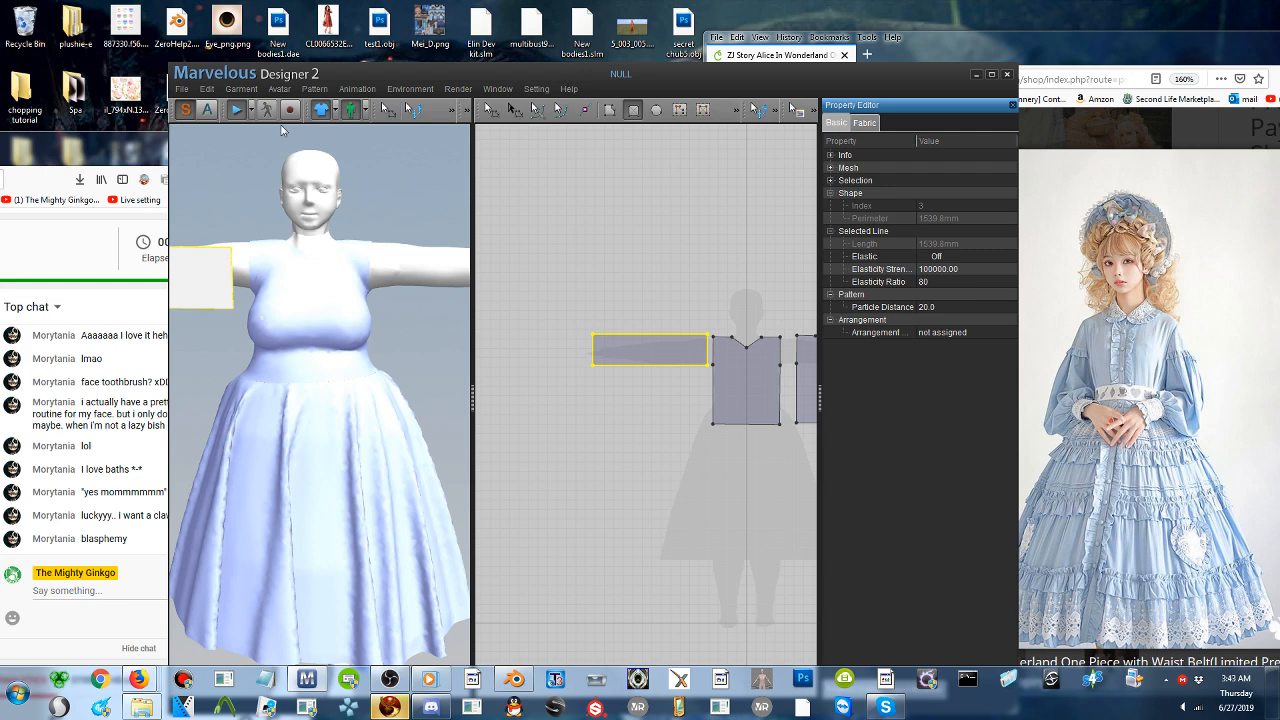
click(240, 112)
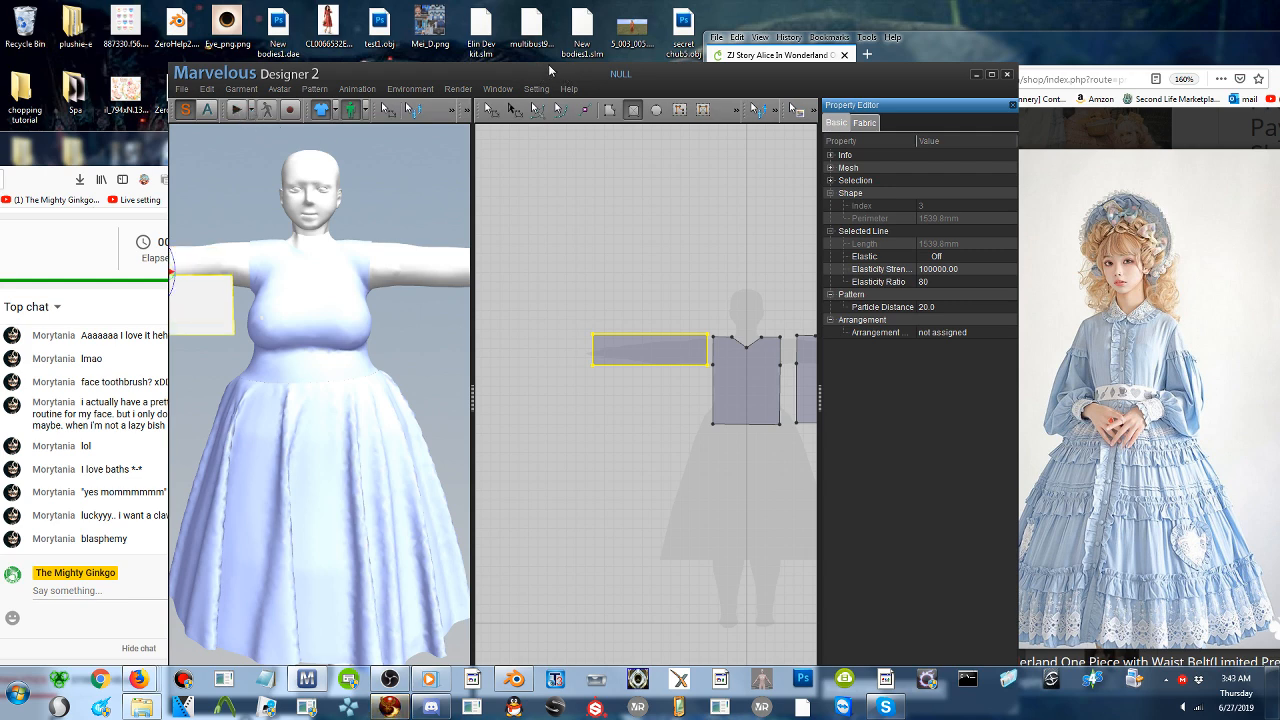
- Paste a copy of the sleeve rectangle directly above the original in the 2D layout
drag(546, 66, 683, 61)
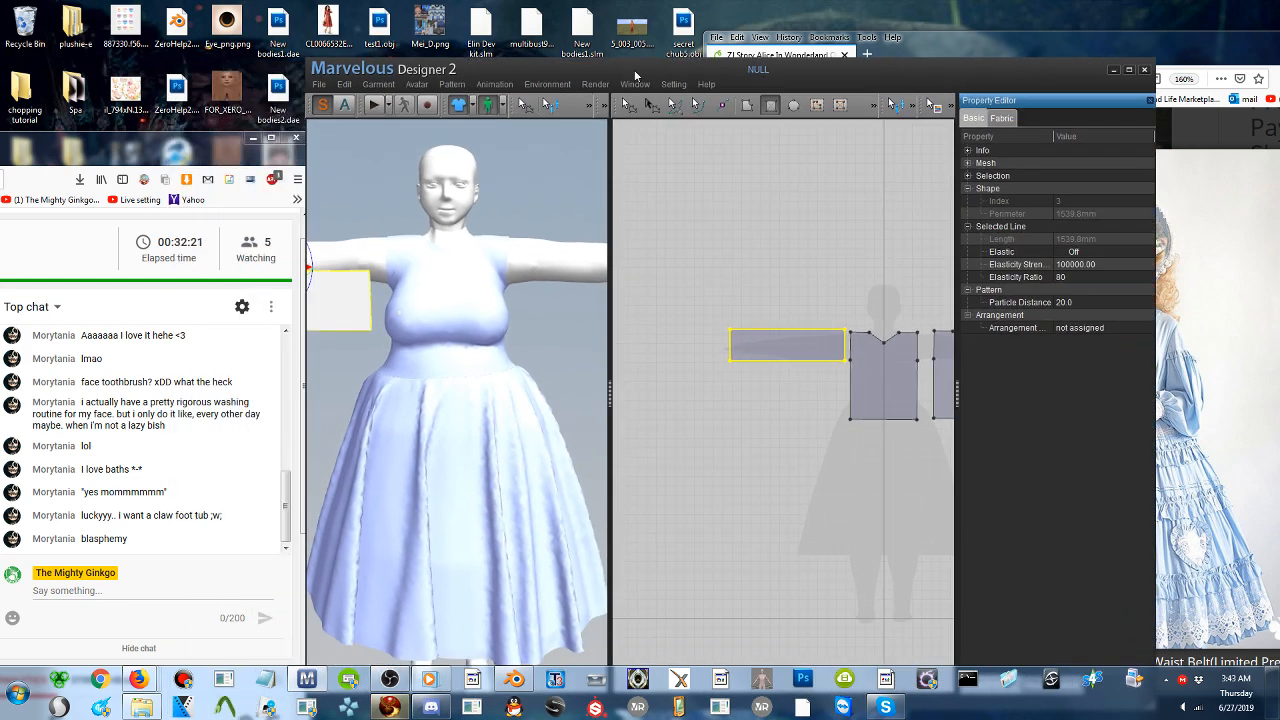
middle_drag(385, 400, 446, 372)
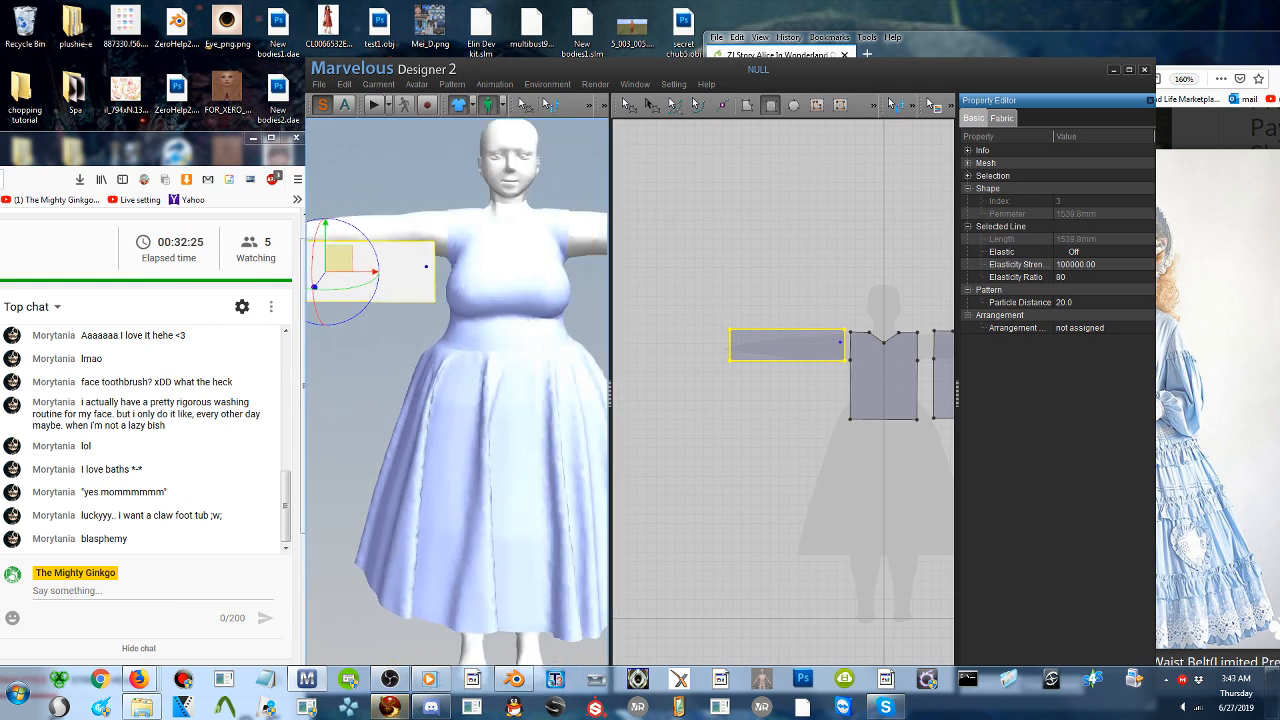
key(ctrl+v)
click(767, 300)
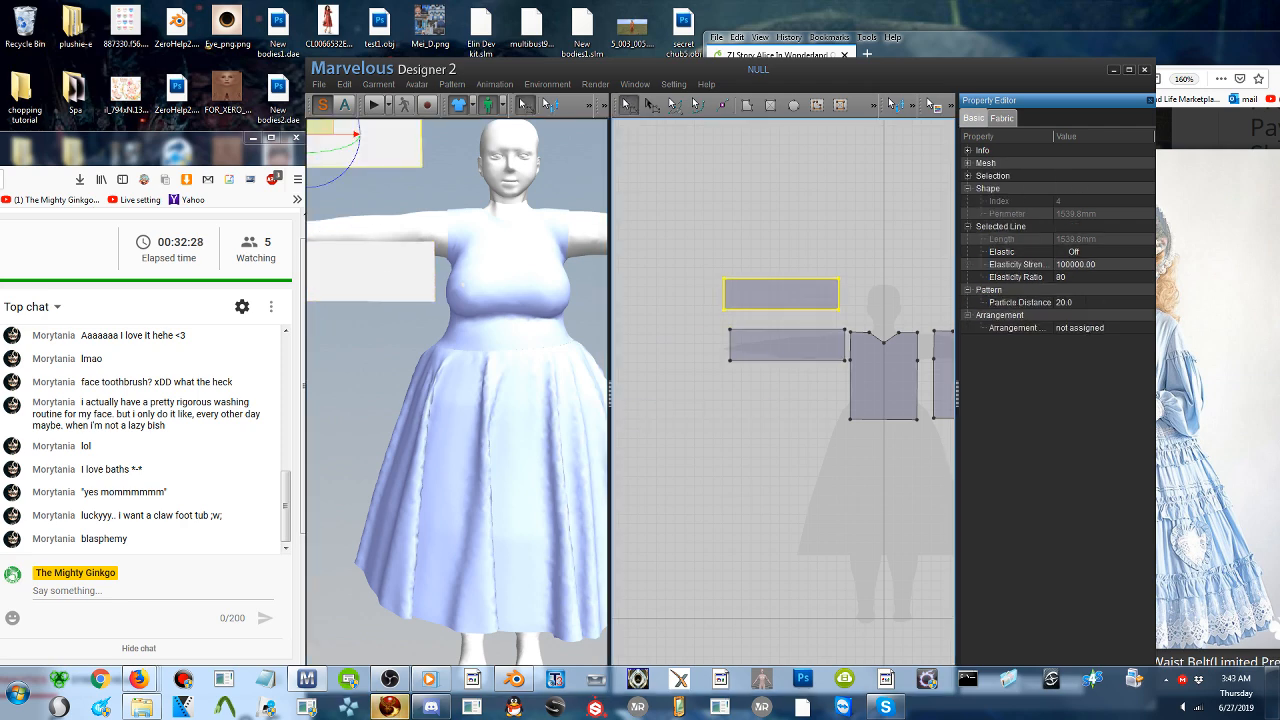
- Move the copied sleeve pattern down behind the avatar's arm in the 3D view
right_drag(425, 268, 494, 298)
middle_drag(500, 306, 605, 463)
drag(602, 359, 466, 403)
right_drag(462, 397, 562, 388)
drag(594, 297, 508, 361)
right_drag(508, 361, 575, 366)
middle_drag(575, 366, 444, 370)
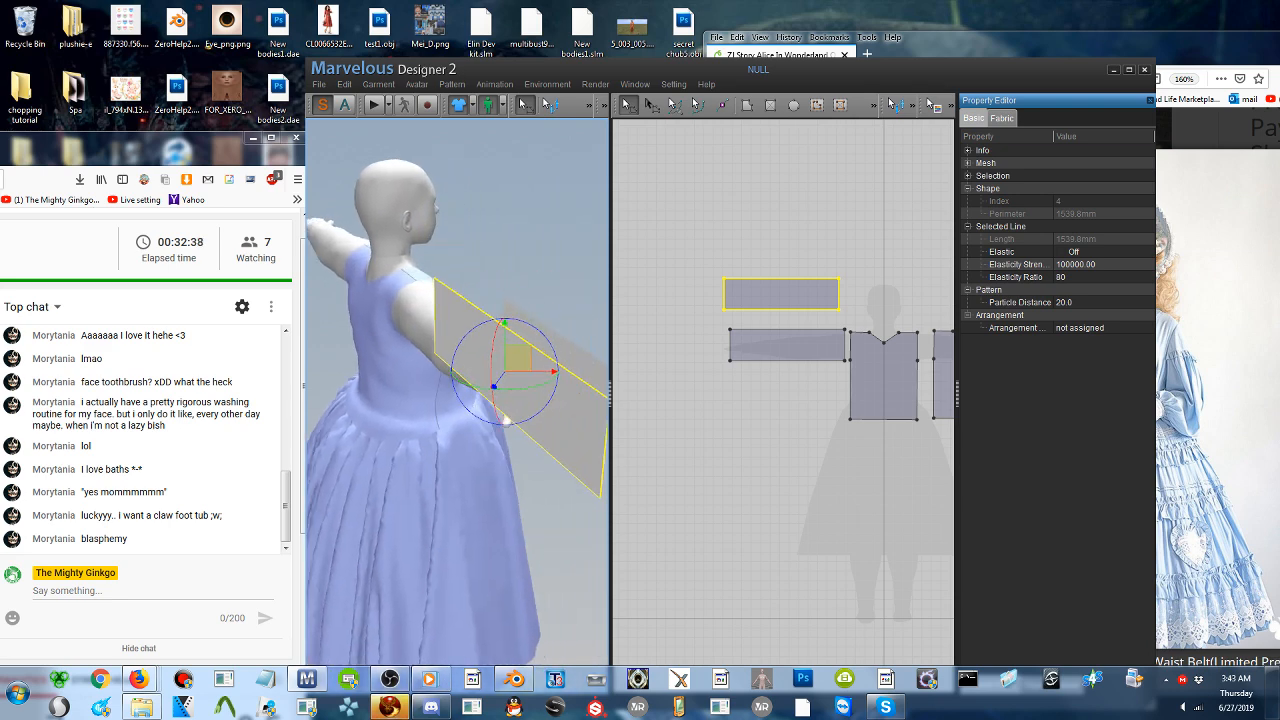
- Flip the copied sleeve pattern to face outward and align it over the back of the avatar's arm
right_click(482, 333)
click(506, 343)
drag(519, 361, 453, 360)
right_drag(453, 360, 570, 325)
middle_drag(600, 252, 520, 254)
drag(560, 208, 514, 258)
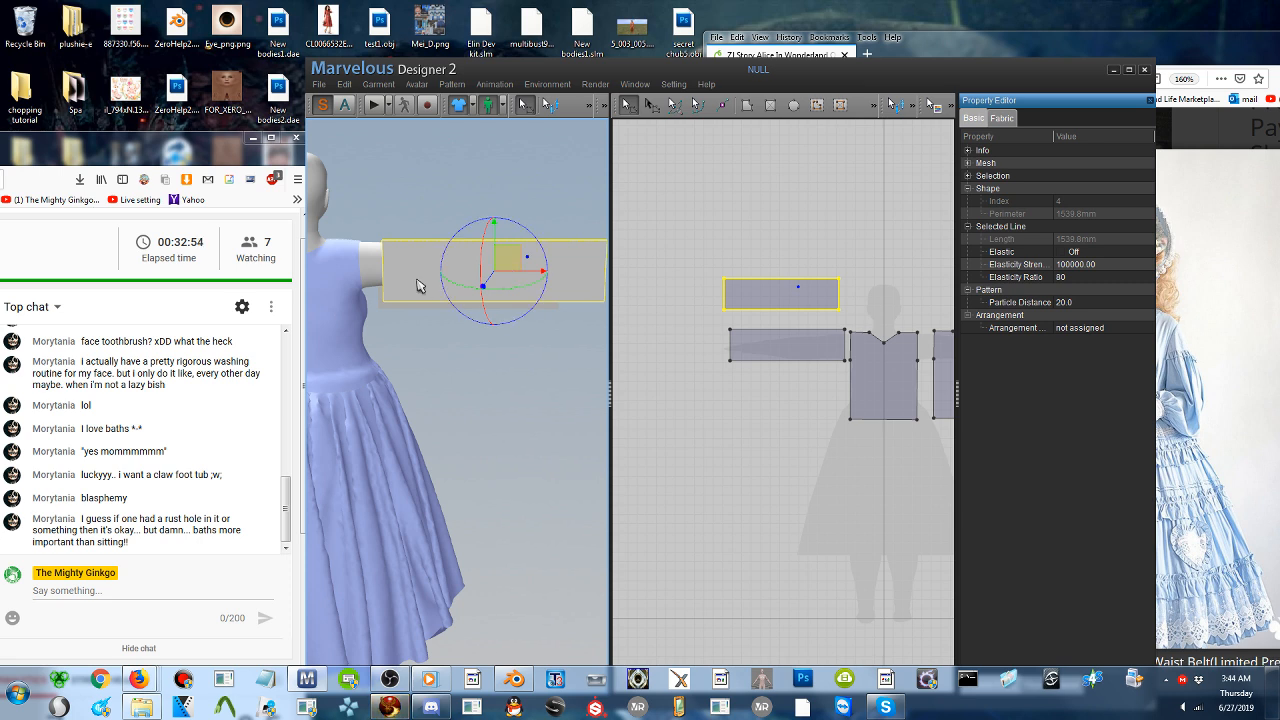
middle_drag(420, 285, 491, 286)
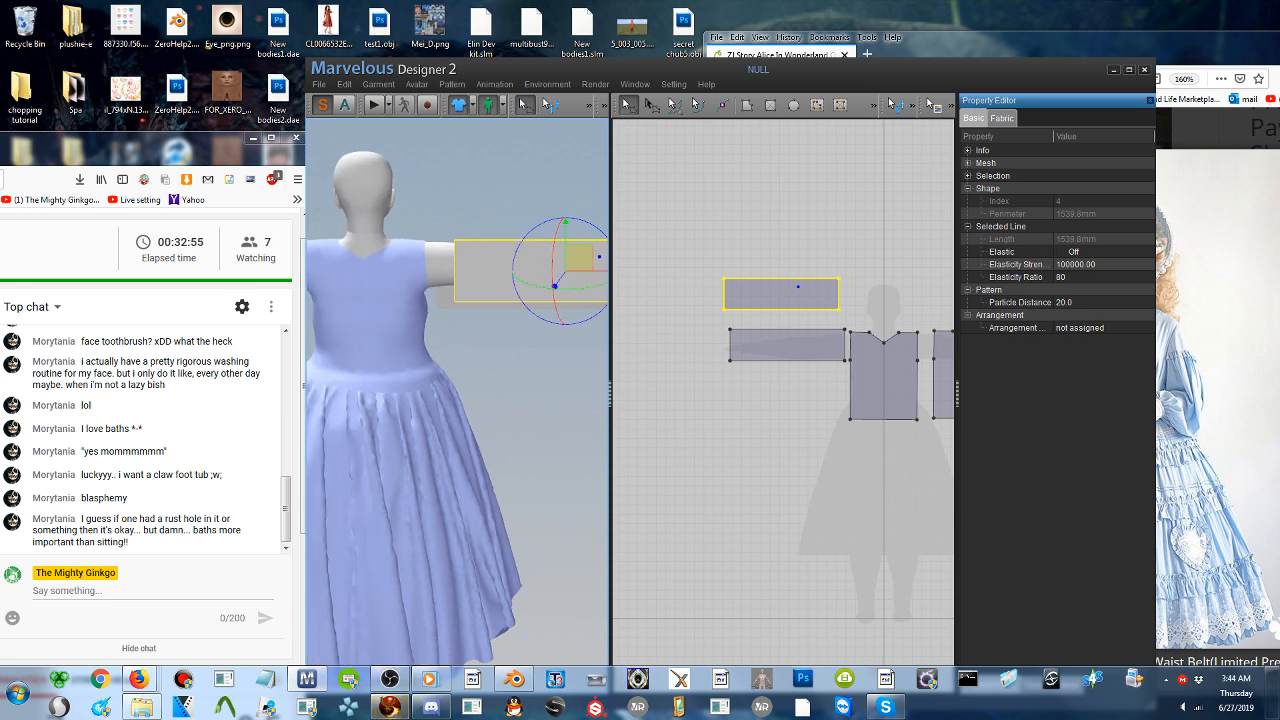
- Sew the back sleeve pattern's shoulder-end edge to the back bodice armhole
click(588, 107)
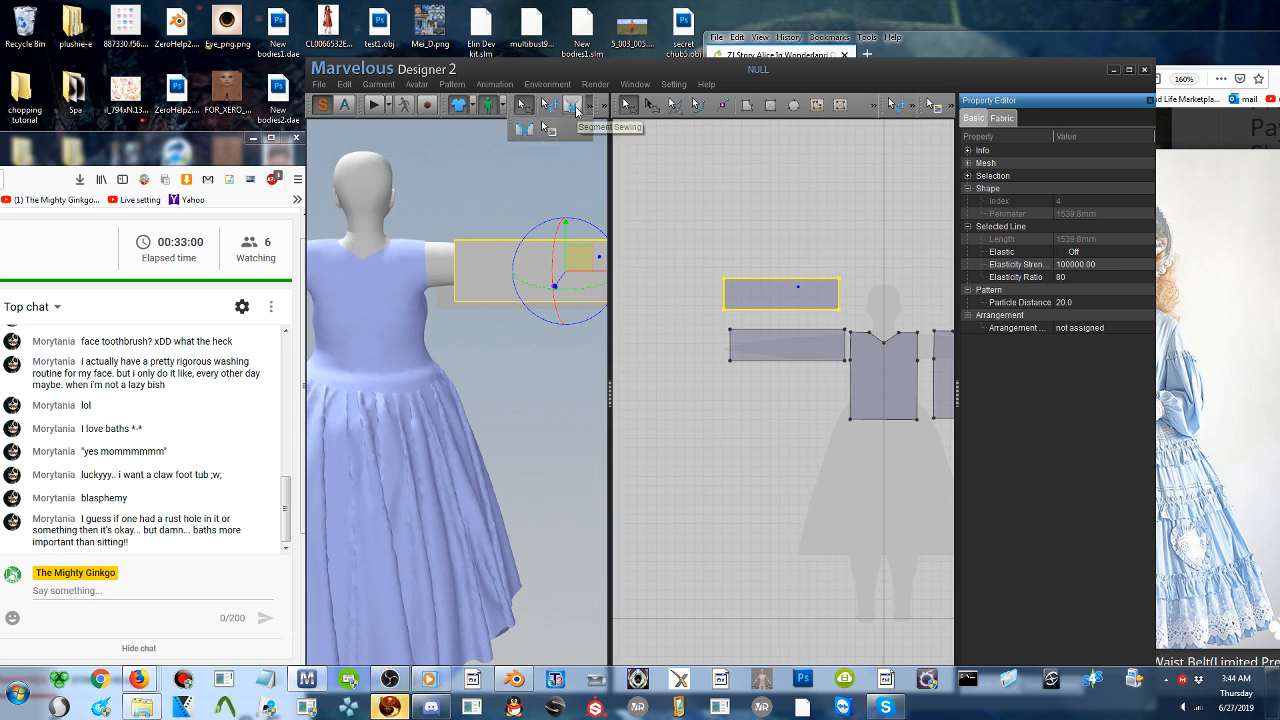
click(525, 128)
click(455, 285)
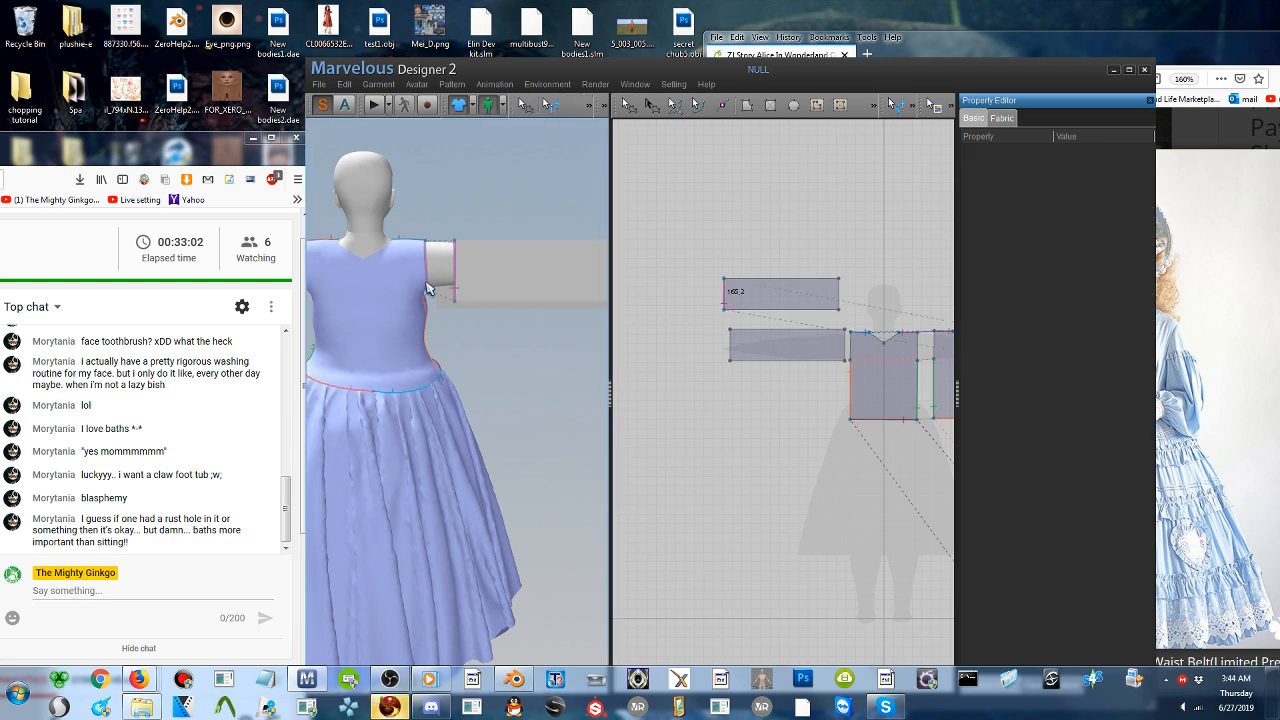
click(430, 286)
- Sew the front sleeve pattern's shoulder-end edge to the front bodice armhole
right_drag(449, 278, 174, 290)
middle_drag(330, 285, 560, 292)
right_drag(560, 292, 514, 289)
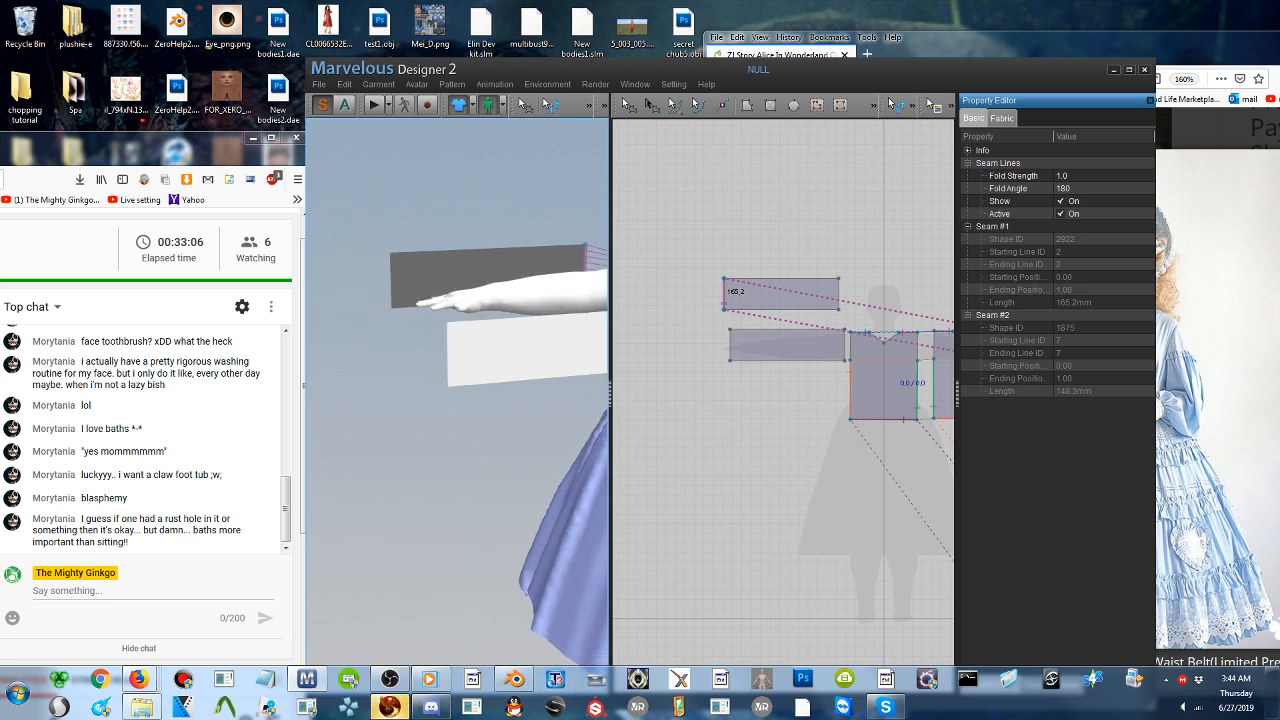
middle_drag(514, 289, 457, 289)
right_drag(457, 289, 420, 289)
middle_drag(572, 301, 450, 310)
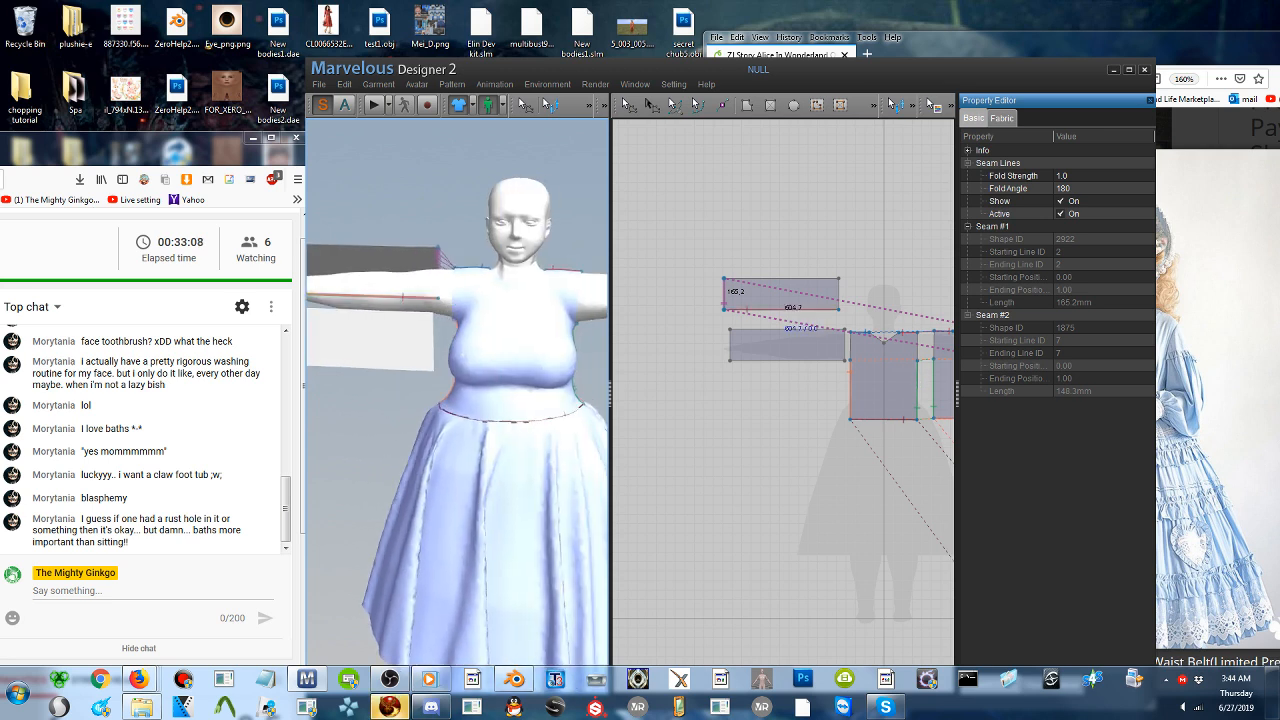
click(435, 324)
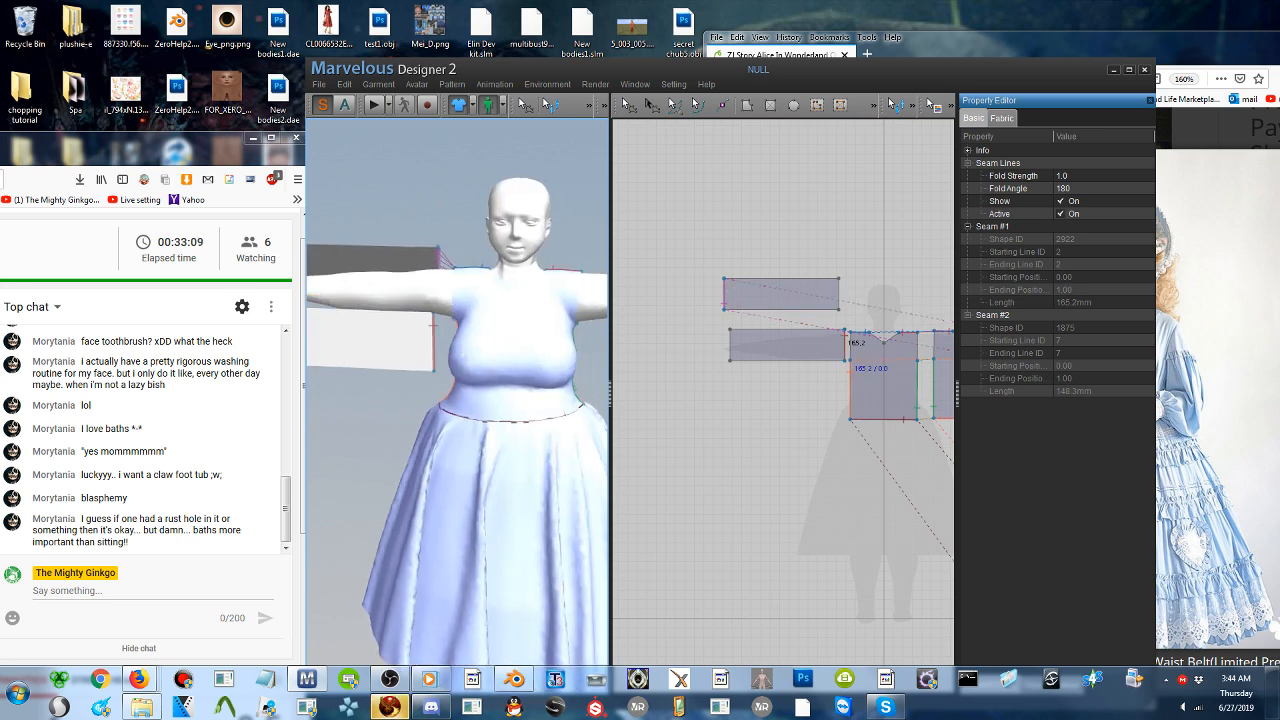
click(455, 294)
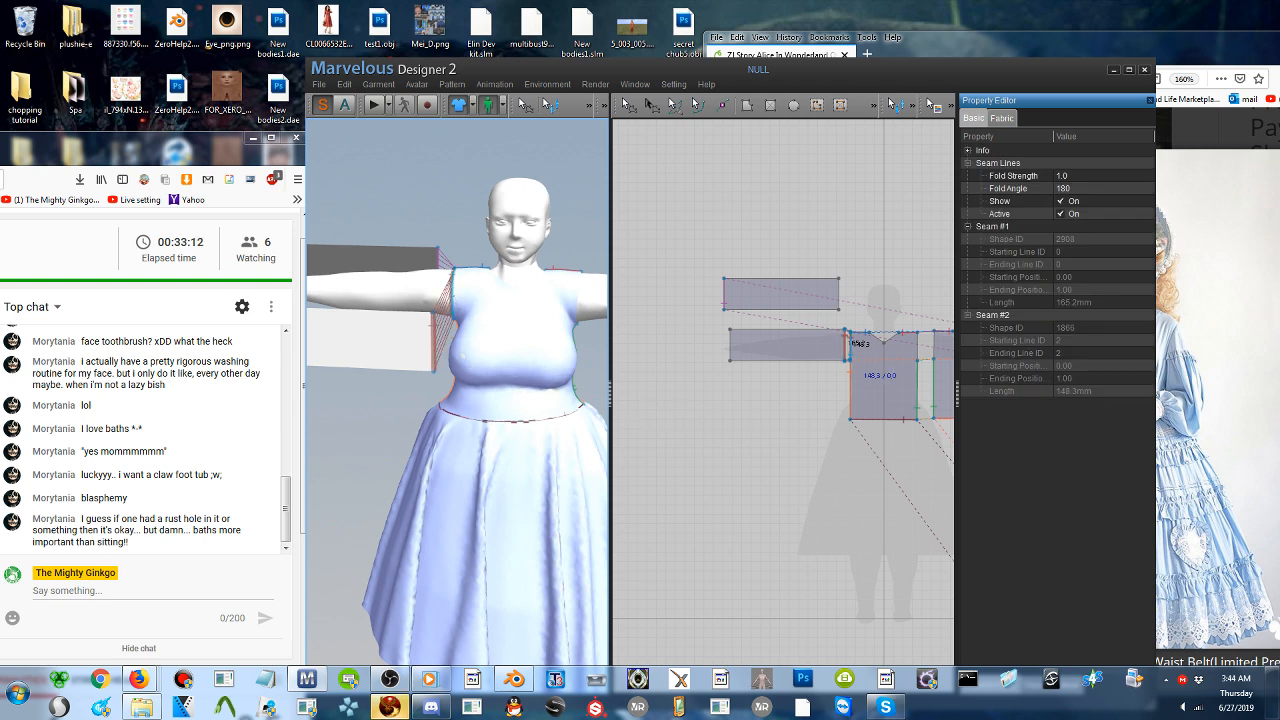
- Sew the front and back sleeve patterns together along their long upper edges and long lower edges
middle_drag(468, 292, 490, 322)
click(490, 322)
click(438, 347)
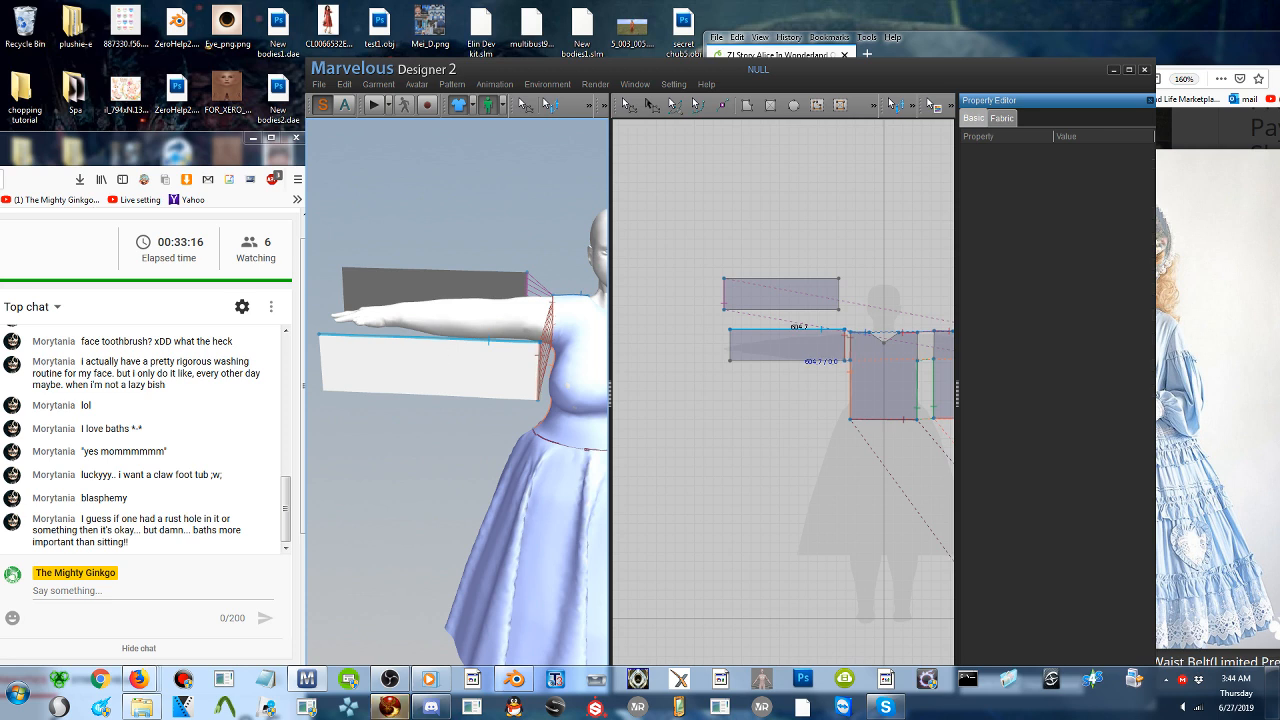
click(466, 282)
right_drag(512, 338, 521, 228)
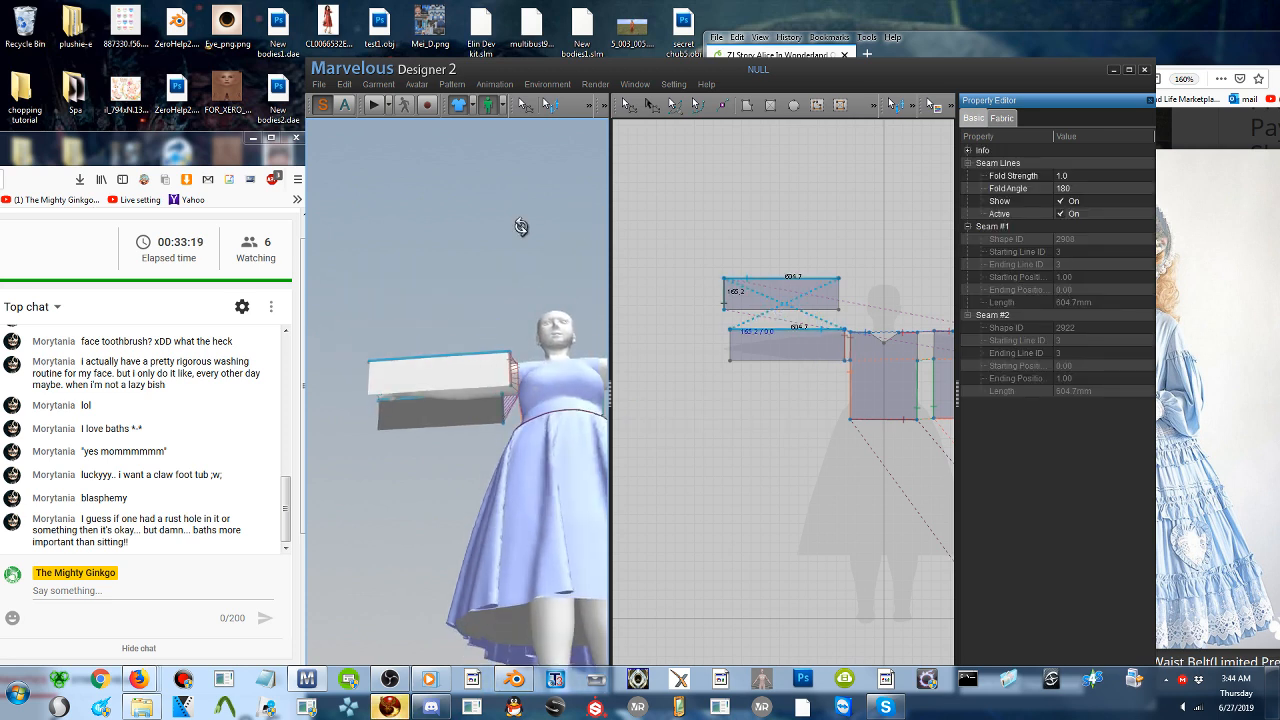
click(480, 386)
click(474, 424)
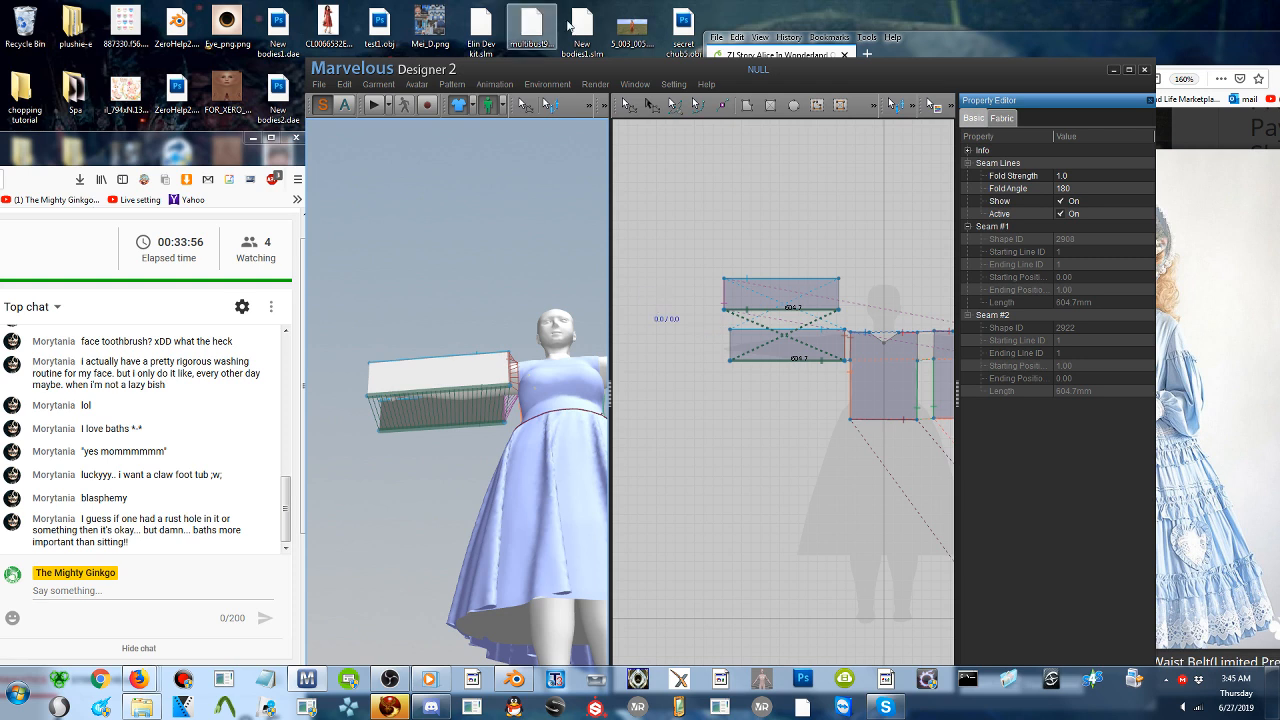
- Reposition the front and back sleeve patterns in 3D, raising the front one and shifting both toward the shoulder
click(629, 106)
right_drag(460, 330, 464, 430)
scroll(464, 430, up, 3)
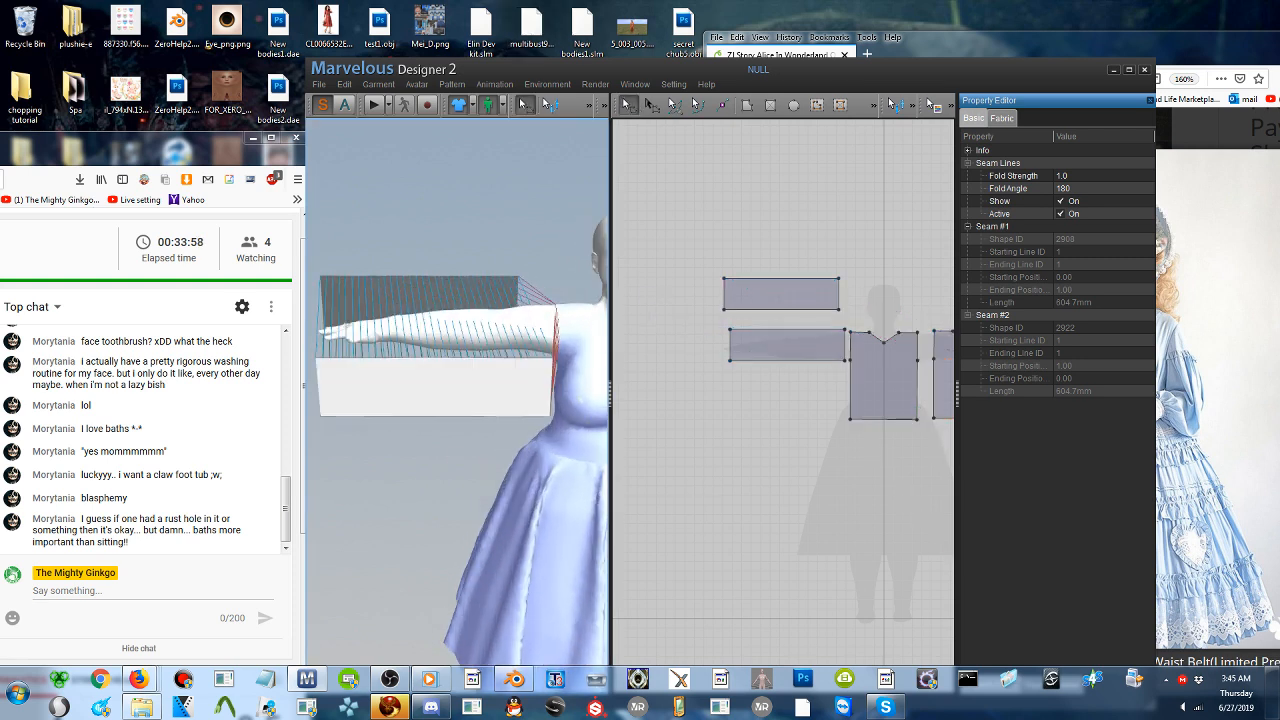
click(457, 357)
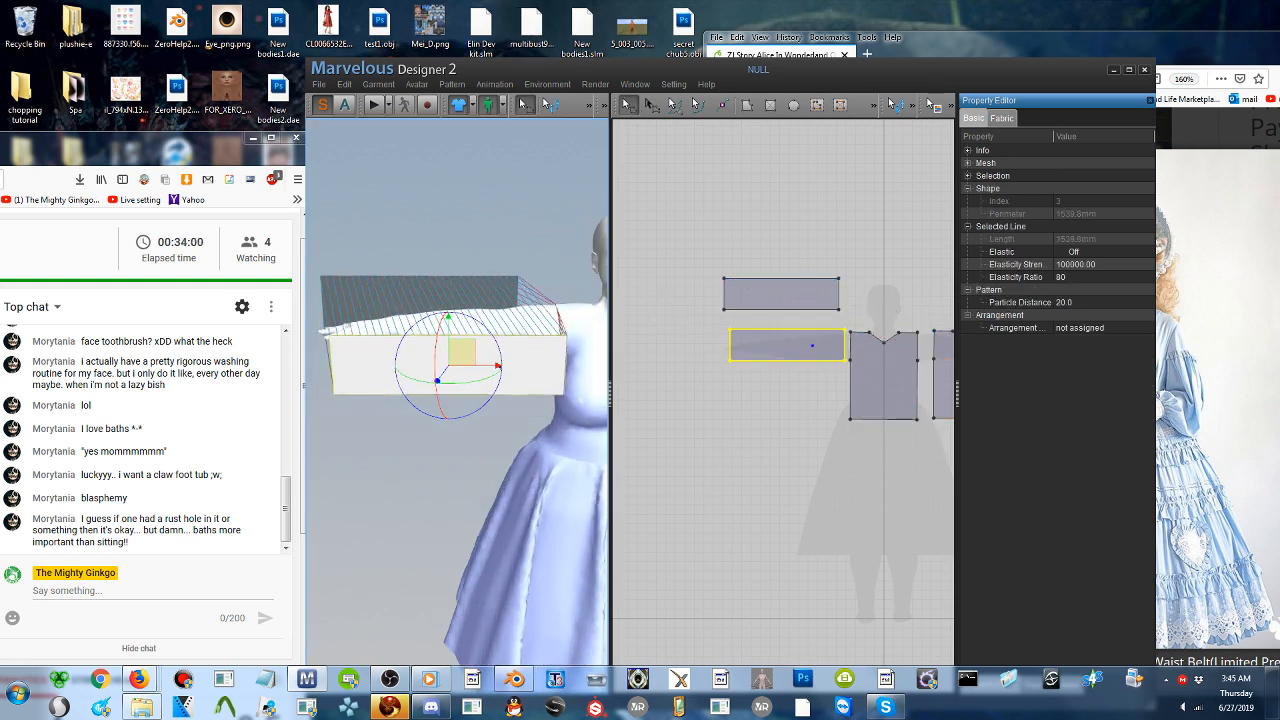
click(467, 284)
drag(467, 284, 472, 283)
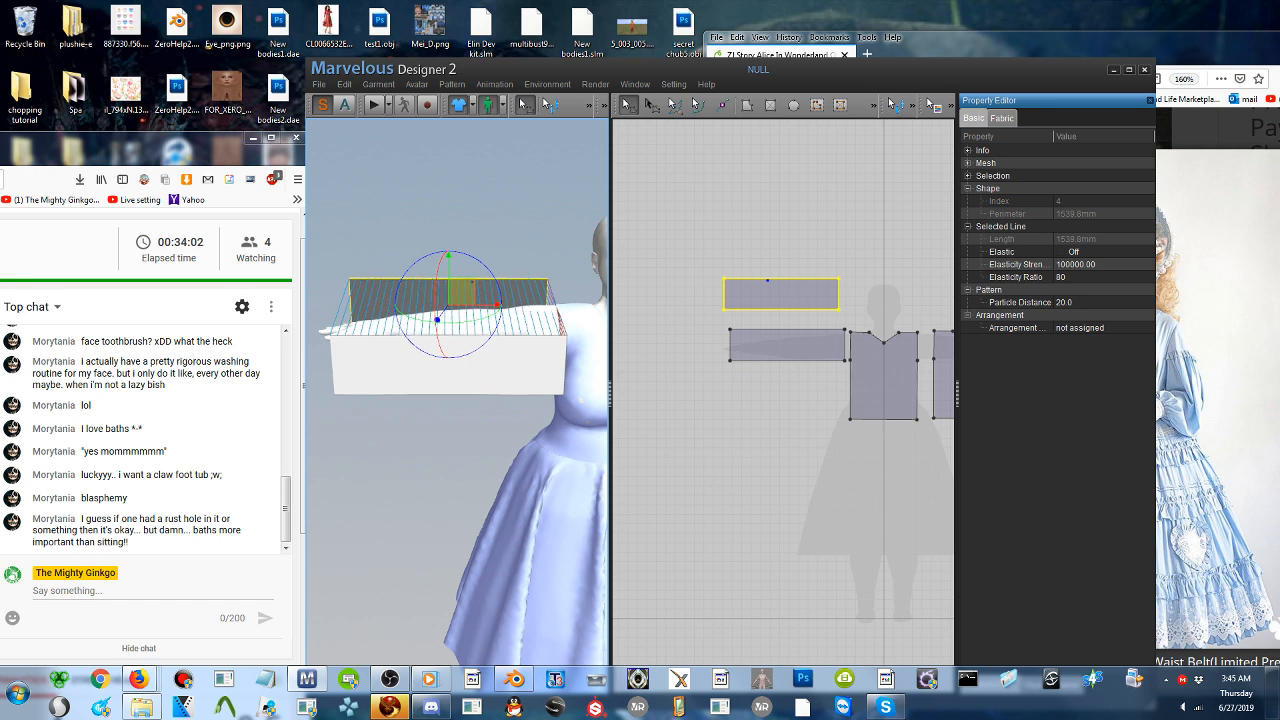
- Shorten both sleeve rectangles in 2D by moving their wrist edges inward together until each perimeter is about 1280 mm
click(714, 273)
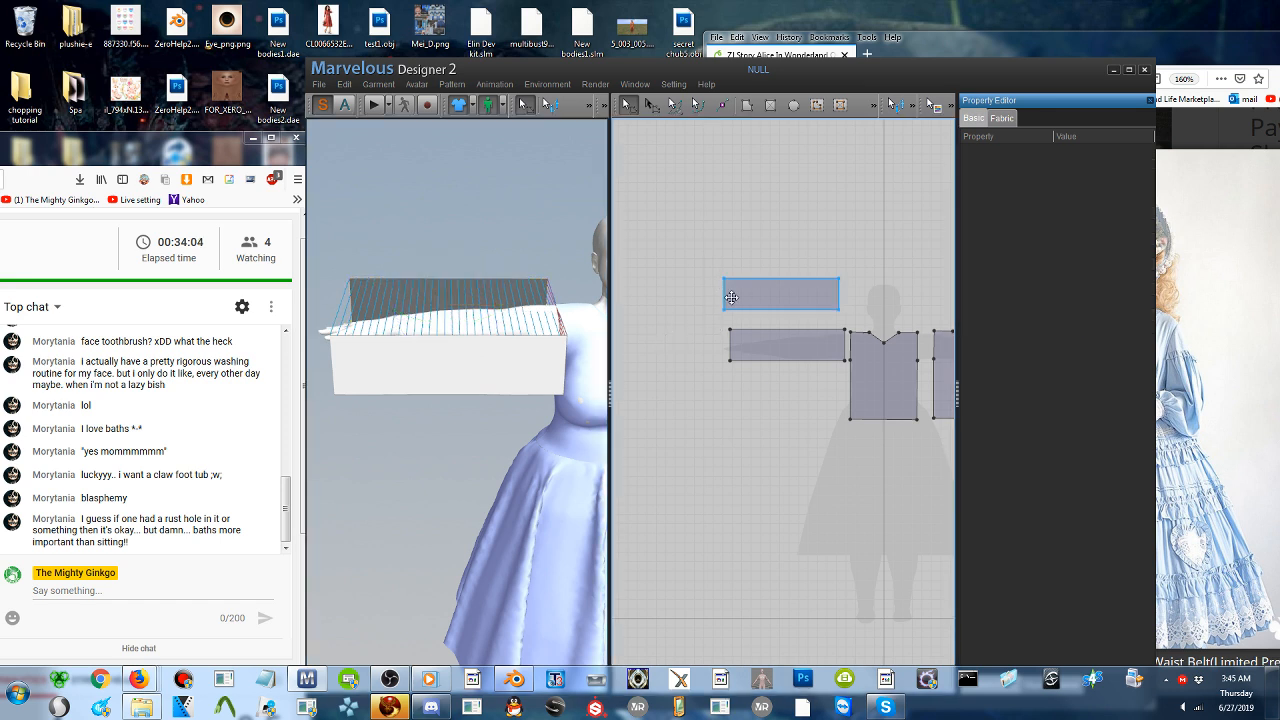
click(725, 292)
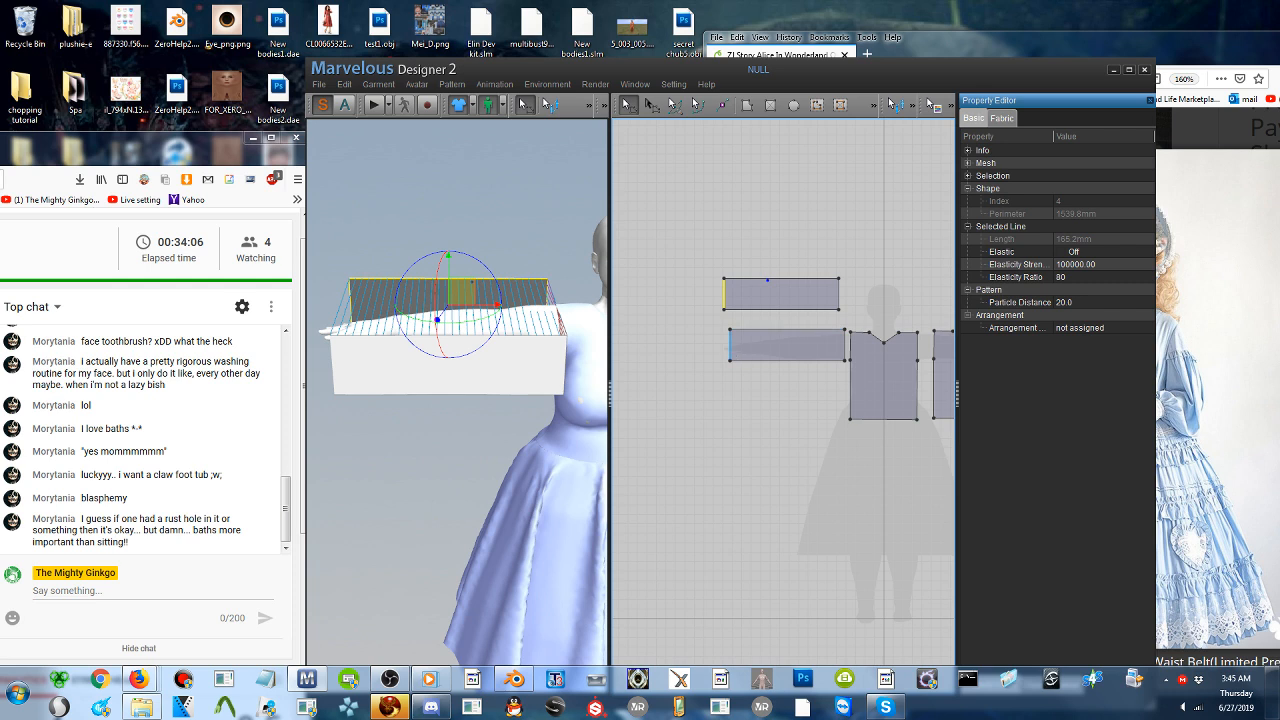
click(731, 345)
drag(760, 362, 758, 362)
key(ctrl+z)
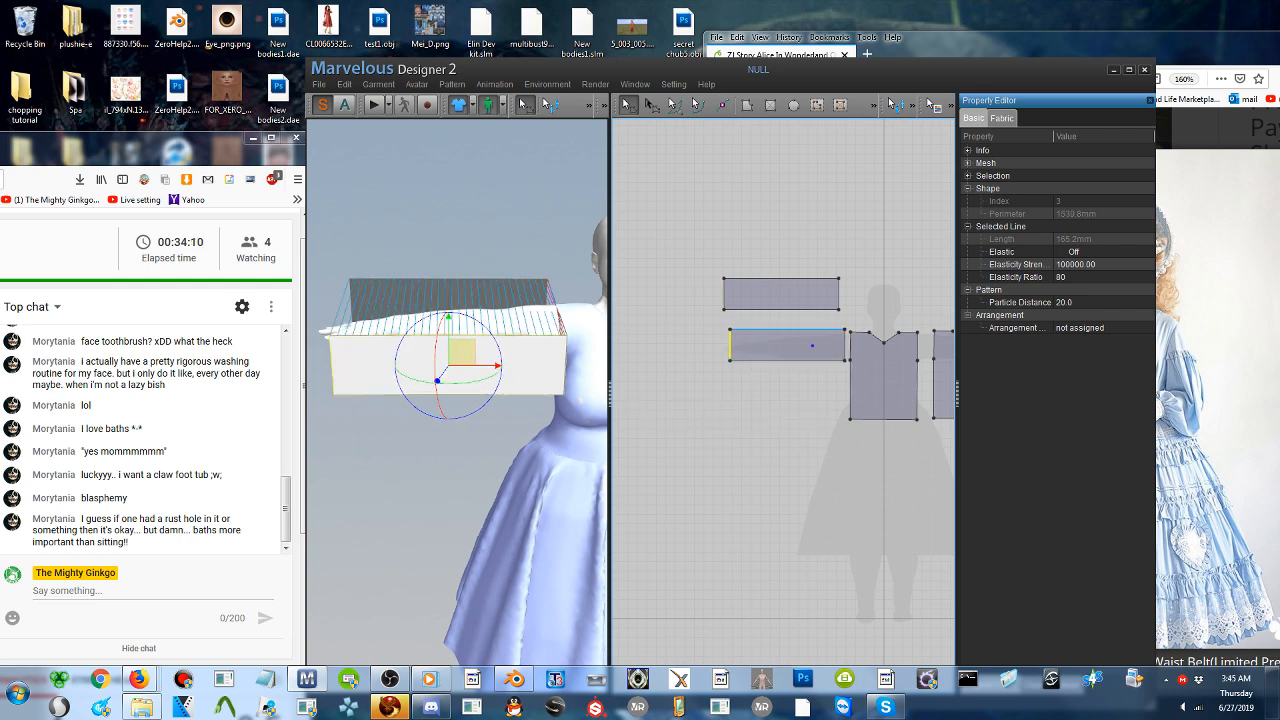
shift+click(725, 292)
drag(725, 292, 750, 292)
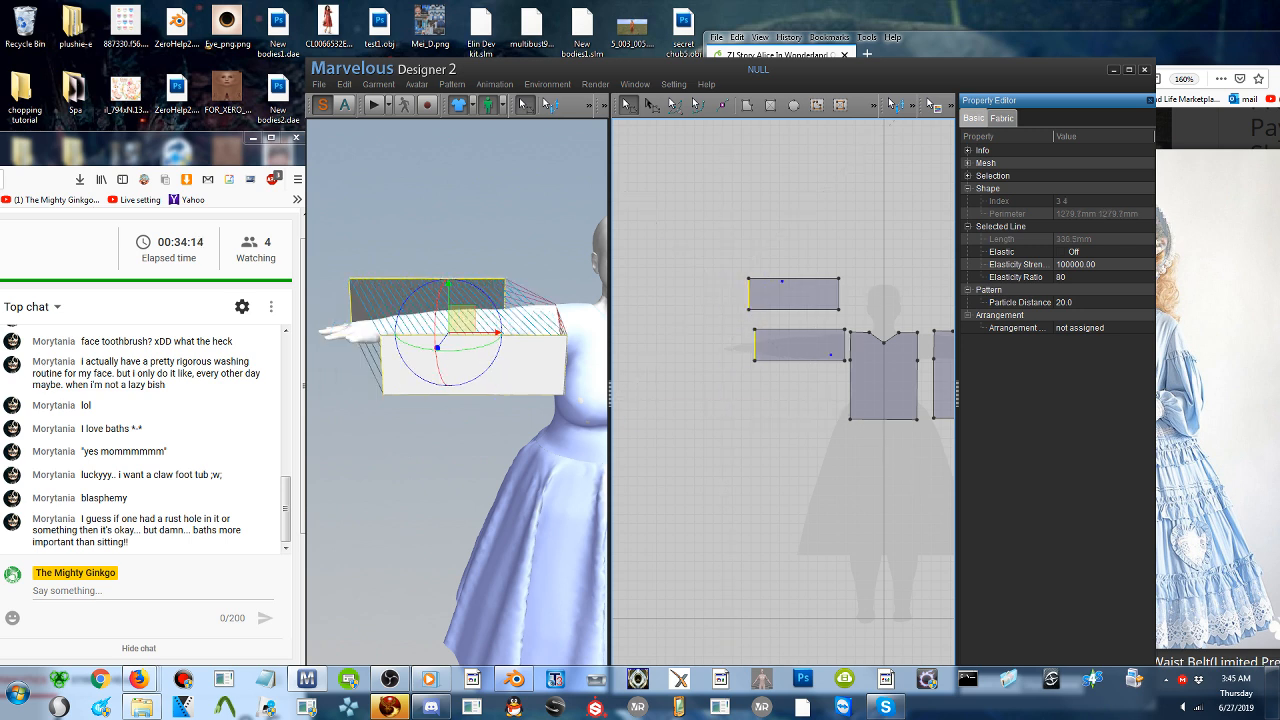
- Move the shortened back and front sleeve patterns closer to the shoulder in the 3D view
click(391, 241)
click(457, 298)
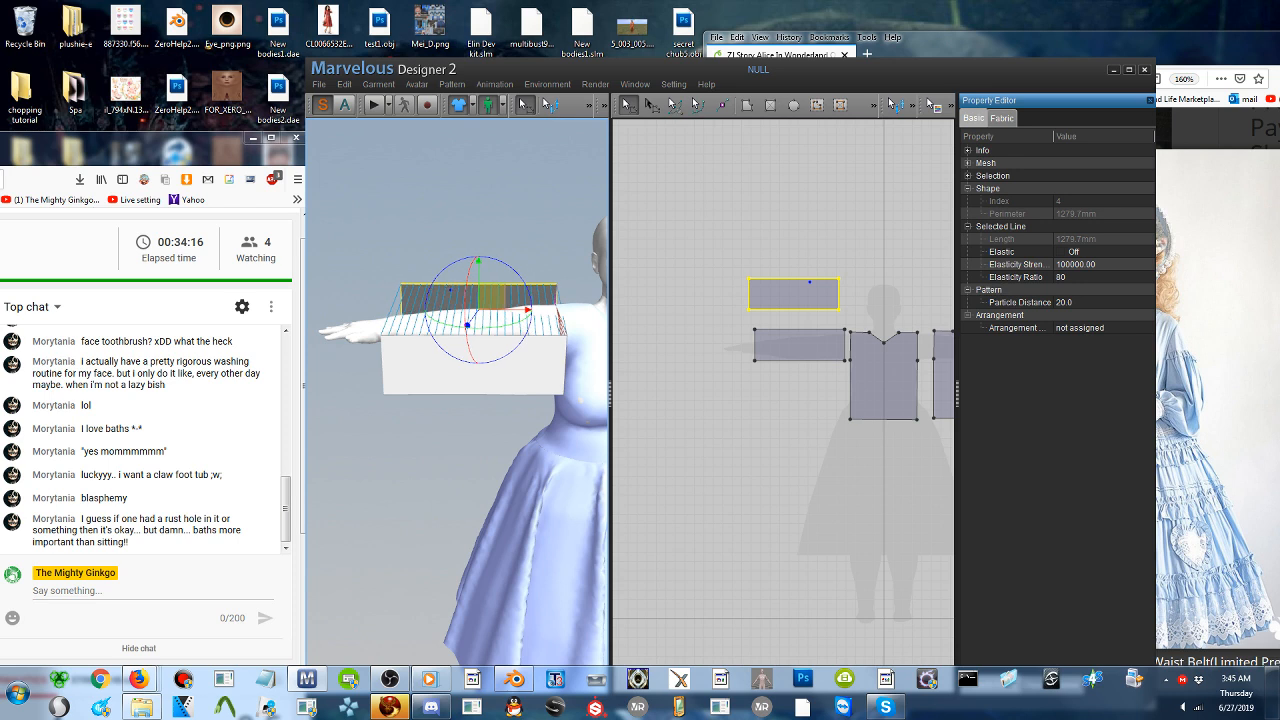
click(474, 370)
drag(474, 370, 484, 360)
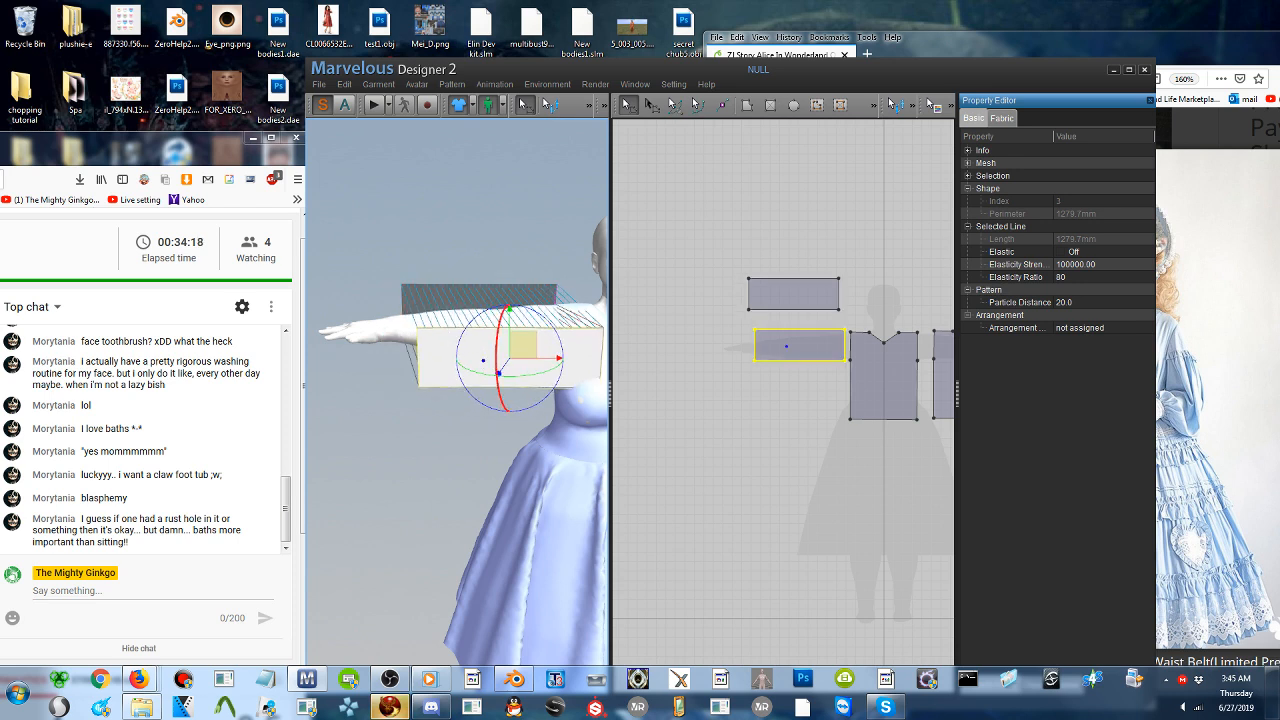
- Draw a cuff rectangle about 77 × 215 mm beside the front sleeve pattern and move it near the wrist in 3D
click(770, 105)
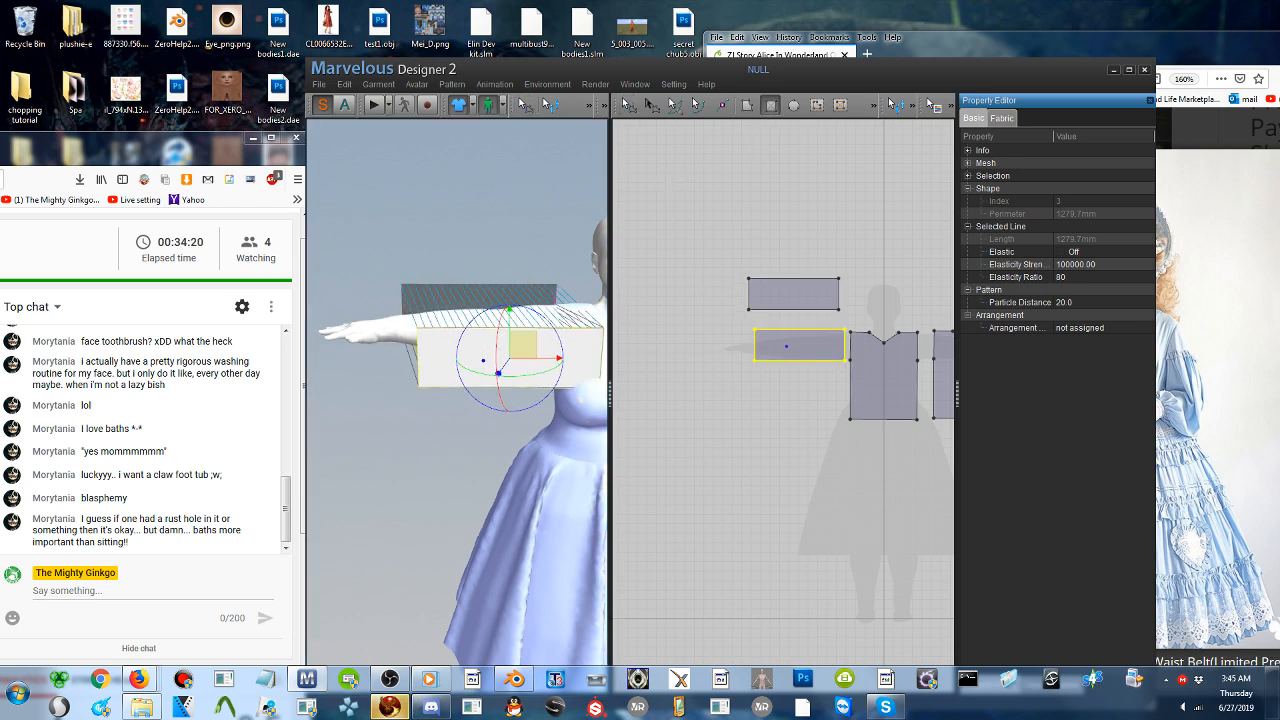
drag(740, 328, 726, 369)
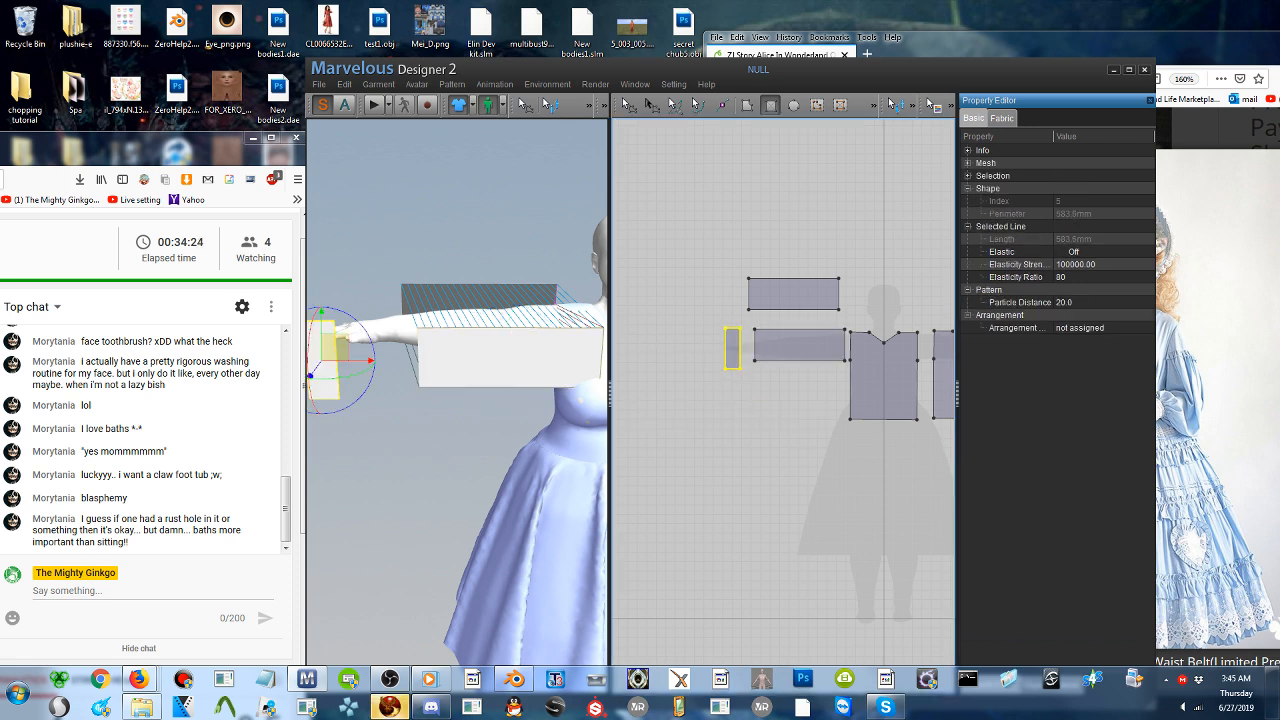
drag(335, 348, 391, 349)
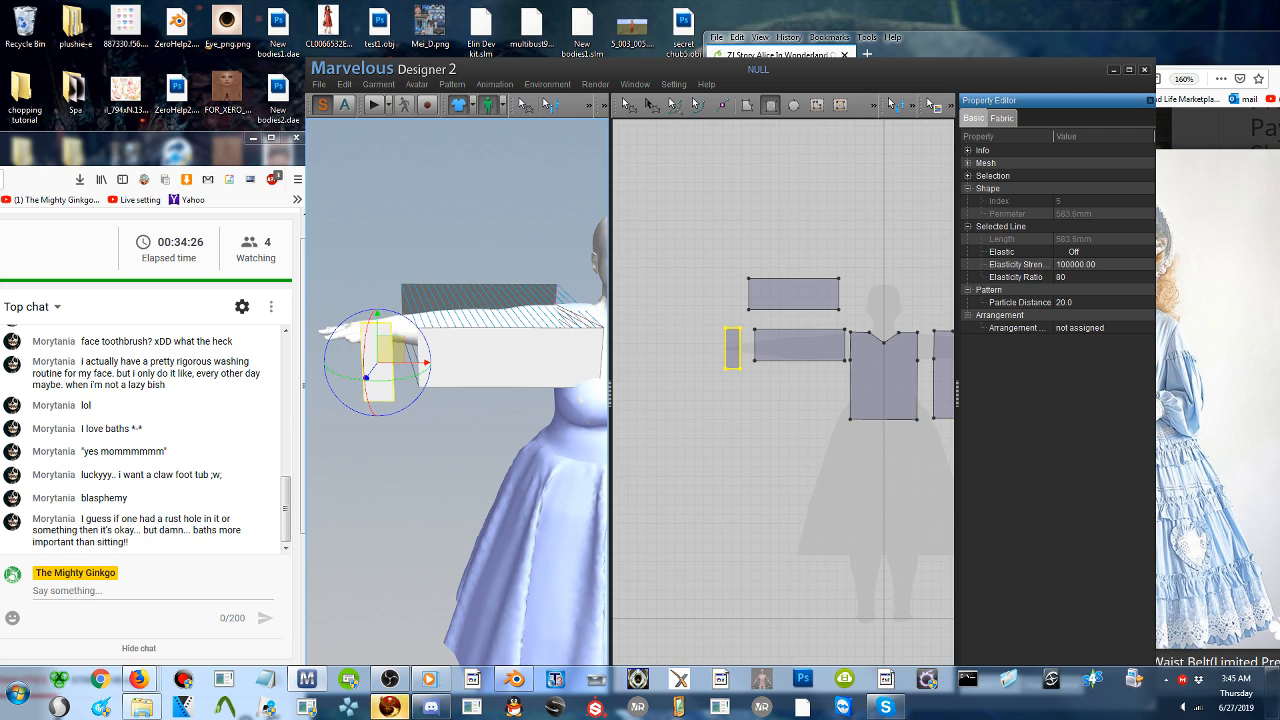
- Paste a copy of the cuff beside the back sleeve pattern in 2D and flip it over to face backward
key(ctrl+c)
key(ctrl+v)
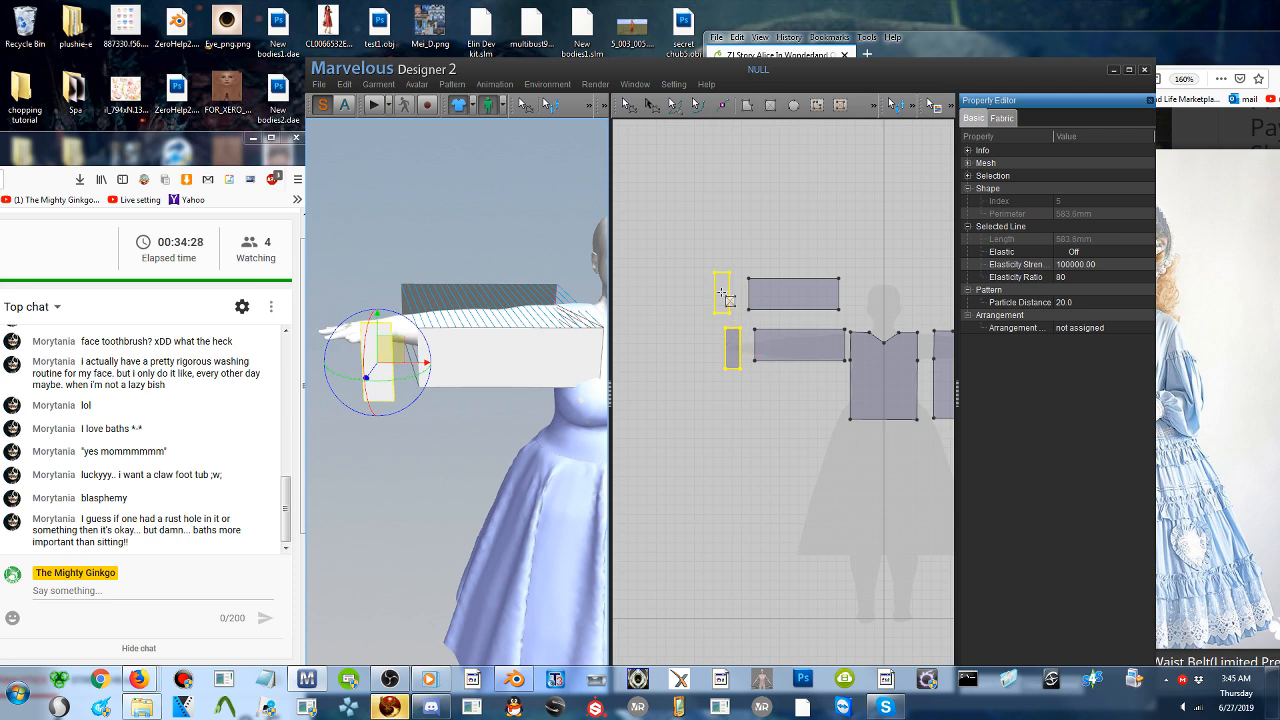
click(722, 292)
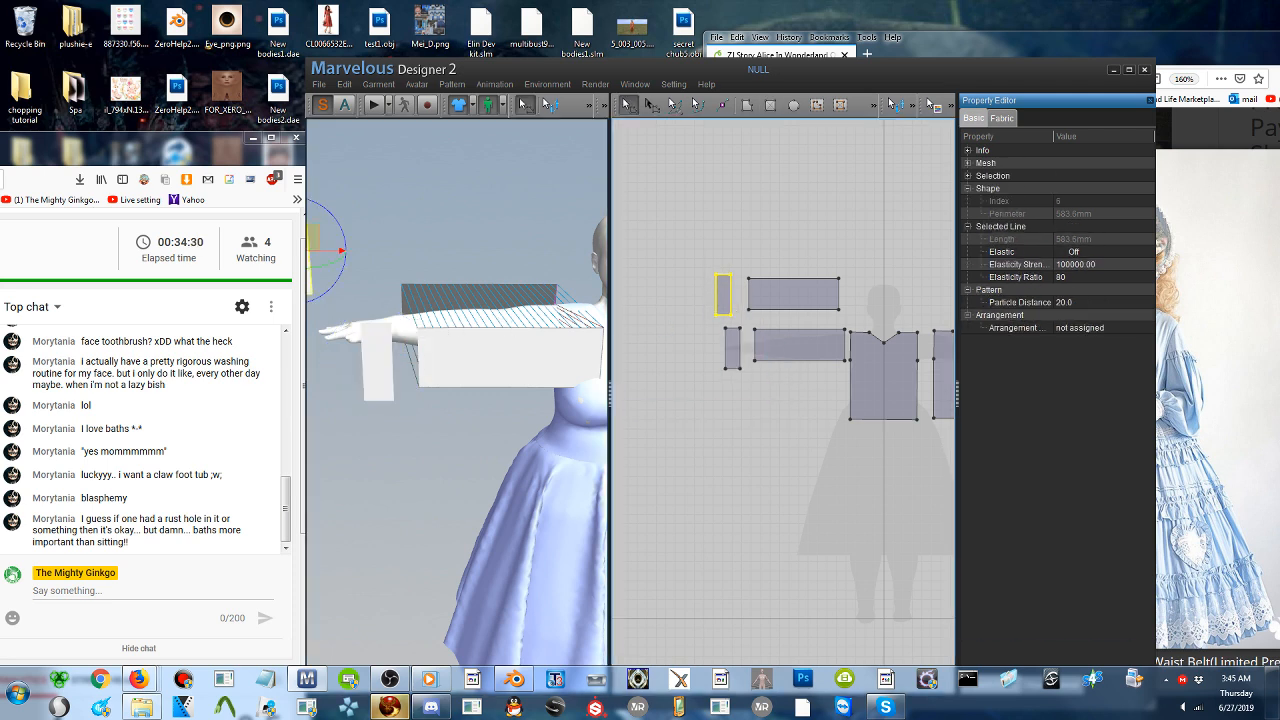
right_drag(351, 280, 489, 307)
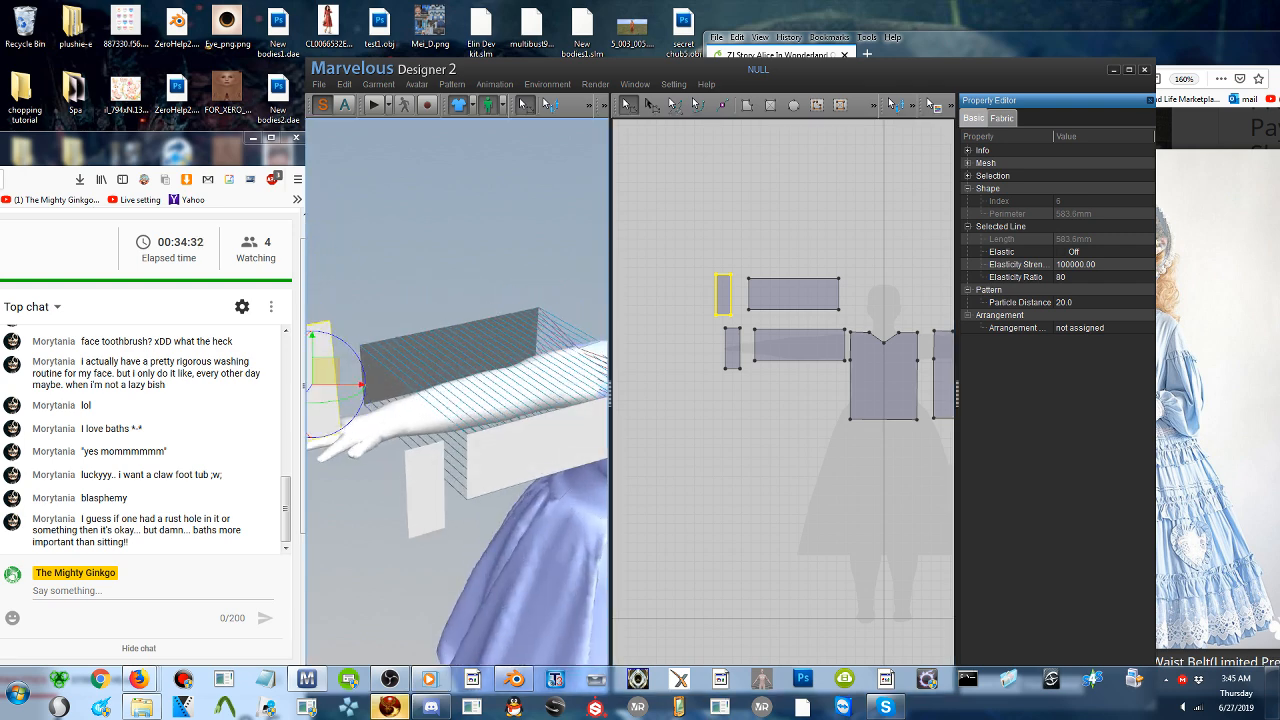
scroll(486, 308, down, 2)
right_click(359, 396)
click(402, 404)
right_drag(402, 404, 500, 396)
drag(601, 325, 485, 412)
right_drag(490, 412, 450, 440)
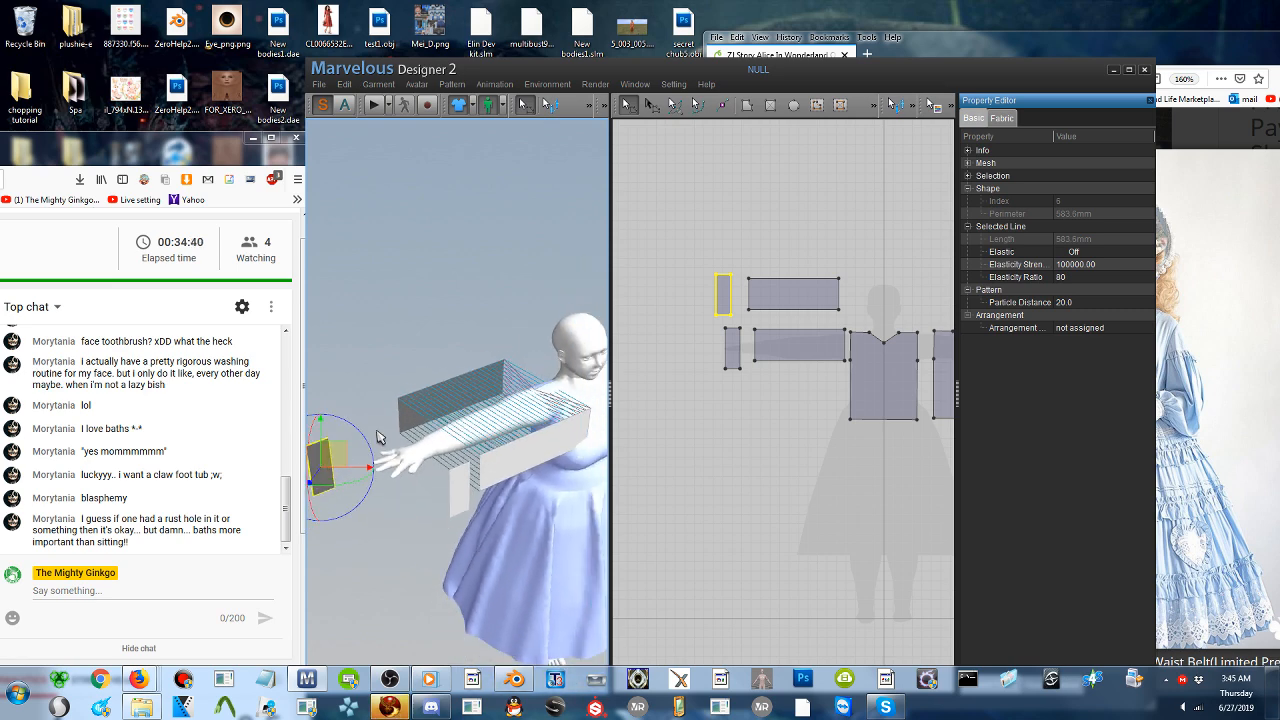
- Position the copied cuff behind the hand in 3D, in line with the back sleeve pattern
drag(332, 453, 436, 423)
right_drag(438, 425, 505, 385)
drag(522, 306, 470, 361)
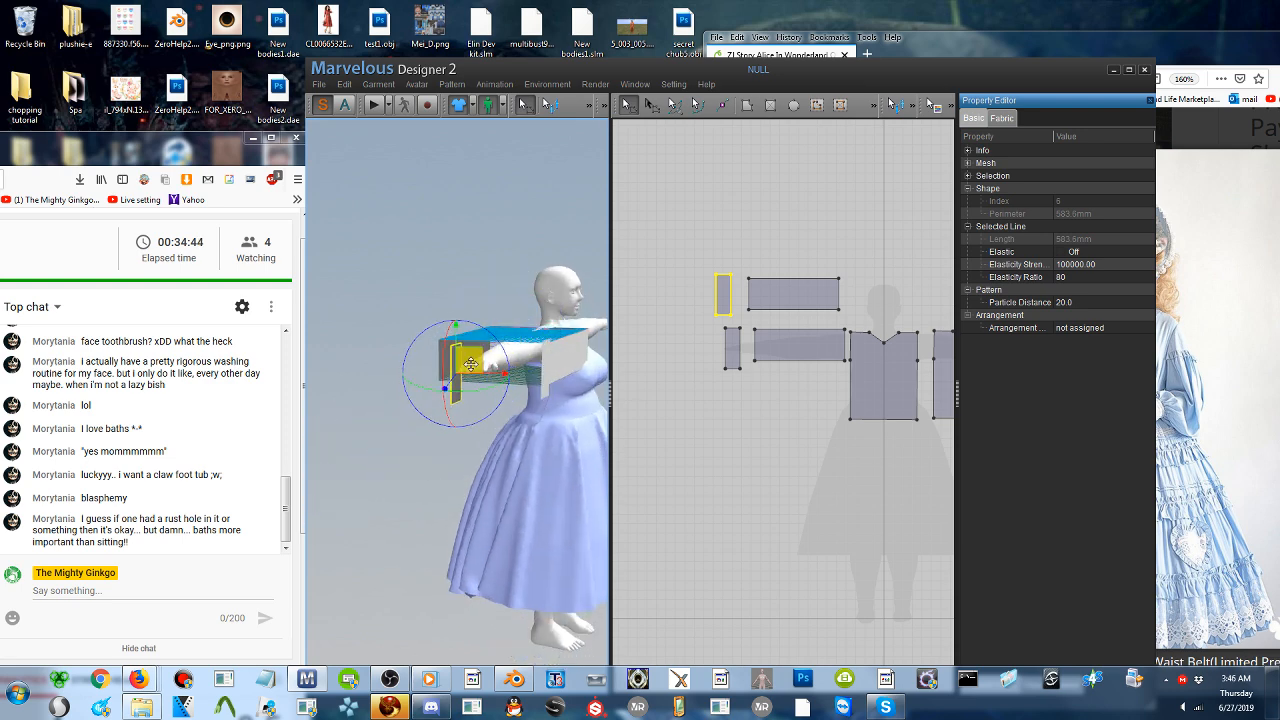
right_drag(468, 365, 398, 423)
drag(365, 469, 376, 445)
right_drag(385, 463, 377, 465)
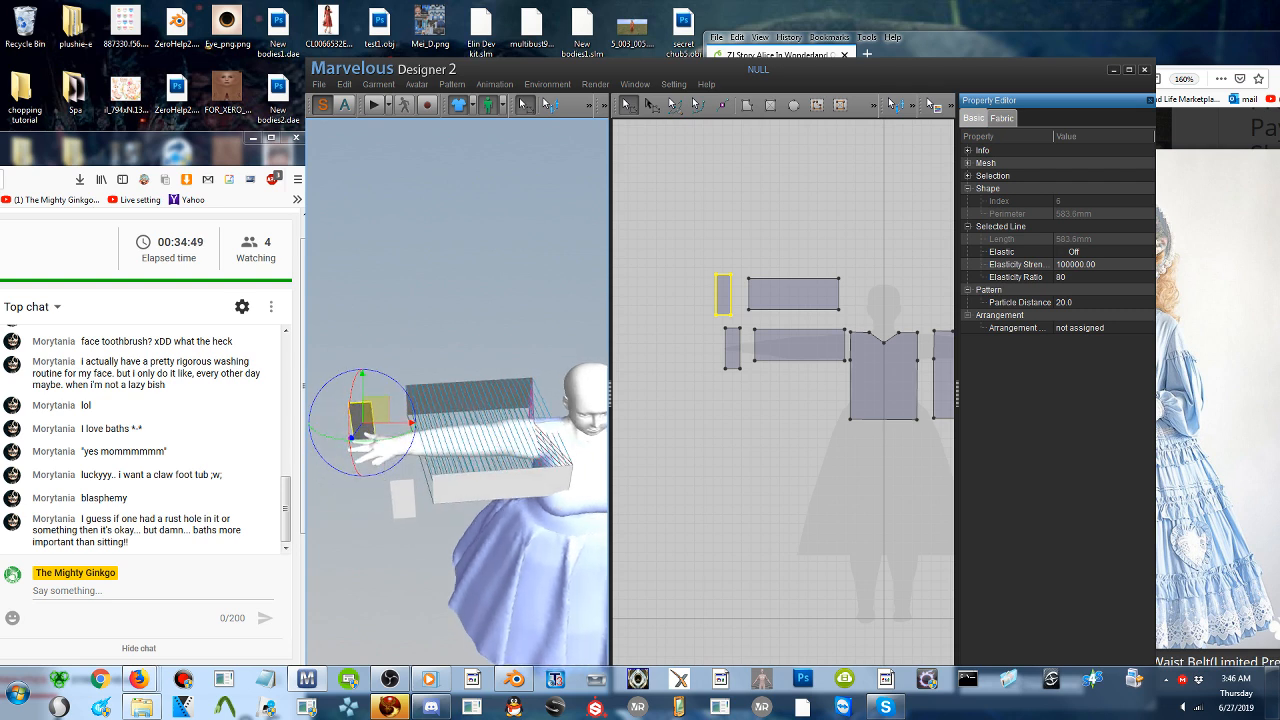
- Sew the inner long edge of the back cuff to the wrist edge of the back sleeve
click(586, 106)
click(525, 130)
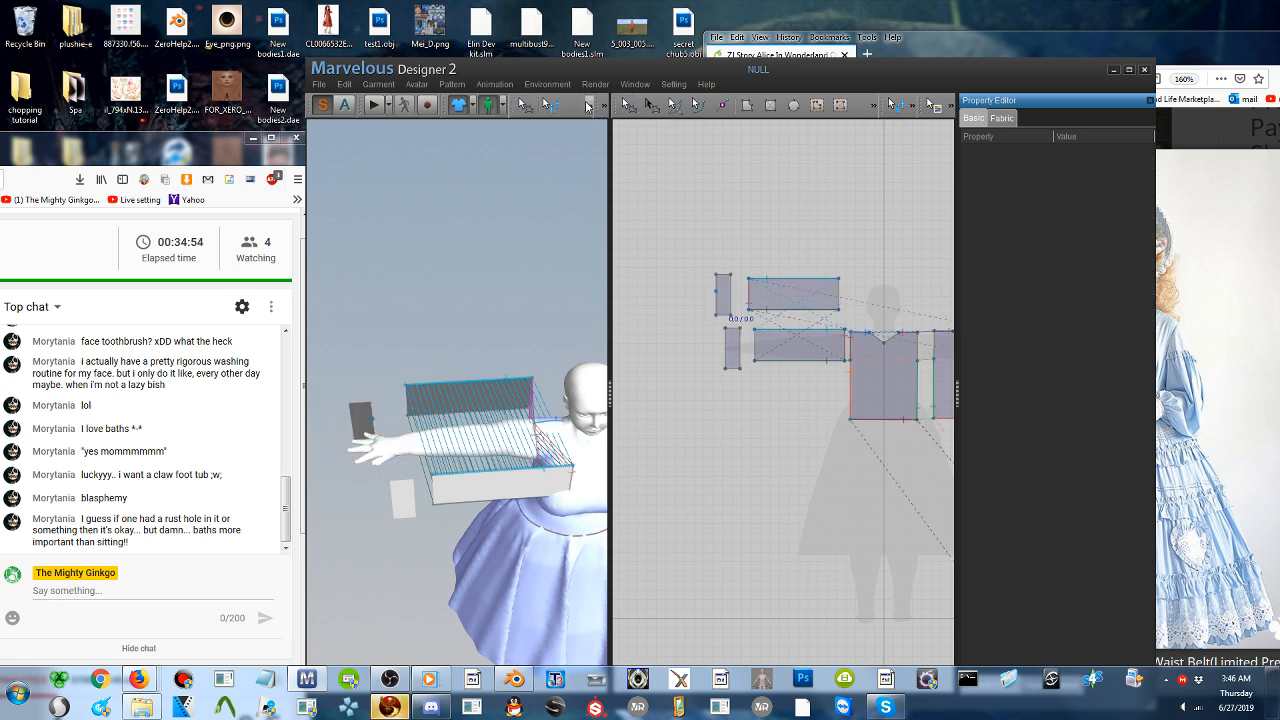
click(588, 106)
click(573, 108)
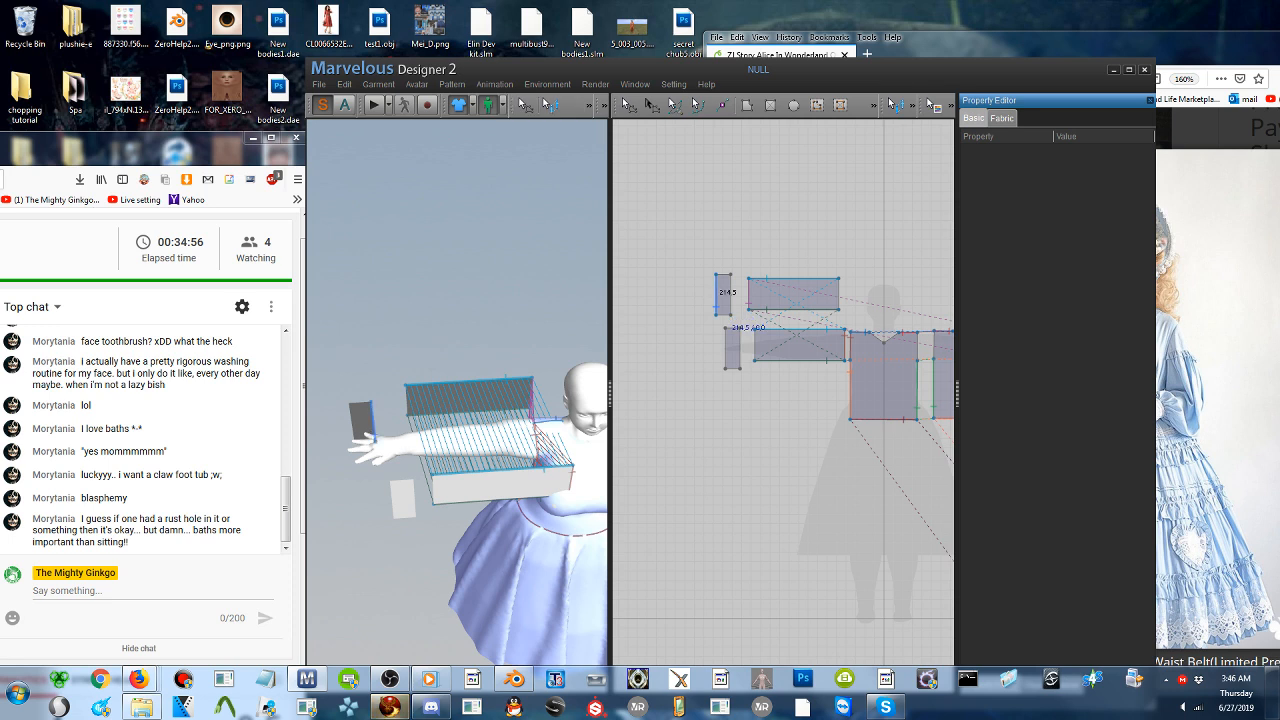
click(373, 429)
click(410, 402)
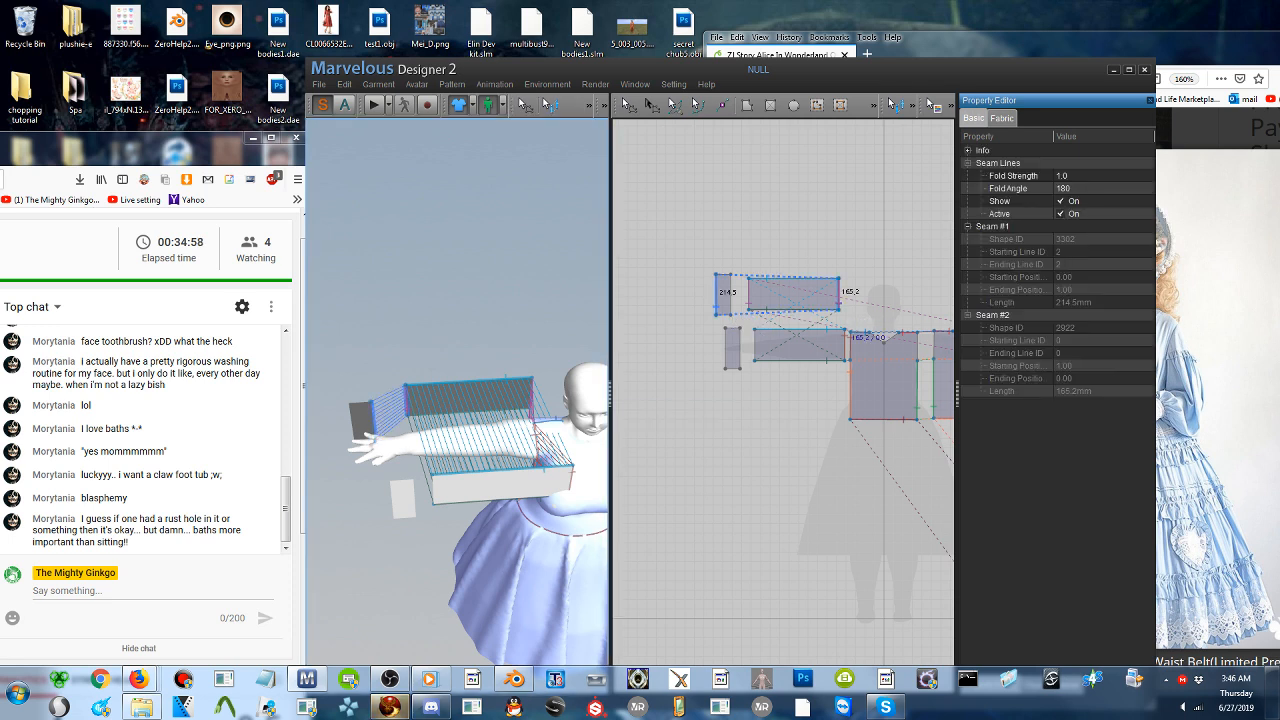
- Sew the upper short edges of both cuffs together and join the front cuff to the front sleeve's wrist edge
click(365, 405)
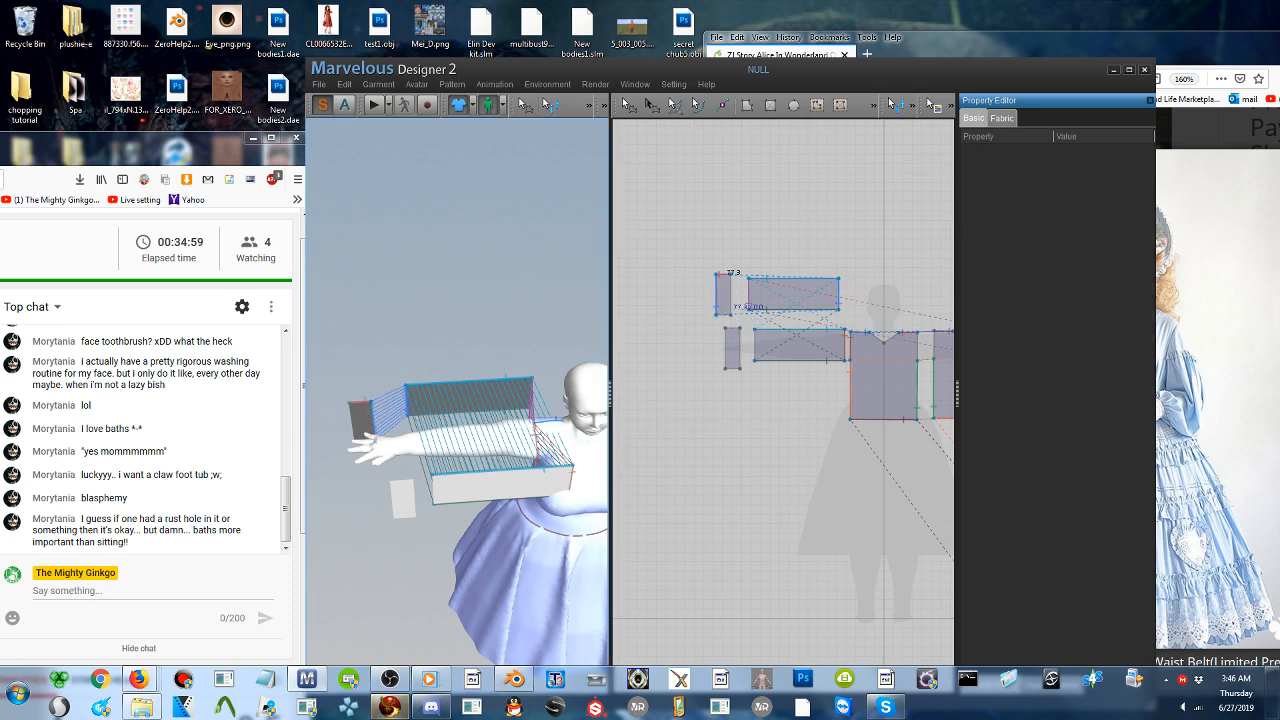
click(411, 496)
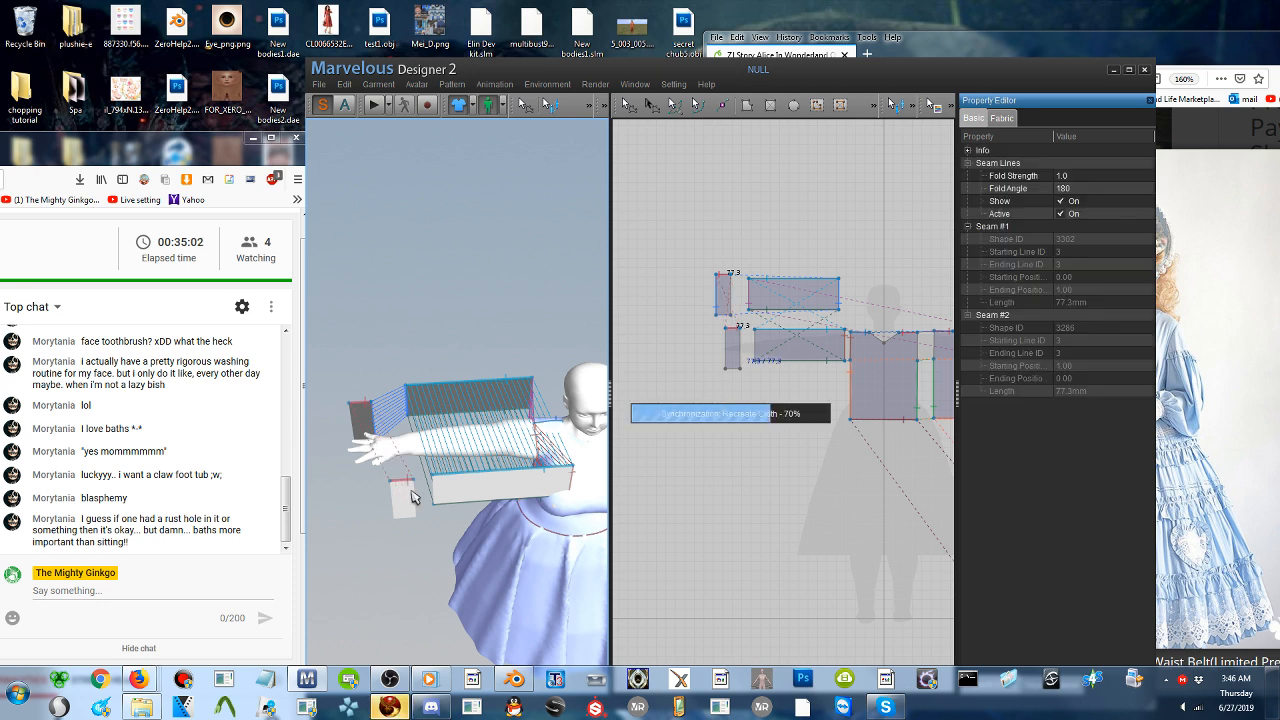
click(413, 497)
click(436, 497)
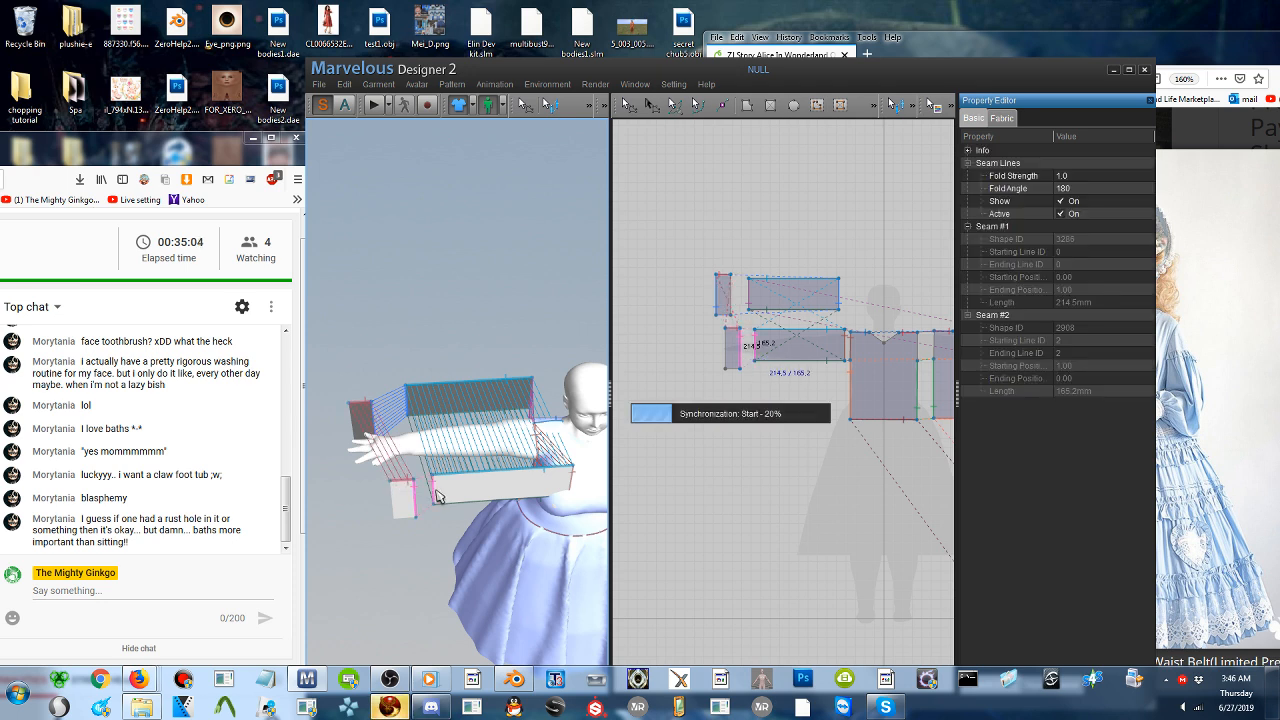
- Sew the lower short edges of the front and back cuffs together
right_drag(420, 450, 432, 280)
scroll(434, 350, down, 2)
scroll(438, 308, up, 1)
click(411, 335)
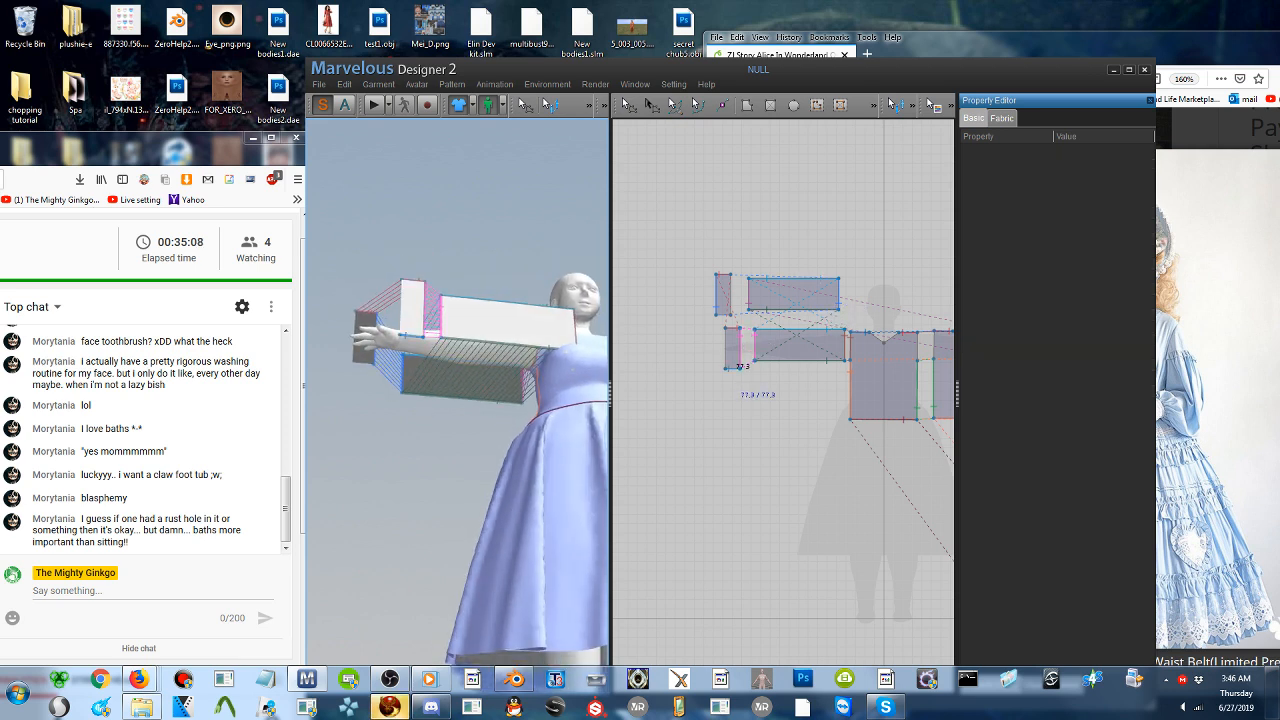
click(363, 370)
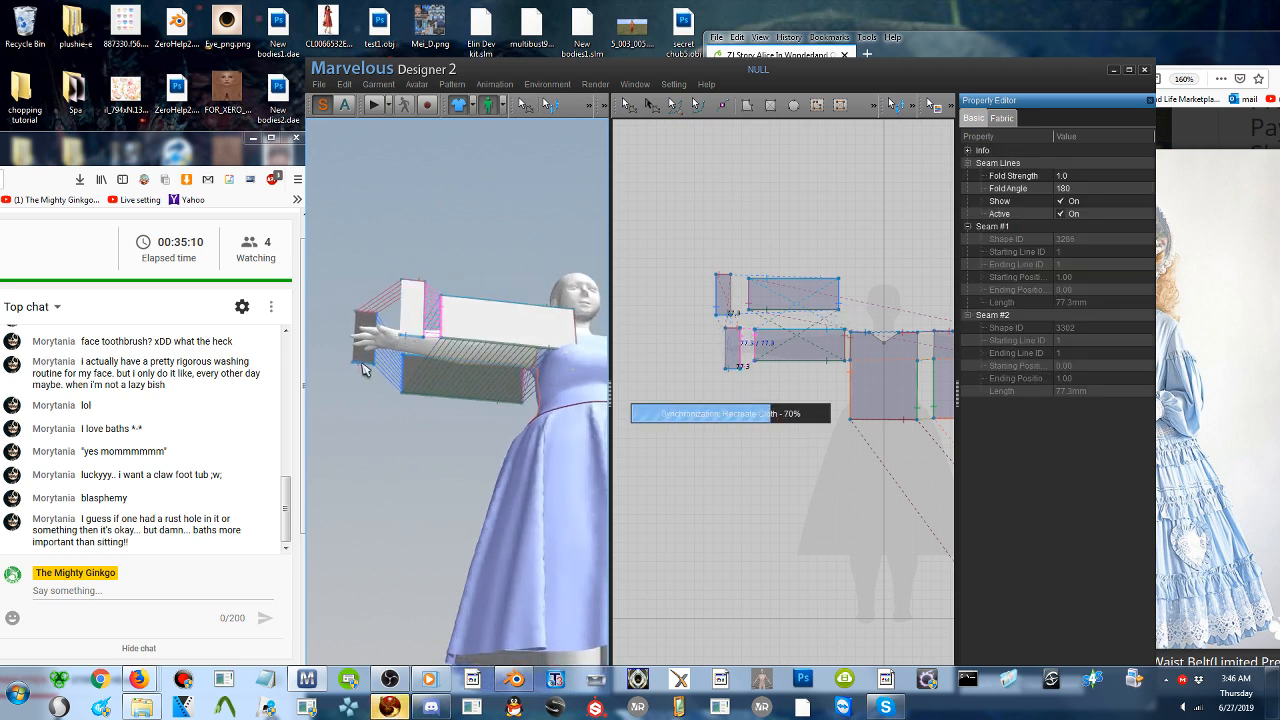
- Move both cuffs closer to the sleeve ends in 3D and shift the back sleeve slightly toward the shoulder
right_drag(366, 372, 395, 462)
scroll(396, 448, down, 1)
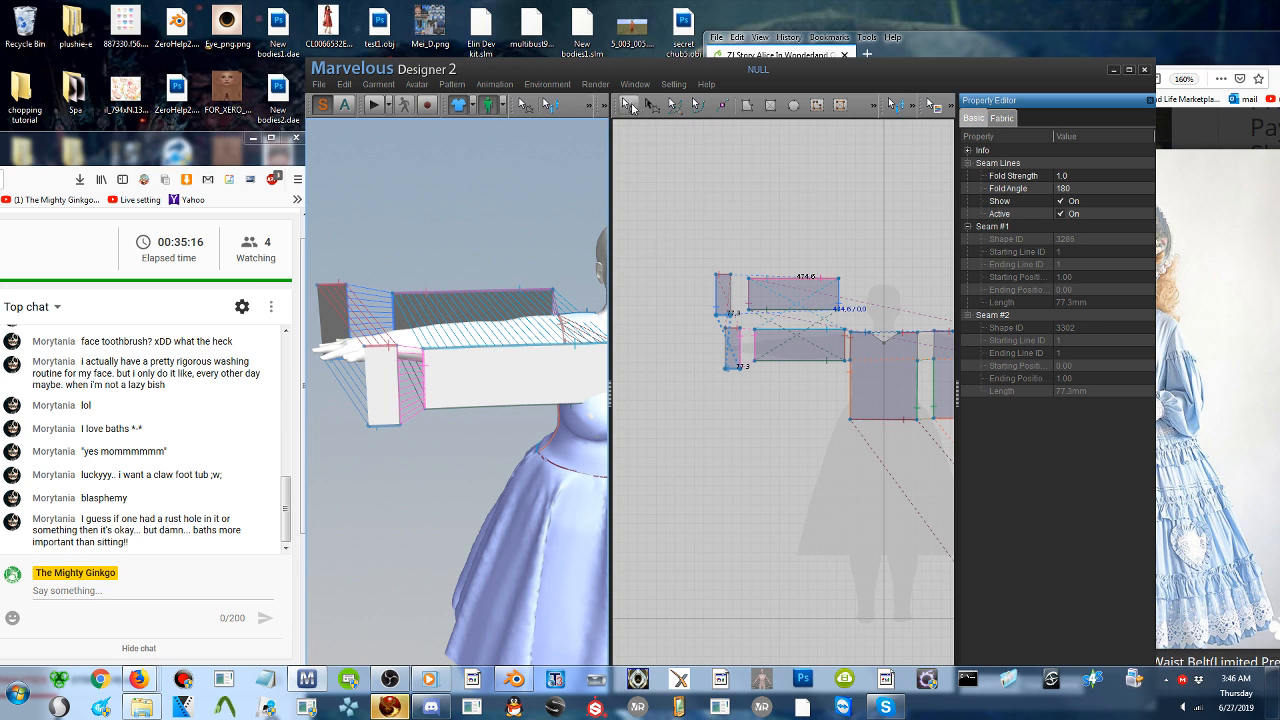
click(629, 105)
click(722, 293)
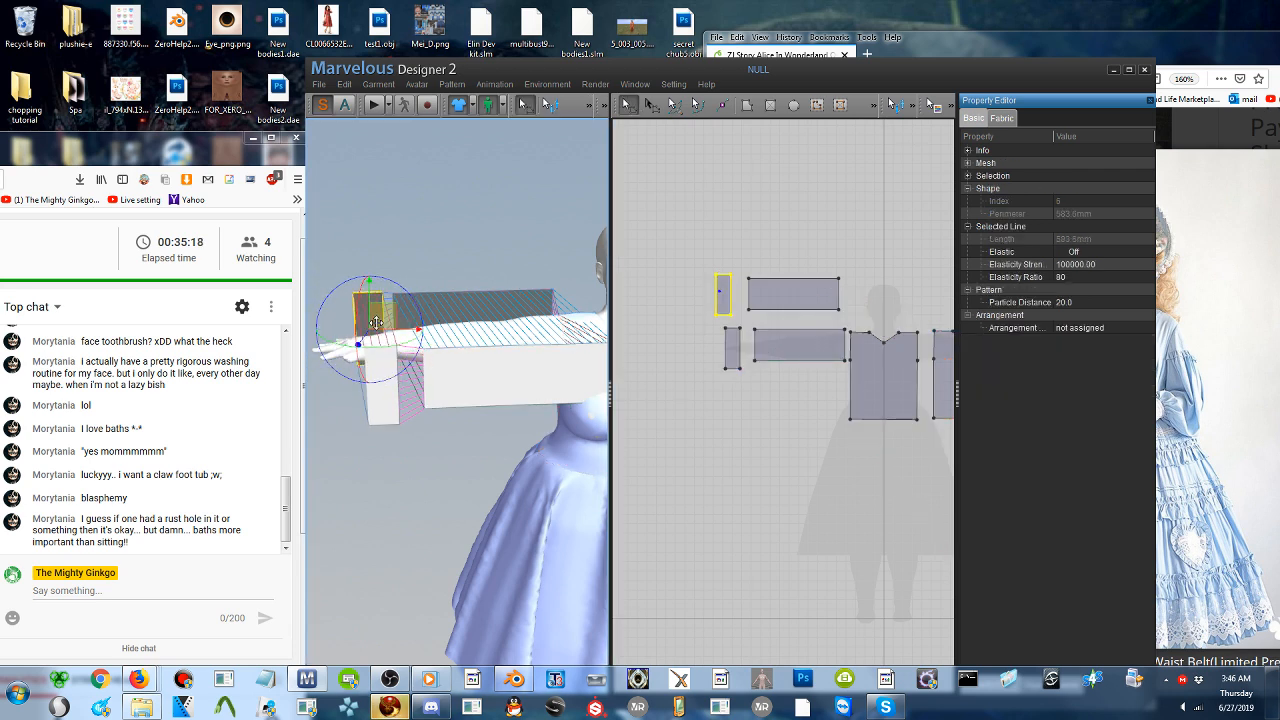
click(733, 347)
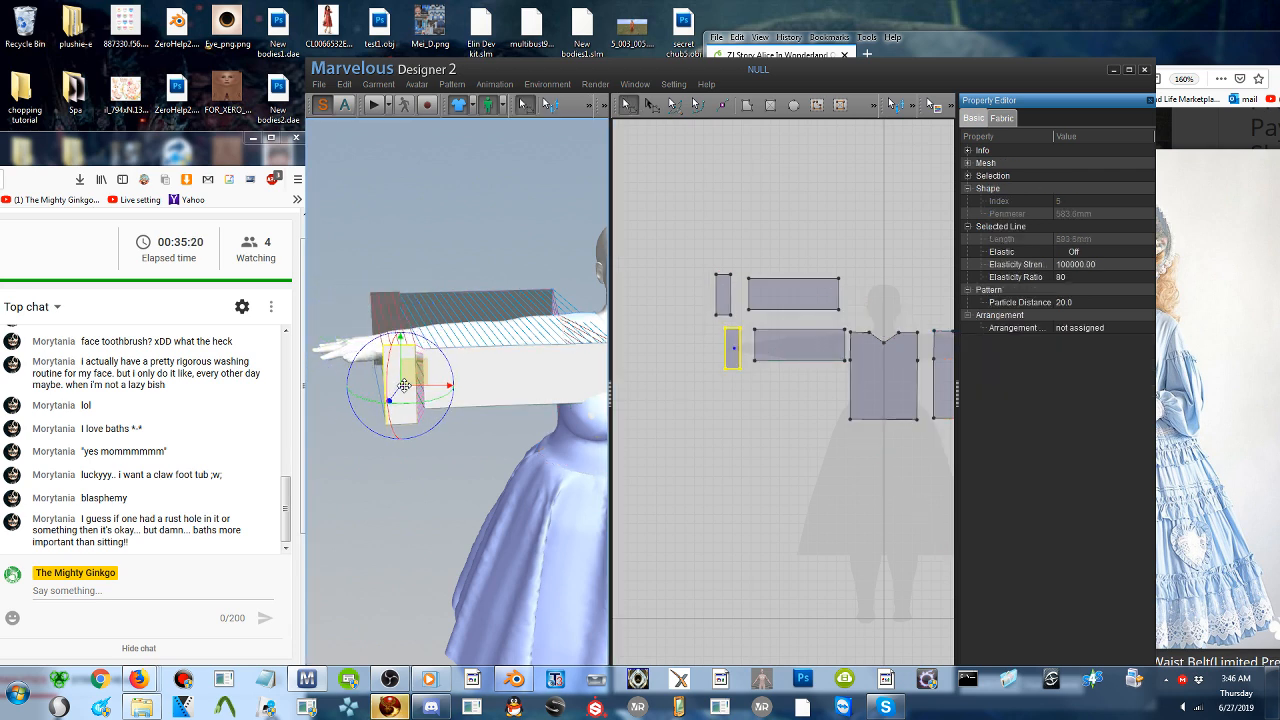
click(530, 295)
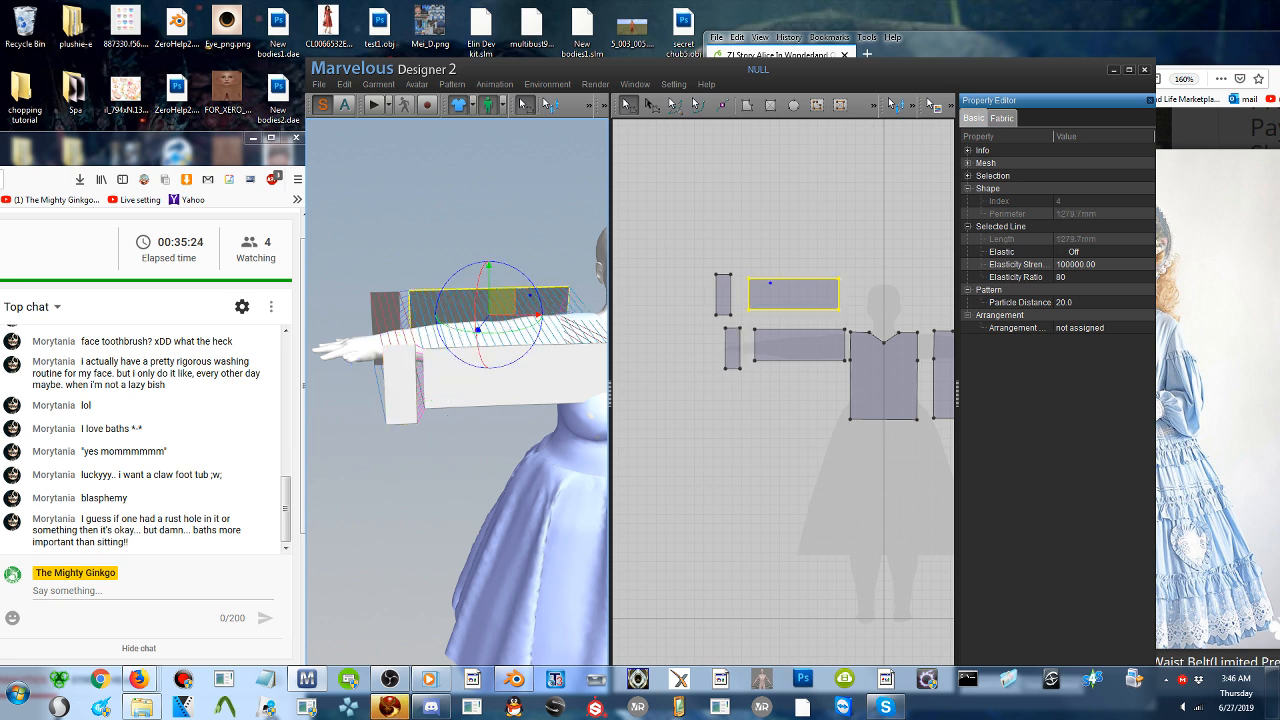
- Shorten both cuffs by moving their upper short edges down together to a perimeter of about 440 mm each, and simulate the garment
click(672, 282)
click(735, 329)
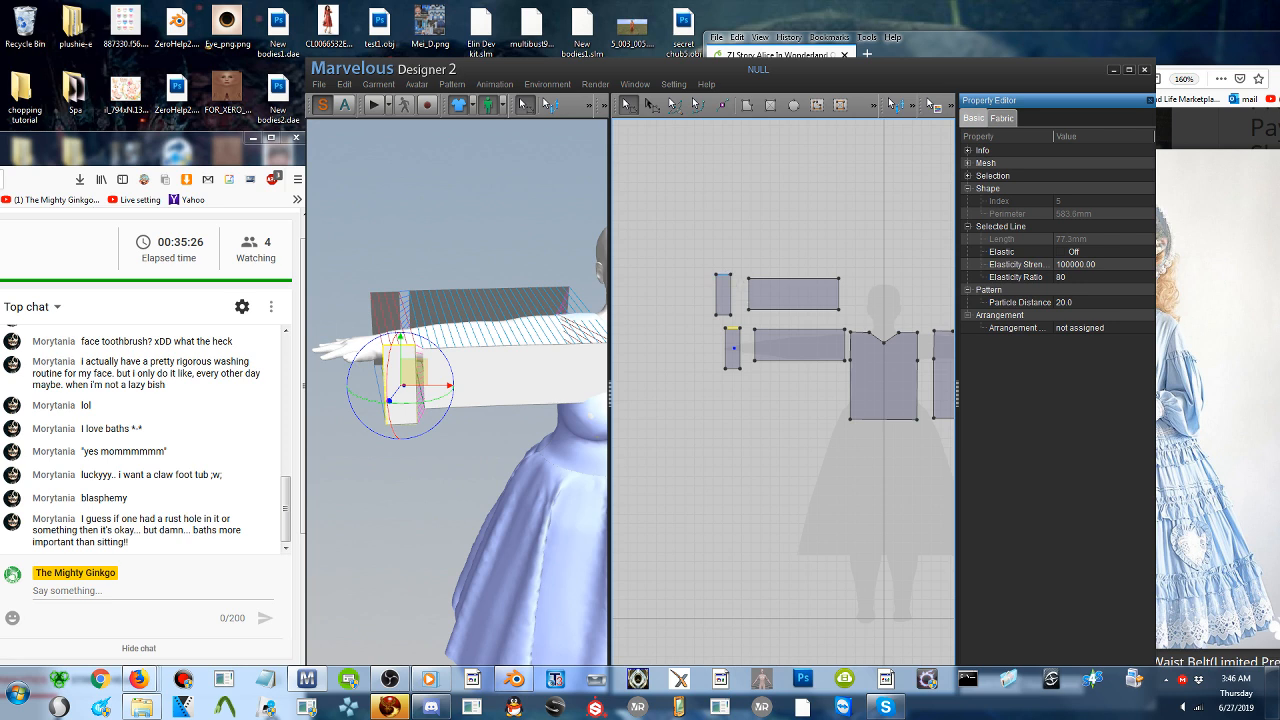
shift+click(724, 276)
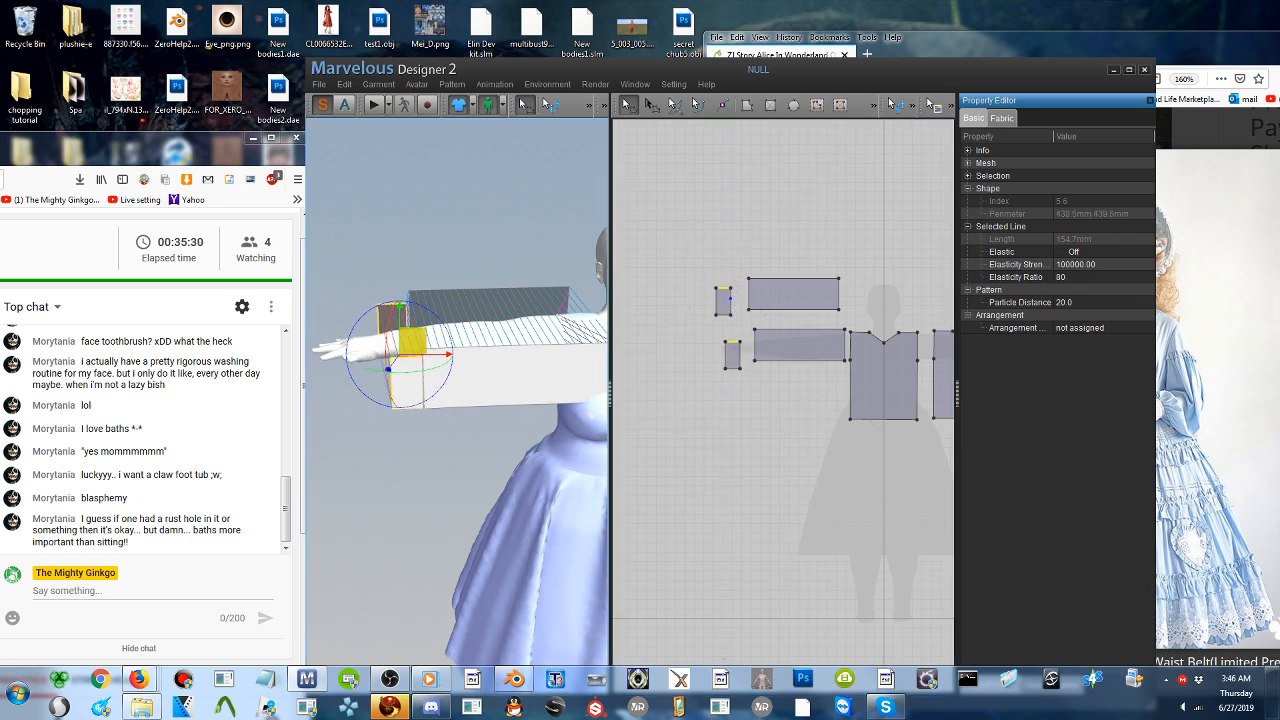
click(374, 106)
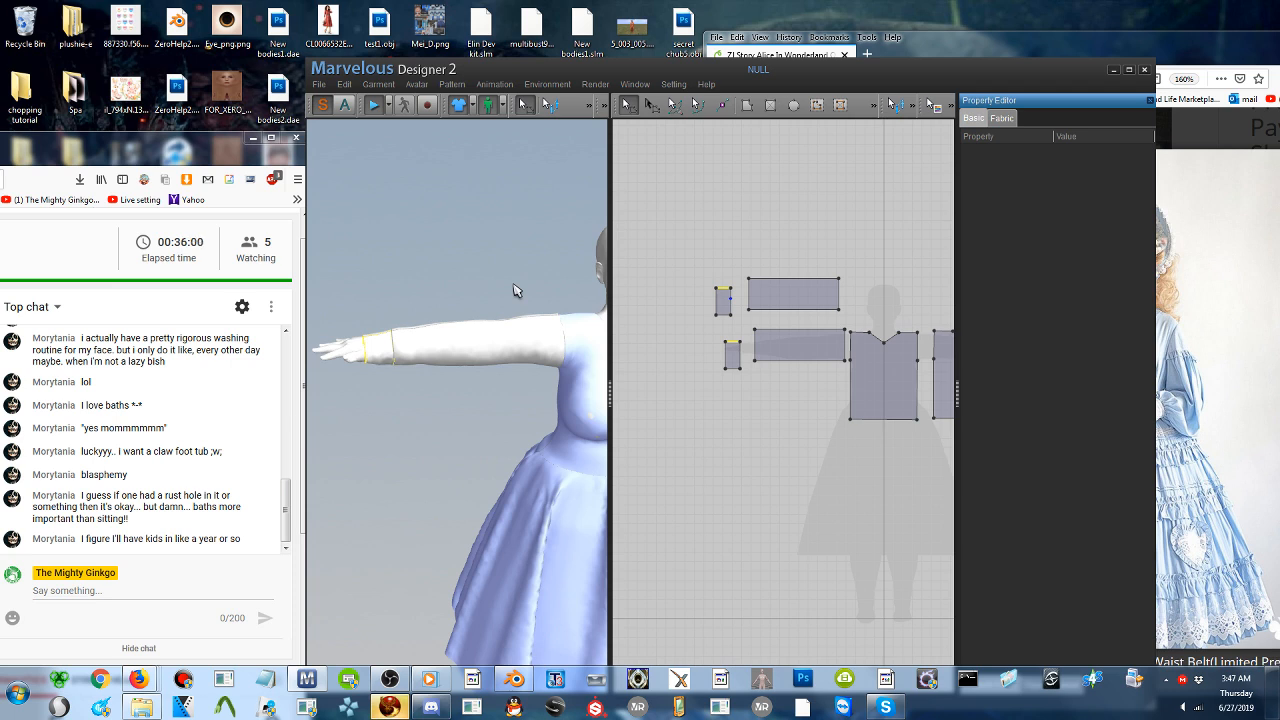
- Set the fabric color of both cuffs to dark gray, RGB 103, 103, 103
click(723, 305)
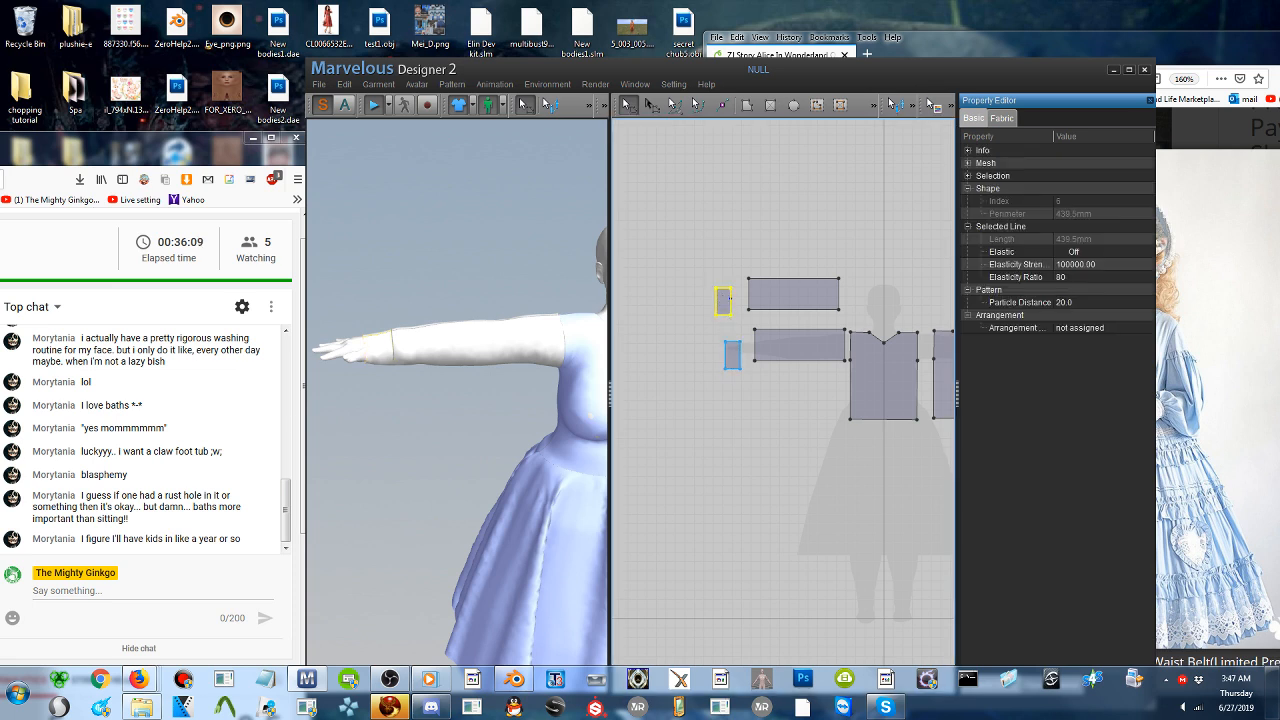
shift+click(731, 366)
click(1002, 118)
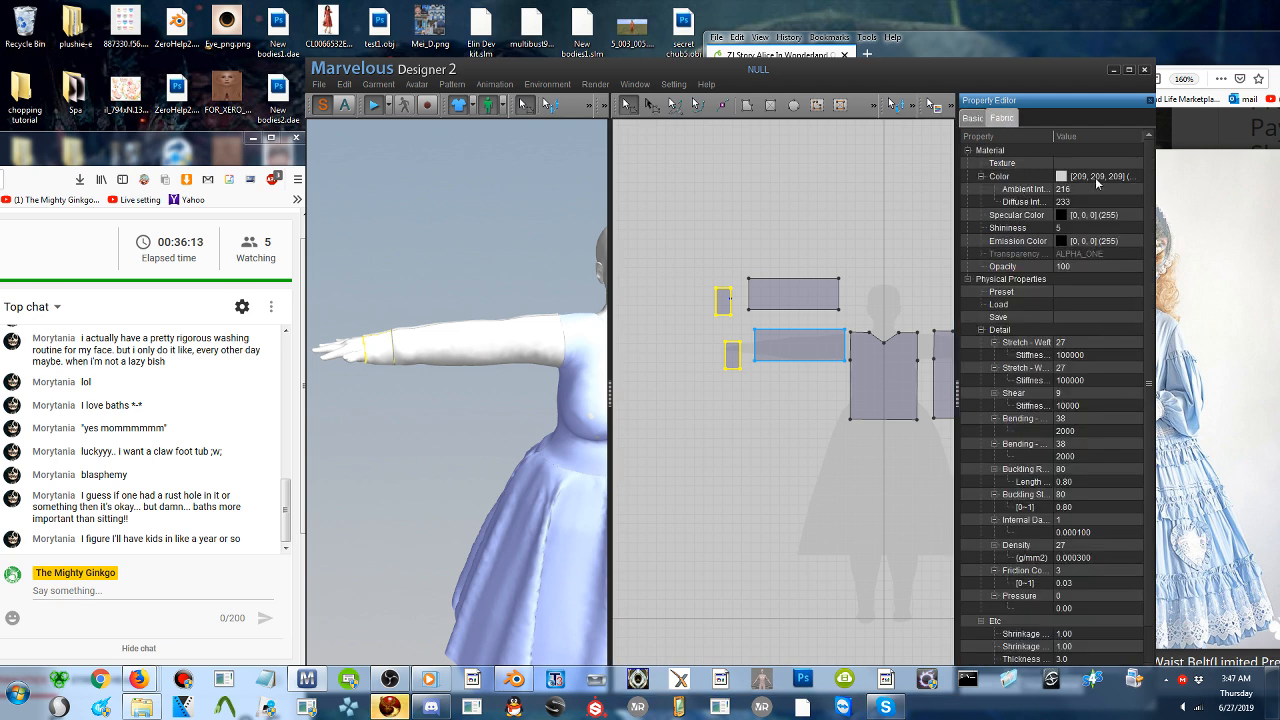
click(1138, 179)
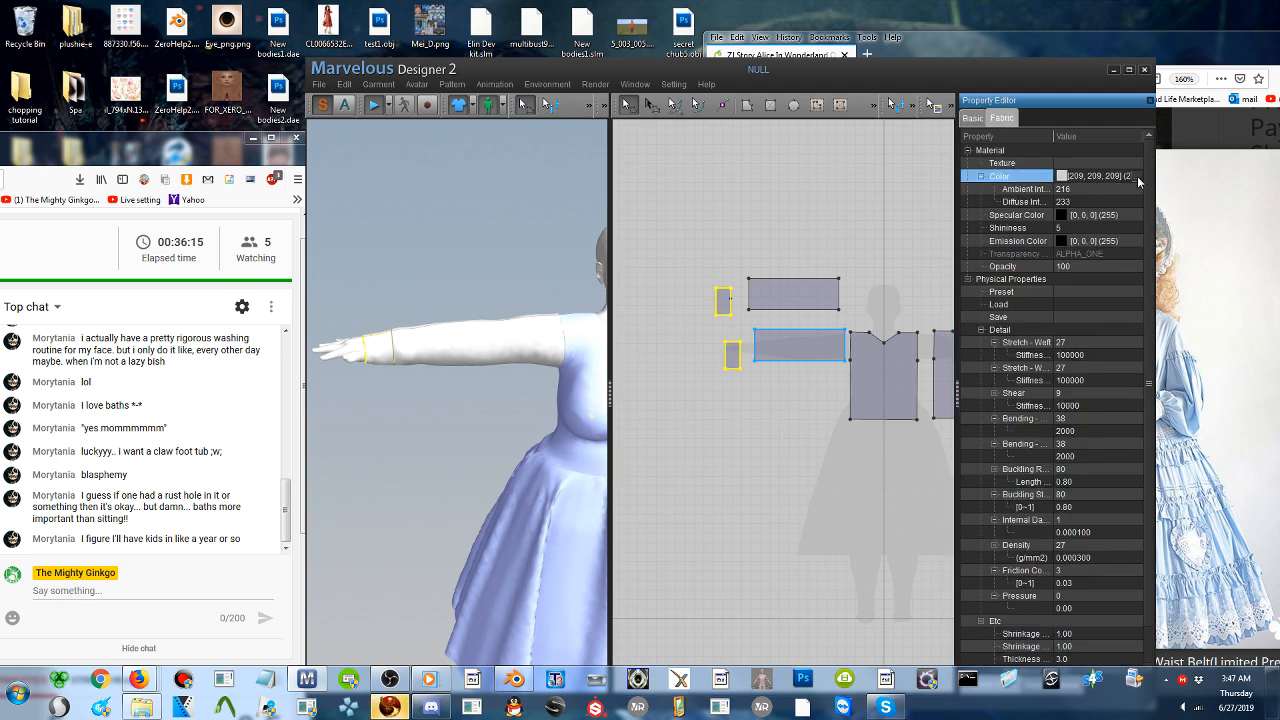
click(1138, 178)
click(871, 334)
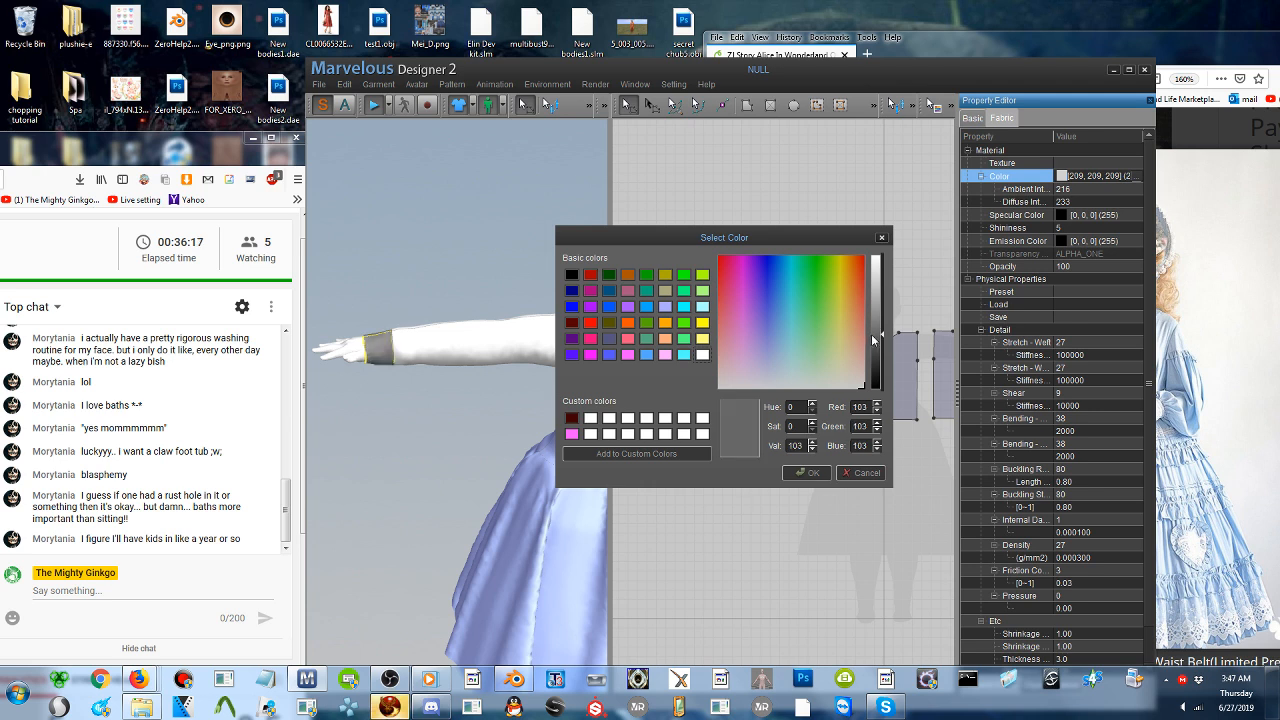
click(807, 472)
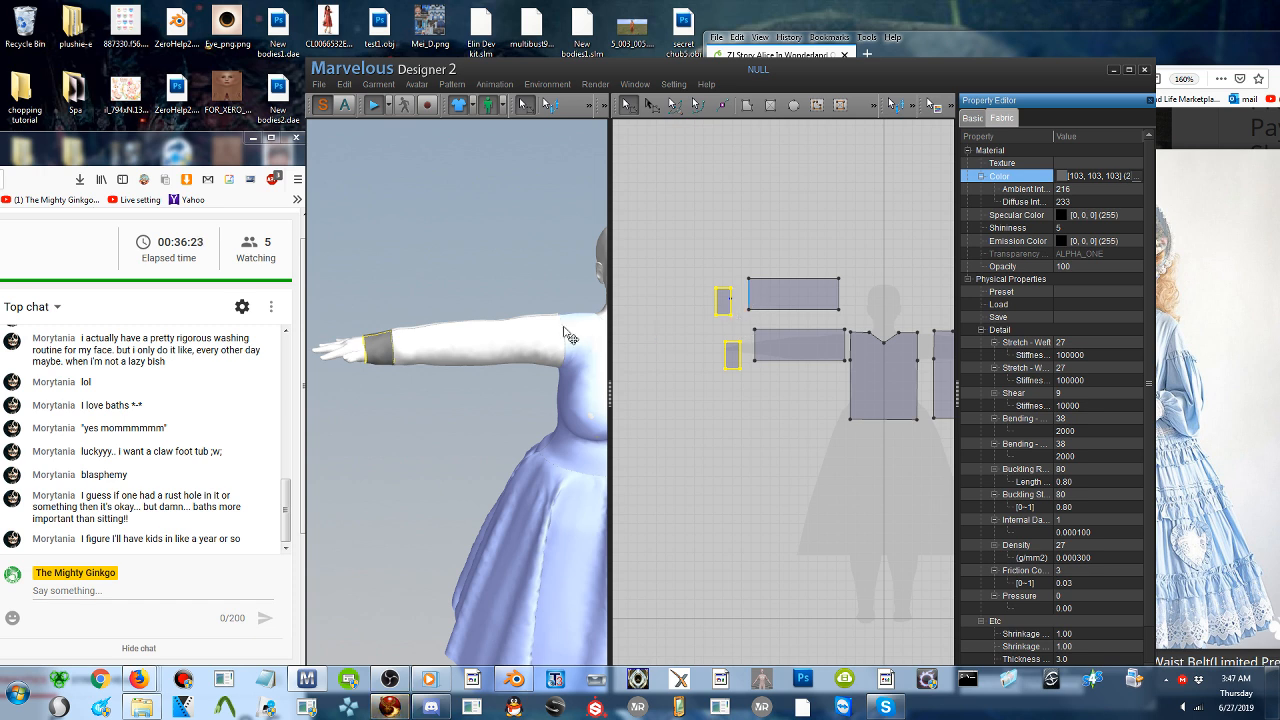
- Shorten both sleeve patterns in 2D by moving their right-hand edges inward together
click(848, 249)
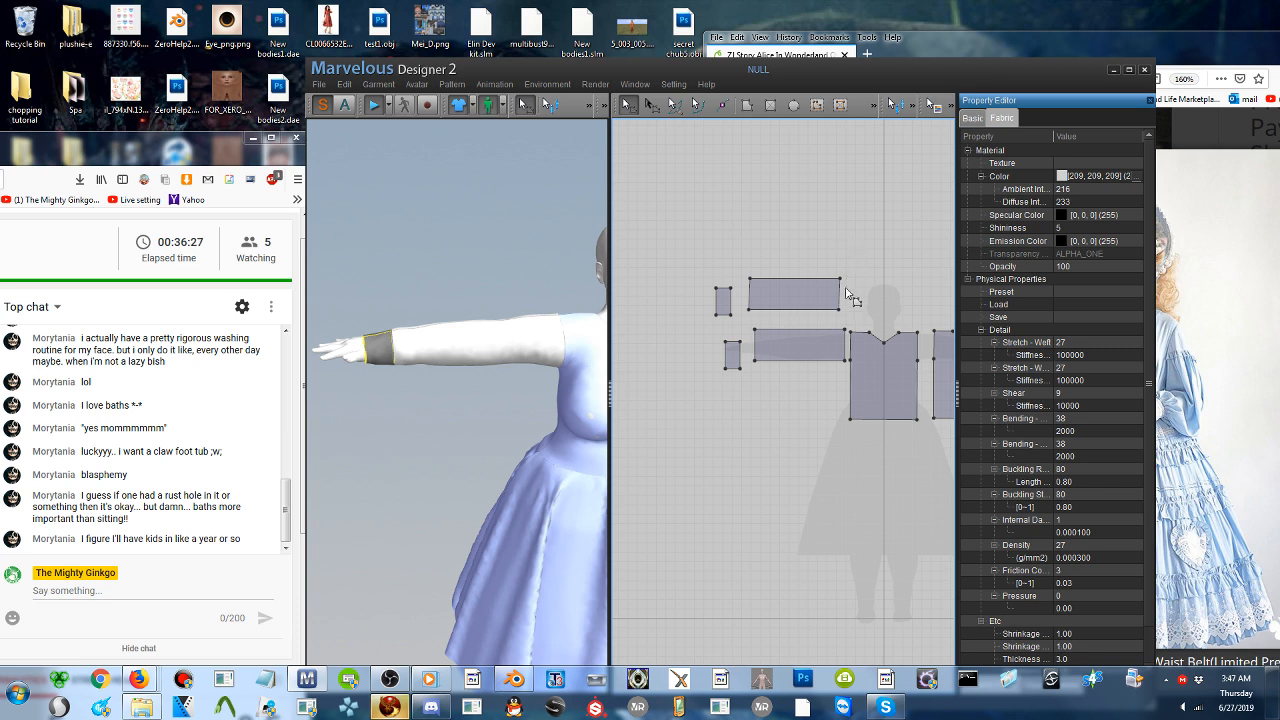
click(844, 288)
click(843, 330)
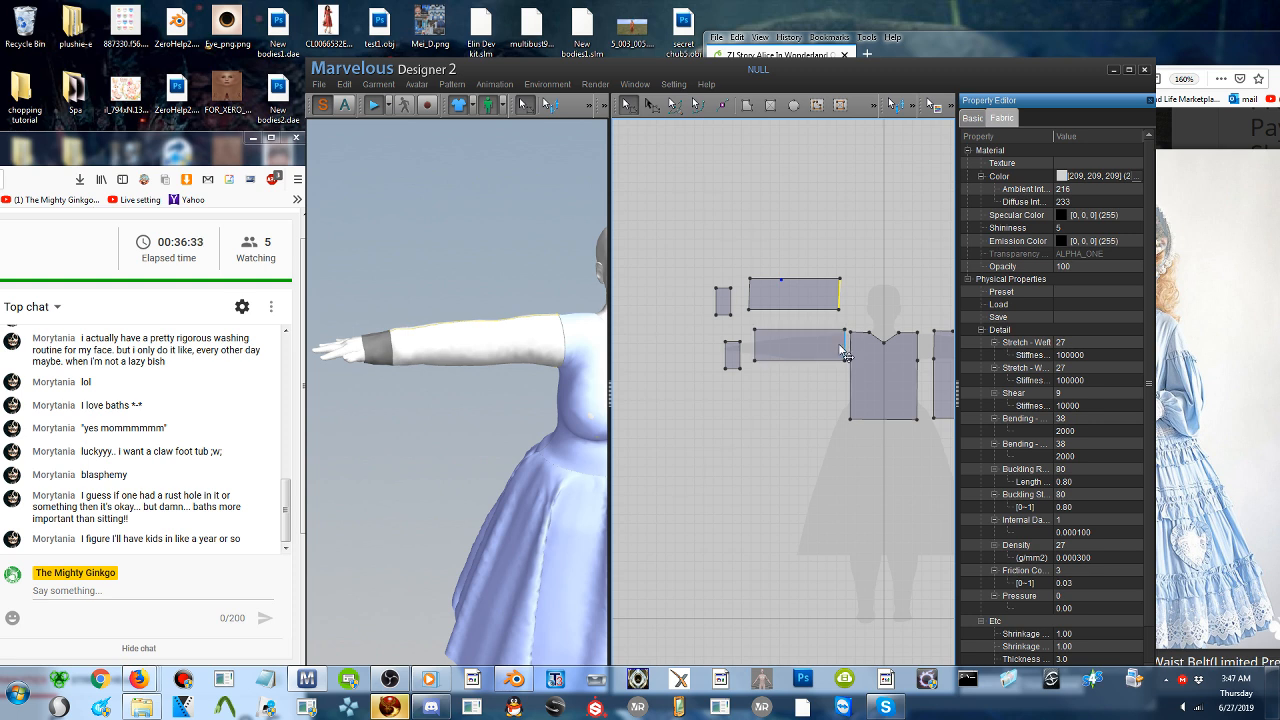
drag(846, 356, 837, 344)
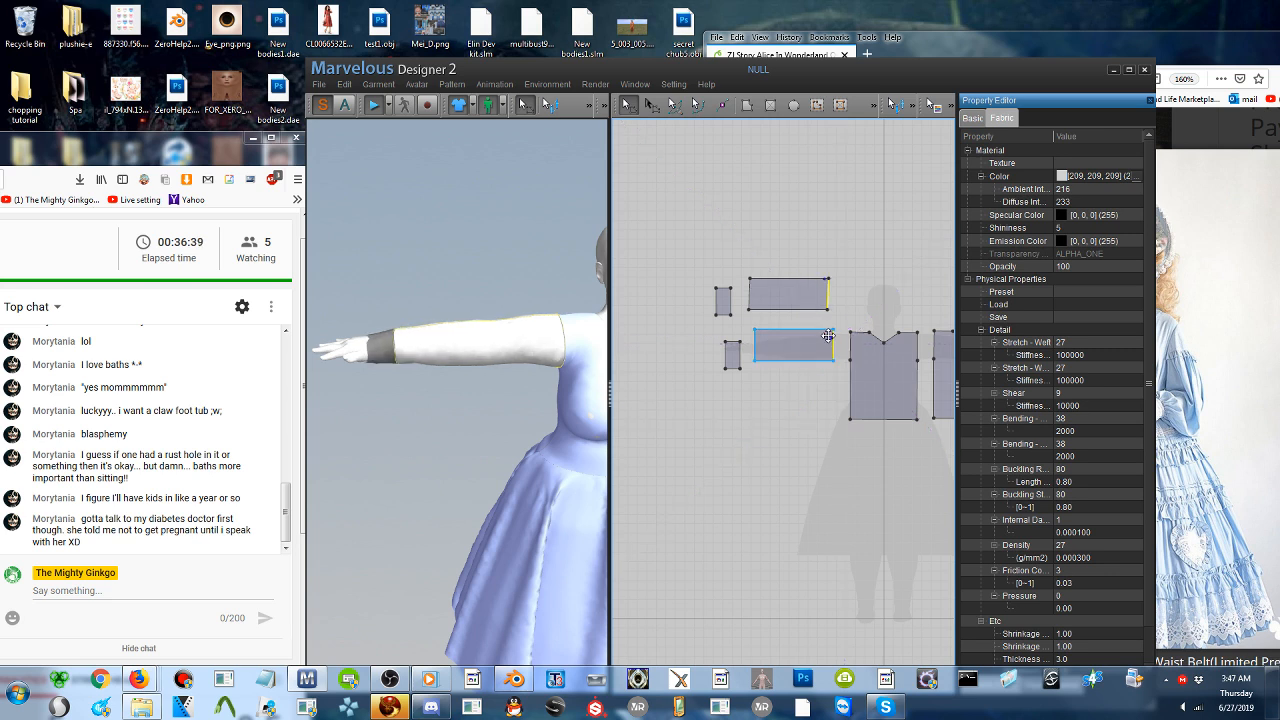
- Select the front cuff in 3D and stop the simulation
click(394, 363)
click(397, 365)
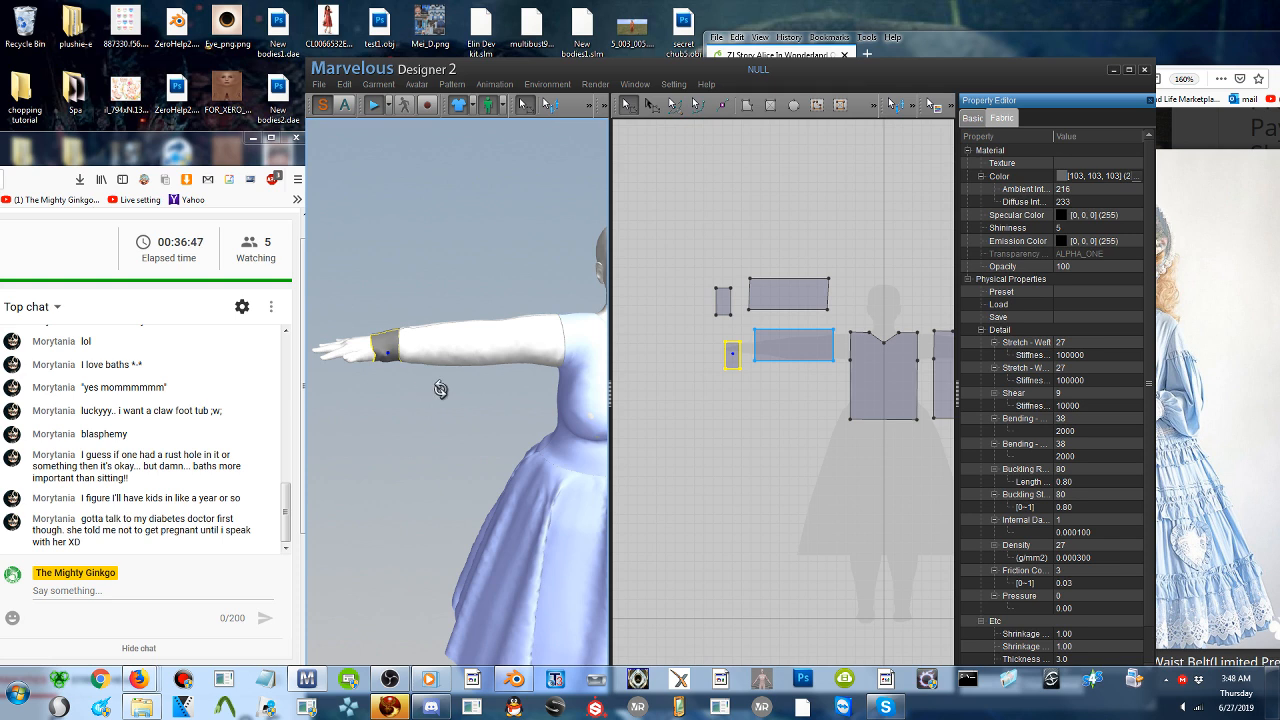
right_drag(468, 402, 463, 382)
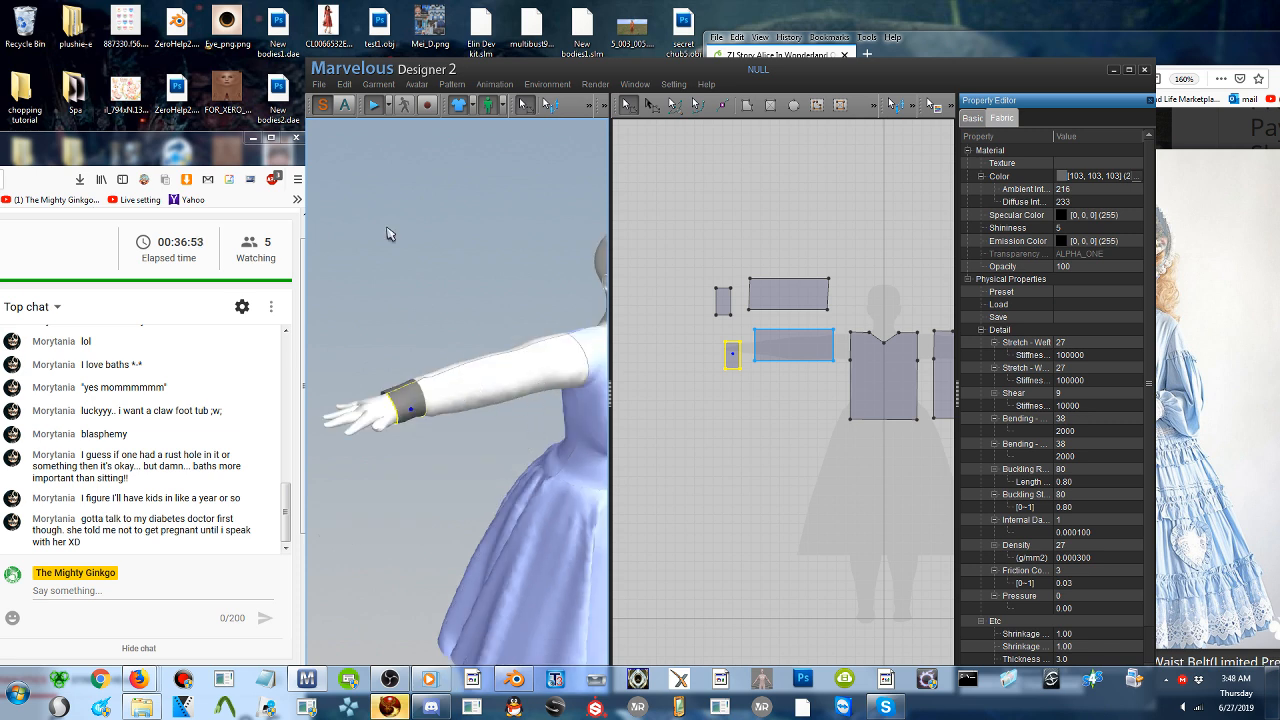
click(375, 109)
right_drag(513, 285, 491, 232)
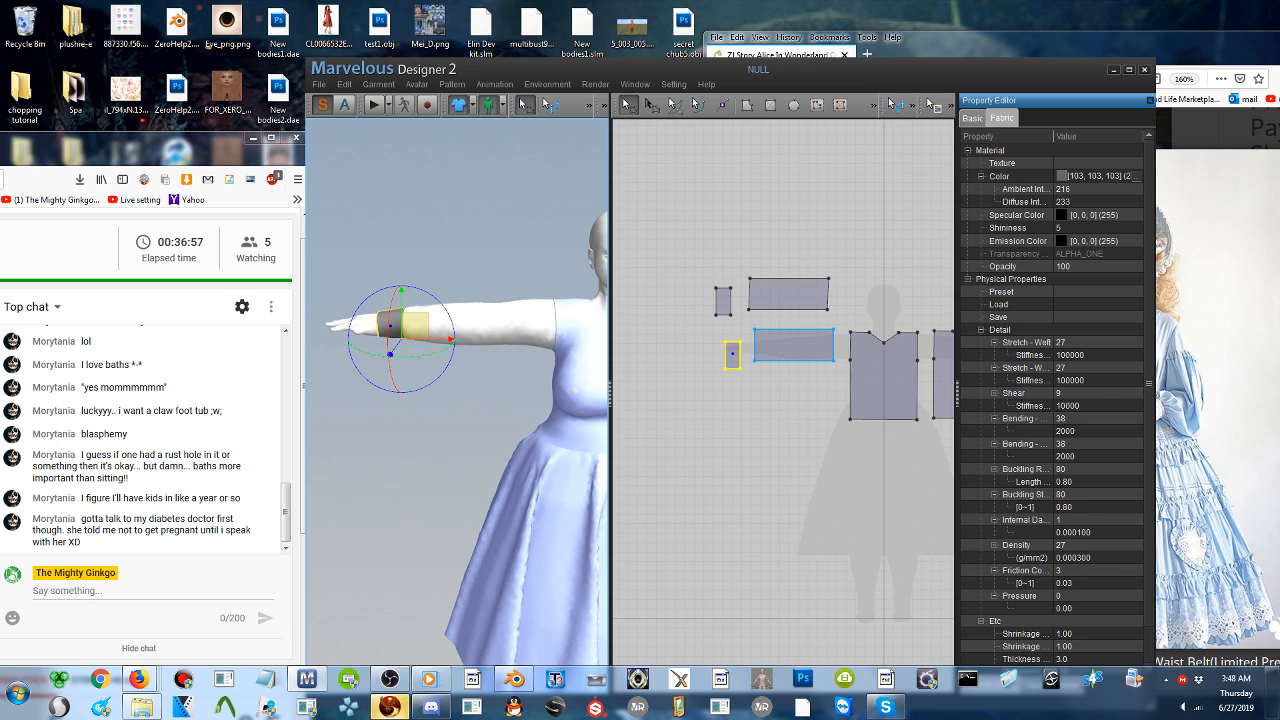
- Widen both sleeve patterns in 2D by moving their lower long edges down together, and simulate the garment
scroll(494, 244, up, 3)
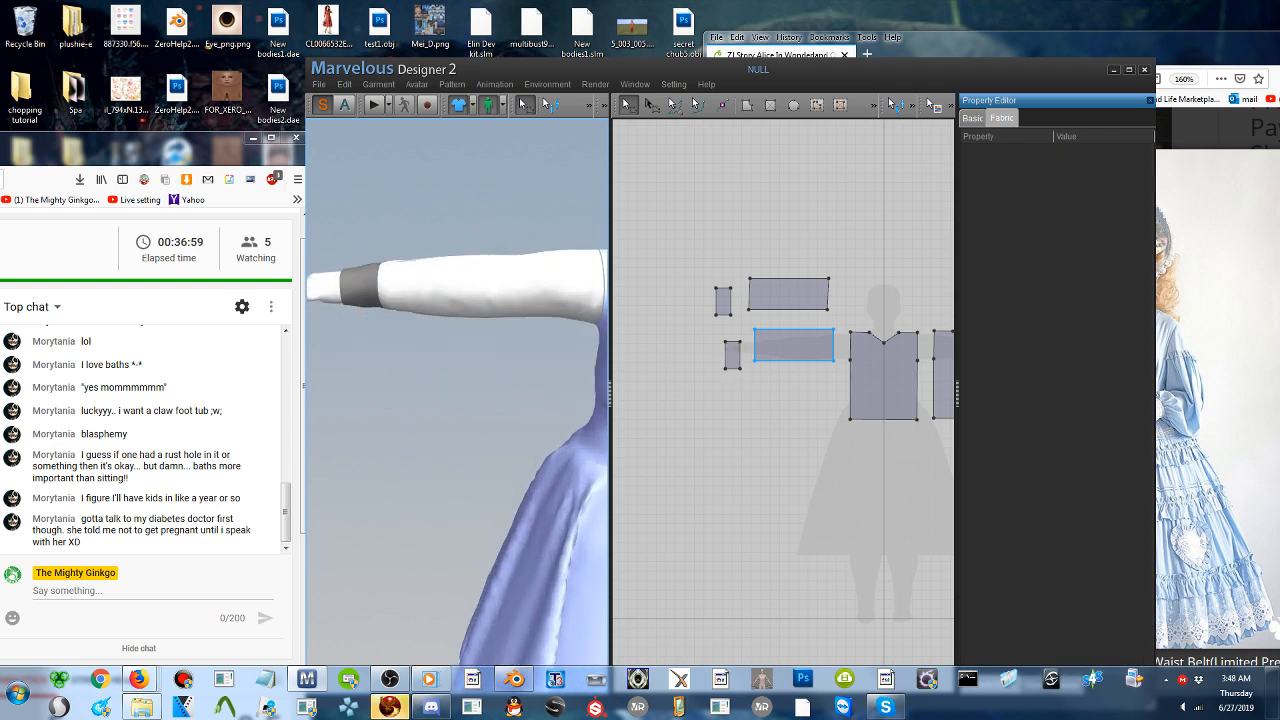
click(787, 360)
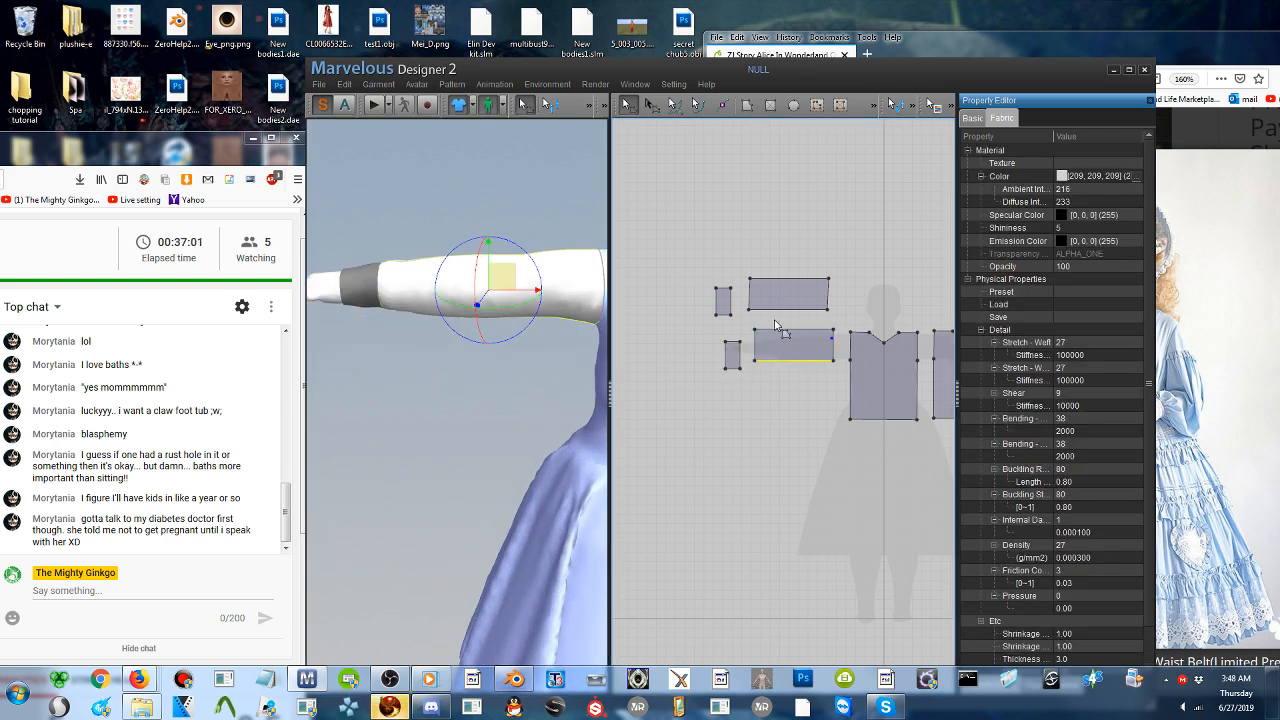
click(788, 310)
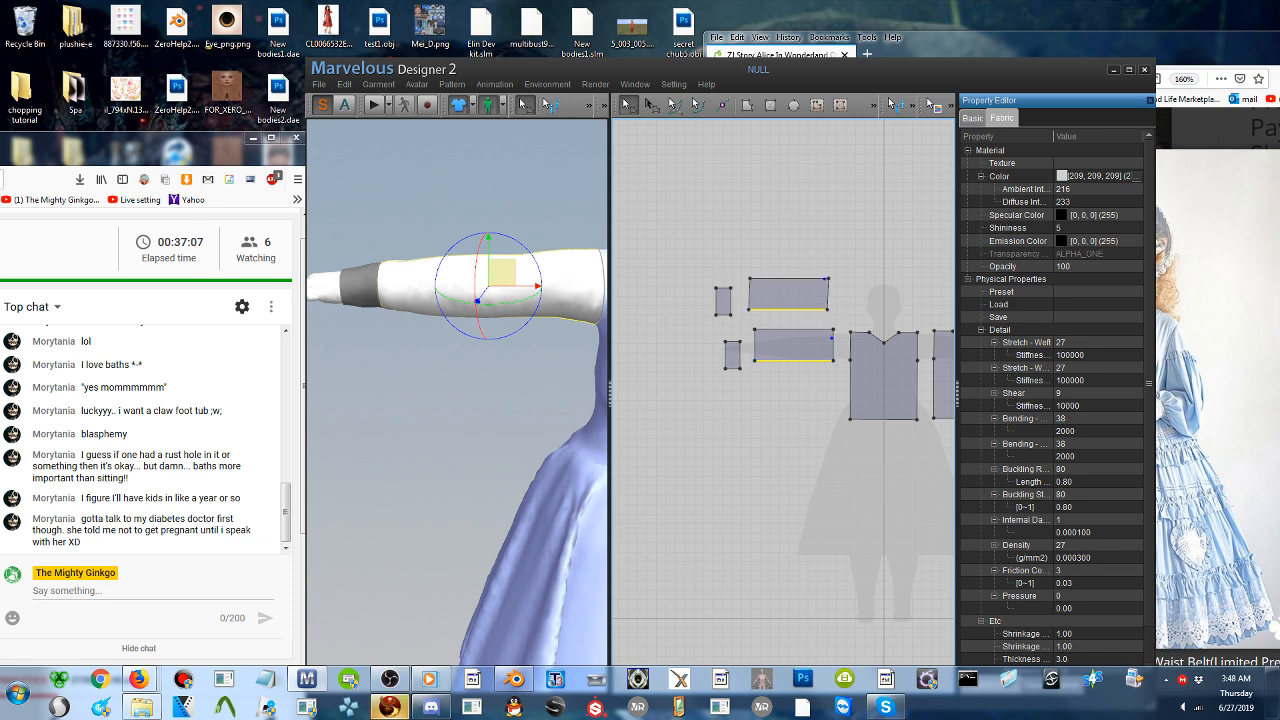
click(781, 274)
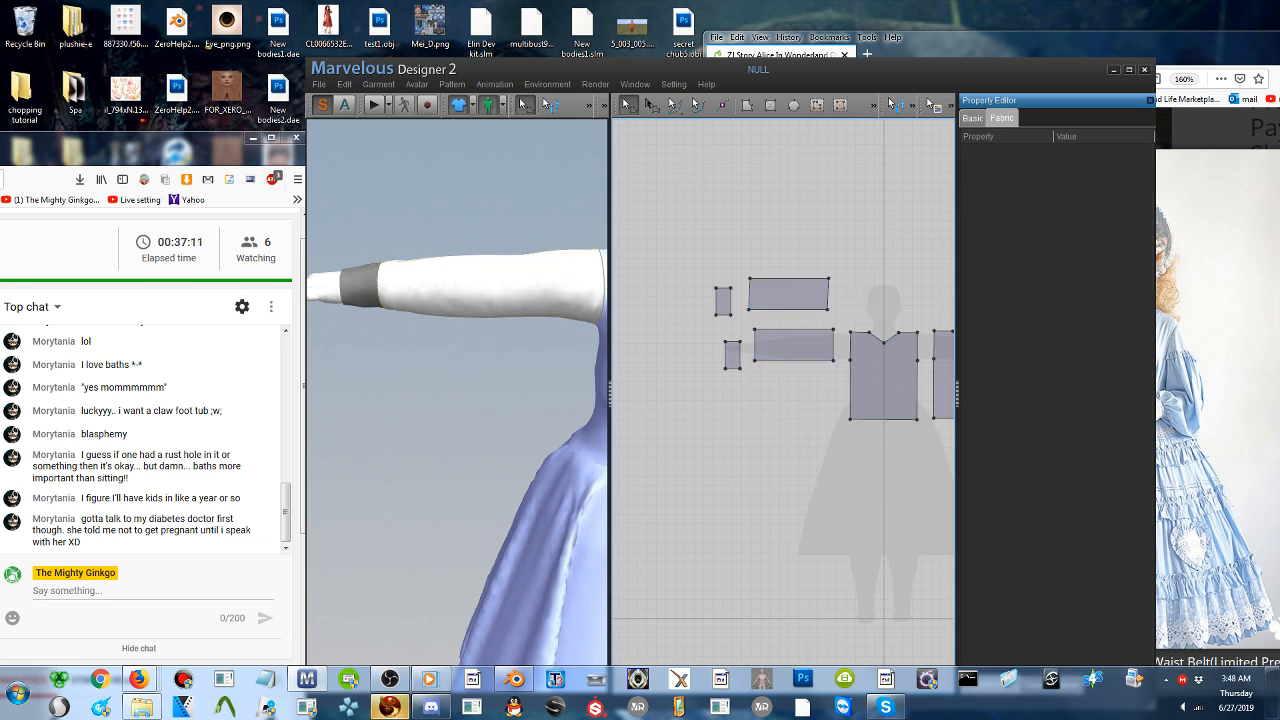
click(789, 310)
drag(786, 362, 787, 393)
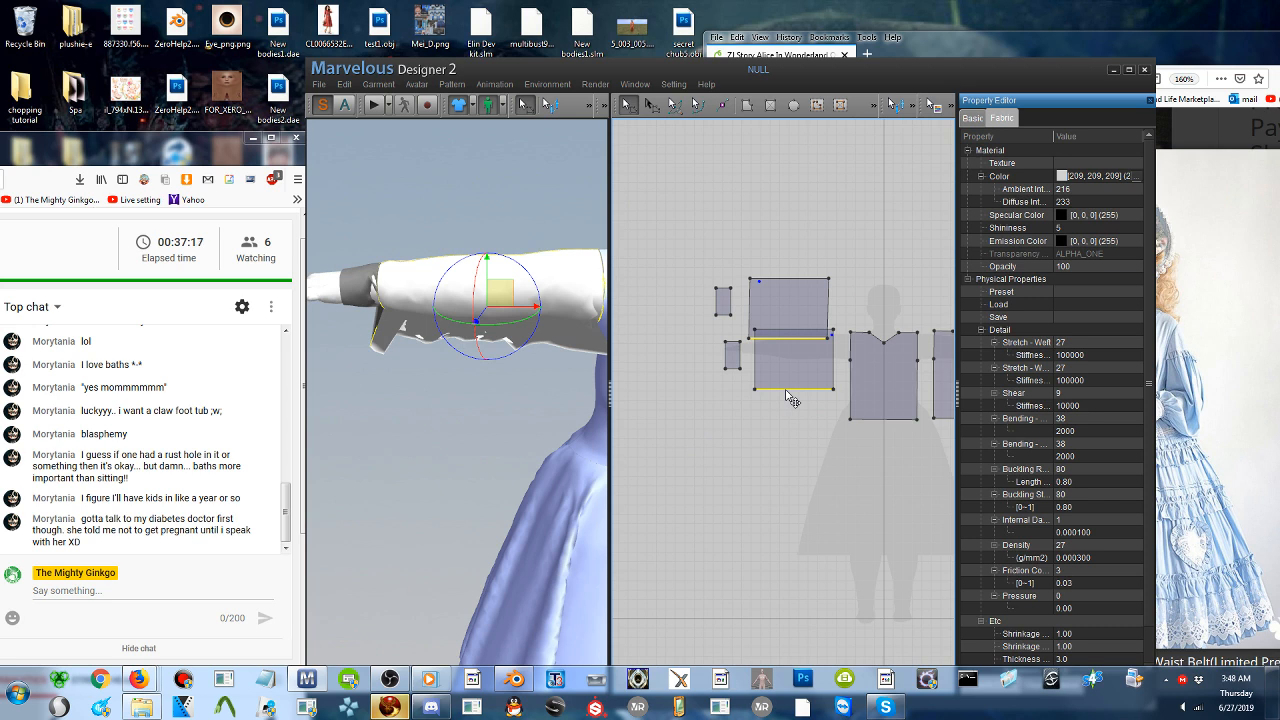
click(372, 101)
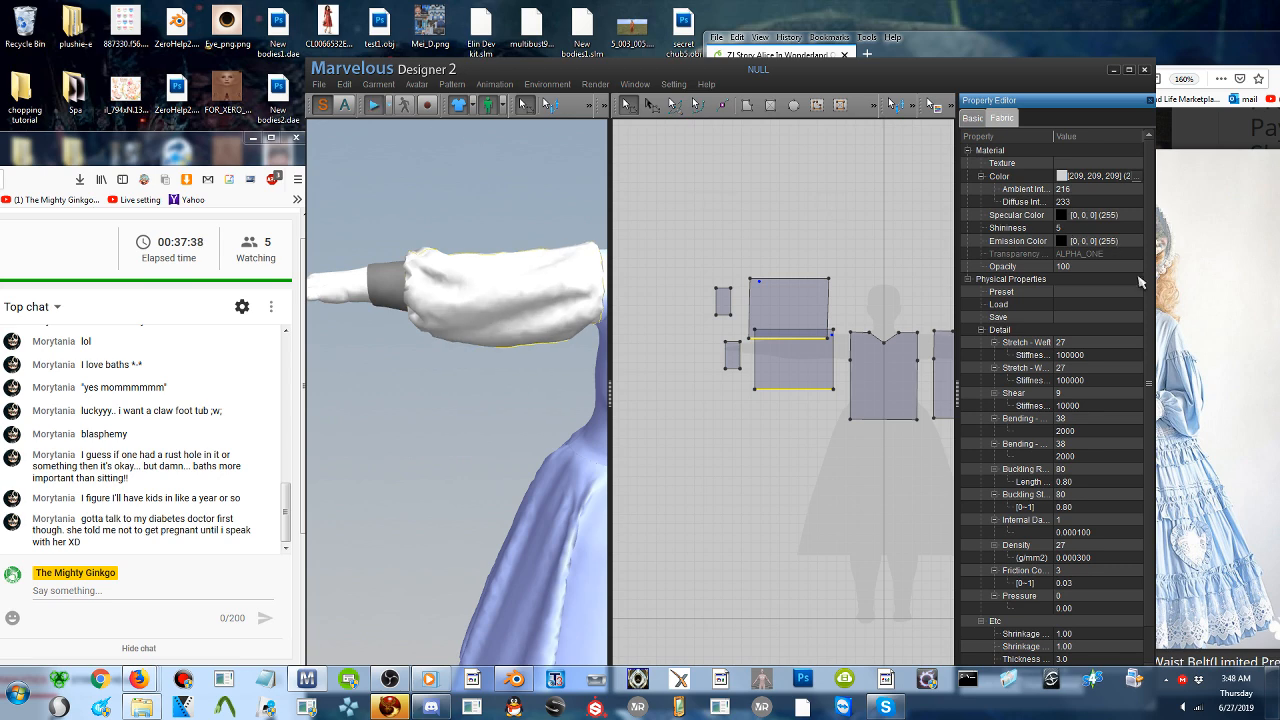
- Compare the simulated sleeve and cuff in 3D with the gathered cuffs in the reference photo
click(1203, 301)
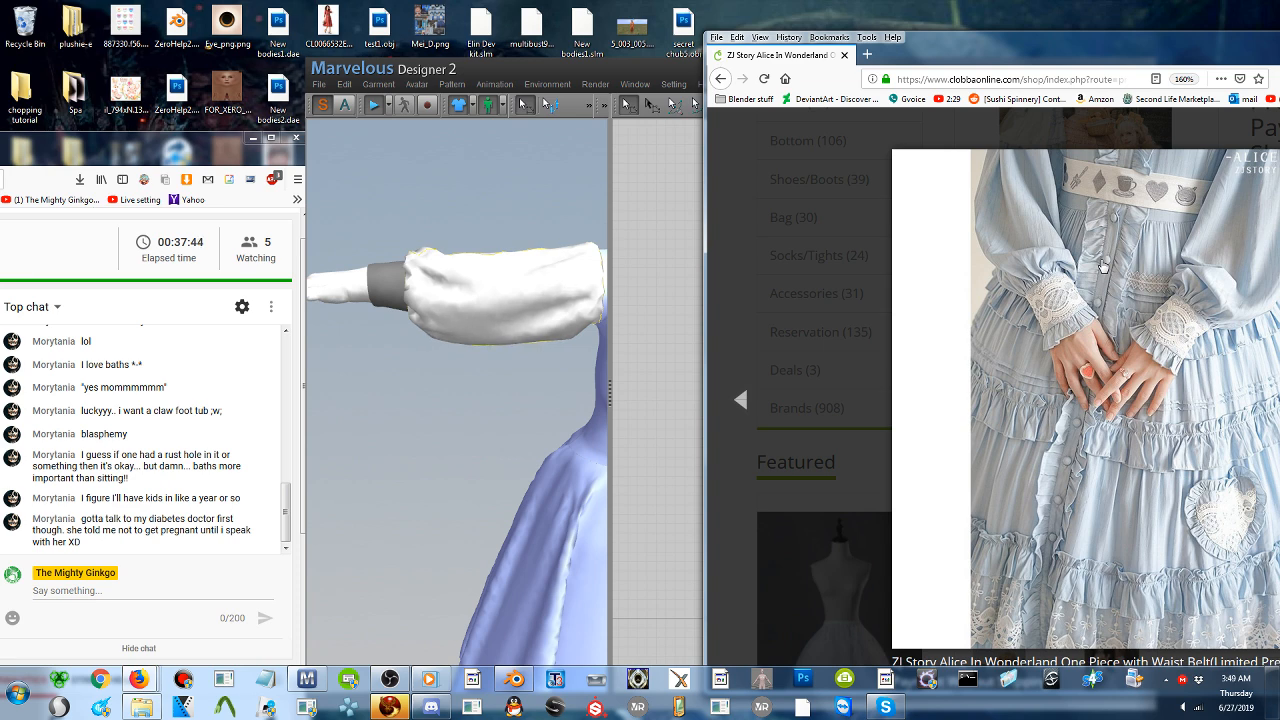
click(457, 375)
key(2)
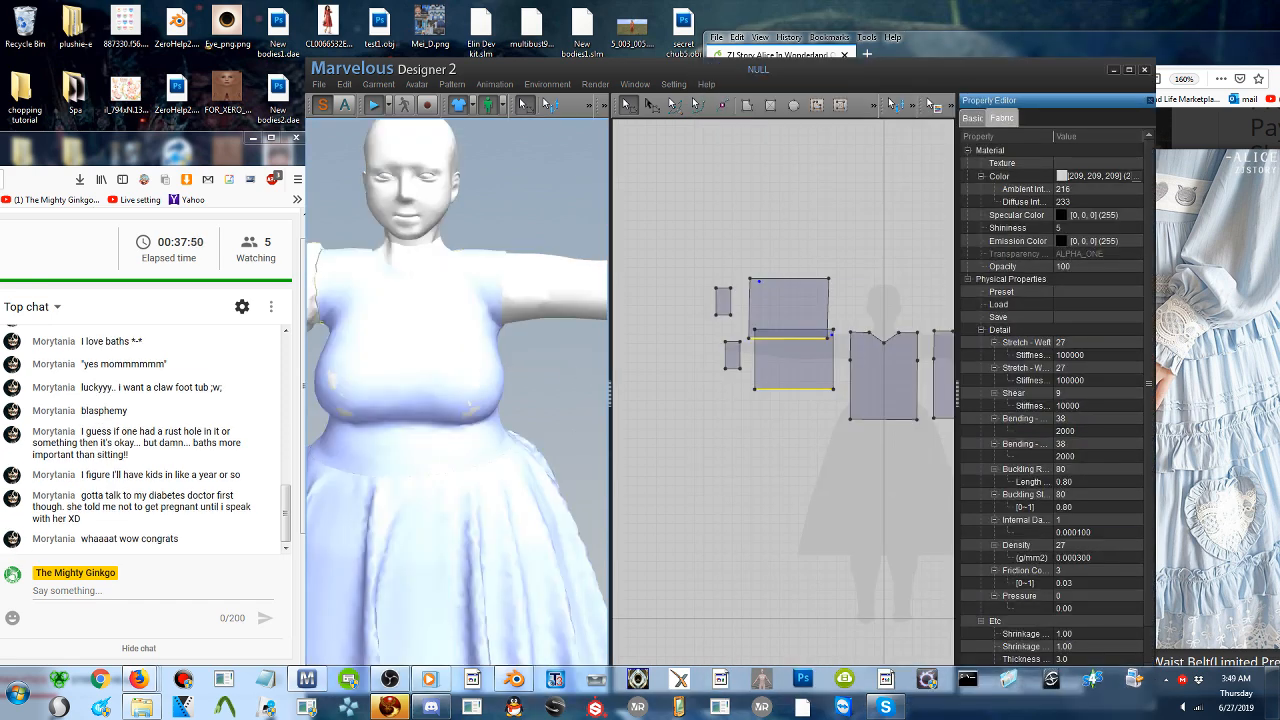
mouse_move(580, 373)
middle_down()
mouse_move(608, 374)
mouse_move(566, 383)
middle_up()
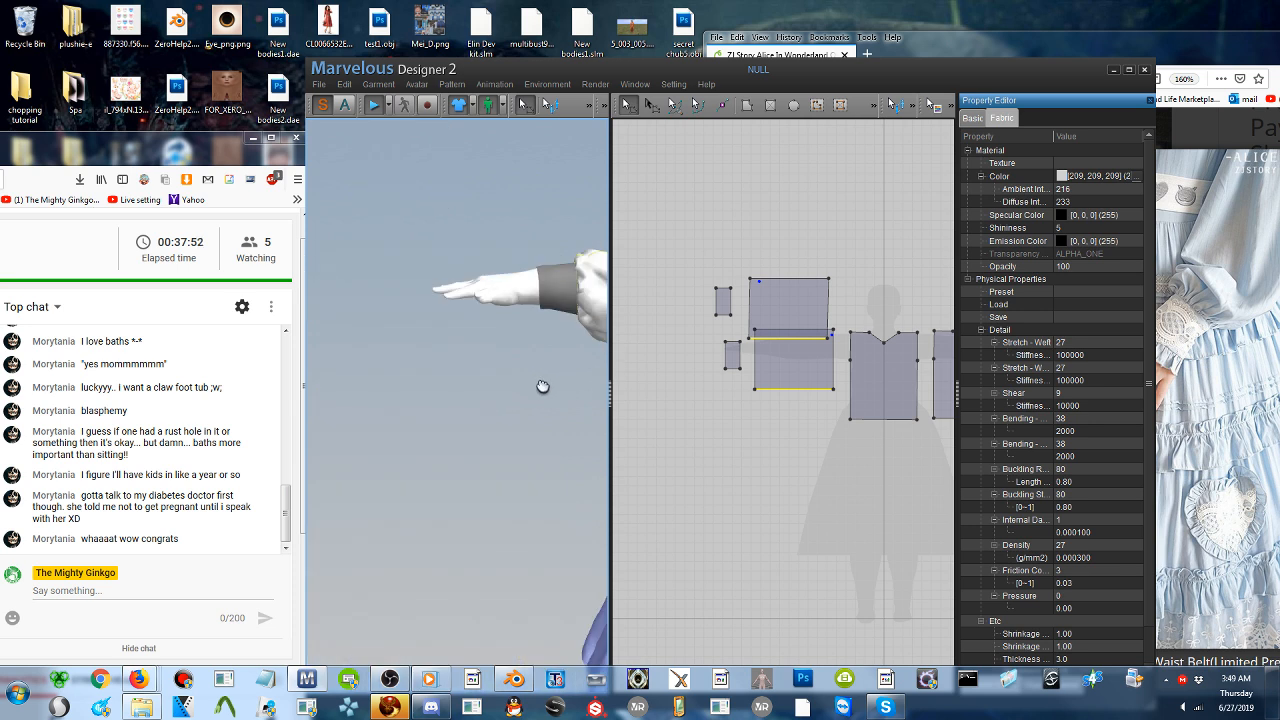
scroll(546, 386, up, 2)
scroll(551, 380, up, 2)
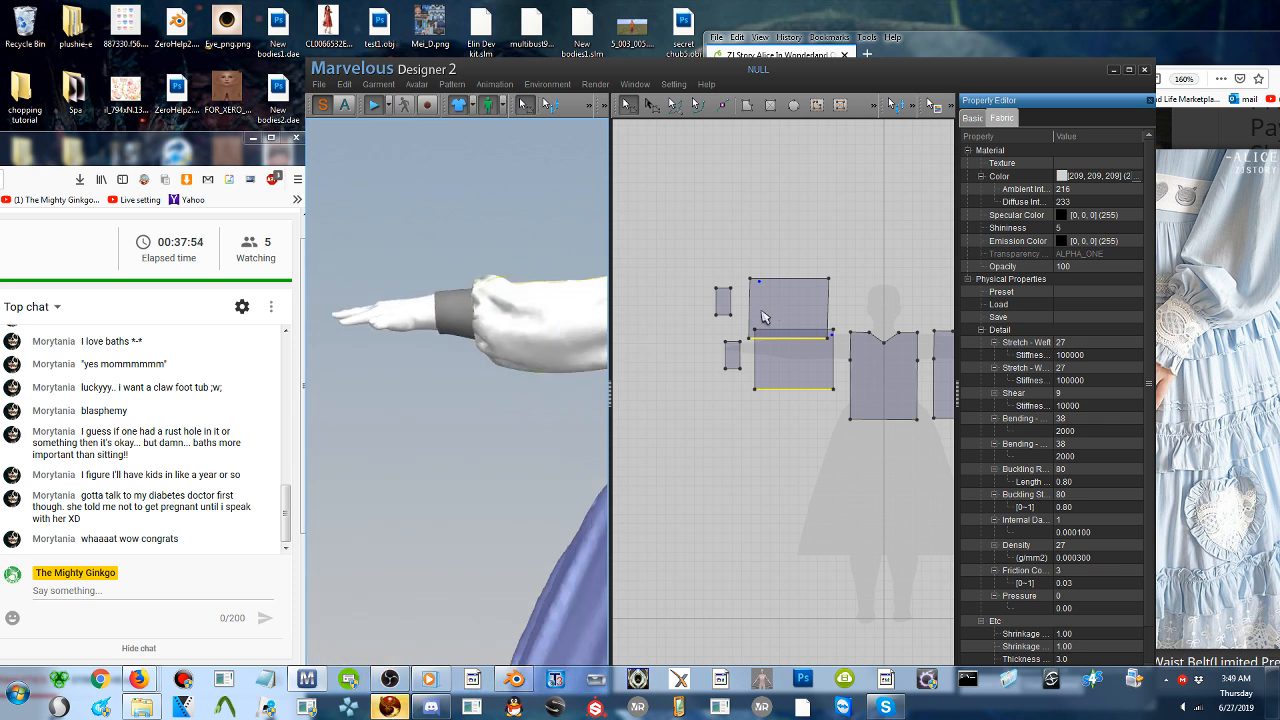
- Stop the simulation and move the upper sleeve pattern up in 2D, clear of the lower one
click(371, 104)
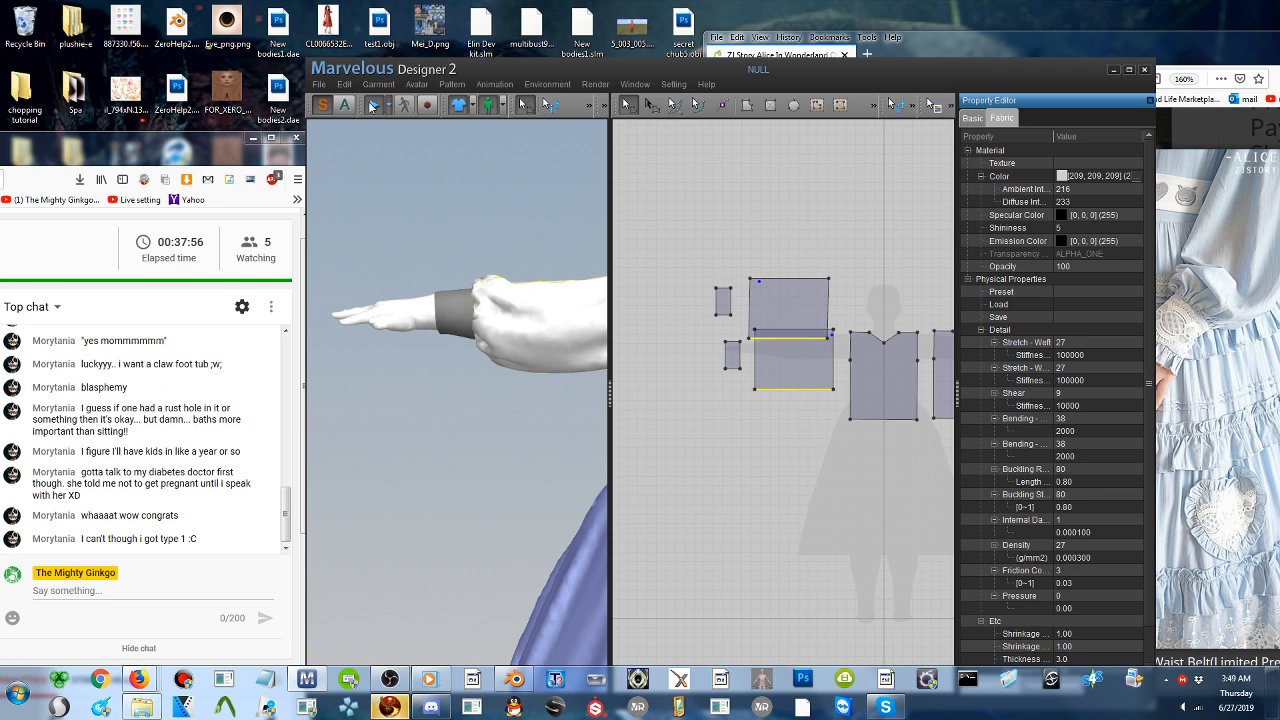
click(553, 334)
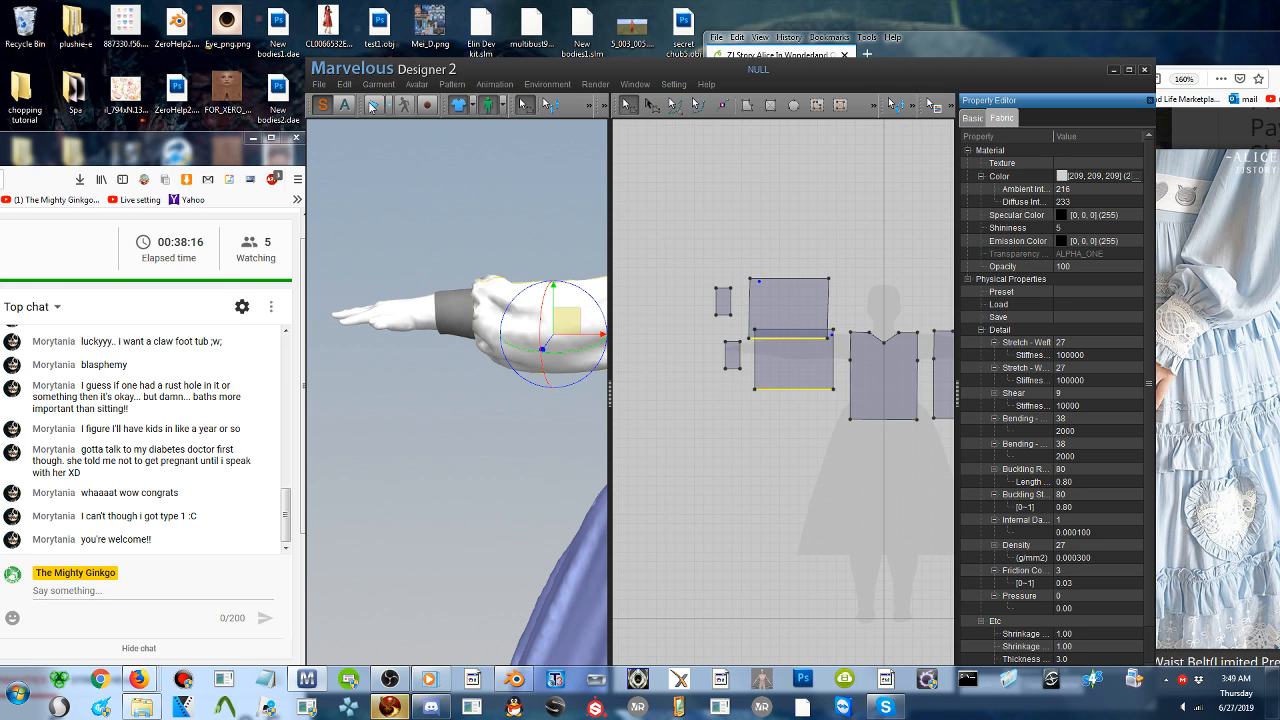
click(371, 105)
drag(792, 312, 795, 292)
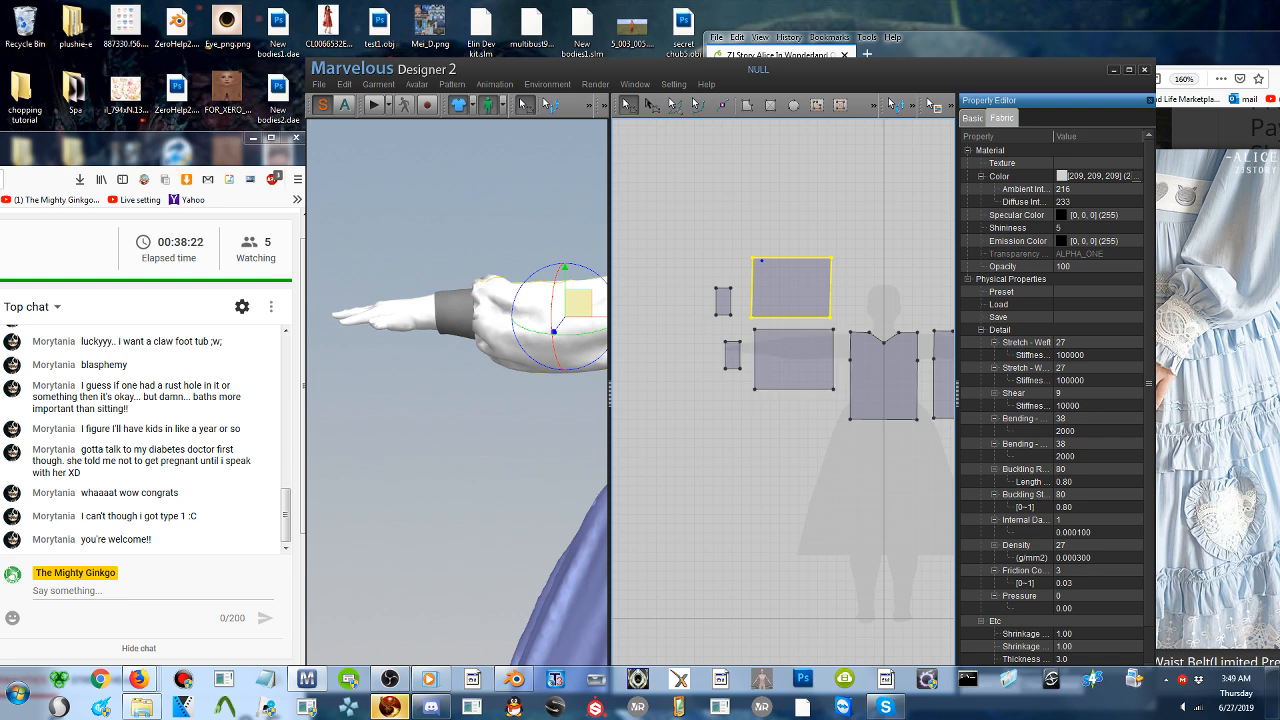
- Check the puffed sleeve and the whole dress in 3D against the sleeves in the Alice dress photos
middle_drag(580, 388, 519, 396)
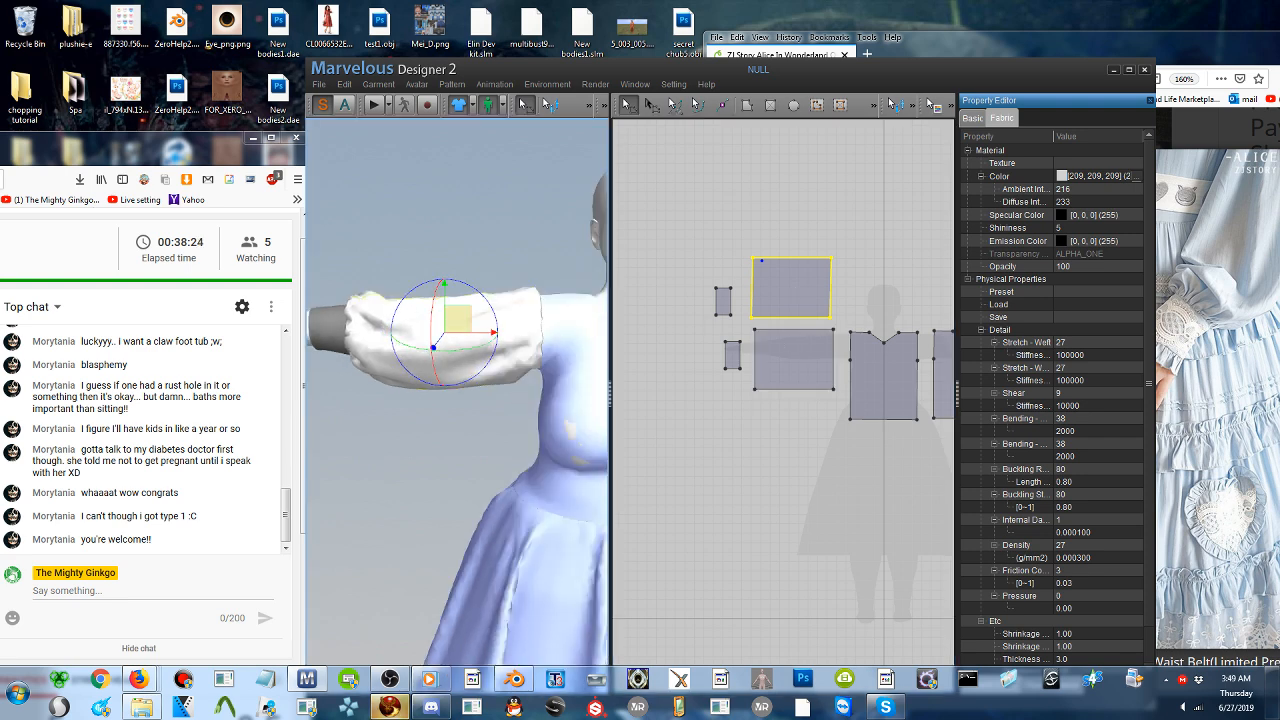
click(1190, 370)
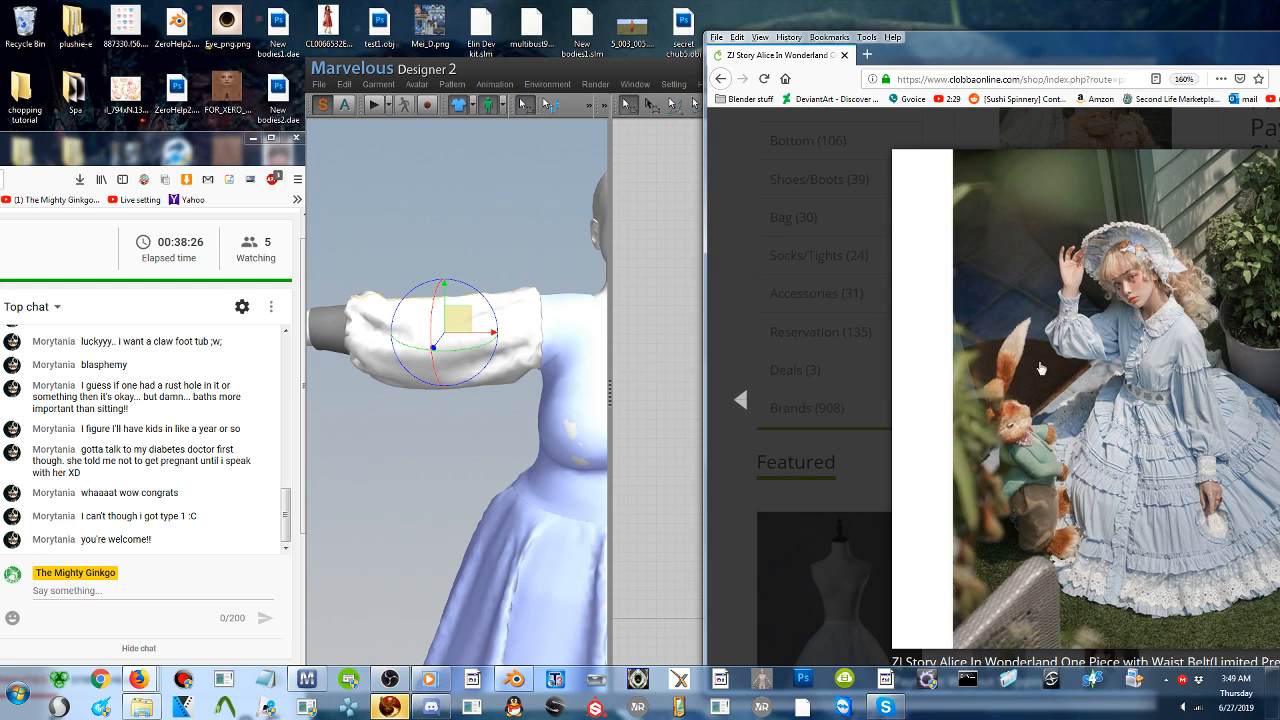
click(741, 400)
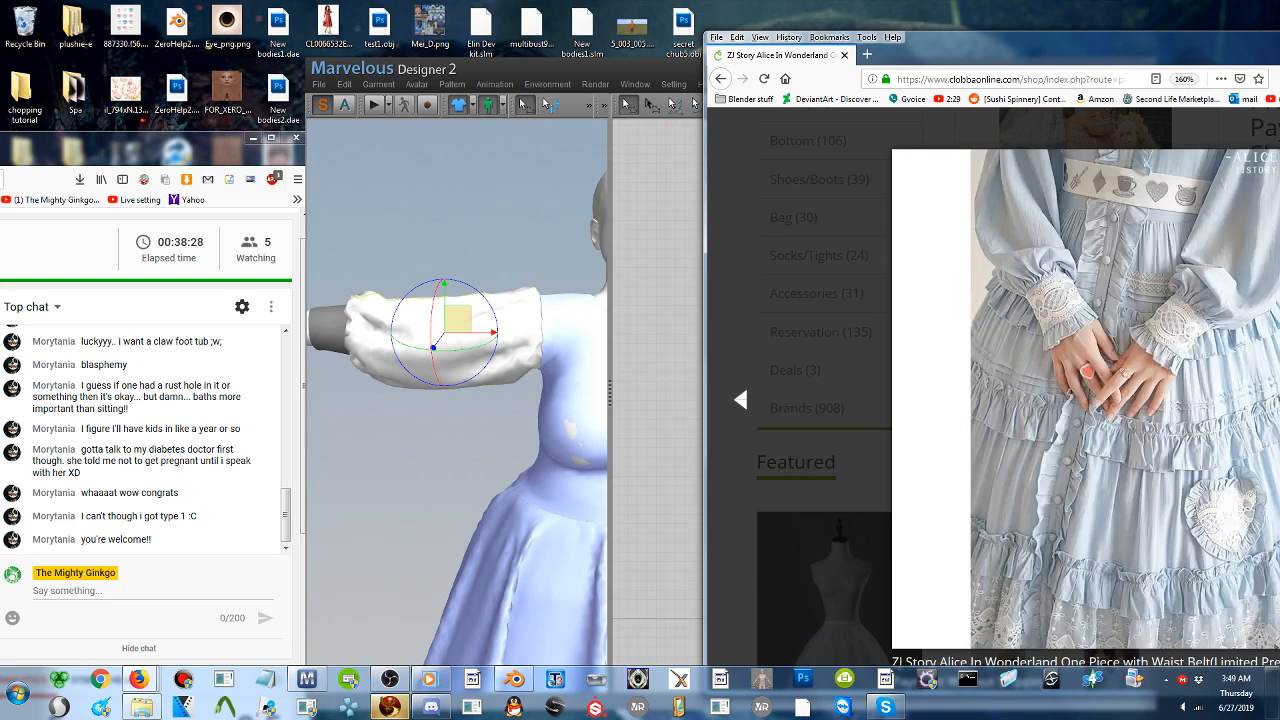
click(386, 415)
scroll(456, 402, down, 3)
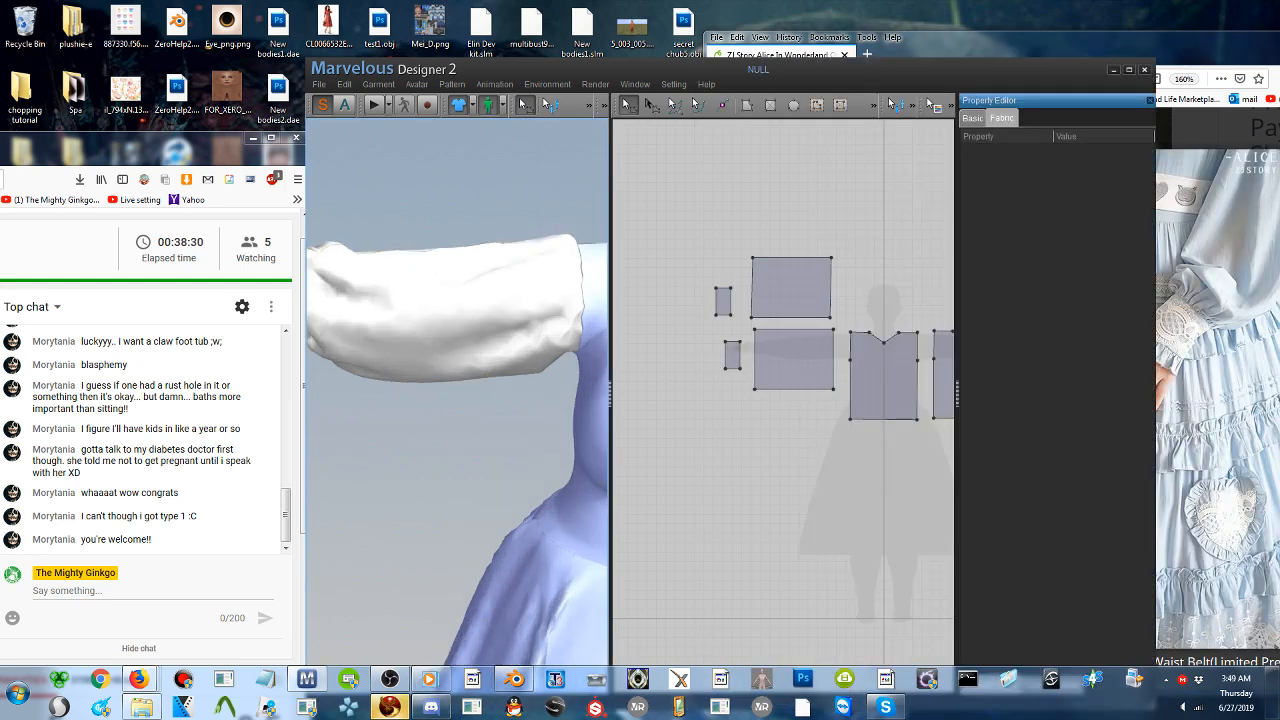
scroll(456, 402, up, 6)
scroll(491, 431, up, 1)
middle_drag(491, 431, 493, 402)
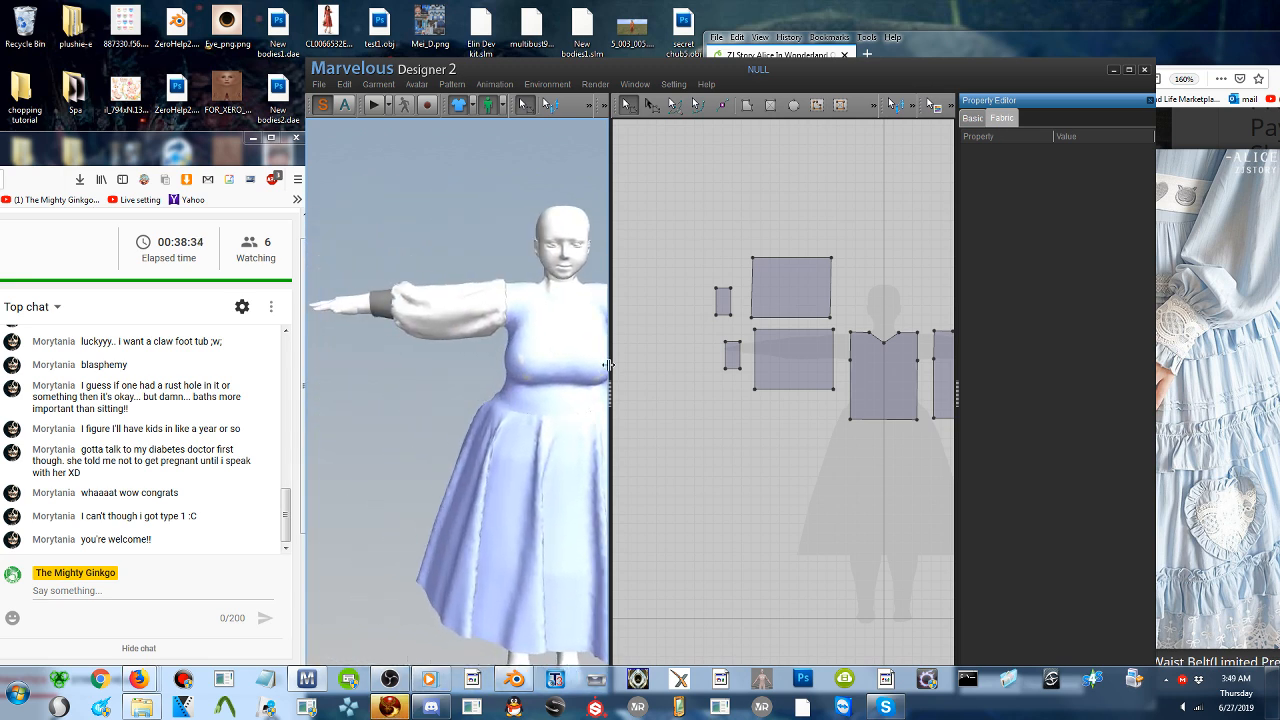
- Copy both sleeve patterns and both cuffs as a mirrored set and place it on the opposite side of the bodice patterns
click(775, 377)
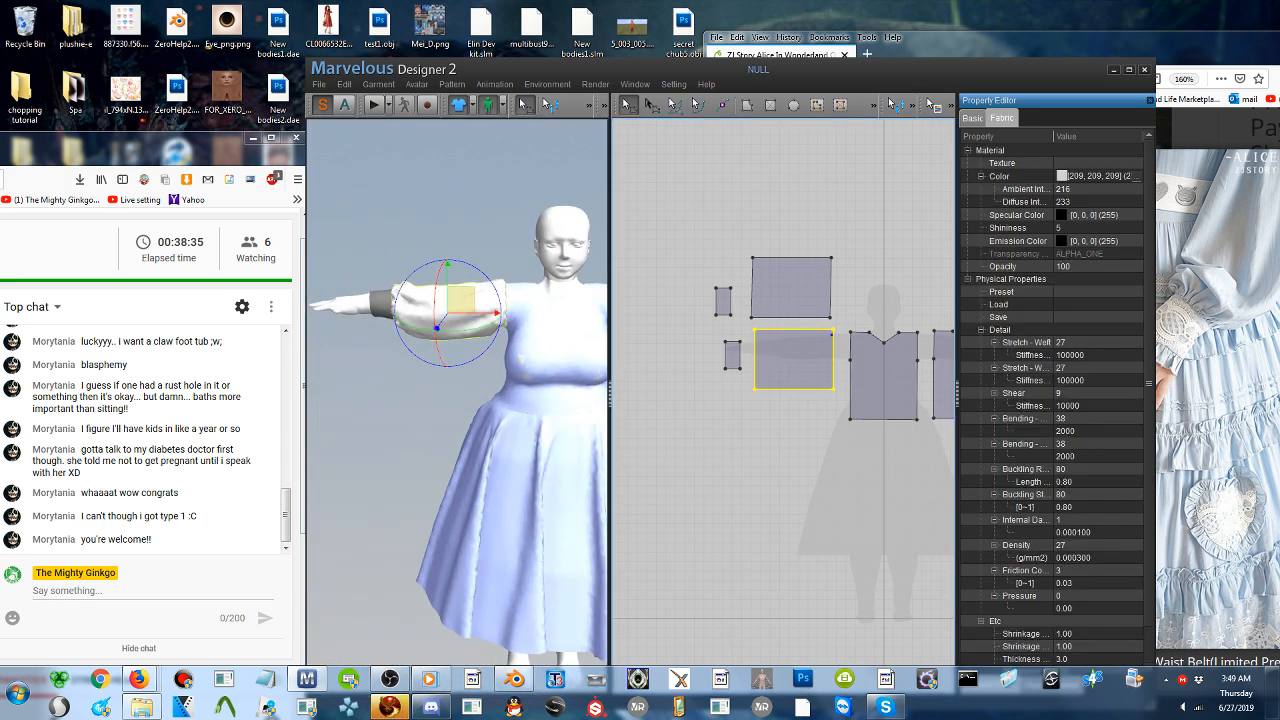
shift+click(733, 357)
shift+click(722, 301)
shift+click(820, 277)
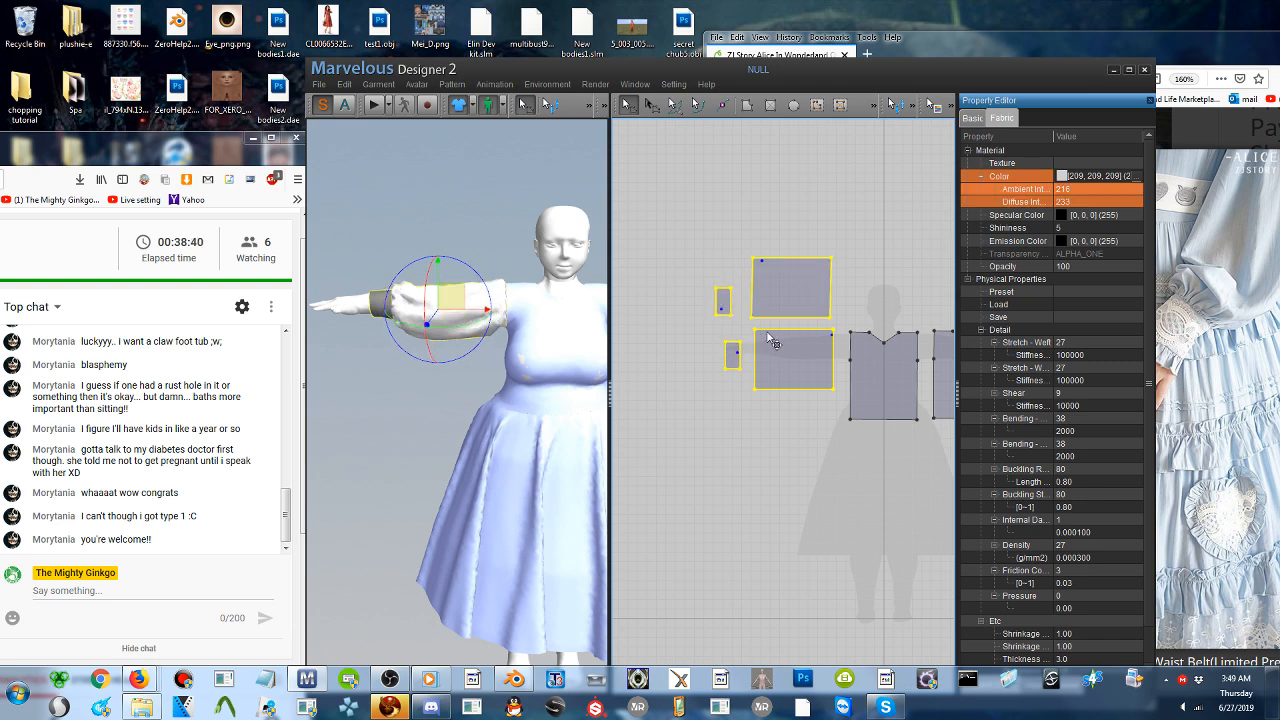
drag(773, 342, 891, 334)
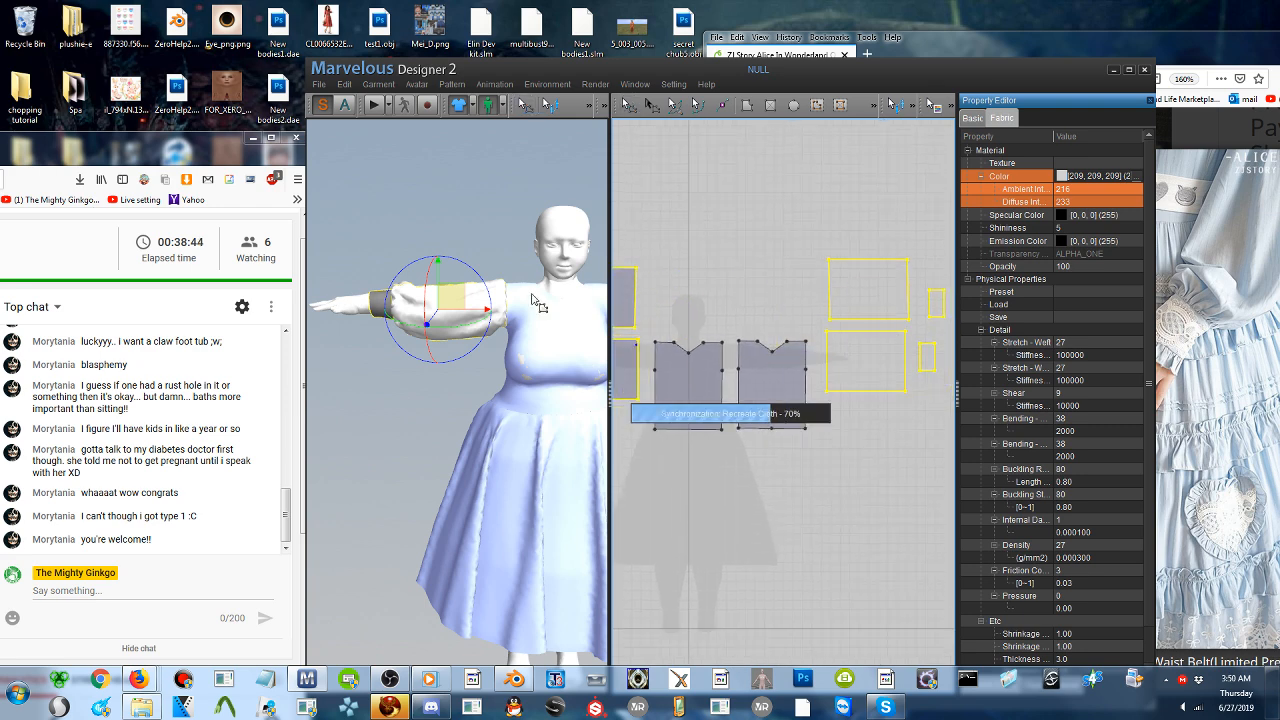
- Move the two mirrored sleeve pieces in 3D to the avatar's bare arm
middle_drag(548, 295, 491, 298)
click(380, 368)
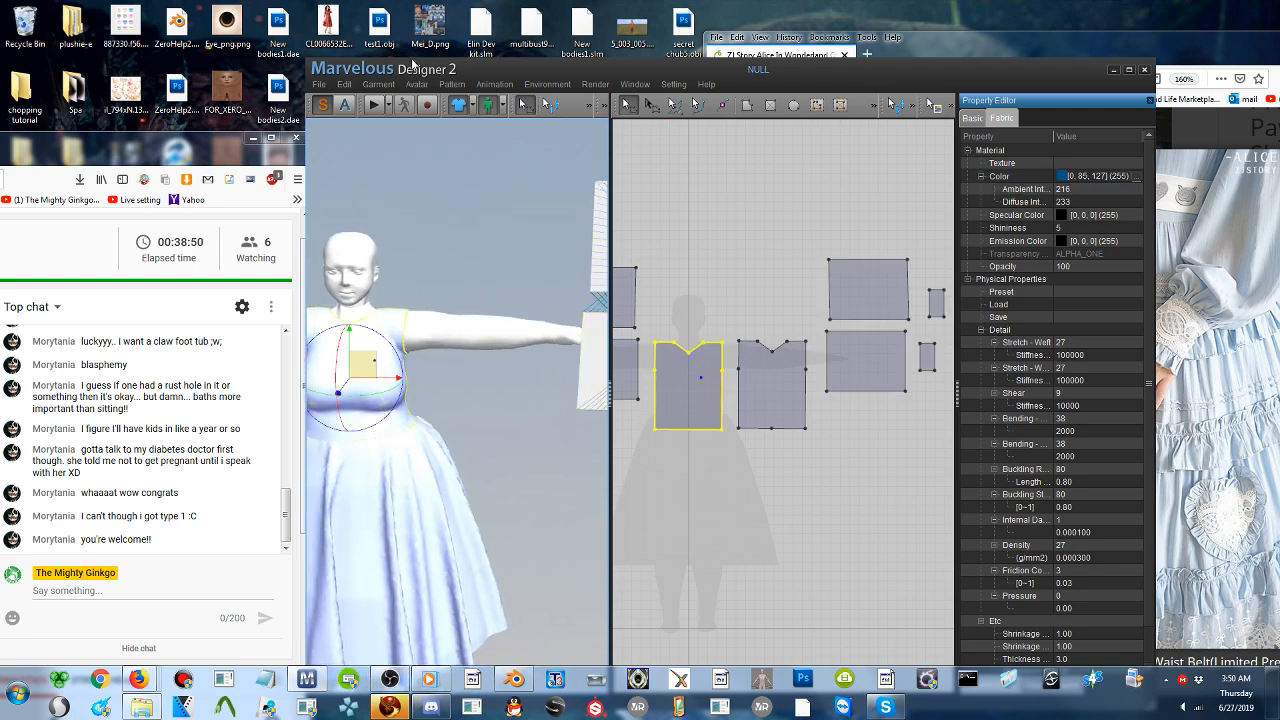
click(525, 342)
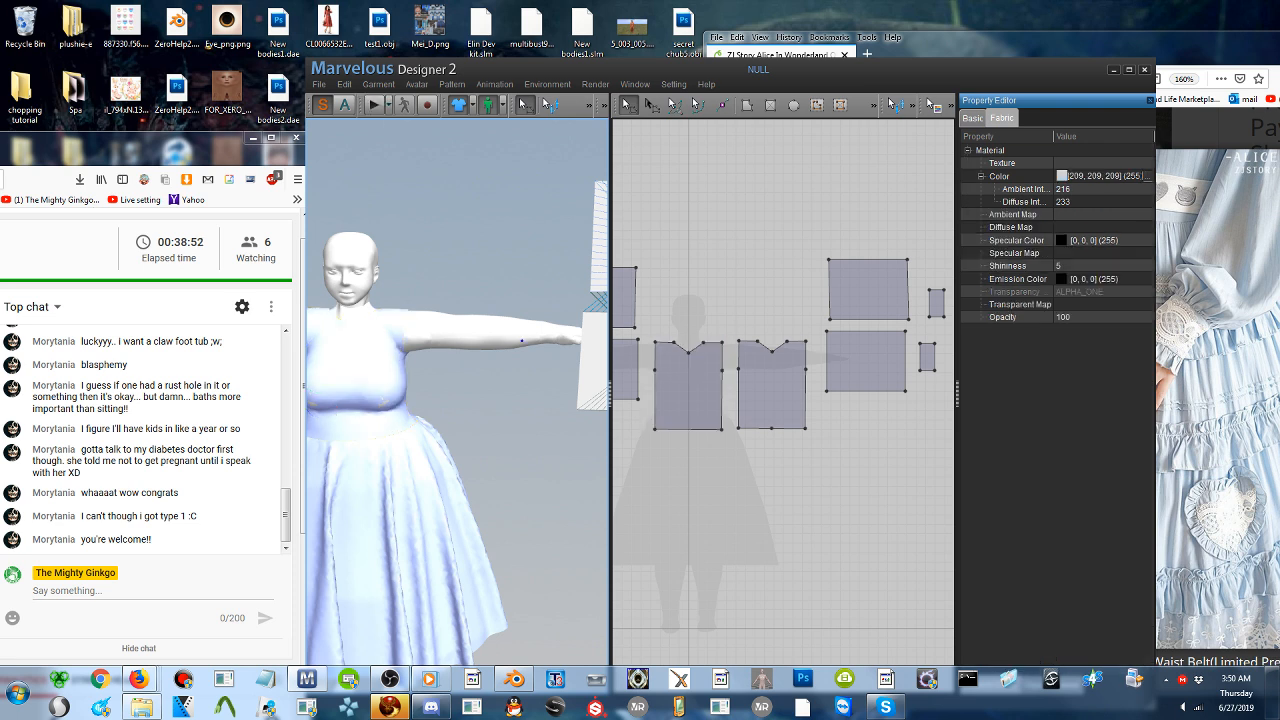
scroll(500, 352, up, 2)
scroll(490, 355, down, 4)
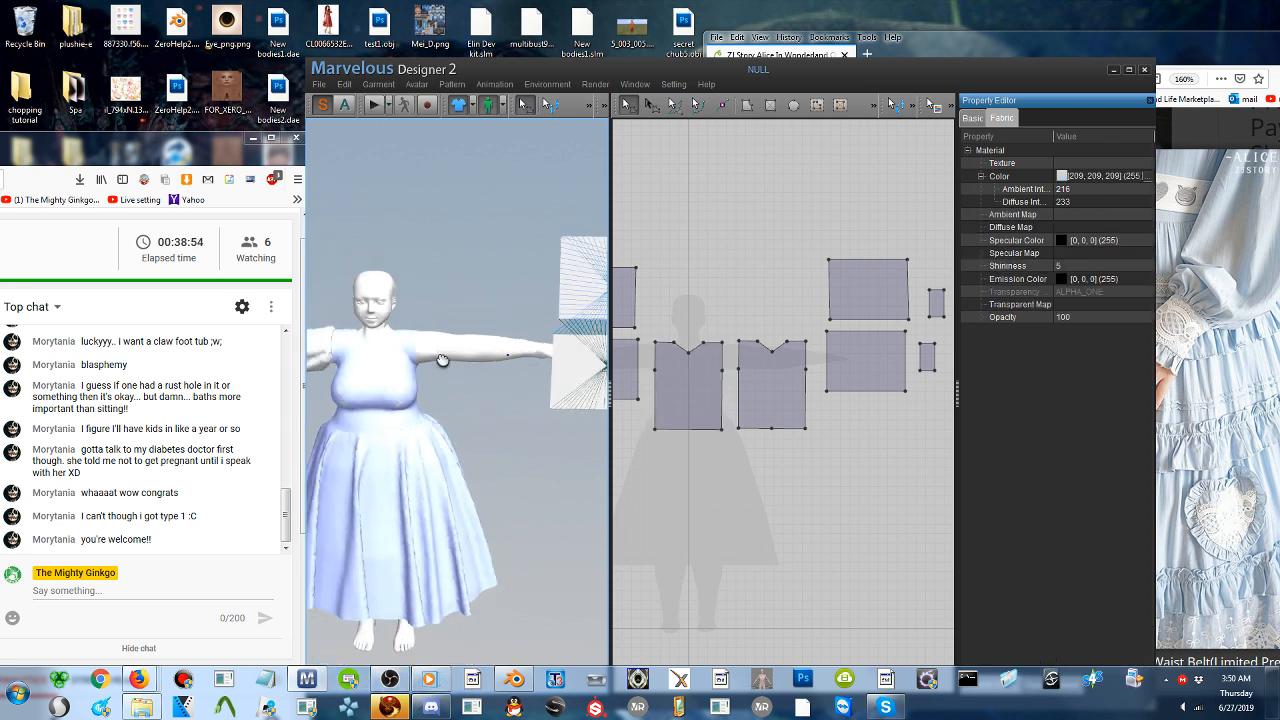
right_drag(443, 360, 472, 316)
middle_drag(517, 309, 471, 311)
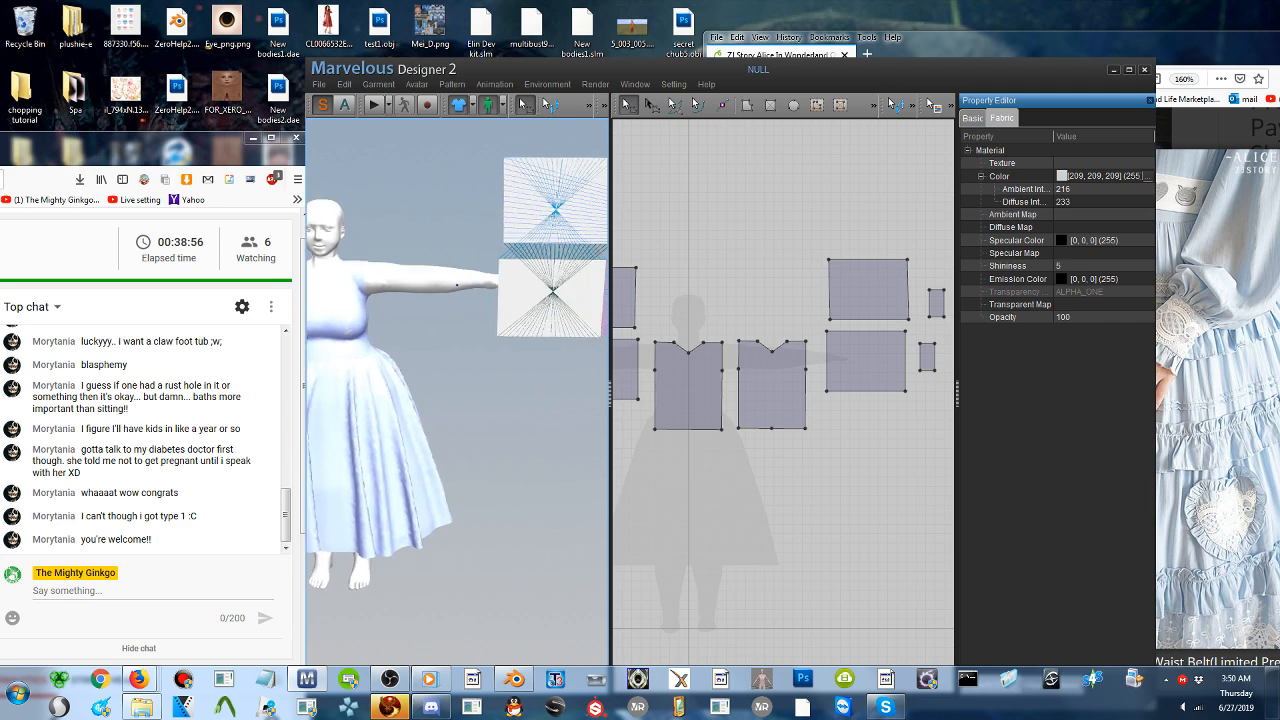
drag(514, 303, 376, 270)
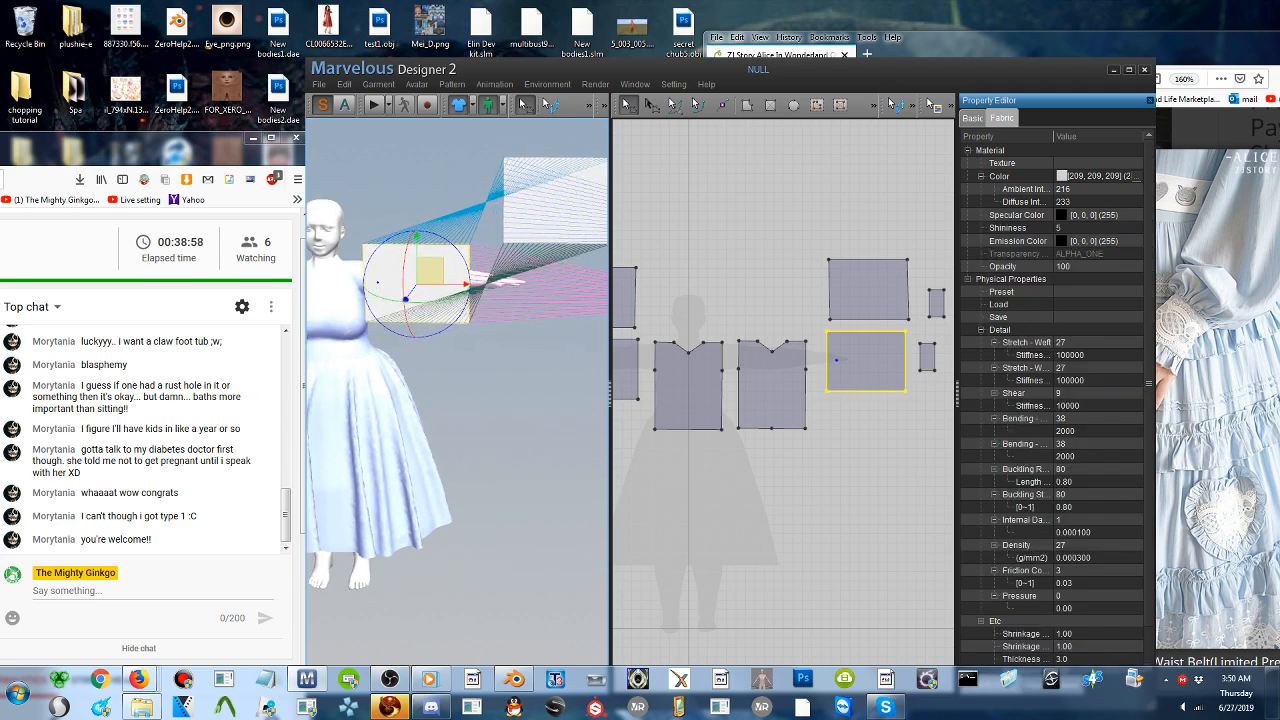
drag(550, 200, 410, 246)
right_drag(410, 246, 360, 345)
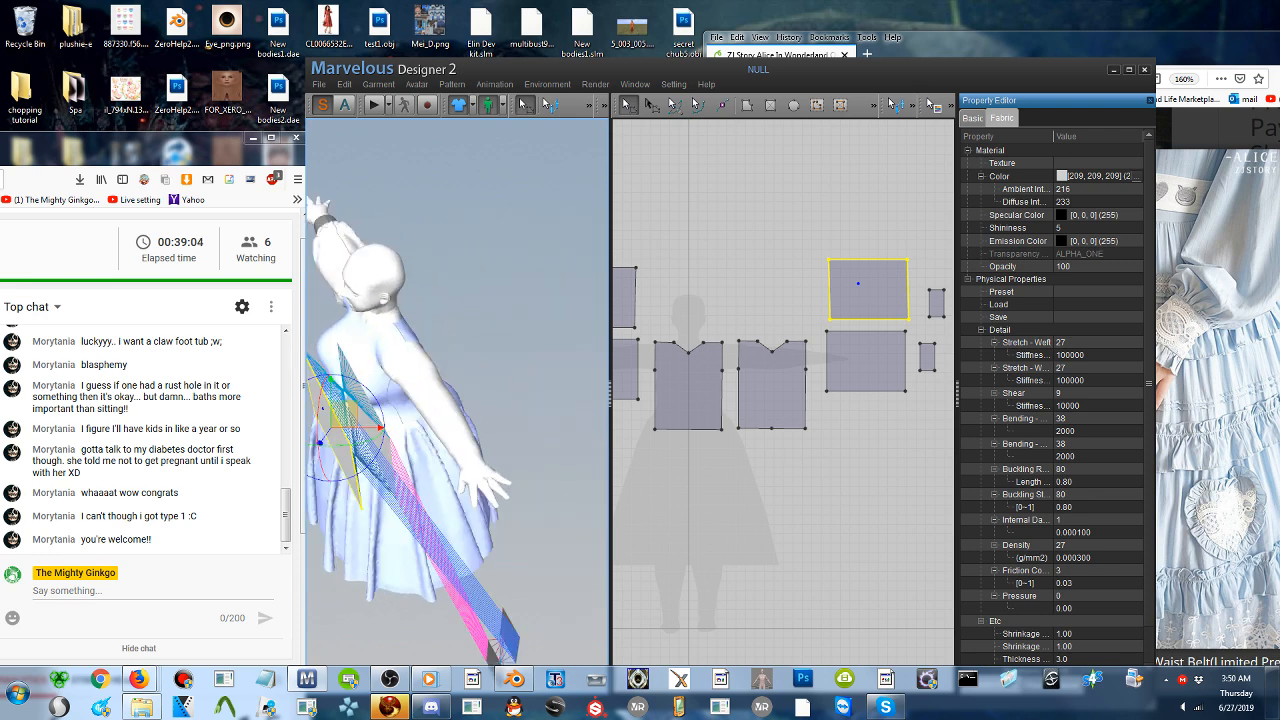
- Position the lower mirrored sleeve piece behind the bare arm in 3D and flip it horizontally
click(372, 425)
drag(385, 411, 498, 377)
right_drag(498, 377, 410, 300)
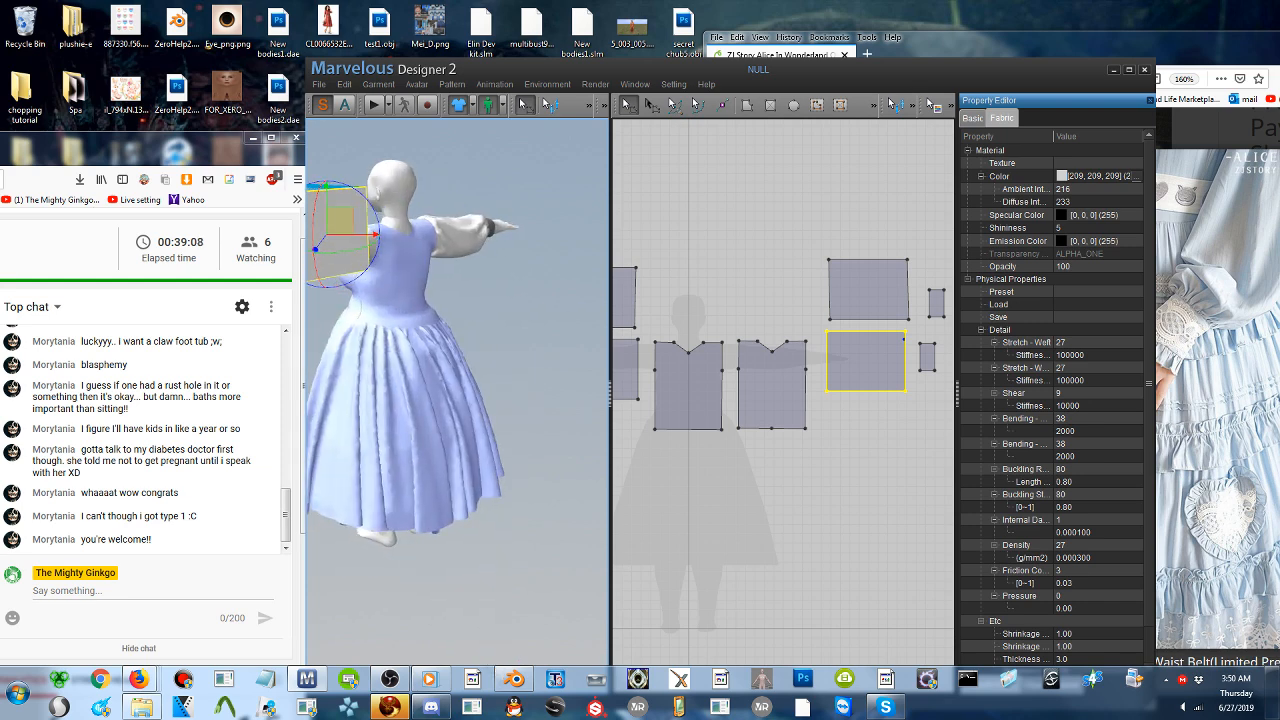
middle_drag(410, 300, 459, 300)
right_click(457, 267)
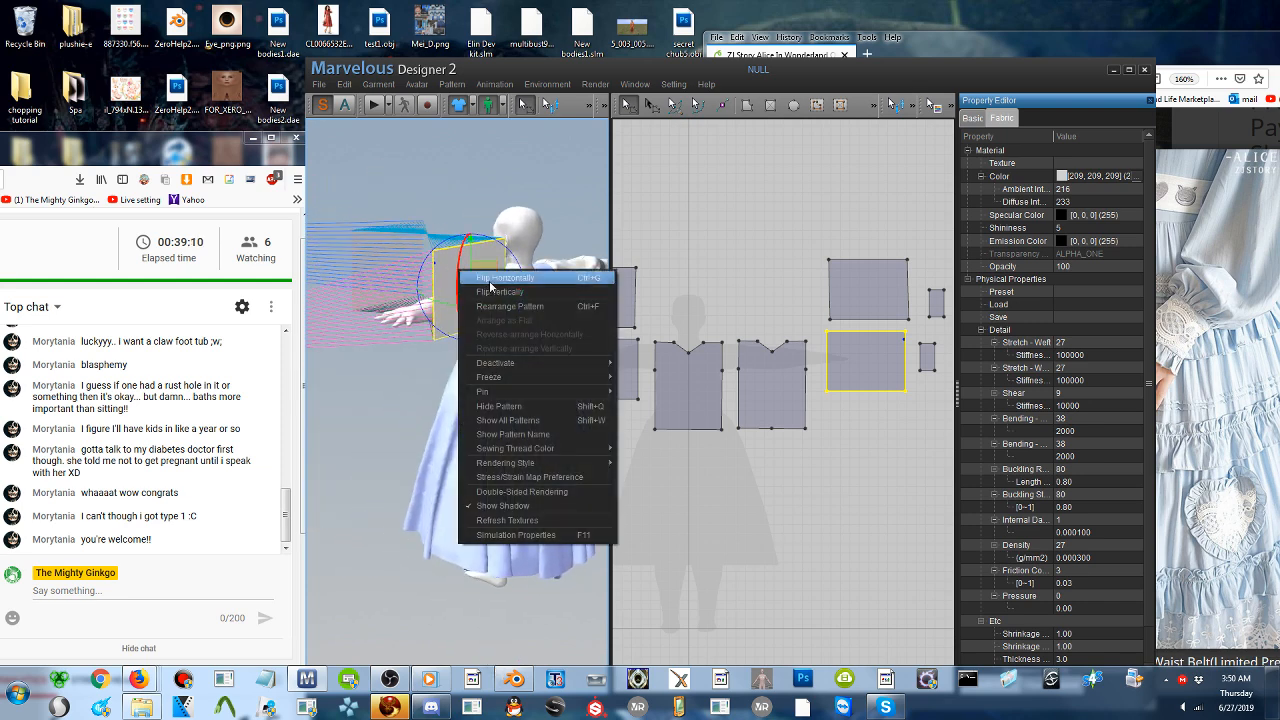
click(484, 284)
right_drag(468, 288, 509, 297)
middle_drag(509, 297, 520, 304)
right_drag(520, 304, 497, 285)
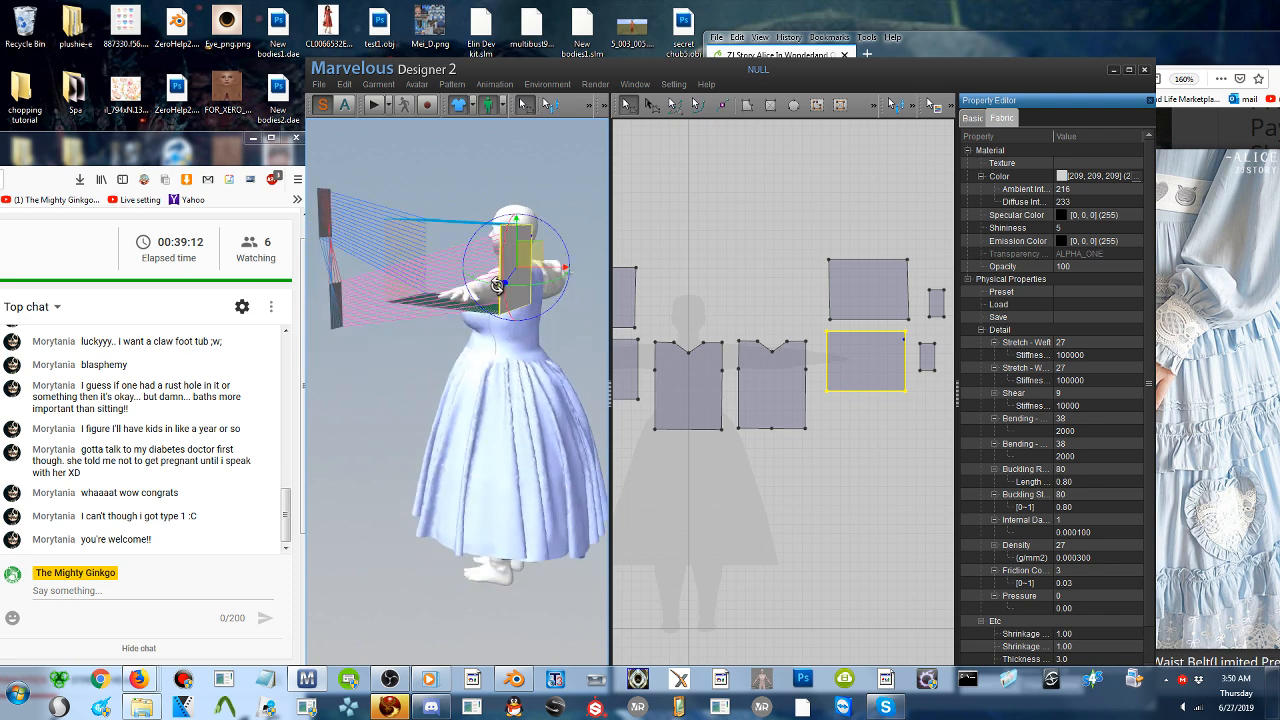
- Move both mirrored cuffs in 3D closer to their sleeve pieces at the bare arm
drag(342, 314, 505, 276)
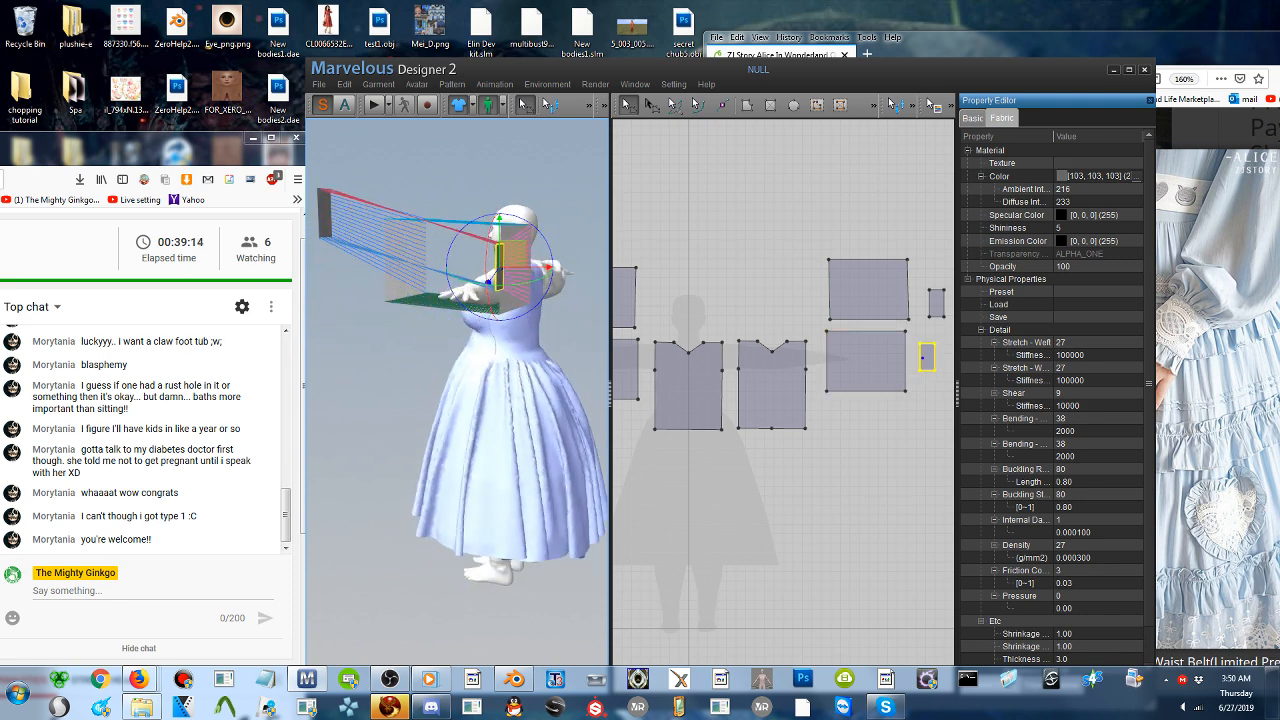
drag(325, 214, 387, 270)
right_drag(390, 274, 530, 314)
scroll(468, 312, up, 2)
scroll(468, 312, down, 3)
middle_drag(575, 332, 436, 356)
right_drag(493, 343, 550, 336)
middle_drag(519, 349, 420, 349)
click(381, 354)
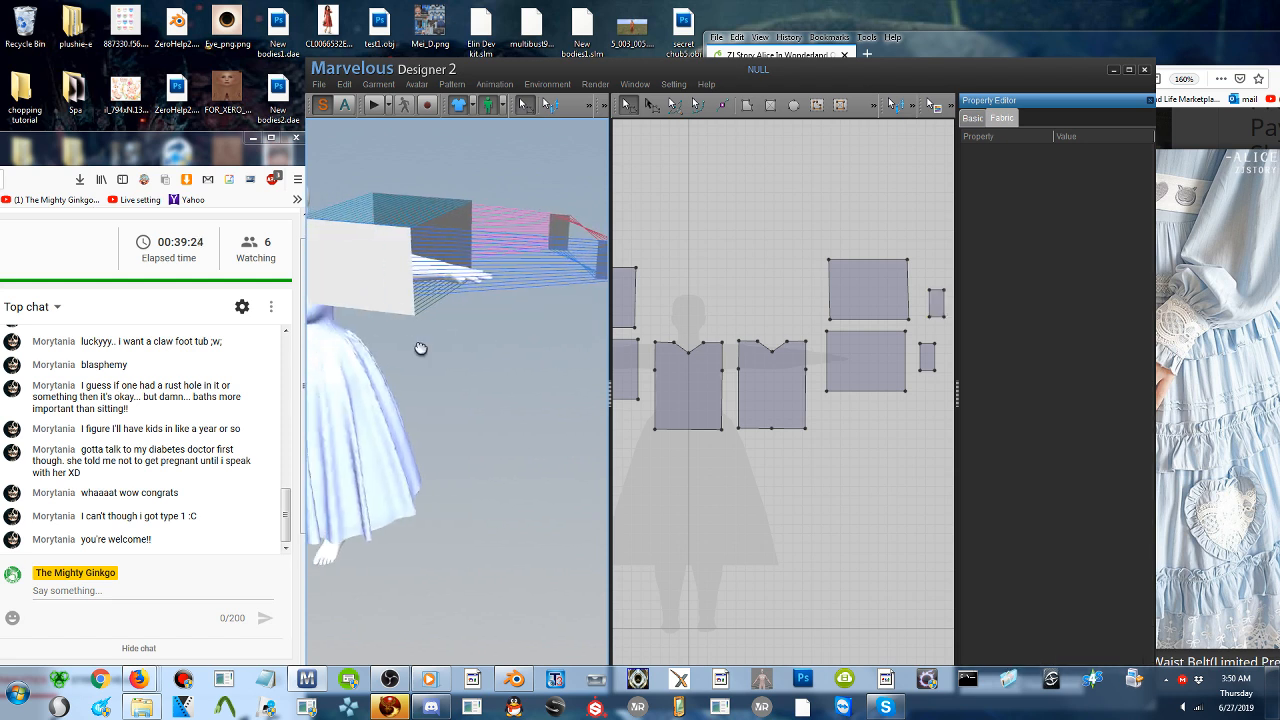
- Position the front mirrored cuff in front of the bare hand in 3D and try flipping it horizontally
scroll(421, 346, up, 1)
scroll(421, 346, down, 2)
click(936, 303)
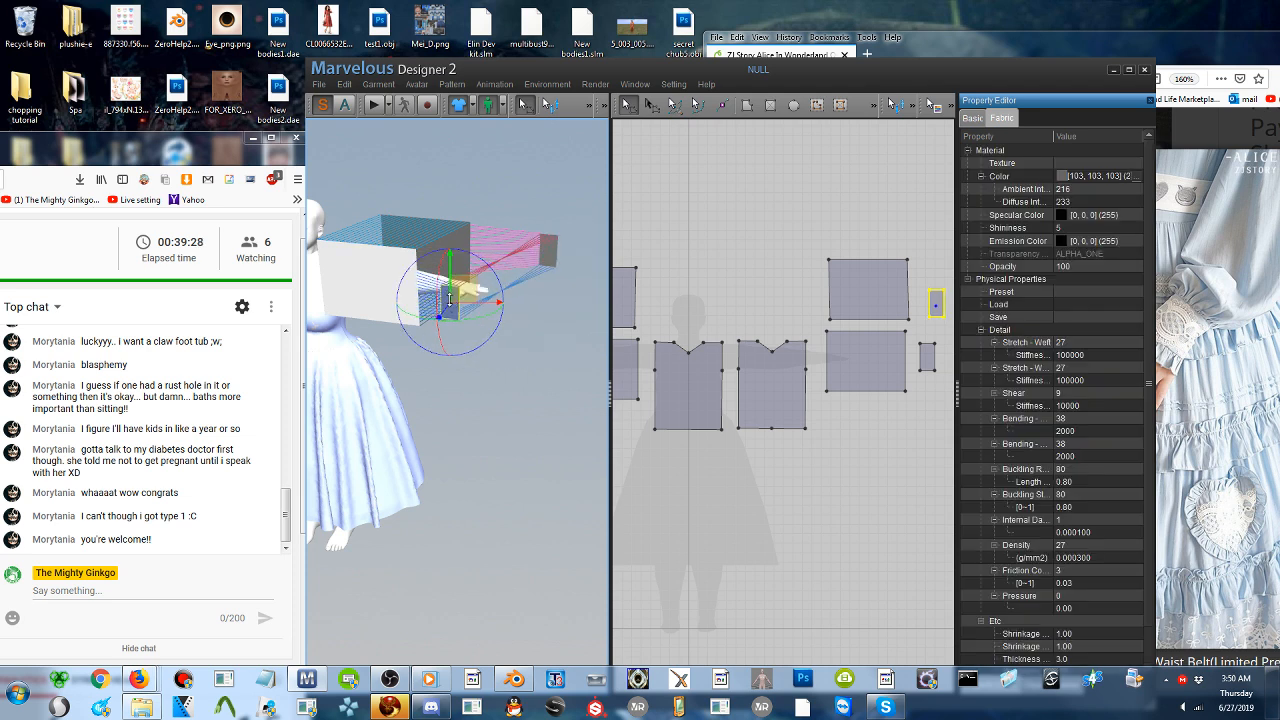
right_click(450, 302)
click(475, 312)
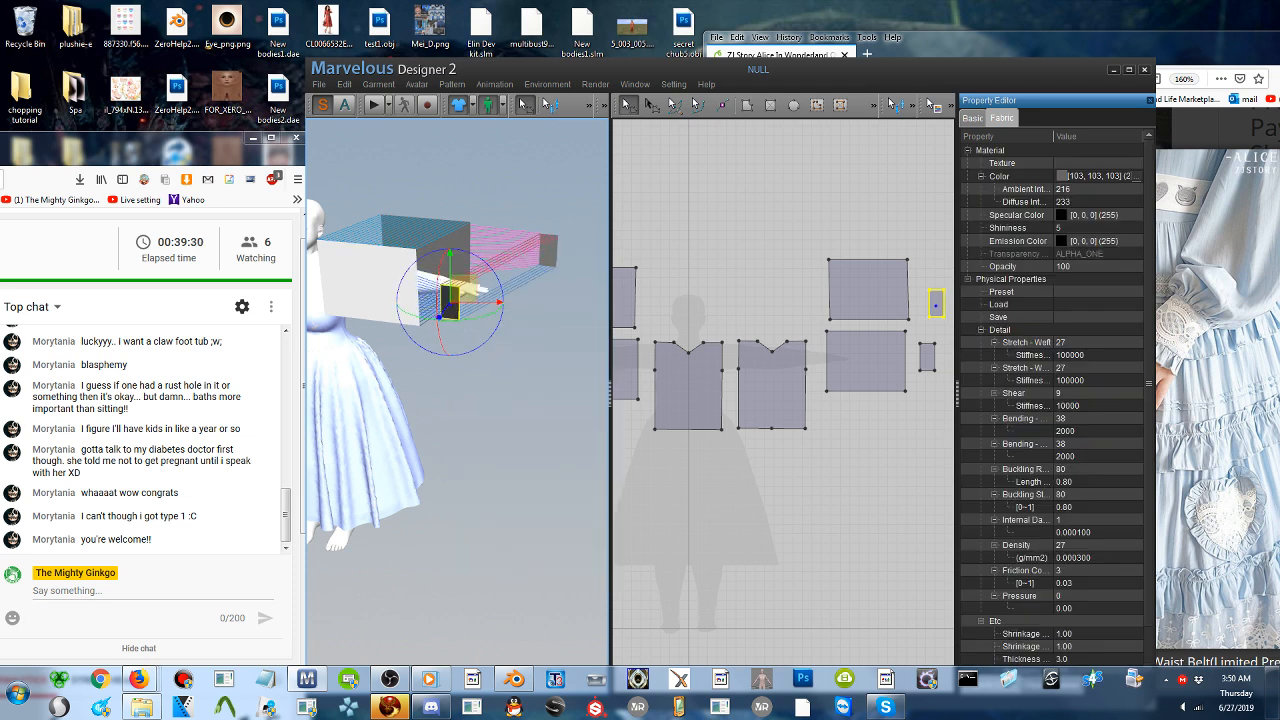
right_click(452, 300)
click(476, 311)
right_drag(478, 320, 357, 355)
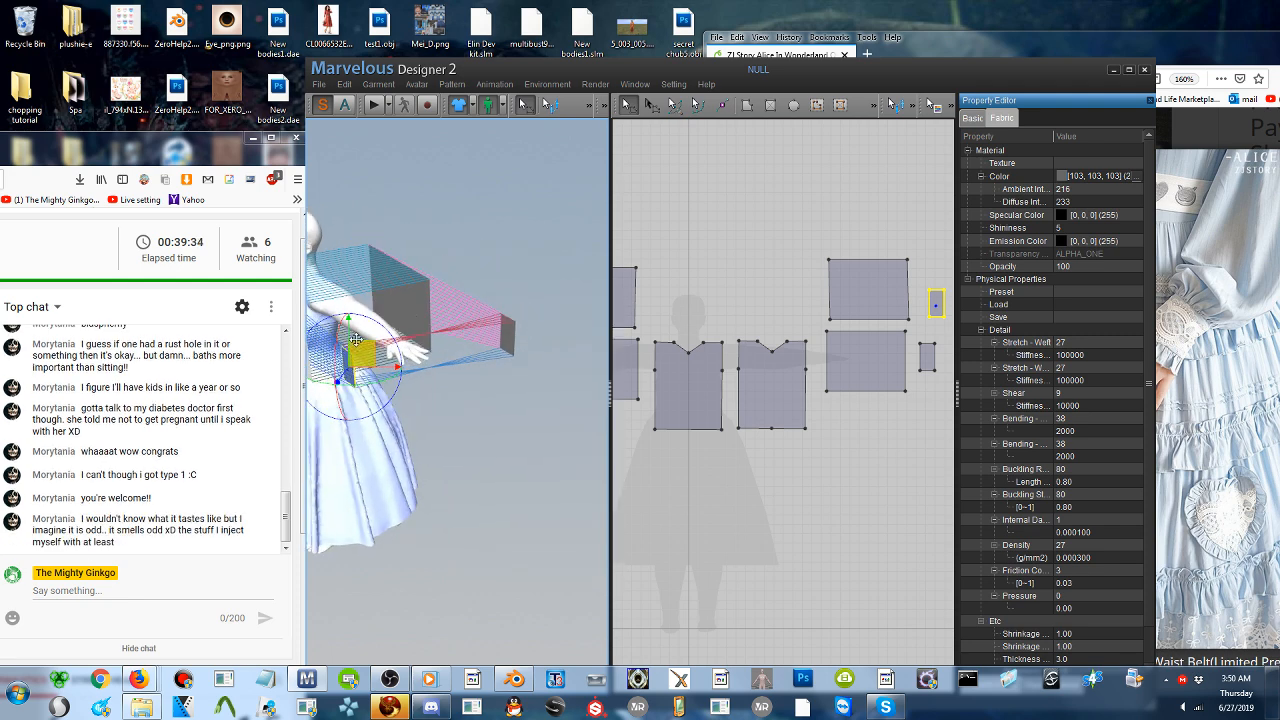
middle_drag(357, 355, 419, 349)
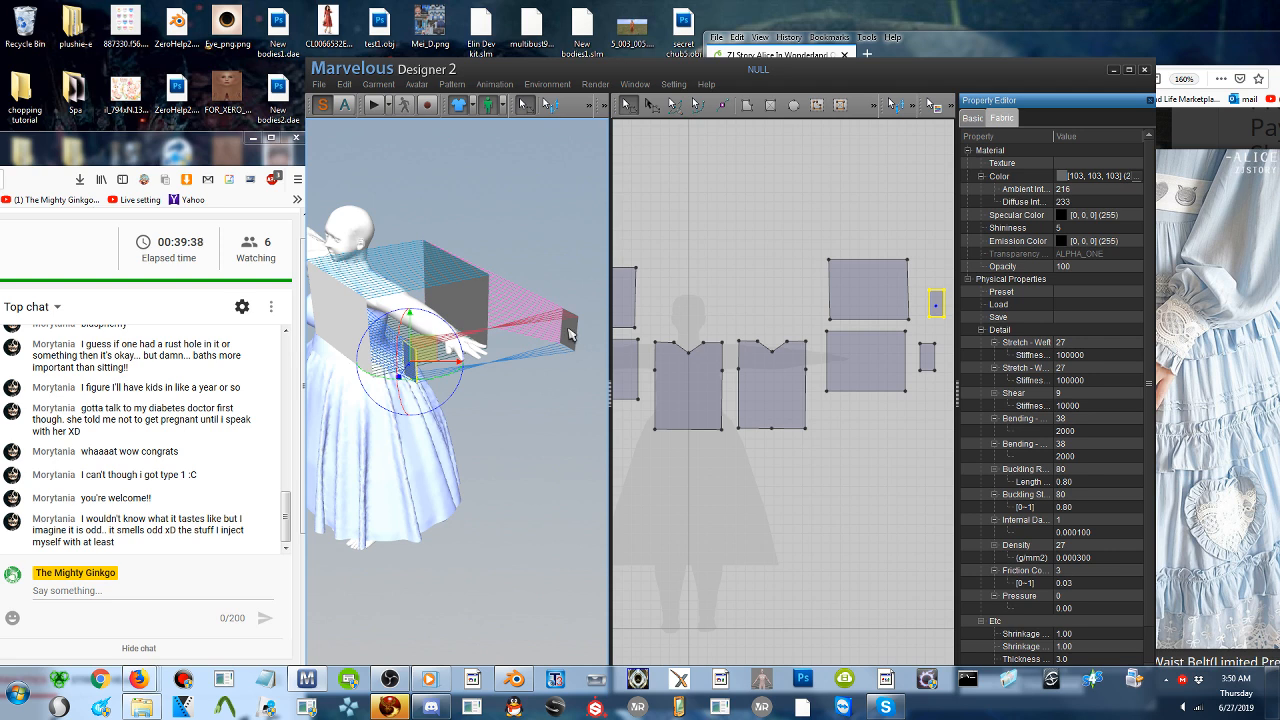
- Move the back mirrored cuff in 3D closer to the end of the back sleeve piece, behind the bare hand
drag(571, 332, 509, 329)
mouse_move(509, 329)
right_down()
mouse_move(446, 352)
mouse_move(490, 315)
right_up()
scroll(460, 342, up, 2)
scroll(460, 342, up, 3)
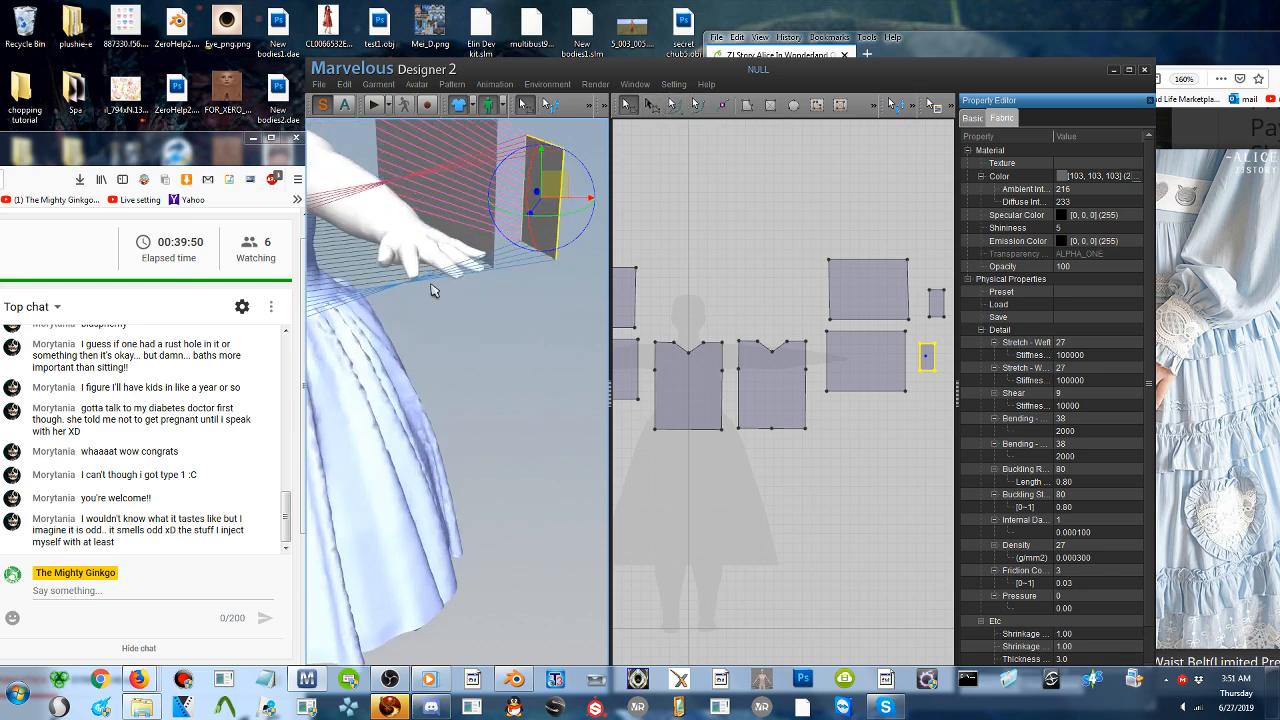
right_drag(432, 283, 489, 316)
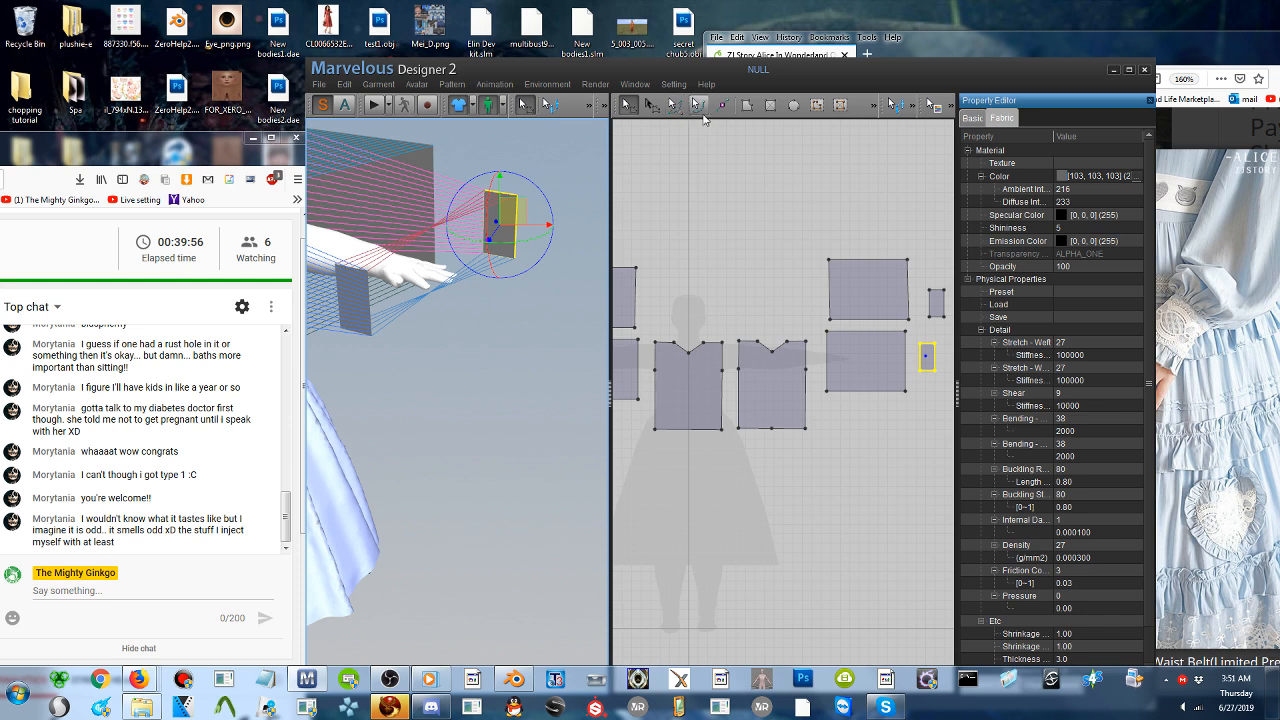
- Delete the seams that connect the two mirrored cuffs to each other and to their sleeve pieces
click(651, 104)
click(462, 228)
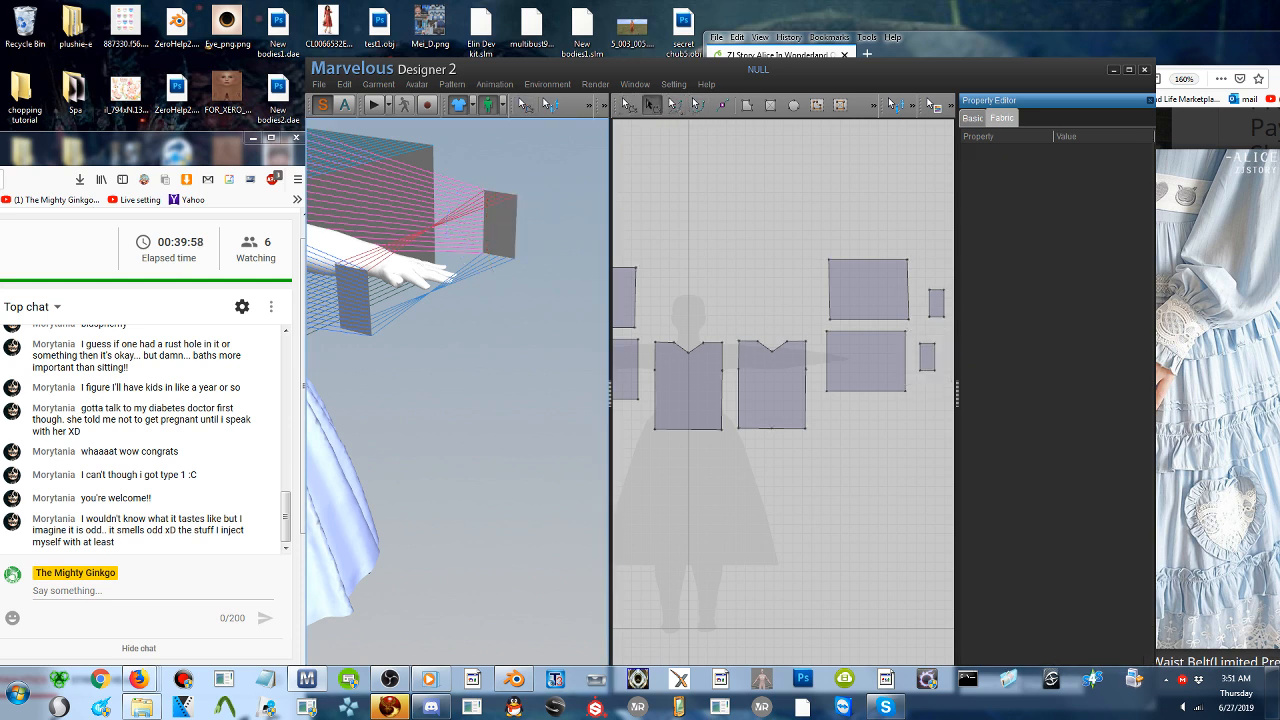
click(505, 204)
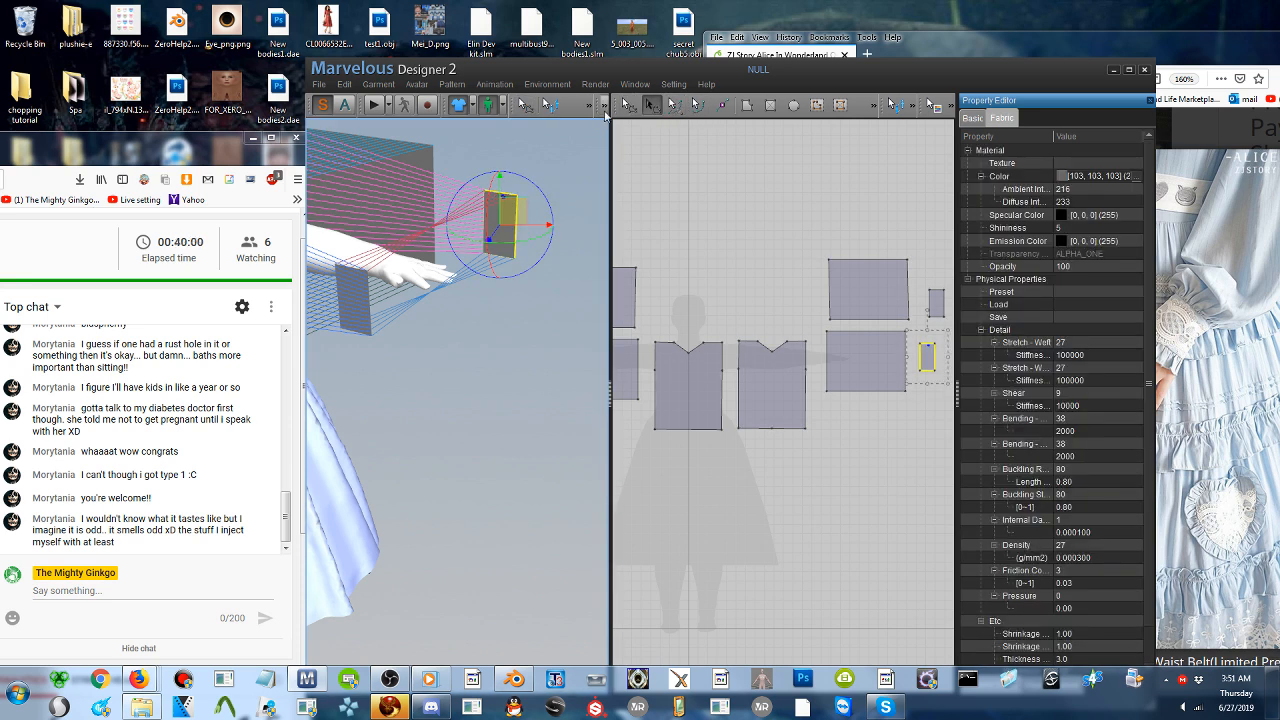
click(626, 104)
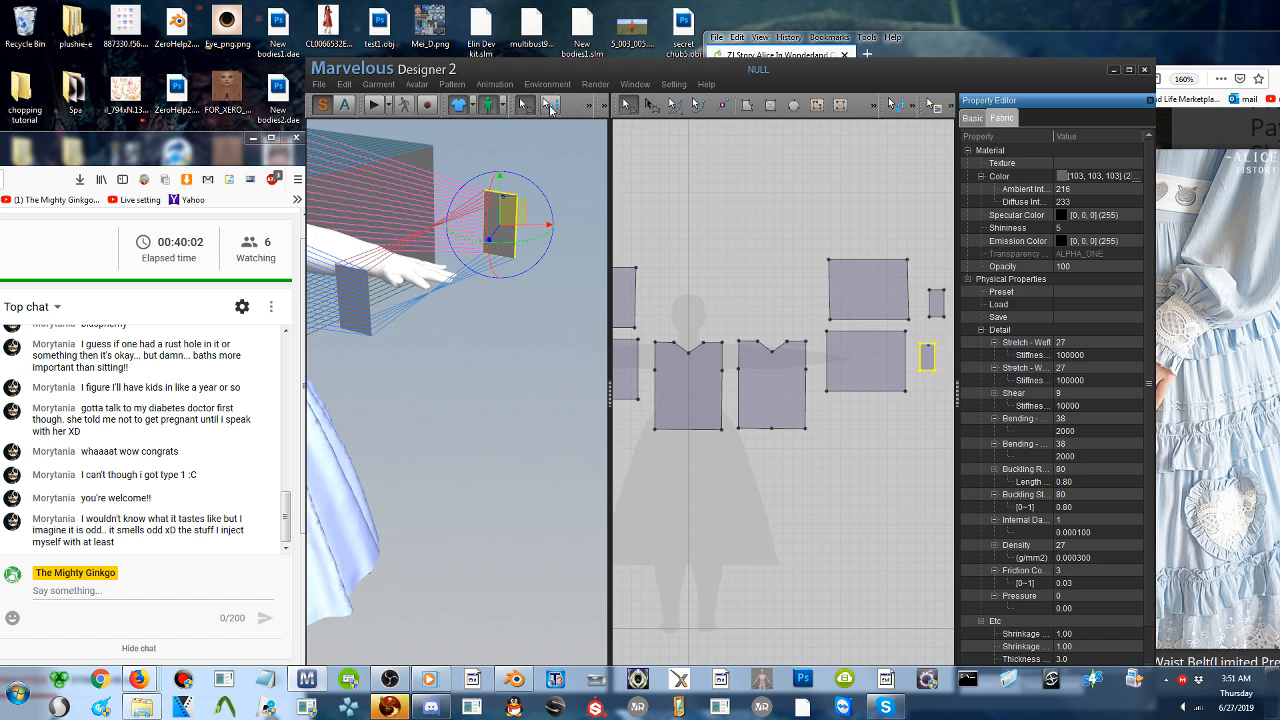
click(550, 105)
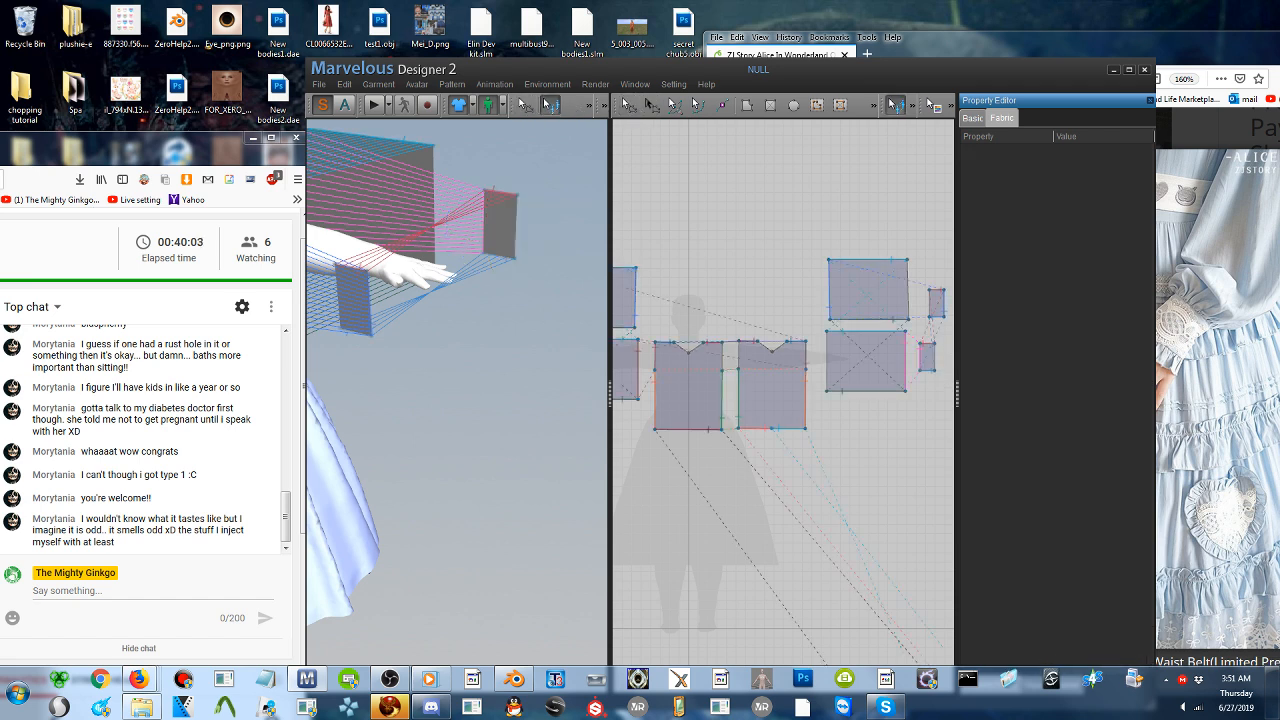
right_click(506, 192)
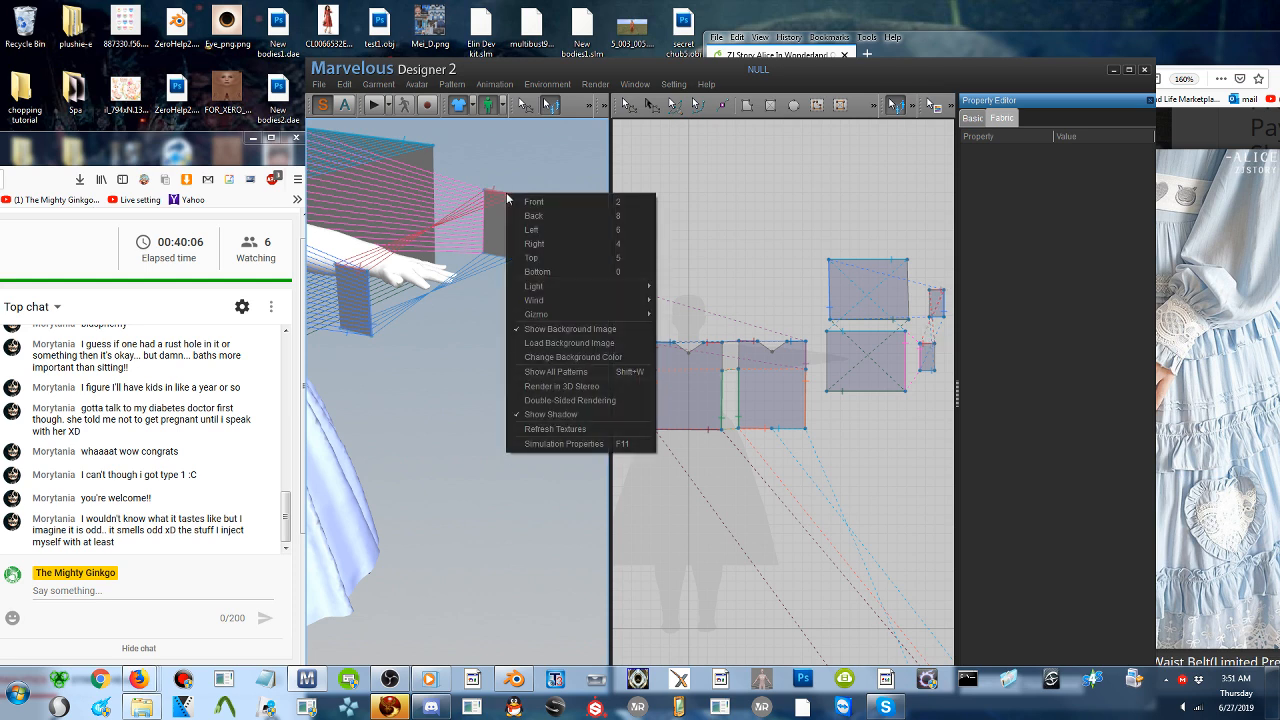
click(354, 262)
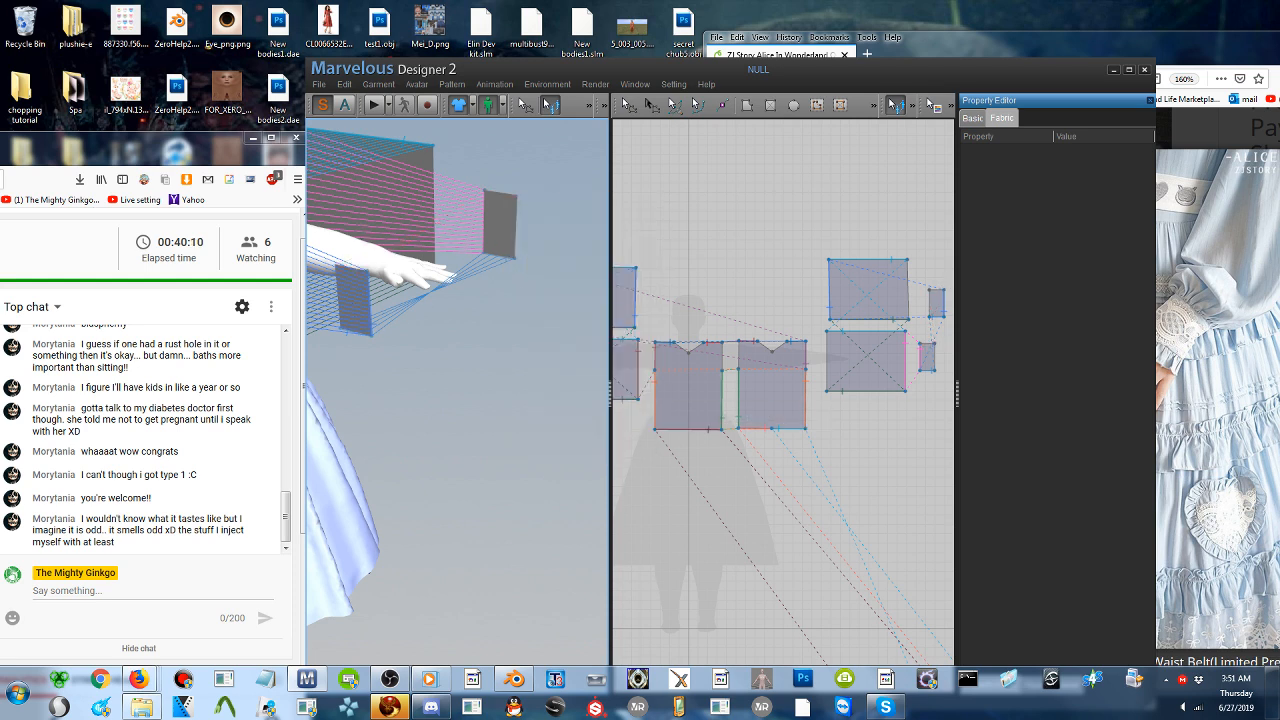
key(Delete)
- Flip the front mirrored cuff horizontally in 3D and check its orientation beside the bare hand
right_drag(388, 302, 409, 299)
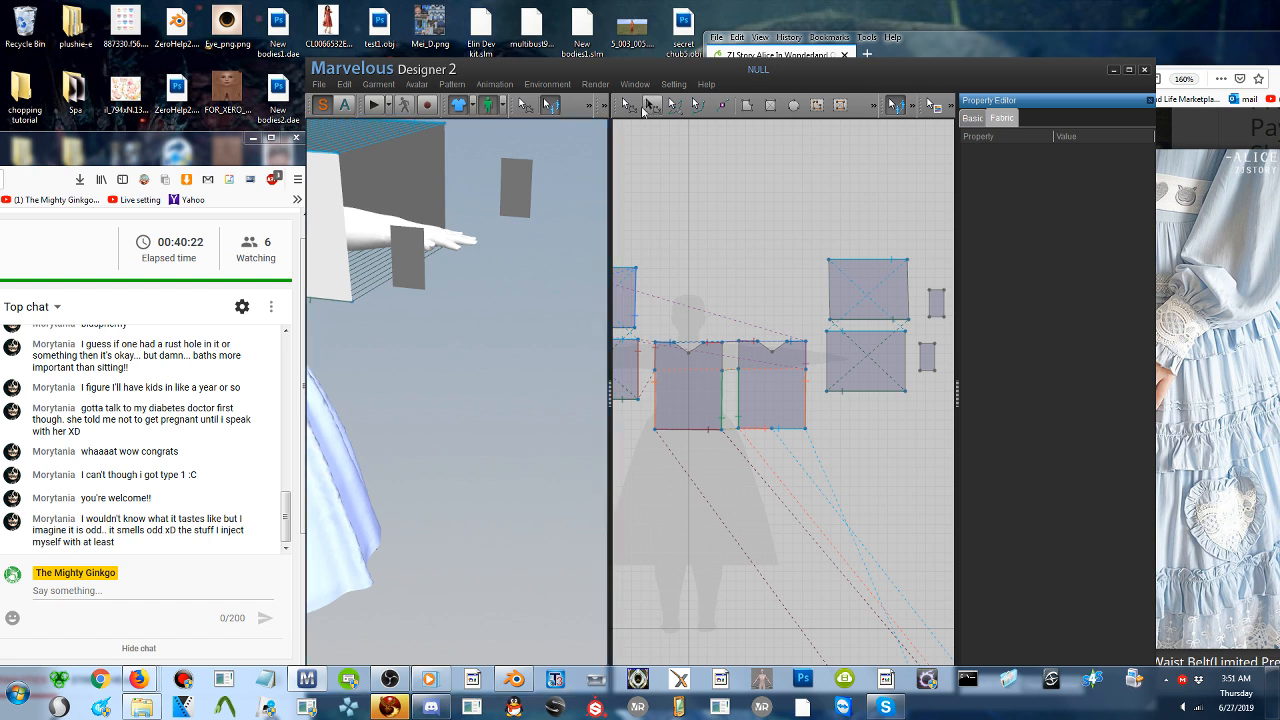
click(626, 104)
click(415, 252)
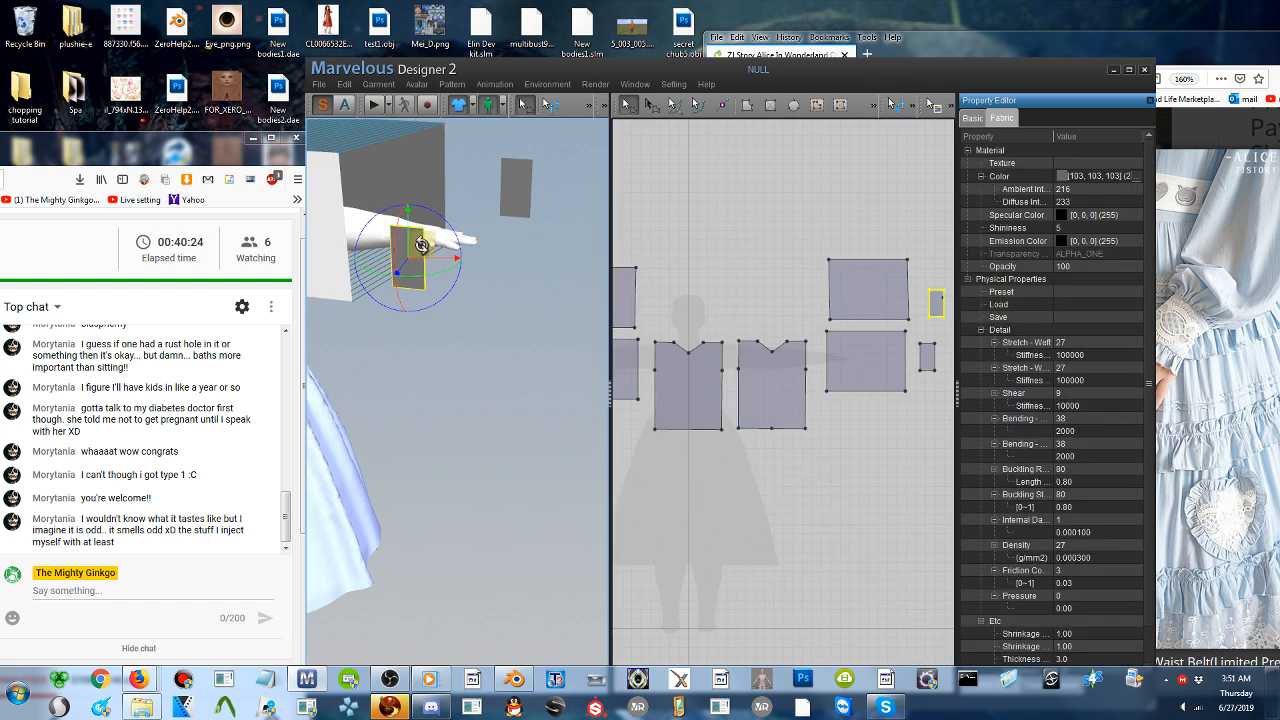
right_click(424, 248)
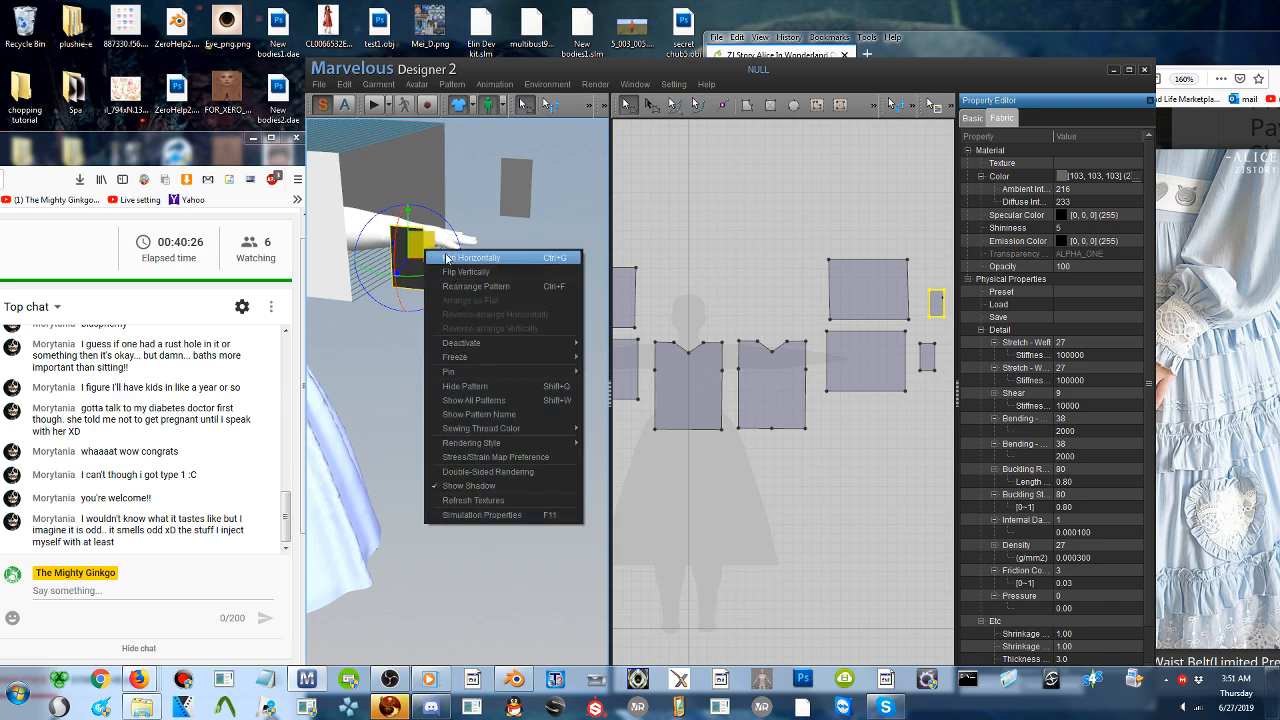
click(447, 258)
right_drag(450, 261, 400, 300)
middle_drag(560, 290, 452, 272)
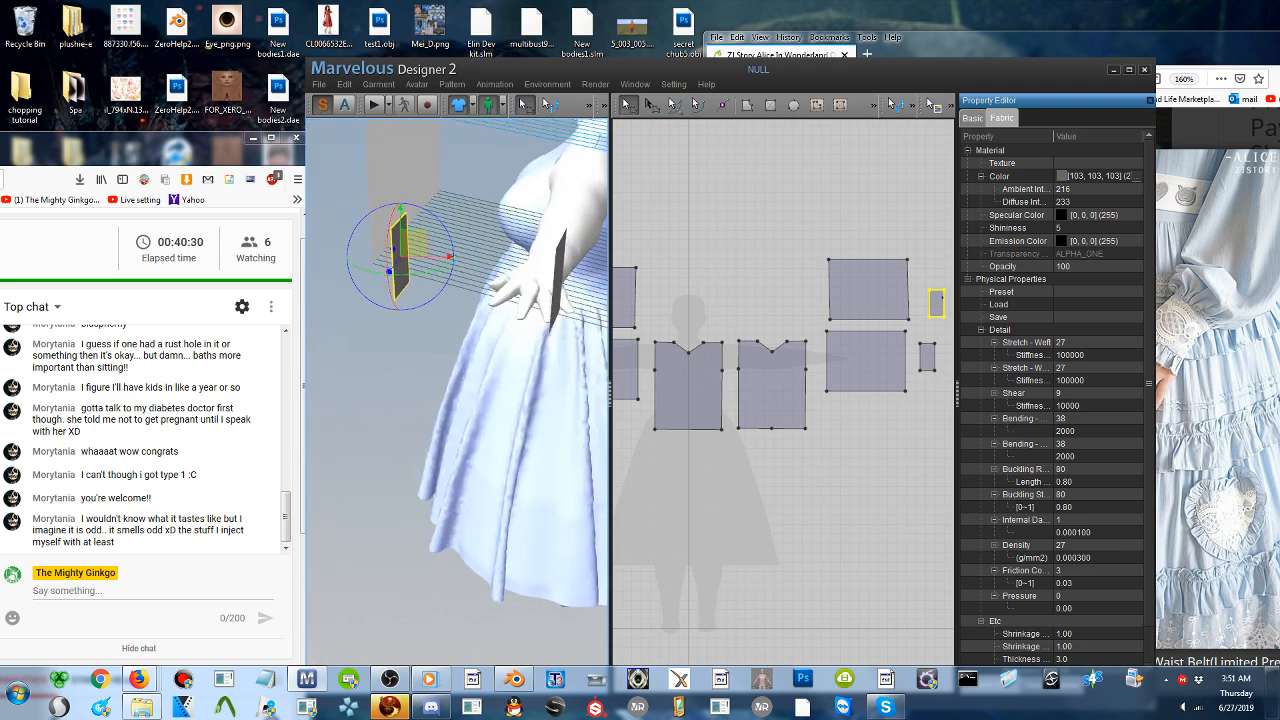
right_drag(452, 272, 410, 248)
middle_drag(410, 248, 462, 326)
right_drag(462, 326, 396, 312)
mouse_move(400, 238)
right_down()
mouse_move(385, 245)
mouse_move(413, 247)
right_up()
middle_drag(410, 252, 460, 308)
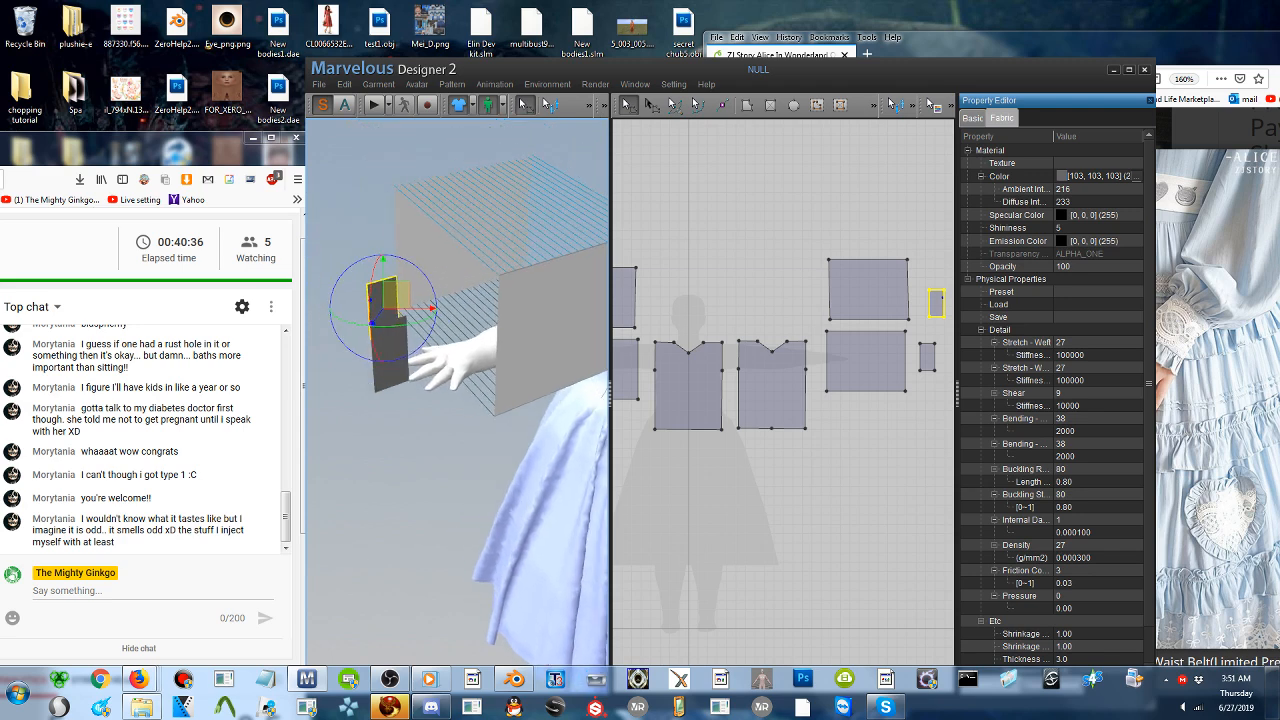
right_drag(460, 308, 445, 274)
- Flip the back mirrored cuff horizontally in 3D
click(434, 272)
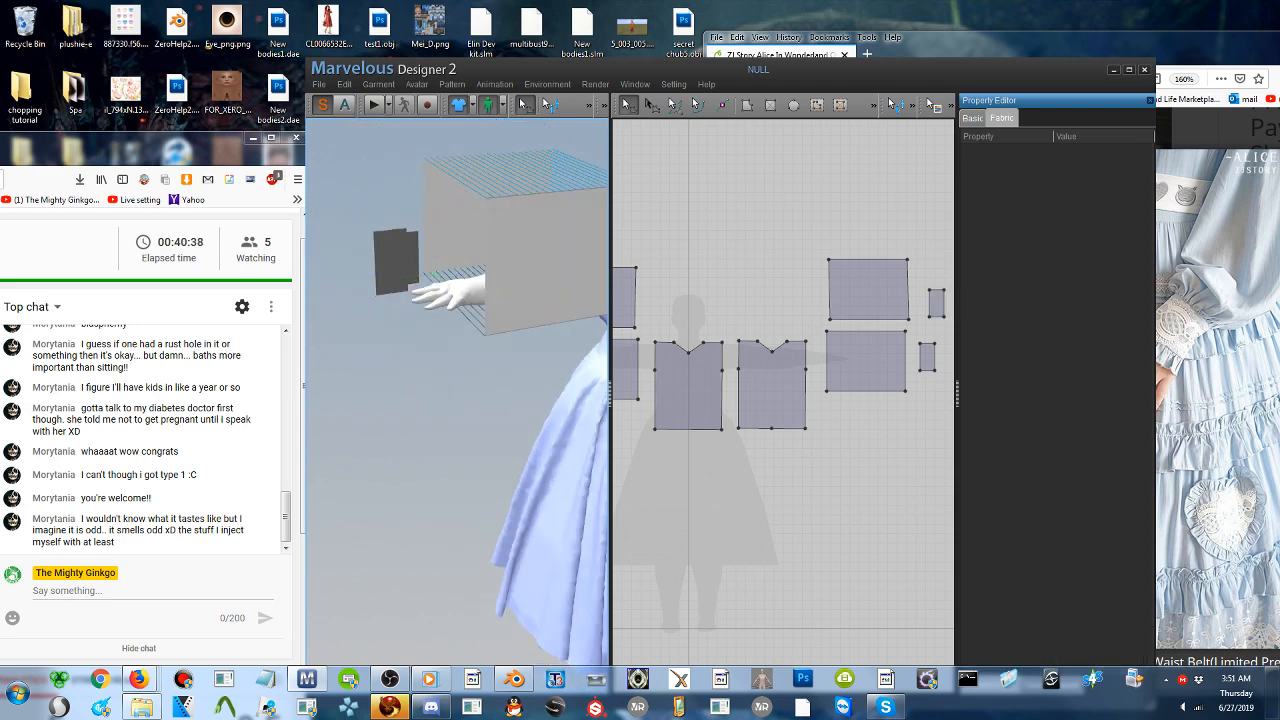
right_click(390, 261)
click(420, 275)
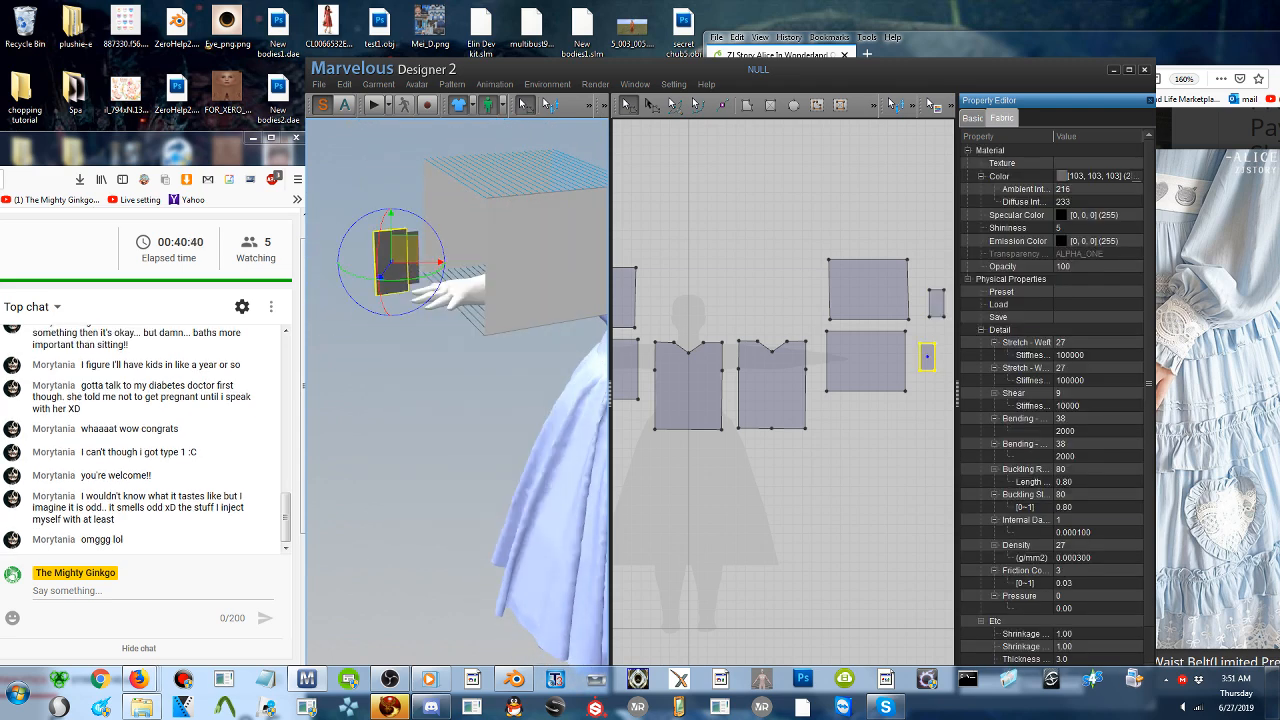
right_drag(420, 275, 492, 308)
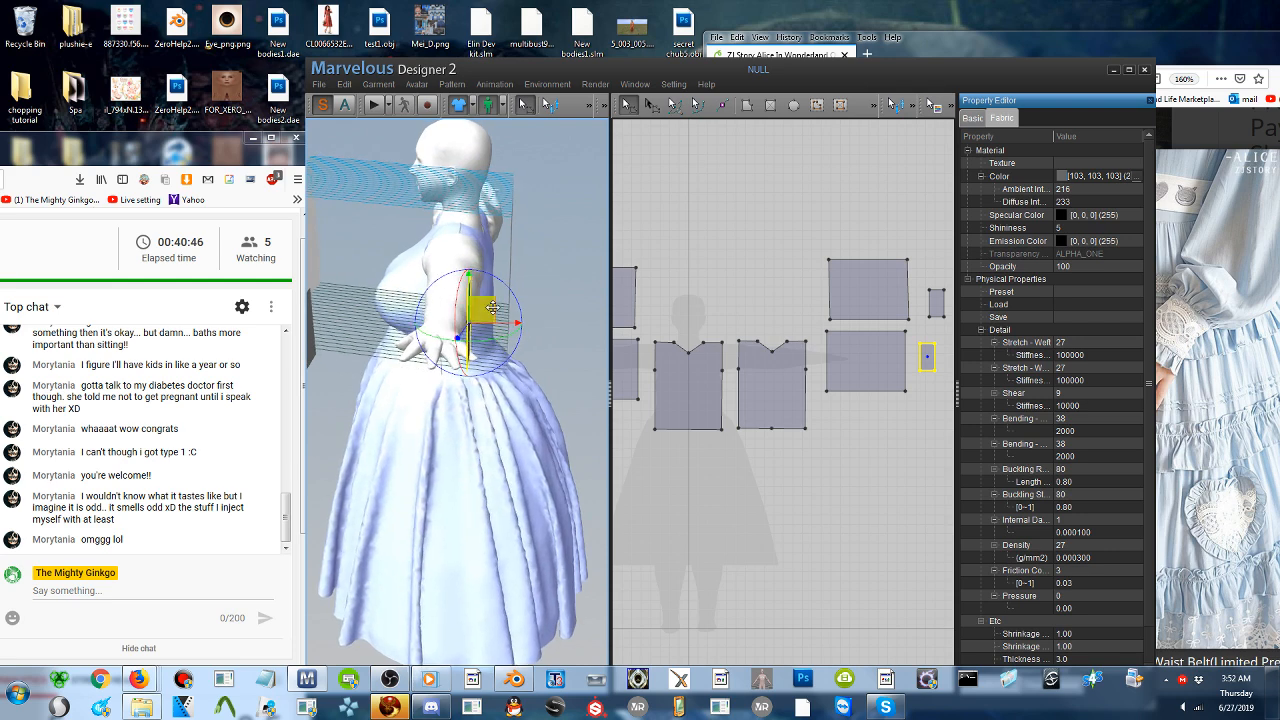
drag(492, 308, 522, 326)
right_drag(522, 326, 435, 315)
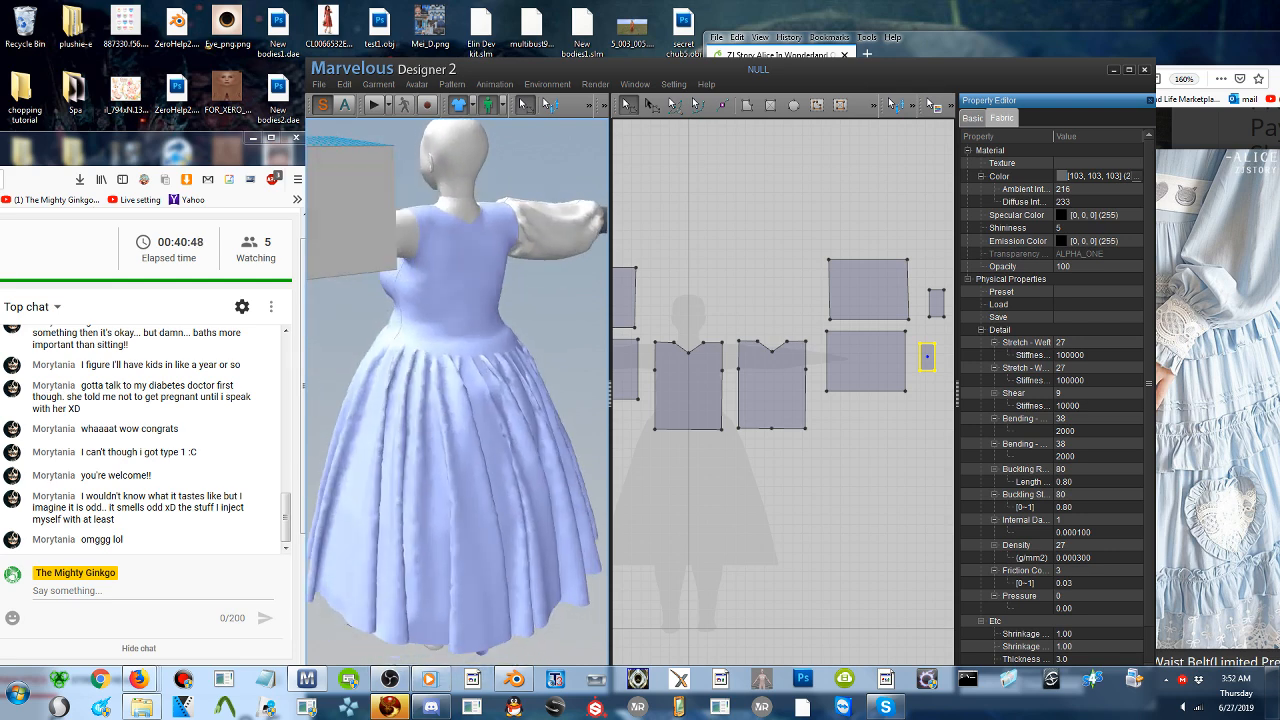
- Sew the shoulder-side edge of the mirrored back sleeve piece to the back bodice armhole with segment sewing
middle_drag(435, 315, 575, 308)
right_drag(430, 268, 378, 254)
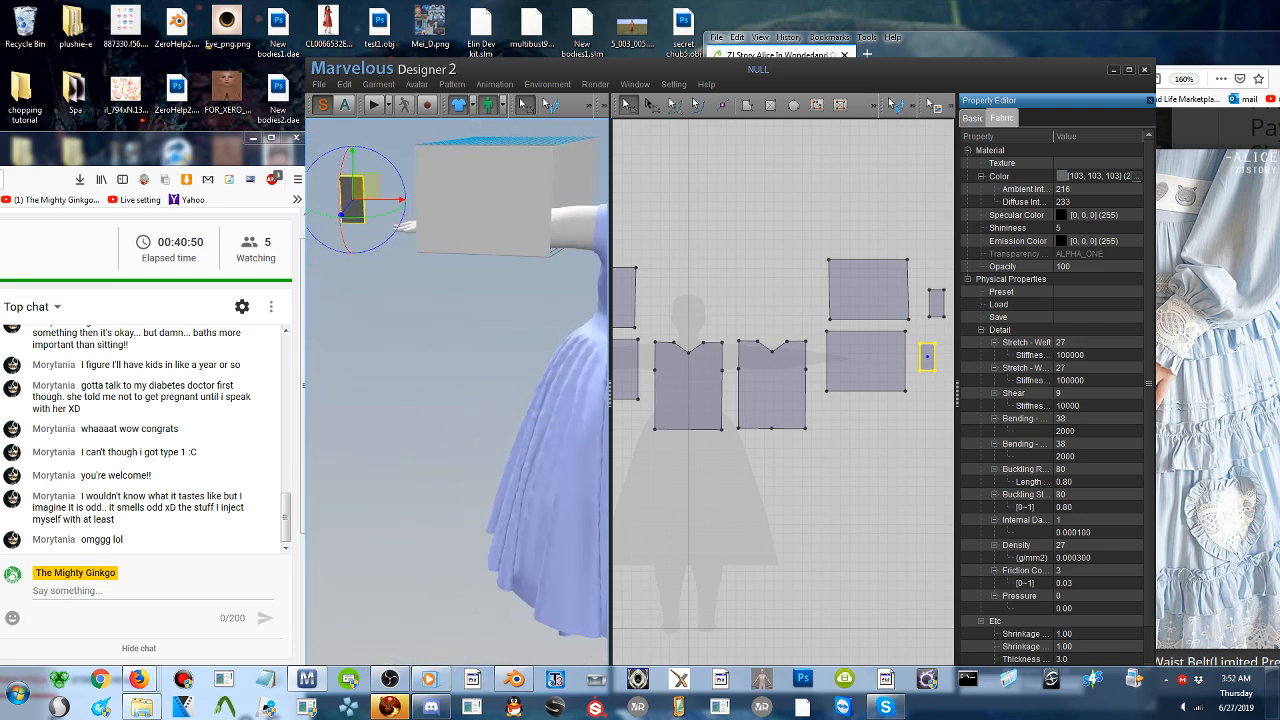
middle_drag(445, 247, 336, 288)
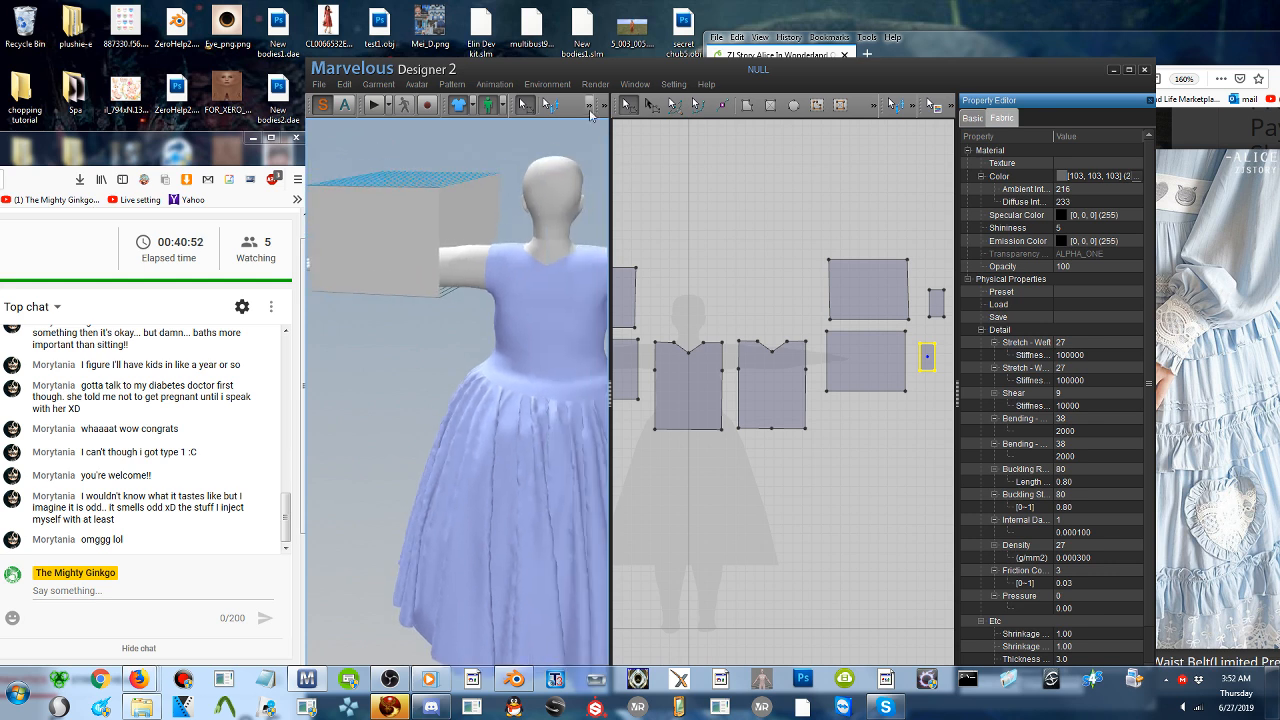
click(589, 107)
click(524, 130)
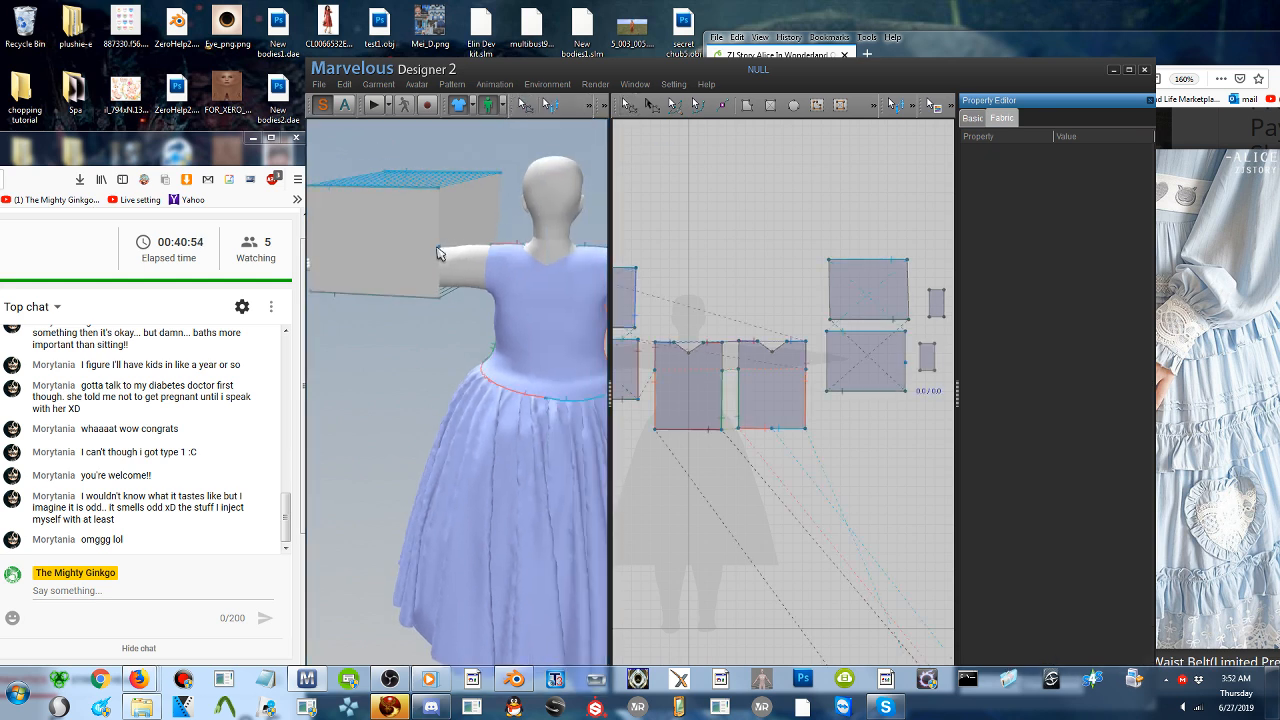
click(591, 107)
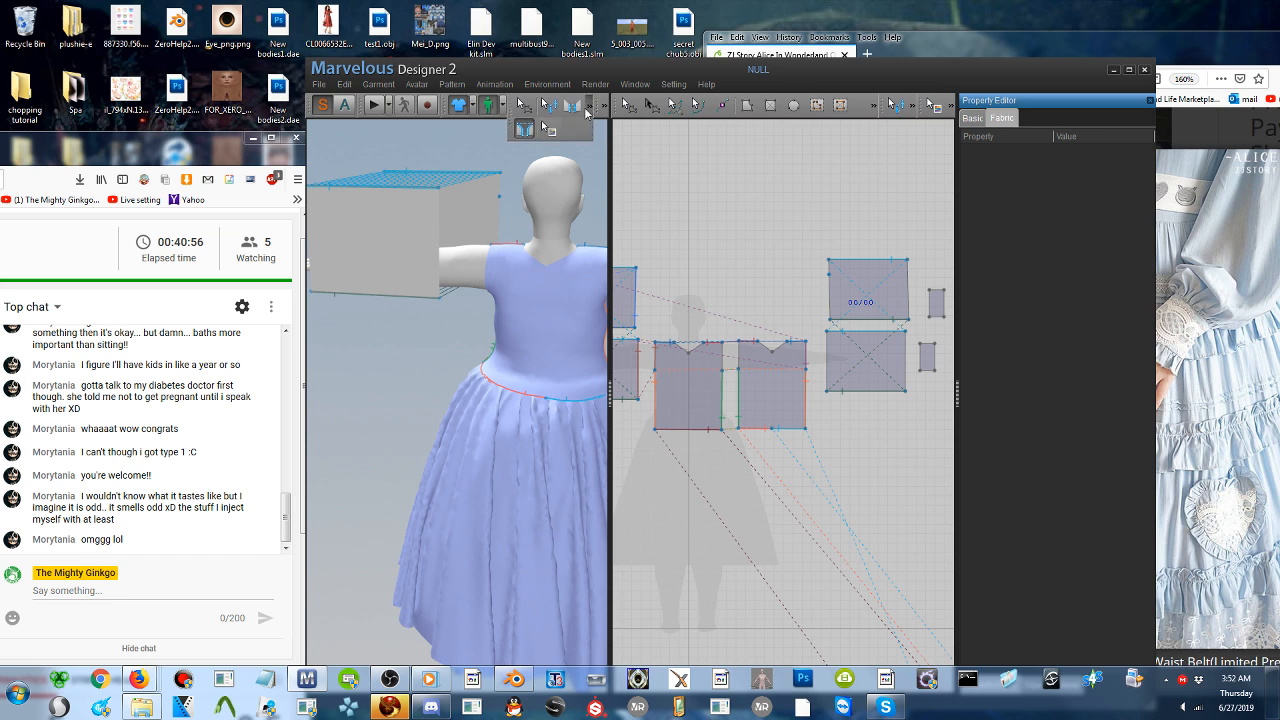
click(524, 130)
click(438, 228)
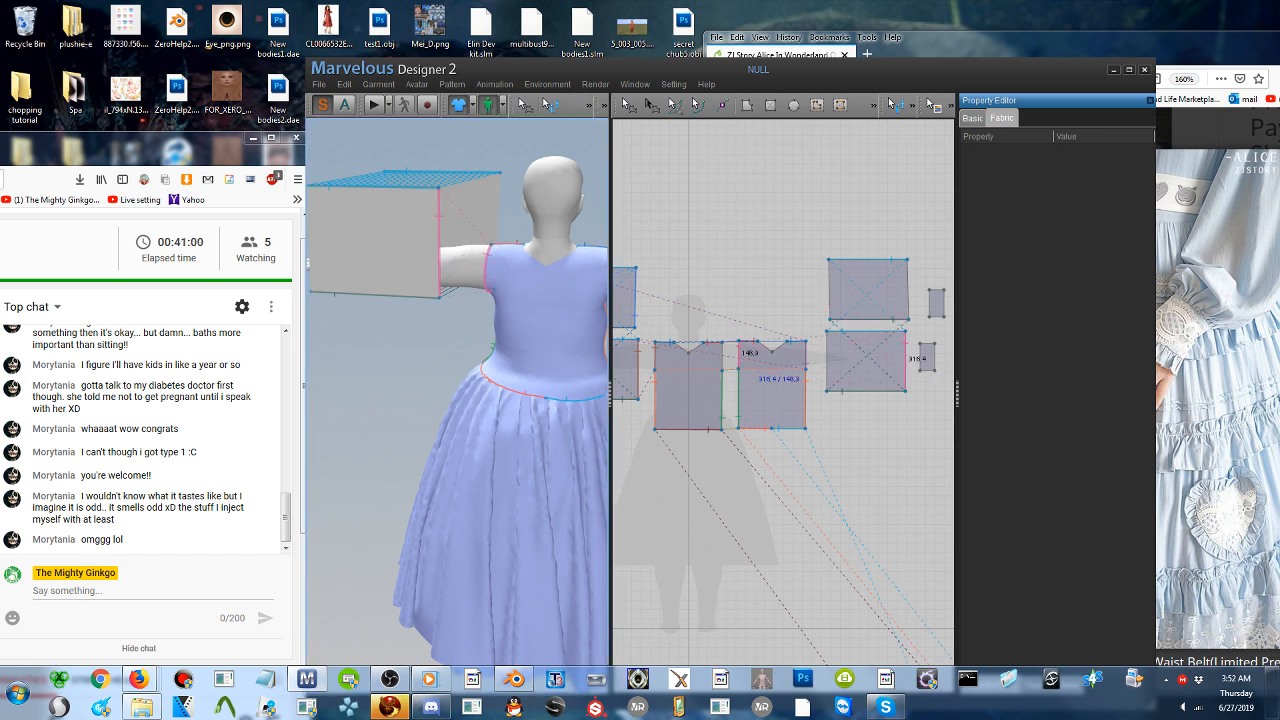
click(485, 288)
- Widen the 3D view and sew the shoulder-side edge of the mirrored front sleeve piece to the front bodice armhole
right_drag(474, 300, 709, 286)
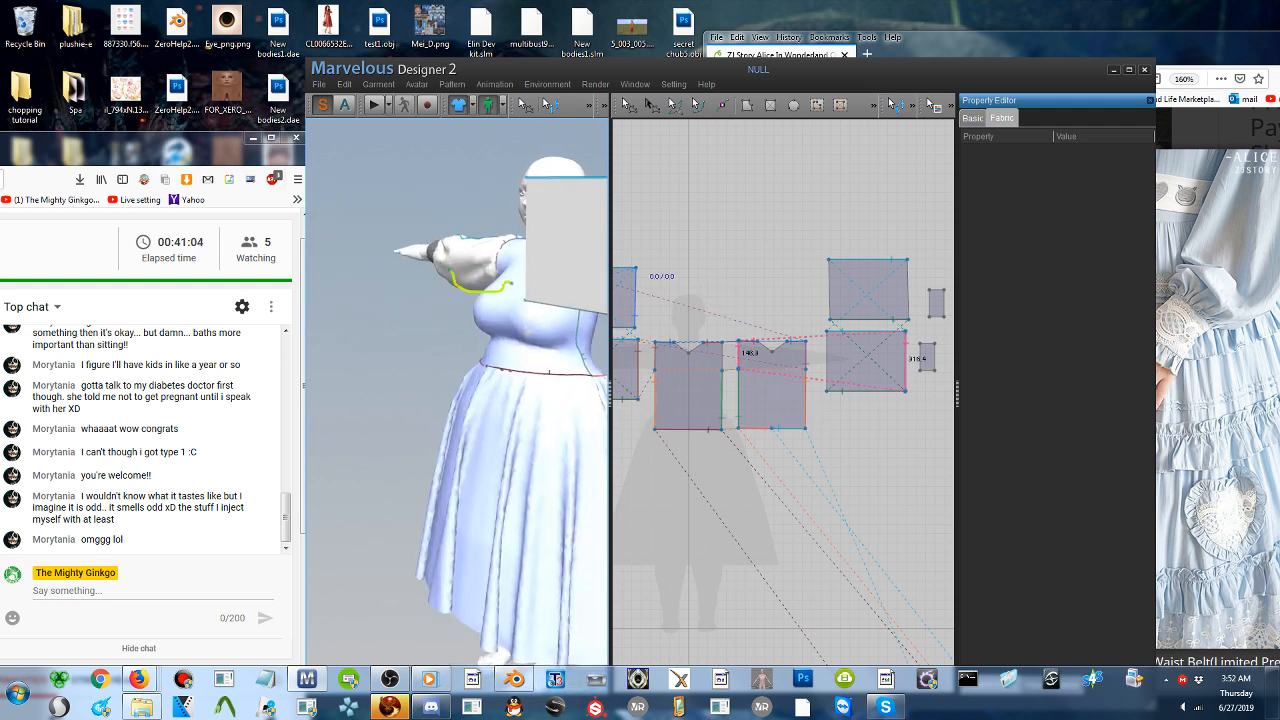
drag(608, 160, 692, 160)
right_drag(597, 318, 632, 317)
middle_drag(640, 328, 532, 328)
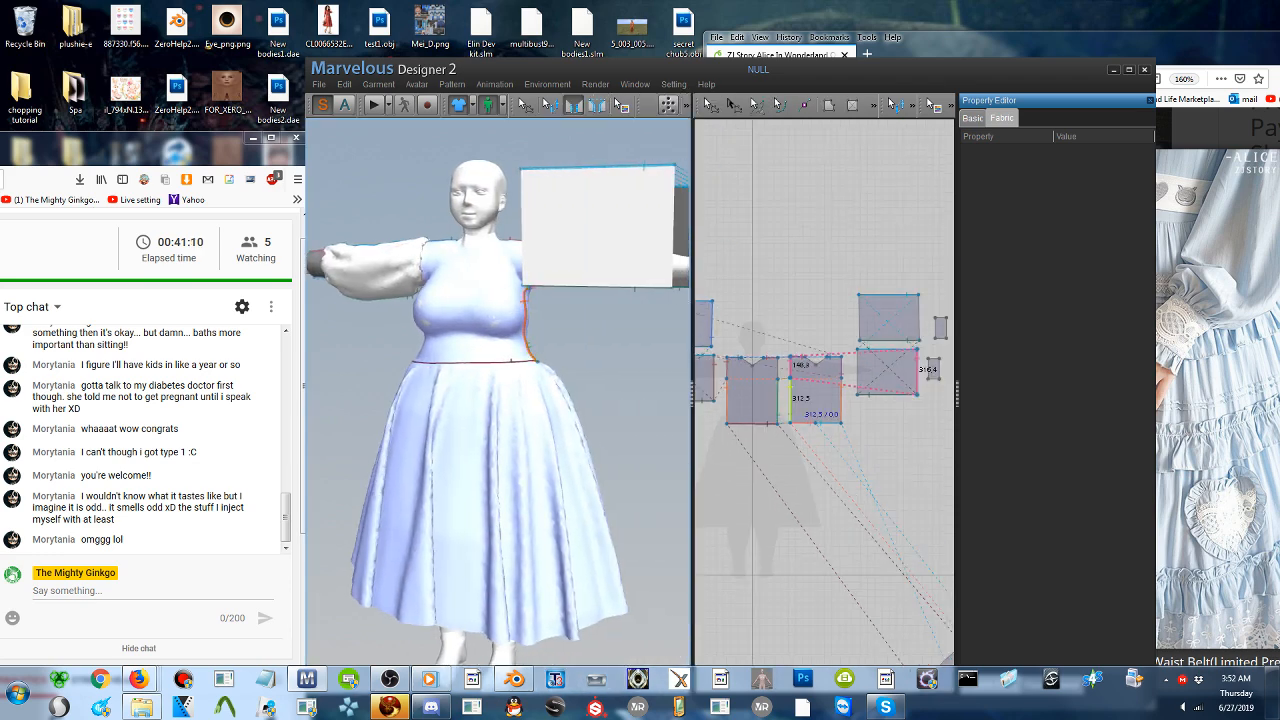
right_drag(532, 320, 571, 290)
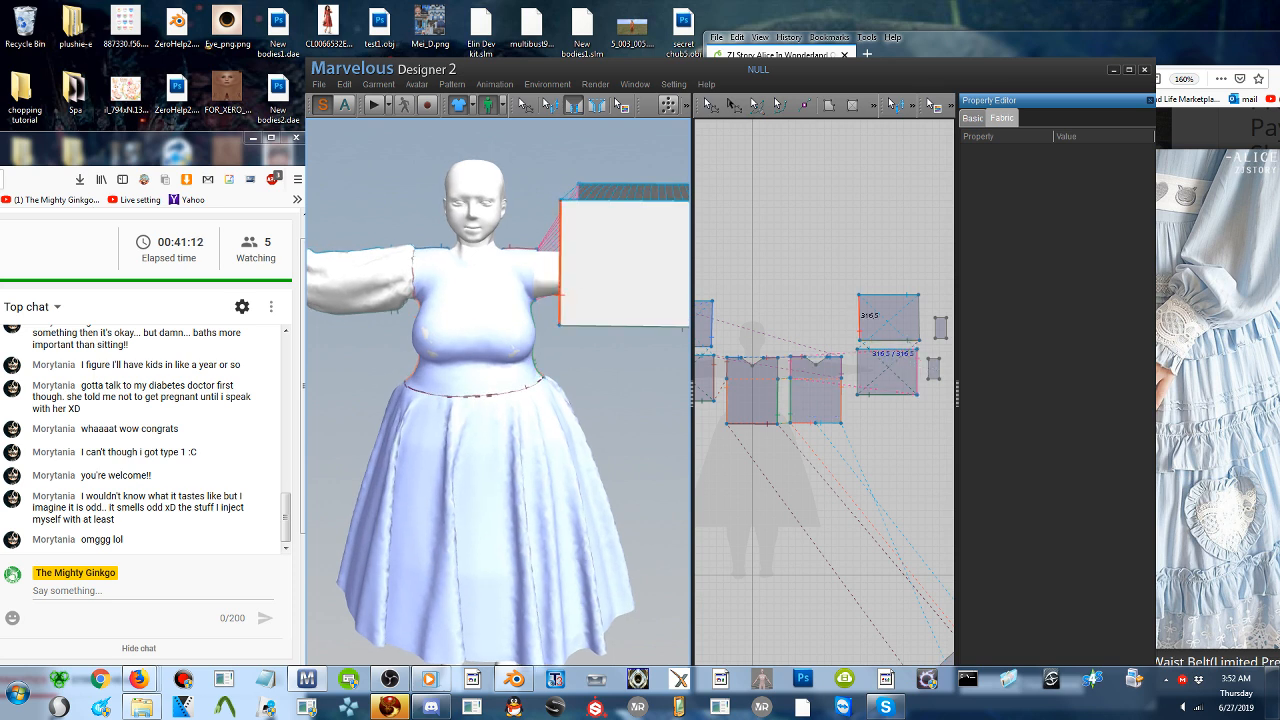
click(536, 291)
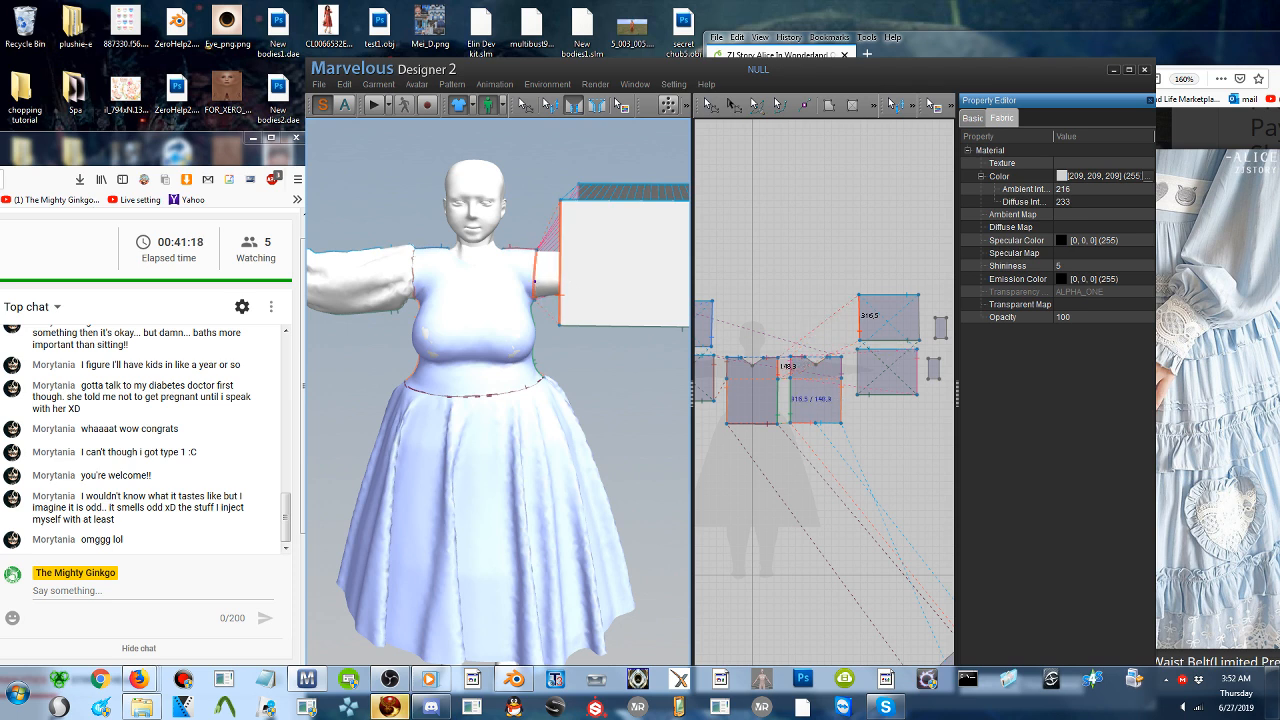
click(531, 290)
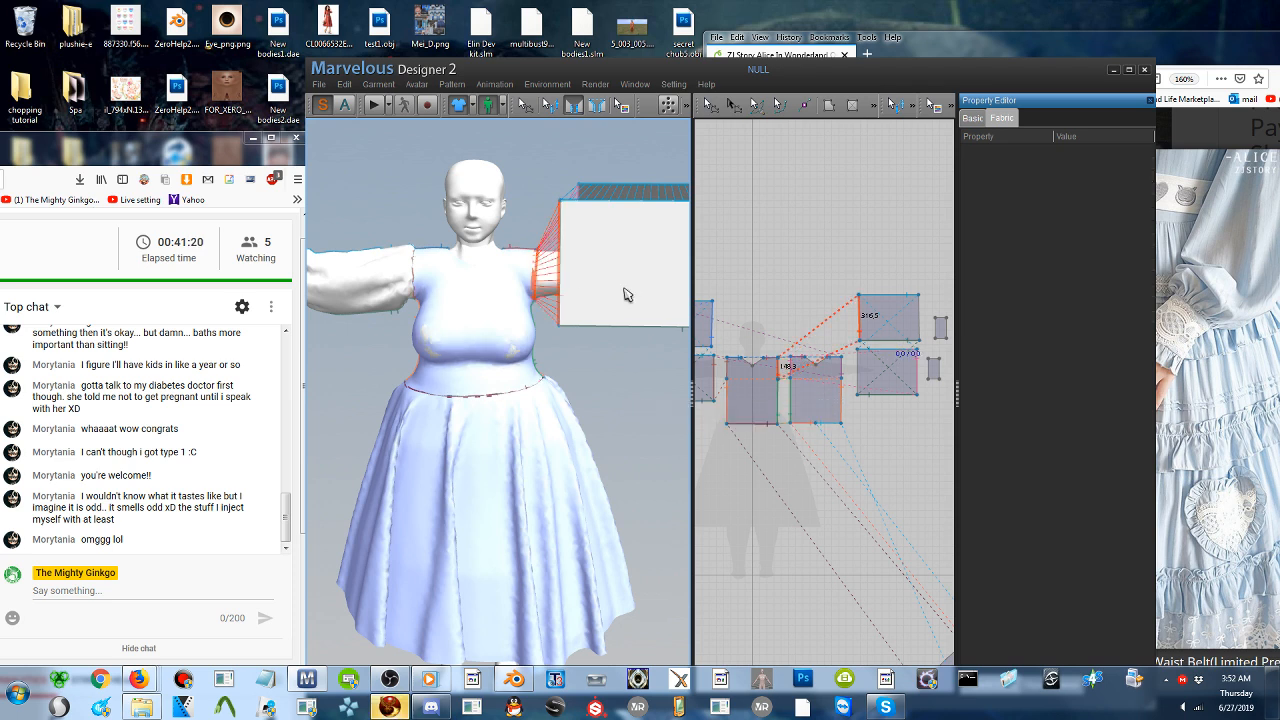
- Reposition the mirrored back sleeve piece in 3D behind the bare arm and reactivate segment sewing
right_drag(625, 289, 561, 336)
middle_drag(572, 327, 540, 342)
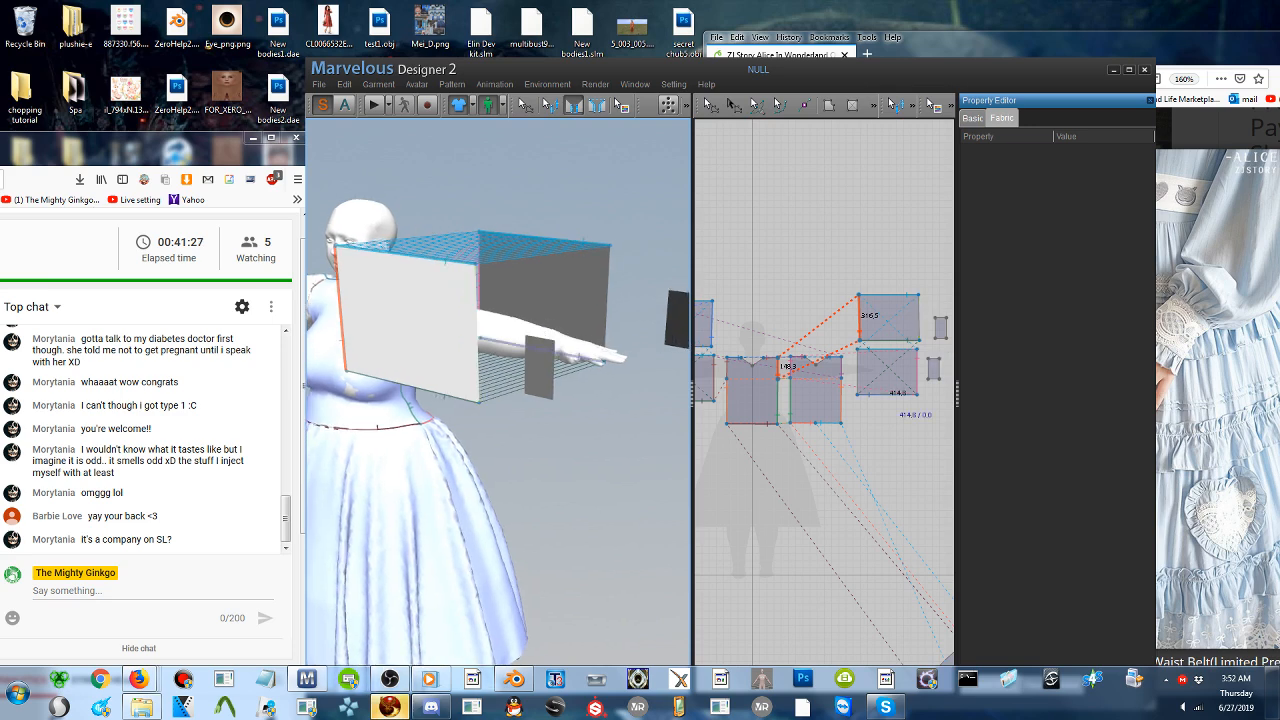
click(711, 105)
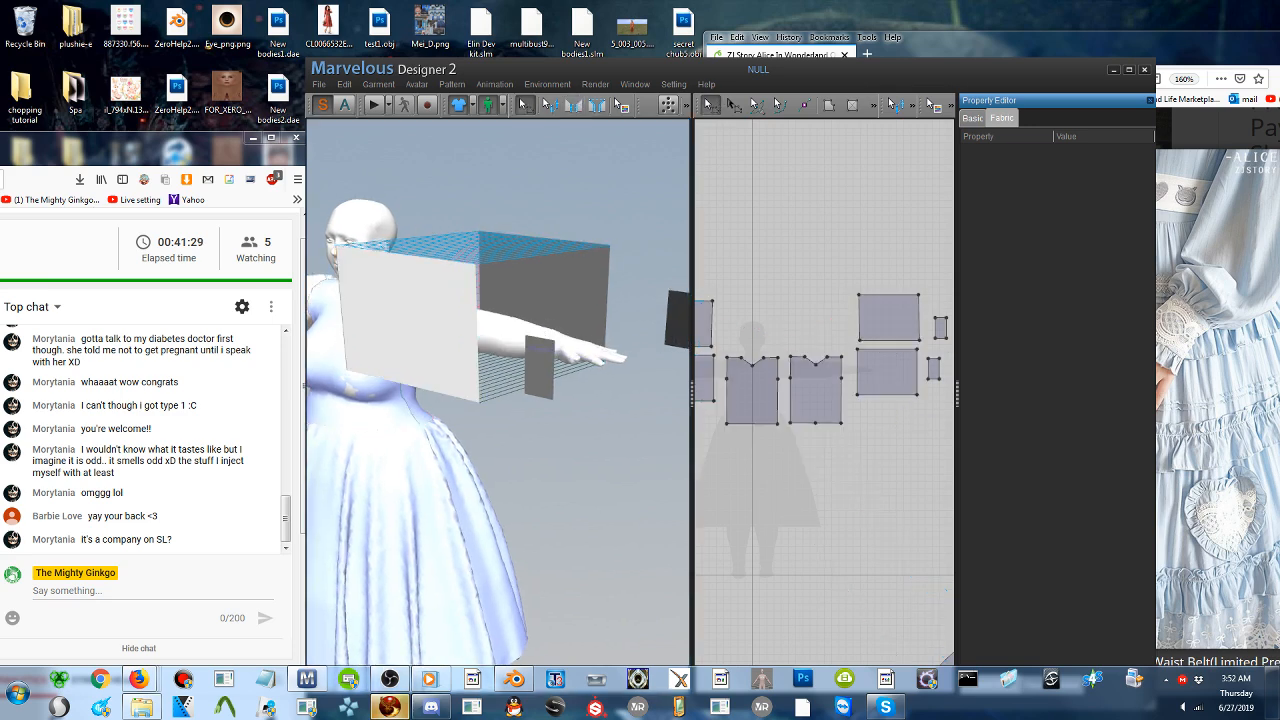
click(522, 289)
right_drag(404, 402, 473, 408)
drag(577, 236, 525, 240)
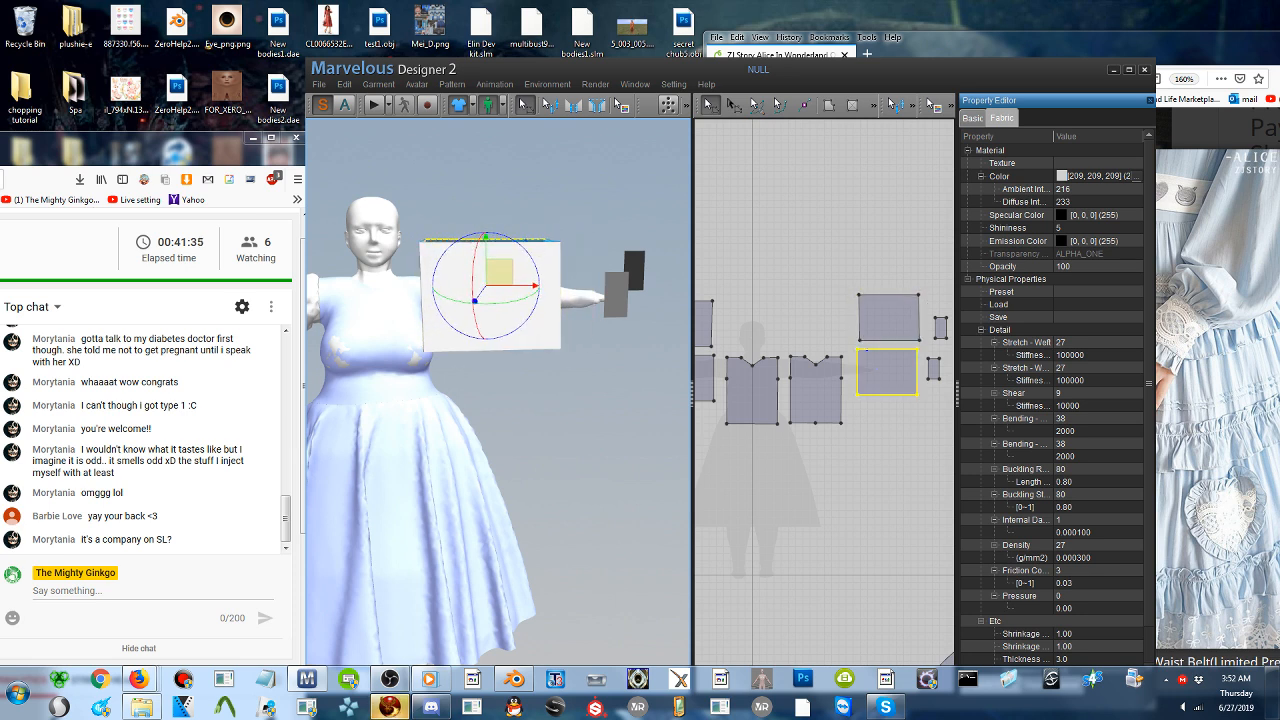
right_drag(600, 298, 604, 318)
drag(604, 322, 572, 333)
click(573, 104)
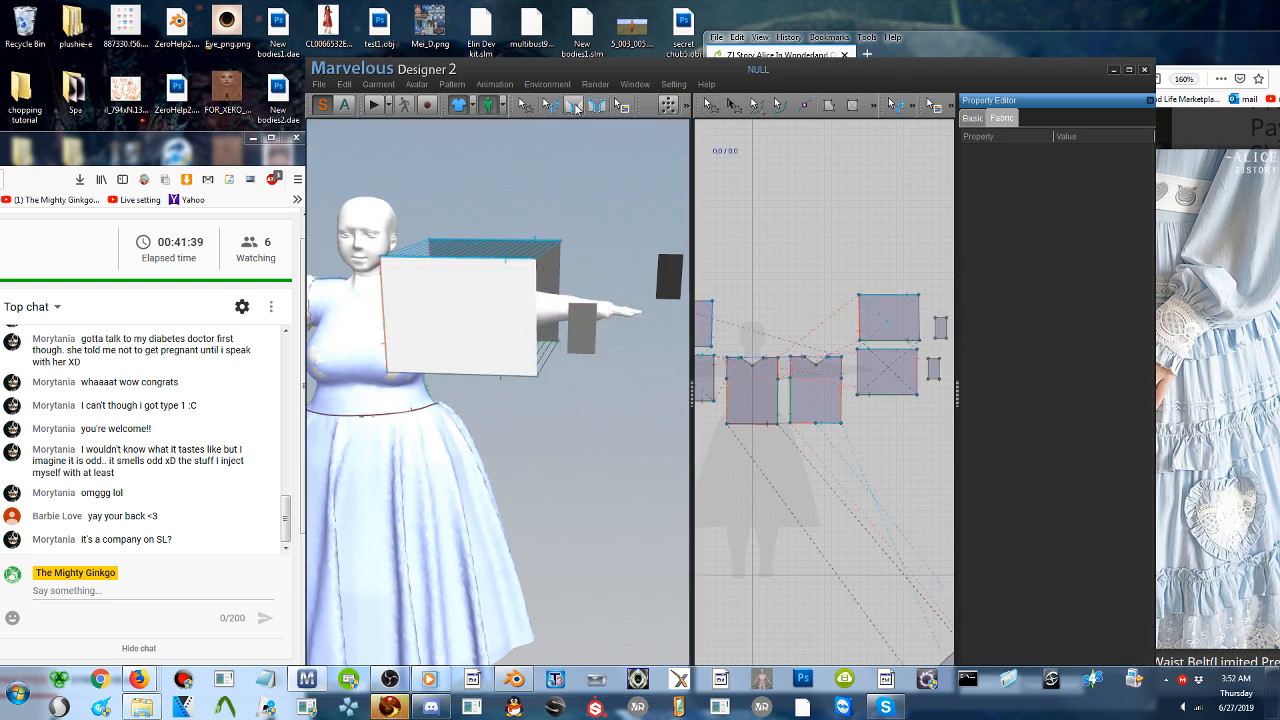
- Sew the wrist edges of the mirrored front and back sleeve pieces to their matching cuffs with segment sewing
click(538, 341)
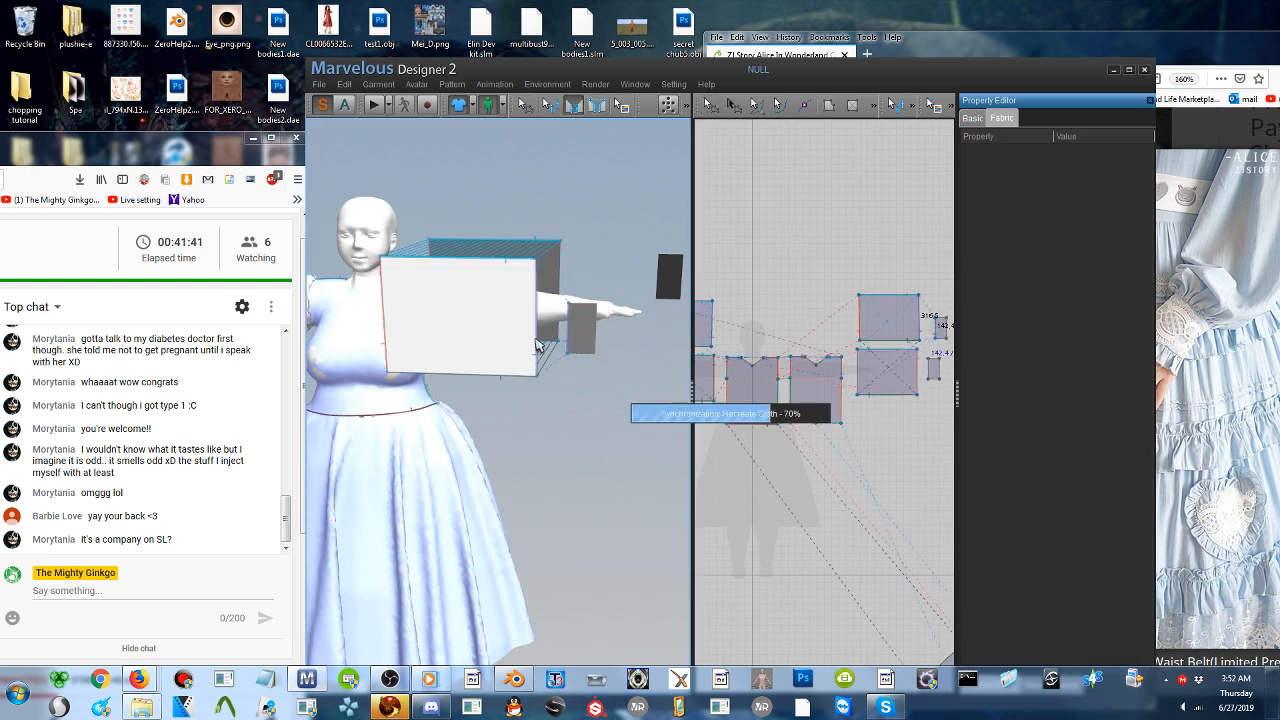
right_drag(470, 358, 244, 355)
middle_drag(311, 330, 514, 323)
right_drag(468, 345, 417, 366)
middle_drag(400, 378, 491, 378)
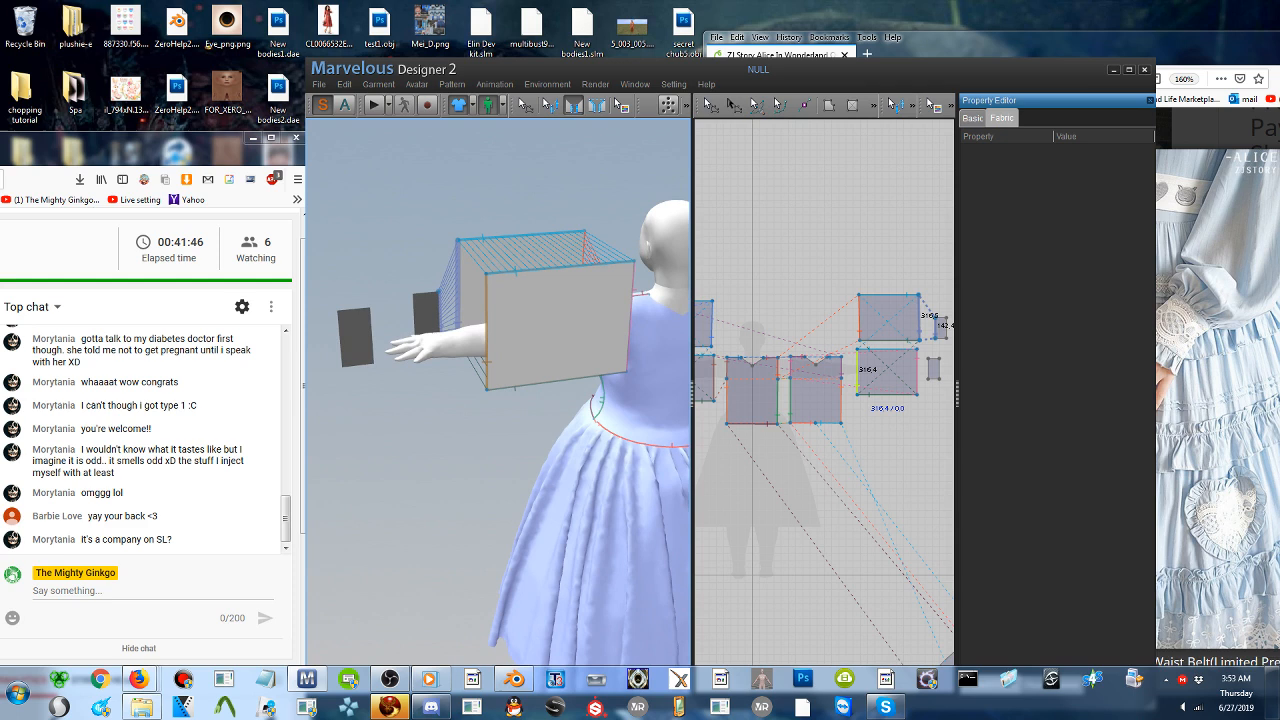
click(371, 341)
click(493, 349)
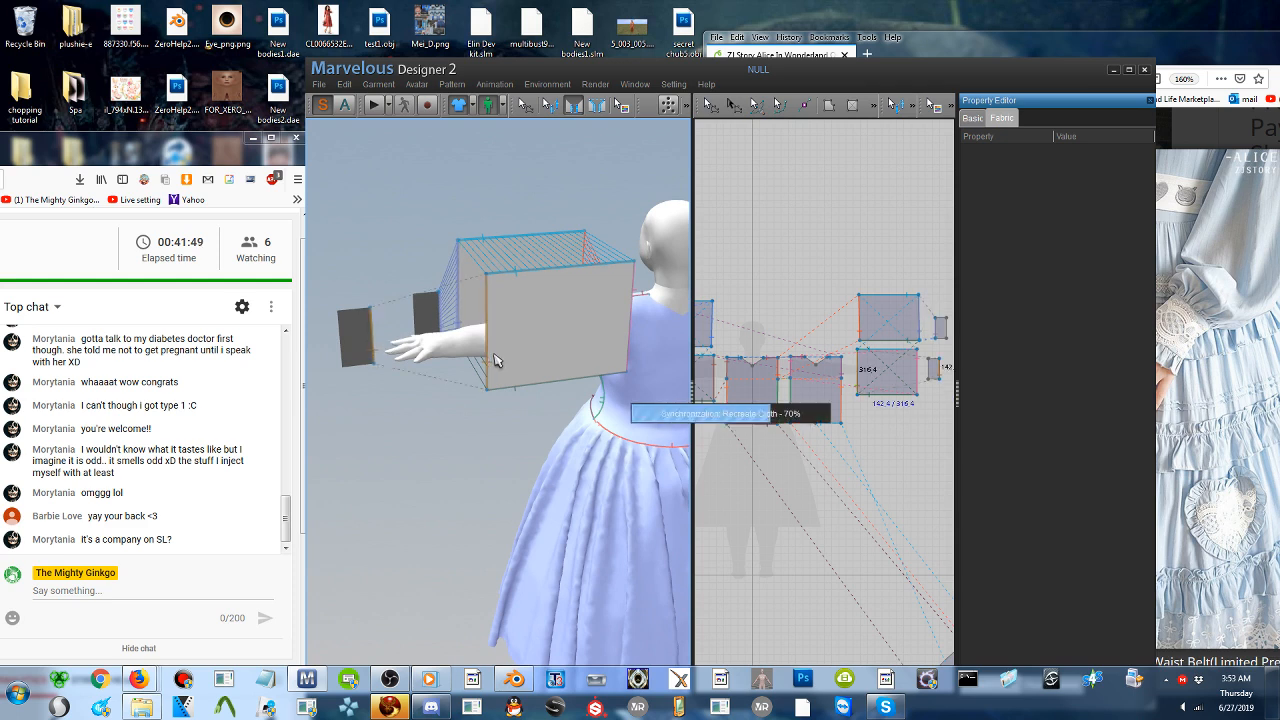
- Move the mirrored back cuff in 3D toward the sleeve so it sits beside the wrist
click(524, 105)
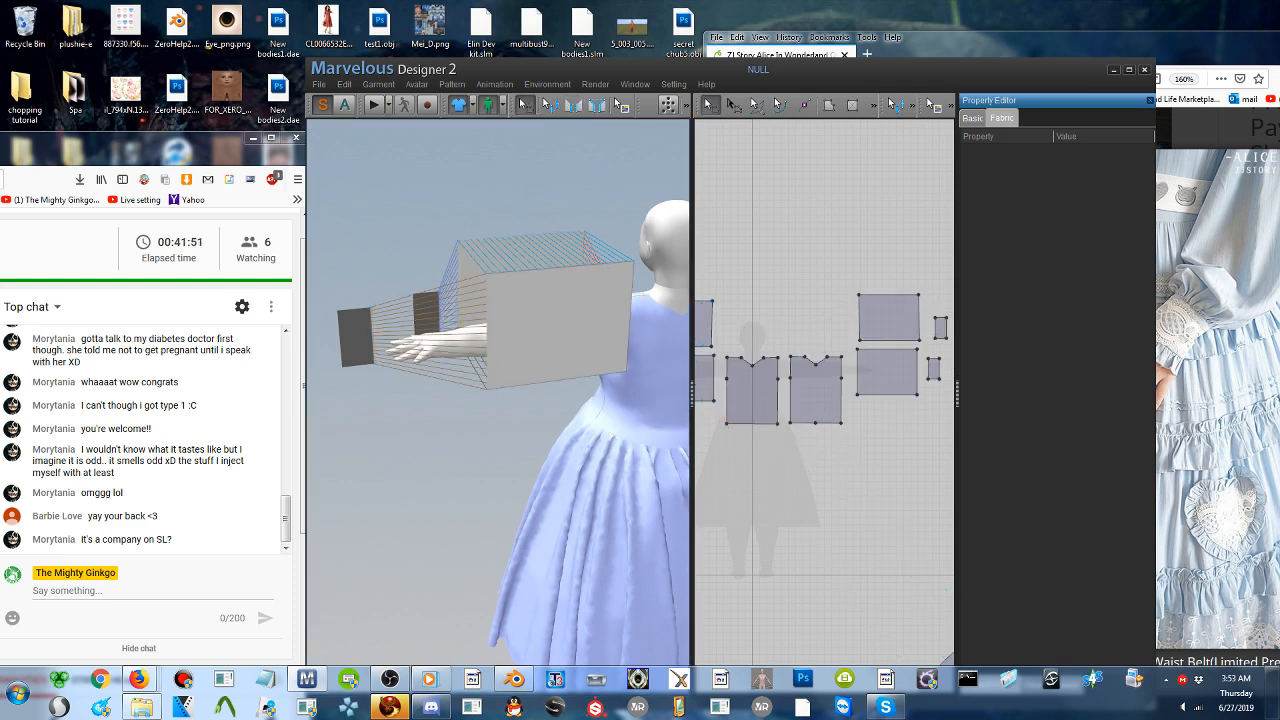
drag(355, 337, 458, 341)
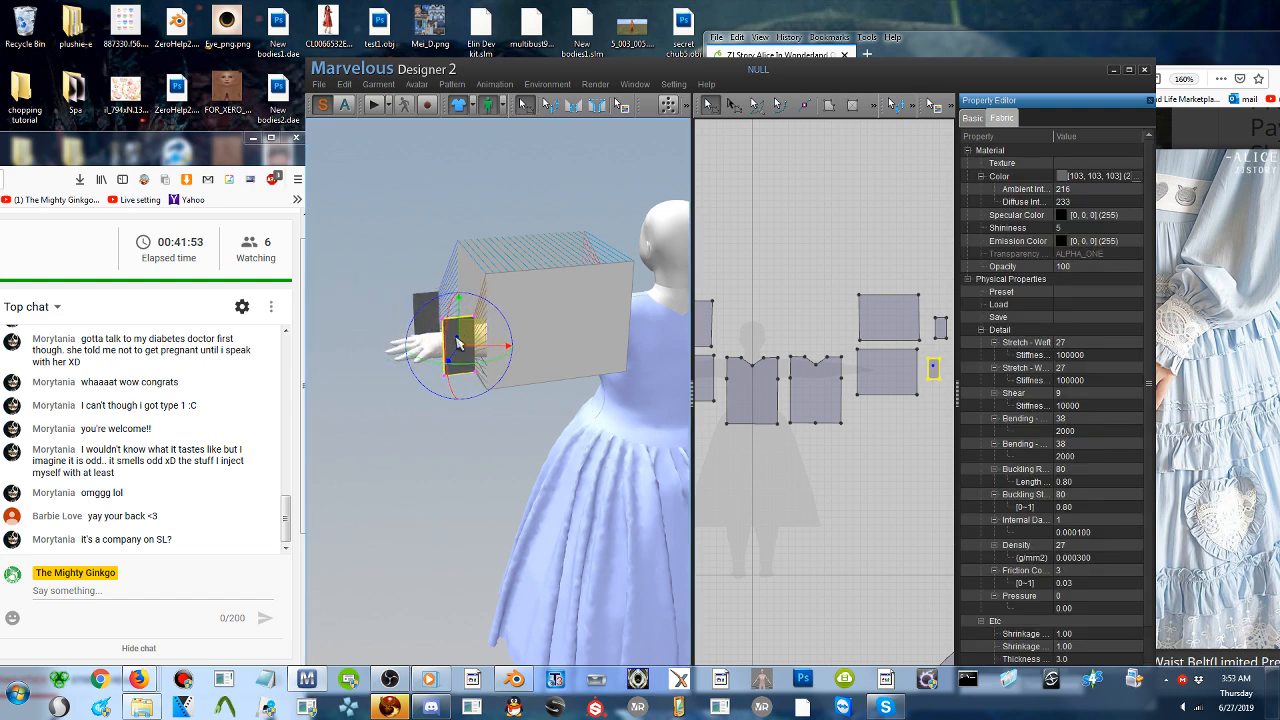
right_drag(460, 341, 472, 368)
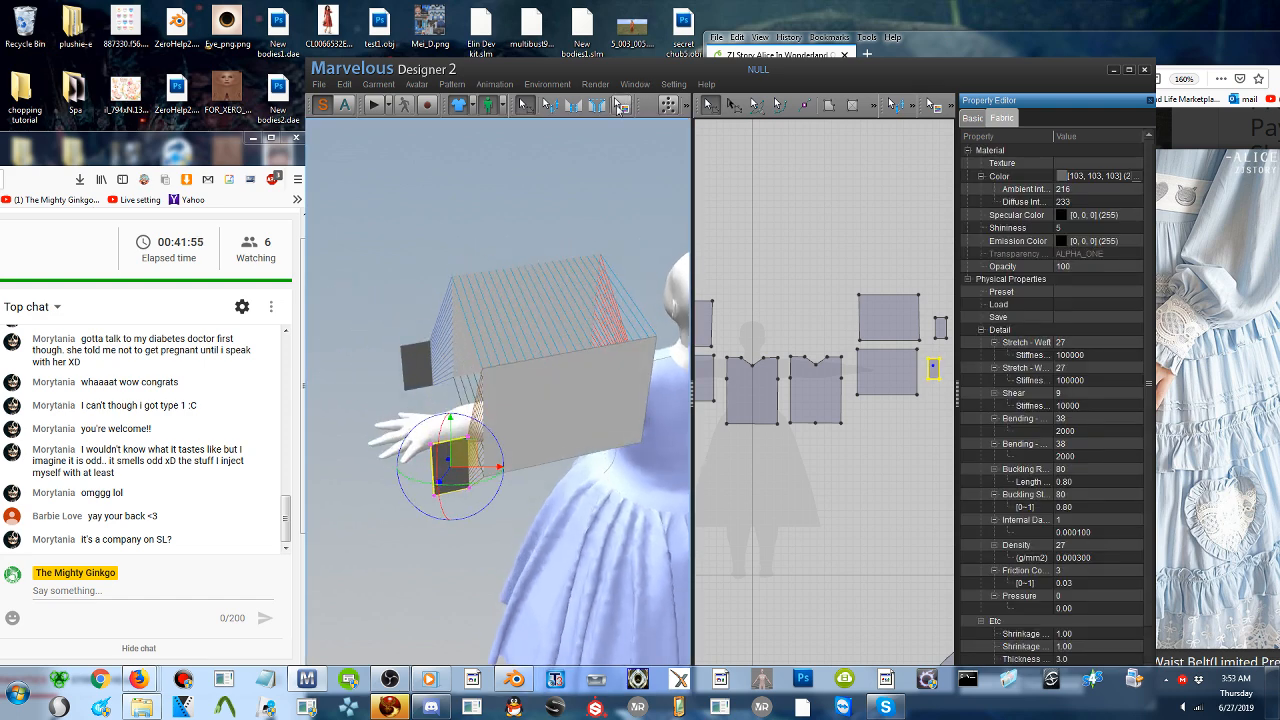
- Sew the mirrored front and back cuffs to each other along their upper and lower edges with segment sewing
click(574, 106)
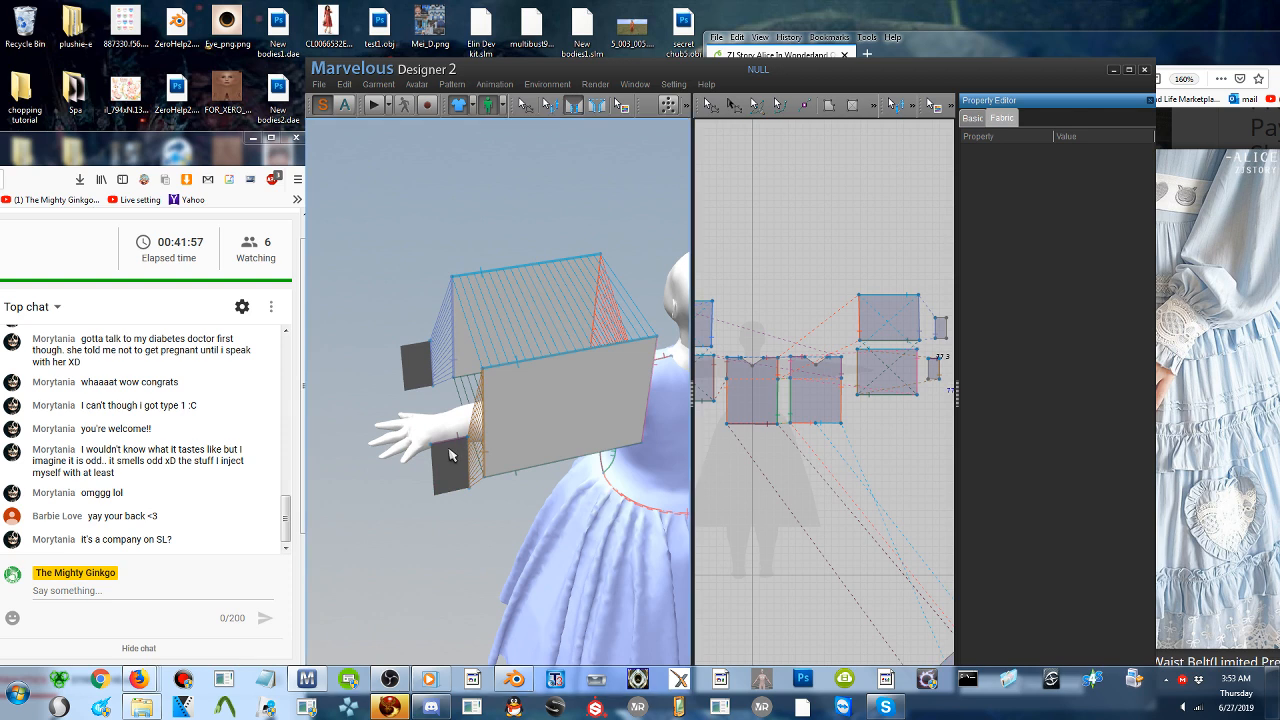
click(424, 351)
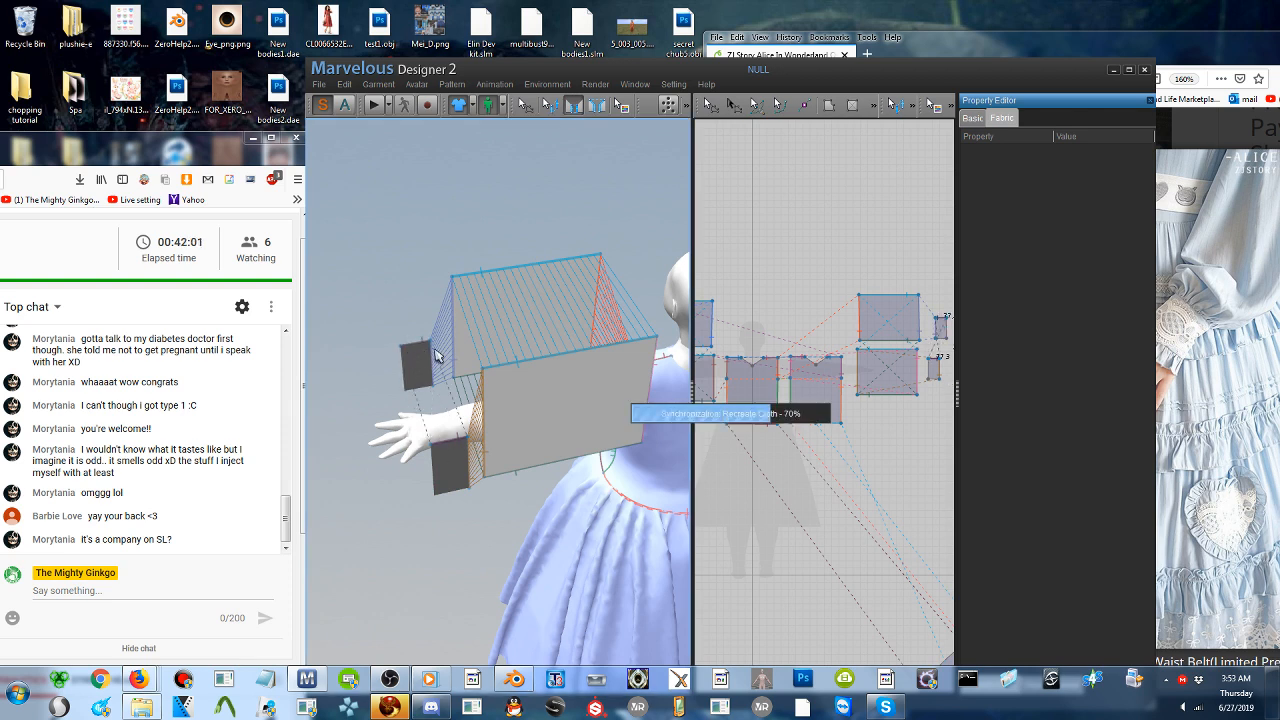
right_drag(434, 352, 485, 300)
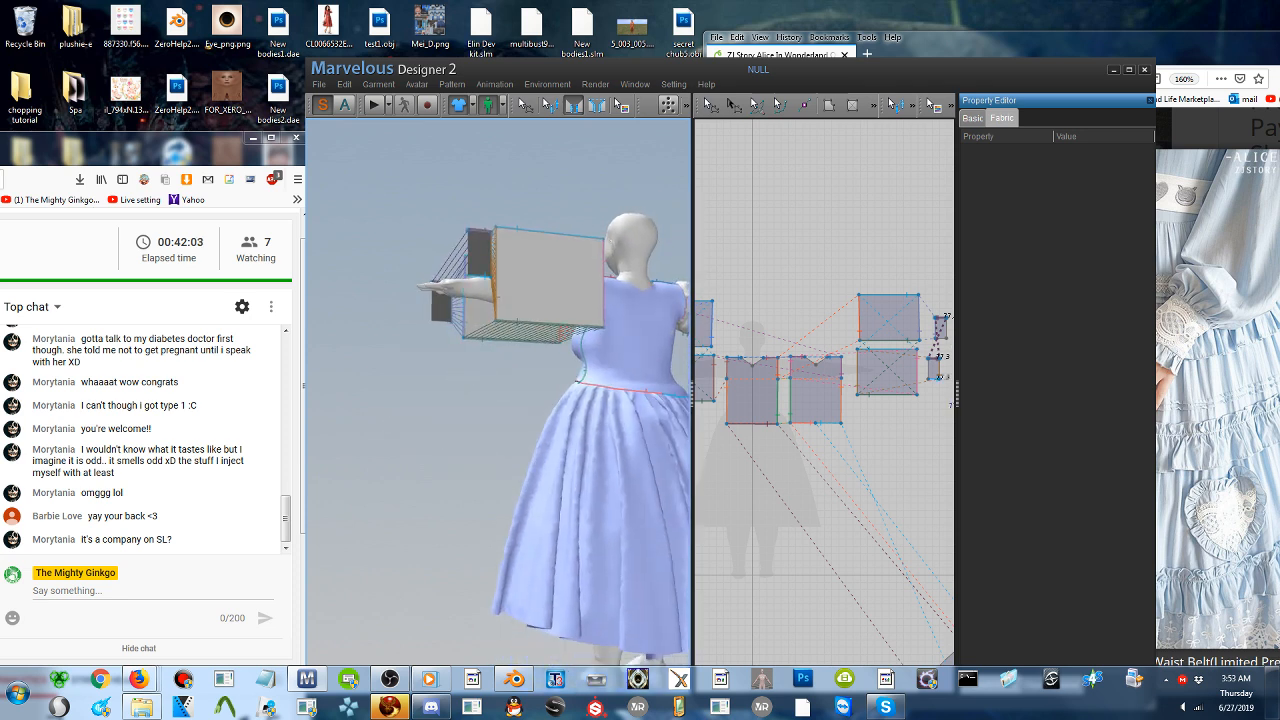
click(475, 277)
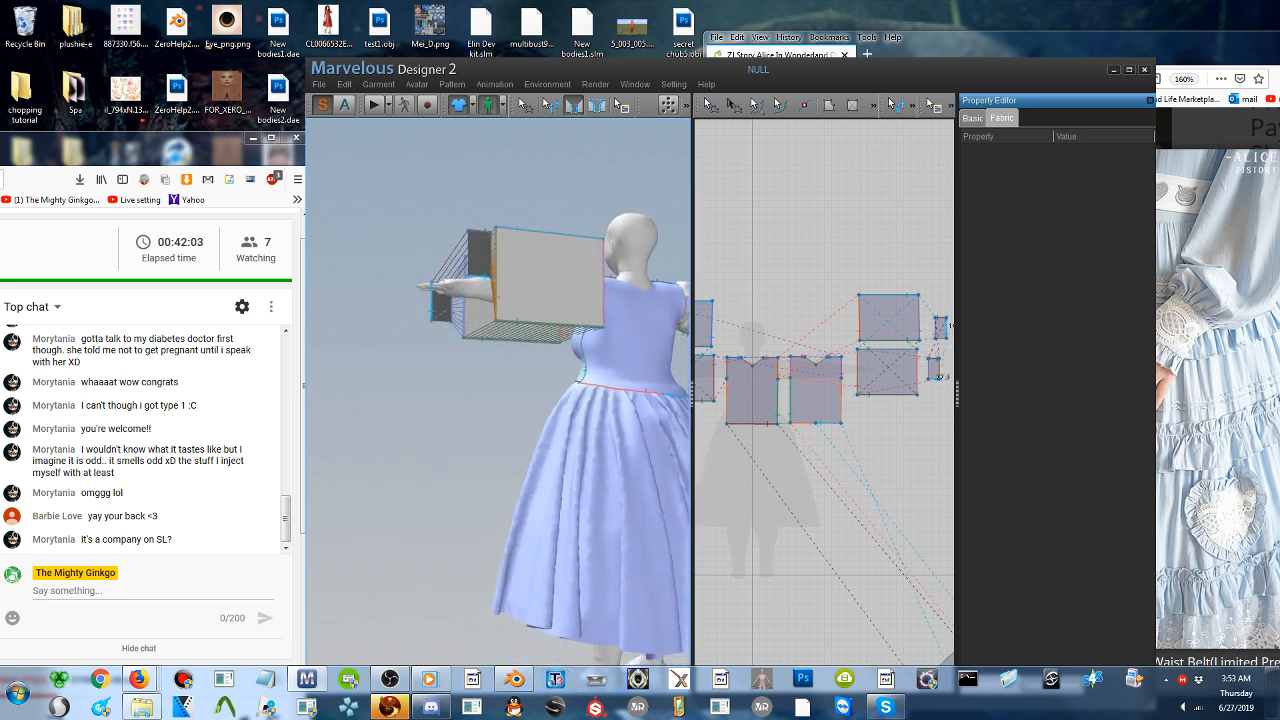
click(447, 323)
mouse_move(478, 346)
right_down()
mouse_move(452, 370)
mouse_move(490, 358)
right_up()
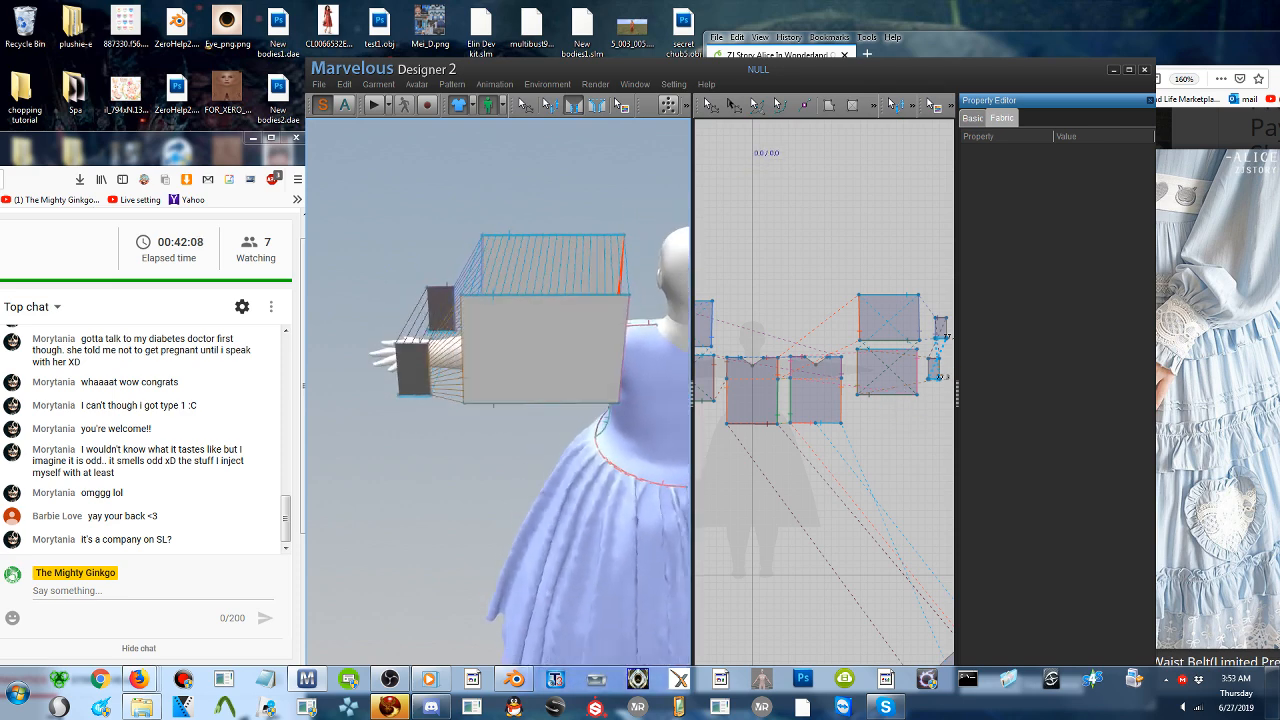
- Adjust the mirrored cuff's position around the wrist and simulate the sewn sleeve onto the arm
click(711, 105)
click(415, 373)
drag(415, 373, 455, 322)
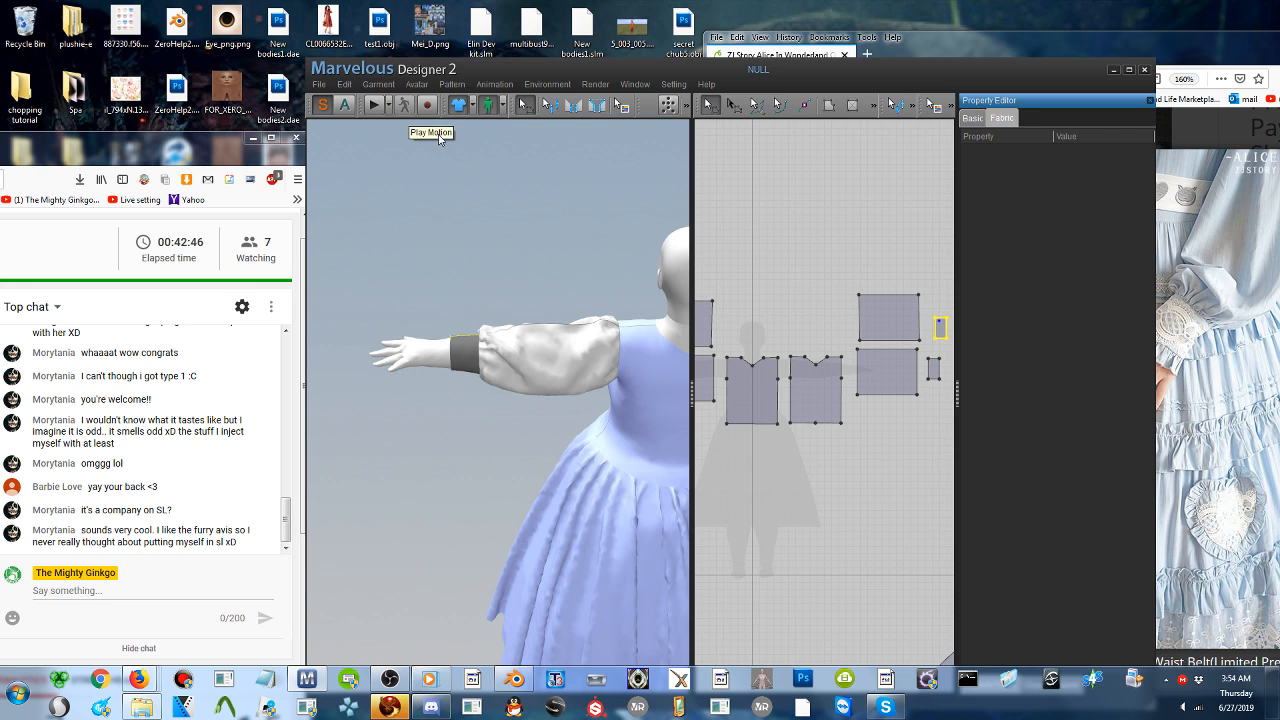
- Save the project to the Desktop as LOLITA__
right_drag(528, 305, 470, 261)
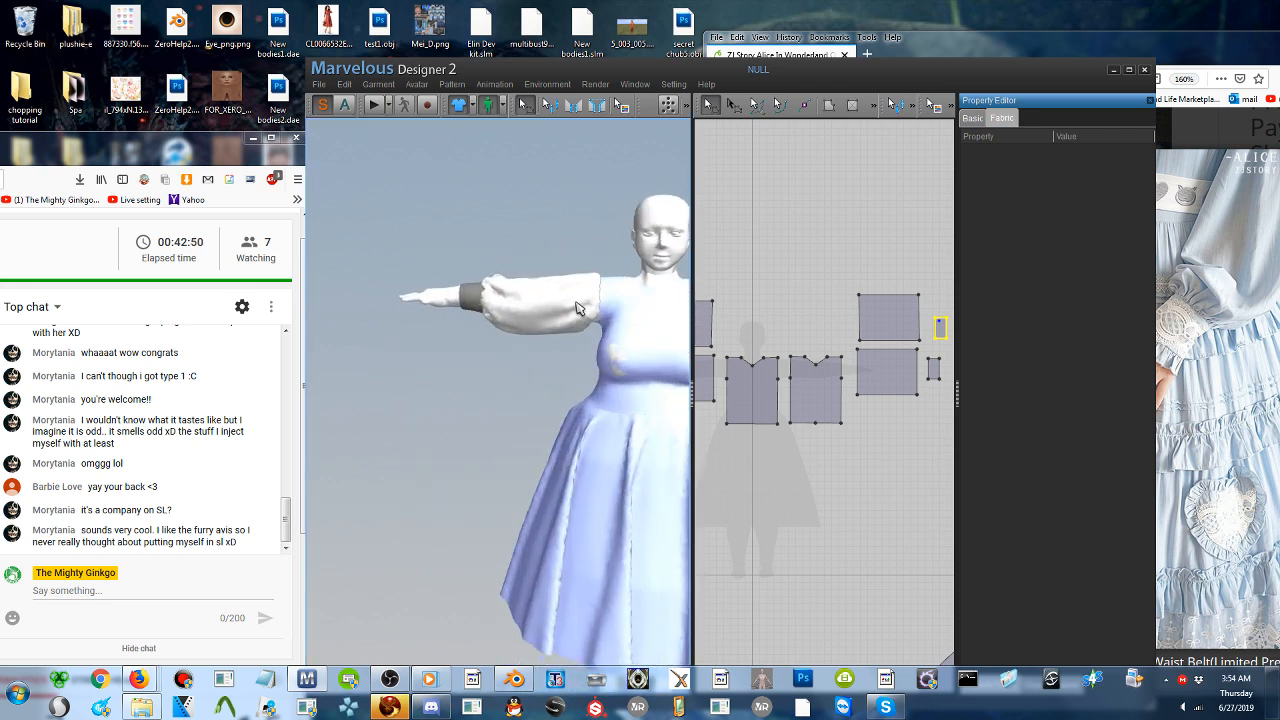
mouse_move(577, 308)
right_down()
mouse_move(506, 305)
mouse_move(559, 306)
right_up()
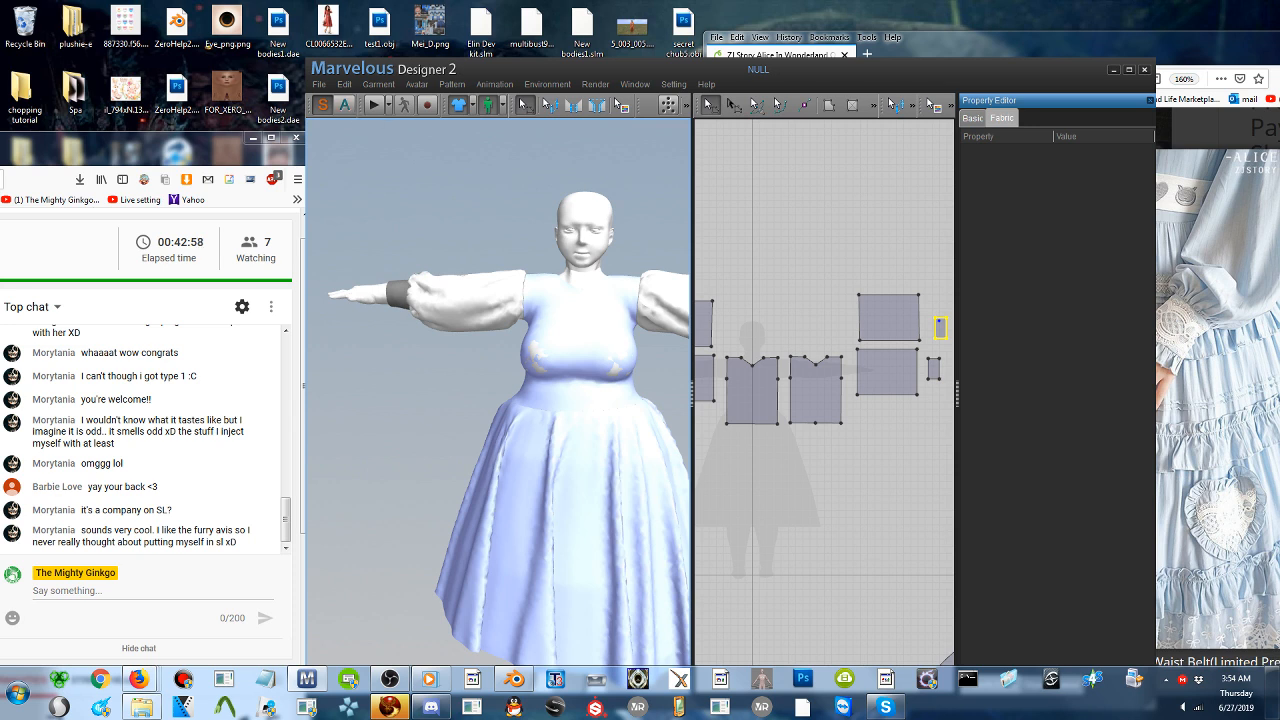
middle_drag(672, 348, 522, 354)
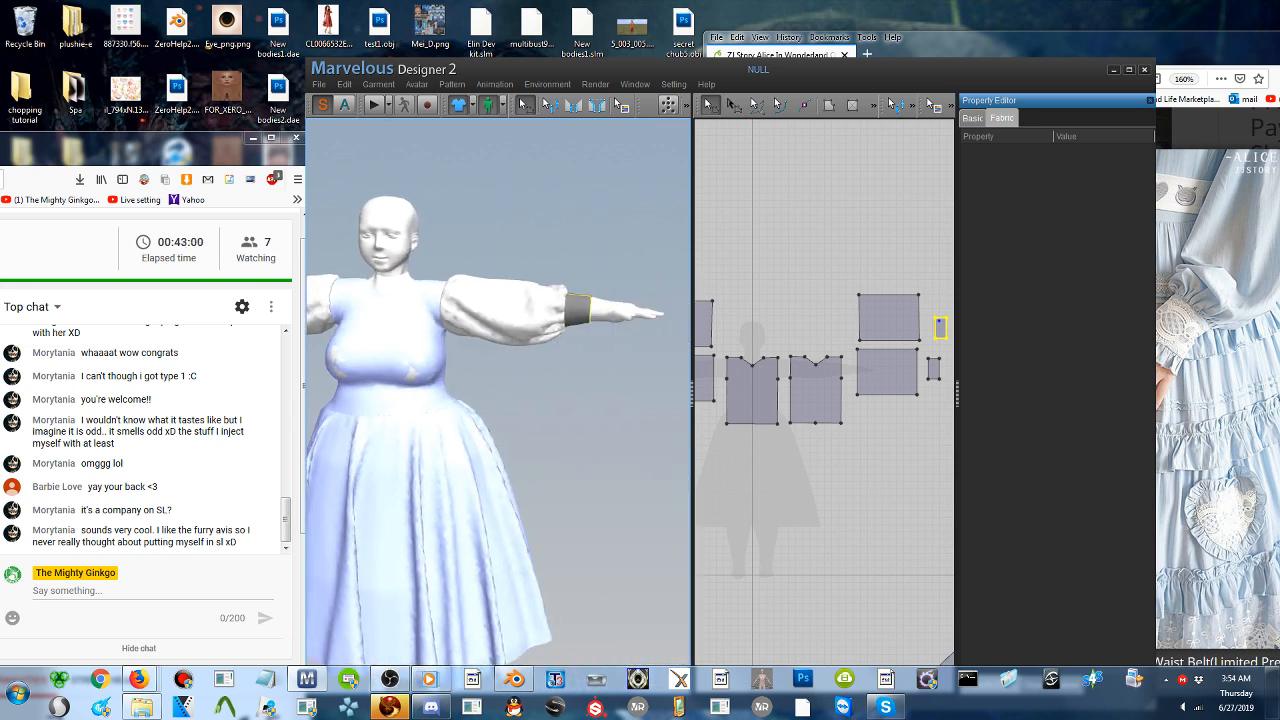
scroll(426, 220, up, 1)
scroll(535, 362, up, 2)
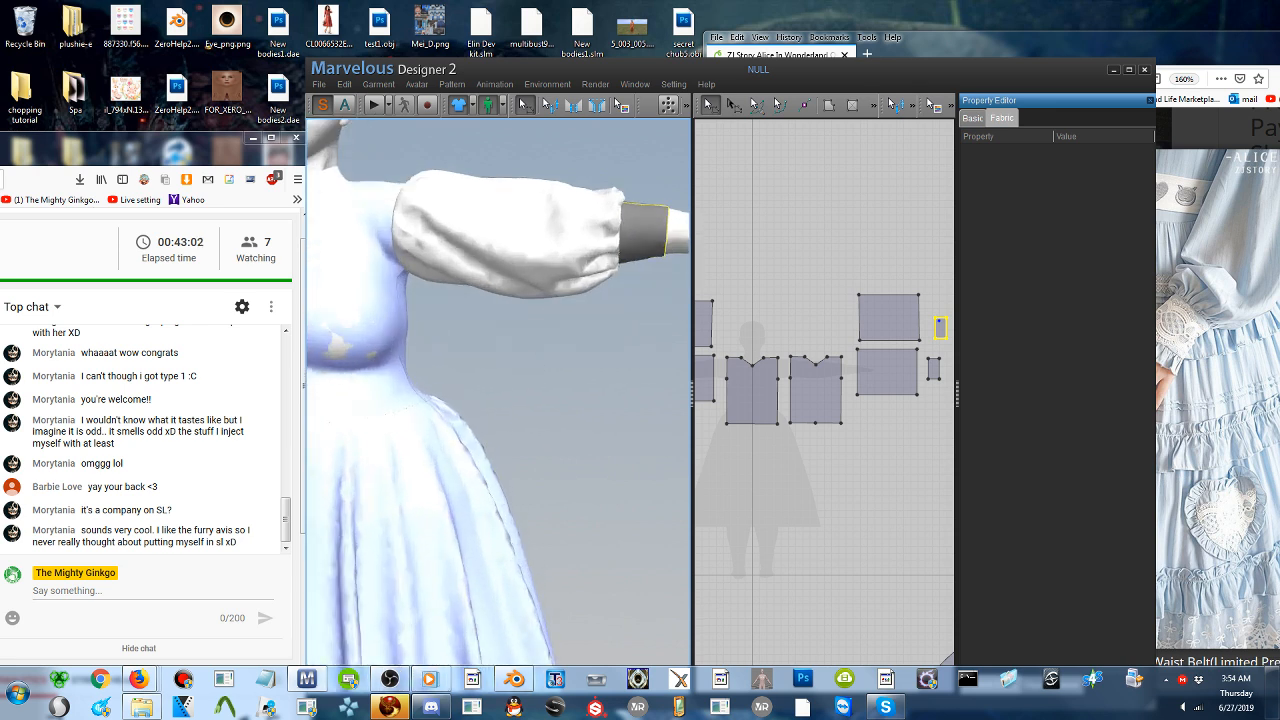
middle_drag(670, 293, 490, 368)
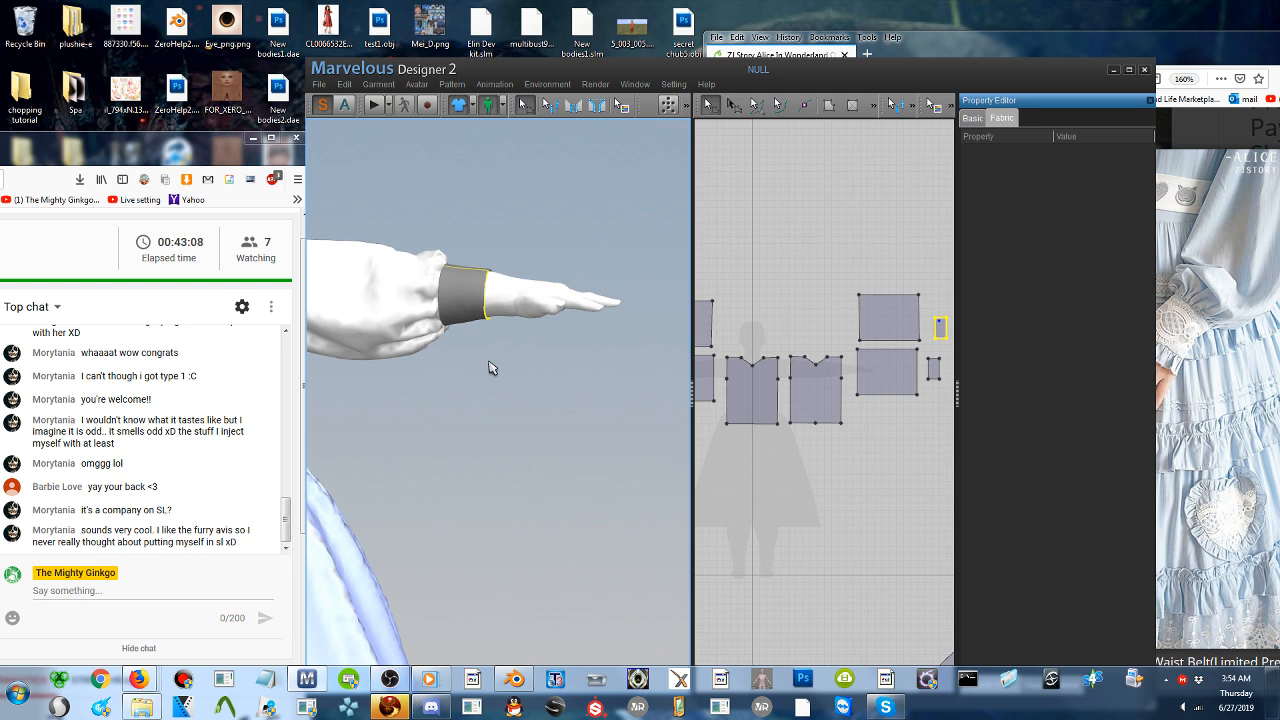
click(318, 84)
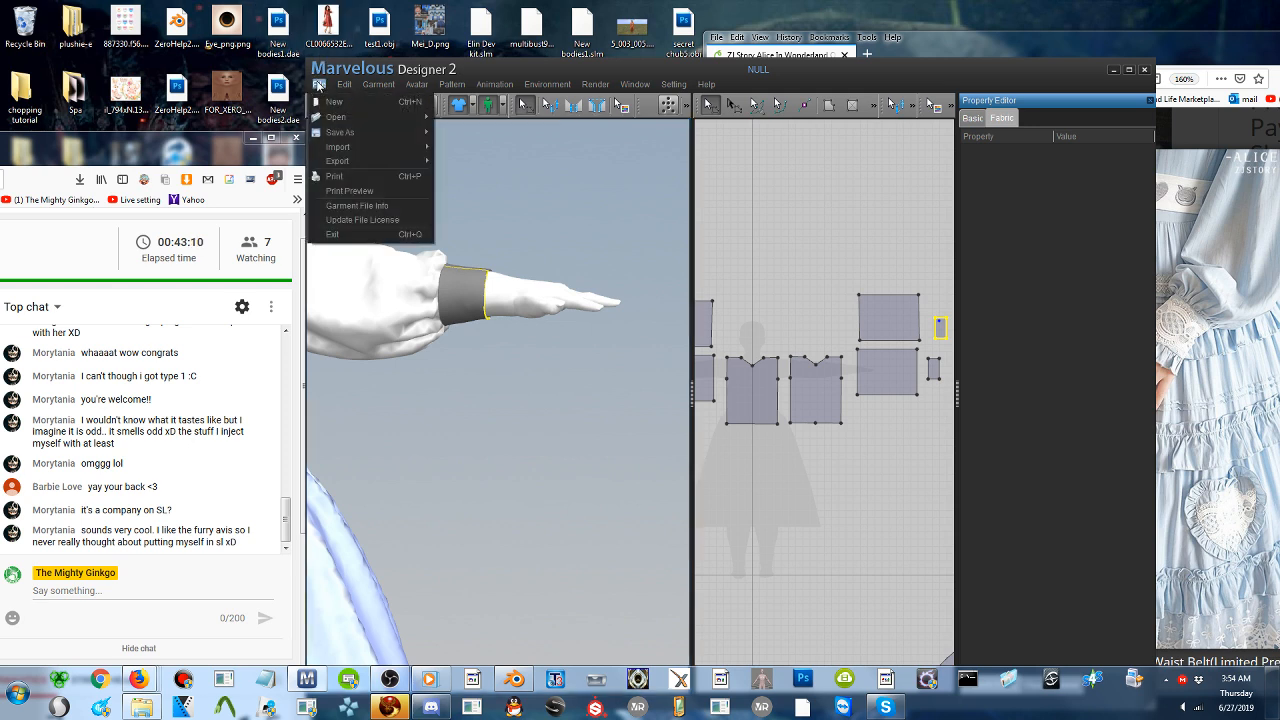
mouse_move(382, 136)
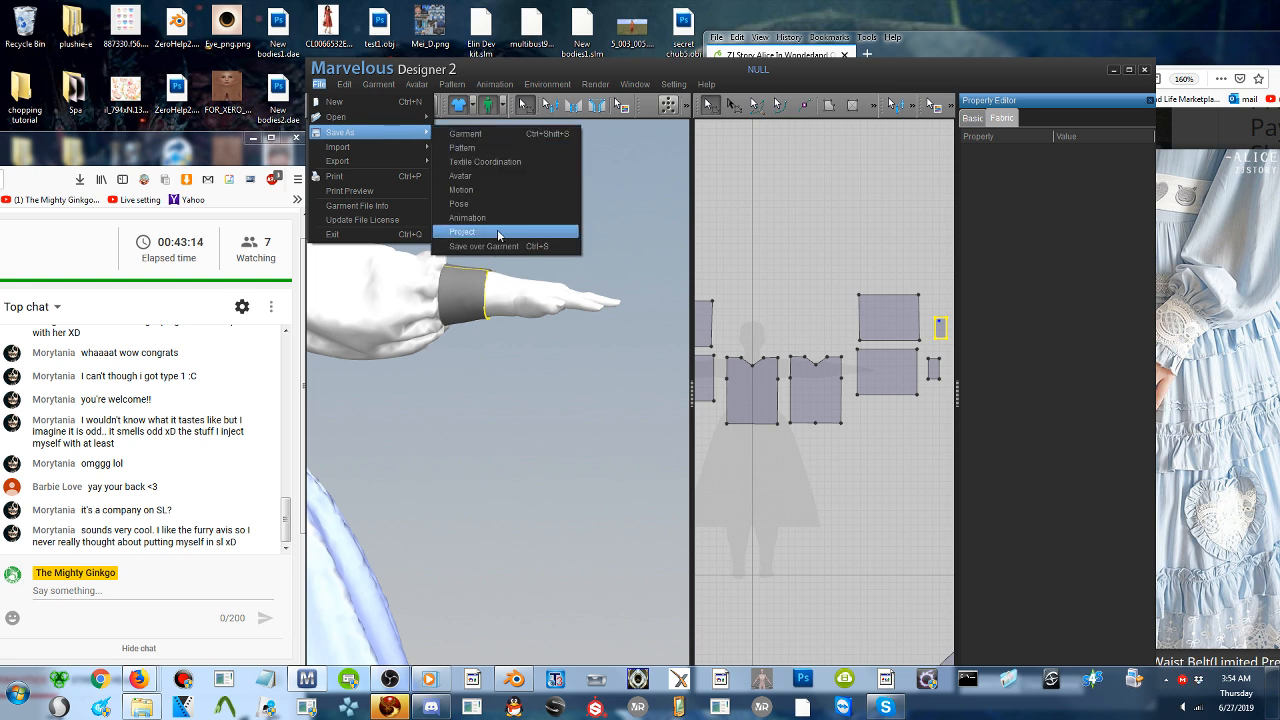
click(497, 232)
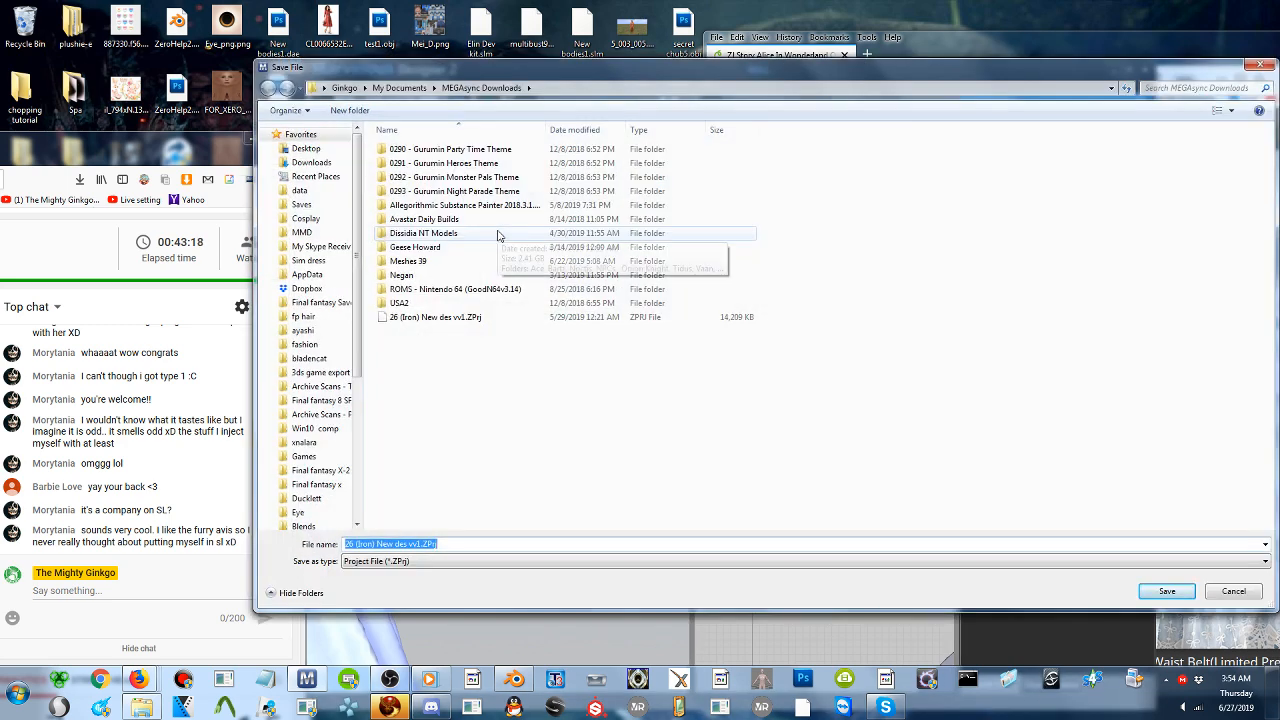
click(303, 149)
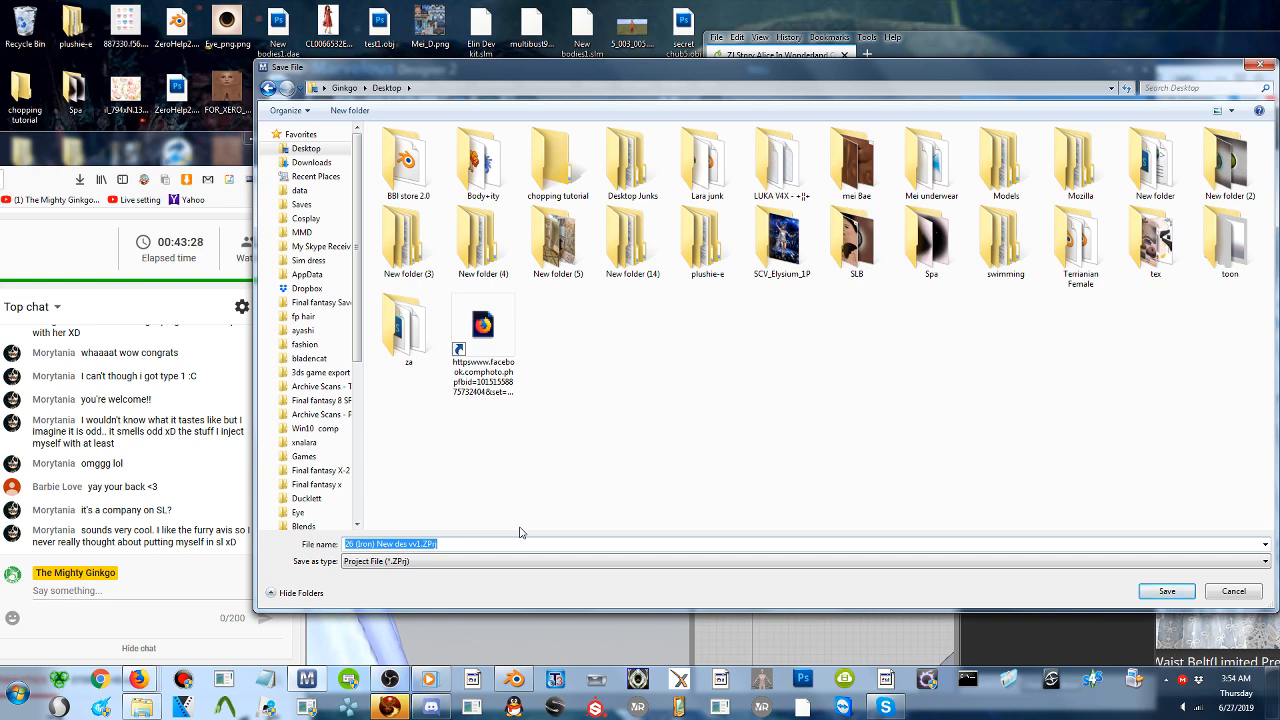
text(27)
key(Return)
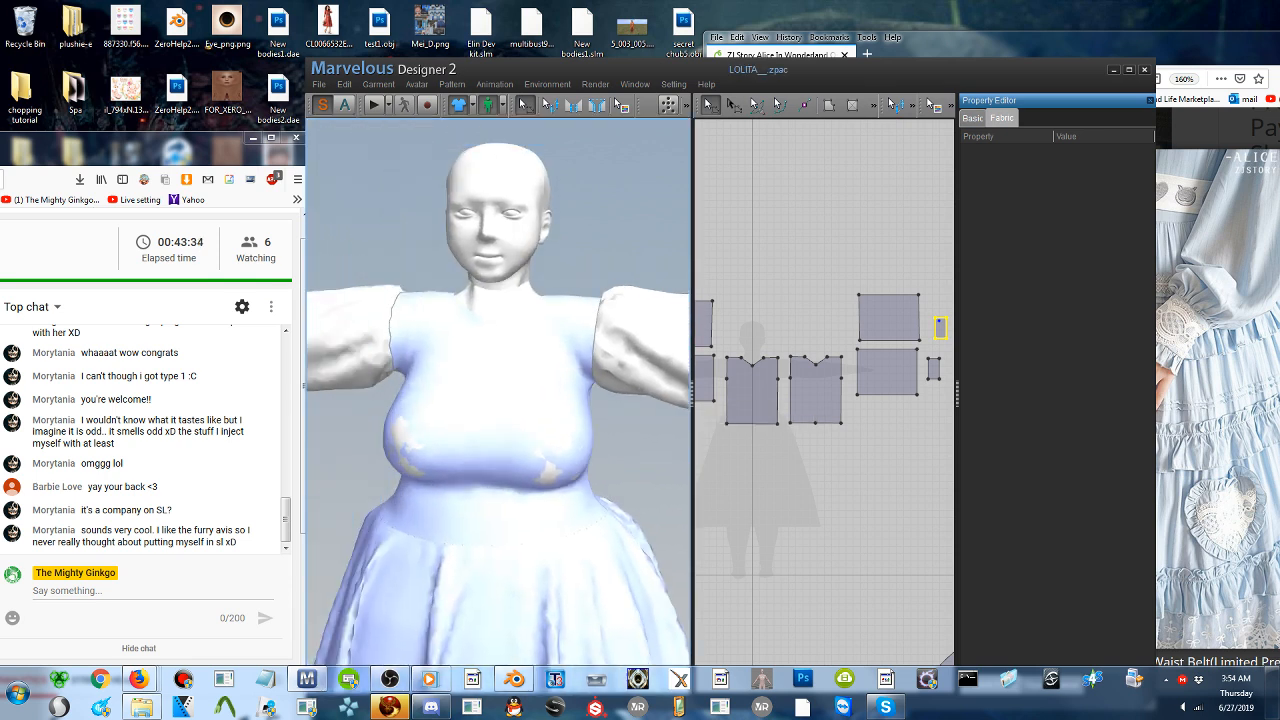
- Draw a long, narrow vertical rectangle pattern beside the two cuff pieces of the first sleeve in the 2D pattern area
scroll(535, 365, down, 5)
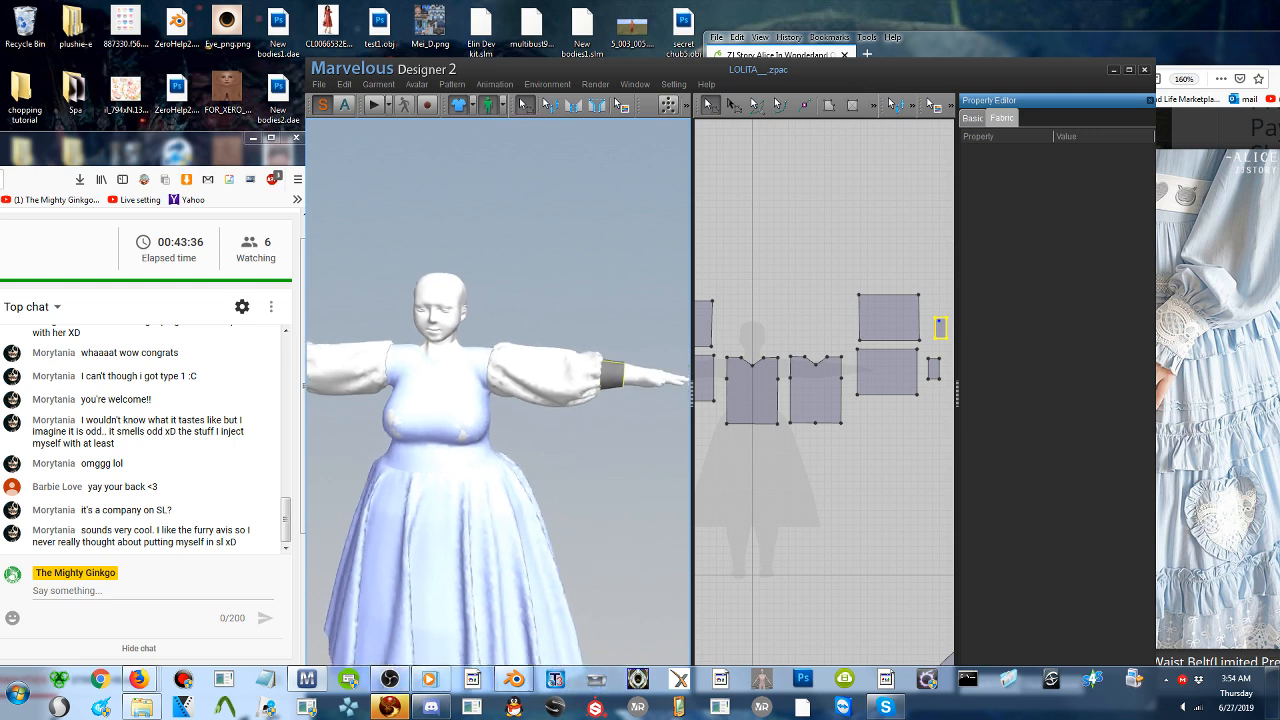
middle_drag(545, 500, 545, 377)
scroll(545, 377, up, 1)
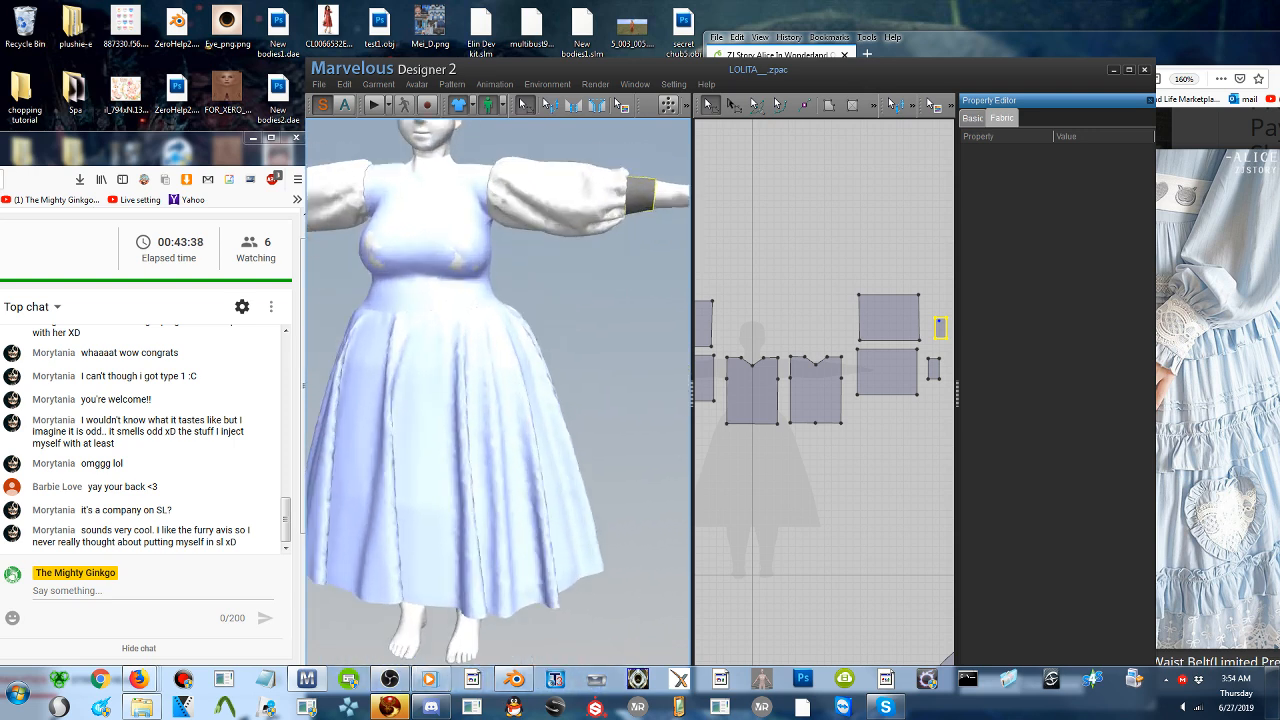
scroll(545, 377, up, 2)
middle_drag(674, 152, 568, 320)
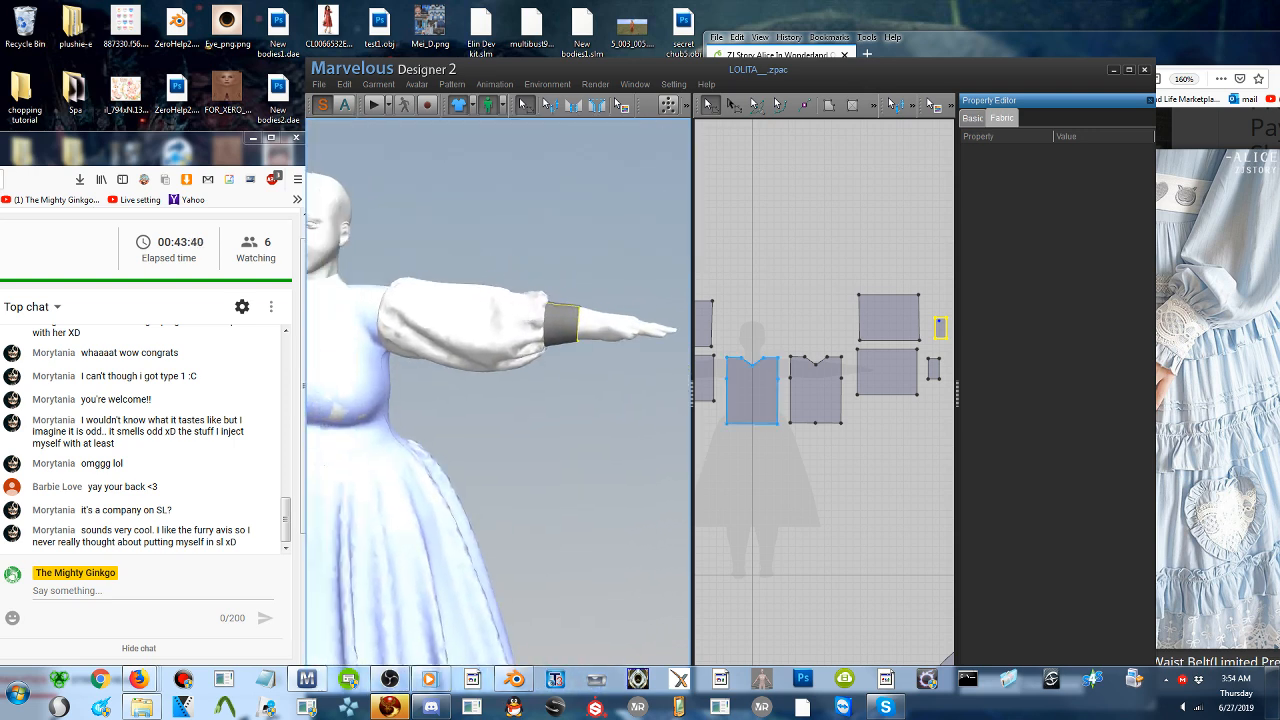
scroll(770, 384, down, 3)
middle_drag(770, 384, 899, 369)
scroll(803, 373, down, 1)
scroll(803, 373, up, 1)
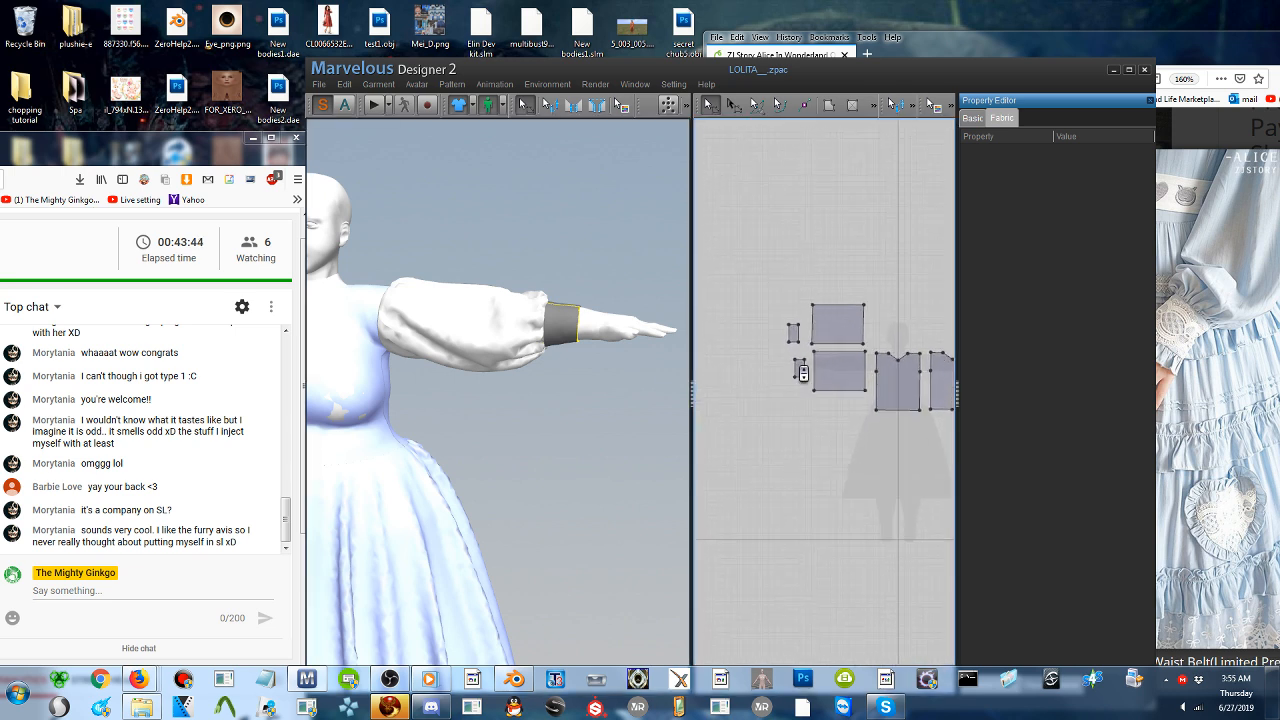
scroll(803, 373, up, 3)
middle_drag(803, 373, 886, 404)
scroll(886, 404, up, 2)
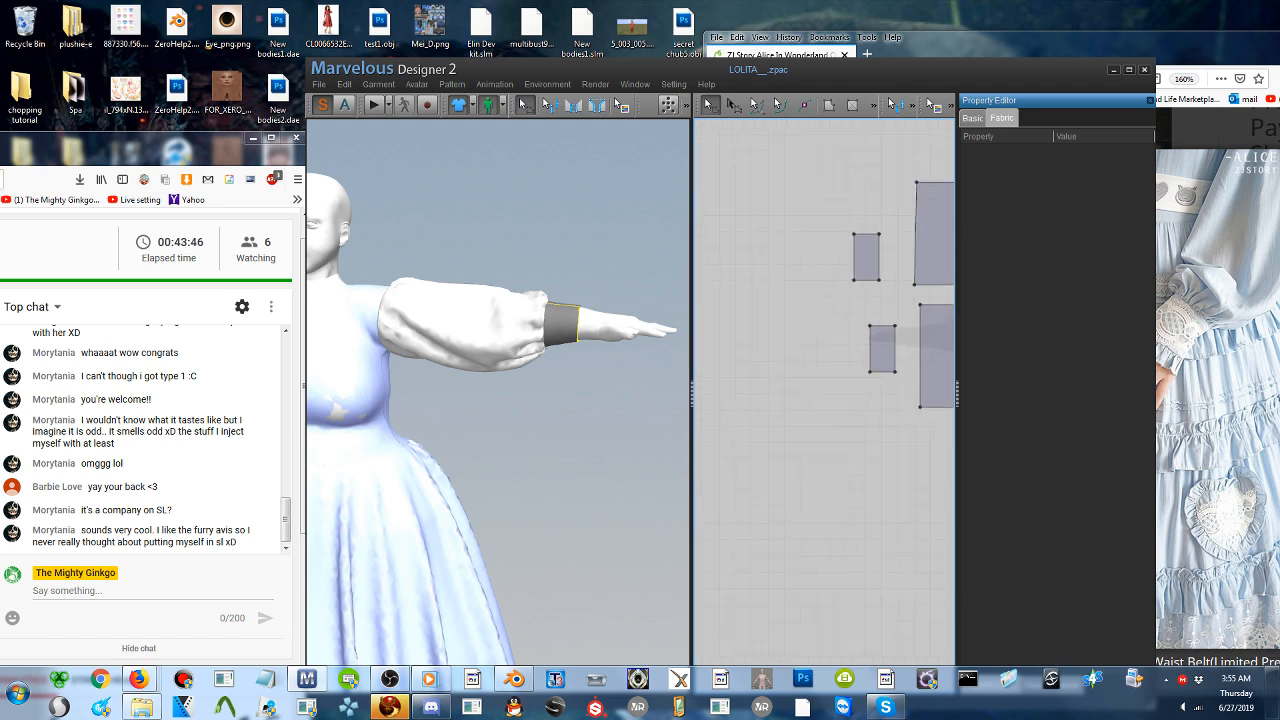
scroll(836, 358, up, 2)
middle_drag(839, 345, 830, 438)
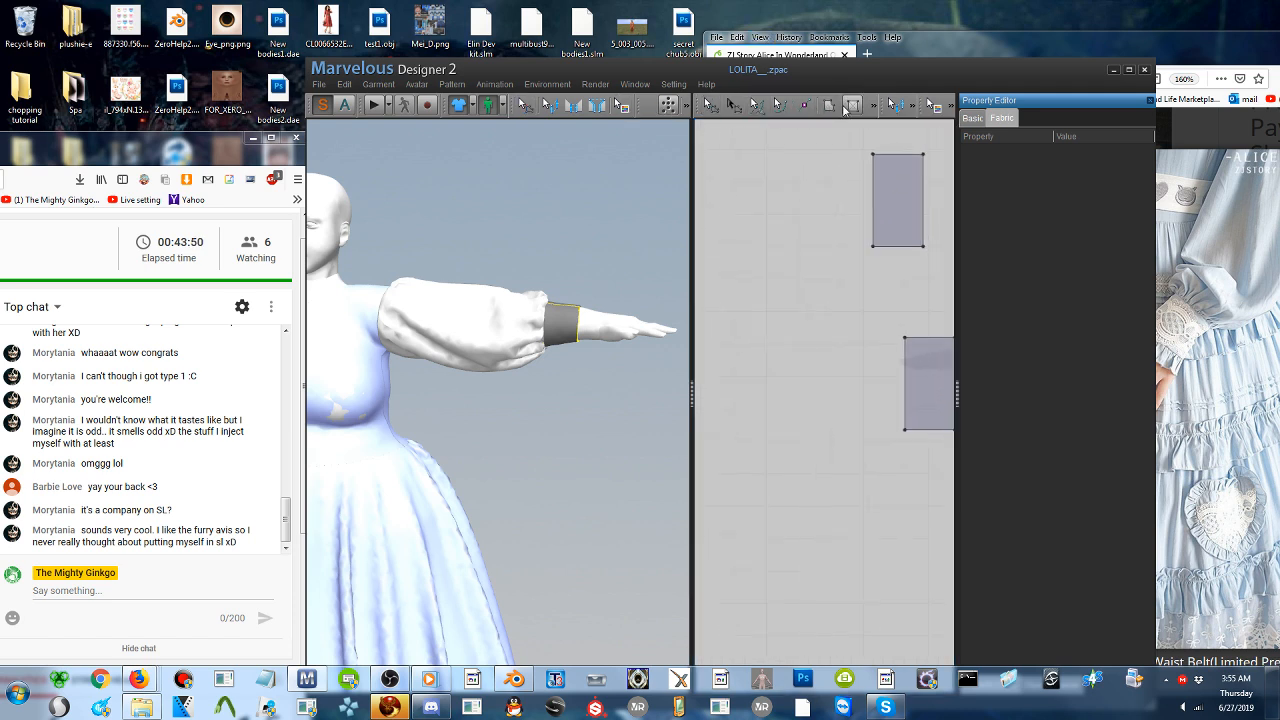
click(850, 106)
drag(806, 133, 837, 442)
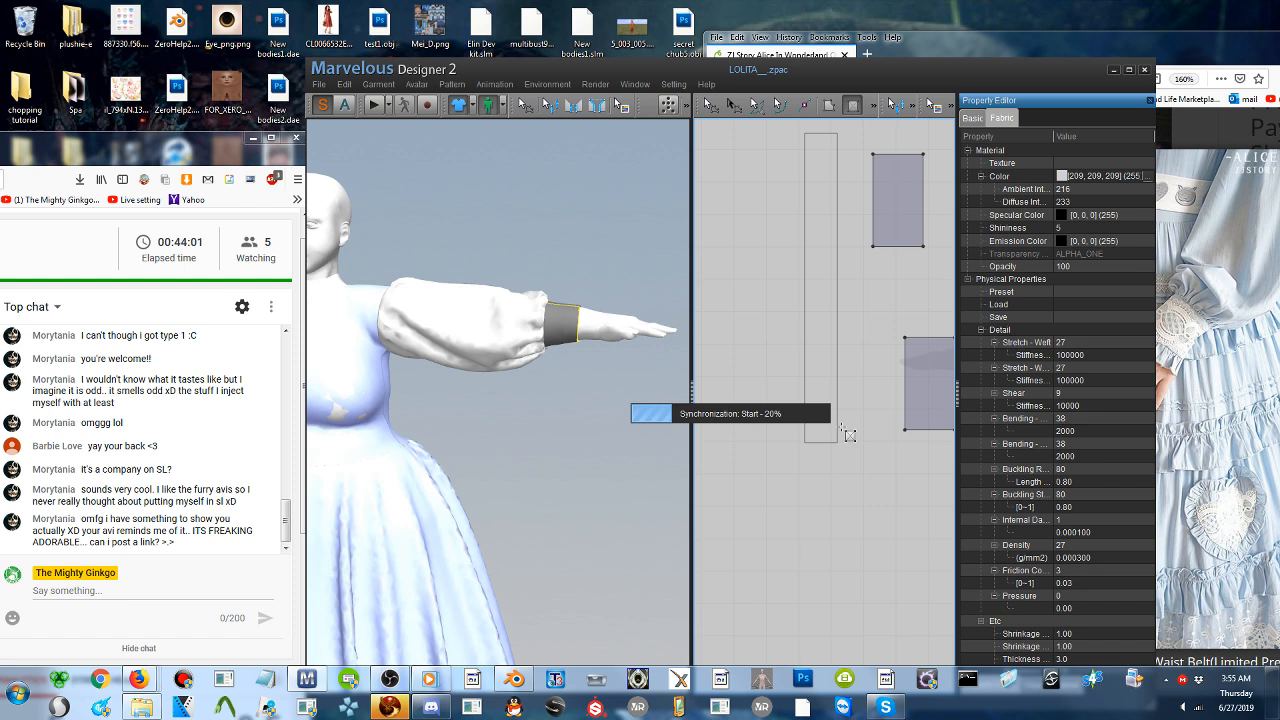
- Run the garment simulation briefly, stop it, and locate the new strip beside the avatar's hand in 3D
click(372, 106)
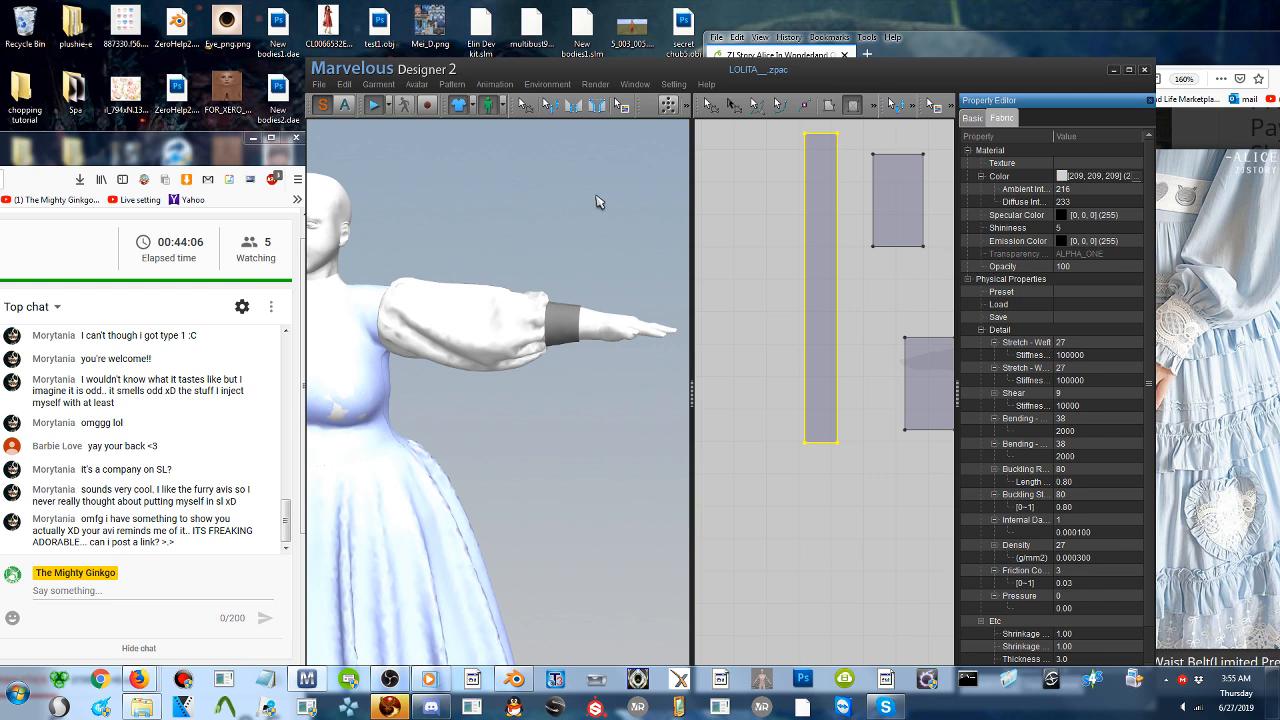
click(465, 205)
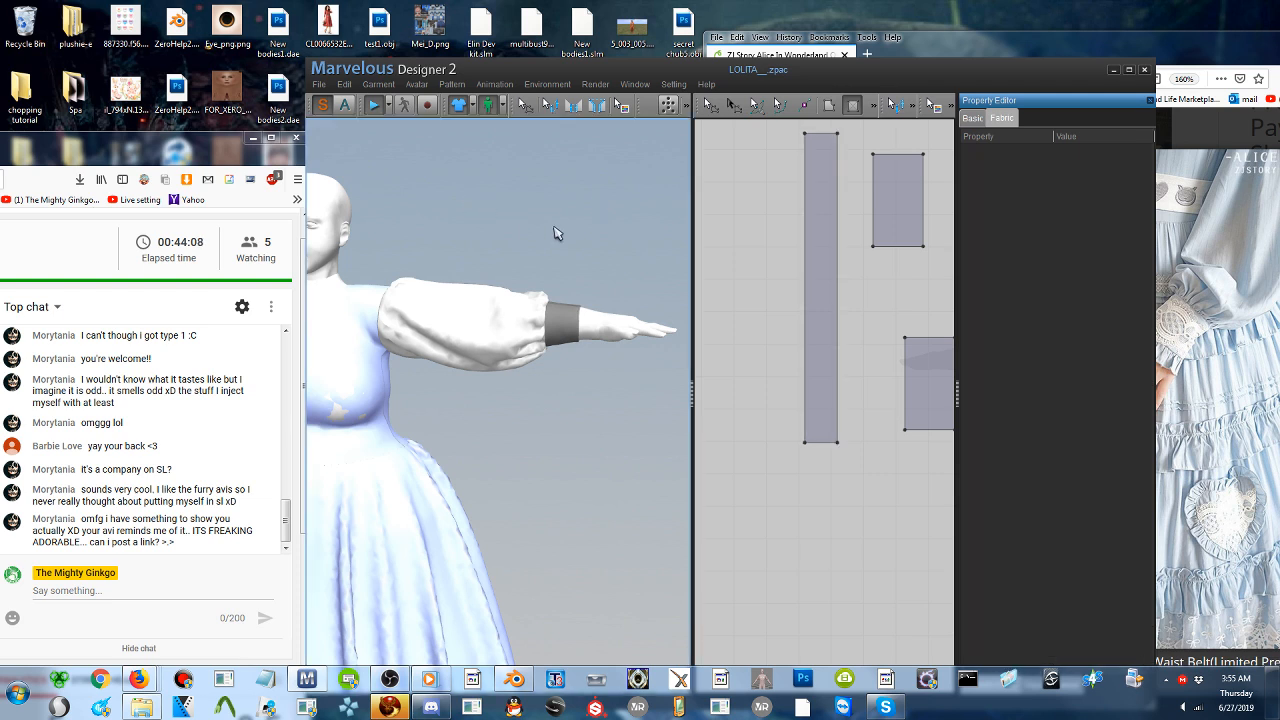
scroll(554, 234, up, 3)
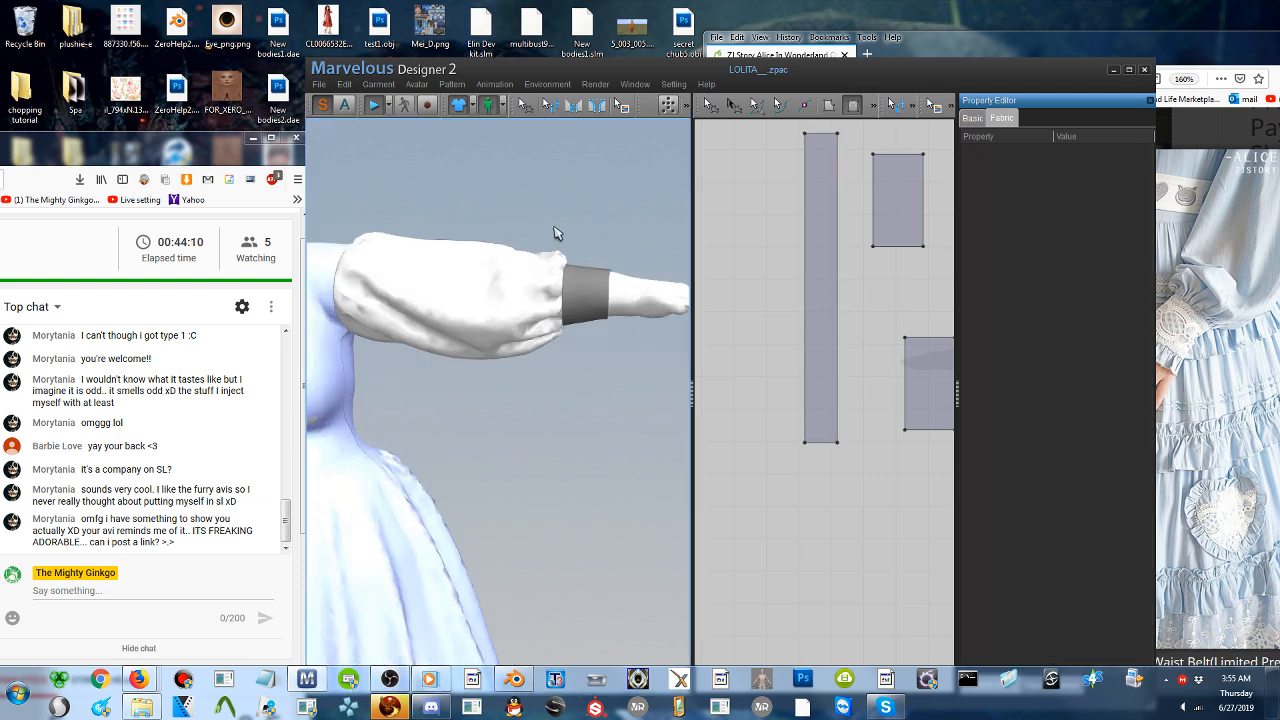
scroll(546, 234, down, 3)
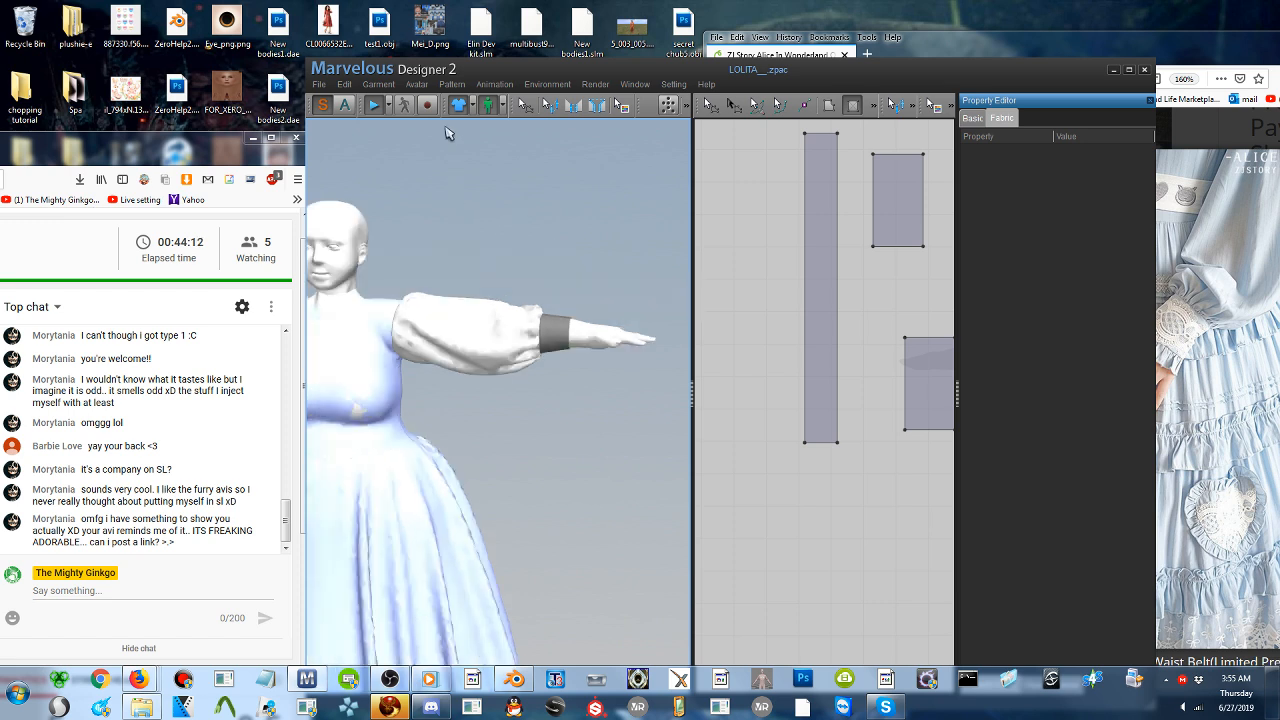
click(380, 109)
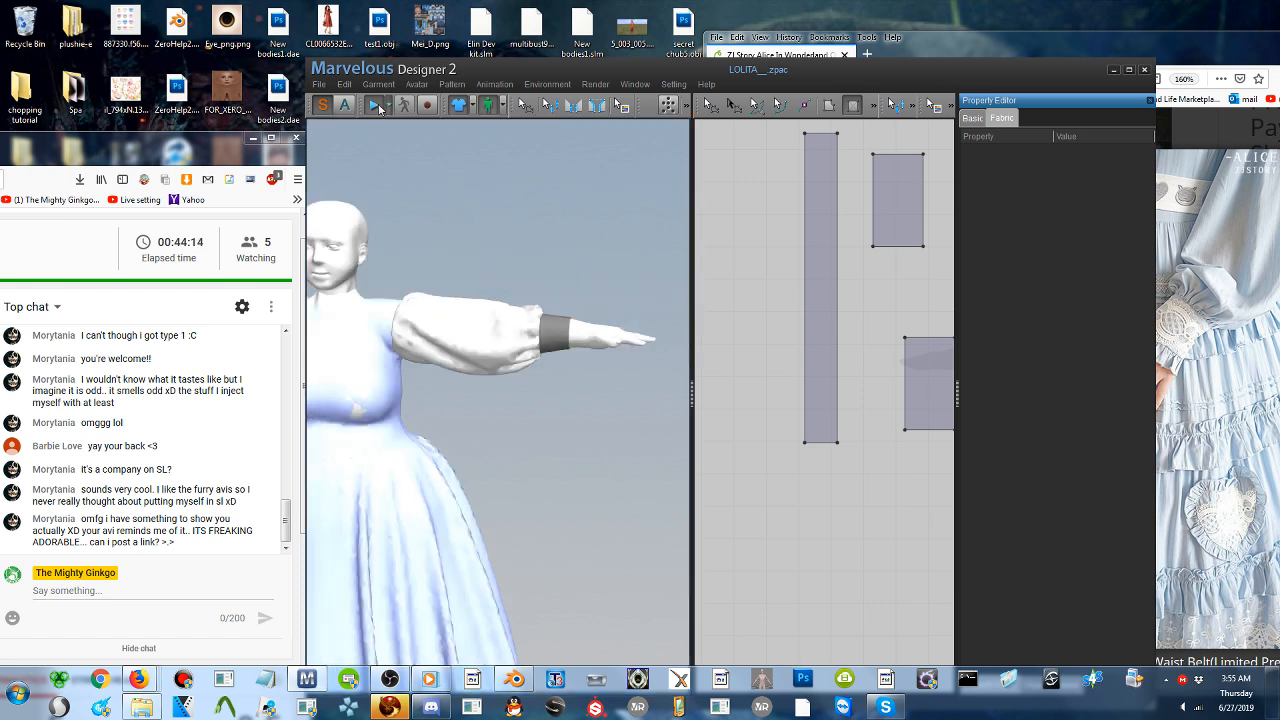
scroll(526, 306, down, 4)
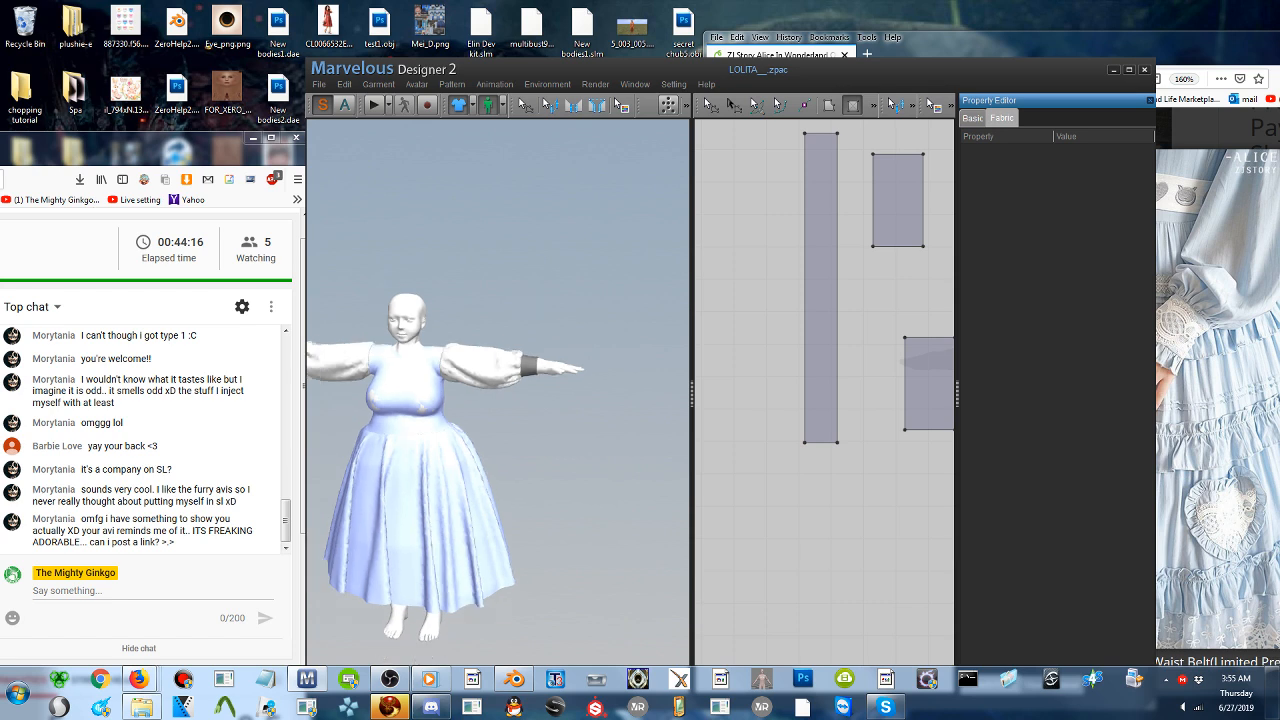
scroll(528, 304, down, 4)
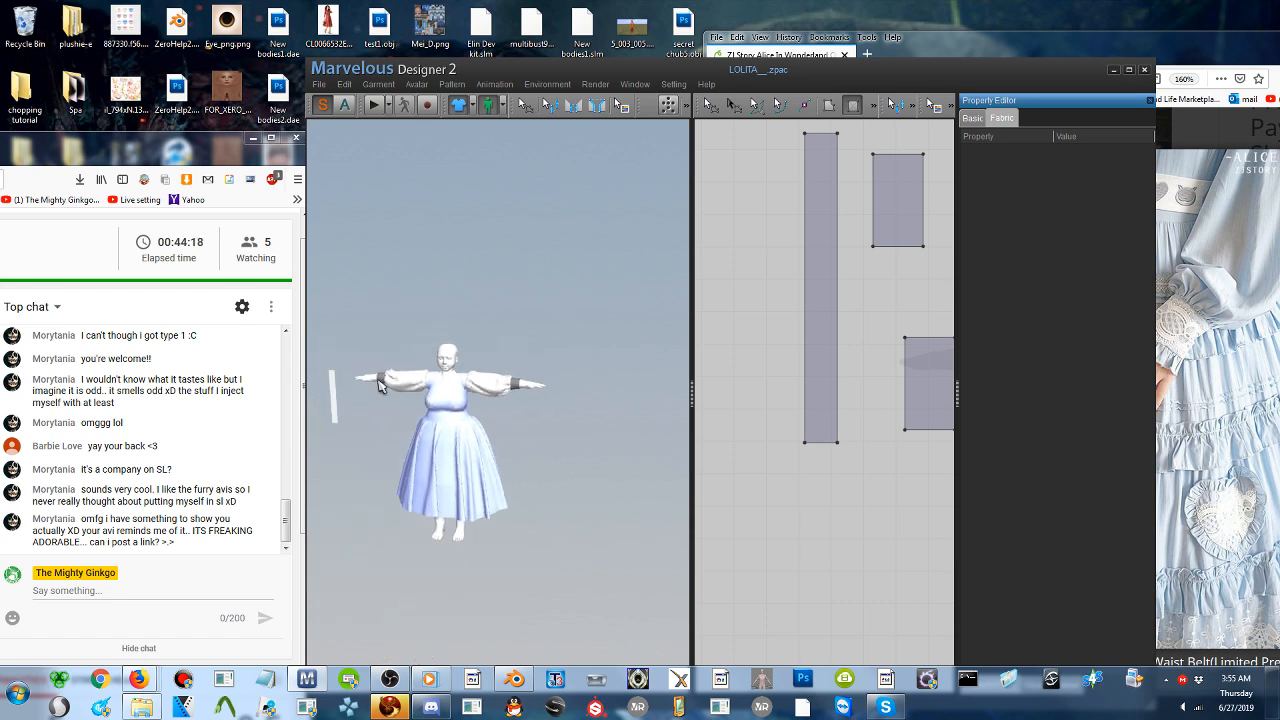
- Move the long, narrow strip in 3D from beside the avatar to its hand, next to the dark cuff
middle_drag(379, 382, 460, 384)
scroll(460, 384, up, 3)
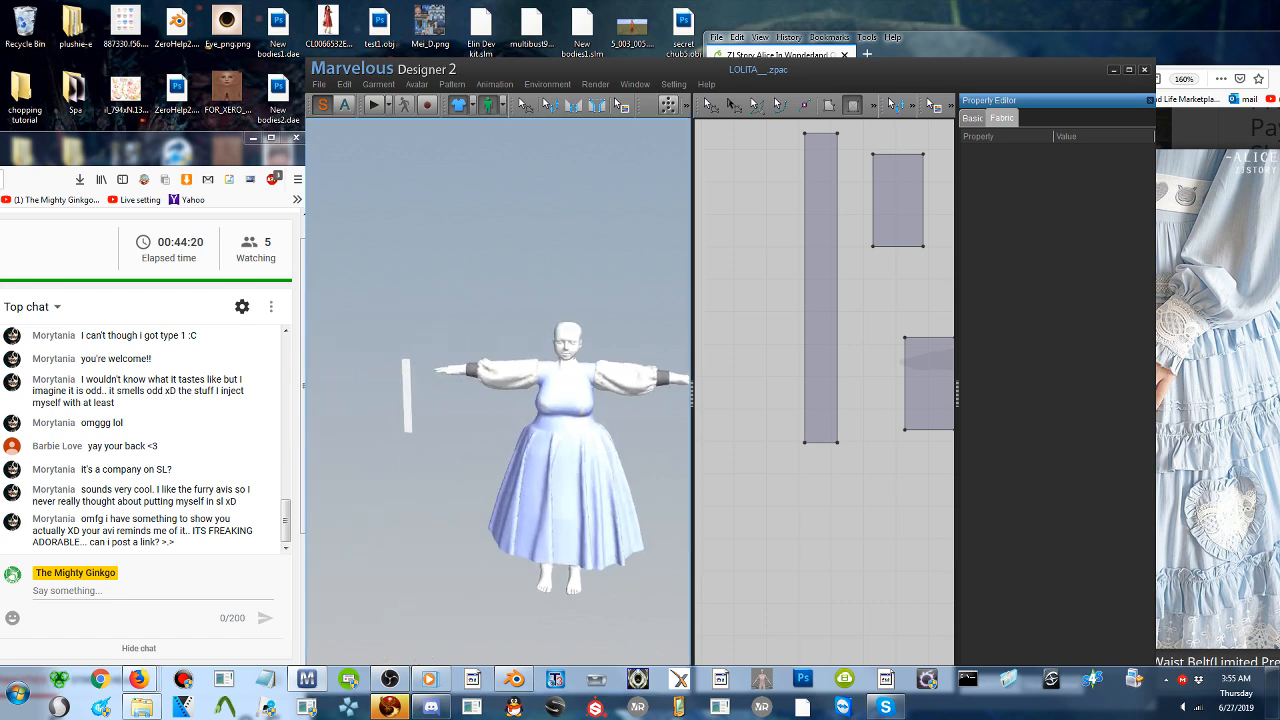
scroll(462, 390, up, 4)
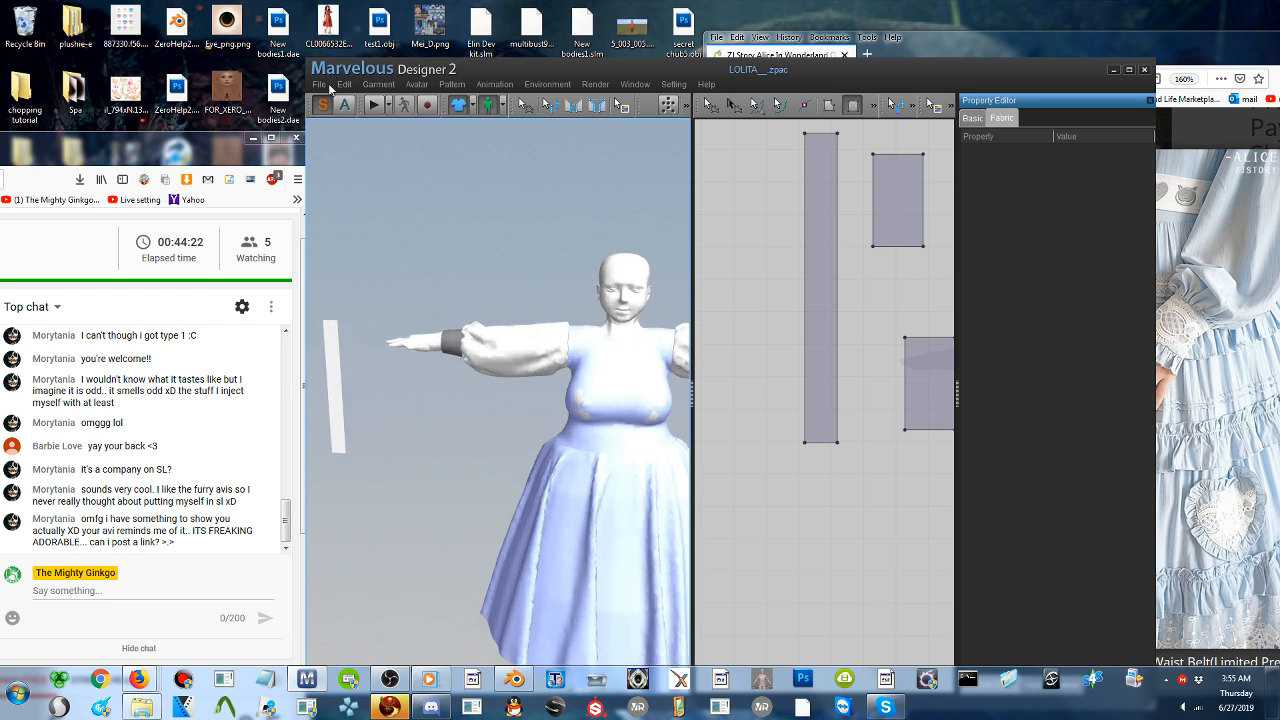
scroll(405, 378, up, 2)
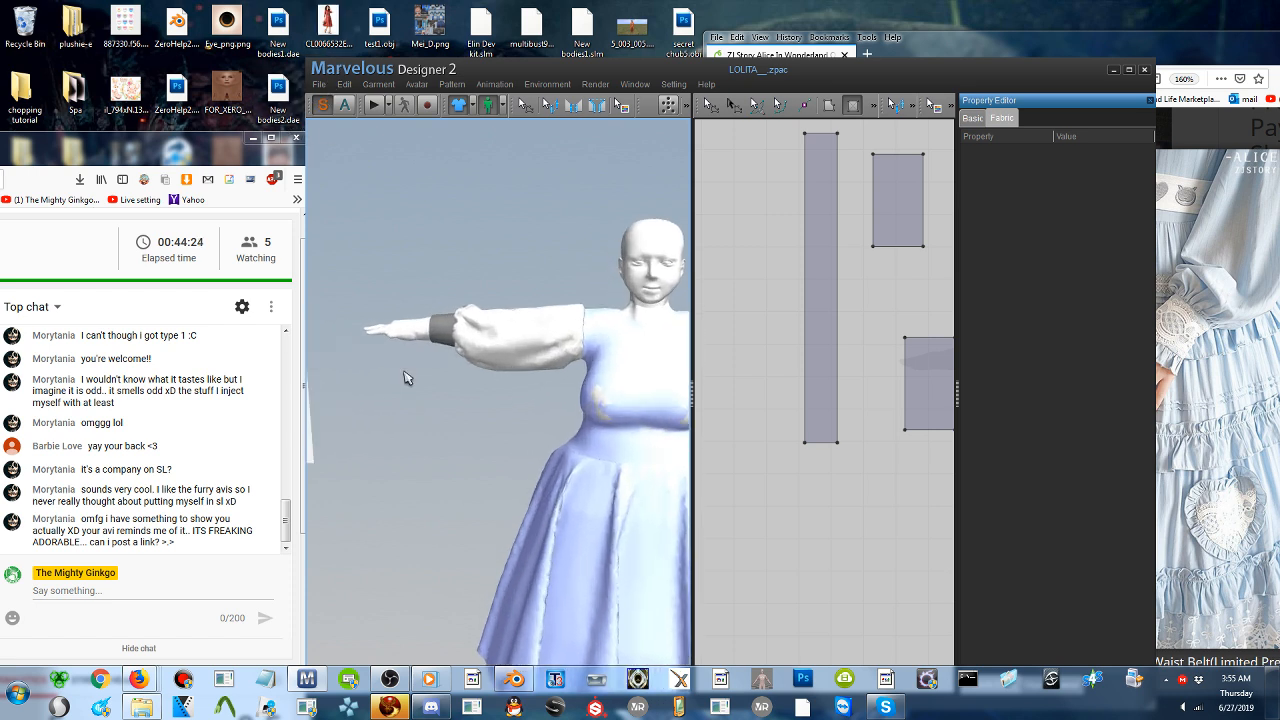
scroll(410, 377, up, 3)
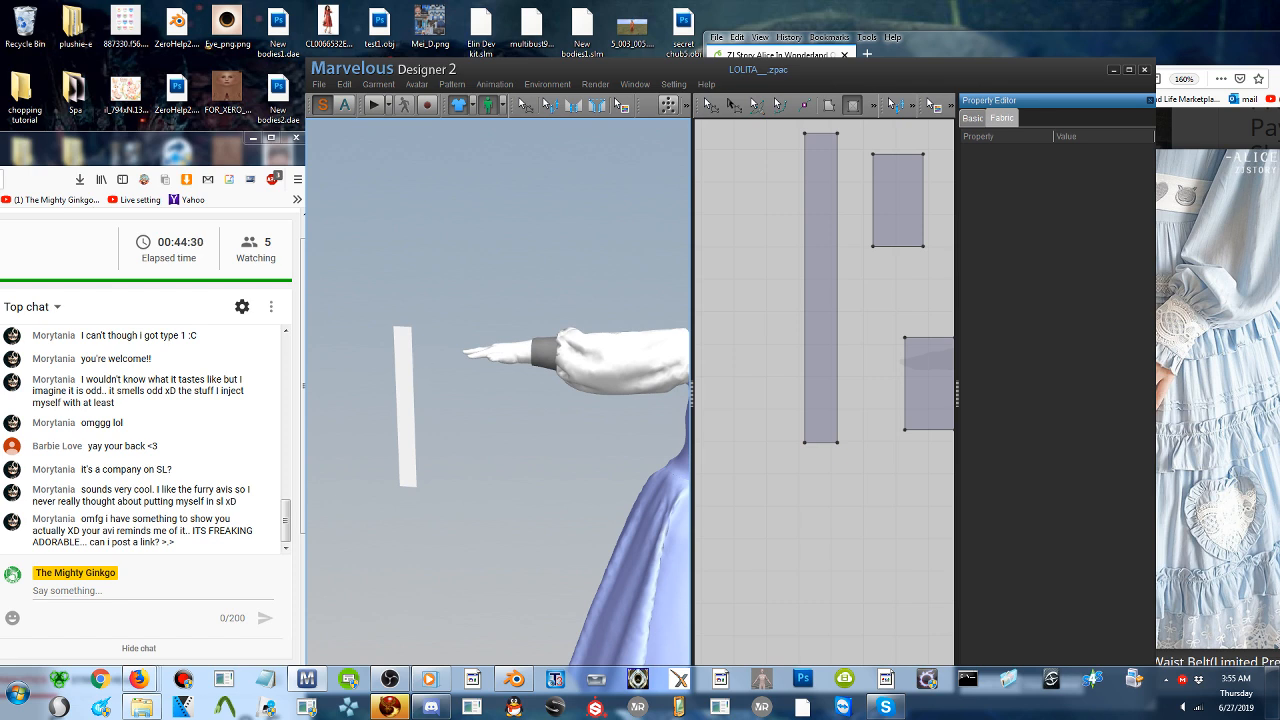
click(404, 356)
drag(404, 356, 517, 296)
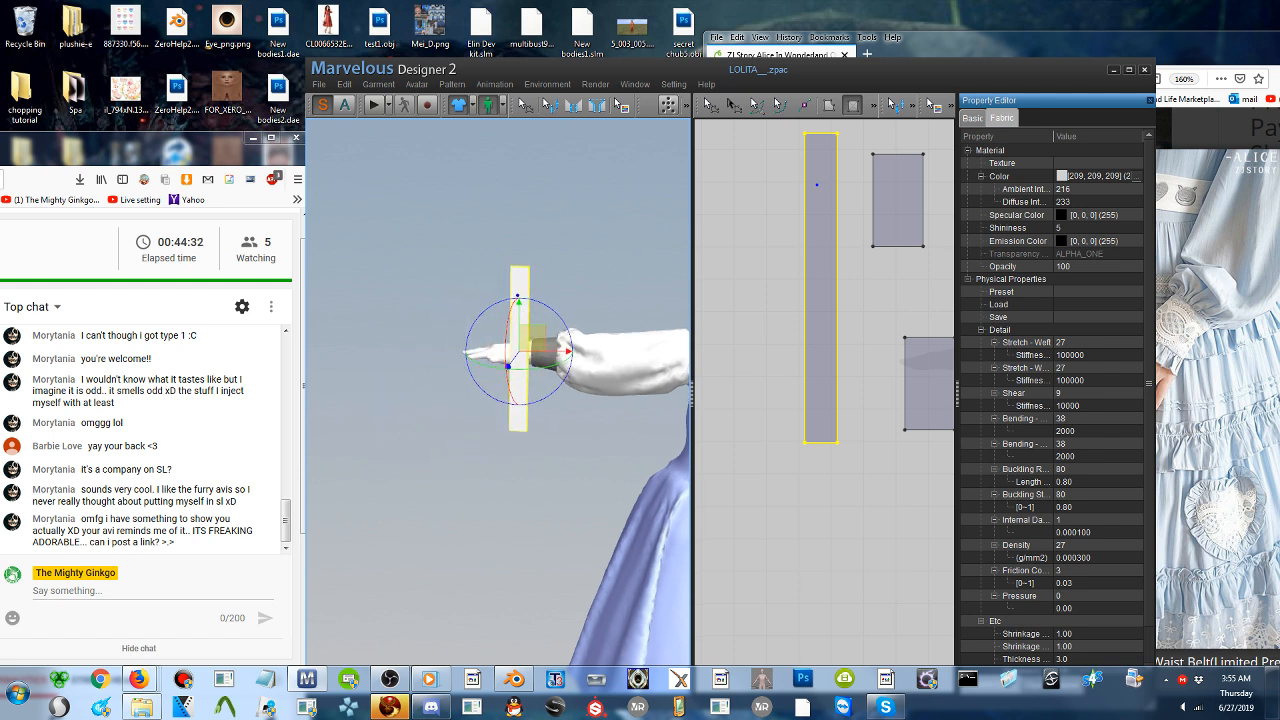
- Rotate the strip so it stands flat and upright in front of the hand, and shift it outward from the cuff
right_drag(517, 296, 525, 398)
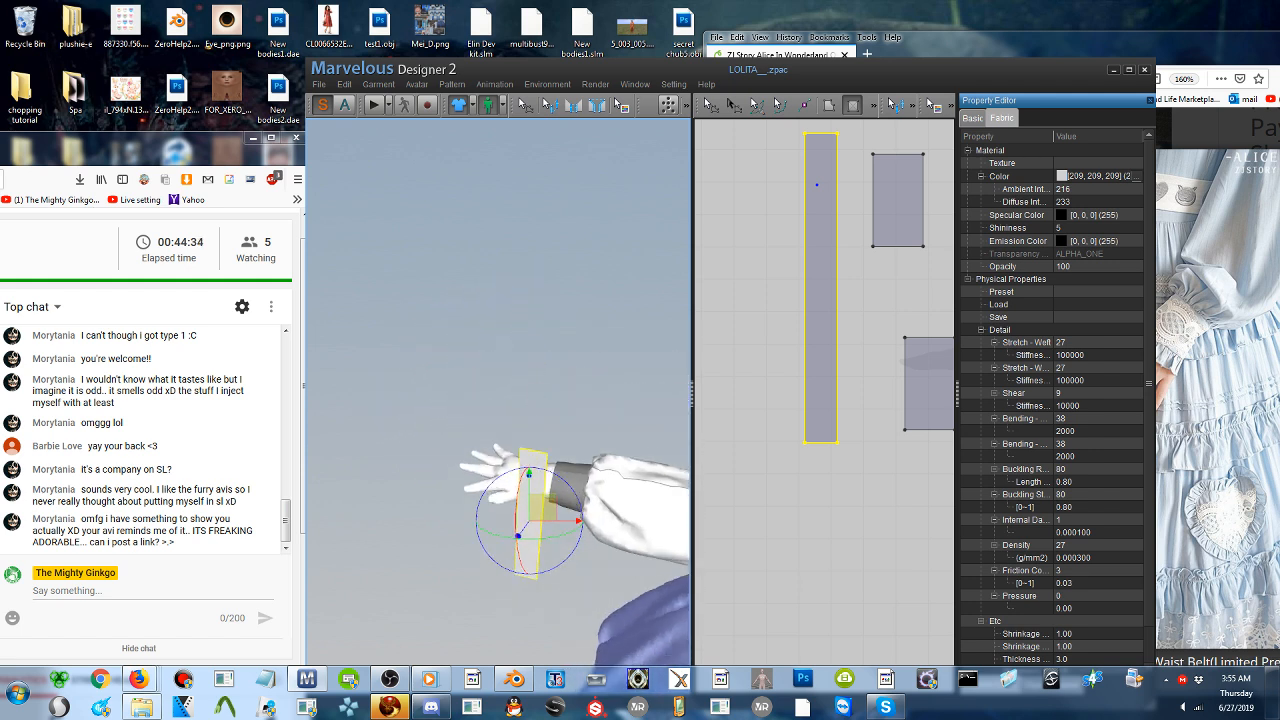
drag(516, 508, 537, 374)
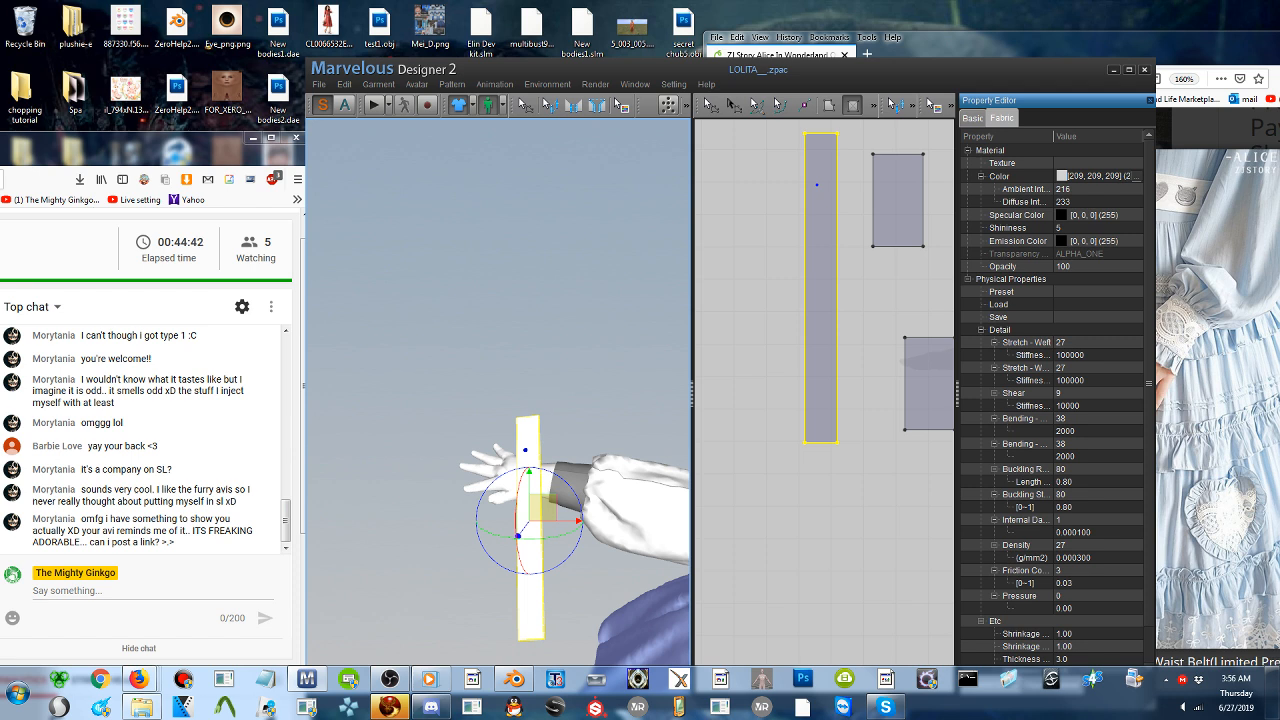
drag(538, 508, 505, 490)
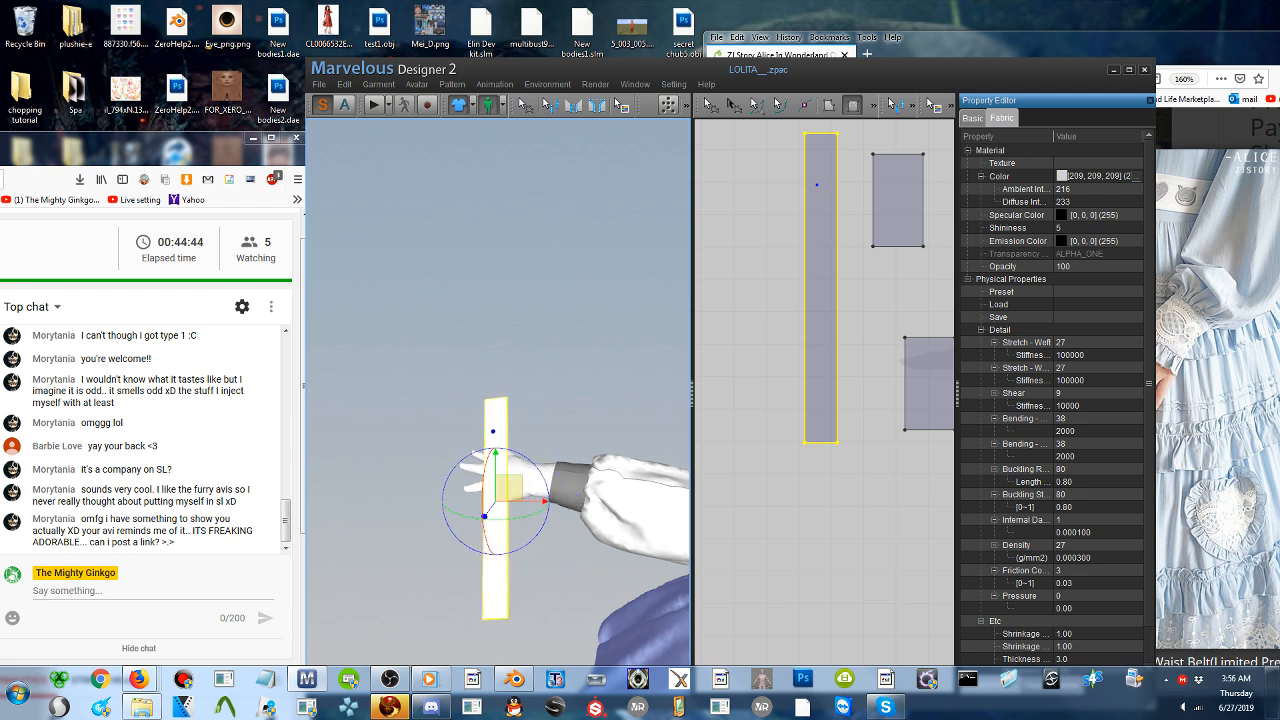
- Sew the strip's long inner edge to the cuff's wrist-side edge with Segment Sewing
click(577, 107)
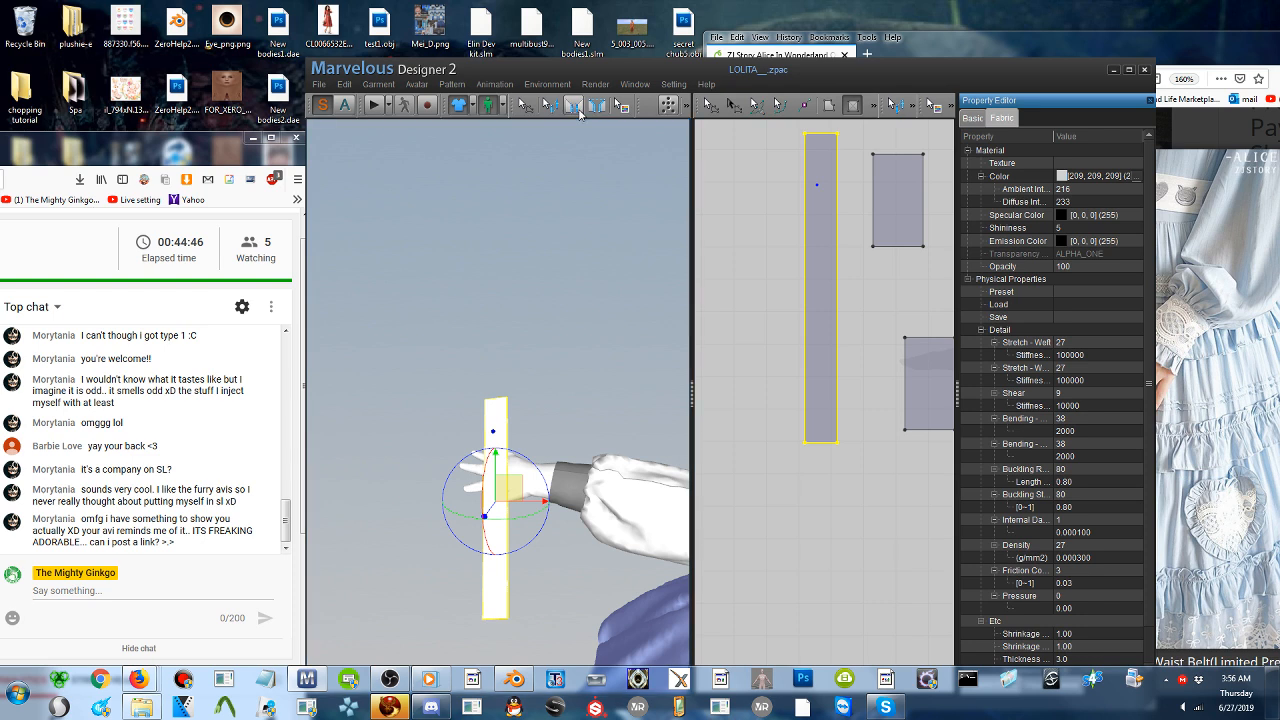
click(508, 475)
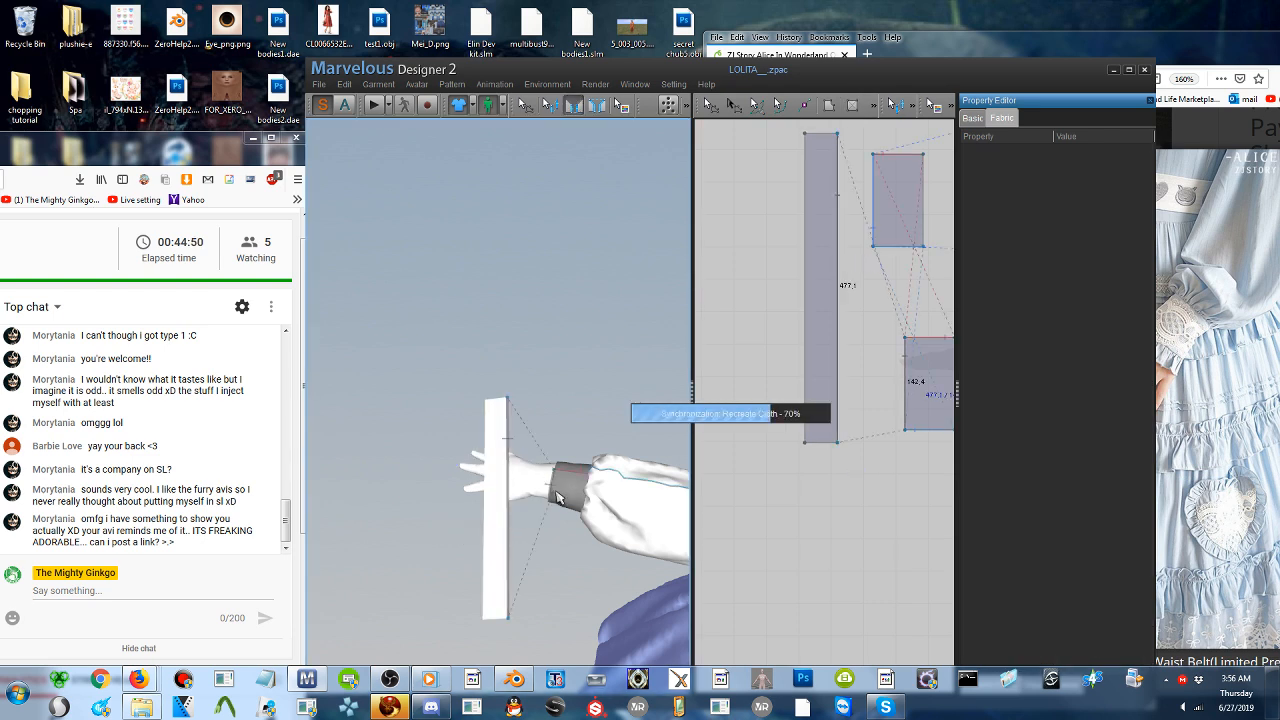
click(559, 498)
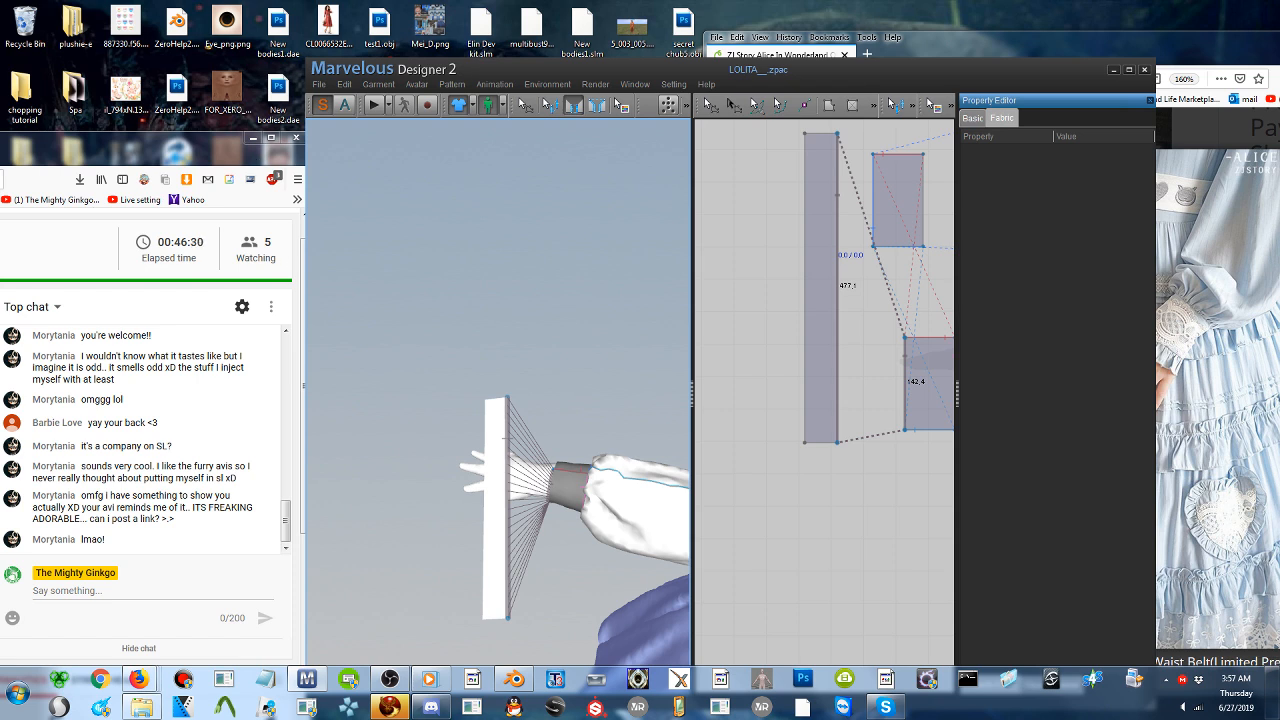
- Move the pattern program's window aside, switch to the Firestorm viewer, and enlarge the Conversations window to read the received private message
drag(608, 66, 660, 26)
click(390, 706)
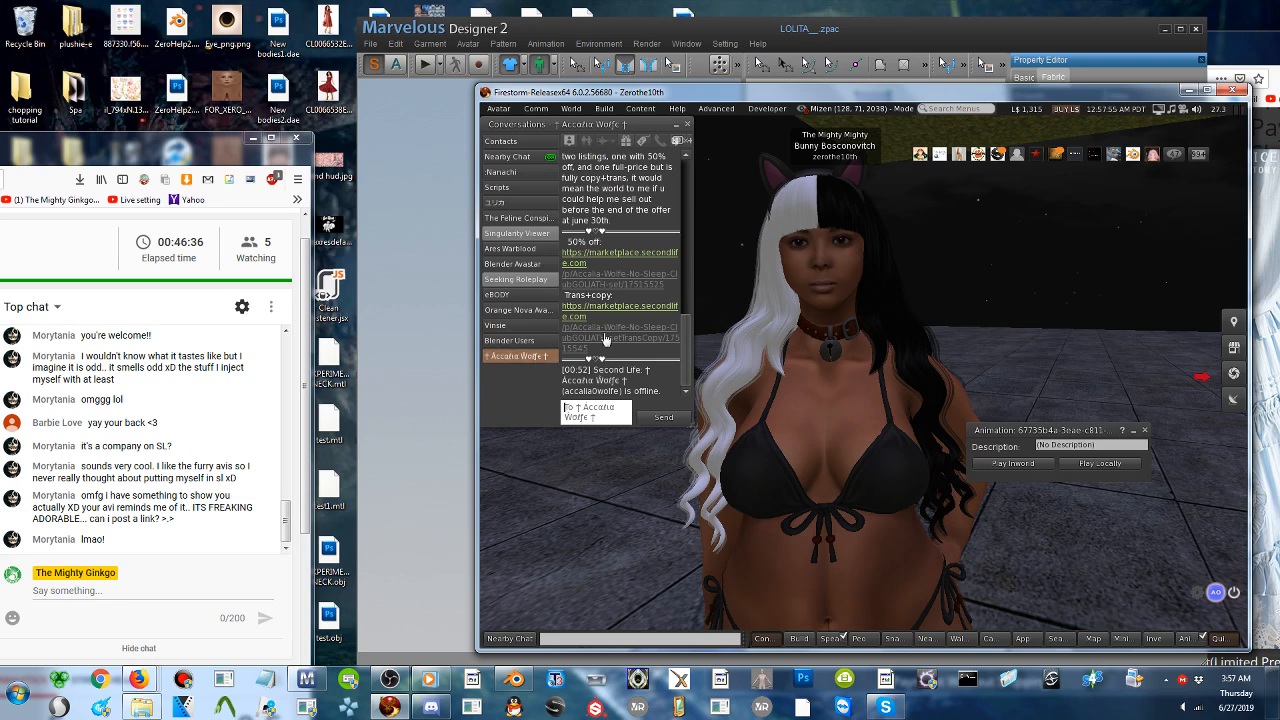
scroll(605, 336, up, 3)
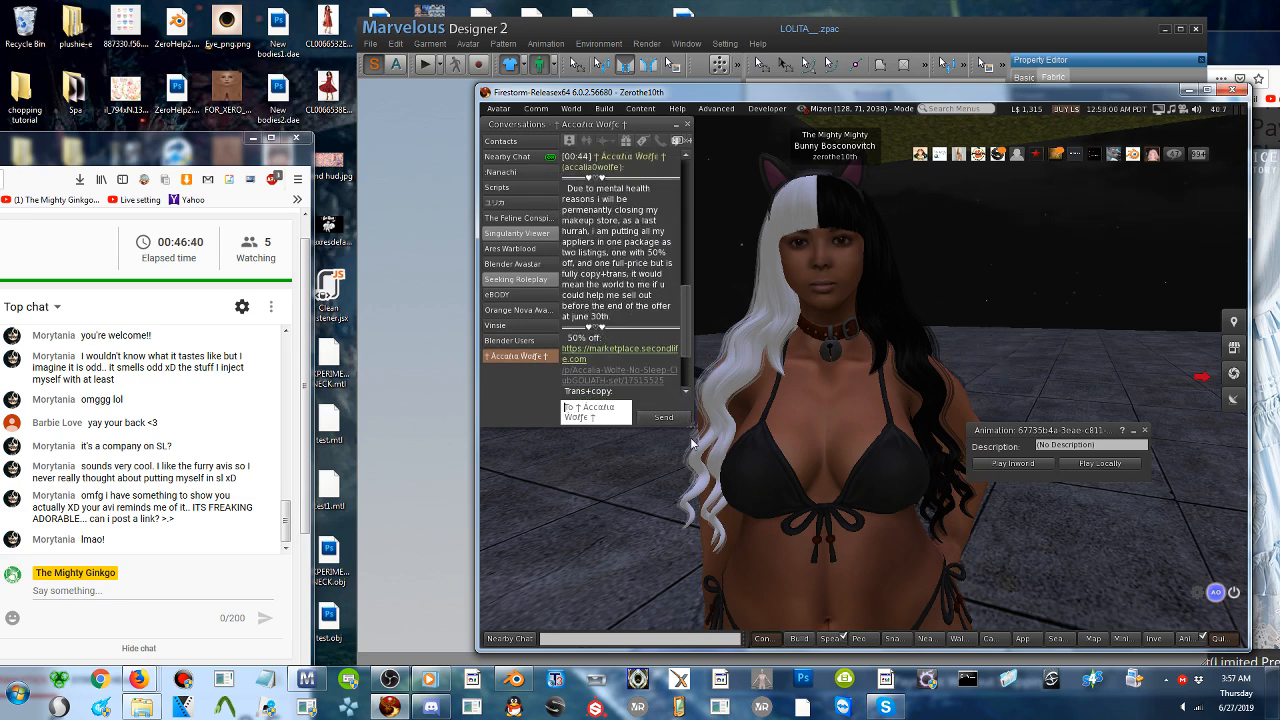
drag(686, 434, 909, 511)
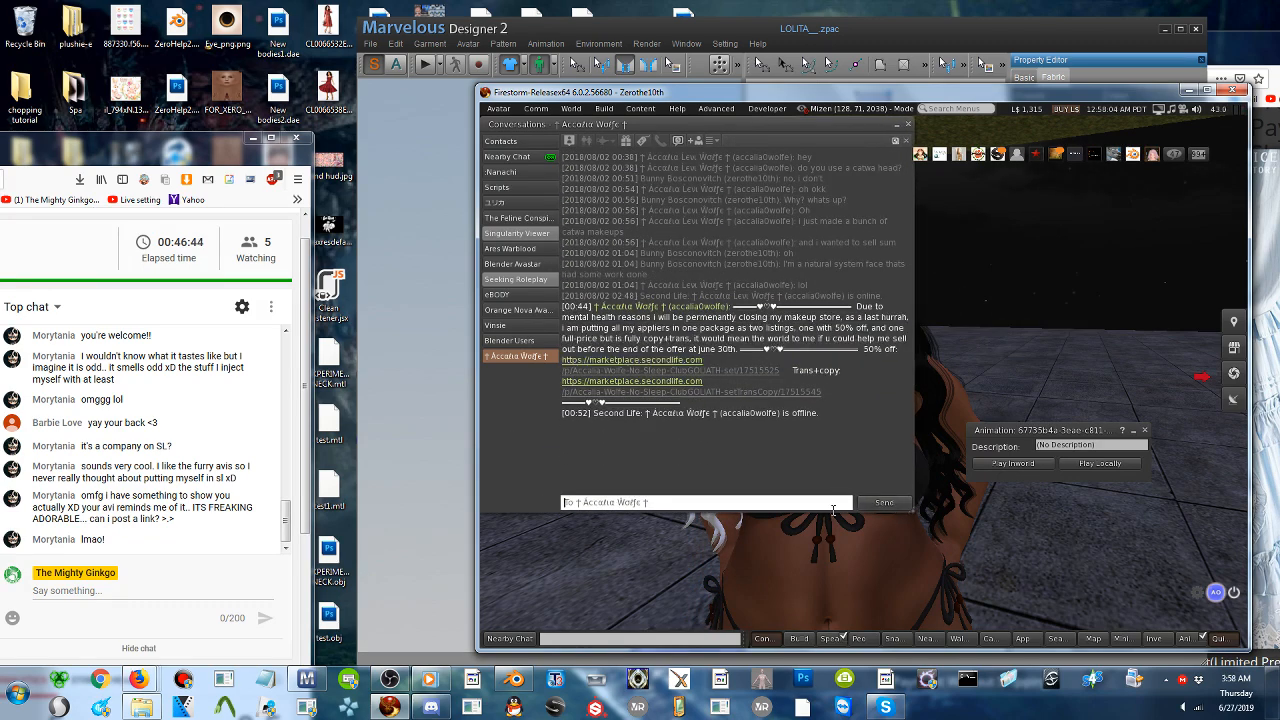
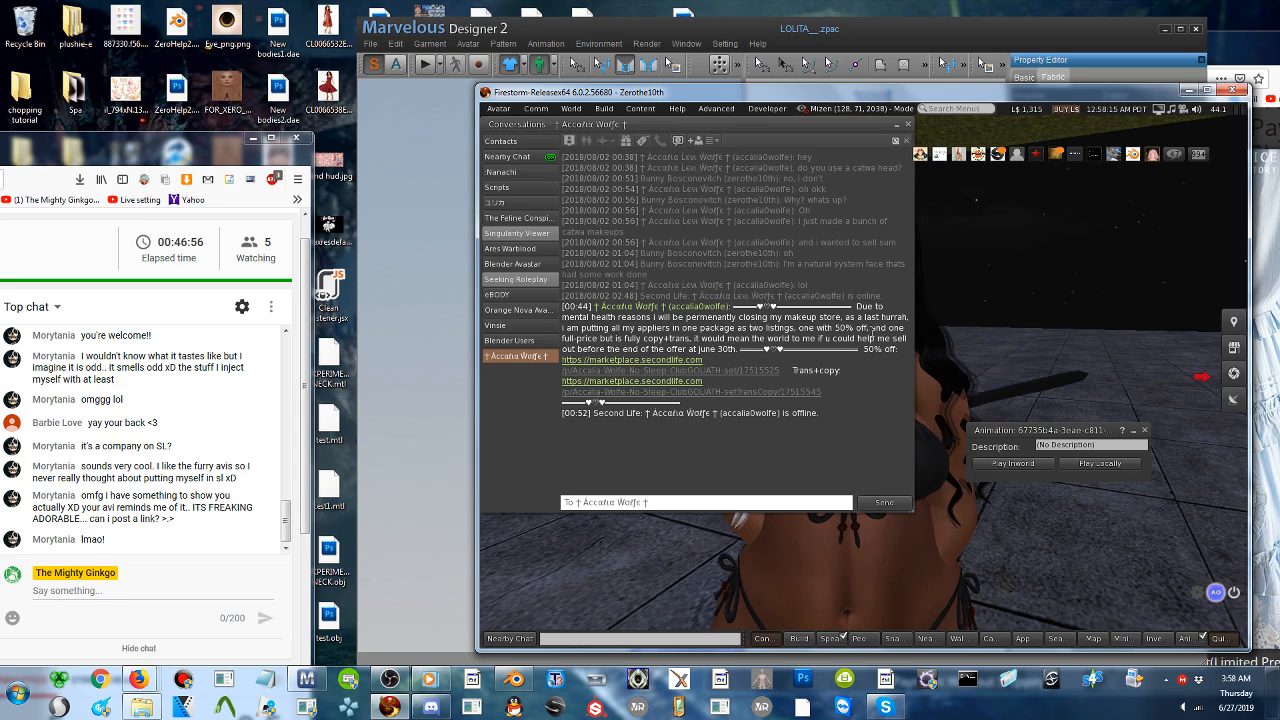
- Open both marketplace listing links from the received private message and return to the Firestorm conversation
drag(871, 328, 858, 340)
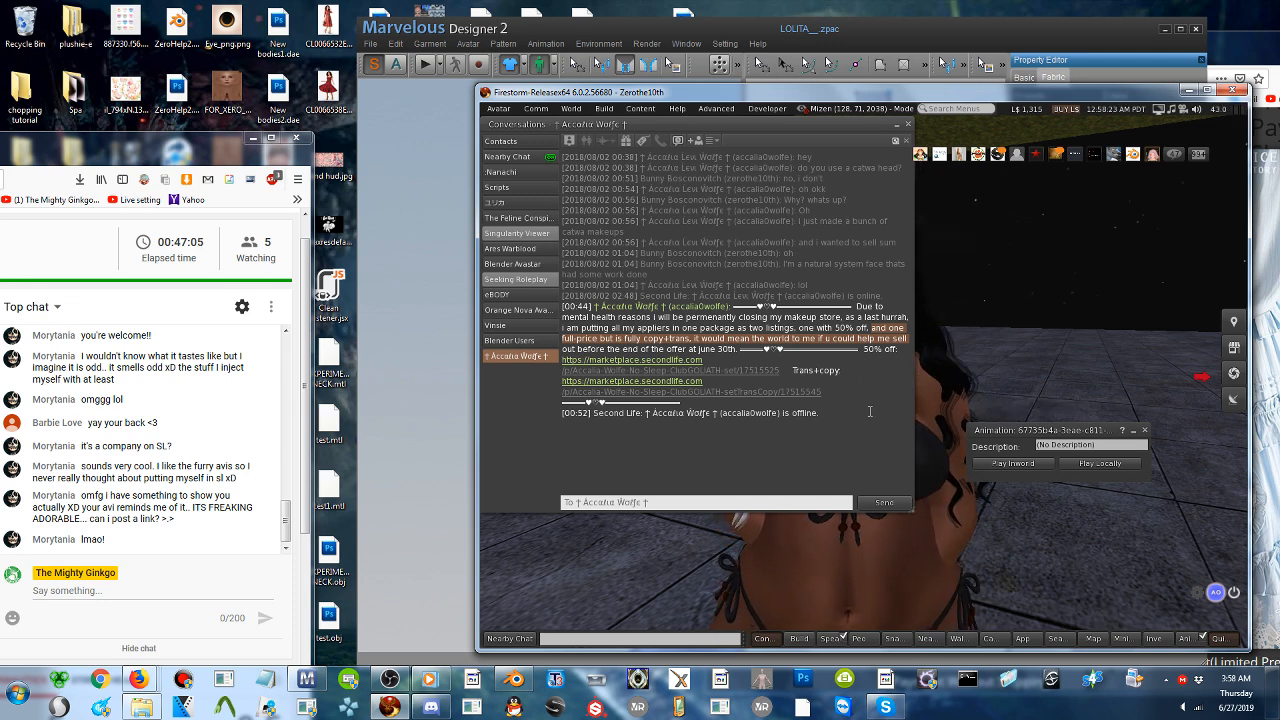
click(662, 380)
click(641, 395)
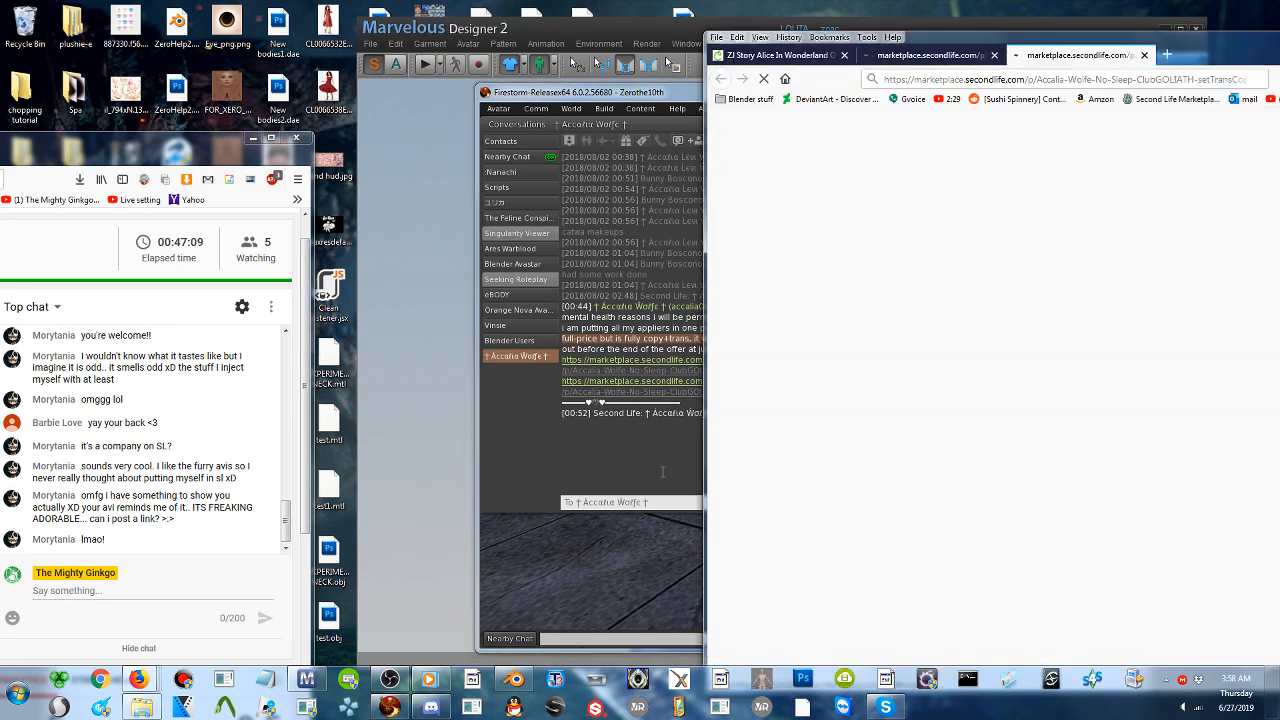
click(662, 471)
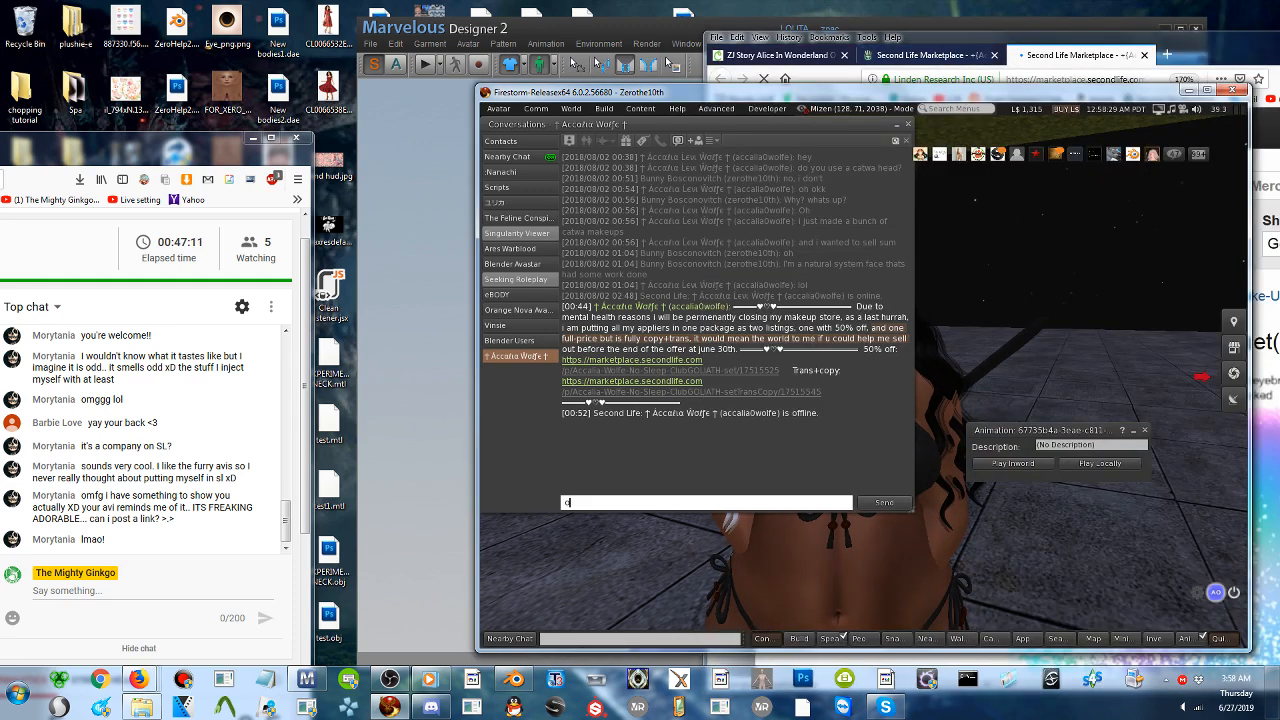
text(oH, YOUR MENTAL HEAL)
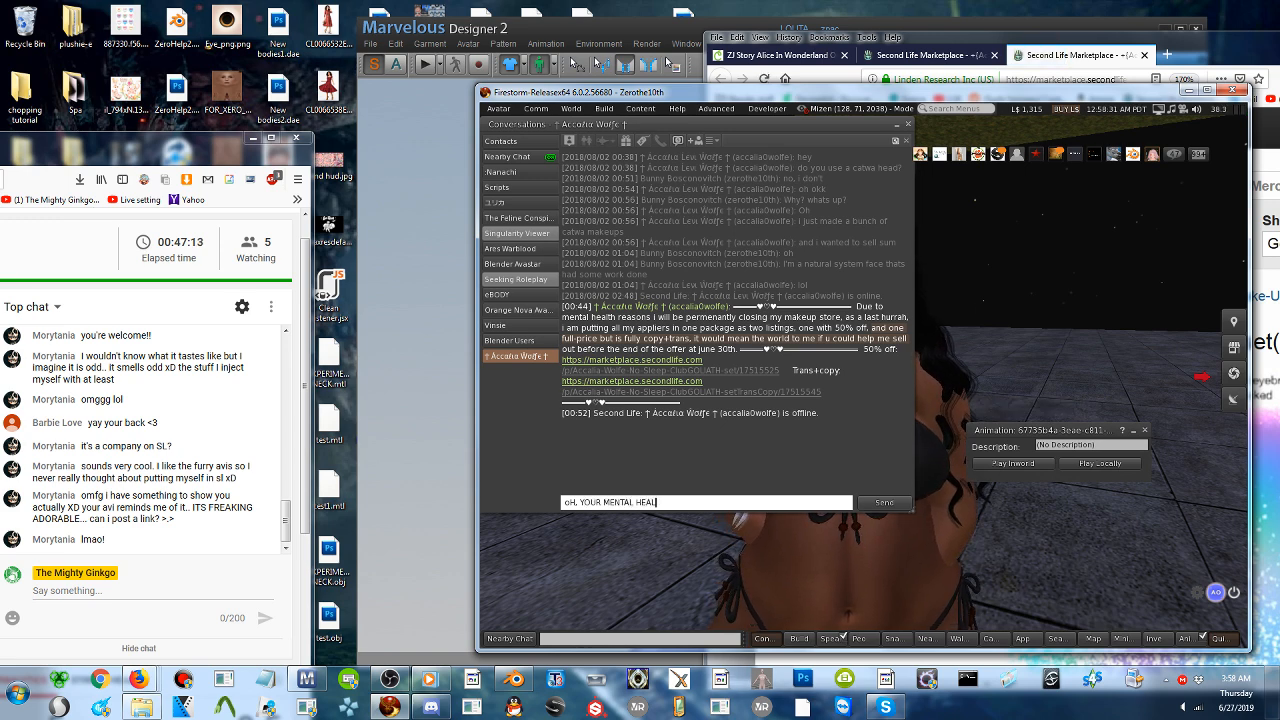
text(TH IS VERY IMPORTAN)
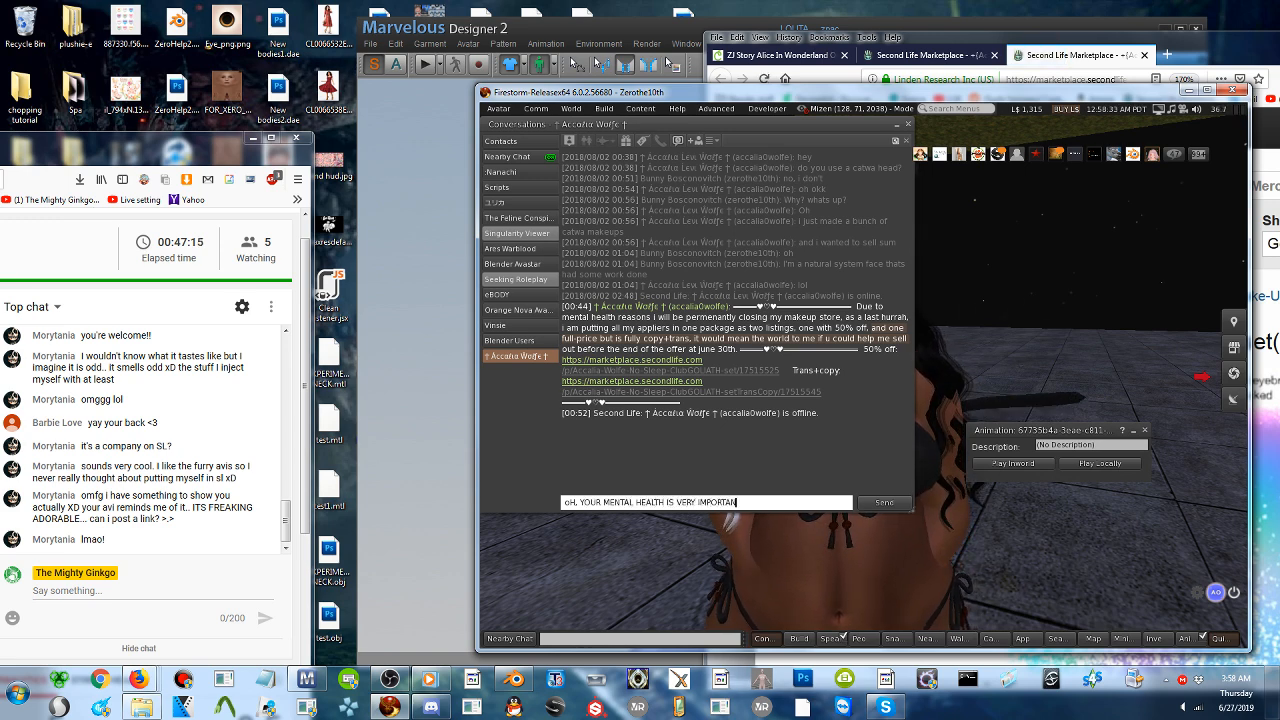
text(T! aR EYOU OKA)
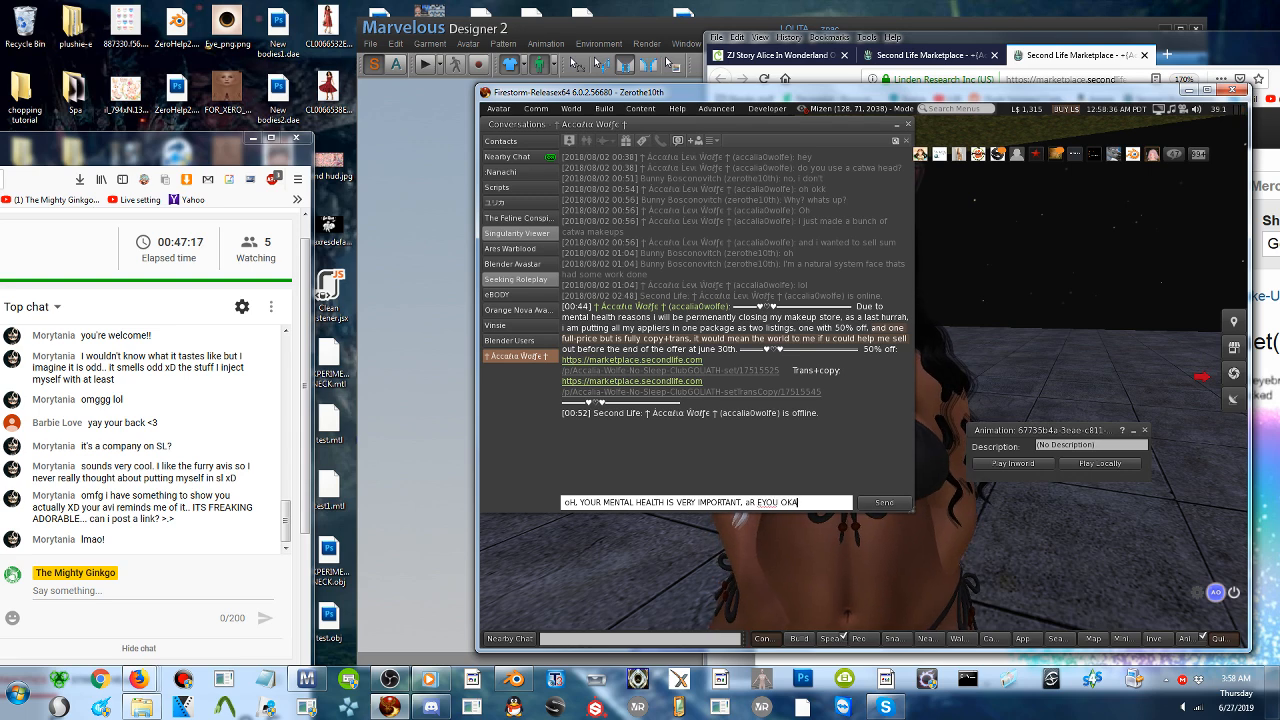
text(Y?)
key(Return)
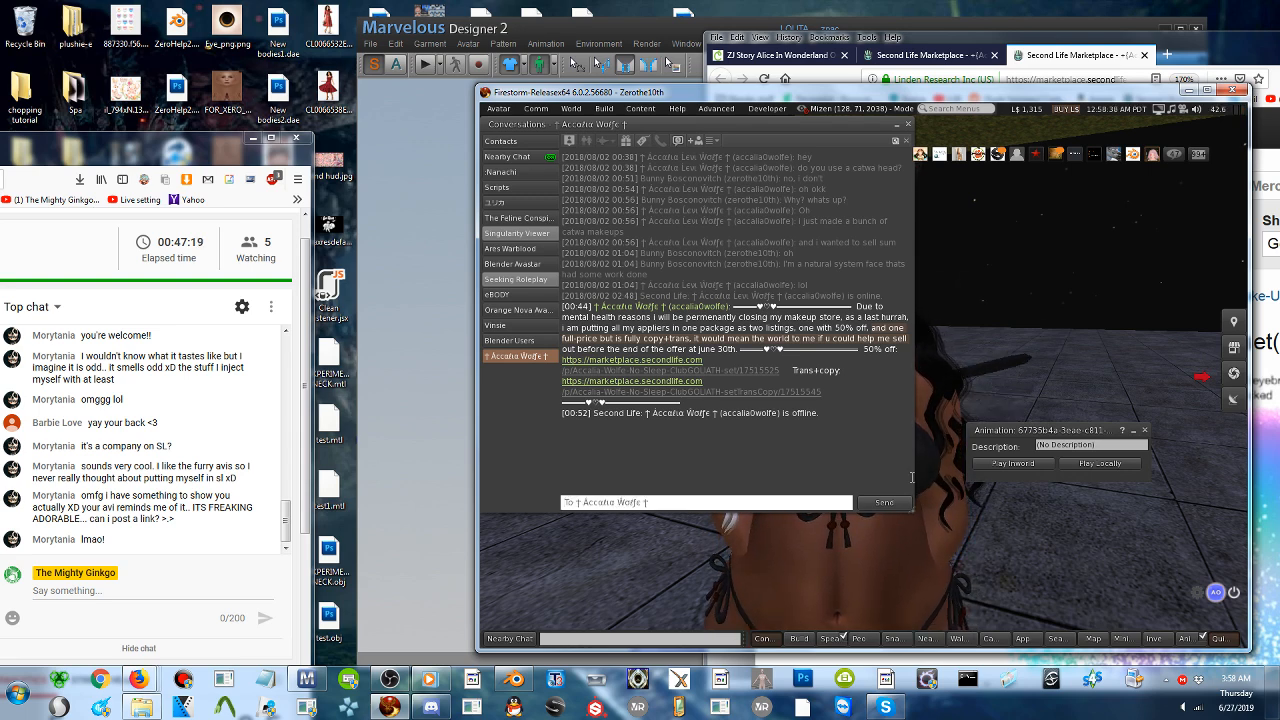
- Reply in the private conversation with "You mental health is very important, are you okay?"
text(You mental heal)
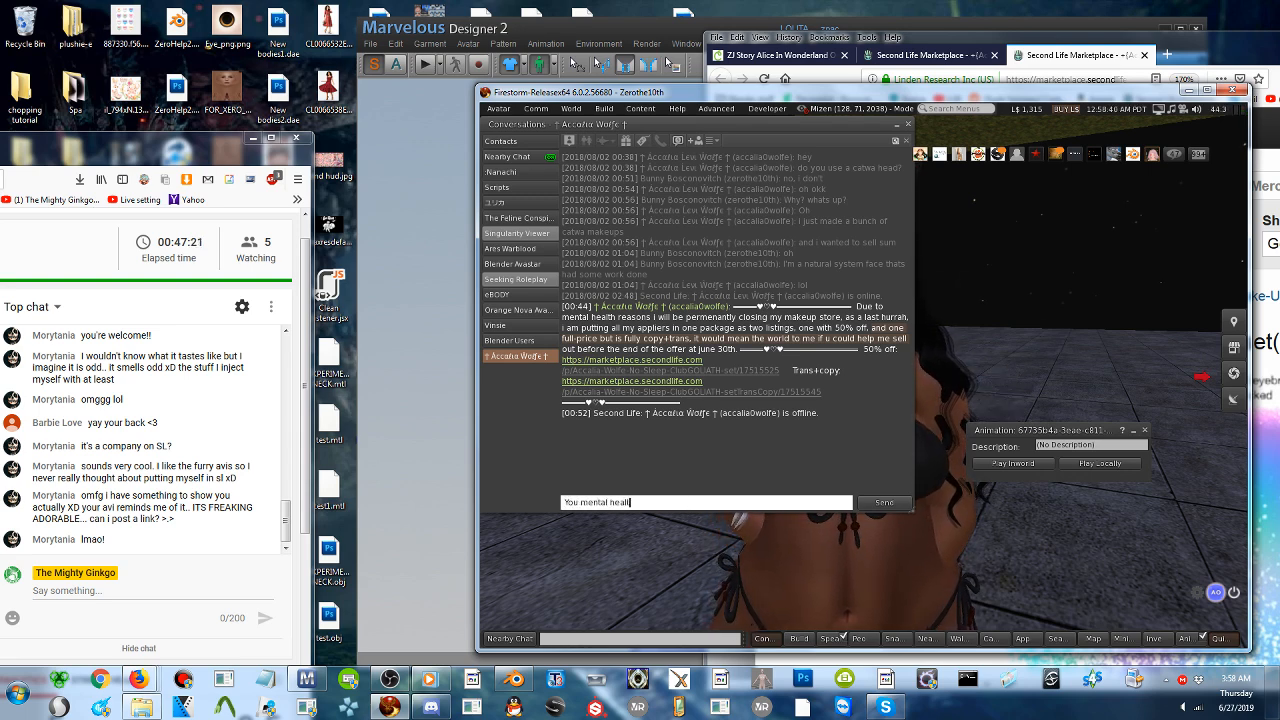
text(th is very important)
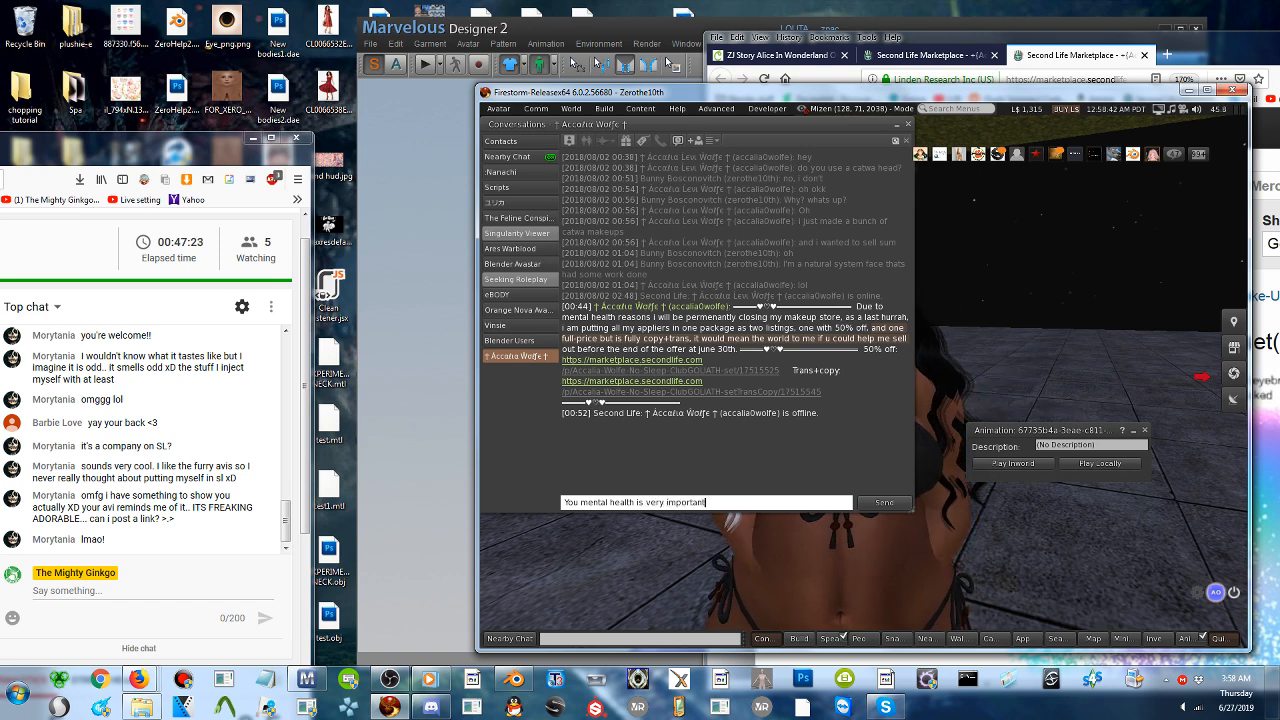
text(, are you okay)
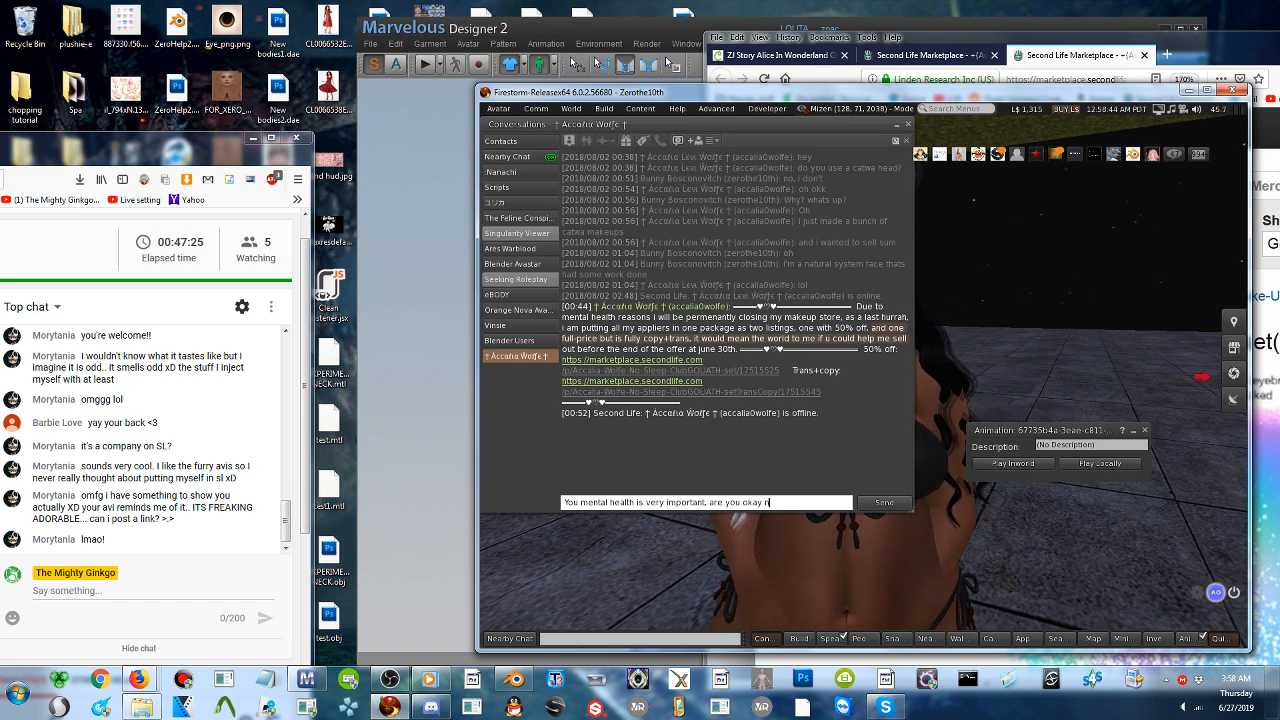
text(?)
key(Return)
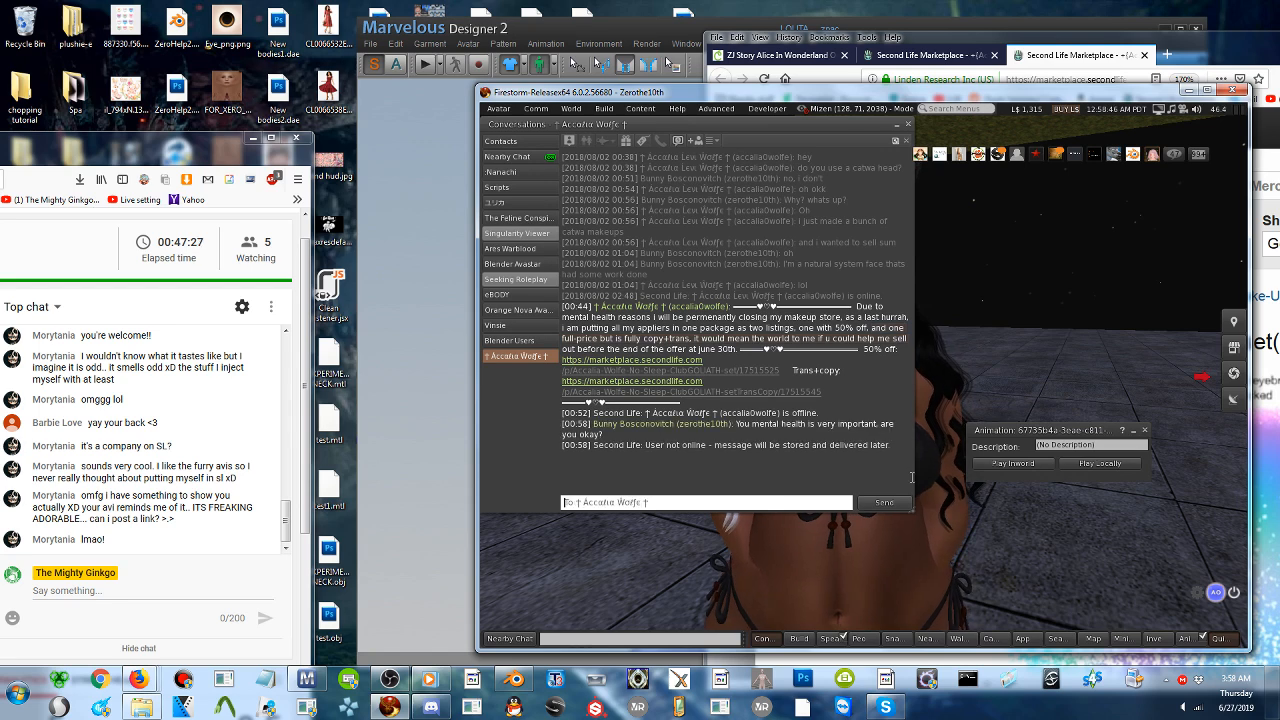
- Send the follow-up message "I hope you're feeling better" in the same conversation
text(I)
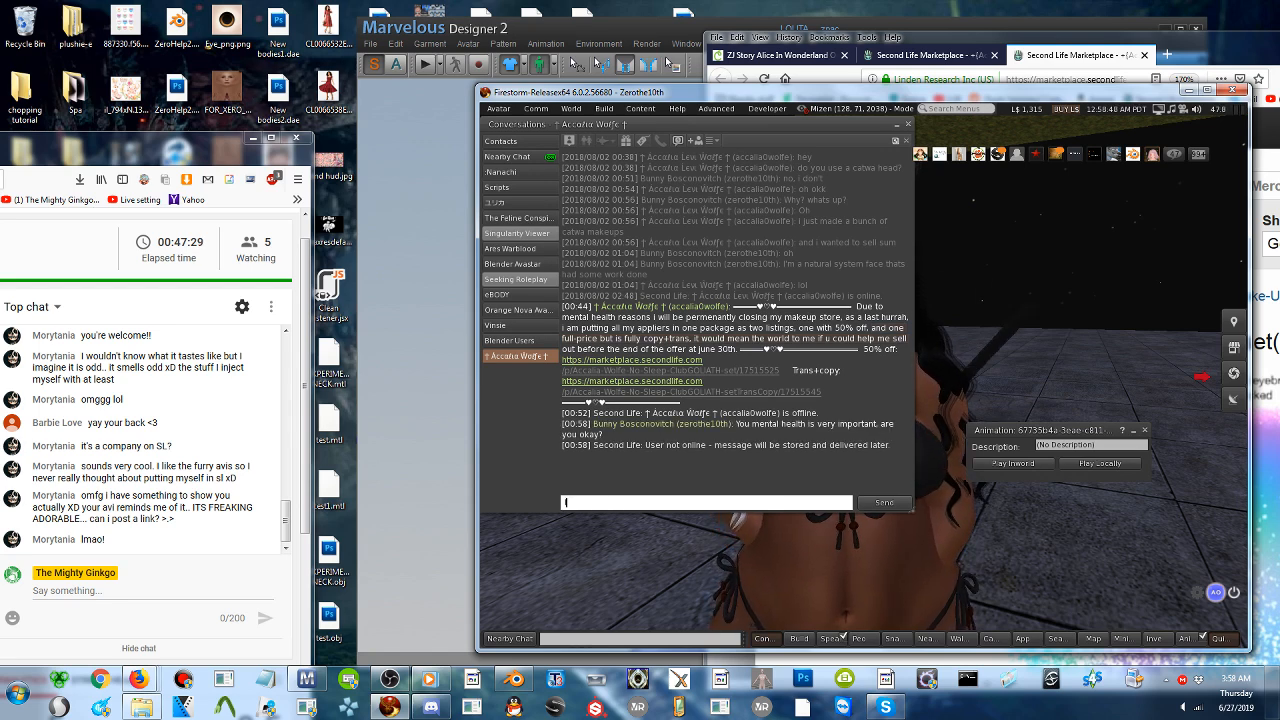
text( hope you're feeling better)
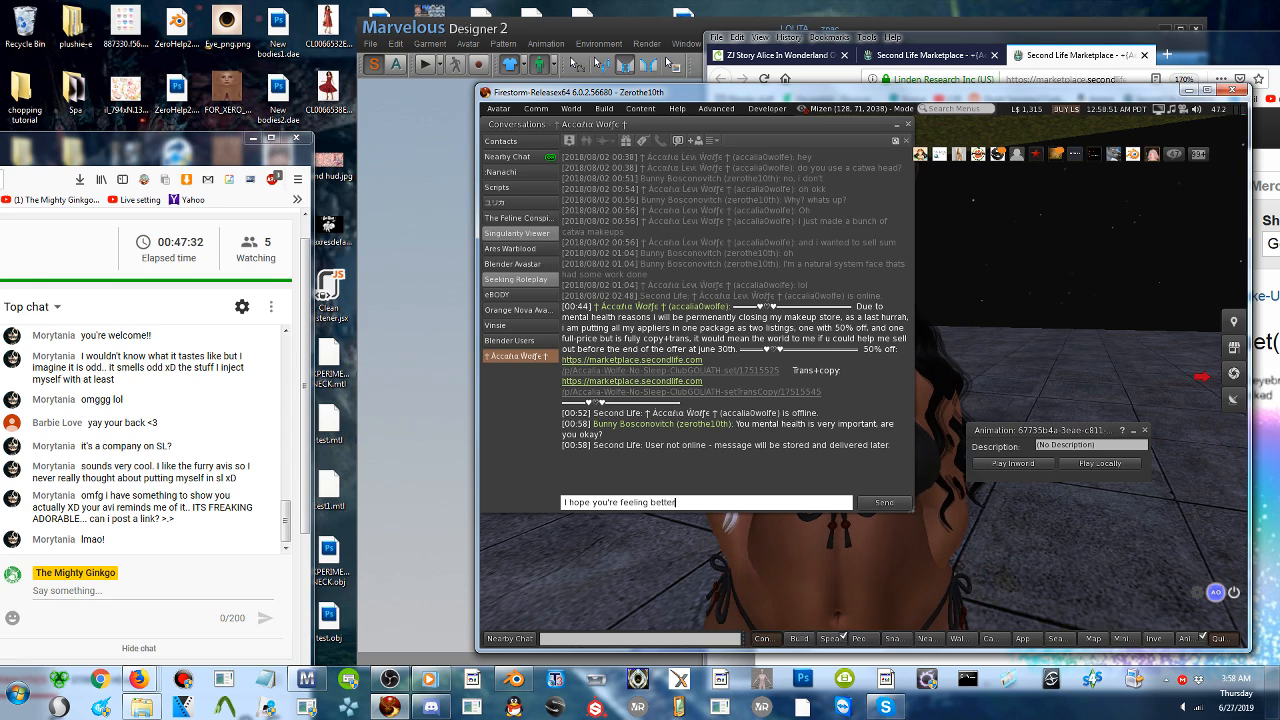
key(Return)
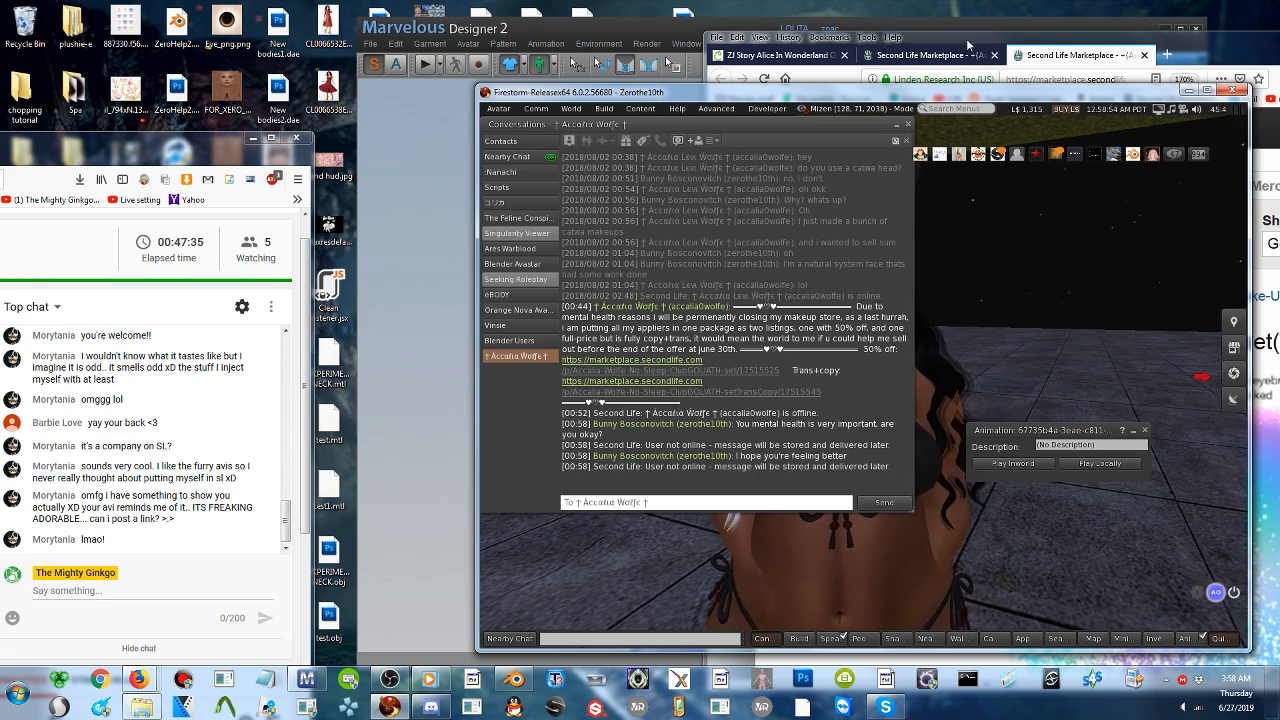
- Switch to the web browser, move its window fully into view, and examine the No-Sleep-Club~GOLIATH set(Trans+Copy!) listing and its price
drag(965, 39, 581, 36)
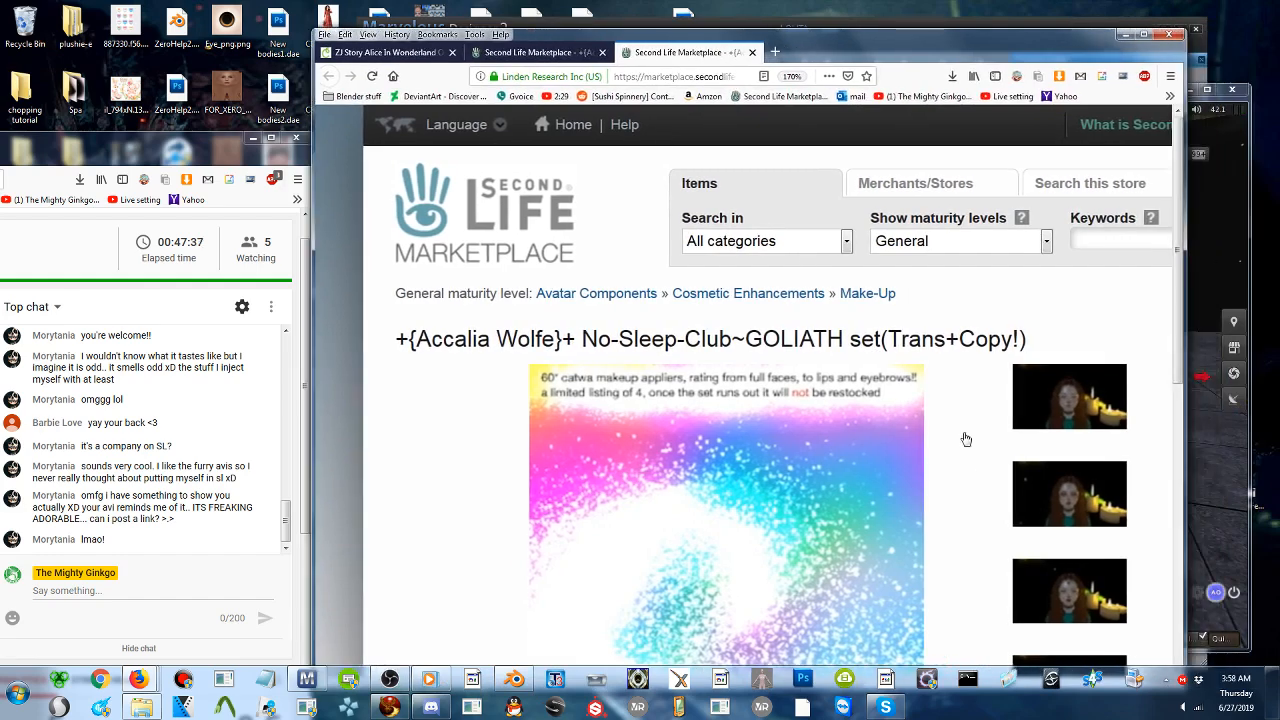
scroll(966, 437, down, 4)
scroll(1079, 442, right, 4)
scroll(1079, 442, up, 3)
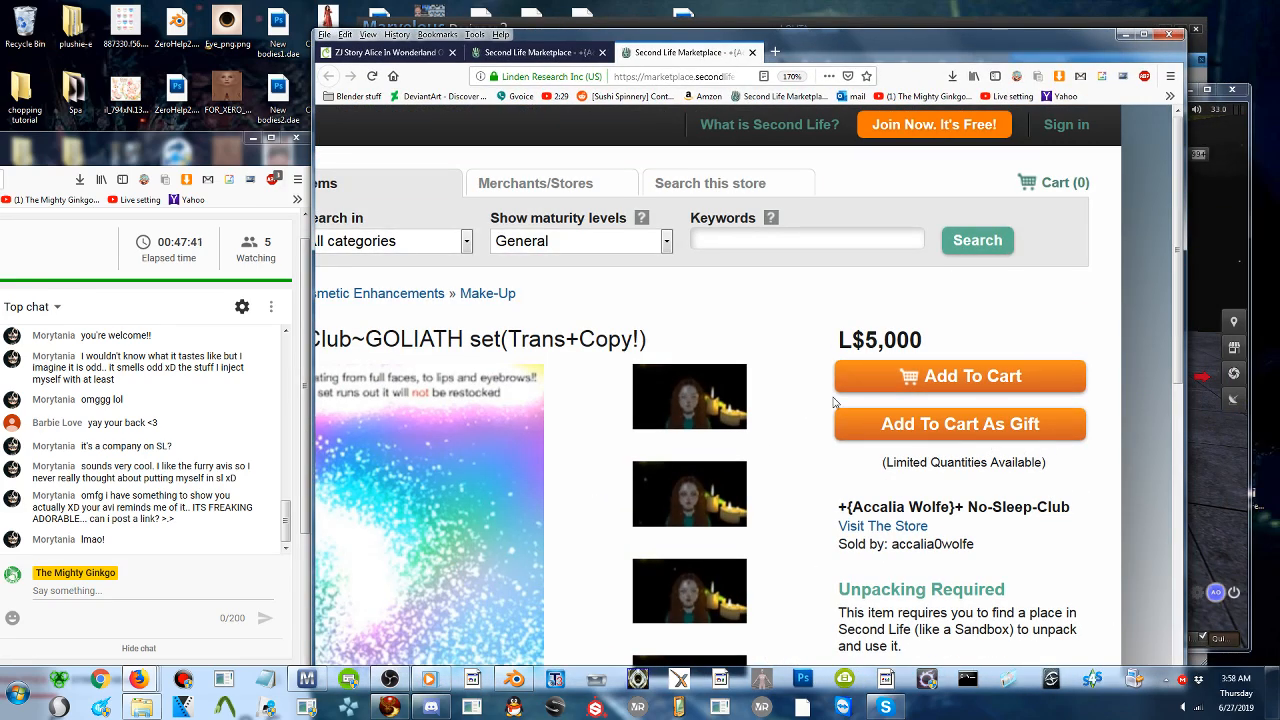
mouse_move(760, 315)
middle_down()
mouse_move(717, 332)
mouse_move(798, 374)
mouse_move(759, 334)
middle_up()
scroll(783, 377, up, 2)
scroll(794, 380, left, 3)
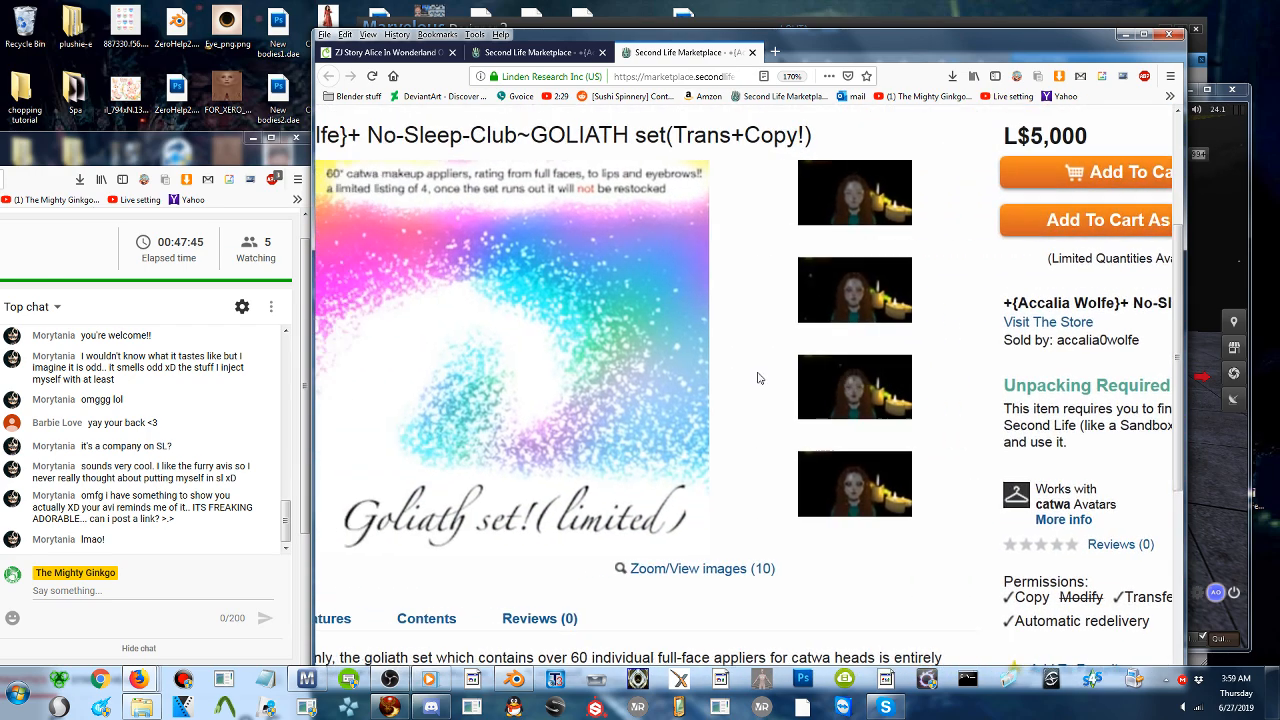
- Look through the enlarged preview images of the makeup set's different faces, and close the image viewer
click(860, 207)
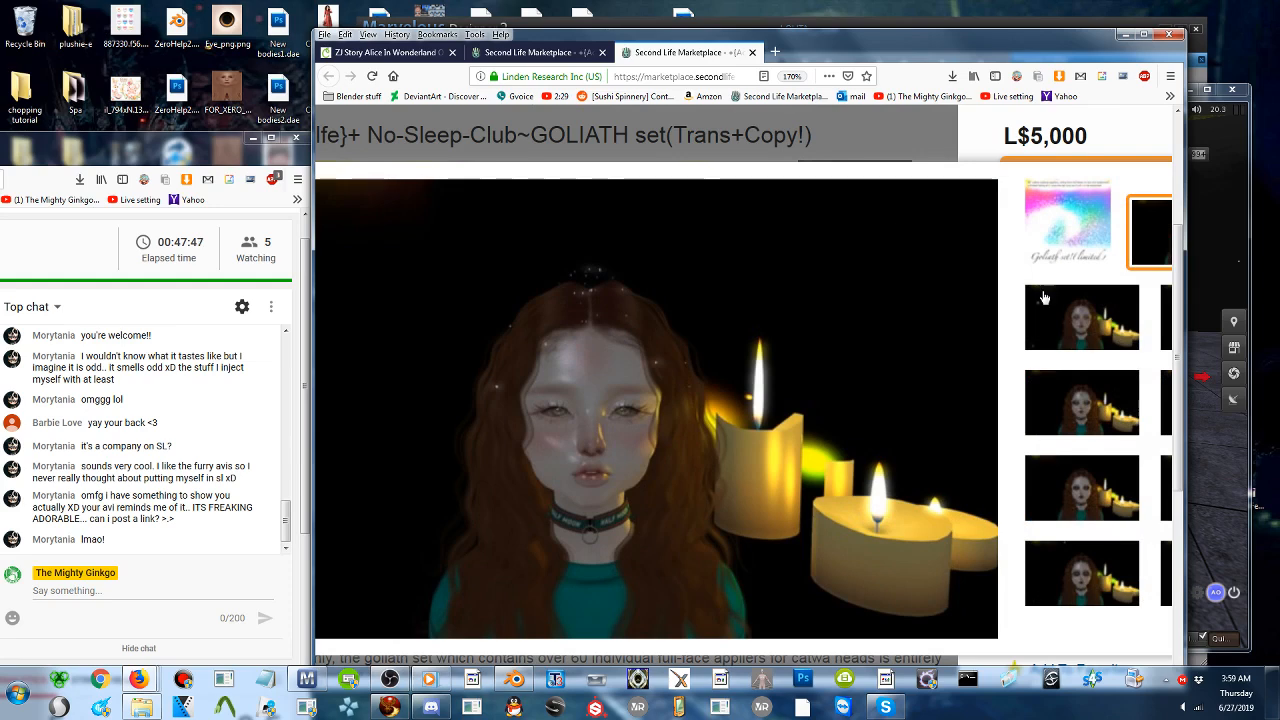
click(1036, 395)
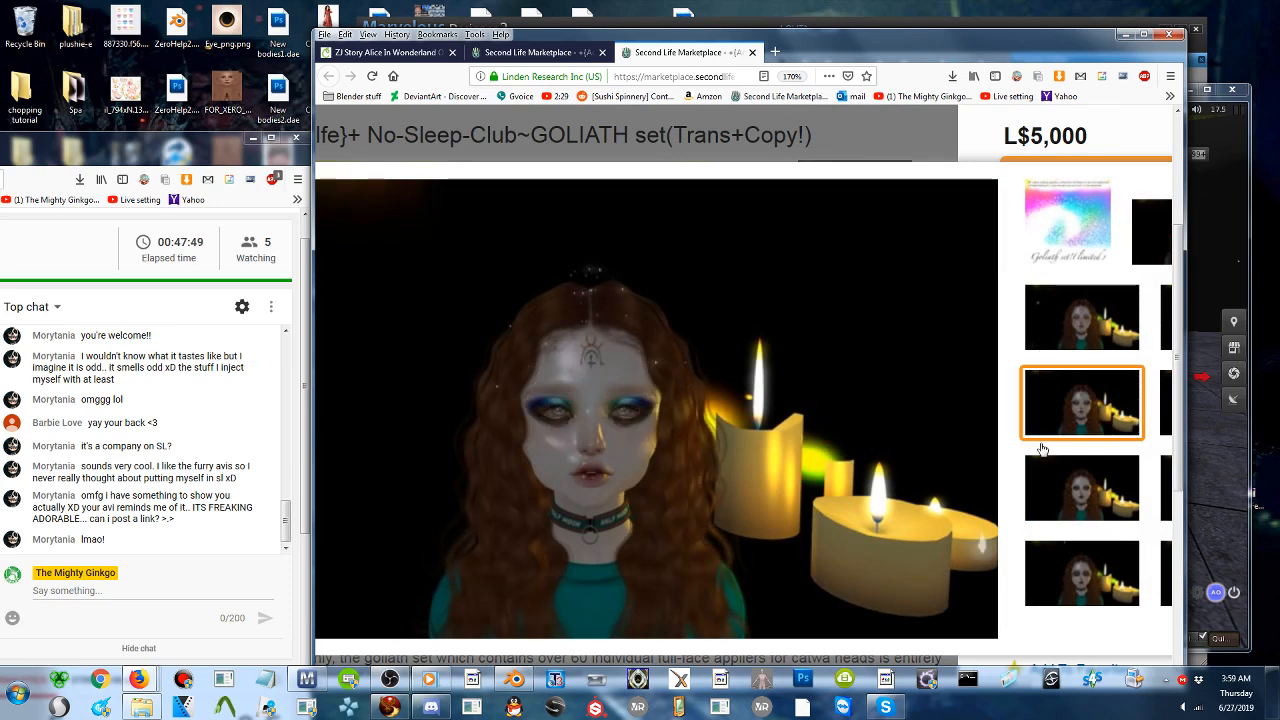
click(1060, 502)
click(1092, 566)
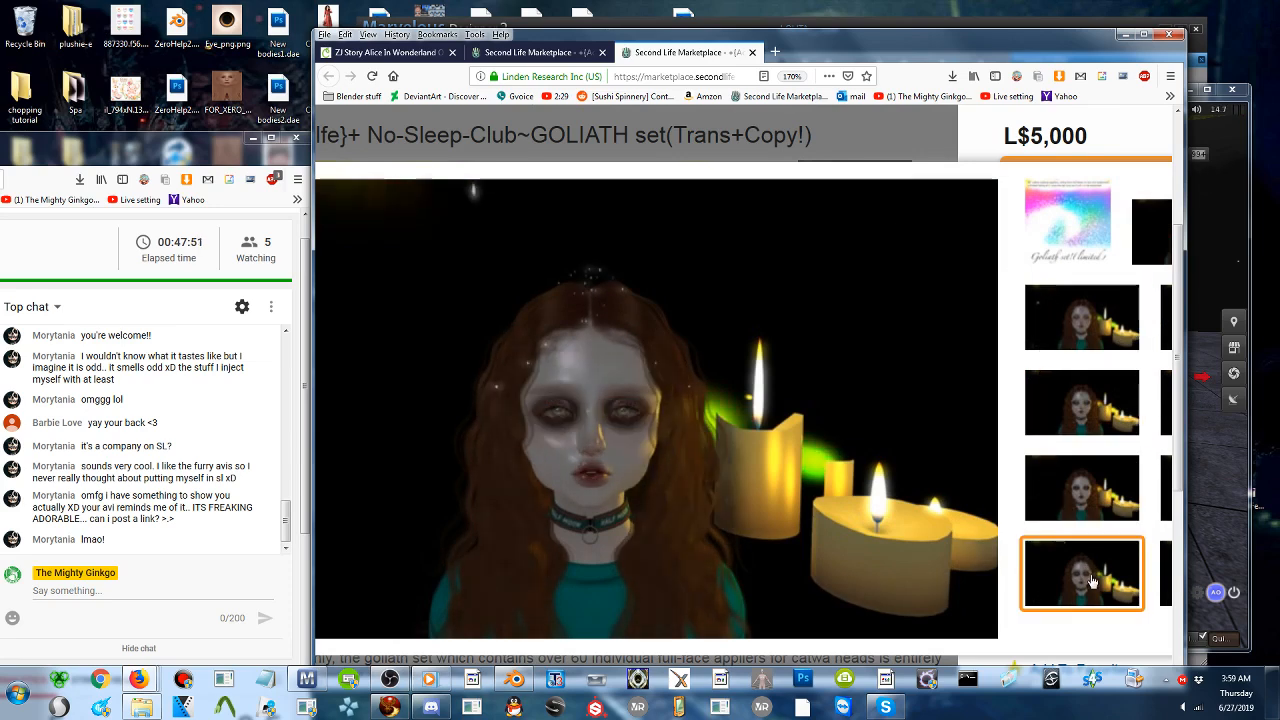
click(1121, 570)
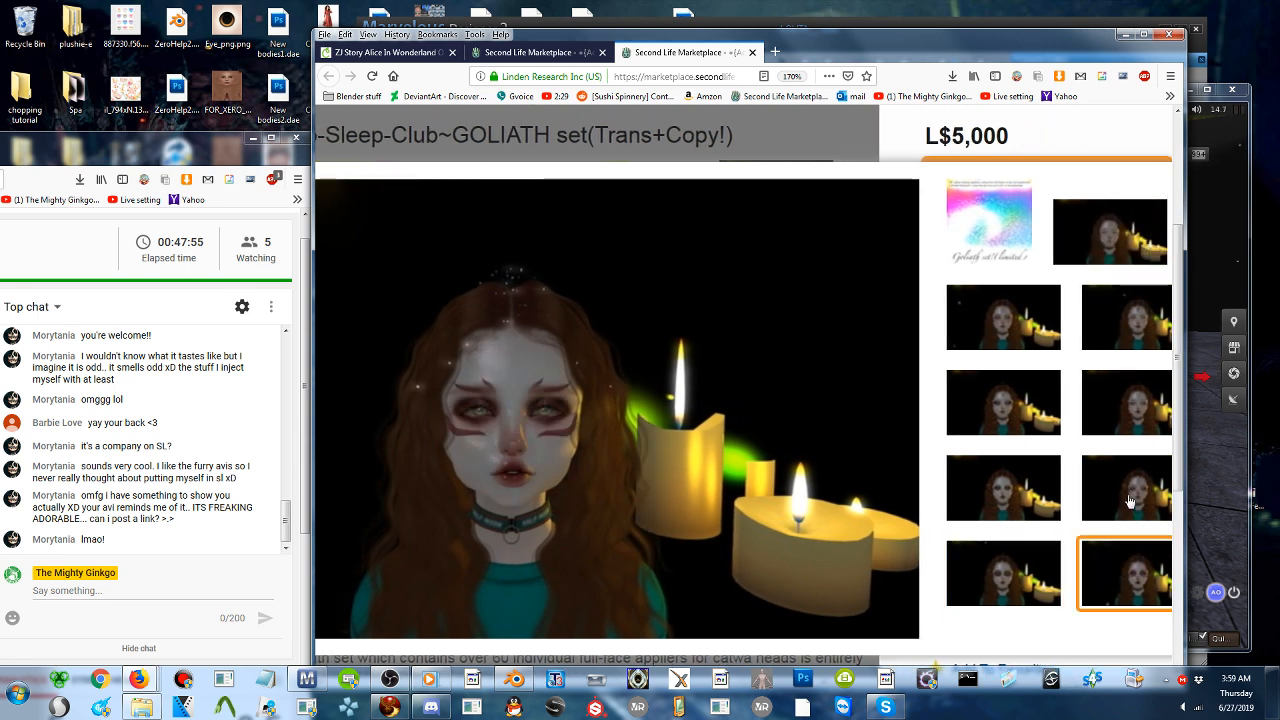
click(1129, 499)
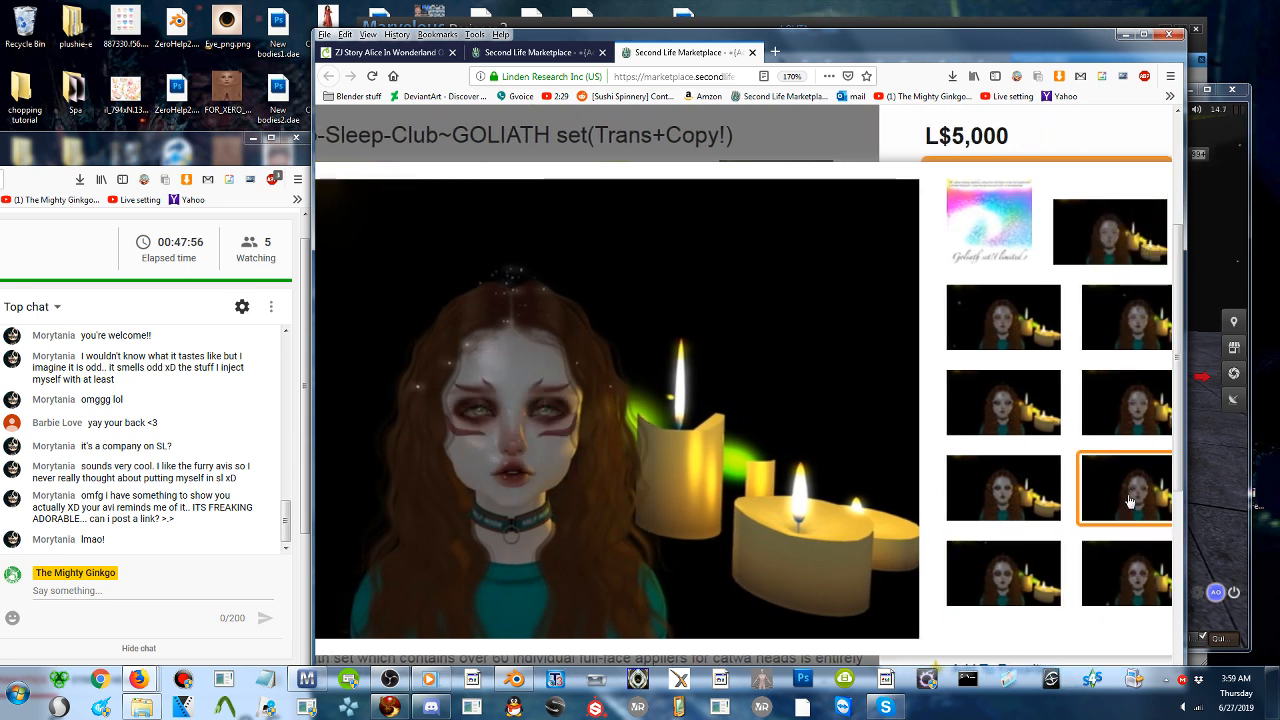
click(1141, 326)
click(1103, 240)
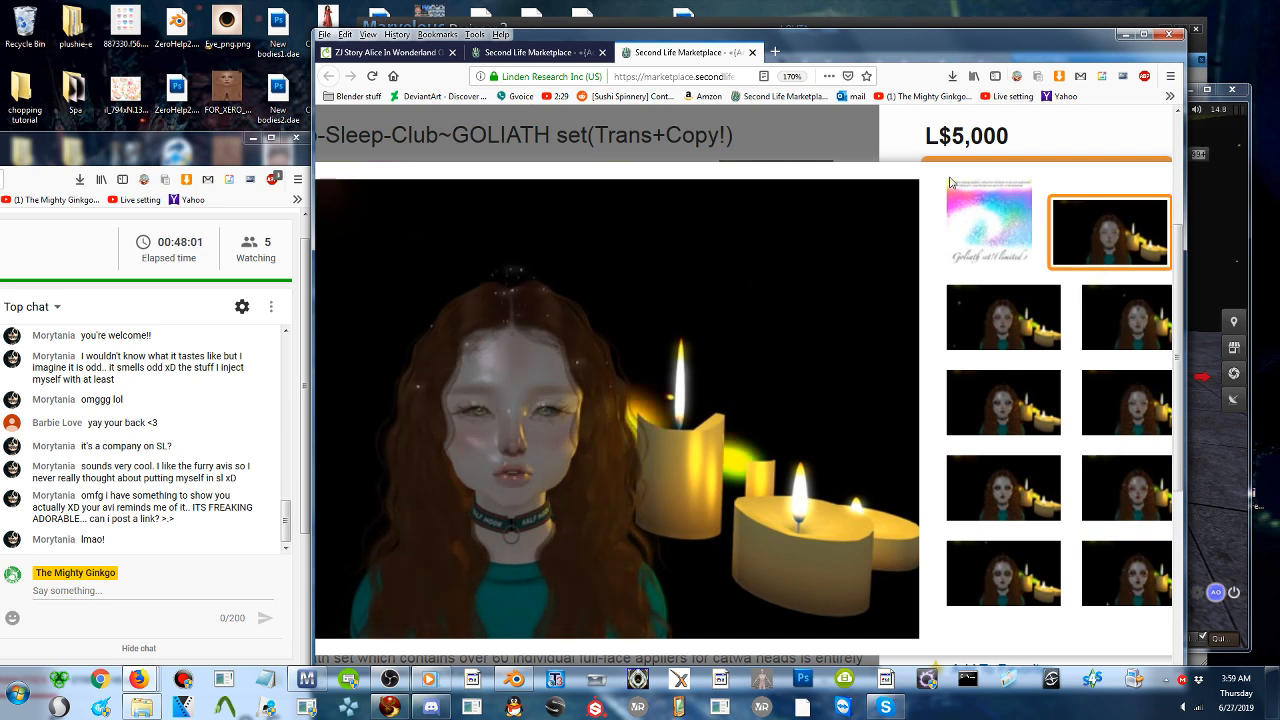
scroll(1006, 177, right, 2)
click(1134, 161)
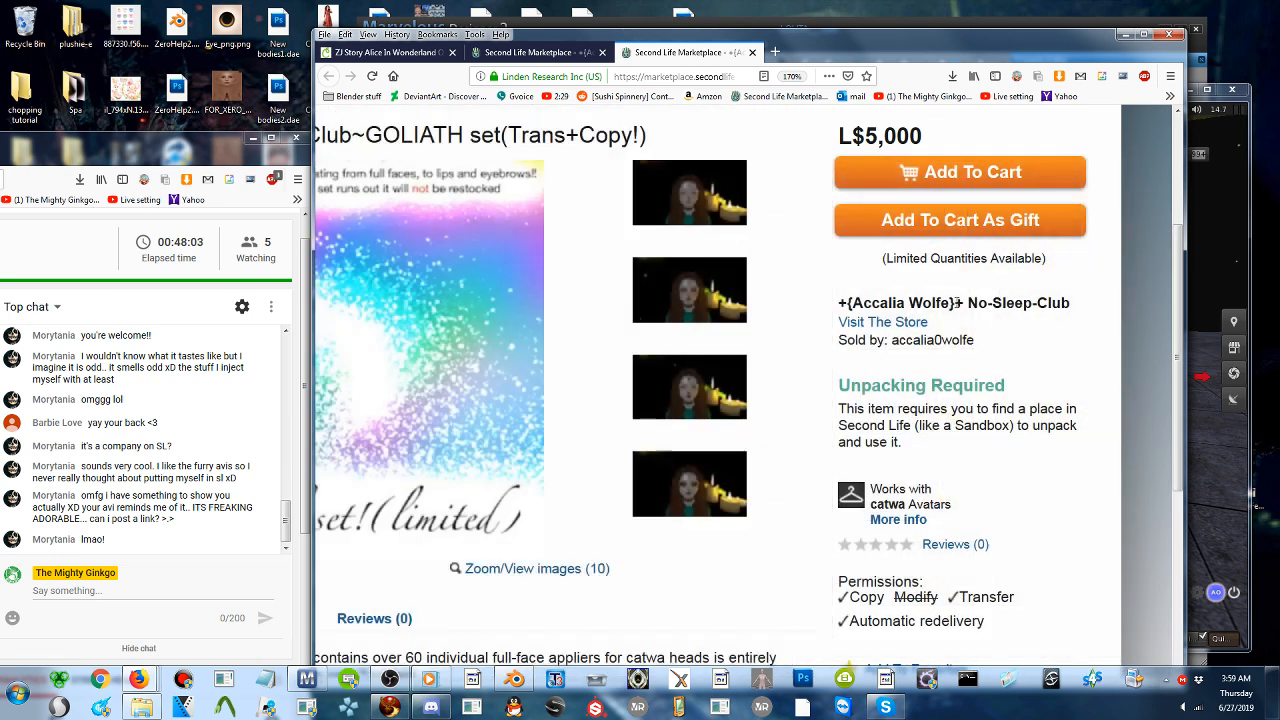
- Visit the seller's store from the listing and look over the items offered there
click(862, 323)
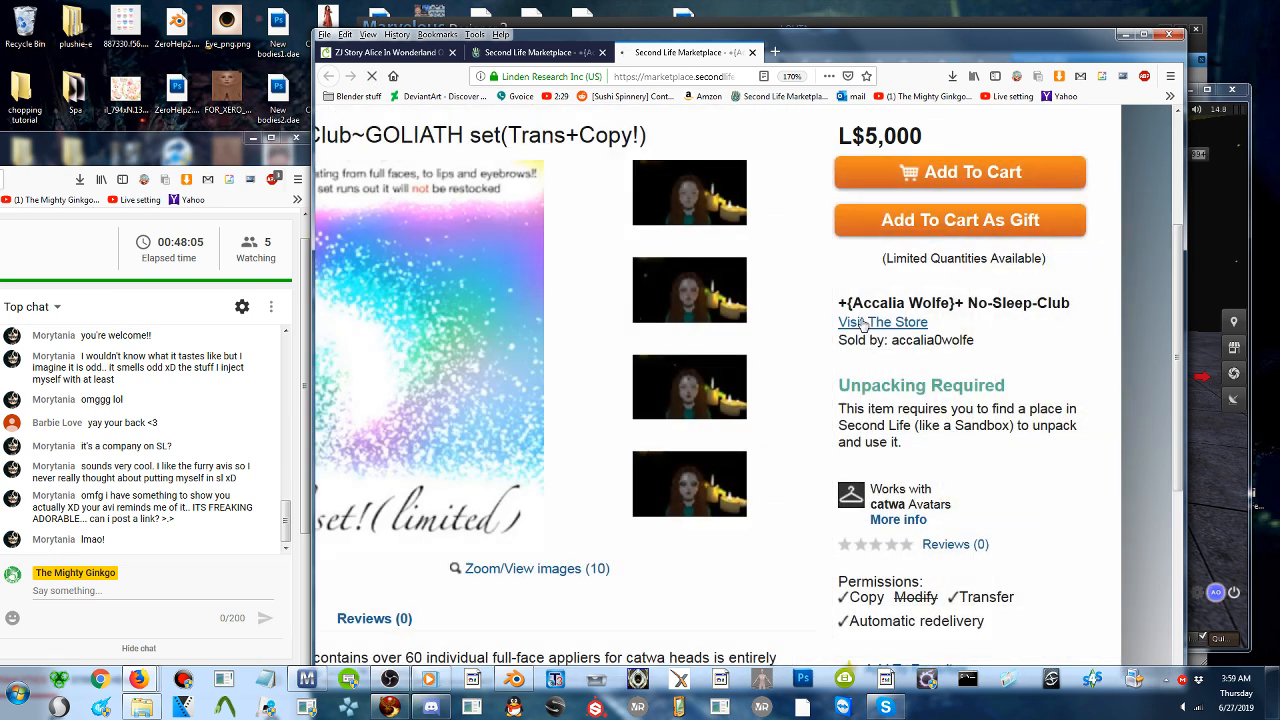
scroll(763, 423, down, 10)
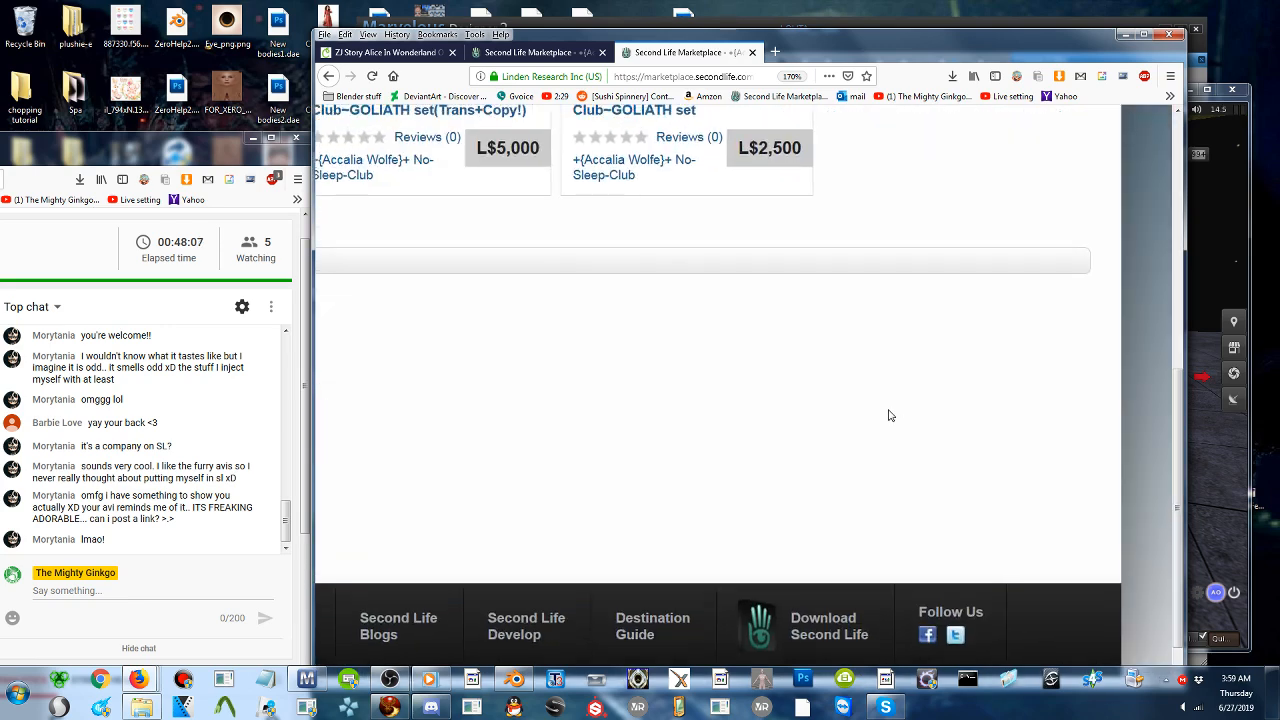
scroll(800, 415, up, 5)
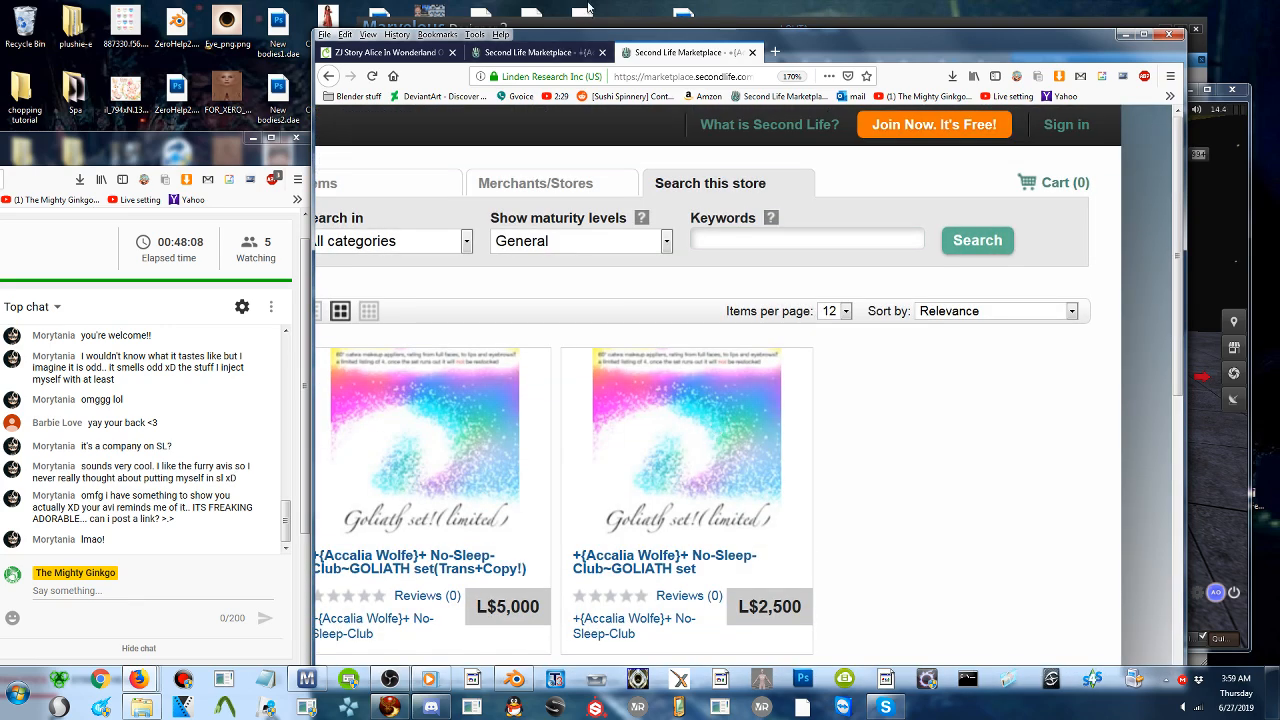
- Examine the other No-Sleep-Club~GOLIATH set listing, including its price, permissions and description
click(537, 52)
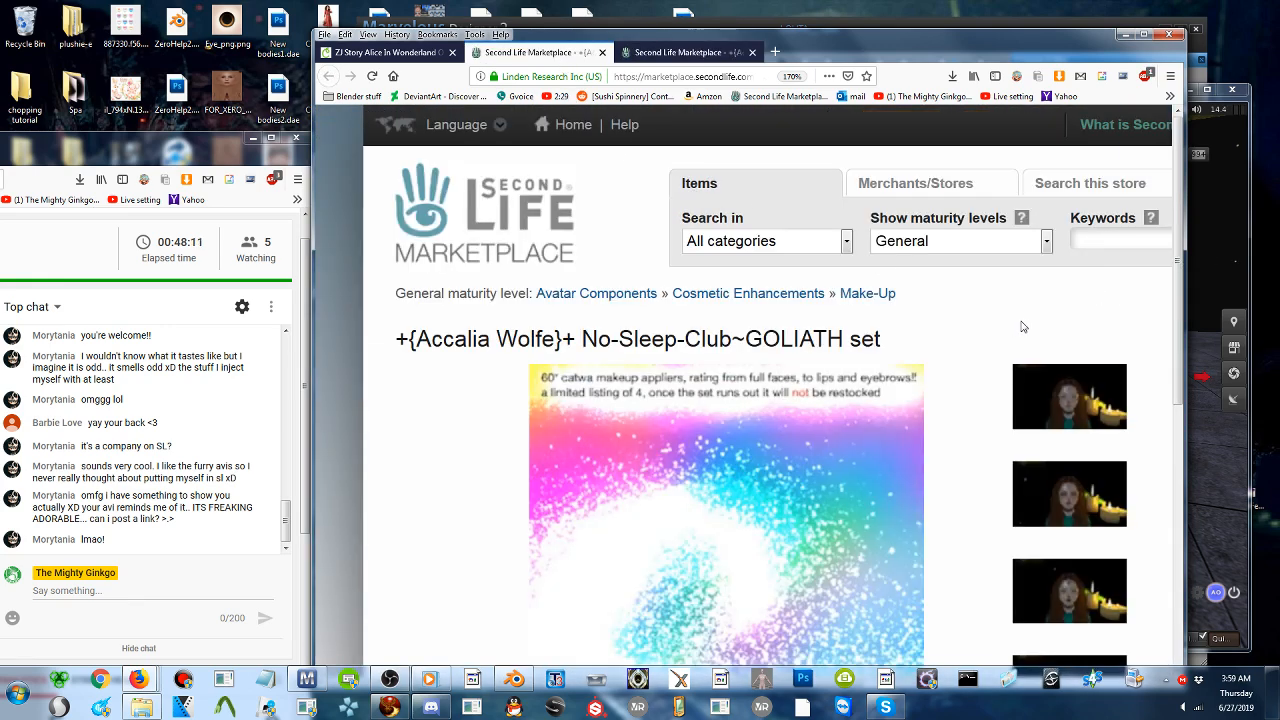
scroll(933, 313, down, 2)
scroll(966, 209, right, 3)
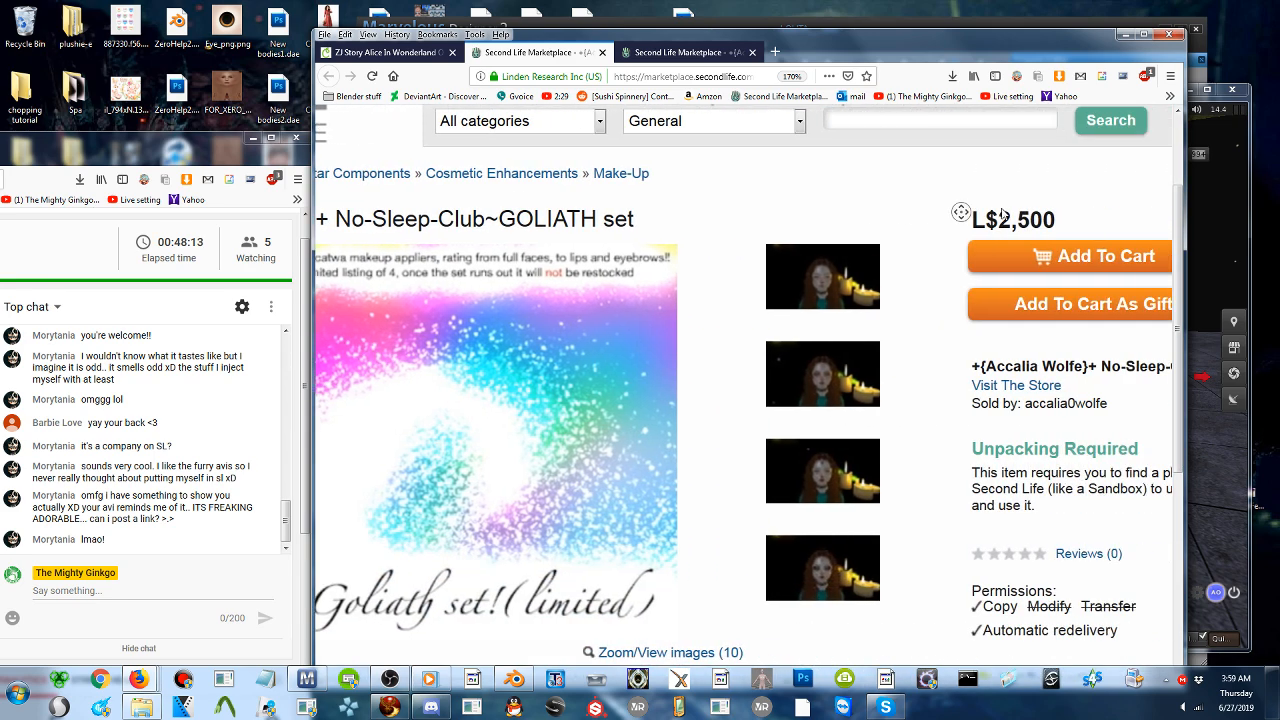
scroll(1003, 213, down, 2)
scroll(1003, 213, down, 2)
scroll(829, 314, left, 3)
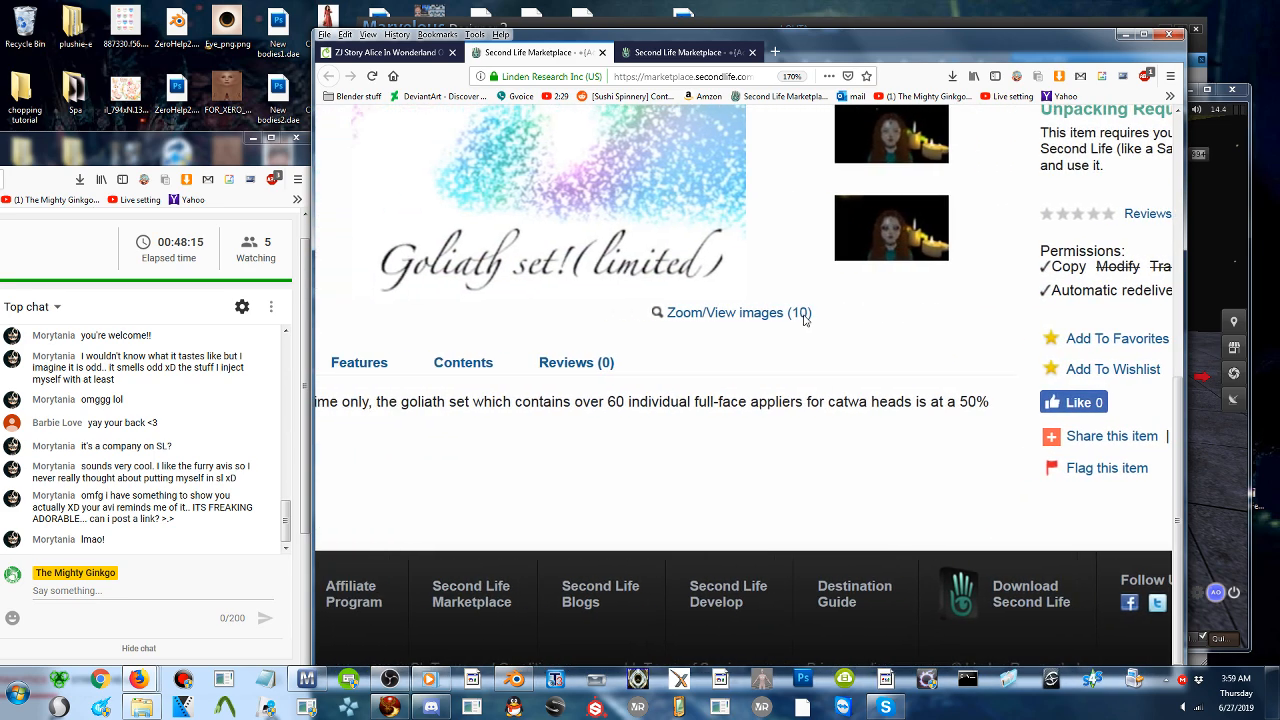
scroll(965, 316, left, 2)
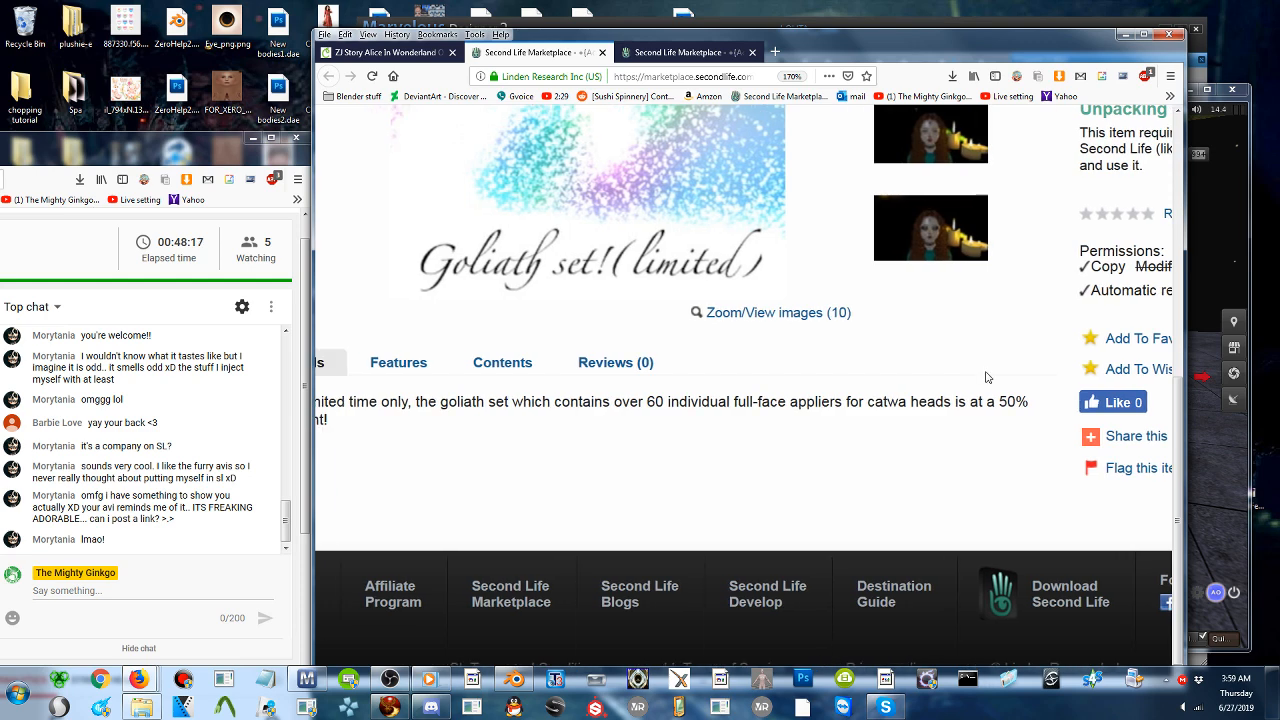
scroll(1190, 266, up, 3)
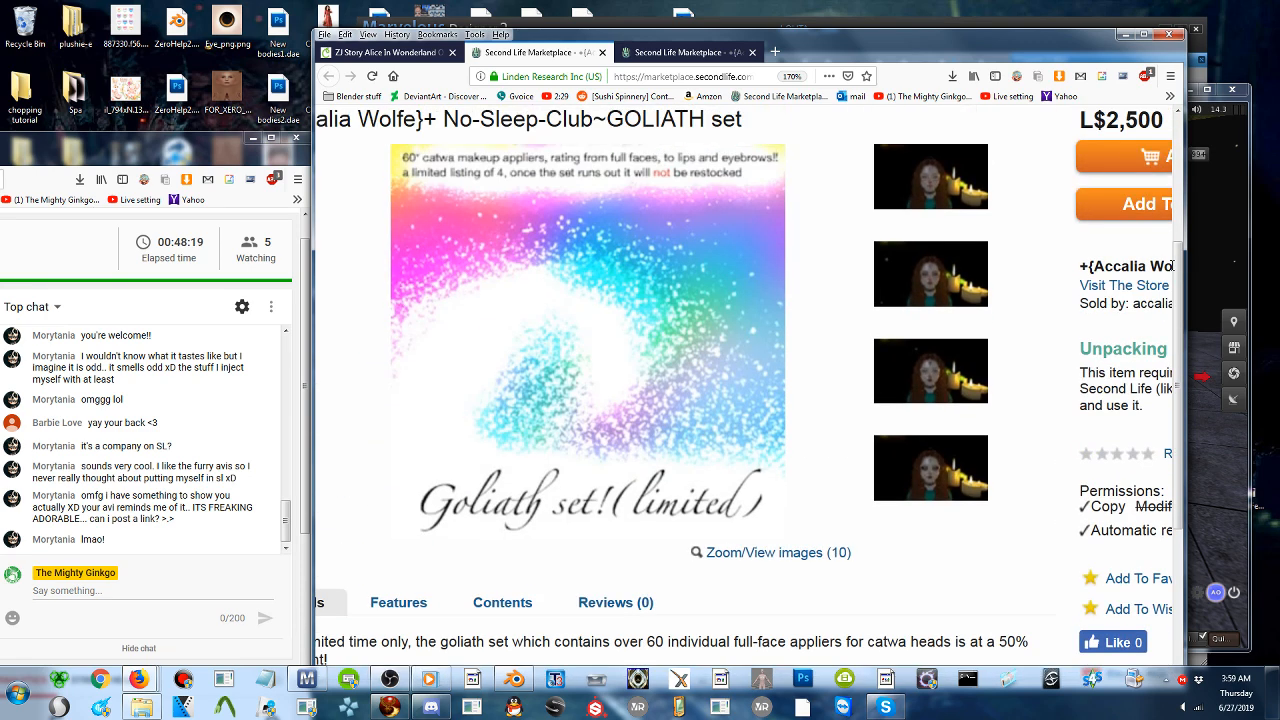
- Minimize the Conversations window in Firestorm, and minimize the viewer and the browser to return to Marvelous Designer 2
click(1195, 230)
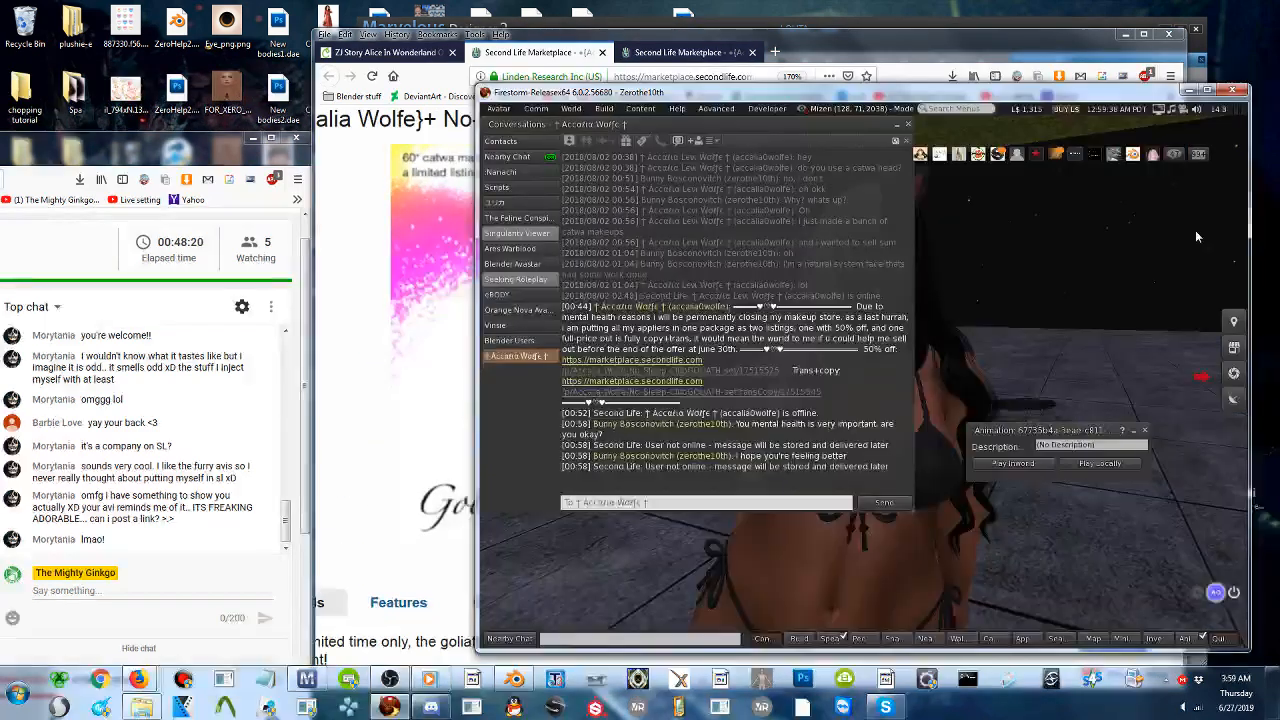
click(896, 125)
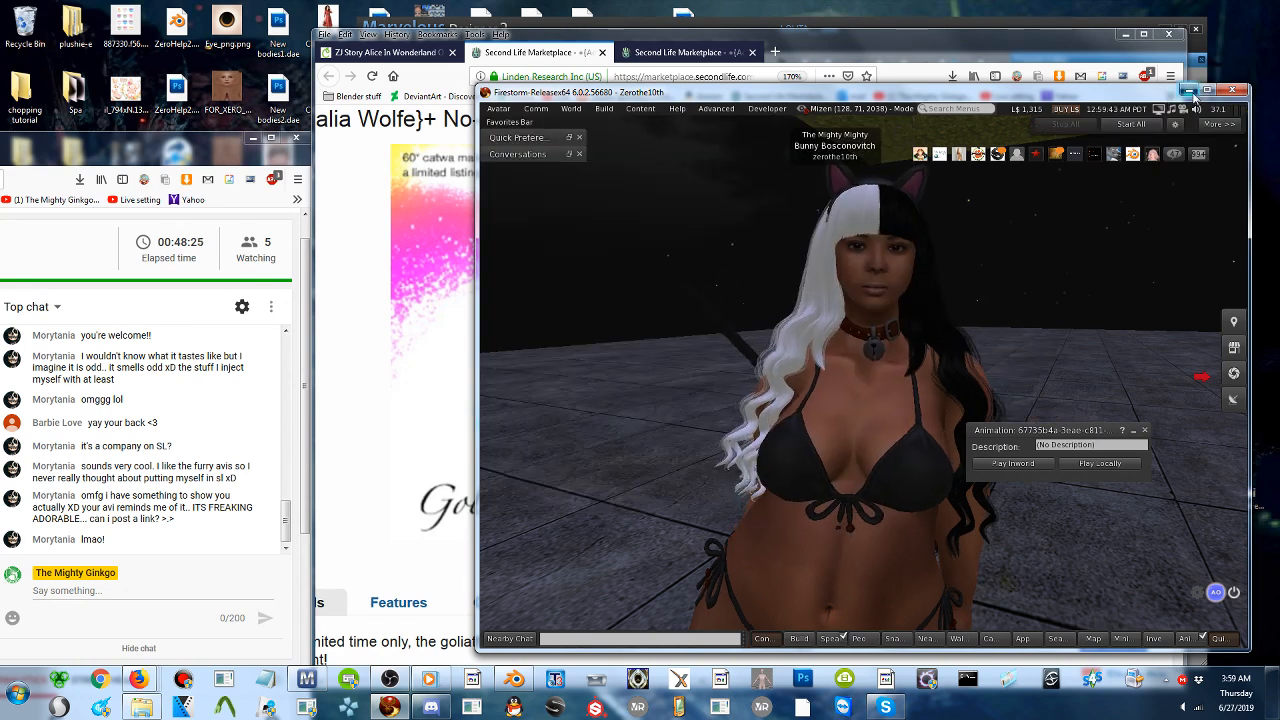
click(1189, 90)
click(1123, 33)
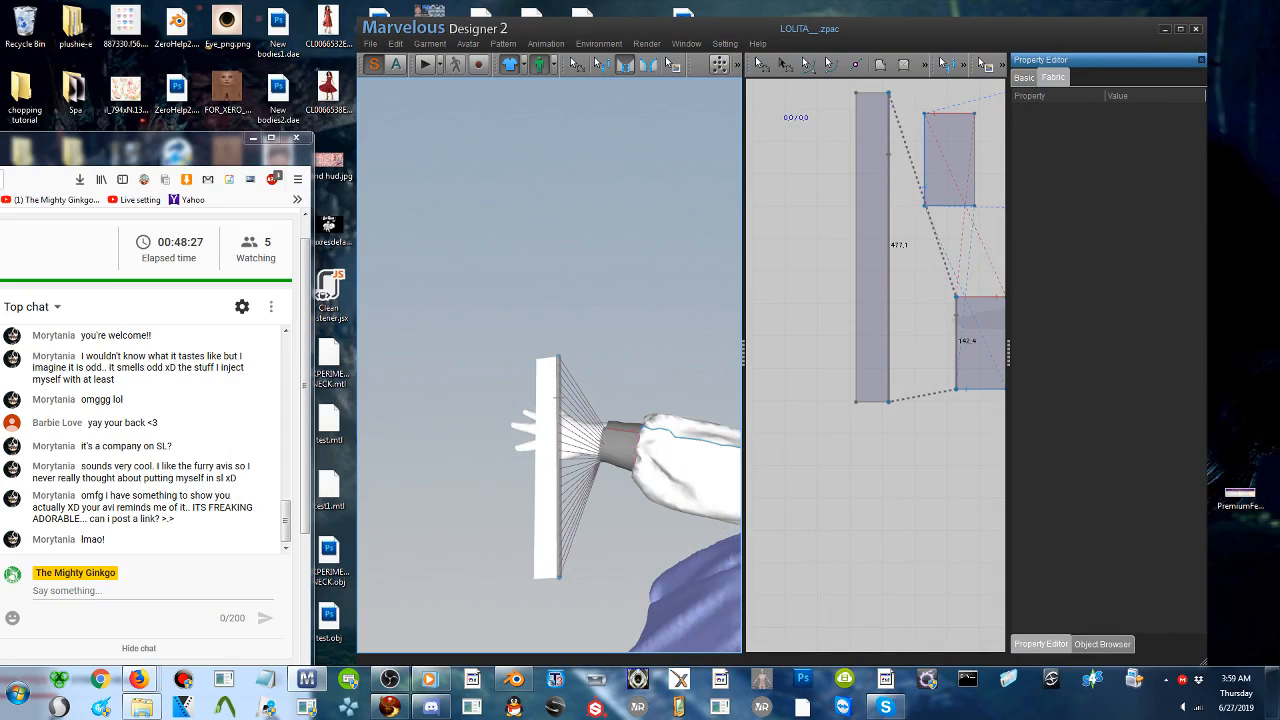
- Switch to Discord, open the unread private message about the Calico game, and view its preview image enlarged
click(431, 707)
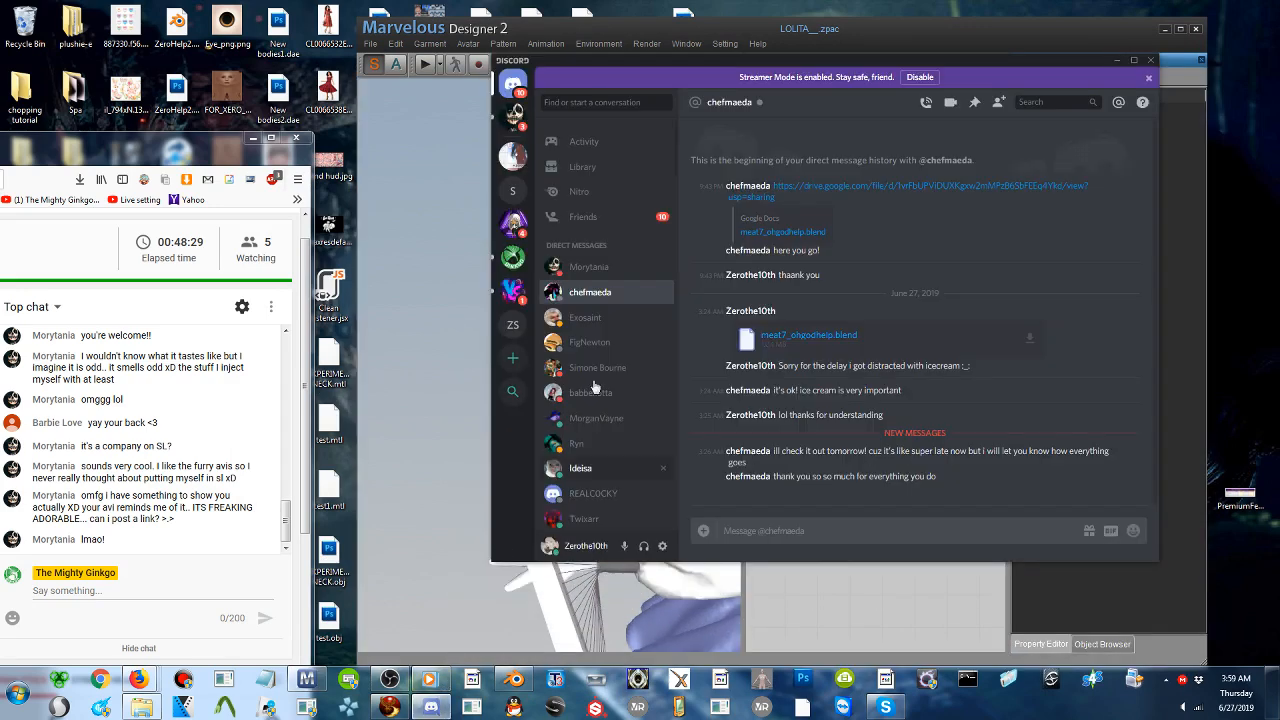
click(513, 115)
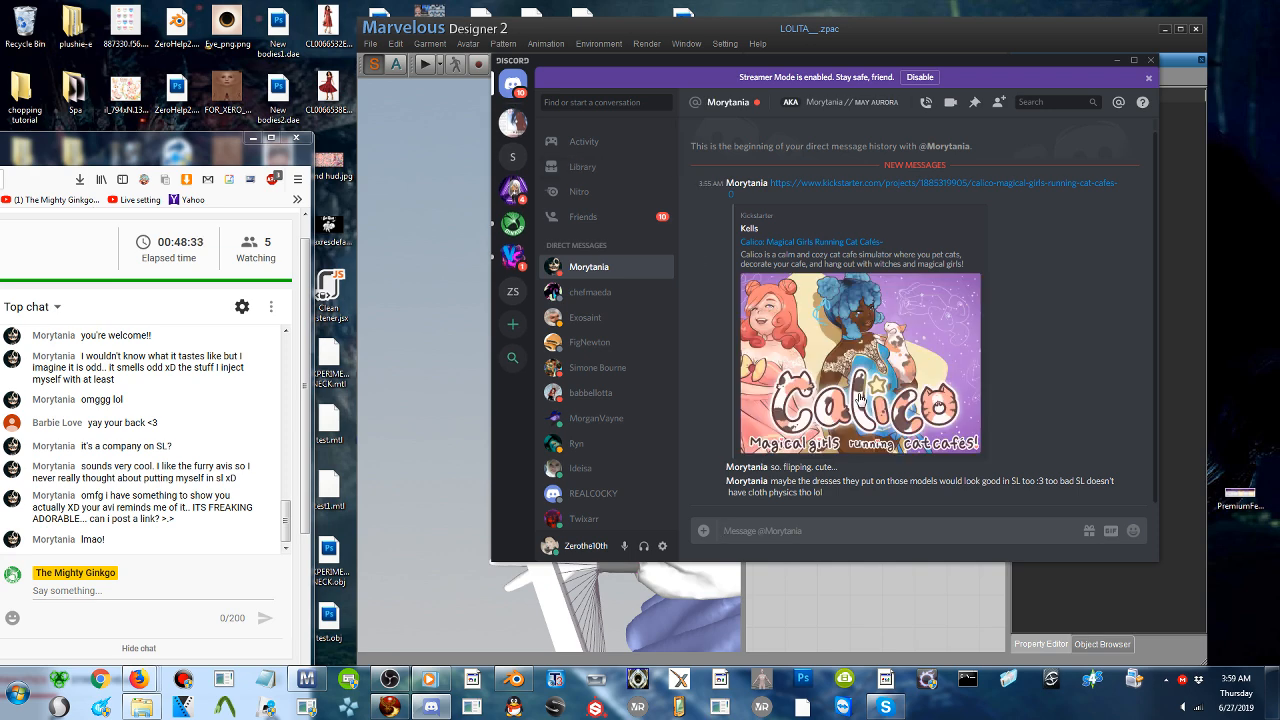
click(860, 398)
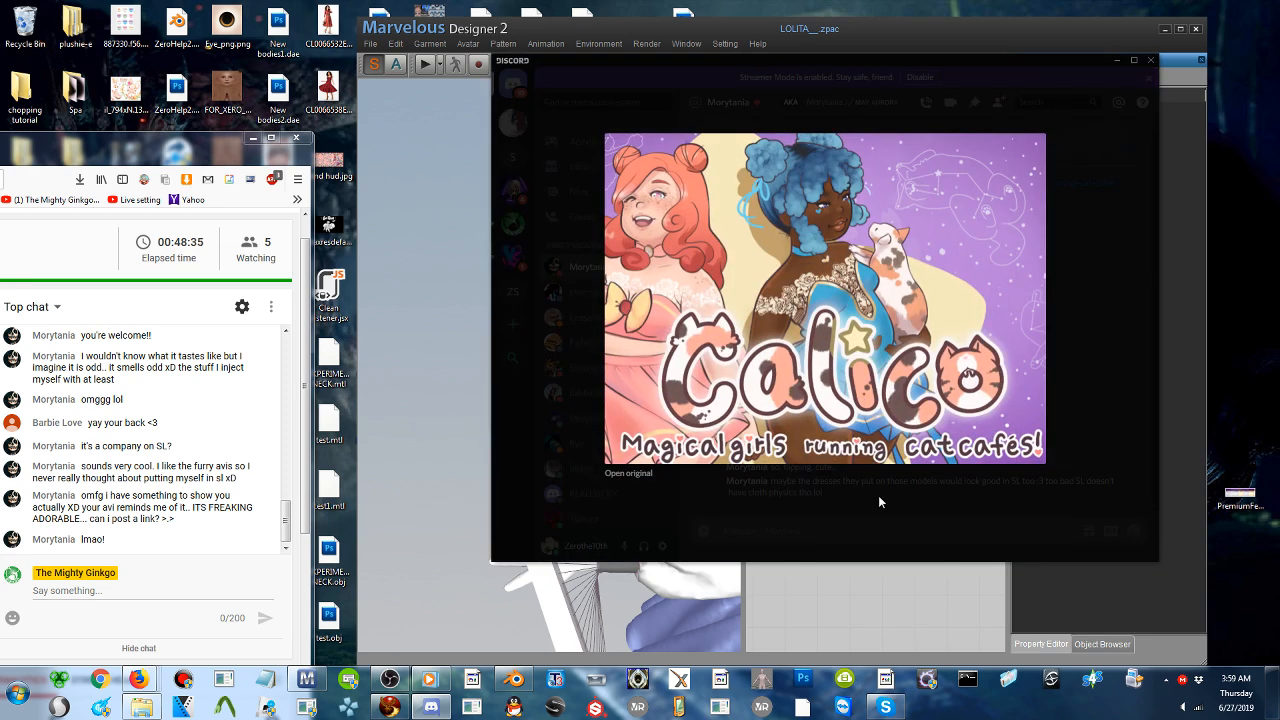
click(906, 507)
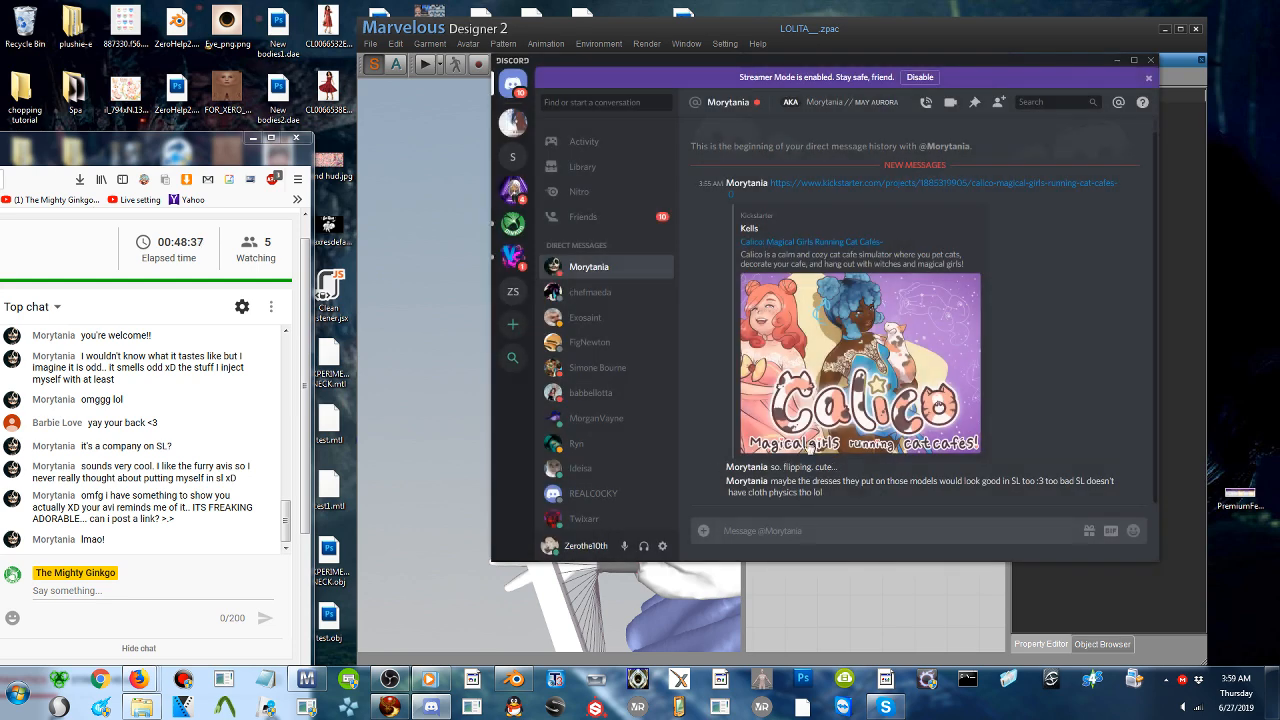
- Look through the general, sharing-corner, works-in-the-progress and sfw-images channels of The Mighty Ginkgo server
click(511, 225)
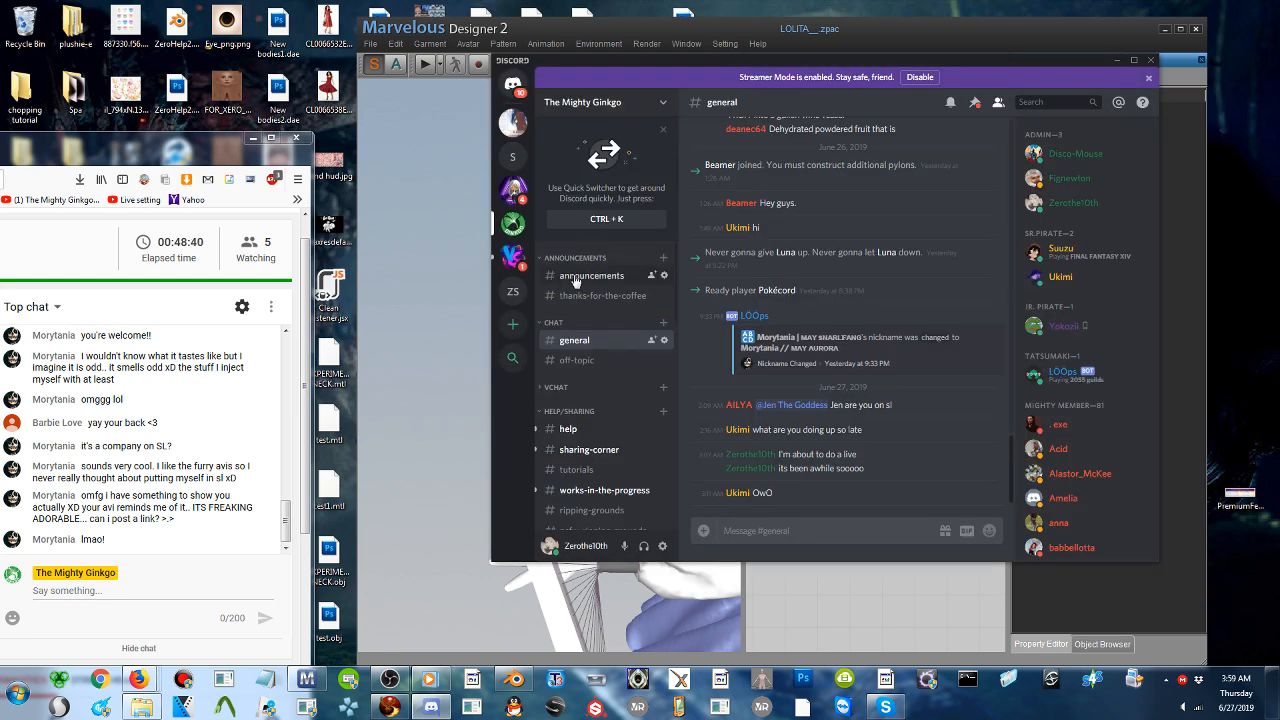
click(572, 429)
click(590, 451)
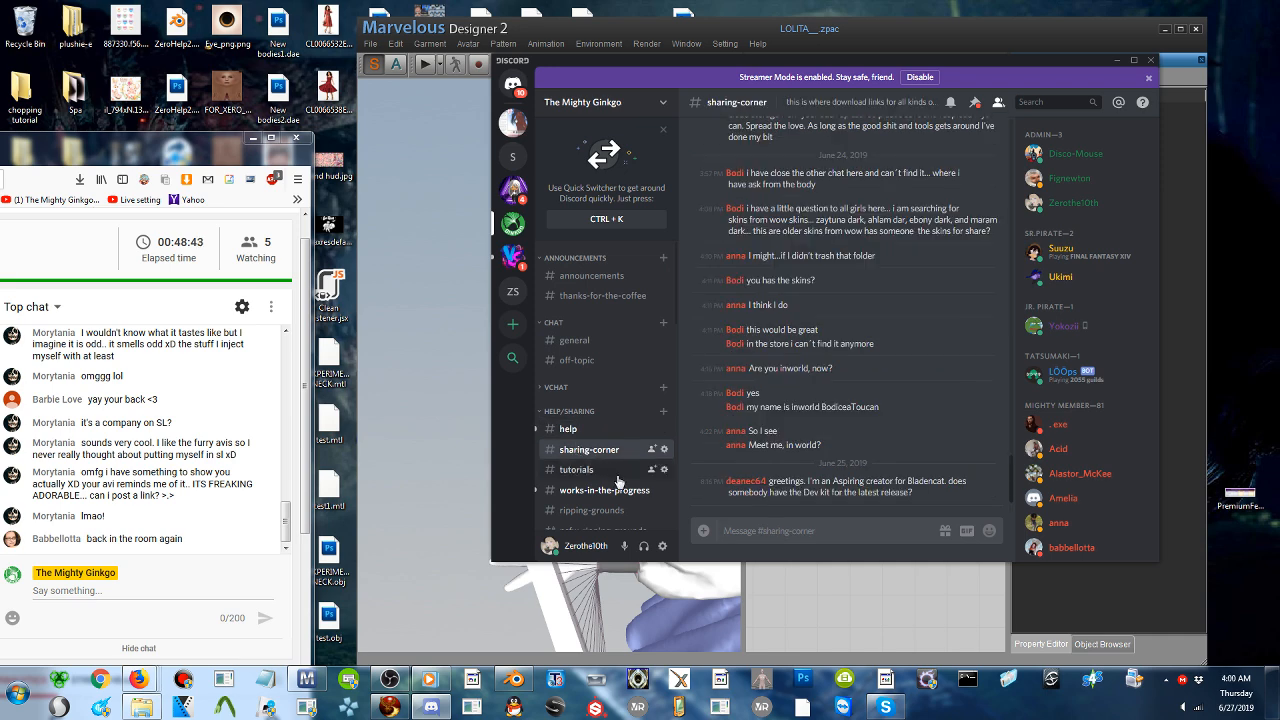
click(600, 490)
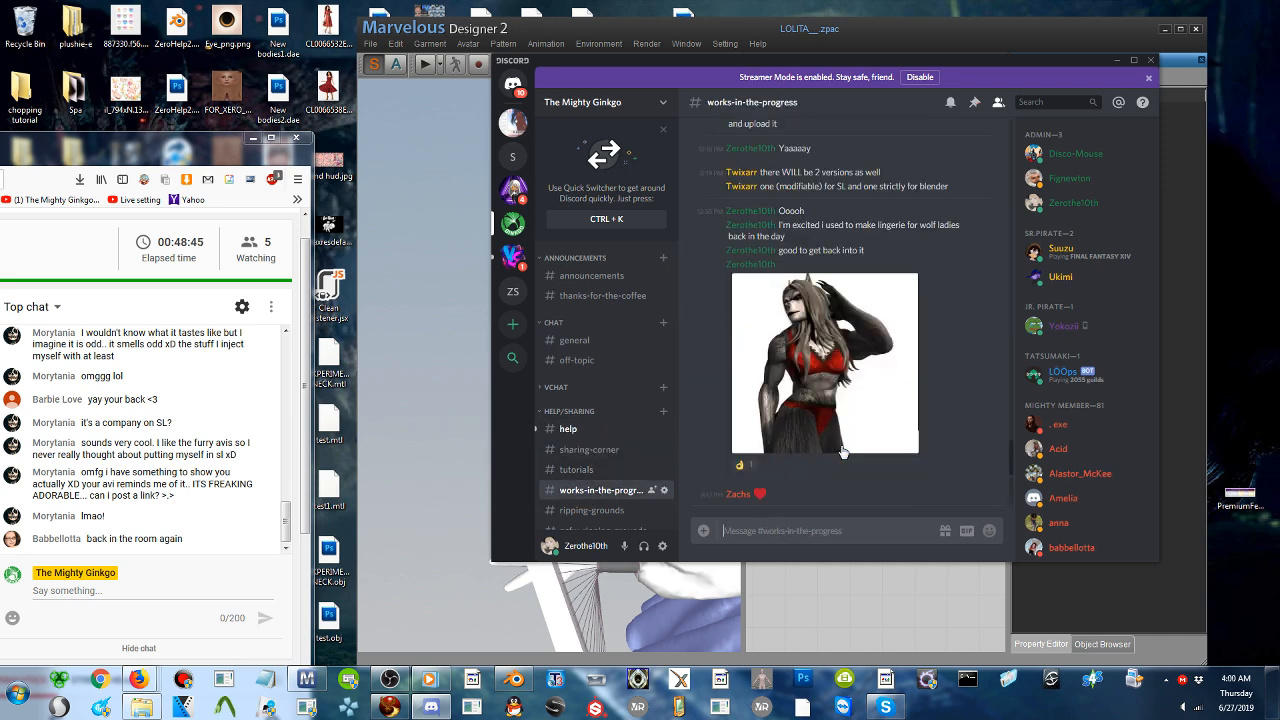
scroll(598, 380, down, 5)
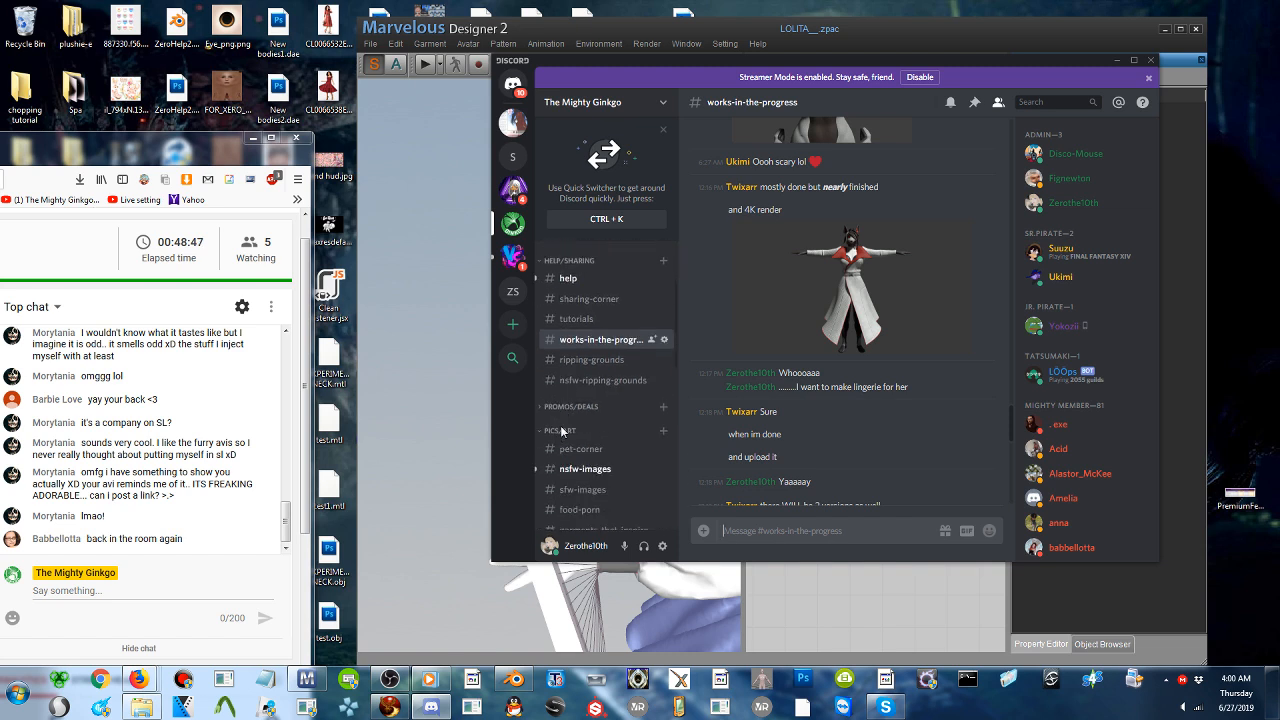
click(597, 356)
click(588, 374)
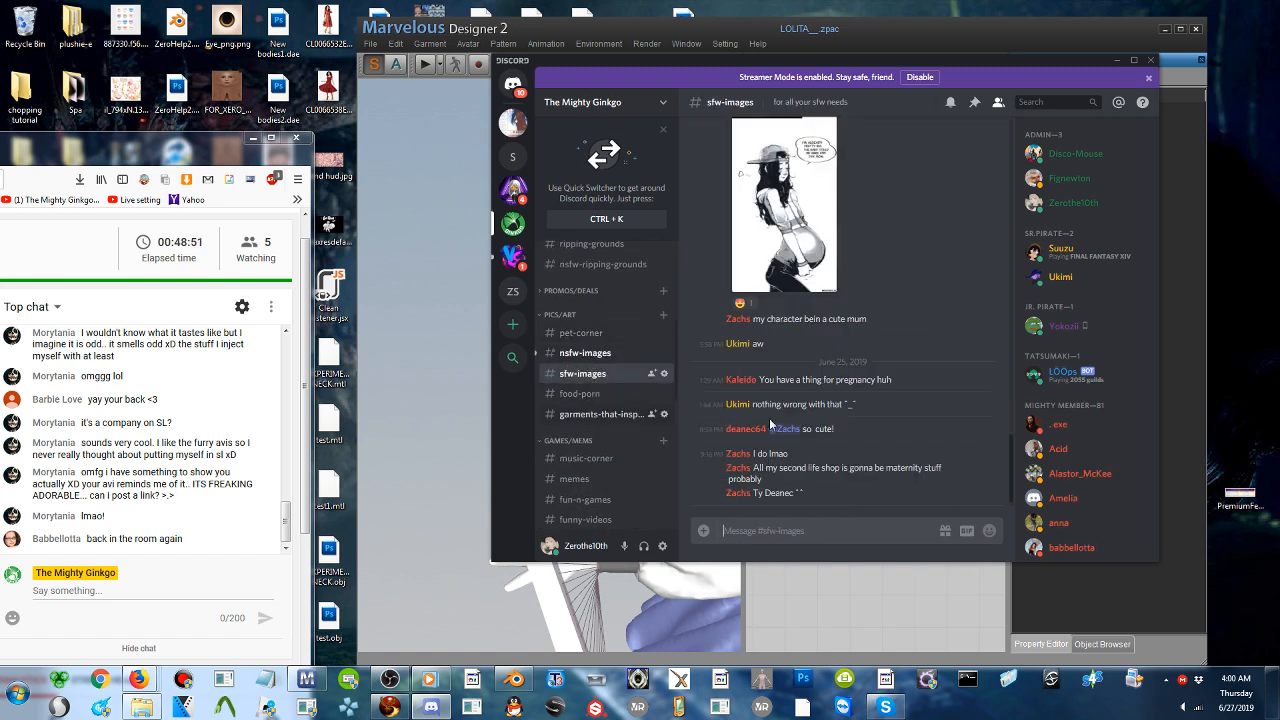
scroll(944, 418, up, 3)
scroll(944, 418, down, 10)
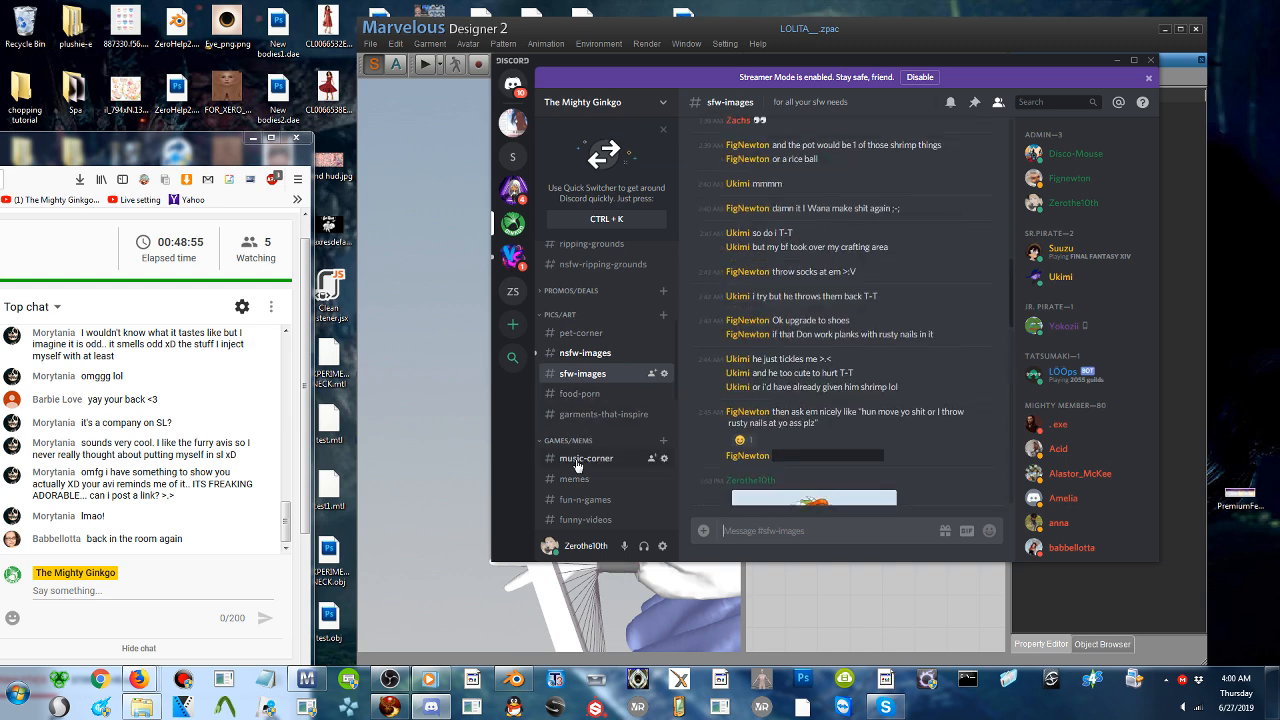
- Read back through the older posts in the server's help and sharing-corner channels
scroll(596, 372, up, 5)
click(572, 428)
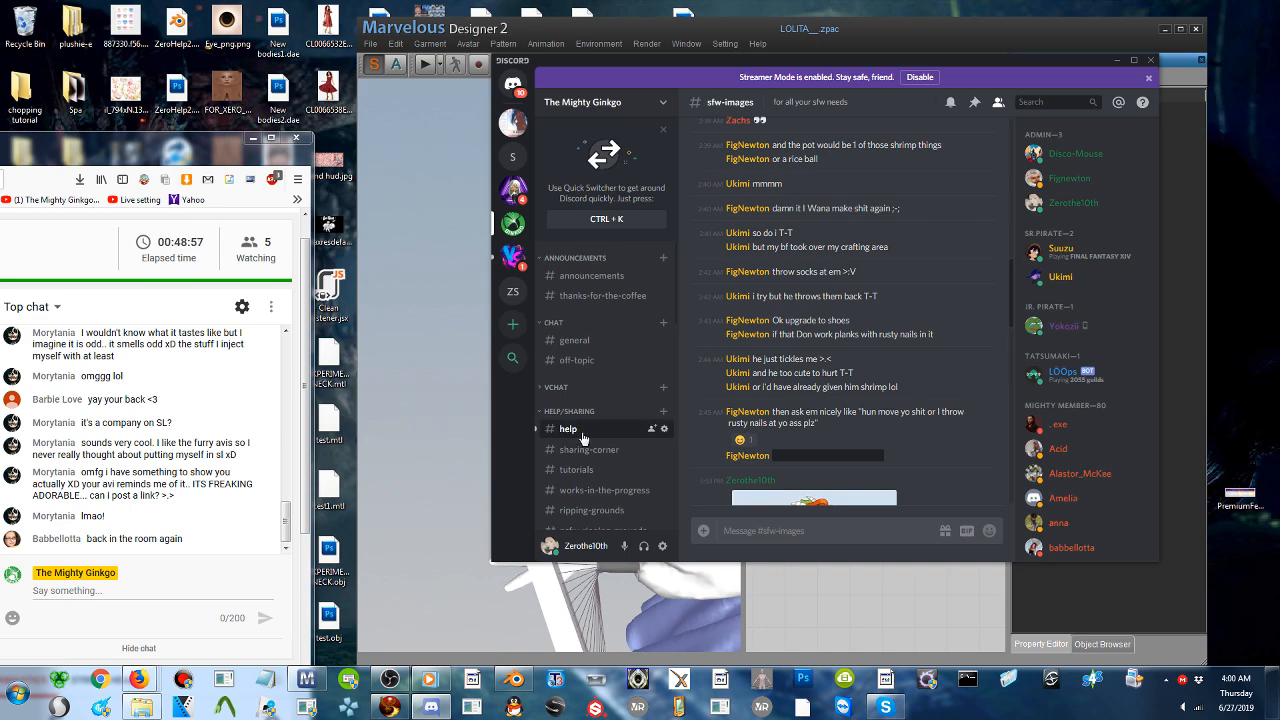
scroll(839, 343, up, 15)
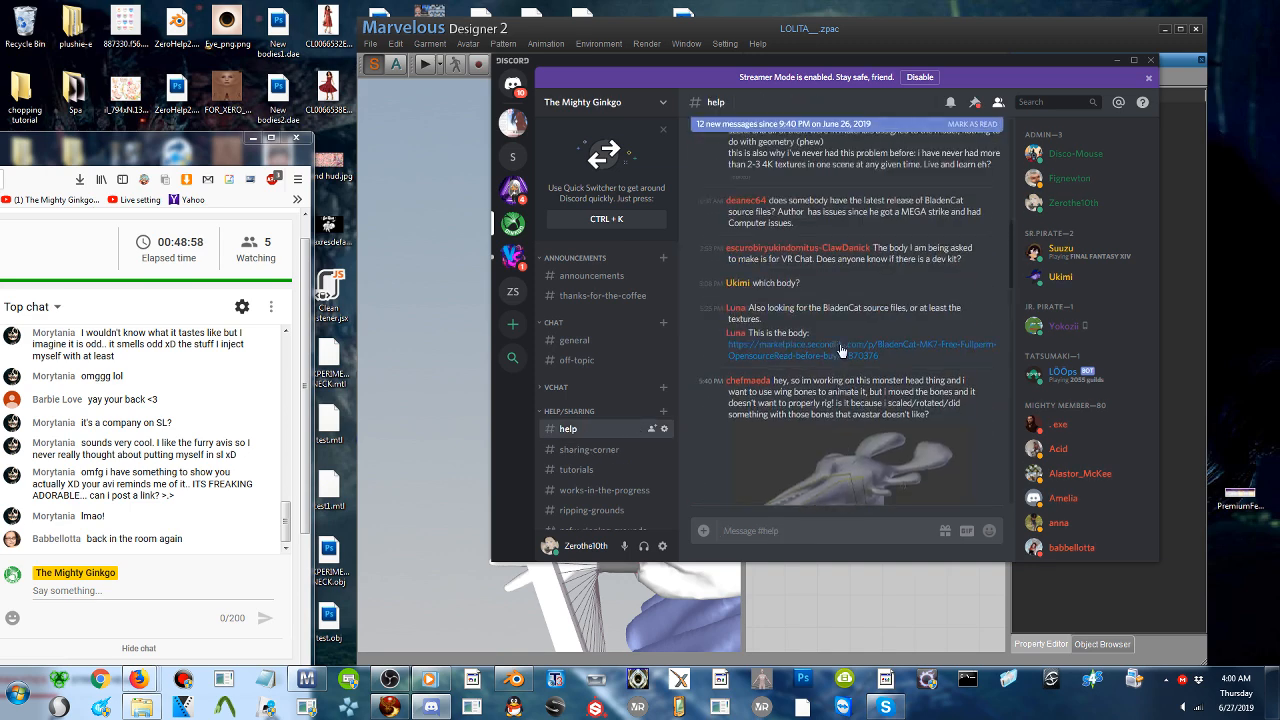
click(575, 449)
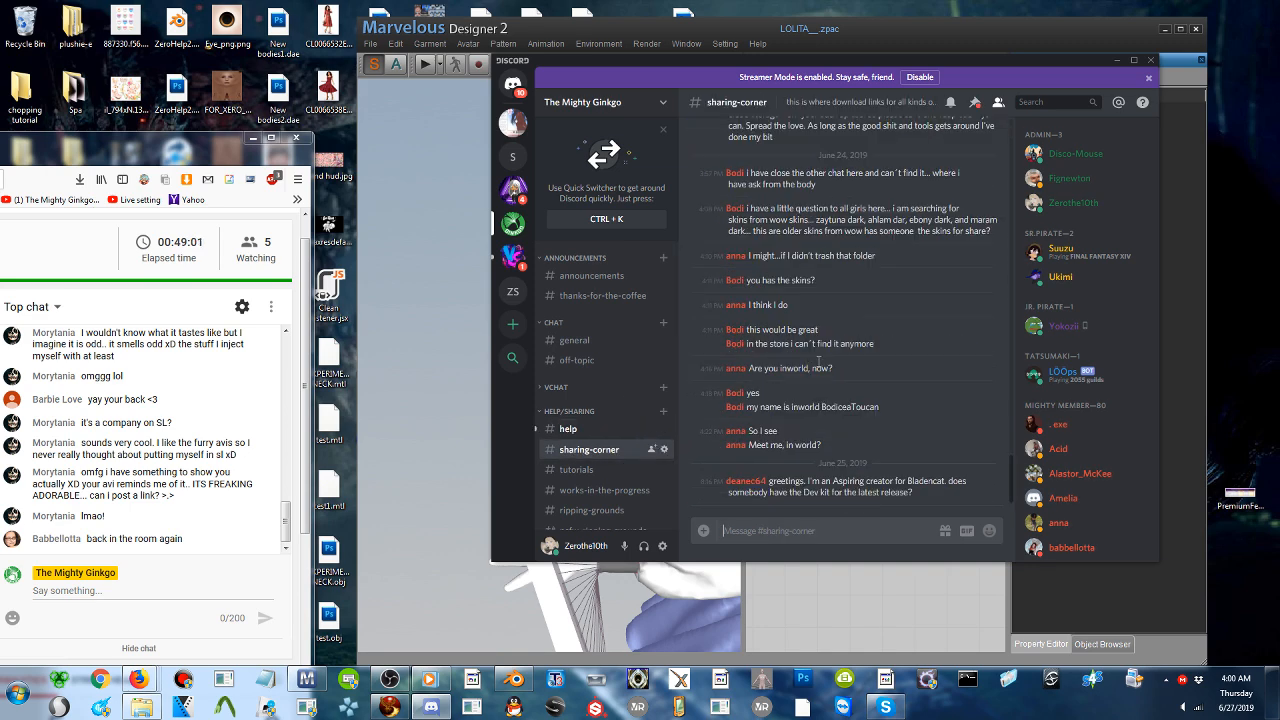
scroll(895, 402, up, 10)
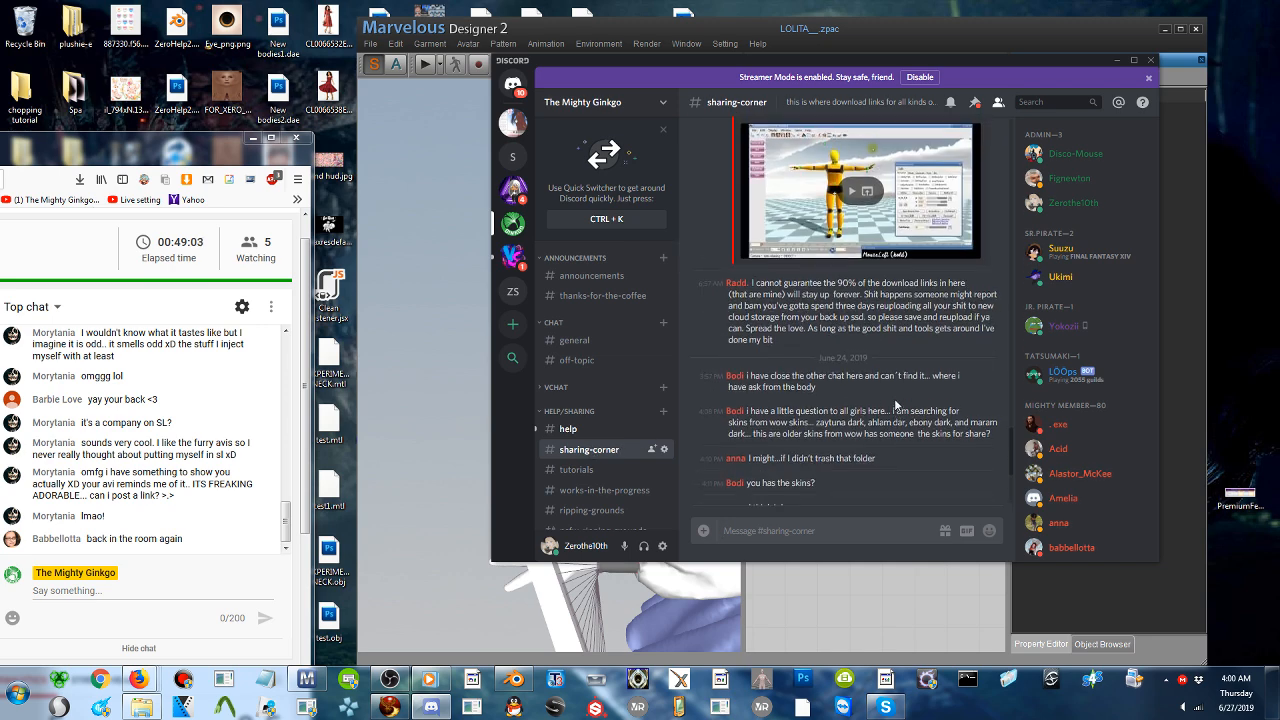
scroll(895, 405, up, 10)
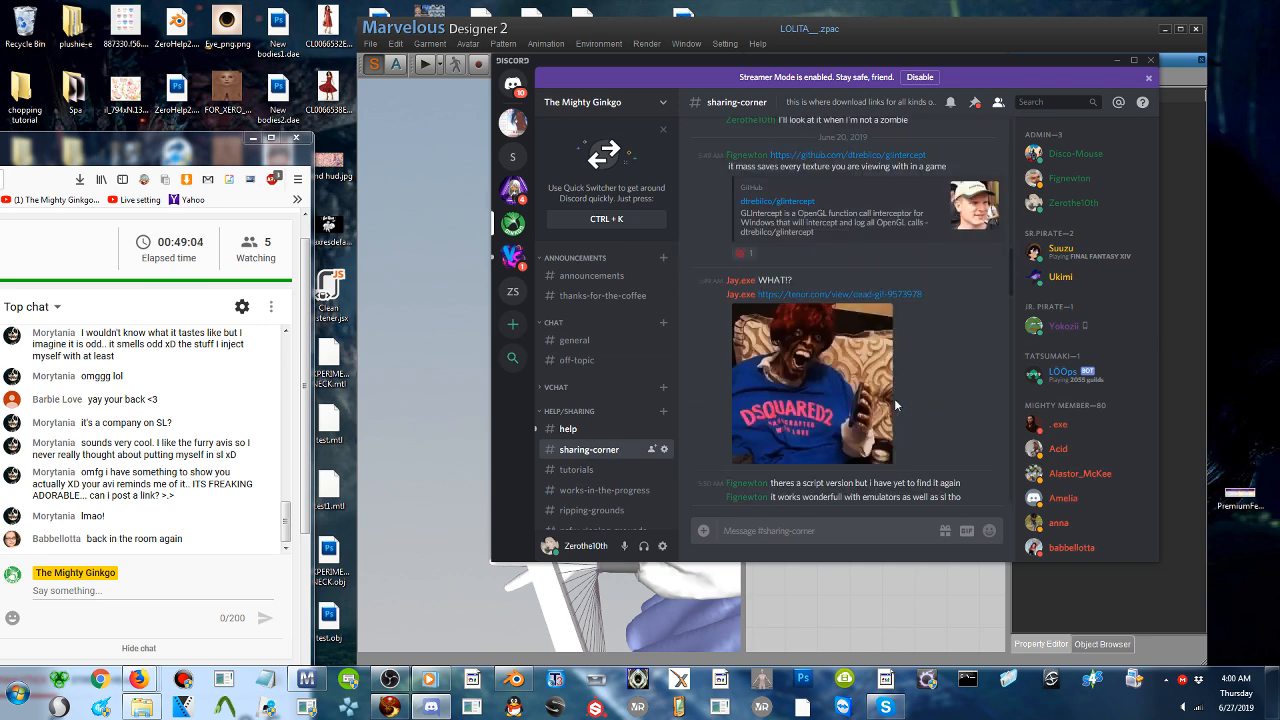
- Browse the earlier posts and pictures in the tutorials and works-in-the-progress channels
click(590, 469)
scroll(774, 489, up, 2)
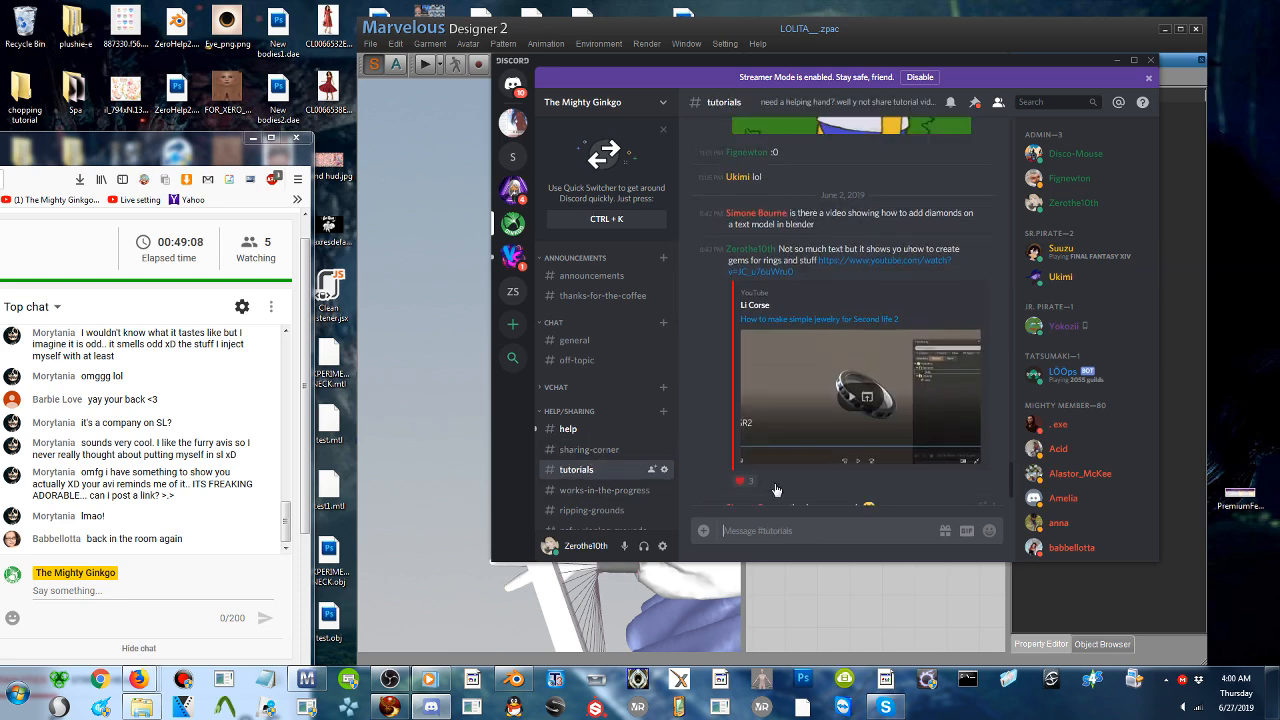
click(601, 490)
scroll(864, 453, up, 12)
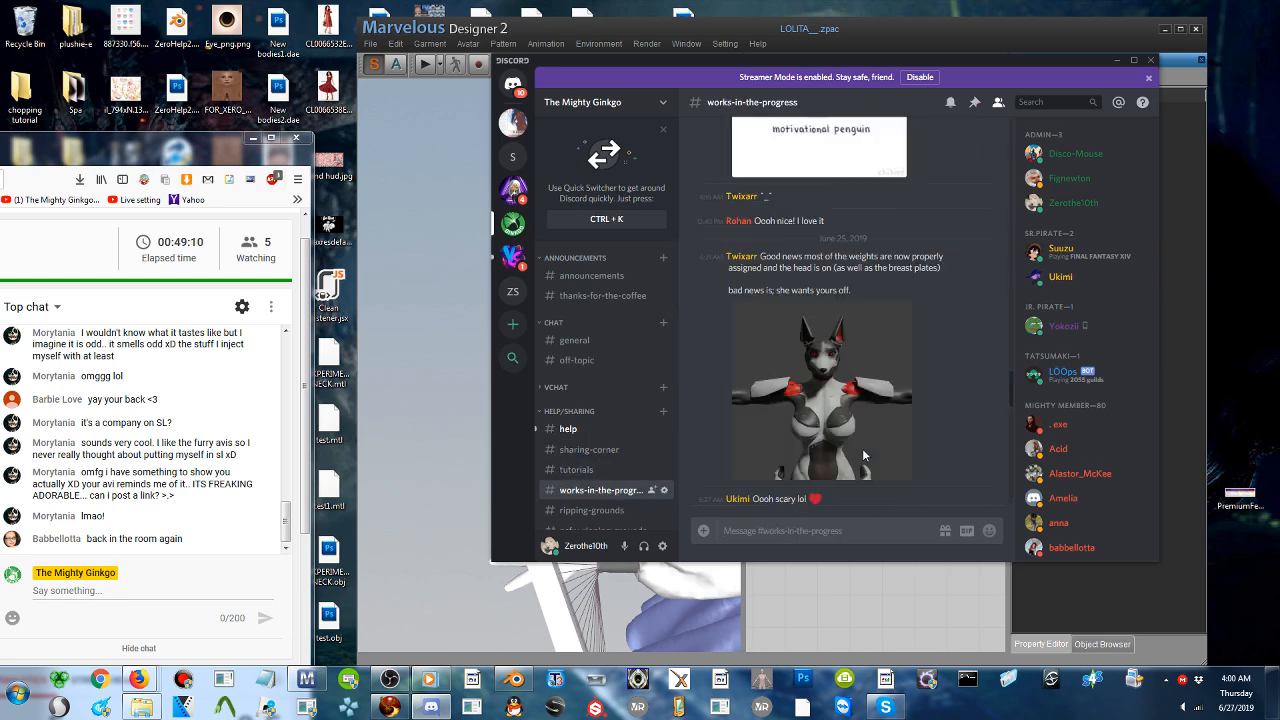
scroll(864, 456, up, 10)
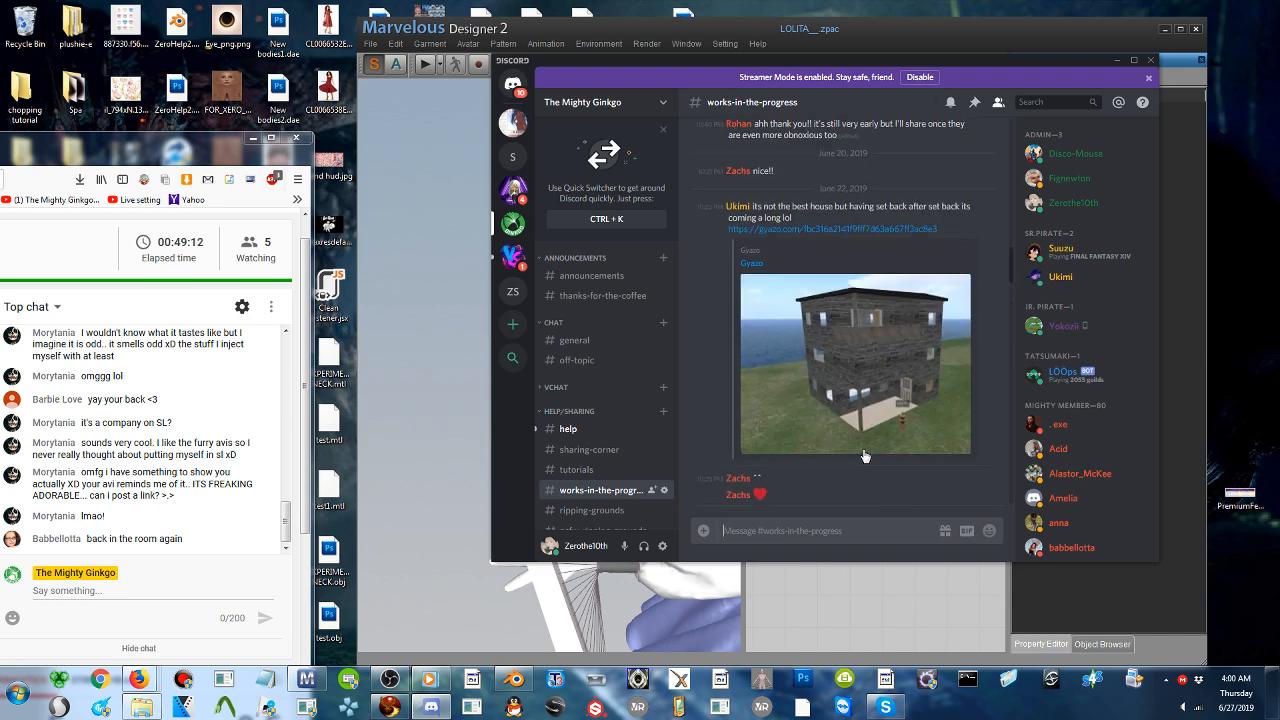
scroll(572, 447, down, 1)
scroll(572, 447, down, 2)
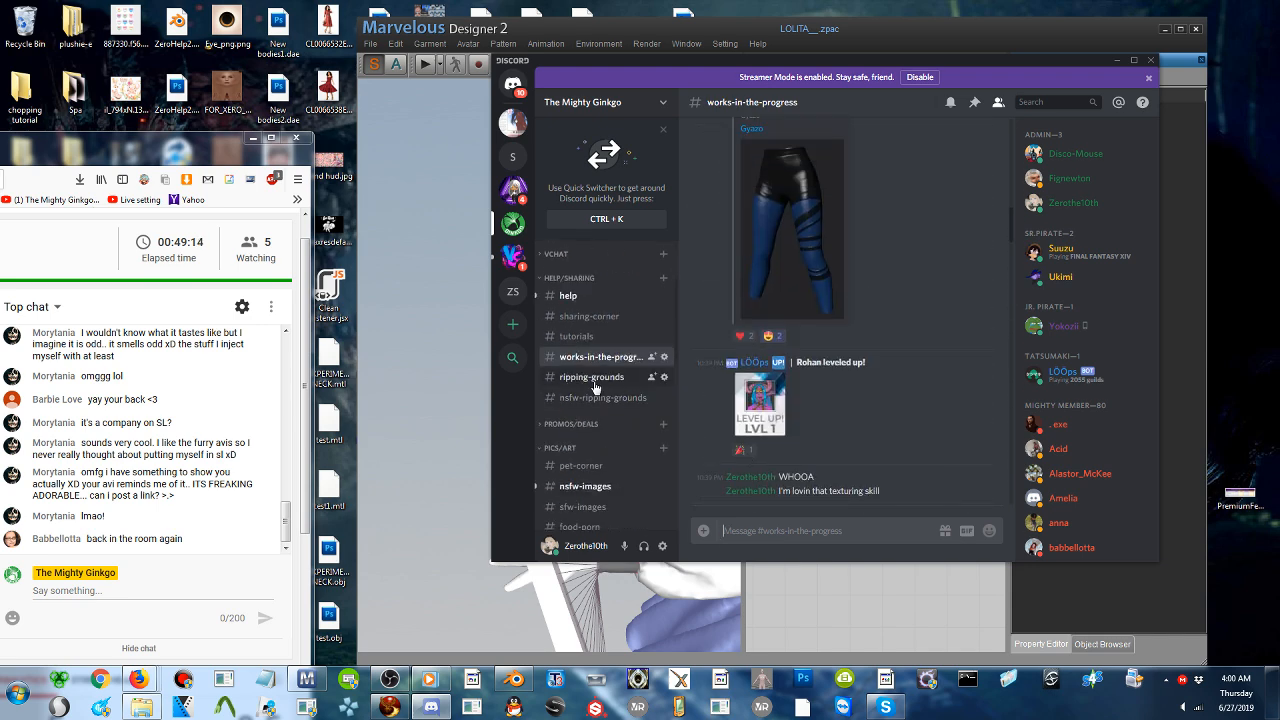
- Look over the pictures posted in the pet-corner and sfw-images channels
click(584, 474)
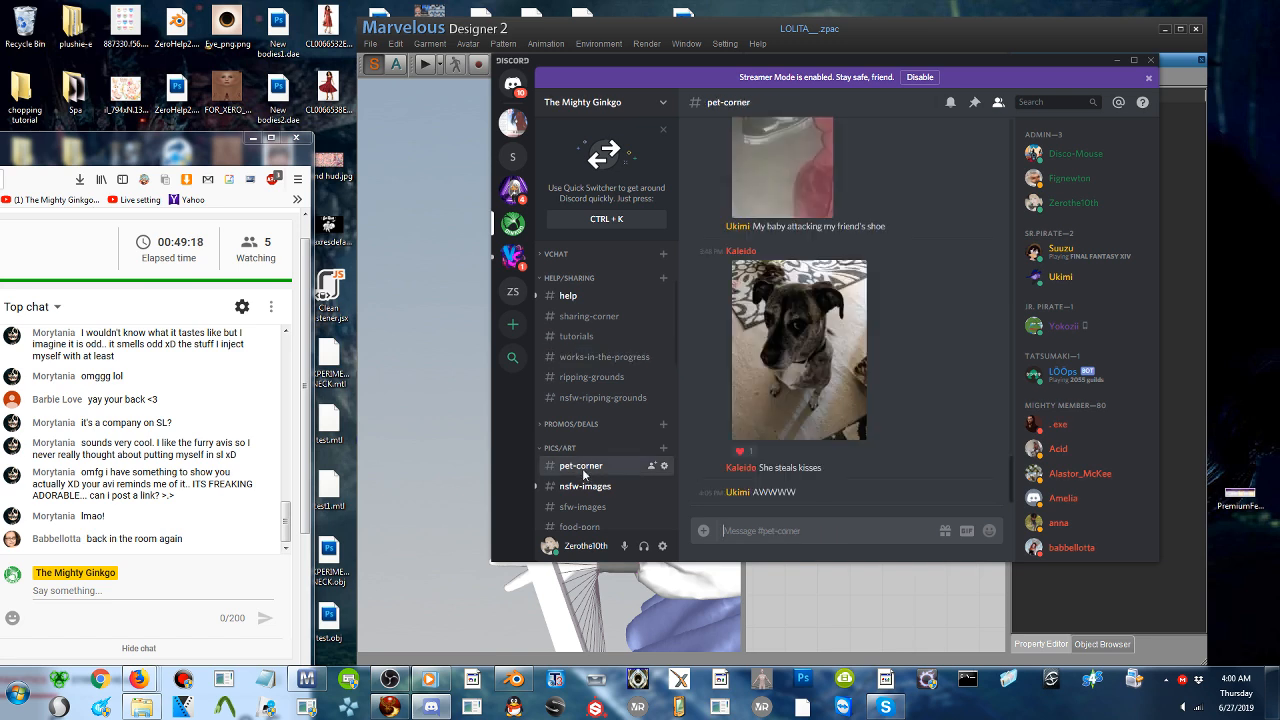
click(588, 506)
scroll(916, 392, up, 5)
scroll(917, 397, down, 3)
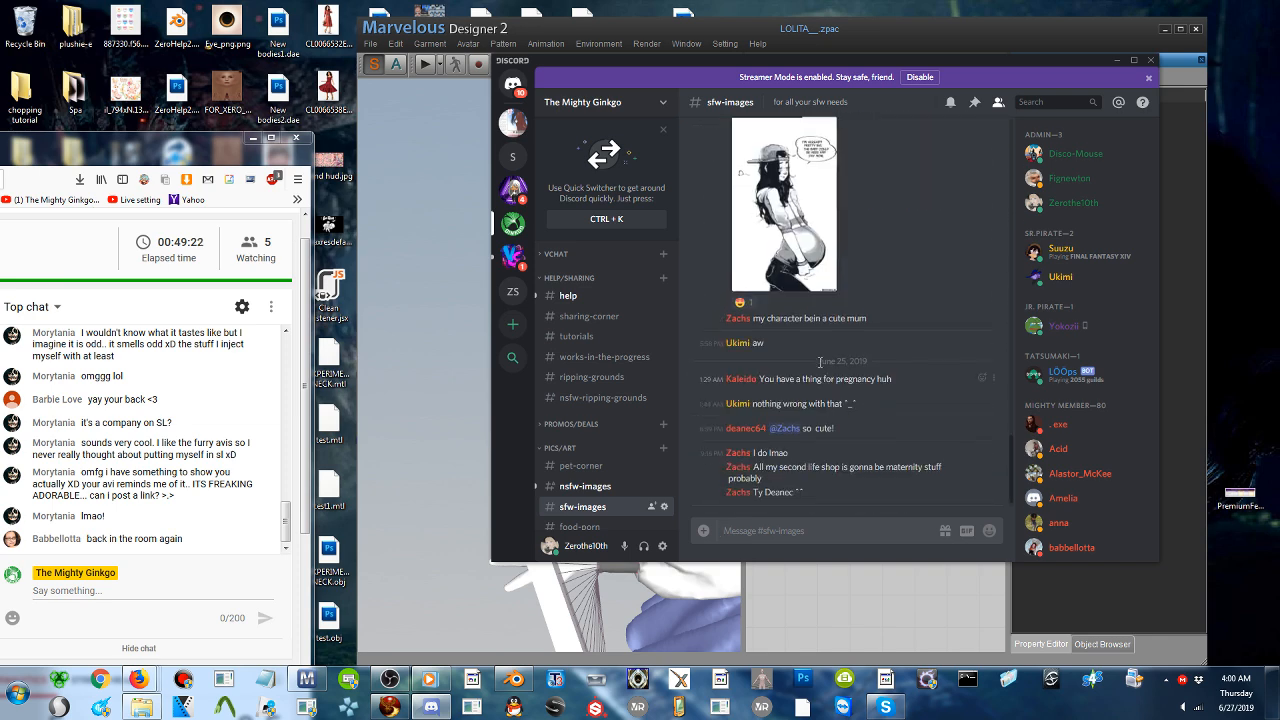
- Go back to the private message, enlarge the Calico picture again, and return to Marvelous Designer 2
click(513, 84)
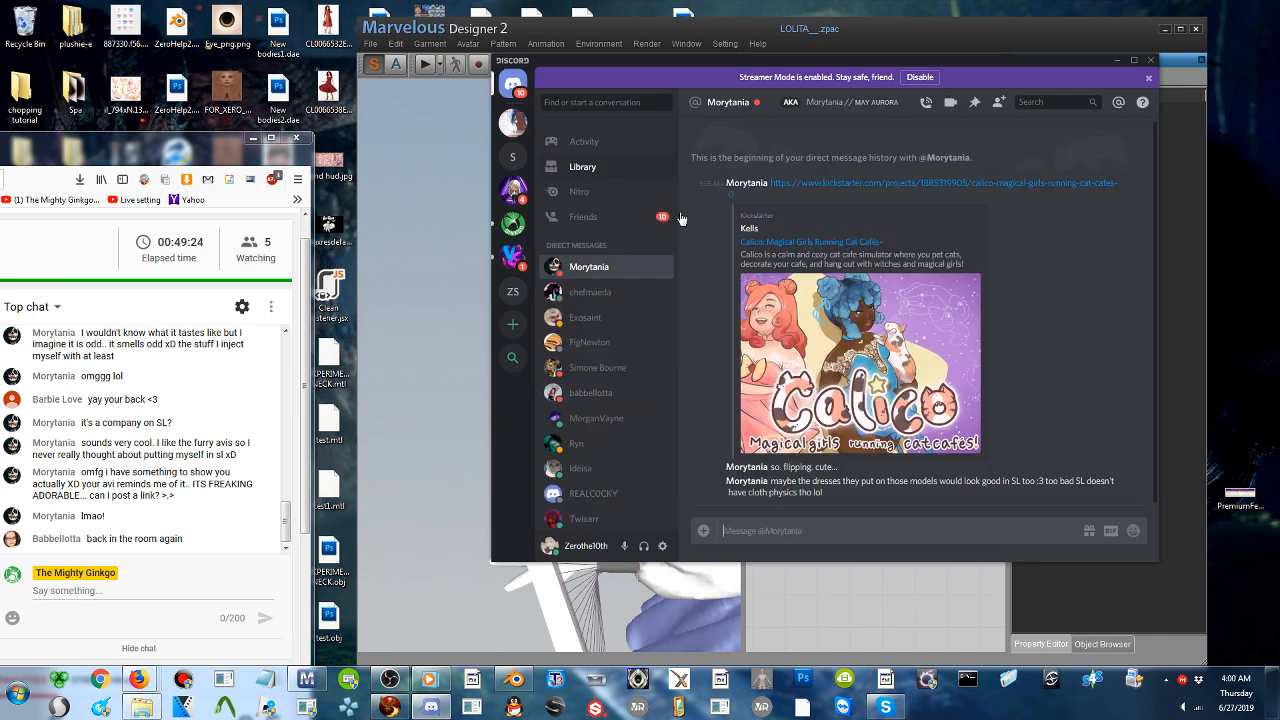
click(872, 346)
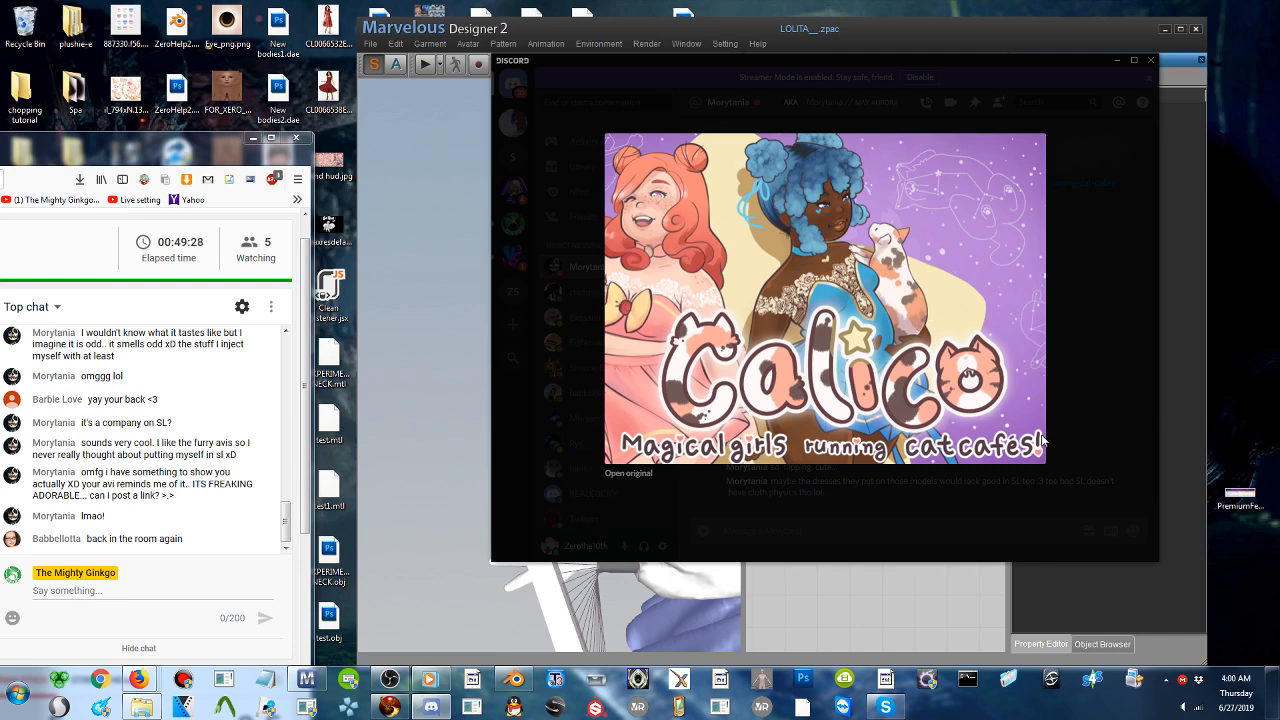
click(1172, 422)
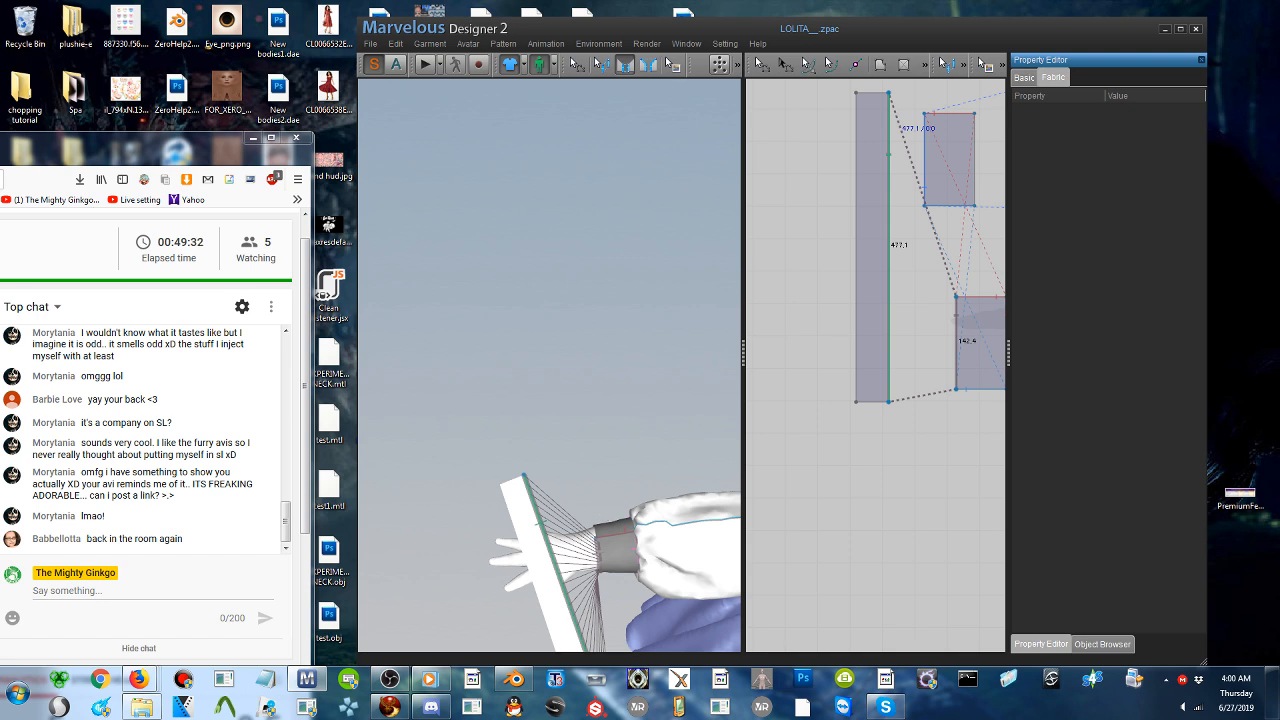
- Simulate the garment to gather the long ruffle strip around the sleeve cuff, stop the simulation, and switch to the pattern selection tool
right_drag(604, 490, 592, 404)
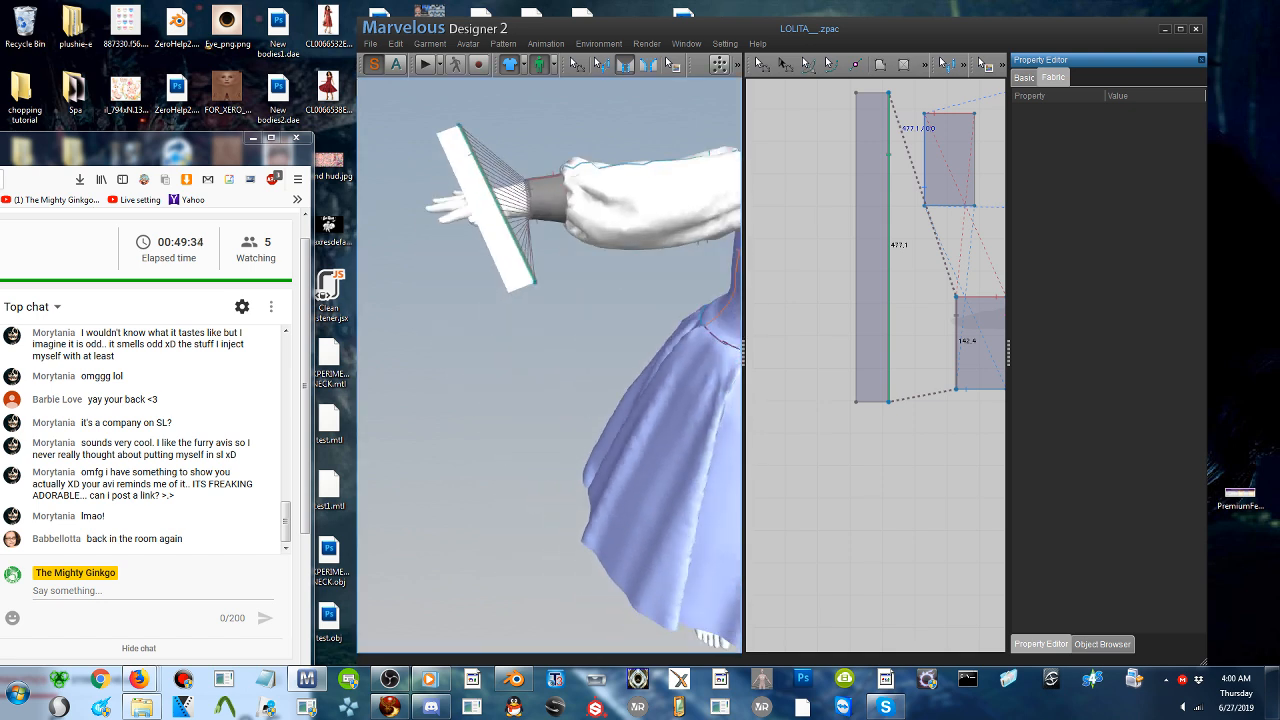
click(426, 65)
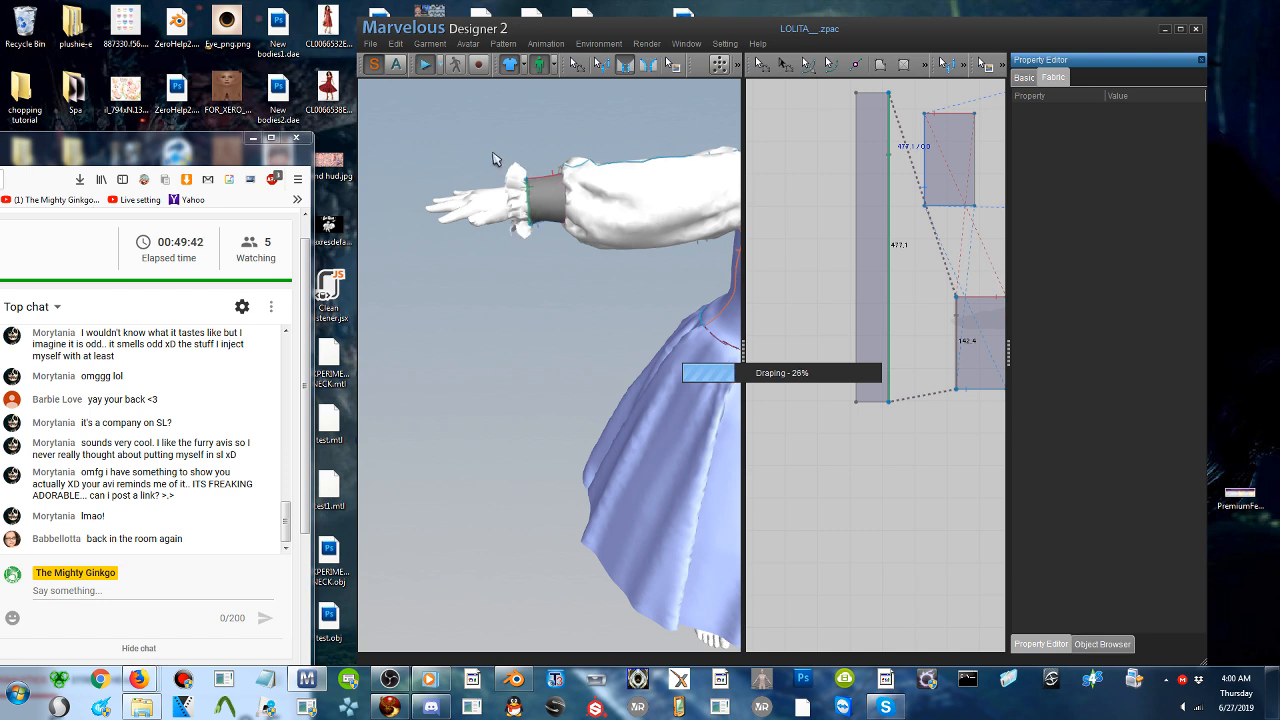
click(425, 66)
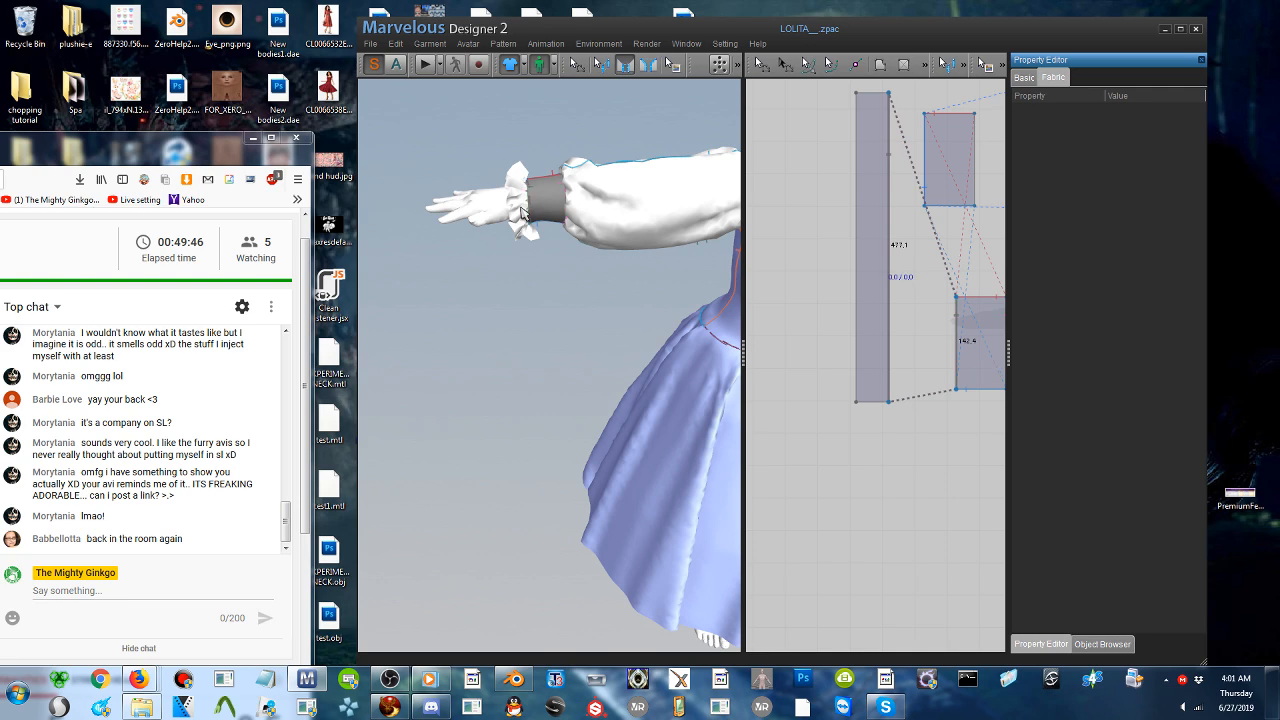
click(761, 67)
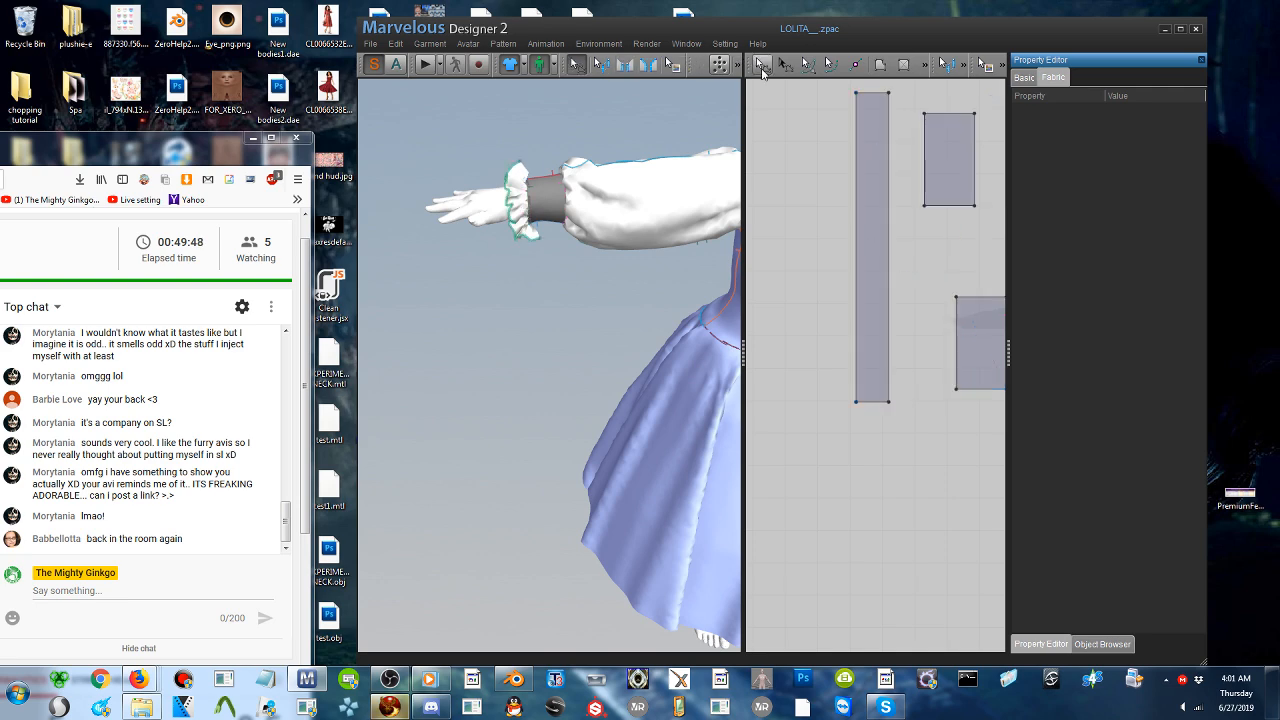
- Switch to Firestorm, close every chat except Nearby Chat in the Conversations window, and minimize the viewer
click(389, 706)
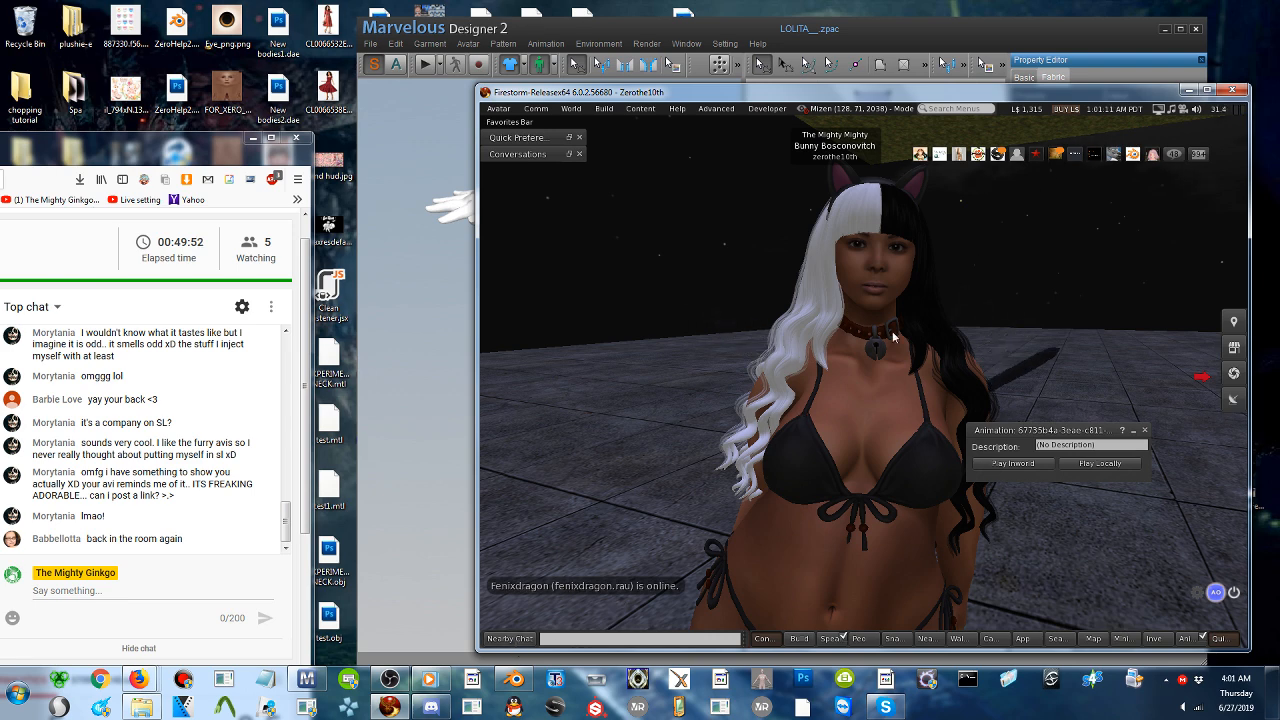
click(511, 638)
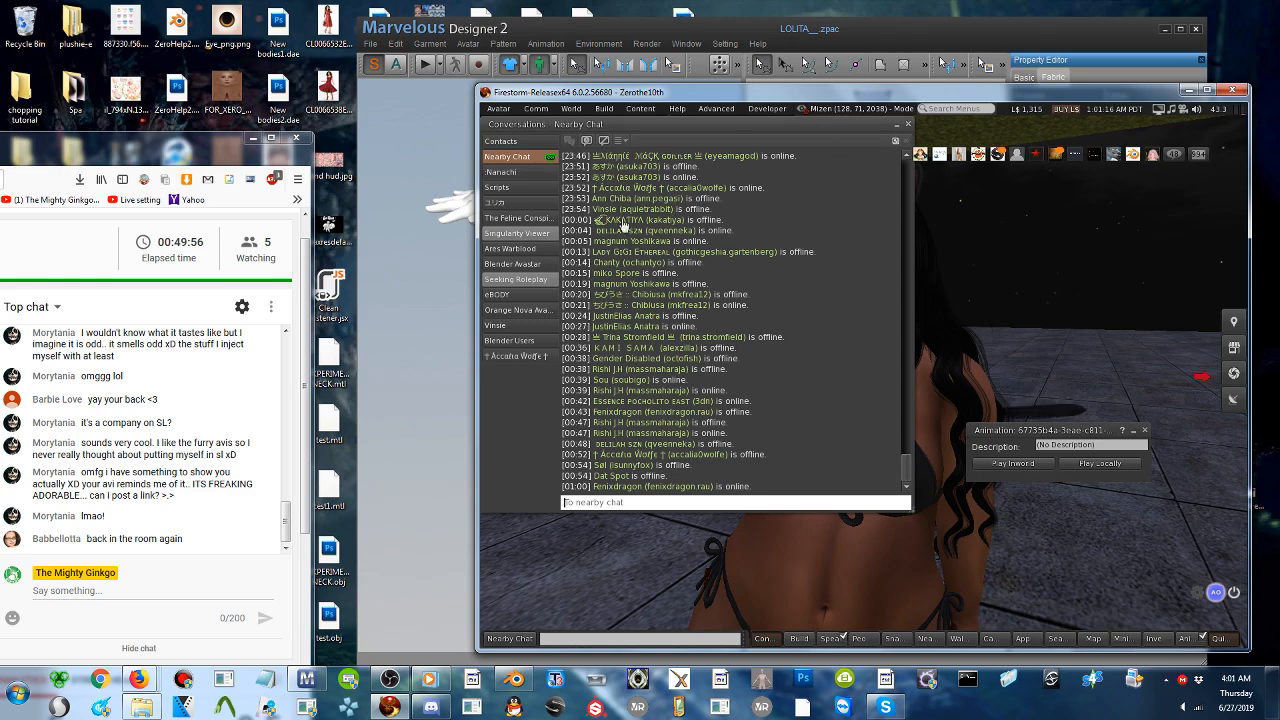
click(508, 186)
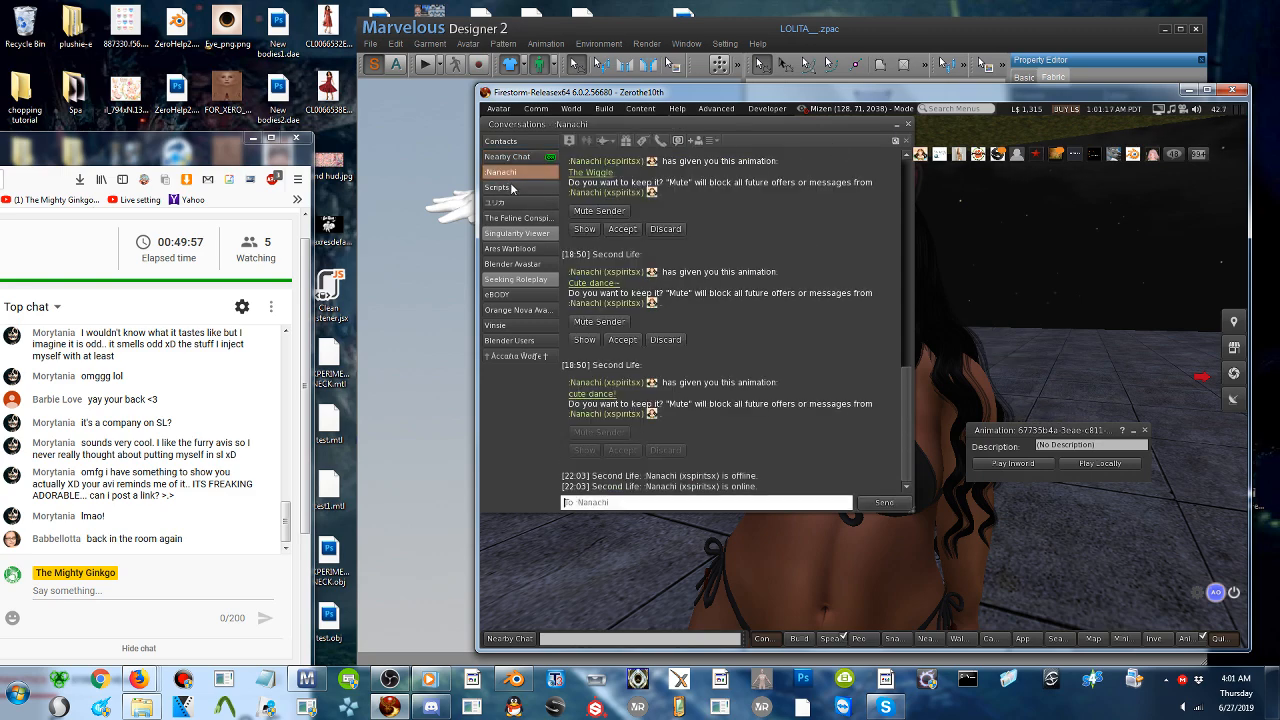
click(907, 146)
click(907, 146)
click(907, 146)
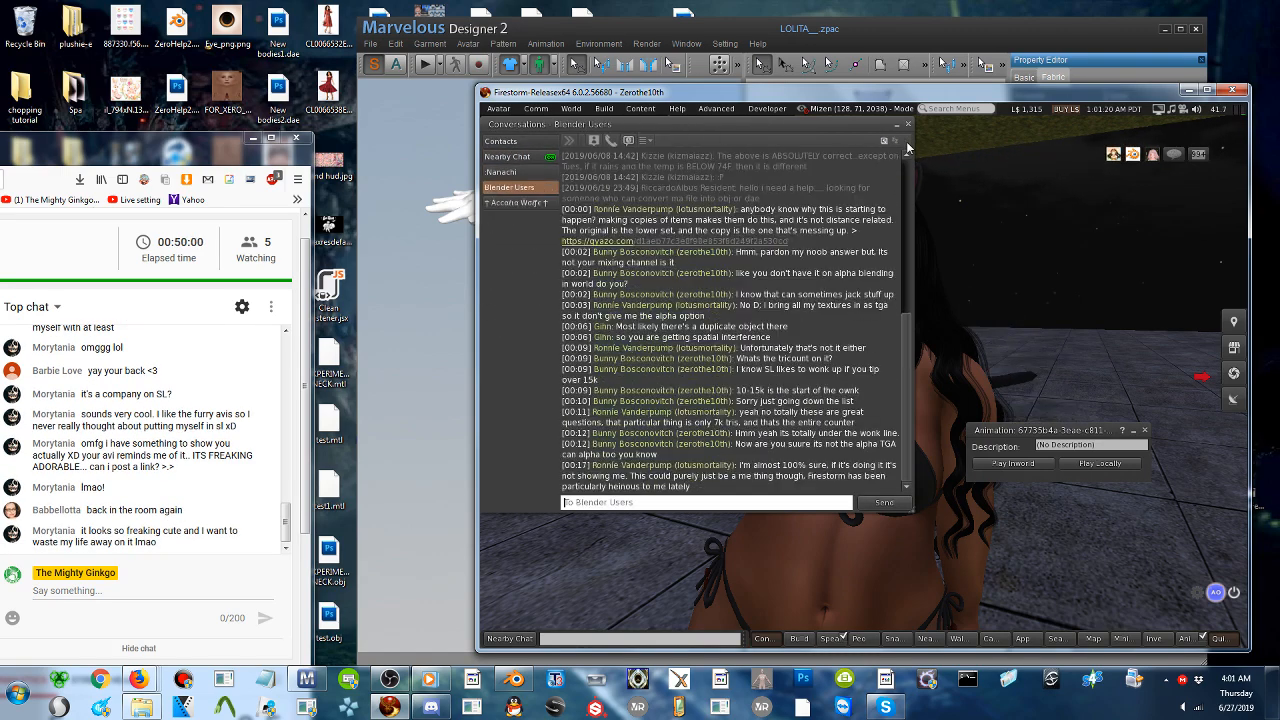
click(907, 146)
click(1188, 91)
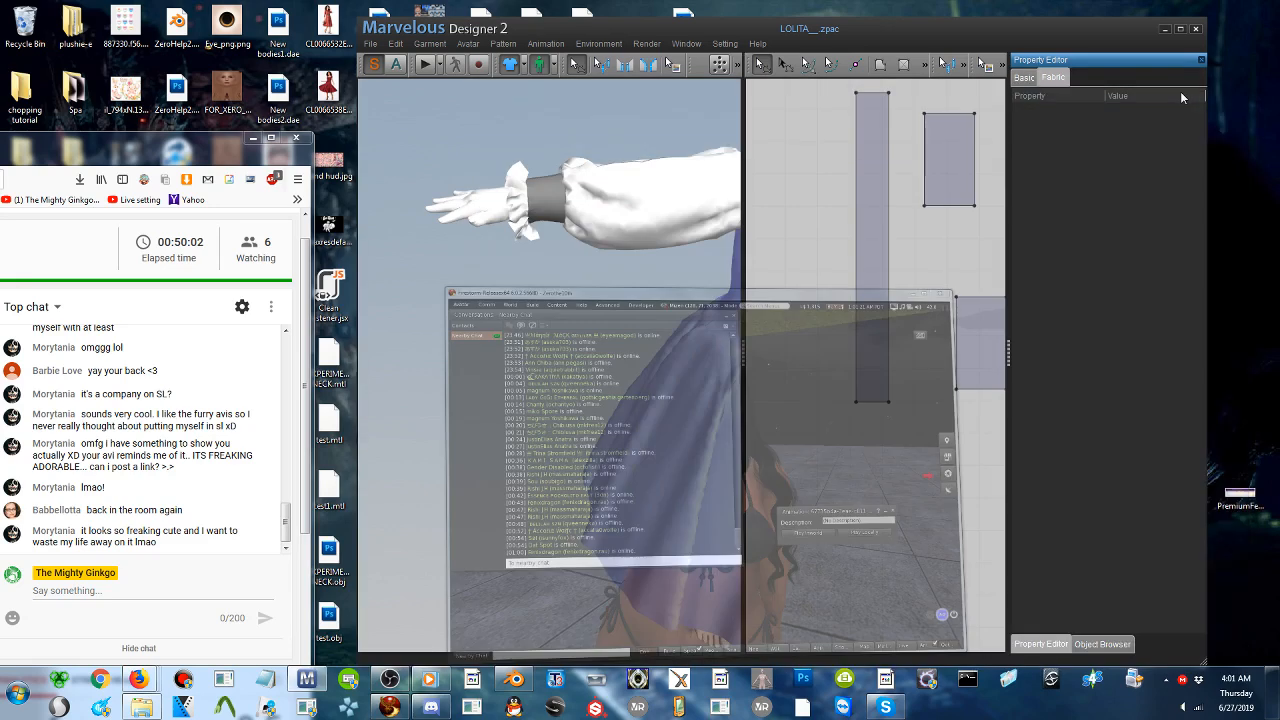
- Reset the gathered ruffle strip at the sleeve cuff to its flat arrangement with Rearrange Pattern
scroll(549, 365, down, 2)
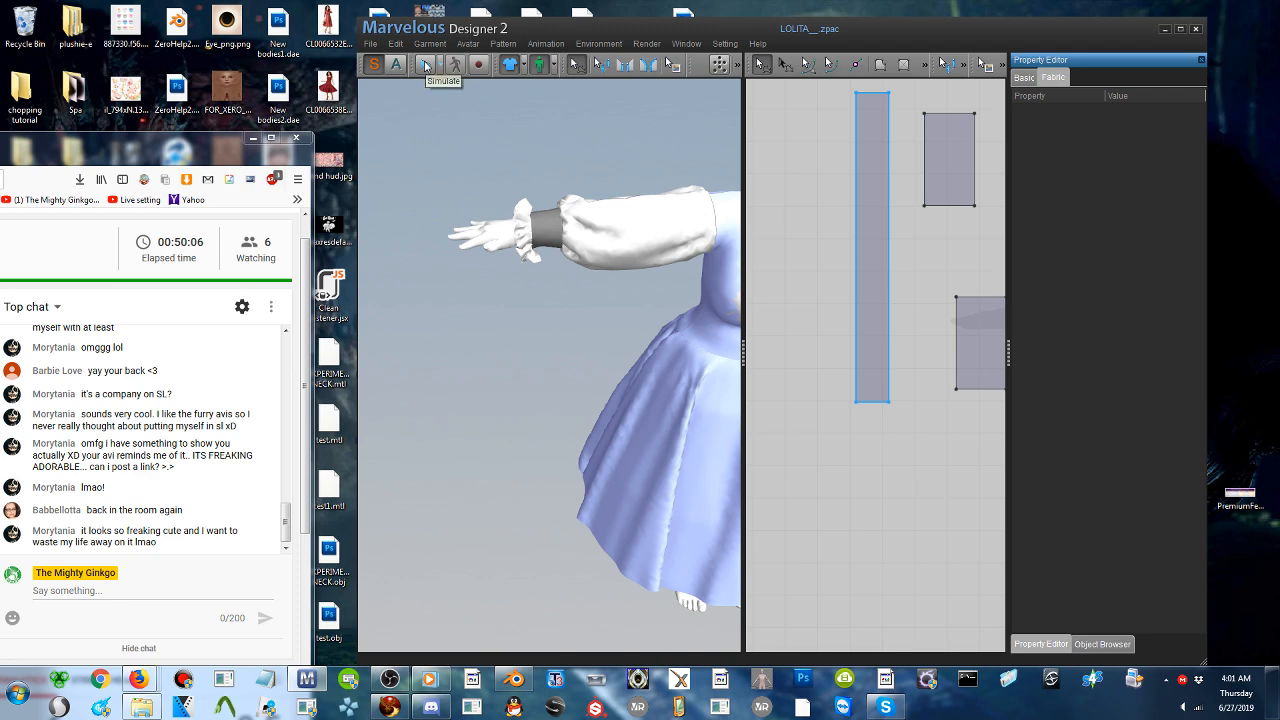
click(530, 229)
right_click(530, 229)
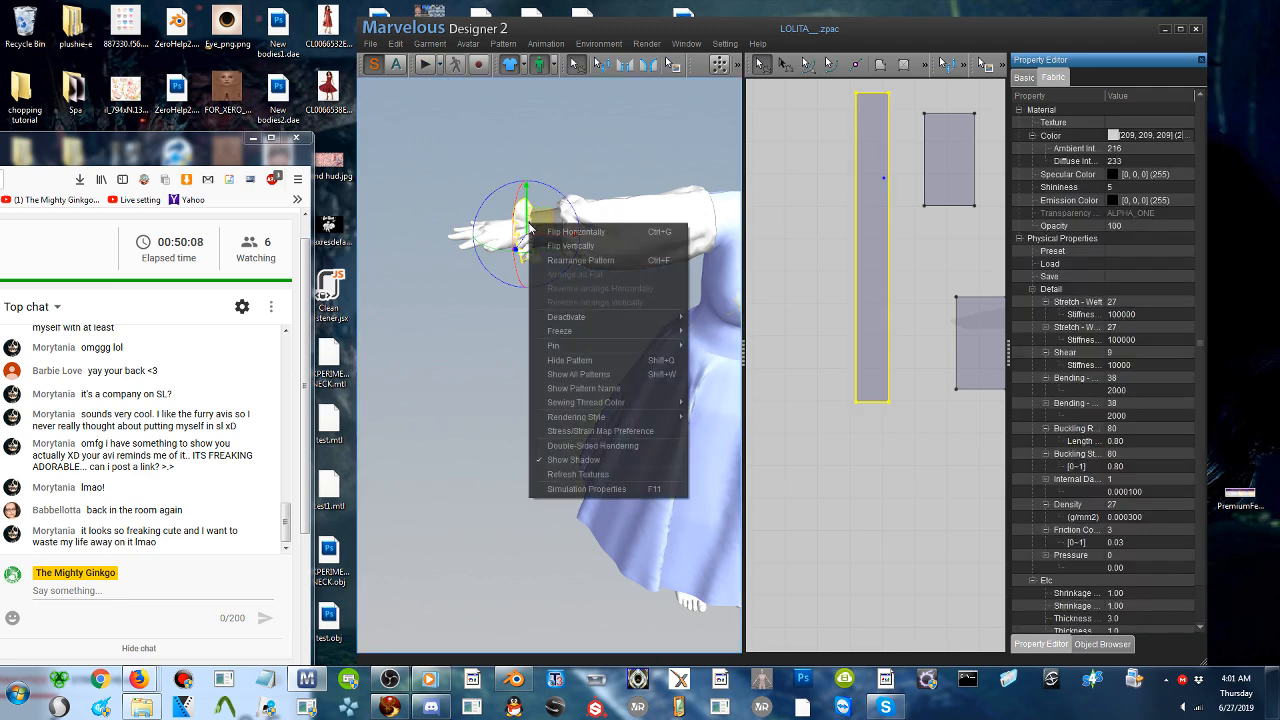
click(580, 260)
right_drag(580, 260, 500, 276)
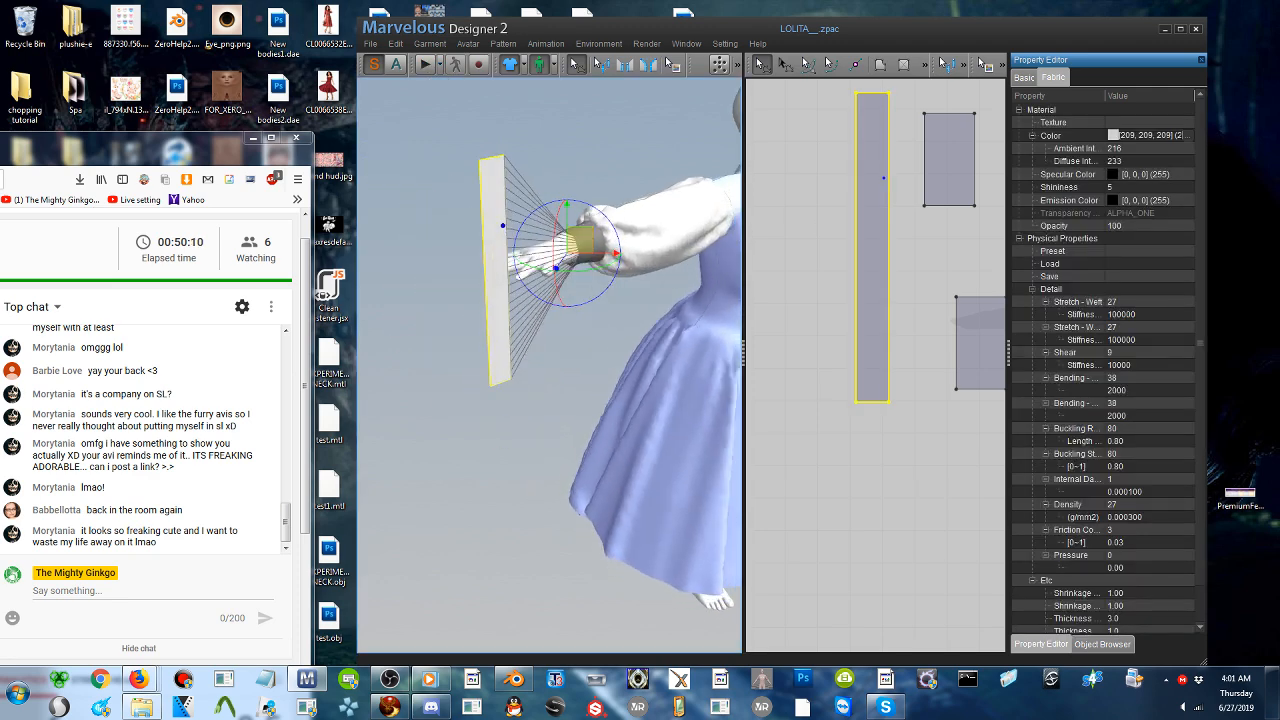
- Duplicate the long ruffle strip and place the copy beside the original in the 2D pattern area
key(ctrl+c)
key(ctrl+v)
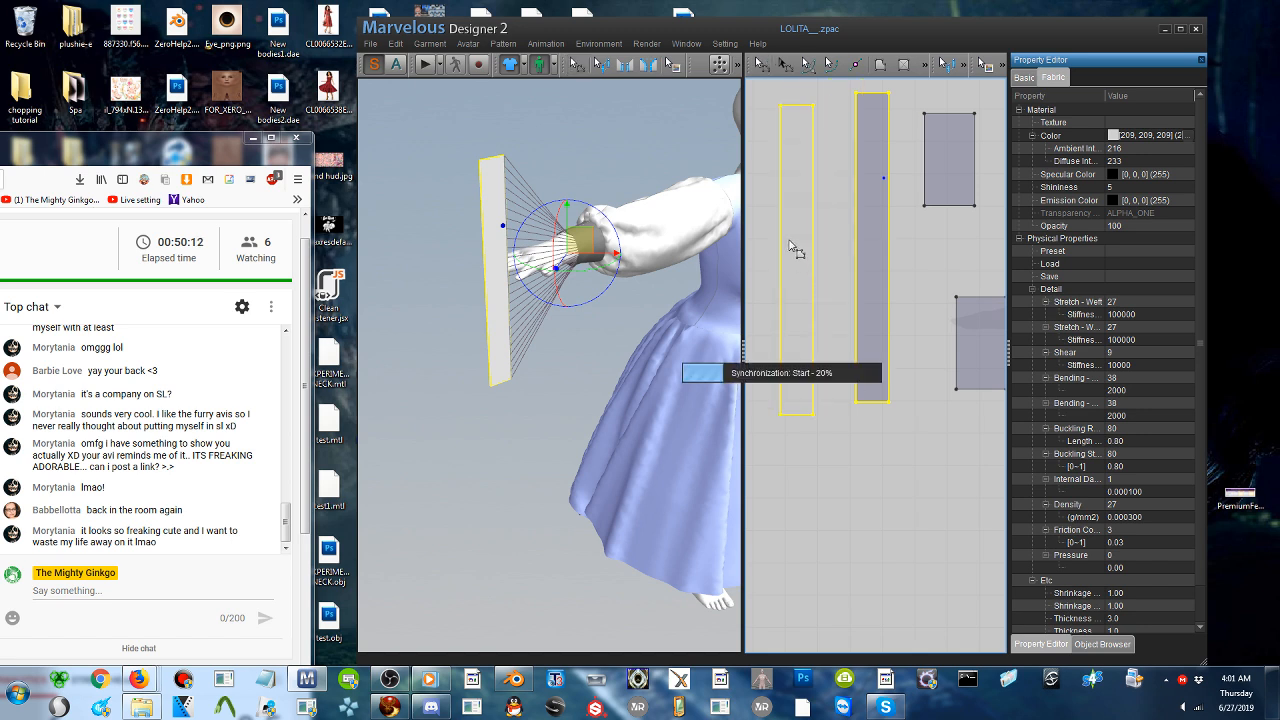
click(796, 250)
- Position the copied strip in 3D on the opposite side of the hand from the original strip
right_drag(598, 262, 680, 266)
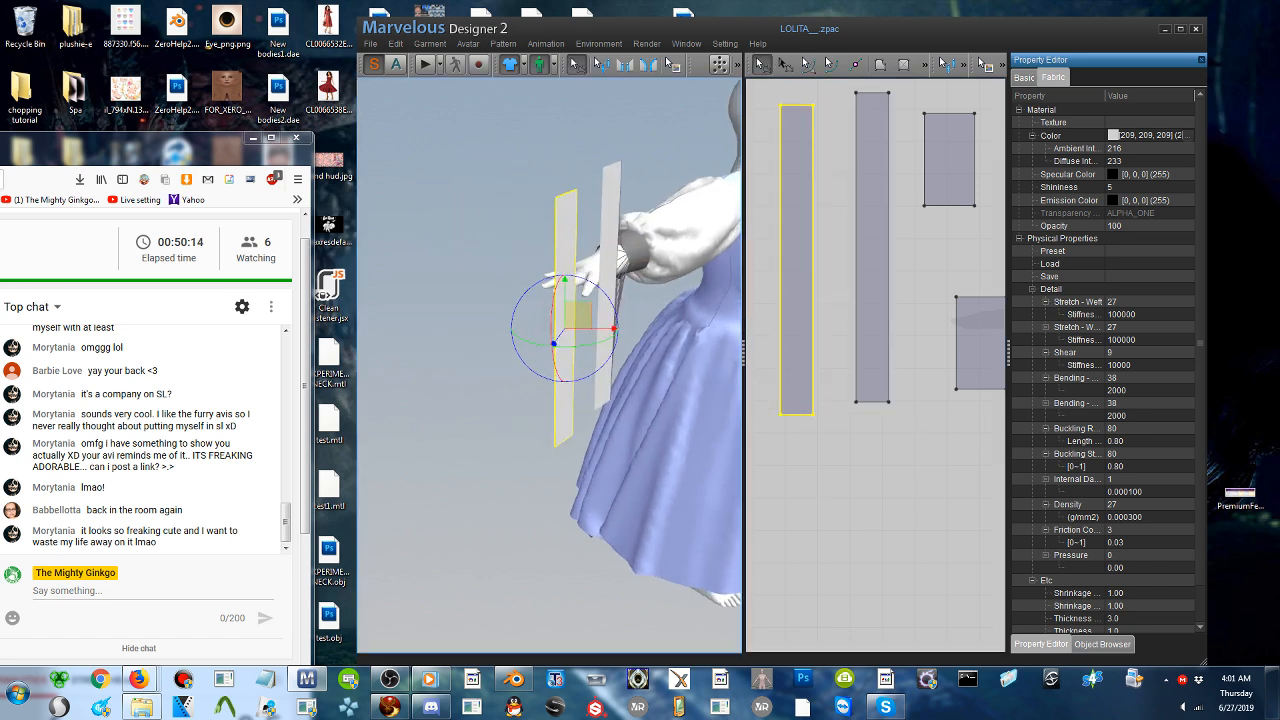
right_click(574, 259)
click(606, 350)
right_drag(590, 300, 655, 315)
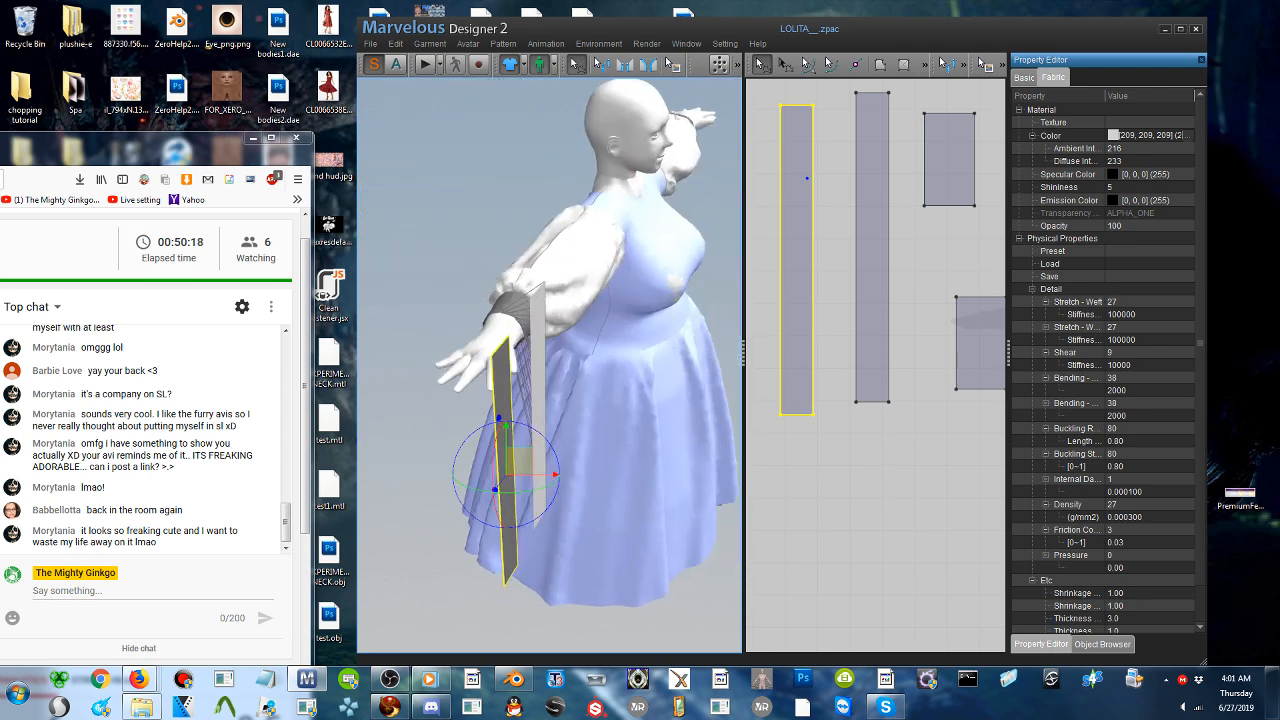
drag(519, 462, 431, 342)
right_drag(431, 342, 650, 226)
scroll(579, 228, up, 1)
scroll(585, 228, up, 2)
drag(727, 163, 601, 224)
right_drag(601, 224, 696, 212)
middle_drag(696, 212, 558, 210)
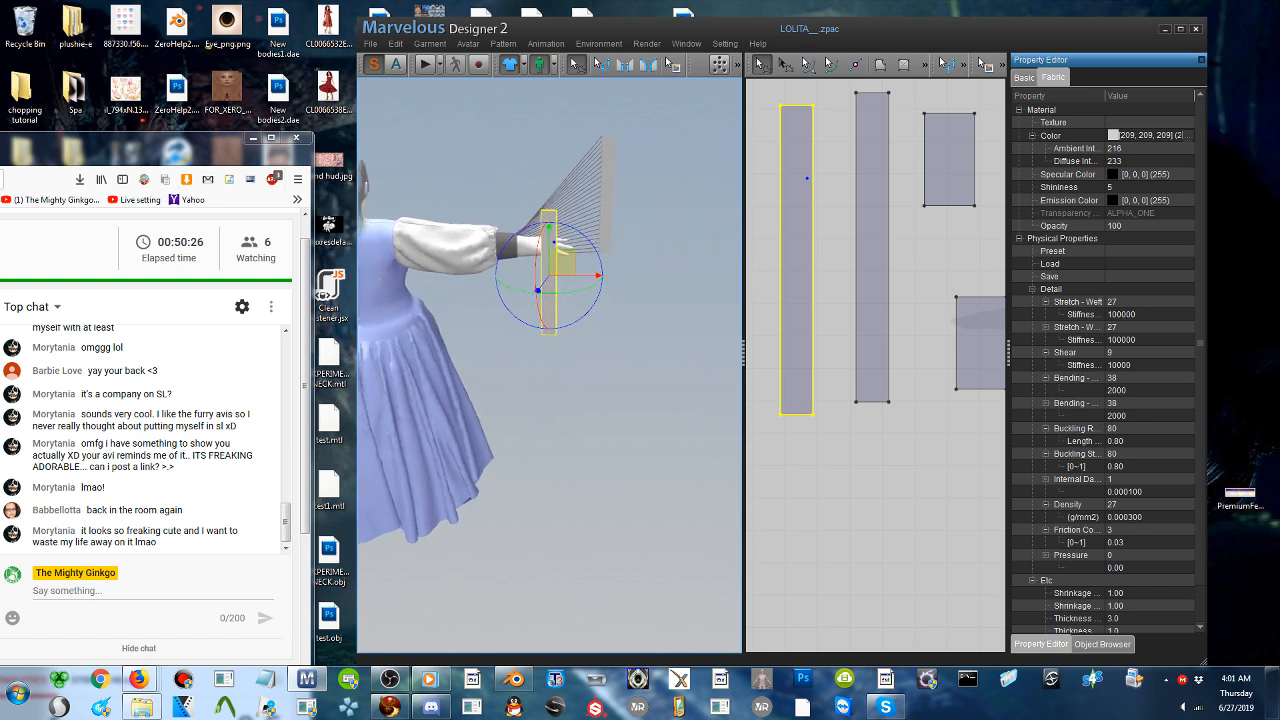
middle_drag(617, 305, 613, 305)
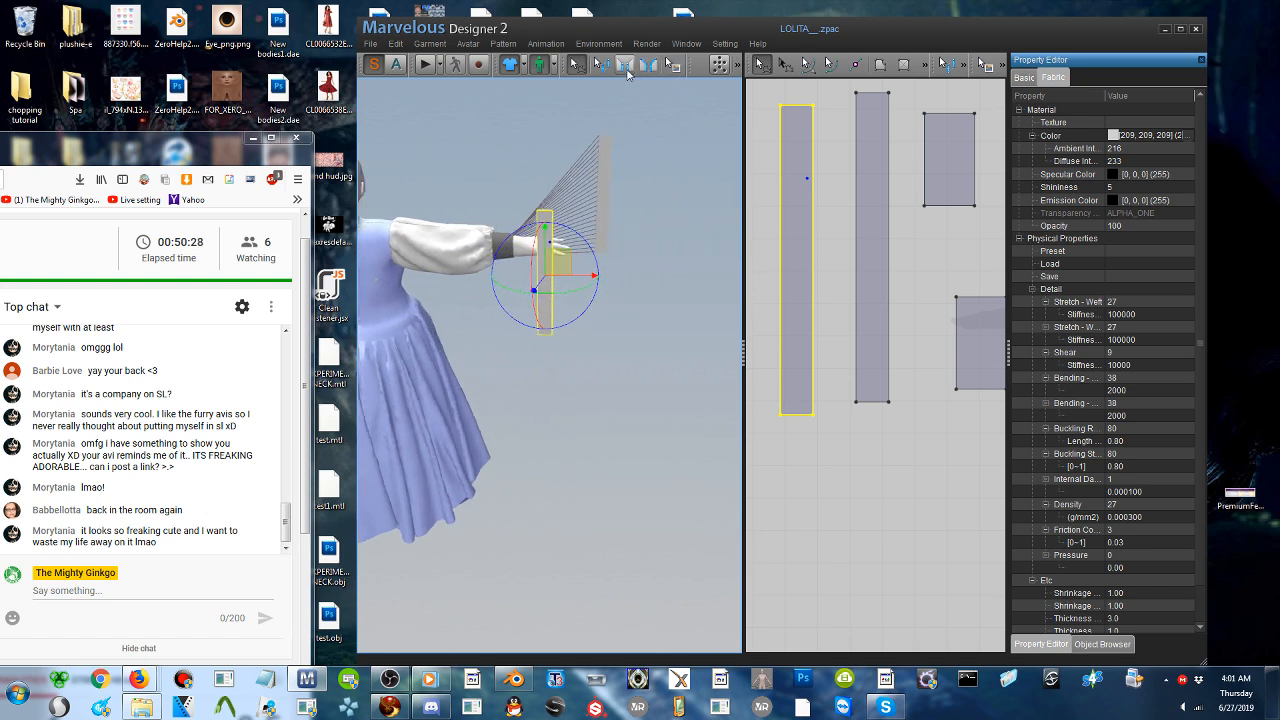
- Sew the short upper ends of the two ruffle strips together, and sew their short lower ends together
click(625, 66)
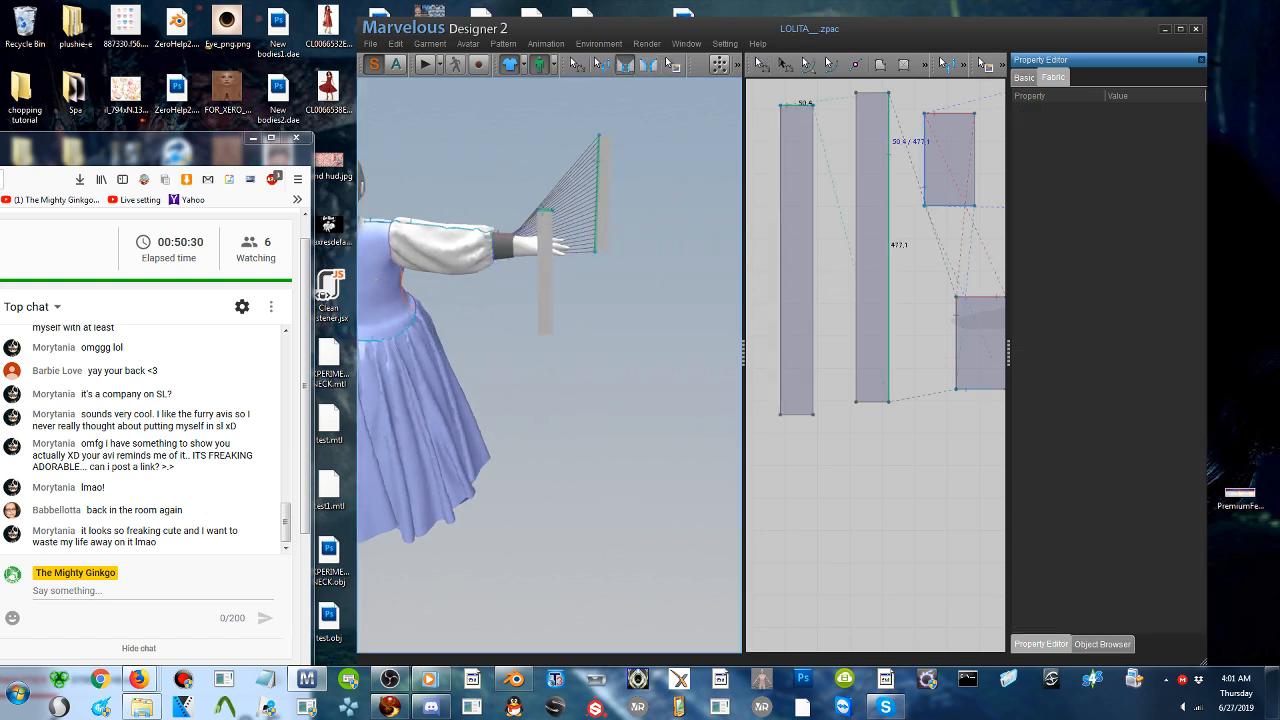
click(608, 138)
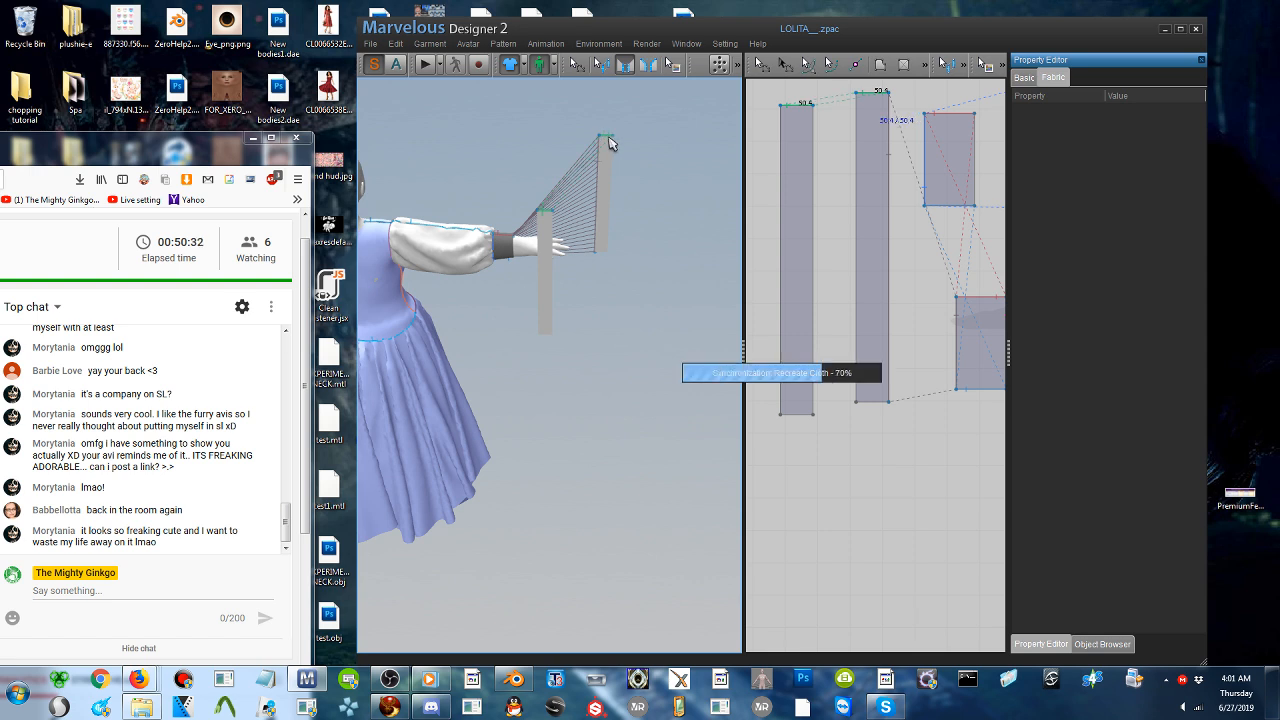
right_drag(598, 171, 600, 136)
scroll(586, 226, up, 4)
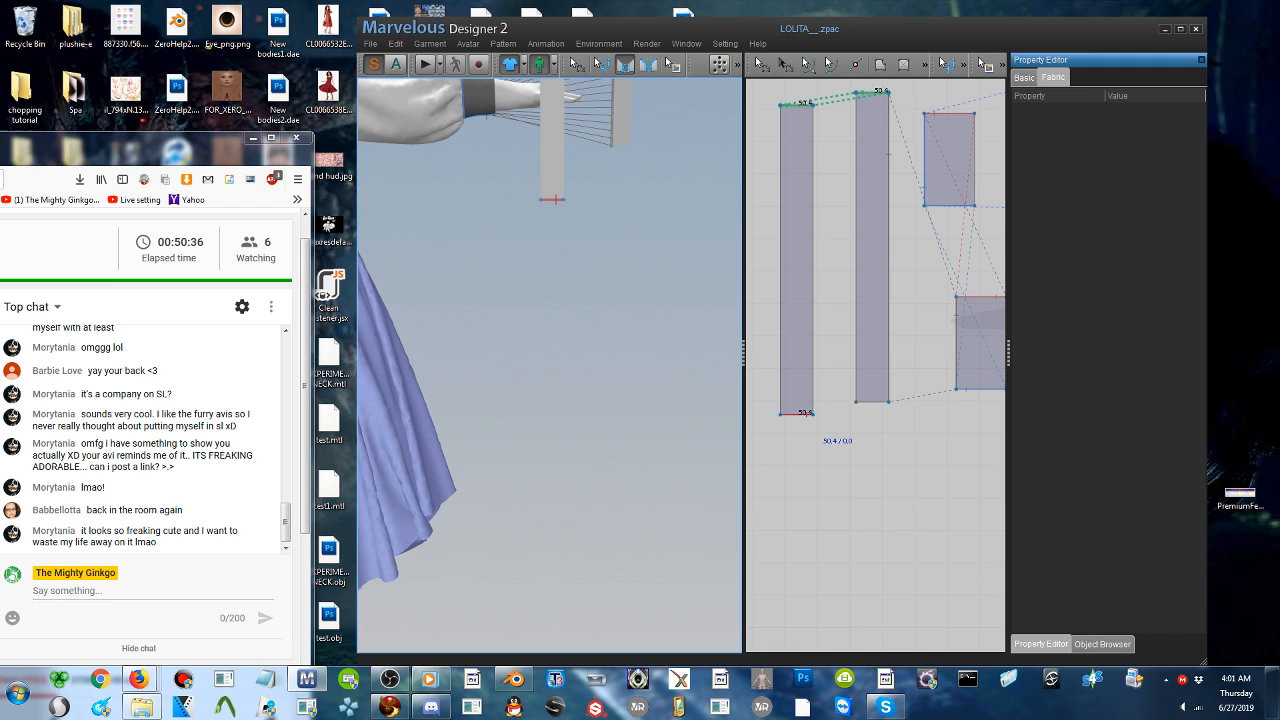
click(558, 201)
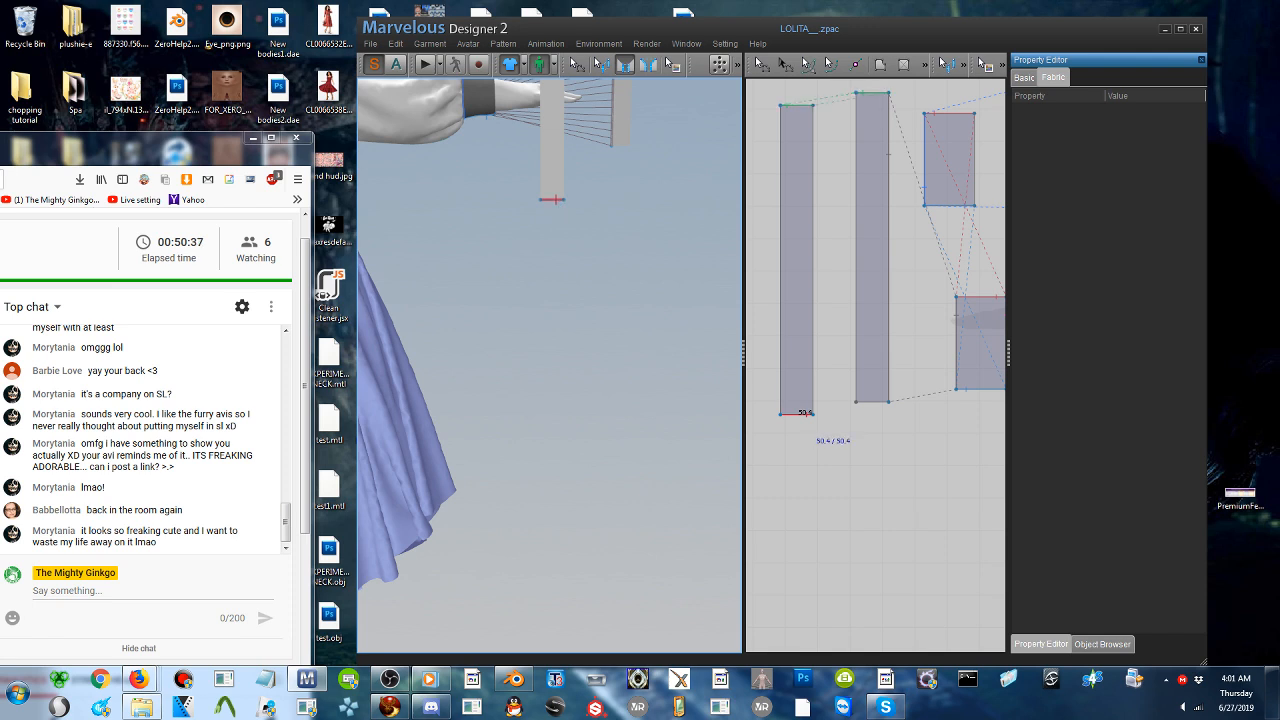
click(621, 147)
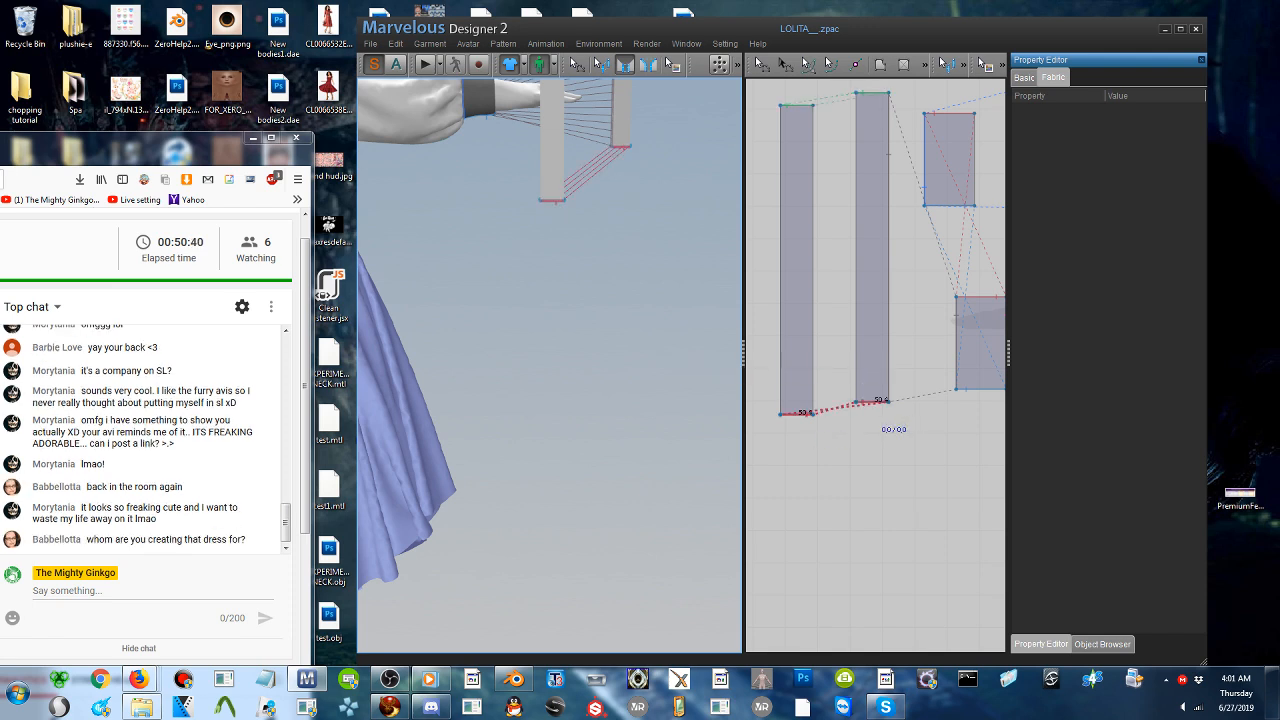
- Sew the copied strip's long edge to the cuff's wrist edge, and edit the seam joining the strips' upper ends
middle_drag(594, 146, 677, 319)
click(643, 267)
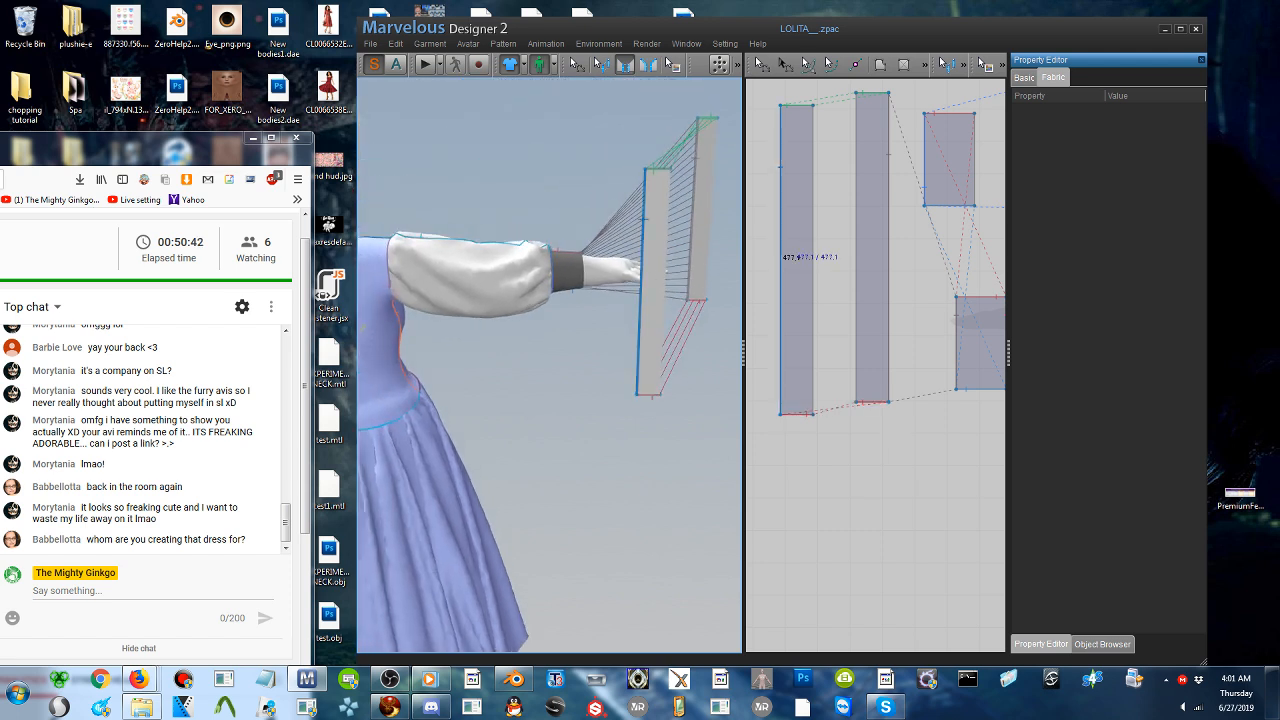
click(590, 276)
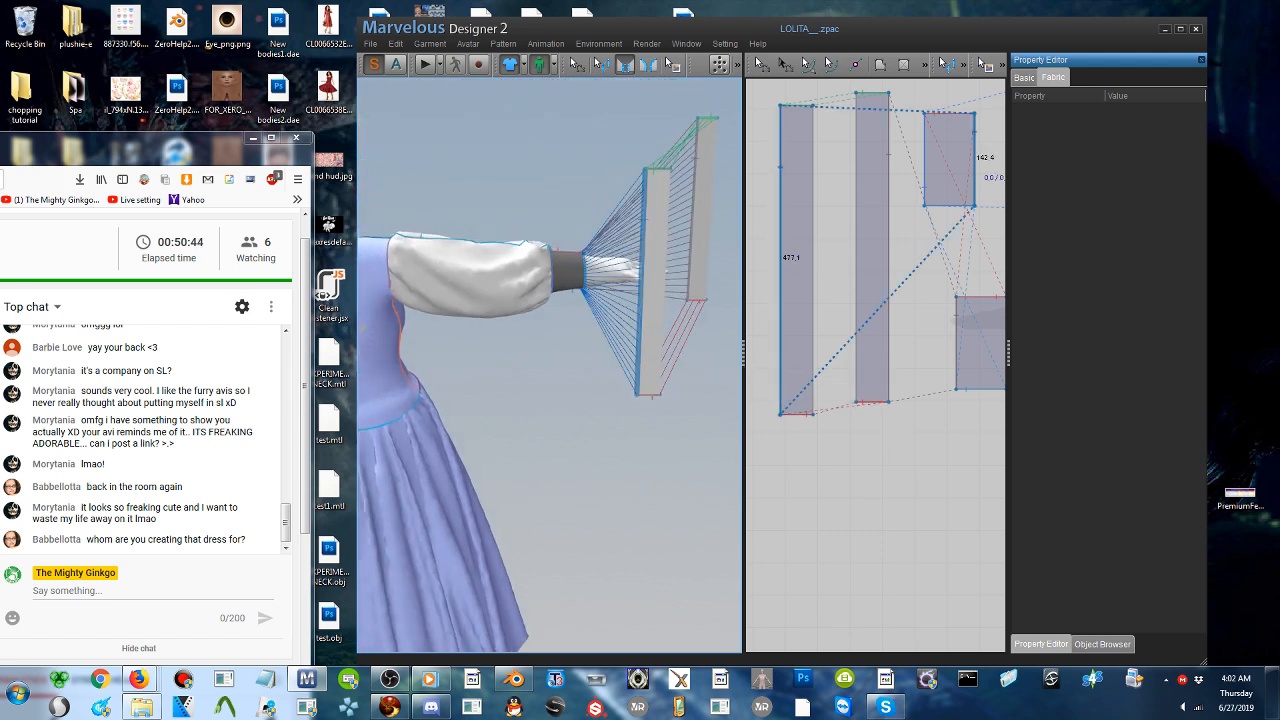
right_drag(637, 235, 632, 256)
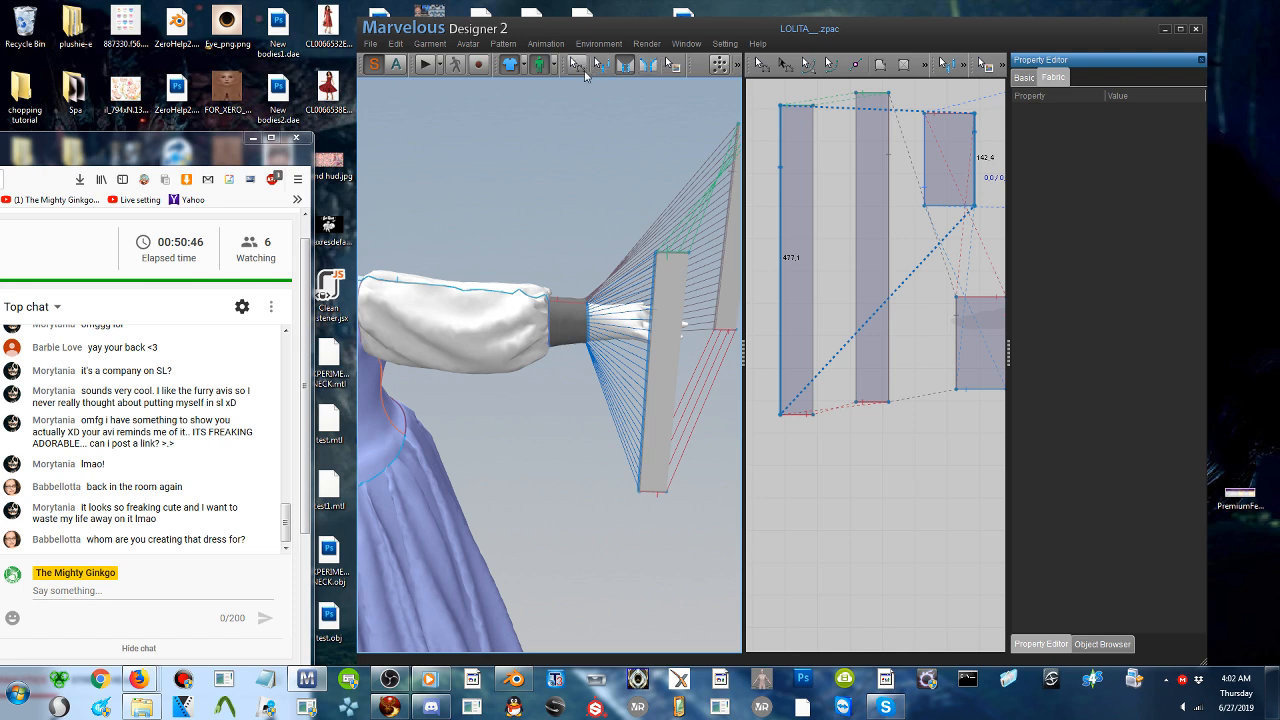
click(600, 64)
right_click(681, 252)
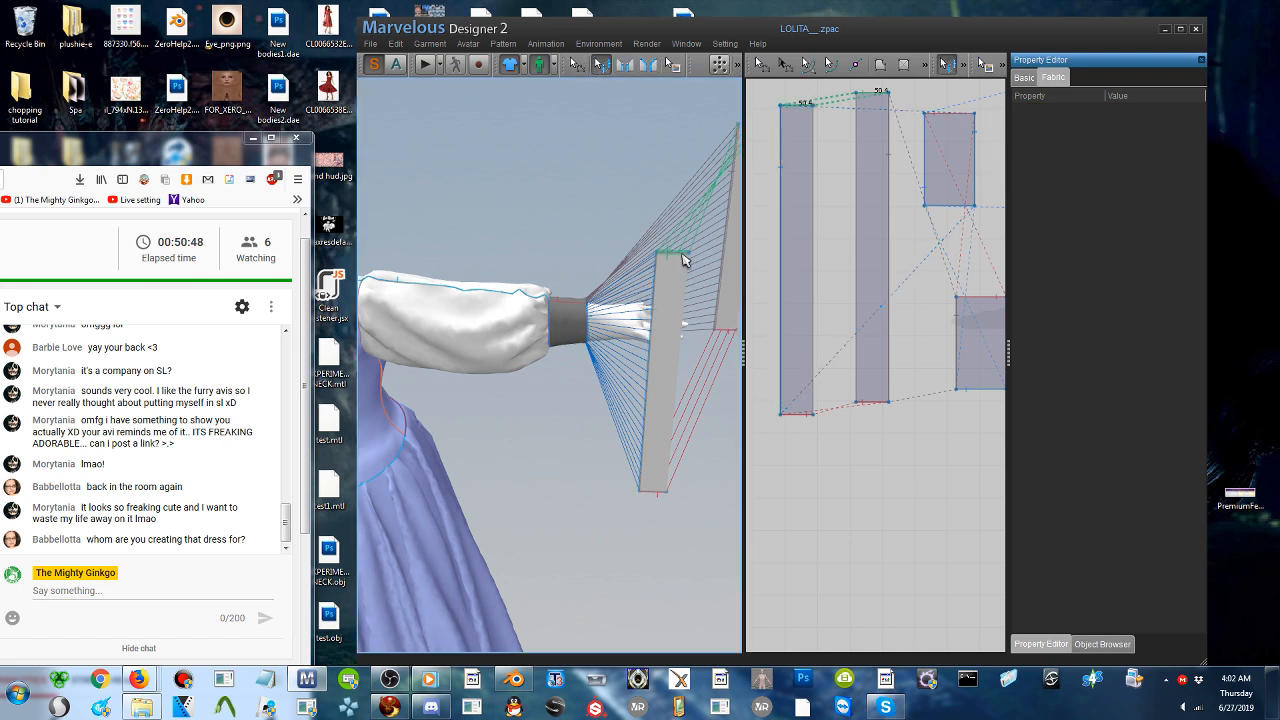
click(703, 263)
click(763, 65)
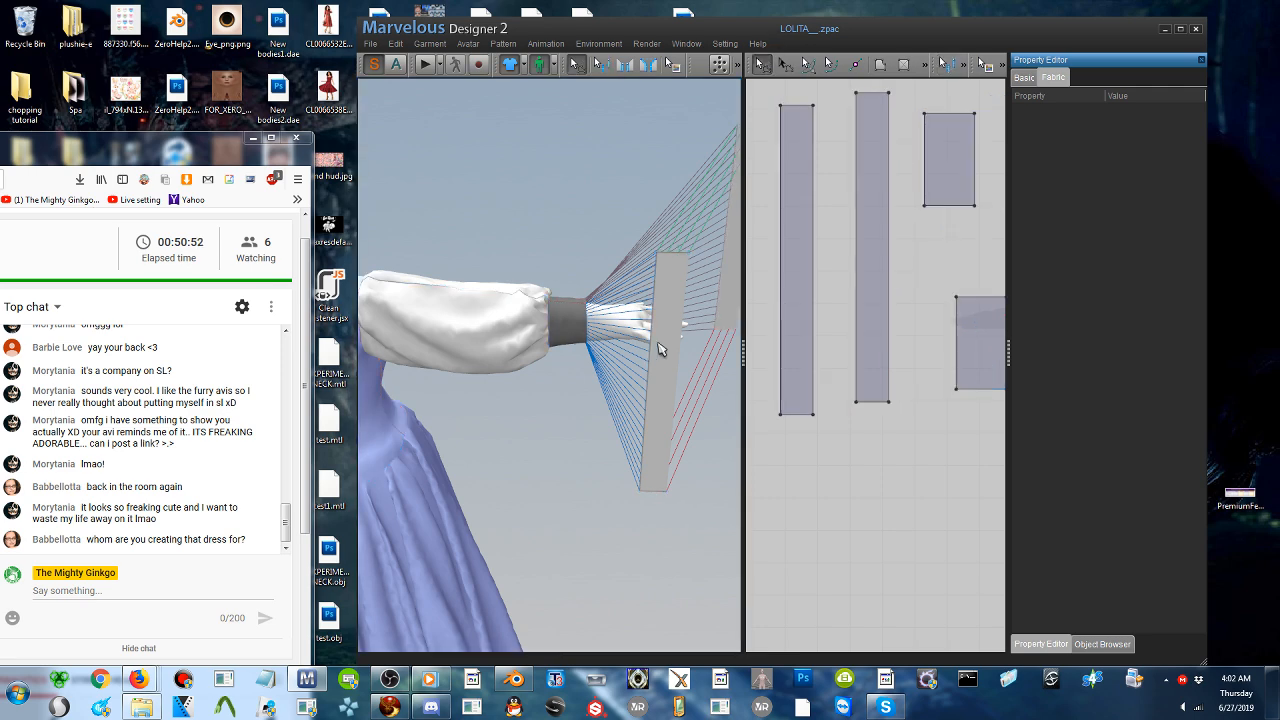
- Move both ruffle strips closer to the sleeve cuff and simulate the garment to gather them around the wrist
drag(659, 344, 587, 338)
drag(735, 237, 603, 263)
click(429, 68)
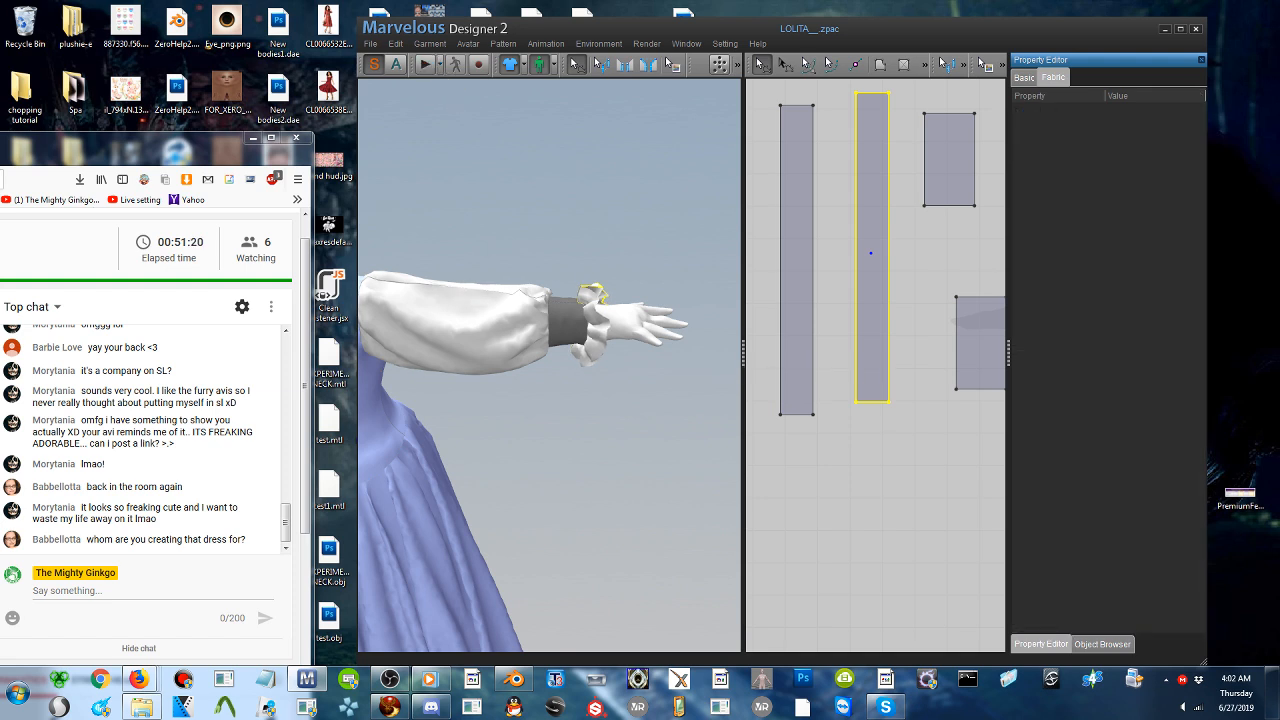
- Set the fabric Pressure of both ruffle strips to -100 during the simulation, and stop the simulation
click(597, 325)
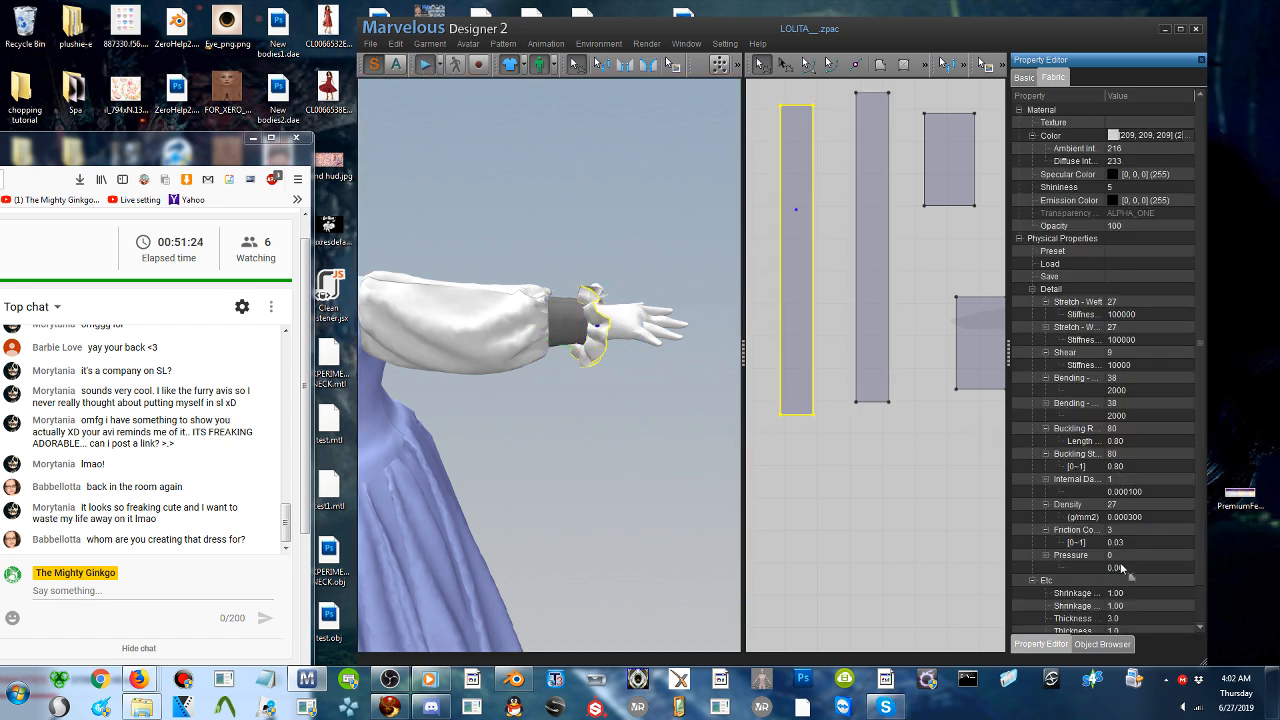
scroll(1128, 558, down, 1)
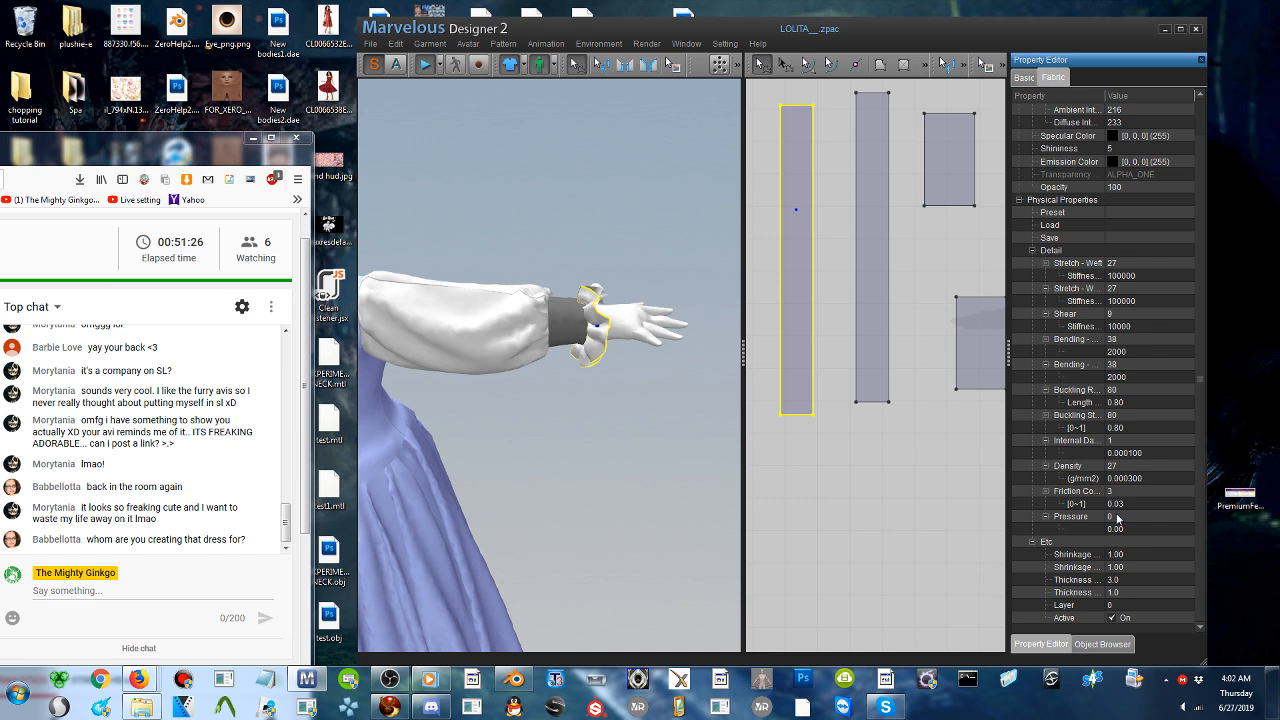
click(1118, 517)
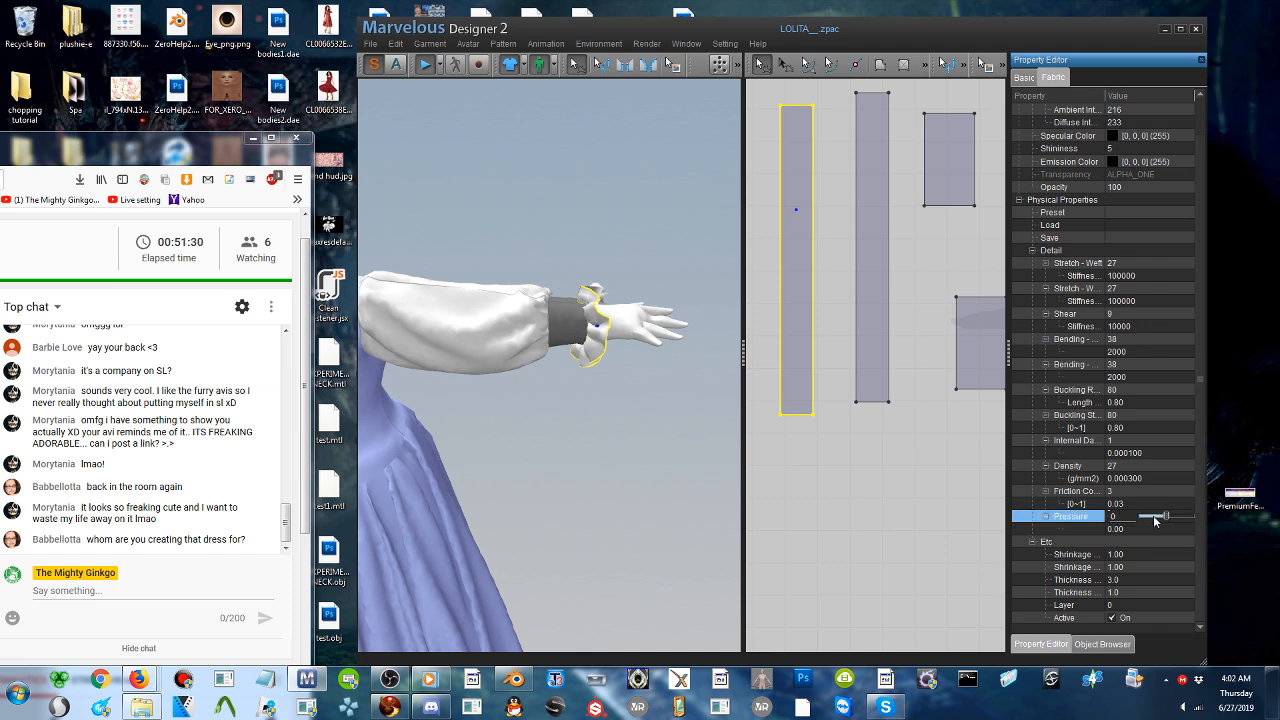
click(1154, 517)
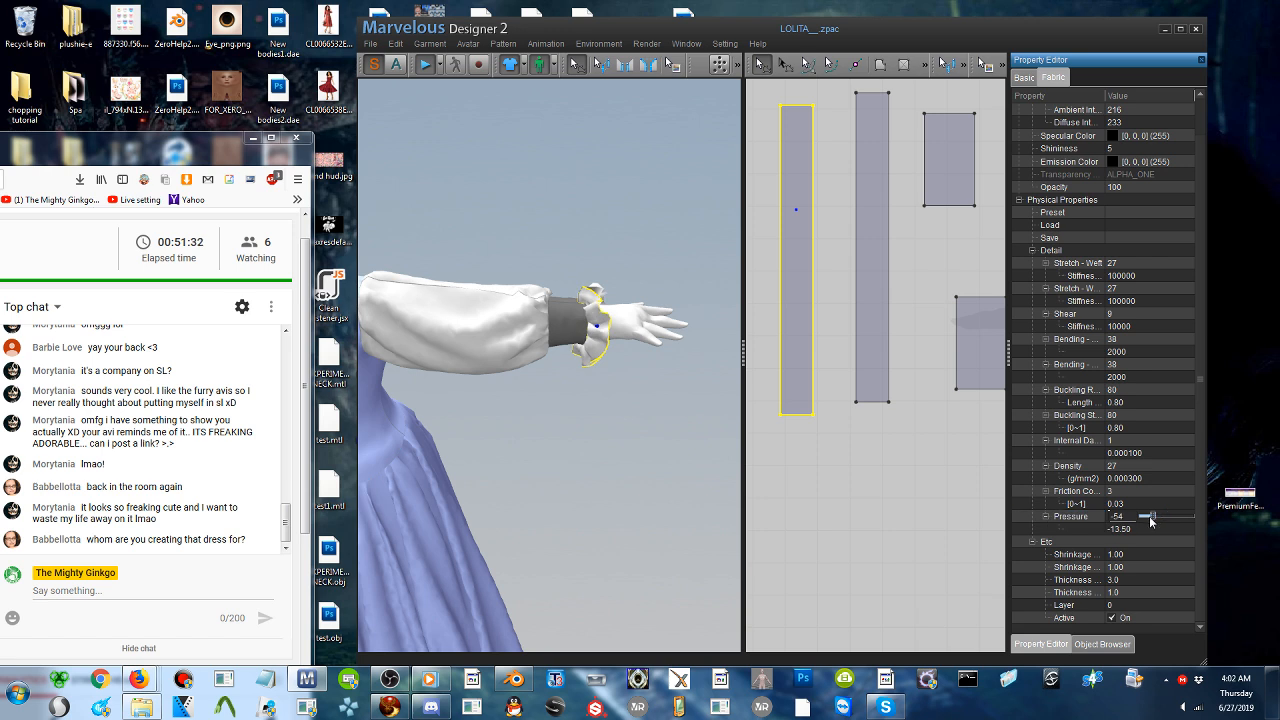
drag(1149, 516, 912, 433)
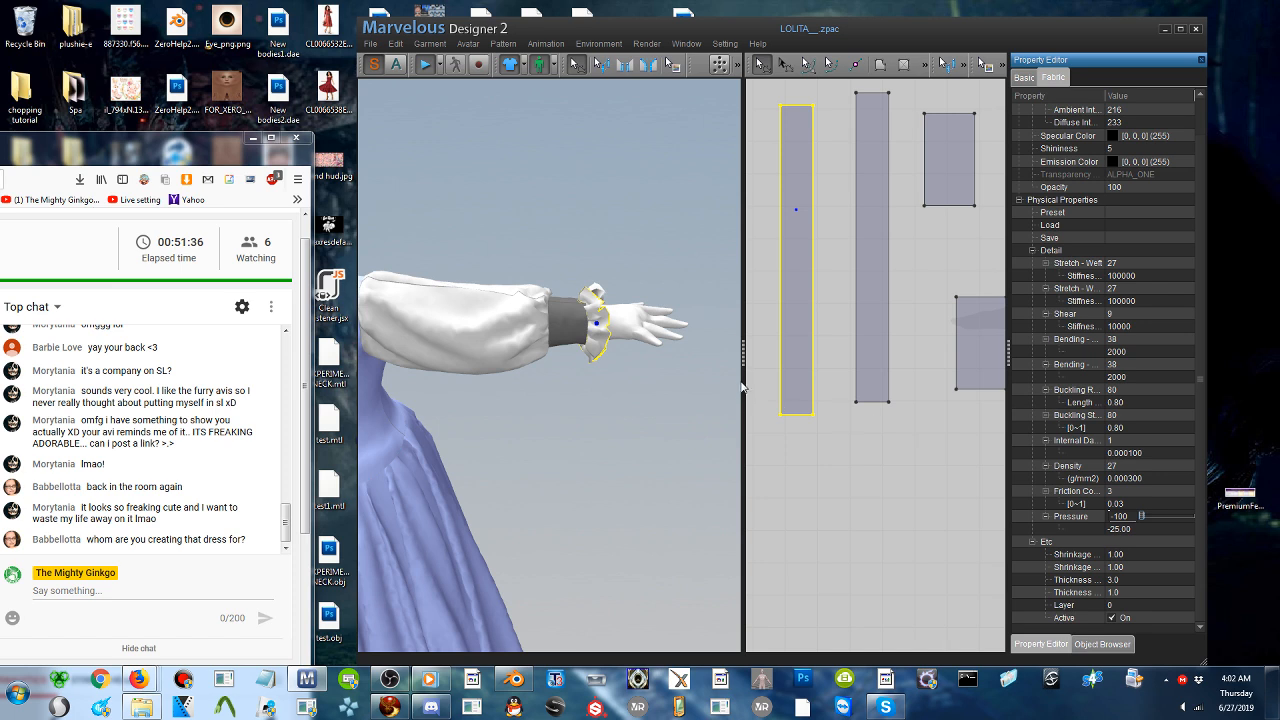
click(872, 338)
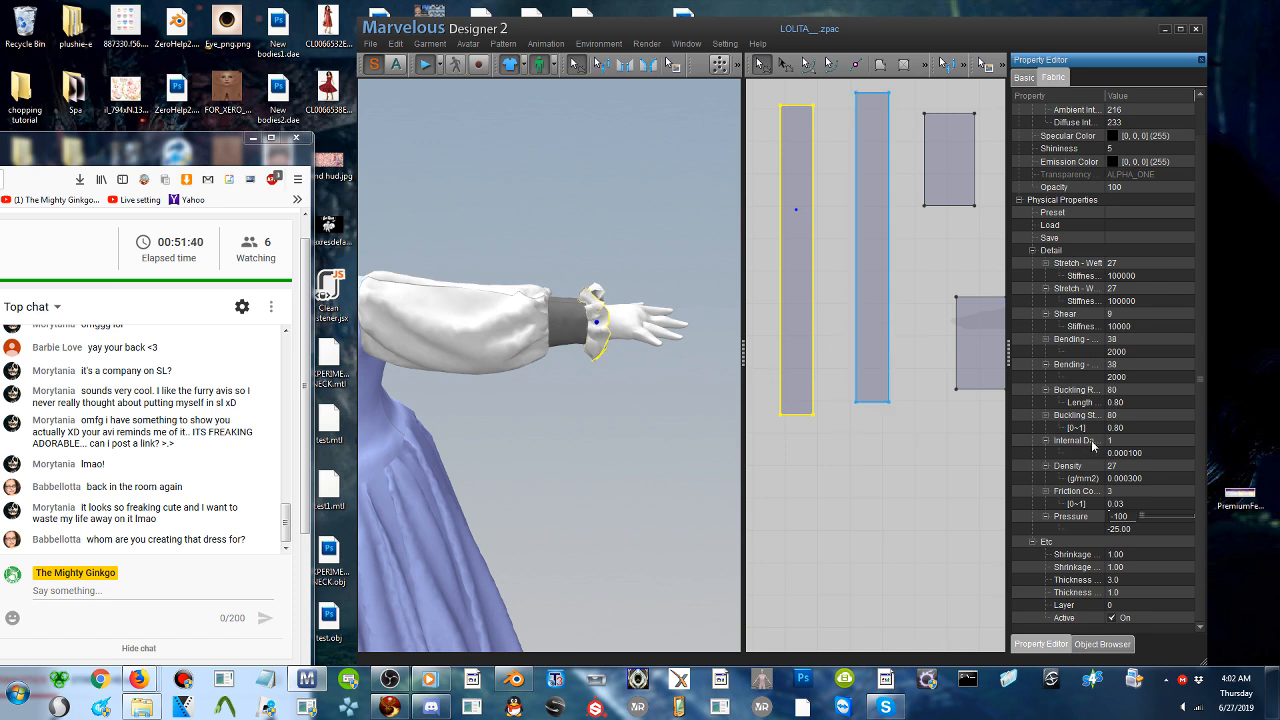
drag(1139, 520, 1120, 519)
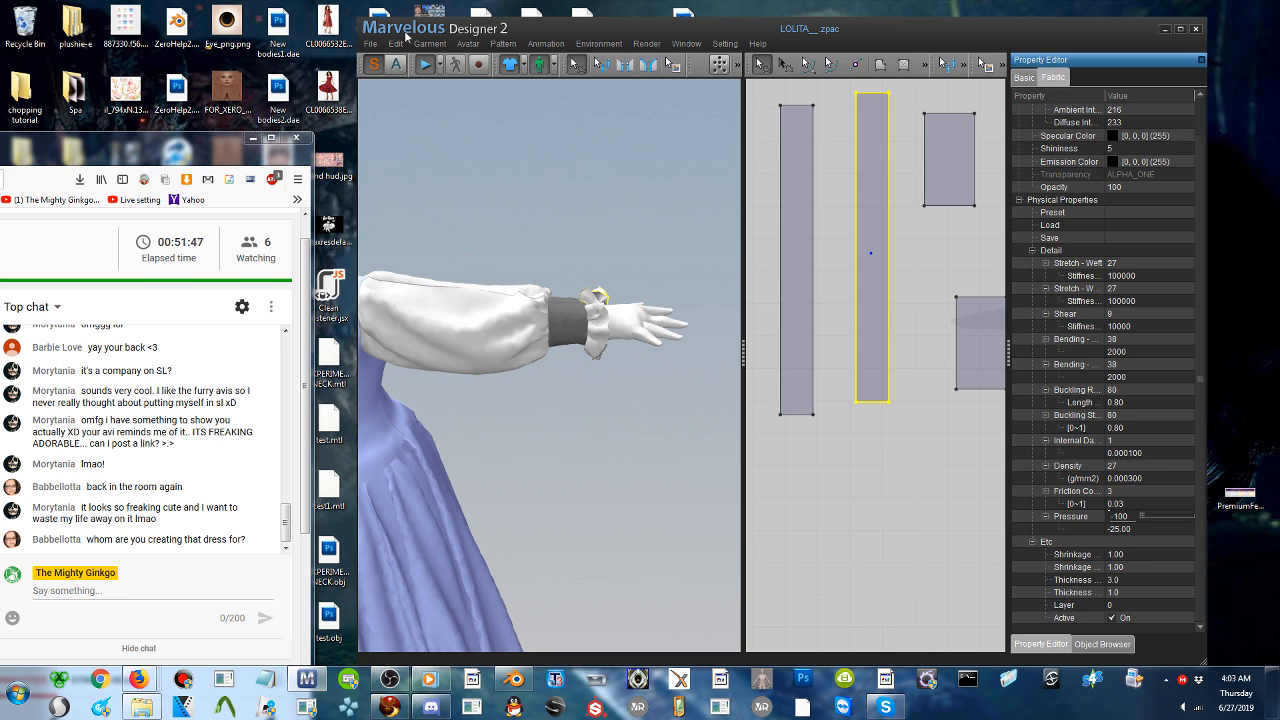
click(430, 69)
- Select both ruffle strips and paste a copy of the pair below the originals in the 2D pattern area
right_drag(540, 375, 385, 379)
middle_drag(383, 374, 502, 373)
scroll(614, 360, down, 5)
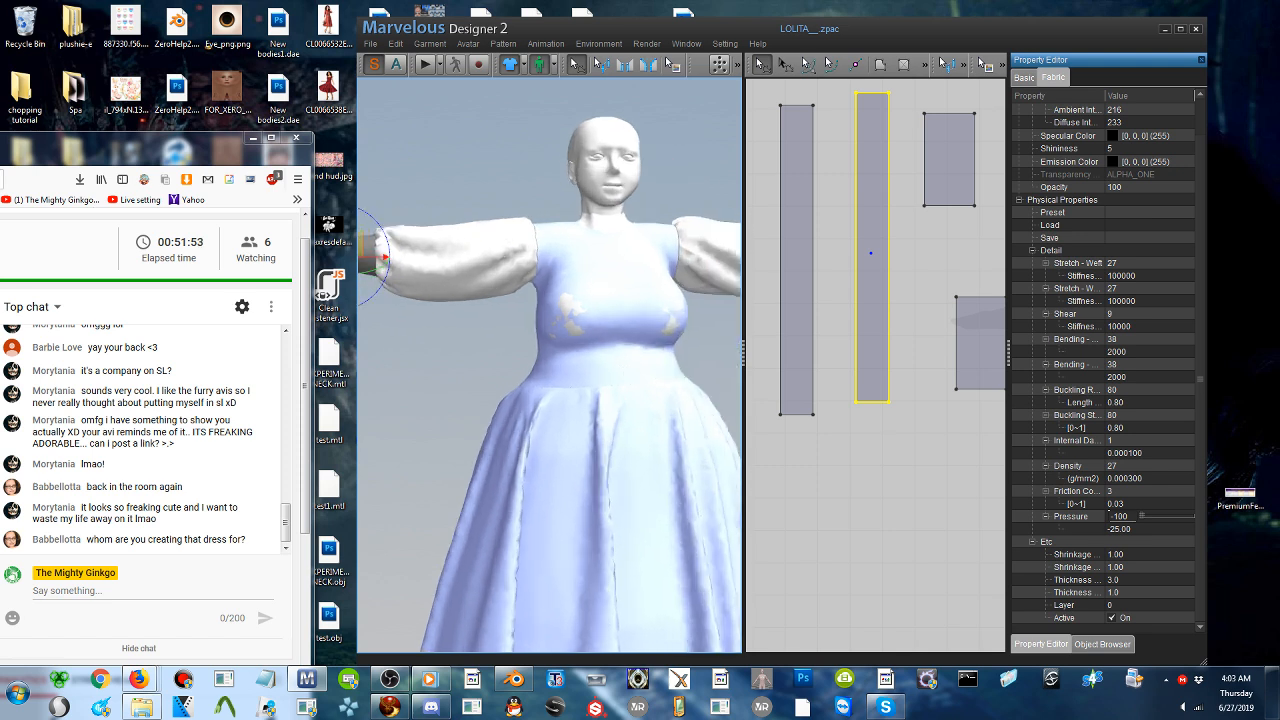
middle_drag(627, 370, 627, 394)
click(777, 250)
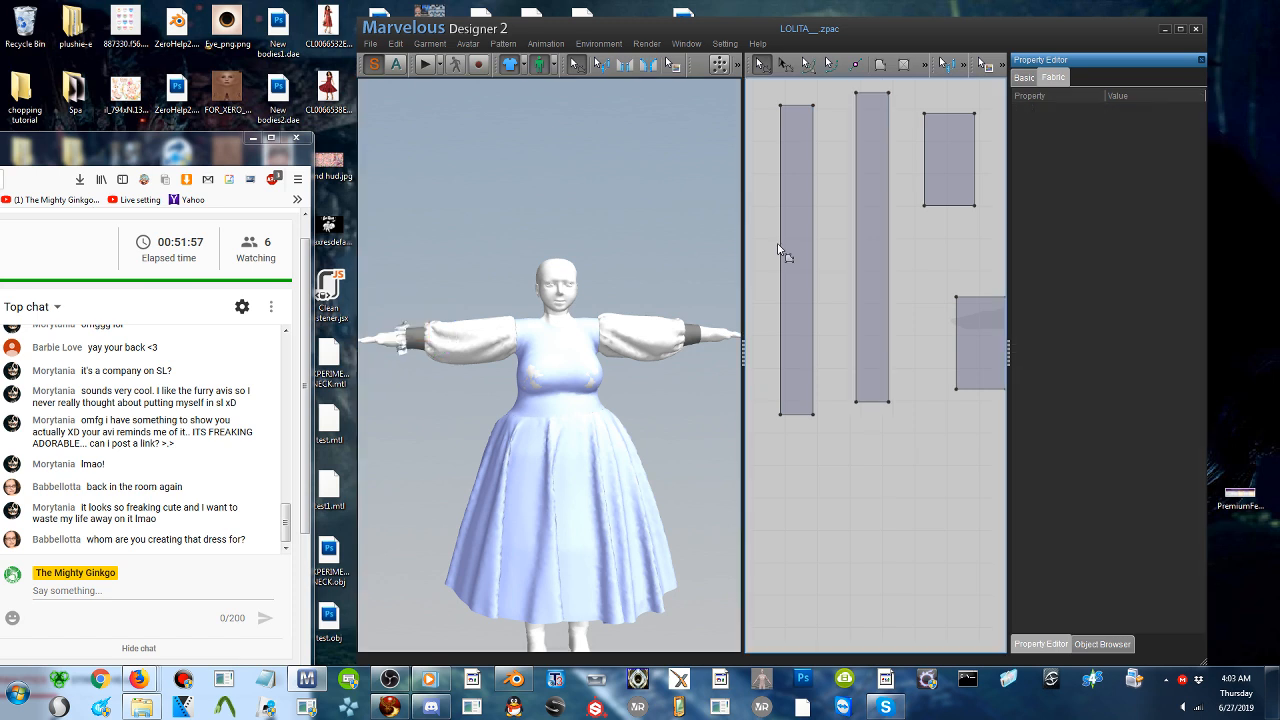
click(792, 257)
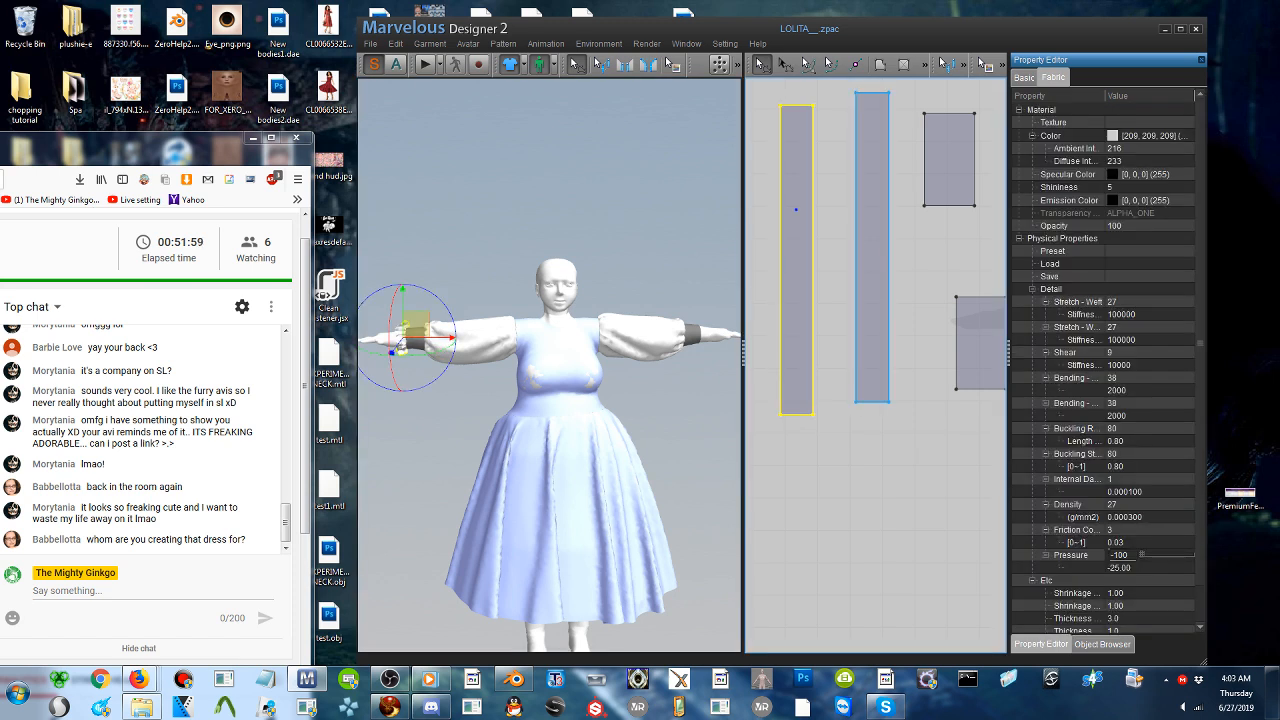
shift+click(877, 271)
key(ctrl+c)
key(ctrl+v)
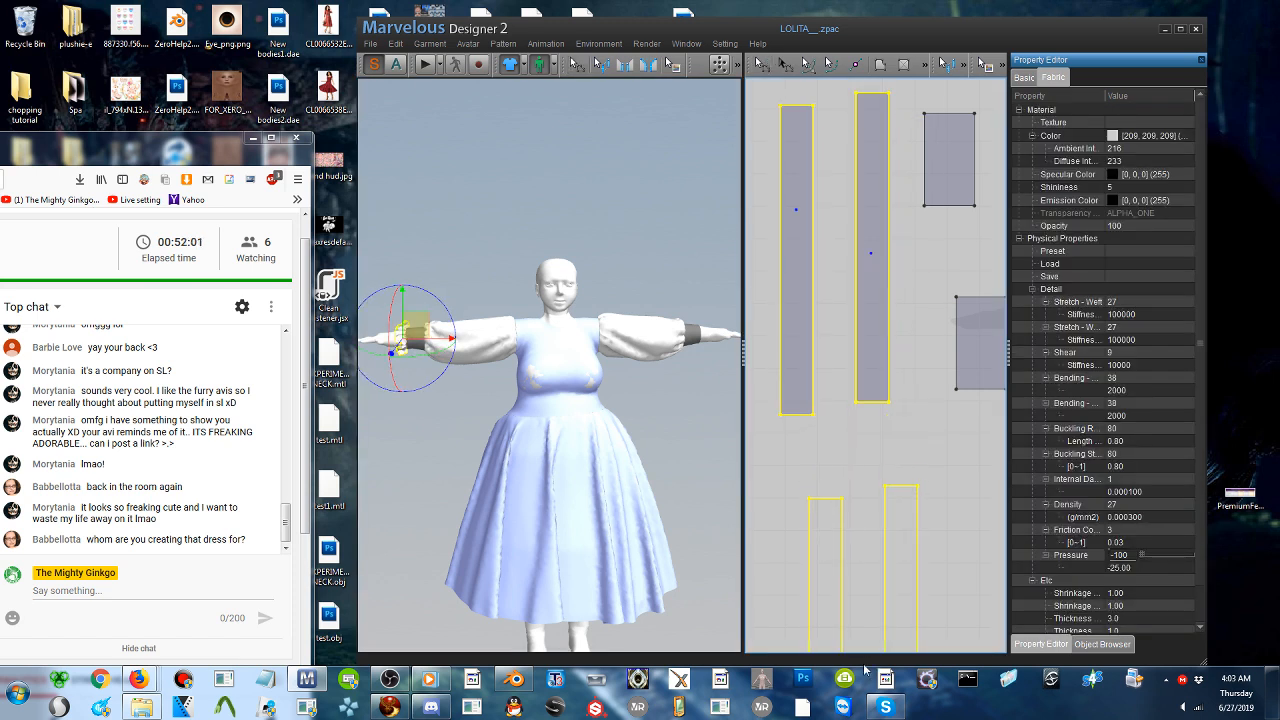
click(862, 613)
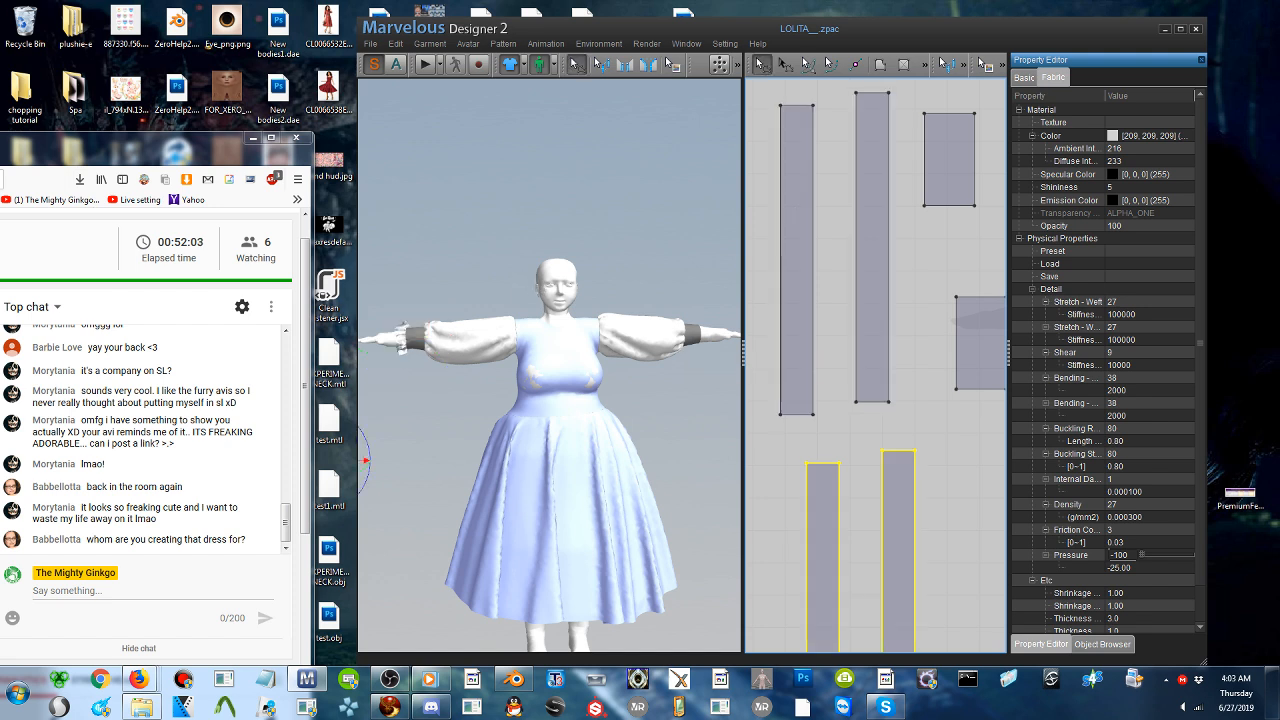
- Move the copied pair of strips to the avatar's other wrist and separate them onto opposite sides of the hand
drag(403, 414, 677, 330)
right_drag(677, 330, 560, 350)
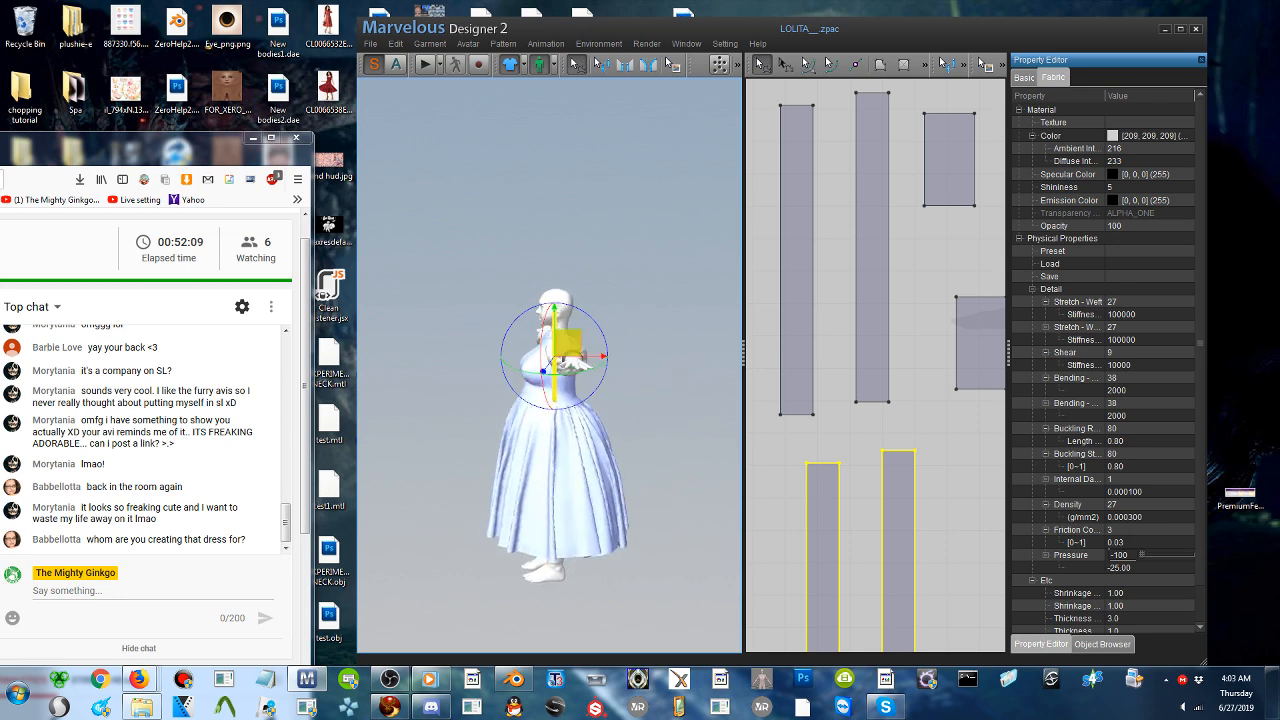
scroll(571, 348, up, 3)
right_click(616, 418)
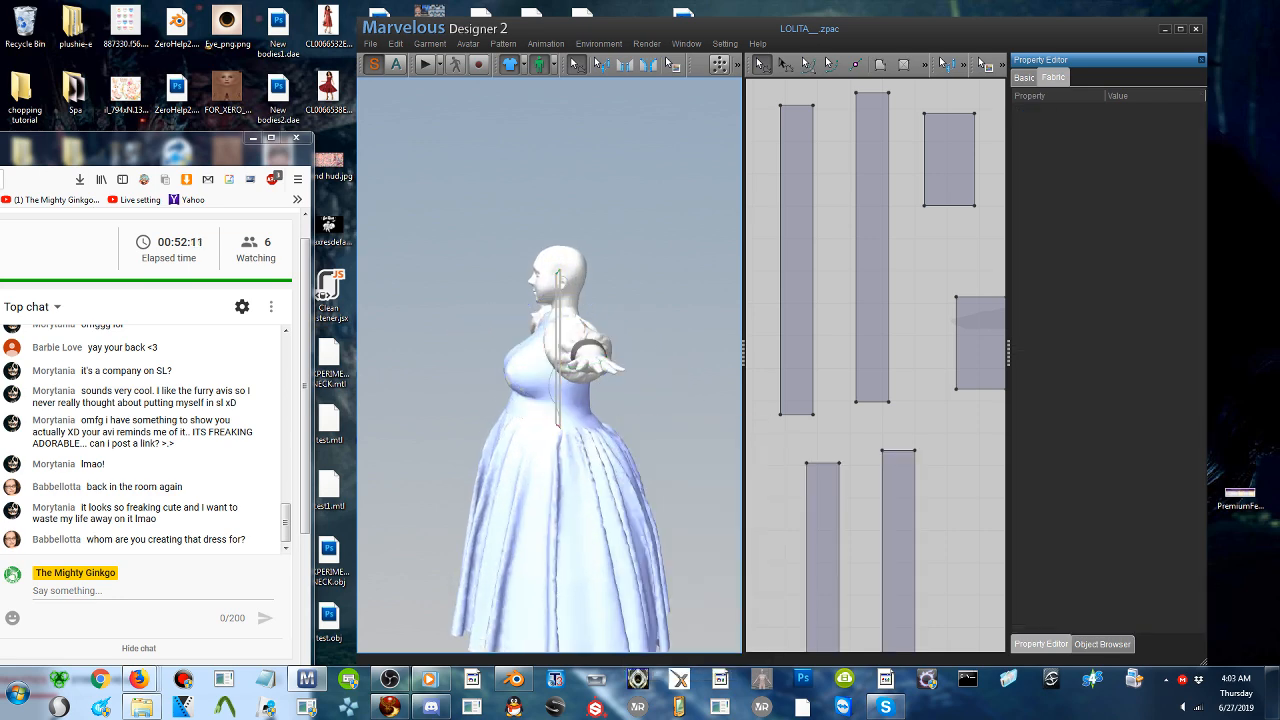
right_drag(616, 418, 657, 455)
drag(608, 380, 667, 345)
right_drag(667, 346, 664, 346)
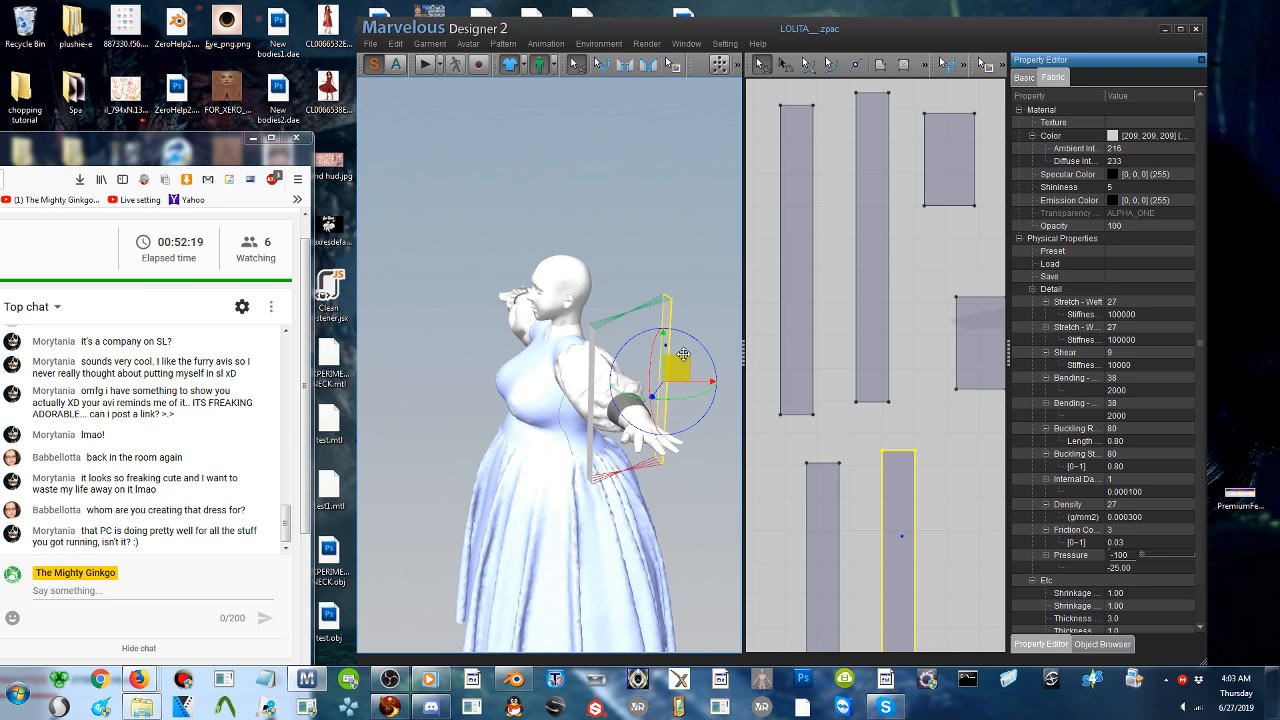
- Flip the copied strip behind the other hand horizontally
right_click(670, 320)
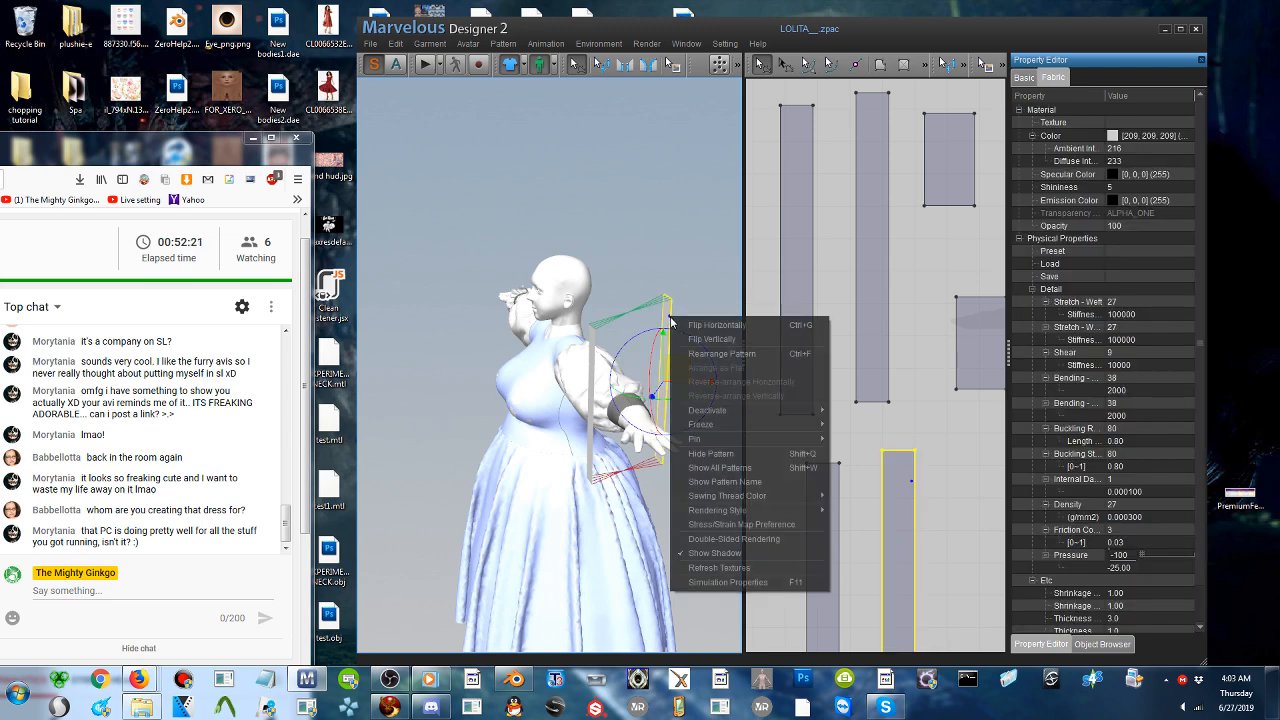
click(691, 326)
right_drag(680, 343, 750, 345)
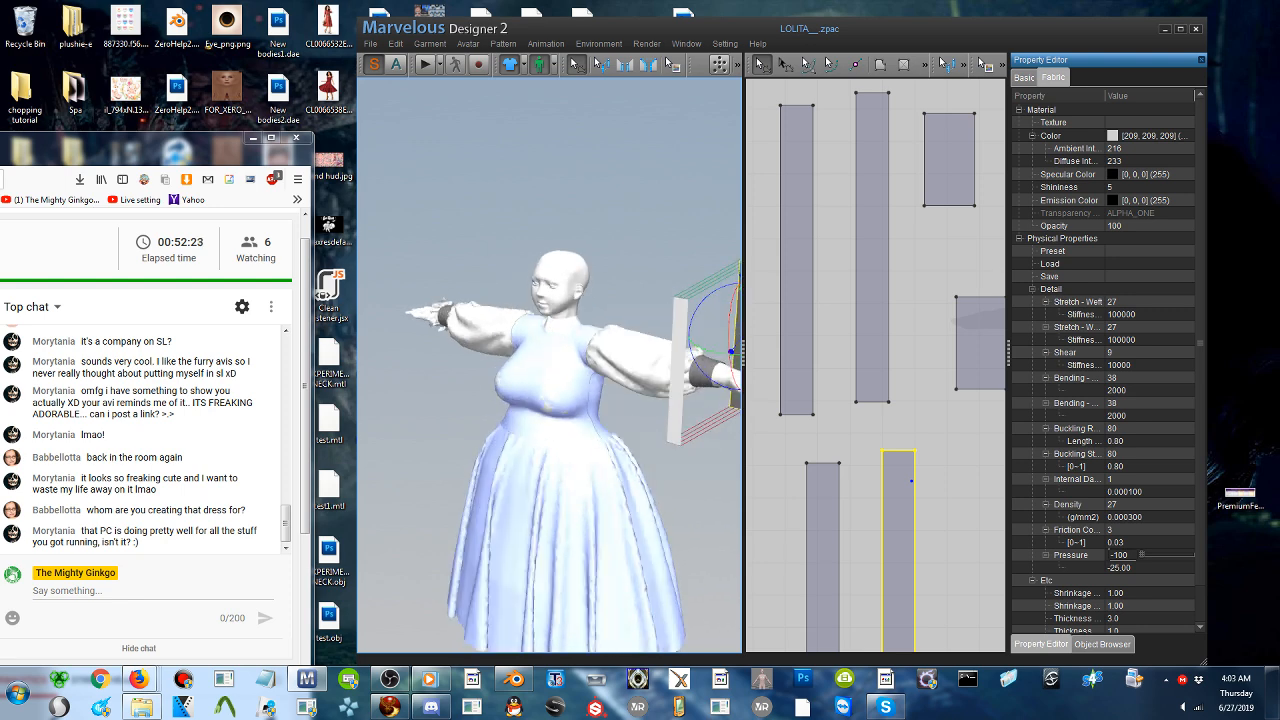
- Sew the inner long edge of the copied strip in front of the other hand to the cuff's wrist edge
middle_drag(732, 350, 540, 322)
right_drag(540, 322, 572, 328)
click(541, 380)
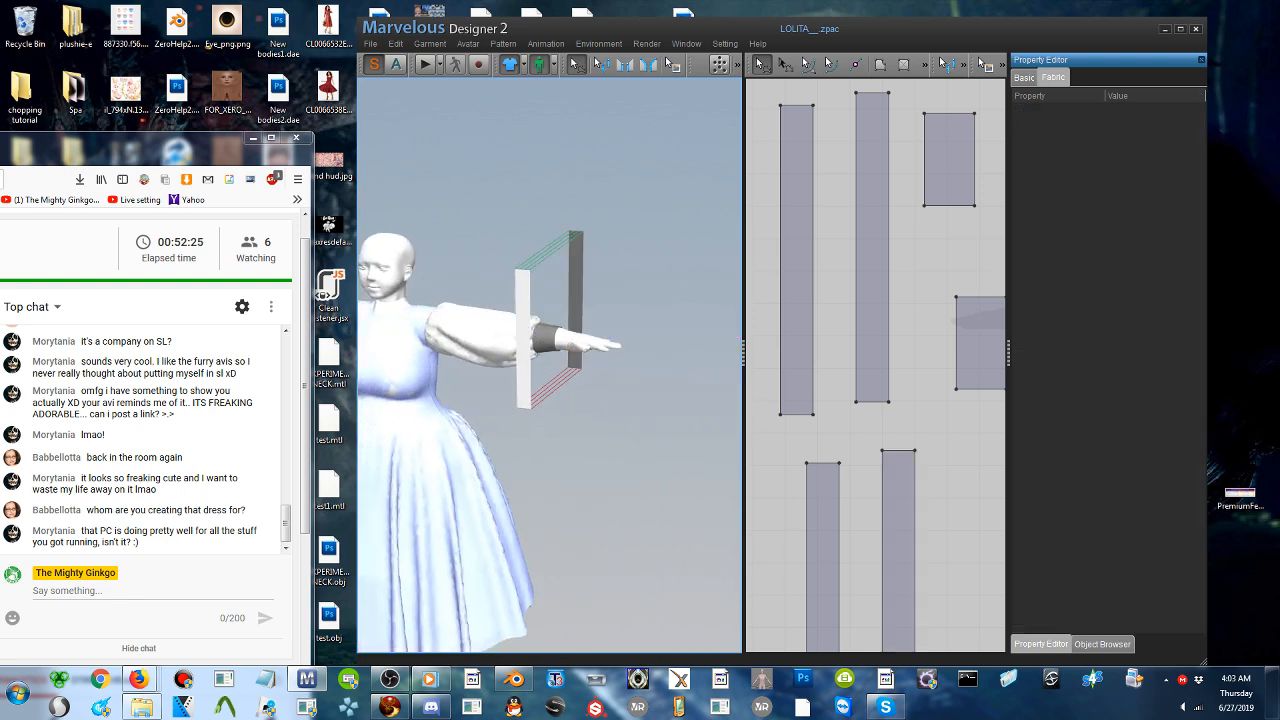
click(524, 350)
scroll(570, 335, up, 3)
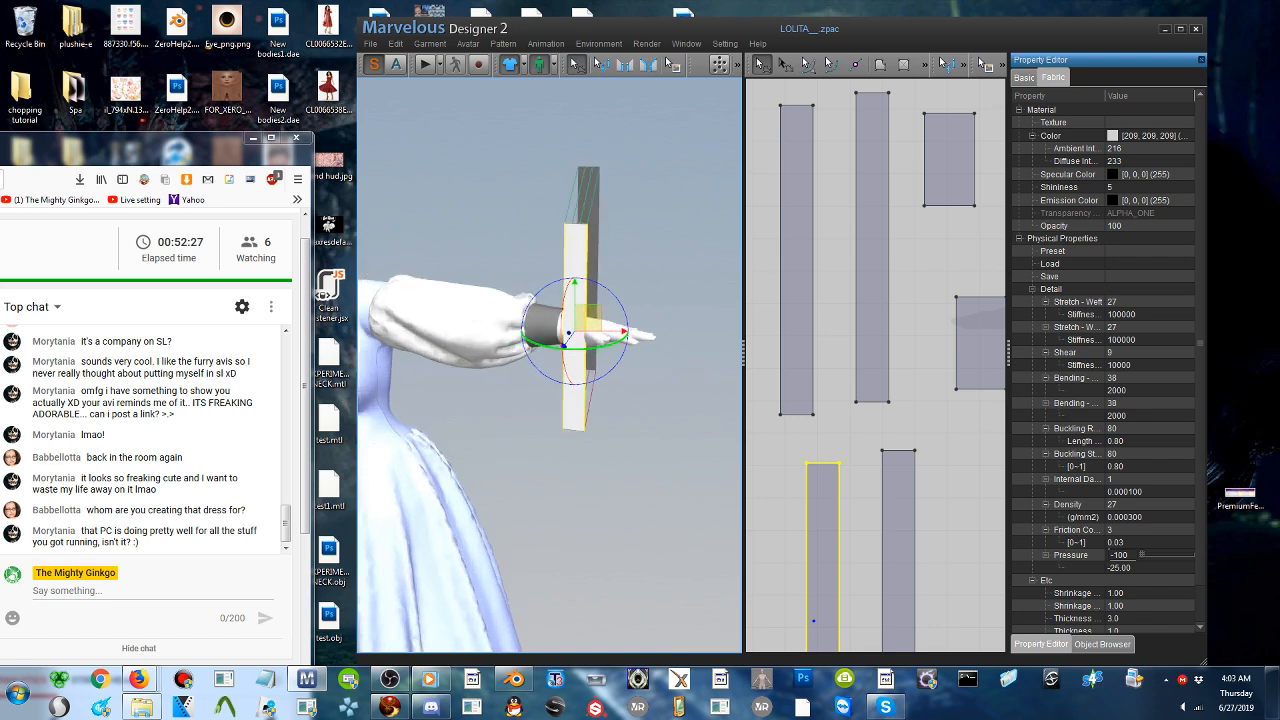
right_drag(568, 347, 552, 232)
middle_drag(552, 232, 547, 363)
scroll(547, 363, up, 2)
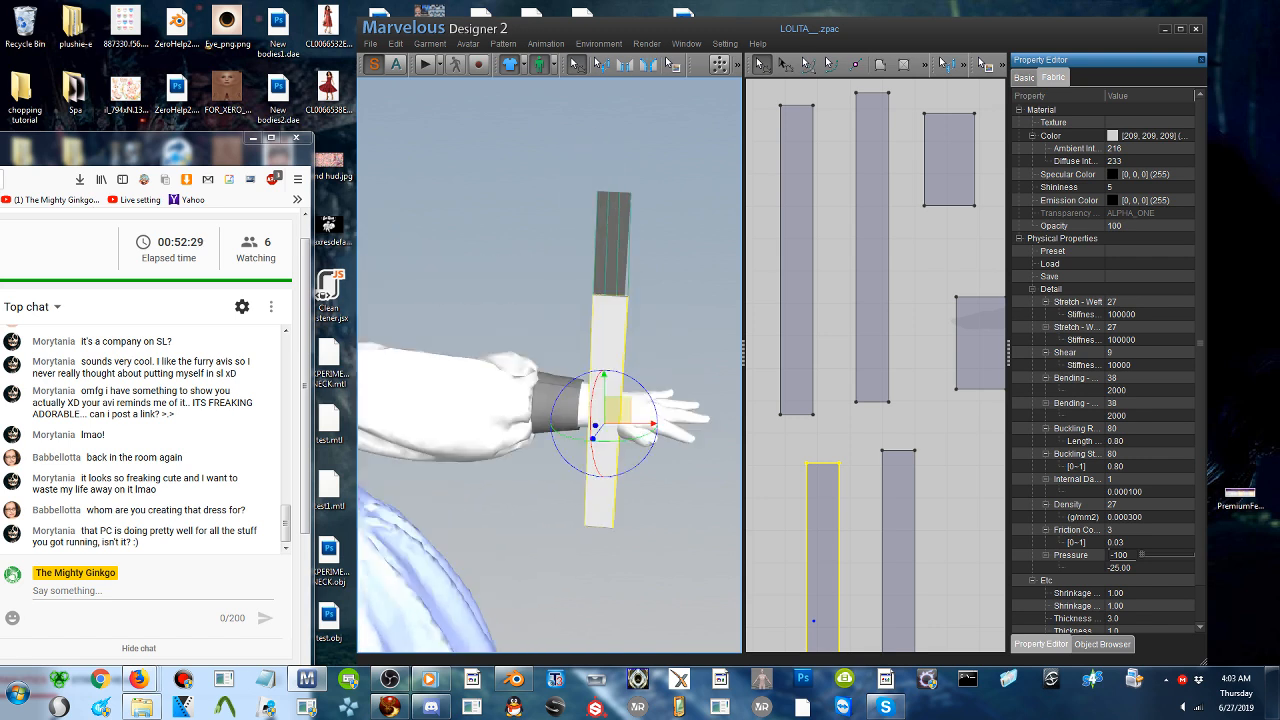
right_drag(547, 363, 543, 354)
click(626, 66)
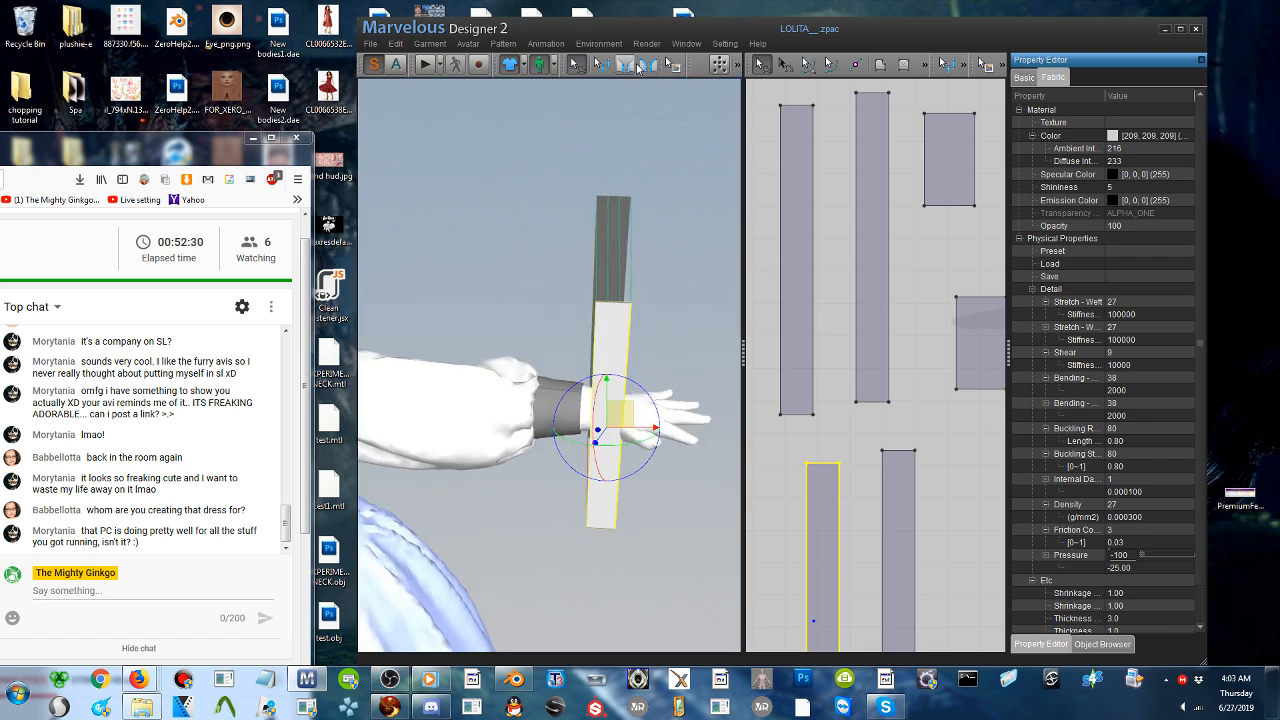
click(597, 386)
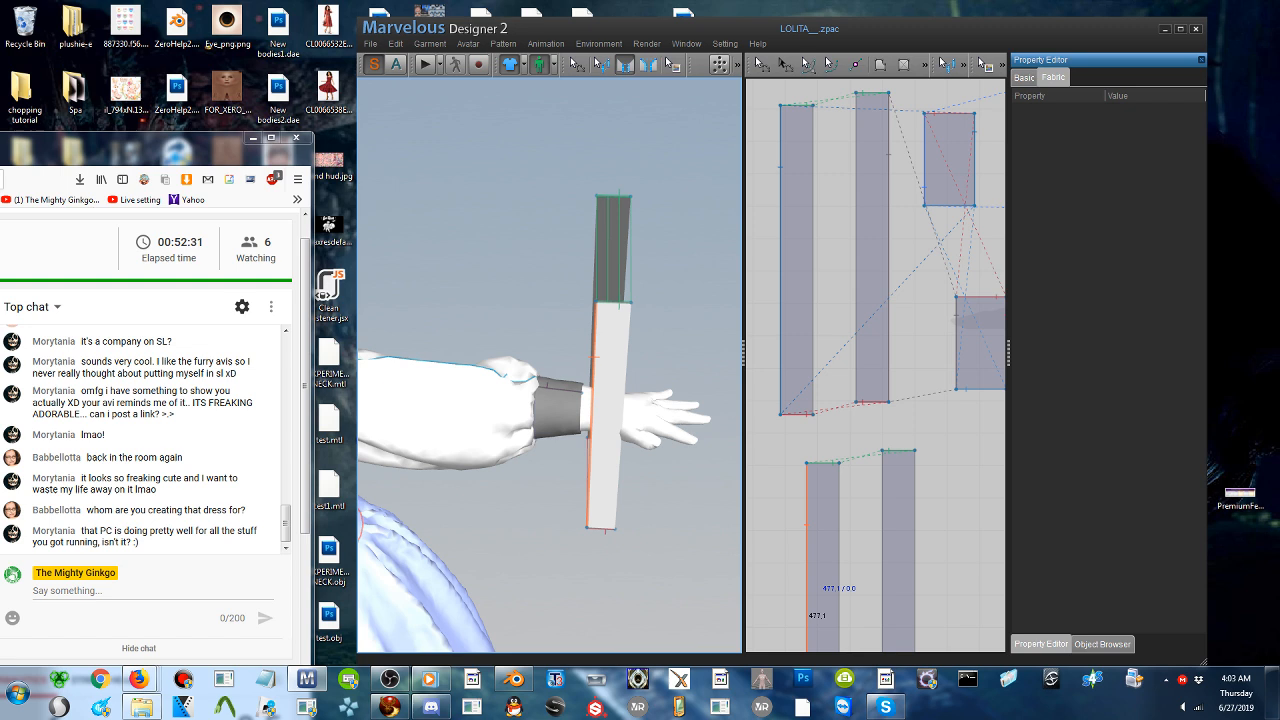
click(575, 420)
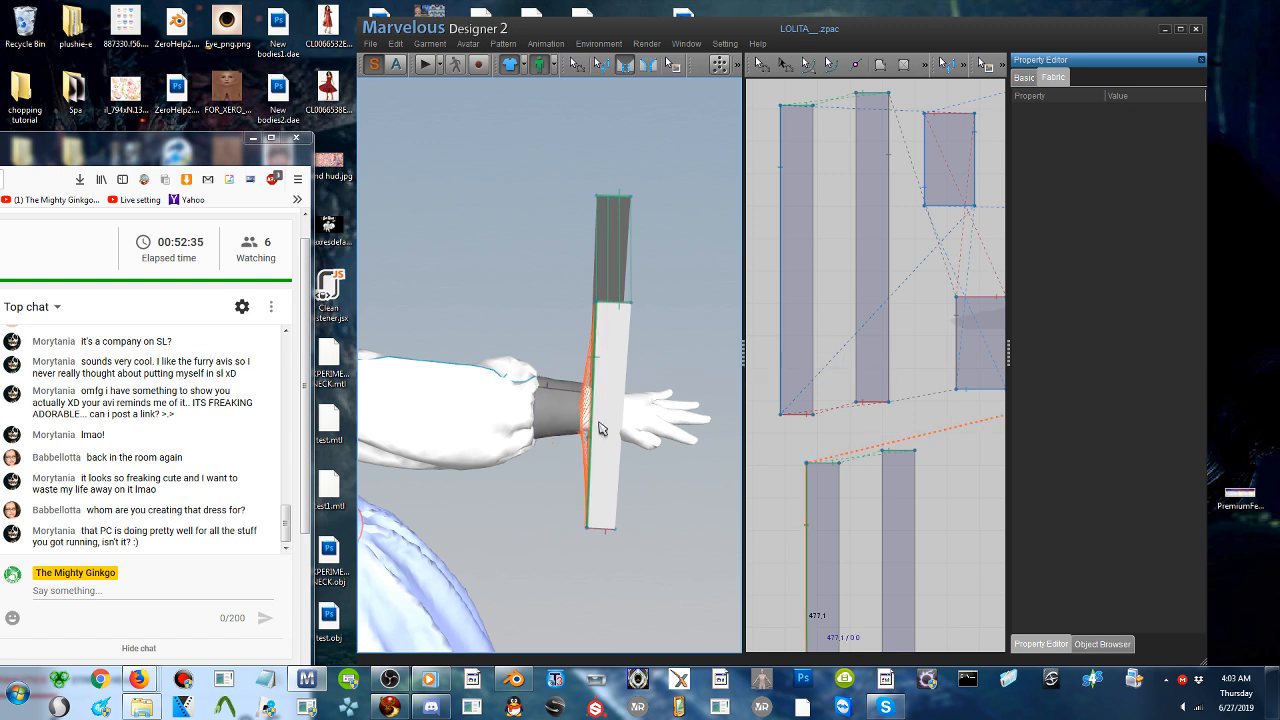
- Move the strip behind the hand farther from the wrist and sew its inner long edge to the cuff's wrist edge
right_drag(599, 423, 350, 370)
right_drag(600, 380, 520, 355)
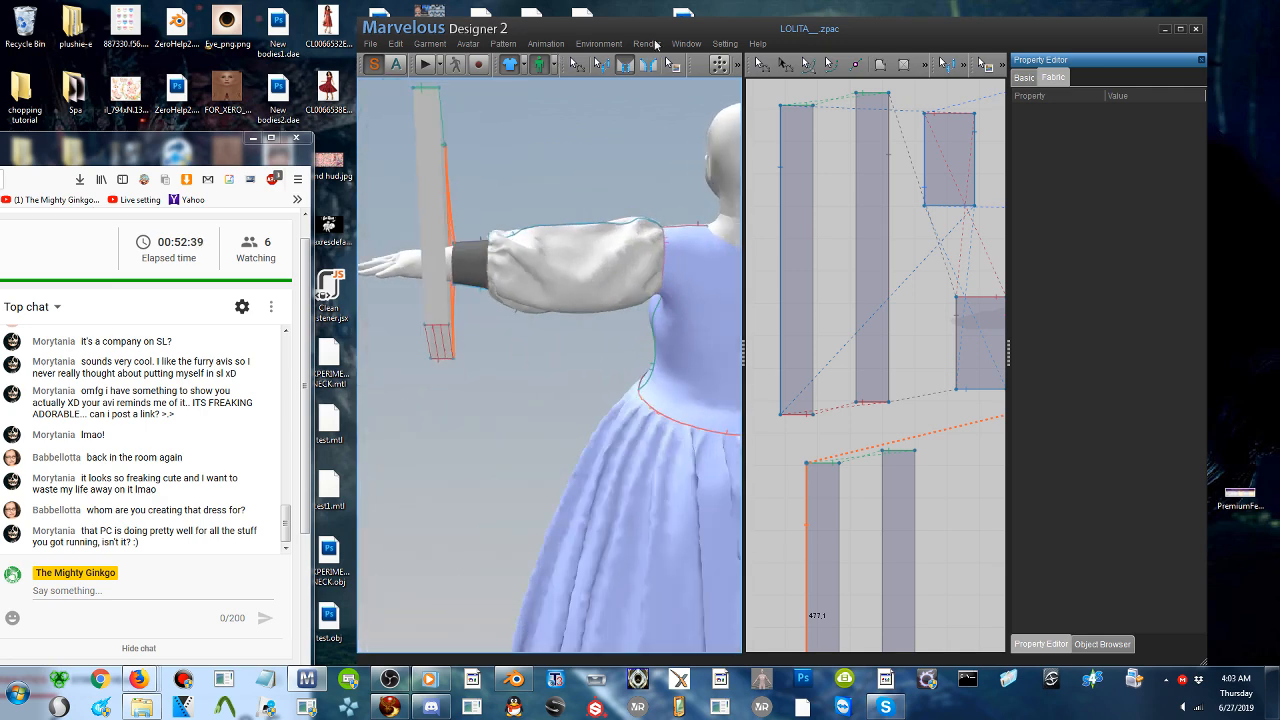
click(578, 65)
drag(428, 222, 410, 290)
click(625, 64)
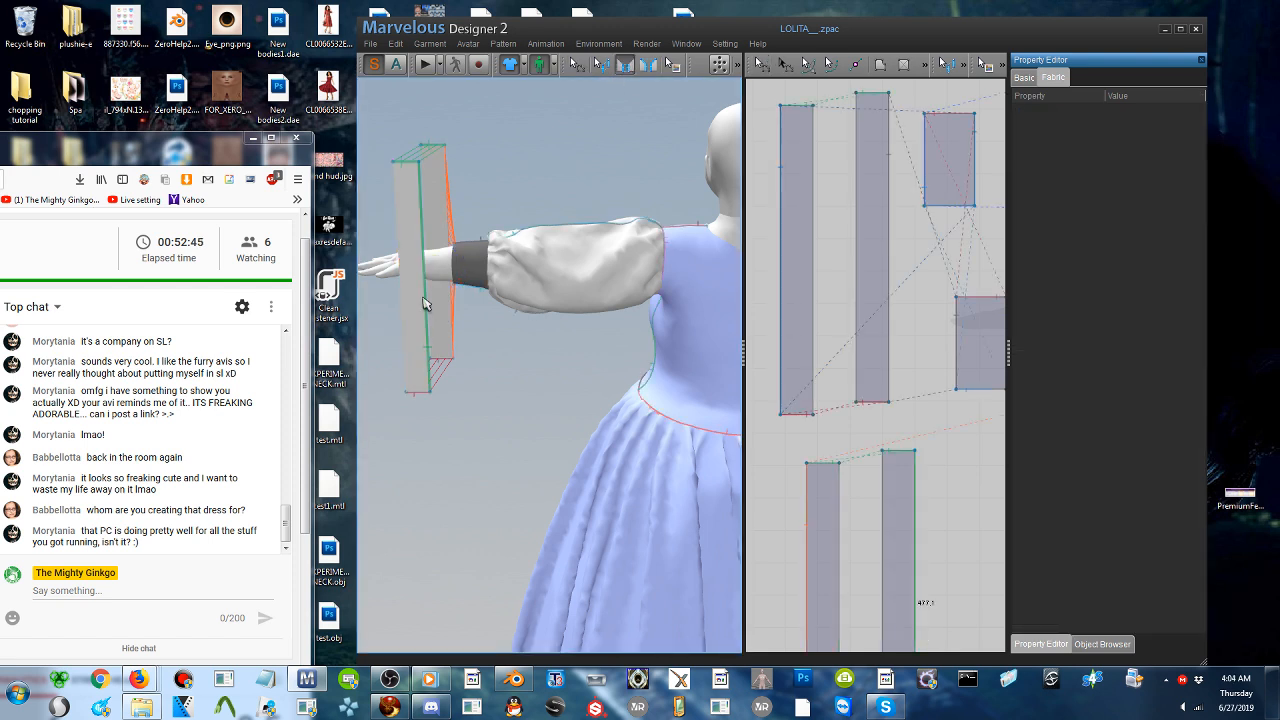
click(457, 275)
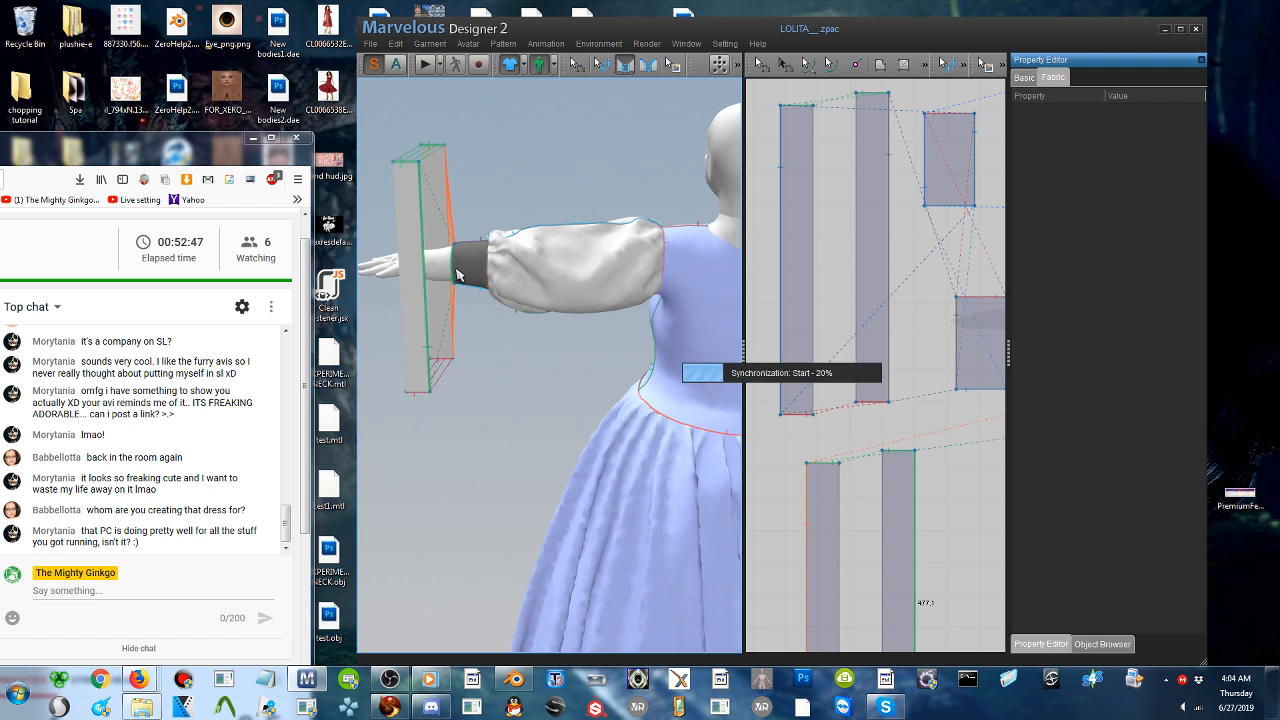
- Simulate the garment to gather both newly sewn strips into a ruffle around the cuff
click(427, 66)
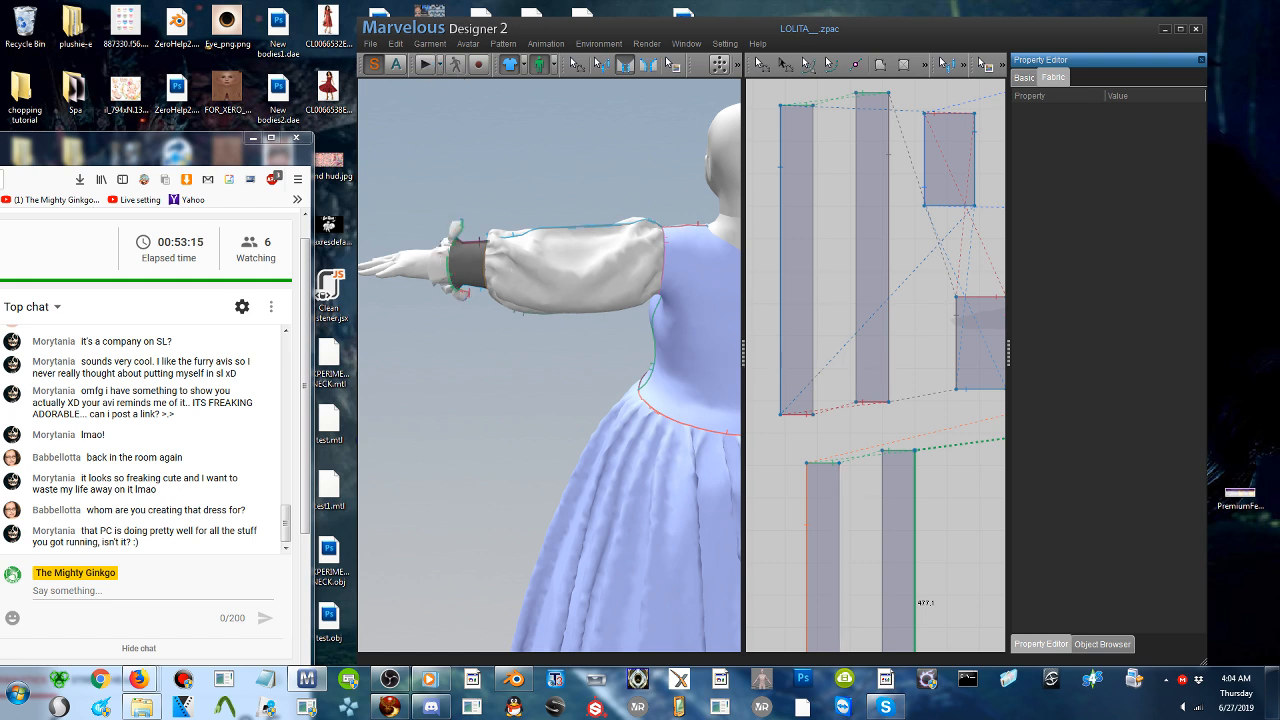
right_drag(515, 282, 590, 296)
right_drag(480, 400, 660, 400)
middle_drag(682, 300, 571, 345)
scroll(571, 345, up, 1)
scroll(571, 345, up, 3)
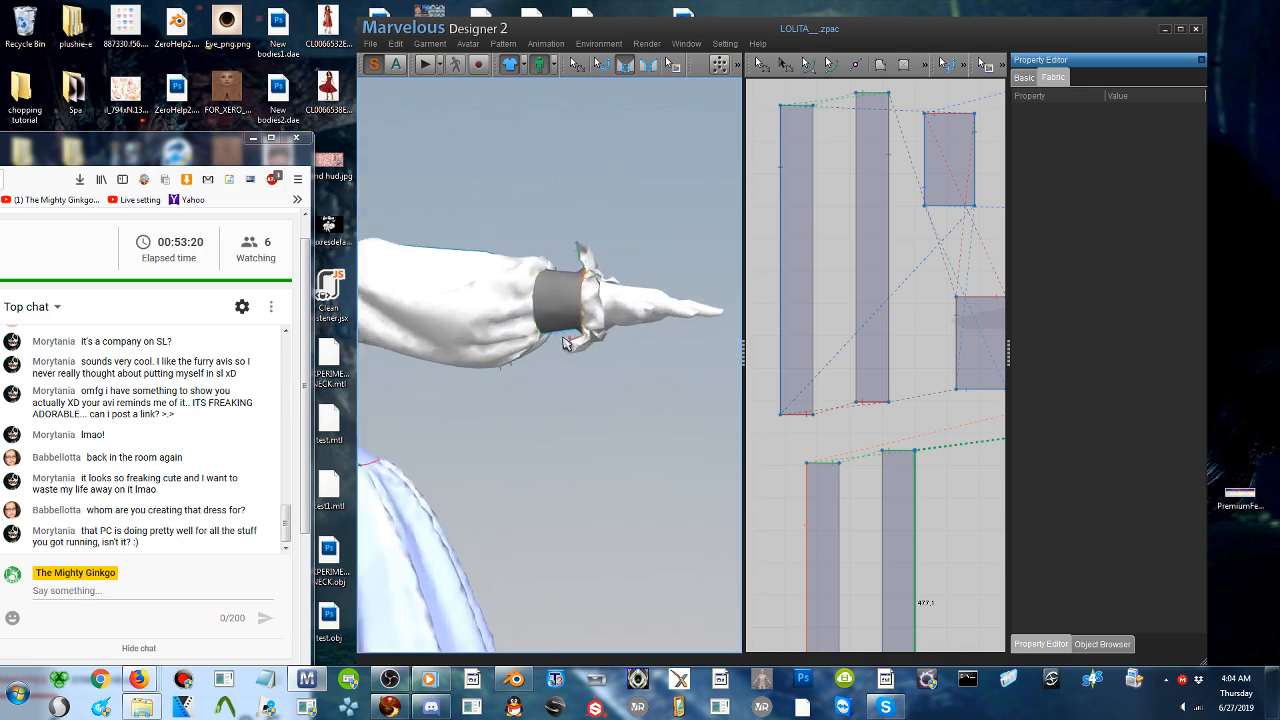
- Run the simulation, try a Pressure of 100 on the front ruffle strip, and leave both strips of this cuff at -100
click(718, 64)
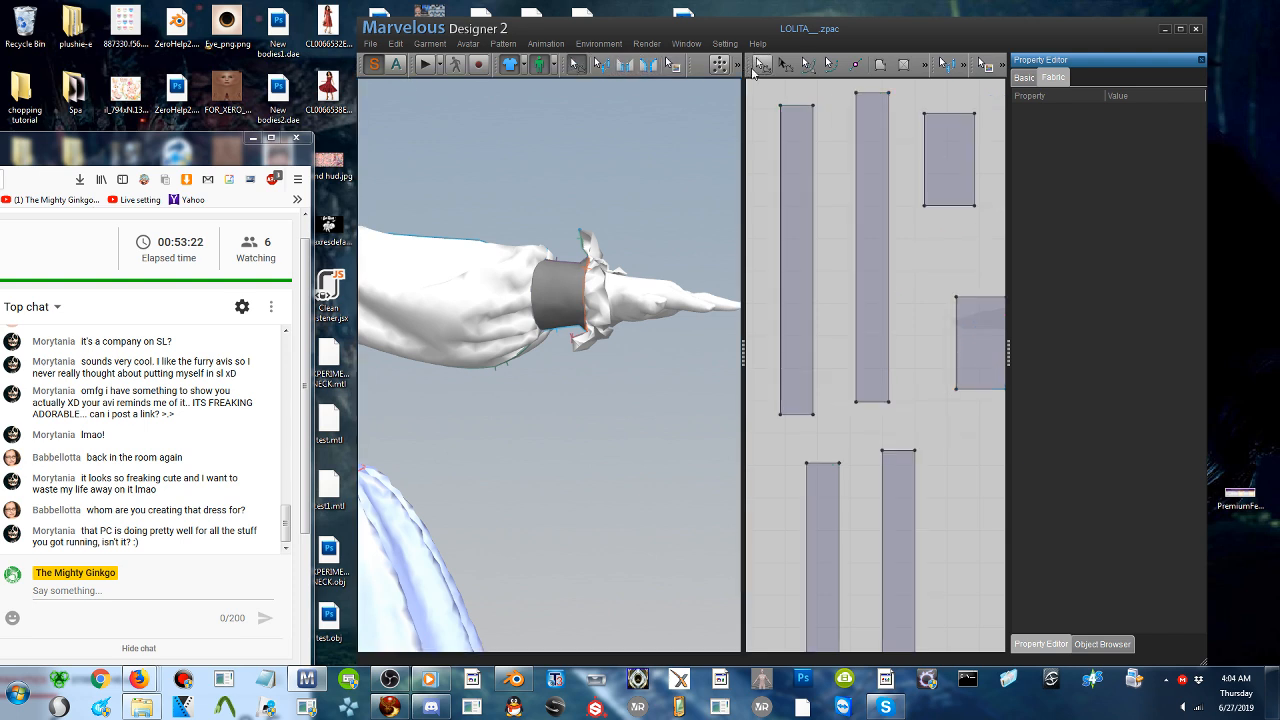
click(600, 300)
scroll(1128, 470, down, 1)
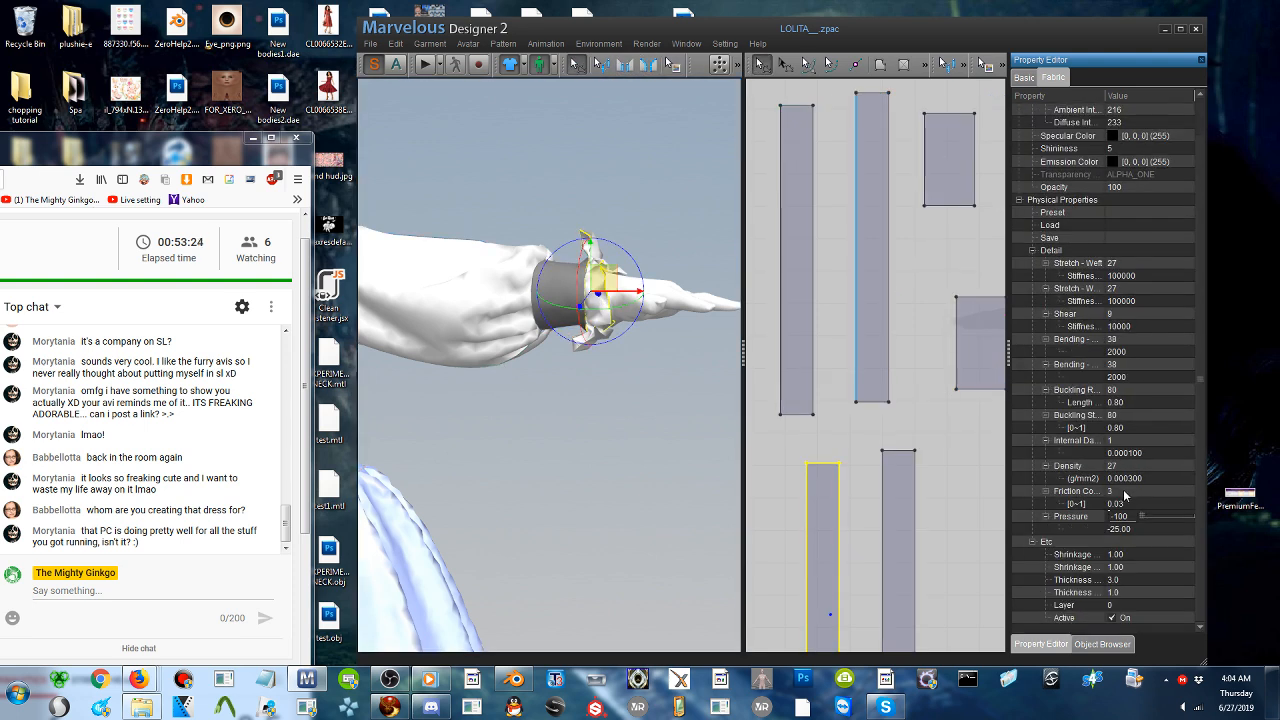
click(424, 64)
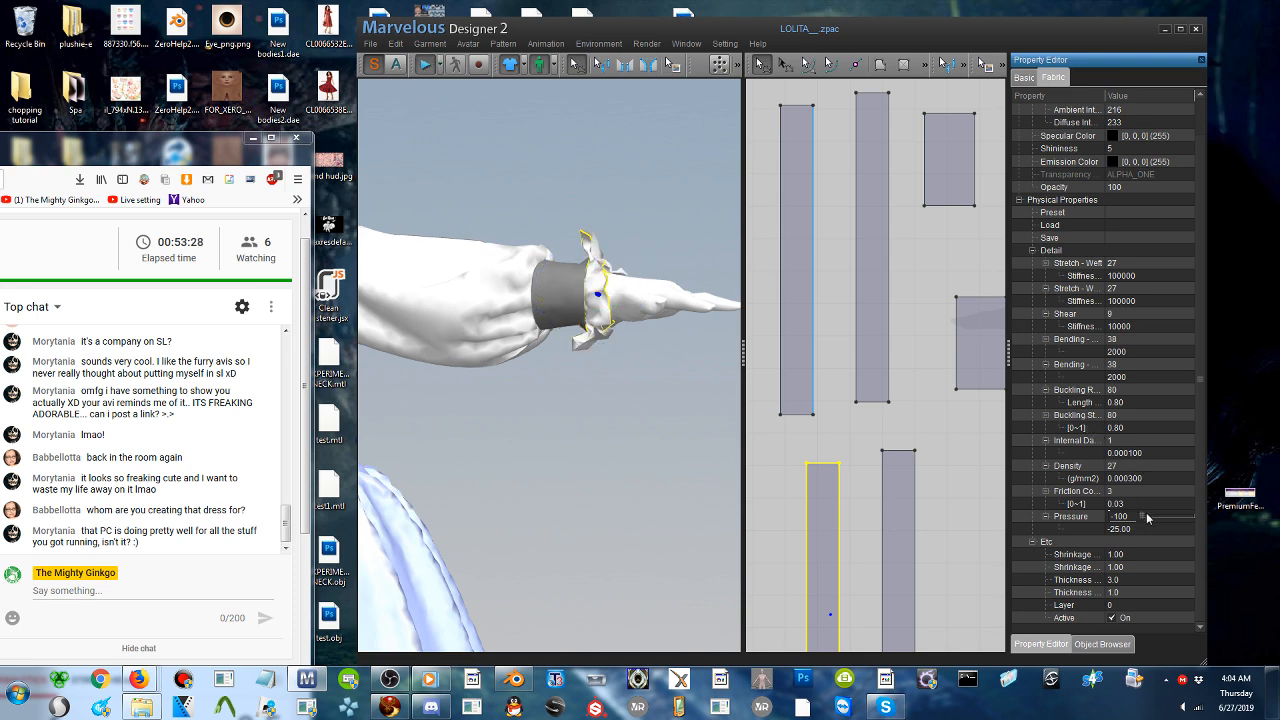
click(1172, 515)
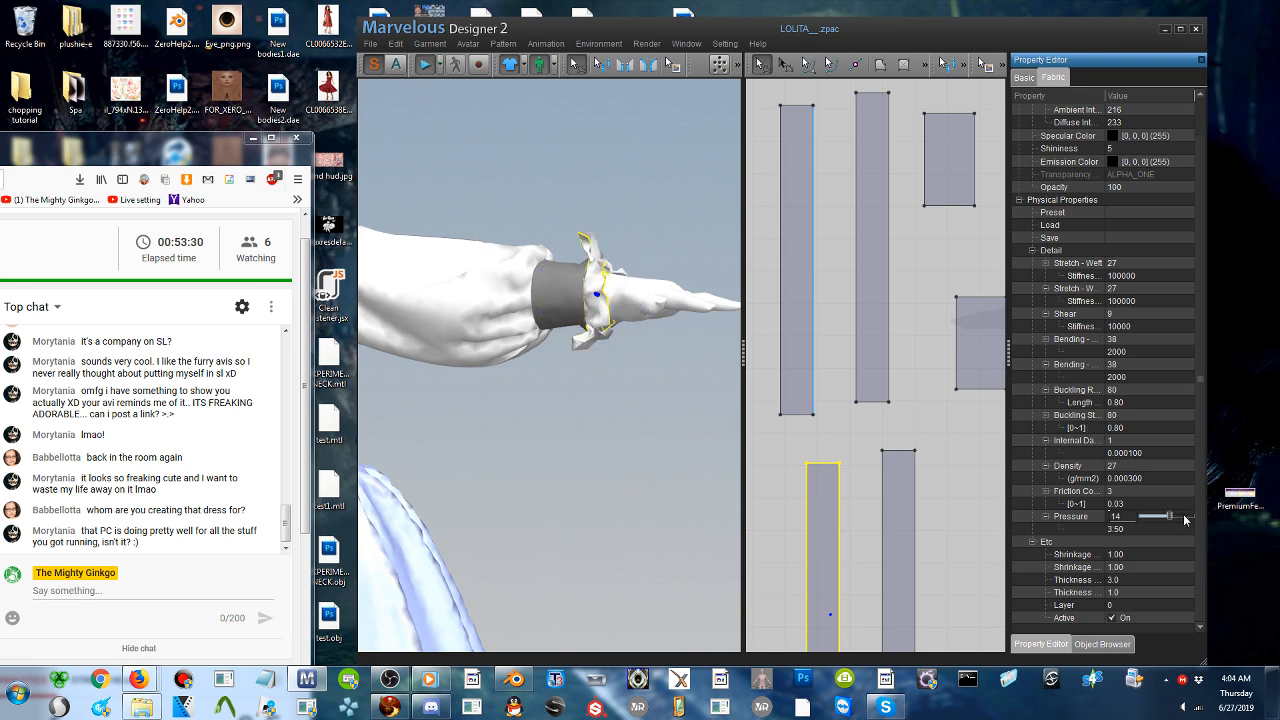
drag(1197, 519, 1234, 520)
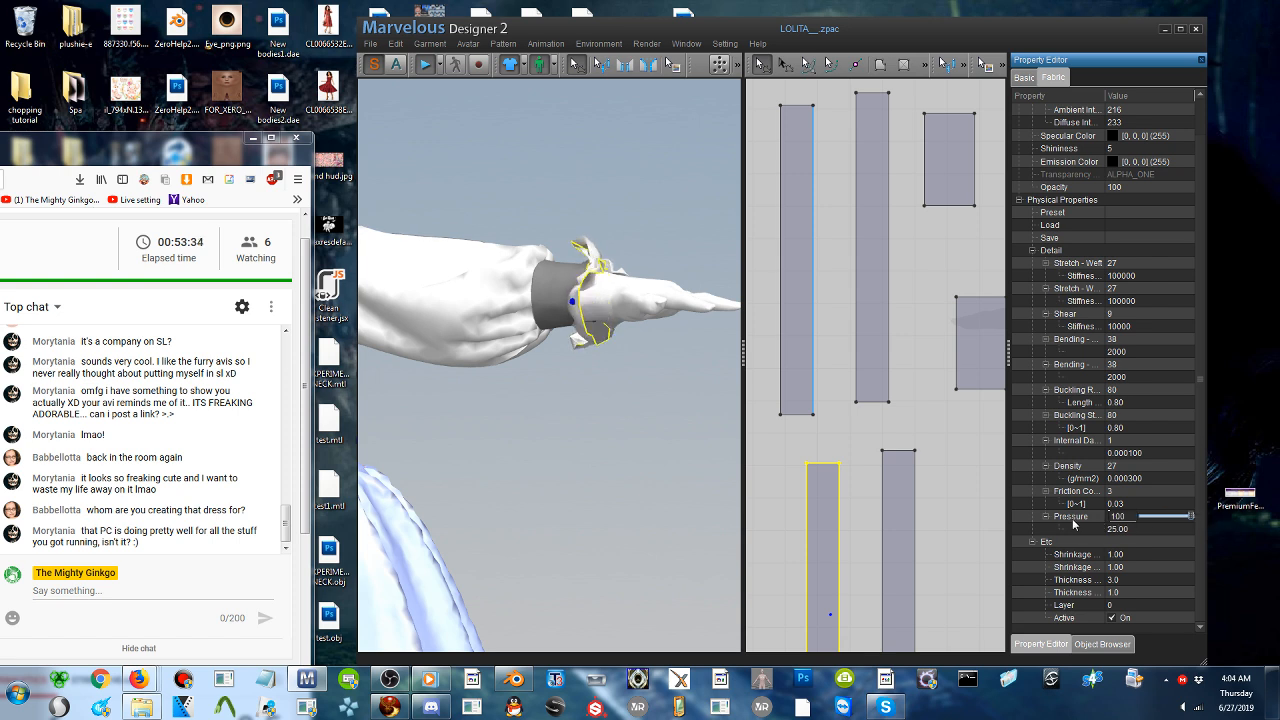
drag(1070, 519, 1071, 519)
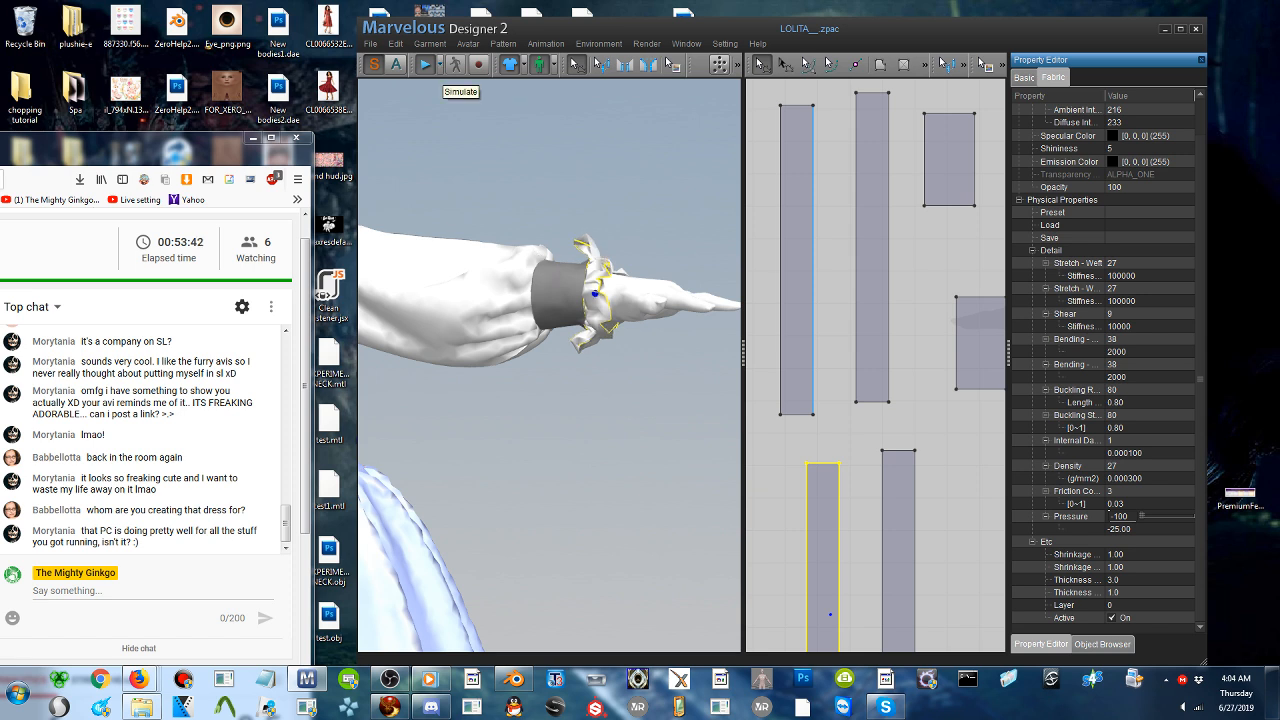
click(597, 243)
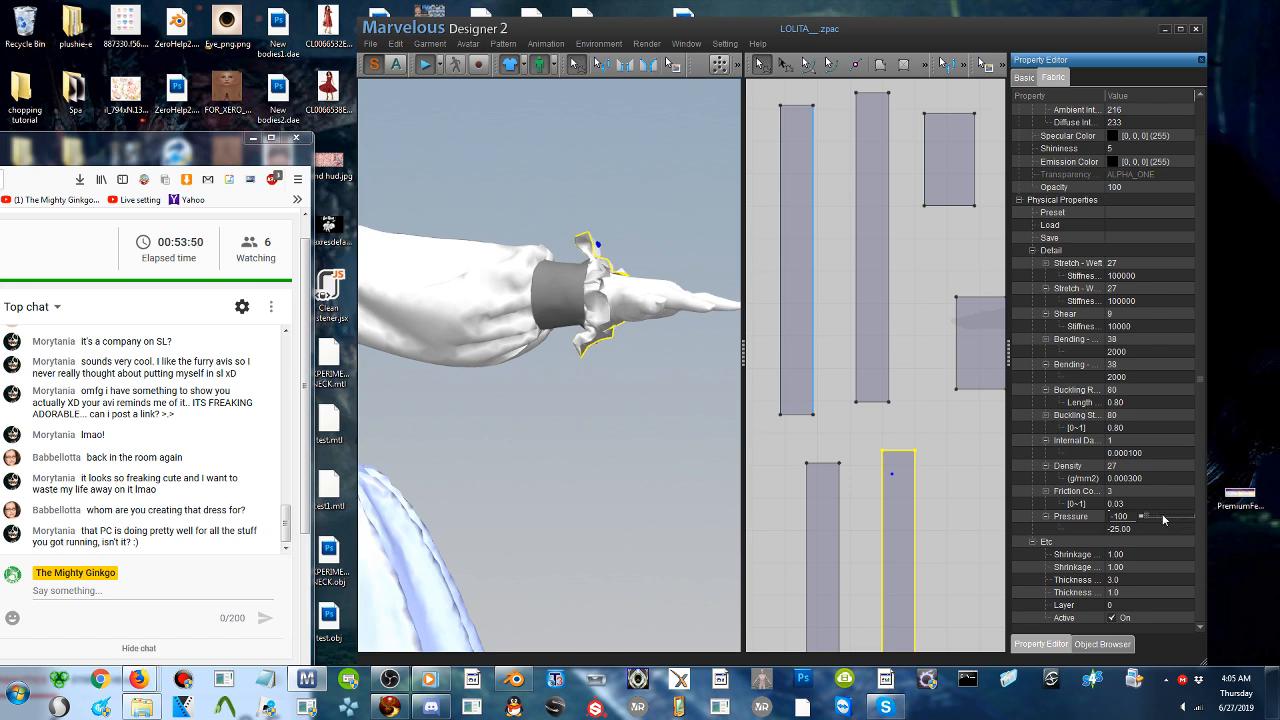
drag(1163, 519, 1094, 521)
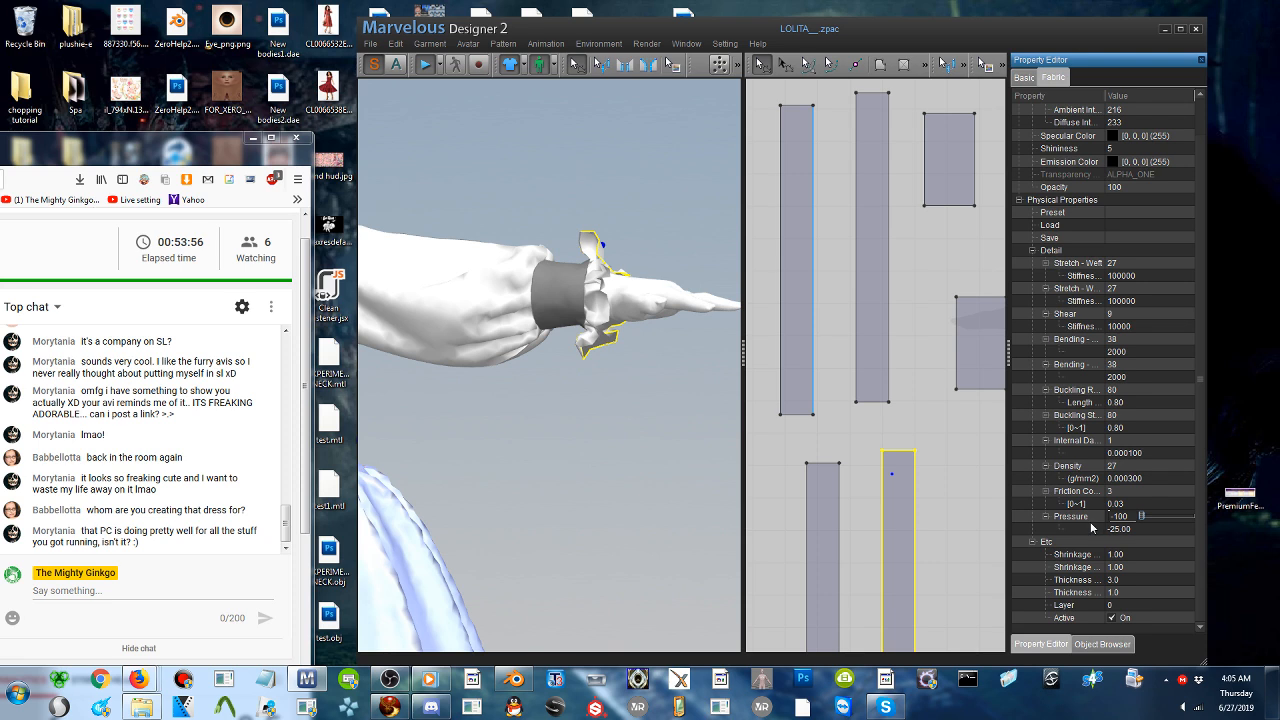
- Pull both ruffle strips outward toward the hand while simulating, and stop the simulation
click(598, 245)
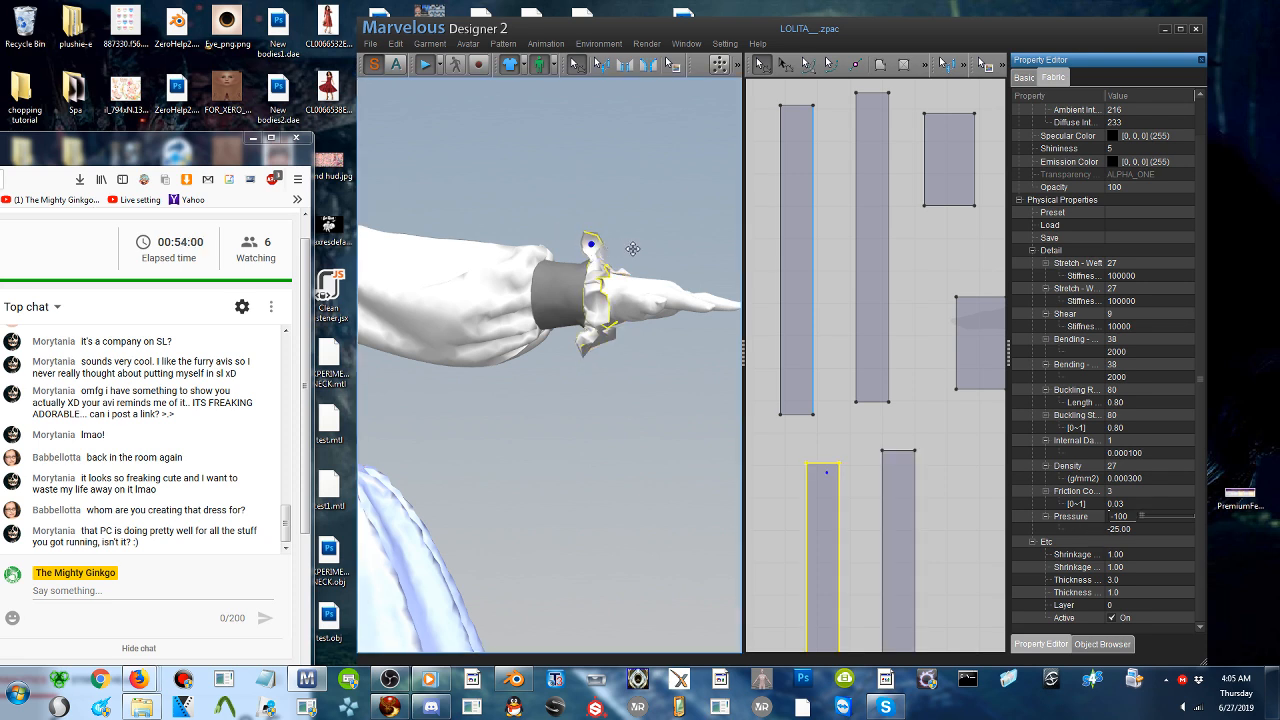
drag(634, 248, 645, 247)
drag(584, 351, 685, 370)
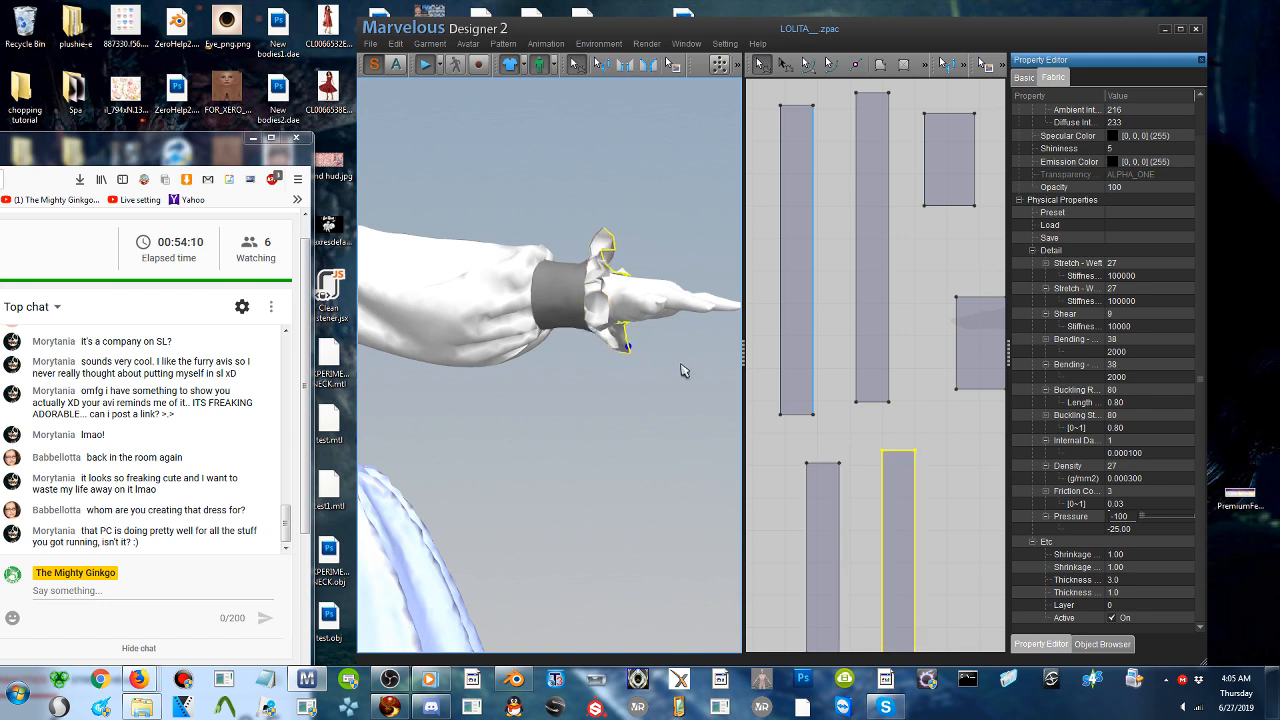
click(427, 67)
right_drag(500, 270, 594, 283)
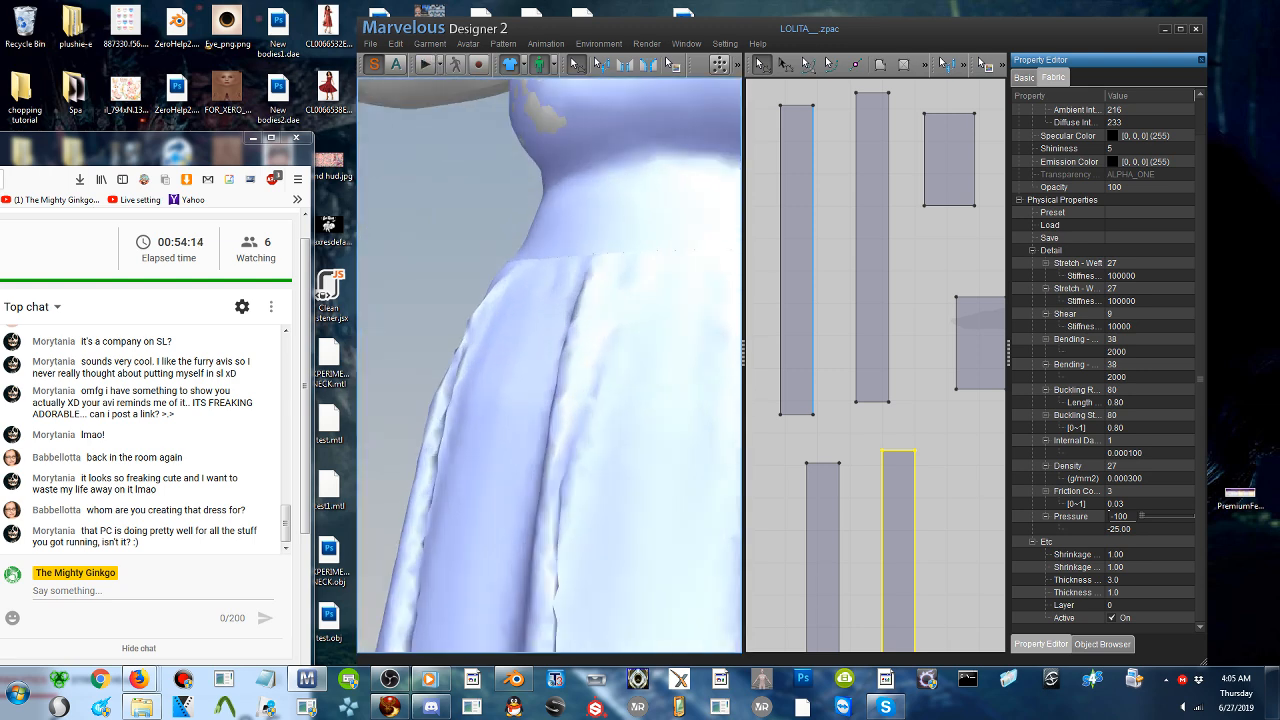
scroll(594, 283, down, 5)
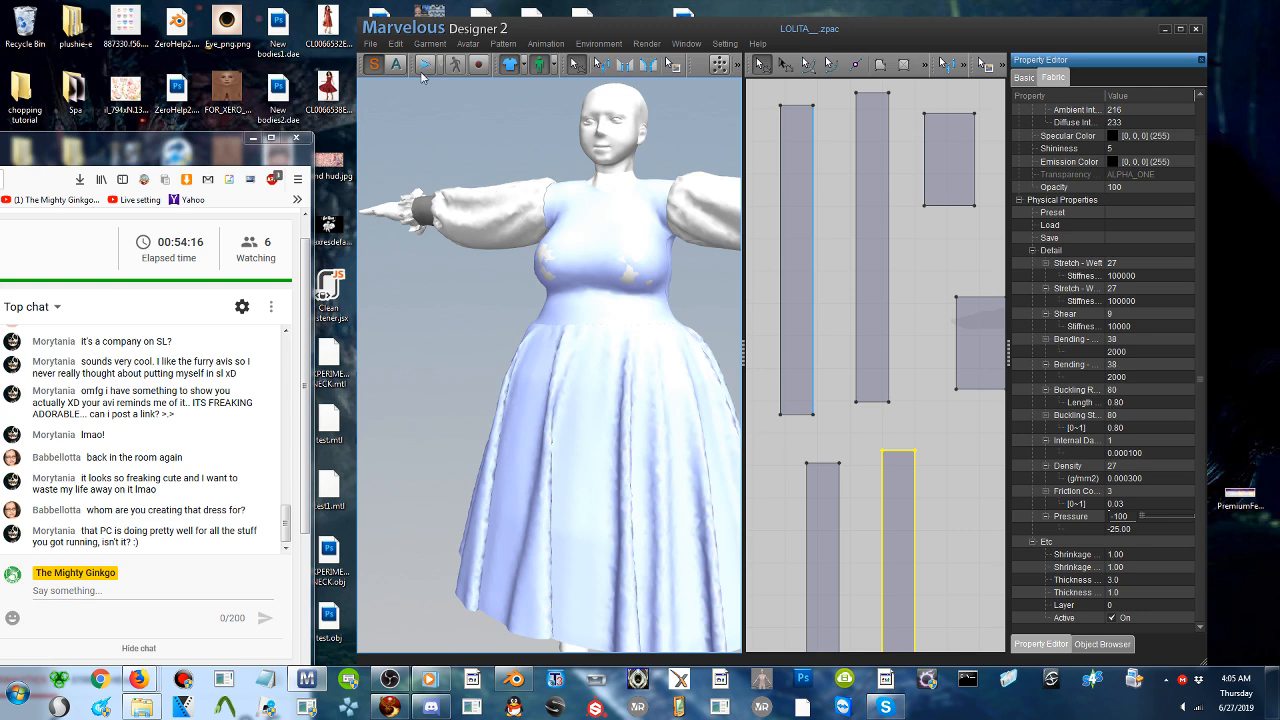
middle_drag(594, 283, 412, 298)
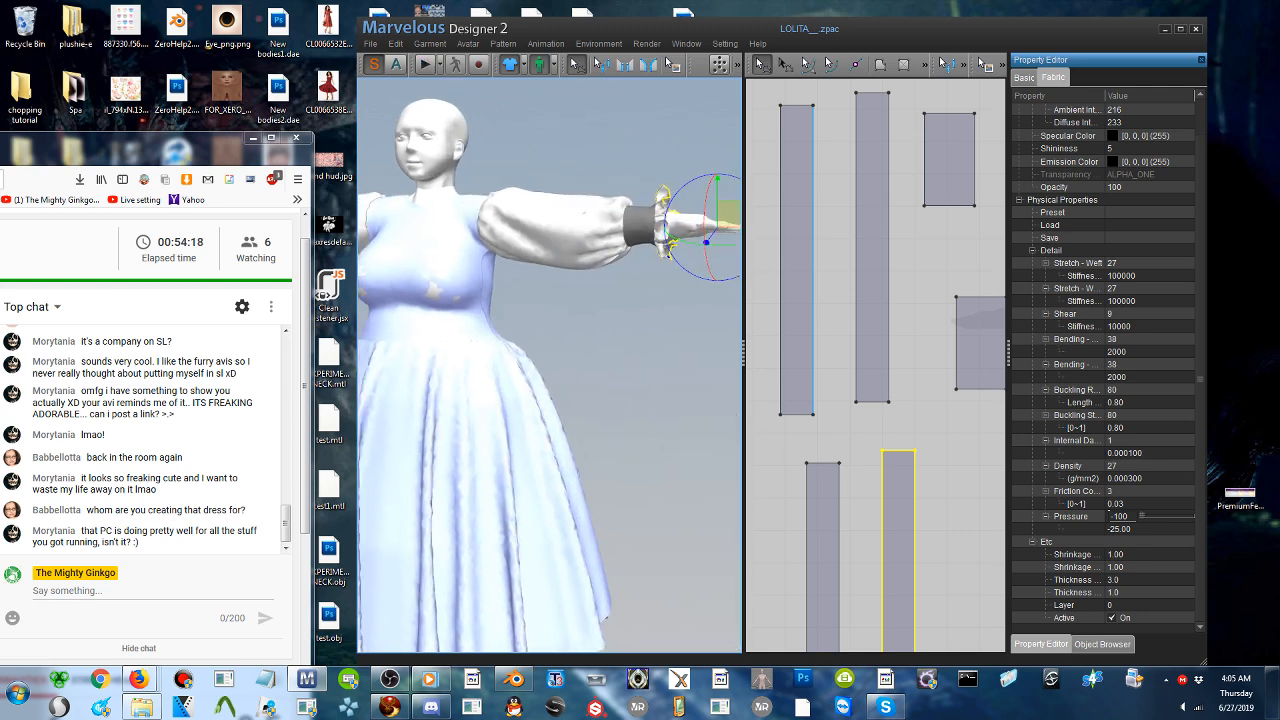
click(598, 346)
mouse_move(598, 346)
right_down()
mouse_move(470, 358)
mouse_move(598, 346)
right_up()
click(667, 241)
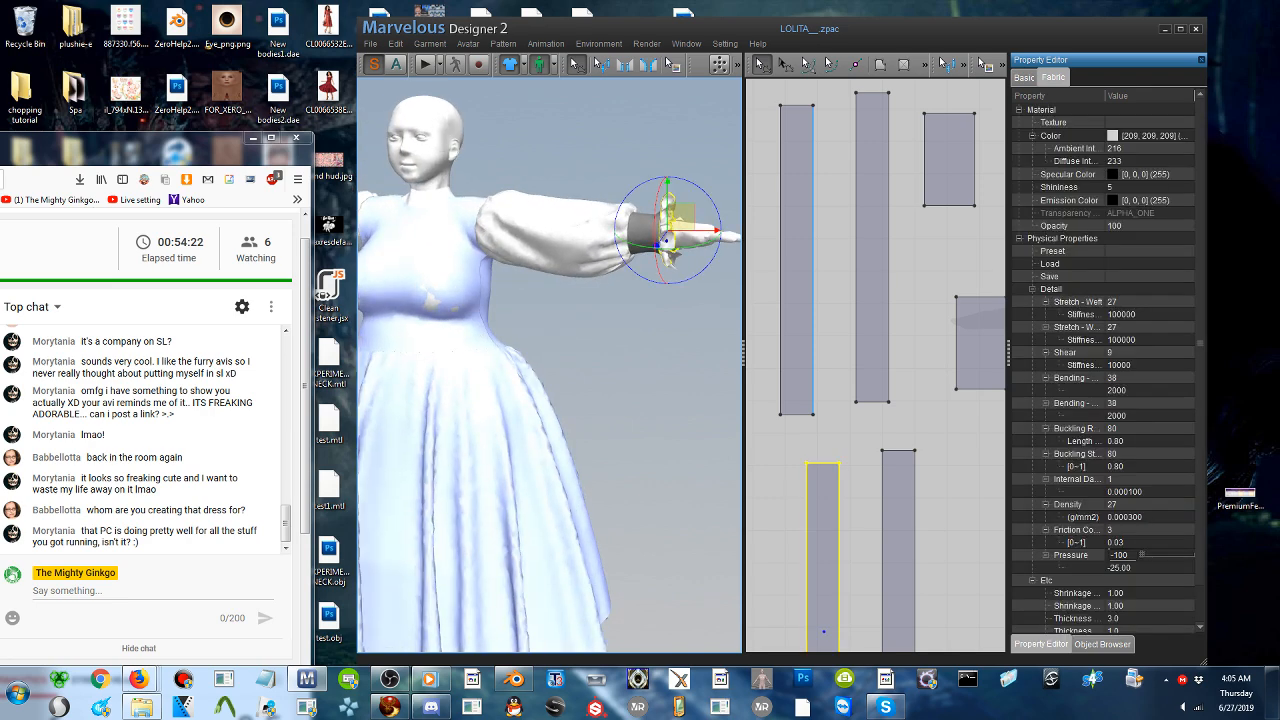
shift+click(909, 524)
shift+click(862, 299)
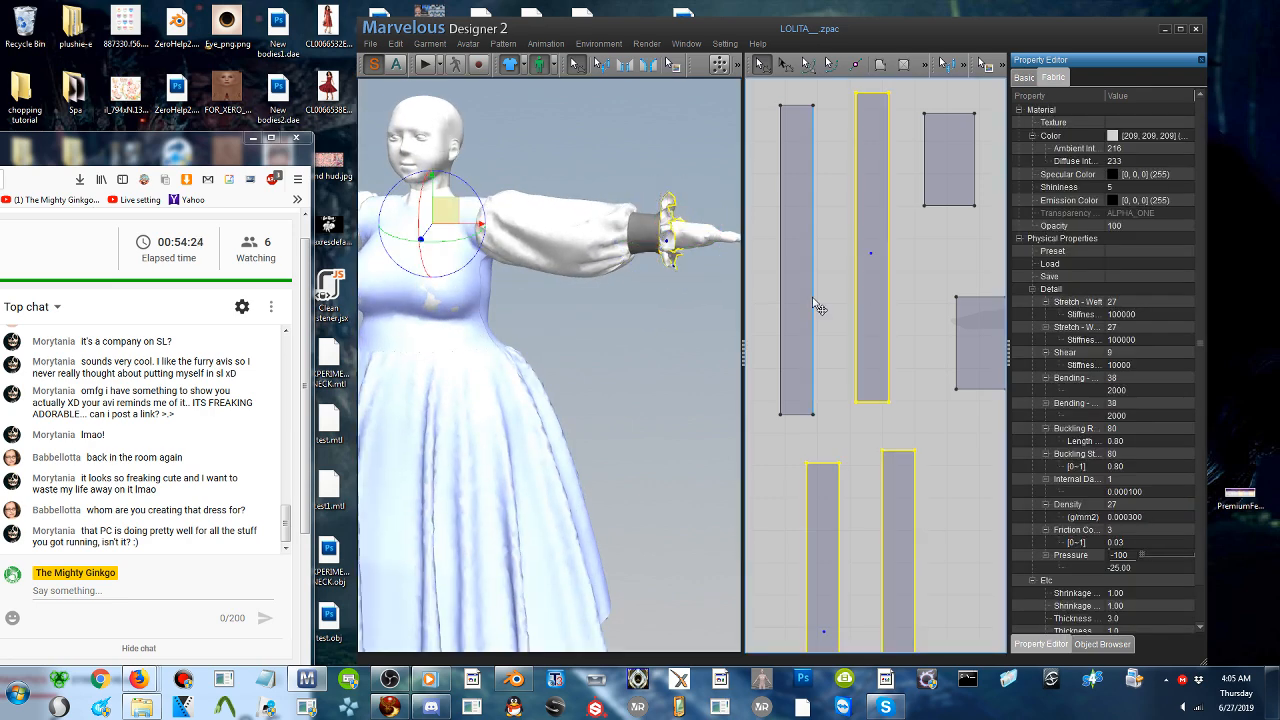
shift+click(800, 304)
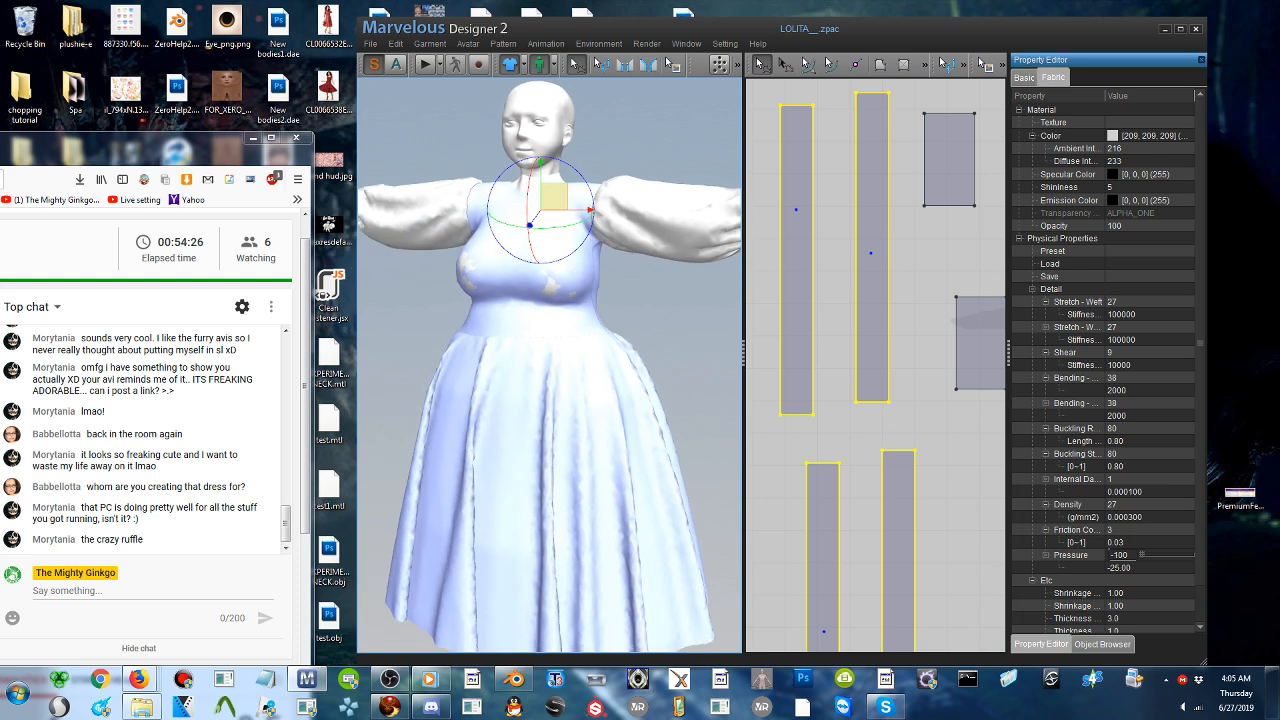
right_click(656, 315)
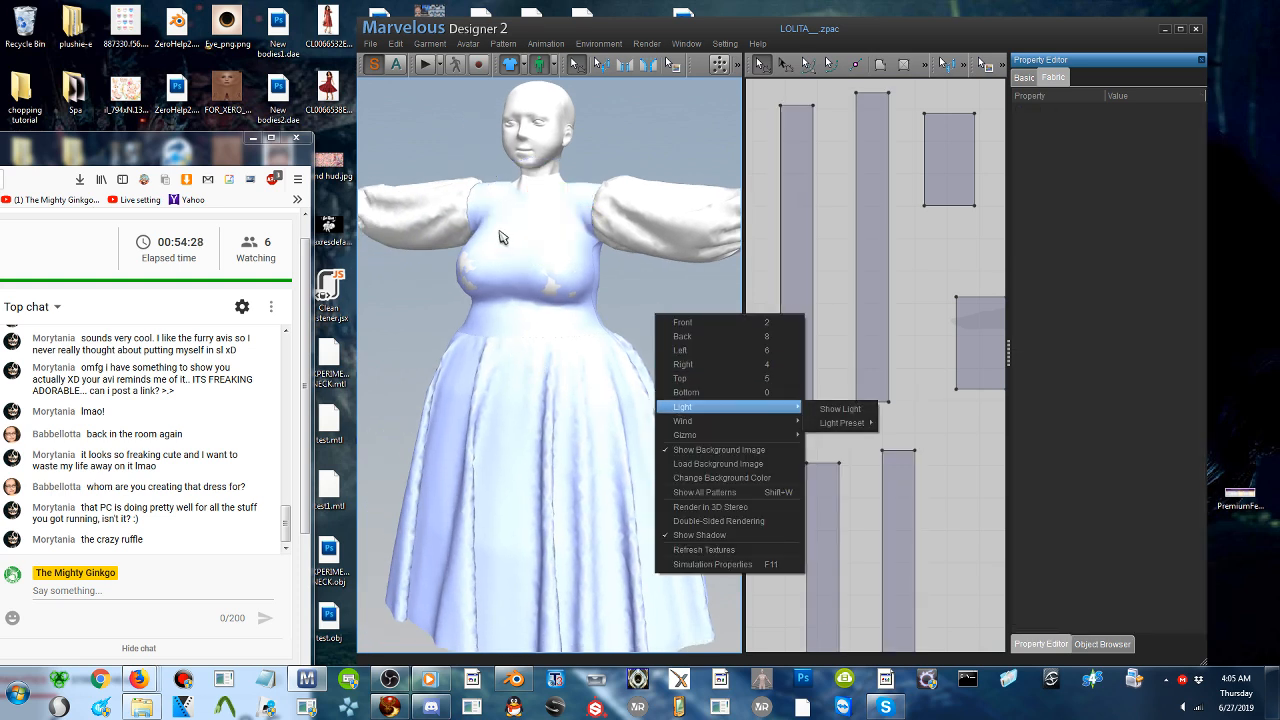
click(431, 228)
scroll(431, 228, up, 1)
scroll(431, 228, down, 3)
scroll(549, 365, down, 1)
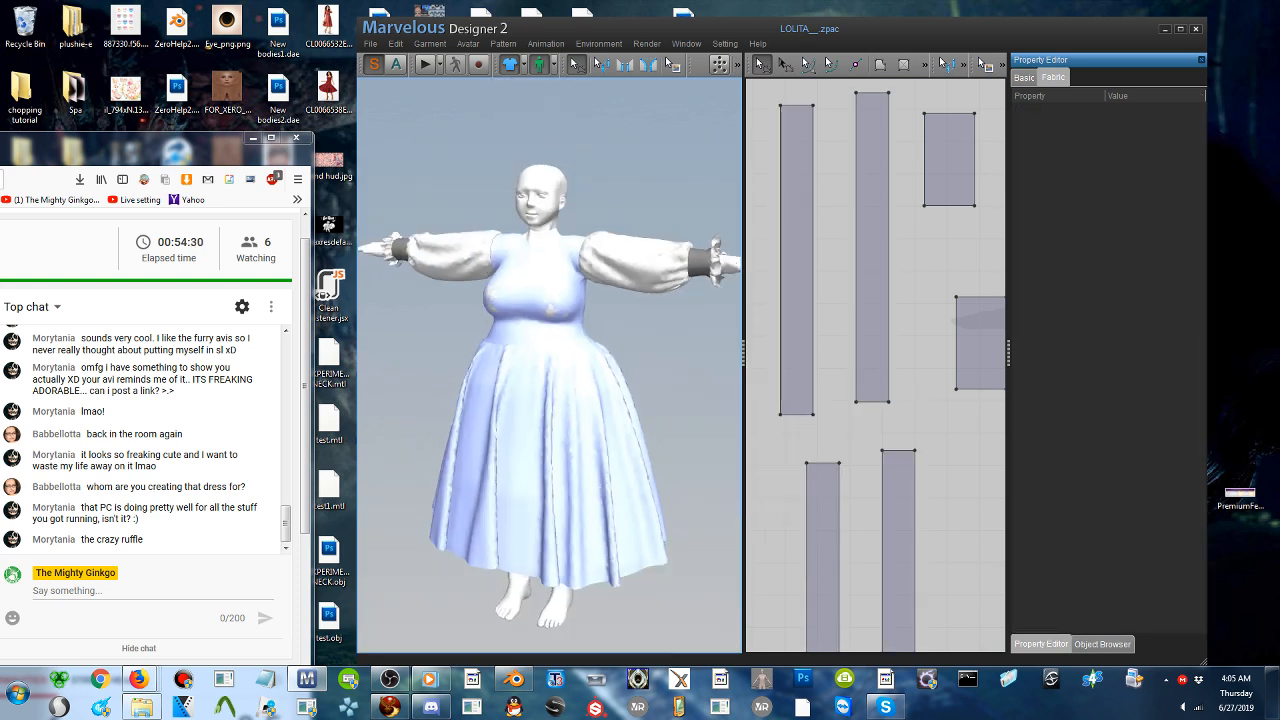
- Select all four cuff ruffle strips and freeze them with the Pattern Only option
click(393, 250)
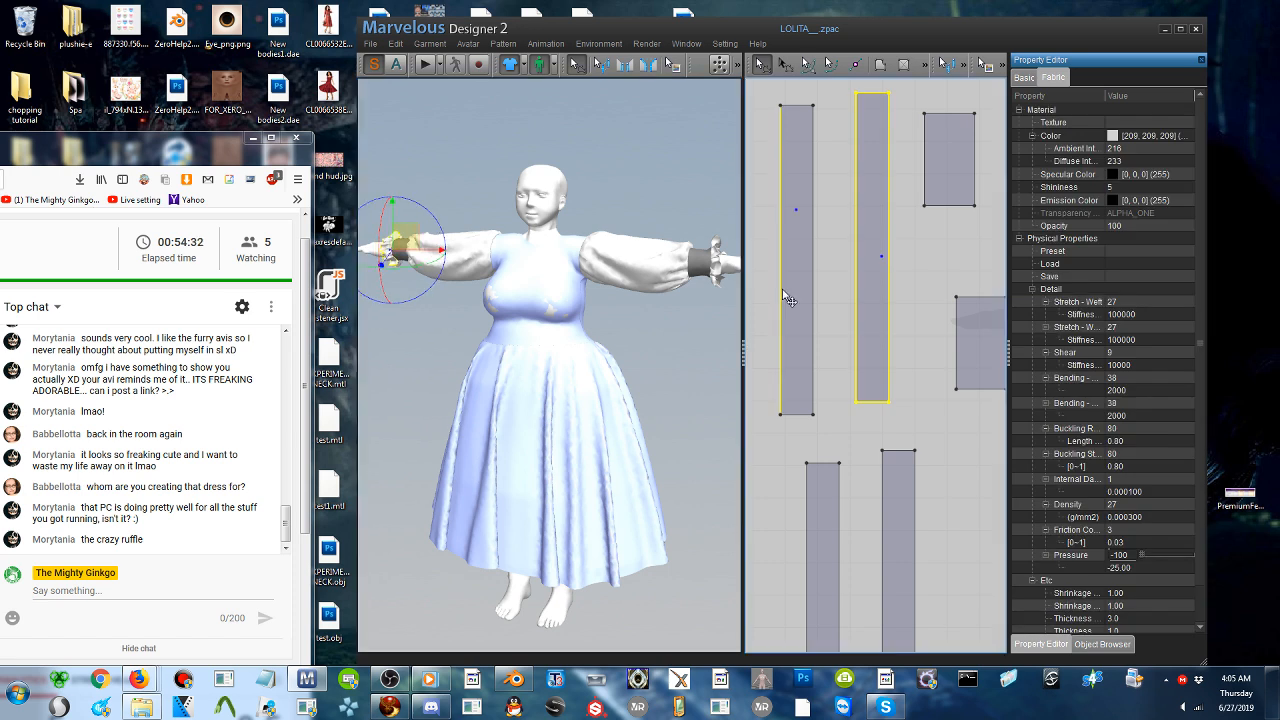
click(797, 302)
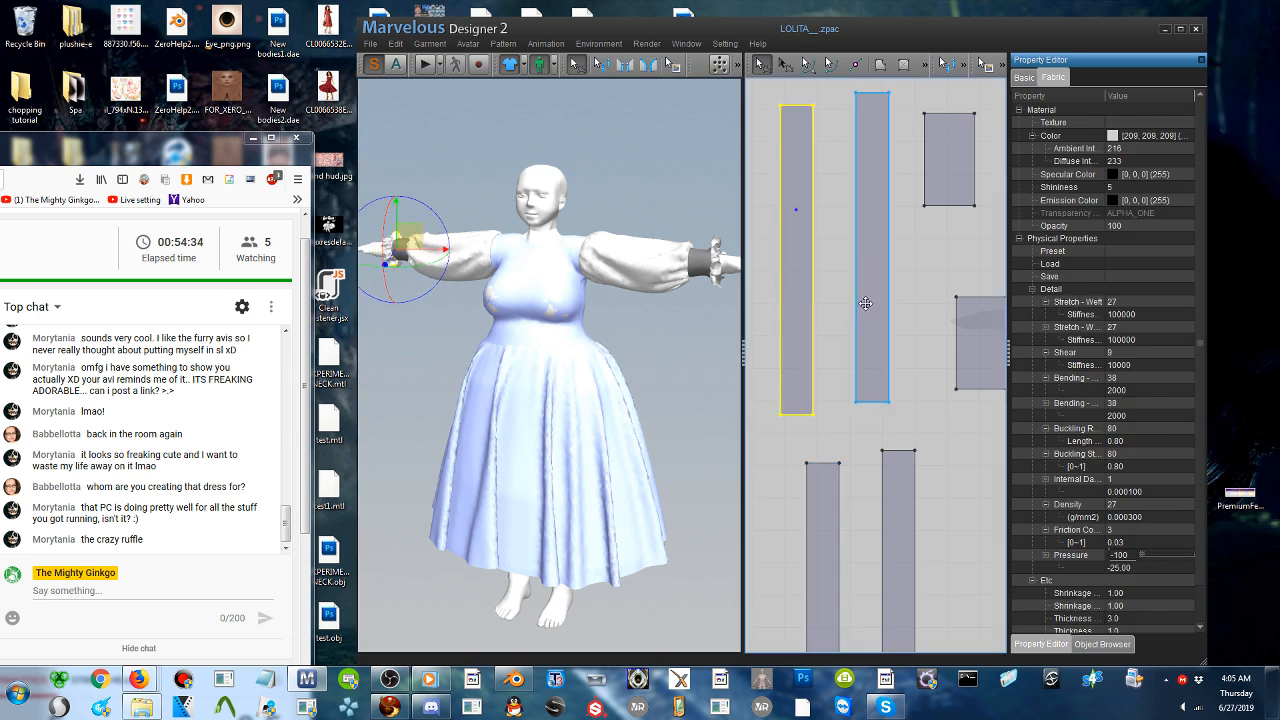
shift+click(860, 313)
shift+click(821, 551)
shift+click(887, 541)
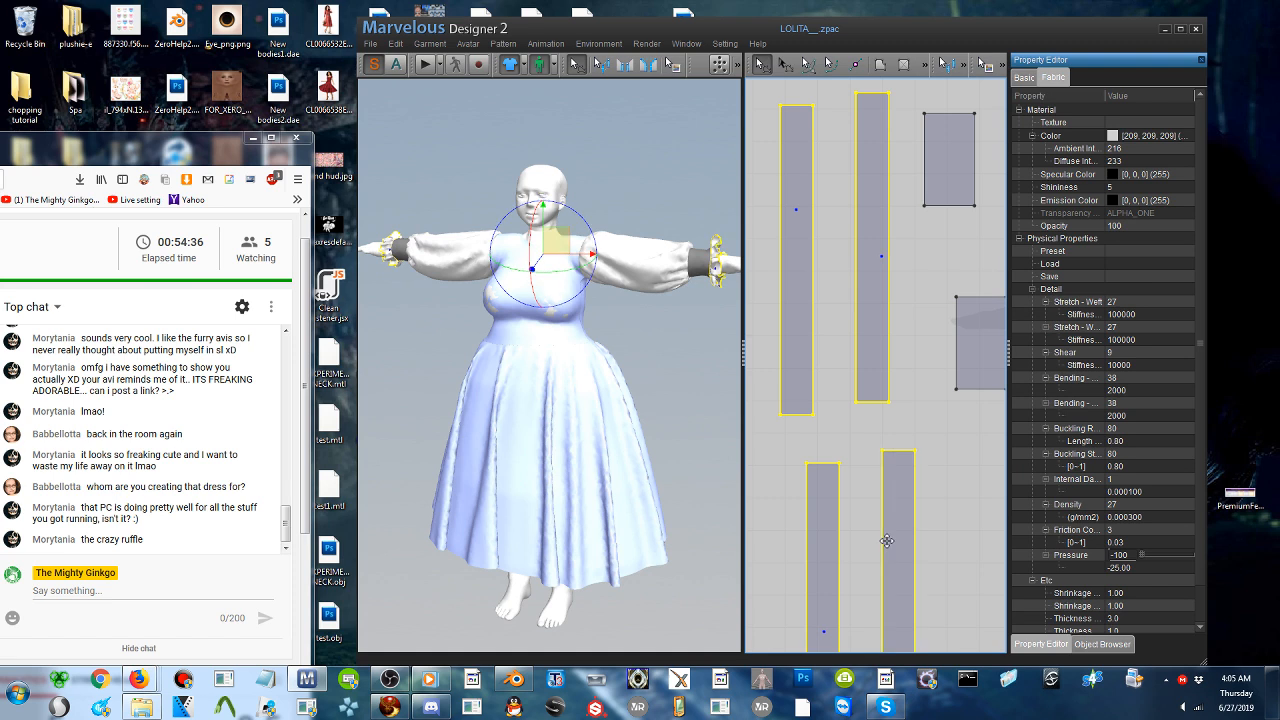
right_click(719, 280)
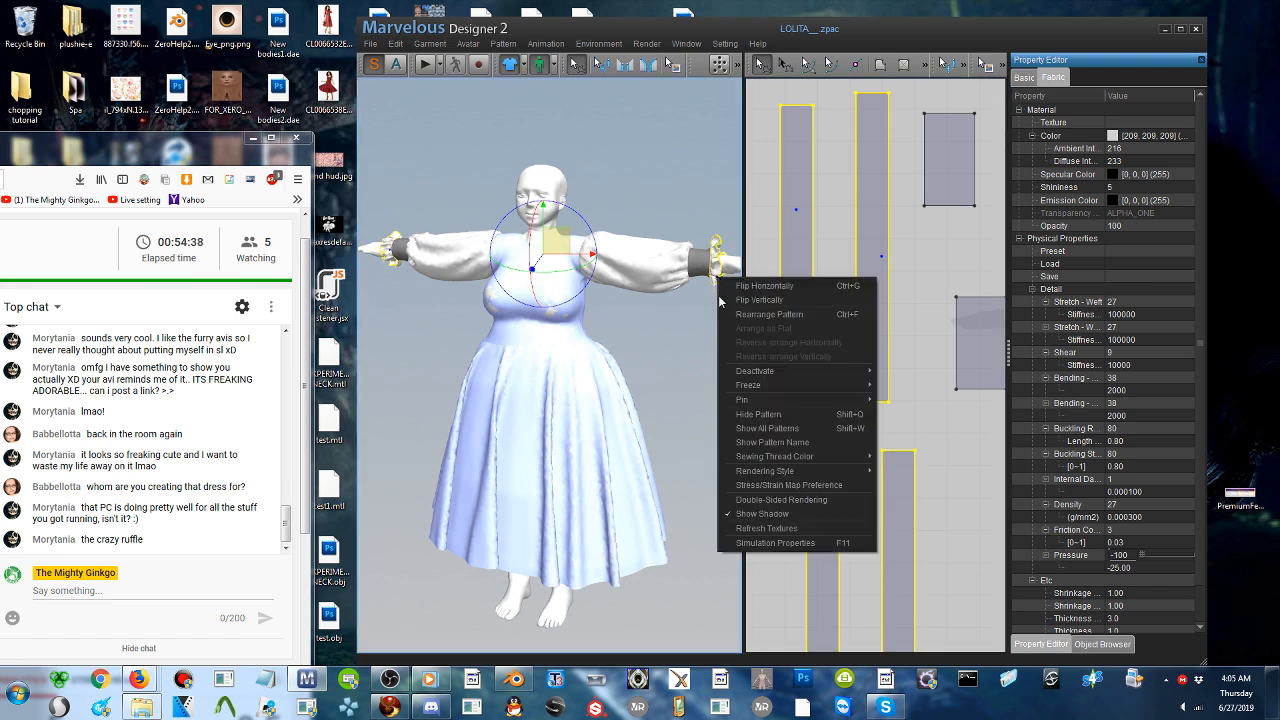
mouse_move(755, 386)
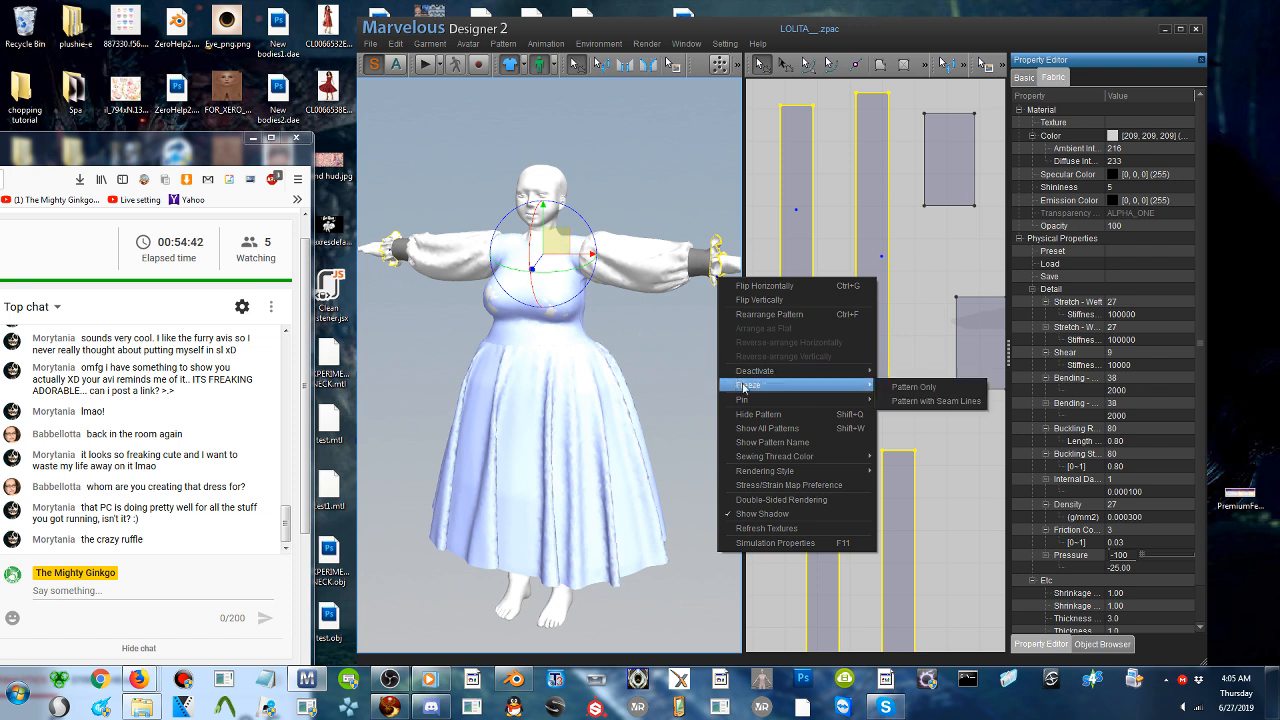
click(915, 392)
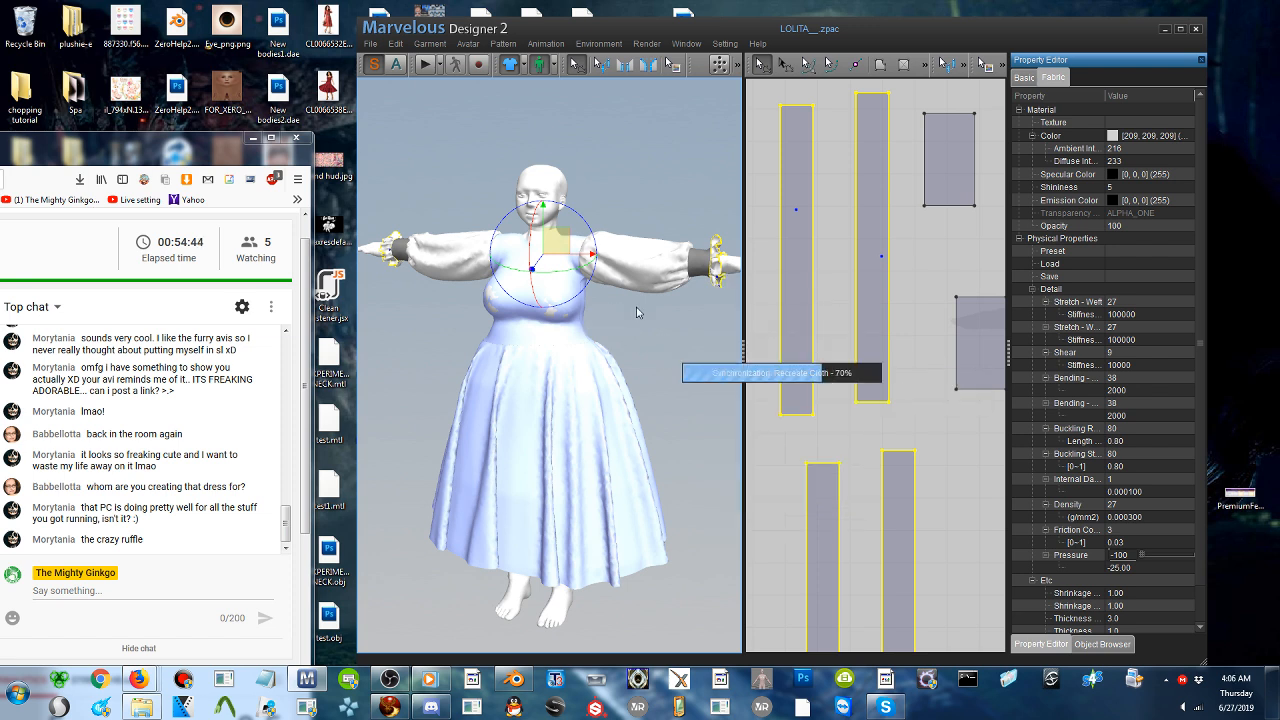
- Save the whole scene as a project file named 2__
click(370, 44)
mouse_move(408, 108)
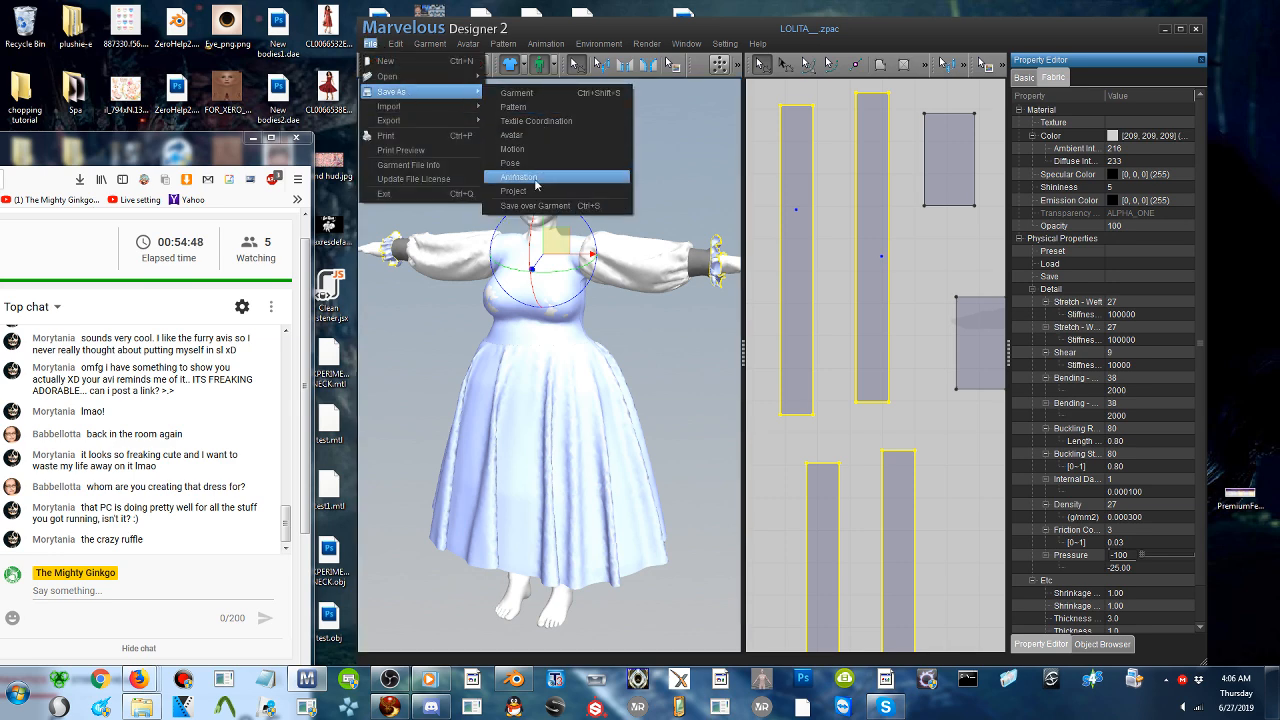
click(540, 180)
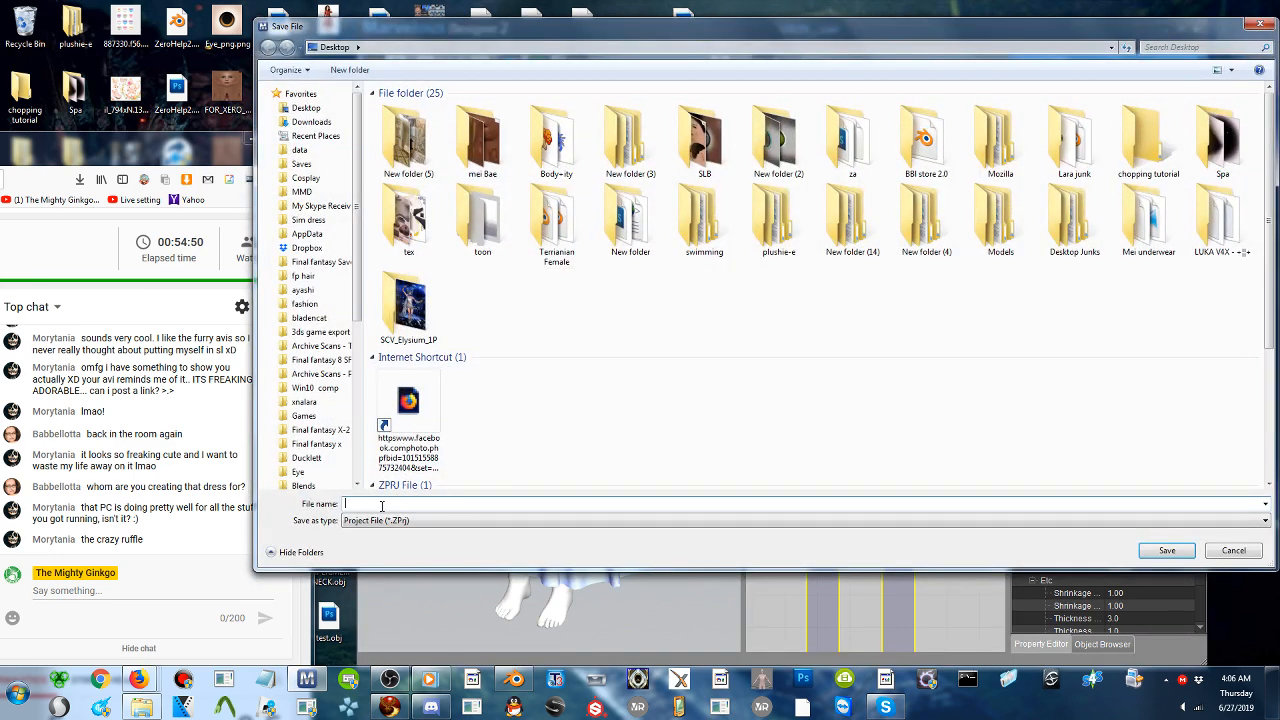
text(f)
key(Return)
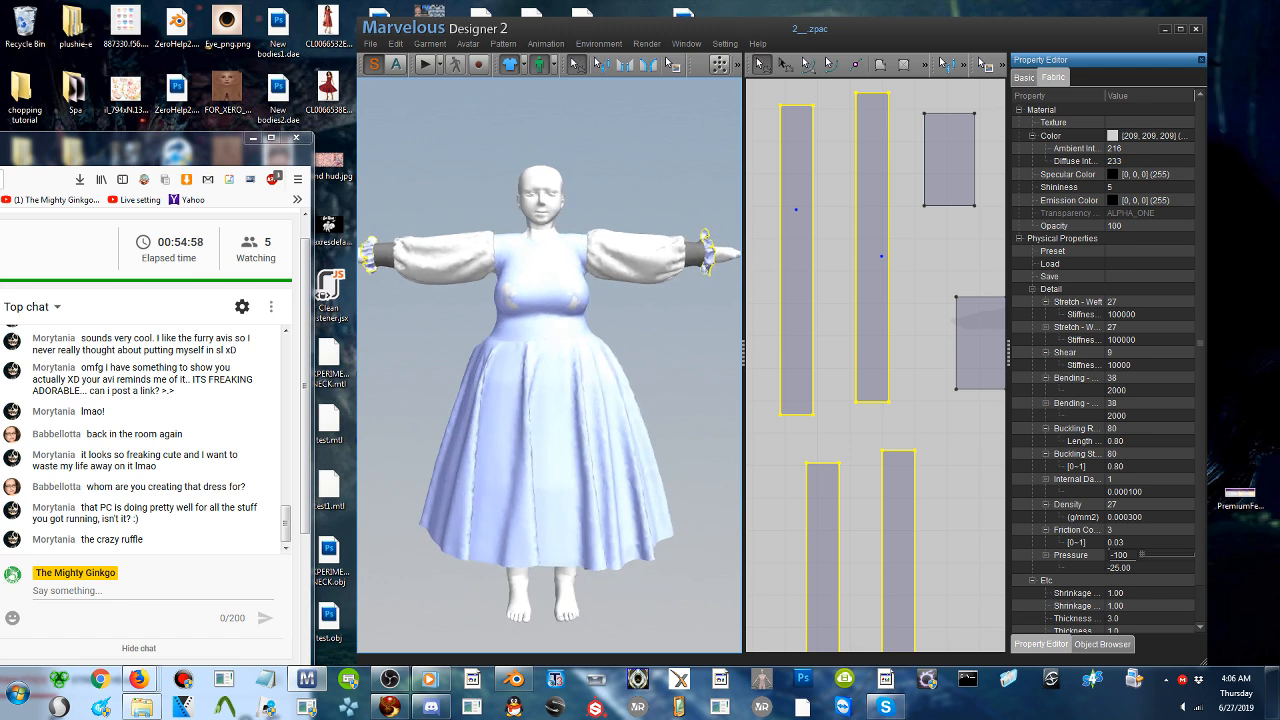
- Unfreeze the bodice front with the Pattern Only option and simulate the garment
click(541, 294)
right_click(541, 290)
mouse_move(608, 396)
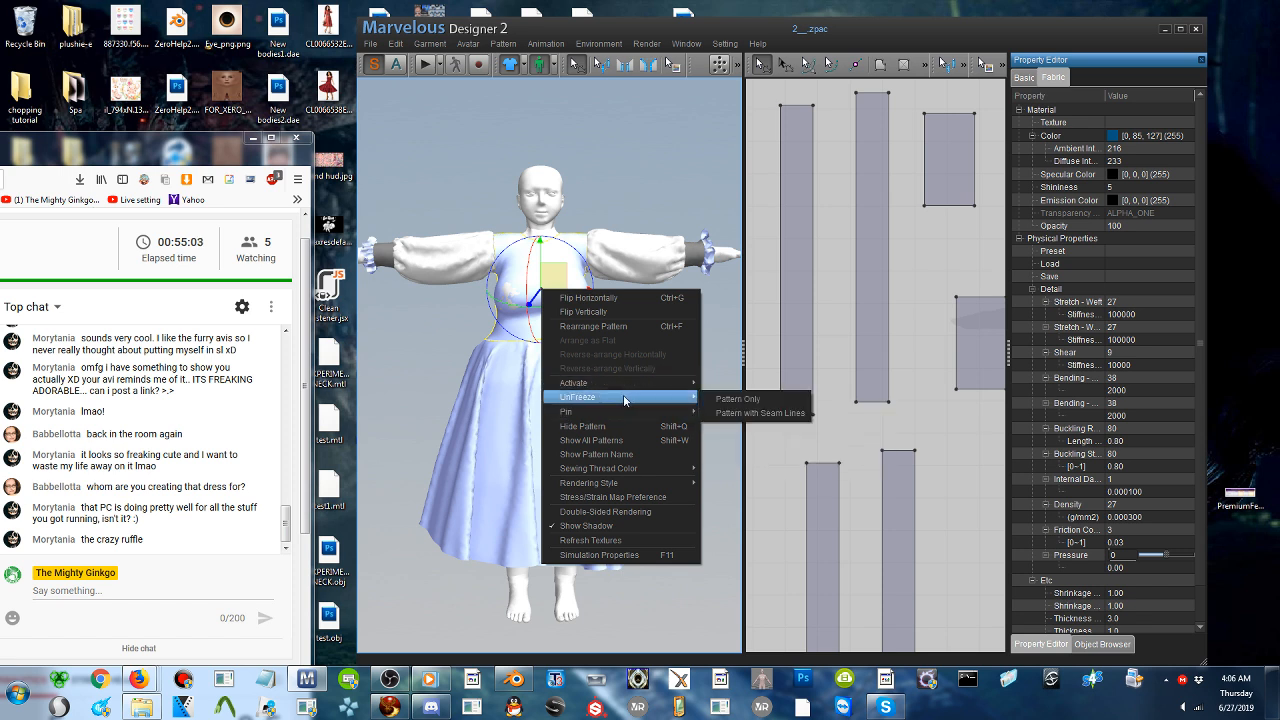
click(752, 401)
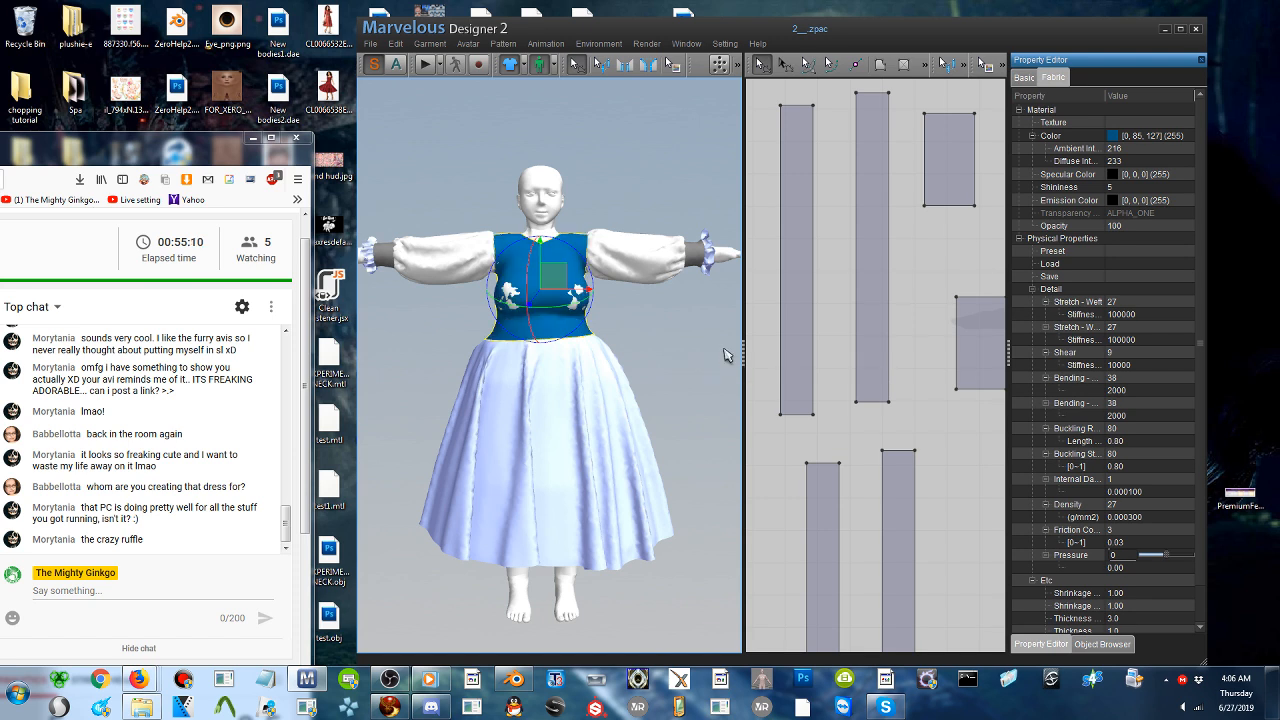
click(425, 150)
click(426, 65)
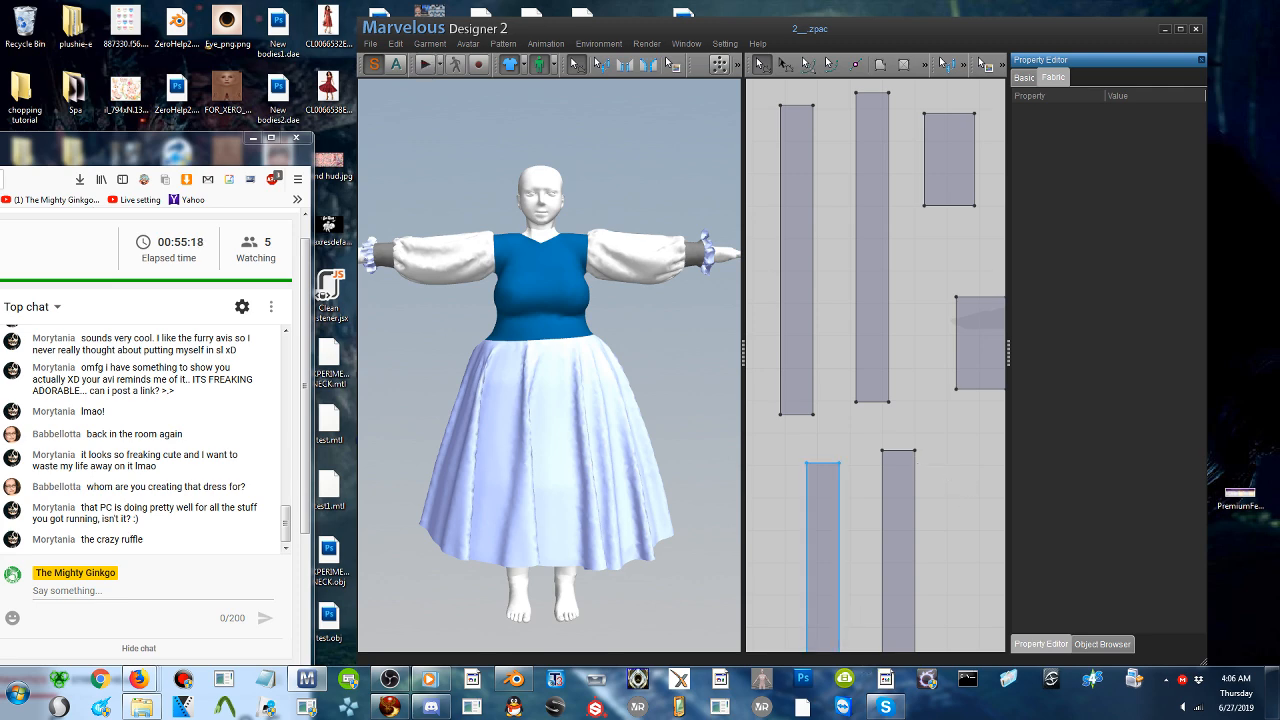
- Switch to the browser and bring up the full-length photo of the ZJ Story Alice In Wonderland dress
mouse_move(138, 679)
click(362, 613)
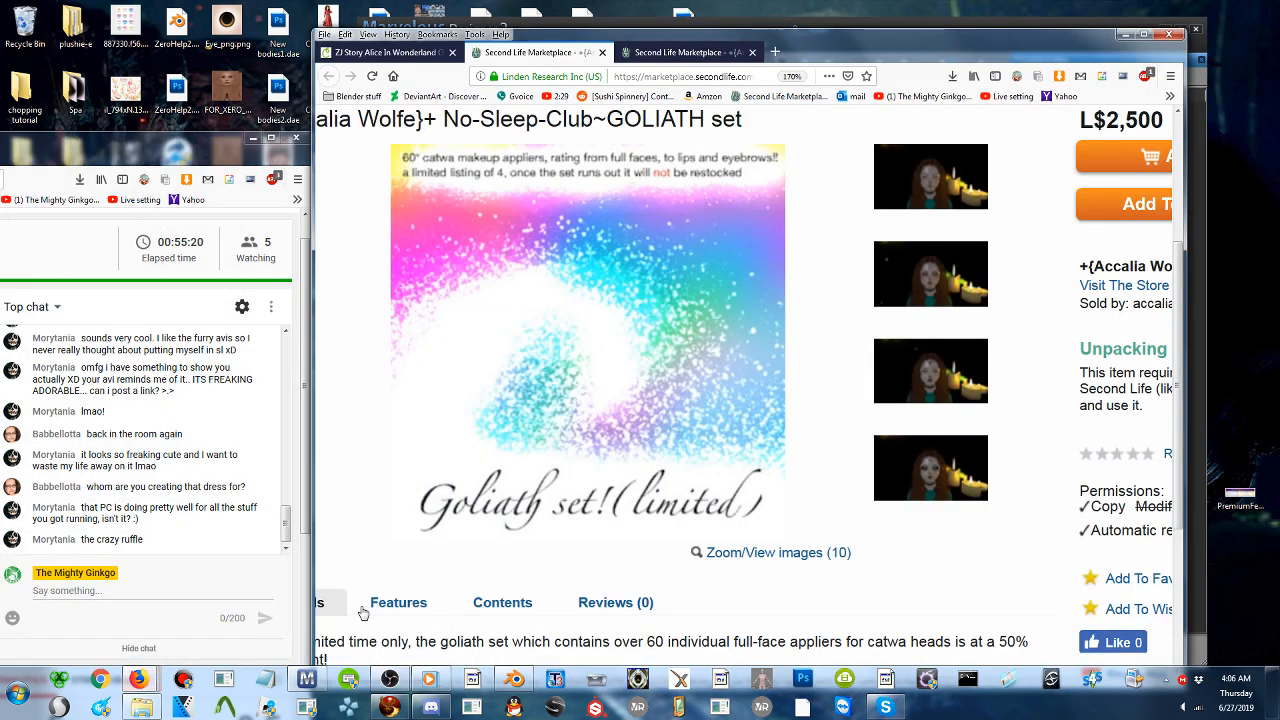
click(367, 54)
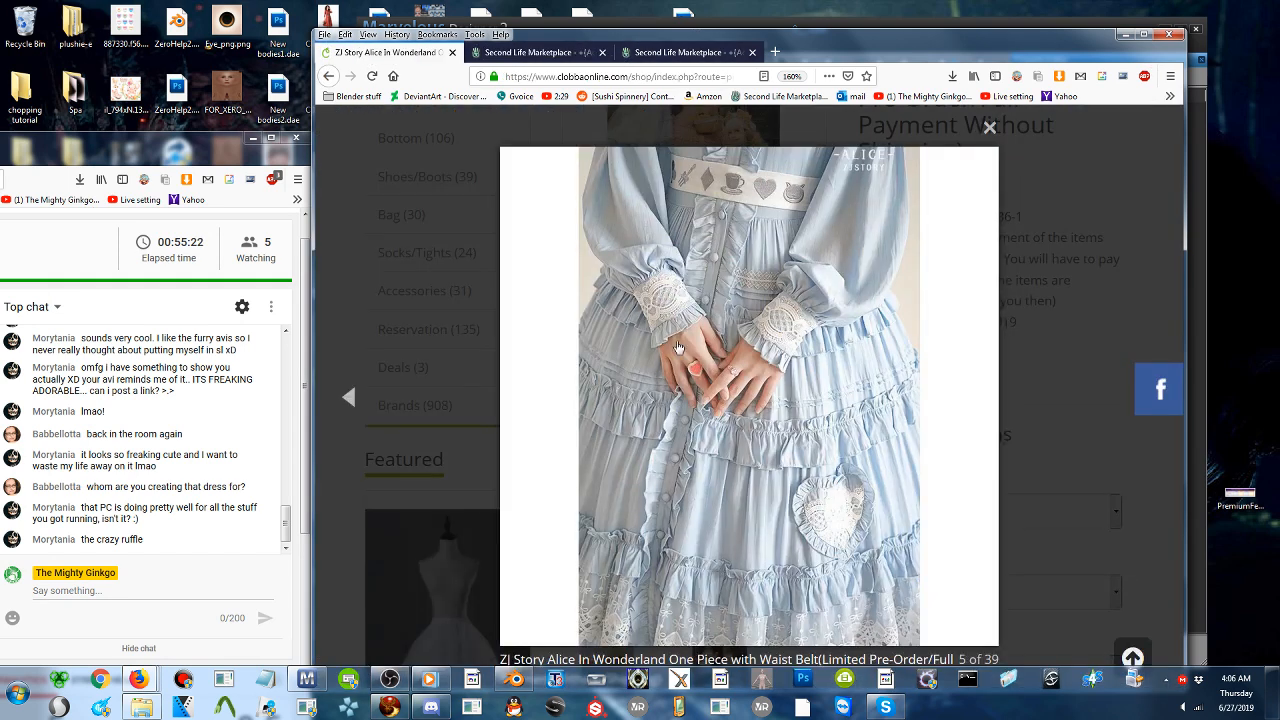
click(352, 398)
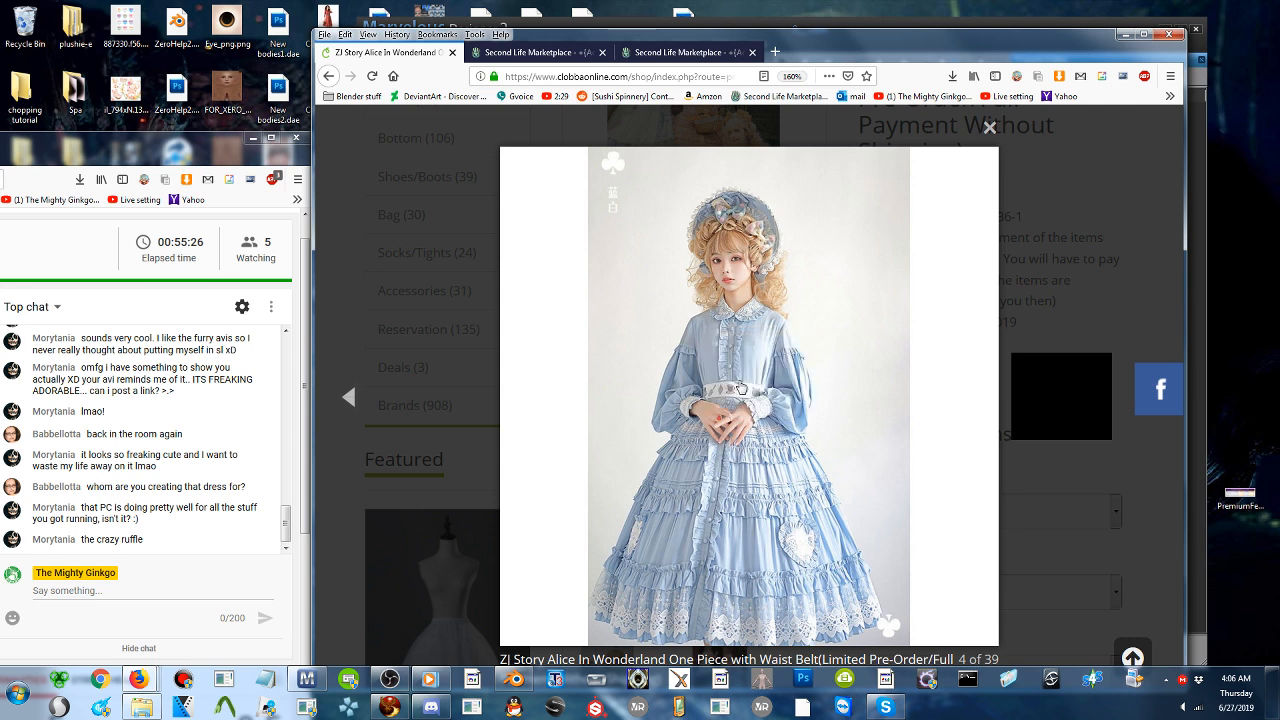
- Arrange the browser and Marvelous Designer windows side by side so the reference dress stays visible next to the garment
key(alt)
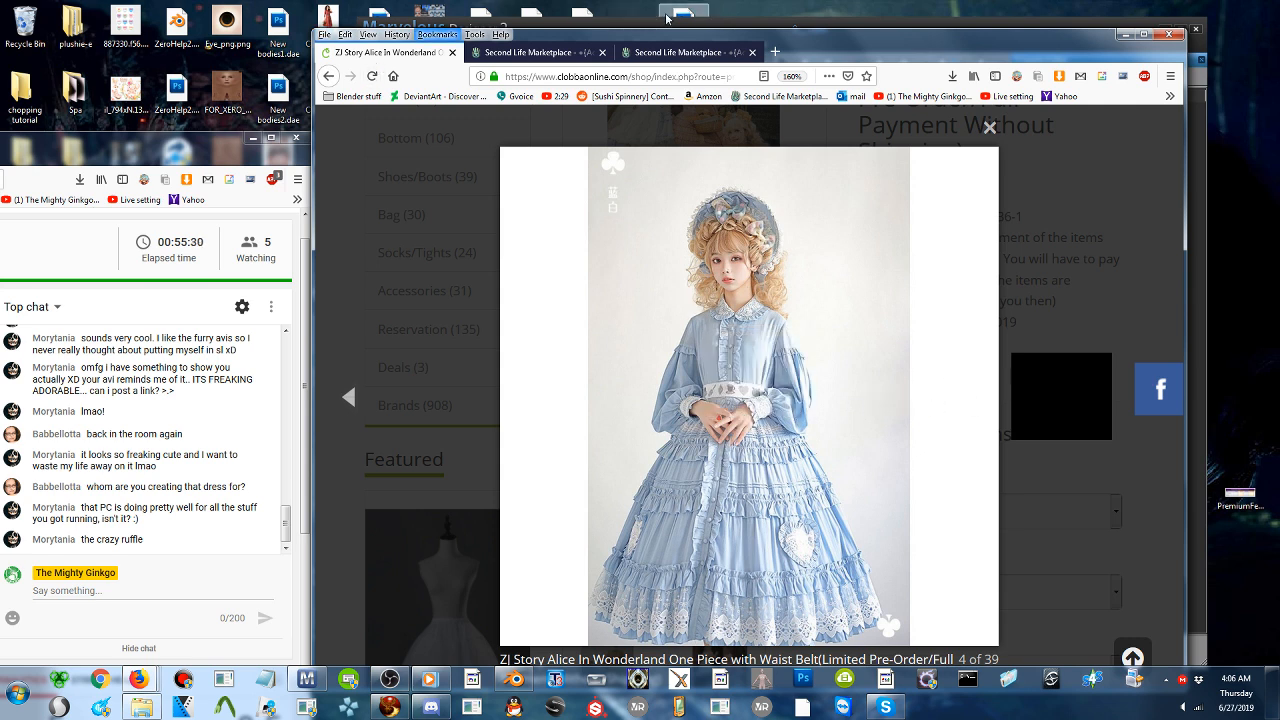
drag(648, 40, 944, 44)
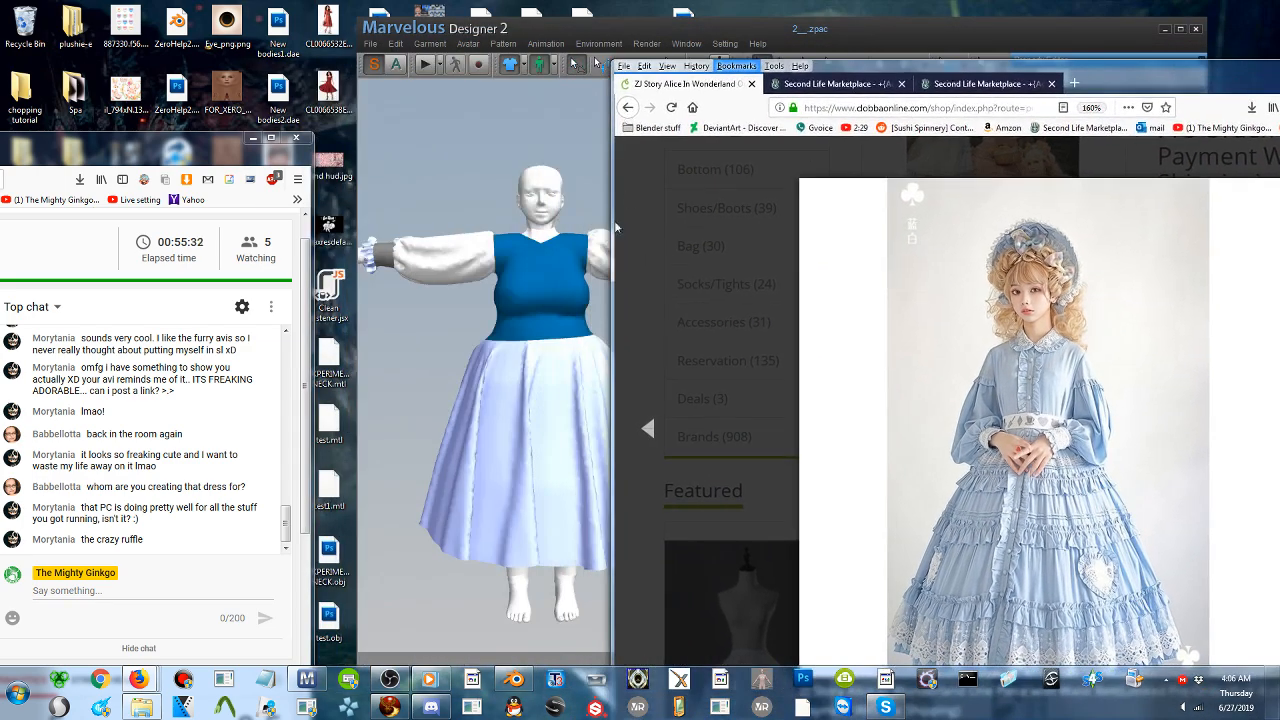
click(306, 679)
drag(770, 30, 538, 22)
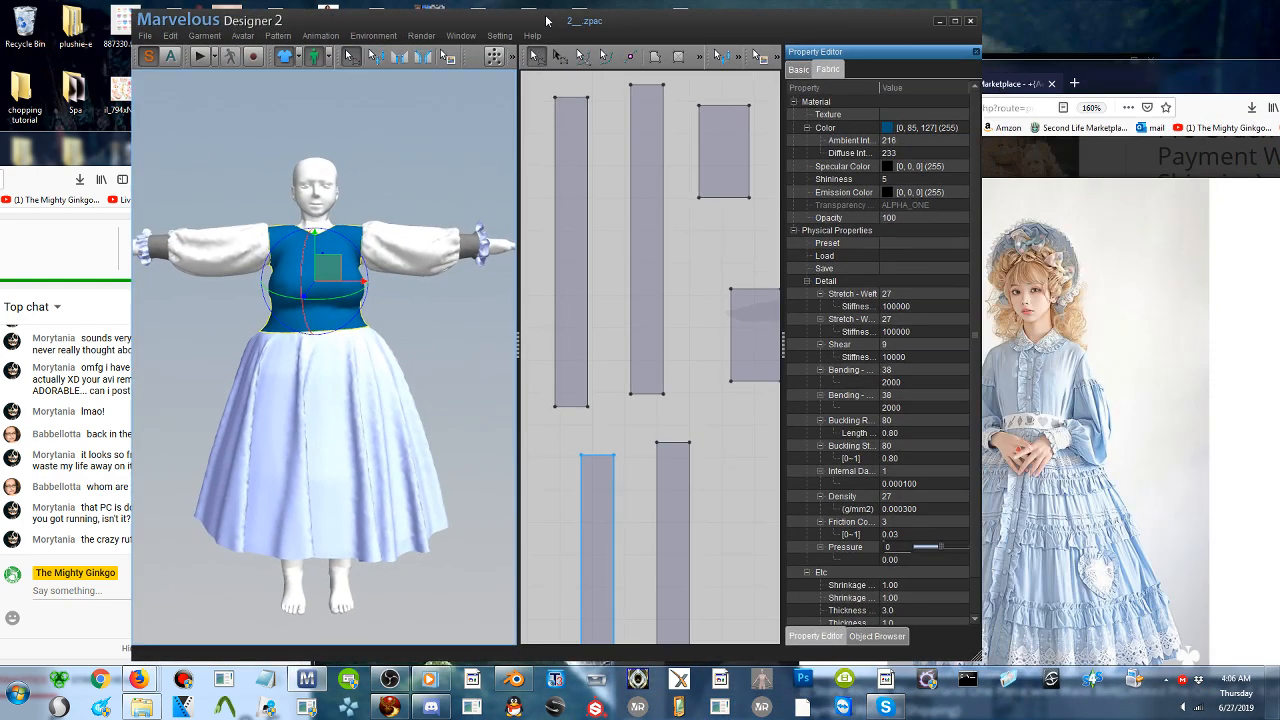
- Draw a vertical internal line about 403 mm long on the bodice front, just beside the centre, from the neckline to the waist
scroll(682, 366, down, 7)
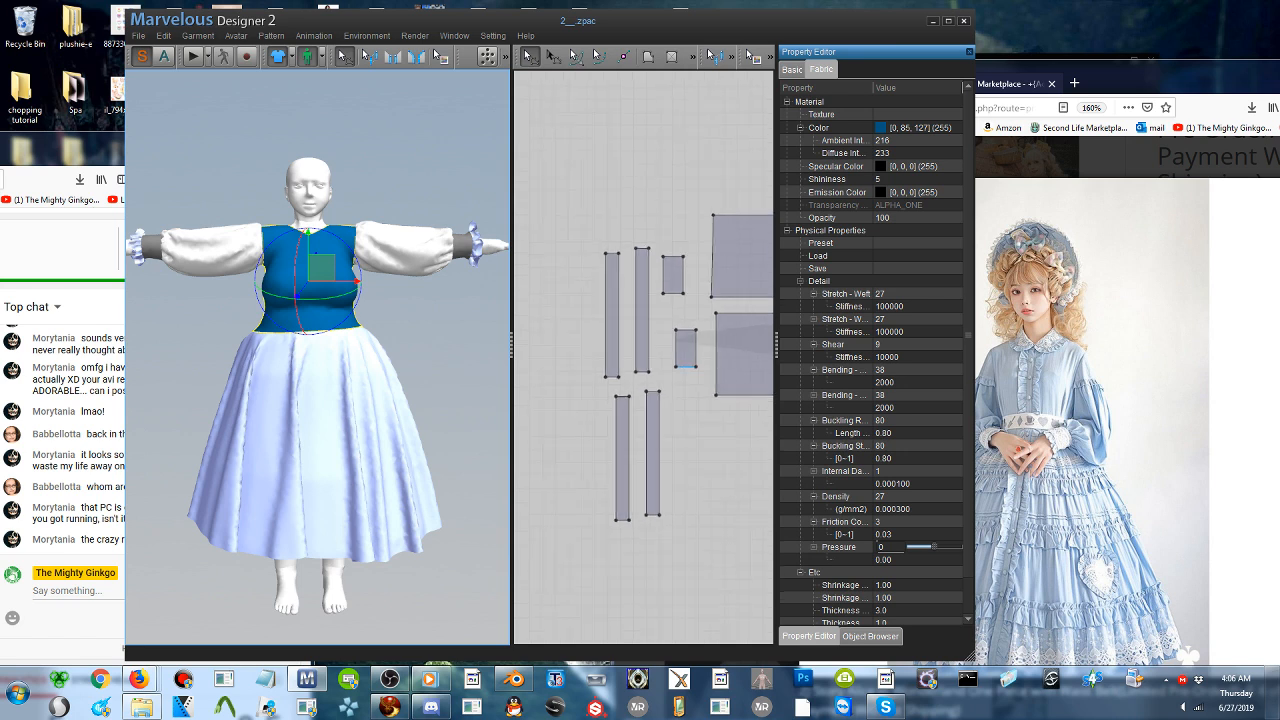
scroll(682, 366, up, 2)
middle_drag(682, 366, 635, 176)
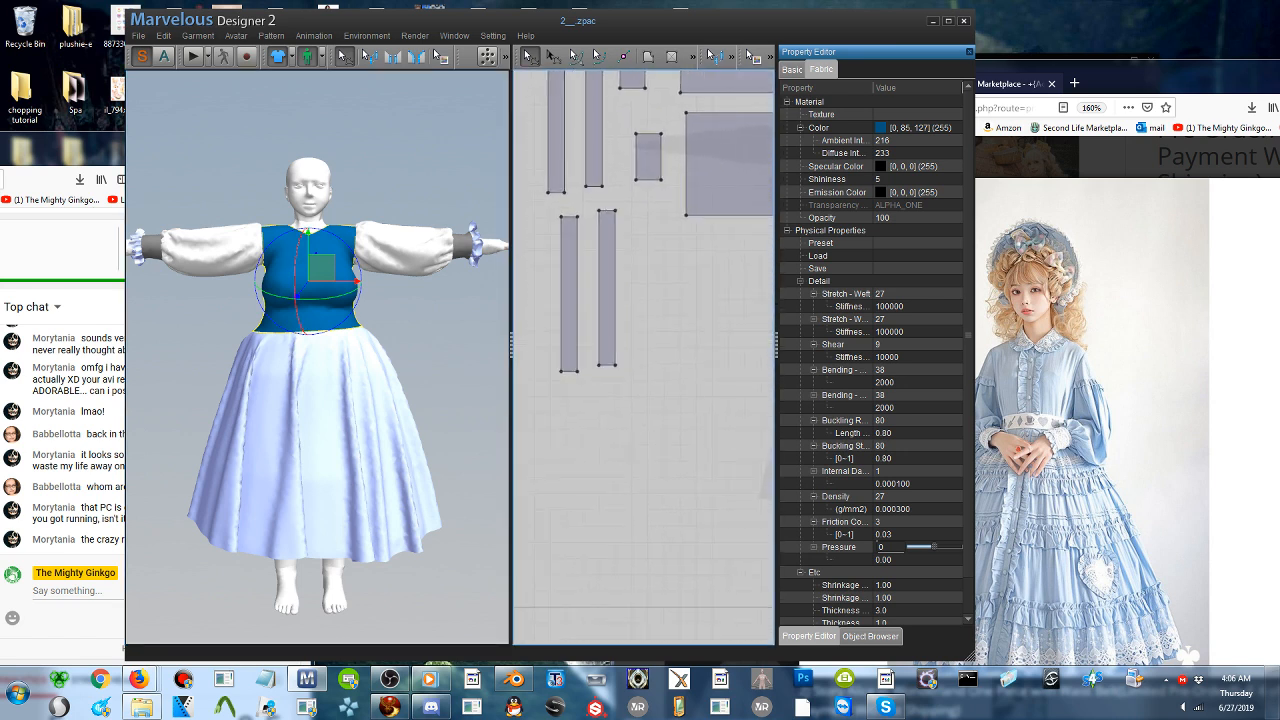
click(432, 322)
scroll(315, 298, up, 5)
scroll(323, 251, down, 4)
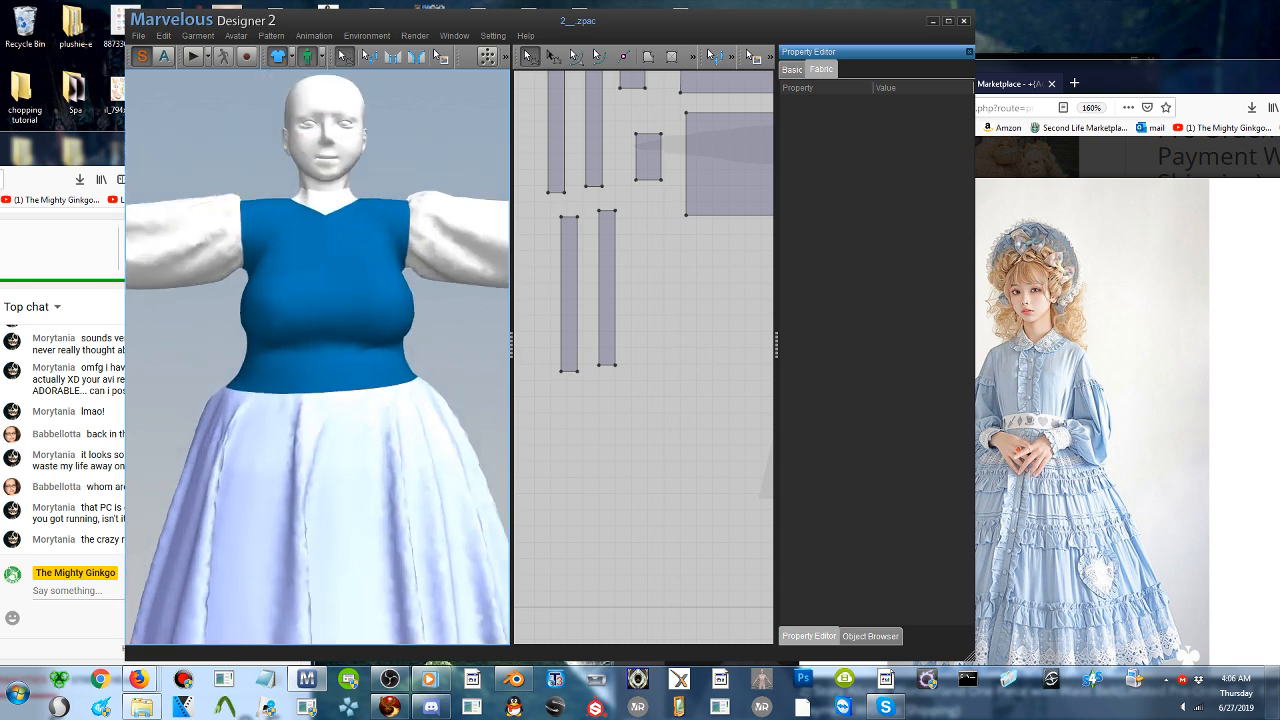
click(320, 233)
middle_drag(704, 349, 450, 389)
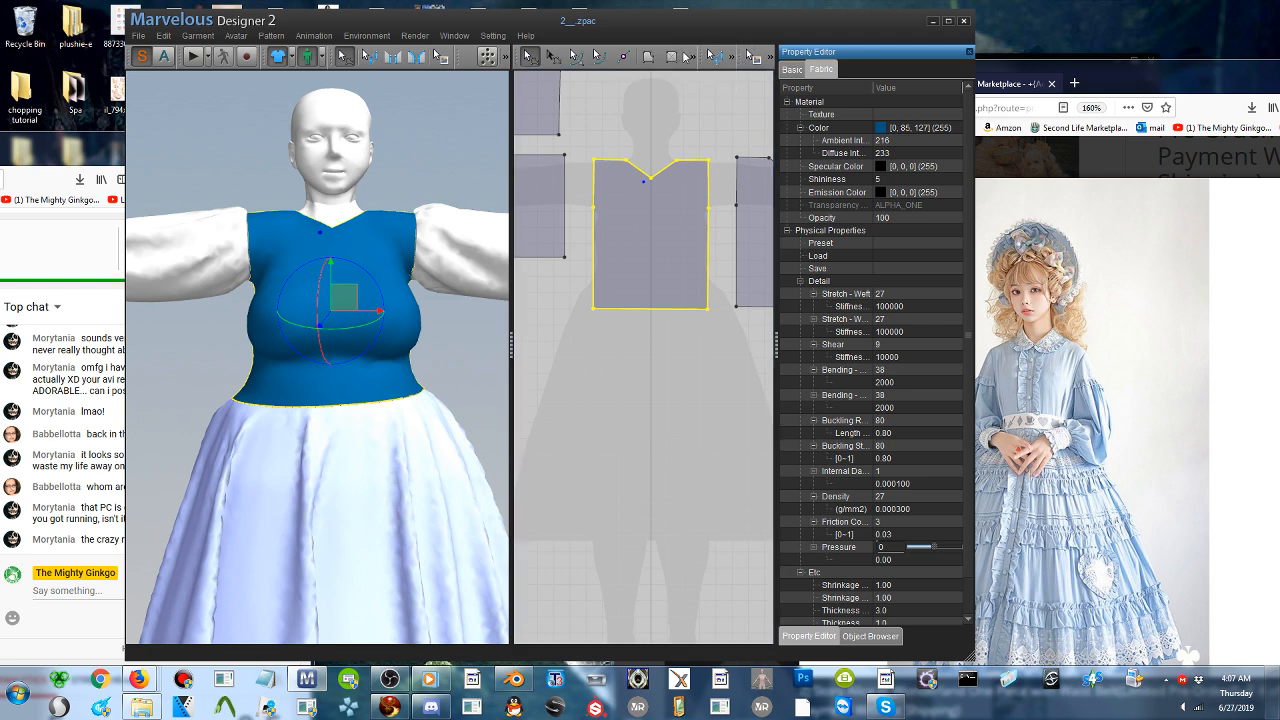
click(693, 53)
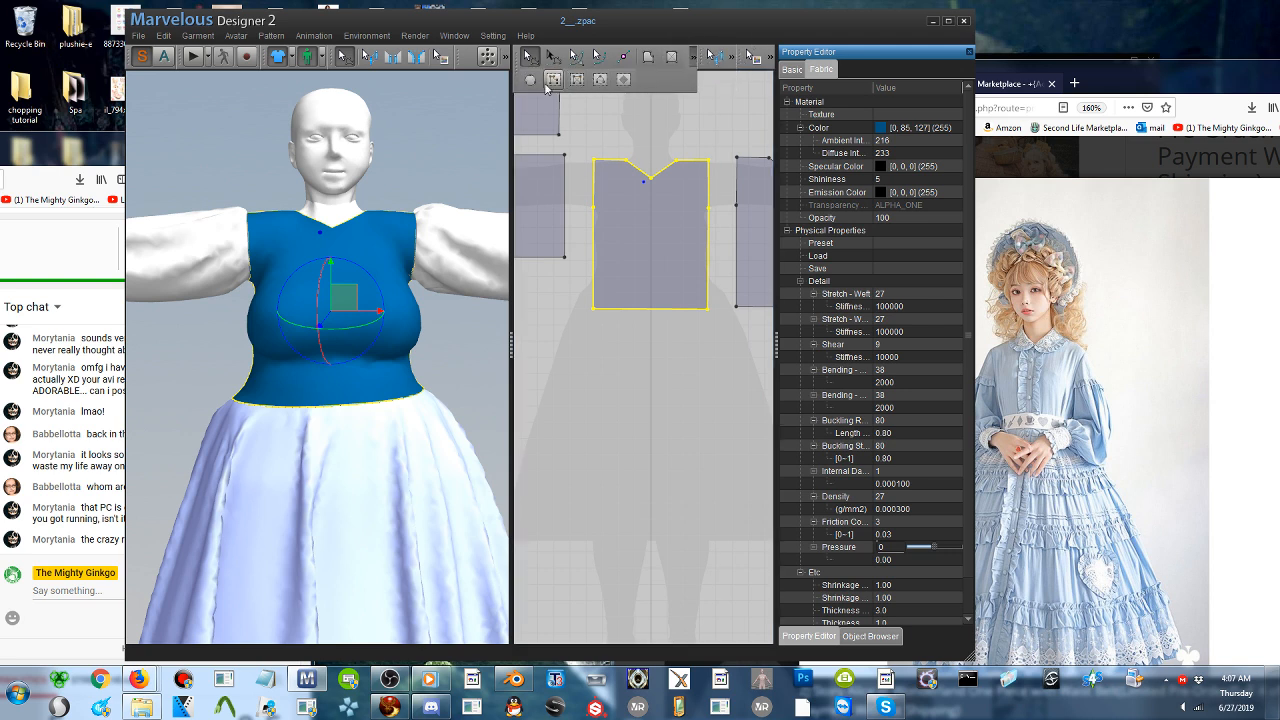
click(554, 81)
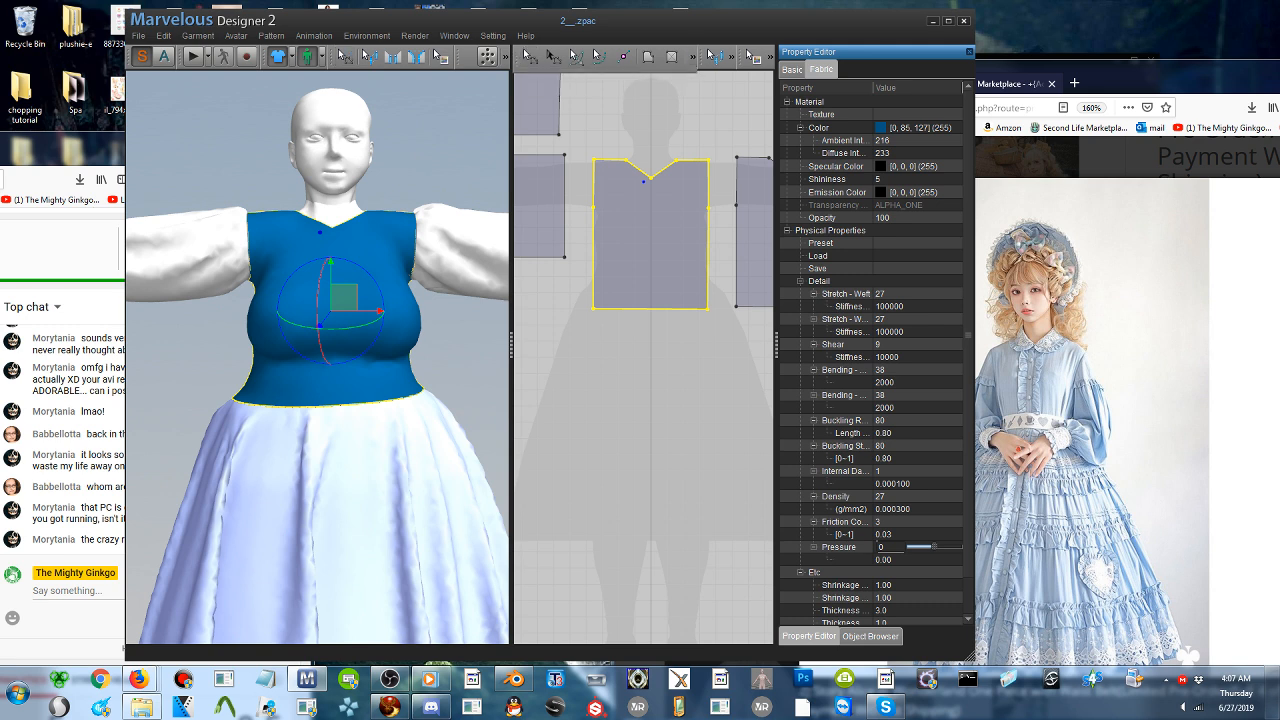
click(642, 177)
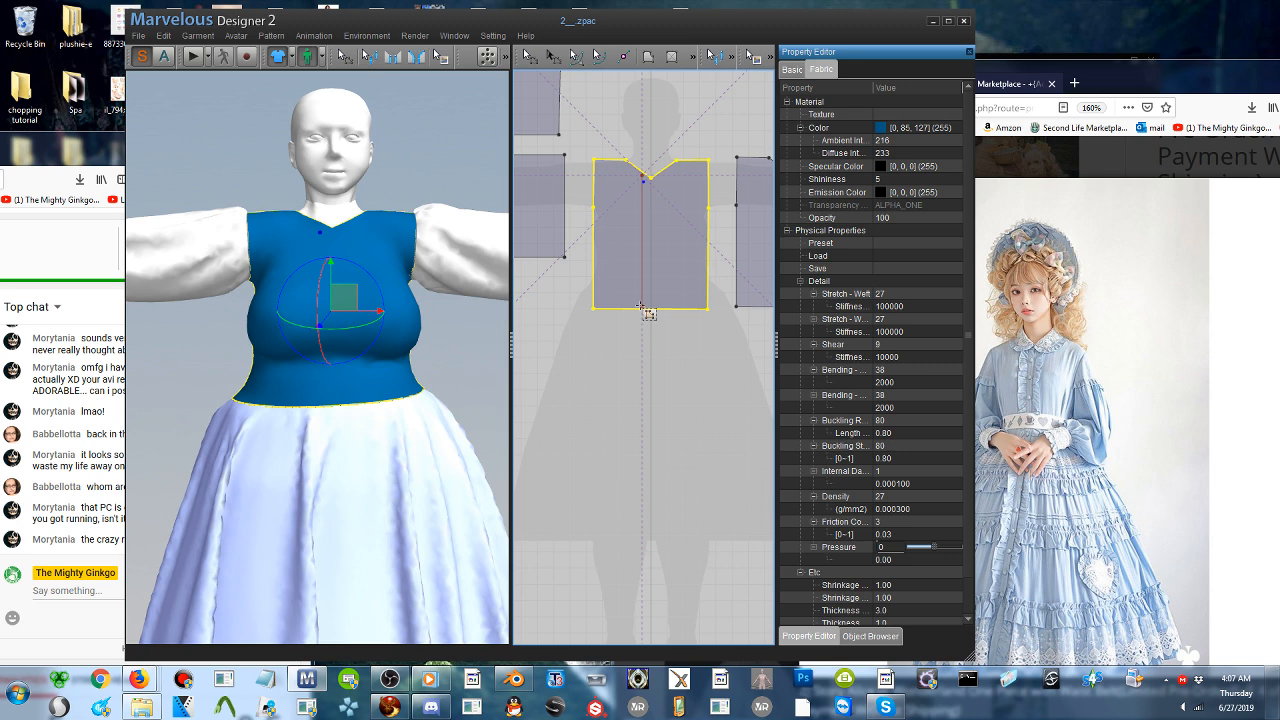
double_click(641, 306)
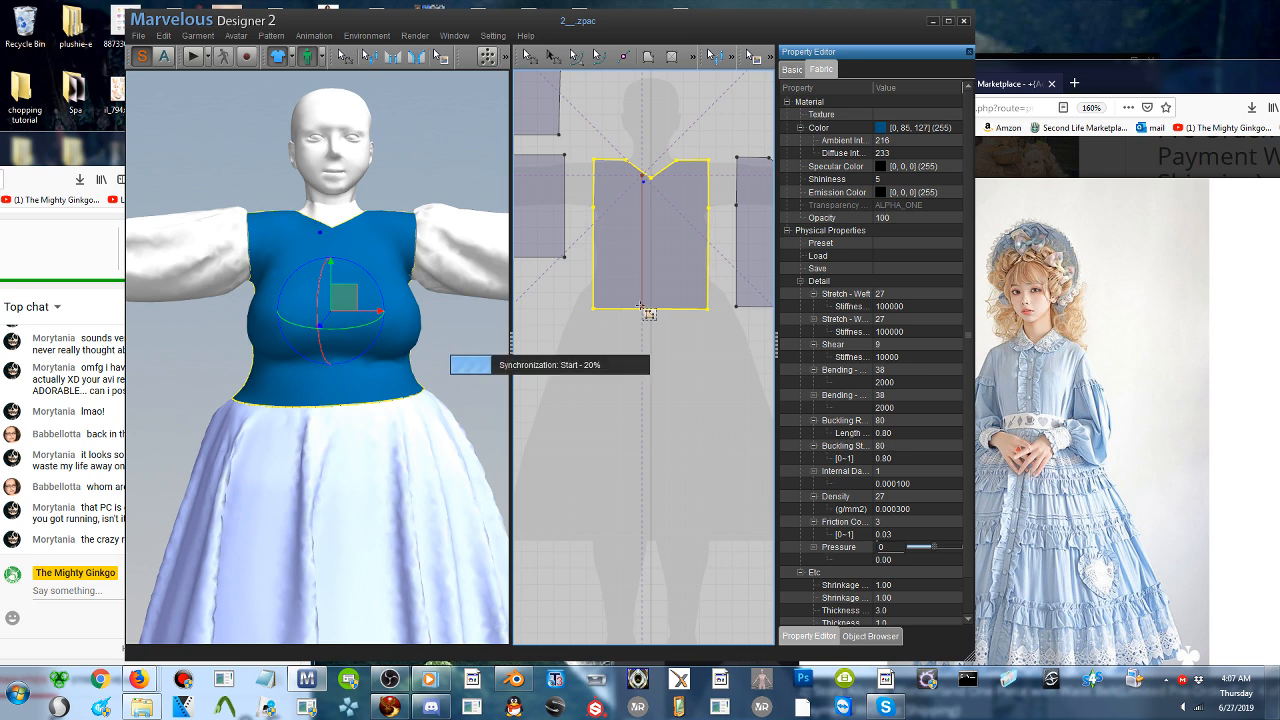
- Copy the vertical internal line and paste it on the opposite side of the bodice front's centre
click(532, 54)
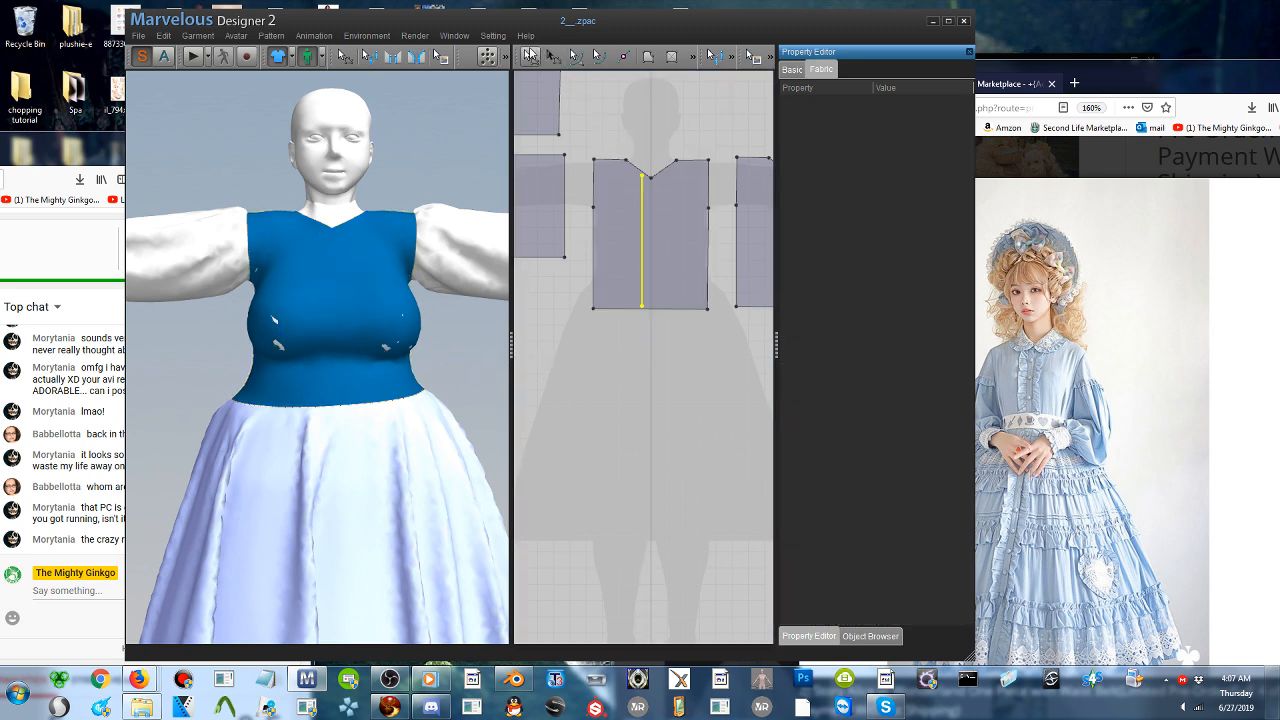
click(642, 263)
key(ctrl+c)
key(ctrl+v)
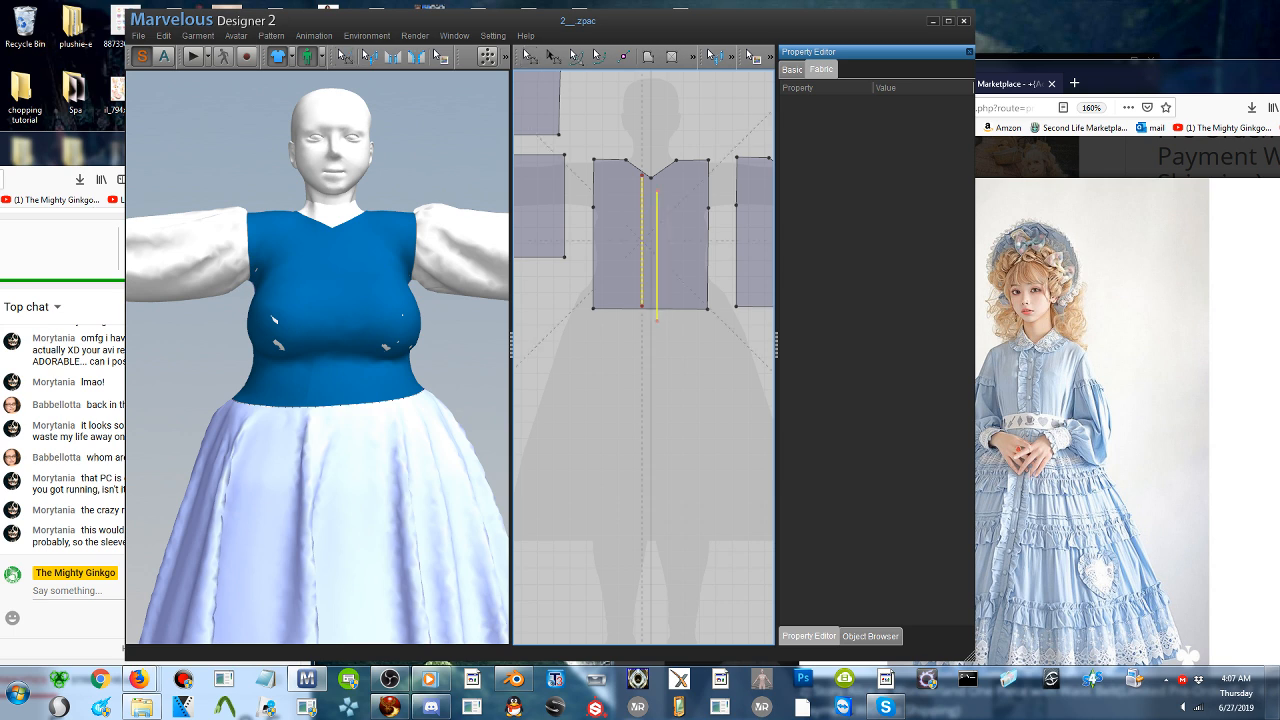
click(661, 243)
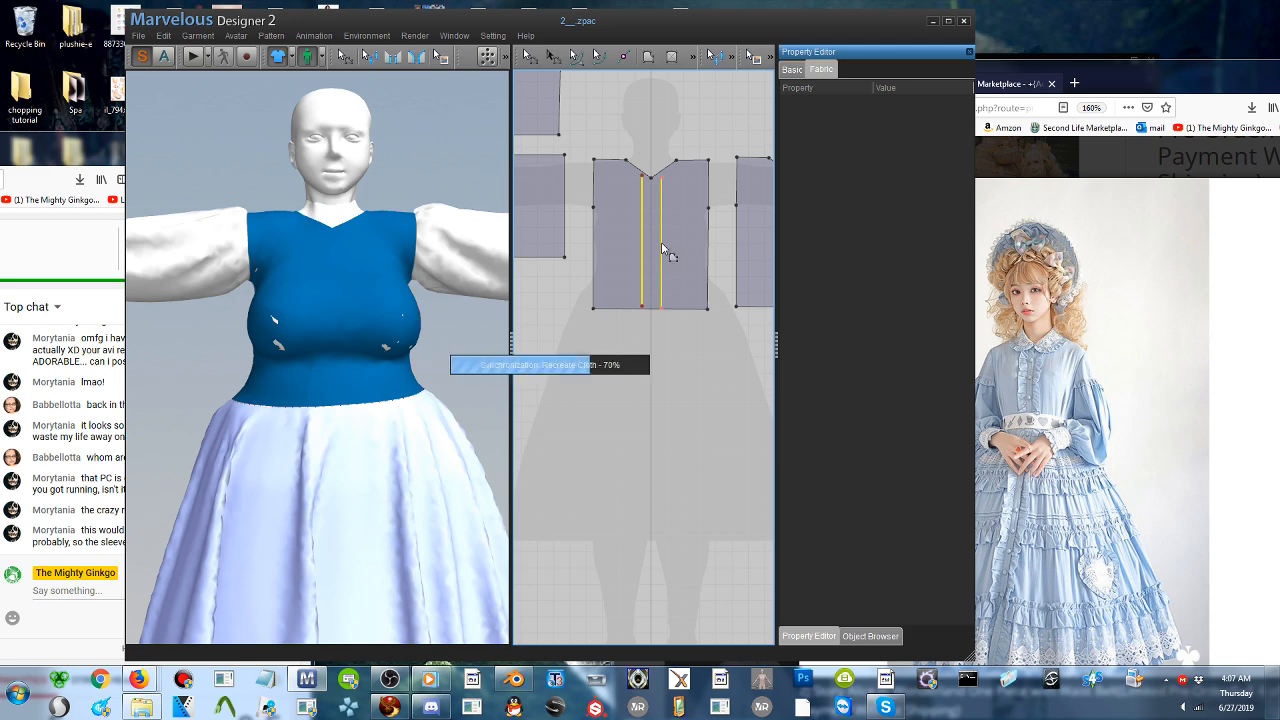
- Move the upper end point of the copied internal line up toward the neckline edge, making the line about 415 mm long
drag(517, 22, 805, 6)
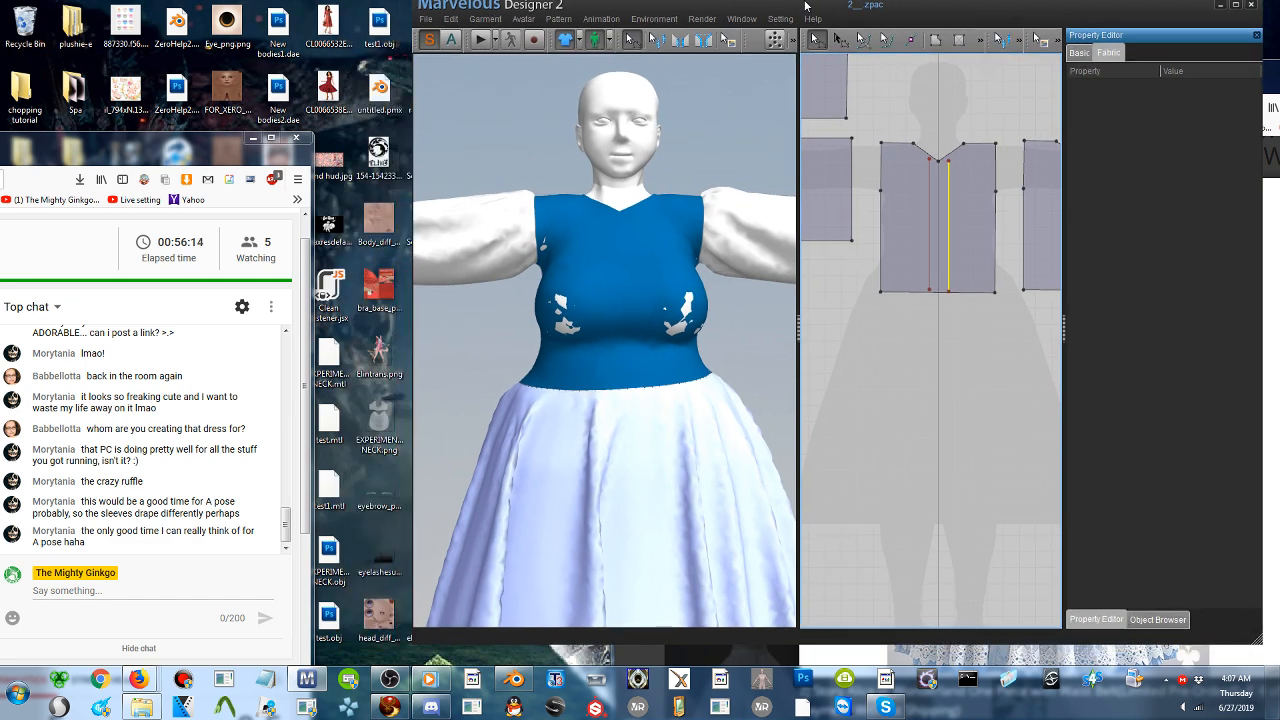
drag(805, 6, 626, 6)
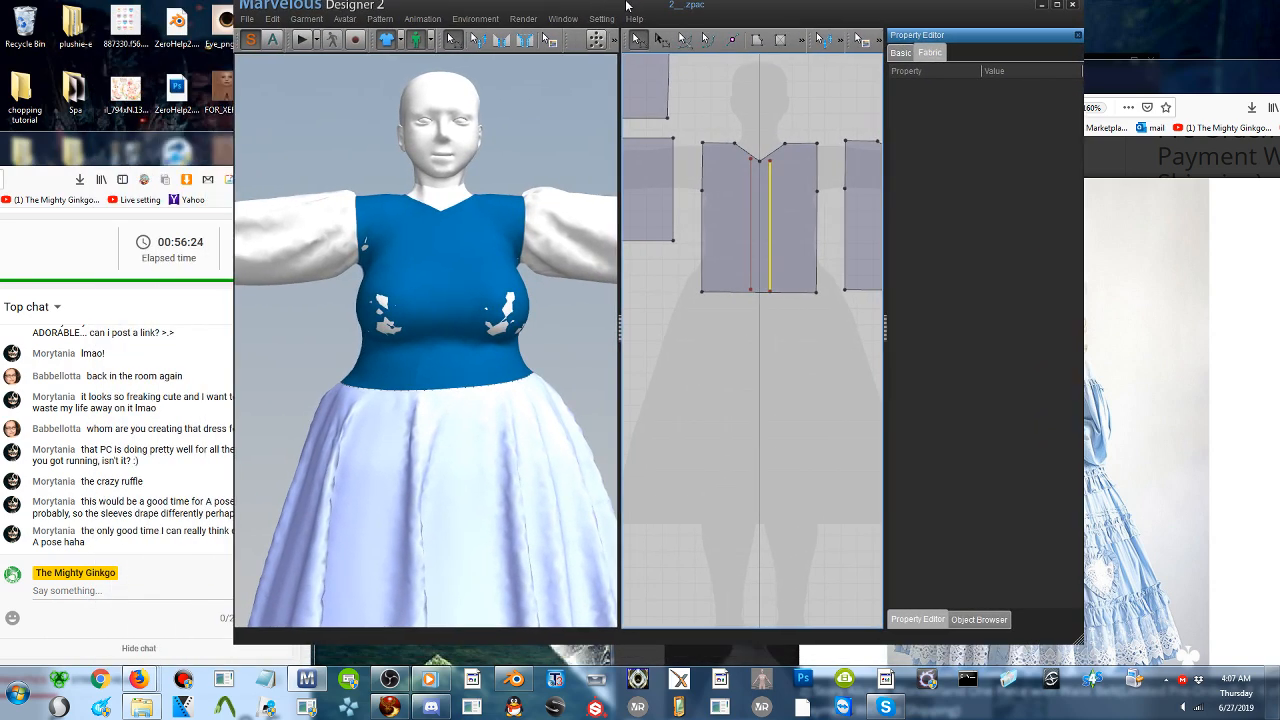
click(794, 188)
scroll(760, 236, up, 2)
middle_drag(750, 292, 750, 324)
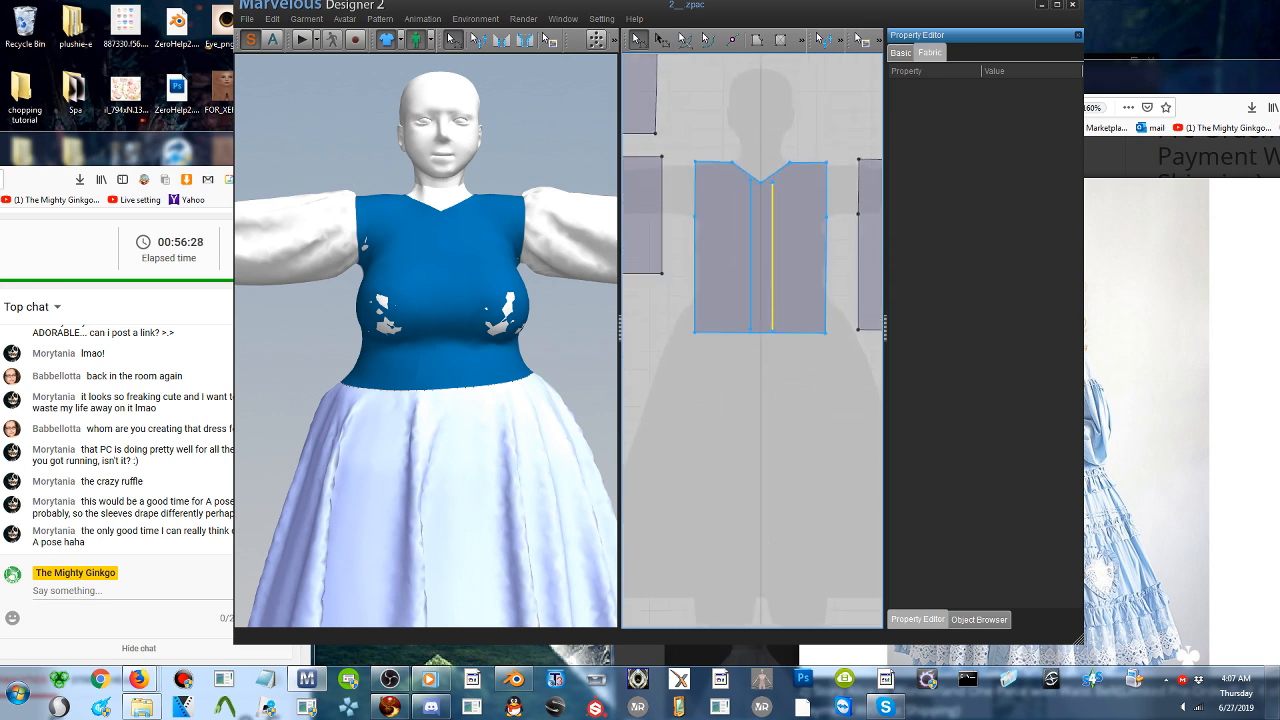
click(757, 108)
click(899, 53)
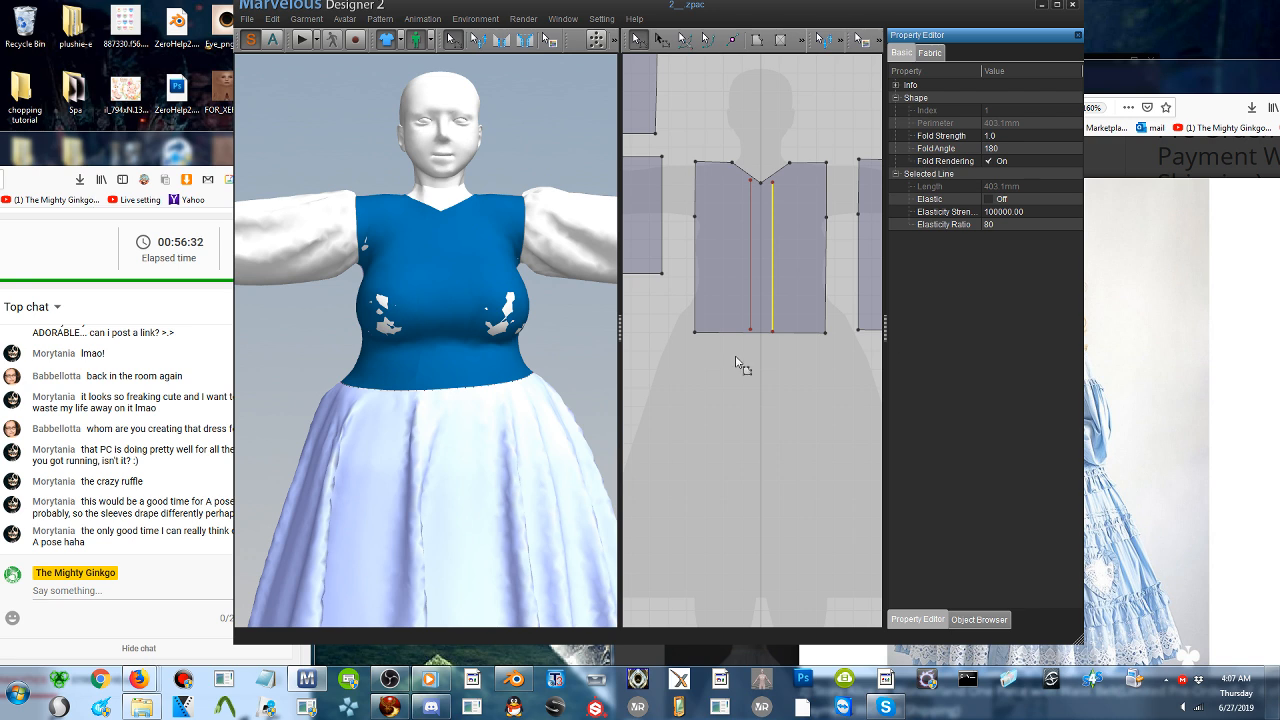
click(682, 178)
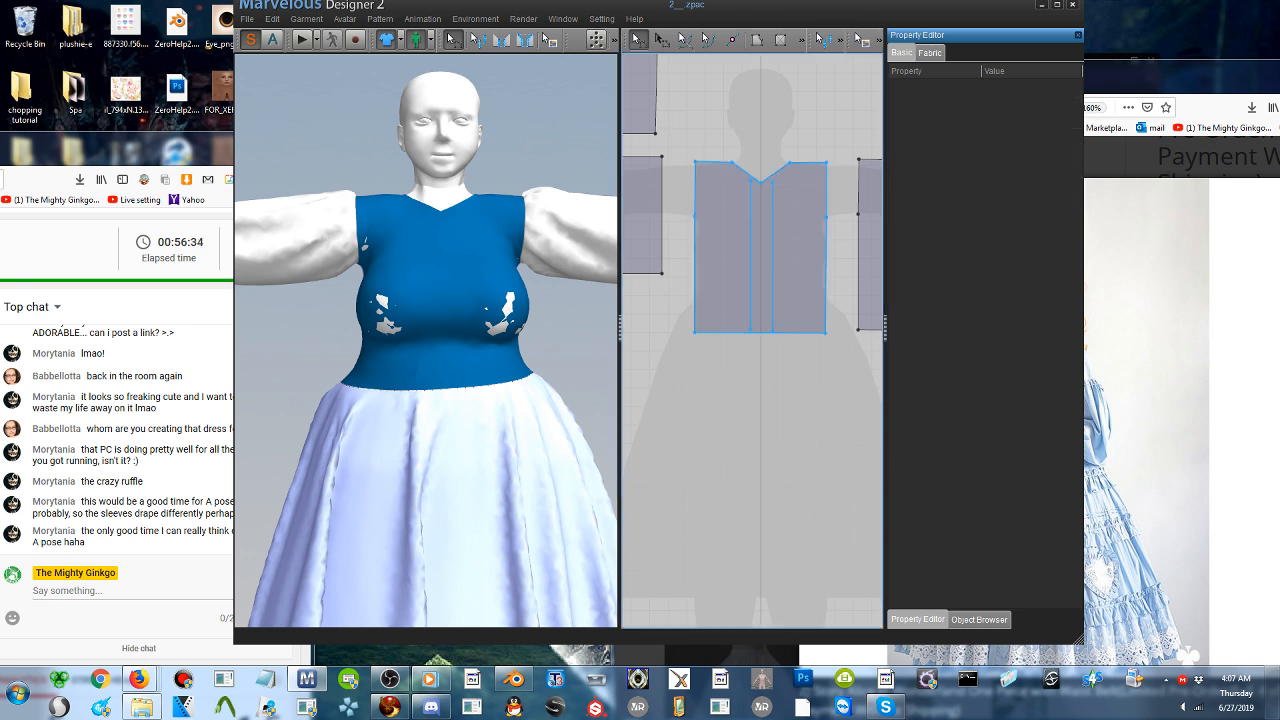
drag(772, 180, 779, 185)
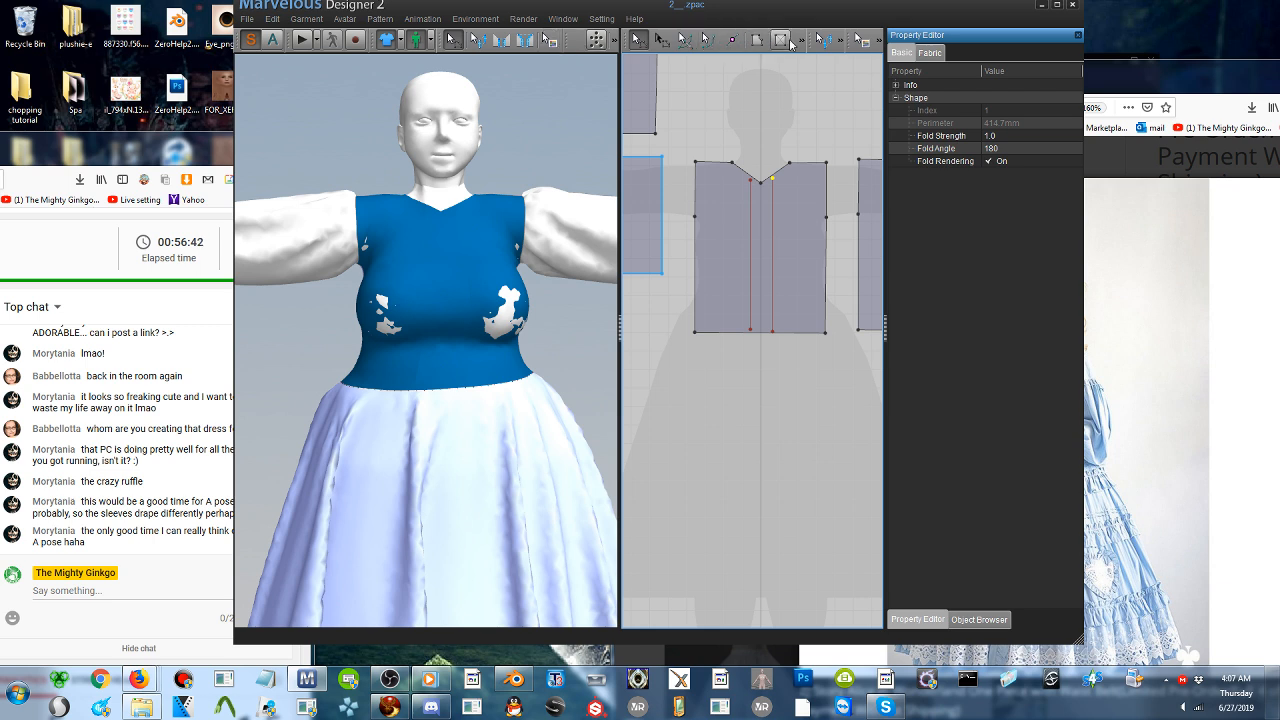
- Draw a narrow vertical rectangular strip about 50 by 511 mm over the first internal line of the bodice front
click(781, 40)
drag(740, 155, 758, 336)
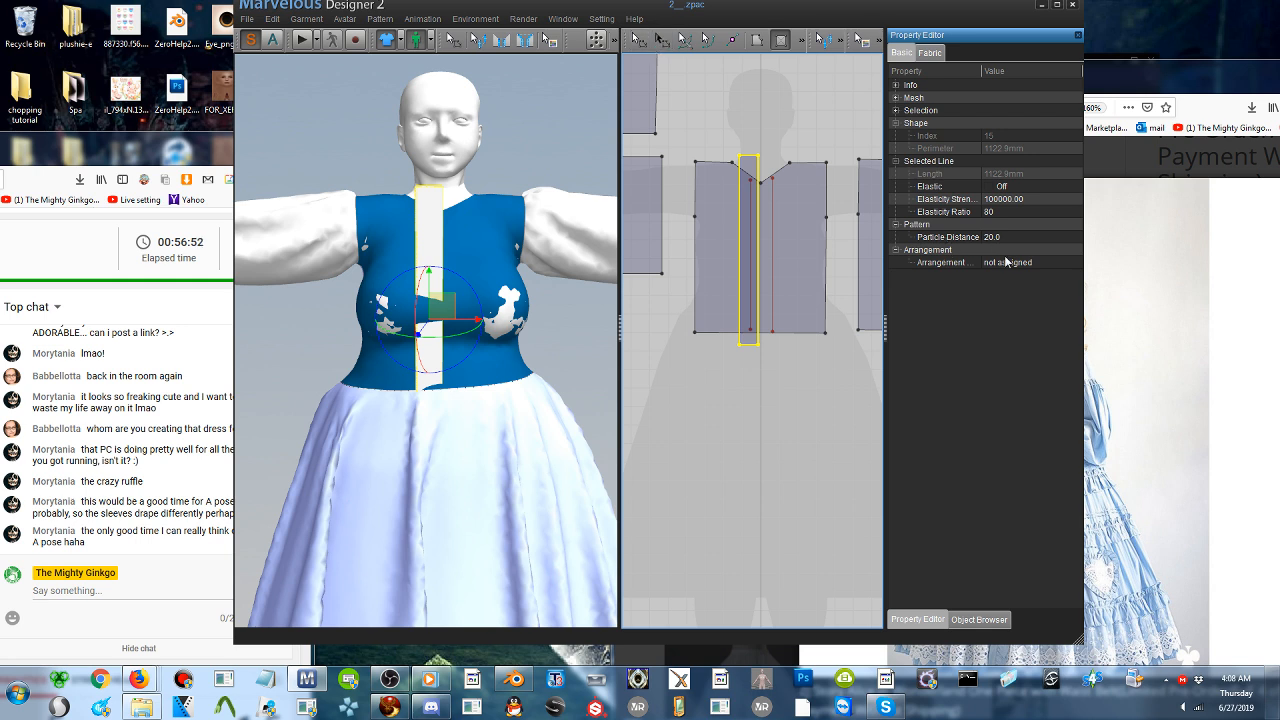
click(903, 58)
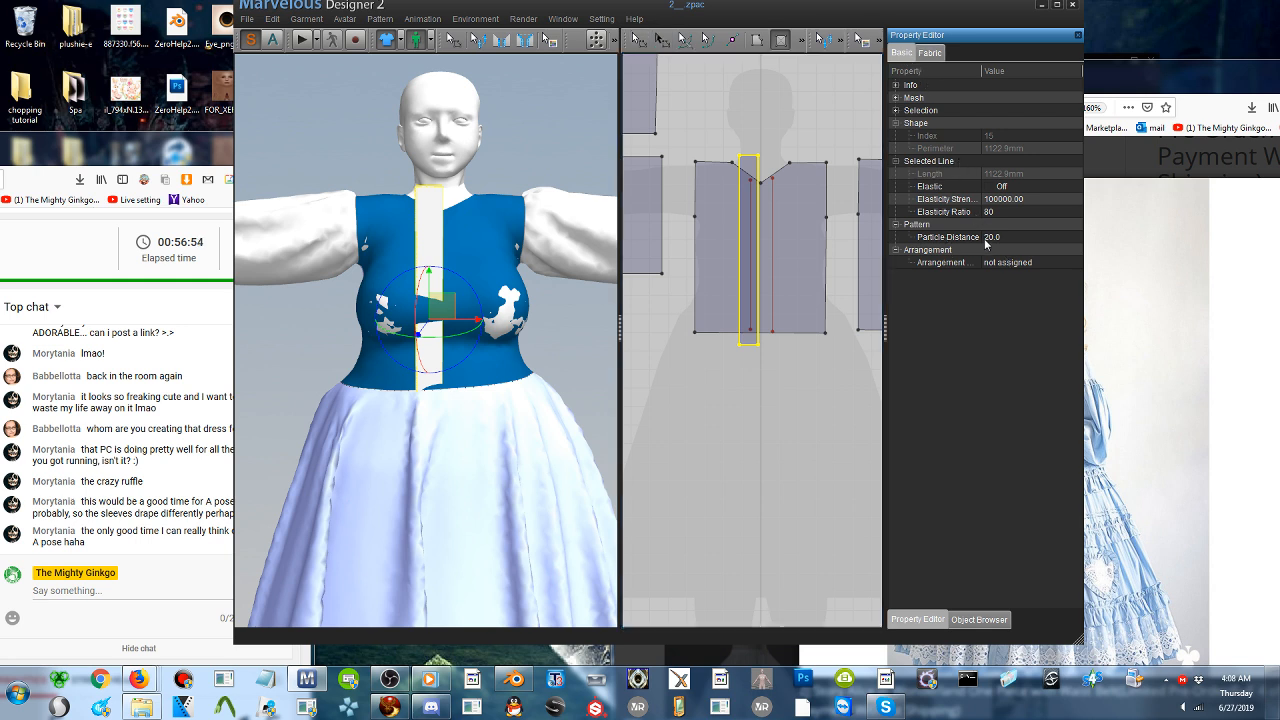
click(897, 250)
click(897, 250)
- Set the new strip's fabric Layer to 2
click(930, 52)
scroll(948, 577, down, 5)
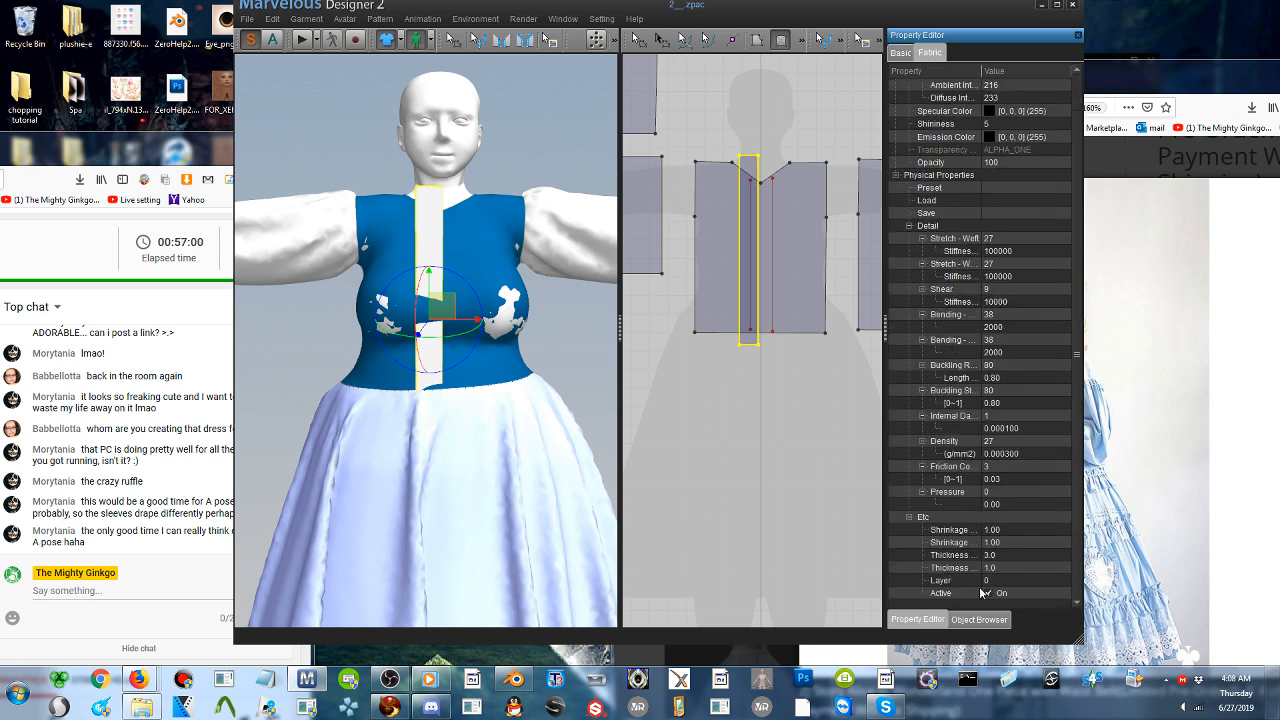
click(1002, 580)
click(780, 540)
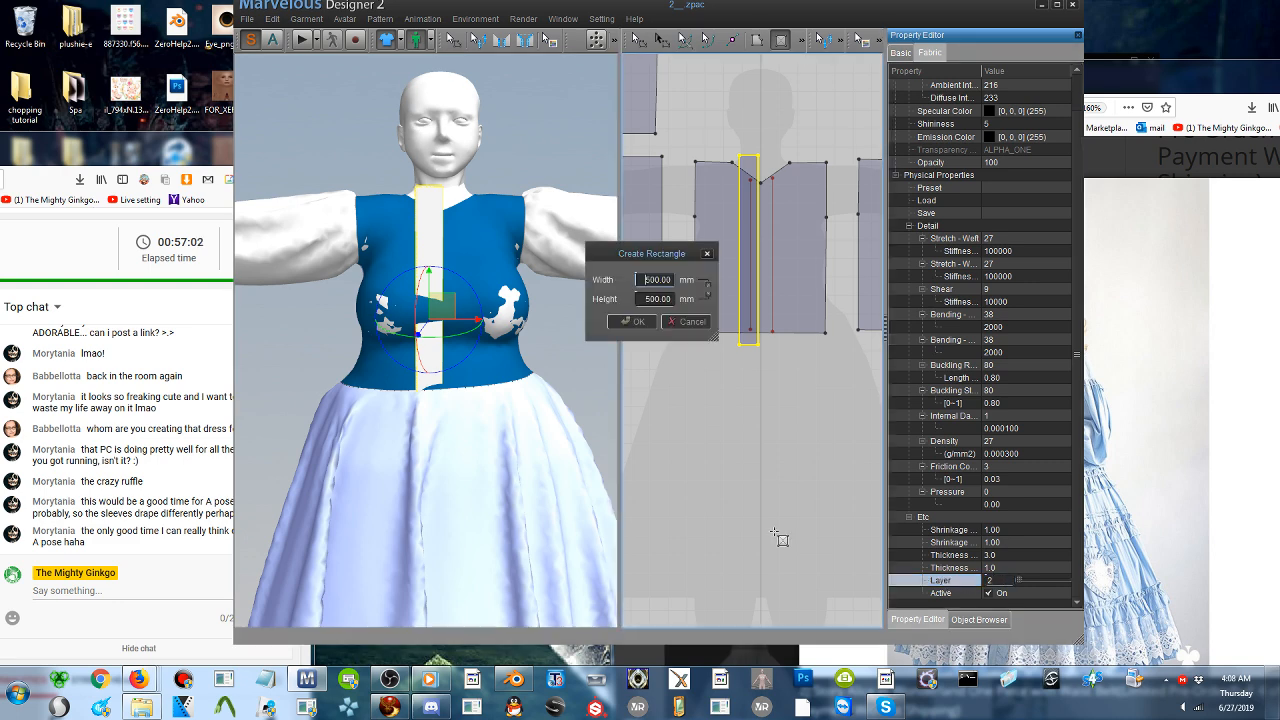
click(708, 254)
- Sew the long edge of the new strip to the first internal line on the bodice front using segment sewing
right_drag(476, 300, 512, 314)
drag(492, 314, 540, 318)
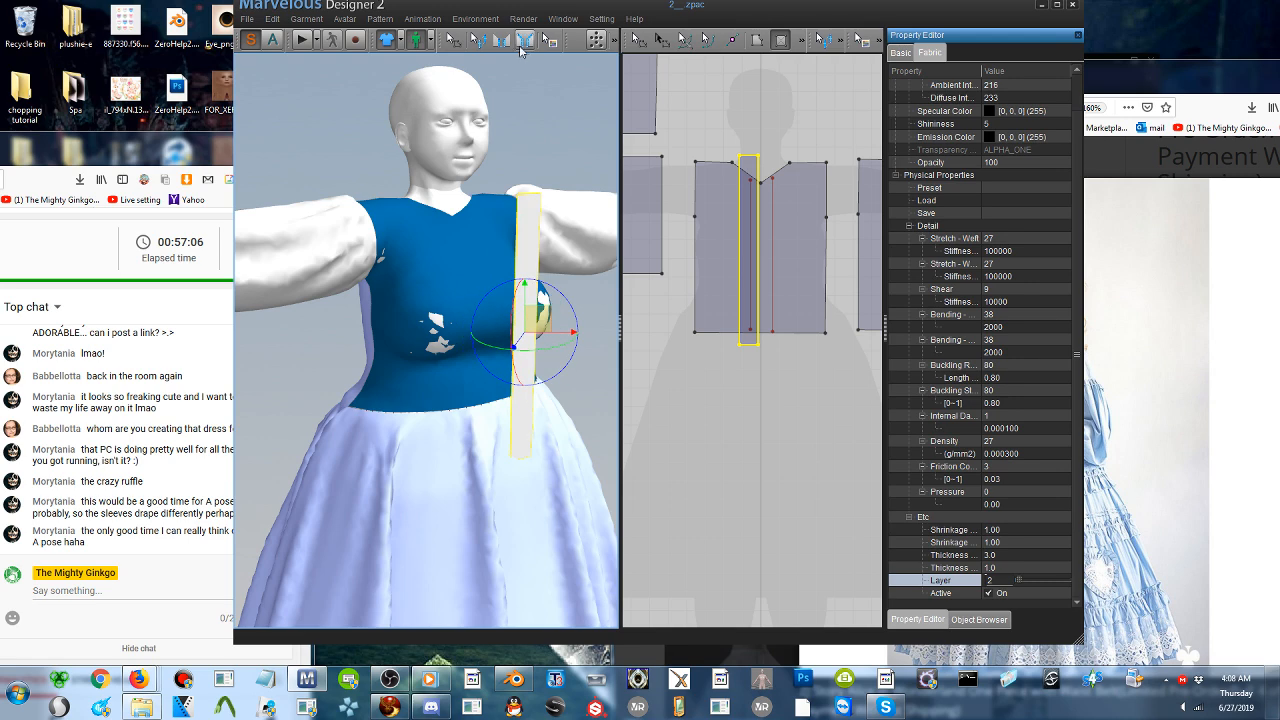
click(502, 41)
click(518, 280)
click(476, 294)
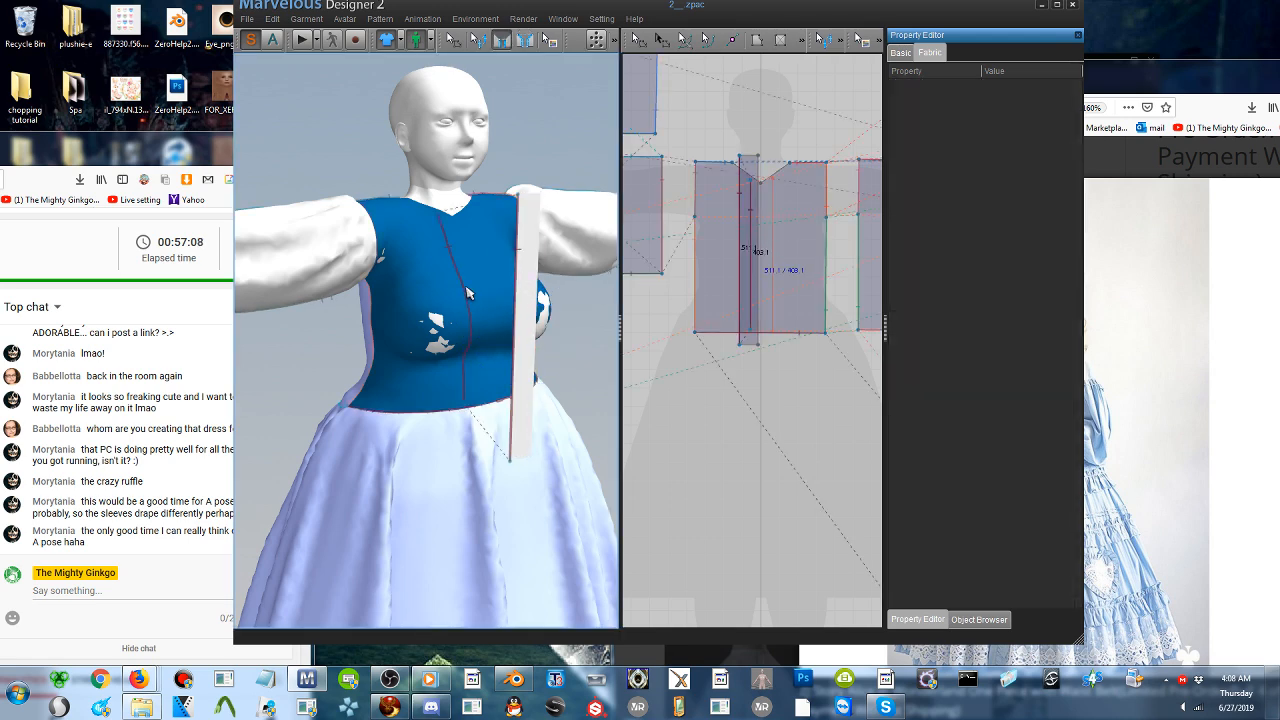
- Sew the strip's other long edge to the second internal line on the bodice front using segment sewing
right_drag(531, 304, 392, 298)
click(382, 295)
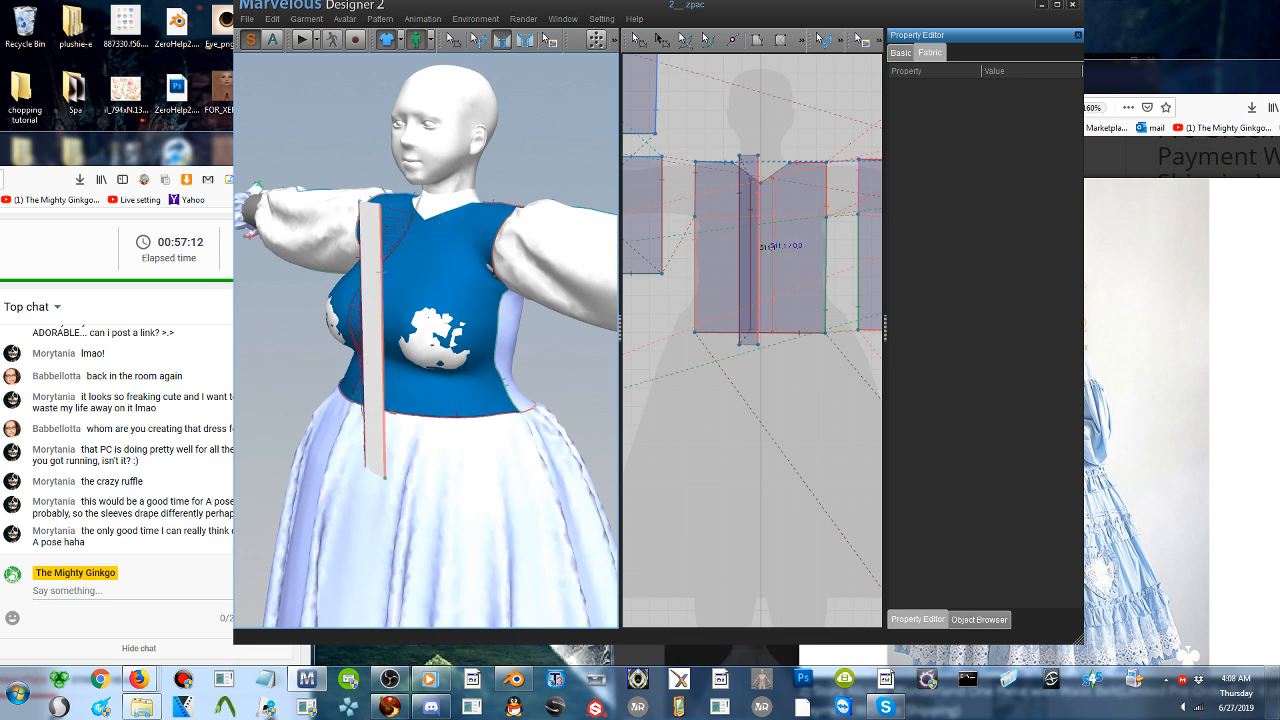
click(405, 302)
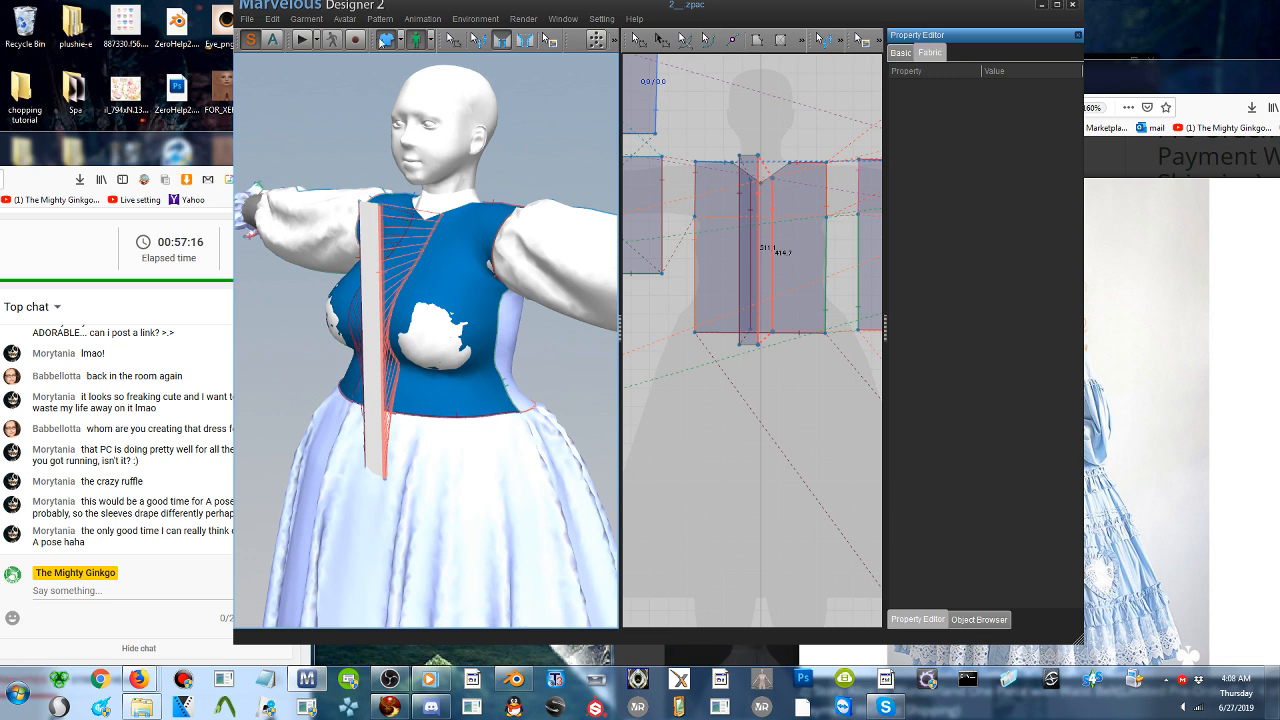
- Simulate the garment so the strip drapes onto the bodice, checking the reference dress photos in the browser before stopping the simulation
click(302, 40)
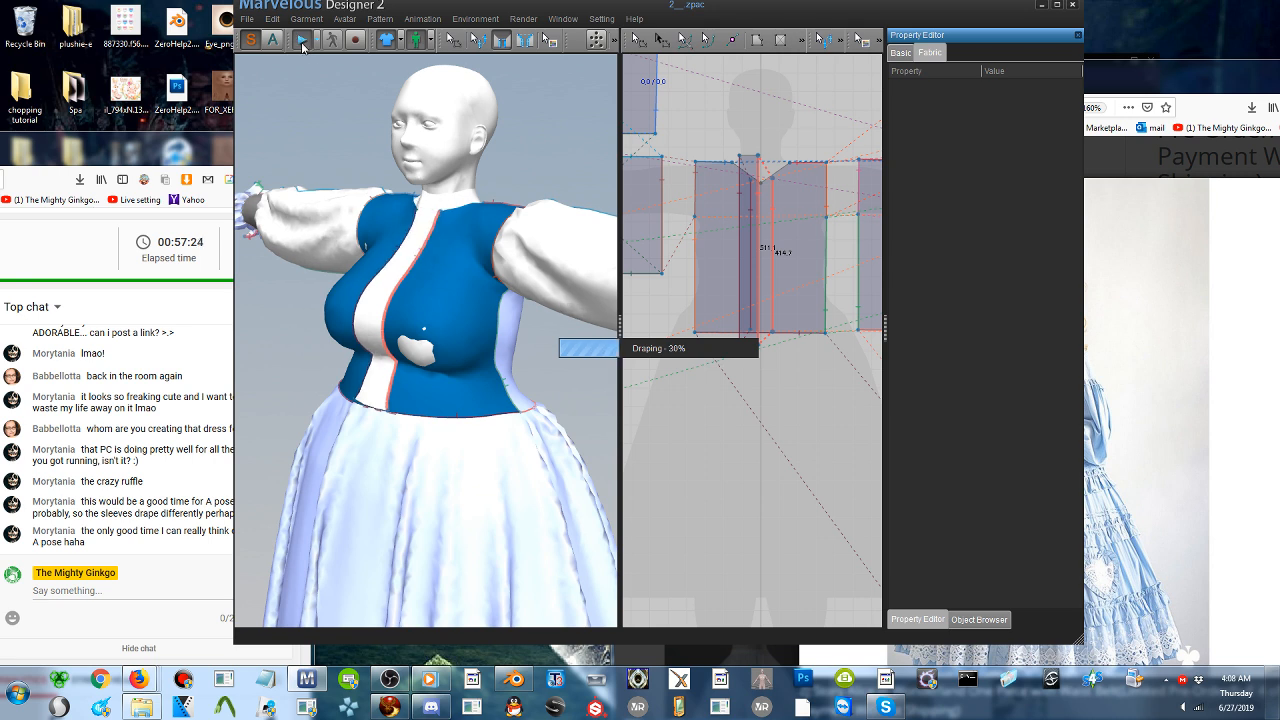
click(1258, 415)
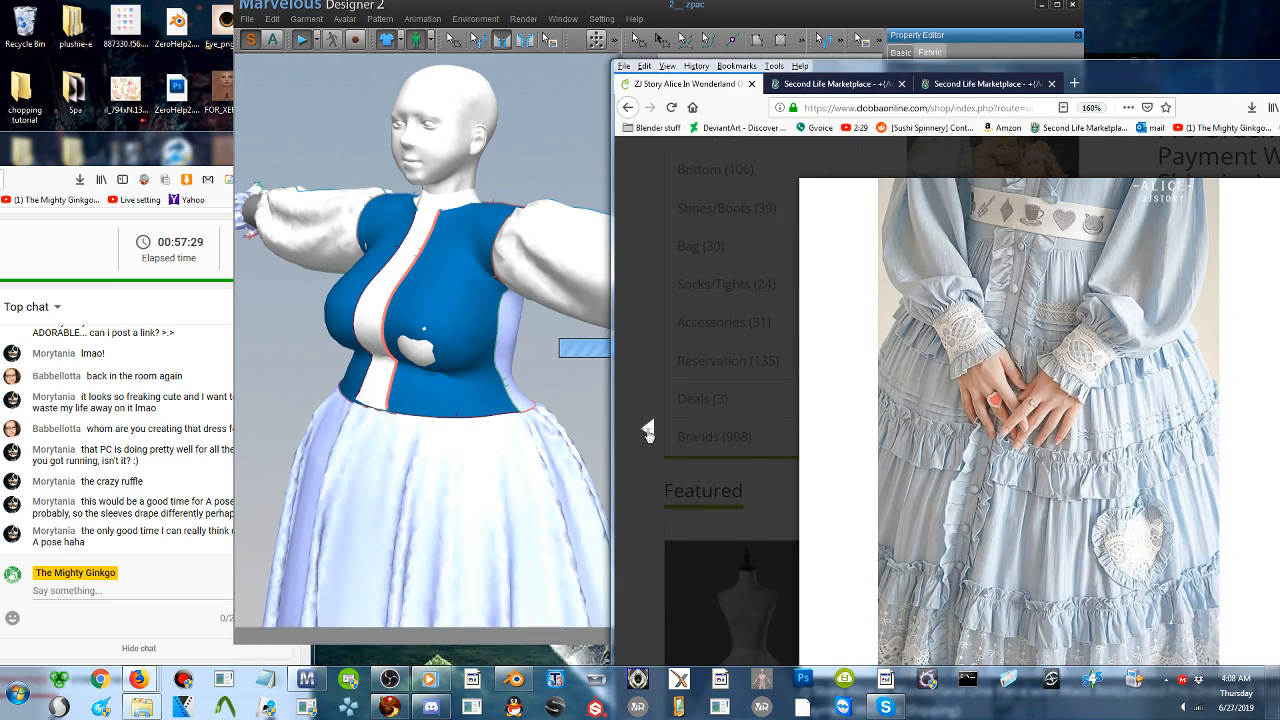
click(648, 431)
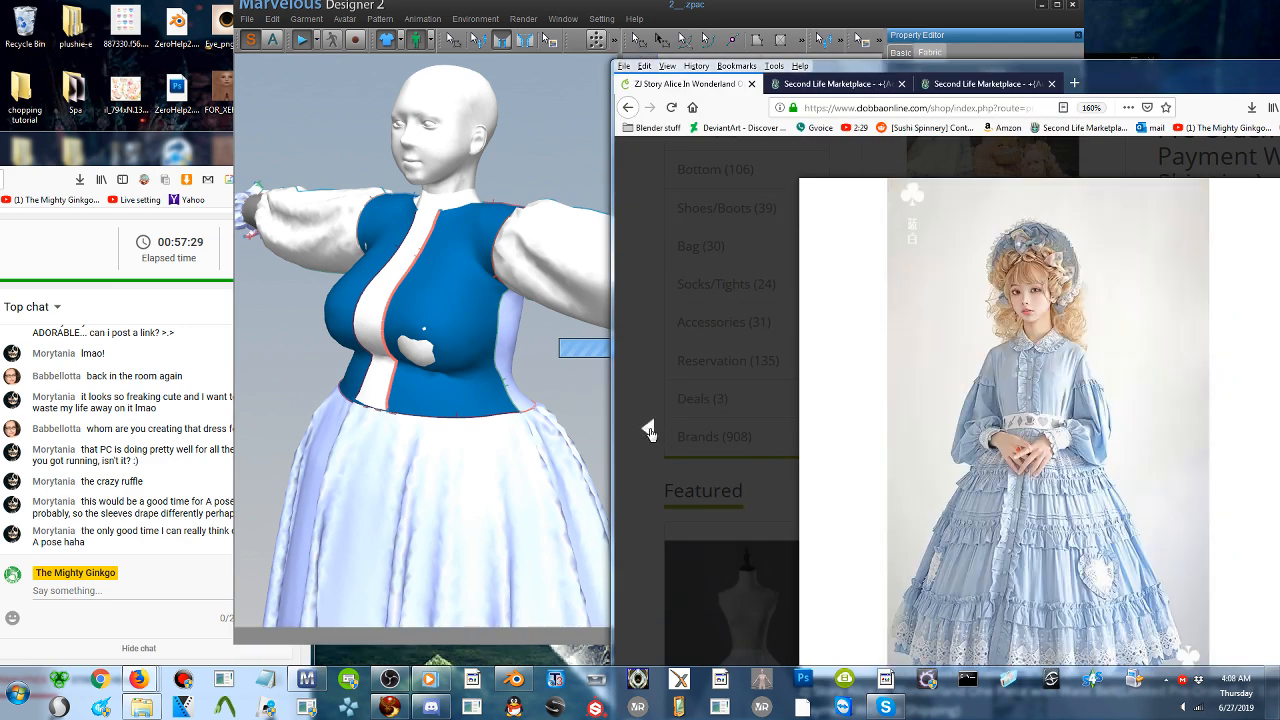
click(1230, 477)
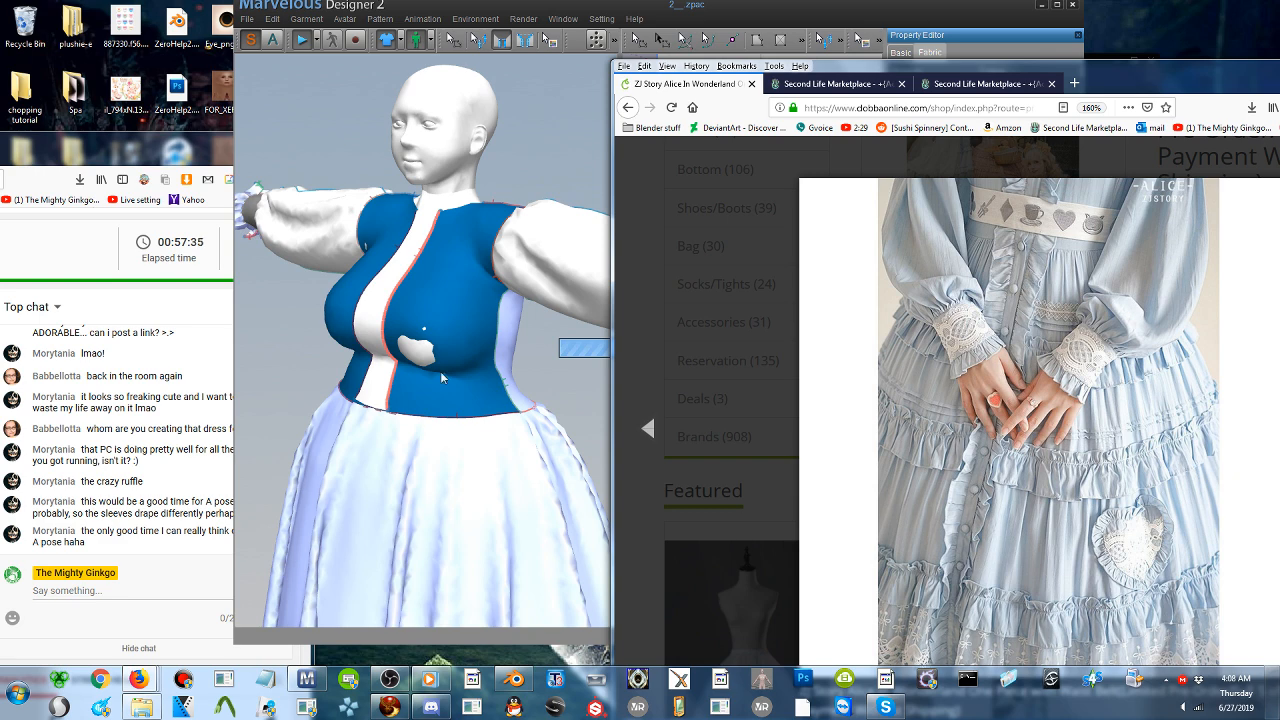
click(305, 45)
- Select the skirt just below the front strip on the avatar and locate its circular pattern piece
click(773, 191)
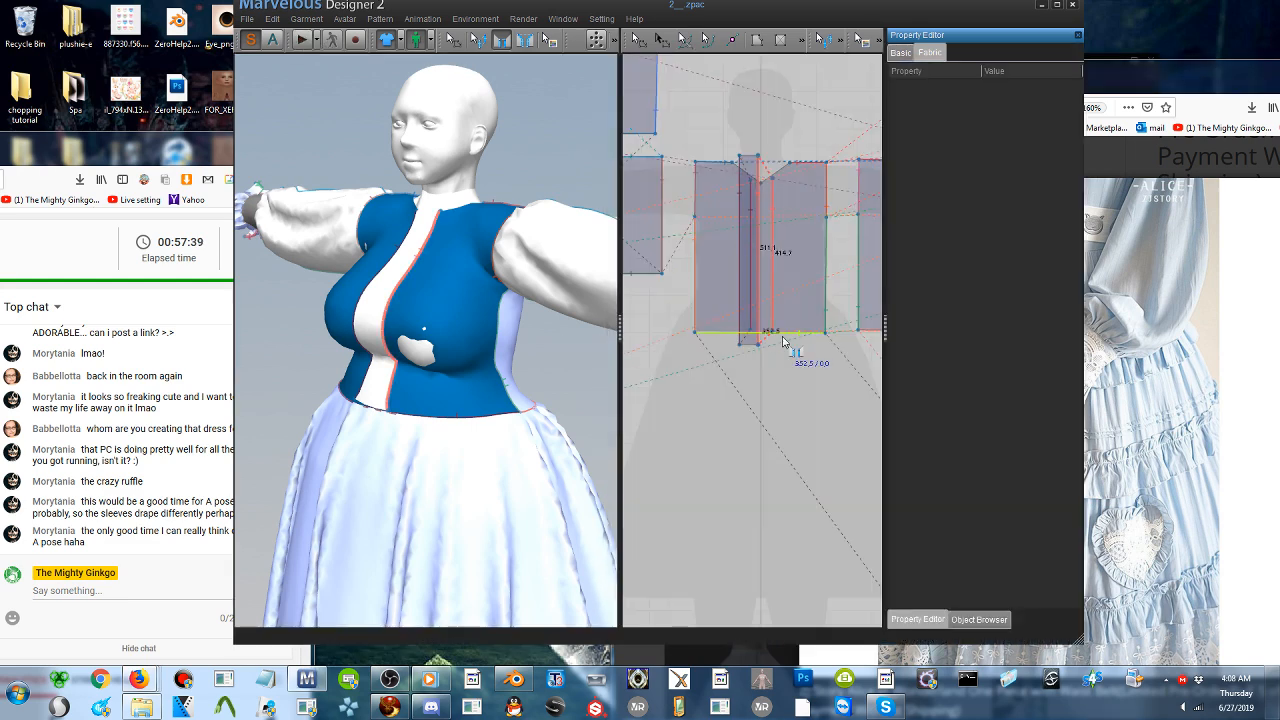
middle_drag(783, 340, 768, 186)
mouse_move(520, 350)
right_down()
mouse_move(585, 325)
mouse_move(530, 350)
right_up()
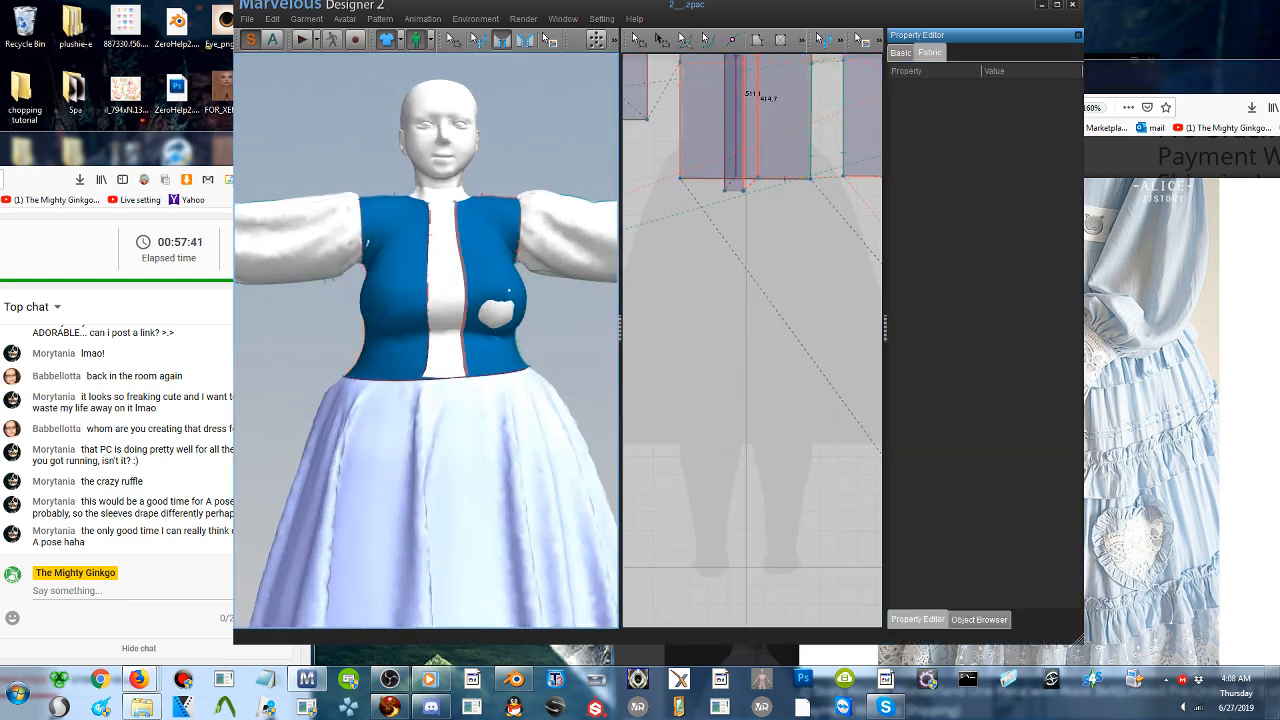
middle_drag(525, 600, 486, 374)
right_drag(486, 374, 515, 315)
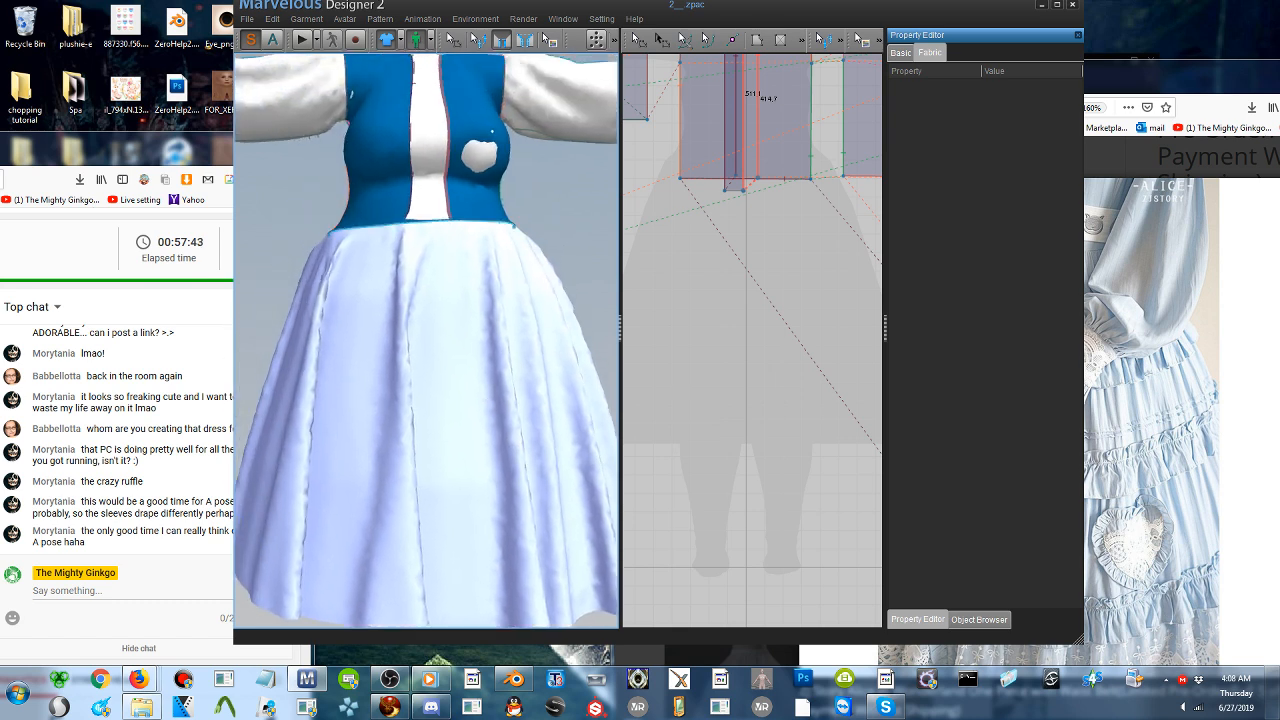
scroll(478, 312, down, 3)
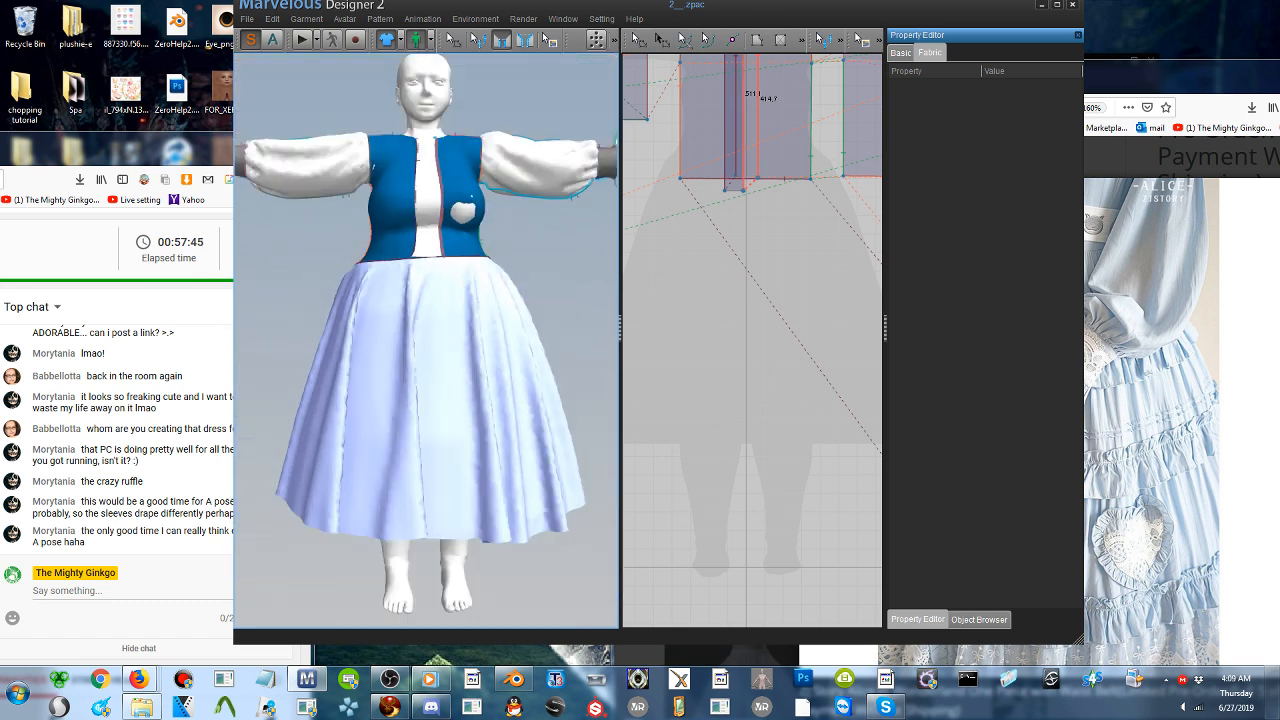
click(637, 40)
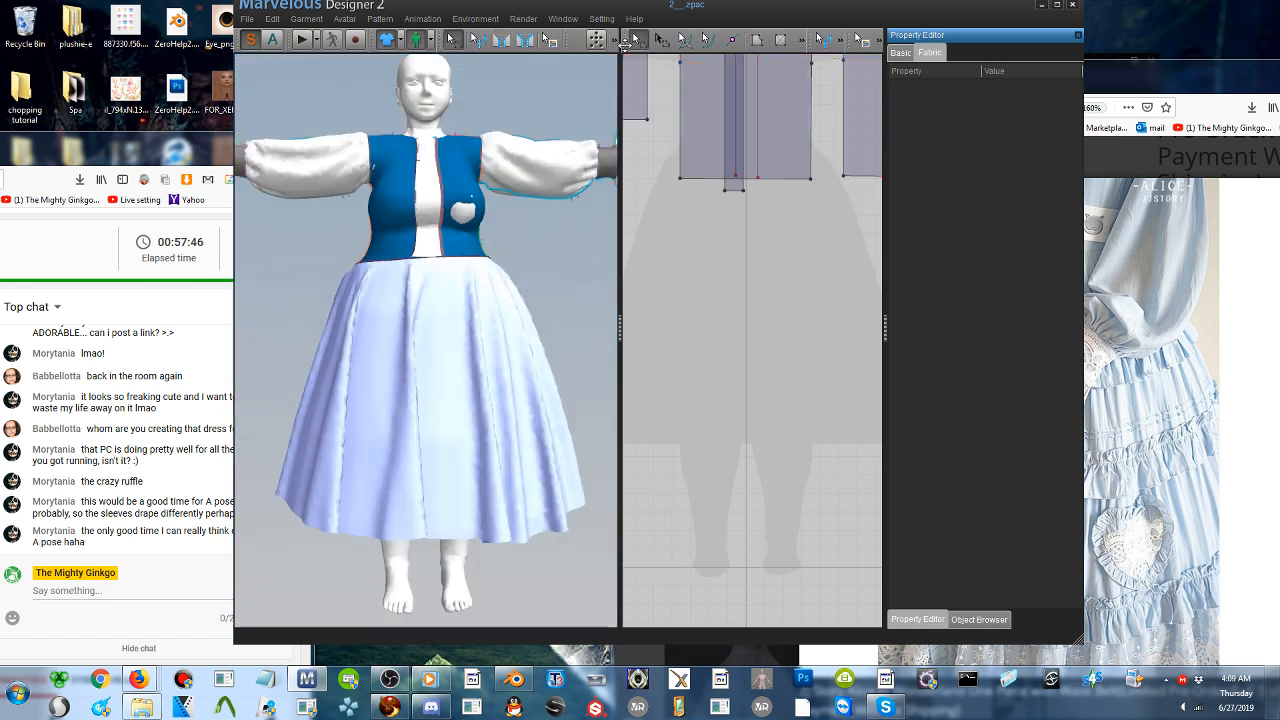
click(417, 274)
scroll(766, 316, down, 6)
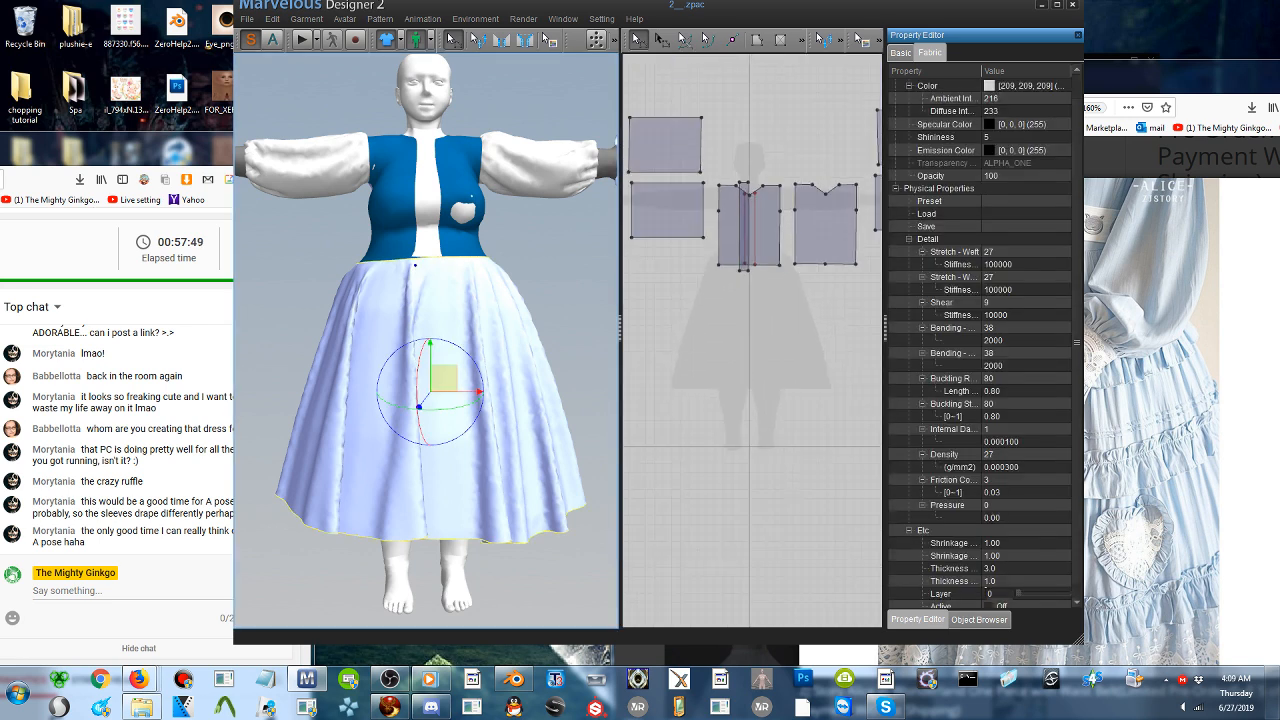
middle_drag(766, 316, 781, 243)
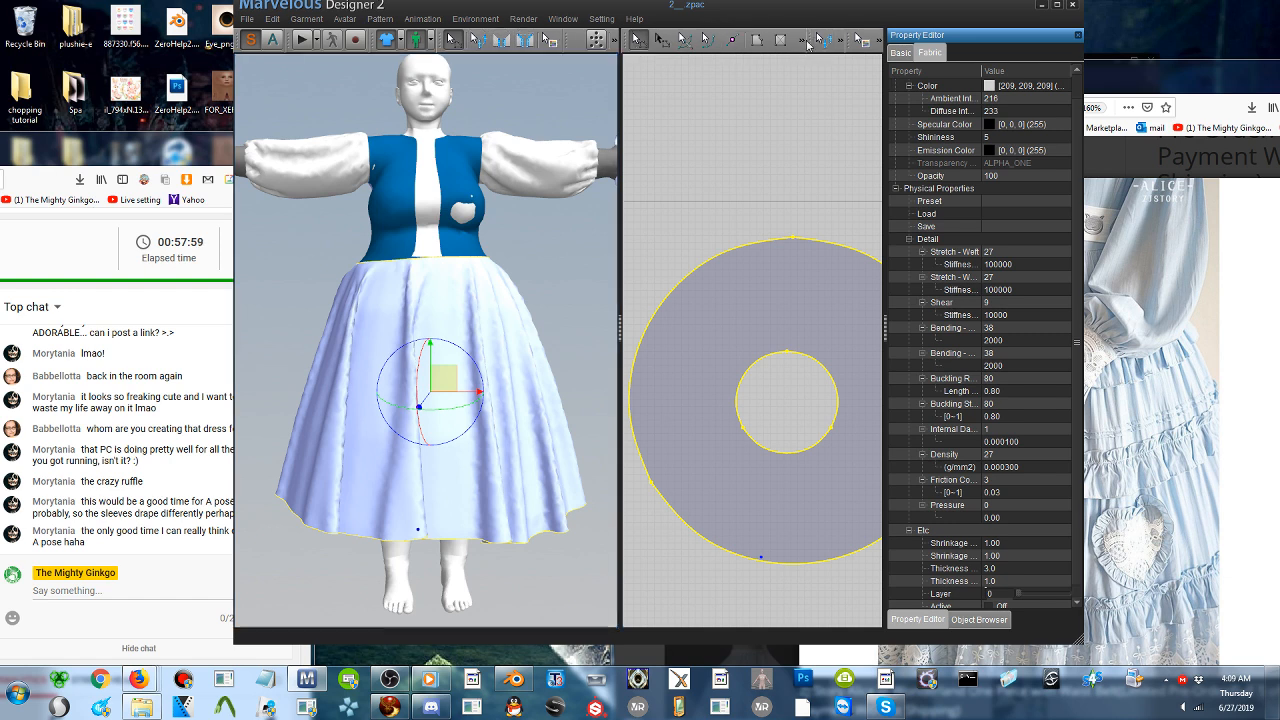
- Draw a straight internal line on the circular skirt from waist opening to hem, and mark the strip's other edge at the skirt waist
click(804, 42)
click(665, 65)
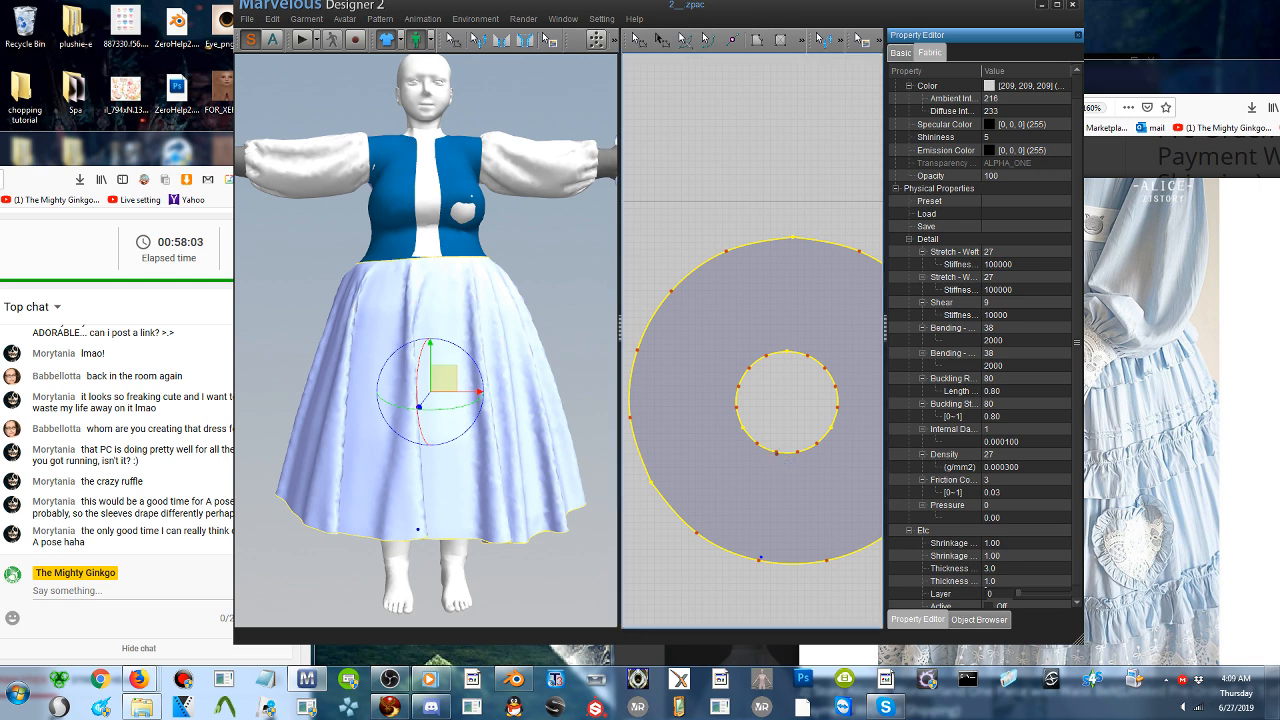
click(777, 454)
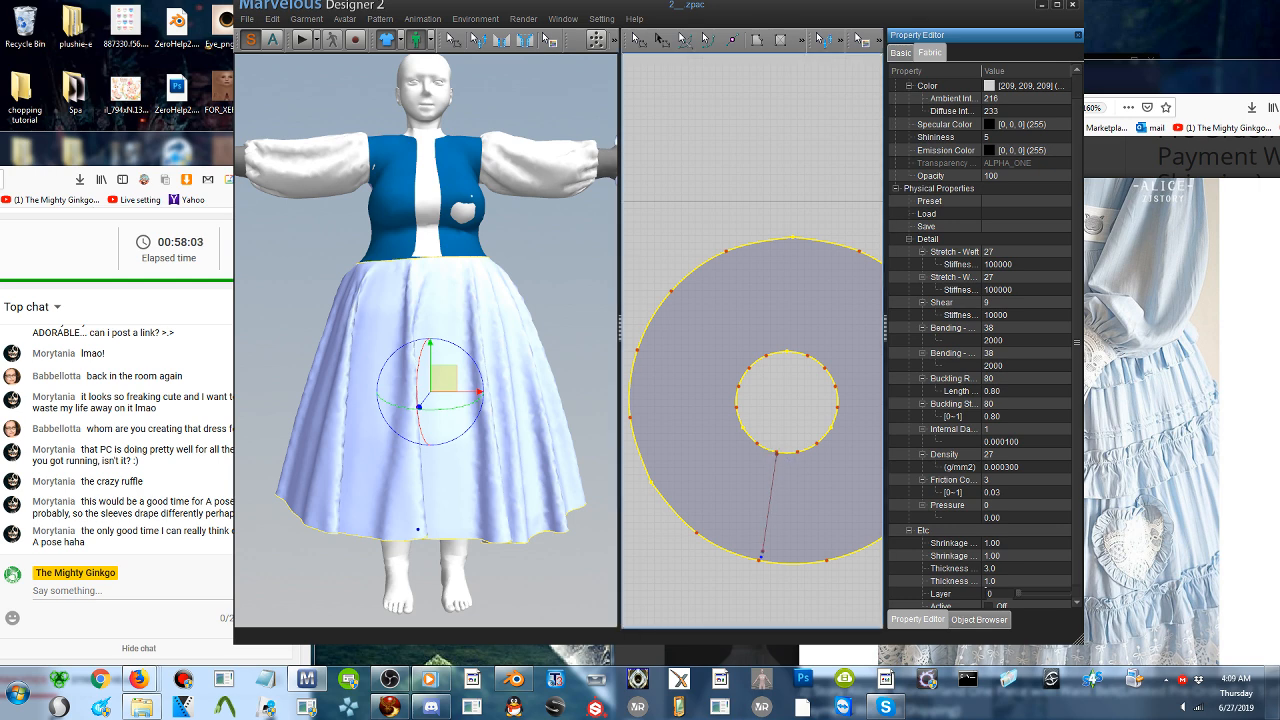
double_click(761, 559)
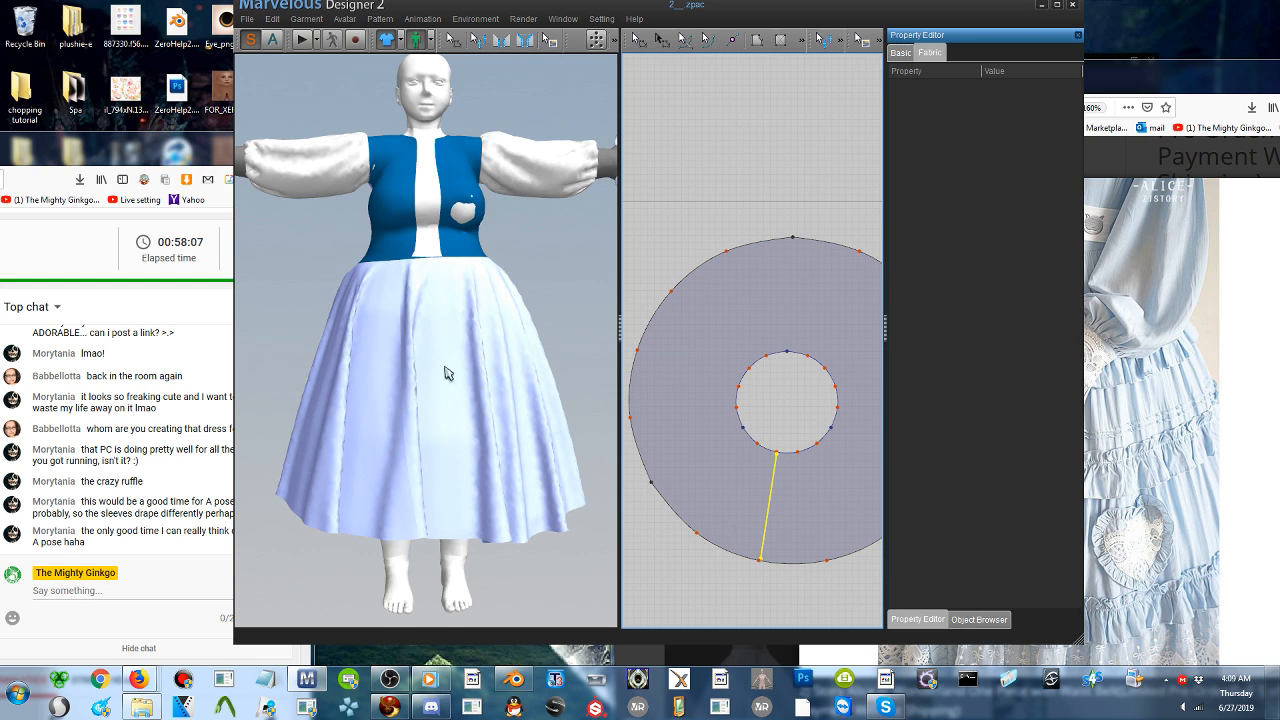
click(446, 266)
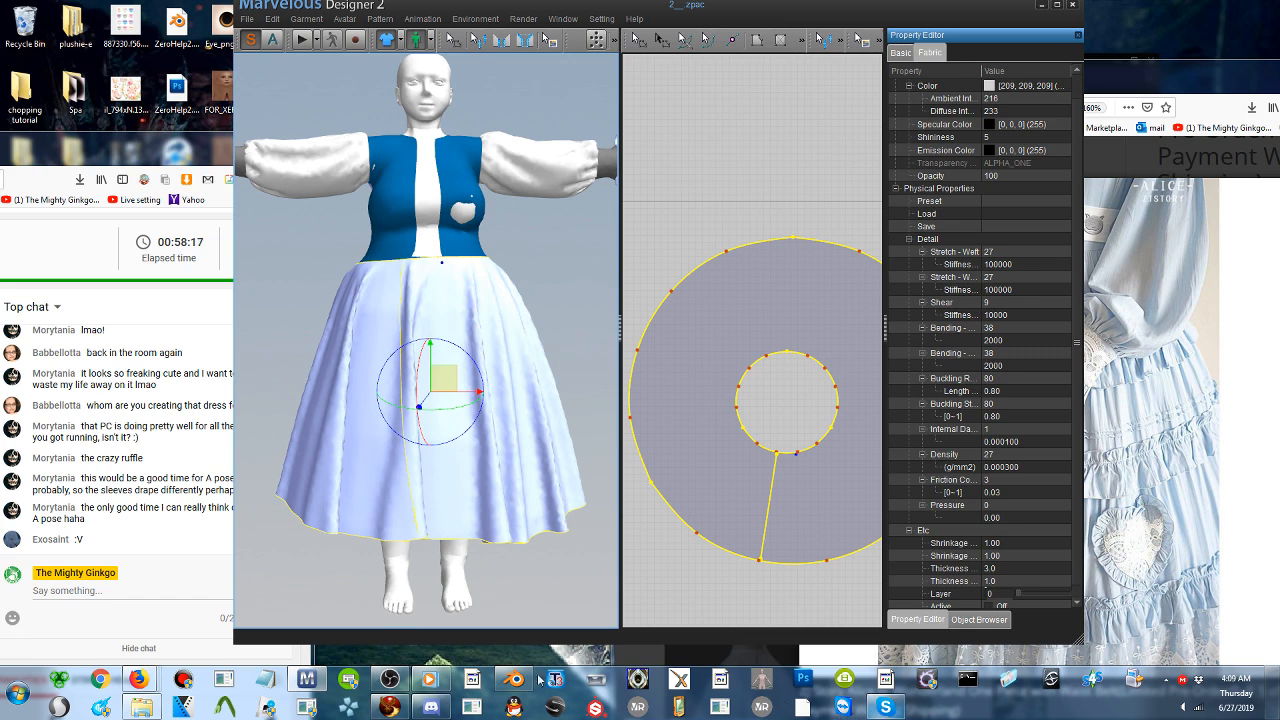
- Switch to Discord and join the "OGs voice" channel on the streamer's server
click(431, 706)
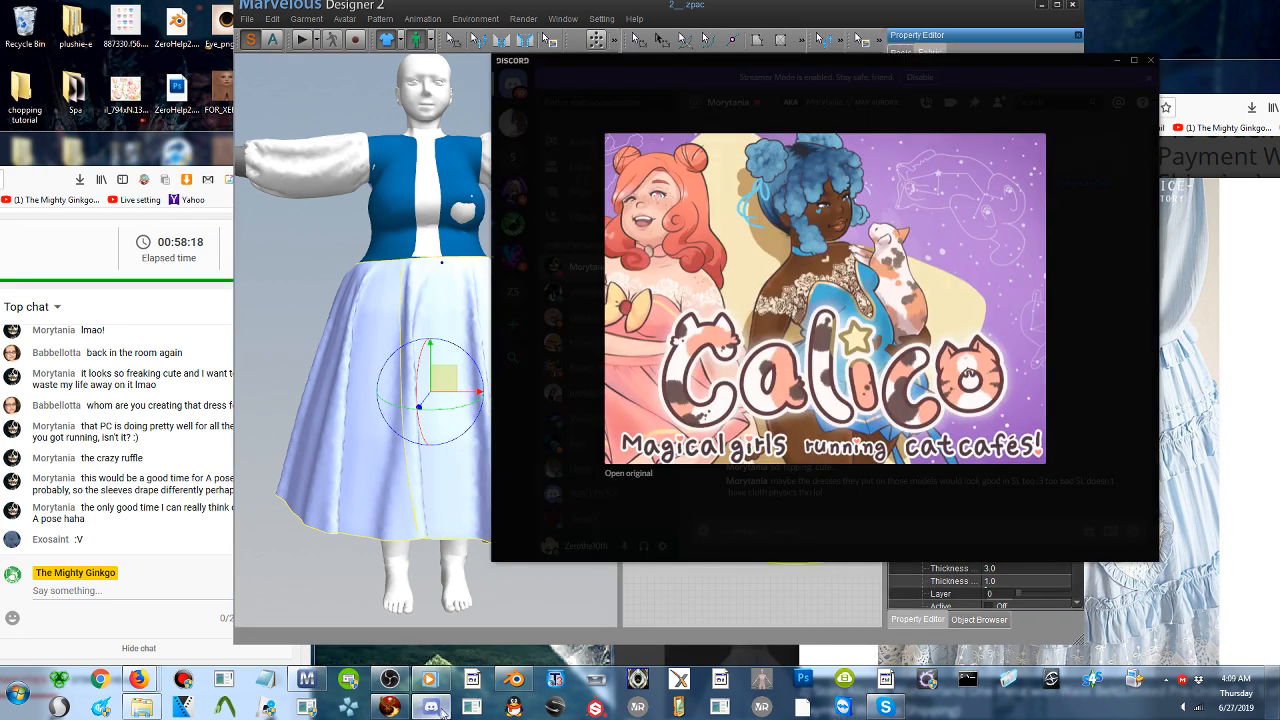
click(748, 534)
click(512, 224)
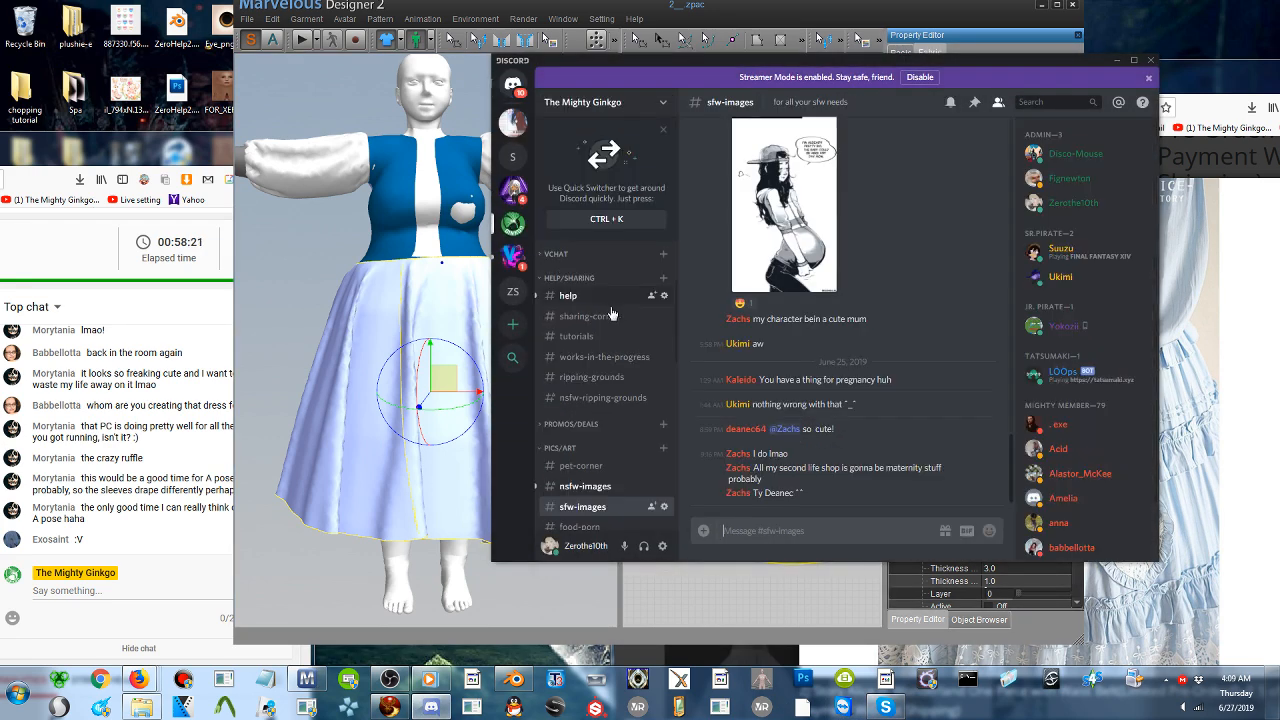
scroll(612, 314, down, 5)
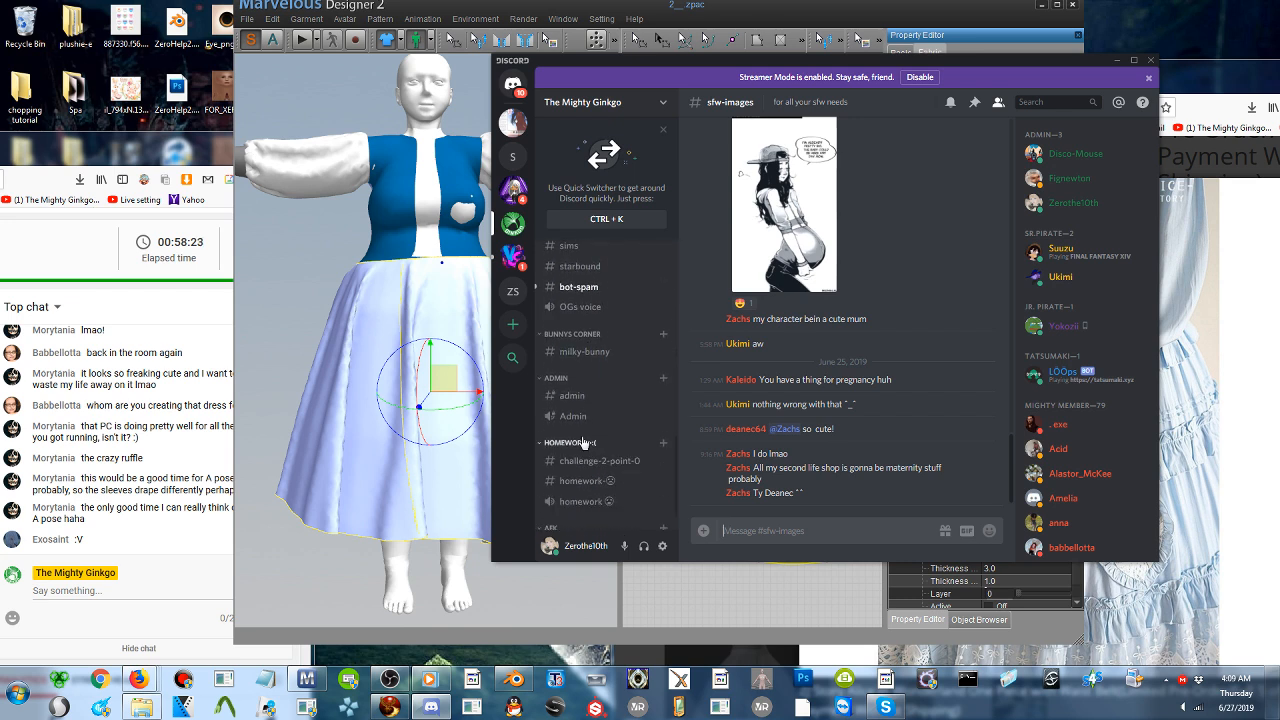
click(594, 309)
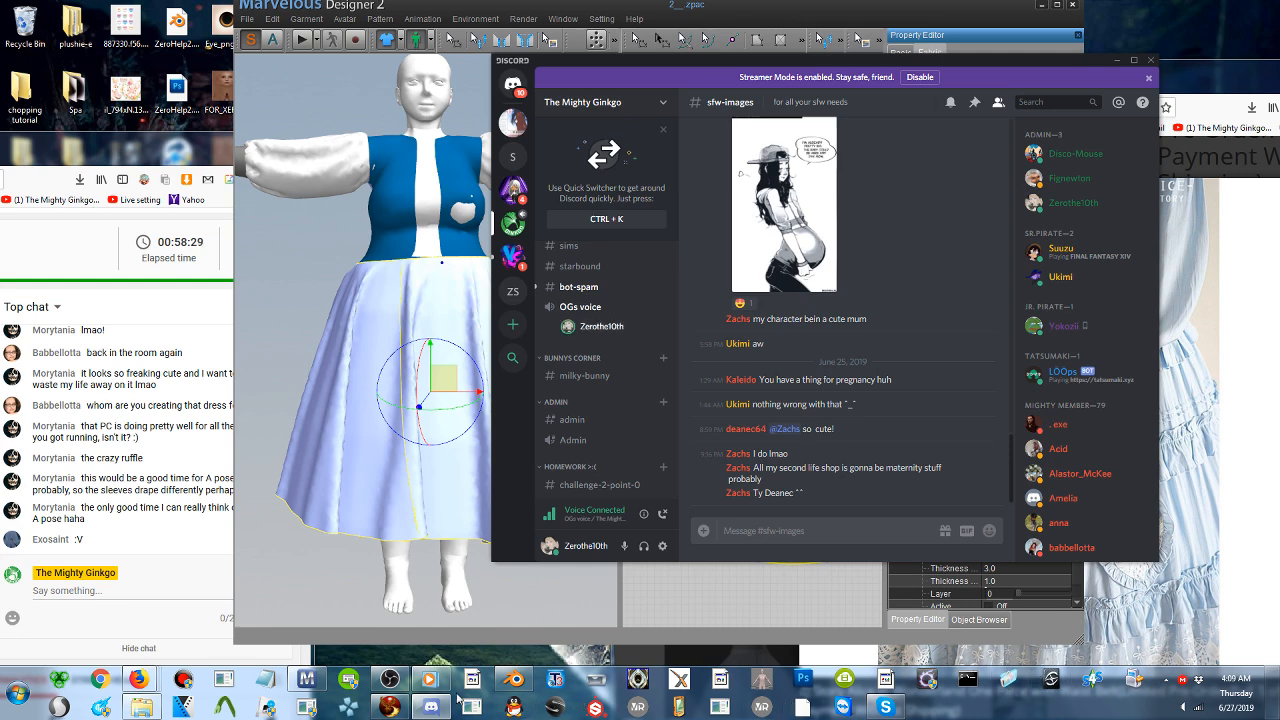
- Switch to OBS and set the Desktop Audio source's device to the USB Audio Device speakers
click(393, 680)
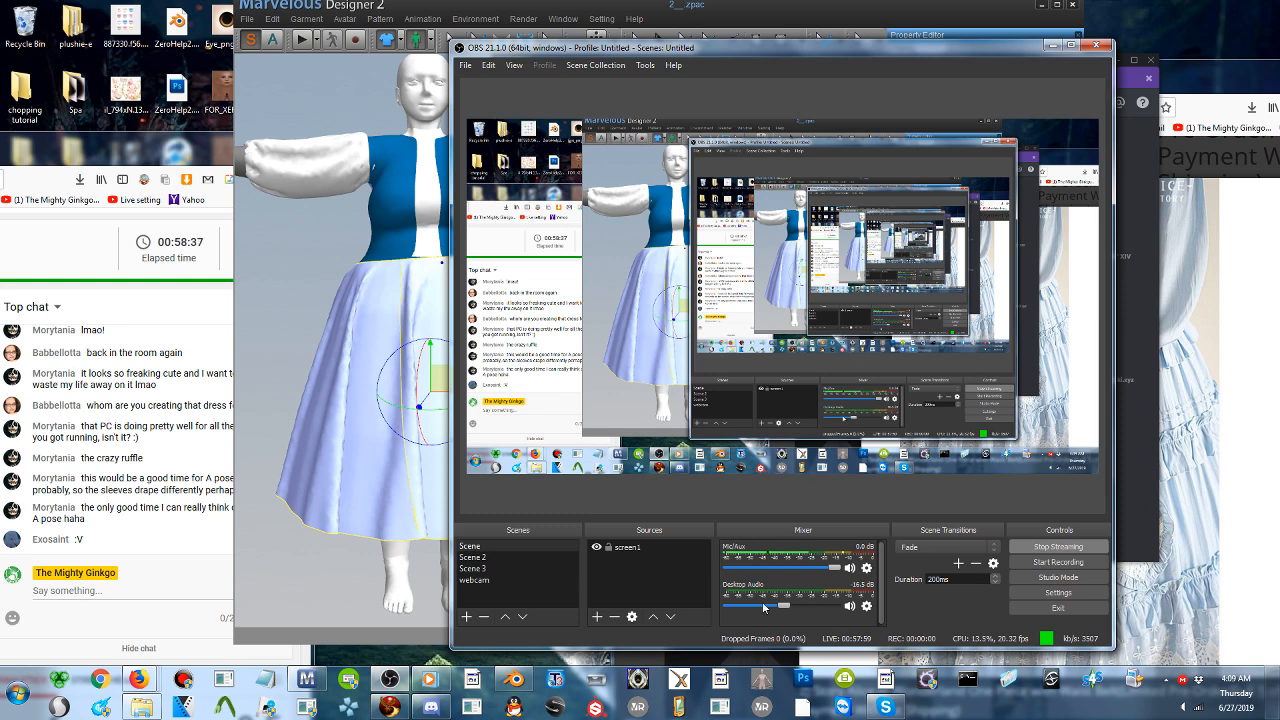
click(866, 606)
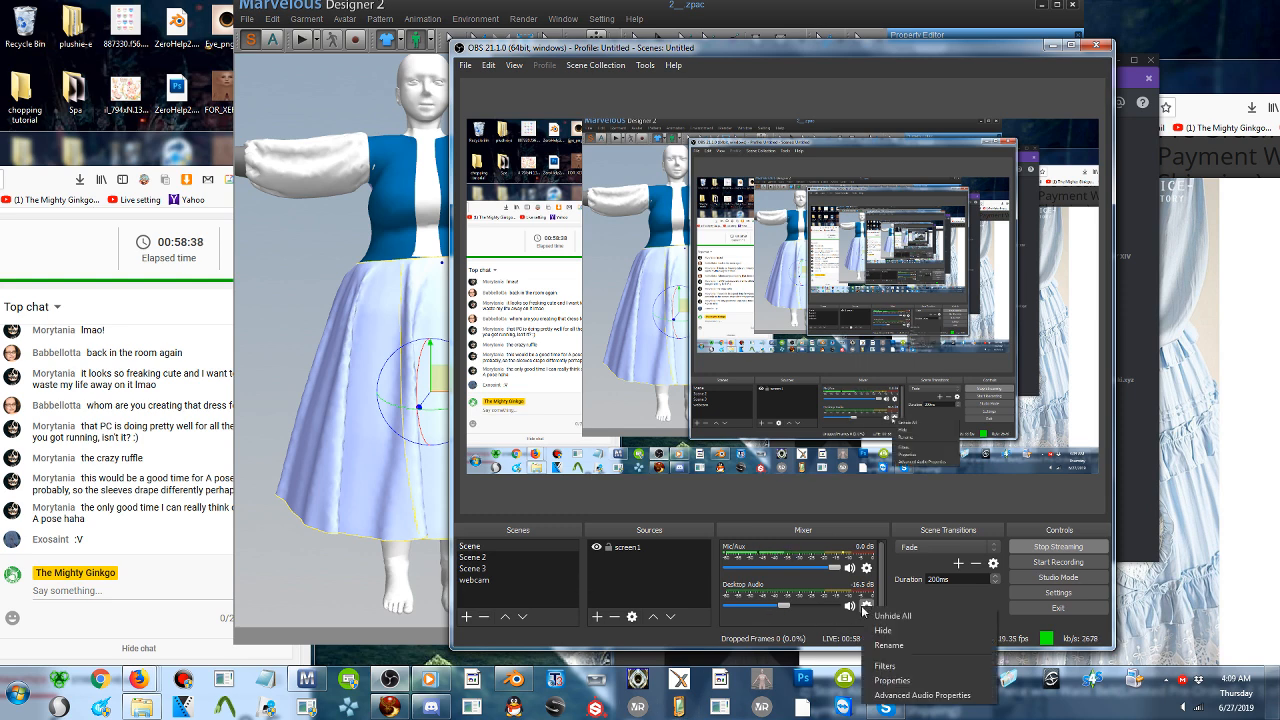
click(903, 681)
click(641, 434)
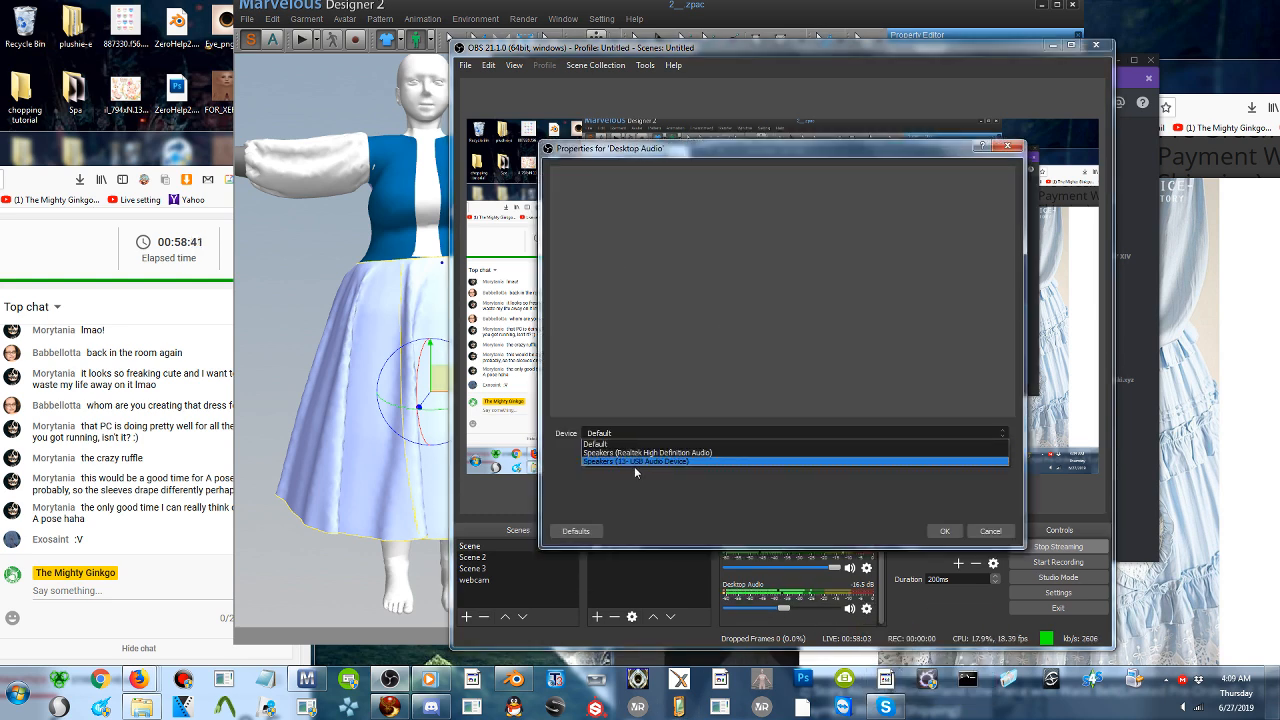
click(641, 466)
click(944, 531)
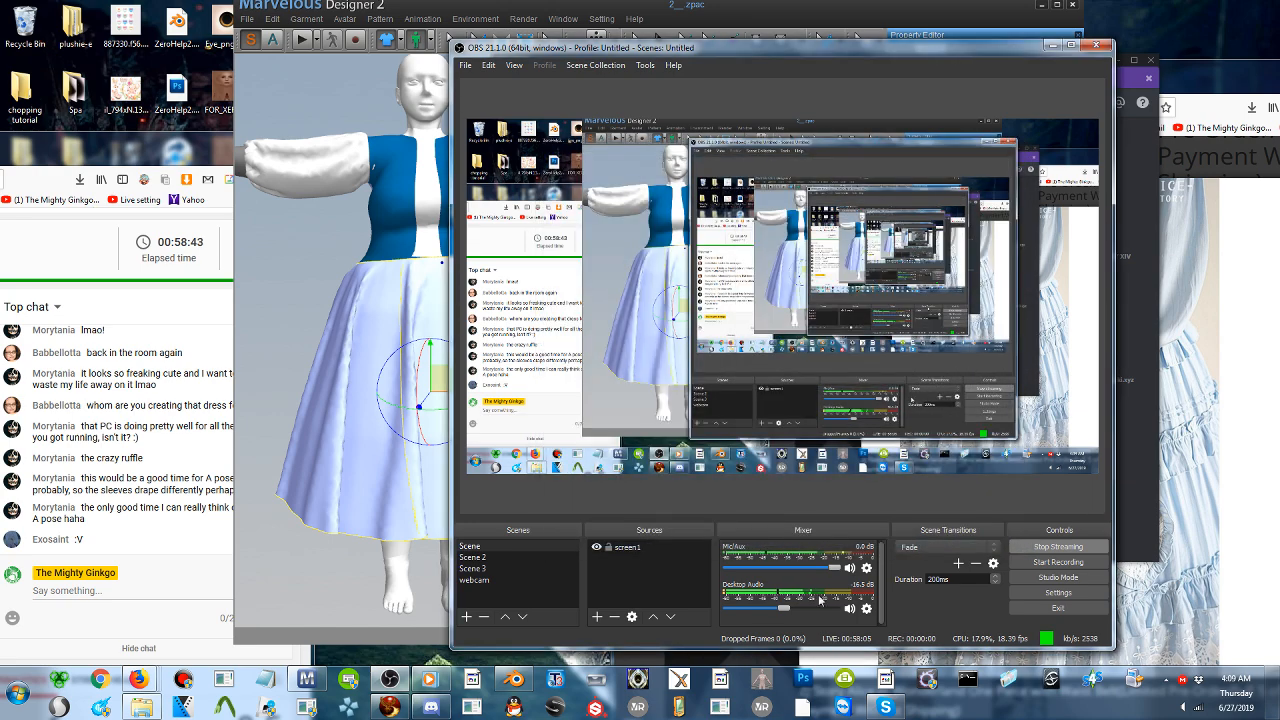
click(1052, 45)
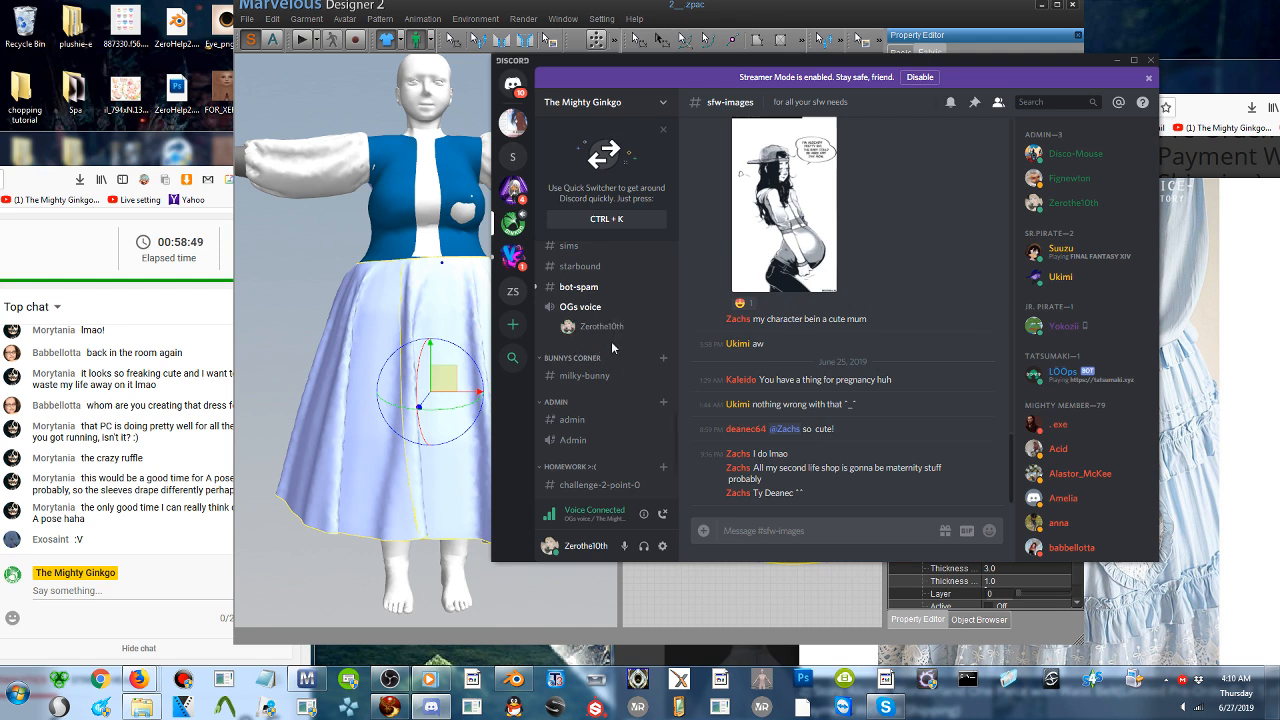
- Look through the Discord server's channel list and return to Marvelous Designer
scroll(611, 341, up, 4)
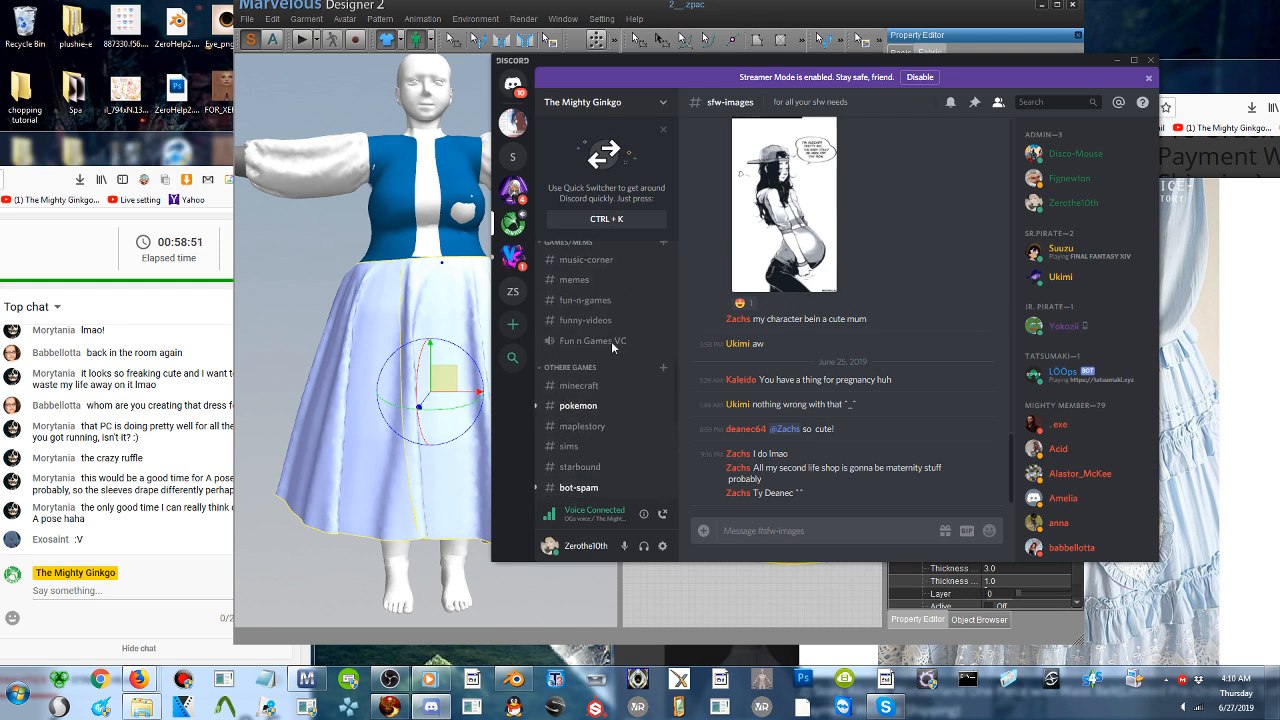
scroll(612, 346, up, 5)
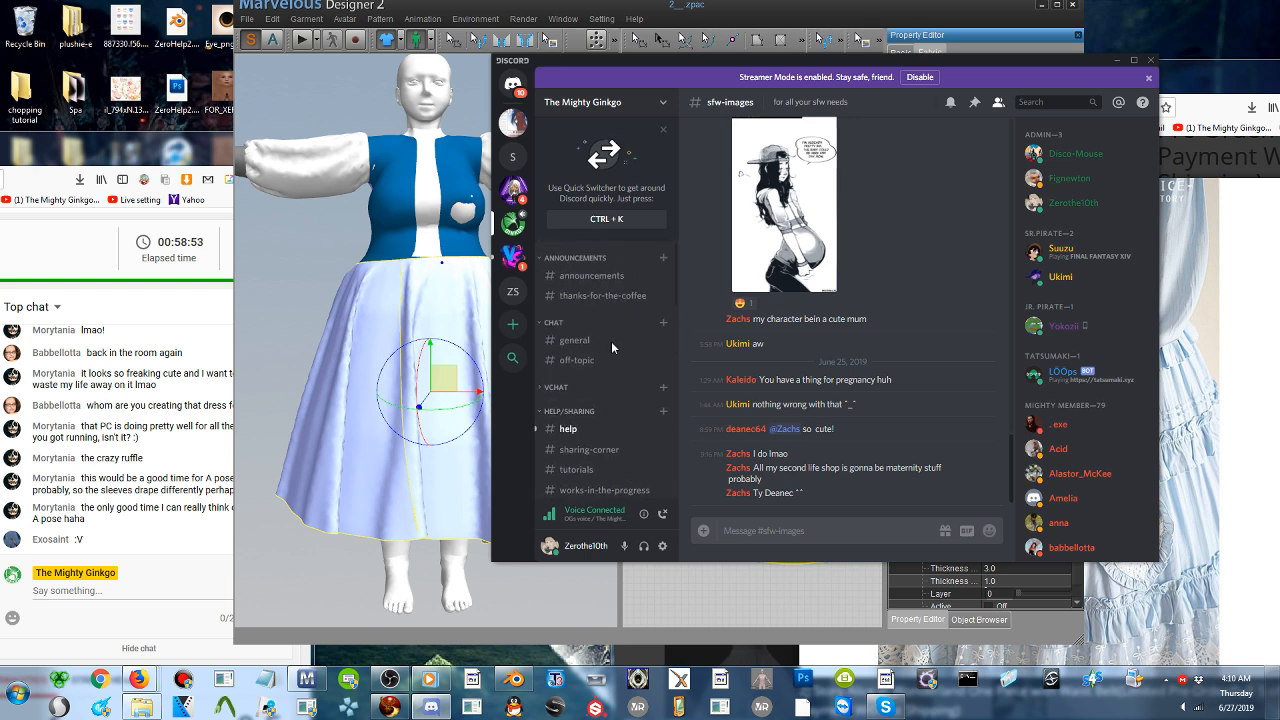
scroll(611, 346, down, 8)
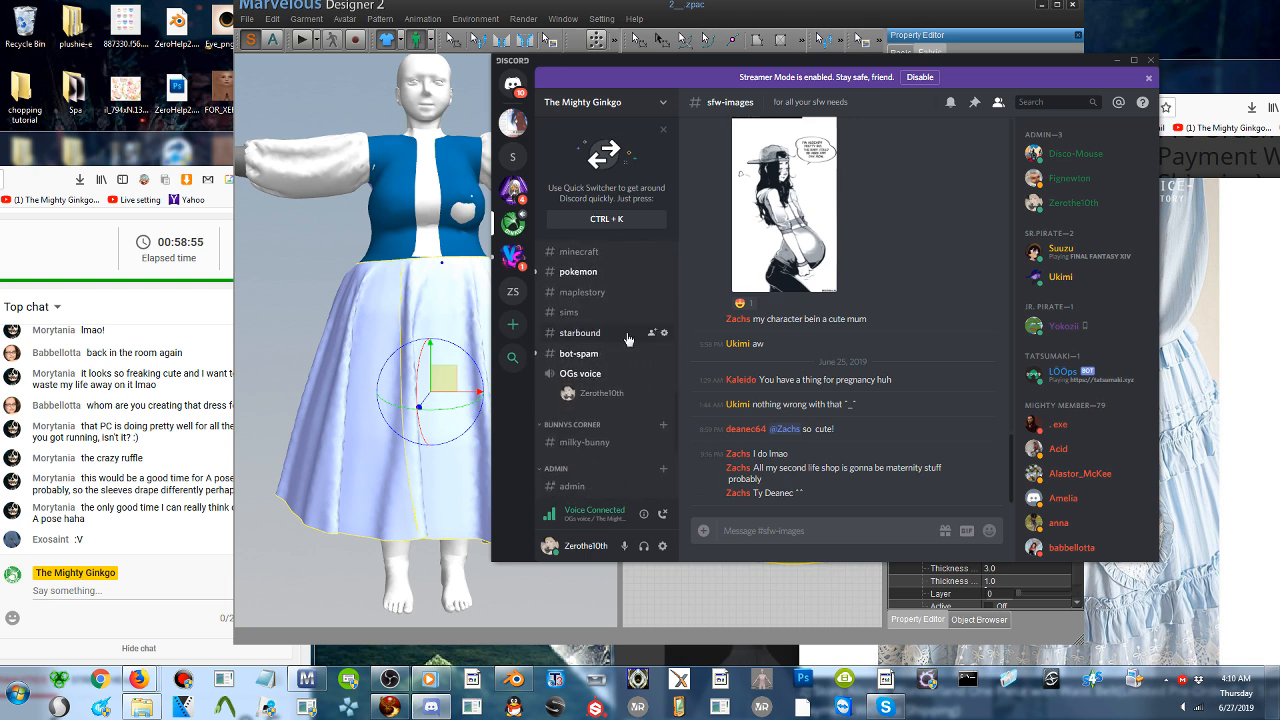
click(1116, 64)
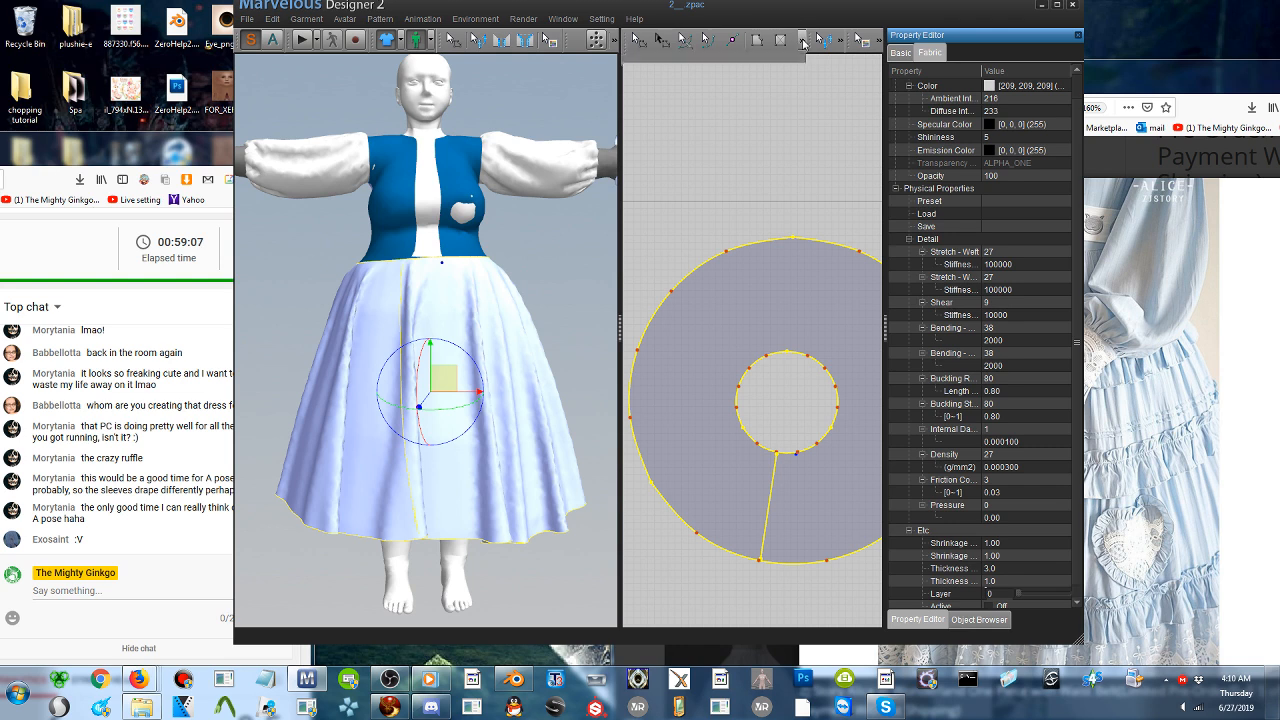
- Draw a second straight internal line on the circular skirt from the marked waist point down to the hem
click(686, 64)
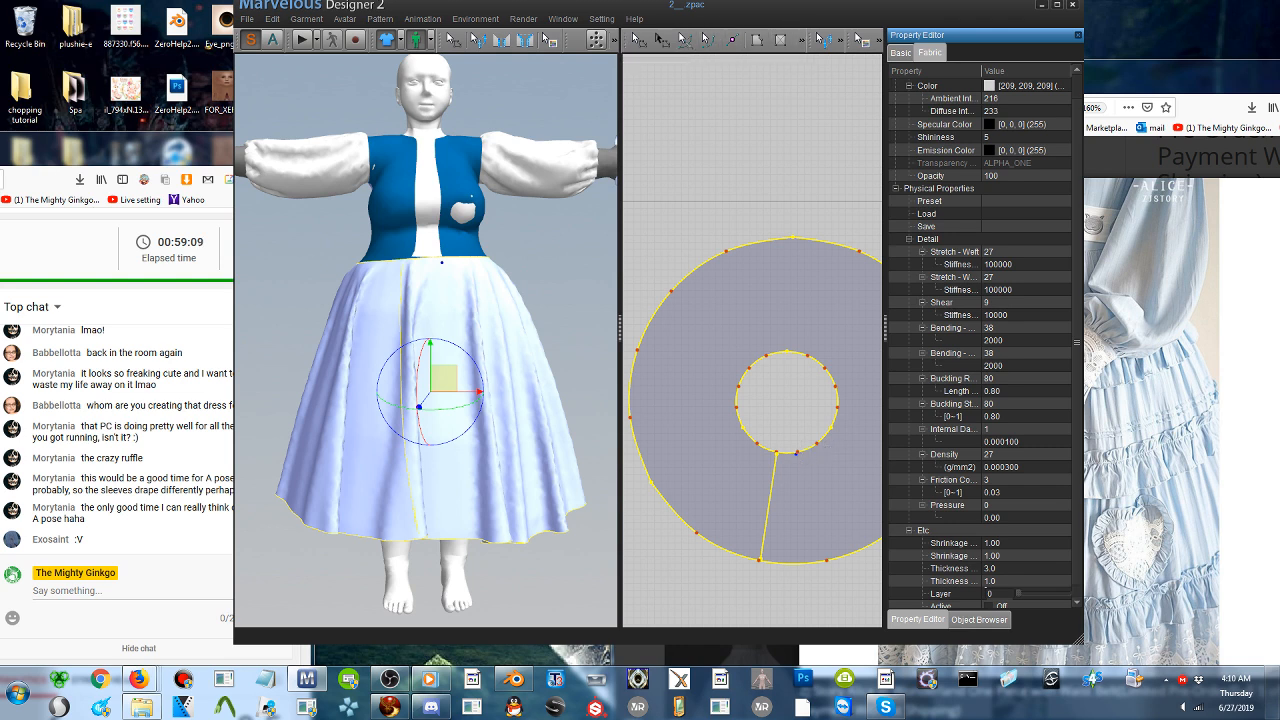
click(796, 454)
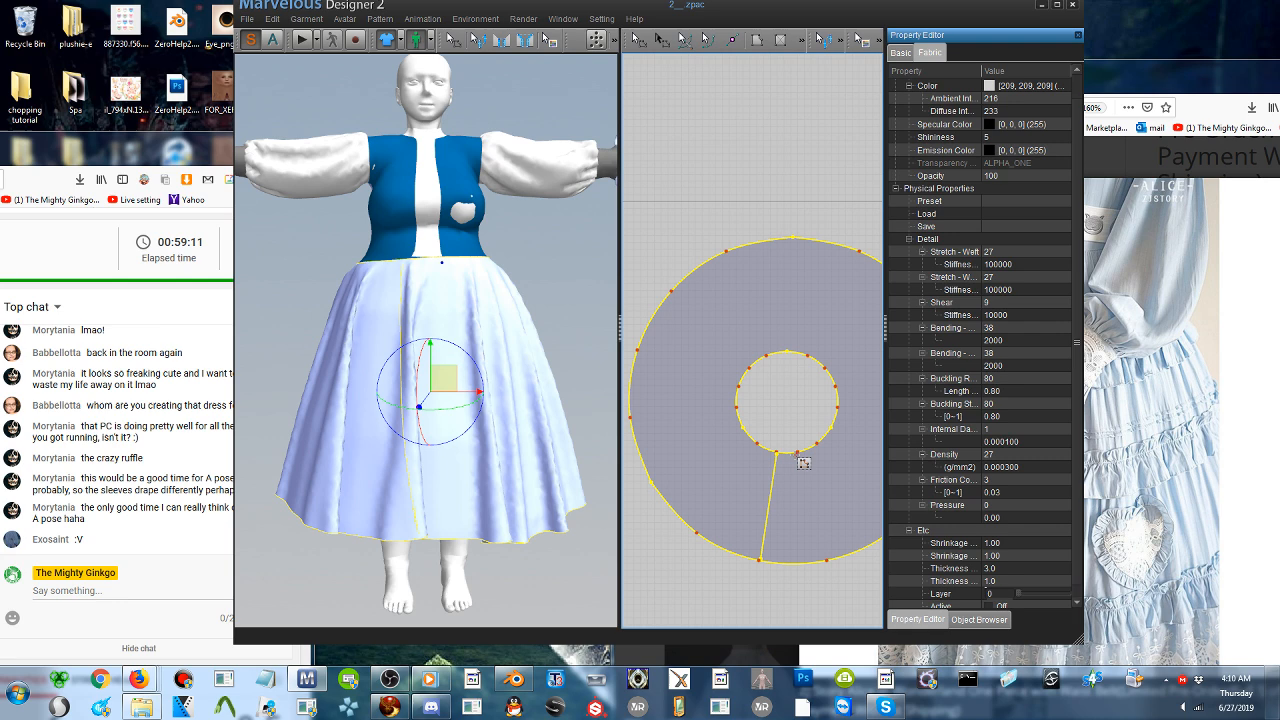
click(804, 562)
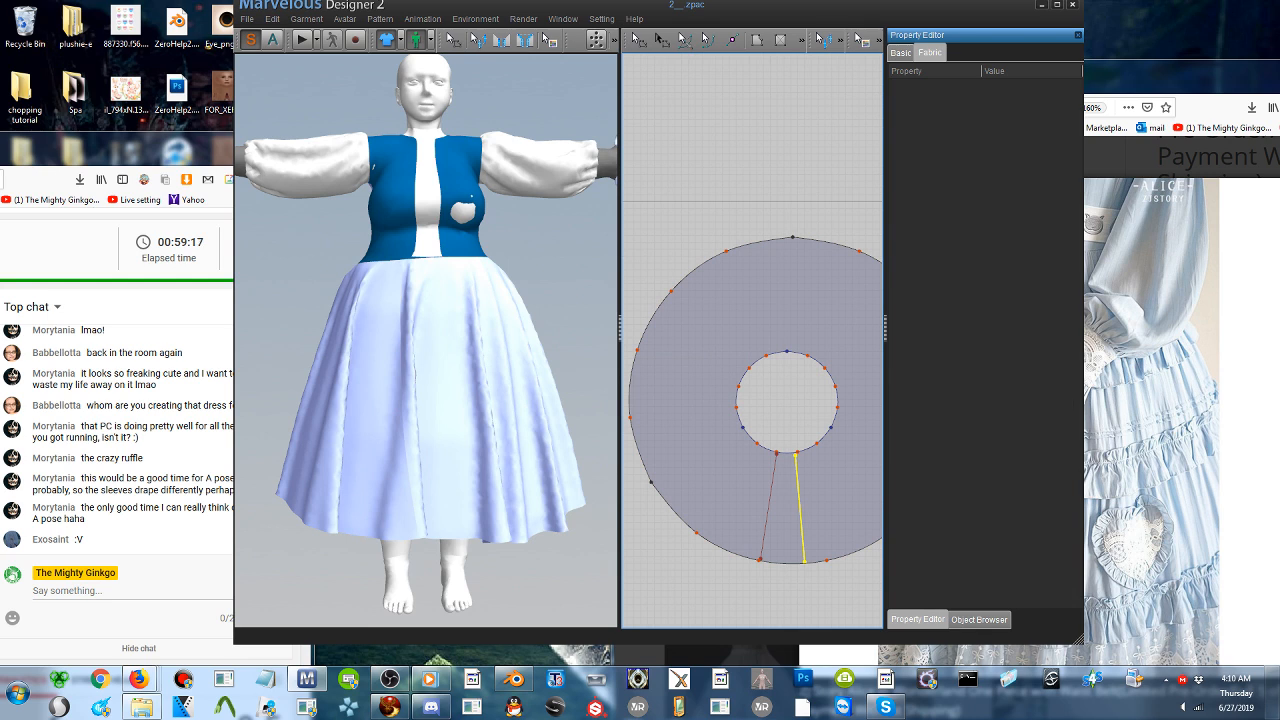
click(779, 41)
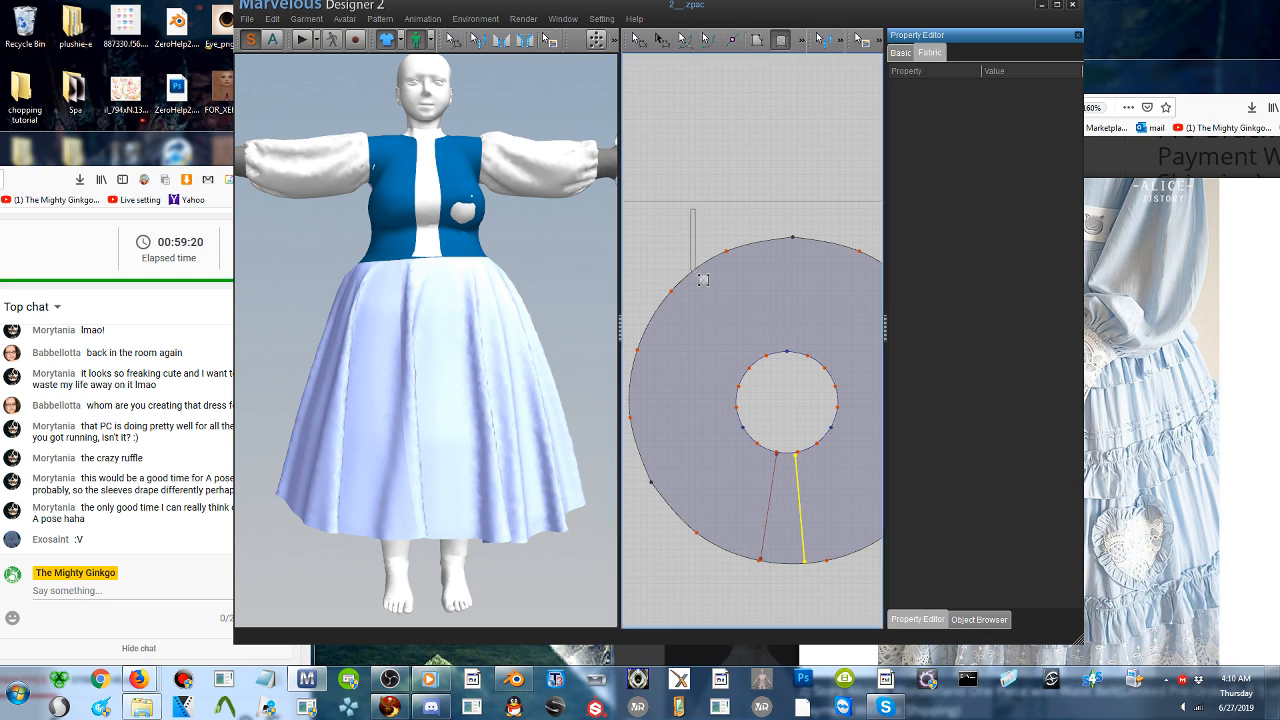
scroll(703, 280, down, 5)
middle_drag(706, 280, 879, 380)
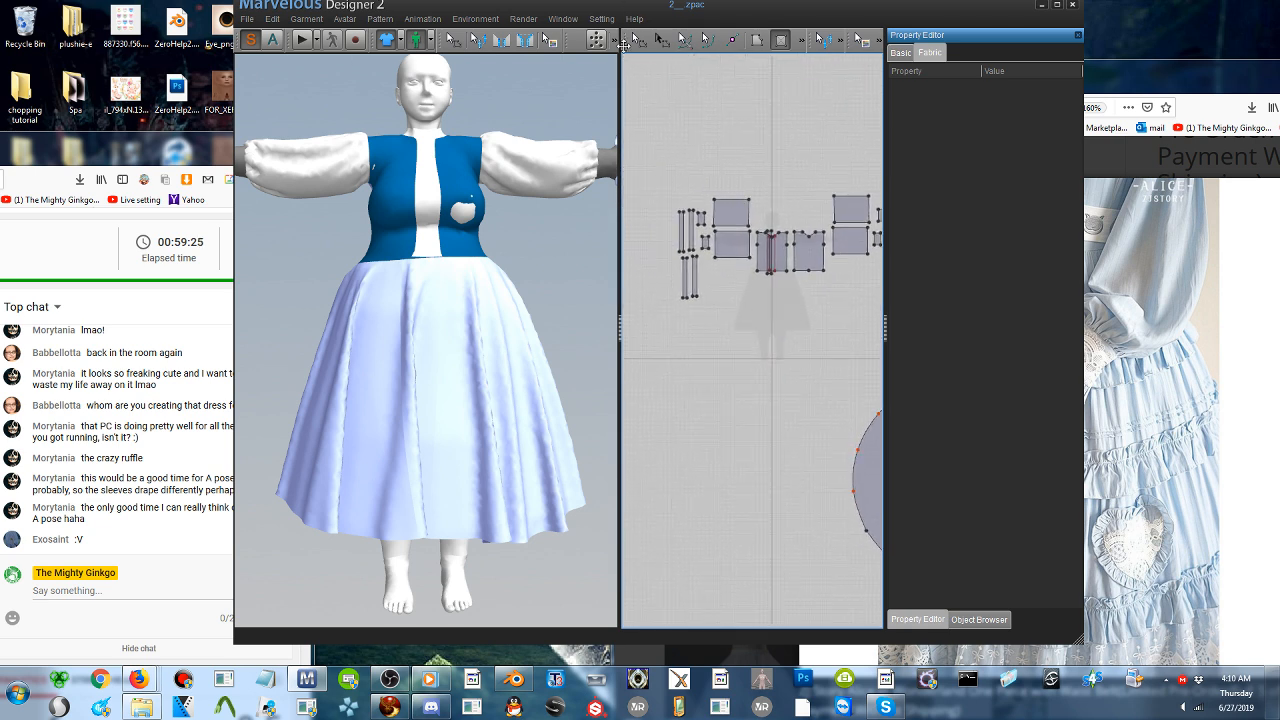
- Move the narrow front strip pattern off the bodice to an empty area and paste a copy beside it
click(636, 40)
click(768, 255)
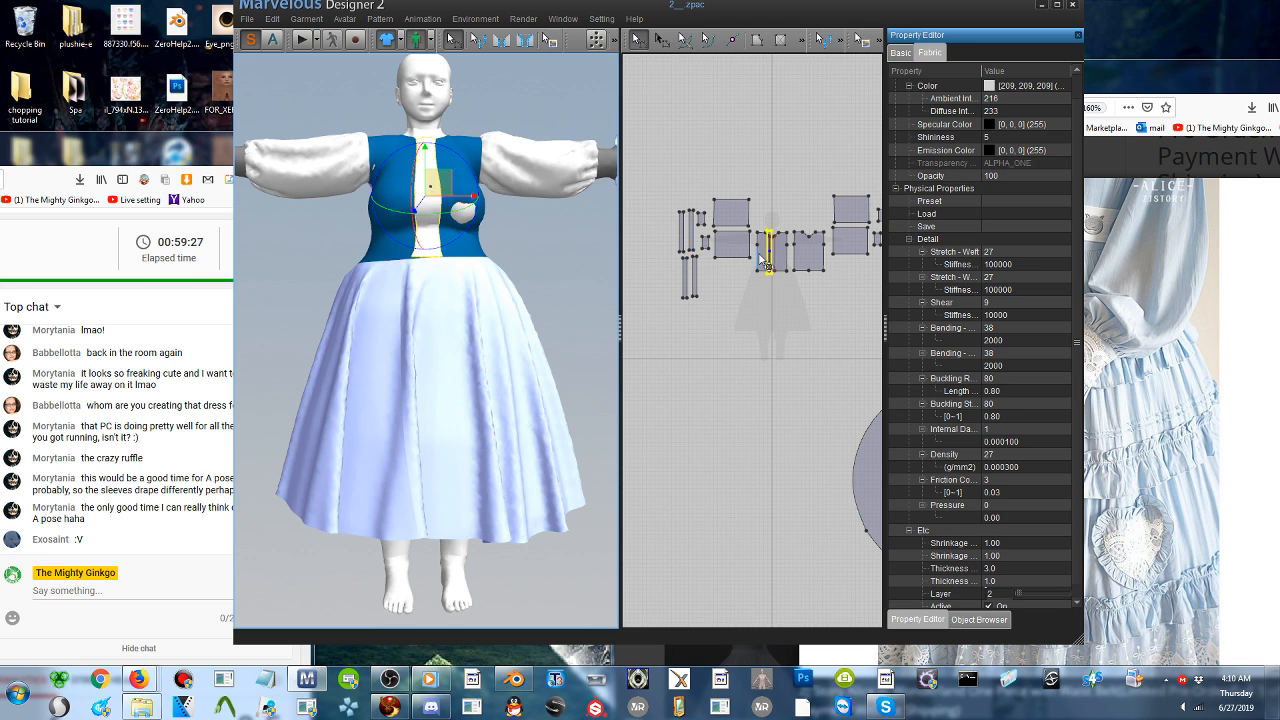
scroll(760, 262, up, 2)
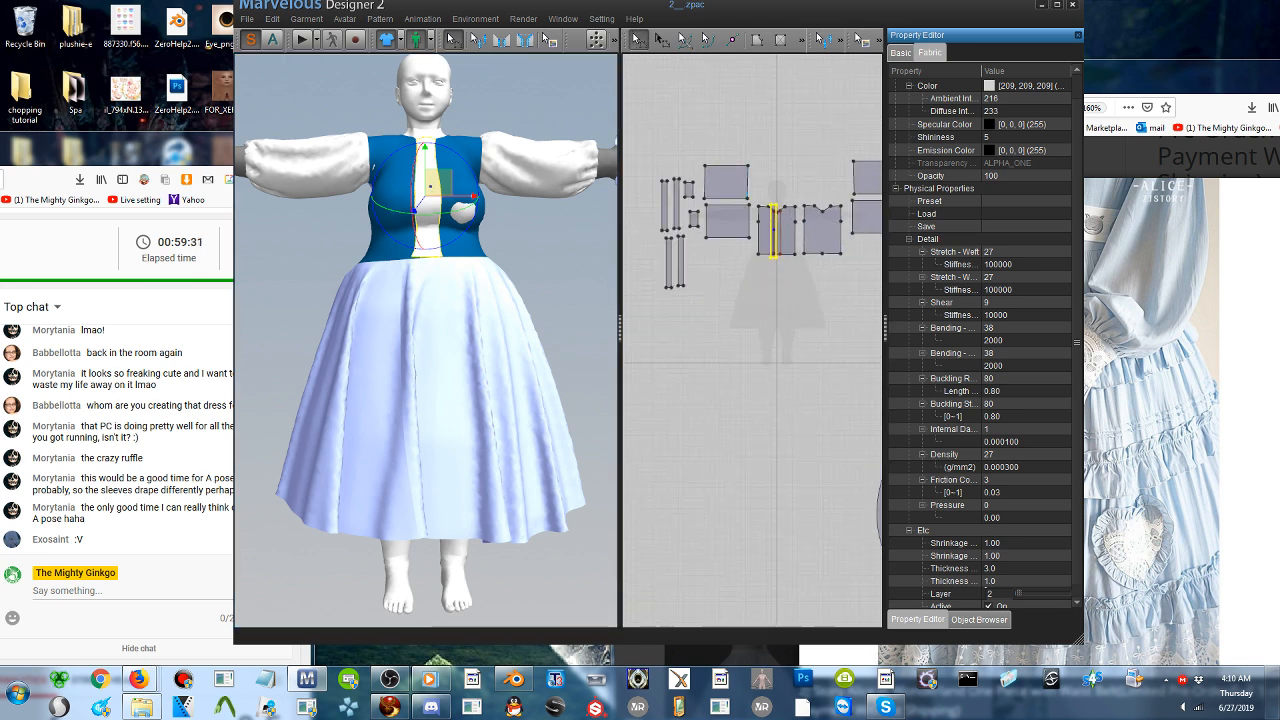
click(775, 222)
scroll(780, 236, up, 3)
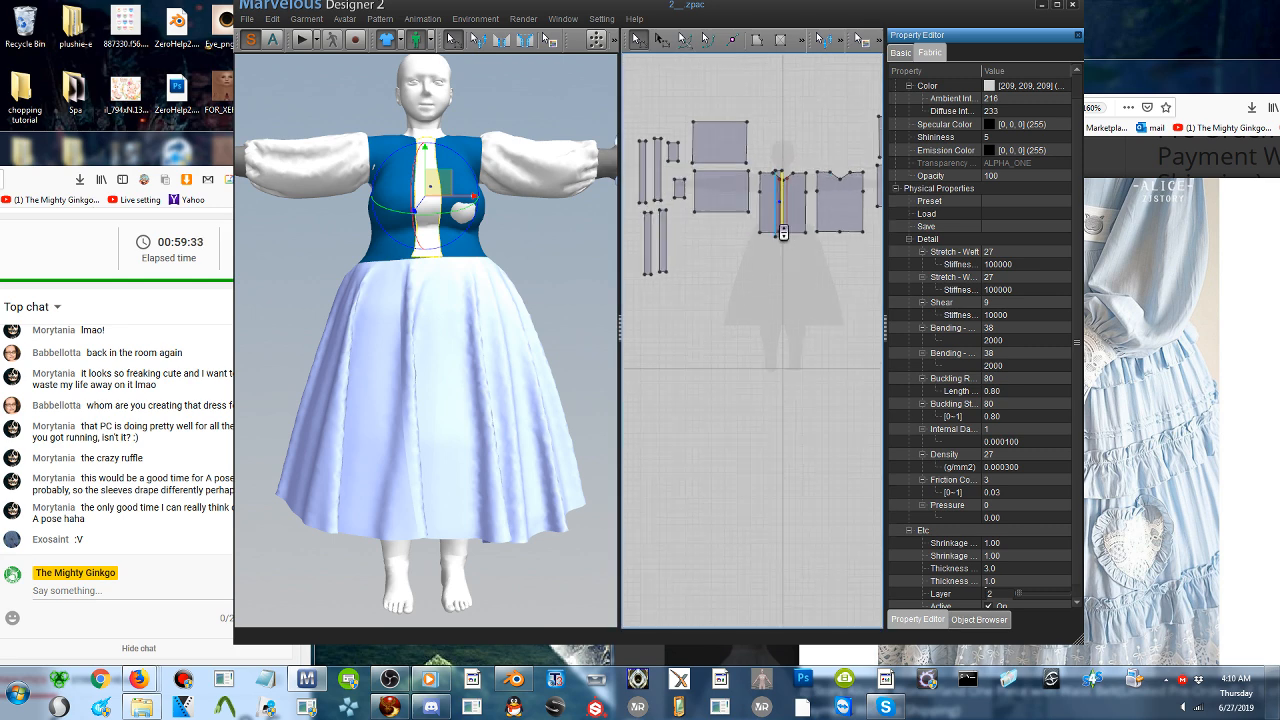
scroll(778, 250, up, 2)
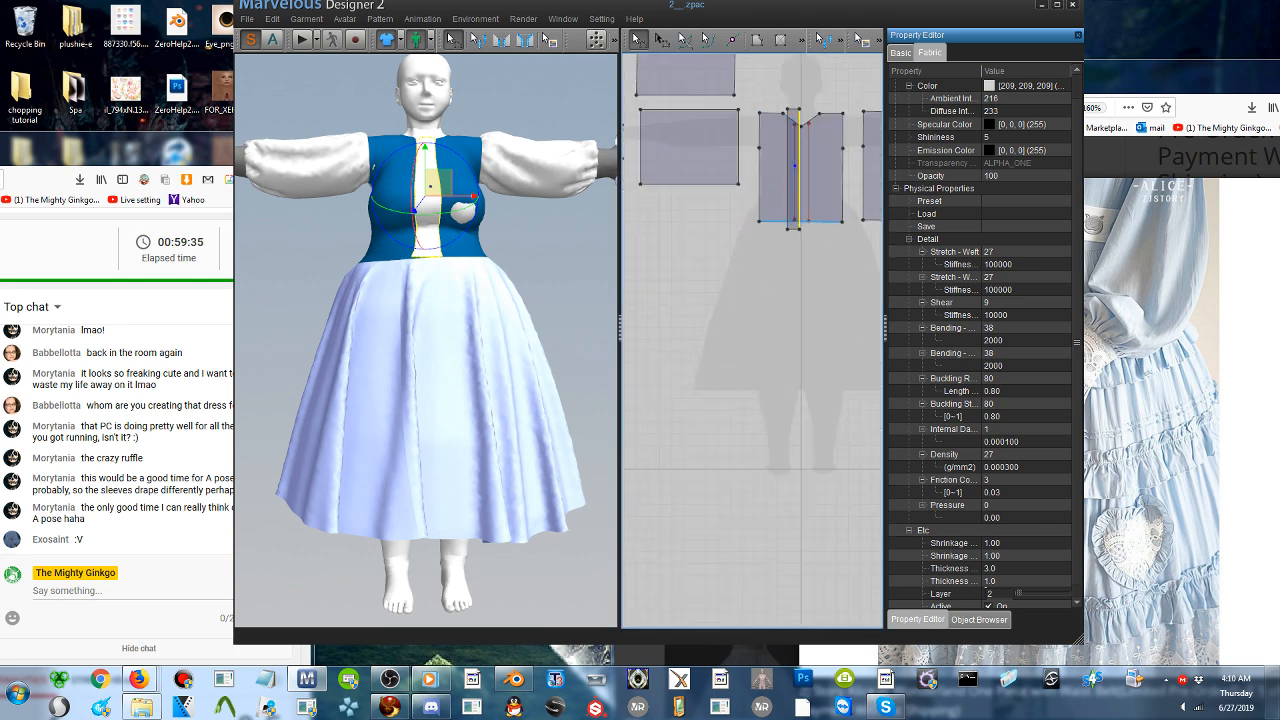
drag(792, 185, 690, 395)
key(ctrl+c)
key(ctrl+v)
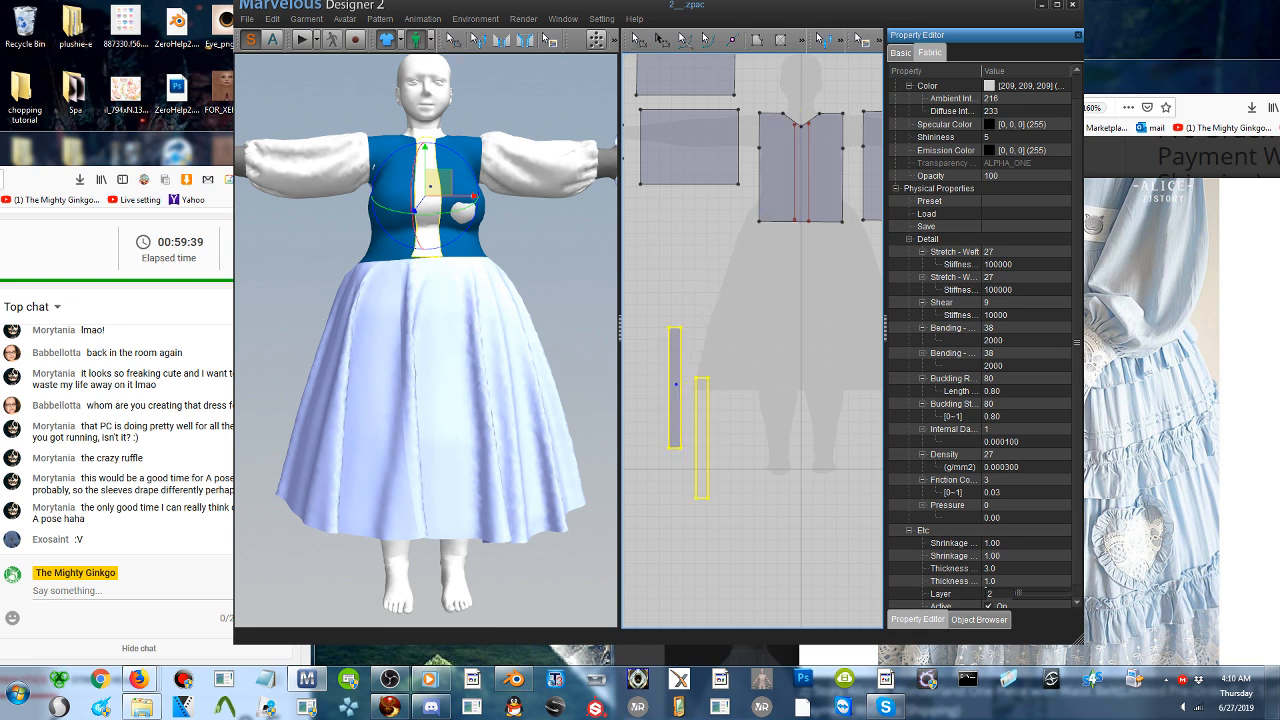
click(704, 395)
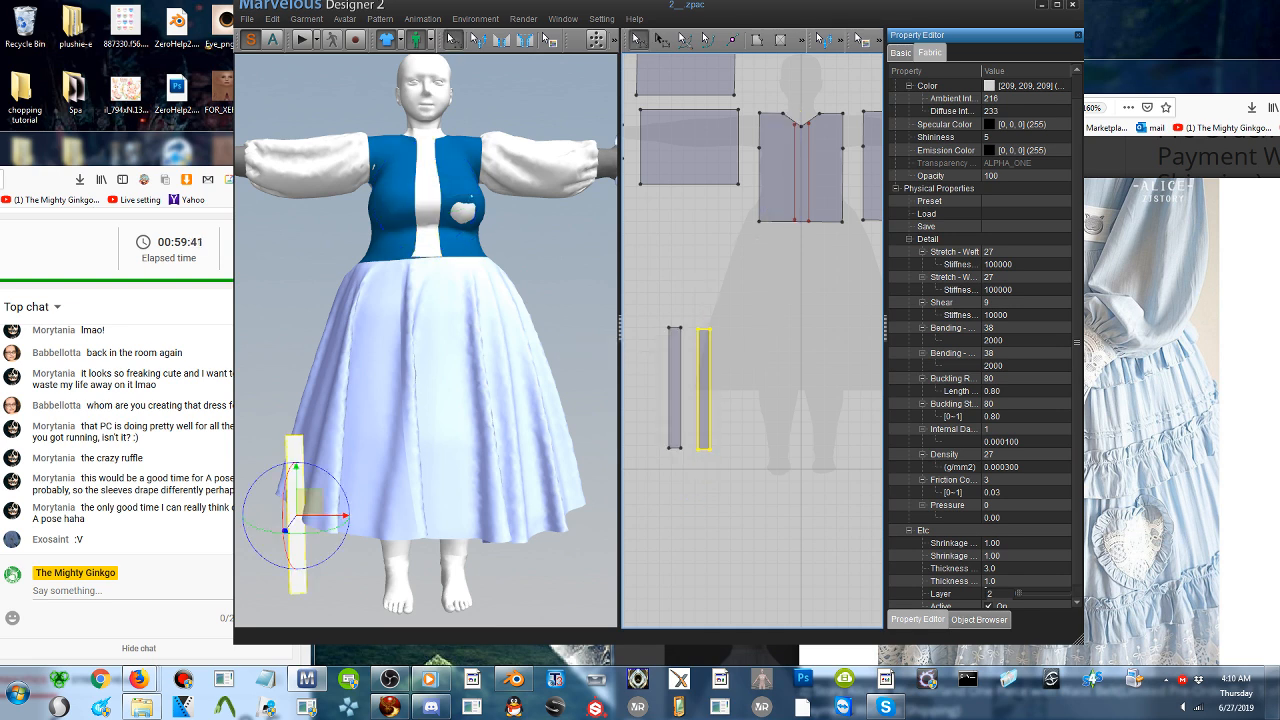
- Position the copied strip in the 3D garment in front of the skirt, checking its clearance from the side
right_drag(505, 368, 547, 368)
middle_drag(577, 520, 503, 342)
scroll(485, 358, down, 3)
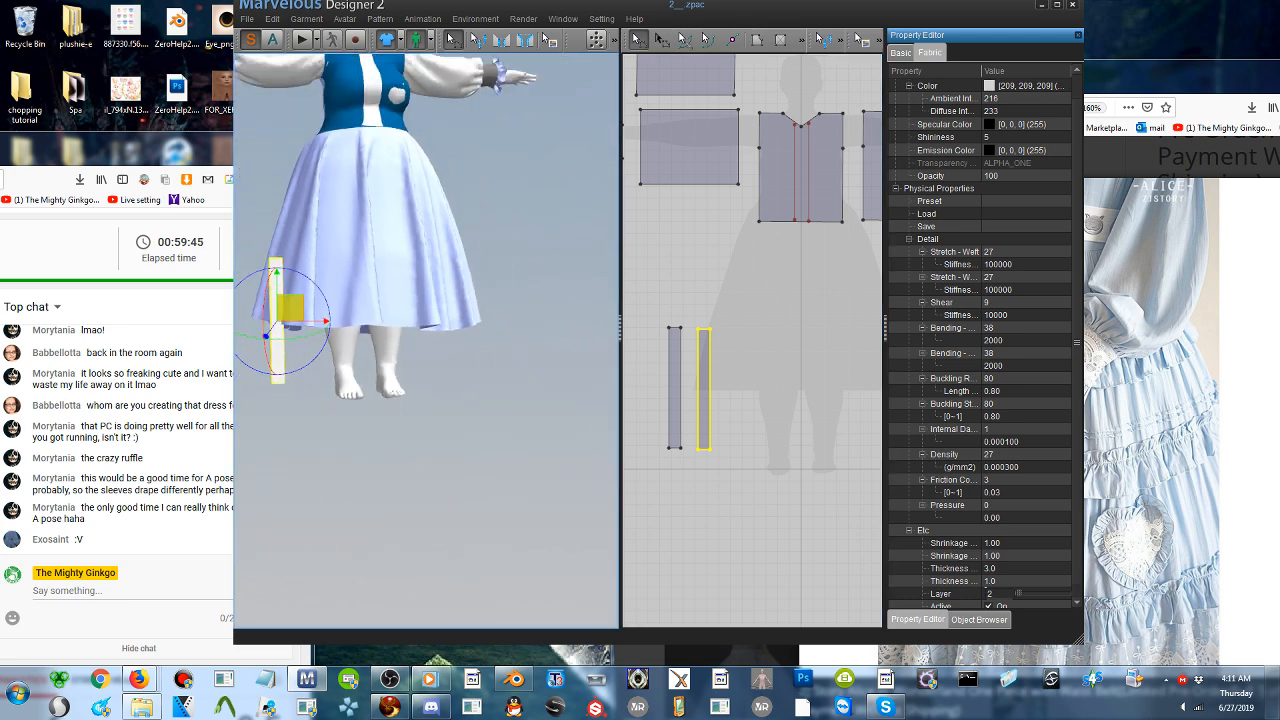
drag(290, 308, 396, 195)
right_drag(396, 196, 462, 218)
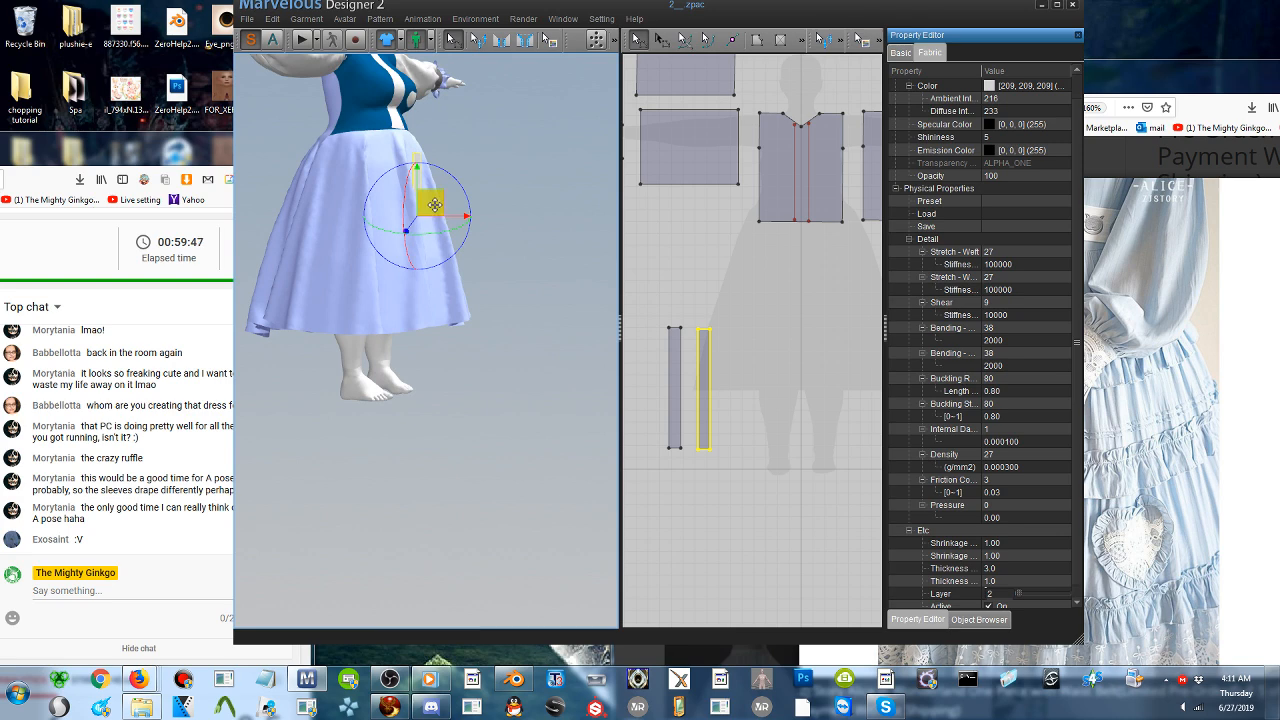
drag(431, 203, 467, 188)
right_drag(470, 198, 304, 205)
drag(299, 187, 319, 192)
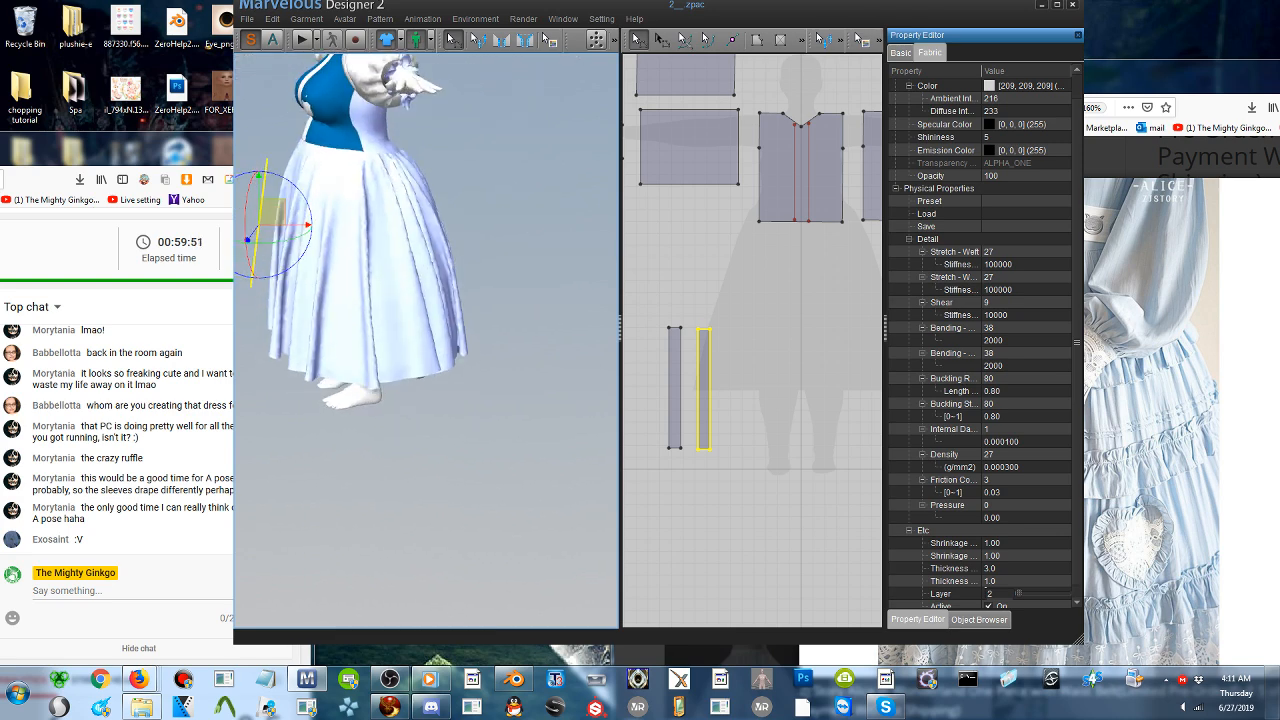
- Lengthen the copied strip at its lower edge to about 869 mm and centre it in front of the skirt
click(672, 270)
drag(707, 455, 705, 533)
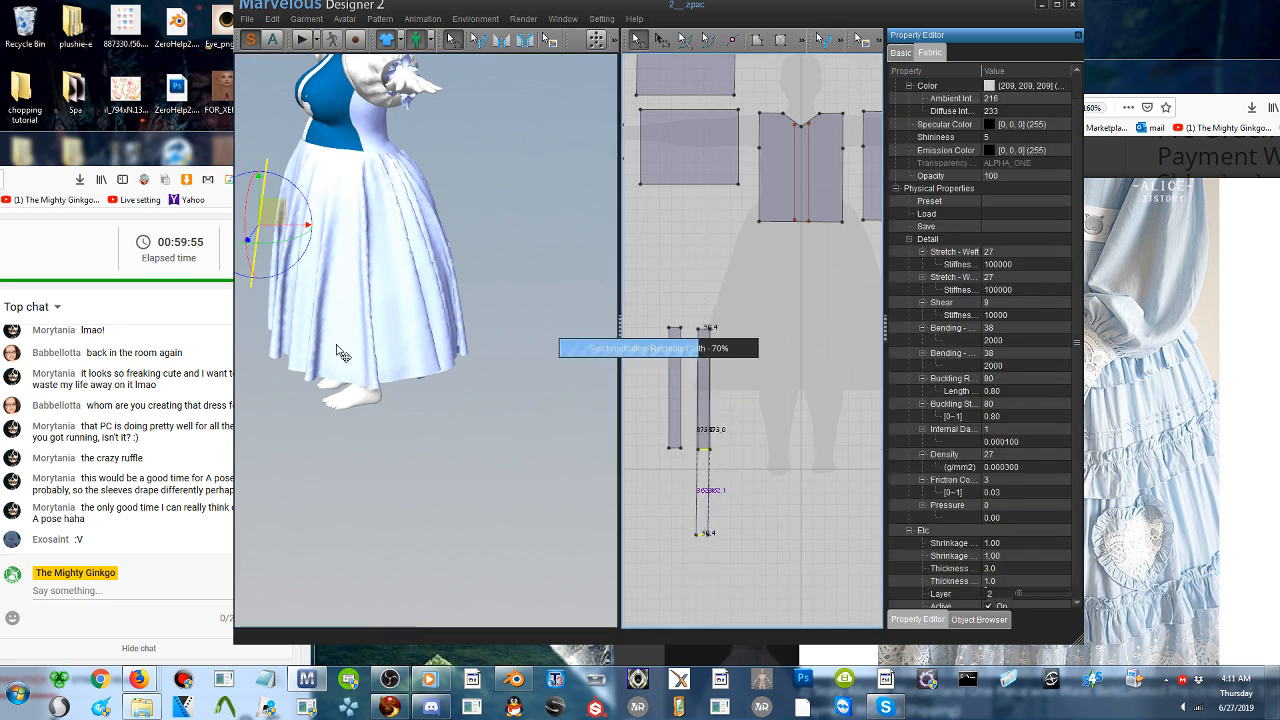
right_drag(337, 345, 446, 350)
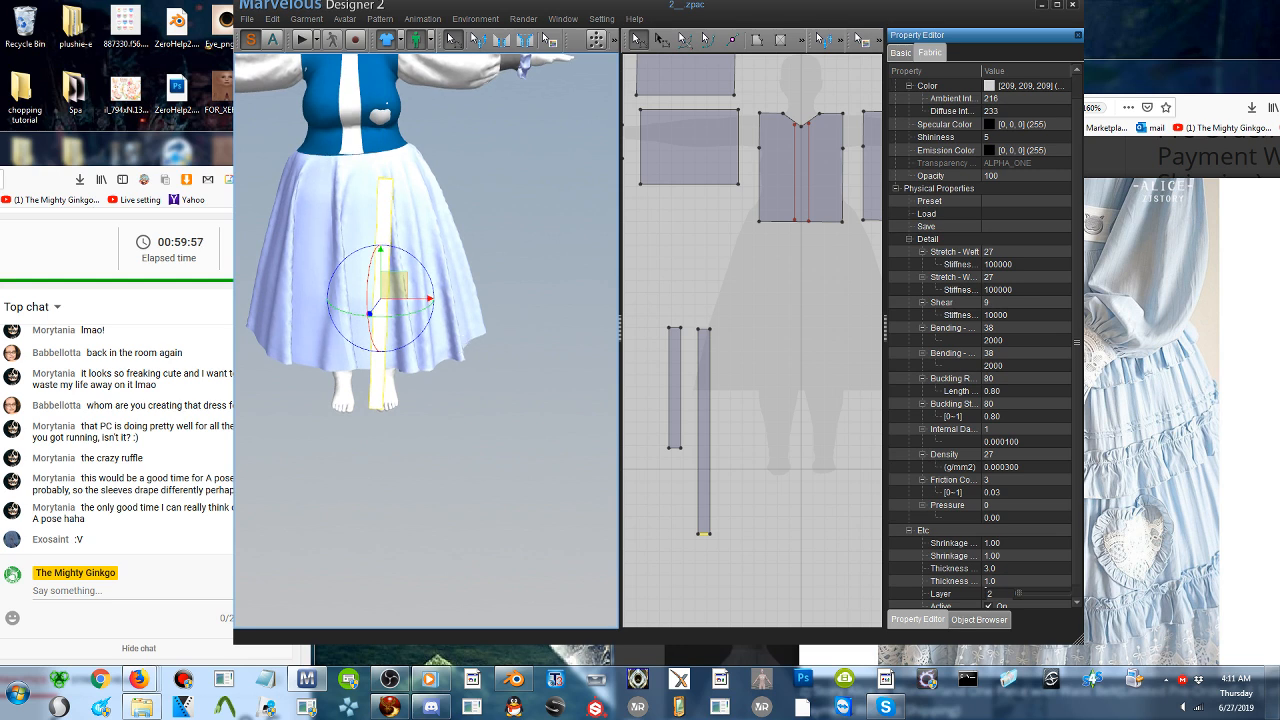
drag(393, 283, 372, 281)
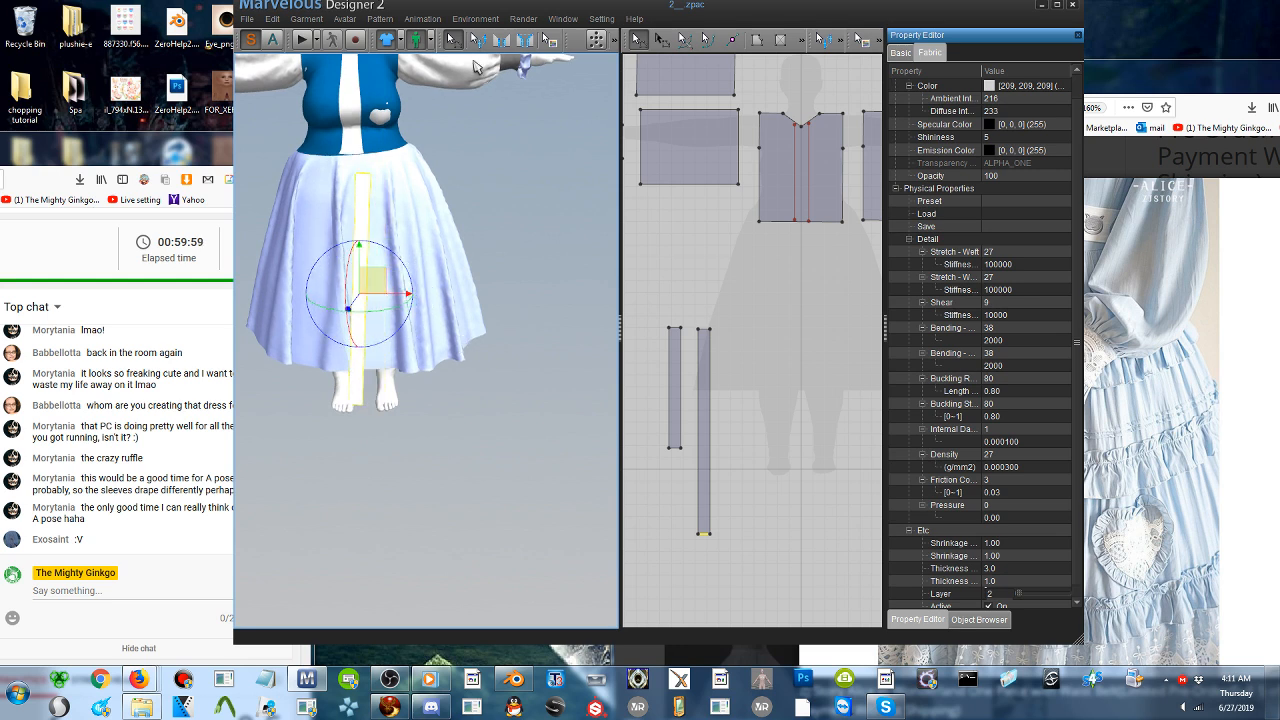
- Sew both long edges of the lengthened strip to the skirt's two internal lines and start the simulation
click(502, 41)
click(358, 228)
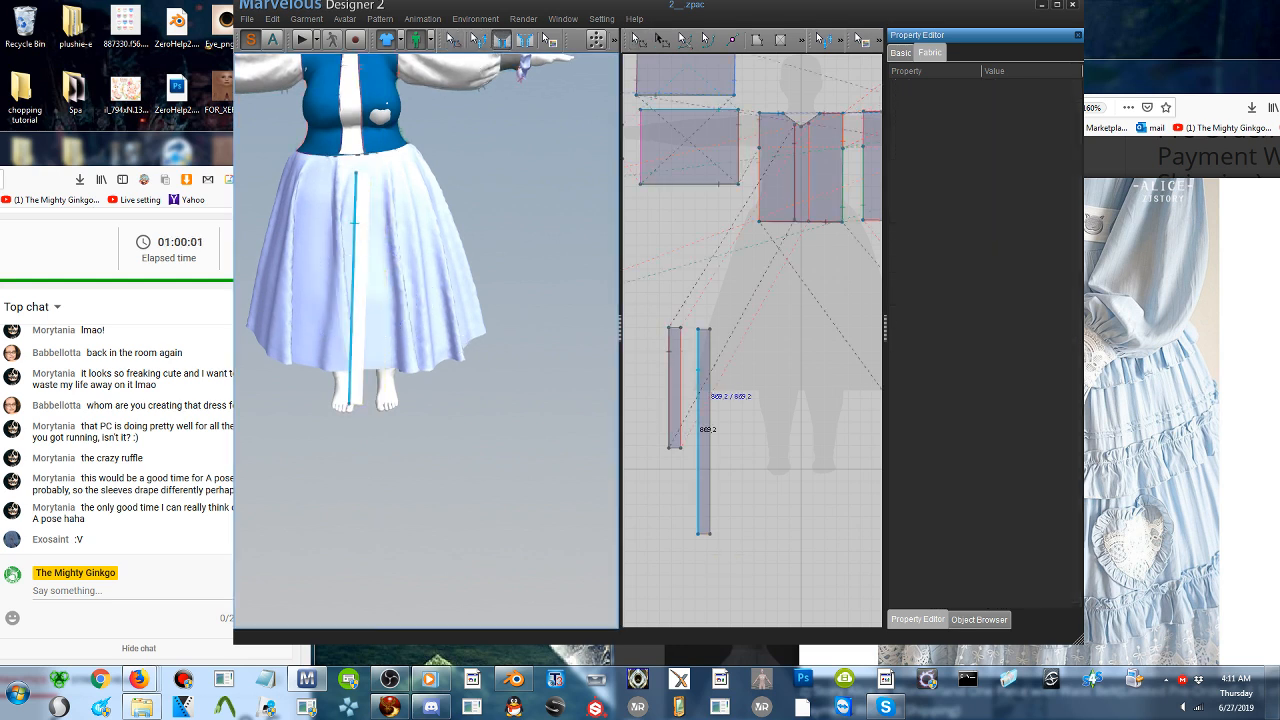
click(331, 206)
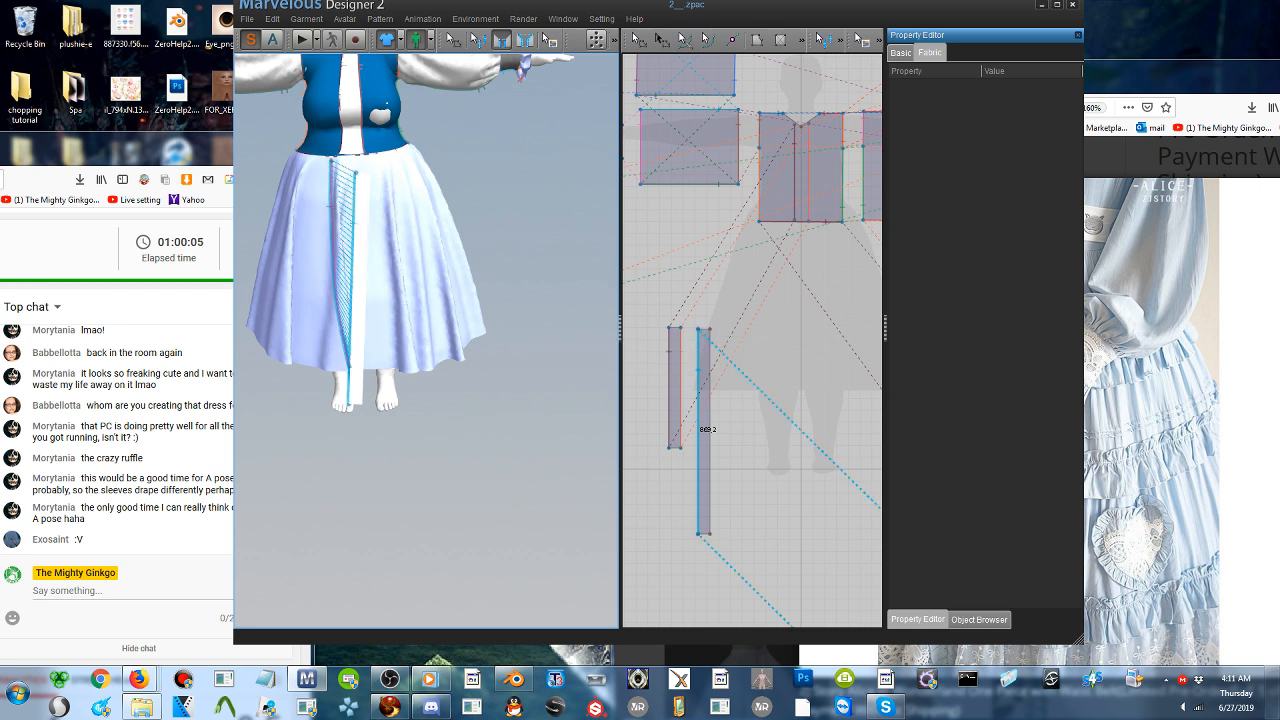
click(368, 206)
click(354, 209)
right_drag(354, 209, 331, 213)
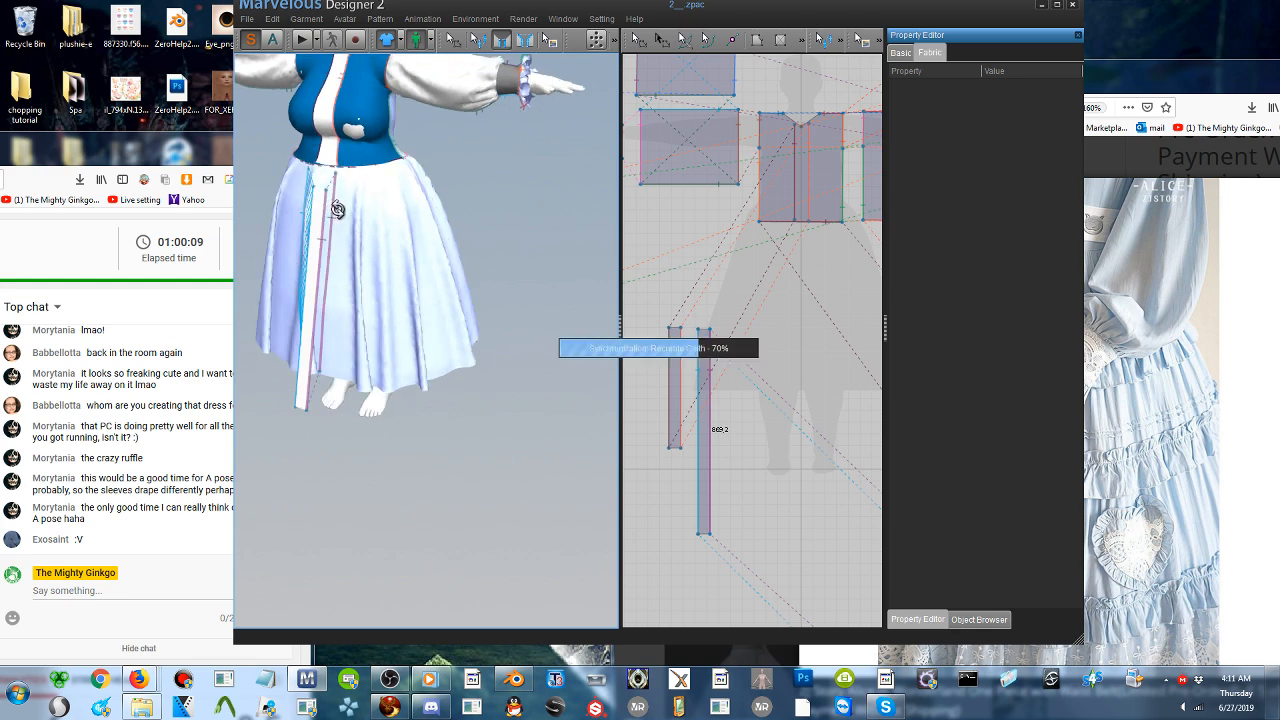
right_drag(357, 215, 396, 214)
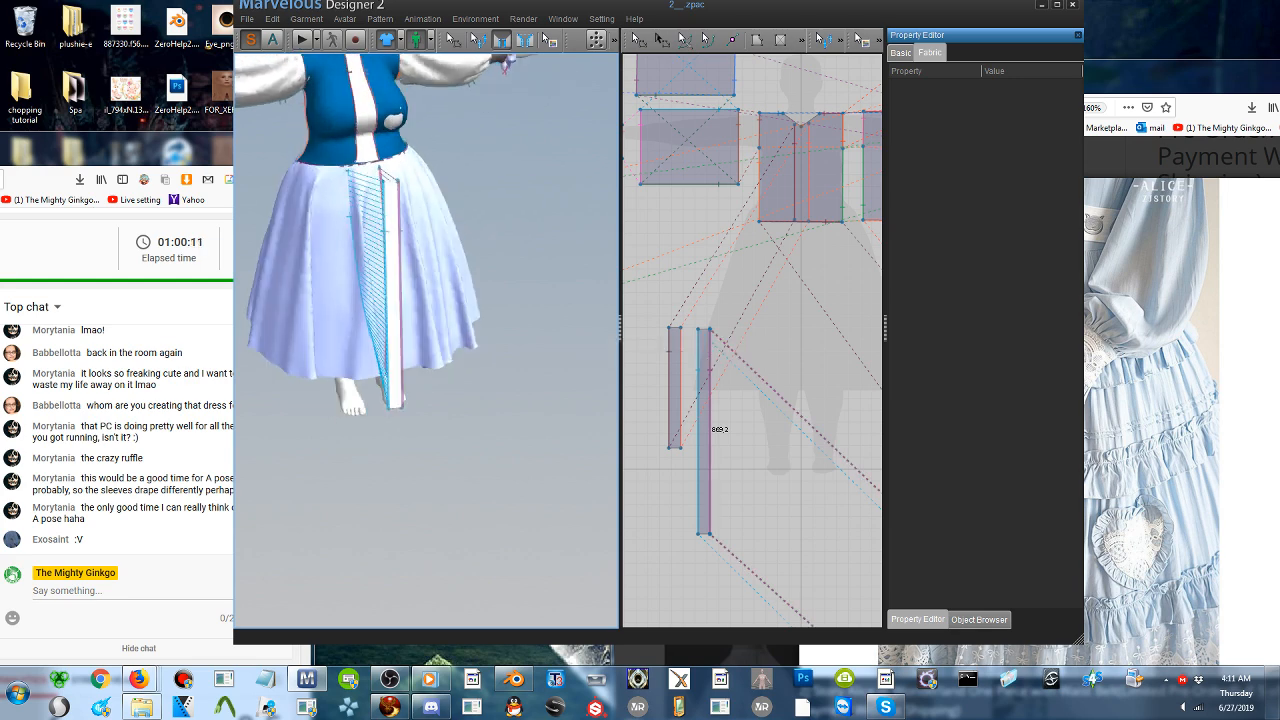
click(301, 39)
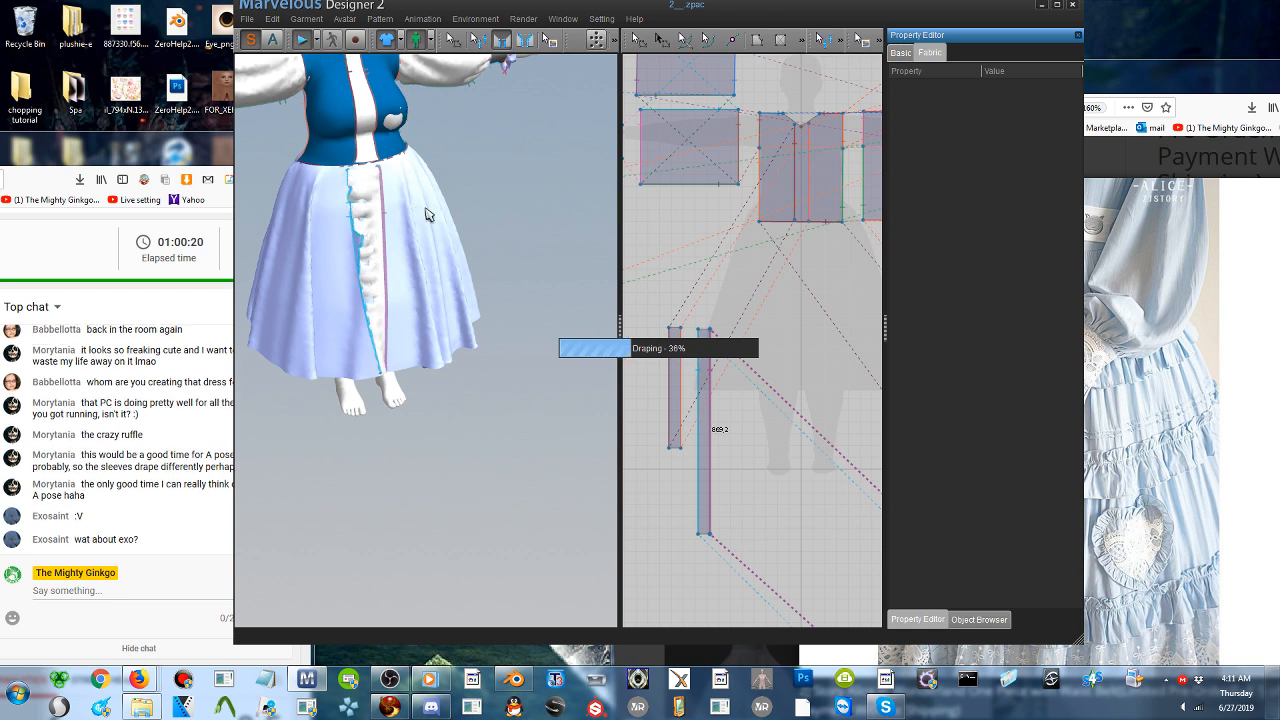
- Switch to the media player to pause the music and dismiss its window, and raise the system volume
click(1121, 75)
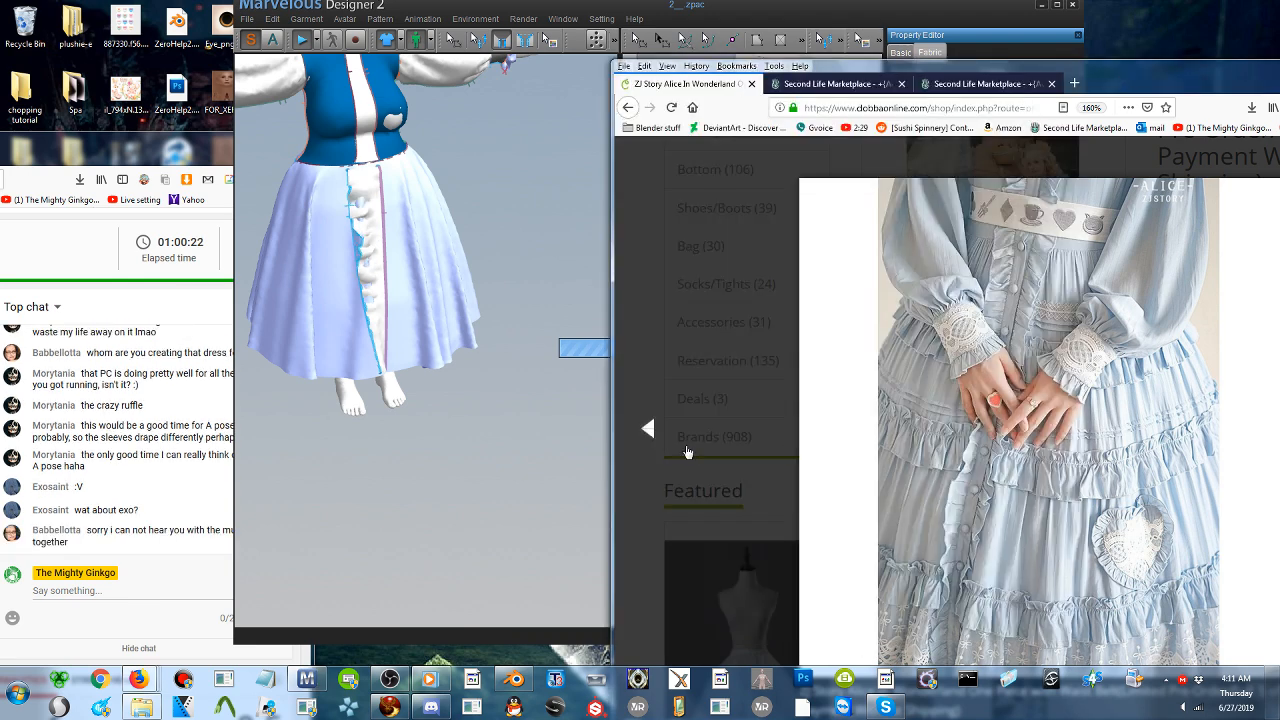
click(169, 590)
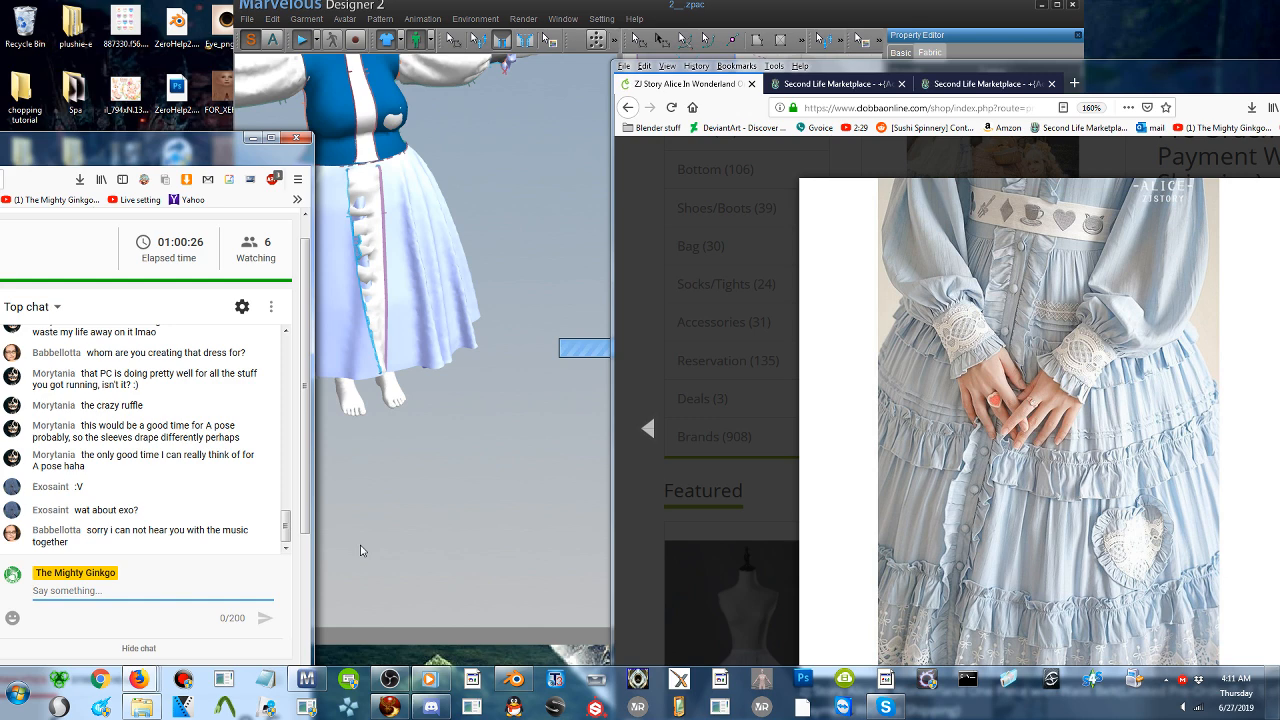
click(430, 679)
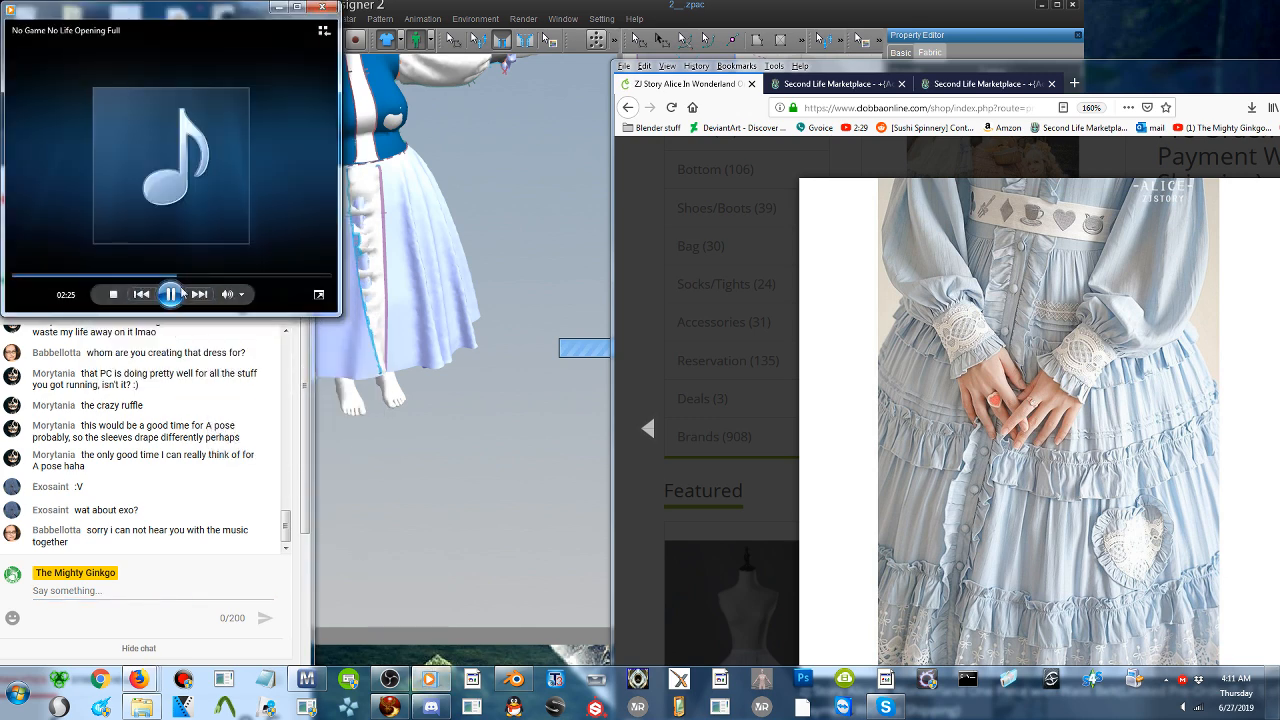
click(172, 294)
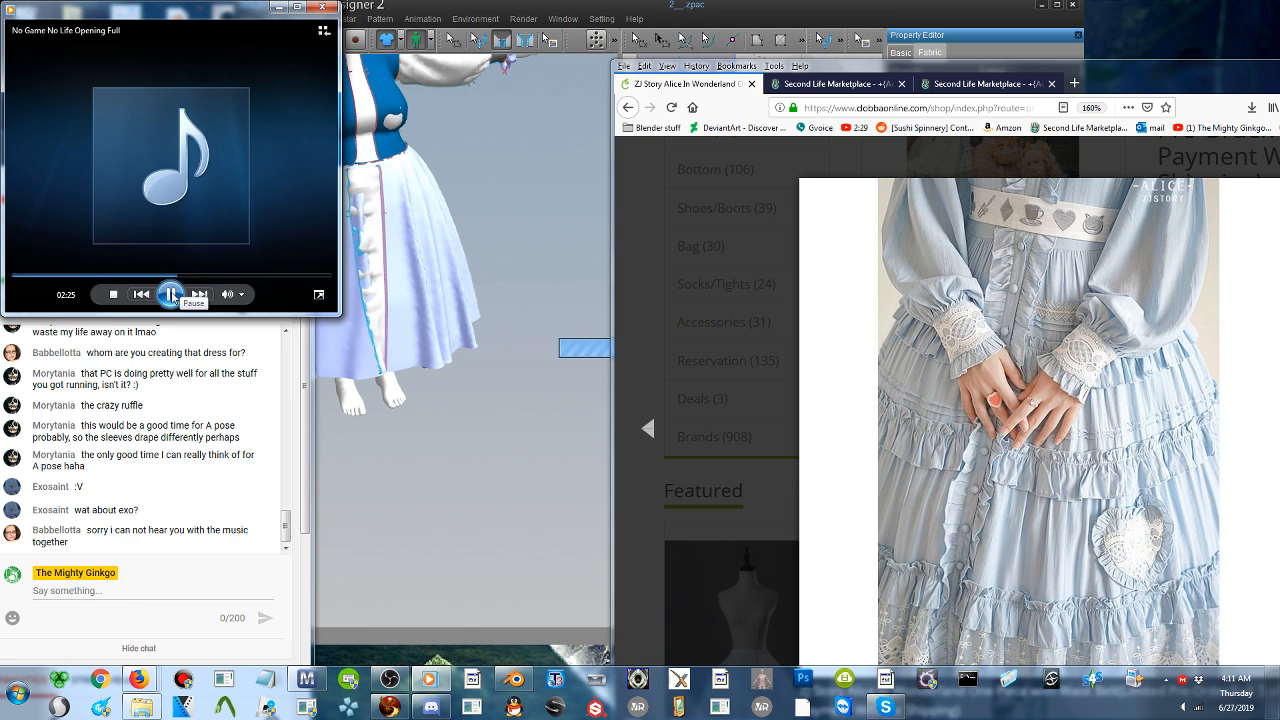
click(322, 6)
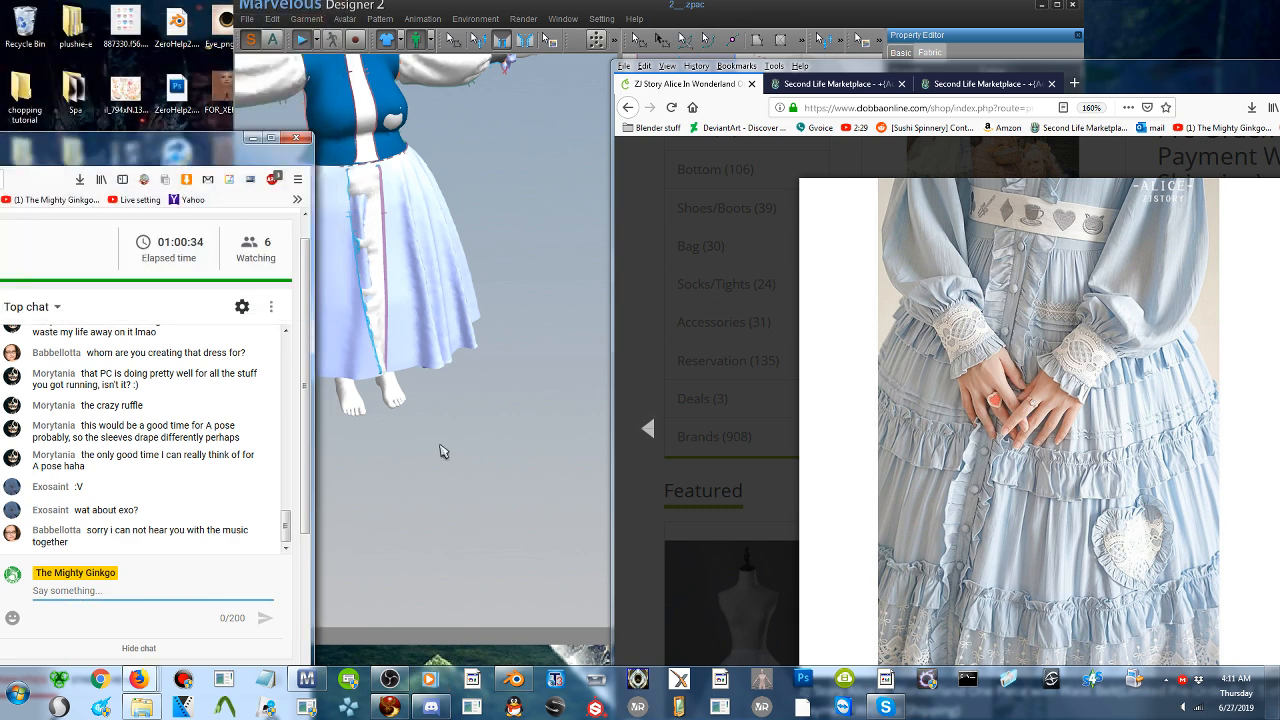
click(1183, 707)
scroll(1188, 666, up, 10)
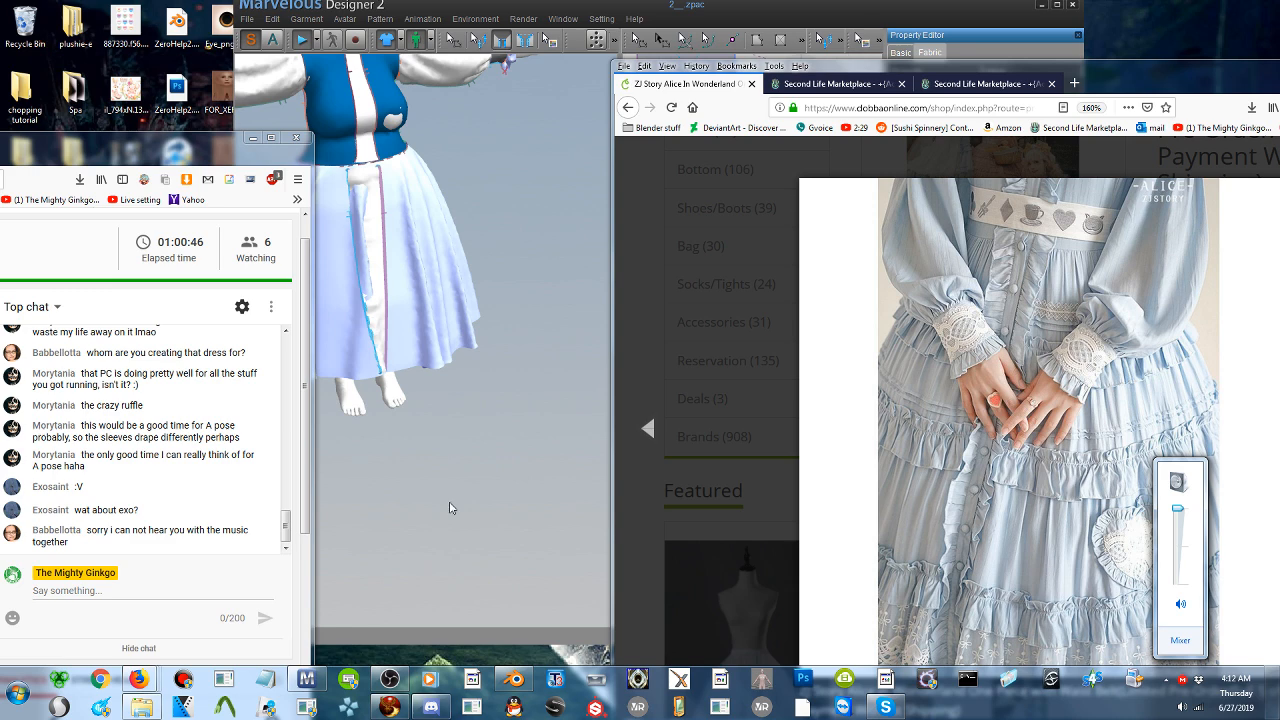
- Return to Marvelous Designer, select the draped front strip on the skirt and stop the simulation
click(425, 378)
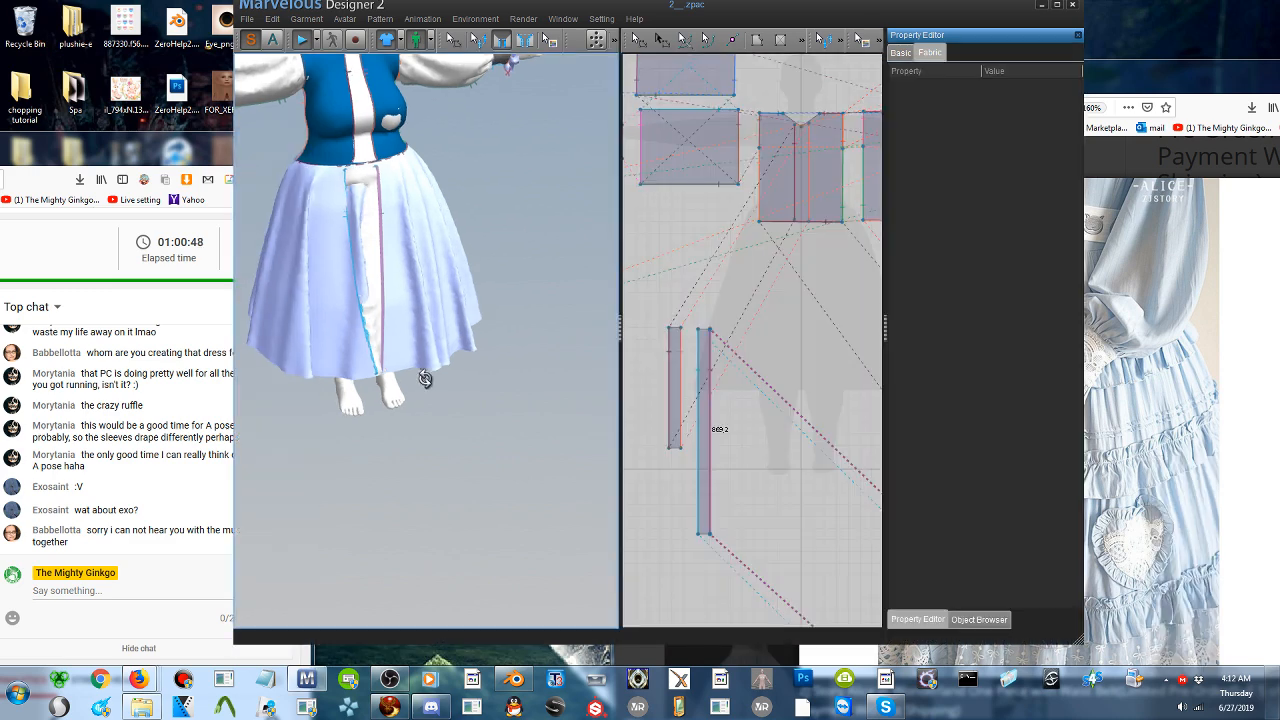
right_drag(425, 378, 426, 378)
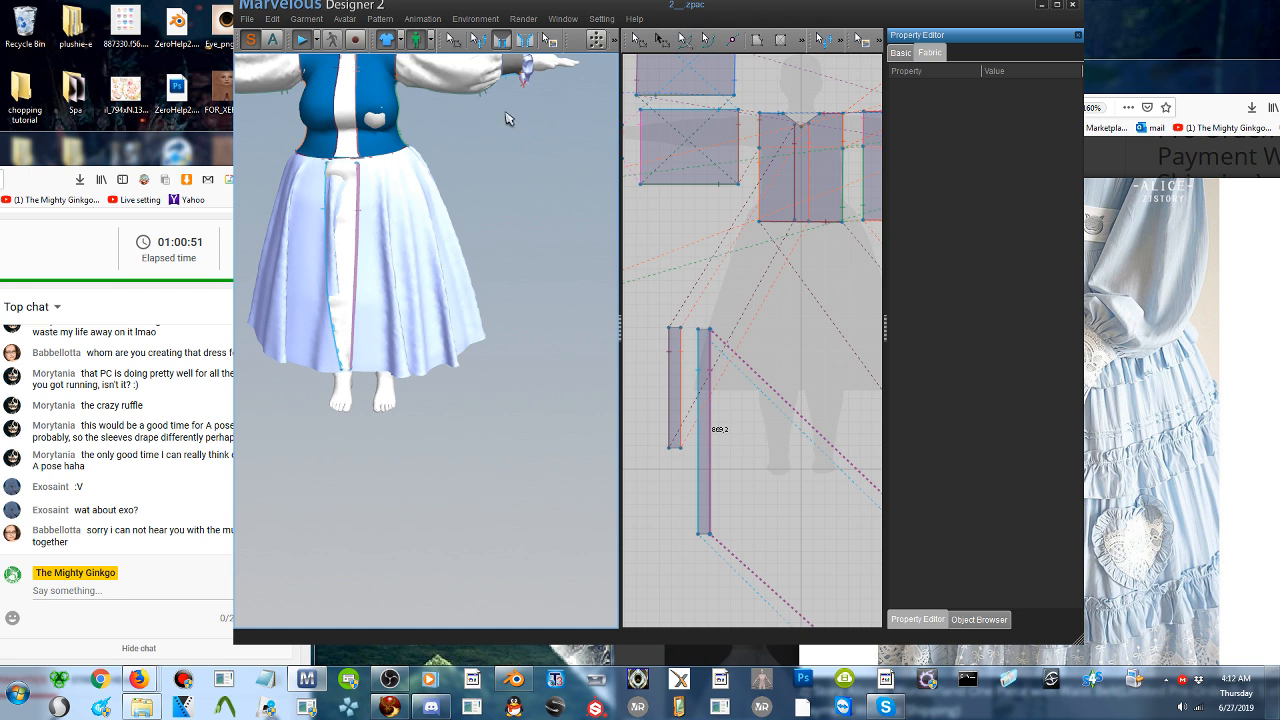
click(636, 44)
click(636, 44)
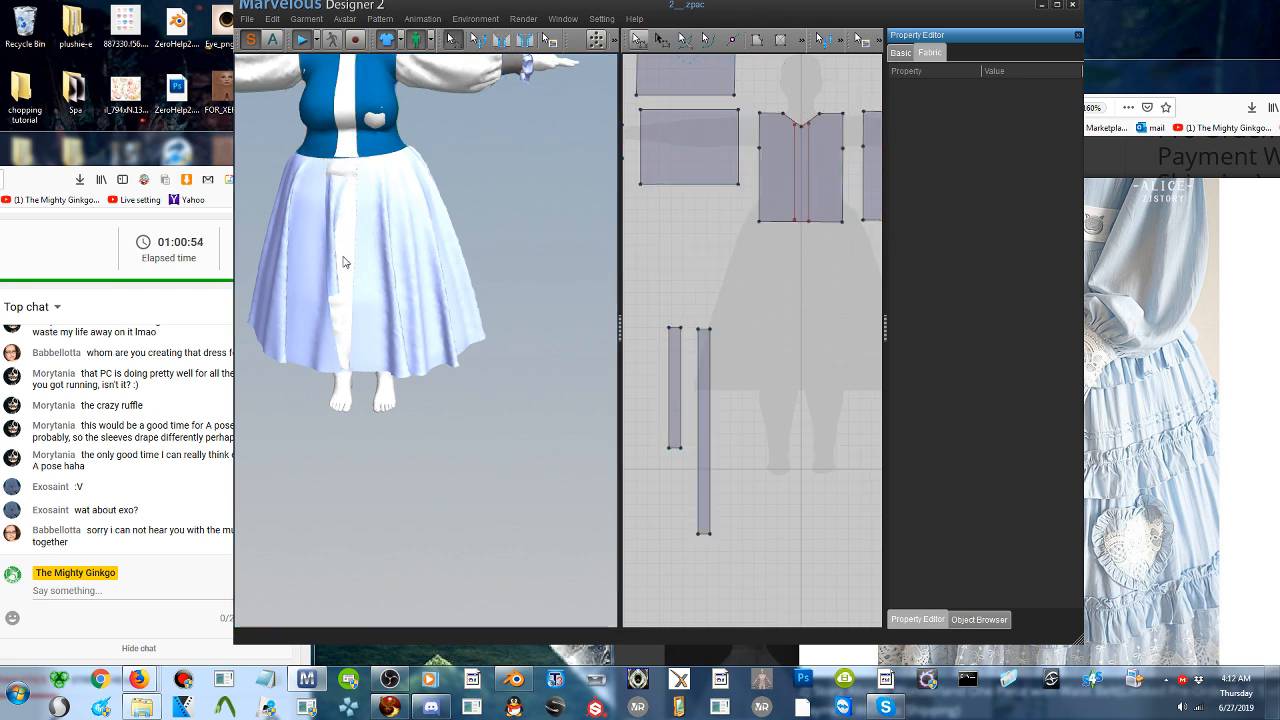
click(352, 252)
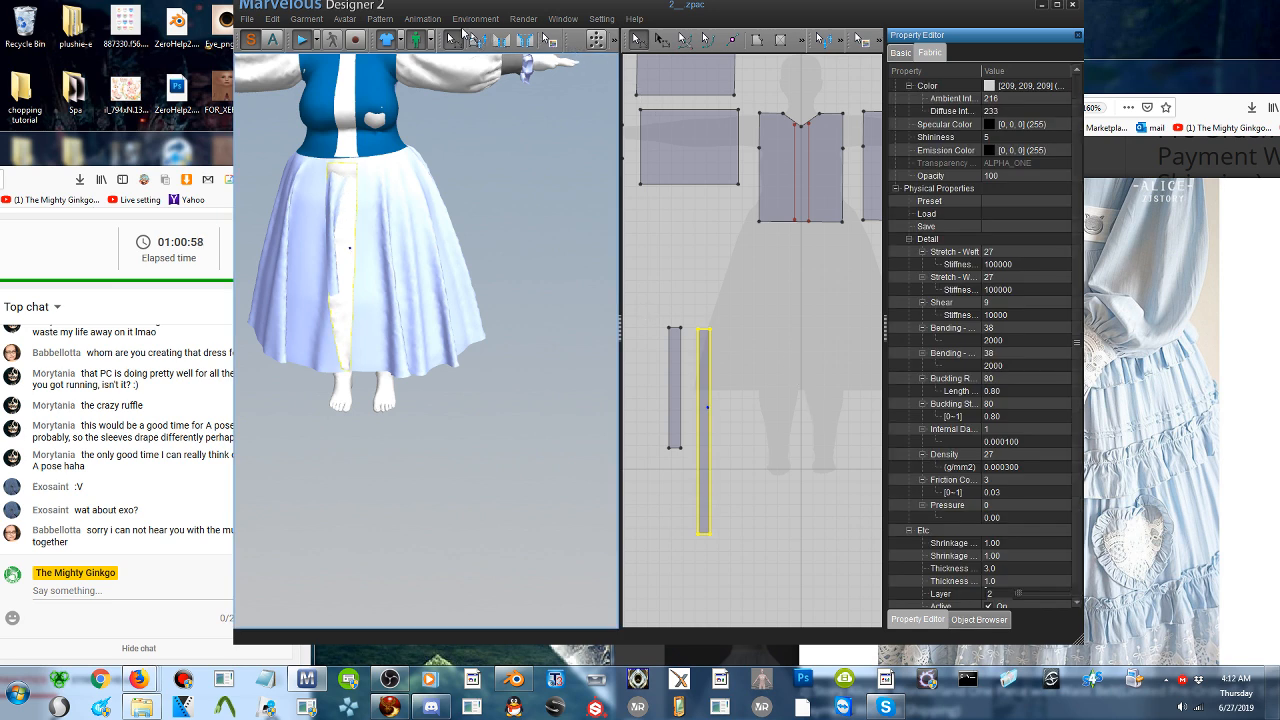
click(303, 40)
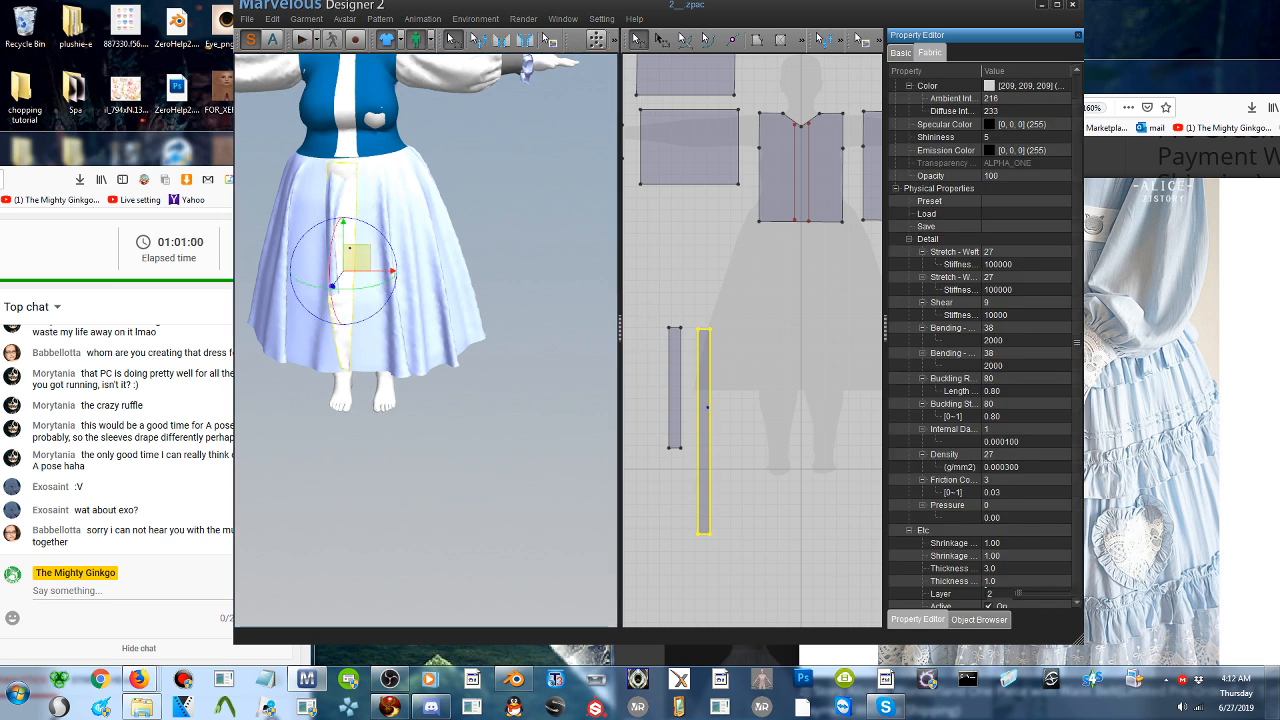
- Move the hem end of the circular skirt's left internal line inward toward the other line and simulate the garment again
scroll(762, 452, down, 3)
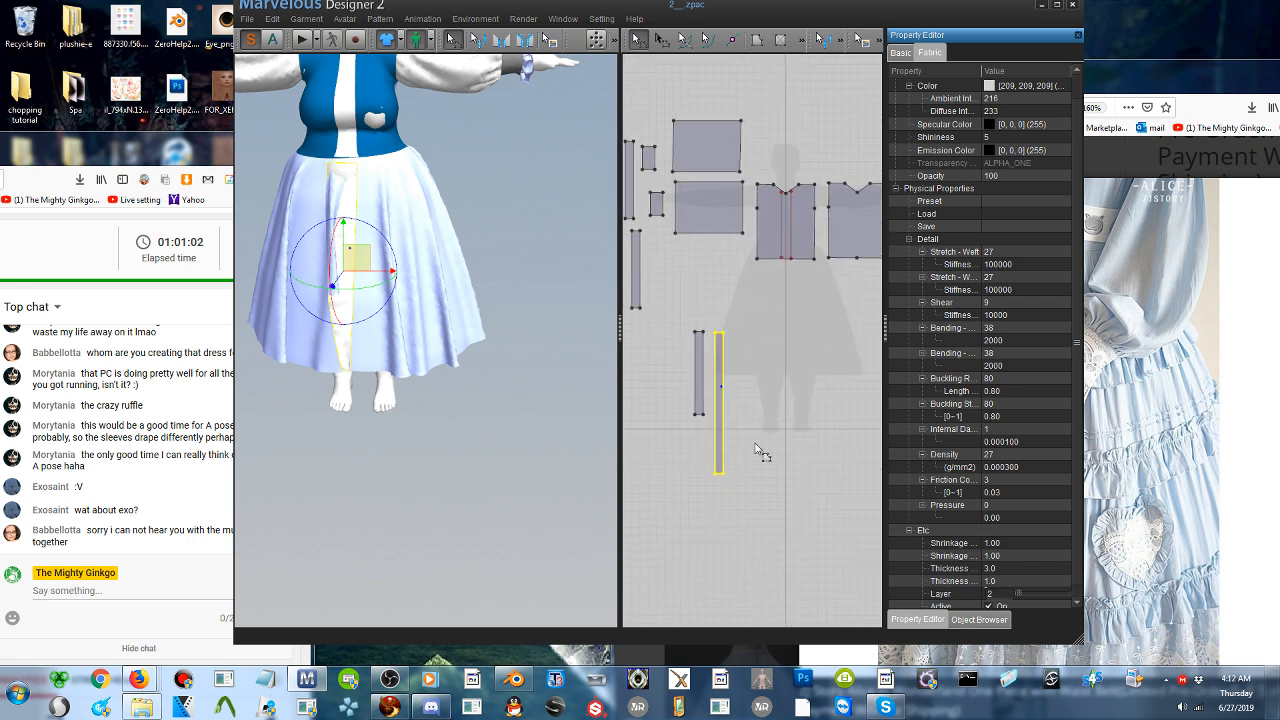
right_drag(762, 452, 840, 183)
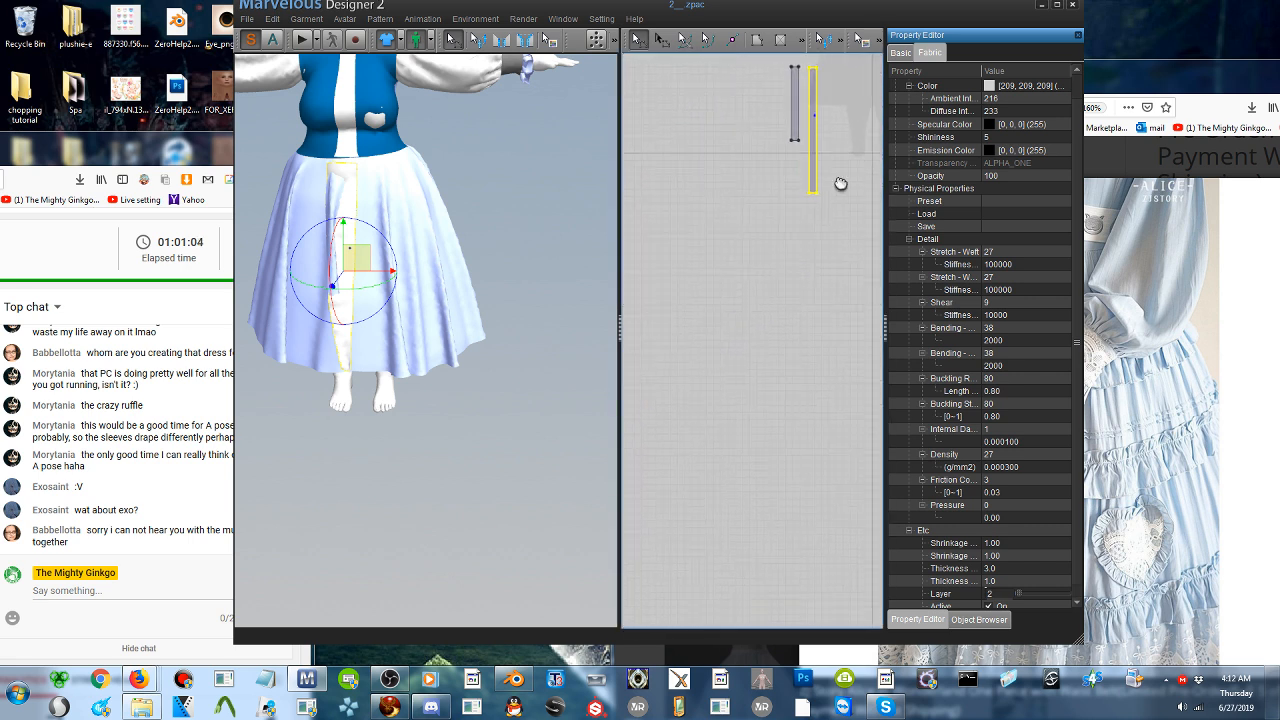
middle_drag(840, 183, 457, 107)
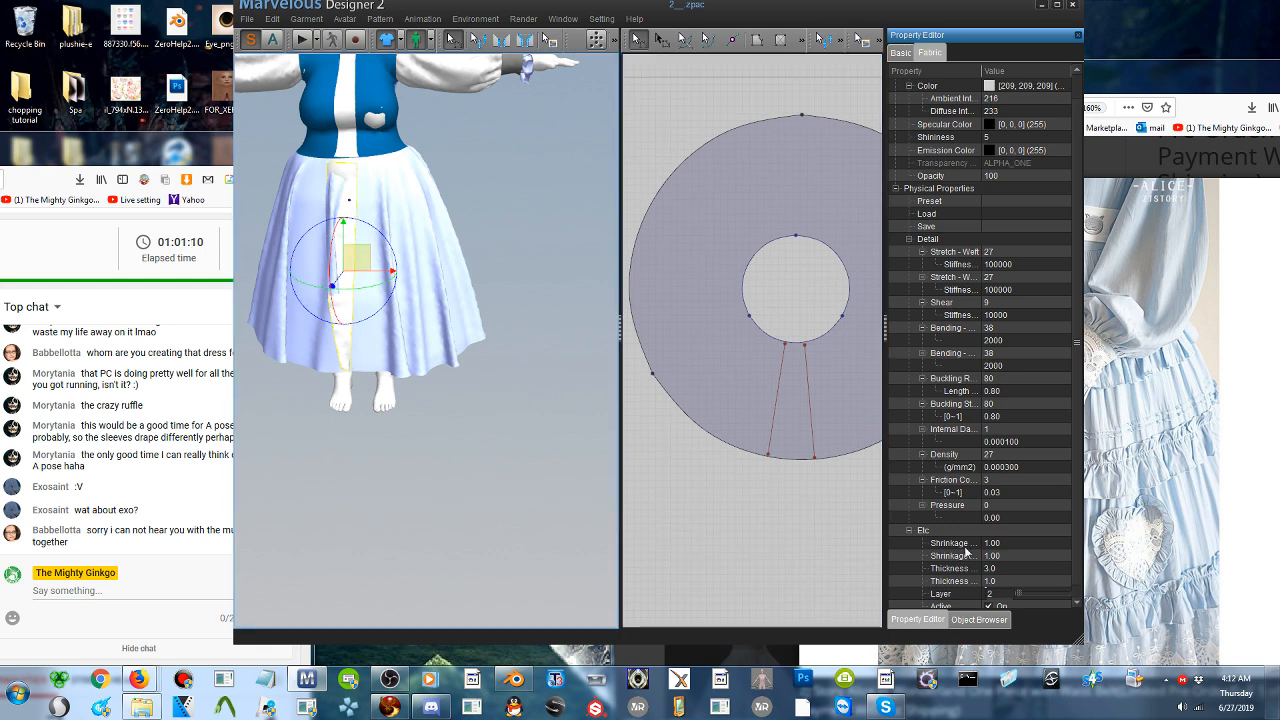
click(651, 531)
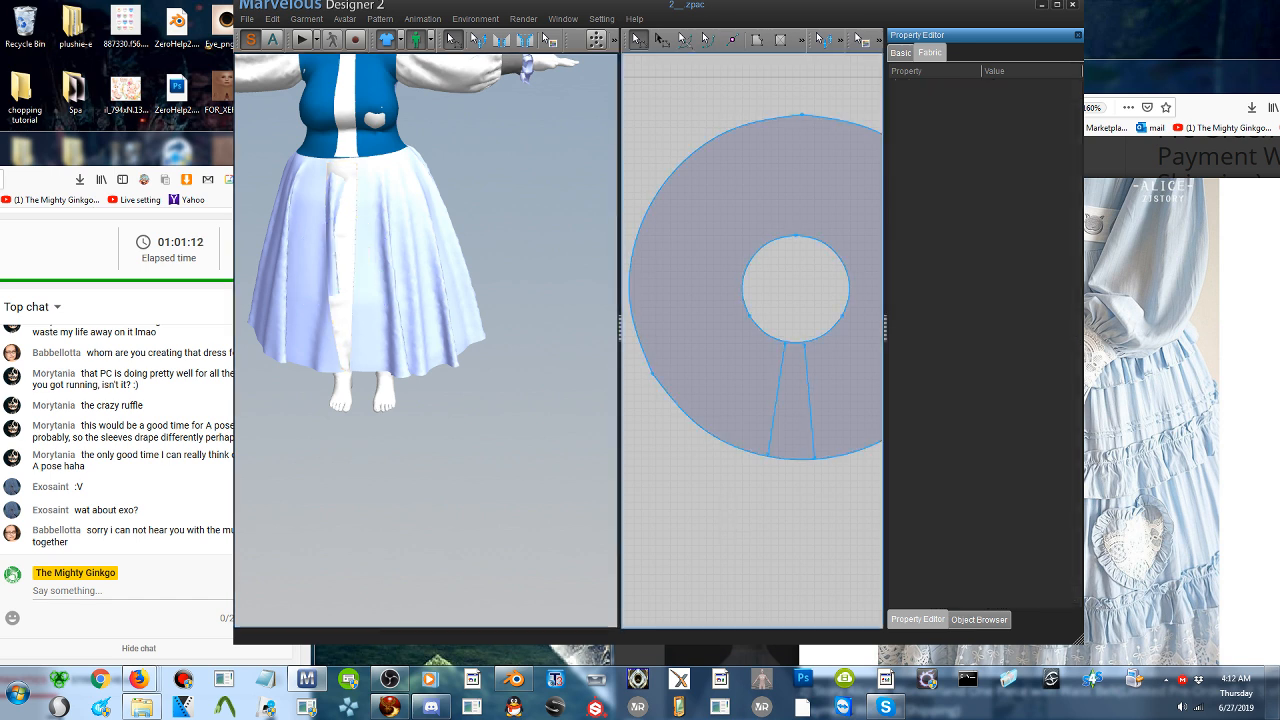
drag(768, 455, 779, 458)
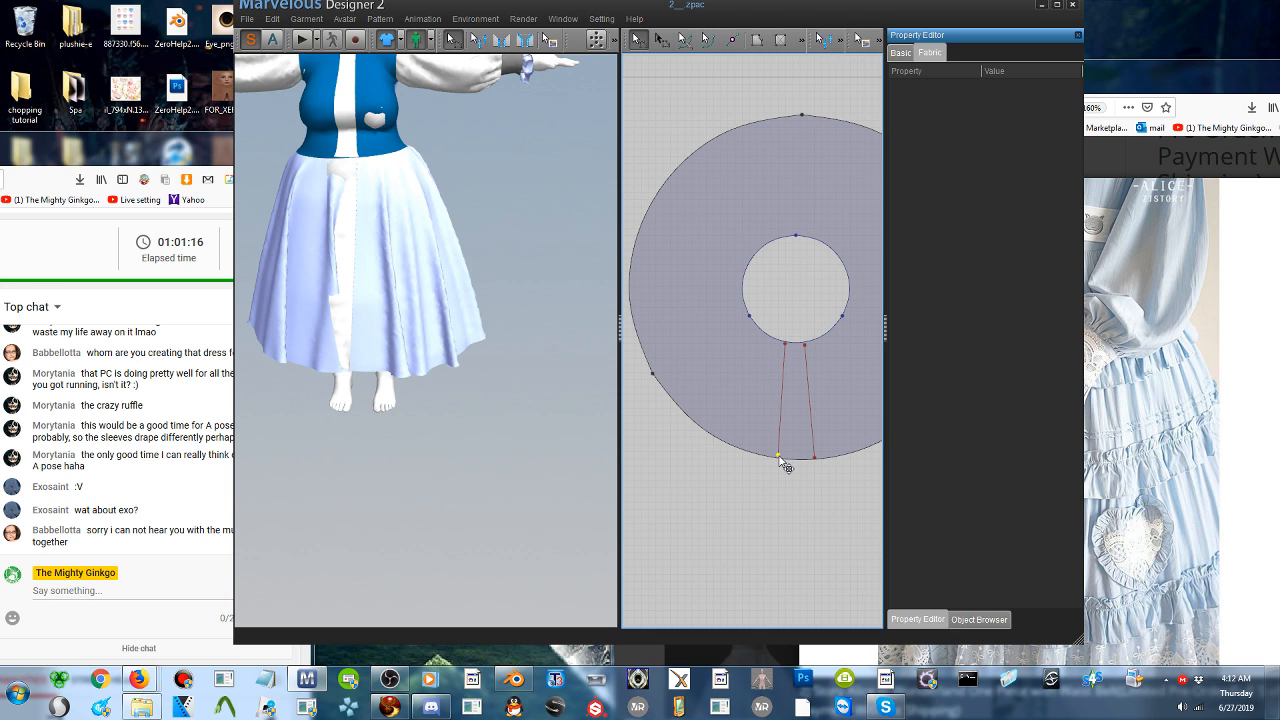
click(301, 39)
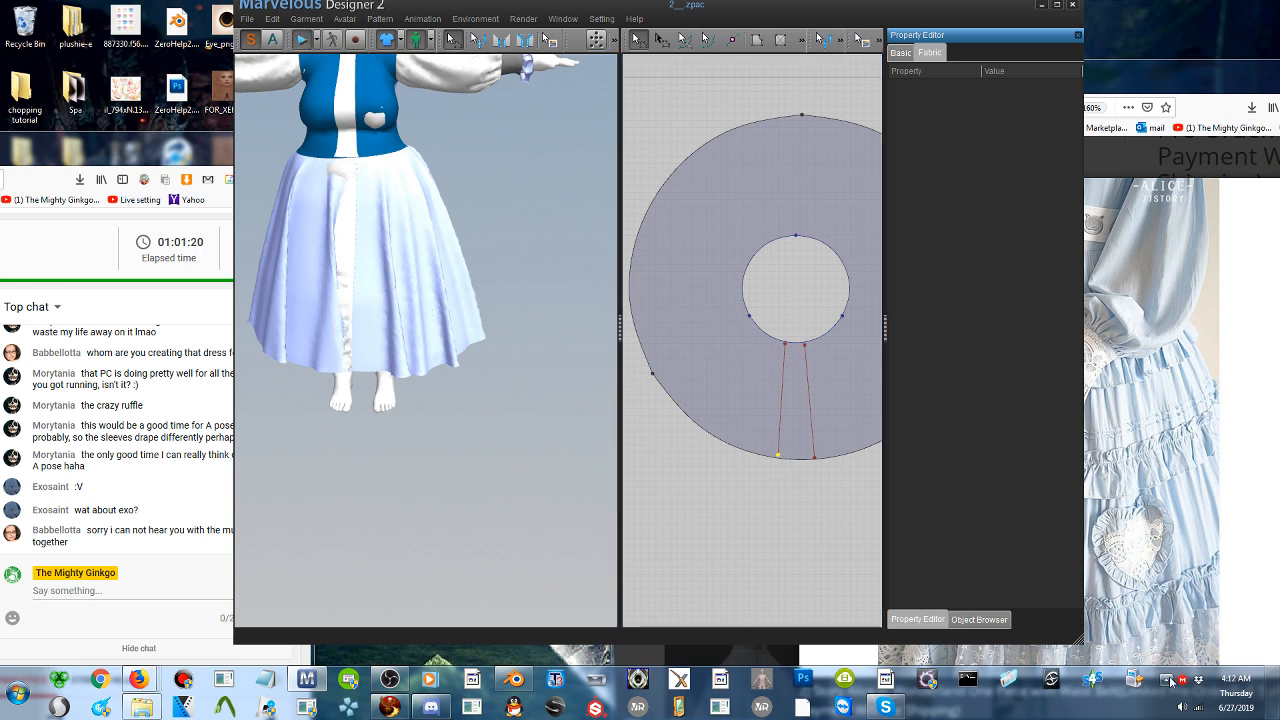
- Check the system volume, the OBS audio mixer and the Discord voice channel, and return to Marvelous Designer
click(1183, 707)
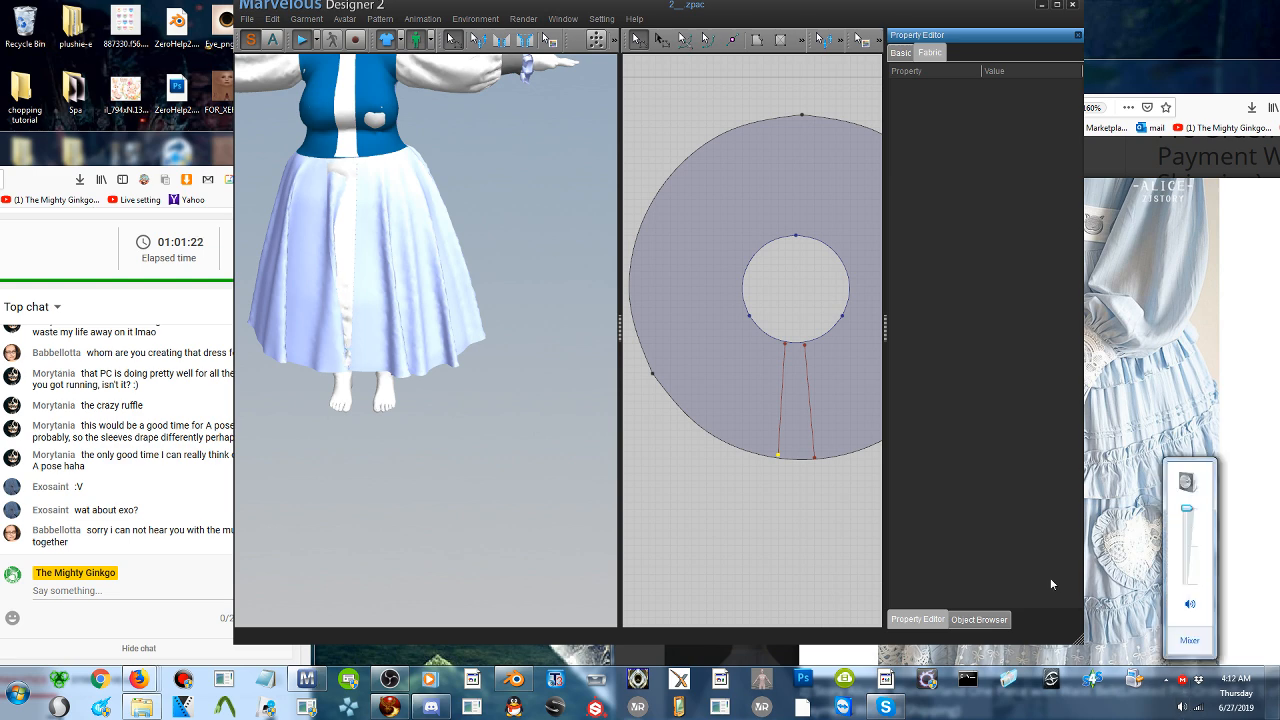
click(390, 680)
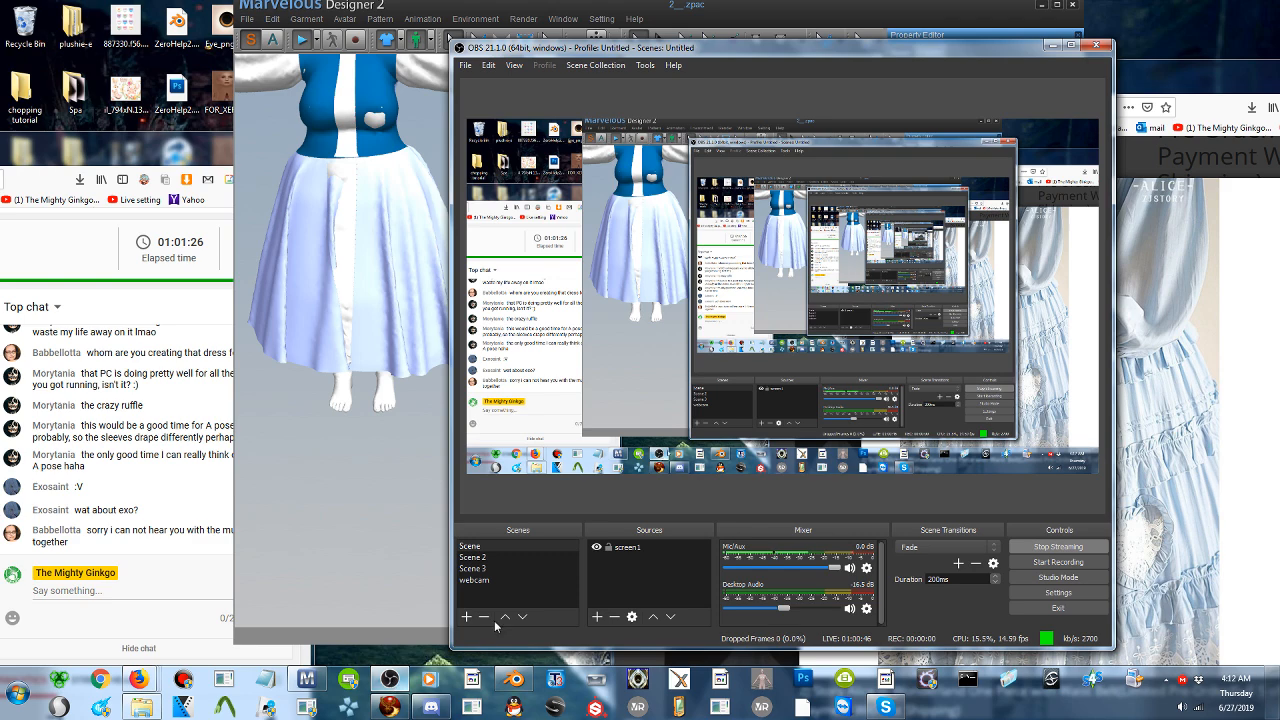
click(1052, 45)
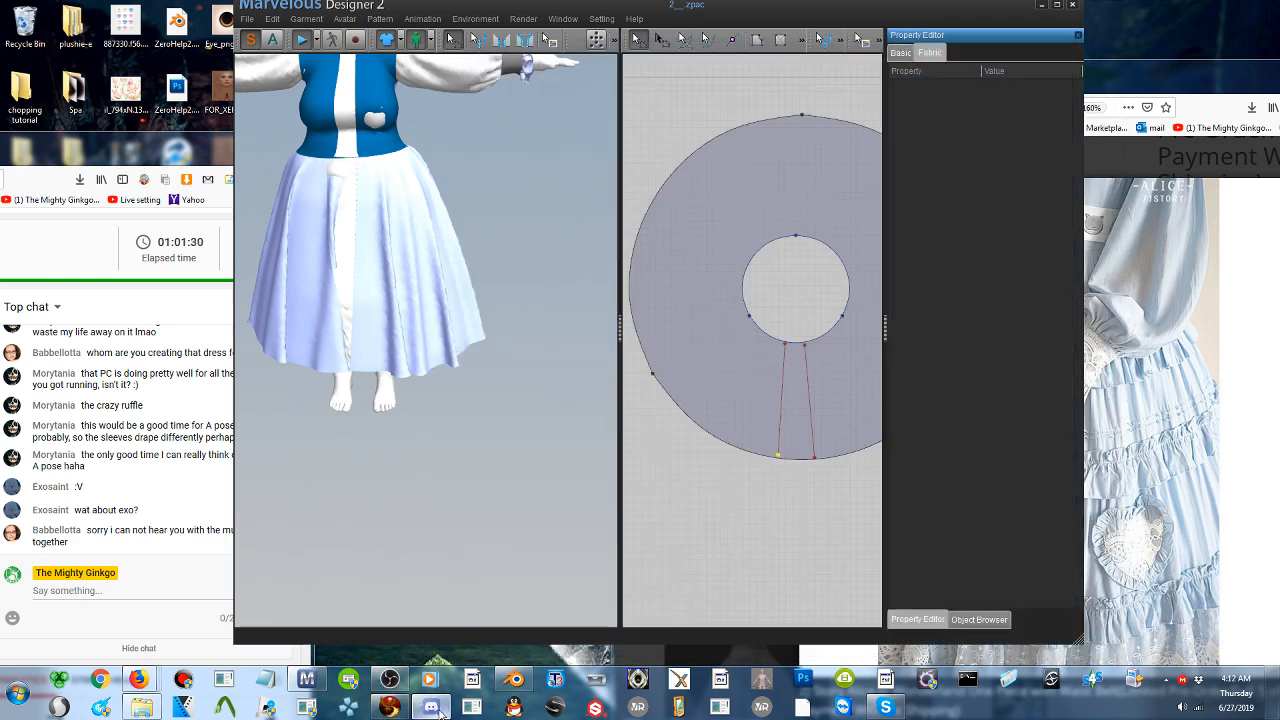
click(431, 707)
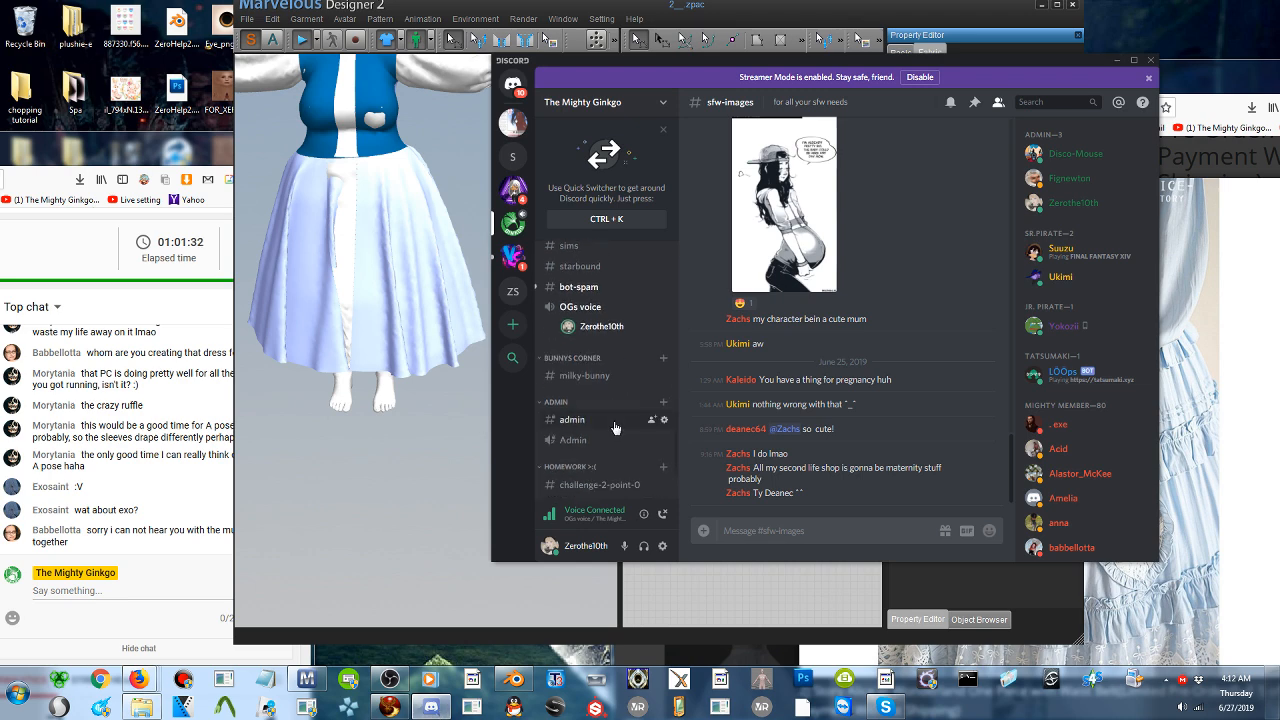
click(1117, 60)
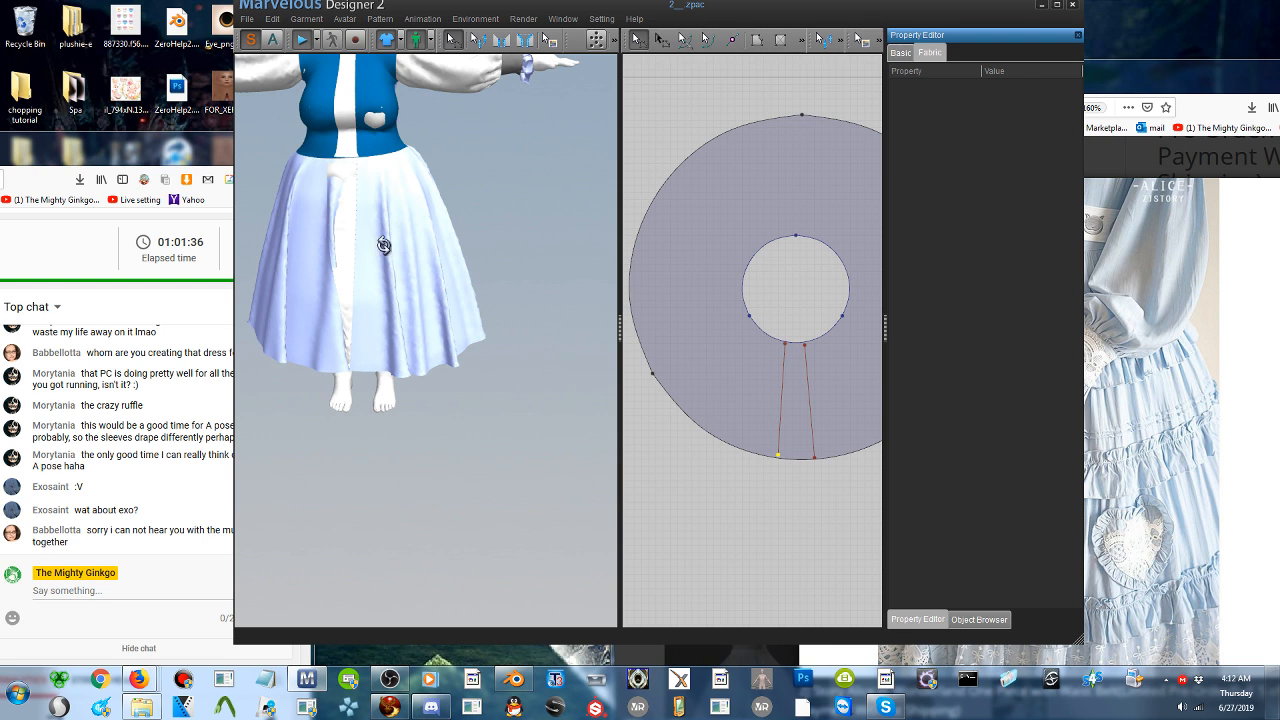
- Stop the simulation and select the front strip draped on the skirt
right_drag(378, 237, 331, 125)
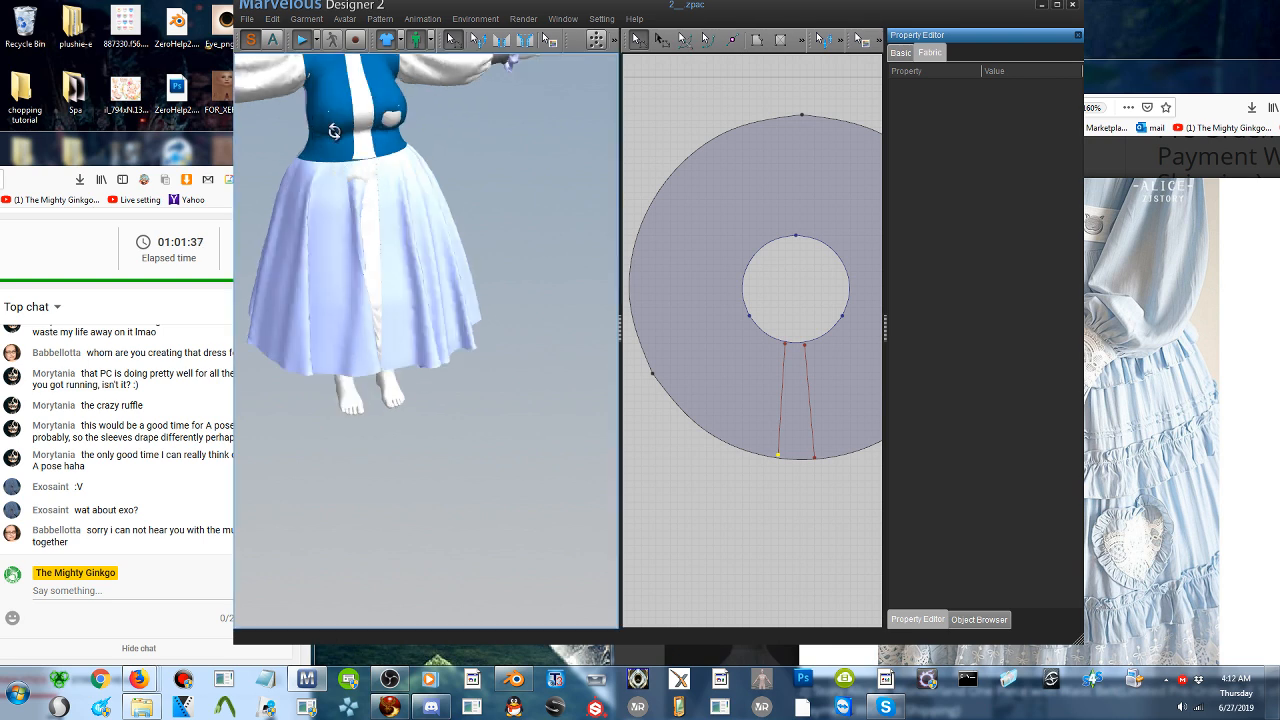
click(304, 43)
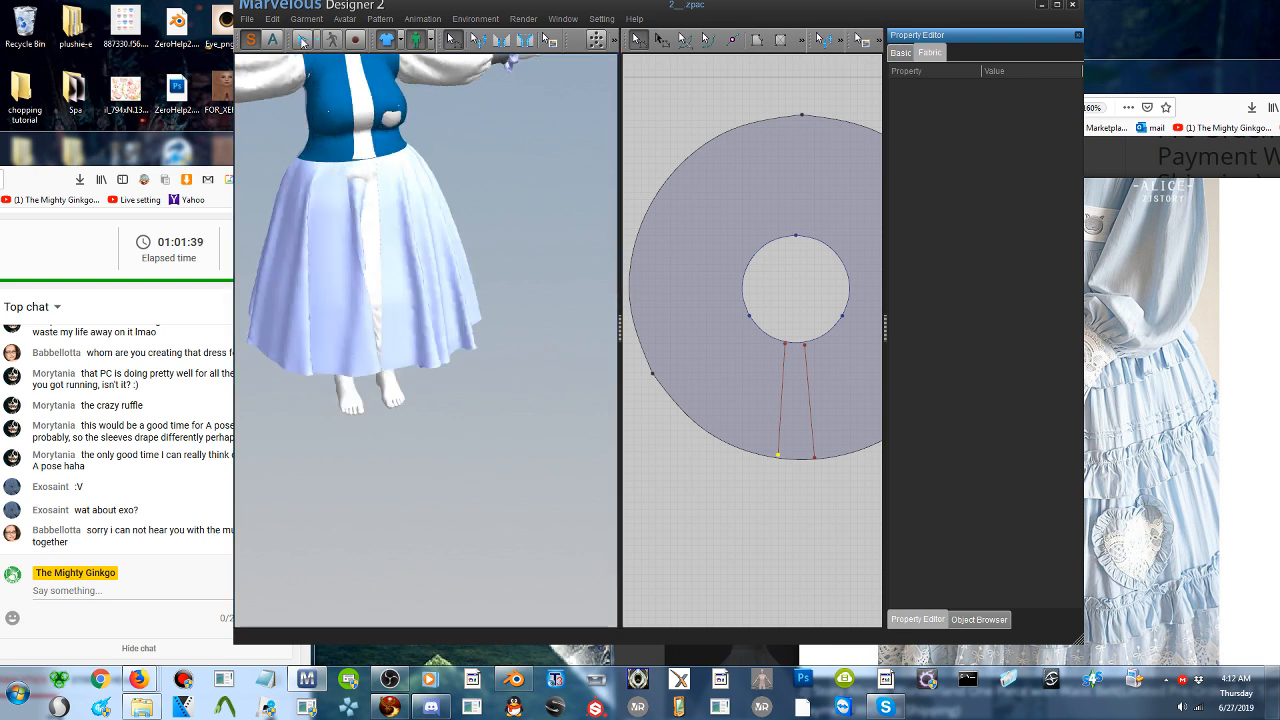
click(373, 220)
click(425, 202)
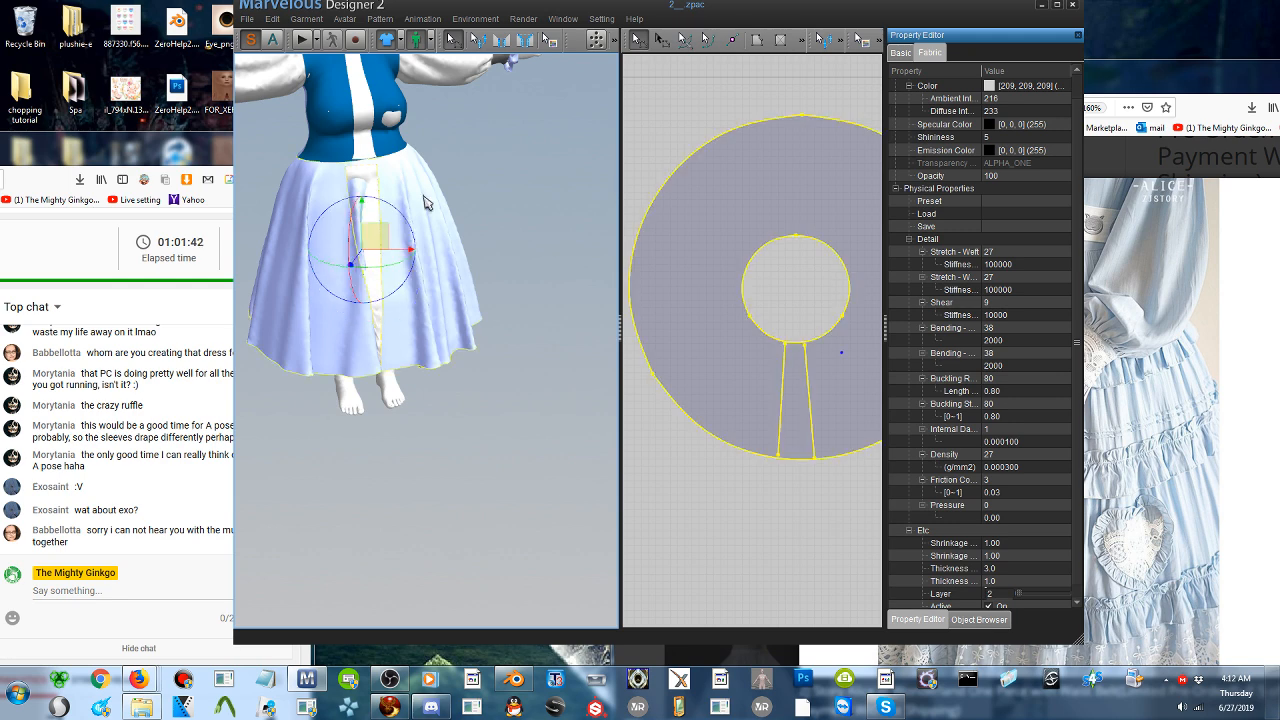
click(369, 177)
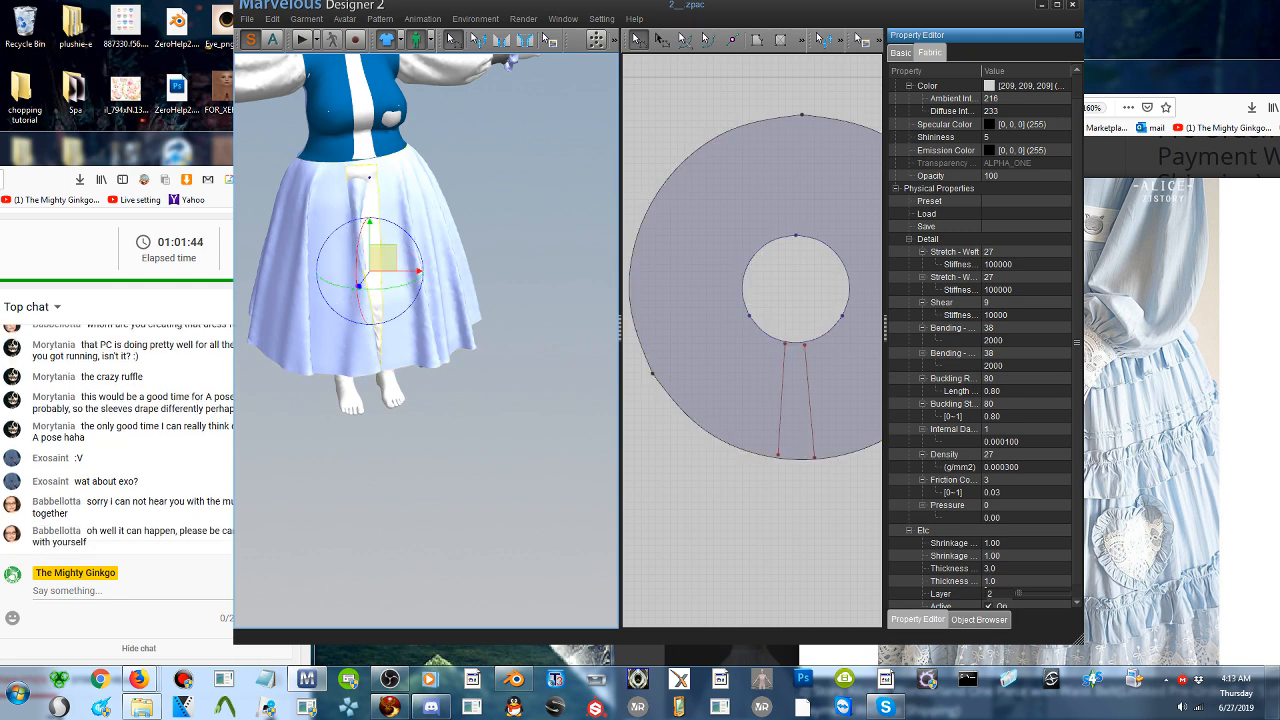
- Pull the front strip outward, clear of the skirt's surface, and simulate the garment again
drag(521, 16, 626, 16)
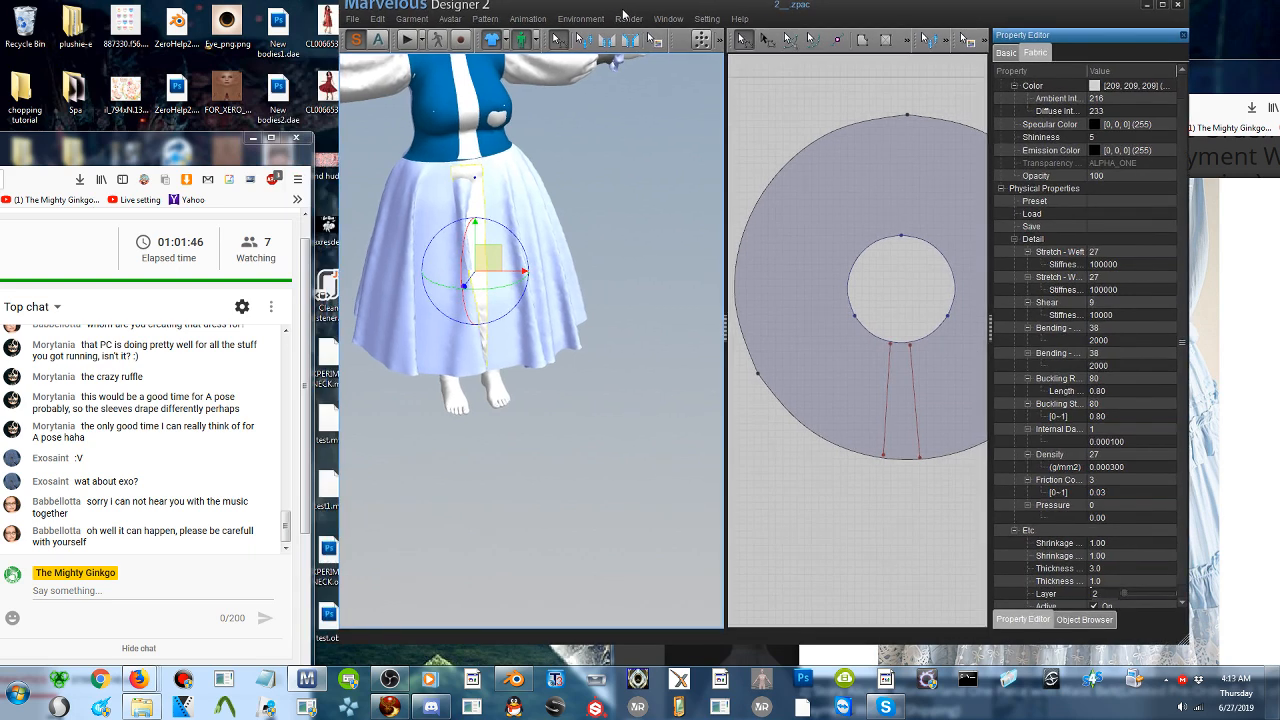
right_drag(530, 300, 600, 303)
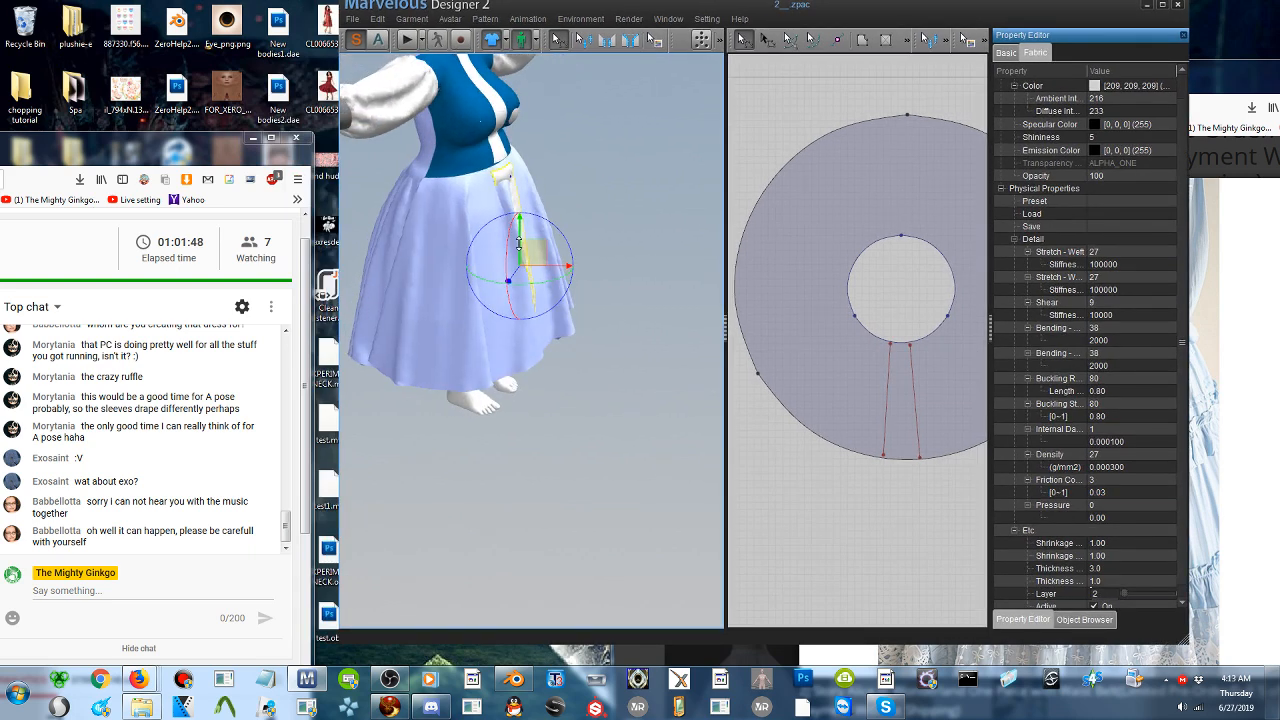
drag(535, 252, 552, 246)
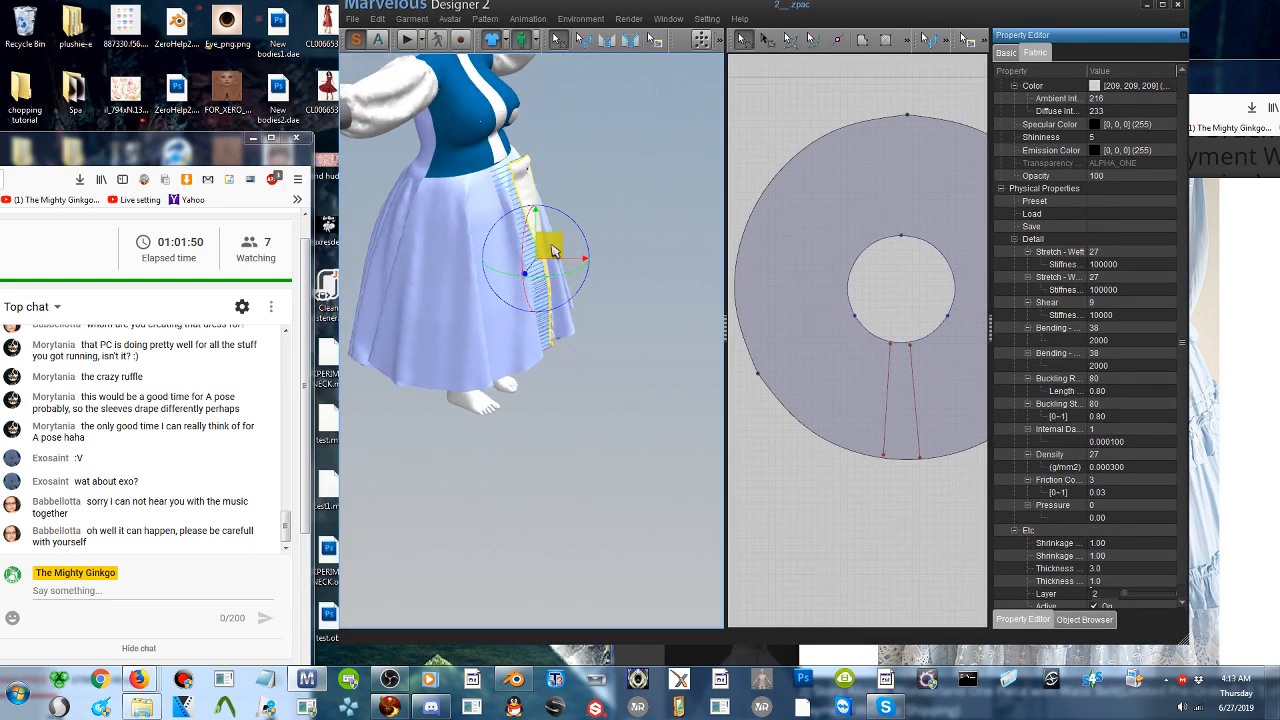
right_drag(611, 250, 541, 258)
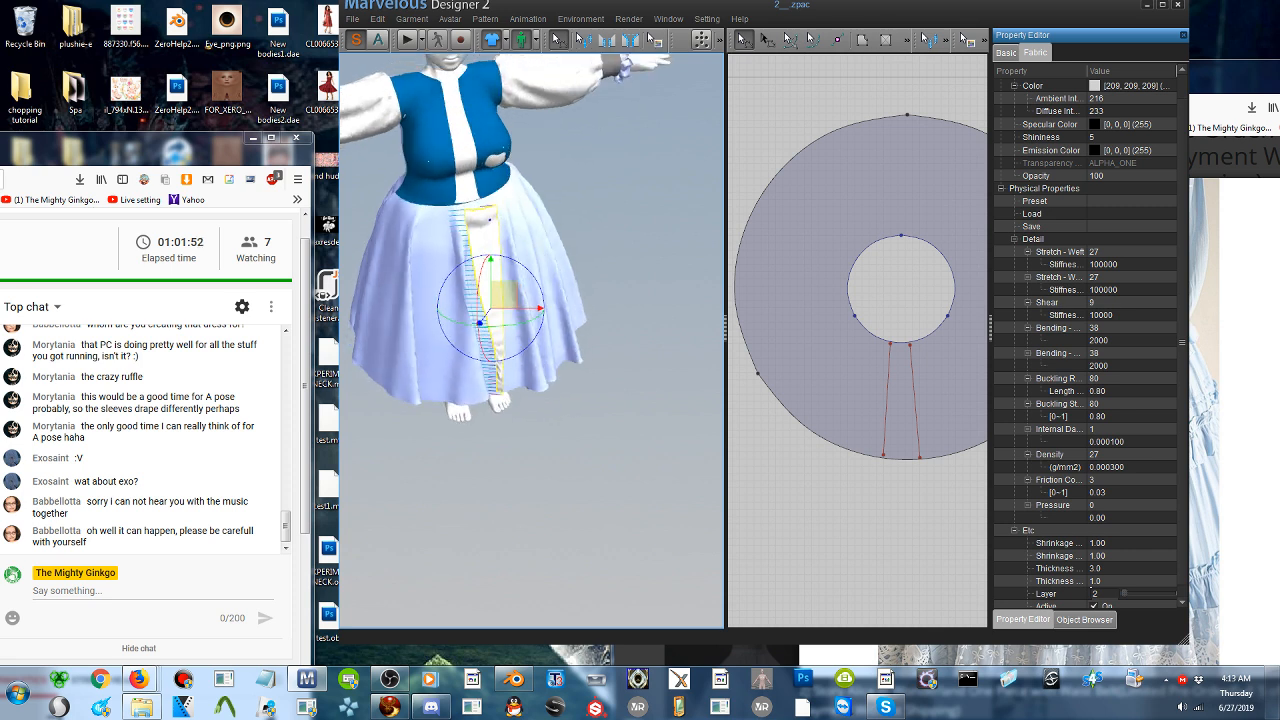
click(406, 42)
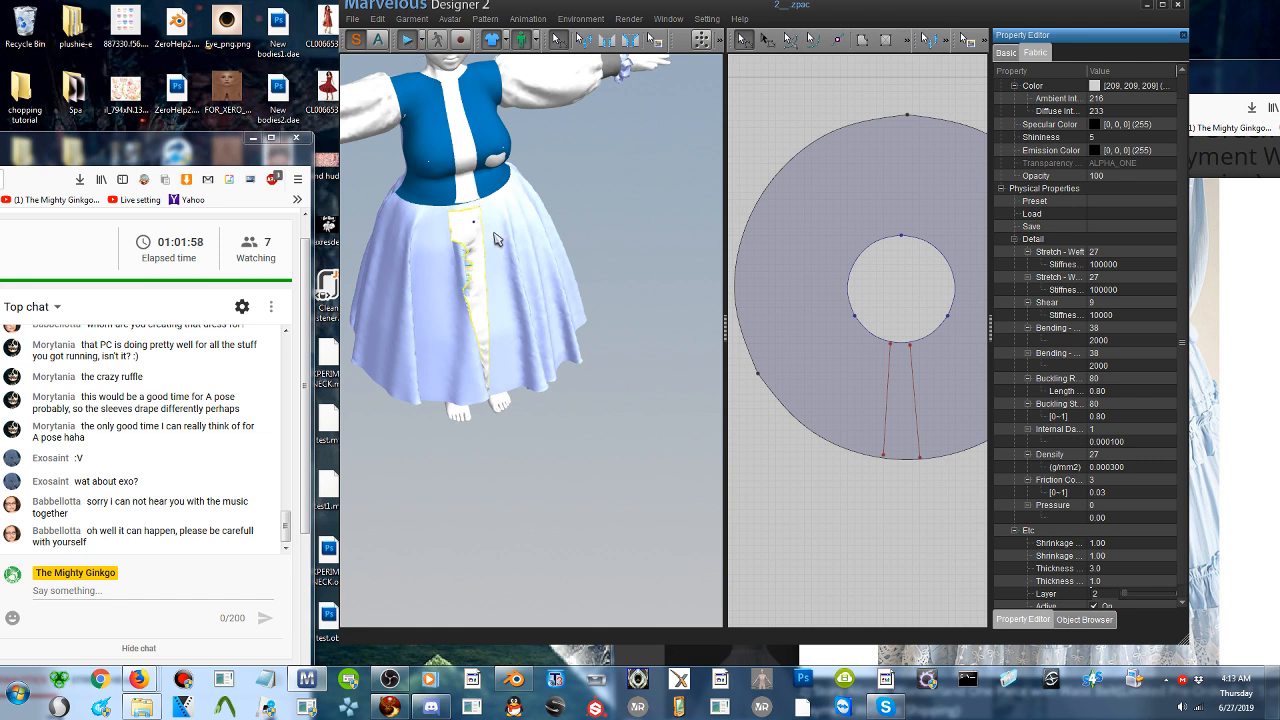
- Stop the simulation and delete both internal lines from the circular skirt pattern
right_drag(486, 232, 410, 100)
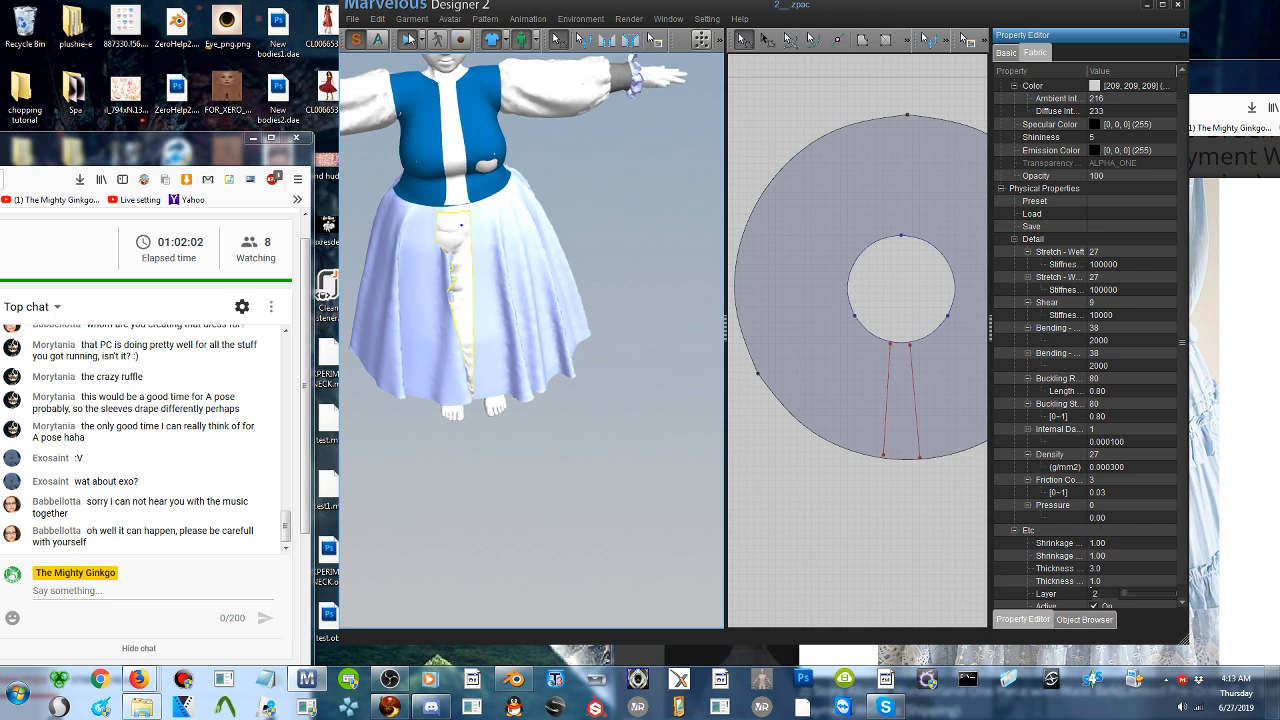
click(408, 41)
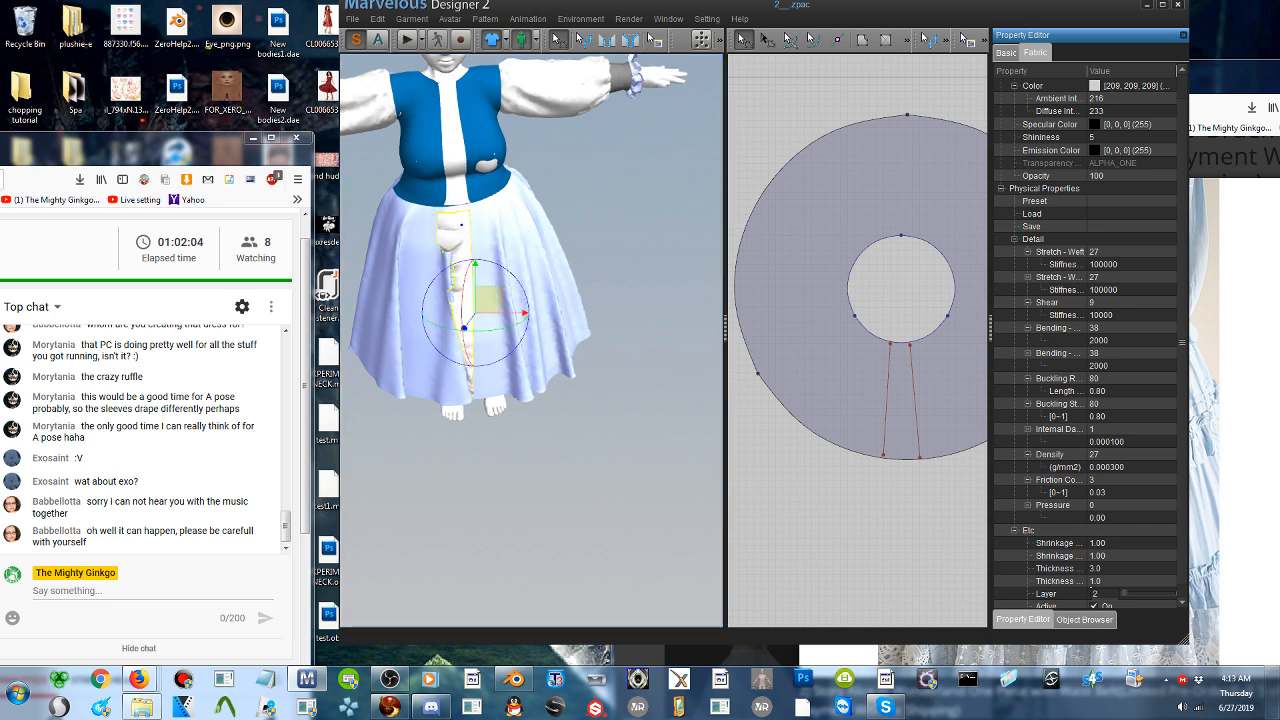
click(456, 230)
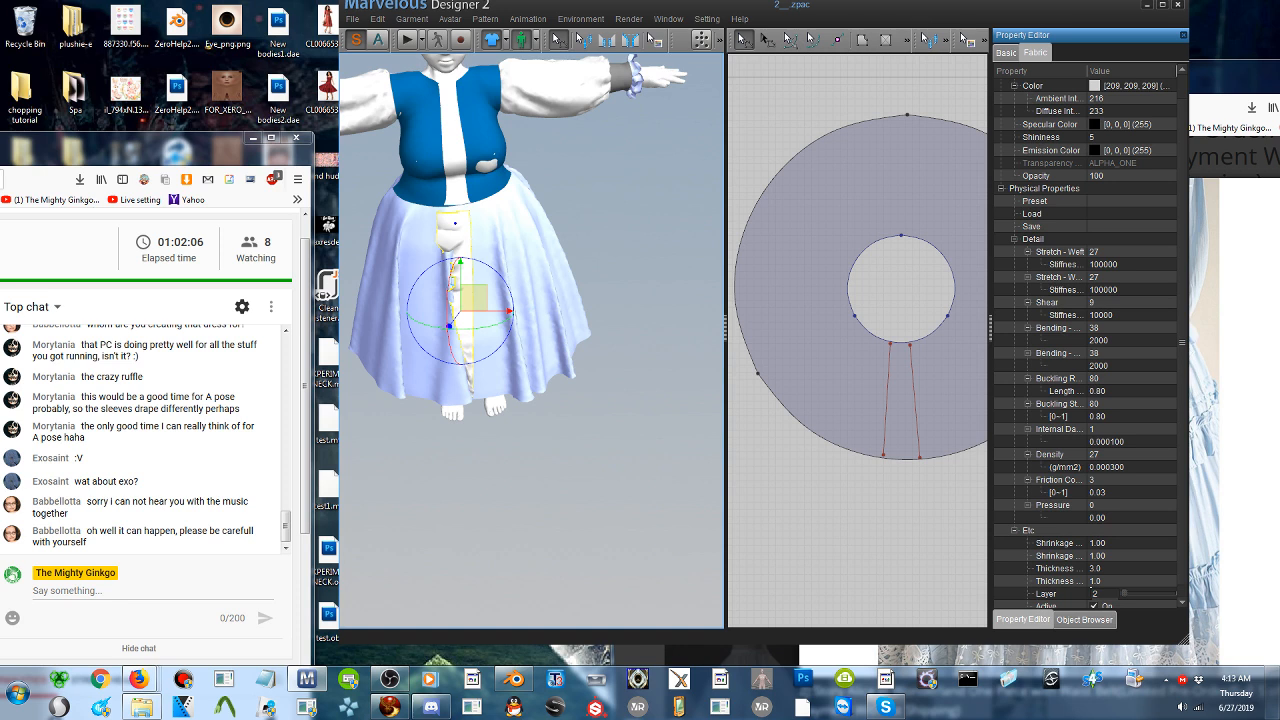
click(888, 392)
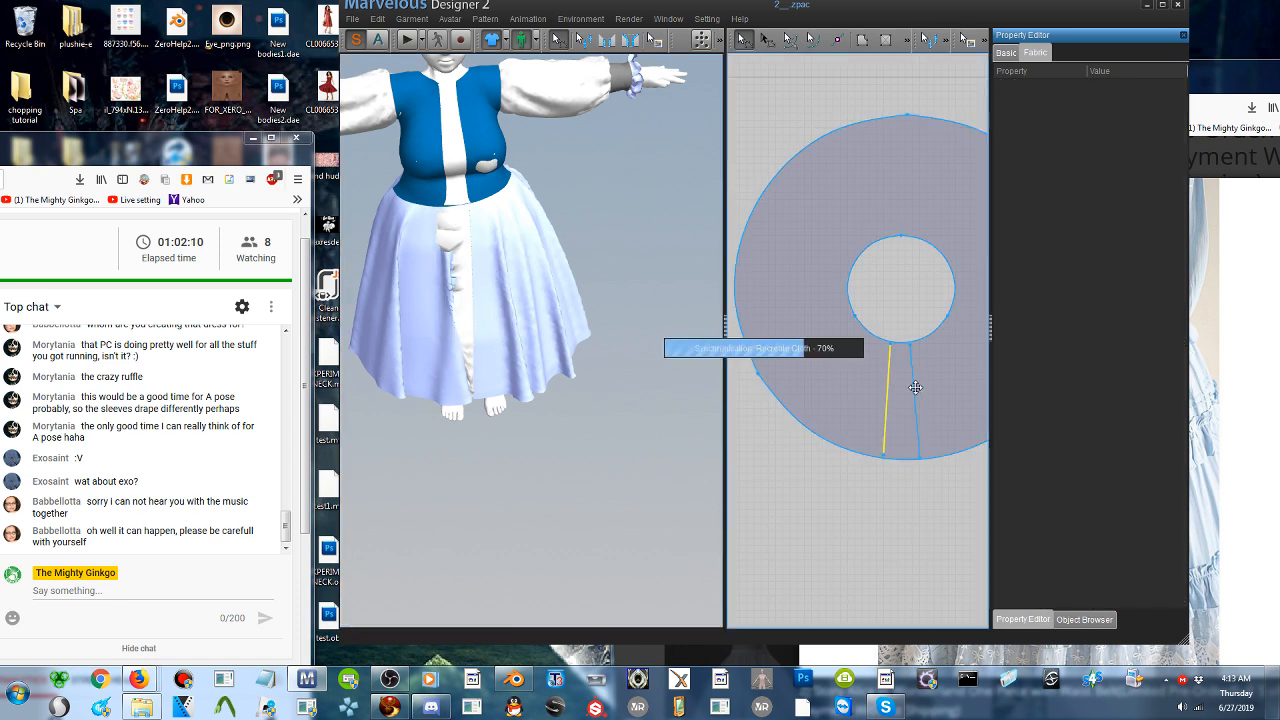
click(915, 390)
key(Delete)
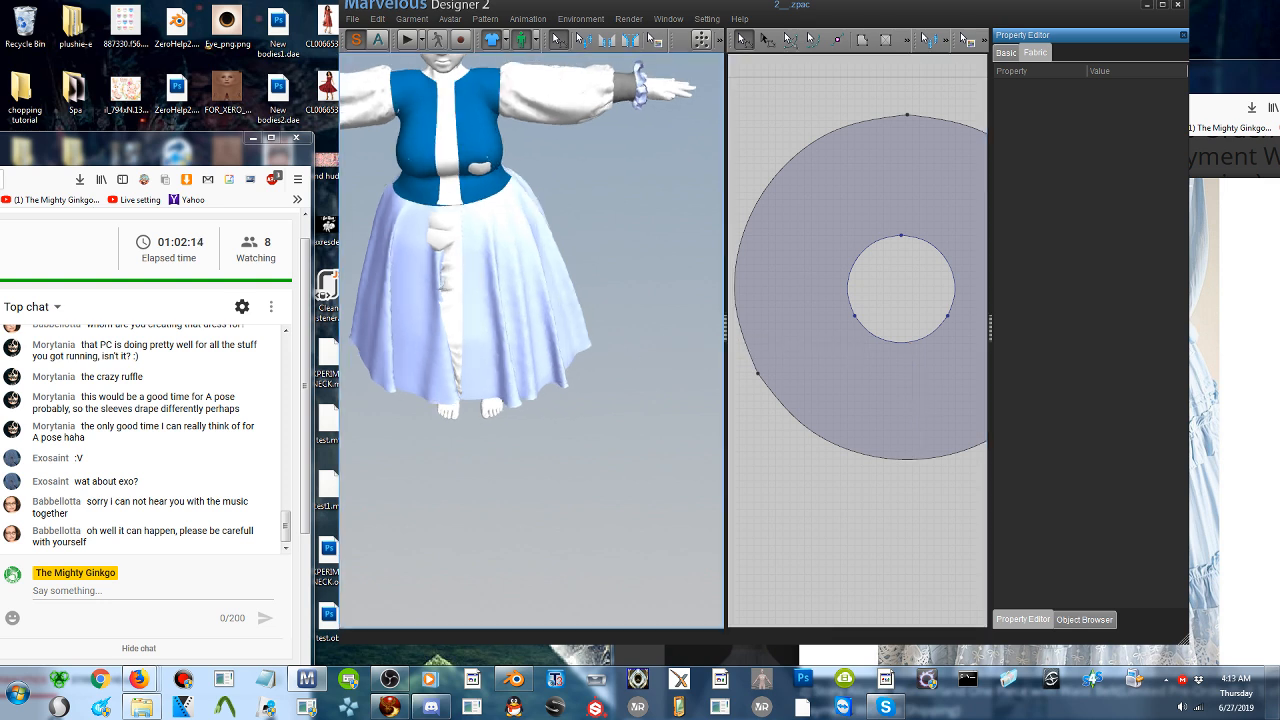
- Reset the crumpled front strip to its flat shape and position it in front of the skirt, just below the bodice's front strip
scroll(445, 287, up, 4)
click(627, 357)
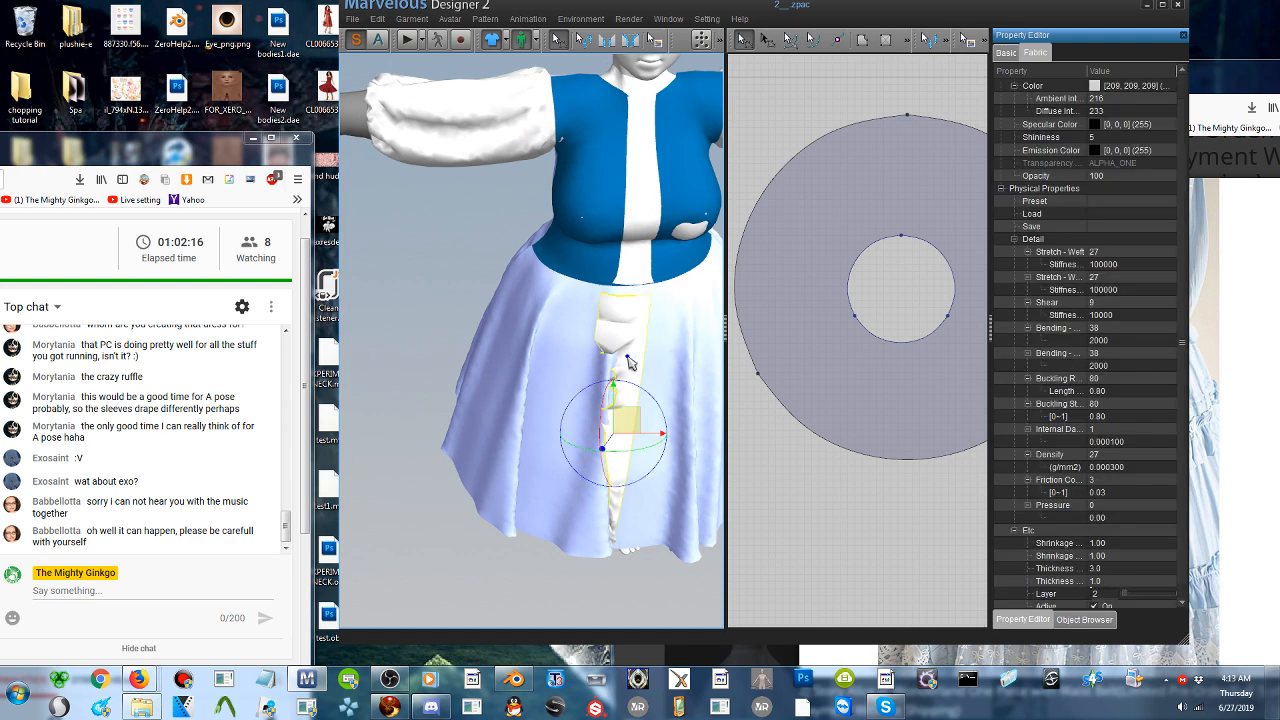
right_click(627, 357)
click(654, 391)
right_drag(646, 357, 637, 332)
drag(642, 378, 606, 443)
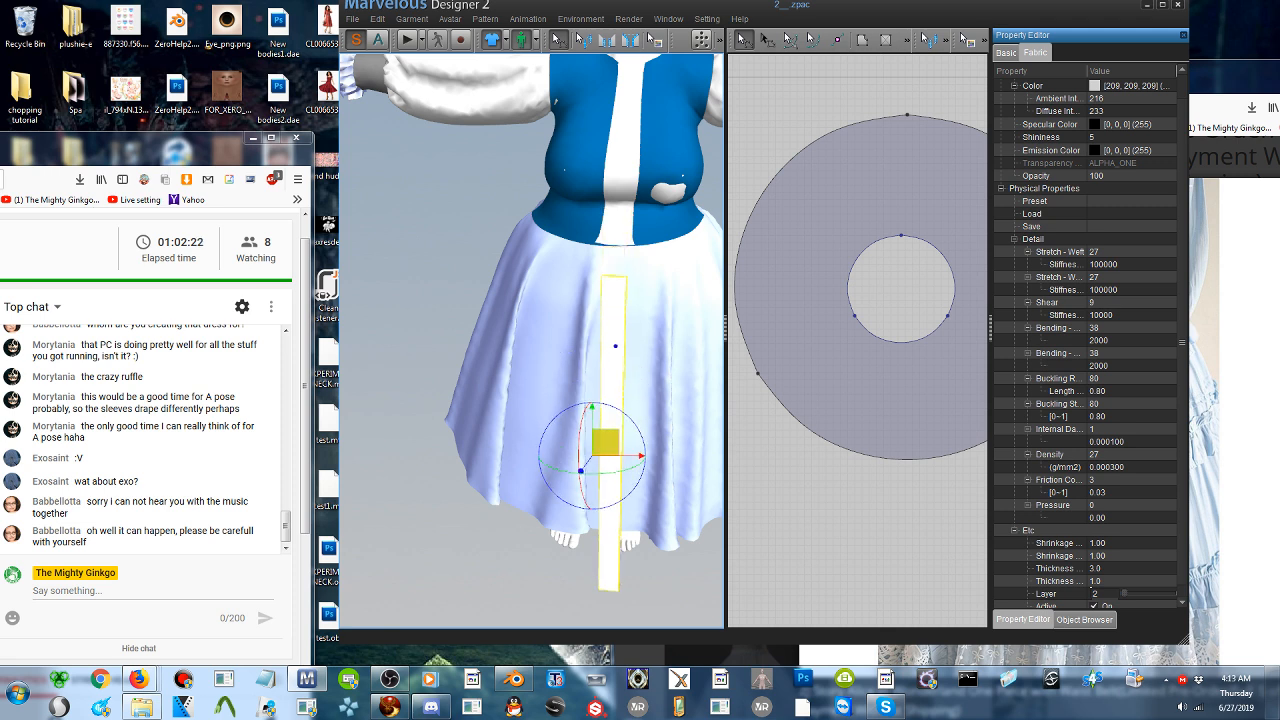
- Sew the front strip's top edge to the lower edge of the bodice's front strip and start the simulation
click(608, 42)
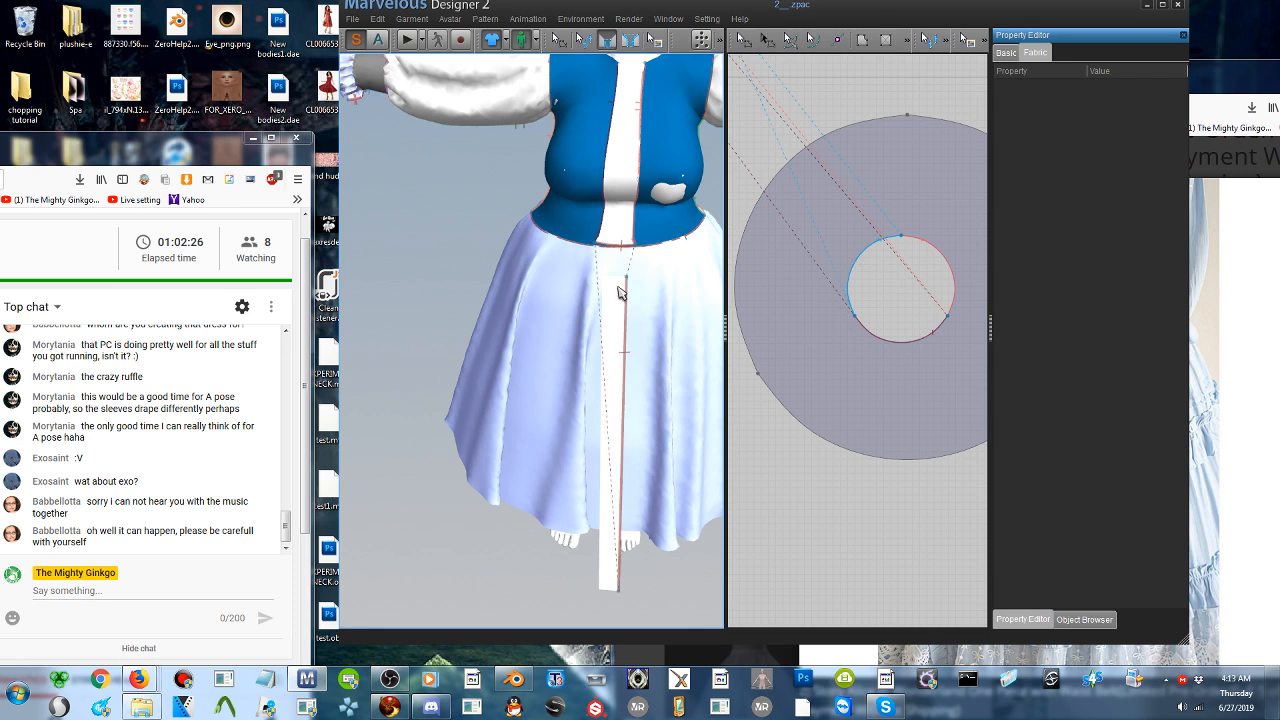
click(620, 278)
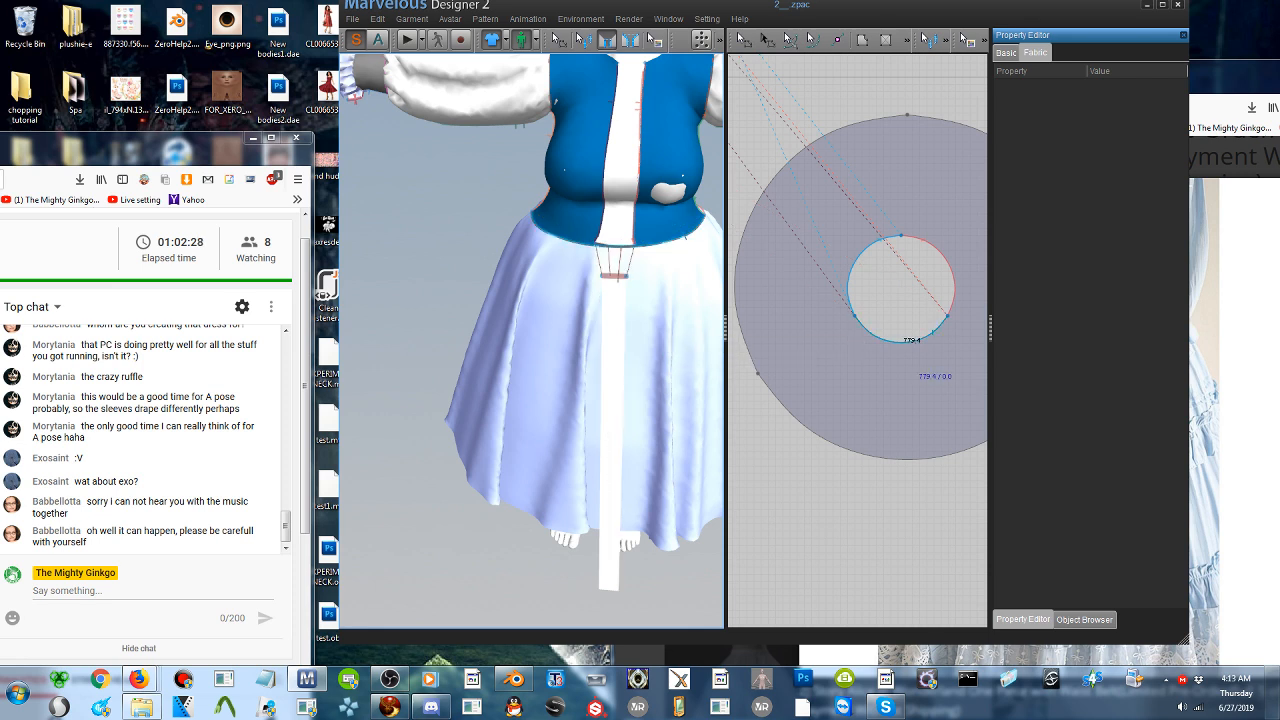
key(q)
click(405, 39)
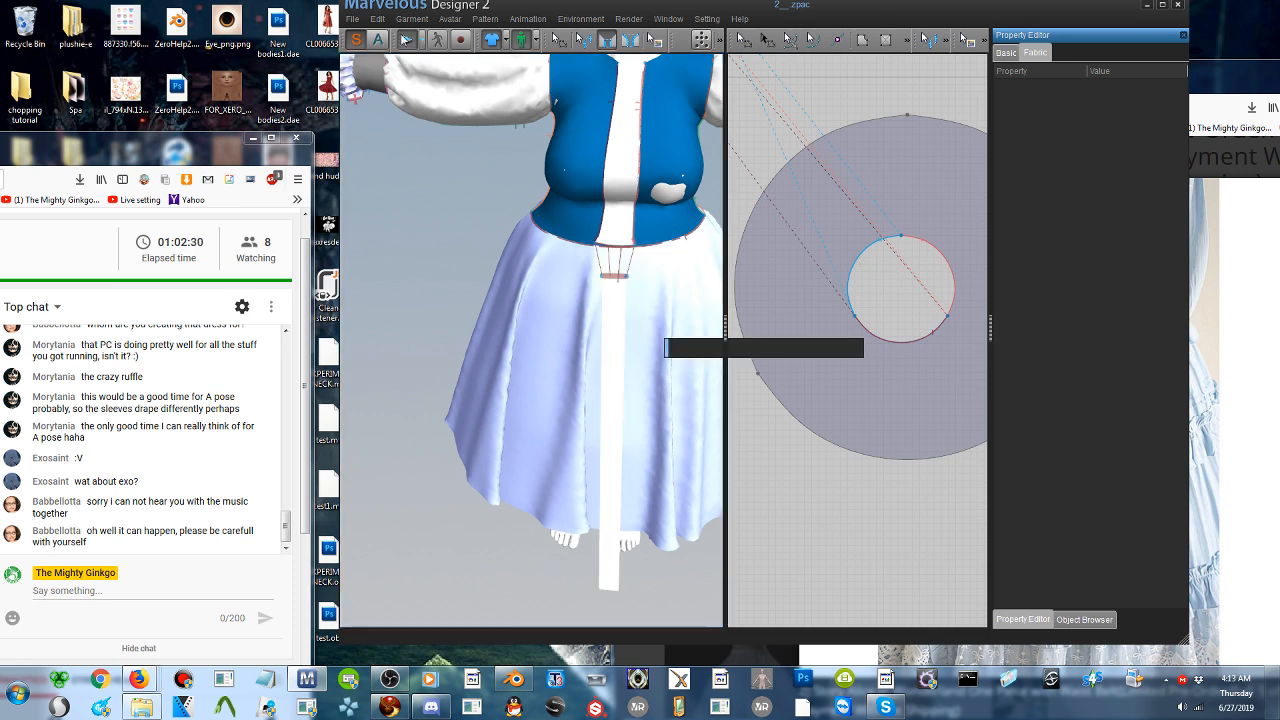
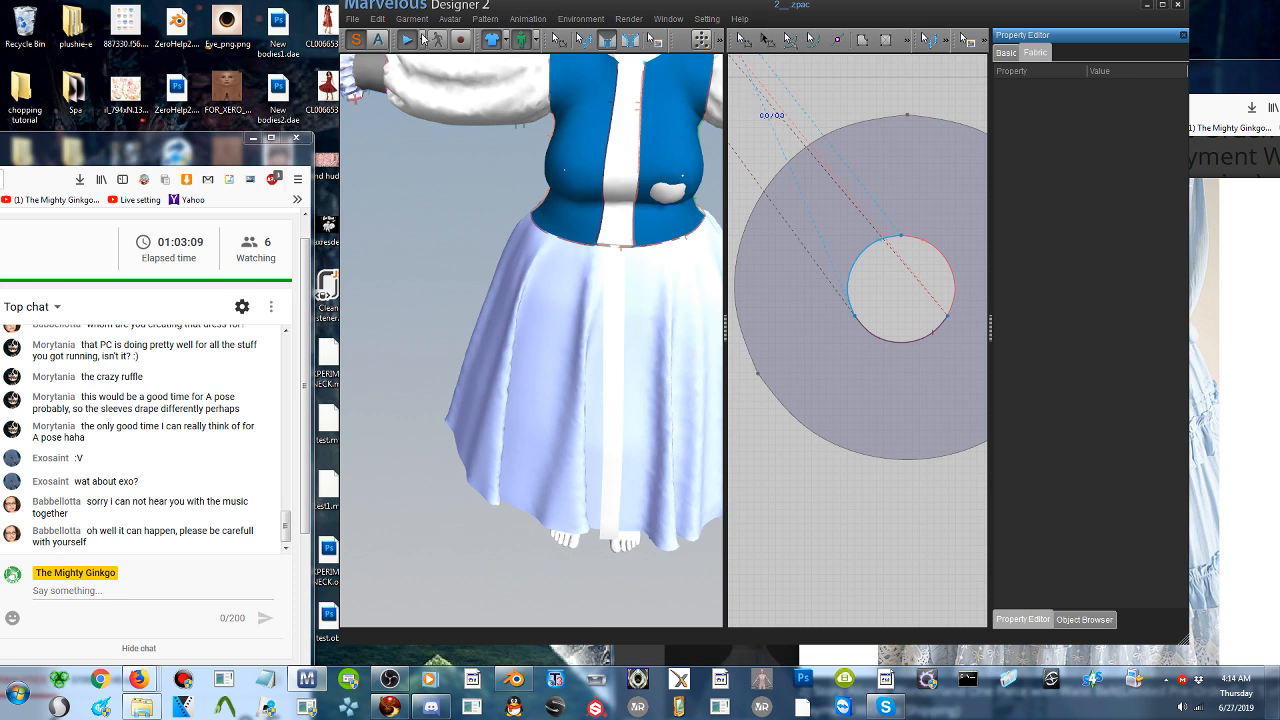
- Select the long white strip pattern running down the front of the skirt
scroll(860, 300, down, 5)
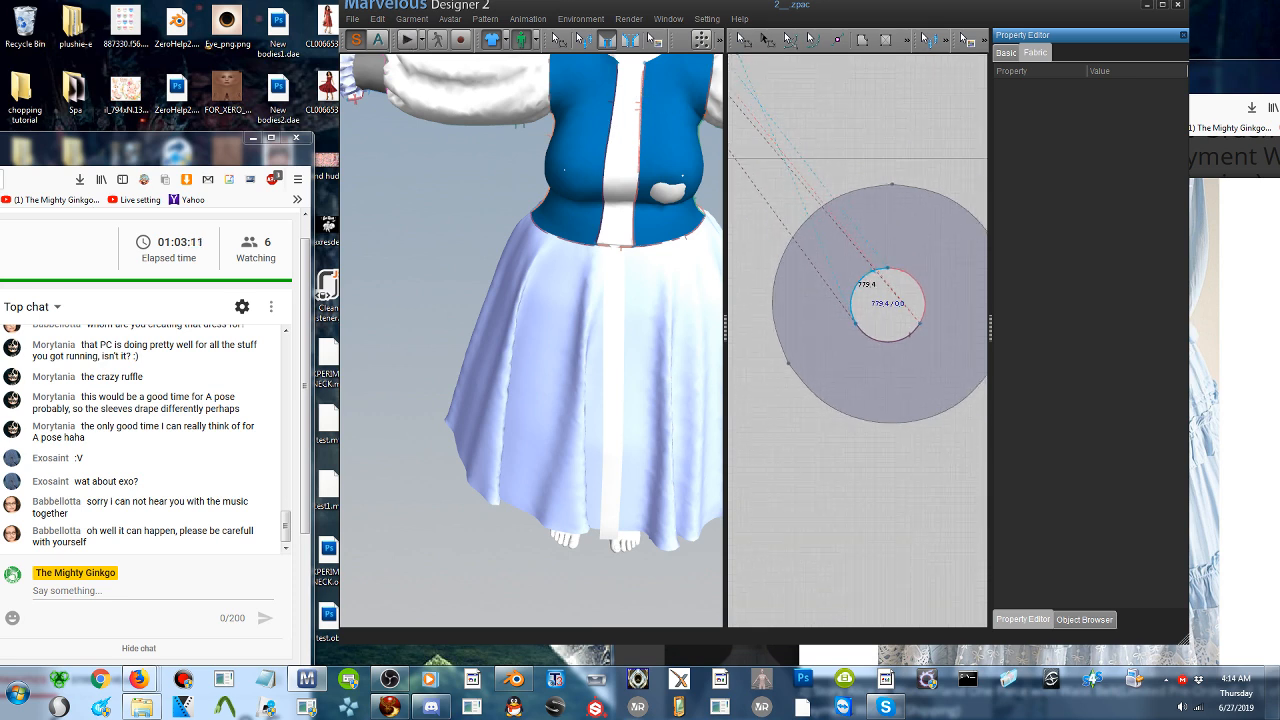
scroll(795, 223, down, 1)
middle_drag(795, 223, 919, 299)
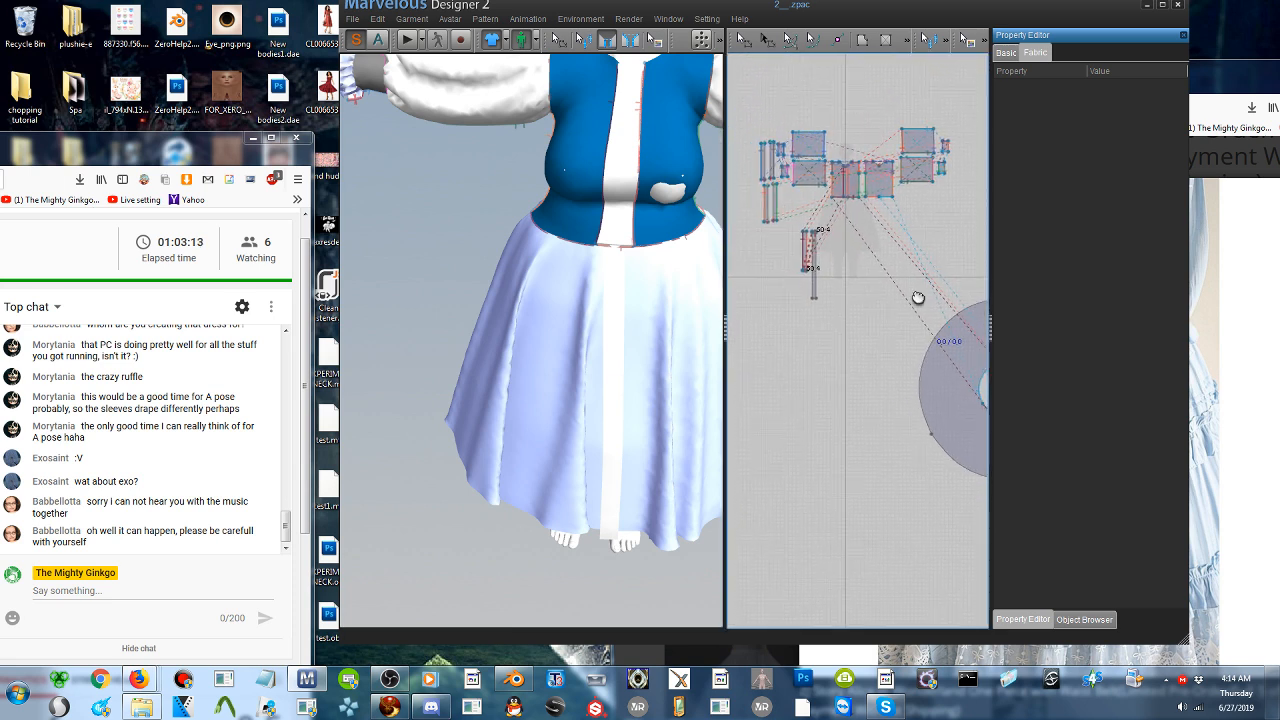
click(617, 293)
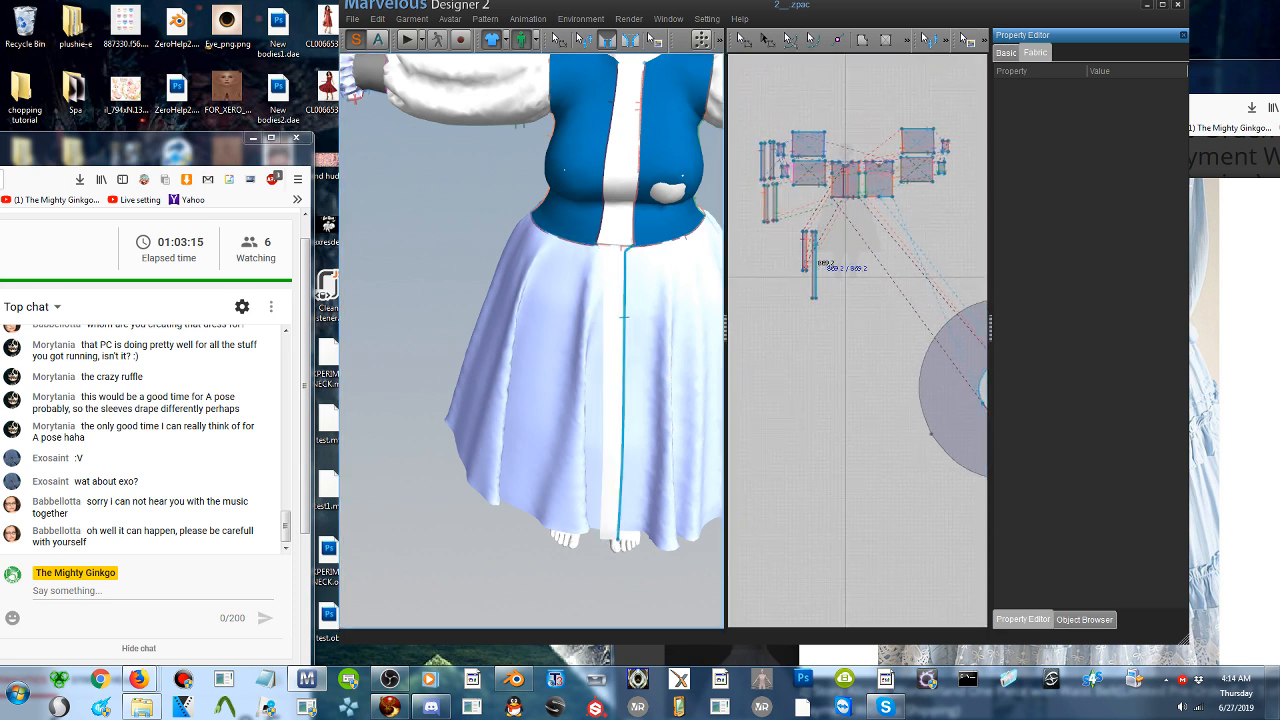
click(738, 45)
click(617, 272)
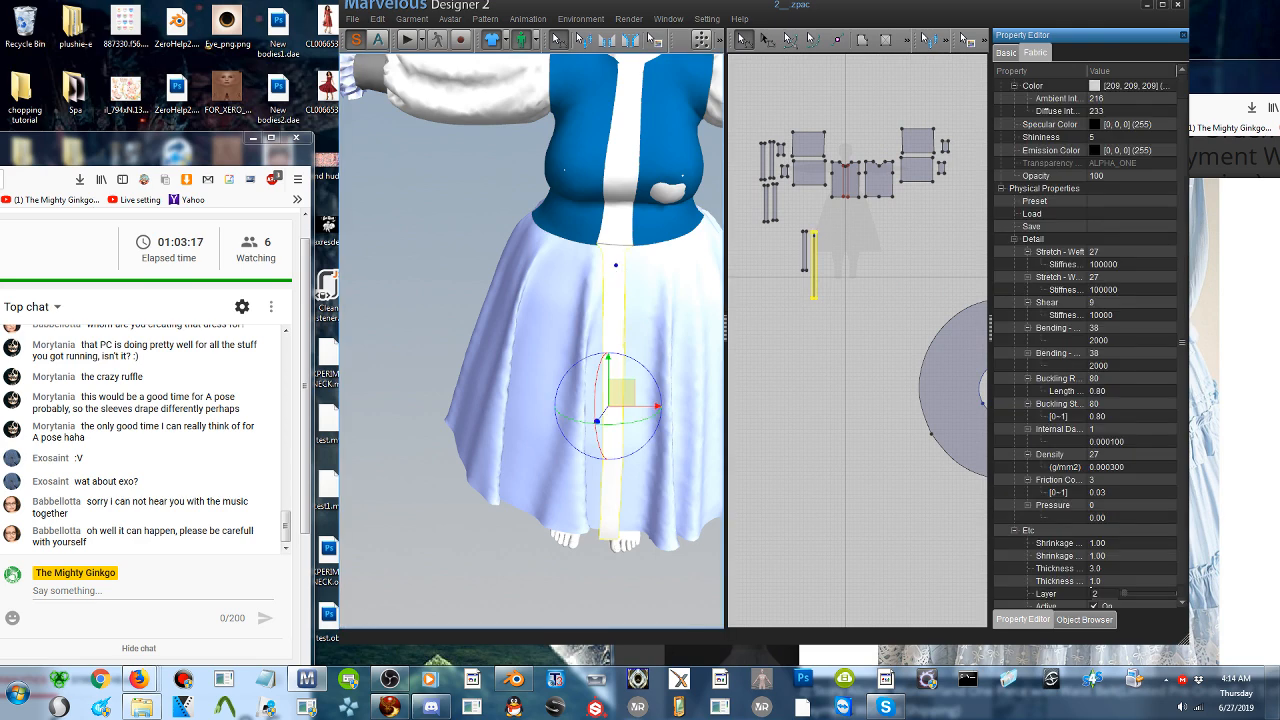
- Widen the long front strip's 2D pattern by moving both of its long edges slightly outward
scroll(835, 284, up, 2)
scroll(631, 304, down, 2)
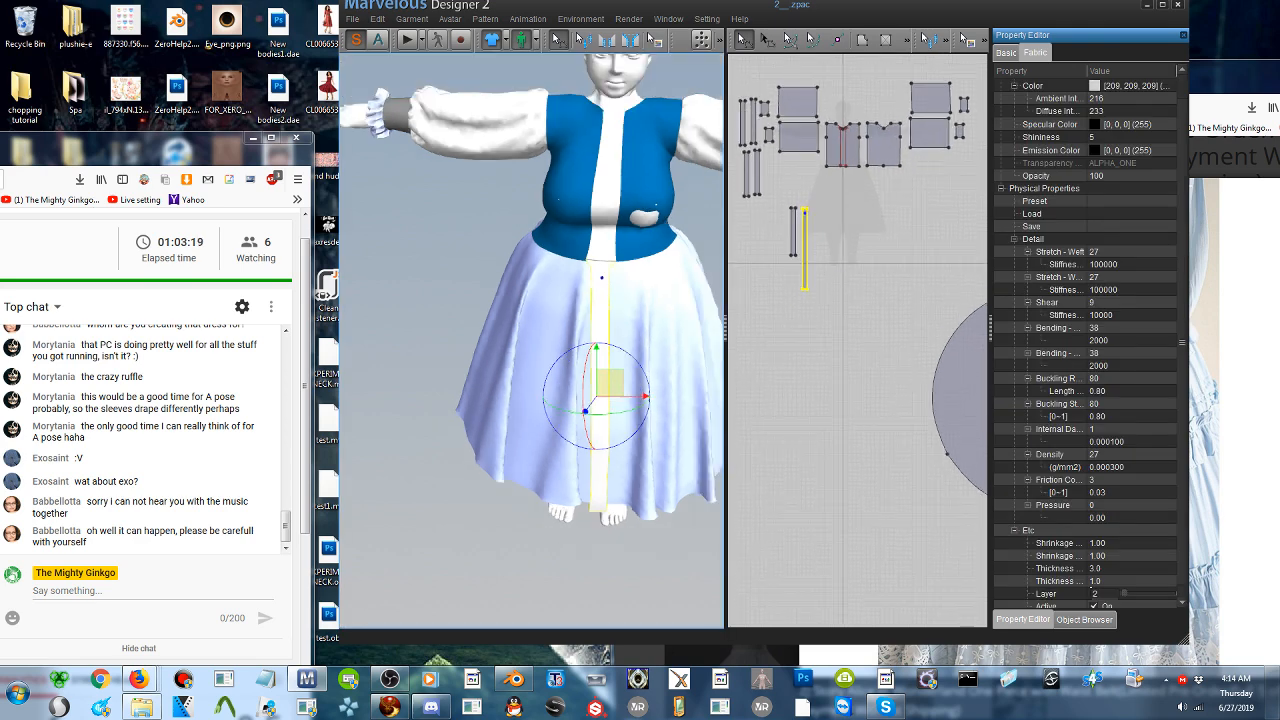
scroll(632, 305, up, 3)
middle_drag(632, 304, 619, 238)
middle_drag(669, 199, 570, 258)
scroll(858, 263, up, 4)
scroll(830, 230, up, 3)
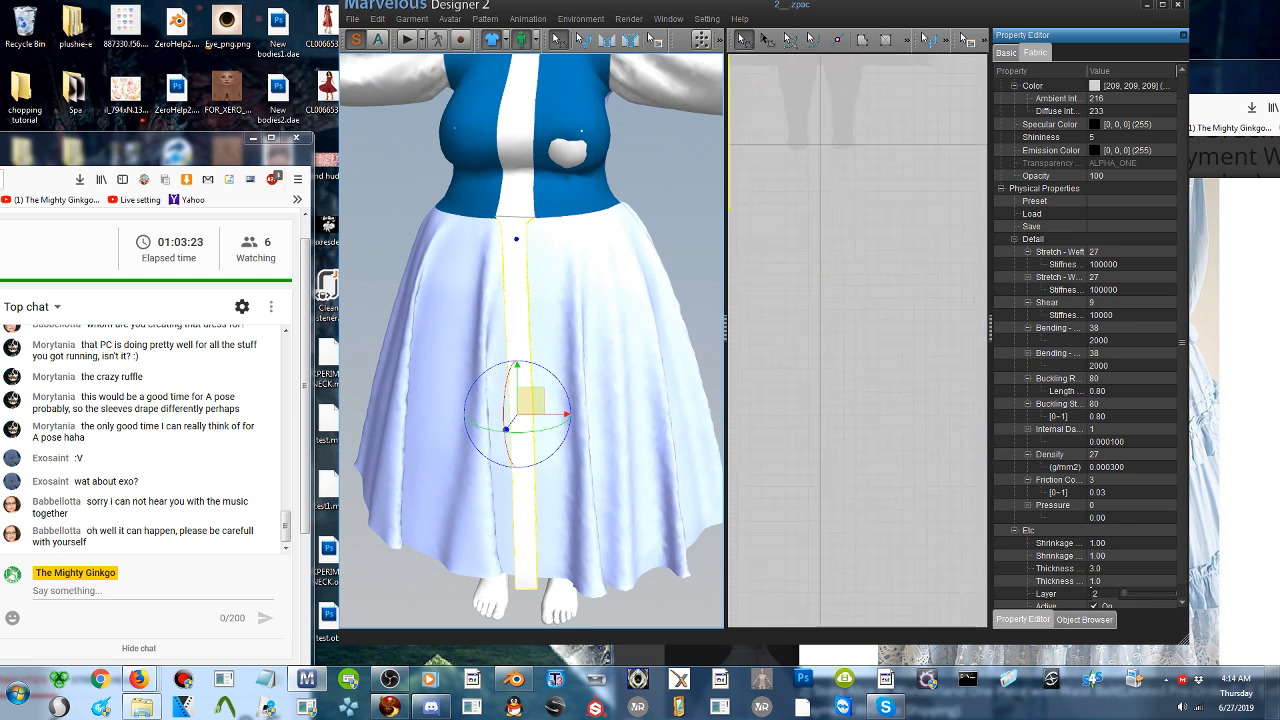
middle_drag(830, 230, 914, 434)
scroll(914, 434, up, 3)
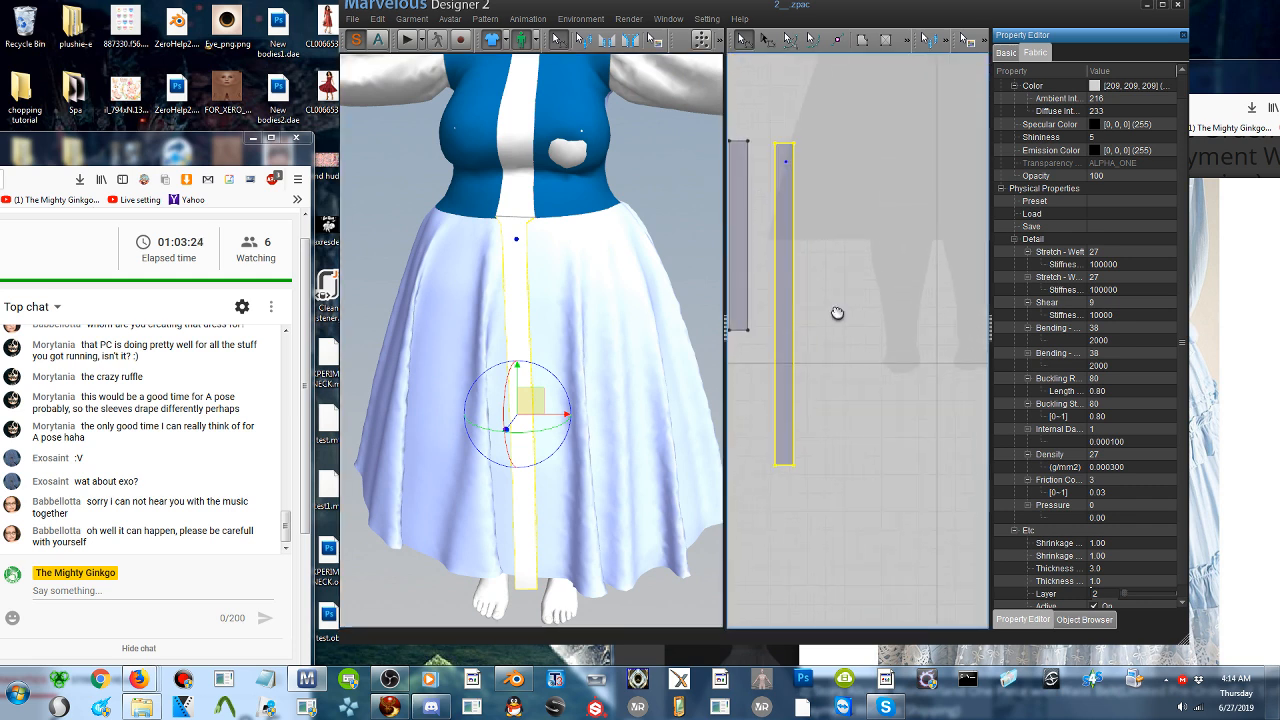
middle_drag(838, 315, 848, 315)
click(886, 313)
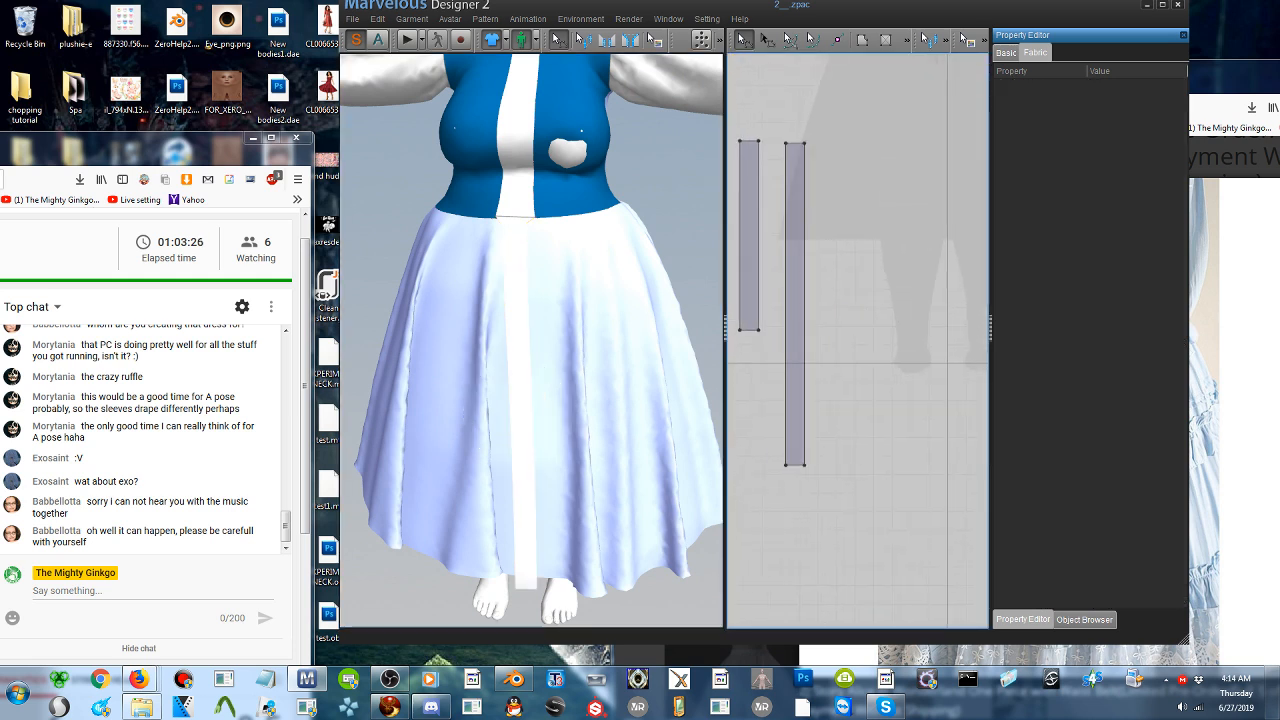
click(809, 294)
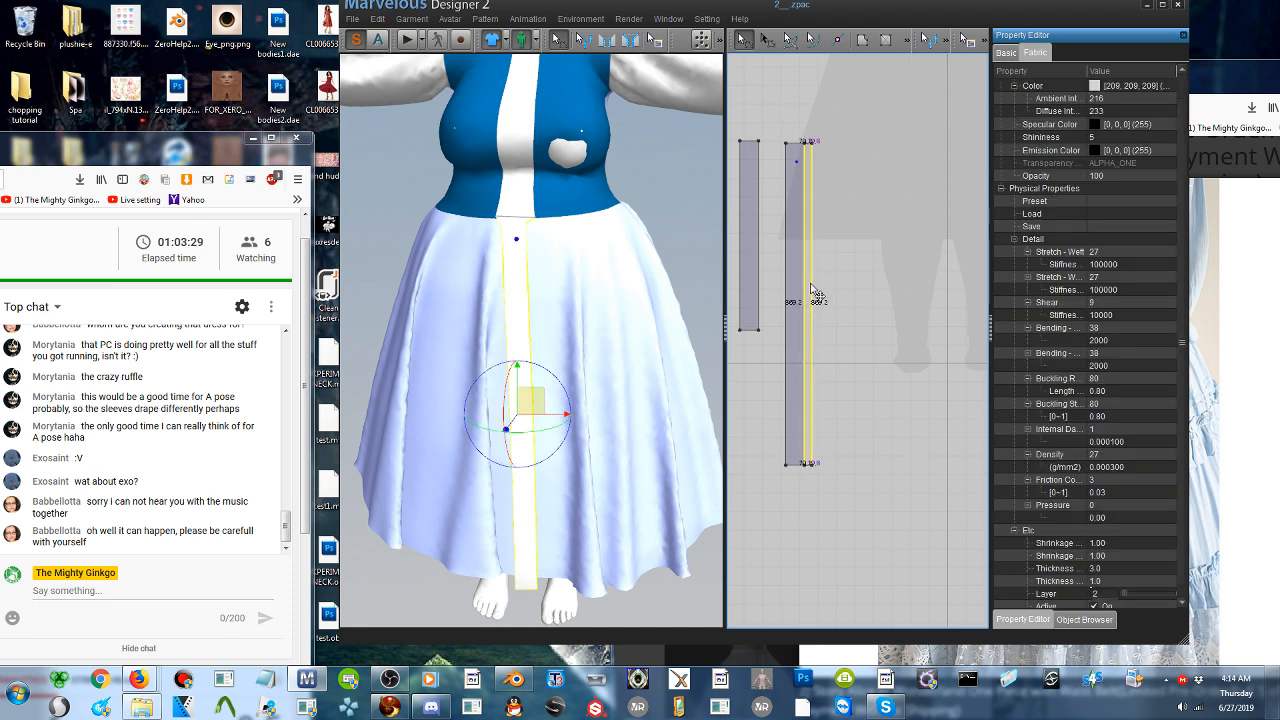
drag(813, 290, 818, 290)
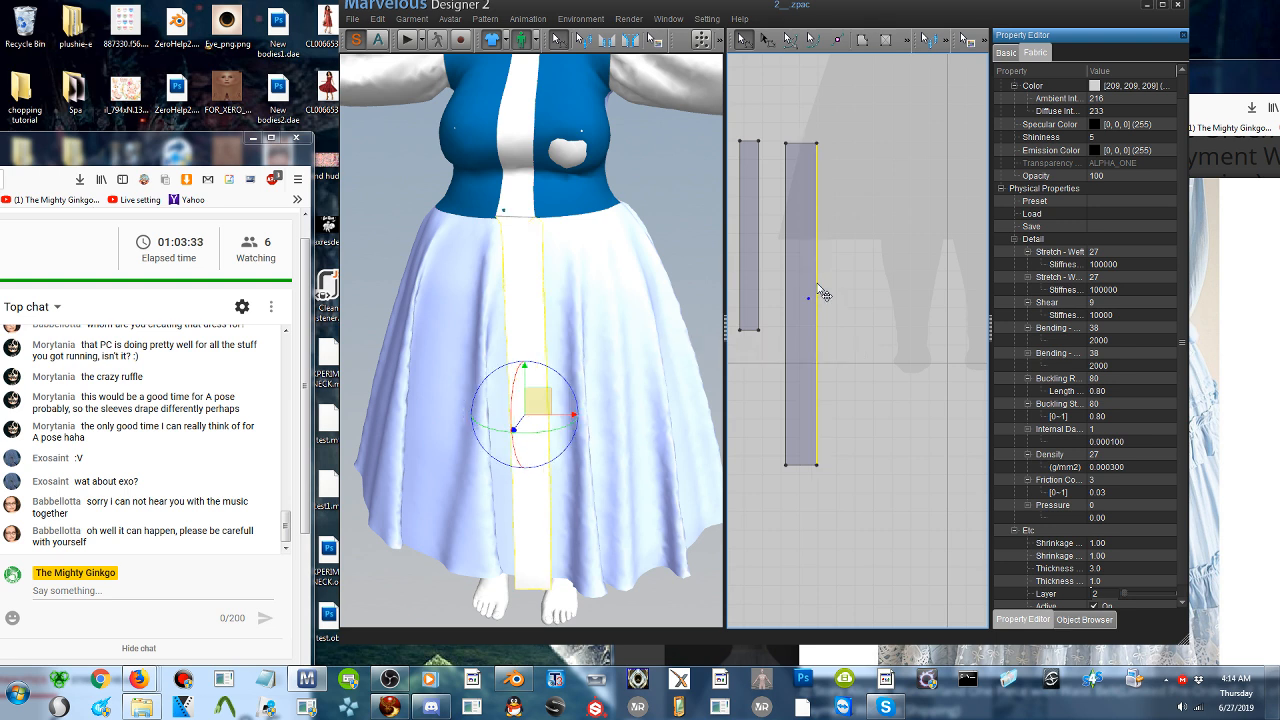
drag(820, 292, 808, 272)
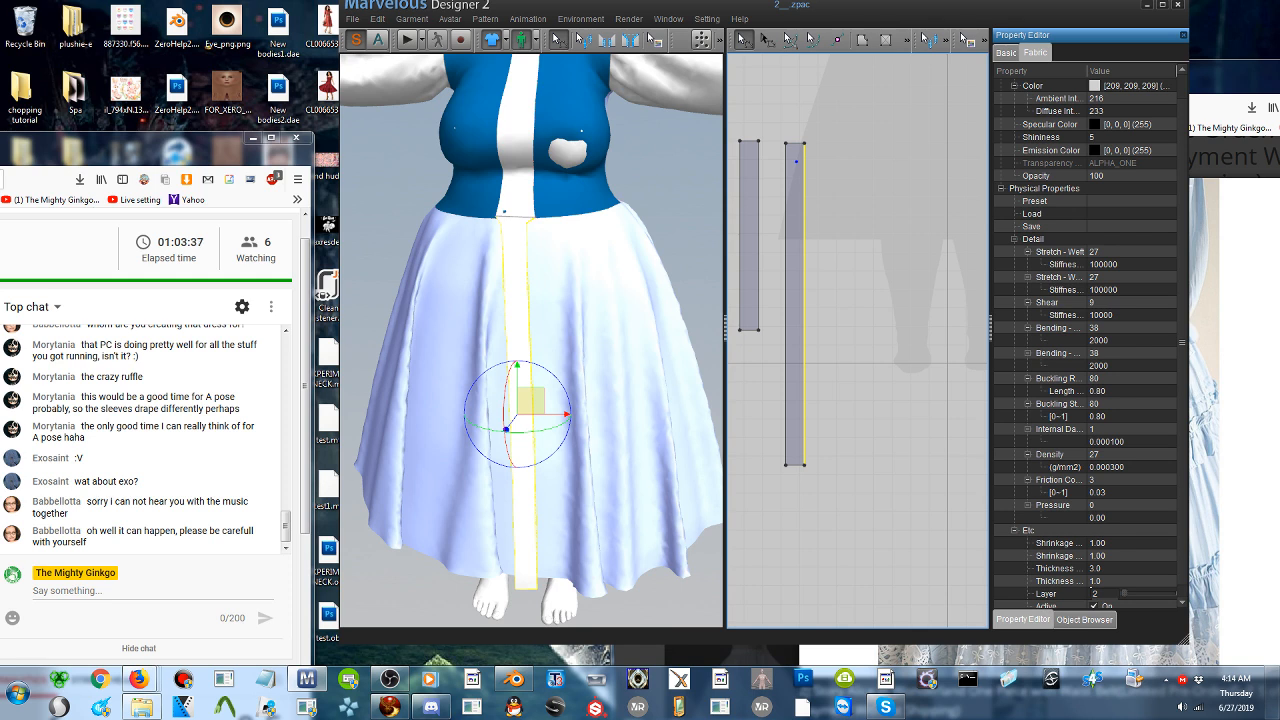
drag(804, 224, 811, 230)
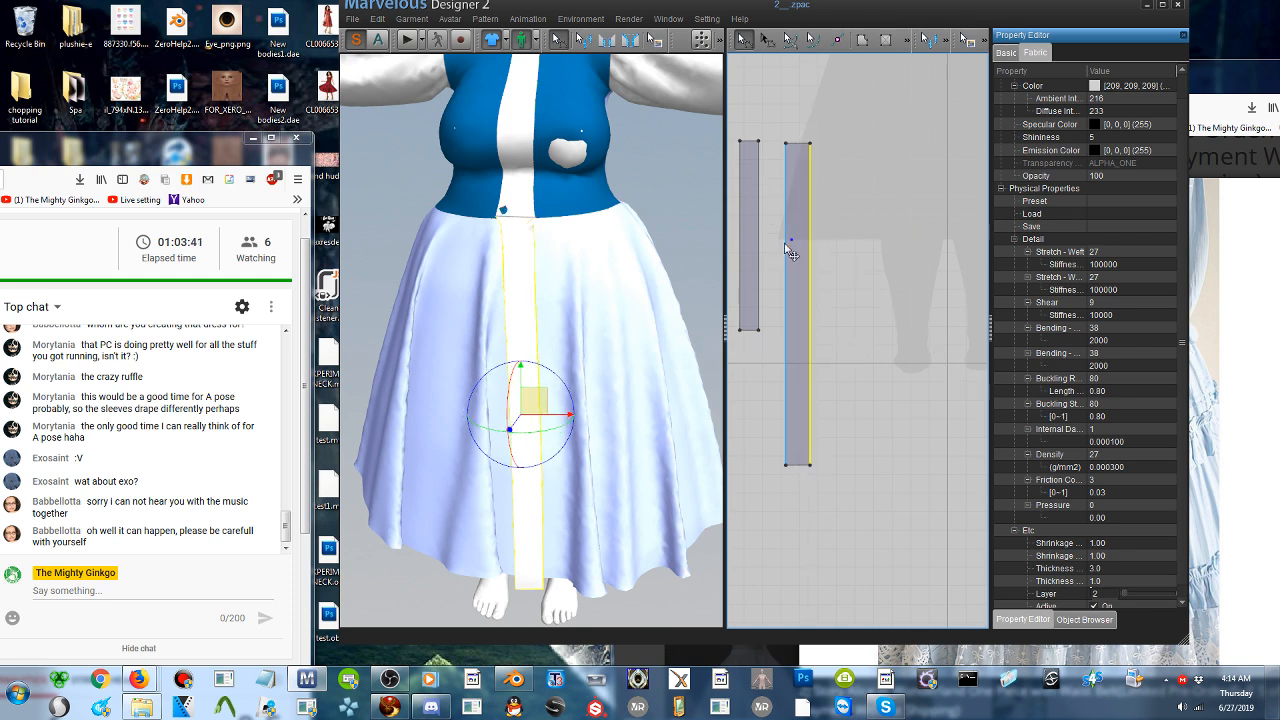
drag(785, 244, 781, 242)
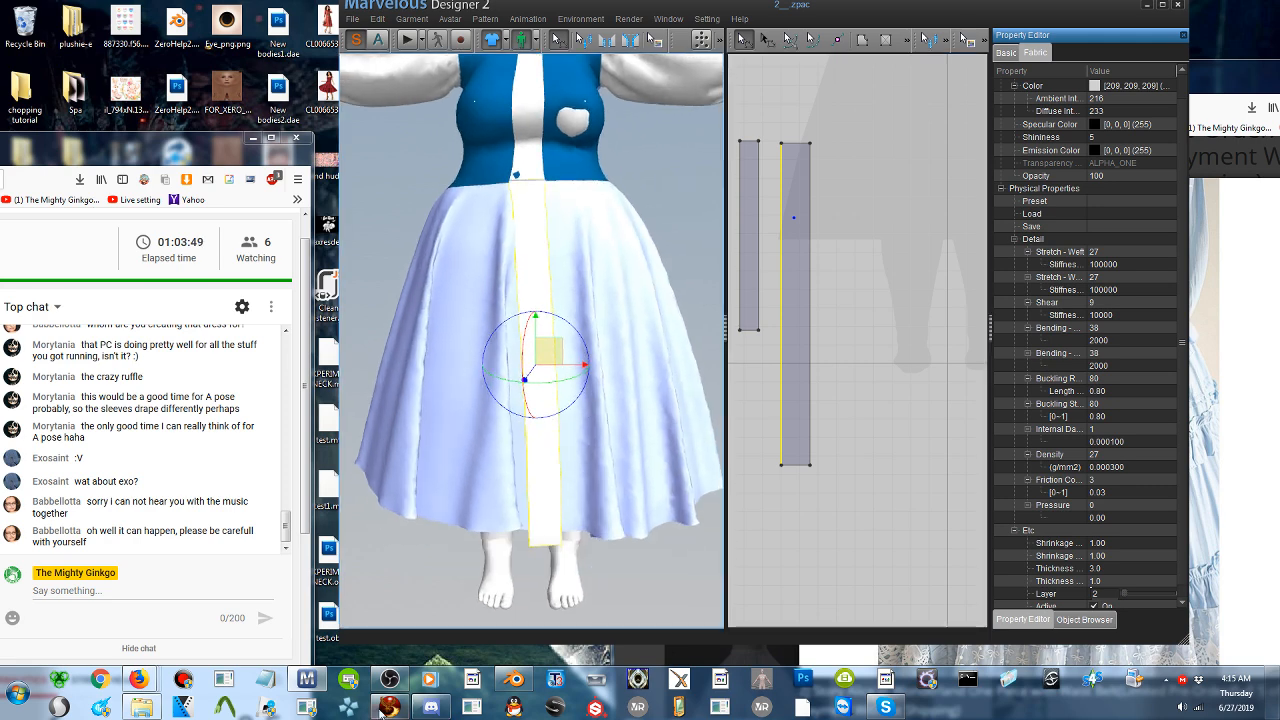
- Switch to Discord to check it, and minimise its window again
click(431, 707)
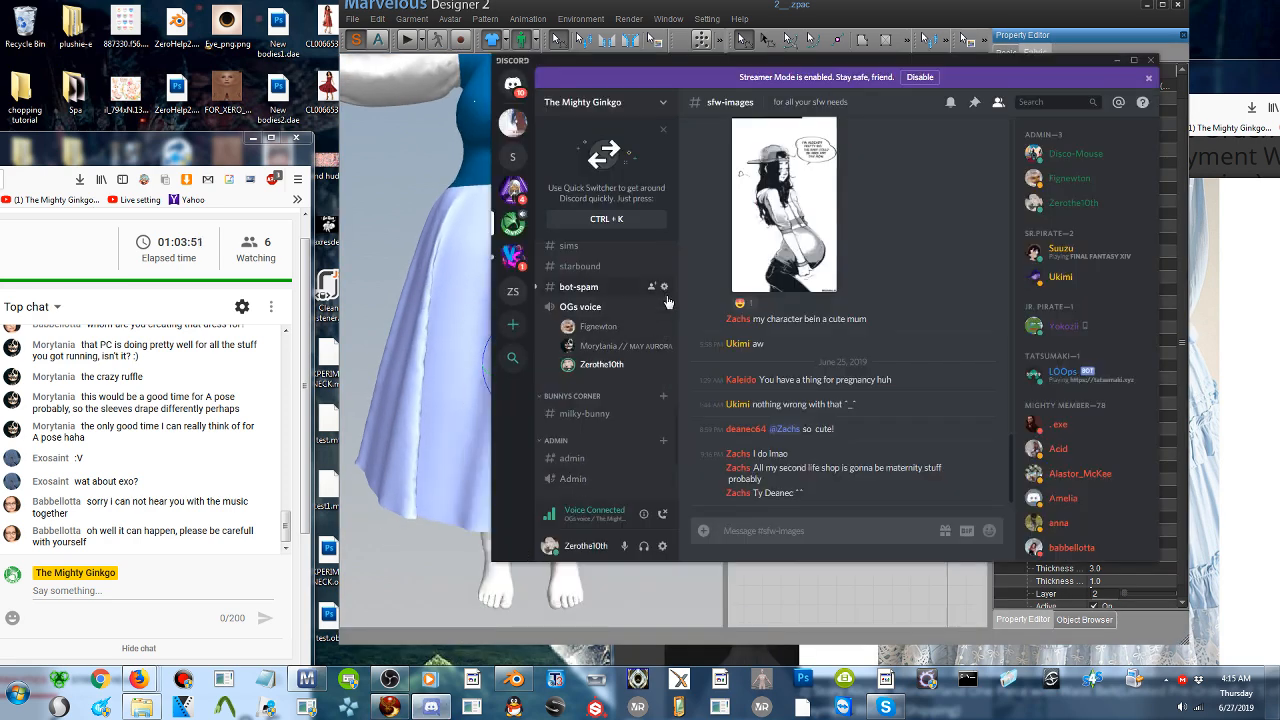
click(1119, 62)
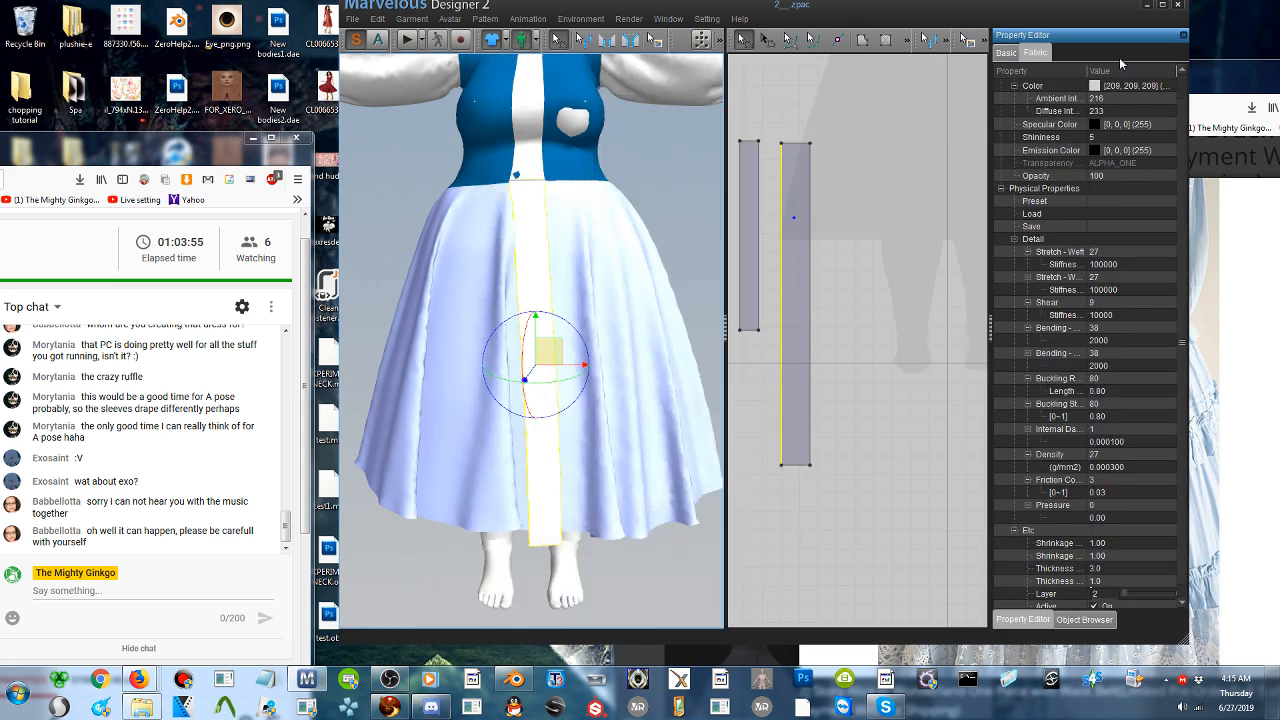
- Shorten the long front strip by moving its bottom edge up in small increments so it ends above the skirt's hem
right_drag(583, 335, 616, 292)
click(845, 470)
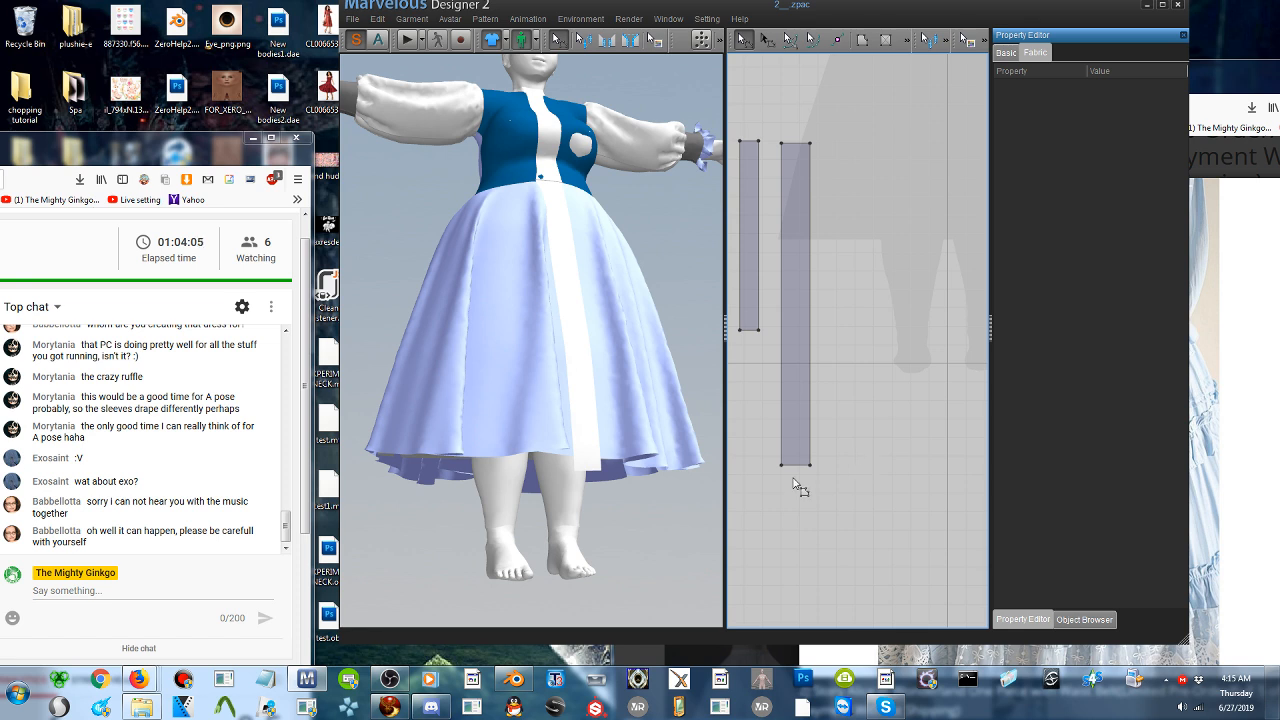
drag(798, 466, 798, 460)
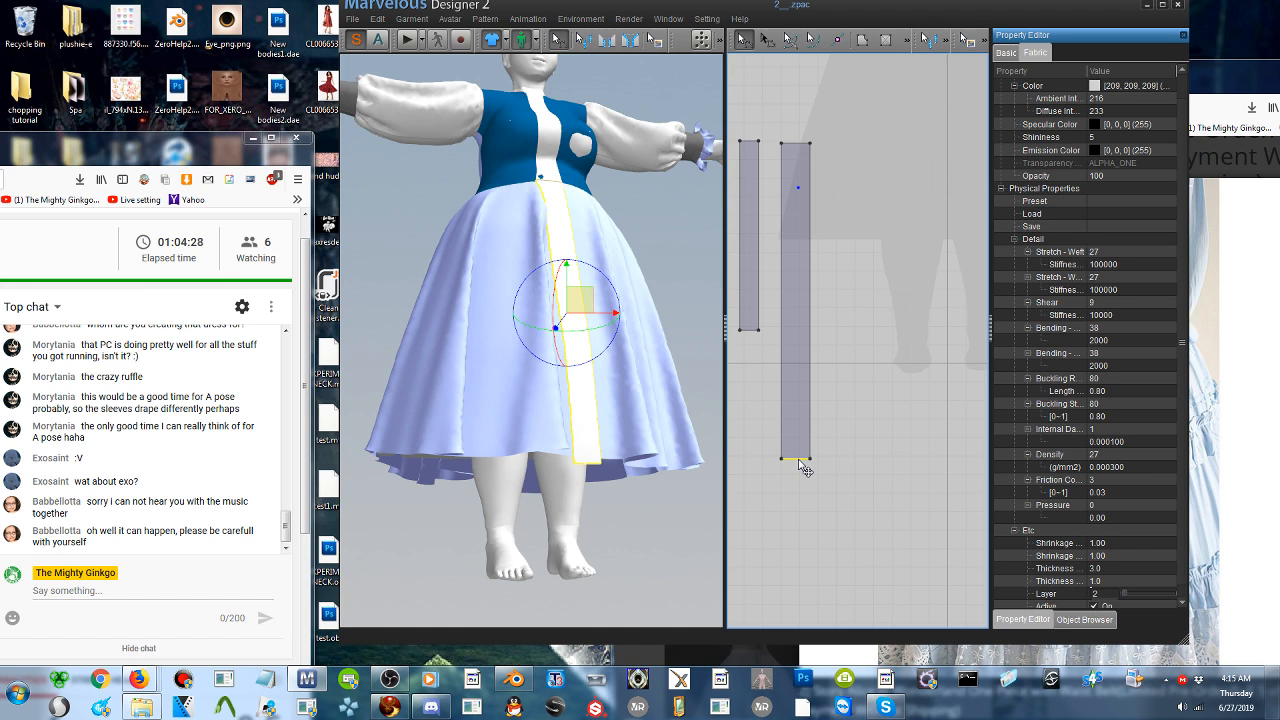
right_drag(620, 393, 583, 234)
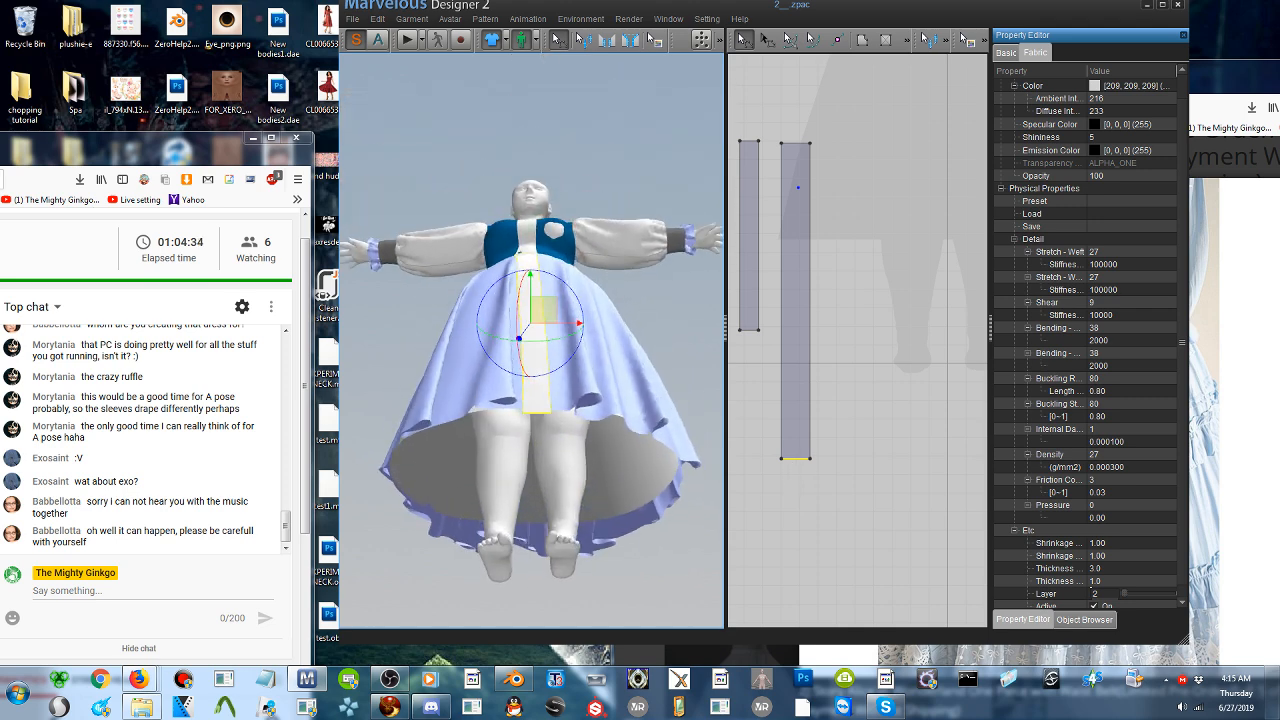
drag(798, 459, 797, 457)
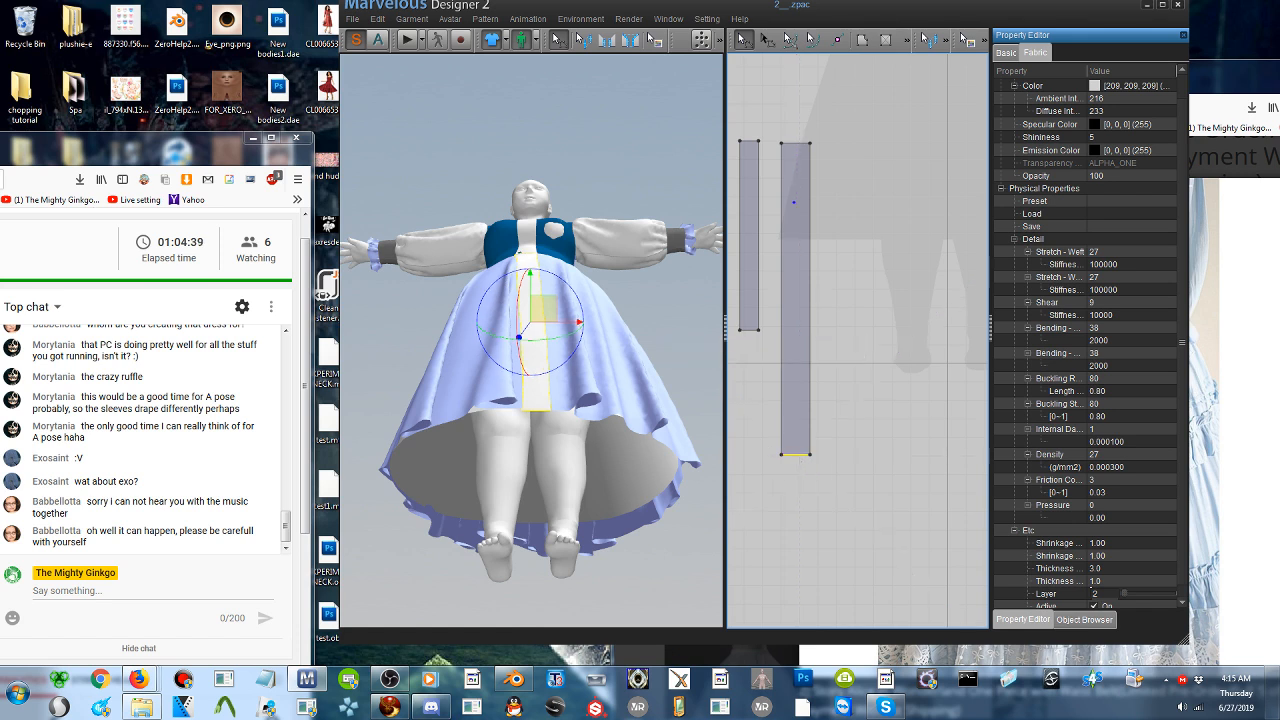
drag(797, 457, 799, 450)
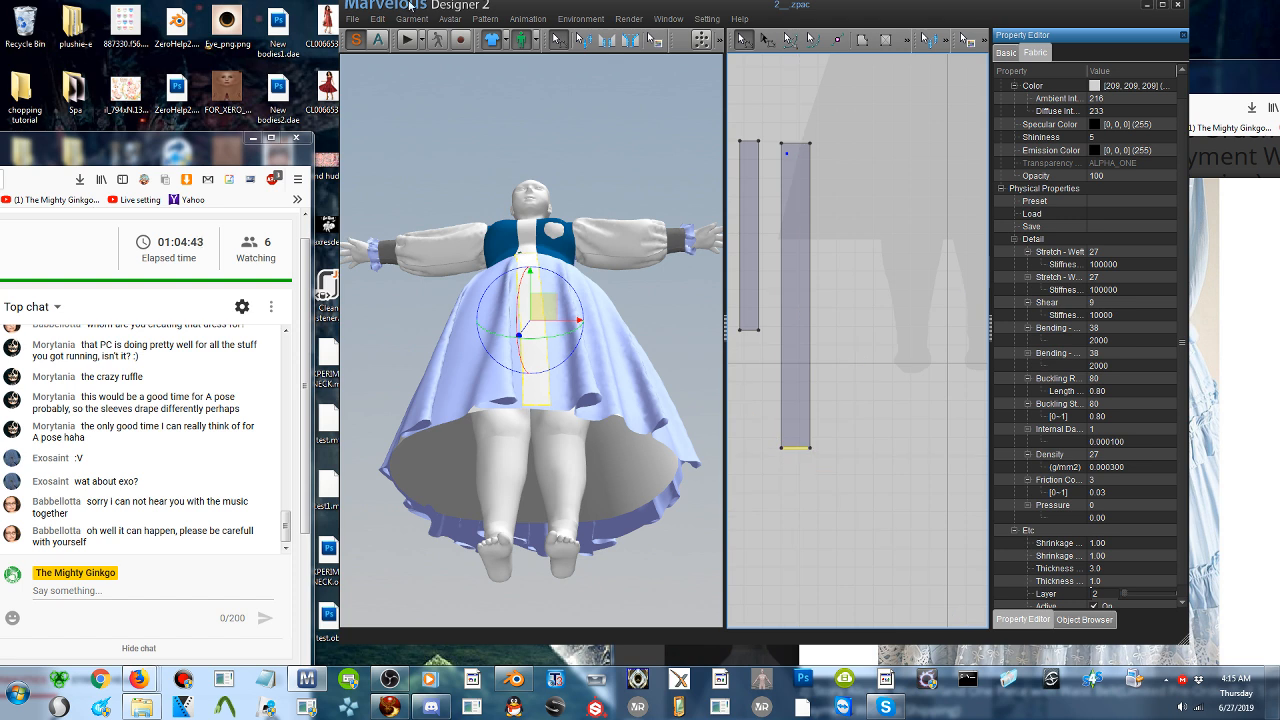
- Save the work to the desktop as a new project file named 3
click(352, 19)
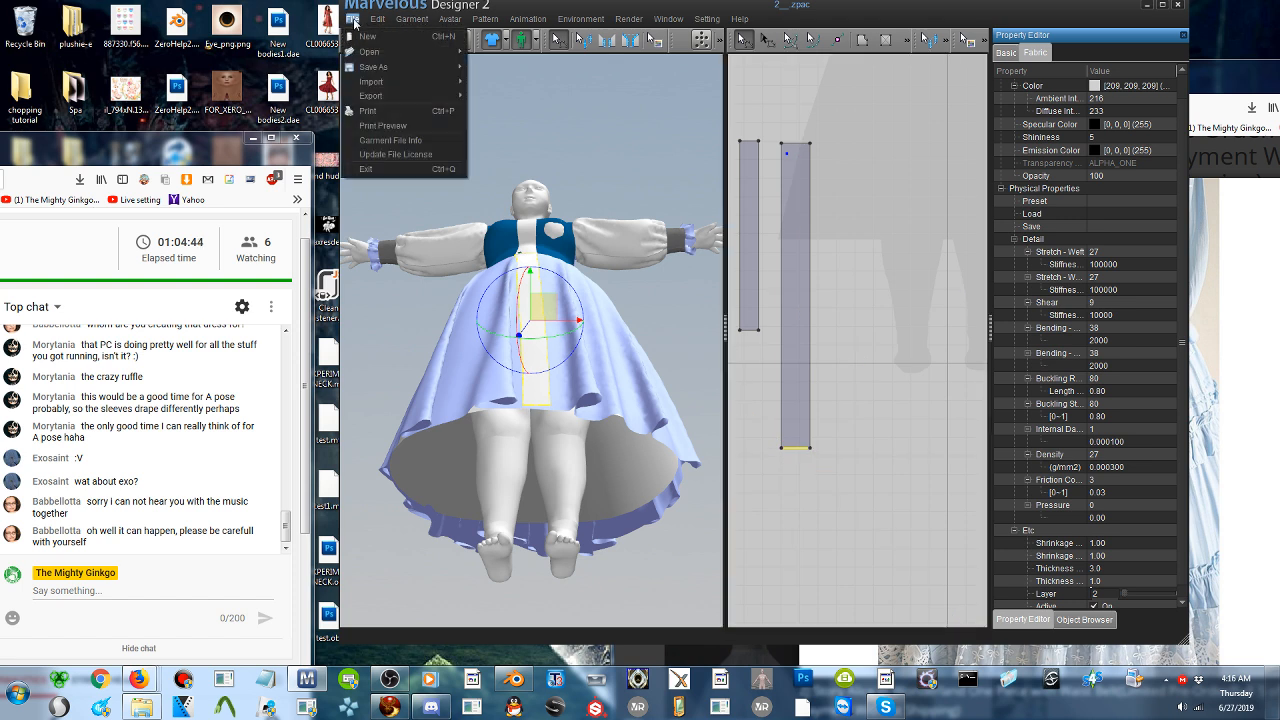
mouse_move(400, 67)
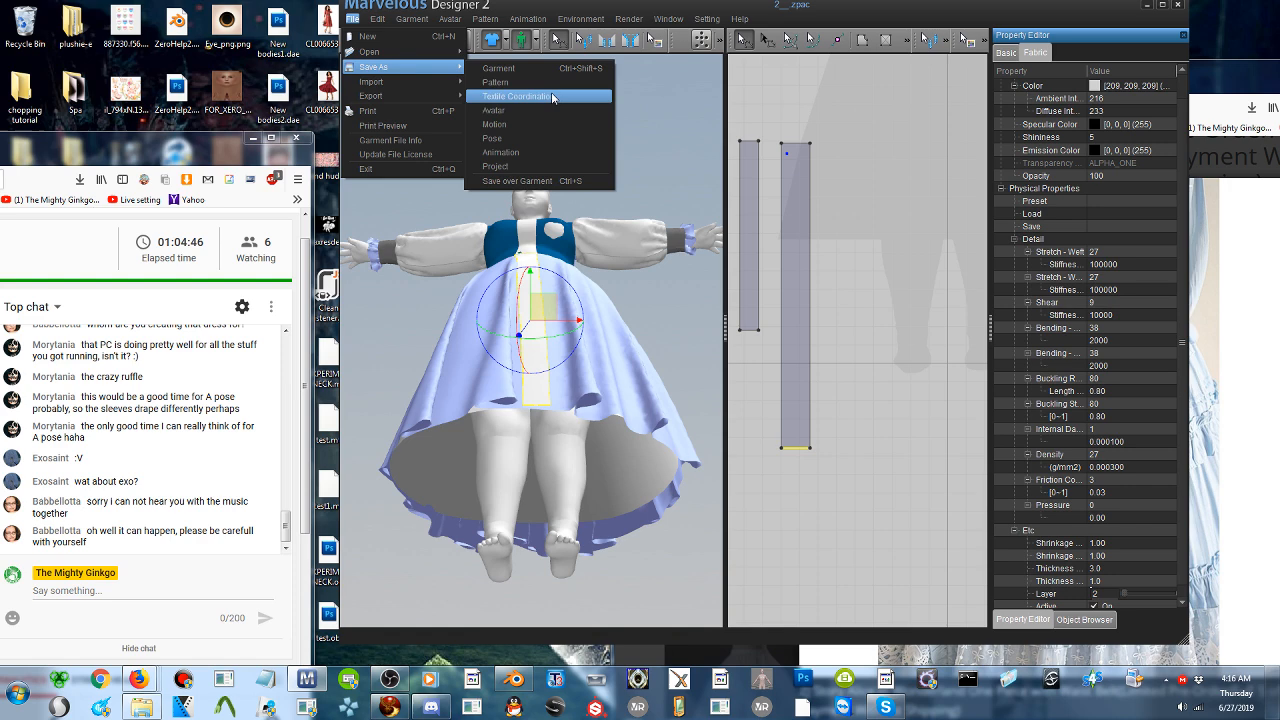
click(538, 166)
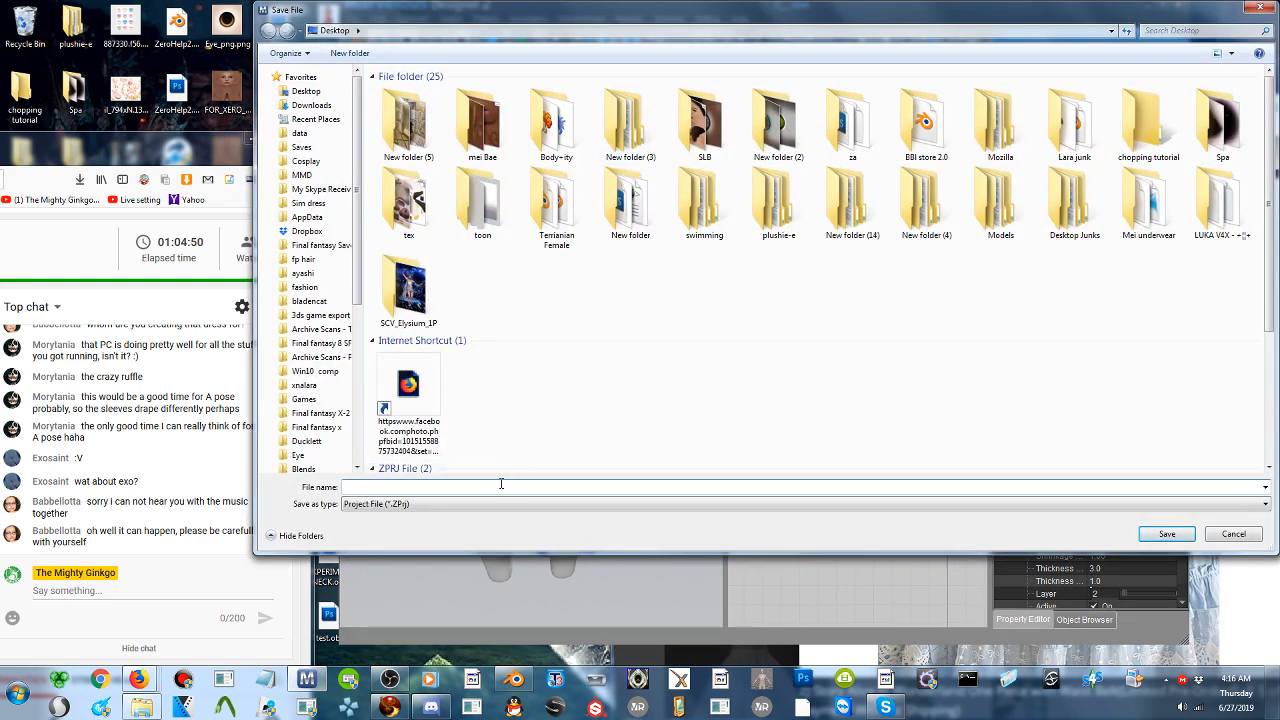
click(1167, 533)
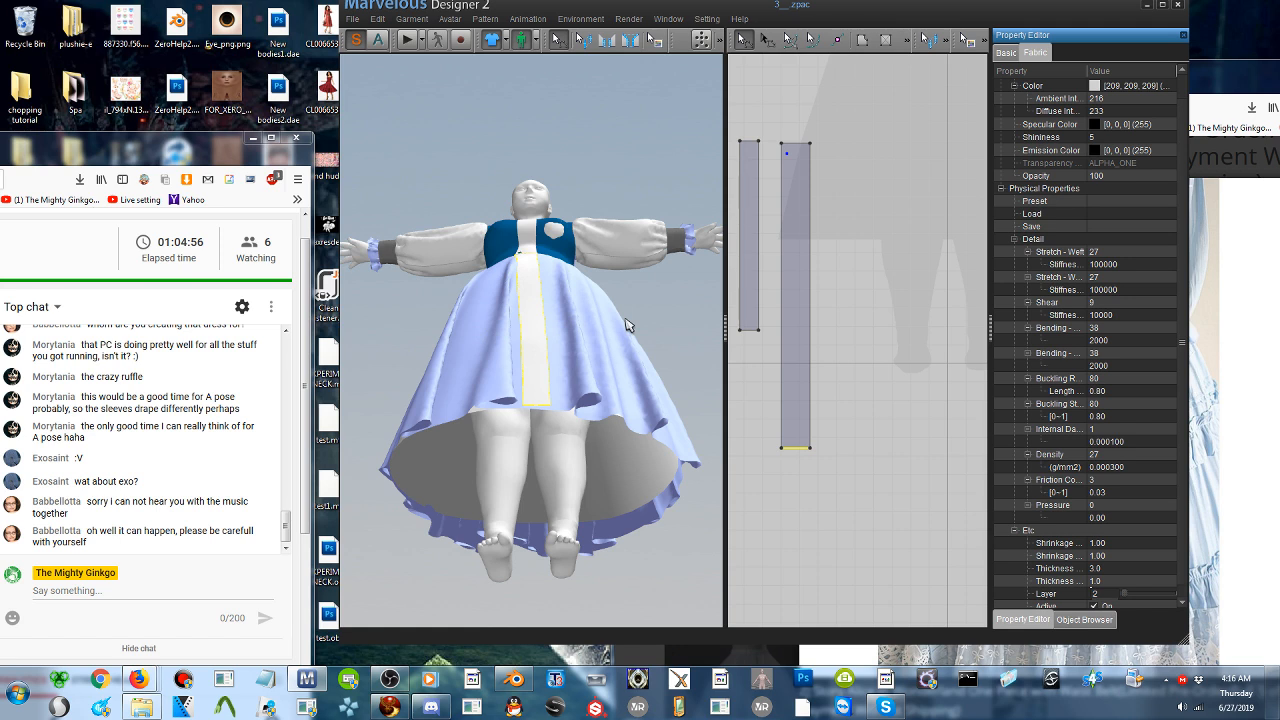
- Add a point on the circle skirt's outer hem where one long edge of the front strip meets it
scroll(552, 389, up, 5)
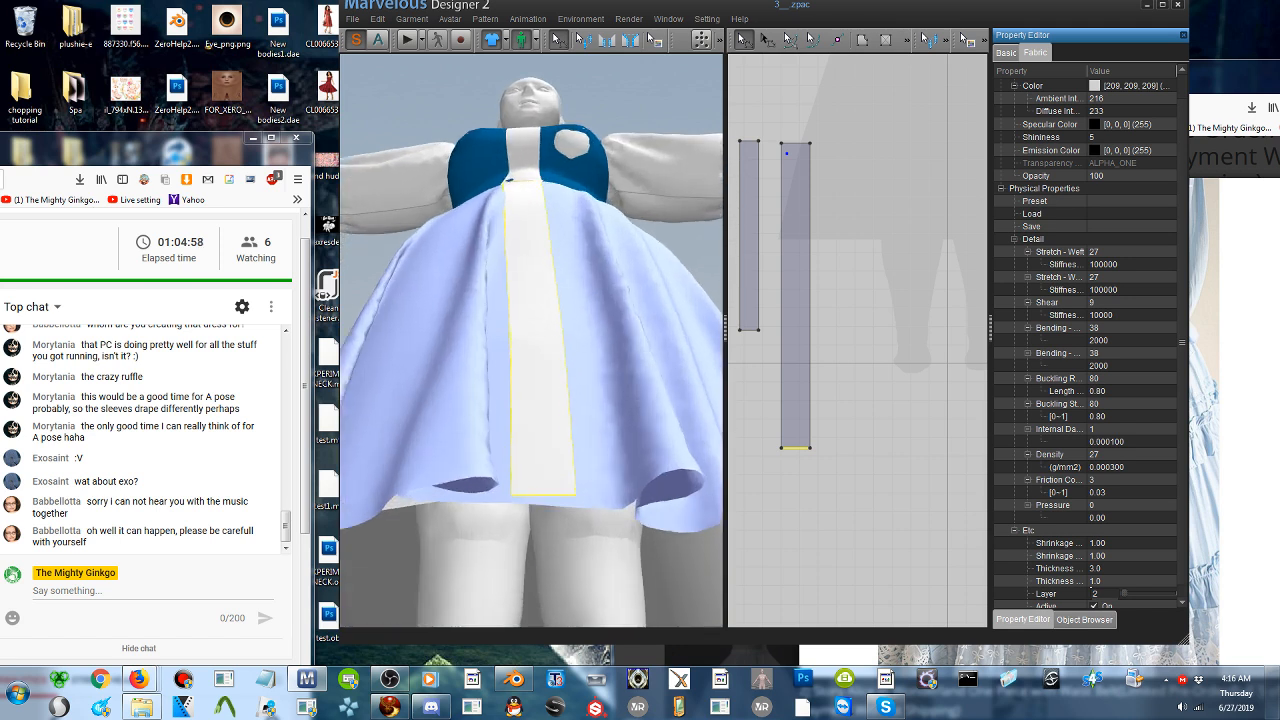
click(552, 518)
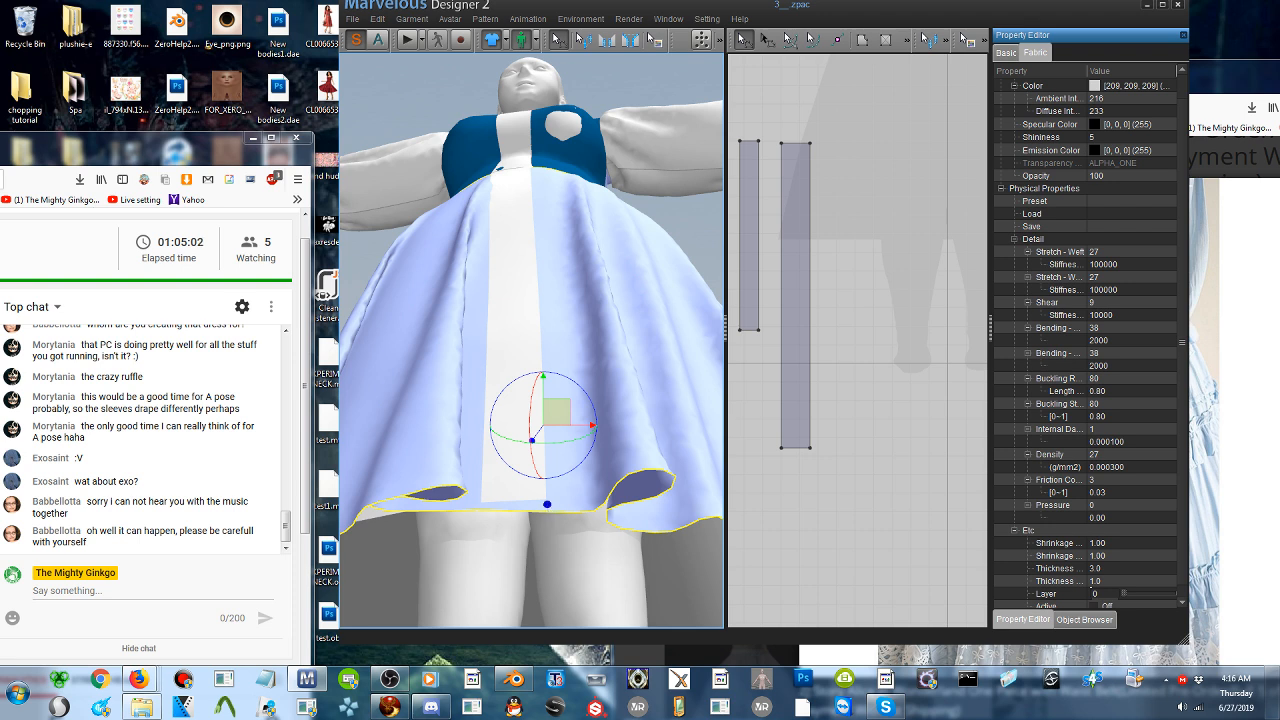
scroll(820, 425, up, 3)
scroll(836, 412, down, 8)
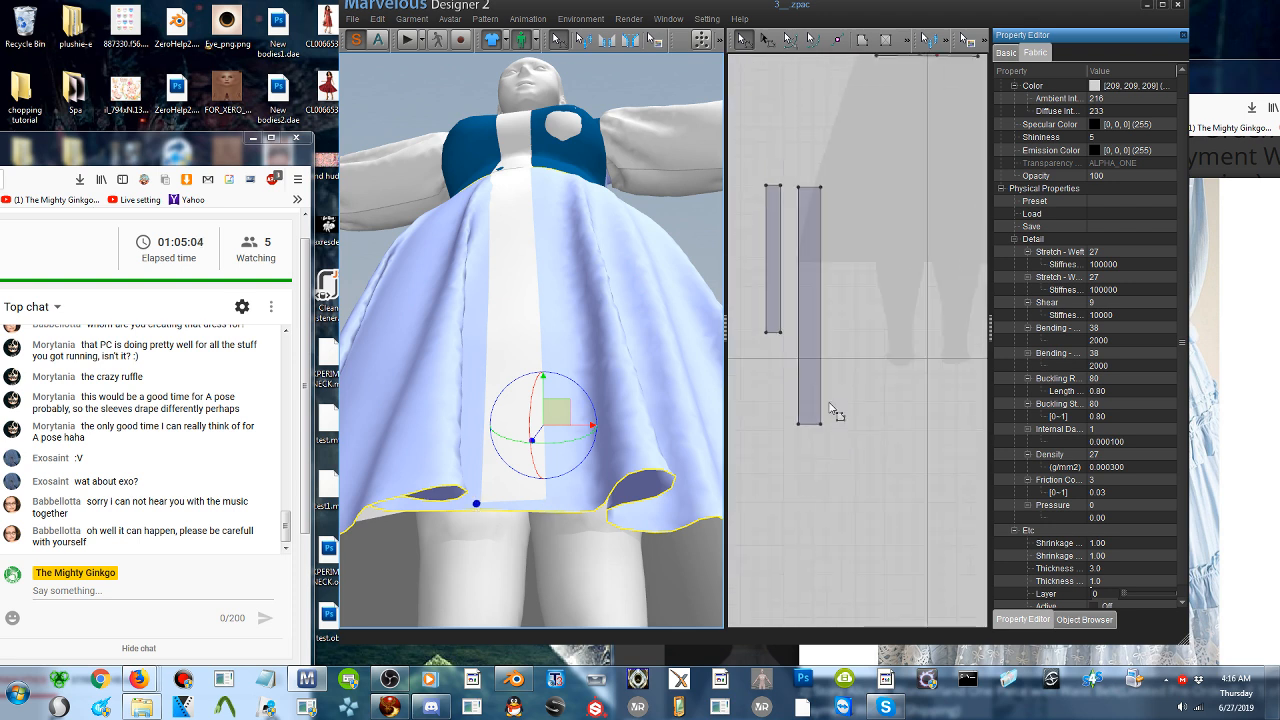
middle_drag(836, 412, 861, 129)
mouse_move(873, 495)
middle_down()
mouse_move(866, 389)
mouse_move(874, 509)
middle_up()
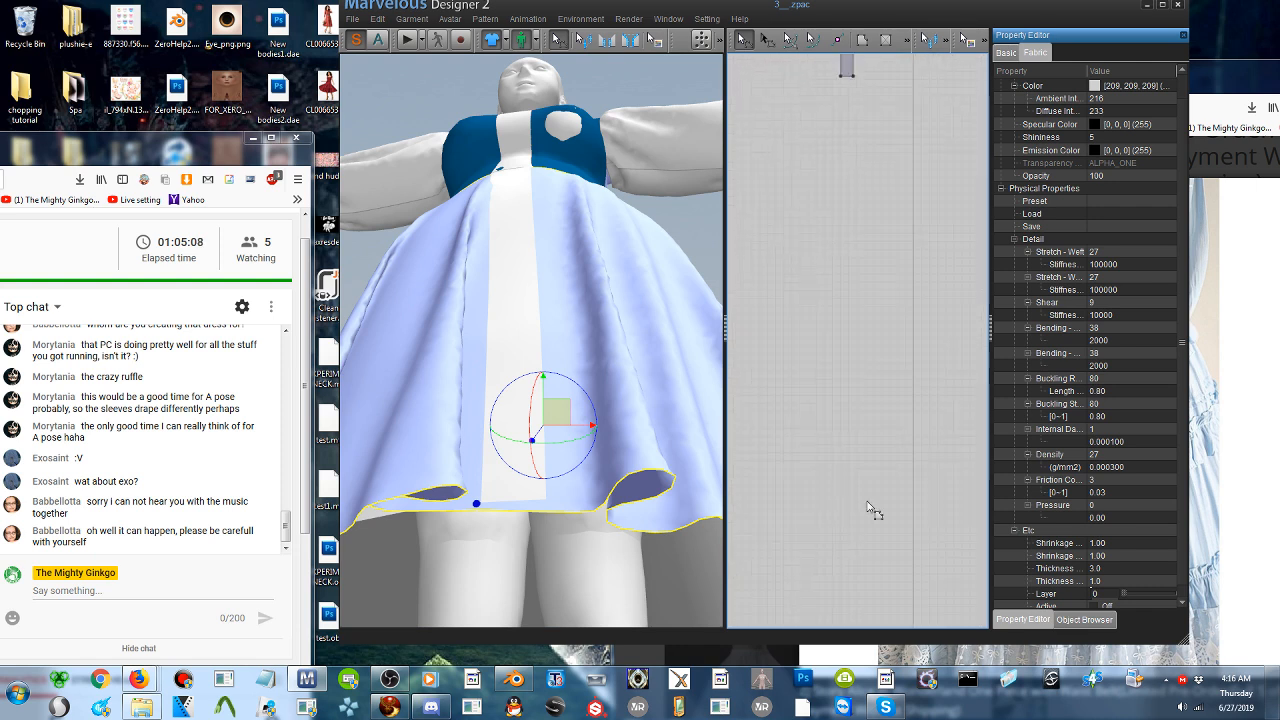
scroll(873, 400, down, 3)
scroll(877, 509, down, 2)
middle_drag(775, 317, 613, 245)
scroll(825, 391, down, 1)
scroll(825, 391, up, 4)
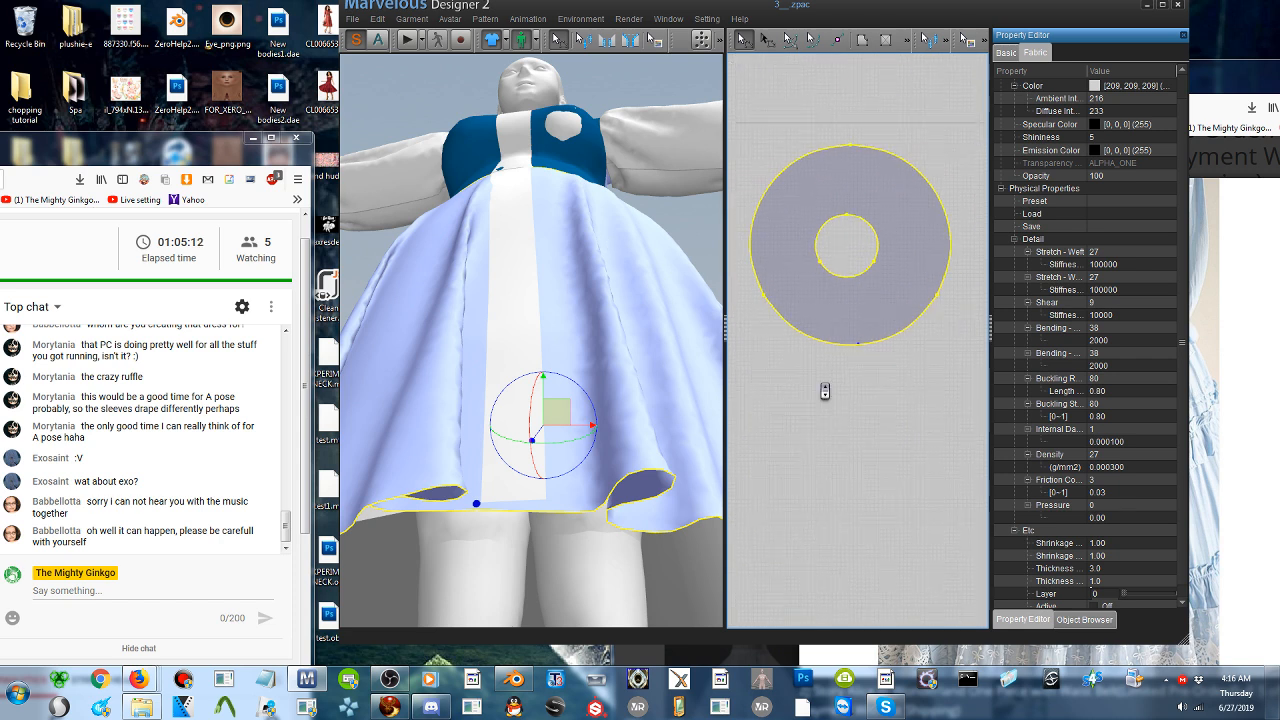
scroll(825, 391, up, 1)
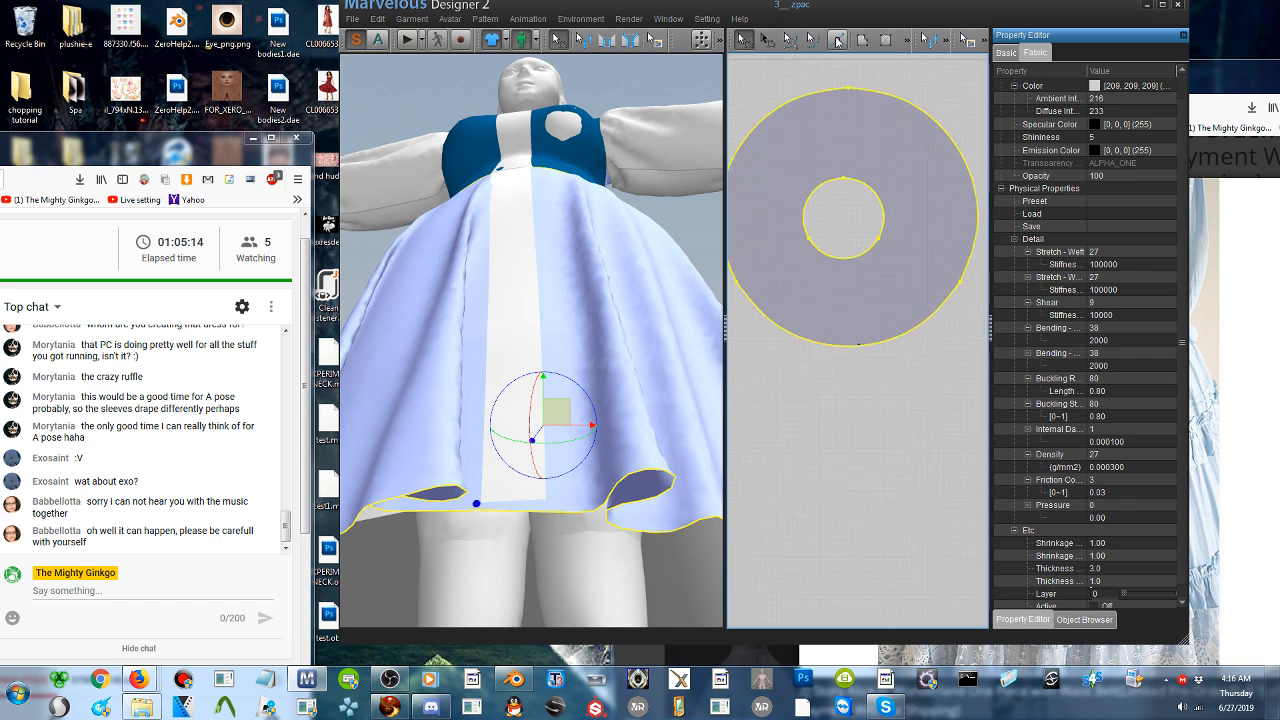
click(839, 41)
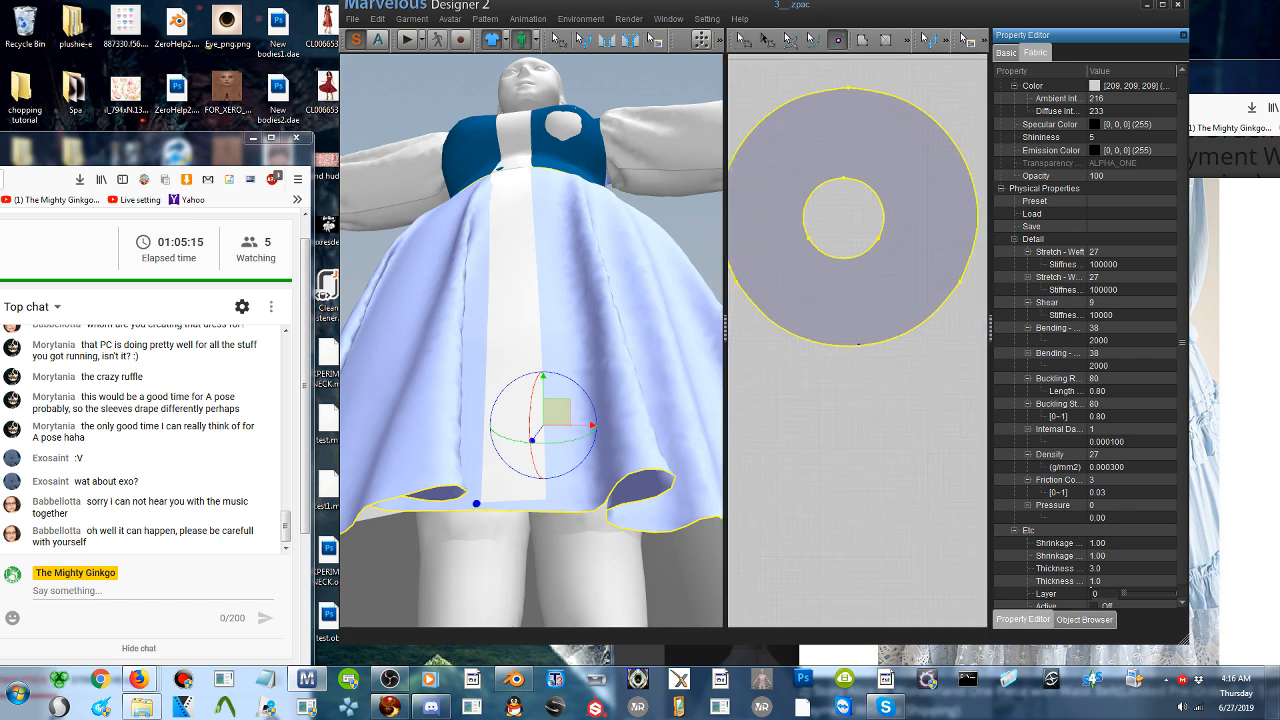
click(863, 349)
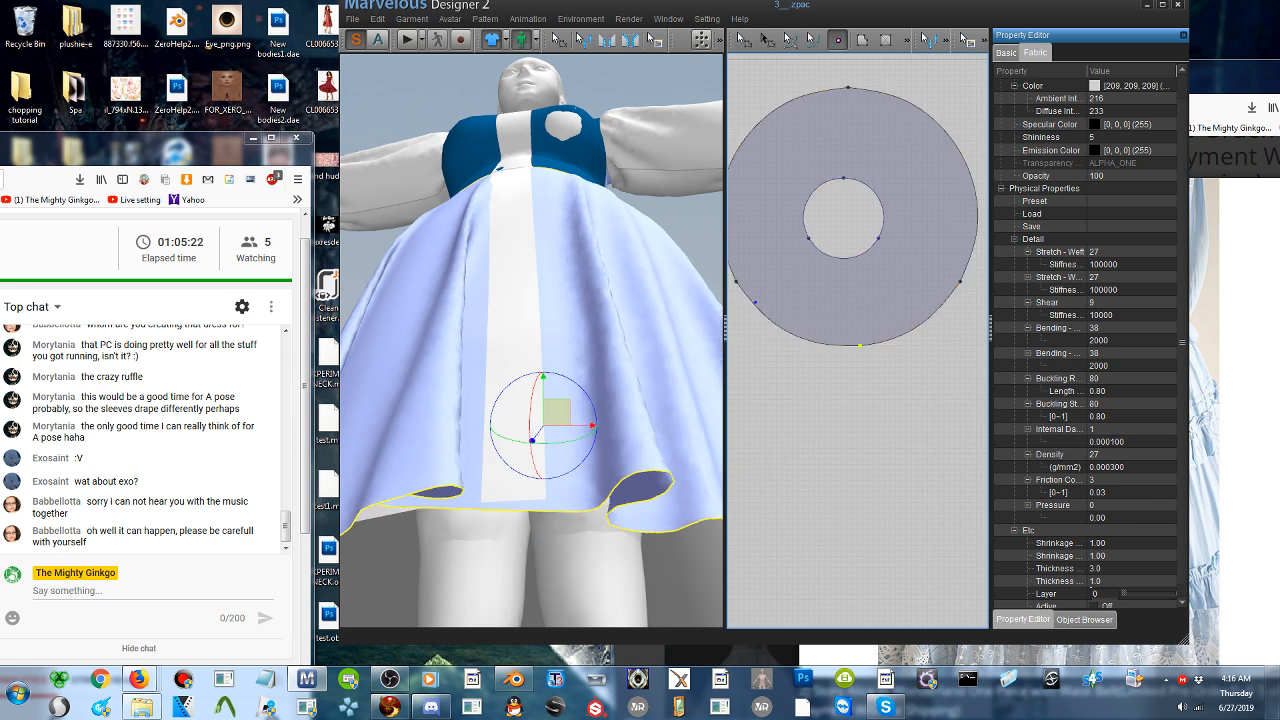
- Add a second point on the circle skirt's outer hem, in line with the front strip's other long edge
click(544, 510)
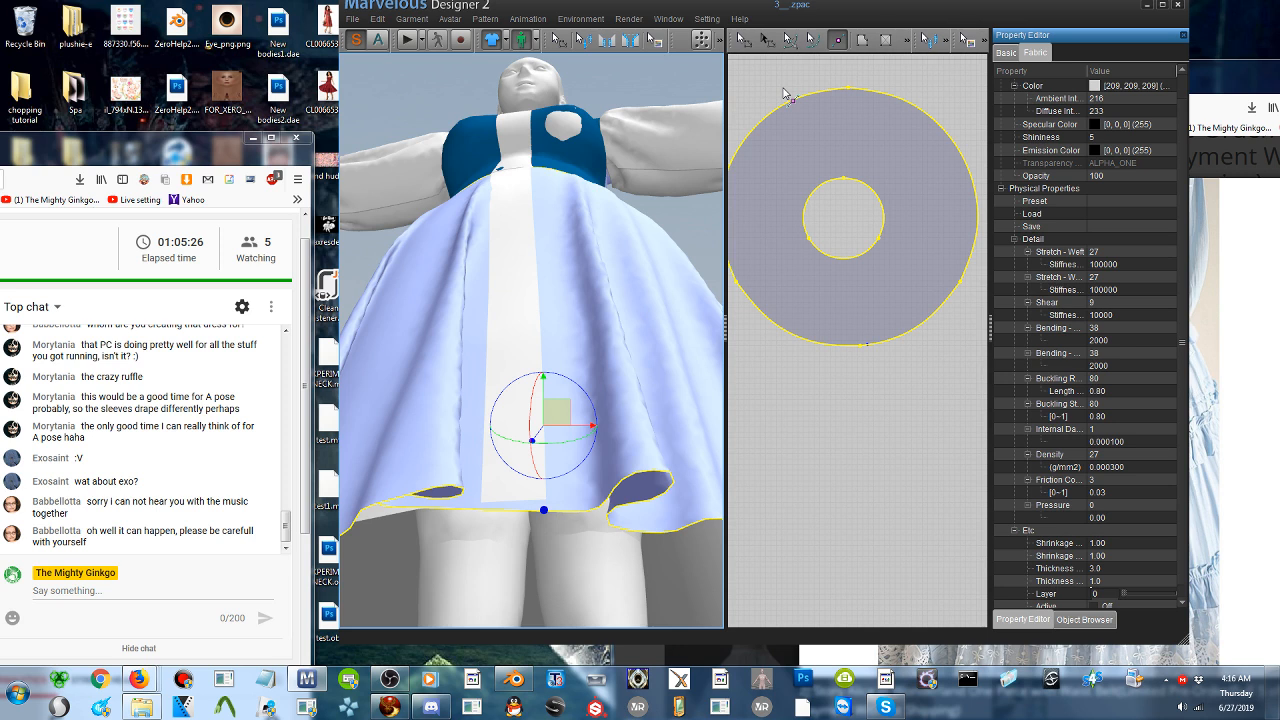
scroll(862, 347, up, 3)
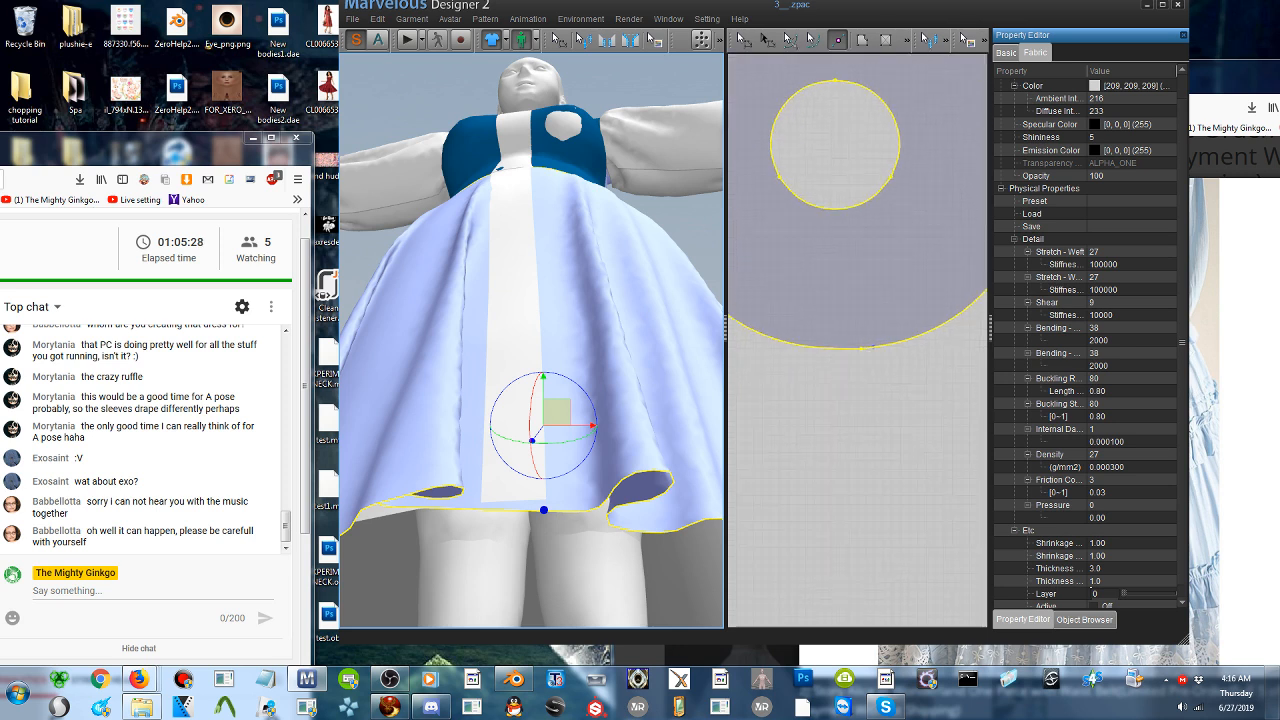
scroll(862, 347, up, 2)
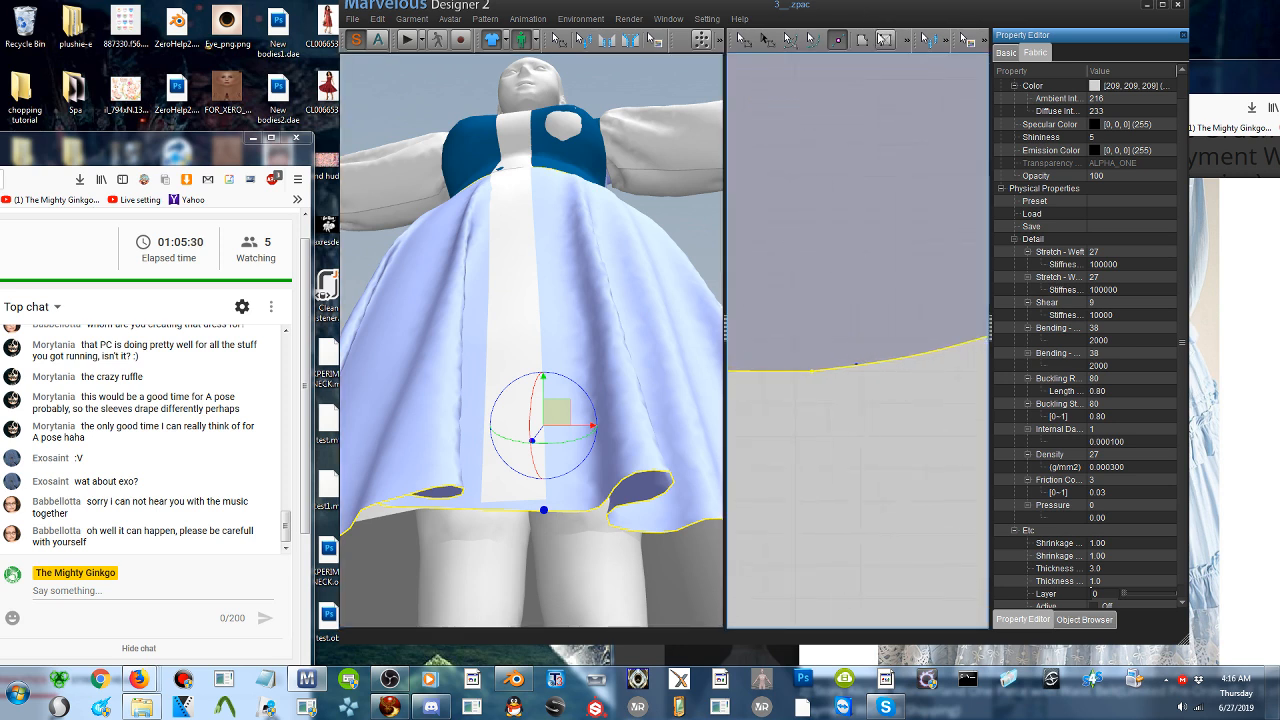
click(838, 41)
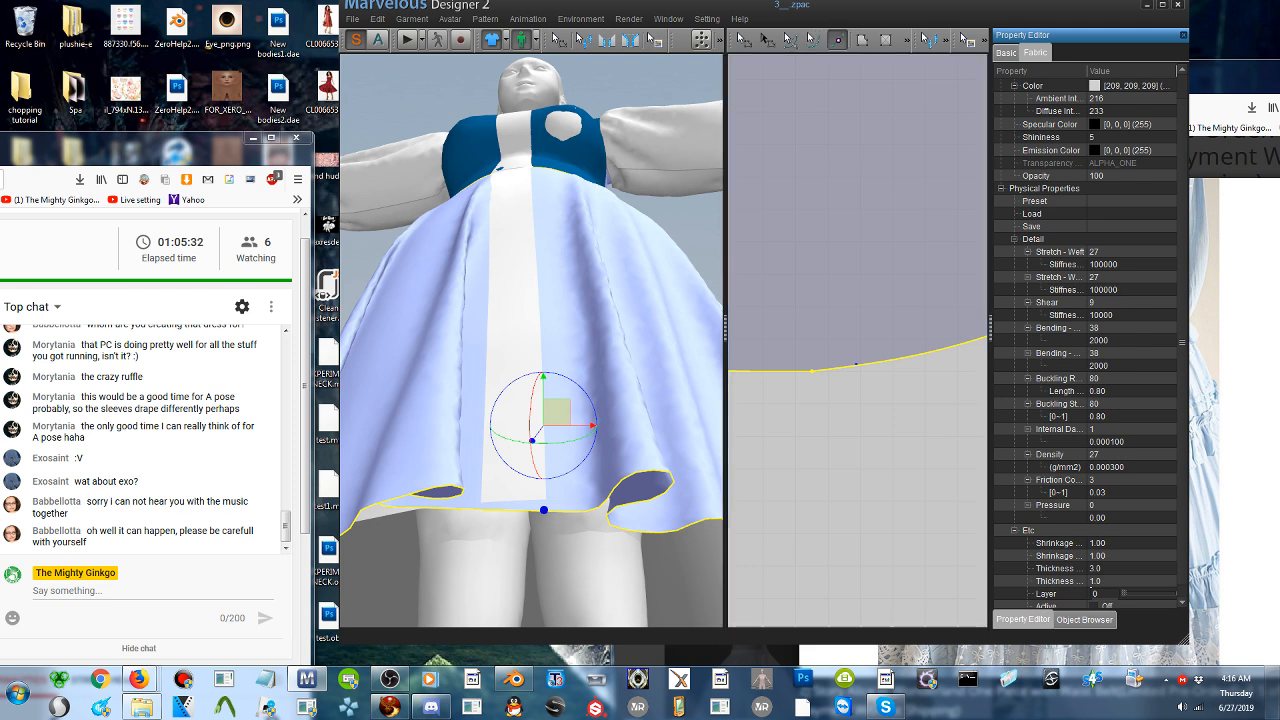
click(858, 366)
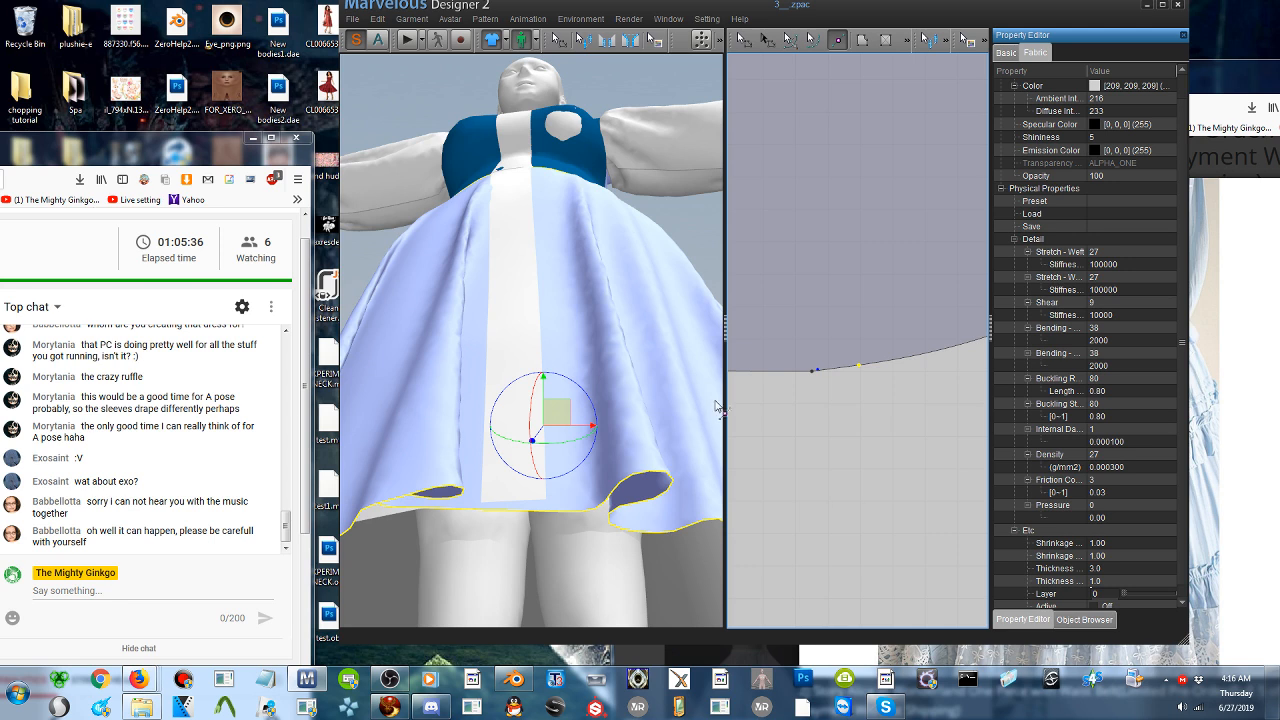
- Sew the front strip's bottom edge to the hem segment between the two added points, and simulate briefly
click(607, 41)
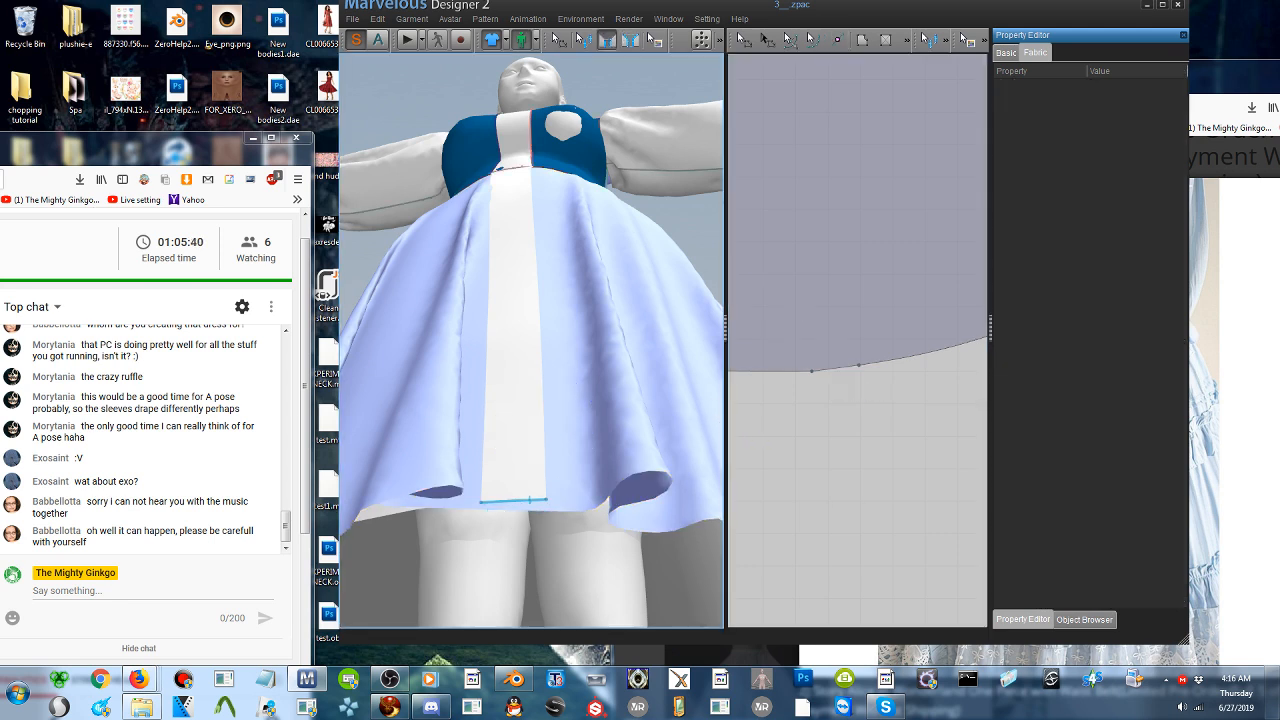
click(530, 511)
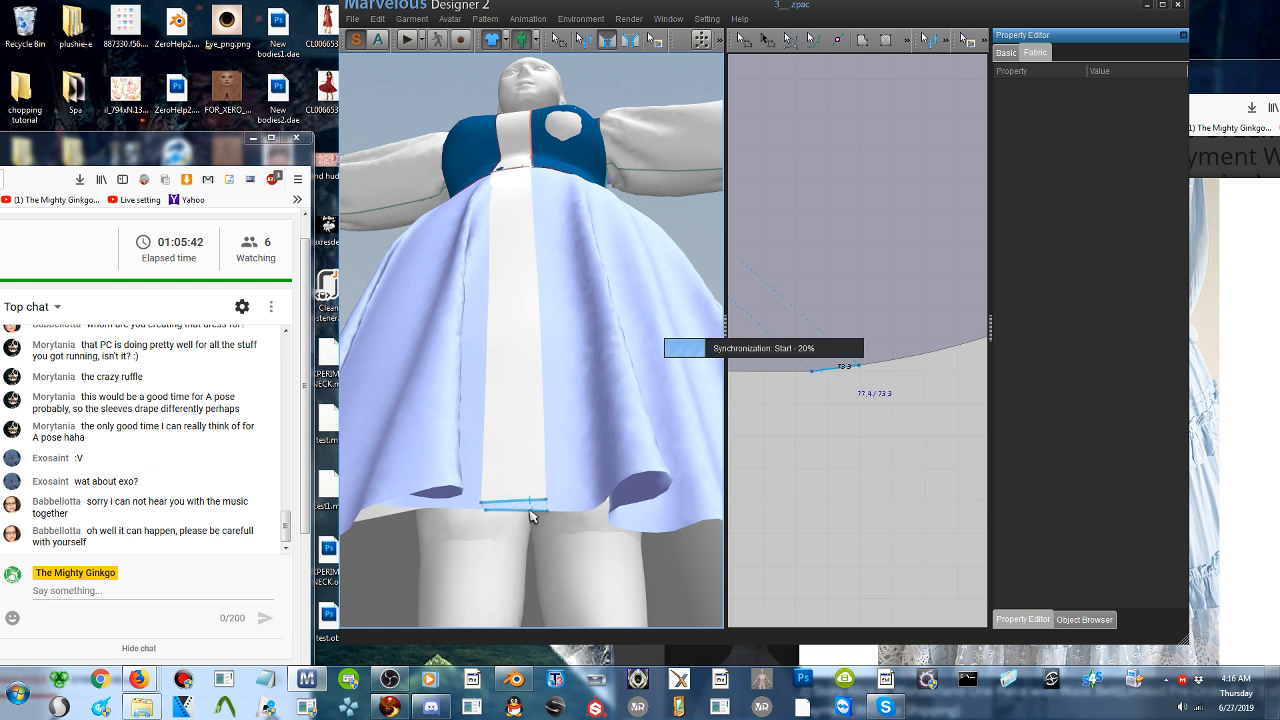
click(406, 41)
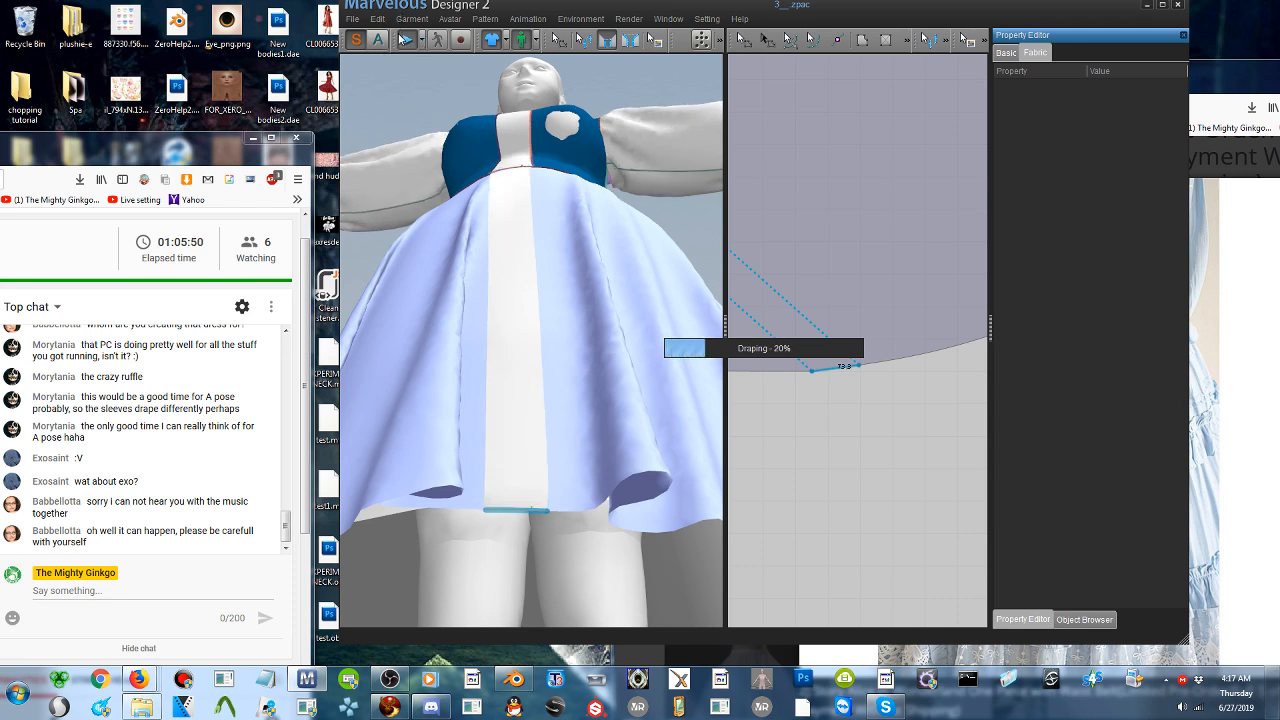
click(405, 43)
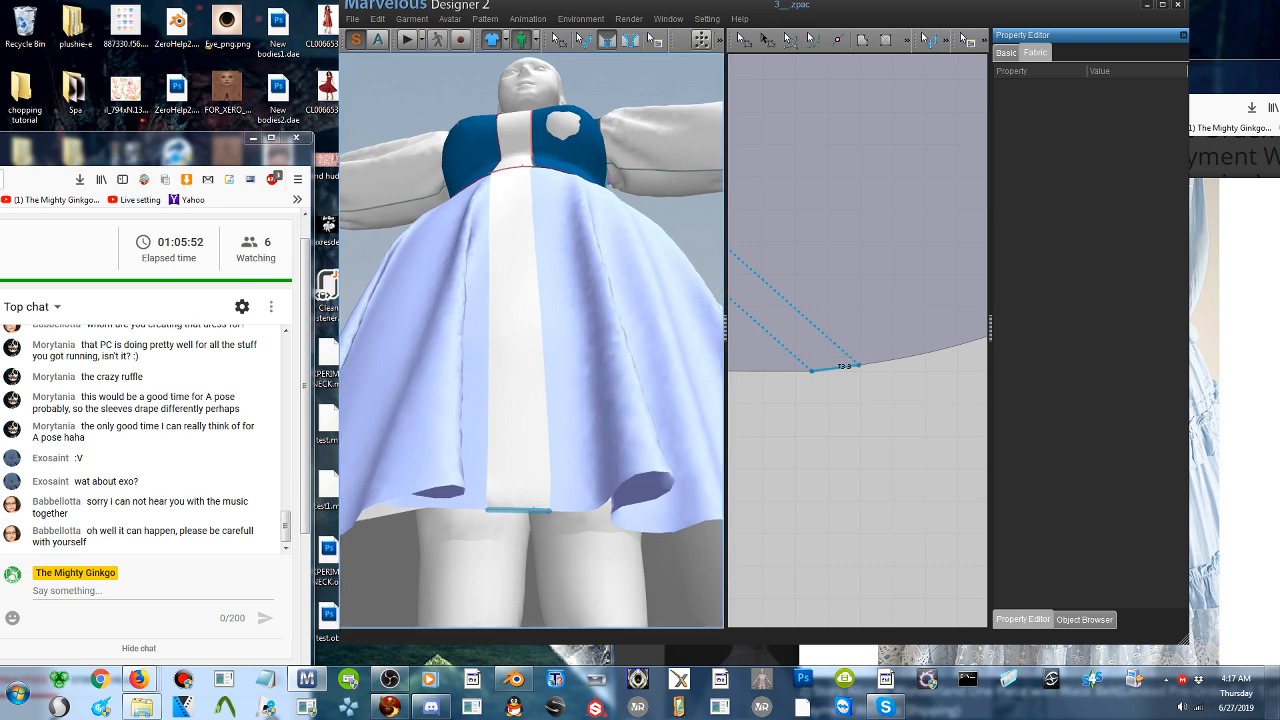
- Compare the full dress with the reference photos of the ruffled blue Alice in Wonderland dress in the browser
scroll(530, 340, up, 5)
scroll(571, 254, down, 5)
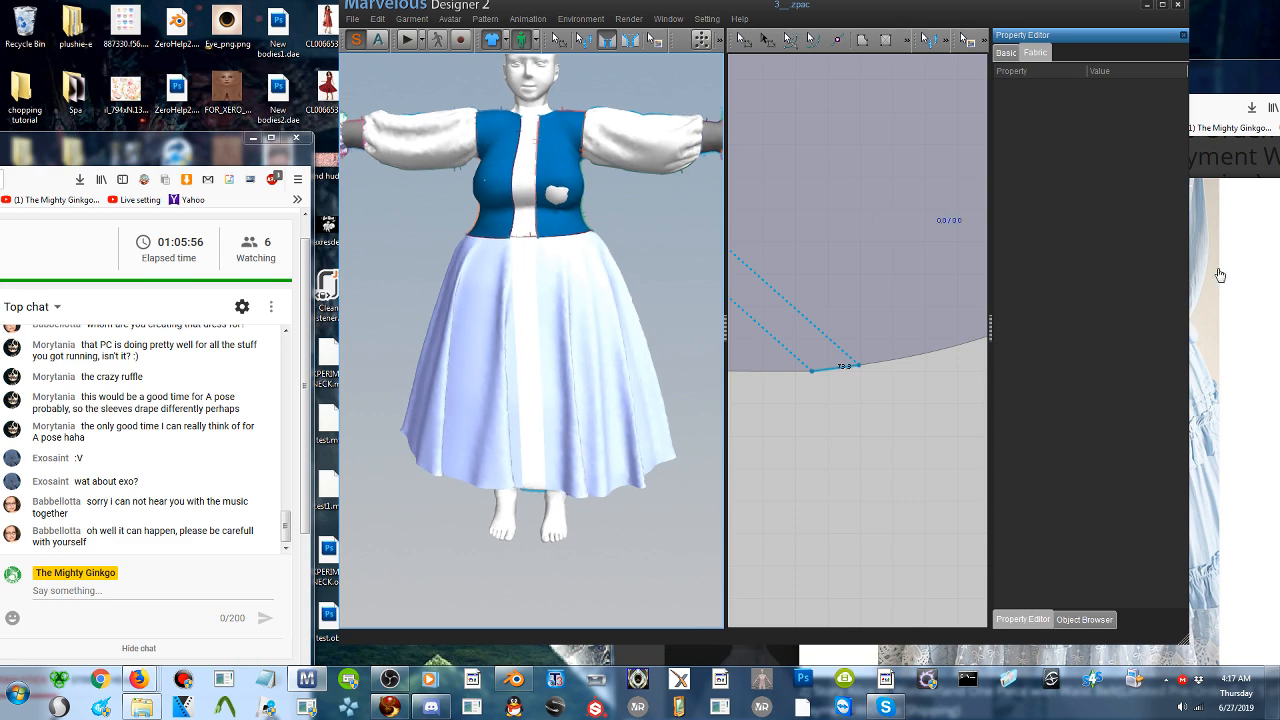
click(1242, 288)
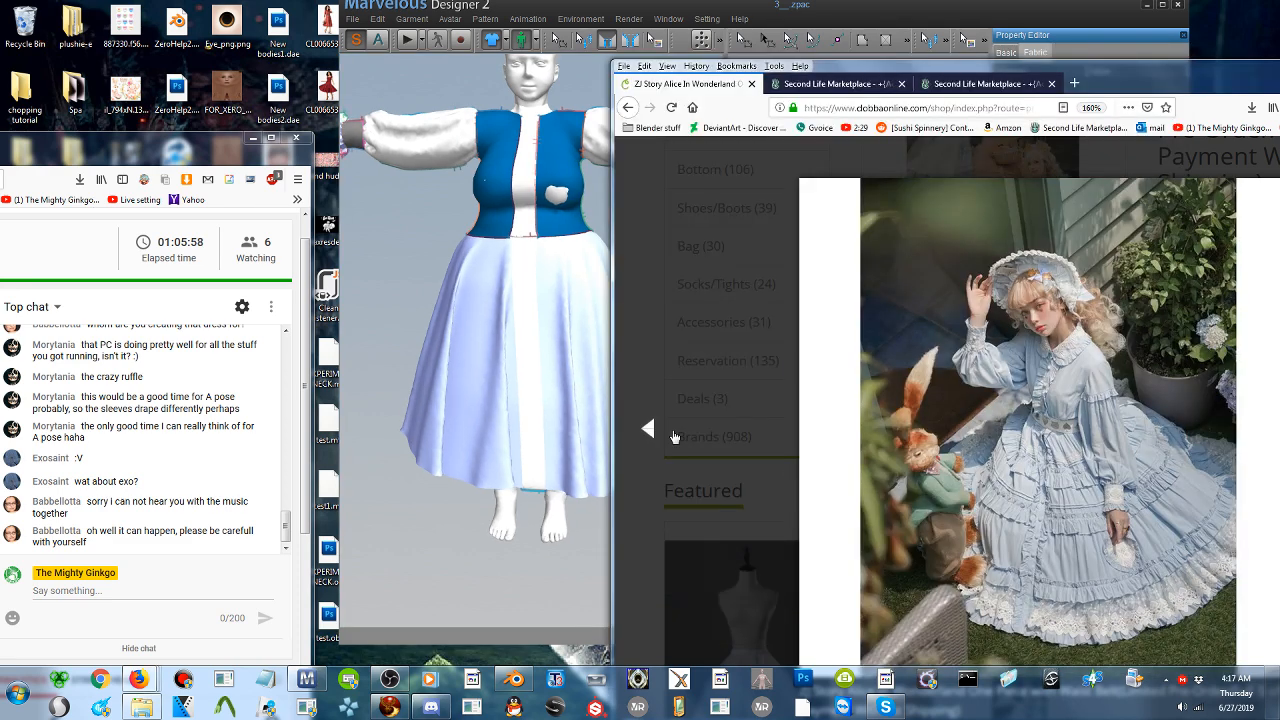
click(659, 428)
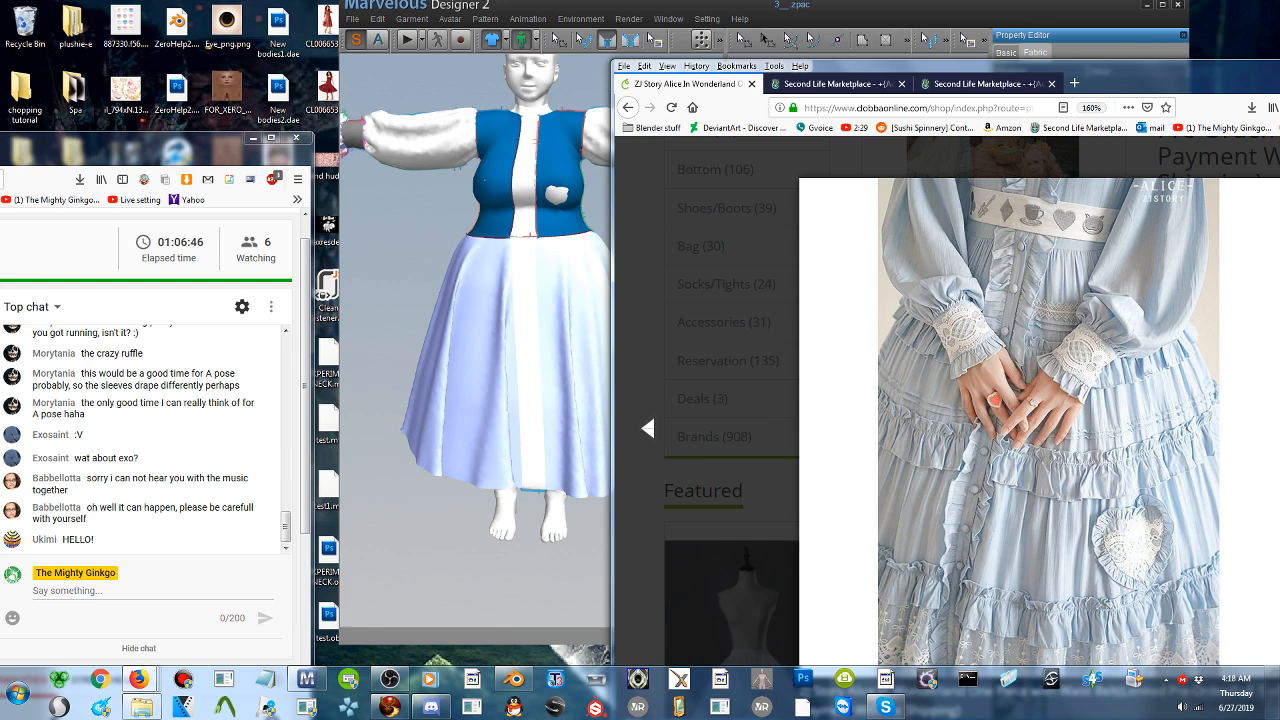
click(383, 354)
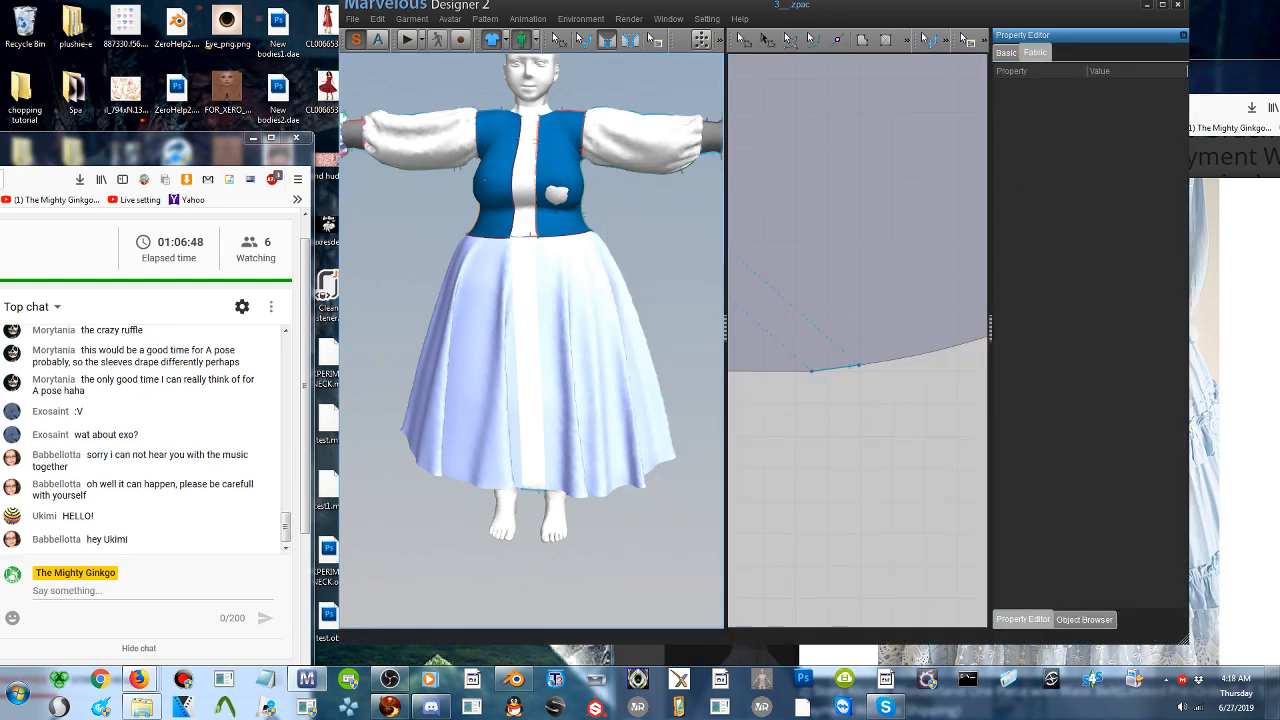
scroll(590, 401, down, 2)
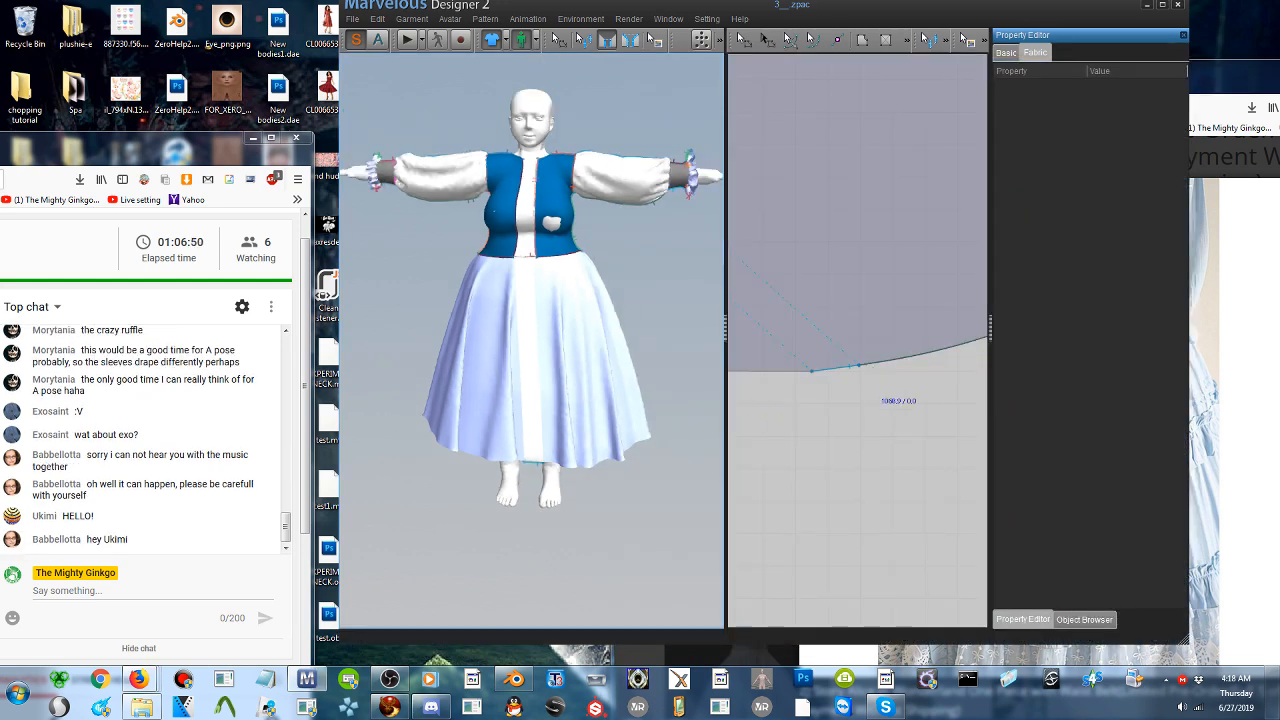
scroll(868, 477, down, 2)
scroll(868, 477, down, 3)
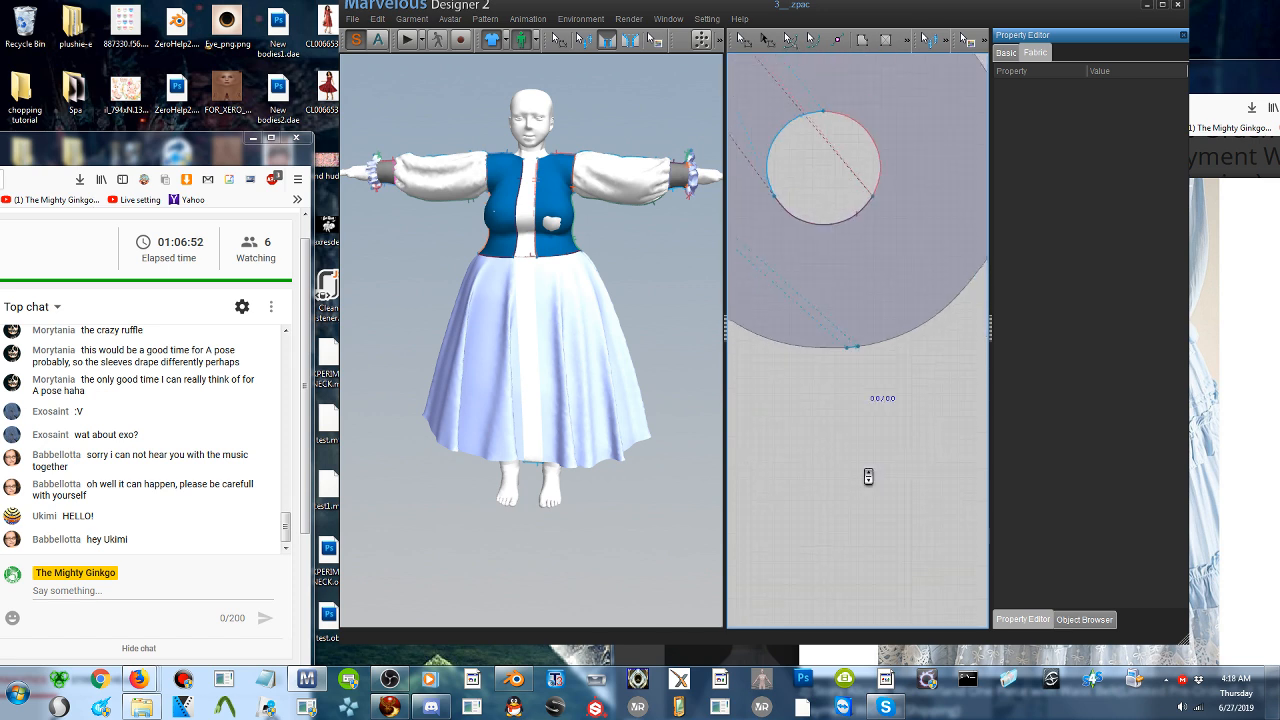
scroll(868, 477, down, 2)
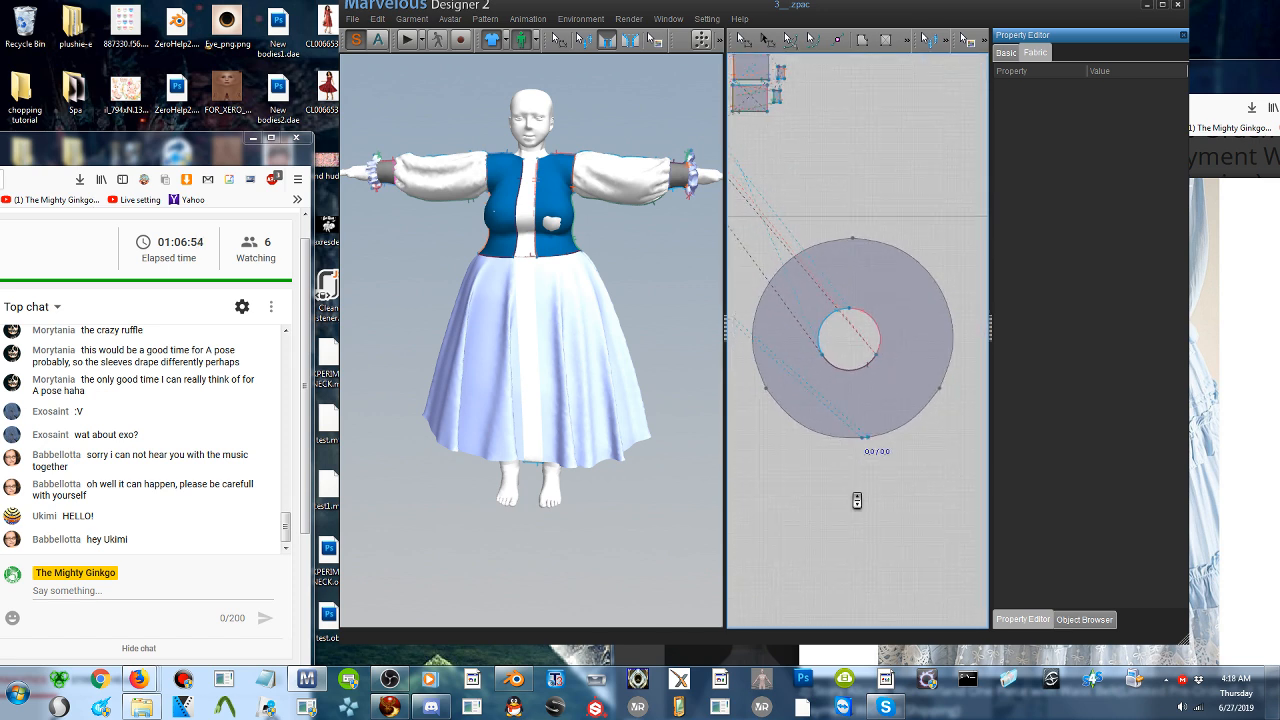
click(1265, 452)
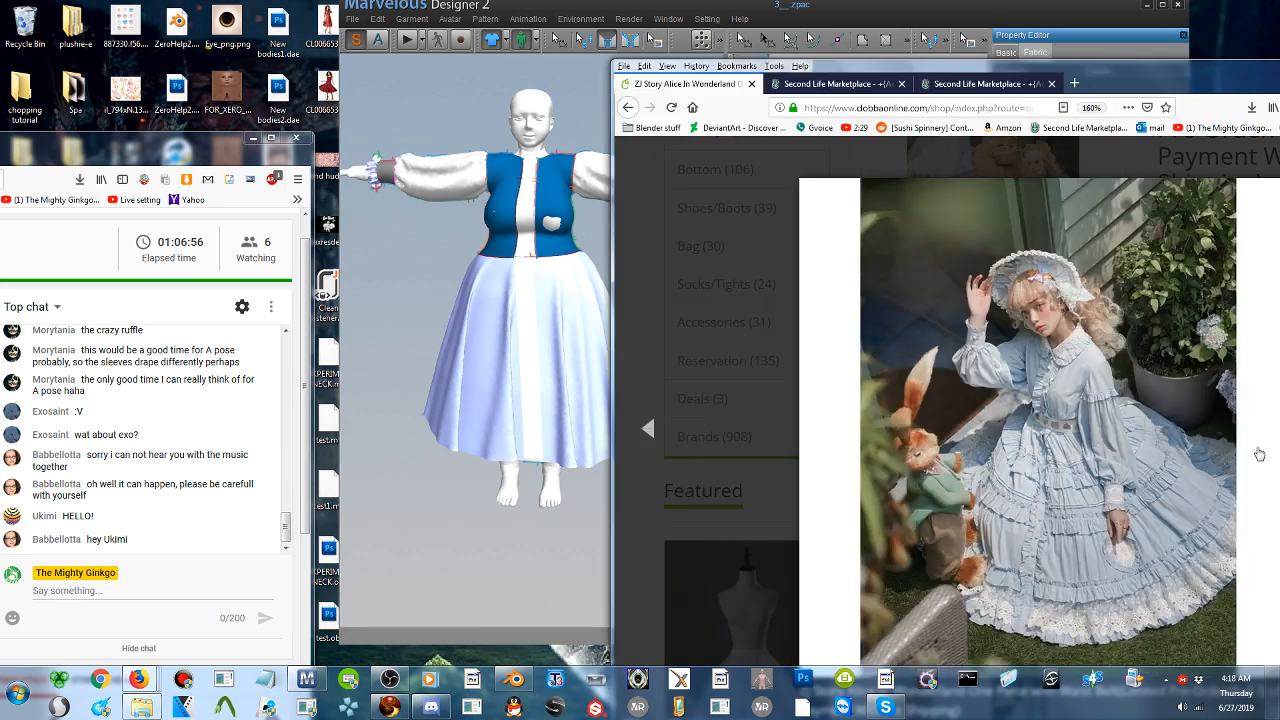
click(648, 430)
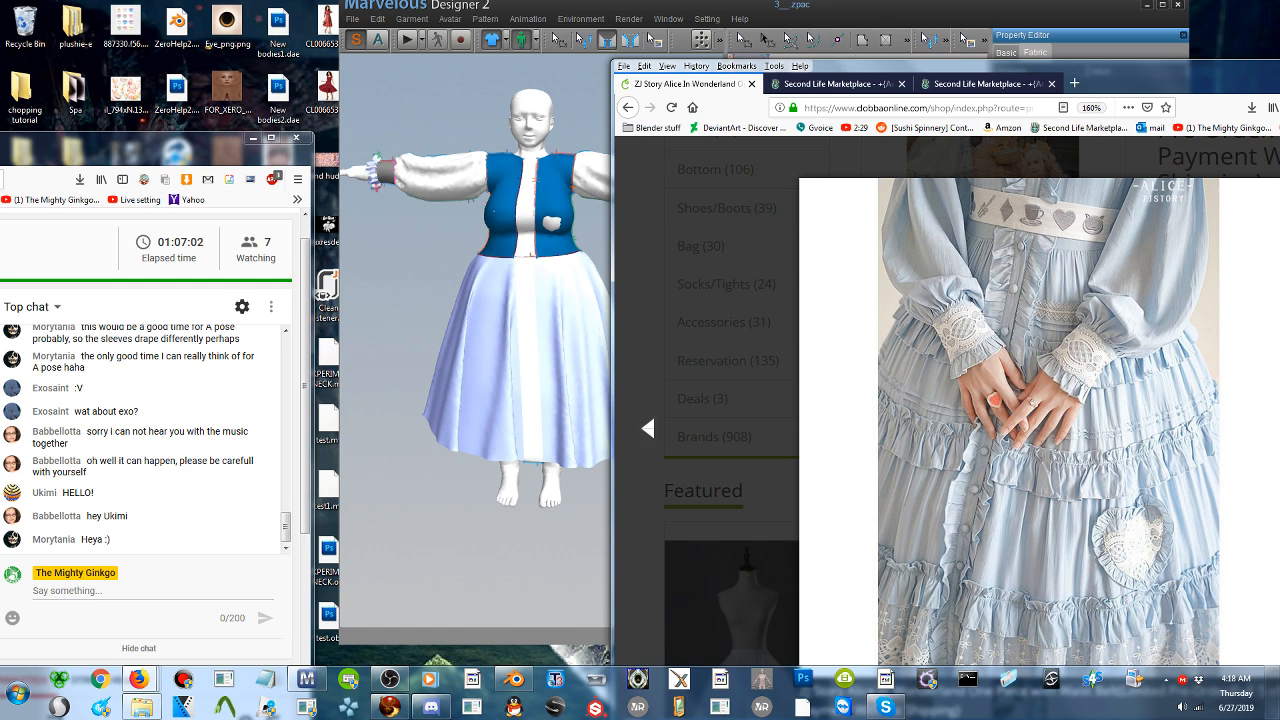
click(529, 294)
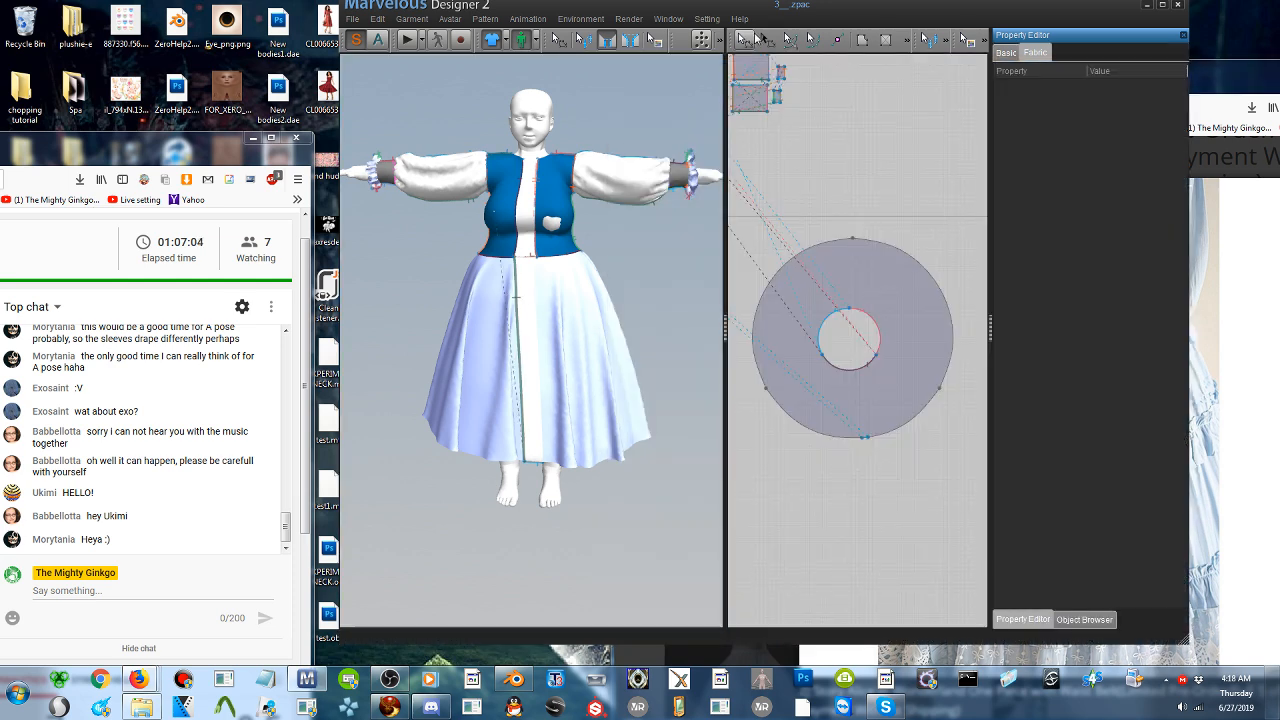
- Set the fabric colour of the bodice and skirt front strips to purple (85, 0, 127)
click(527, 316)
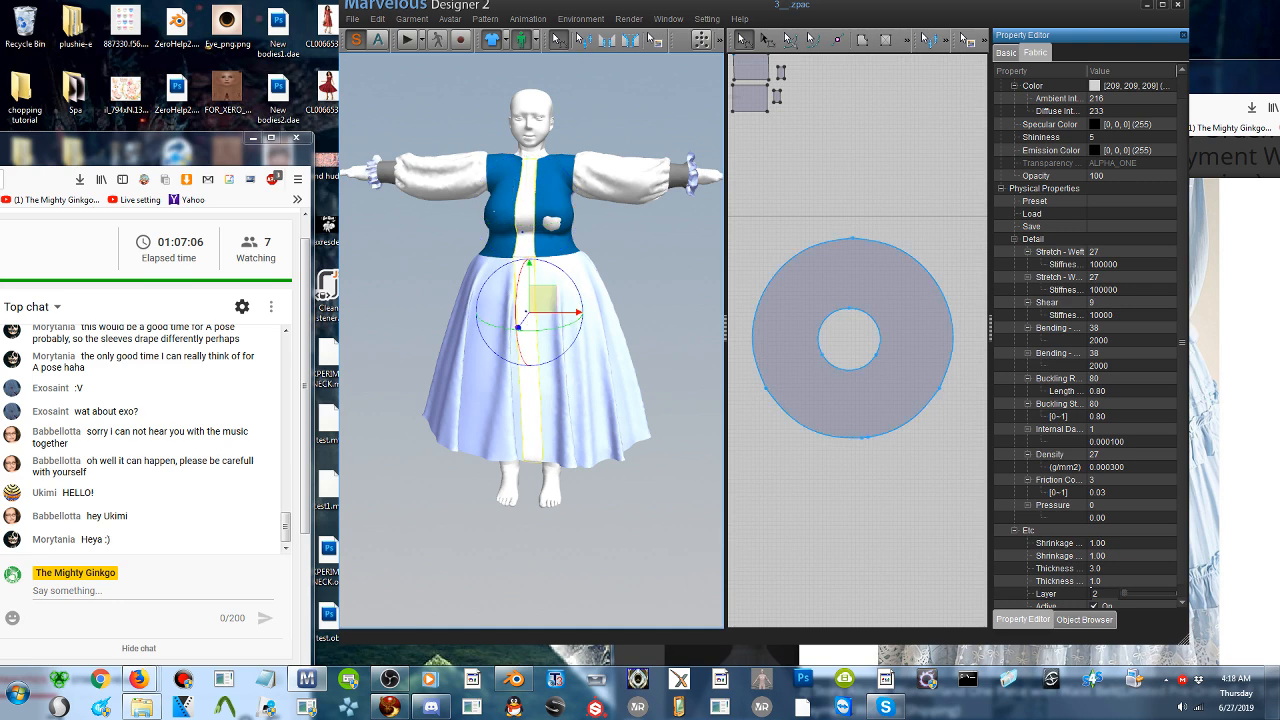
click(1035, 52)
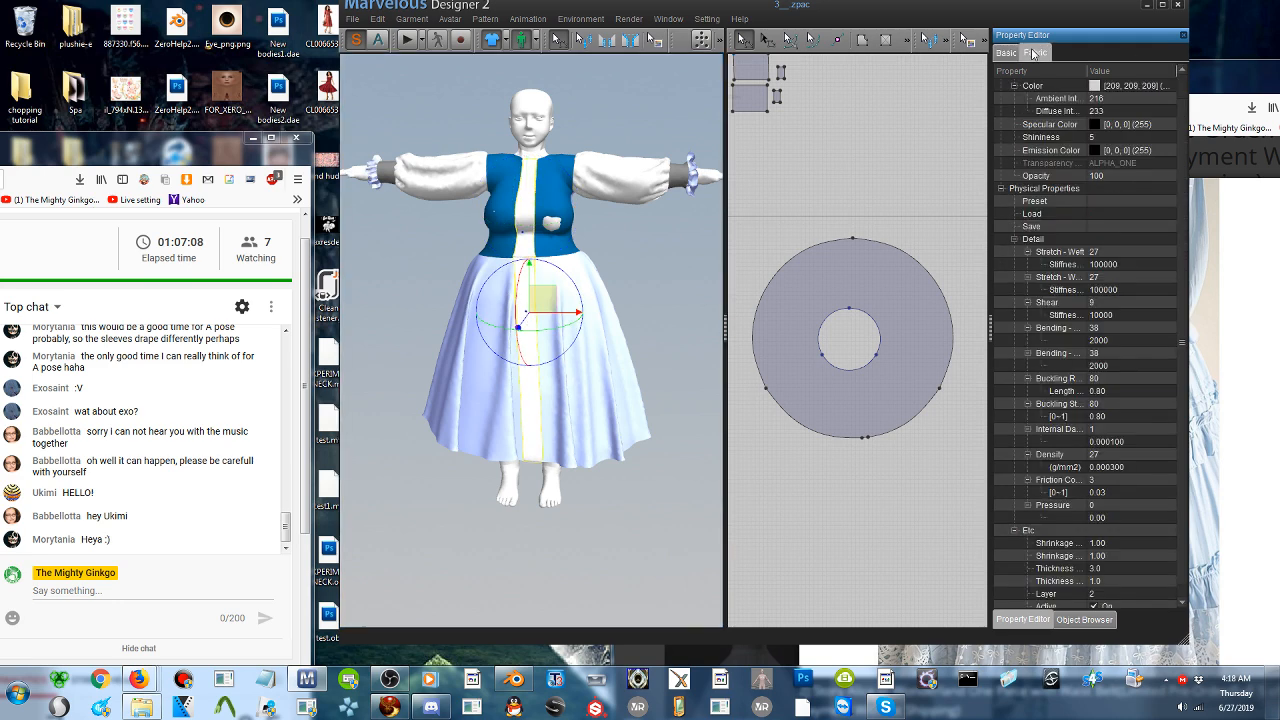
click(1170, 86)
click(1176, 90)
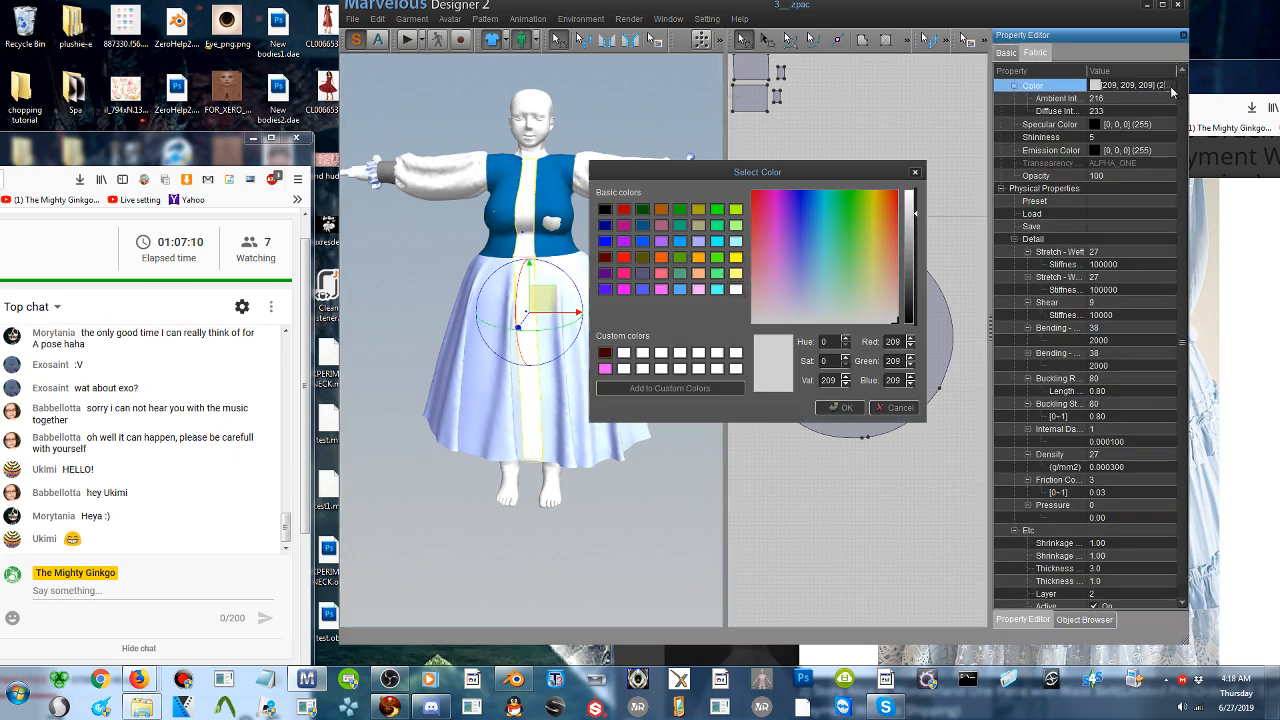
click(644, 244)
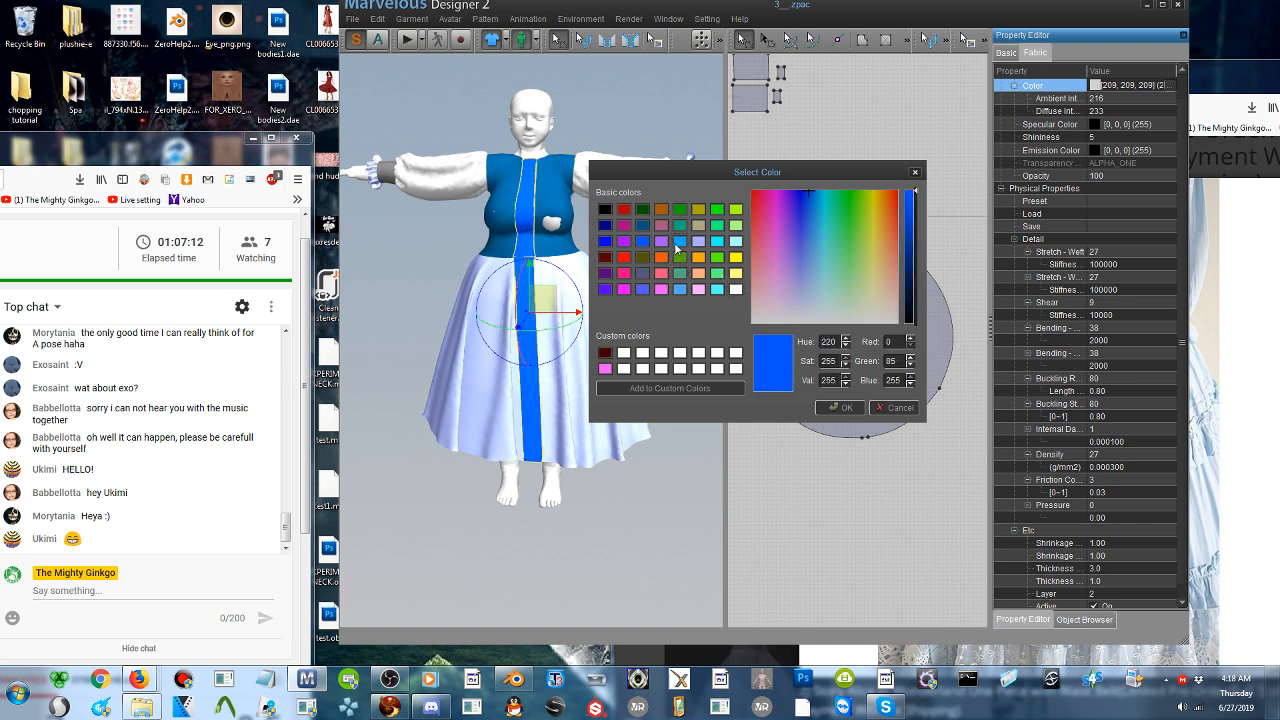
click(677, 244)
click(643, 246)
click(612, 271)
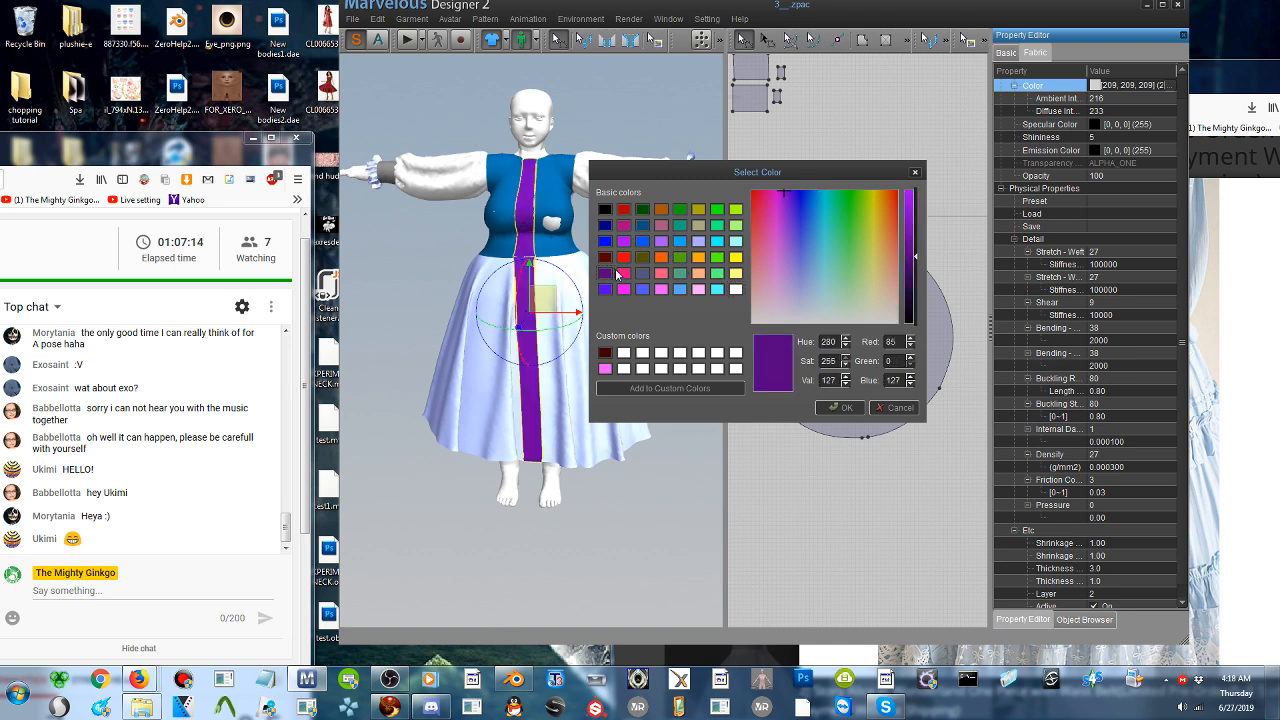
click(838, 407)
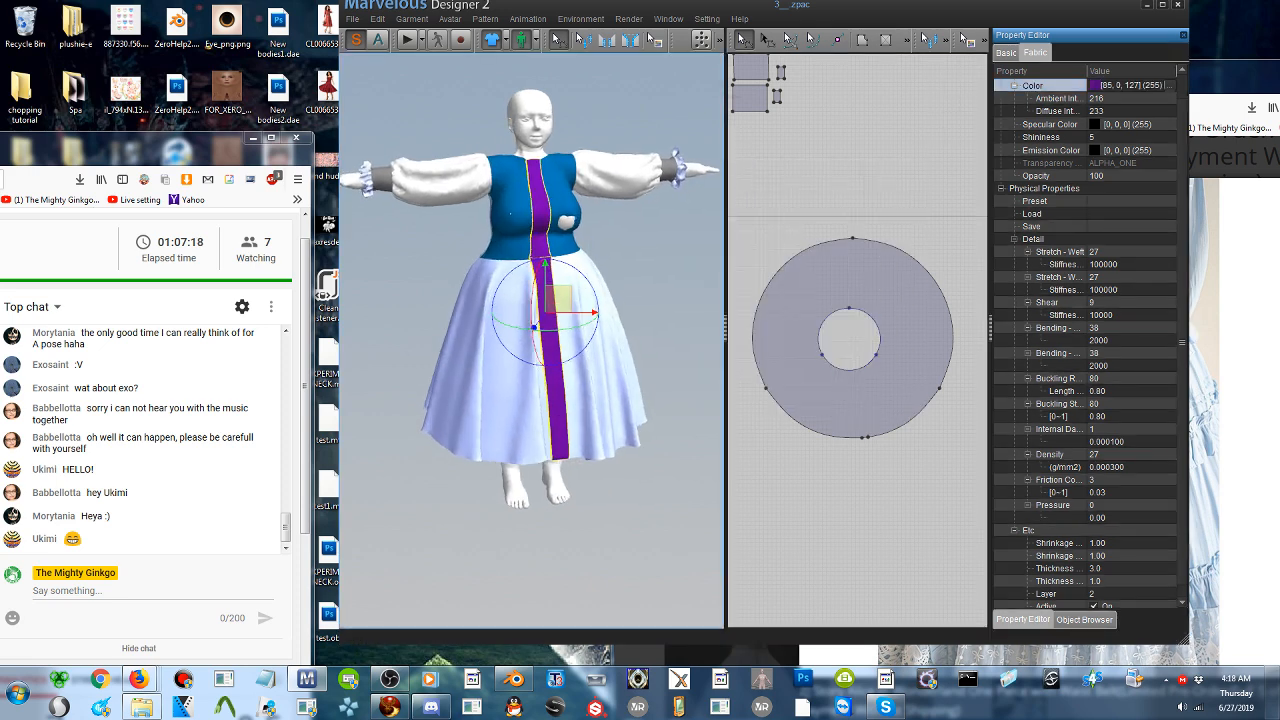
- Compare the placement of the dress's purple front strips with the button placket in the browser's reference photo
click(1256, 380)
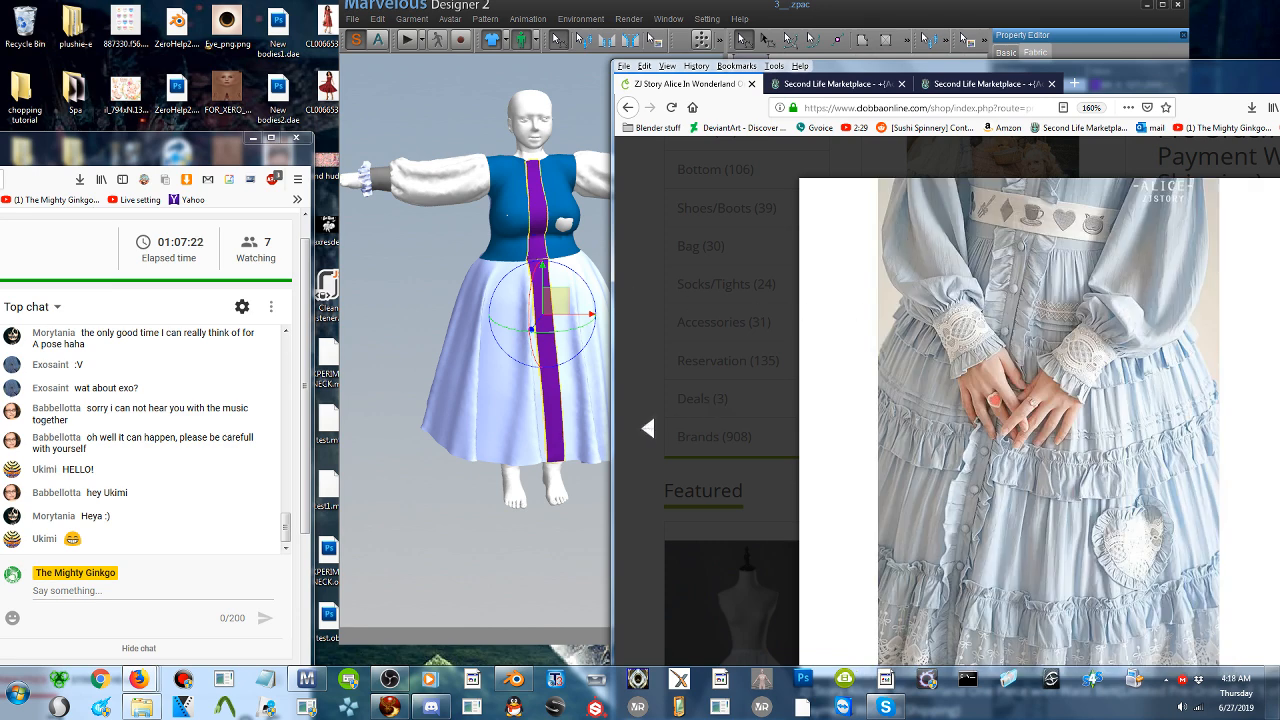
middle_drag(585, 380, 559, 386)
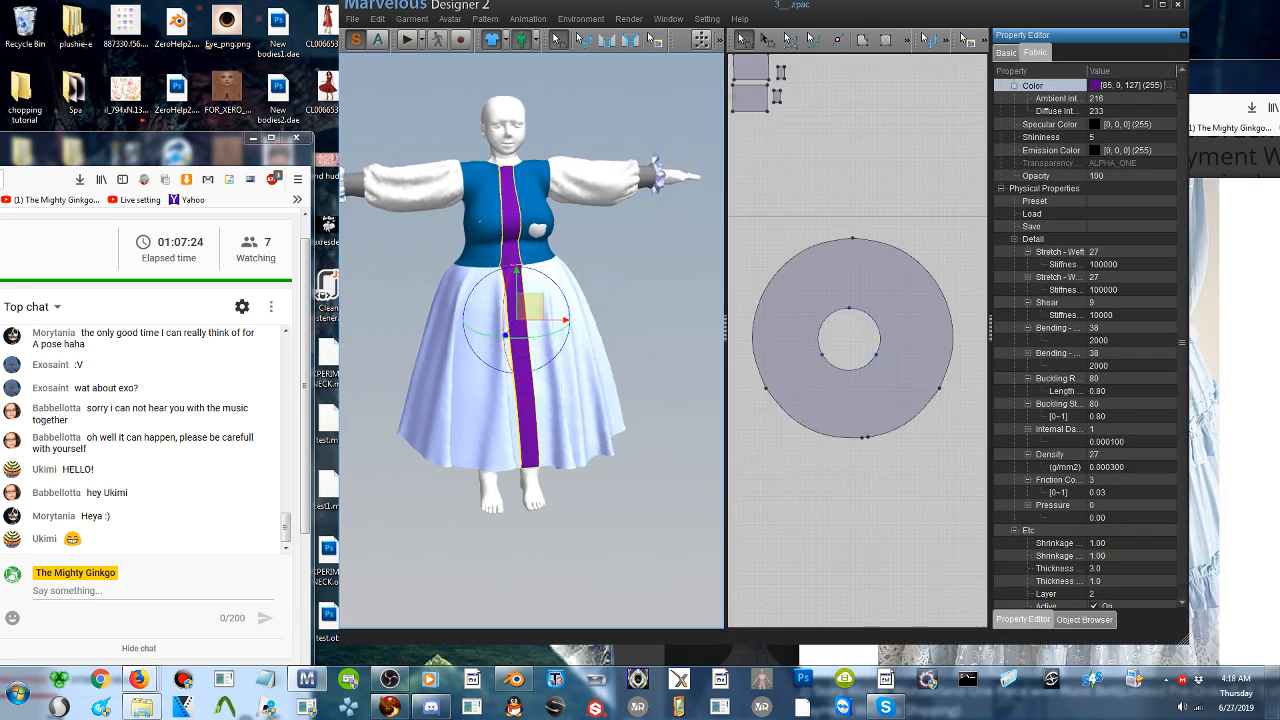
scroll(548, 288, up, 1)
scroll(540, 292, up, 3)
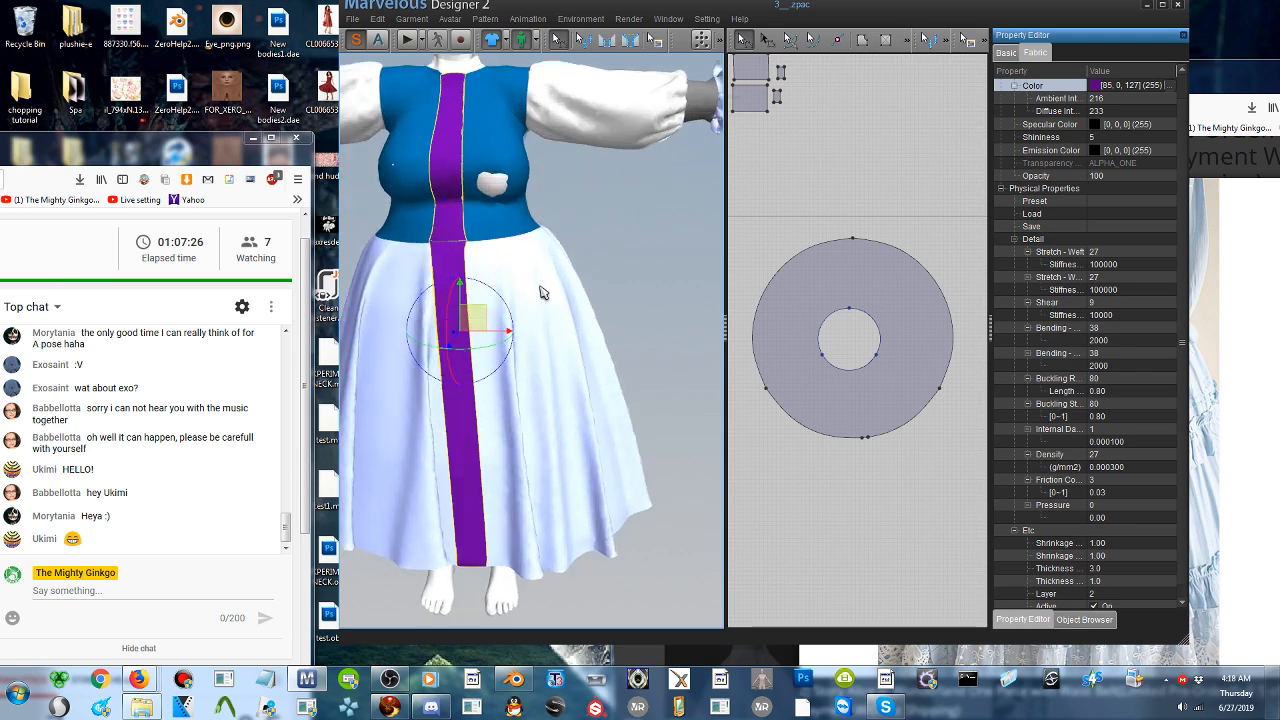
middle_drag(513, 293, 586, 273)
click(1252, 315)
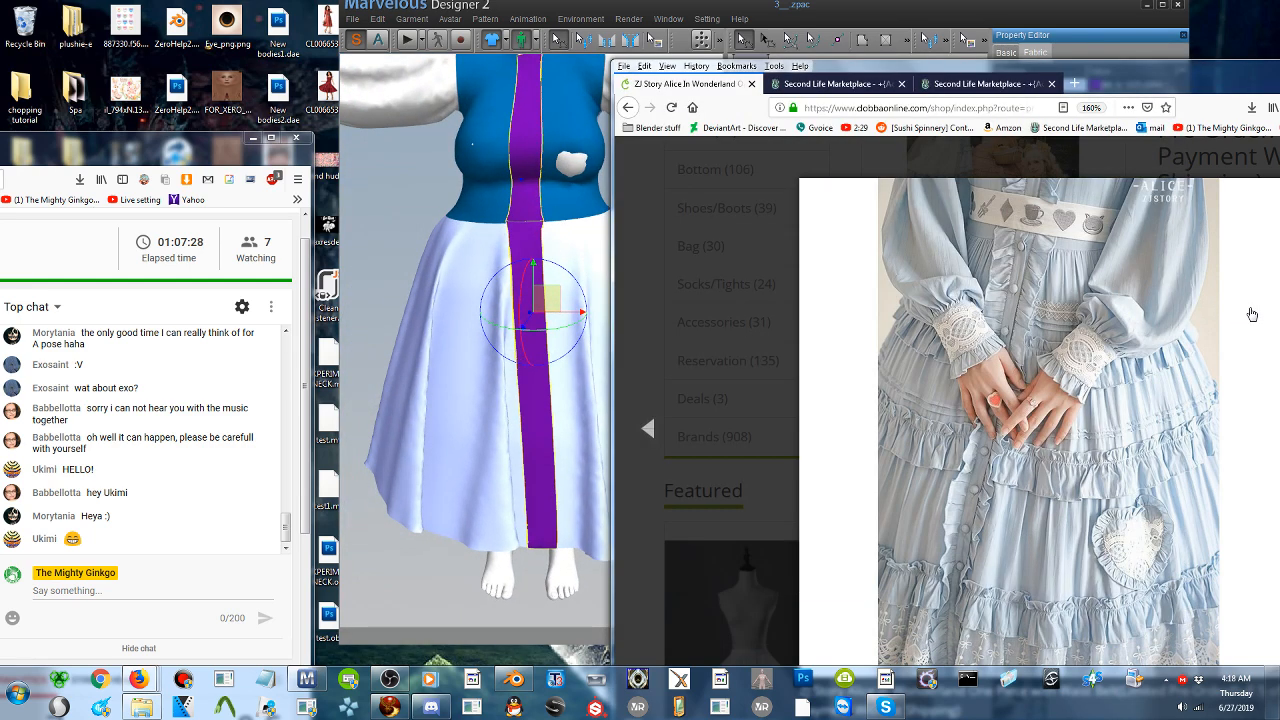
click(1252, 315)
click(650, 430)
click(812, 7)
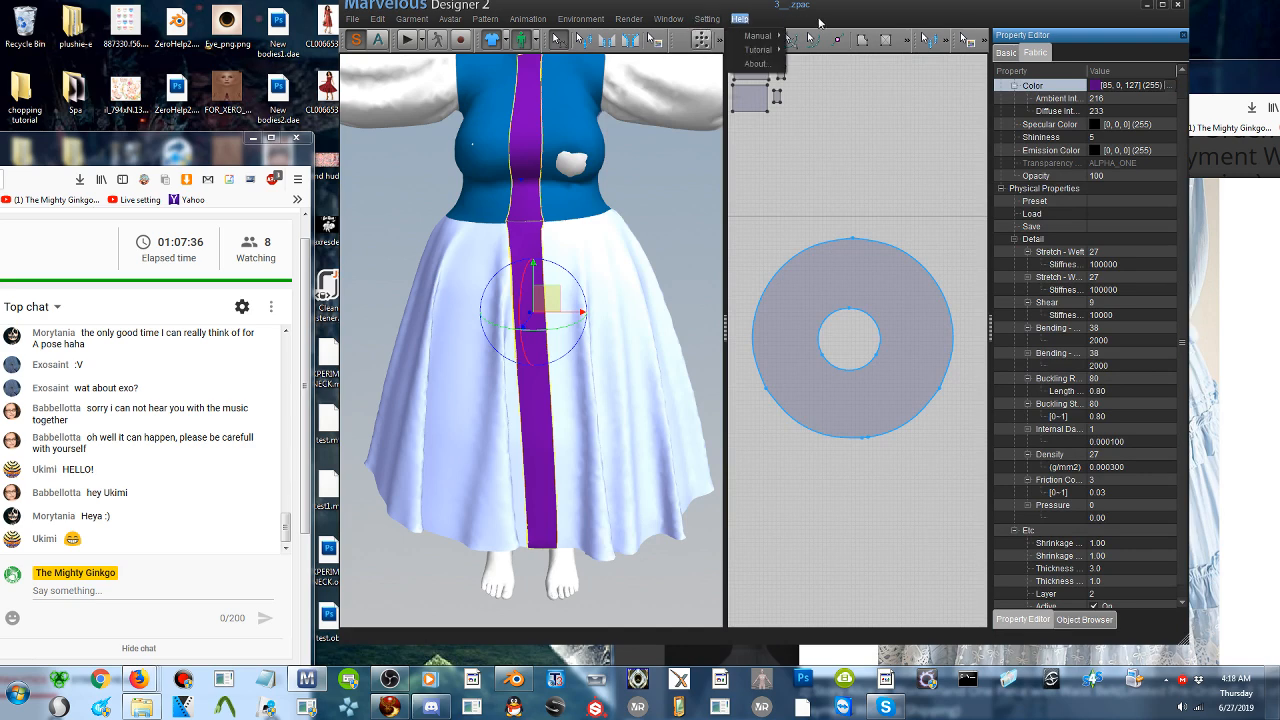
- Draw a long, narrow rectangular pattern piece beside the two front strips, longer than both
drag(848, 14, 783, 20)
middle_drag(721, 215, 873, 213)
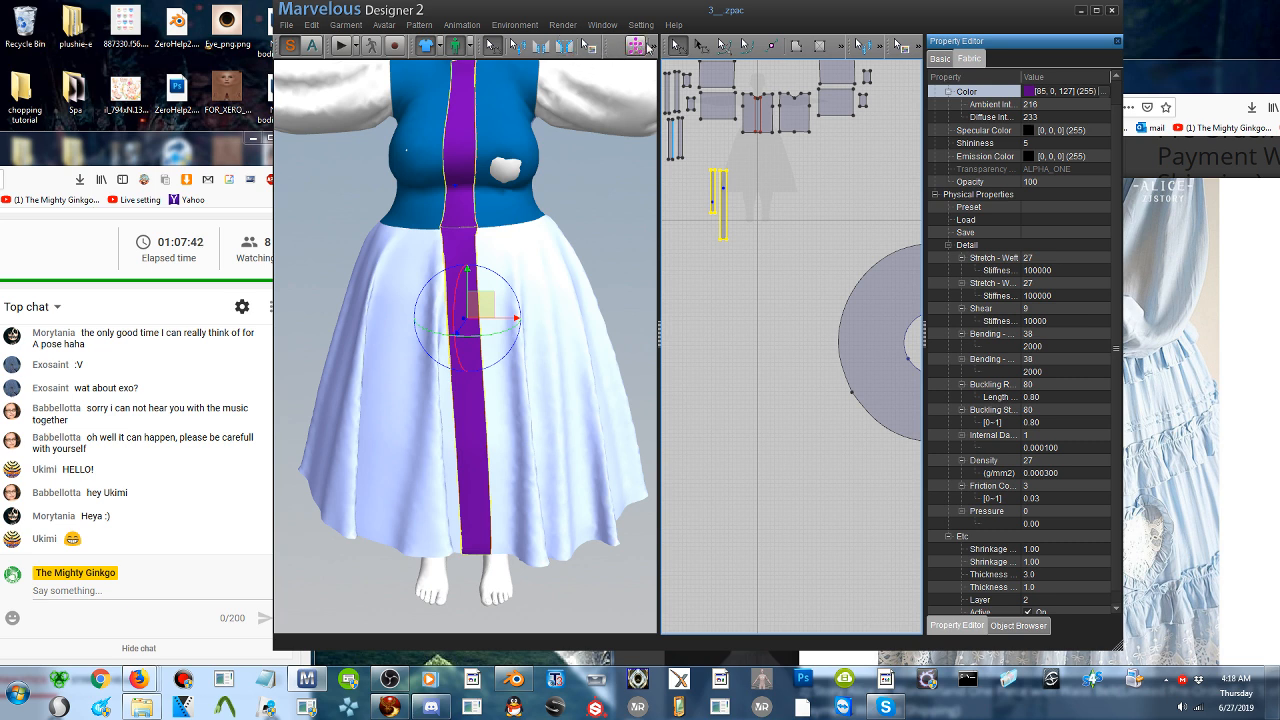
click(655, 50)
click(610, 187)
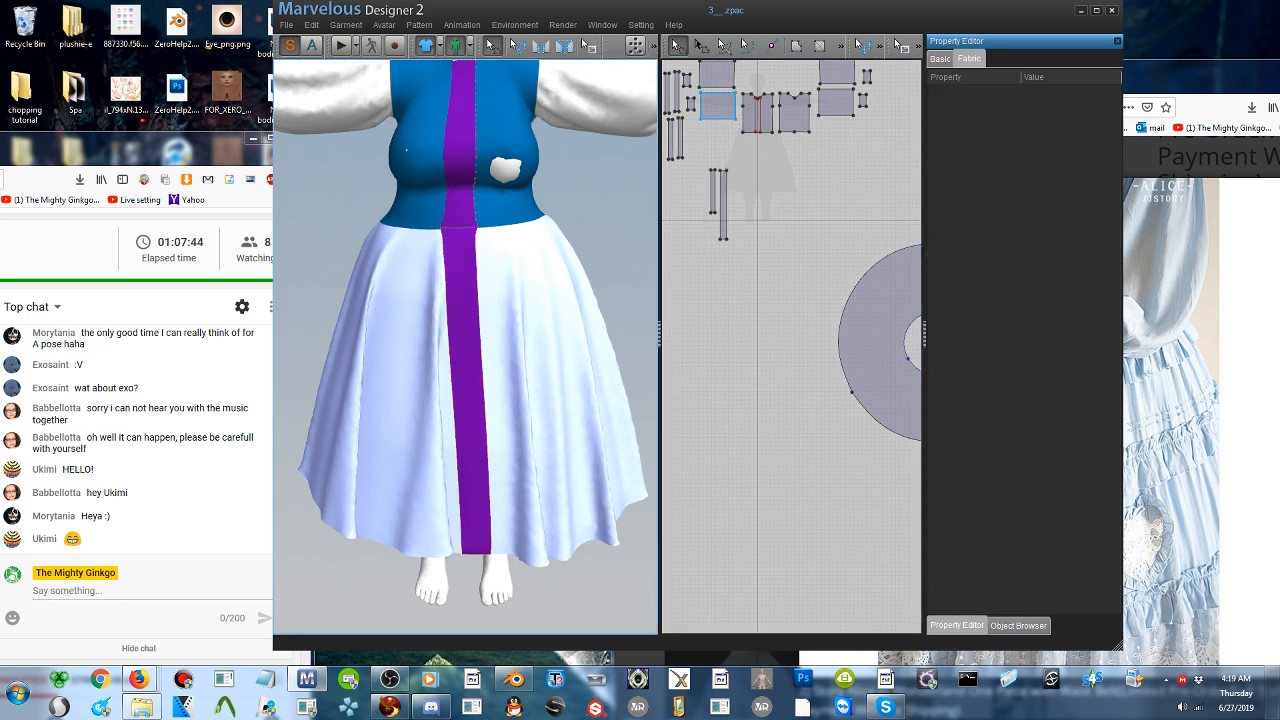
click(819, 45)
drag(735, 155, 747, 380)
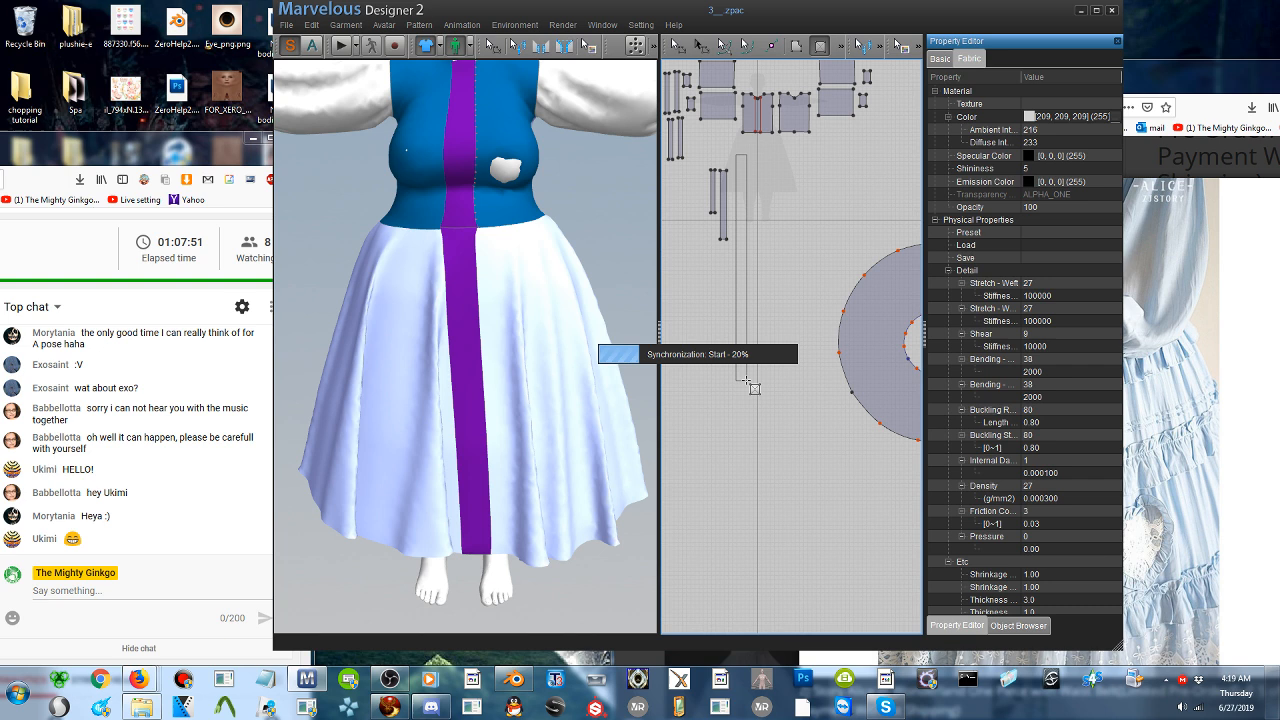
click(340, 46)
scroll(296, 311, down, 3)
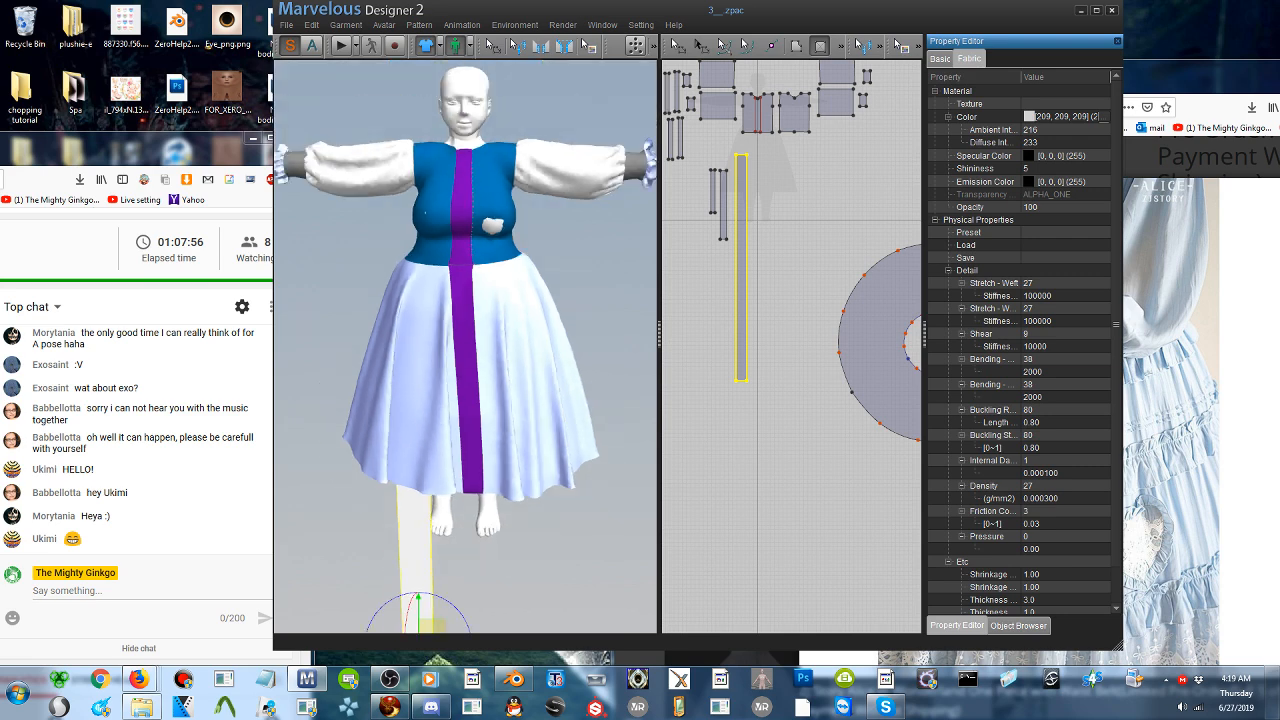
scroll(440, 450, down, 1)
right_drag(443, 562, 527, 514)
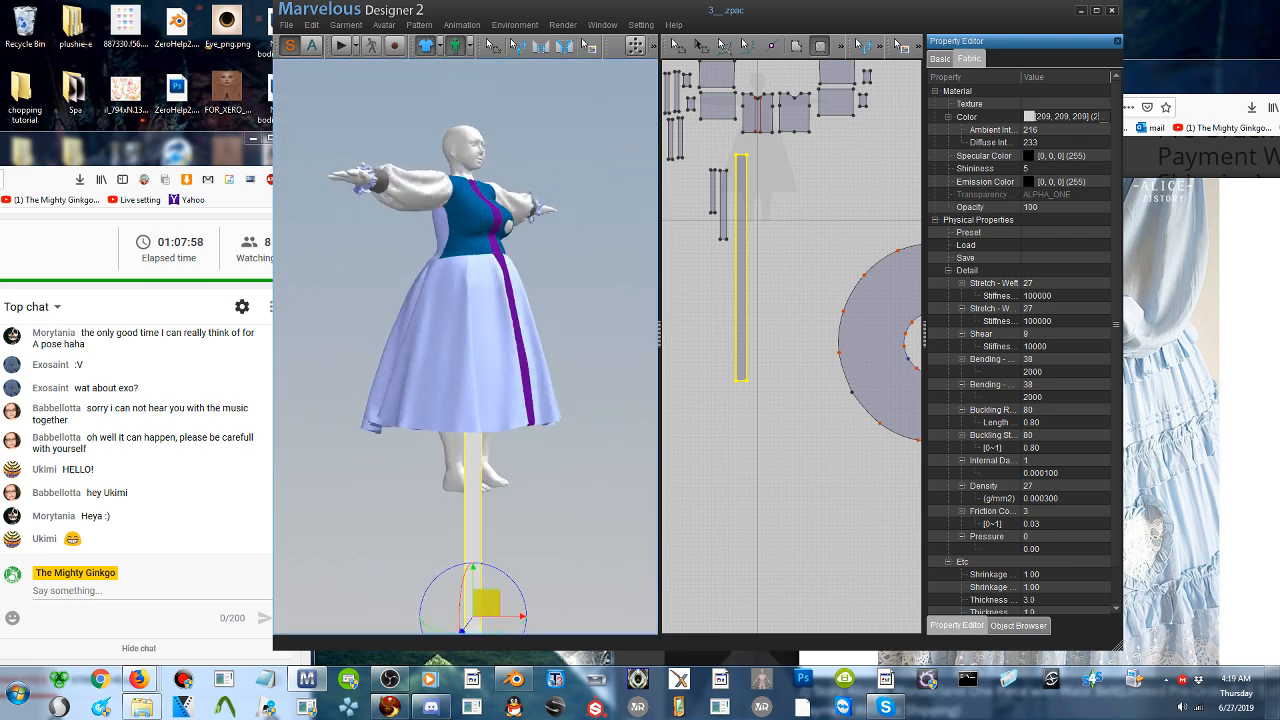
- Position the long strip in front of the dress beside the purple front strips and tilt it to follow the skirt's slope
drag(486, 602, 530, 376)
right_drag(530, 376, 440, 396)
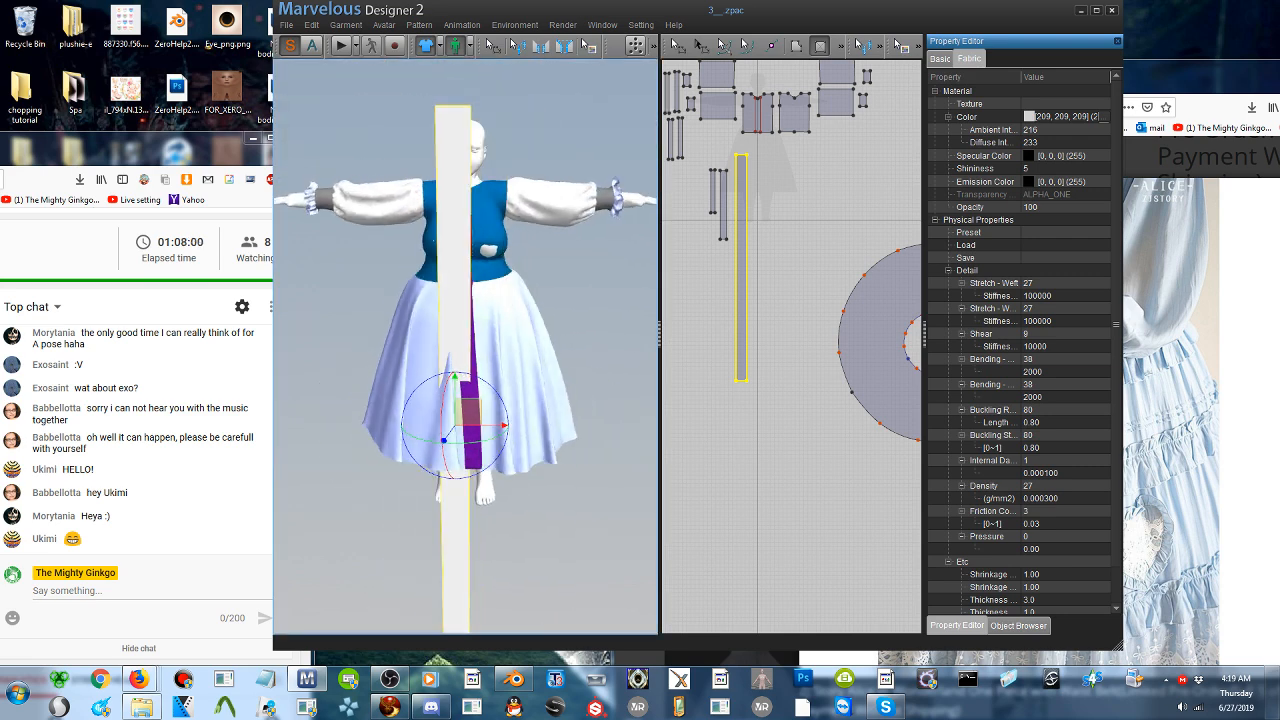
drag(468, 412, 422, 398)
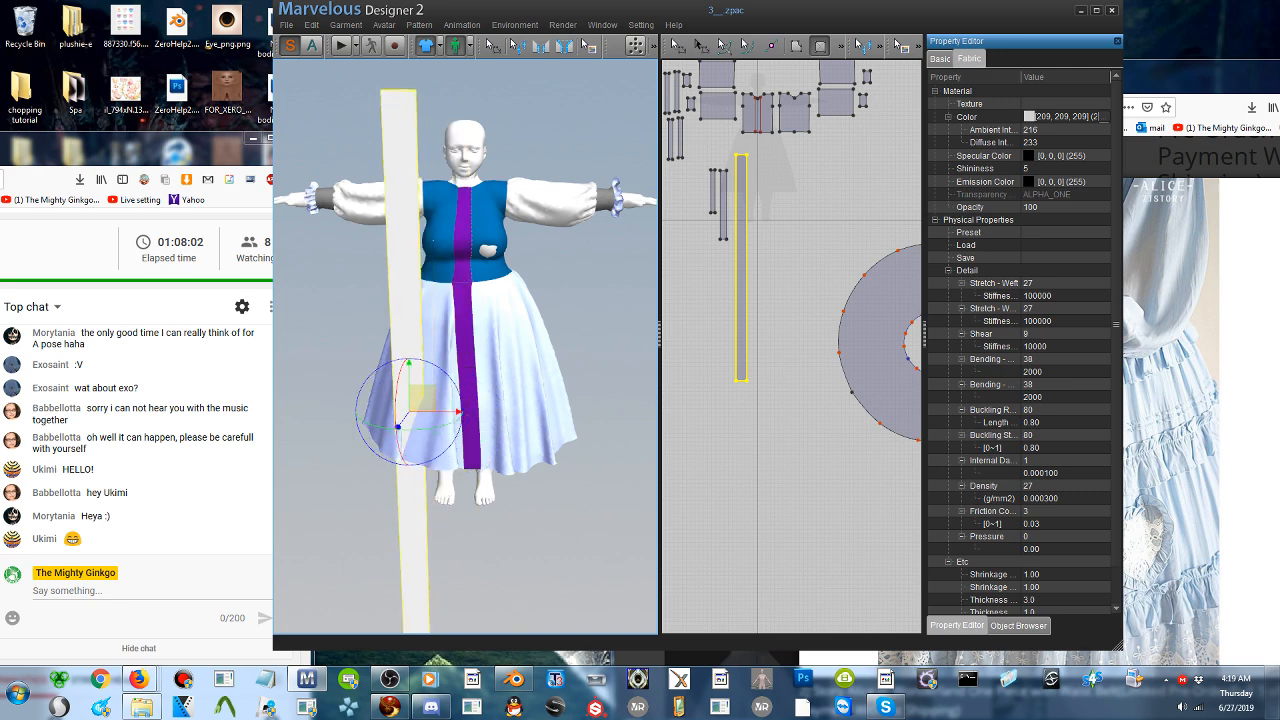
right_drag(449, 405, 574, 387)
drag(525, 377, 566, 356)
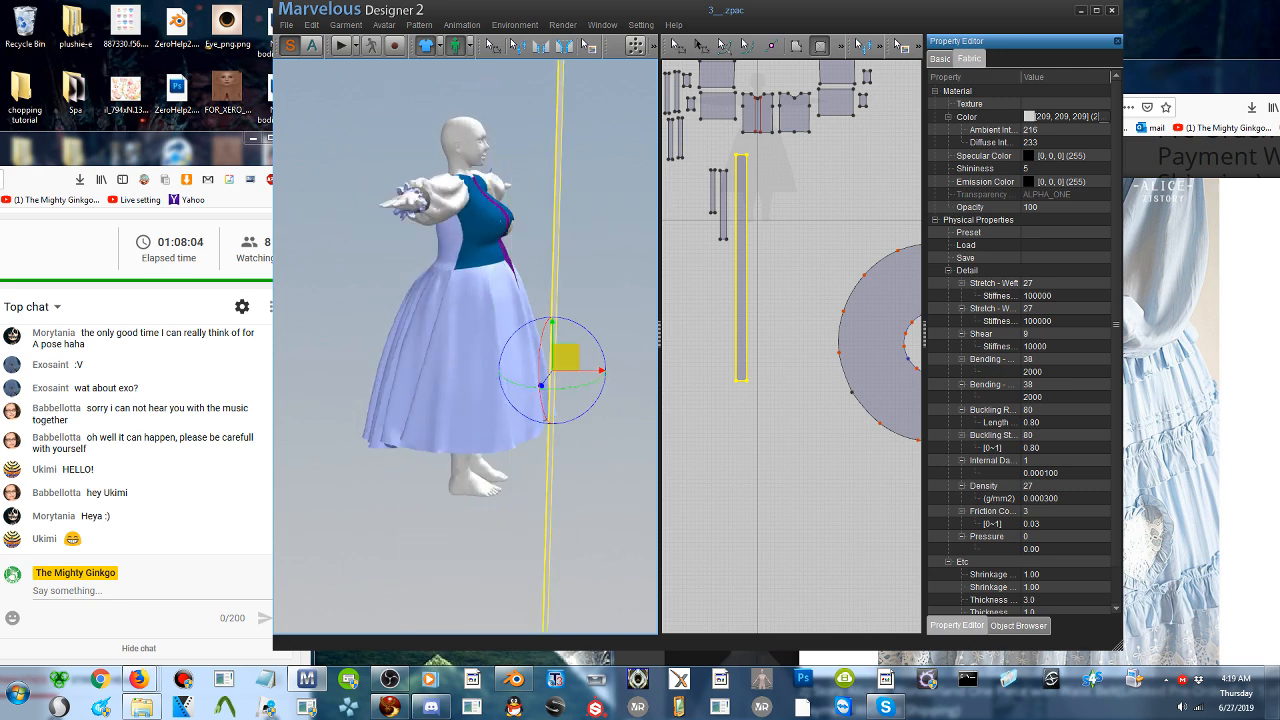
drag(582, 413, 592, 405)
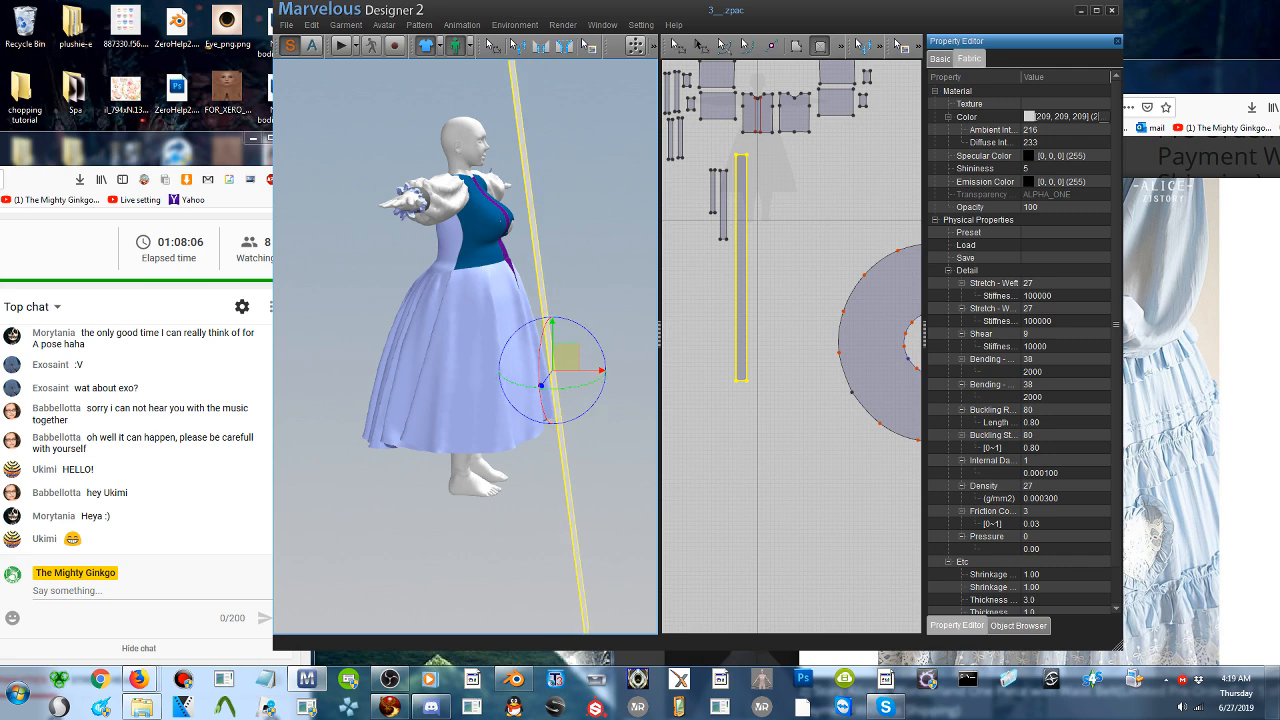
right_drag(592, 405, 486, 393)
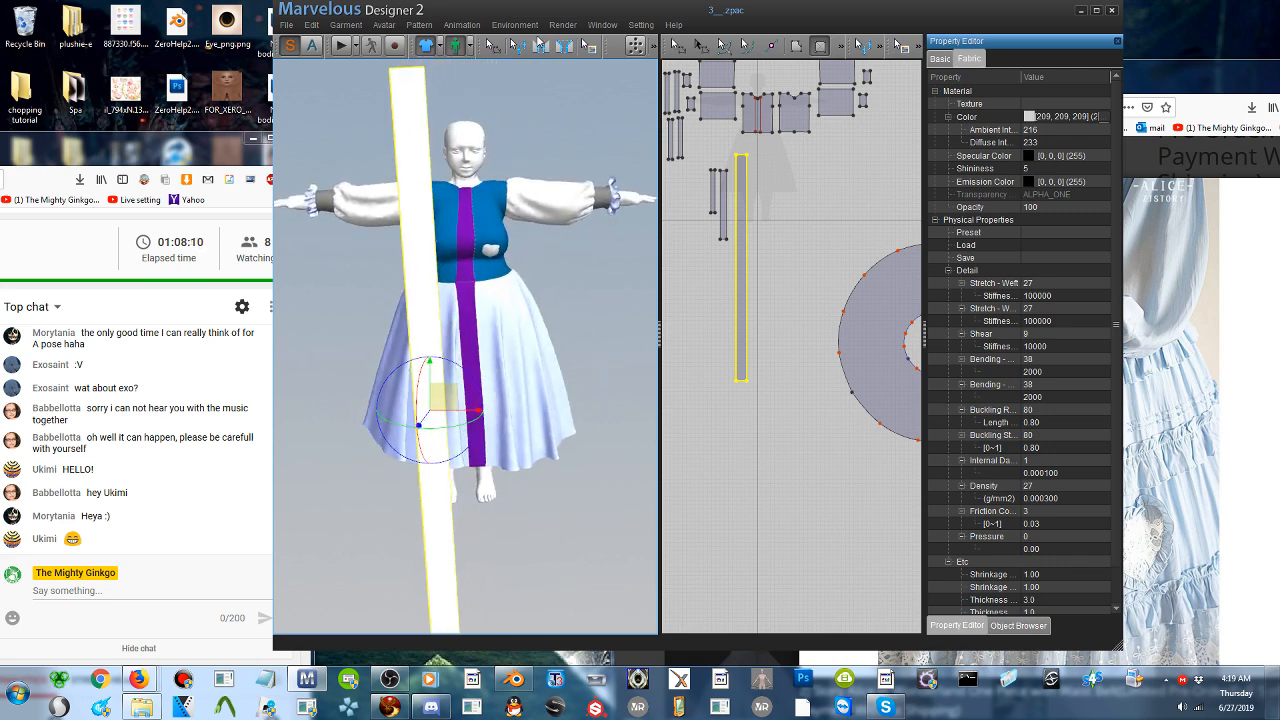
- Add a point on the long strip's edge facing the purple strips, about 930 mm below its upper end
click(772, 56)
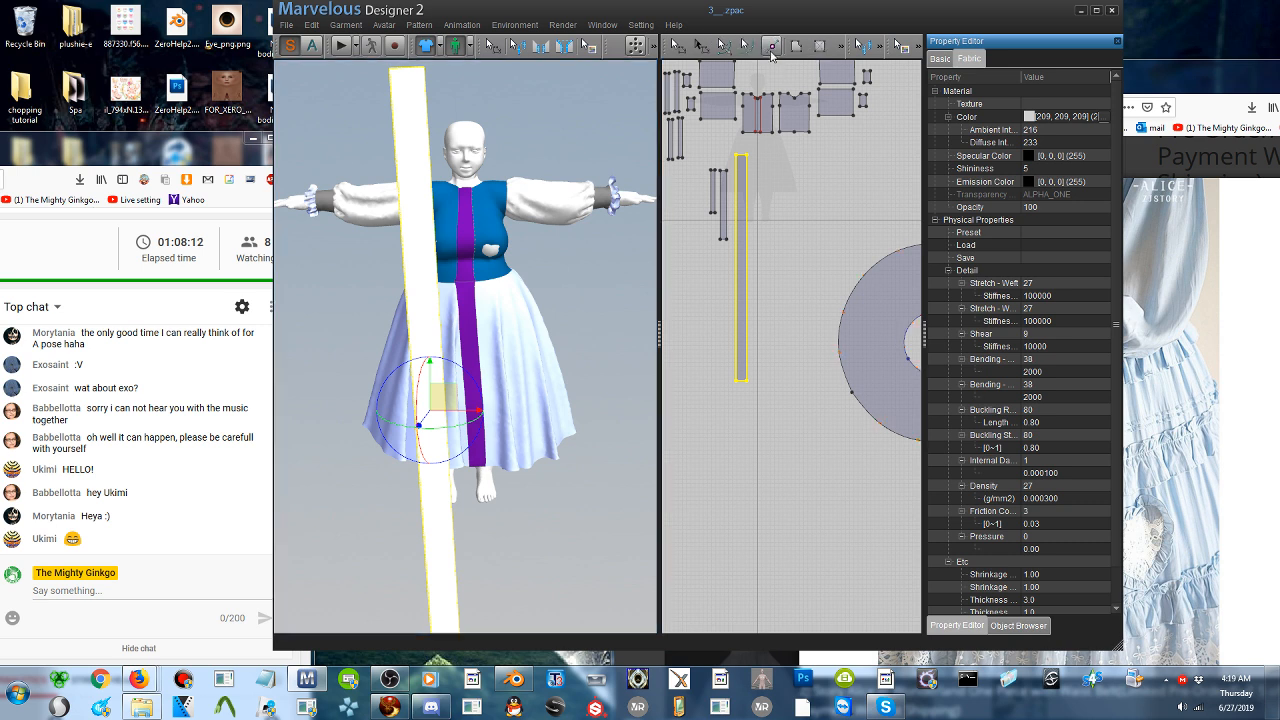
click(461, 285)
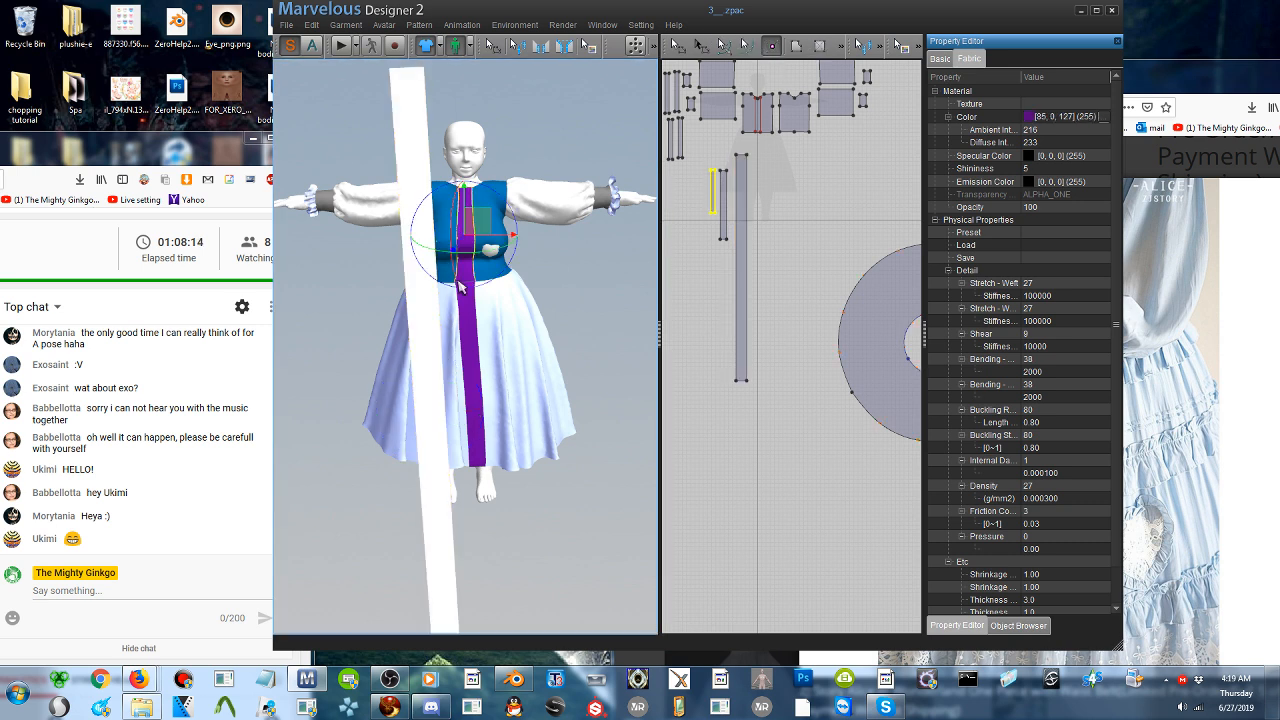
scroll(752, 122, up, 3)
middle_drag(718, 179, 914, 407)
scroll(769, 343, up, 2)
scroll(769, 343, up, 5)
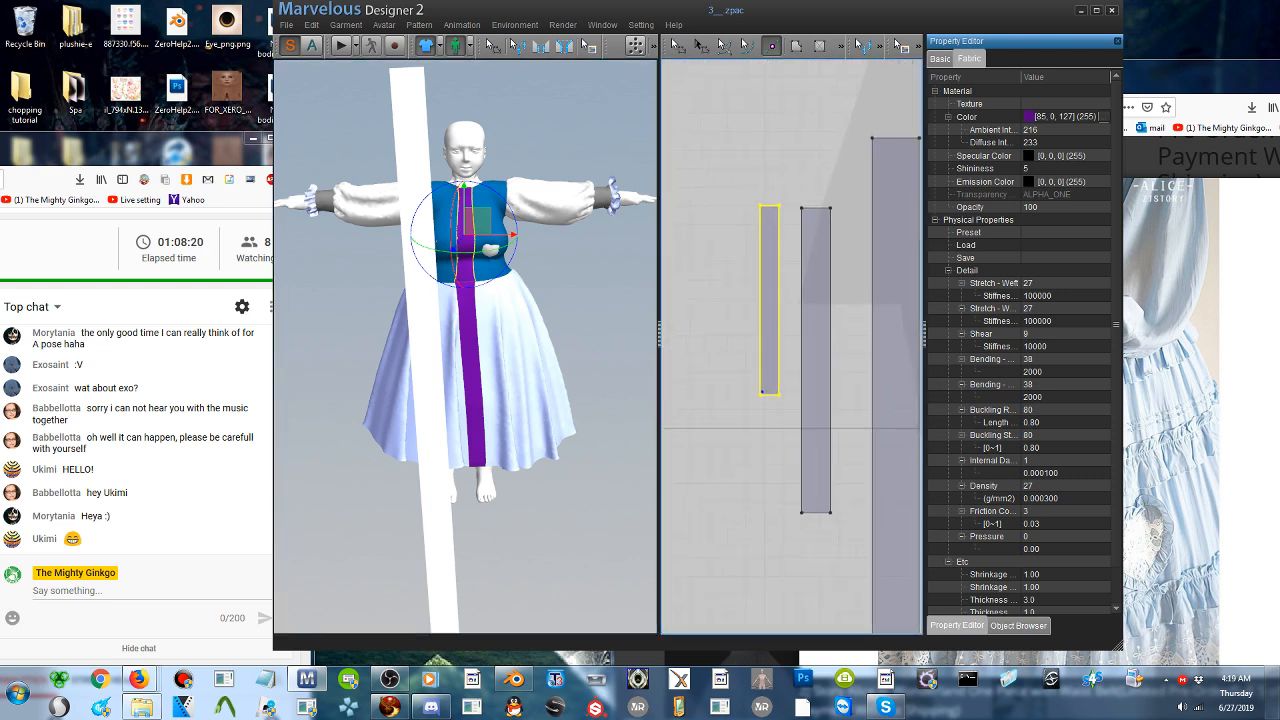
scroll(466, 347, up, 3)
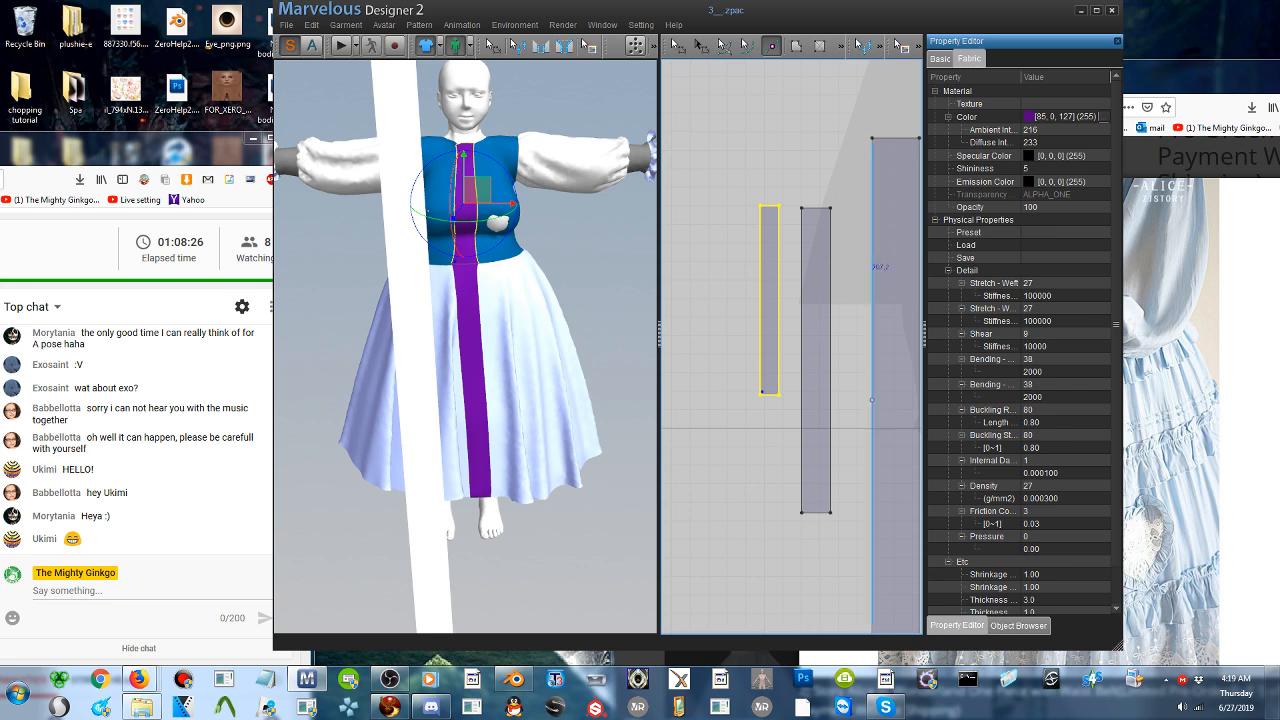
click(432, 305)
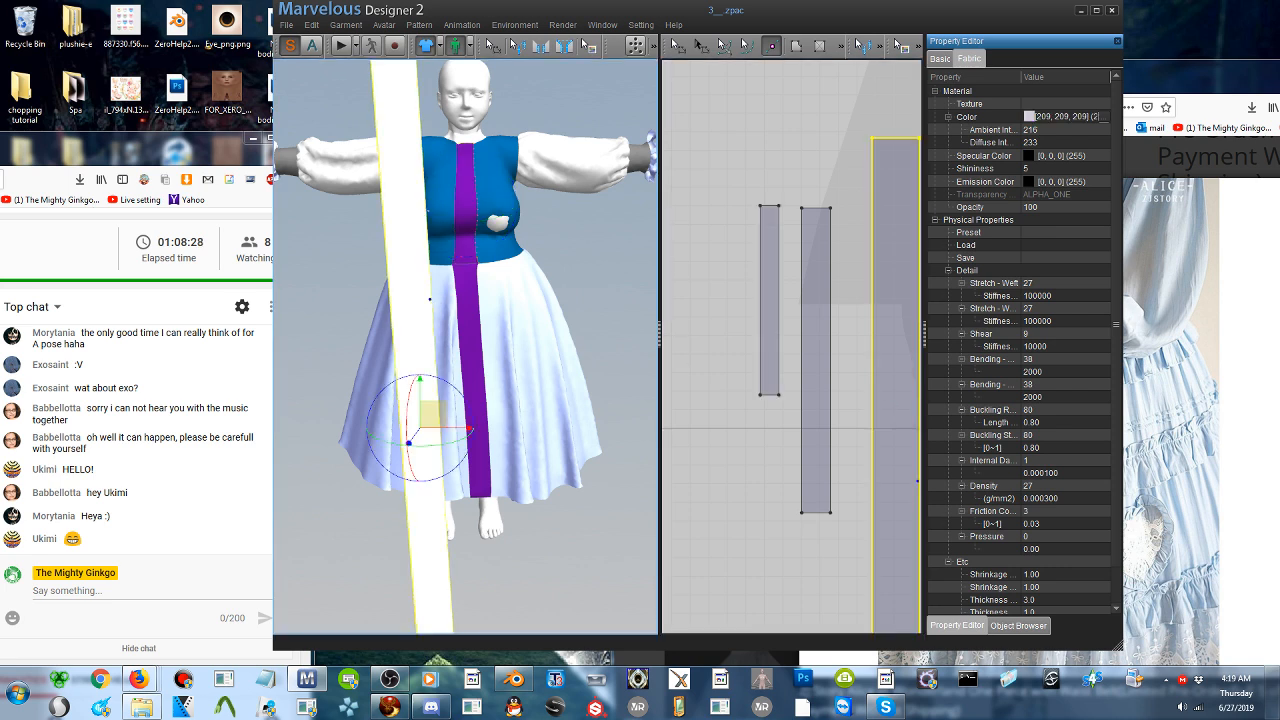
middle_drag(870, 388, 802, 374)
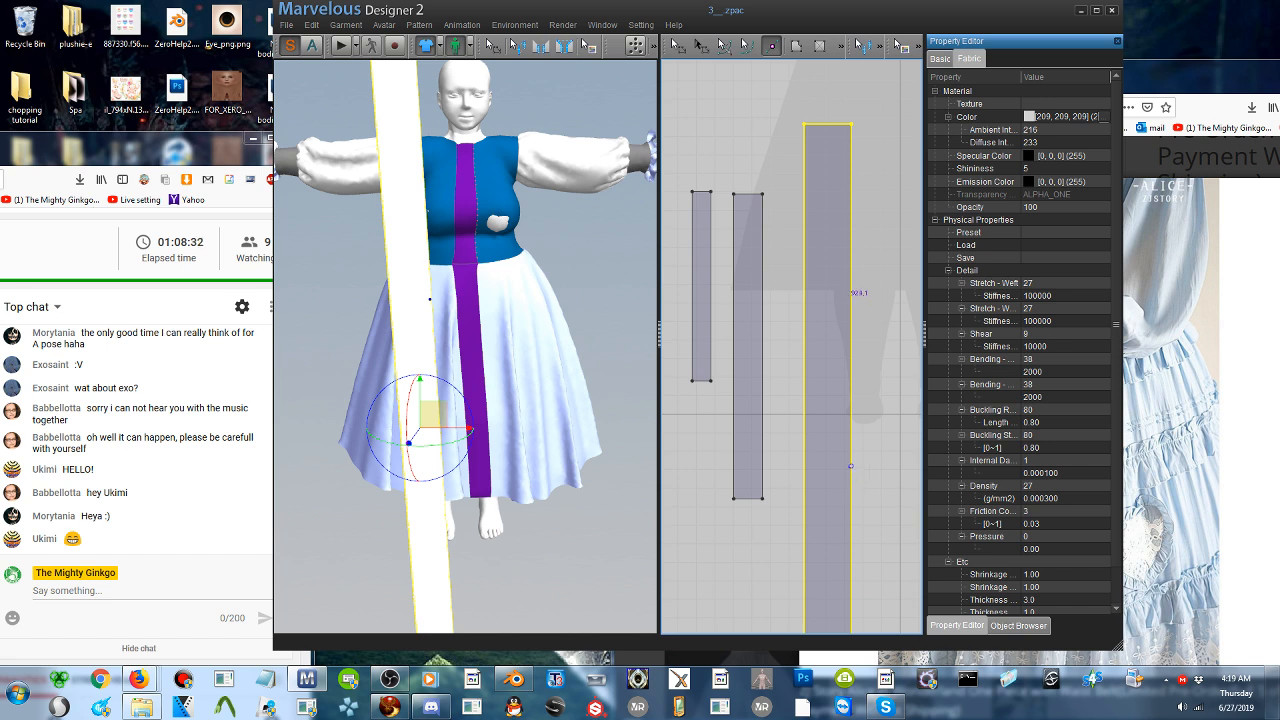
click(852, 470)
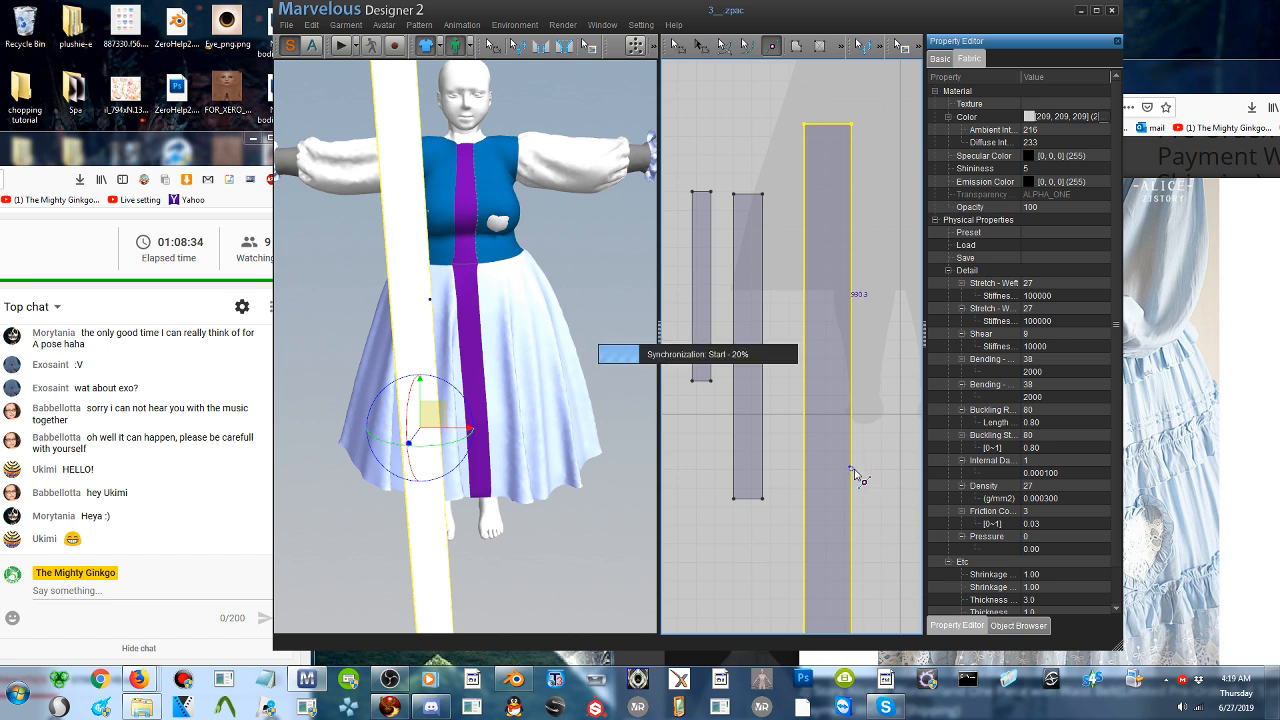
click(853, 470)
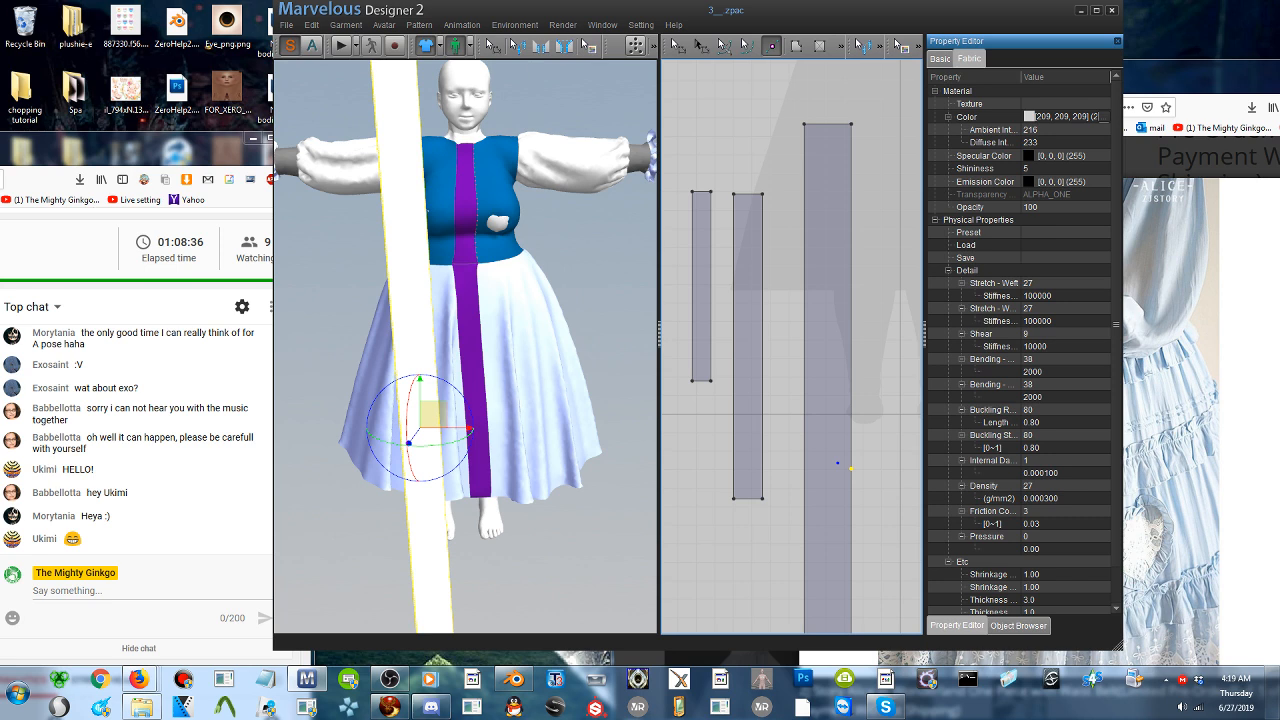
- Sew the long strip's upper edge segment to the bodice front strip and its lower segment to the skirt front strip
click(538, 47)
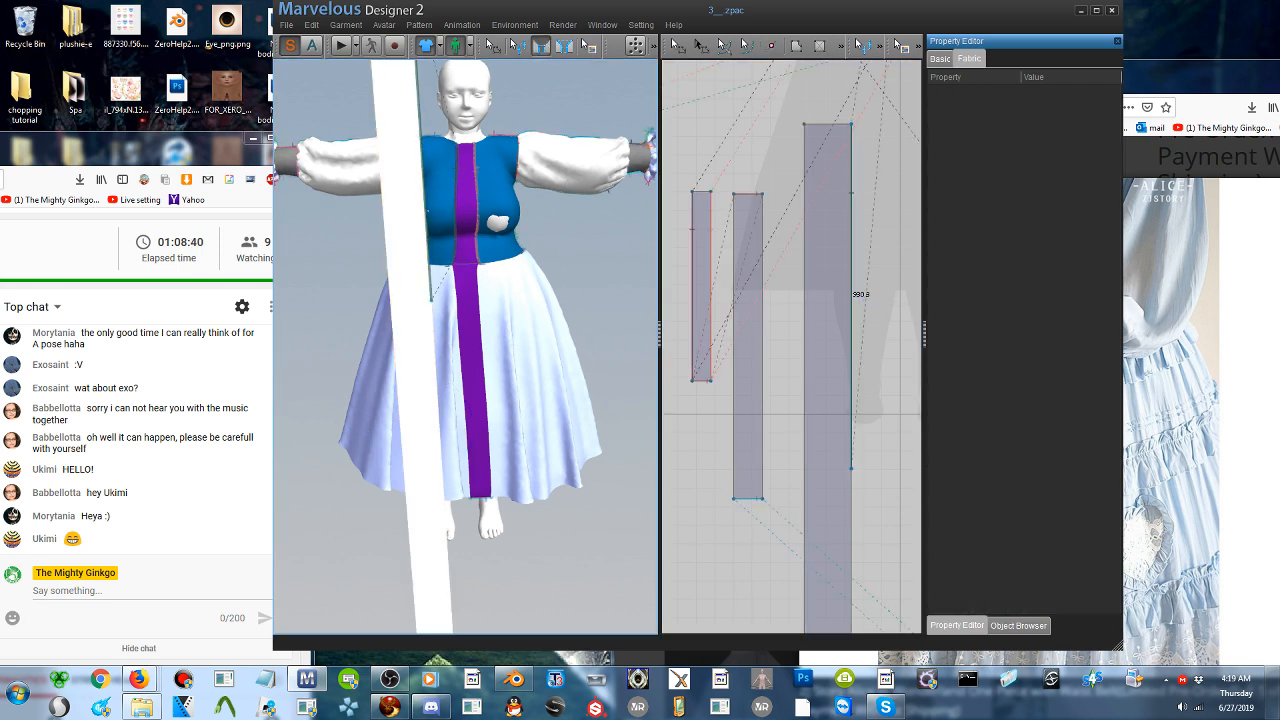
click(455, 192)
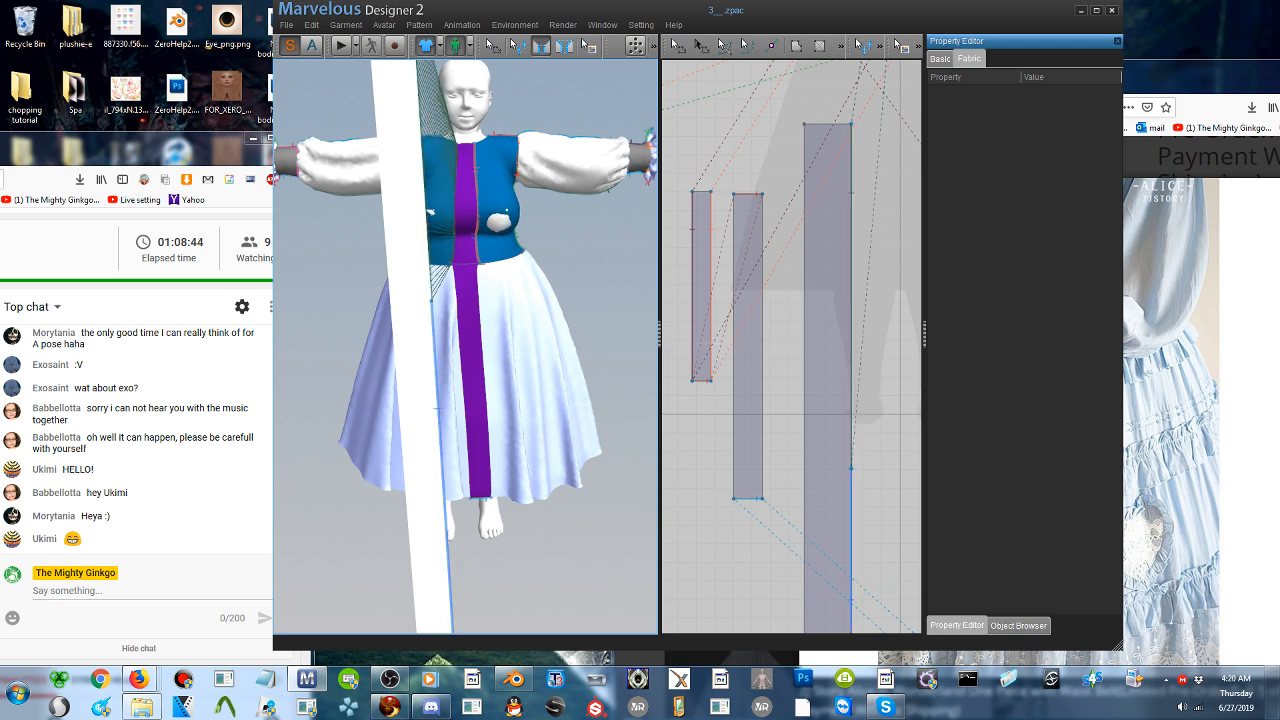
click(463, 362)
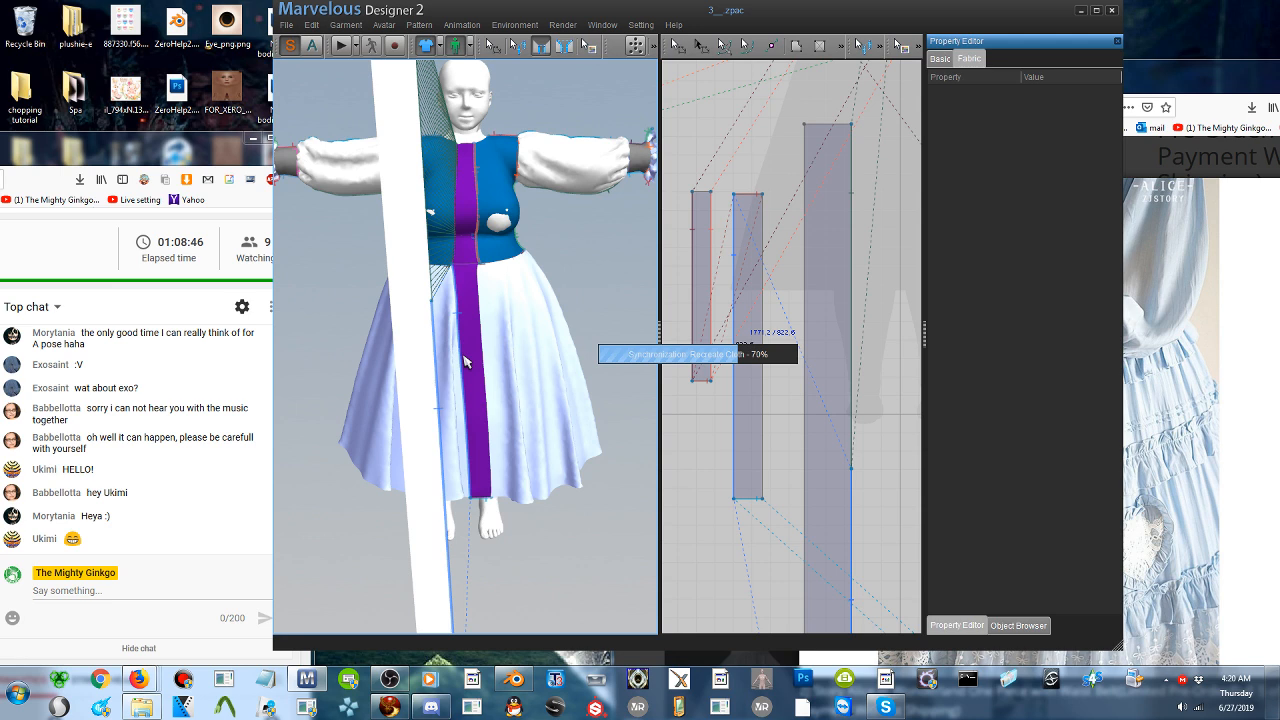
- Simulate the garment to gather the long strip into a ruffle down the dress front, and stop the simulation
click(340, 45)
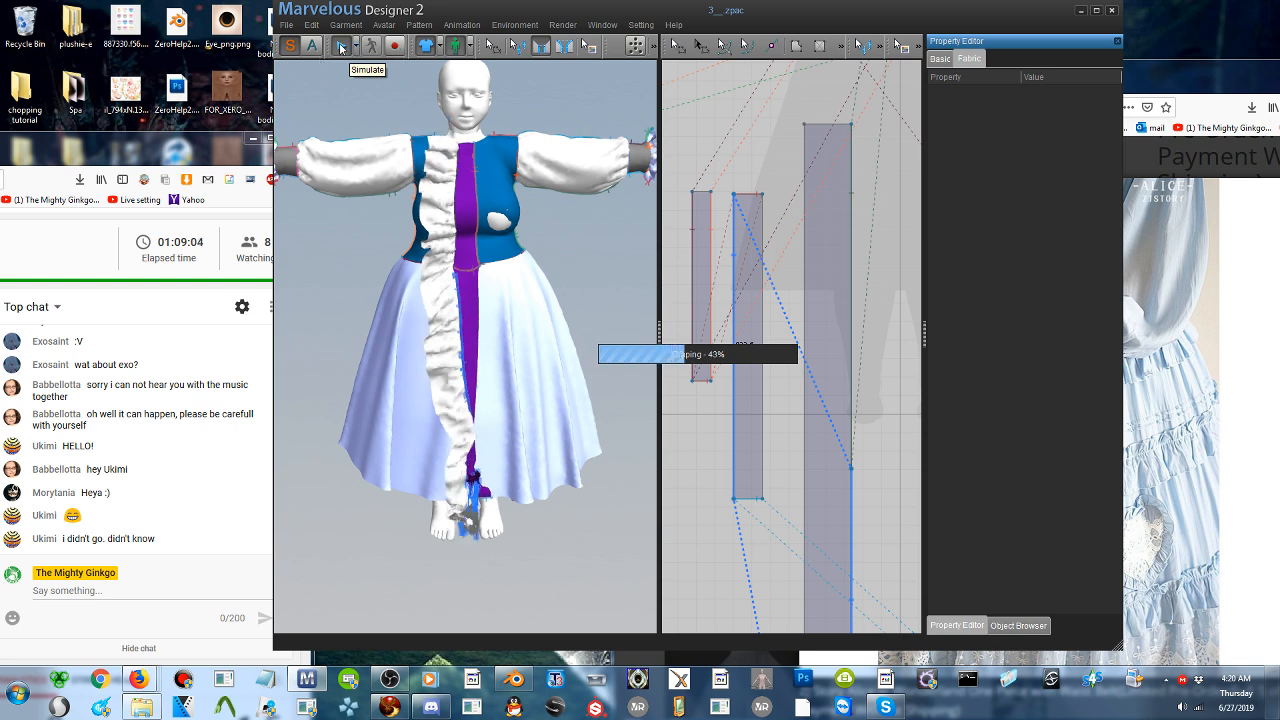
click(341, 76)
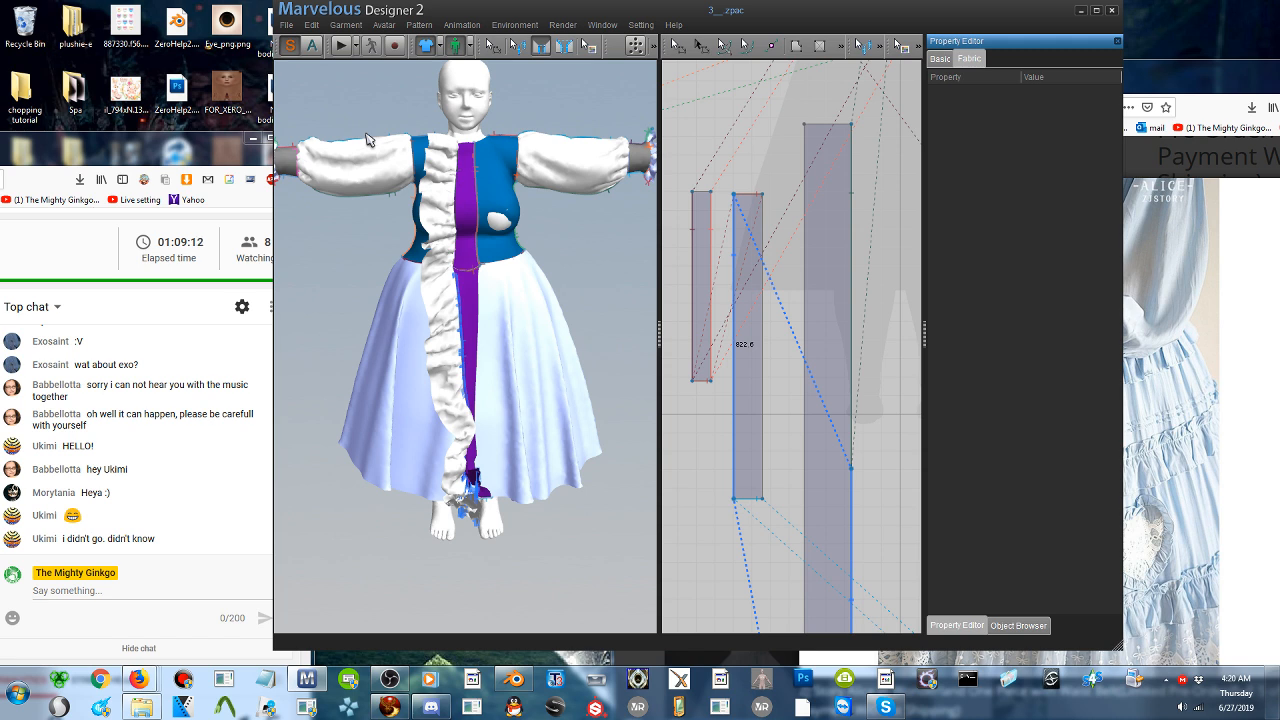
click(343, 45)
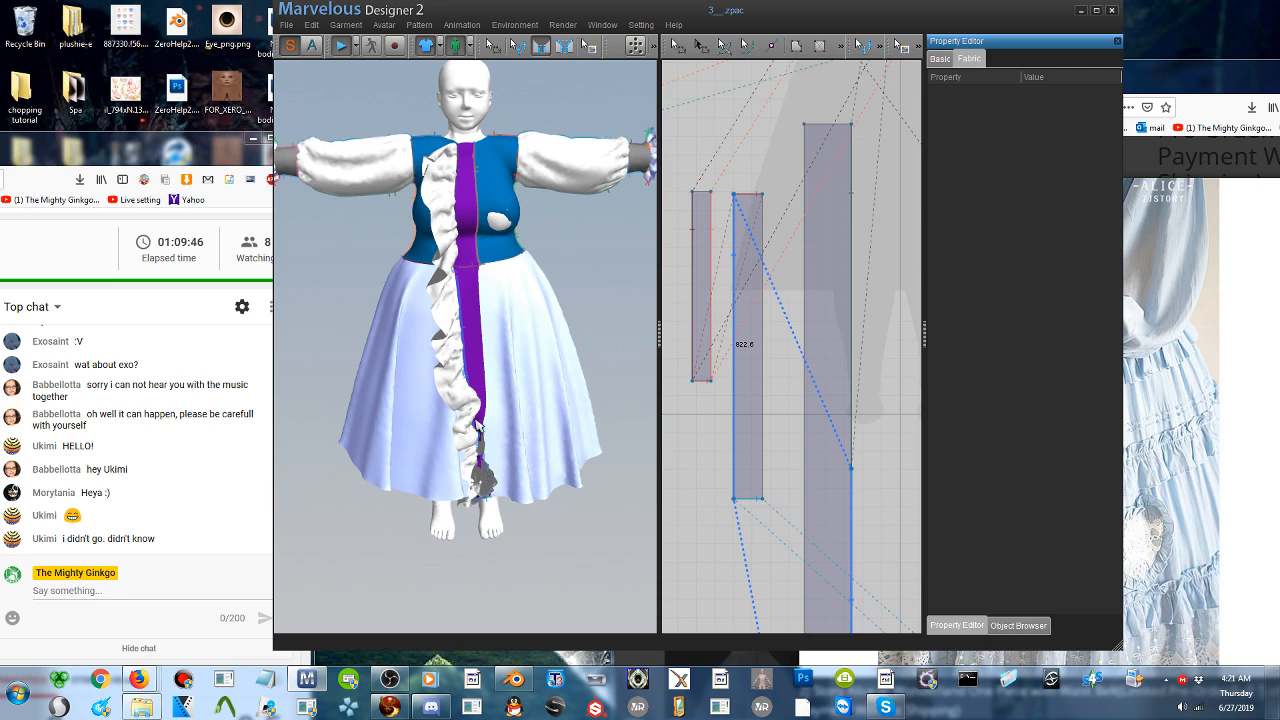
click(343, 48)
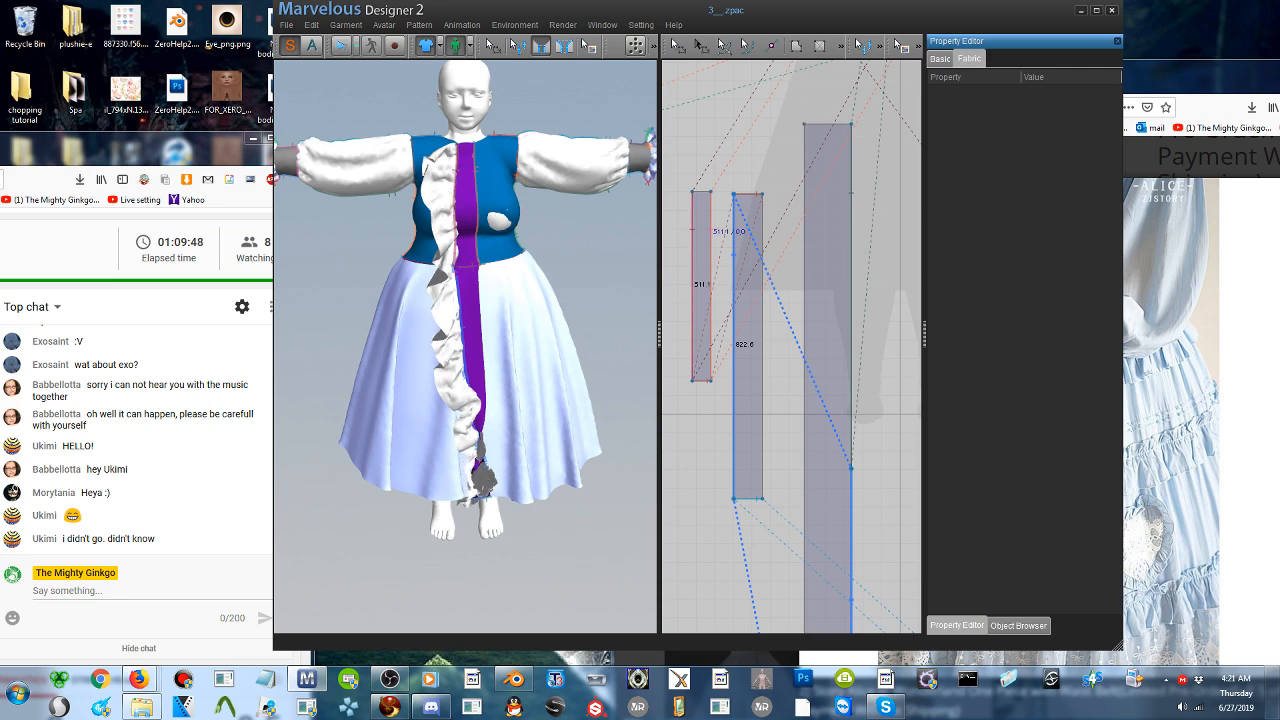
- Delete the long ruffle strip's pattern piece from the dress
right_click(448, 306)
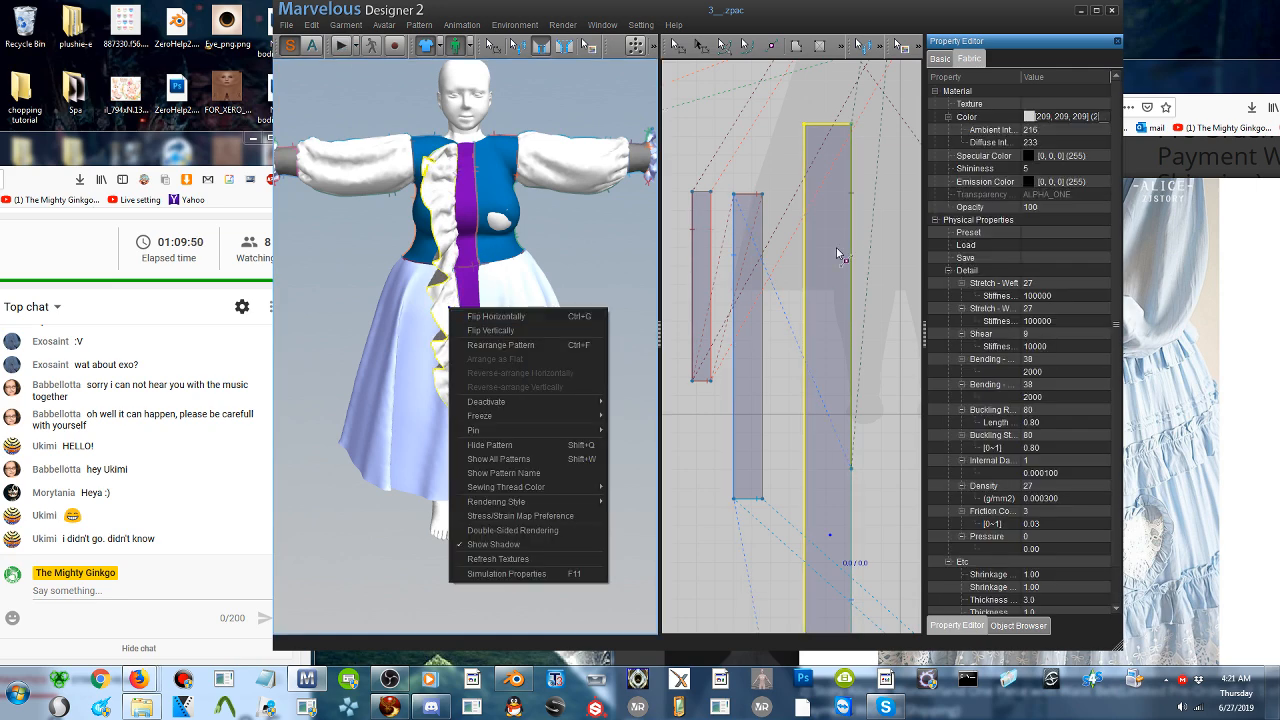
click(455, 316)
click(677, 47)
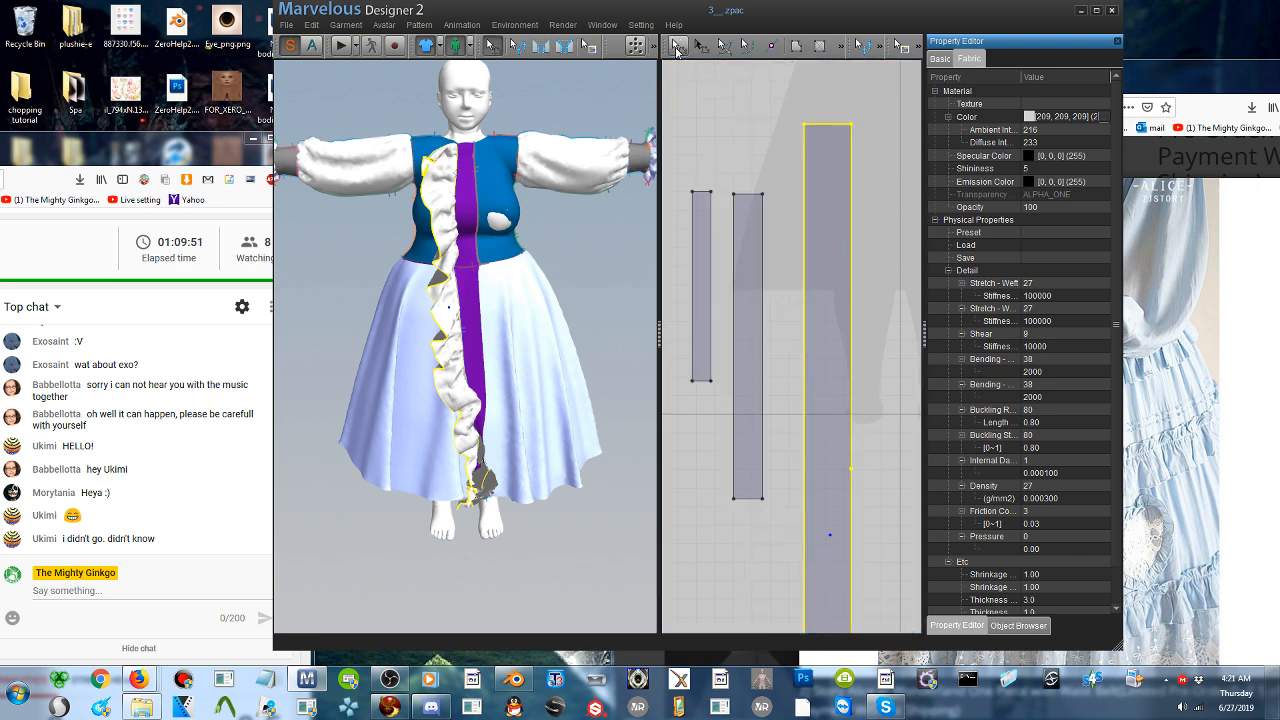
click(830, 334)
right_click(830, 334)
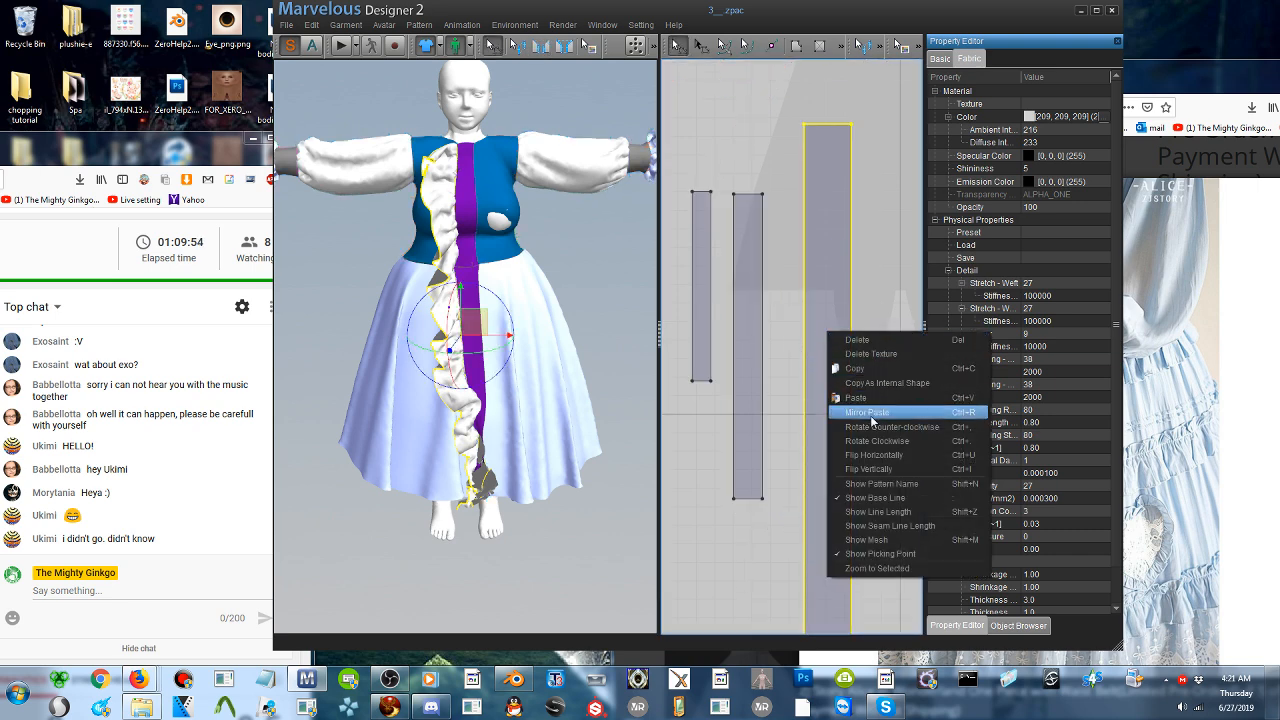
click(874, 370)
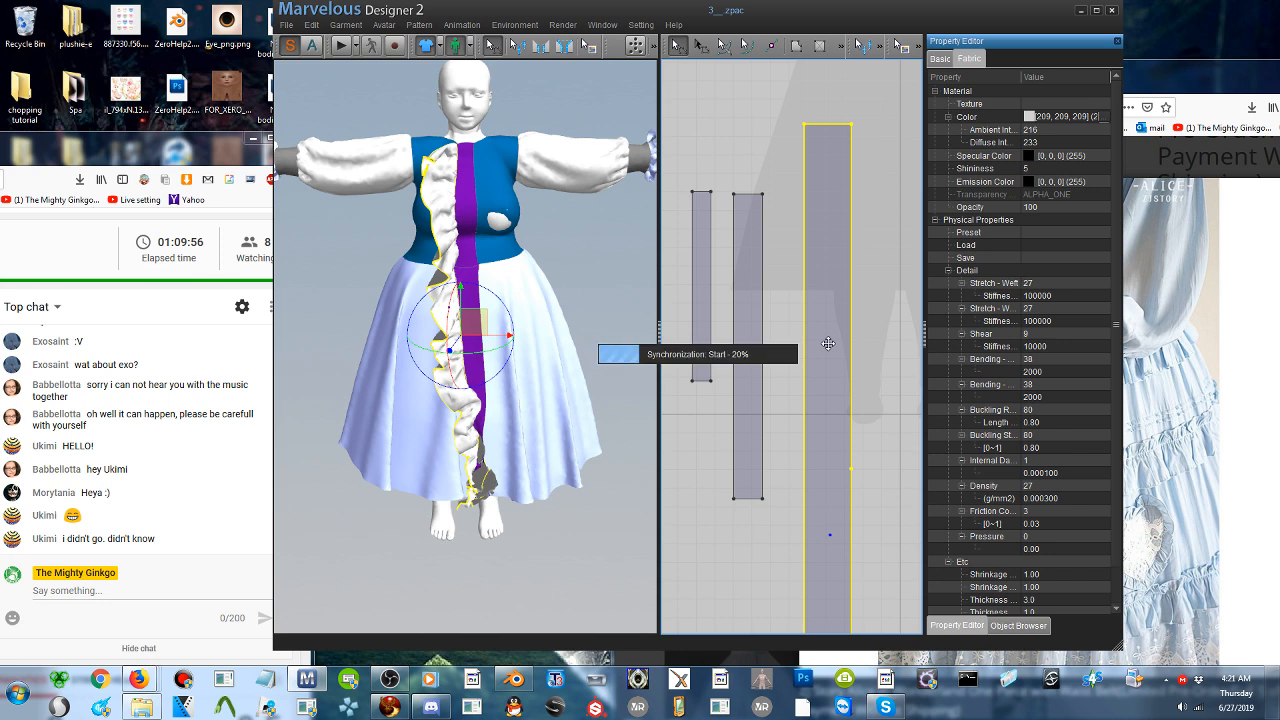
key(Delete)
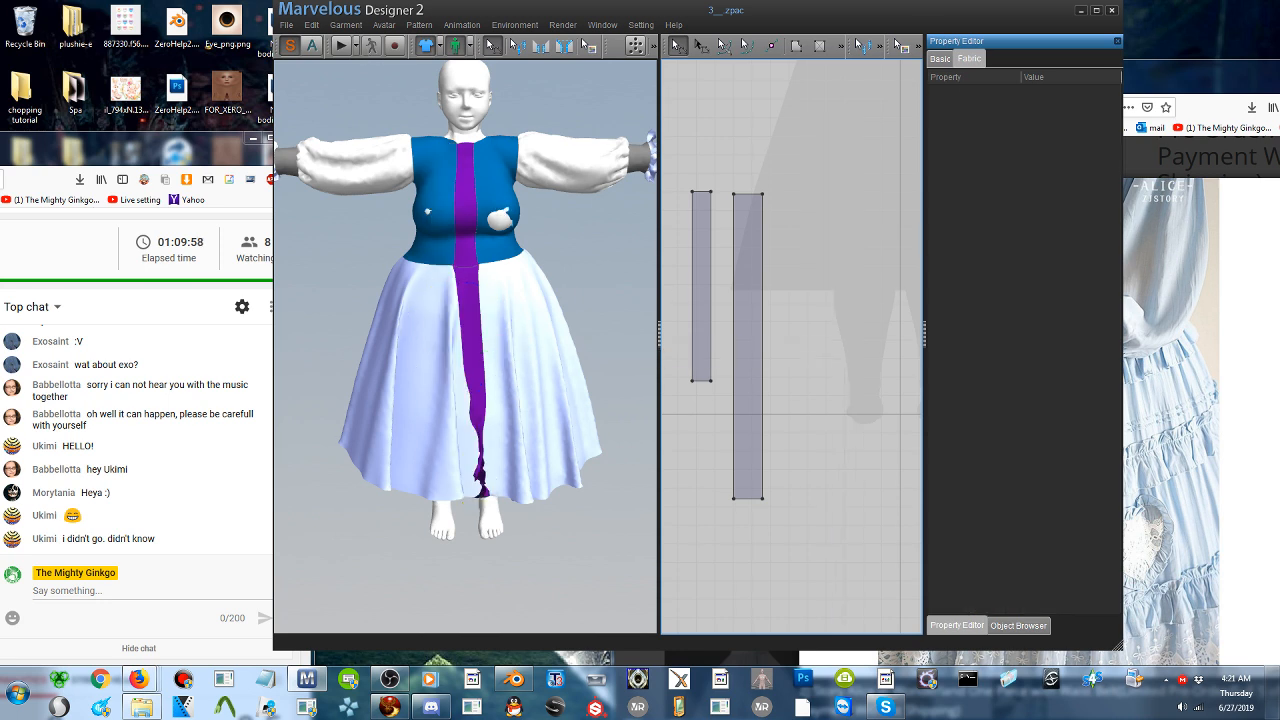
- Simulate the dress and rearrange the twisted purple skirt front strip's pattern
click(341, 46)
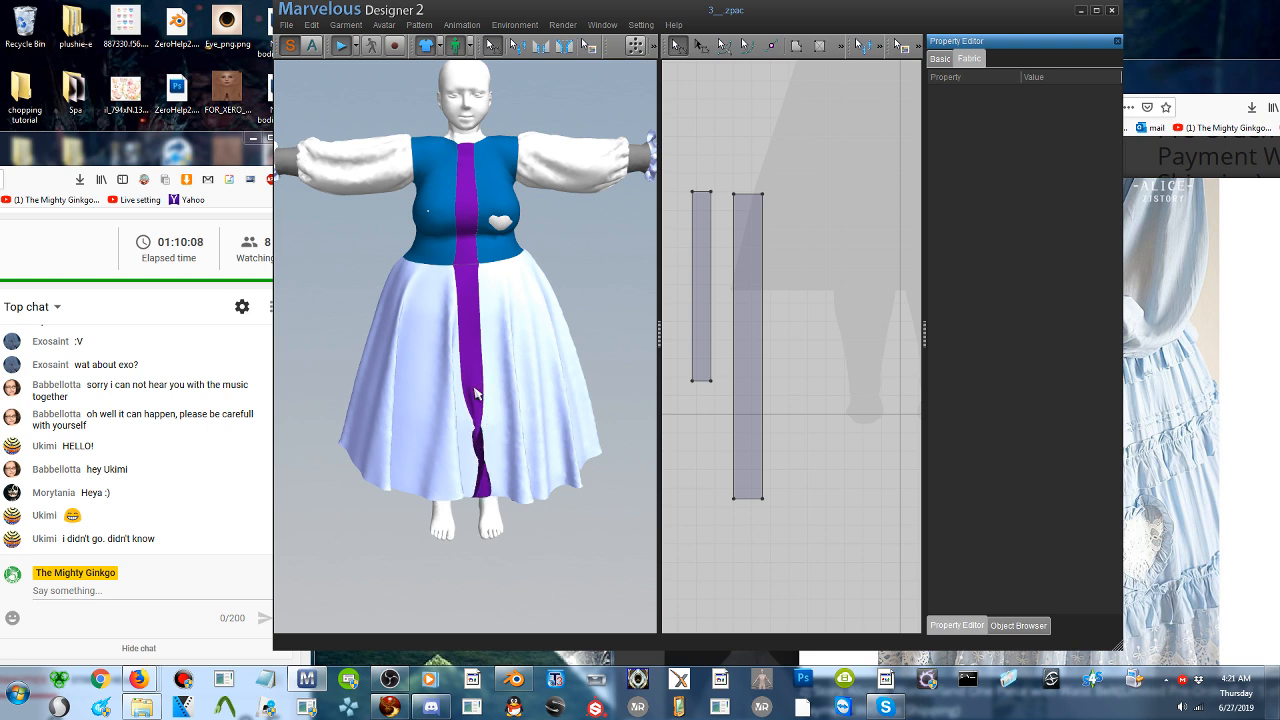
click(475, 393)
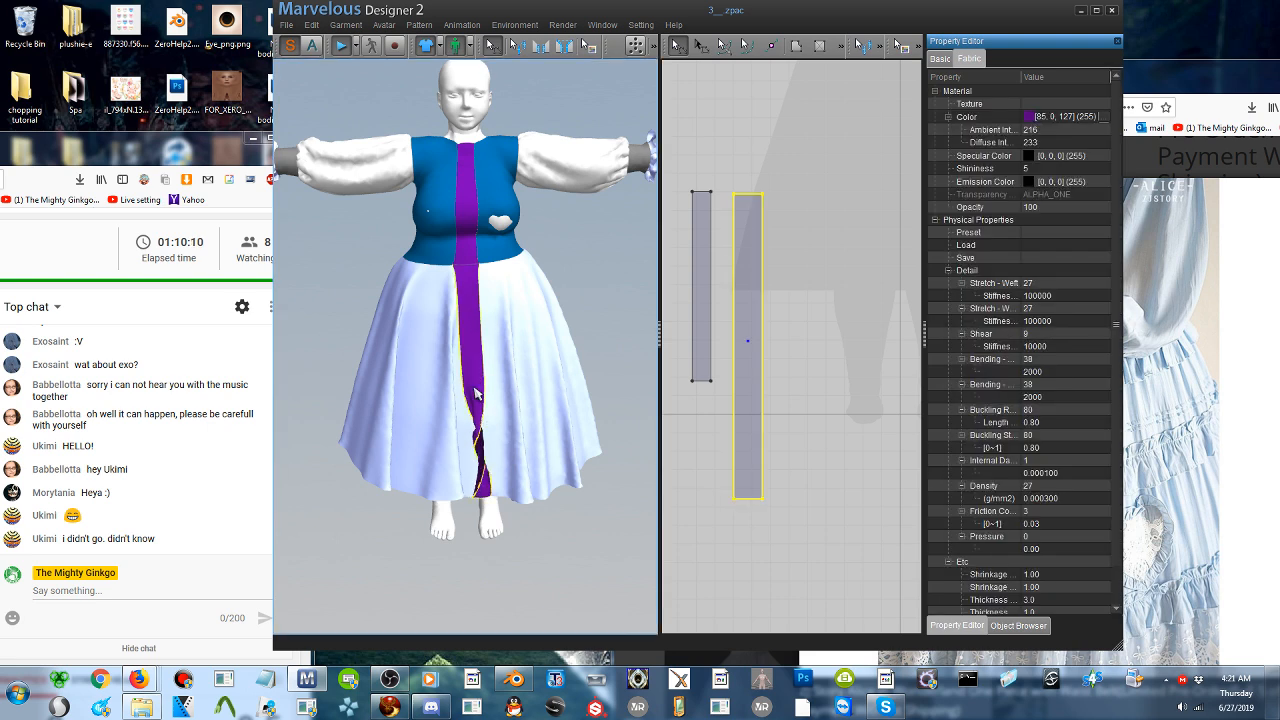
right_click(475, 393)
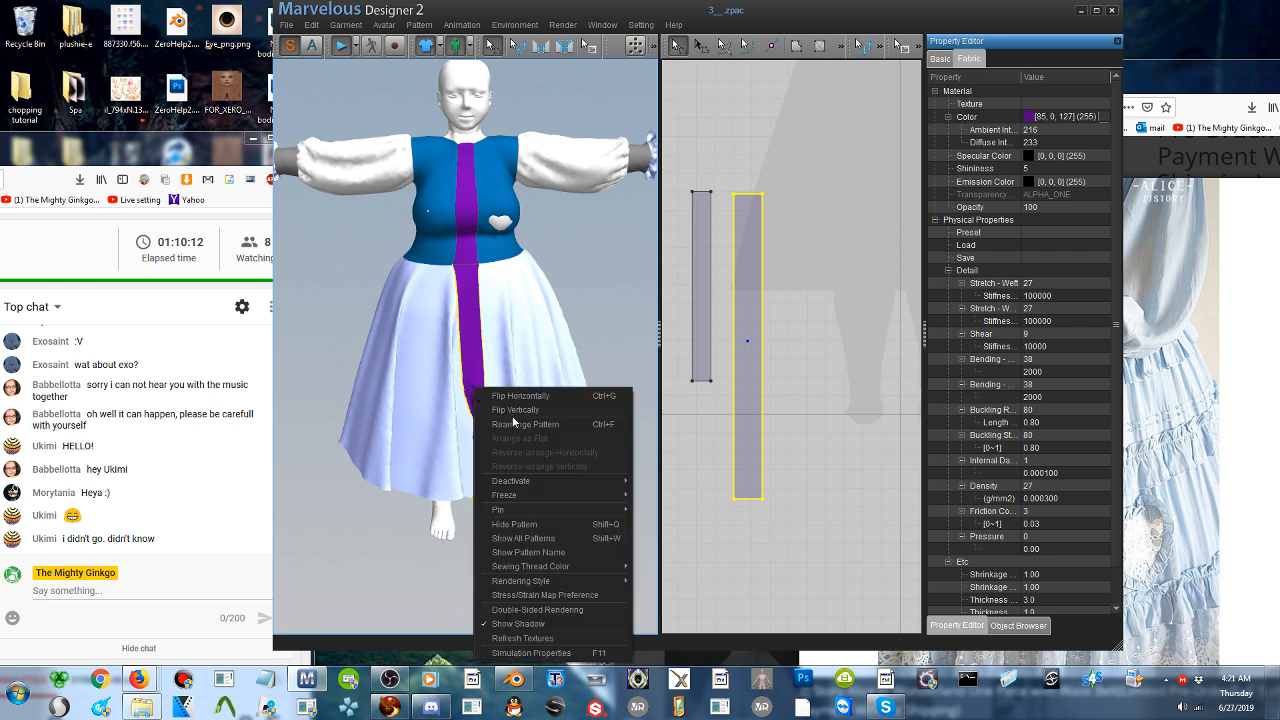
click(512, 425)
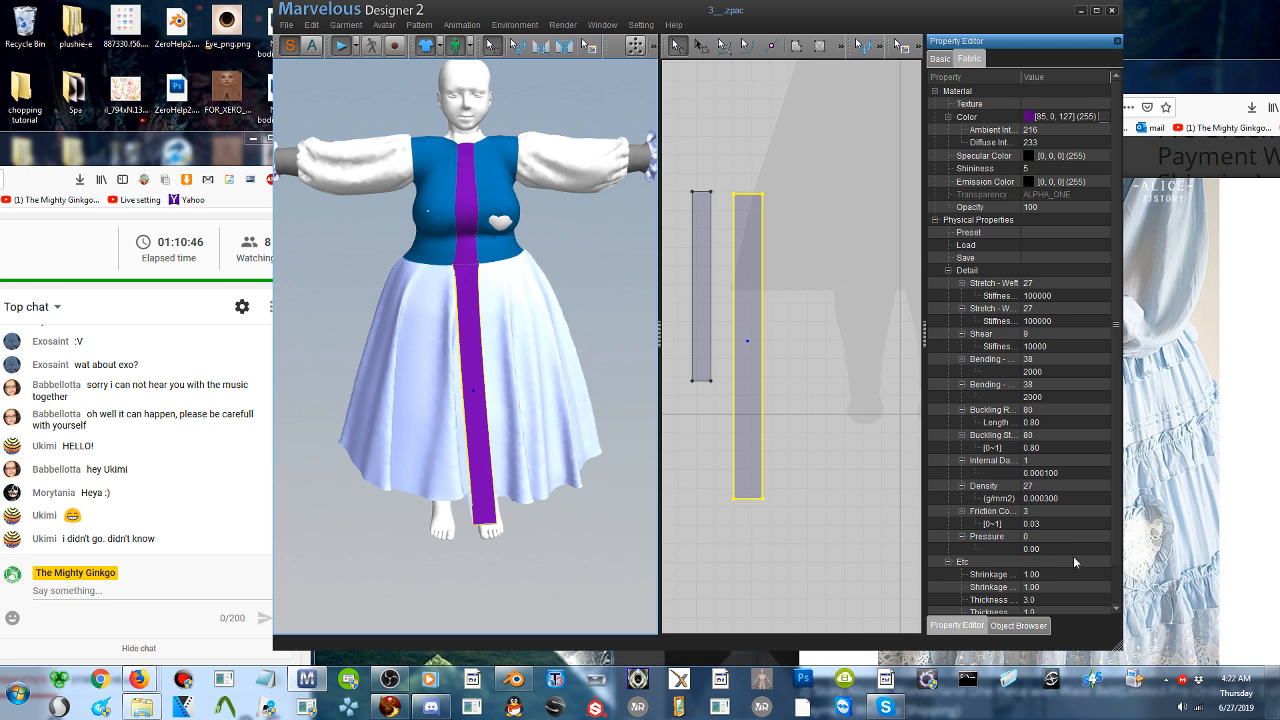
- Unfreeze the skirt with the Pattern Only option so it drapes together with the purple front strip
right_drag(560, 504, 586, 449)
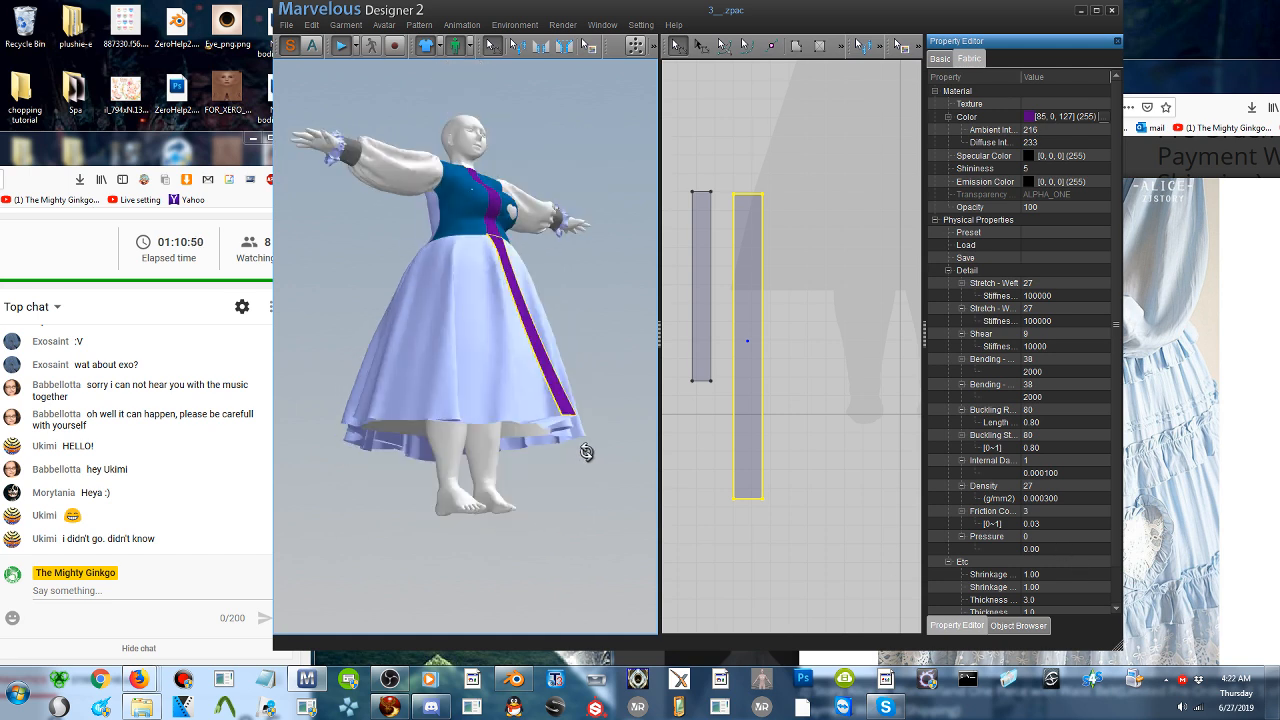
click(522, 391)
click(522, 398)
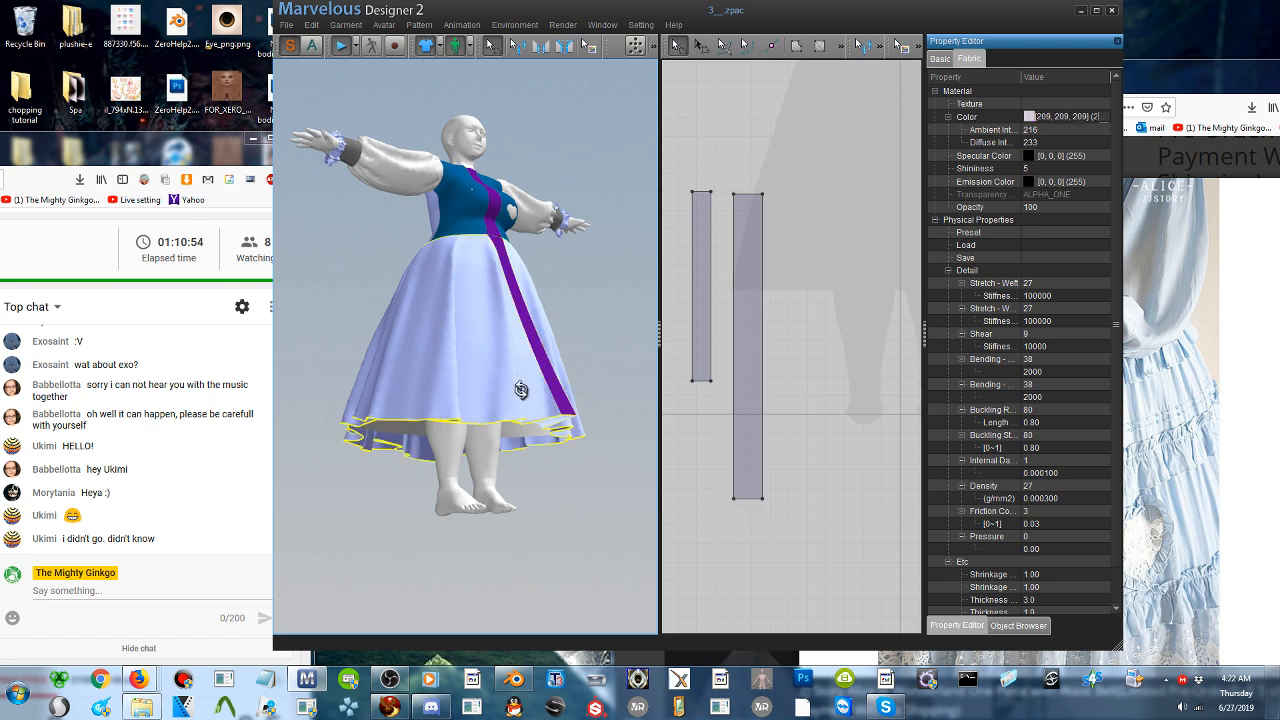
right_click(522, 392)
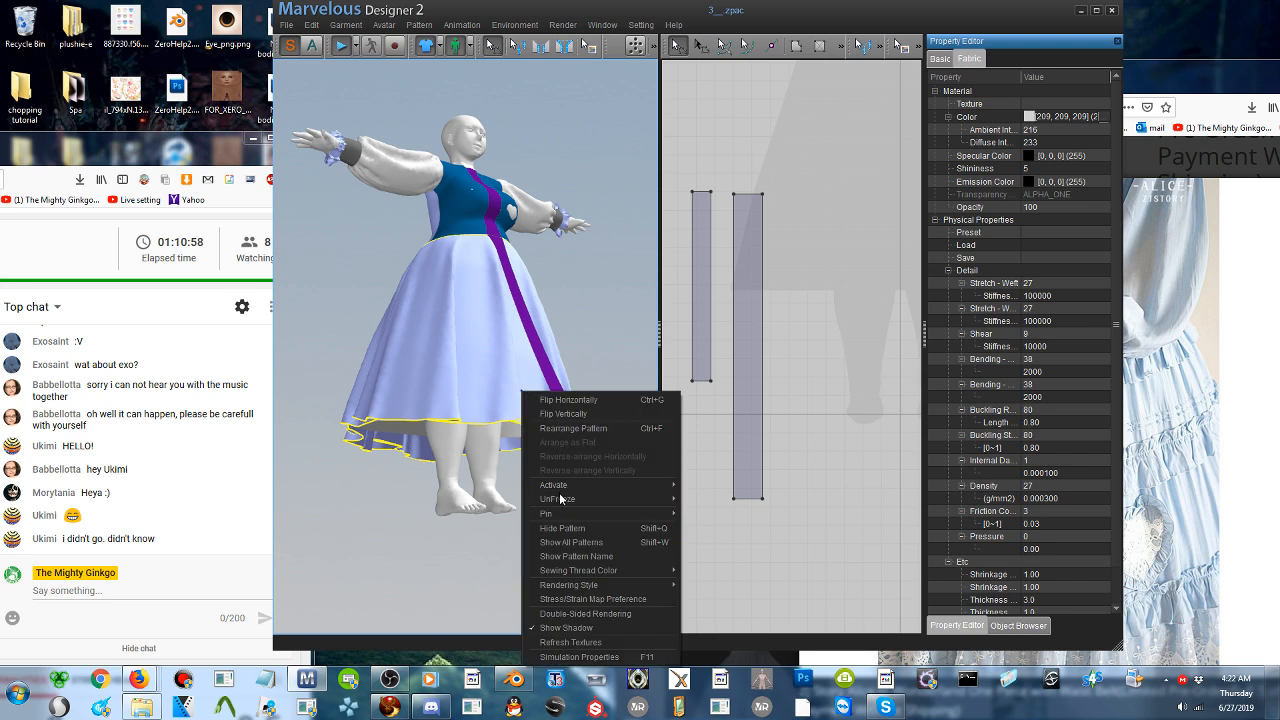
mouse_move(613, 499)
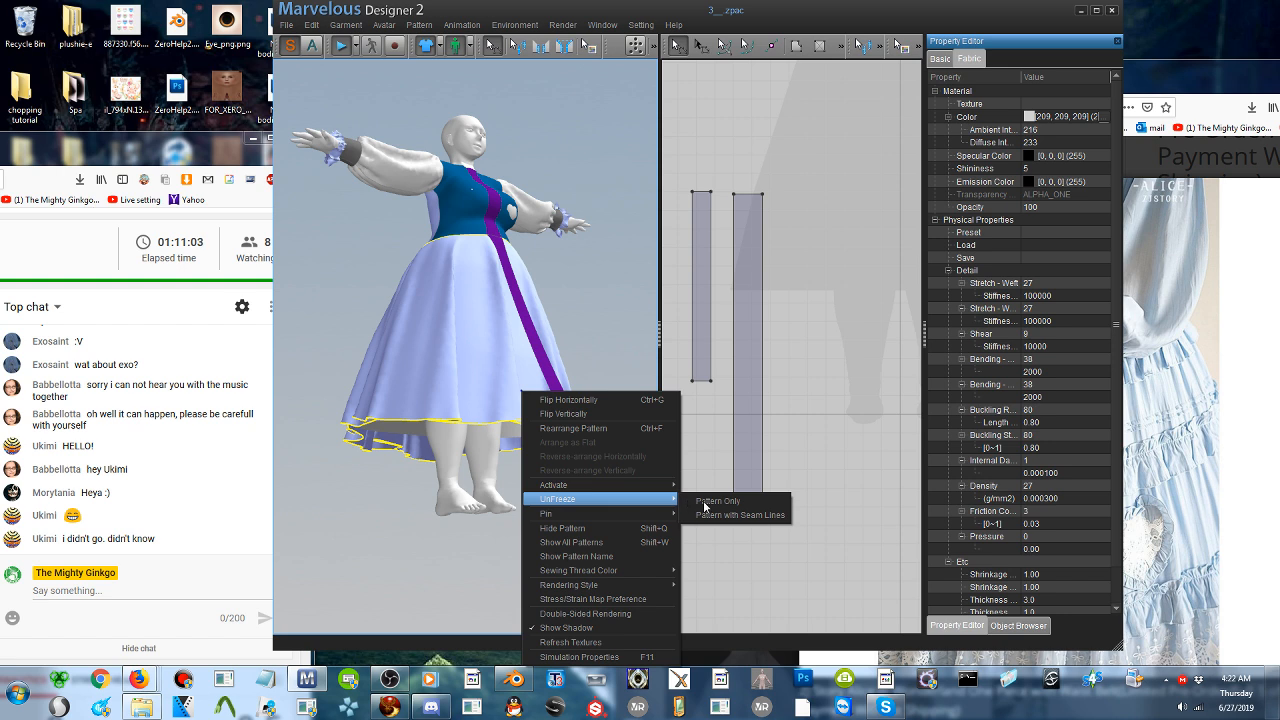
click(705, 502)
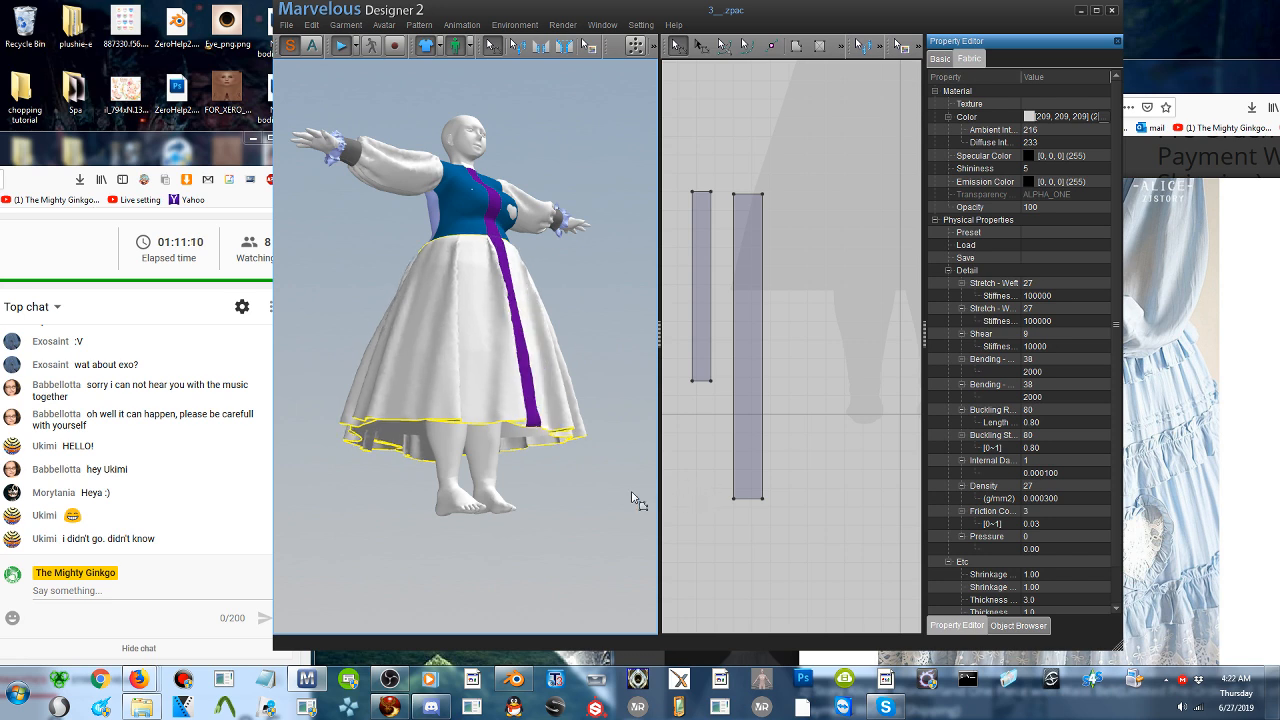
- Freeze the skirt and the purple skirt front strip with the Pattern Only option
right_click(463, 310)
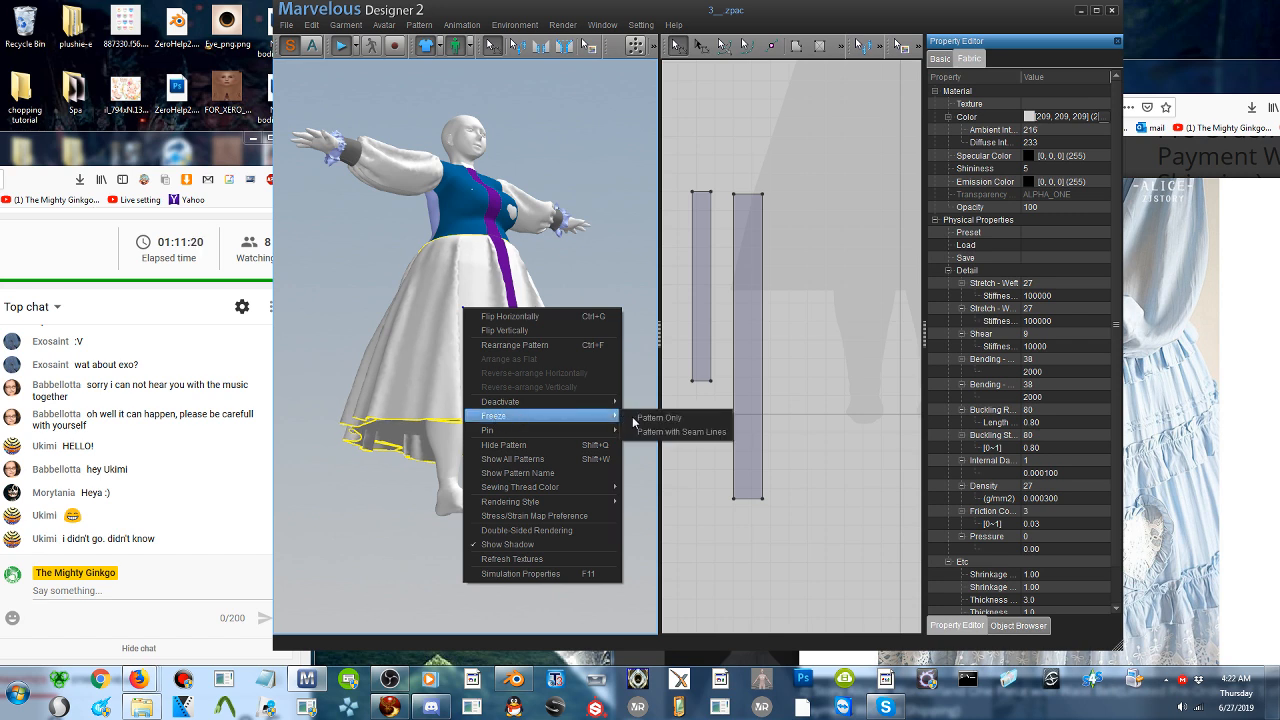
click(633, 419)
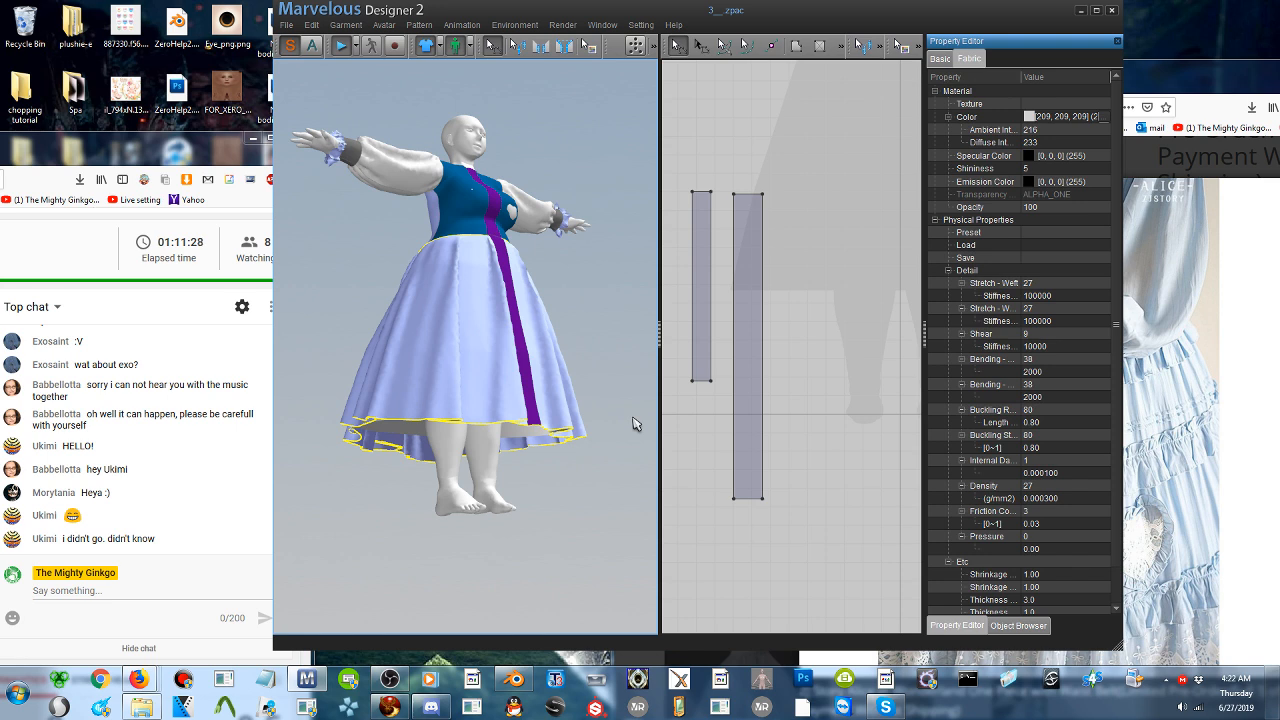
right_drag(537, 332, 502, 351)
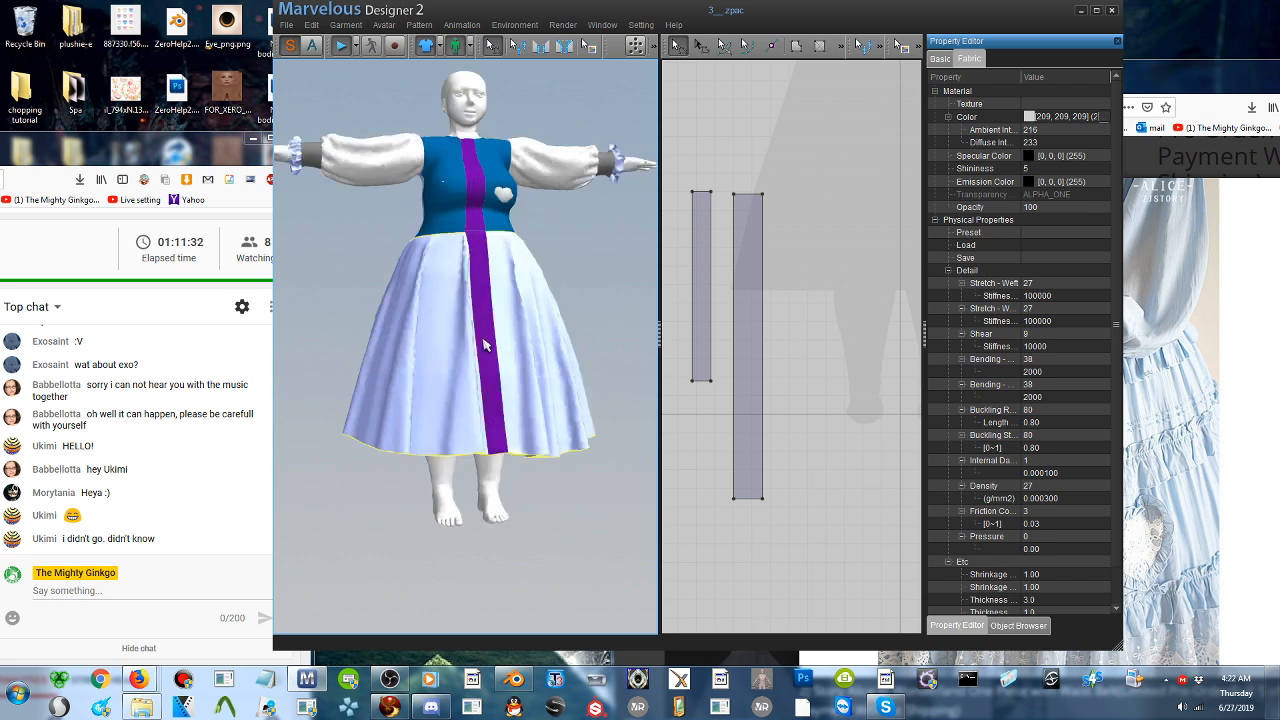
click(483, 345)
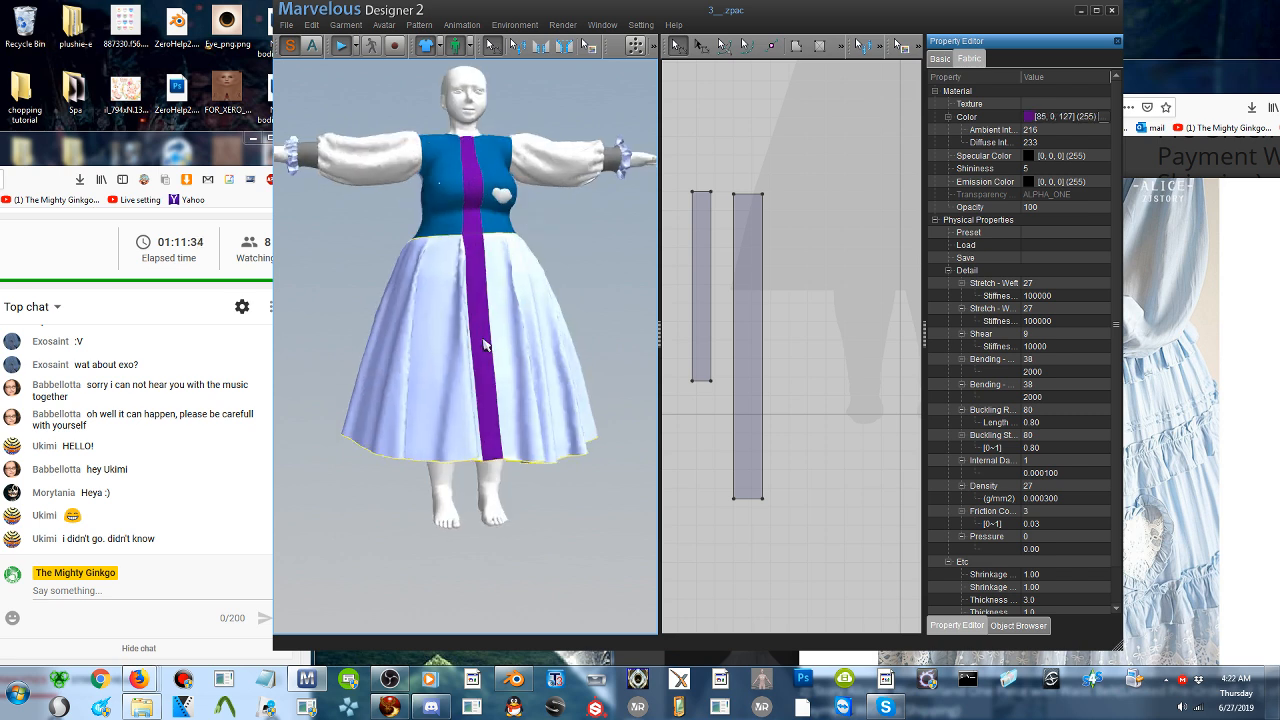
right_click(483, 340)
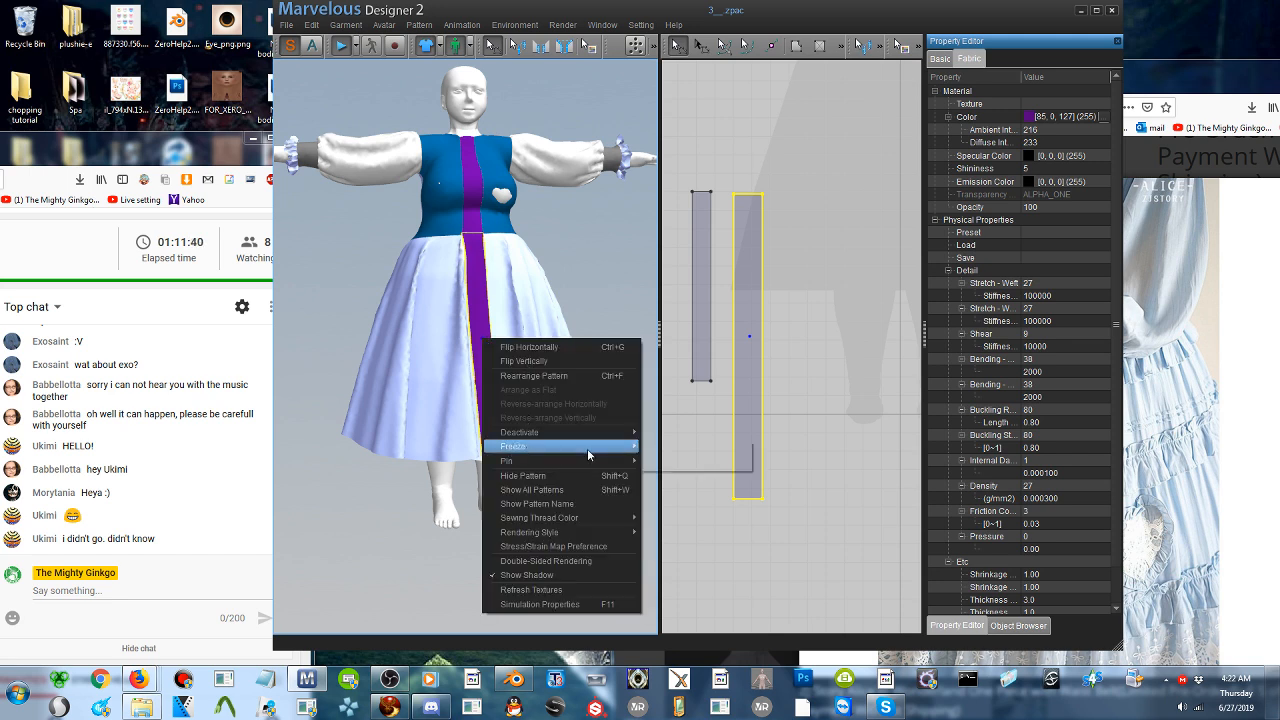
mouse_move(588, 453)
click(663, 453)
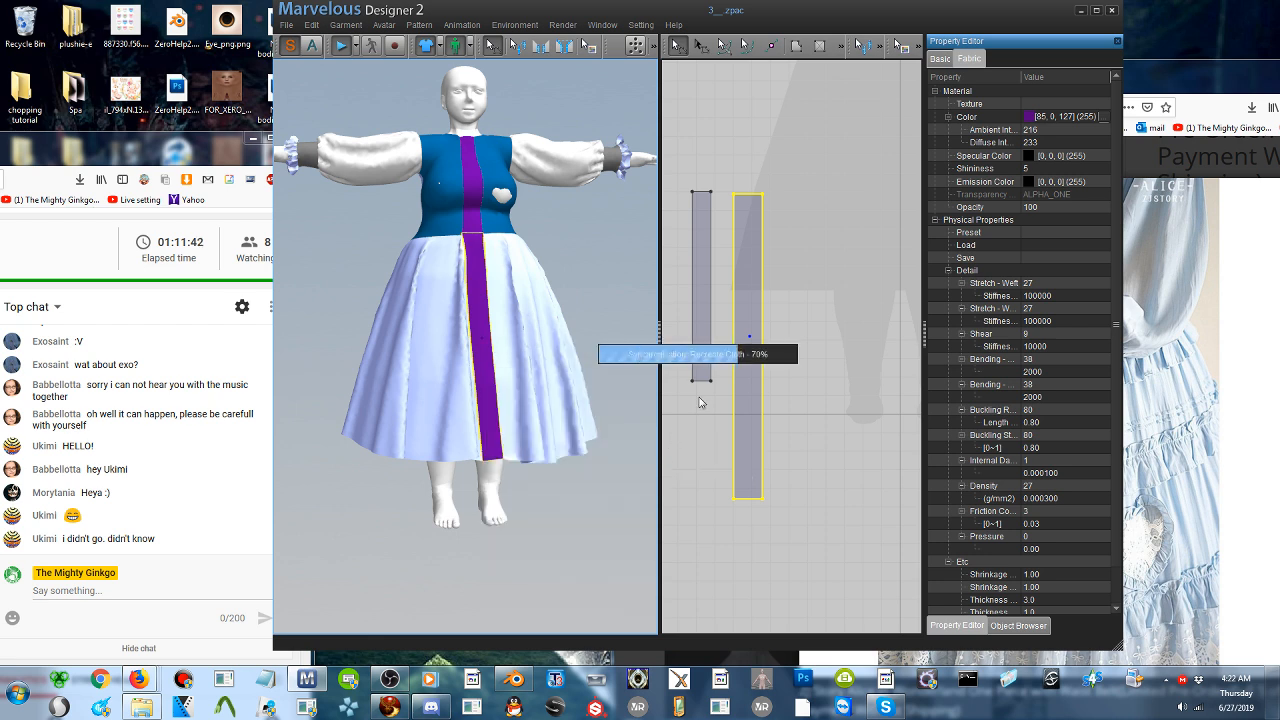
- Paste the long strip pattern beside the two front strip patterns and stop the simulation
right_click(805, 415)
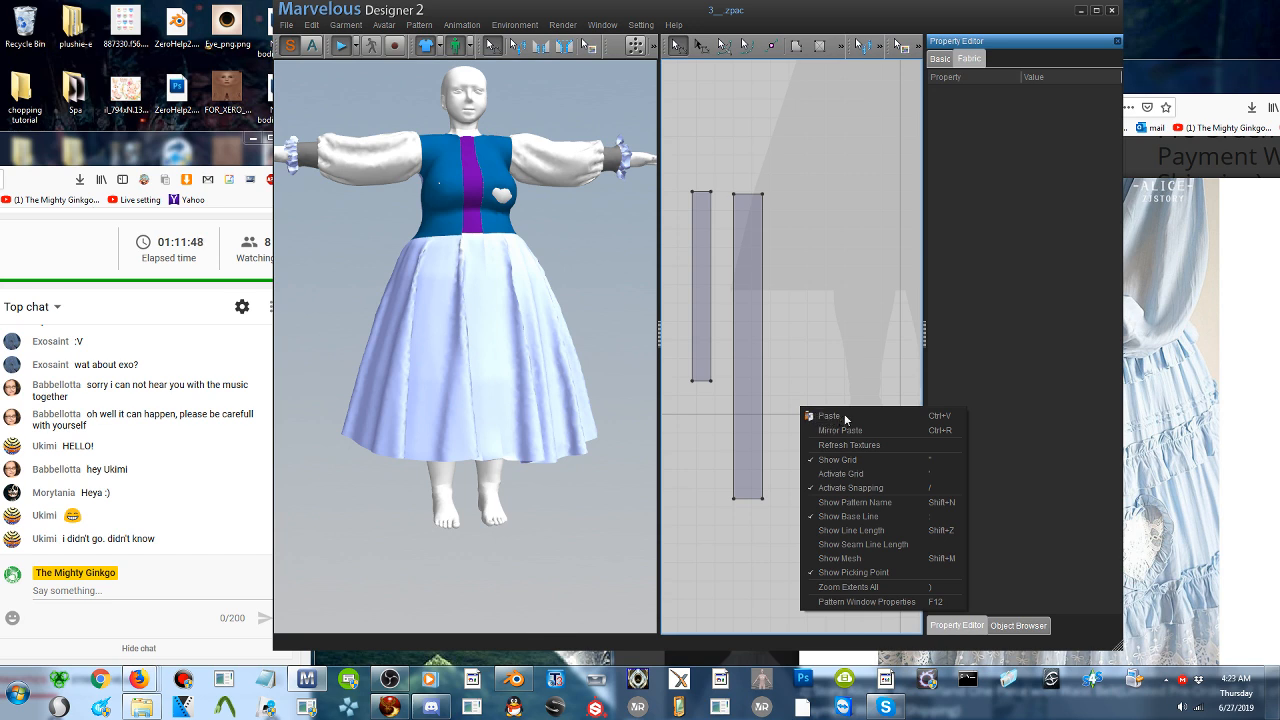
click(845, 417)
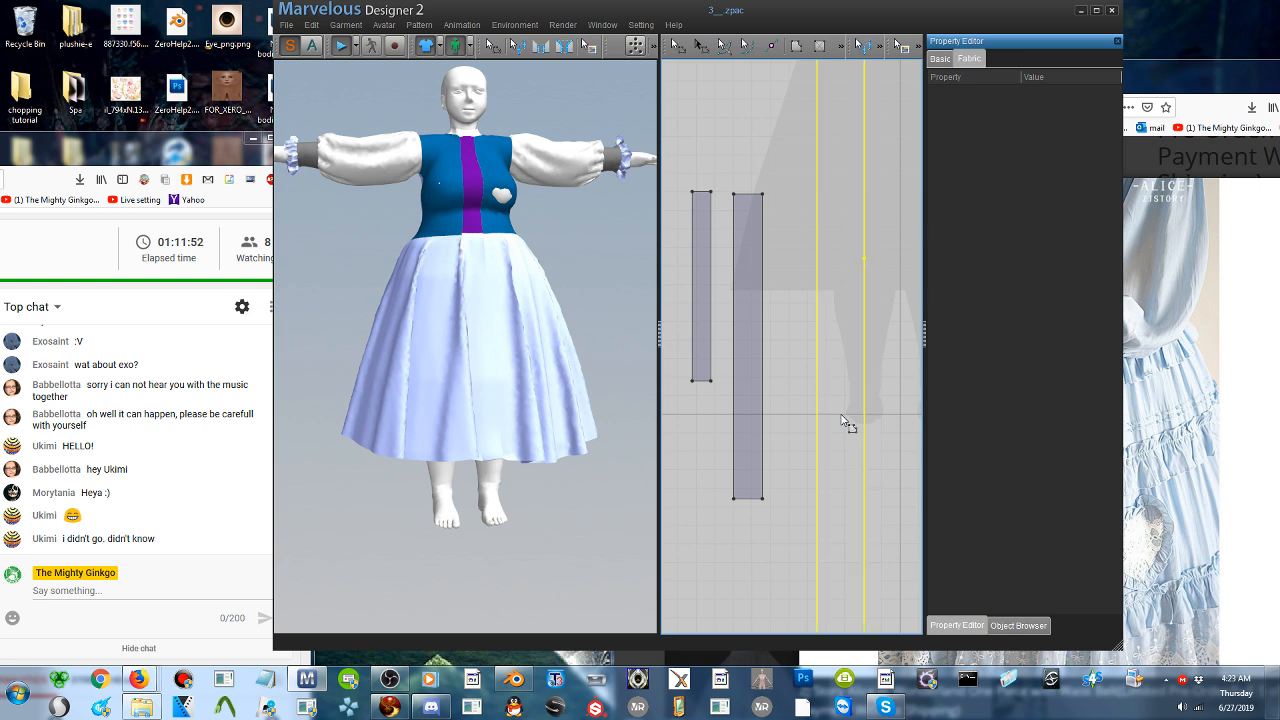
click(848, 418)
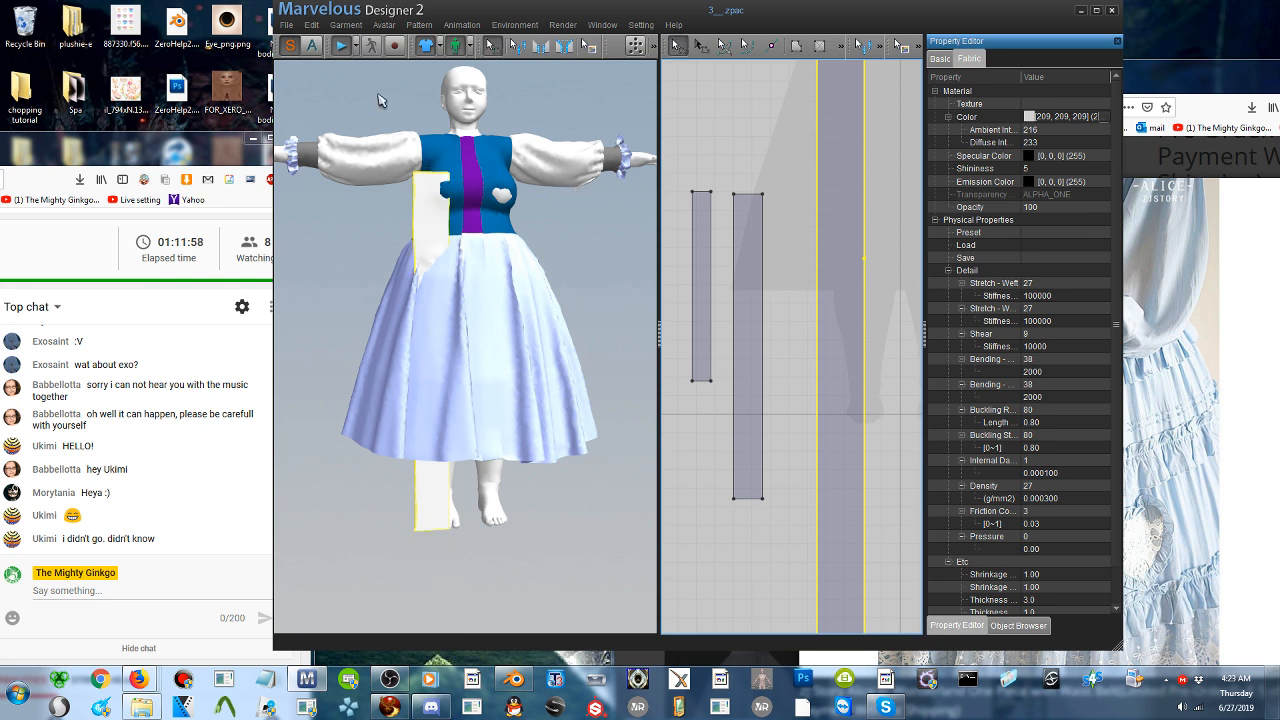
click(341, 46)
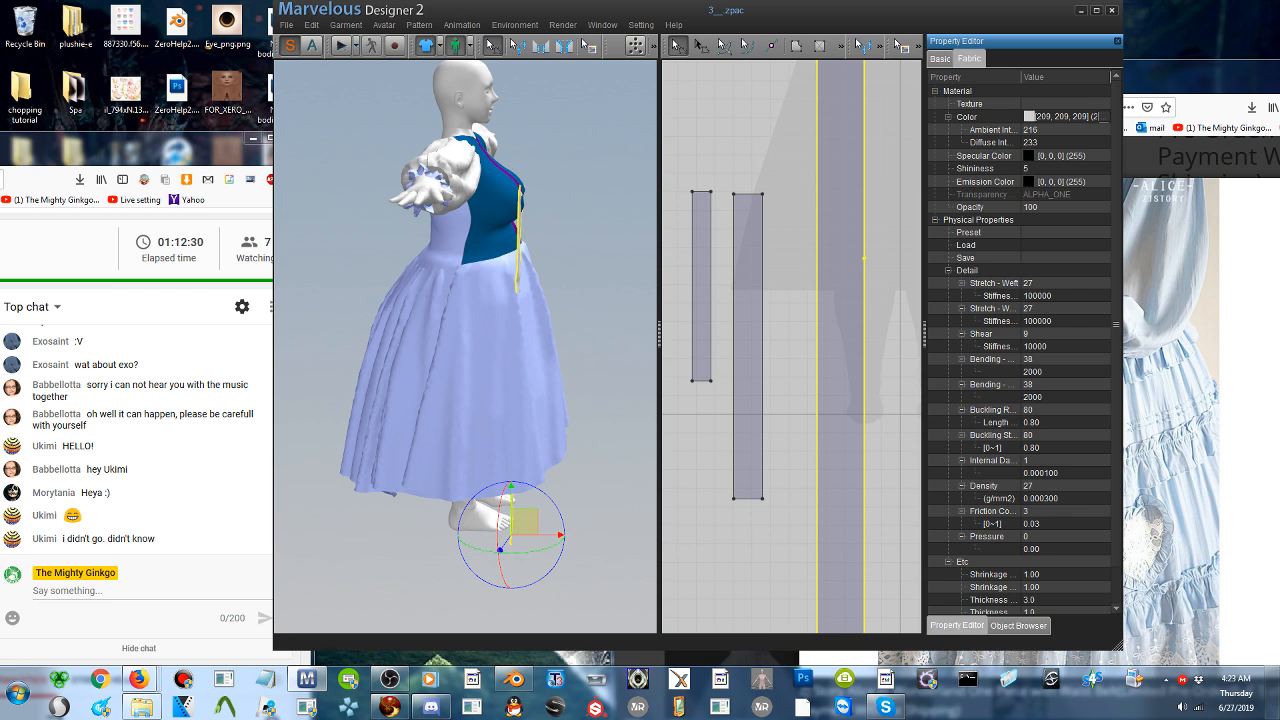
- Move the pasted long strip up and out in front of the dress, and tilt it slightly
right_drag(560, 340, 488, 340)
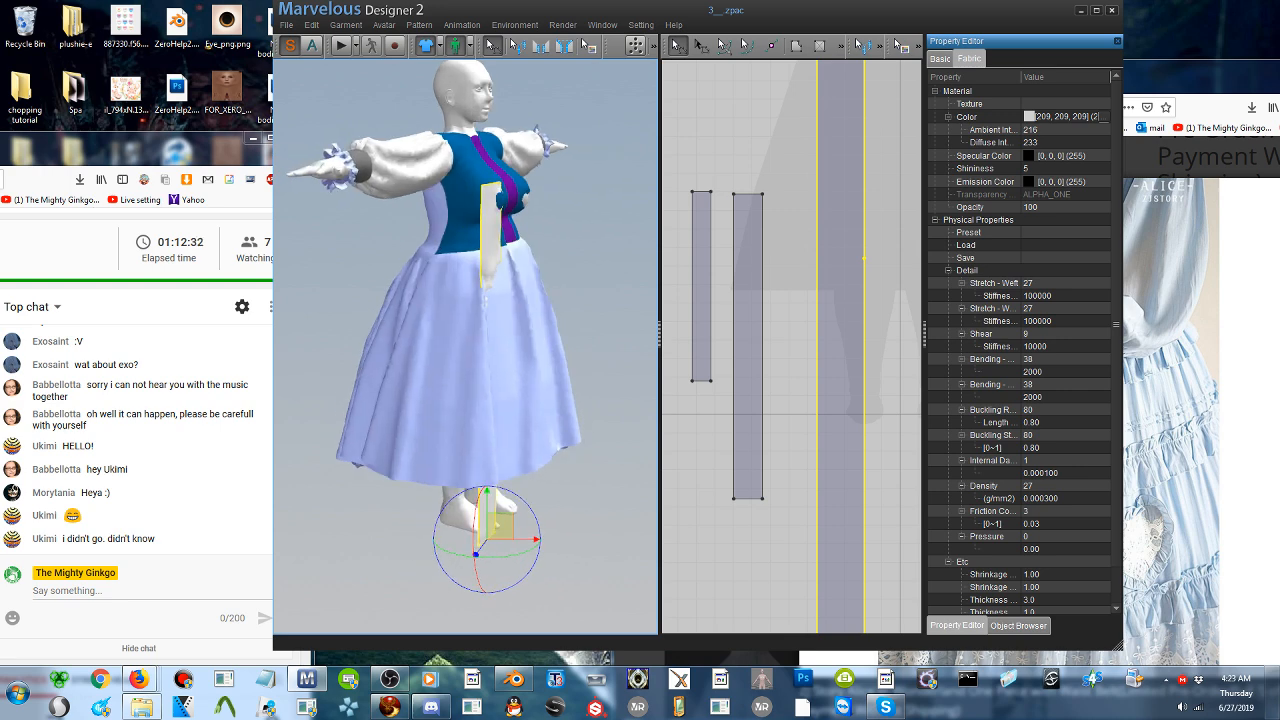
drag(497, 524, 571, 306)
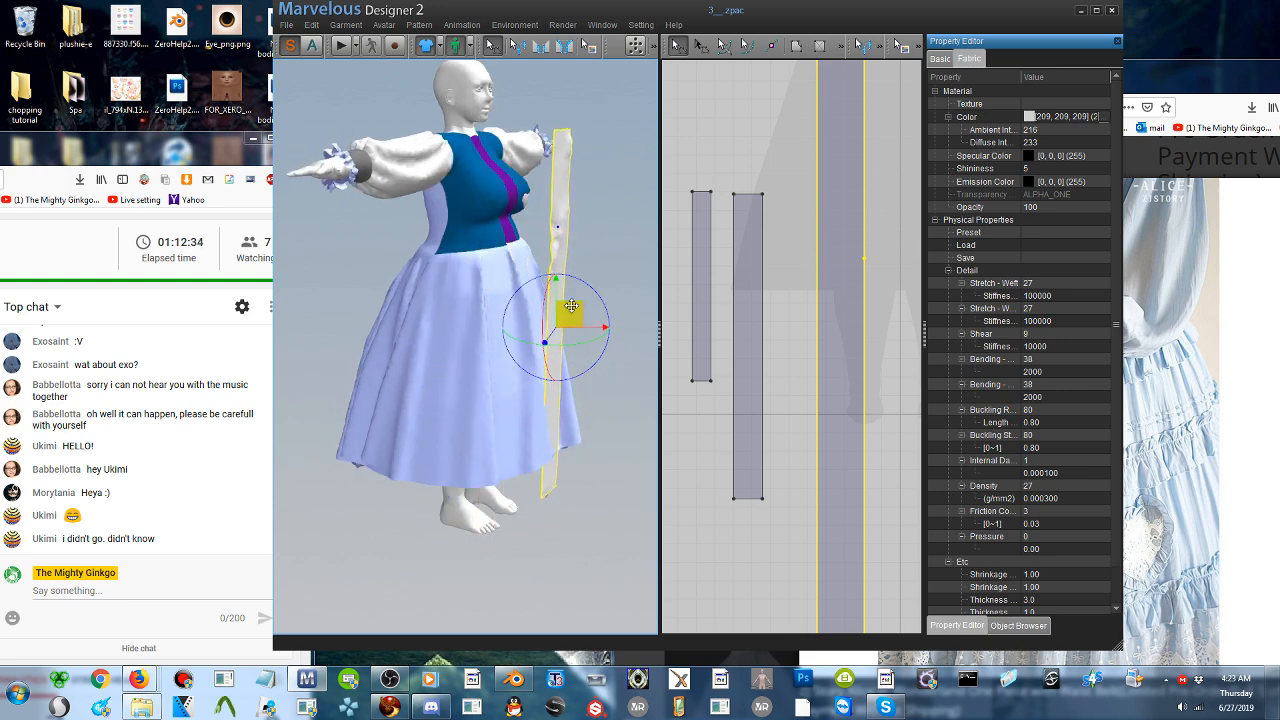
right_drag(571, 306, 470, 332)
drag(468, 333, 385, 323)
right_drag(385, 323, 560, 355)
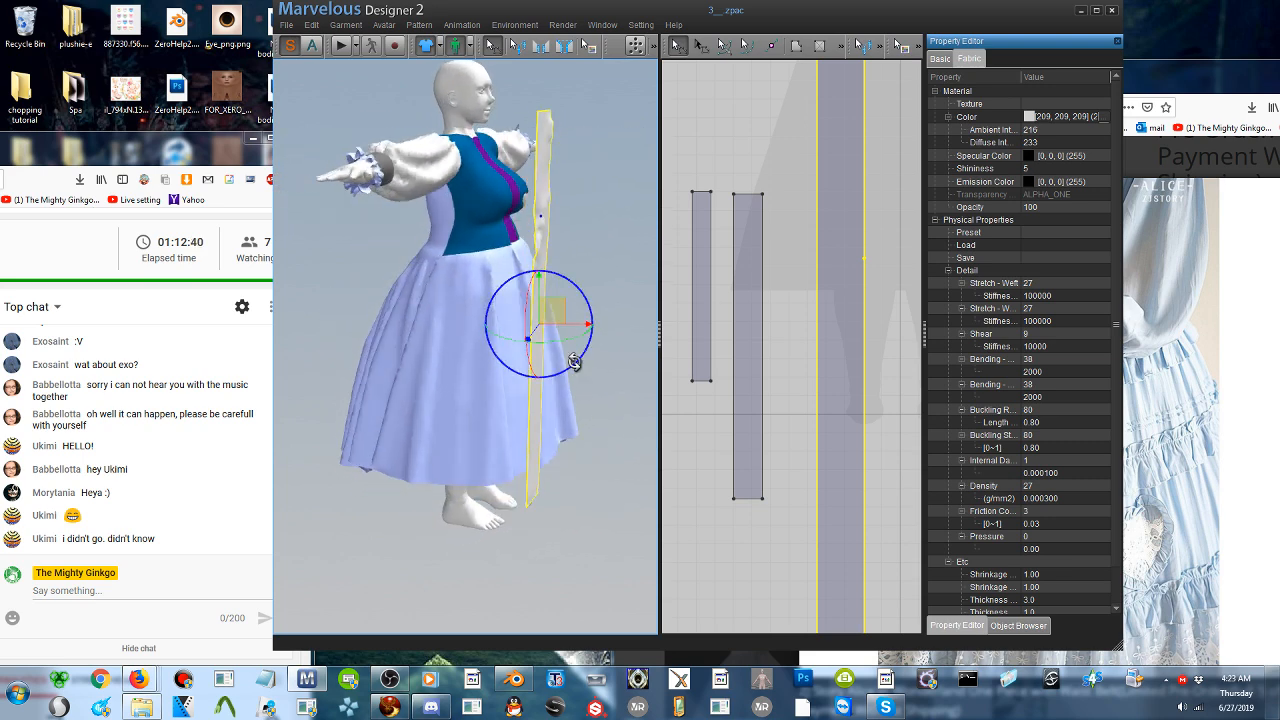
drag(574, 362, 580, 363)
right_drag(603, 346, 513, 358)
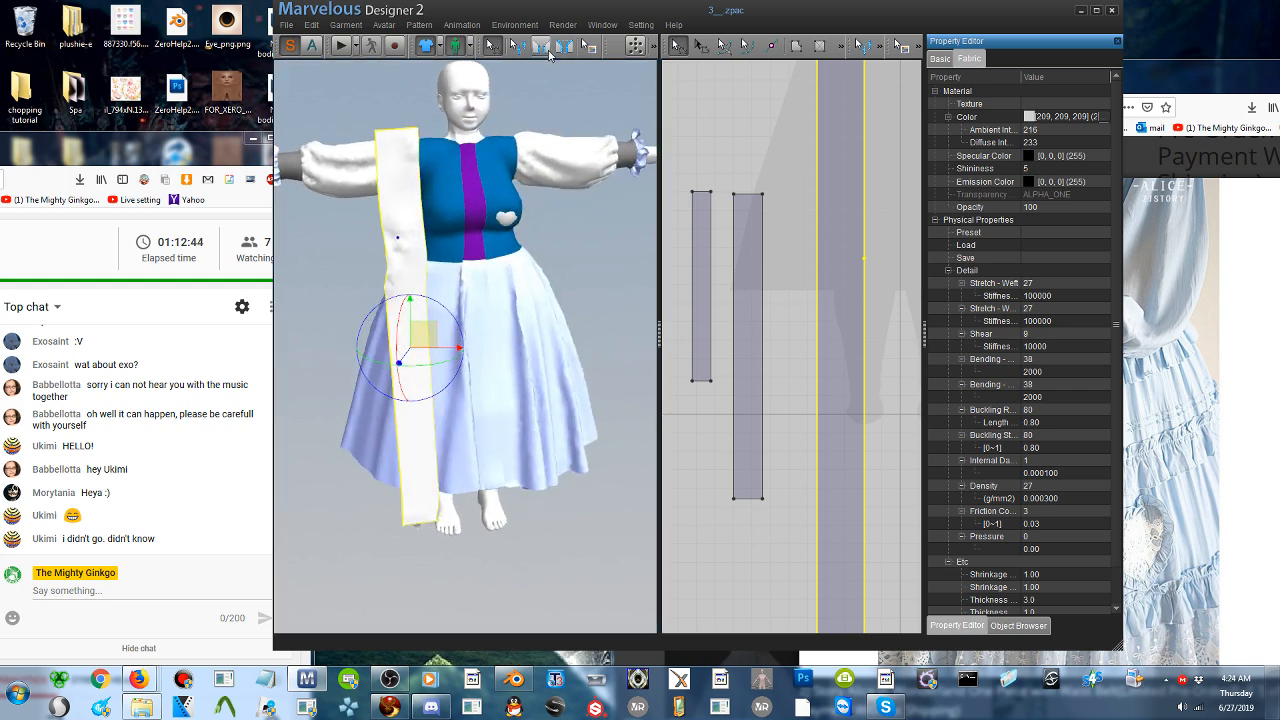
click(545, 50)
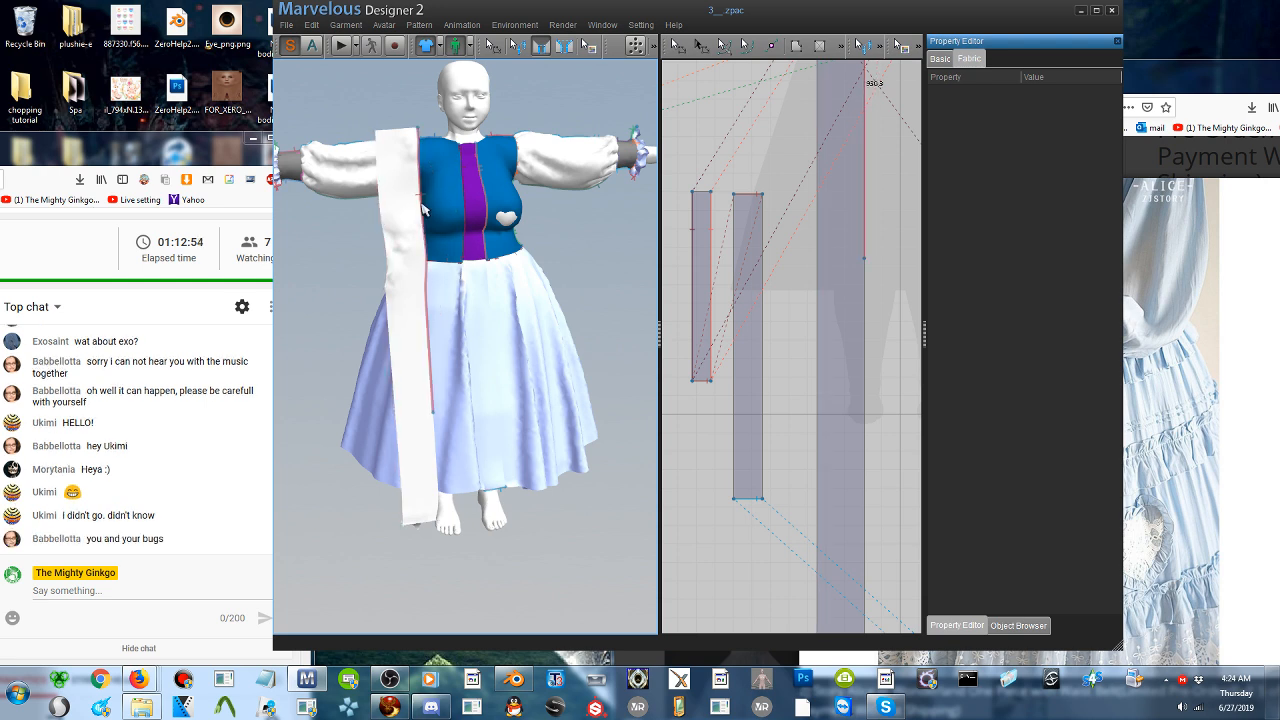
middle_drag(430, 278, 464, 345)
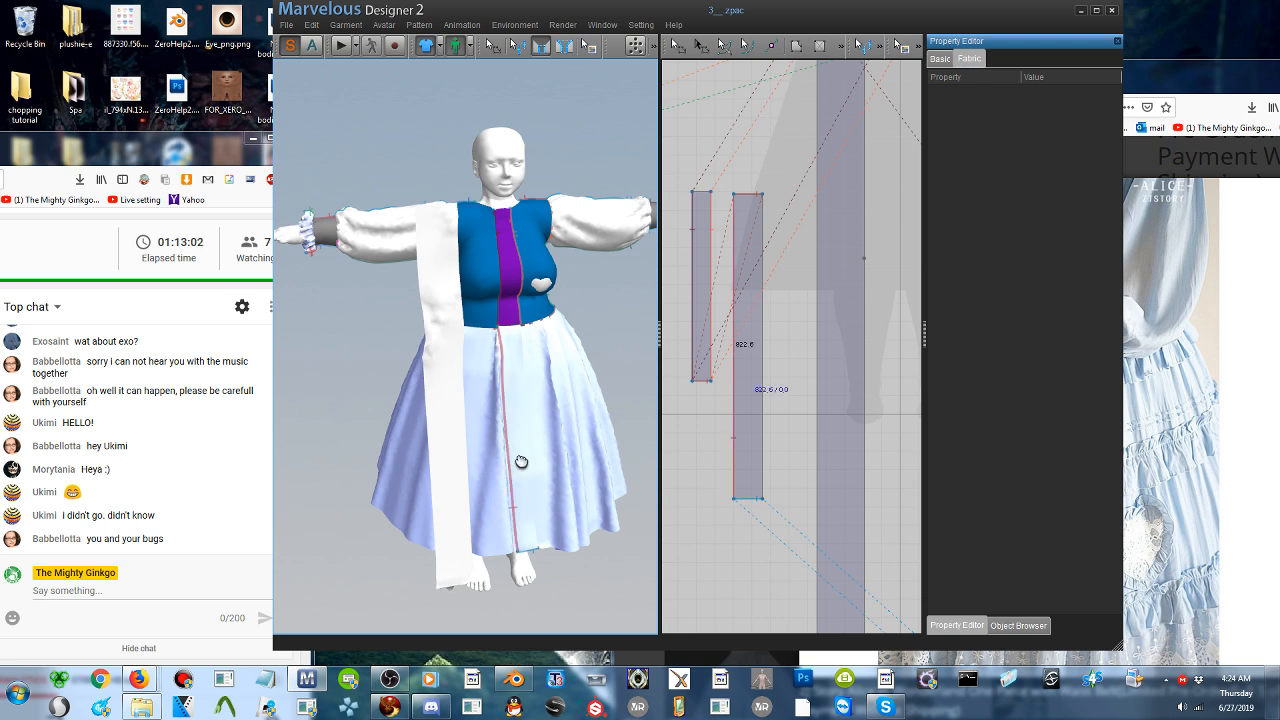
middle_drag(483, 361, 430, 348)
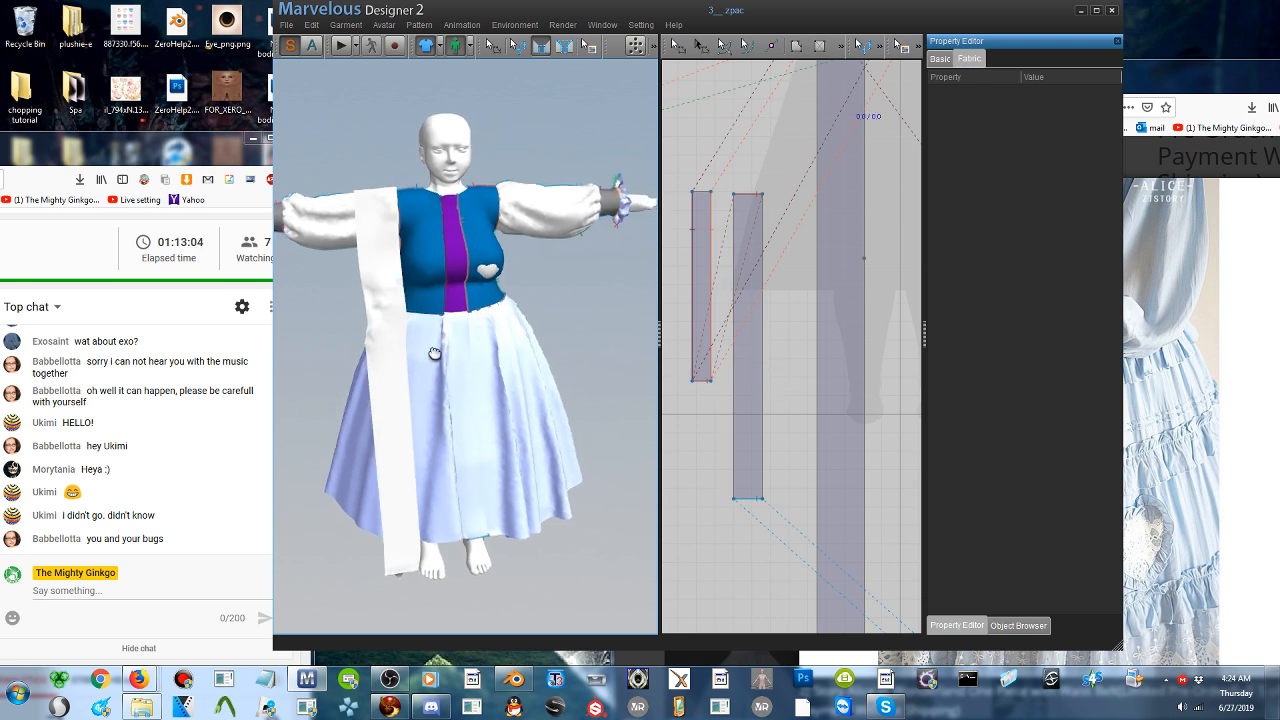
click(679, 46)
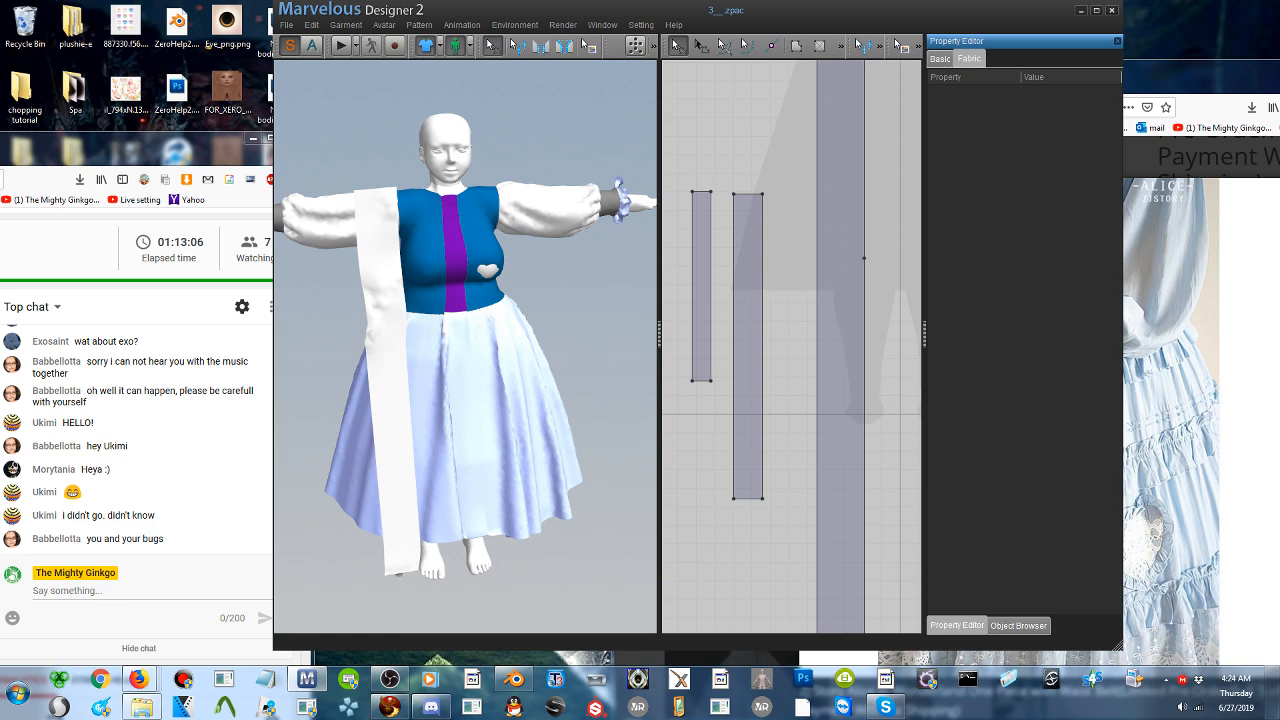
- Move the long strip clear of the dress front, rotate it upright and place it beside the purple front strips
click(418, 410)
right_drag(418, 410, 550, 375)
drag(554, 365, 578, 289)
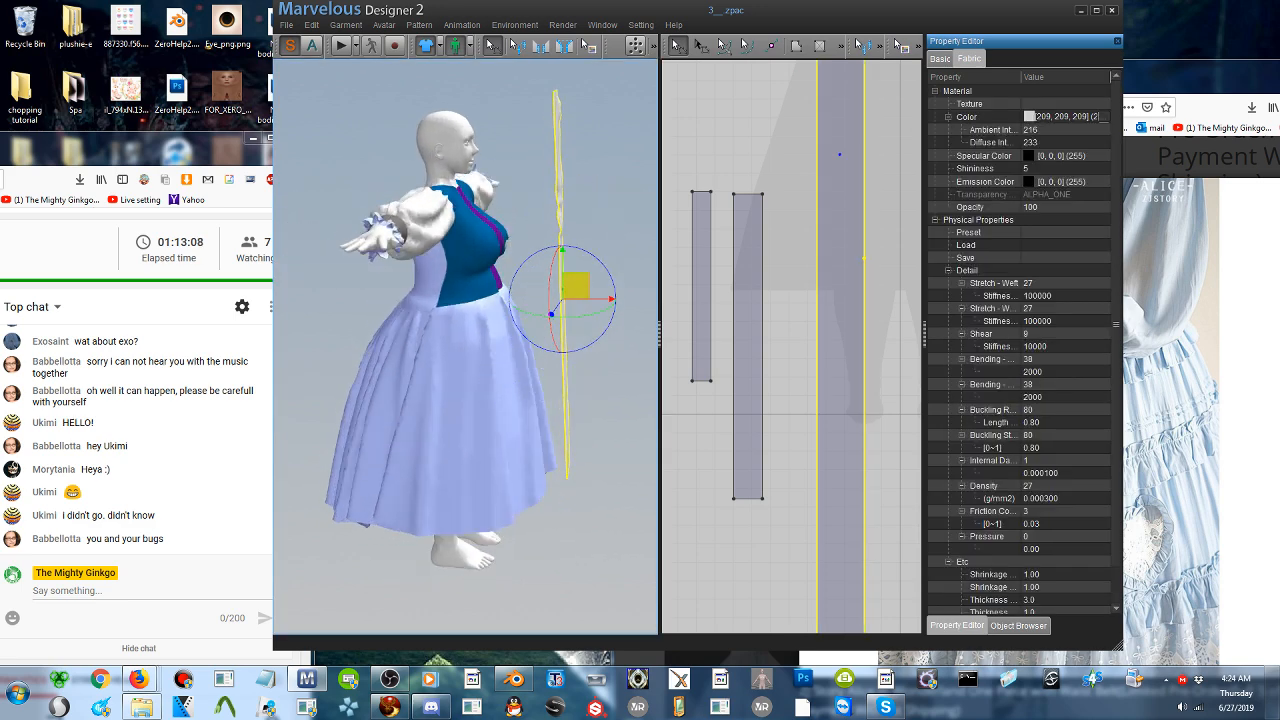
drag(587, 349, 600, 356)
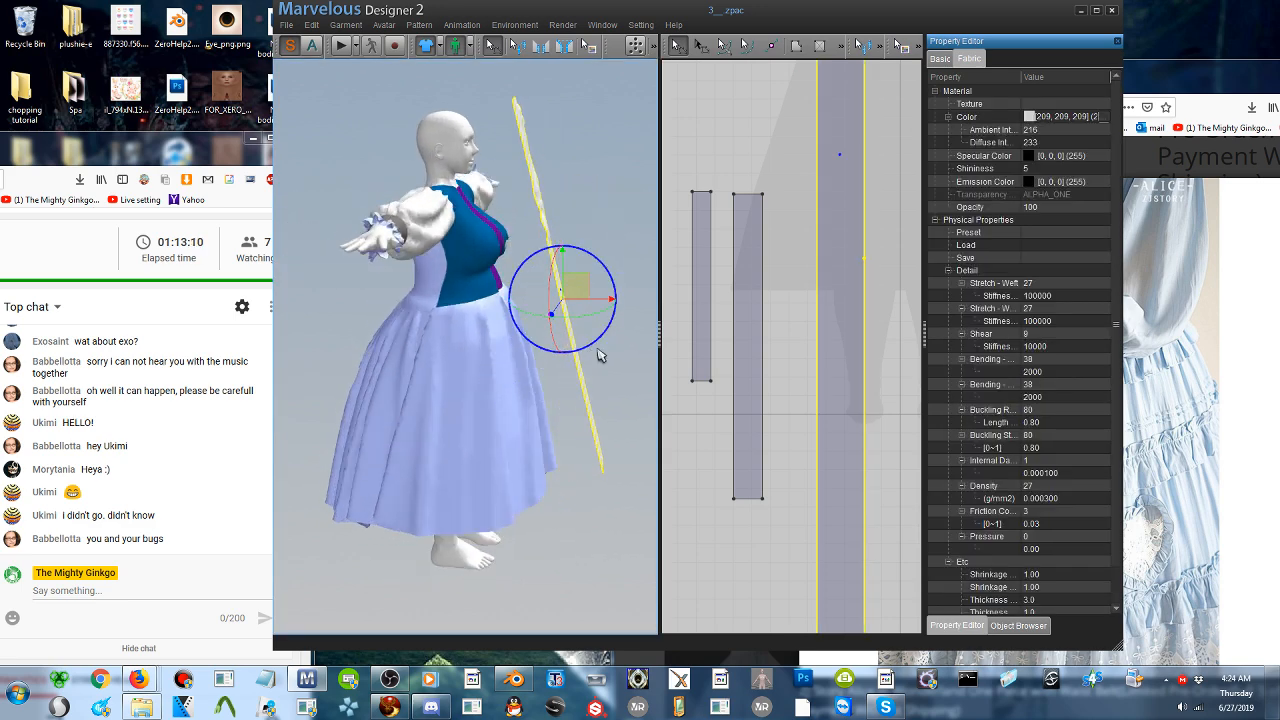
right_drag(600, 356, 457, 361)
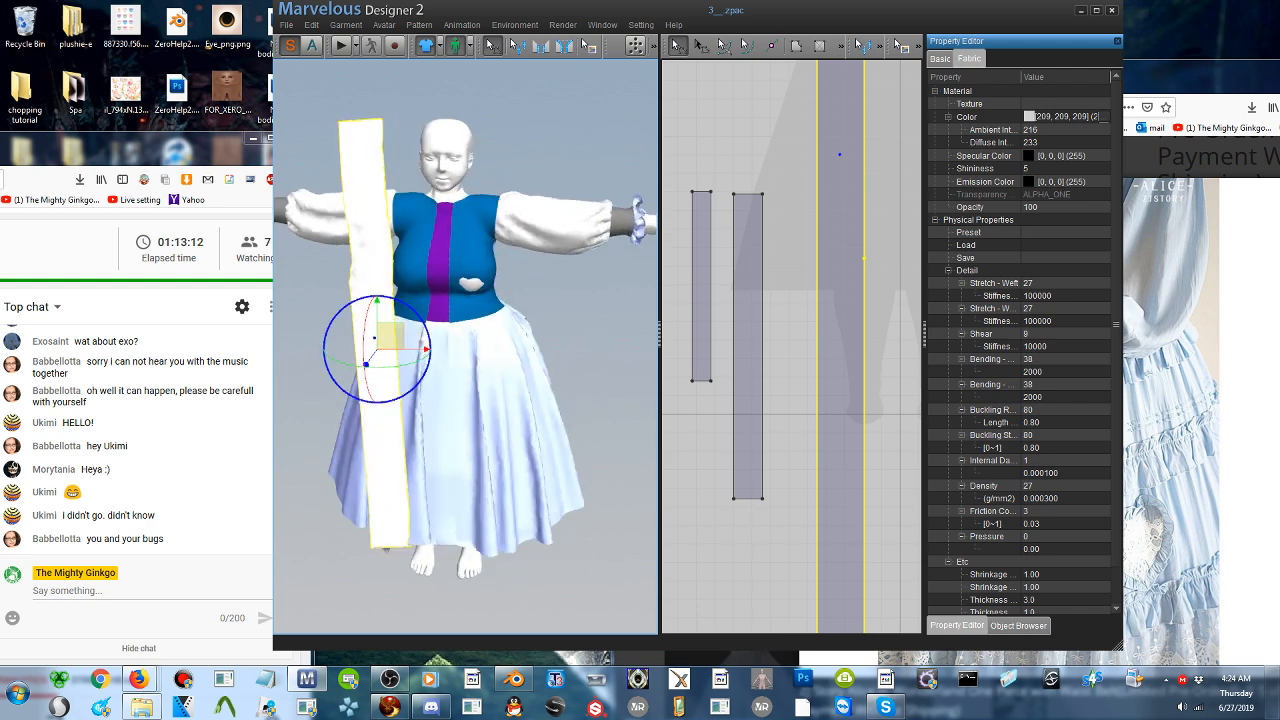
drag(427, 371, 427, 383)
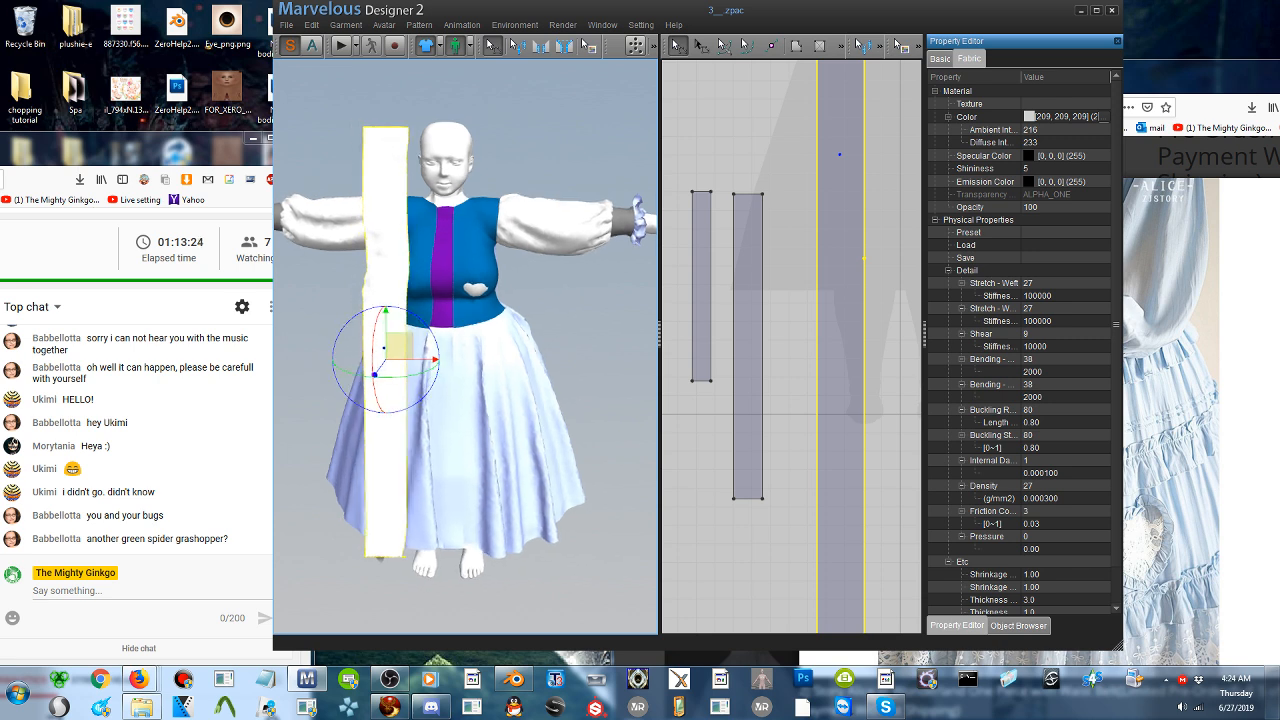
scroll(475, 343, up, 1)
scroll(475, 343, up, 1)
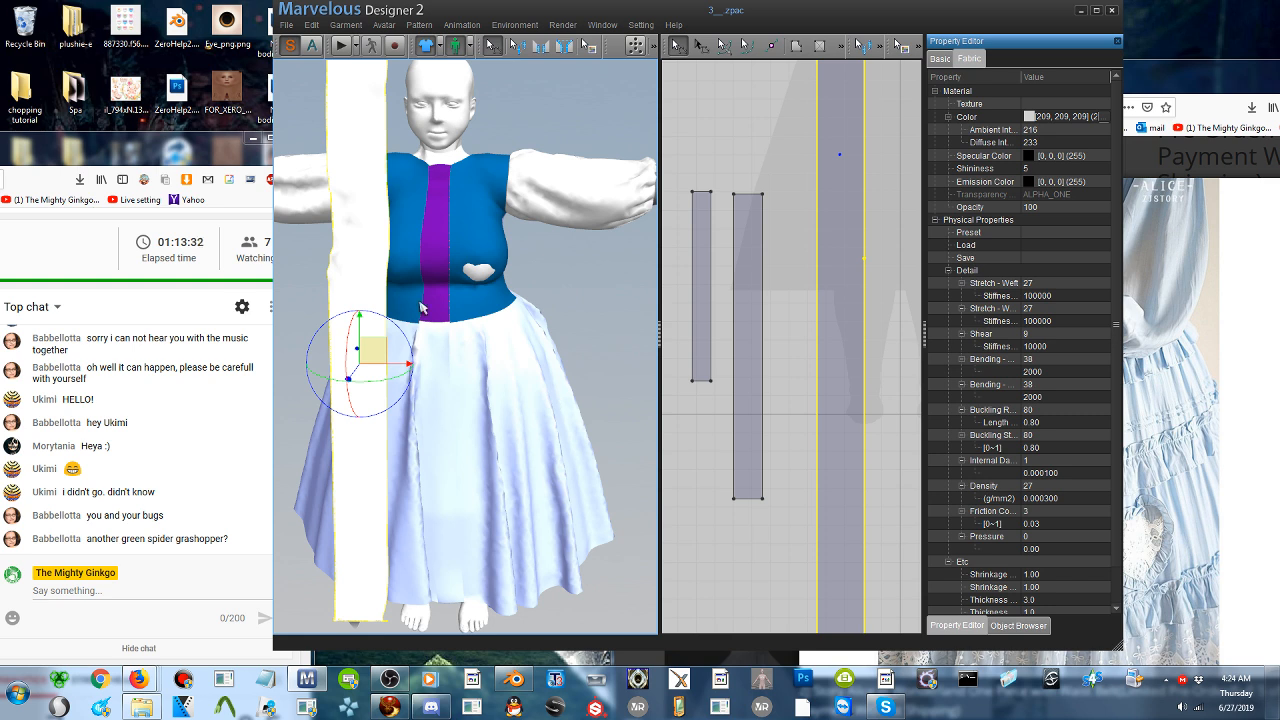
right_drag(420, 302, 432, 293)
drag(389, 337, 383, 340)
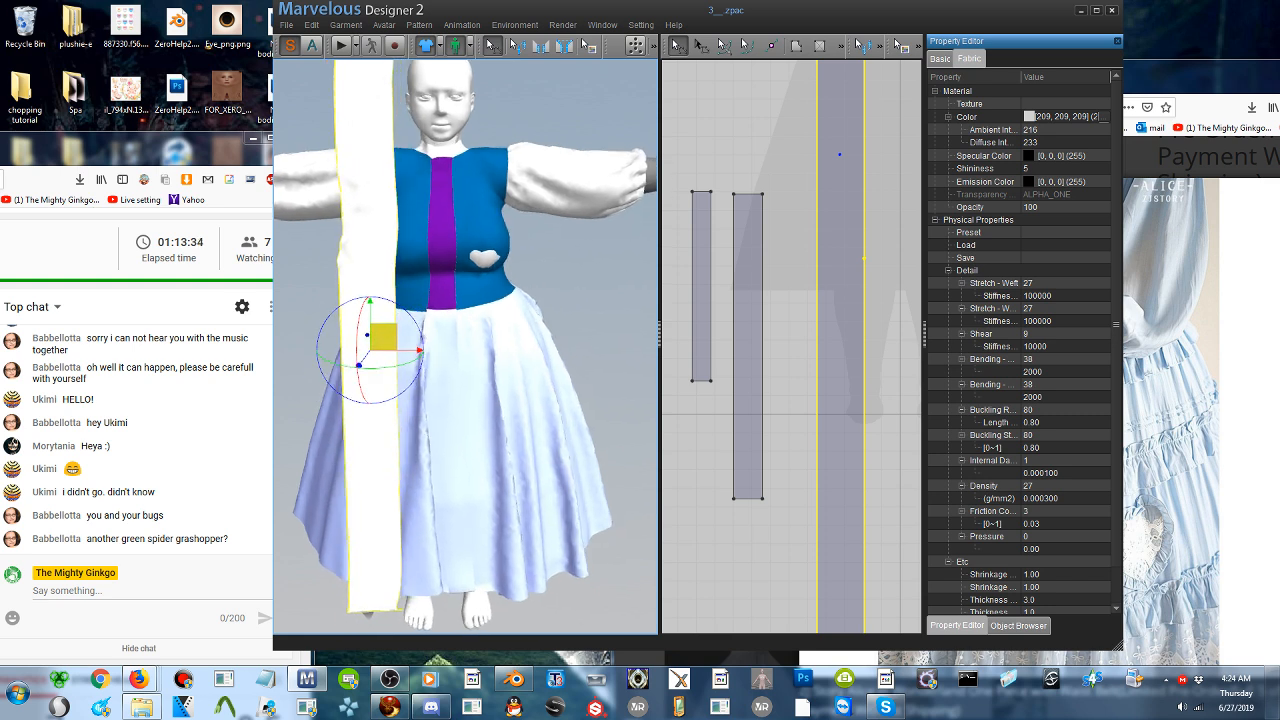
- Delete the existing point on the long strip pattern's side edge
click(541, 46)
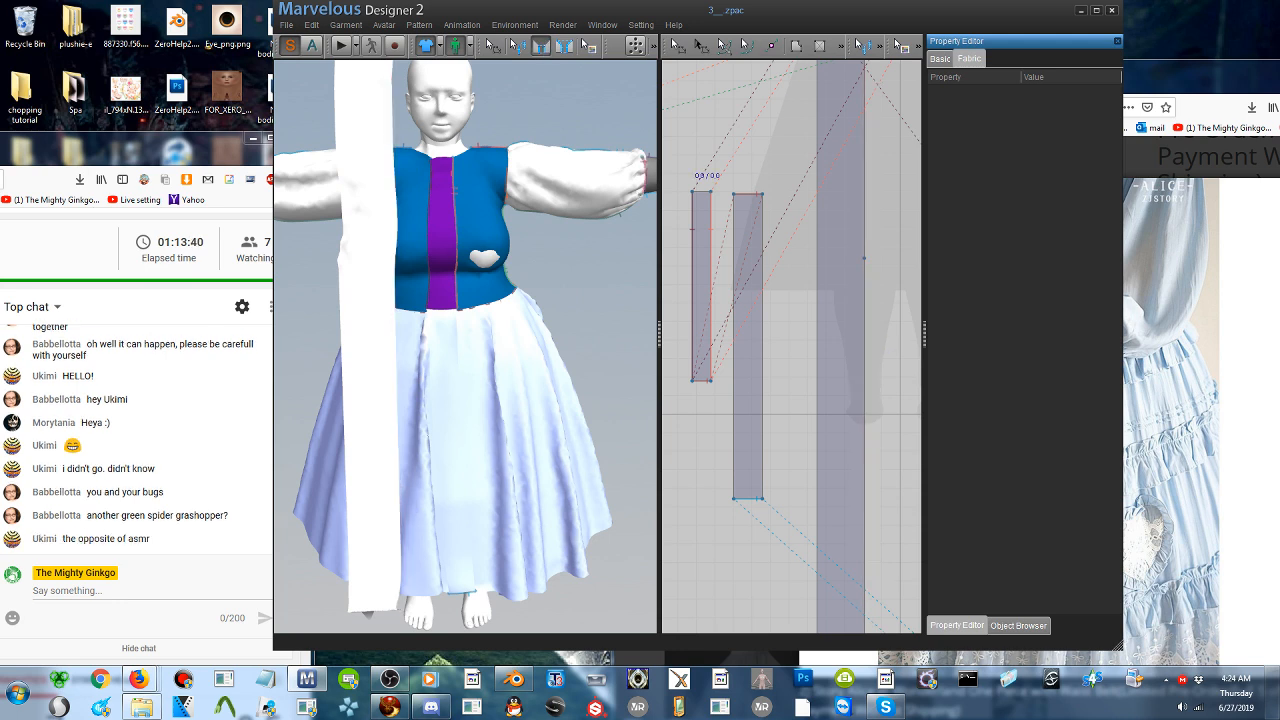
click(676, 46)
click(865, 258)
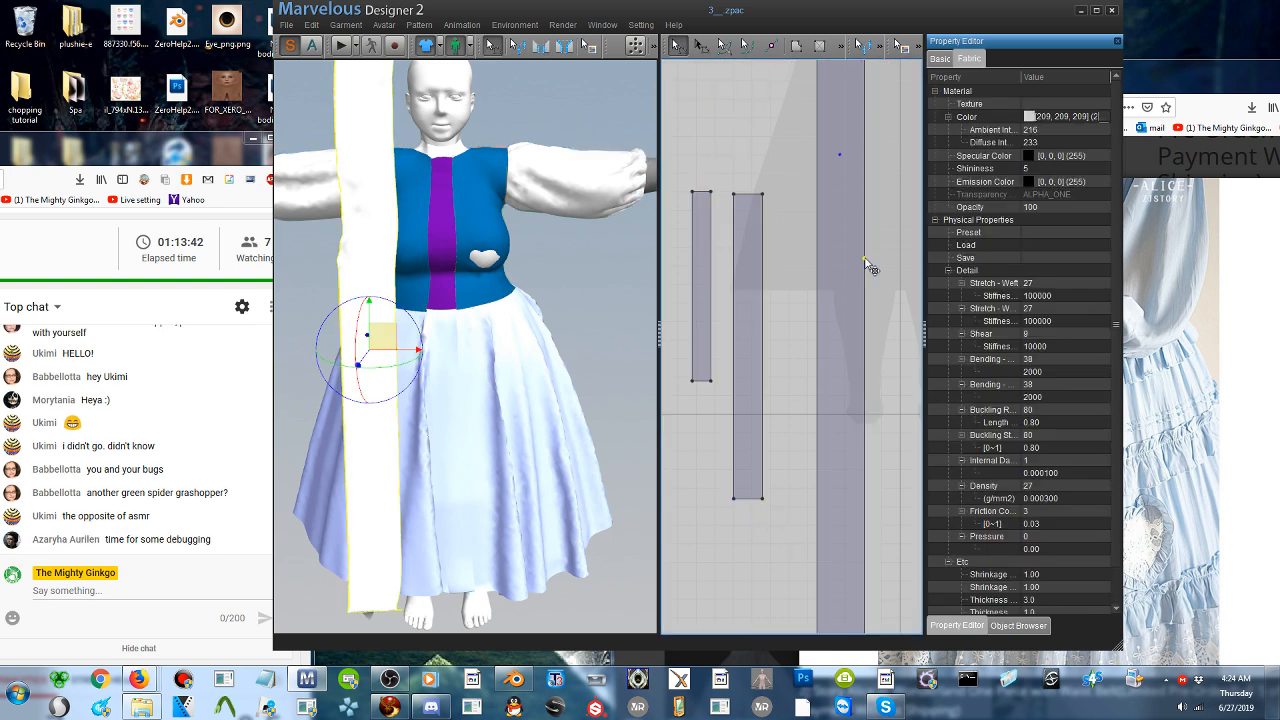
key(Delete)
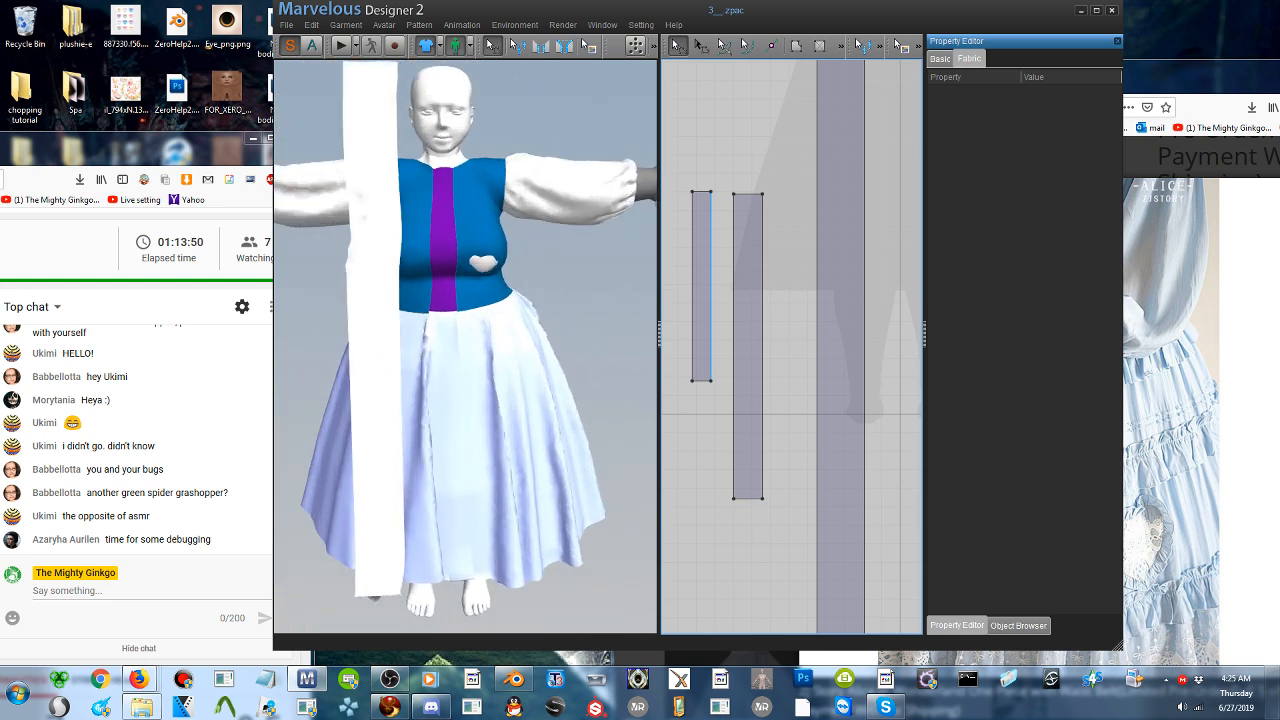
- Add a point on the long strip's side edge, about 1259 mm below its upper end
click(403, 325)
scroll(807, 311, down, 2)
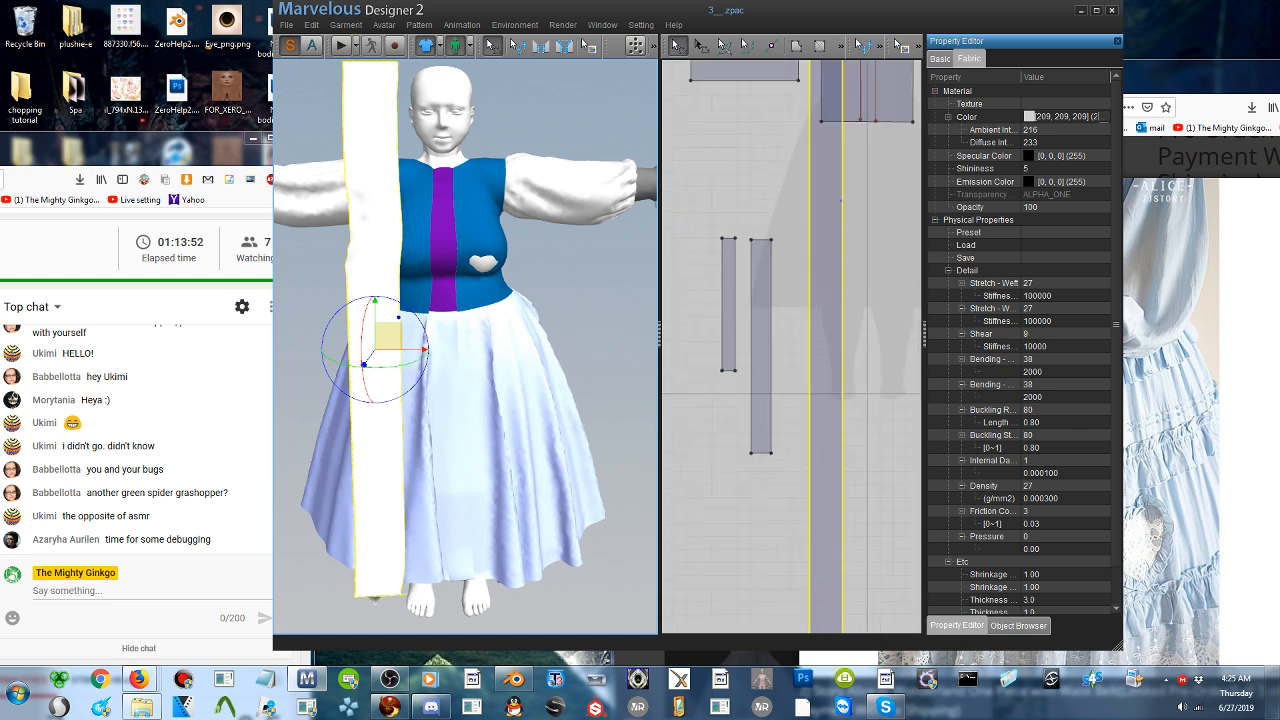
middle_drag(831, 262, 791, 340)
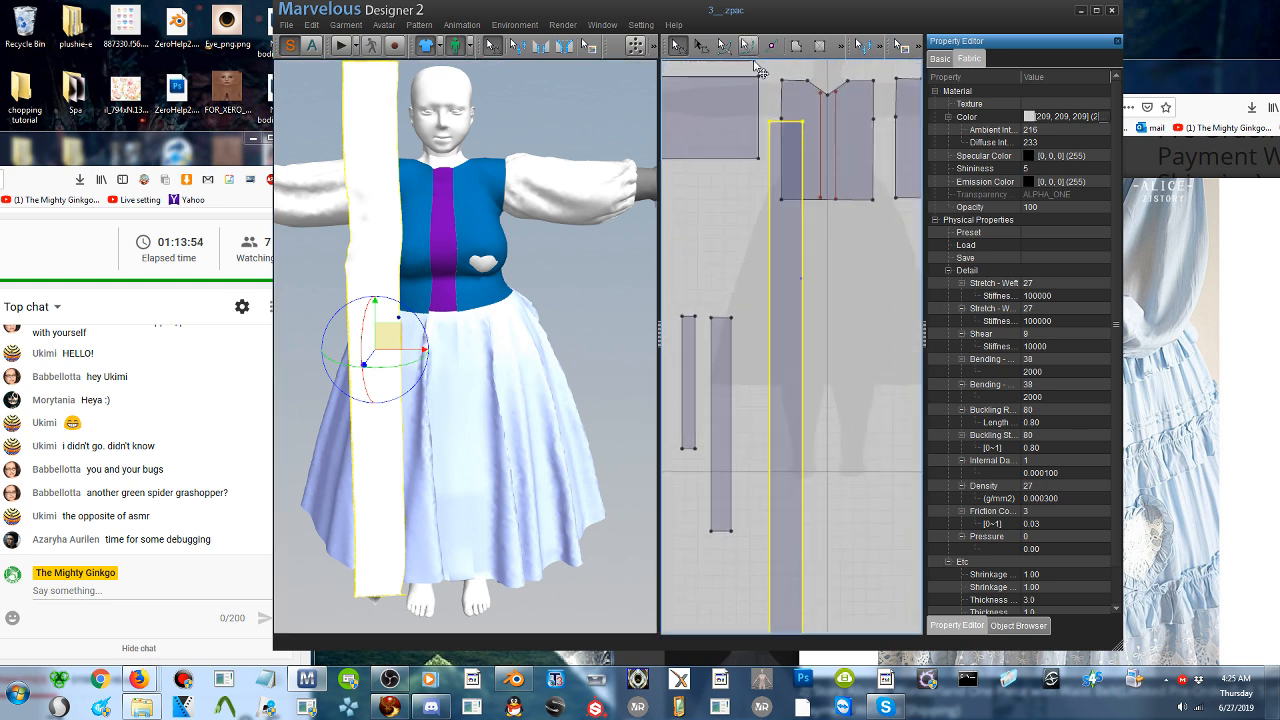
click(771, 45)
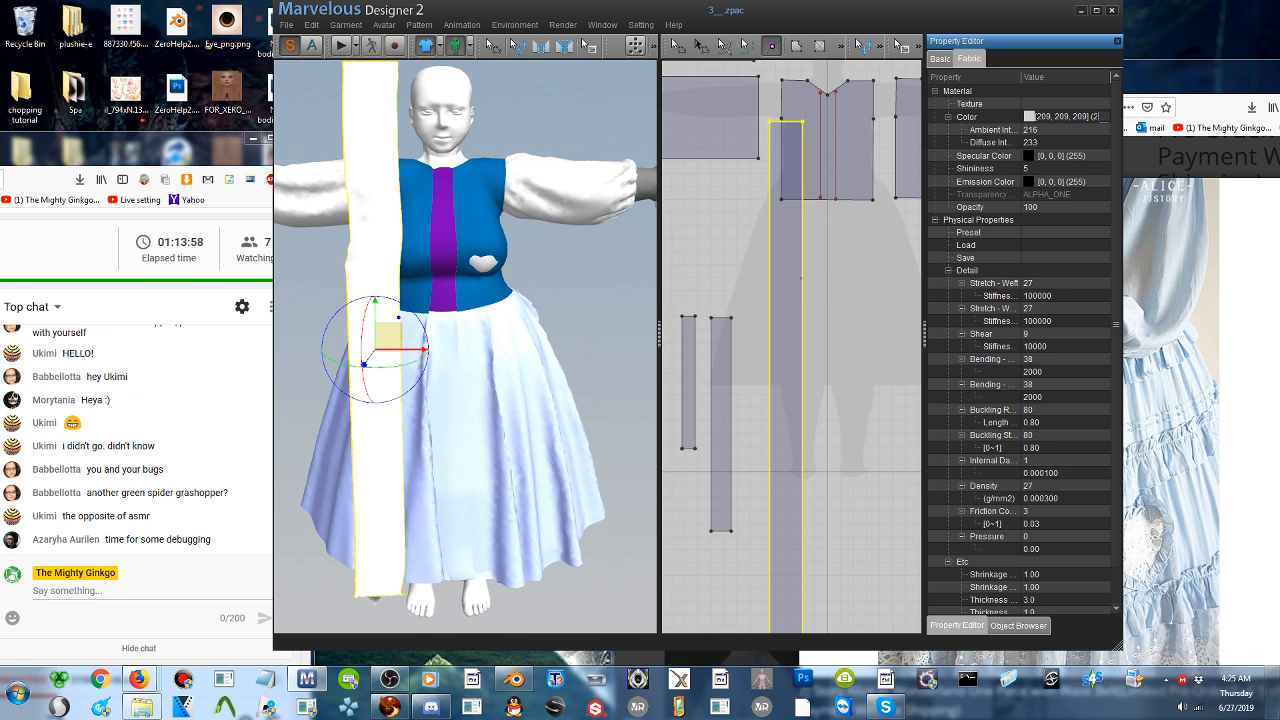
click(802, 448)
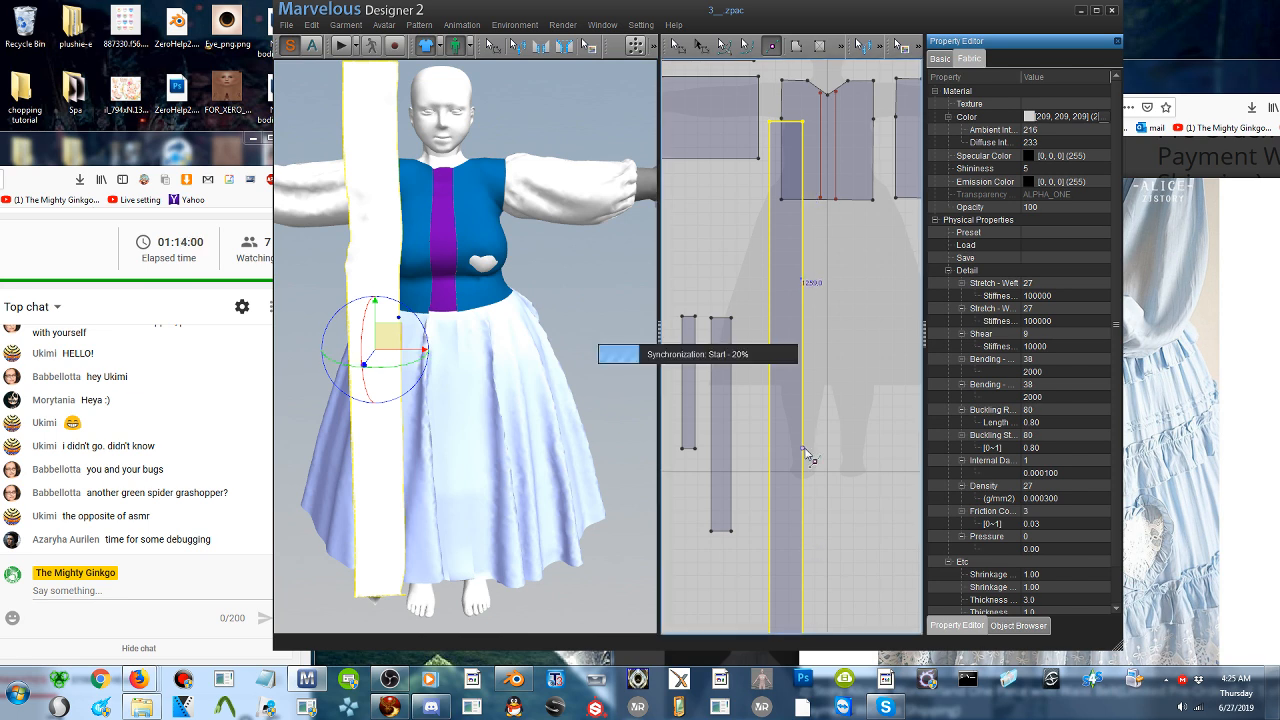
scroll(808, 455, down, 5)
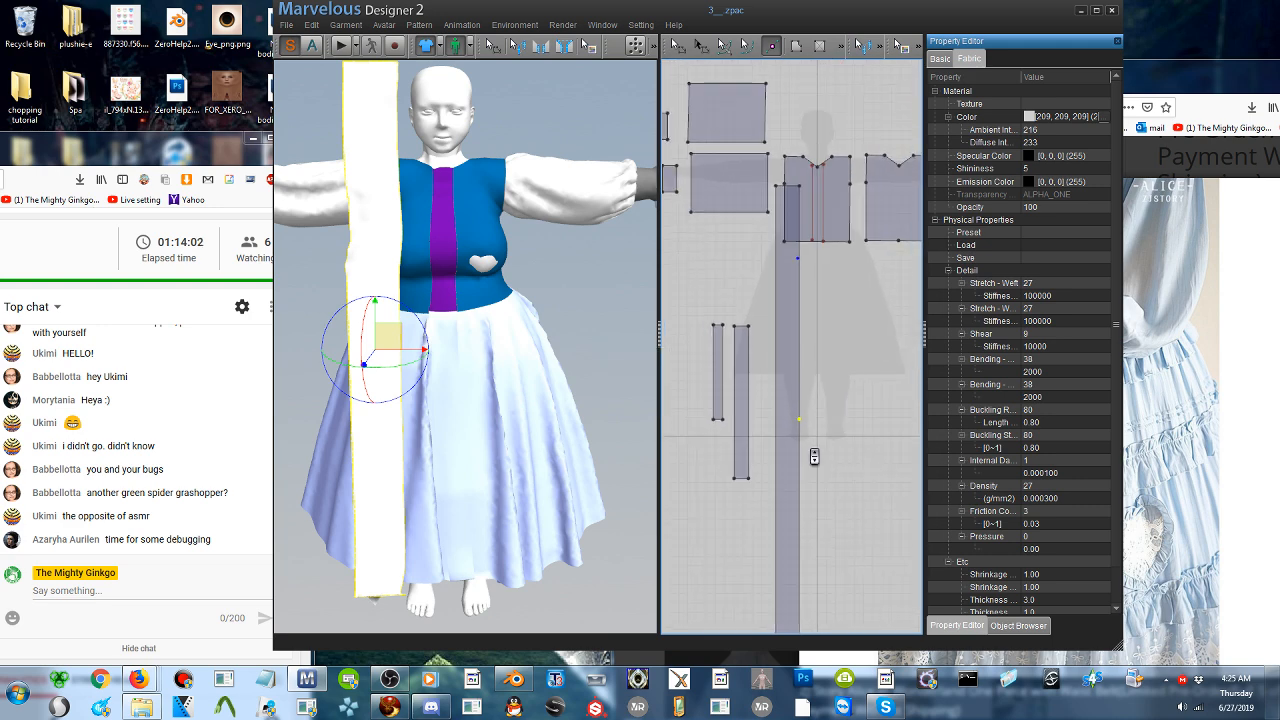
scroll(814, 456, up, 2)
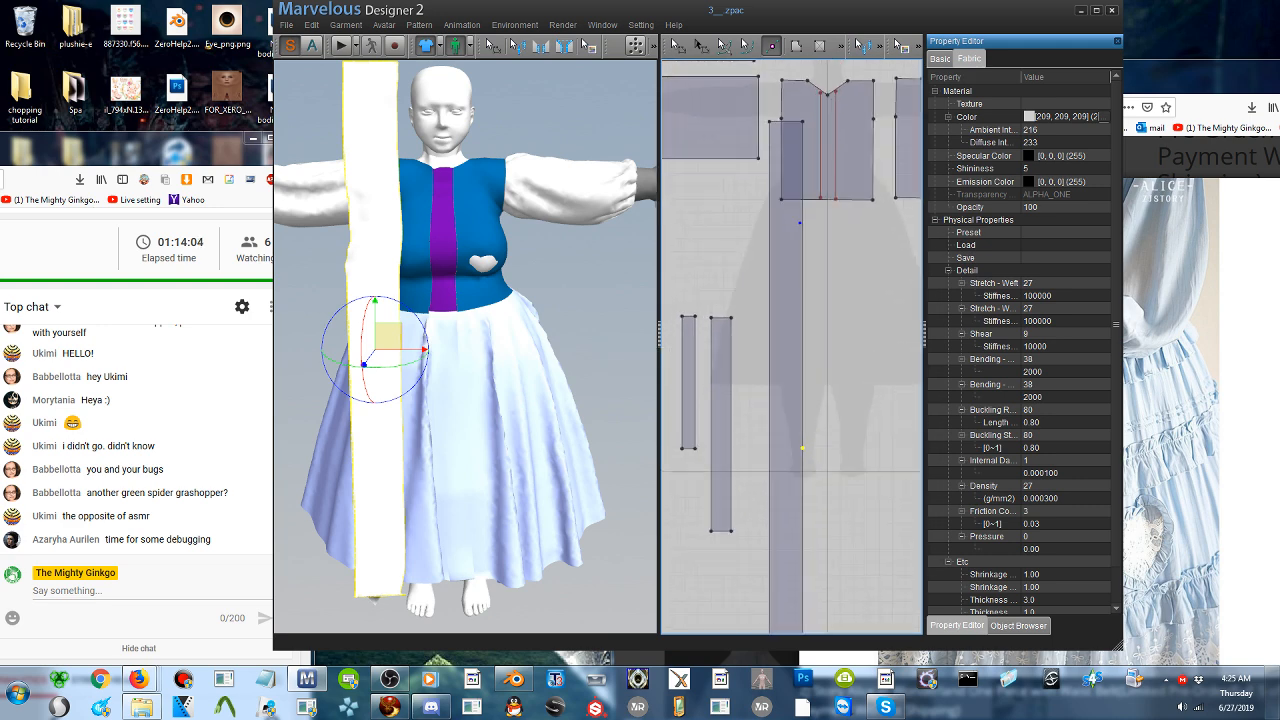
scroll(550, 237, down, 2)
- Segment-sew the long strip's upper 1259 mm side edge to the neighbouring vertical edge of the purple panel on the bodice front pattern
click(543, 47)
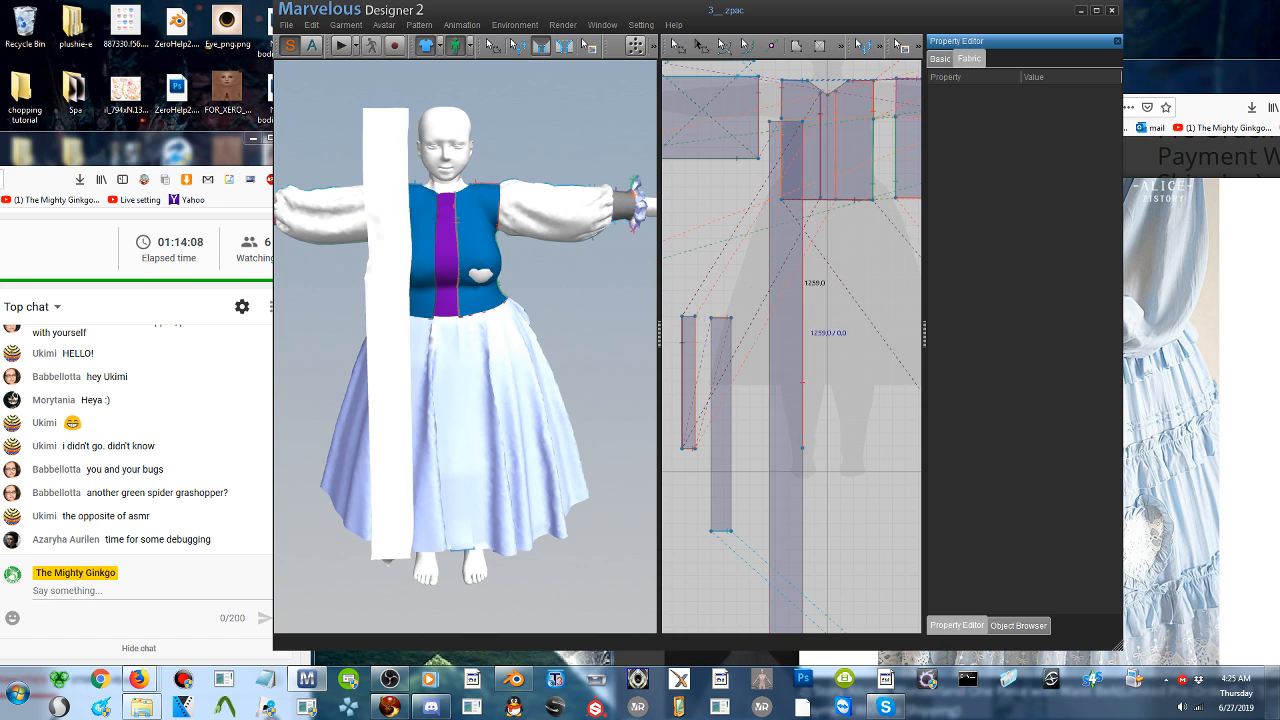
click(802, 313)
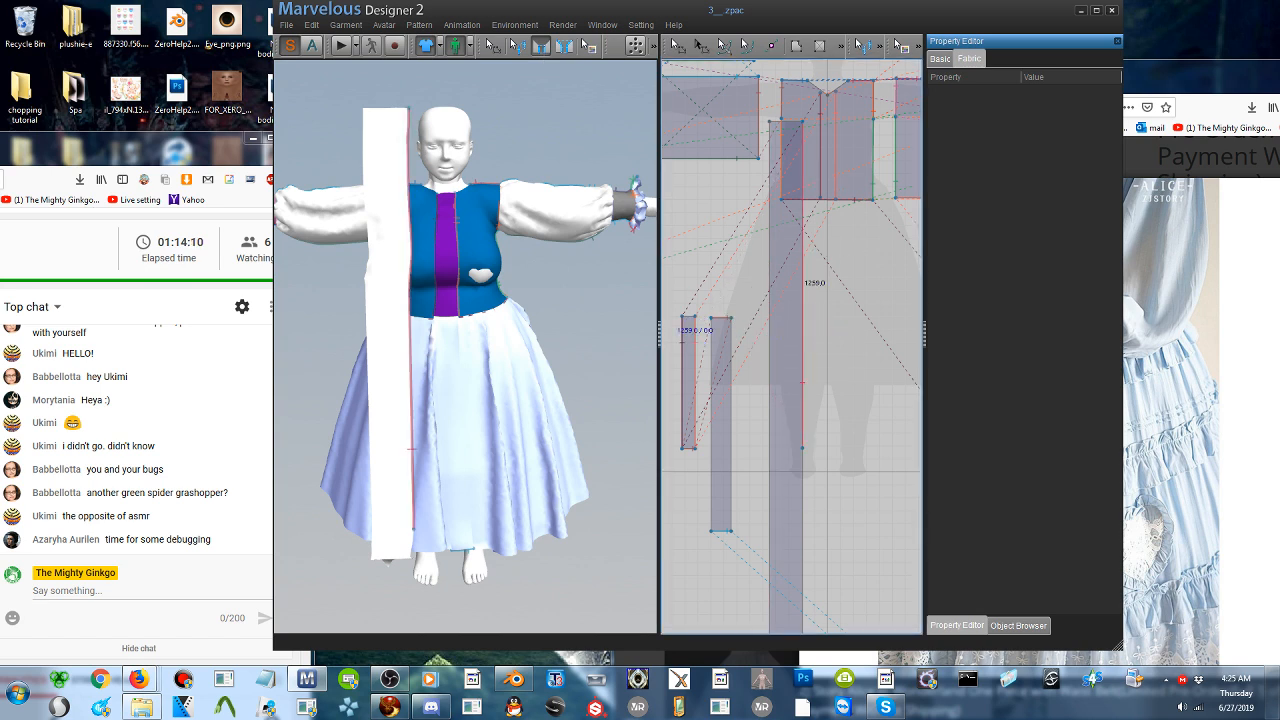
right_click(602, 287)
click(616, 285)
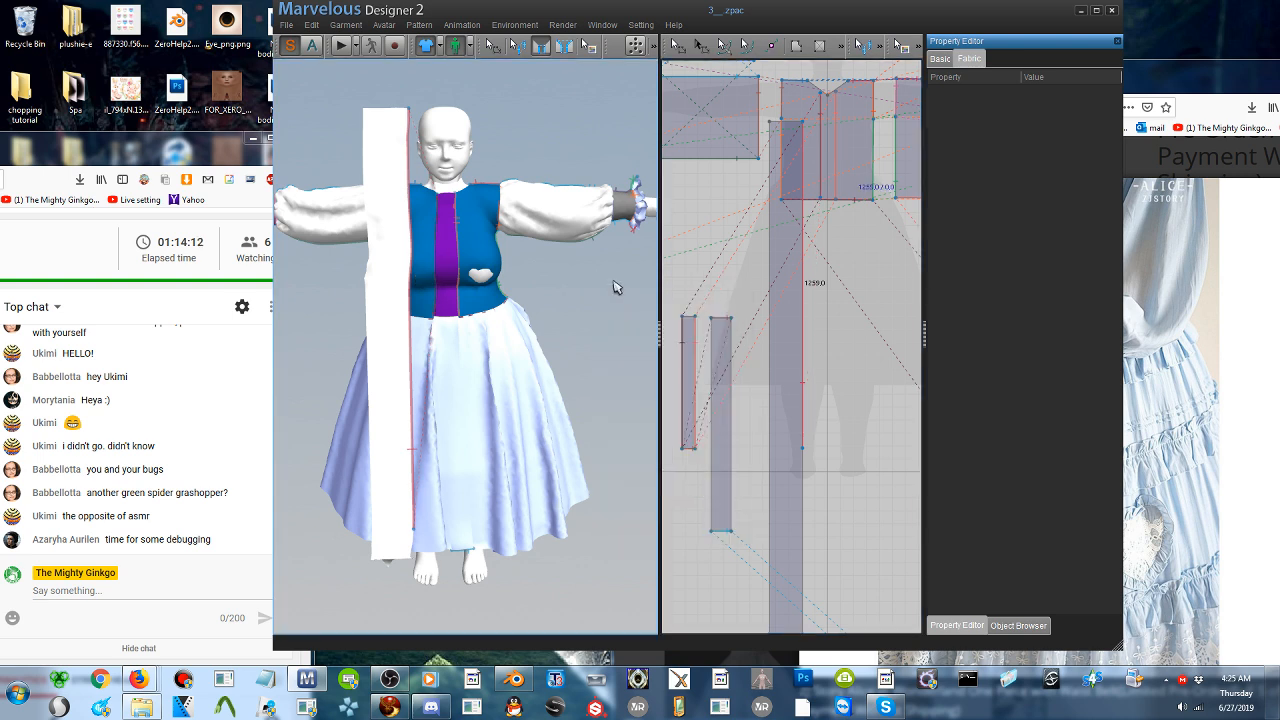
key(Escape)
middle_drag(345, 230, 445, 223)
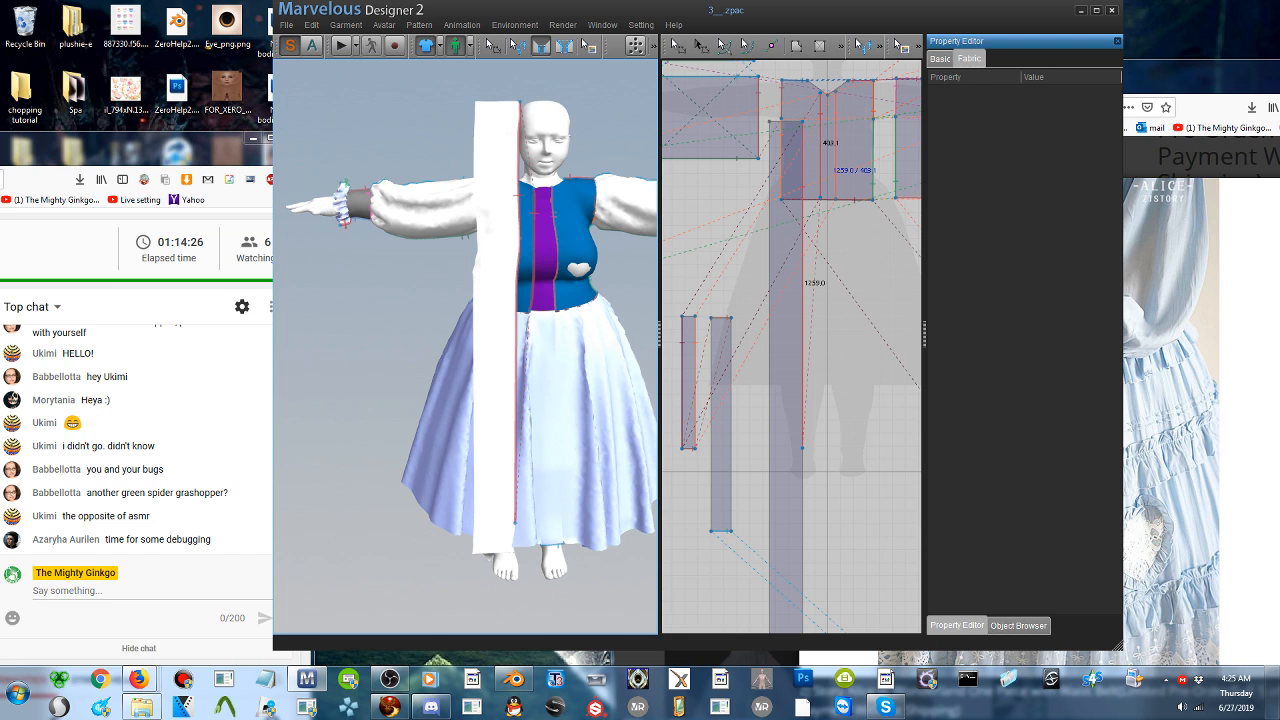
click(822, 196)
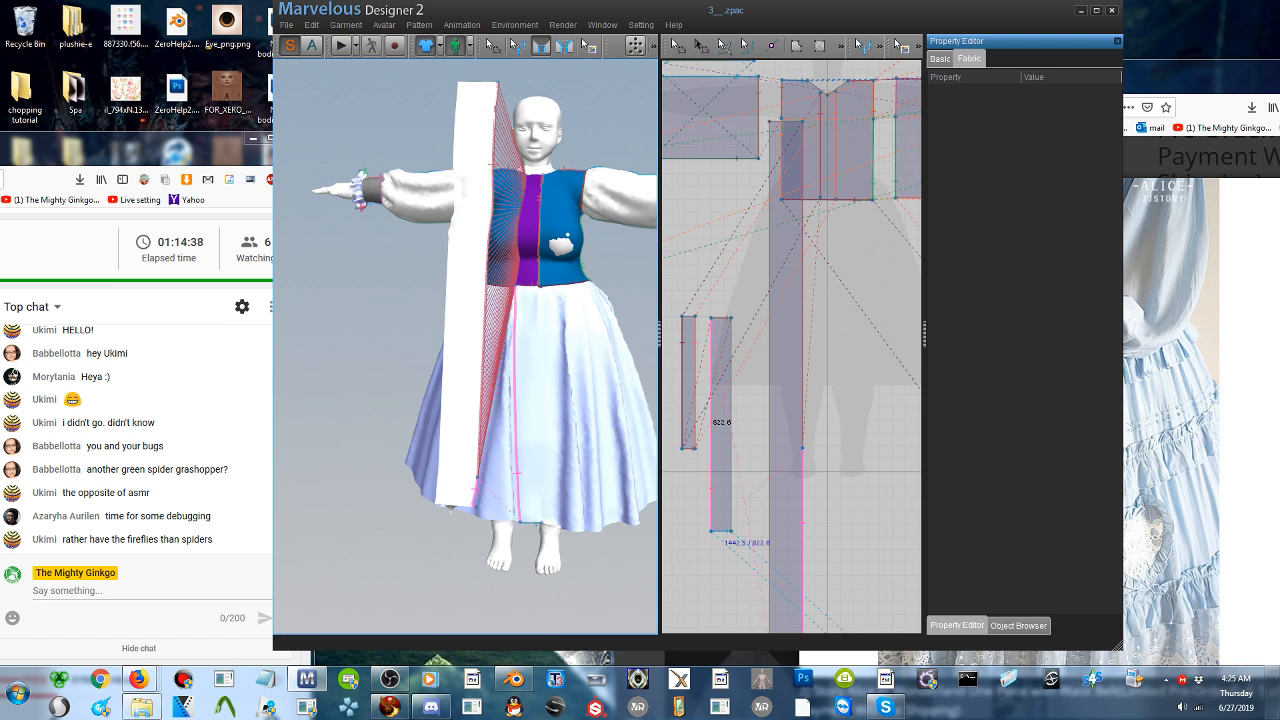
- Sew the long strip's remaining lower side edge to the long side edge of the 822.6 mm skirt front strip
click(712, 531)
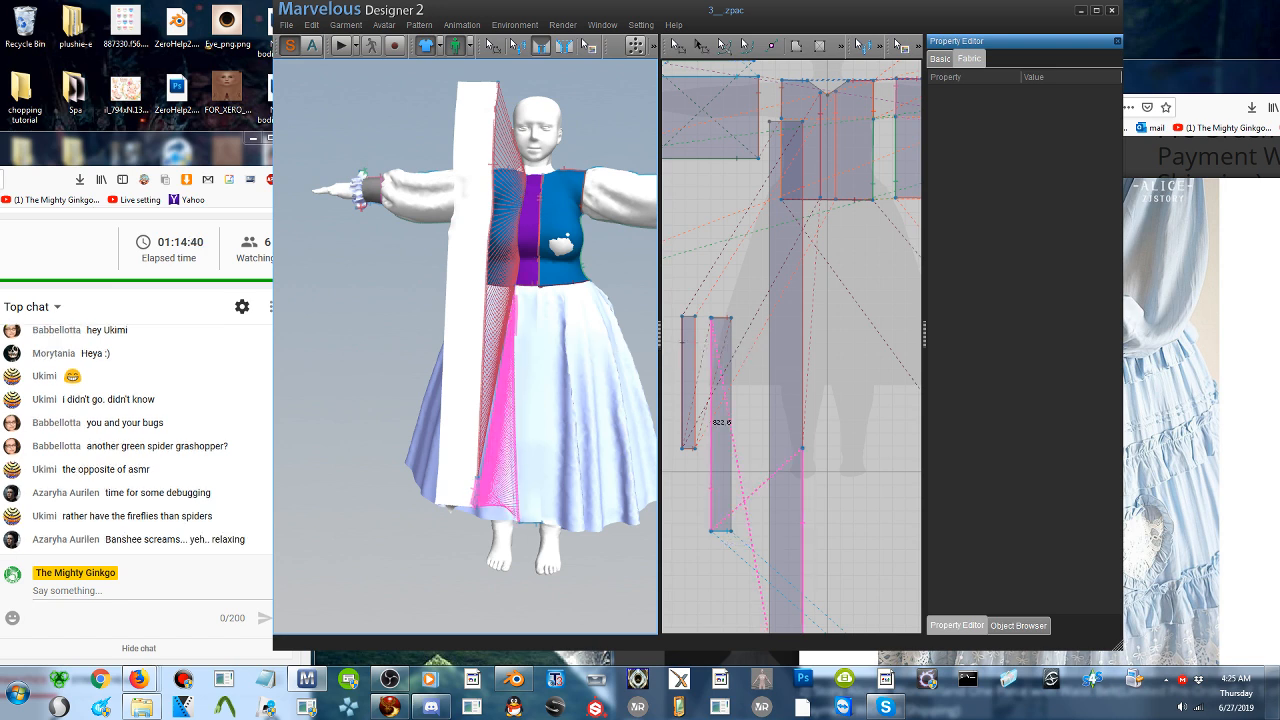
right_drag(548, 345, 490, 365)
middle_drag(436, 487, 500, 471)
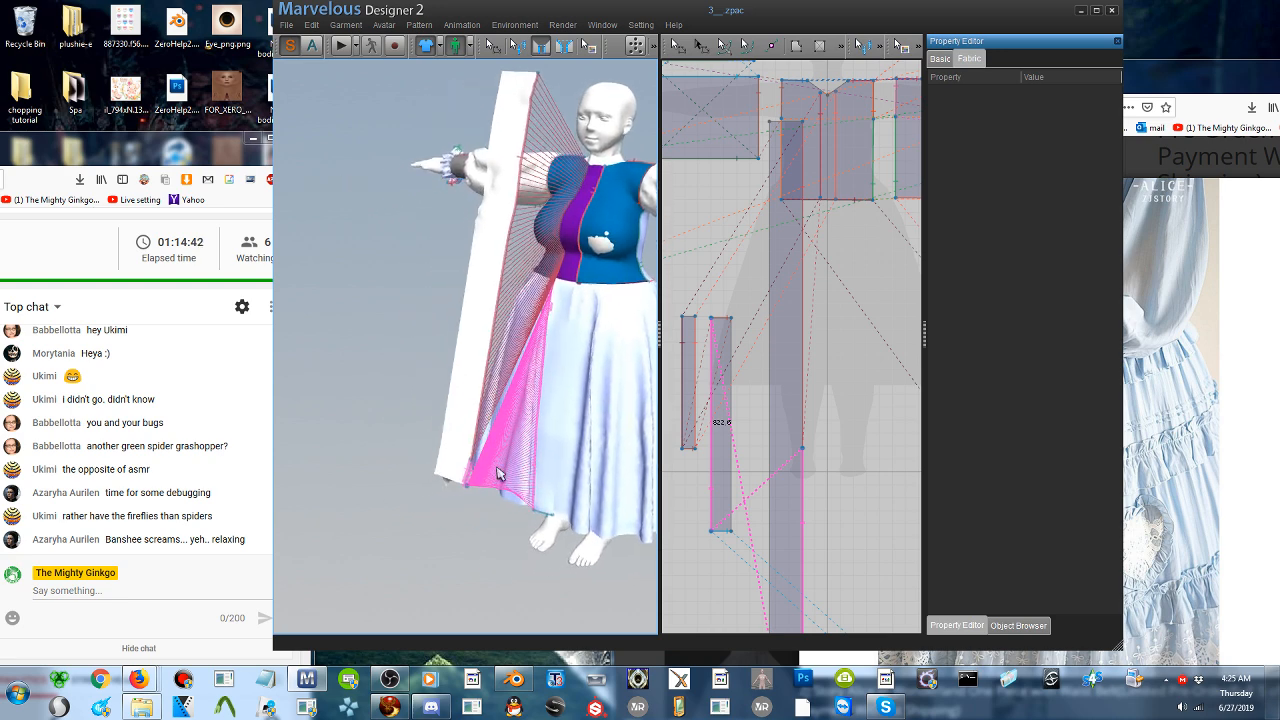
right_drag(500, 471, 511, 468)
scroll(505, 468, up, 3)
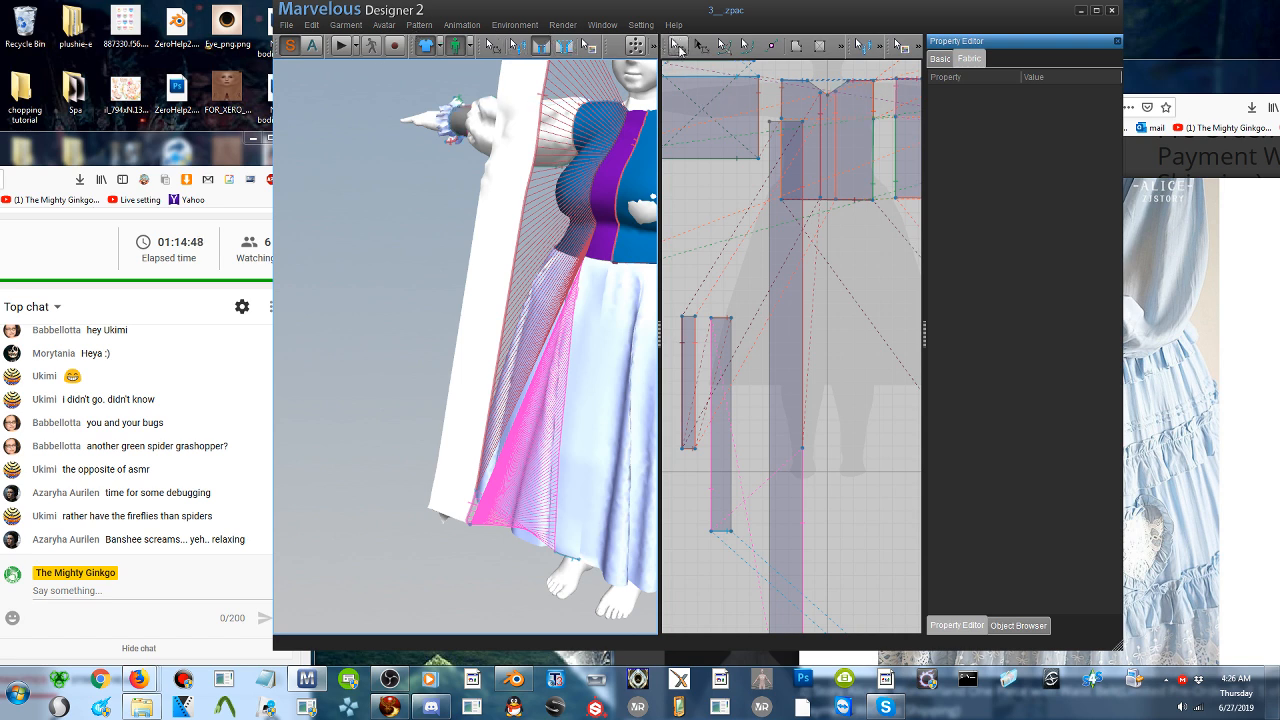
click(518, 50)
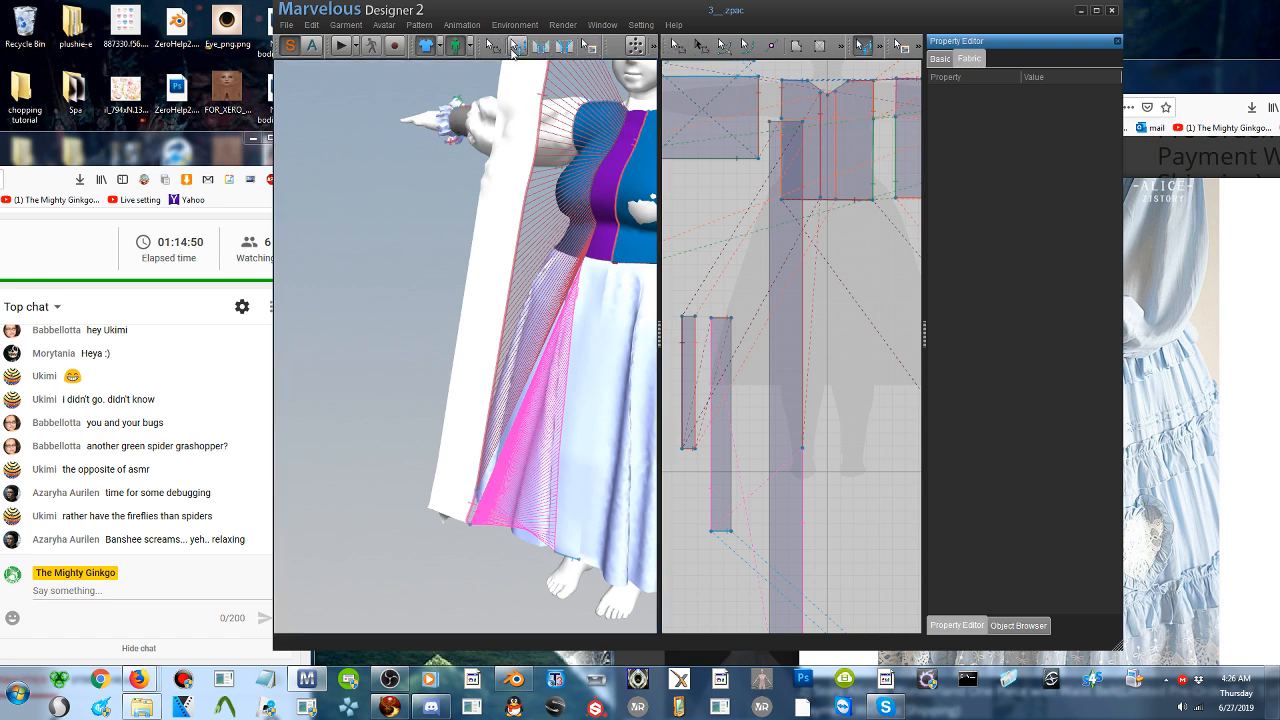
right_click(515, 117)
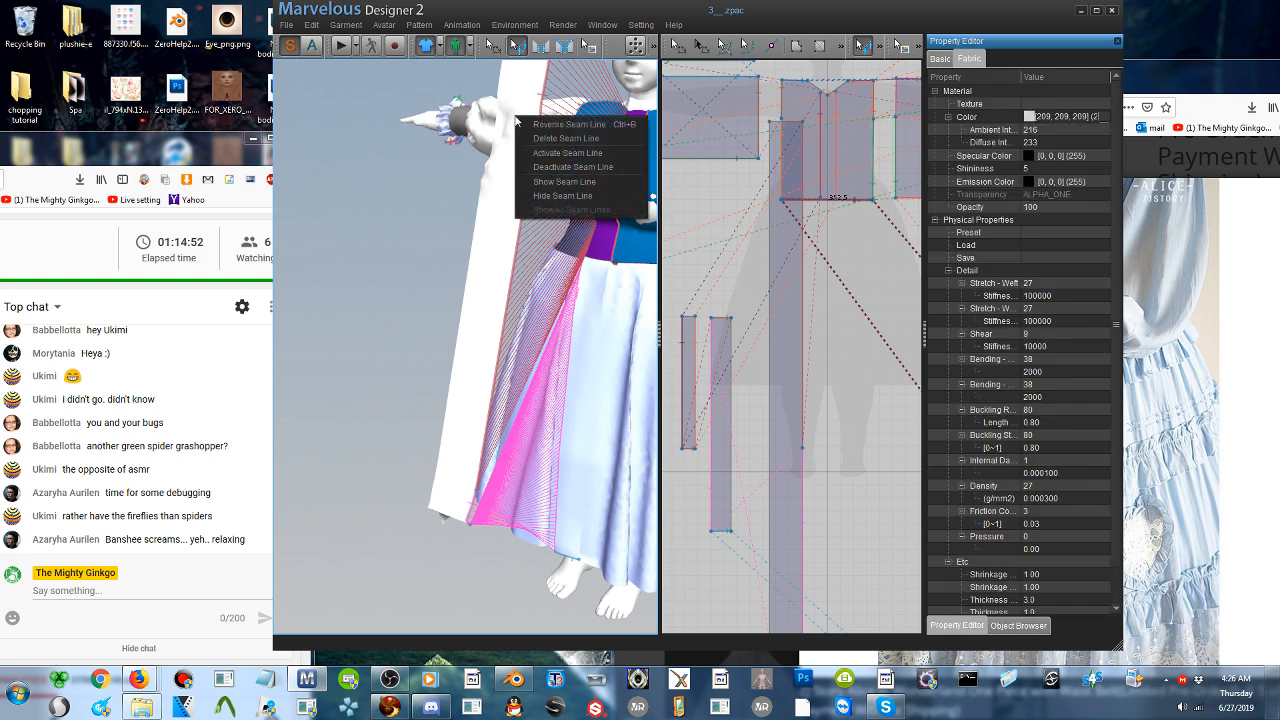
click(460, 255)
scroll(486, 254, down, 3)
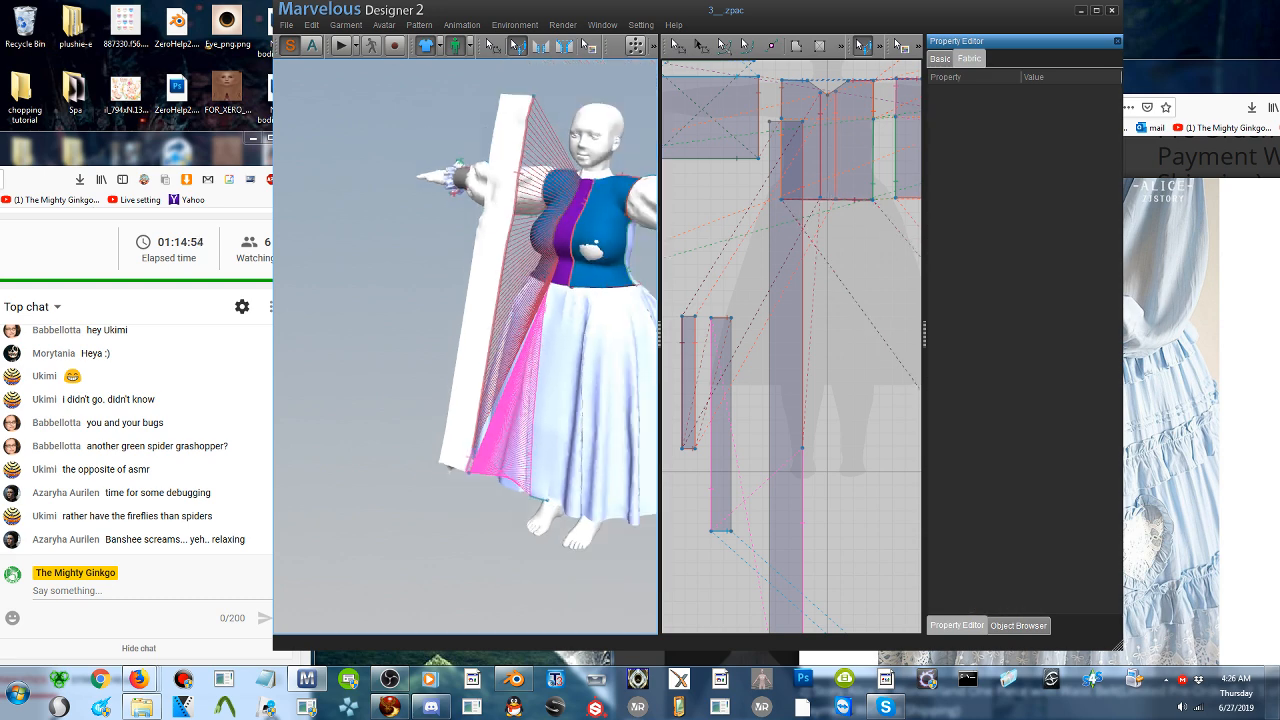
right_drag(486, 260, 472, 234)
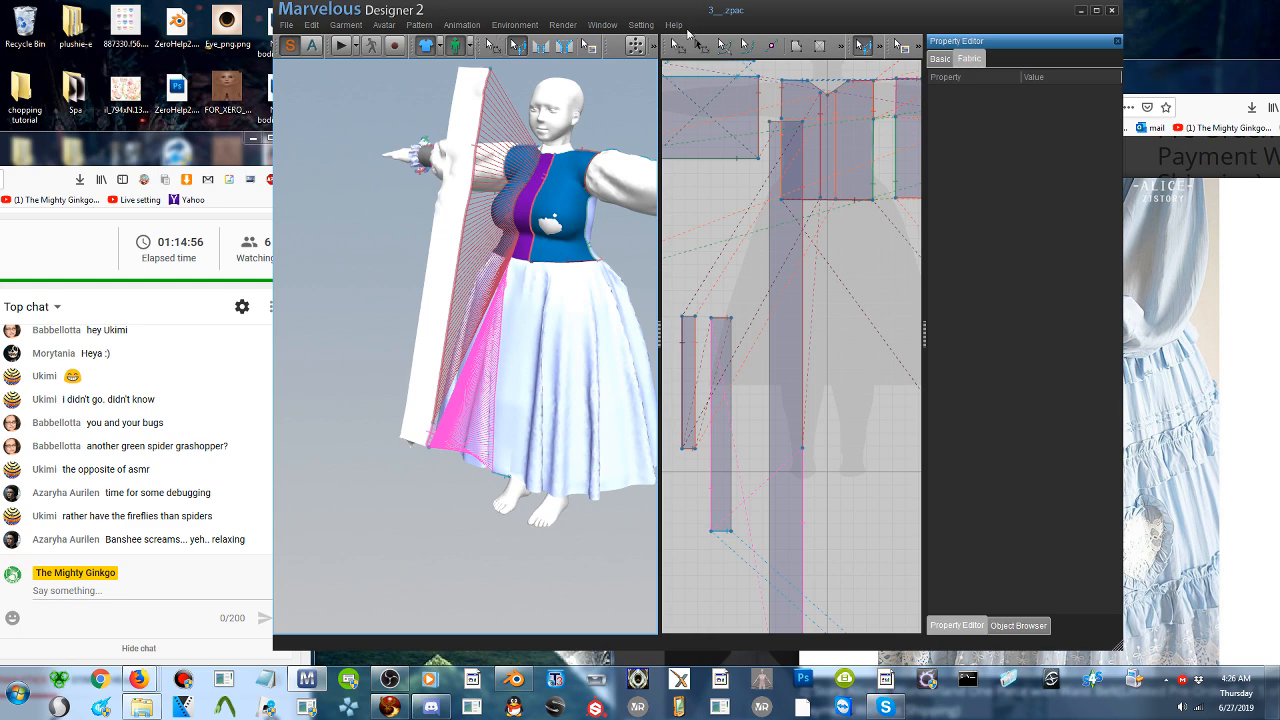
- Rearrange the long strip pattern on the avatar and move it well out in front of the dress
click(678, 46)
click(449, 262)
right_click(446, 252)
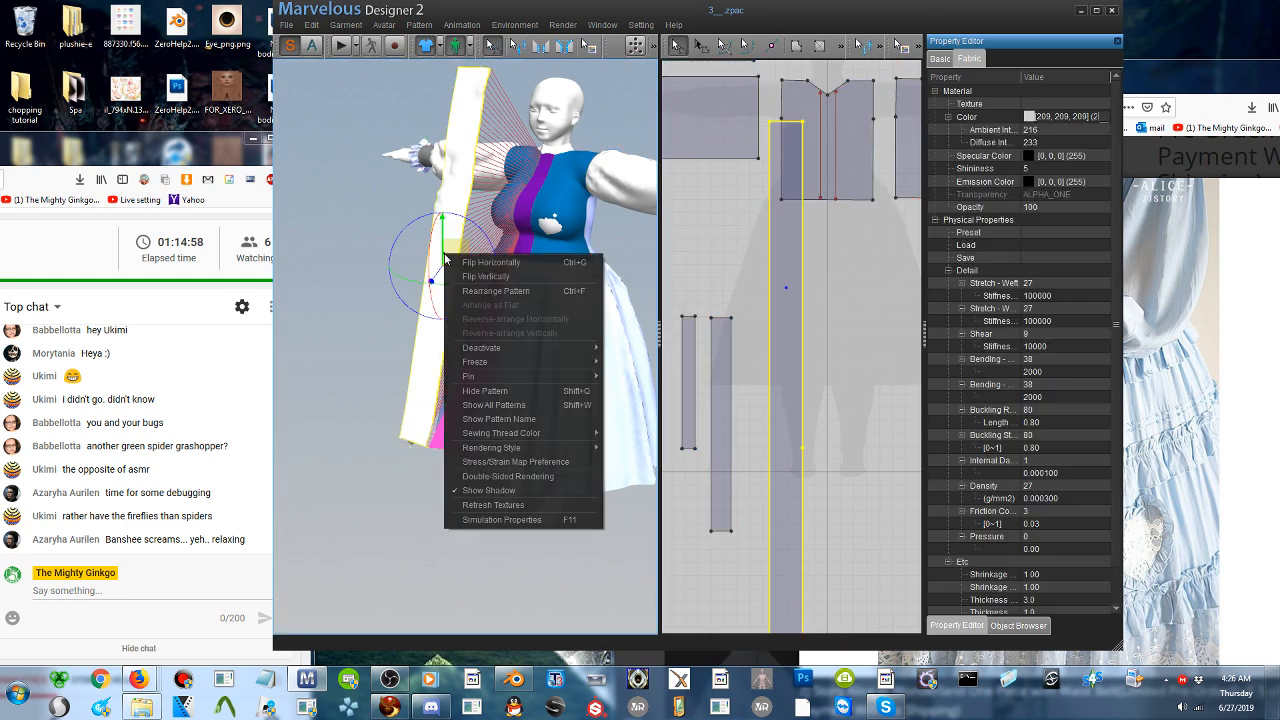
click(480, 290)
right_drag(477, 290, 442, 306)
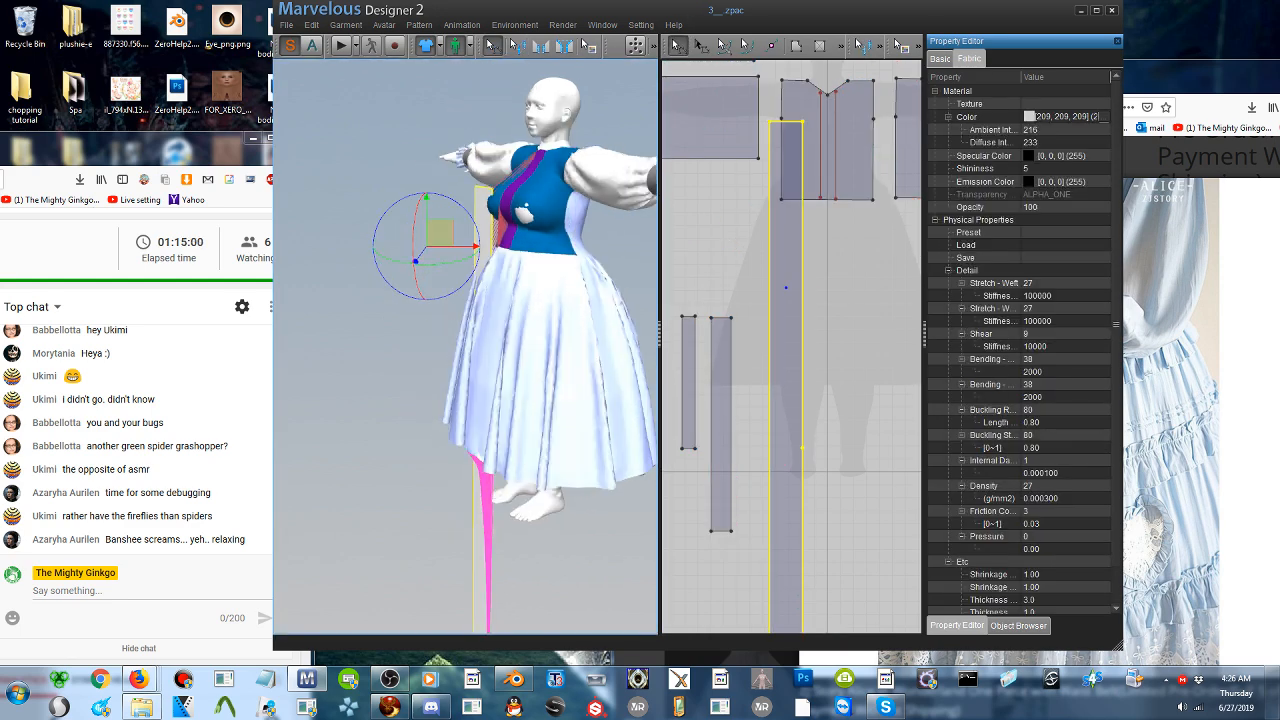
click(442, 306)
drag(483, 520, 340, 282)
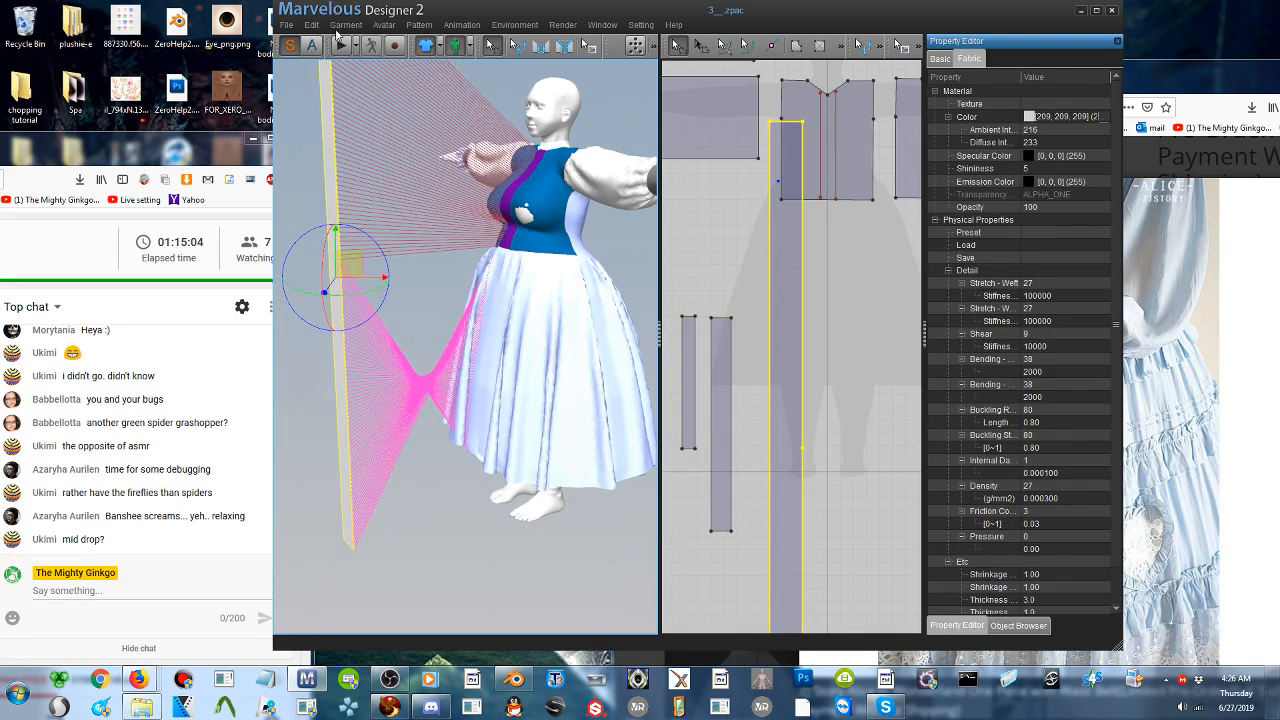
right_click(368, 50)
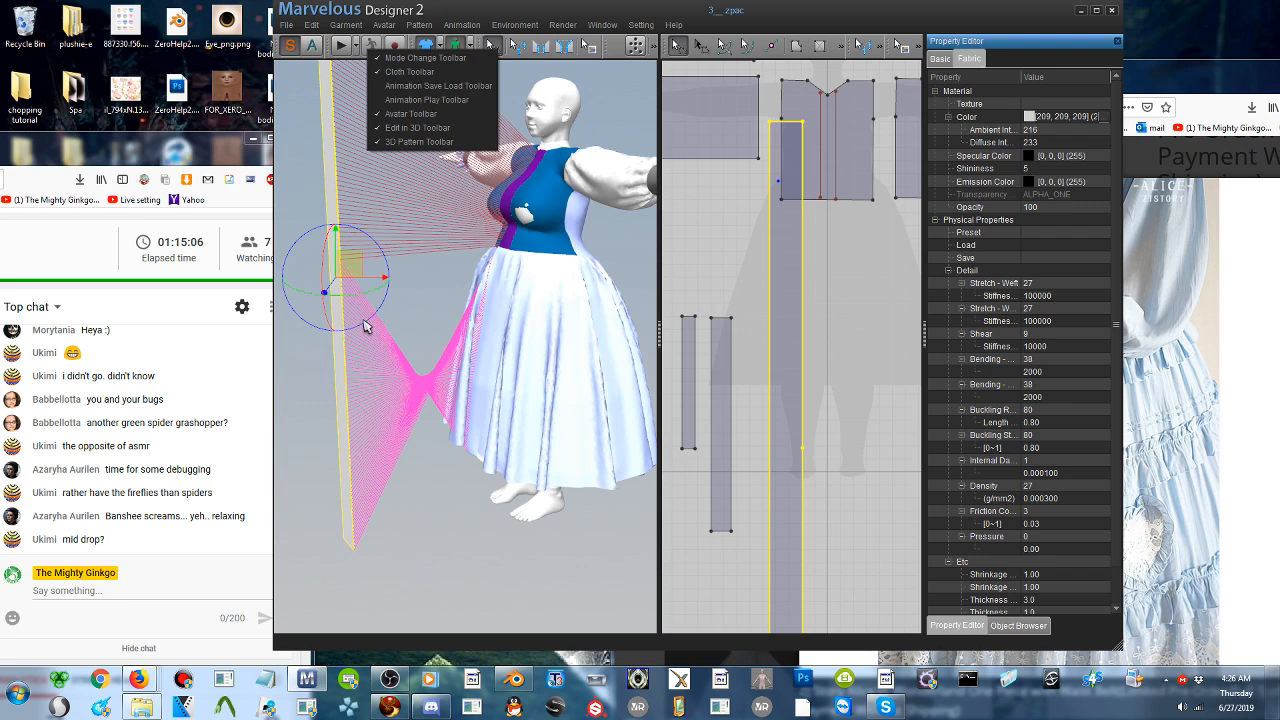
right_drag(370, 318, 400, 336)
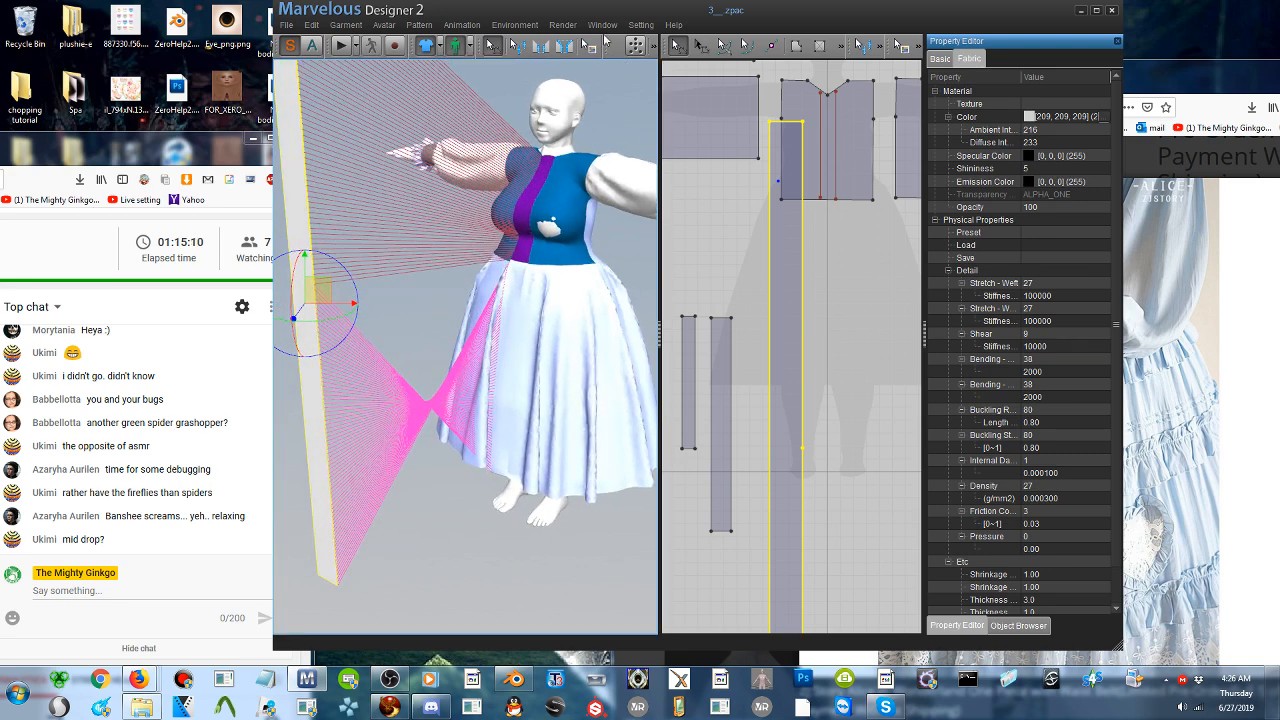
- Reverse the crossed lower seam between the long strip and the skirt front strip, and simulate the garment
click(517, 45)
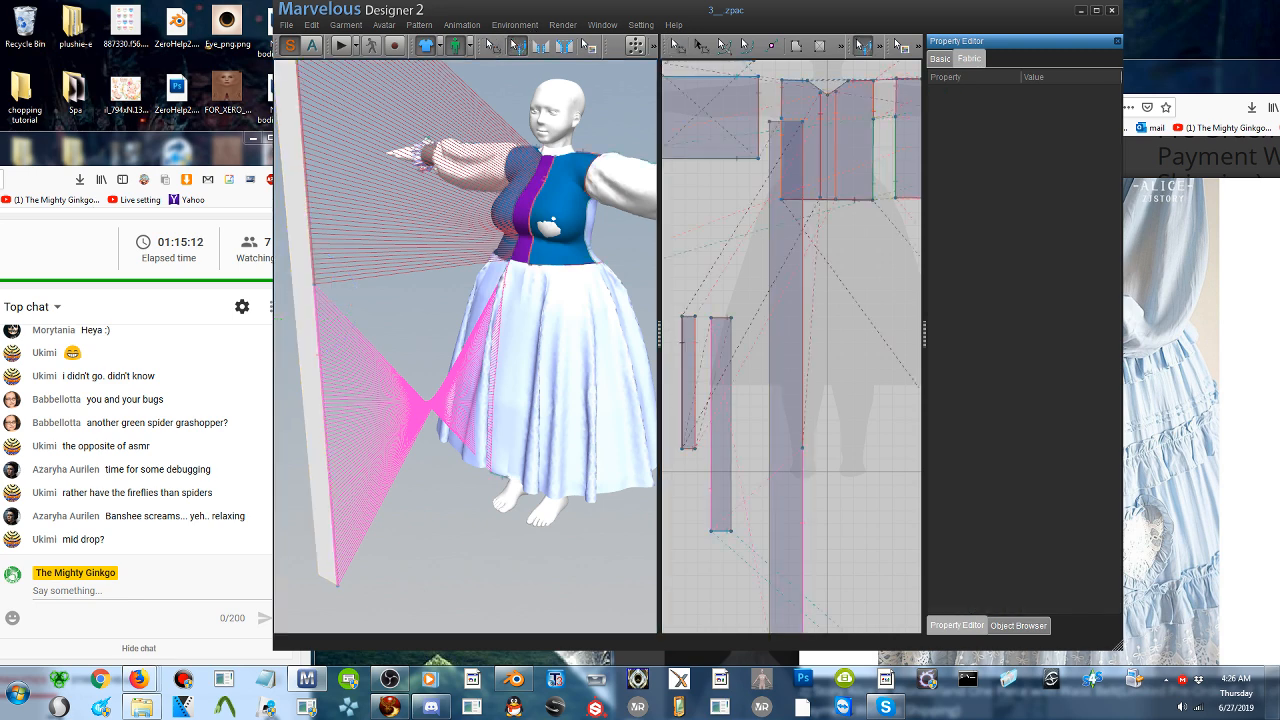
click(322, 398)
right_click(322, 397)
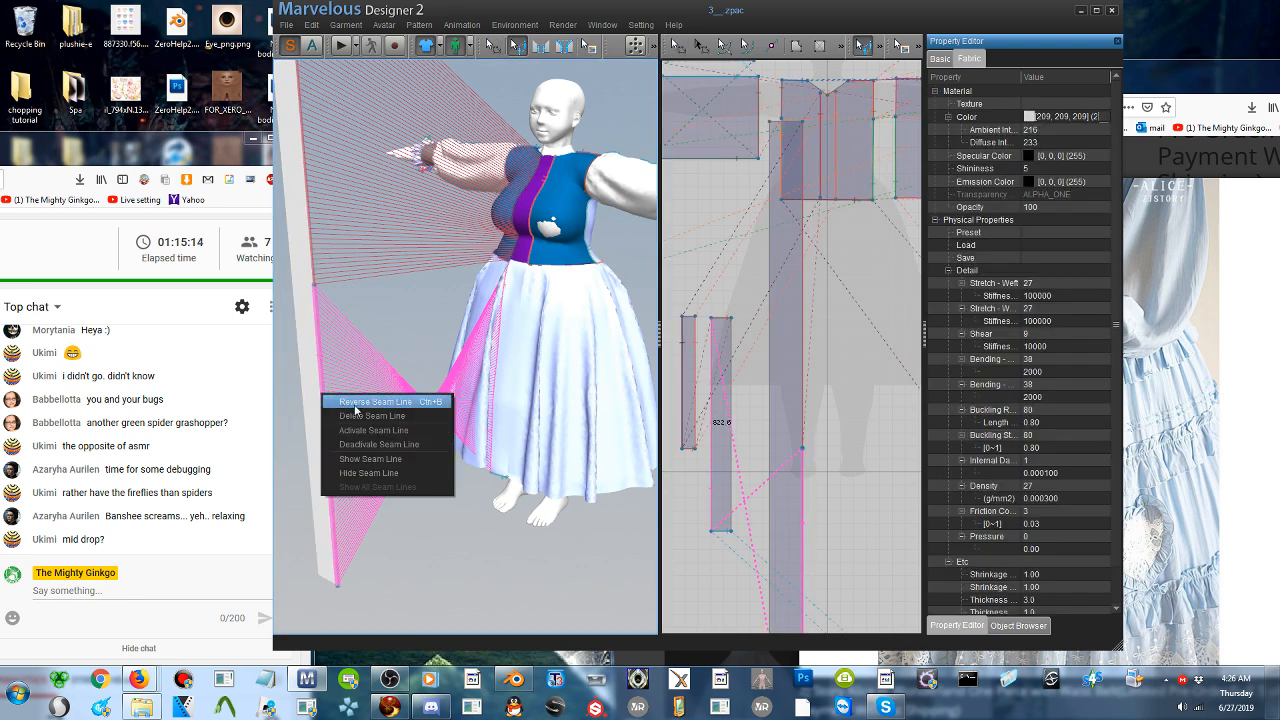
click(355, 403)
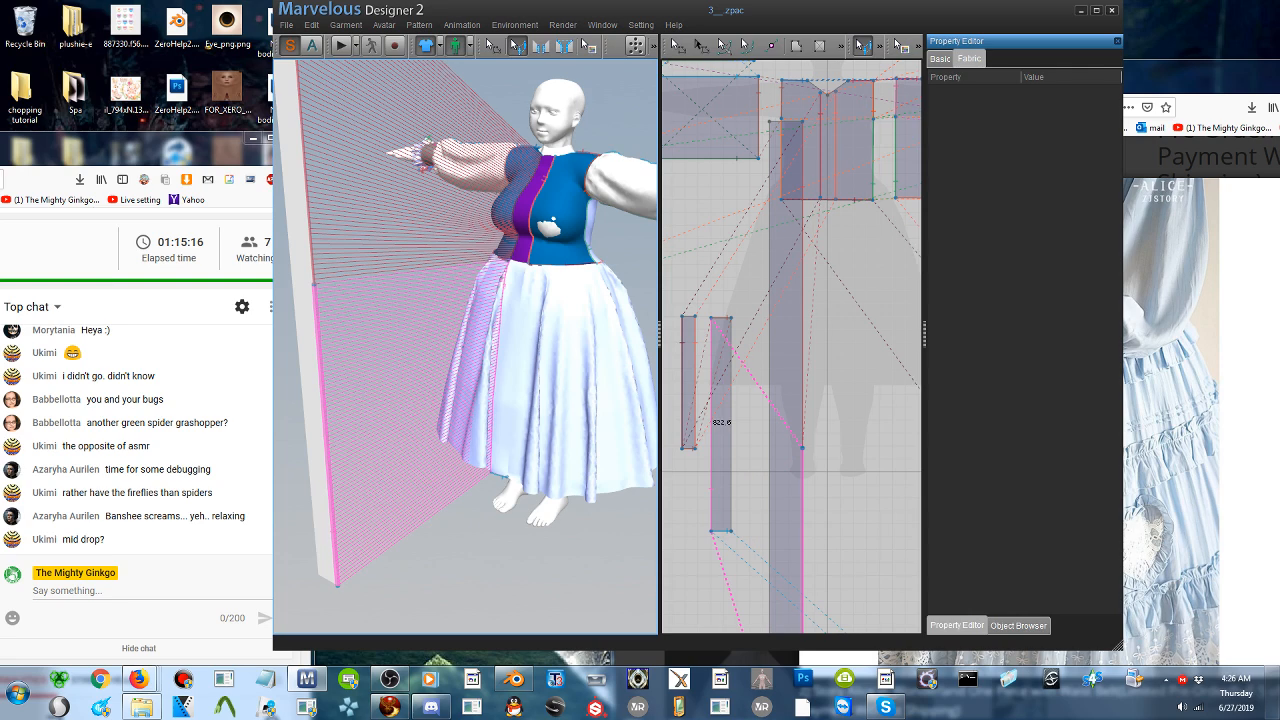
click(345, 50)
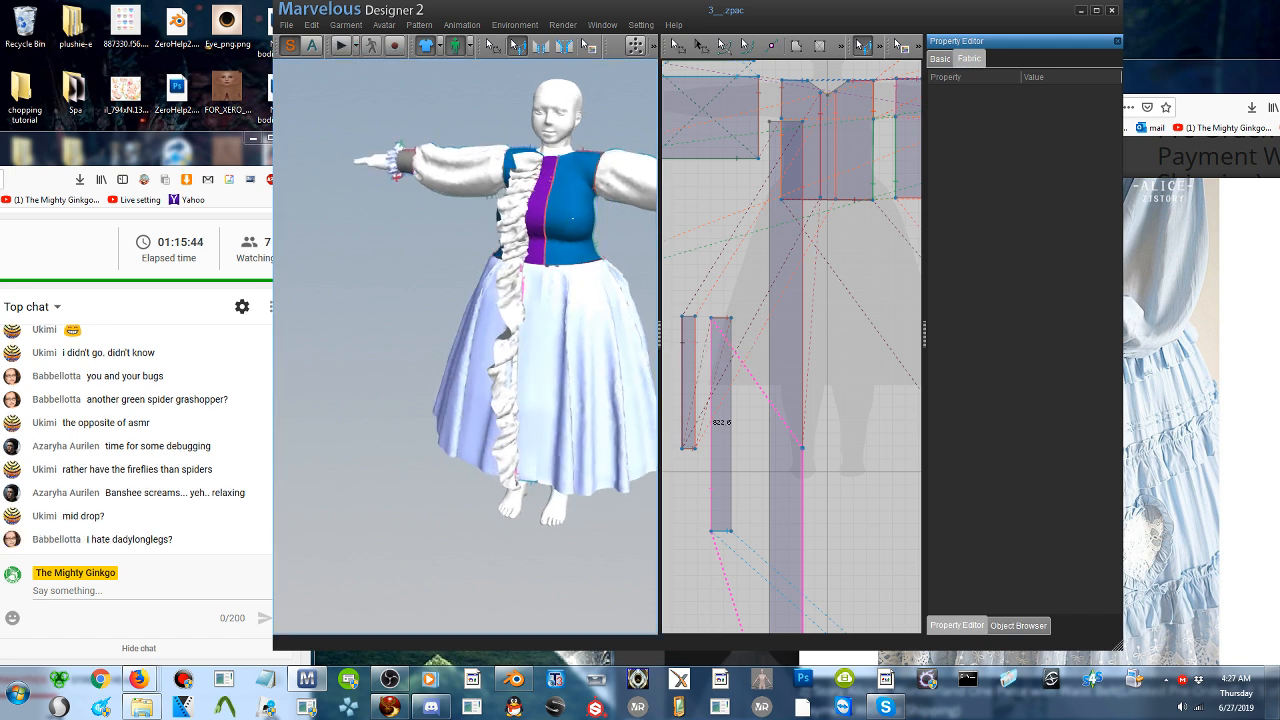
scroll(528, 268, up, 2)
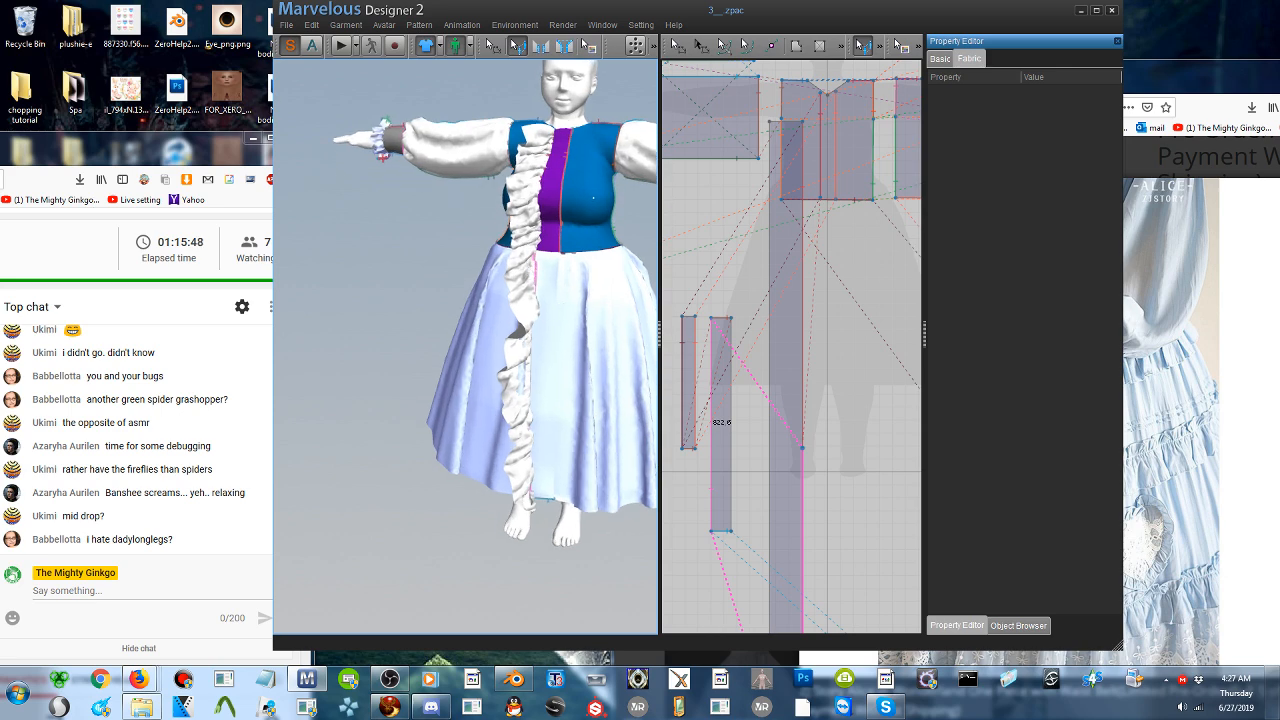
- Narrow the long strip pattern to about 76.5 mm by moving its unsewn side edge inward
click(680, 46)
right_drag(560, 300, 572, 301)
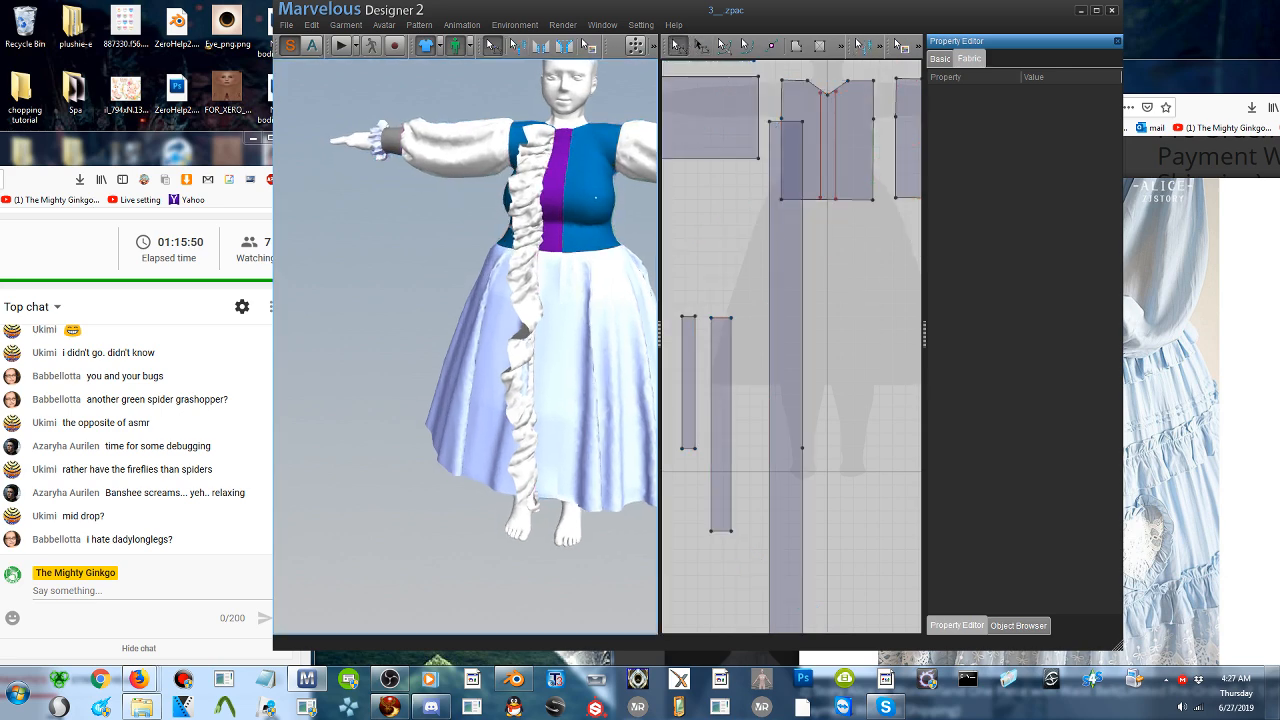
mouse_move(550, 372)
right_down()
mouse_move(638, 372)
mouse_move(544, 377)
right_up()
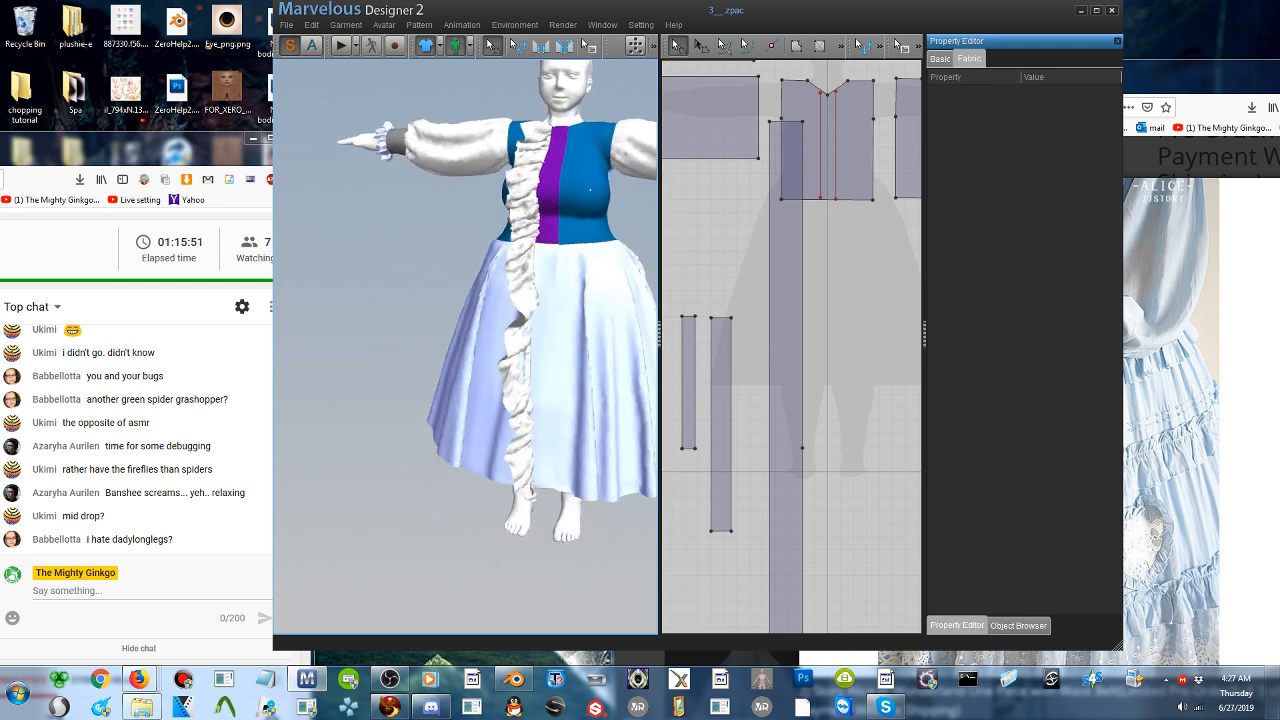
click(770, 381)
drag(772, 386, 784, 381)
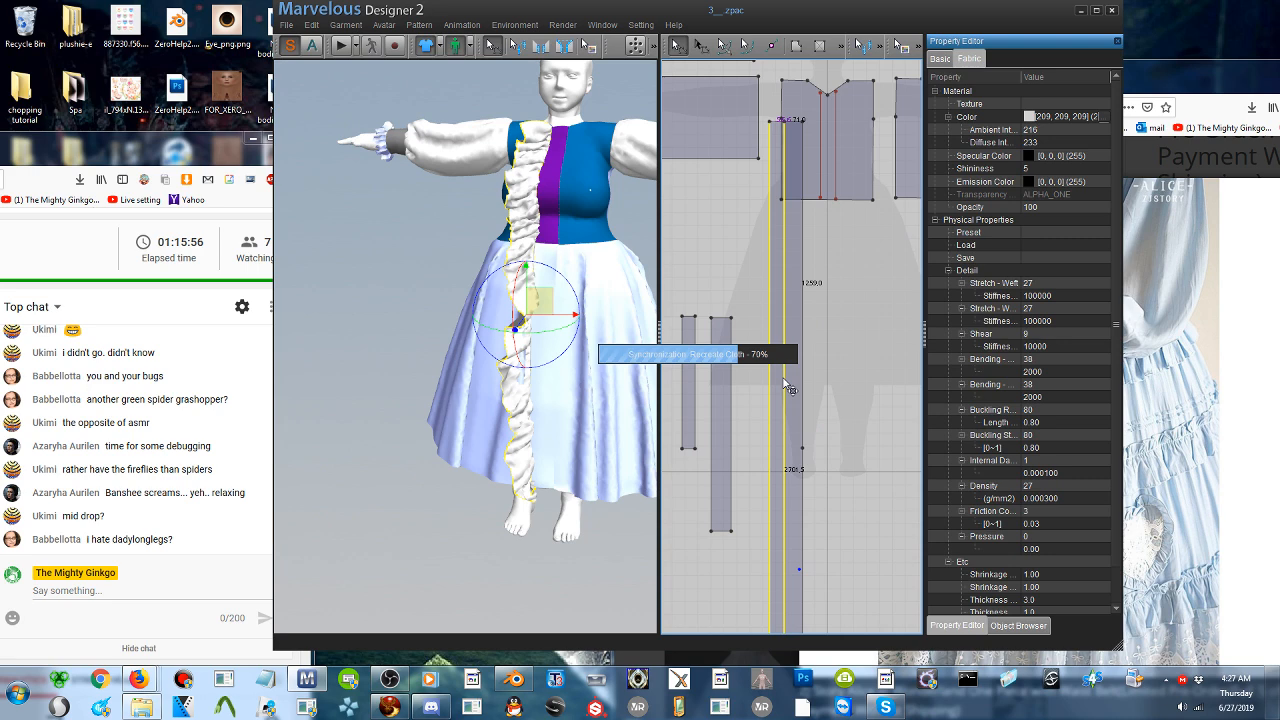
- Move the narrowed long strip down in the 2D pattern layout, clear of the bodice front pattern
mouse_move(548, 333)
right_down()
mouse_move(618, 336)
mouse_move(565, 345)
right_up()
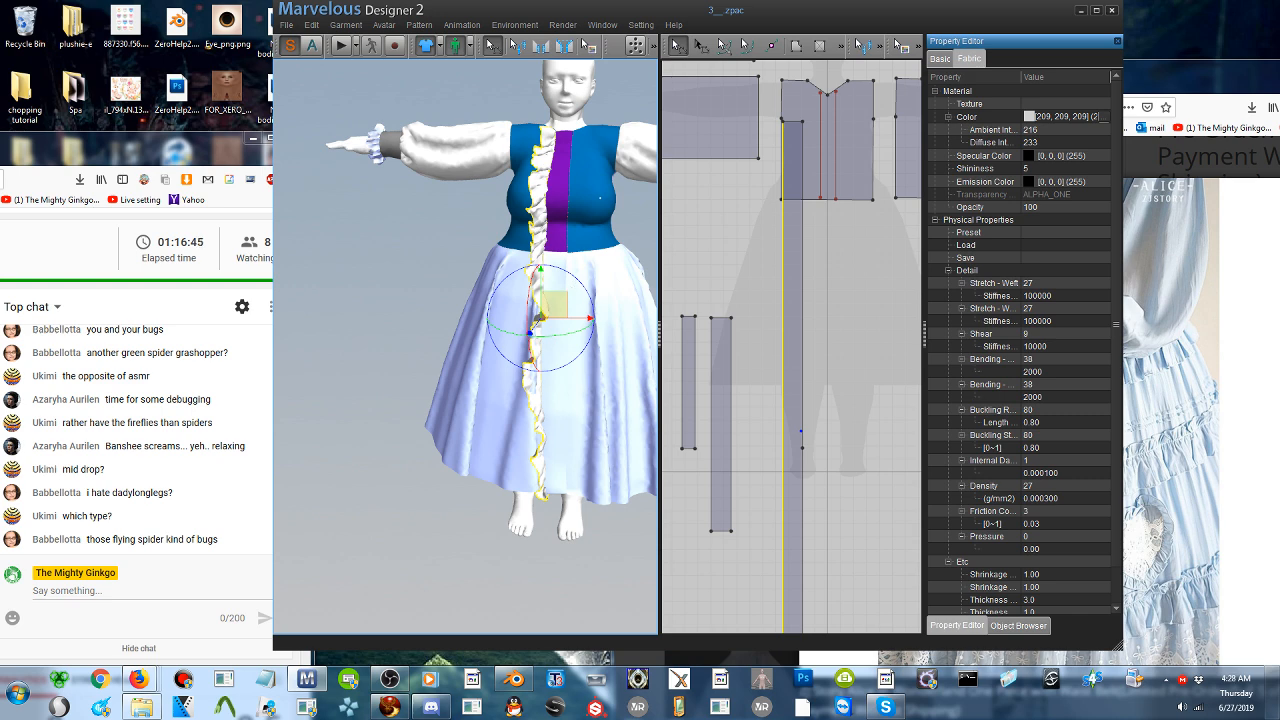
right_drag(575, 292, 646, 238)
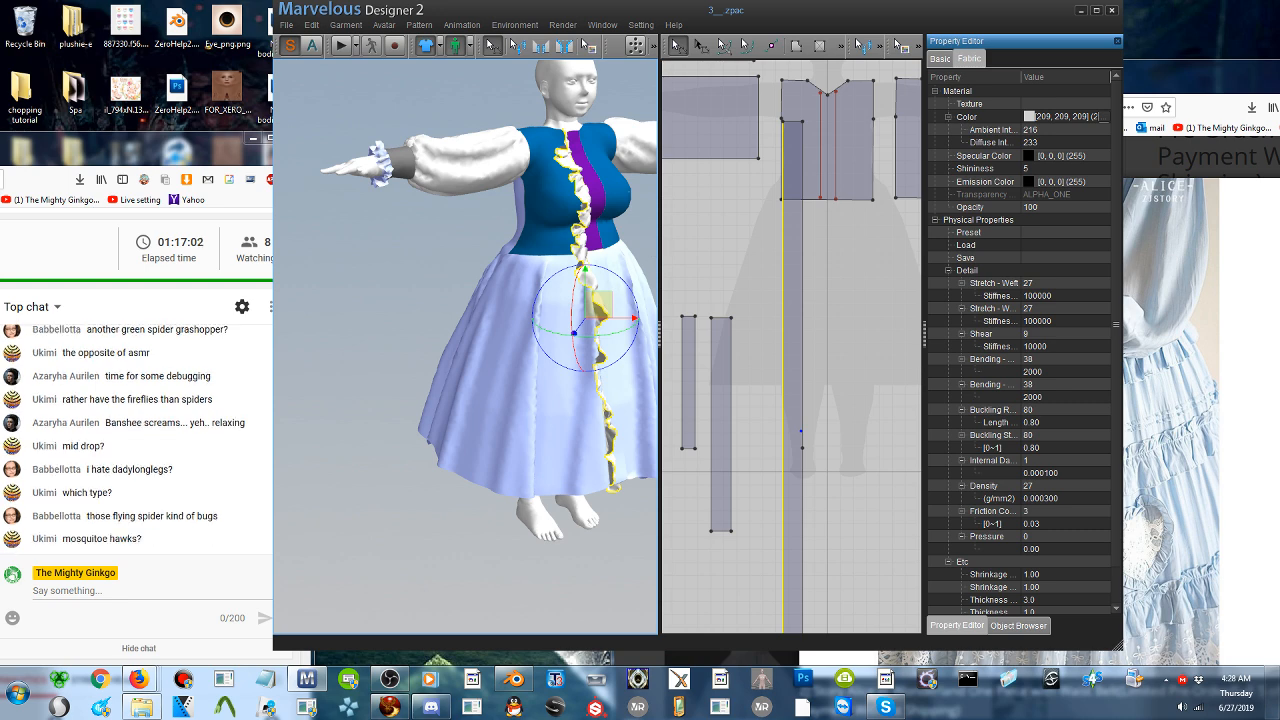
right_drag(581, 326, 530, 324)
scroll(534, 337, up, 2)
middle_drag(528, 320, 502, 343)
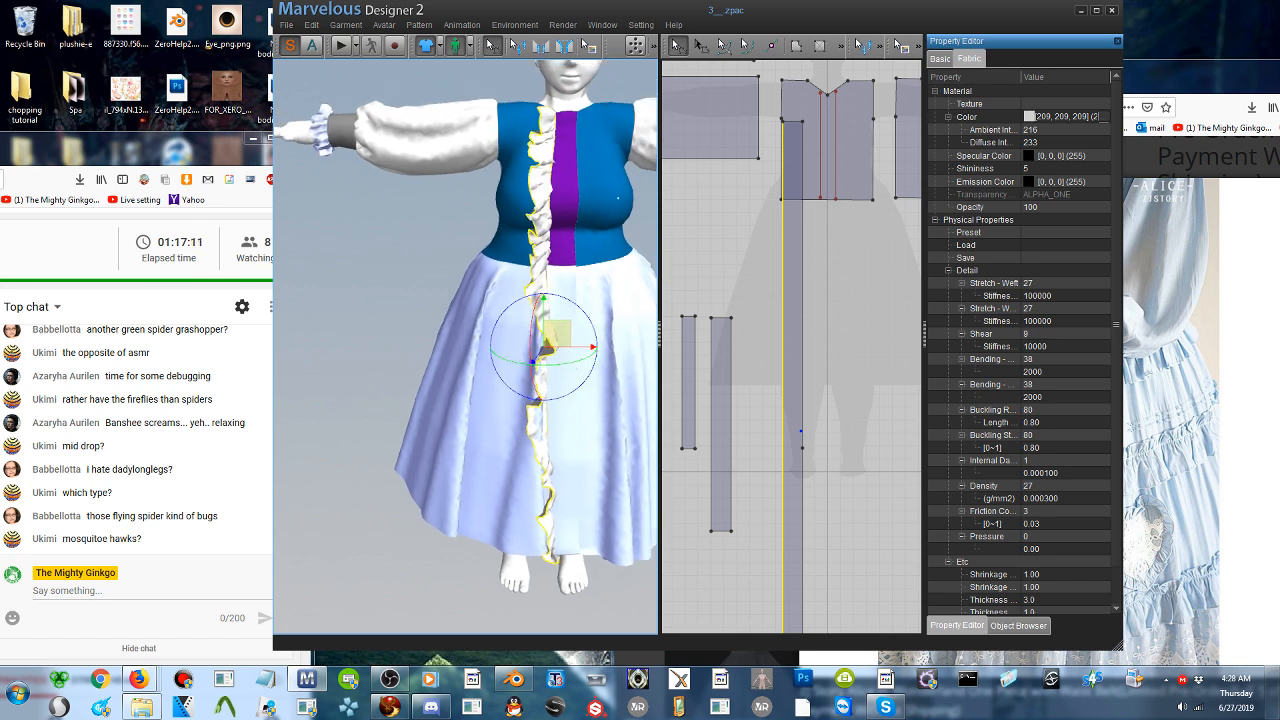
right_drag(622, 300, 659, 308)
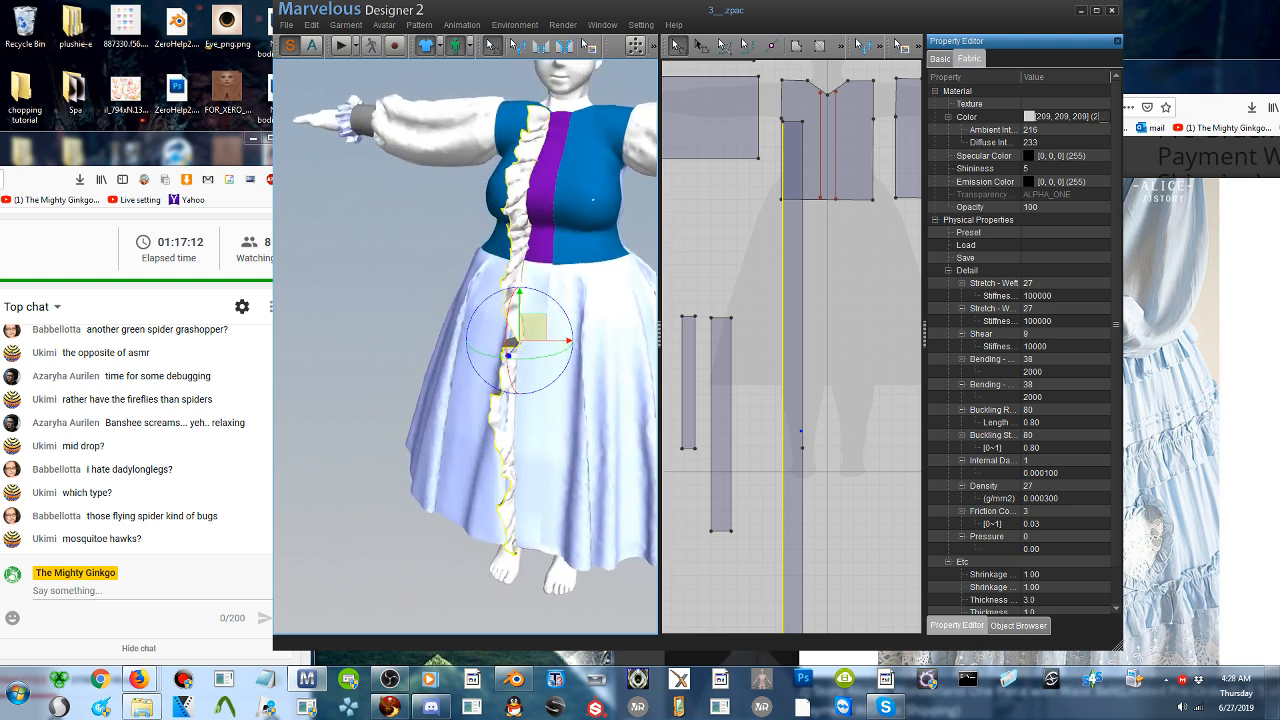
drag(794, 282, 792, 374)
right_drag(562, 350, 604, 321)
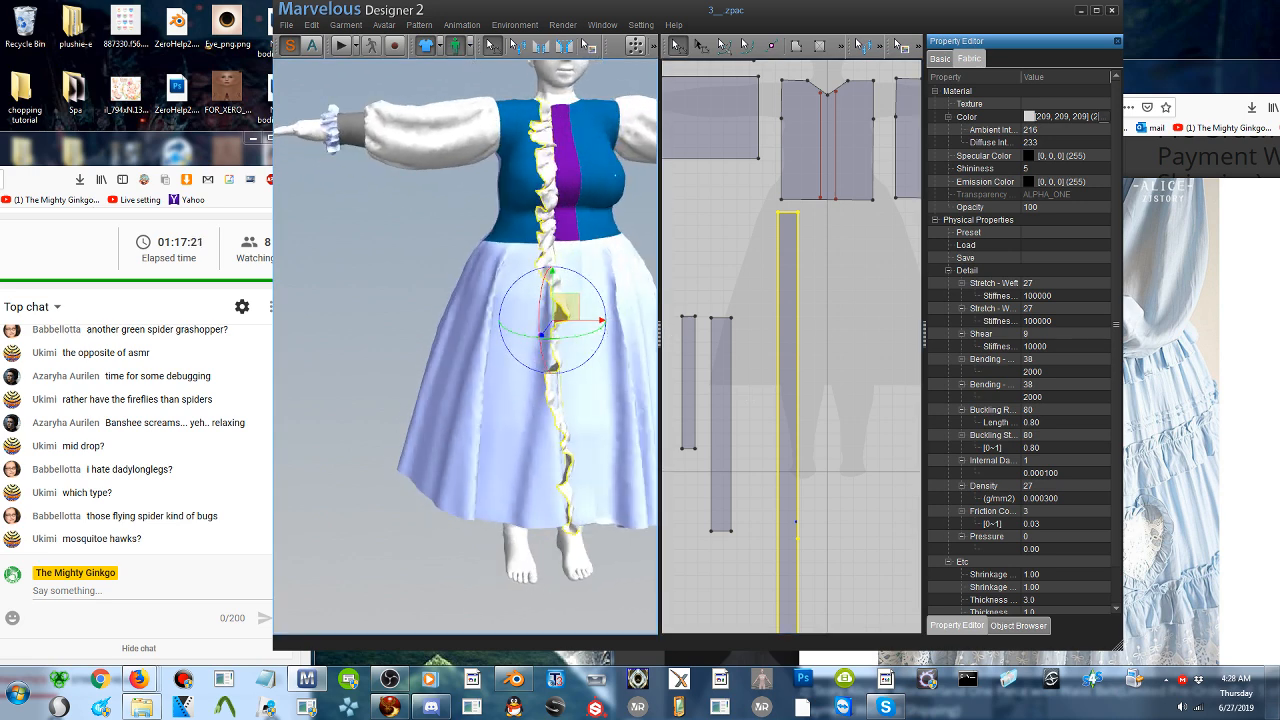
- Set the long strip's particle distance to 40.0 and simulate the garment
scroll(1079, 384, down, 1)
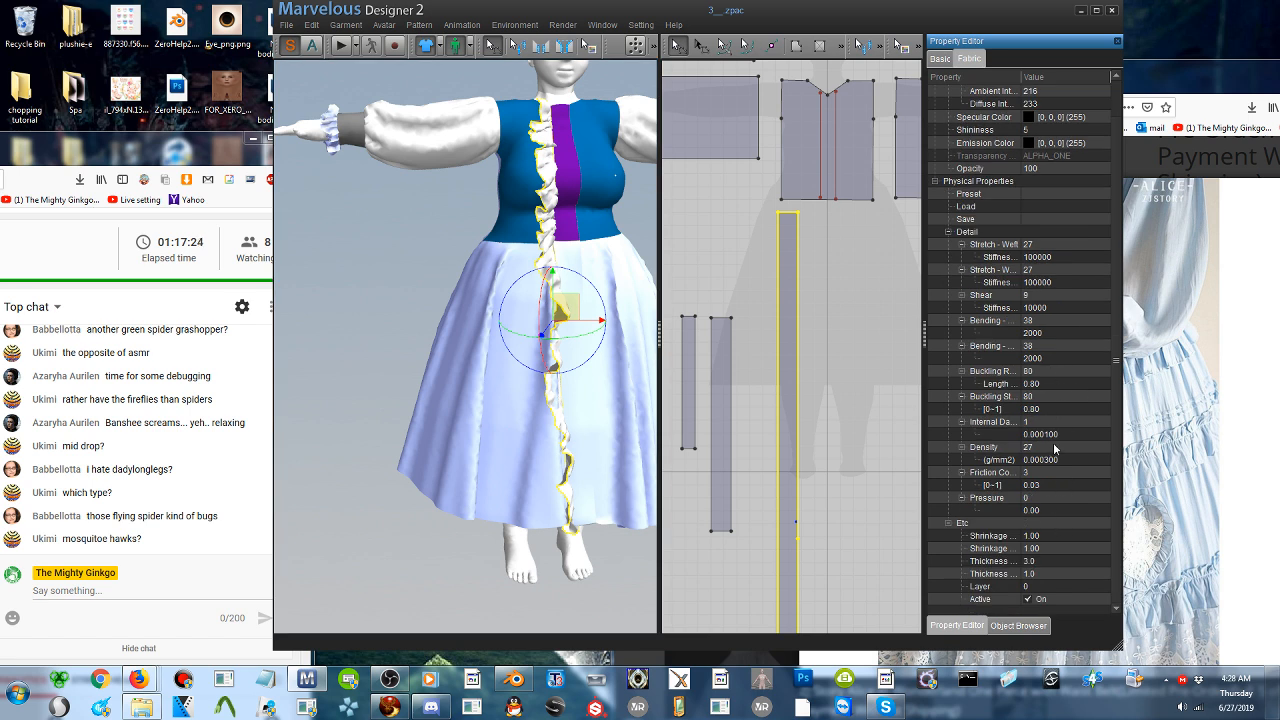
click(941, 58)
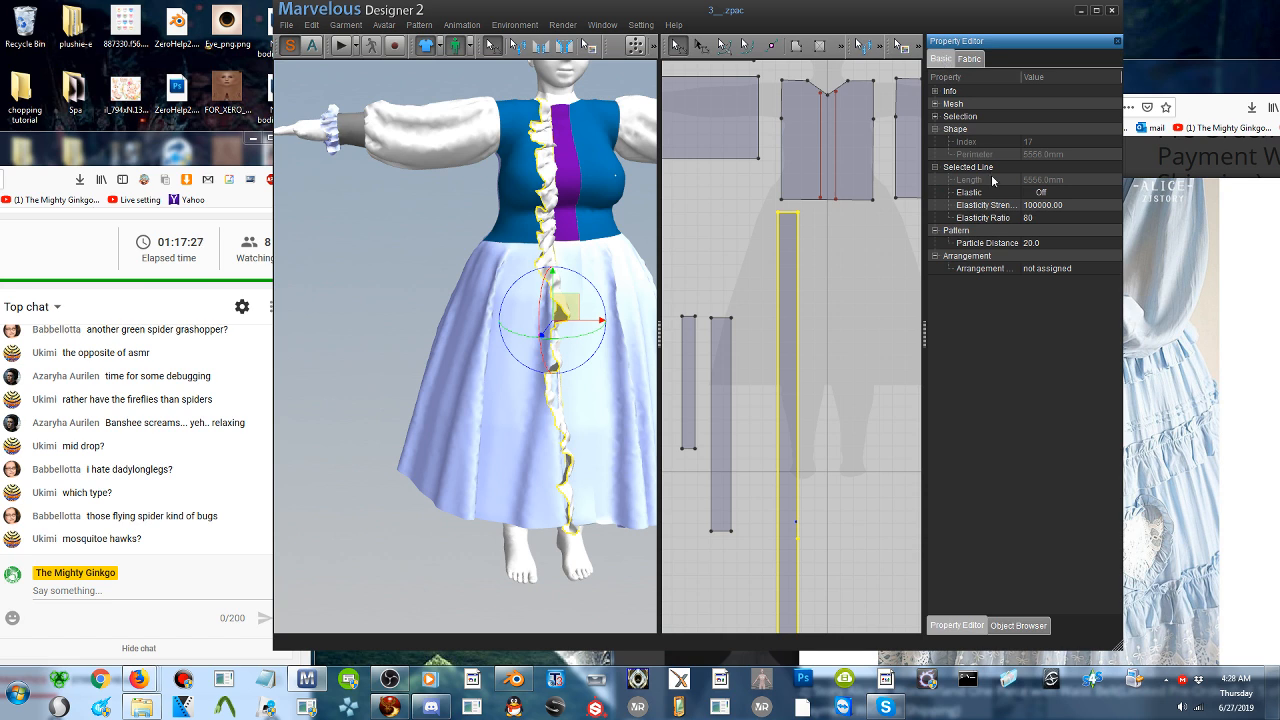
click(1044, 249)
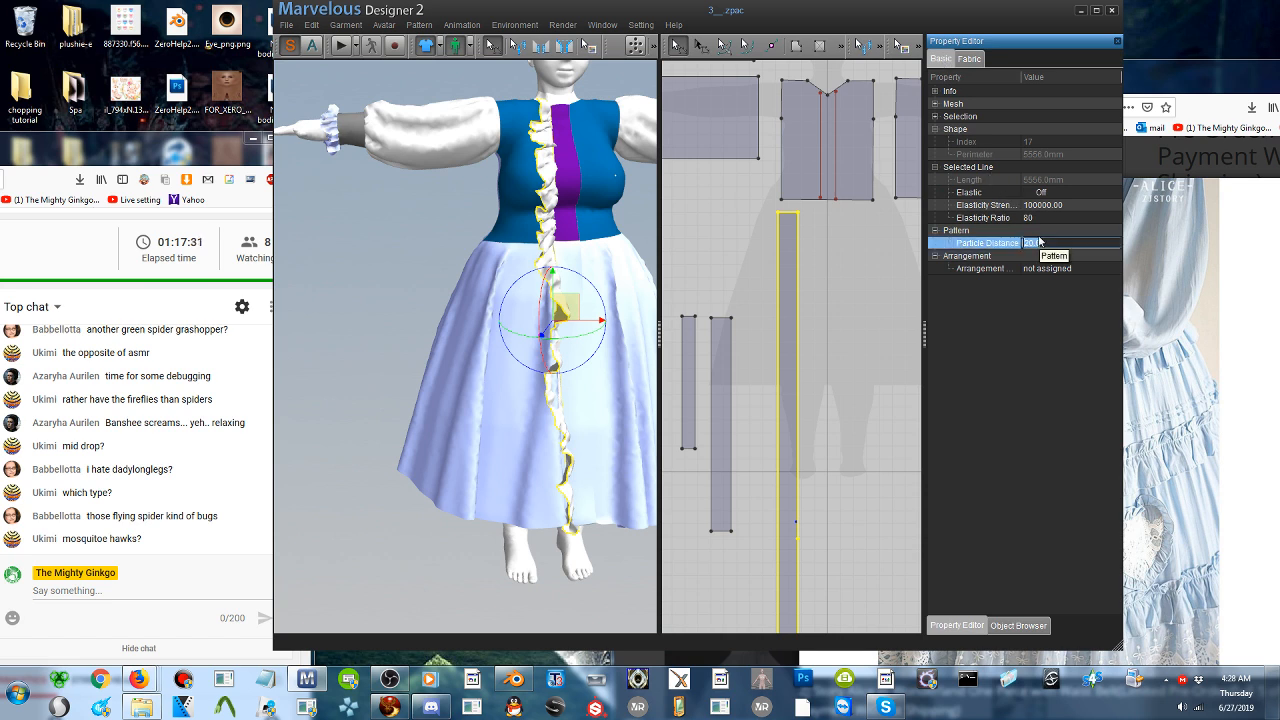
text(40)
key(Return)
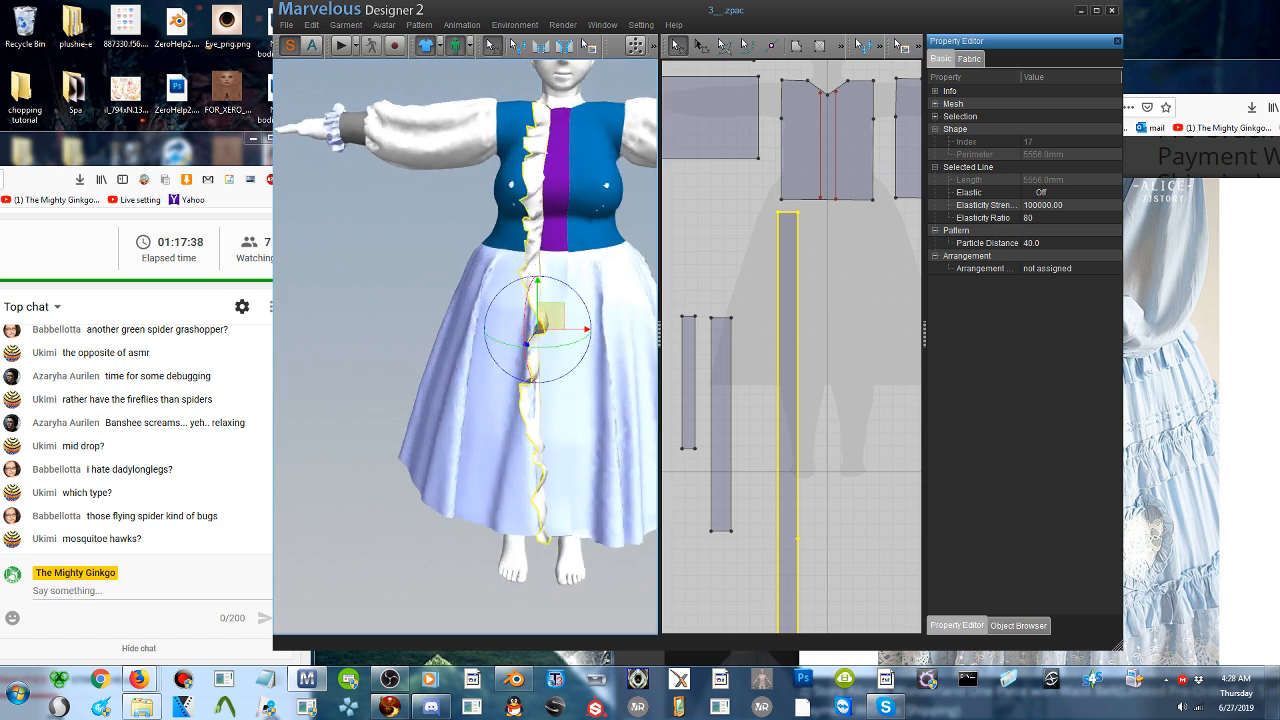
click(342, 50)
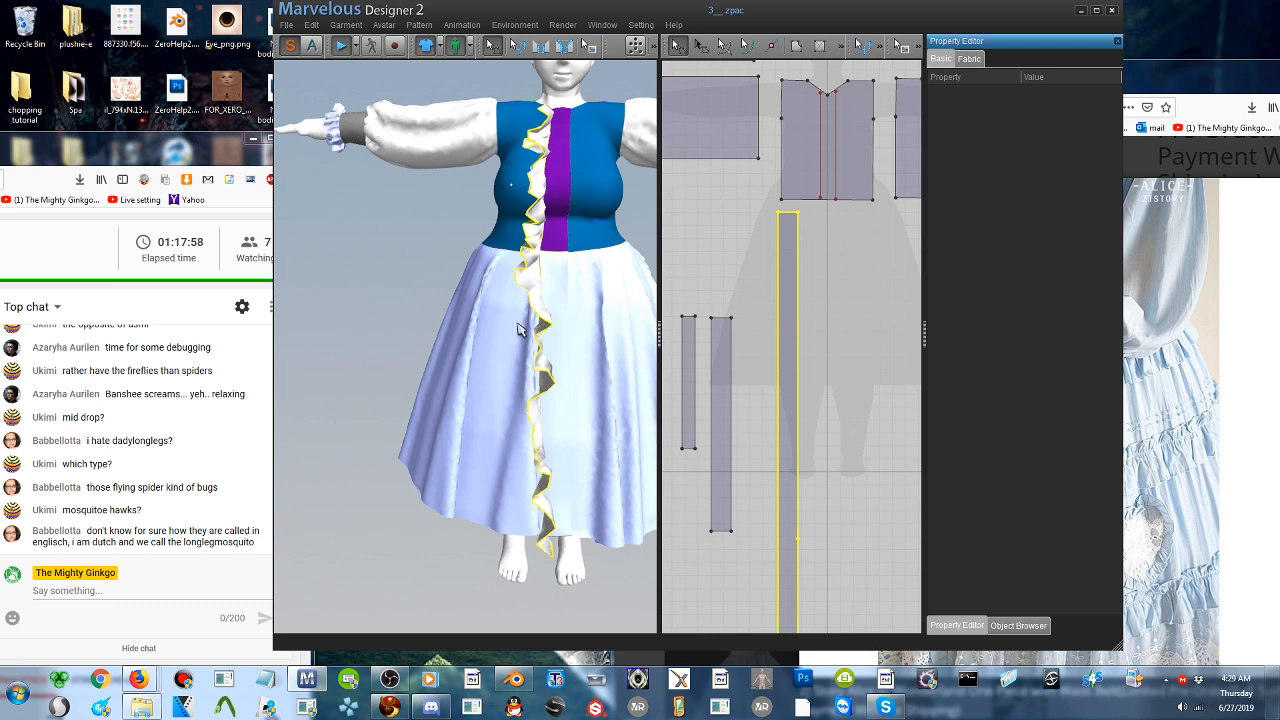
- Narrow the long strip pattern to roughly two-thirds of its width by moving its unsewn side edge inward
click(508, 322)
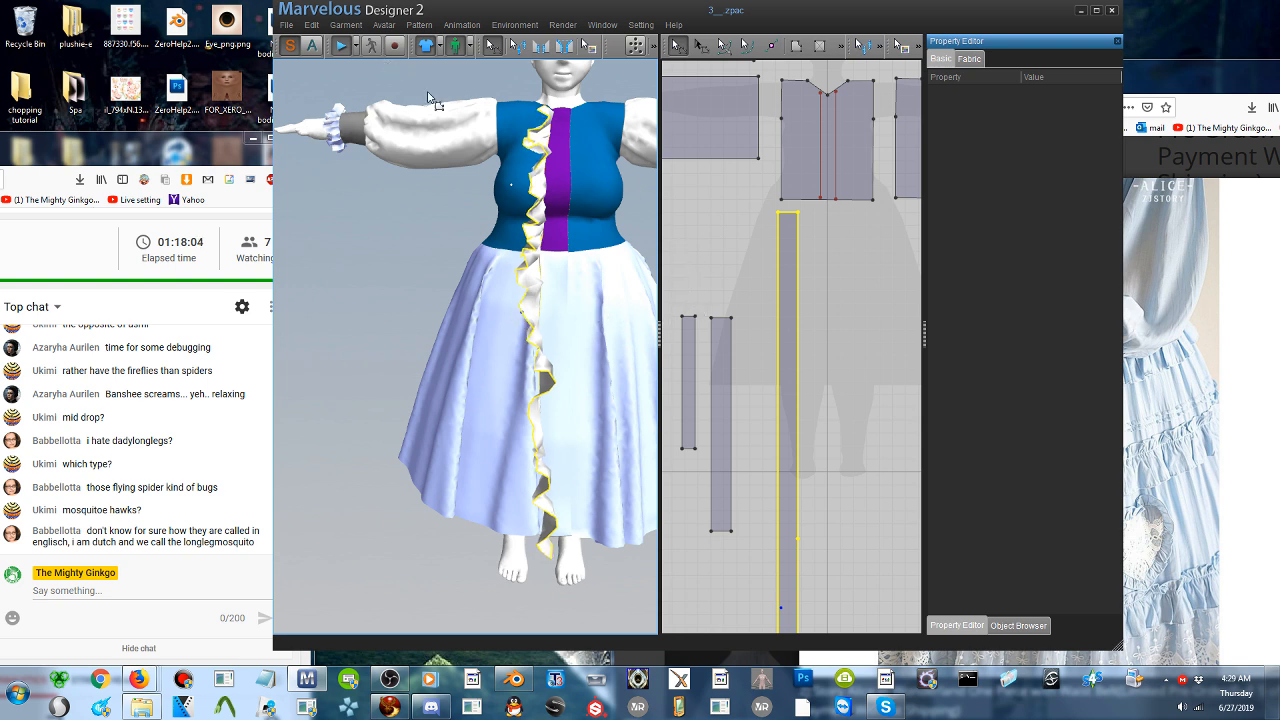
click(773, 287)
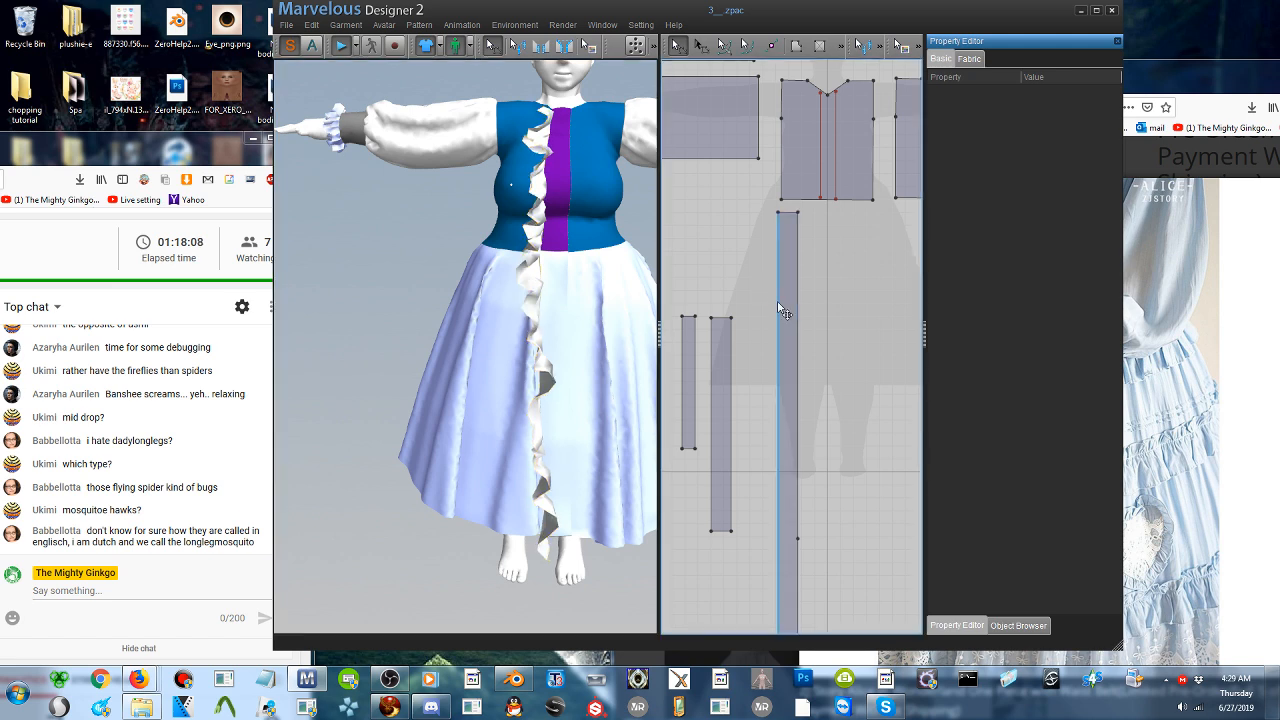
click(786, 302)
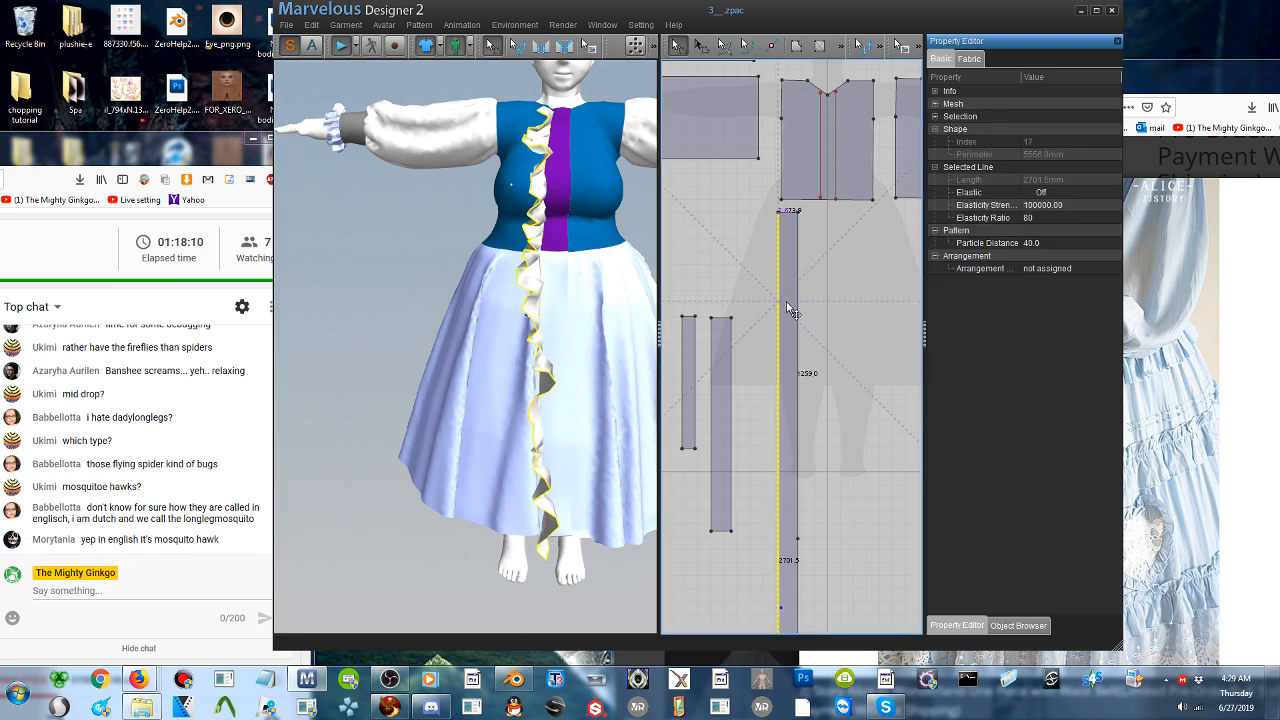
drag(788, 302, 789, 303)
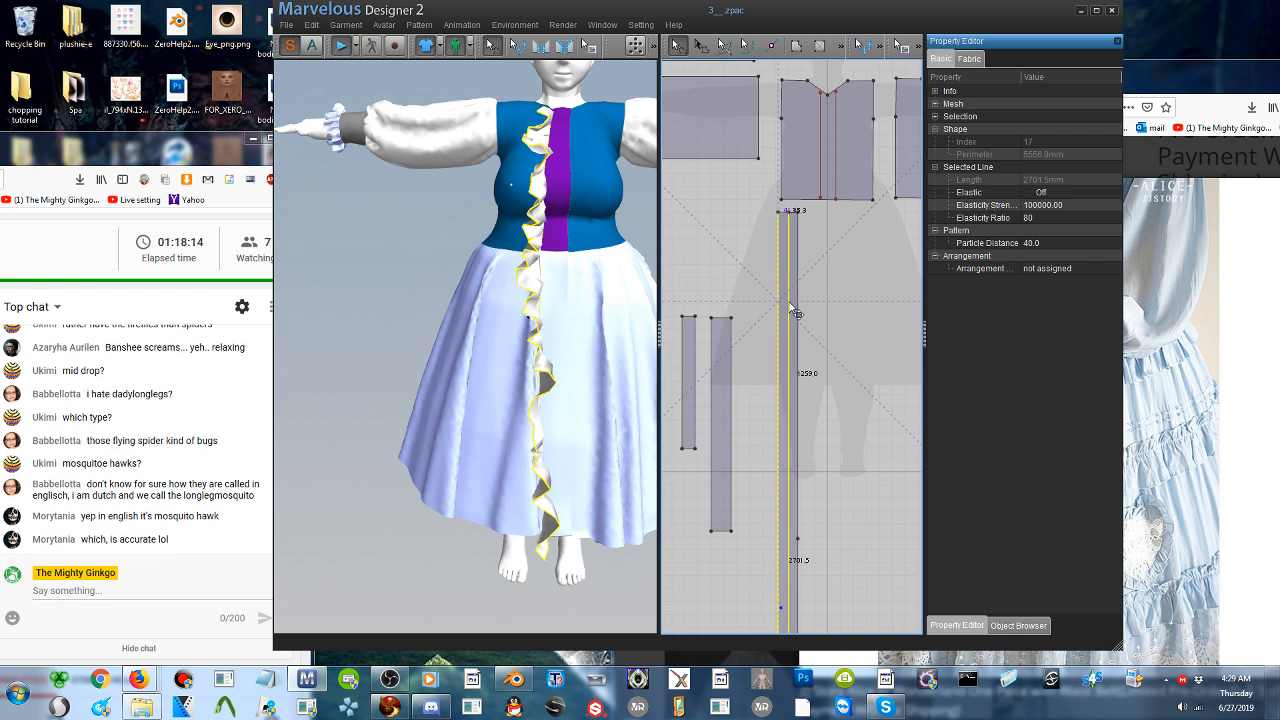
drag(787, 302, 787, 302)
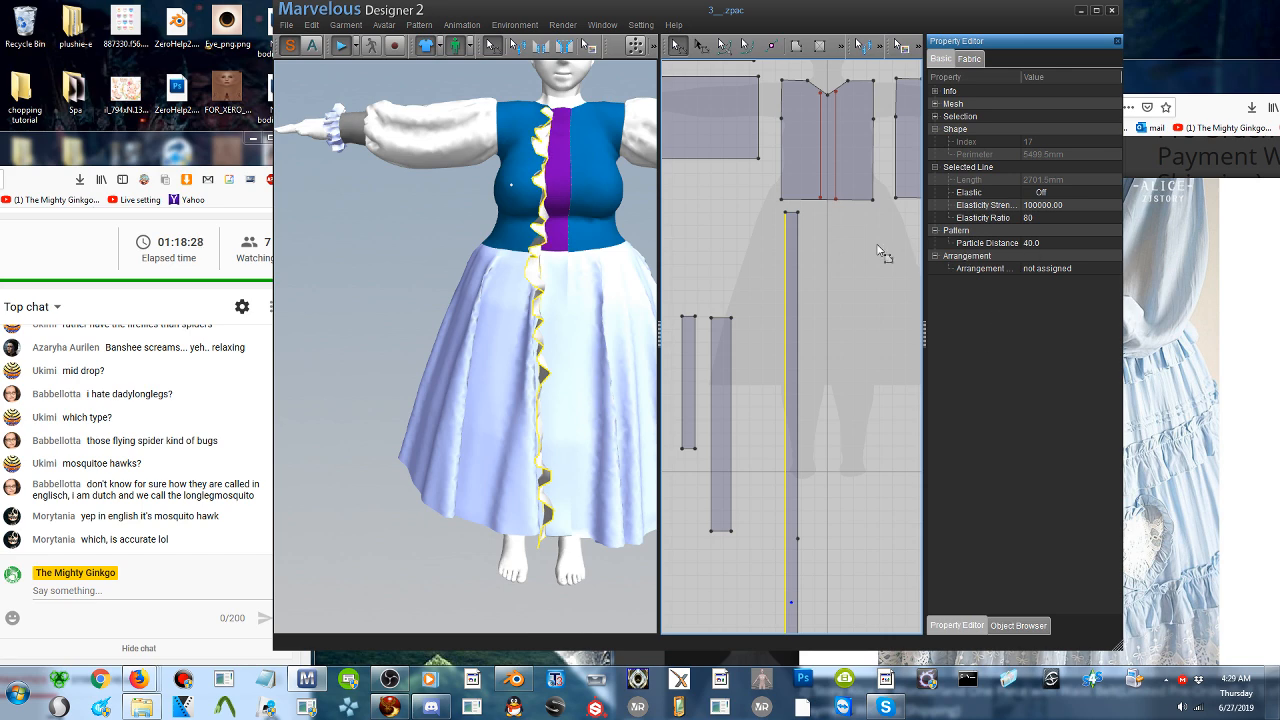
click(1215, 73)
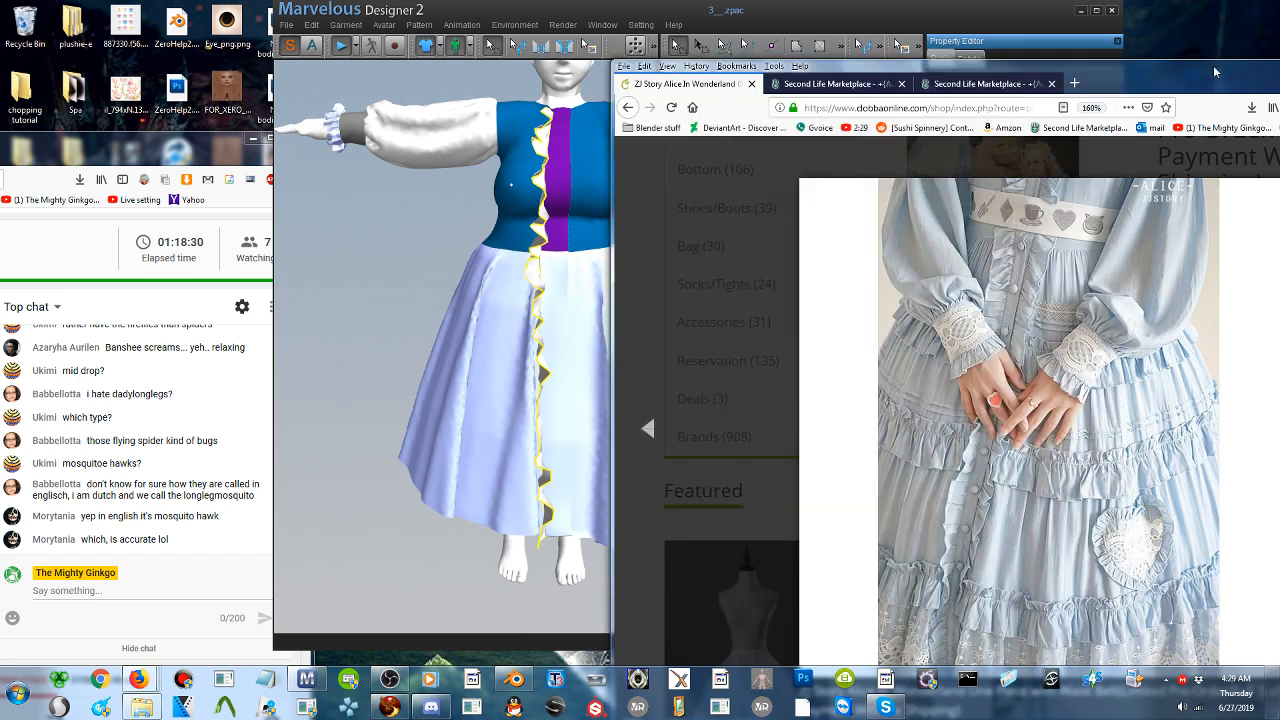
double_click(1078, 85)
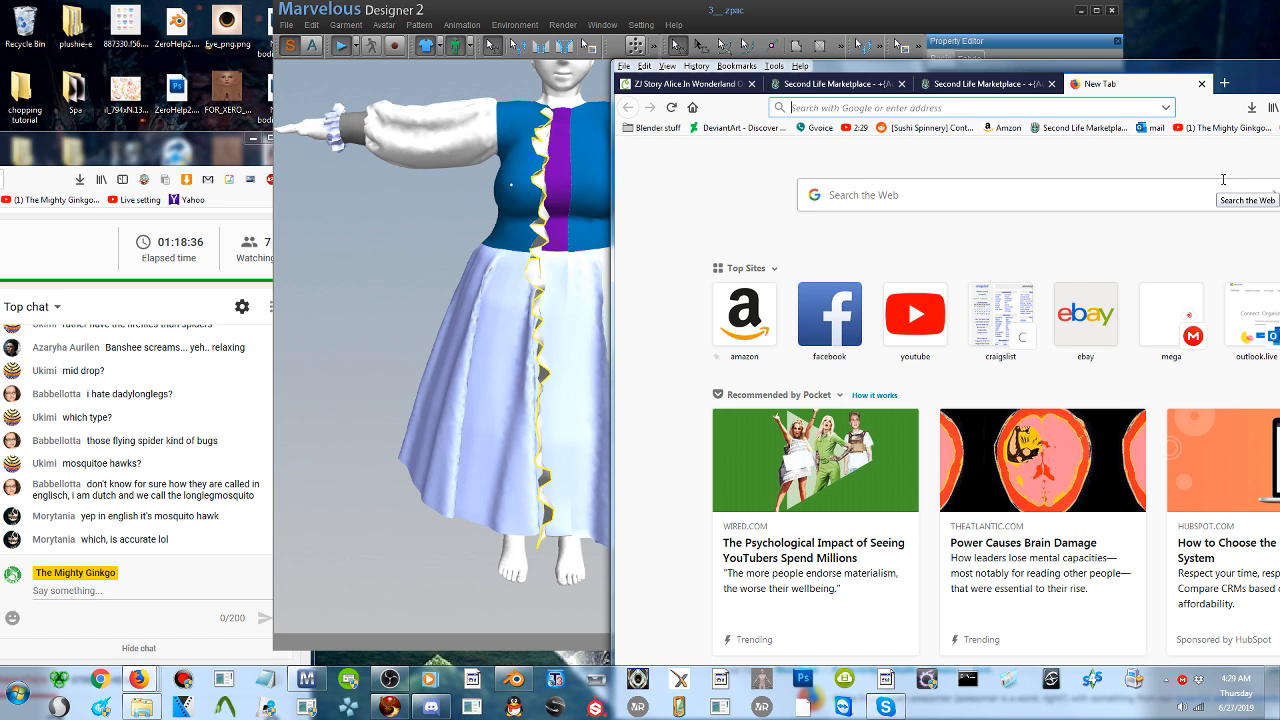
click(775, 13)
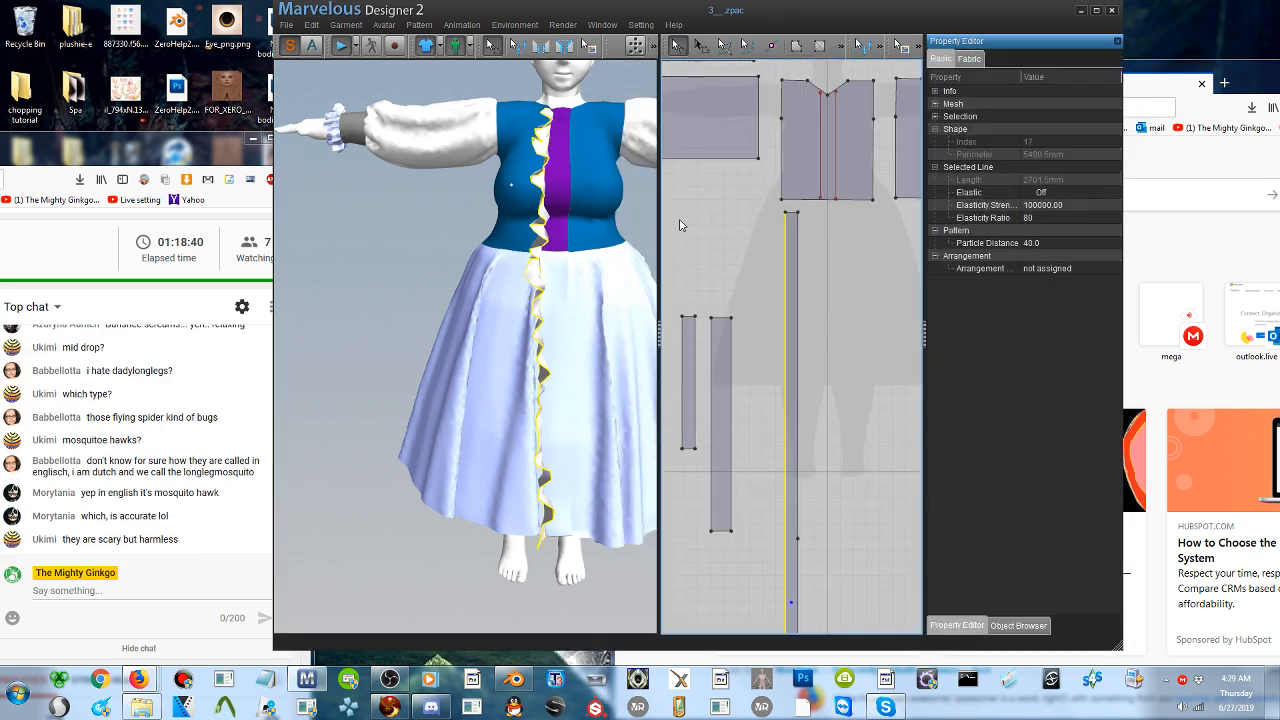
- Set the long strip's fabric pressure to -43 while the garment simulates, and stop the simulation
click(787, 283)
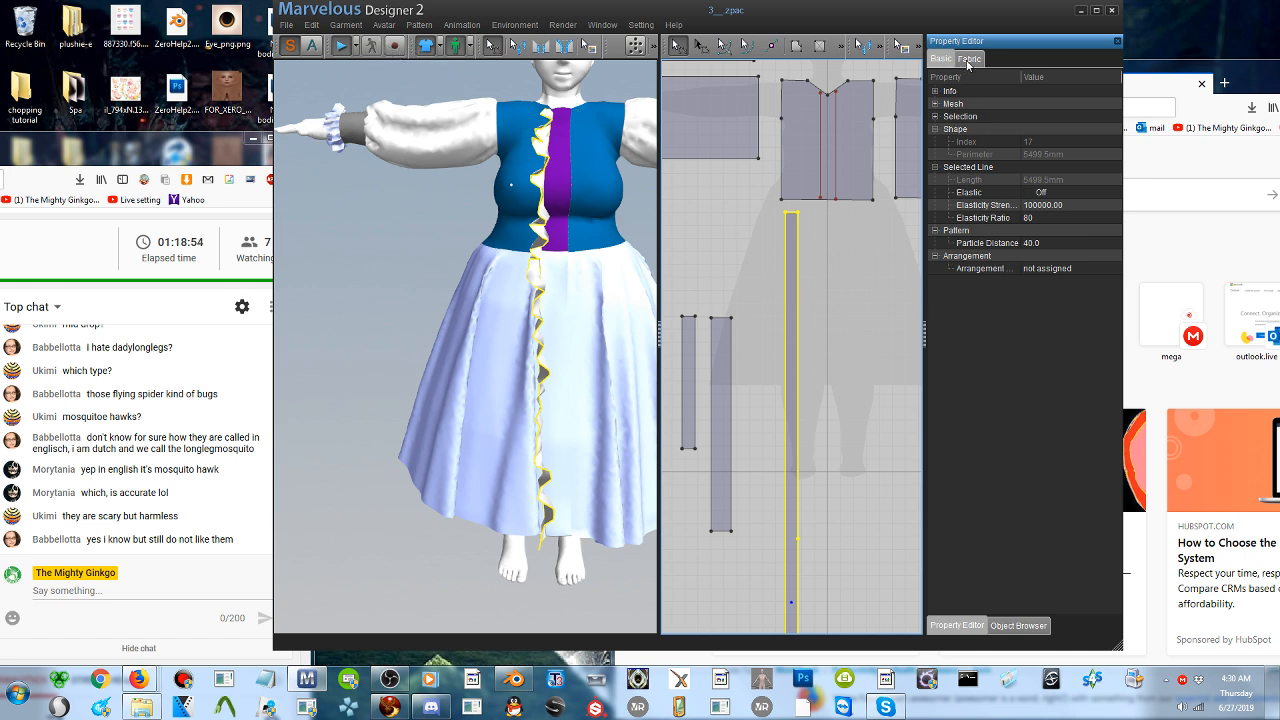
click(968, 60)
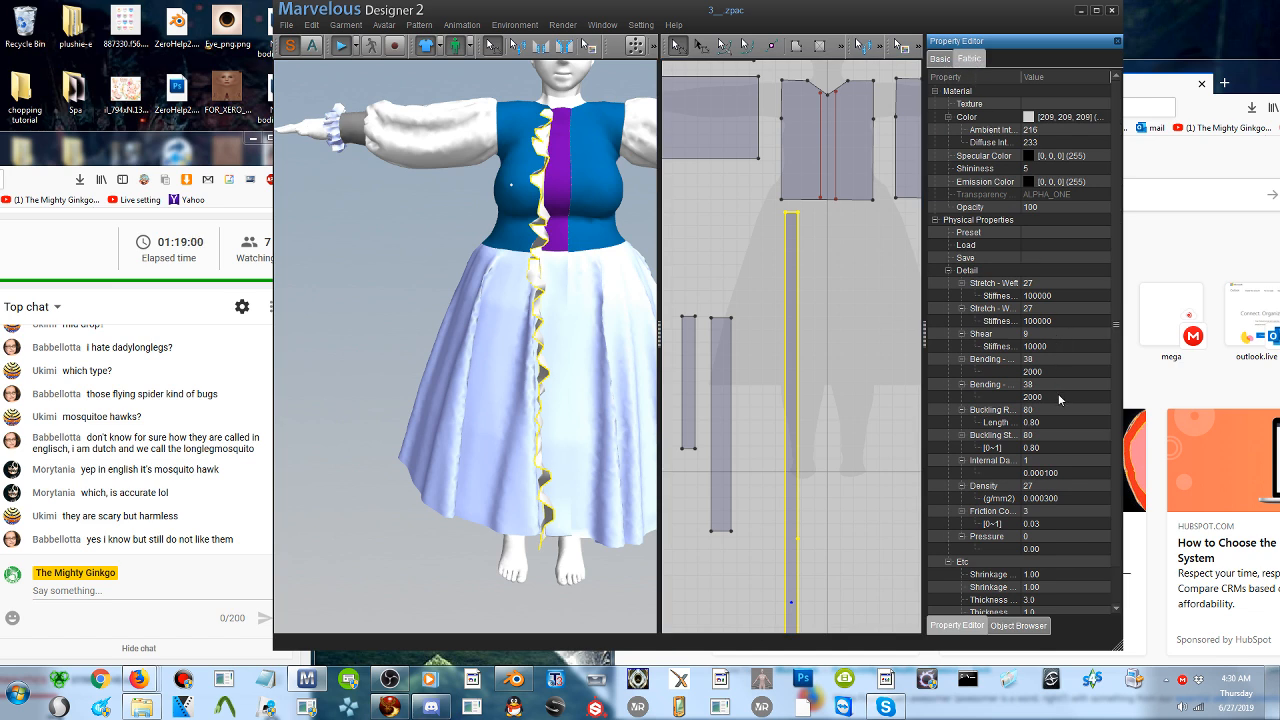
scroll(1043, 410, down, 1)
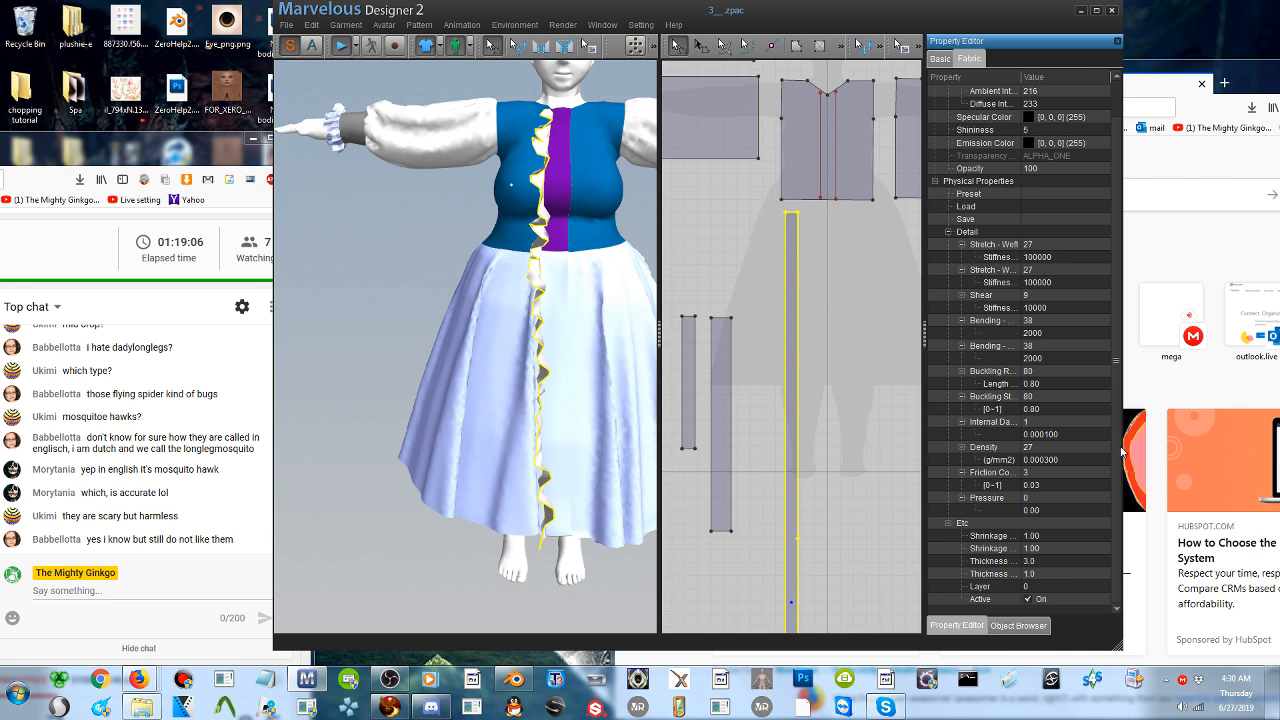
click(1043, 498)
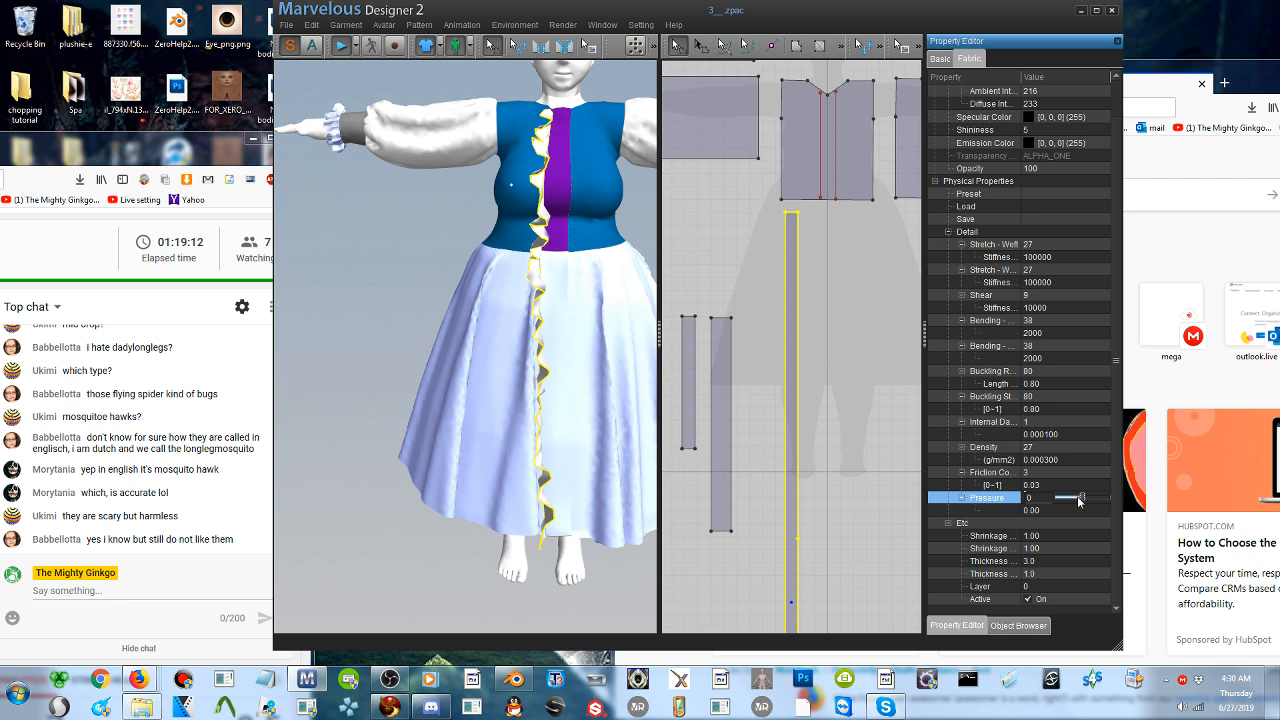
drag(1076, 500, 1068, 500)
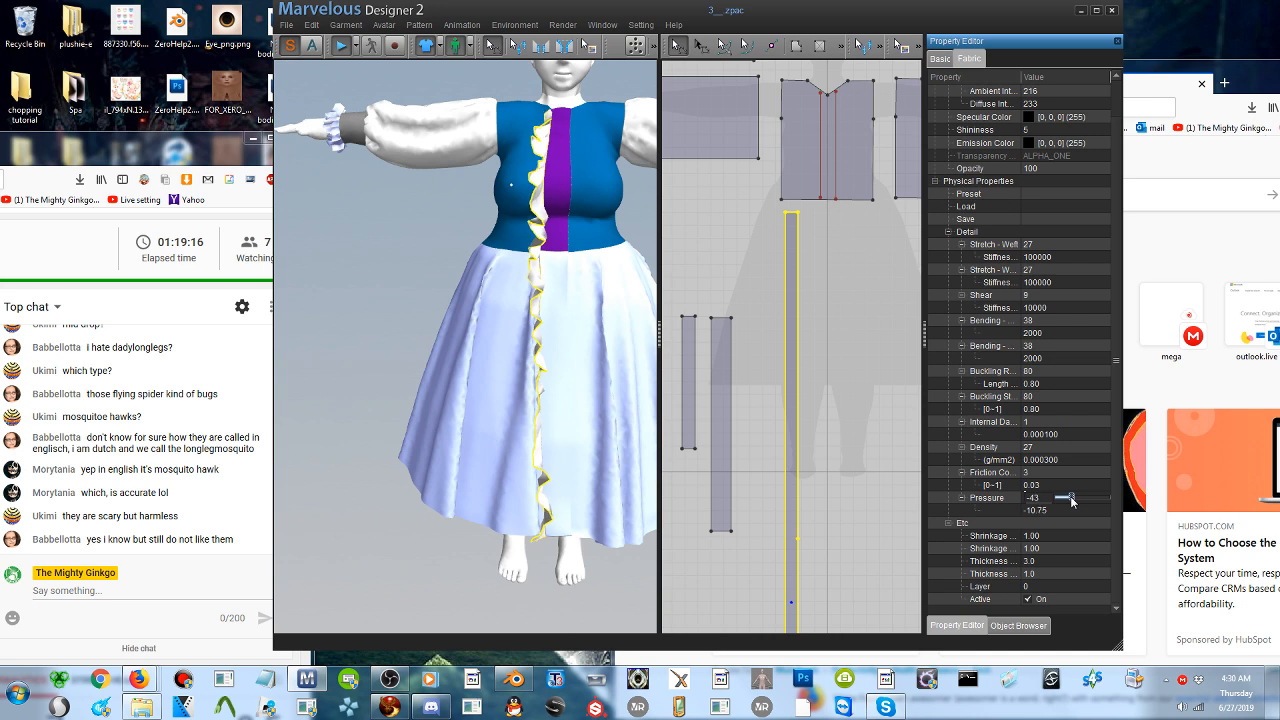
click(338, 50)
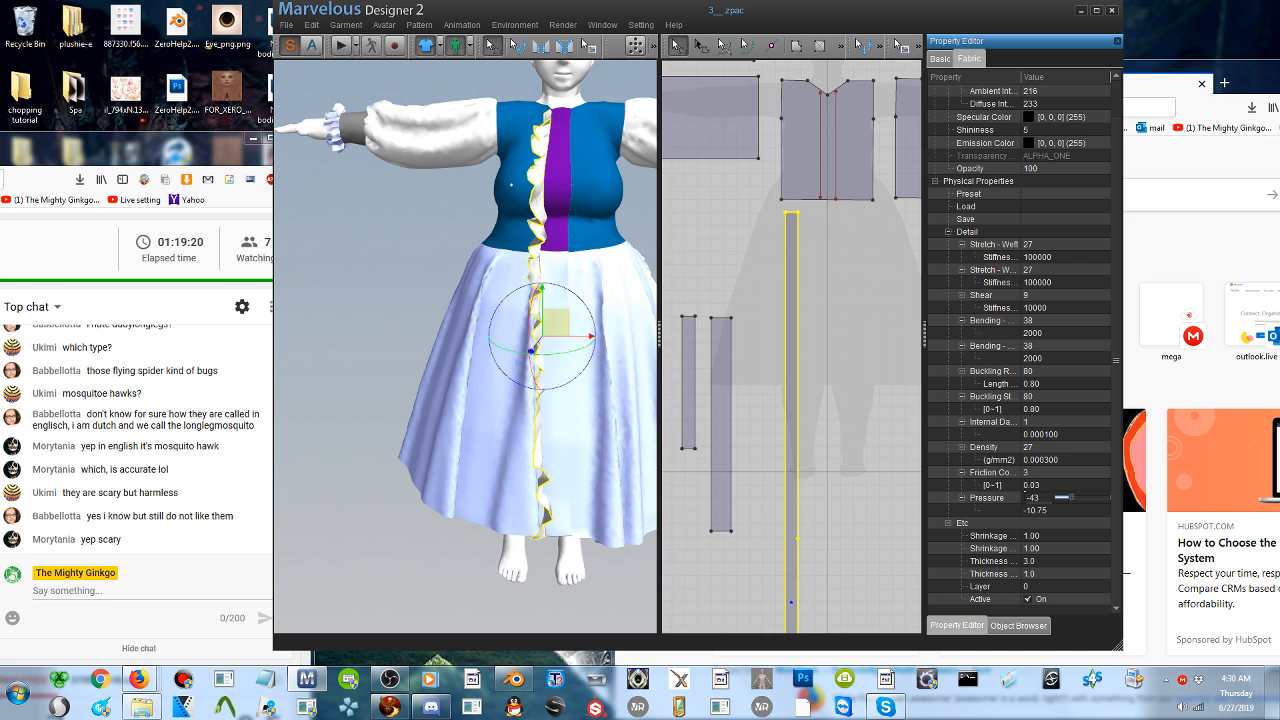
- Freeze the avatar's right sleeve pattern with its seam lines and the left sleeve as pattern only
click(430, 140)
right_click(432, 140)
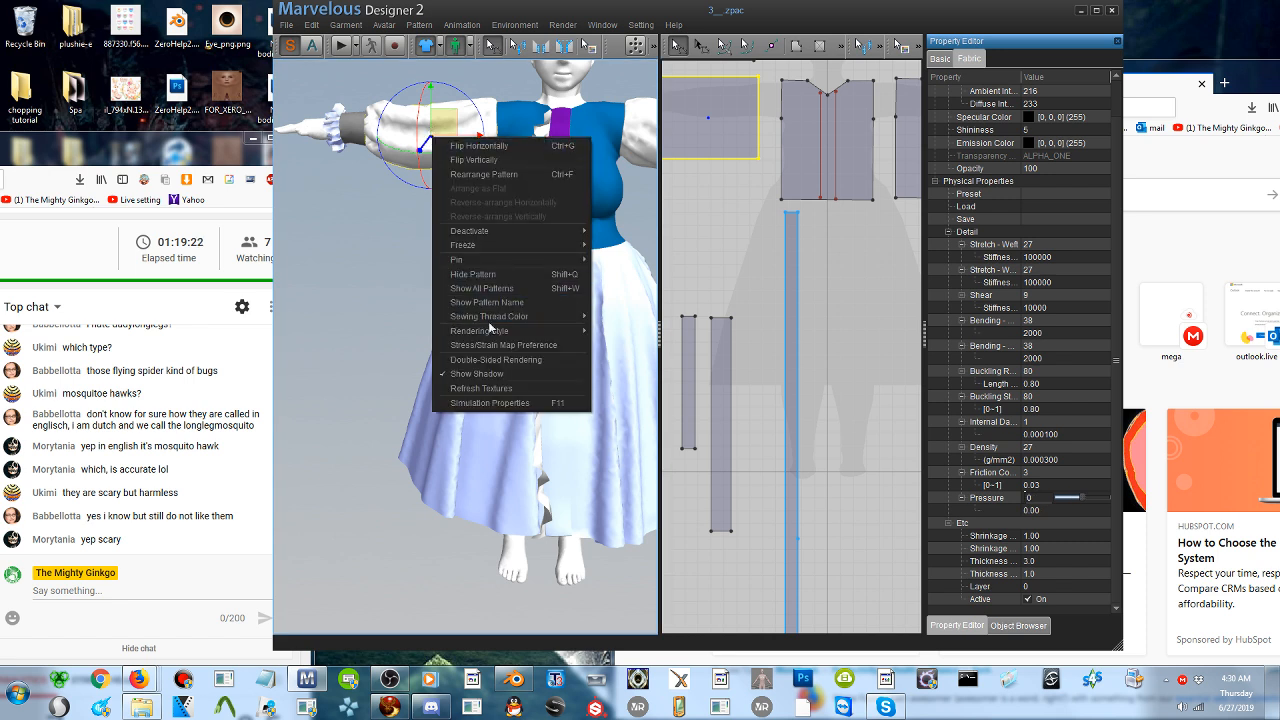
mouse_move(475, 245)
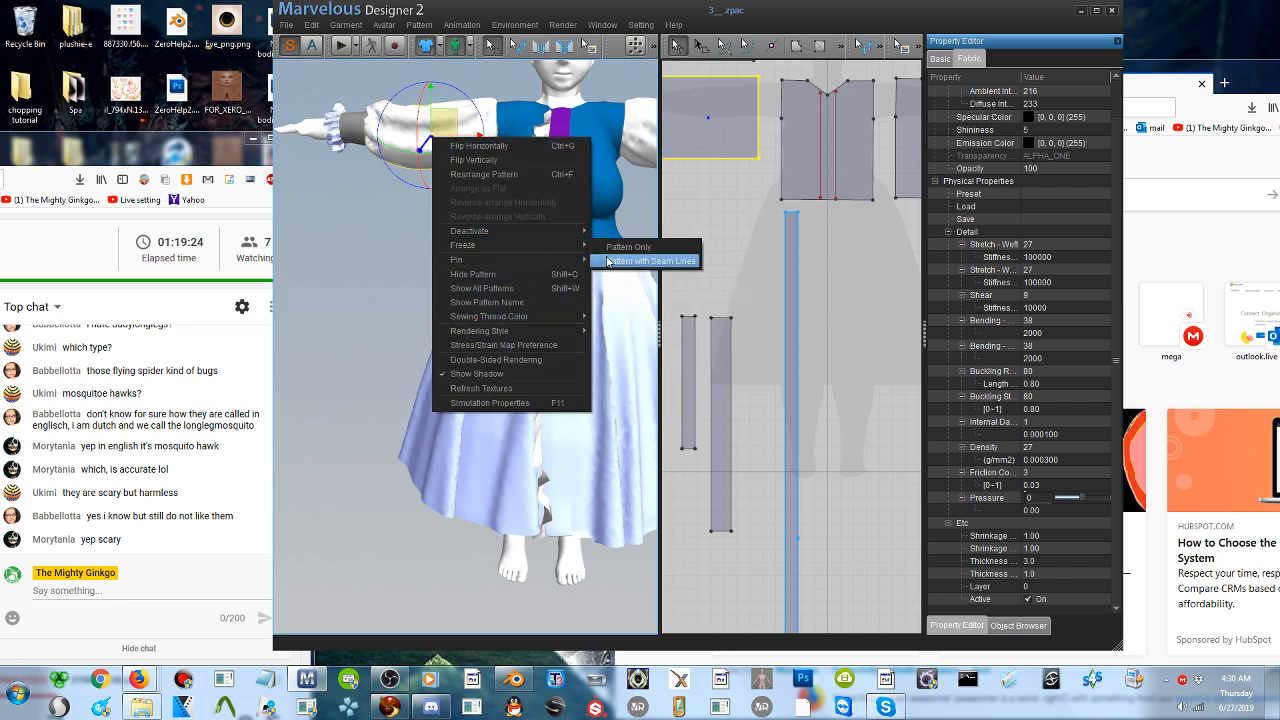
click(640, 261)
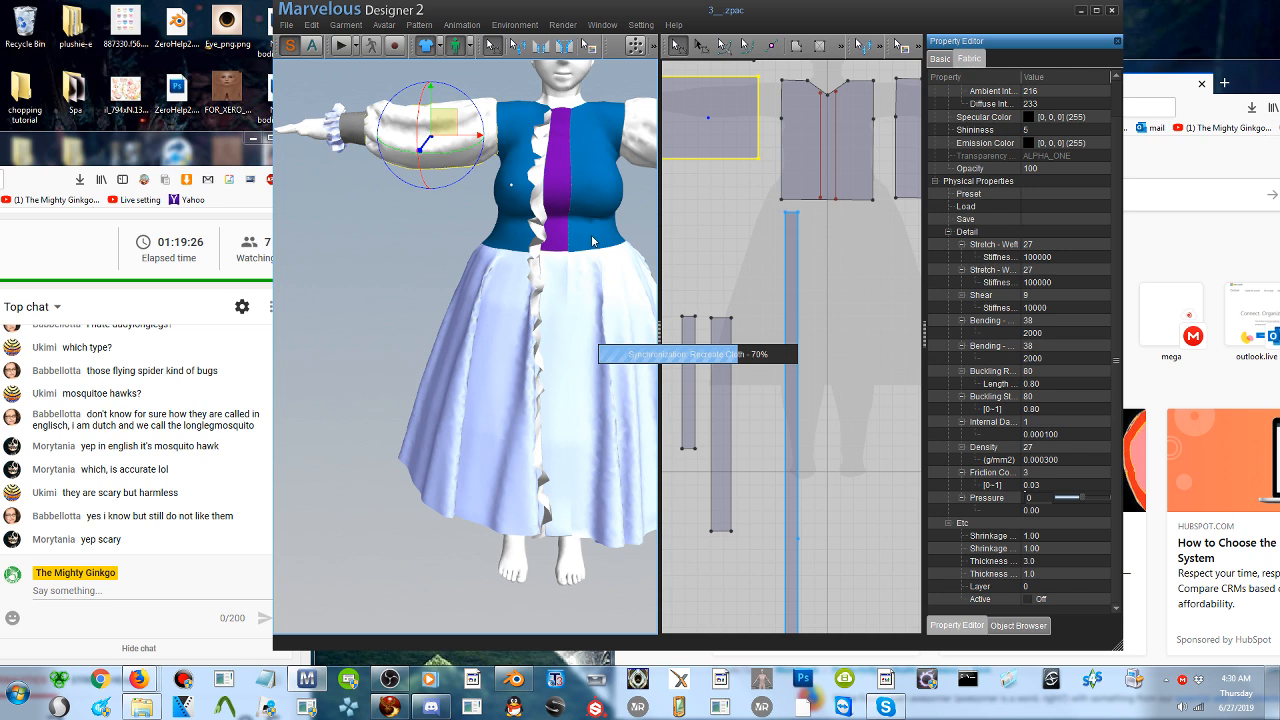
right_drag(592, 241, 530, 182)
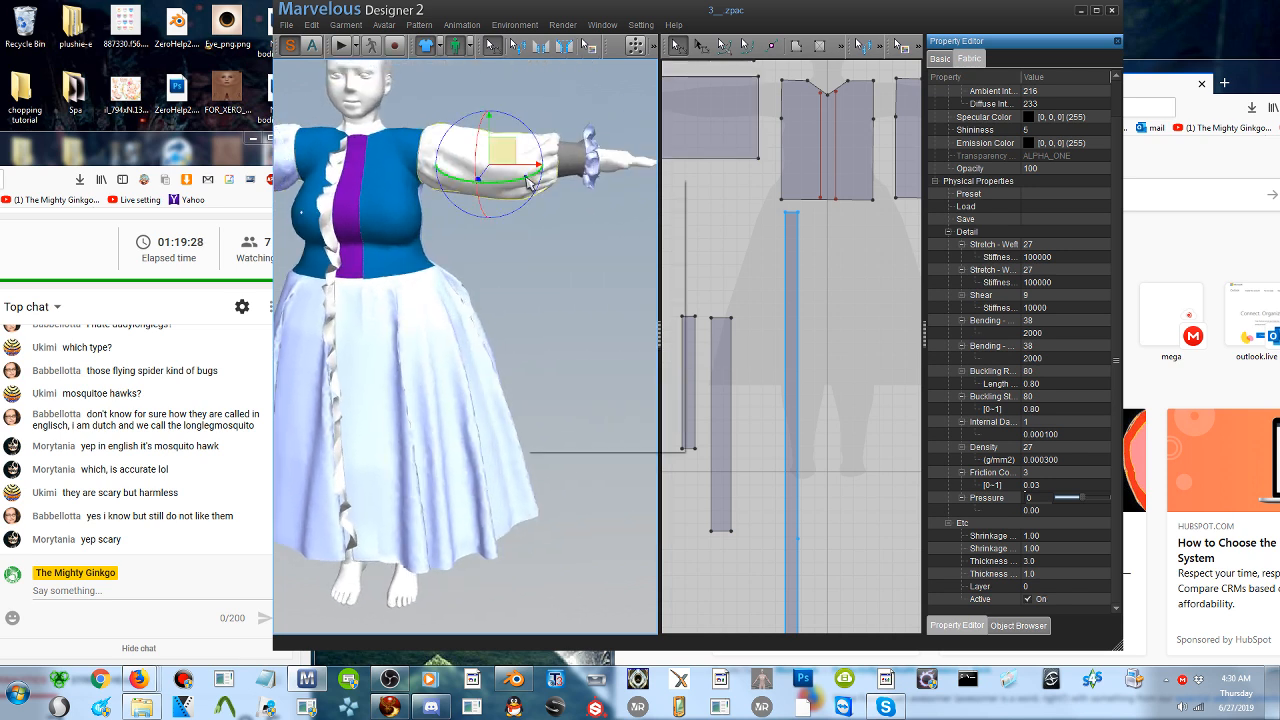
right_click(530, 182)
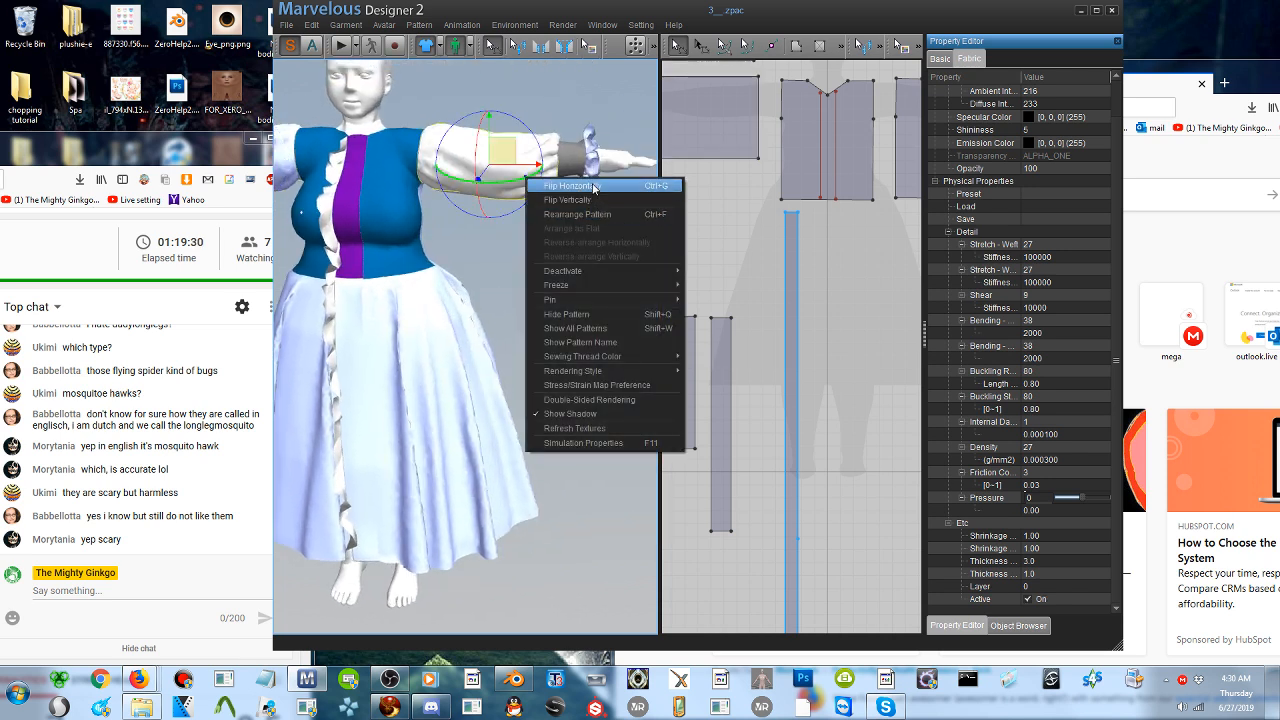
mouse_move(591, 288)
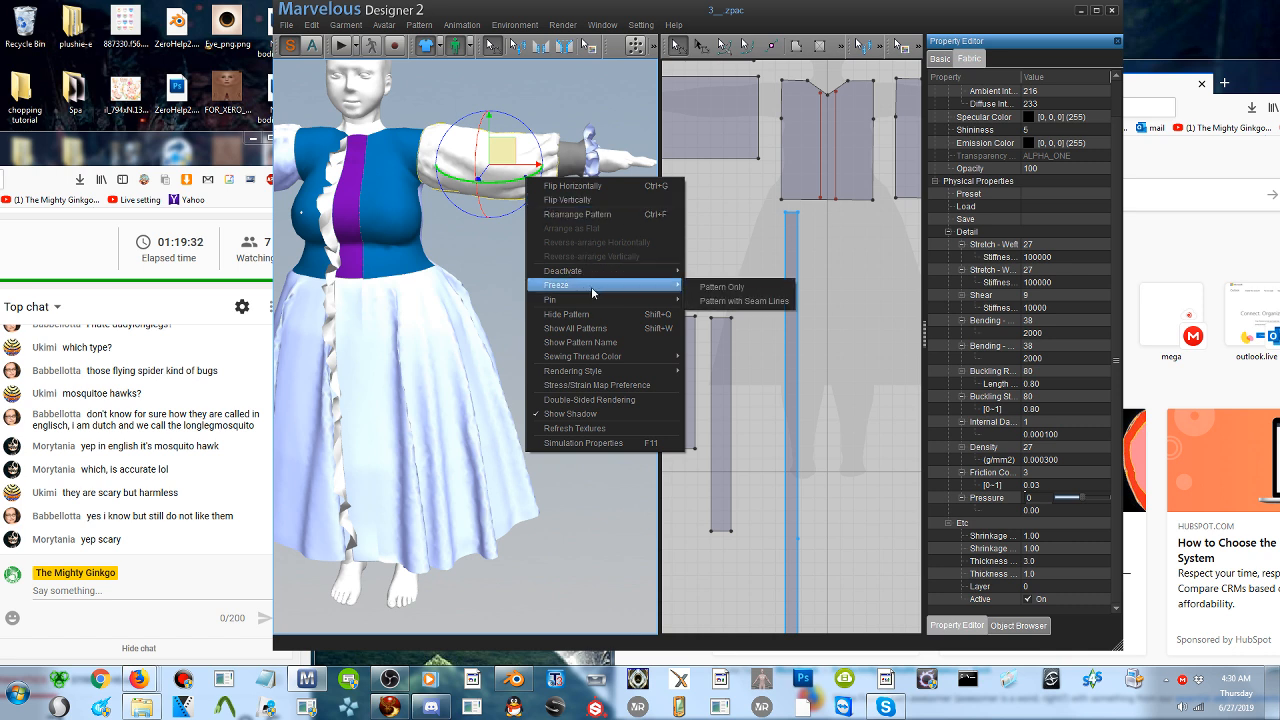
click(722, 287)
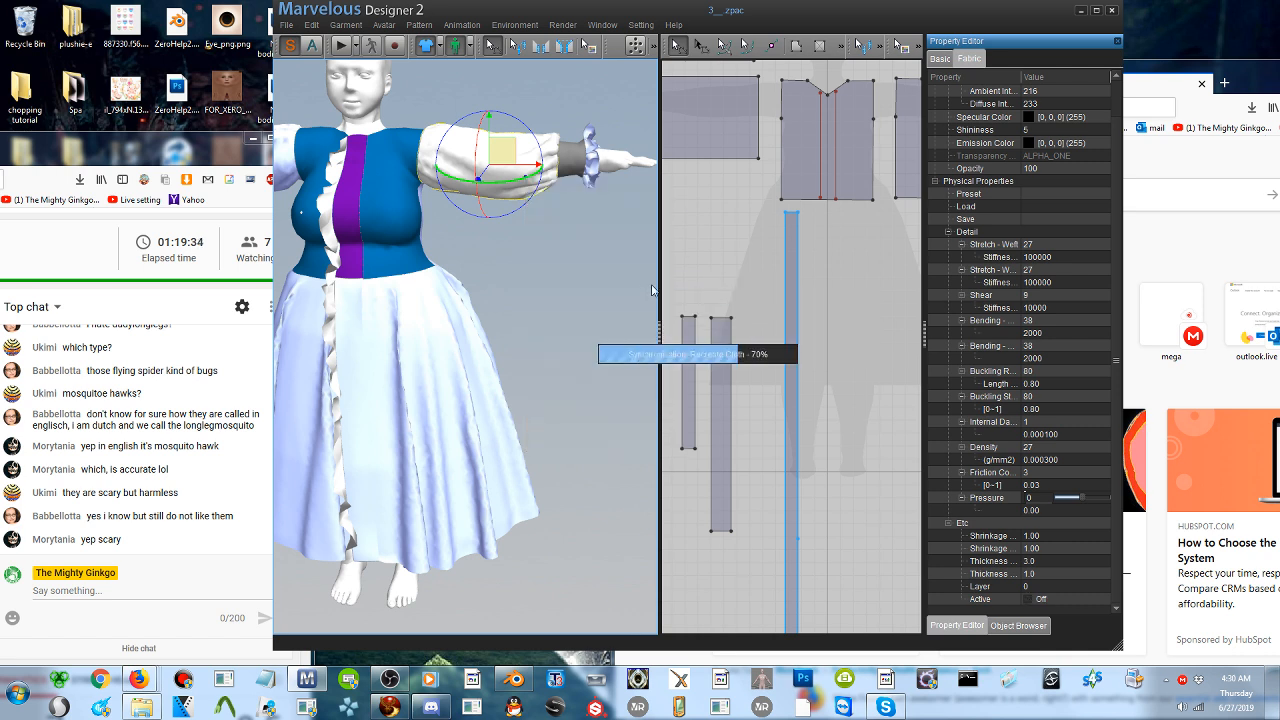
- Simulate the garment with the long strip's fabric pressure set to -100, and stop the simulation
middle_drag(328, 320, 484, 270)
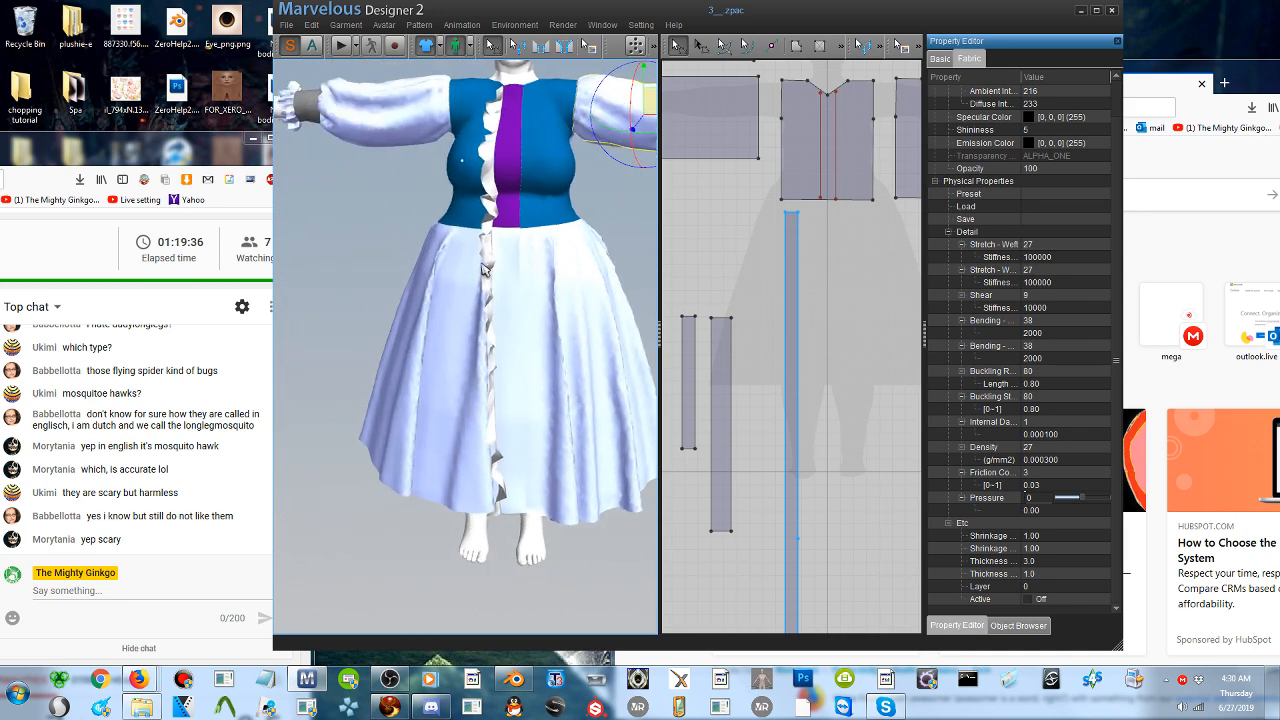
mouse_move(498, 282)
right_down()
mouse_move(444, 281)
mouse_move(508, 281)
right_up()
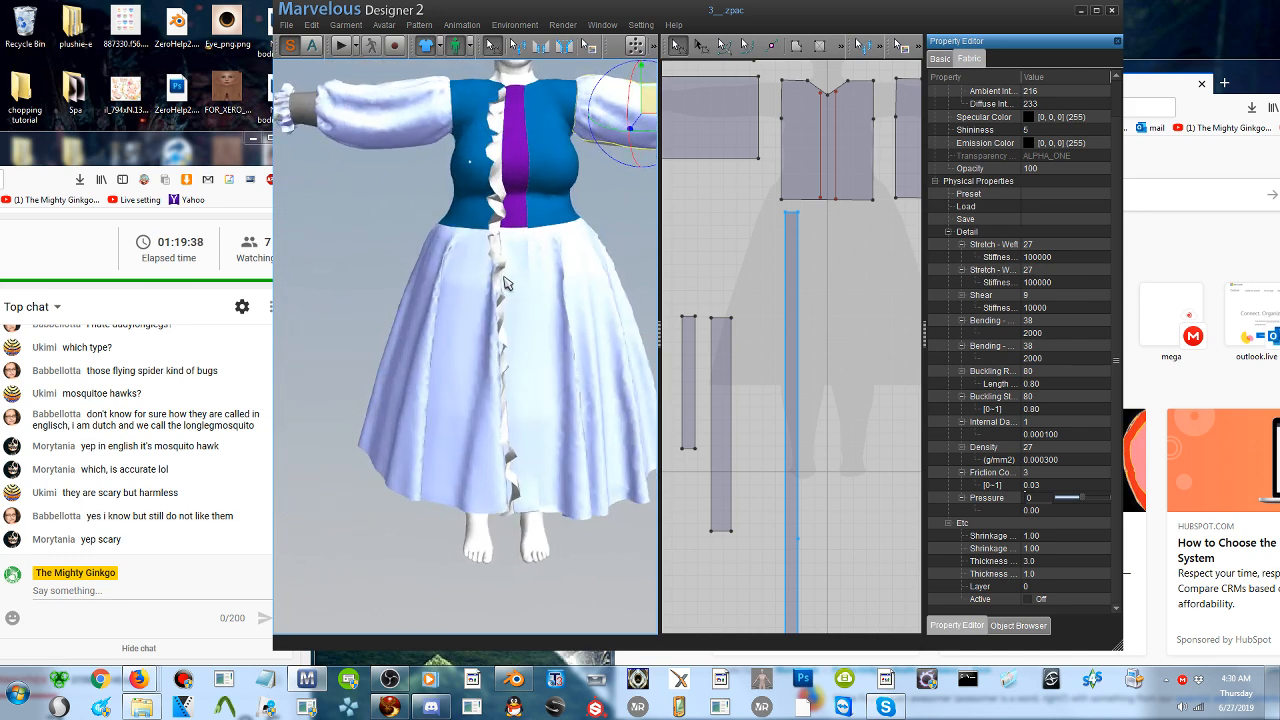
click(505, 284)
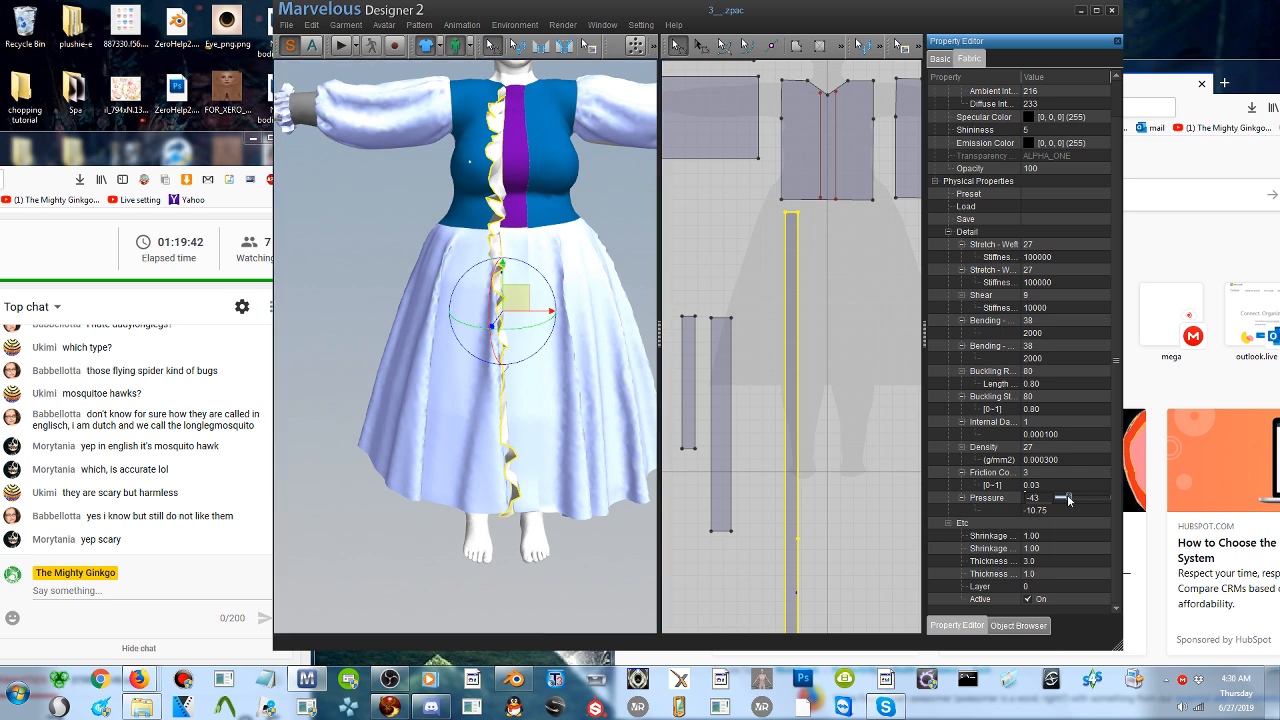
click(341, 45)
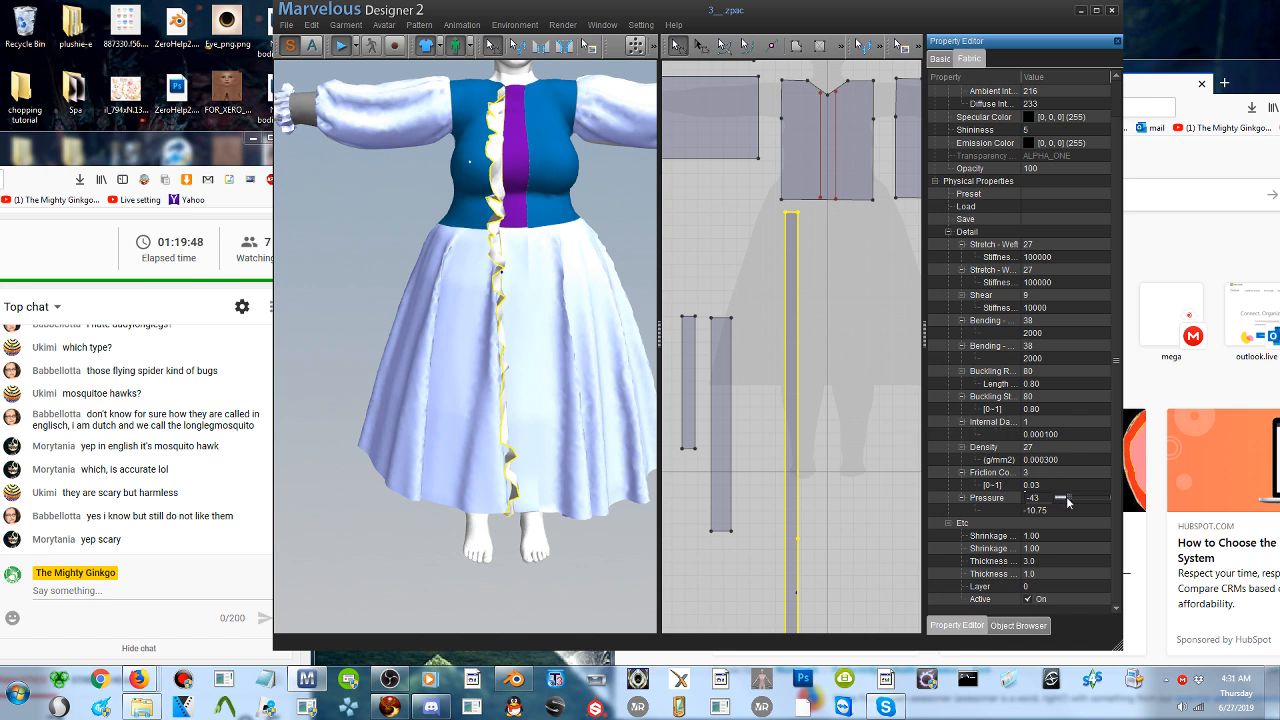
drag(1068, 502, 1038, 503)
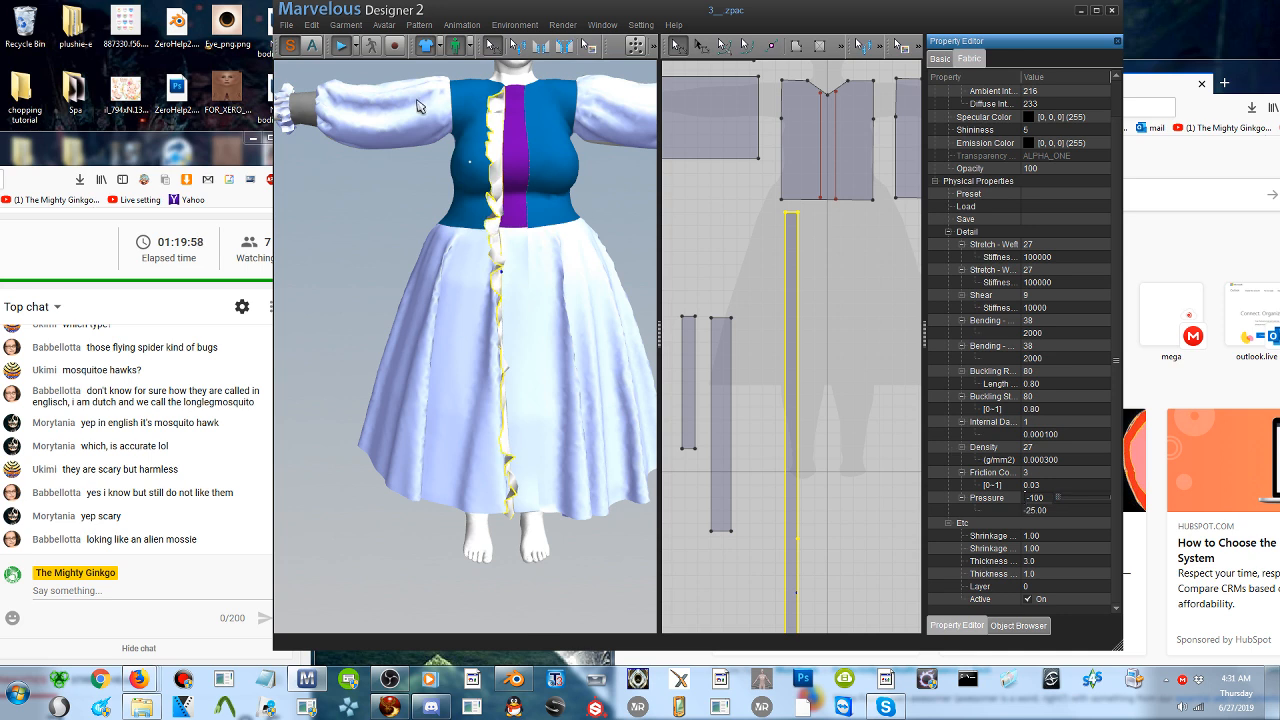
click(338, 47)
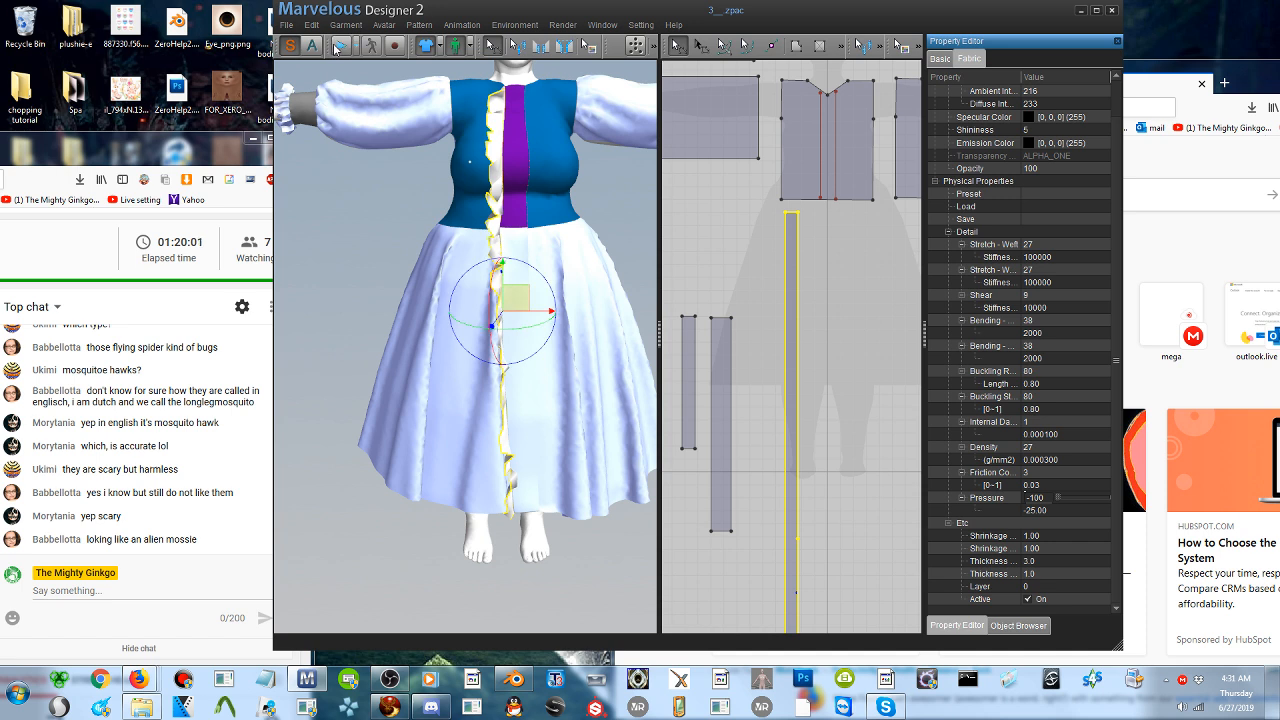
- Copy the long strip pattern and paste the duplicate below the bodice front's other side in the 2D layout
right_click(794, 301)
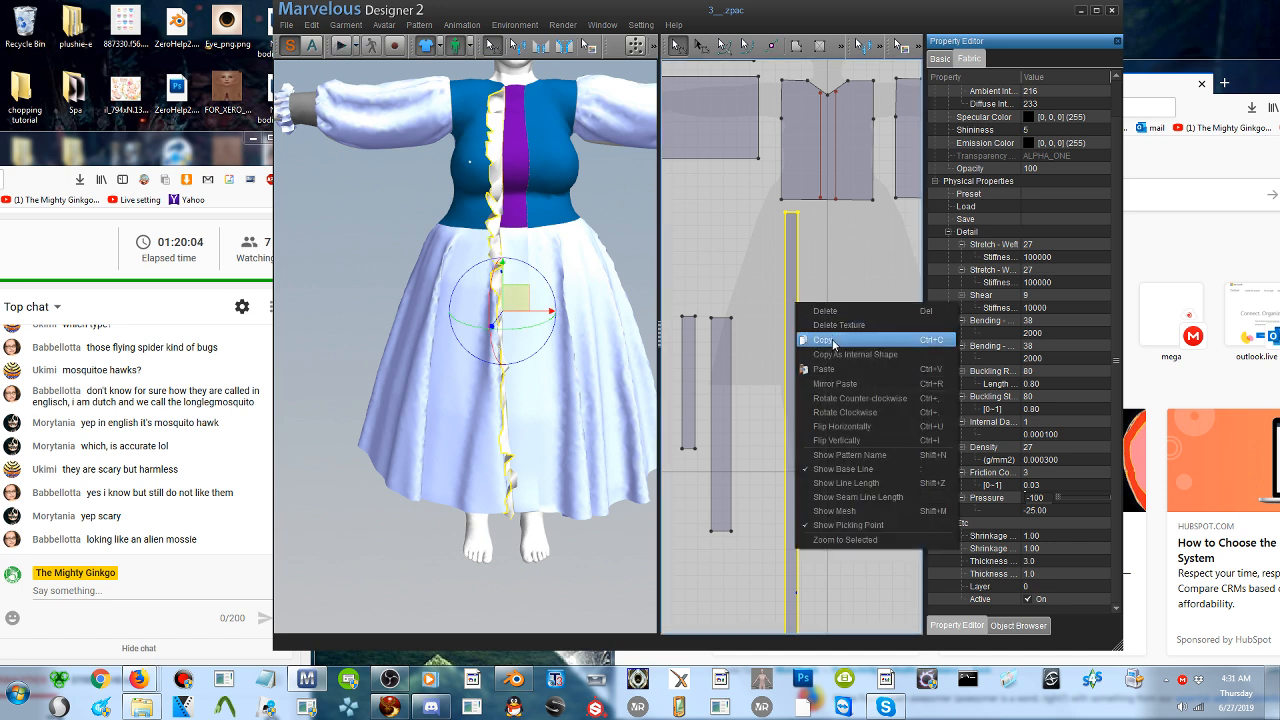
click(836, 332)
right_click(838, 331)
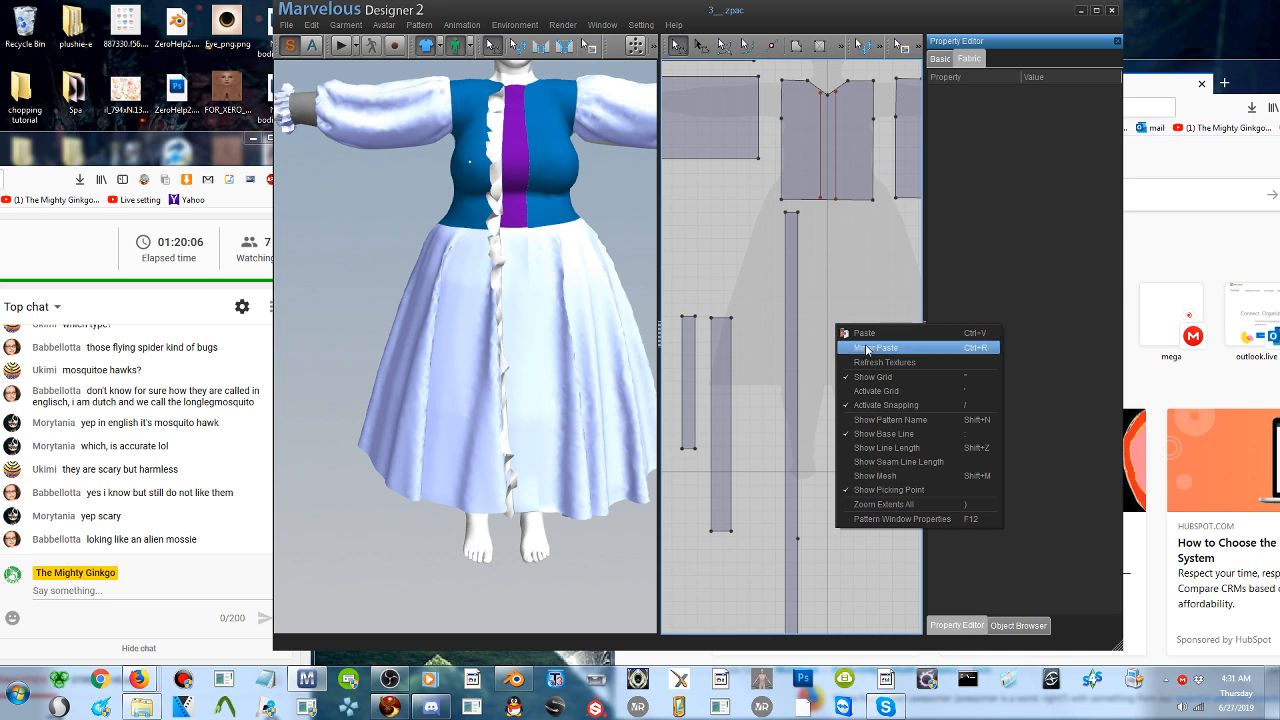
click(865, 335)
click(858, 549)
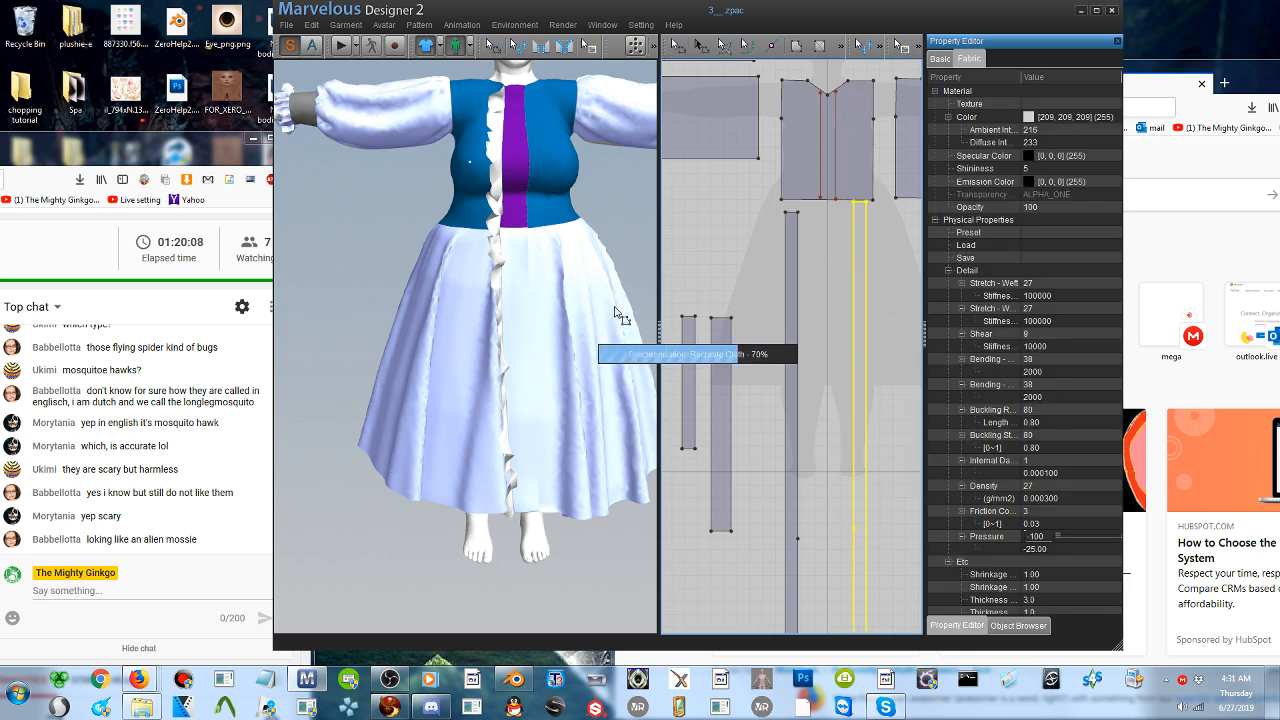
- Raise the copied strip in the 3D view, place it across the purple front from the ruffle, and rotate it nearly upright
right_drag(536, 380, 456, 358)
scroll(521, 353, up, 1)
scroll(521, 353, down, 3)
scroll(521, 358, down, 3)
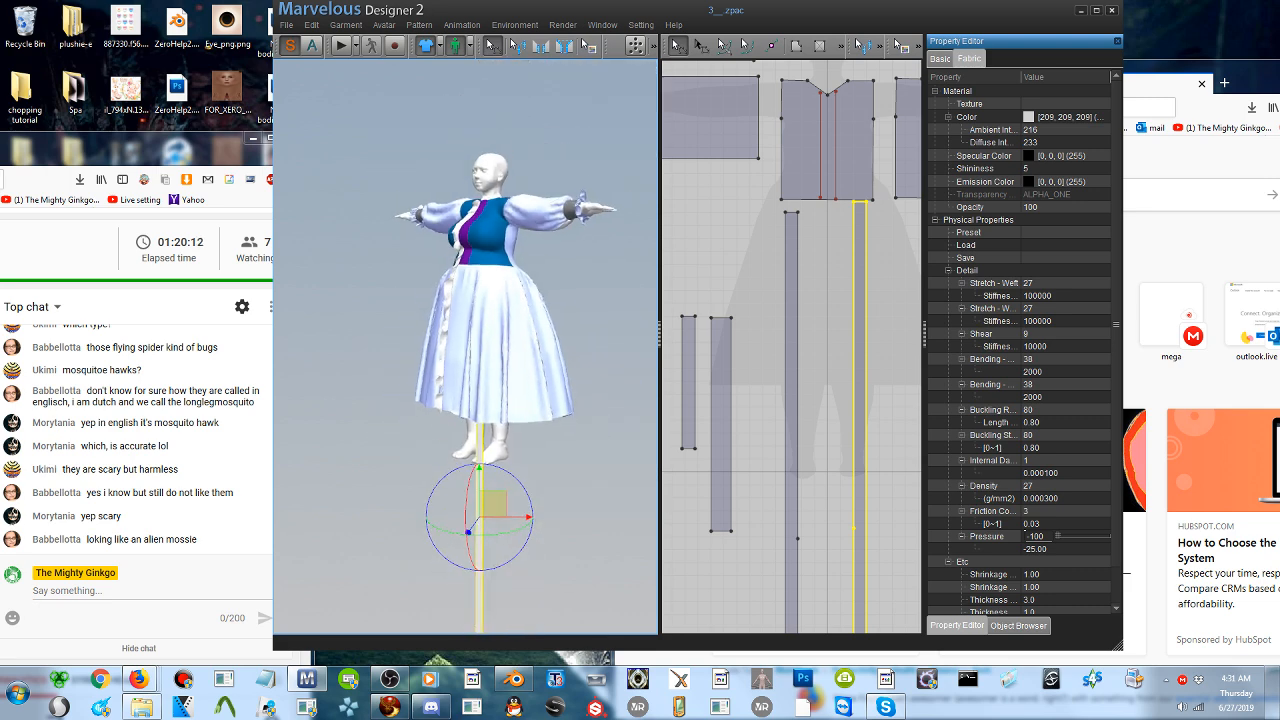
drag(490, 485, 372, 316)
right_drag(372, 316, 414, 338)
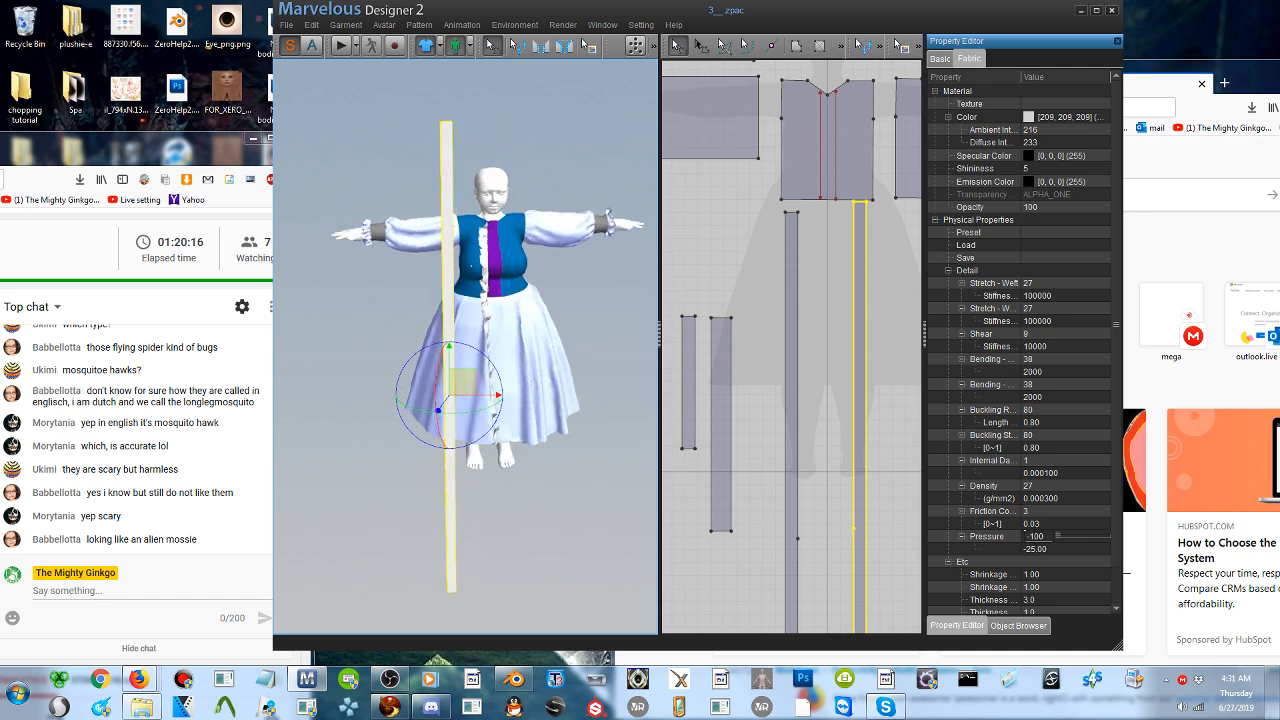
drag(462, 384, 540, 384)
scroll(540, 384, up, 5)
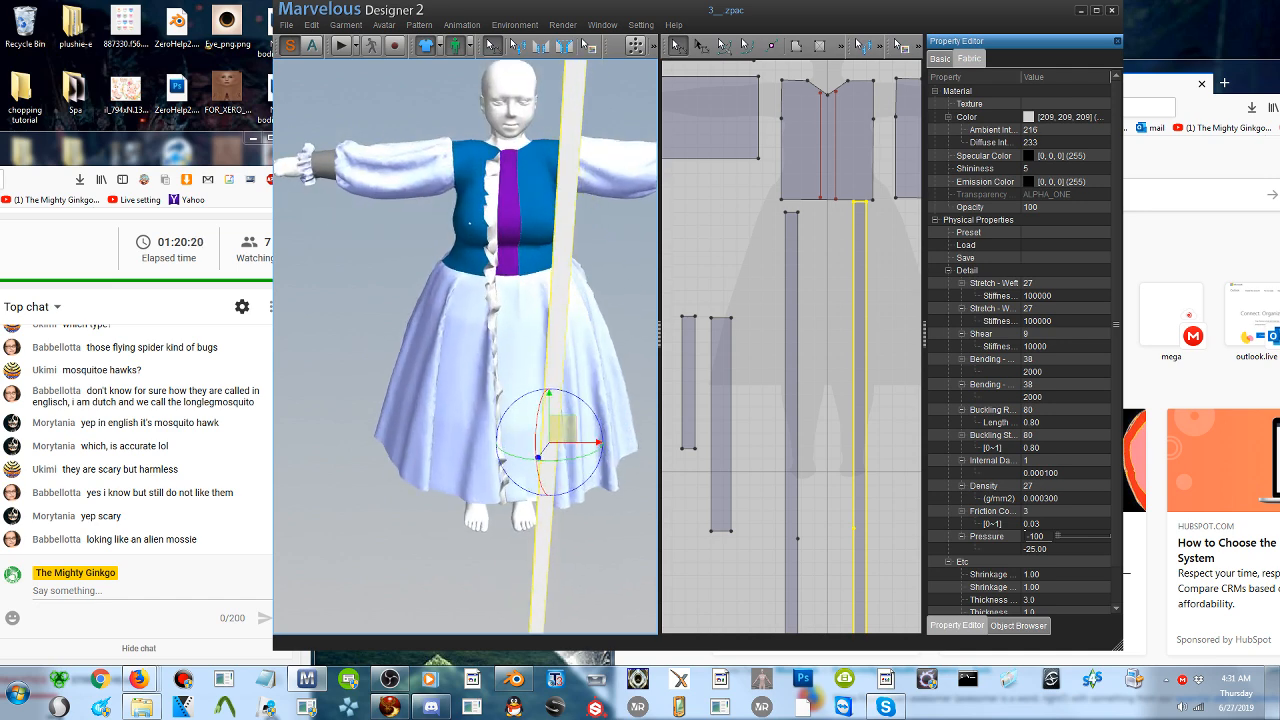
drag(580, 487, 582, 485)
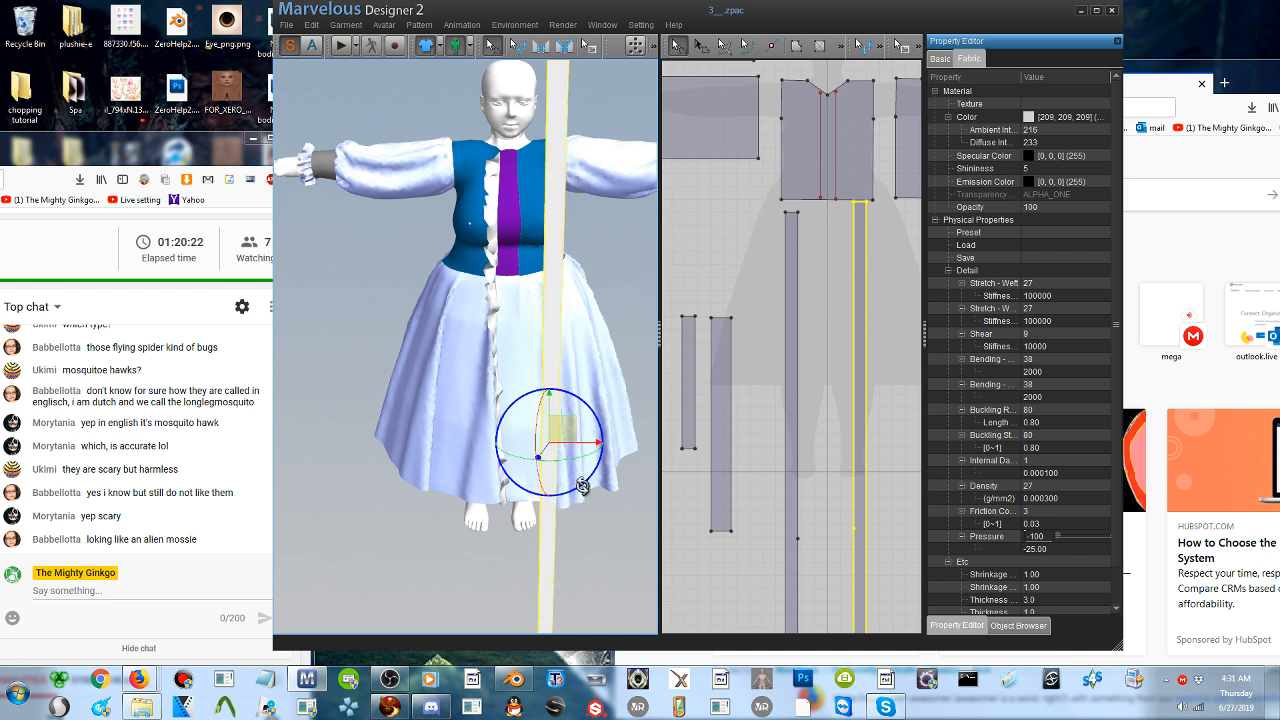
drag(565, 428, 595, 422)
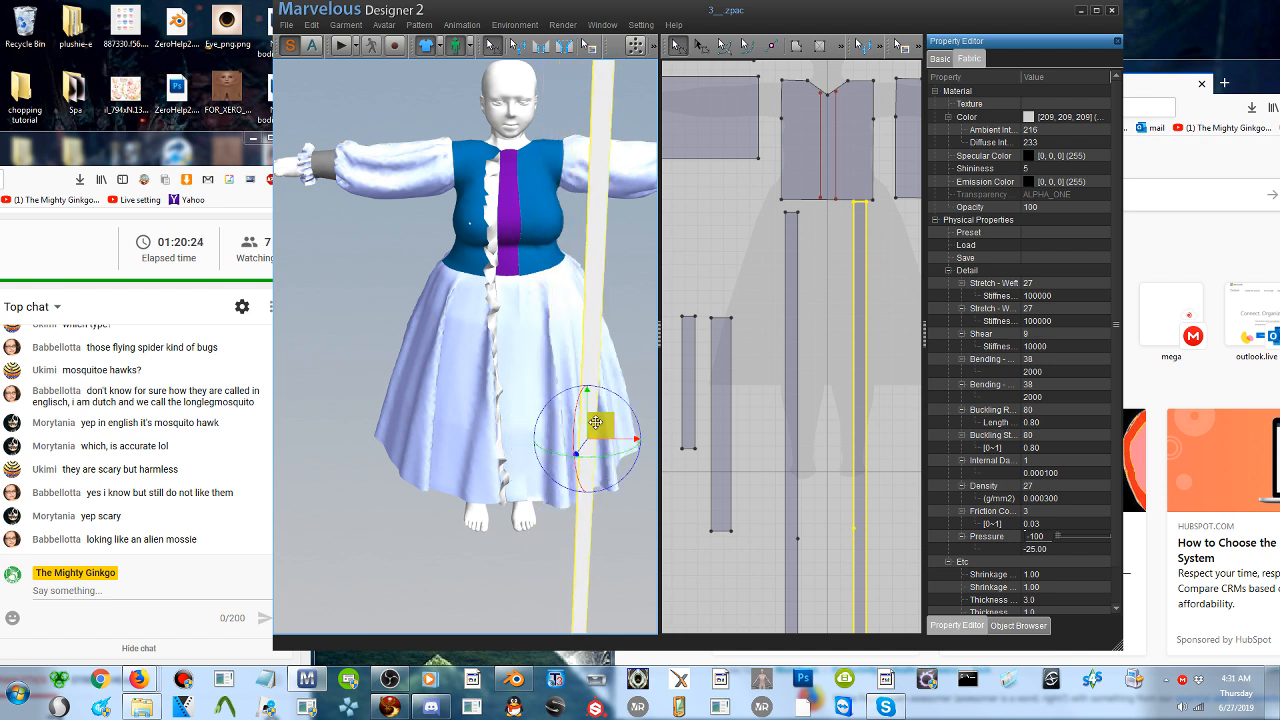
- Freeze the purple bodice front strip as pattern only
click(508, 222)
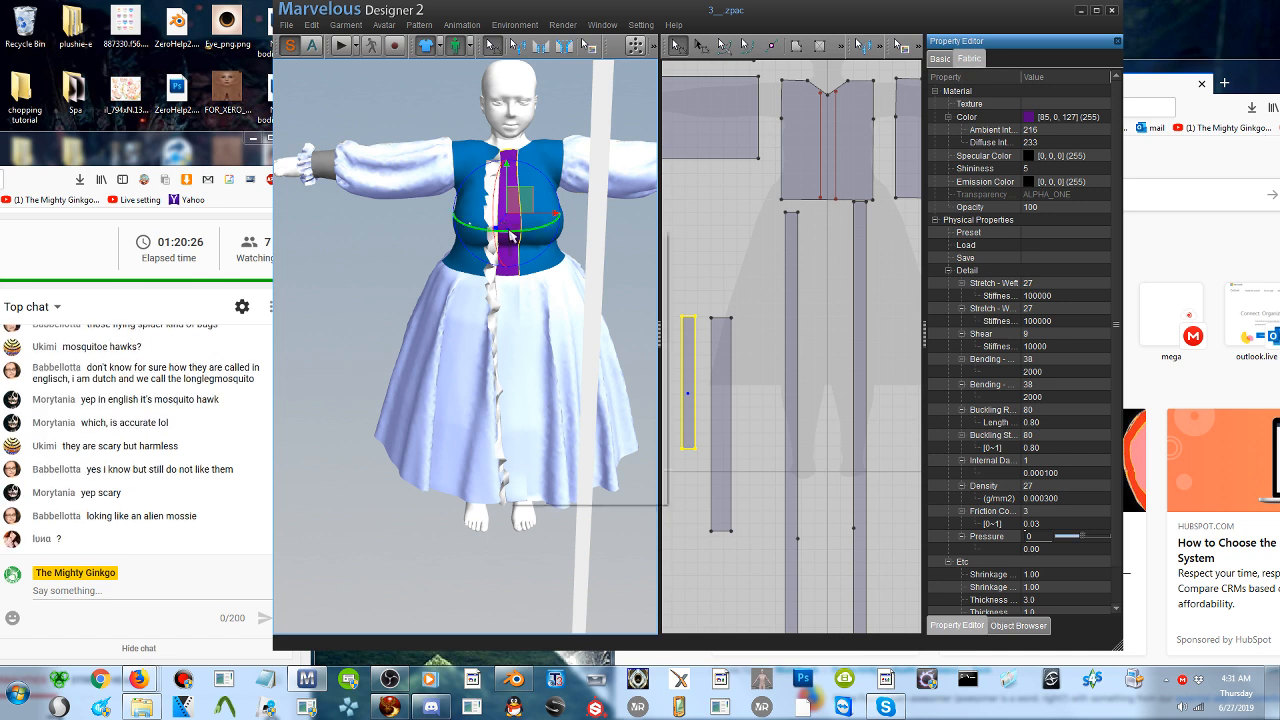
right_click(509, 232)
mouse_move(568, 340)
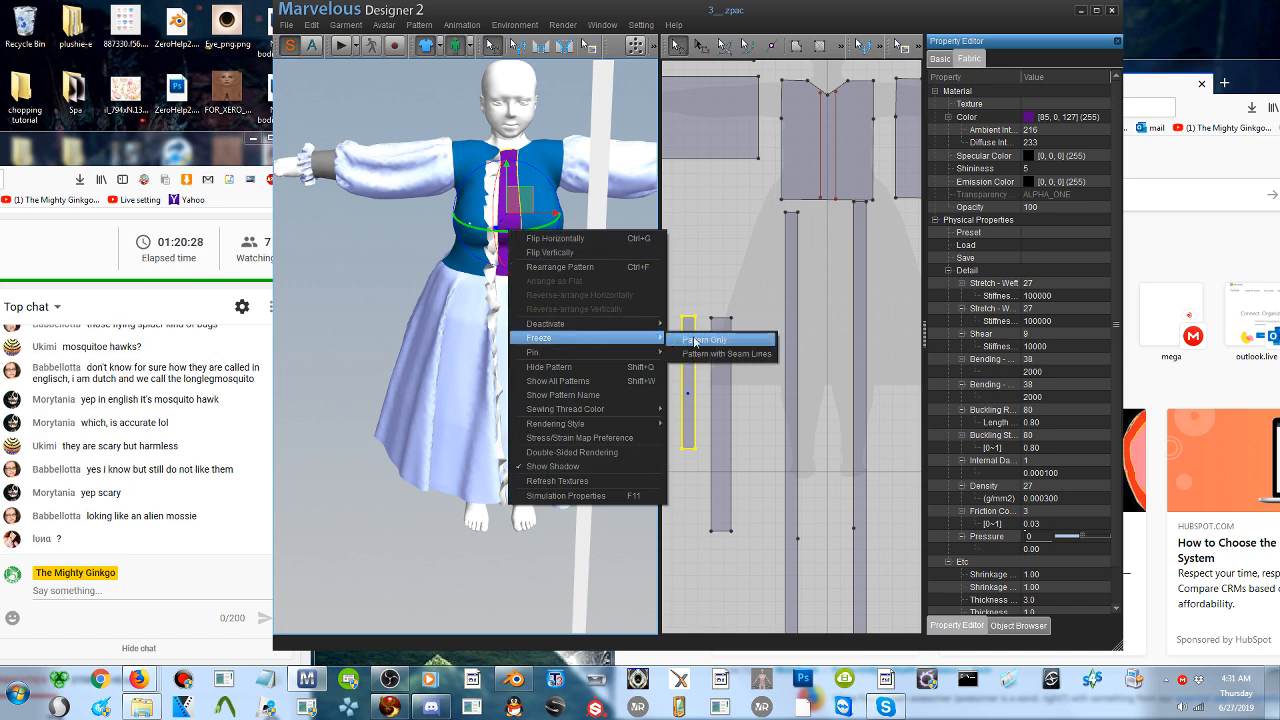
click(695, 342)
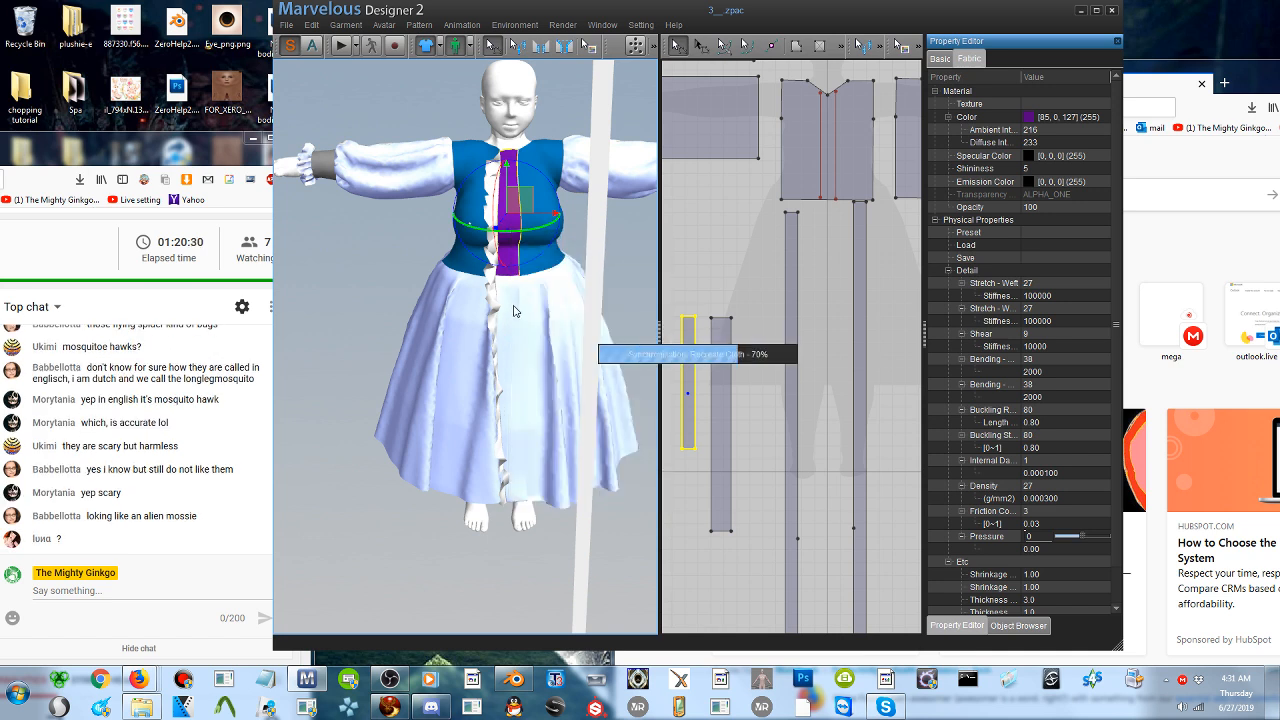
mouse_move(556, 305)
right_down()
mouse_move(550, 327)
mouse_move(566, 328)
right_up()
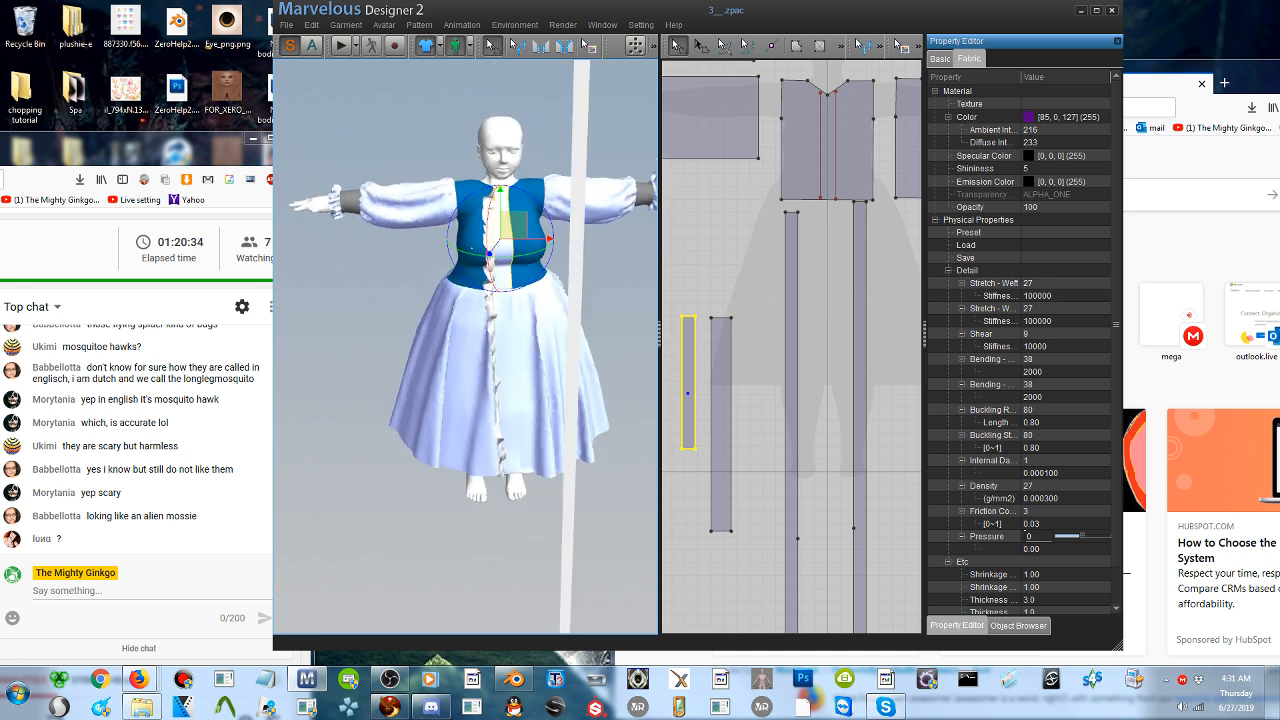
- Sew the copied strip's upper segment to the bodice strip's free edge and its lower segment to the skirt strip's matching edge
click(544, 50)
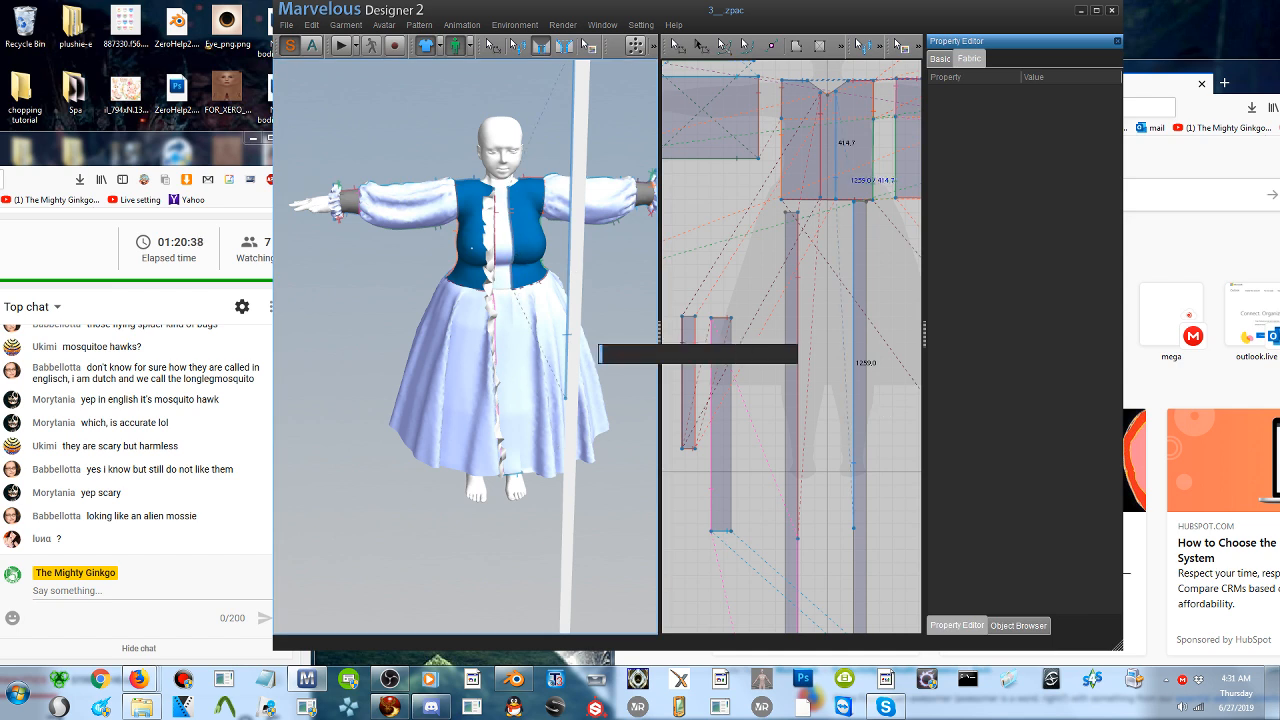
click(566, 442)
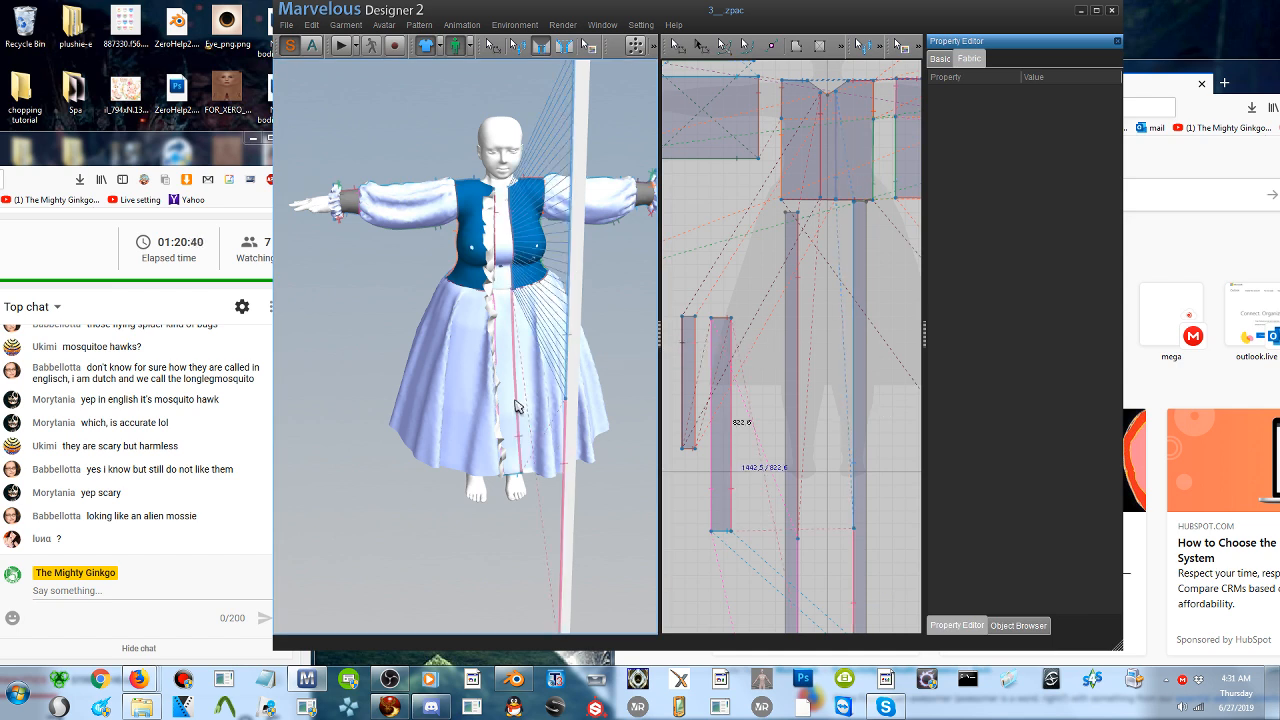
click(514, 338)
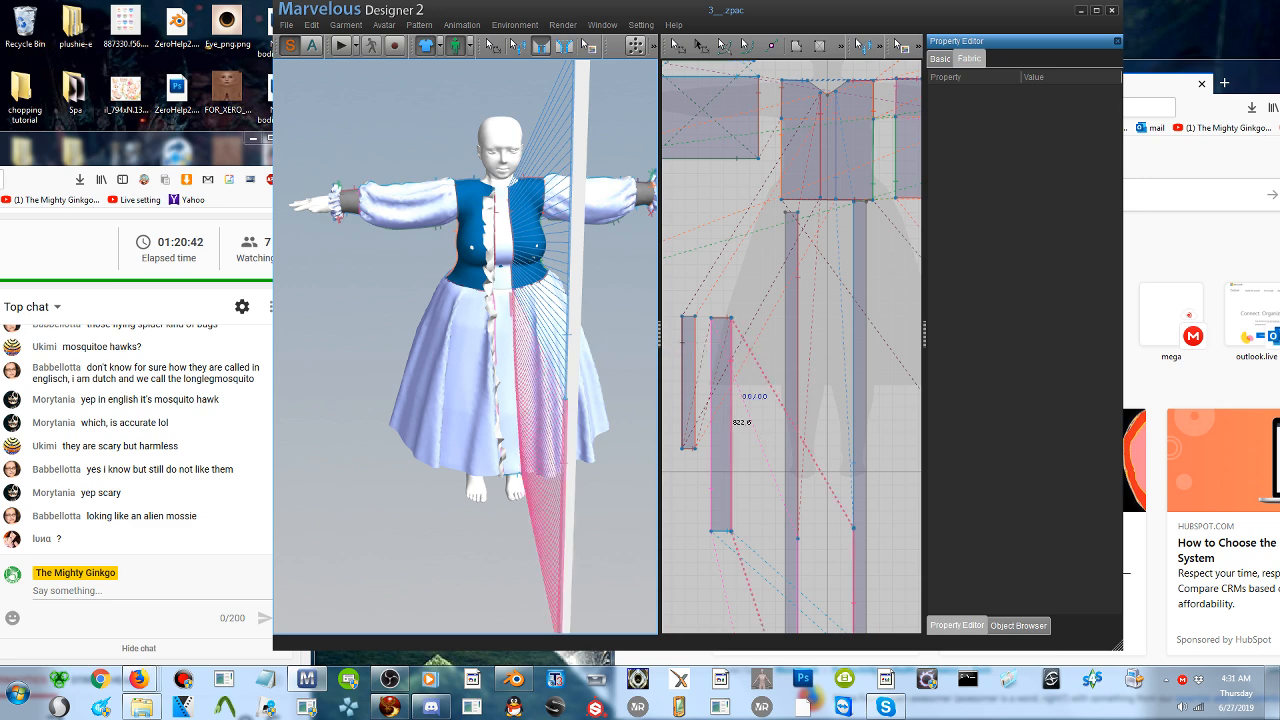
right_drag(514, 338, 437, 298)
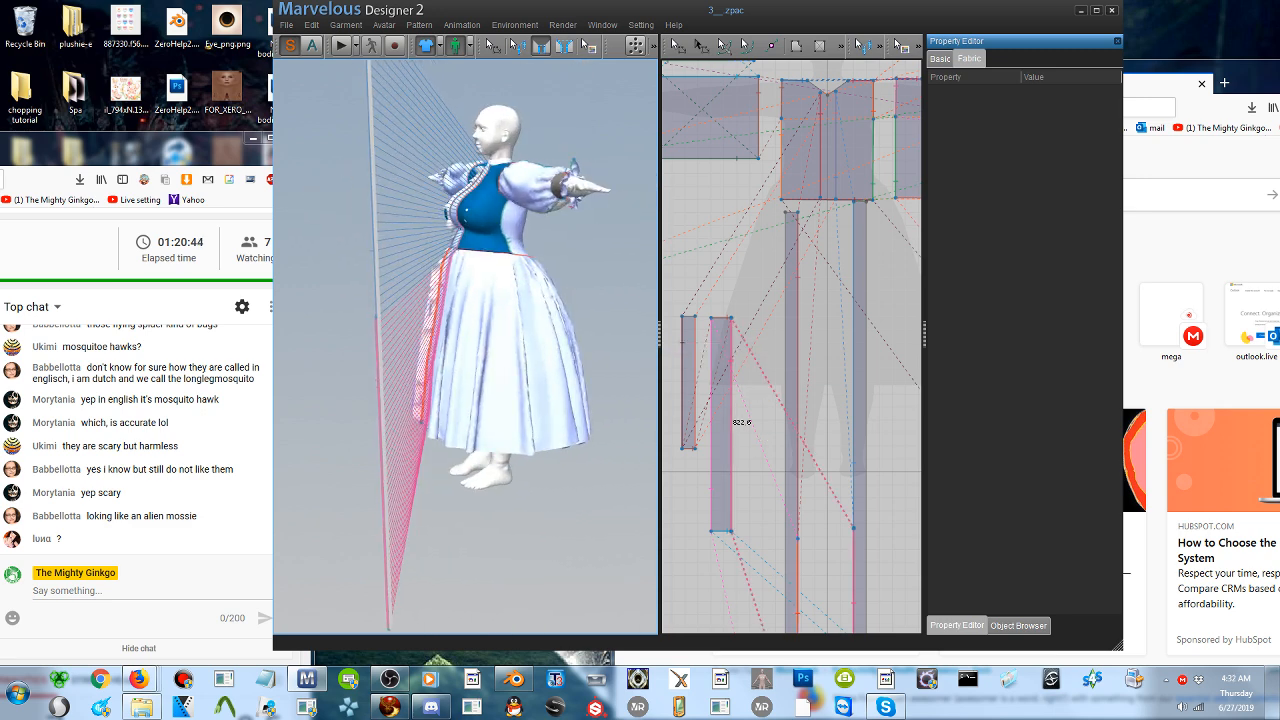
- Reposition the copied strip in the 3D view so it stands just in front of the dress
click(677, 46)
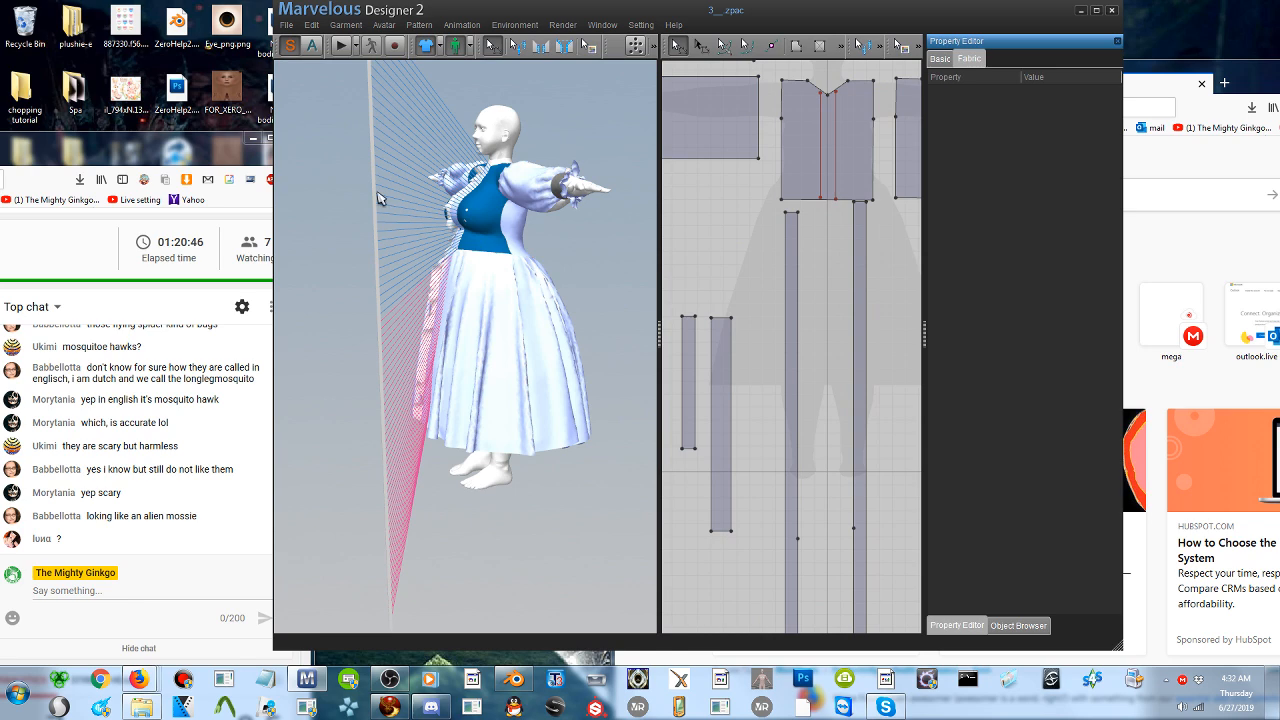
drag(380, 199, 426, 194)
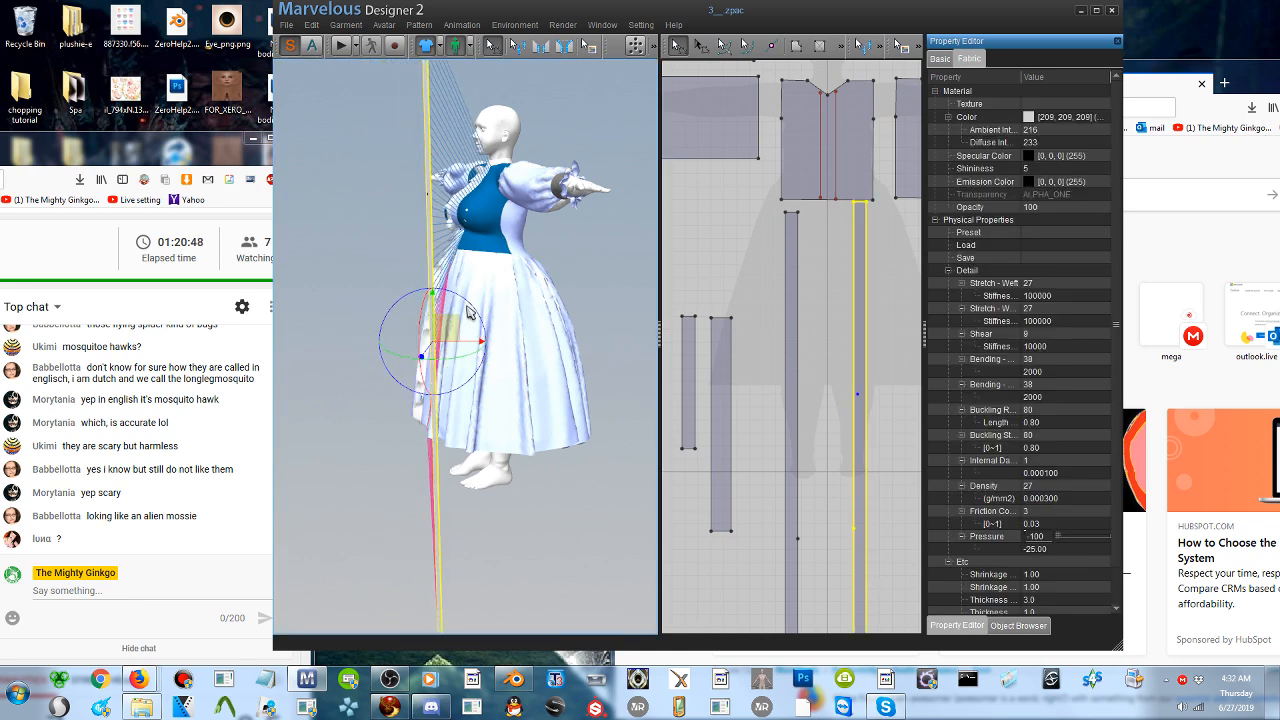
drag(468, 305, 389, 289)
- Simulate the garment to drape the newly sewn strip along the front, and stop the simulation
click(340, 47)
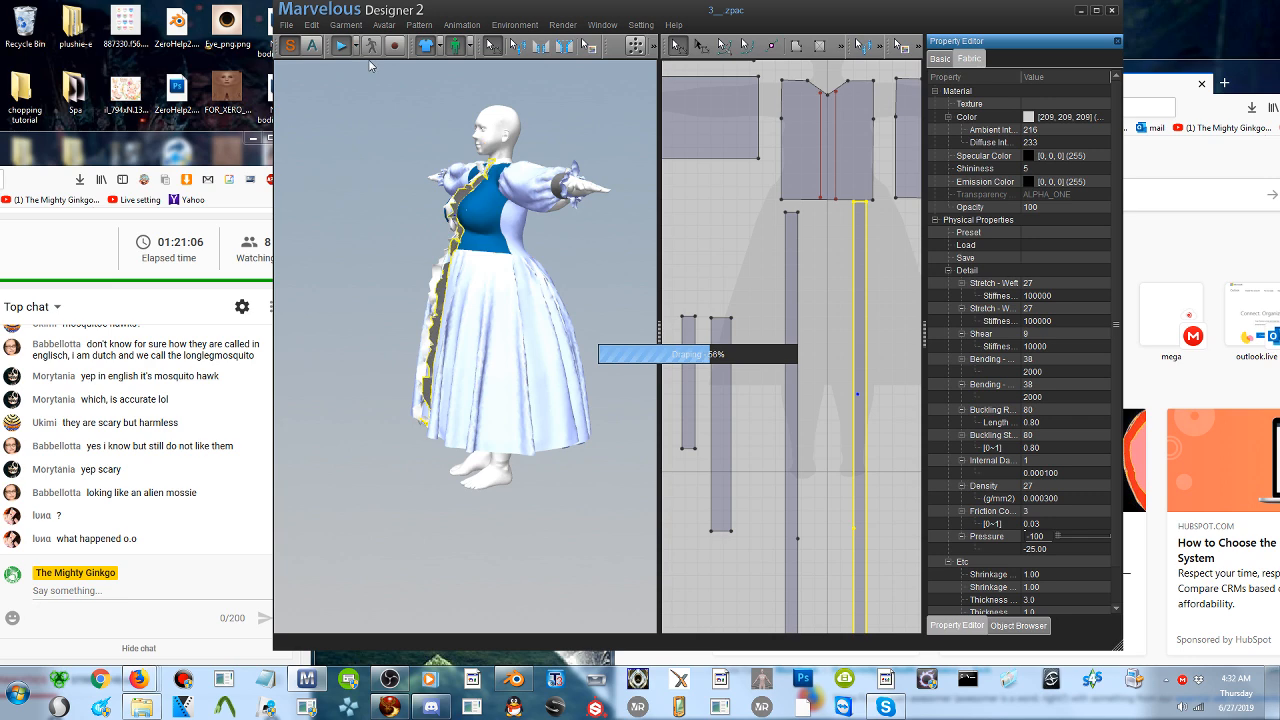
click(341, 47)
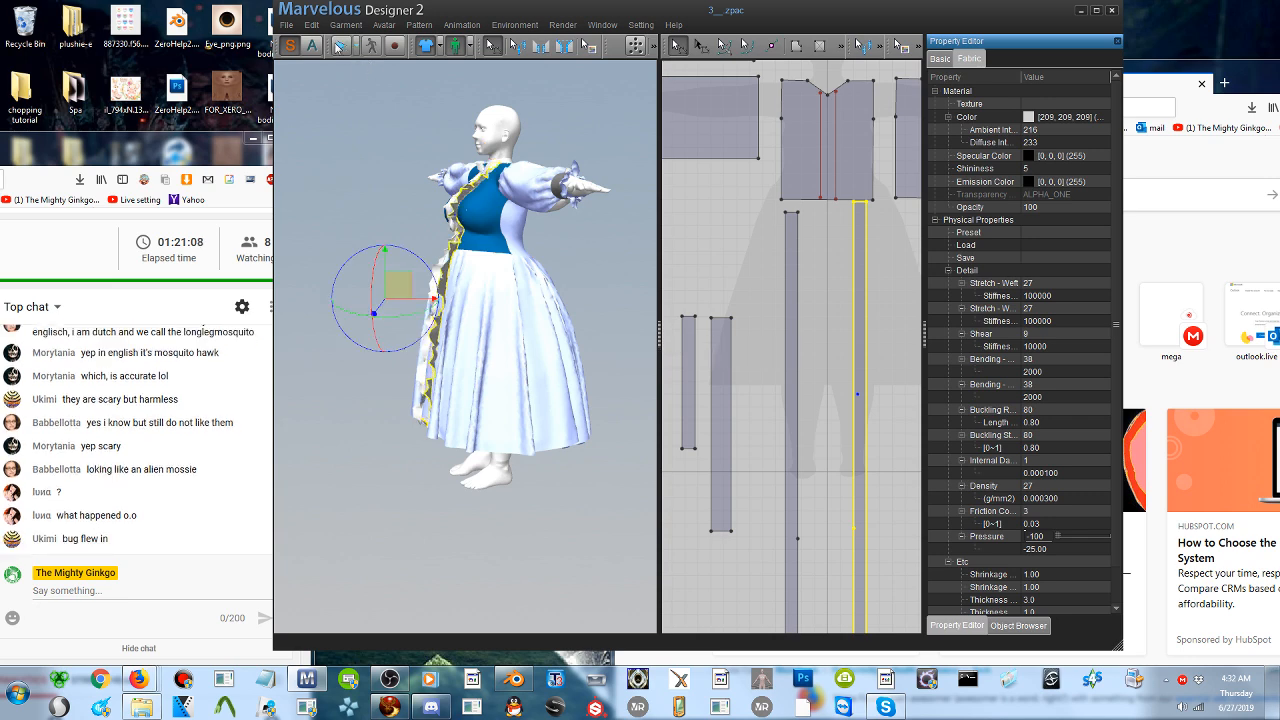
right_drag(440, 236, 591, 234)
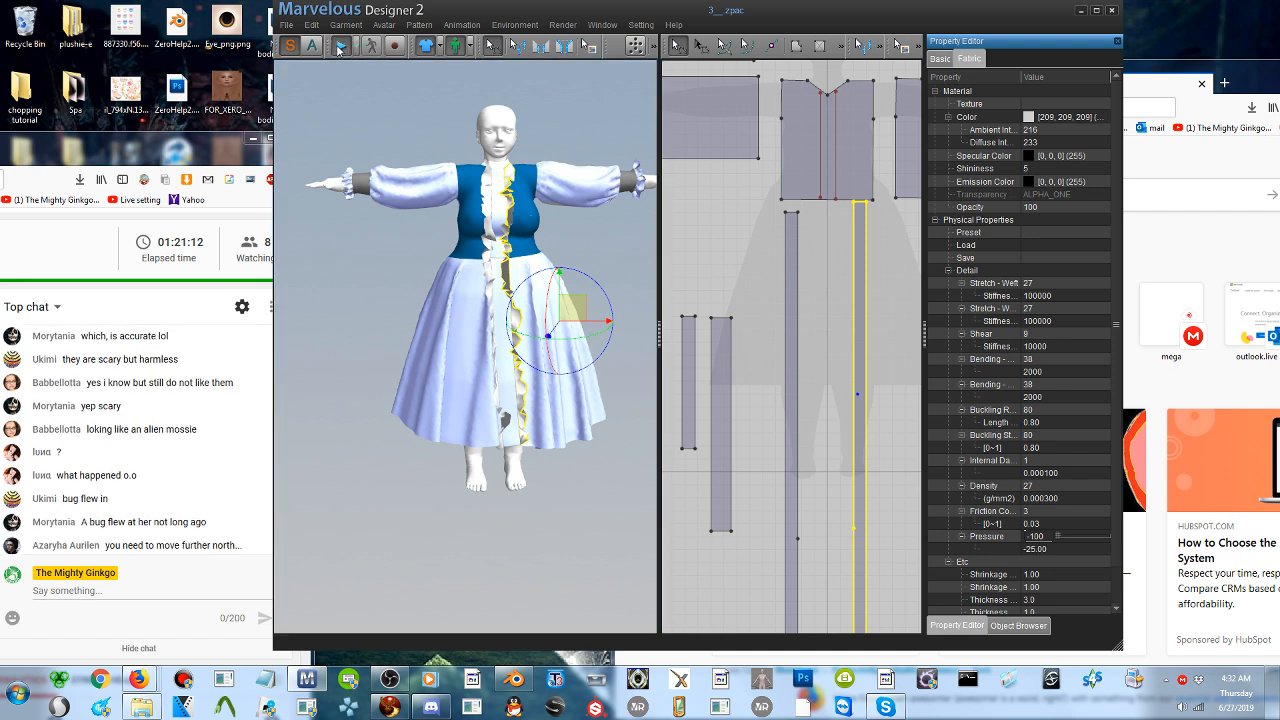
click(405, 118)
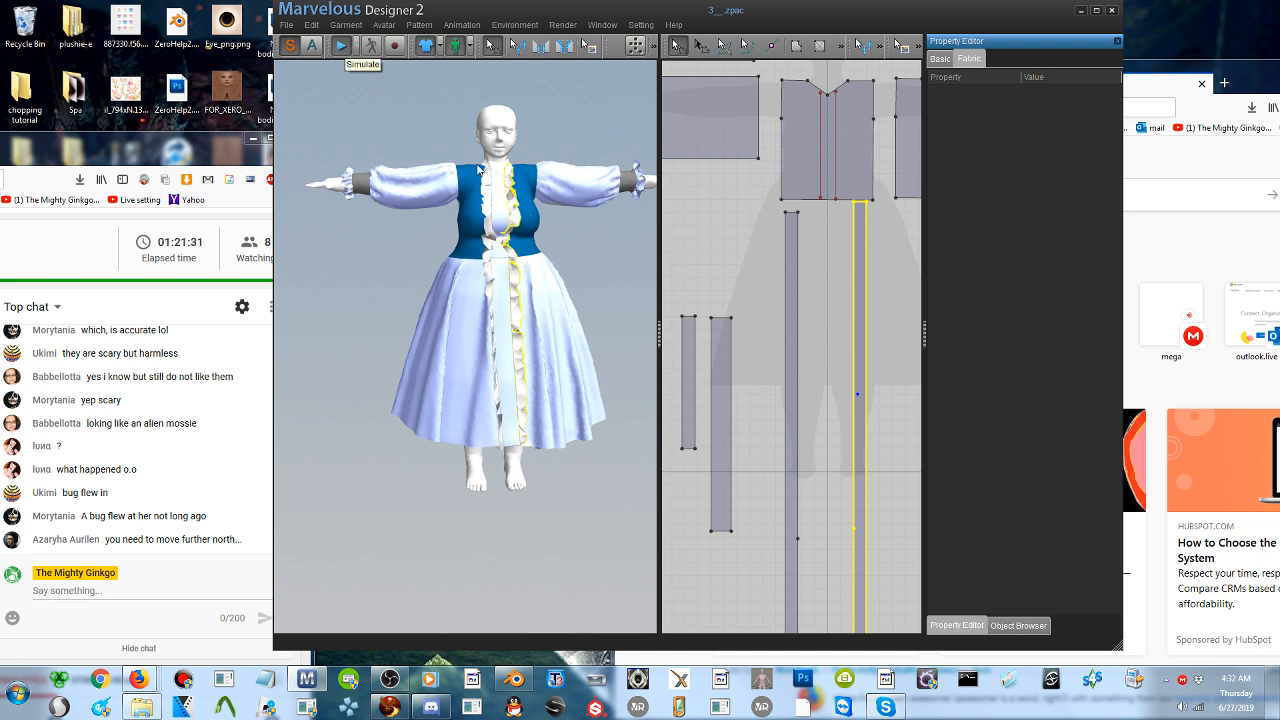
click(345, 49)
- Run the simulation again to settle the front ruffles on both sides, and stop it
scroll(557, 234, up, 3)
middle_drag(543, 244, 482, 306)
right_drag(482, 306, 463, 306)
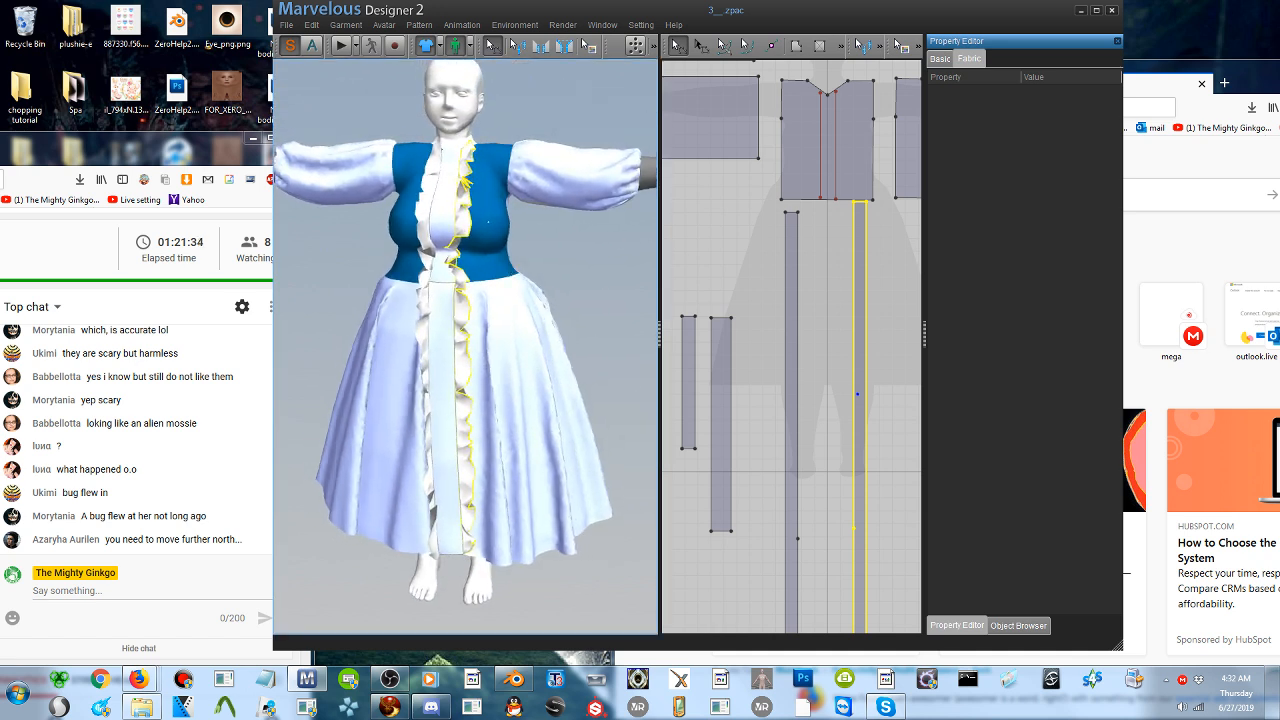
click(343, 48)
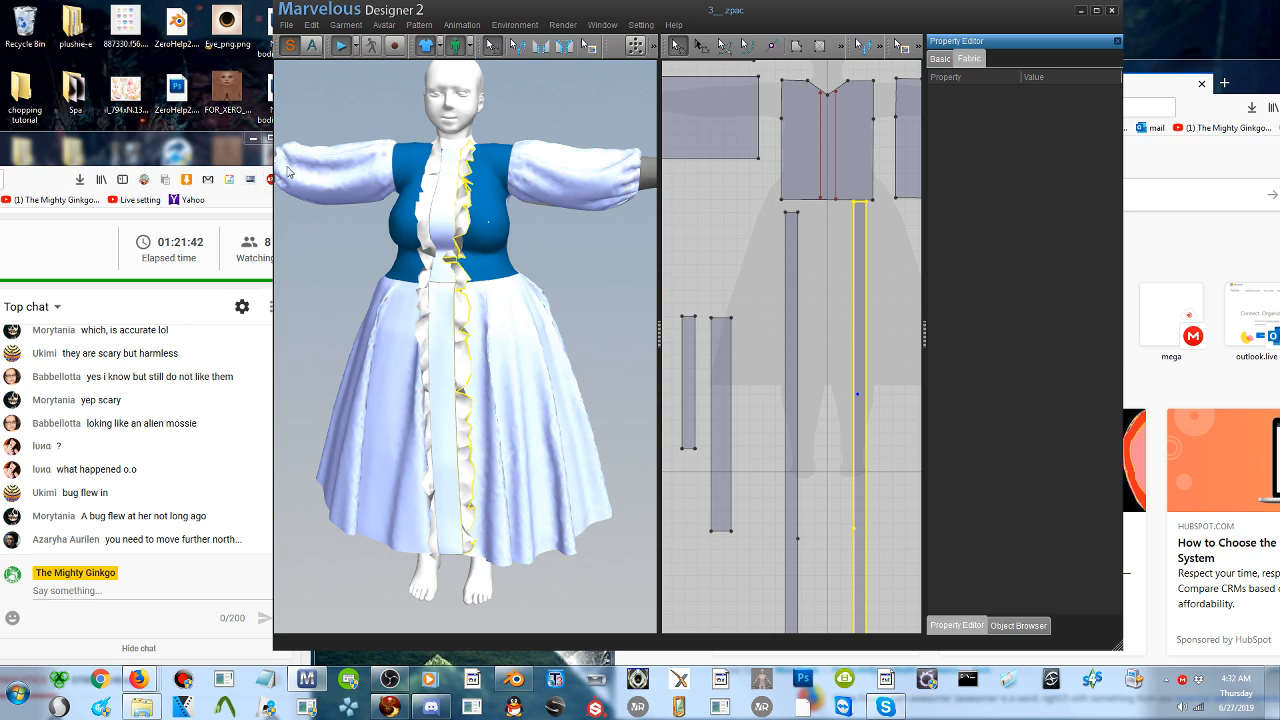
click(340, 47)
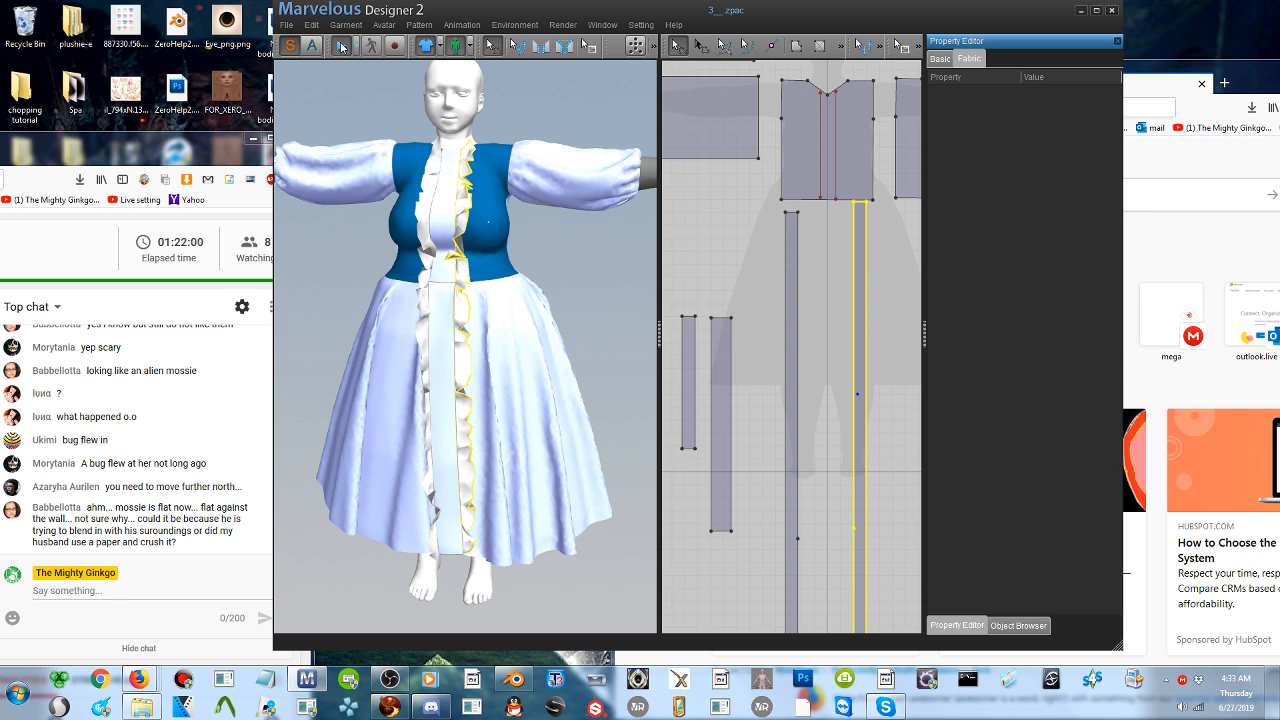
click(341, 47)
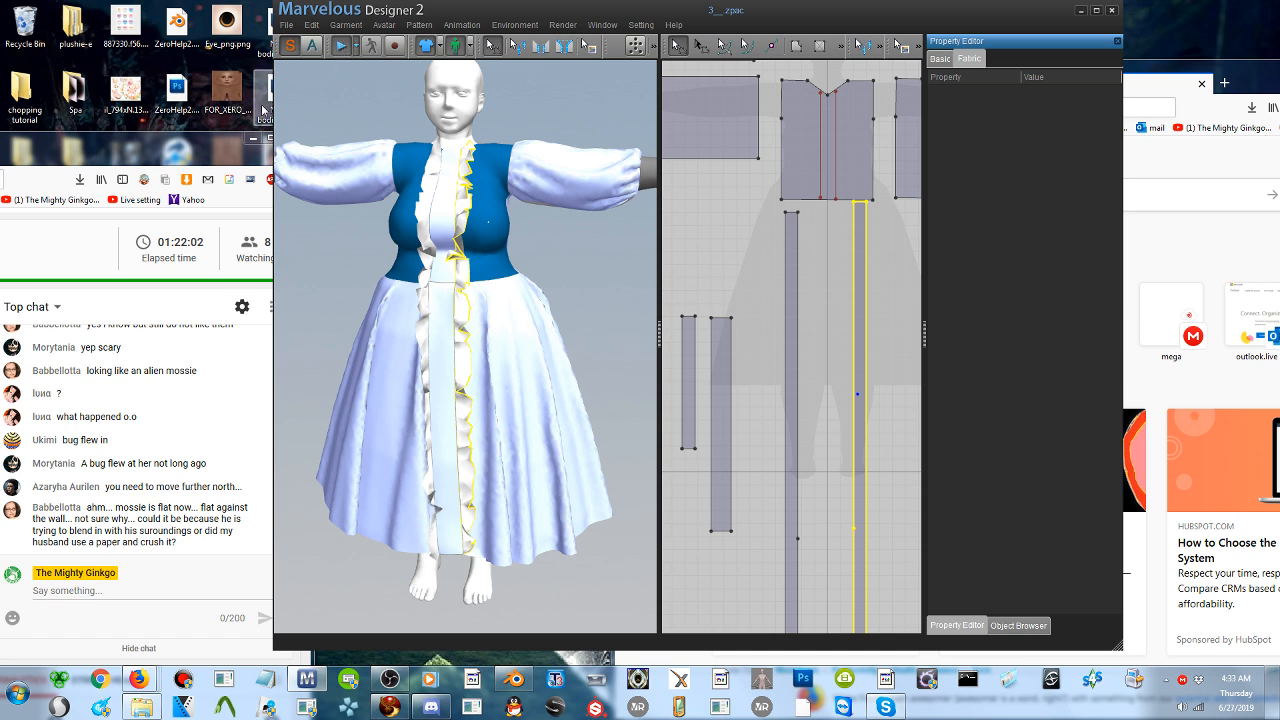
- Select both long ruffle strips on the dress front and freeze them as pattern only
click(432, 378)
click(423, 225)
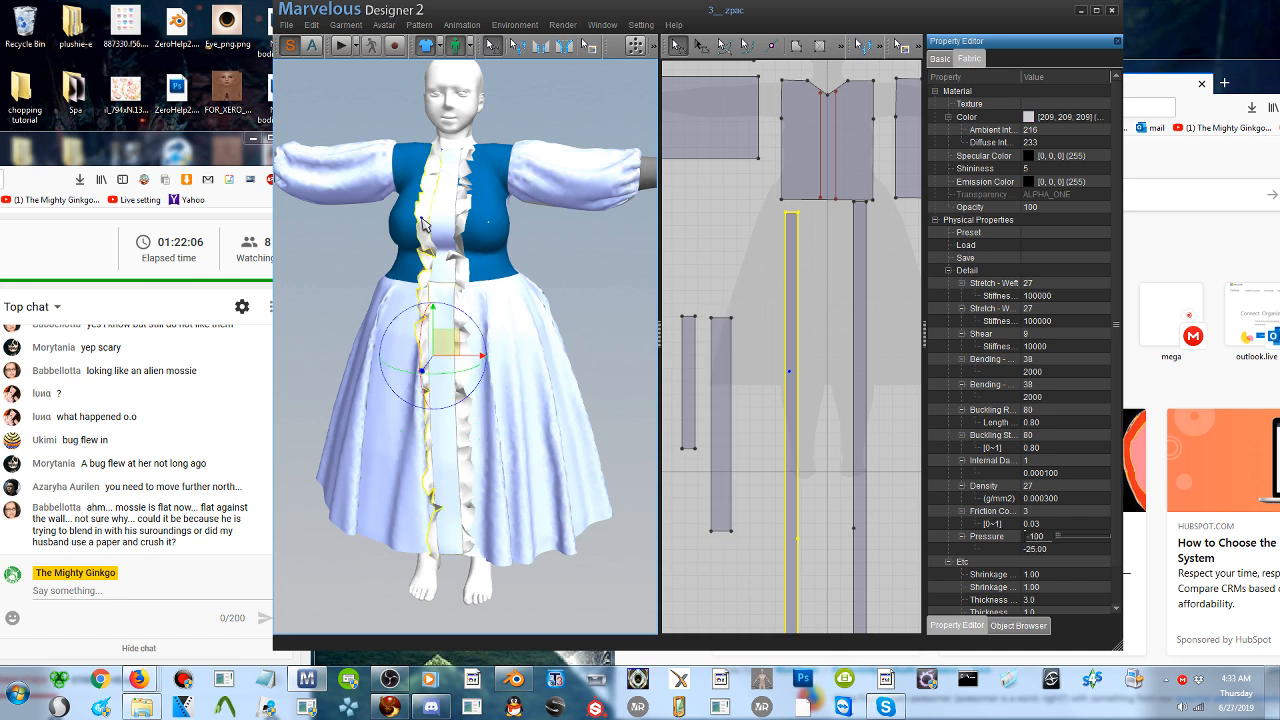
shift+click(463, 224)
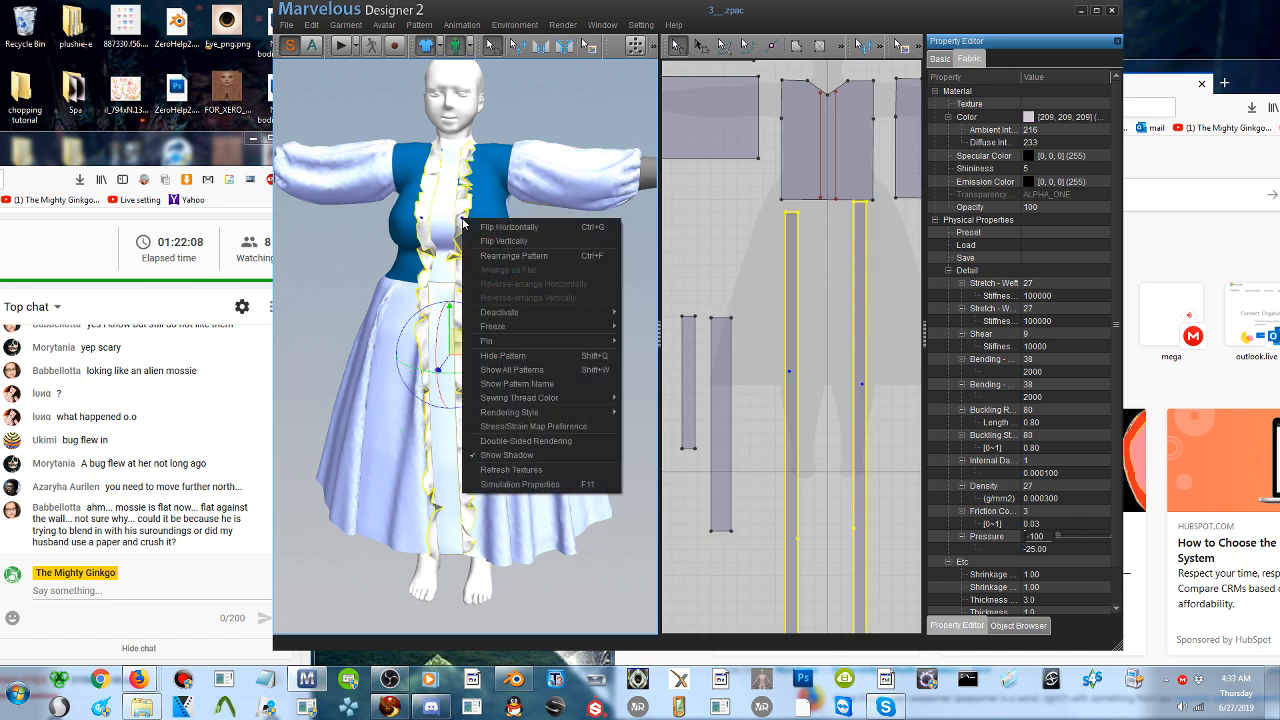
right_click(462, 218)
mouse_move(518, 327)
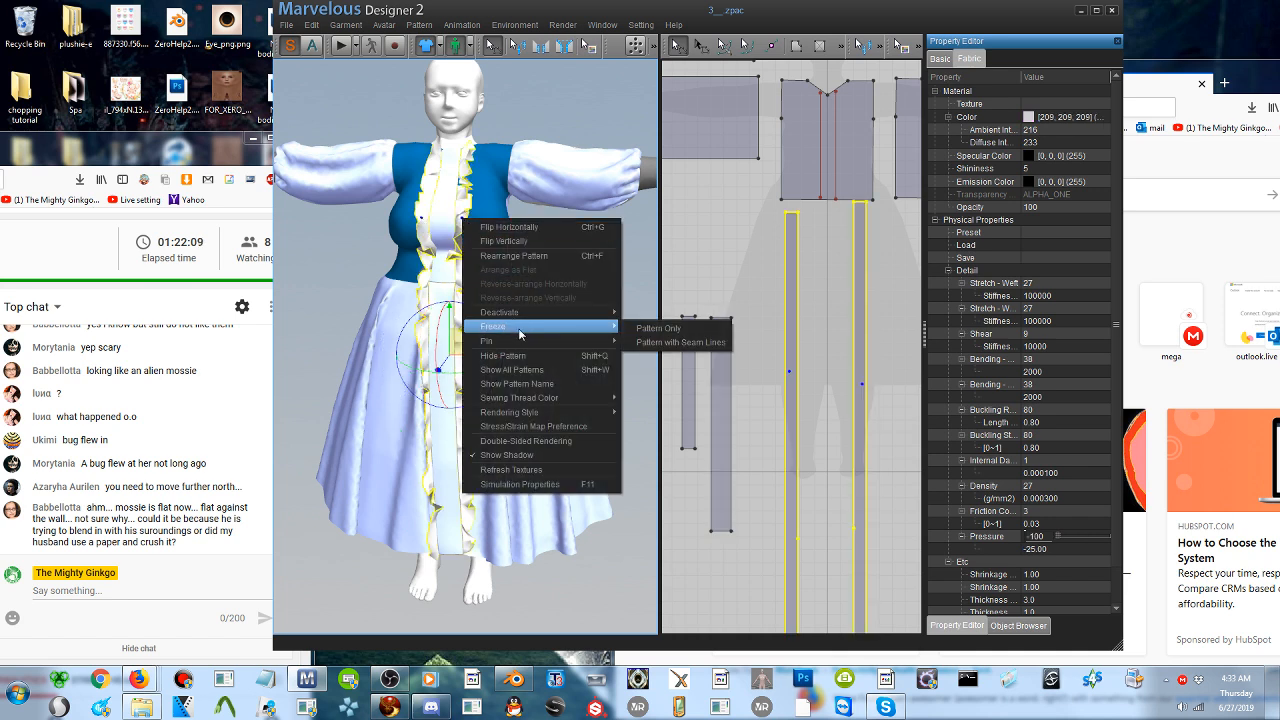
click(641, 330)
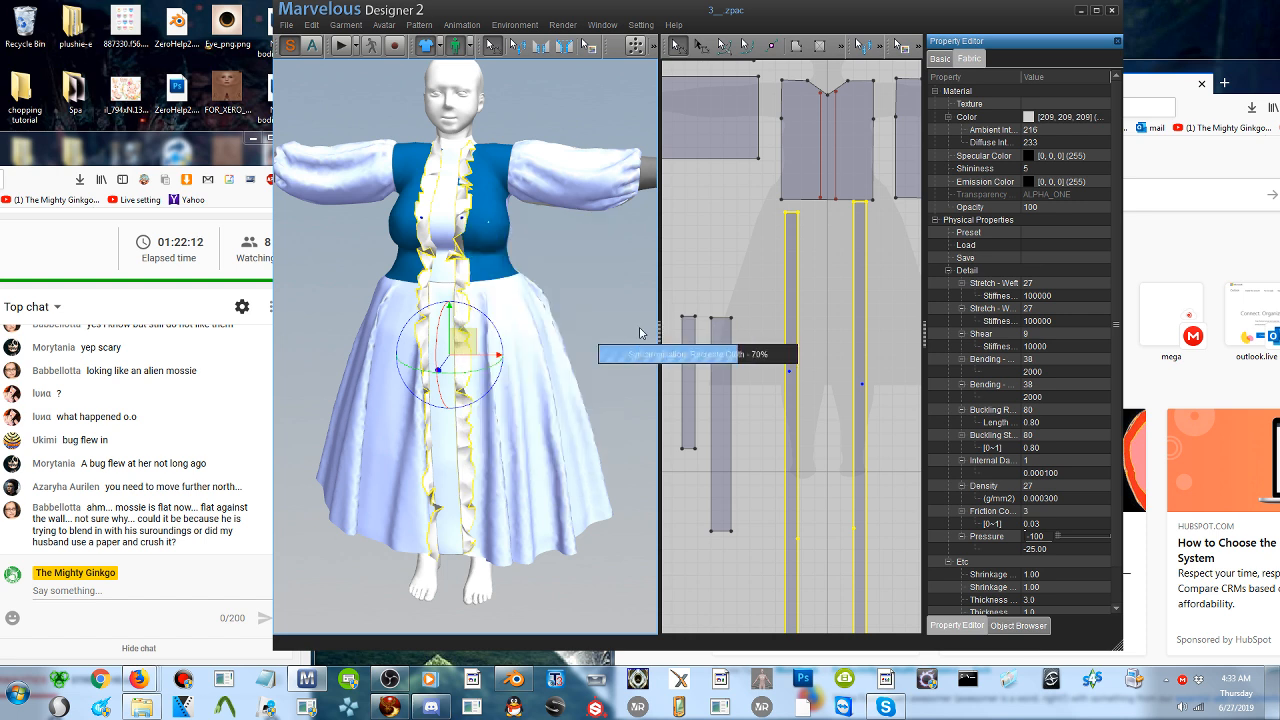
- Select the two long ruffle strips in the 2D layout and move them together past the outermost sleeve and cuff patterns
scroll(790, 346, down, 3)
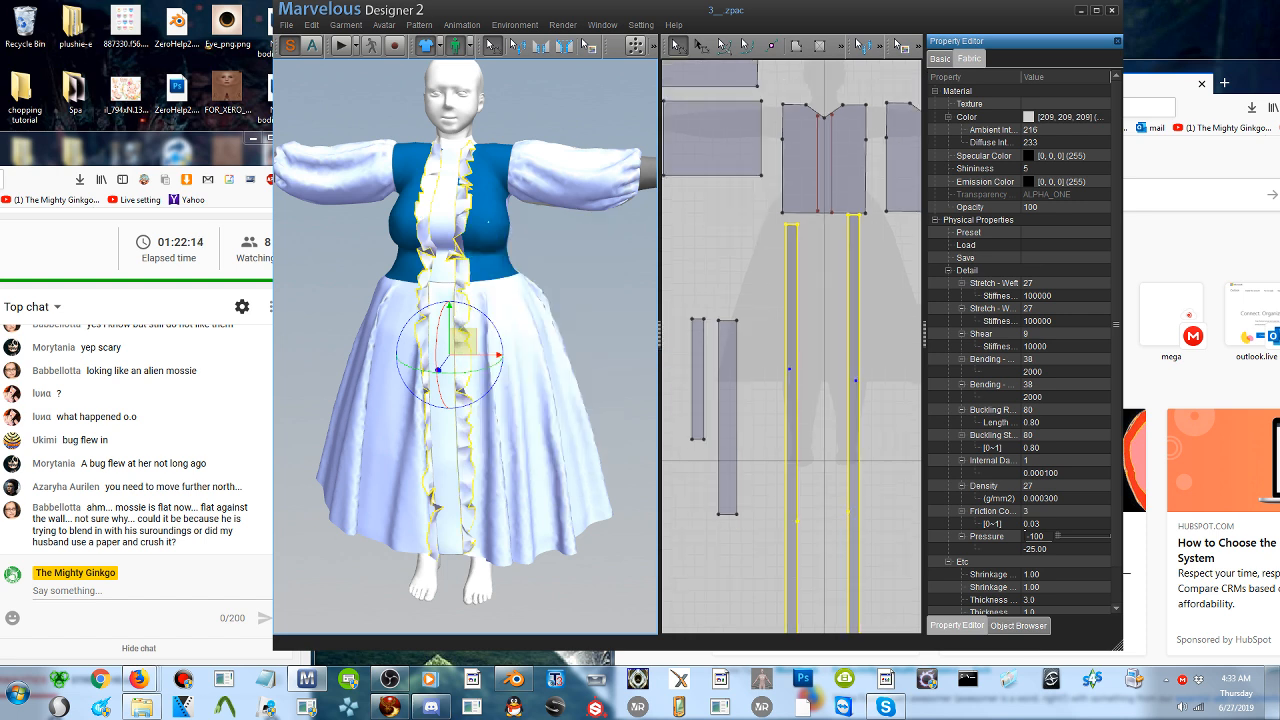
scroll(792, 345, down, 1)
click(680, 46)
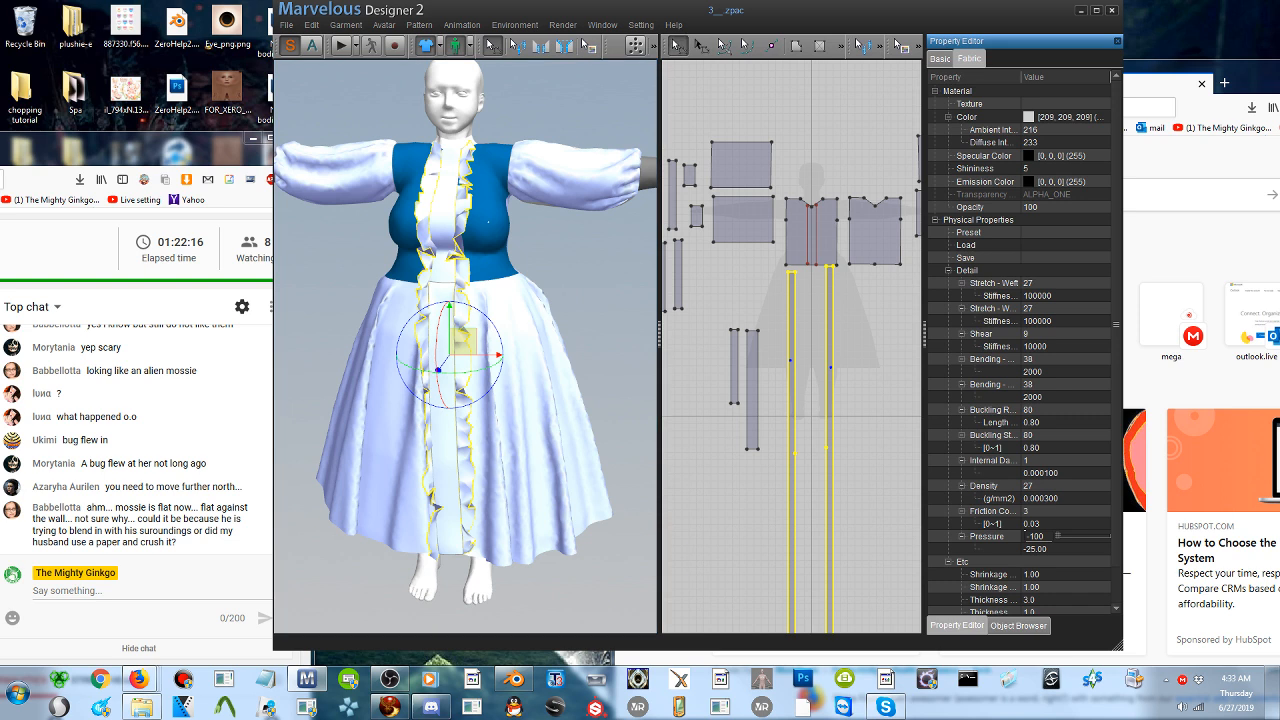
click(810, 346)
click(829, 349)
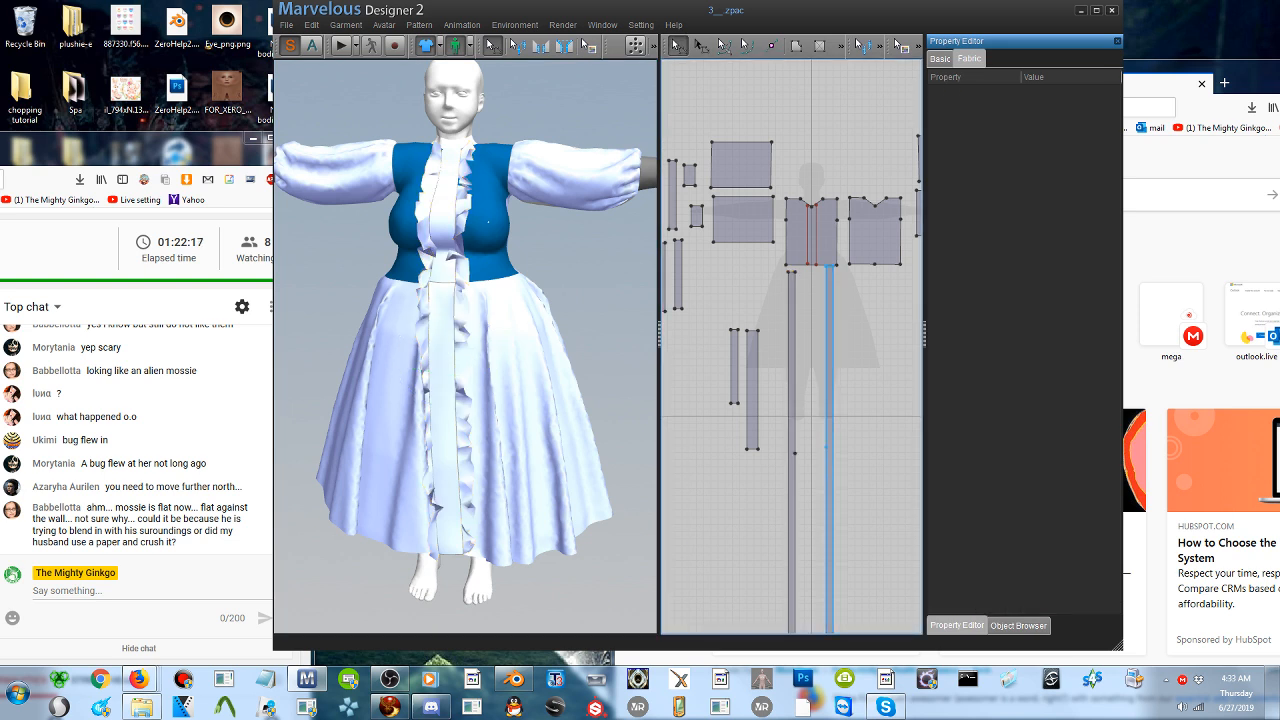
shift+click(795, 370)
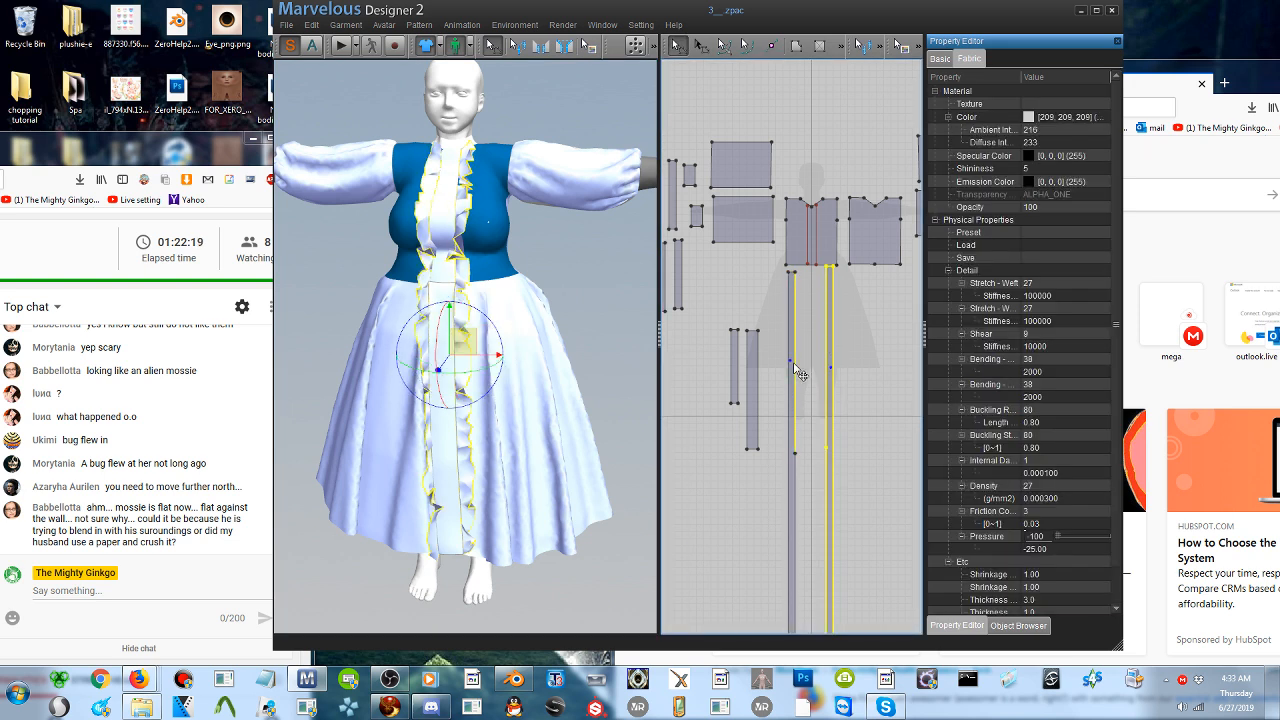
click(796, 510)
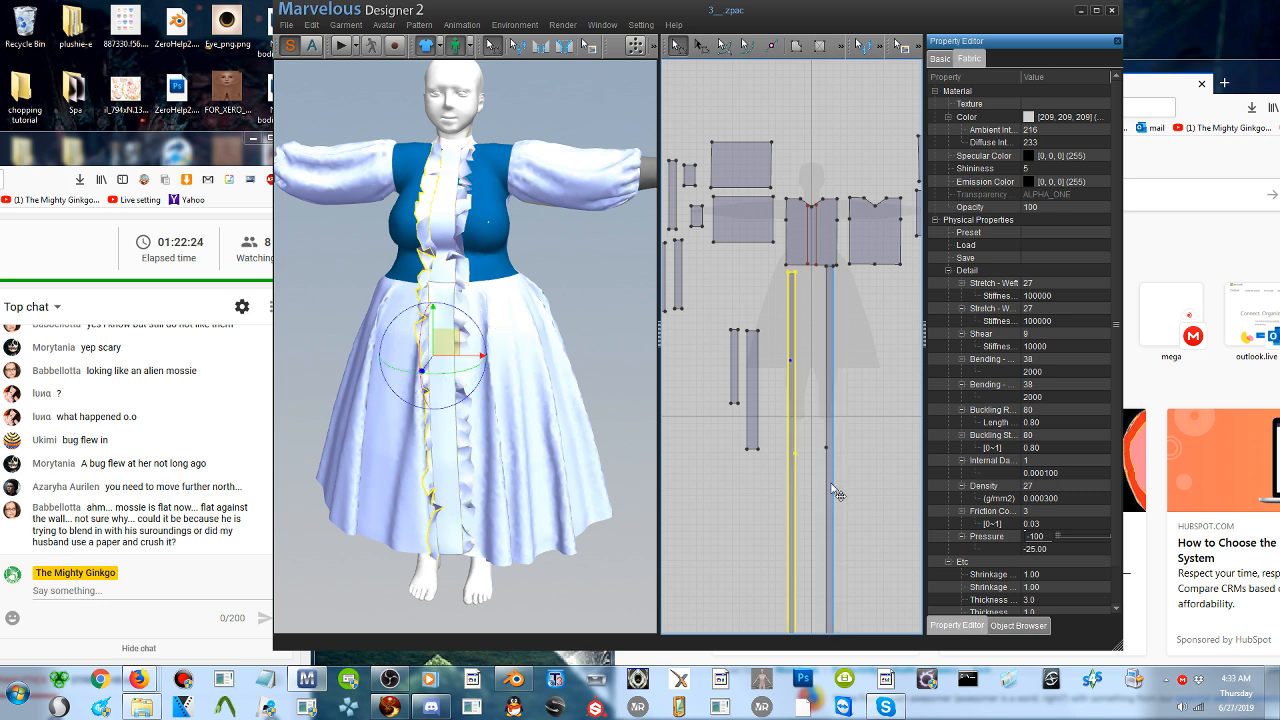
shift+click(834, 494)
scroll(830, 494, down, 3)
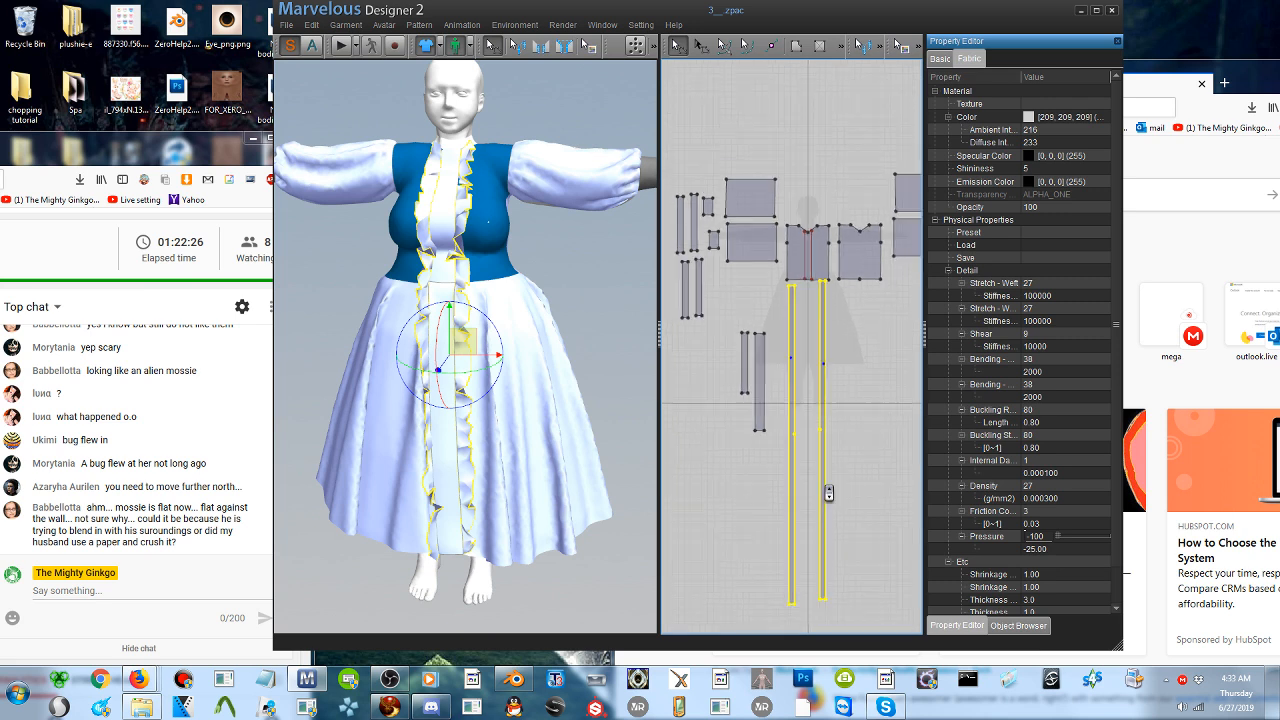
middle_drag(829, 493, 913, 477)
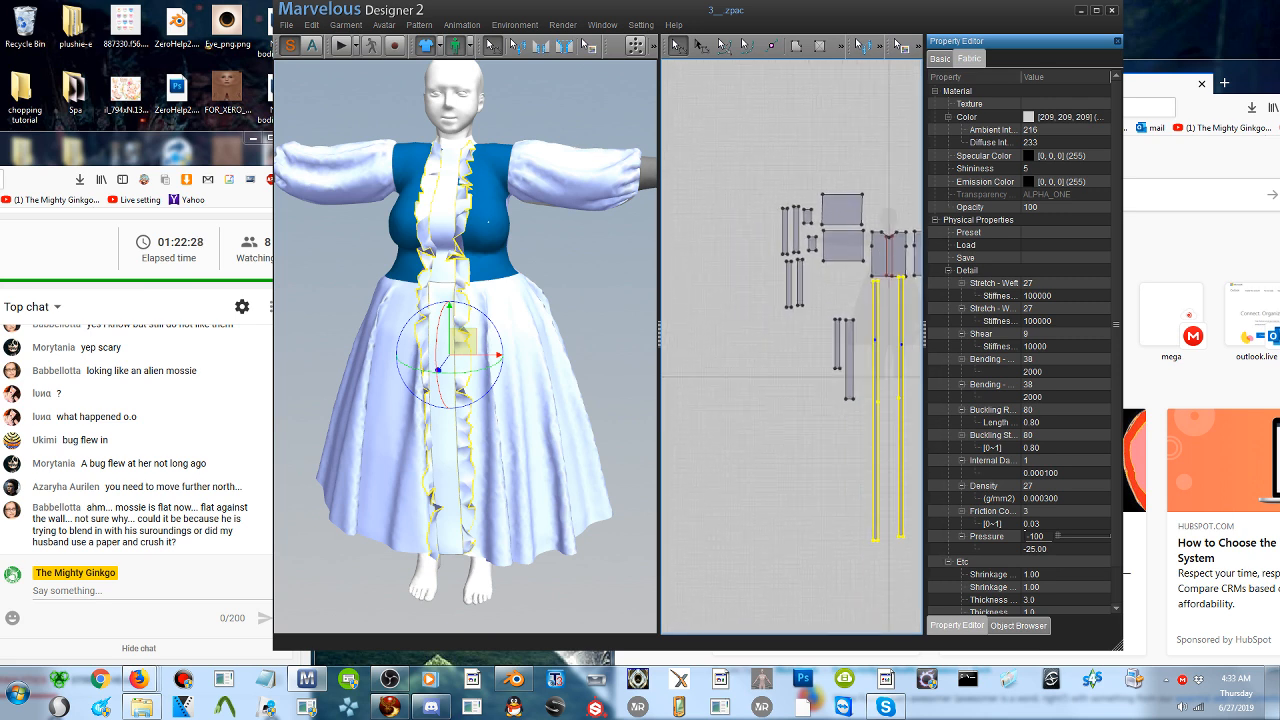
click(702, 46)
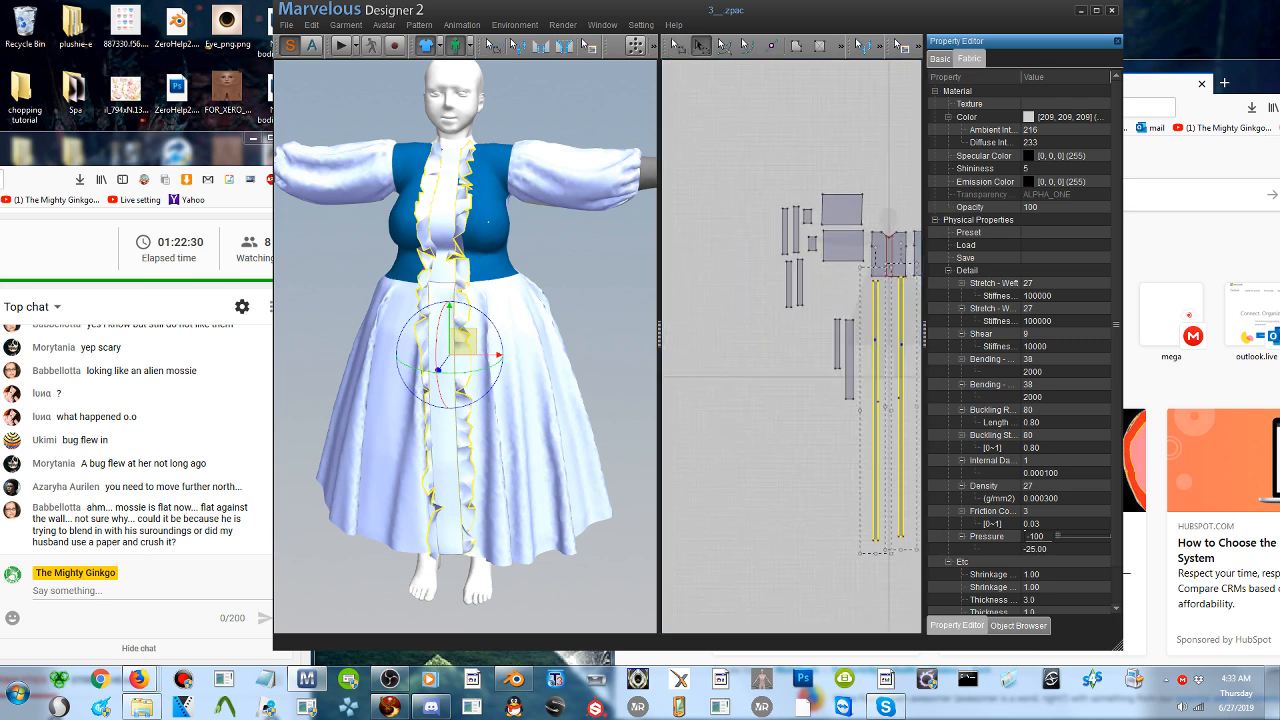
click(901, 348)
key(ctrl+c)
key(ctrl+v)
click(766, 227)
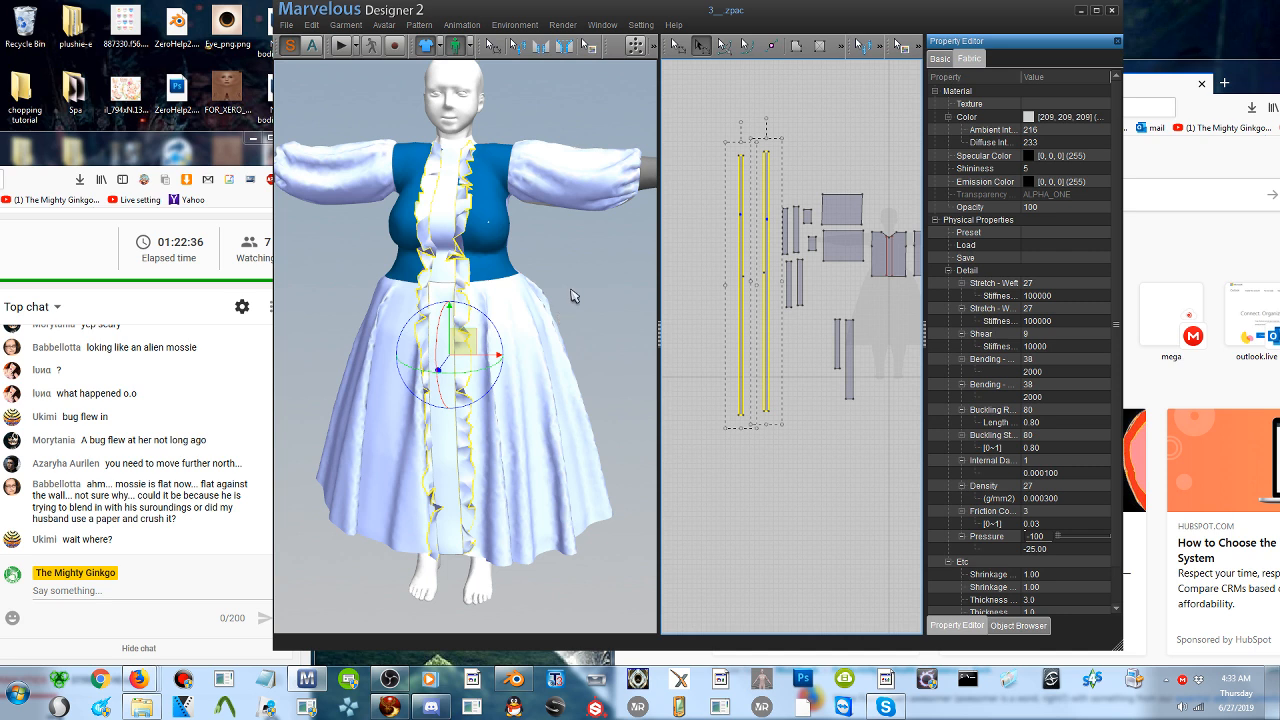
click(865, 439)
right_click(865, 439)
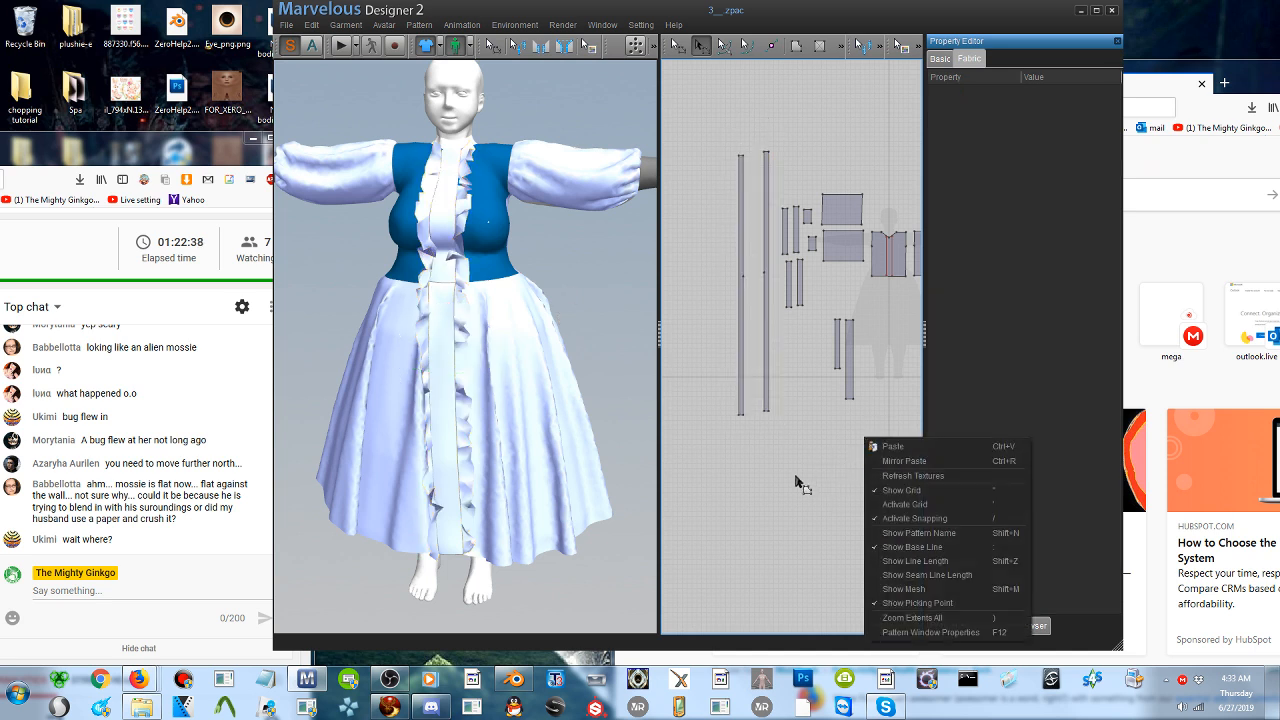
click(797, 477)
- View the dress from the side, and switch to Firefox to compare it with the ZJ Story Alice in Wonderland dress photo
middle_drag(827, 447, 616, 416)
right_drag(530, 334, 452, 338)
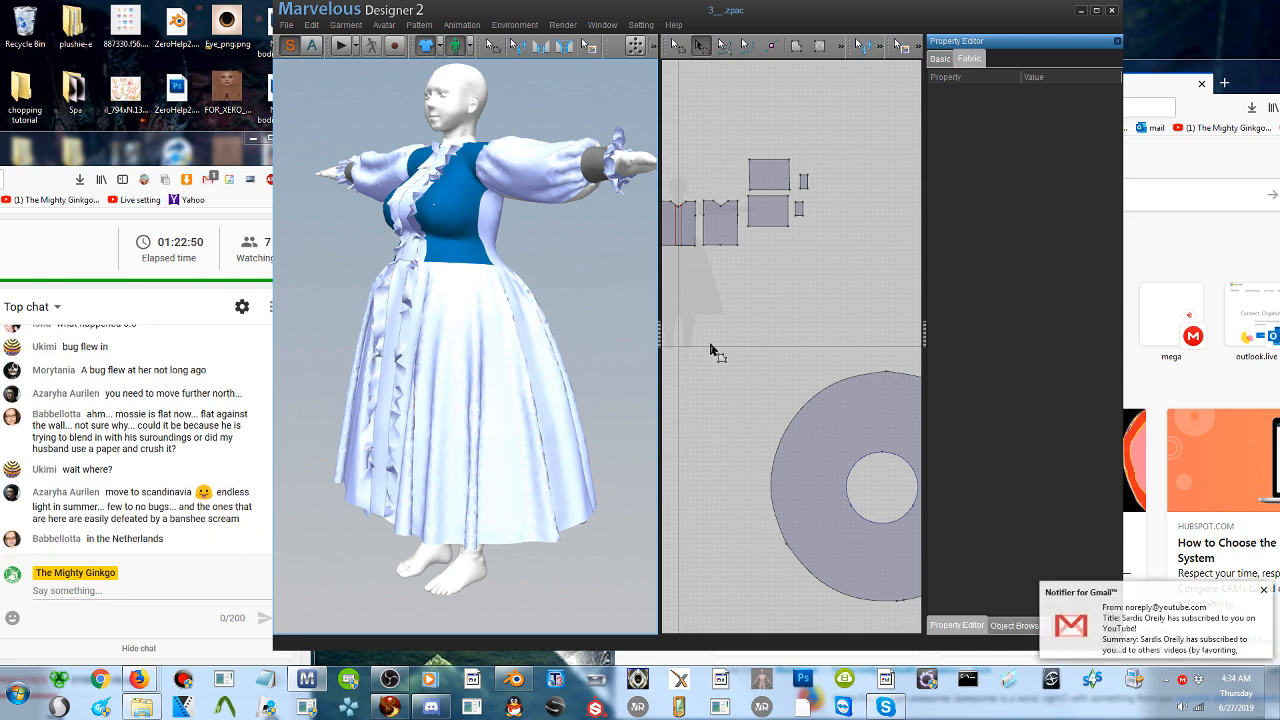
click(1196, 258)
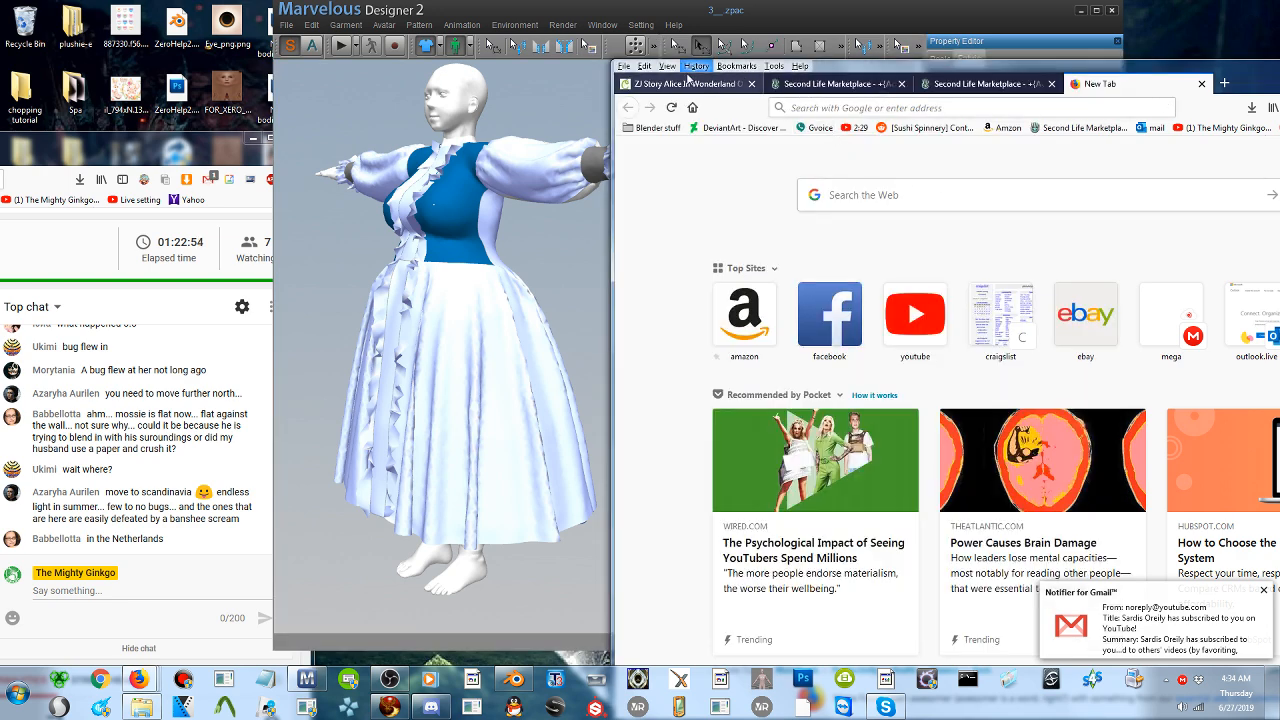
click(688, 84)
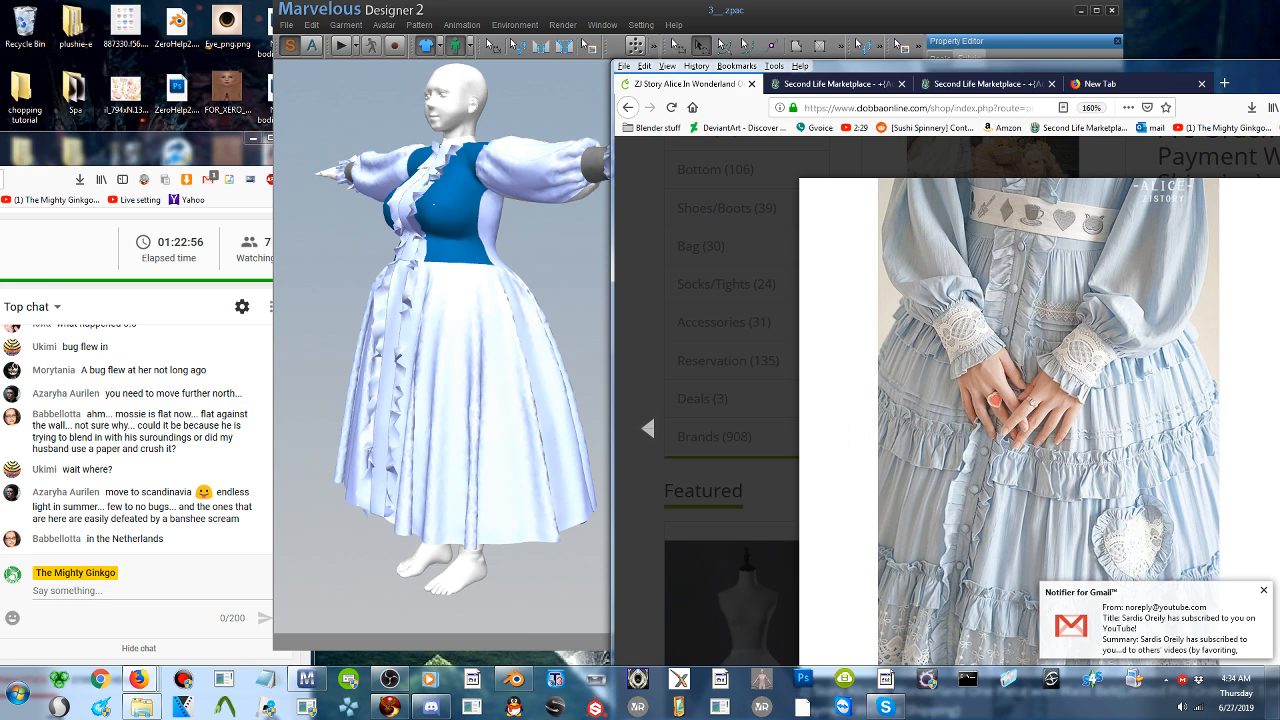
- Browse the Alice dress reference photos in Firefox and compare their tiered skirt ruffles with the skirt of the modelled dress
click(568, 375)
middle_drag(796, 421, 725, 323)
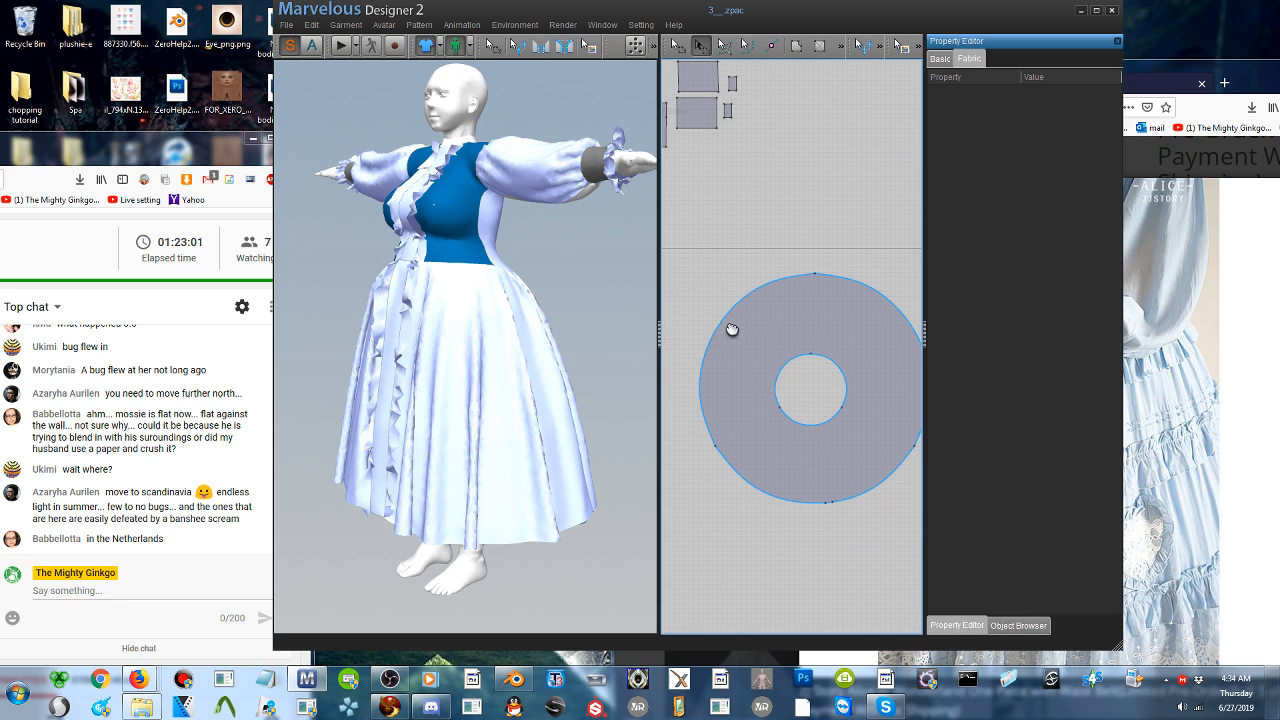
click(418, 362)
click(1276, 360)
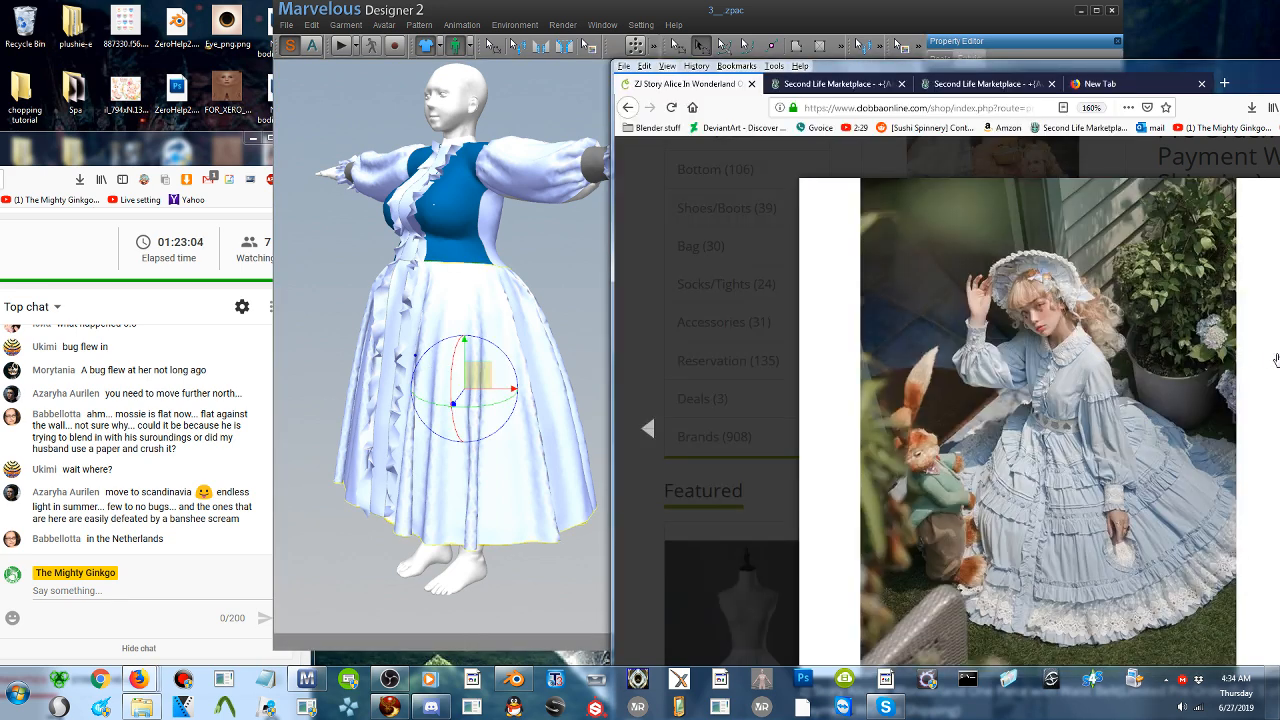
click(1080, 427)
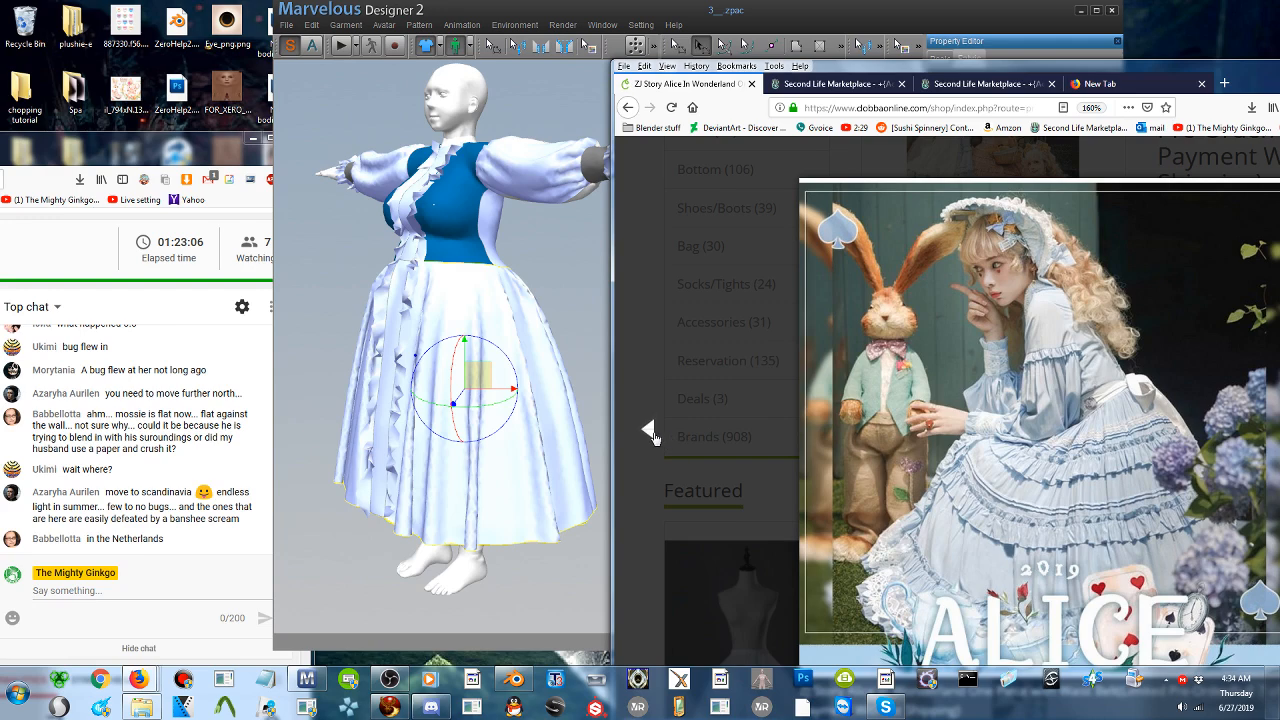
click(649, 432)
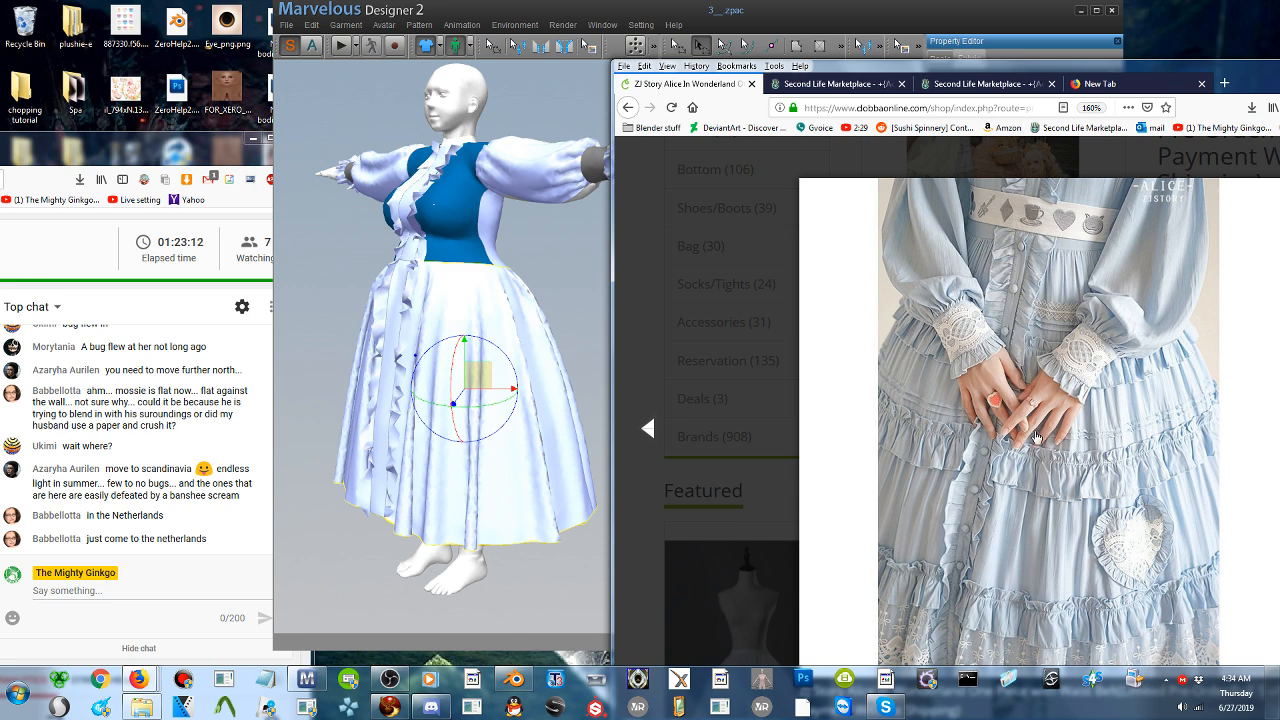
- Switch back to Marvelous Designer, select the circular skirt pattern, and move the window aside to uncover the dress photo
click(600, 385)
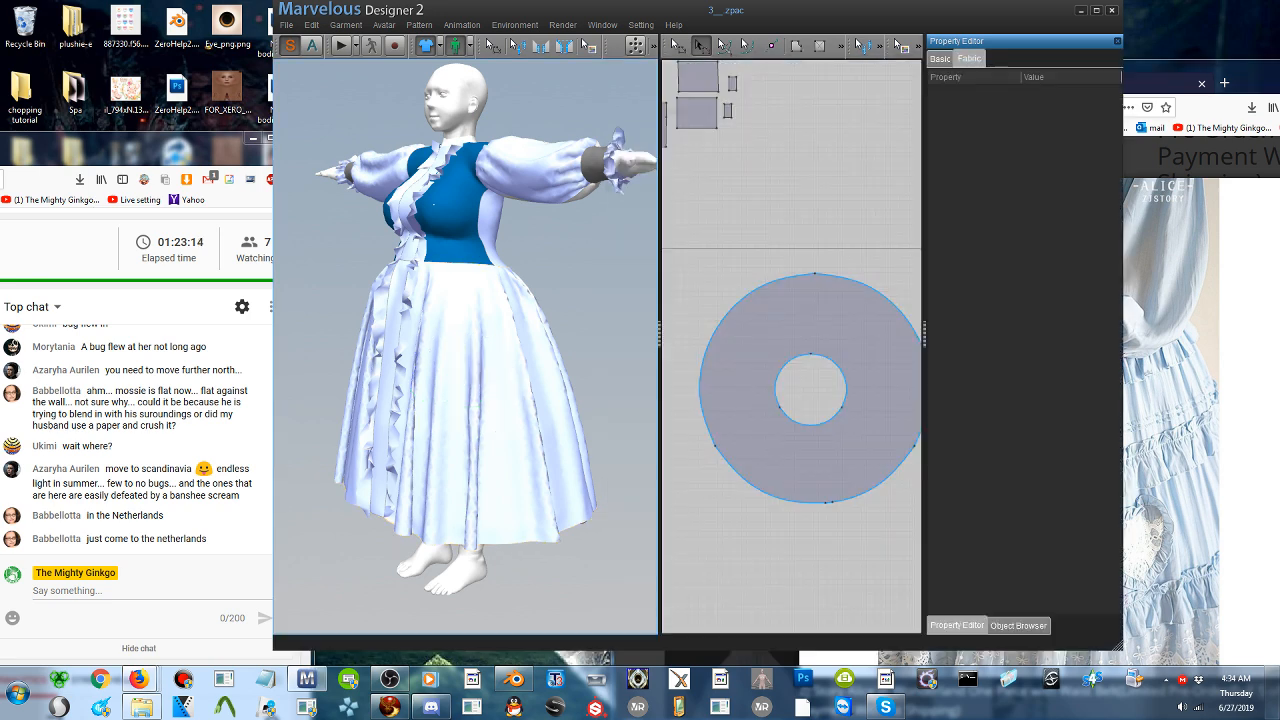
right_drag(515, 362, 514, 332)
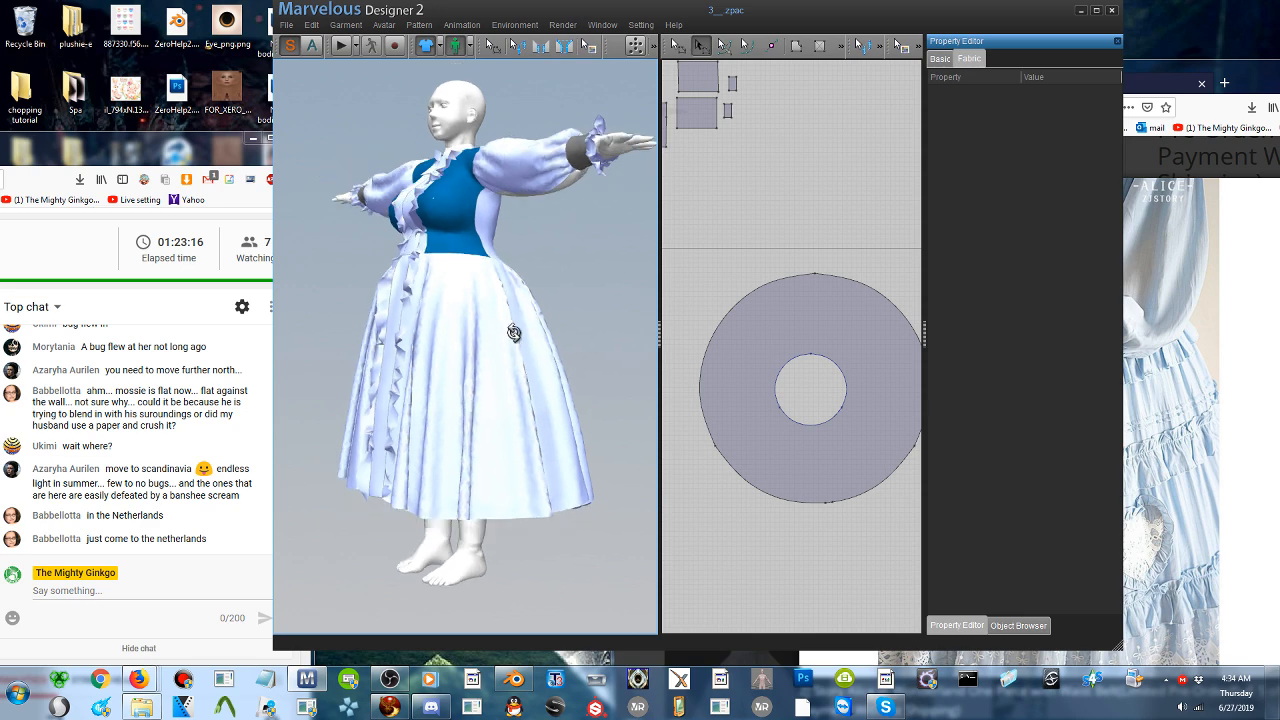
click(419, 351)
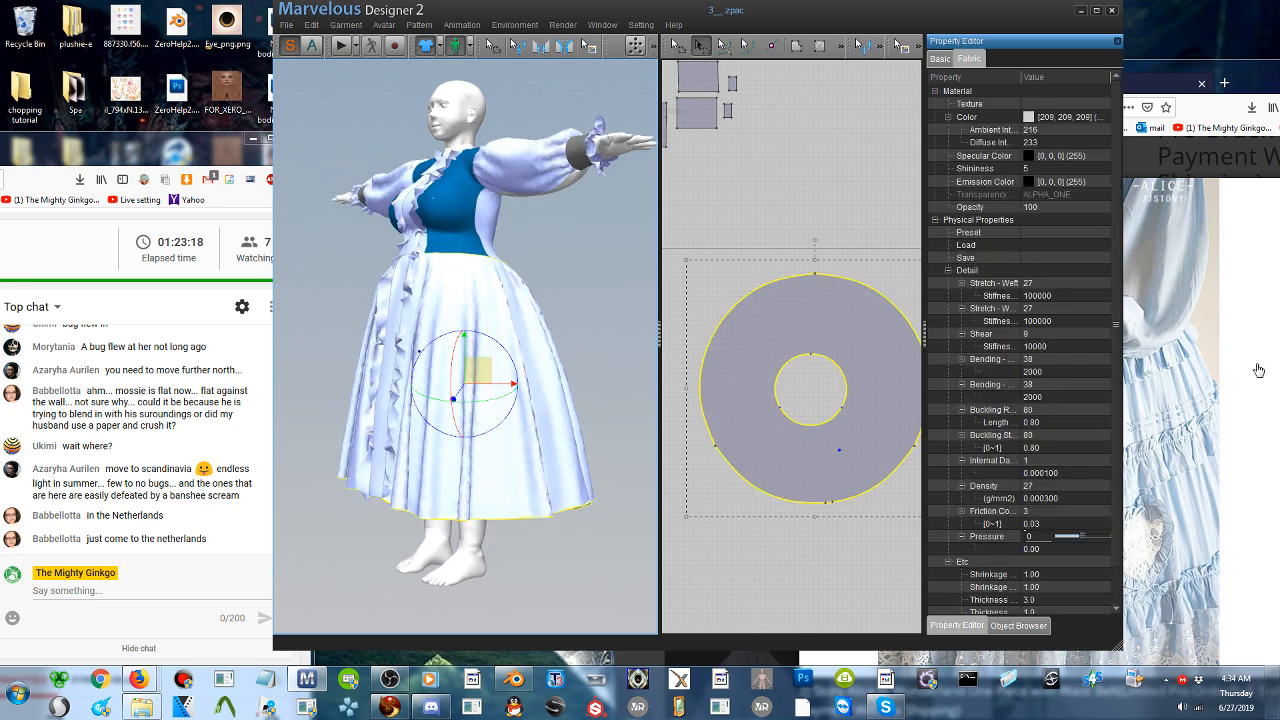
drag(945, 17, 751, 25)
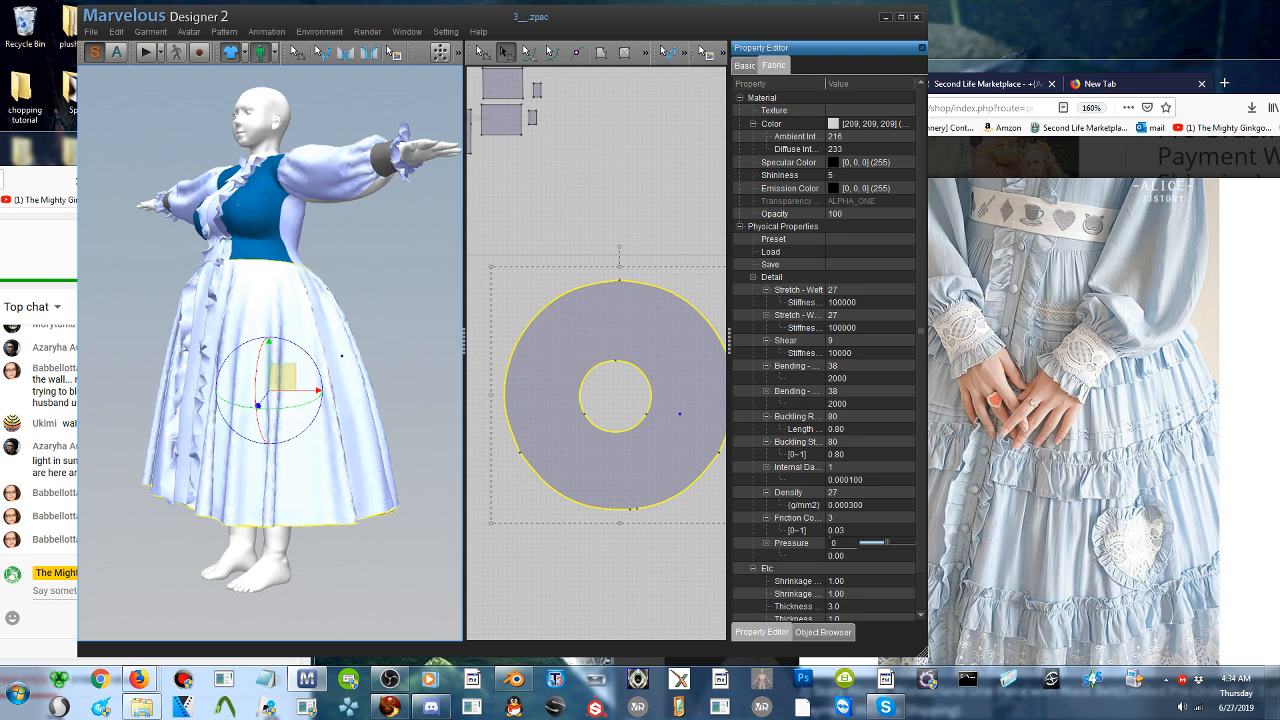
- Draw an internal circle on the skirt pattern and centre it between the waist opening and the hem, close to the hem
click(614, 61)
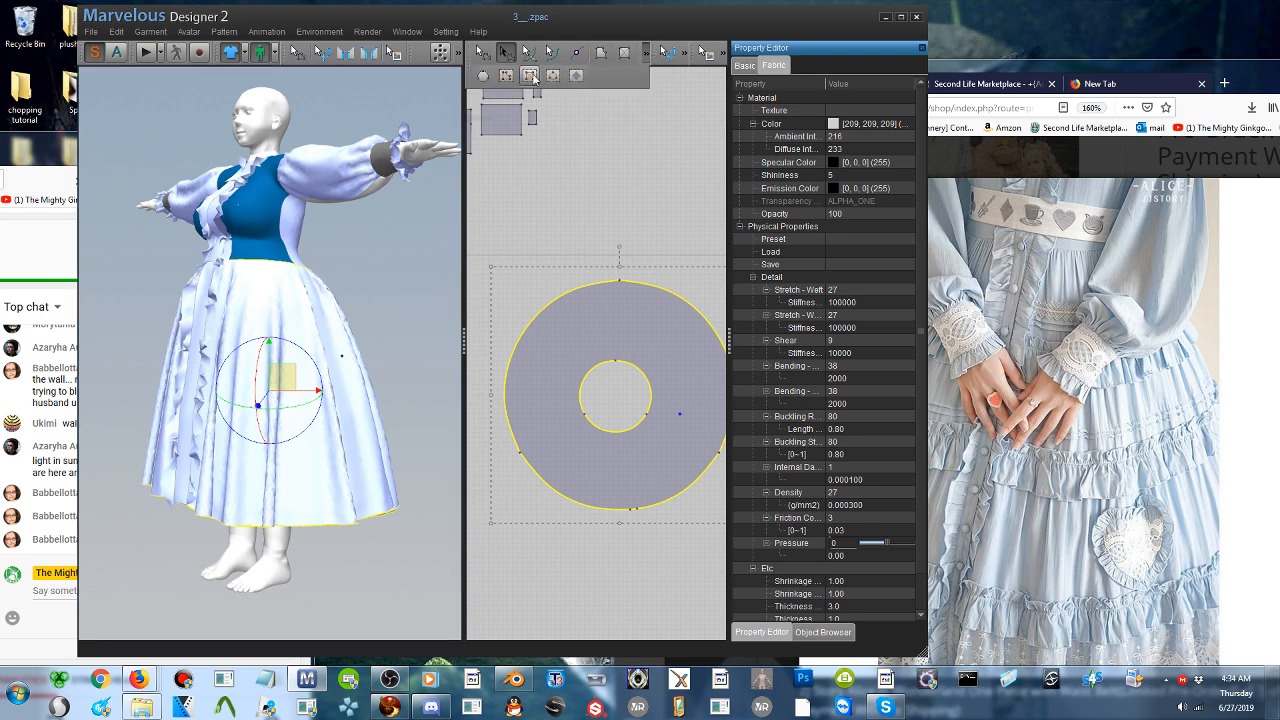
click(552, 75)
drag(546, 381, 606, 466)
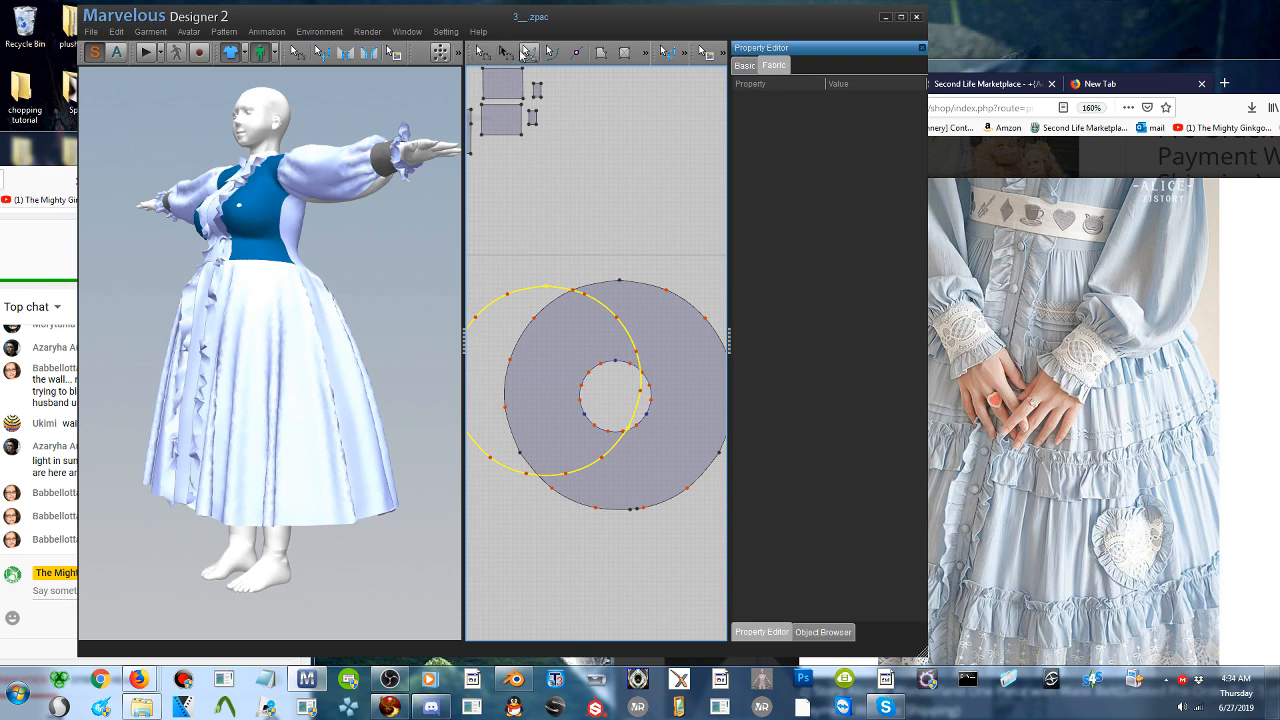
click(505, 52)
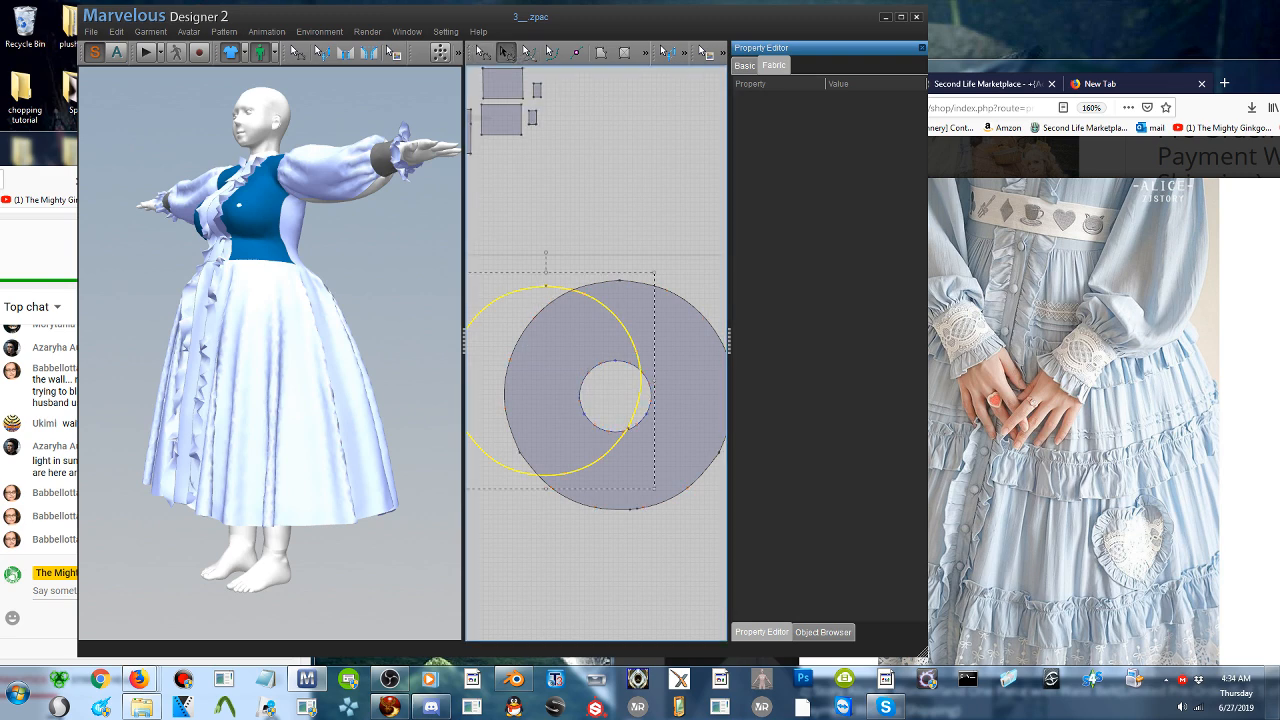
drag(540, 302, 608, 314)
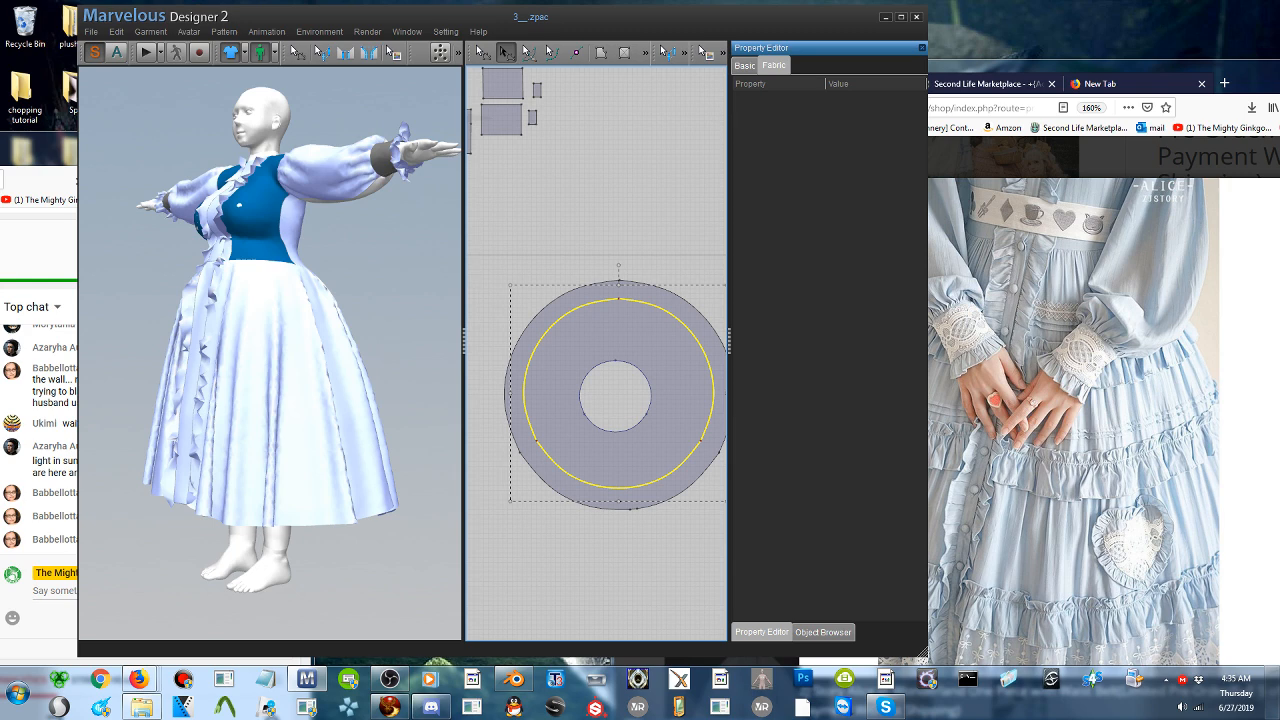
click(250, 282)
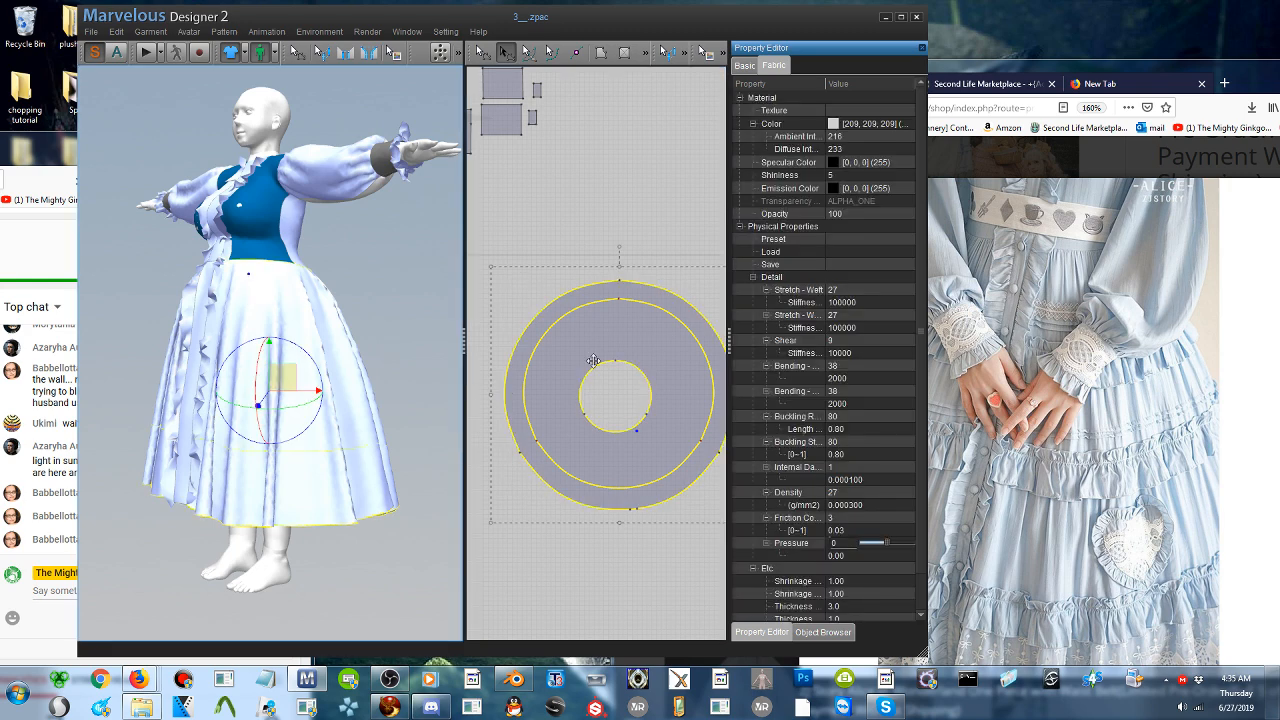
- Duplicate the internal circle, scale the copy down slightly, and centre it inside the first circle on the skirt pattern
click(572, 311)
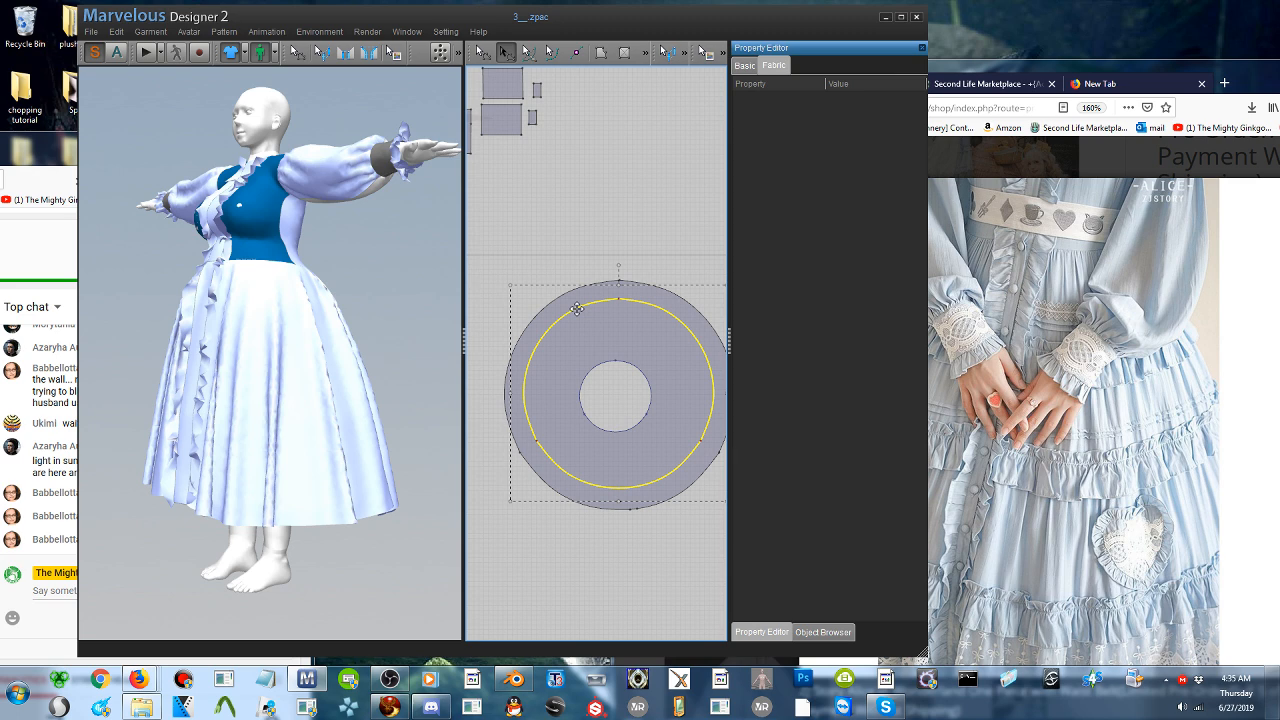
key(ctrl+c)
key(ctrl+v)
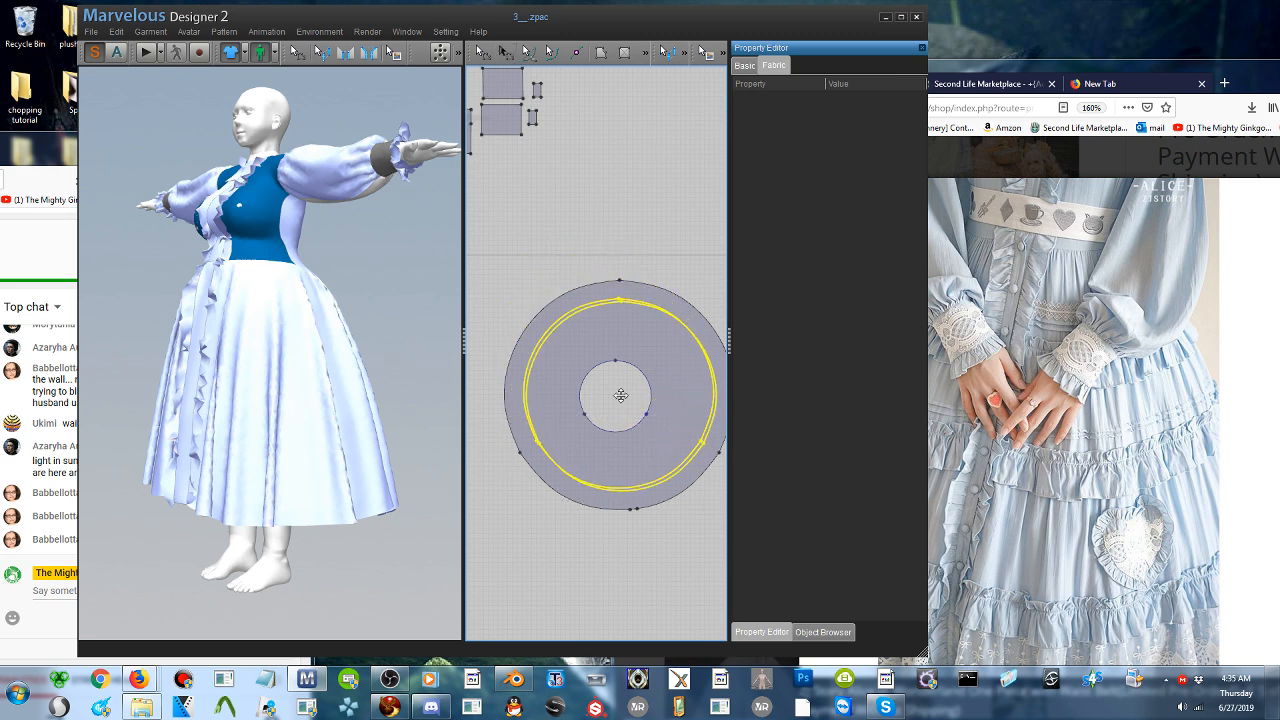
click(619, 403)
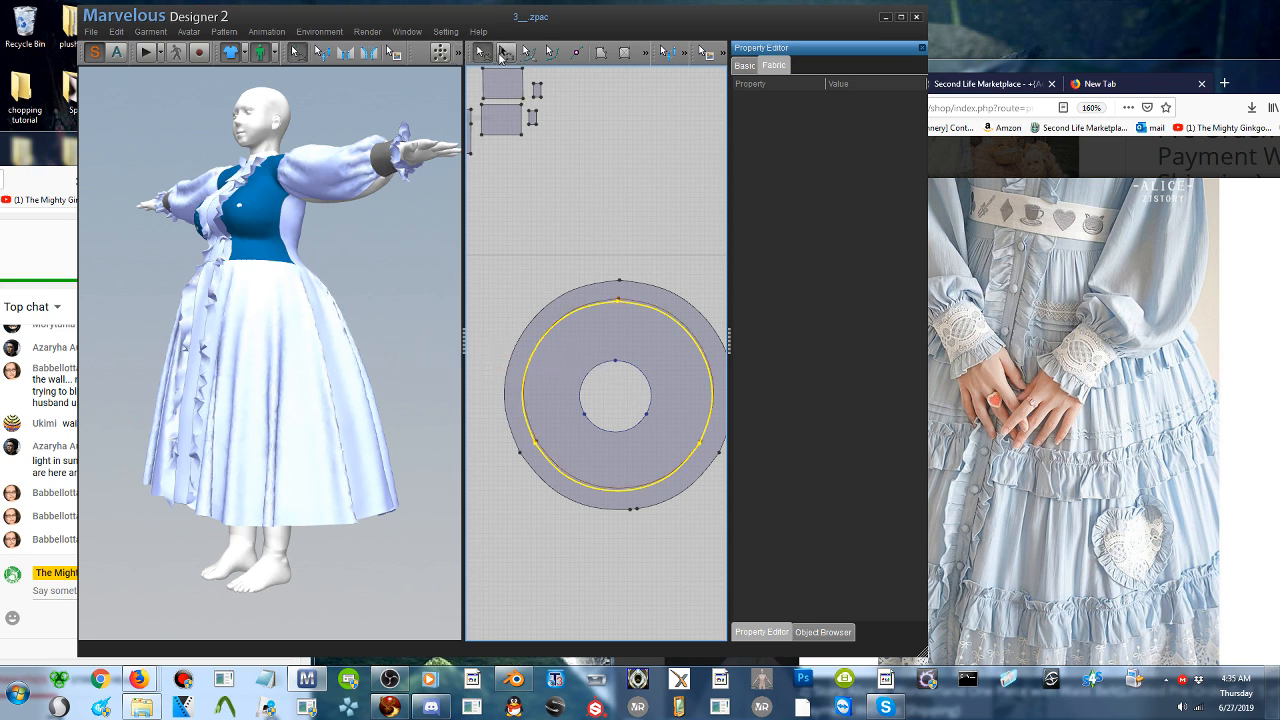
click(502, 54)
drag(510, 288, 544, 315)
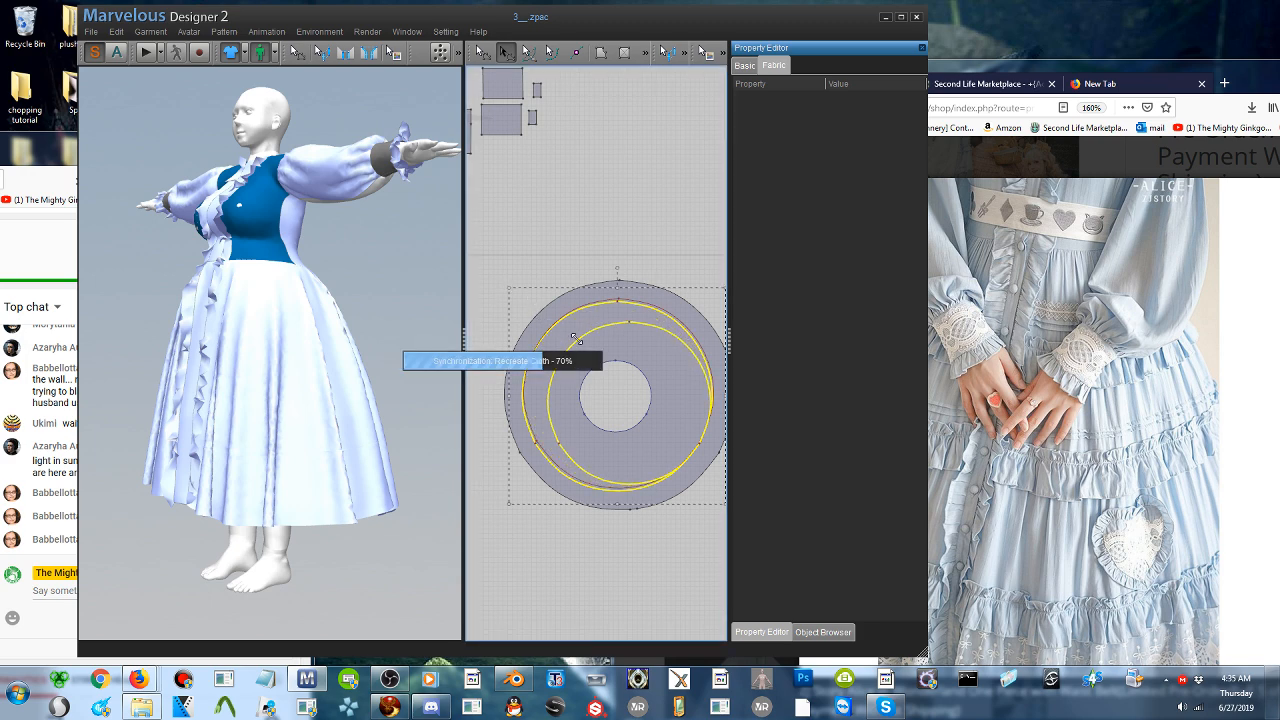
drag(636, 378, 624, 370)
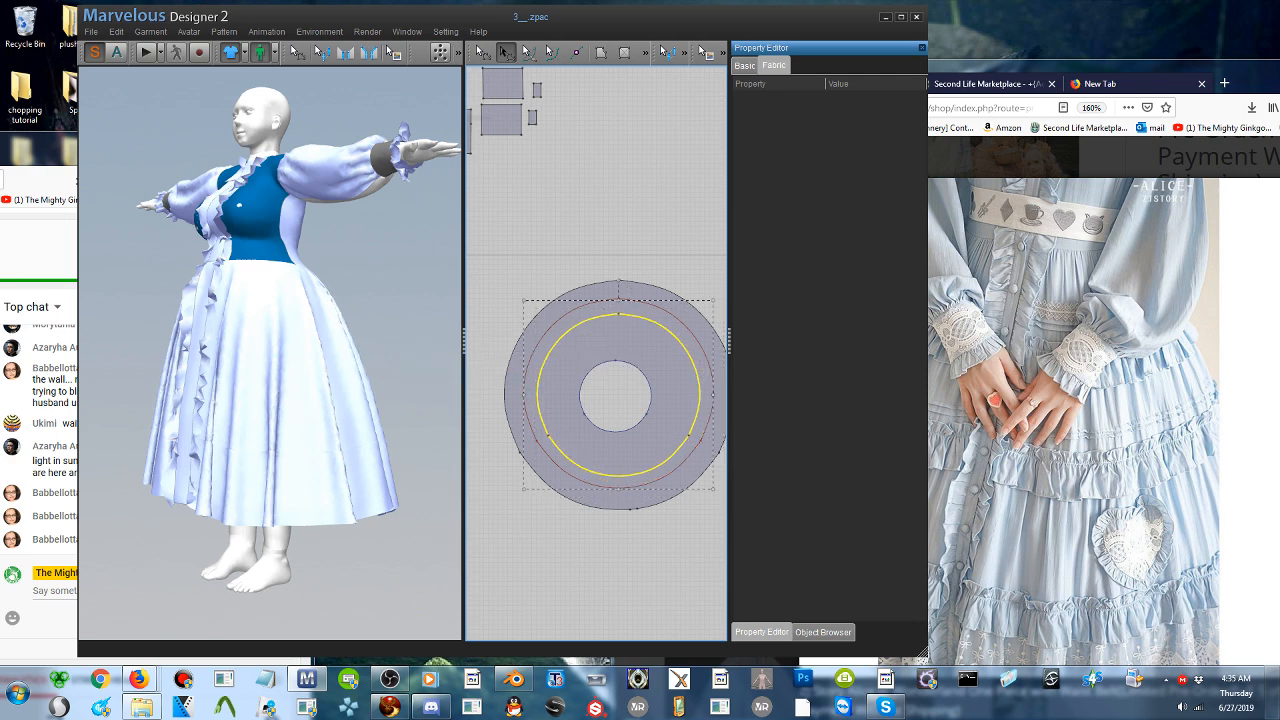
- Bring up the seated full-dress reference photo, and draw a long, narrow rectangular strip beneath the circular skirt pattern
right_drag(292, 374, 373, 371)
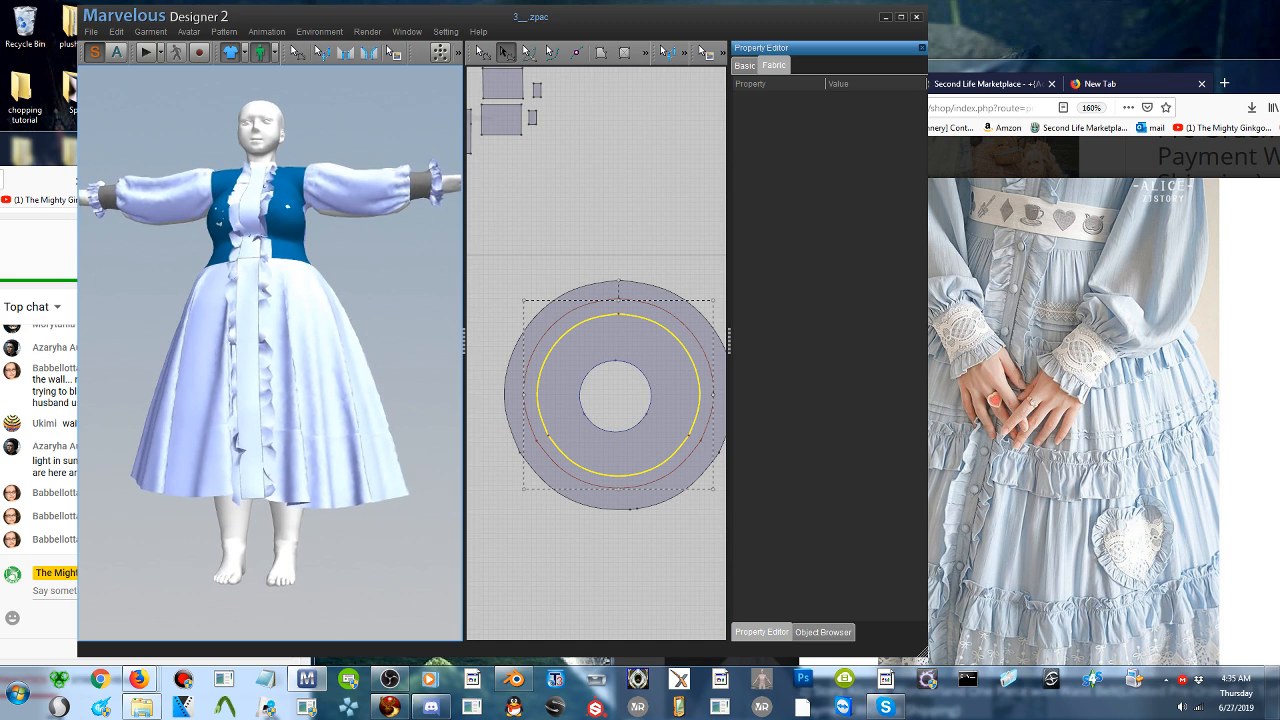
click(1124, 421)
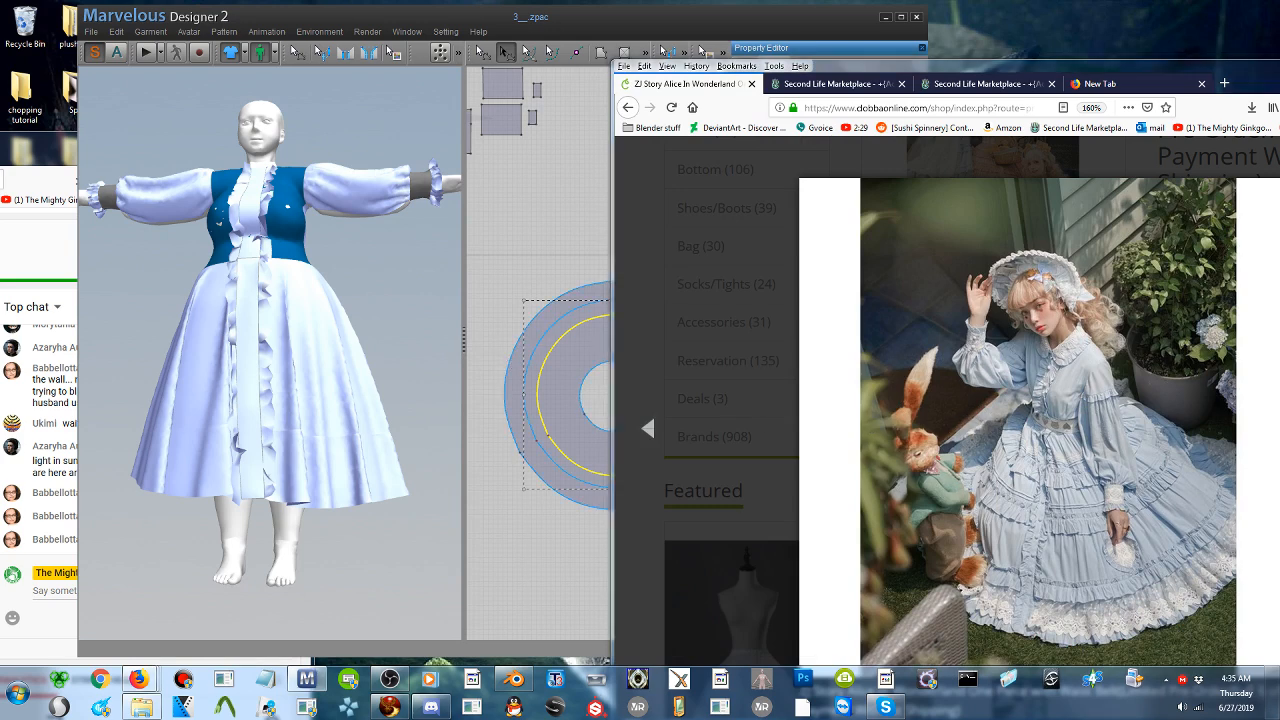
click(595, 309)
middle_drag(613, 500, 603, 391)
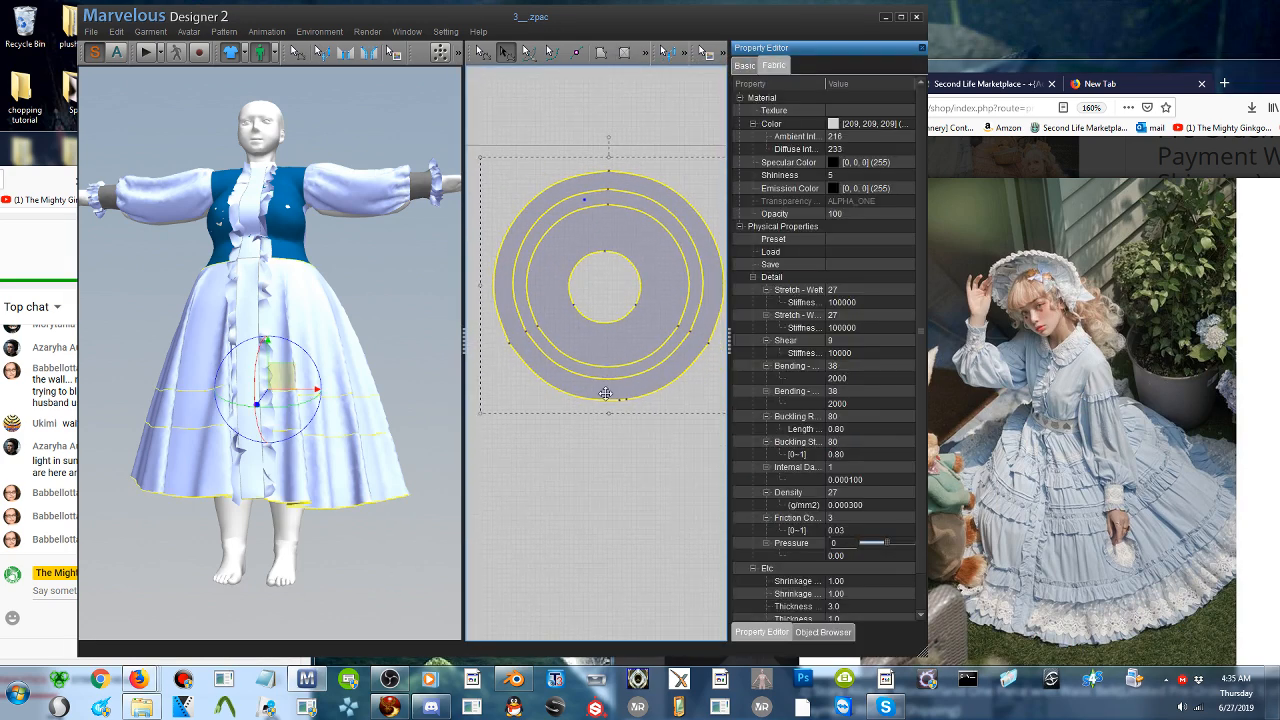
click(622, 53)
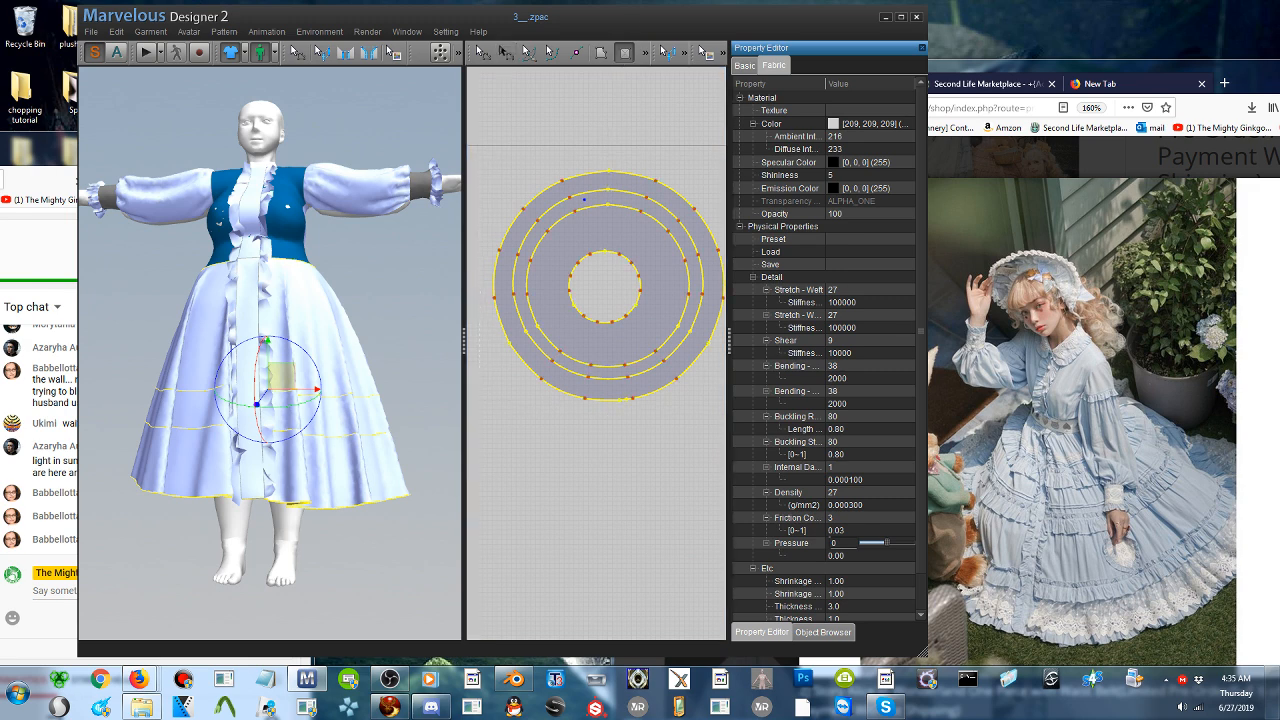
drag(616, 454, 726, 489)
mouse_move(958, 487)
mouse_down()
mouse_move(962, 457)
mouse_move(972, 480)
mouse_up()
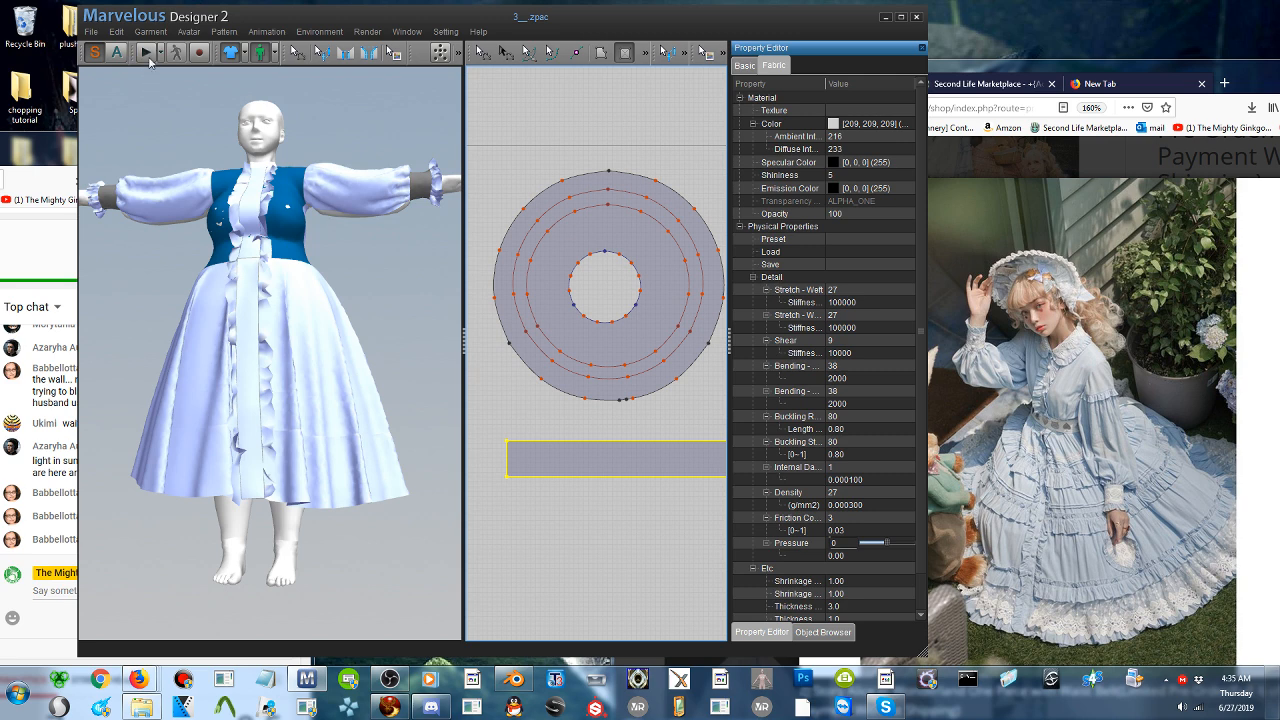
- Examine the whole dress from the side and the front in the 3D view
scroll(270, 350, down, 5)
right_drag(290, 340, 170, 340)
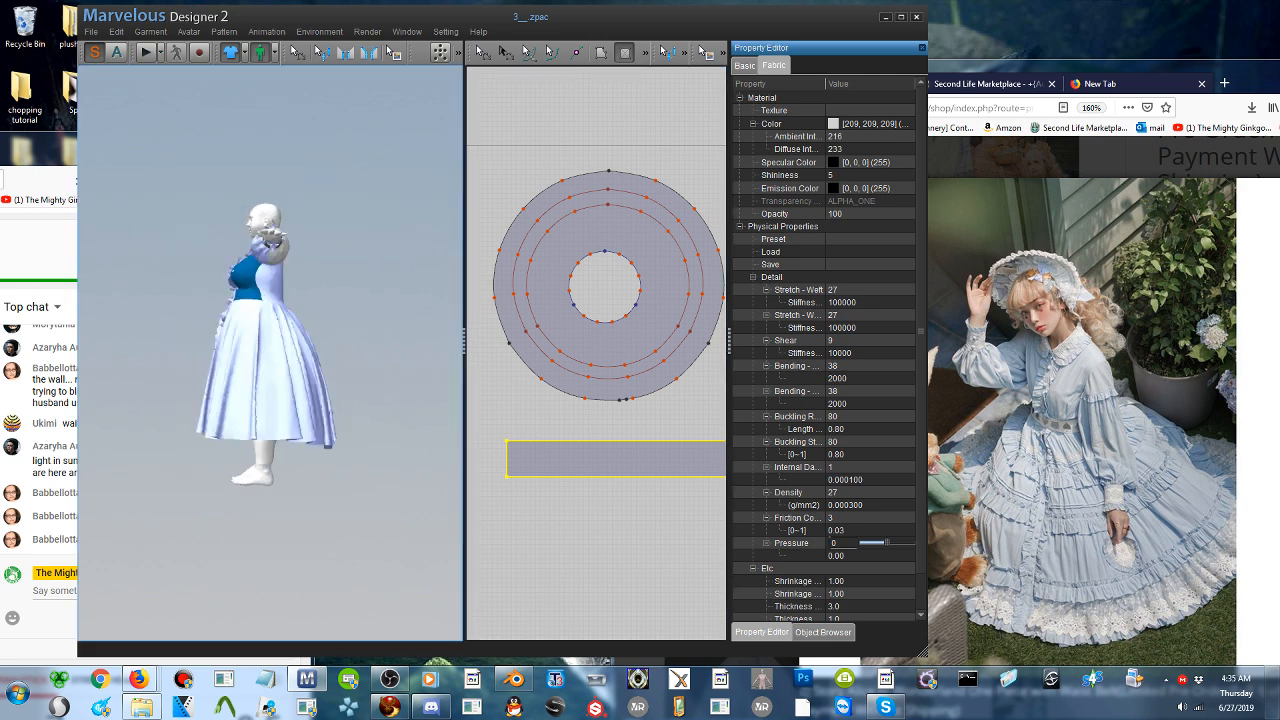
right_drag(190, 400, 357, 422)
scroll(355, 422, down, 4)
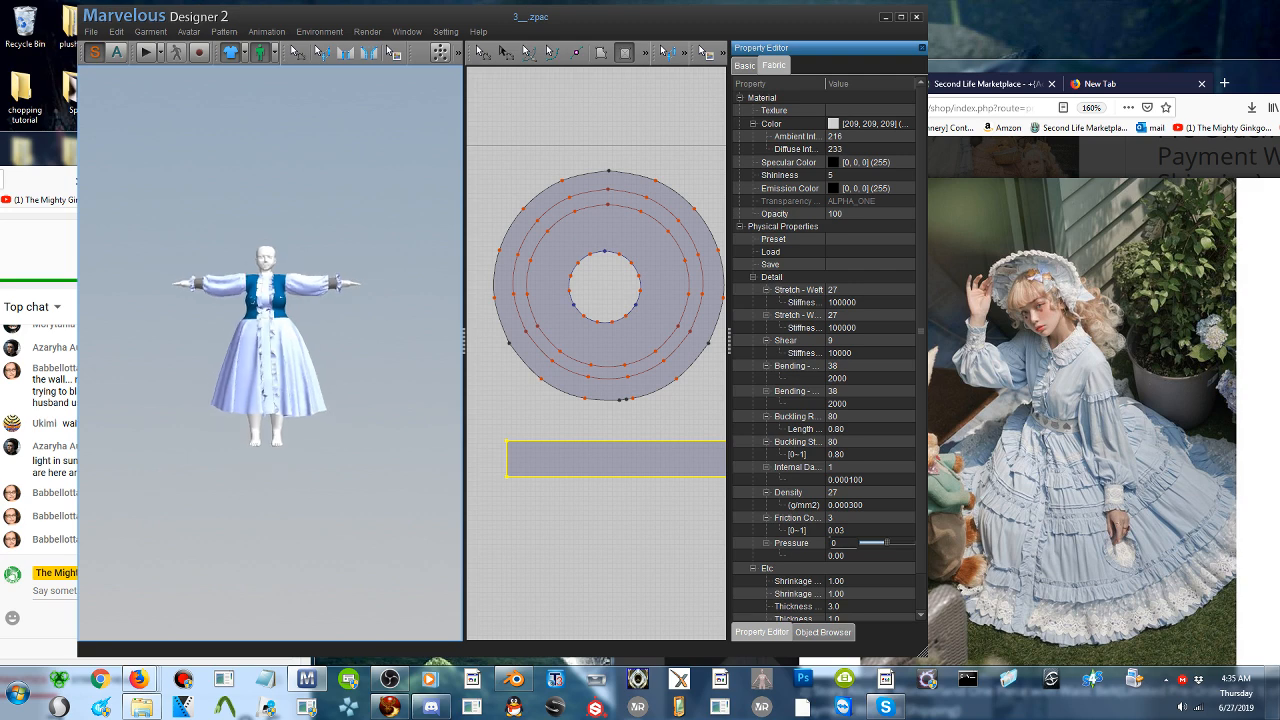
scroll(349, 421, down, 5)
middle_drag(349, 421, 288, 450)
scroll(288, 450, up, 3)
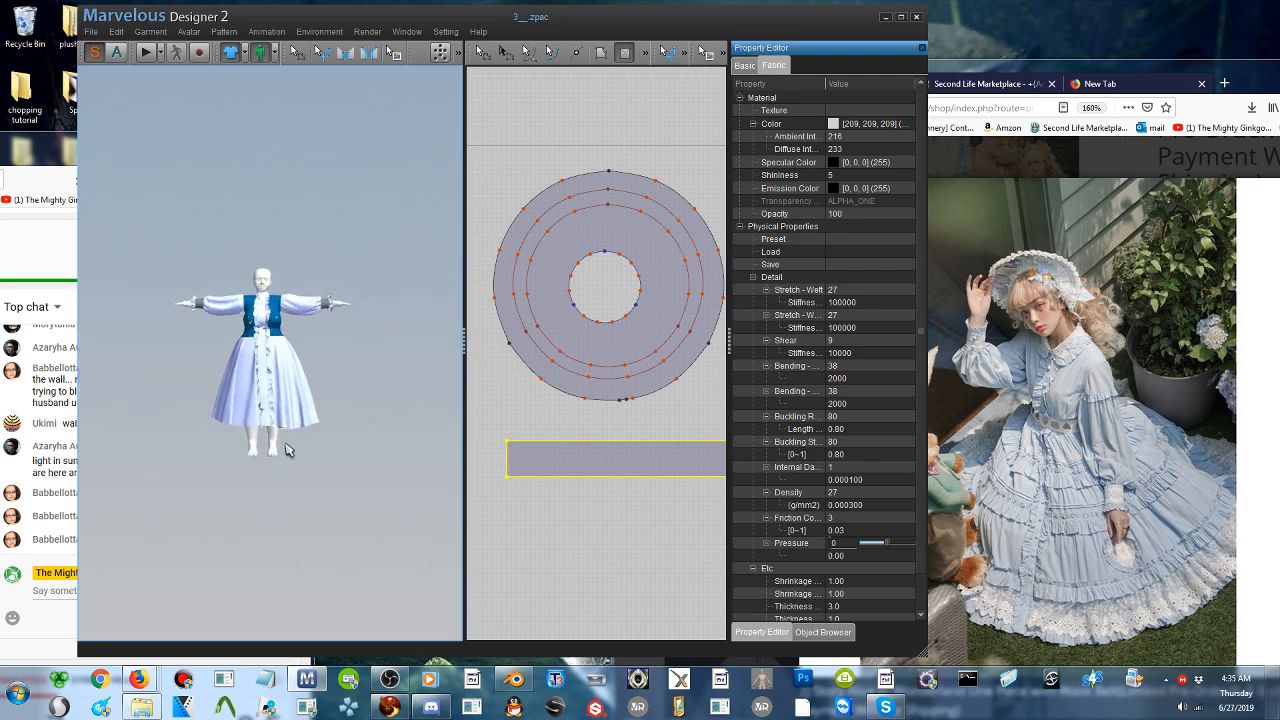
scroll(288, 450, up, 2)
right_drag(289, 450, 340, 491)
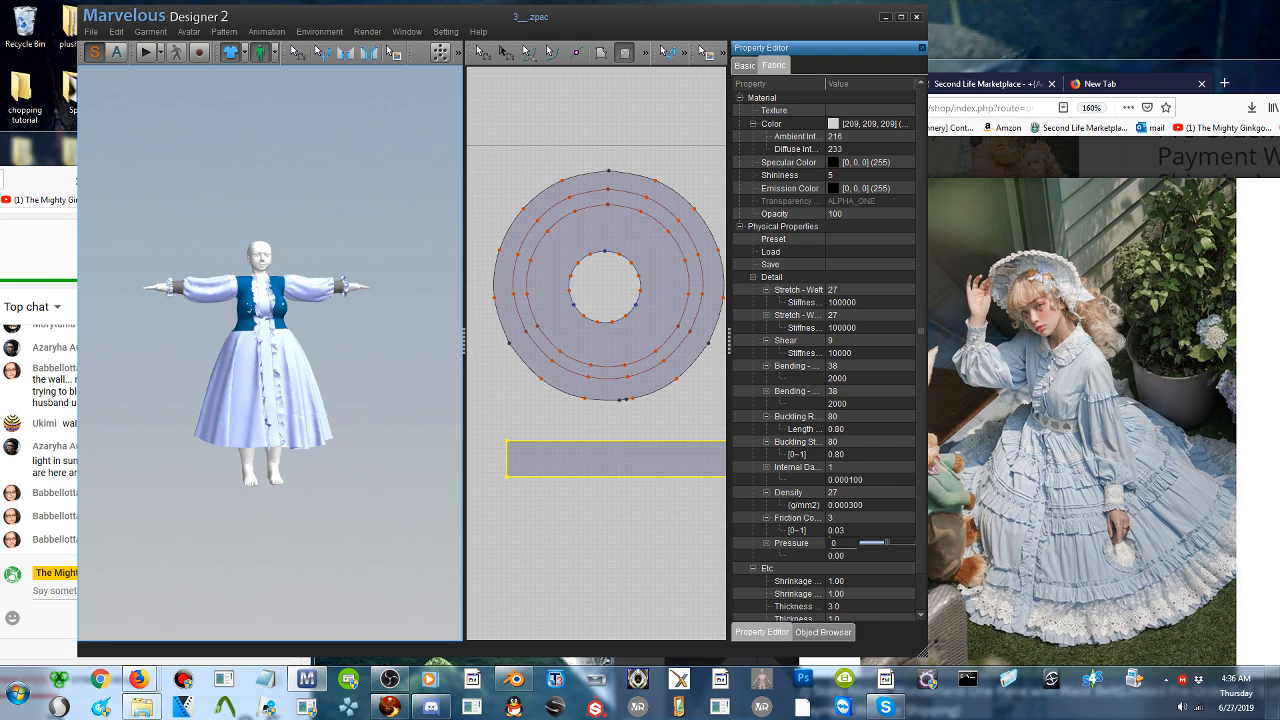
- Reposition the new rectangular strip so it extends past both sides of the skirt pattern, and start the simulation
click(481, 52)
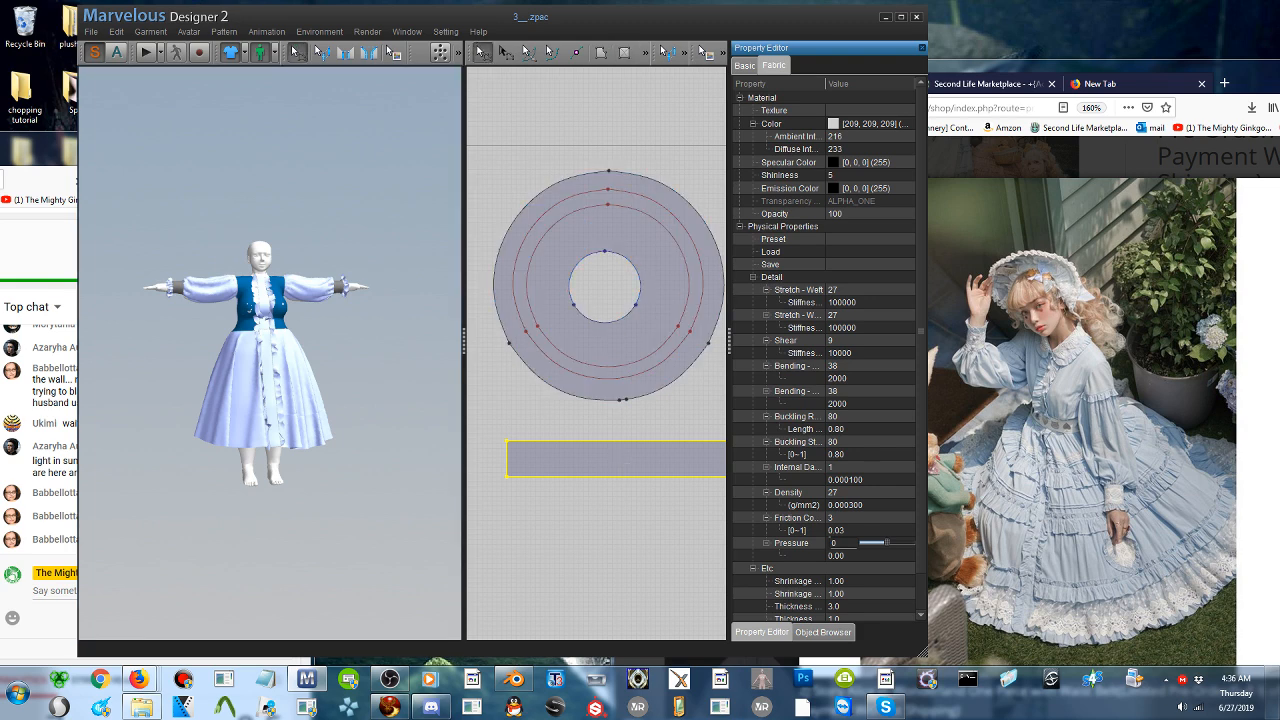
drag(616, 452, 540, 445)
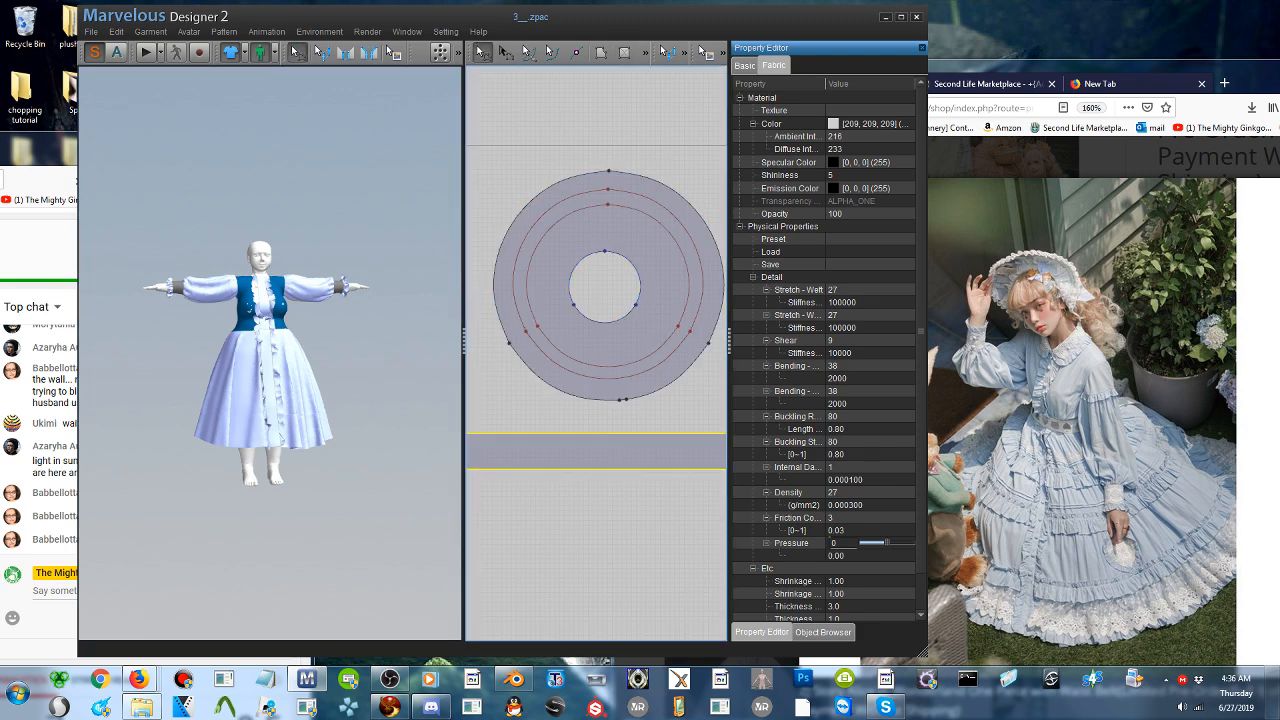
click(145, 54)
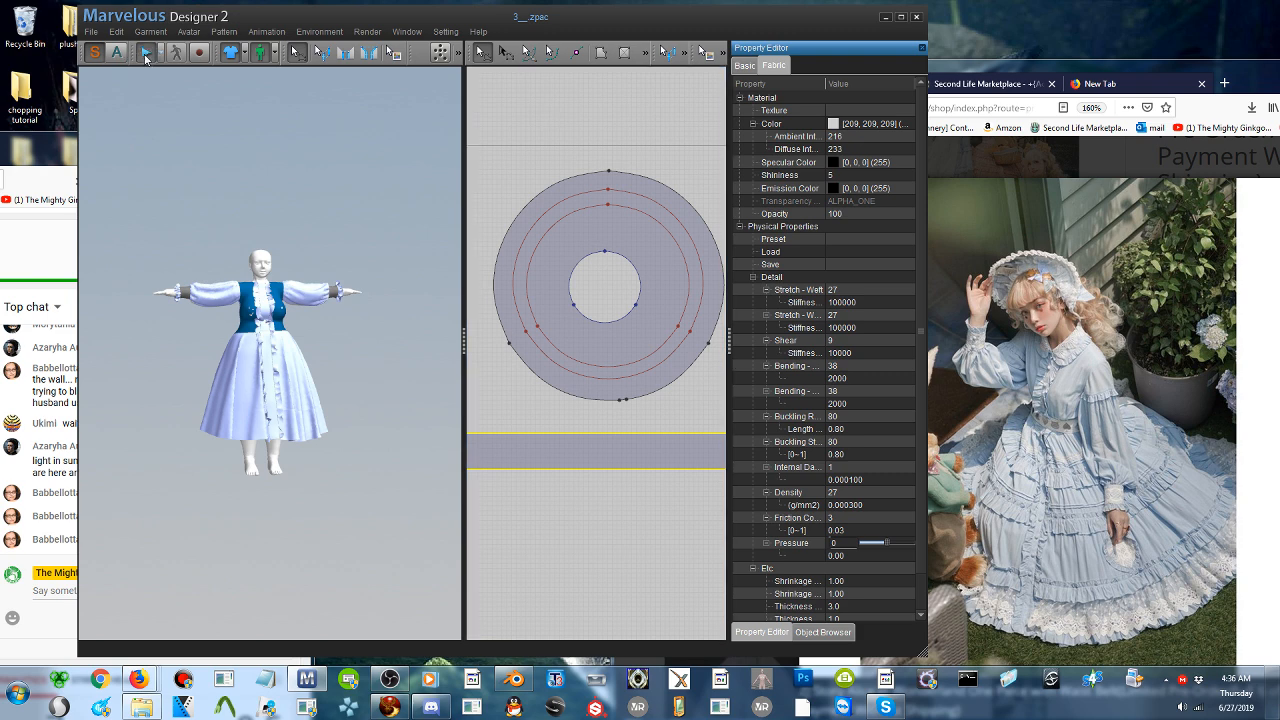
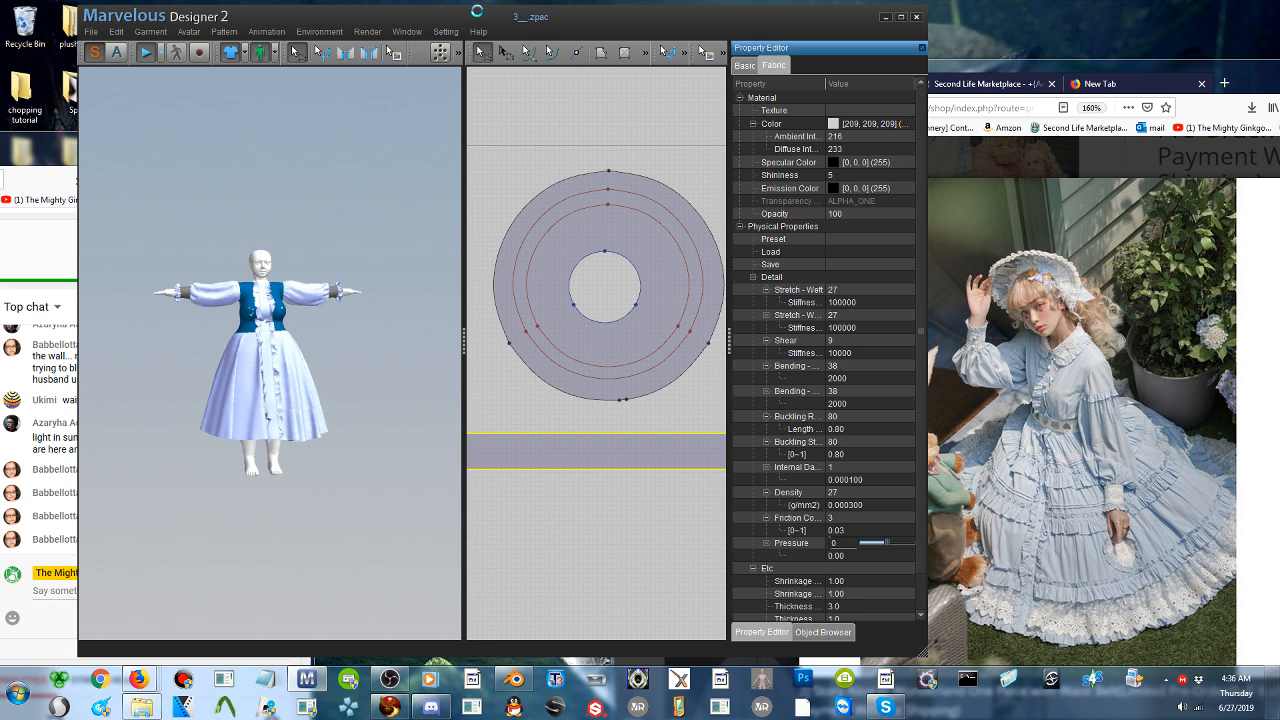
- Save the current dress project under the file name 4
click(92, 34)
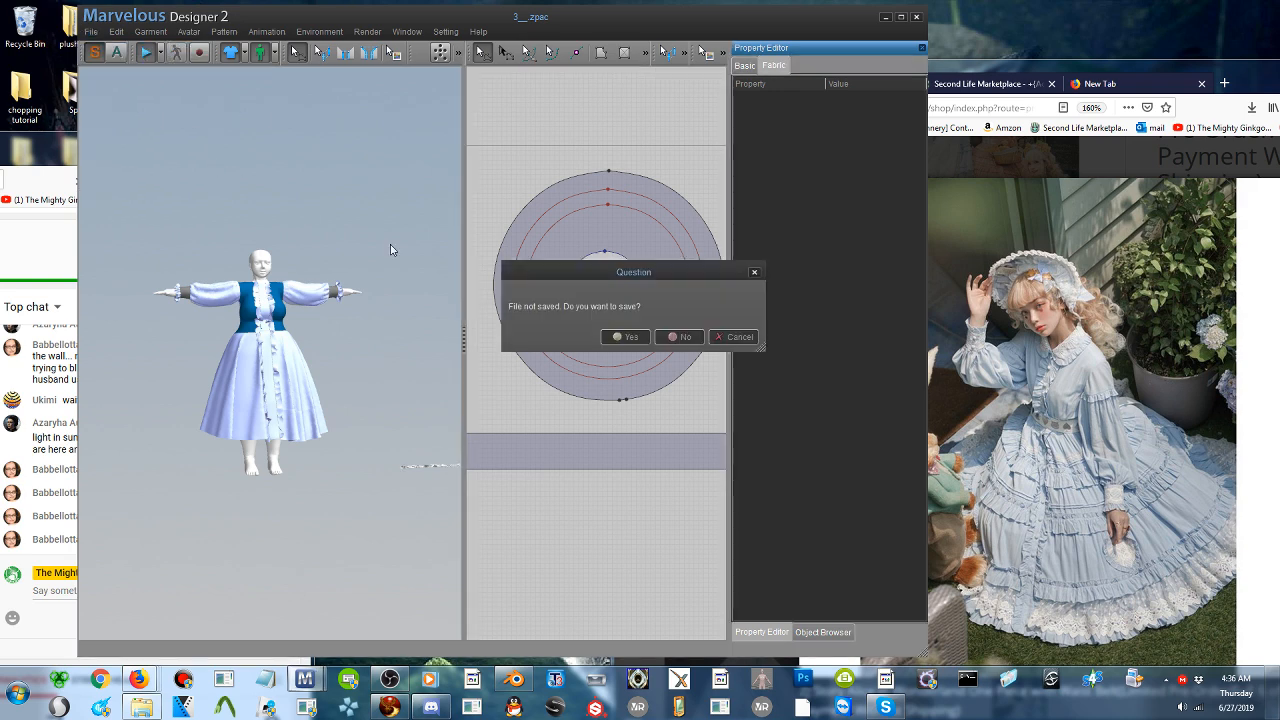
click(737, 338)
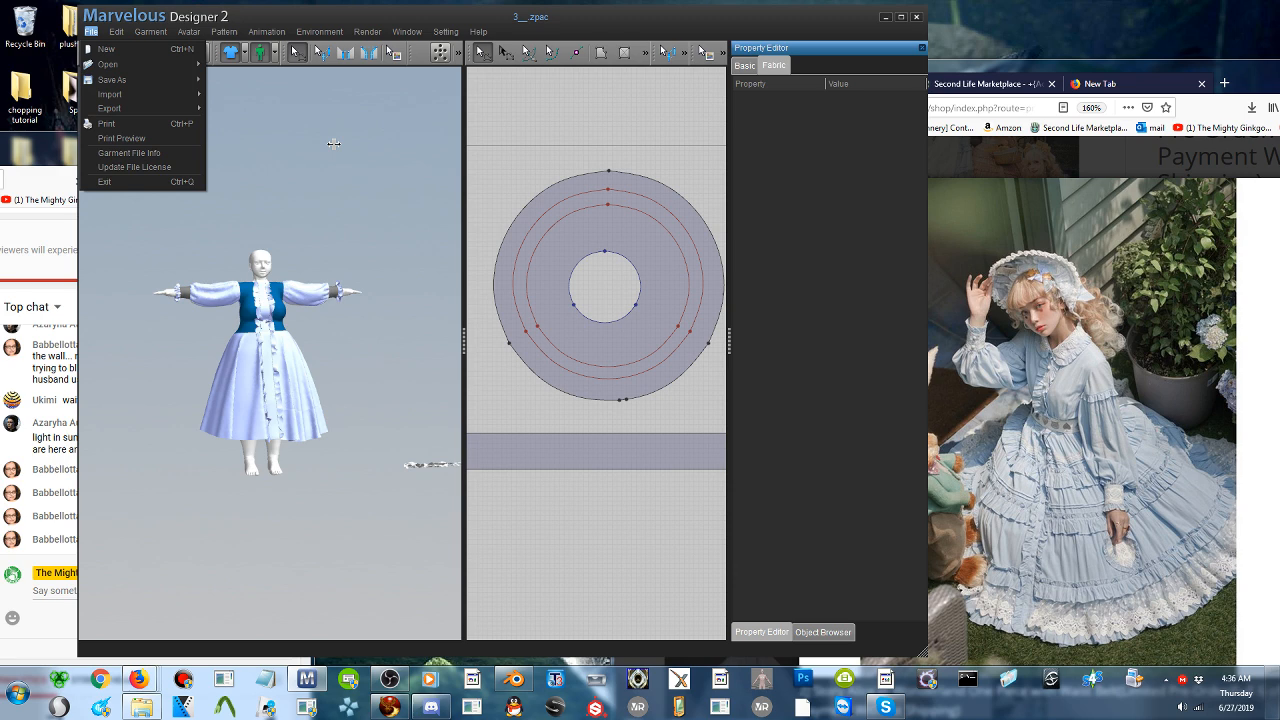
click(511, 13)
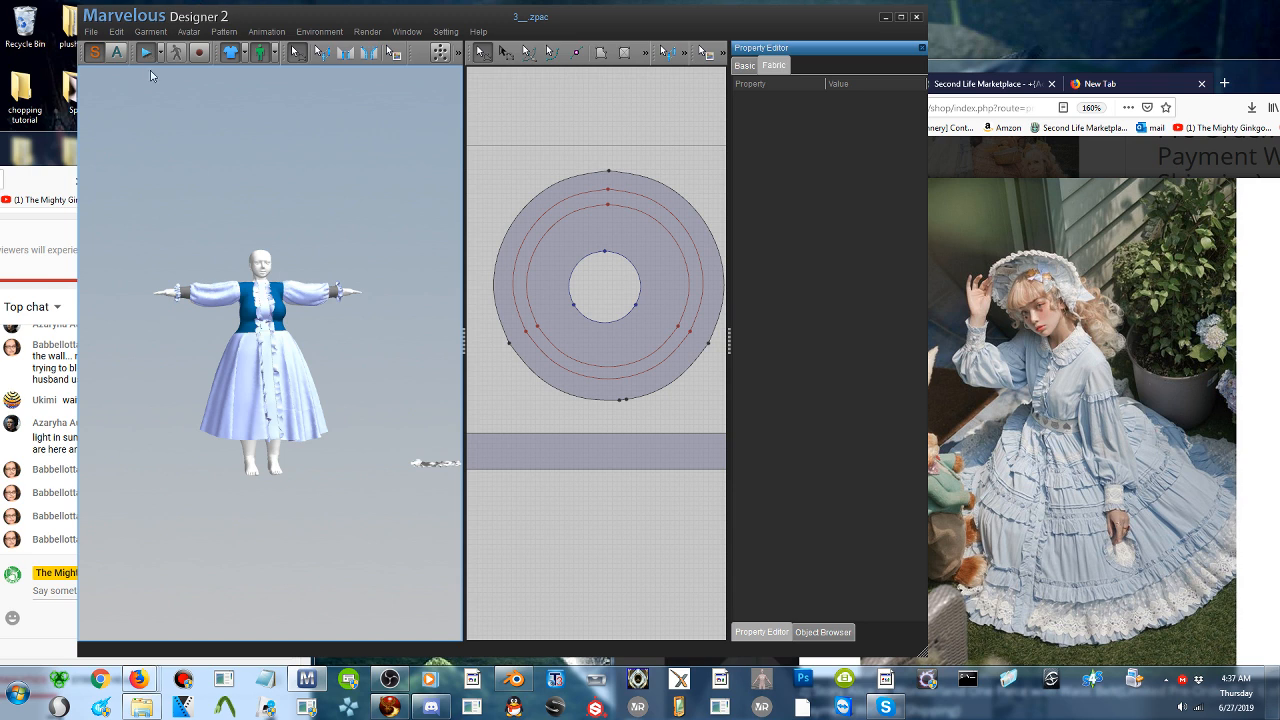
click(91, 31)
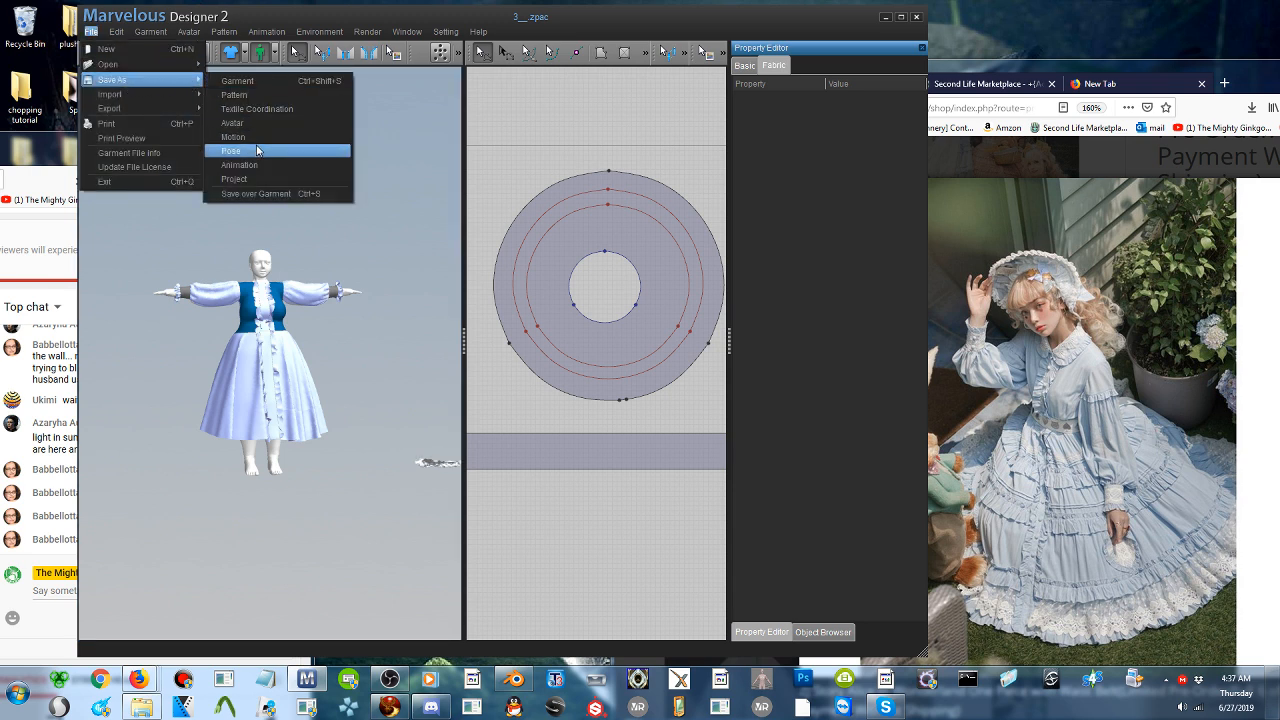
click(342, 192)
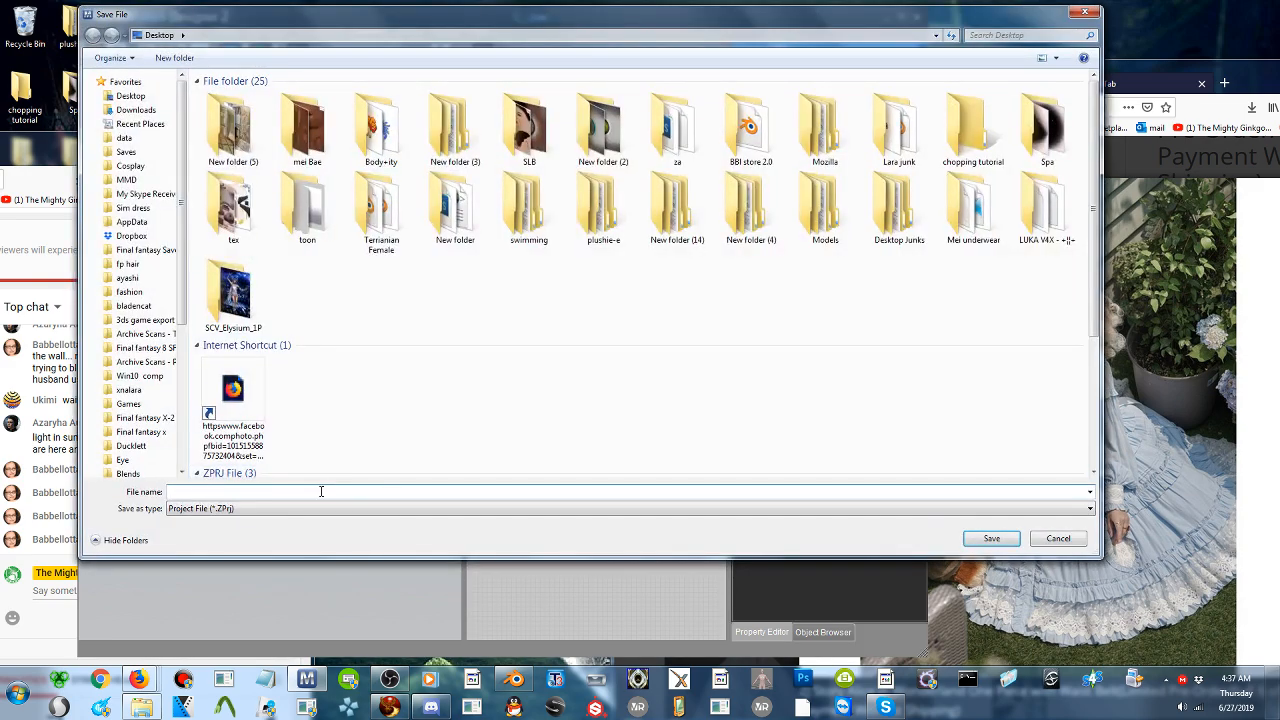
text(4)
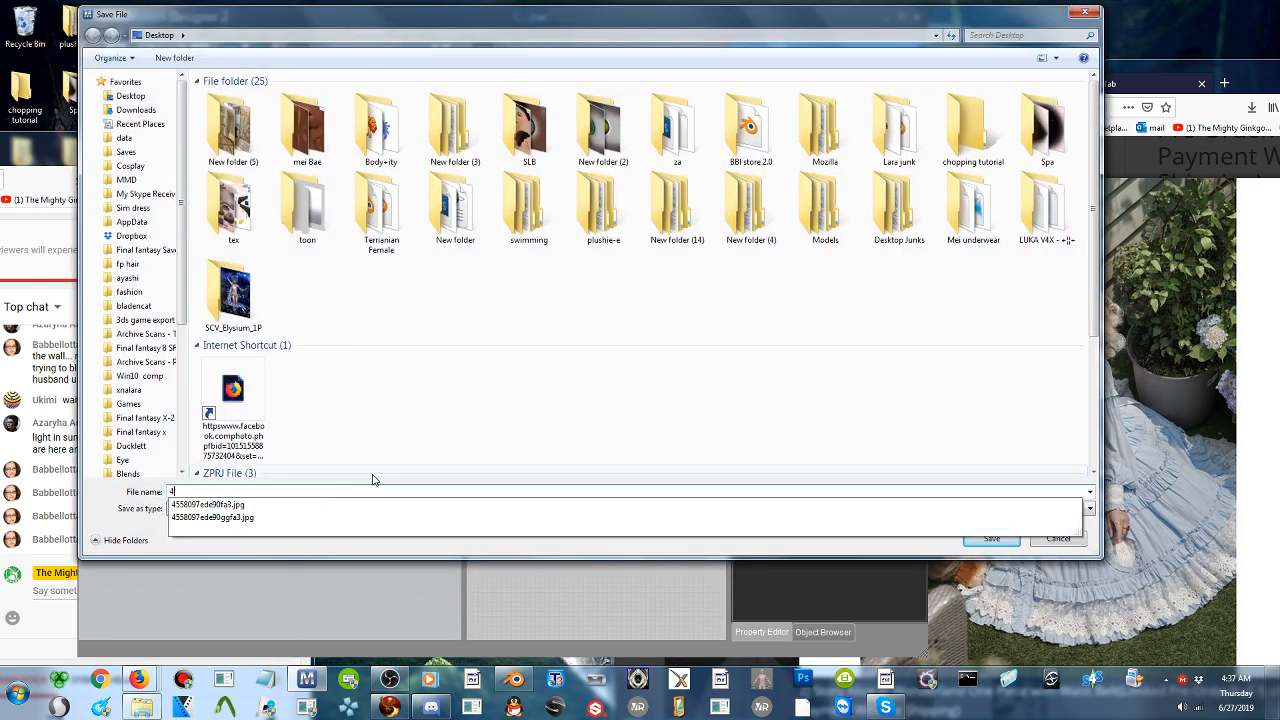
click(978, 541)
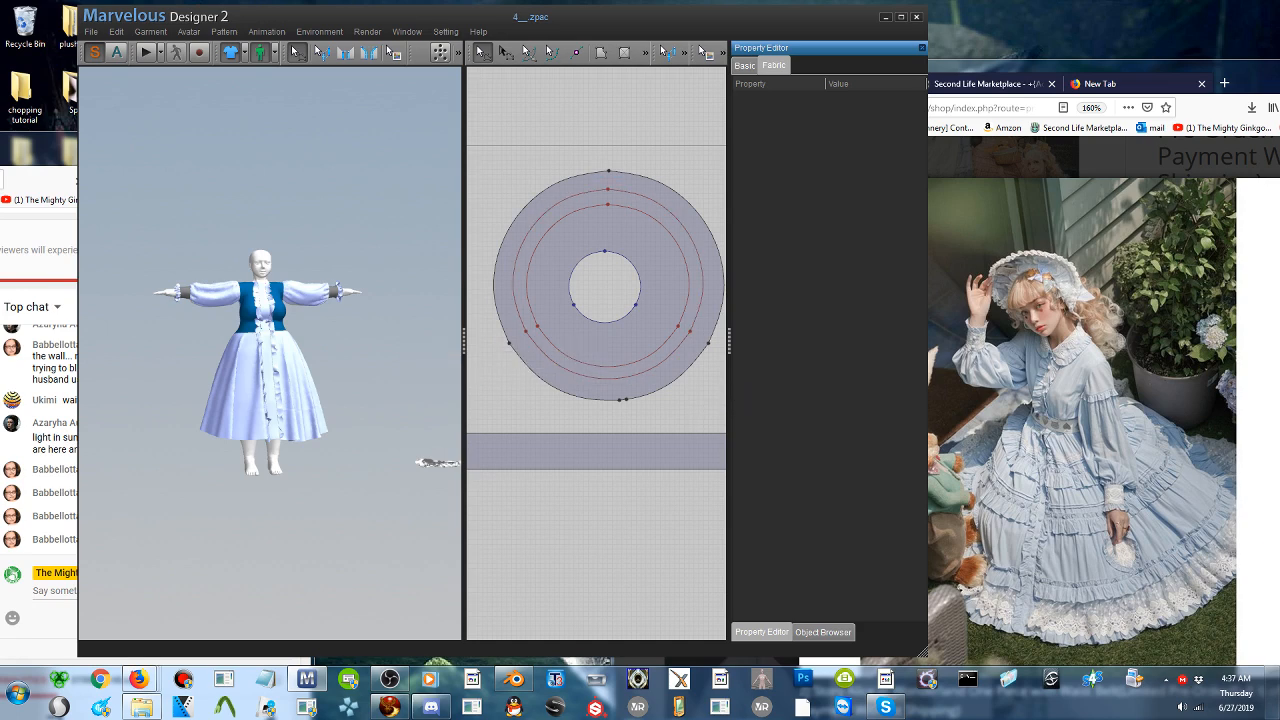
- Move the program window clear of the chat and slightly widen the 2D pattern area
drag(545, 21, 746, 34)
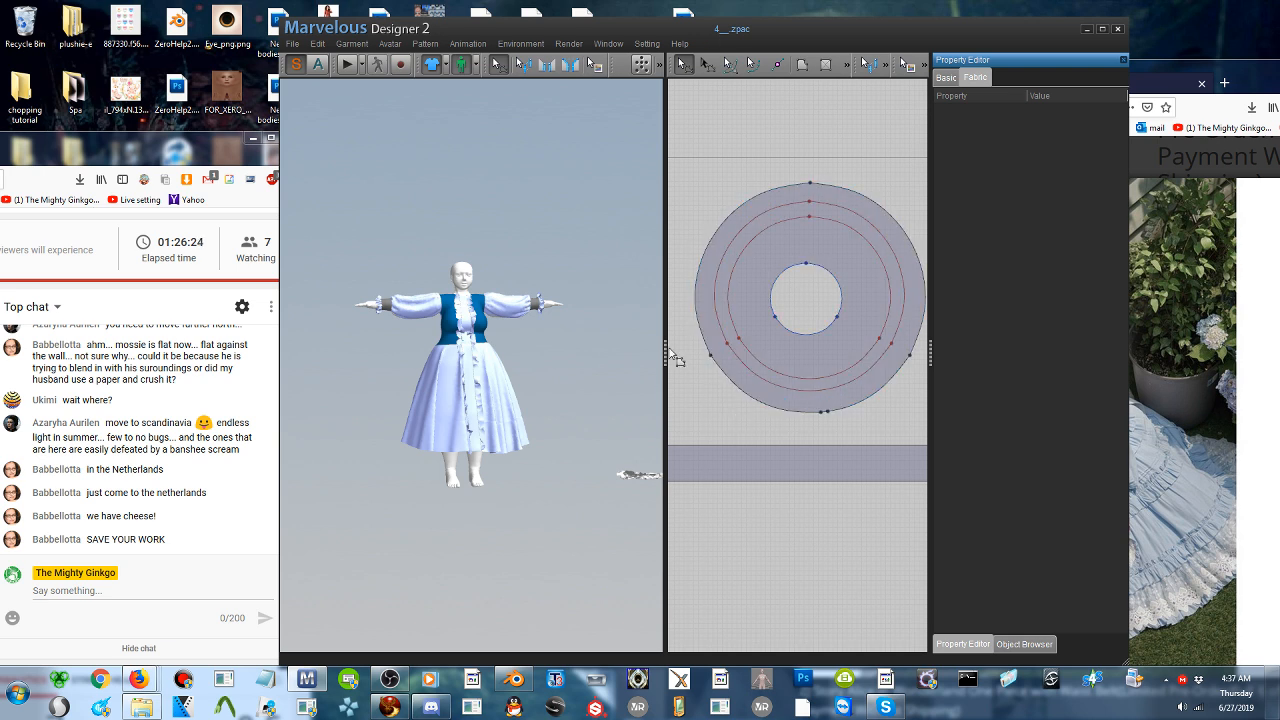
drag(664, 348, 647, 349)
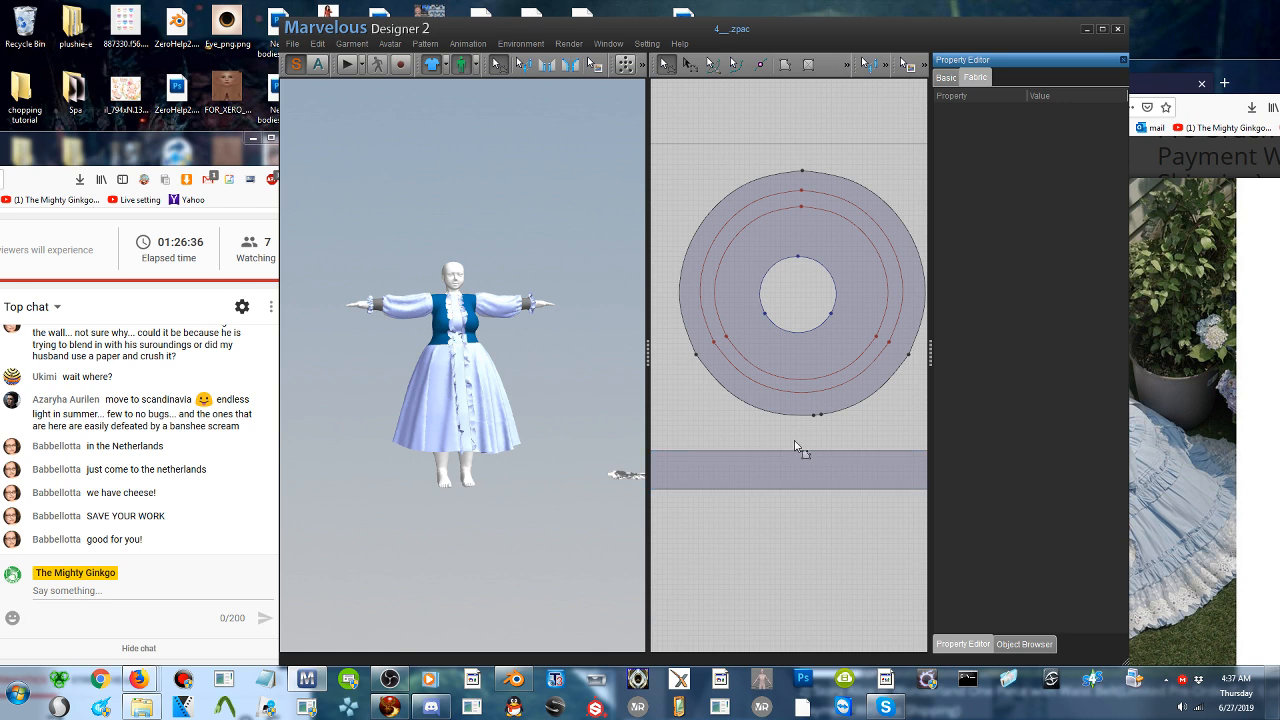
scroll(800, 445, down, 5)
drag(798, 427, 764, 434)
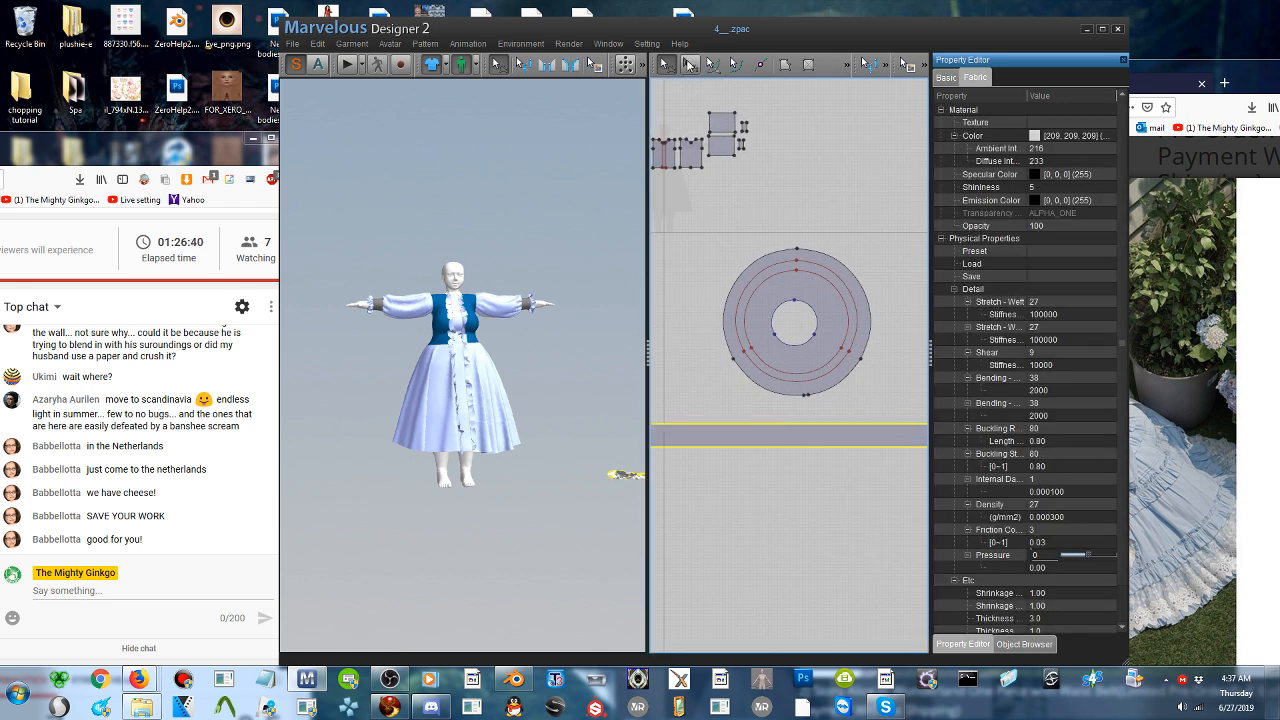
scroll(791, 319, up, 1)
scroll(791, 319, up, 1)
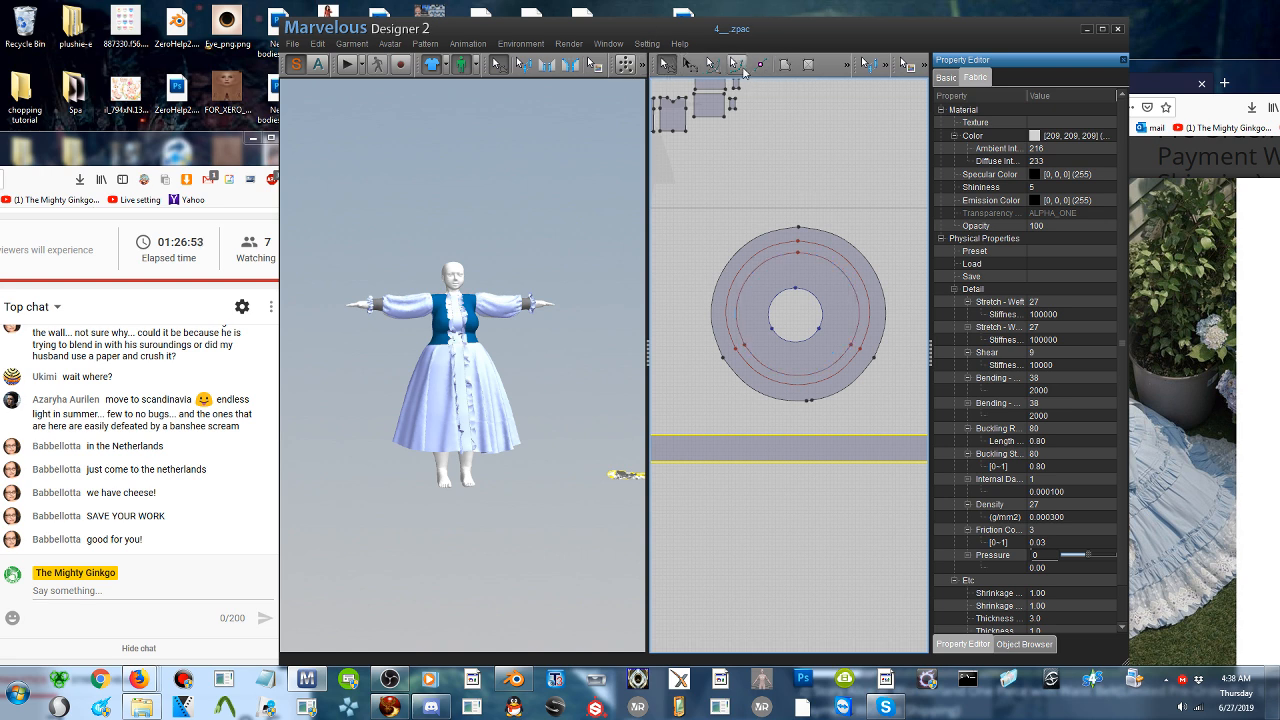
- Reset the crumpled long strip to a flat shape and place it horizontally just below the avatar's feet in the 3D view
click(546, 64)
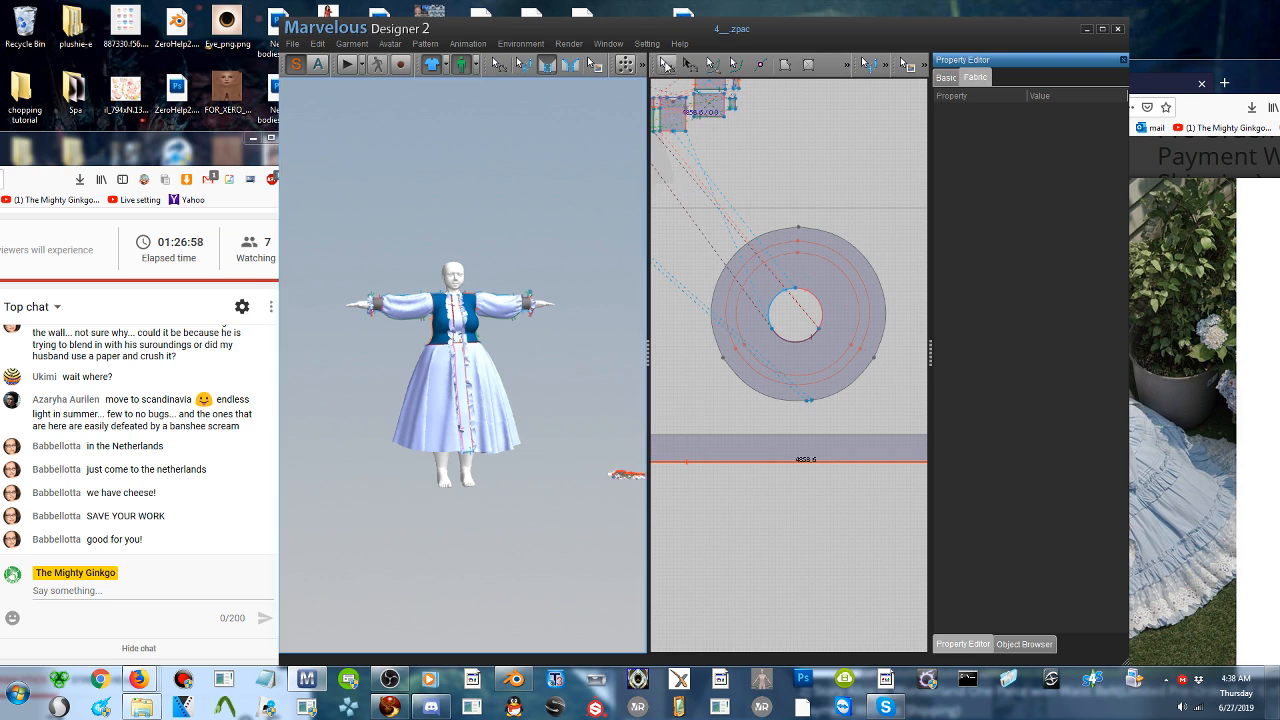
click(666, 65)
click(622, 478)
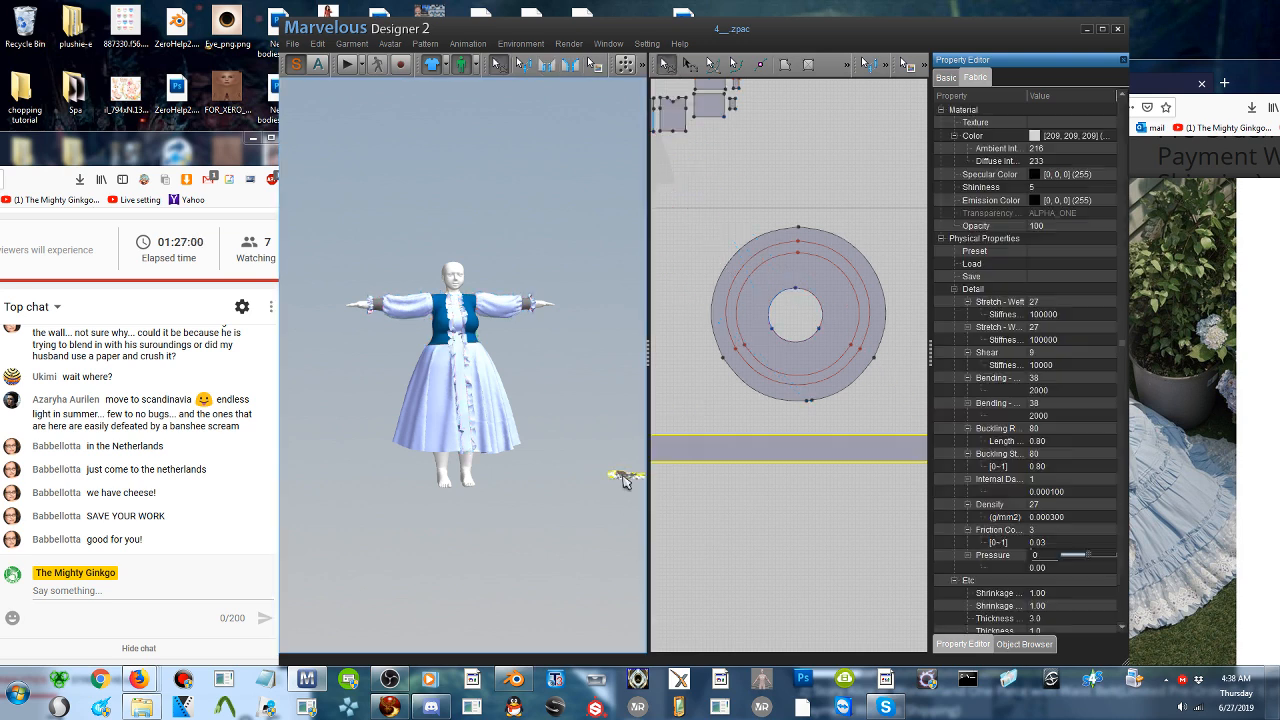
right_click(621, 475)
click(694, 242)
scroll(548, 463, down, 5)
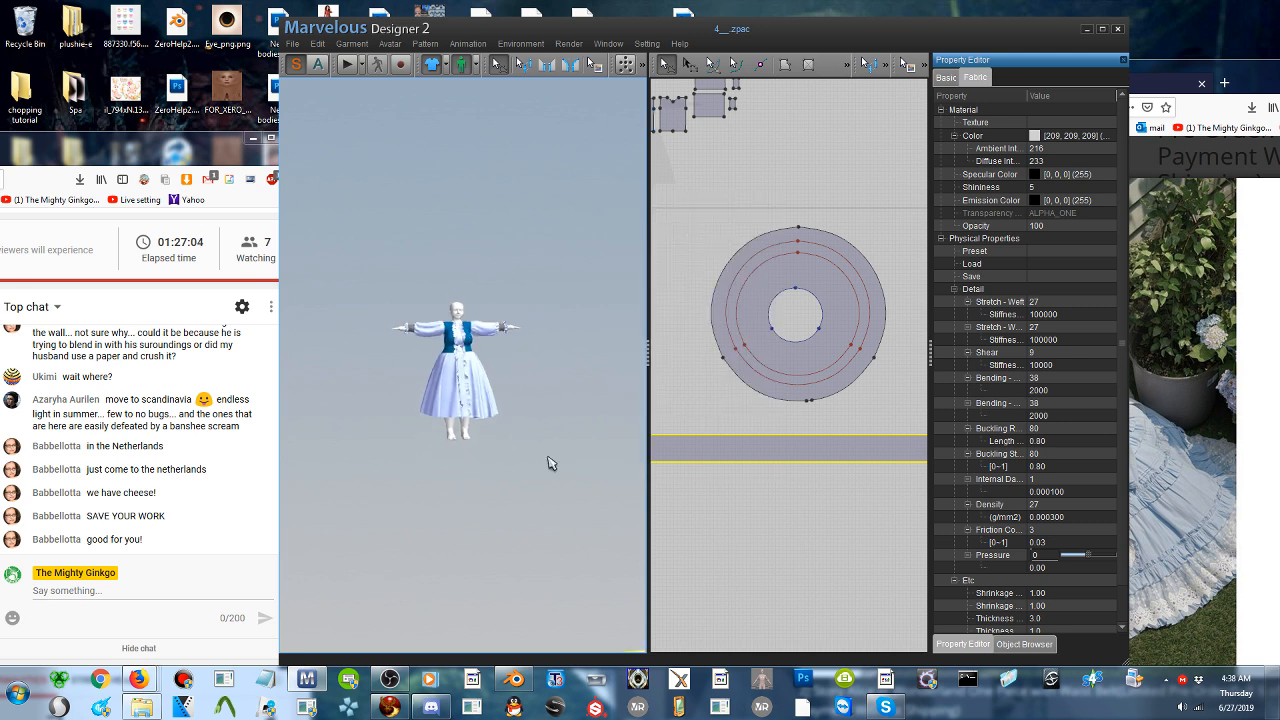
scroll(548, 463, down, 2)
drag(580, 635, 370, 450)
scroll(415, 475, up, 2)
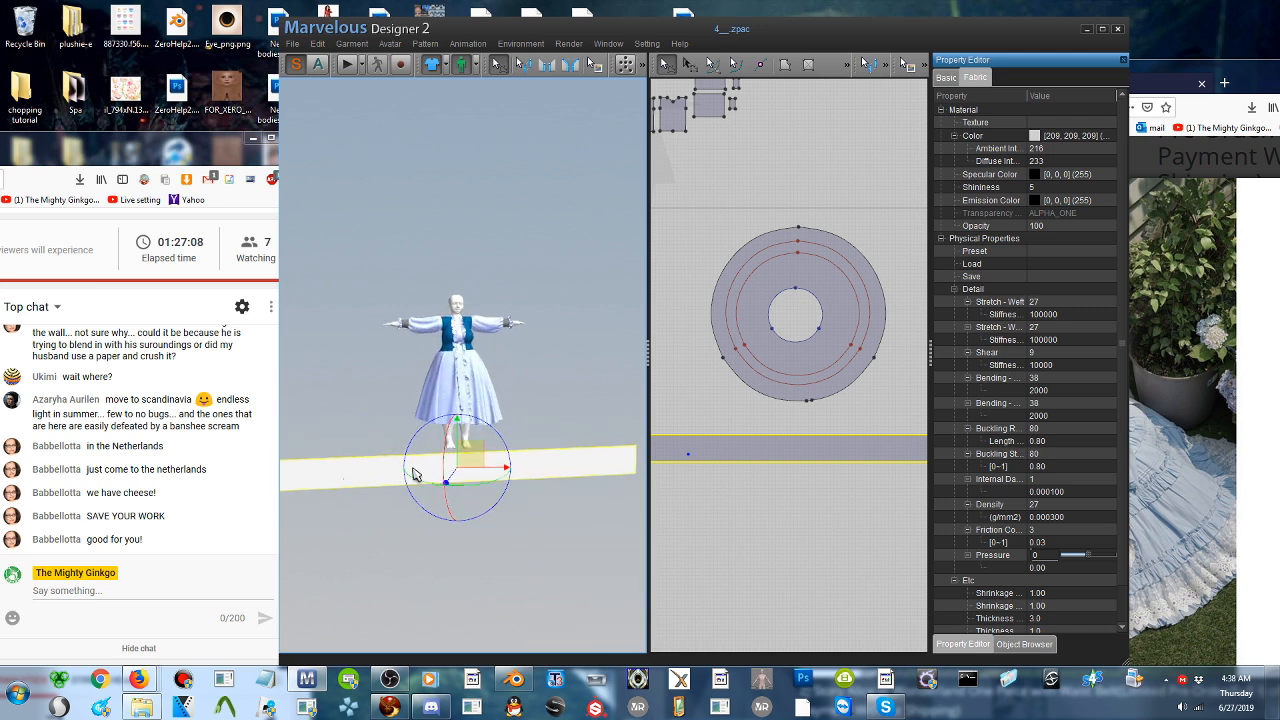
scroll(415, 475, up, 4)
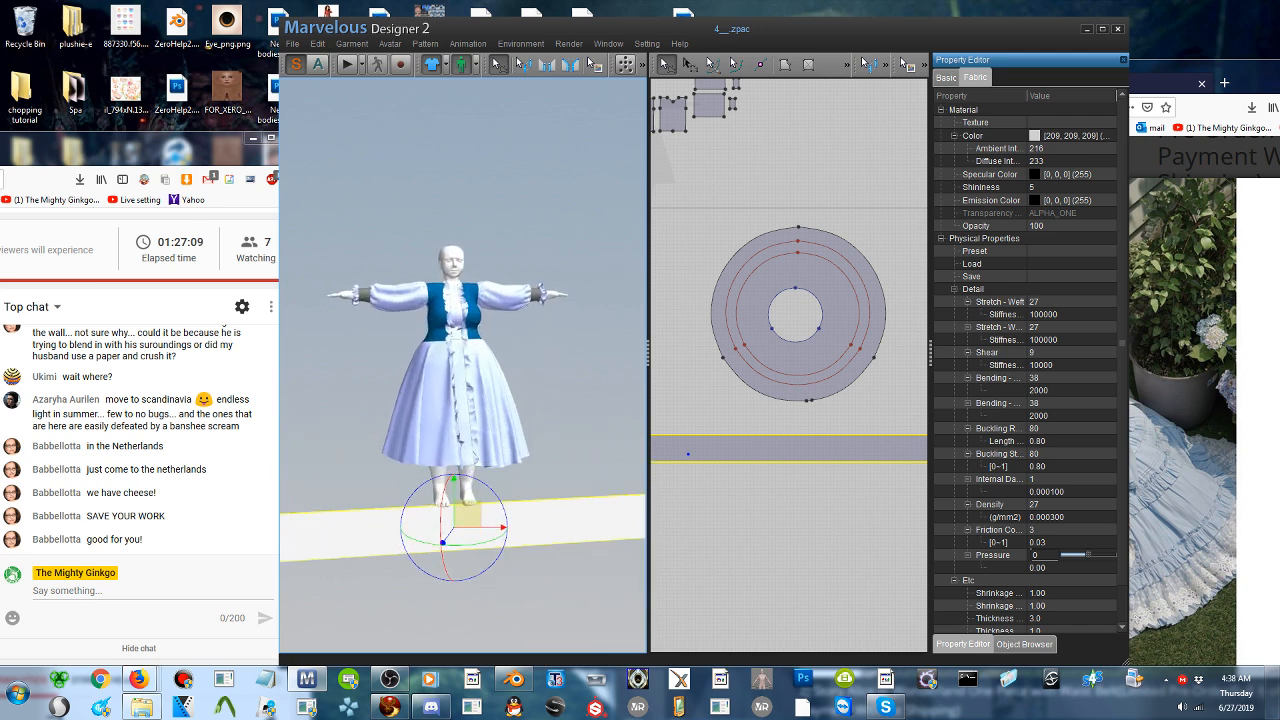
- Add a point near the middle of the long strip's upper edge to divide it into two sewing segments
click(547, 64)
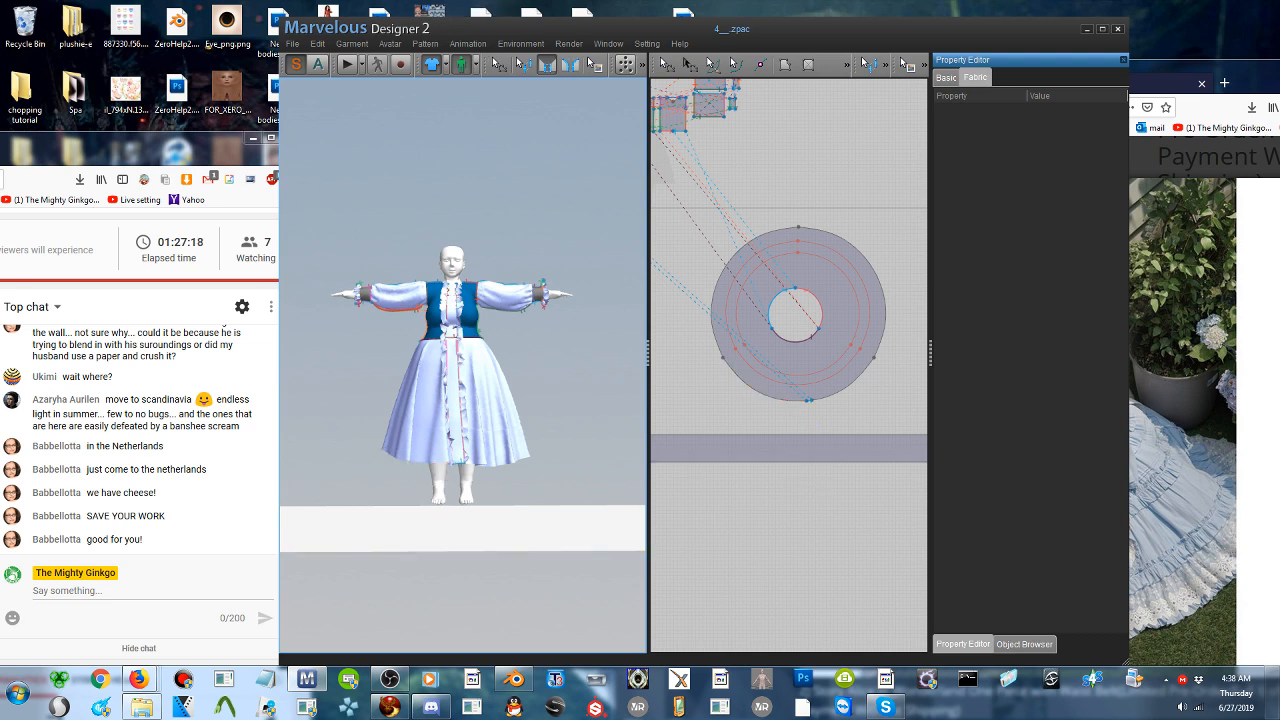
scroll(460, 400, down, 3)
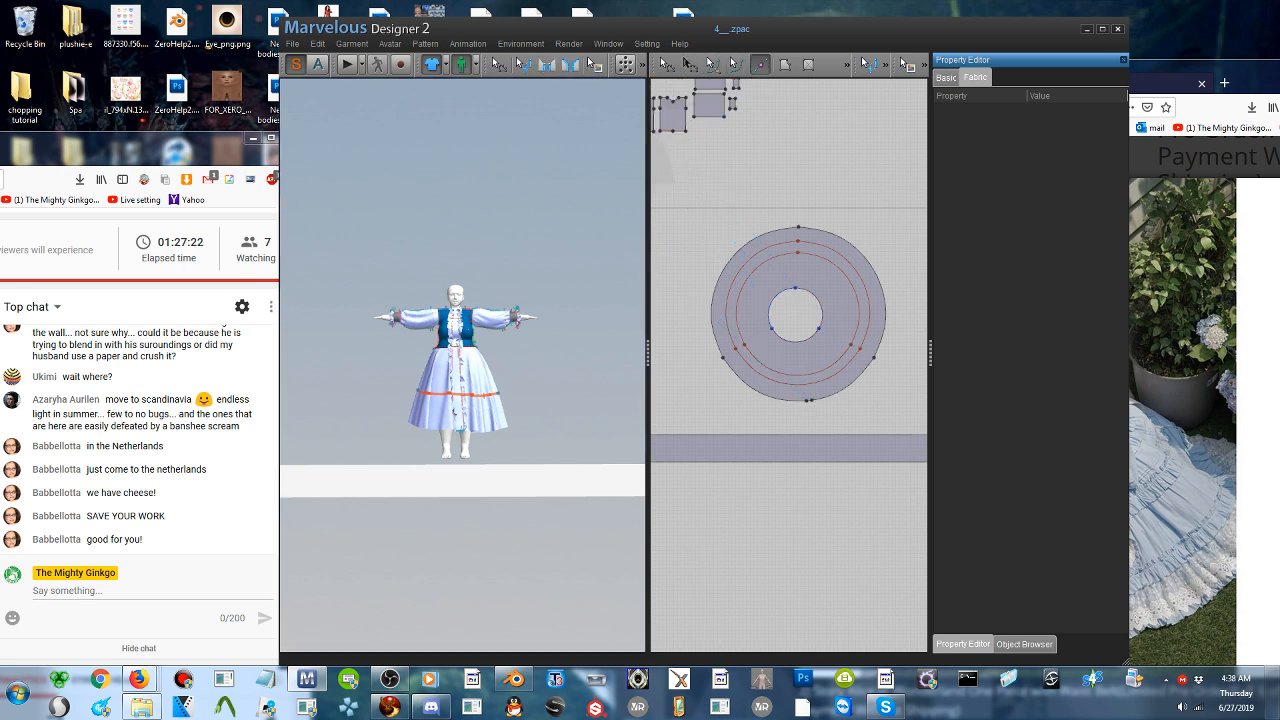
click(443, 472)
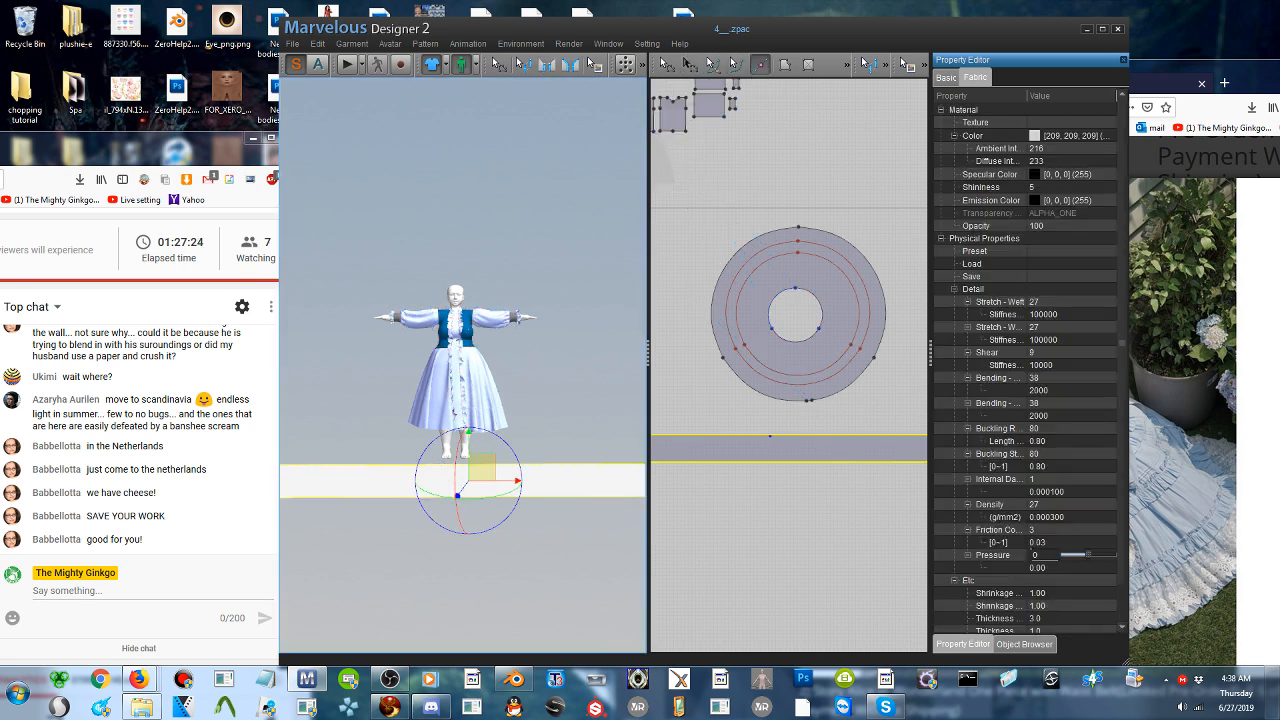
click(770, 436)
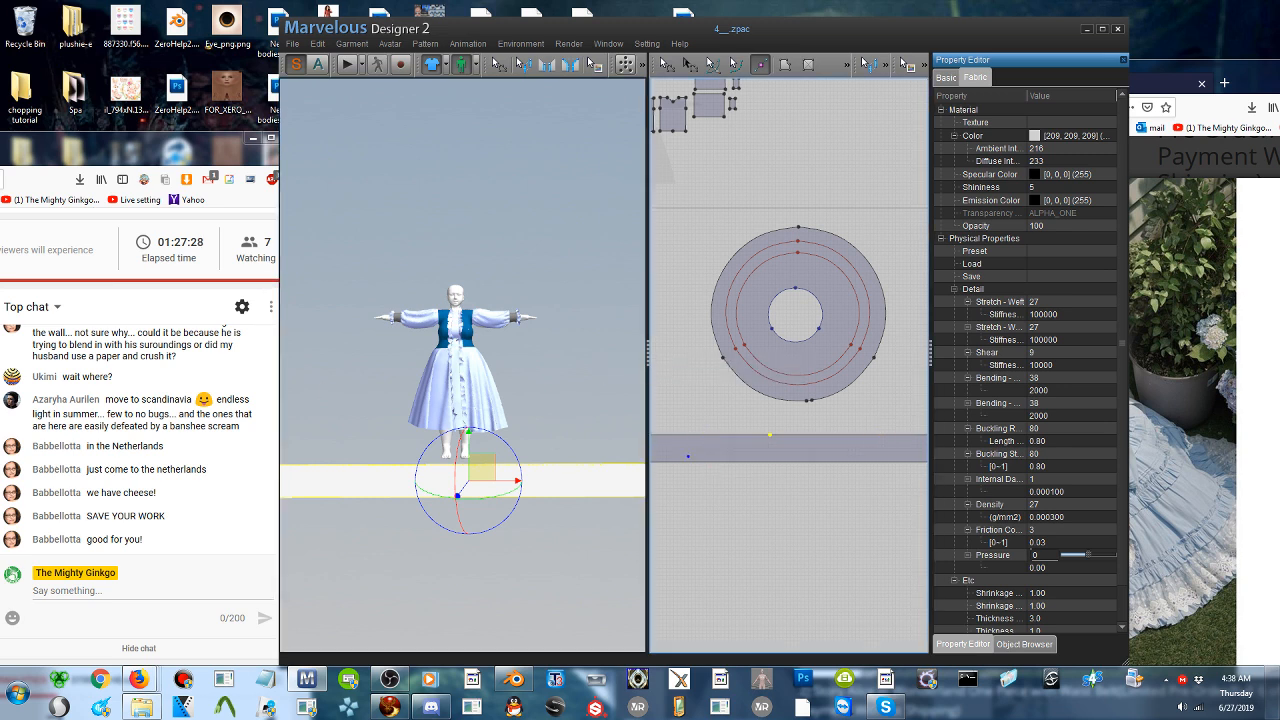
- Sew both segments of the strip's upper edge to the corresponding parts of the skirt's hem
click(552, 62)
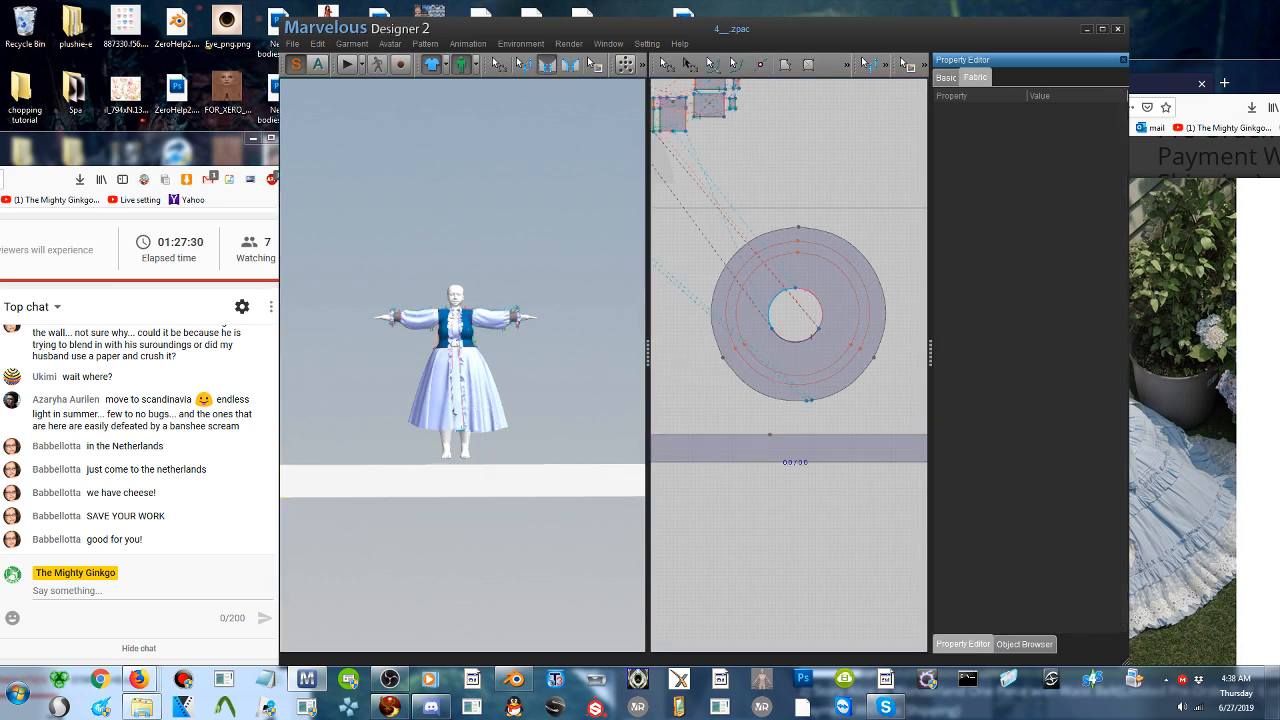
click(480, 431)
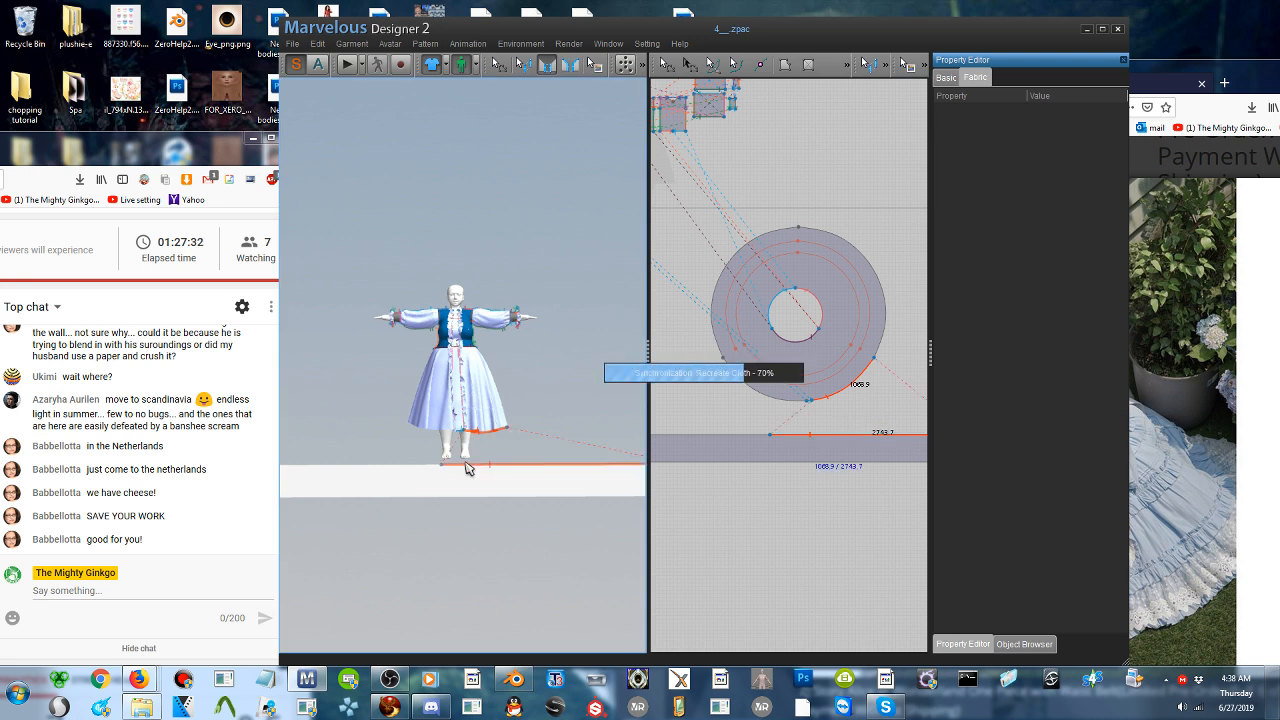
click(446, 437)
click(446, 437)
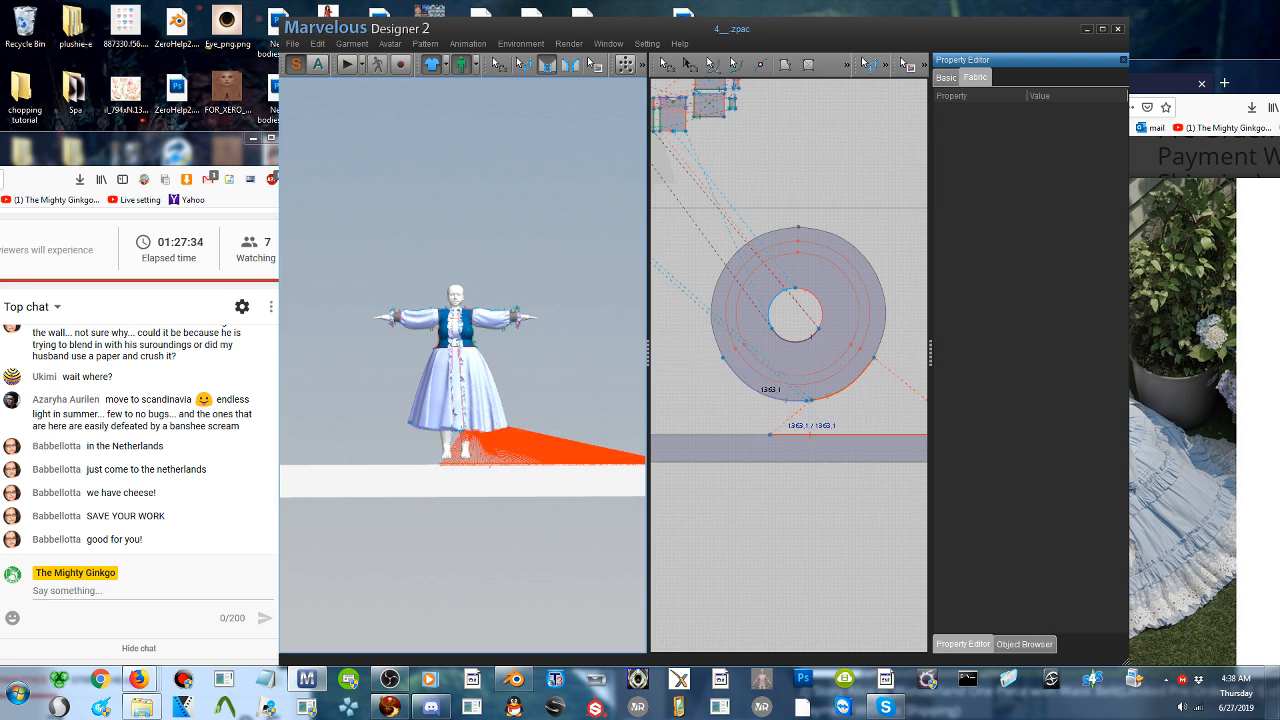
click(422, 468)
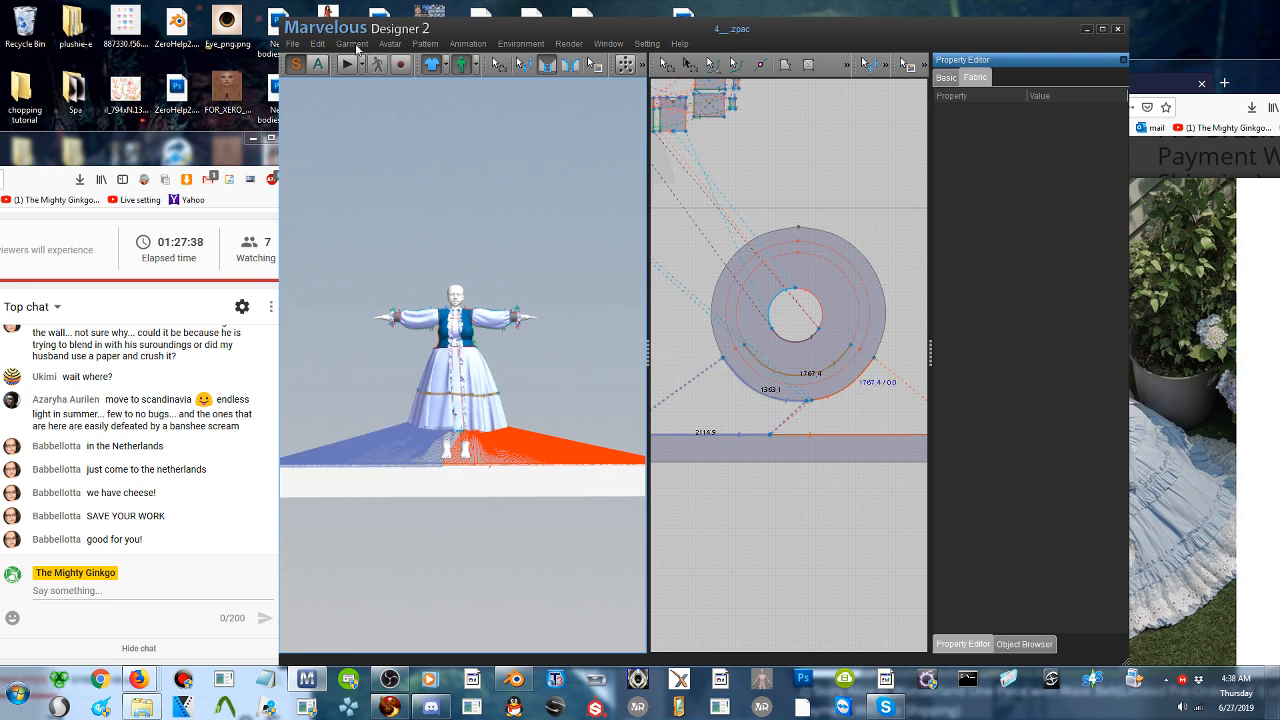
click(668, 65)
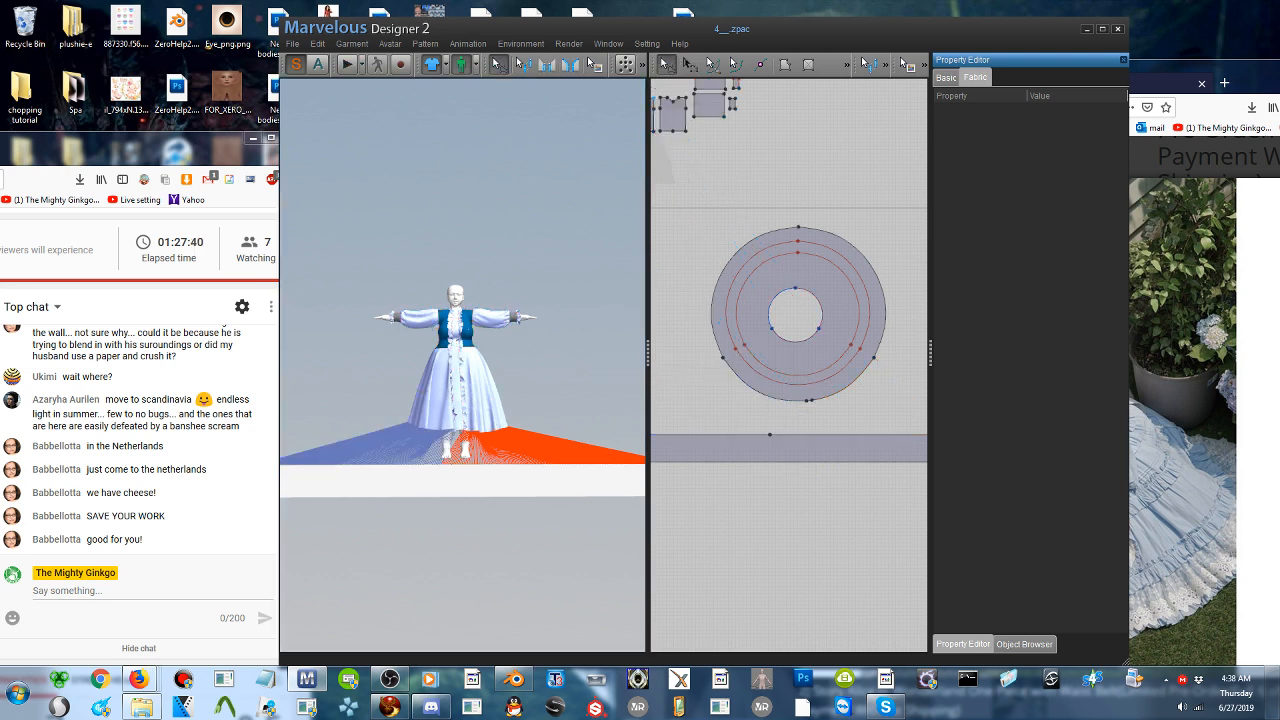
- Move the sewn strip from behind the skirt to the front and raise it closer to the hem
click(468, 477)
right_drag(468, 477, 580, 506)
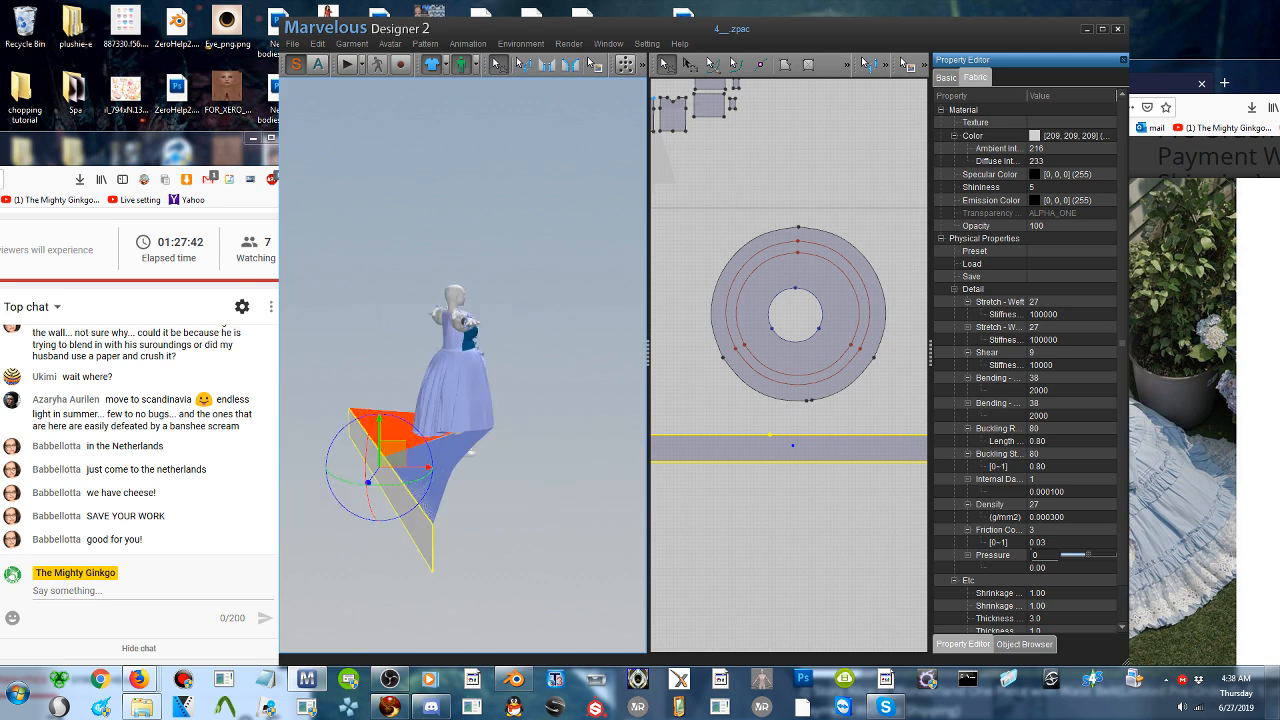
right_drag(558, 462, 582, 455)
drag(396, 450, 522, 424)
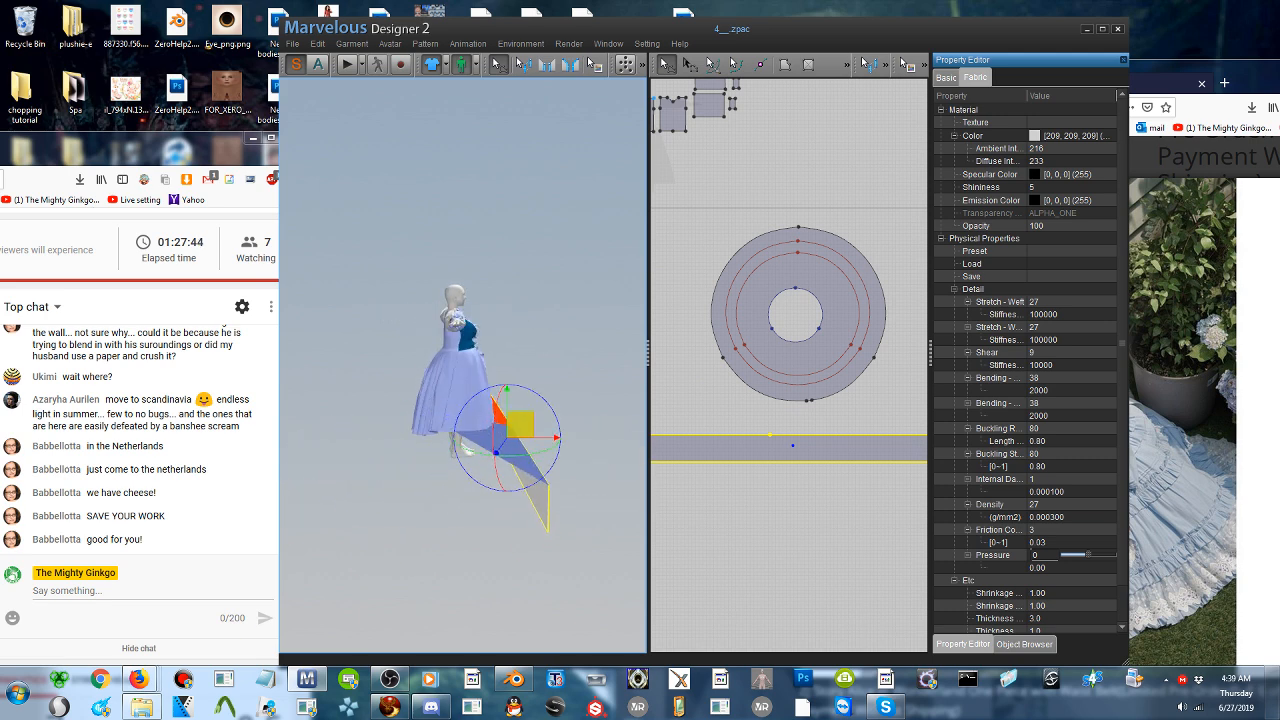
right_drag(522, 424, 358, 440)
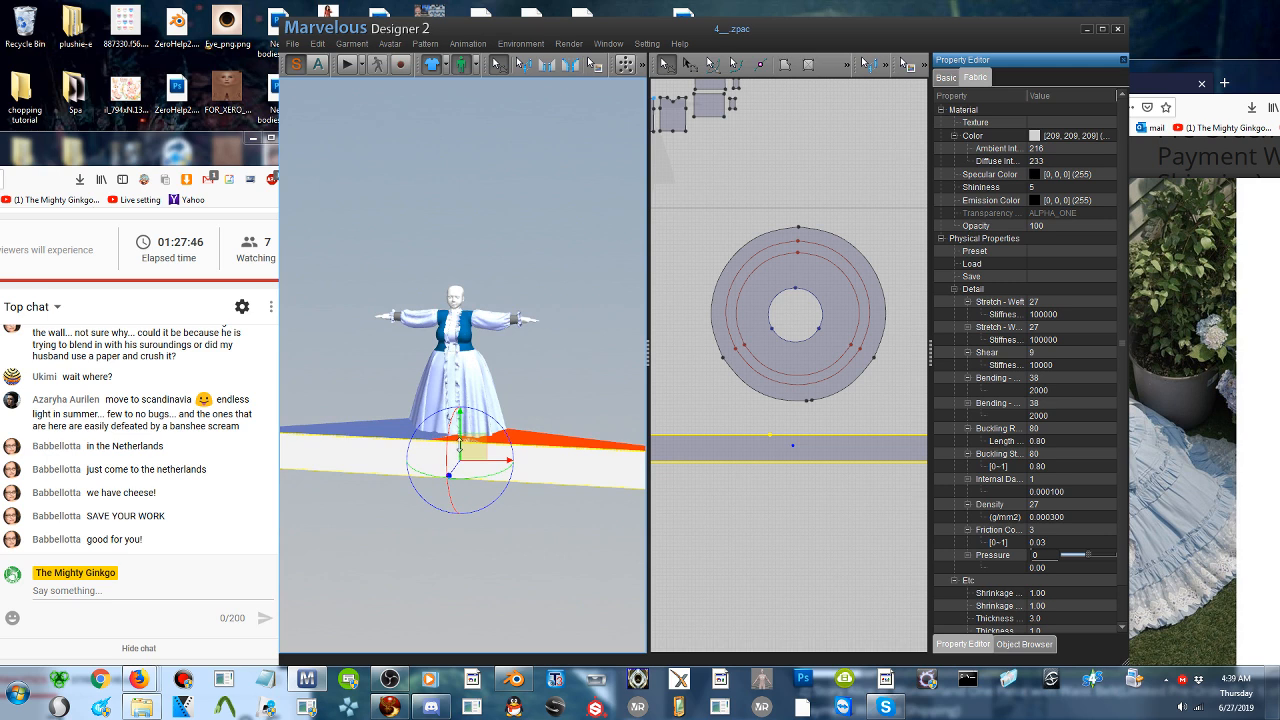
drag(460, 446, 460, 448)
- Run the simulation until the strip gathers into a ruffle around the skirt hem, checking it up close from an angle
click(346, 65)
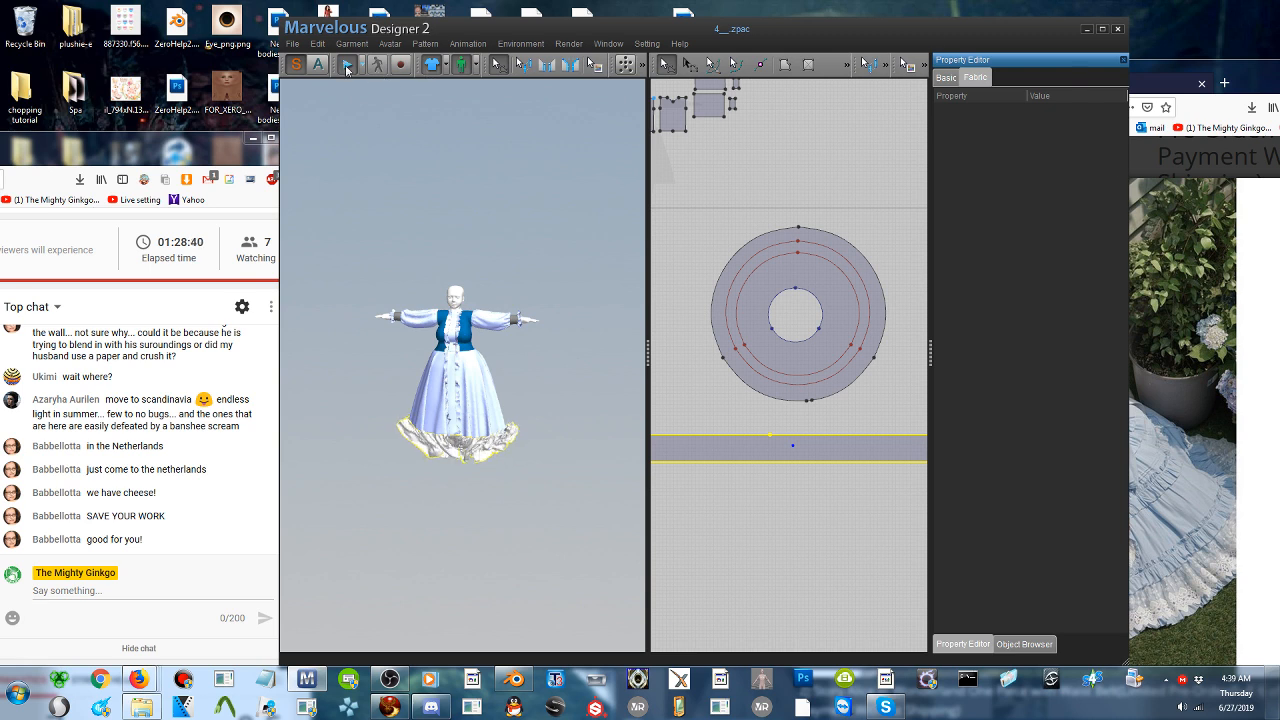
click(346, 68)
scroll(458, 390, up, 2)
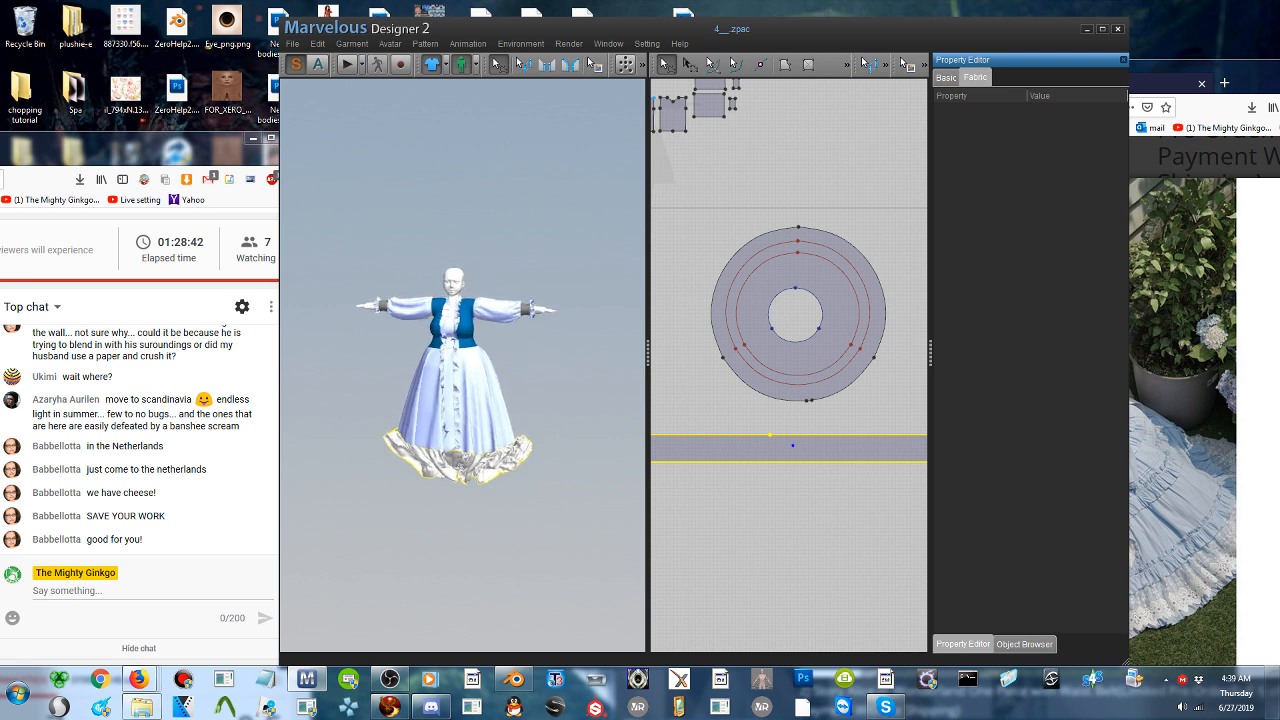
scroll(505, 479, up, 5)
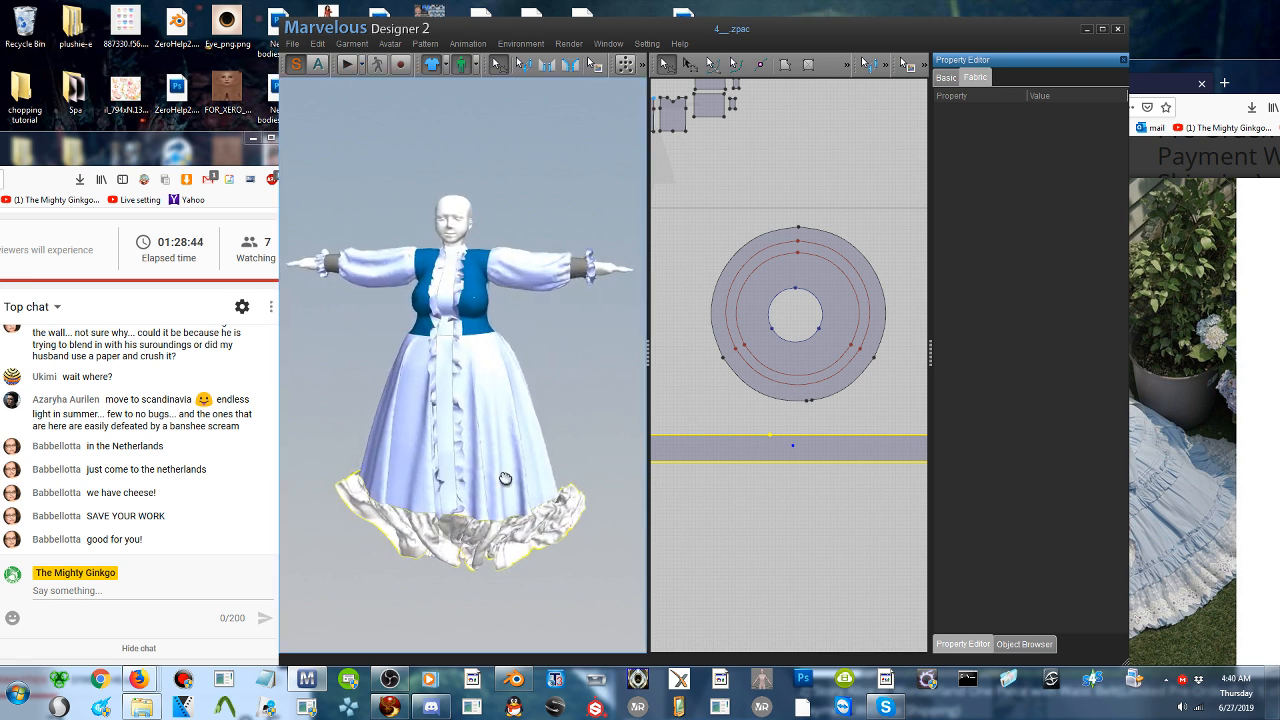
right_drag(505, 479, 582, 387)
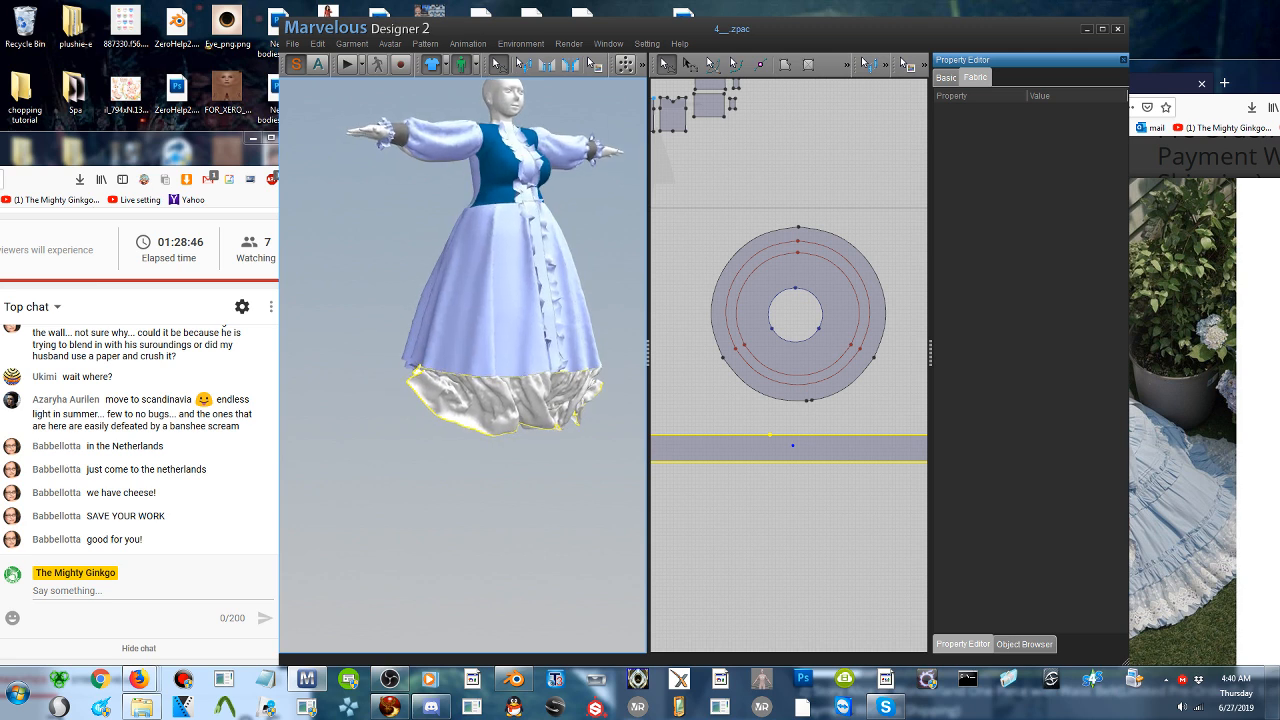
click(347, 64)
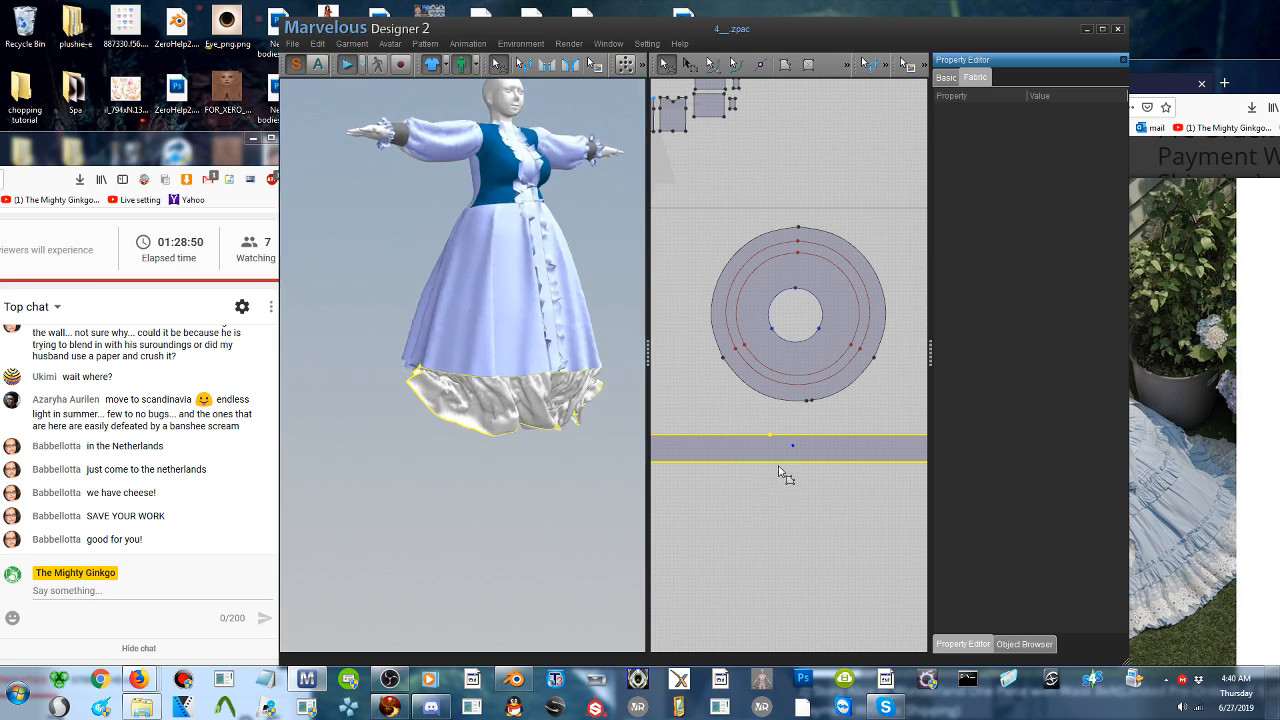
click(348, 65)
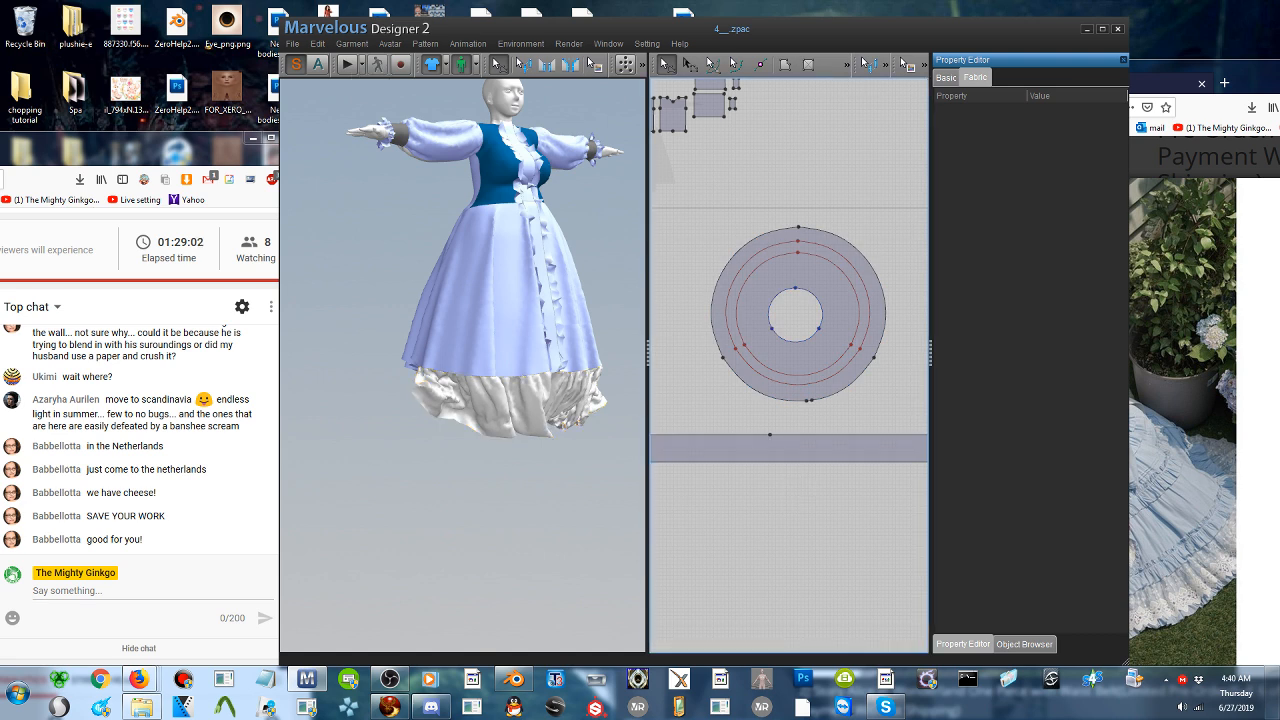
- Reduce the strip's height to about half by raising its lower edge in the 2D pattern
click(812, 465)
drag(808, 458, 811, 452)
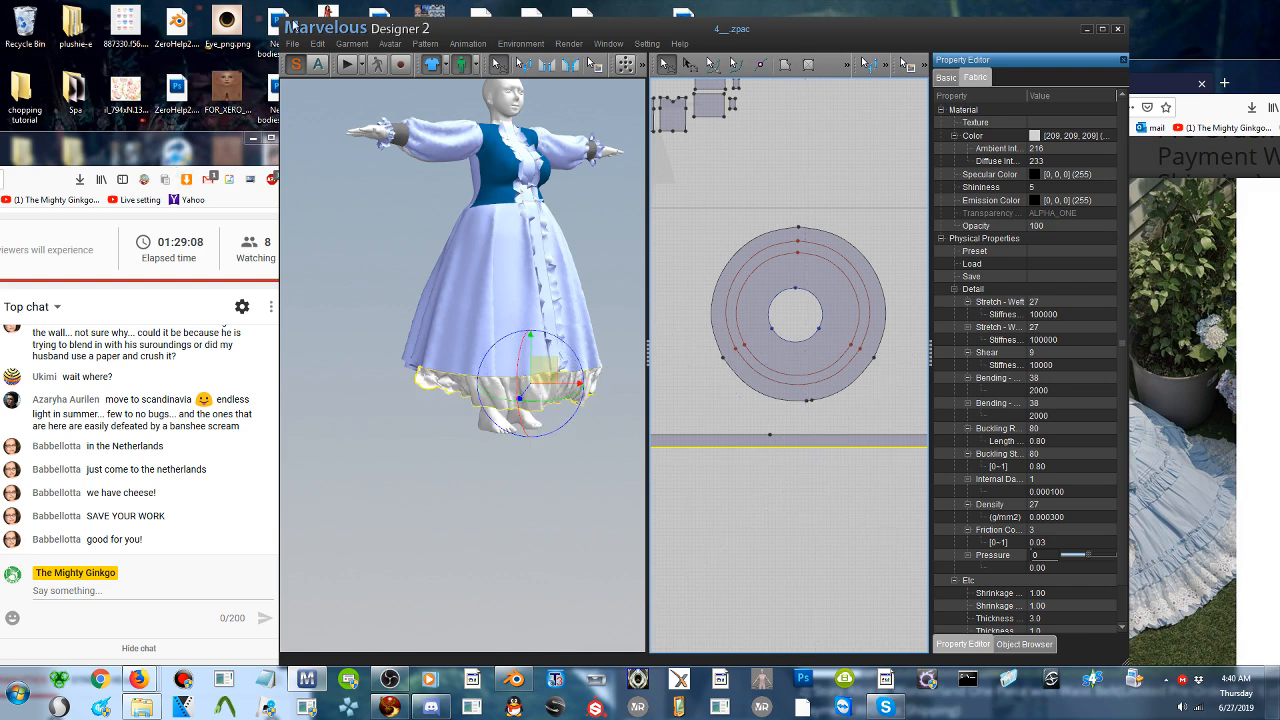
- Raise the ruffle strip's lower edge slightly in the 2D pattern and simulate until the narrower ruffle settles around the hem
click(769, 477)
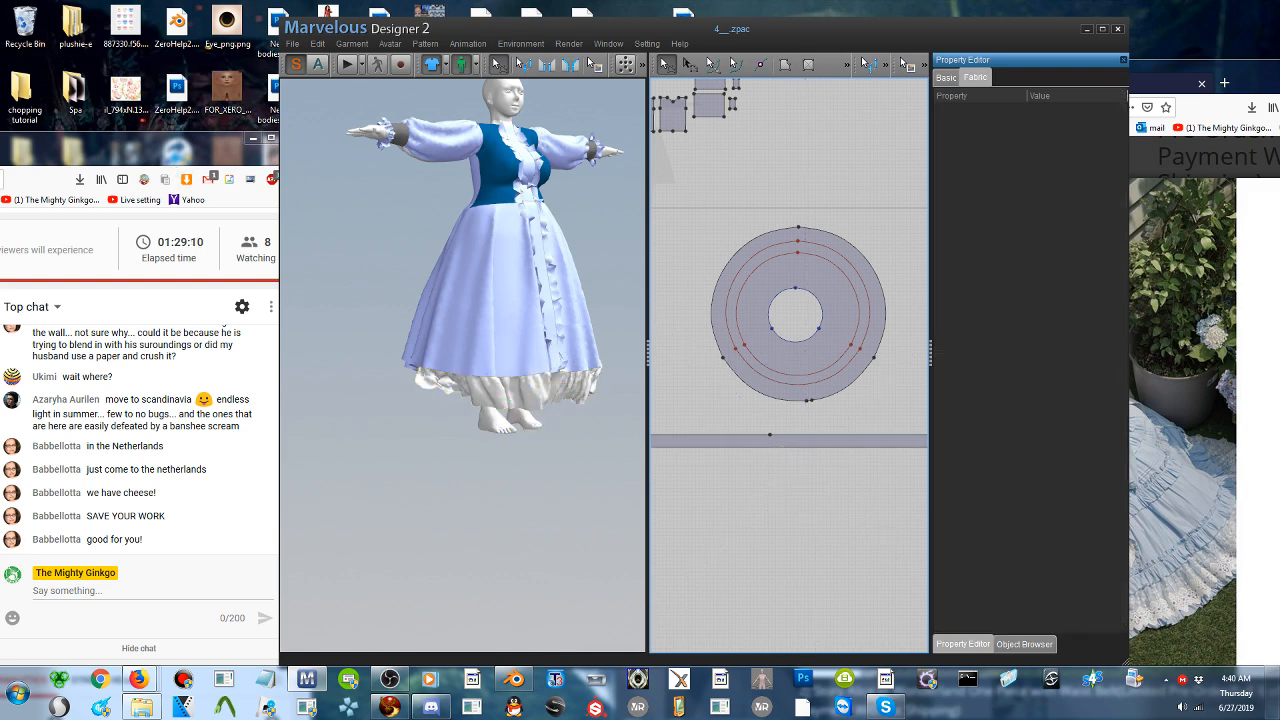
click(785, 448)
drag(786, 448, 787, 445)
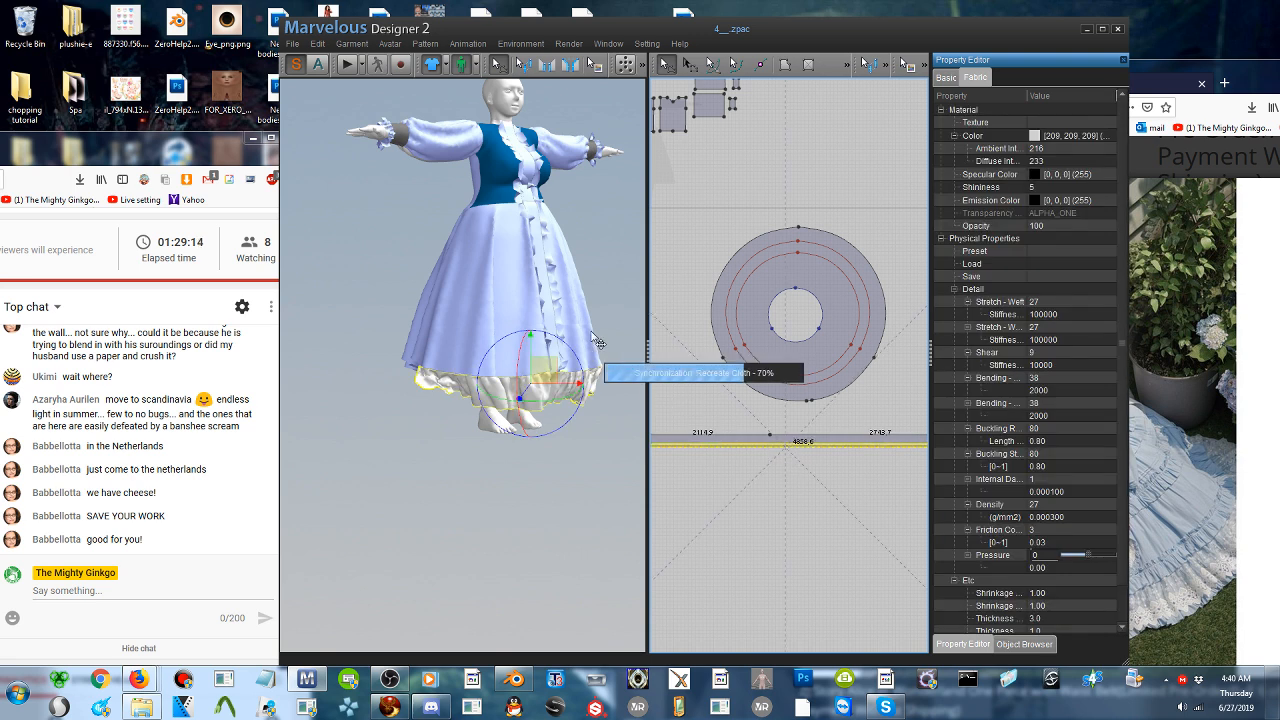
click(346, 65)
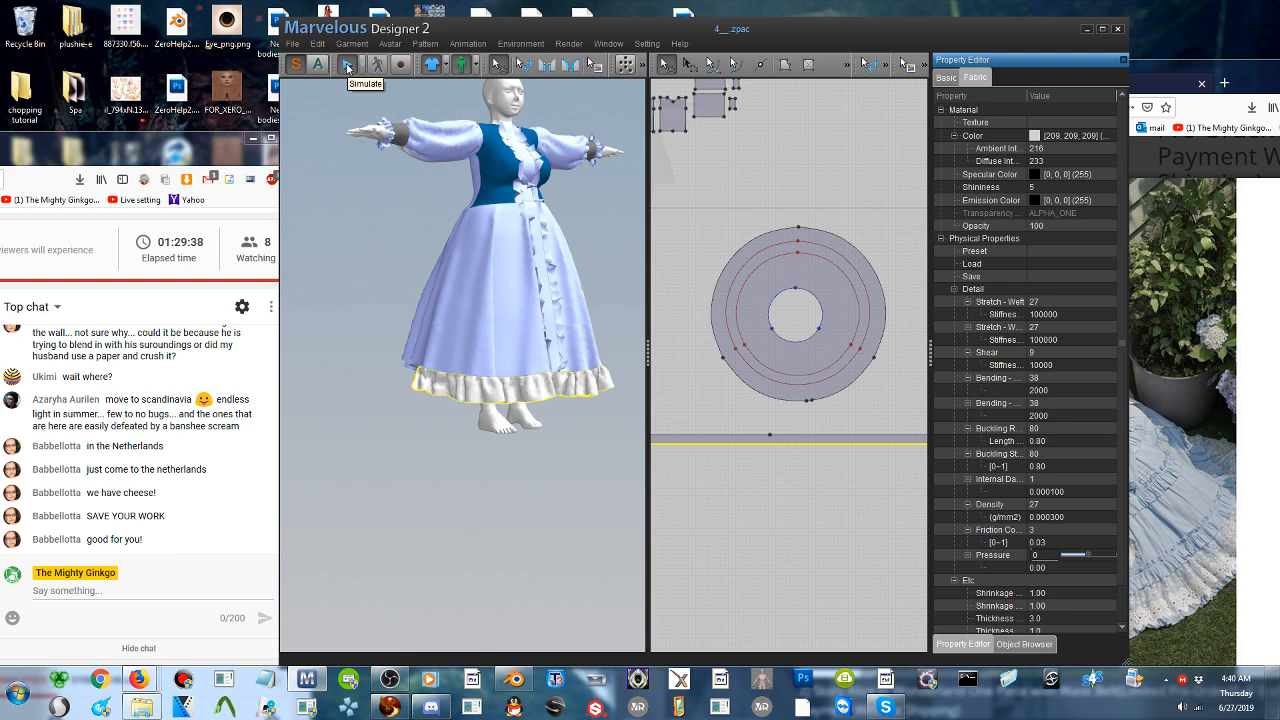
click(347, 67)
- Duplicate the ruffle strip and place the copy just below the original in the 2D pattern
right_drag(568, 290, 203, 296)
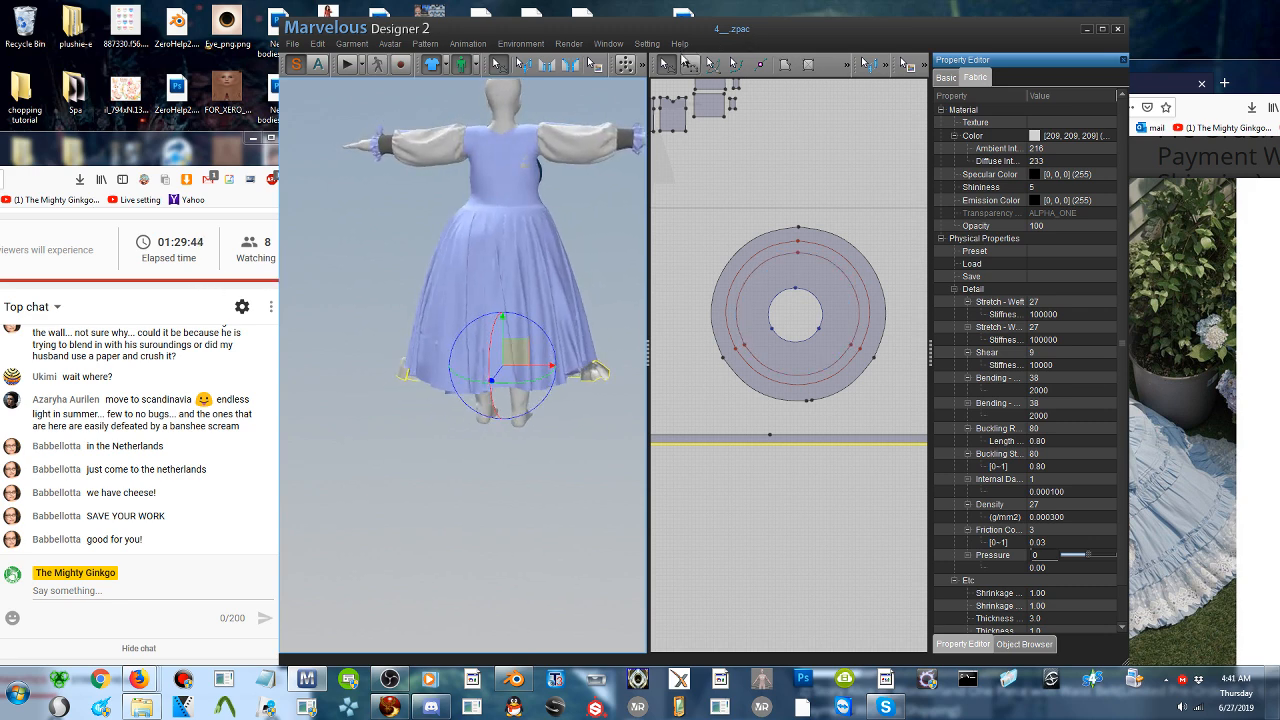
click(690, 64)
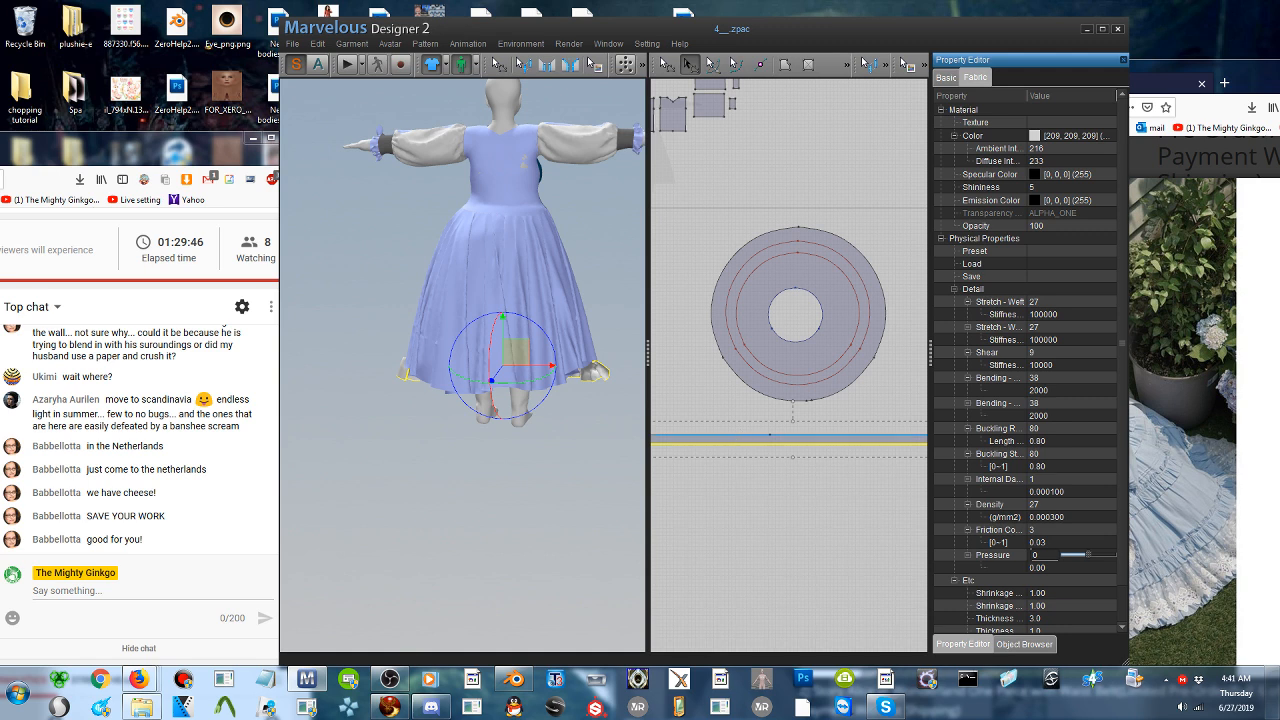
click(732, 438)
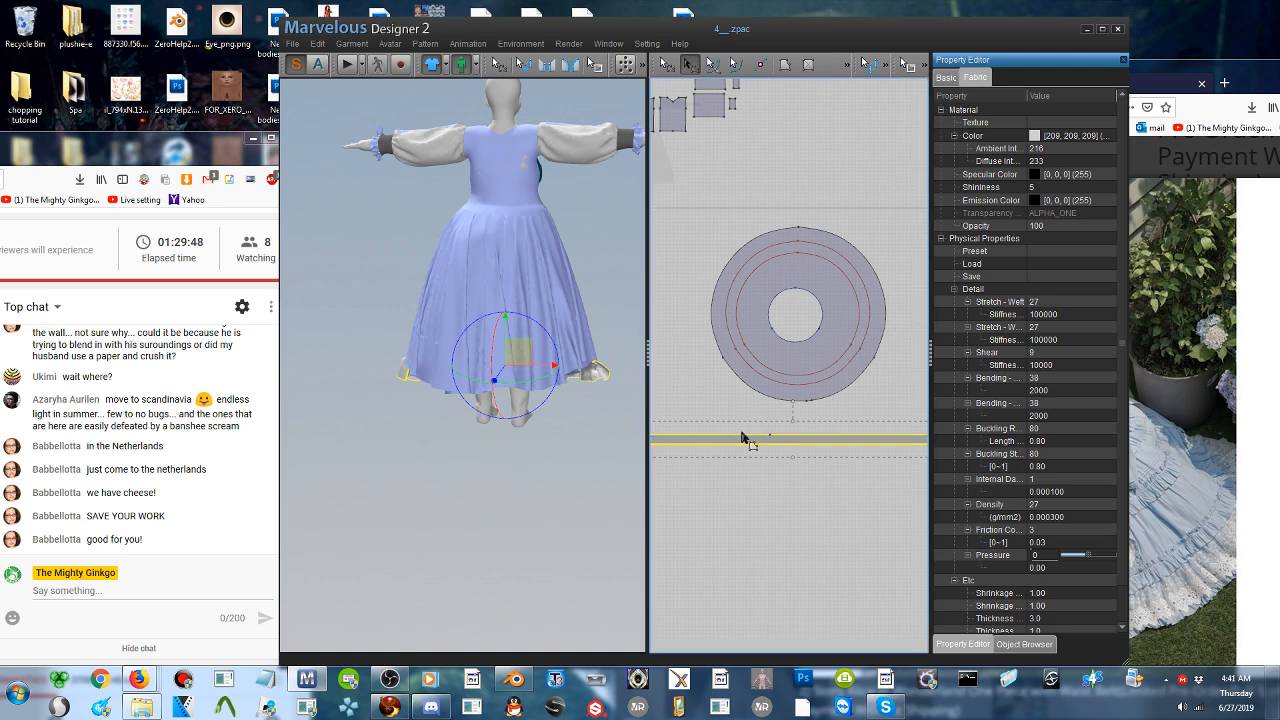
key(ctrl+v)
click(766, 474)
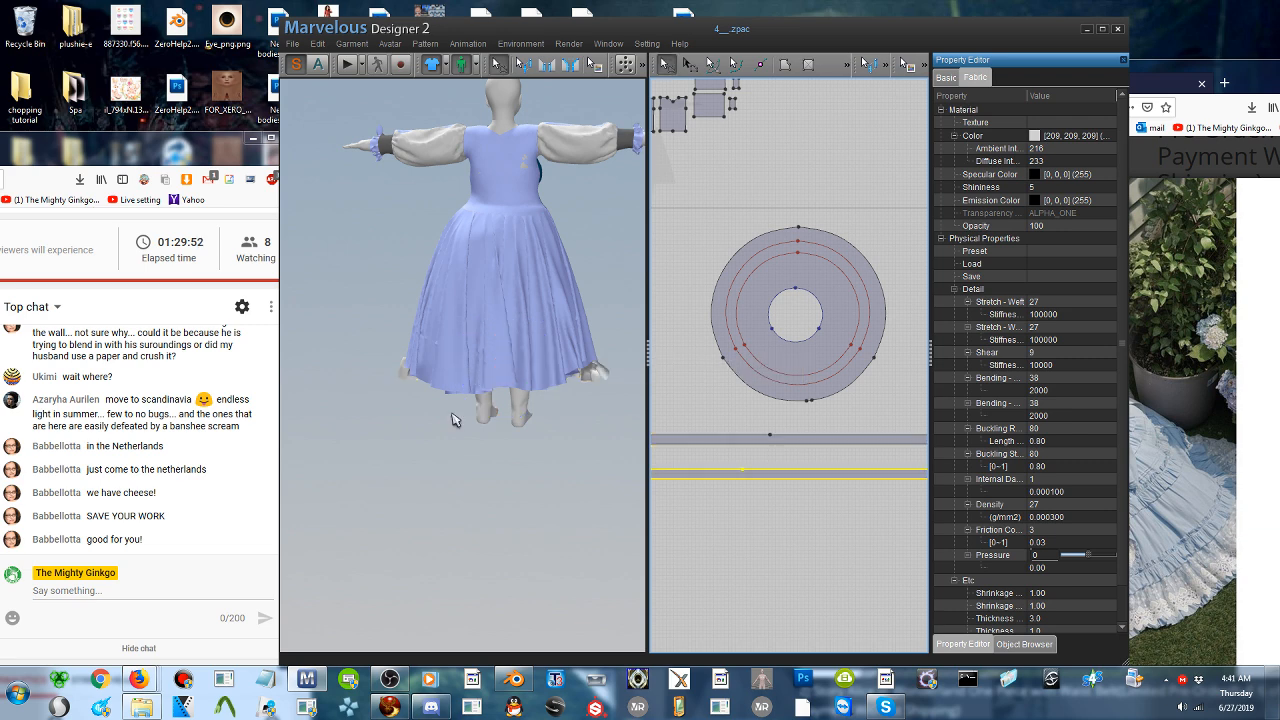
- Find the copied strip far below the avatar and move it up to the skirt's hem level in 3D
right_drag(451, 413, 528, 407)
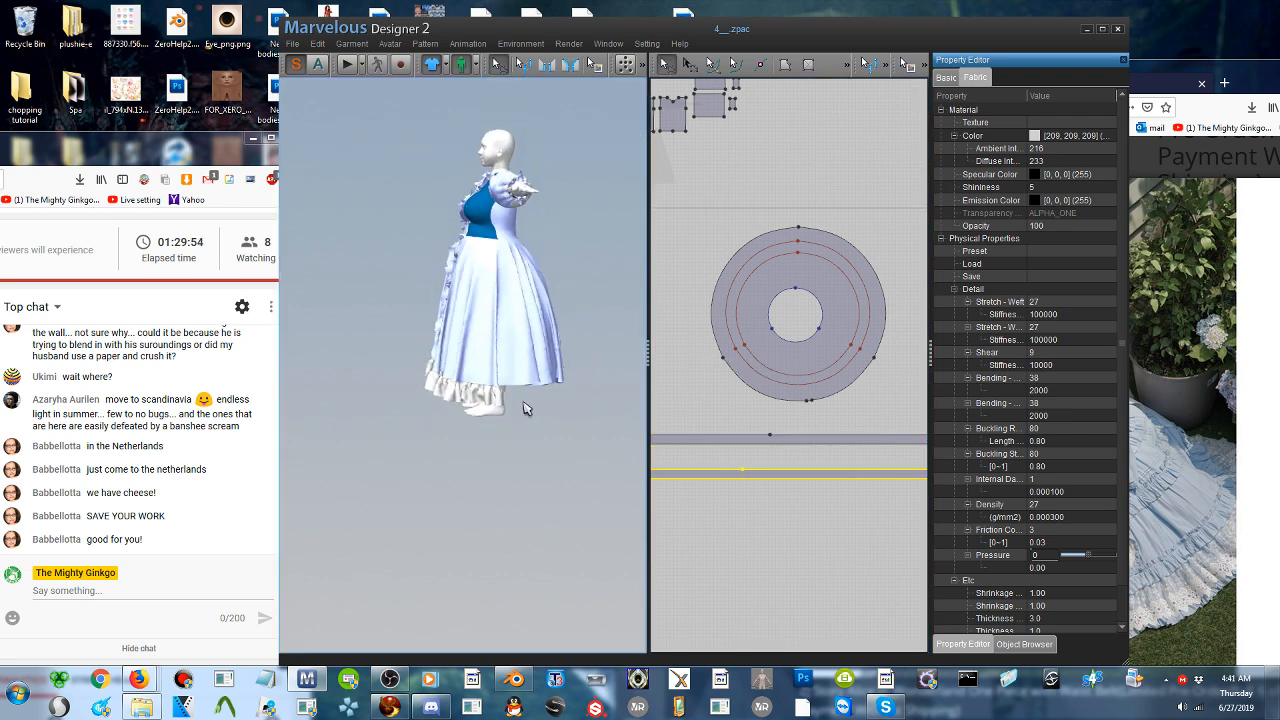
scroll(526, 408, down, 3)
scroll(523, 402, down, 1)
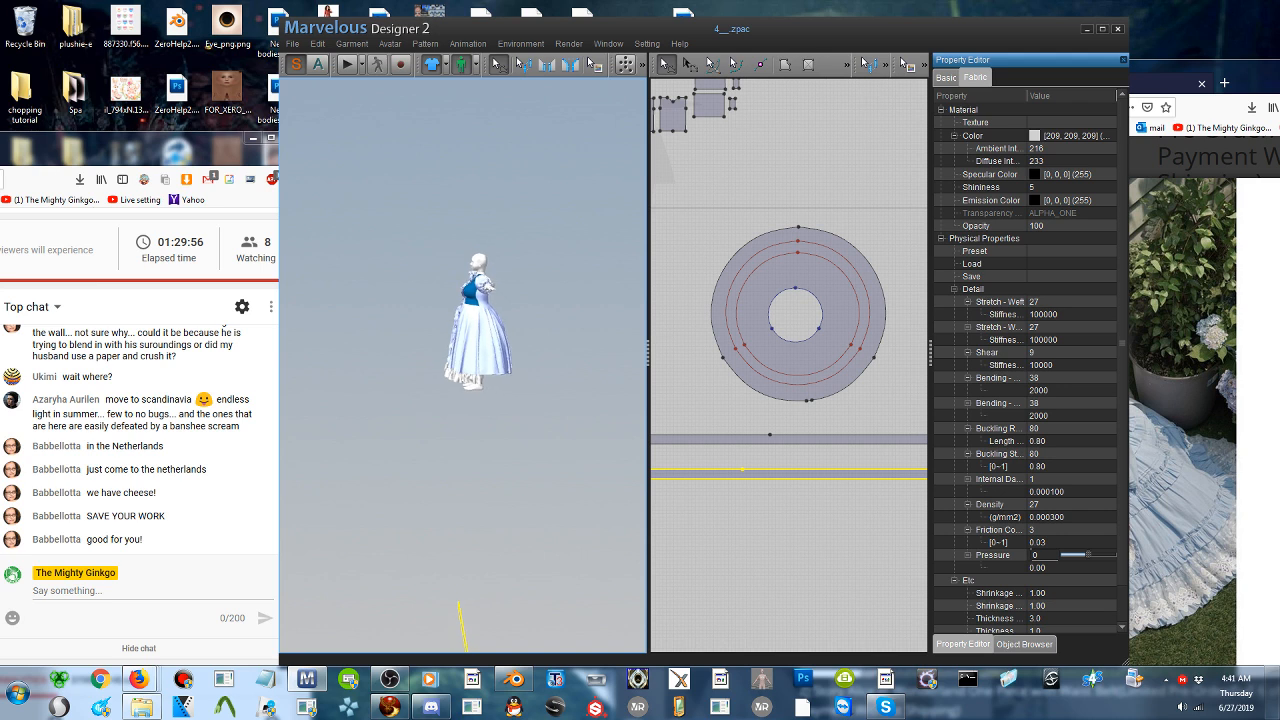
right_drag(480, 405, 602, 412)
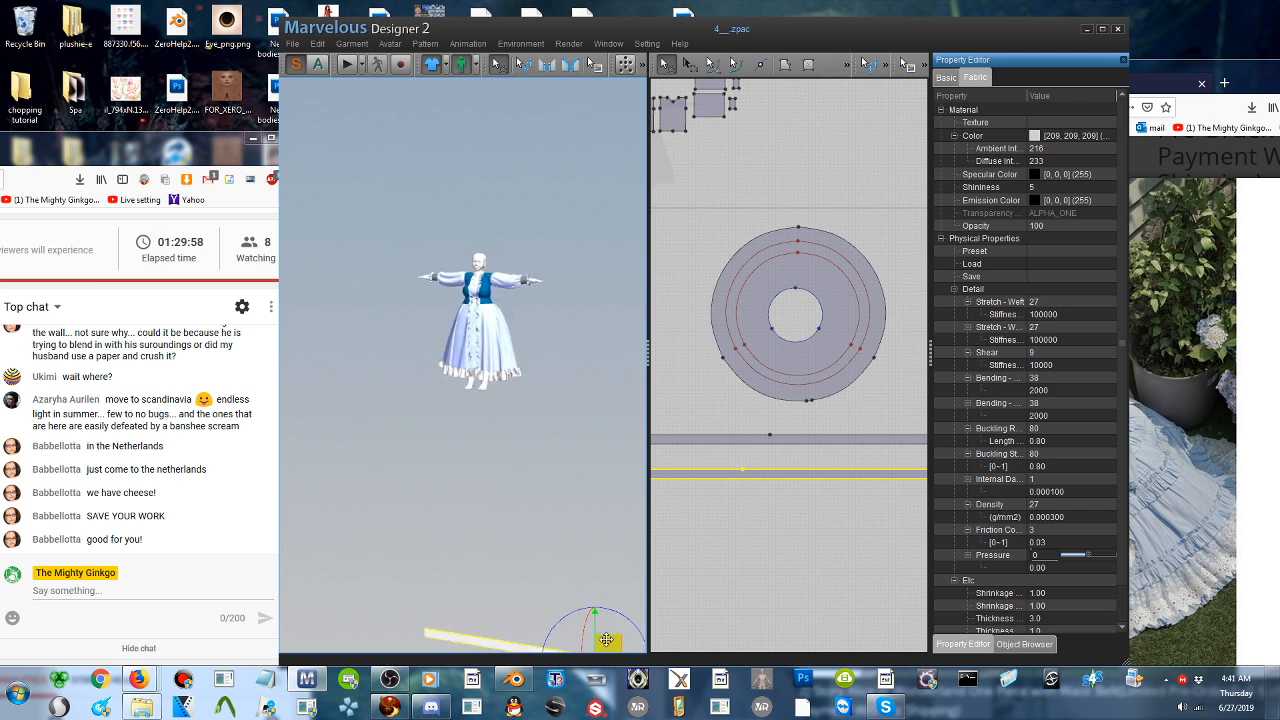
drag(606, 640, 489, 354)
right_drag(489, 354, 590, 350)
right_drag(414, 430, 404, 430)
scroll(404, 430, up, 4)
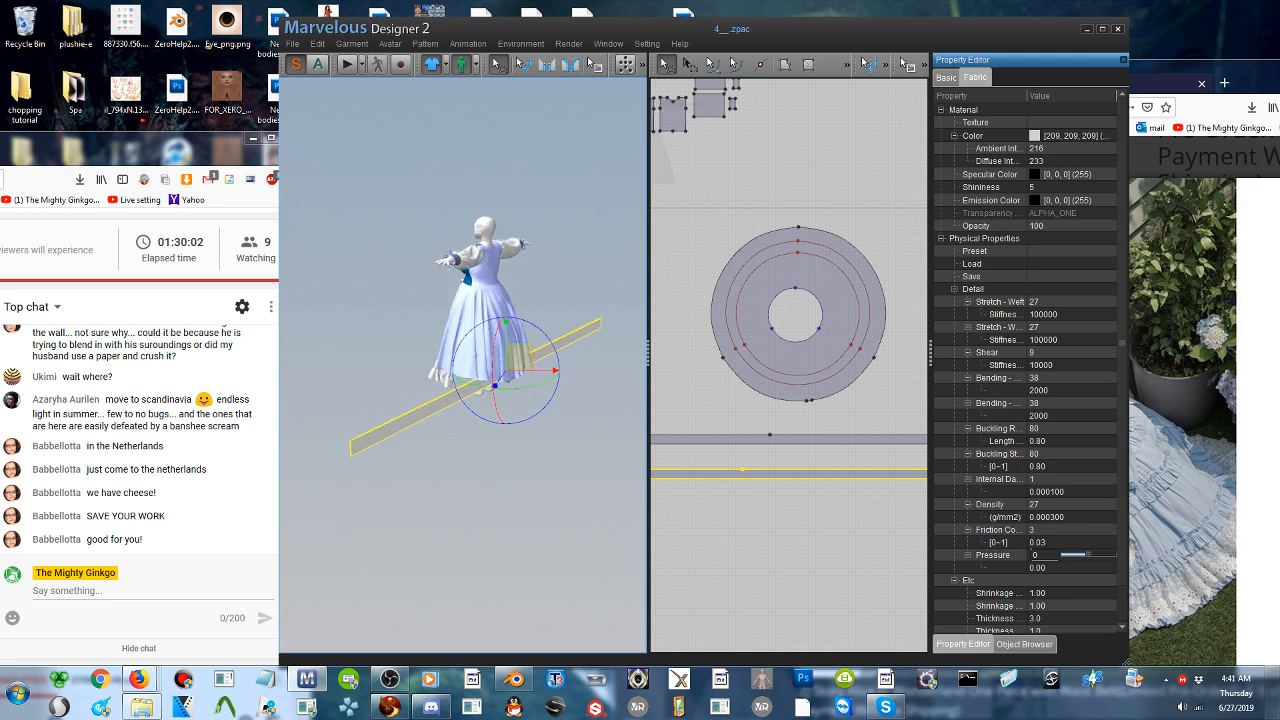
right_drag(538, 422, 468, 424)
click(468, 450)
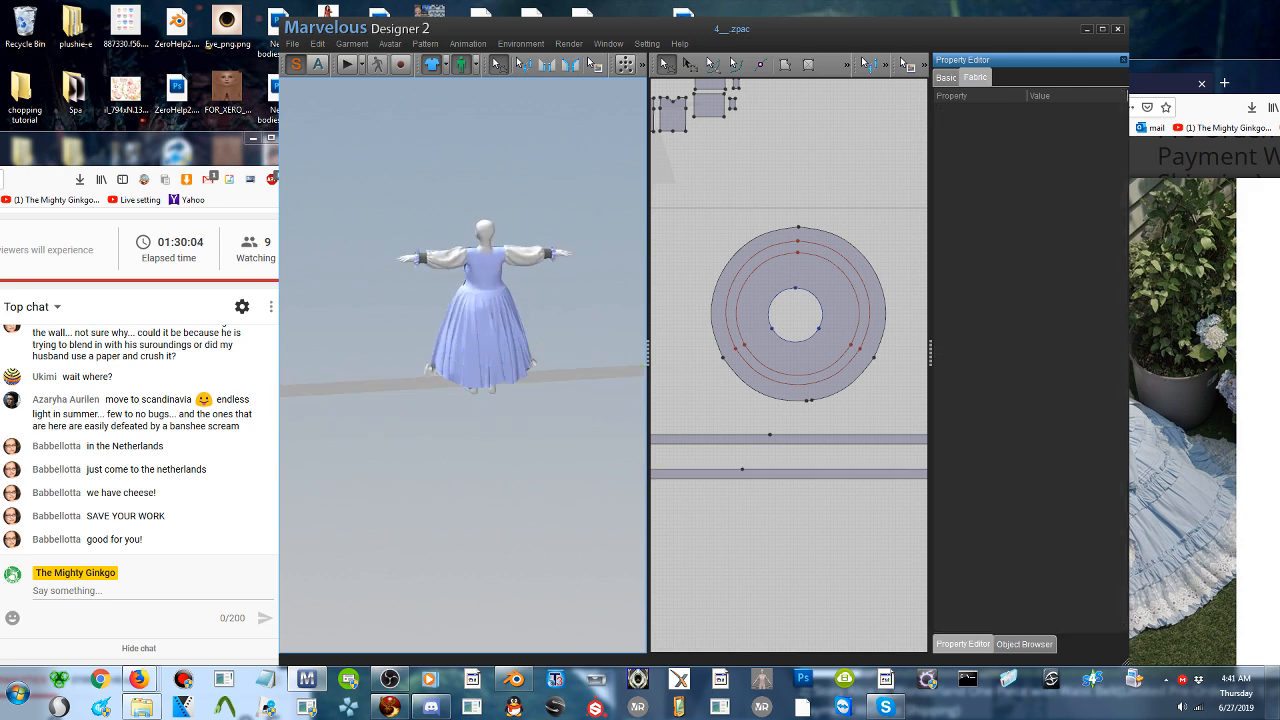
- Move the copied strip away from the skirt so it stands clear behind the back of the hem
click(574, 374)
right_click(574, 374)
click(598, 385)
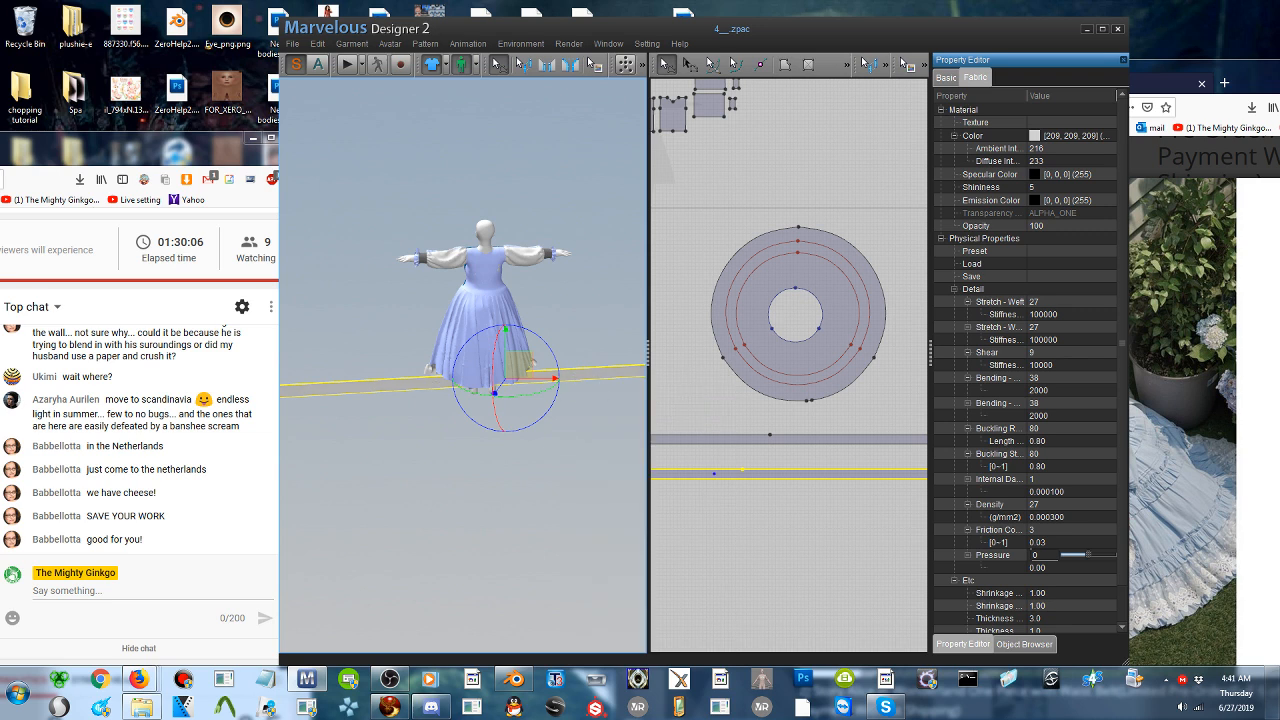
right_drag(510, 430, 564, 430)
drag(517, 356, 575, 367)
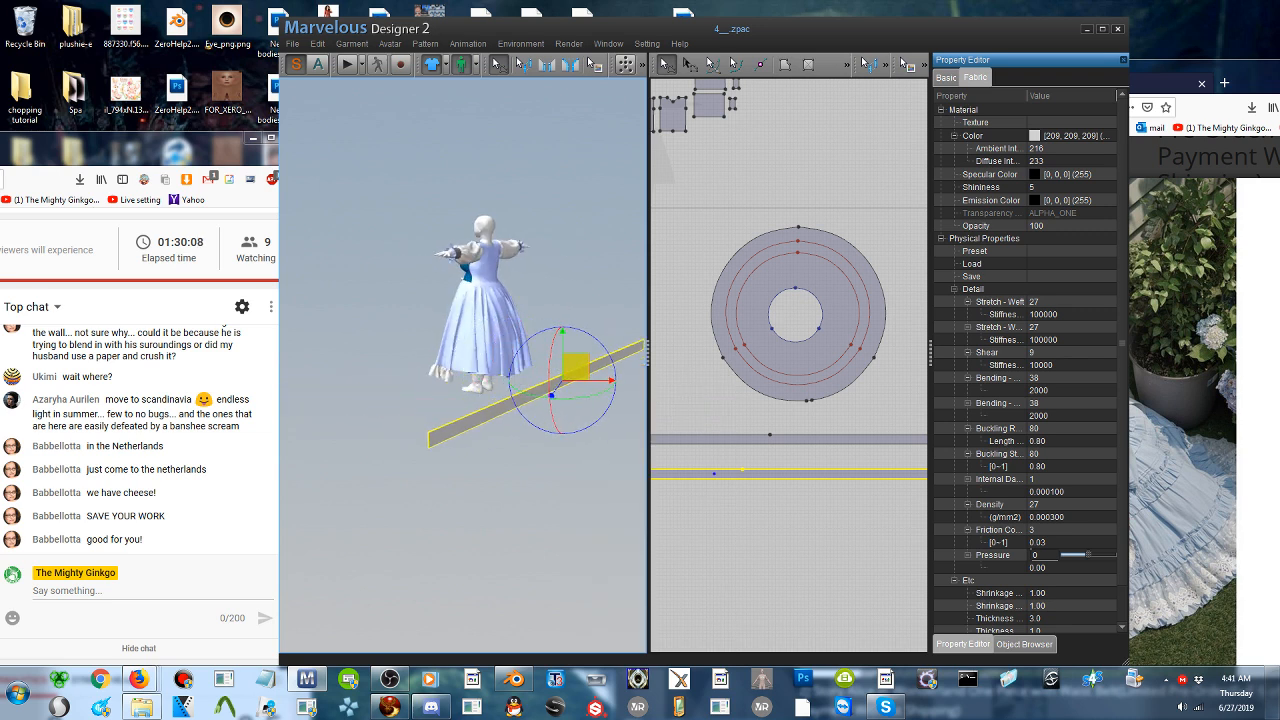
right_drag(553, 393, 427, 414)
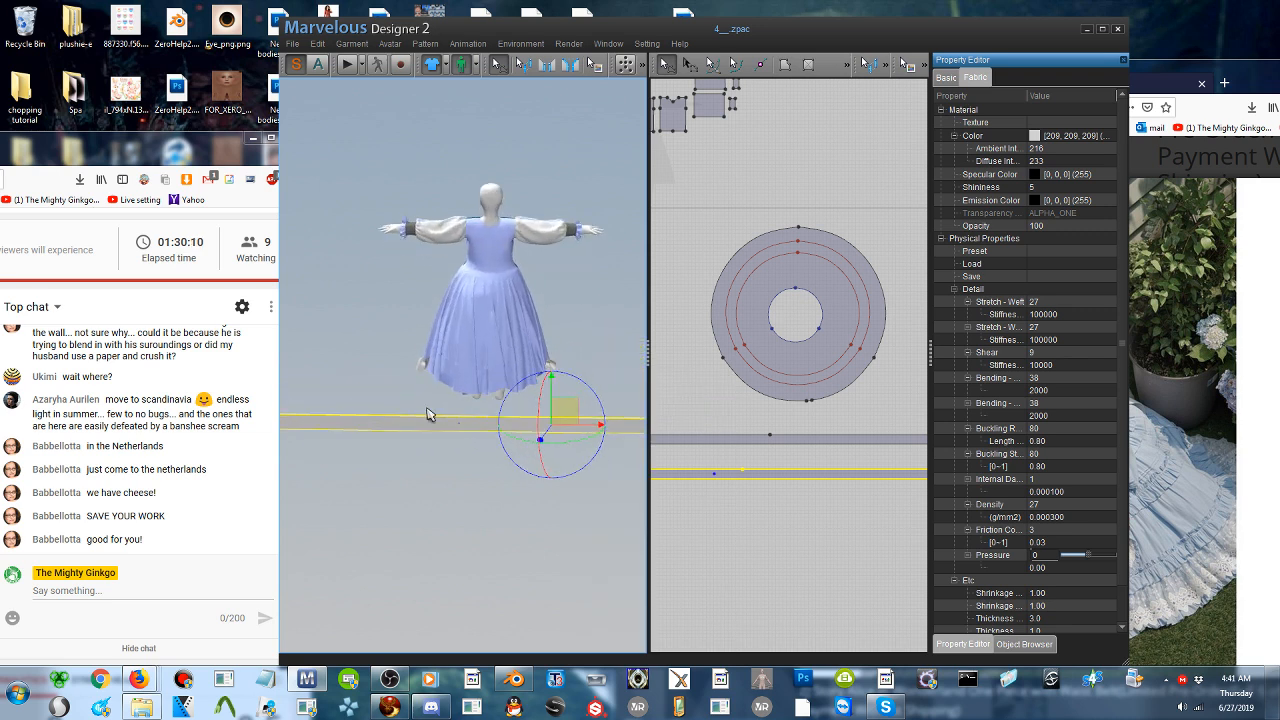
scroll(460, 429, up, 3)
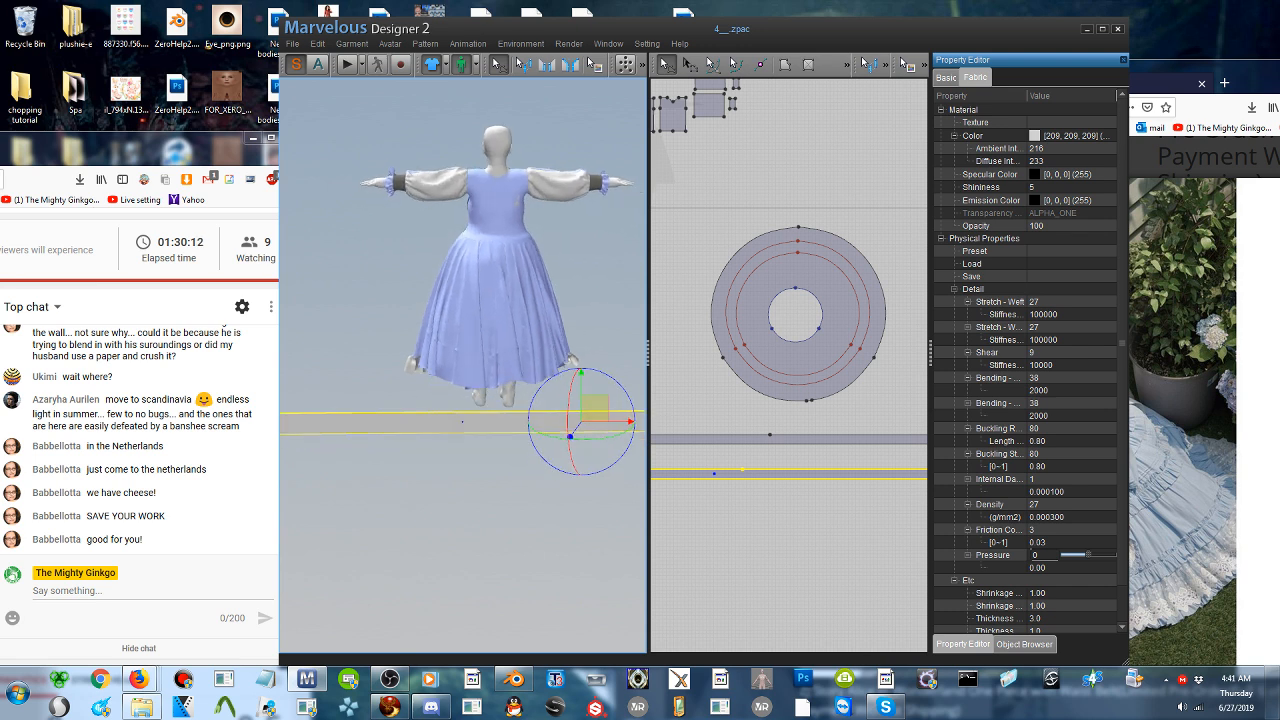
- Sew both upper-edge segments of the copied strip to the two long parts of the skirt's outer hem
click(547, 64)
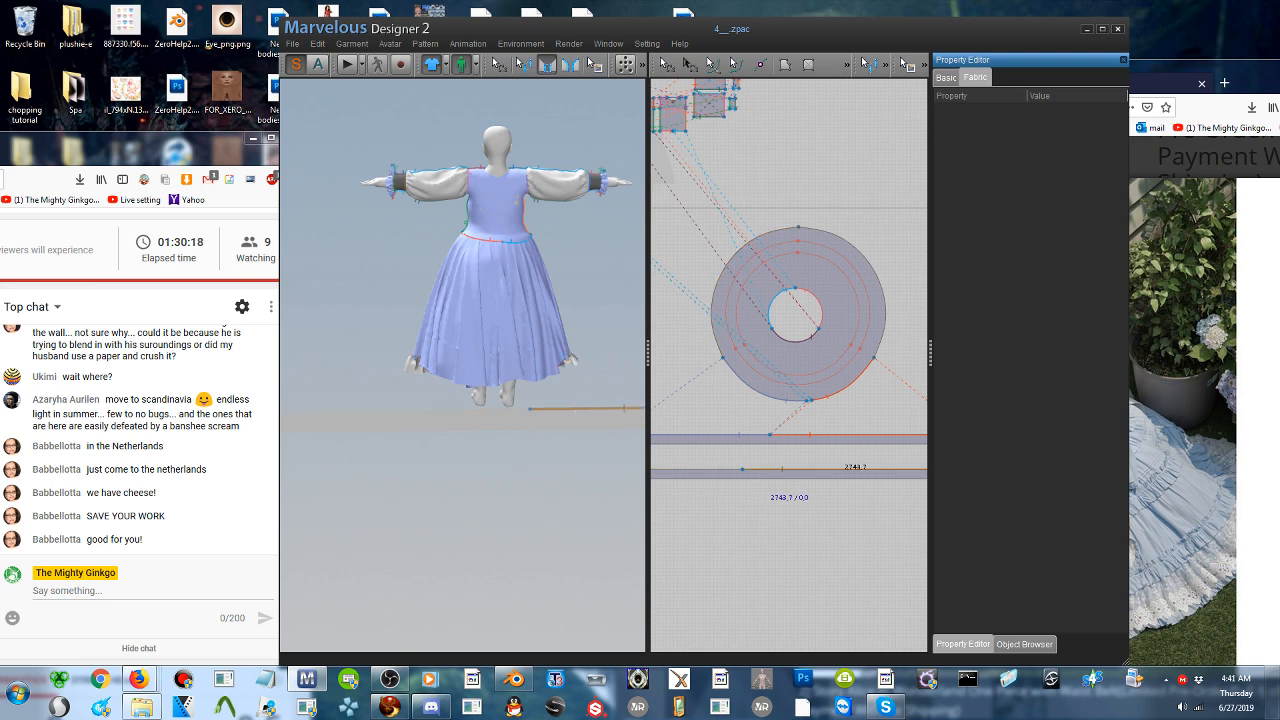
click(463, 411)
click(467, 385)
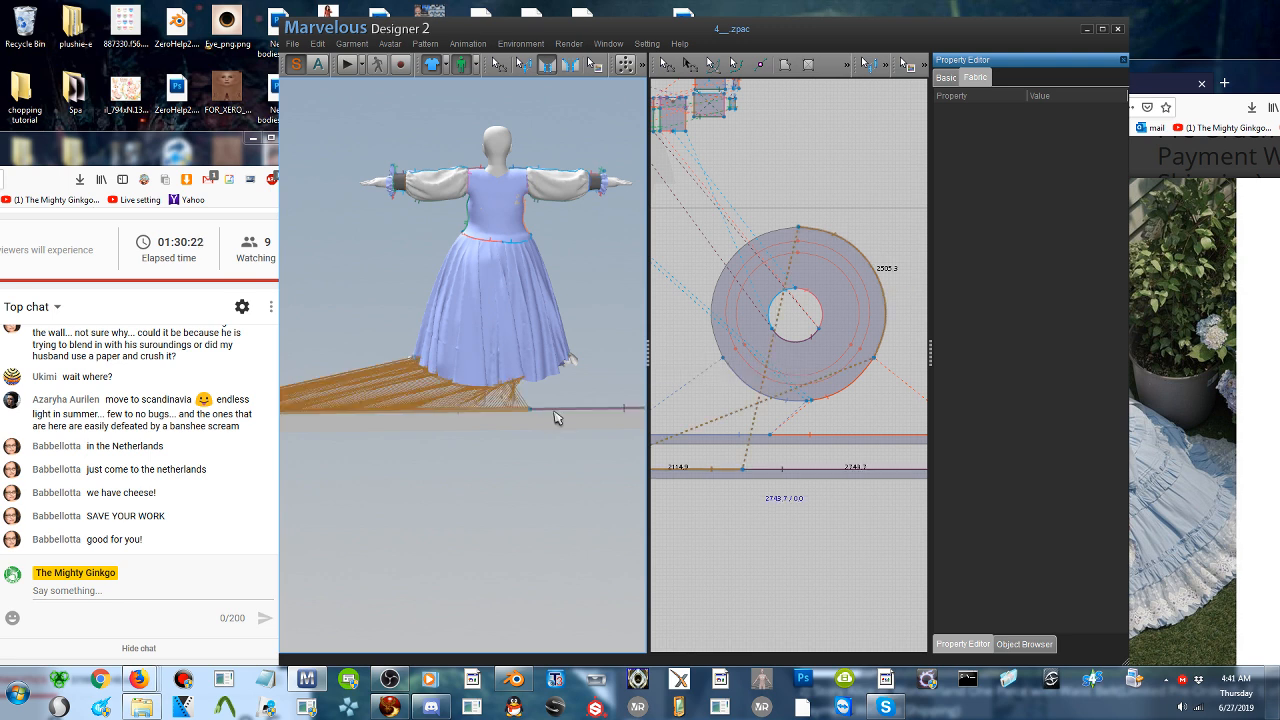
click(553, 375)
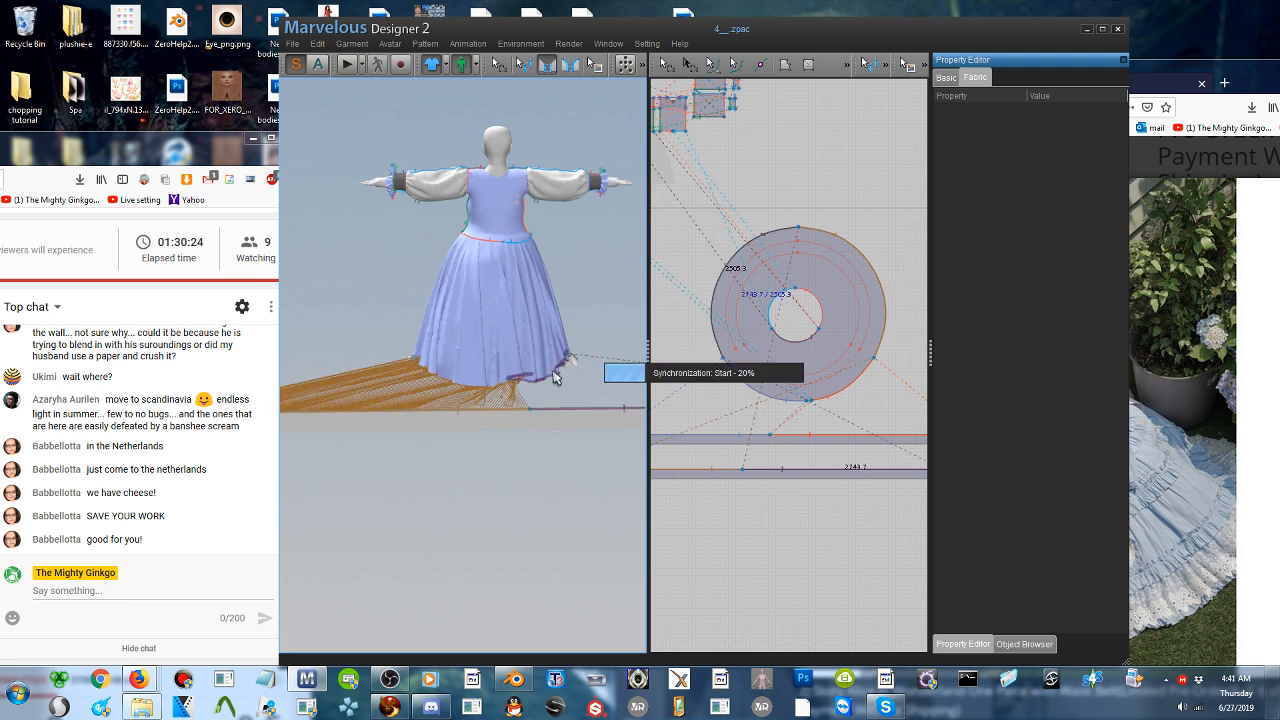
- Check the new seams from both sides and move the sewn strip farther out behind the skirt to spread the seam lines
right_drag(496, 422, 605, 394)
right_drag(543, 345, 513, 336)
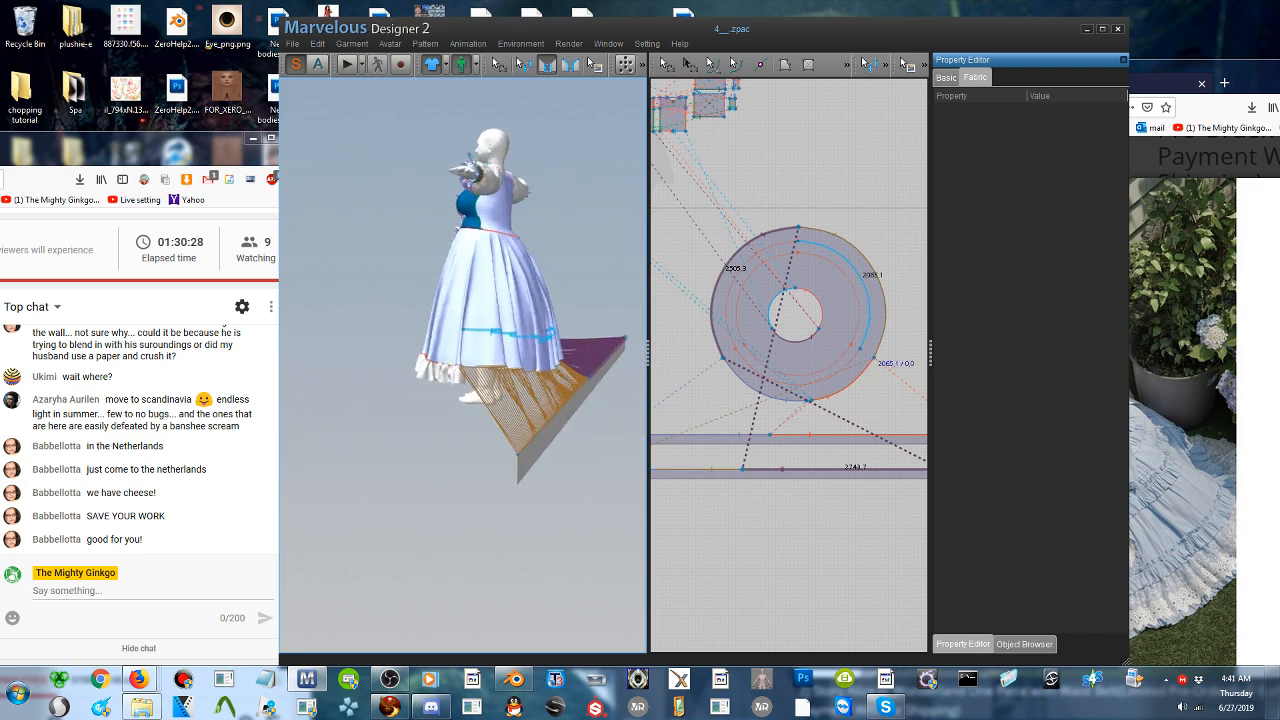
middle_drag(513, 336, 469, 323)
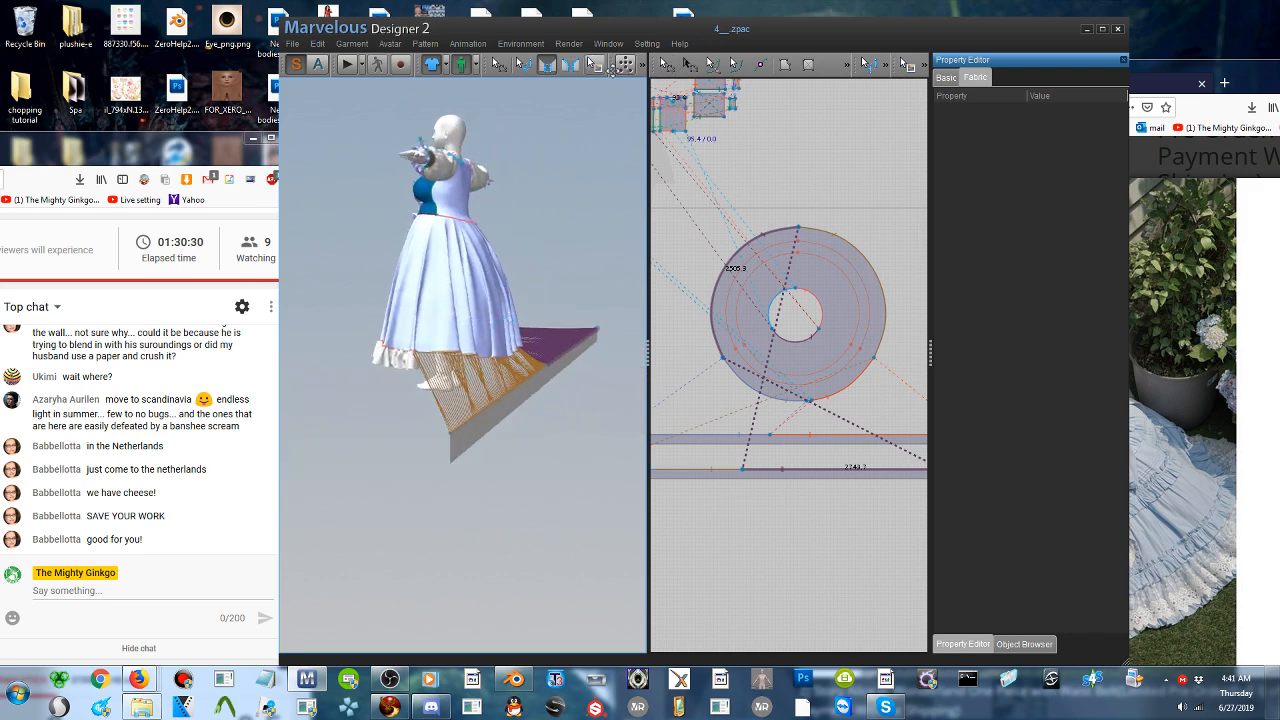
click(546, 69)
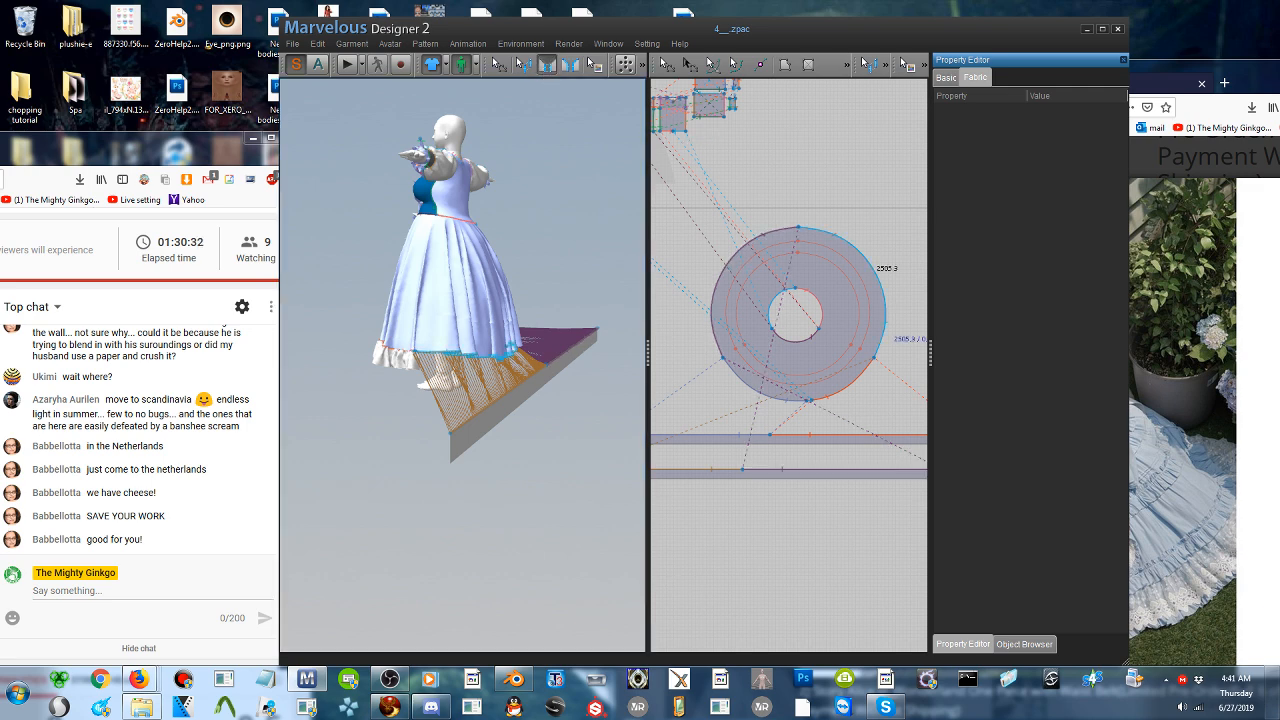
right_drag(454, 441, 374, 414)
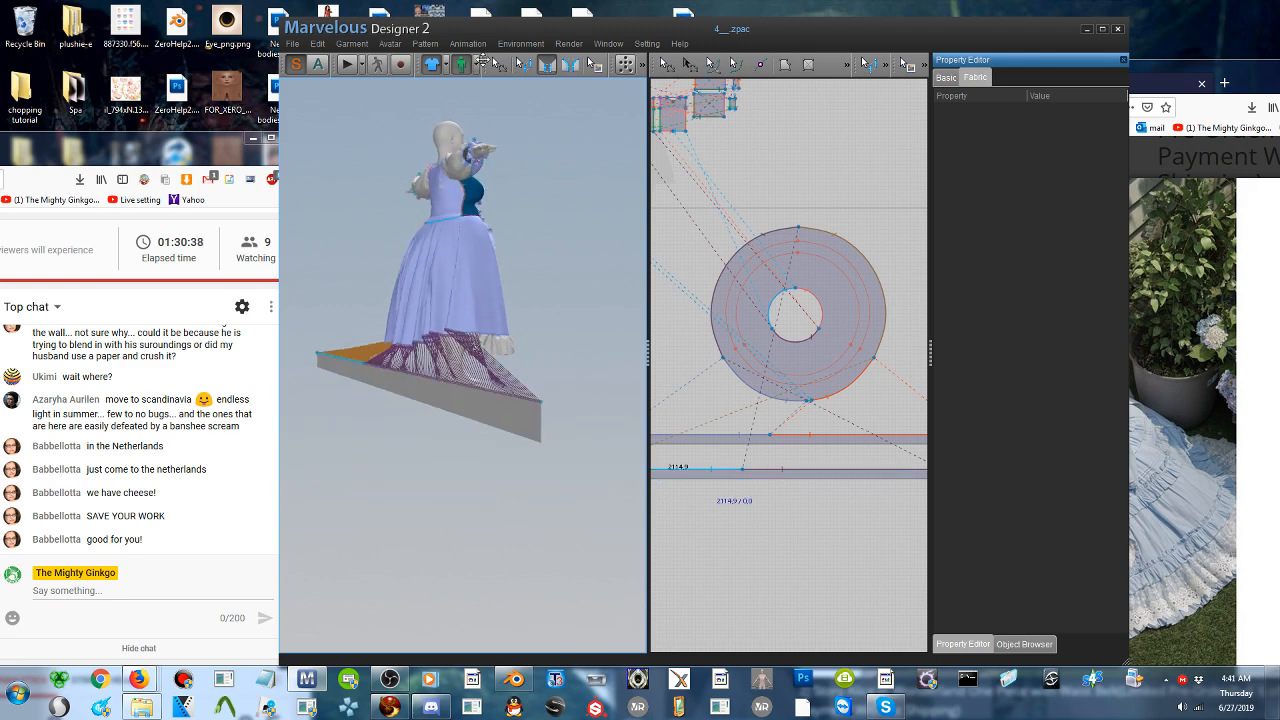
click(499, 66)
click(406, 395)
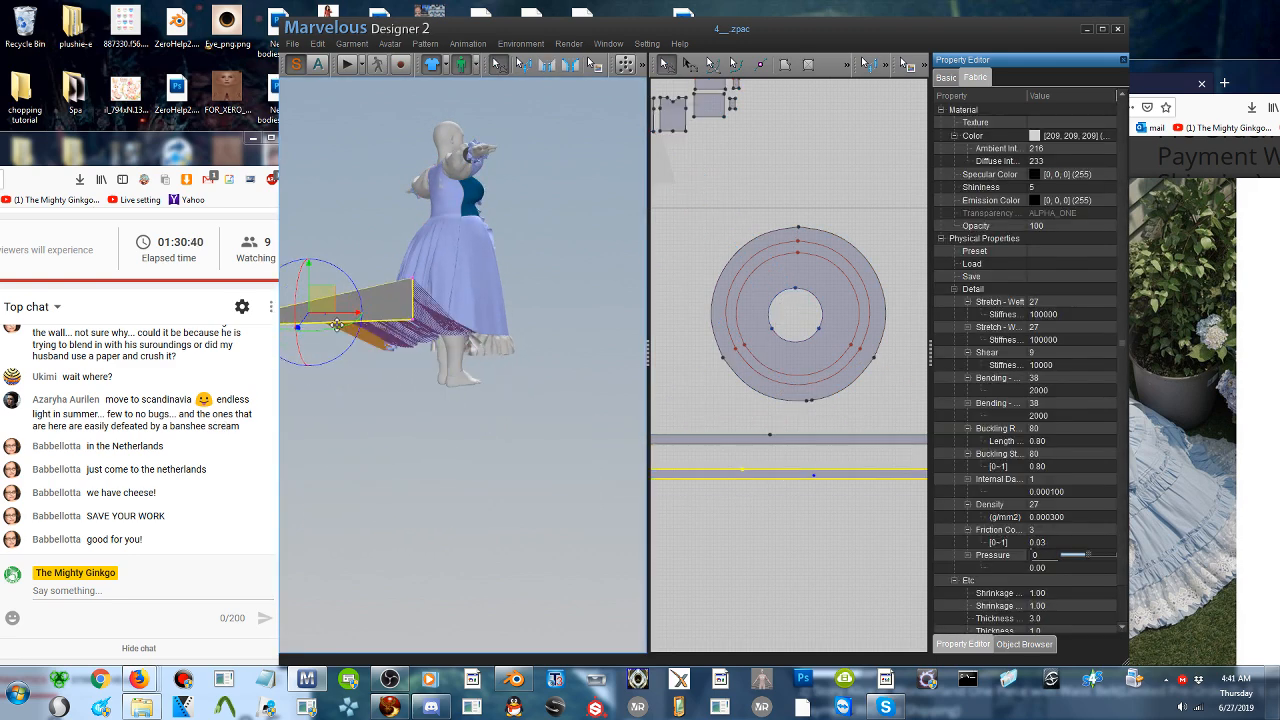
mouse_move(388, 311)
right_down()
mouse_move(387, 345)
mouse_move(378, 323)
right_up()
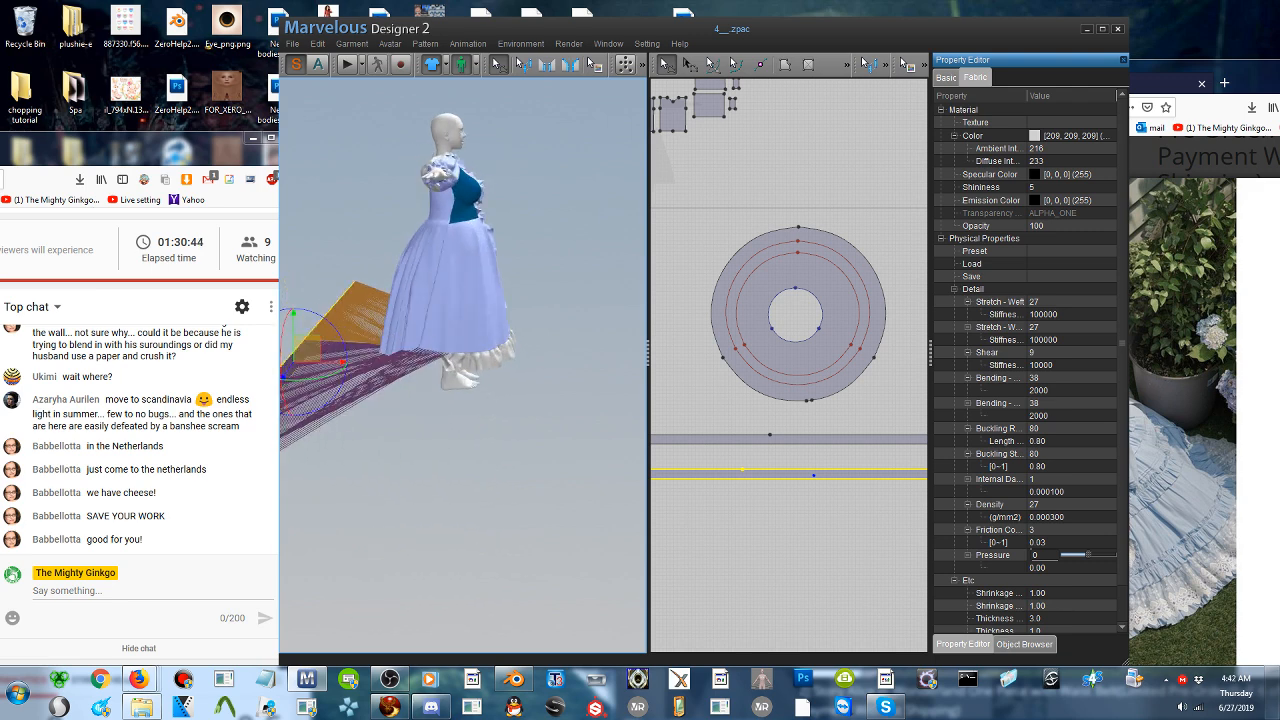
middle_drag(432, 336, 500, 311)
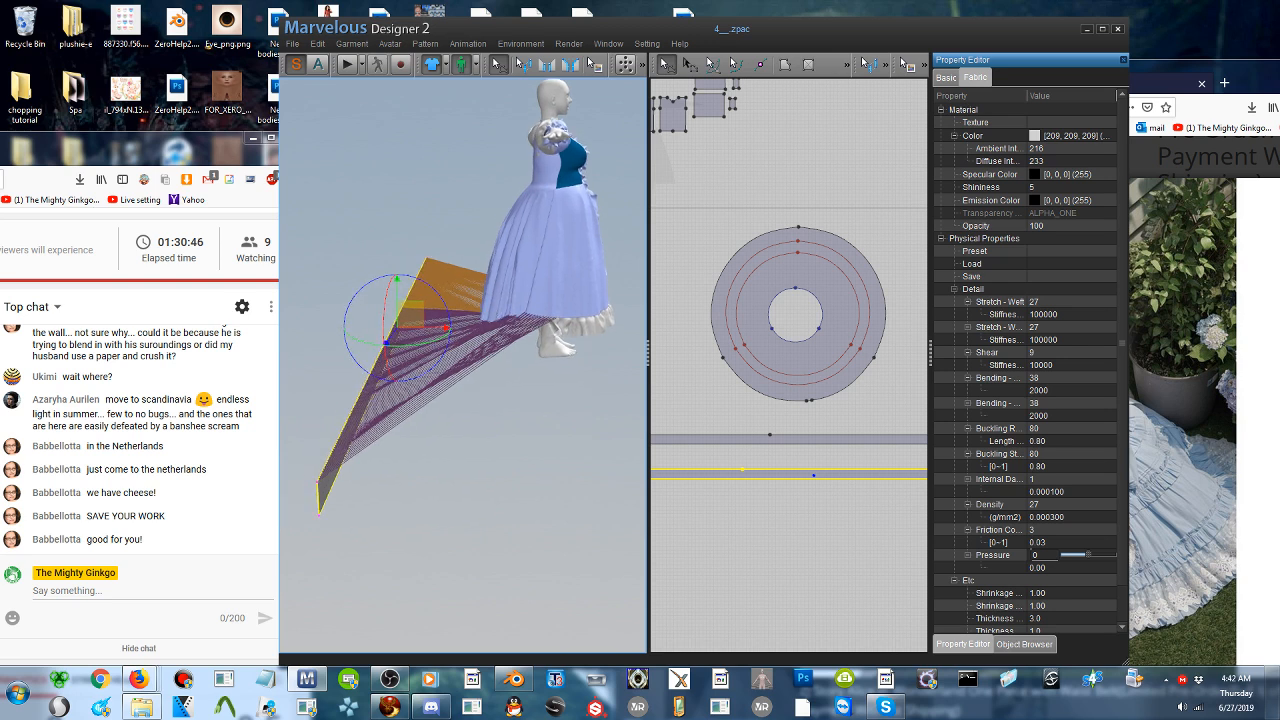
scroll(496, 310, up, 1)
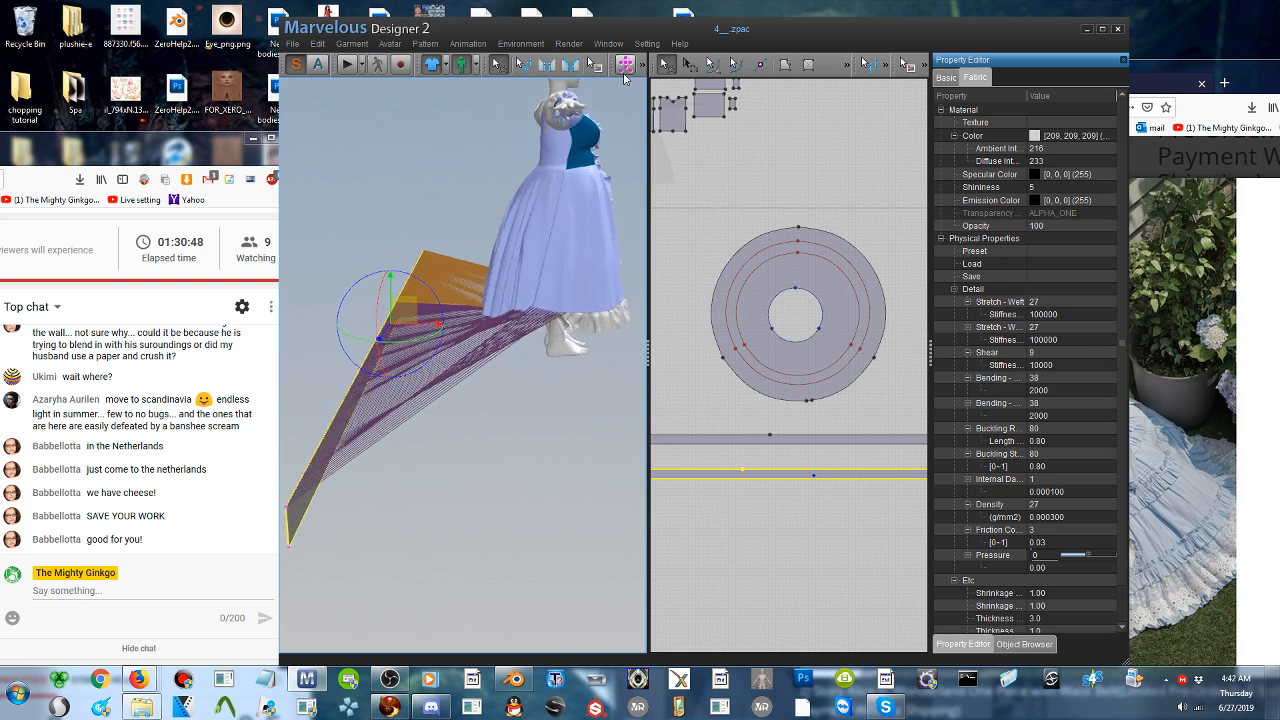
- Try to sew the original ruffle's upper-edge segment to the copied strip's lower edge, and remove that seam
click(548, 65)
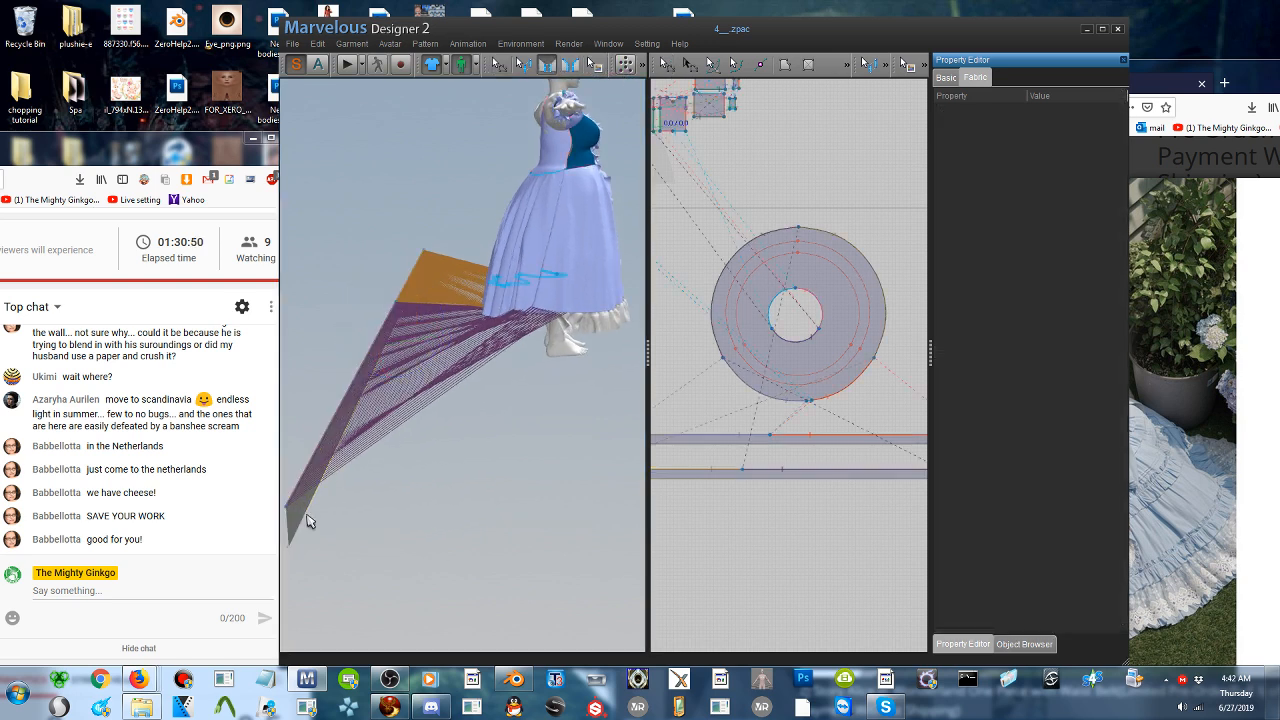
click(397, 323)
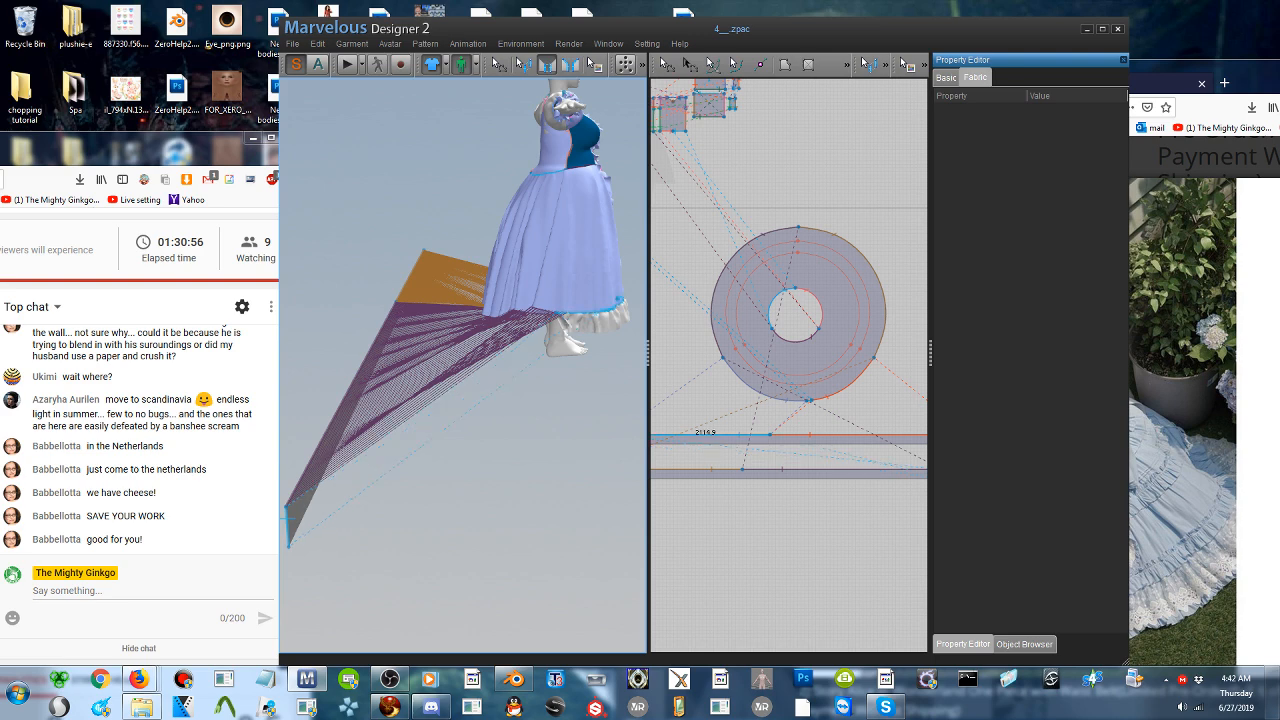
click(569, 326)
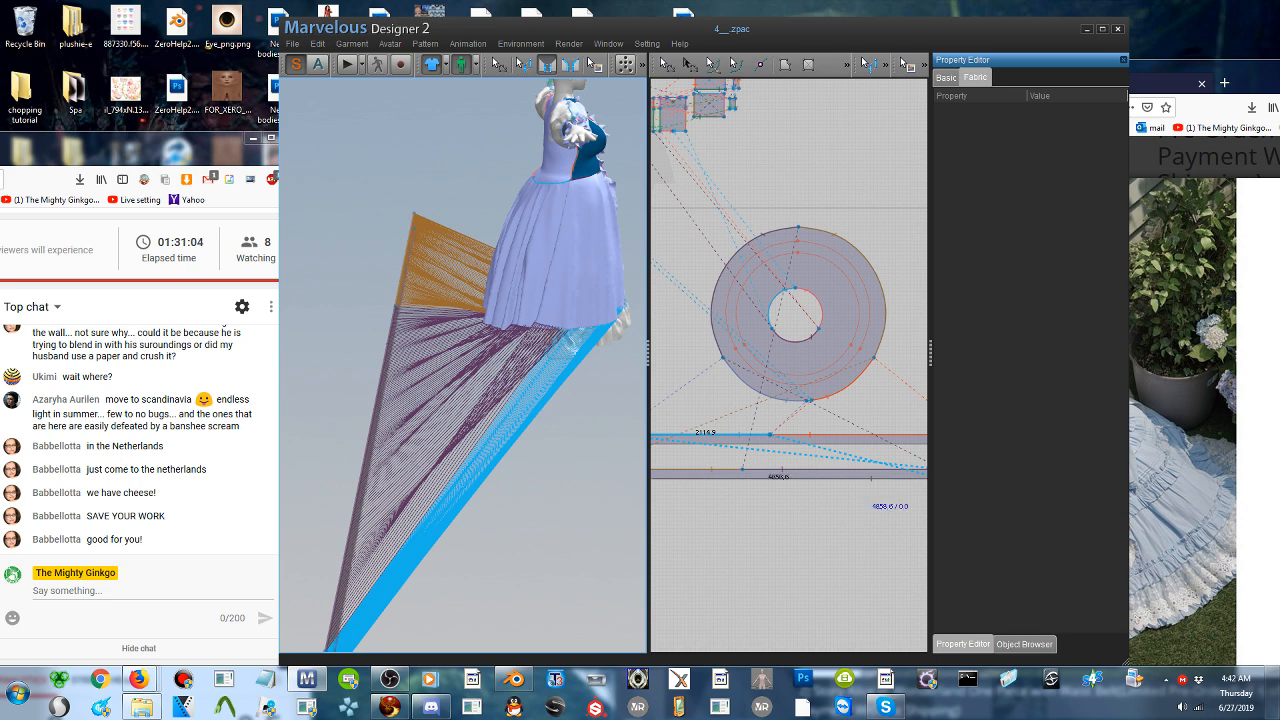
mouse_move(474, 440)
right_down()
mouse_move(531, 446)
mouse_move(470, 455)
right_up()
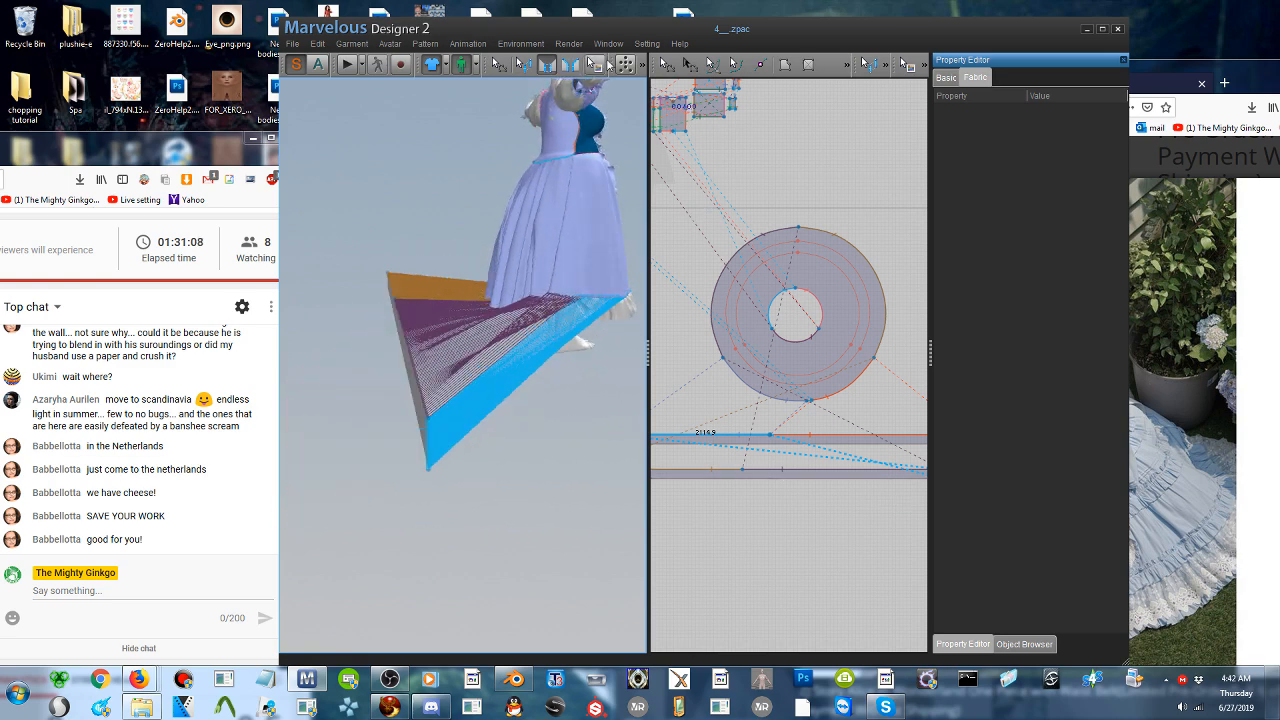
click(527, 74)
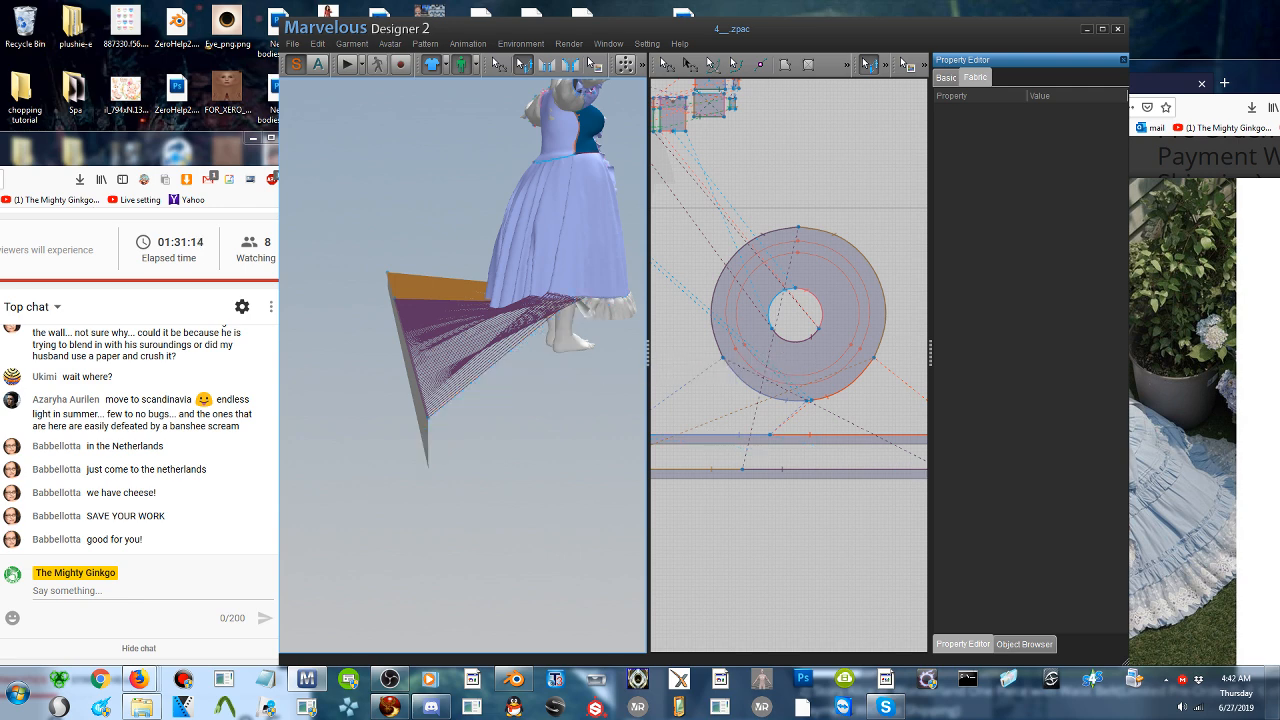
- Sew the short end of the copied strip to the short end of the original hem ruffle
right_drag(568, 372, 455, 336)
scroll(544, 371, up, 3)
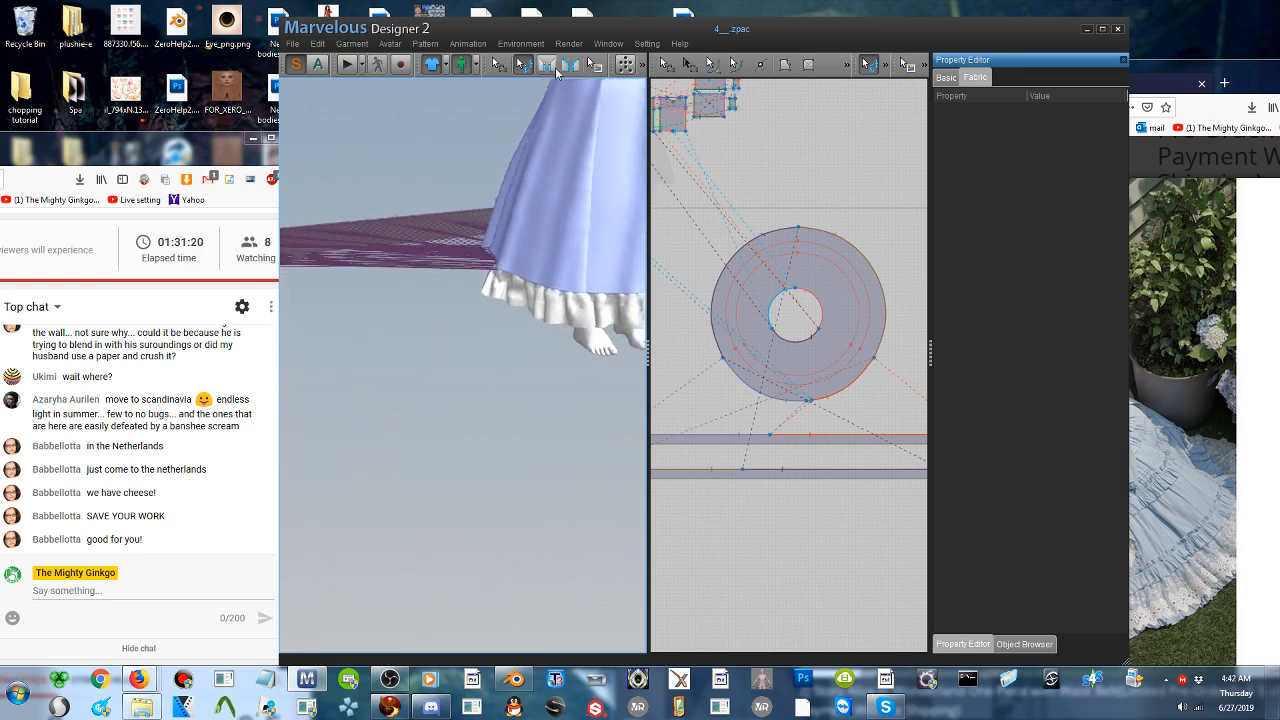
click(550, 68)
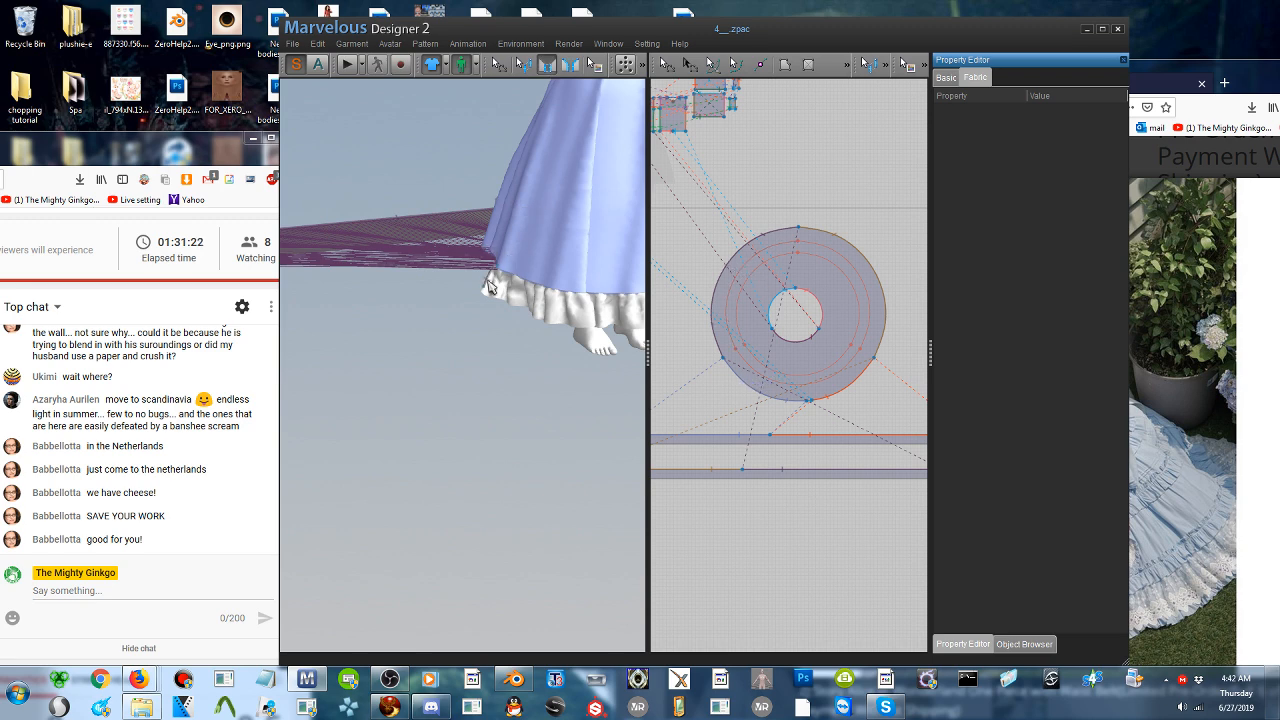
right_drag(488, 287, 497, 346)
middle_drag(547, 379, 645, 262)
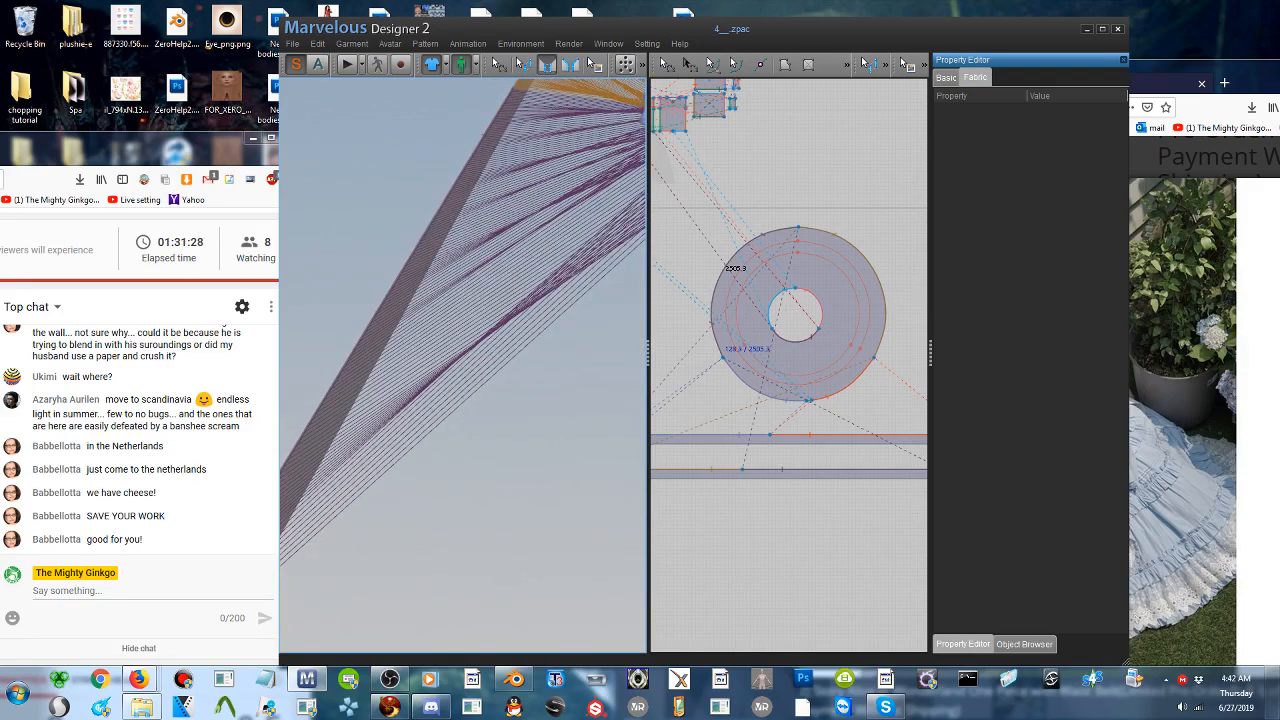
scroll(487, 358, up, 2)
scroll(487, 358, down, 5)
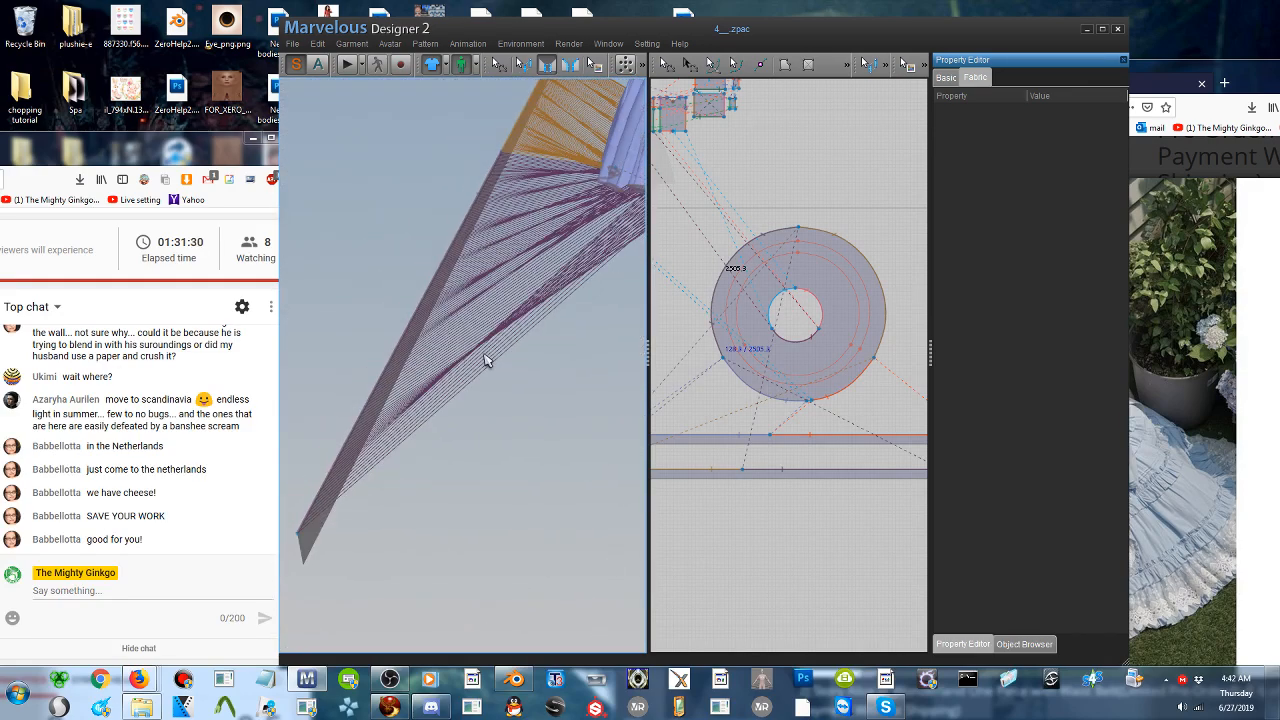
scroll(484, 360, down, 3)
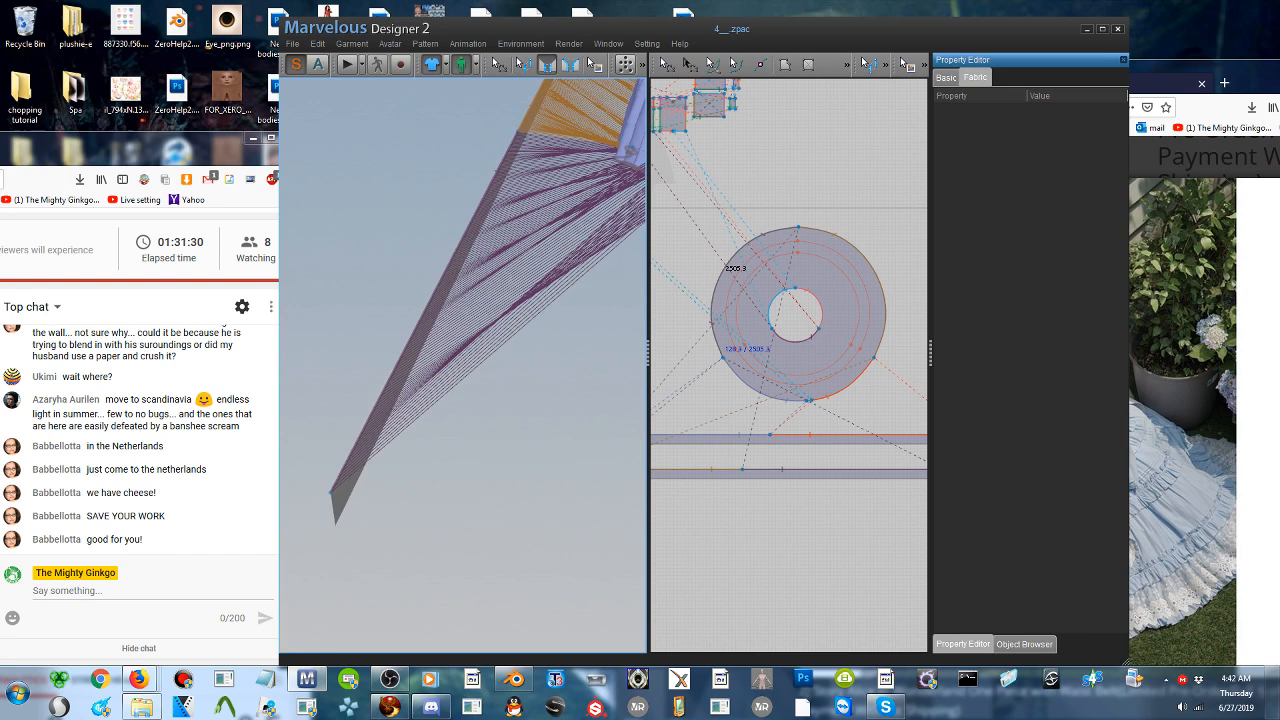
click(389, 362)
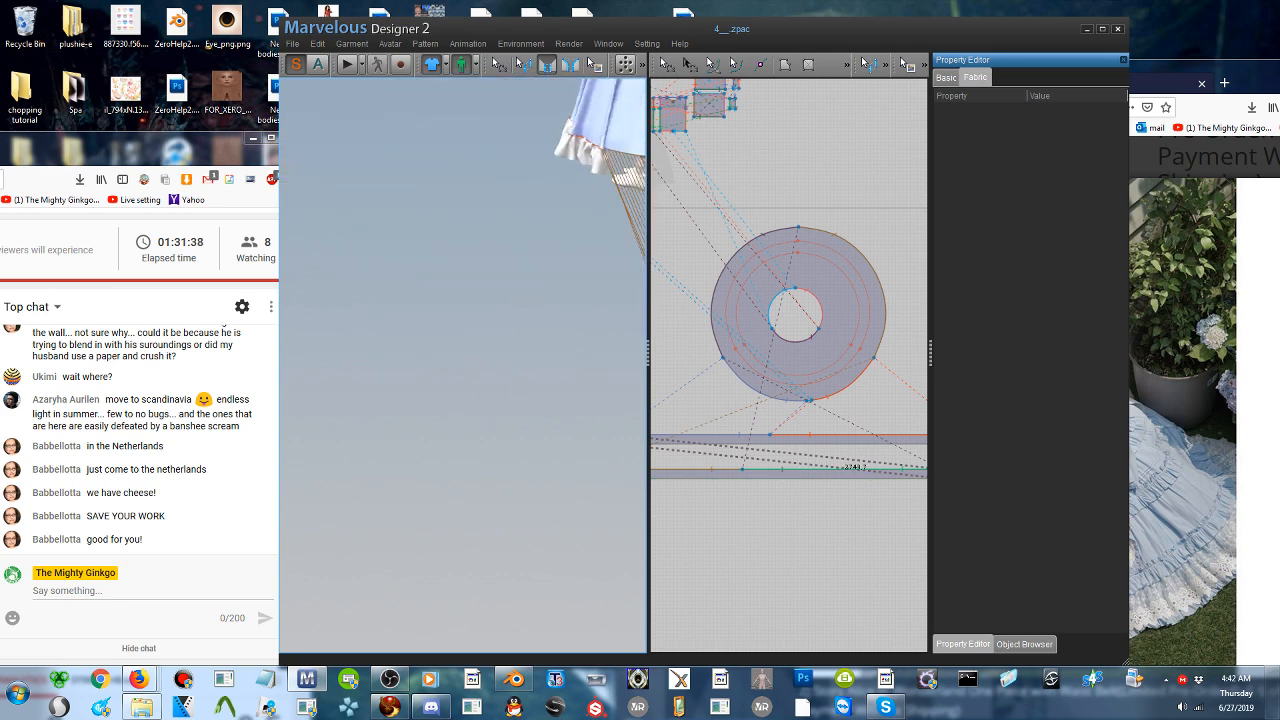
right_drag(550, 220, 487, 240)
right_drag(357, 229, 408, 233)
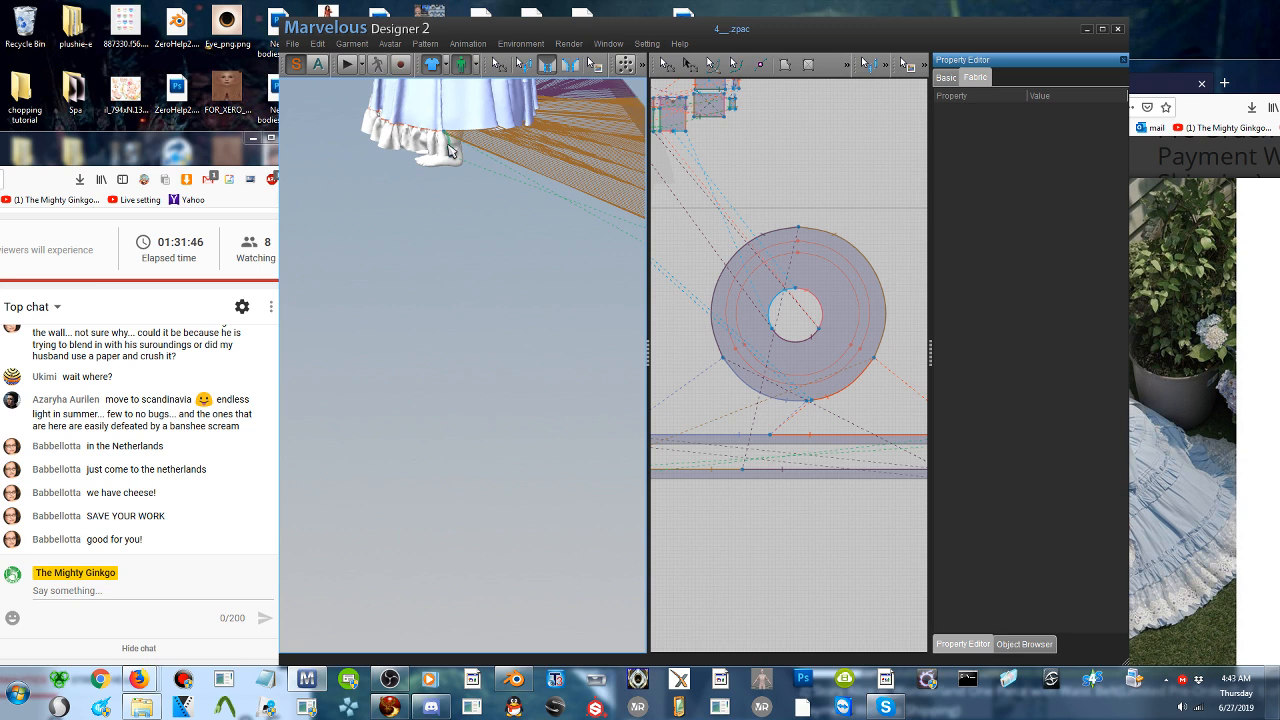
click(451, 151)
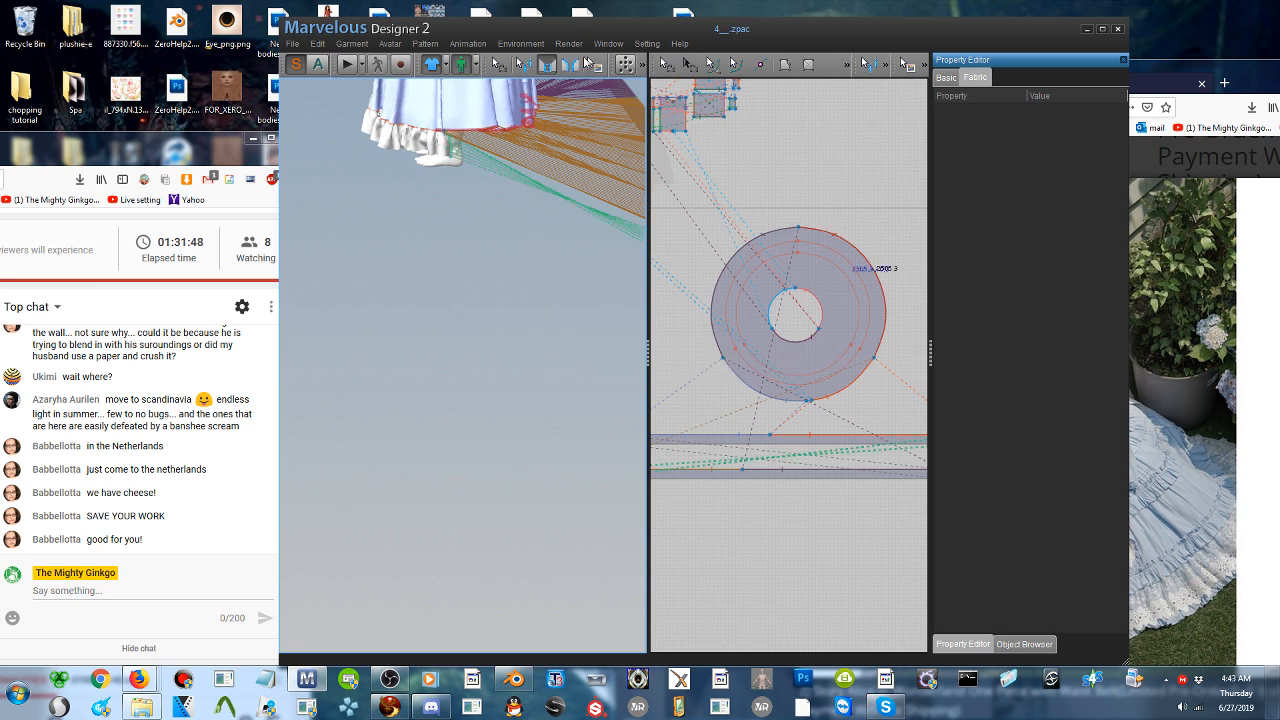
- Reverse the seam line joining the short ends of the copied strip and the original ruffle
click(522, 64)
click(452, 152)
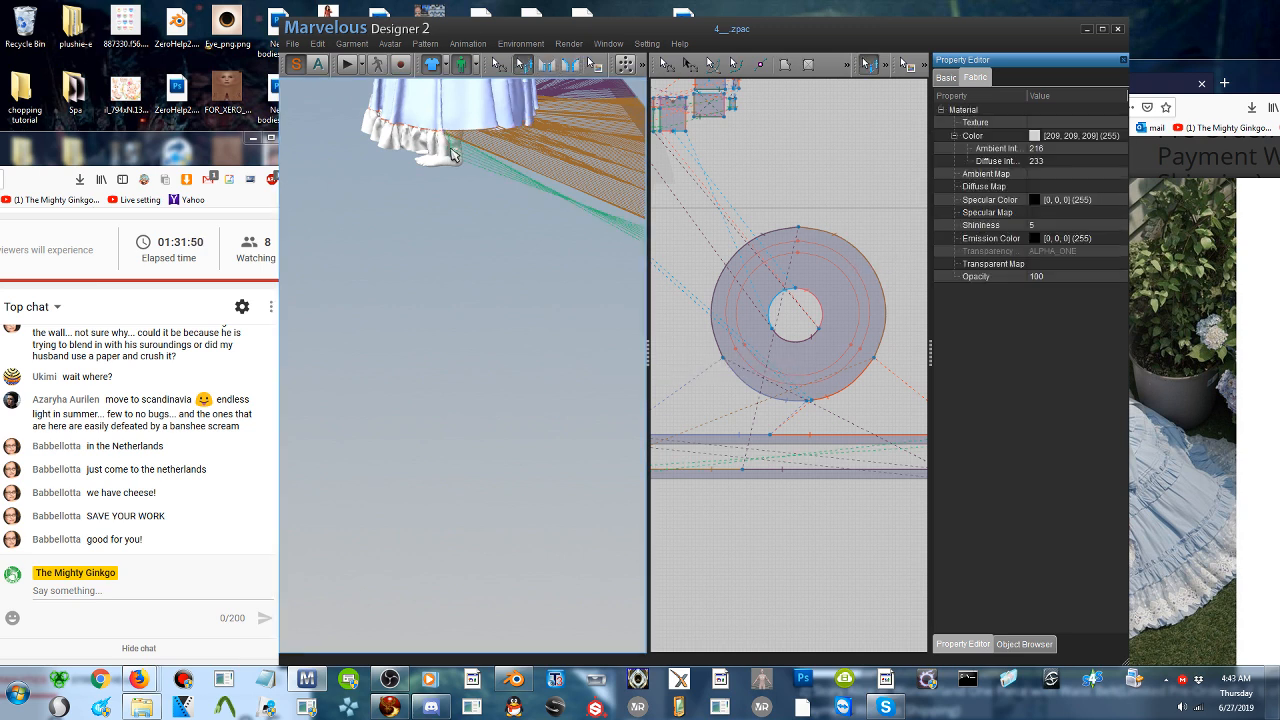
right_click(450, 149)
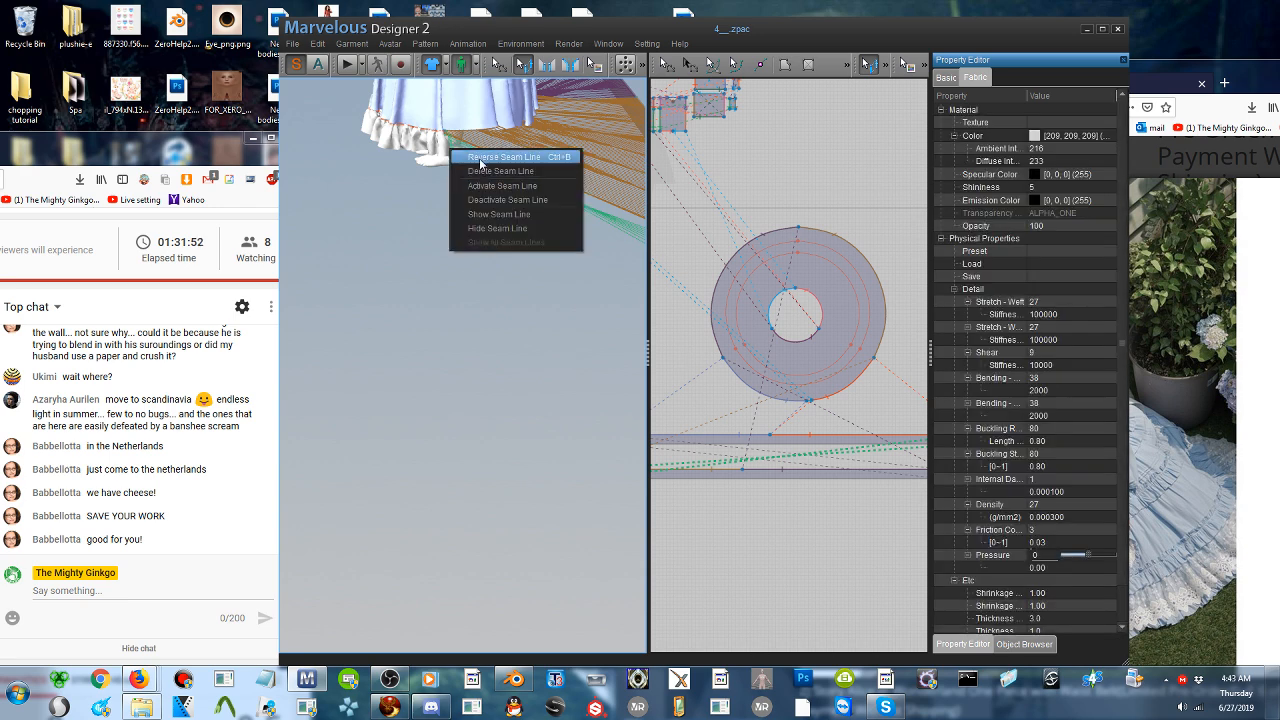
click(480, 160)
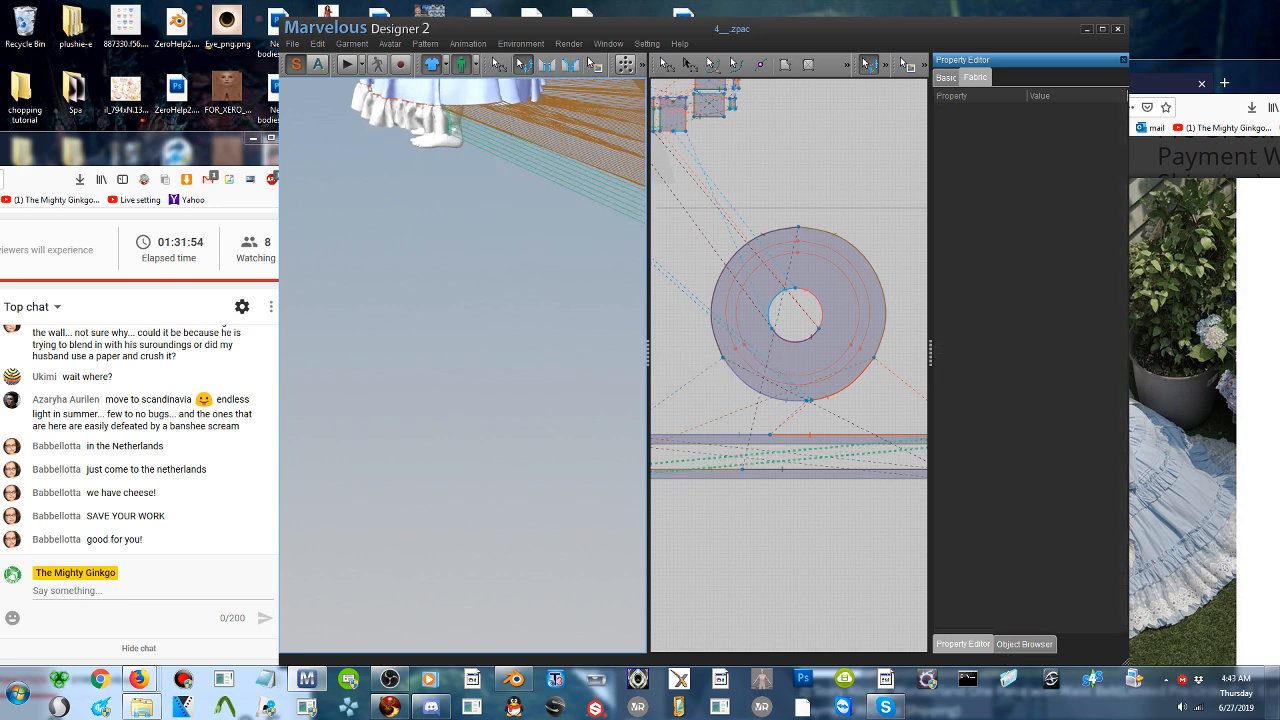
- Move the copied strip closer to the skirt and run the simulation so it gathers onto the hem, ending with the simulation stopped
scroll(482, 180, down, 5)
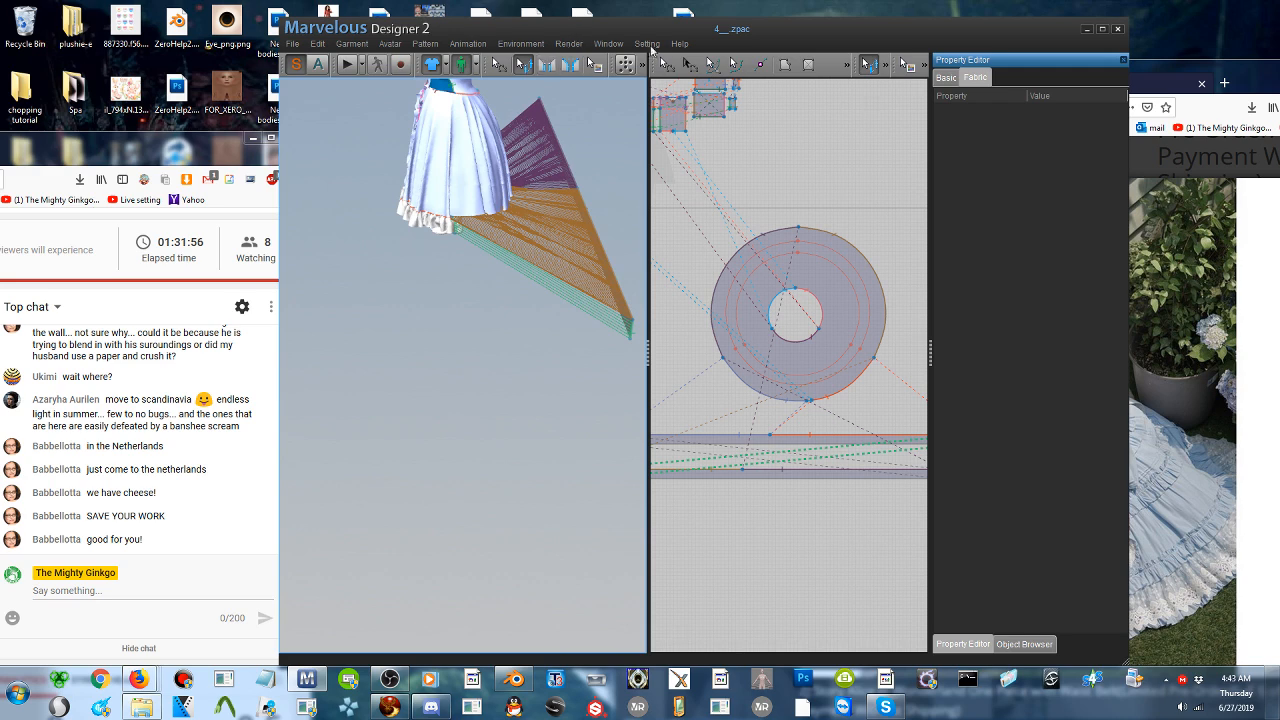
click(667, 64)
click(592, 230)
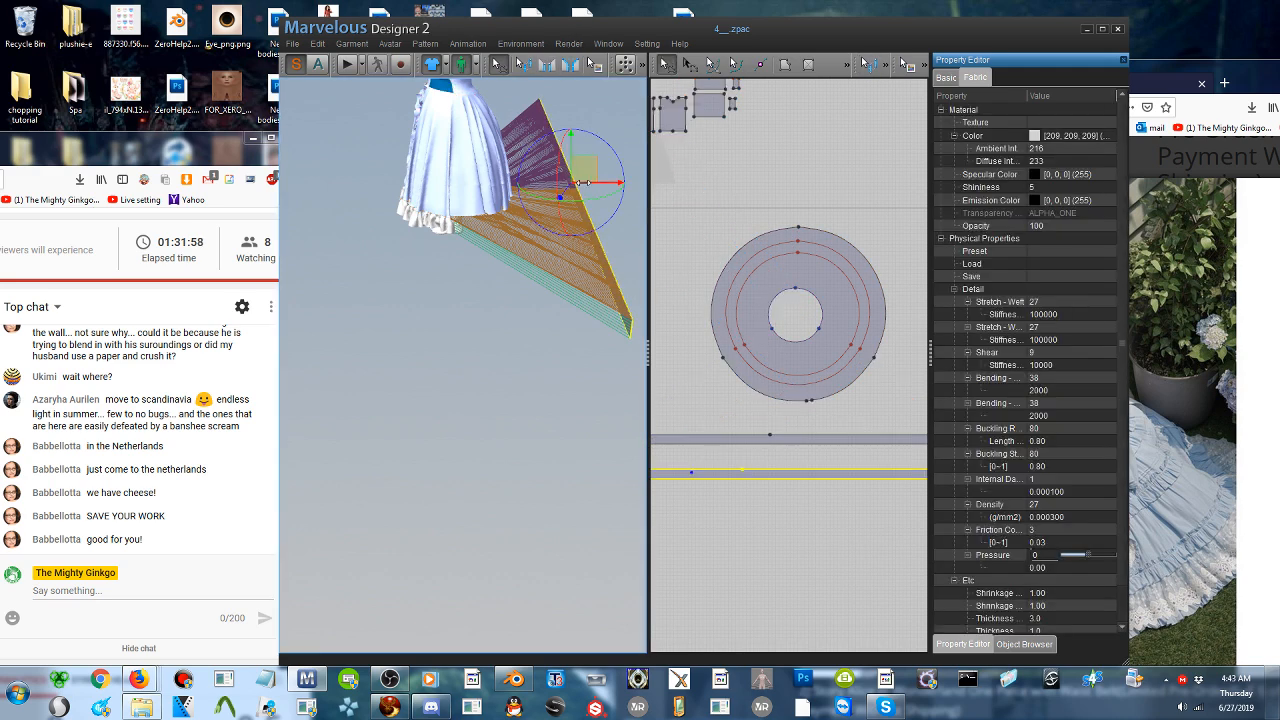
mouse_move(550, 187)
right_down()
mouse_move(537, 163)
mouse_move(551, 177)
right_up()
drag(595, 184, 524, 194)
click(346, 65)
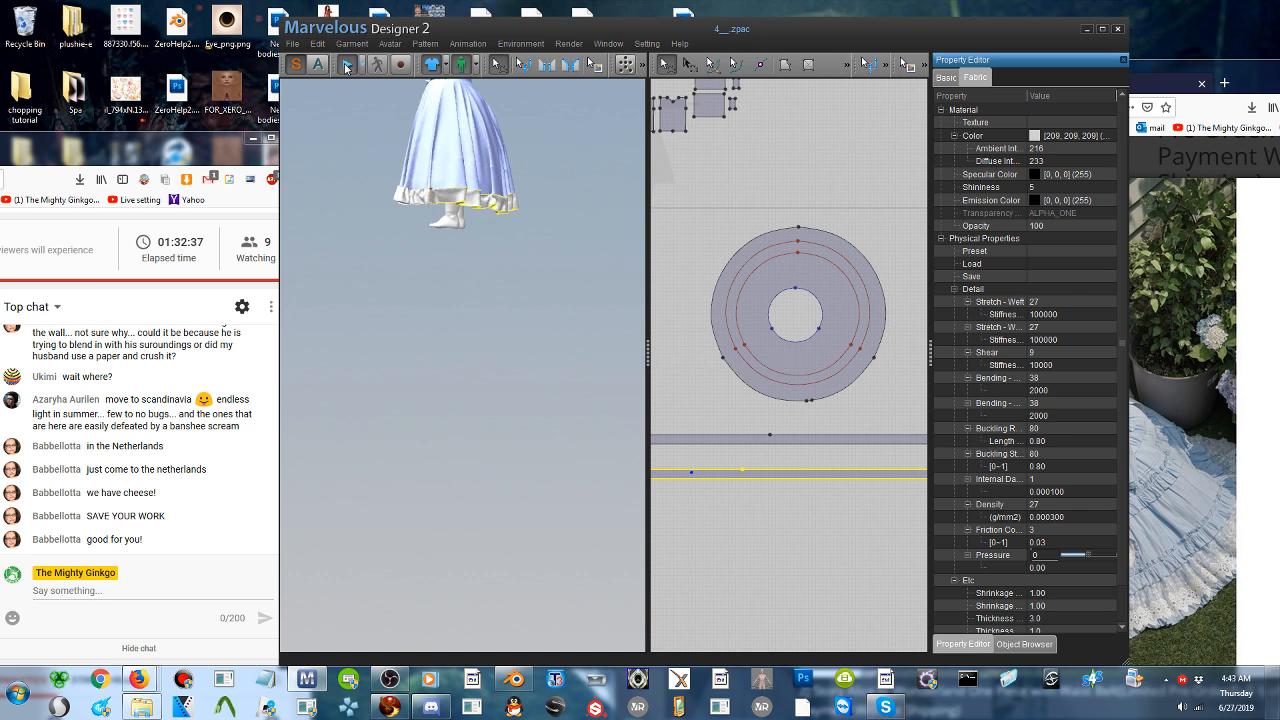
click(346, 66)
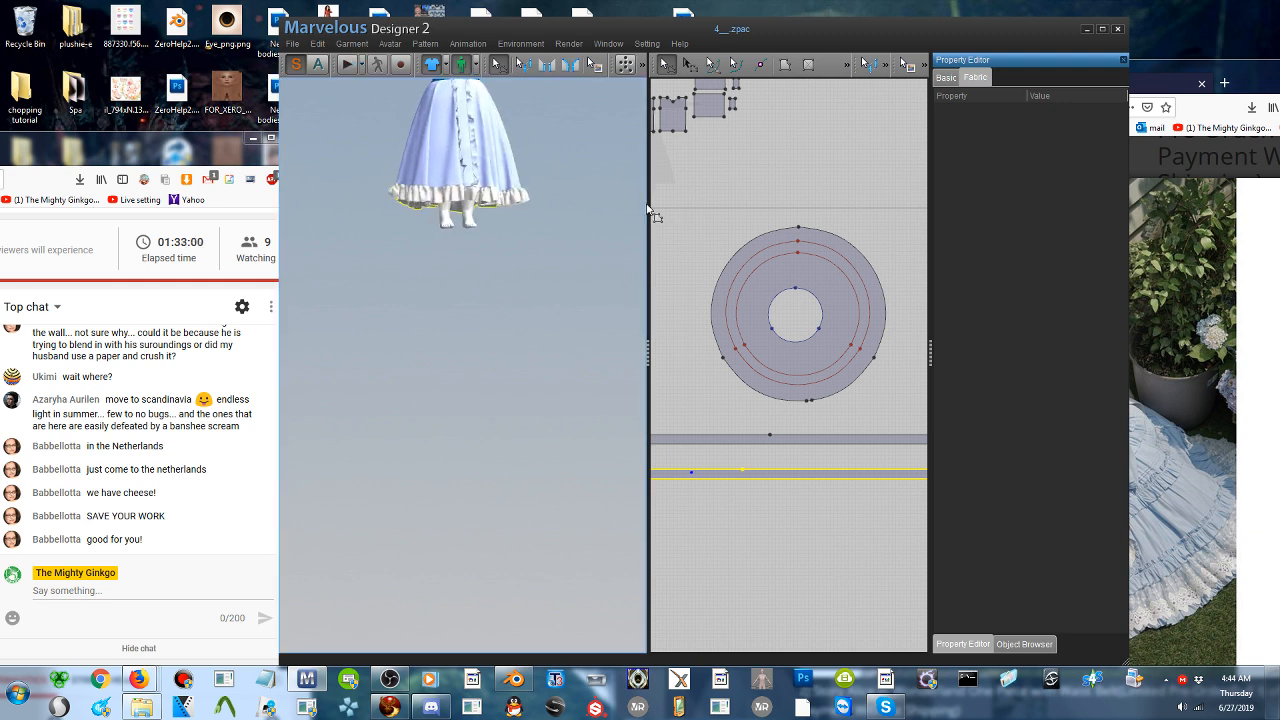
- Examine the whole dress from the front and compare its skirt with the tiered ruffles in the reference photos
middle_drag(503, 172, 505, 301)
mouse_move(505, 301)
right_down()
mouse_move(516, 303)
mouse_move(496, 303)
right_up()
scroll(499, 309, up, 3)
middle_drag(502, 288, 506, 380)
click(1262, 446)
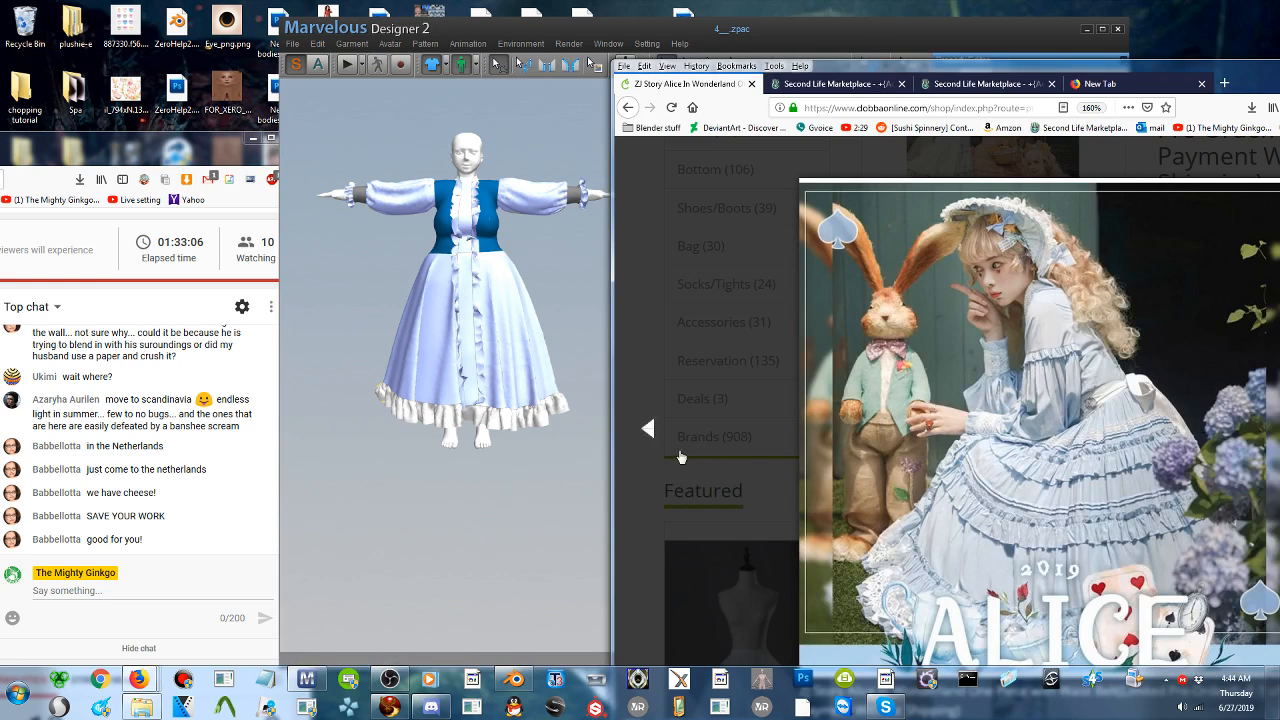
click(649, 436)
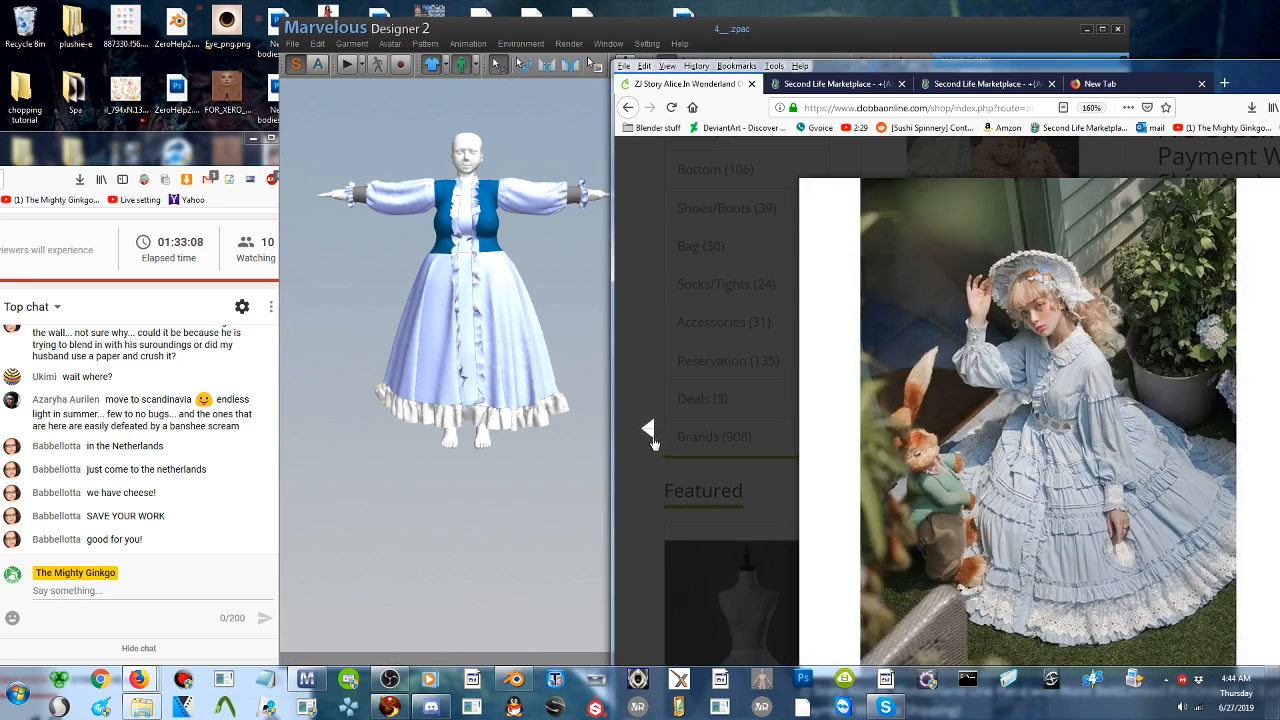
click(649, 436)
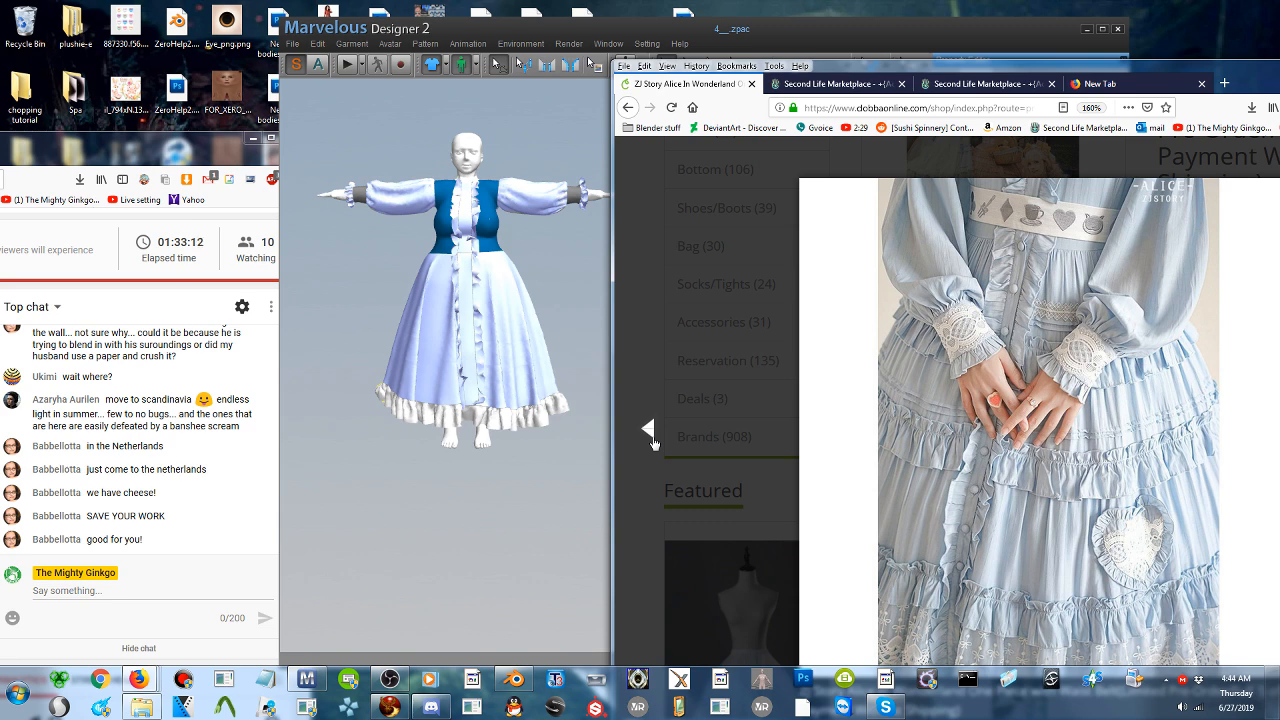
click(1070, 448)
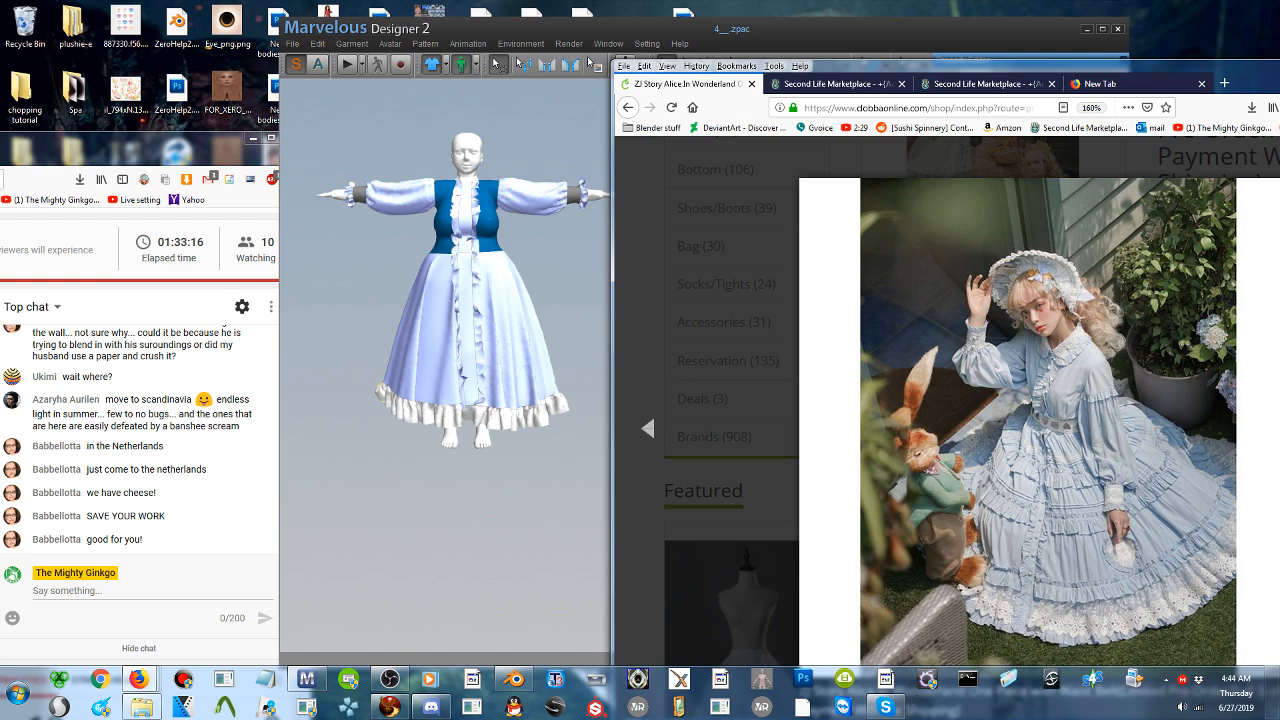
- Save the whole project to the desktop under the file name 6
click(290, 44)
mouse_move(330, 91)
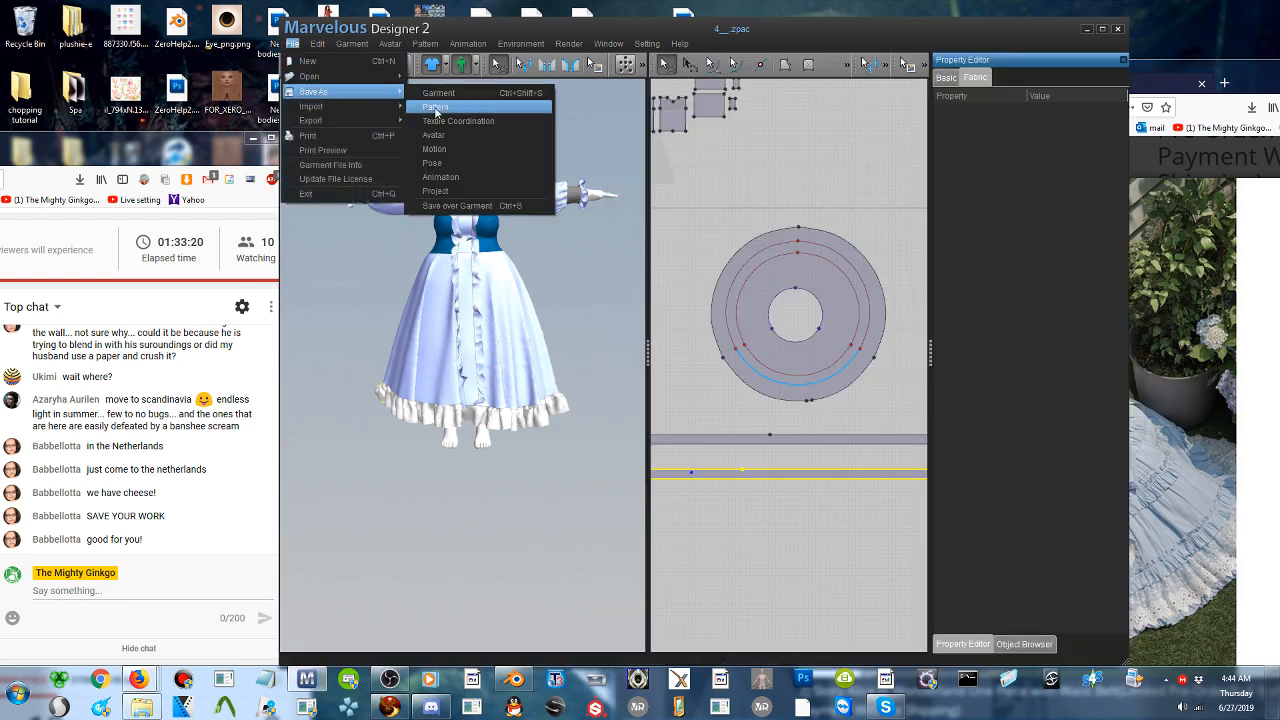
click(437, 191)
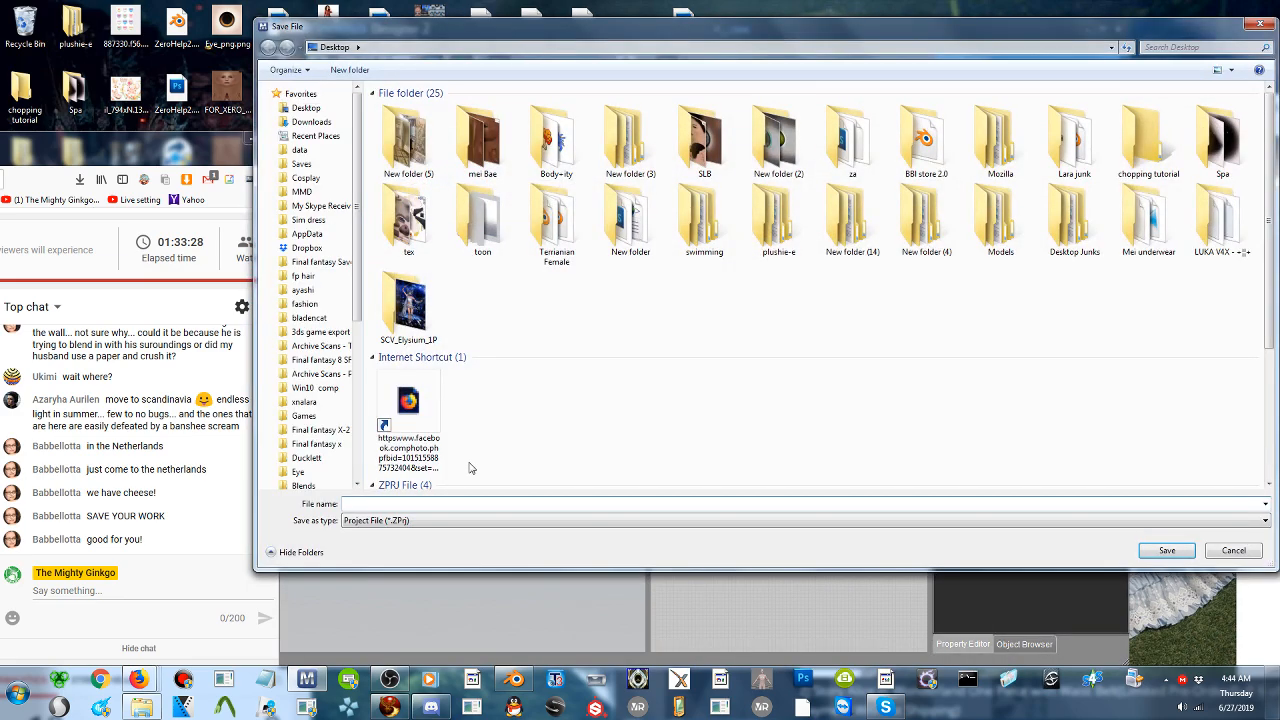
text(6)
key(Return)
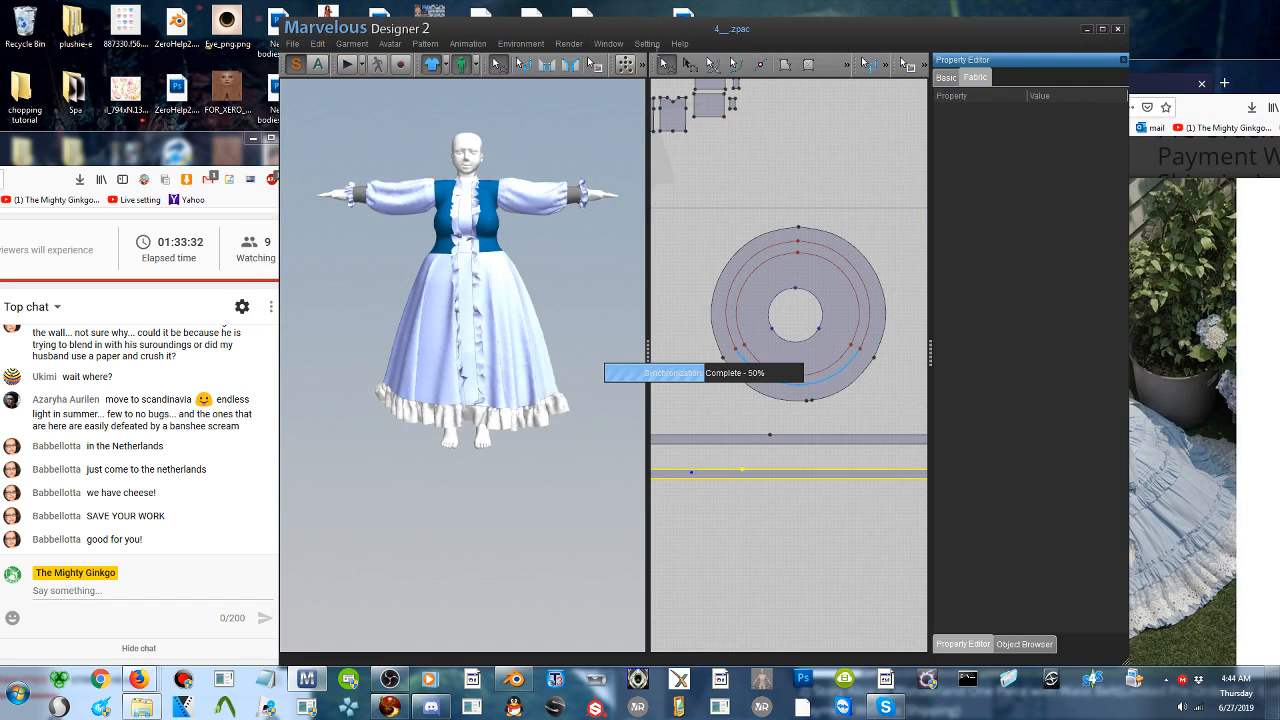
- Set the default particle distance for patterns to 40 in the preferences
click(648, 44)
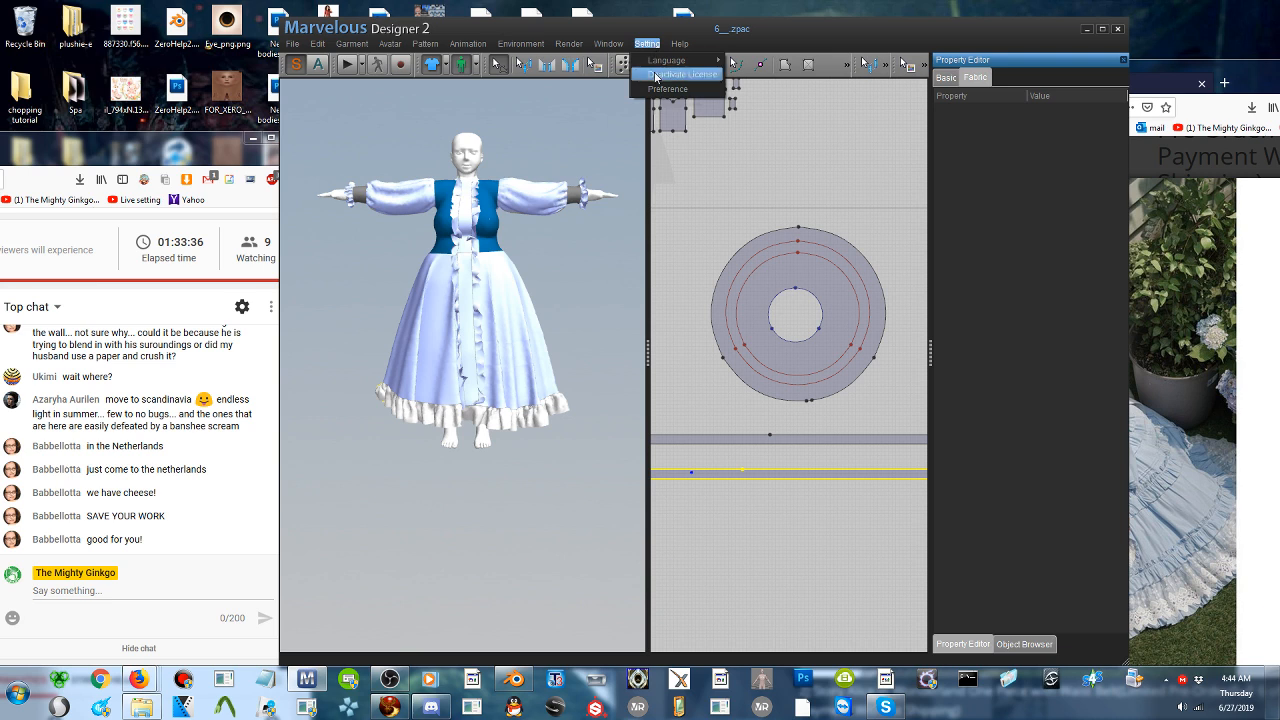
click(662, 76)
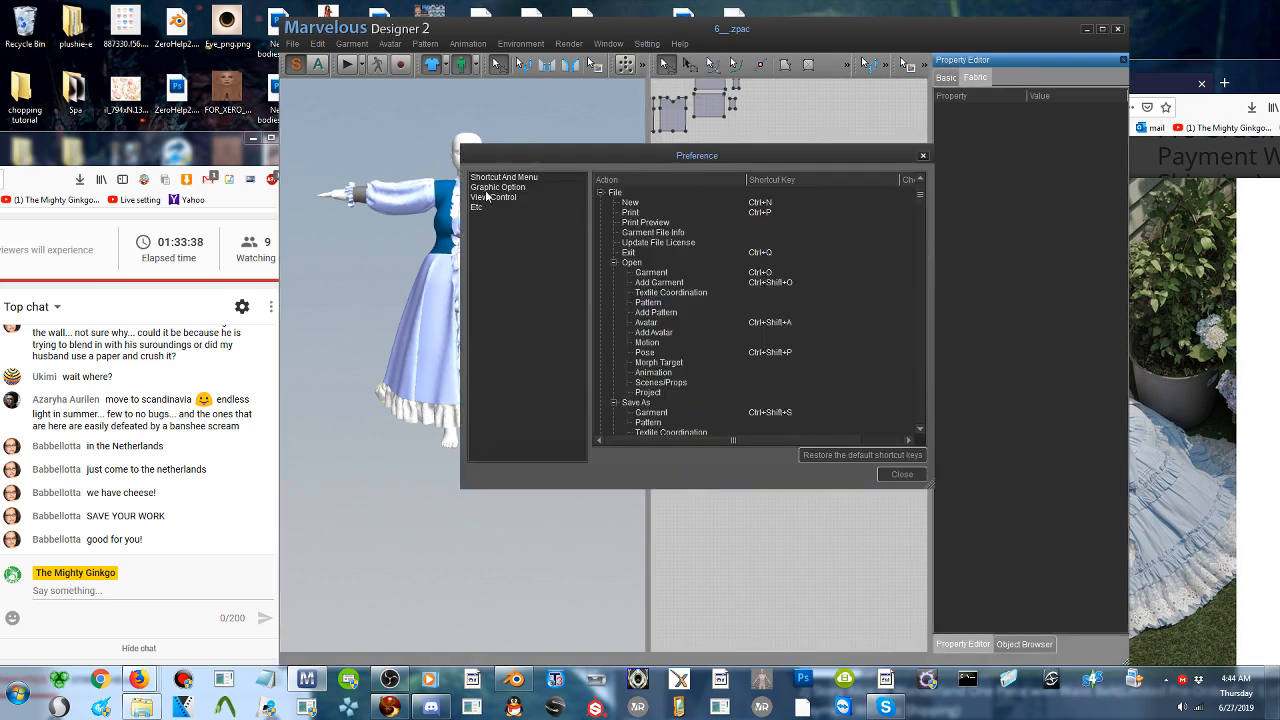
click(493, 188)
click(505, 178)
click(491, 207)
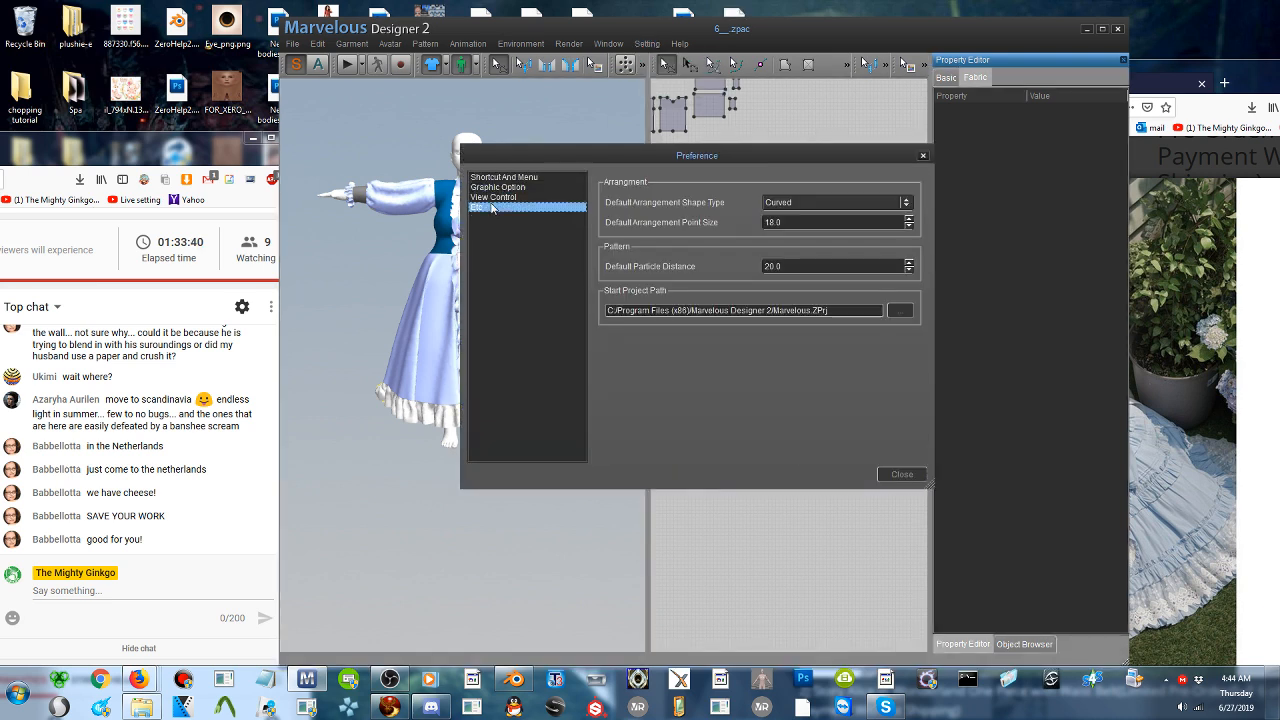
click(834, 268)
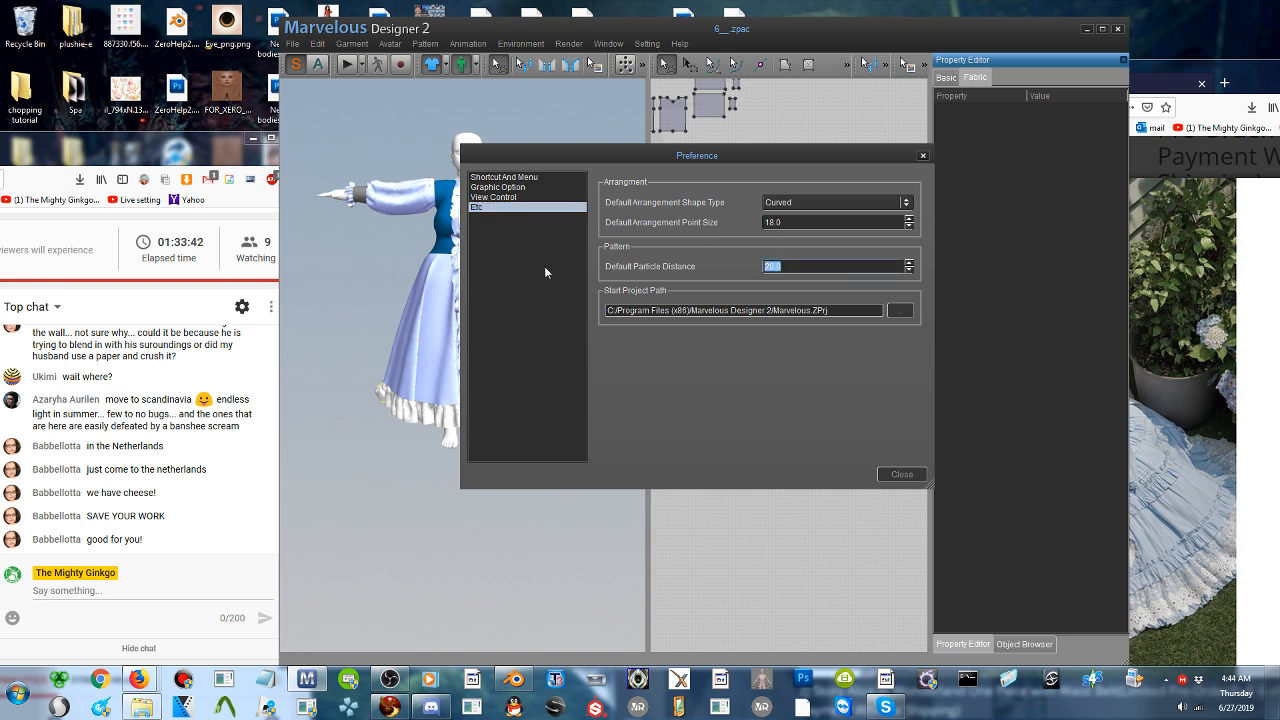
click(912, 477)
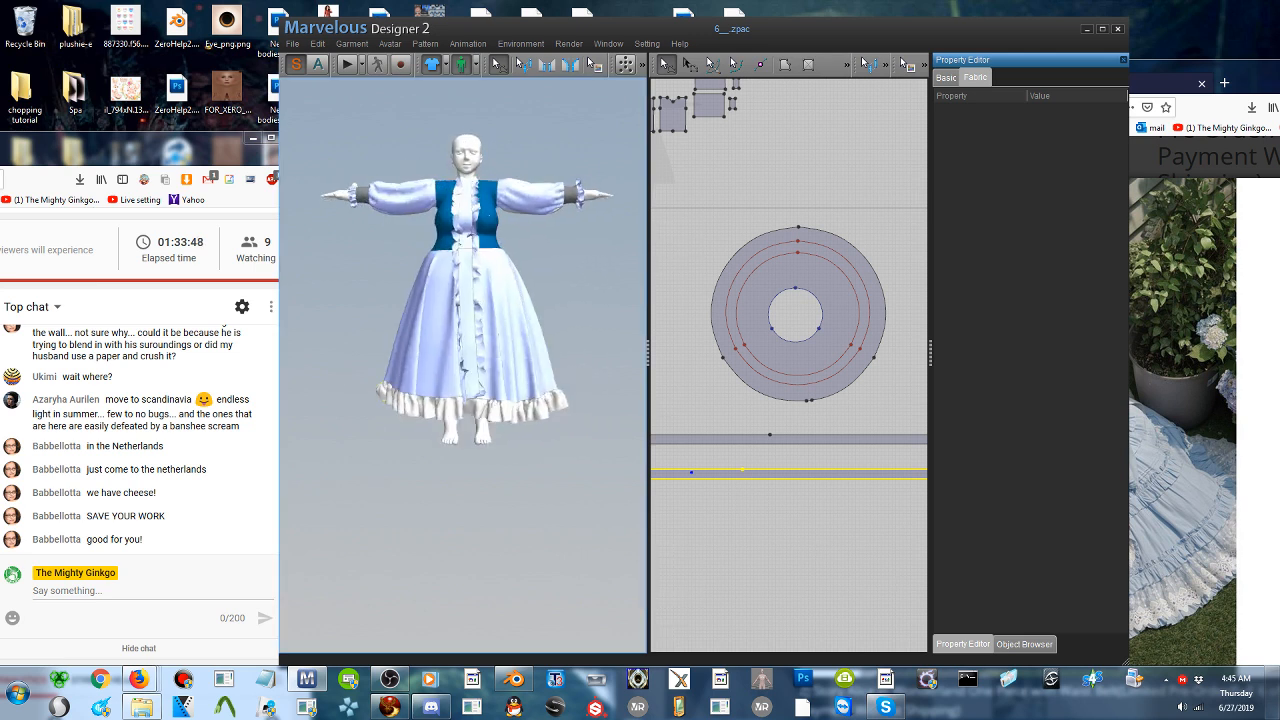
- Check the reference photo's skirt tiers and draw a long, narrow rectangular pattern piece just above the two existing ruffle strips
middle_drag(756, 494, 806, 459)
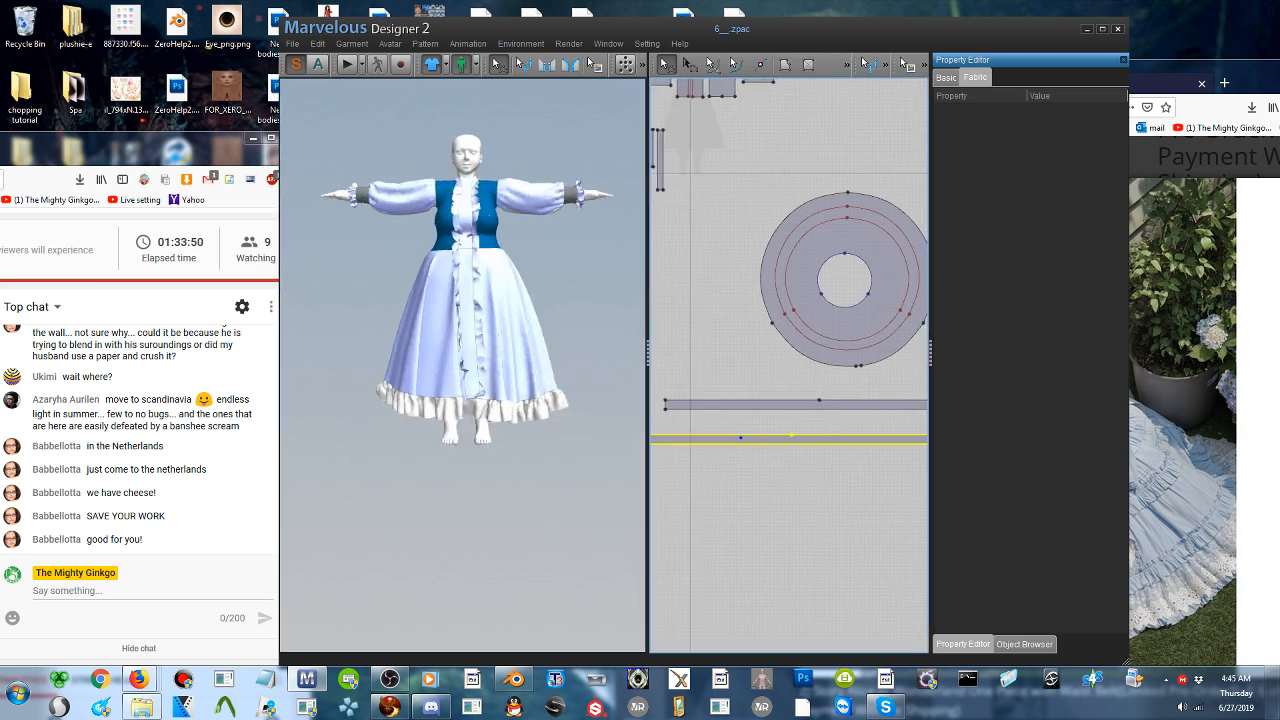
click(808, 64)
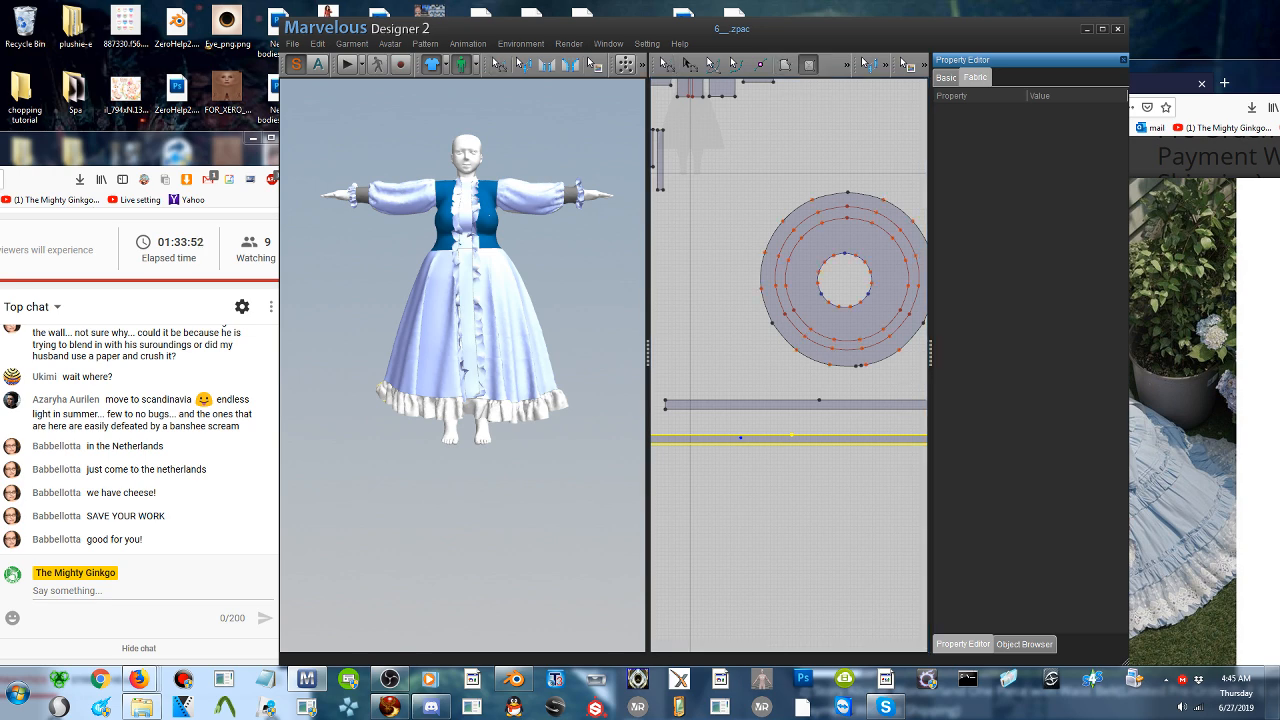
click(1186, 480)
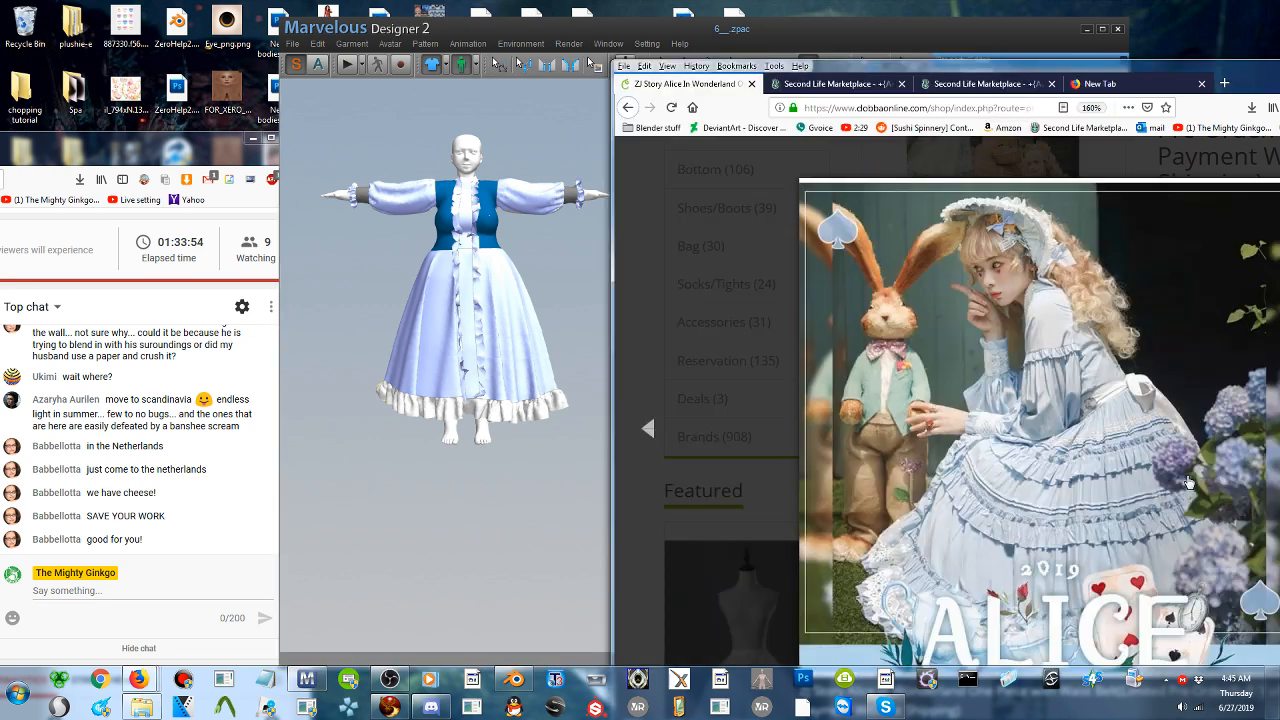
click(649, 428)
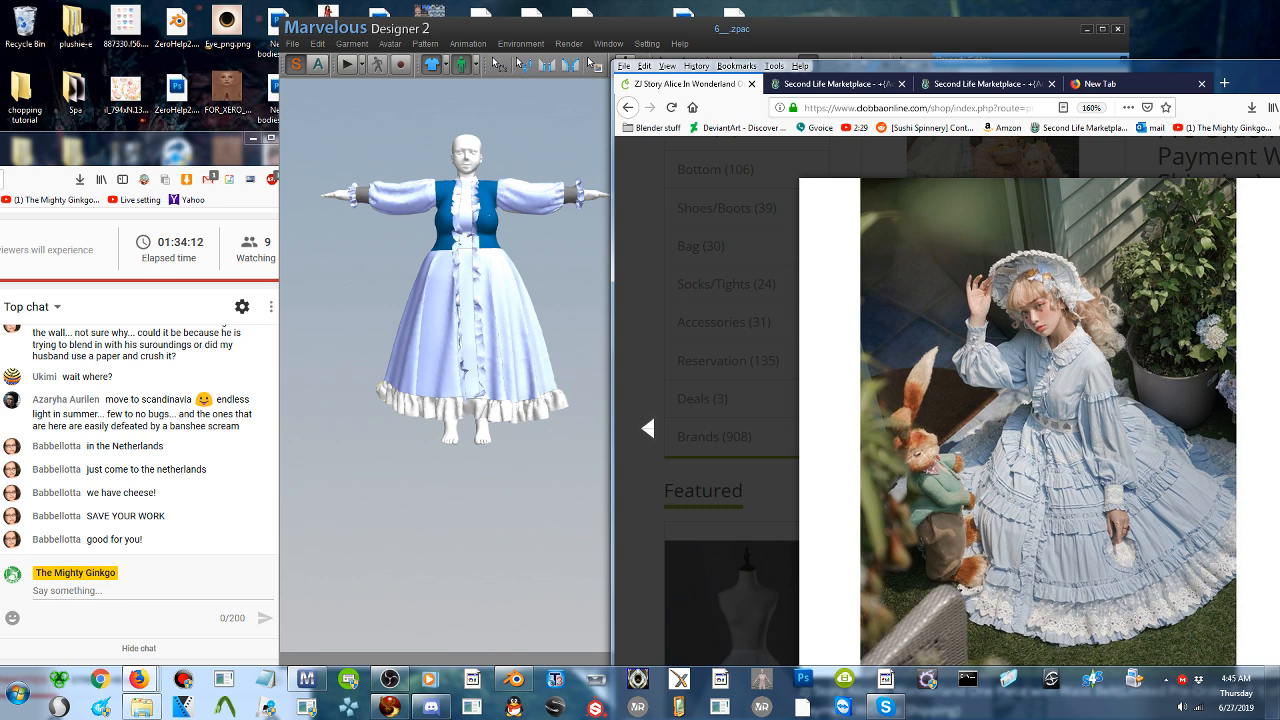
right_drag(512, 344, 480, 345)
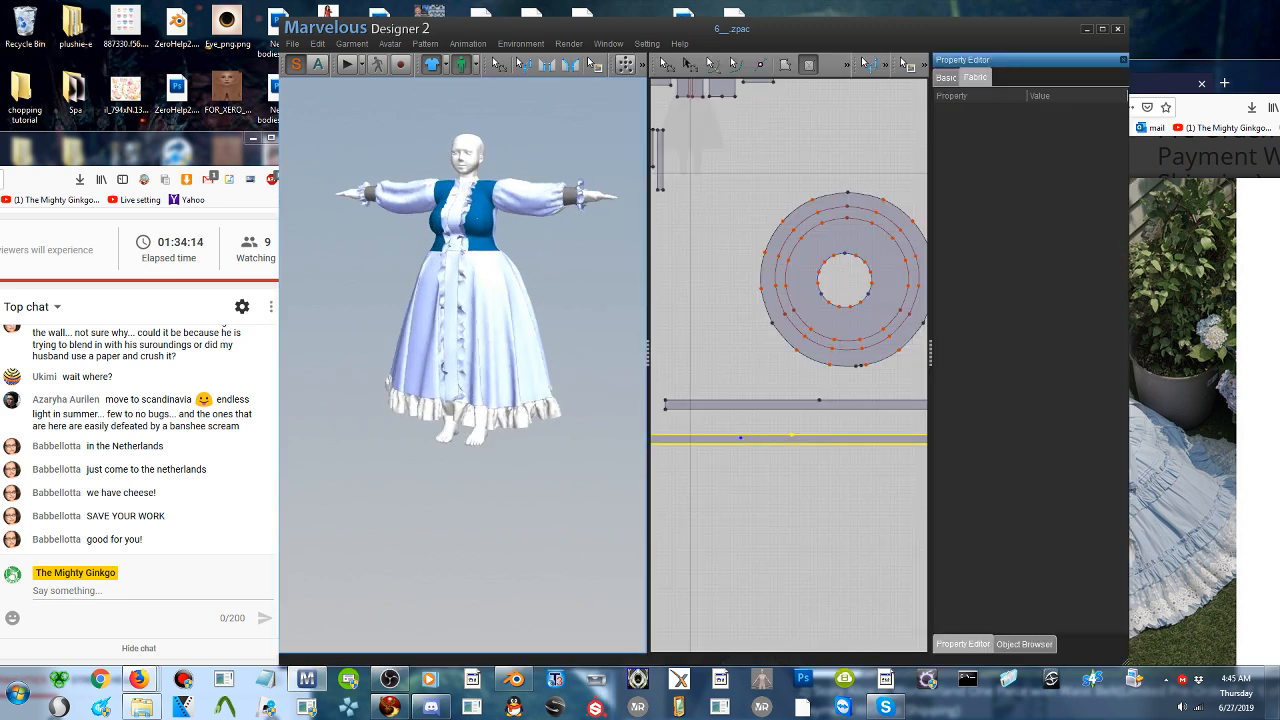
scroll(462, 276, up, 3)
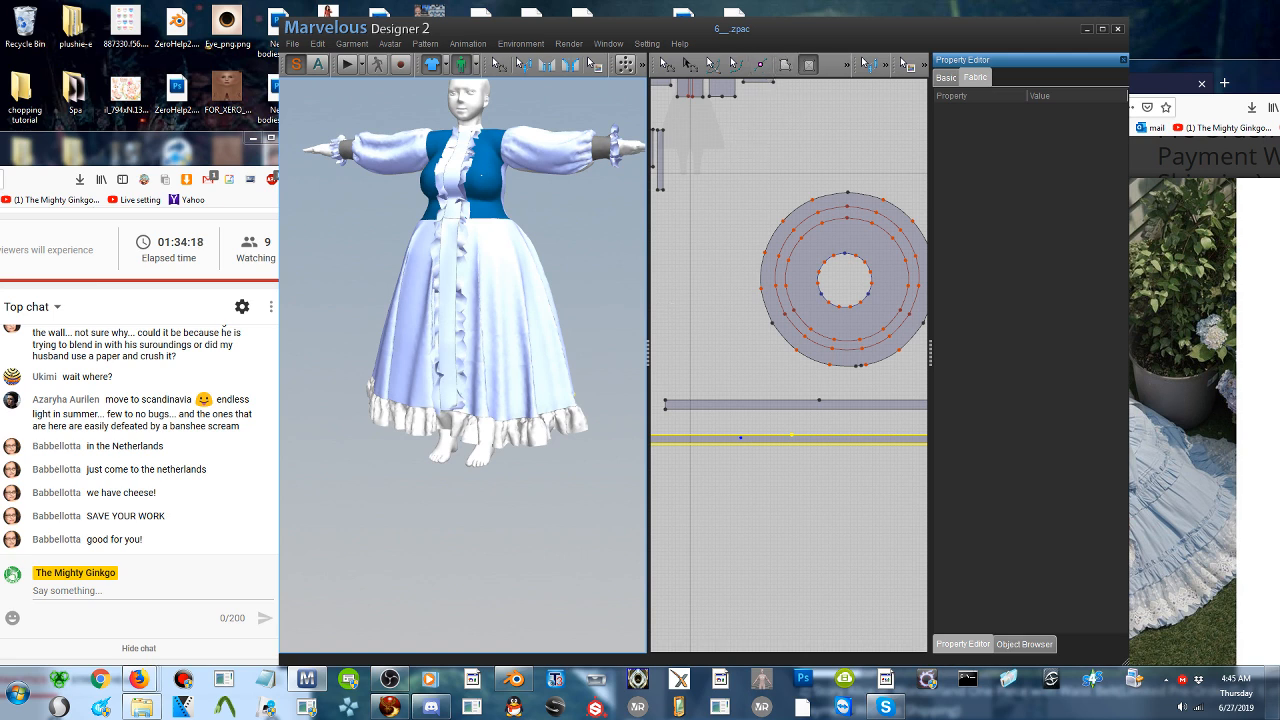
click(810, 65)
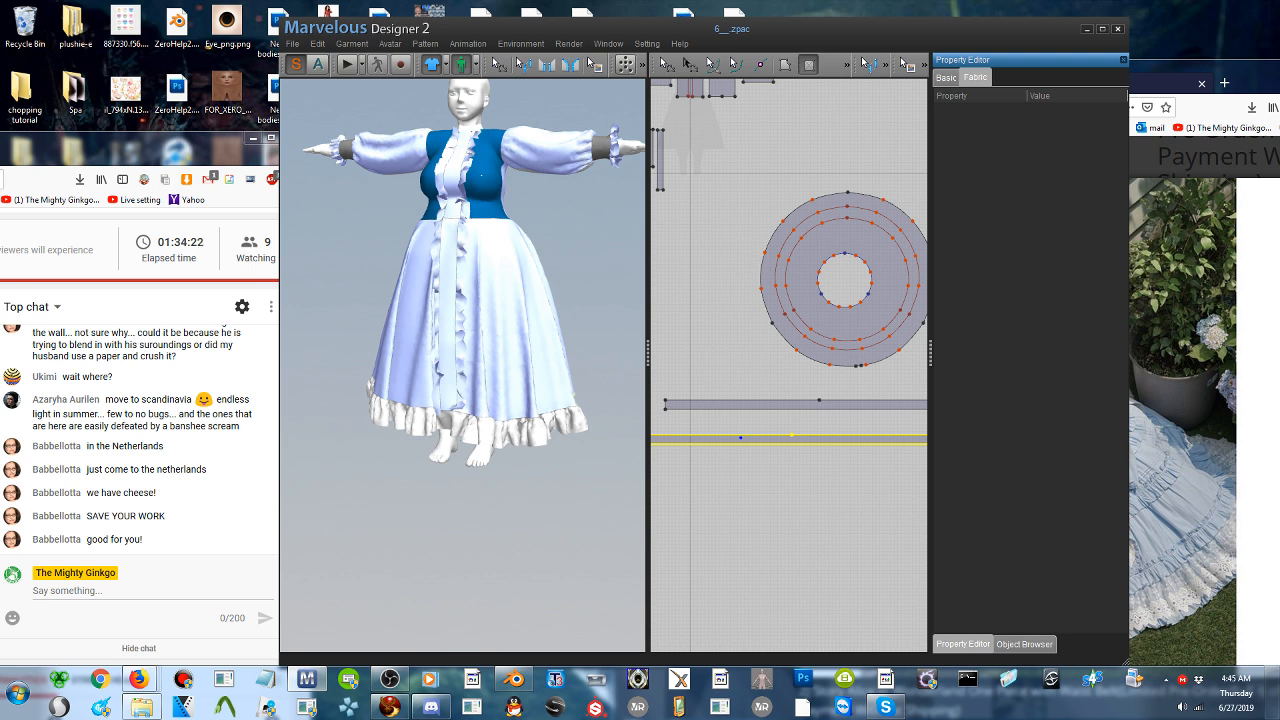
drag(669, 349, 929, 366)
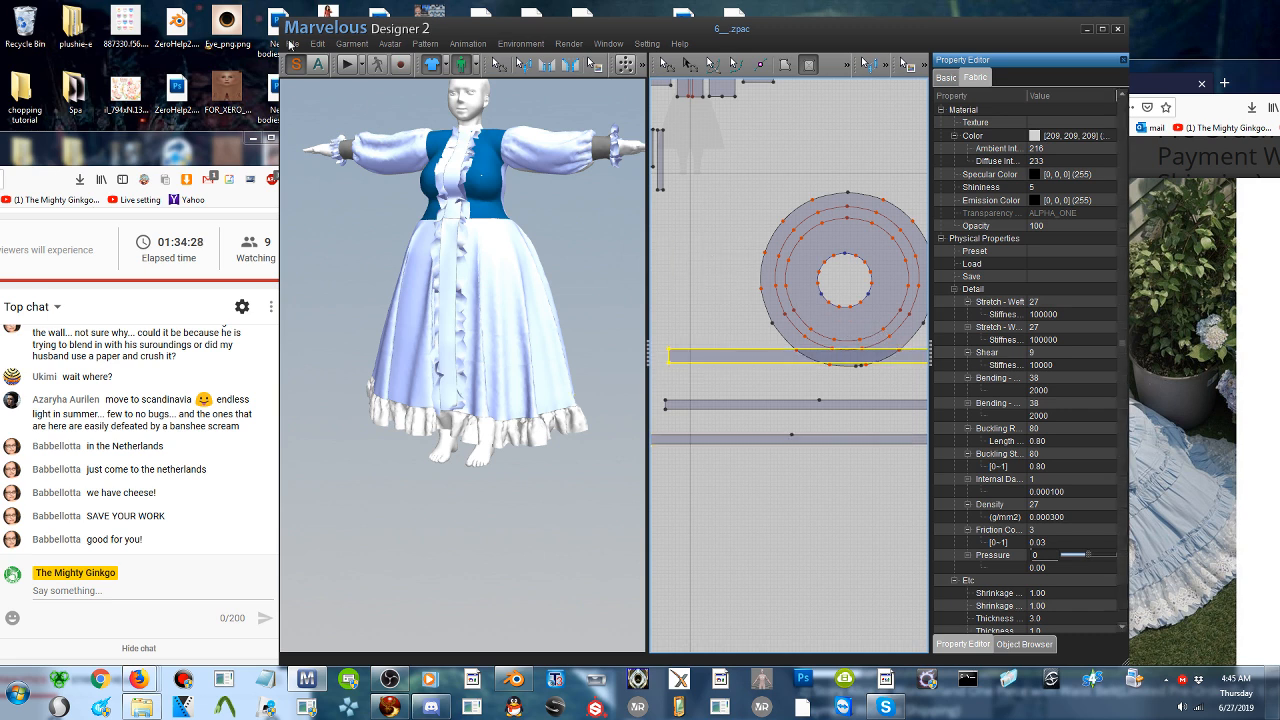
- Move the new long strip up from beneath the avatar to in front of the skirt in the 3D view
scroll(501, 276, down, 3)
middle_drag(543, 317, 476, 317)
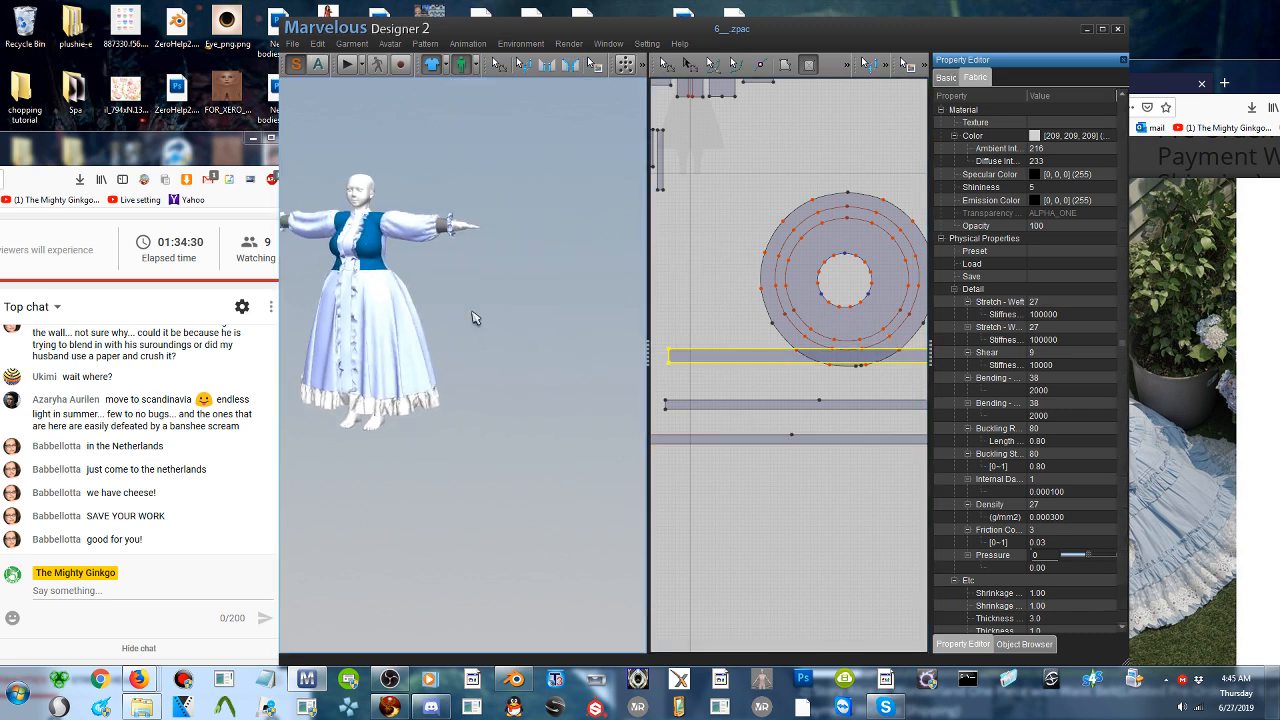
scroll(475, 318, up, 2)
scroll(475, 318, down, 2)
scroll(475, 318, down, 3)
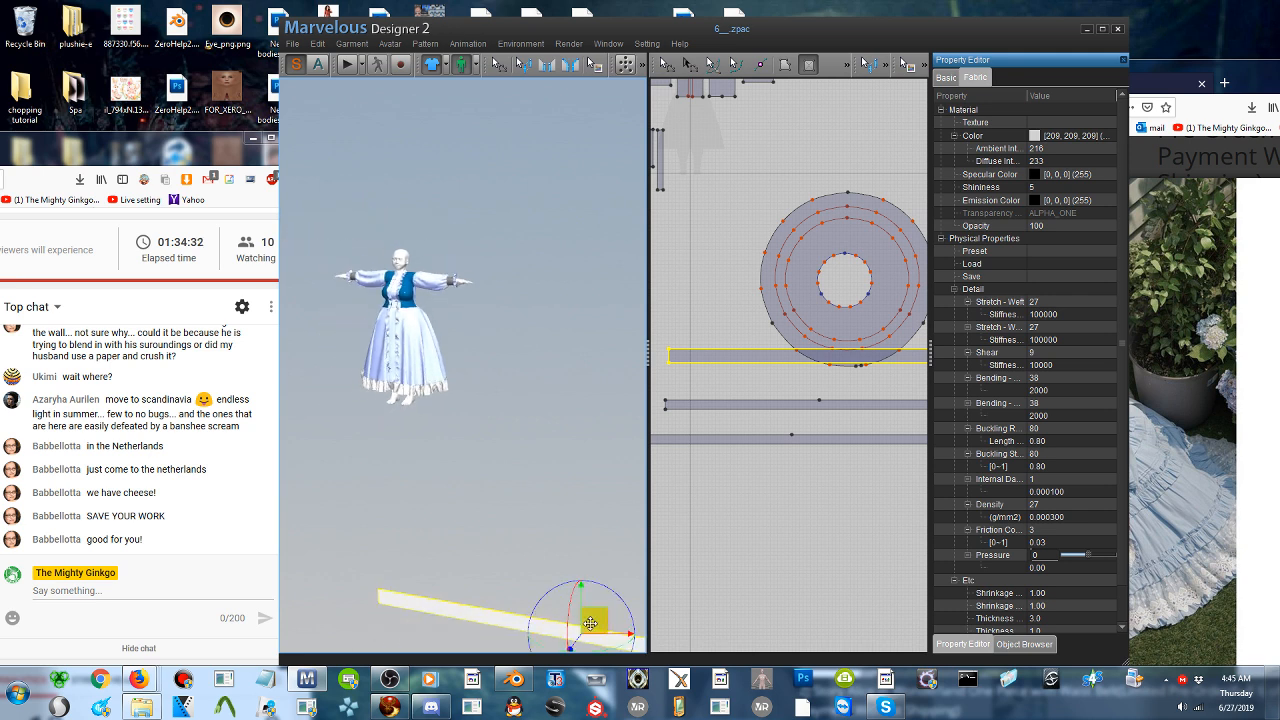
drag(590, 622, 384, 345)
- Reposition the new strip sideways in front of the lower skirt, checking its placement around the dress
scroll(445, 387, up, 2)
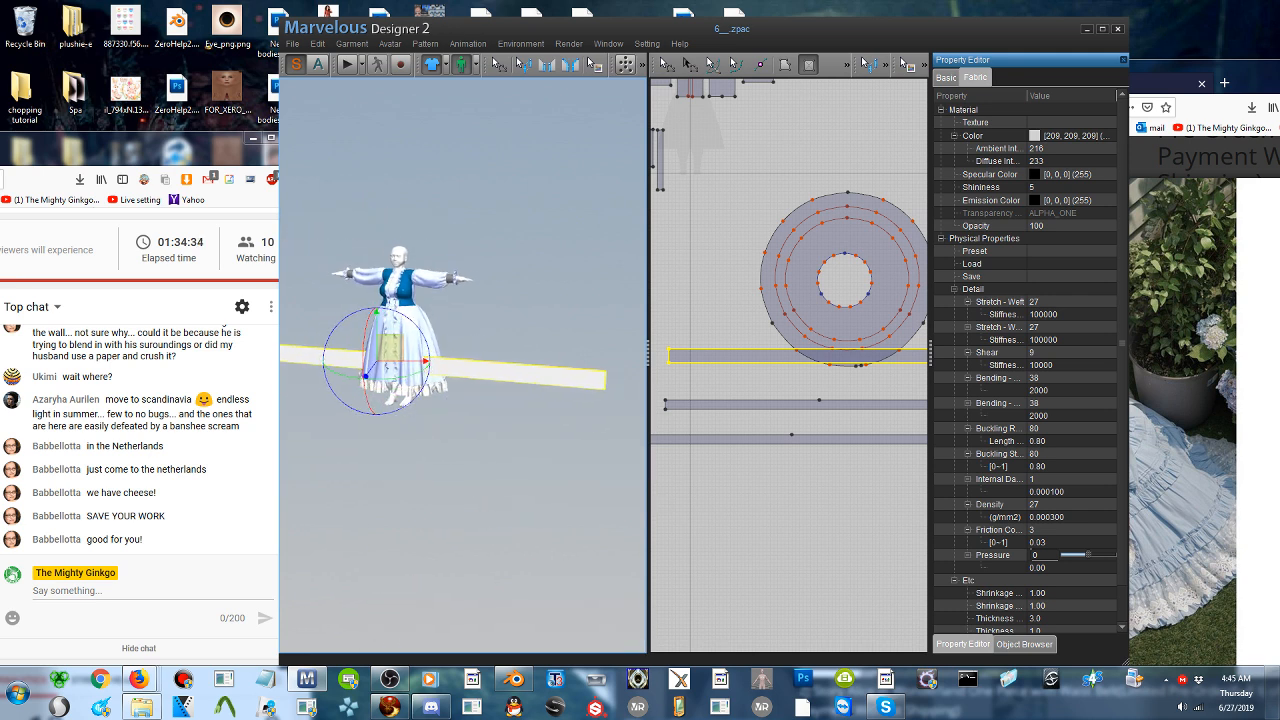
scroll(445, 387, up, 2)
right_drag(445, 387, 530, 385)
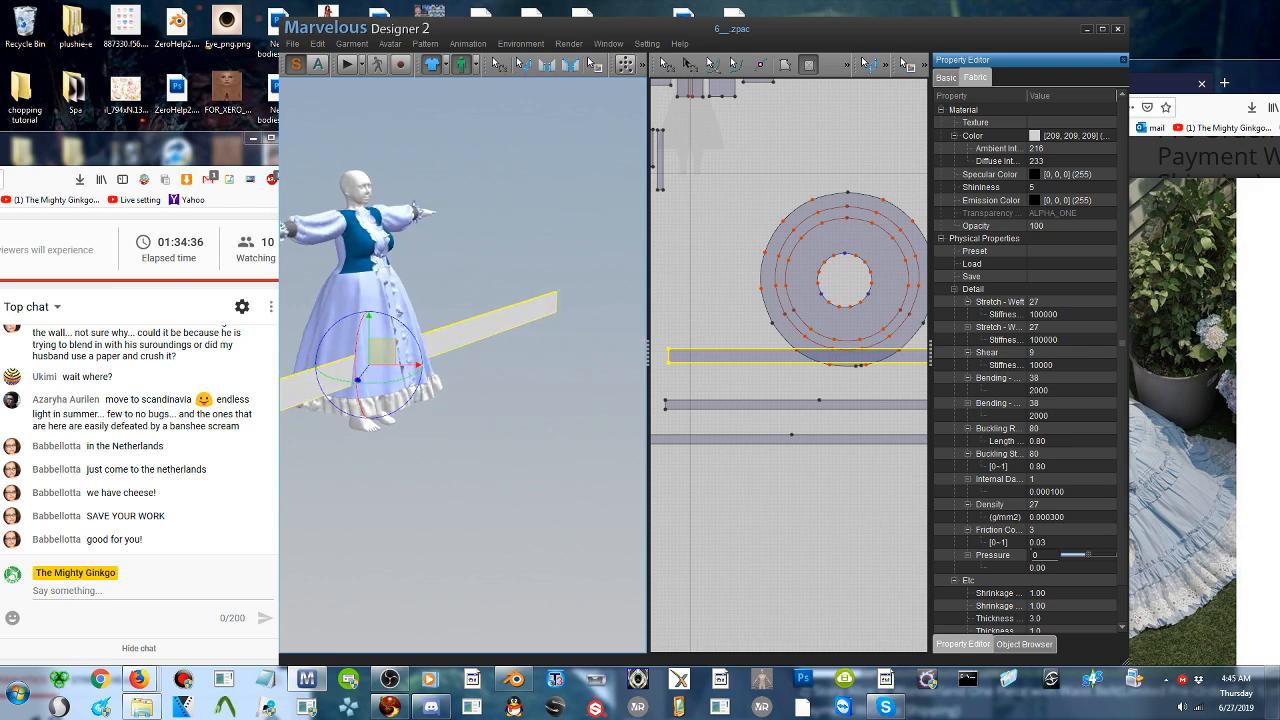
drag(394, 348, 440, 345)
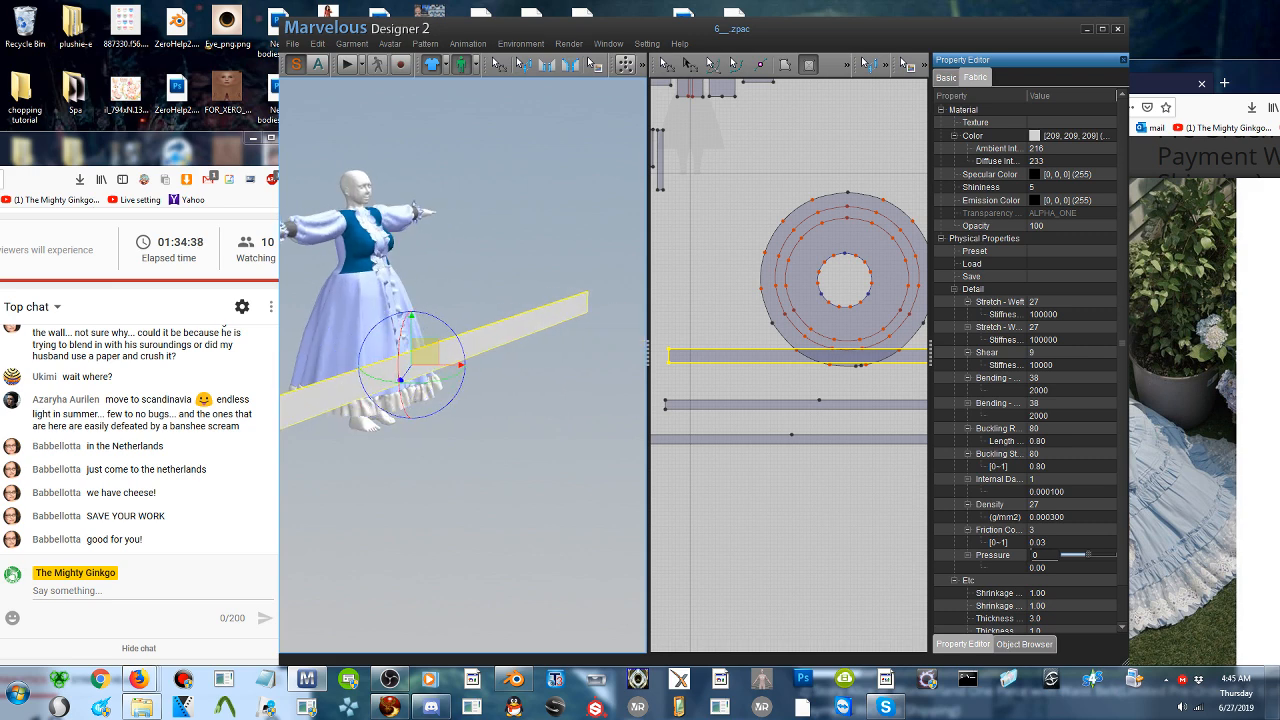
right_drag(440, 344, 288, 340)
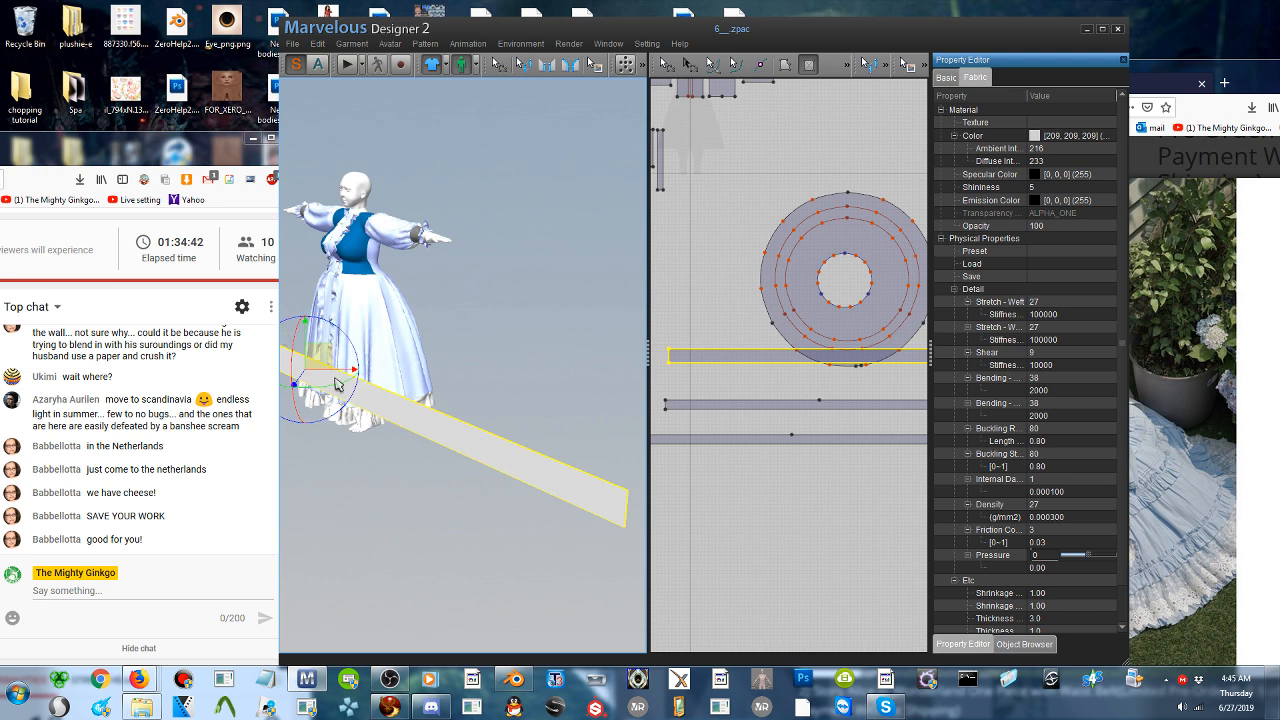
drag(334, 385, 426, 371)
right_drag(325, 358, 400, 356)
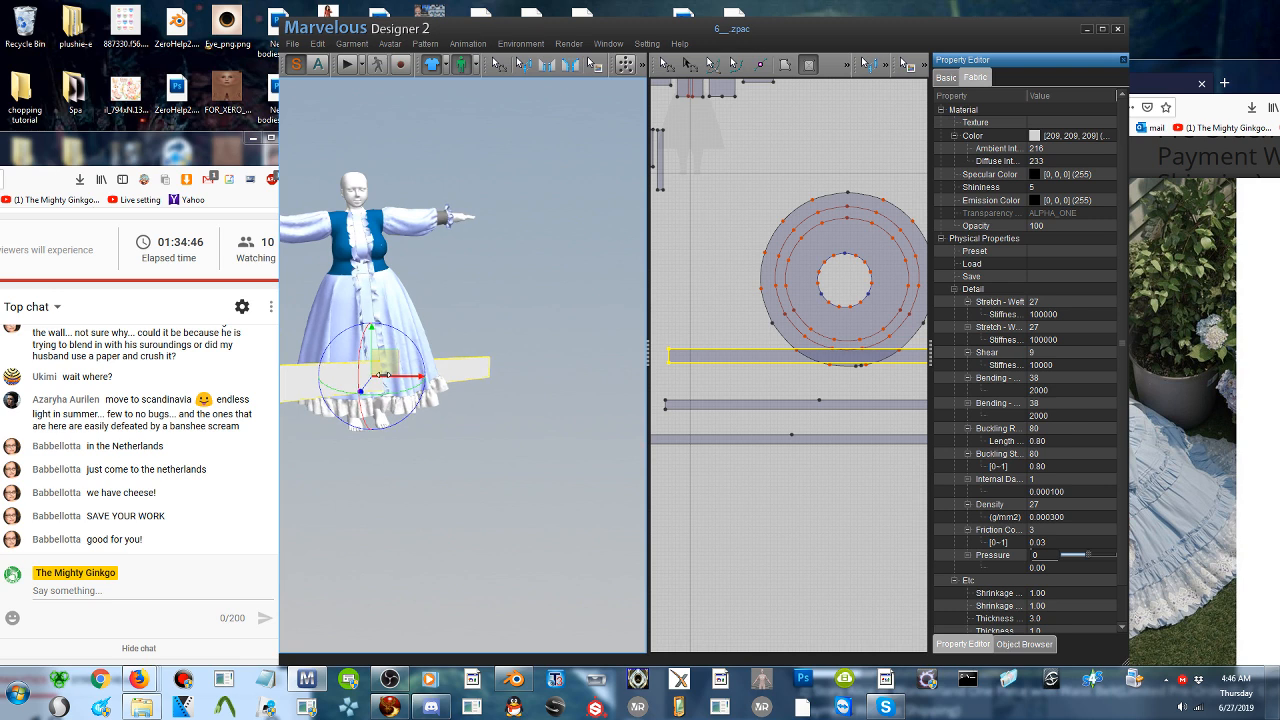
drag(386, 359, 465, 358)
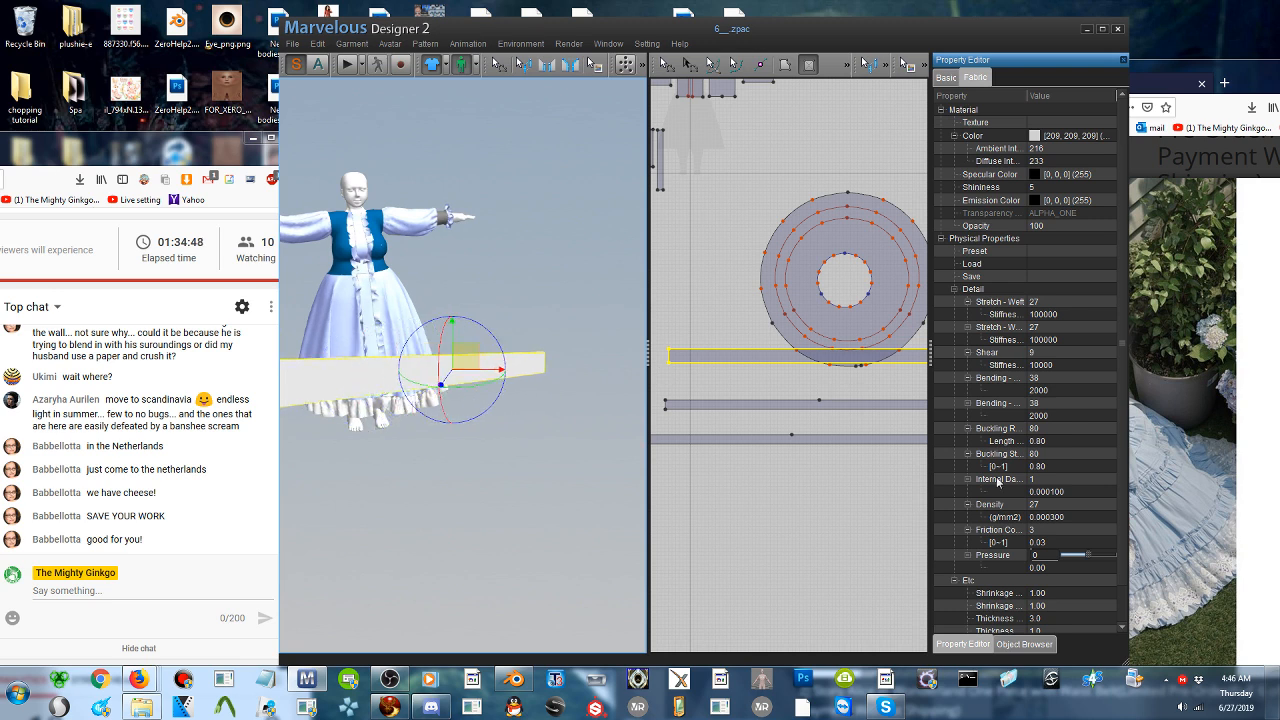
- Set the new strip's fabric layer to 3
scroll(1061, 596, down, 1)
click(1058, 604)
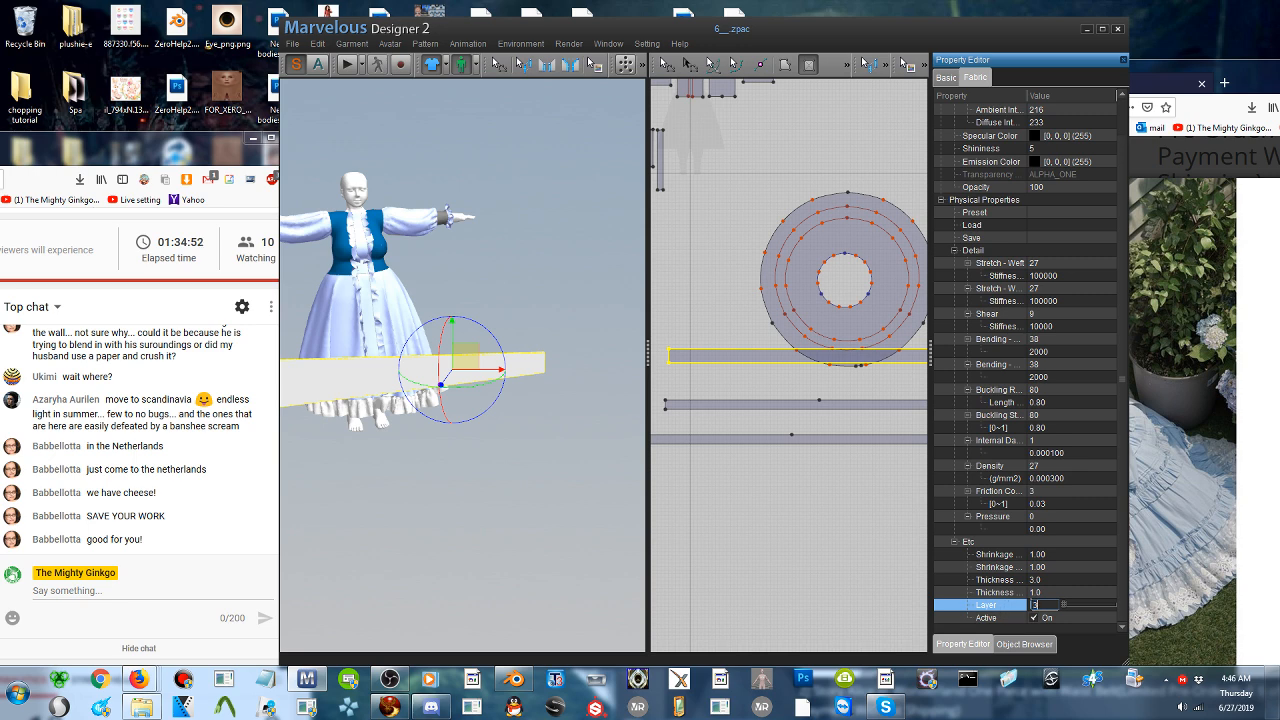
click(560, 424)
right_drag(560, 424, 468, 430)
click(446, 395)
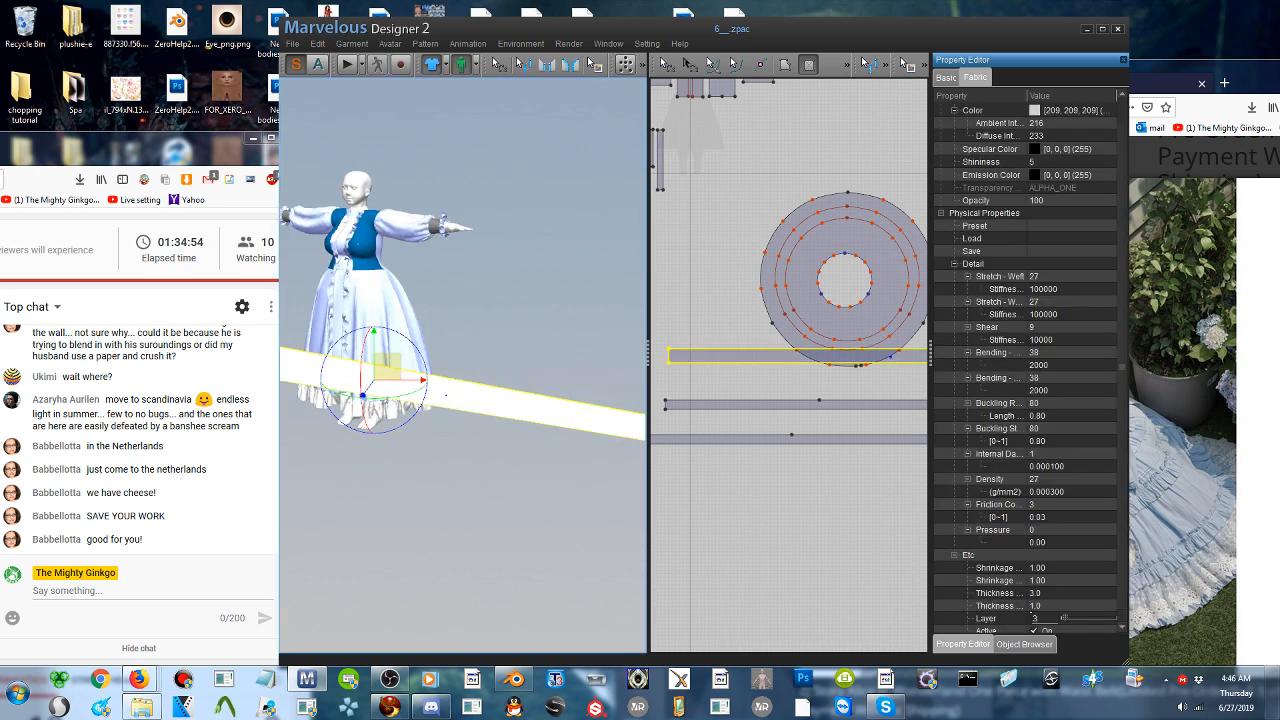
- Shift the new strip farther out from the skirt near hem level and slide it sideways
mouse_move(418, 410)
mouse_down()
mouse_move(447, 380)
mouse_move(408, 395)
mouse_move(430, 389)
mouse_up()
scroll(430, 389, up, 3)
right_drag(557, 372, 402, 430)
click(368, 464)
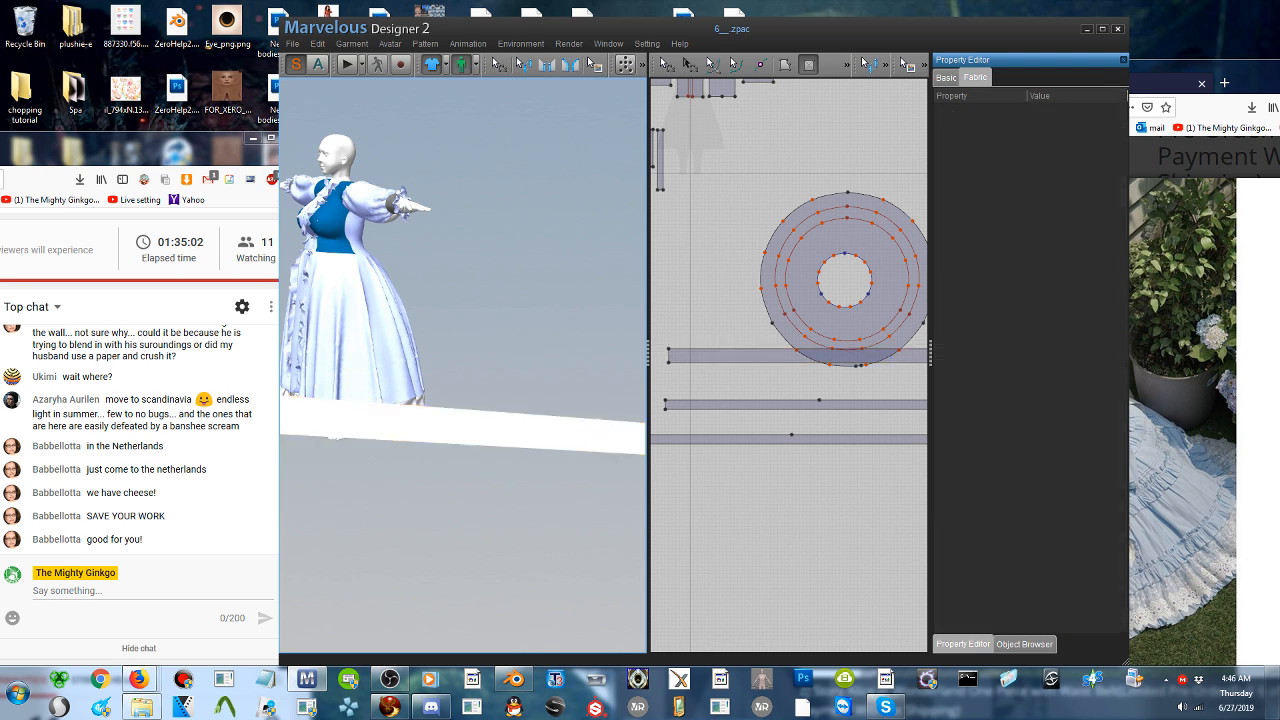
click(397, 428)
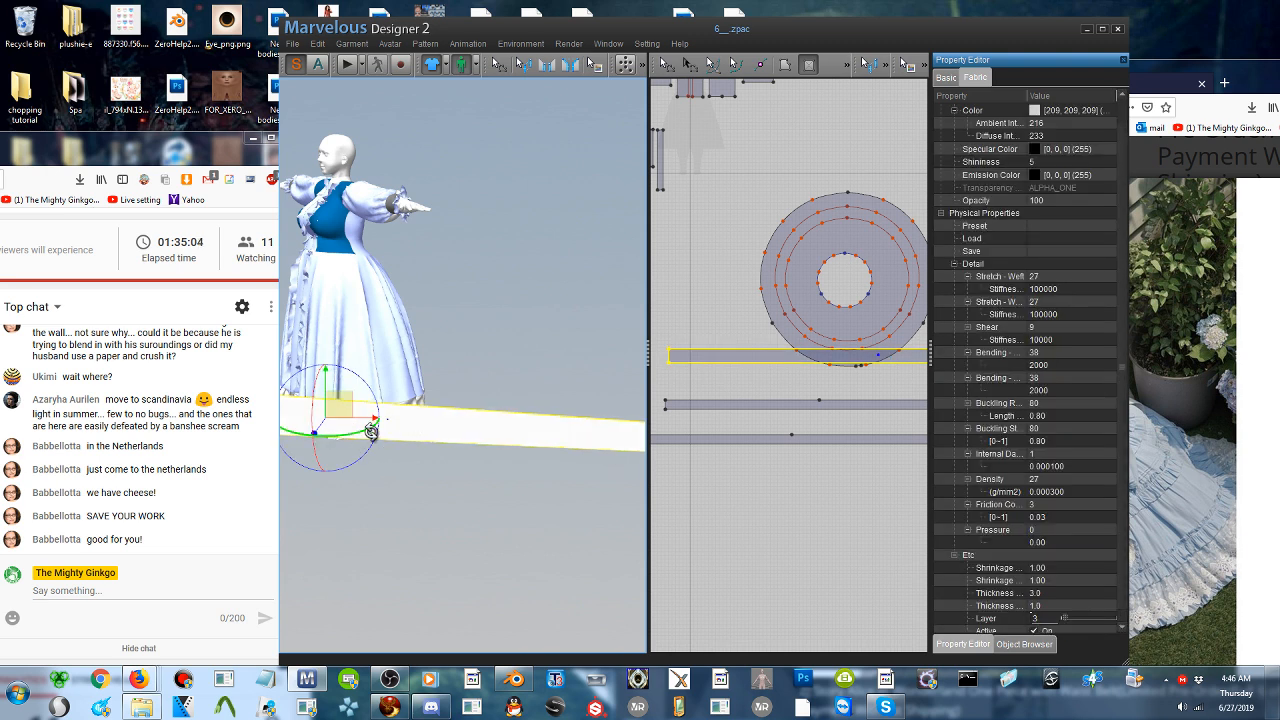
drag(366, 457, 371, 466)
drag(344, 408, 413, 405)
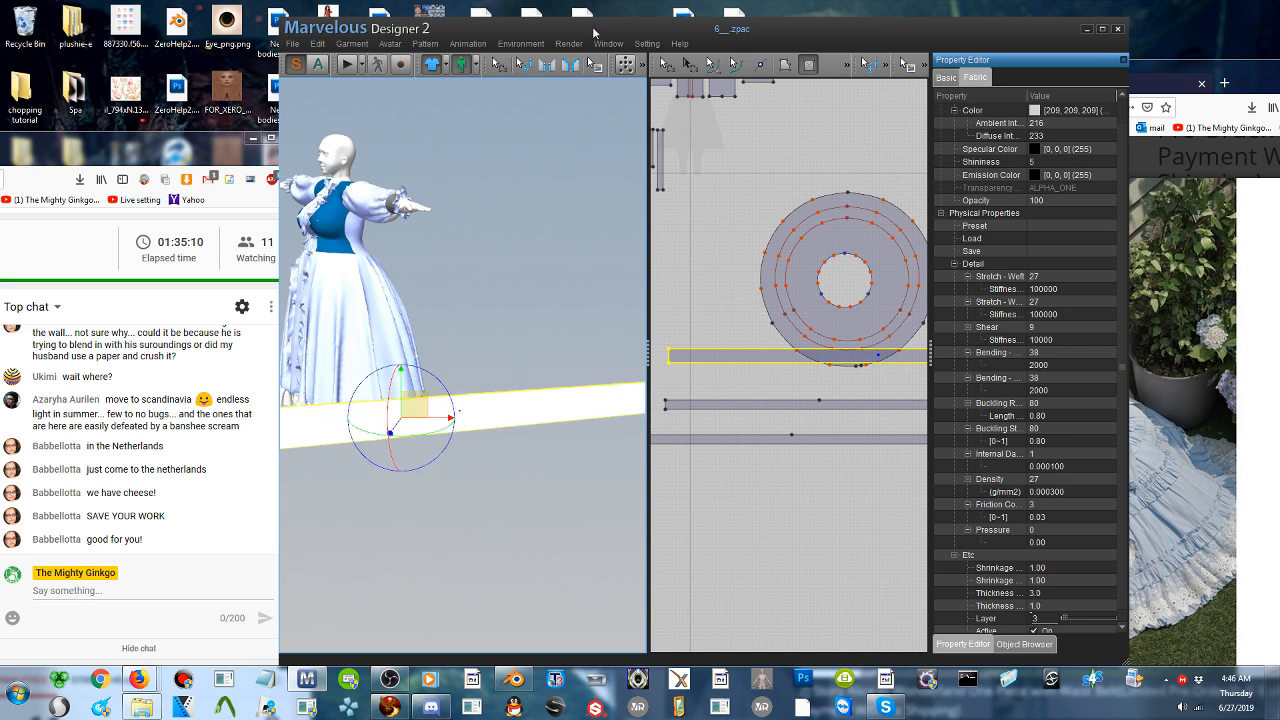
- Try to sew the new strip's long upper edge to one arc of the skirt's larger internal circle
click(546, 64)
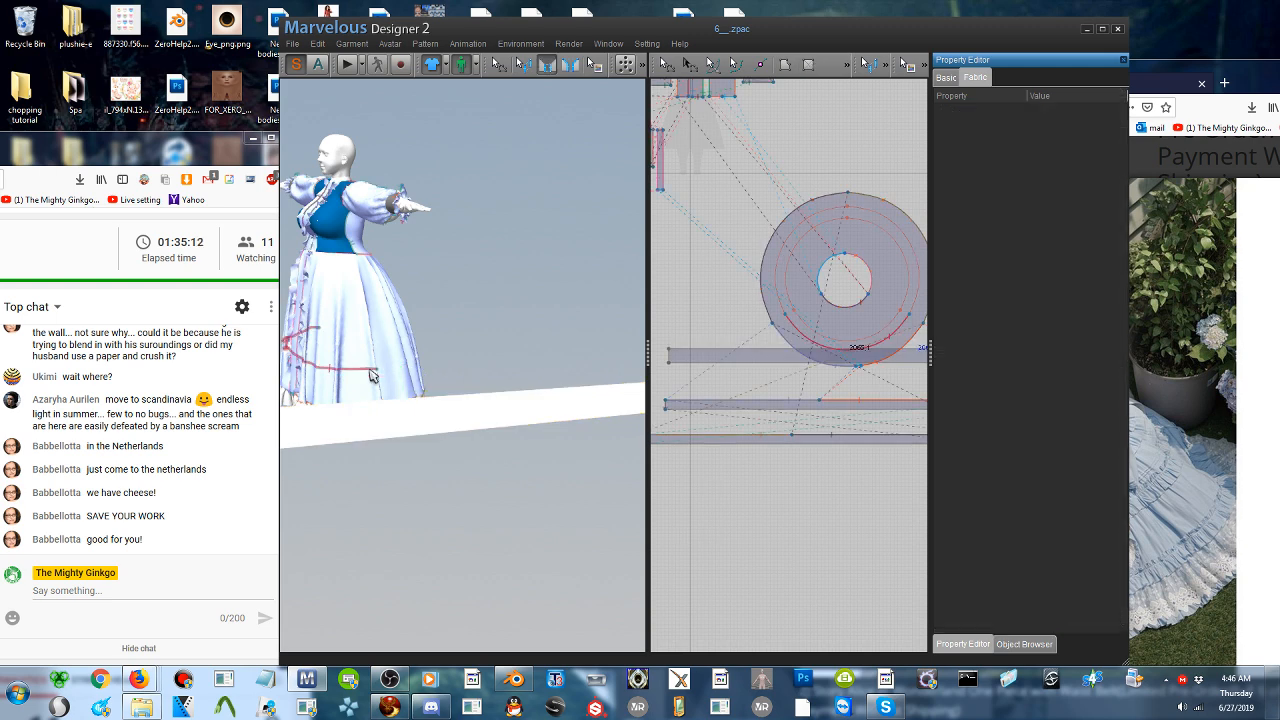
right_drag(420, 367, 384, 398)
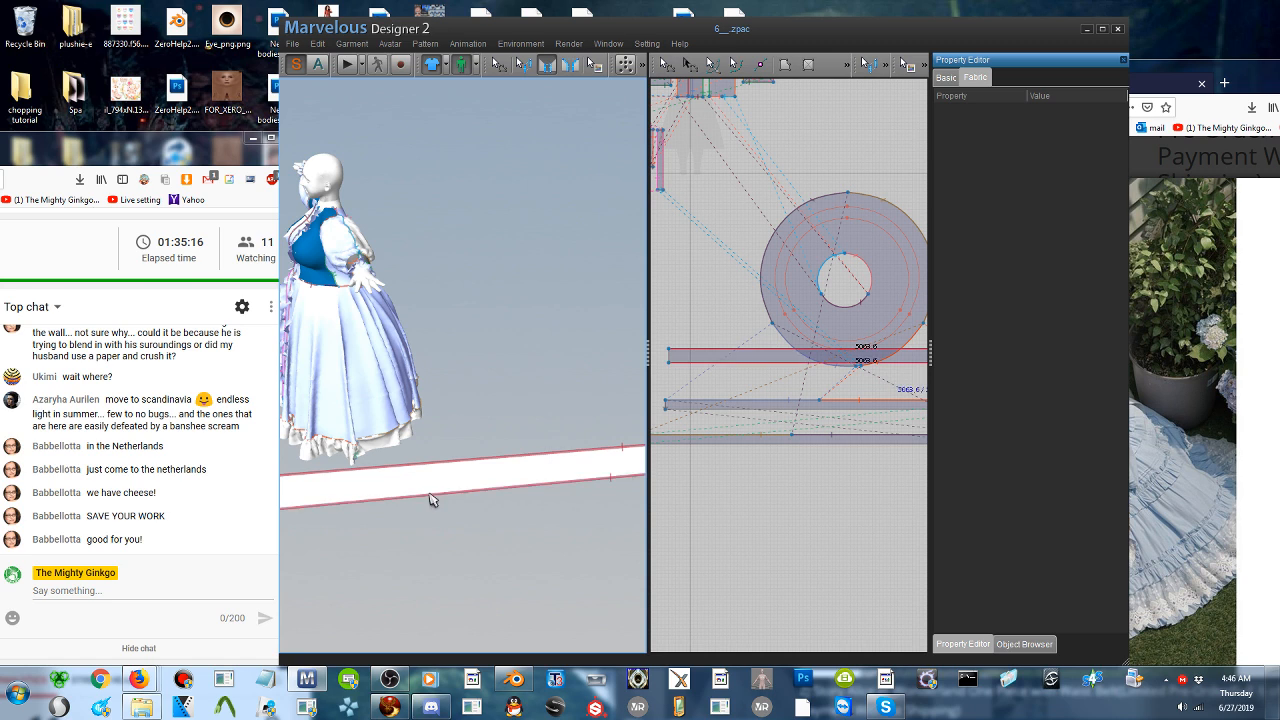
right_drag(431, 495, 352, 494)
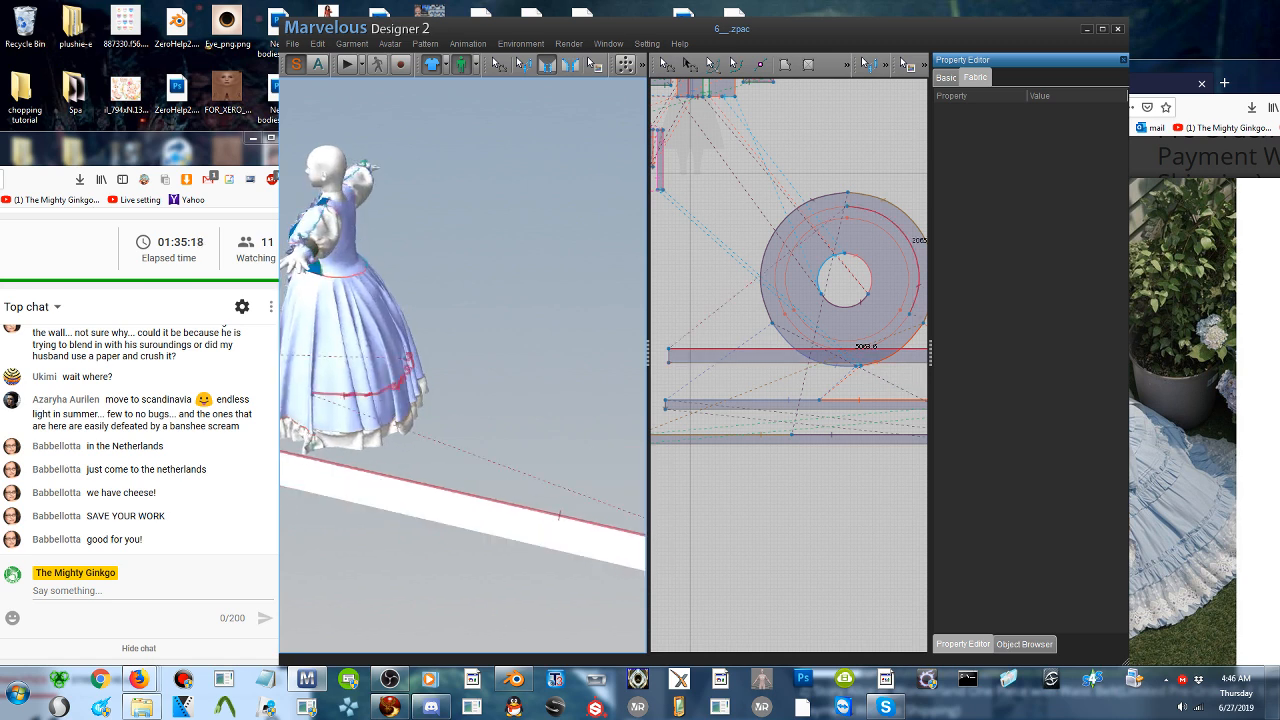
scroll(385, 420, up, 3)
scroll(385, 420, down, 3)
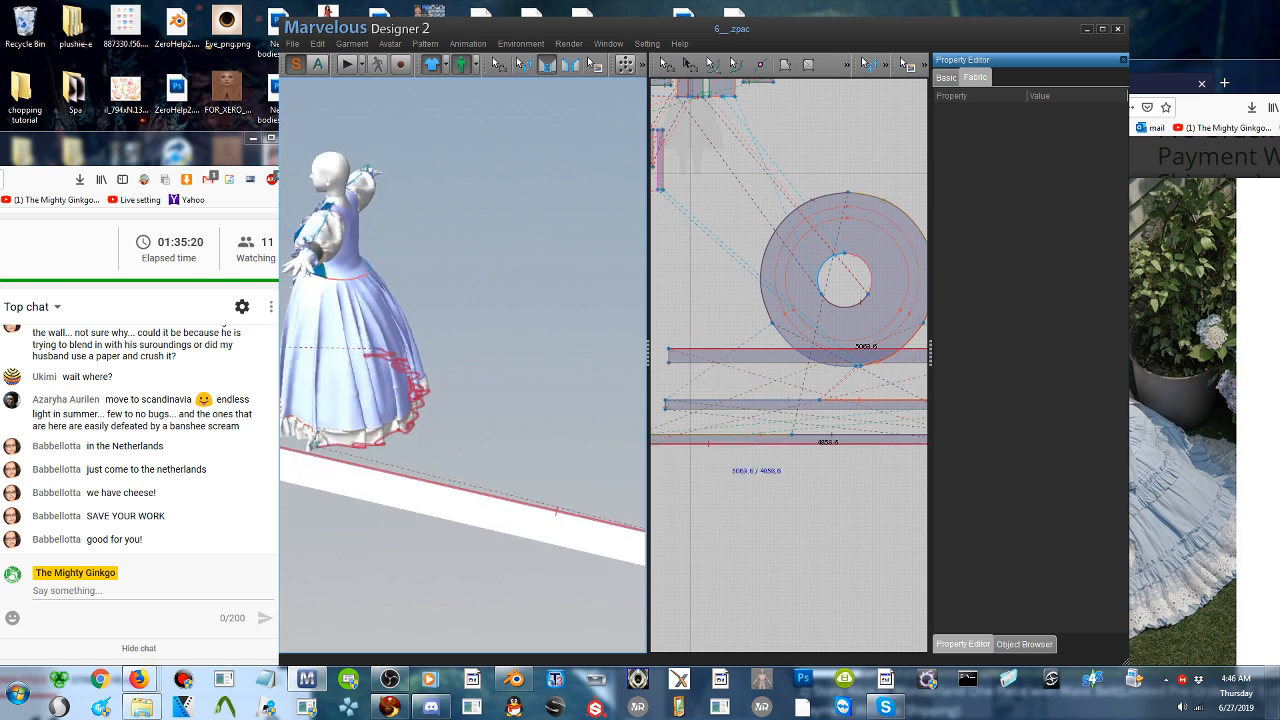
right_drag(385, 420, 418, 410)
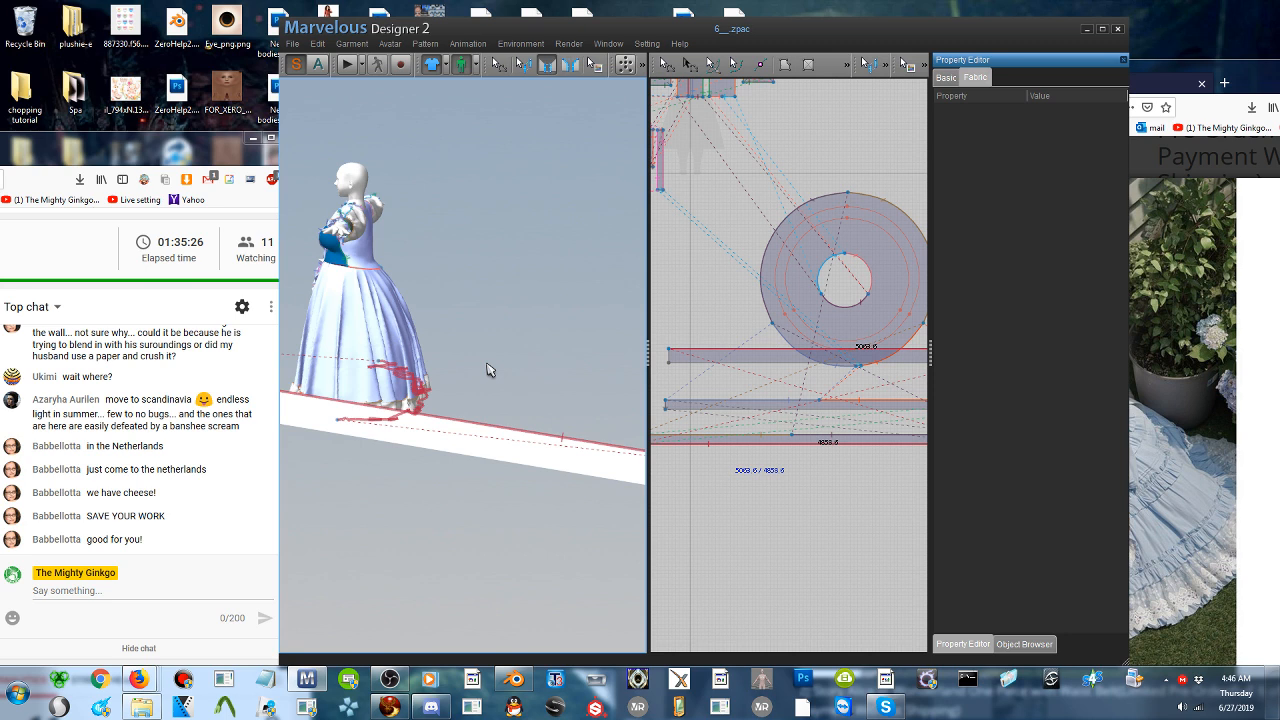
right_drag(418, 408, 370, 420)
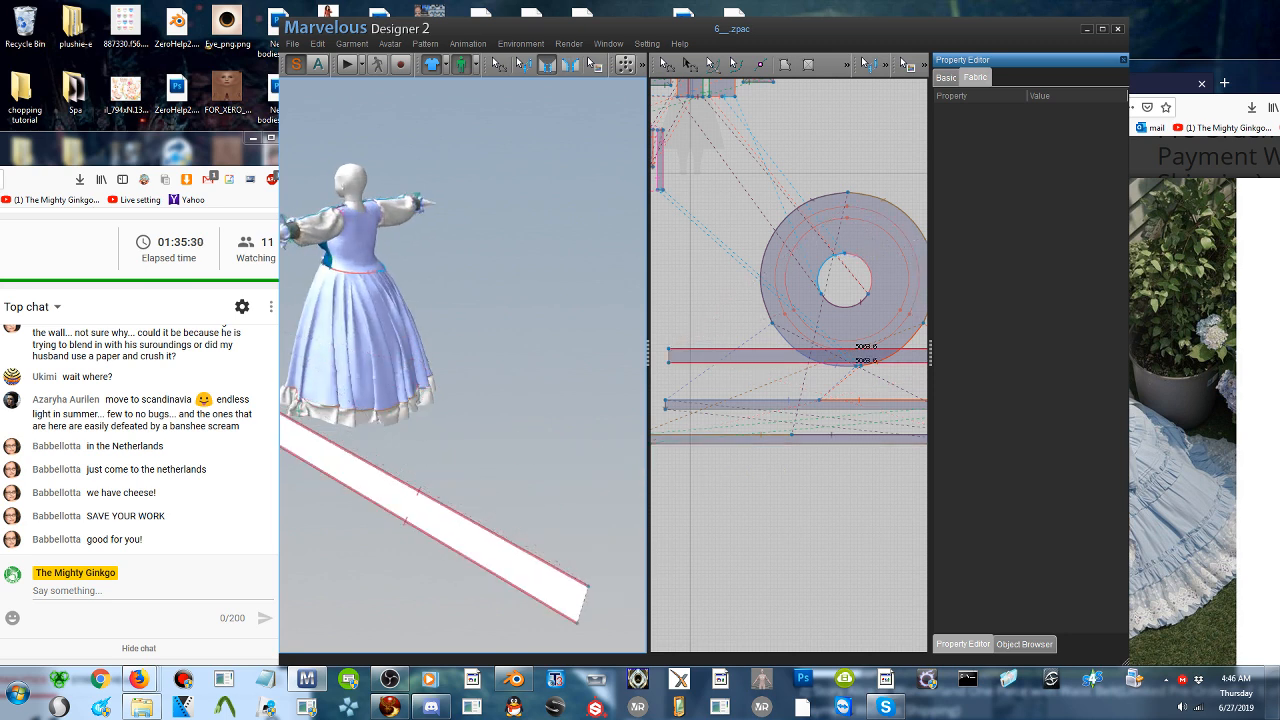
click(391, 377)
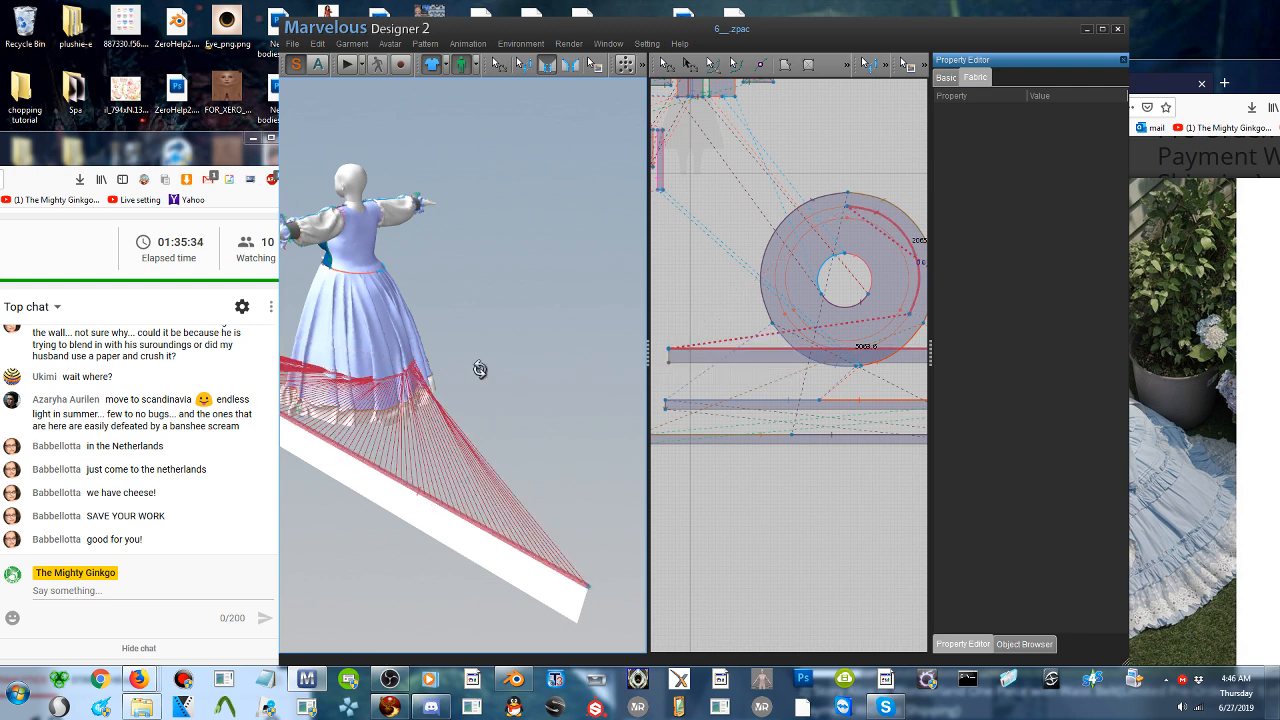
- Remove the seam between the new strip and the skirt's larger internal circle
right_drag(480, 369, 525, 388)
scroll(426, 400, up, 3)
scroll(535, 145, up, 3)
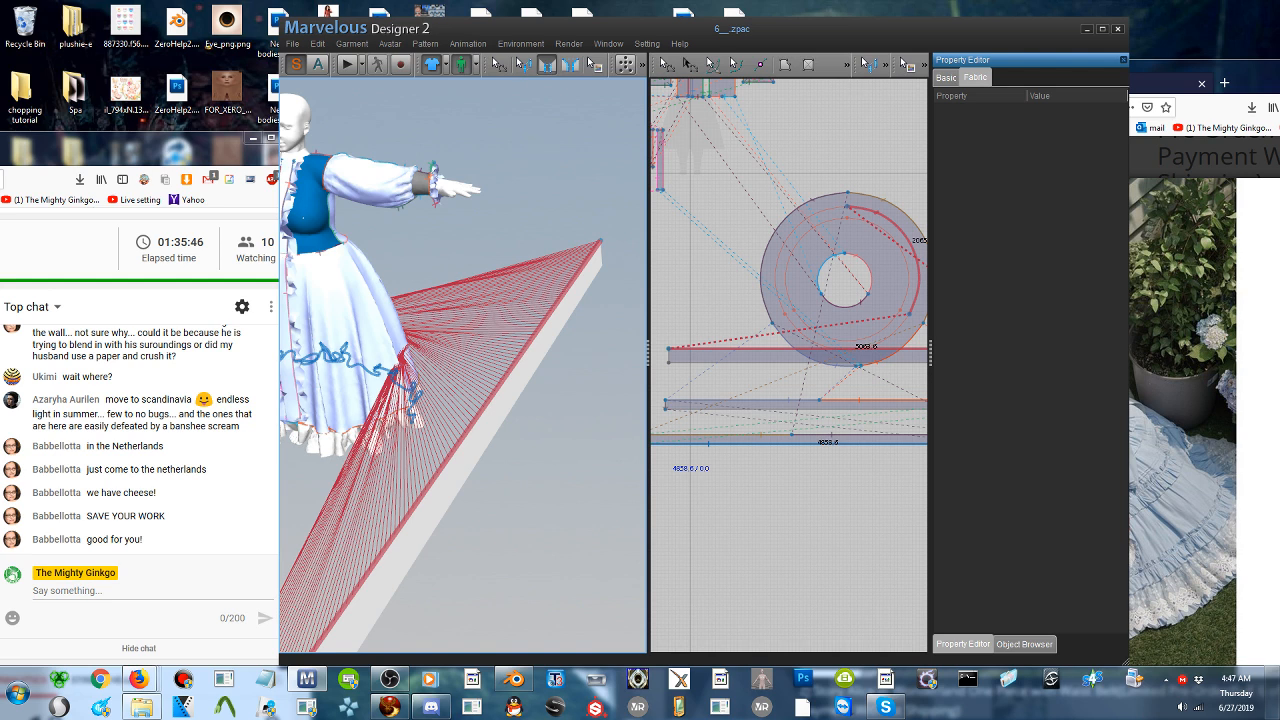
click(524, 65)
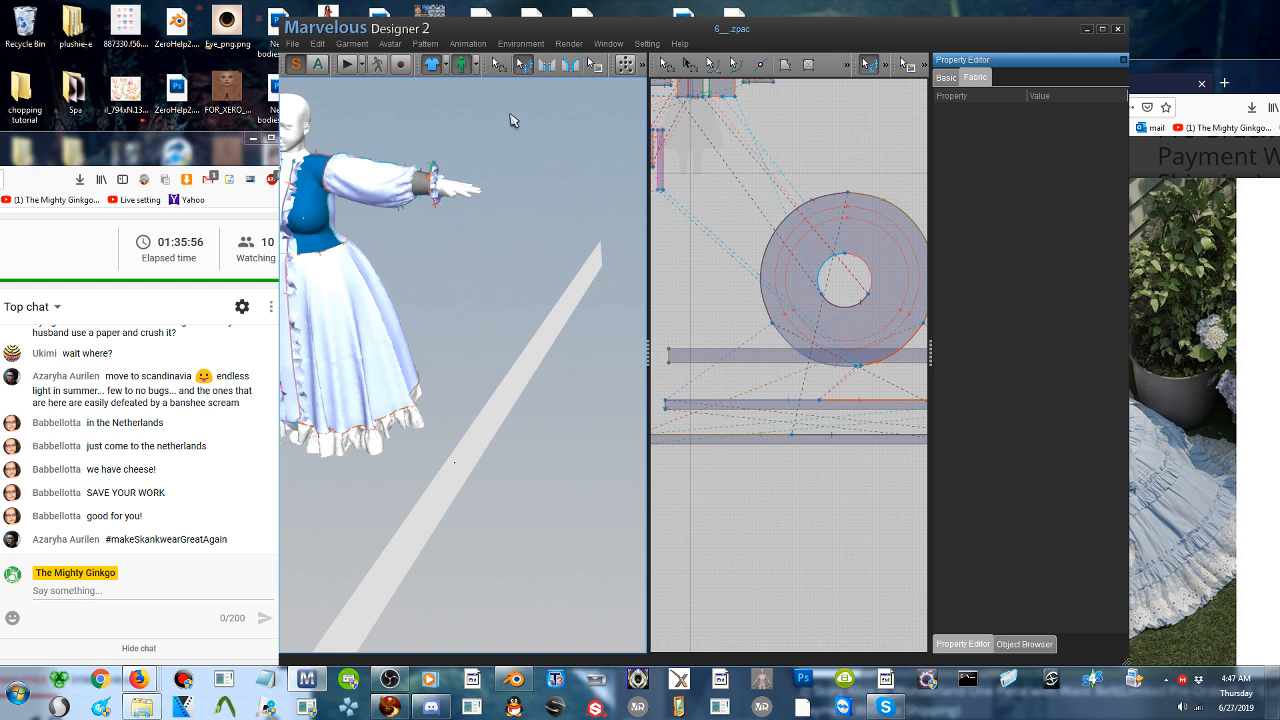
- Split the new strip's long upper edge with a point at its middle
click(760, 65)
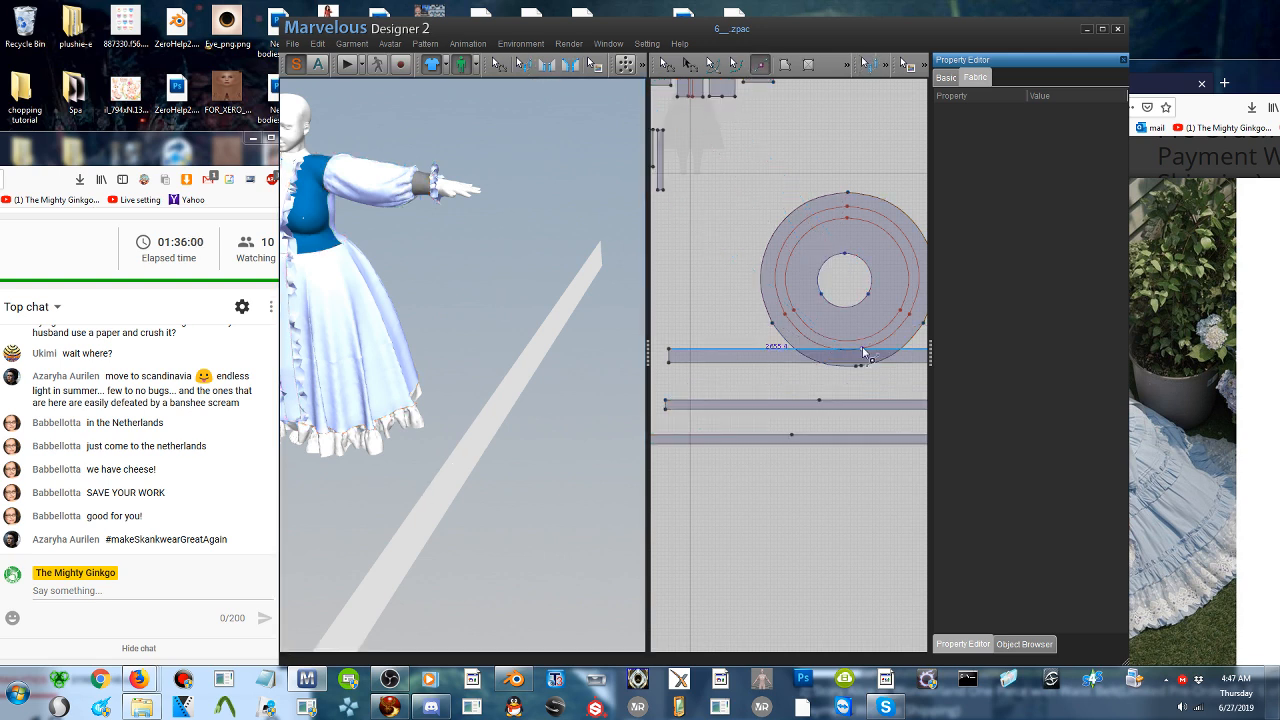
click(479, 434)
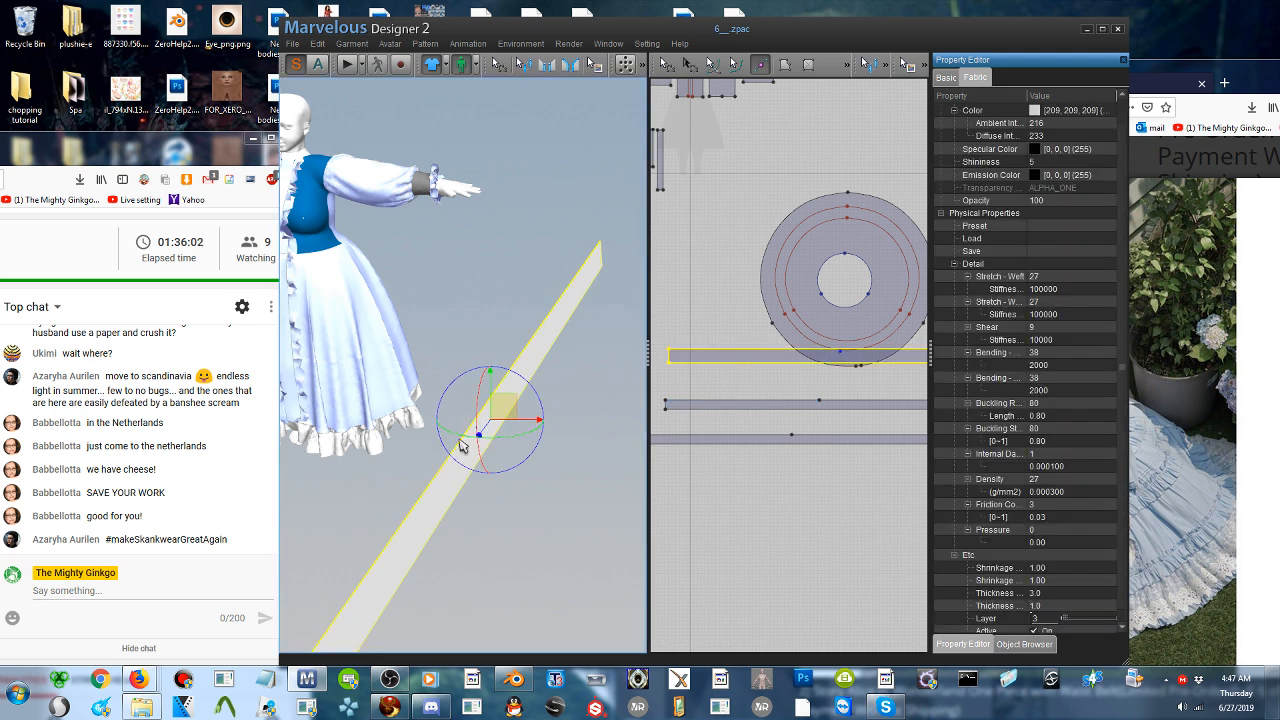
click(840, 351)
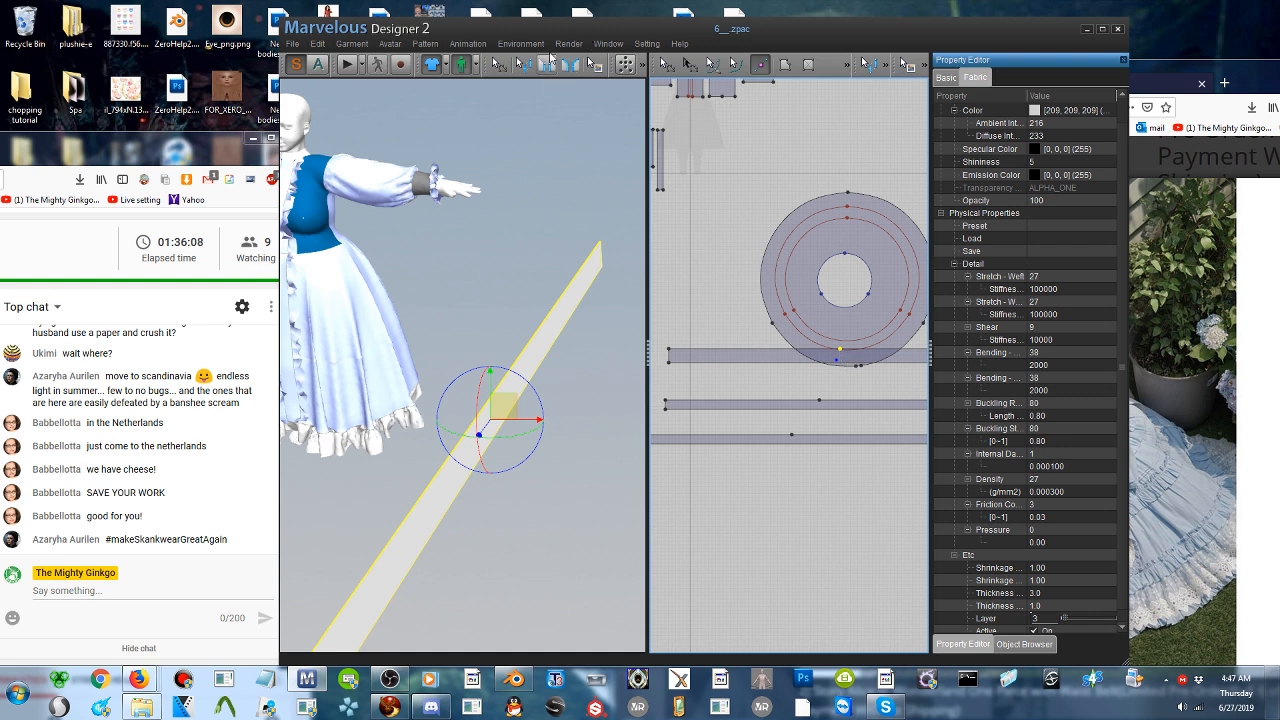
click(545, 66)
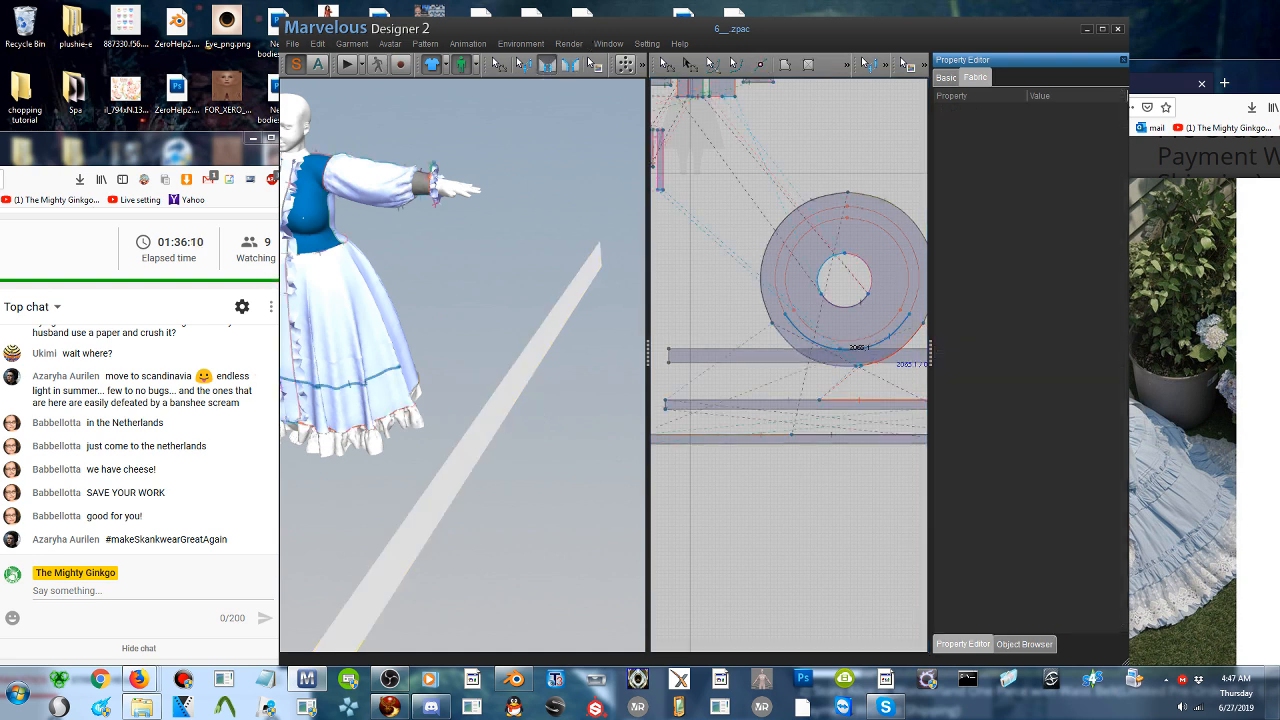
middle_drag(292, 380, 400, 356)
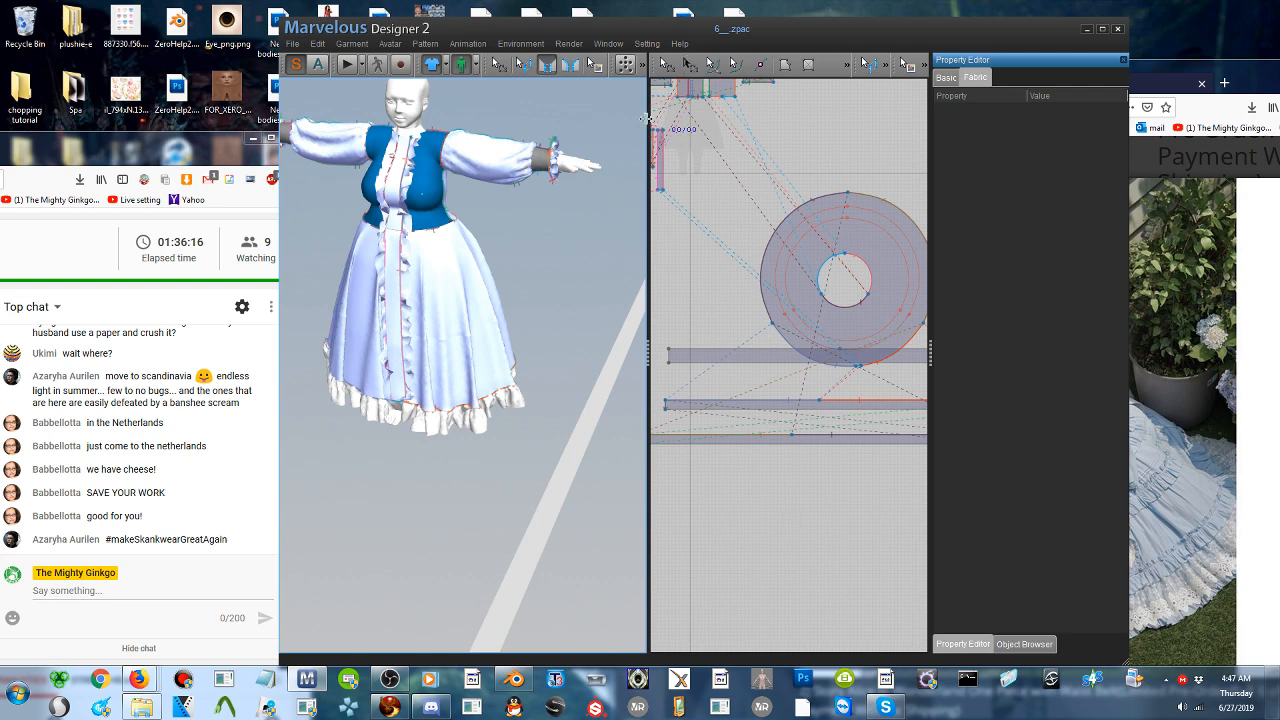
right_drag(576, 270, 544, 272)
- Move the new strip's pattern piece down clear of the circular skirt pattern, directly above the existing ruffle strips
click(498, 64)
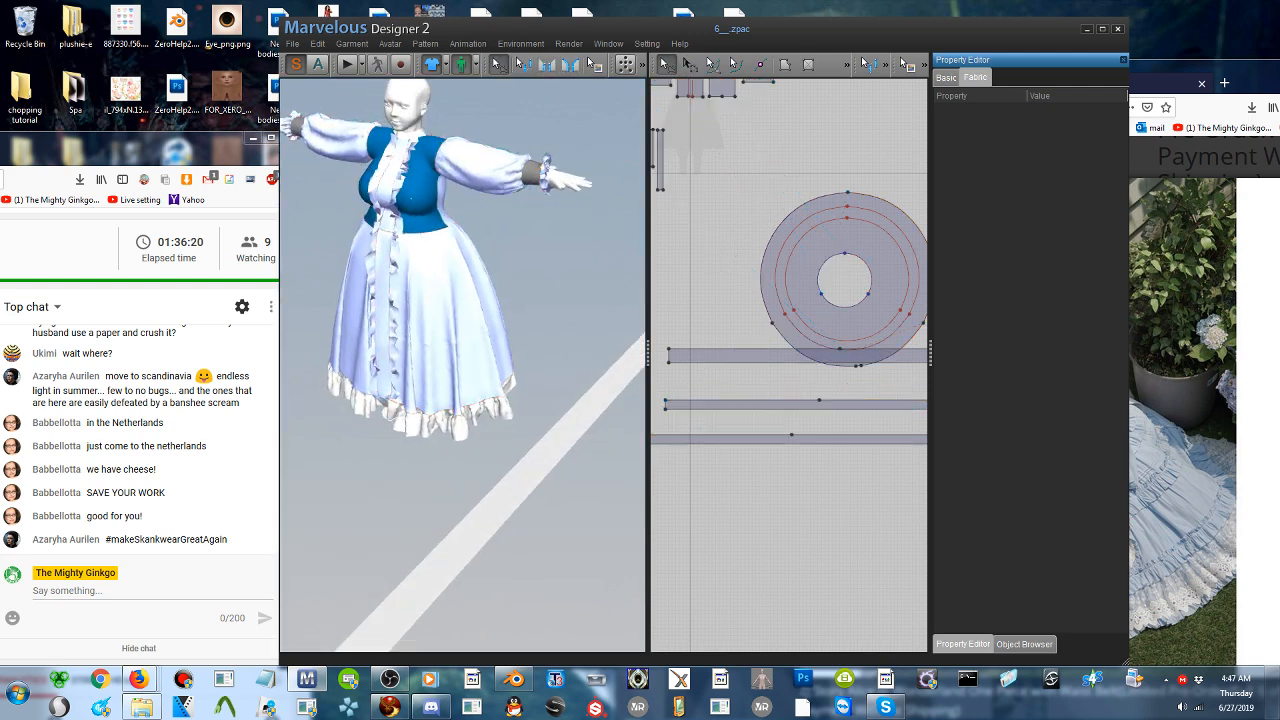
click(393, 344)
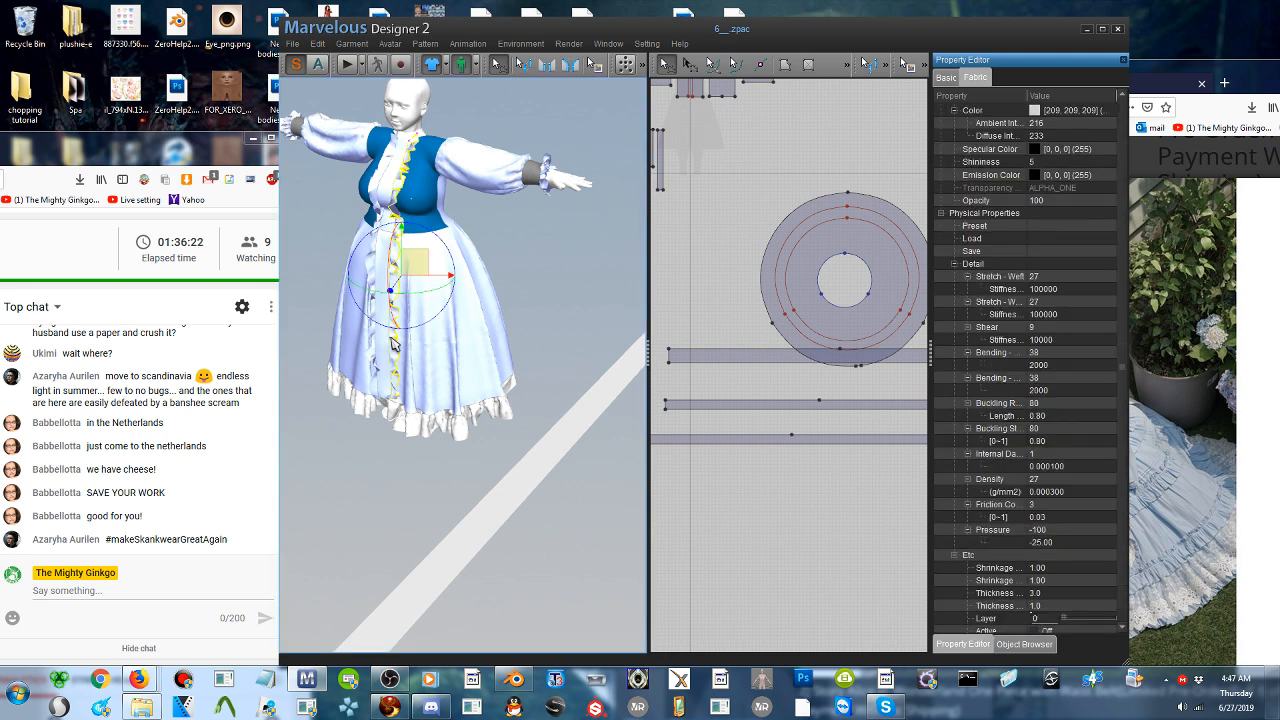
key(ctrl+z)
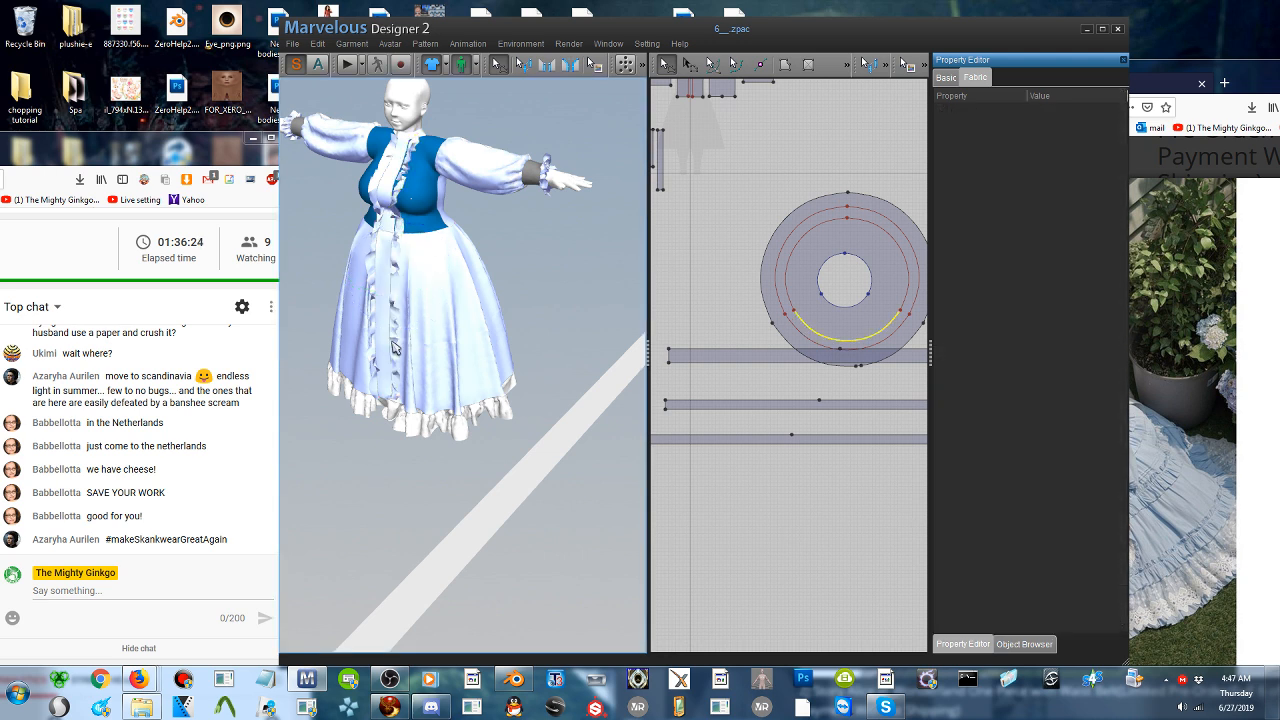
scroll(418, 343, up, 3)
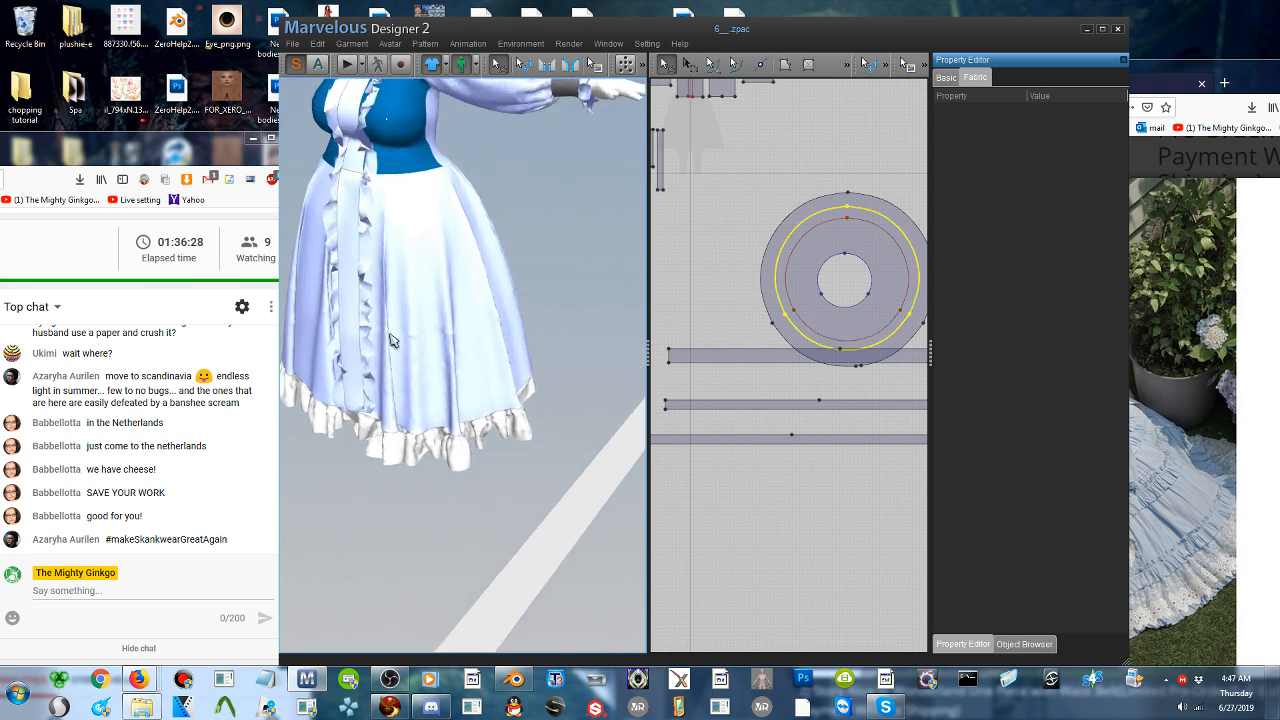
scroll(817, 305, up, 2)
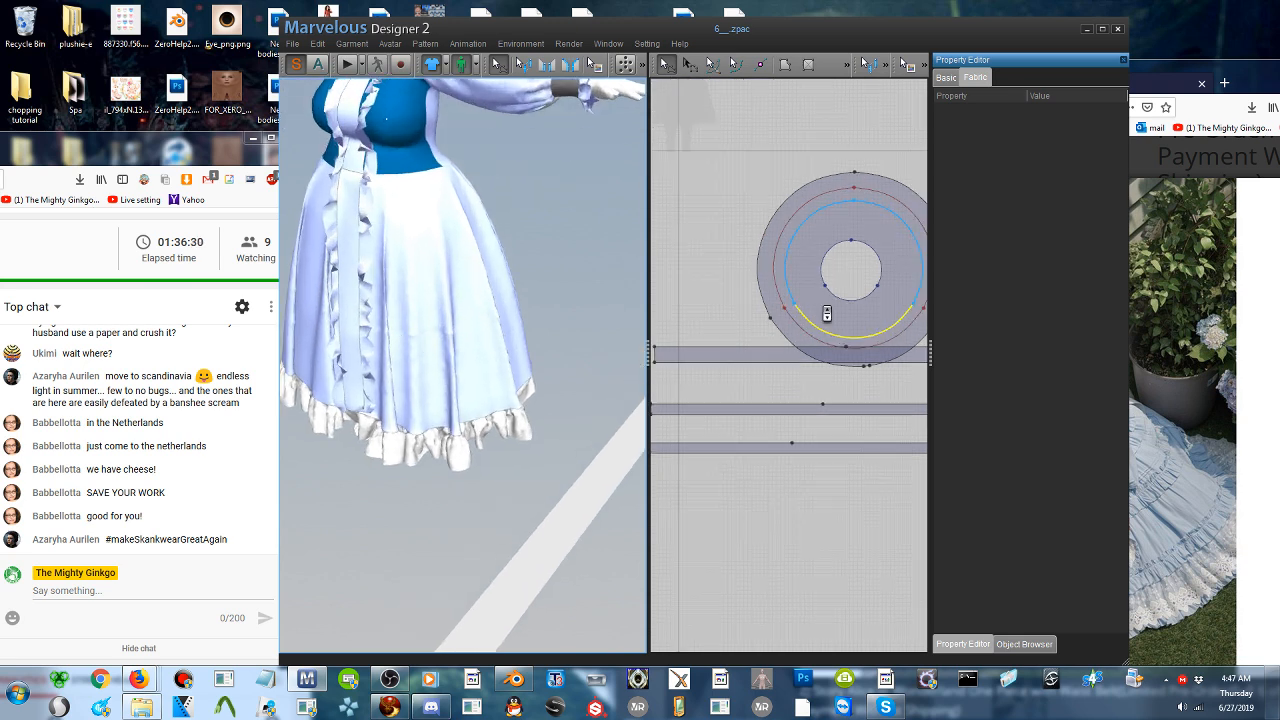
drag(760, 350, 760, 392)
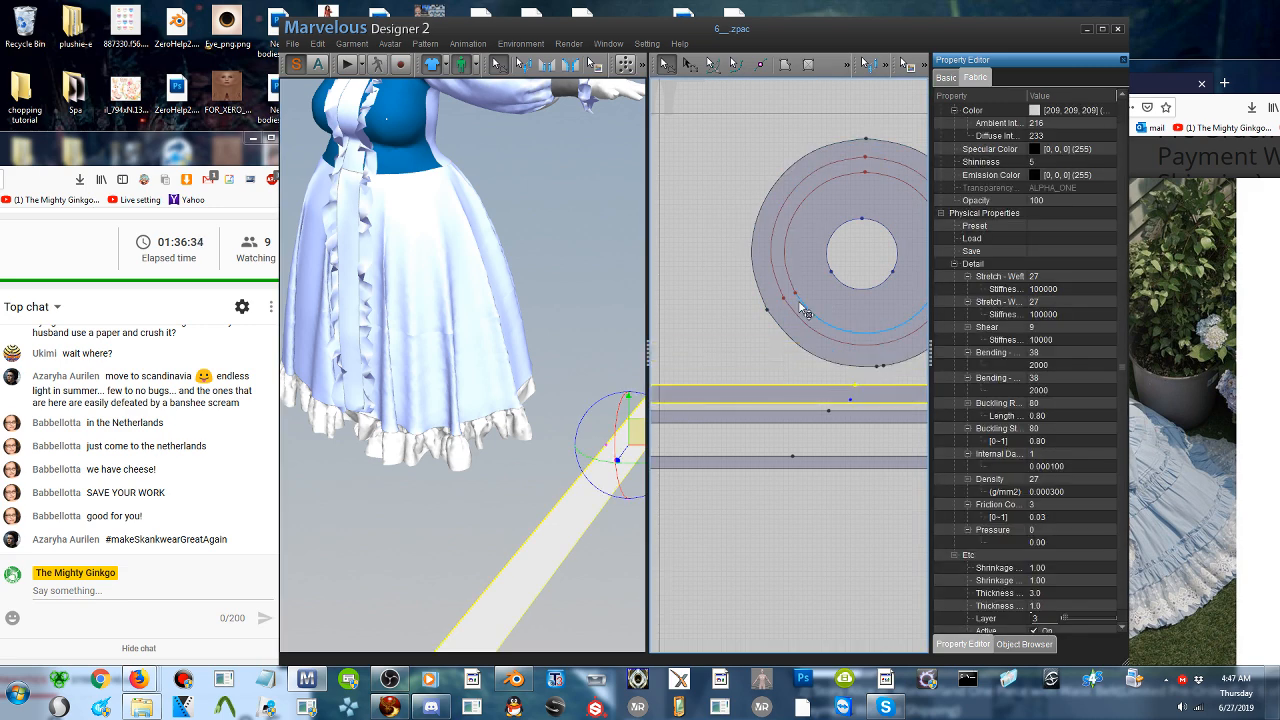
- Add a point on the lower arc of the skirt's smaller internal circle, beside the front ruffled ribbon
scroll(790, 340, up, 1)
middle_drag(865, 322, 788, 339)
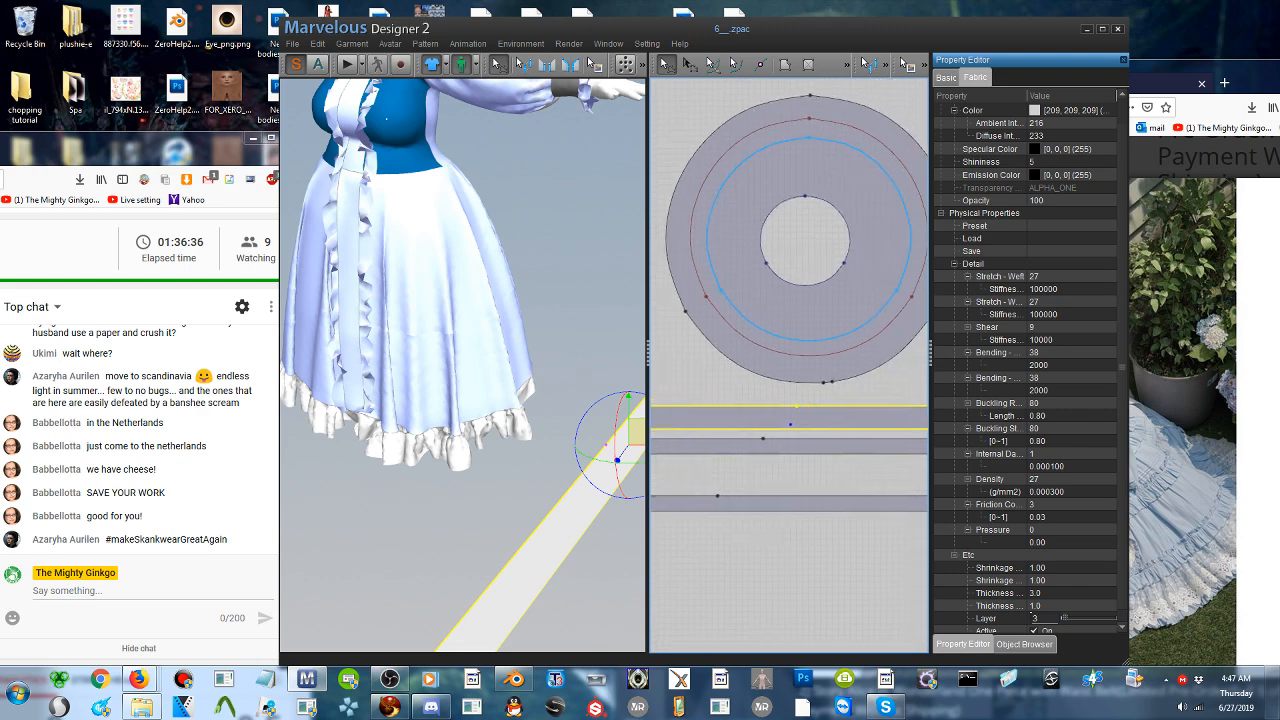
click(383, 332)
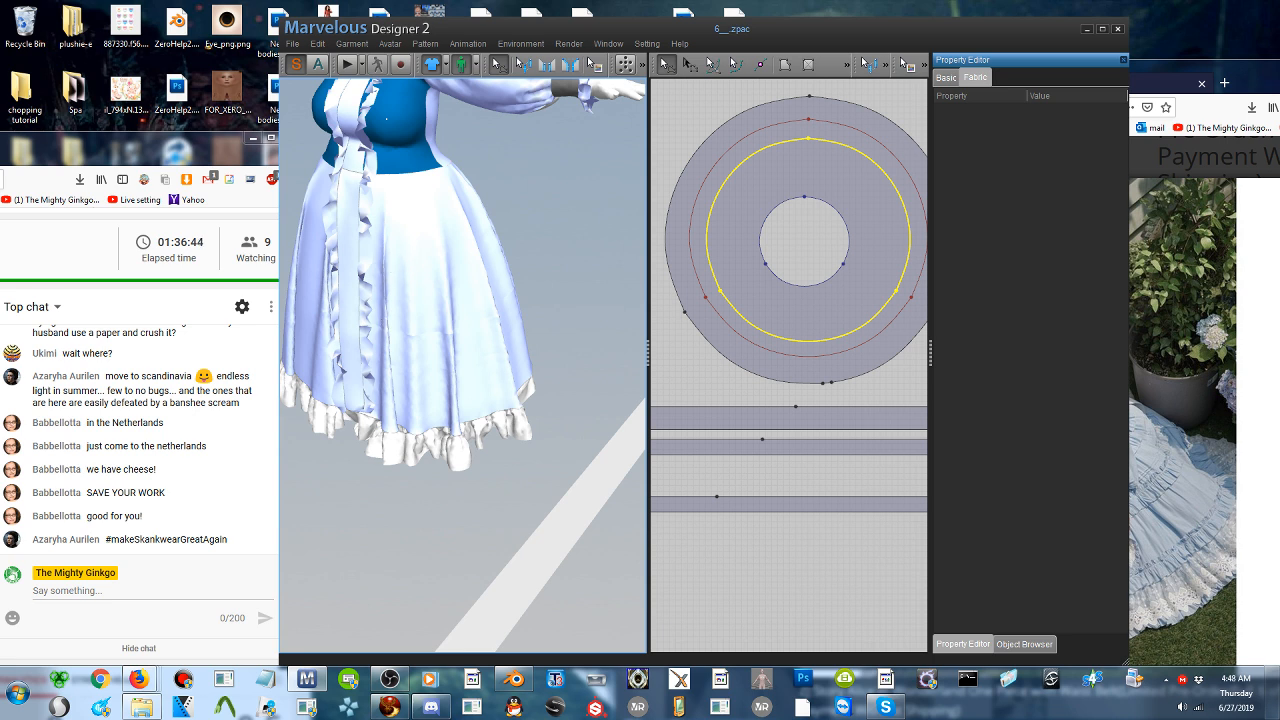
click(664, 65)
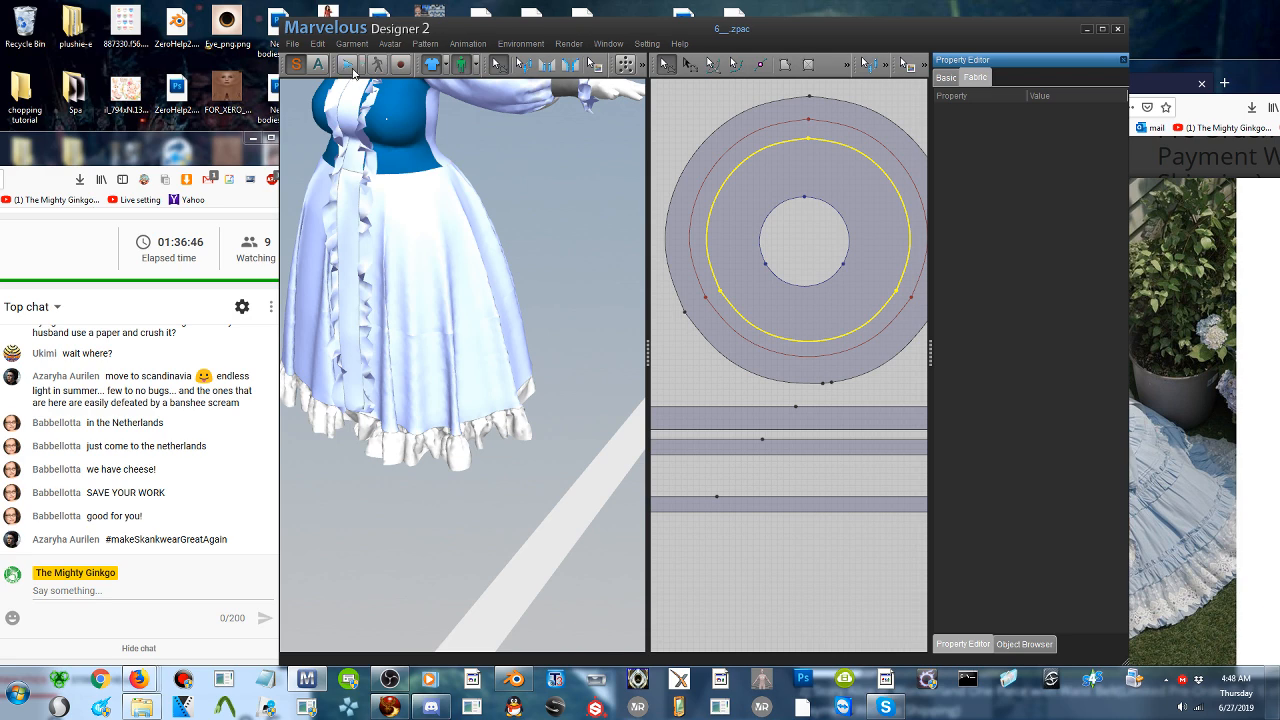
click(408, 274)
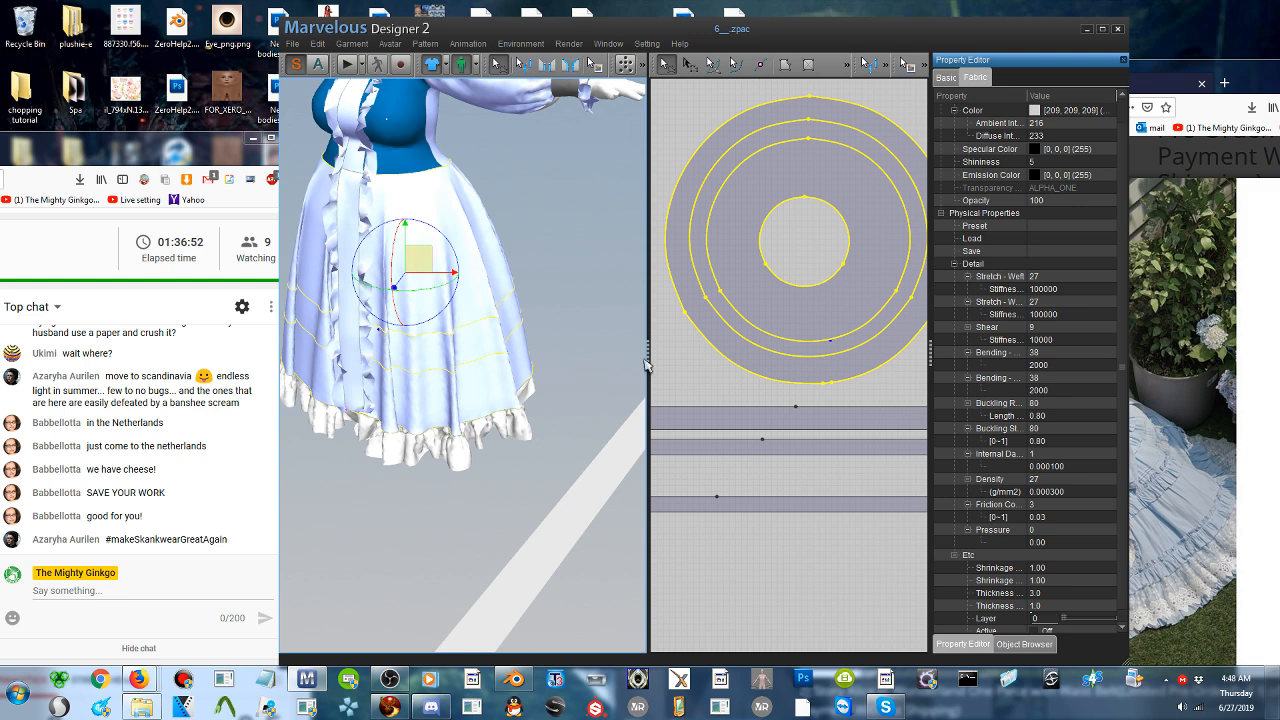
click(760, 64)
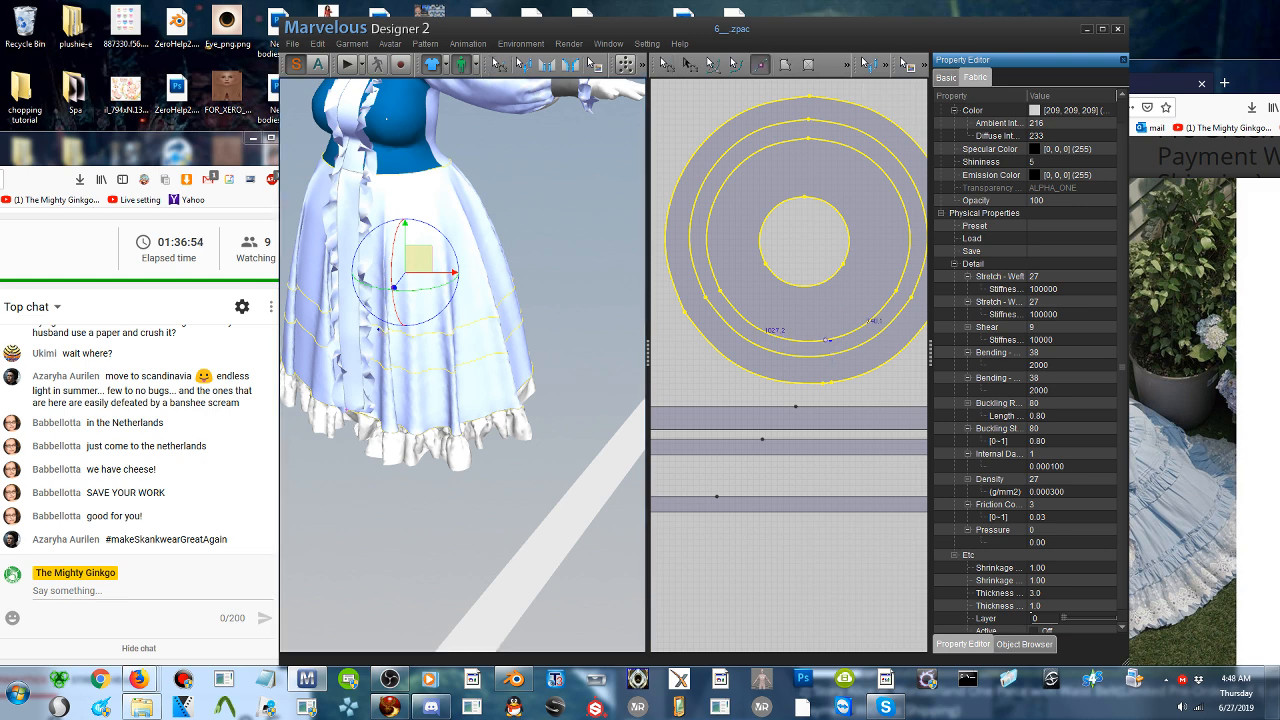
click(830, 340)
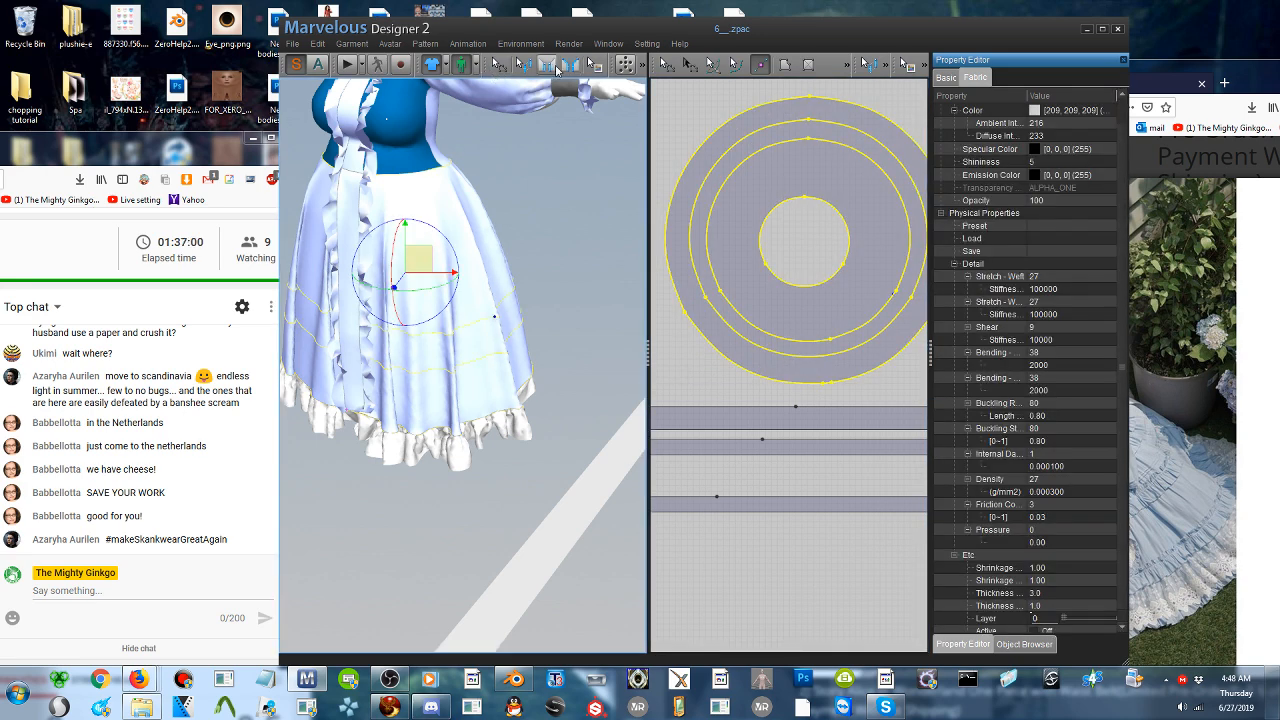
- Sew the short lower-right arc of the skirt's smaller internal circle to the left half of the new strip's upper edge
click(550, 66)
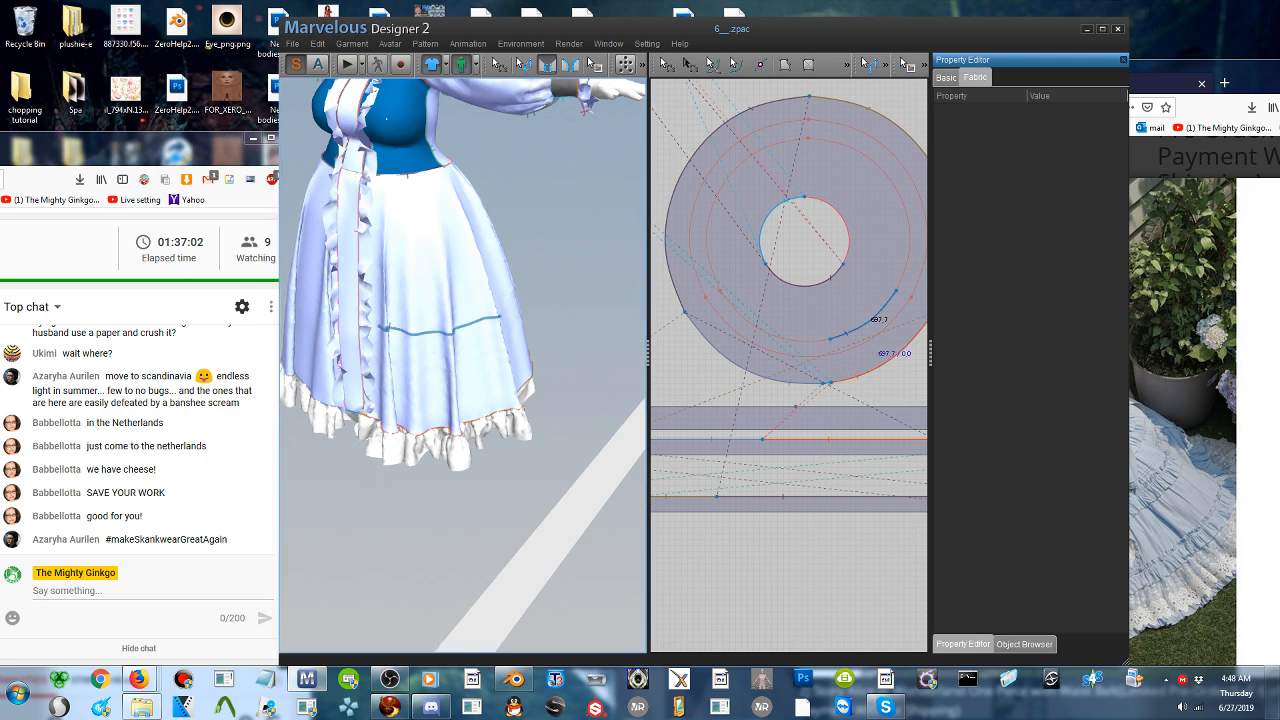
click(497, 318)
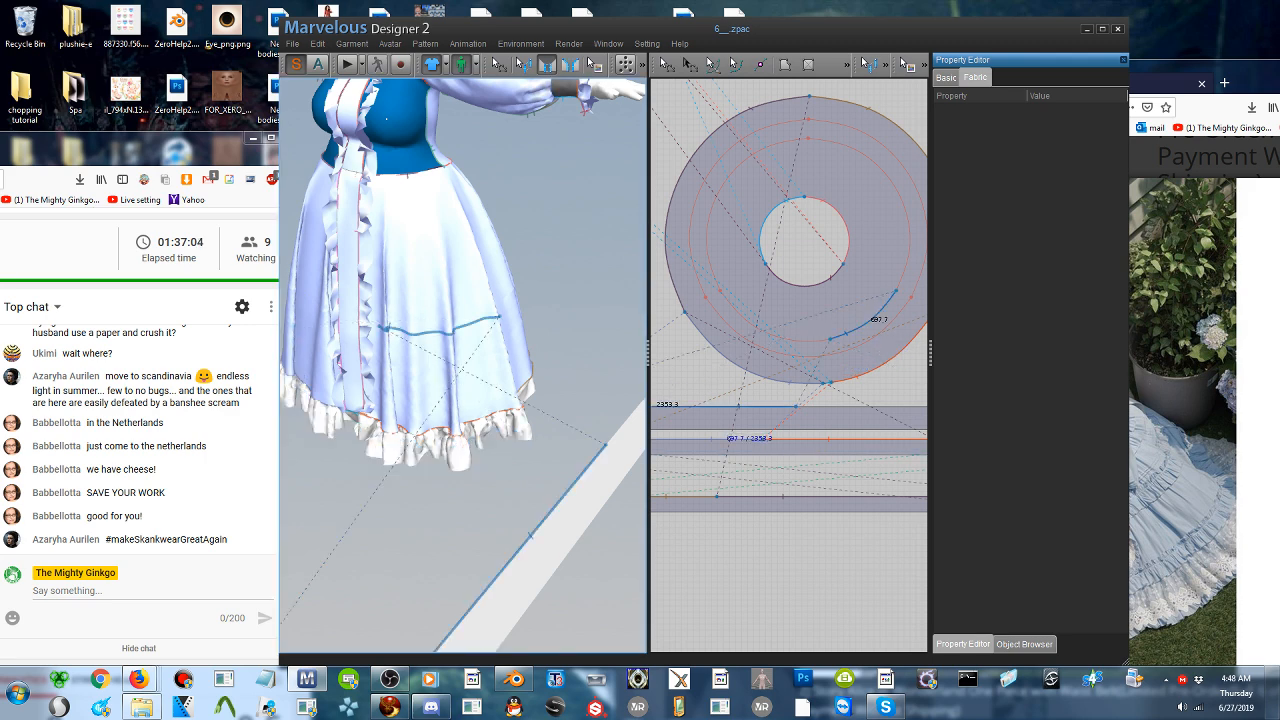
click(468, 637)
- Sew the adjoining right-hand arc of the smaller internal circle to the right half of the new strip's upper edge
right_drag(600, 487, 474, 478)
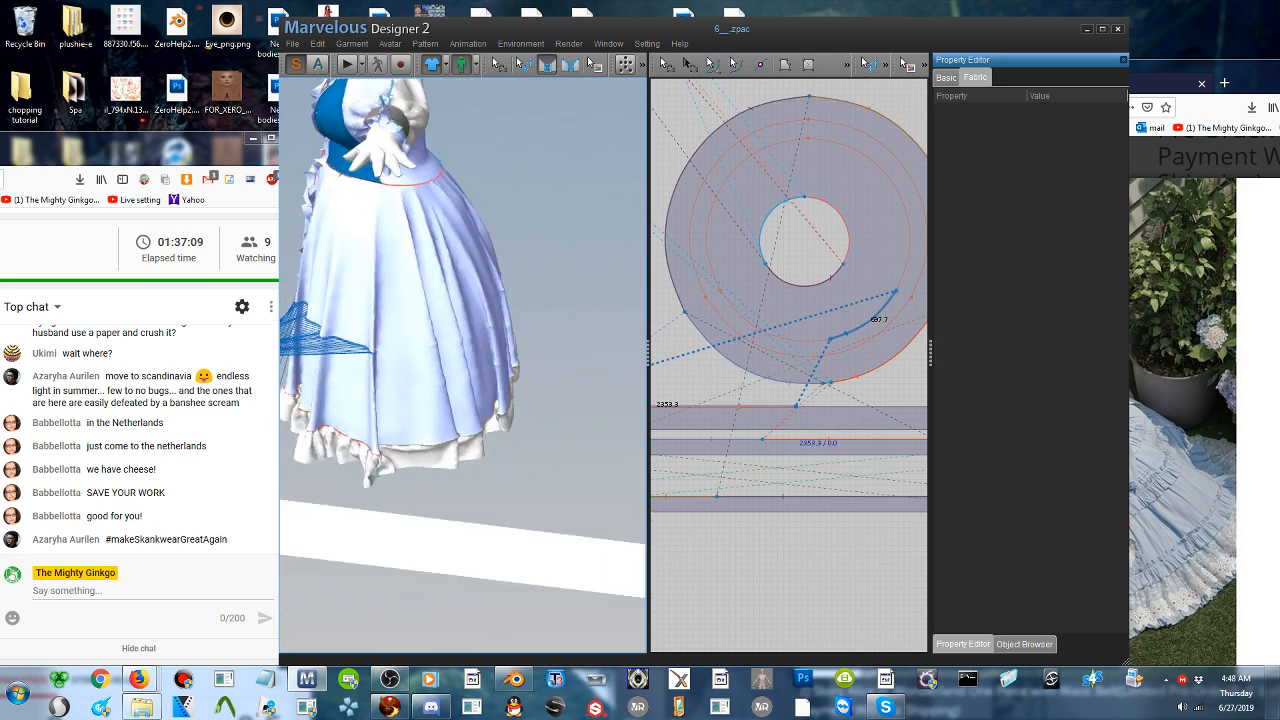
click(428, 350)
click(427, 527)
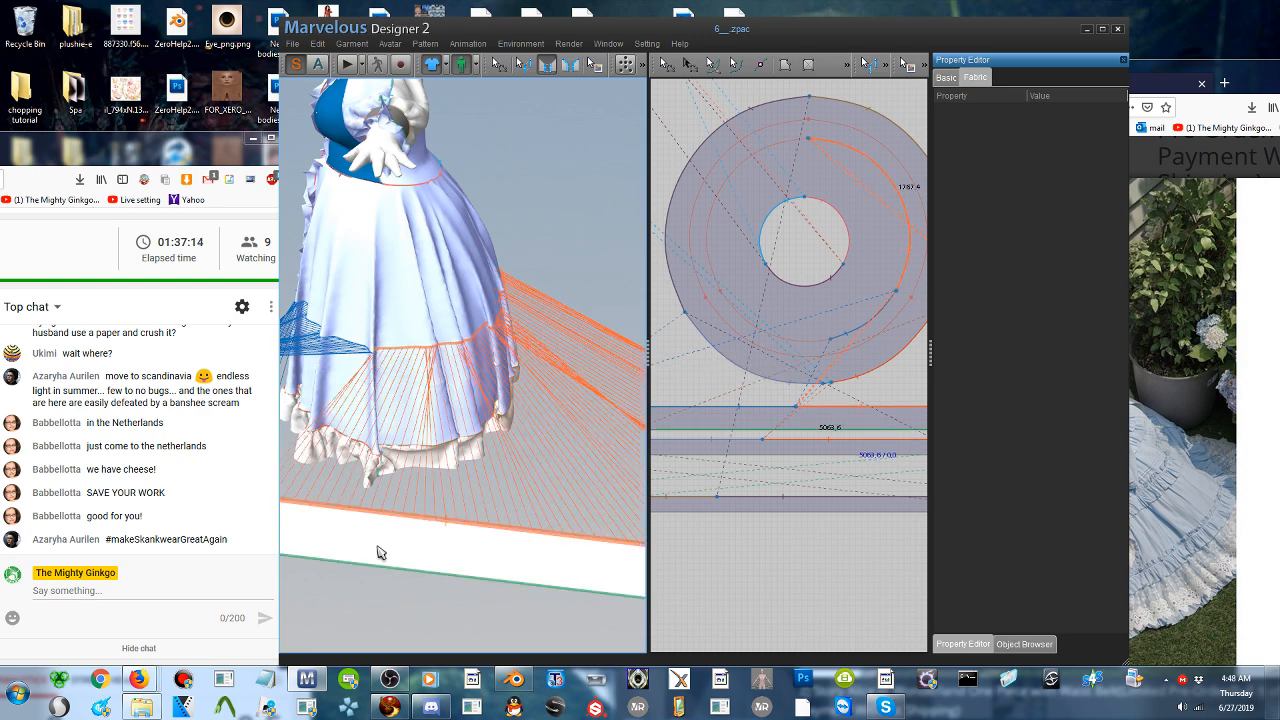
right_drag(426, 515, 474, 535)
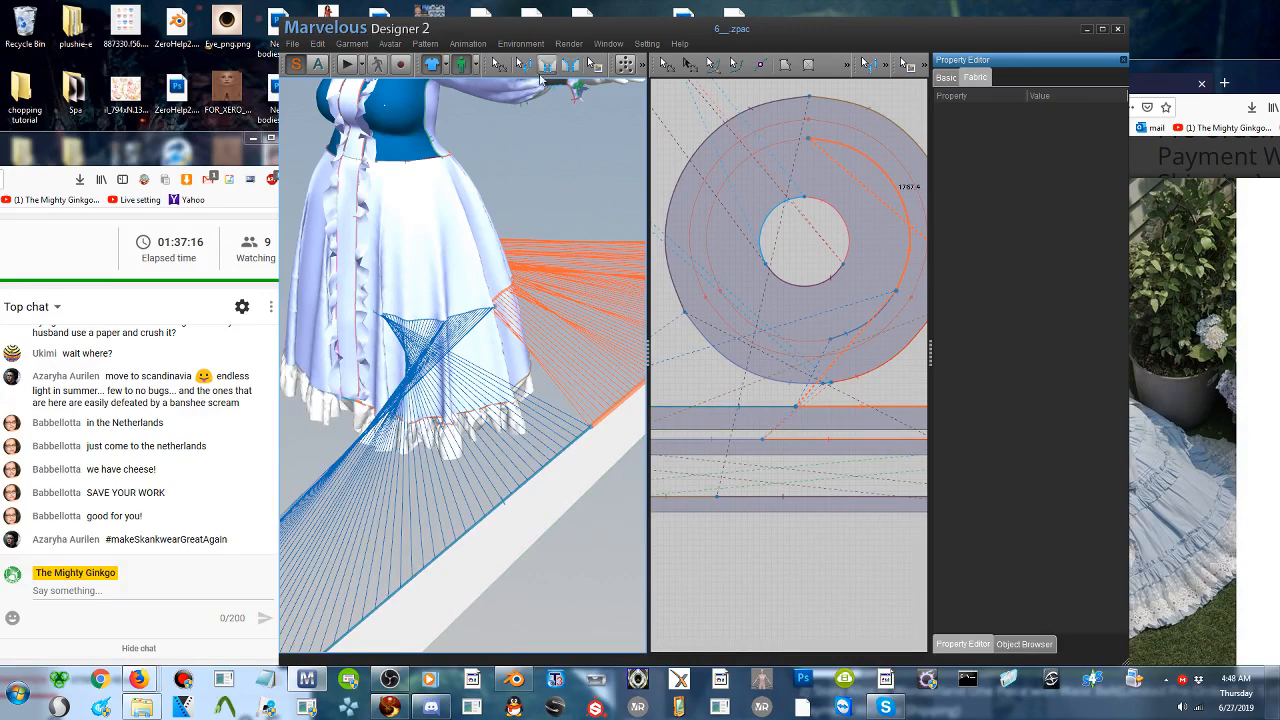
- Reverse the crossed seam line between the strip's left half and the short front arc
click(525, 66)
right_click(503, 508)
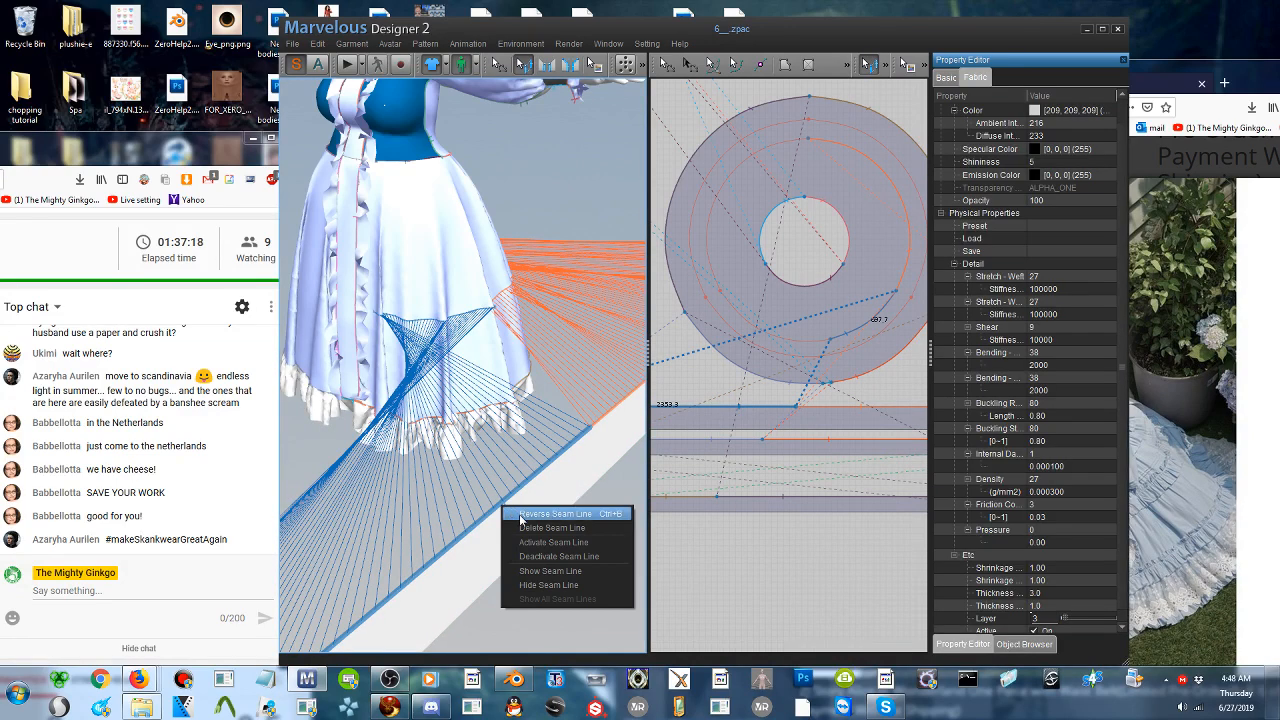
click(517, 516)
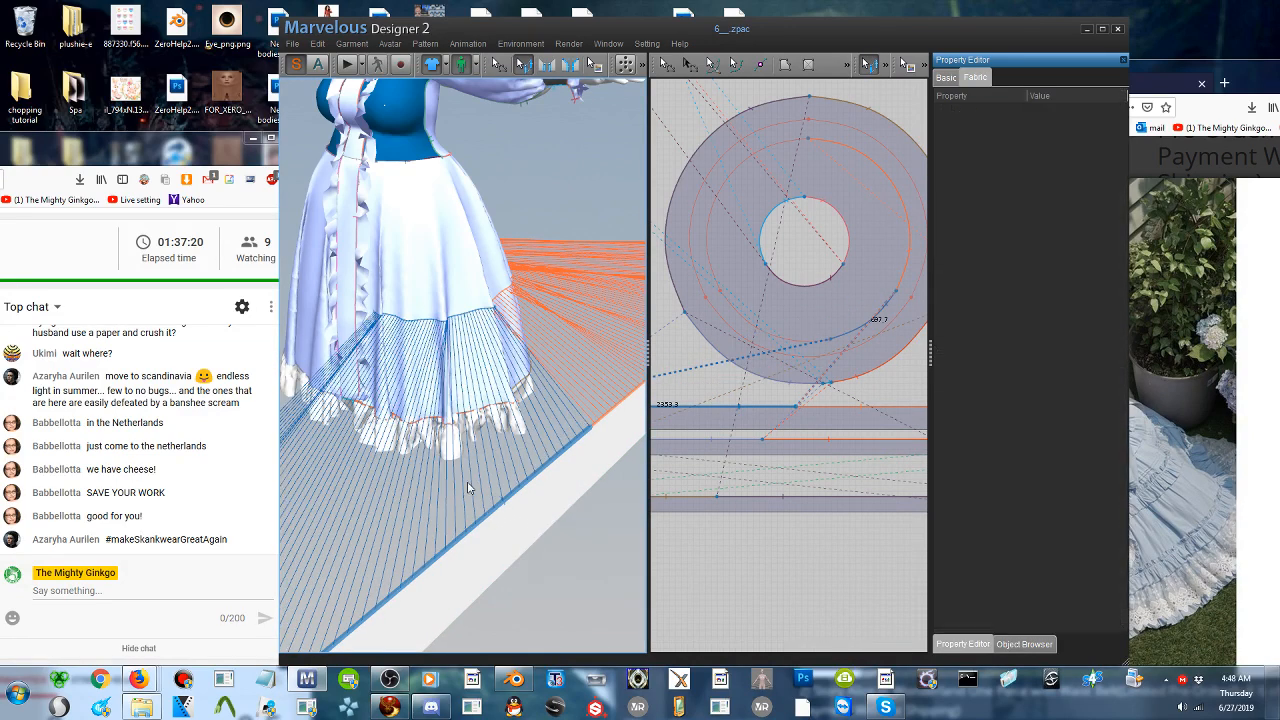
scroll(504, 502, down, 5)
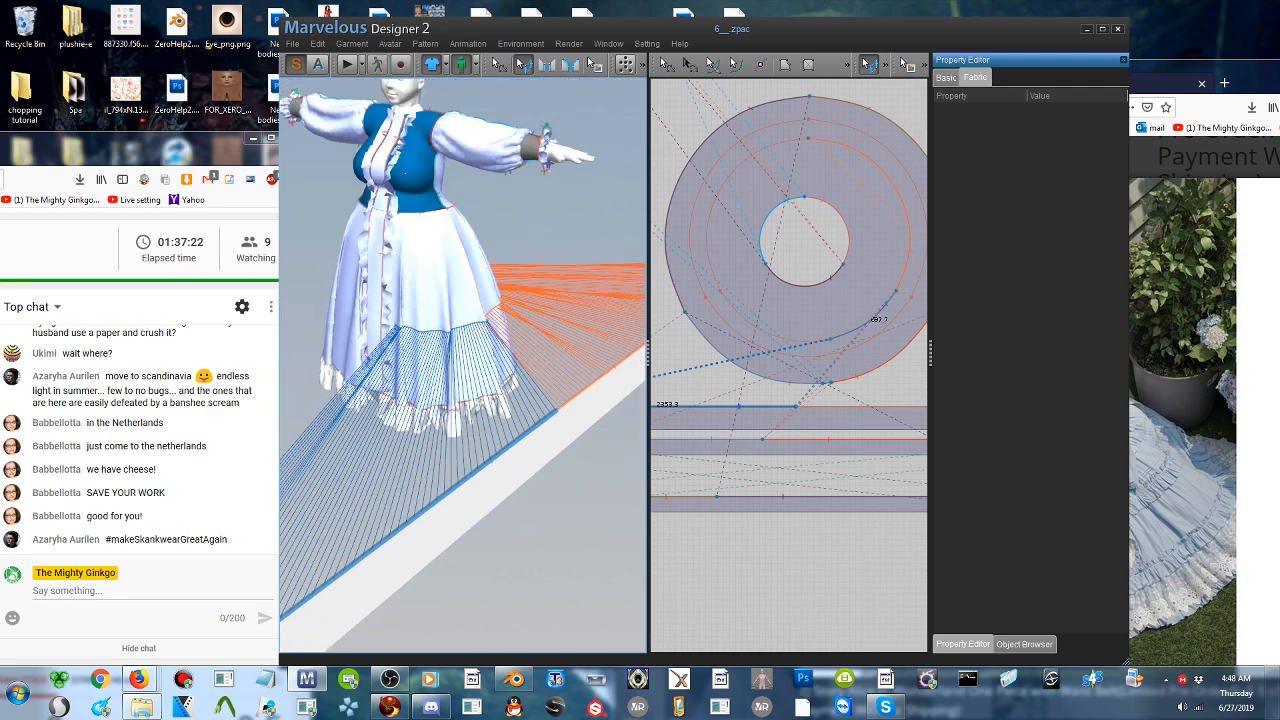
- Select the new strip and run the simulation to pull it onto the skirt's internal circle
click(667, 66)
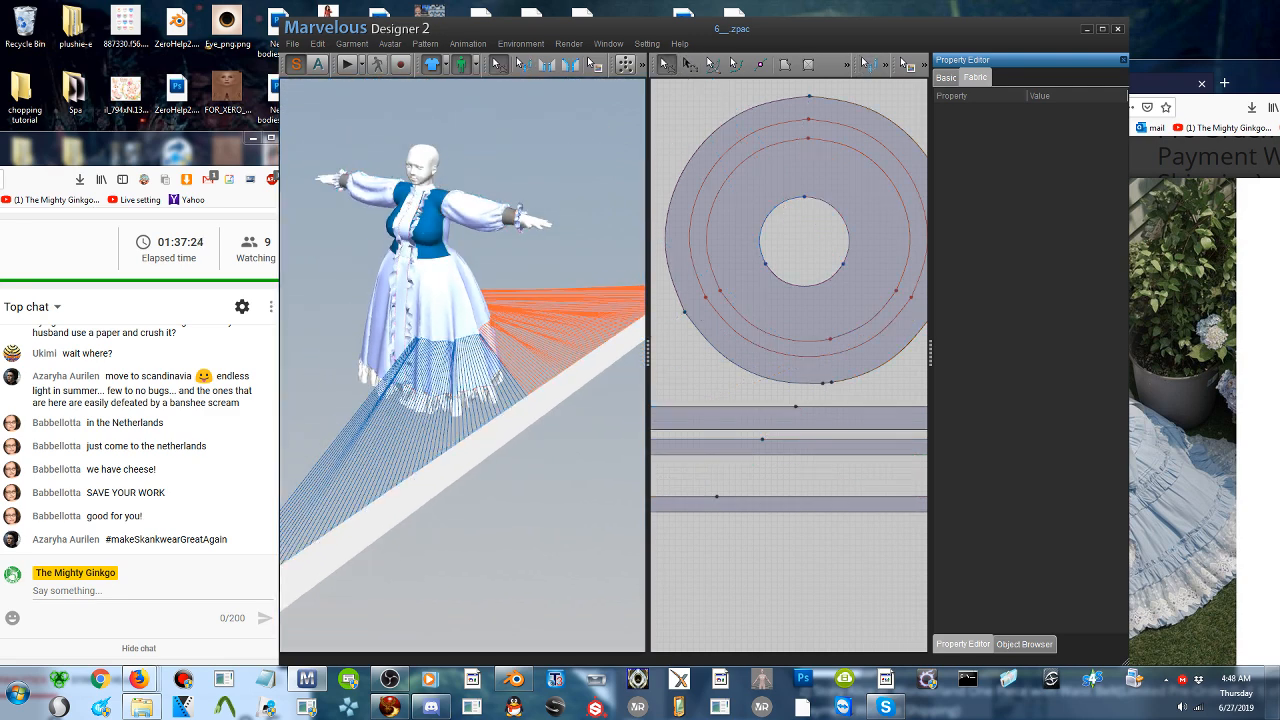
click(790, 418)
click(347, 65)
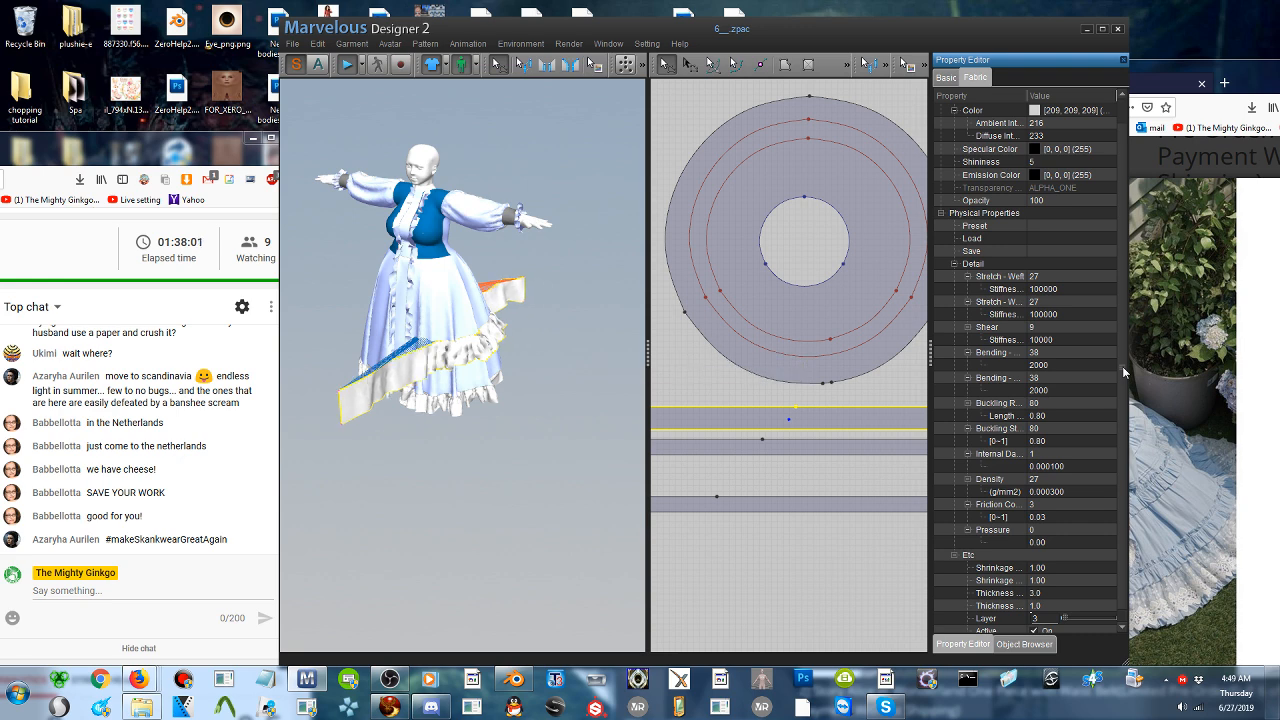
- Close Blender, discarding its unsaved changes, and close the Firestorm viewer while the simulation runs
right_click(513, 680)
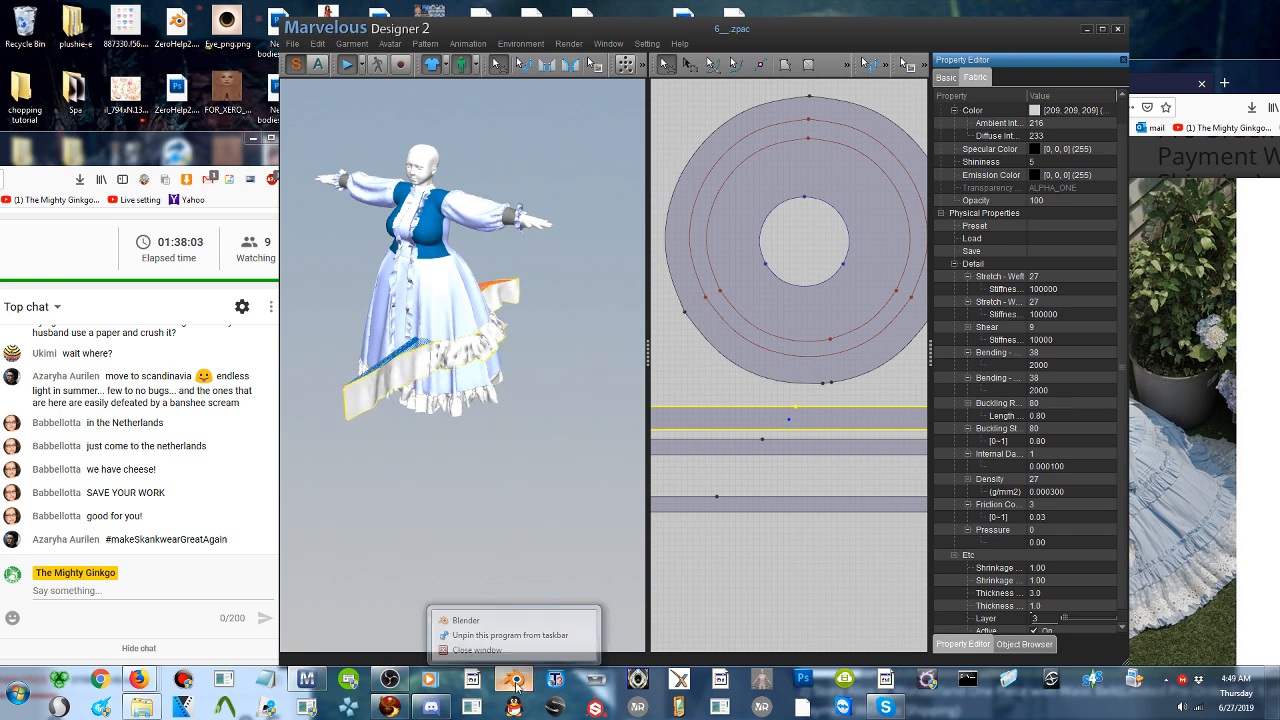
click(535, 642)
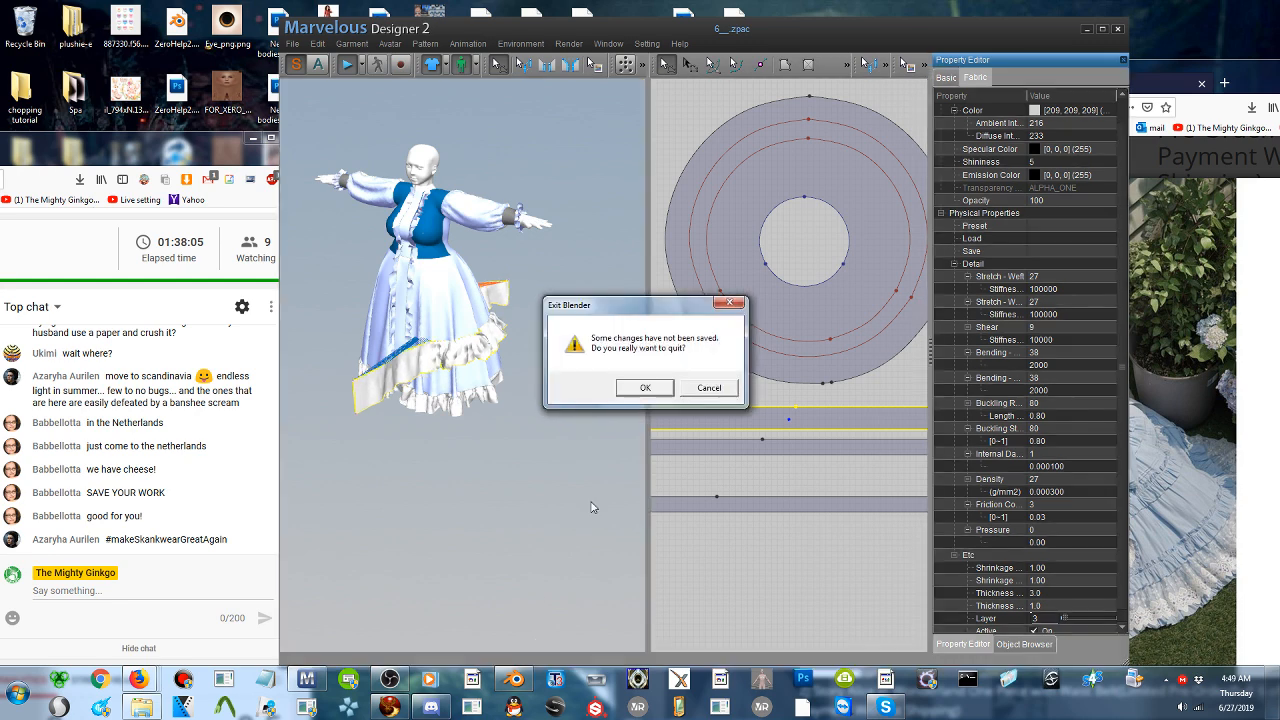
click(645, 388)
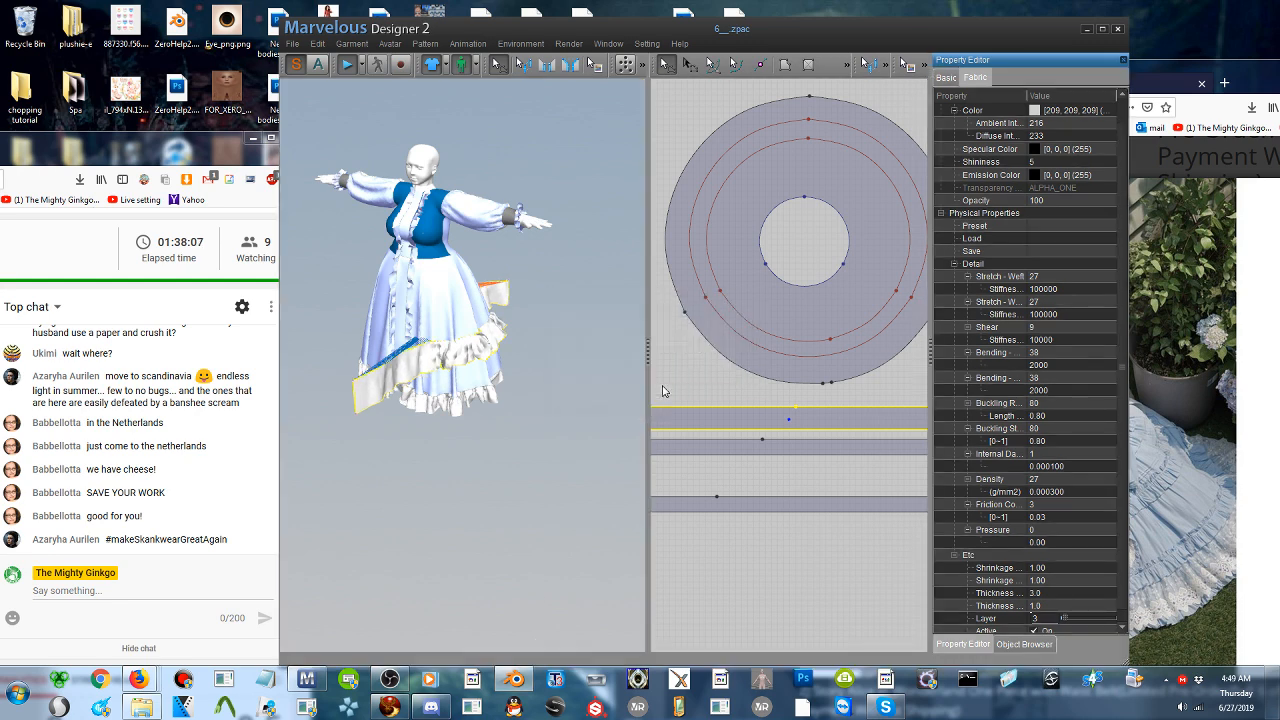
click(389, 706)
right_click(389, 706)
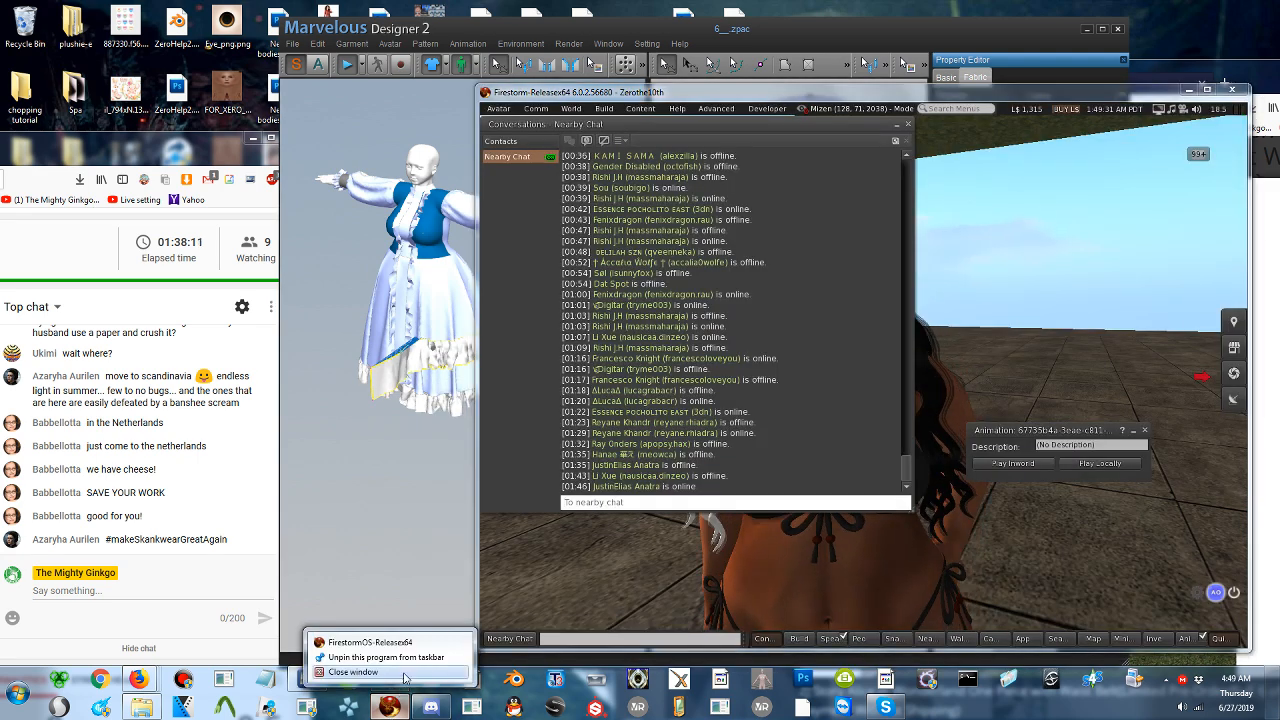
click(407, 680)
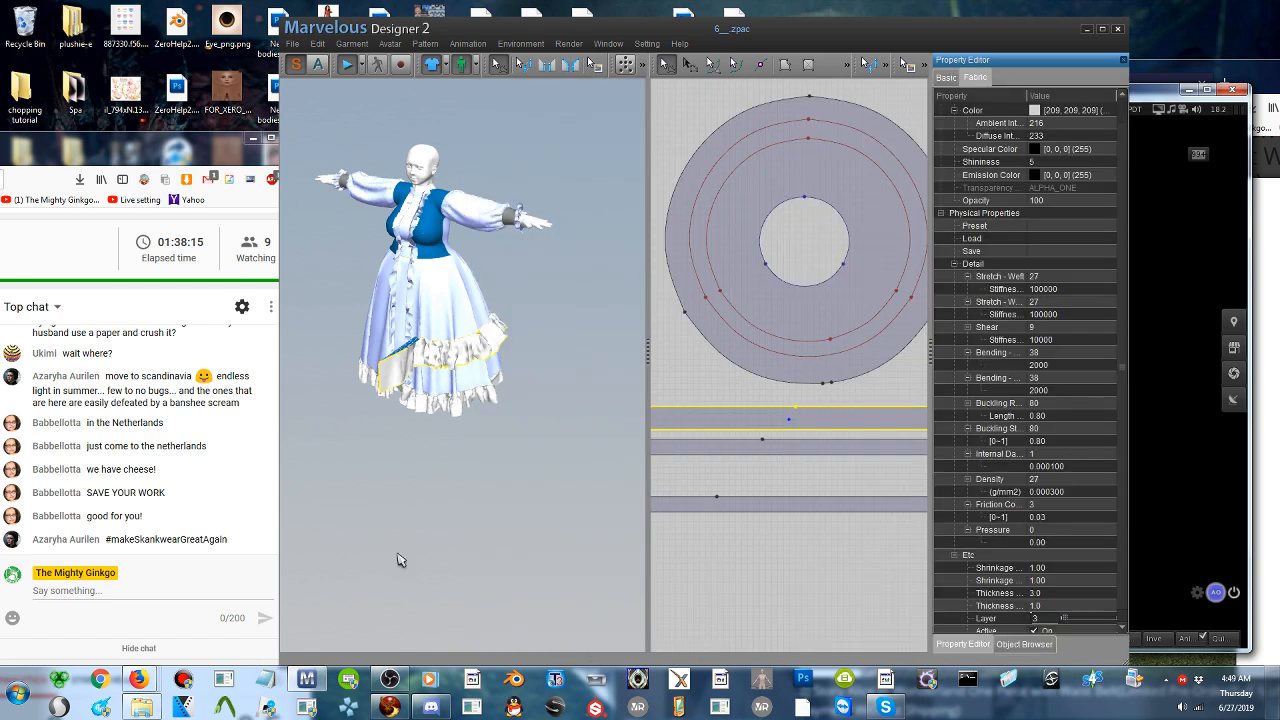
- Stop the simulation and show the basic pattern properties of the new ruffle strip
click(433, 532)
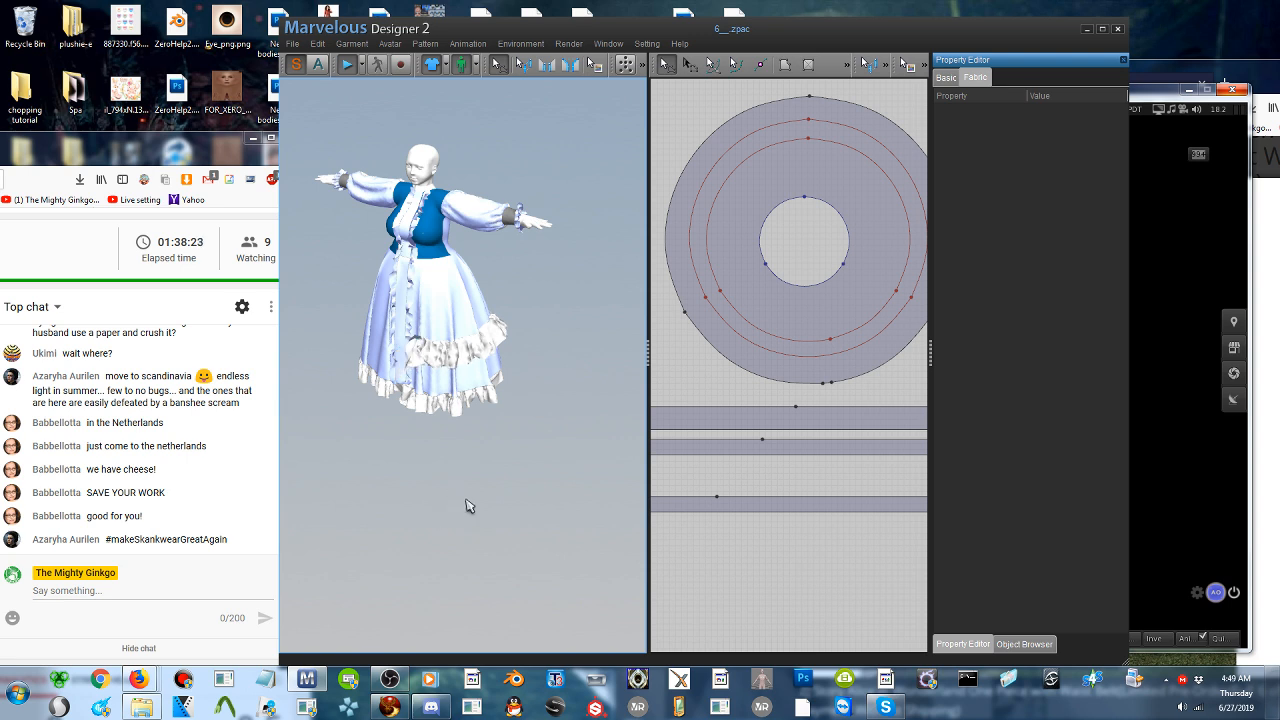
click(347, 67)
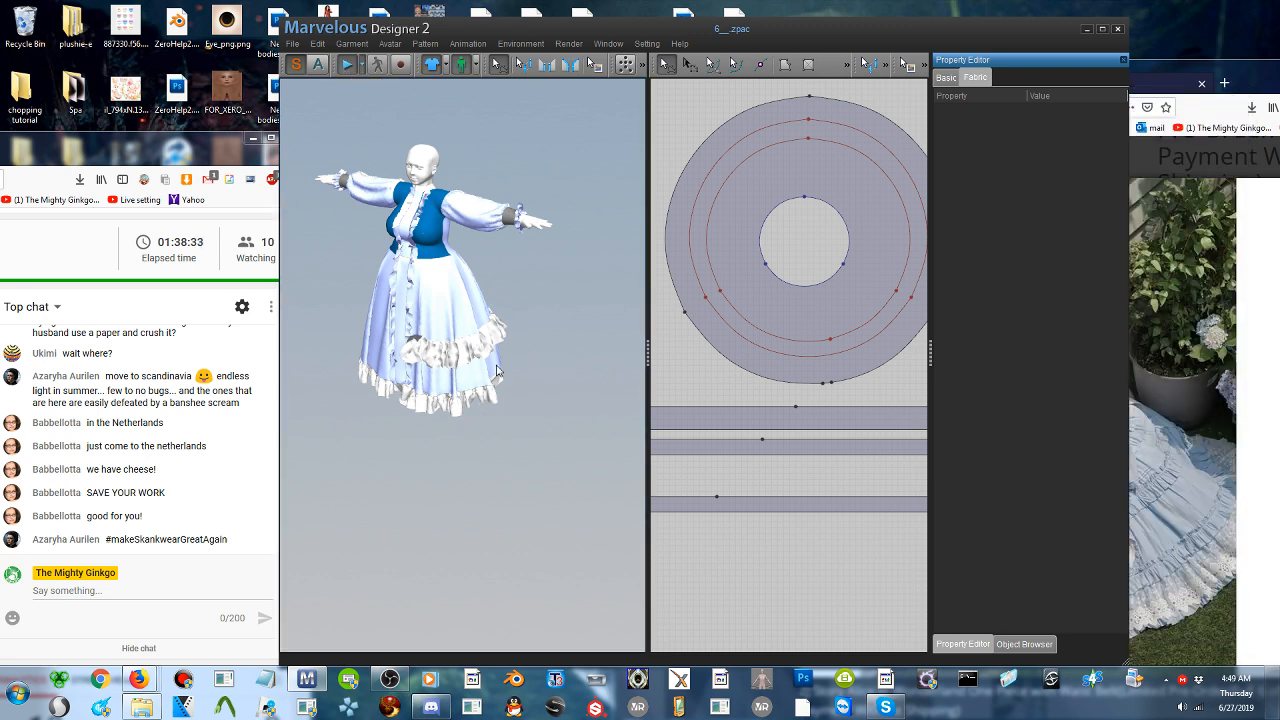
scroll(498, 372, up, 3)
mouse_move(548, 354)
right_down()
mouse_move(365, 338)
mouse_move(450, 335)
mouse_move(548, 292)
mouse_move(563, 309)
mouse_move(549, 354)
right_up()
click(833, 422)
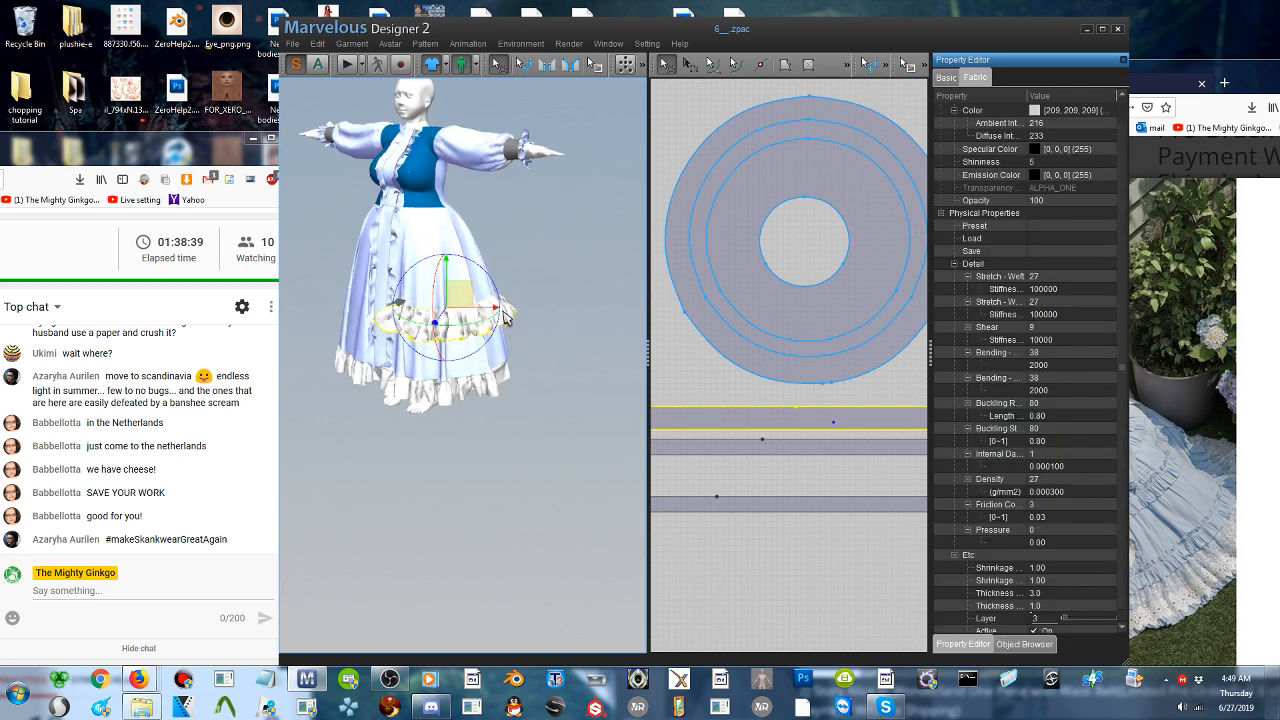
scroll(1086, 520, down, 2)
click(946, 77)
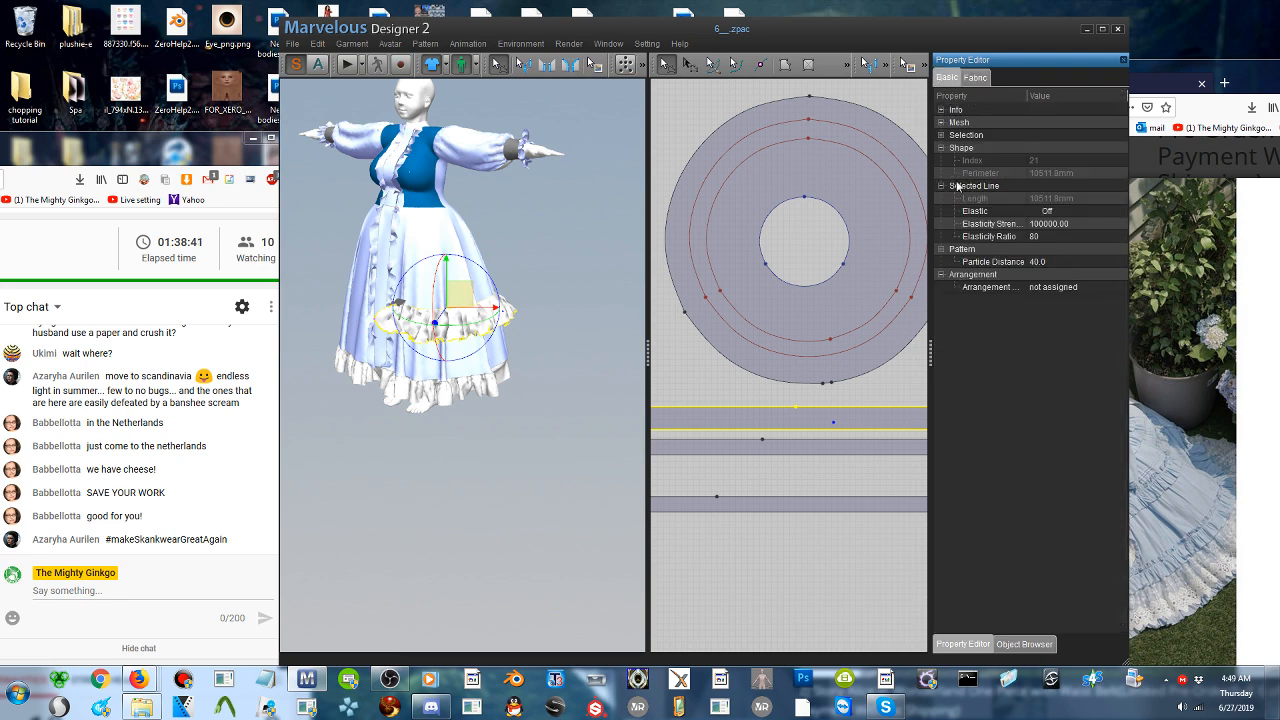
- Shorten the new strip's pattern piece by moving its short left end edge inward in several passes
right_drag(416, 358, 478, 345)
scroll(476, 360, up, 5)
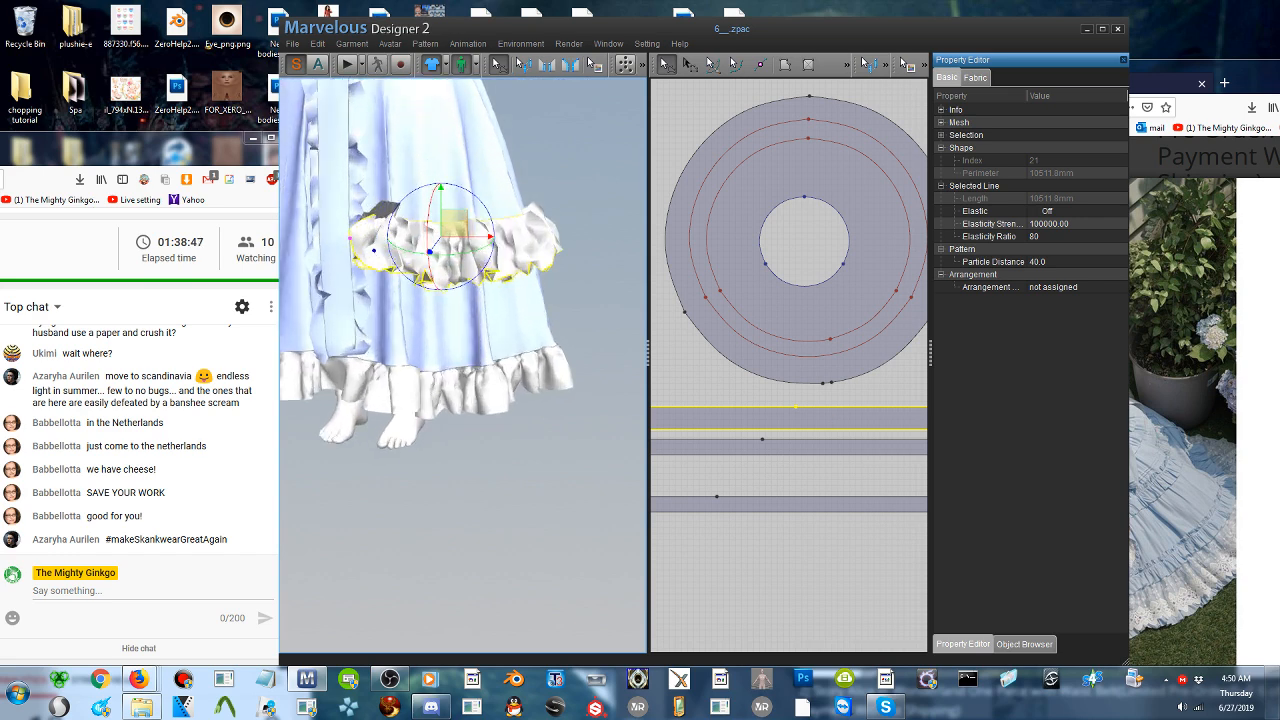
scroll(790, 366, up, 1)
middle_drag(727, 448, 968, 411)
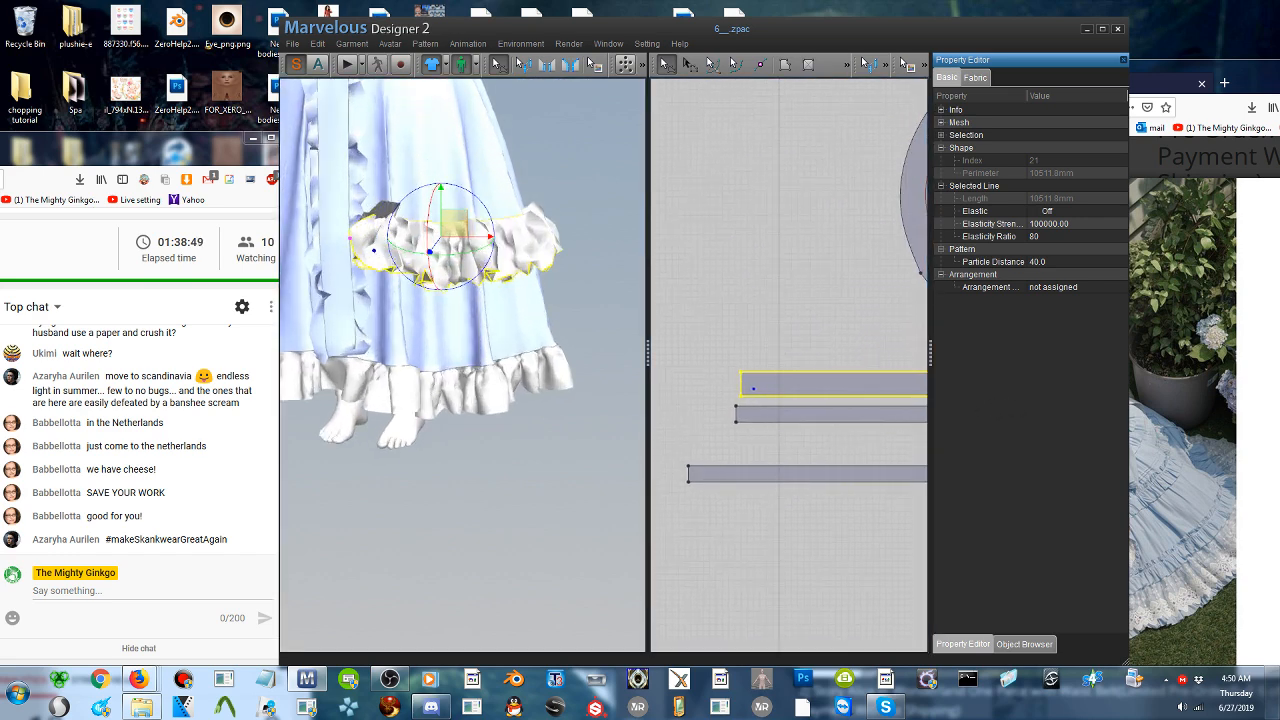
click(711, 353)
drag(741, 387, 750, 388)
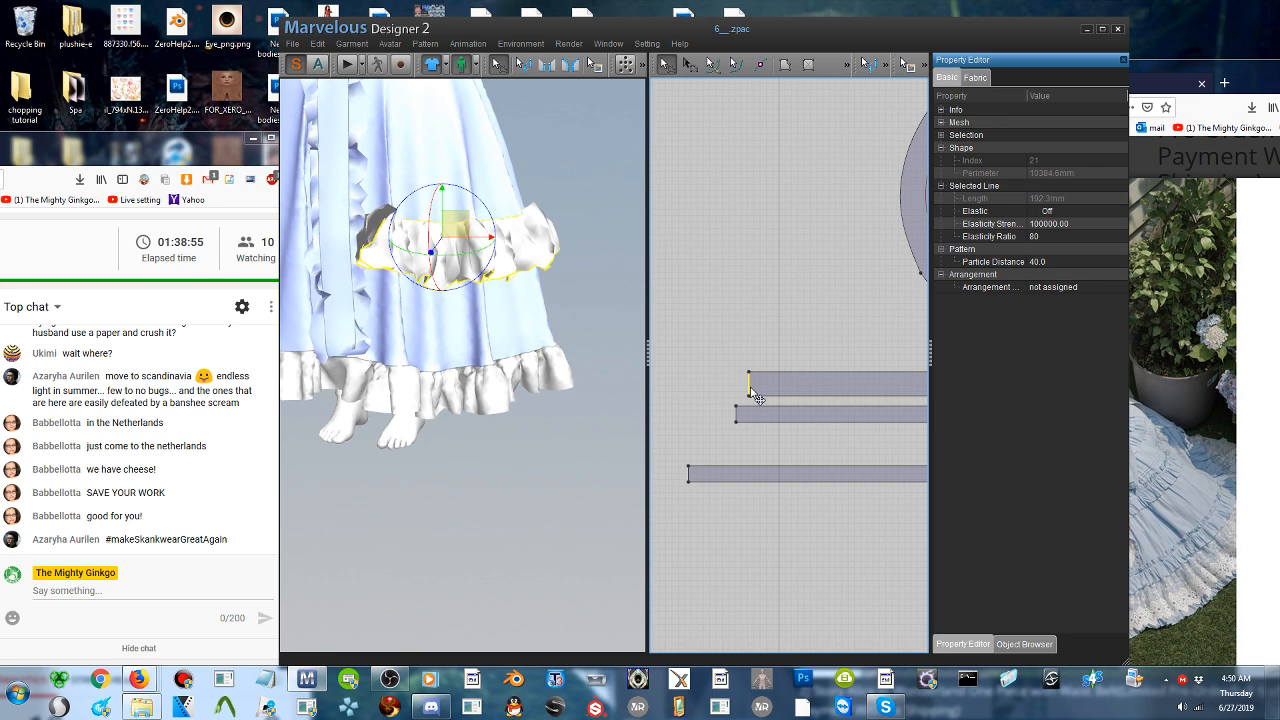
drag(757, 398, 771, 397)
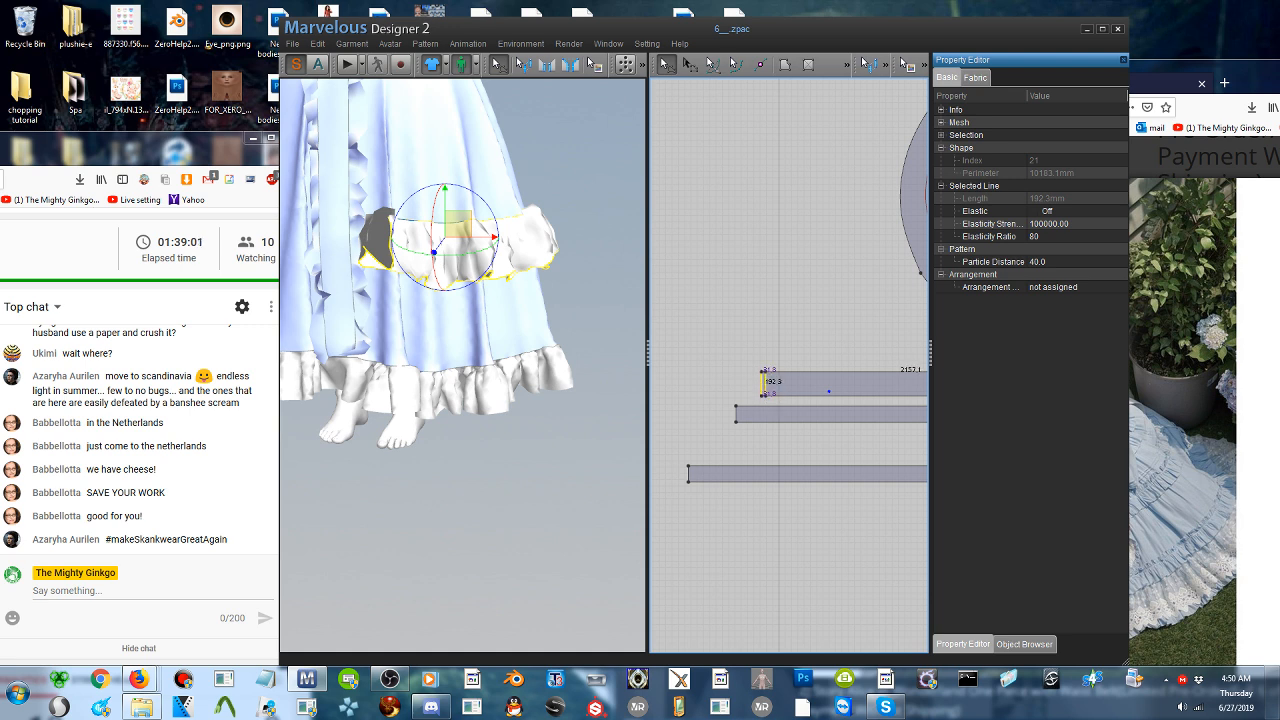
drag(769, 383, 772, 383)
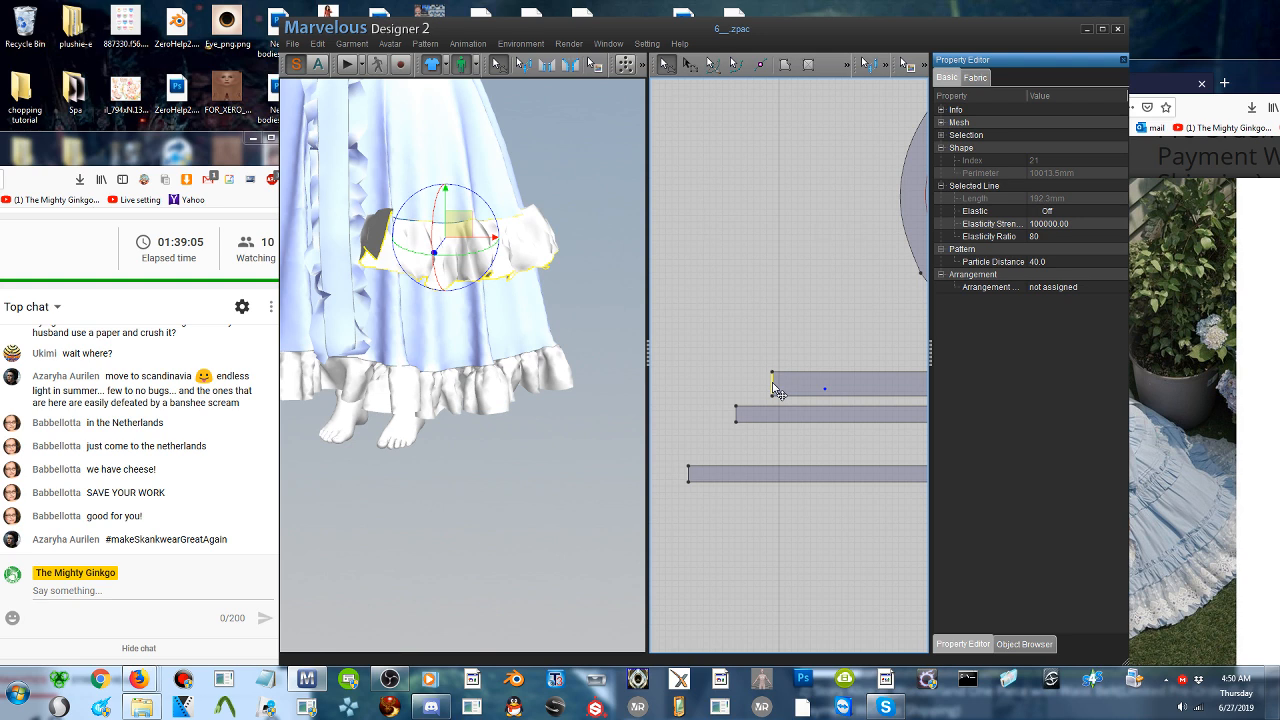
drag(772, 383, 792, 383)
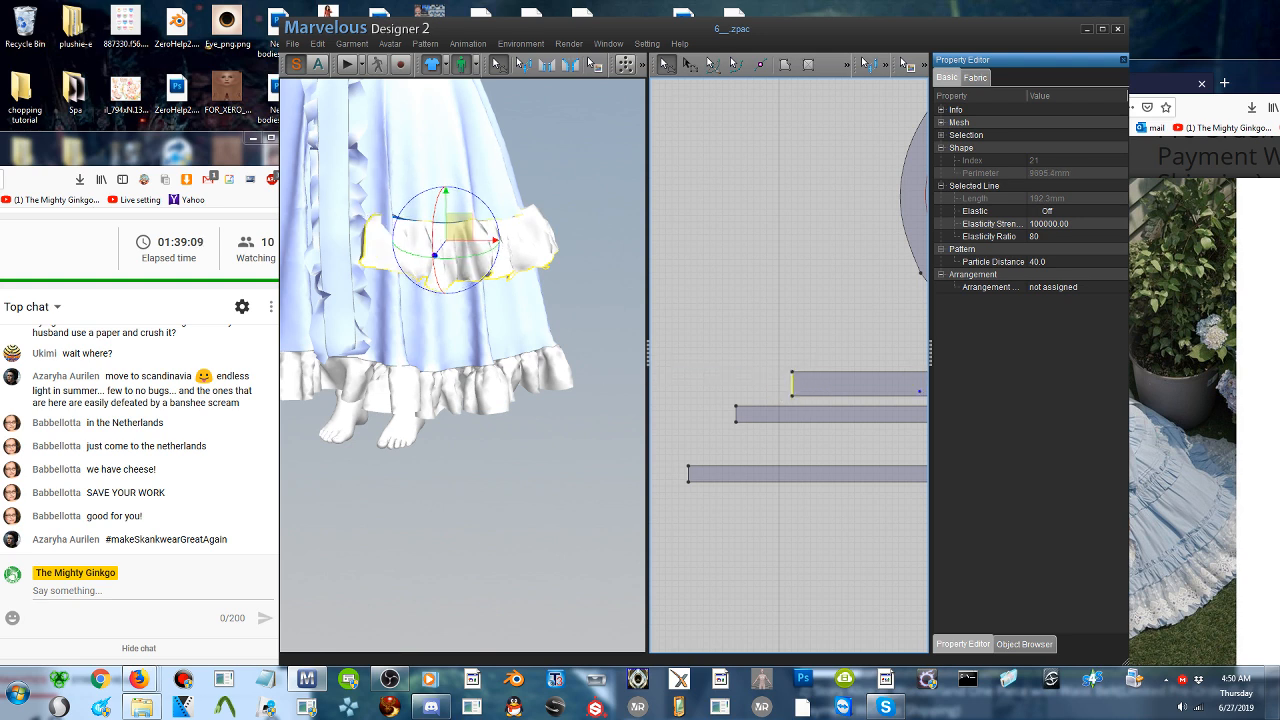
- Simulate the shortened strip and pull its gathered fabric into place on the front of the skirt
click(347, 64)
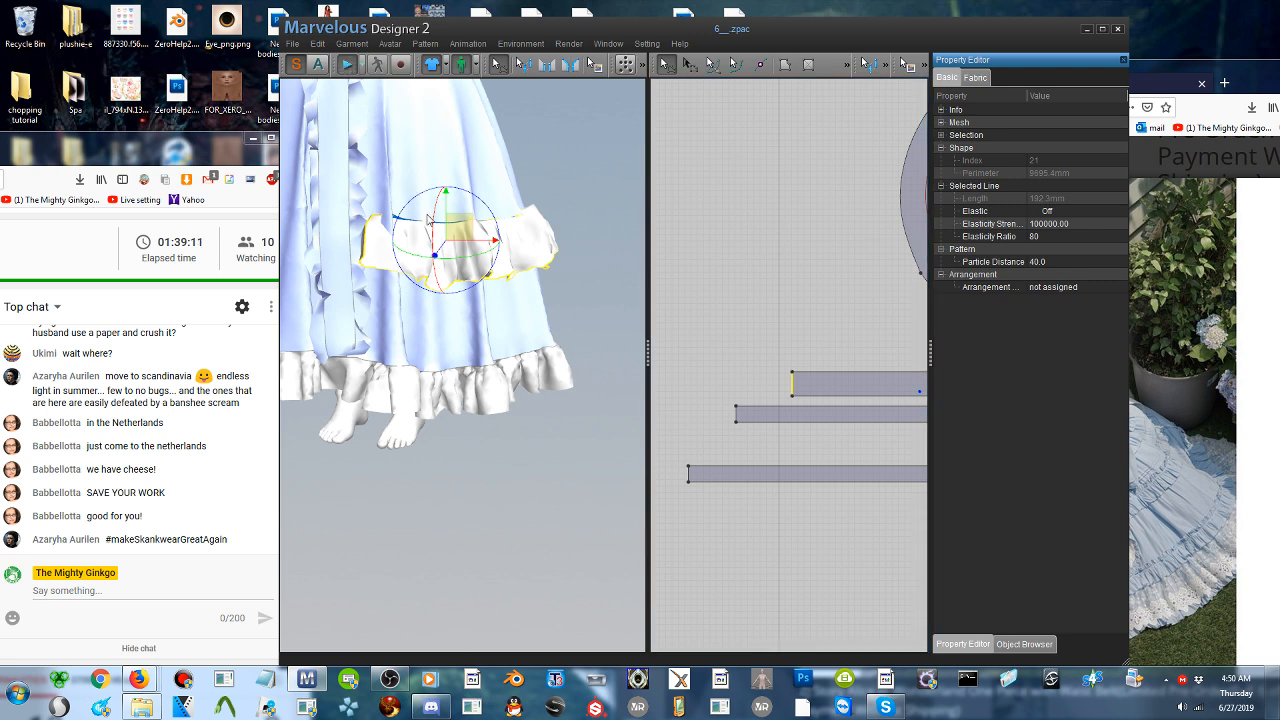
drag(430, 220, 487, 298)
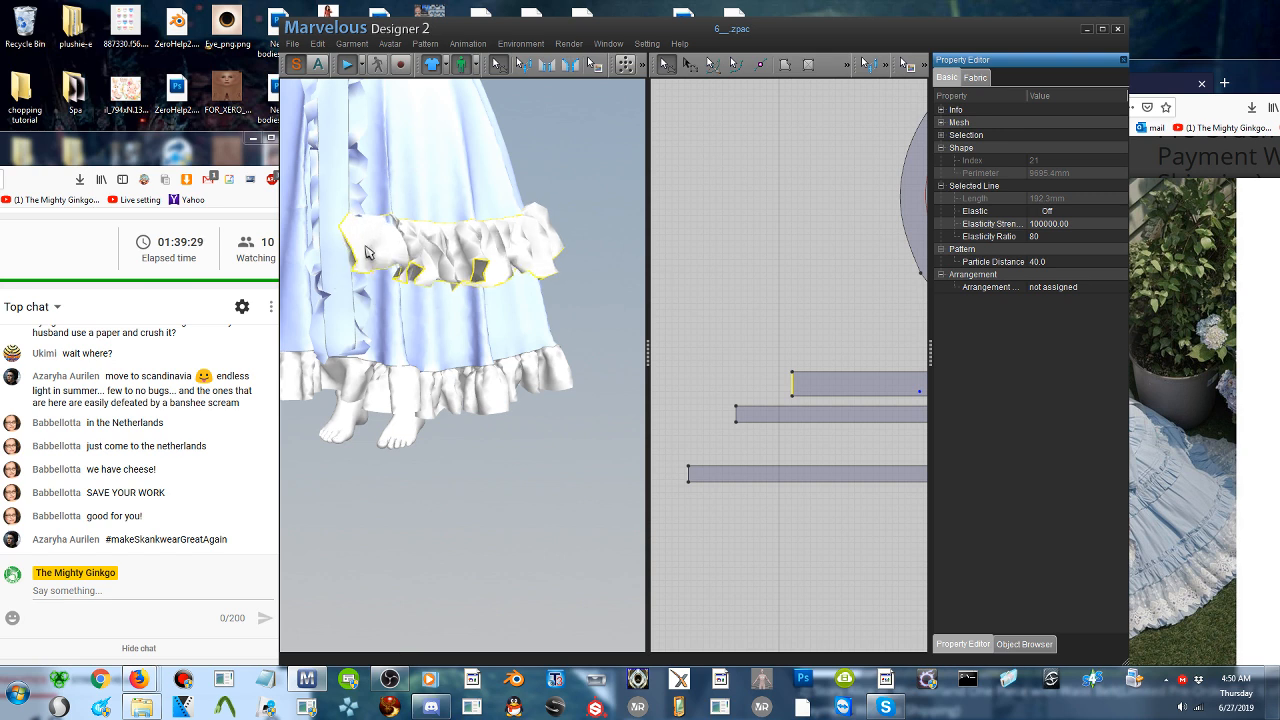
- Shorten the ruffle strip's pattern piece further by moving its short left end edge inward
click(803, 381)
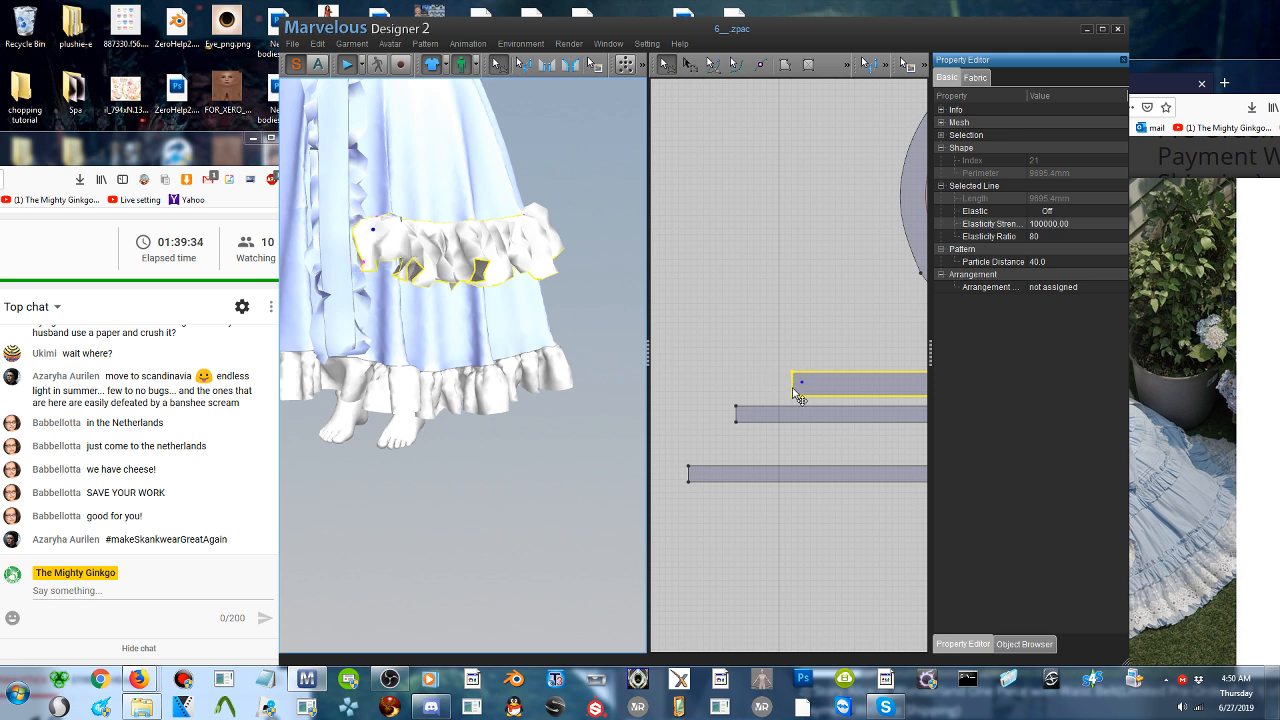
click(793, 389)
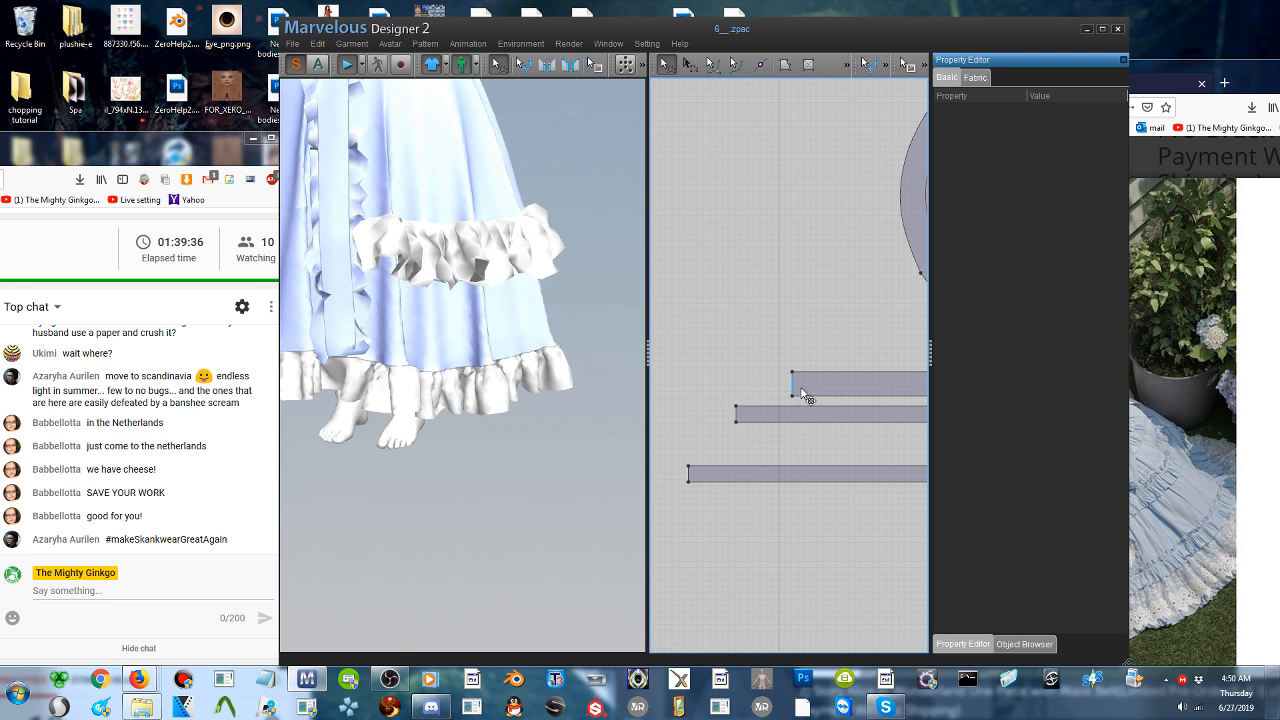
click(804, 396)
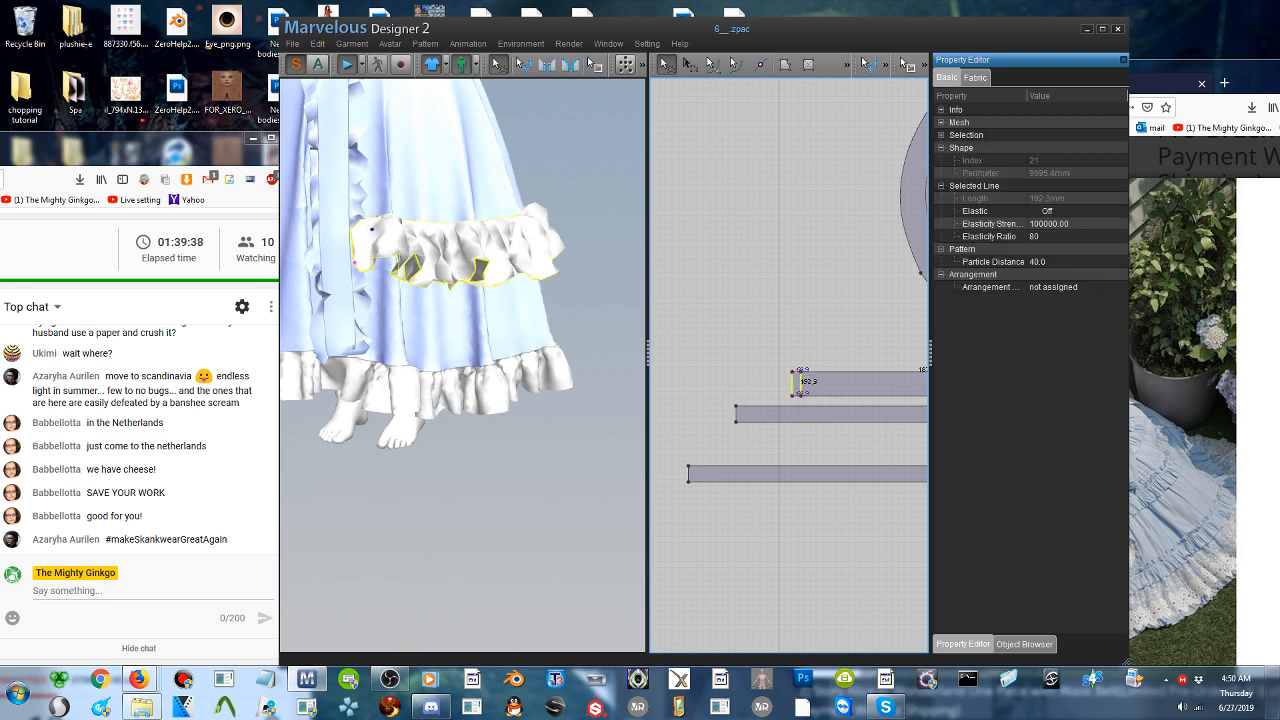
drag(808, 387, 814, 387)
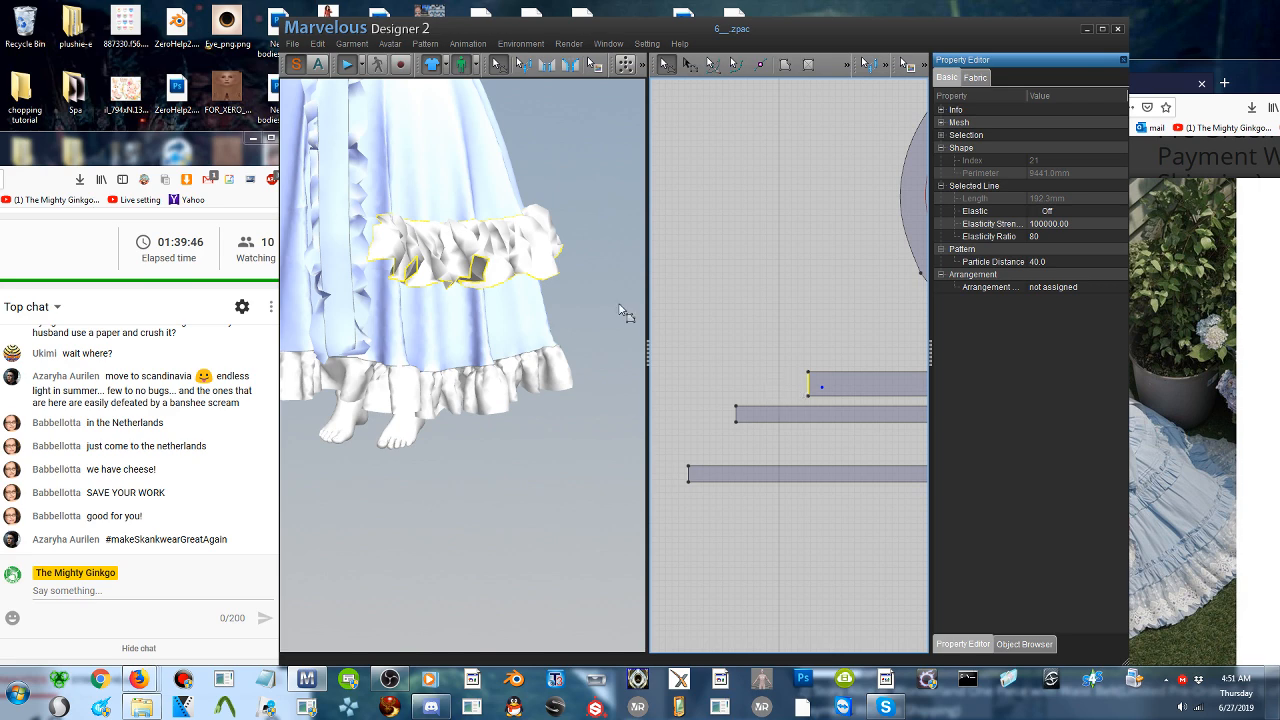
- Simulate the shortened ruffle briefly, stop the simulation, and check the ruffle's coverage around the front of the skirt
click(347, 66)
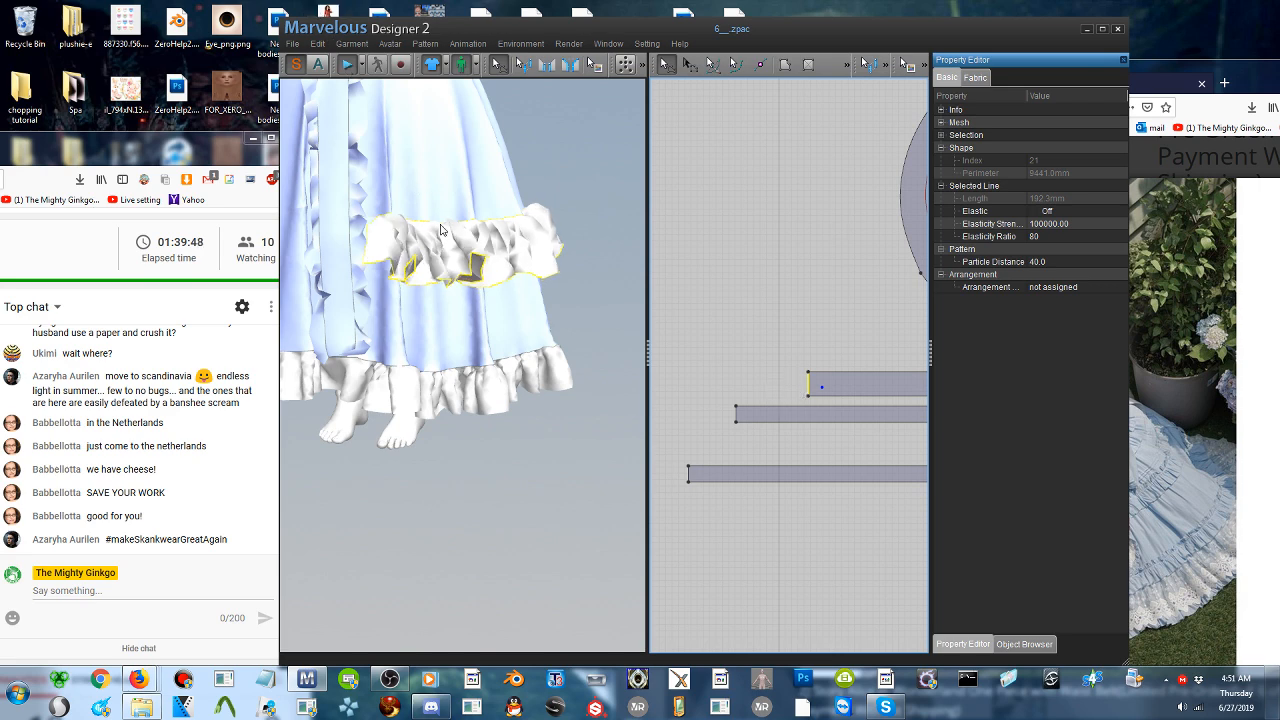
key(space)
scroll(470, 262, up, 3)
scroll(470, 264, down, 5)
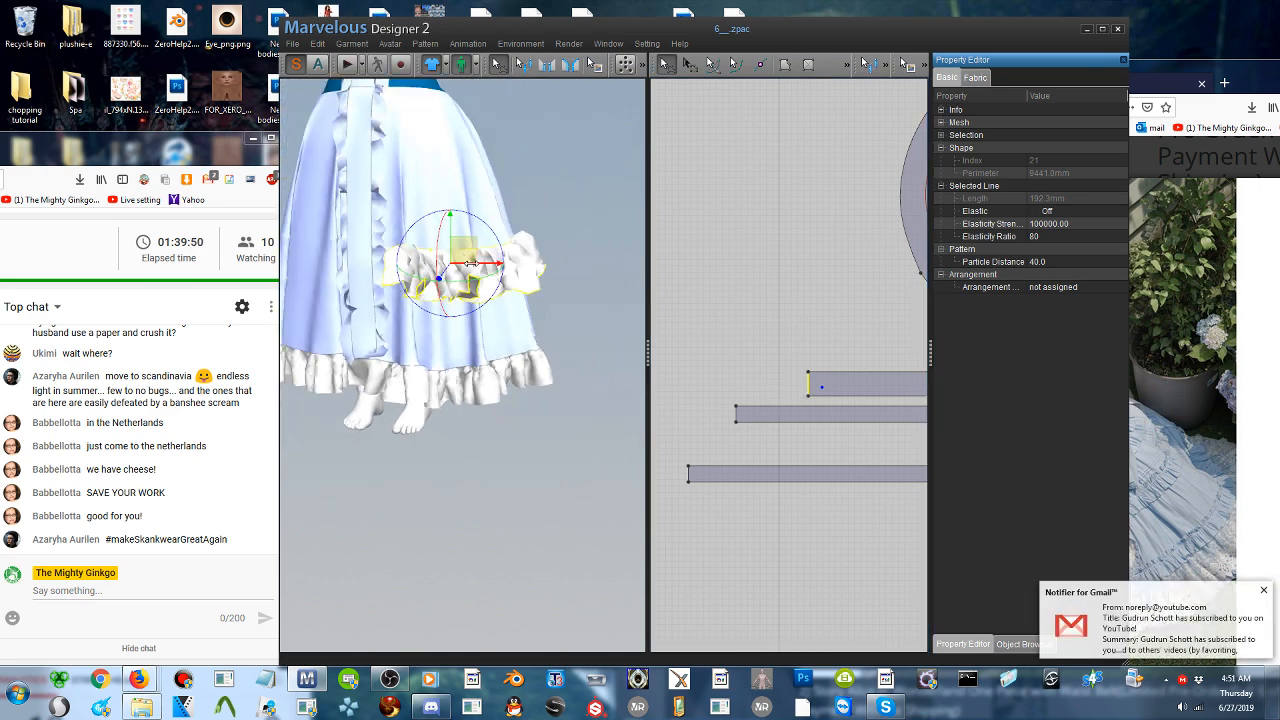
right_drag(472, 274, 224, 296)
right_drag(471, 280, 383, 285)
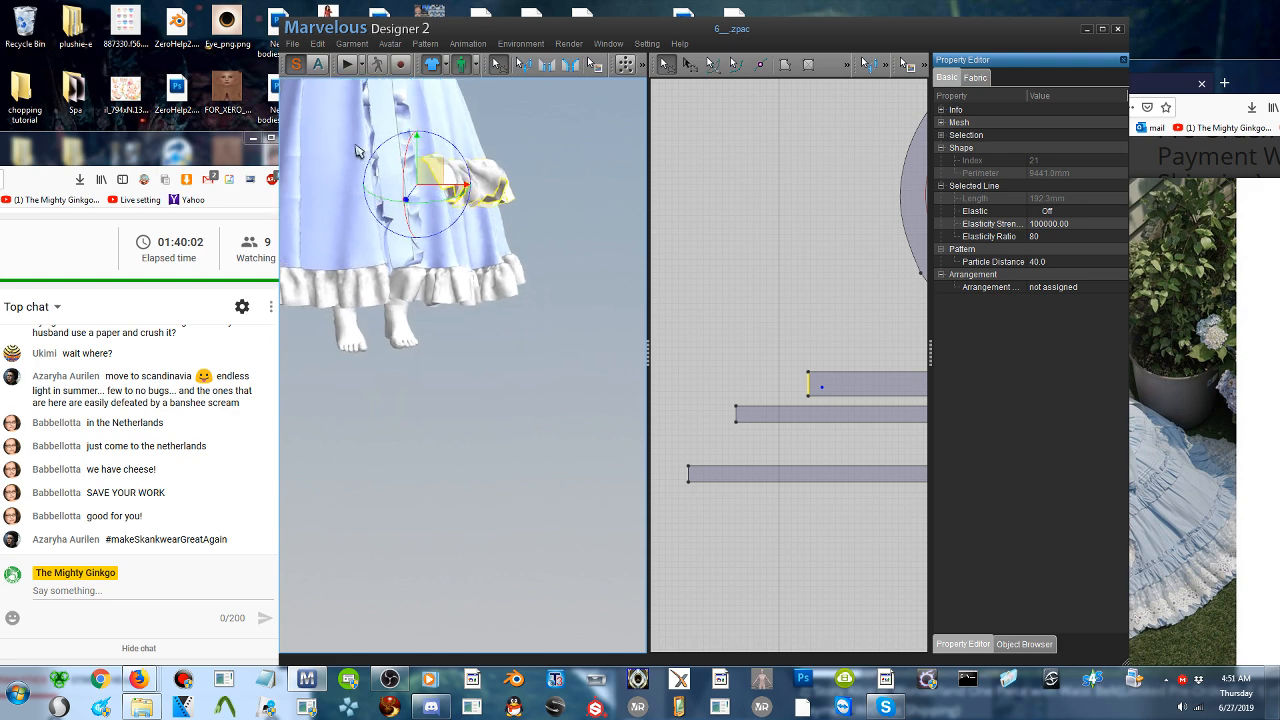
scroll(481, 212, down, 2)
right_drag(472, 205, 429, 238)
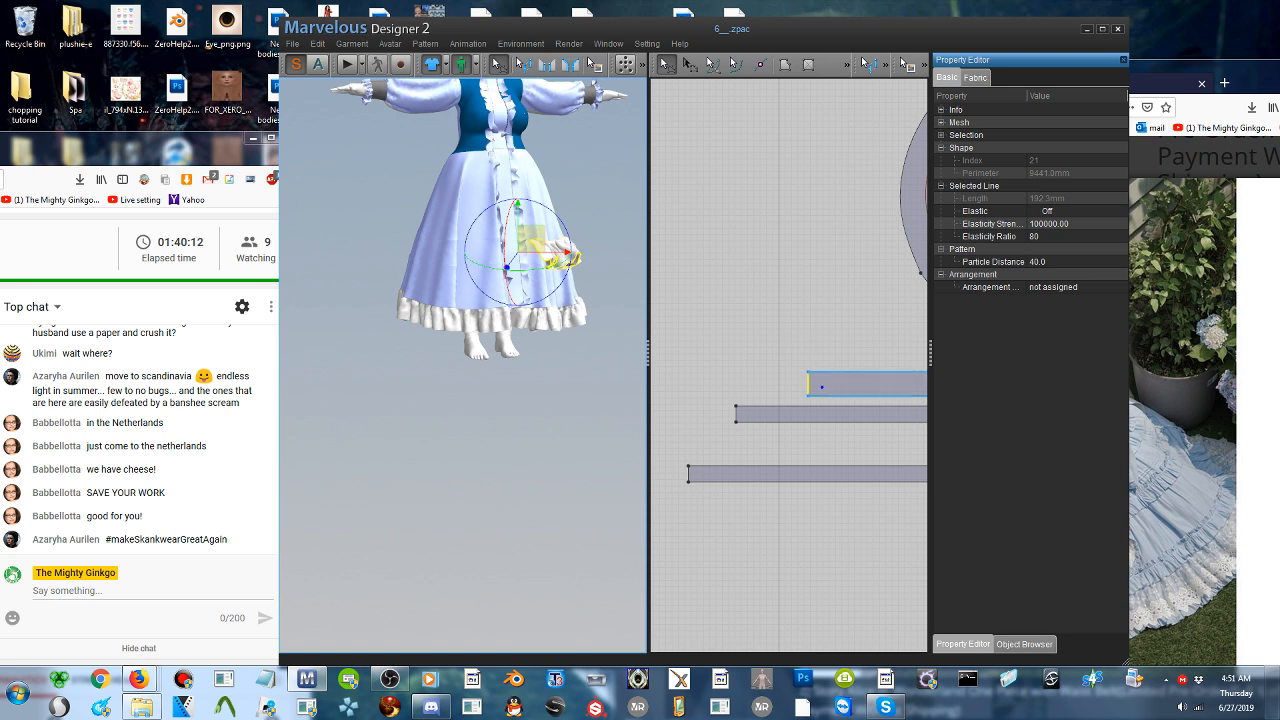
- Copy the shortened ruffle strip and paste a duplicate directly above it in the pattern layout
click(843, 382)
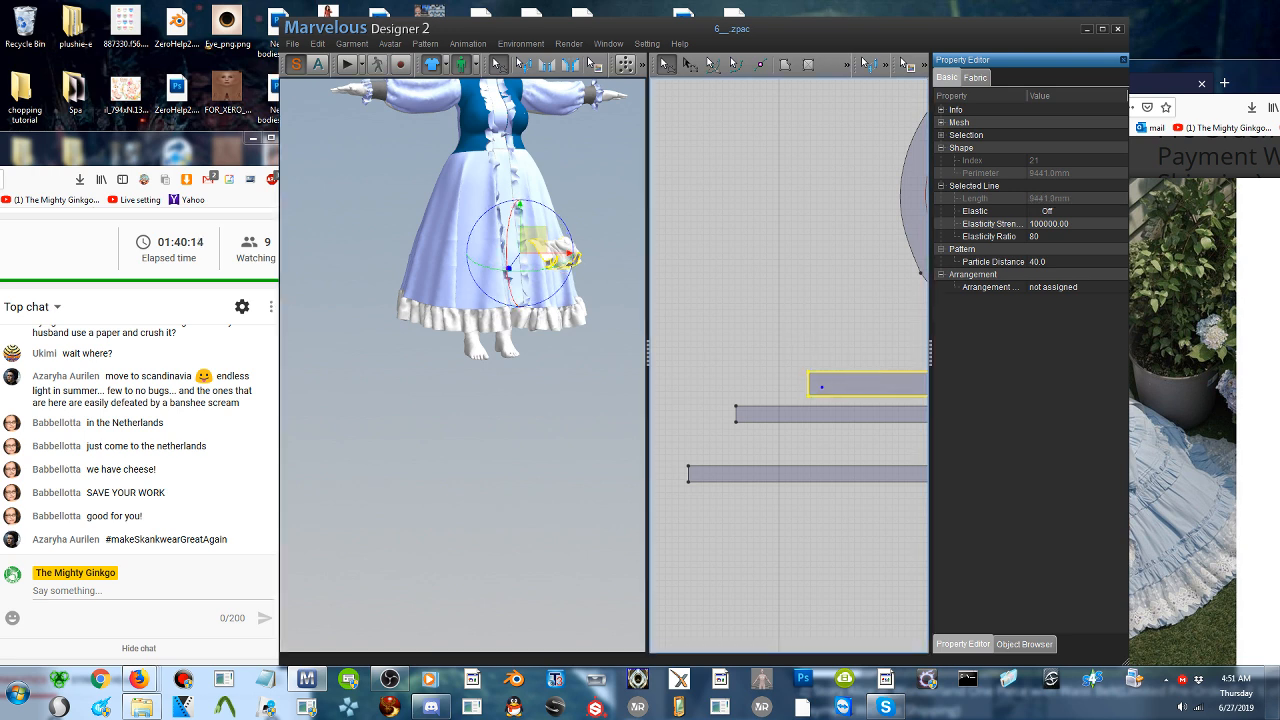
right_click(844, 383)
click(882, 422)
right_click(848, 346)
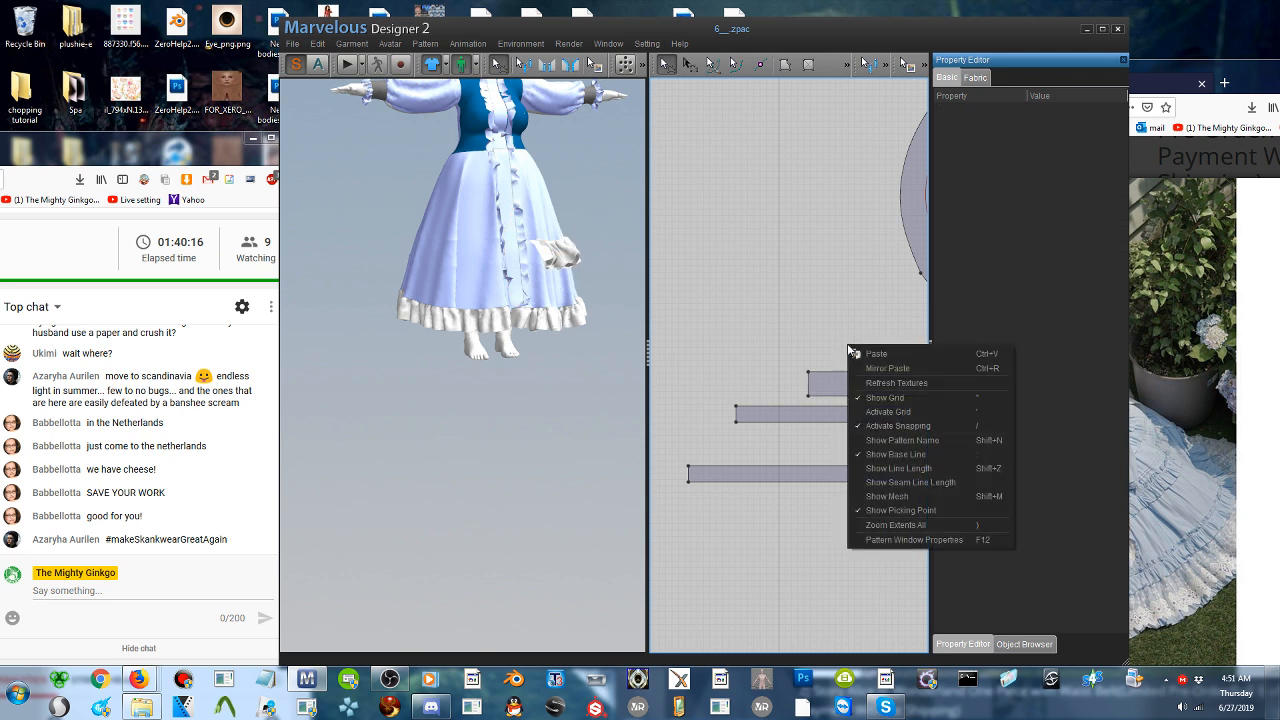
click(866, 353)
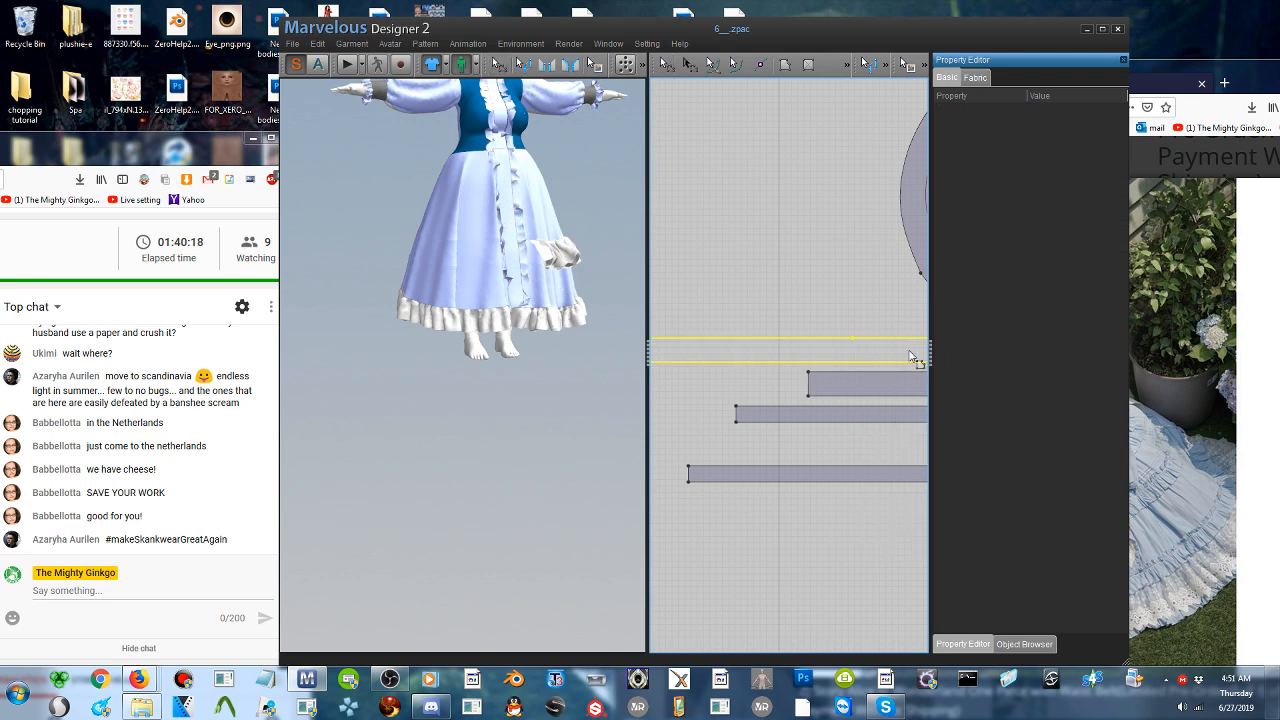
click(912, 357)
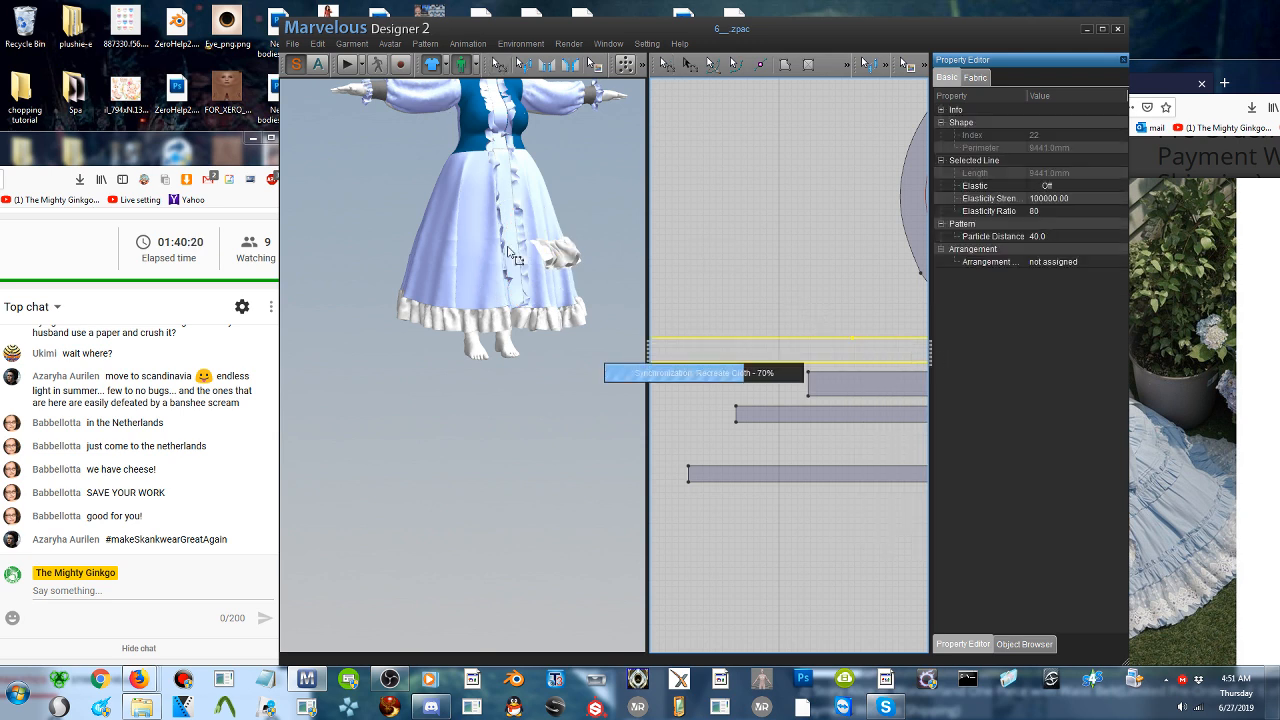
- Raise the pasted strip in the 3D view from below the avatar to beside the skirt
right_drag(509, 246, 604, 243)
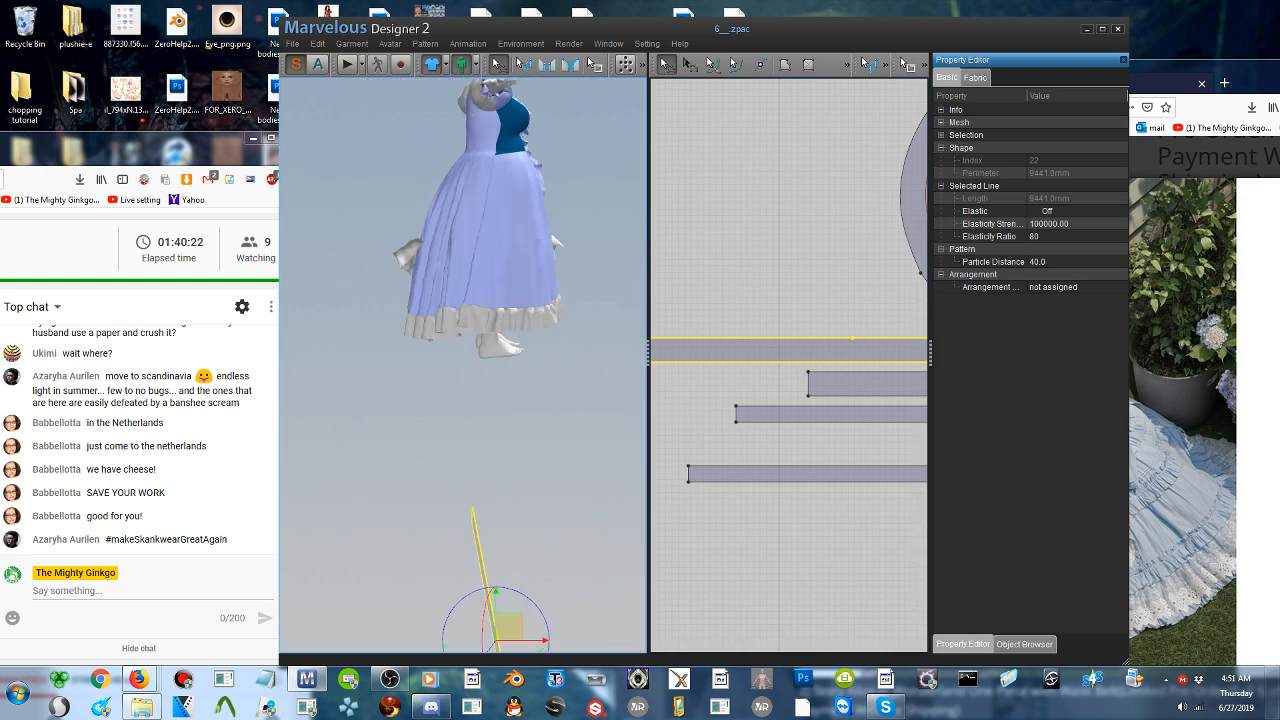
drag(510, 619, 380, 240)
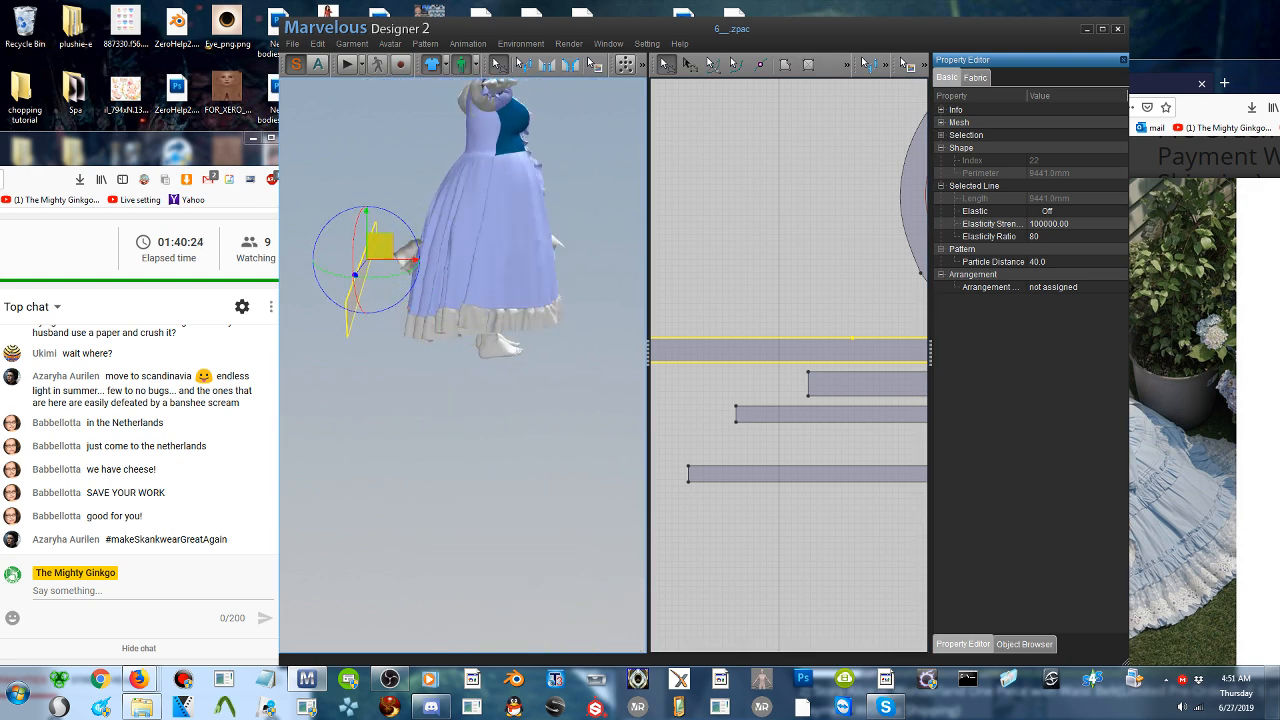
right_drag(384, 250, 196, 258)
scroll(463, 365, down, 4)
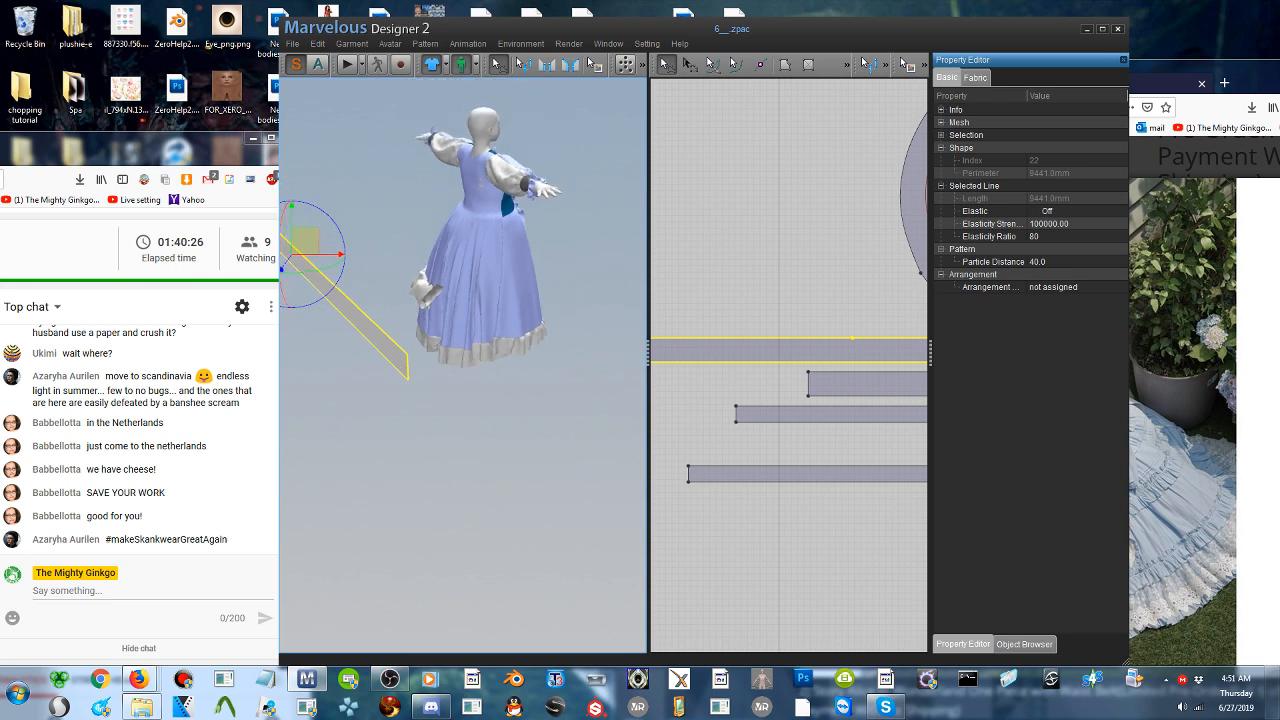
drag(338, 292, 374, 289)
right_drag(372, 300, 400, 304)
drag(344, 320, 357, 295)
right_drag(402, 320, 500, 322)
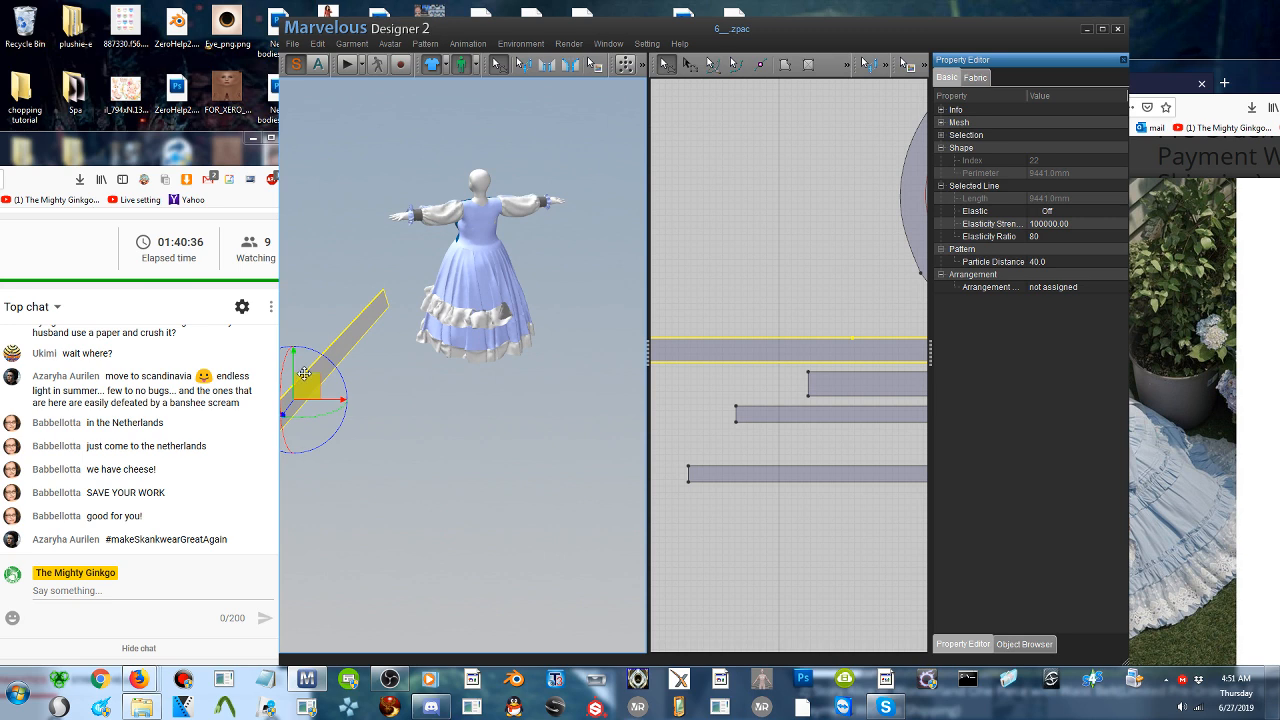
- Move the pasted strip across to the other side of the skirt, near the existing ruffle's free end
drag(307, 383, 559, 308)
right_drag(559, 308, 435, 303)
drag(380, 278, 735, 282)
right_drag(600, 307, 592, 335)
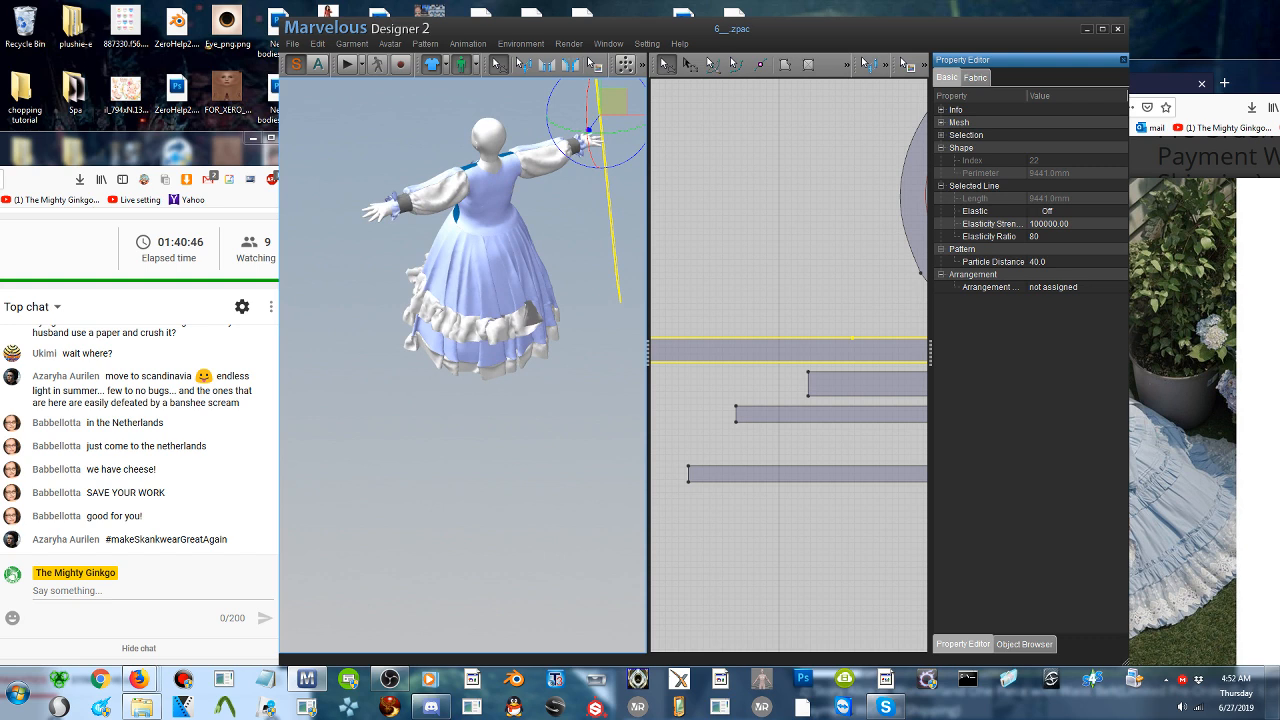
- Sew the pasted strip's short end edge to the free end edge of the existing ruffle at the skirt's back
click(547, 64)
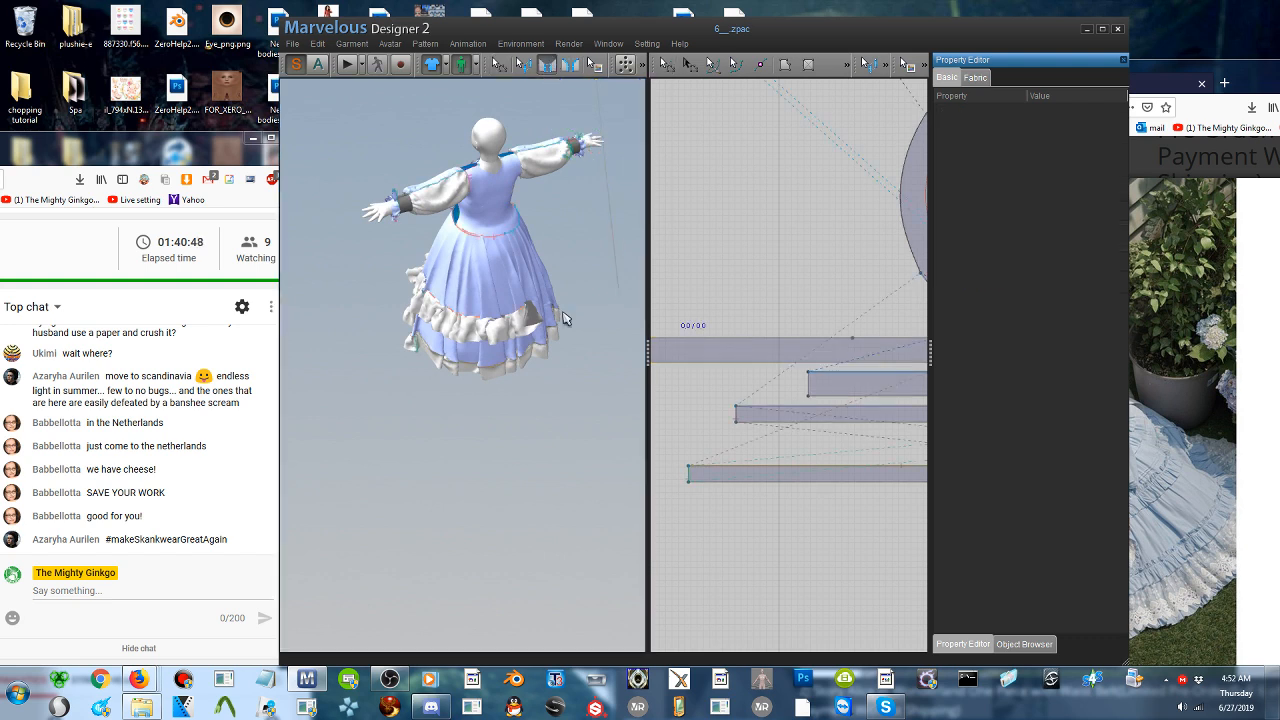
right_drag(563, 318, 526, 292)
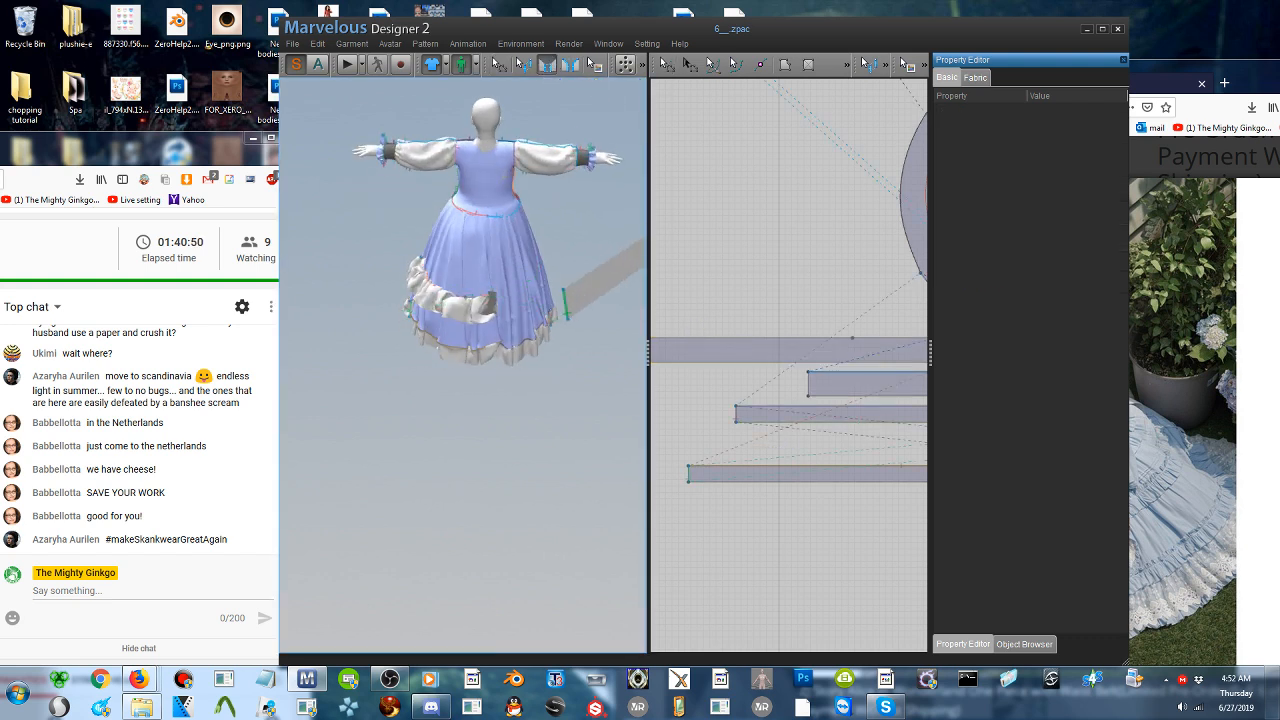
click(488, 303)
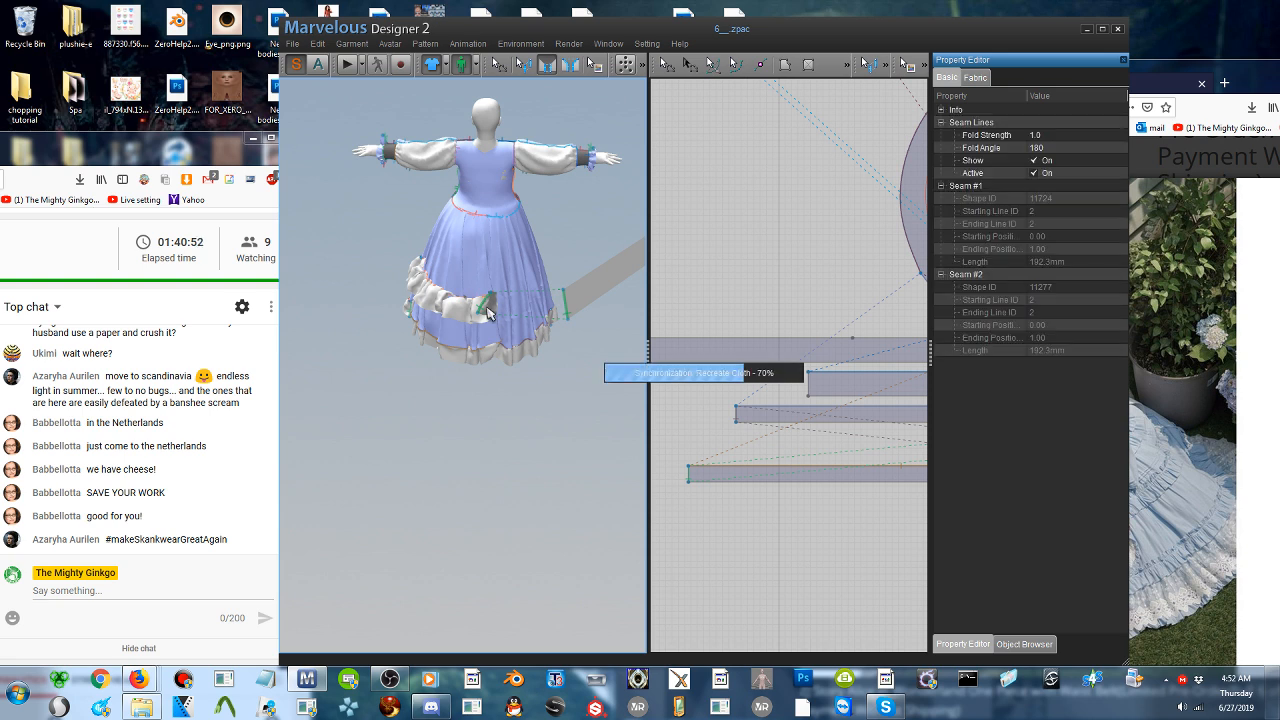
- Sew the first segment of the pasted strip's upper edge to the adjoining side segment of the skirt's smaller internal circle
right_drag(488, 313, 457, 334)
click(460, 335)
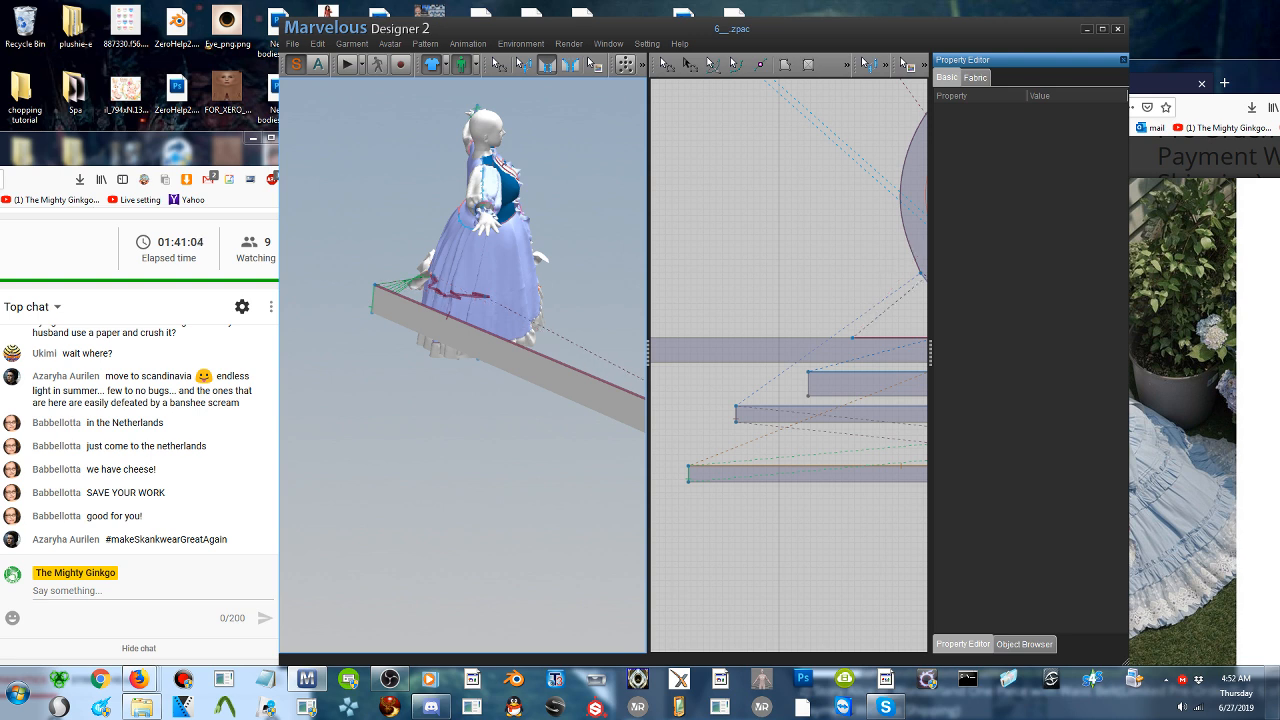
right_drag(470, 325, 525, 325)
middle_drag(525, 325, 534, 354)
right_drag(534, 354, 552, 368)
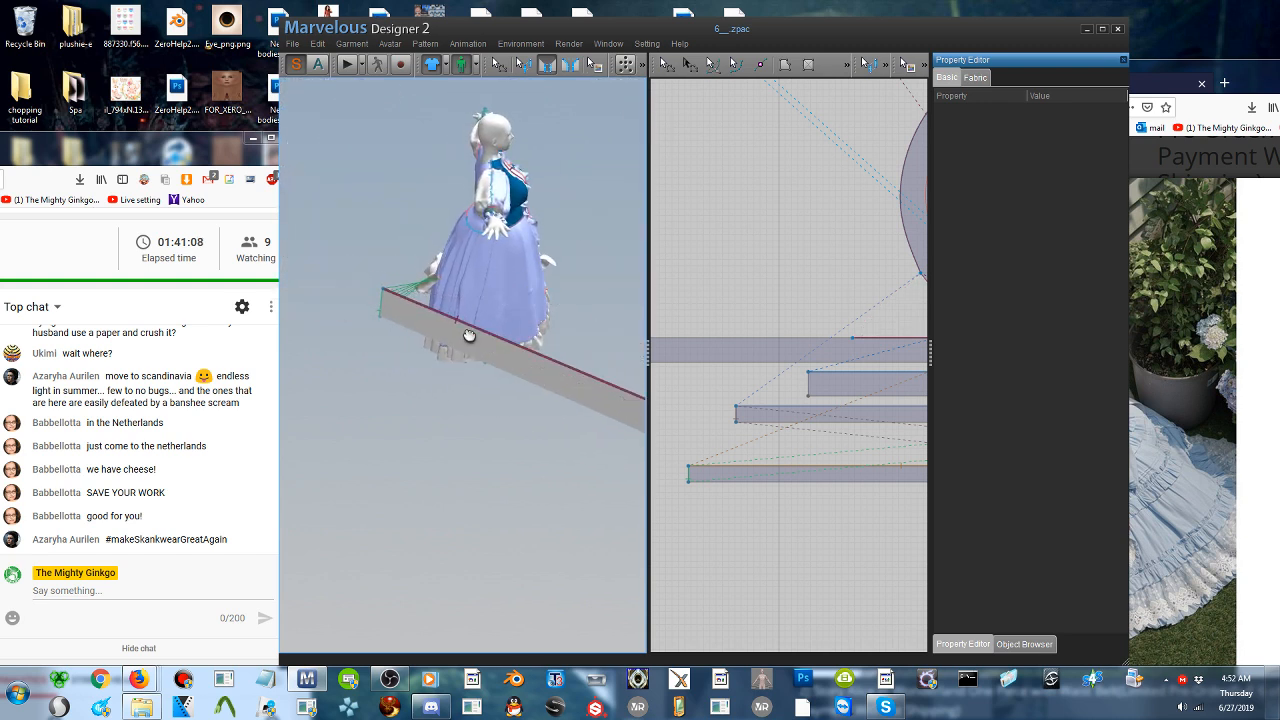
click(451, 298)
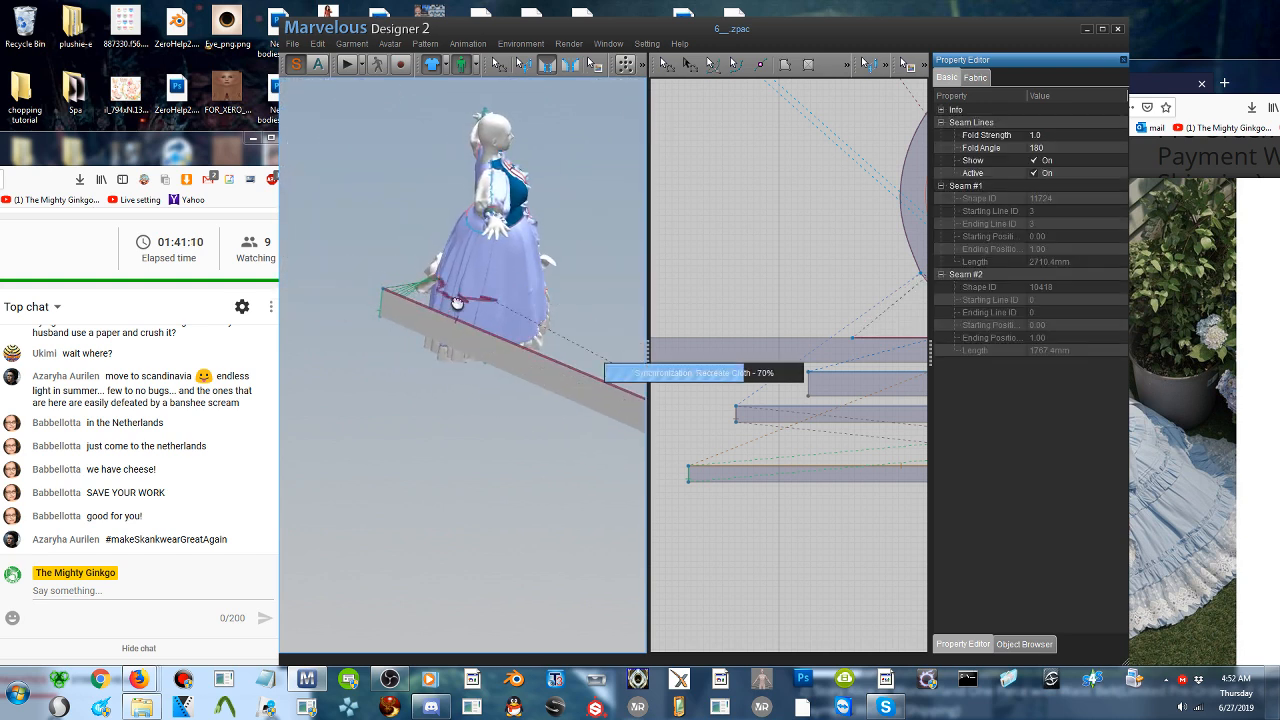
right_drag(530, 284, 428, 355)
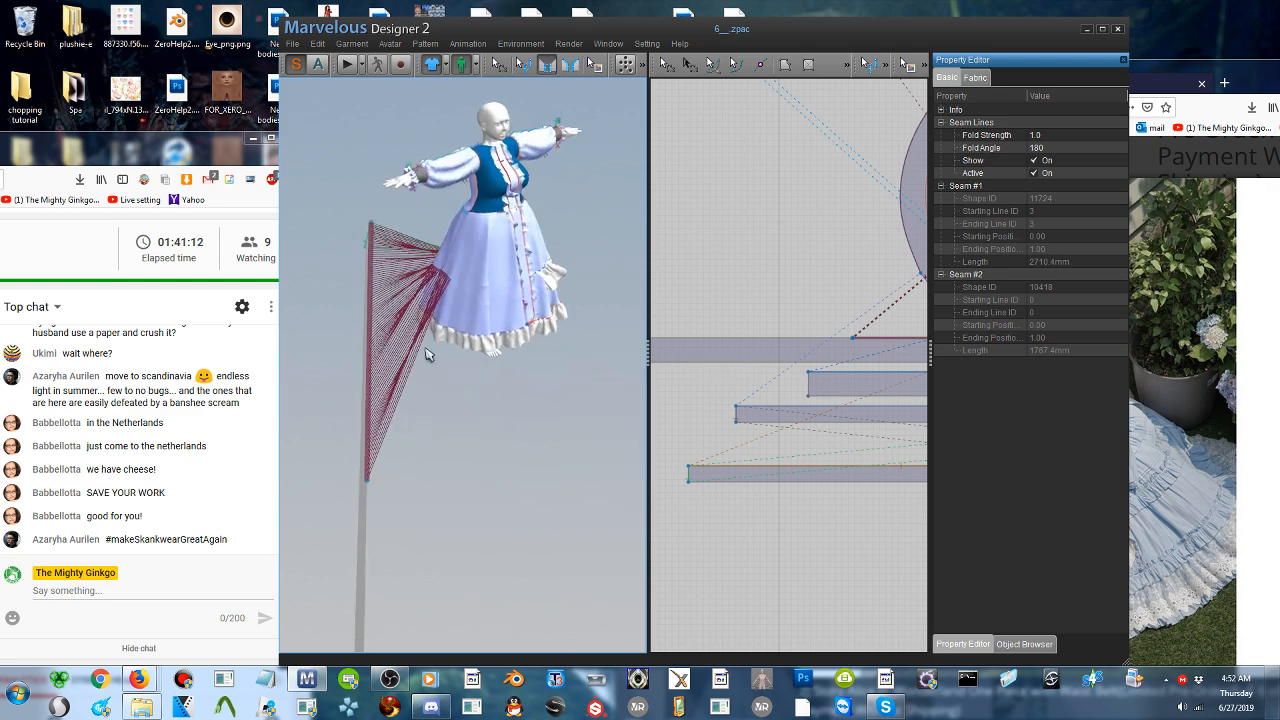
click(364, 515)
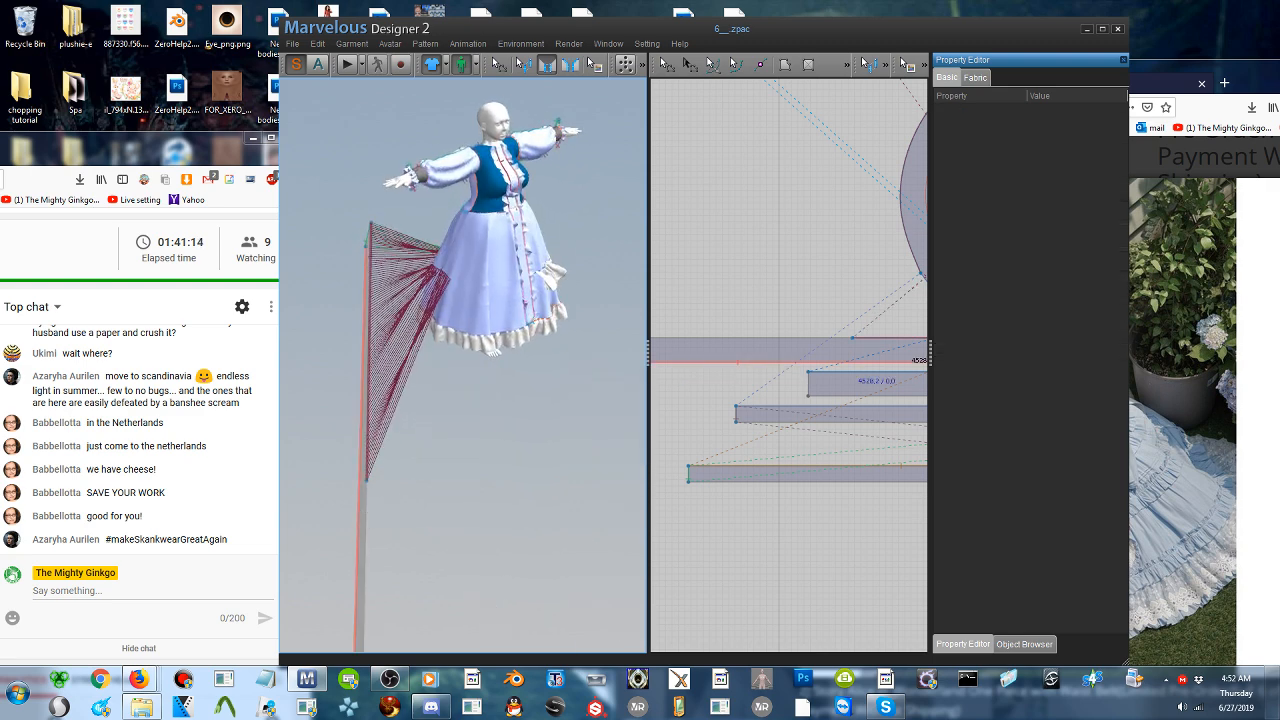
click(364, 516)
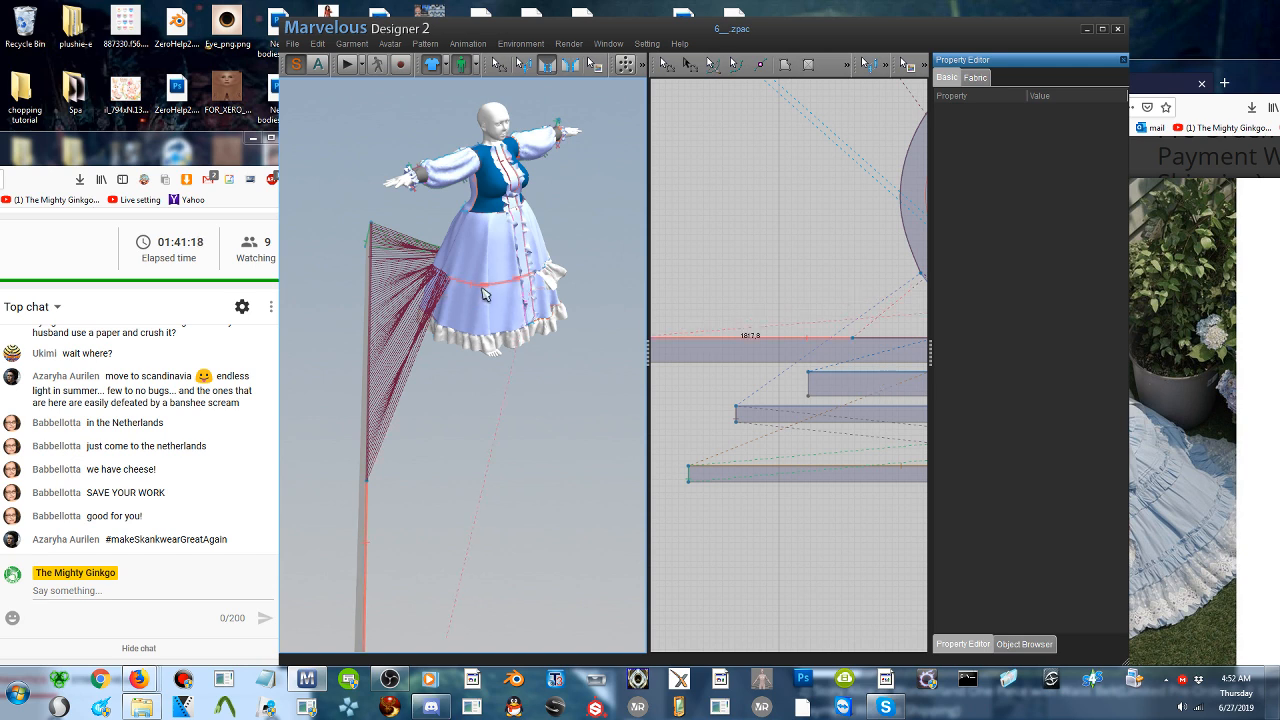
right_drag(522, 283, 463, 286)
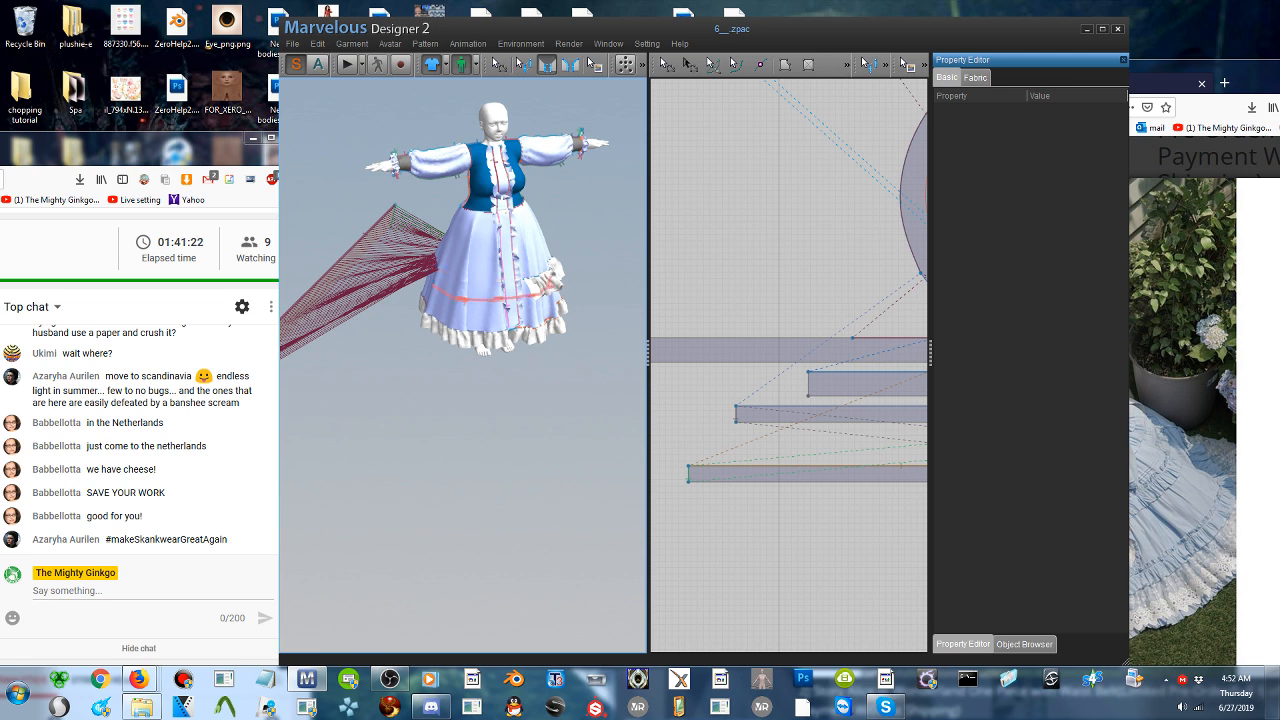
- Add a point to the skirt's smaller internal circle where it meets the edge of the front placket
scroll(500, 298, up, 5)
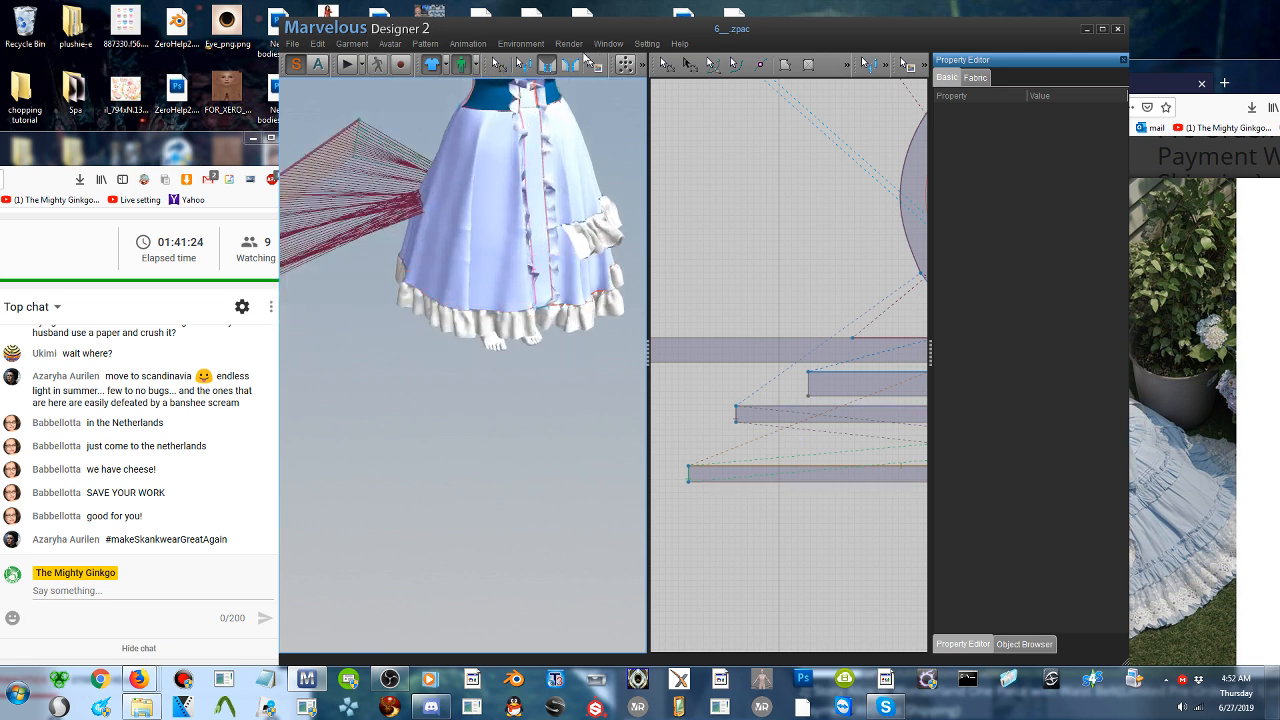
click(497, 65)
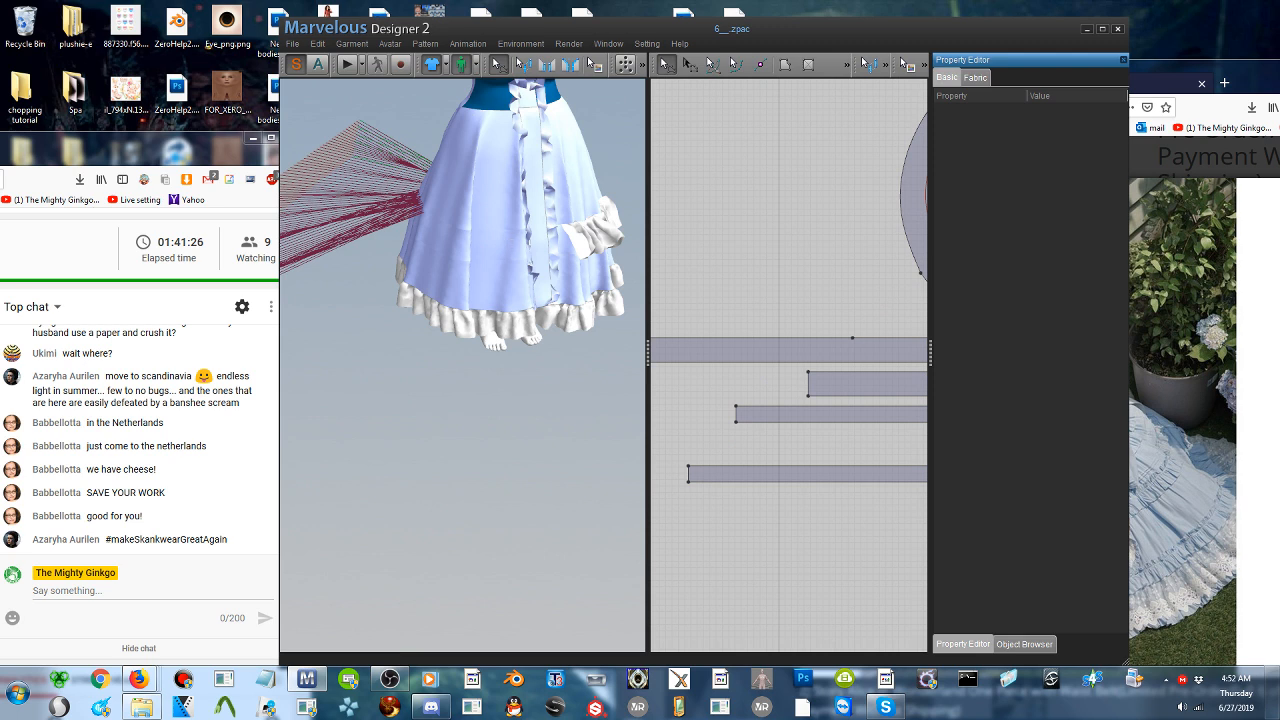
click(528, 239)
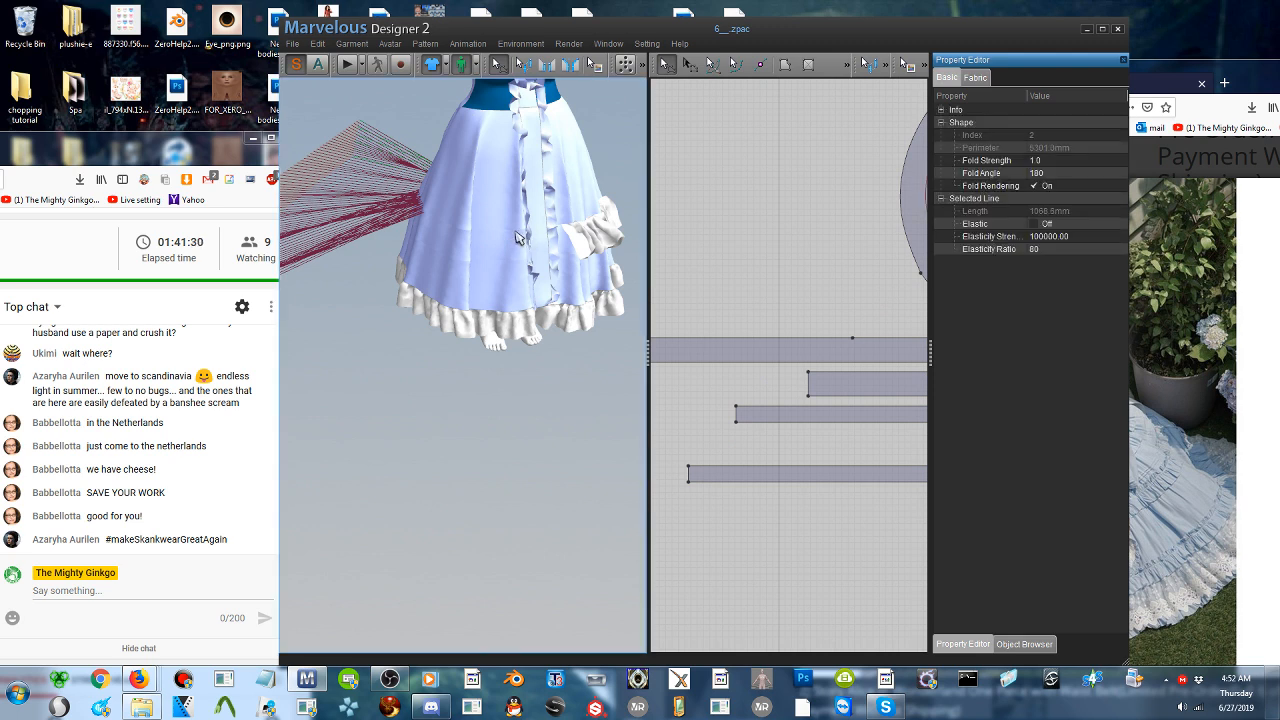
middle_drag(770, 383, 489, 447)
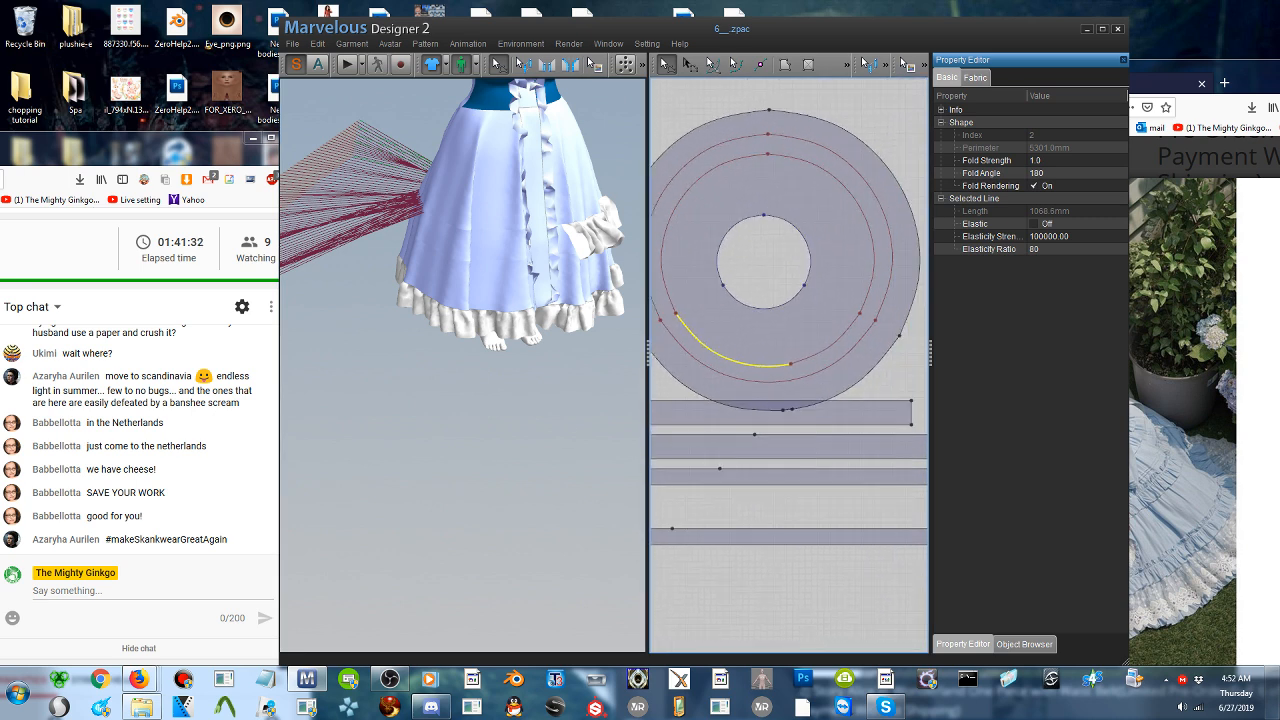
click(502, 236)
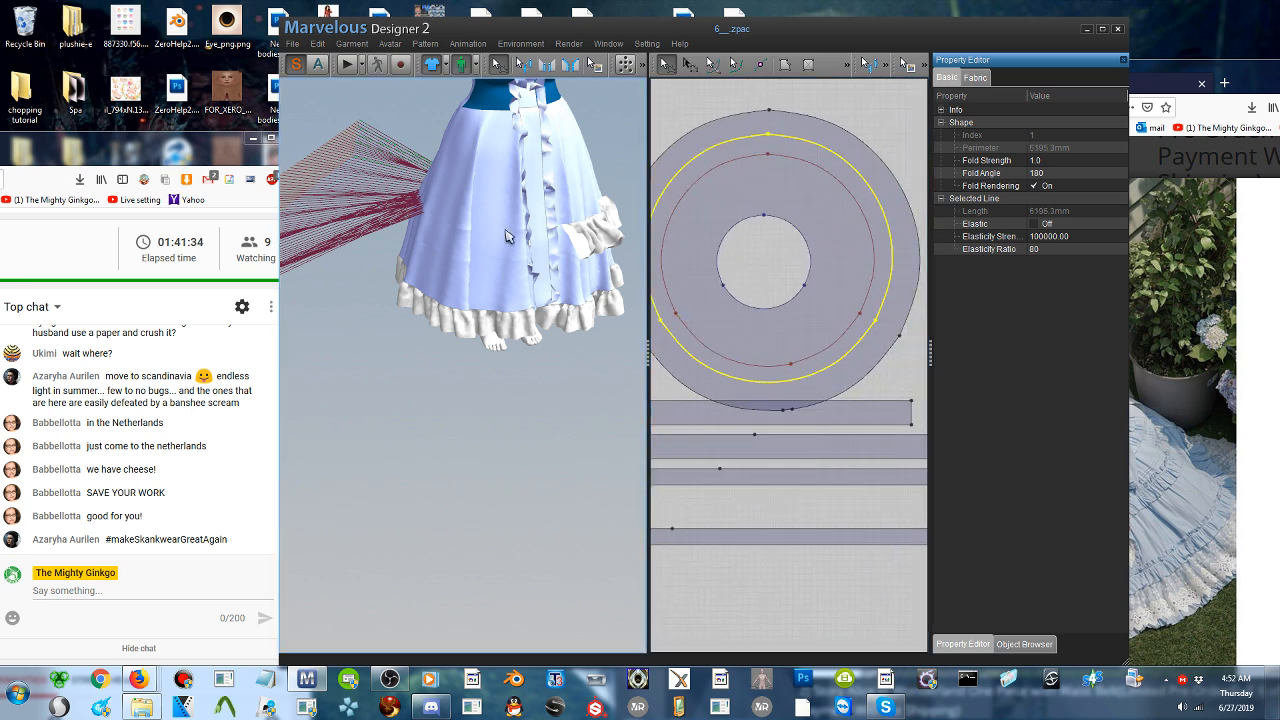
click(505, 236)
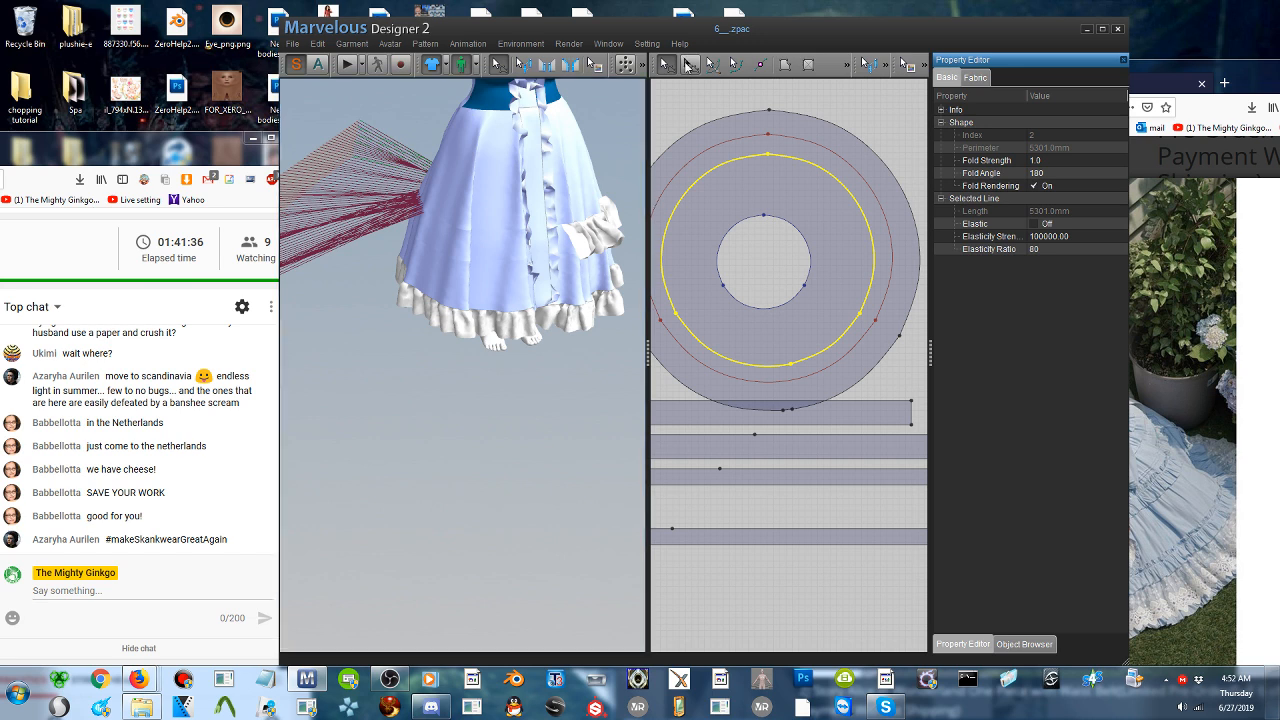
click(667, 66)
click(516, 211)
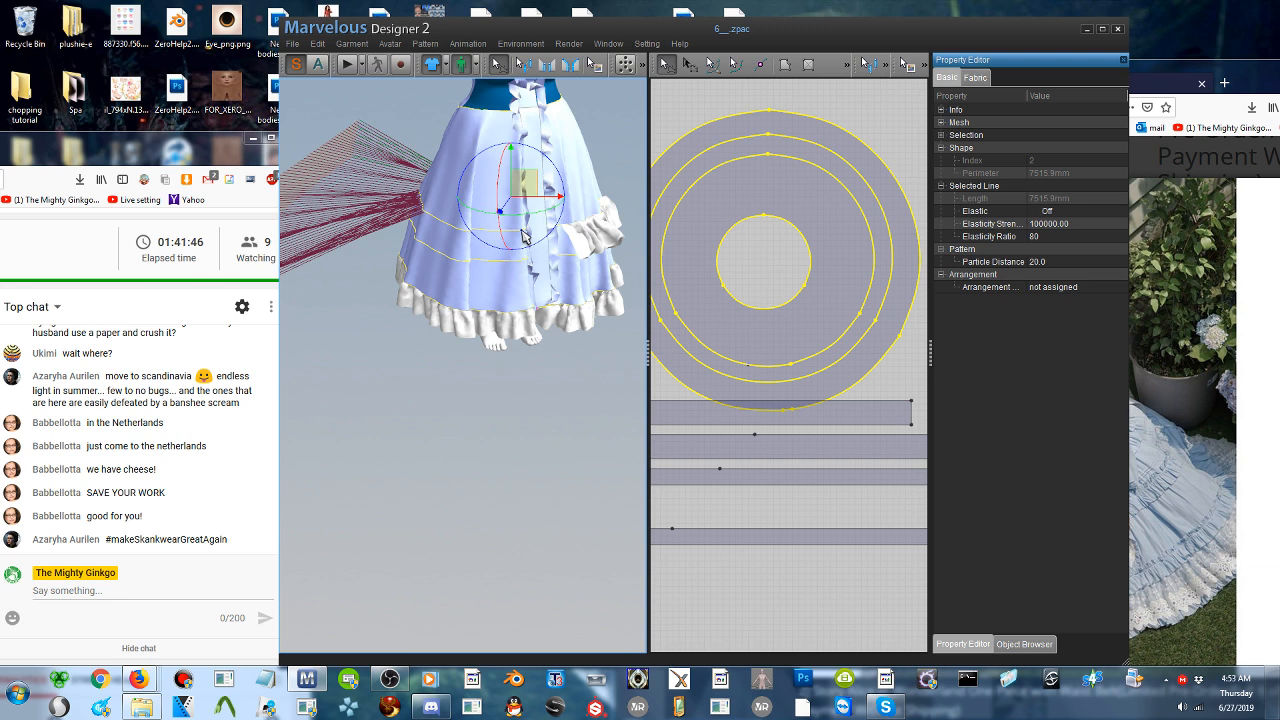
click(760, 64)
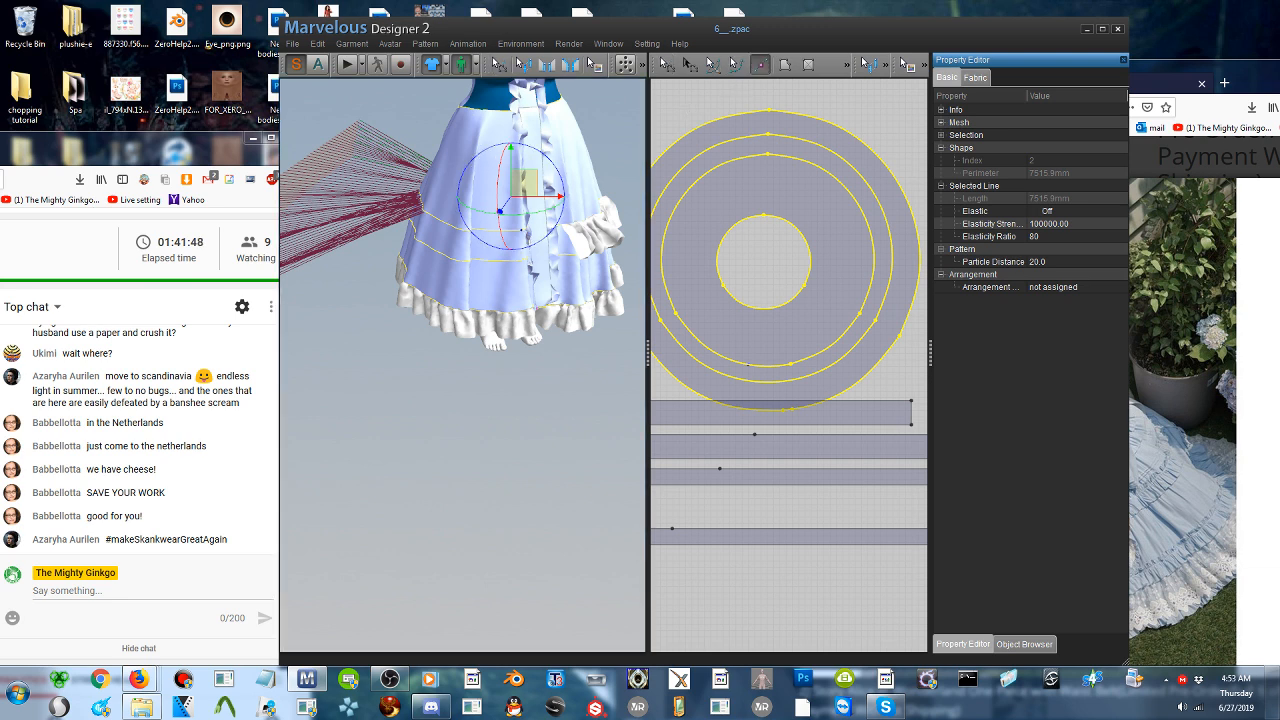
click(755, 369)
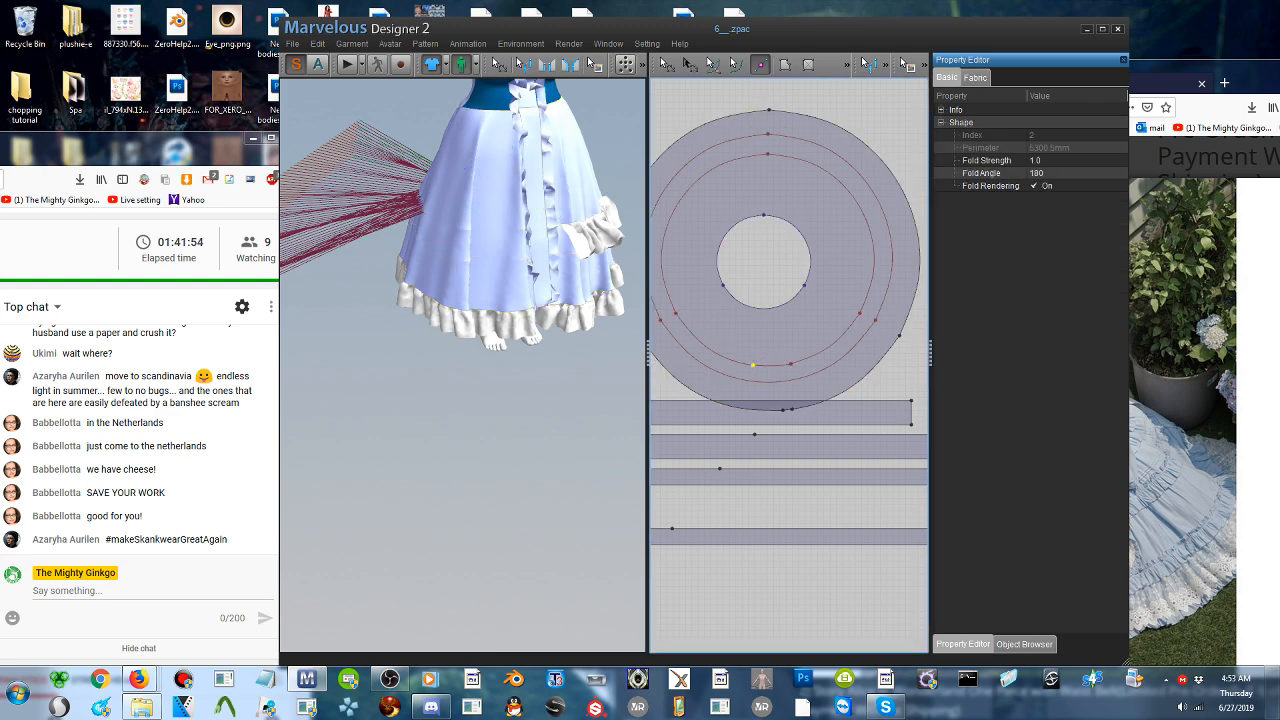
- Raise the pasted strip beside the avatar in the 3D view and rotate it to realign it with the skirt
scroll(463, 365, down, 4)
right_drag(440, 365, 500, 365)
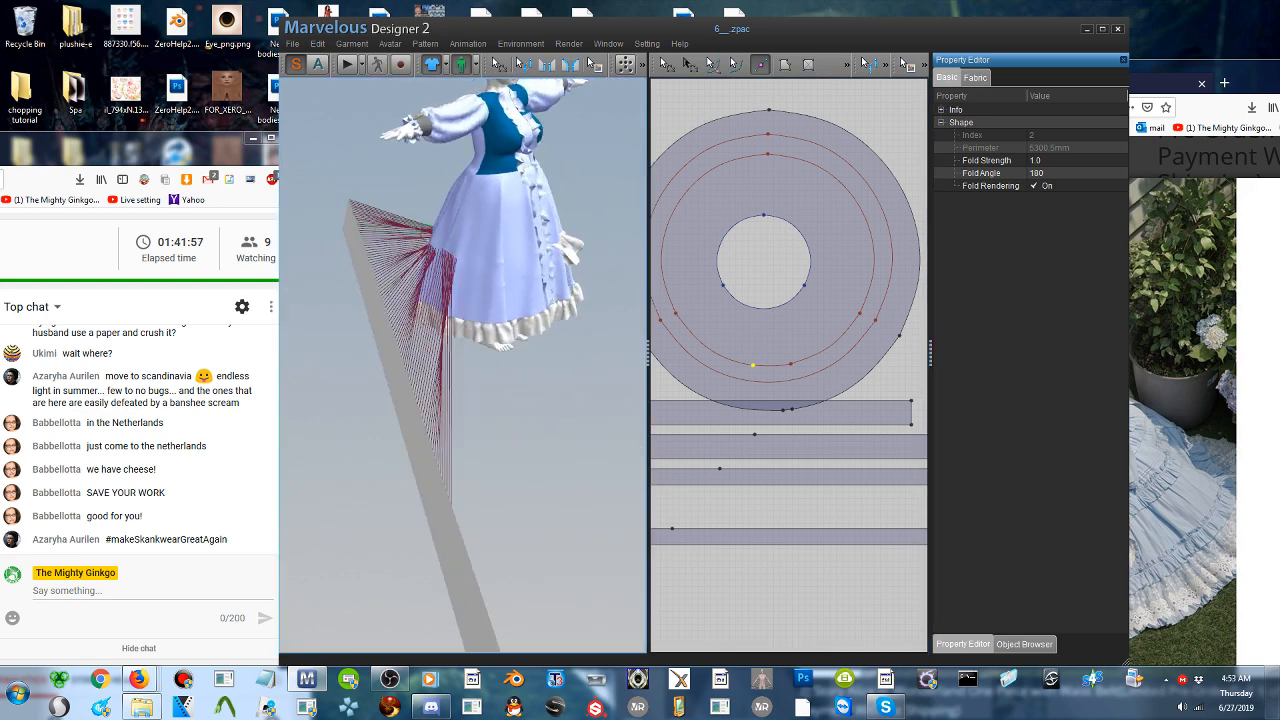
click(666, 66)
drag(420, 435, 339, 271)
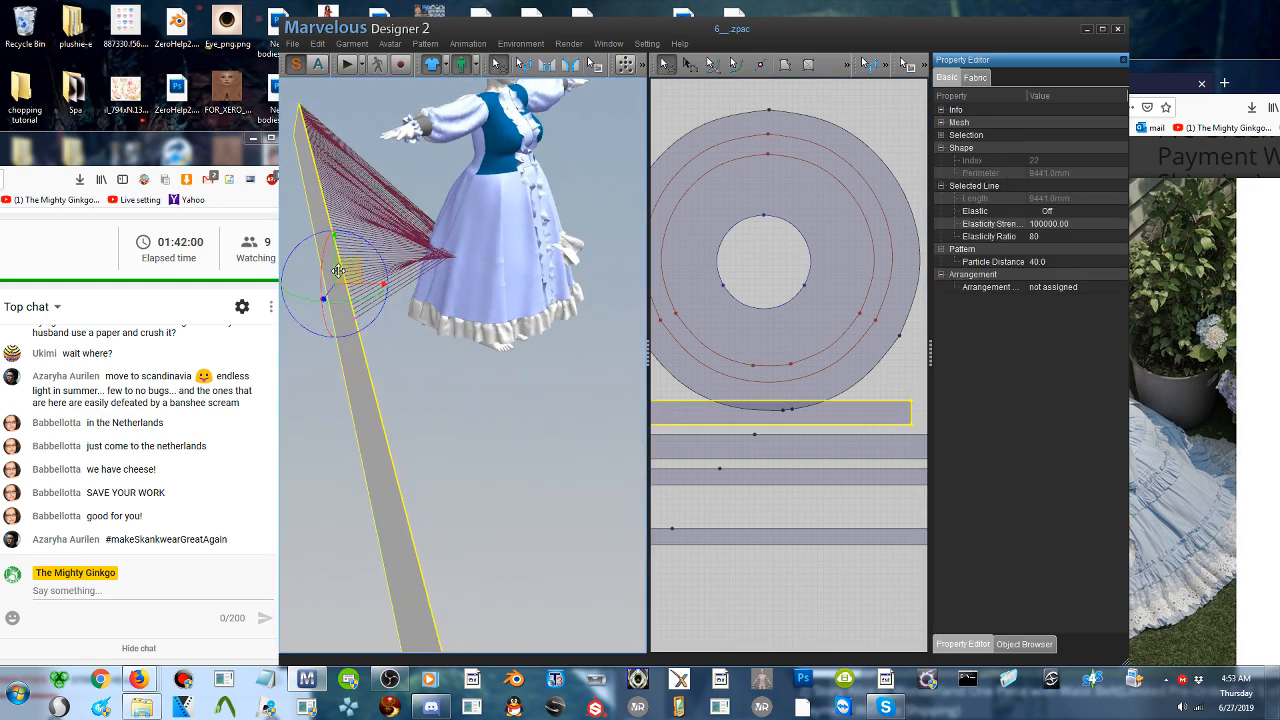
right_drag(366, 353, 216, 284)
right_drag(302, 226, 344, 215)
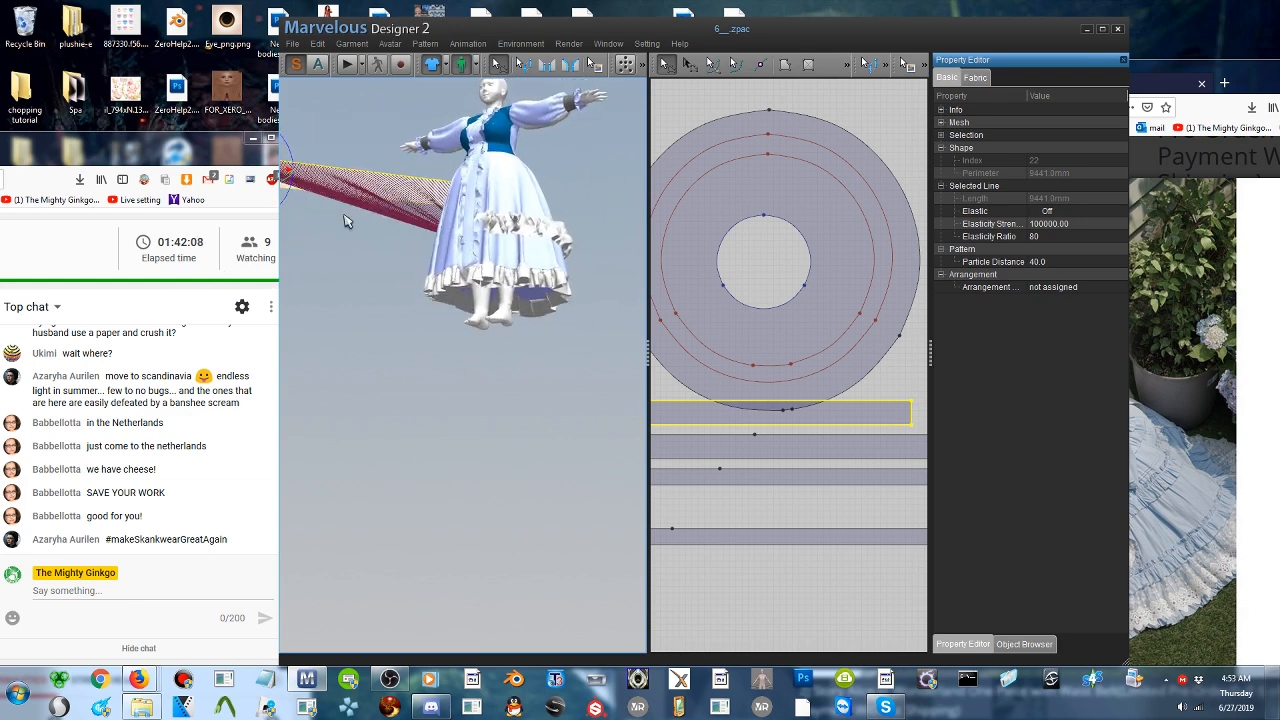
middle_drag(344, 215, 490, 296)
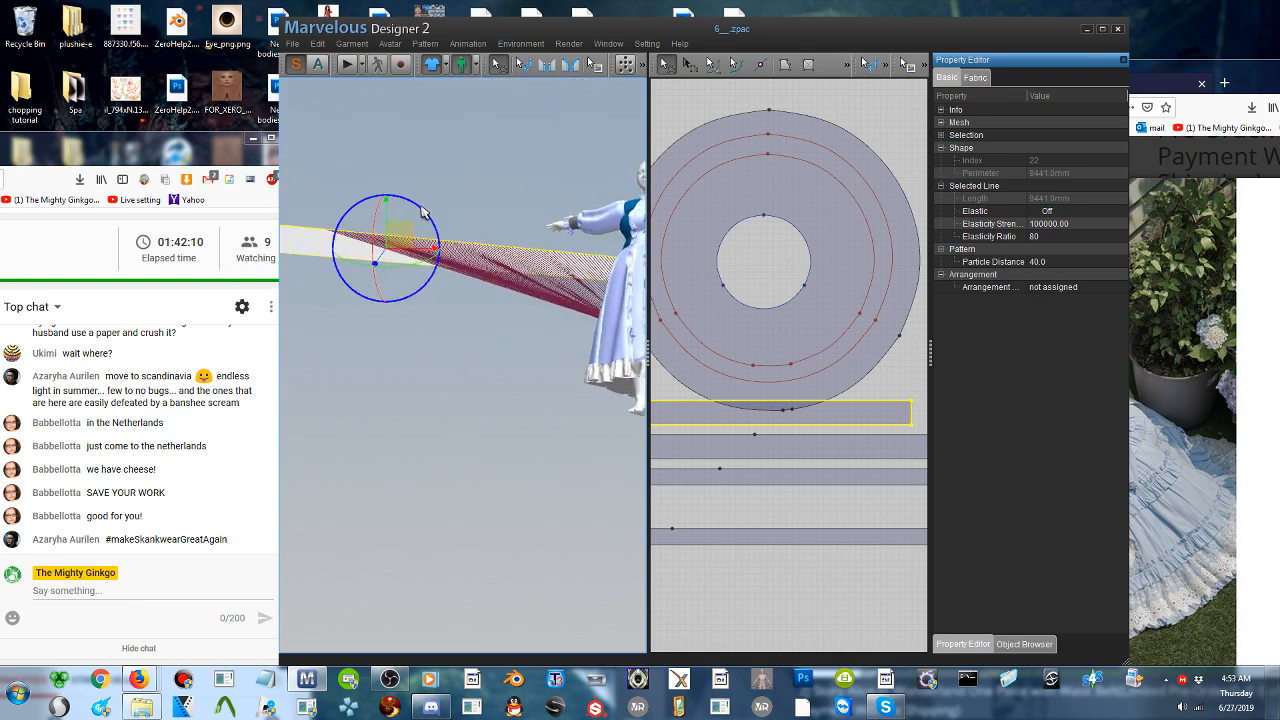
drag(422, 212, 526, 161)
right_drag(528, 163, 513, 285)
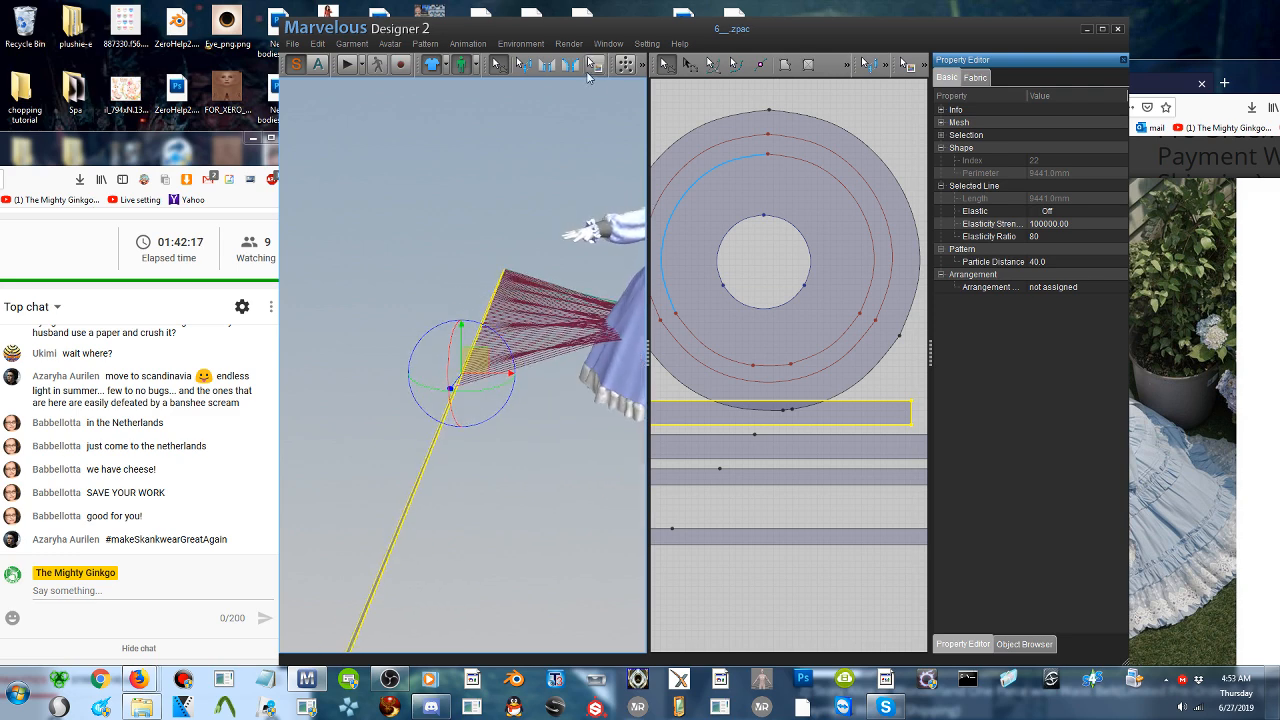
- Delete the seam between the pasted strip's upper edge and the skirt's smaller internal circle
click(522, 69)
click(489, 318)
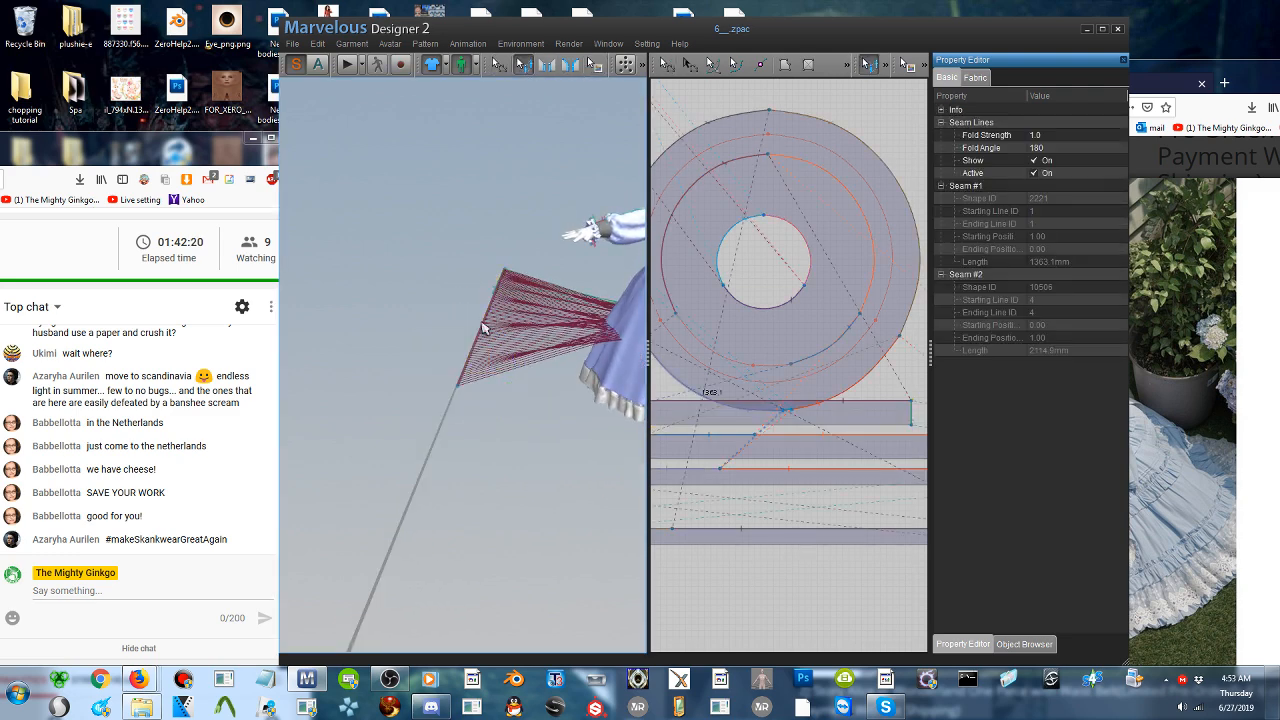
right_click(483, 323)
click(509, 331)
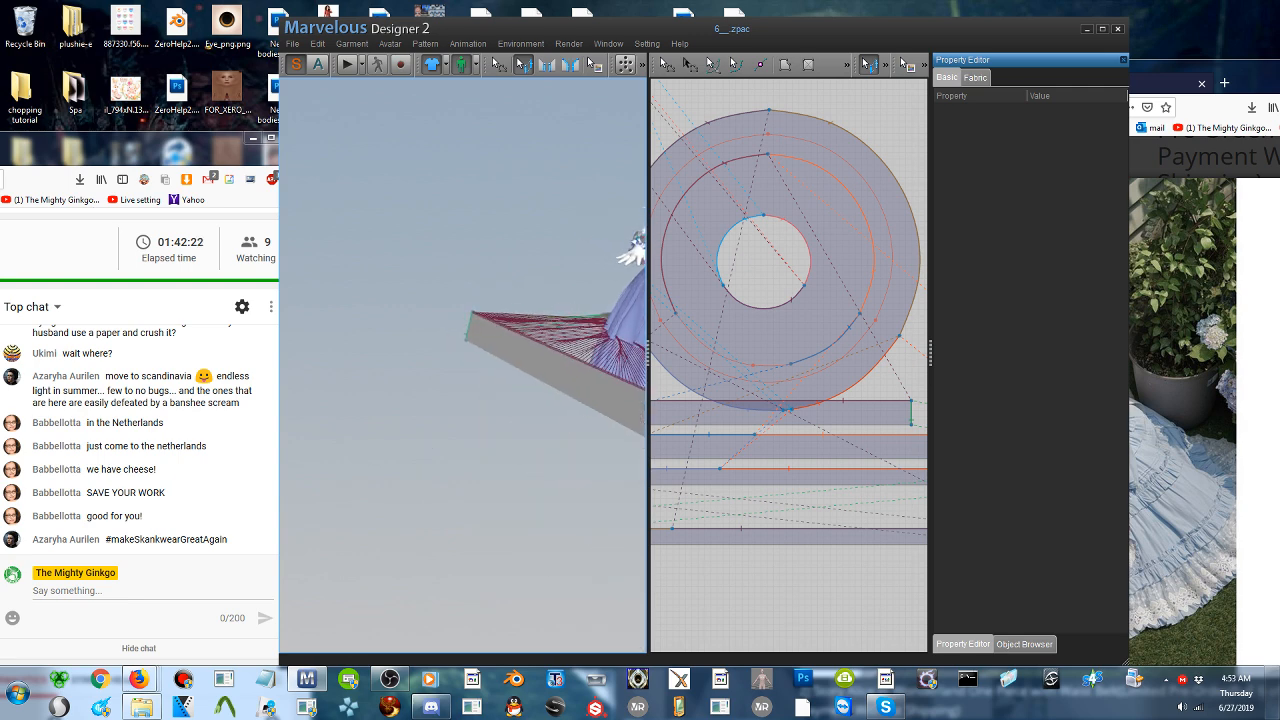
click(563, 358)
right_click(563, 358)
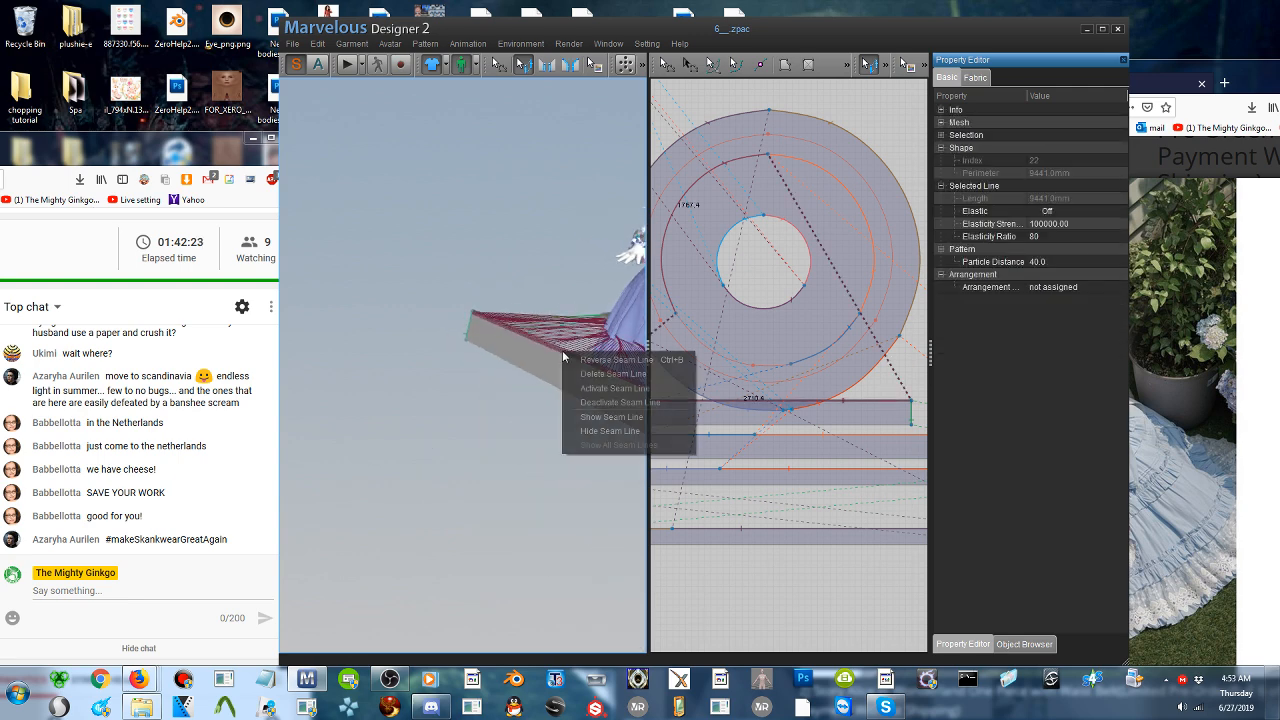
click(614, 374)
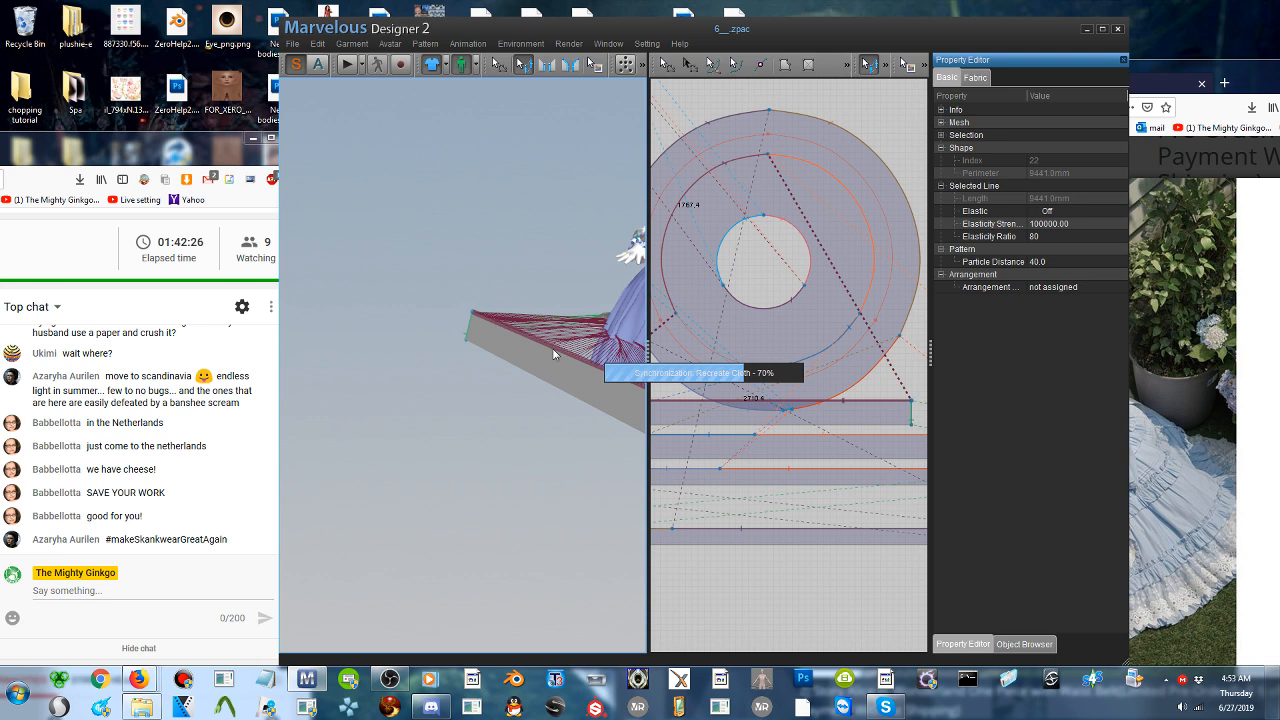
- Try flipping the pasted strip vertically in the 3D view, and flip it back
right_drag(549, 353, 430, 346)
click(407, 340)
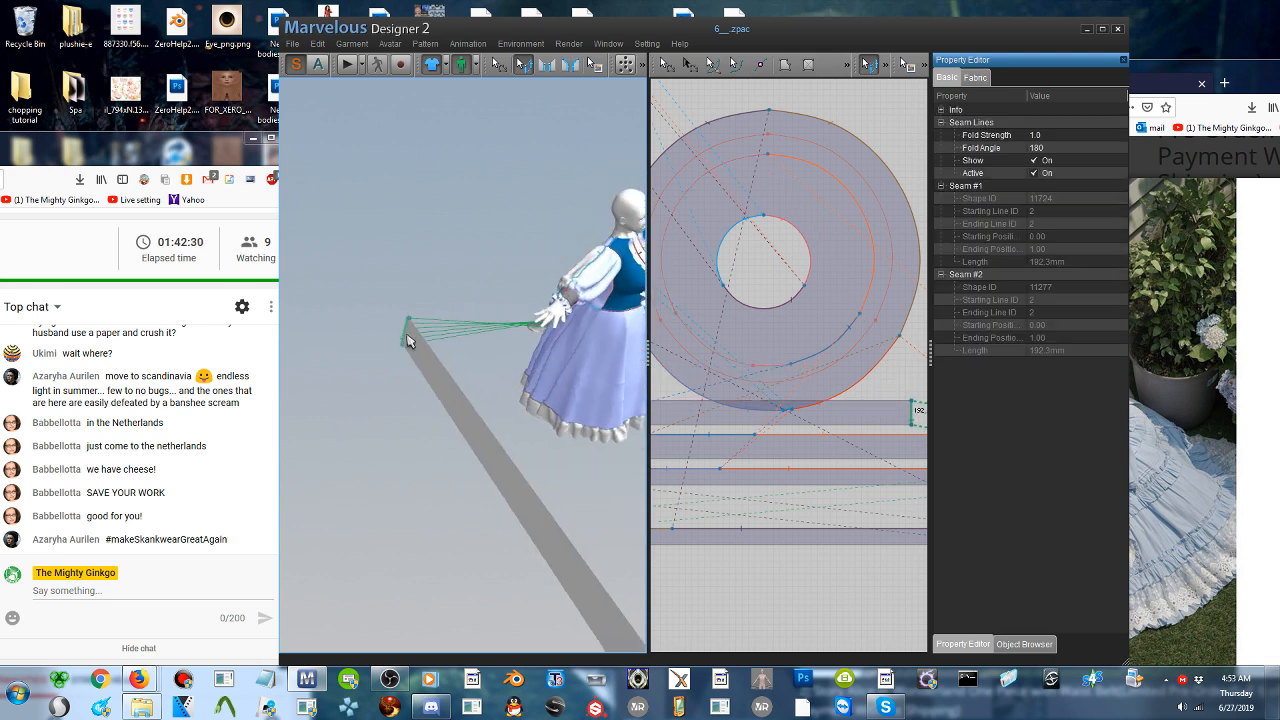
right_drag(549, 373, 545, 363)
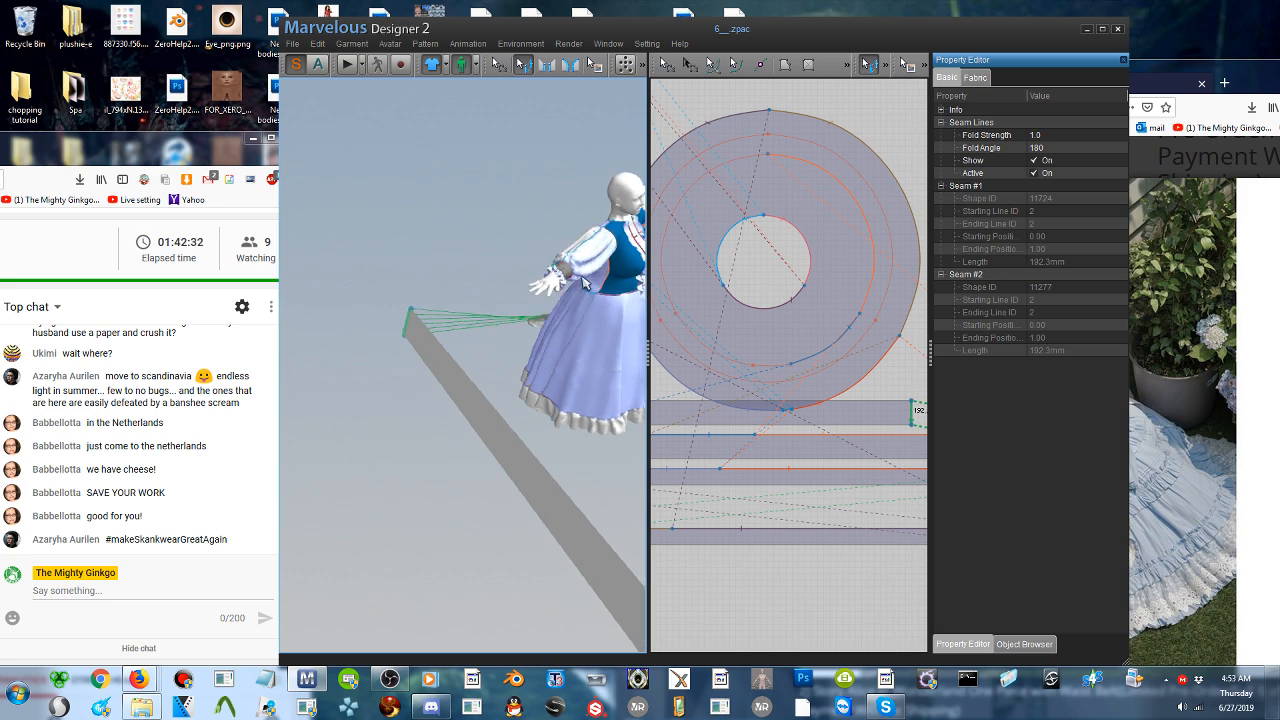
click(485, 414)
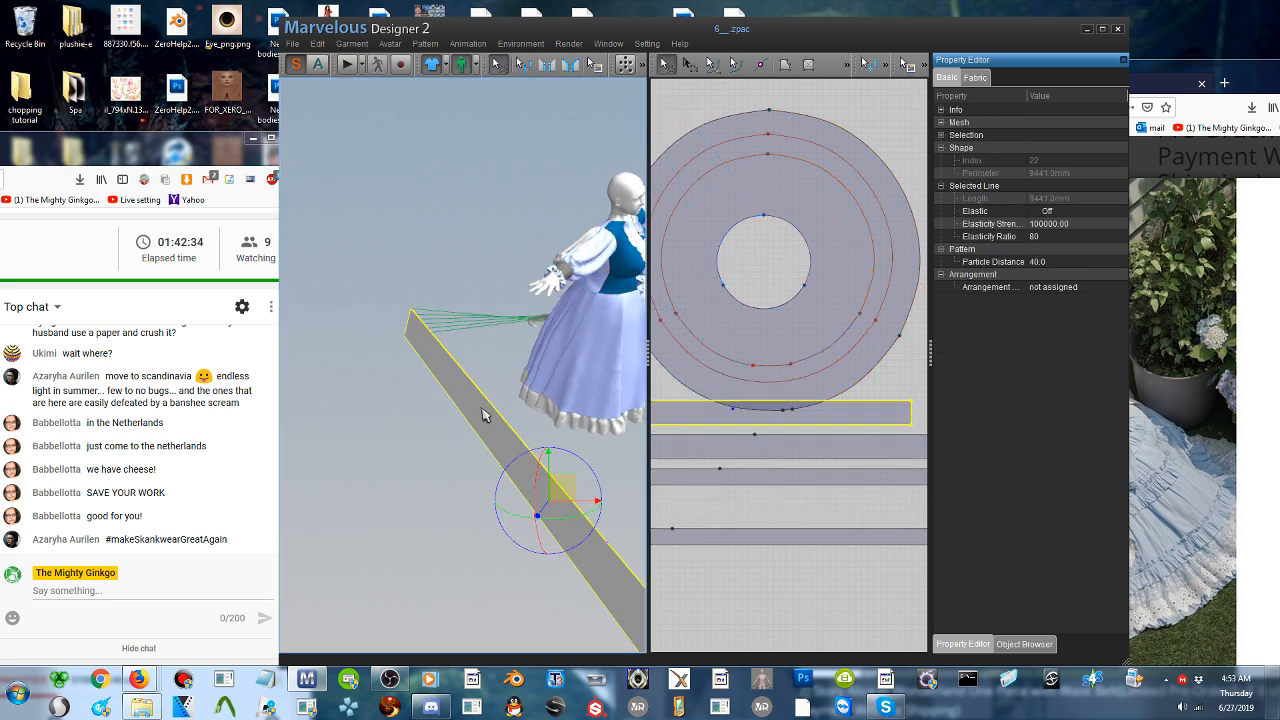
right_click(484, 414)
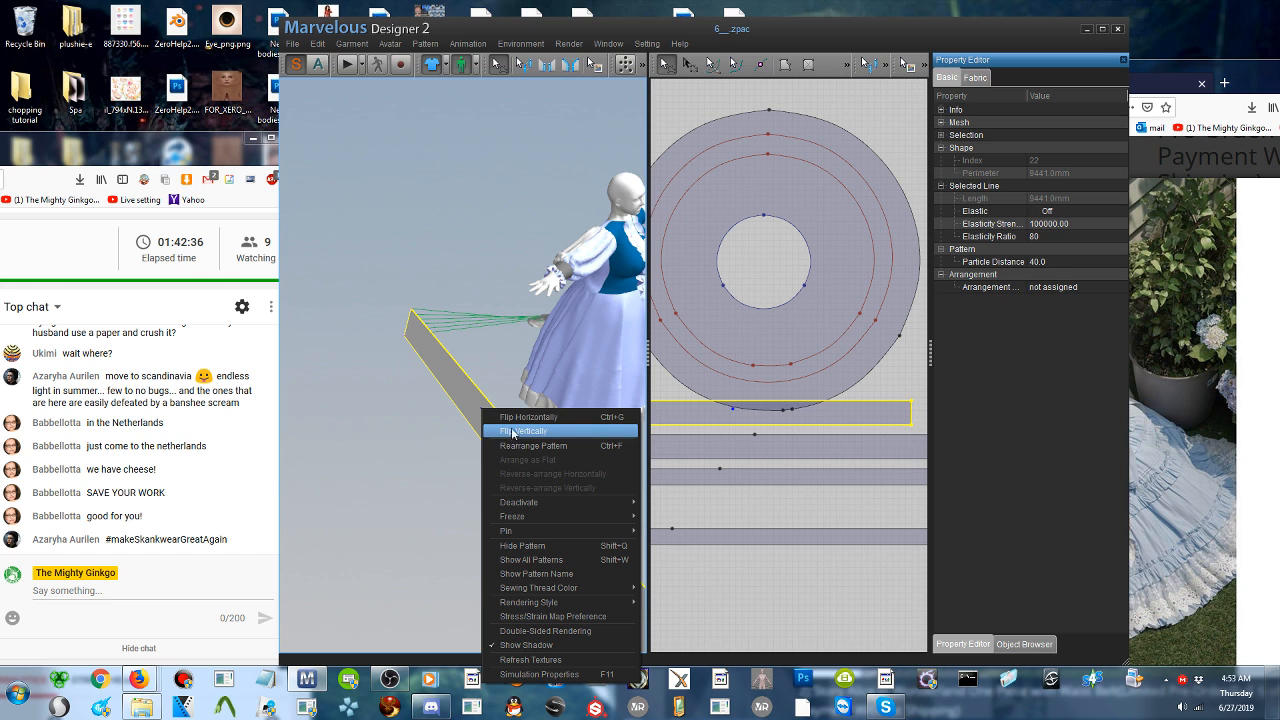
click(513, 432)
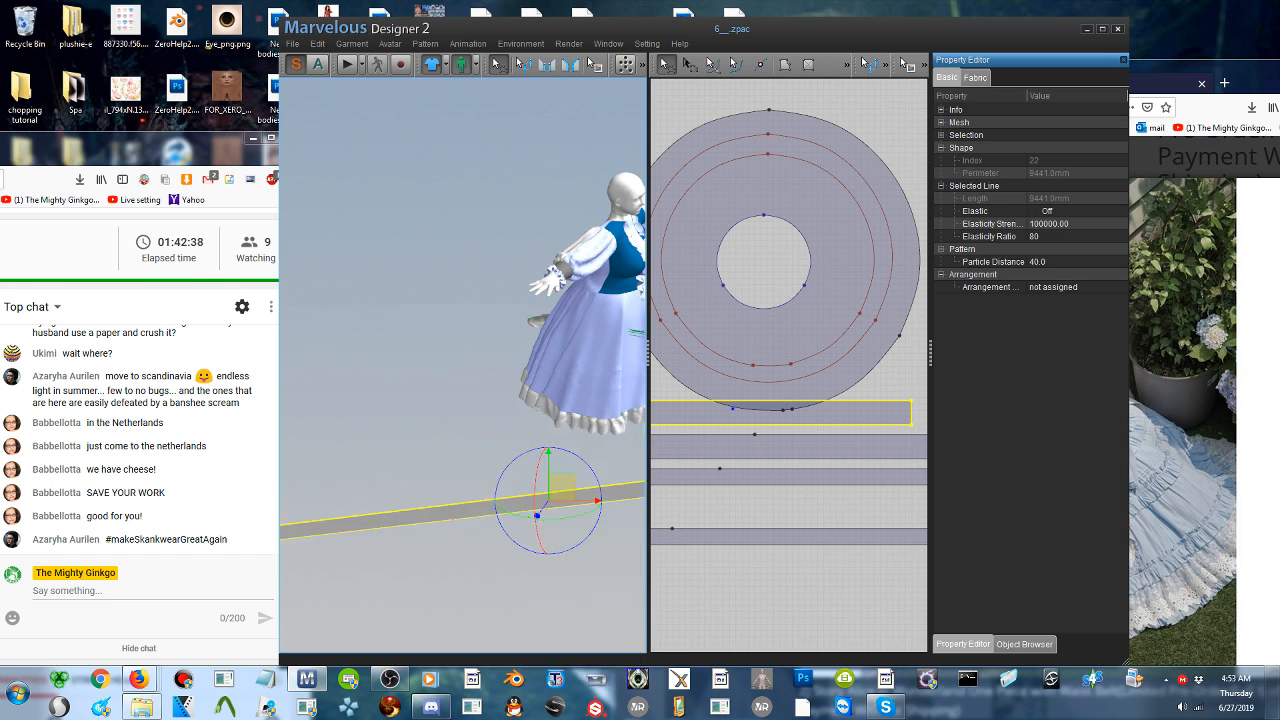
scroll(513, 432, up, 2)
right_drag(513, 432, 487, 412)
scroll(487, 412, up, 4)
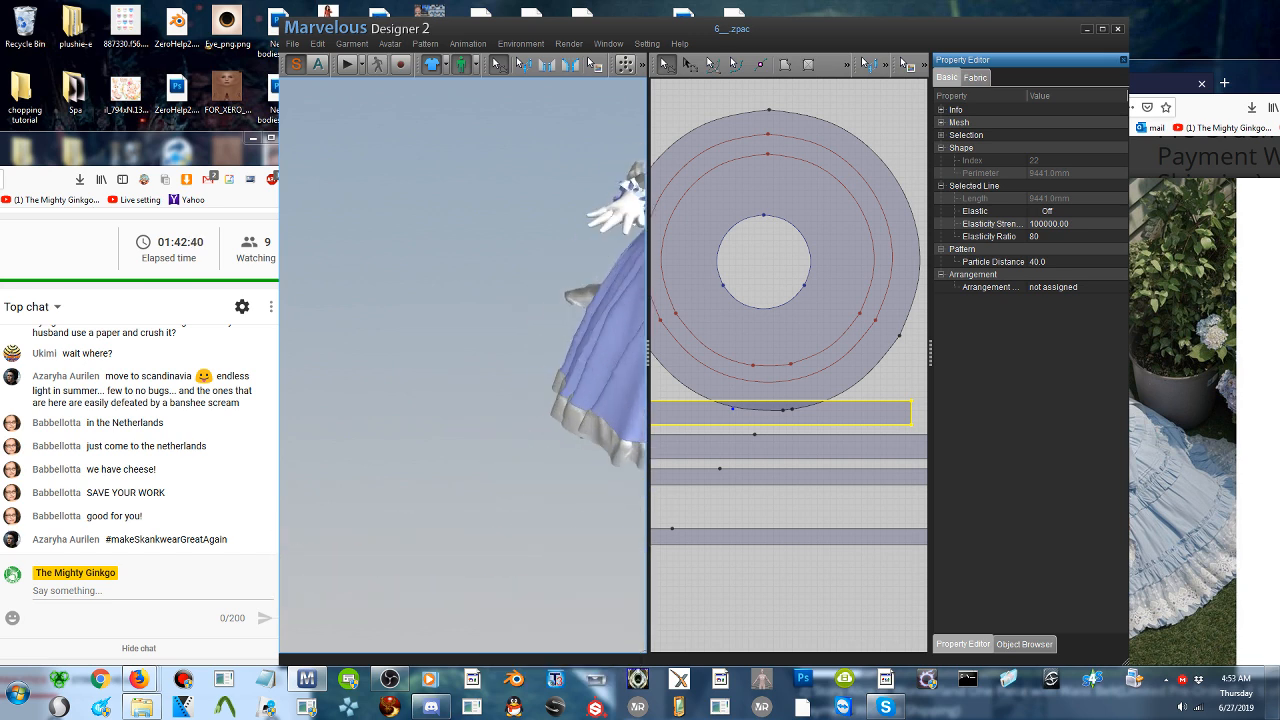
scroll(487, 412, down, 5)
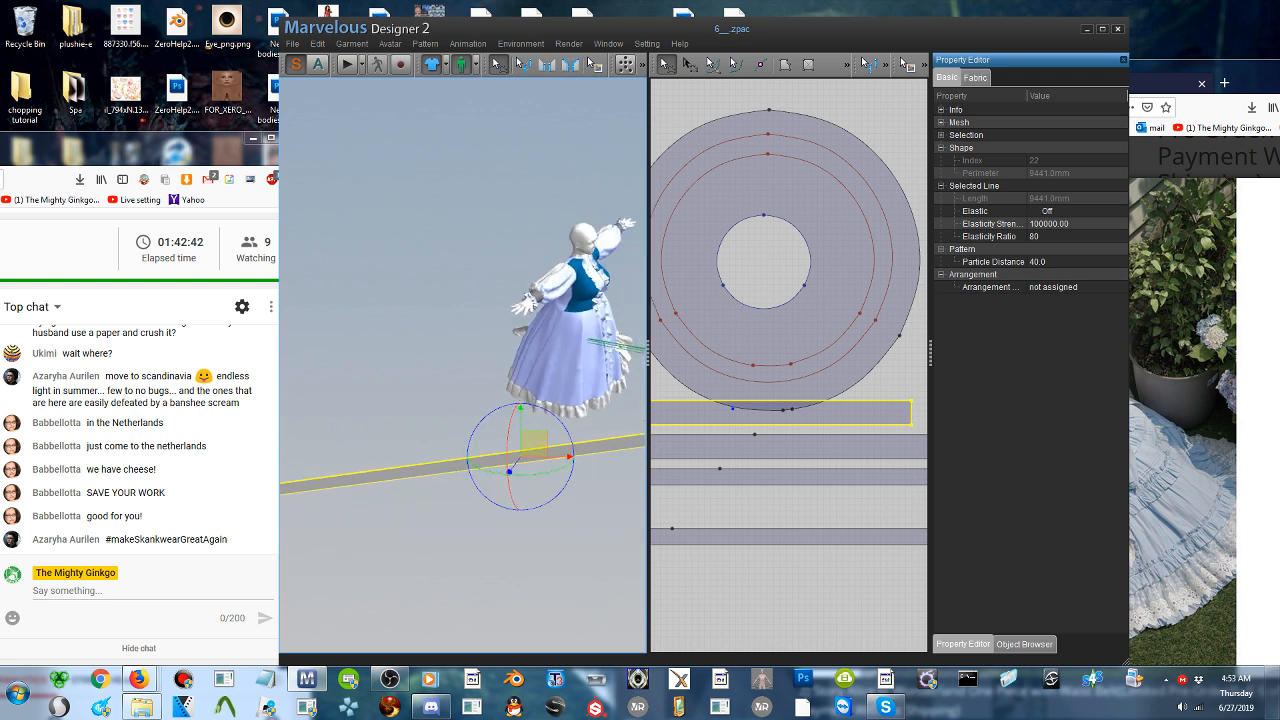
right_click(585, 443)
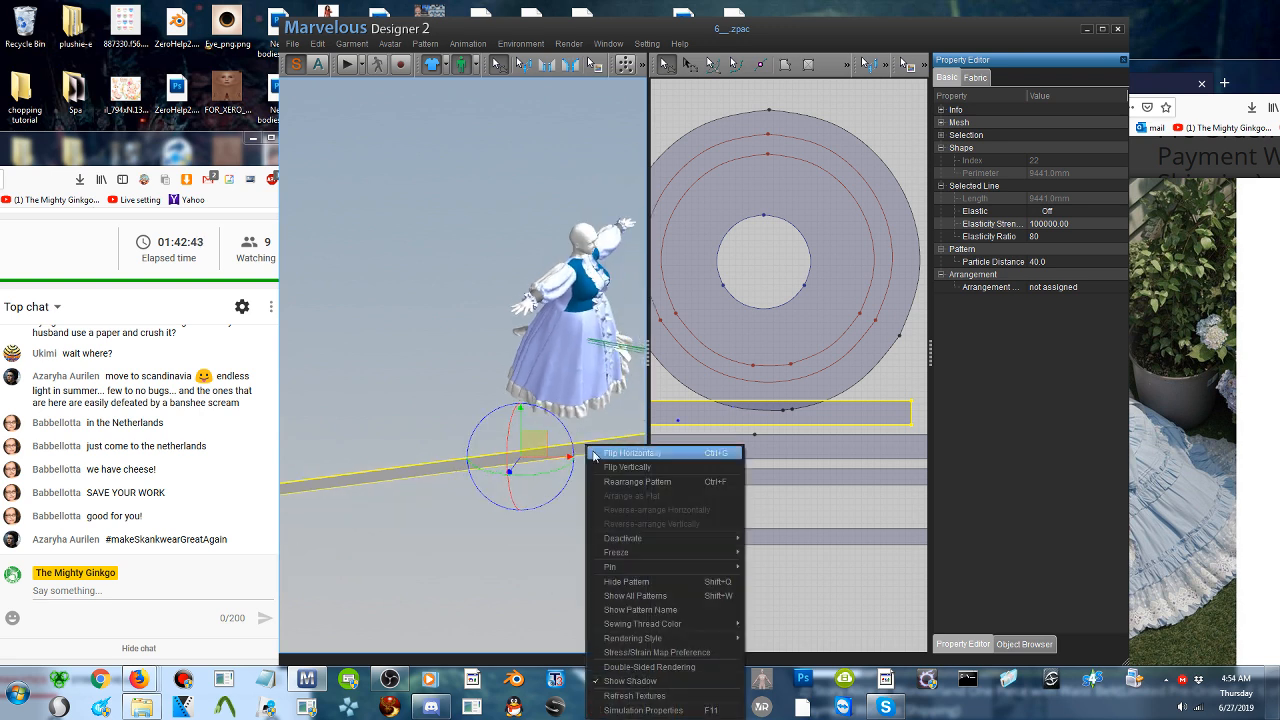
click(647, 469)
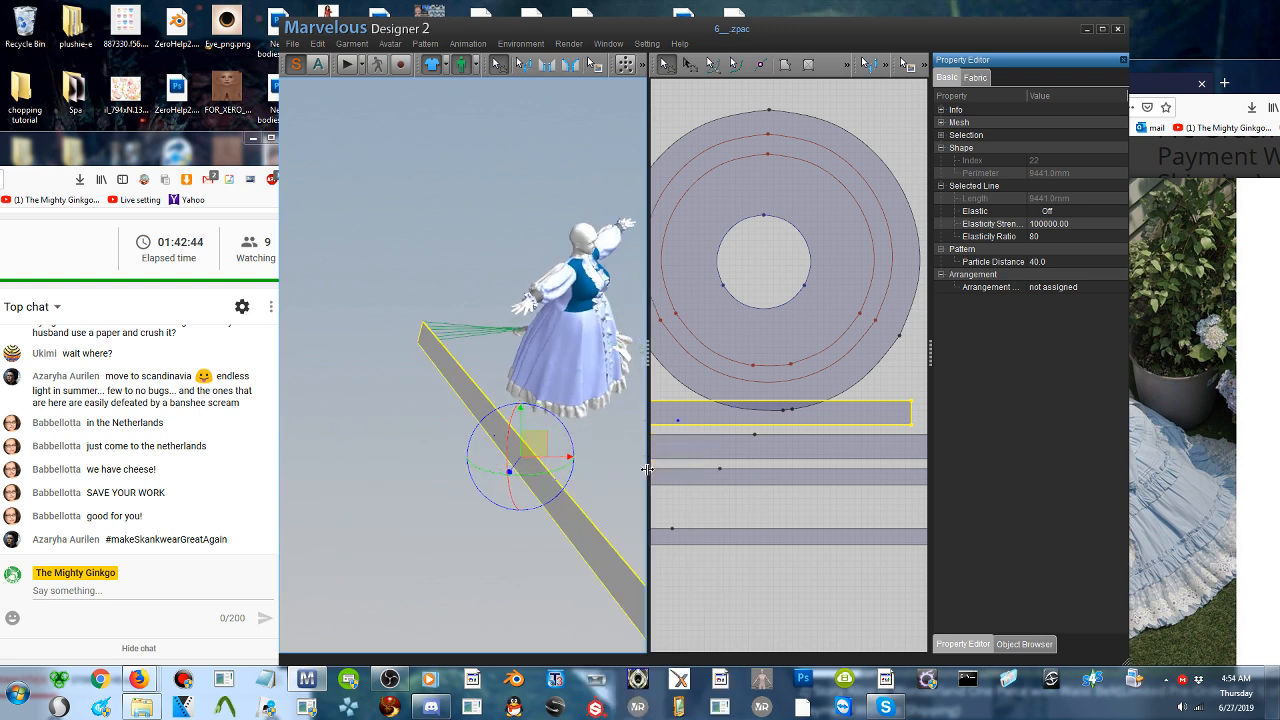
- Flip the pasted strip horizontally and move it up to the height of the avatar's upper body
right_click(457, 382)
click(507, 397)
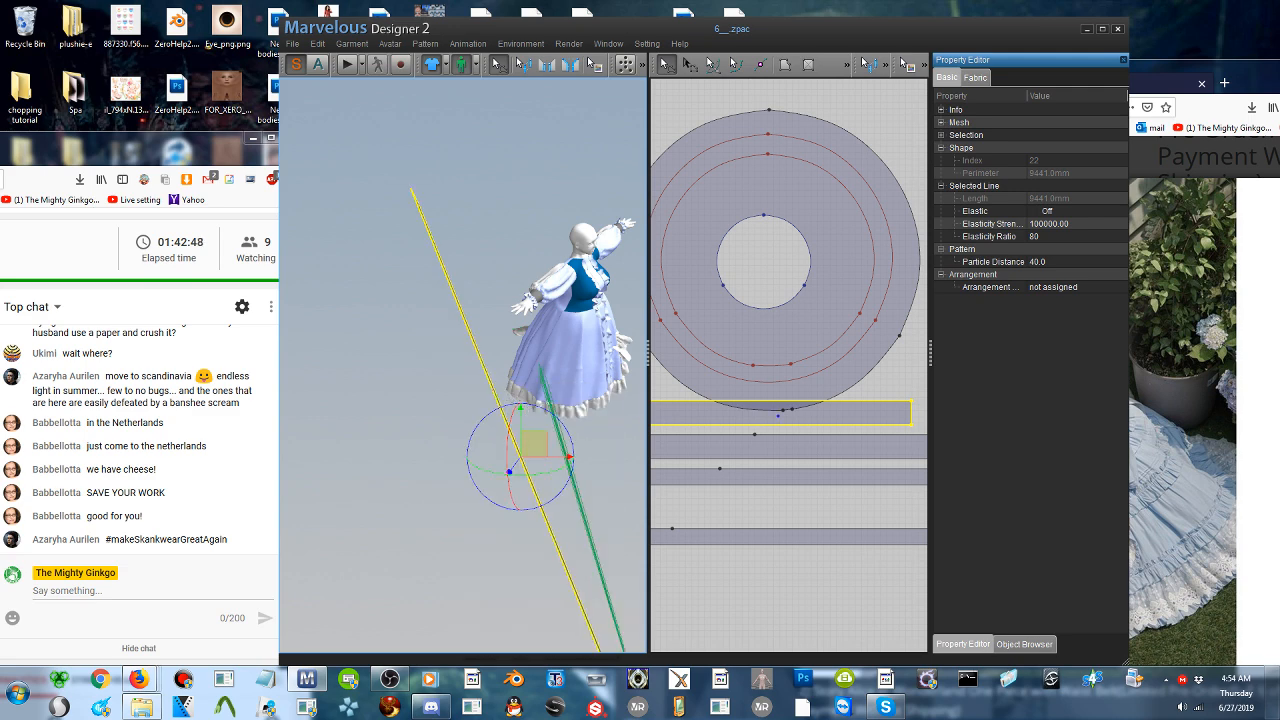
right_drag(546, 476, 586, 400)
middle_drag(514, 340, 388, 312)
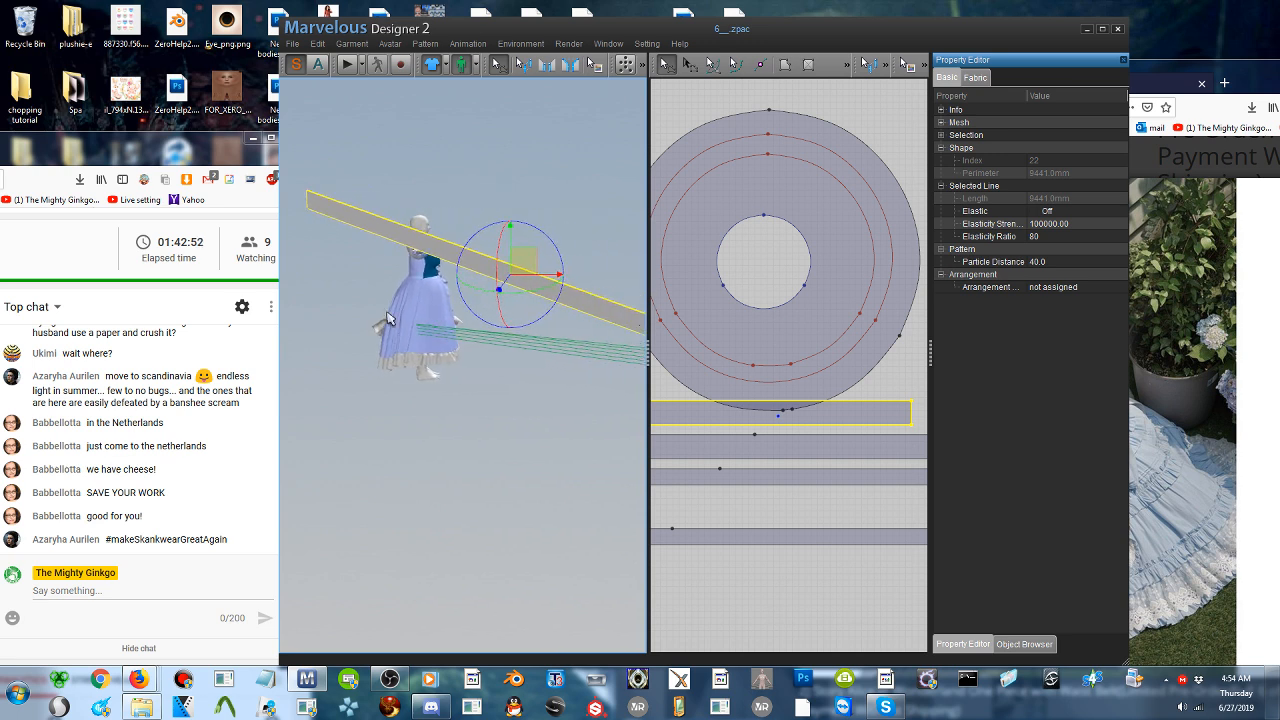
- Rotate the pasted strip so its sewn short end points toward the existing ruffle's free end behind the avatar
drag(541, 320, 466, 239)
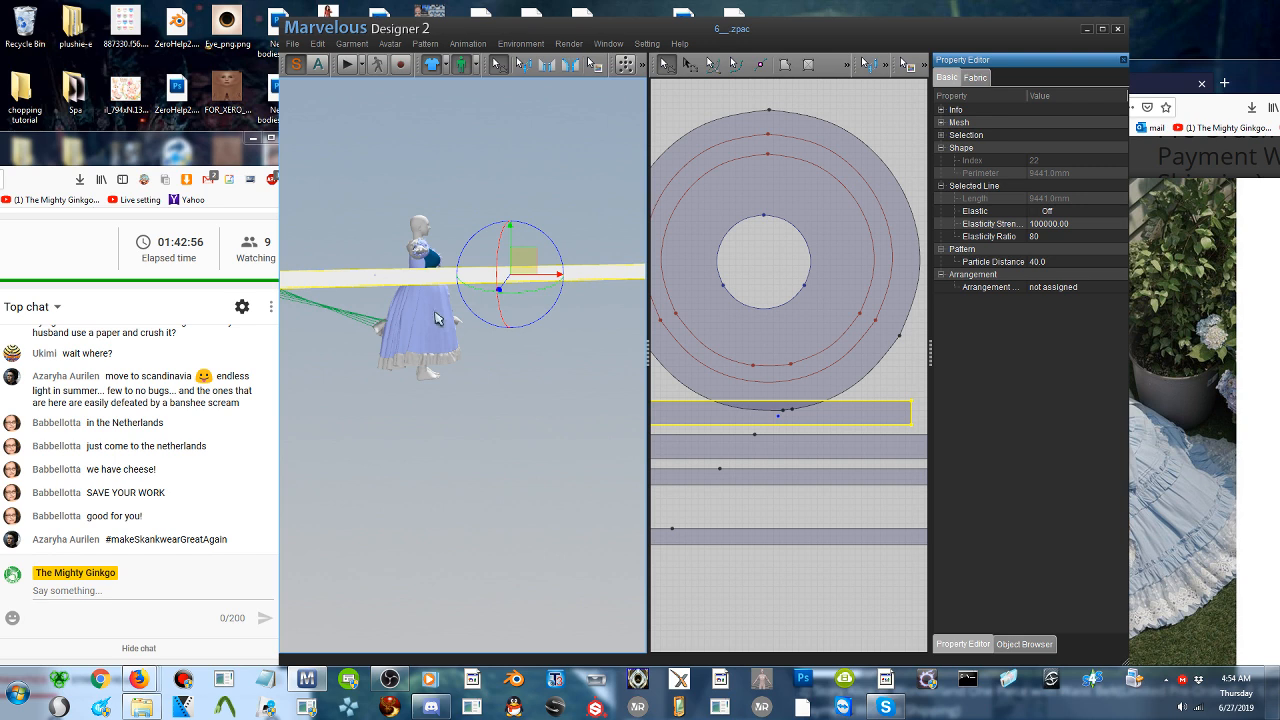
right_drag(436, 318, 498, 340)
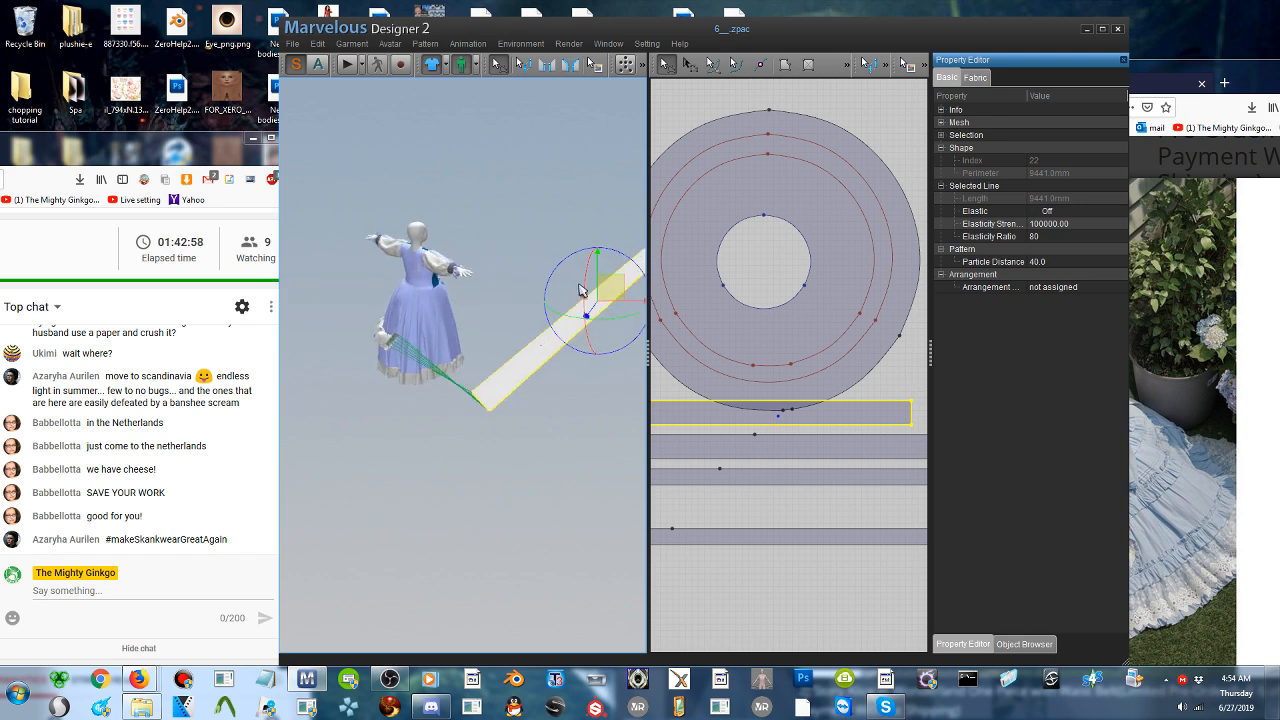
right_drag(580, 290, 632, 224)
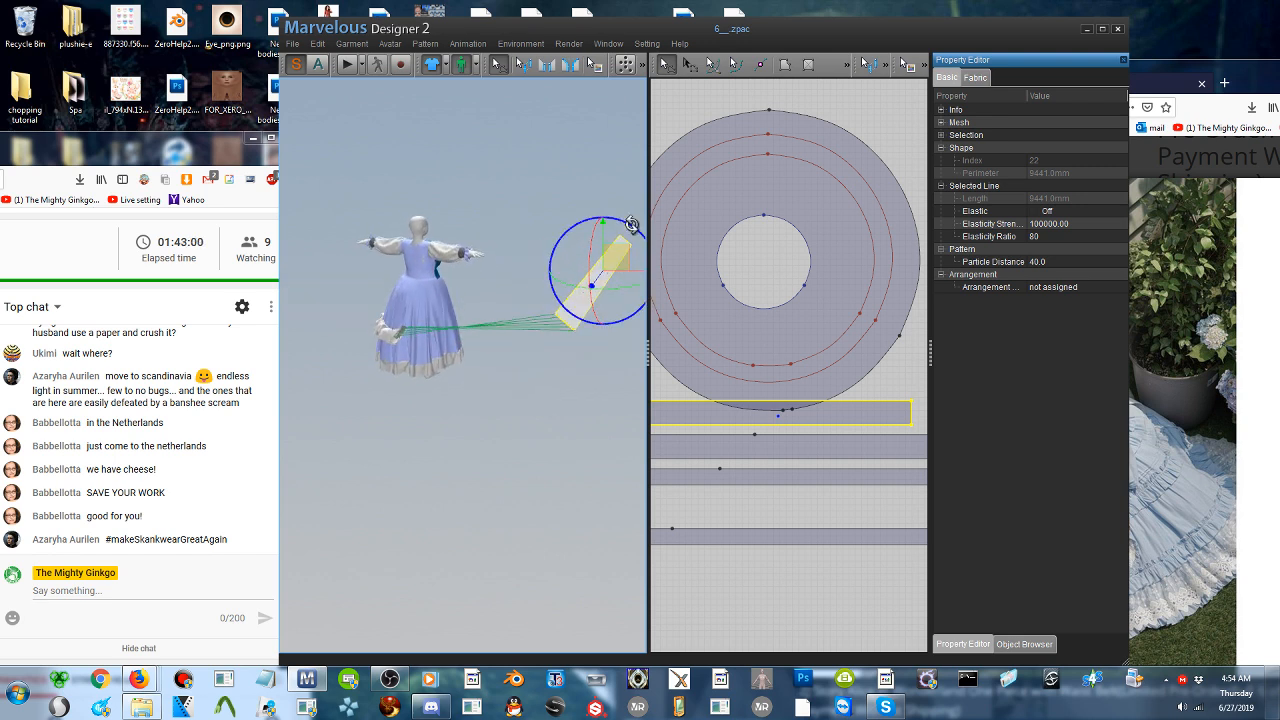
drag(632, 224, 642, 243)
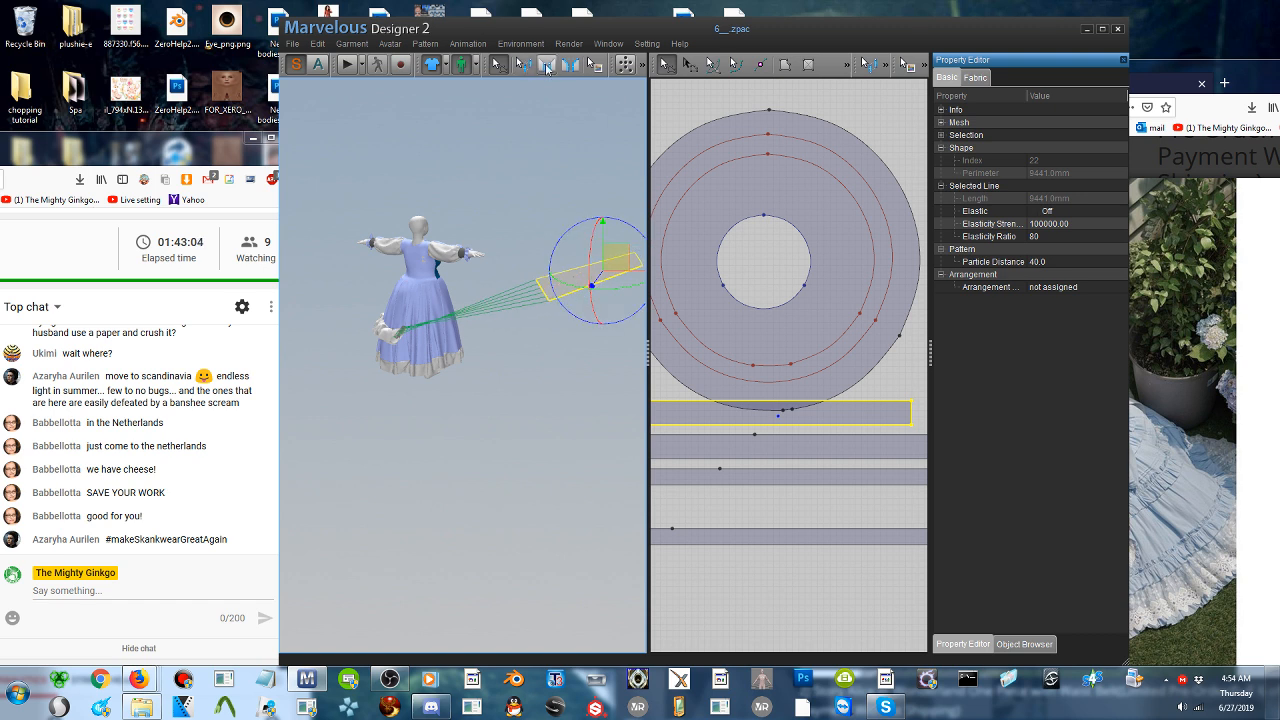
- Reverse the seam joining the pasted strip's short end to the free end of the existing ruffle
click(522, 64)
click(545, 291)
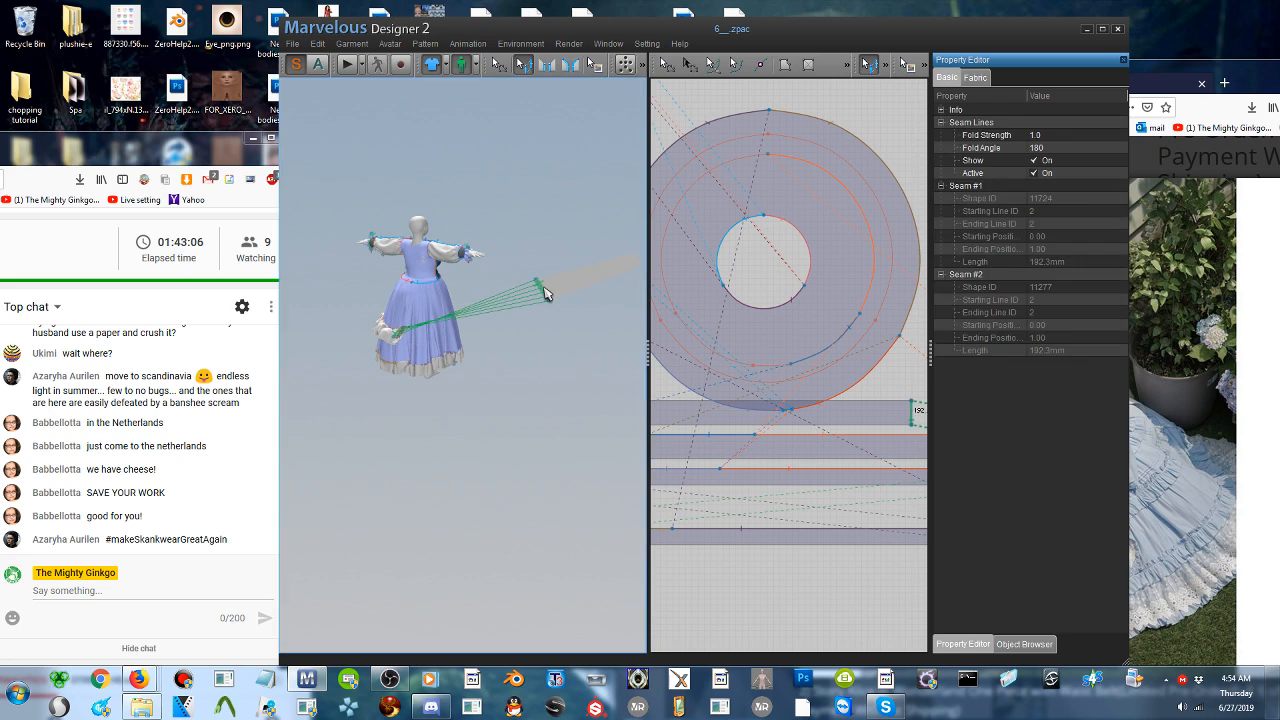
right_click(543, 286)
click(572, 296)
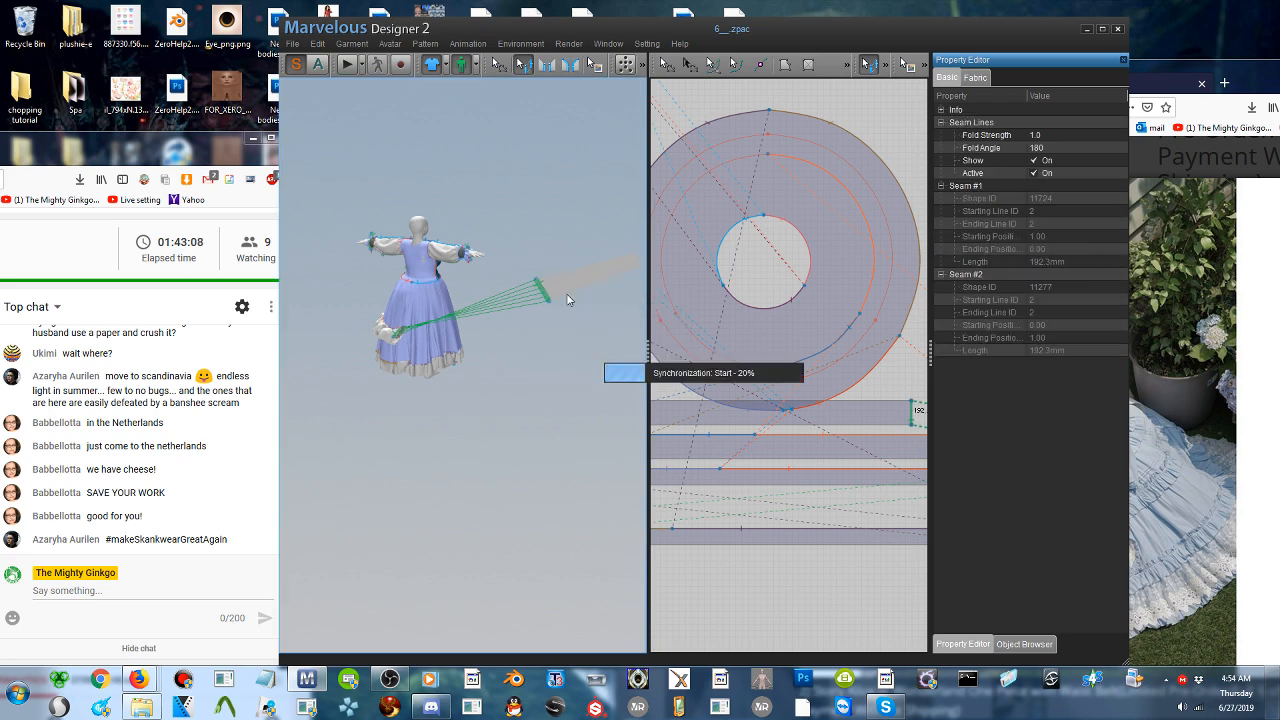
- Enlarge the program window and widen the 2D pattern view so that more of the pattern tools fit
right_drag(578, 273, 325, 320)
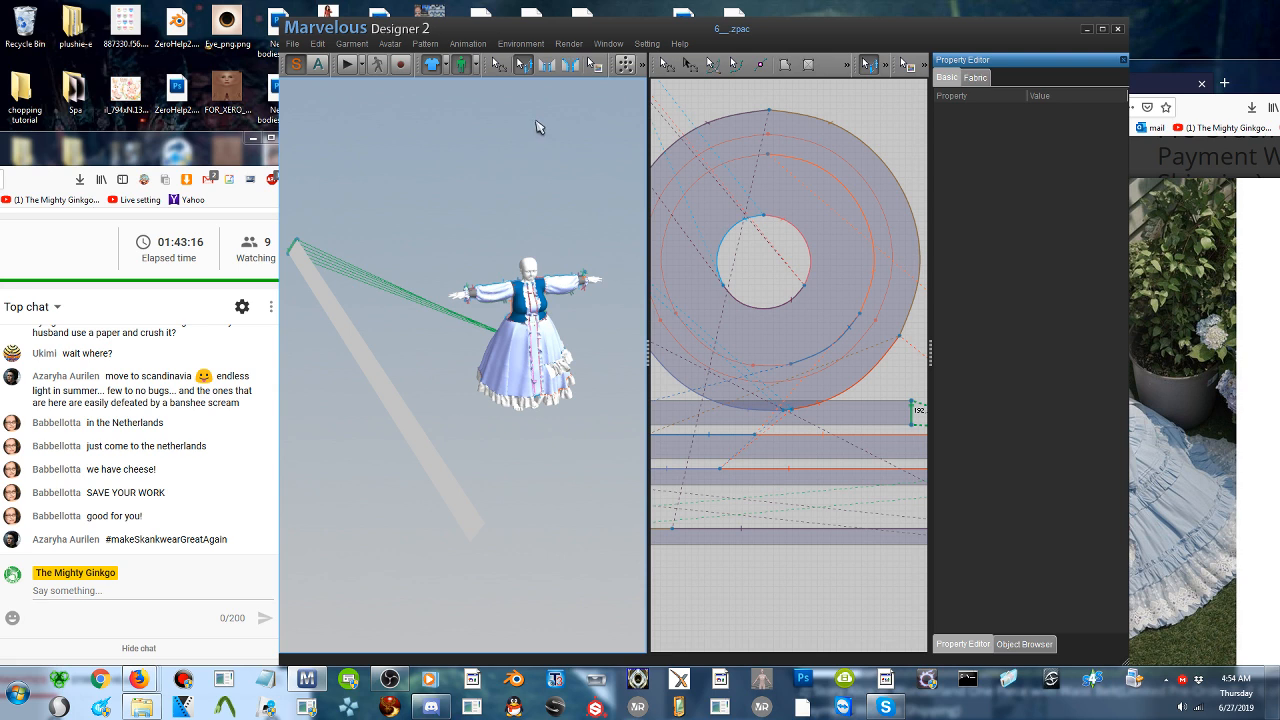
click(546, 64)
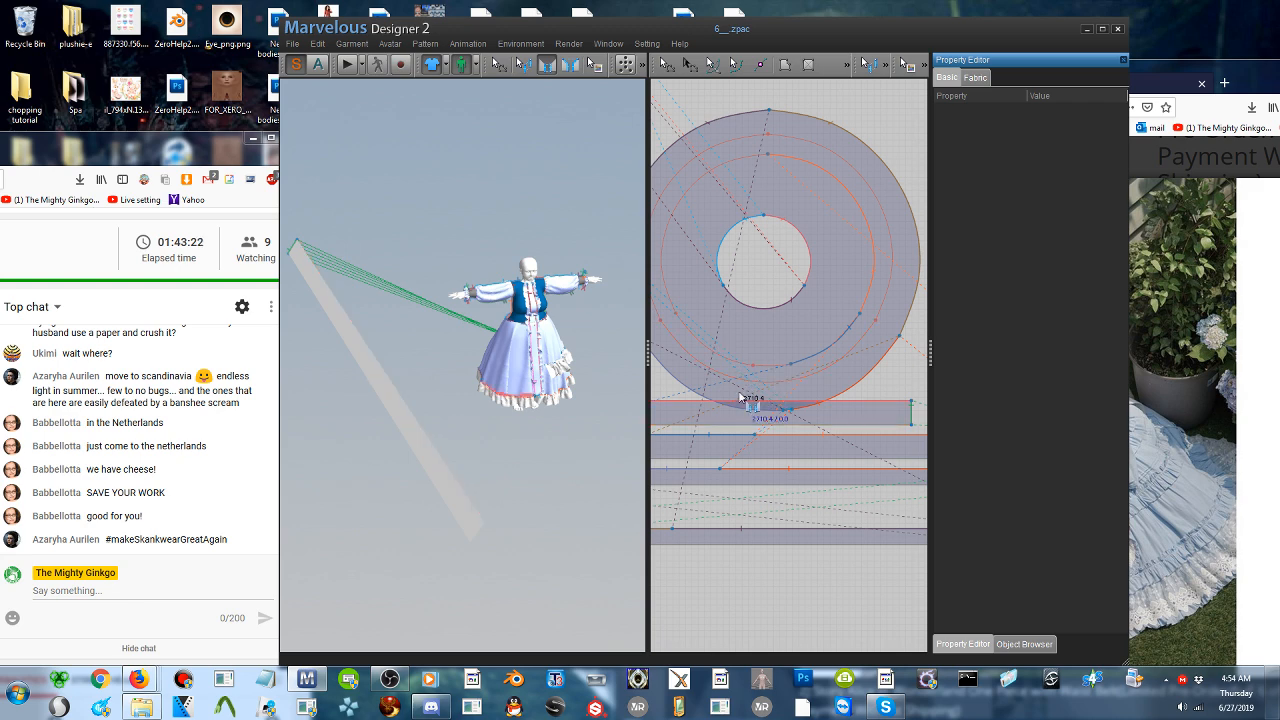
middle_drag(738, 396, 812, 200)
scroll(763, 345, down, 3)
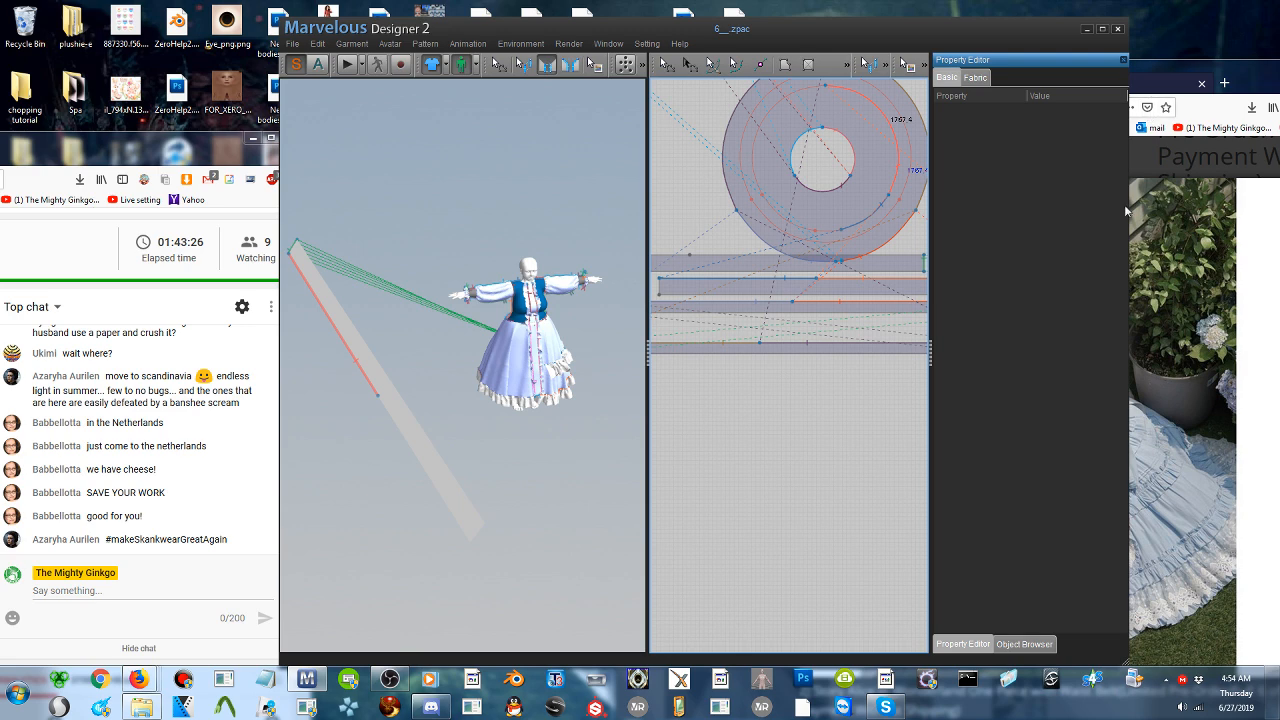
drag(1124, 662, 1257, 663)
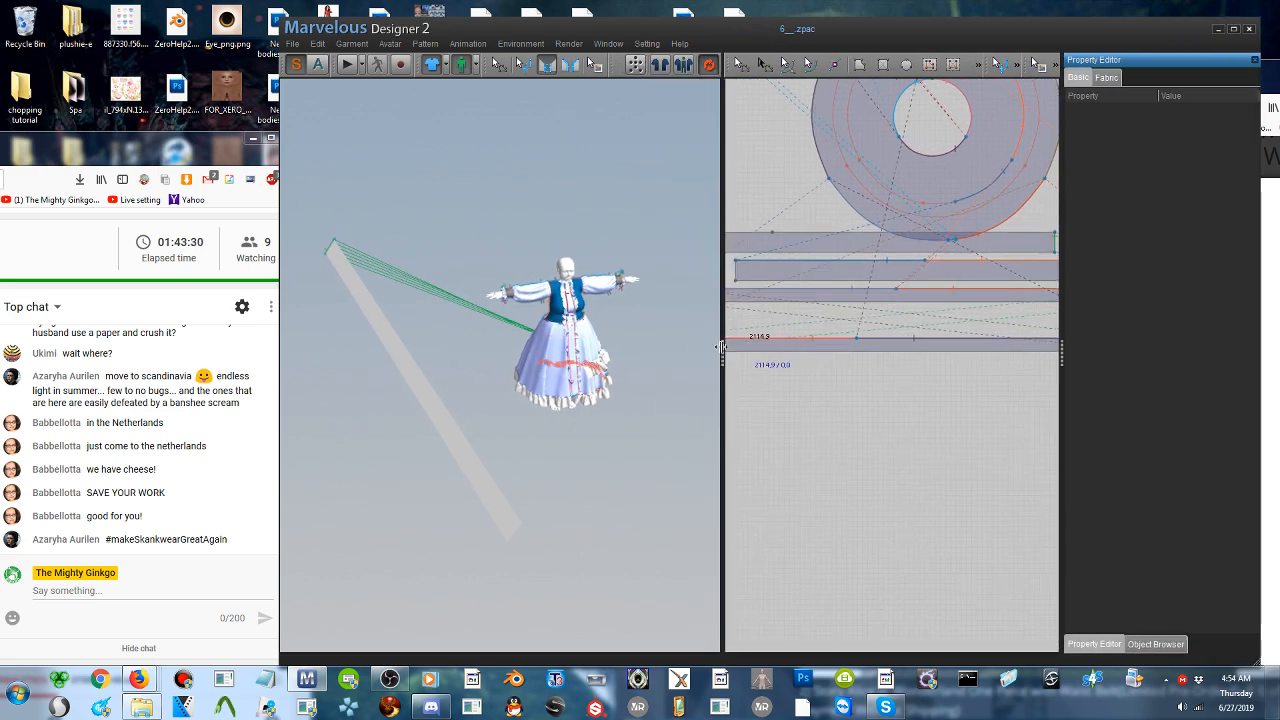
drag(722, 352, 645, 352)
scroll(820, 398, down, 4)
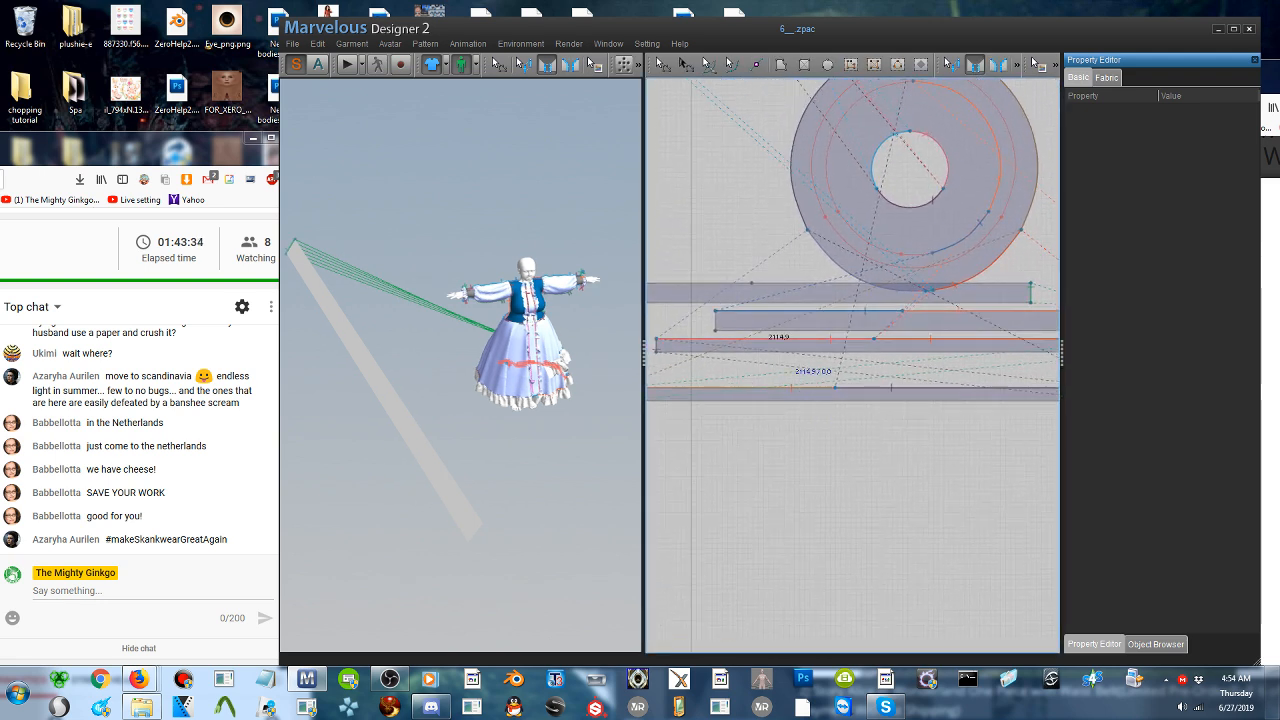
- Add a point on the lower long edge of the existing ruffle strip and of the pasted strip, each aligned with the upper-edge point
click(757, 70)
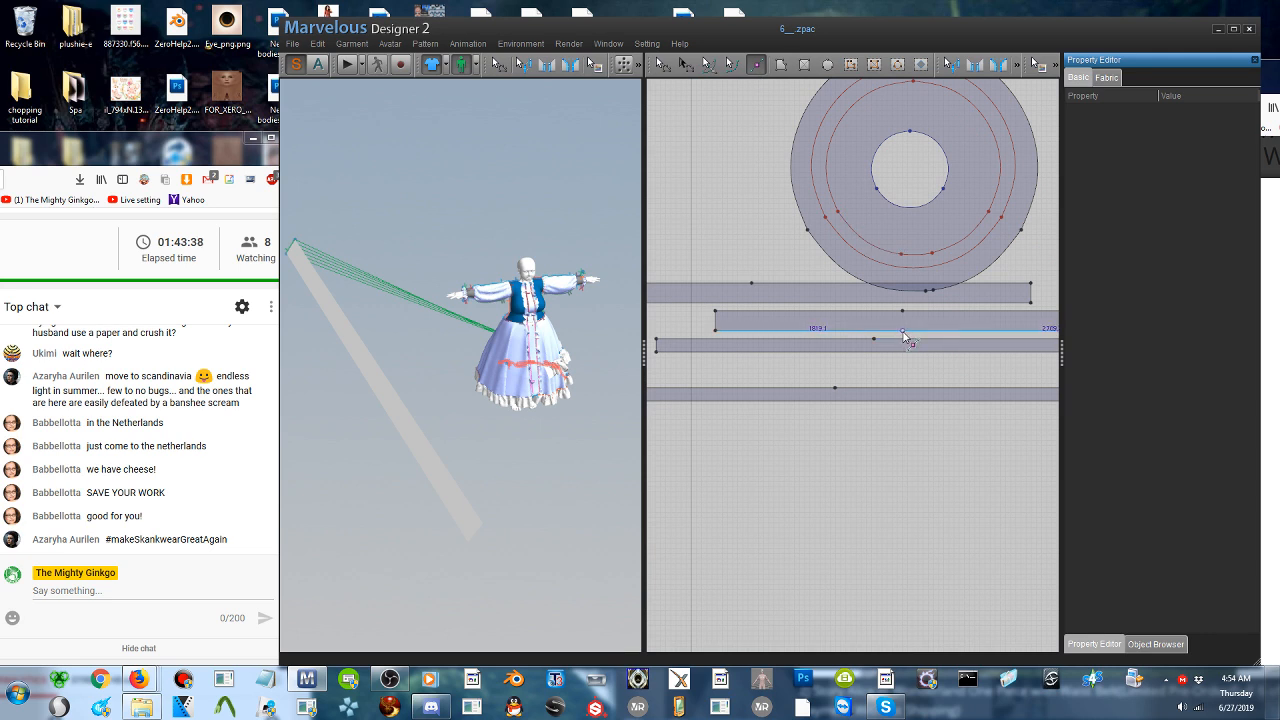
click(903, 333)
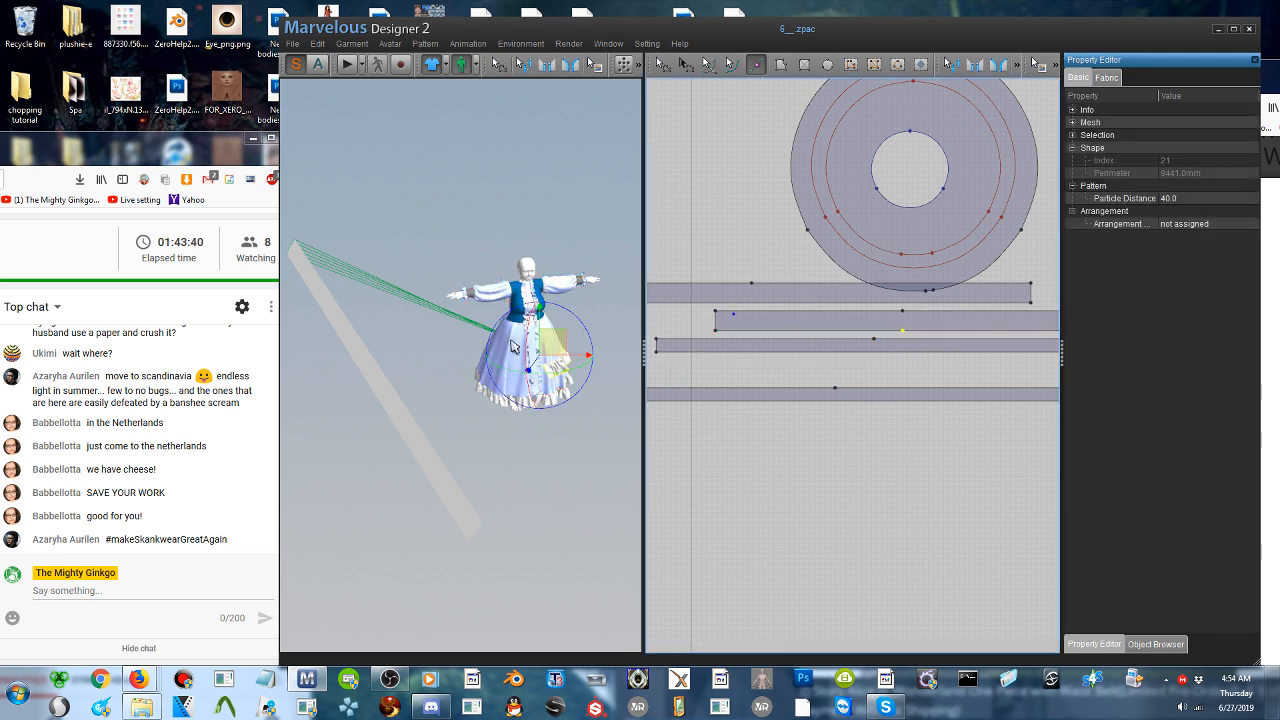
right_drag(452, 328, 441, 364)
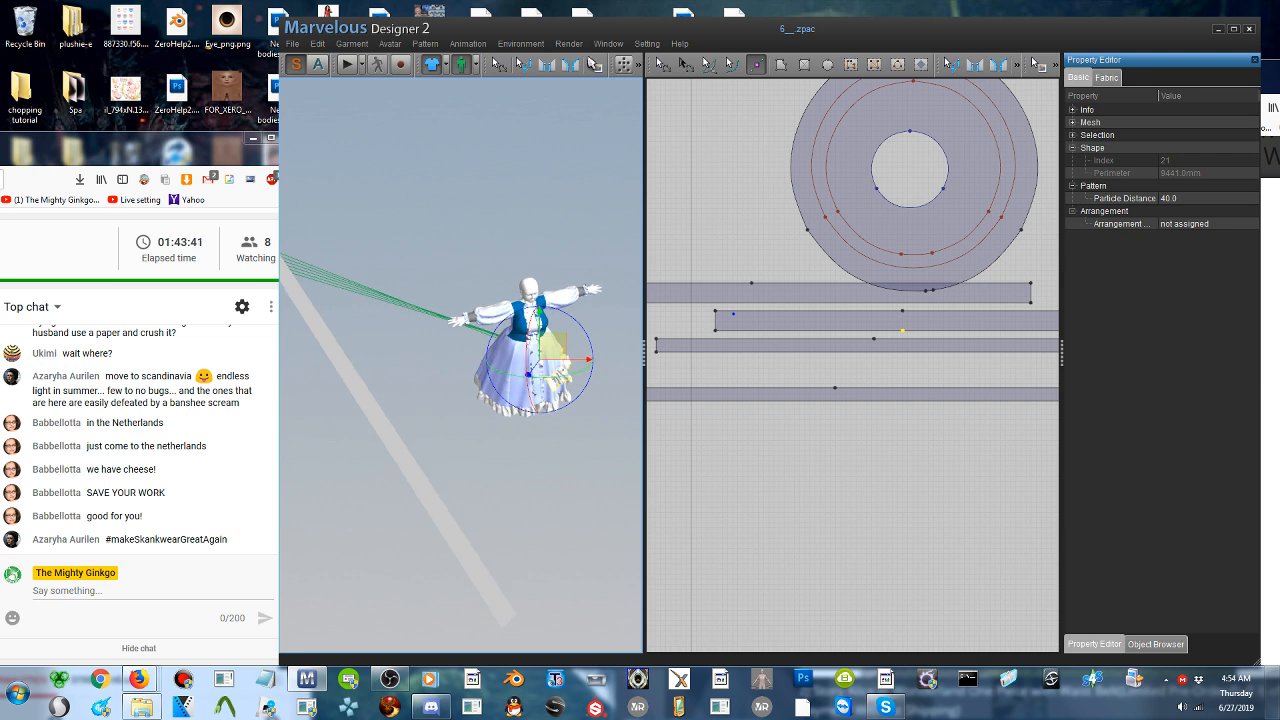
click(547, 64)
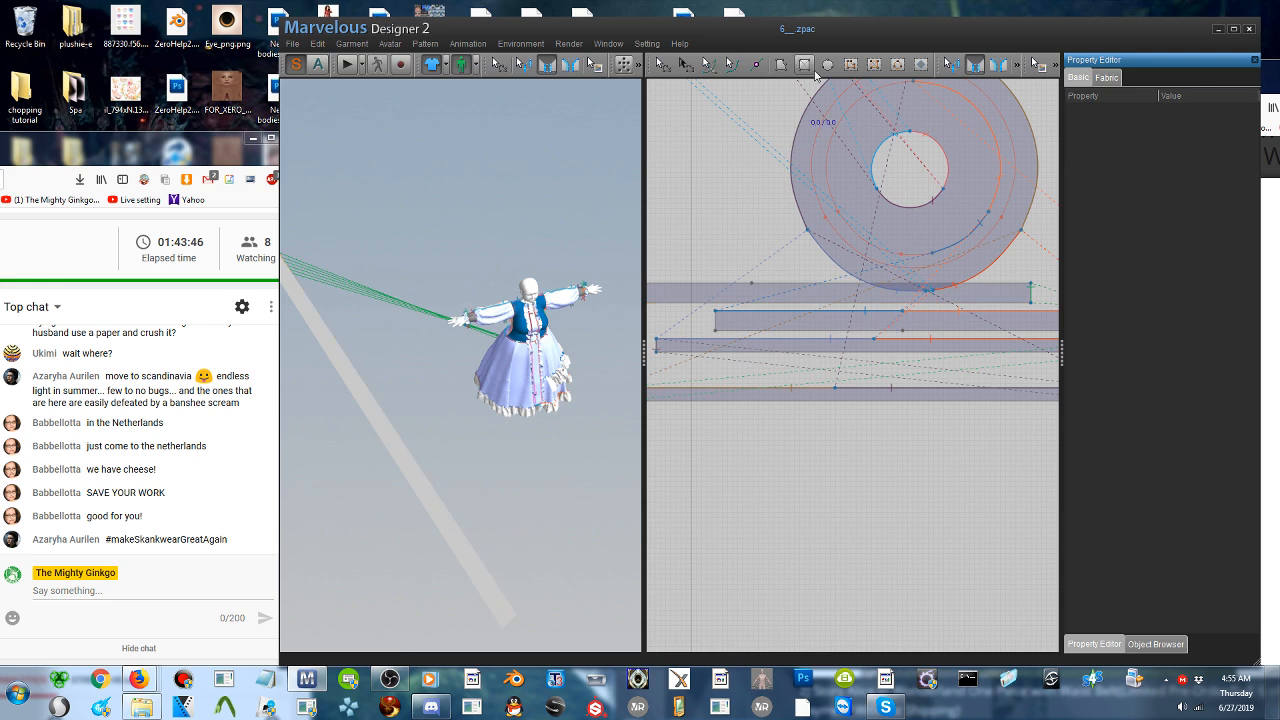
click(757, 64)
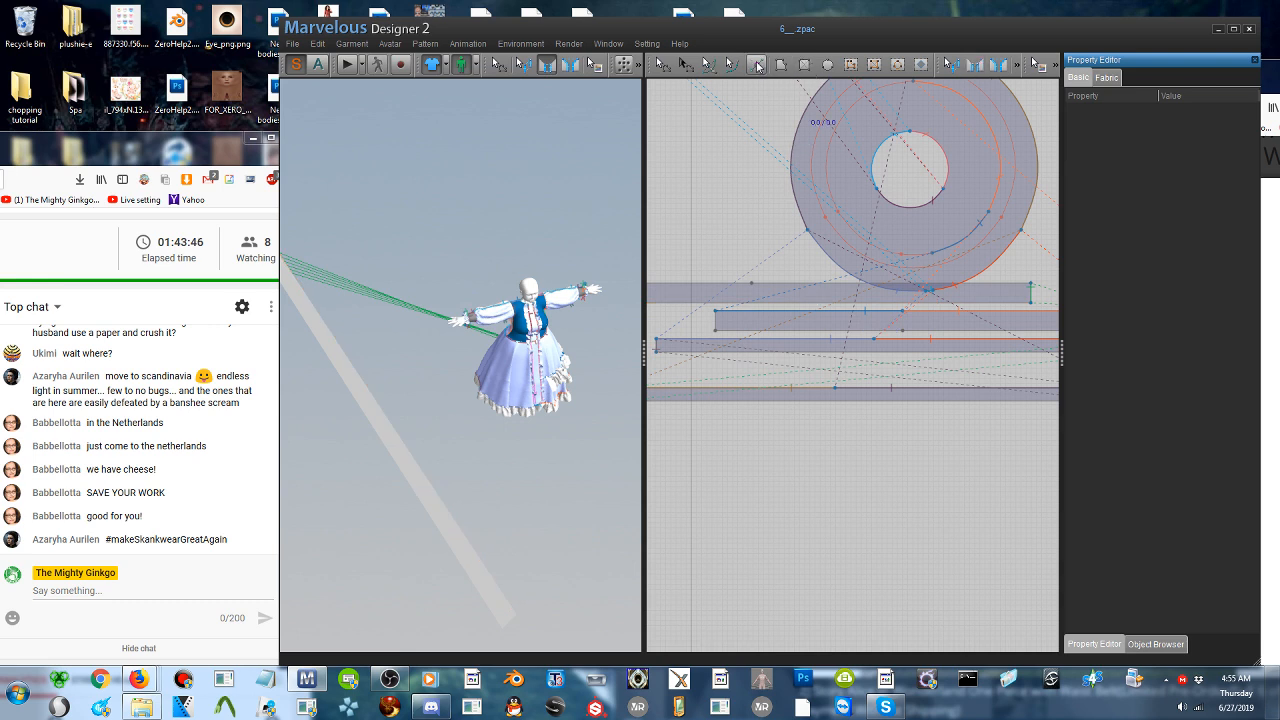
click(755, 307)
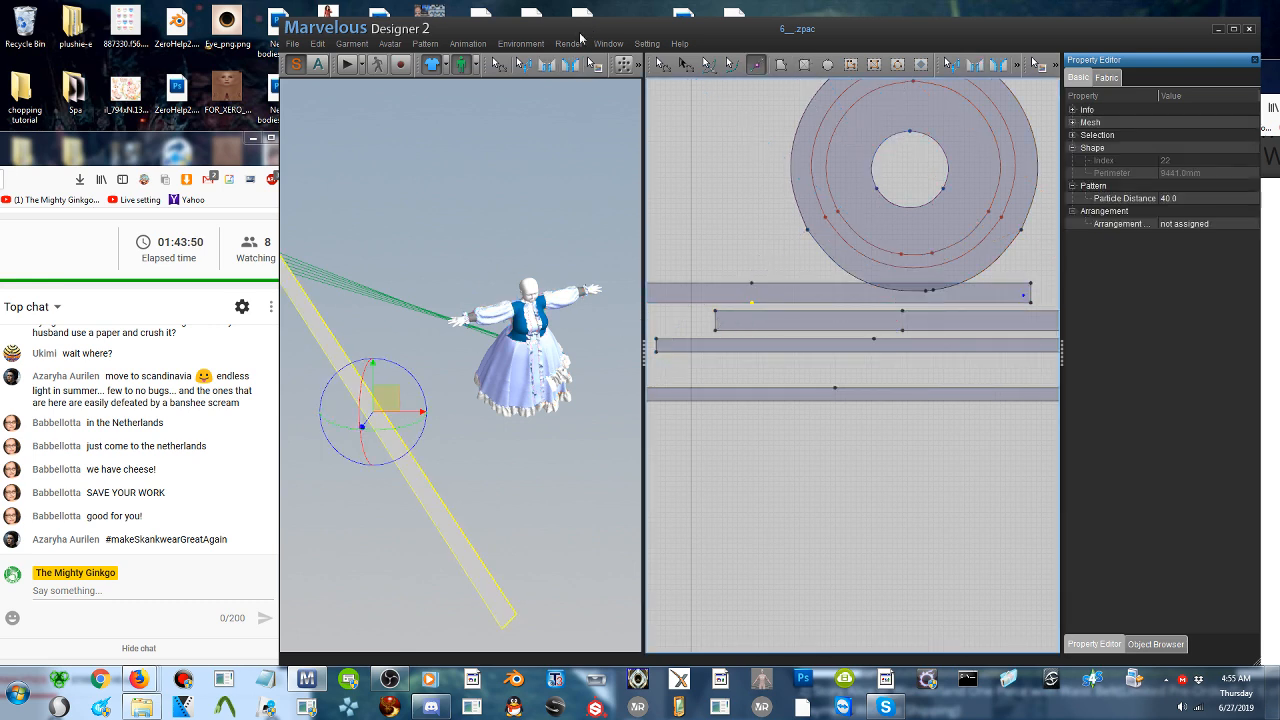
- Sew the longer lower-edge segment of the pasted strip, nearest its joined short end, to the long arc of the skirt's inner internal circle
click(548, 64)
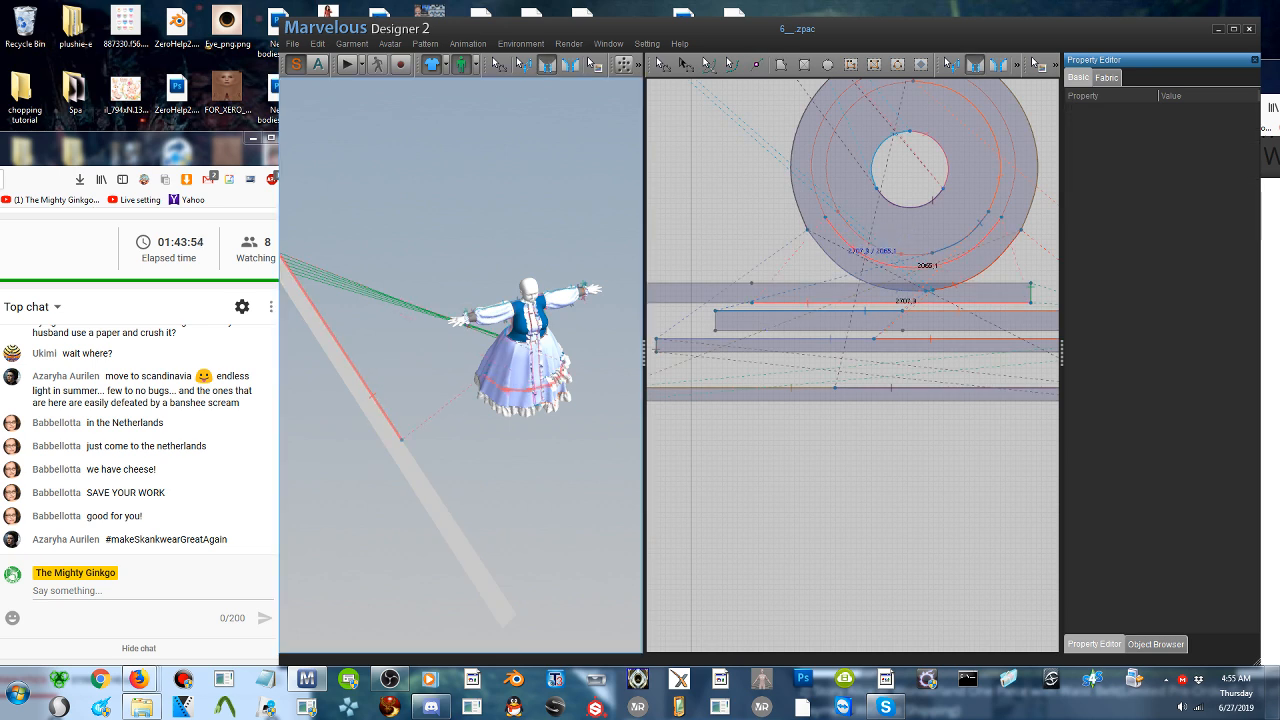
right_drag(480, 470, 535, 472)
right_drag(522, 400, 548, 402)
scroll(515, 402, up, 5)
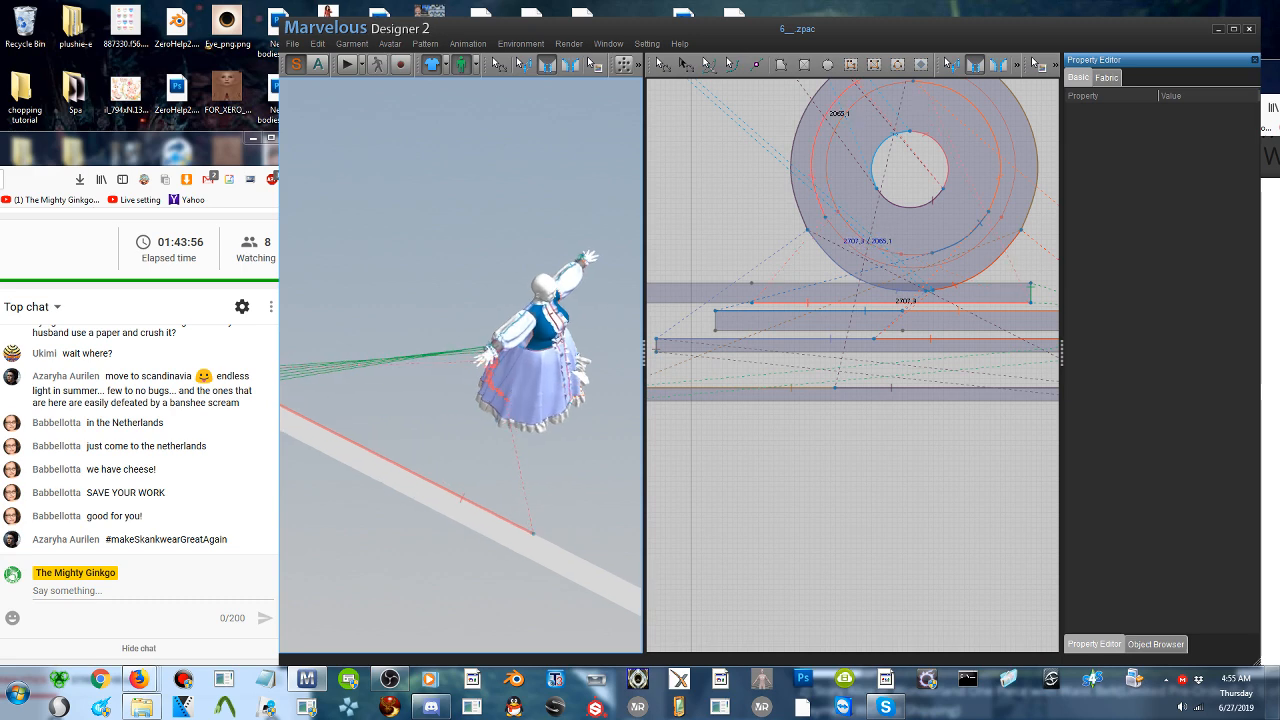
click(517, 386)
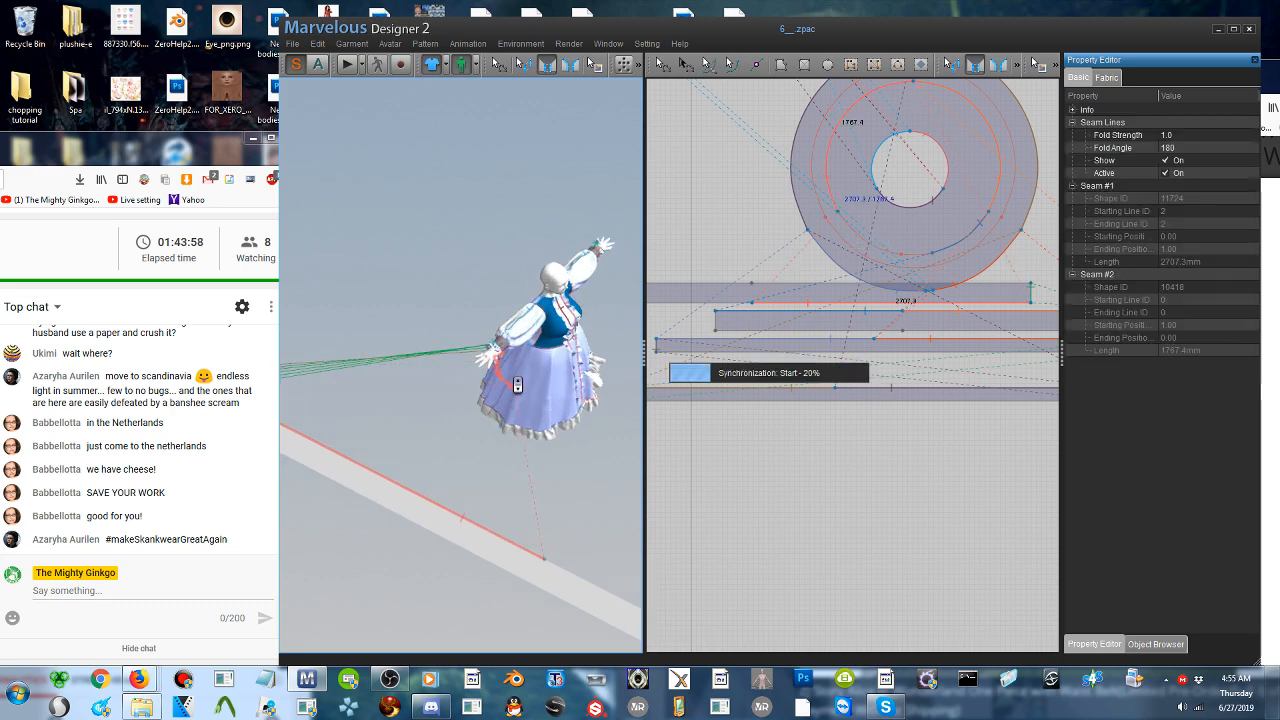
- Sew the remaining lower-edge segment of the pasted strip to the adjoining short arc of the skirt's inner internal circle
right_drag(517, 386, 476, 399)
click(416, 543)
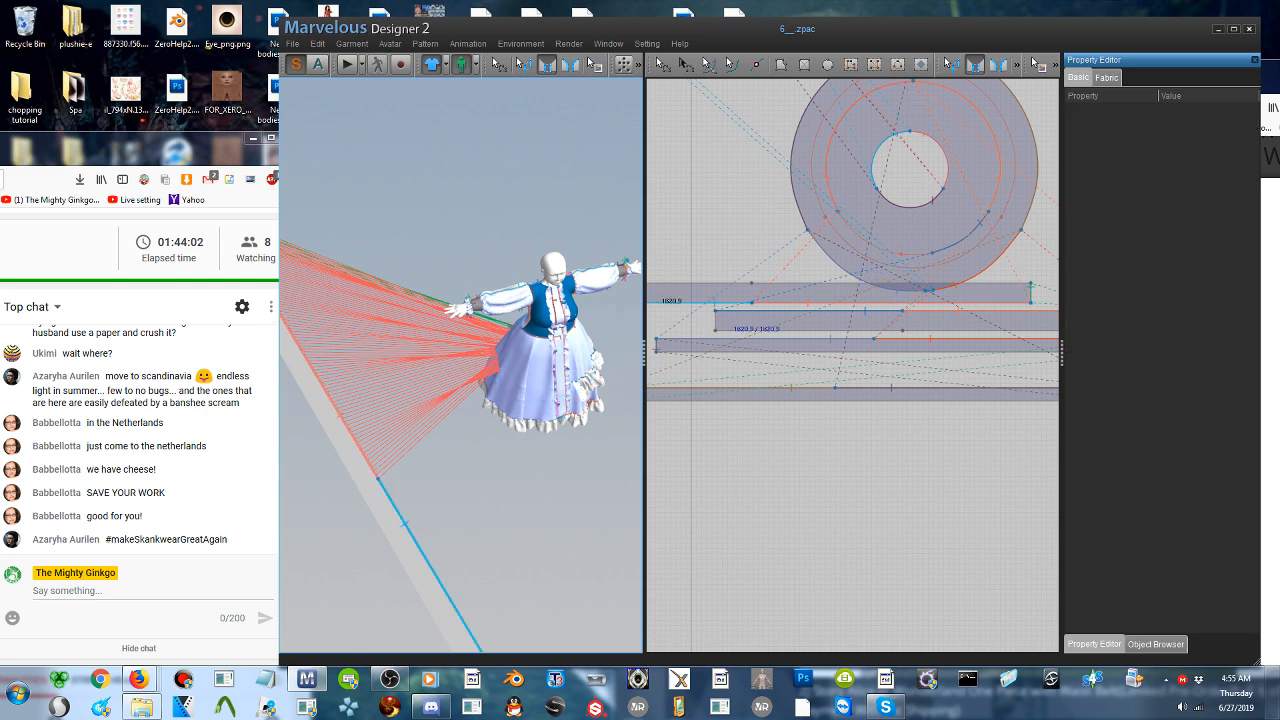
click(524, 392)
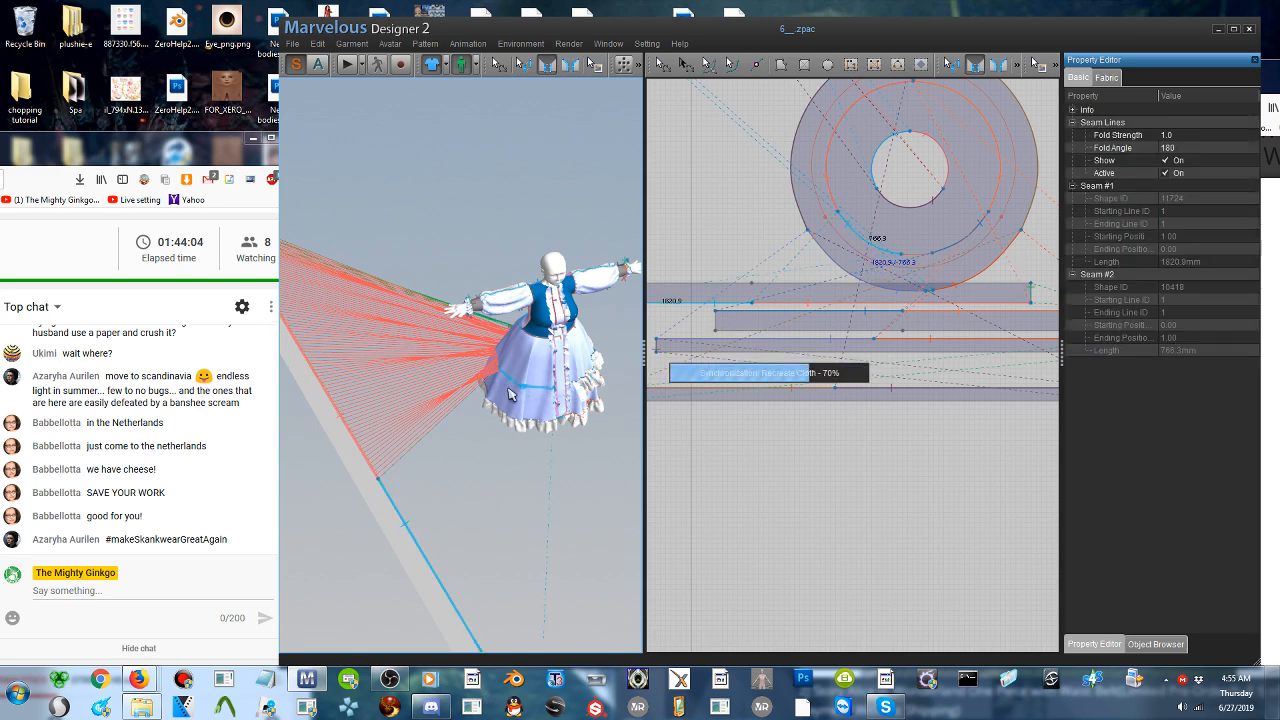
- Move the pasted strip close to the side of the skirt, rotate it about its vertical axis to lie alongside, and start the simulation
right_drag(501, 416, 476, 352)
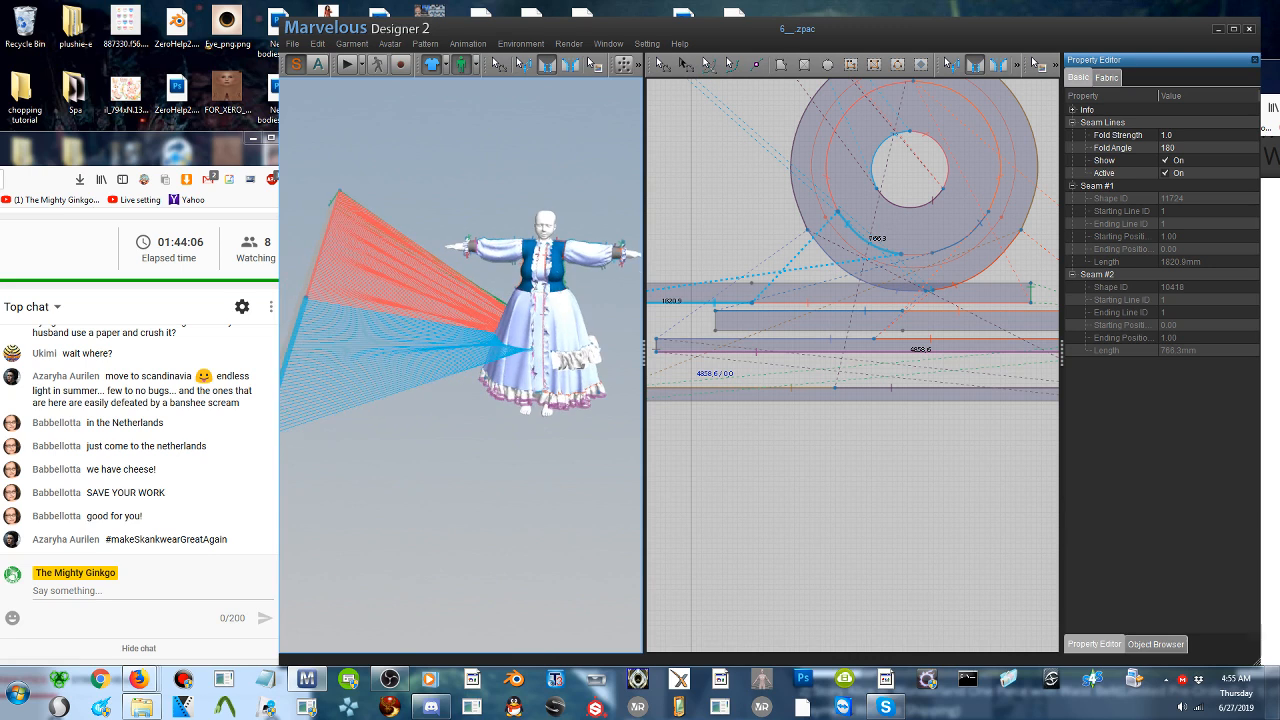
click(661, 64)
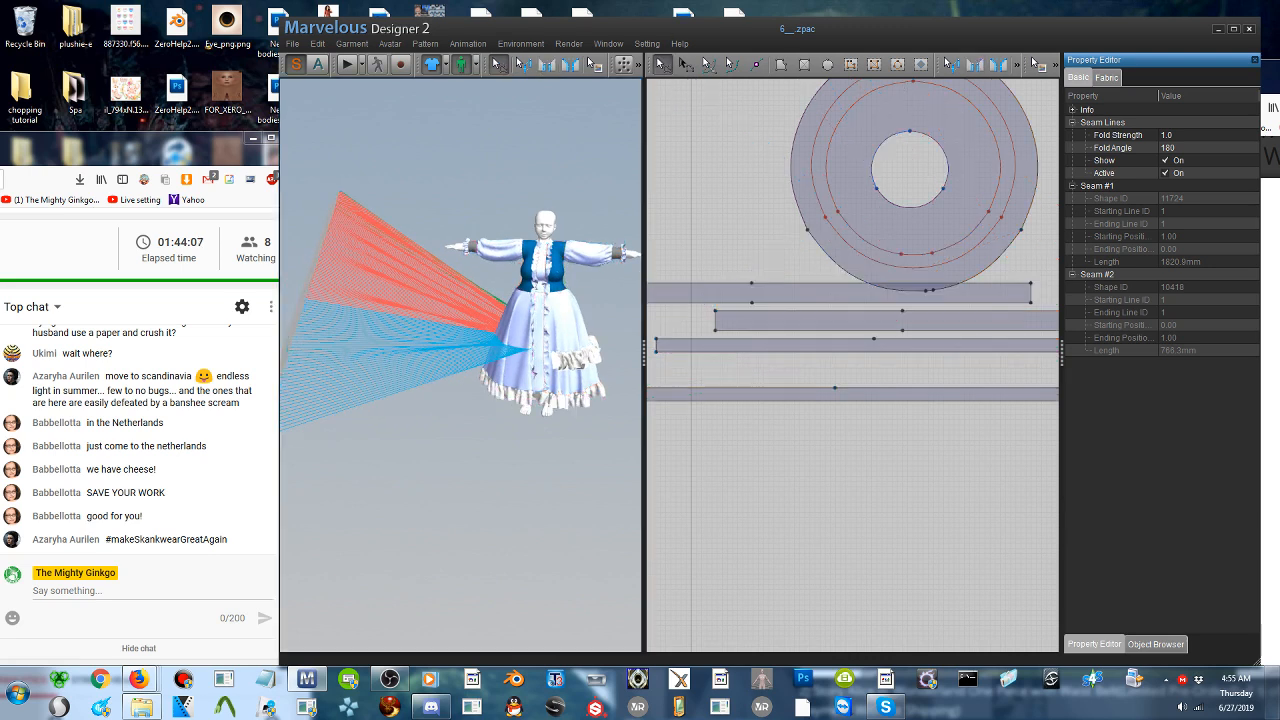
click(306, 310)
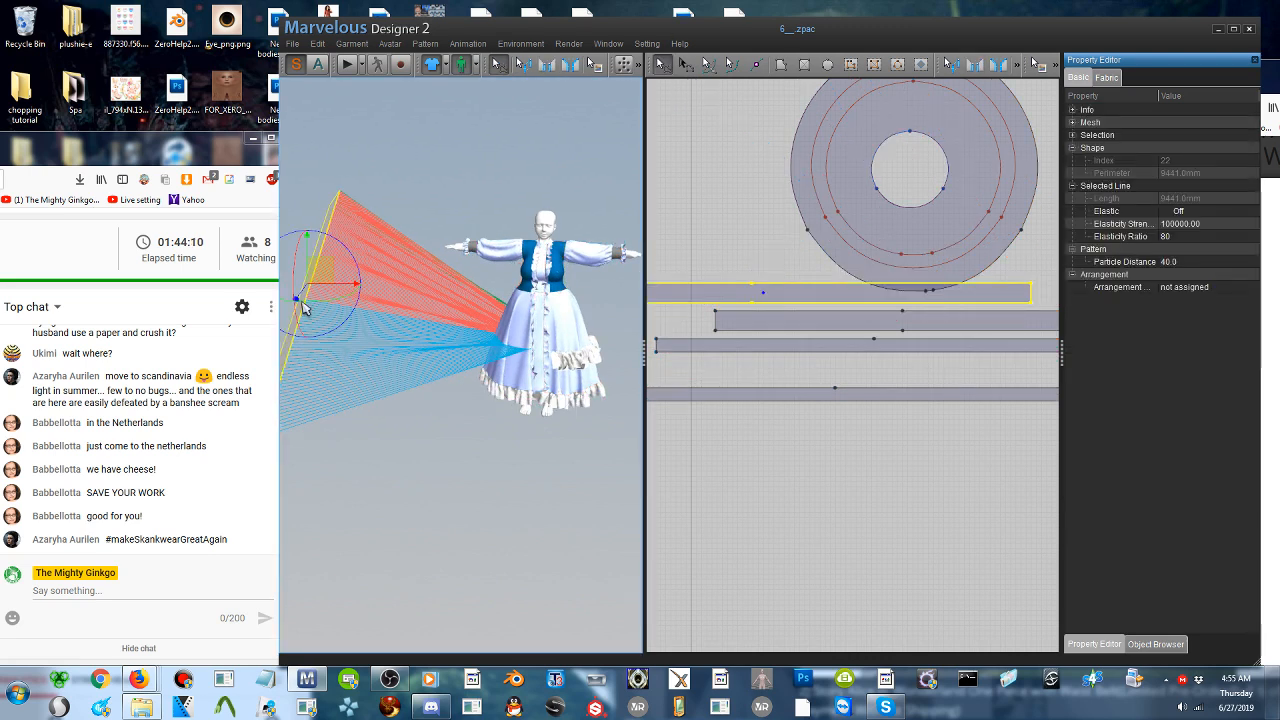
drag(322, 273, 461, 345)
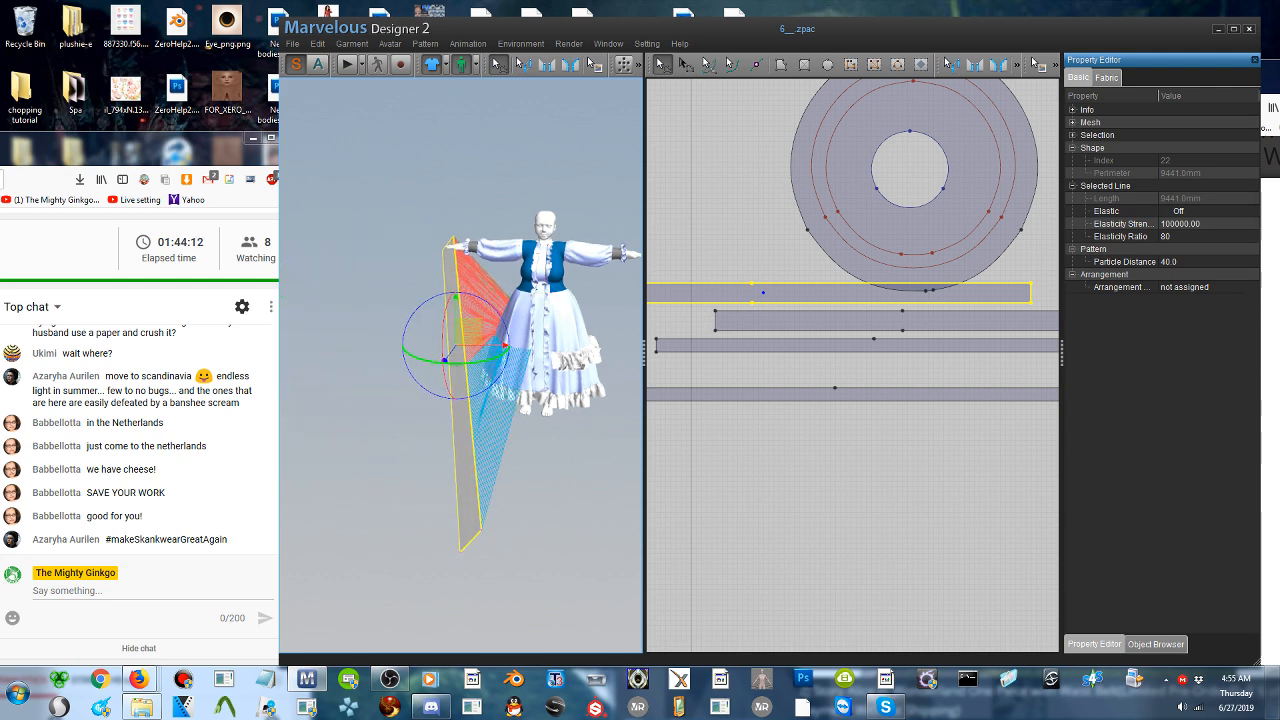
right_drag(480, 357, 598, 365)
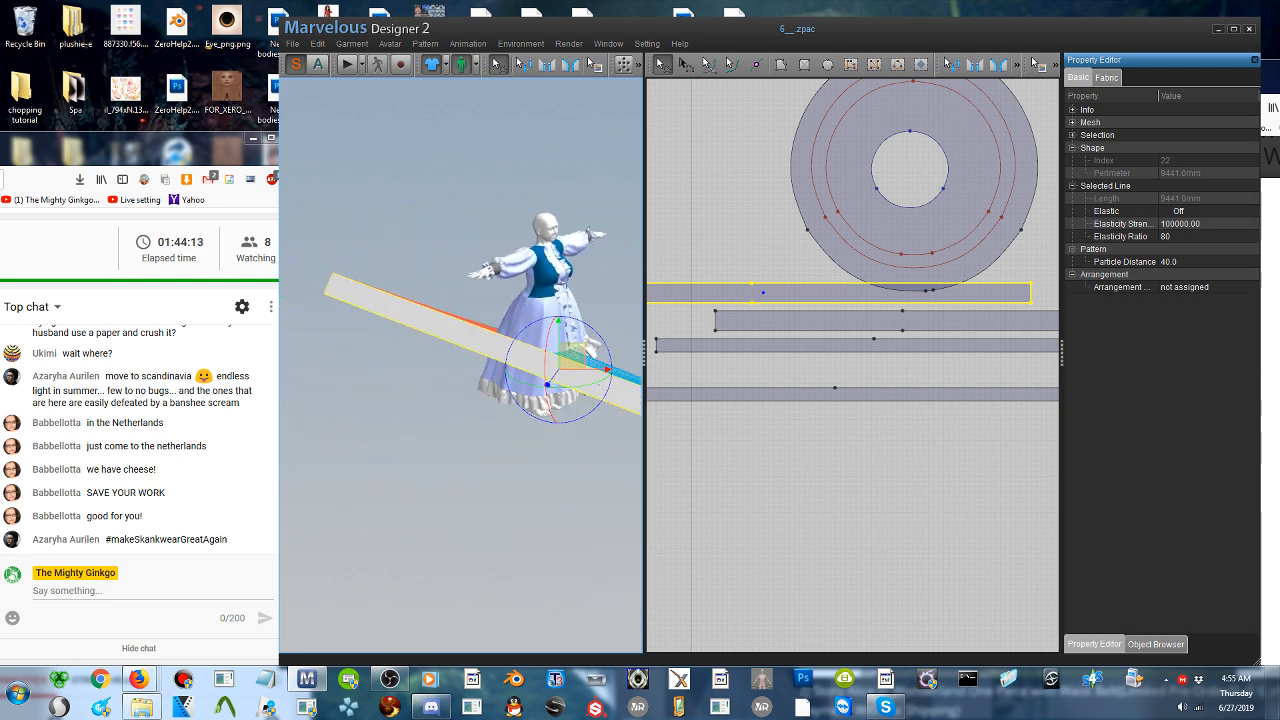
click(350, 65)
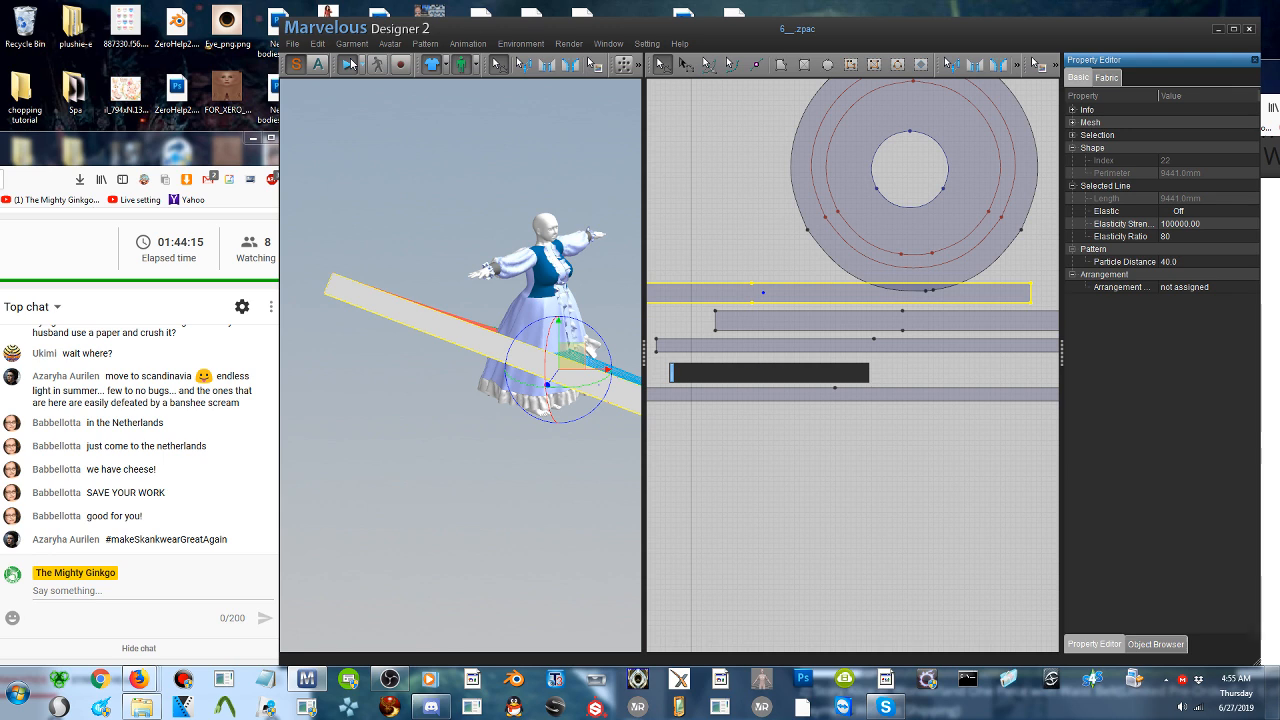
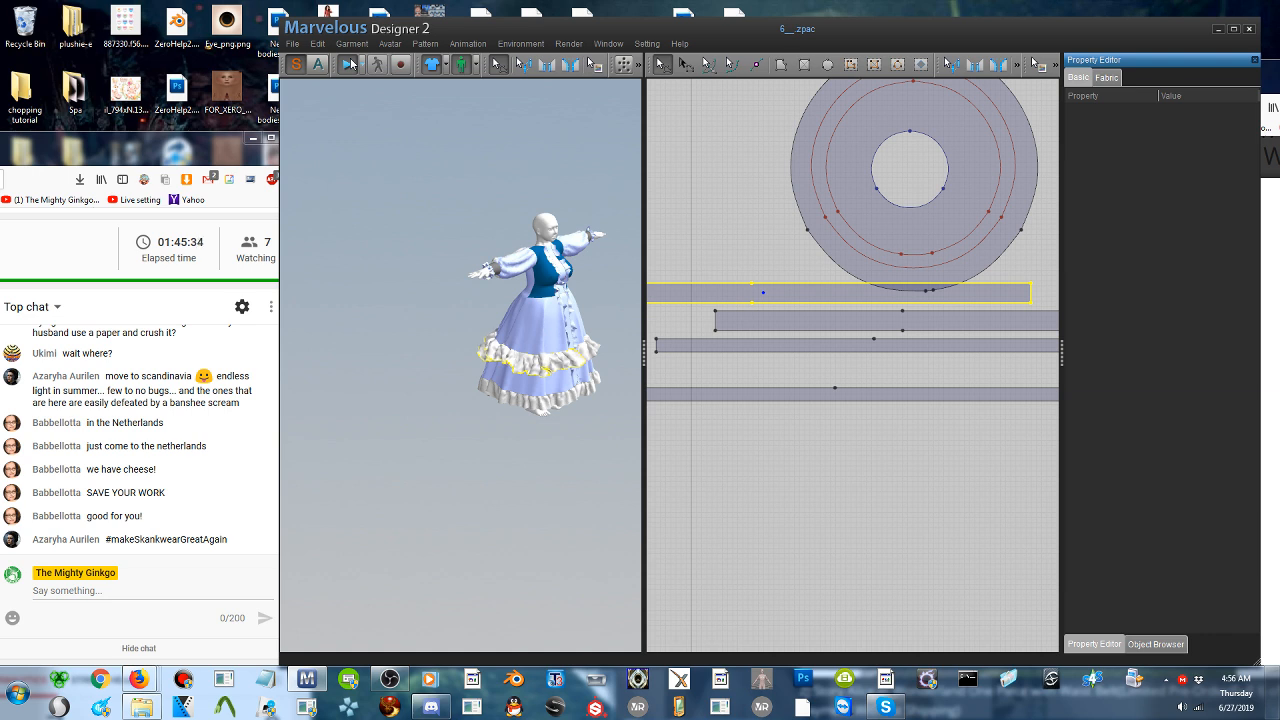
- Save the whole dress scene as a project file named 9
click(292, 44)
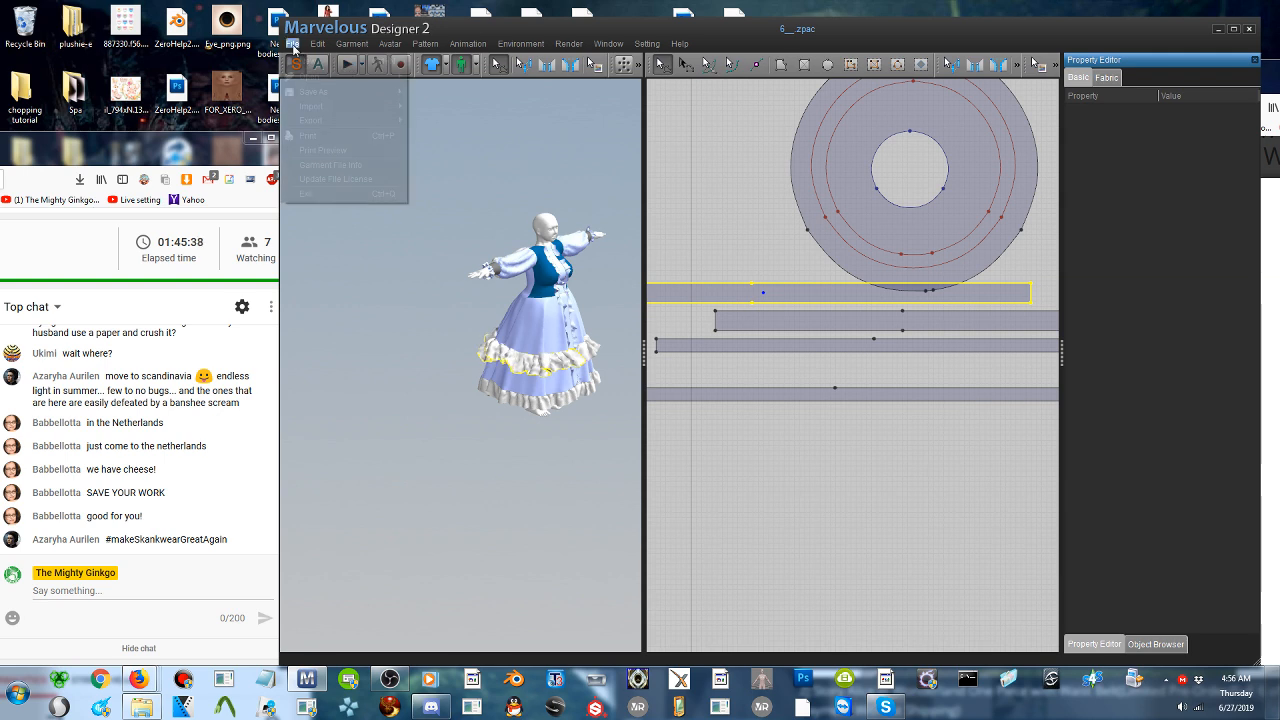
mouse_move(323, 92)
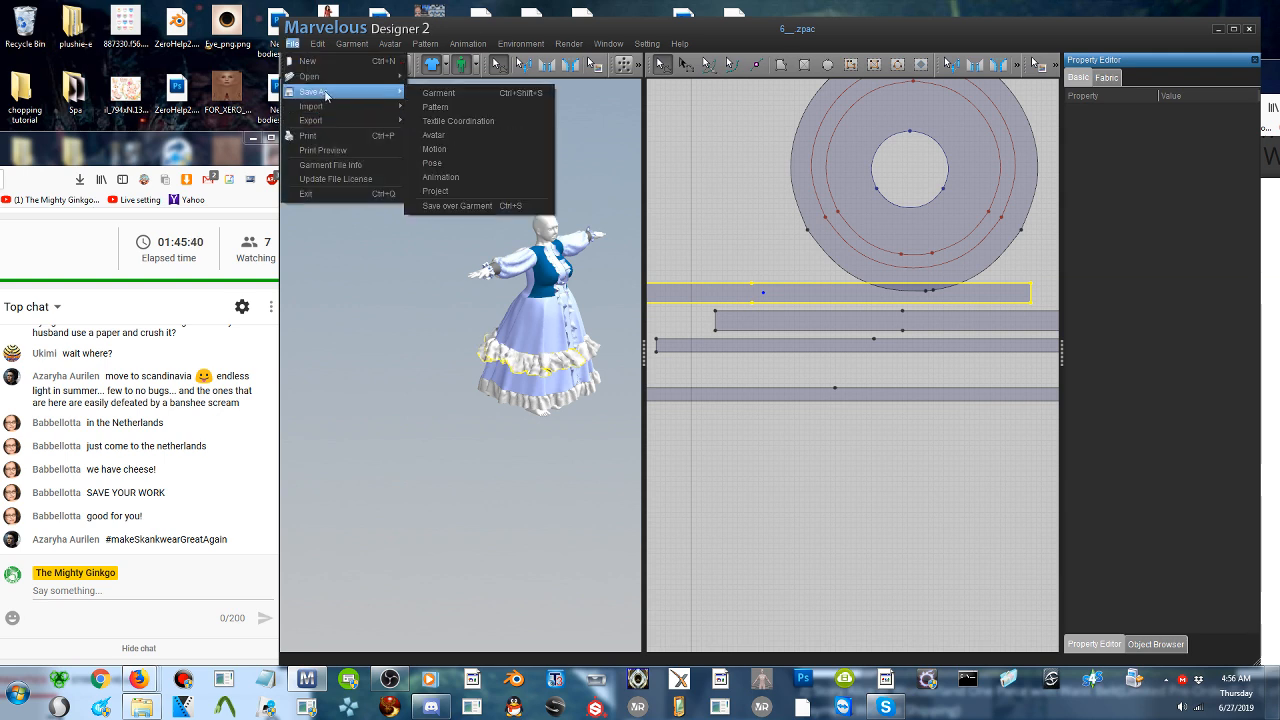
click(490, 191)
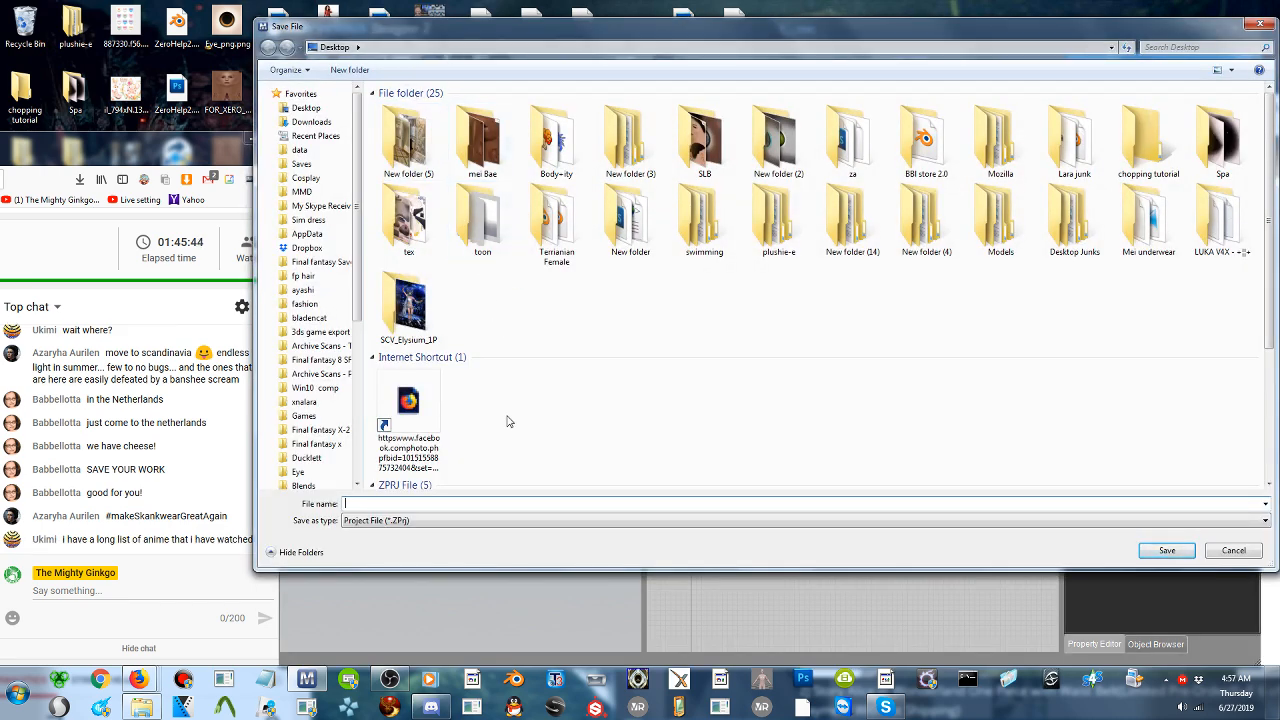
text(9)
key(Return)
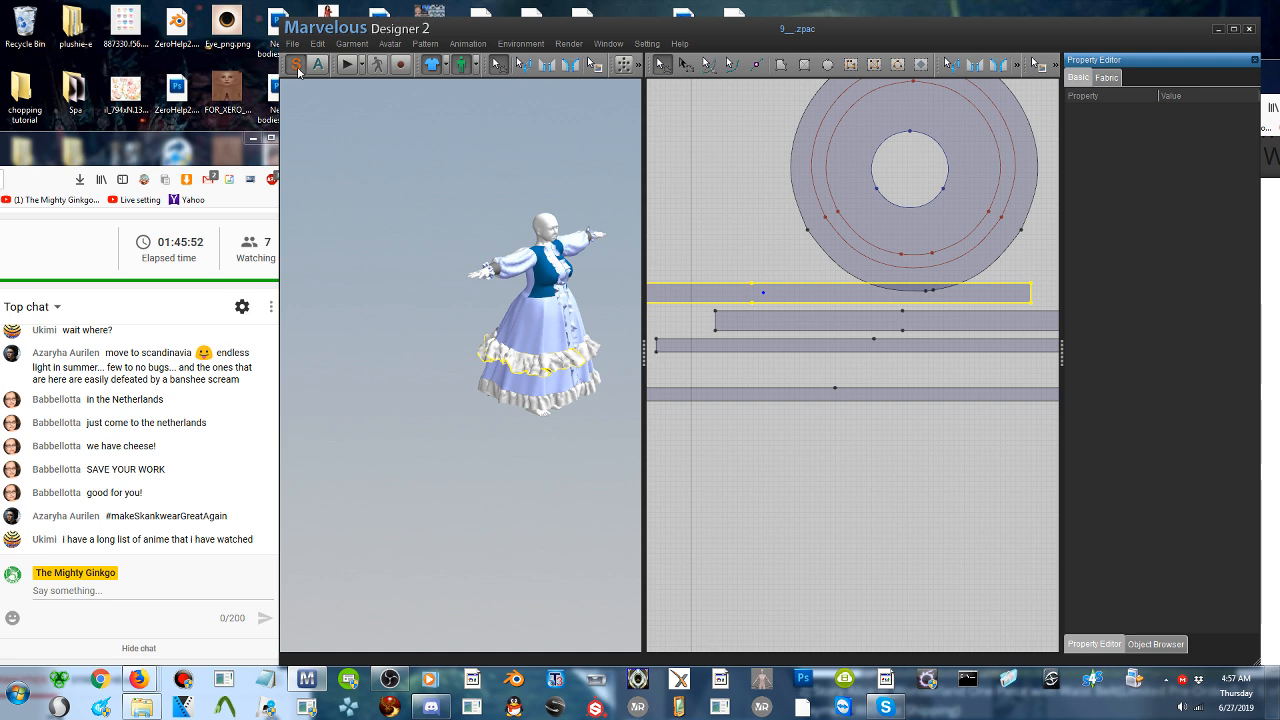
- Simulate the extended upper ruffle, check the dress from the front, and stop the simulation
click(347, 66)
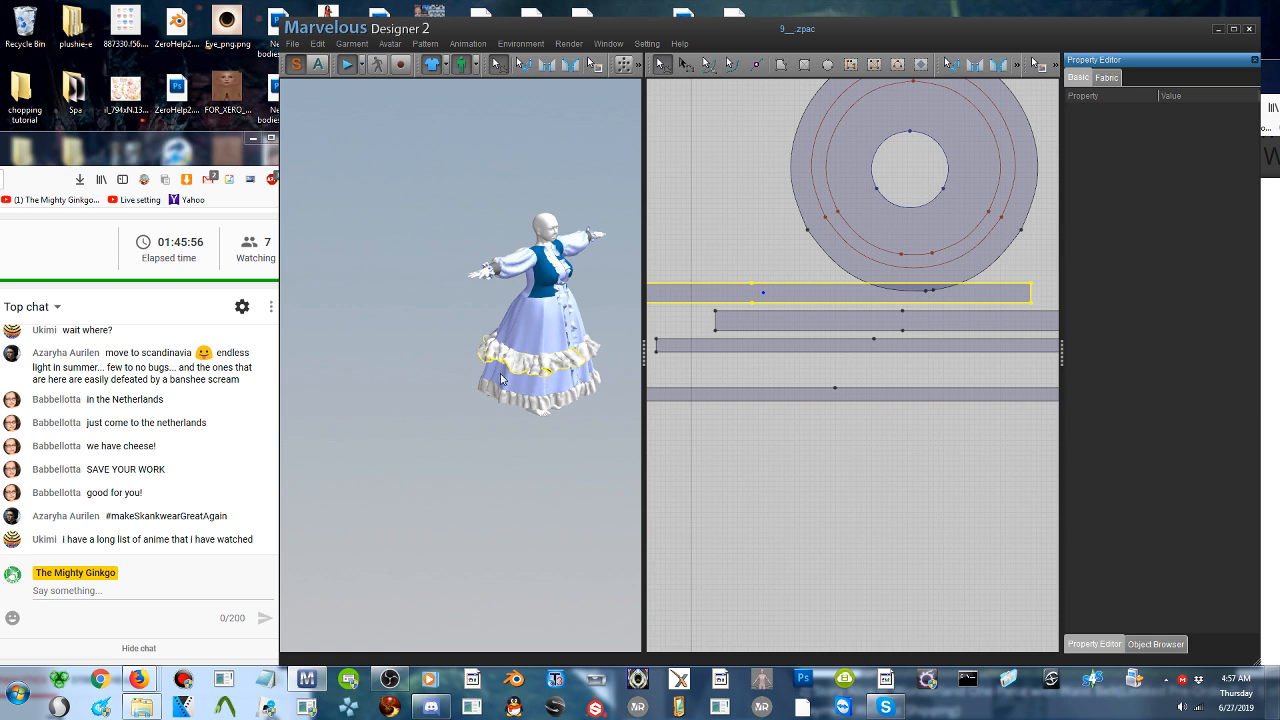
key(2)
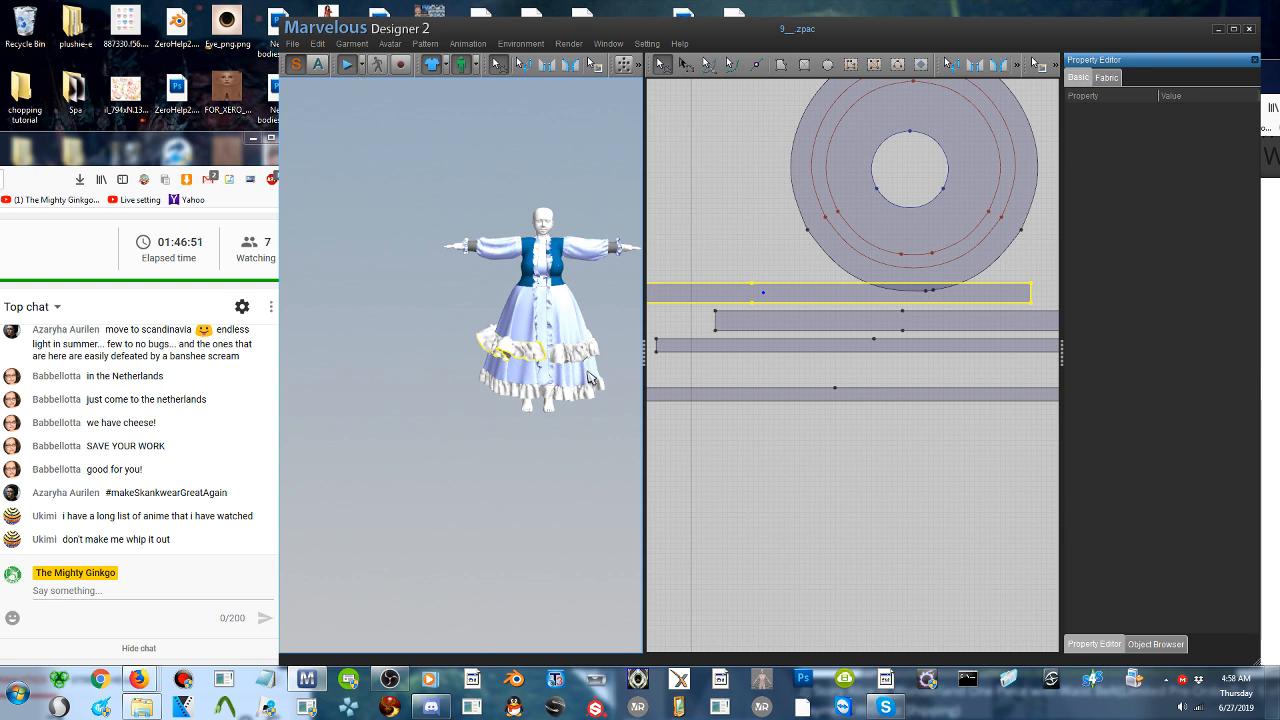
scroll(589, 378, down, 1)
key(space)
click(437, 373)
scroll(437, 373, up, 5)
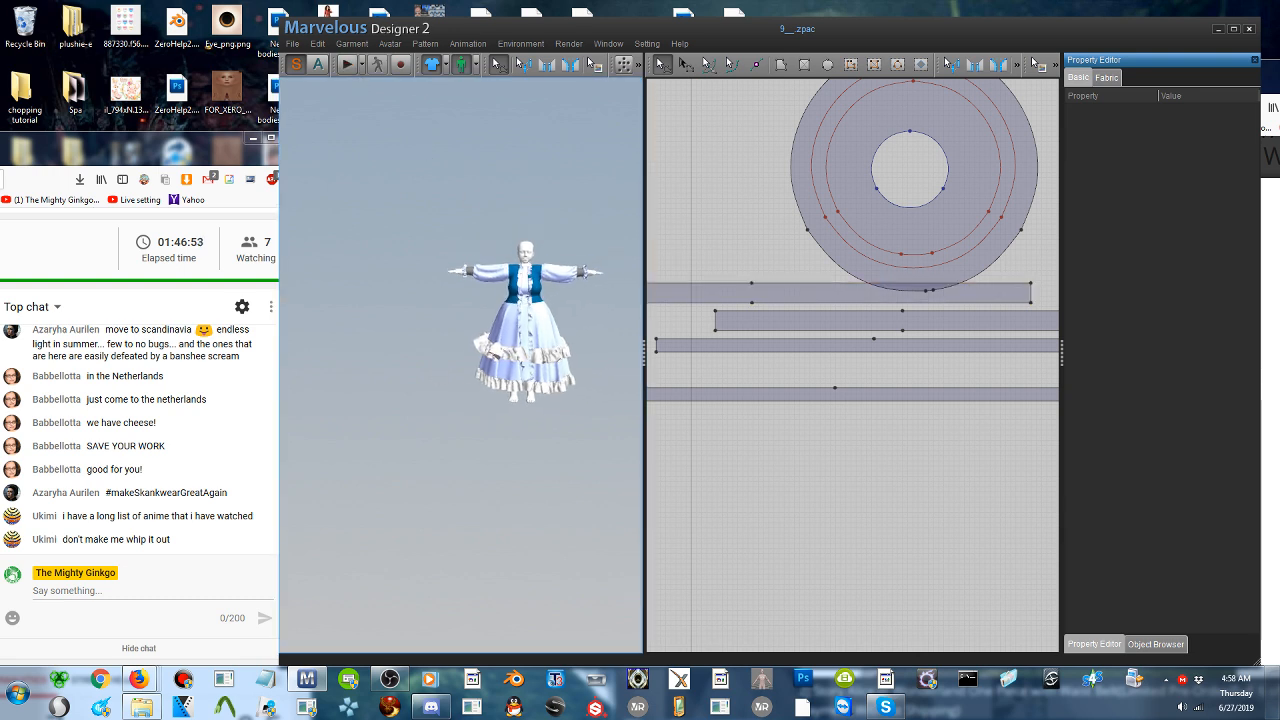
middle_drag(550, 359, 484, 362)
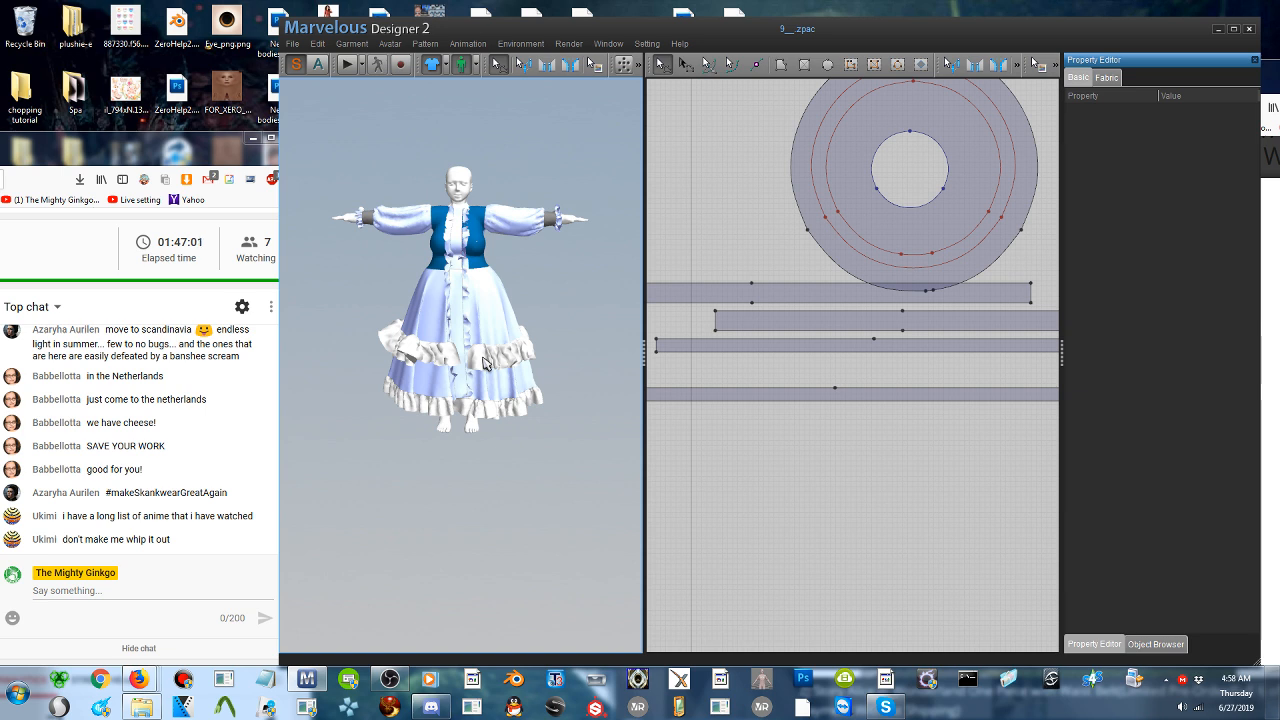
- Move the pasted ruffle strip down between the two lowest strips and shift the program window to uncover the reference photo
click(823, 292)
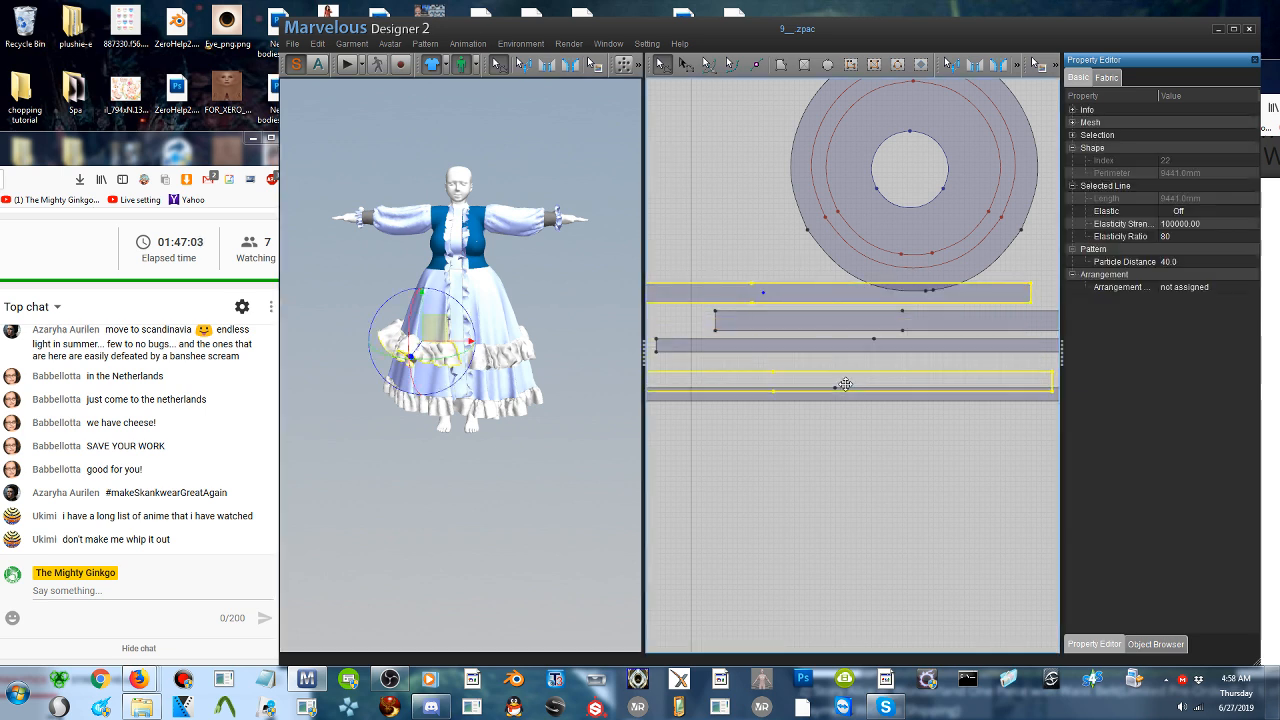
drag(845, 384, 870, 367)
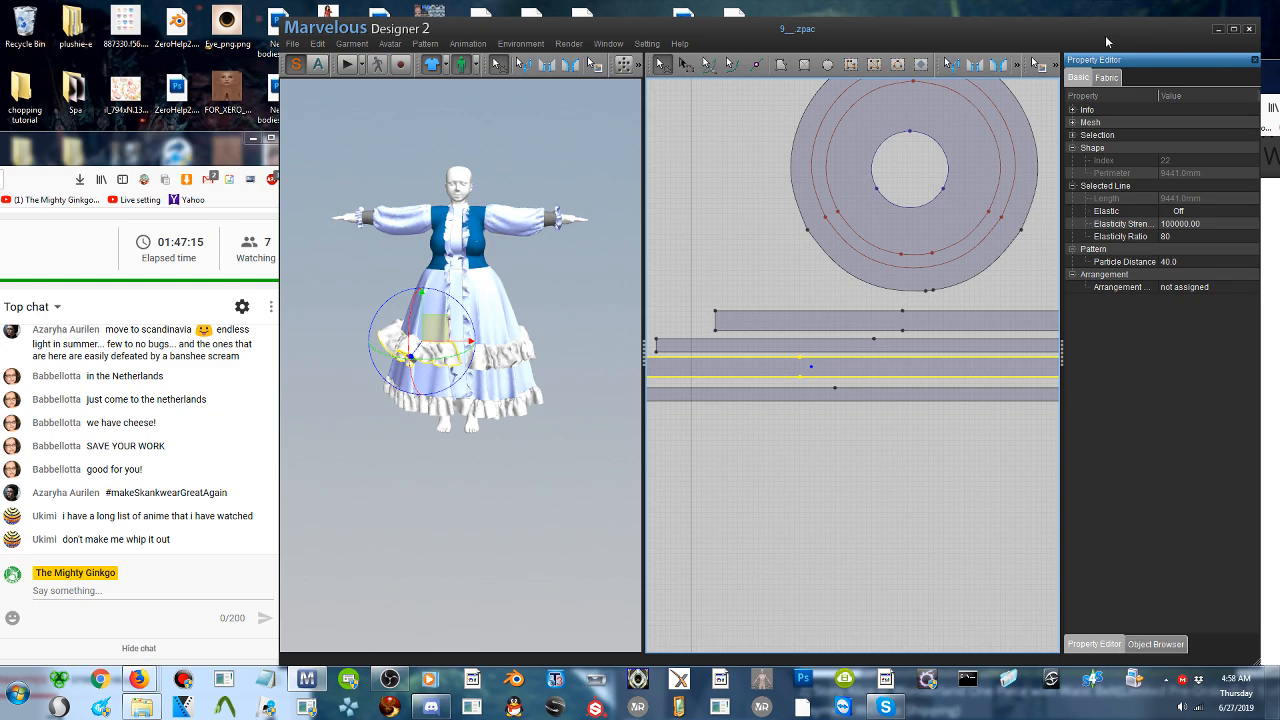
drag(1104, 36, 933, 38)
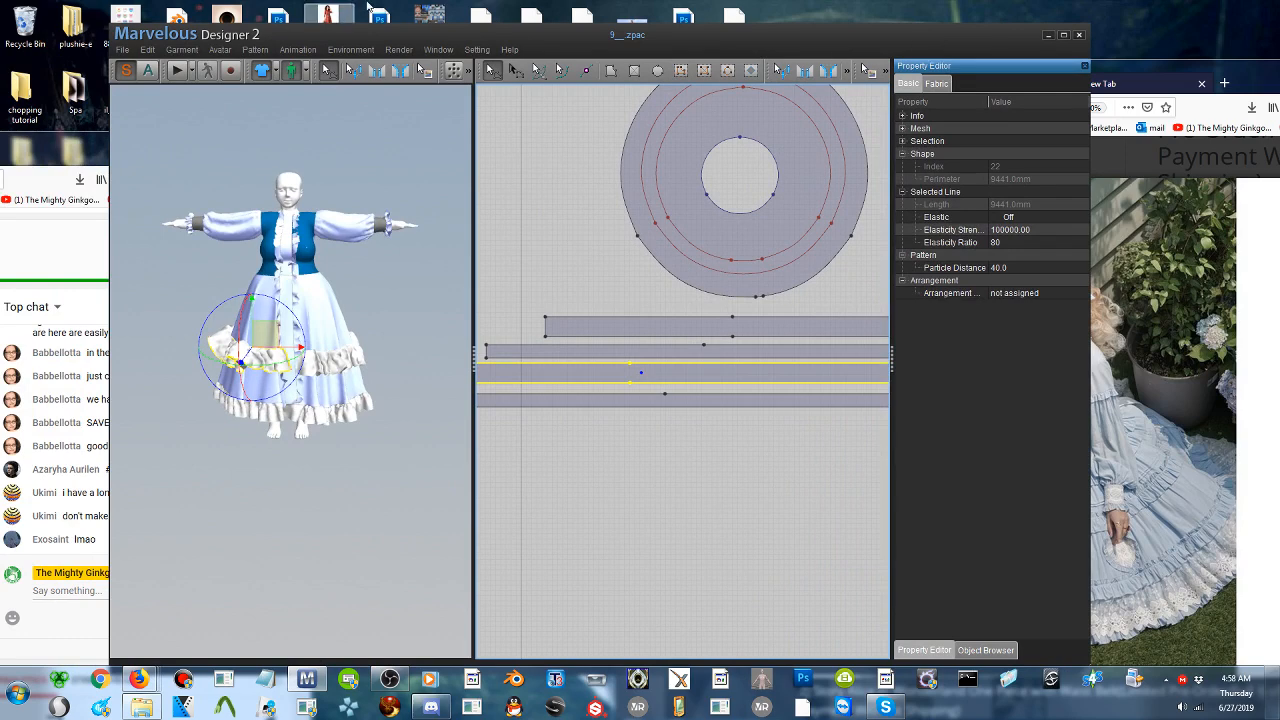
drag(592, 46, 670, 42)
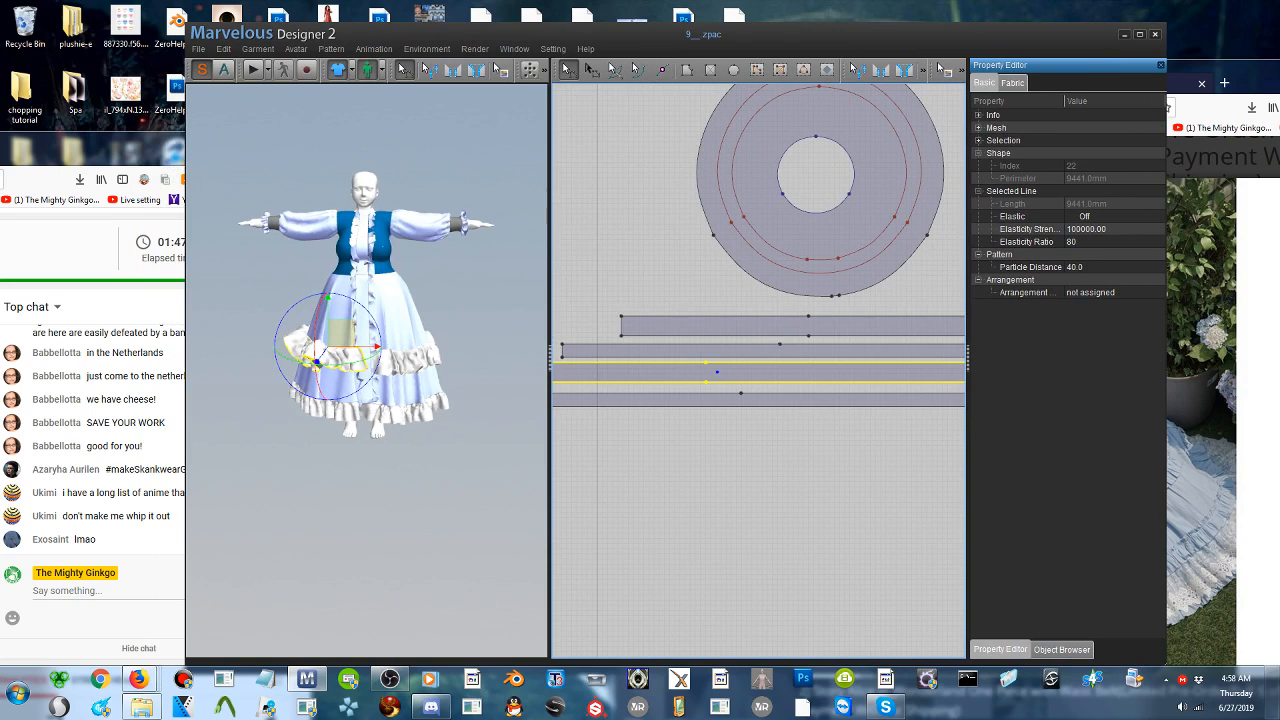
- Narrow both upper-ruffle strips equally by moving the lower long edges of the existing and pasted strips upward together
click(415, 370)
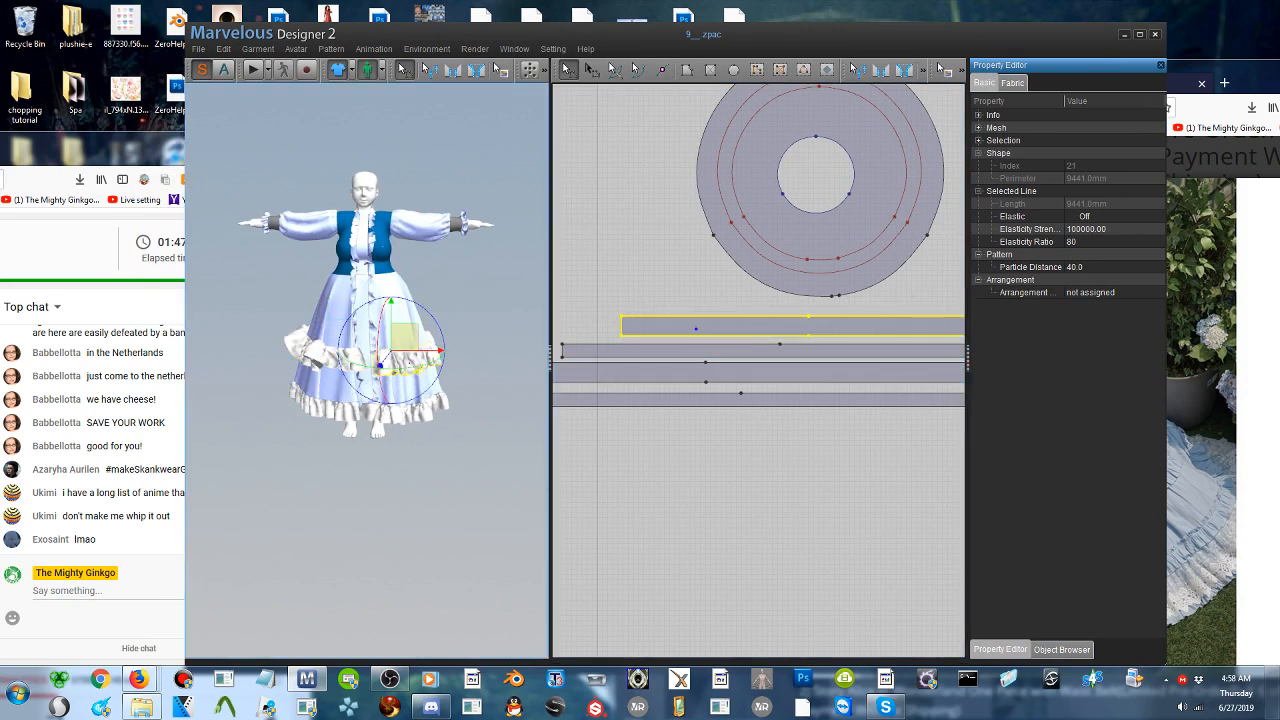
shift+click(310, 358)
click(688, 467)
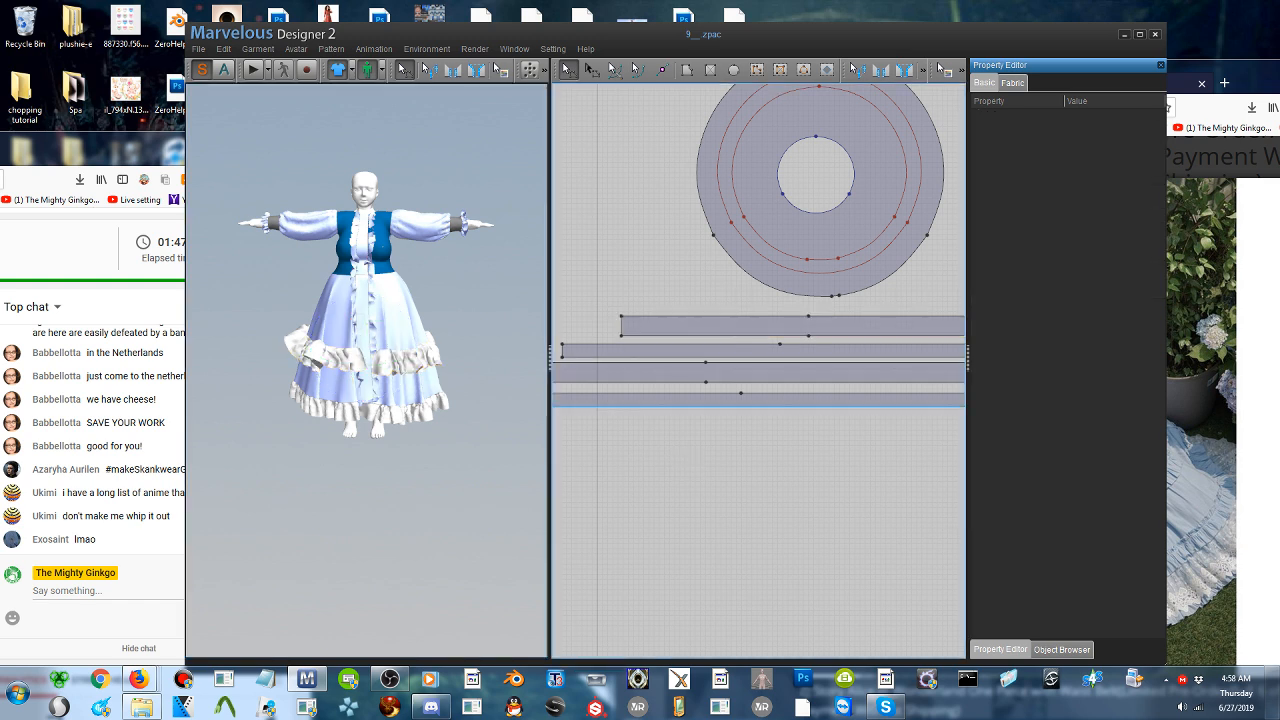
click(688, 384)
shift+click(729, 383)
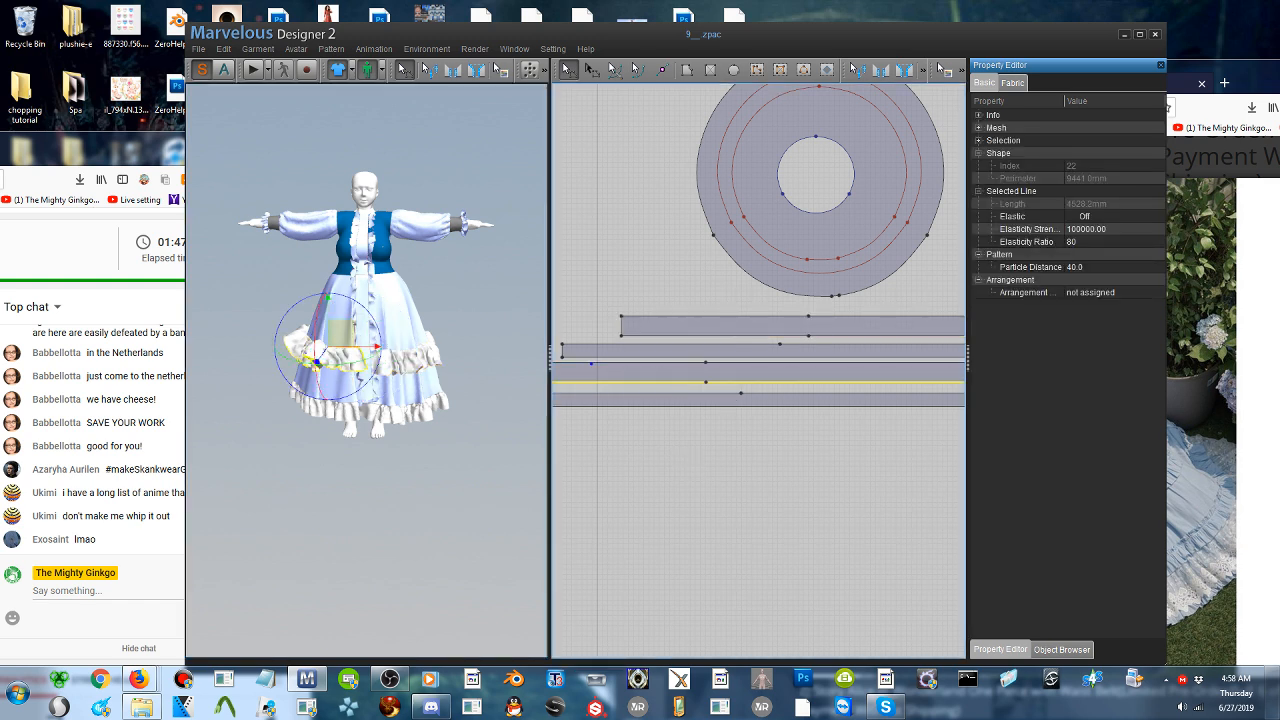
shift+click(807, 336)
shift+click(820, 336)
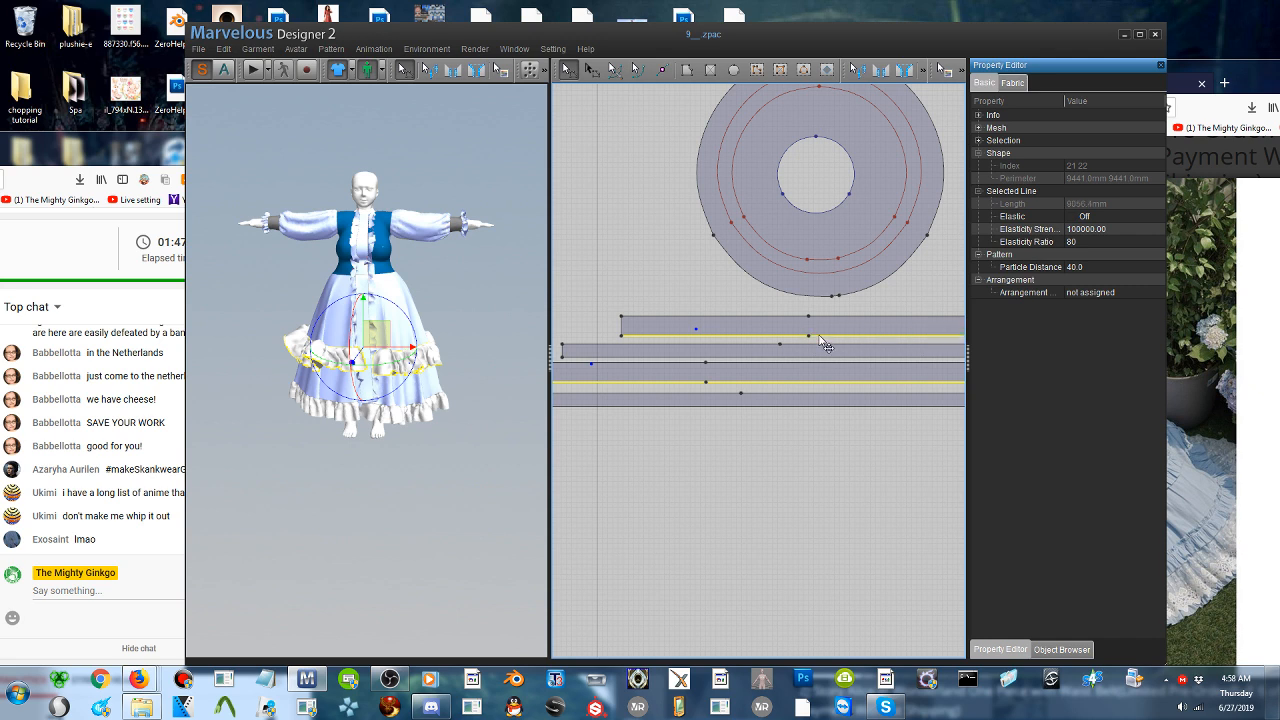
drag(822, 343, 824, 337)
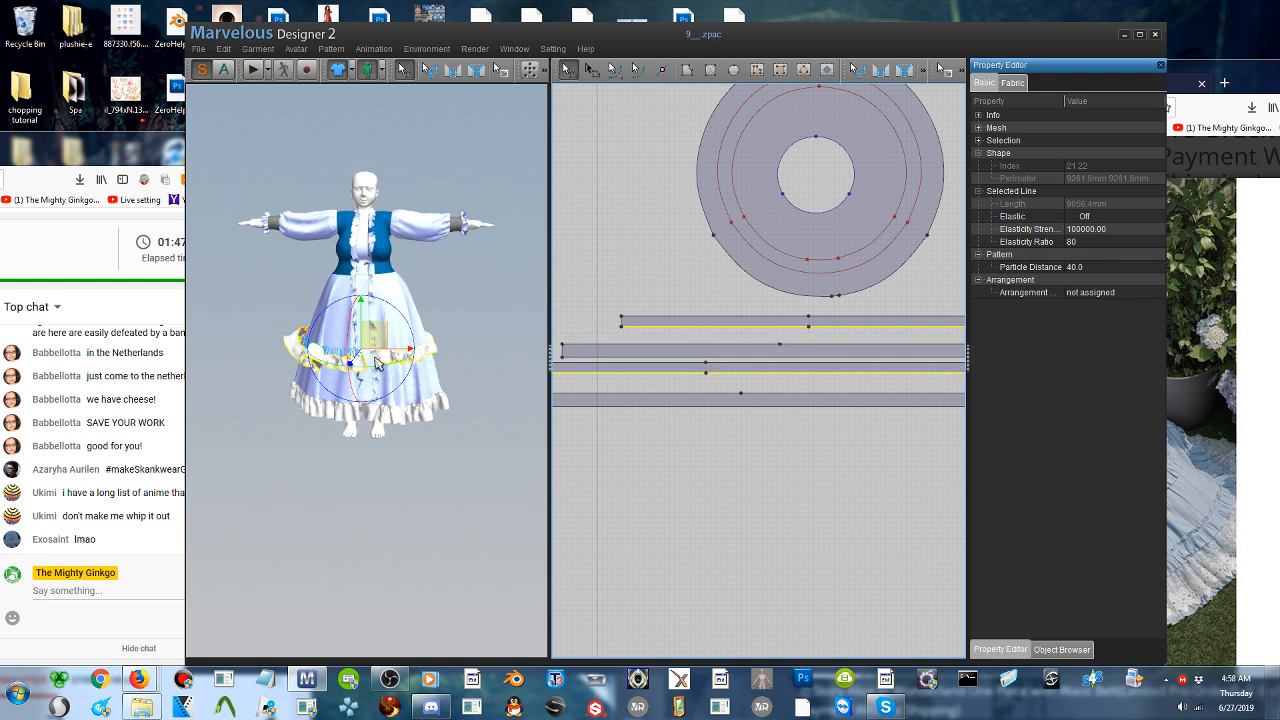
- Start the simulation to drape the narrowed upper ruffle around the skirt
middle_drag(379, 363, 361, 391)
scroll(404, 362, up, 5)
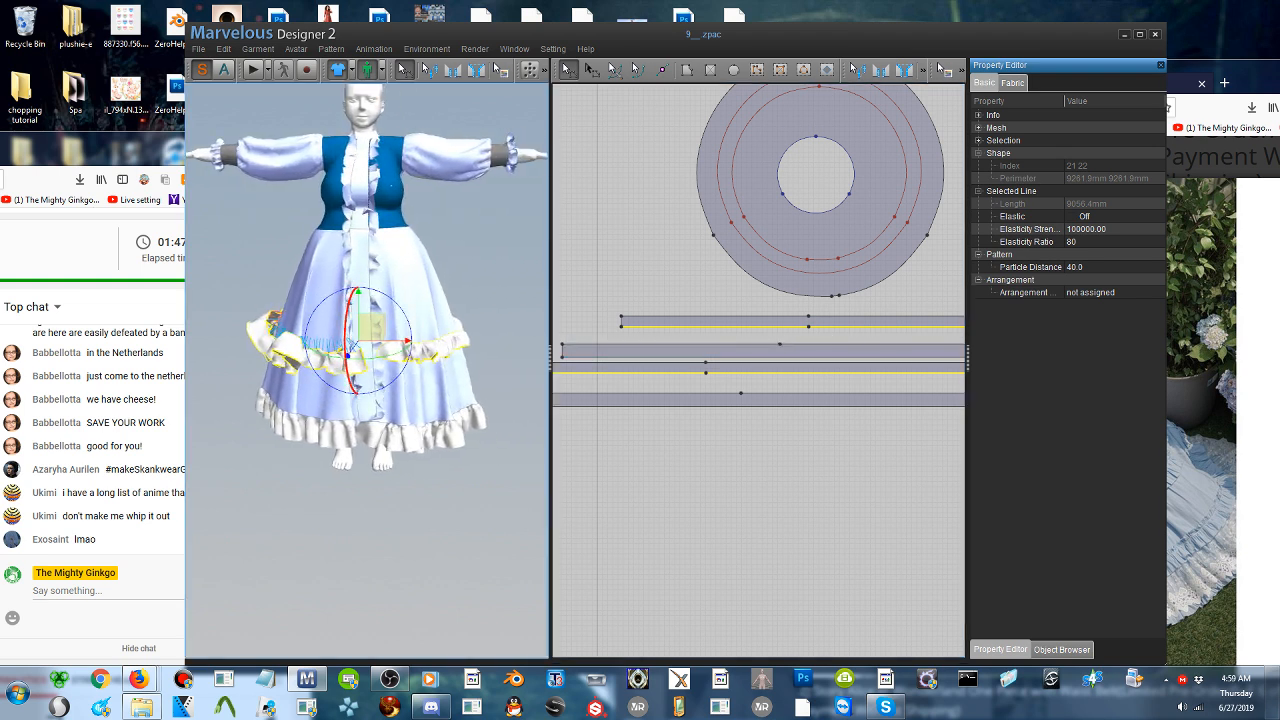
click(256, 72)
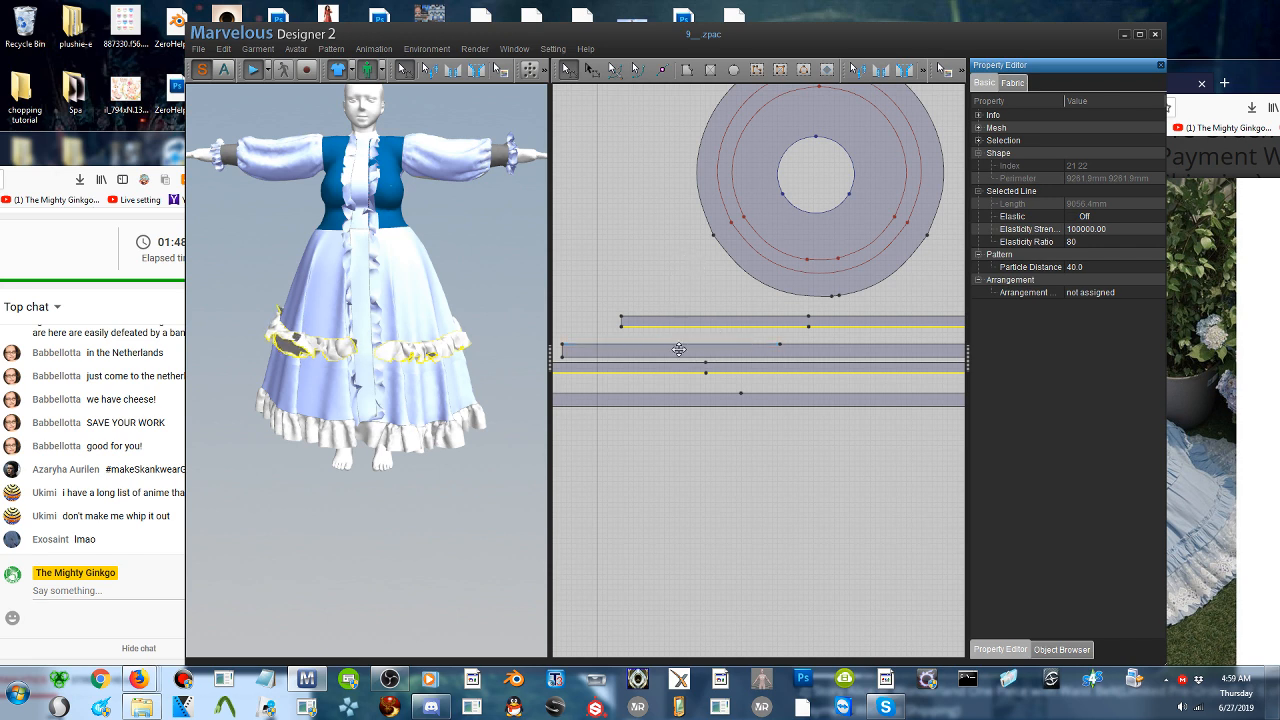
- Select the pasted ruffle strip with the pattern transform tool, pull its folded fabric into place on the skirt during simulation, and stop simulating
click(679, 350)
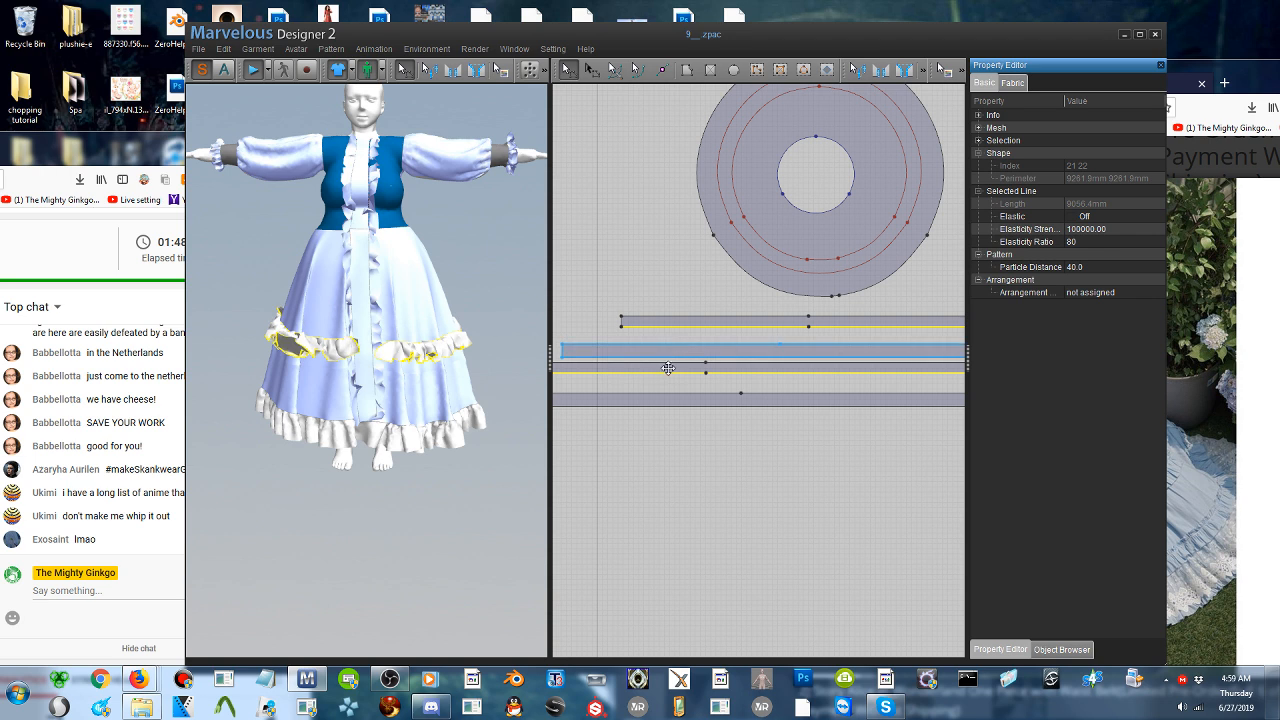
click(668, 366)
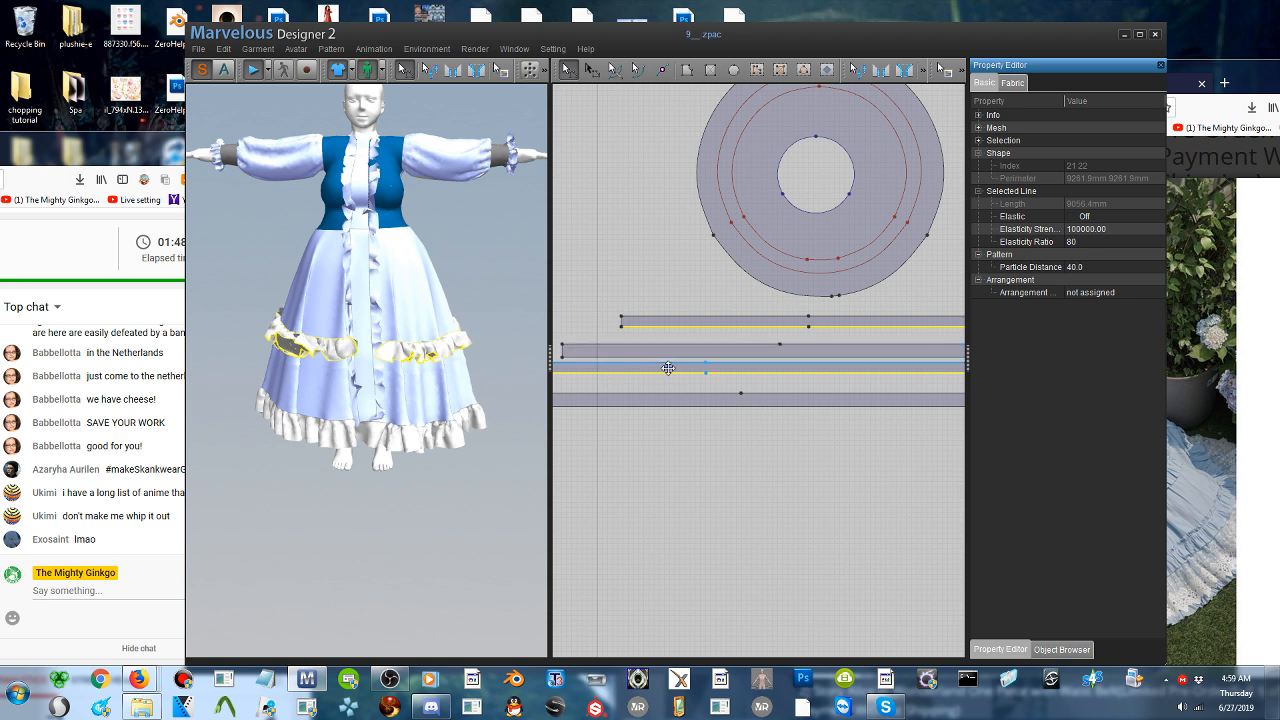
click(722, 318)
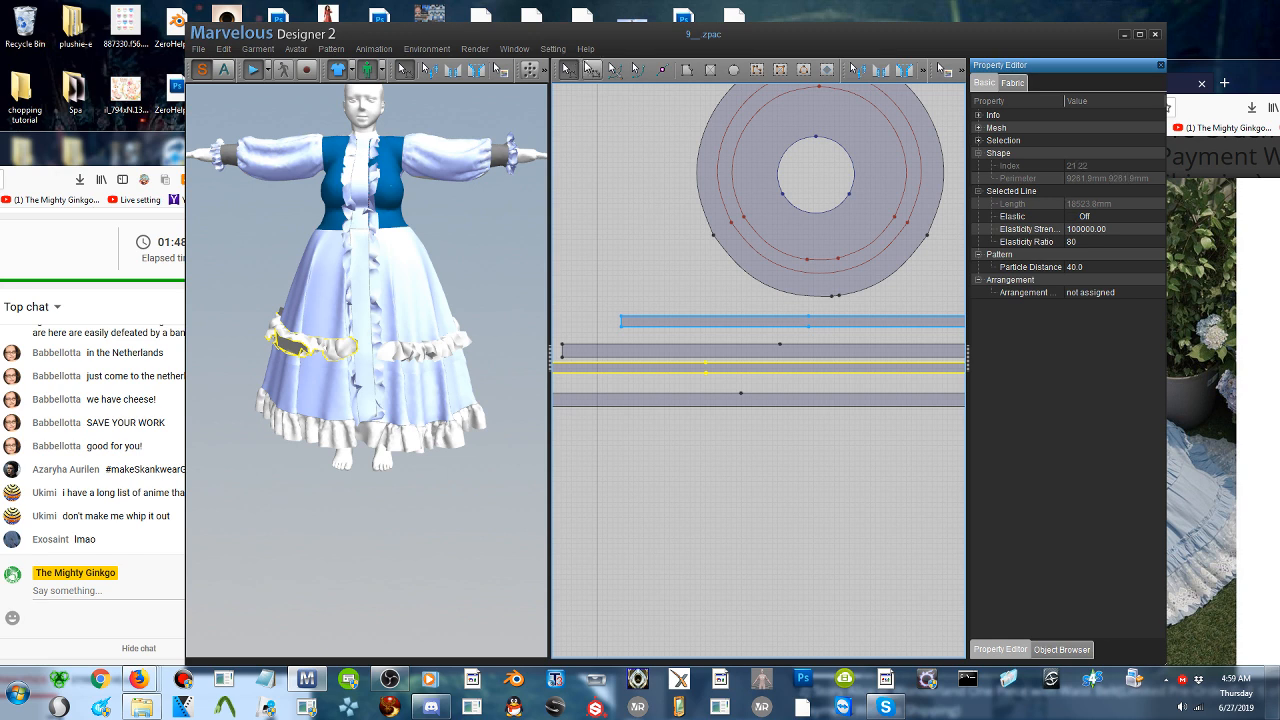
click(592, 70)
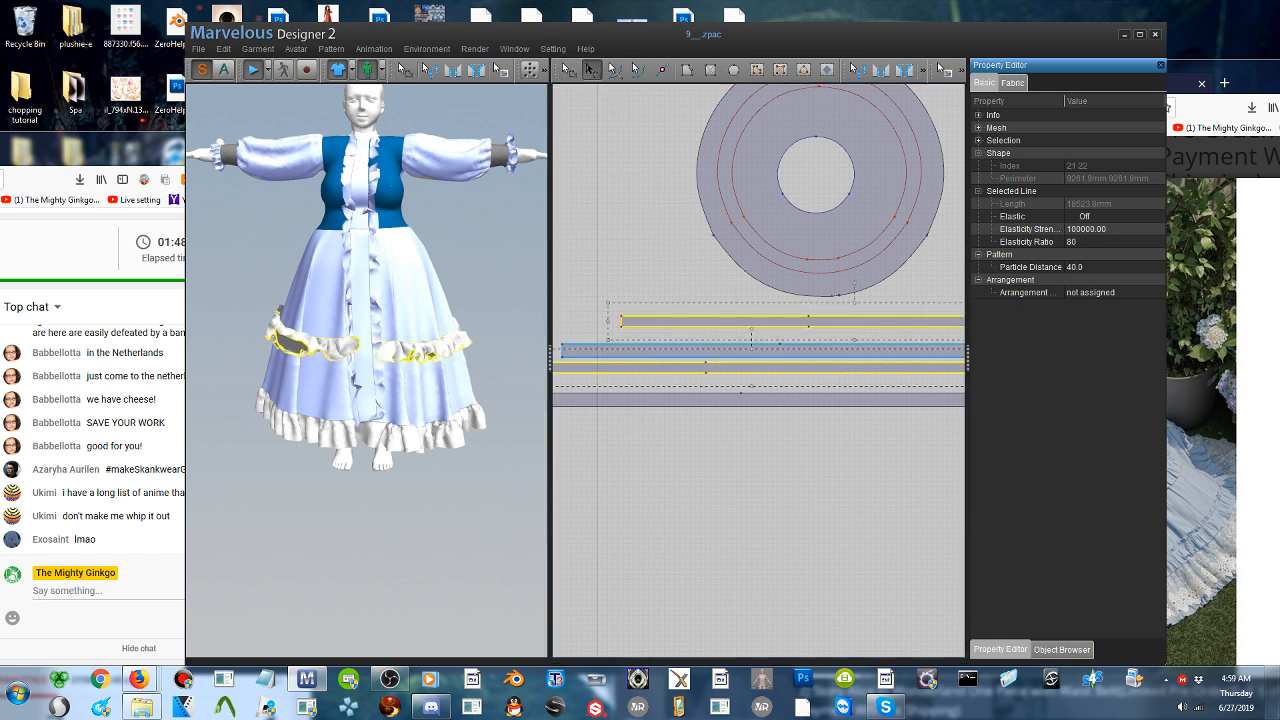
click(686, 364)
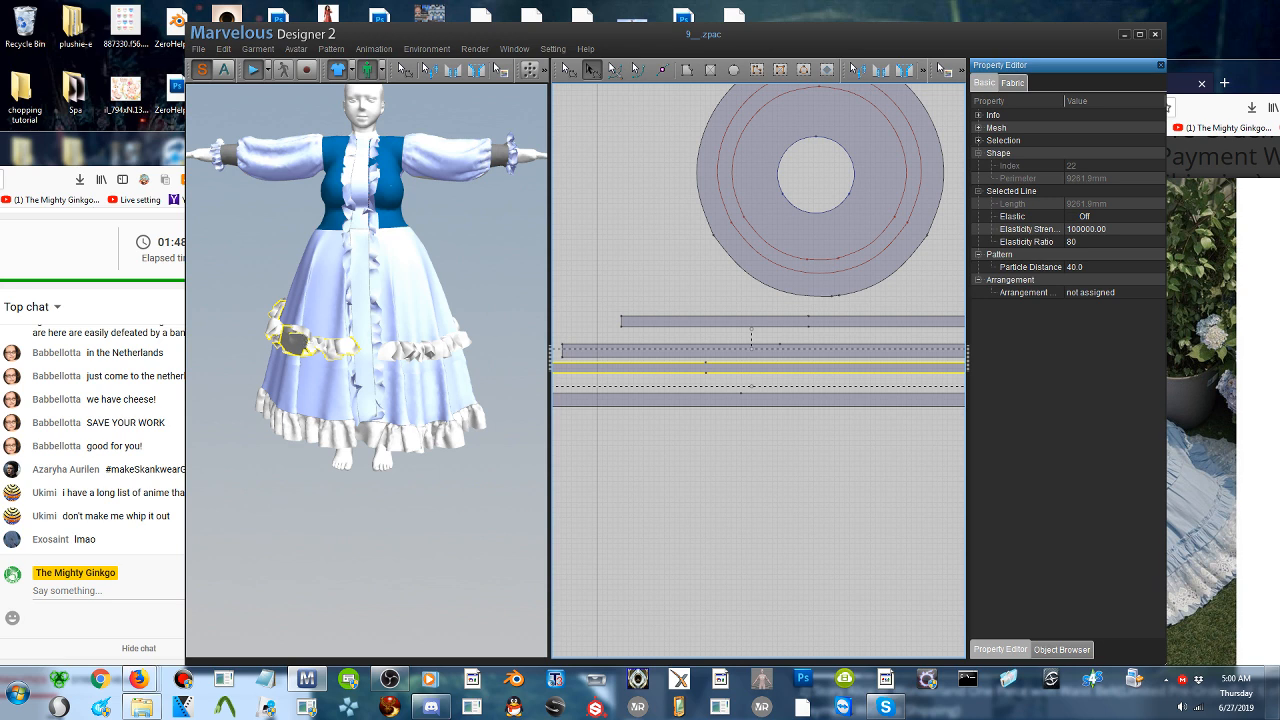
click(303, 343)
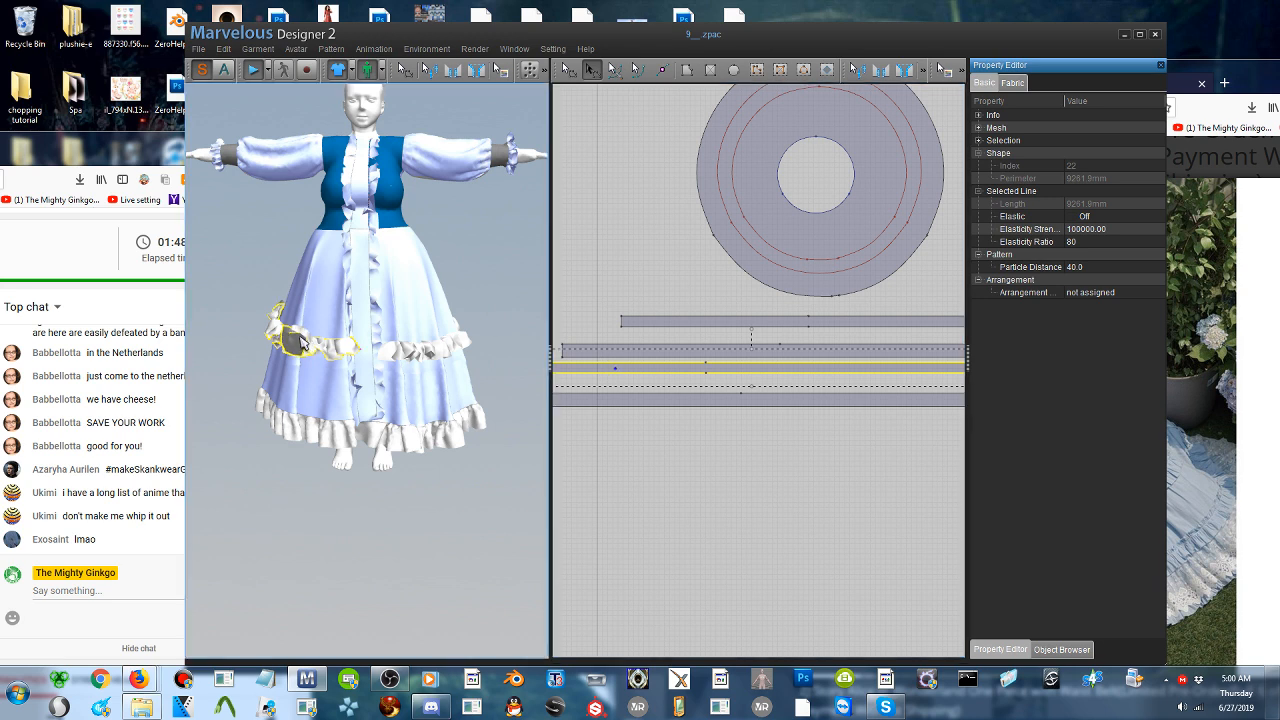
drag(301, 336, 294, 371)
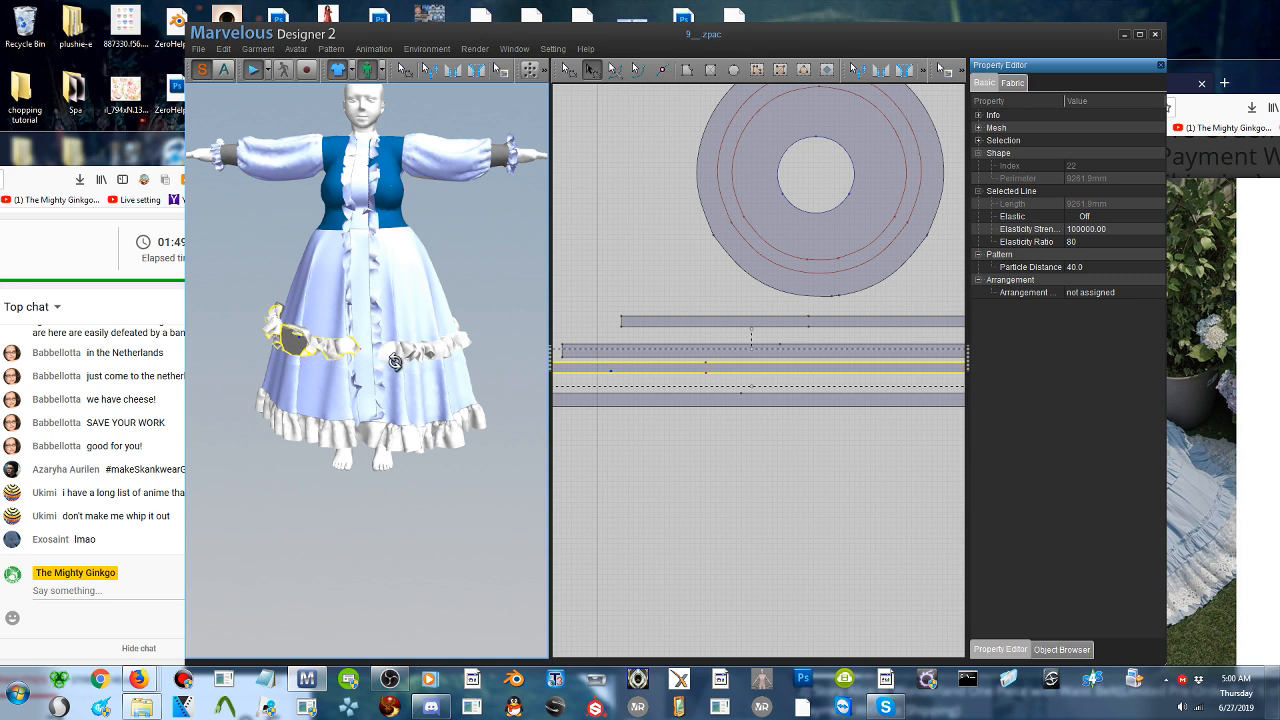
right_drag(396, 362, 411, 363)
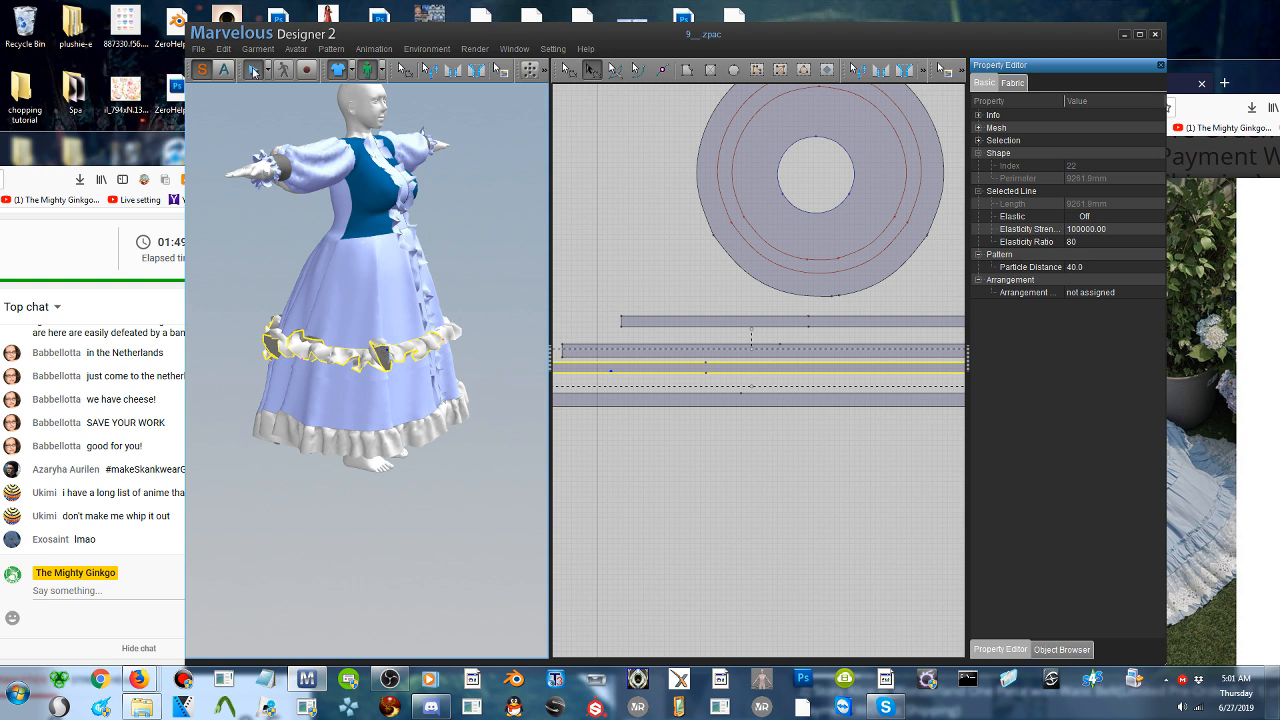
key(space)
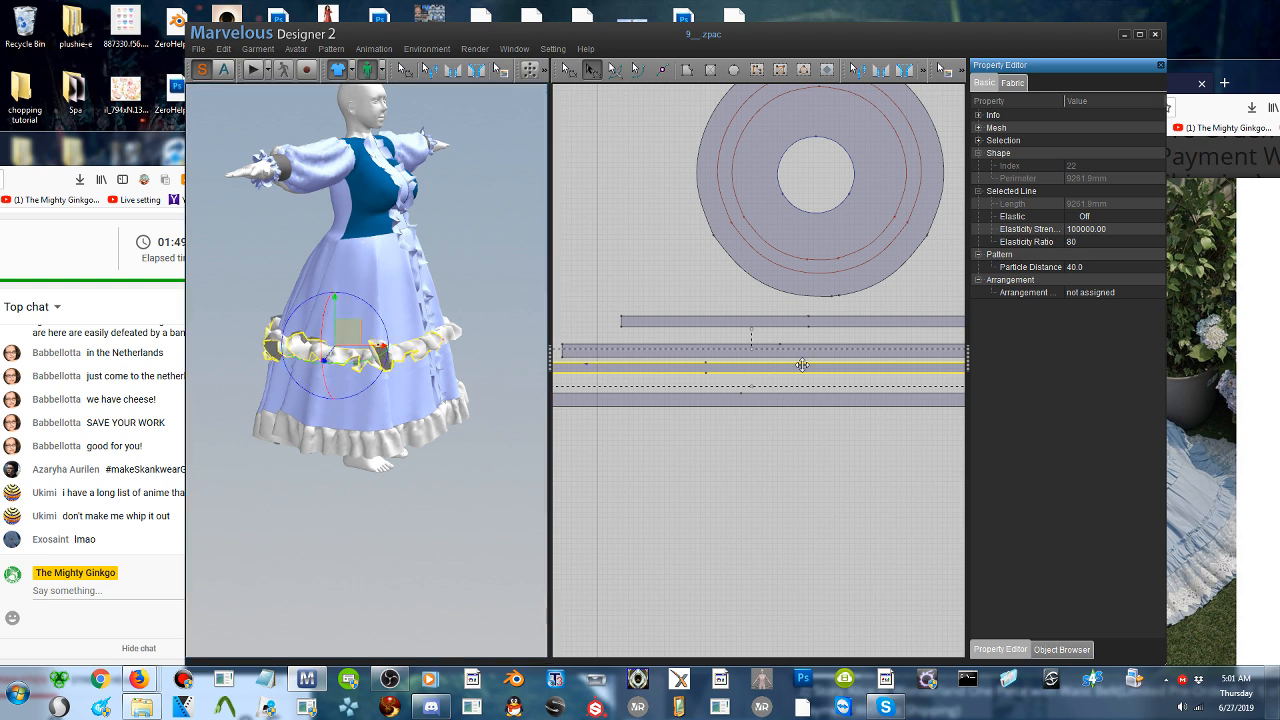
- Set the fabric pressure of the pasted ruffle strip to -30 and start the simulation
click(1013, 83)
scroll(1059, 418, down, 1)
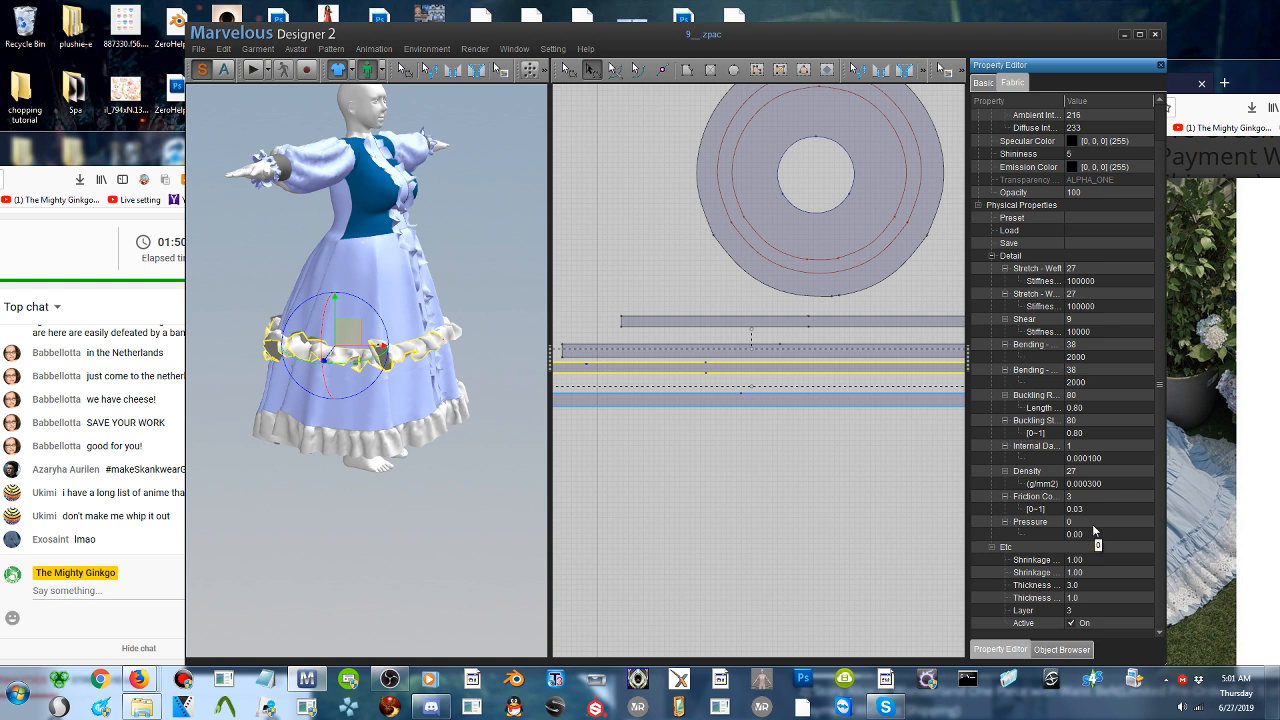
click(1098, 522)
drag(1100, 523, 1123, 525)
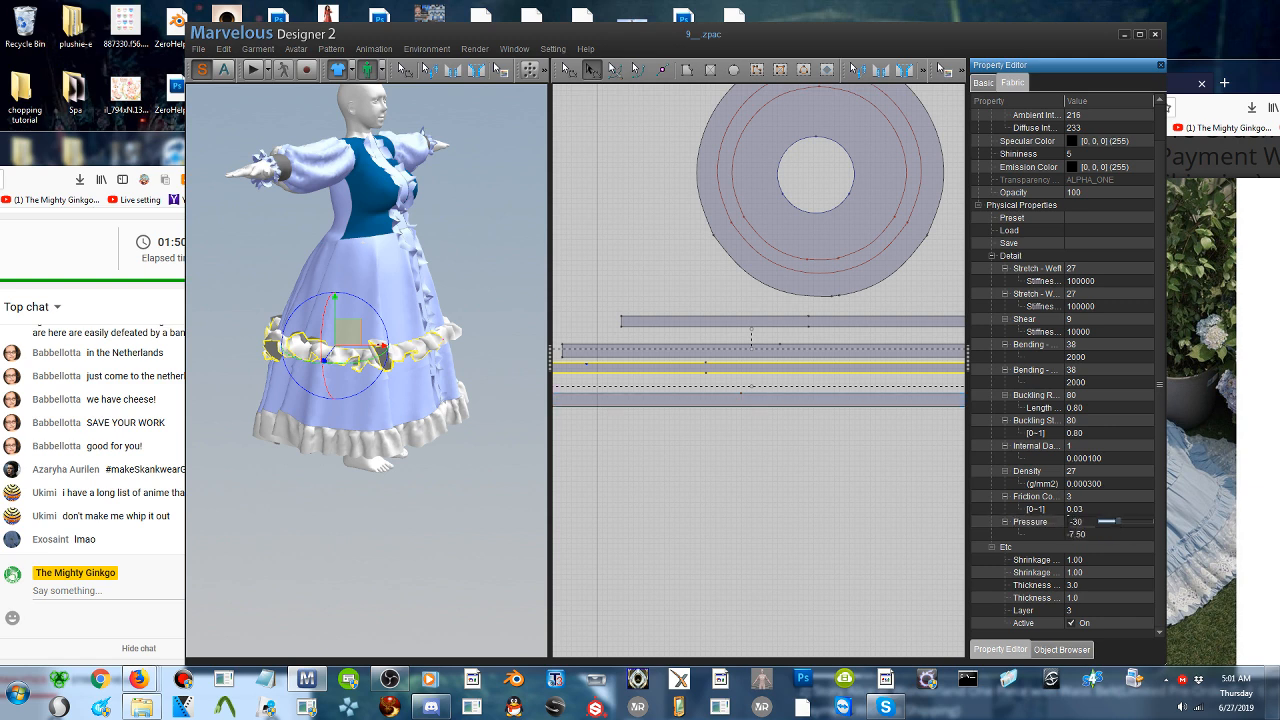
click(254, 71)
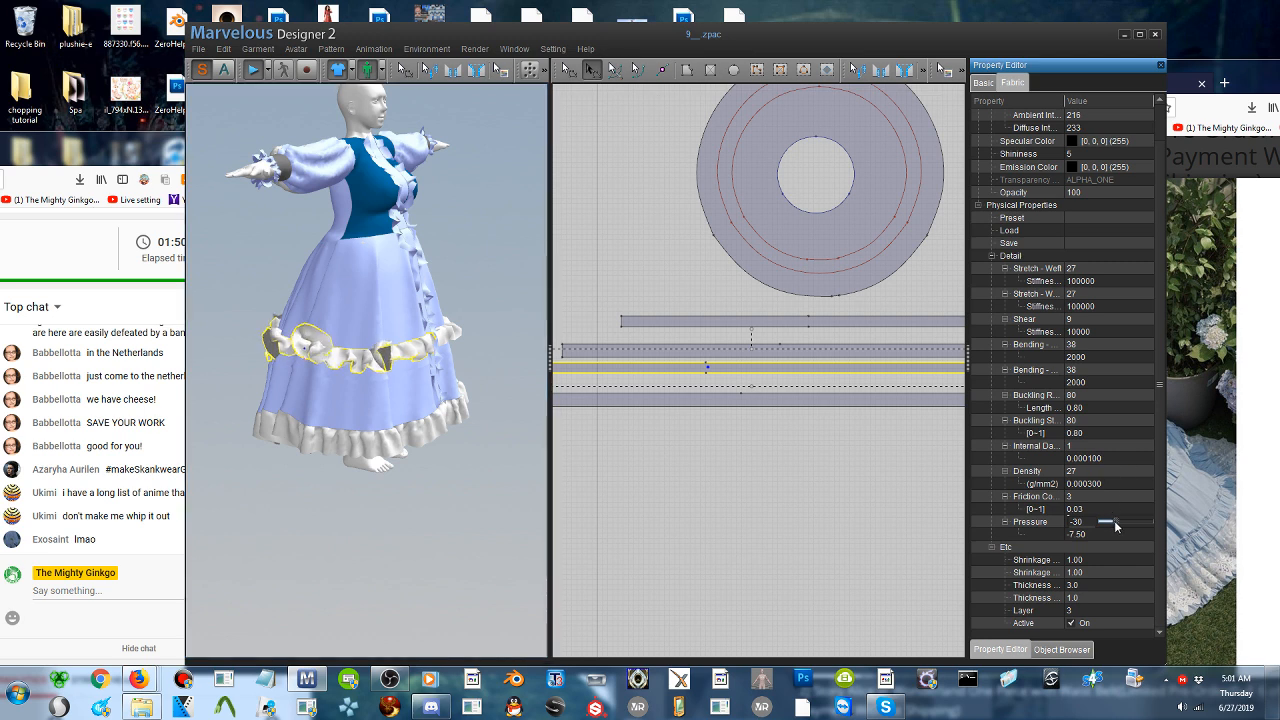
- Set the pasted strip's fabric pressure to -86, stop the simulation, and check the ruffle from the front
drag(1108, 524, 1104, 522)
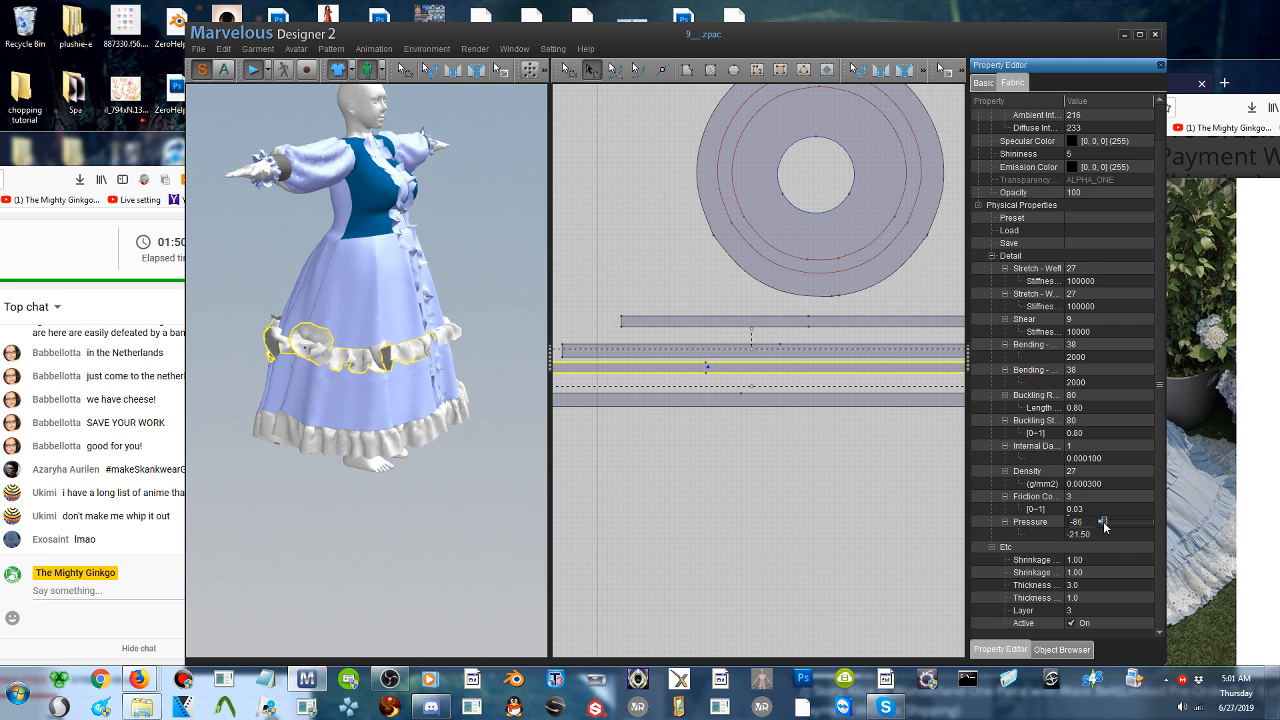
drag(1104, 522, 1103, 522)
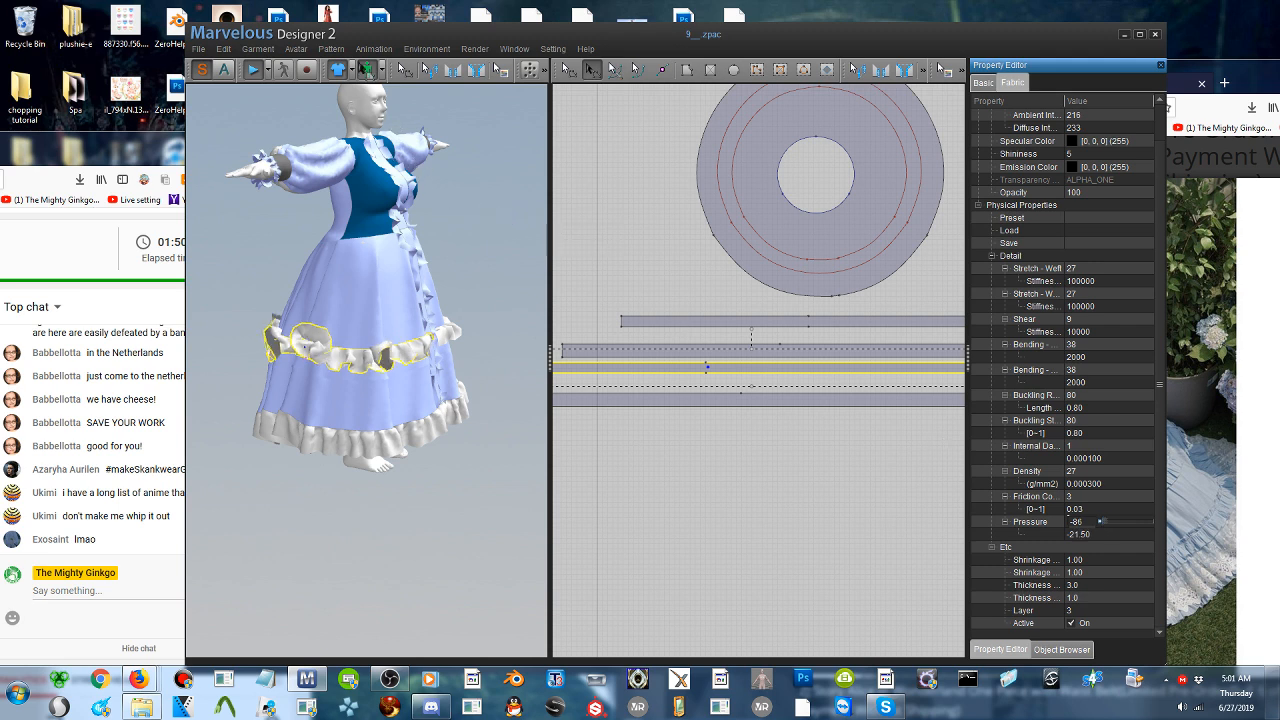
click(251, 74)
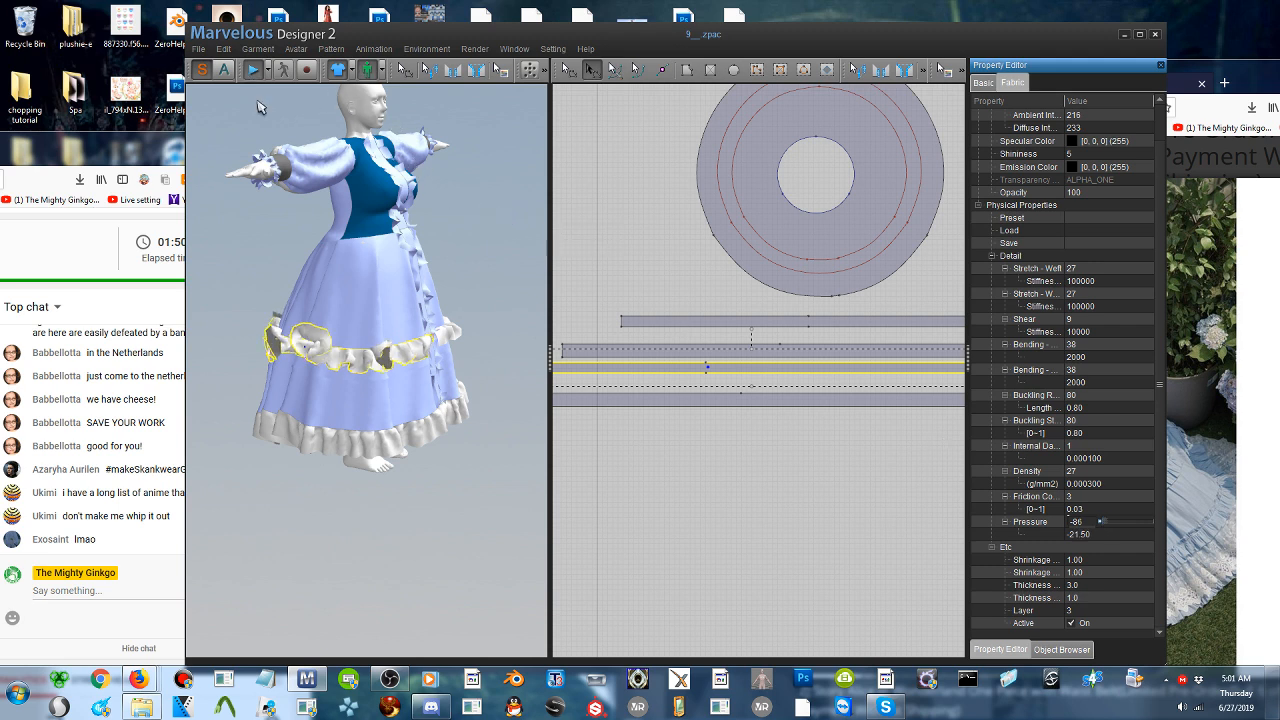
right_drag(376, 305, 891, 297)
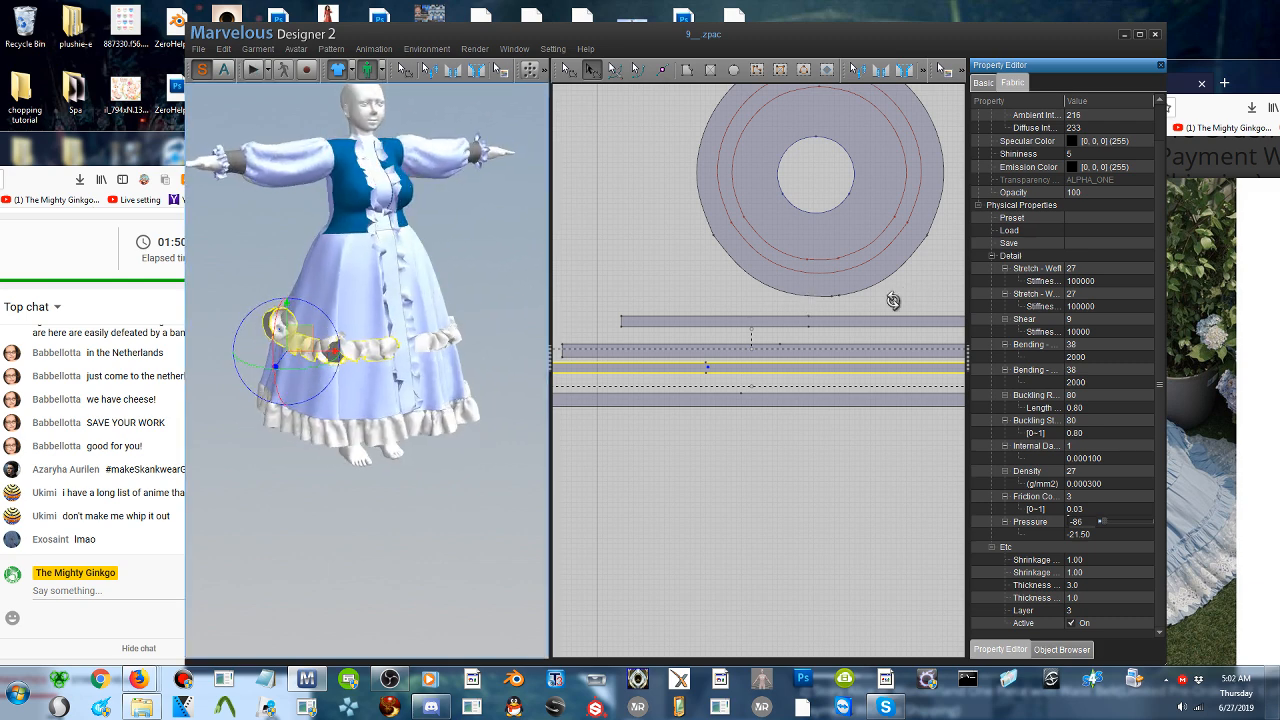
- Select the pasted ruffle strip on the skirt and rearrange it back to its flat, undraped shape
right_drag(347, 356, 325, 342)
click(324, 341)
right_click(325, 342)
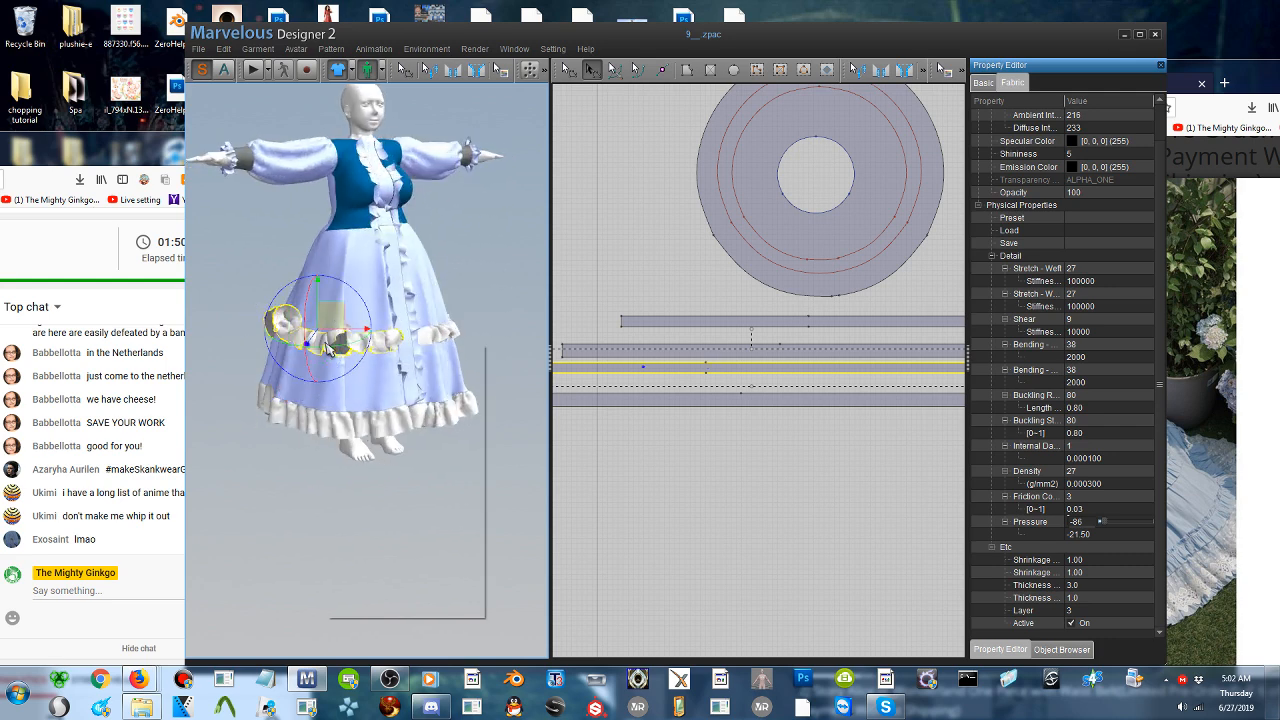
click(350, 381)
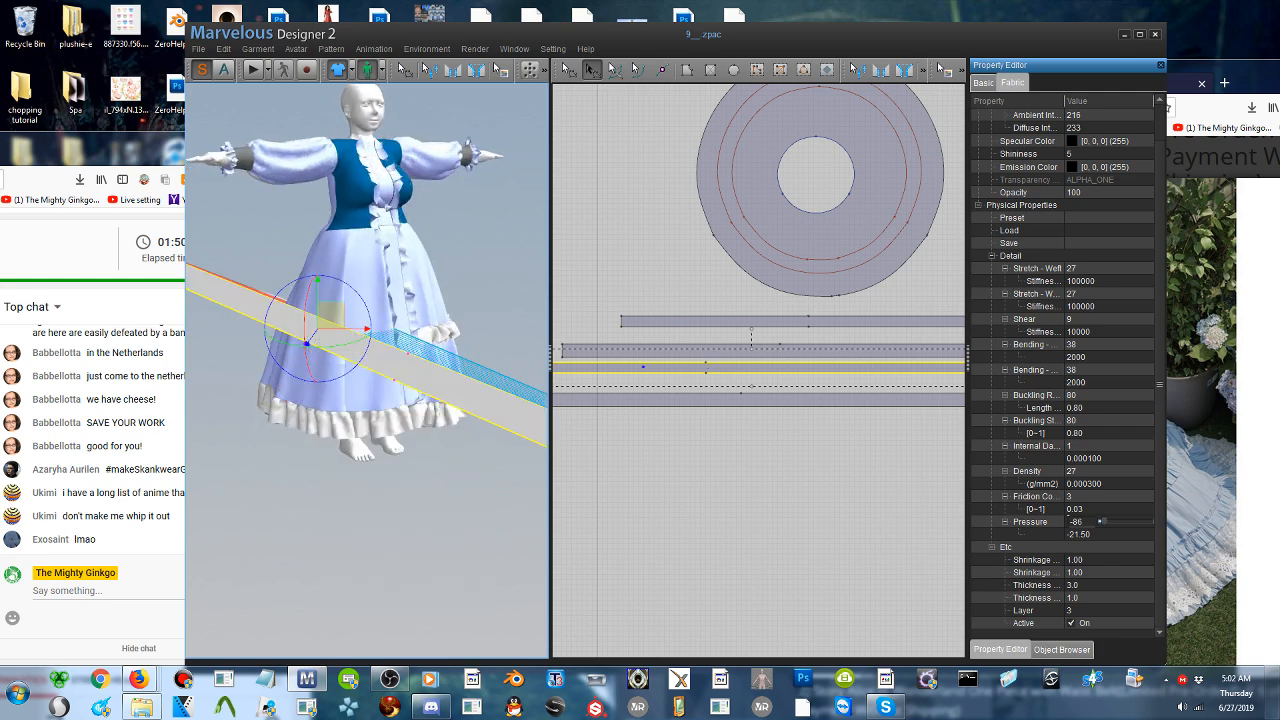
- Reposition the flattened ruffle strip in front of the skirt's side, checking its seam lines from several angles
right_drag(280, 342, 322, 337)
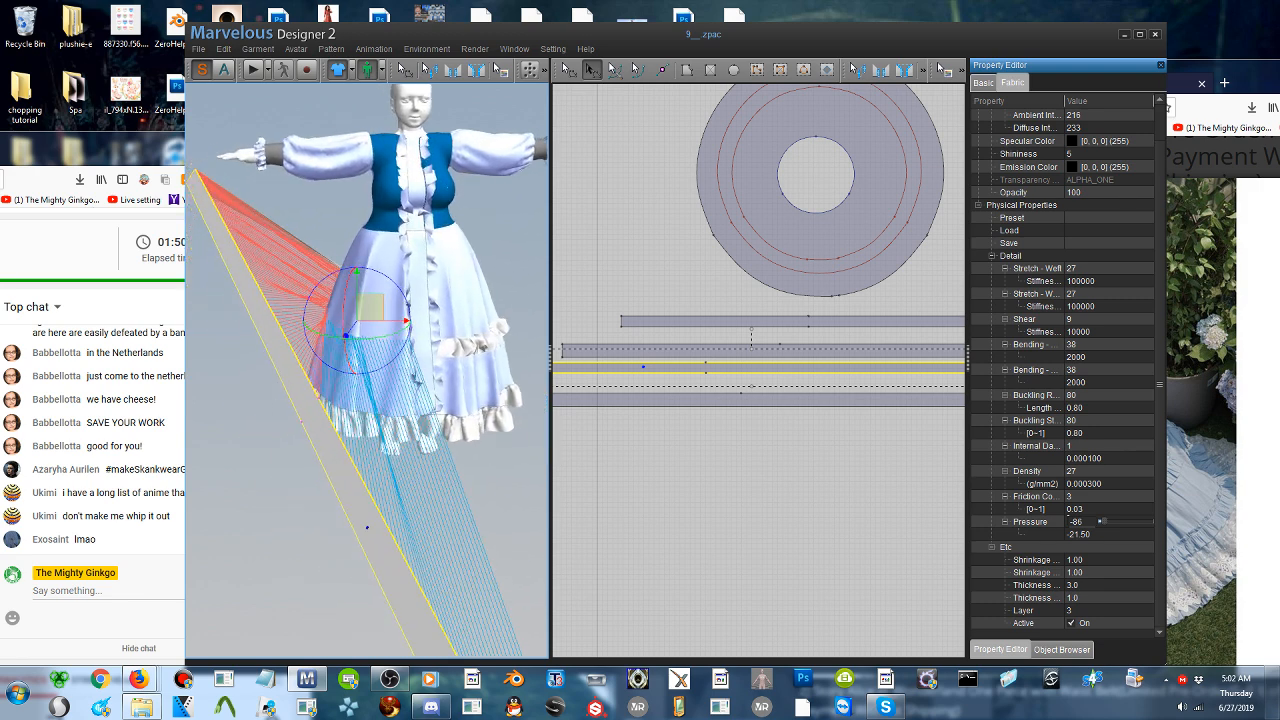
drag(366, 309, 334, 301)
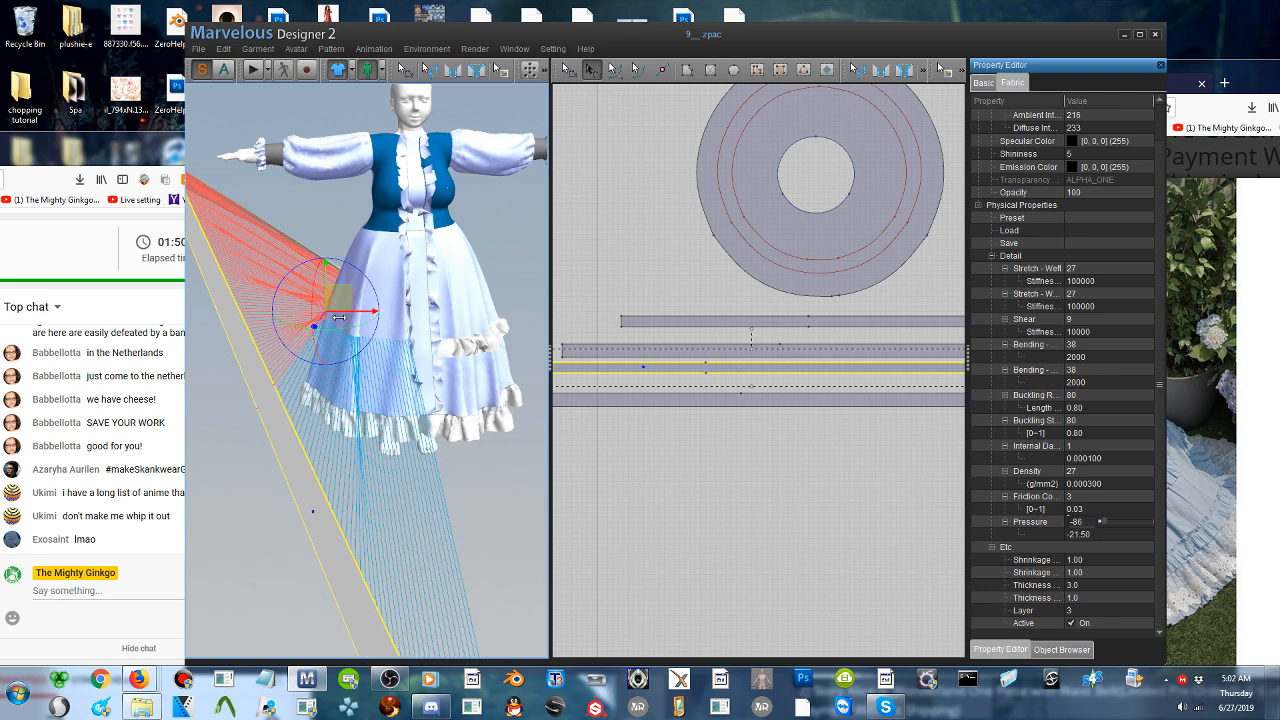
right_drag(340, 318, 399, 325)
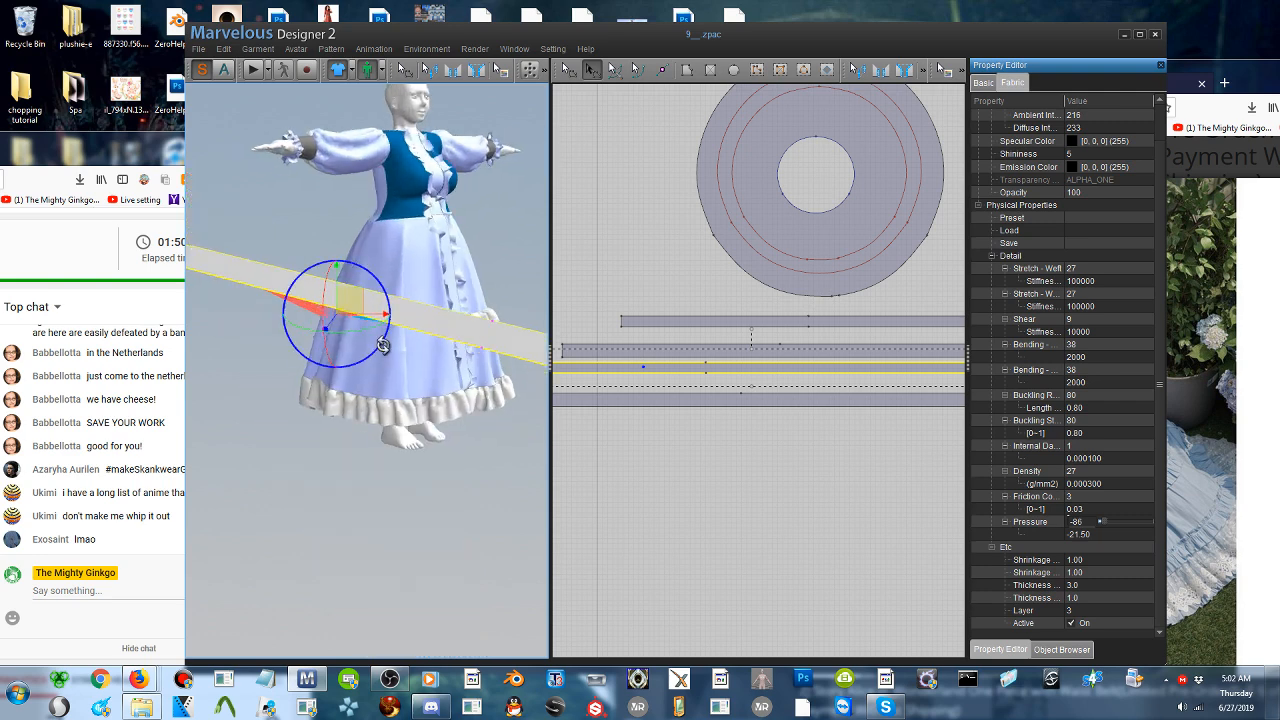
drag(381, 343, 352, 342)
right_drag(352, 347, 296, 375)
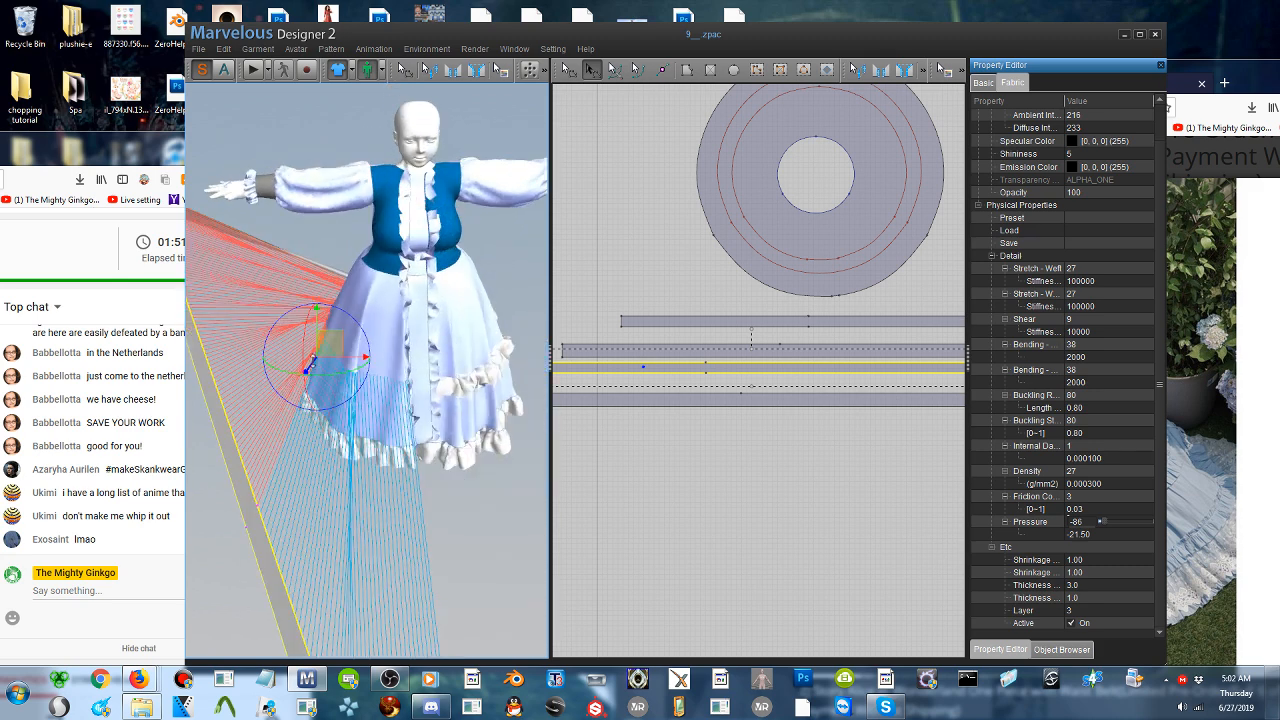
drag(330, 344, 393, 331)
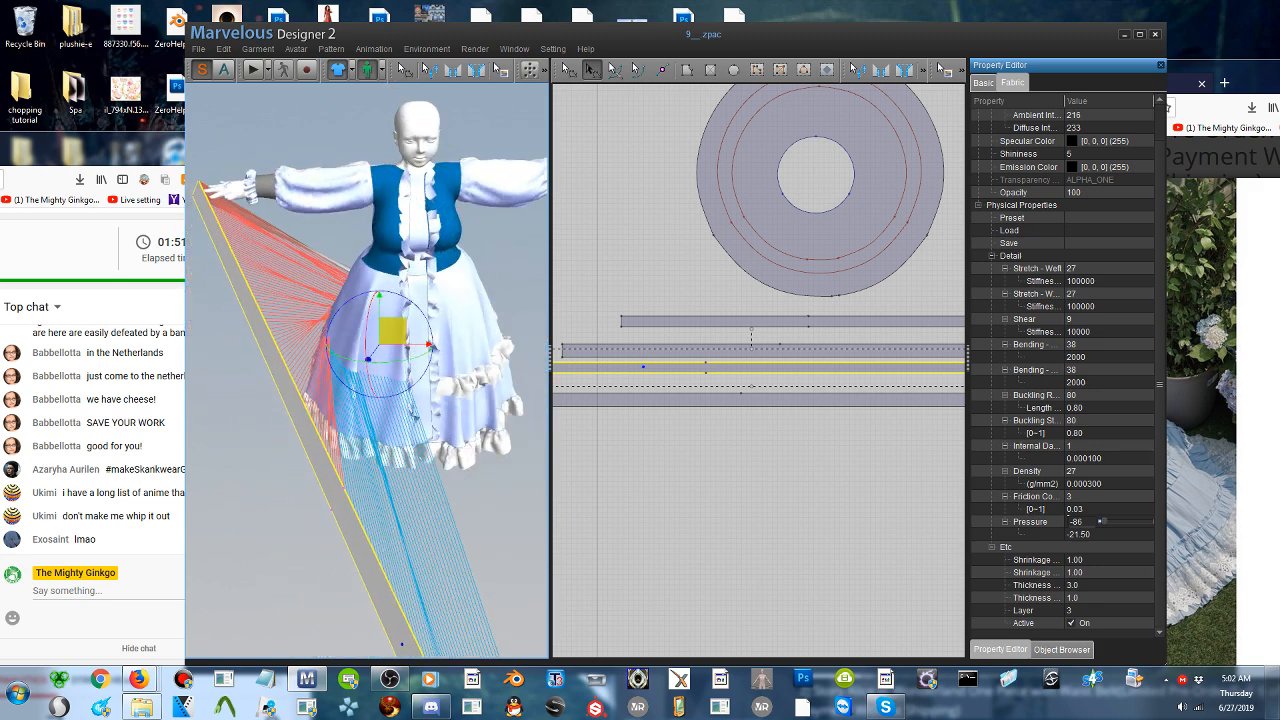
- Simulate the repositioned ruffle strip until it gathers onto the skirt, and stop the simulation
click(252, 71)
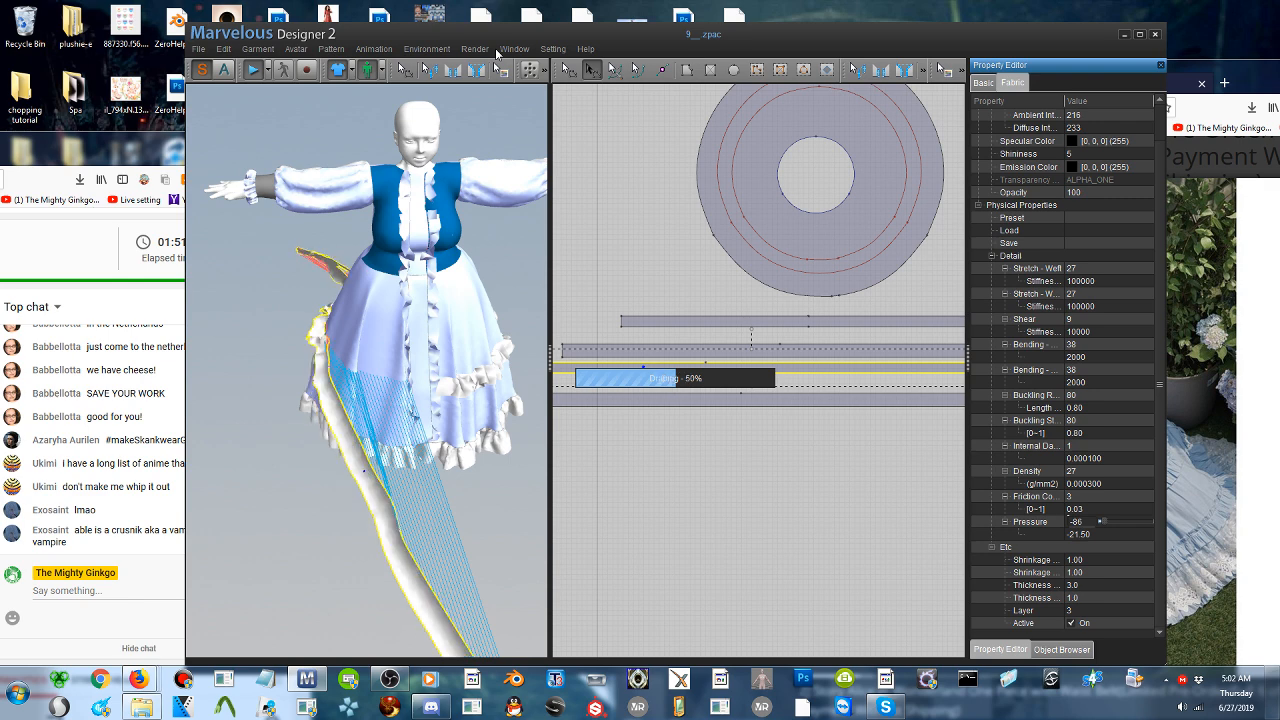
click(184, 568)
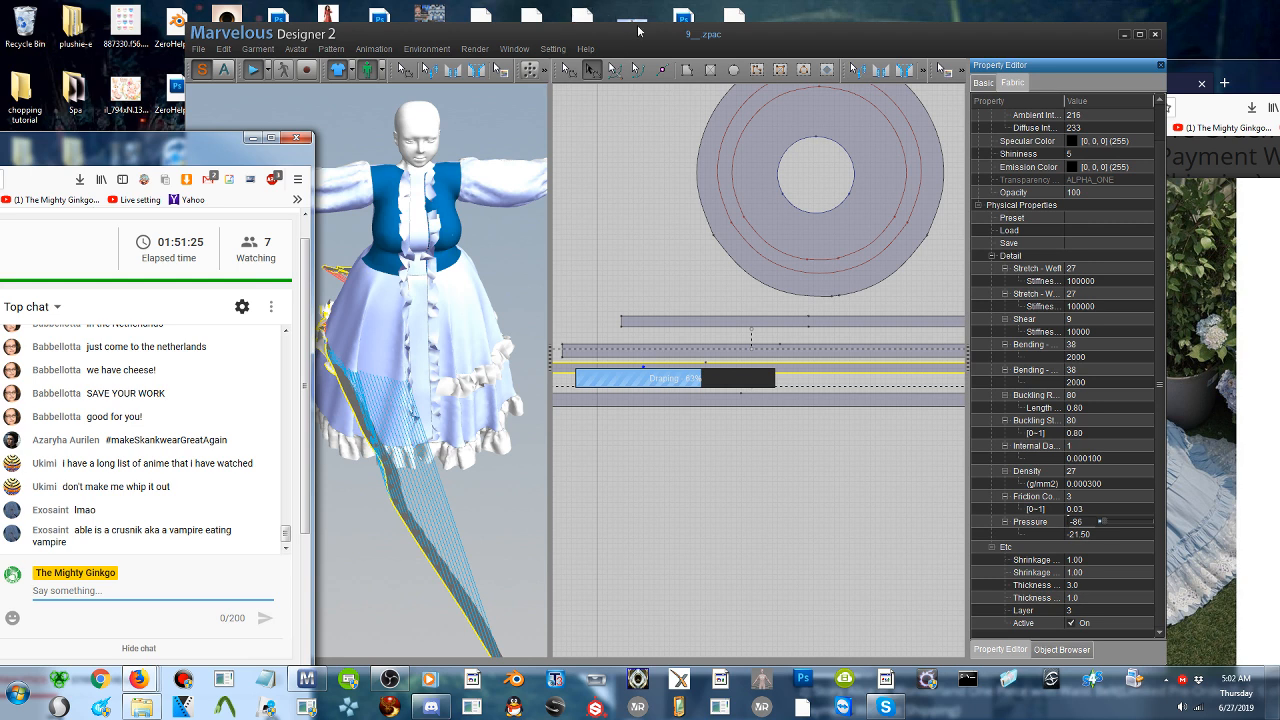
click(640, 34)
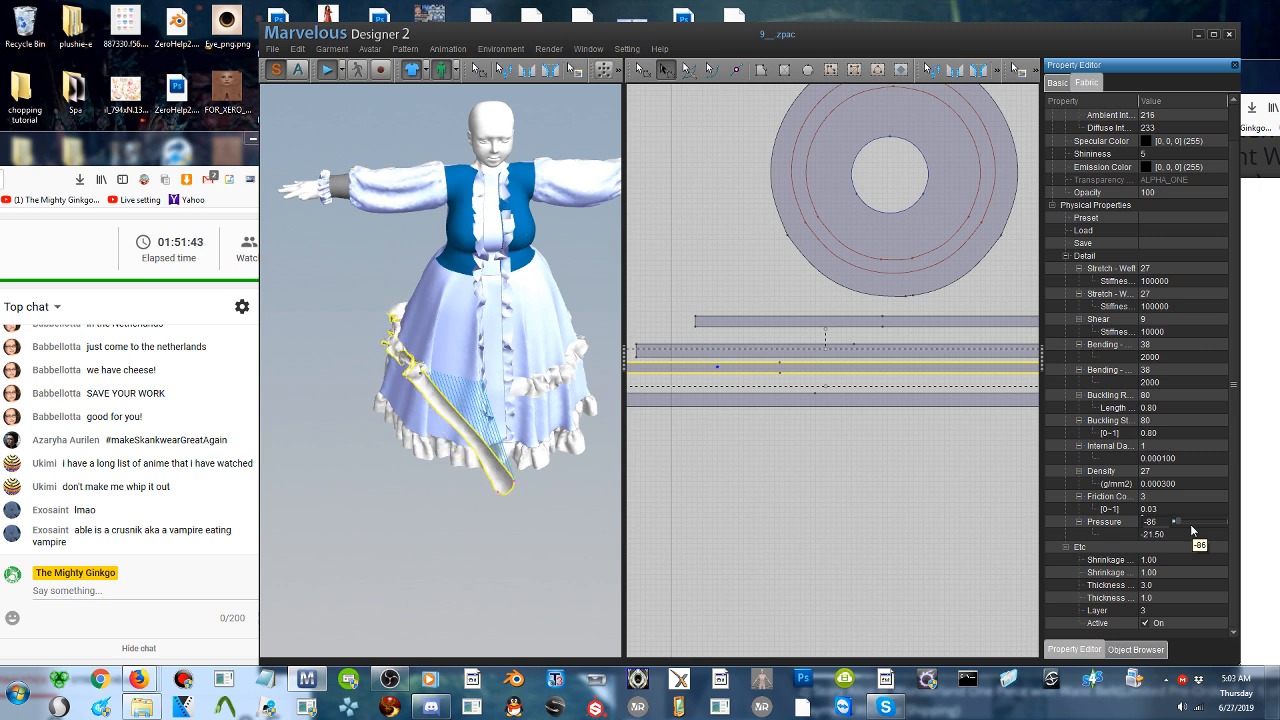
click(800, 225)
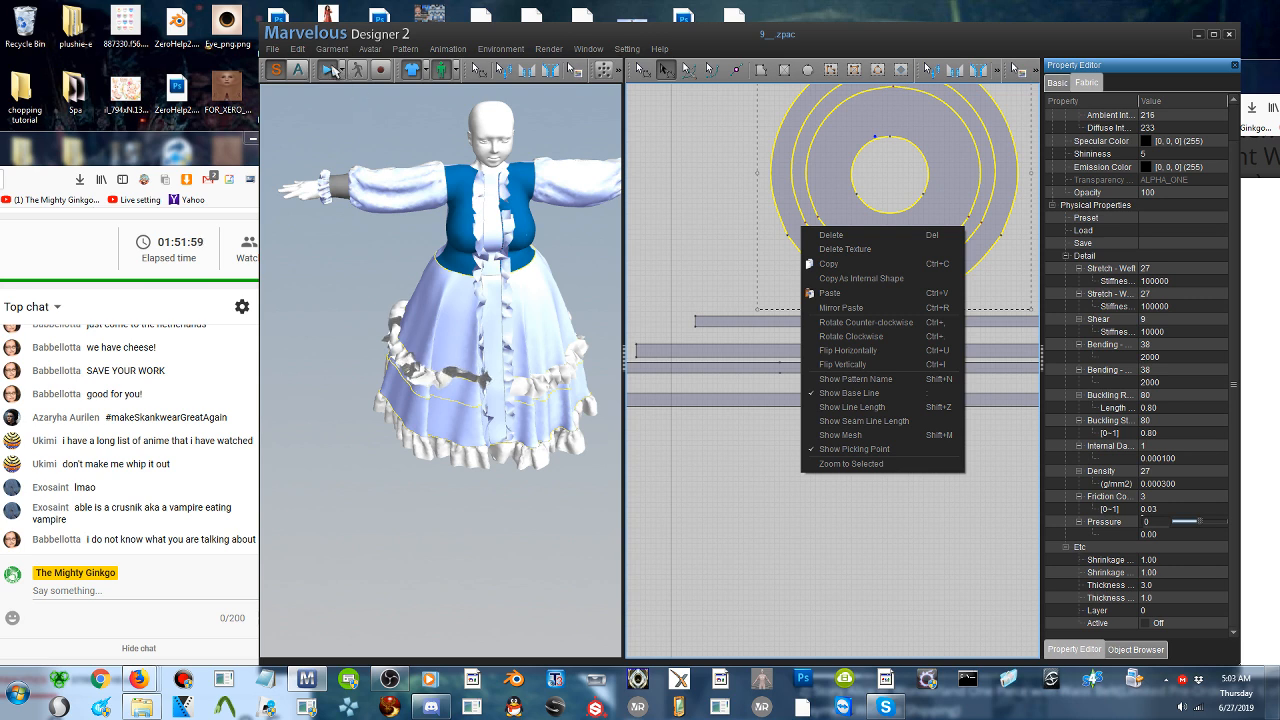
click(334, 70)
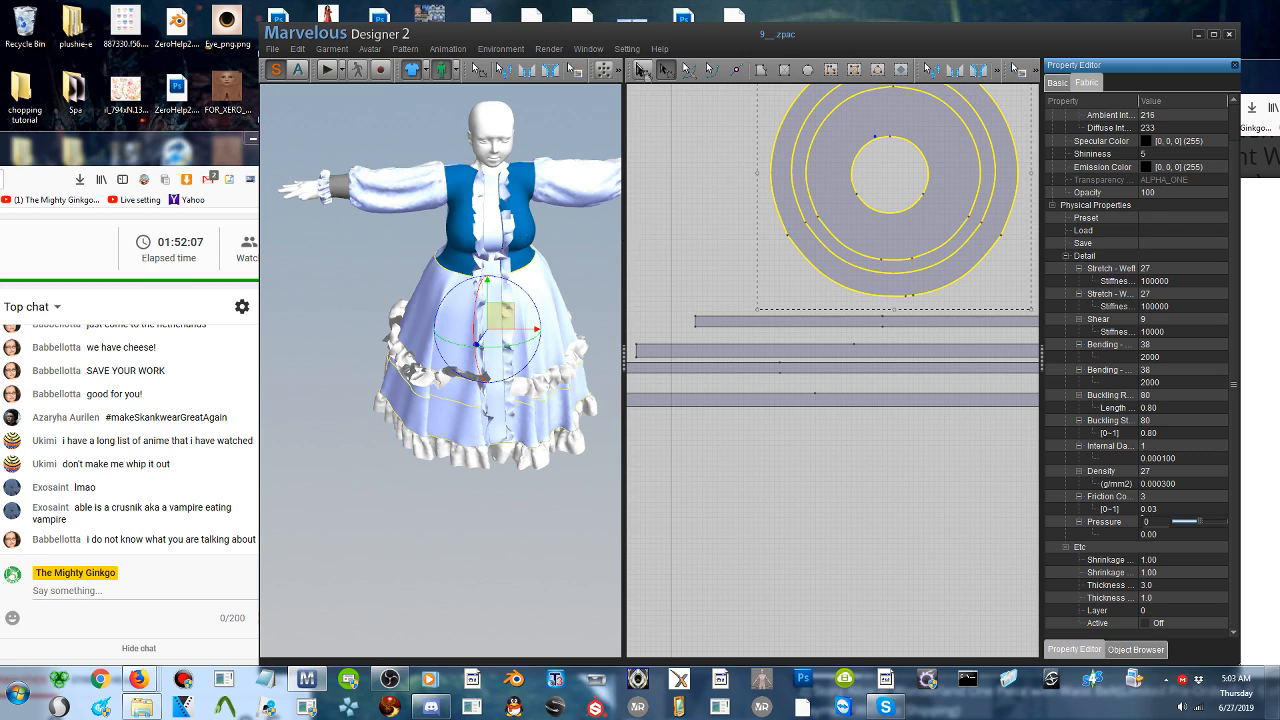
- Select the pasted ruffle strip with the pattern transform tool and set its fabric pressure to 0
drag(703, 43, 731, 33)
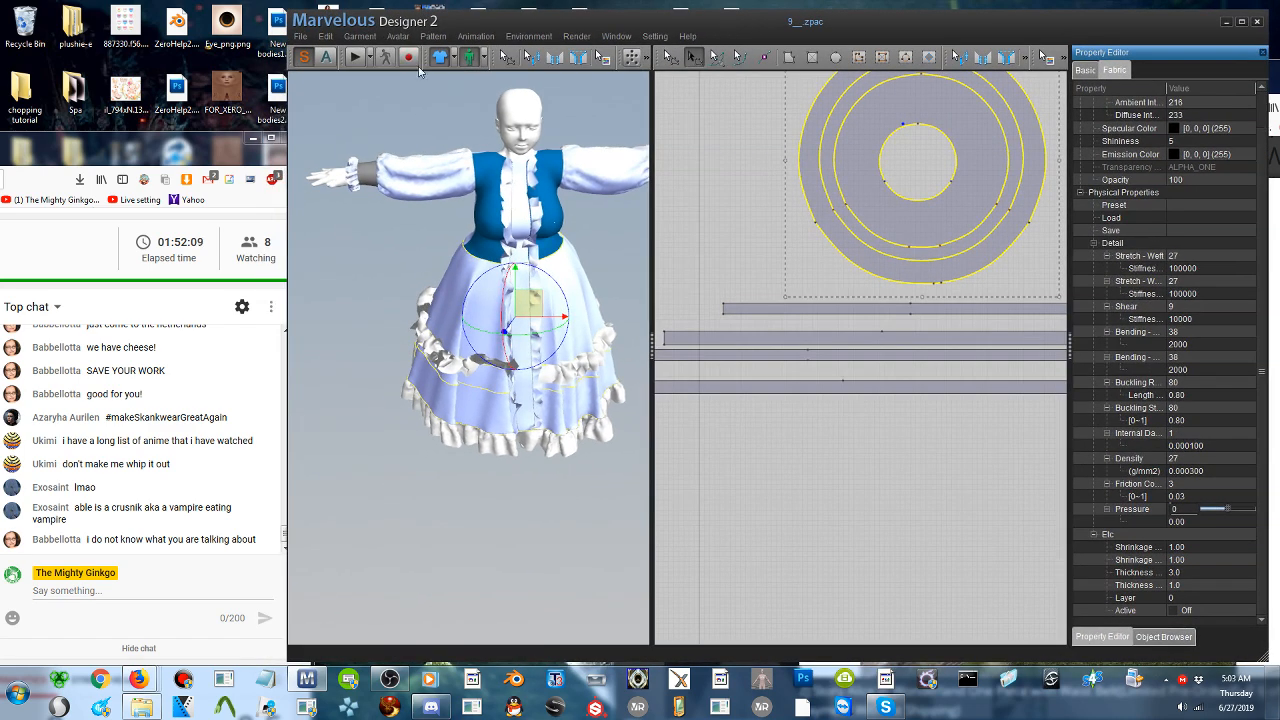
click(355, 59)
click(671, 57)
click(438, 354)
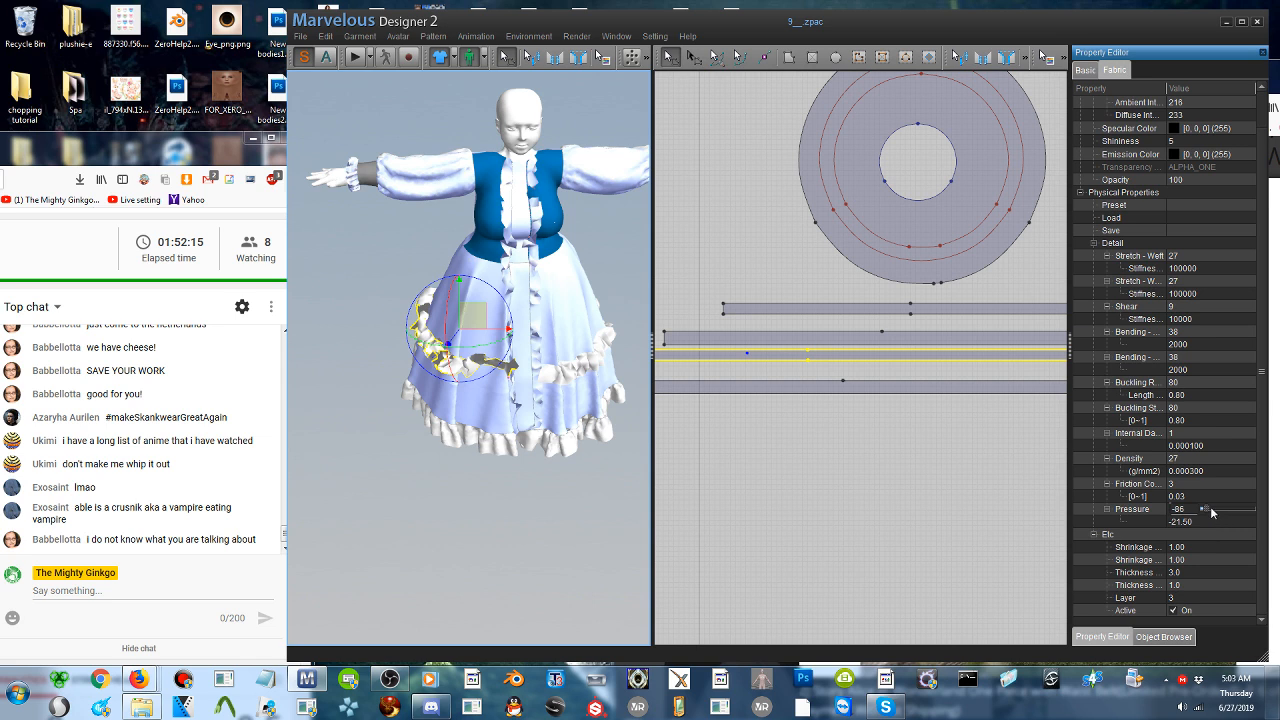
double_click(1180, 509)
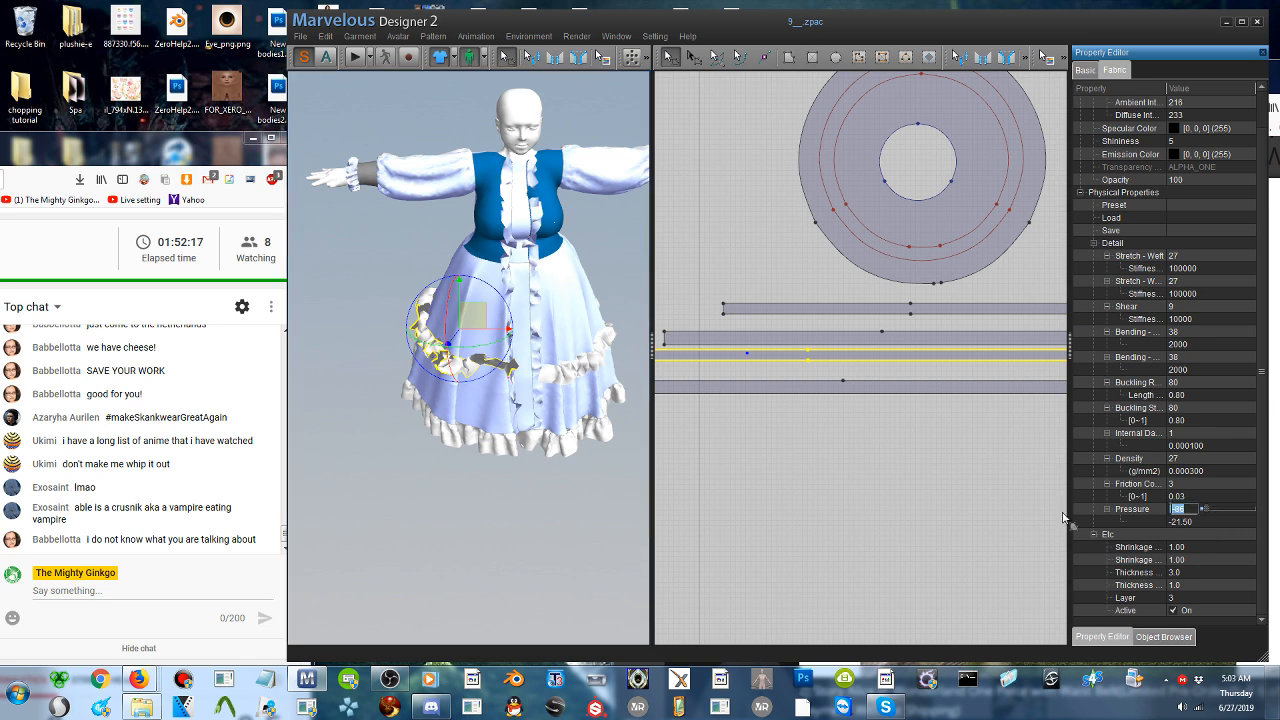
text(0)
key(Return)
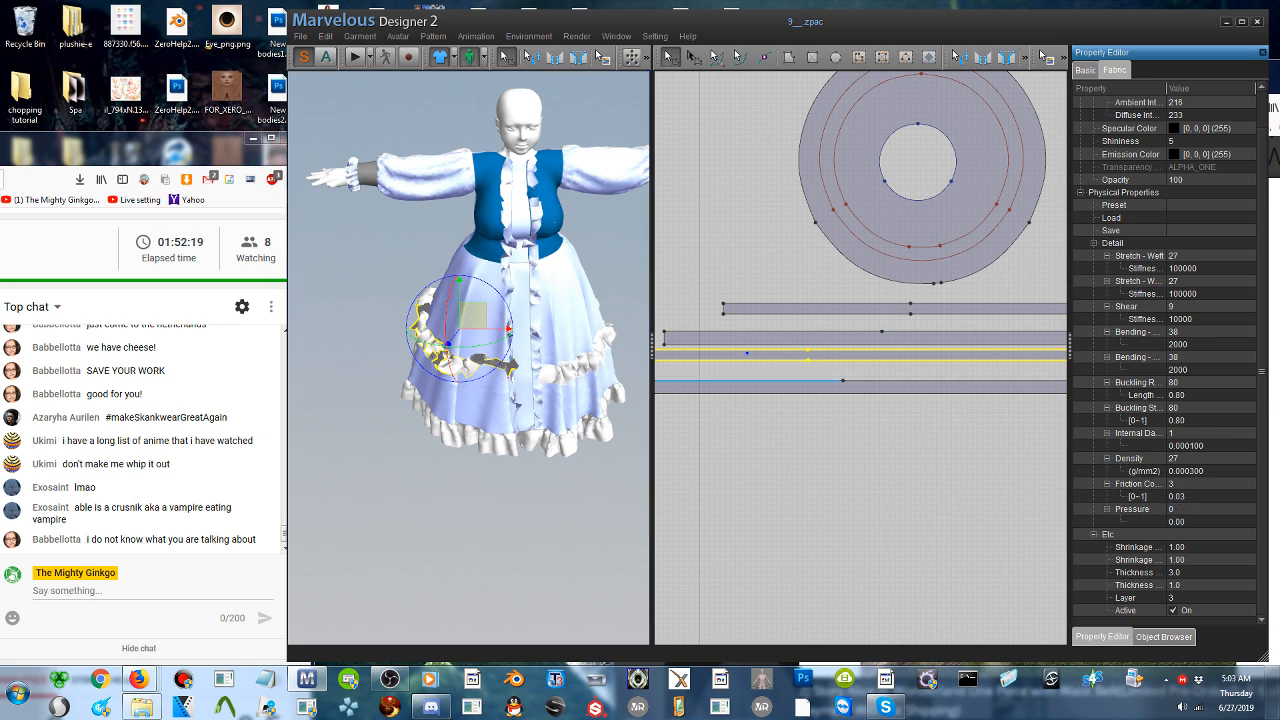
- Run the simulation with the ruffle strip's pressure at zero and stop it once the strip has settled
click(359, 58)
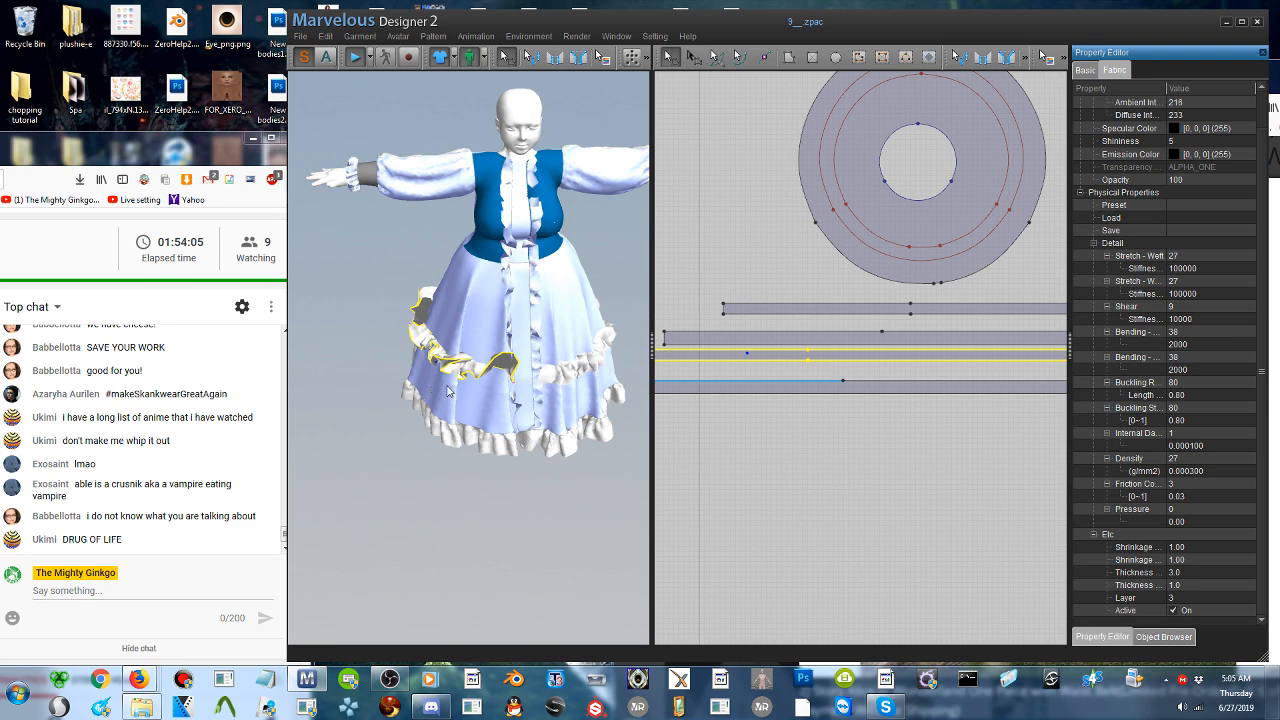
click(352, 61)
right_drag(440, 362, 443, 392)
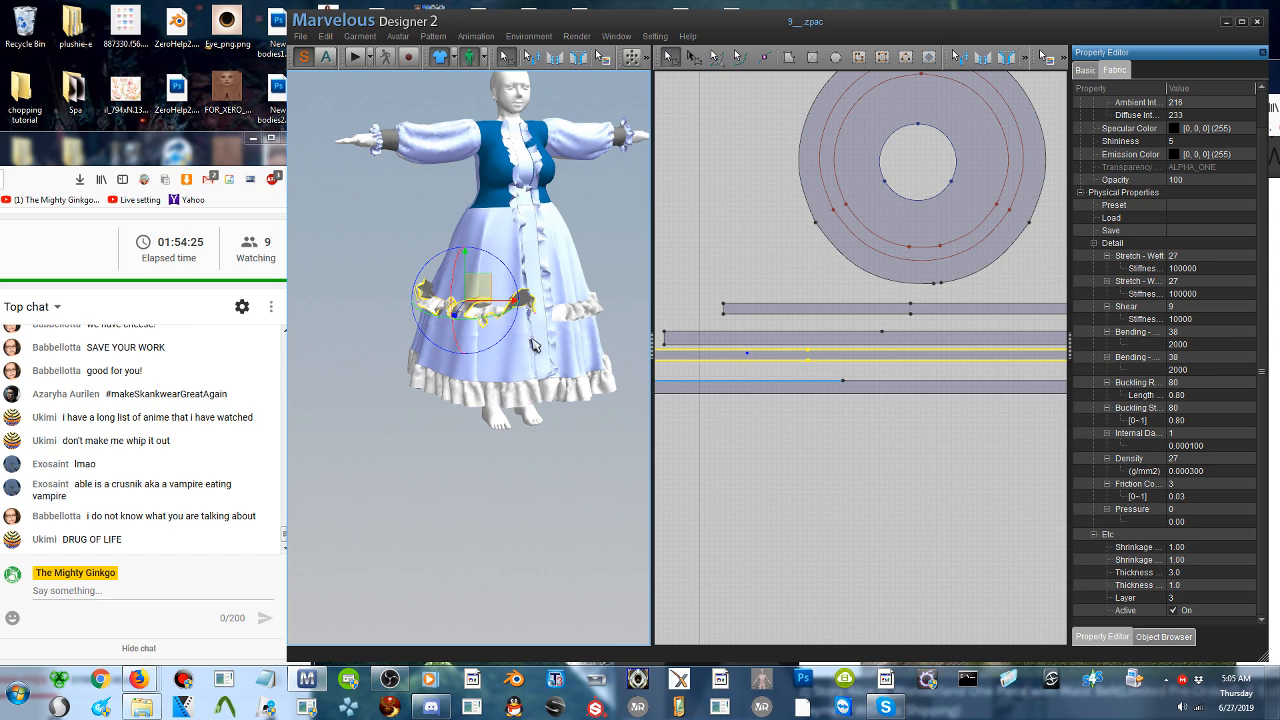
- Examine the tangled pasted ruffle strip up close and rearrange it to its flat shape
scroll(470, 320, up, 5)
right_drag(440, 350, 500, 350)
right_drag(600, 285, 531, 272)
right_click(531, 271)
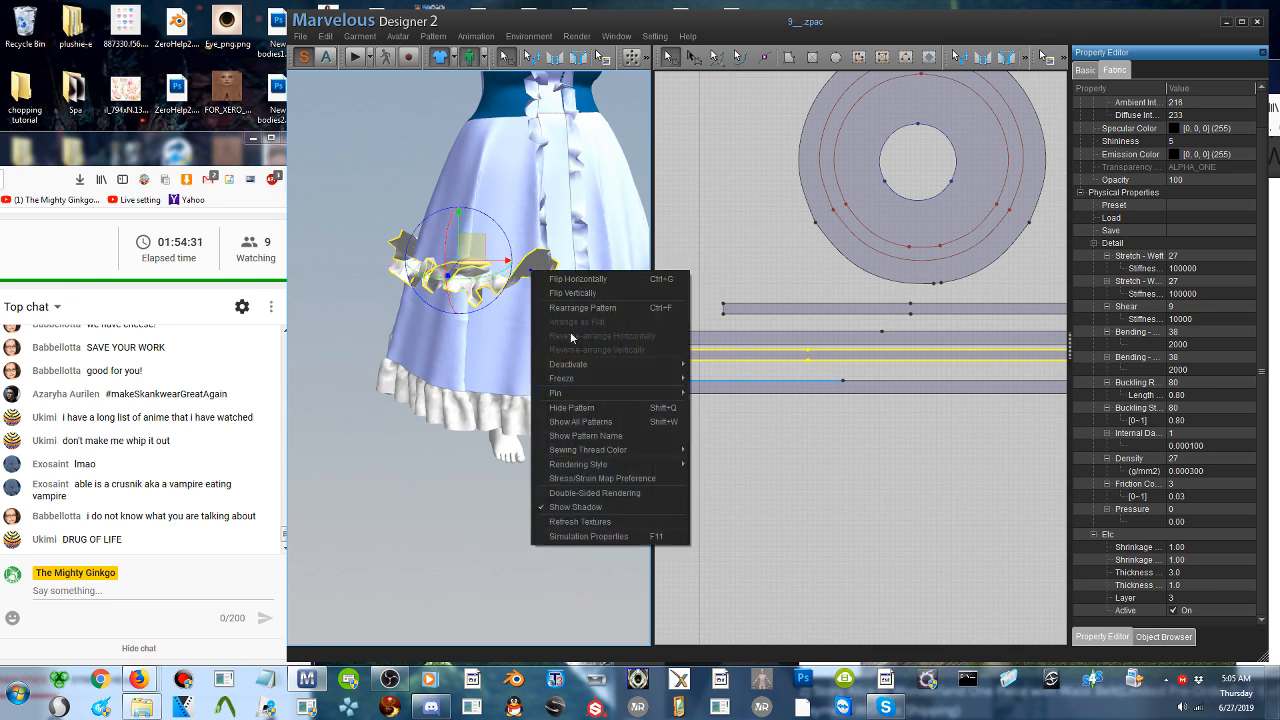
click(590, 308)
- Select the other upper ruffle strip at the back of the skirt and rearrange it to its flat shape
right_drag(500, 302, 731, 306)
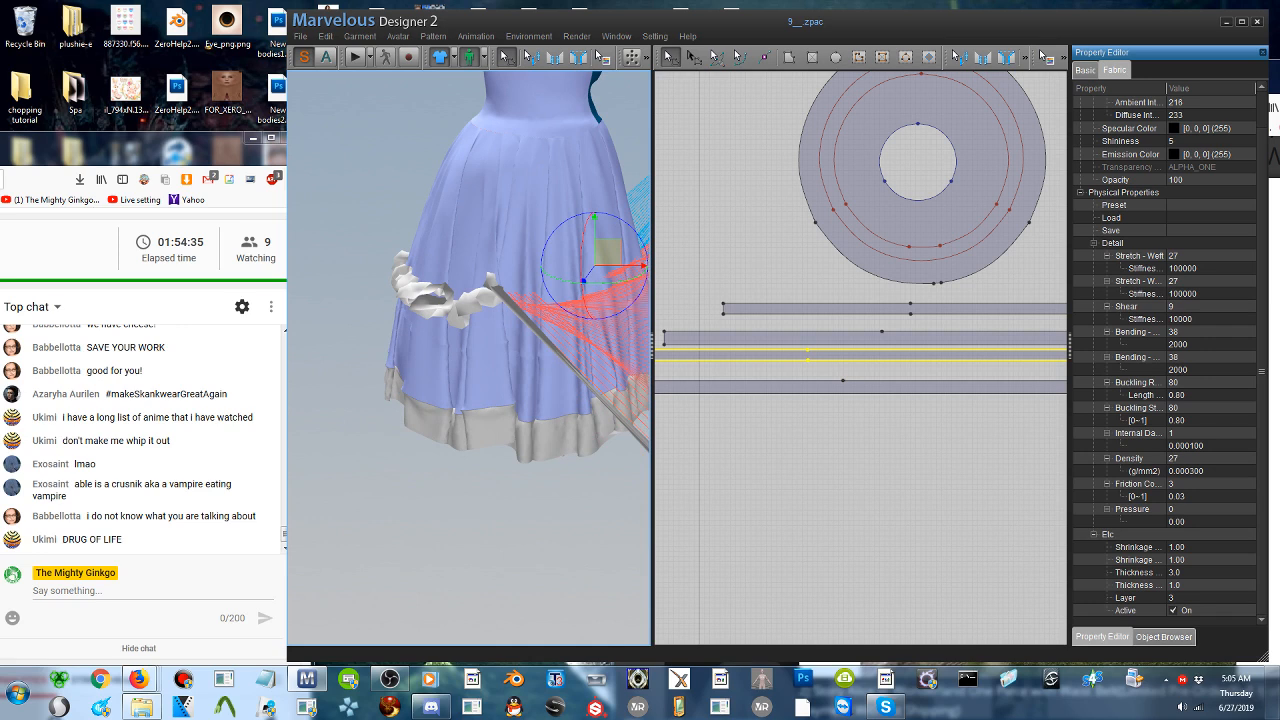
scroll(1158, 480, up, 2)
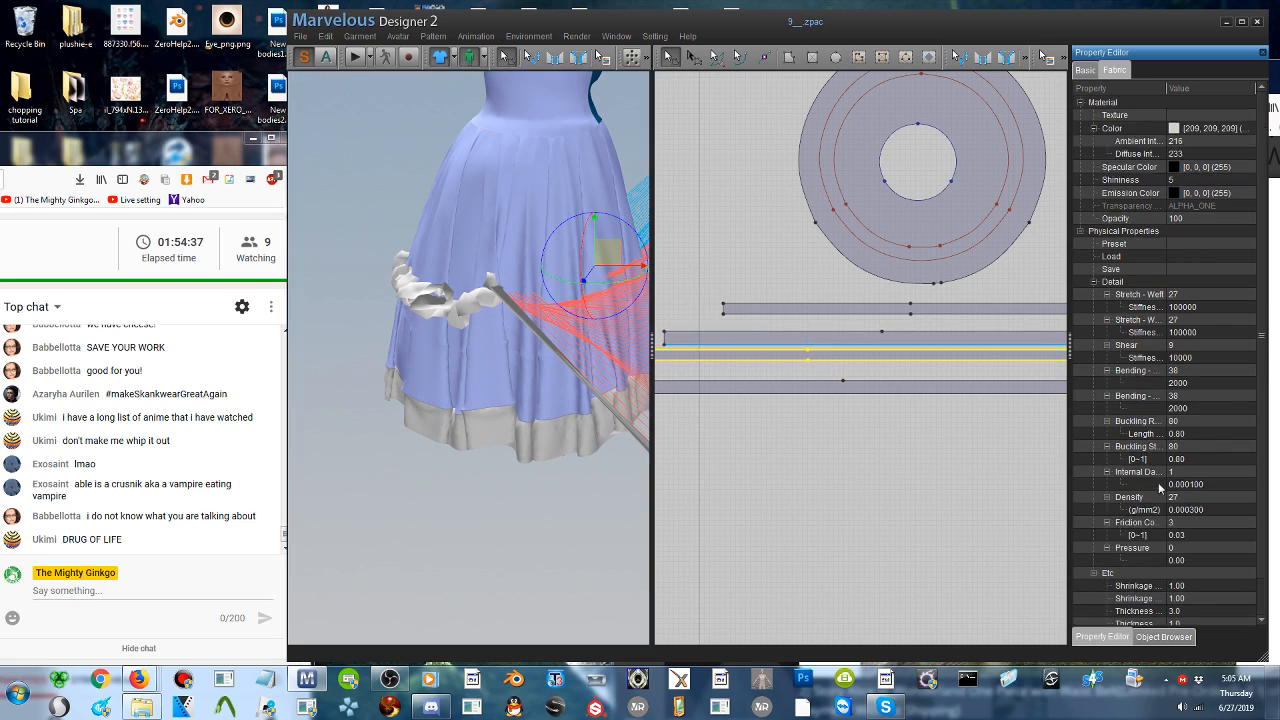
scroll(1158, 480, down, 2)
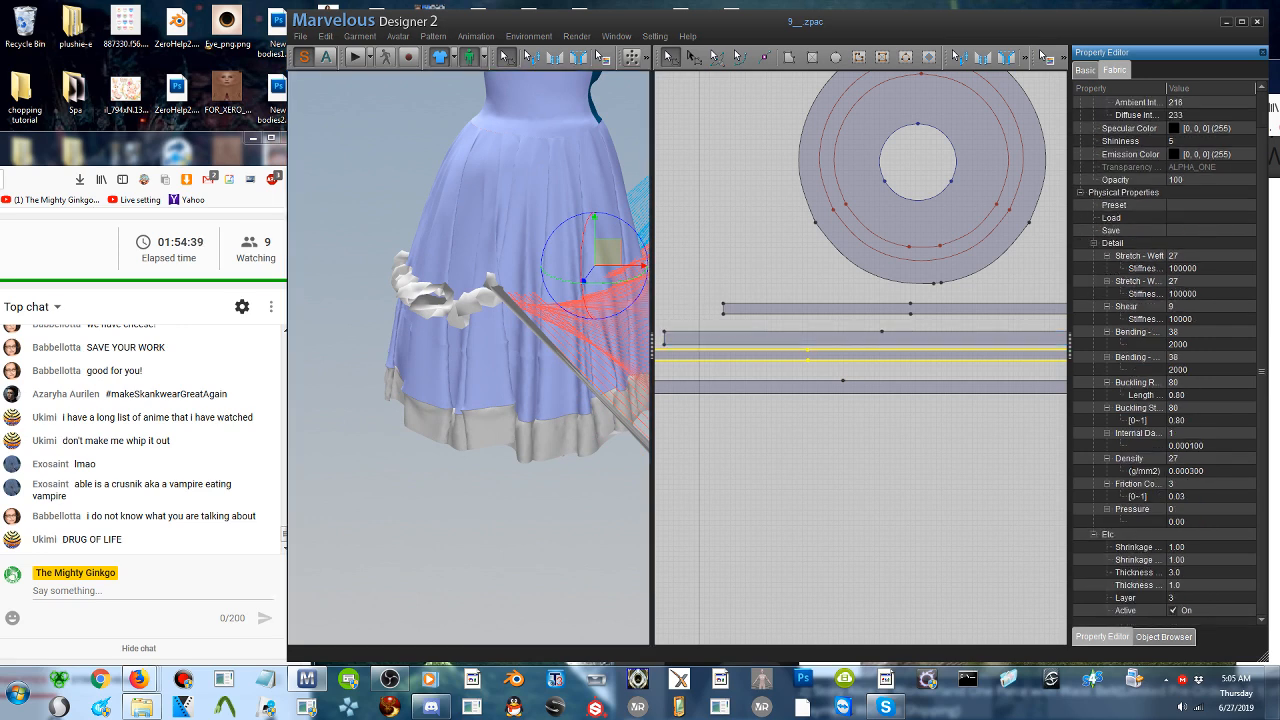
click(456, 318)
right_click(456, 320)
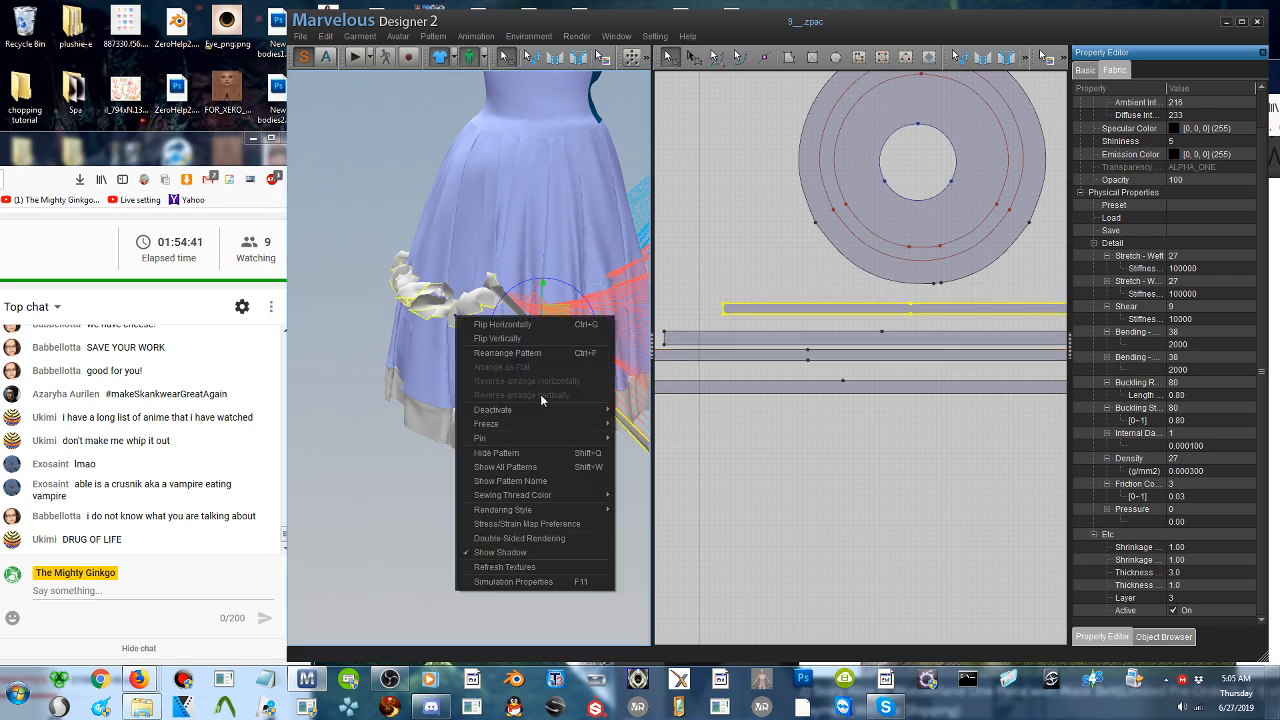
click(516, 356)
right_drag(498, 348, 392, 362)
scroll(577, 379, down, 5)
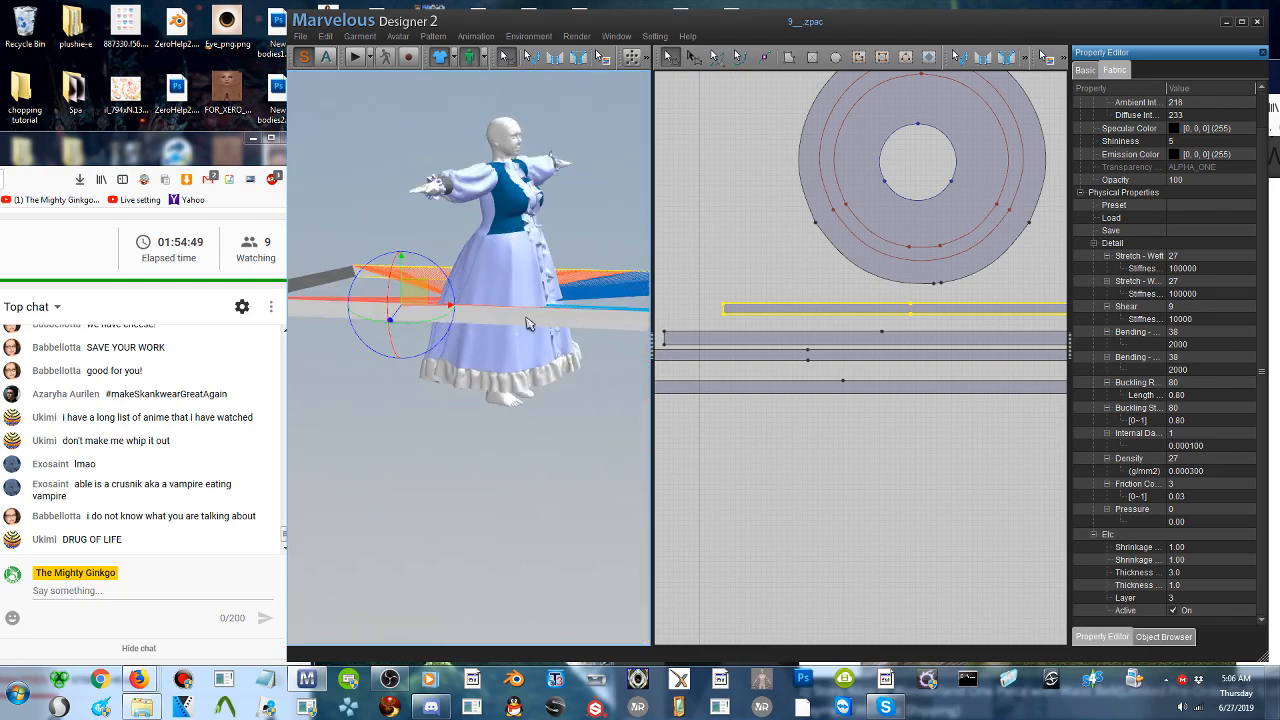
- Select both flattened upper ruffle strips and set their particle distance to 20
click(477, 325)
right_drag(477, 325, 537, 372)
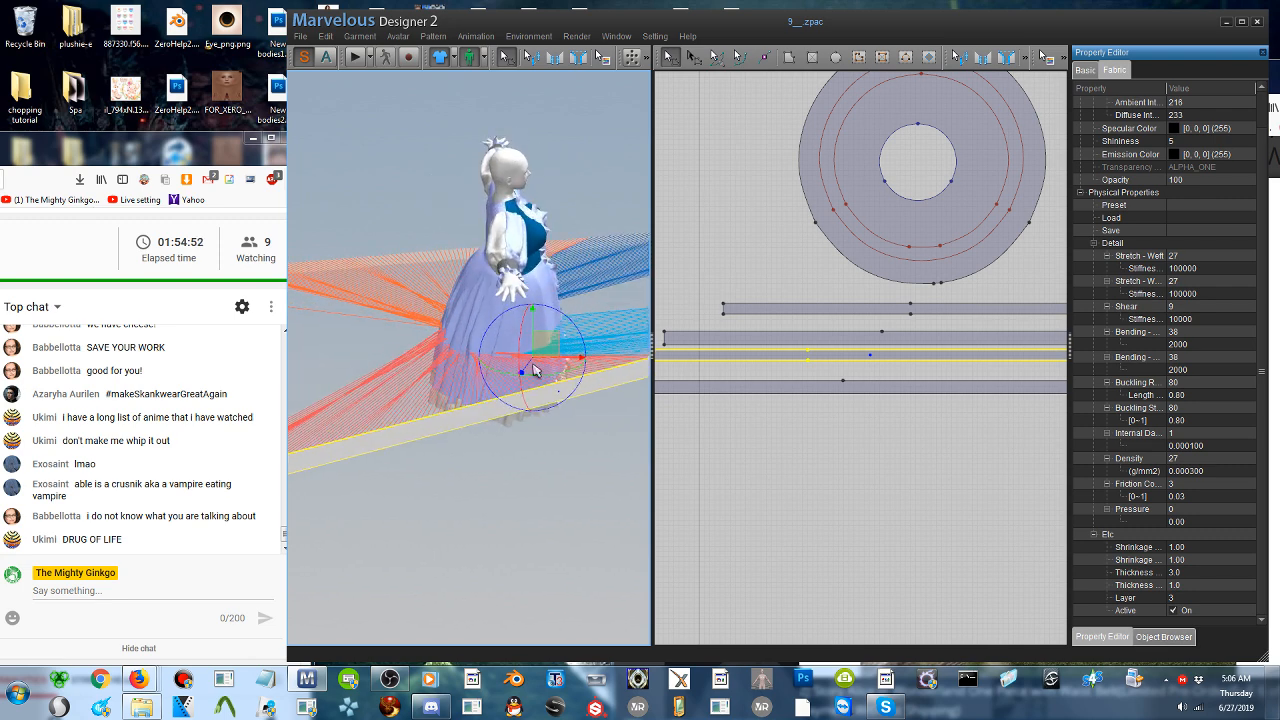
shift+click(422, 262)
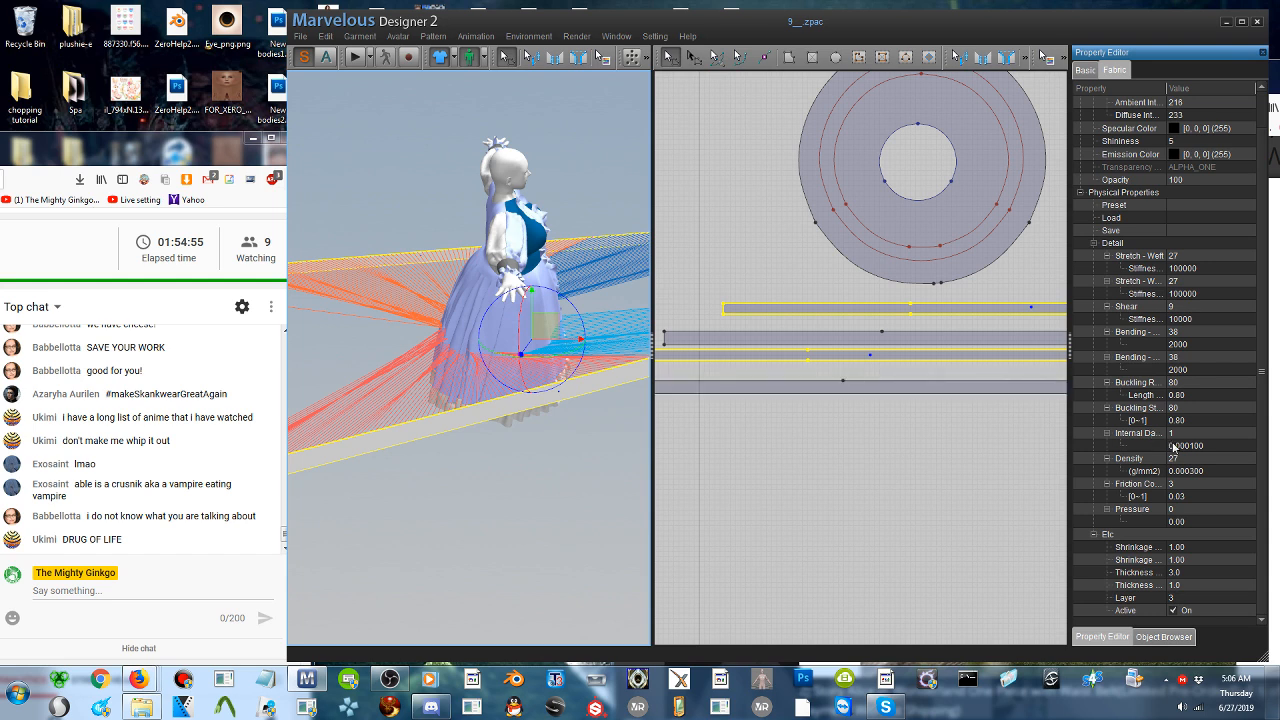
click(1085, 70)
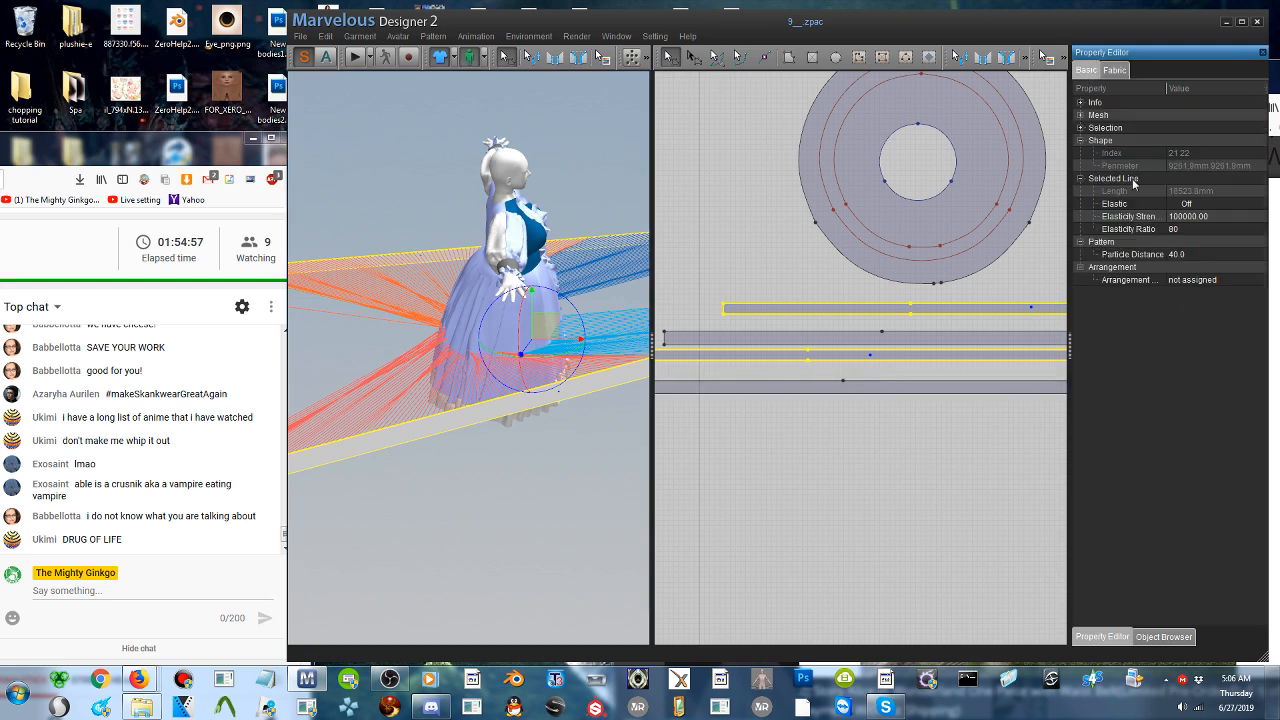
click(1185, 255)
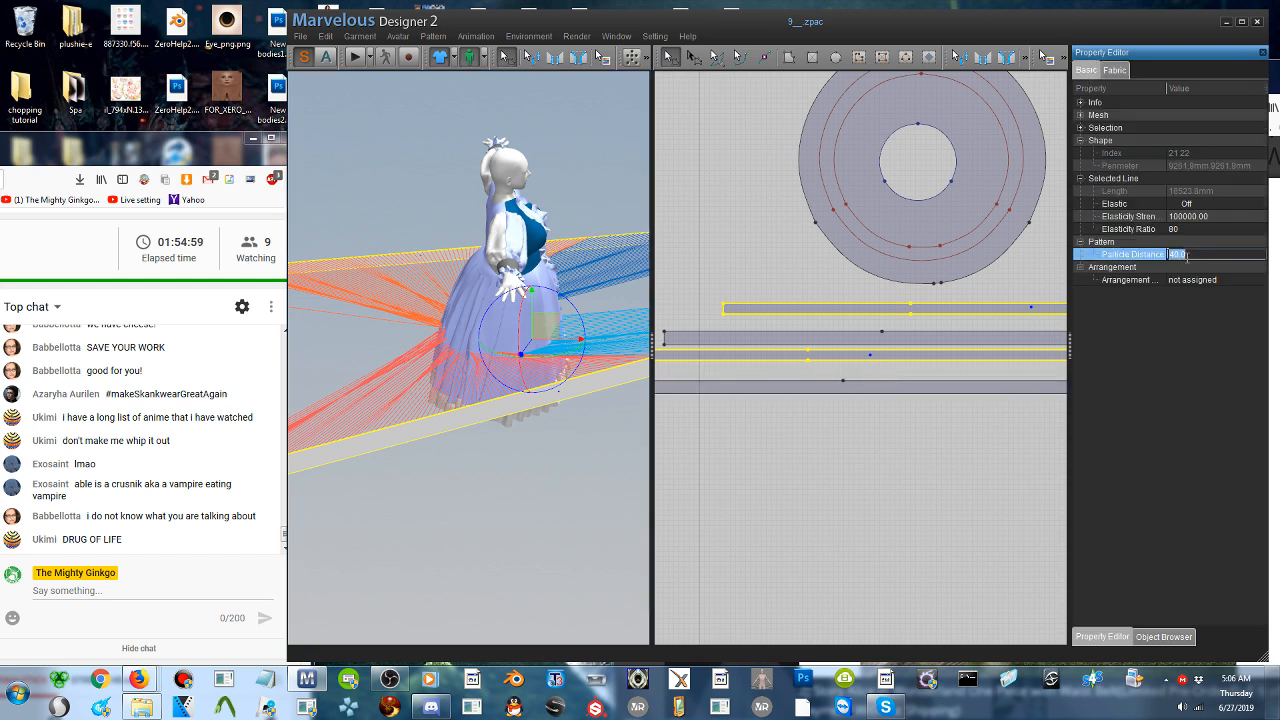
text(20)
key(Return)
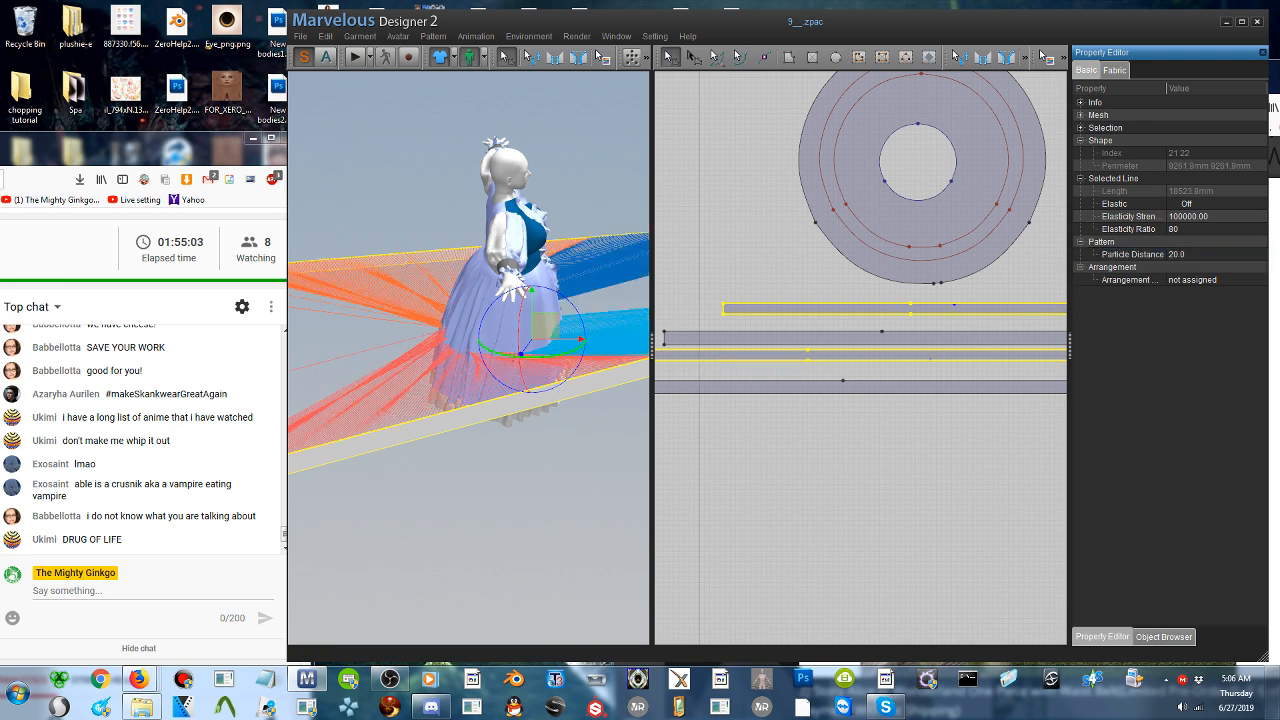
- Simulate both upper ruffle strips until they gather around the skirt, and stop the simulation
right_drag(450, 353, 775, 302)
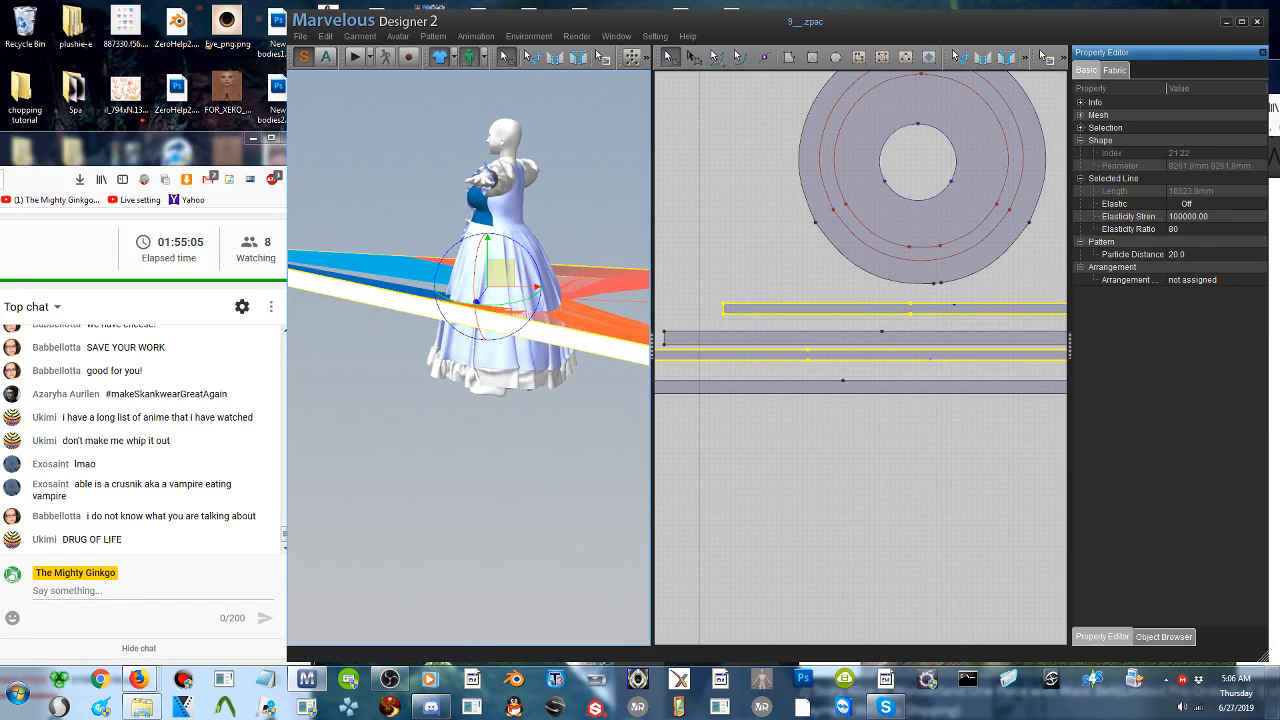
click(354, 57)
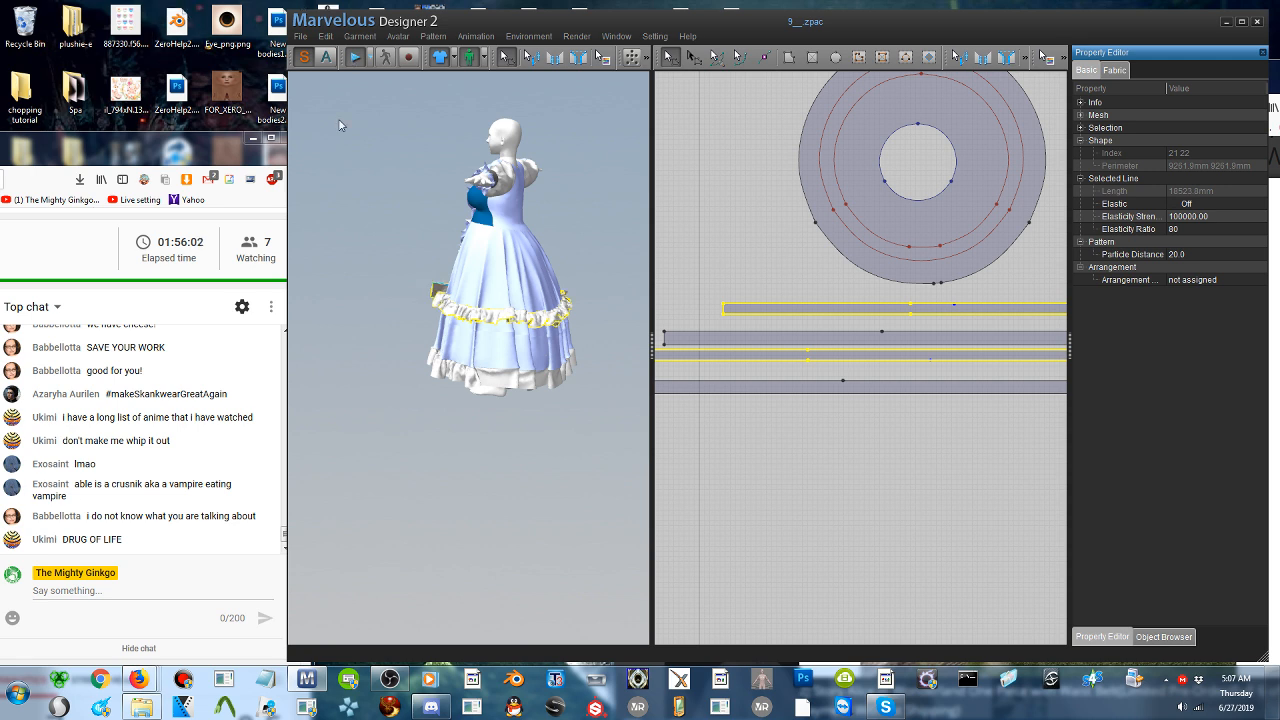
click(355, 57)
key(space)
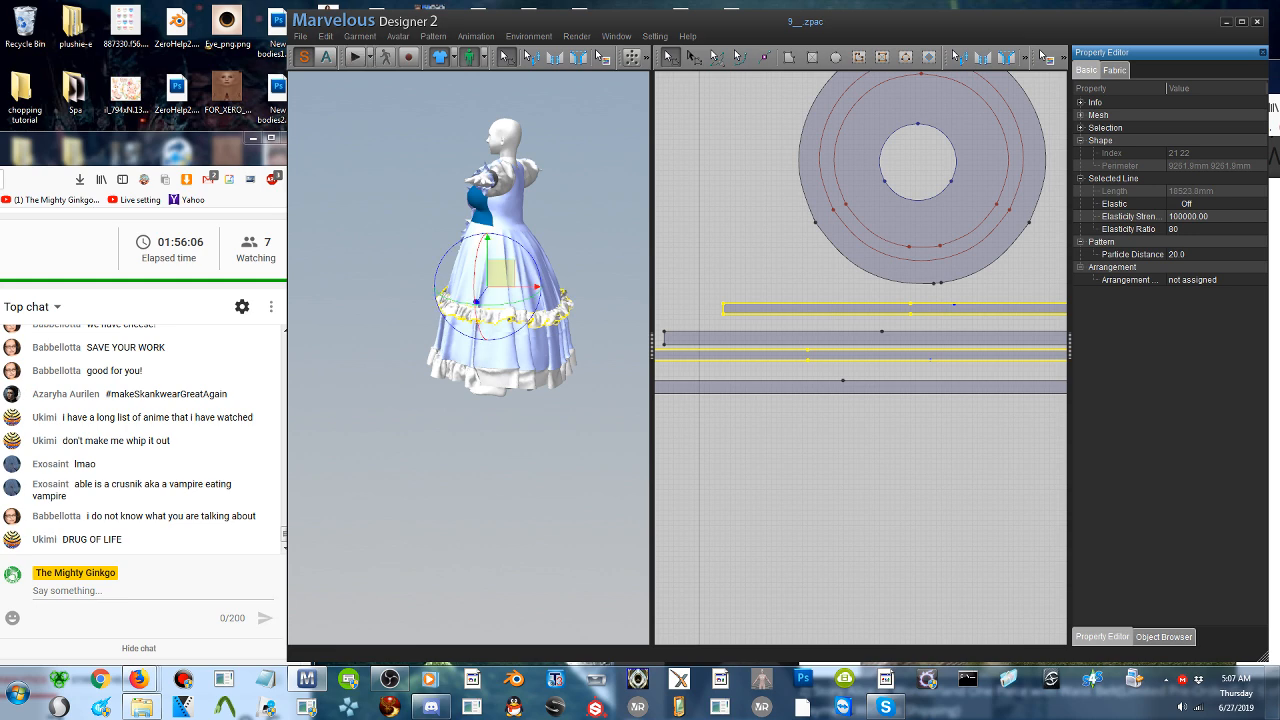
- Inspect the gathered upper ruffle from the back and front of the skirt and toggle the simulation
right_drag(565, 222, 157, 264)
right_drag(480, 283, 458, 281)
scroll(471, 278, down, 2)
scroll(471, 278, up, 6)
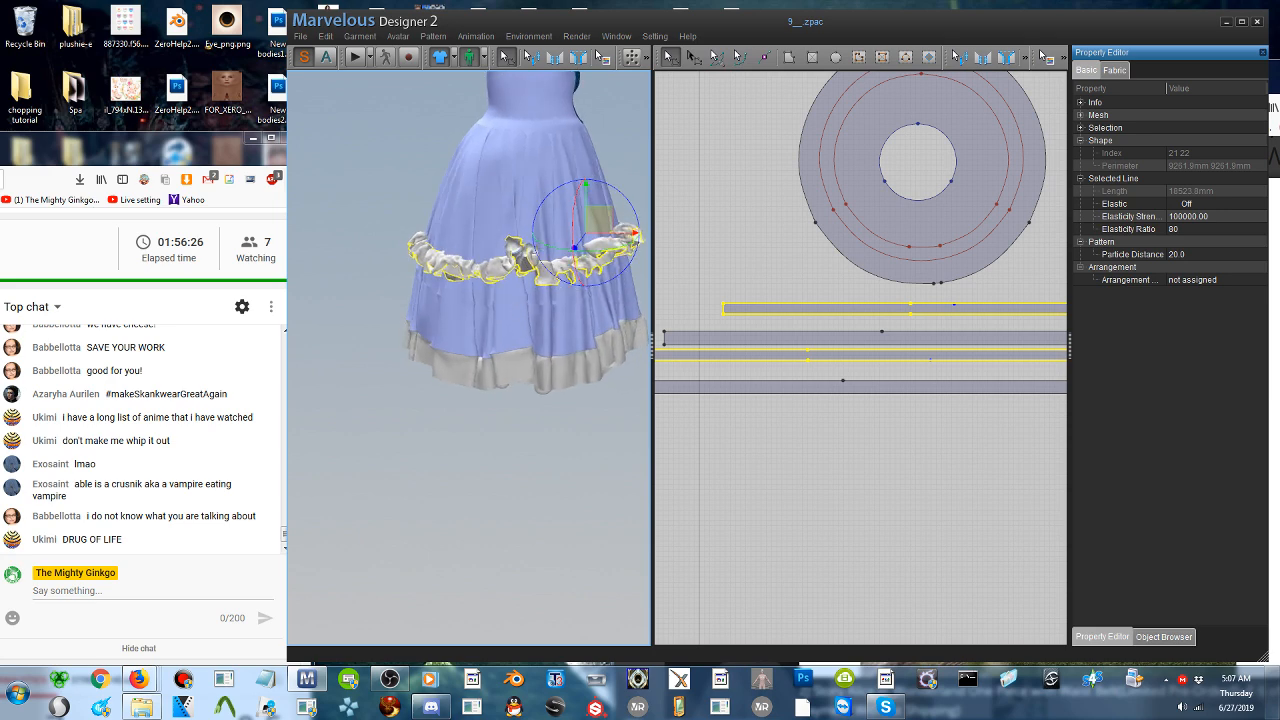
right_drag(593, 266, 323, 272)
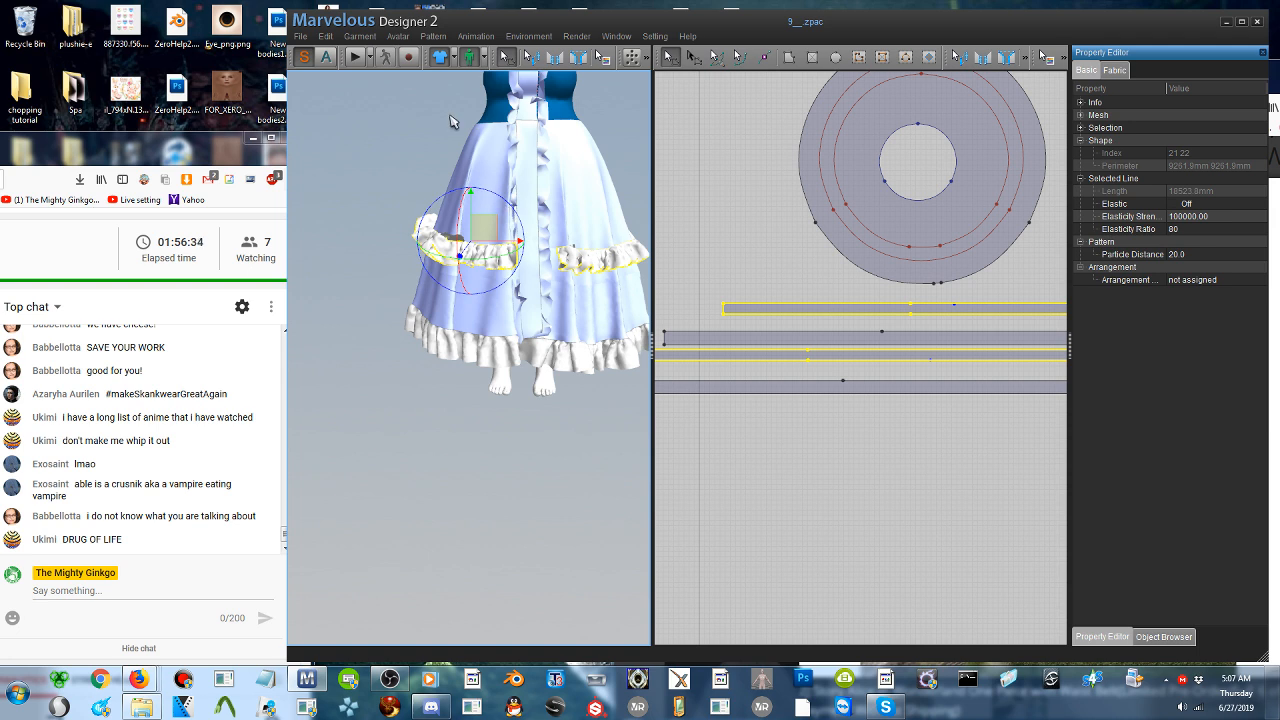
click(355, 58)
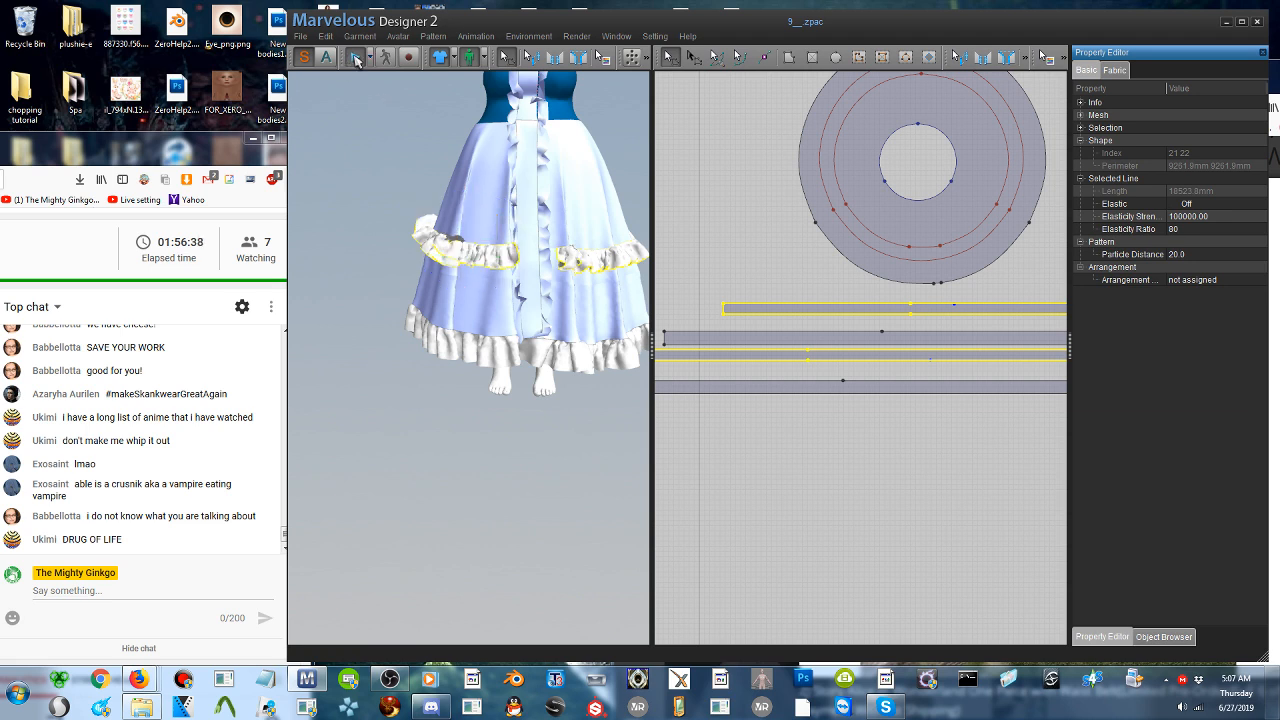
- Switch to Discord and read through the new messages in the server's pokemon channel
click(431, 706)
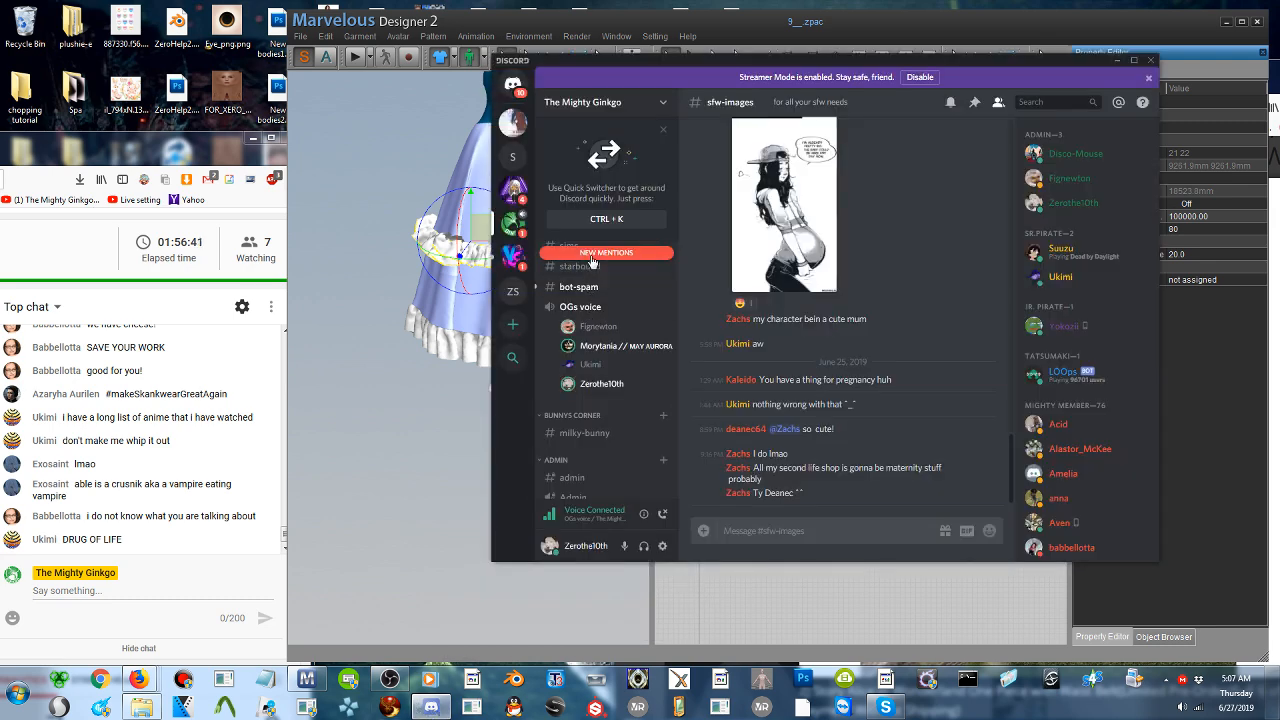
click(591, 256)
click(588, 271)
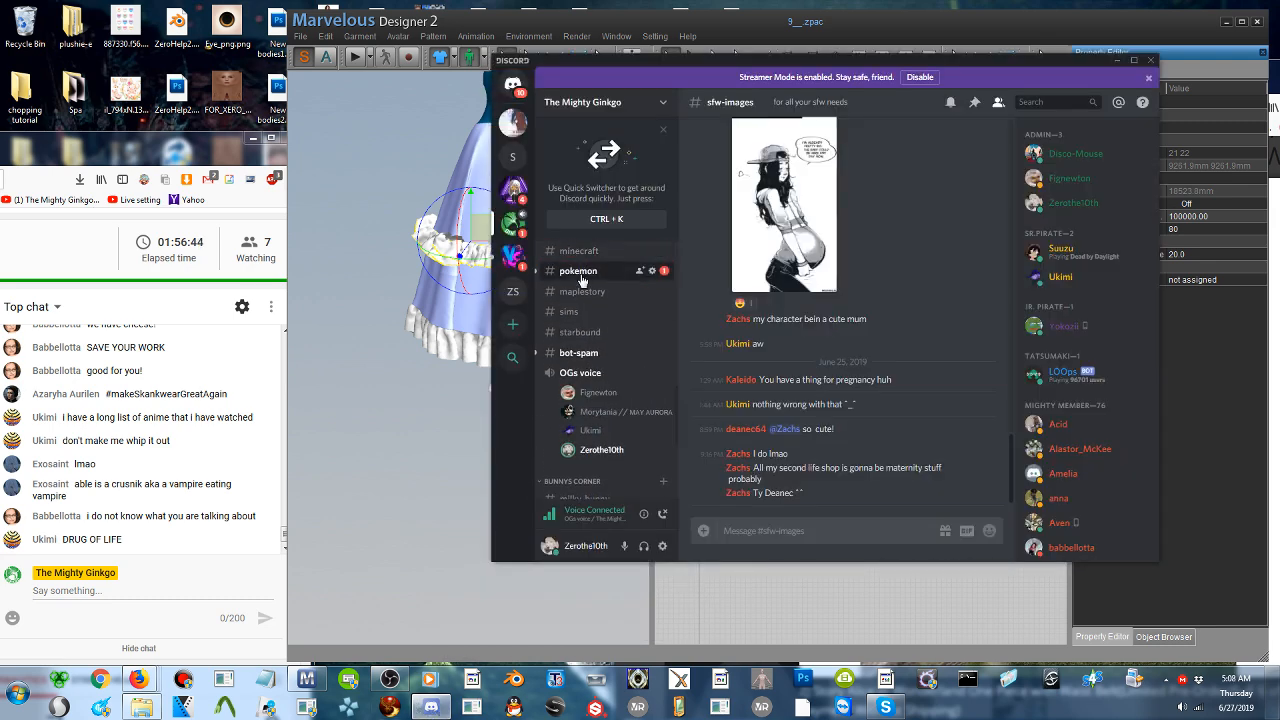
scroll(762, 367, down, 10)
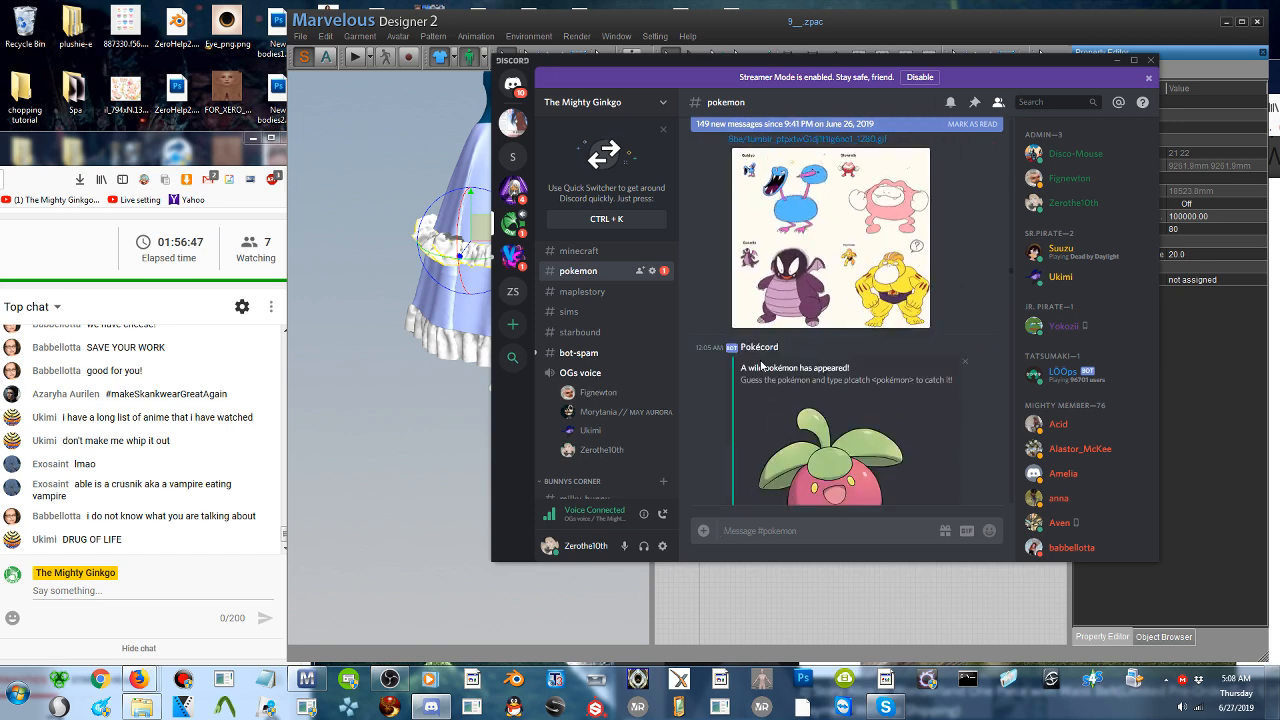
scroll(761, 367, down, 15)
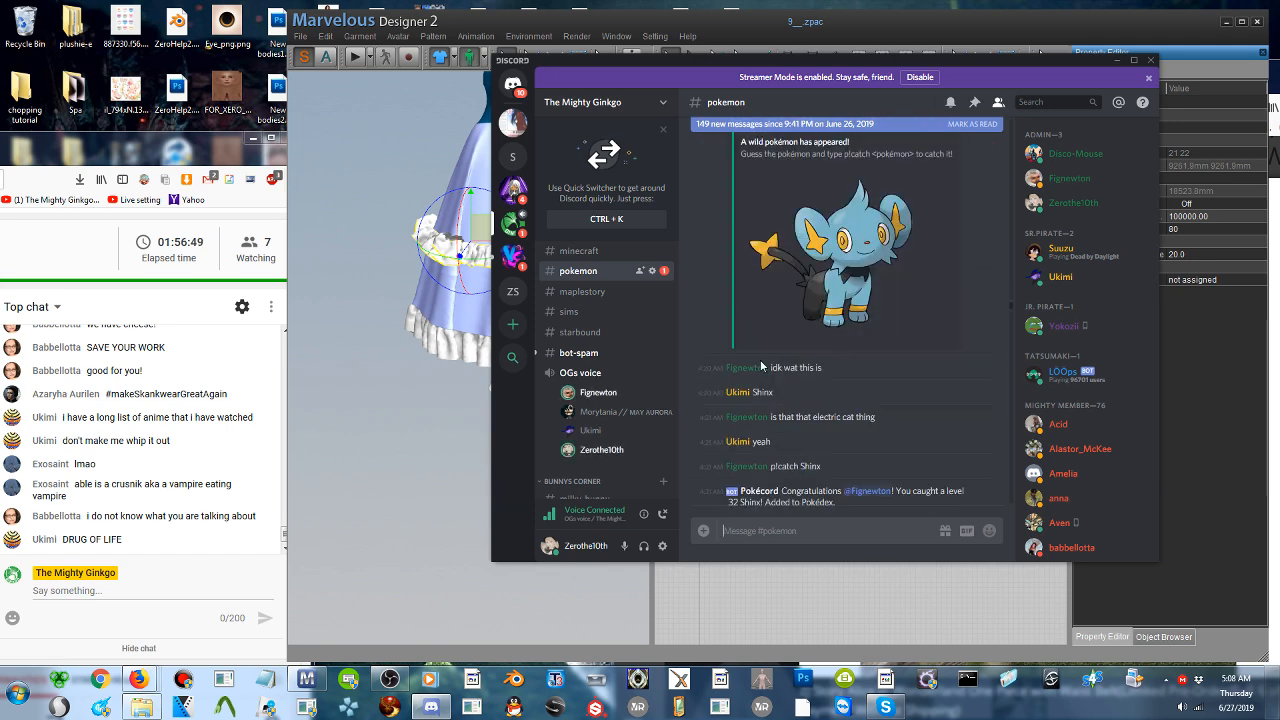
scroll(760, 367, down, 8)
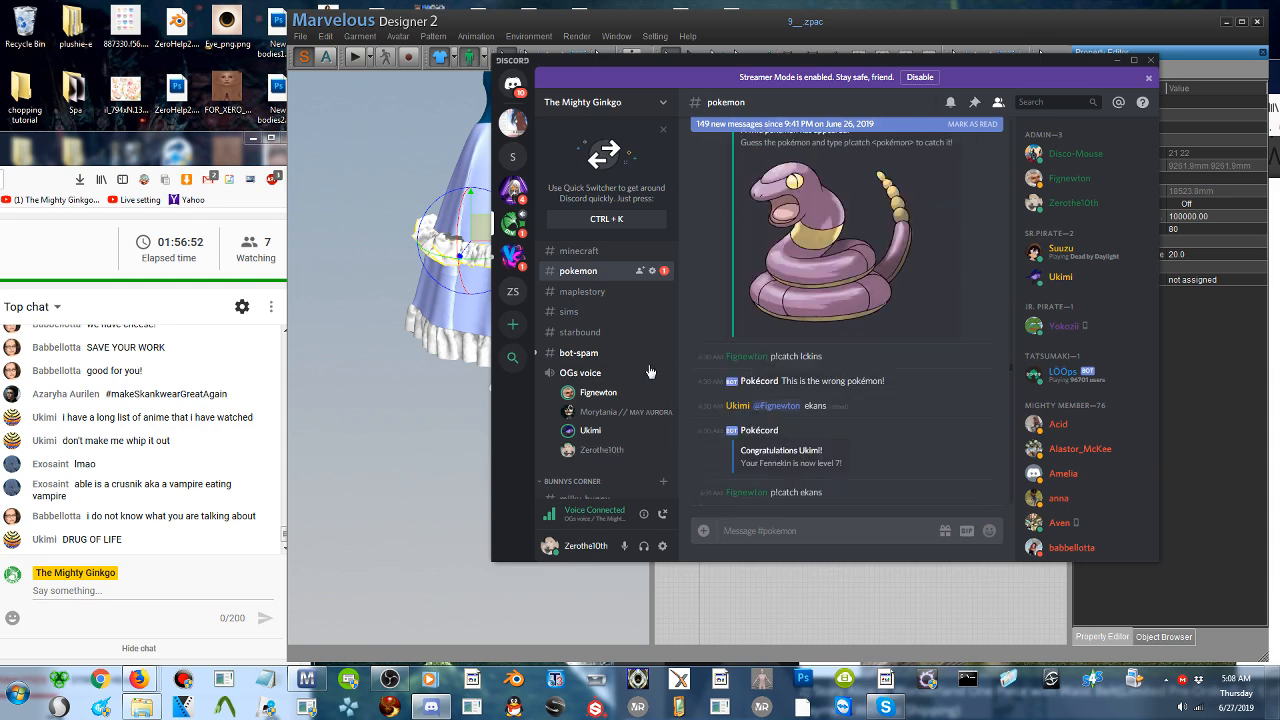
scroll(935, 388, down, 10)
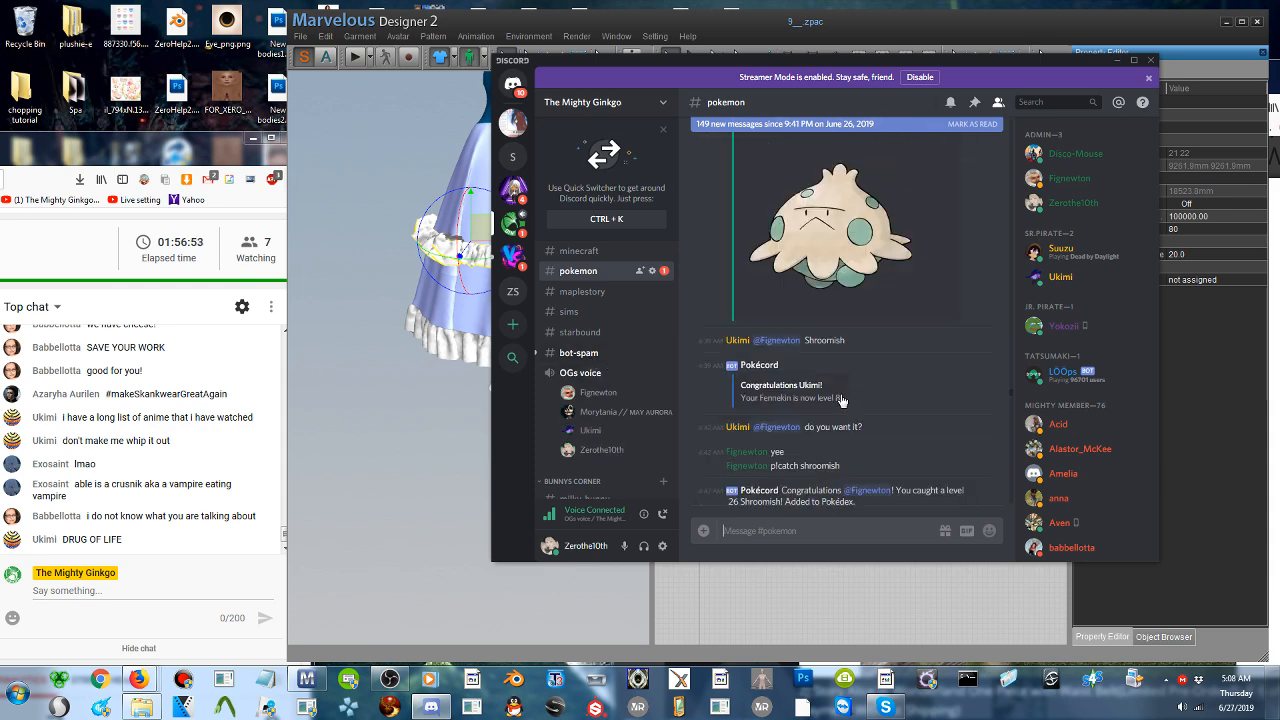
scroll(958, 397, down, 10)
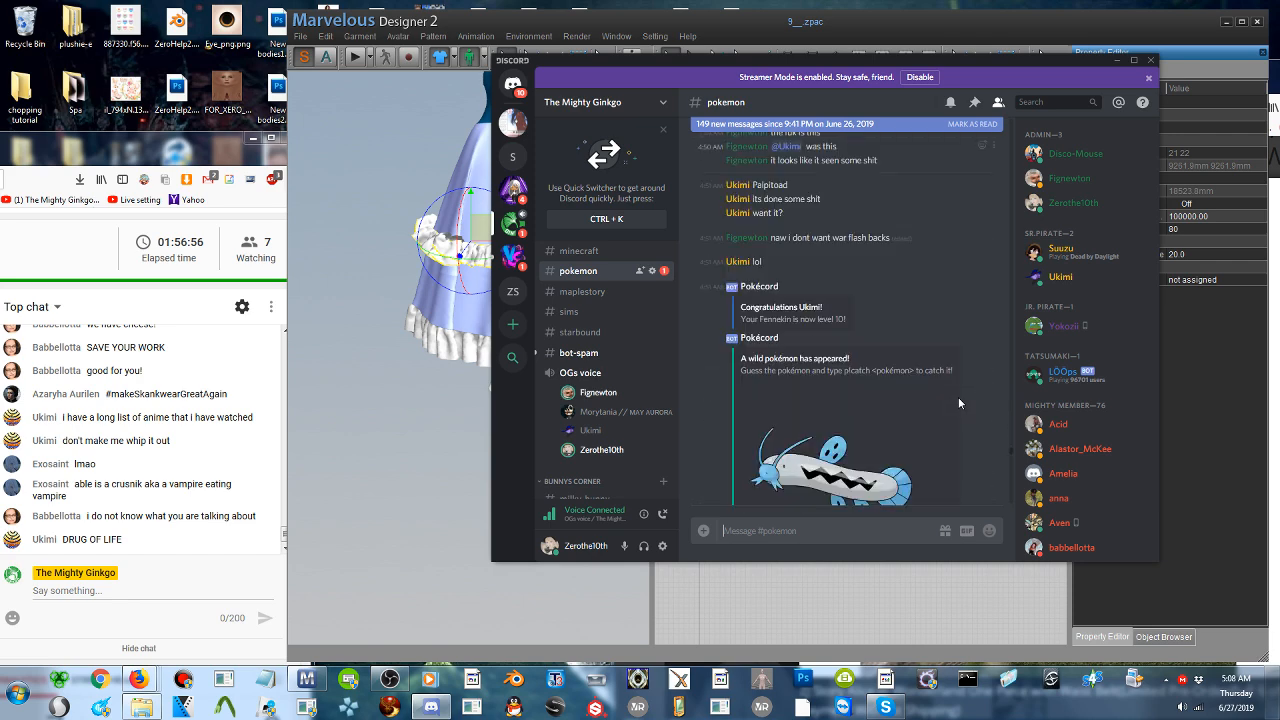
scroll(1030, 460, down, 4)
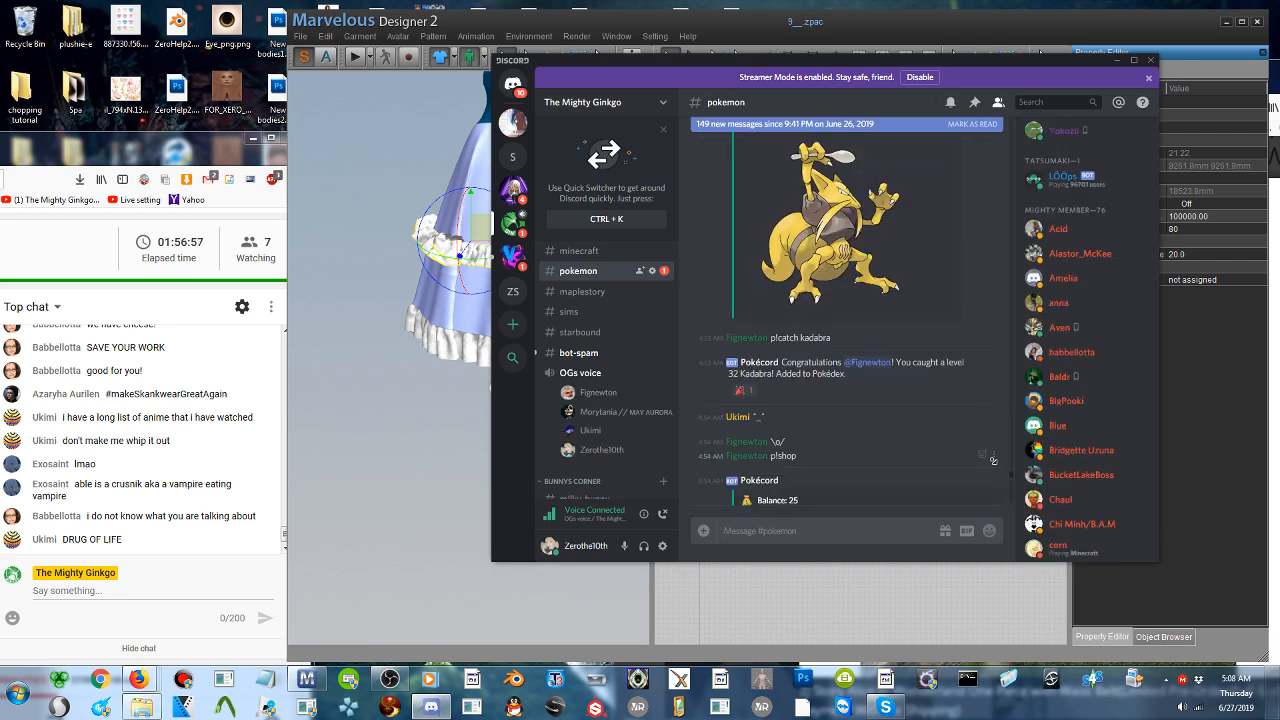
scroll(1011, 476, down, 10)
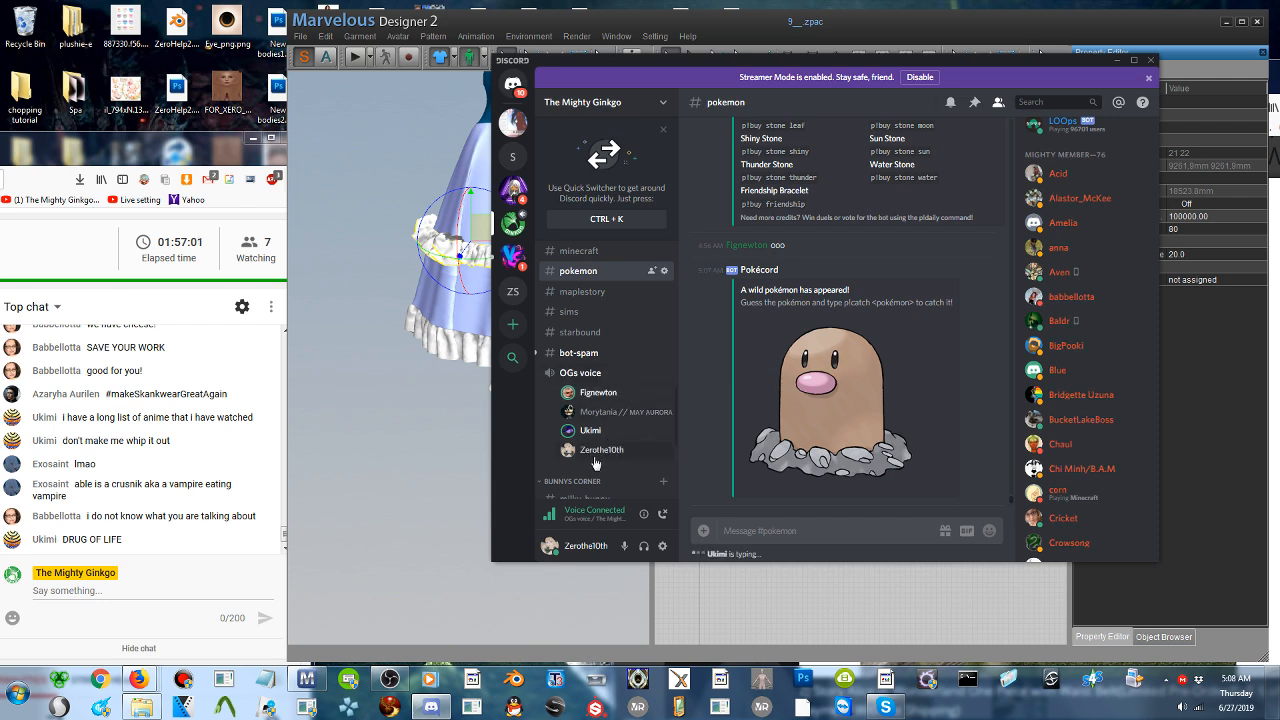
- Open the server's general channel and read its new messages
scroll(580, 435, up, 3)
scroll(579, 428, up, 5)
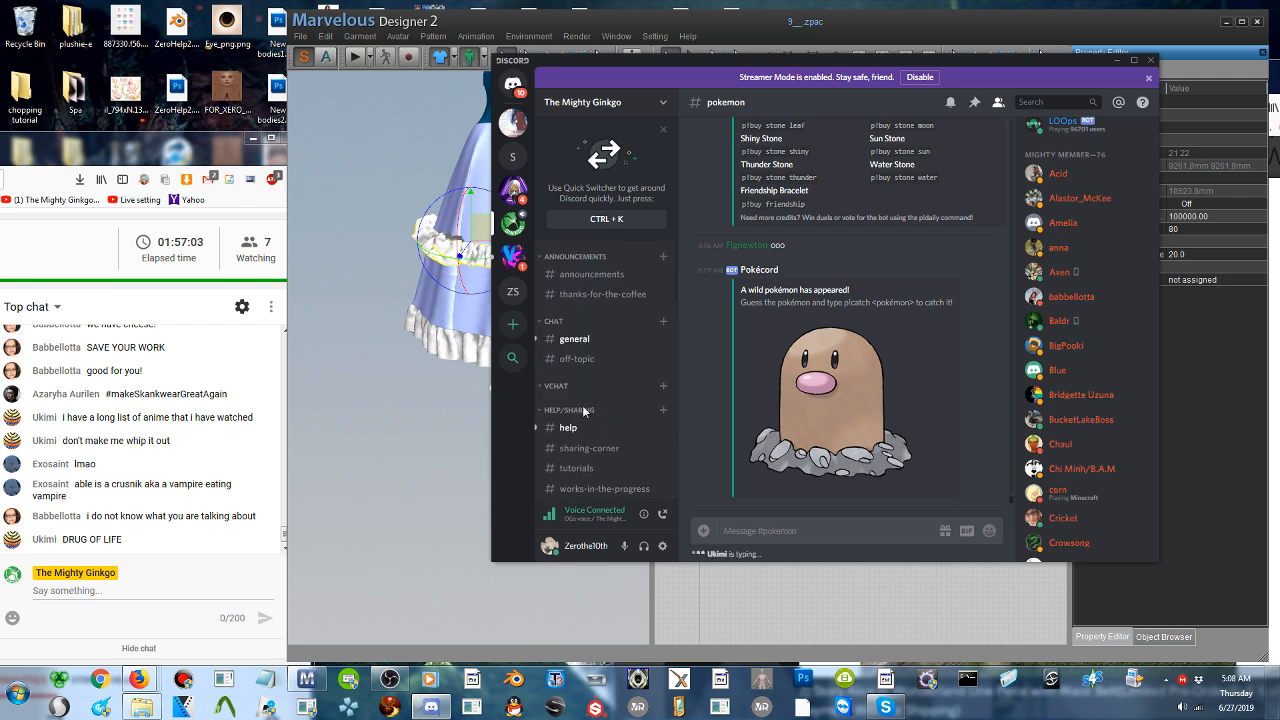
click(576, 341)
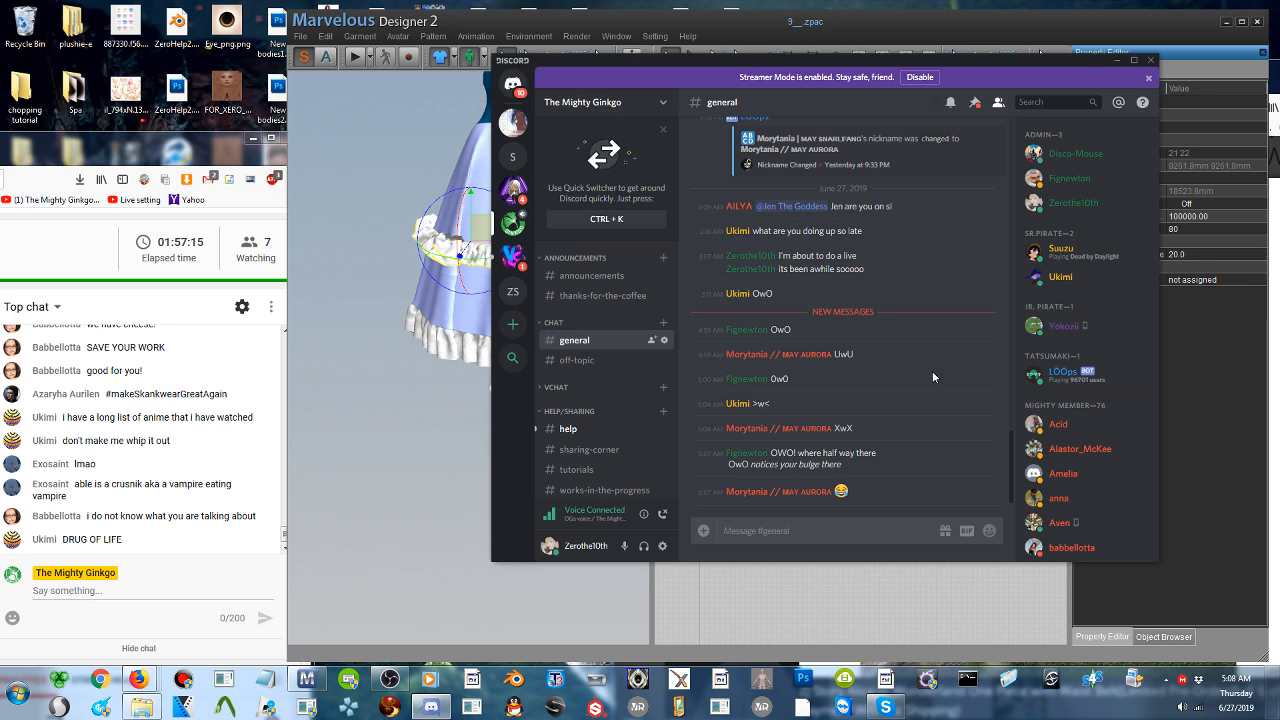
- Switch back to Marvelous Designer, deselect the upper ruffle strips, and move the program window aside
click(404, 317)
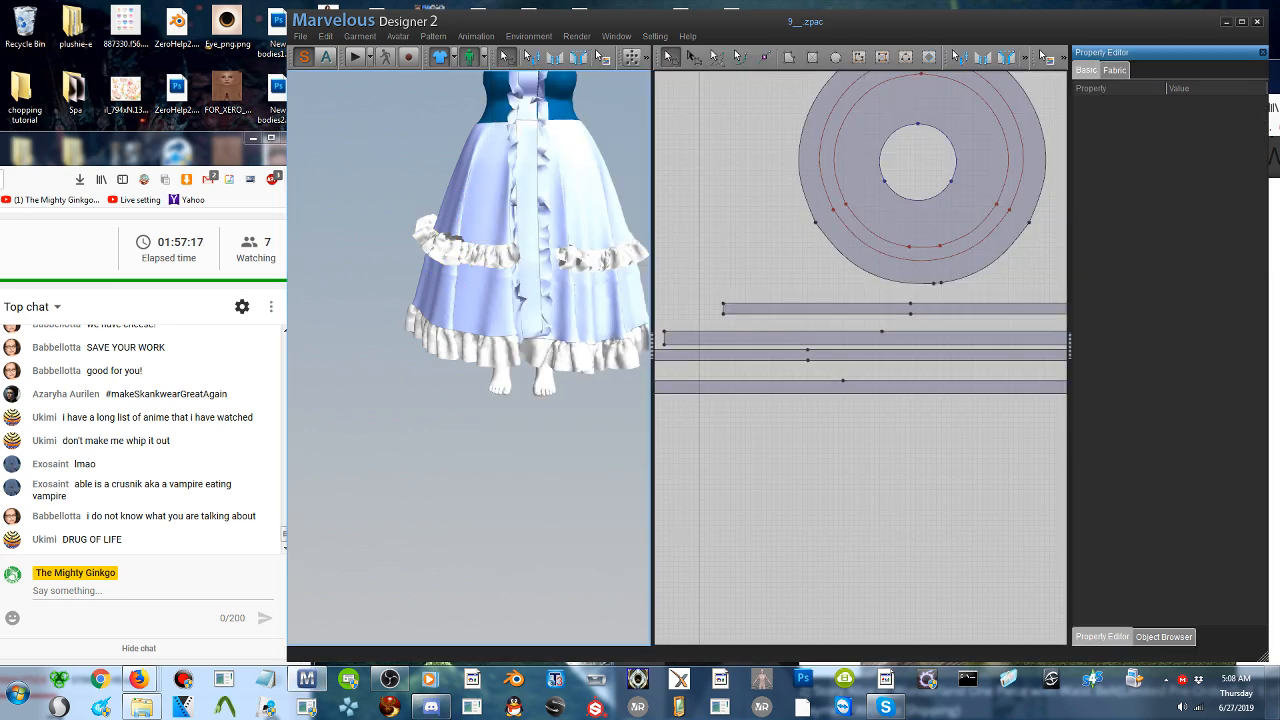
right_drag(582, 282, 600, 248)
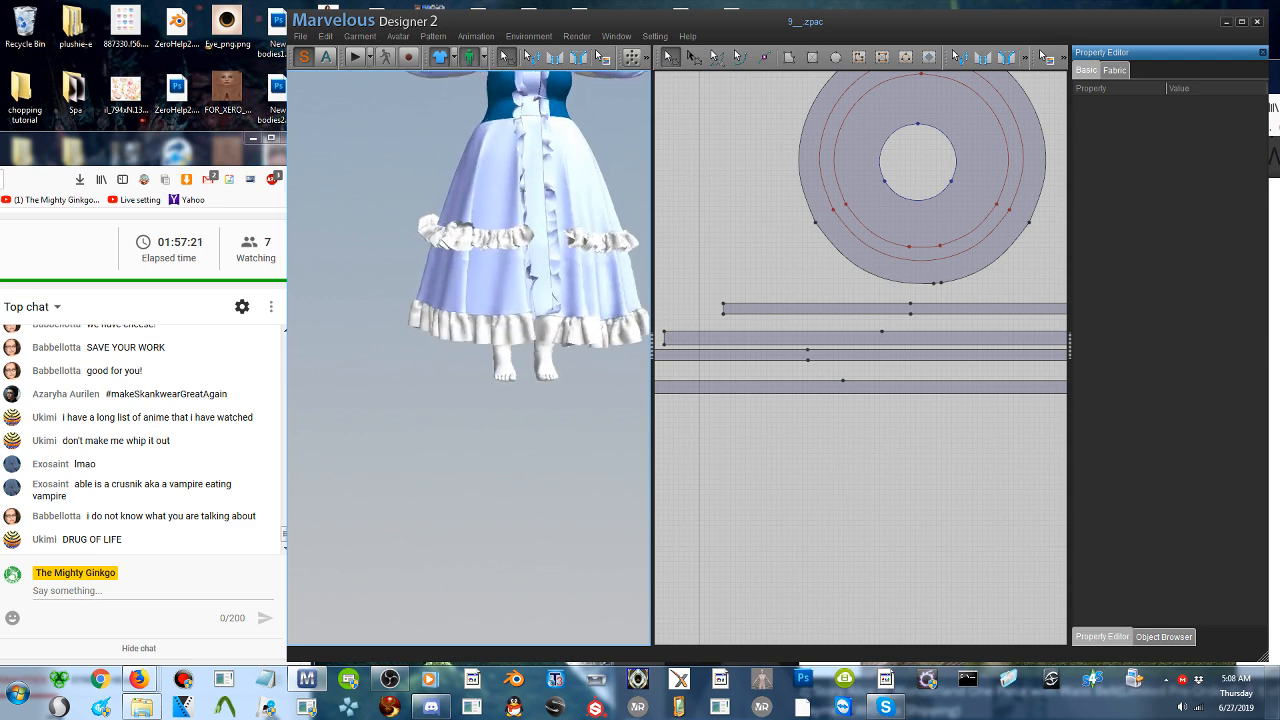
drag(854, 22, 597, 35)
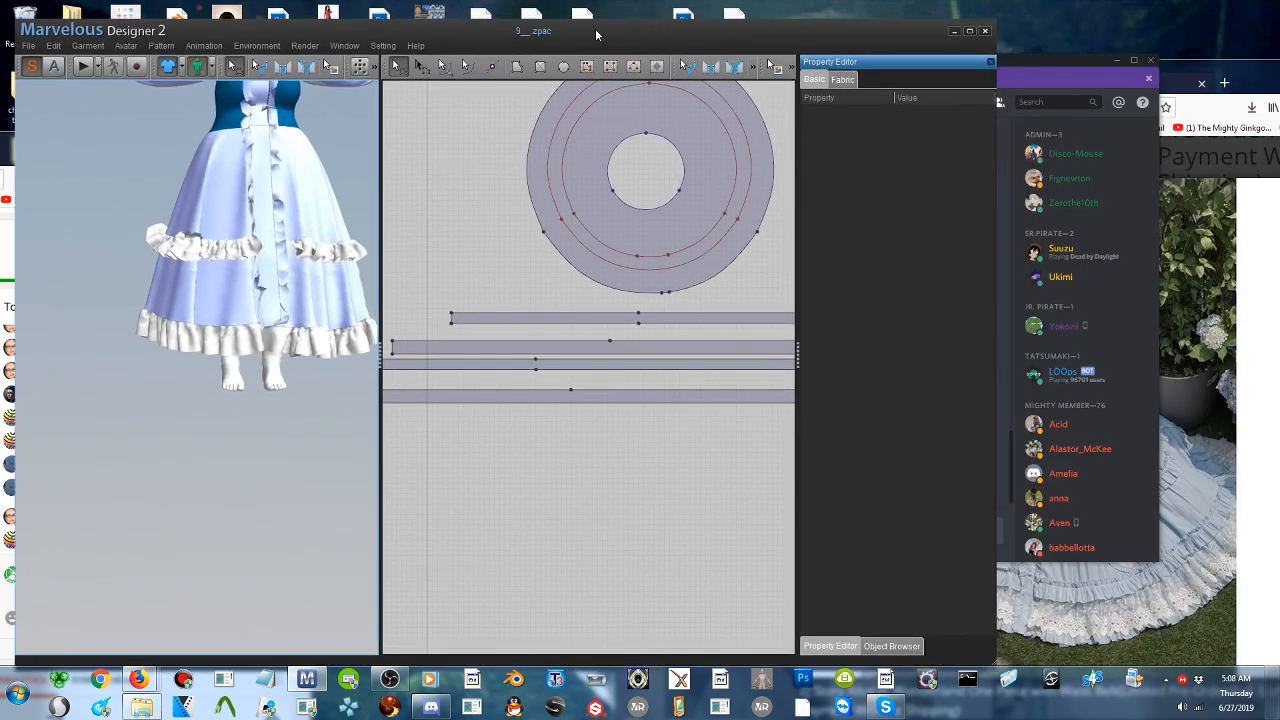
- Switch to Discord again and check the unread posts in the help channel and the nsfw-images channel
click(1066, 58)
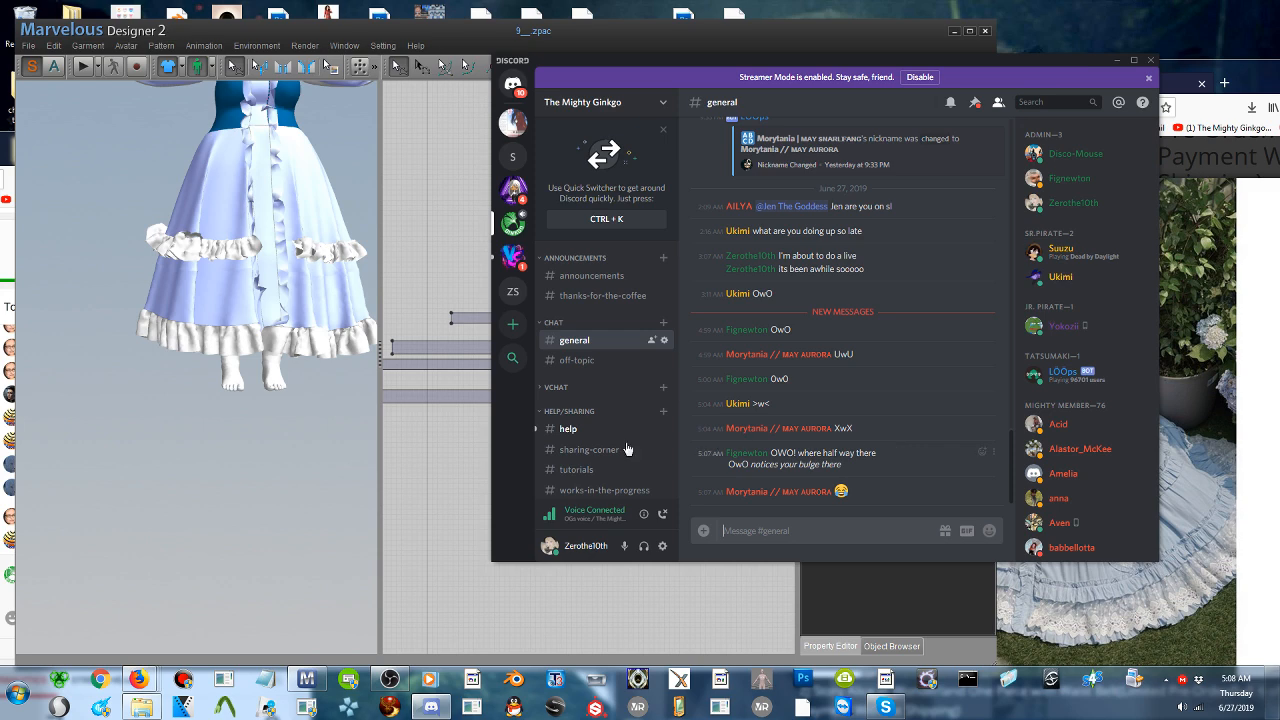
click(568, 429)
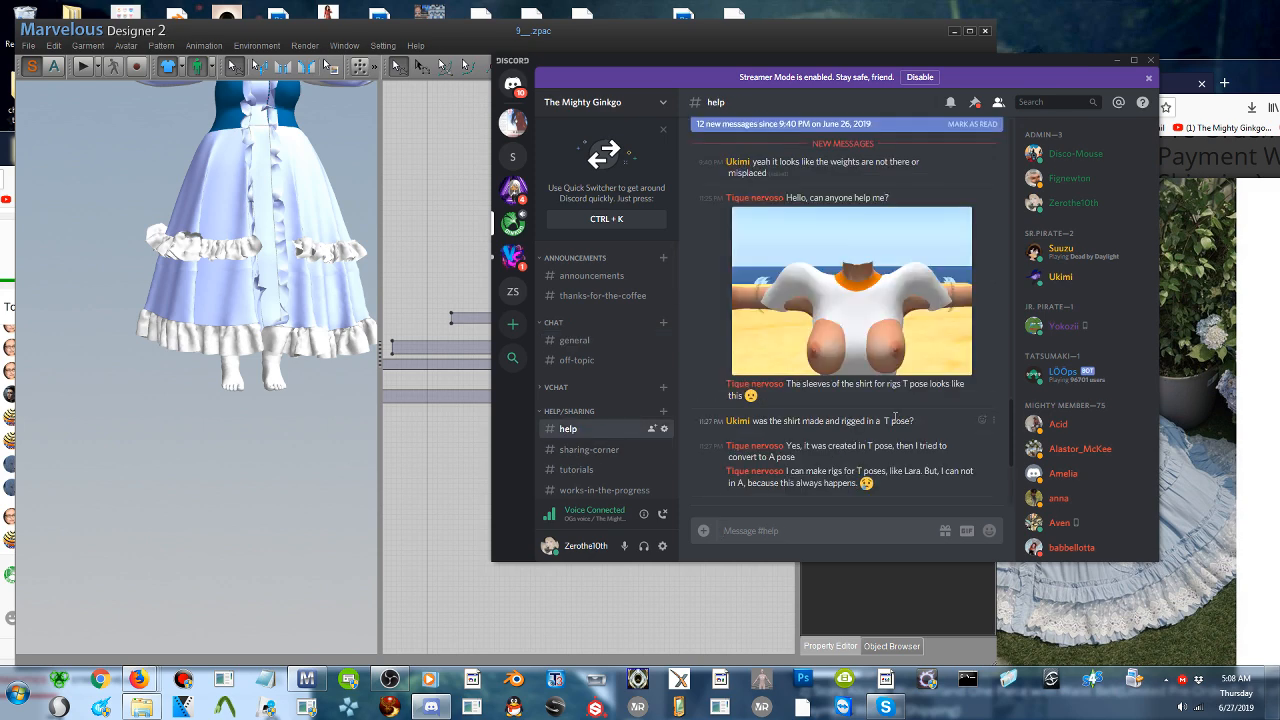
scroll(803, 424, down, 3)
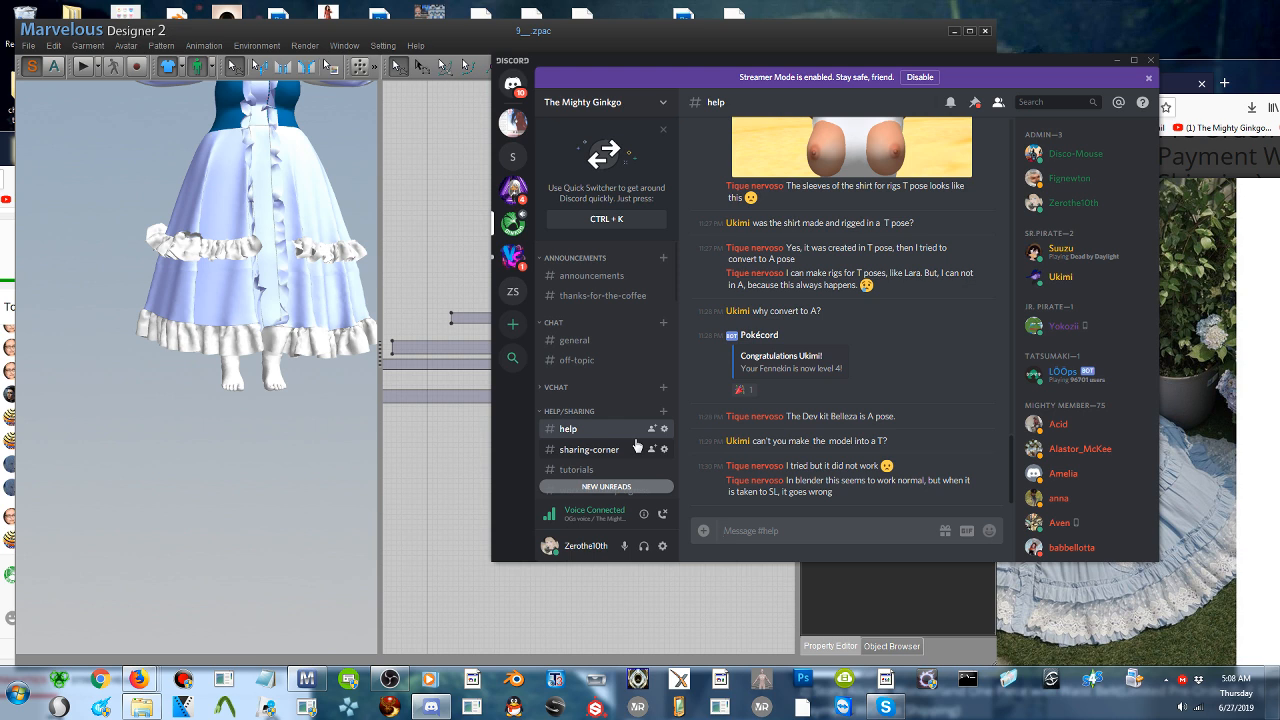
scroll(586, 464, down, 5)
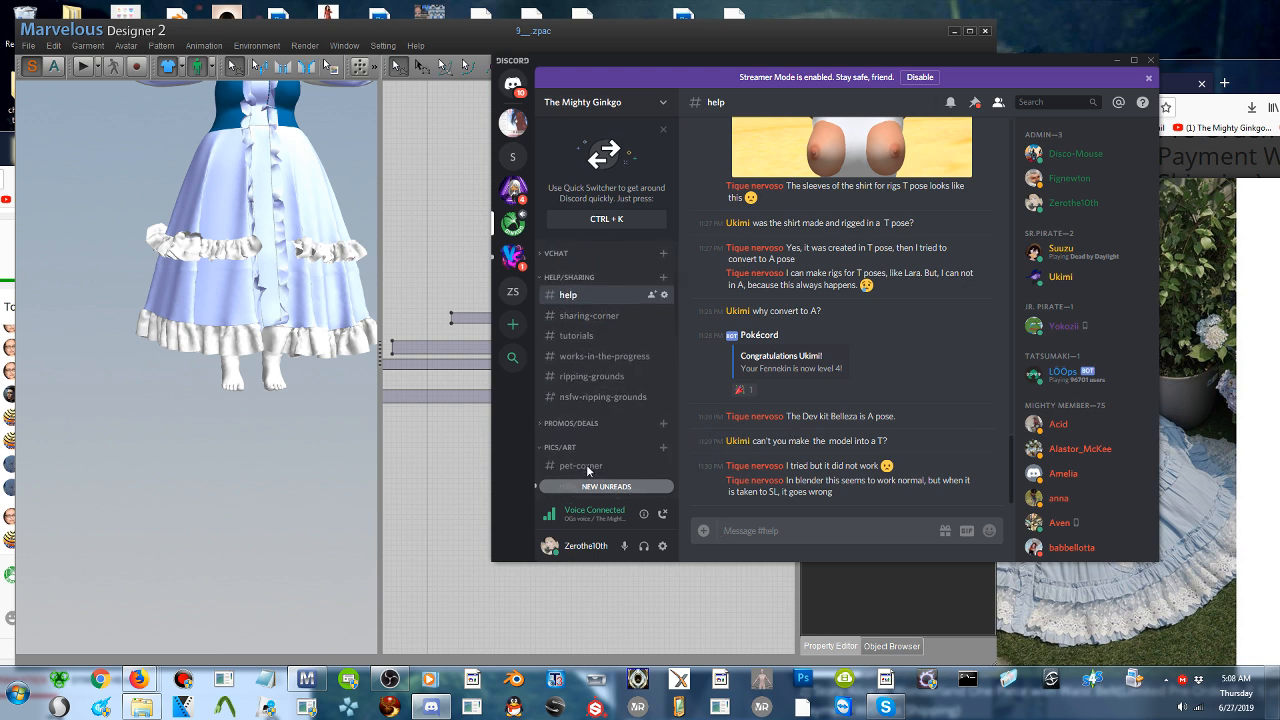
click(583, 354)
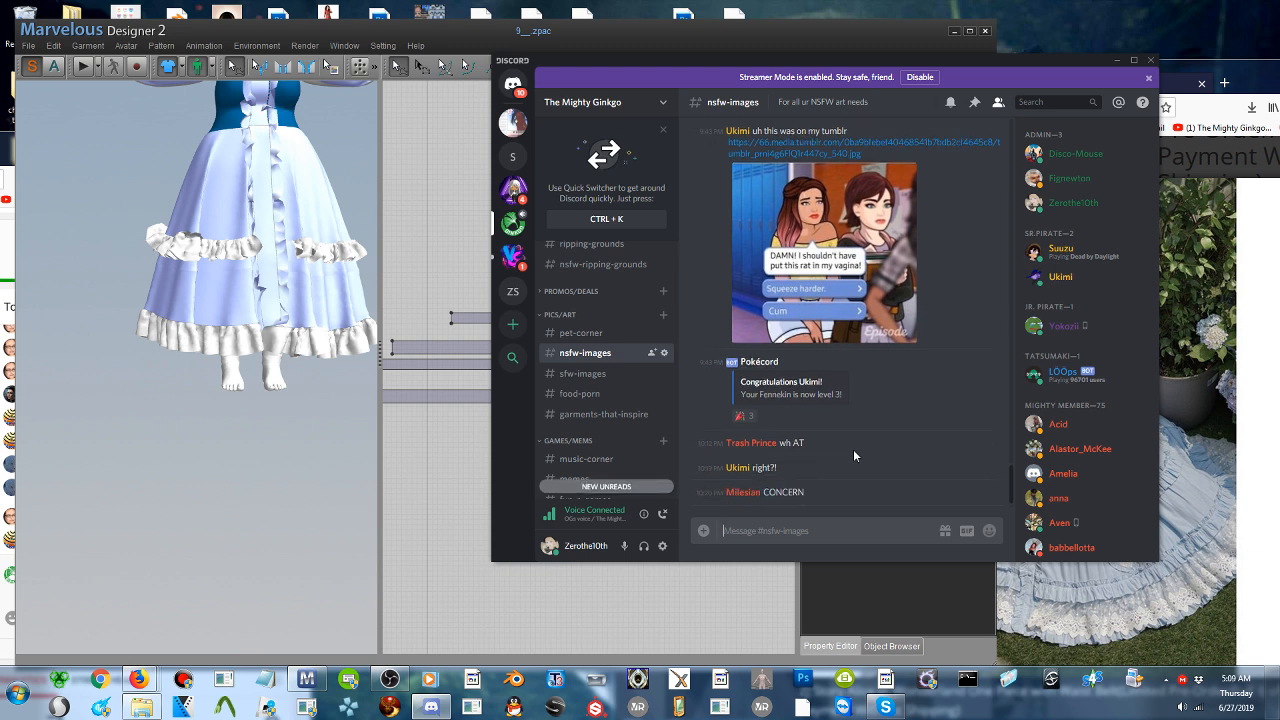
- Check the new messages in the pokemon and bot-spam channels and look through the remaining channels
scroll(592, 453, down, 1)
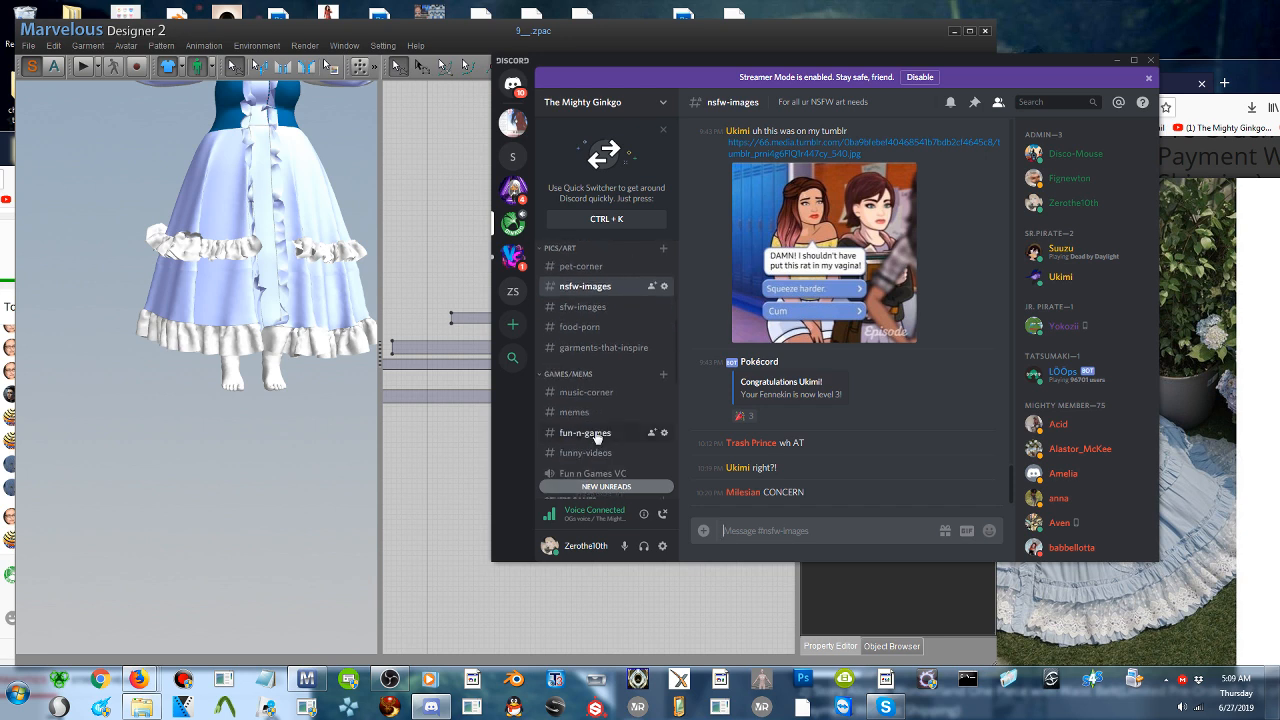
scroll(595, 437, down, 1)
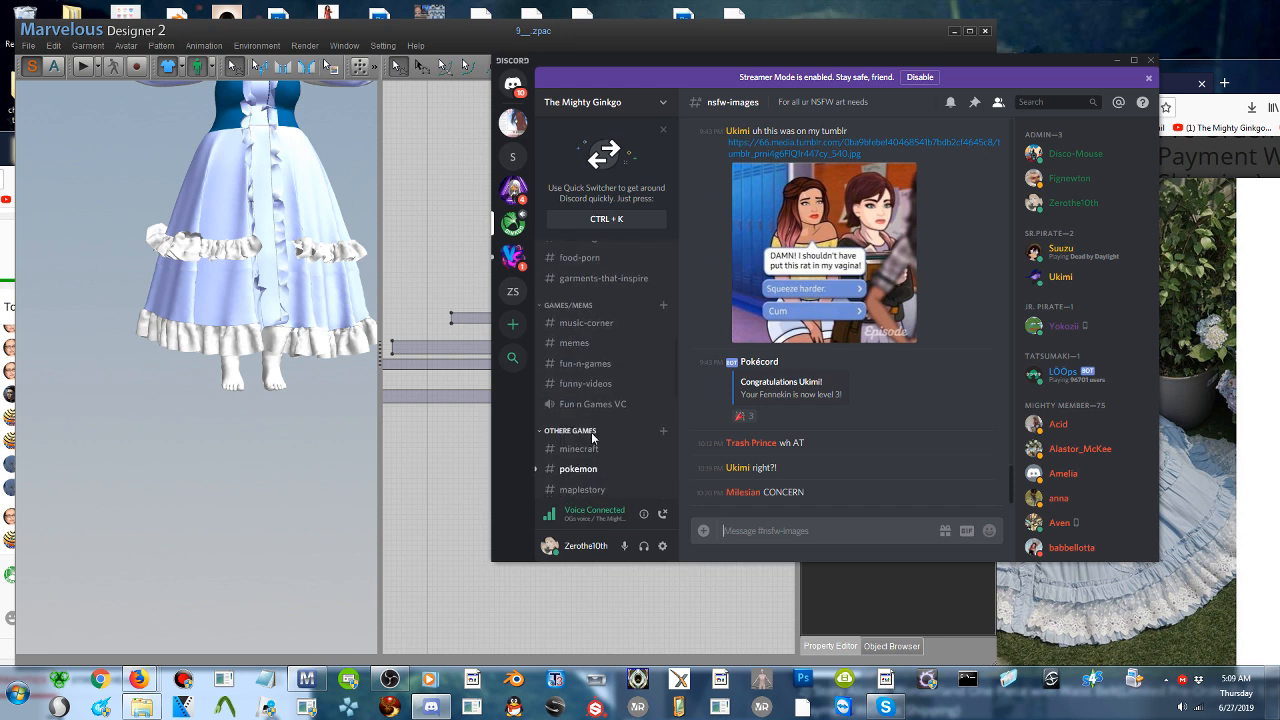
scroll(592, 437, down, 2)
click(586, 340)
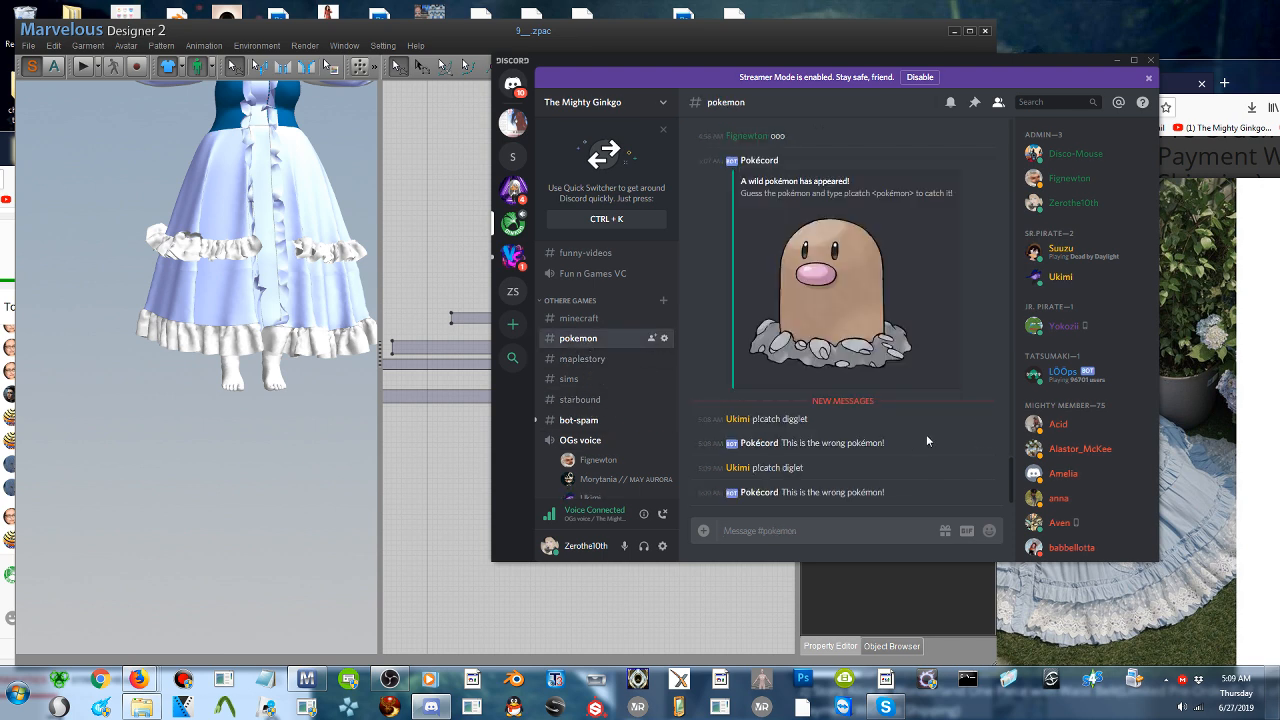
click(582, 421)
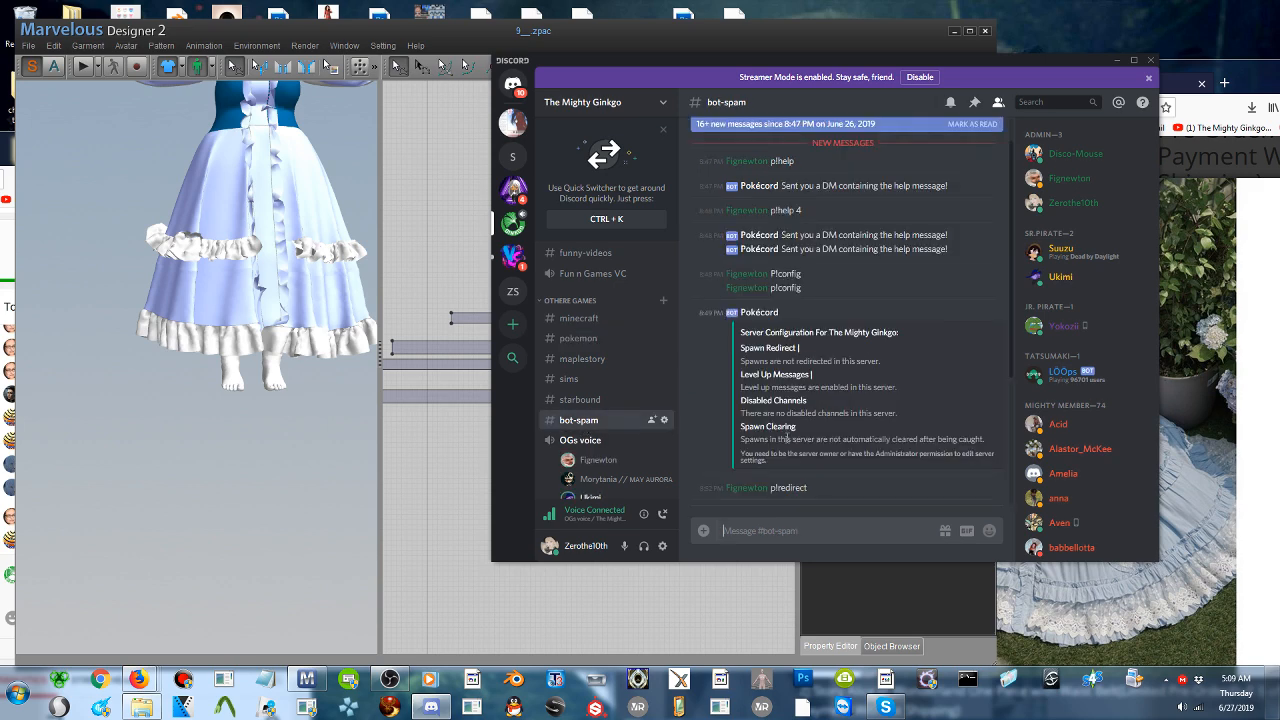
scroll(790, 437, down, 3)
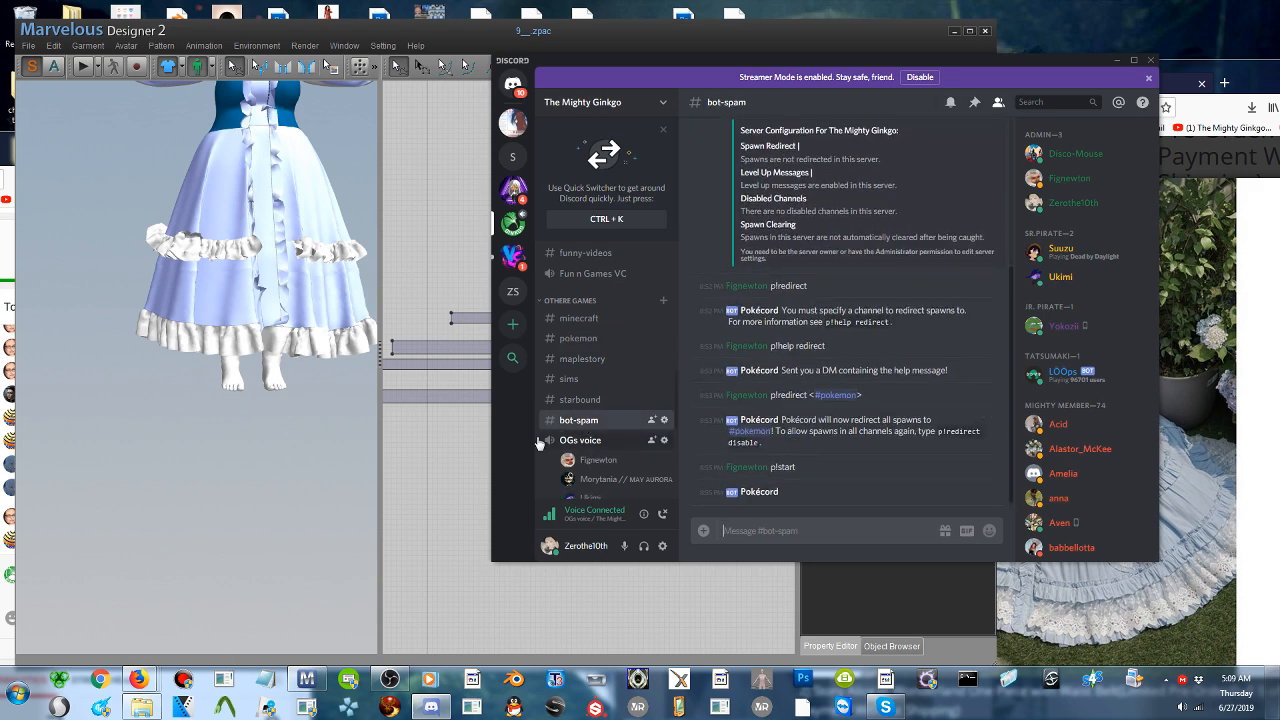
scroll(596, 427, down, 5)
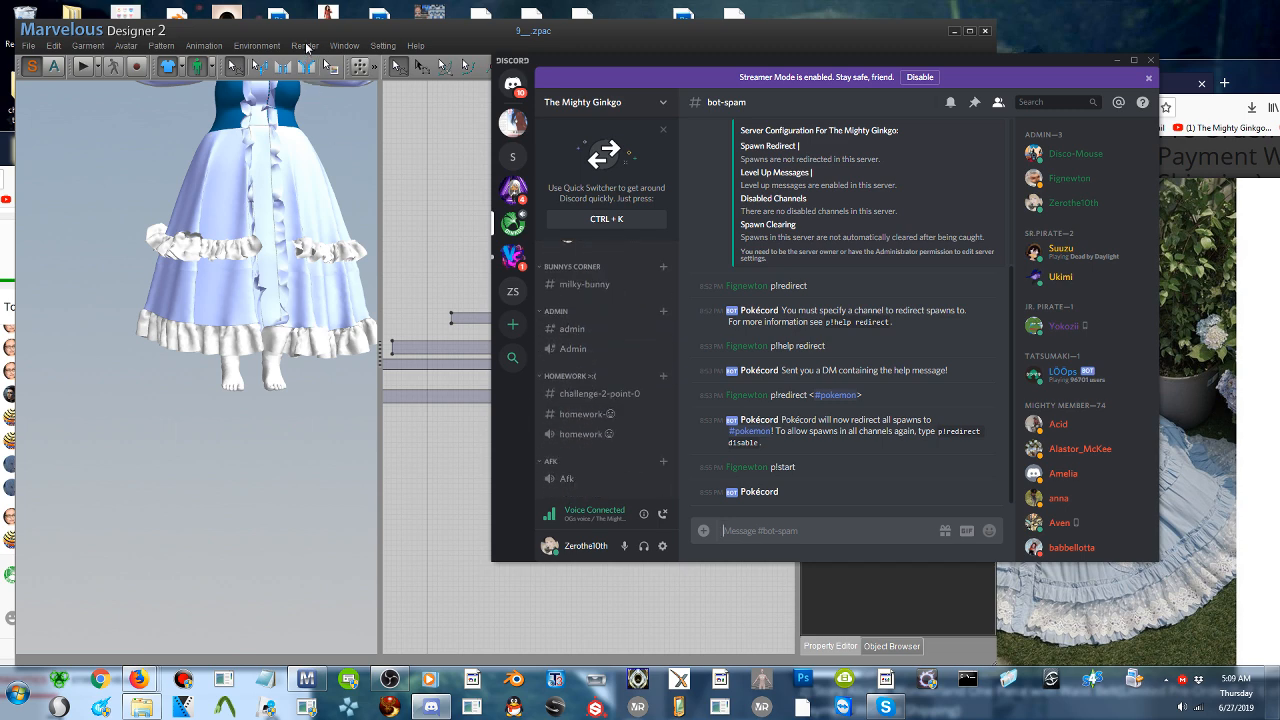
- Uncover the browser behind Marvelous Designer and go back to the previous photo of the blue reference dress
drag(327, 40, 445, 84)
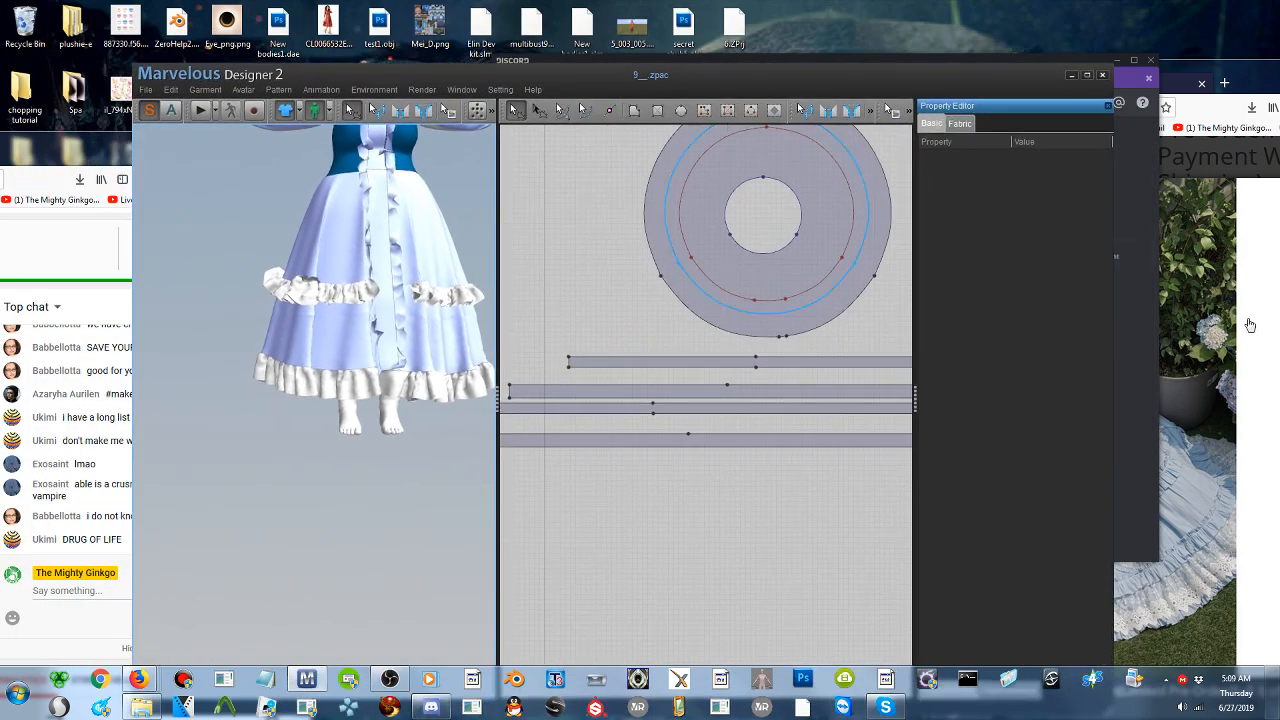
click(1274, 338)
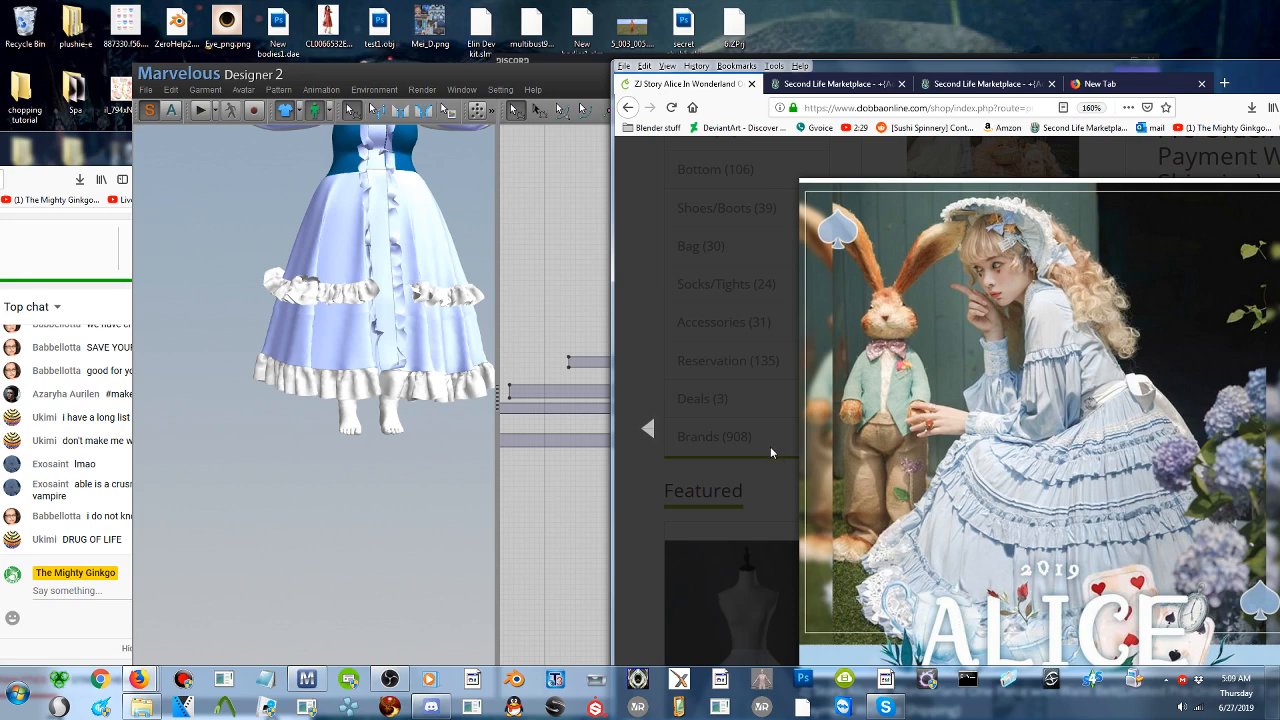
click(649, 431)
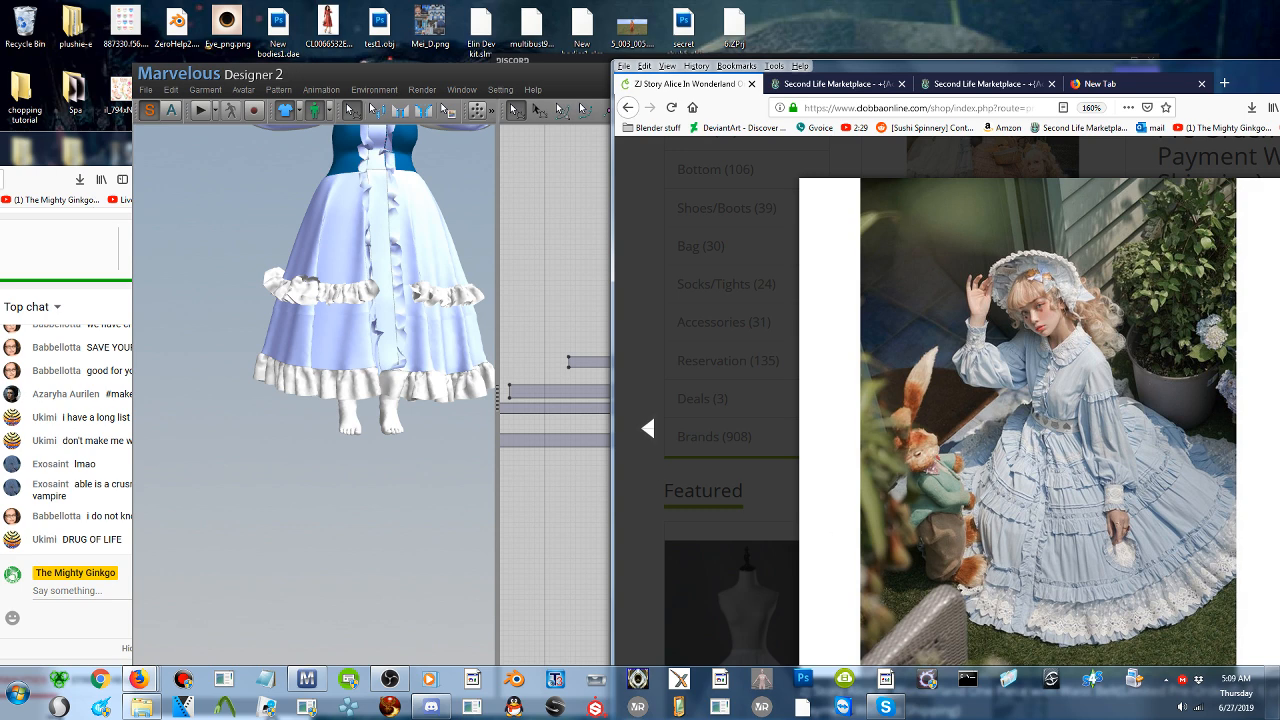
- Return to Marvelous Designer and select the whole larger internal circle on the round skirt pattern
click(553, 320)
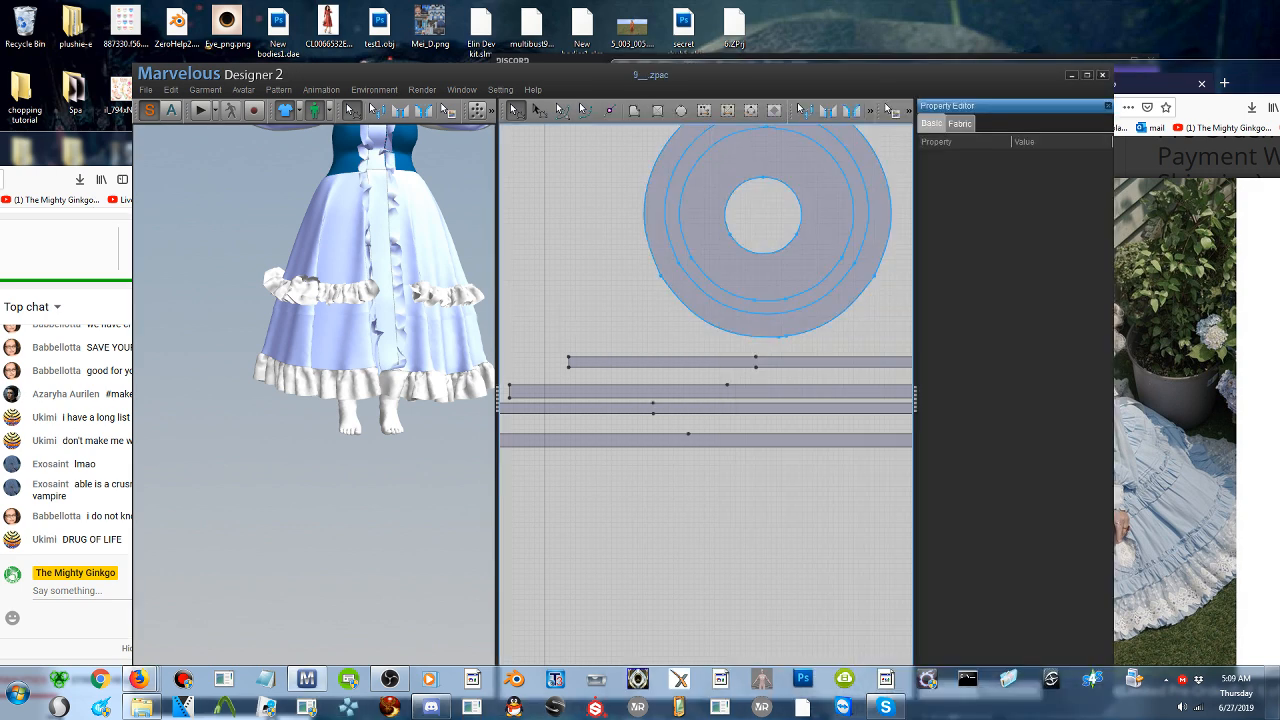
click(723, 300)
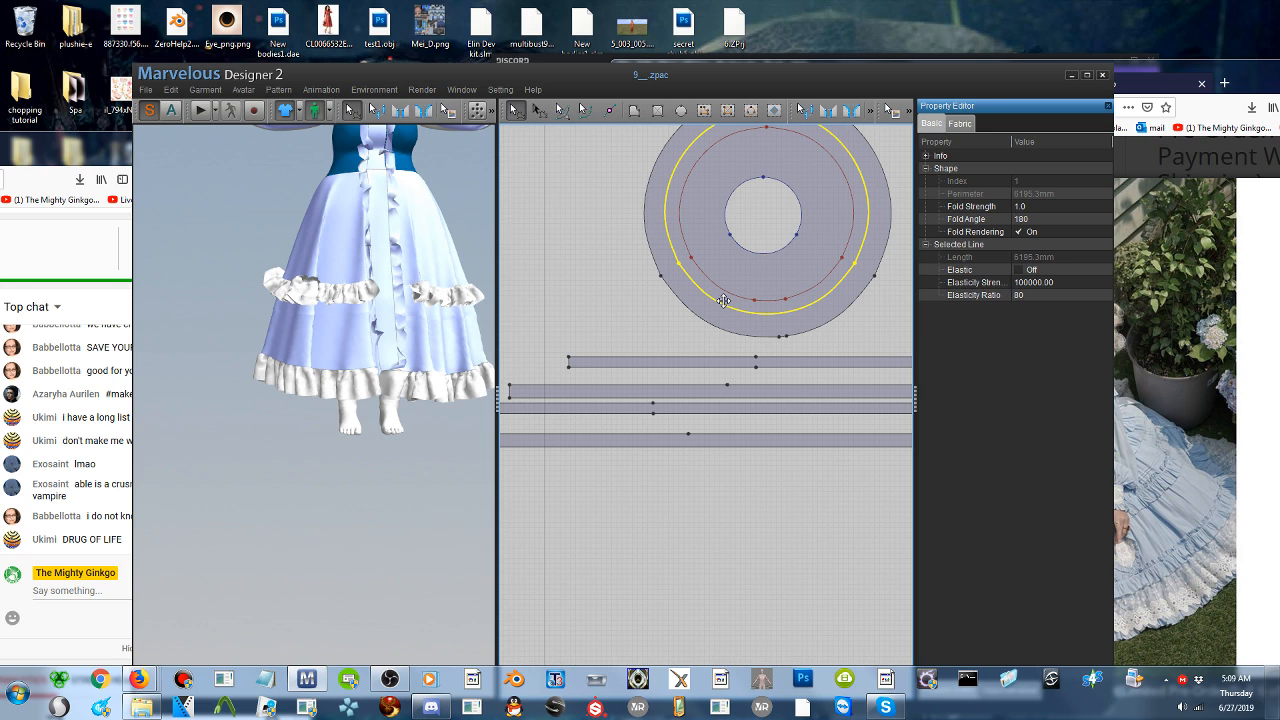
scroll(768, 352, up, 1)
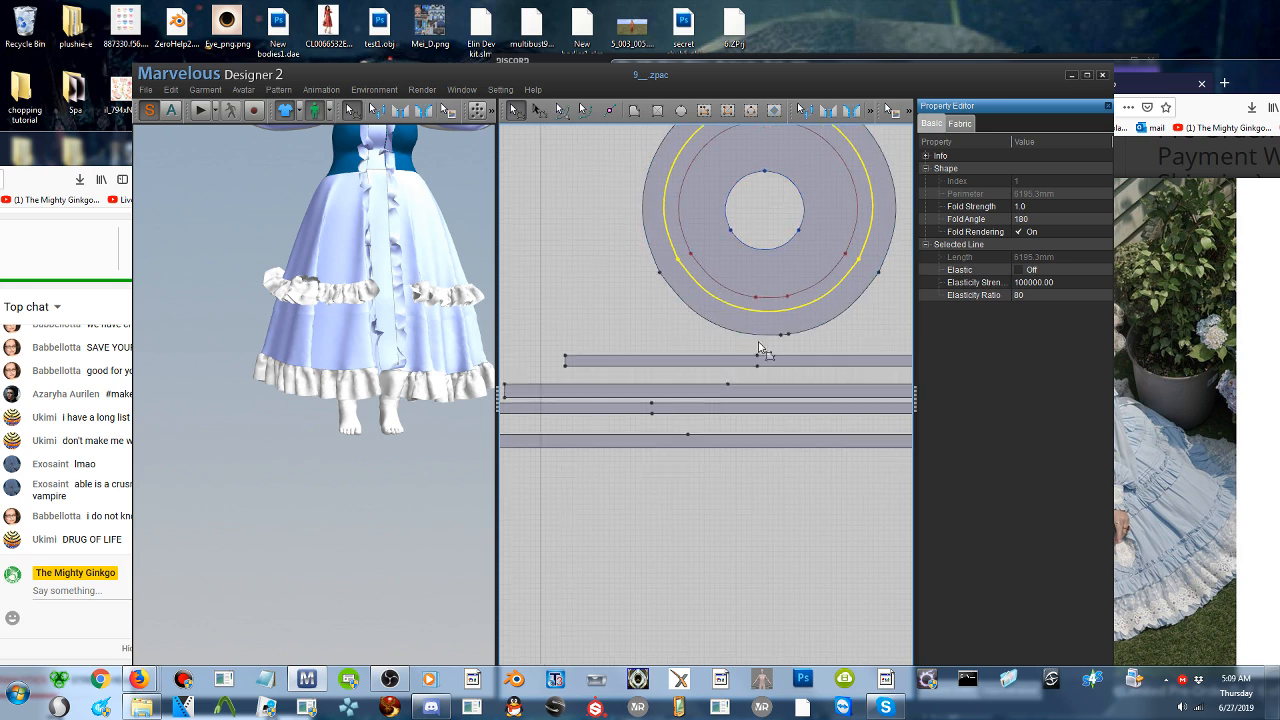
right_drag(759, 347, 735, 407)
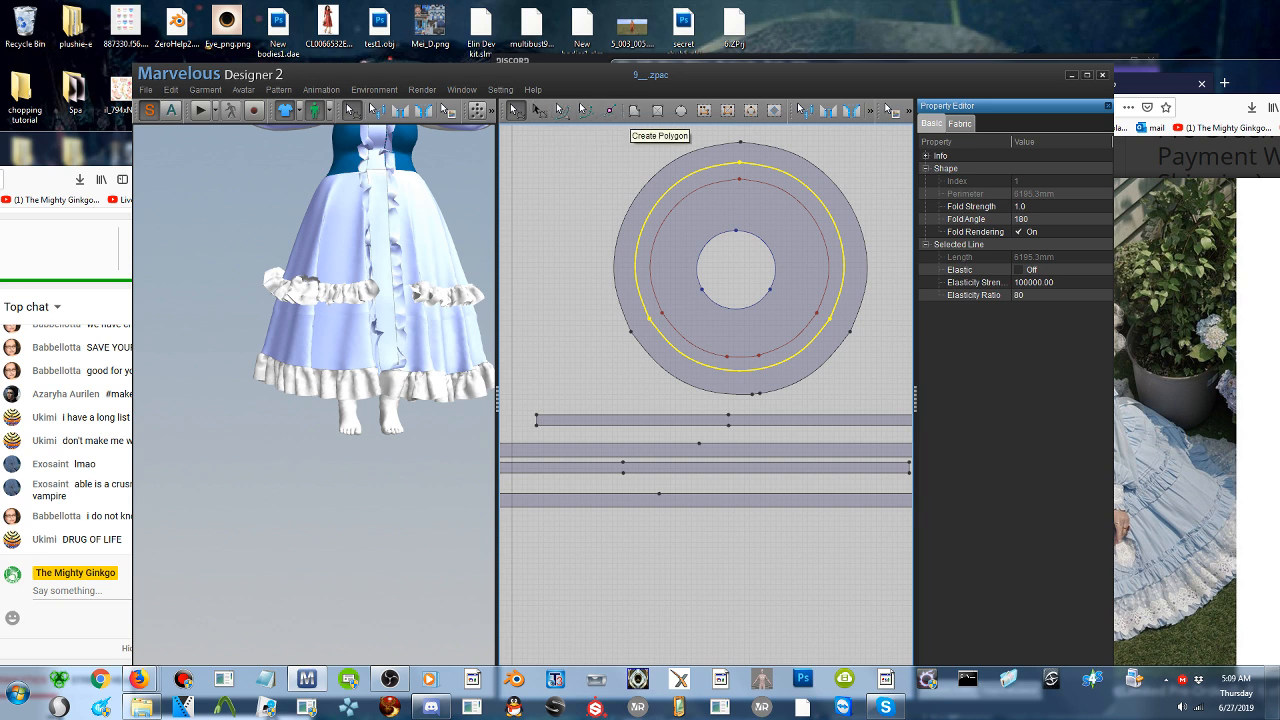
- Check the mustard dress reference photo in the browser, and select the lower arc of the skirt pattern's larger internal circle in Marvelous Designer
click(1235, 498)
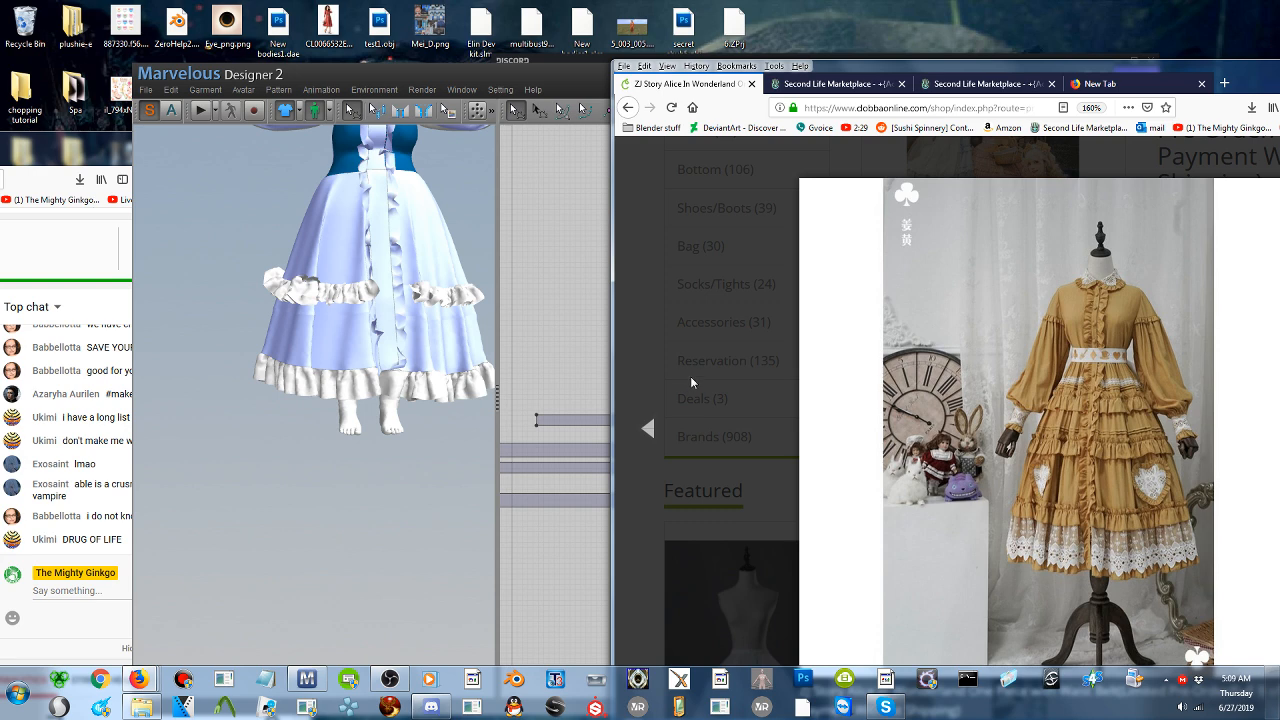
click(574, 352)
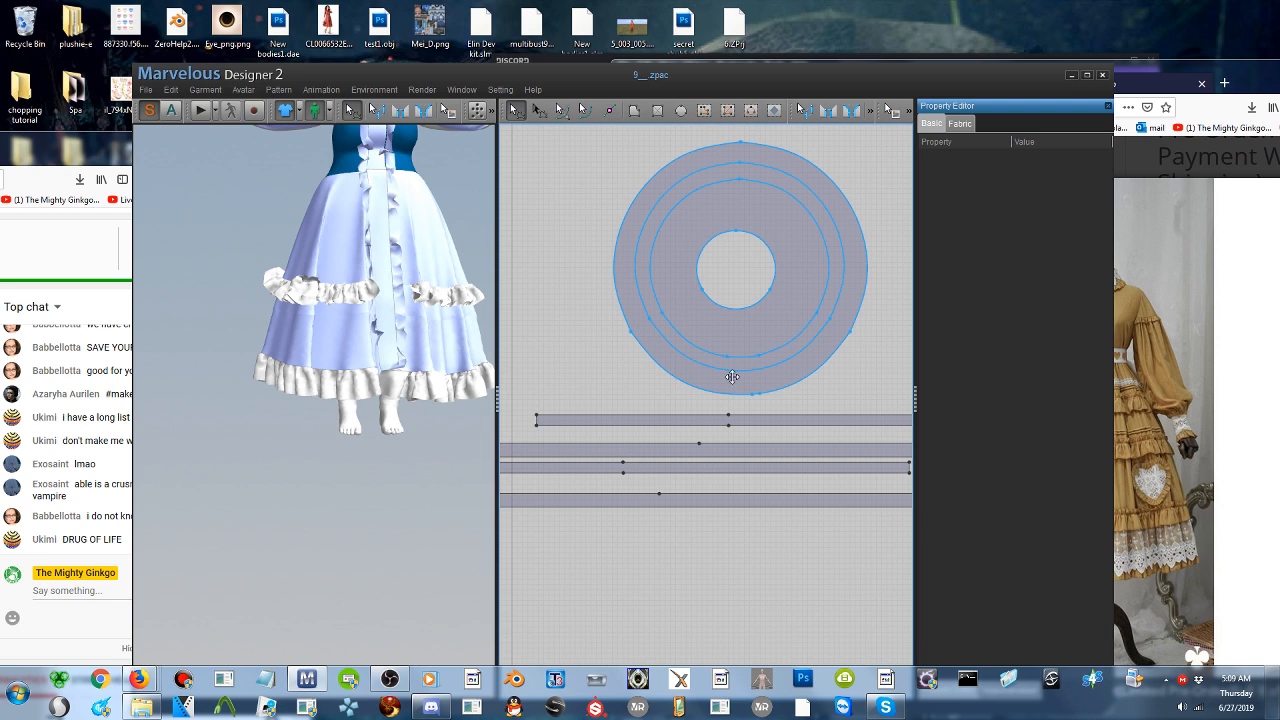
click(746, 369)
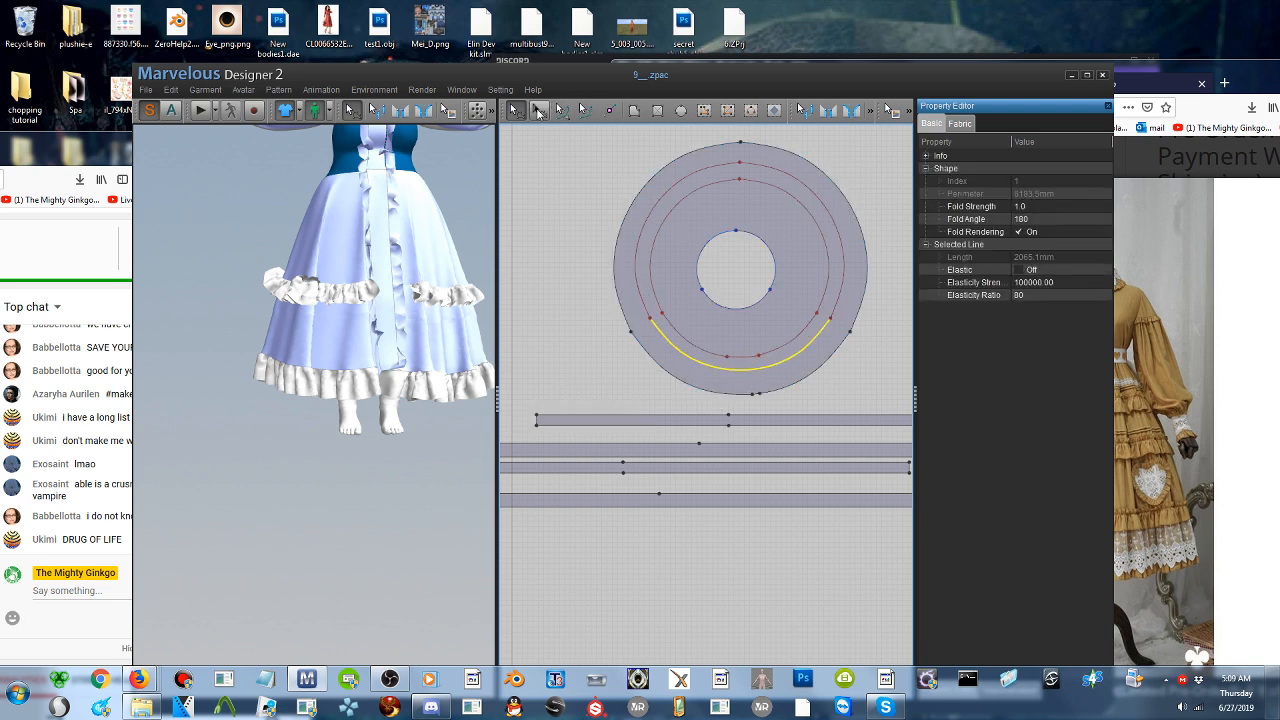
- Scale up the skirt pattern's larger internal circle to a perimeter of about 6640 mm with the transform tool
click(539, 109)
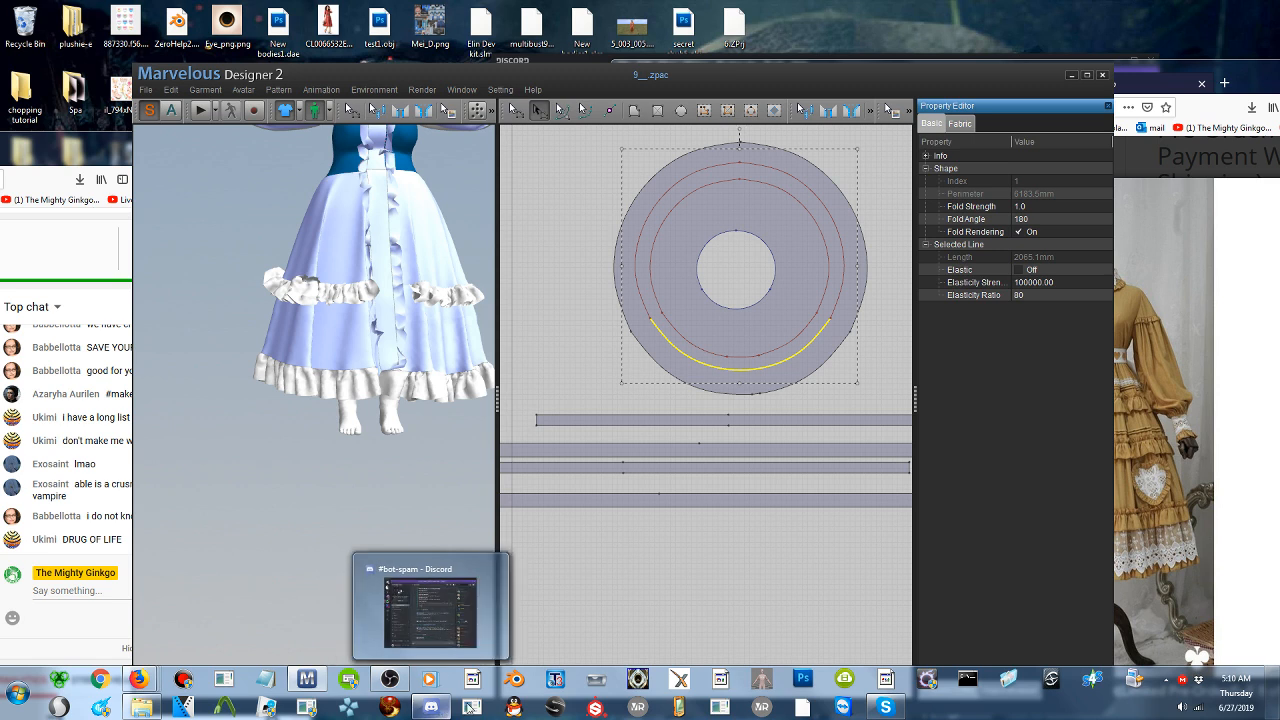
mouse_move(430, 707)
click(677, 183)
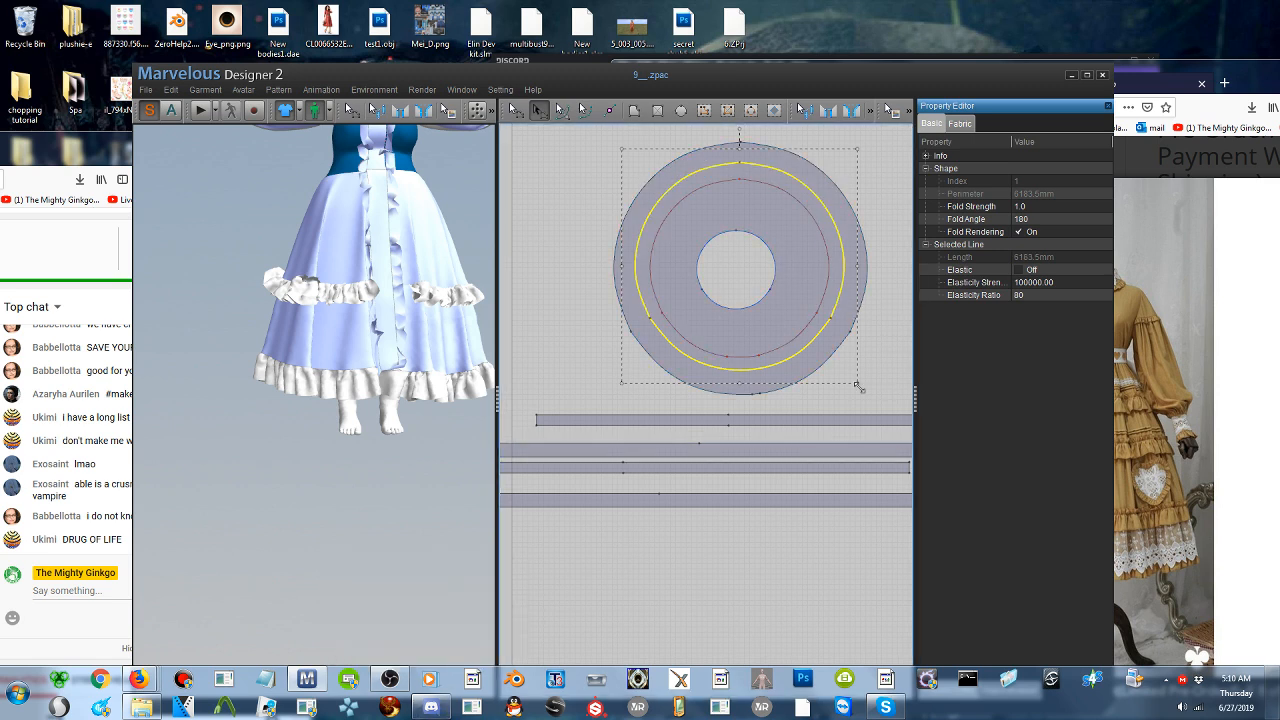
drag(857, 386, 871, 403)
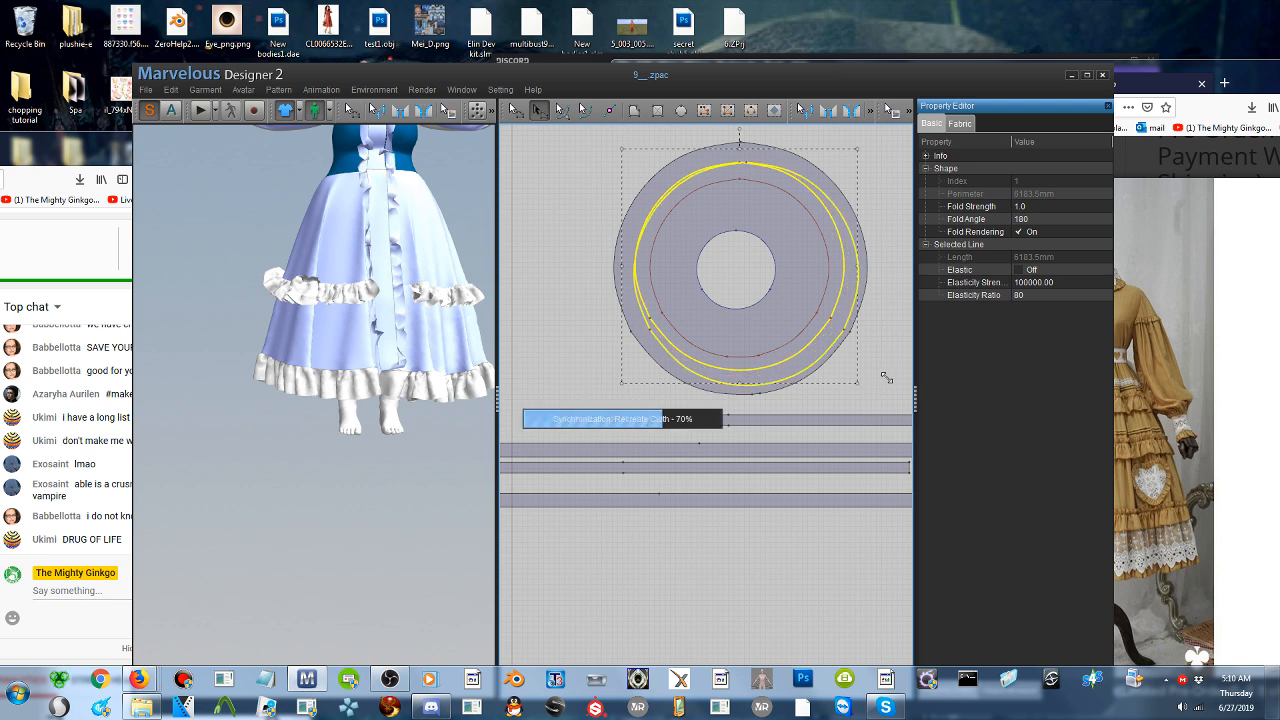
- Nudge the skirt pattern's smaller internal circle slightly left and recentre the enlarged circle within the skirt outline
click(807, 302)
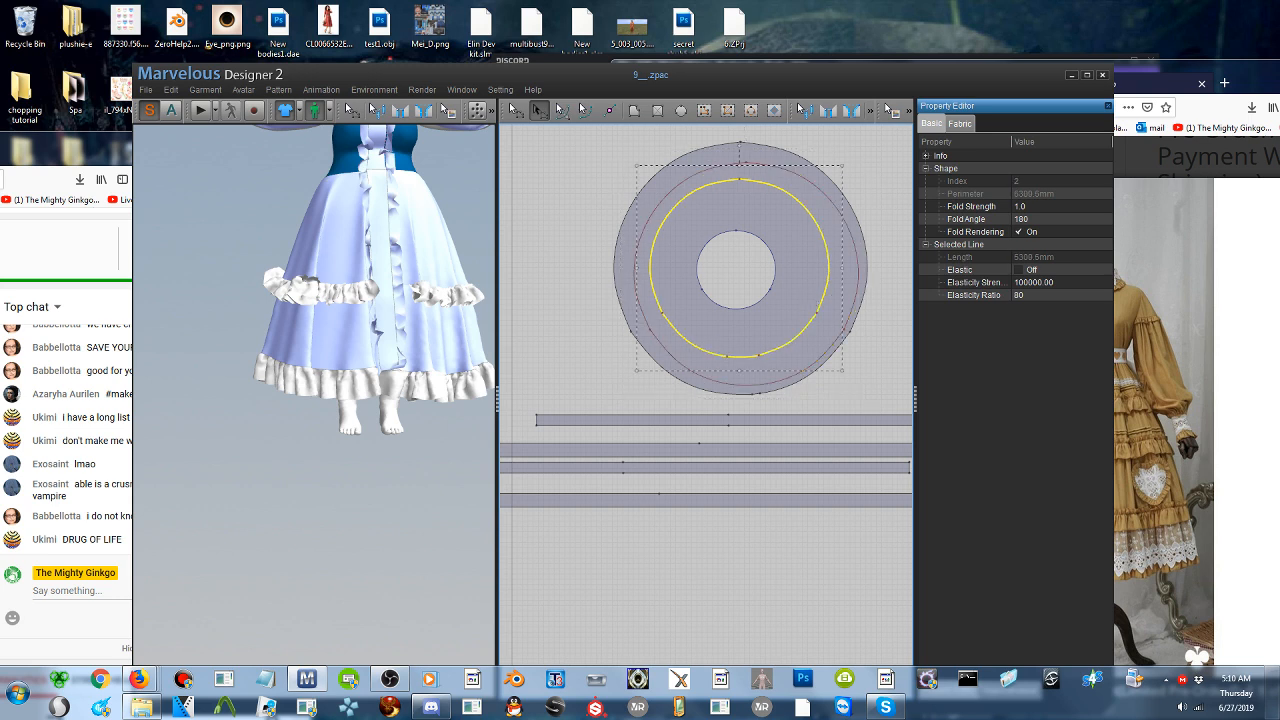
drag(808, 304, 811, 307)
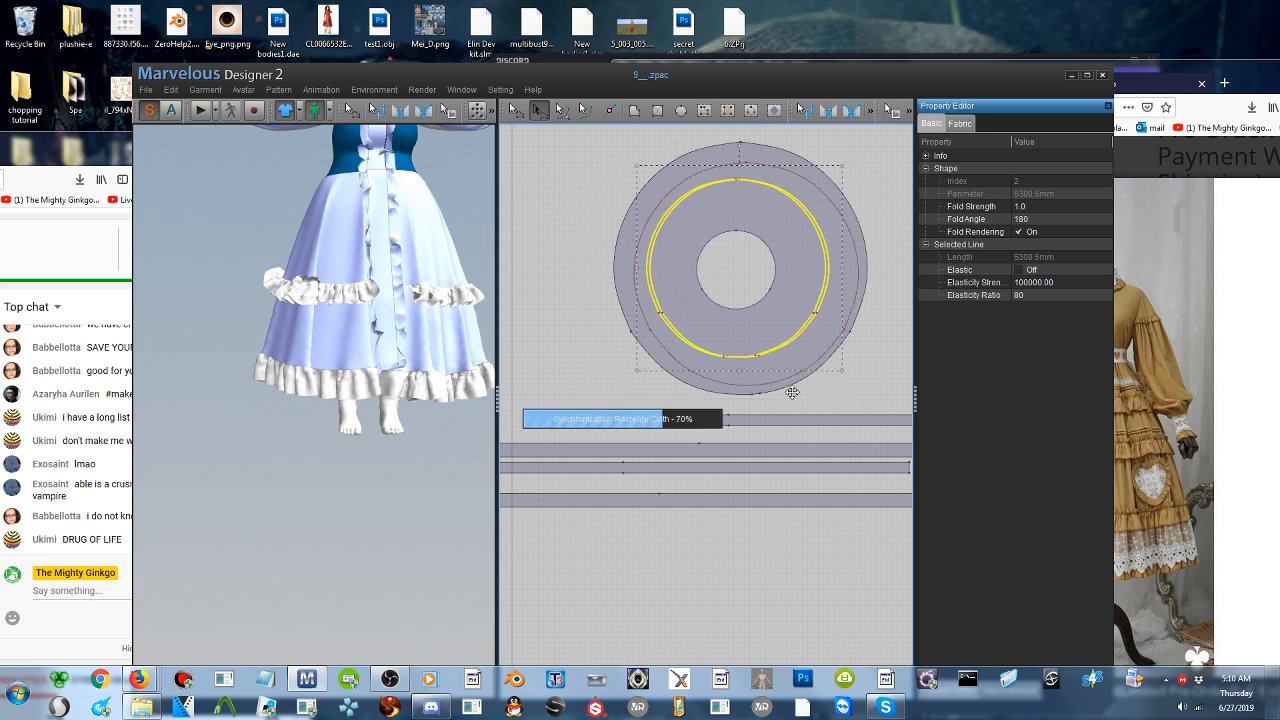
click(756, 386)
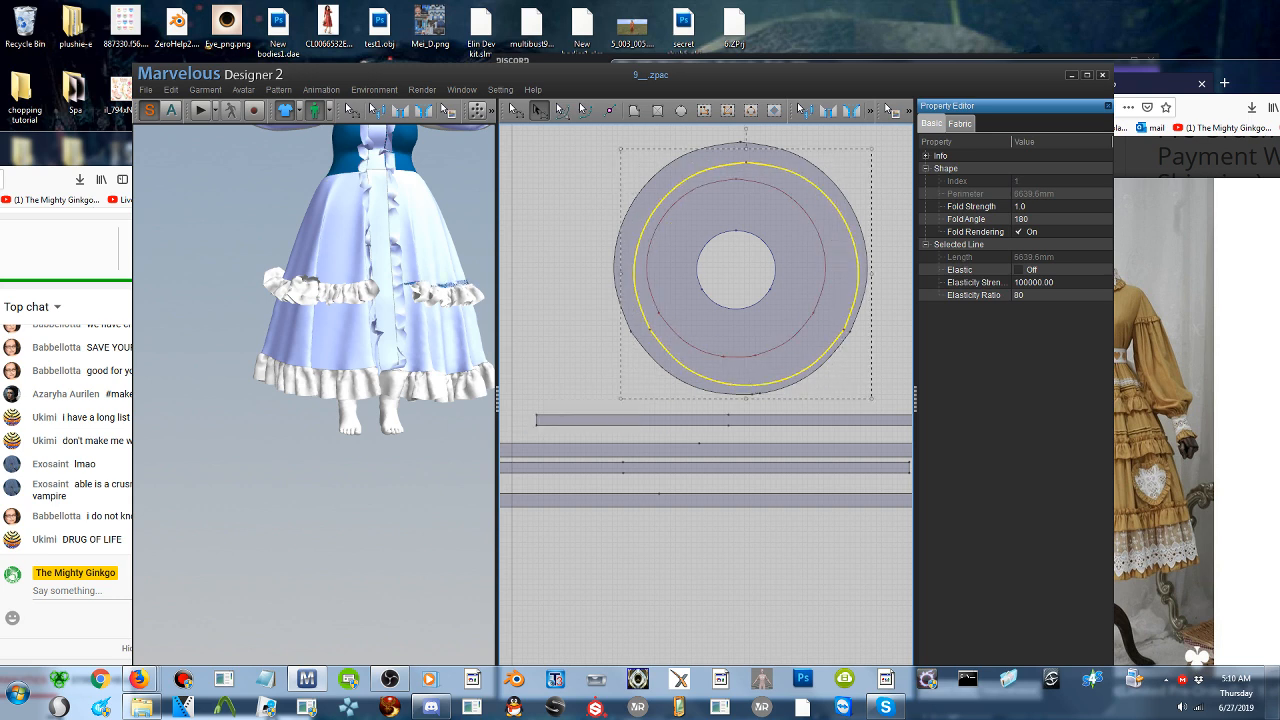
drag(800, 367, 792, 367)
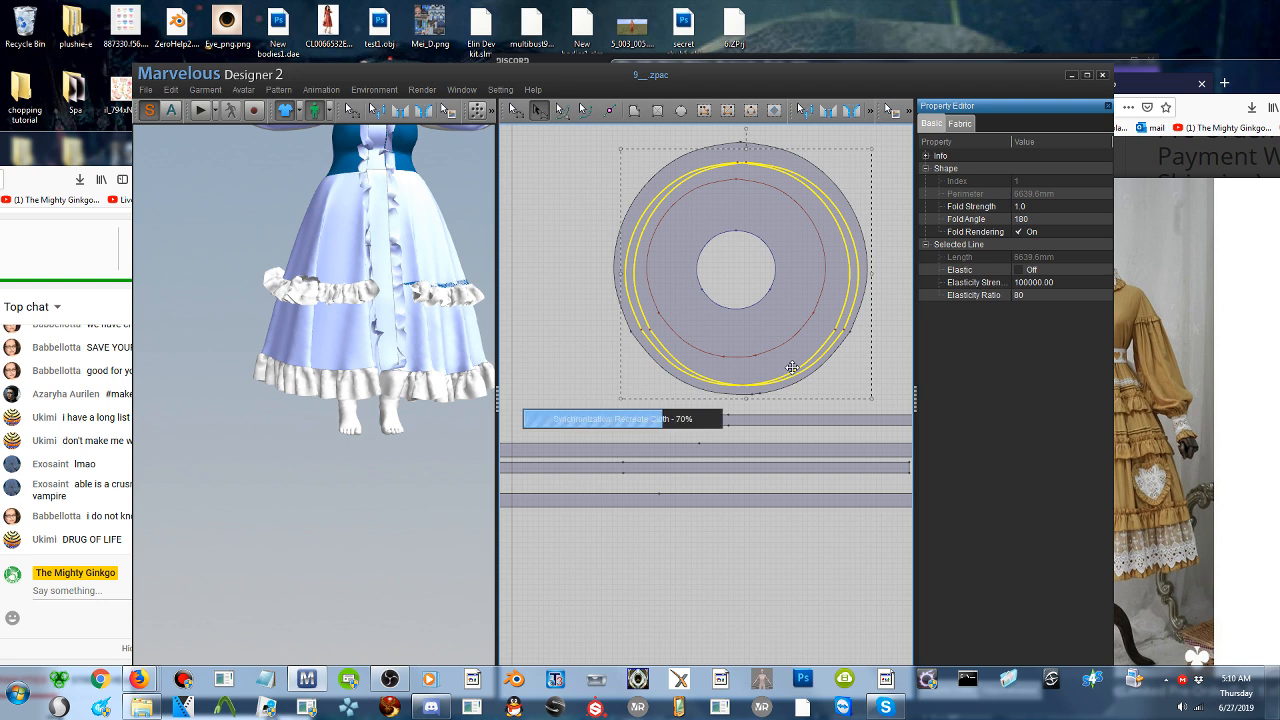
drag(791, 367, 791, 363)
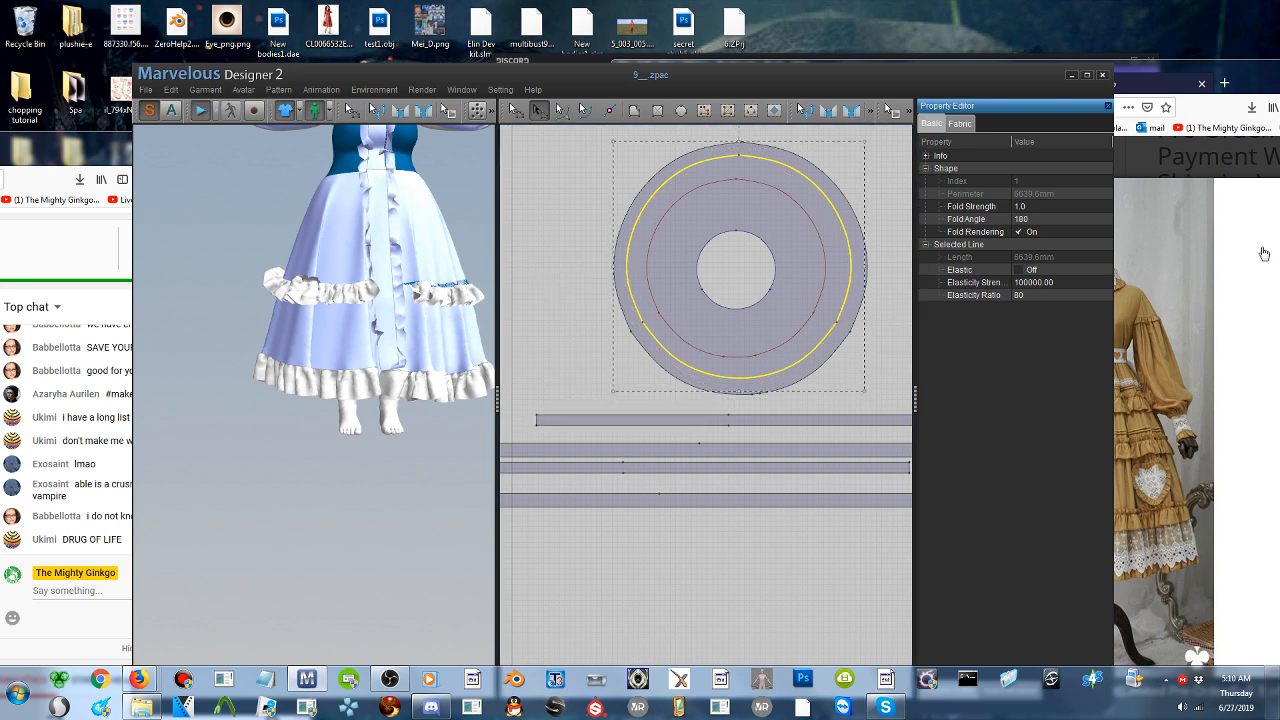
- Compare the mustard dress photo in the browser with the 3D skirt, selecting the skirt to check where its internal lines fall
click(1176, 74)
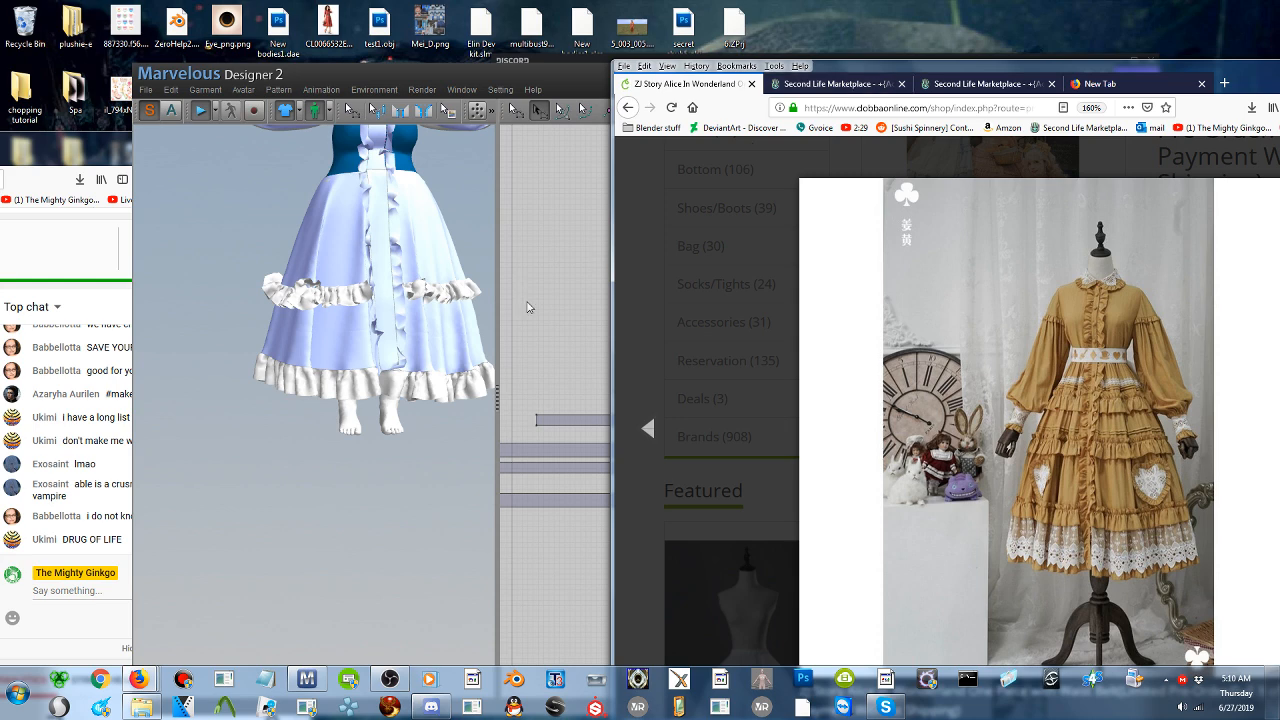
click(447, 354)
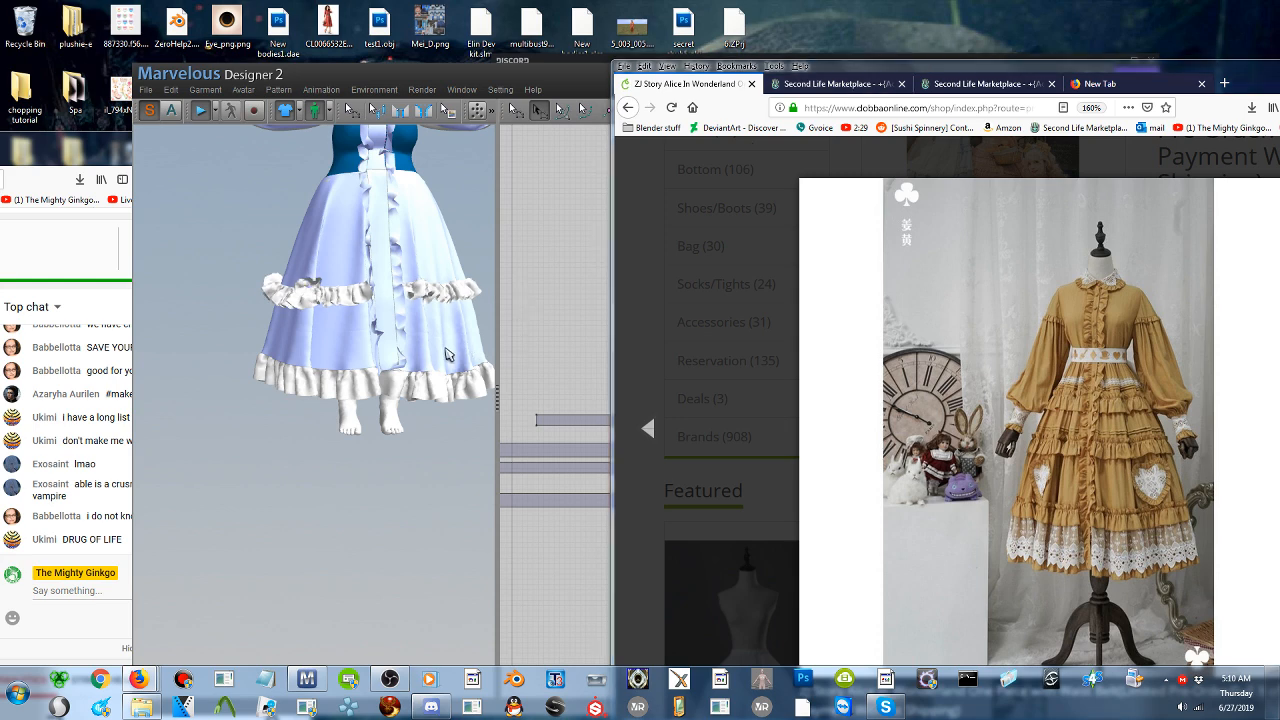
click(561, 77)
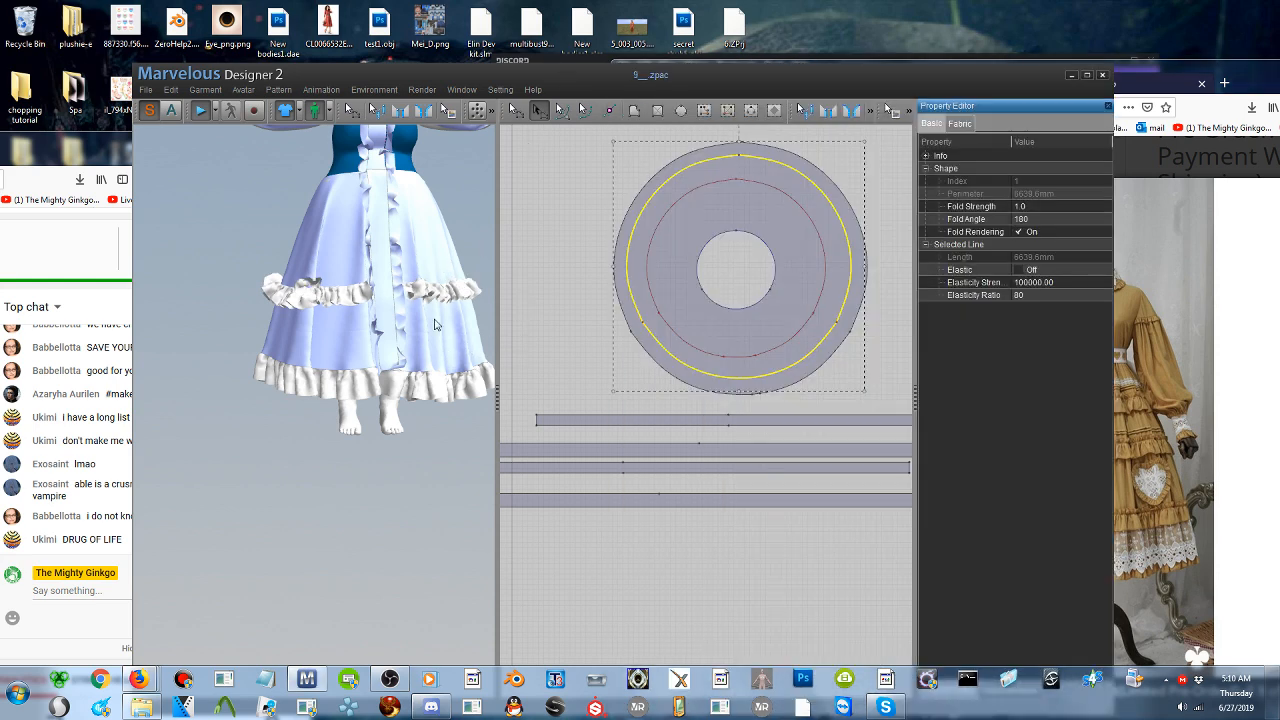
click(424, 360)
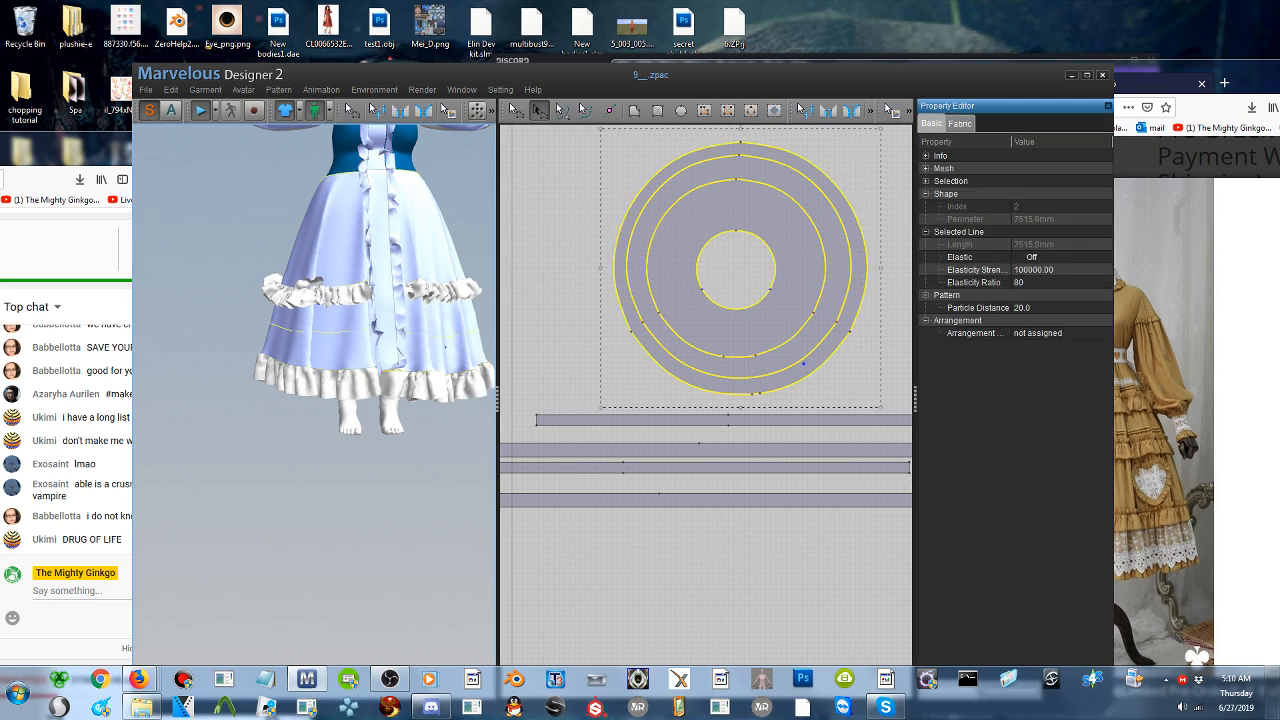
click(1212, 76)
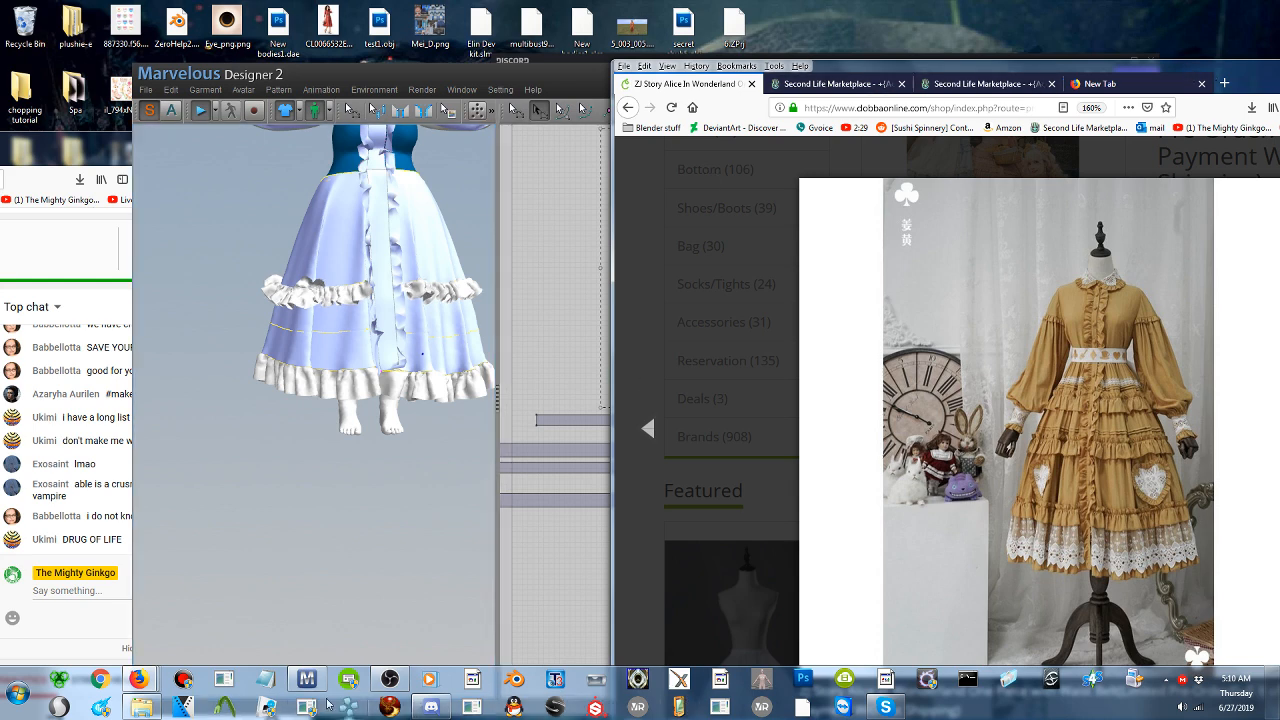
- Switch to Discord, open the general channel and open its newly shared MyAnimeList link in the browser
click(420, 709)
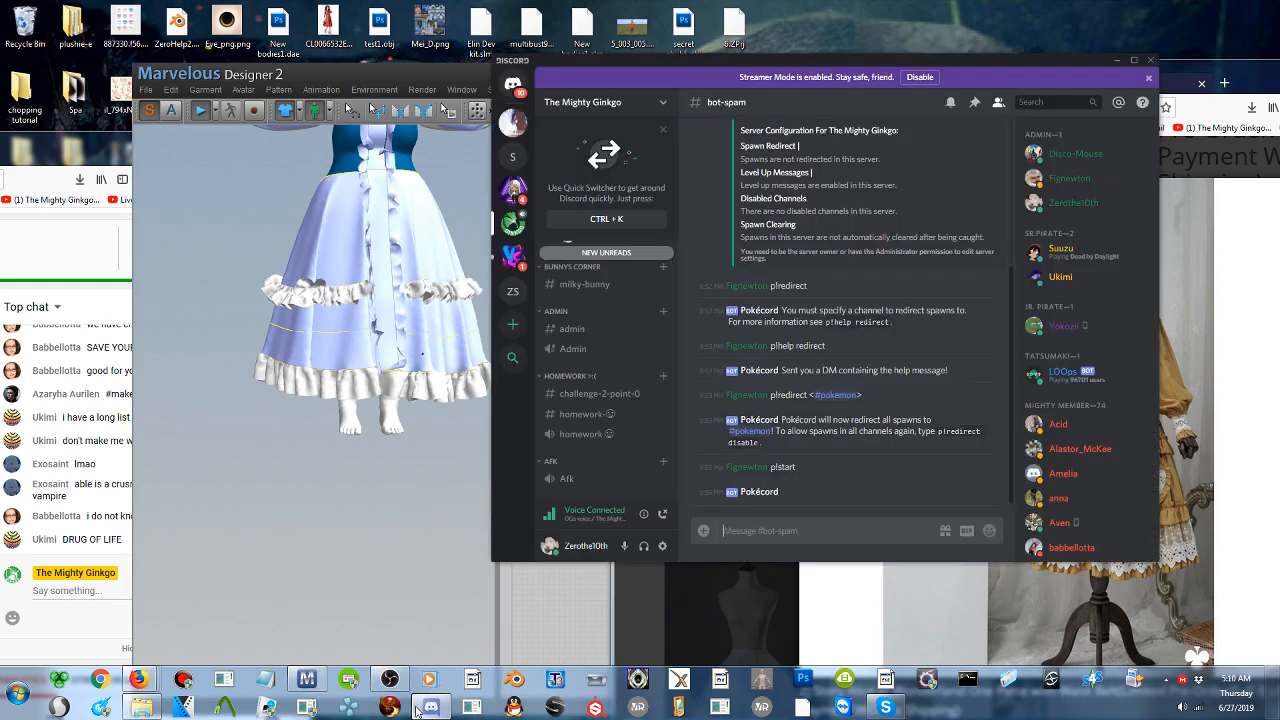
scroll(586, 300, up, 6)
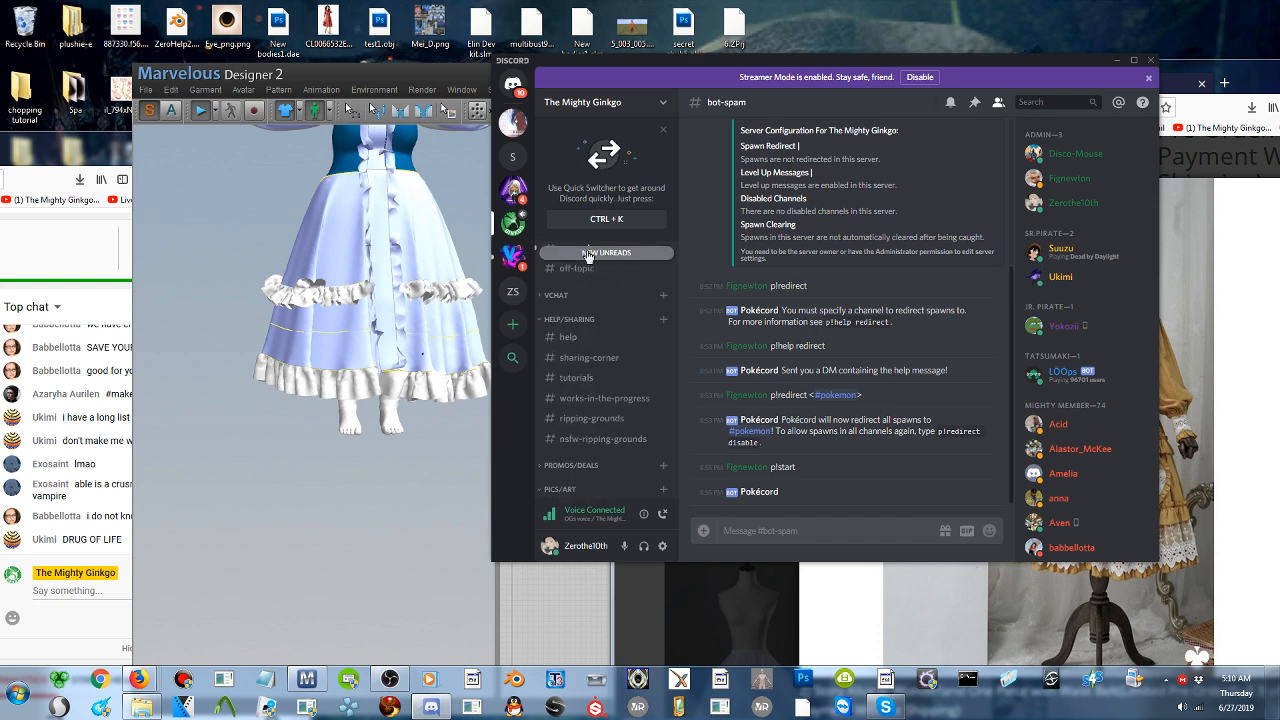
click(575, 340)
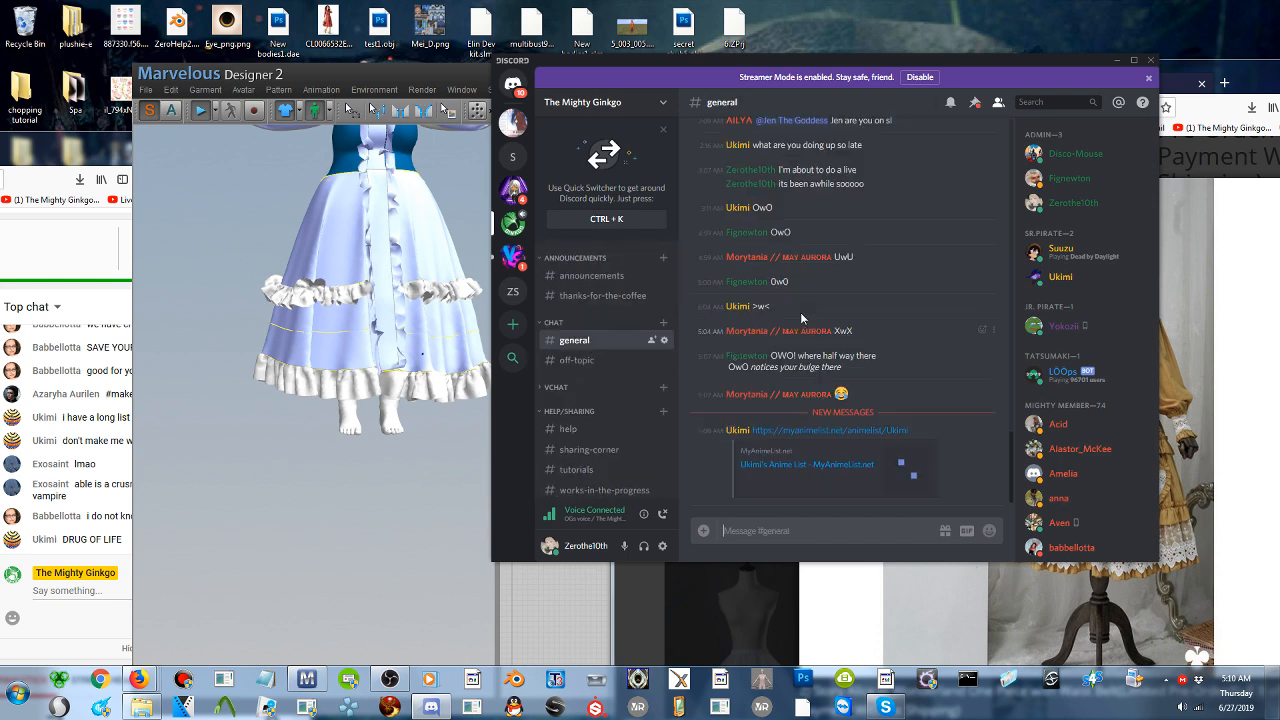
click(785, 466)
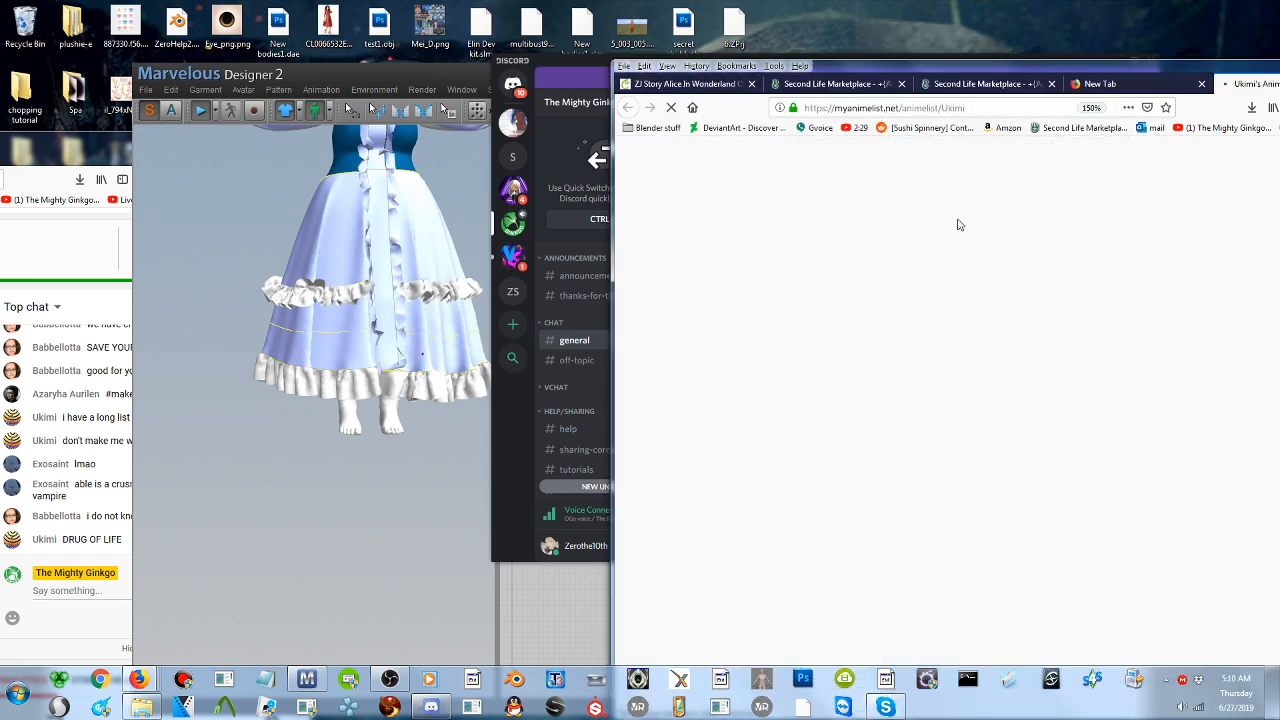
double_click(1073, 73)
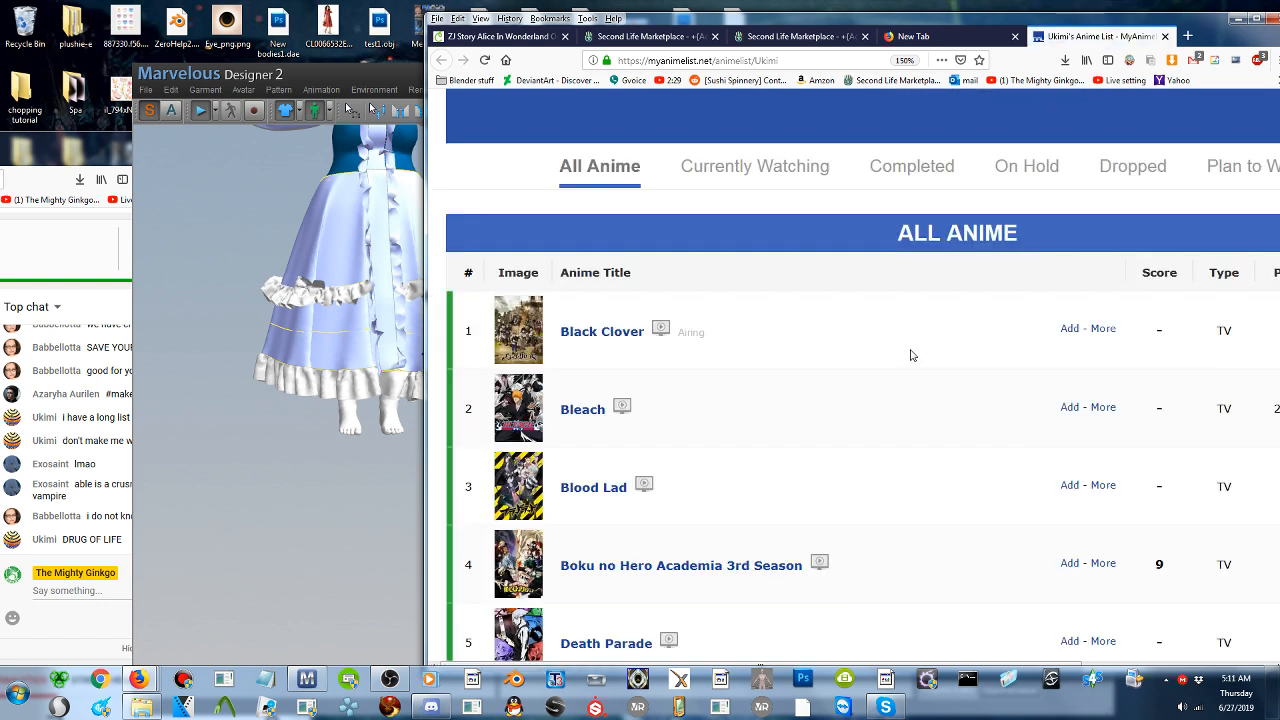
- Look through the first entries of the shared anime list, including the Black Clover details page
scroll(599, 341, down, 6)
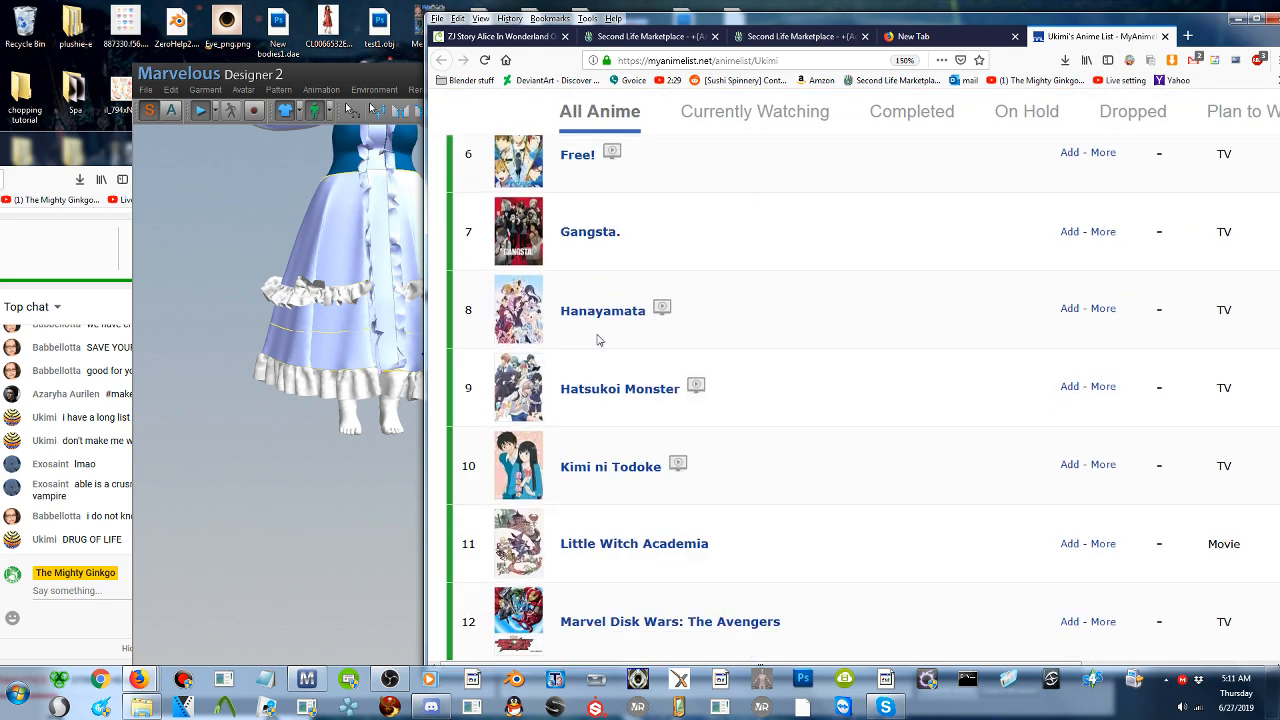
scroll(599, 340, up, 5)
scroll(599, 341, up, 1)
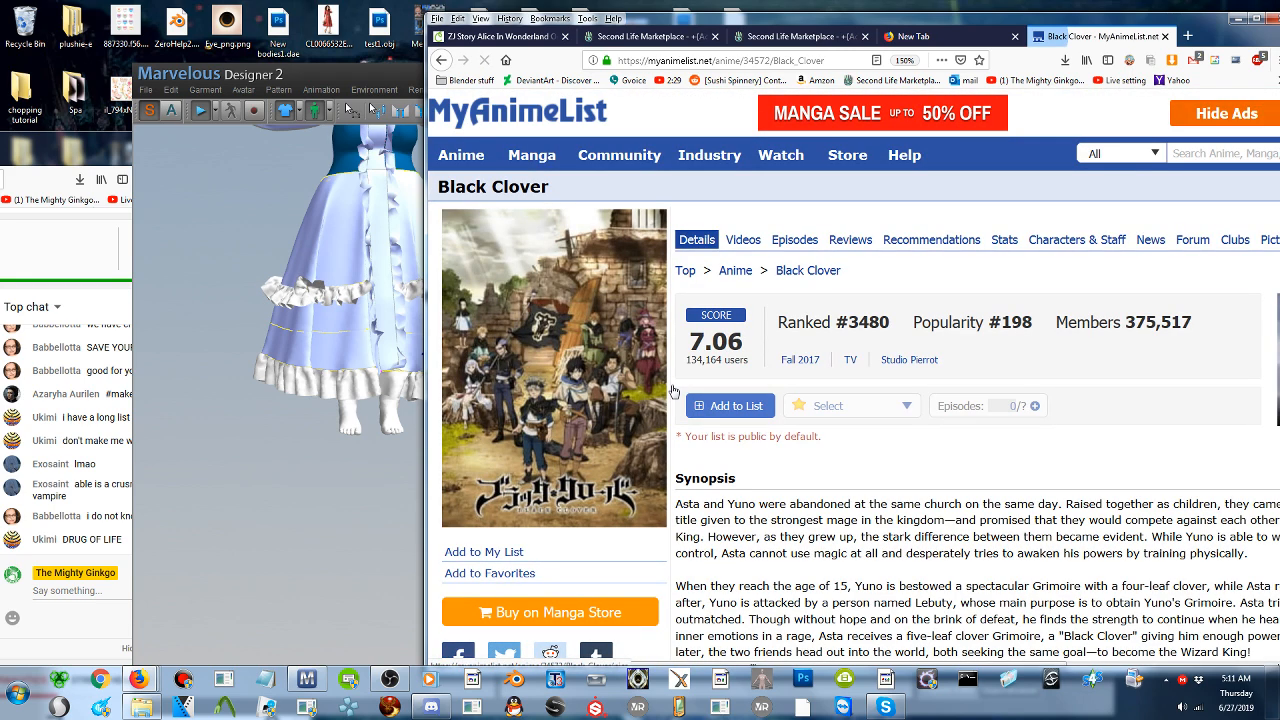
key(alt+Left)
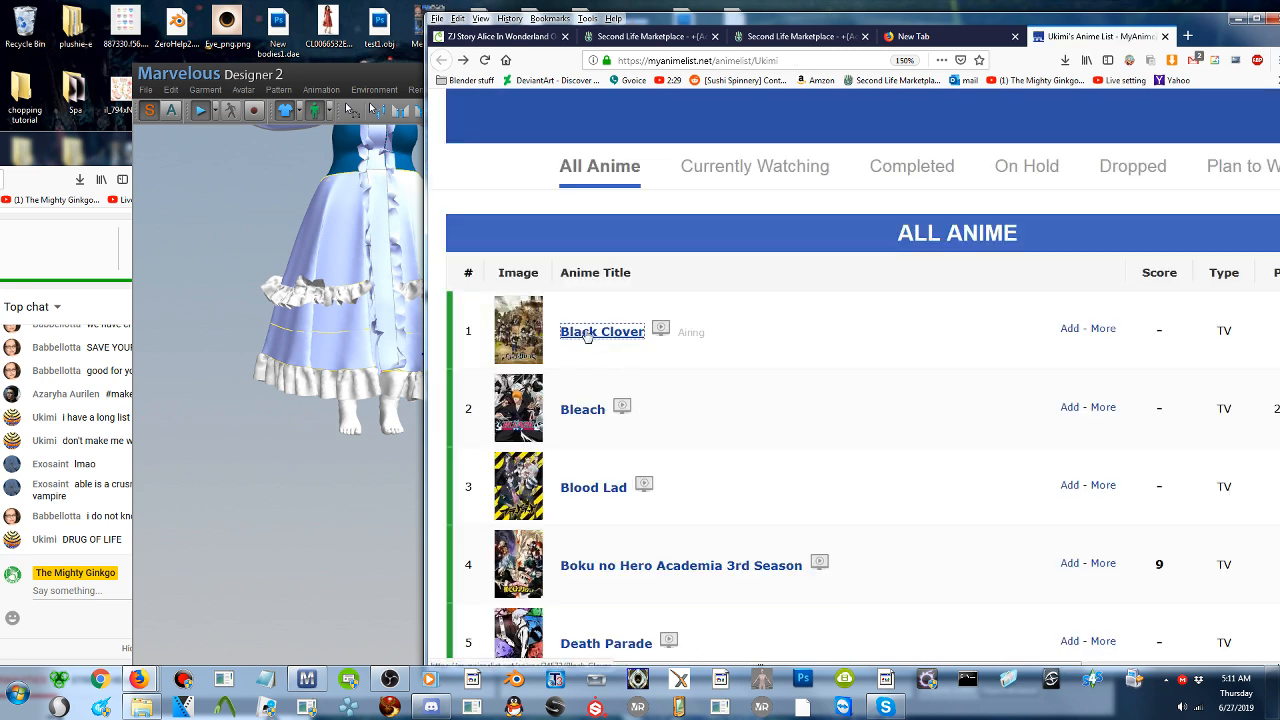
scroll(587, 336, down, 2)
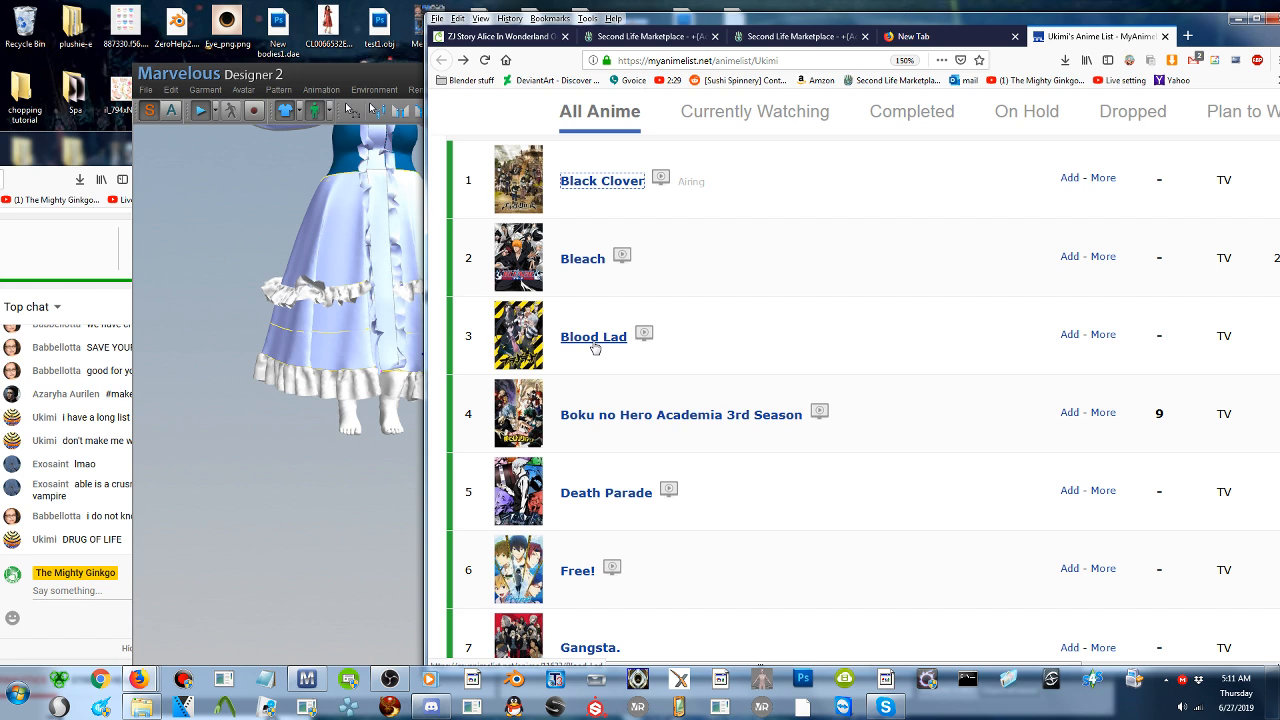
scroll(593, 432, down, 1)
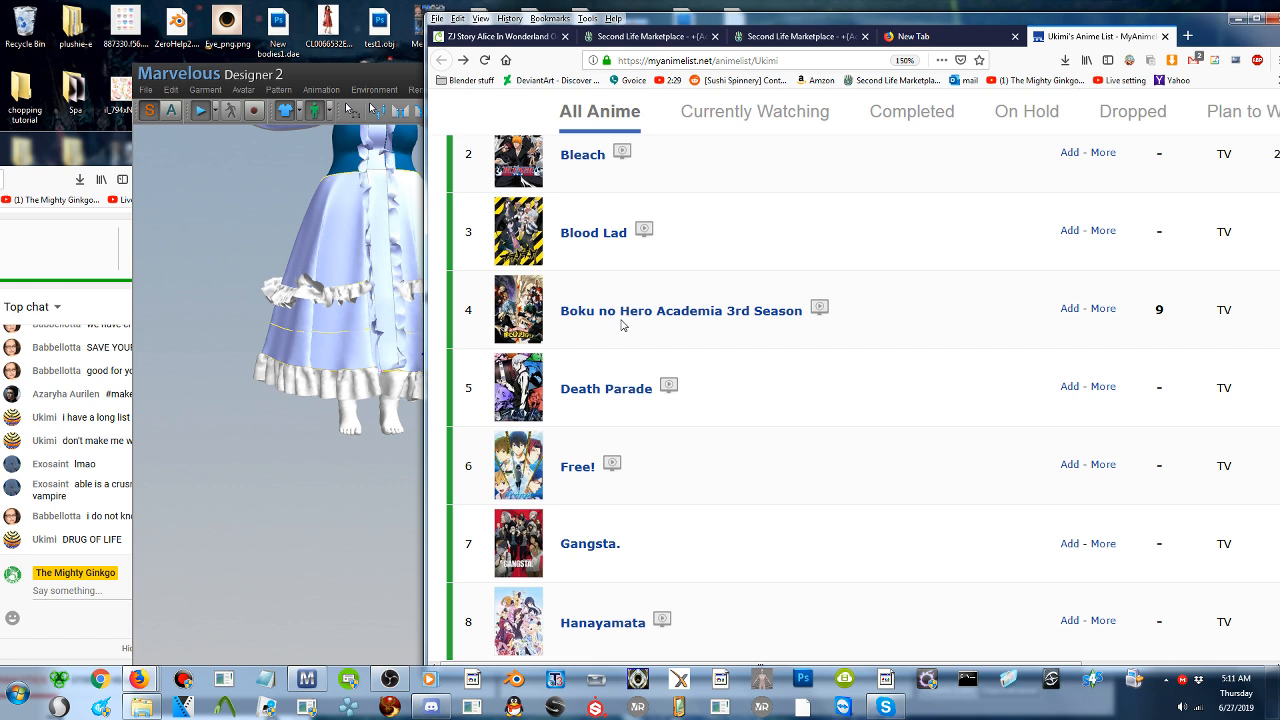
scroll(704, 346, down, 2)
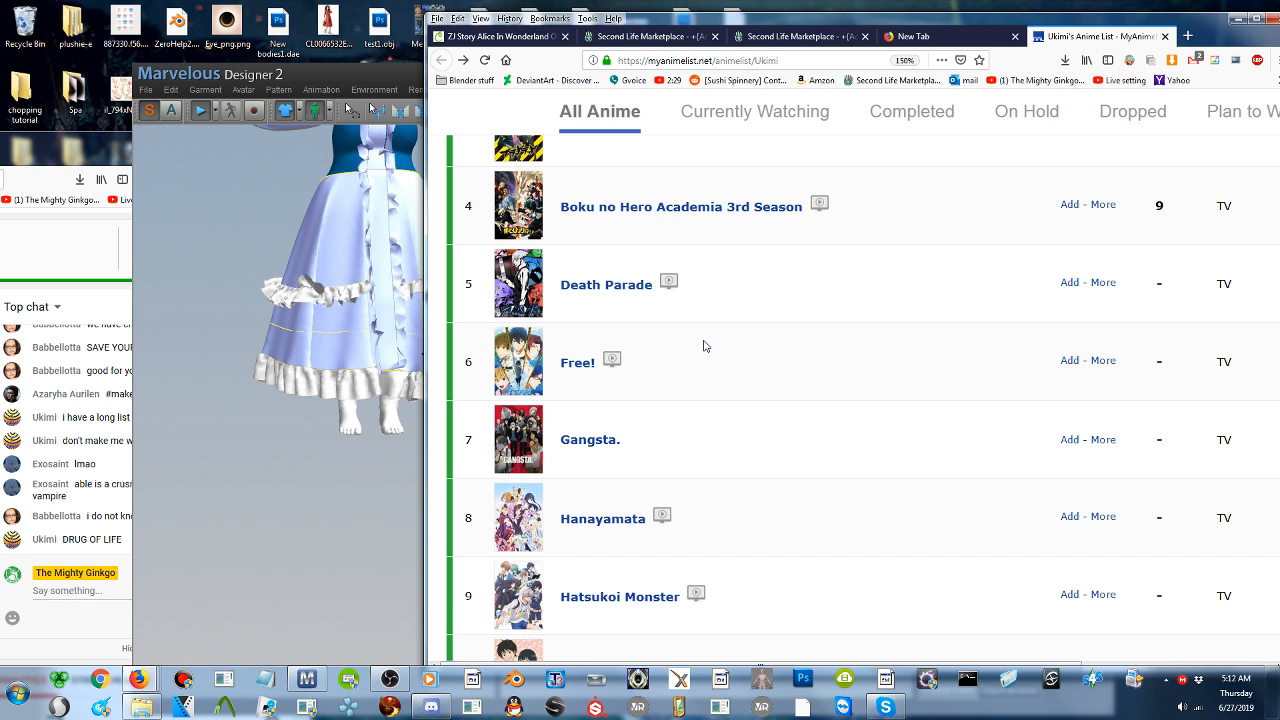
scroll(664, 273, down, 1)
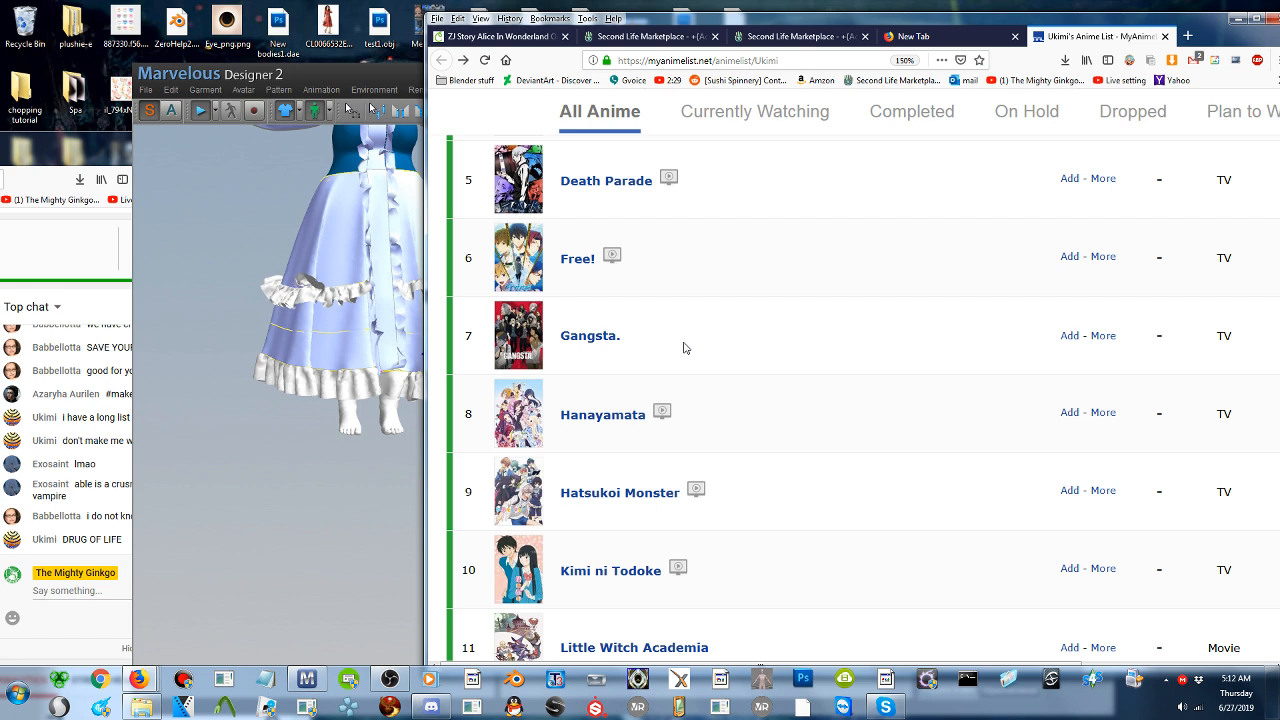
- Stop the garment simulation in Marvelous Designer and bring the browser's anime list back to the front
click(208, 115)
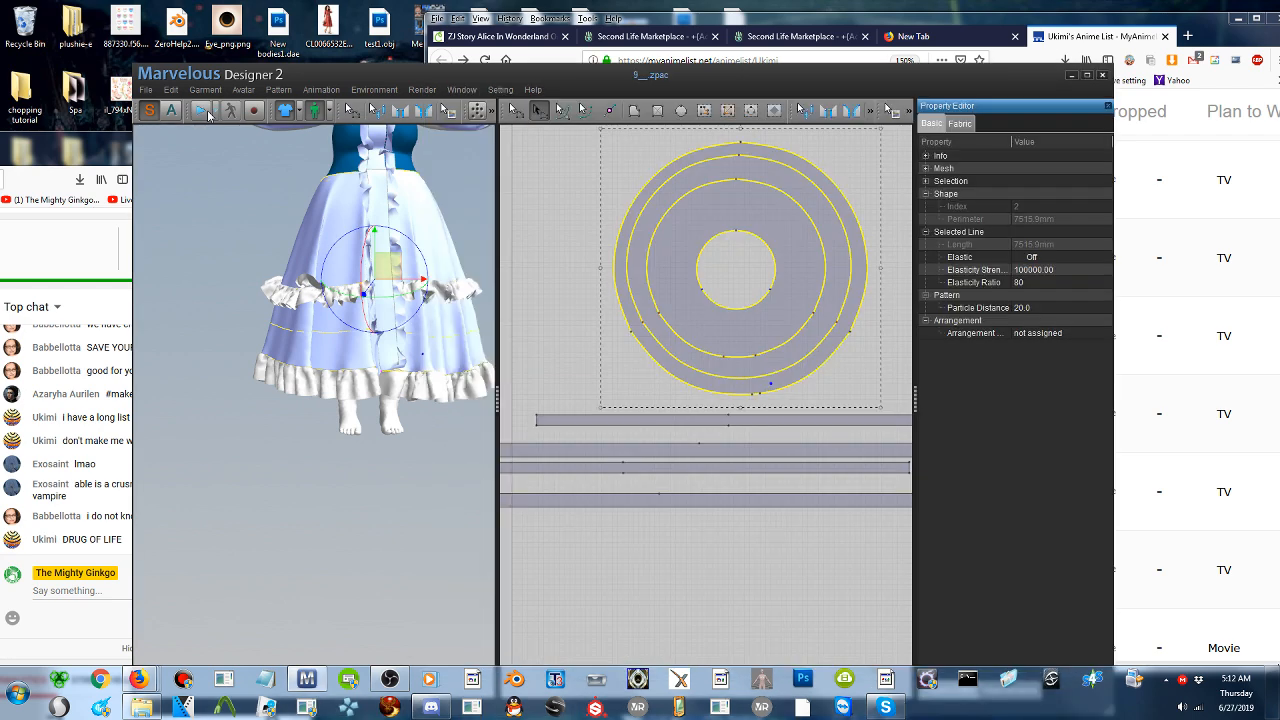
click(1212, 23)
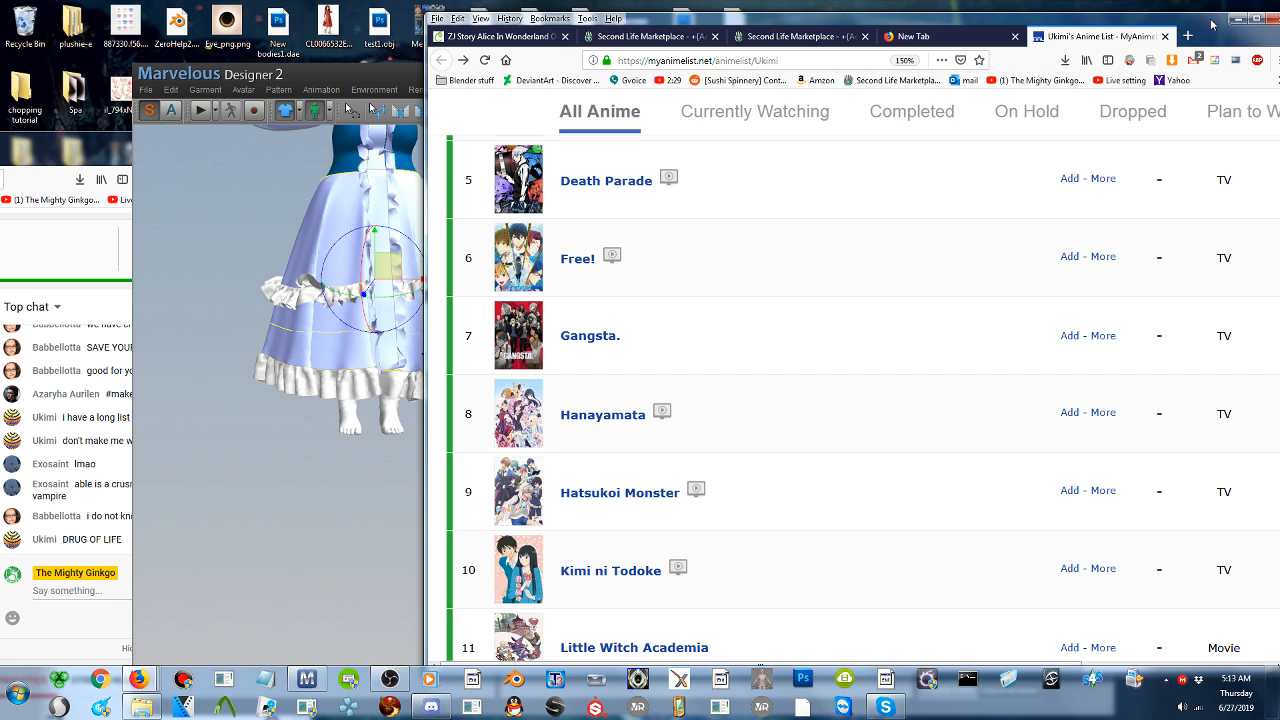
- Read further down the shared anime list, from Hanayamata to the Bleach Movie 1 entry
scroll(651, 435, down, 3)
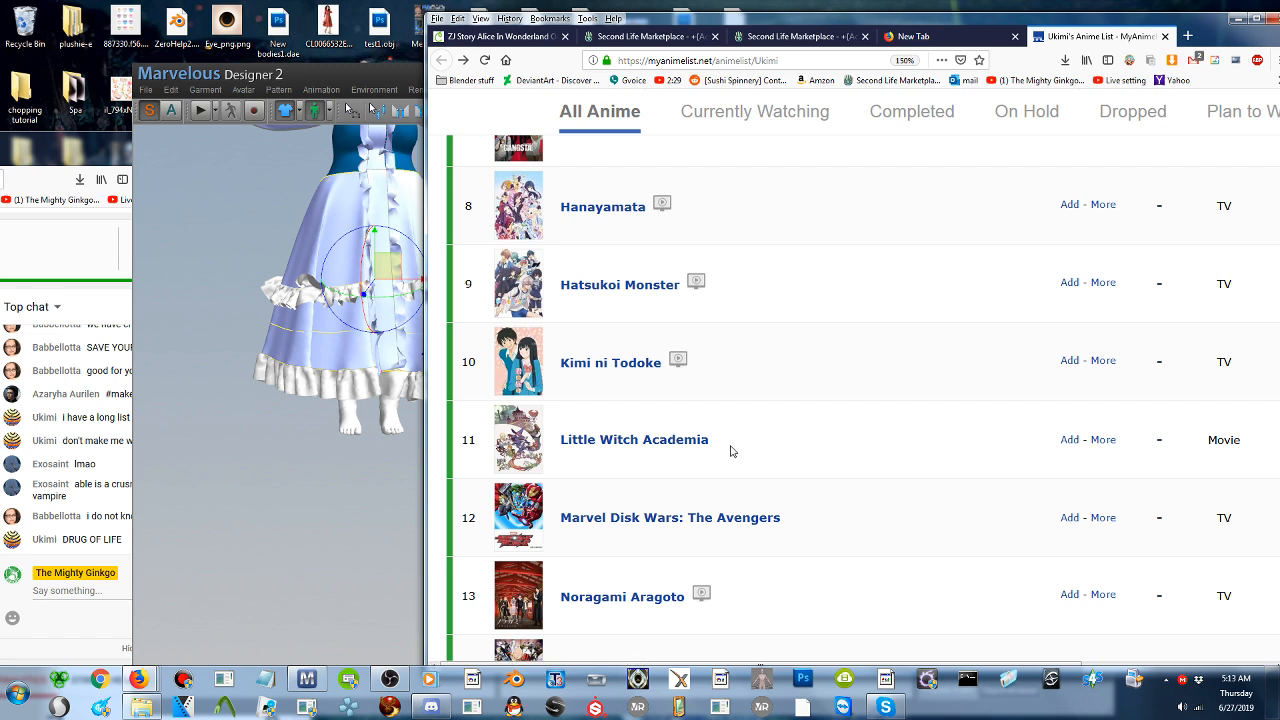
scroll(731, 451, down, 1)
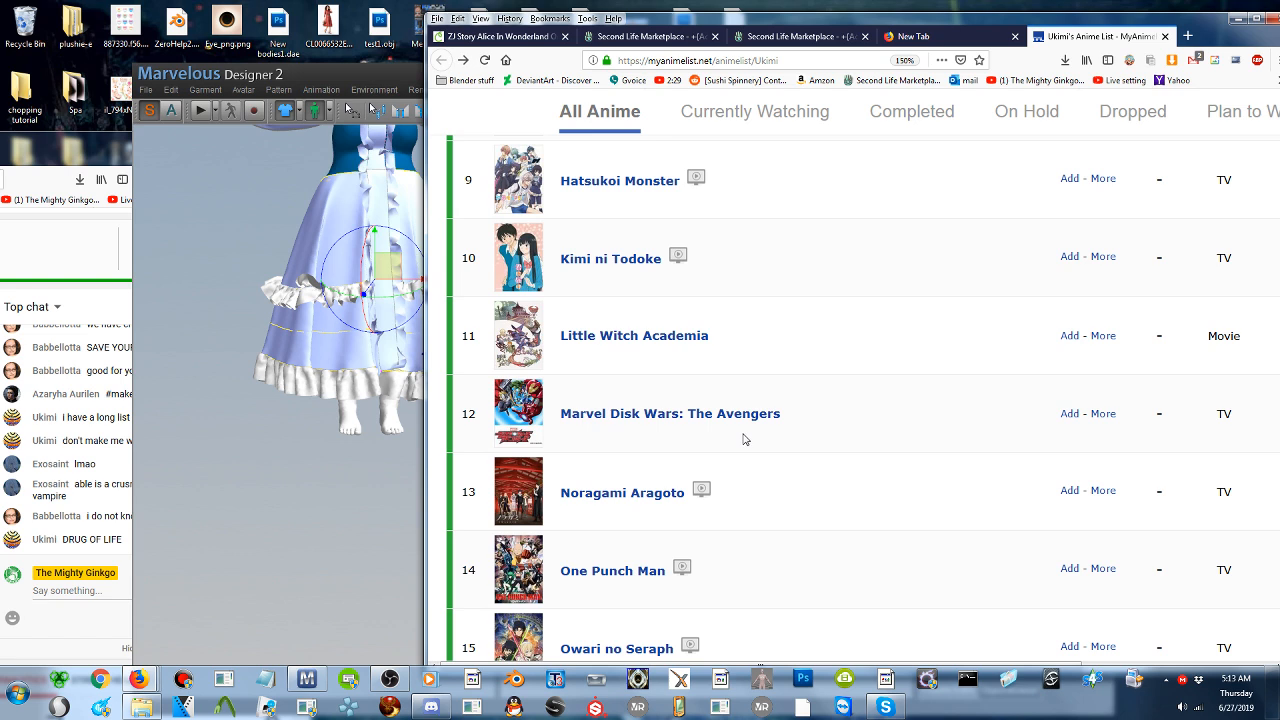
scroll(746, 426, down, 1)
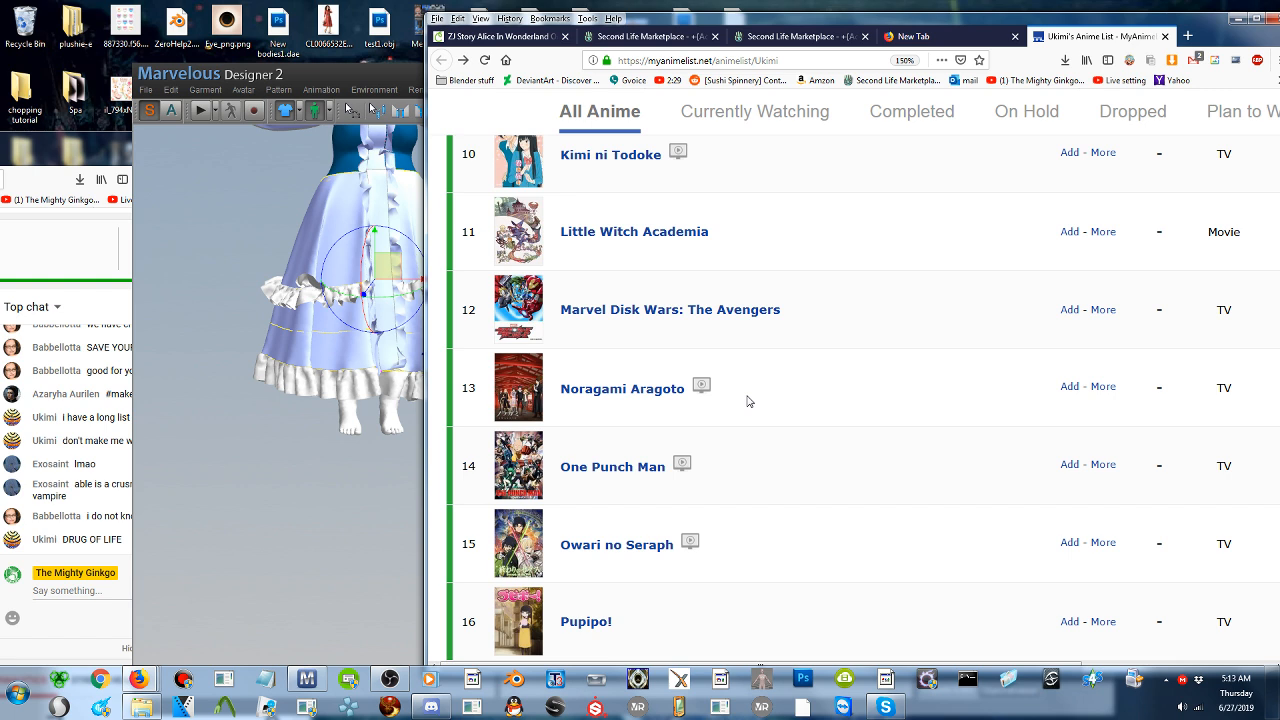
scroll(747, 401, down, 1)
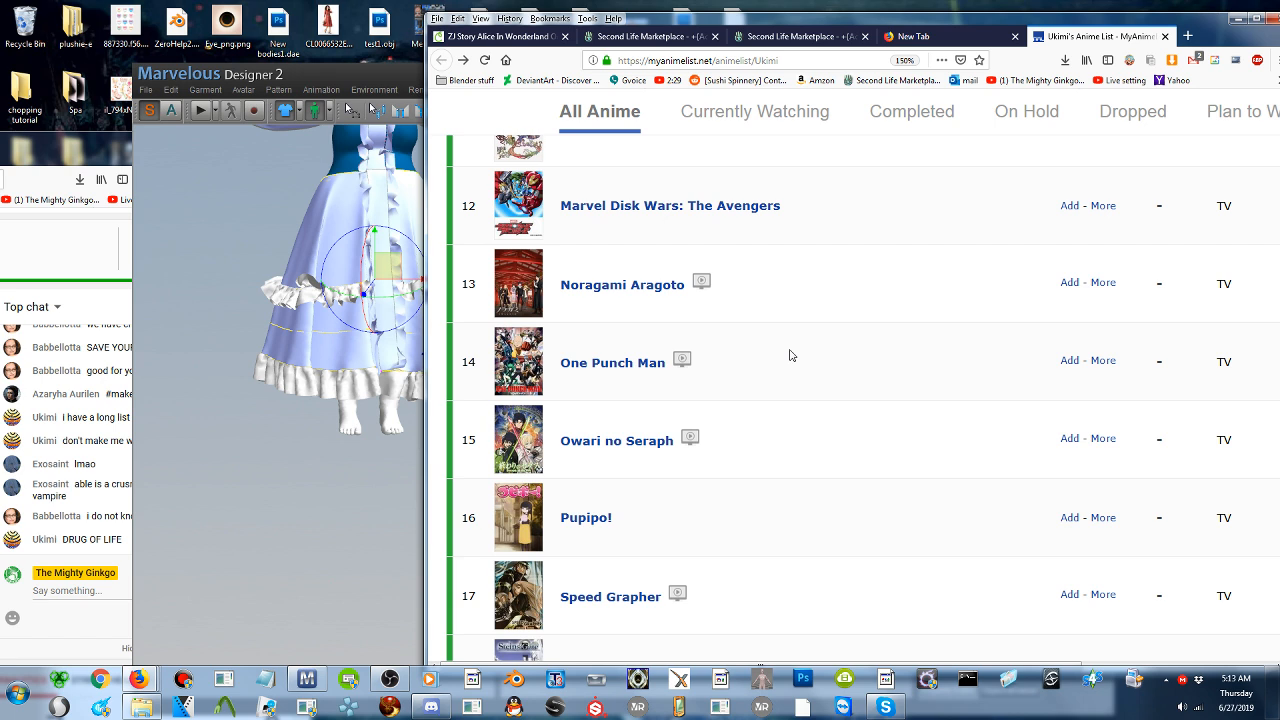
scroll(790, 355, down, 1)
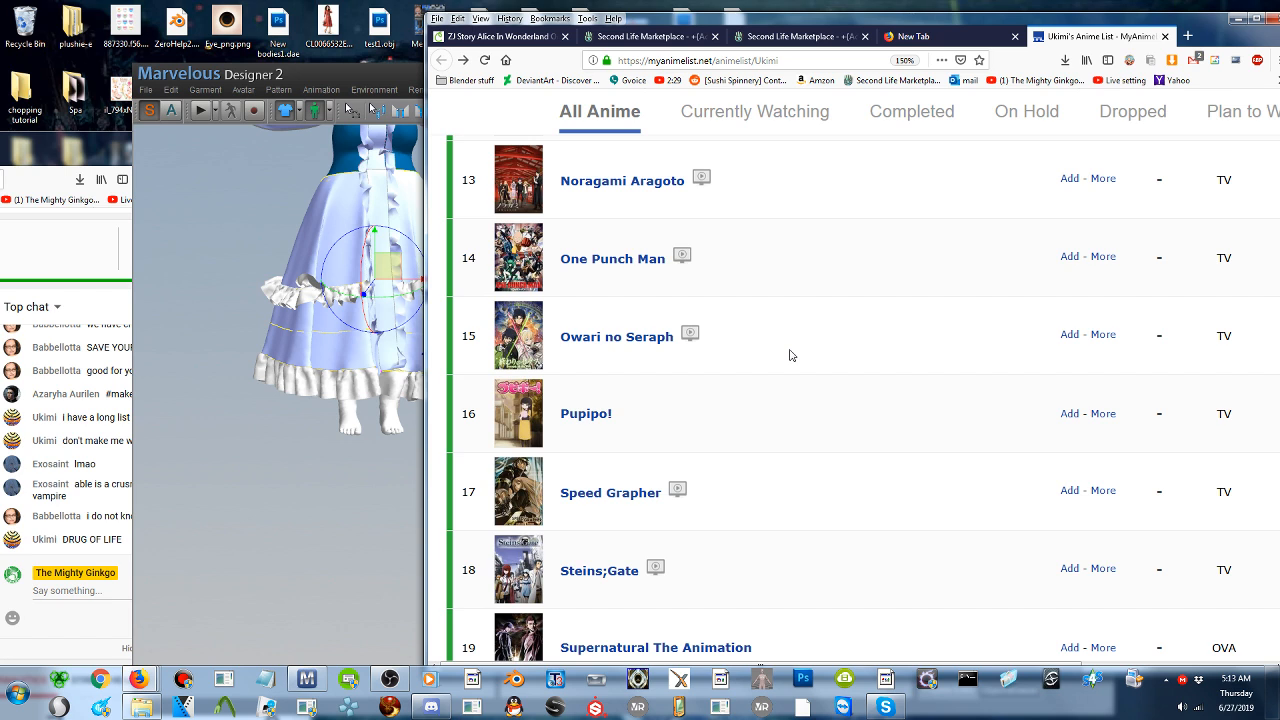
scroll(790, 355, down, 2)
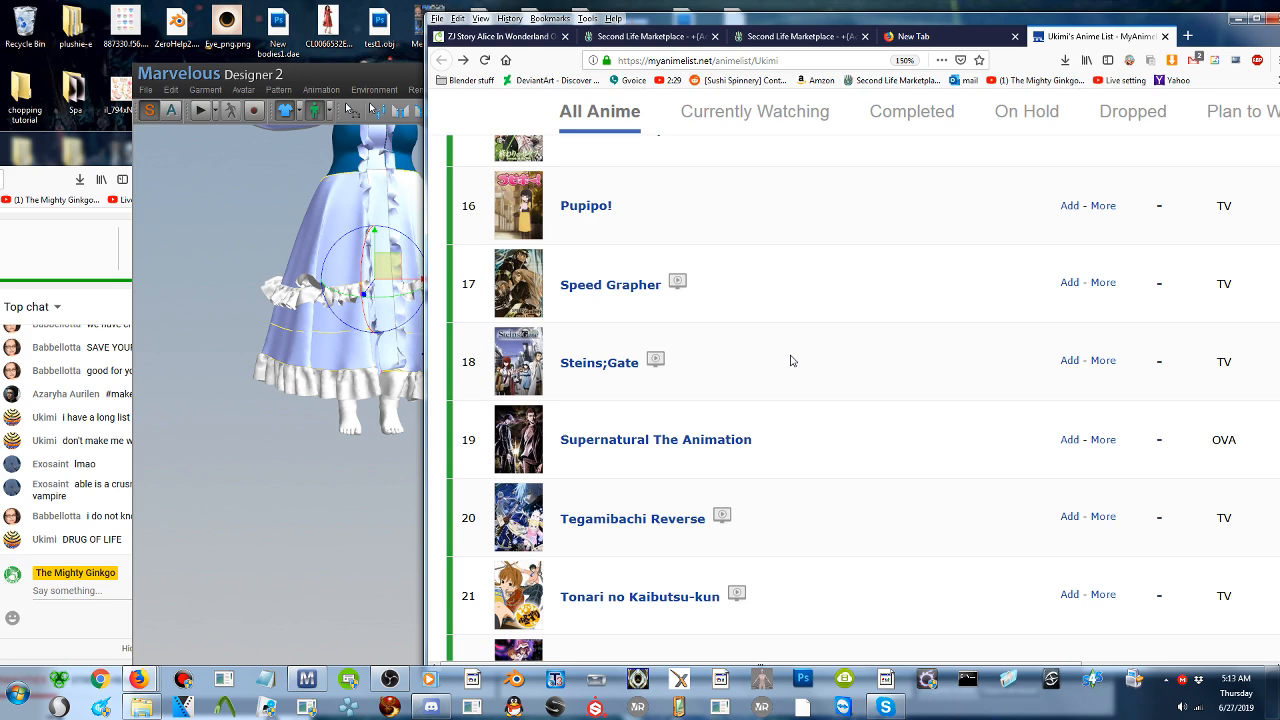
scroll(790, 360, down, 2)
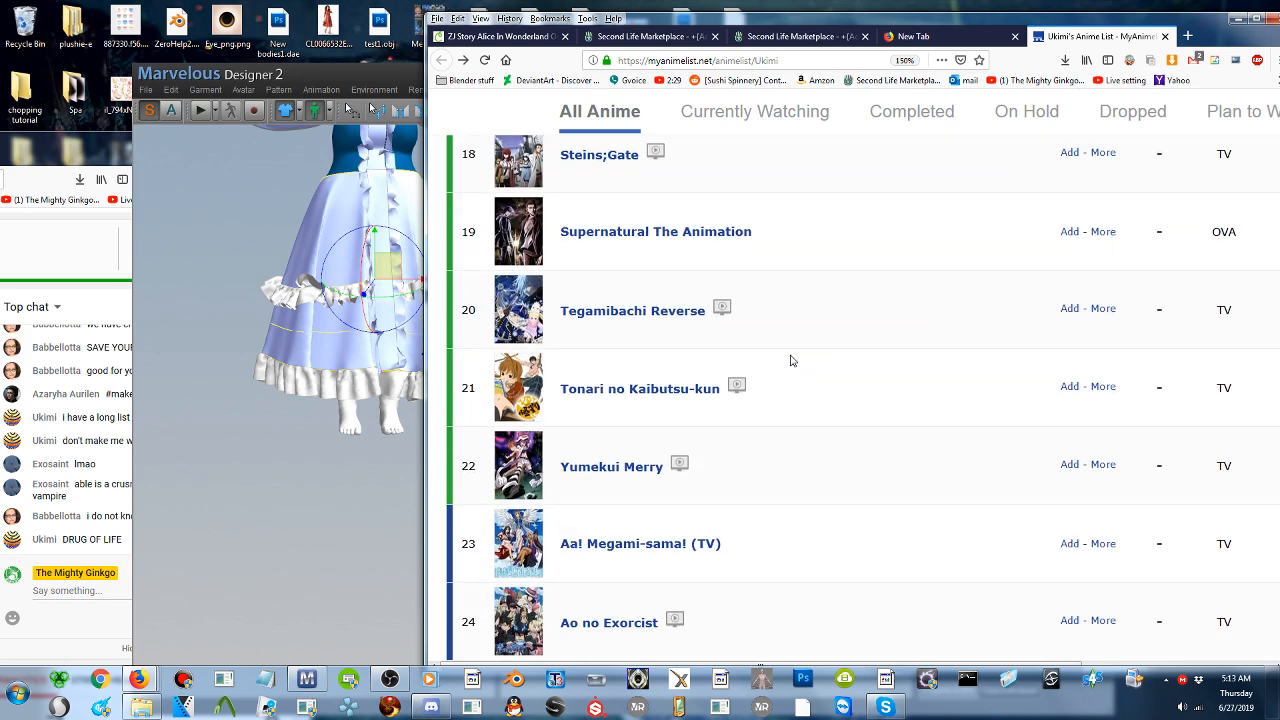
scroll(790, 360, down, 2)
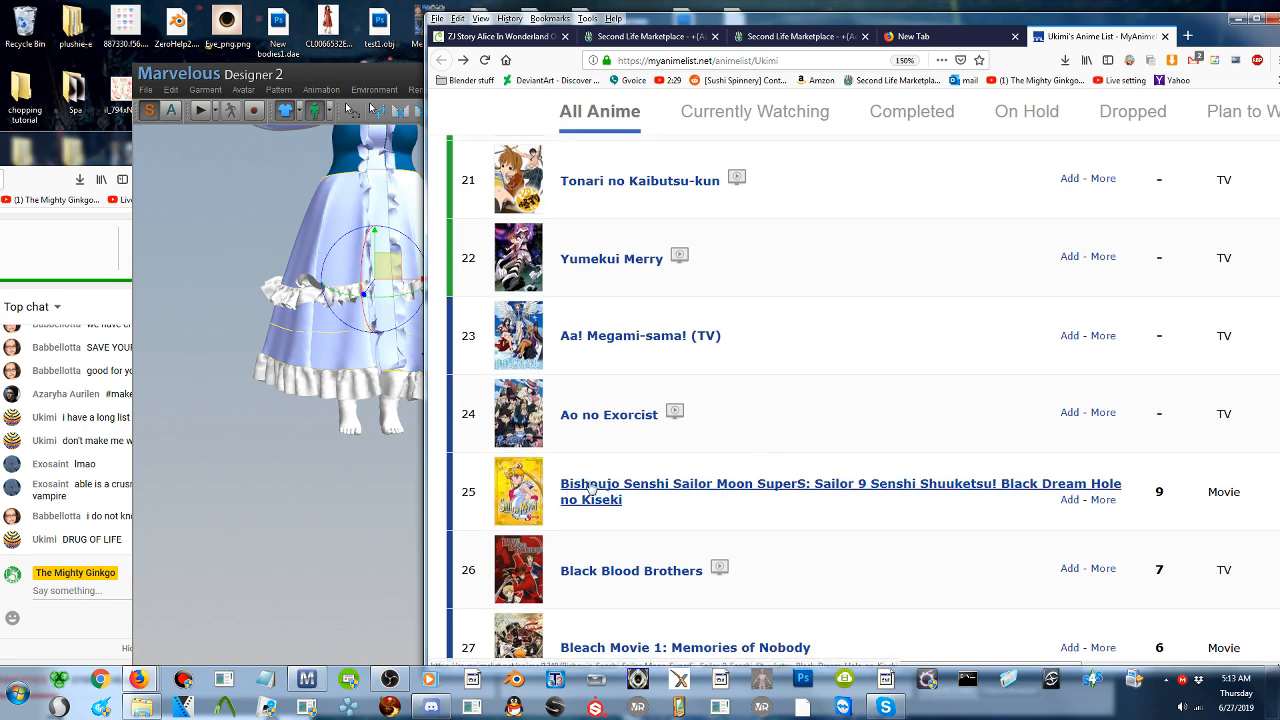
- Open the Black Blood Brothers entry in a new tab and read its details page down to the characters
scroll(625, 450, down, 1)
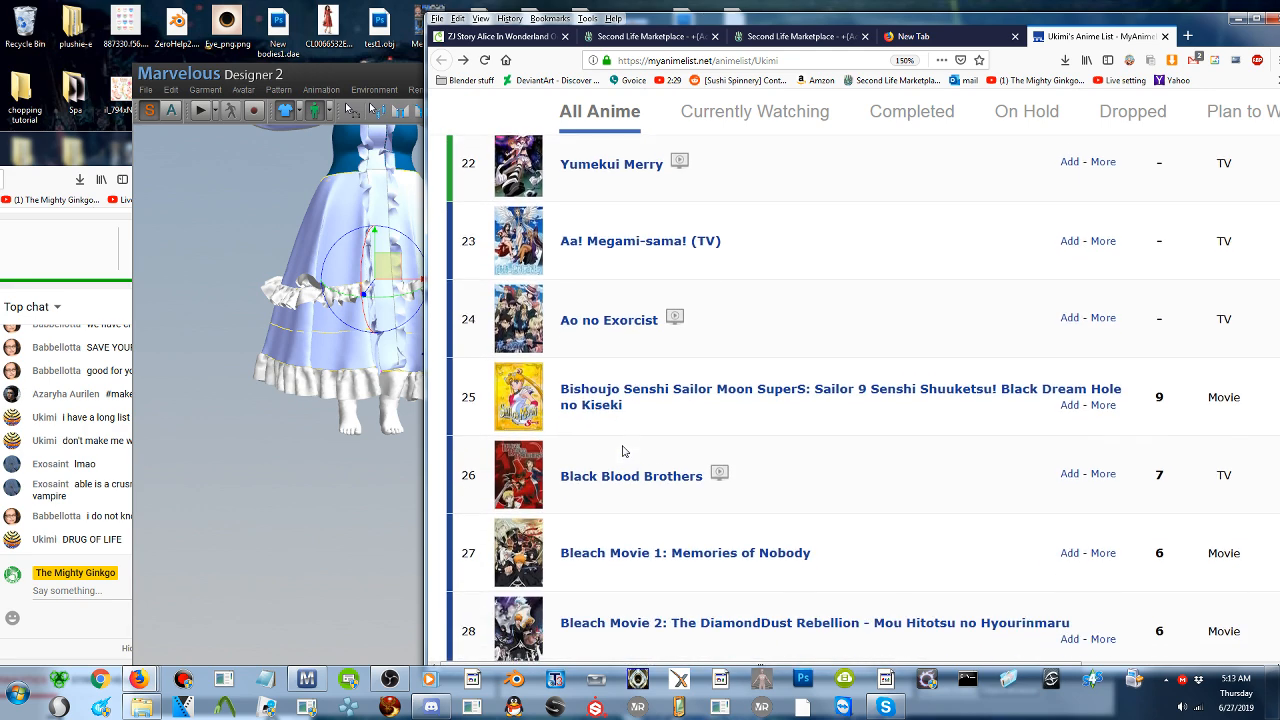
middle_click(667, 476)
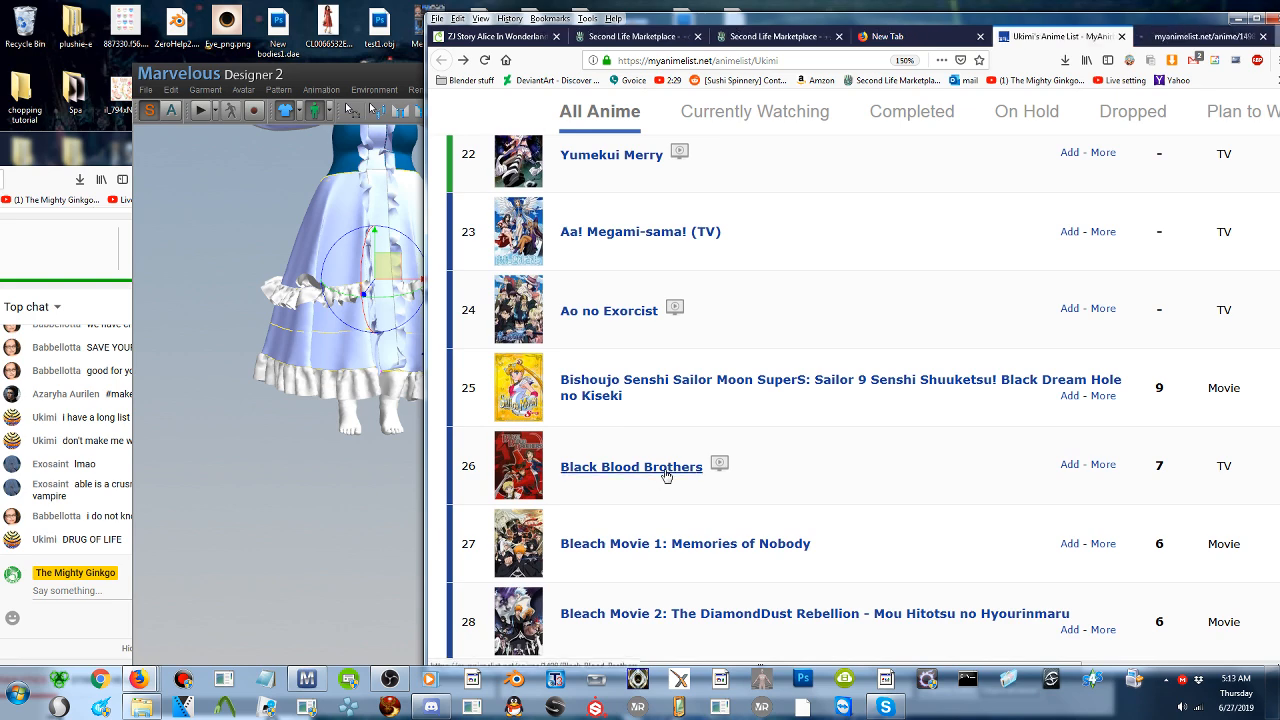
click(1158, 36)
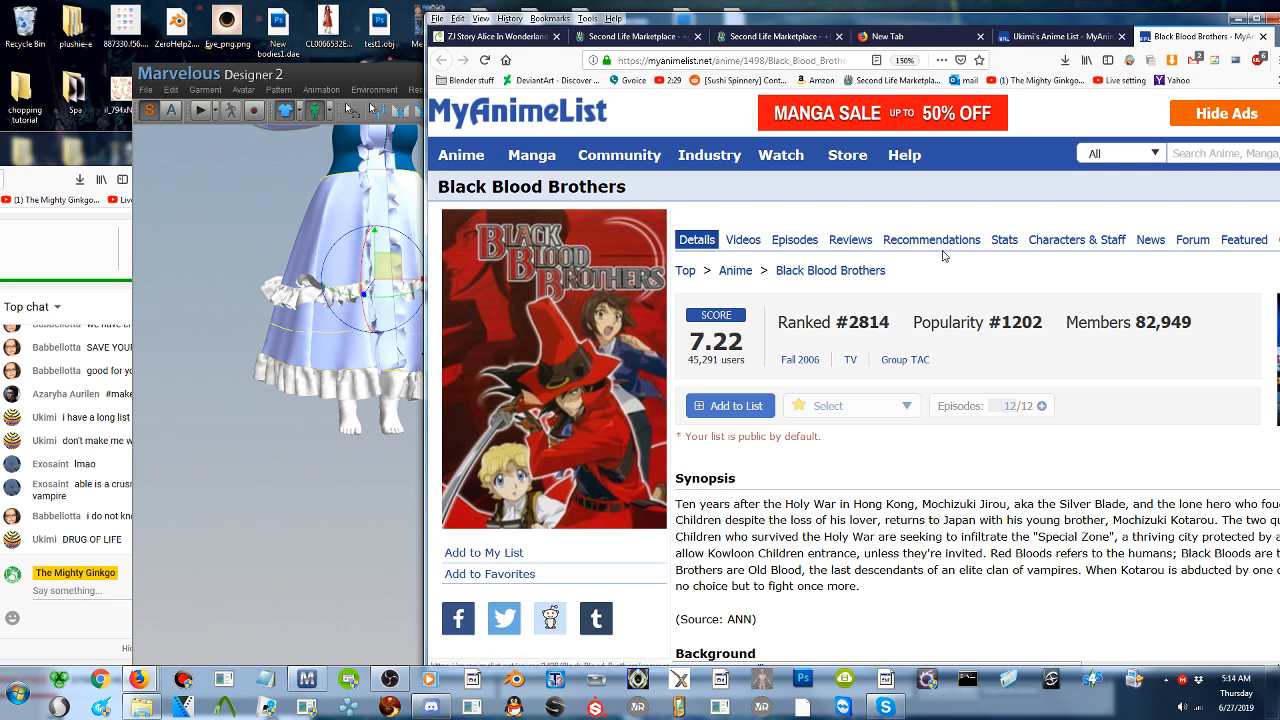
scroll(910, 360, down, 3)
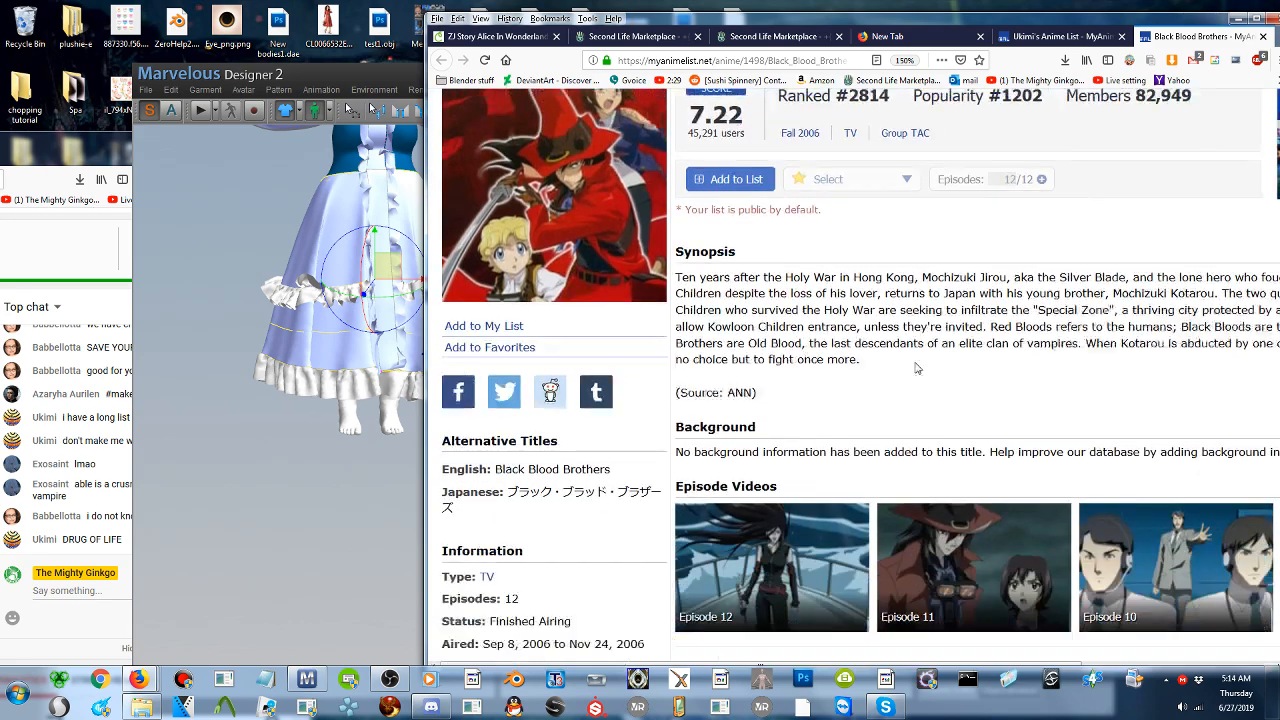
scroll(917, 368, down, 3)
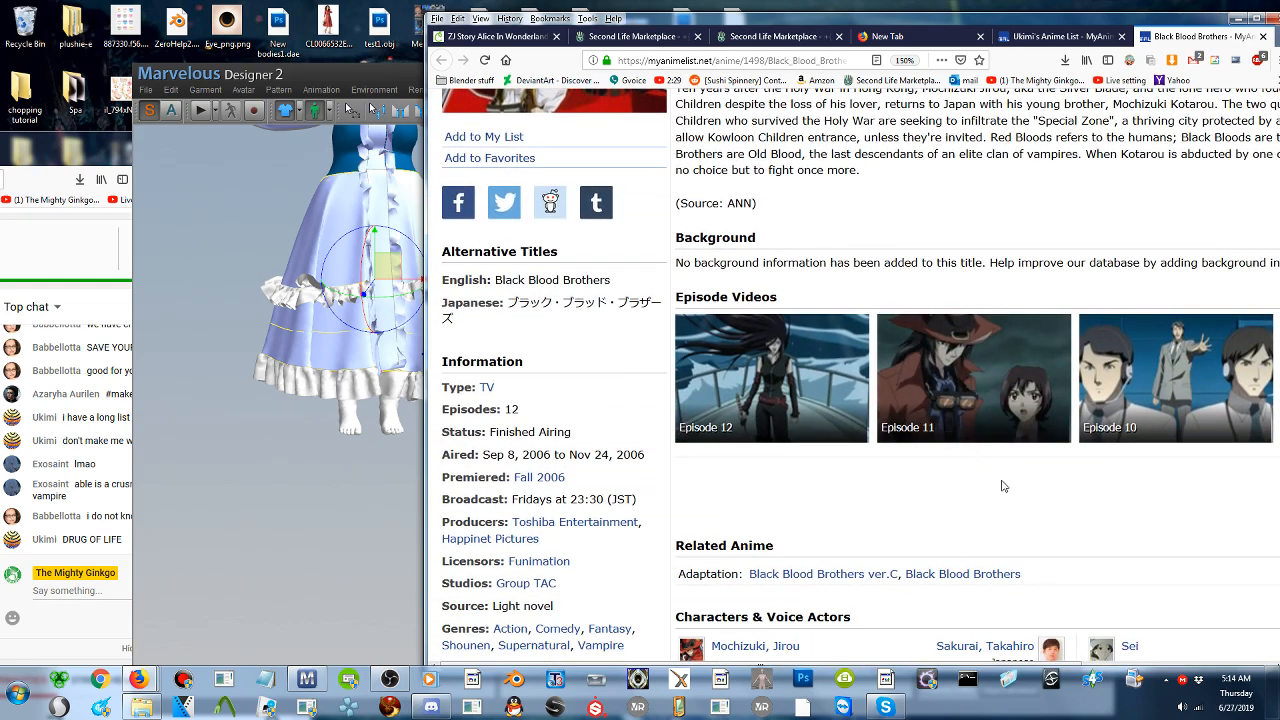
scroll(943, 466, down, 2)
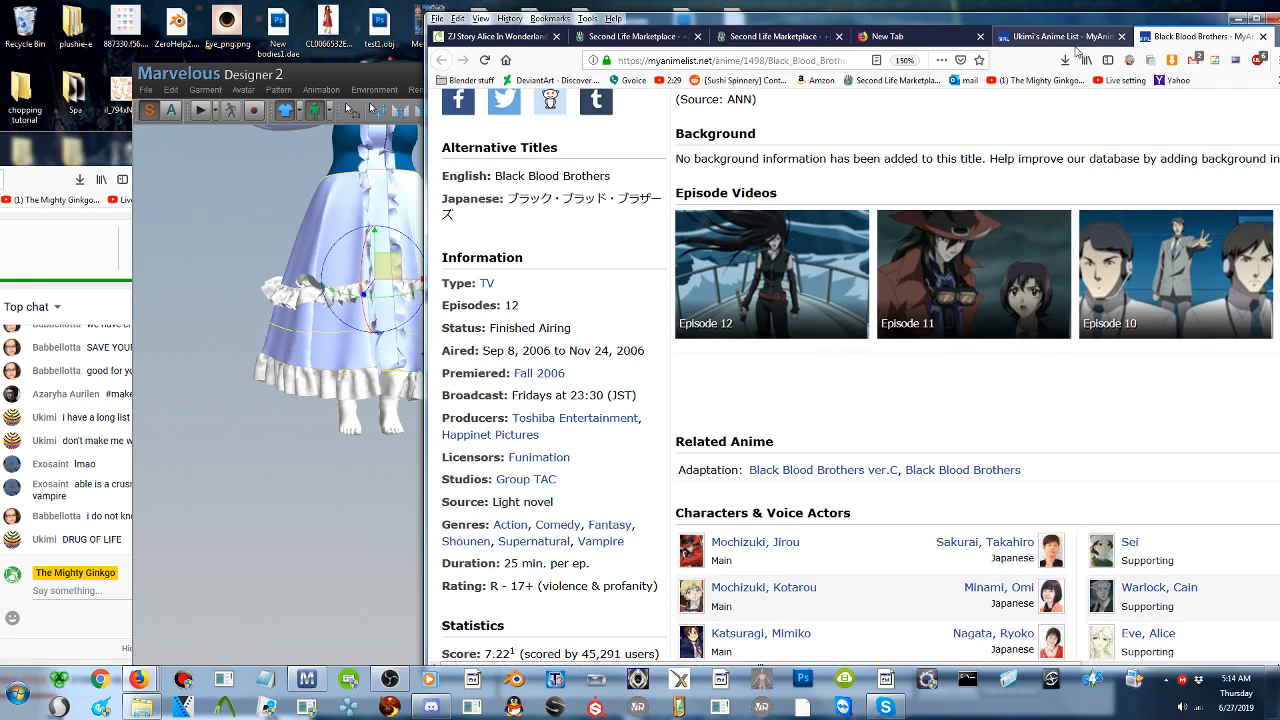
- Return to the shared anime list and read on from Ao no Exorcist to the Fullmetal Alchemist entries
click(1075, 47)
scroll(914, 238, down, 2)
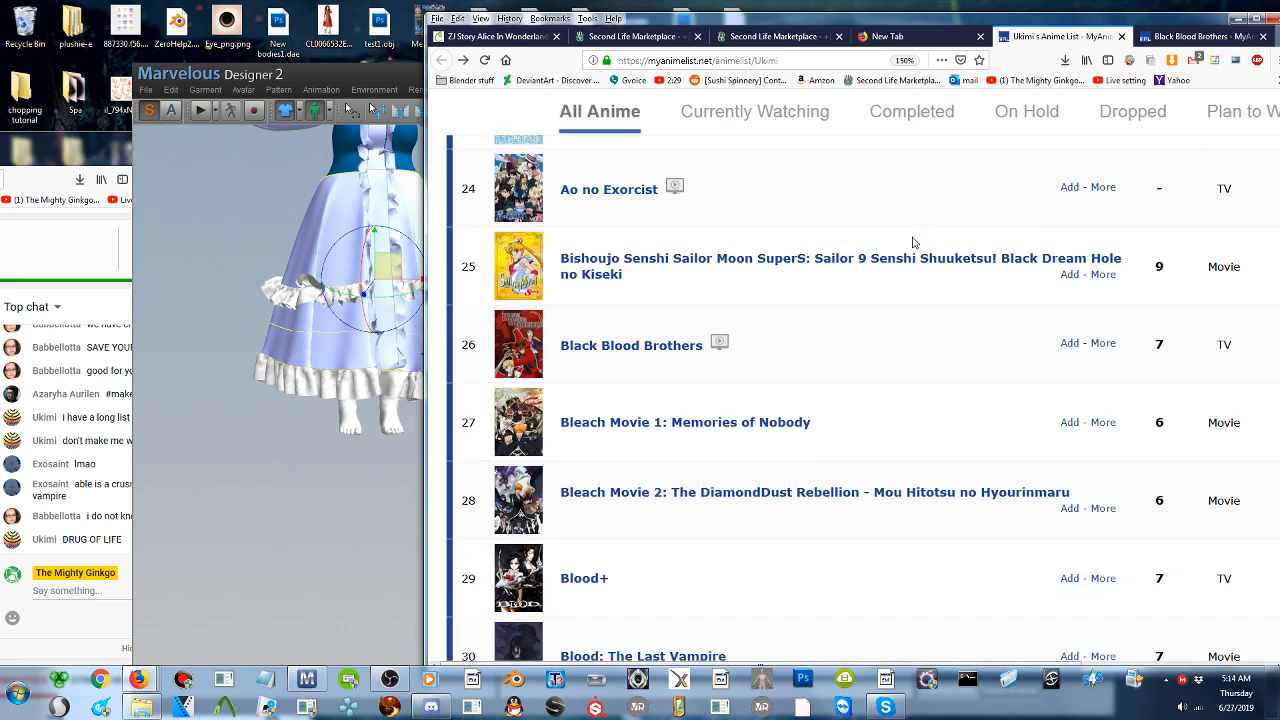
scroll(912, 242, down, 3)
scroll(912, 242, down, 2)
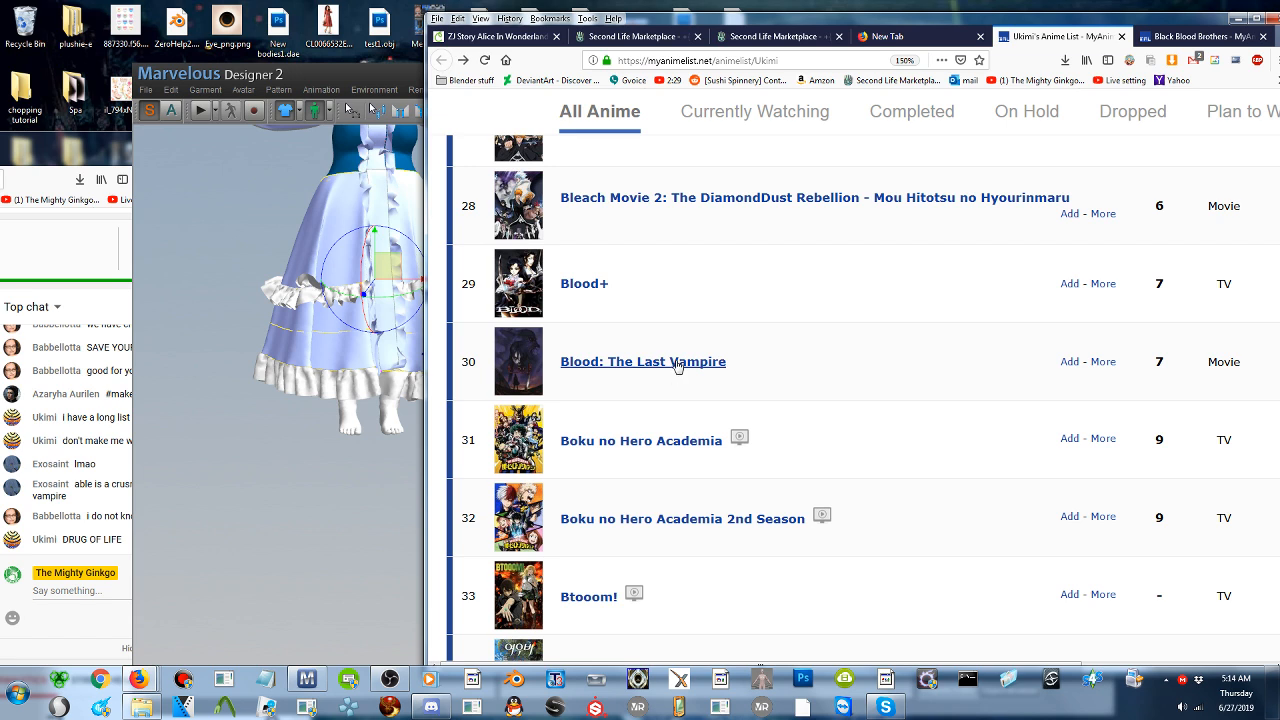
scroll(670, 372, down, 2)
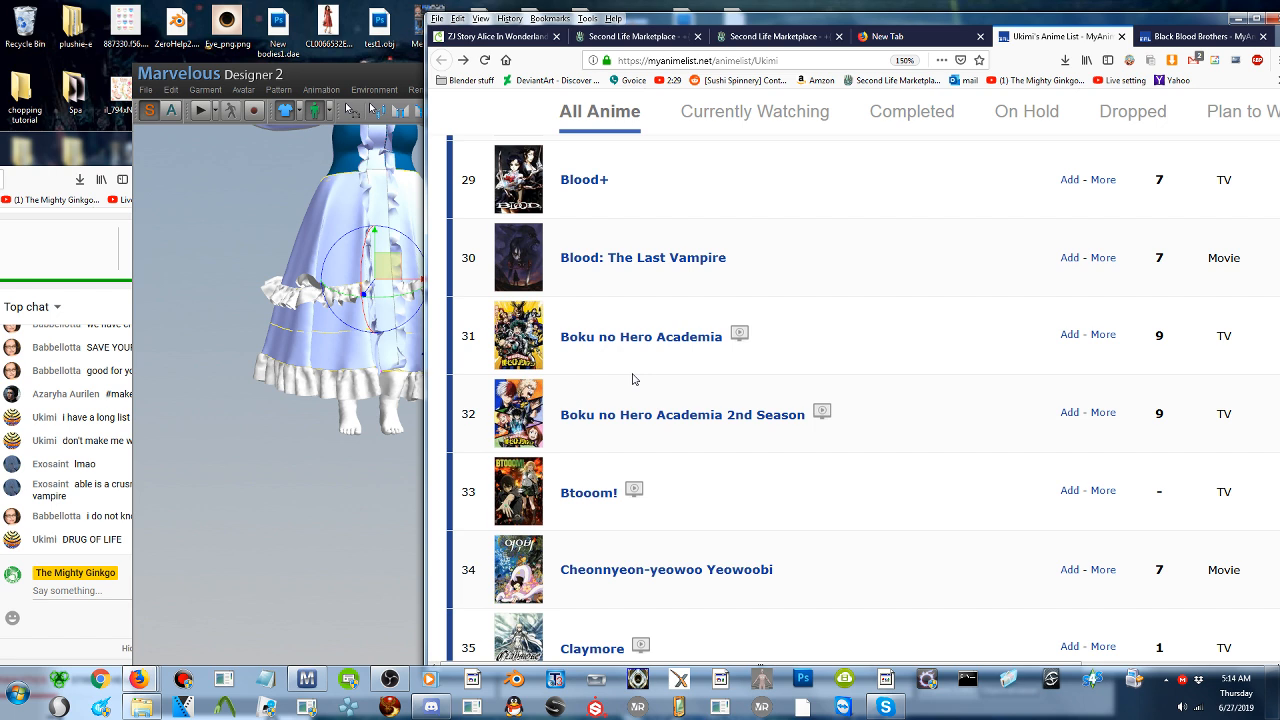
scroll(632, 379, down, 5)
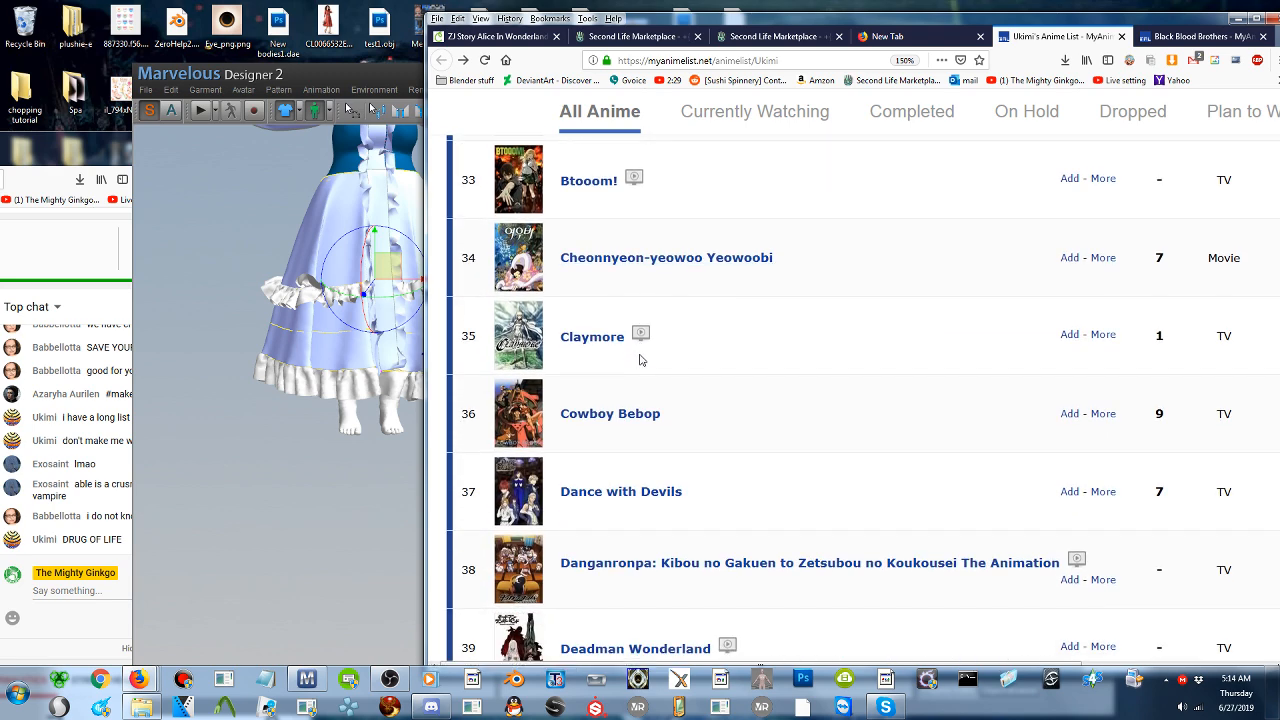
scroll(640, 360, down, 1)
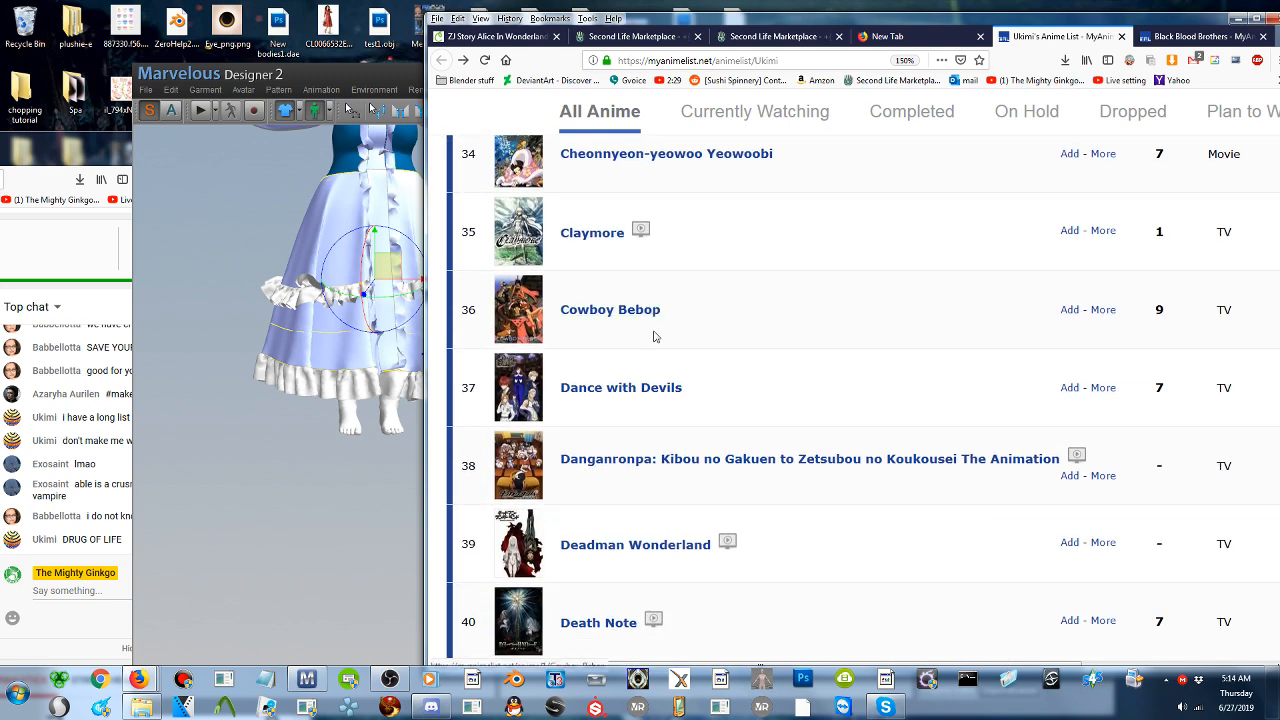
scroll(652, 334, down, 3)
scroll(655, 337, down, 1)
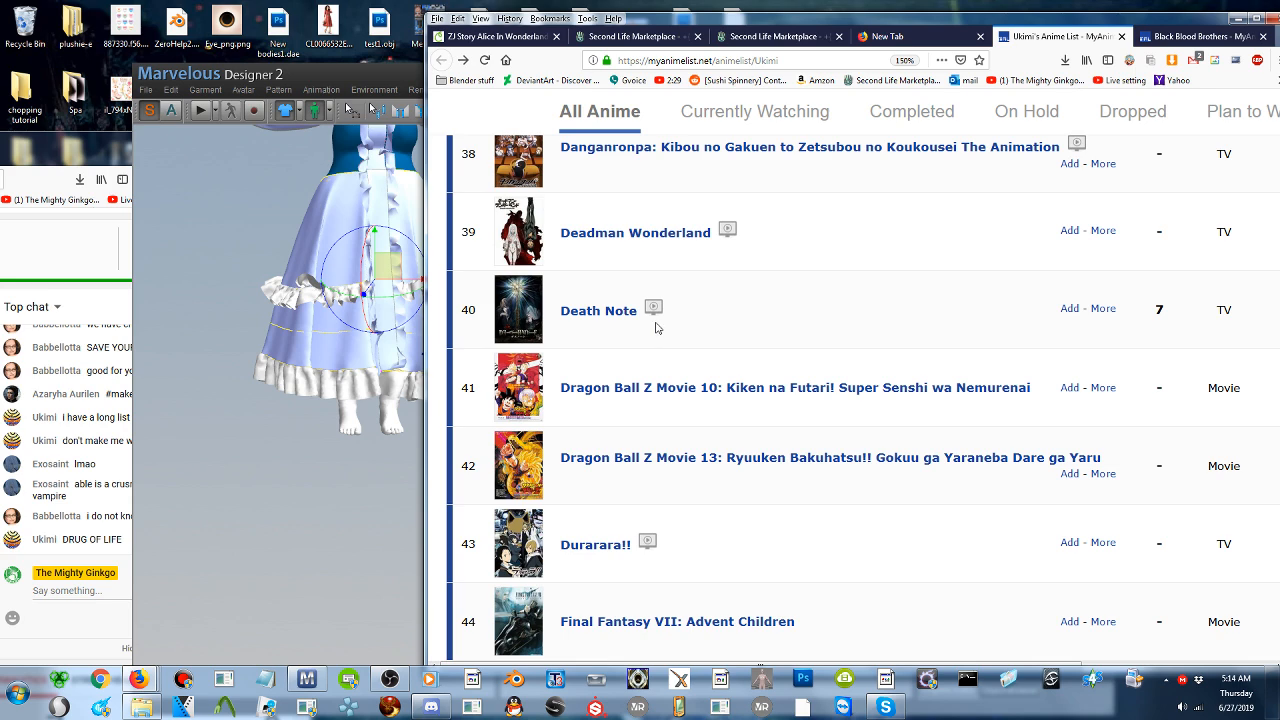
scroll(656, 360, down, 3)
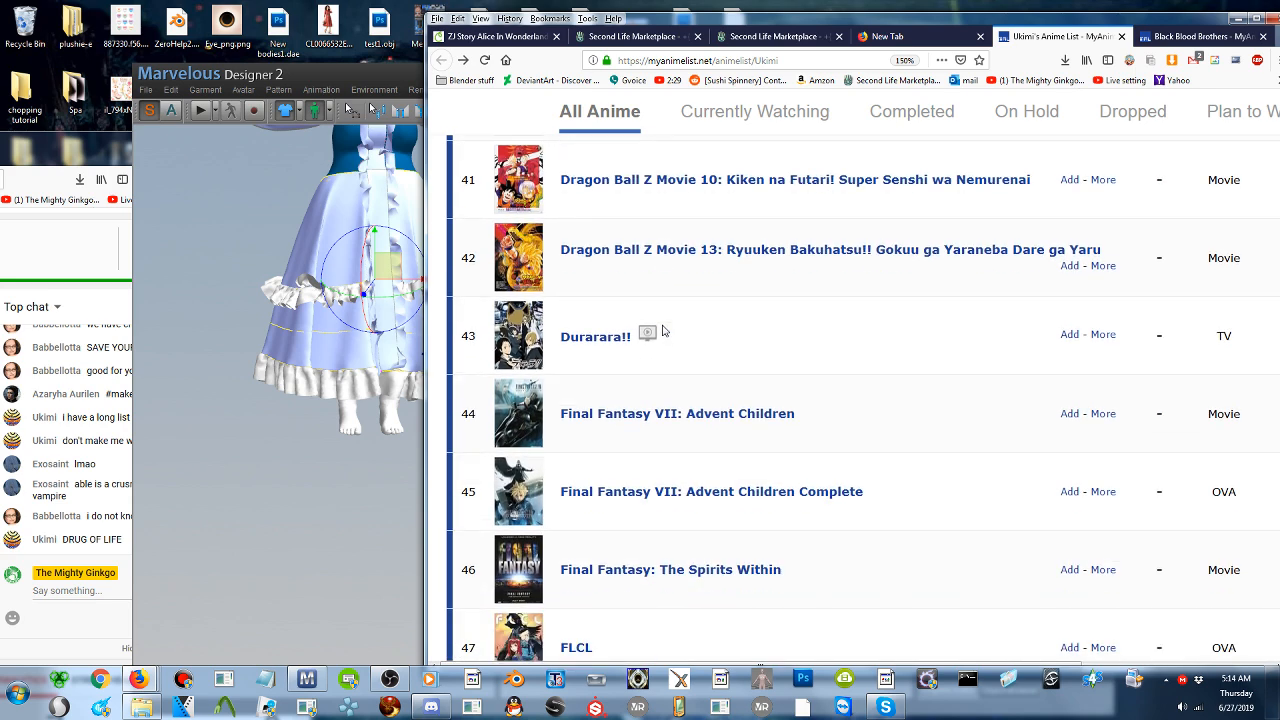
scroll(663, 331, down, 1)
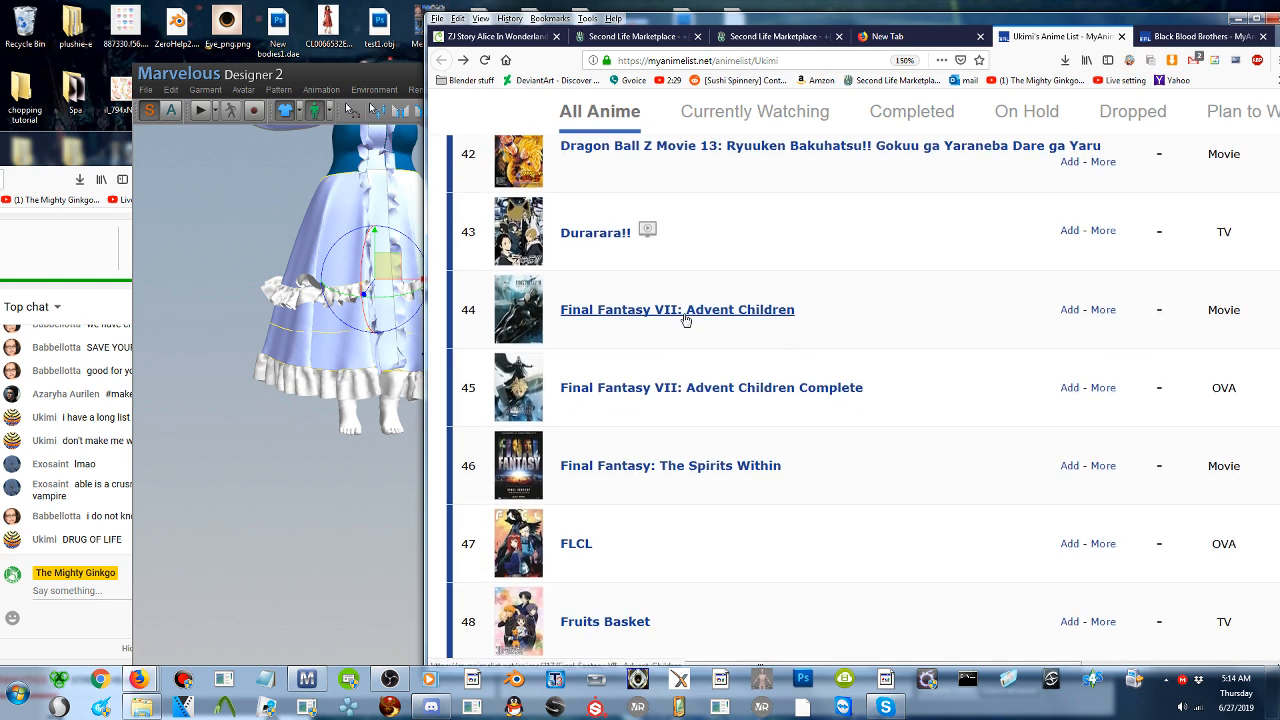
scroll(616, 320, down, 1)
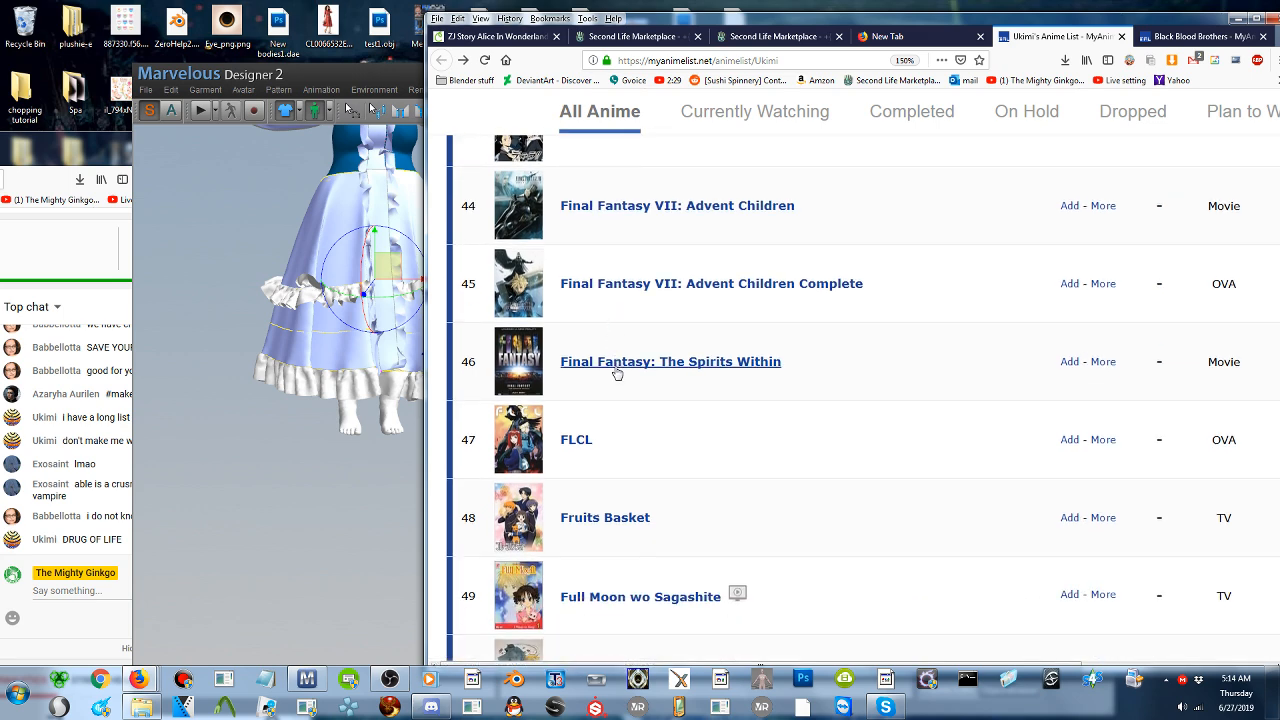
scroll(651, 371, down, 1)
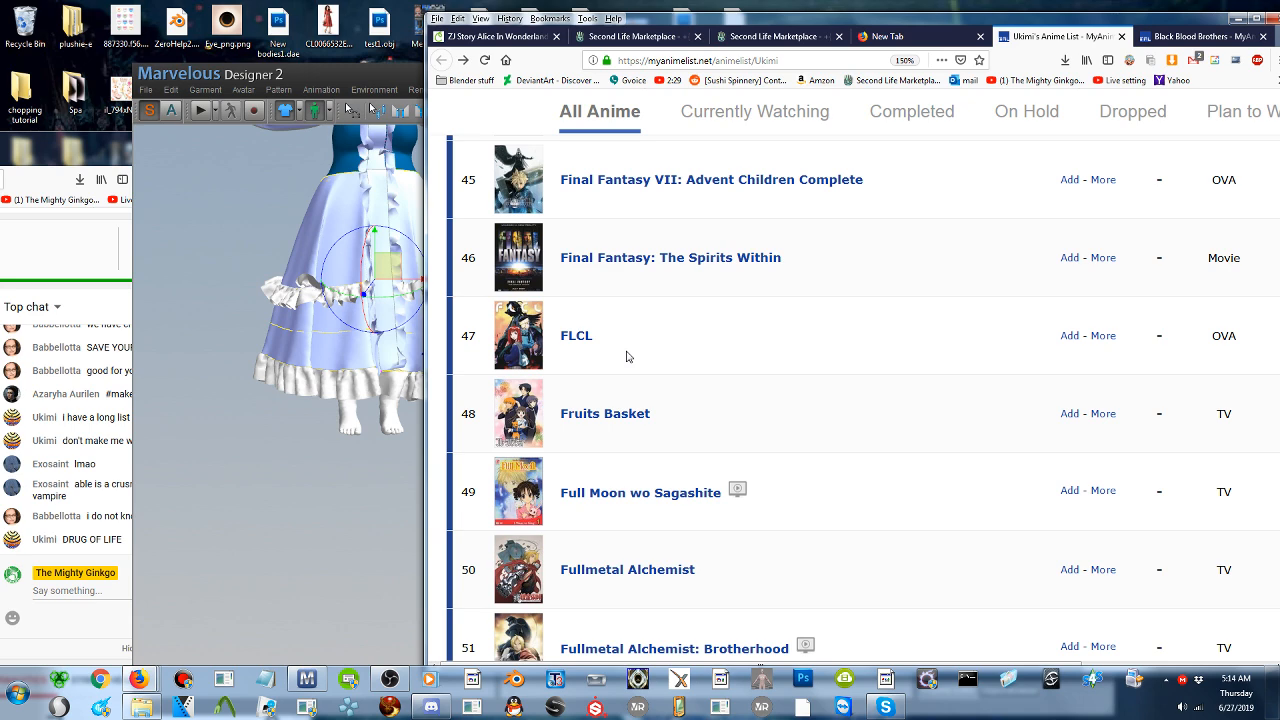
scroll(627, 356, down, 1)
scroll(627, 356, up, 1)
scroll(721, 369, down, 1)
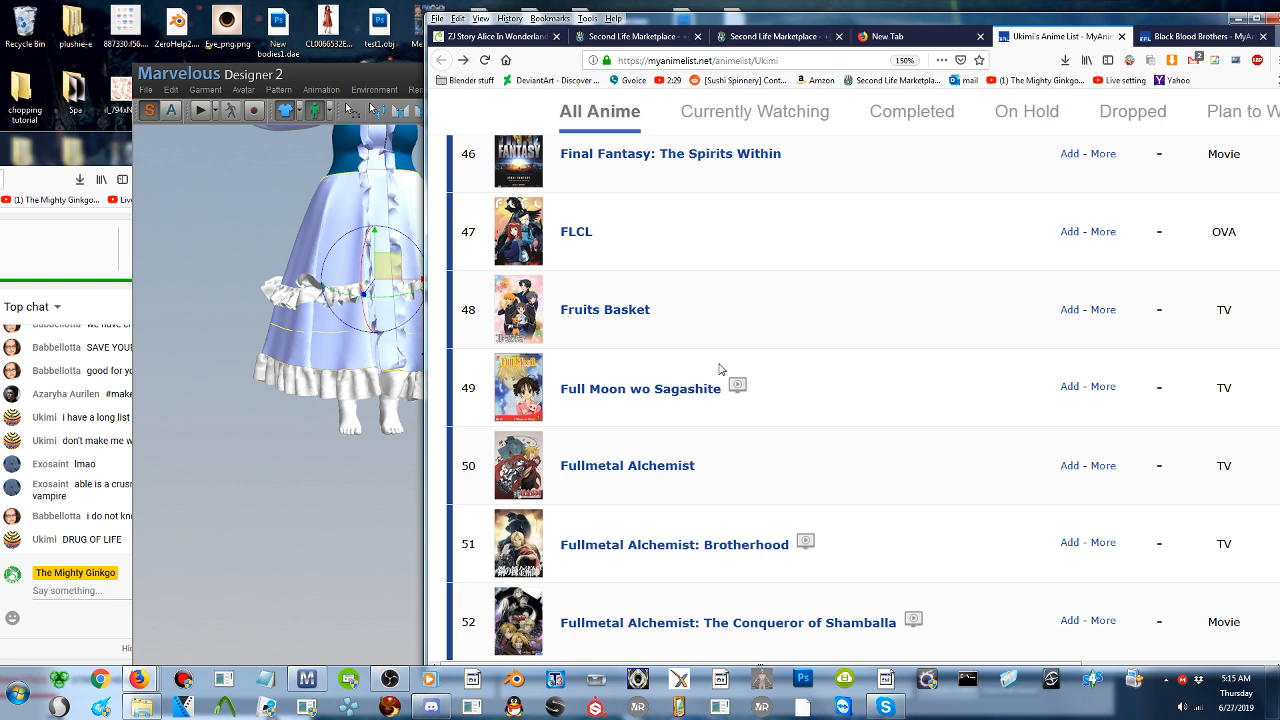
- Open the Full Moon wo Sagashite entry in a new tab, view its details page and return to the anime list
scroll(720, 370, down, 1)
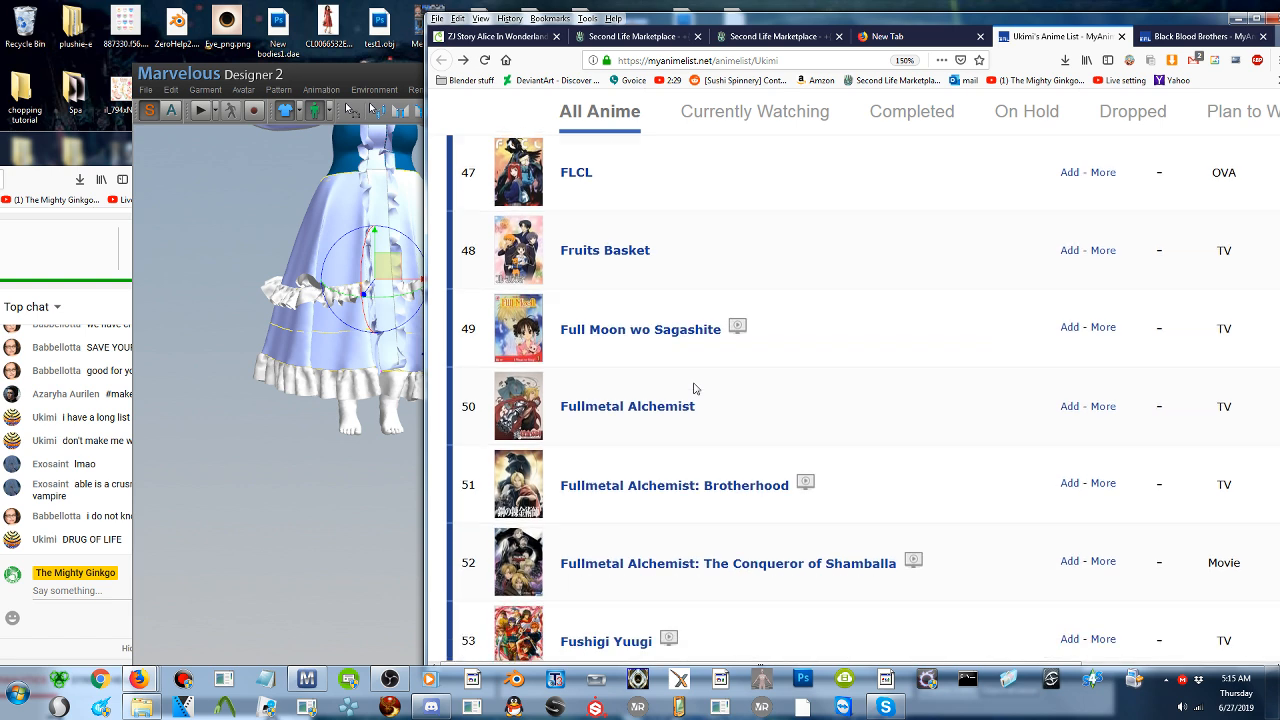
middle_click(662, 286)
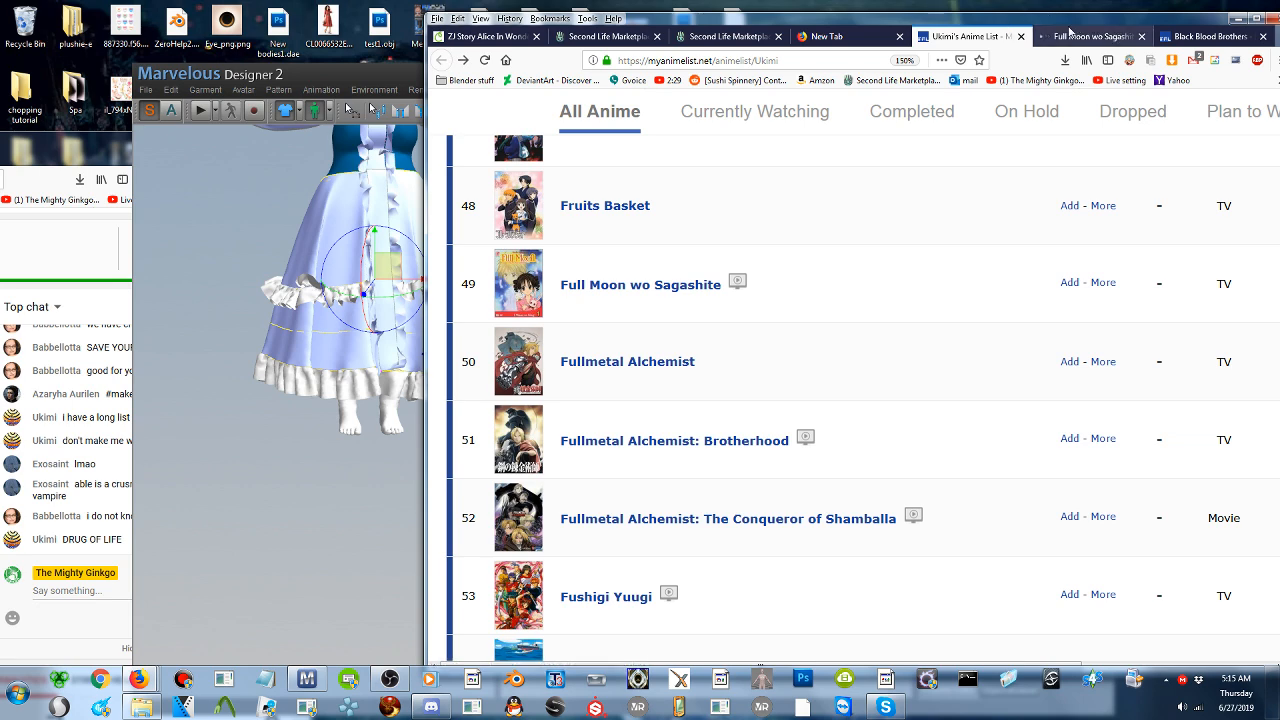
click(1066, 37)
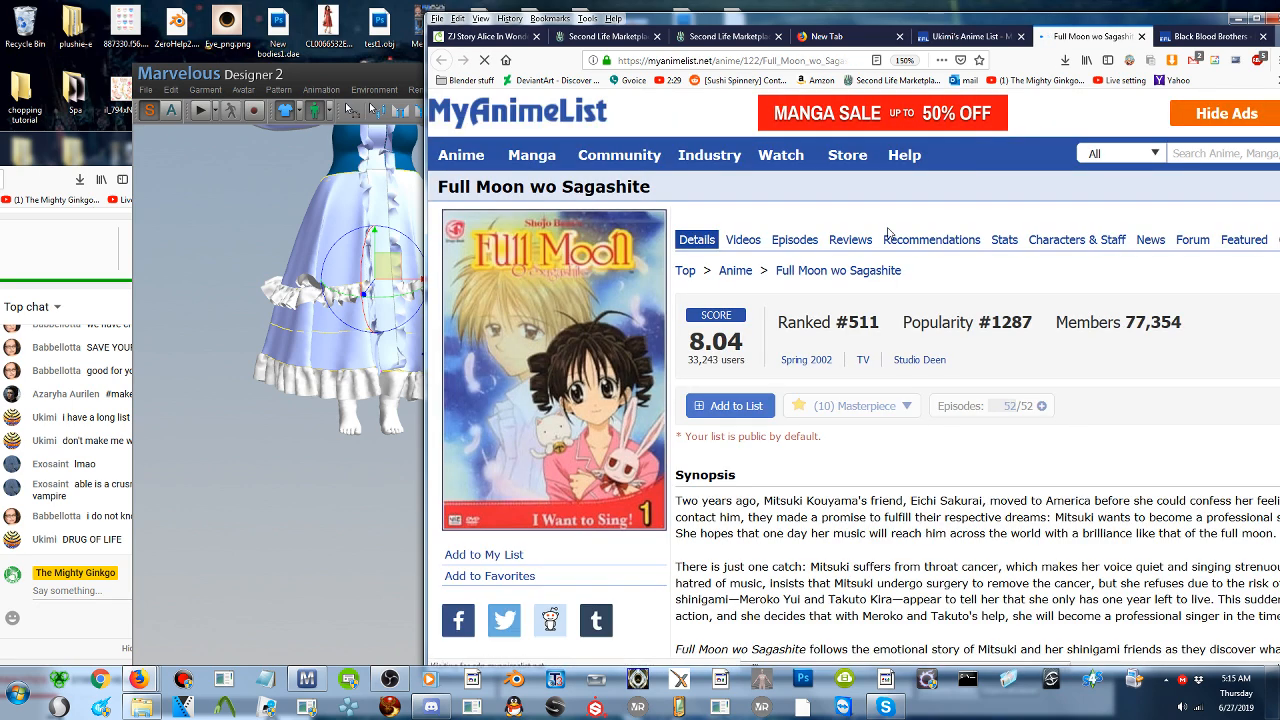
key(ctrl+shift+Tab)
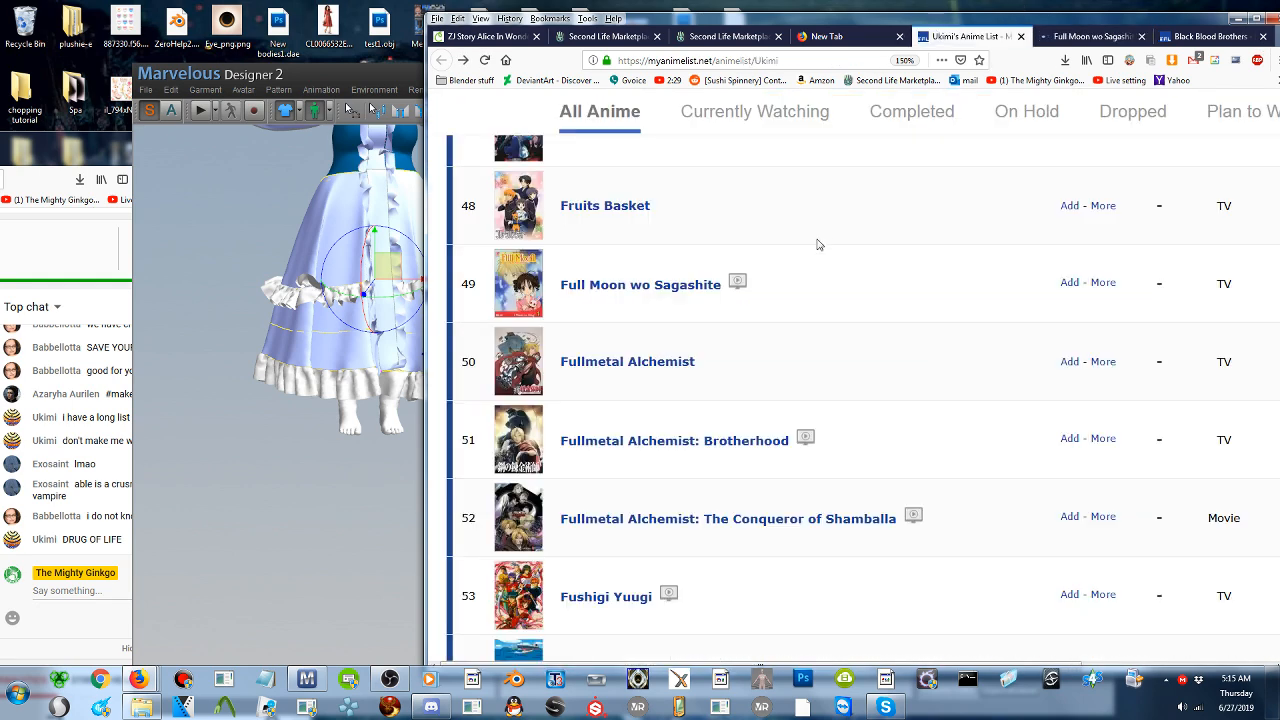
- Read the anime list further down to Hellsing, and bring the live stream's chat window forward
scroll(810, 261, down, 2)
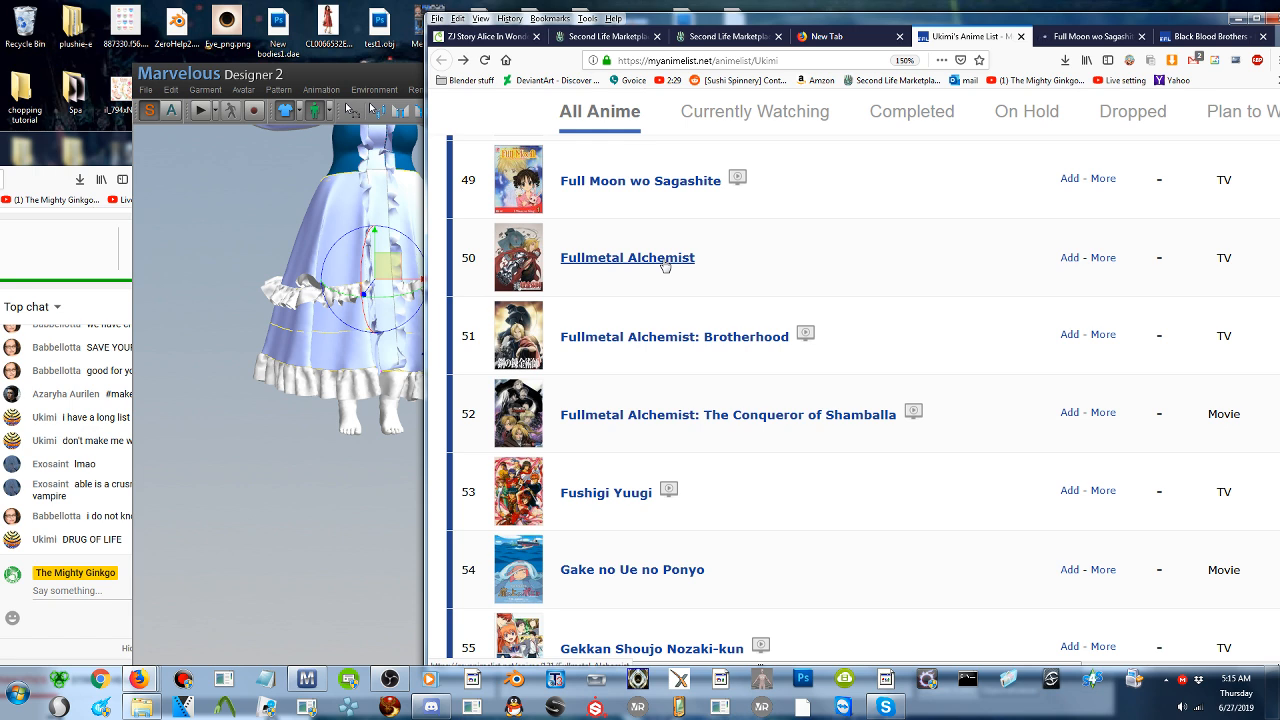
scroll(675, 340, down, 2)
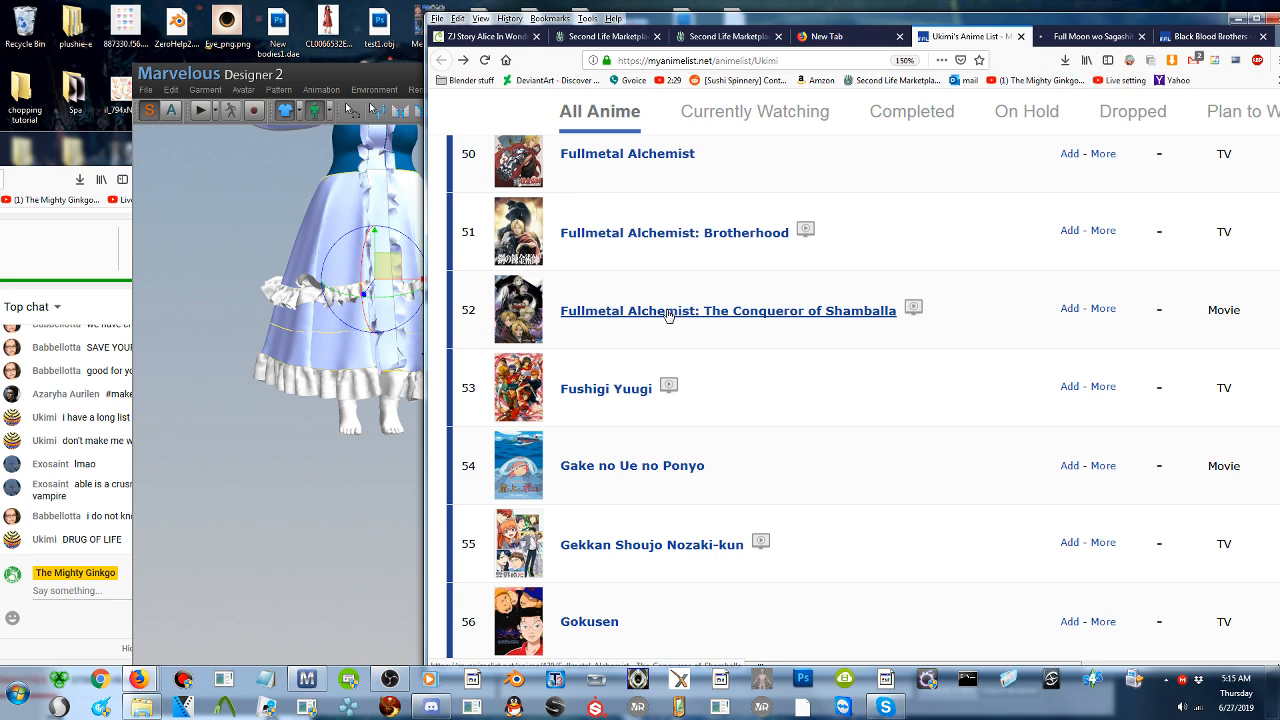
scroll(668, 314, down, 2)
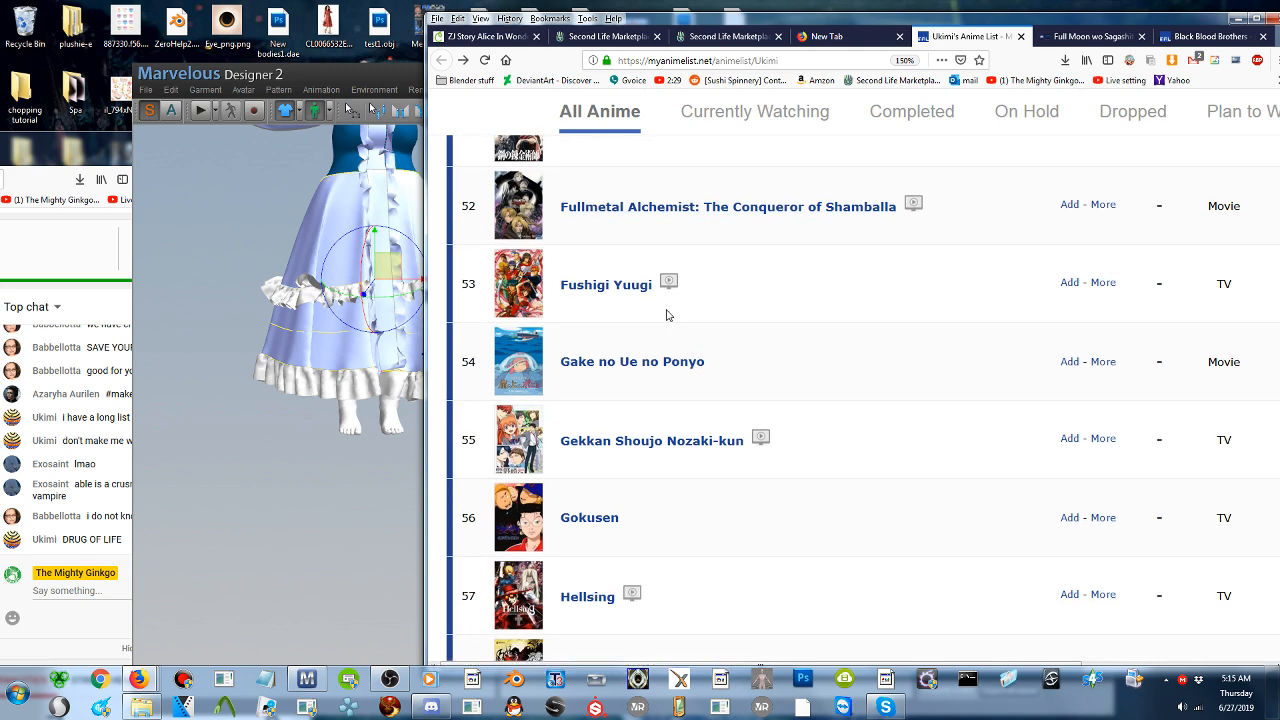
scroll(668, 314, up, 2)
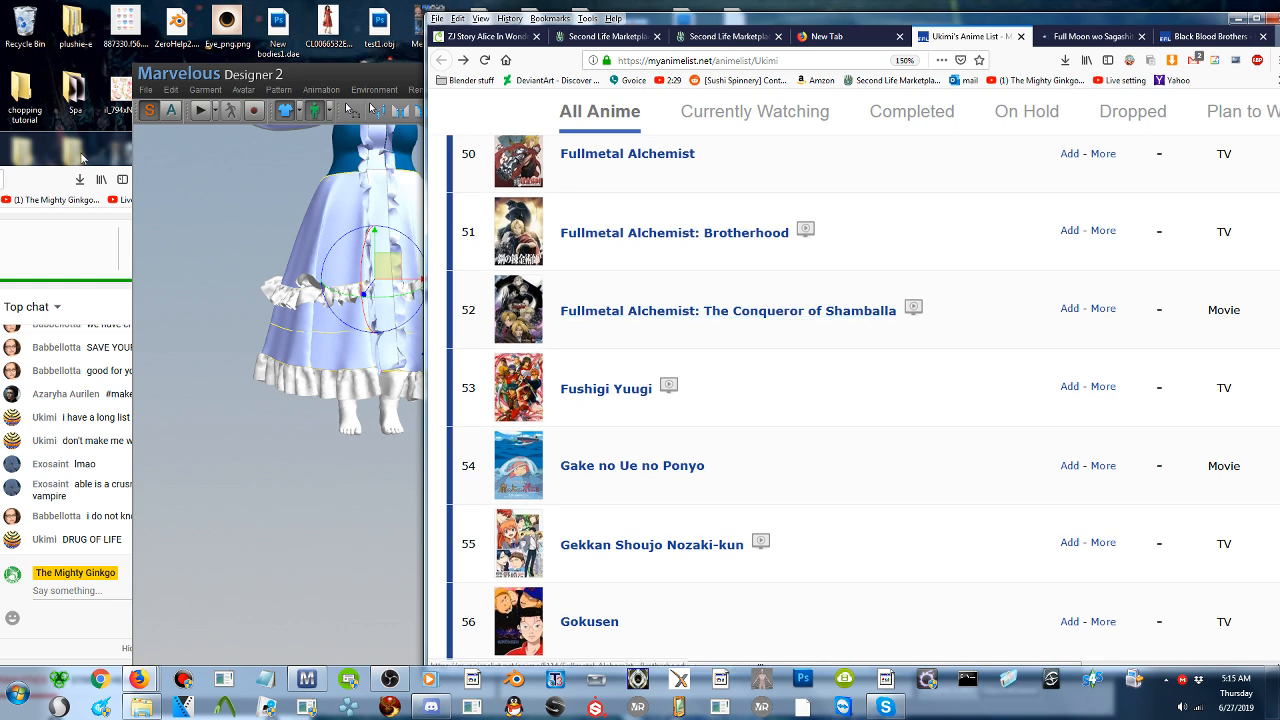
click(117, 150)
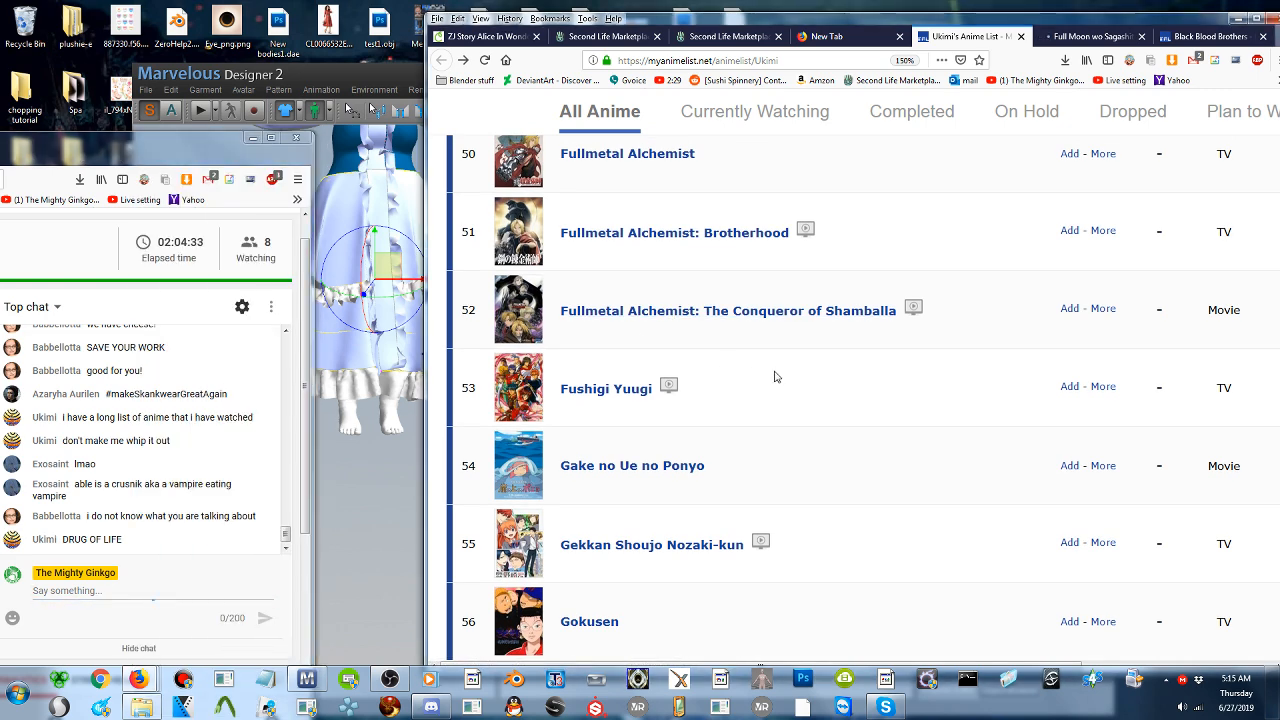
- Switch to Marvelous Designer, copy the circular skirt pattern's inner internal circle and paste the copy over the original
click(400, 281)
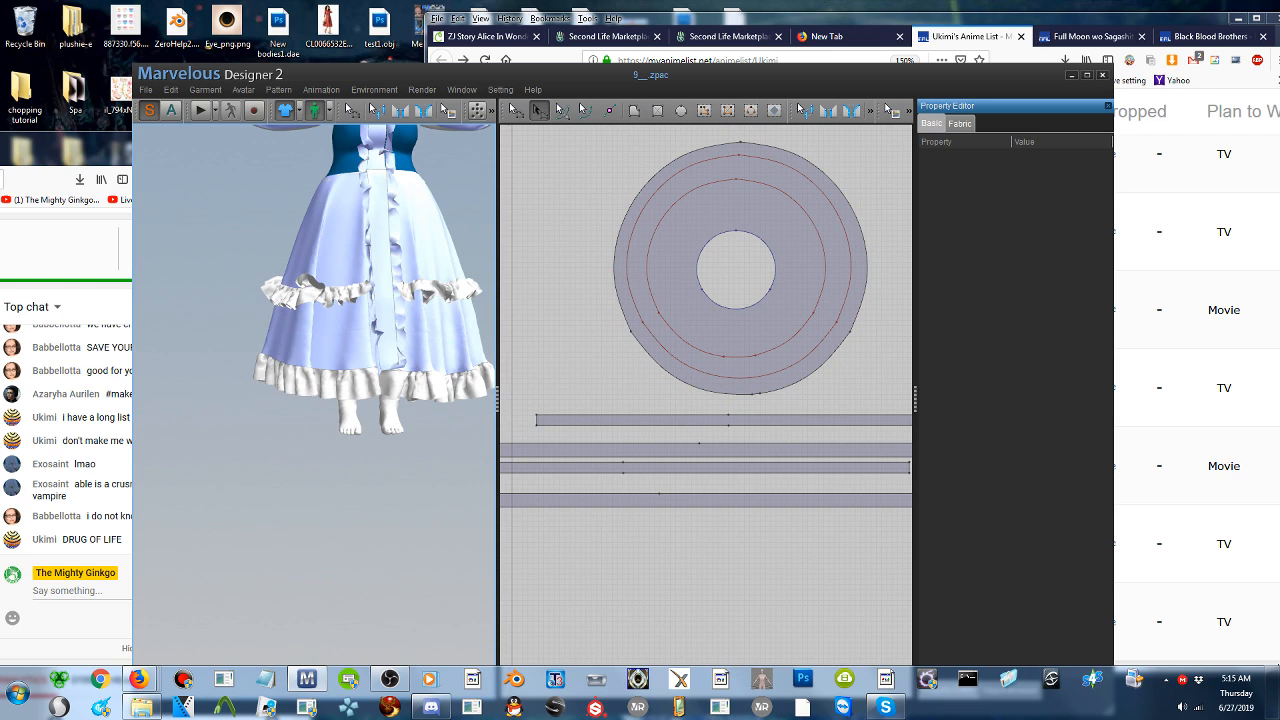
click(312, 290)
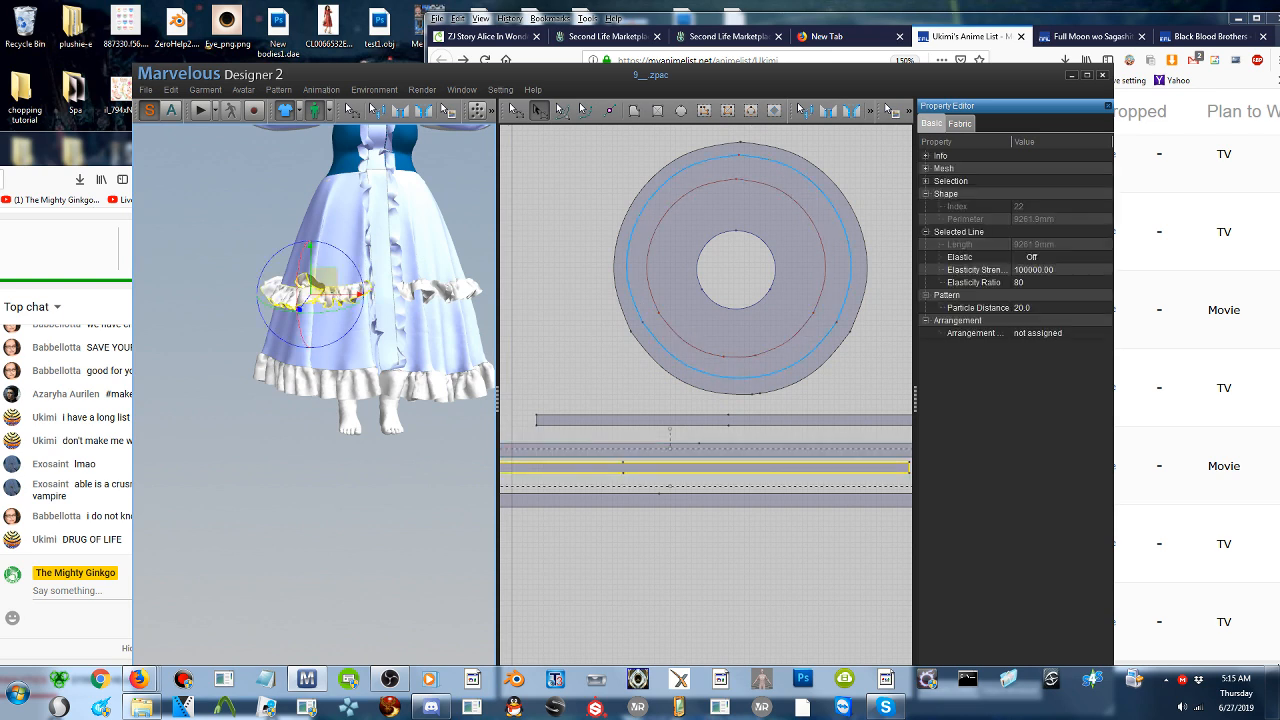
click(804, 326)
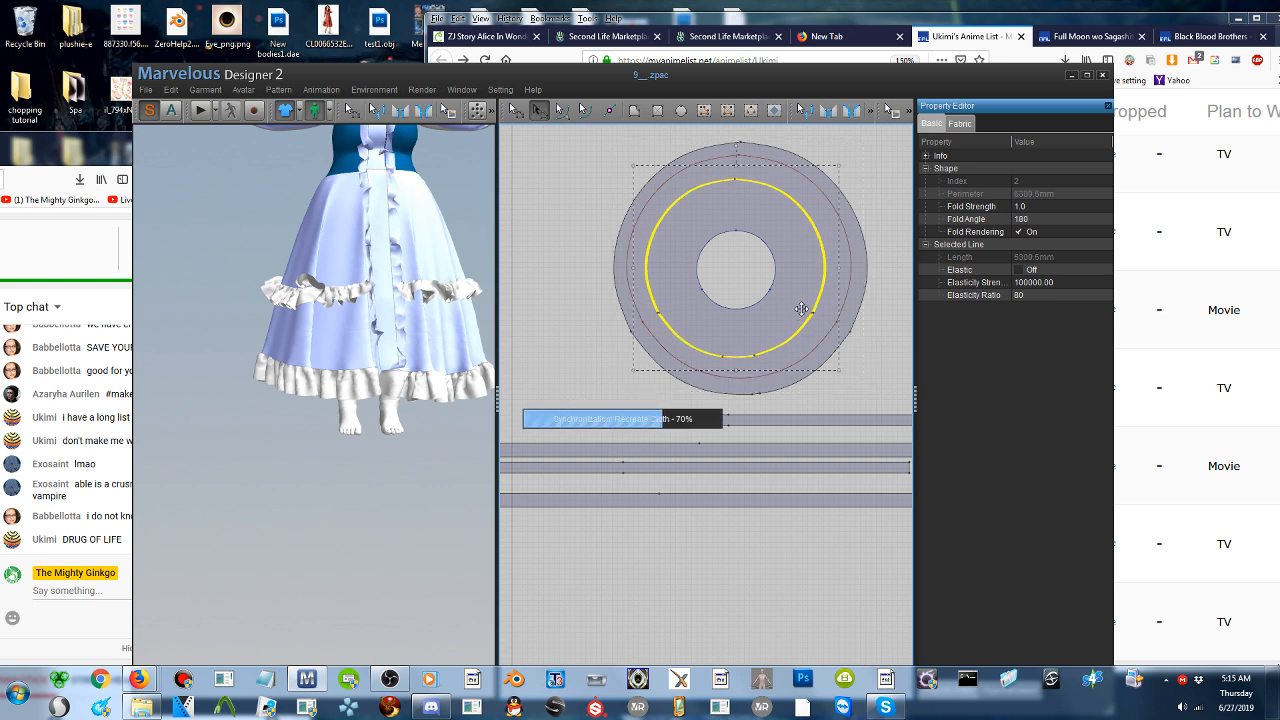
key(ctrl+c)
key(ctrl+v)
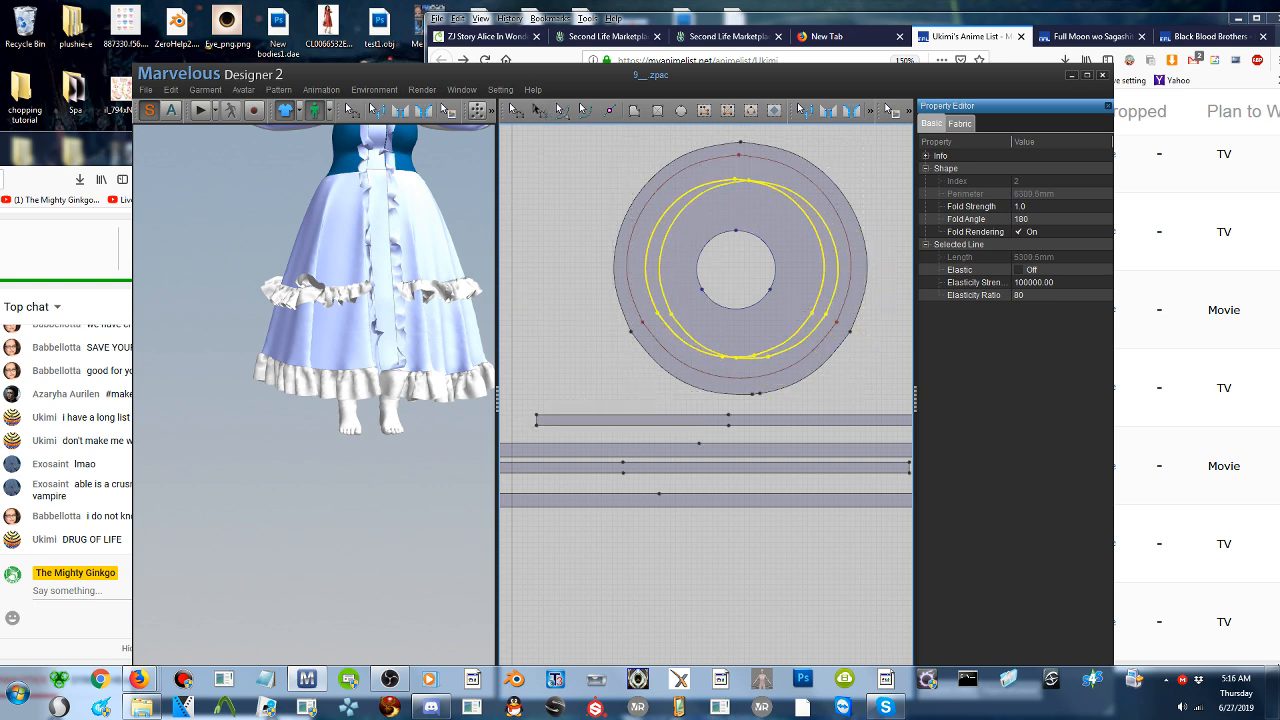
click(742, 268)
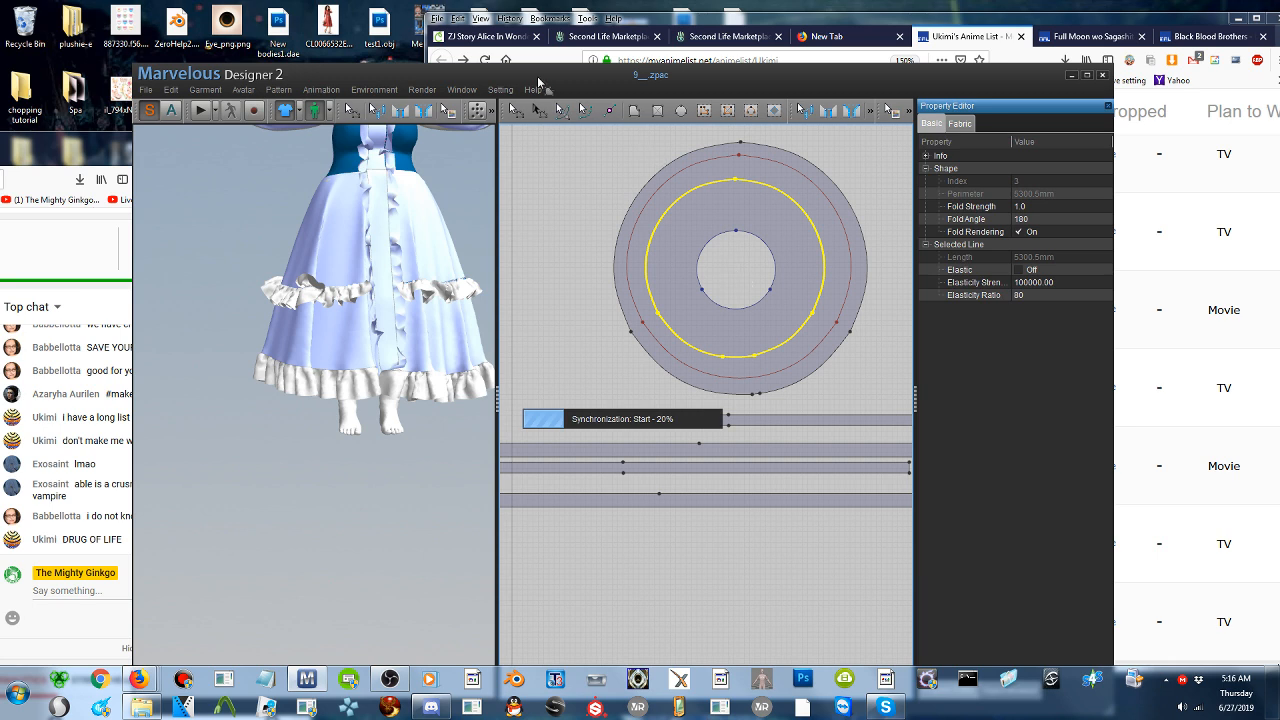
- Scale the pasted internal circle down to a length of about 4091 mm and centre it around the skirt pattern's waist hole
click(541, 112)
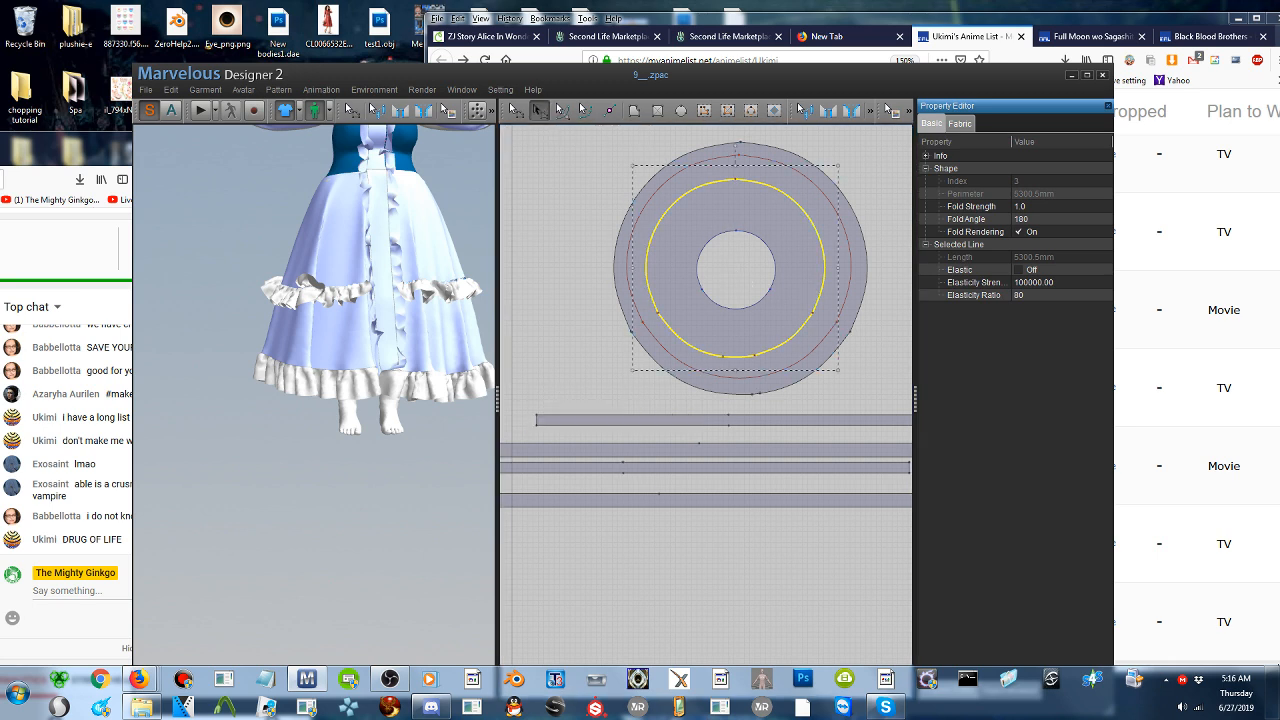
drag(836, 368, 802, 342)
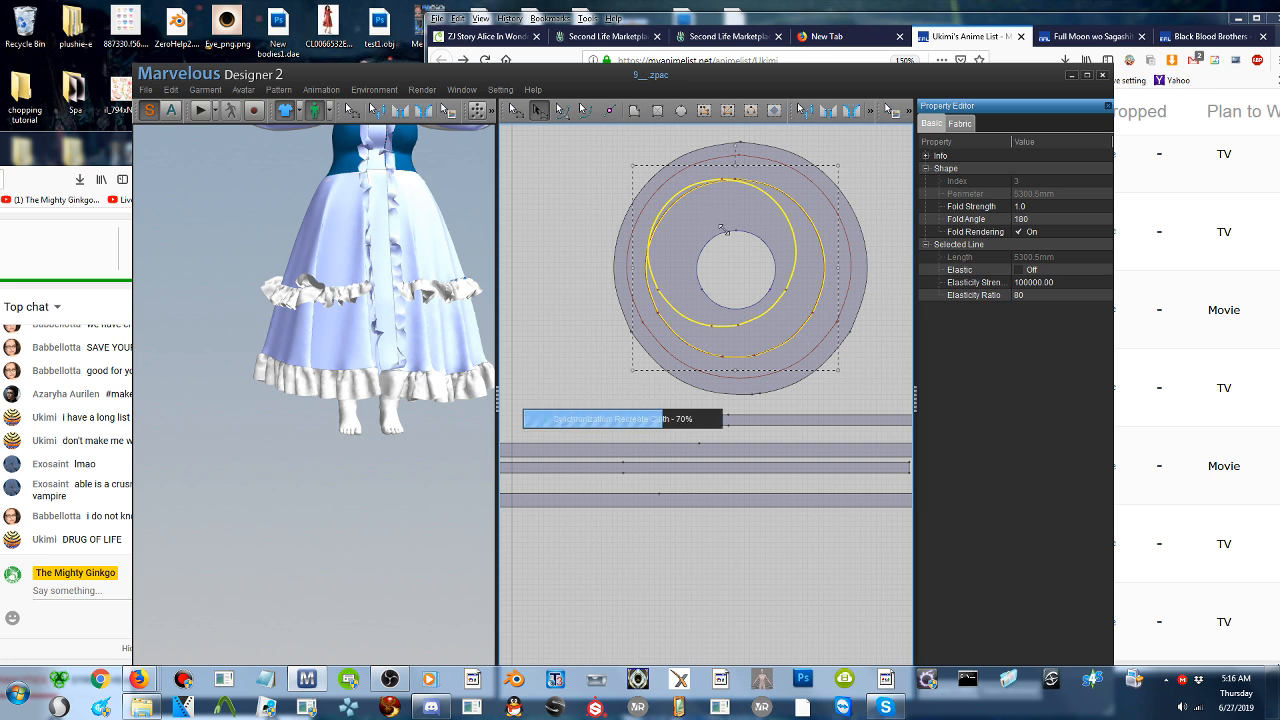
drag(722, 231, 756, 270)
click(426, 239)
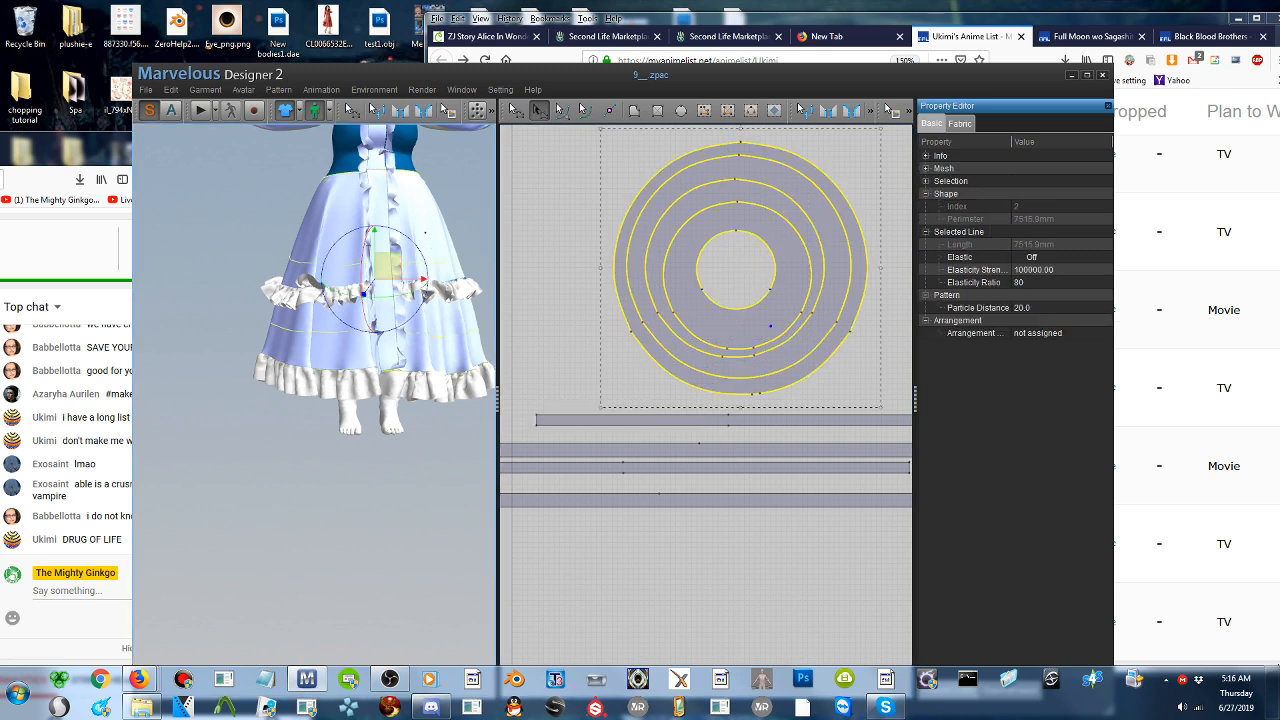
click(772, 338)
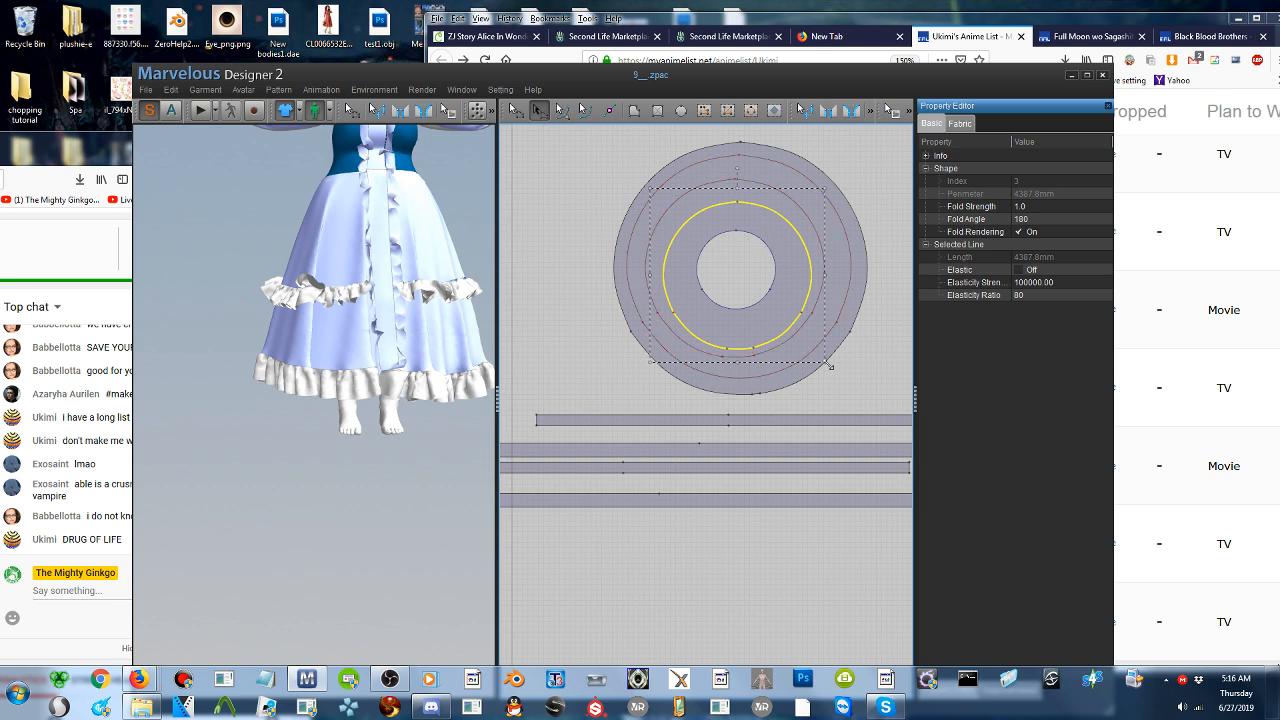
drag(829, 366, 818, 355)
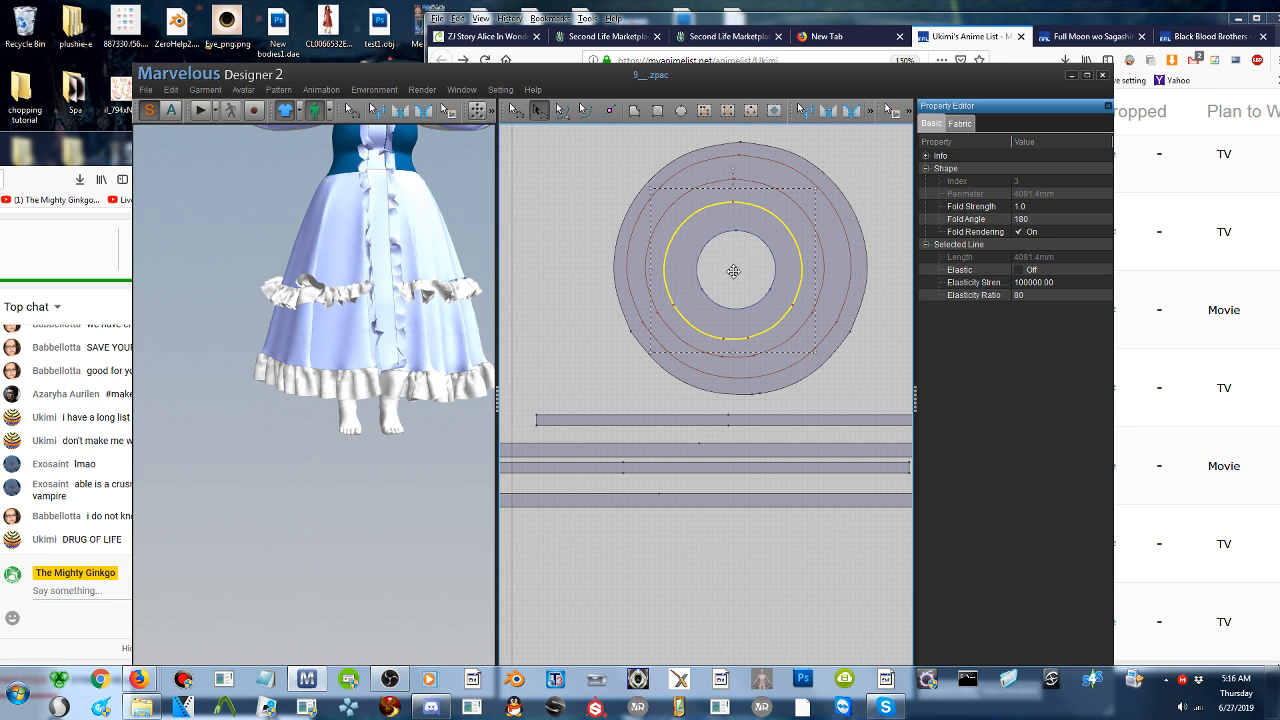
drag(733, 272, 735, 271)
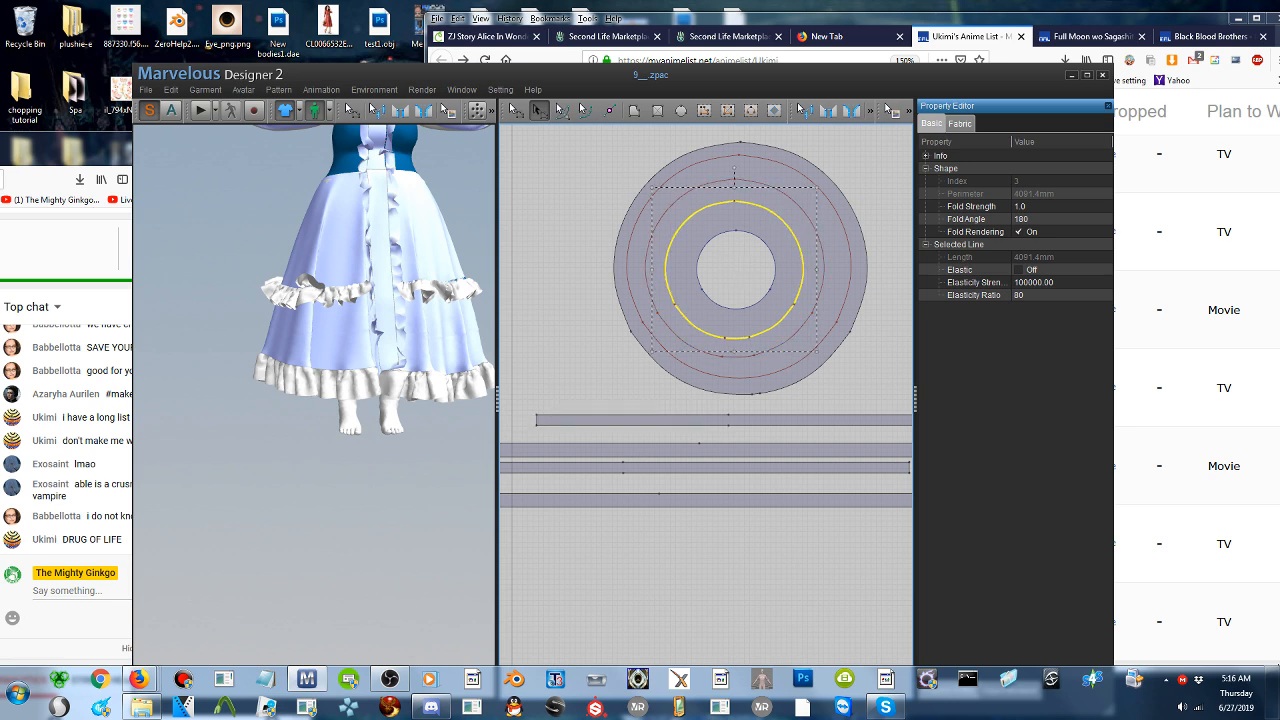
- Copy the ruffle strip nearest the circular skirt pattern and paste the copy just above the original strip
click(738, 416)
click(738, 416)
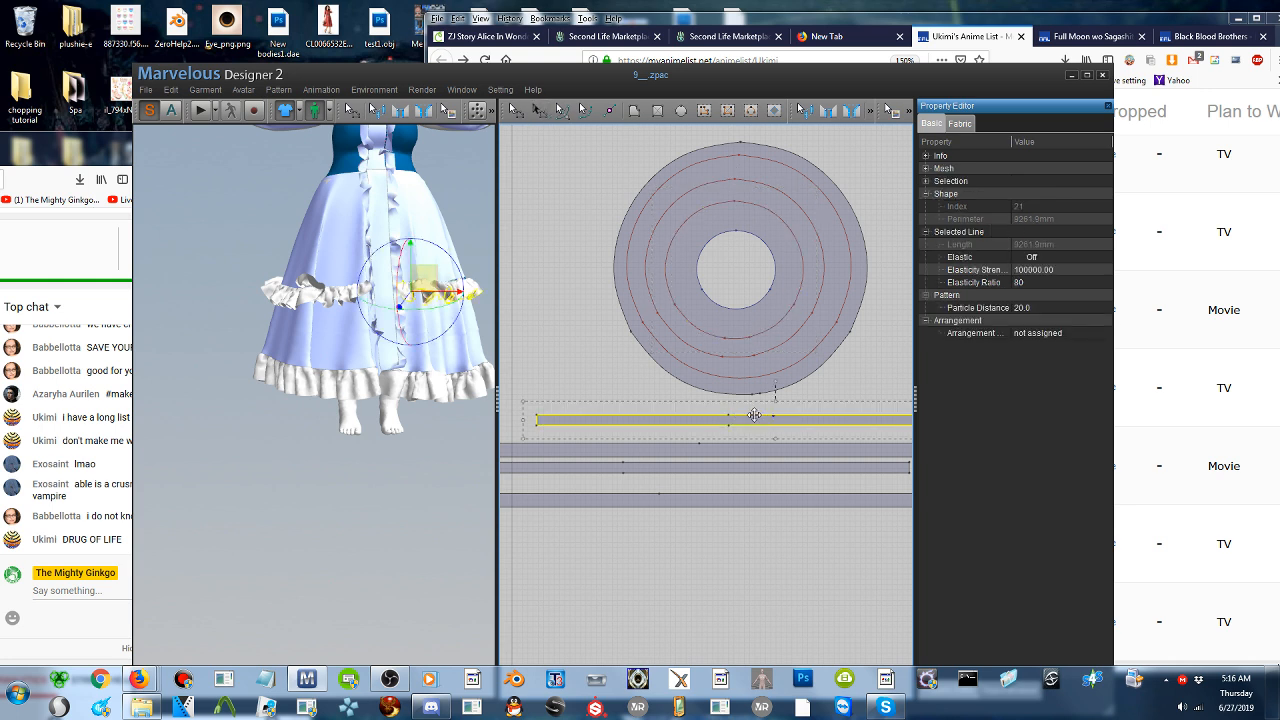
drag(754, 419, 757, 398)
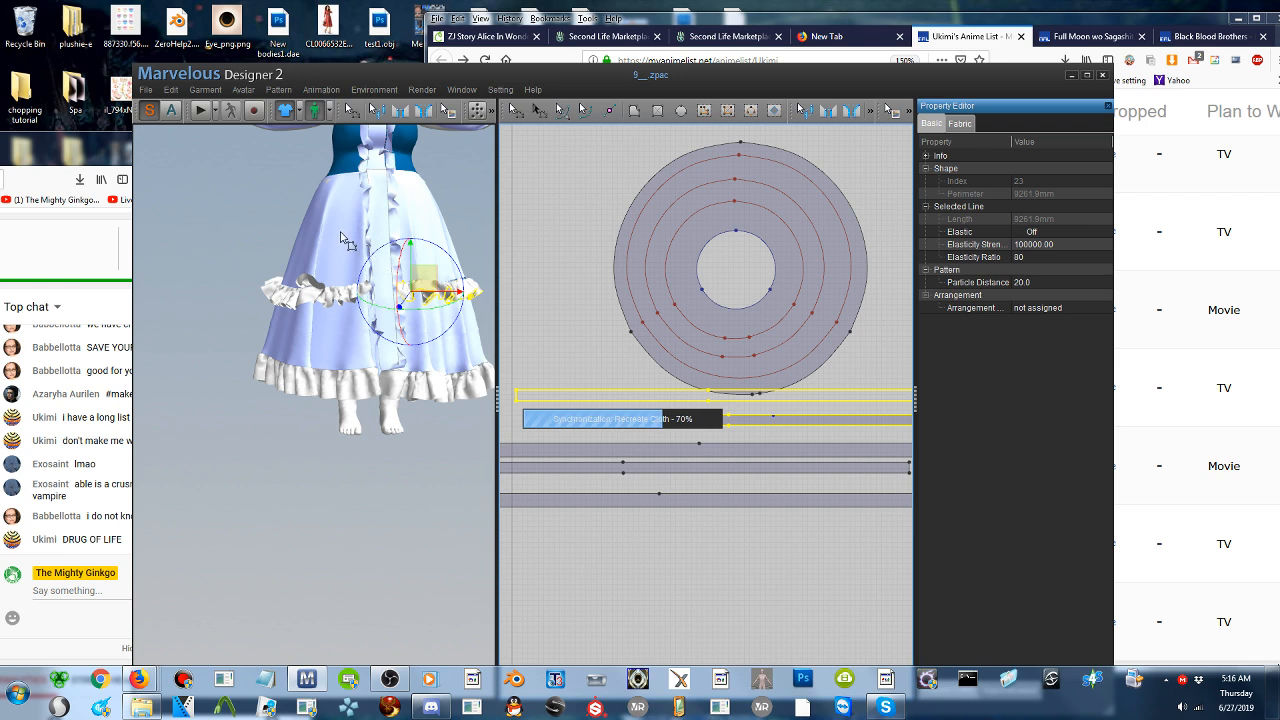
- Move the pasted ruffle strip in the 3D view from below the avatar up to the skirt
scroll(357, 340, down, 5)
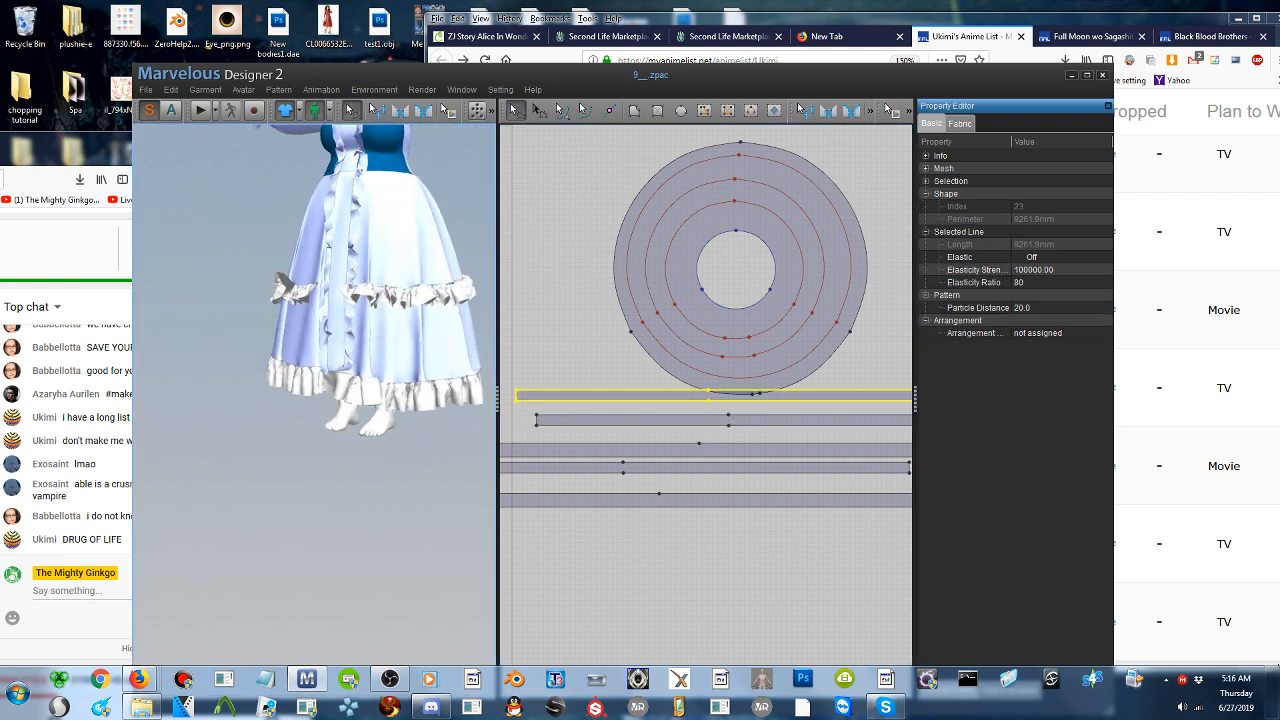
scroll(358, 337, down, 1)
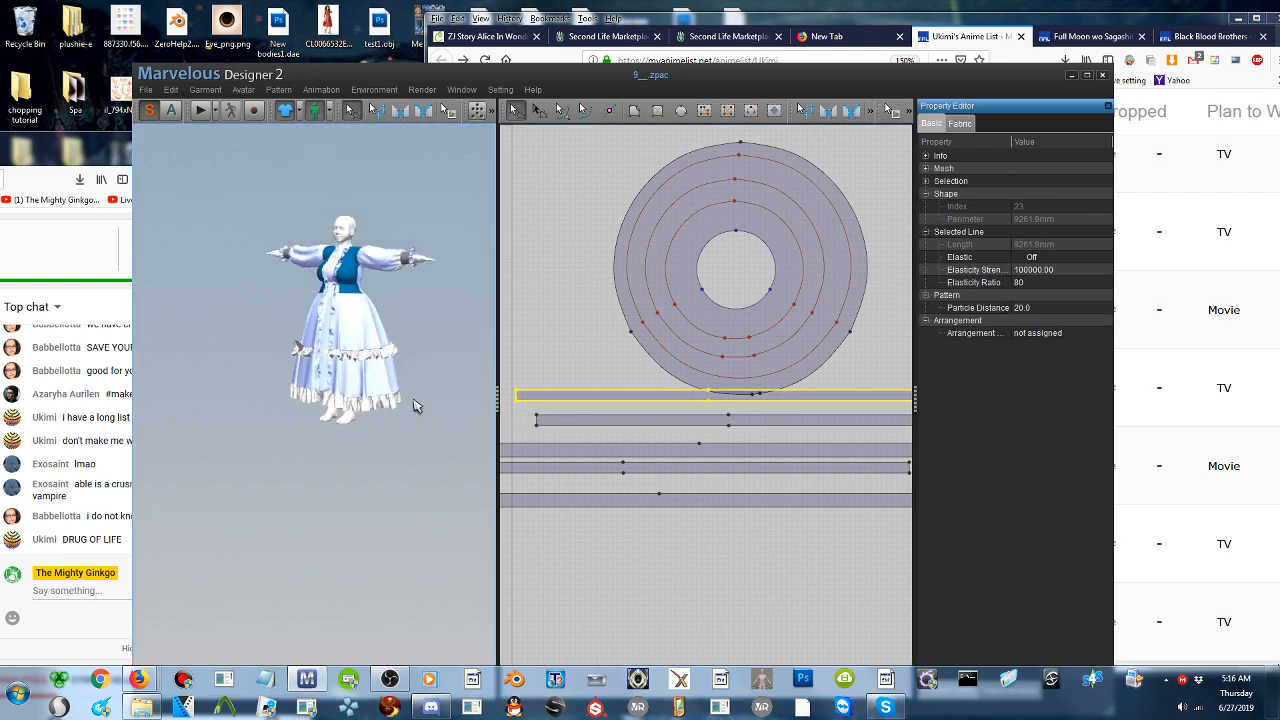
middle_drag(415, 401, 311, 301)
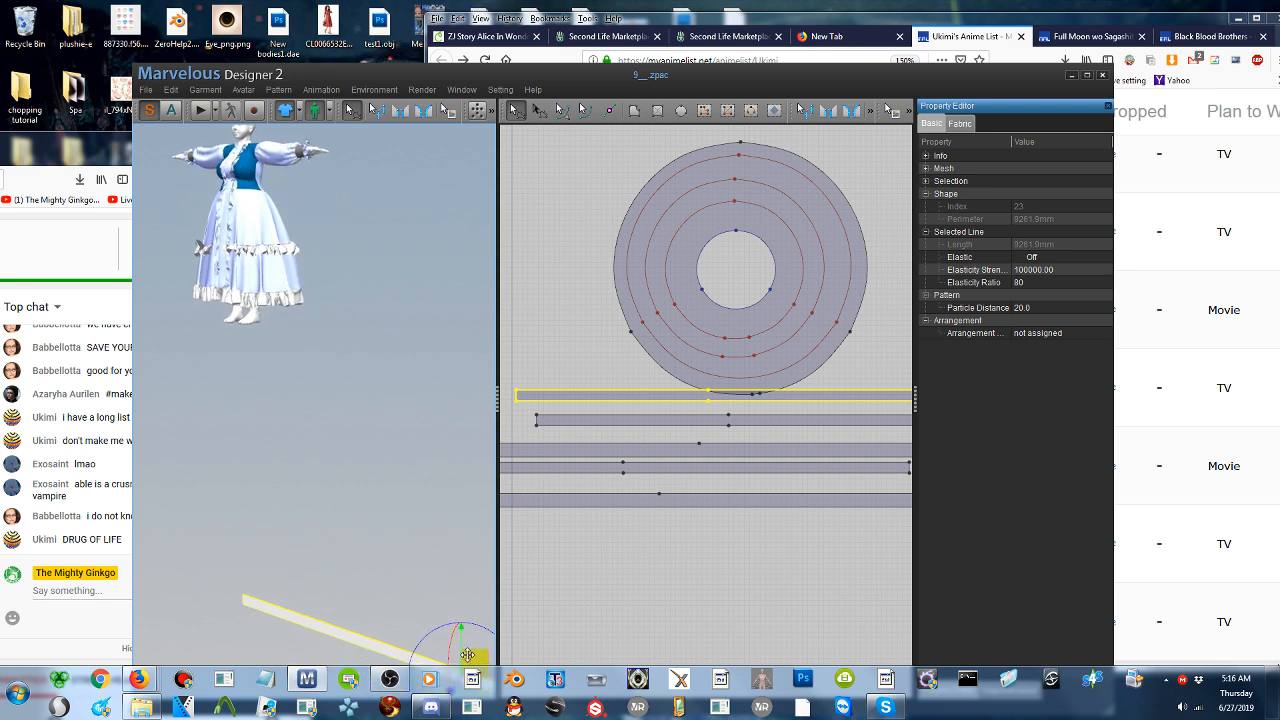
drag(475, 657, 272, 235)
right_drag(290, 240, 365, 269)
drag(303, 296, 321, 300)
right_drag(321, 305, 278, 282)
drag(302, 275, 334, 280)
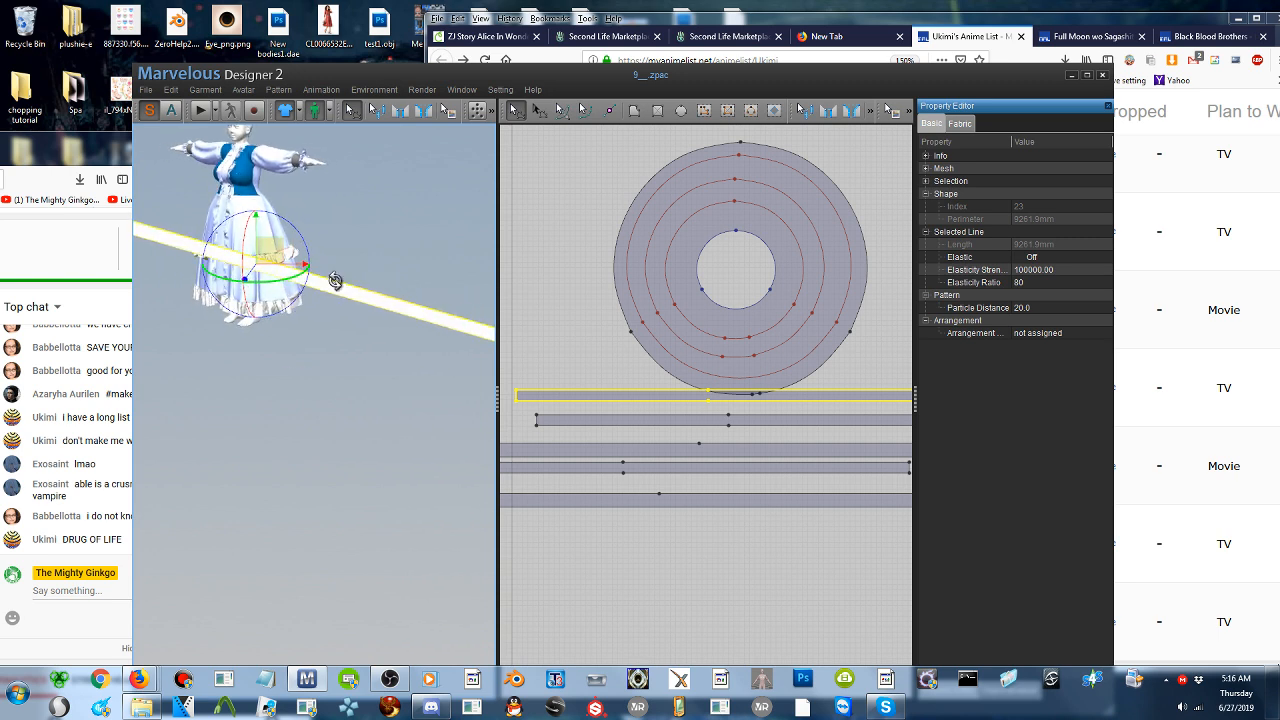
- Try to rotate the pasted ruffle strip about the vertical axis to align it with the front of the skirt
right_drag(306, 286, 193, 338)
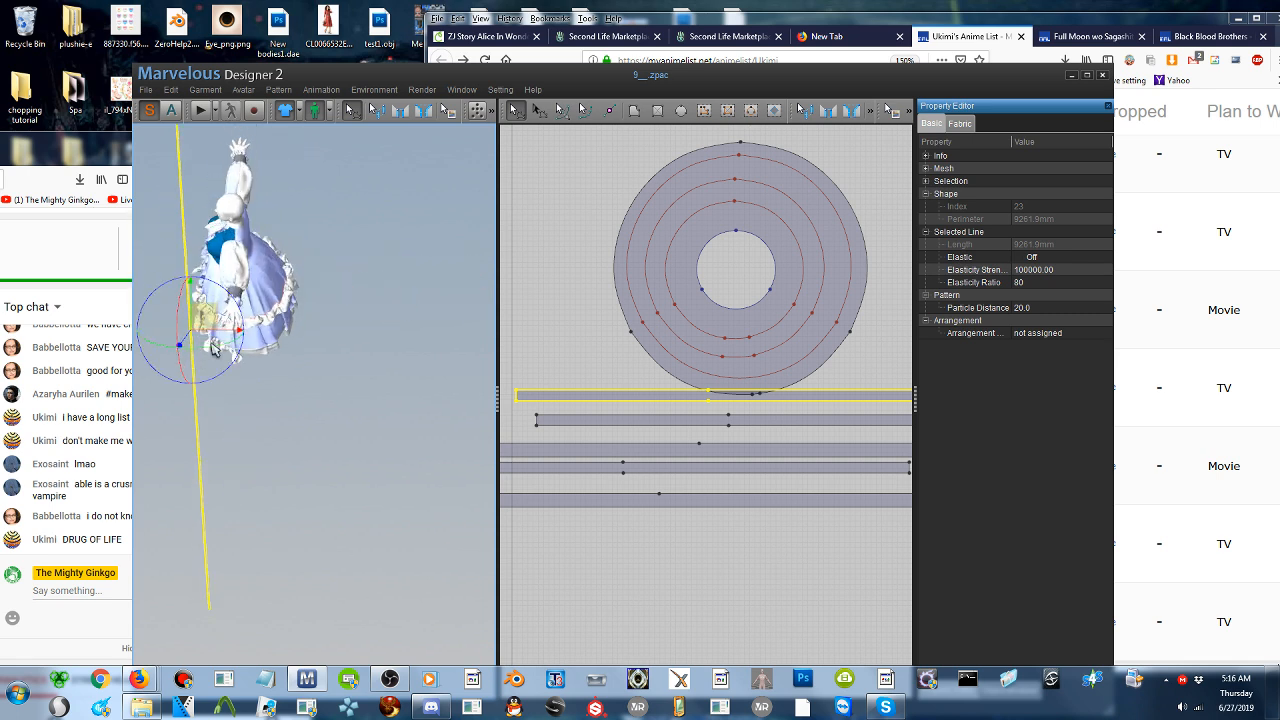
mouse_move(218, 348)
mouse_down()
mouse_move(255, 342)
mouse_move(241, 346)
mouse_up()
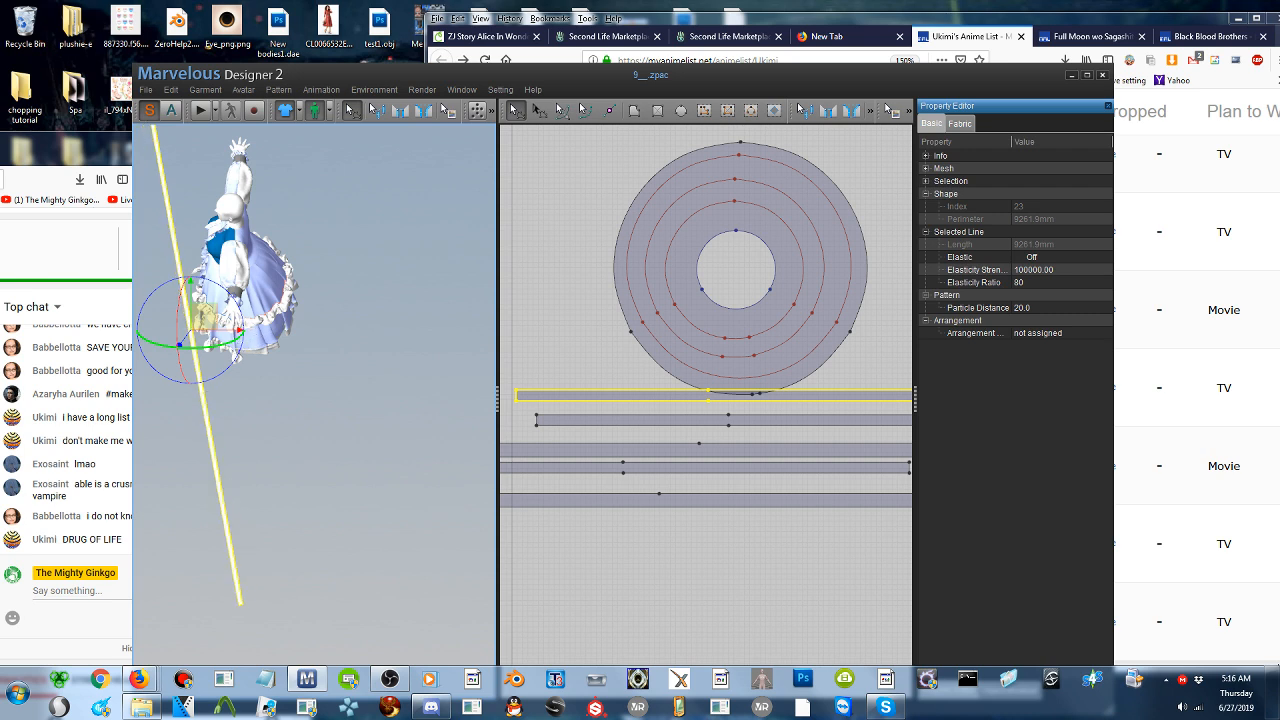
right_drag(240, 347, 346, 298)
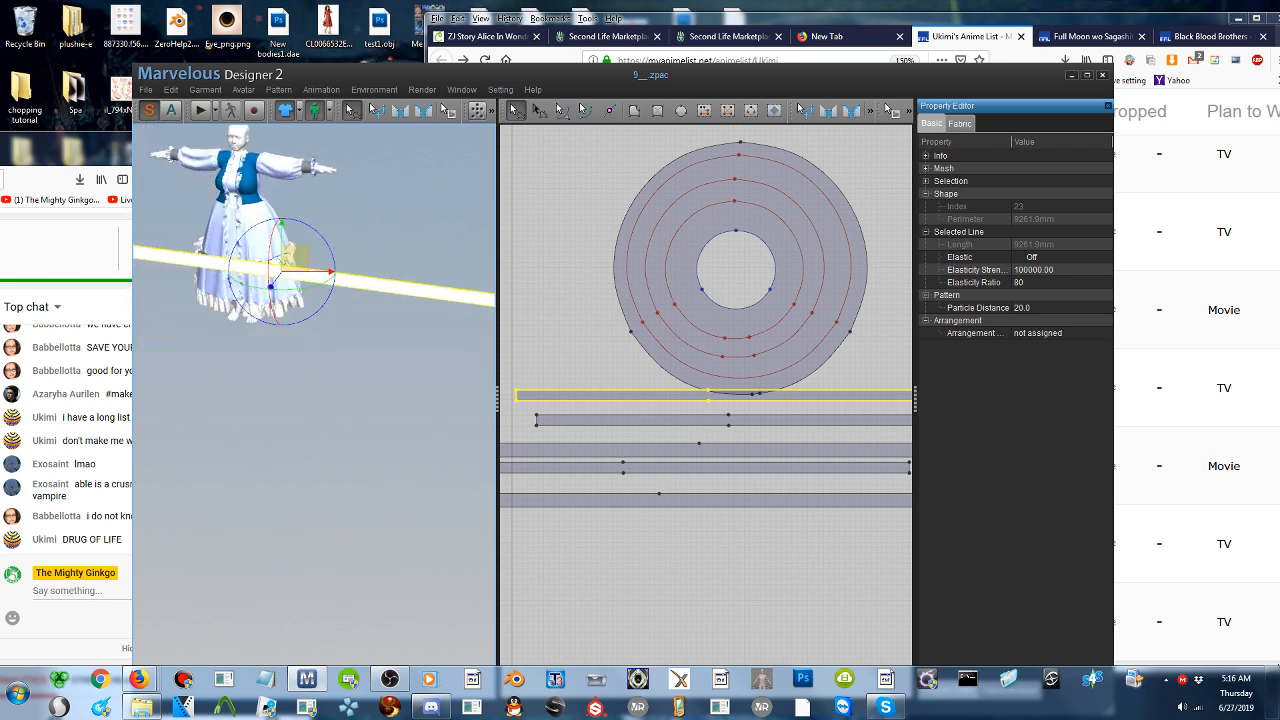
drag(265, 284, 180, 312)
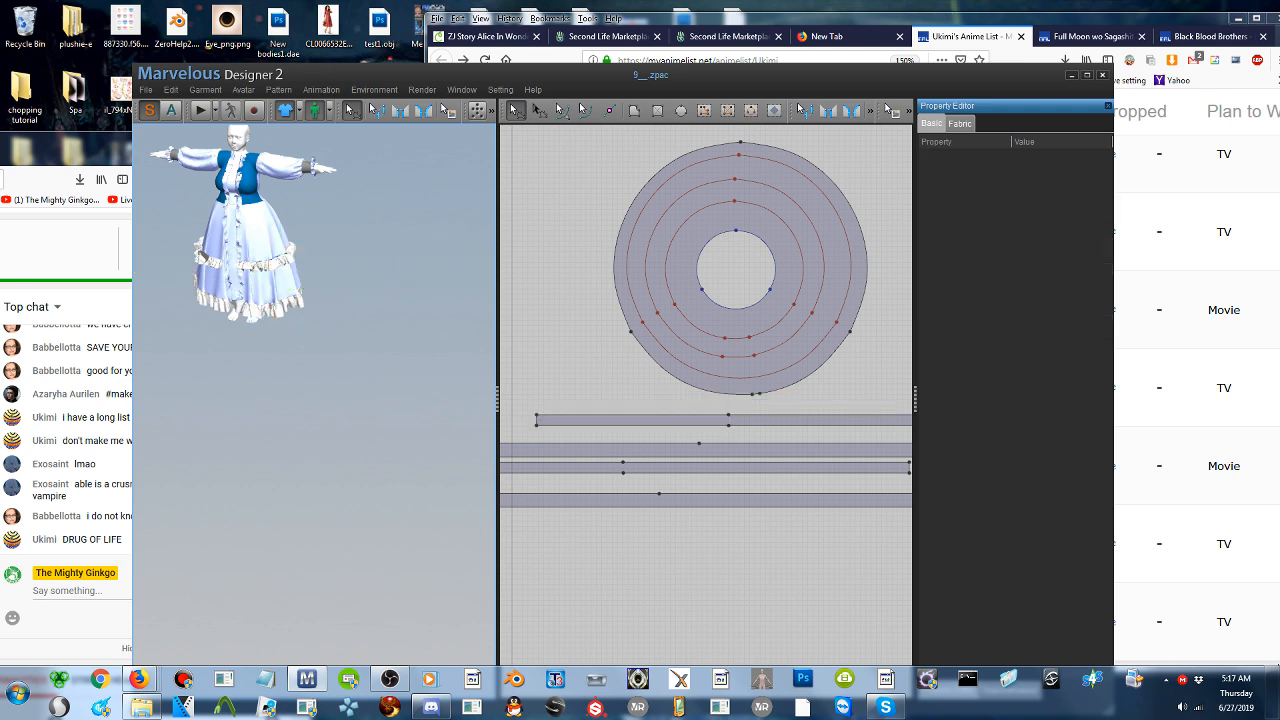
- Select the long strip pattern that forms the ruffle at the skirt's hem
click(727, 451)
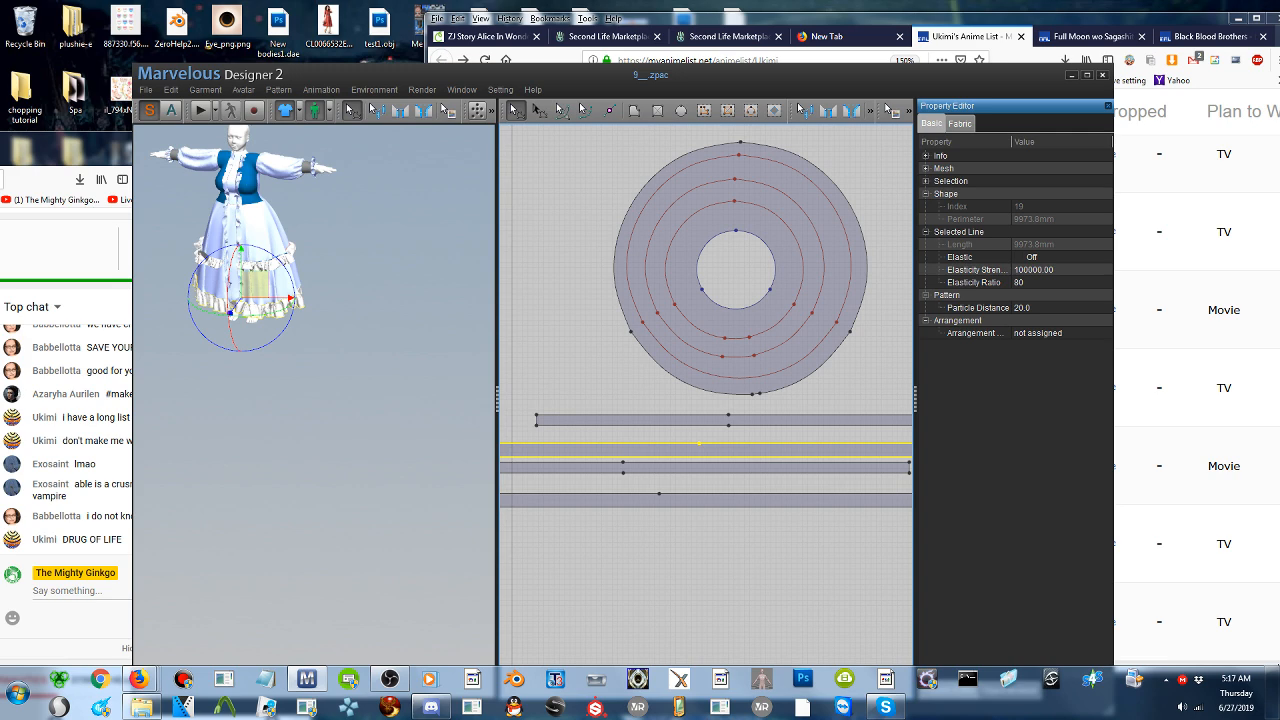
middle_drag(284, 227, 336, 322)
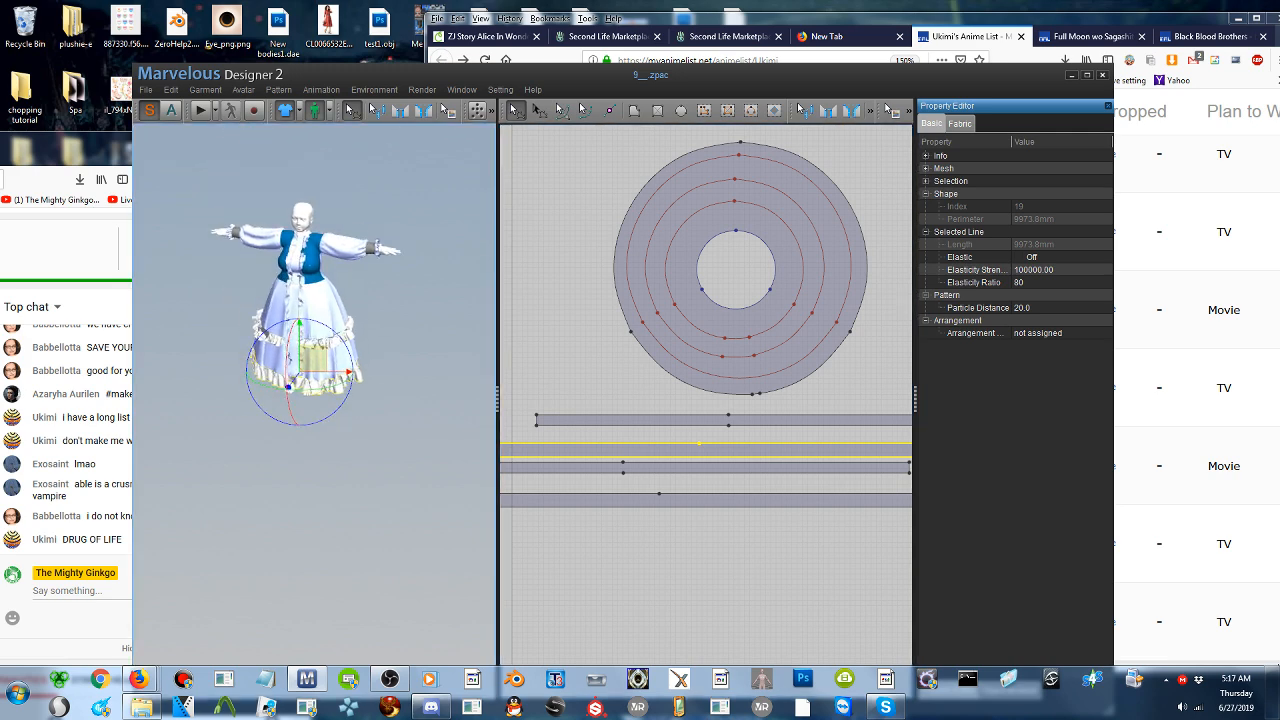
- Switch to the browser's anime list, read on past Hellsing, check the live stream chat and return to the list
click(1176, 199)
scroll(889, 352, down, 2)
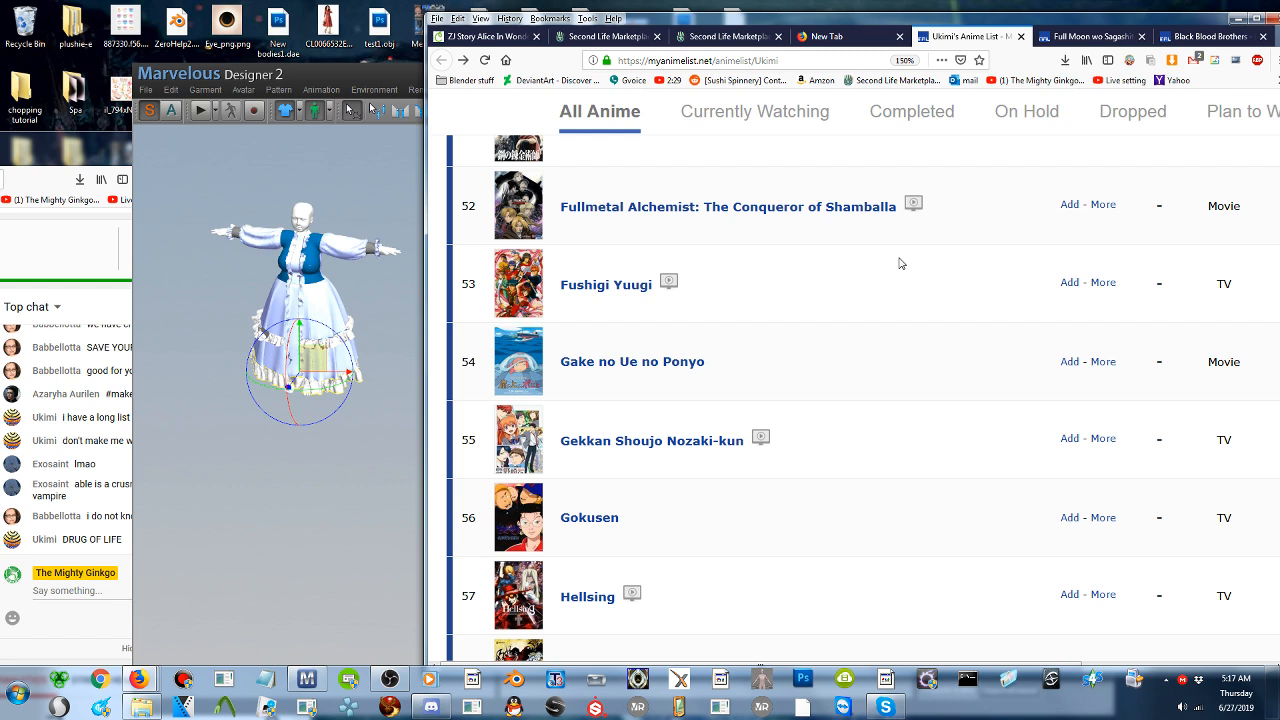
scroll(900, 270, down, 3)
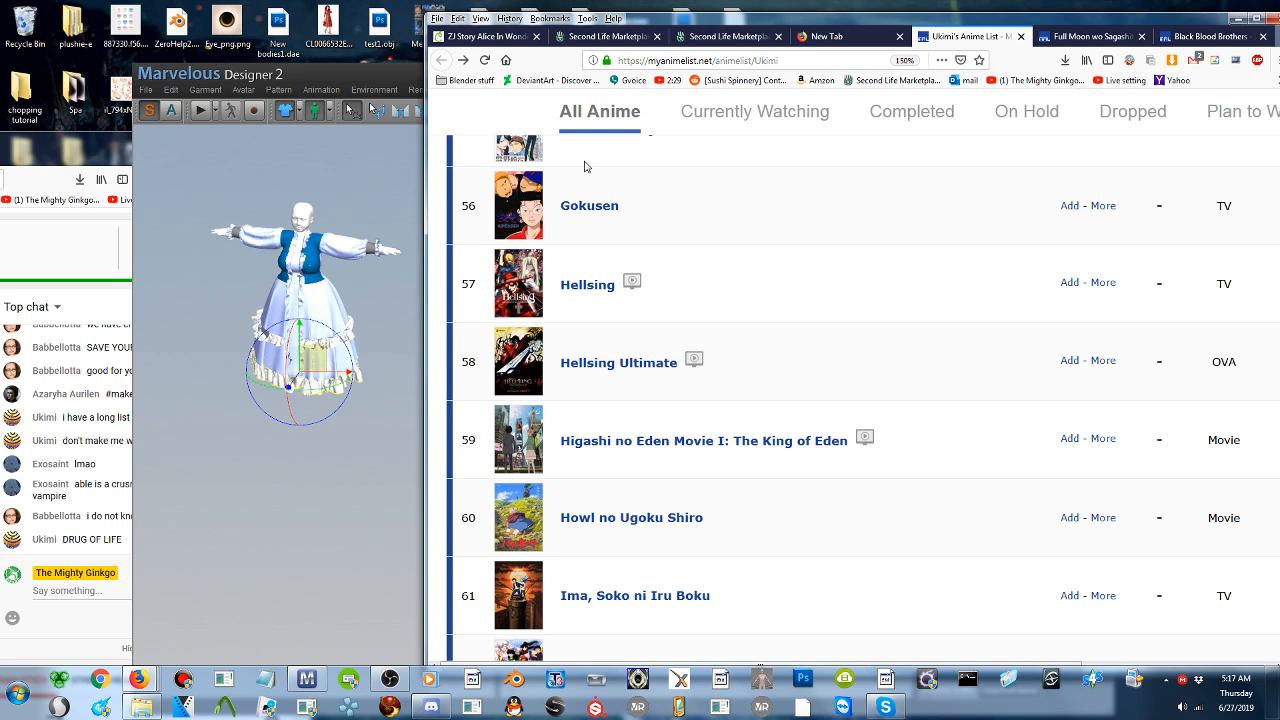
click(90, 144)
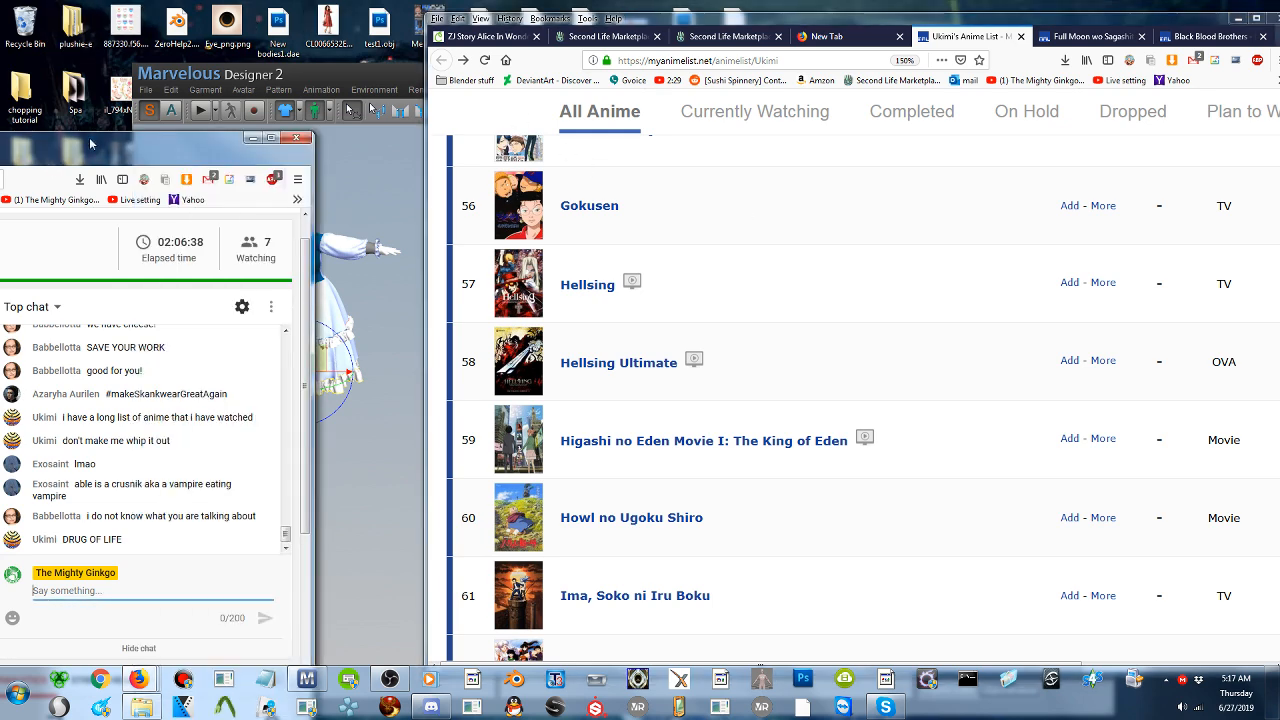
click(346, 80)
click(1151, 269)
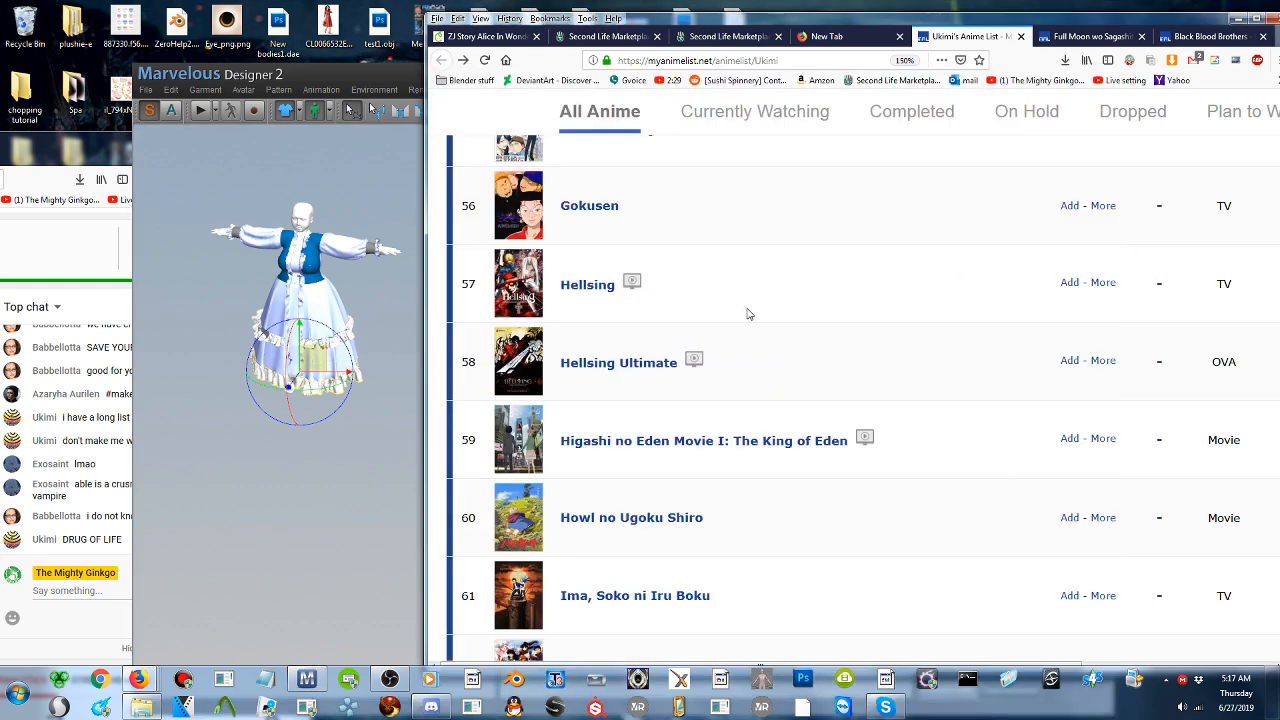
- Read the anime list from Hellsing through the InuYasha movie entries
scroll(746, 314, down, 2)
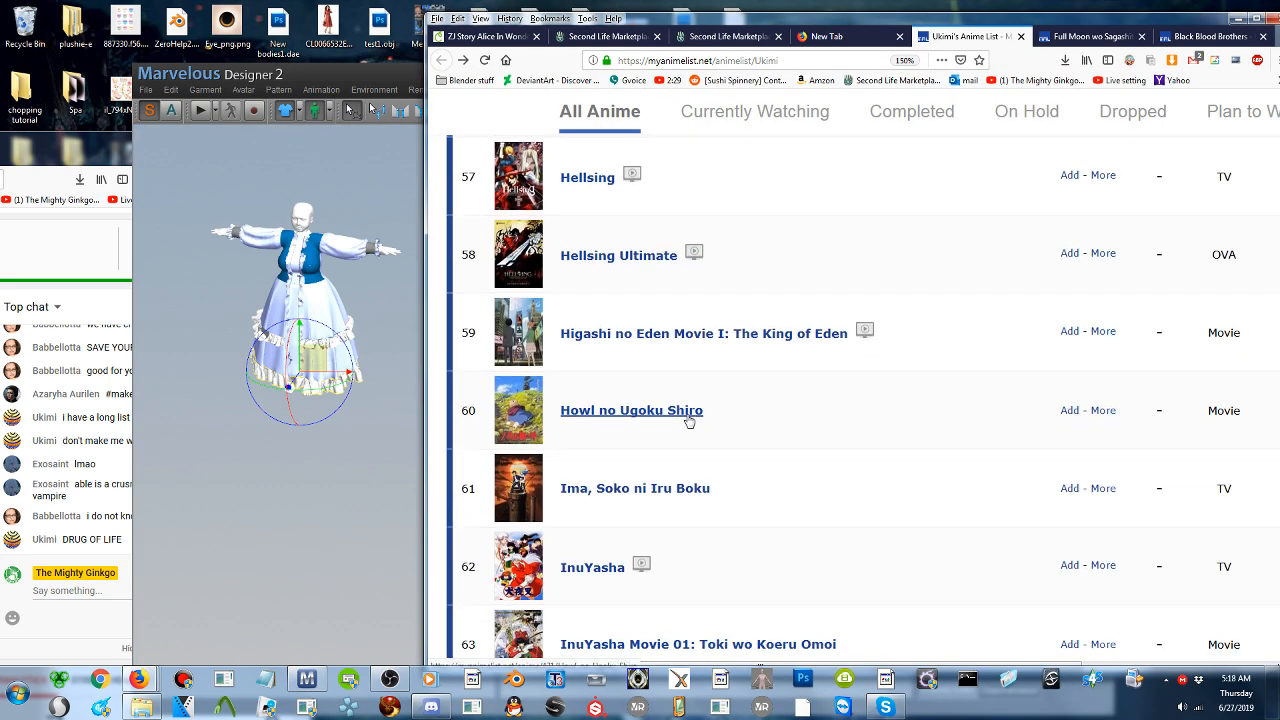
scroll(686, 420, down, 2)
scroll(688, 420, up, 6)
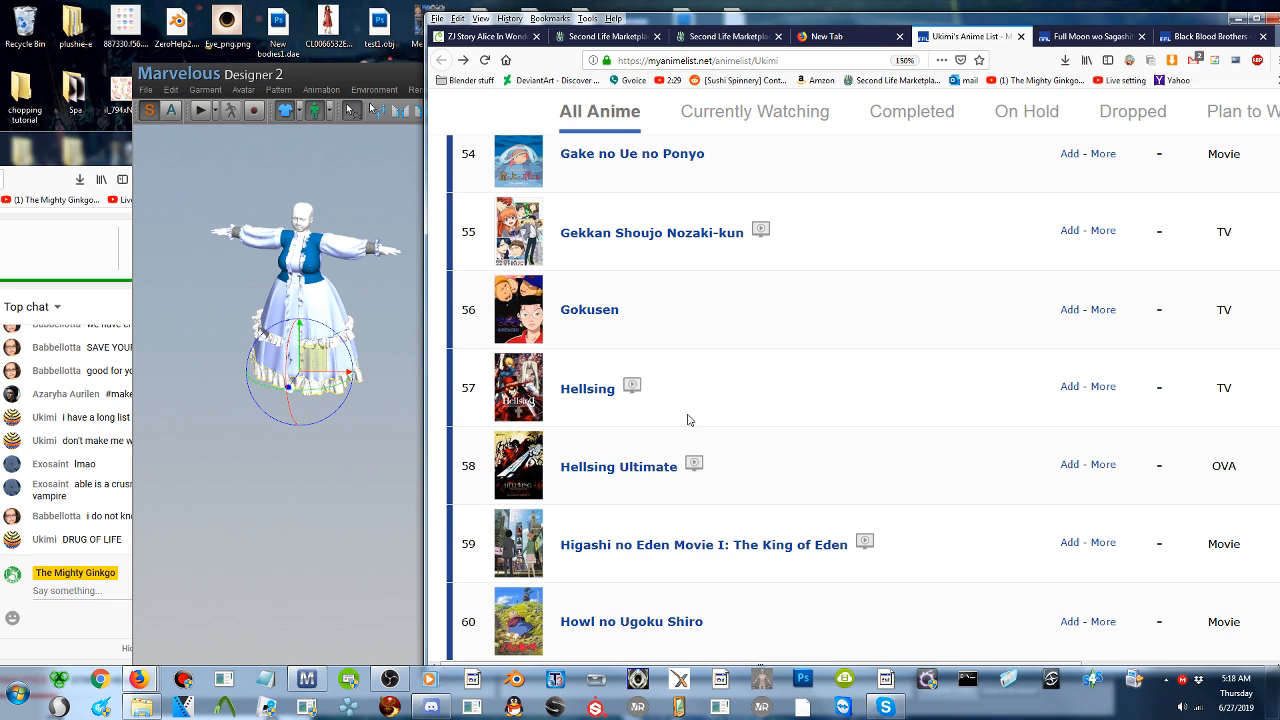
scroll(688, 420, down, 6)
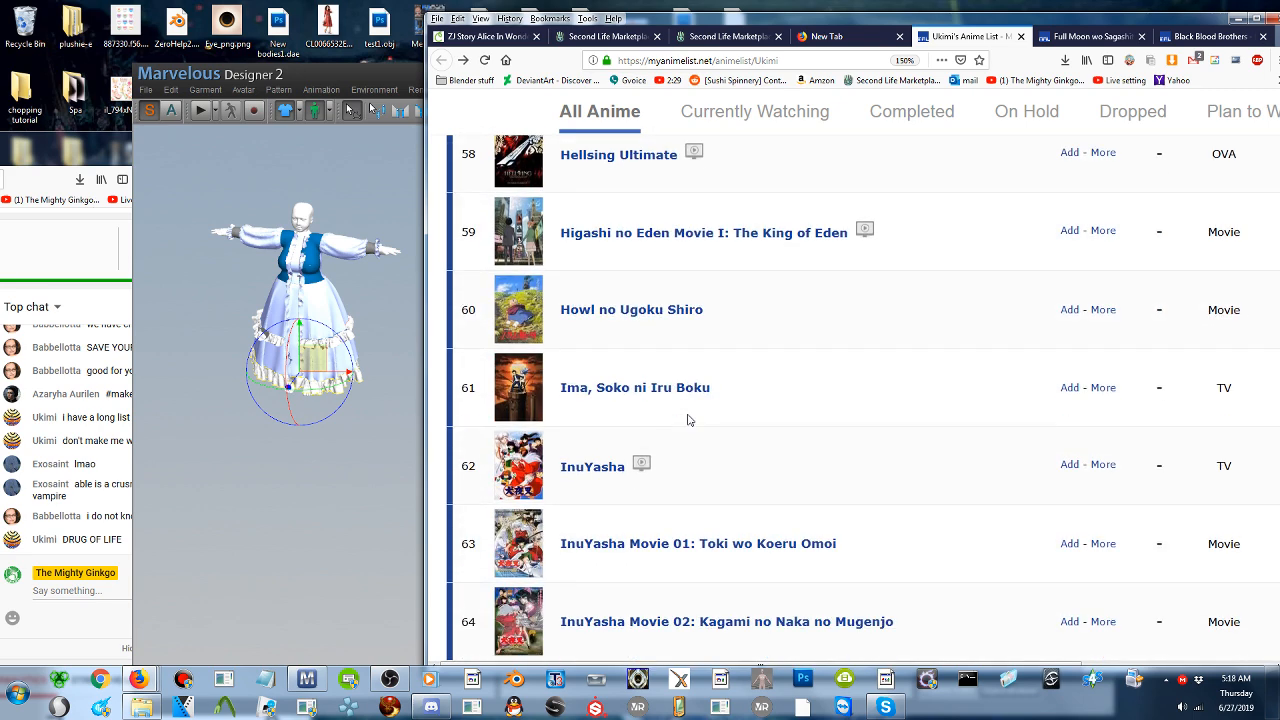
scroll(688, 420, down, 2)
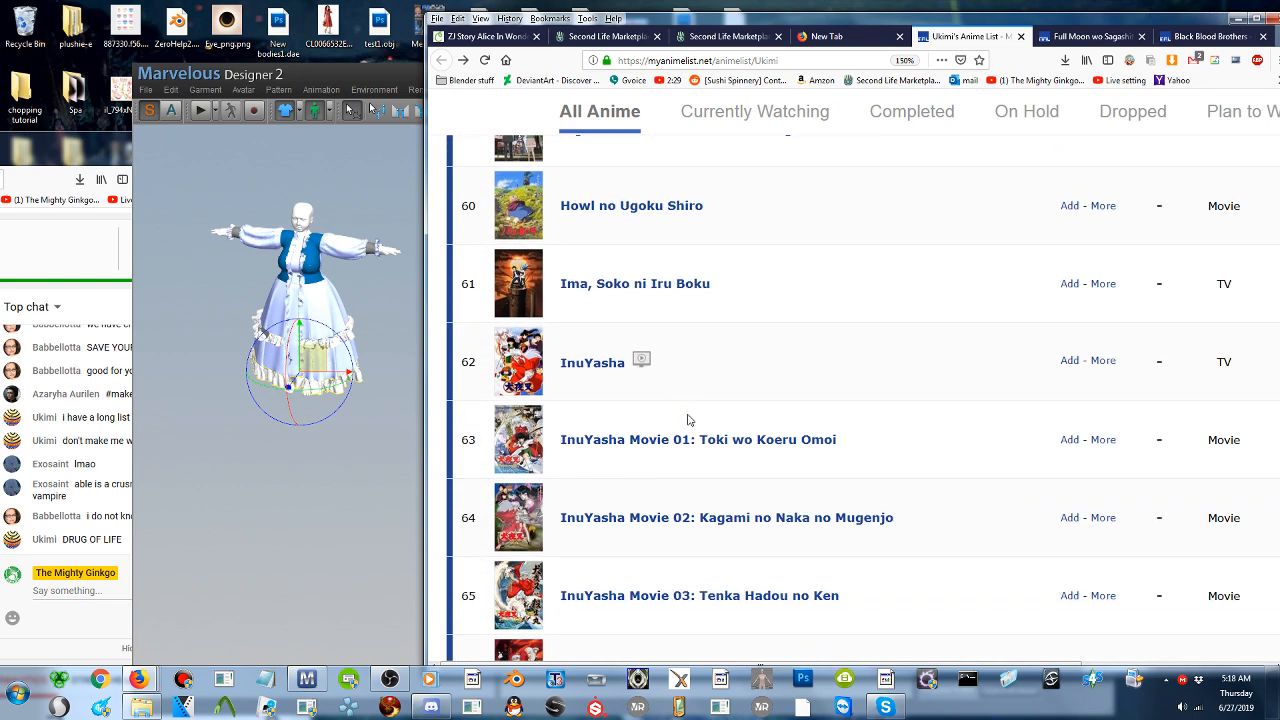
scroll(724, 378, down, 4)
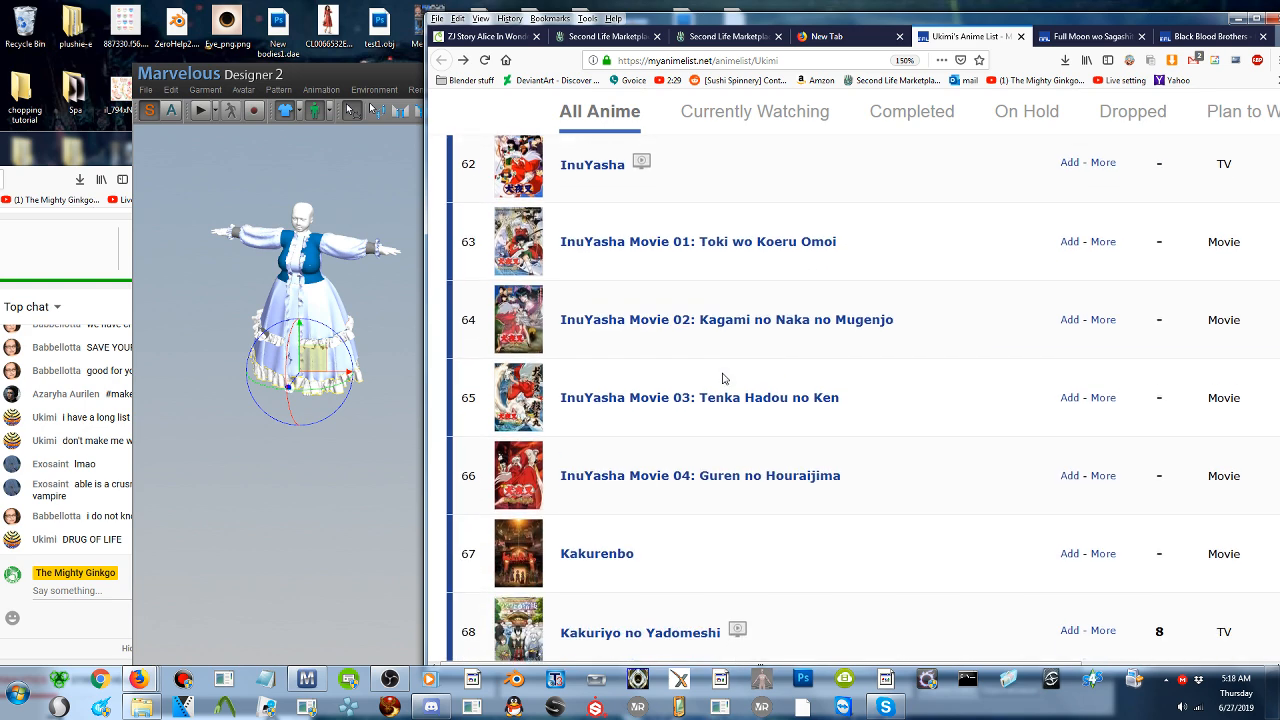
scroll(720, 378, up, 6)
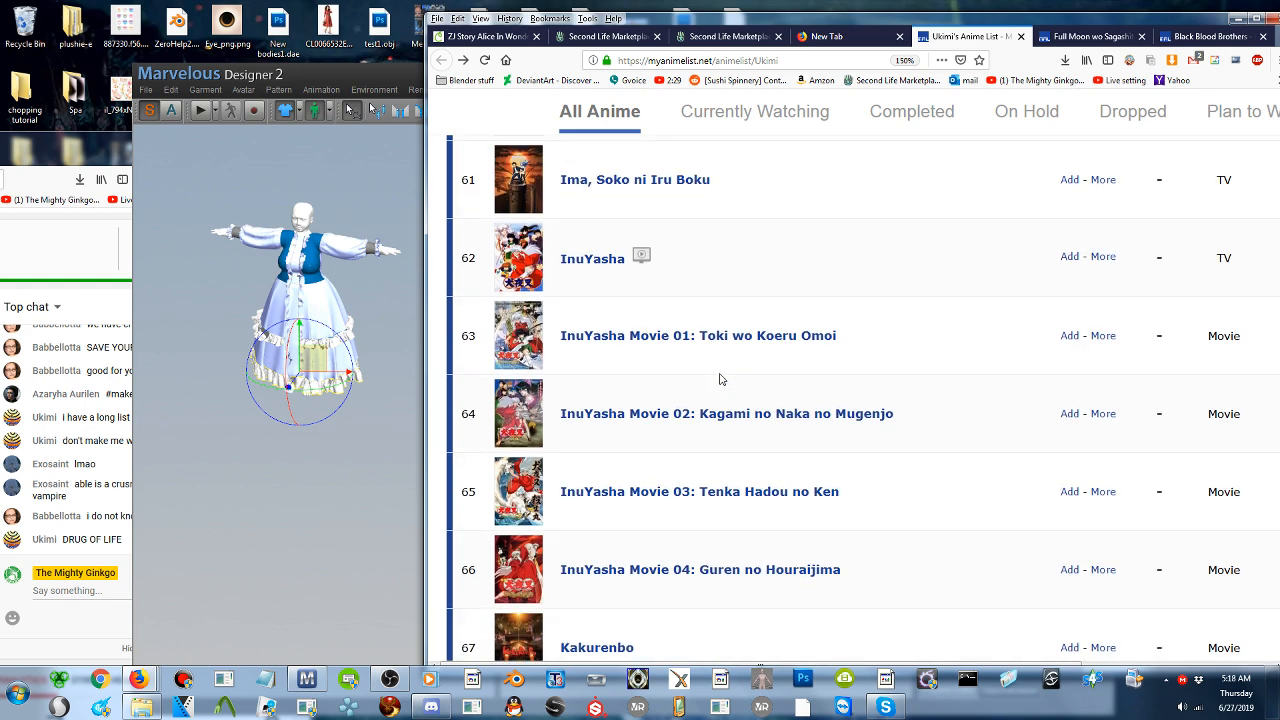
scroll(720, 380, down, 2)
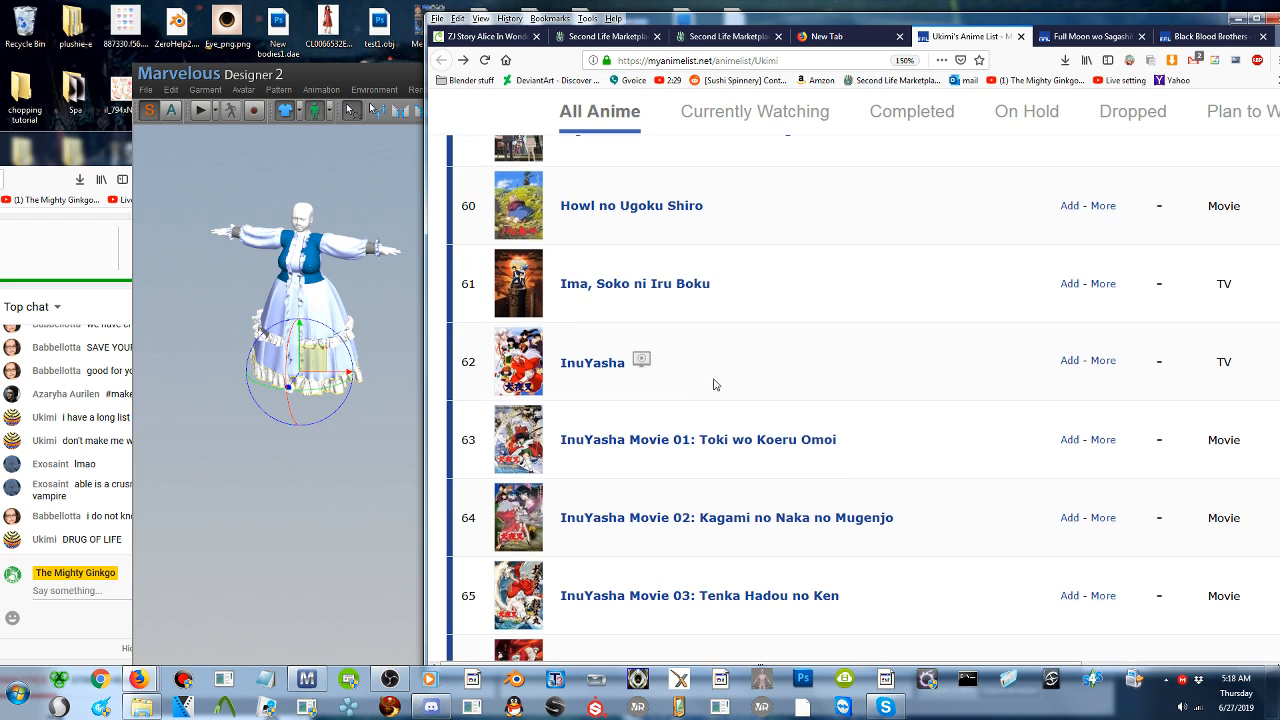
scroll(716, 385, down, 4)
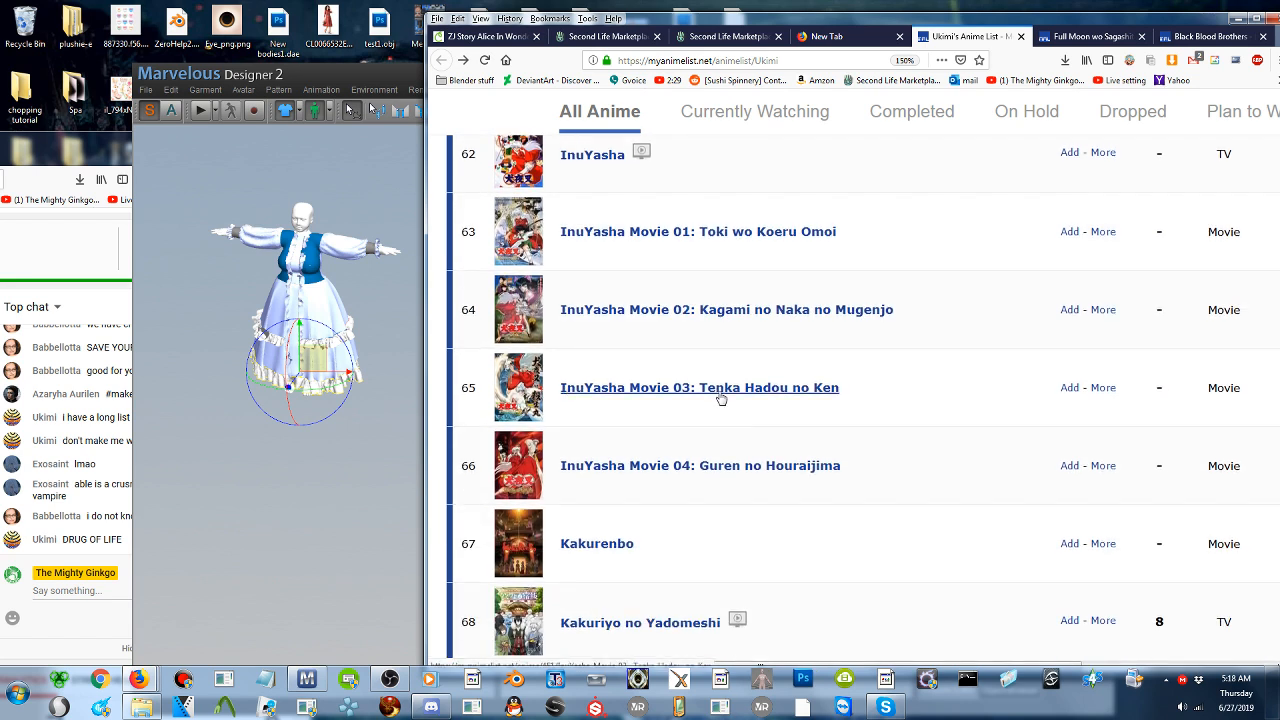
- Read further down the anime list from Kakurenbo to Kuragehime
scroll(691, 479, down, 1)
scroll(688, 479, down, 1)
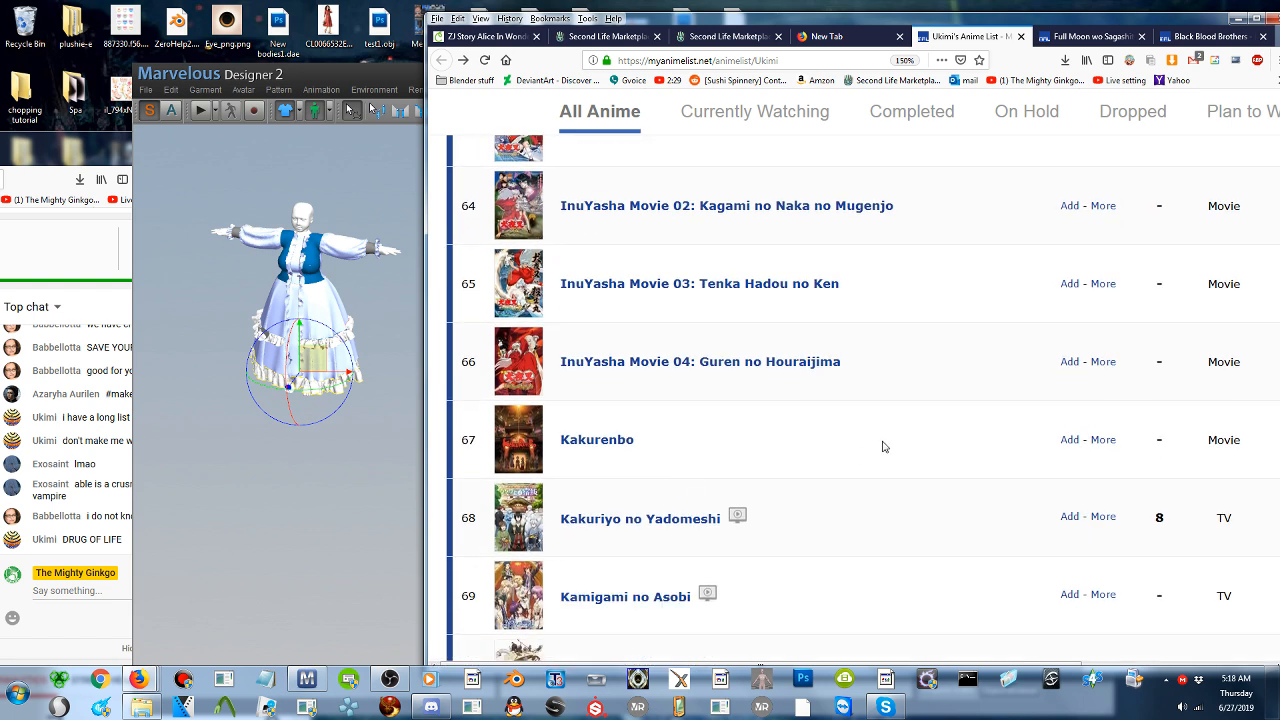
scroll(883, 446, down, 1)
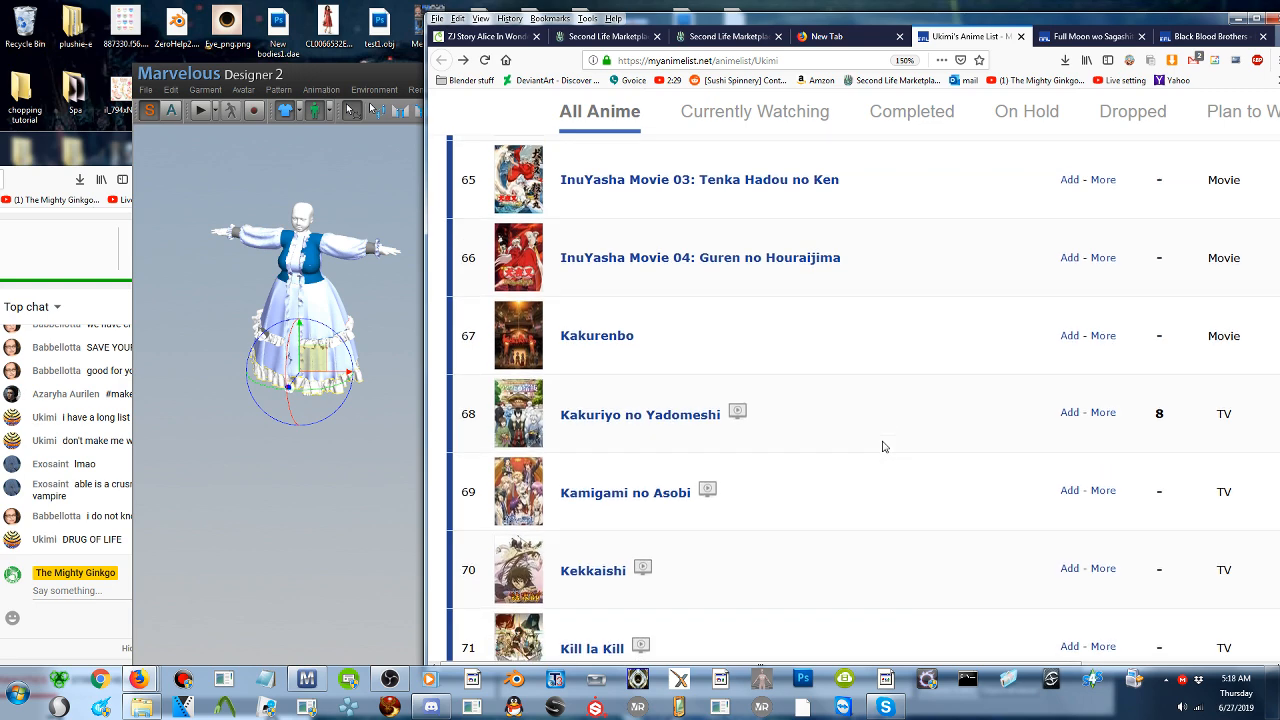
scroll(883, 446, down, 1)
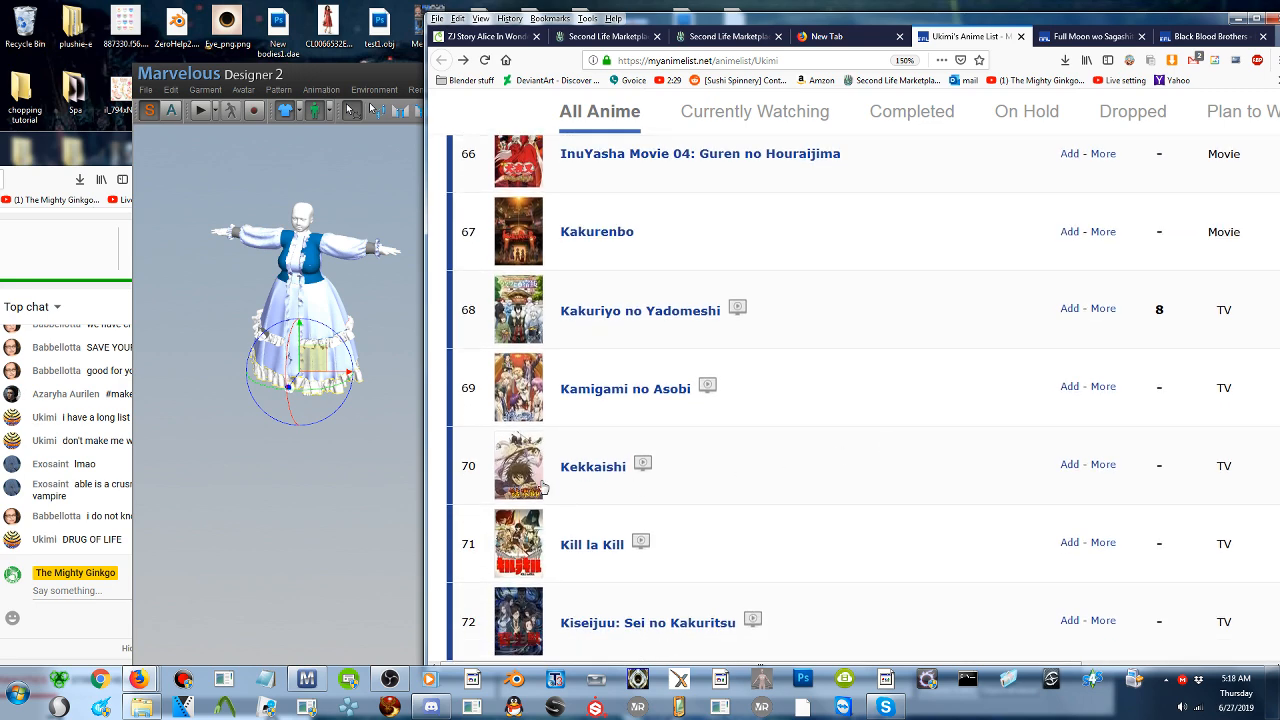
scroll(739, 480, down, 1)
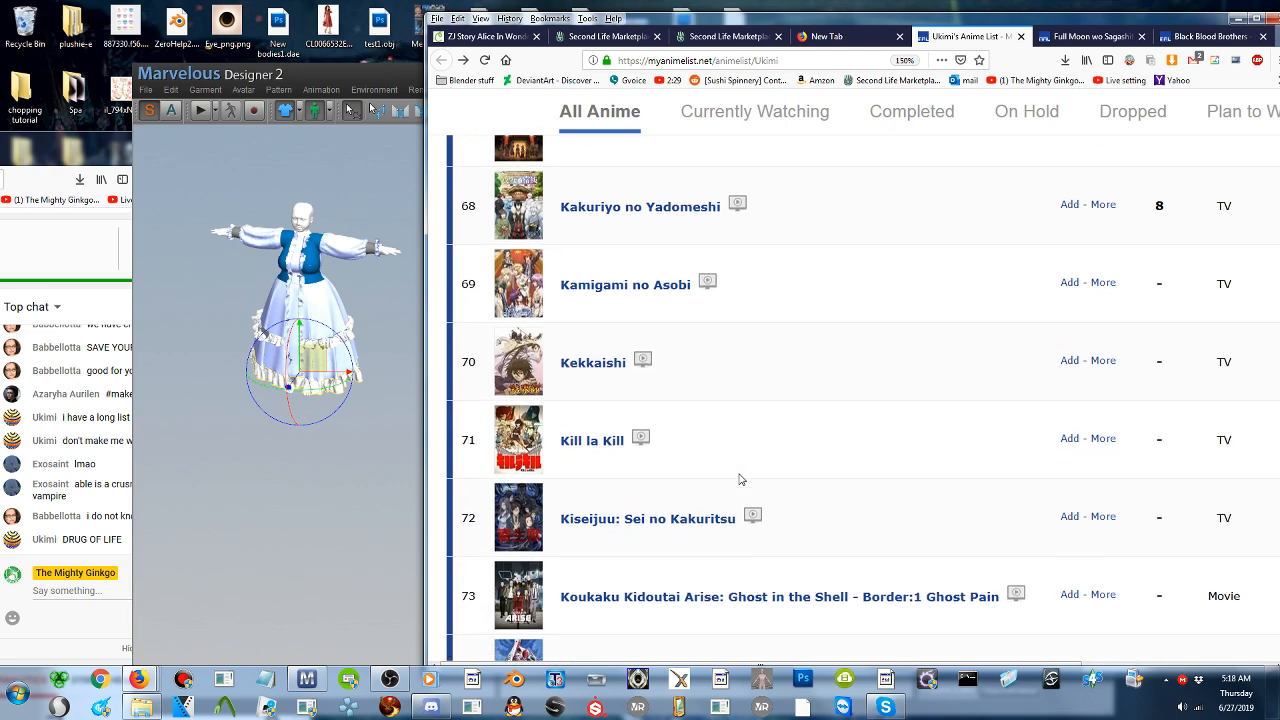
scroll(739, 480, down, 1)
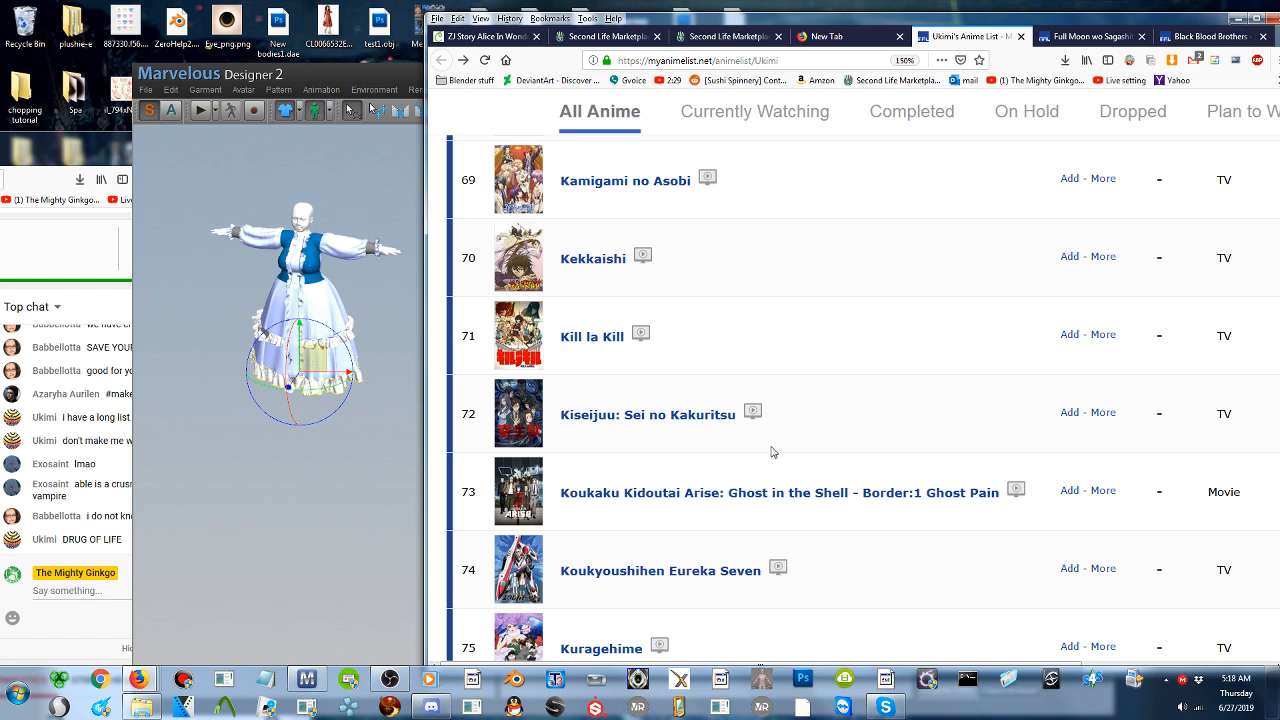
- Read the anime list onward from Kurenai no Buta through Ouran Koukou Host Club
scroll(771, 452, down, 1)
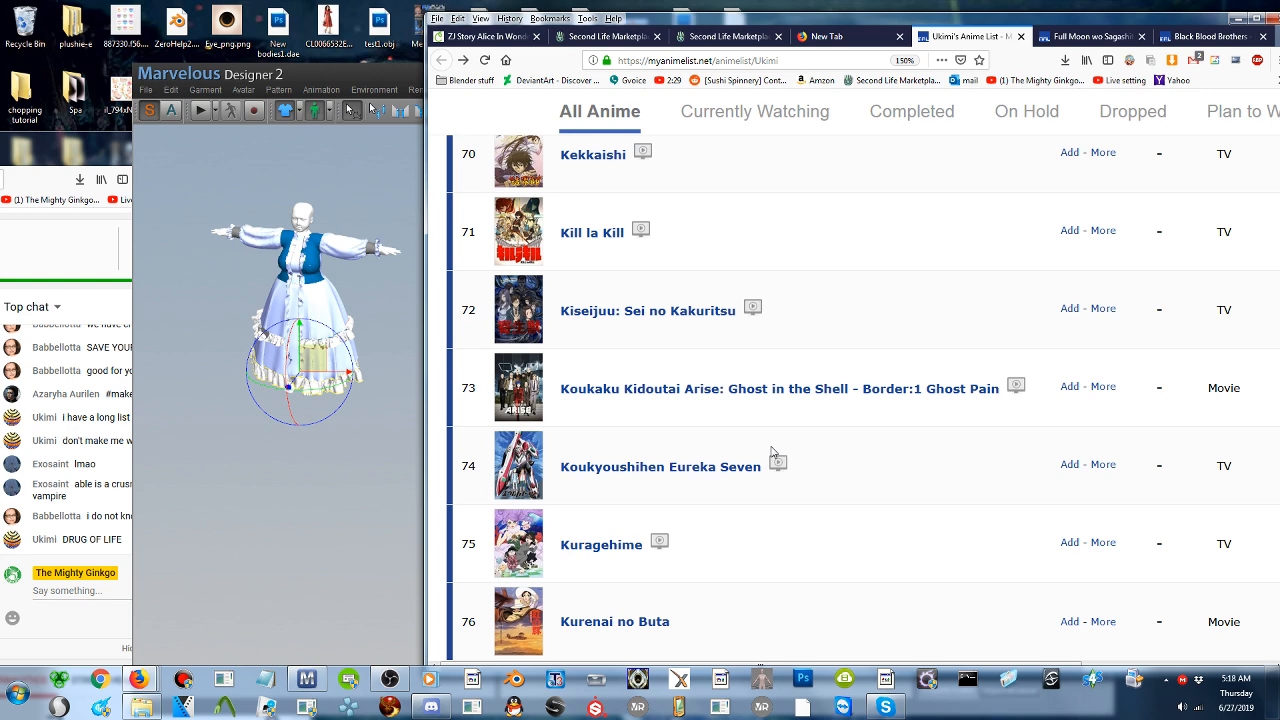
scroll(771, 452, down, 2)
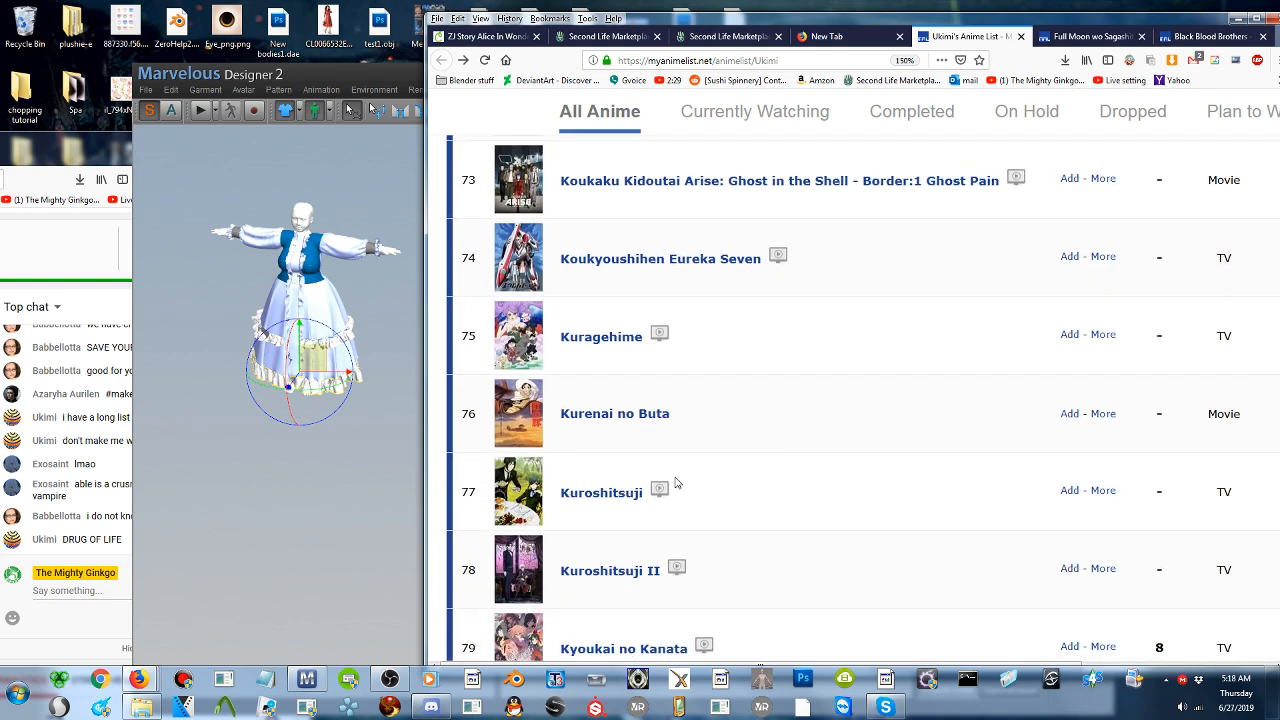
scroll(689, 509, down, 1)
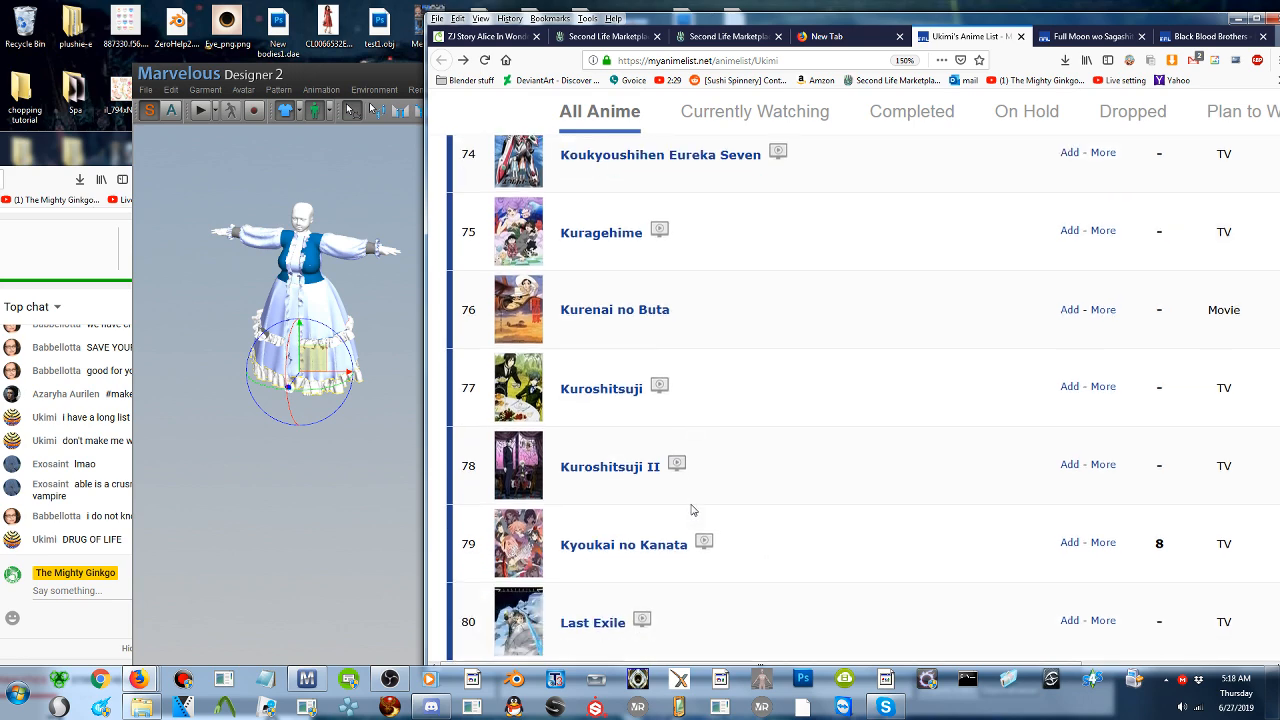
scroll(690, 510, down, 2)
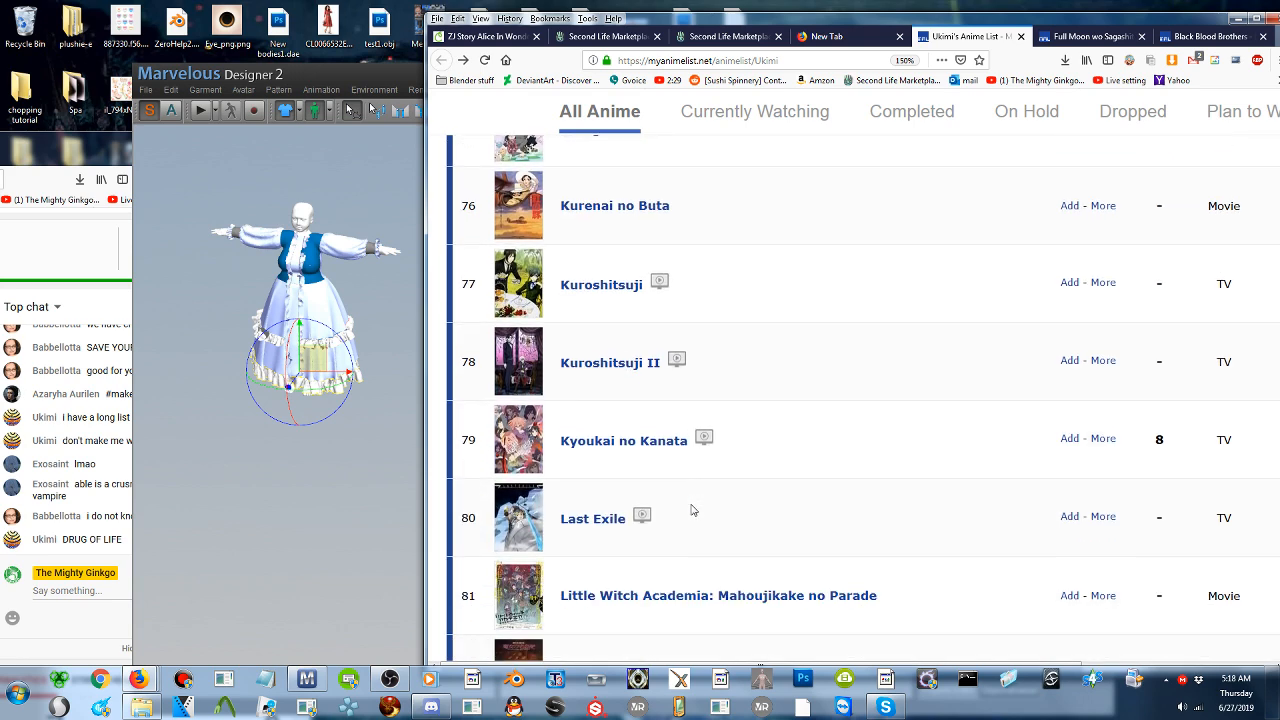
scroll(690, 510, down, 1)
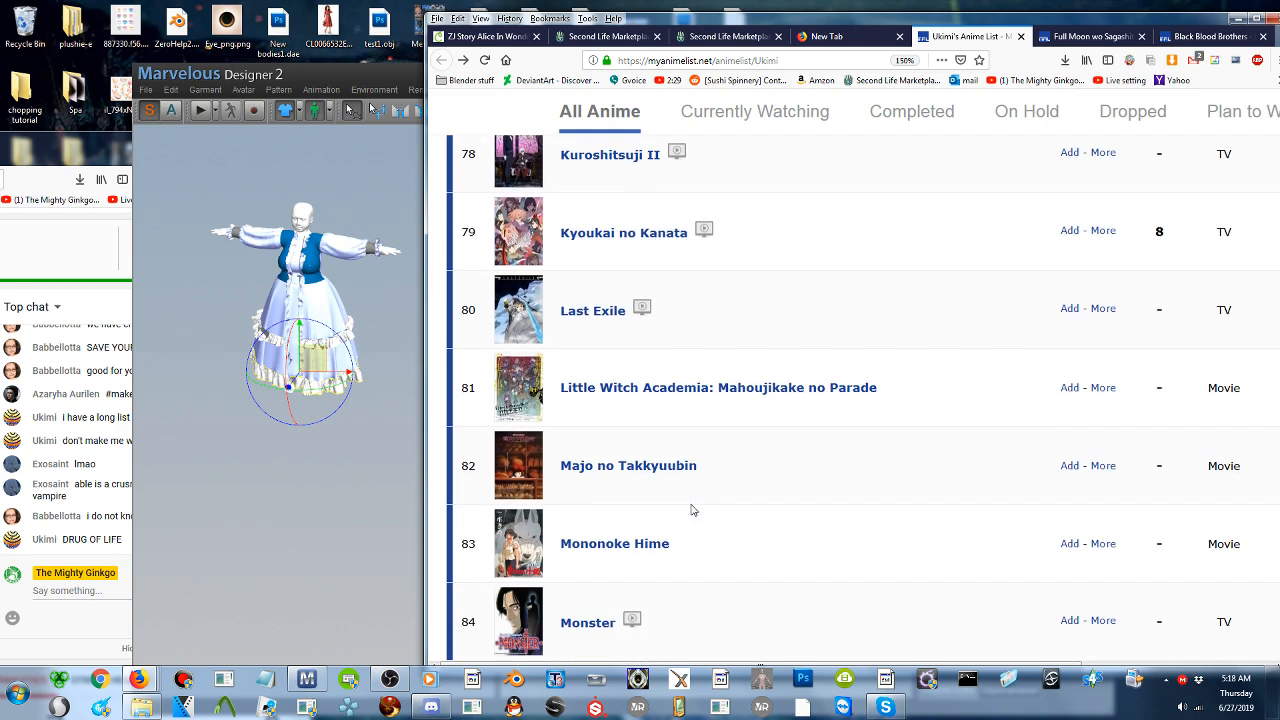
scroll(690, 510, down, 1)
scroll(690, 510, down, 1)
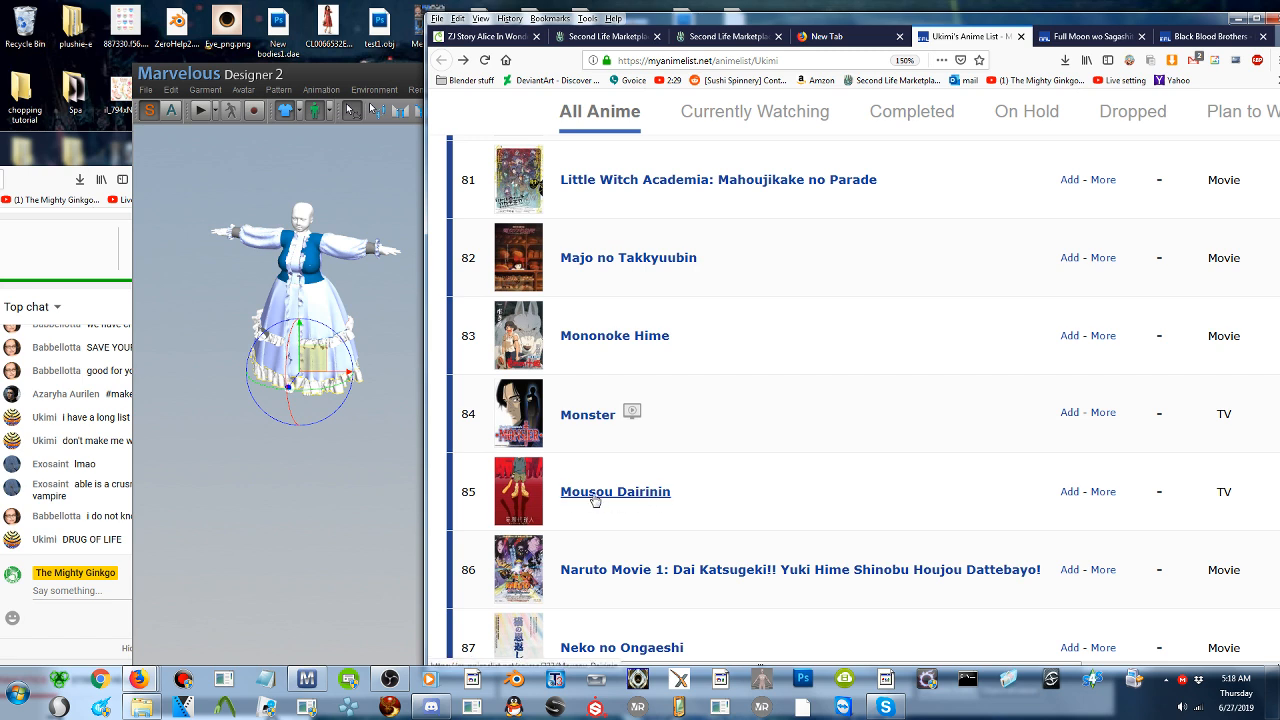
scroll(595, 500, down, 3)
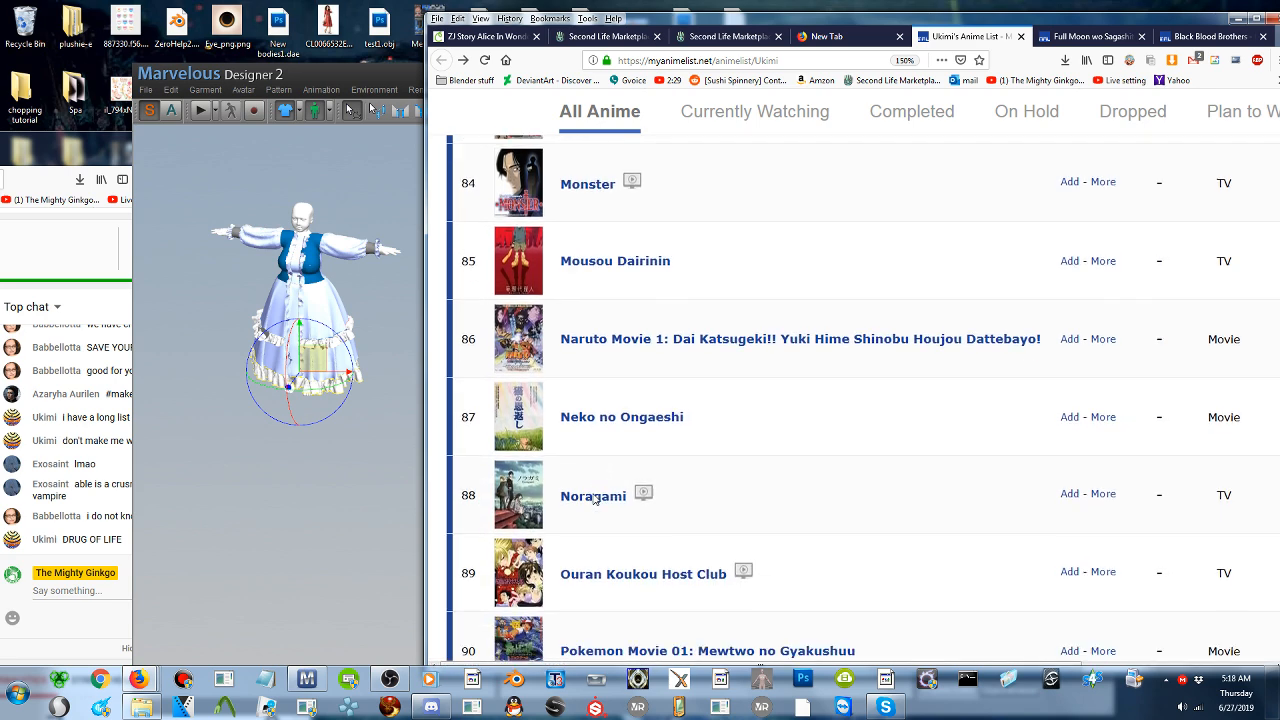
- Read the anime list from the Pokemon movies through Samurai Deeper Kyou and Satsuriku no Tenshi
scroll(595, 499, down, 1)
scroll(658, 487, down, 1)
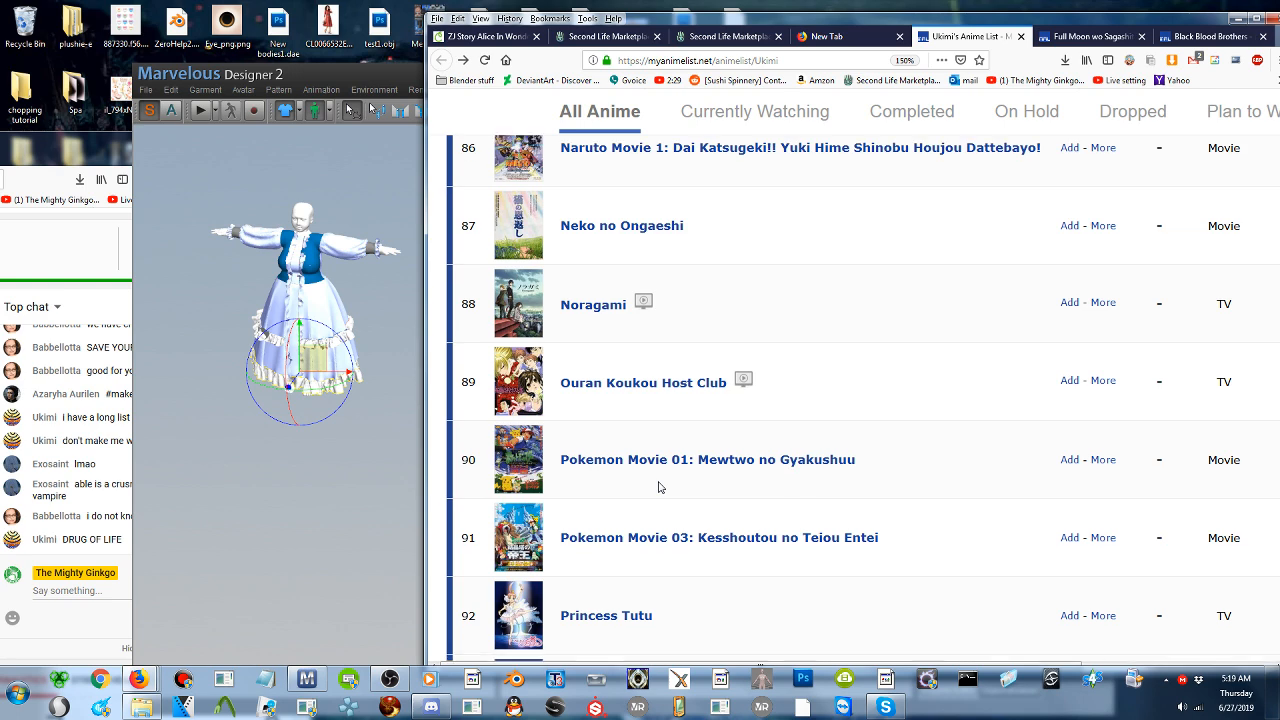
scroll(658, 487, down, 1)
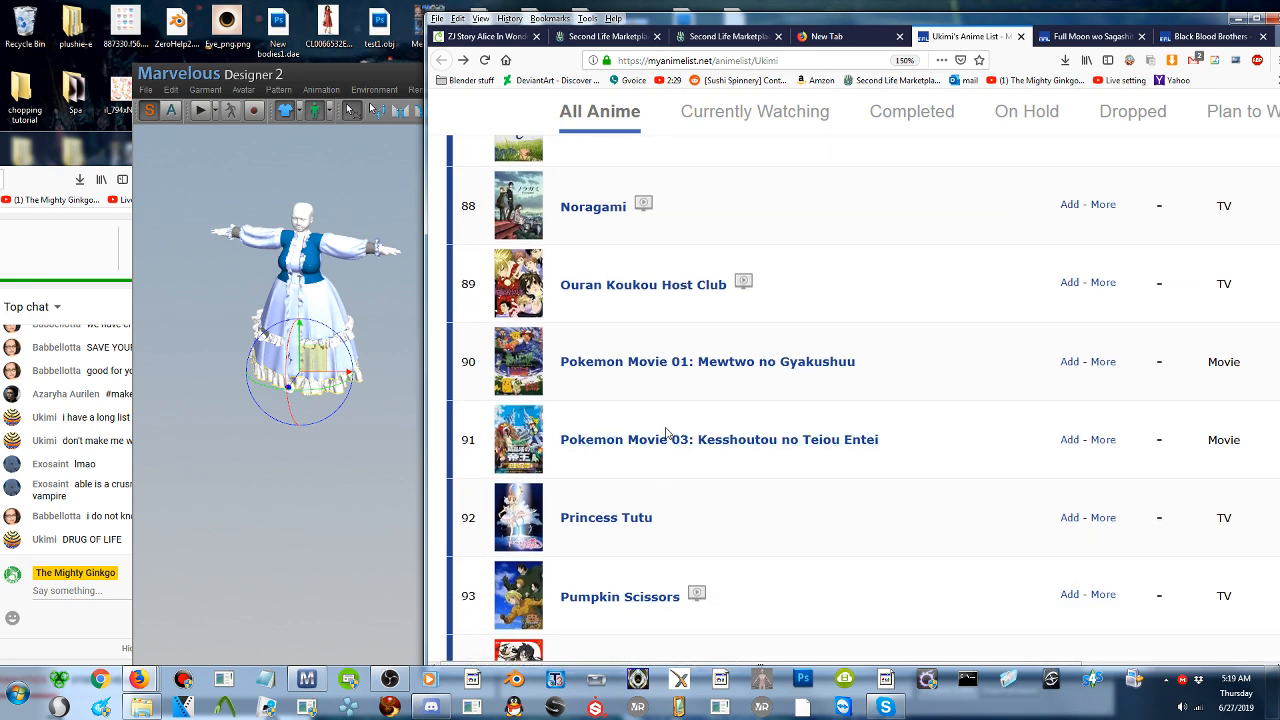
scroll(660, 440, down, 1)
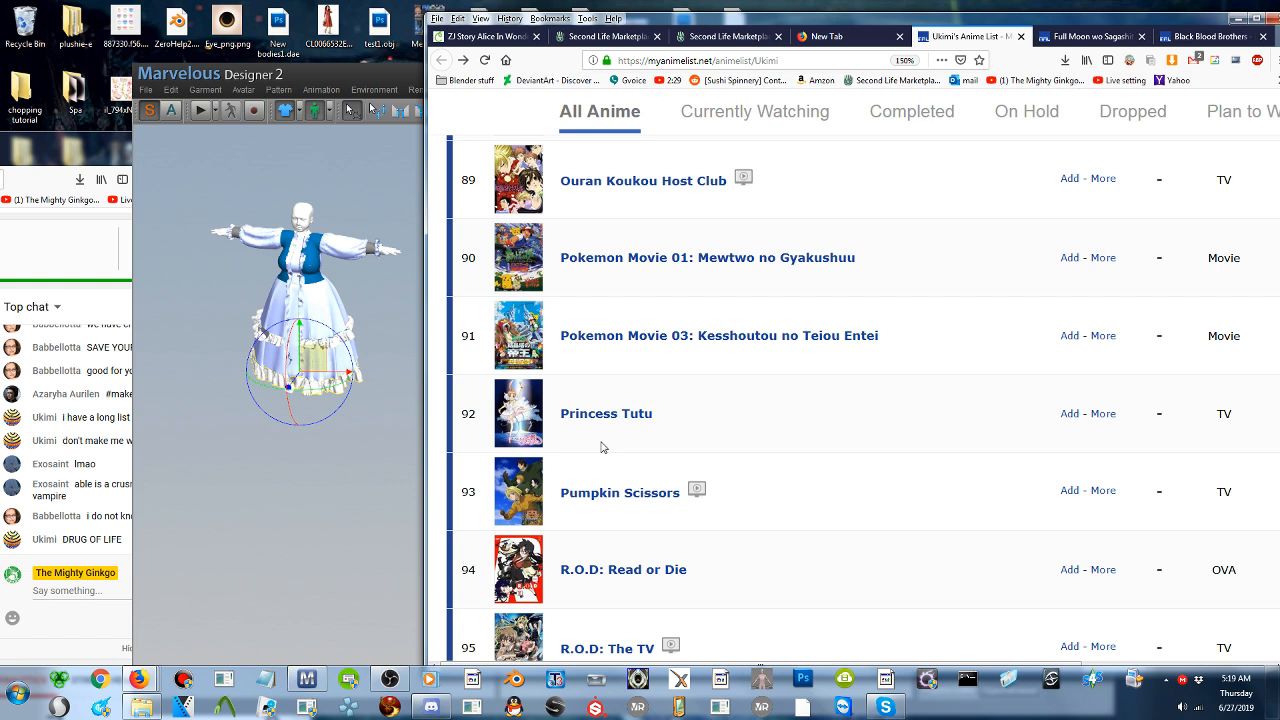
scroll(603, 447, down, 1)
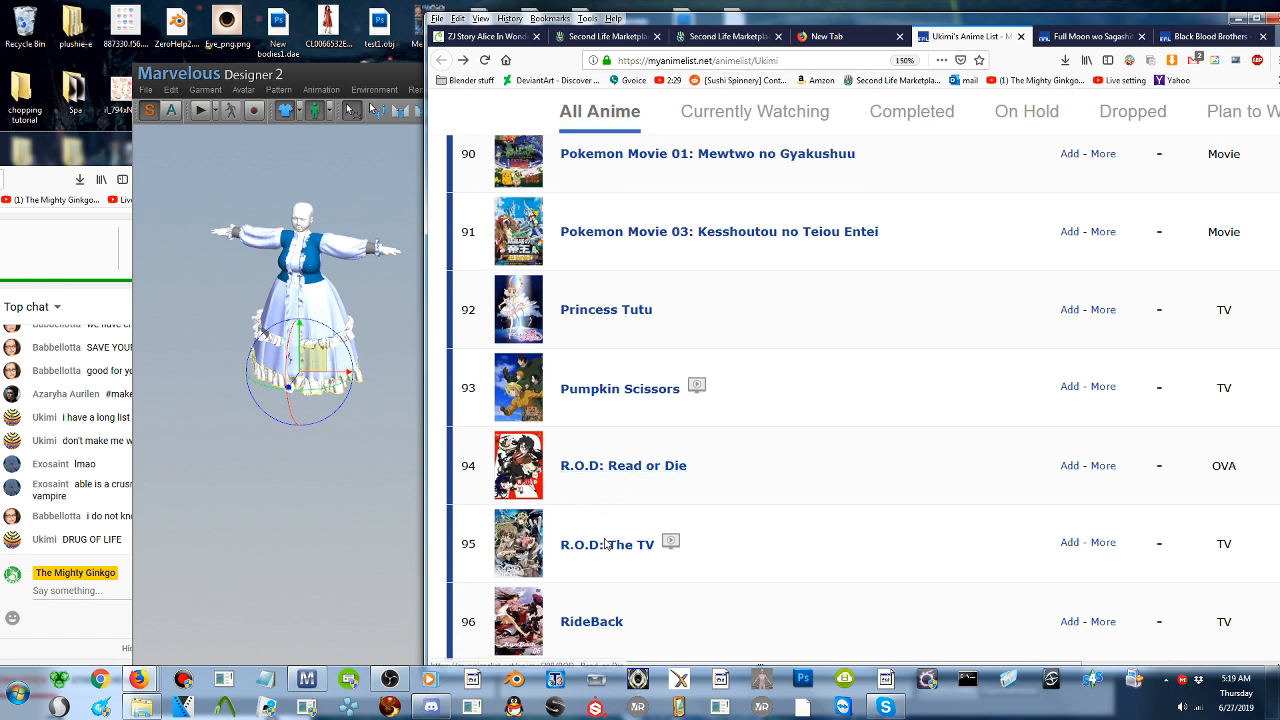
scroll(751, 463, down, 1)
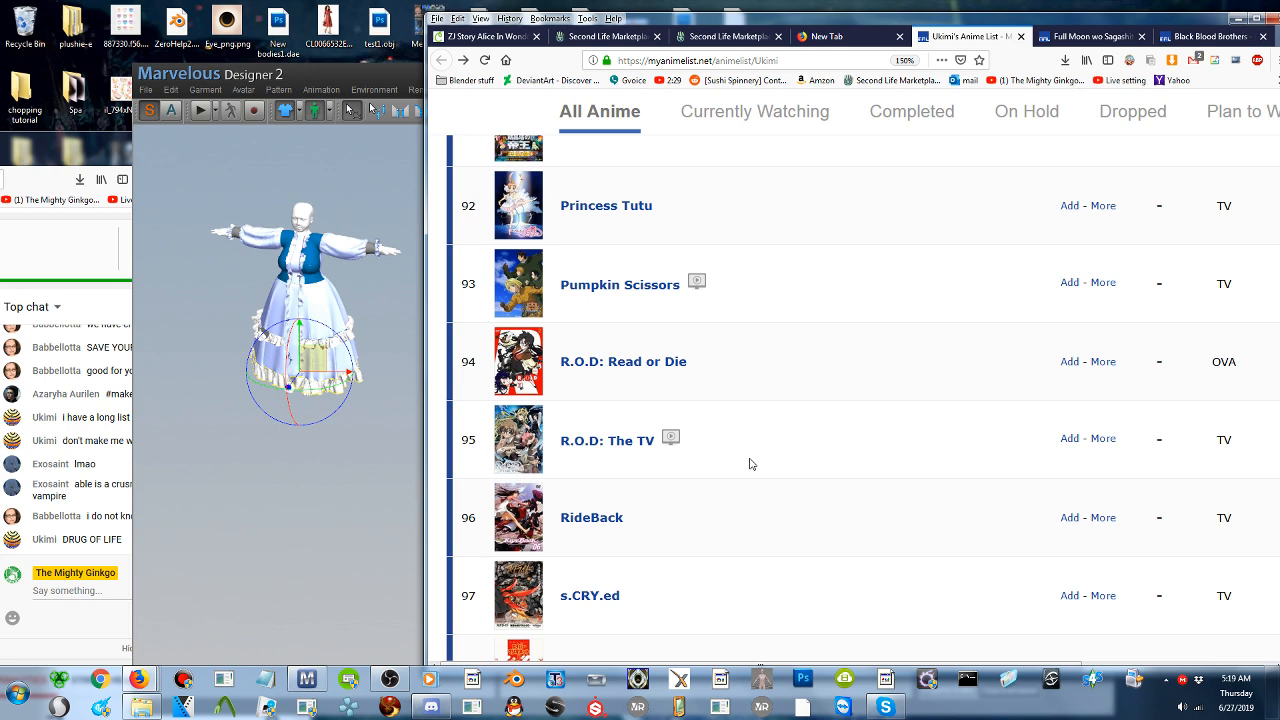
scroll(752, 463, down, 1)
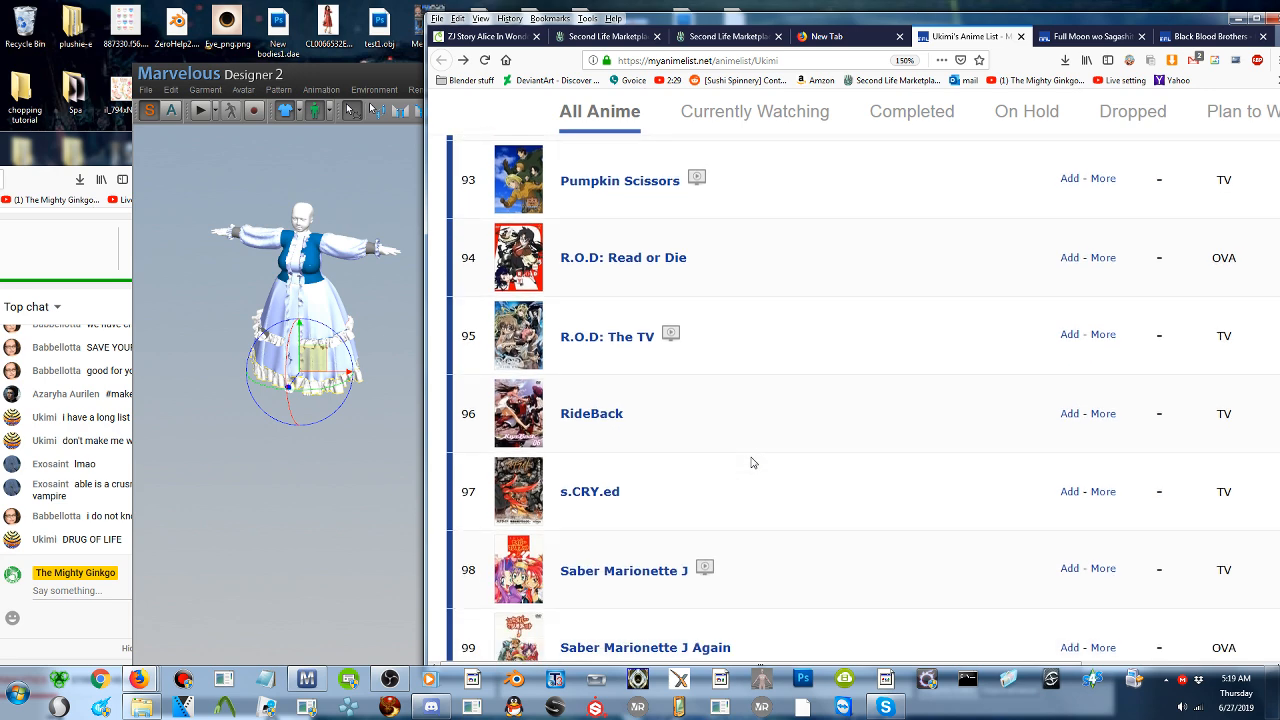
scroll(752, 463, down, 1)
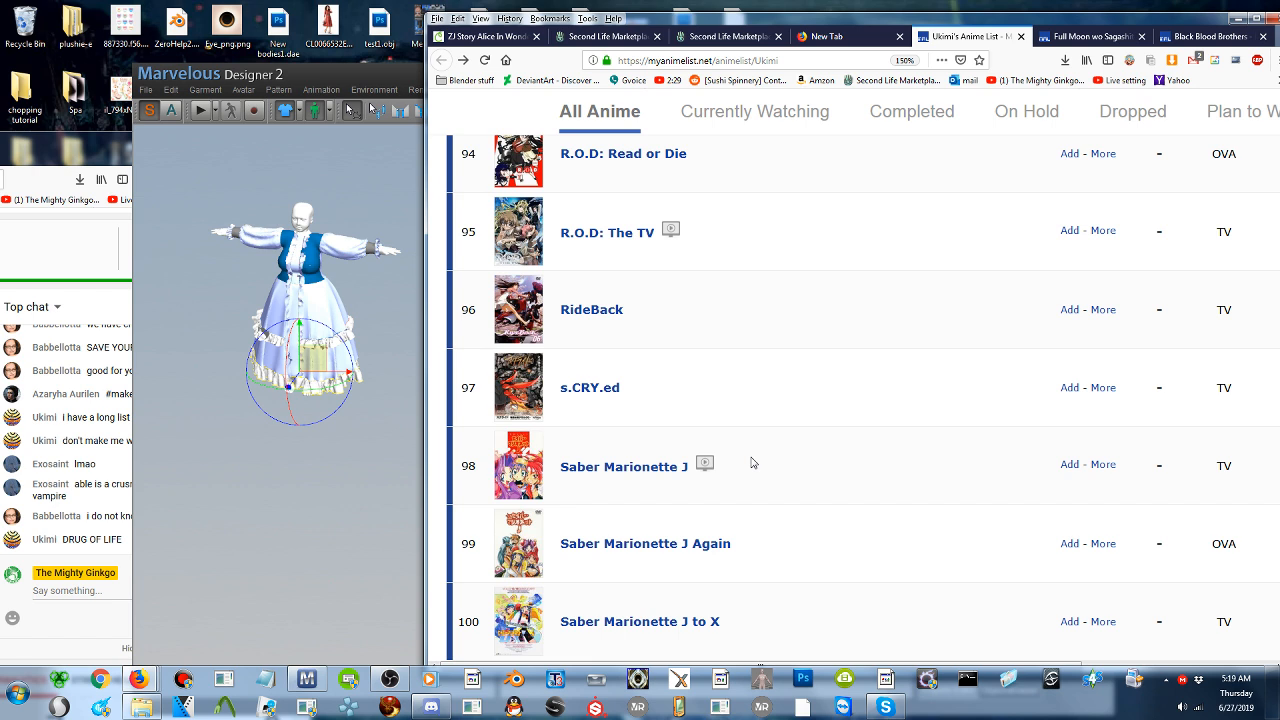
scroll(753, 462, down, 2)
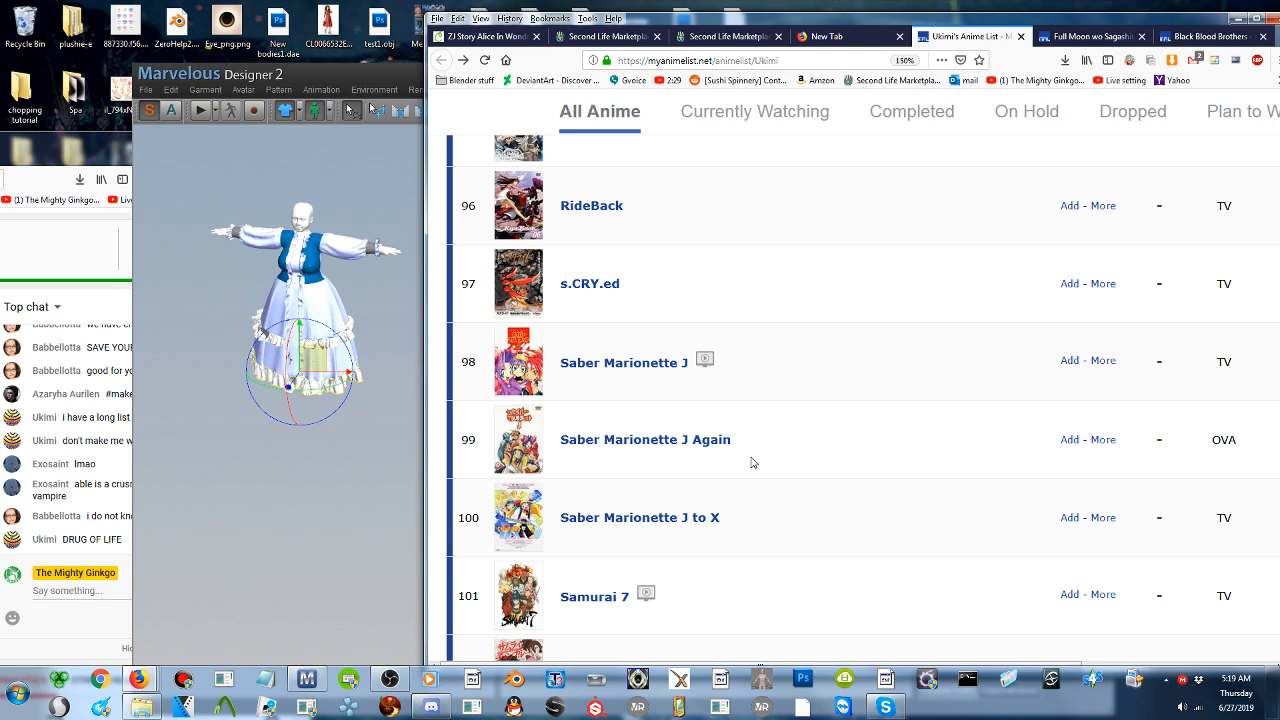
scroll(753, 462, down, 2)
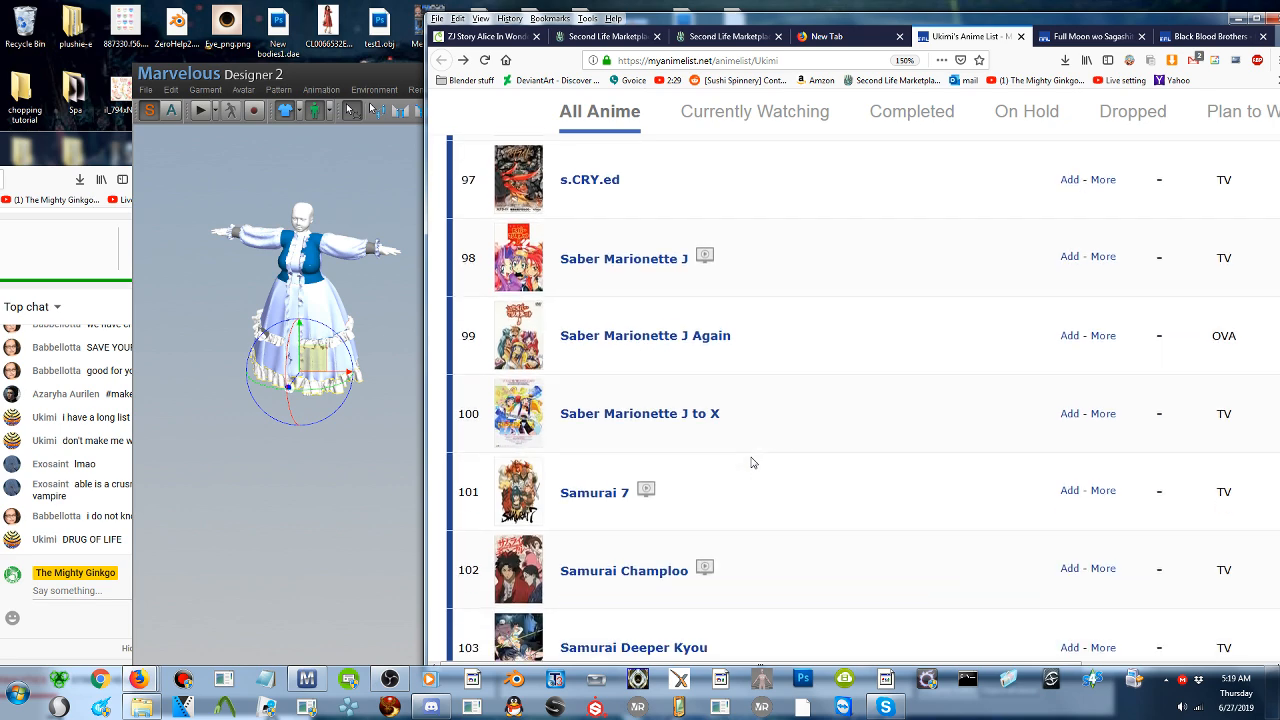
scroll(753, 462, down, 2)
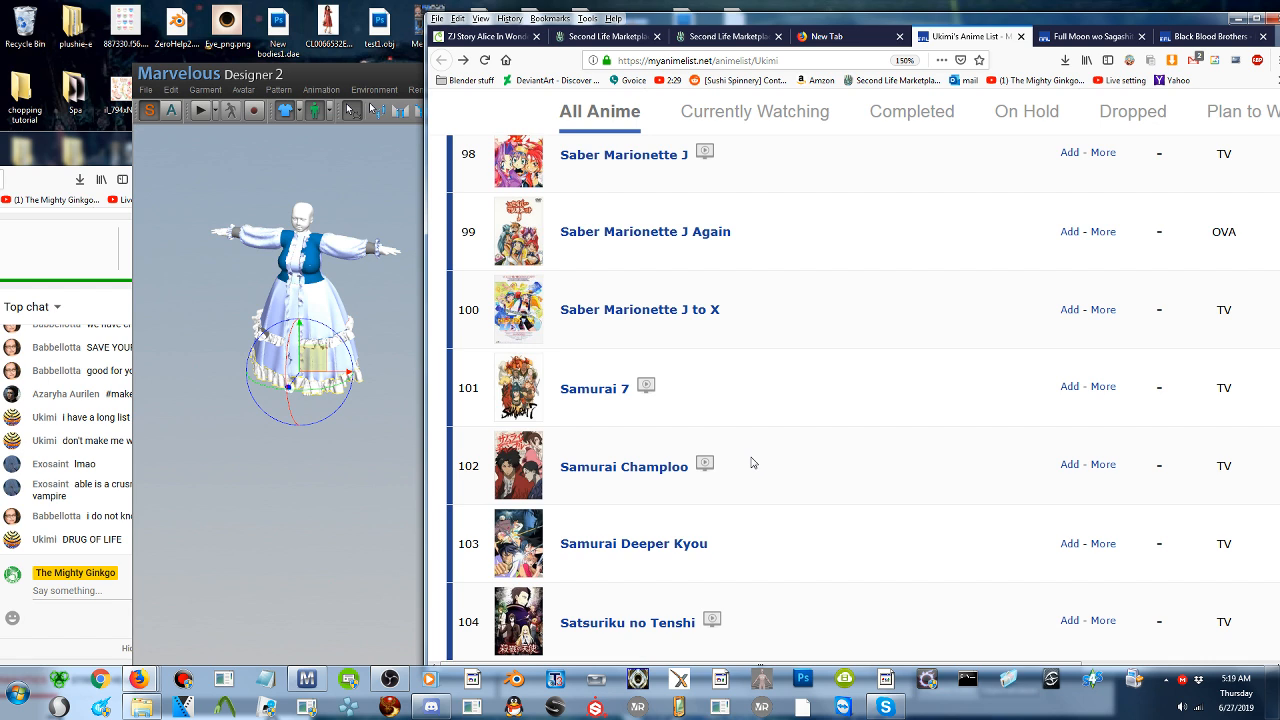
scroll(753, 462, up, 2)
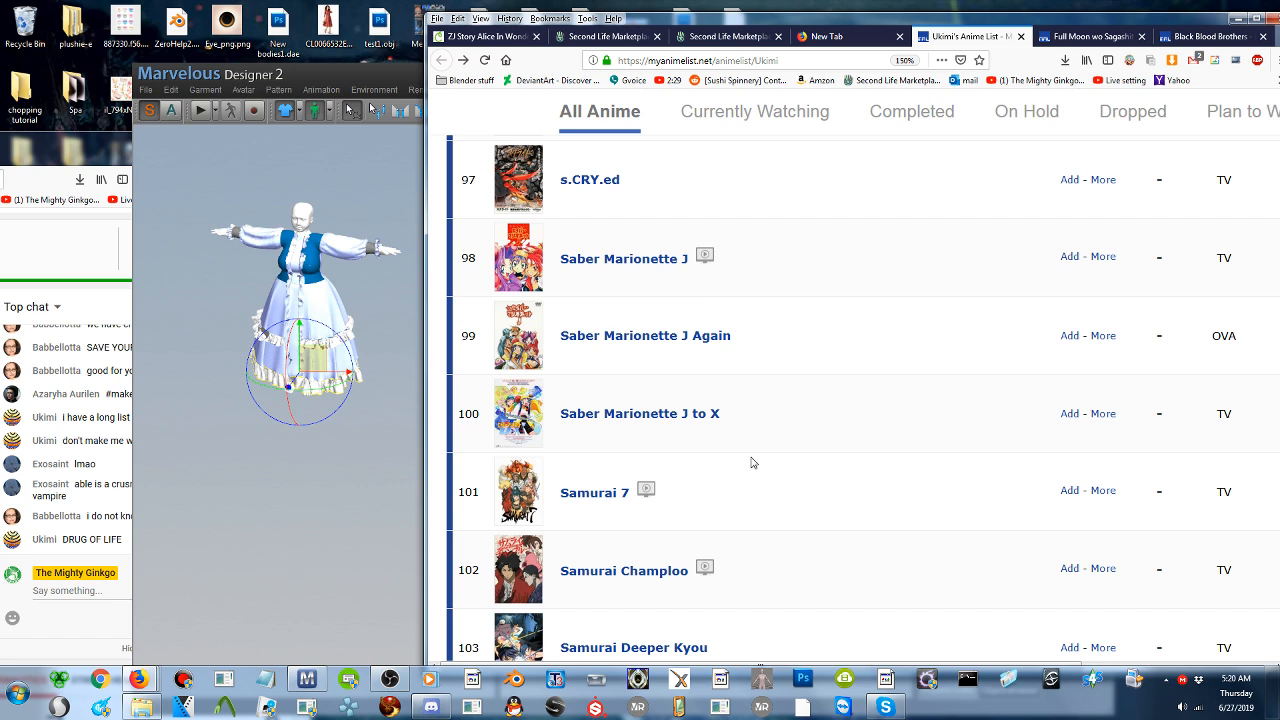
scroll(810, 458, down, 1)
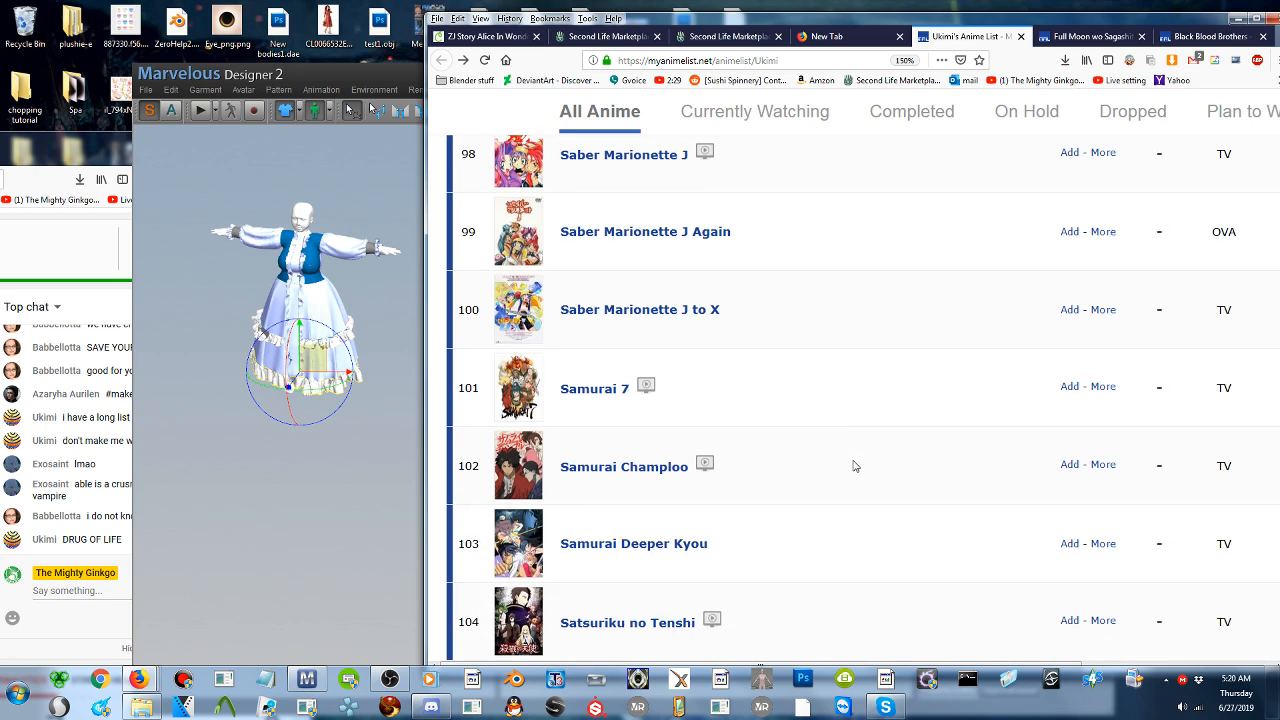
- Read the anime list from Seirei no Moribito through Tokyo Ghoul
scroll(854, 466, down, 1)
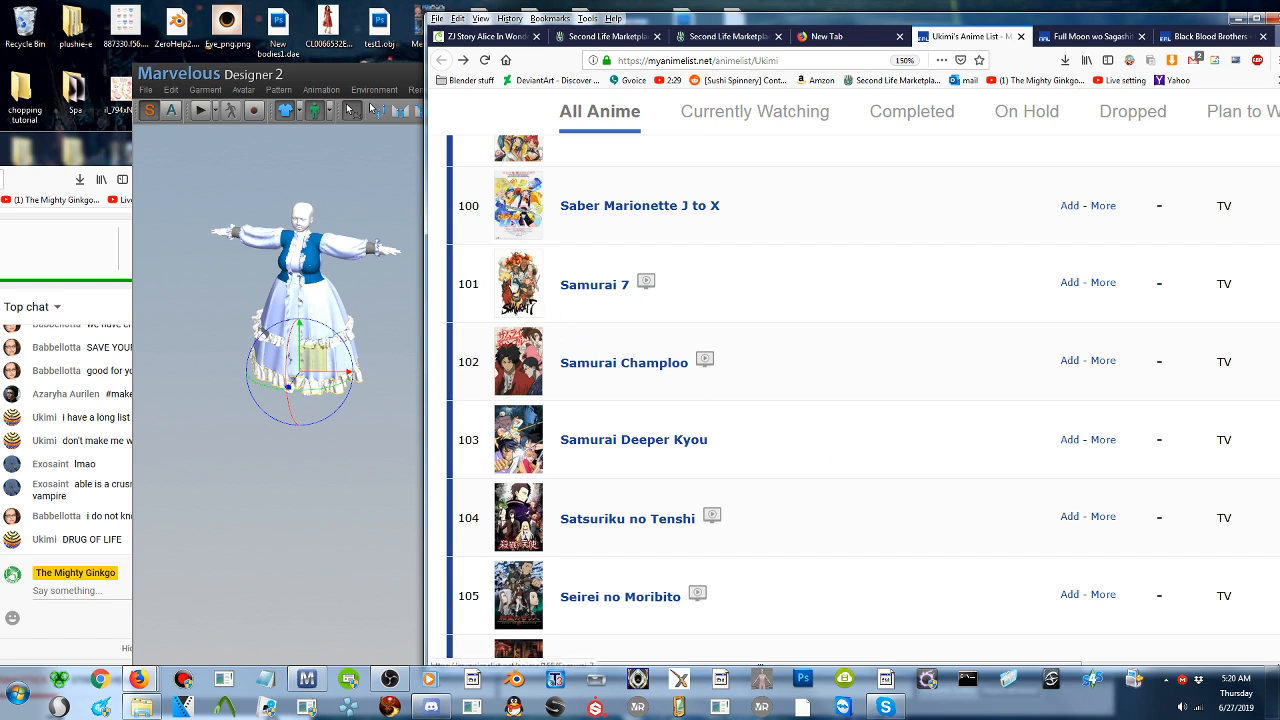
scroll(515, 286, down, 1)
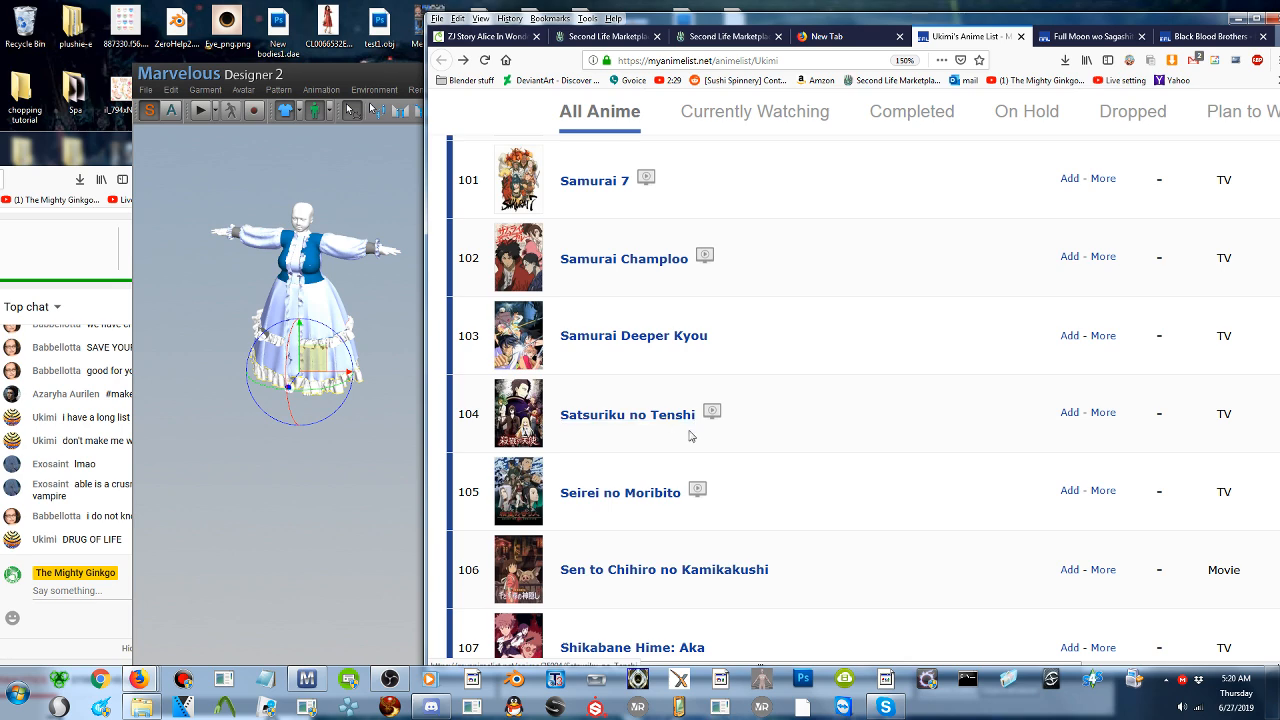
scroll(690, 437, down, 2)
scroll(698, 477, down, 2)
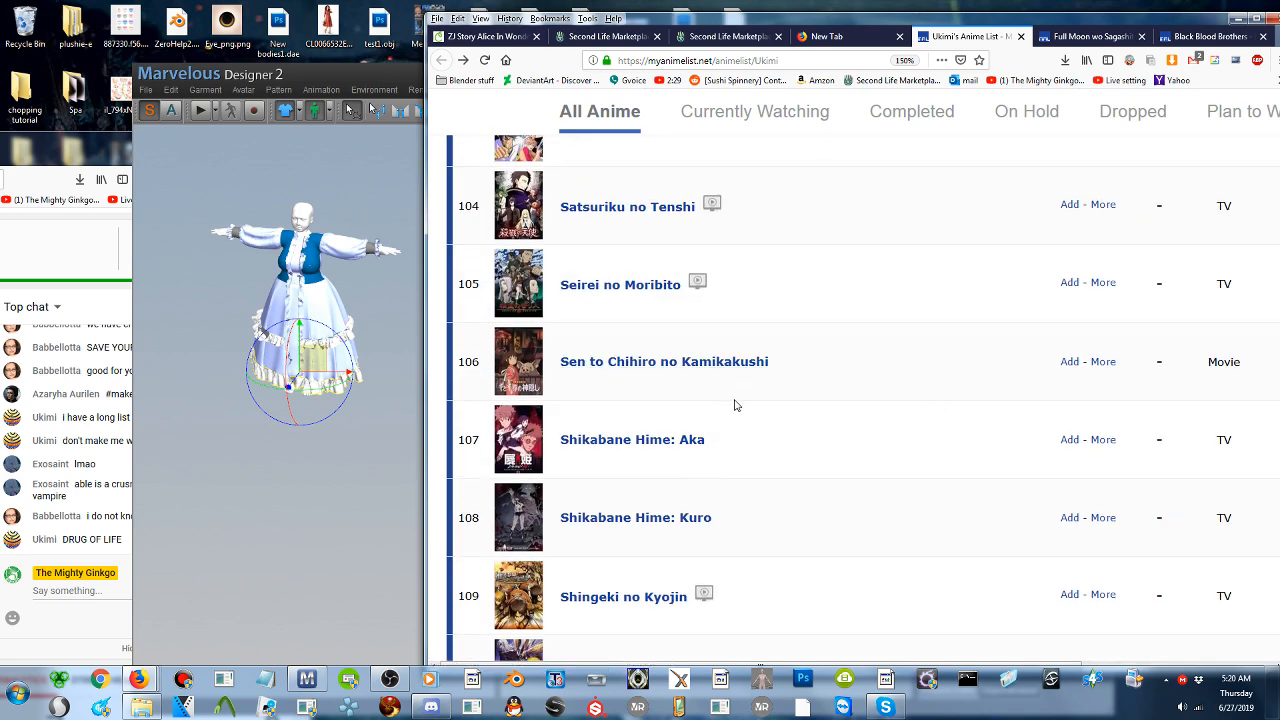
scroll(728, 390, down, 2)
scroll(728, 390, down, 5)
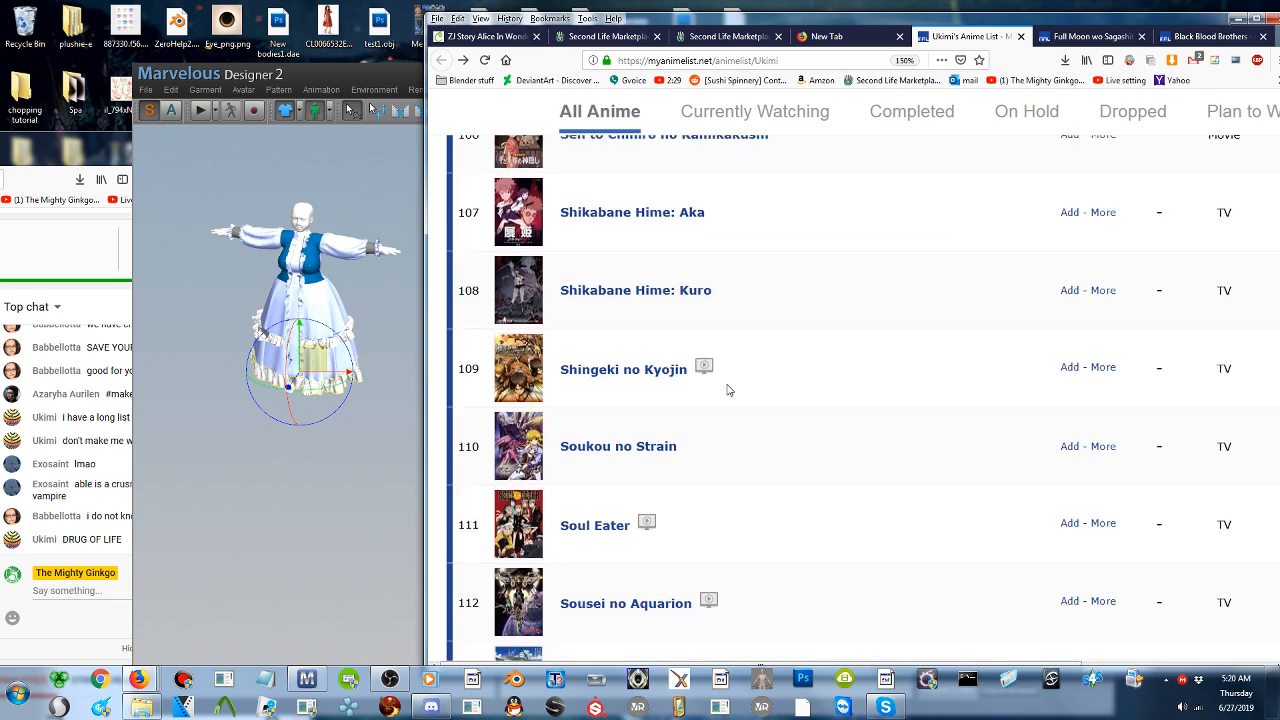
scroll(728, 390, down, 2)
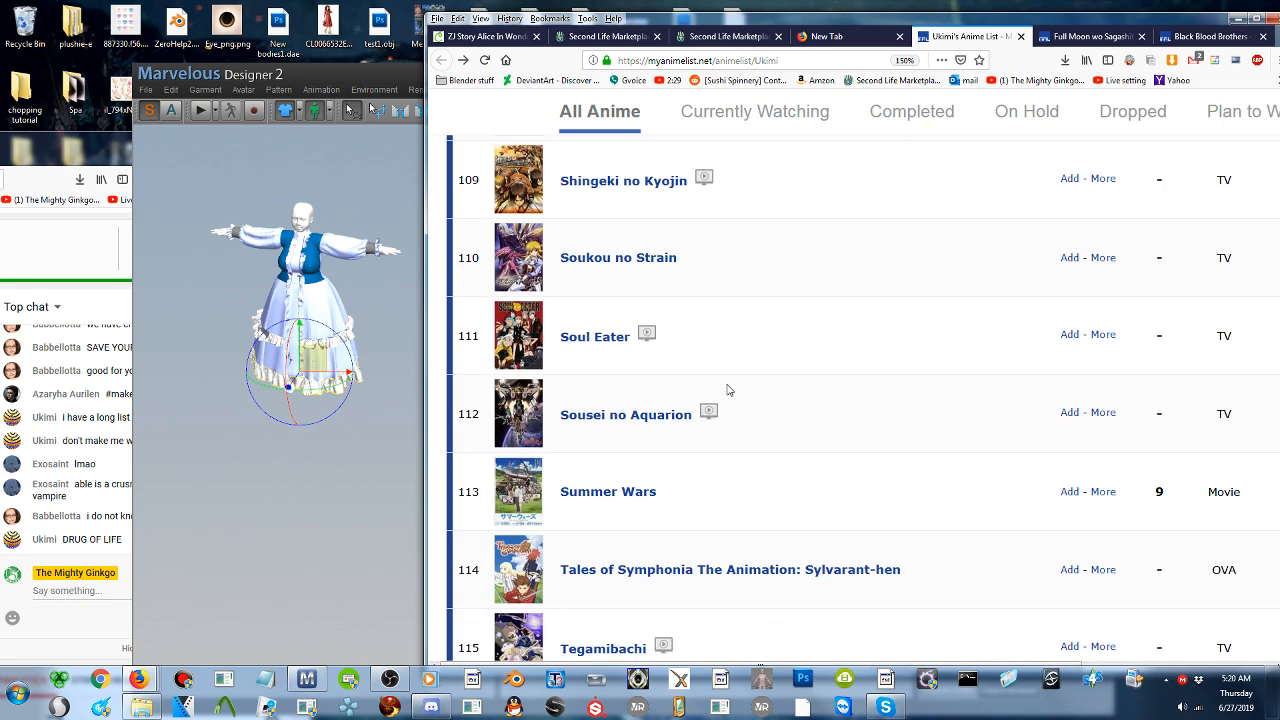
scroll(728, 390, down, 2)
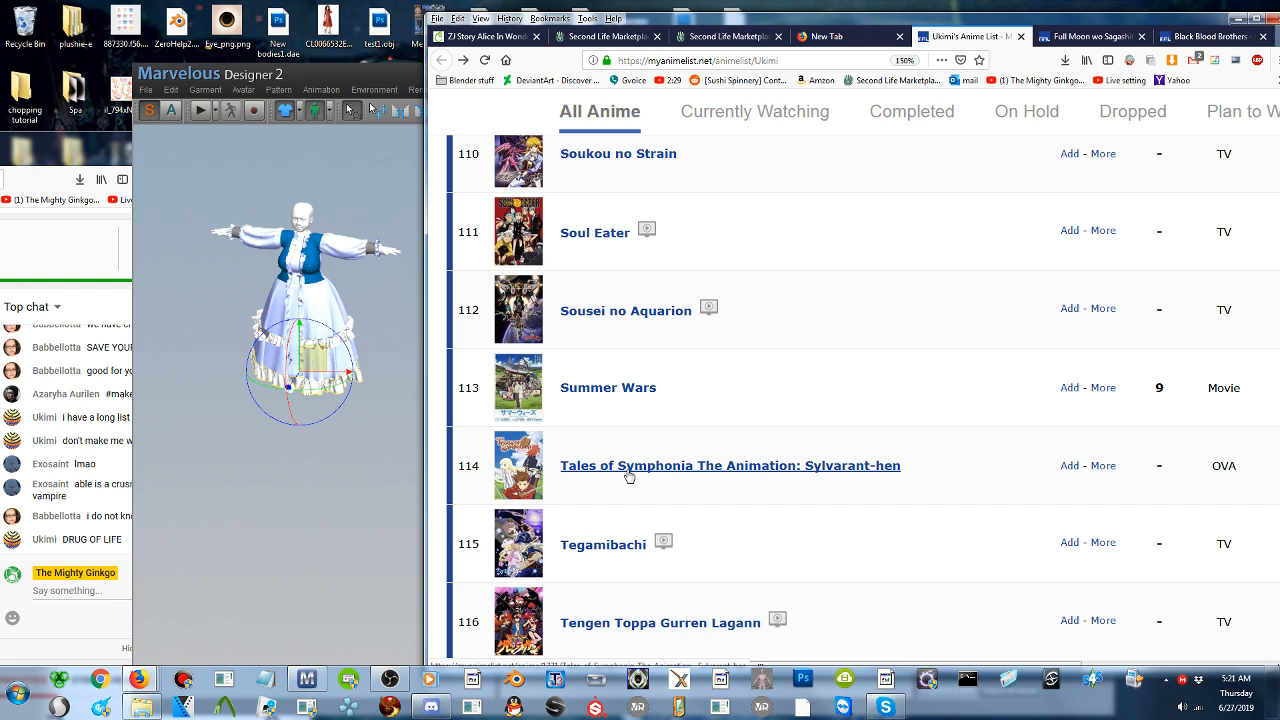
scroll(809, 490, down, 3)
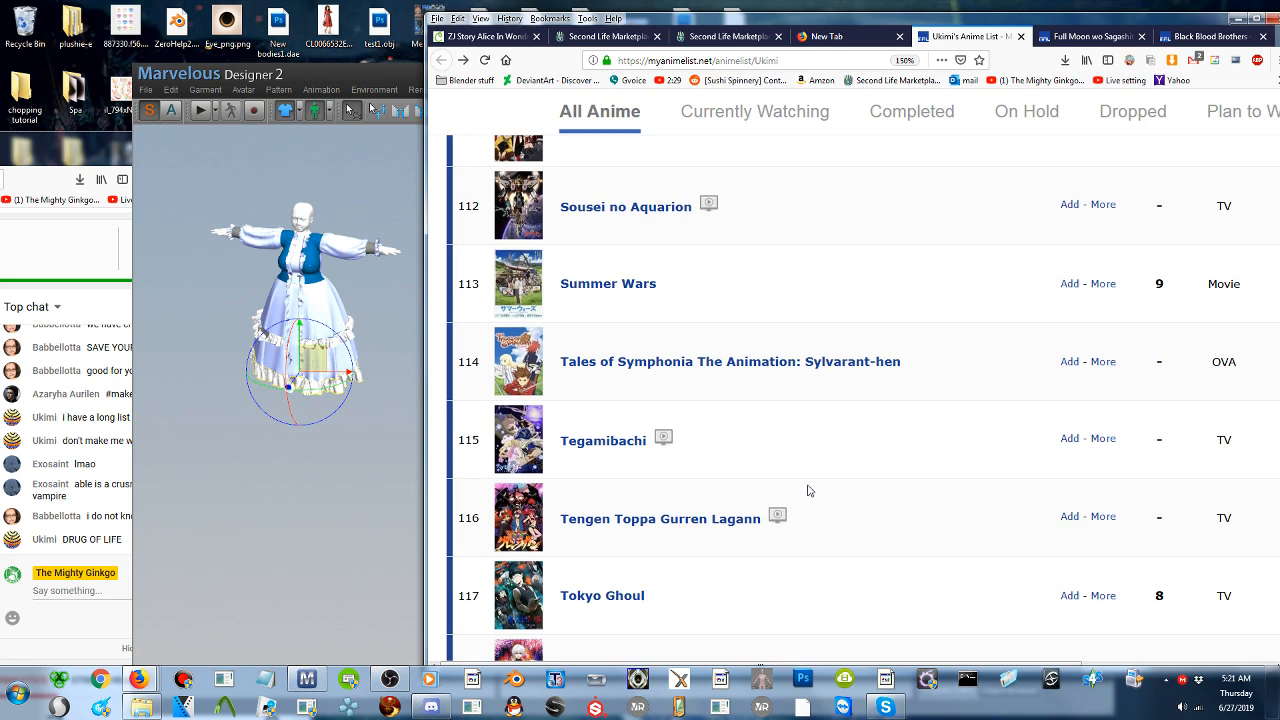
- Read the anime list from Tokyo Ghoul √A down to Bishoujo Senshi Sailor Moon
scroll(809, 490, down, 3)
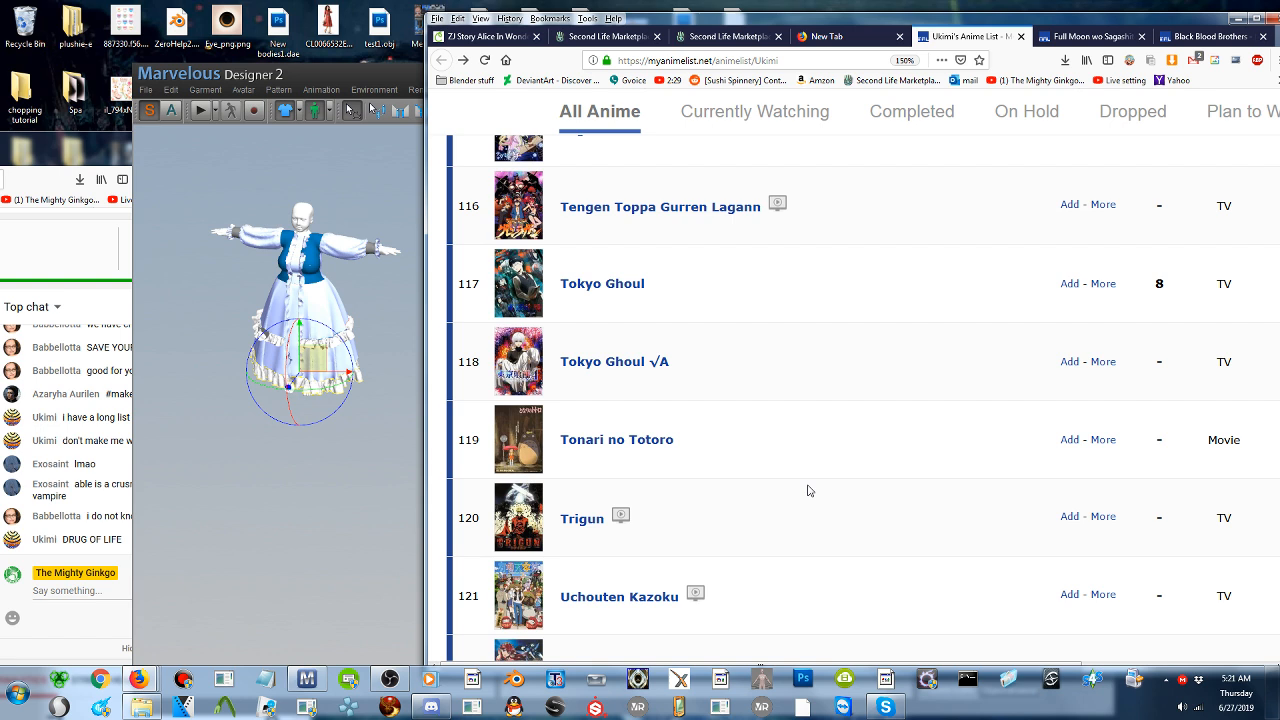
scroll(826, 475, down, 1)
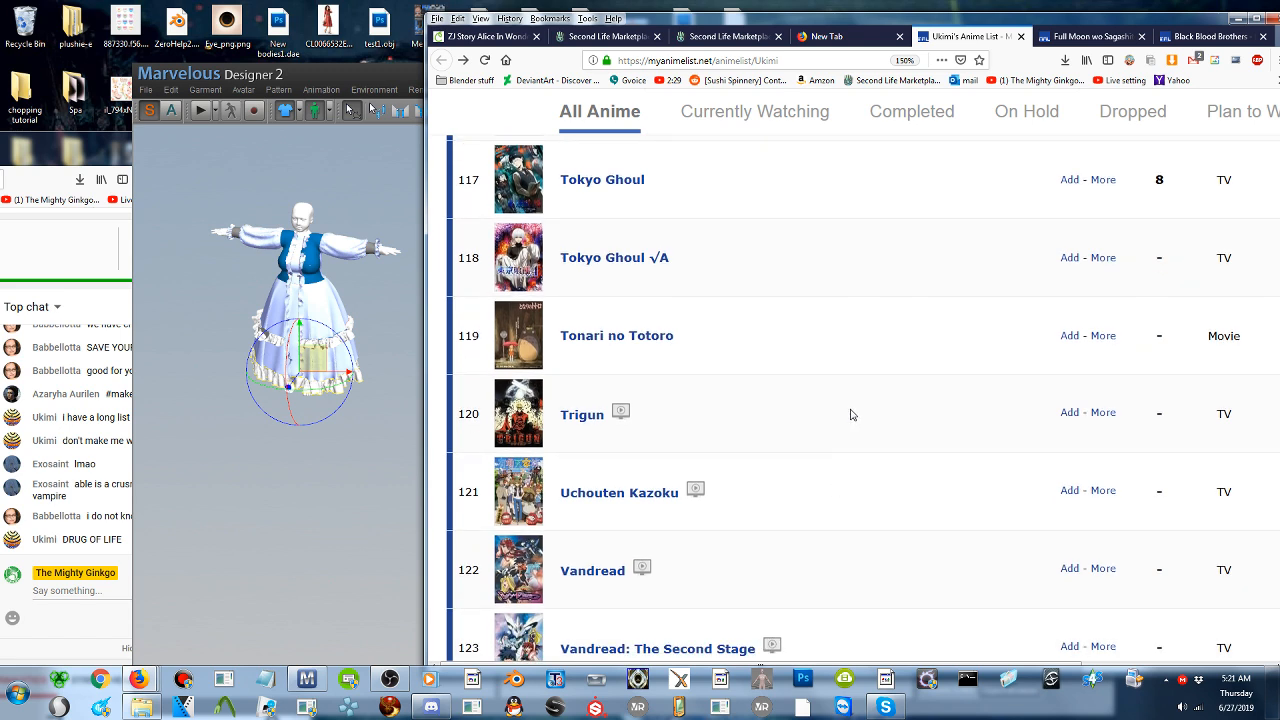
scroll(852, 414, down, 2)
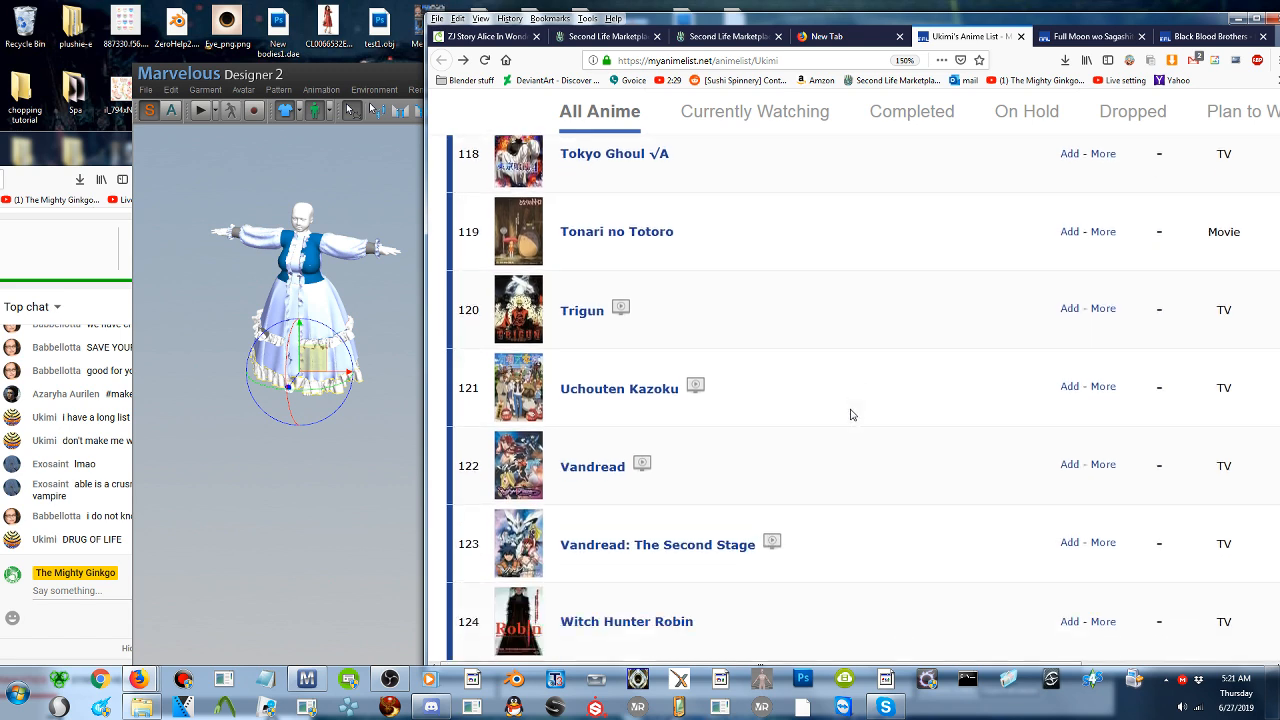
scroll(851, 414, down, 2)
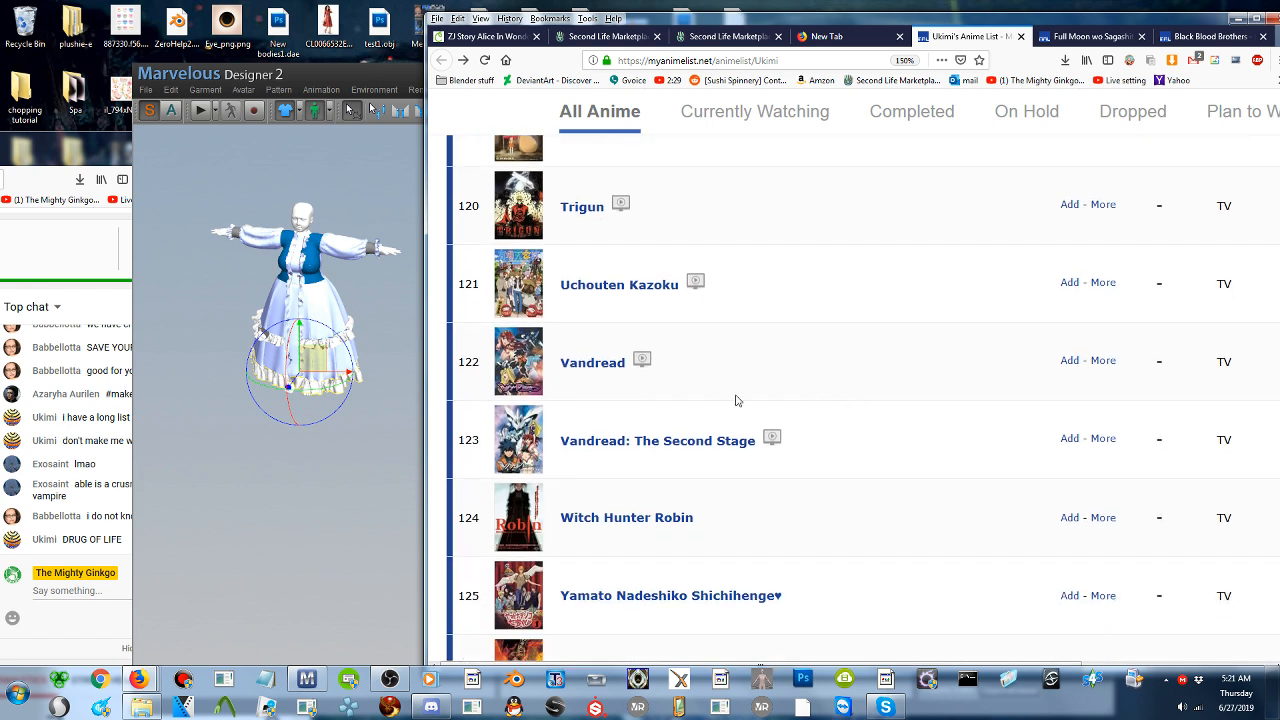
scroll(730, 390, down, 2)
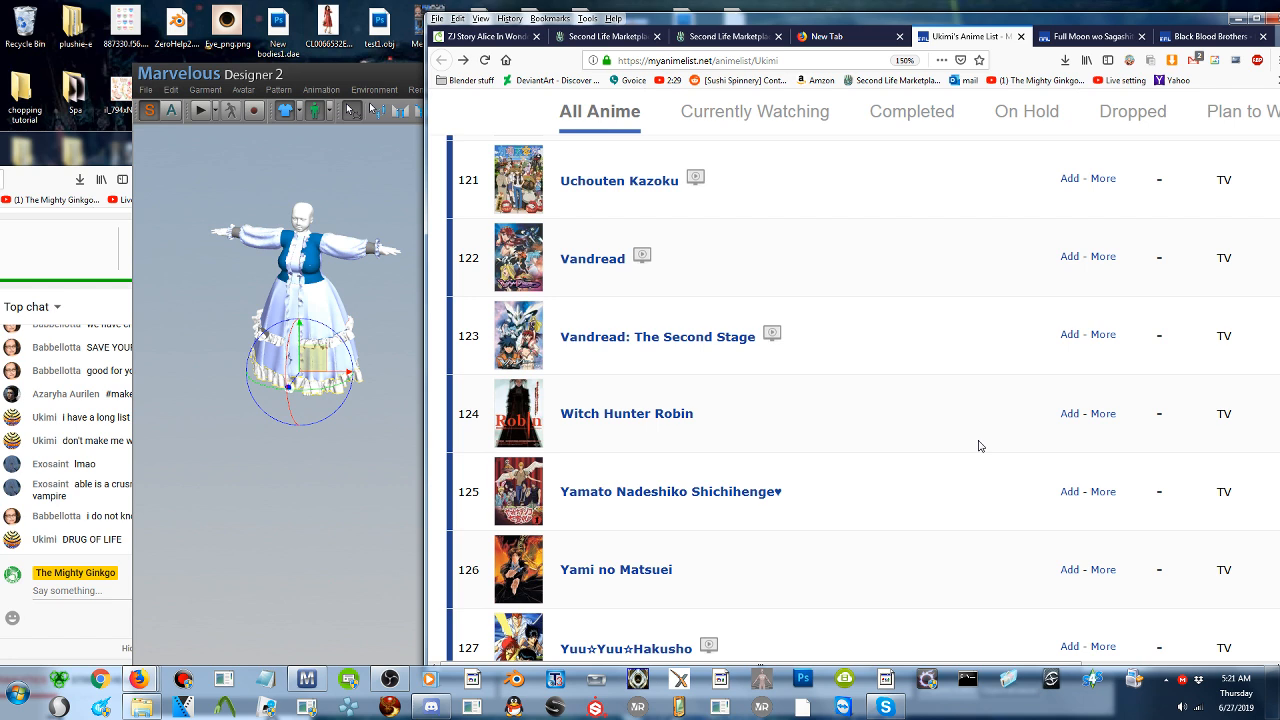
scroll(930, 442, down, 2)
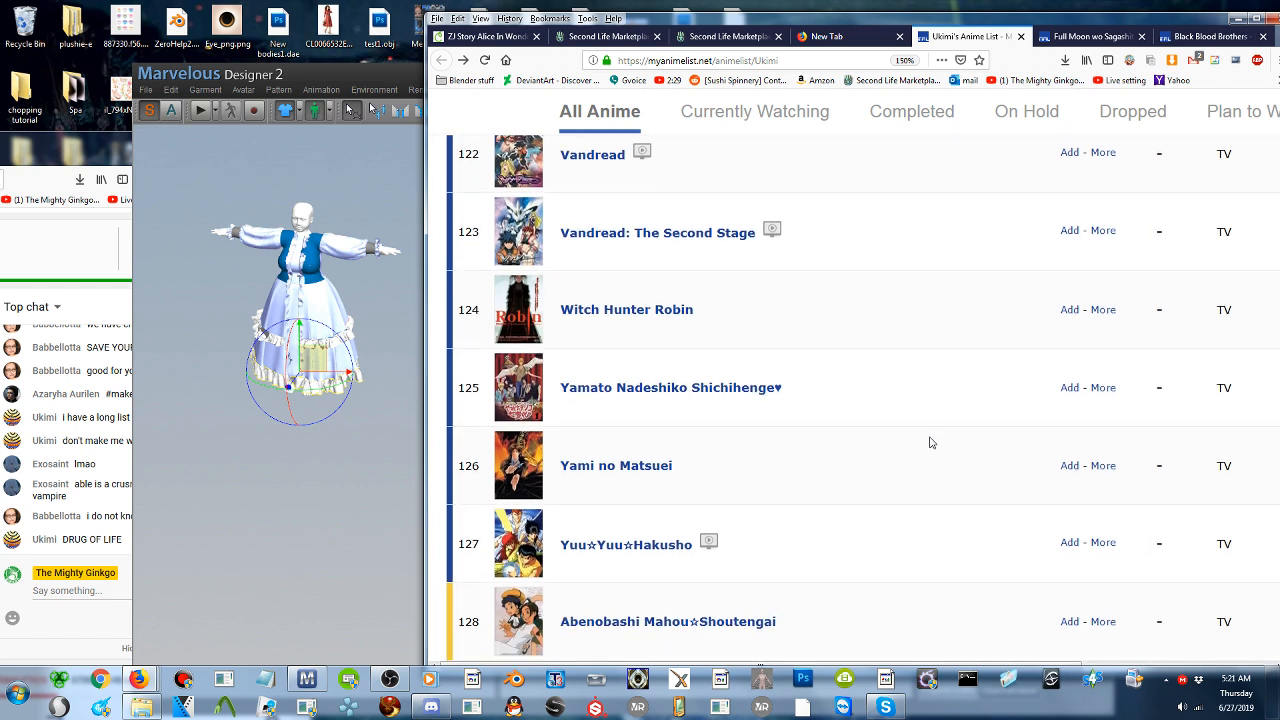
scroll(930, 442, down, 2)
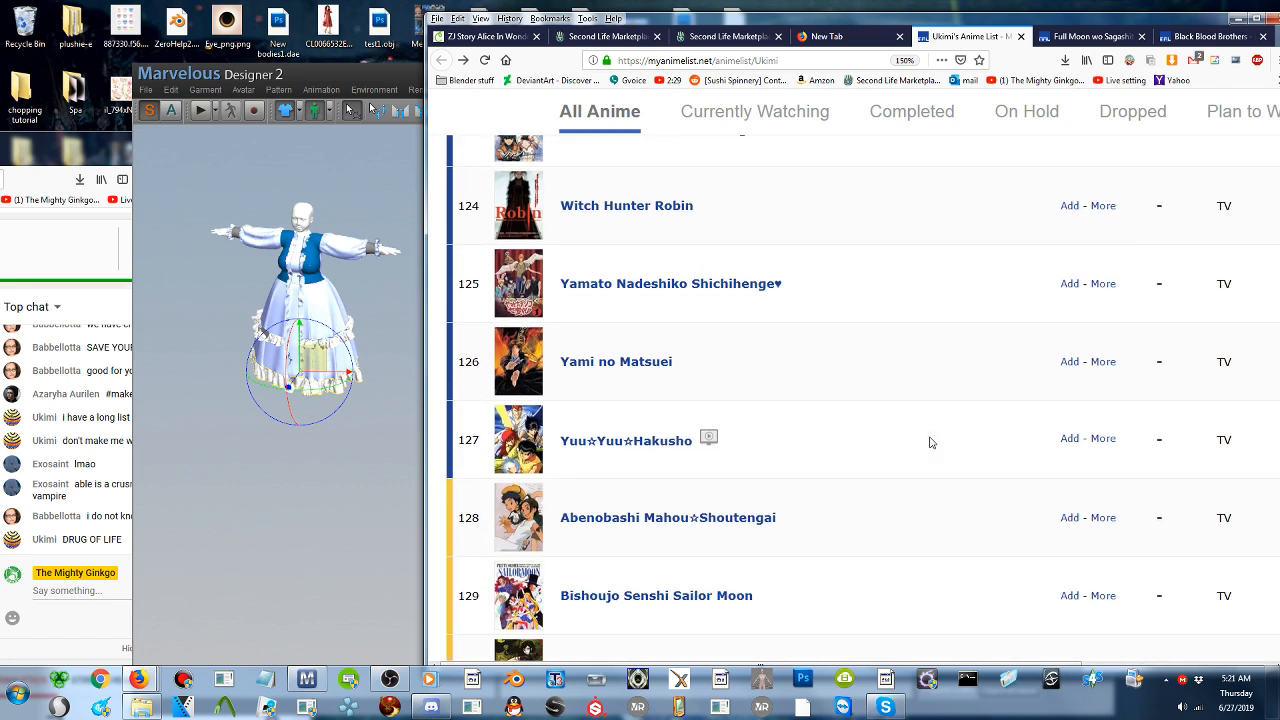
- Open the Yamato Nadeshiko Shichihenge page in a new tab, look through its pictures and return to the anime list
scroll(930, 442, up, 2)
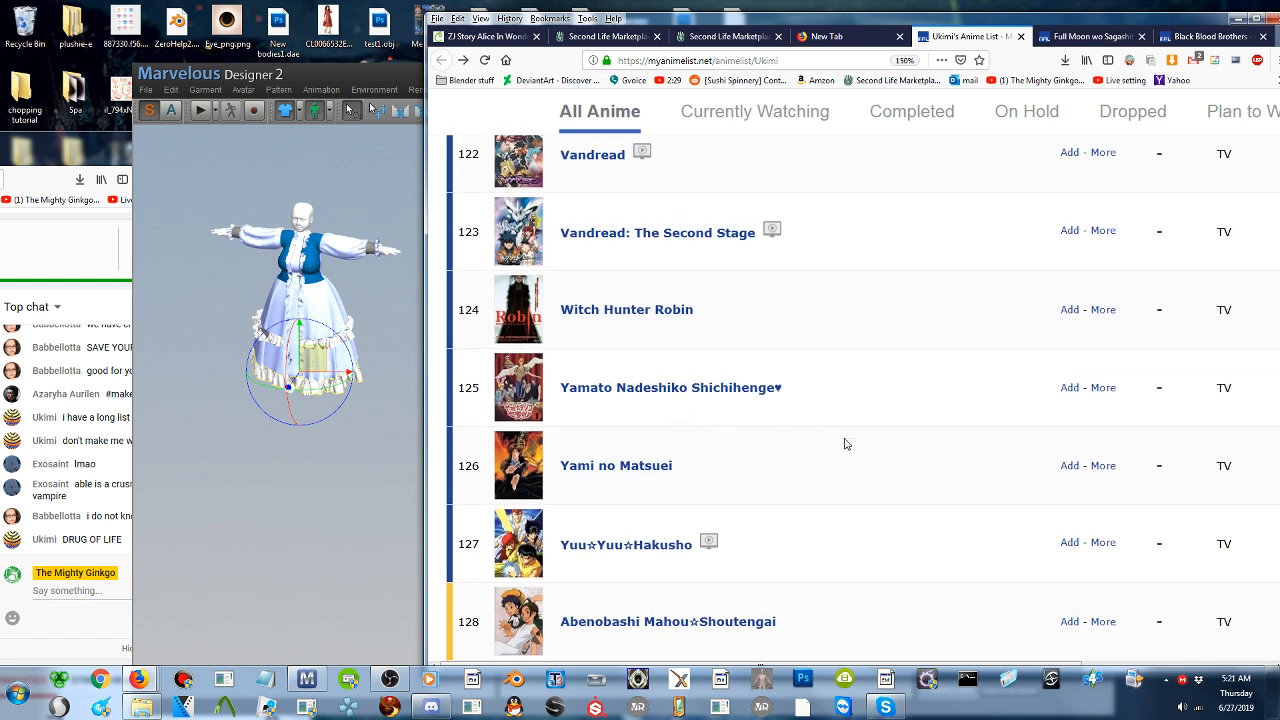
middle_click(671, 392)
click(1000, 36)
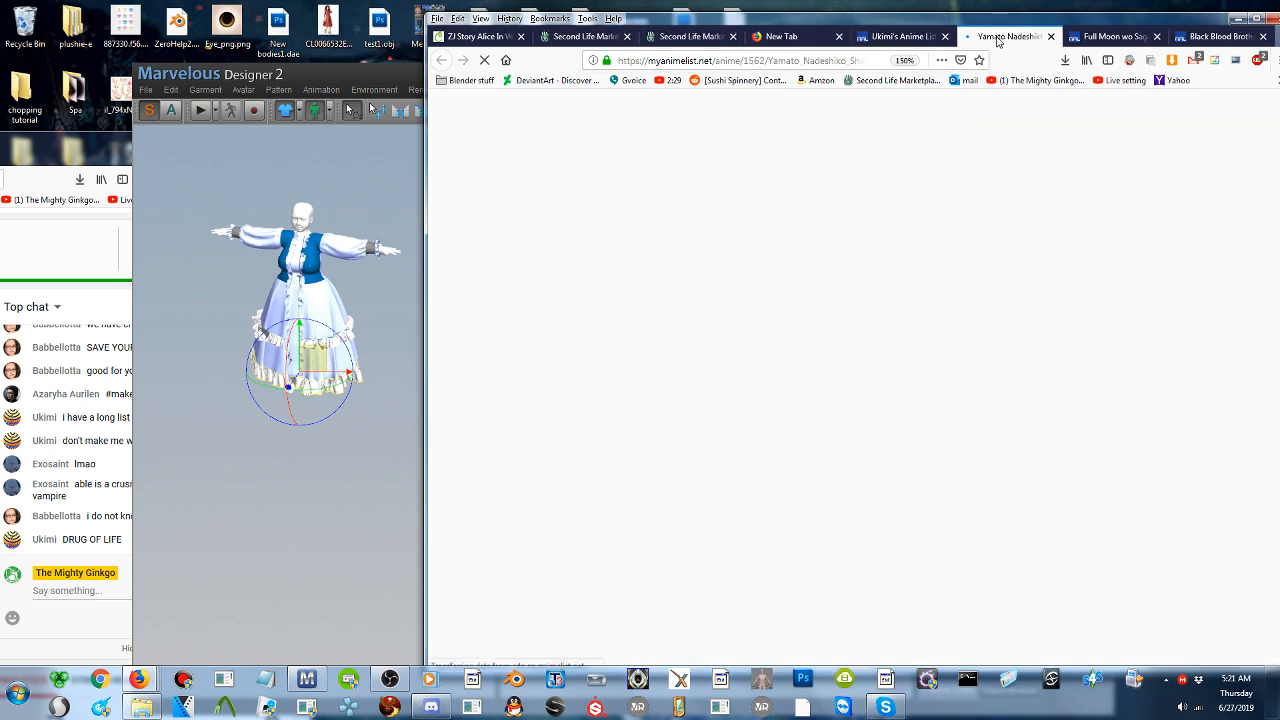
mouse_move(718, 343)
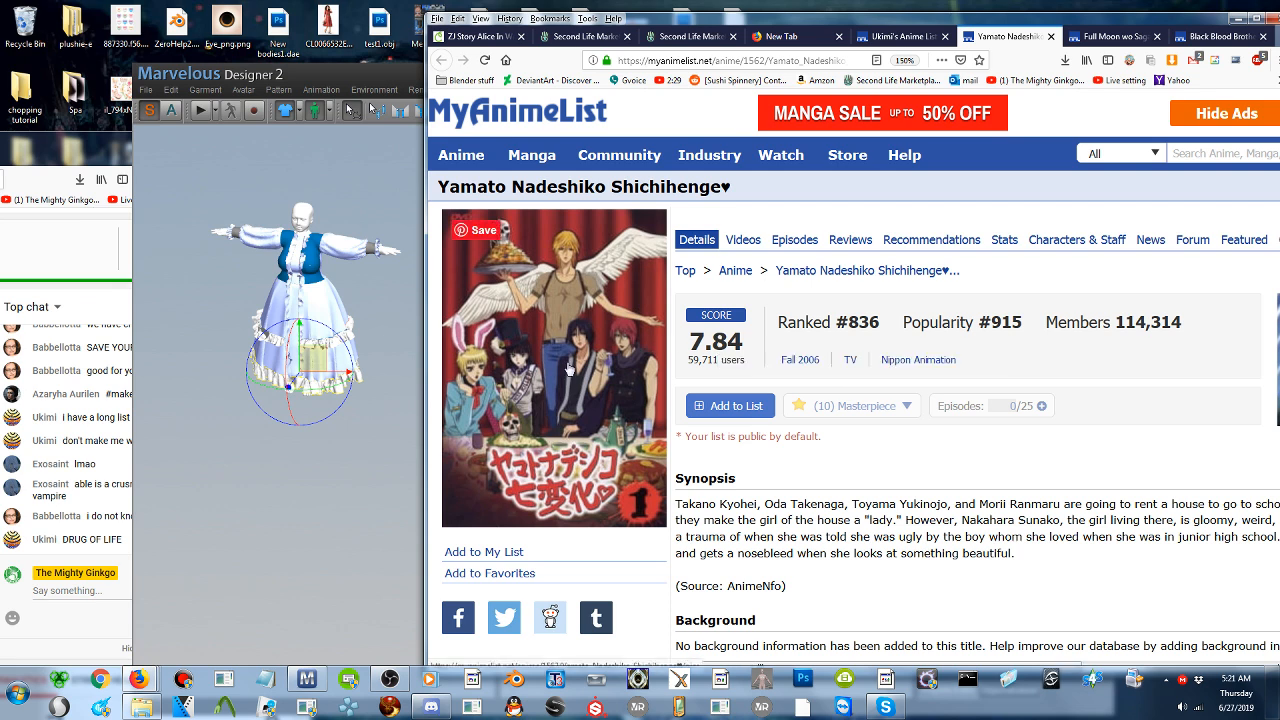
click(568, 369)
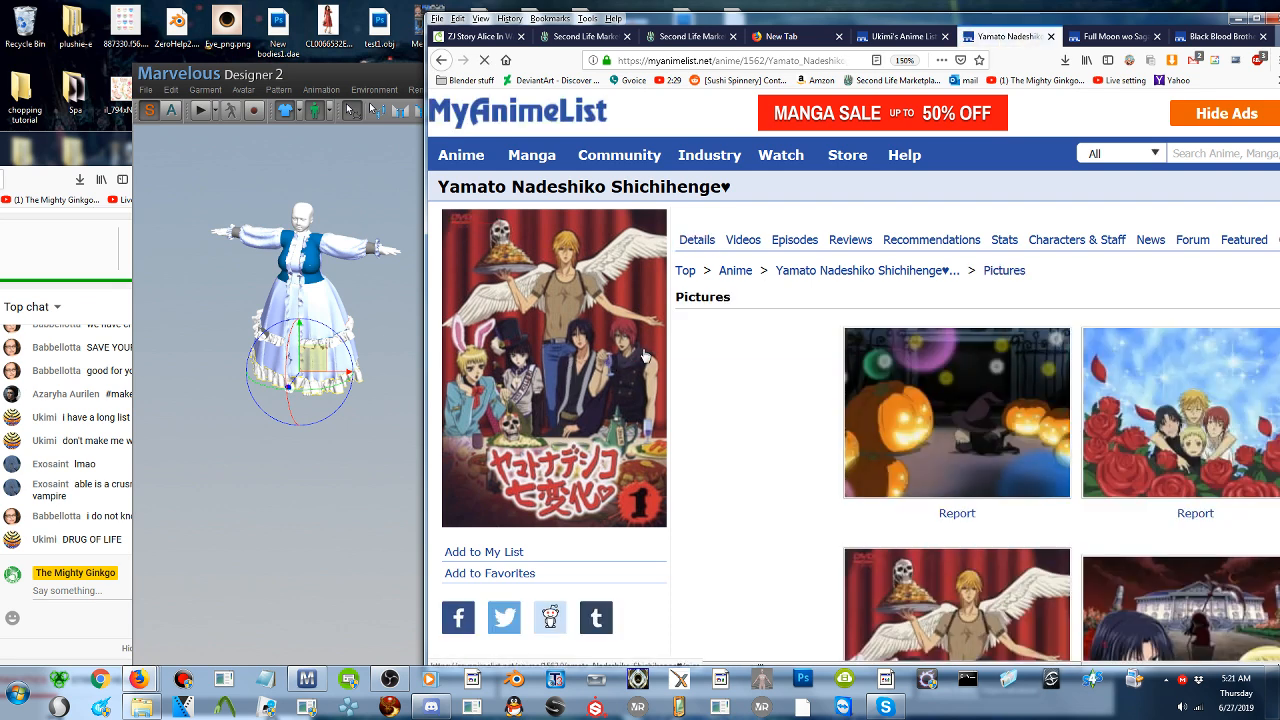
scroll(732, 346, down, 2)
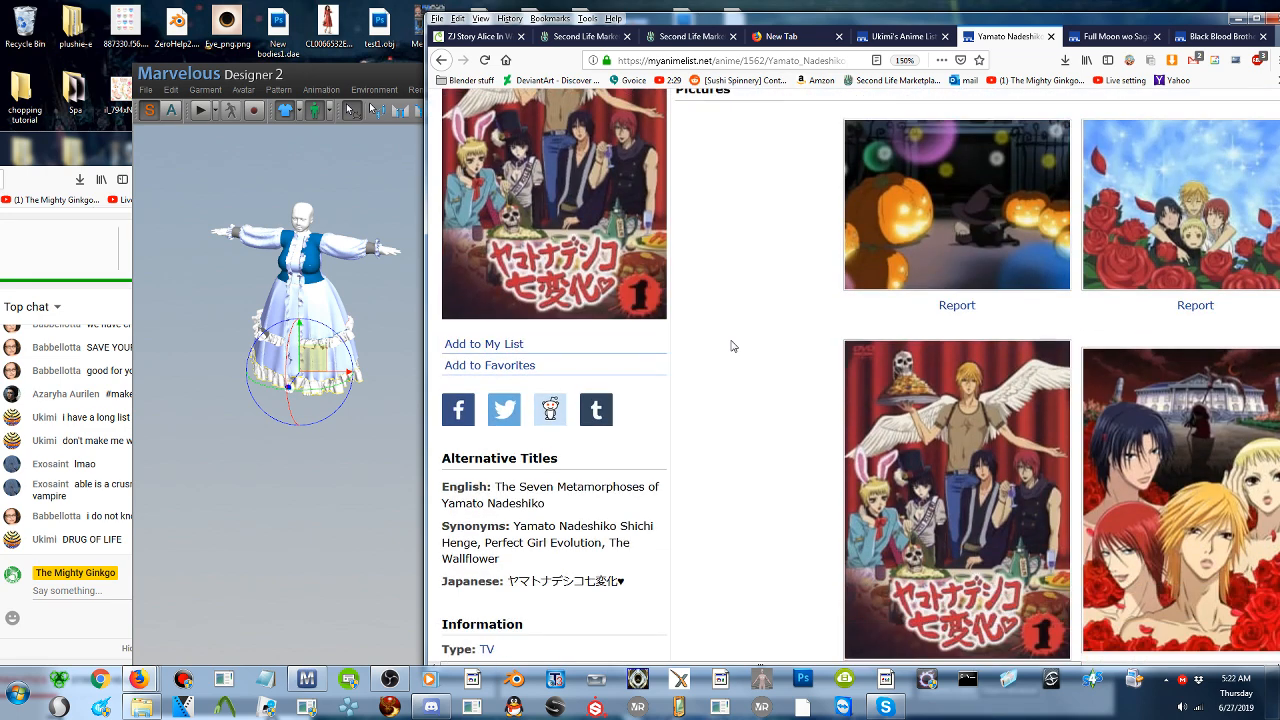
click(888, 37)
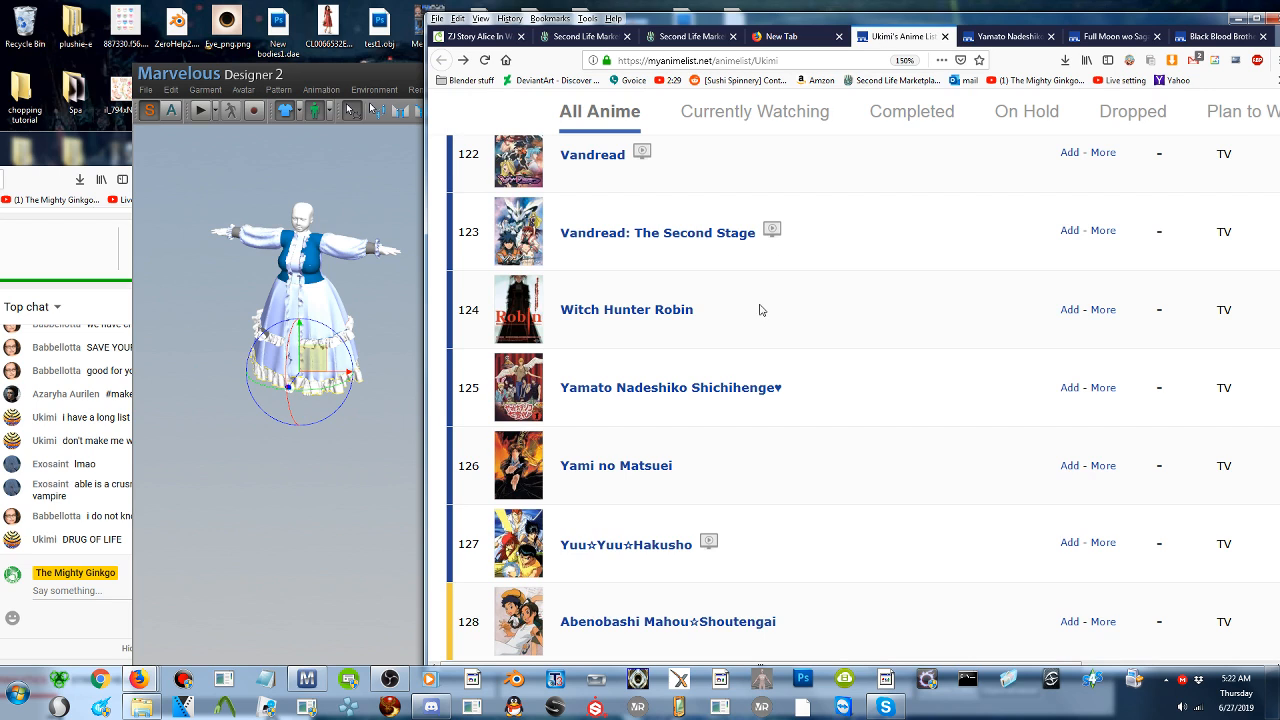
scroll(752, 335, down, 1)
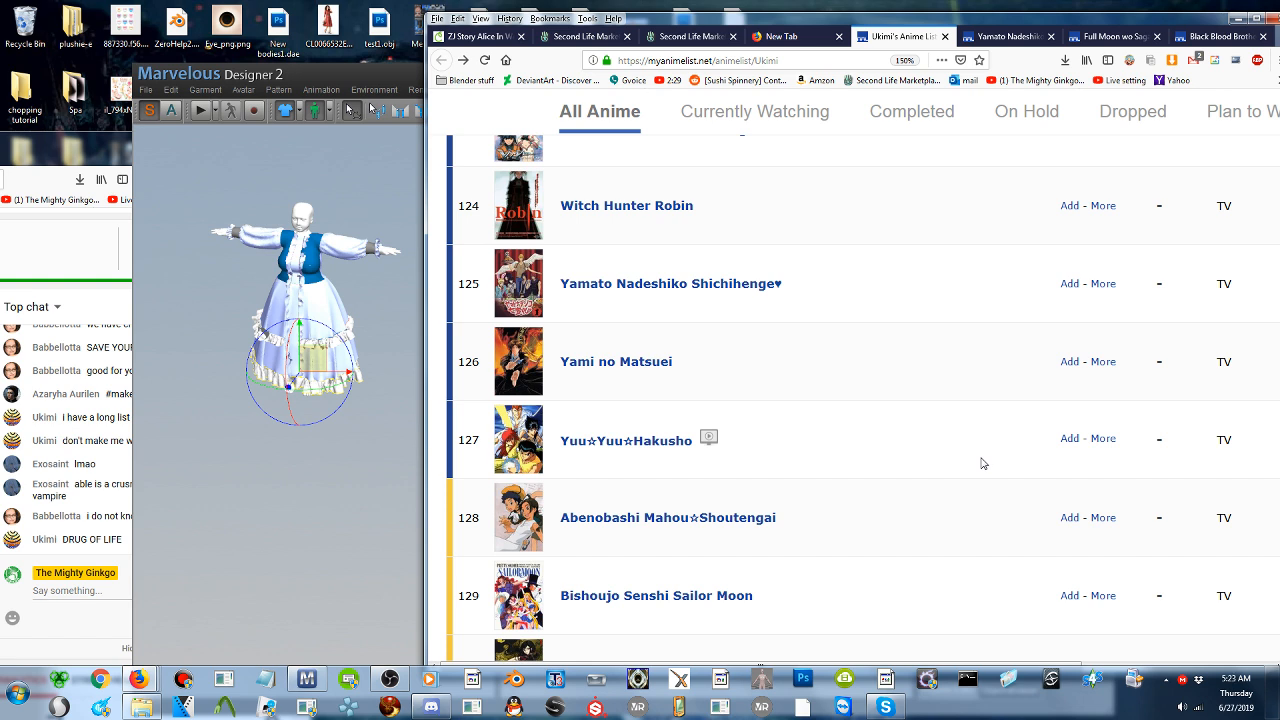
- Switch to Marvelous Designer, shift its window slightly and inspect the draped dress and its ruffles up close
click(358, 293)
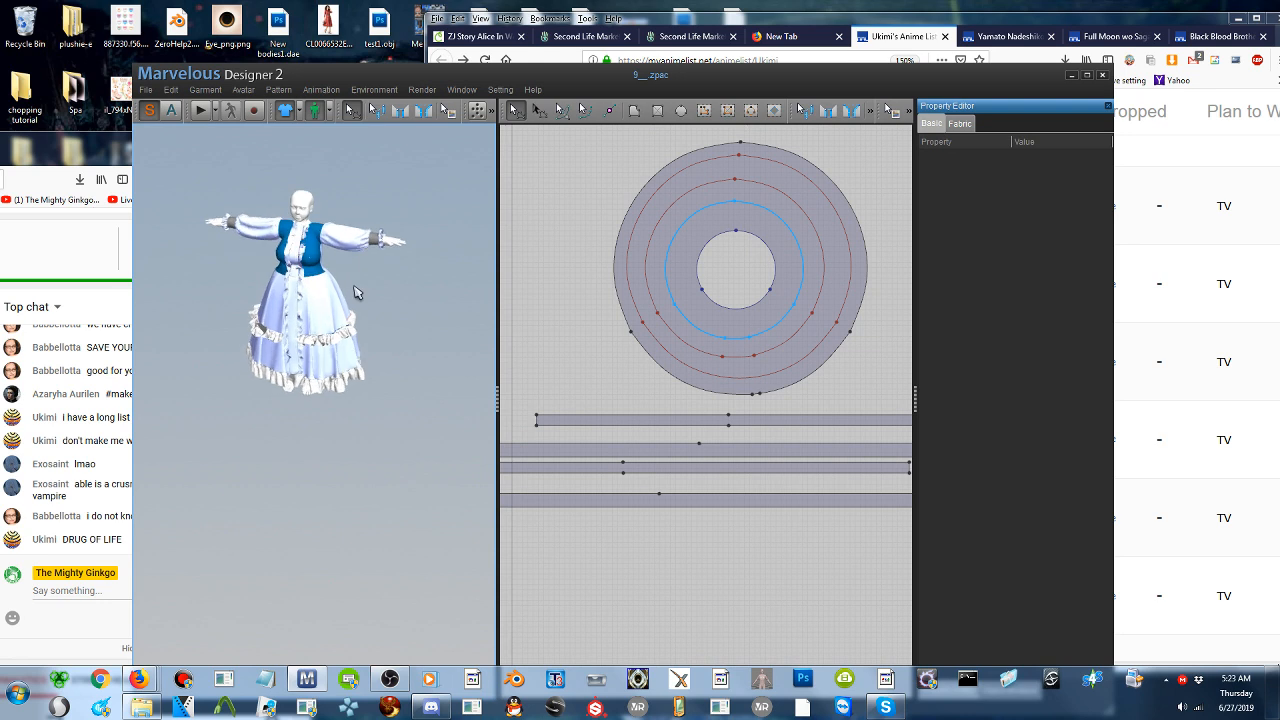
scroll(316, 351, up, 5)
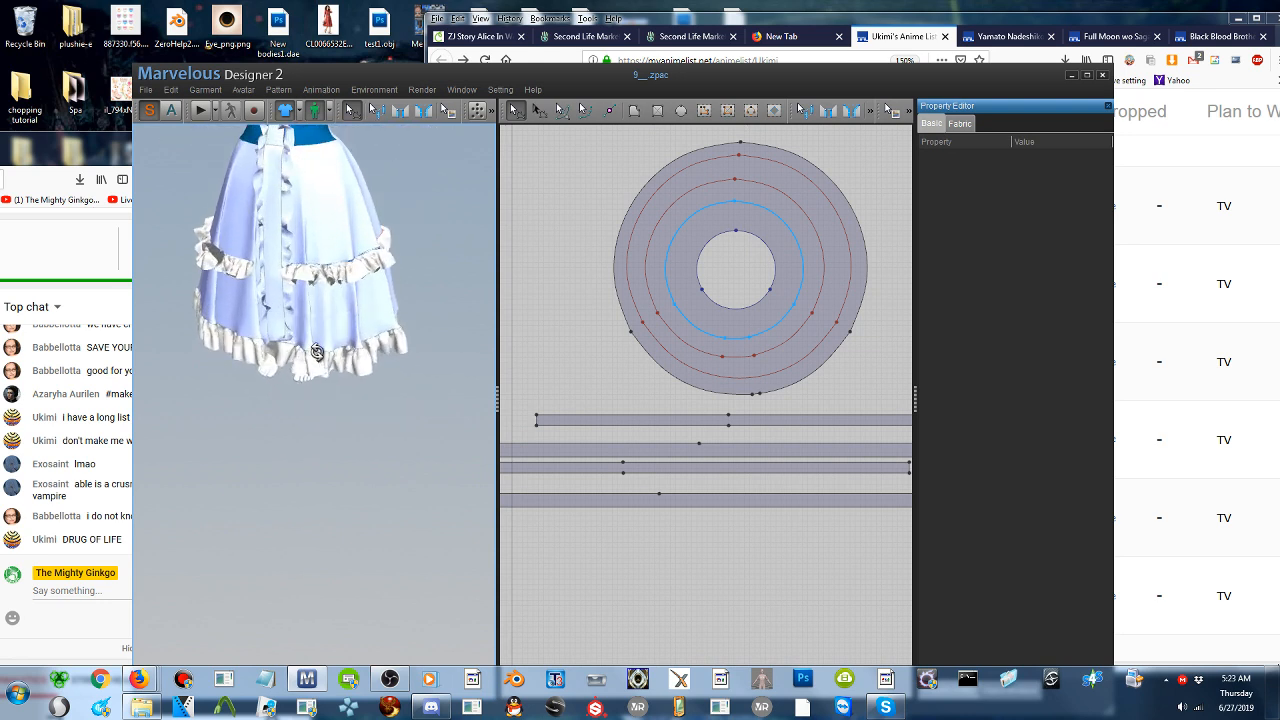
scroll(316, 351, down, 2)
scroll(340, 335, down, 4)
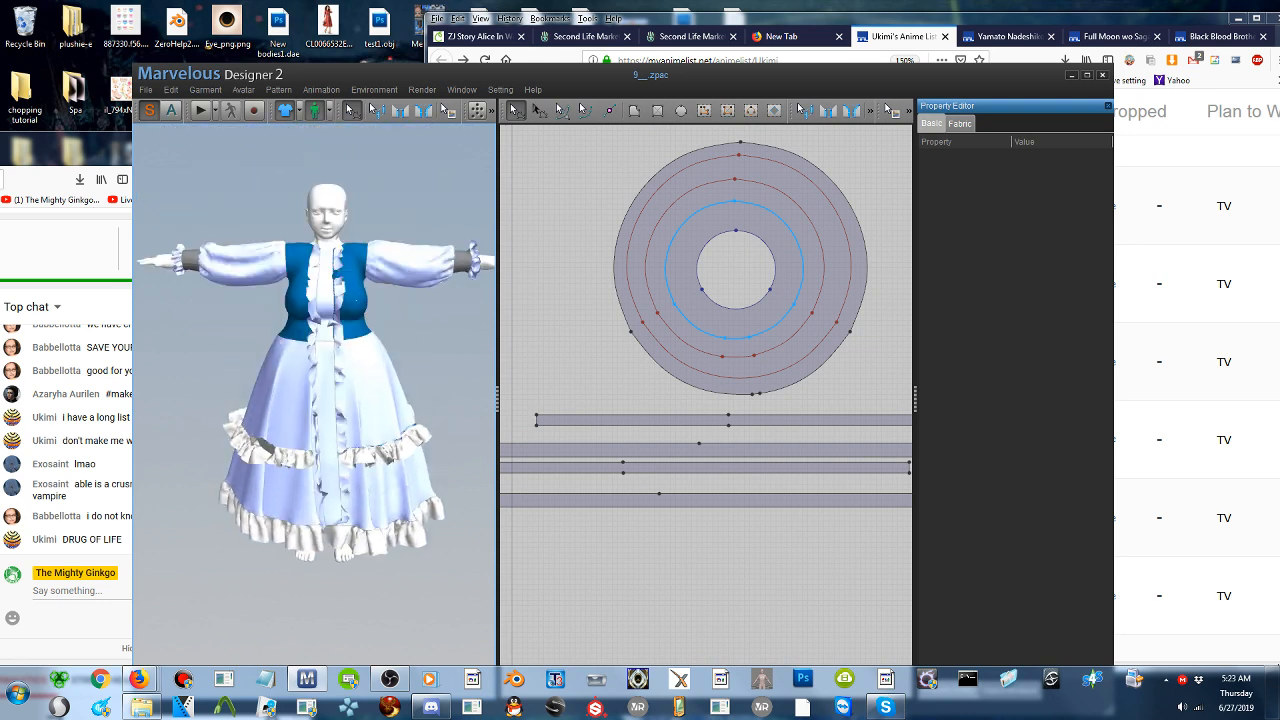
drag(440, 73, 503, 50)
scroll(386, 321, up, 1)
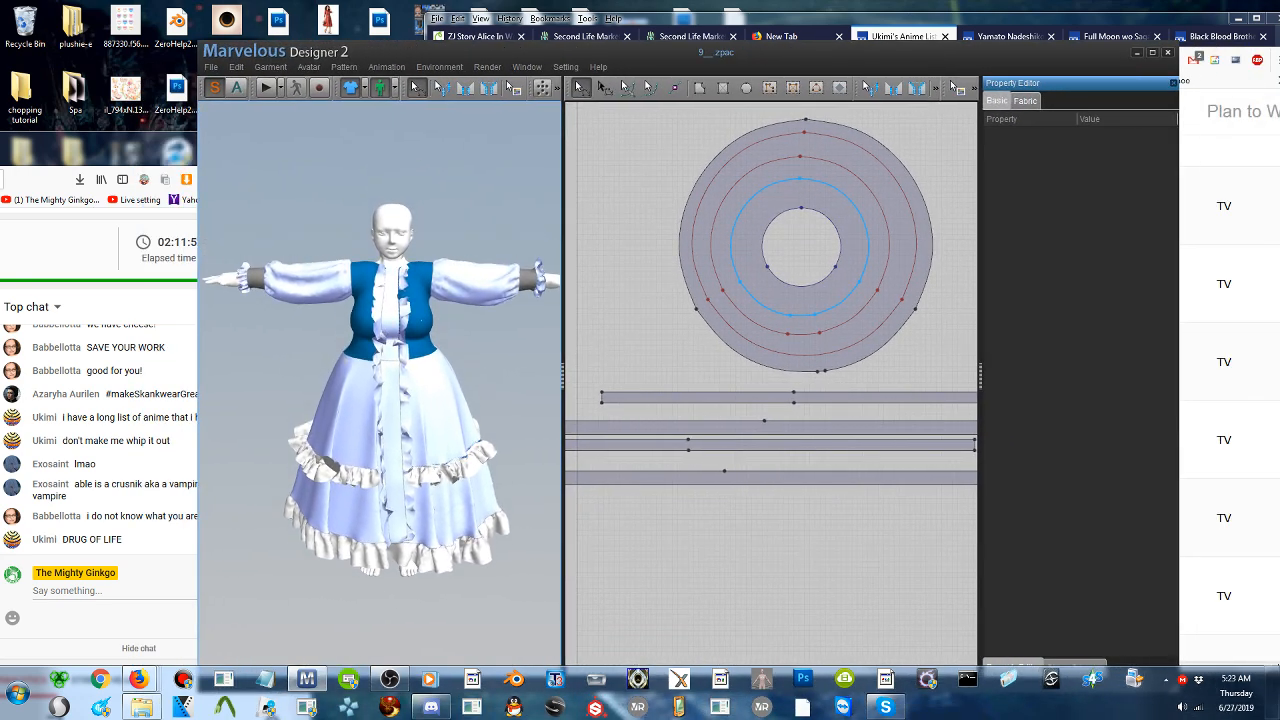
scroll(386, 321, up, 3)
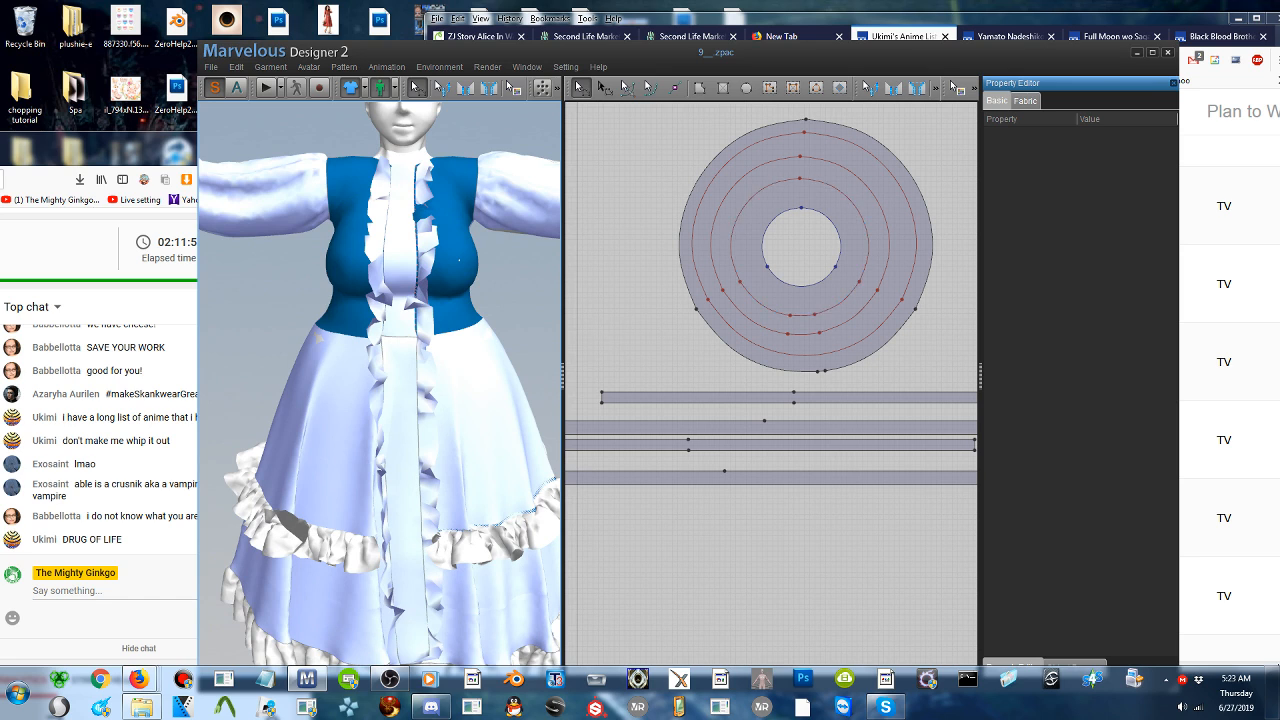
- Set the particle distance of the two long ruffle strips running down the dress front to 20
click(426, 400)
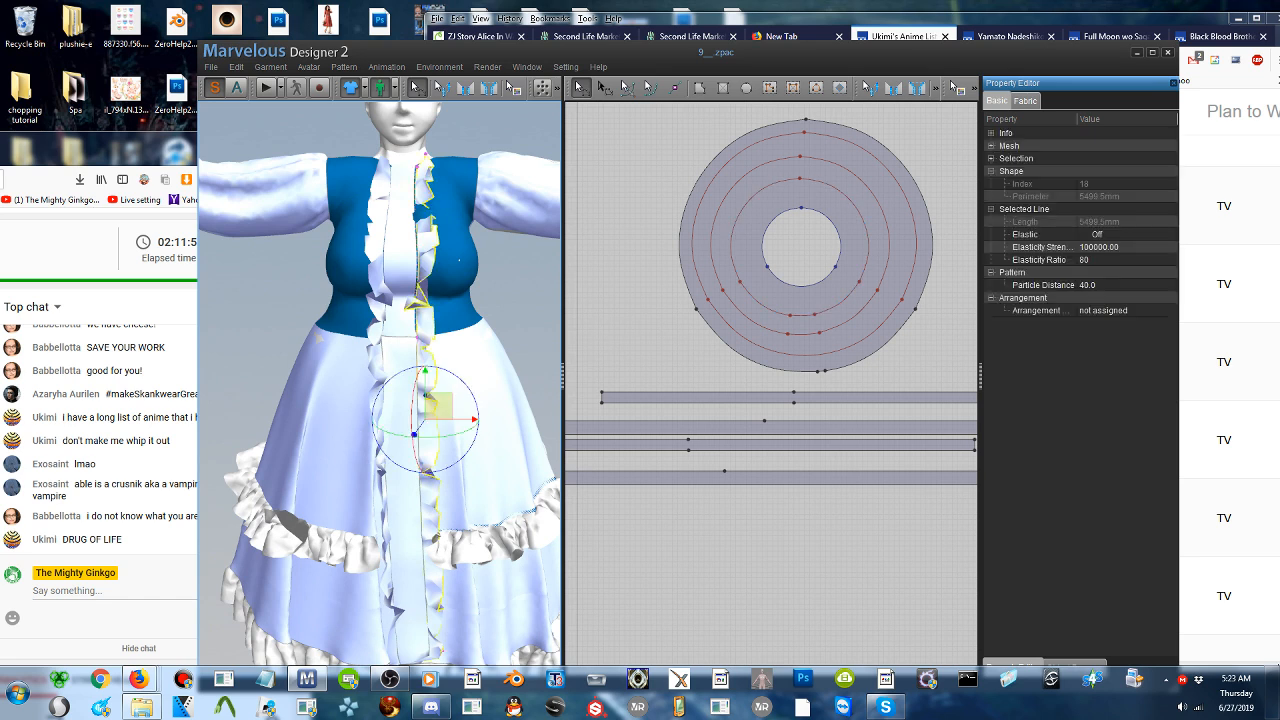
shift+click(372, 356)
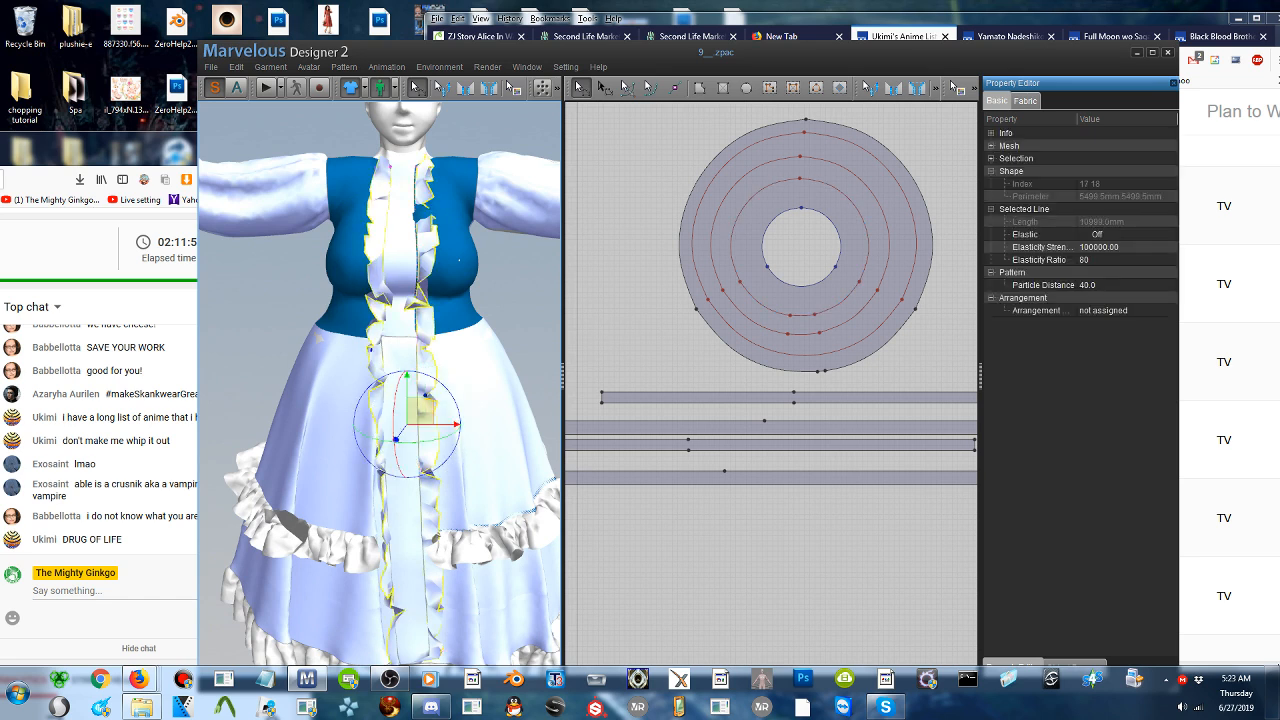
scroll(400, 517, up, 1)
scroll(402, 517, down, 4)
right_drag(420, 487, 443, 470)
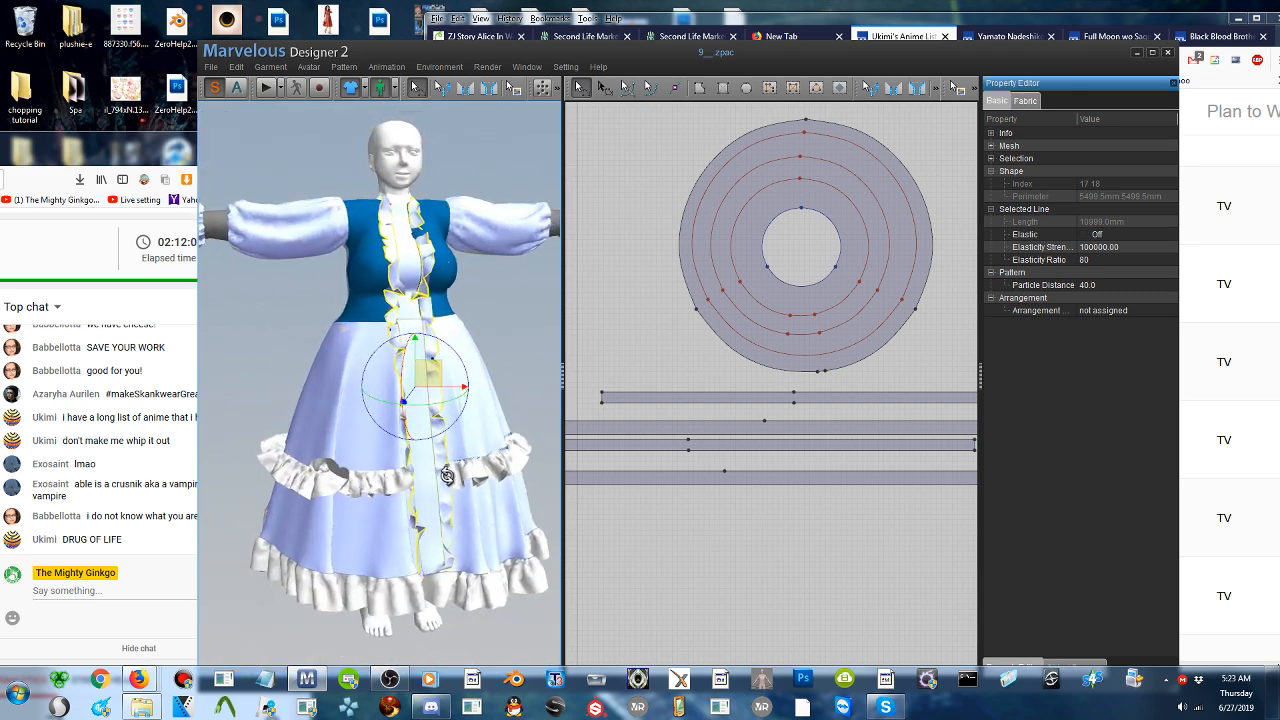
scroll(780, 330, down, 3)
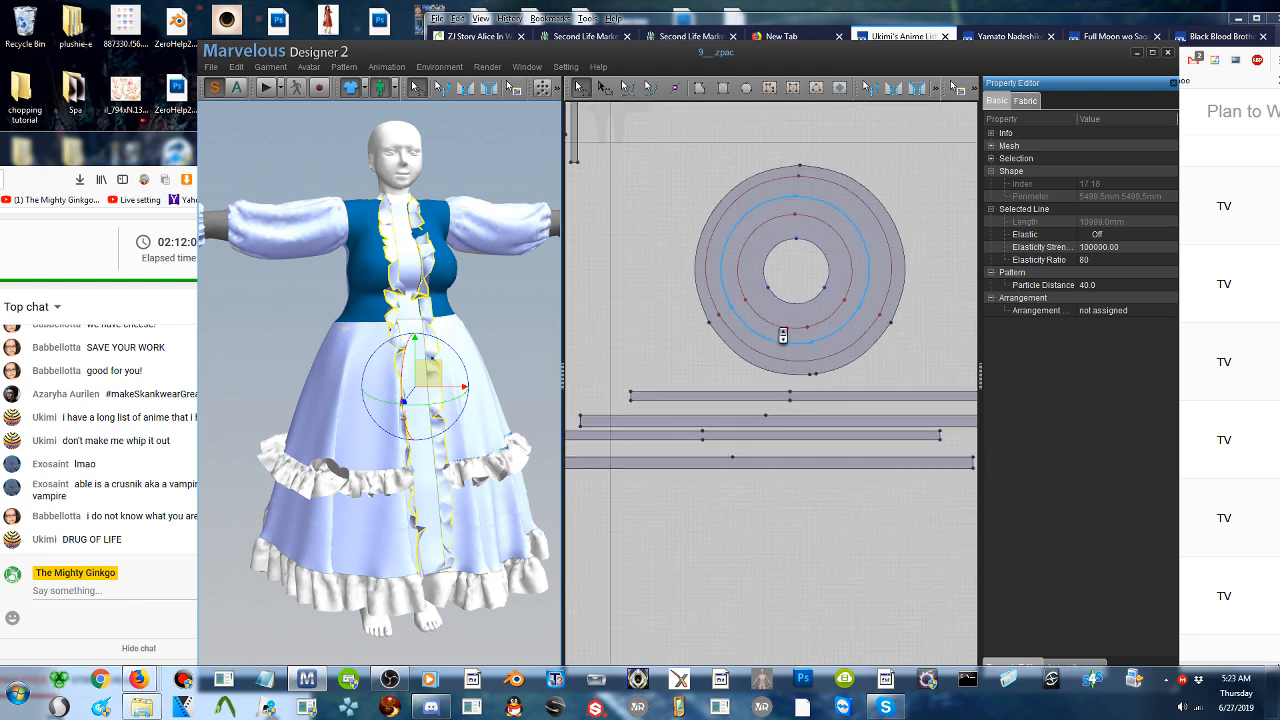
scroll(783, 335, down, 4)
middle_drag(670, 300, 842, 415)
click(1096, 285)
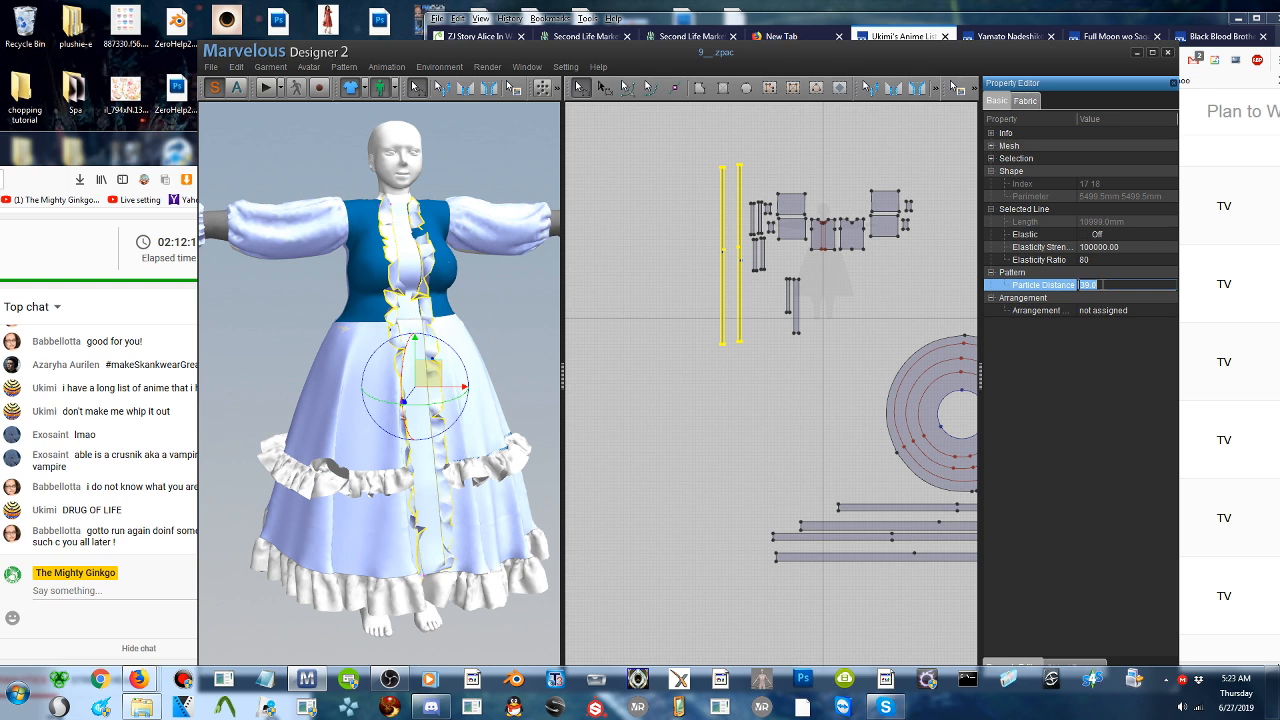
text(20)
key(Return)
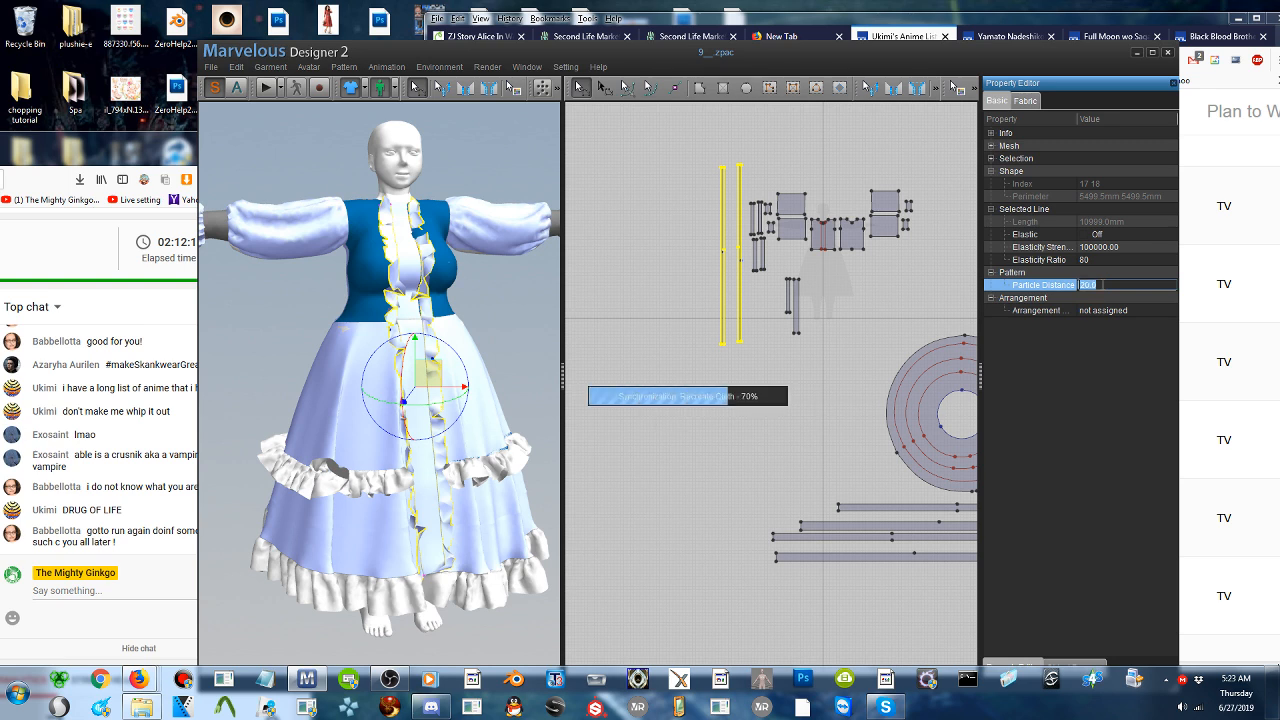
- Run the simulation so the two front ruffle strips drape with their finer mesh
click(265, 90)
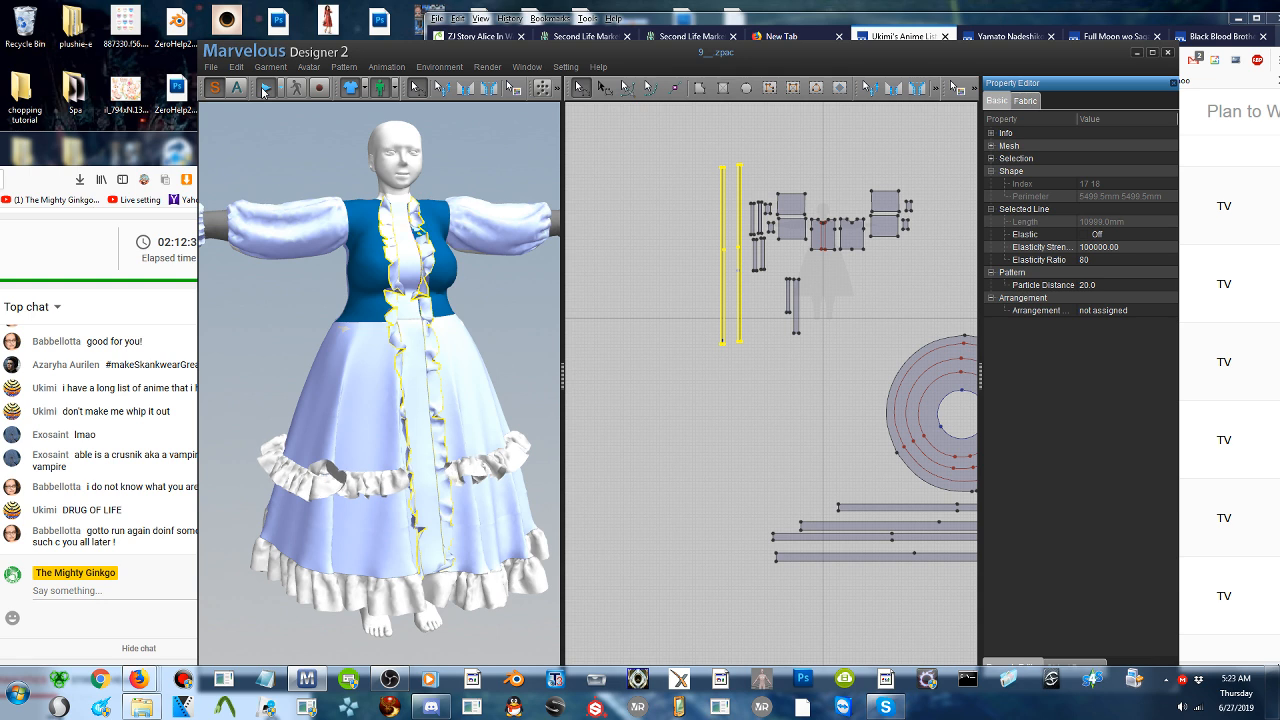
click(265, 90)
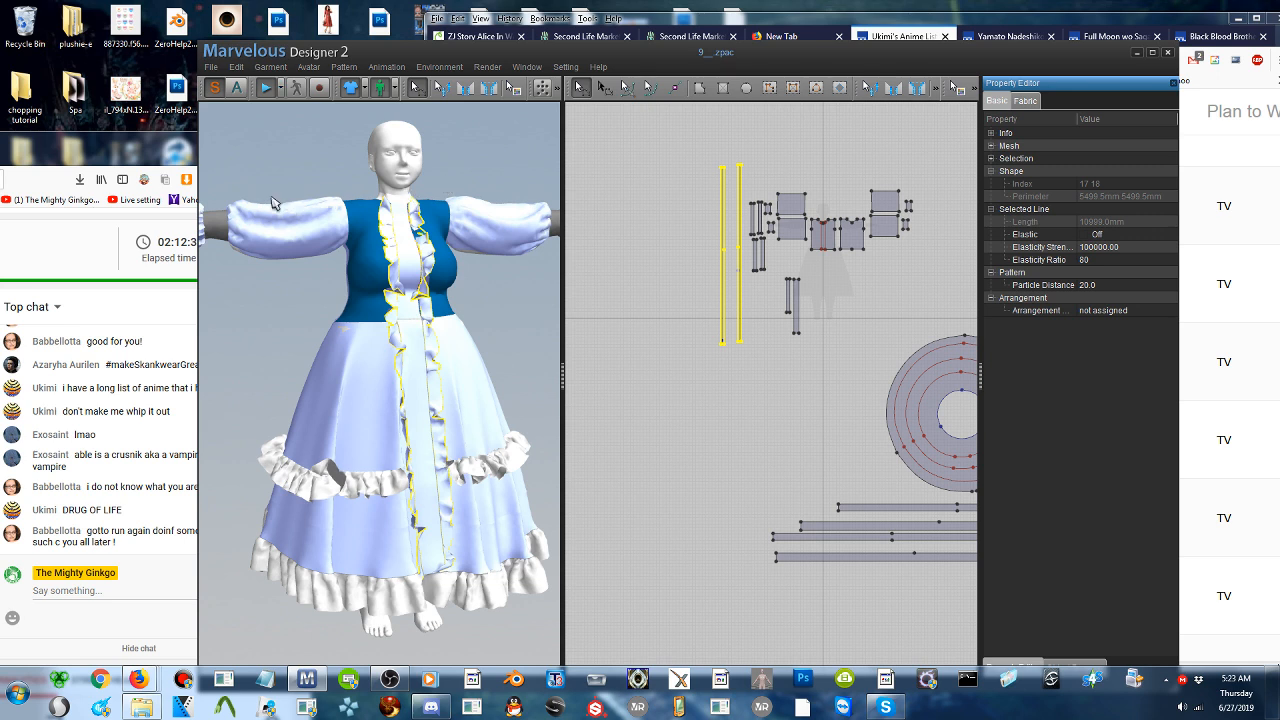
click(265, 133)
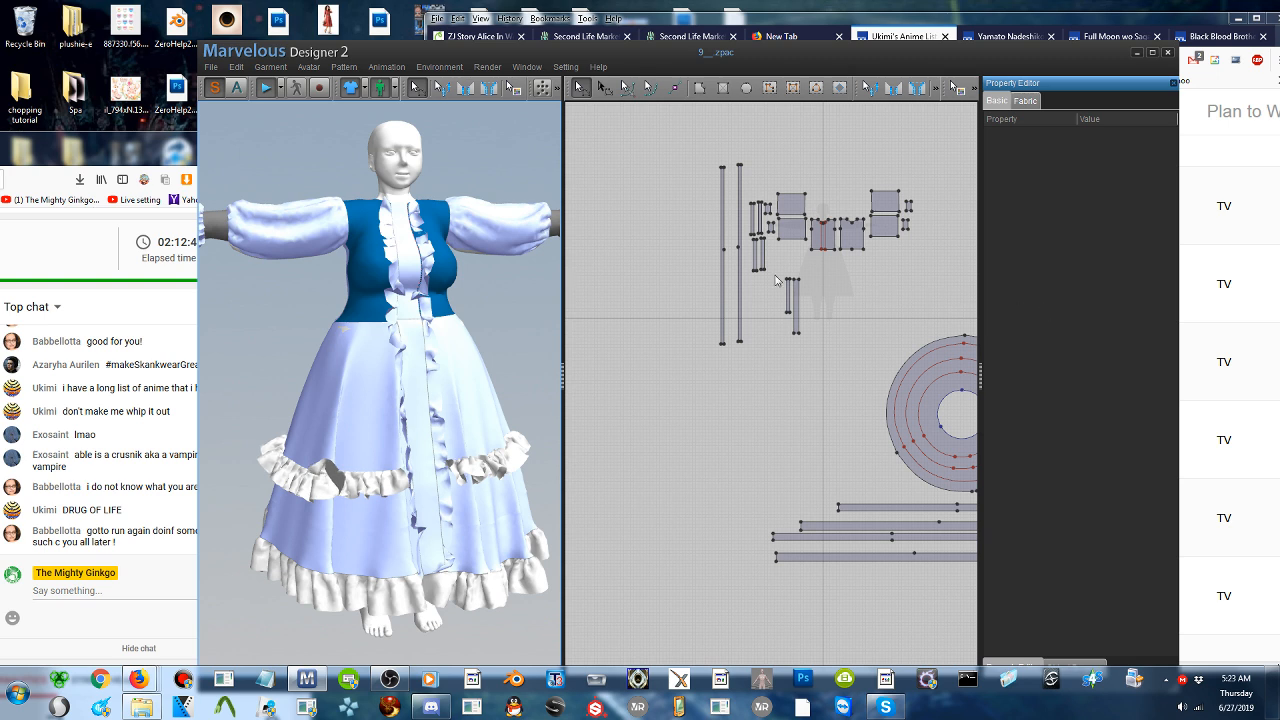
click(265, 90)
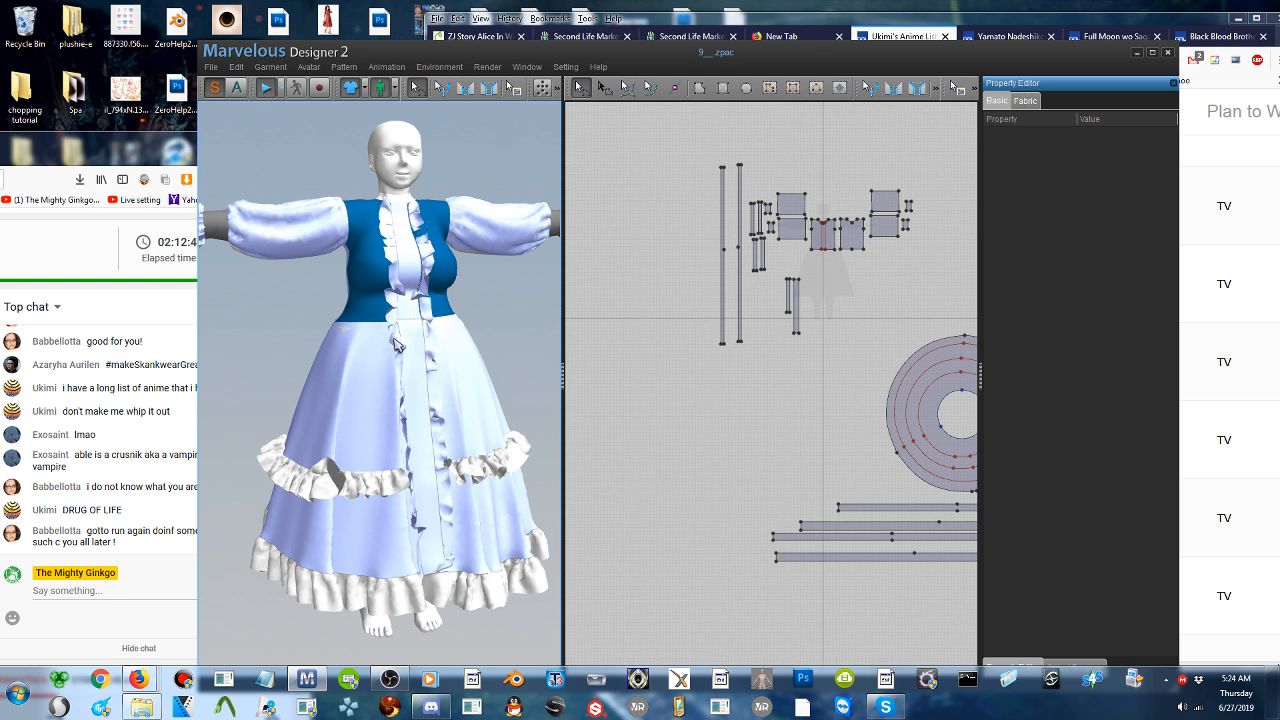
- Stop the simulation and freeze all four horizontal ruffle strips at mid-skirt and along the hem
click(440, 367)
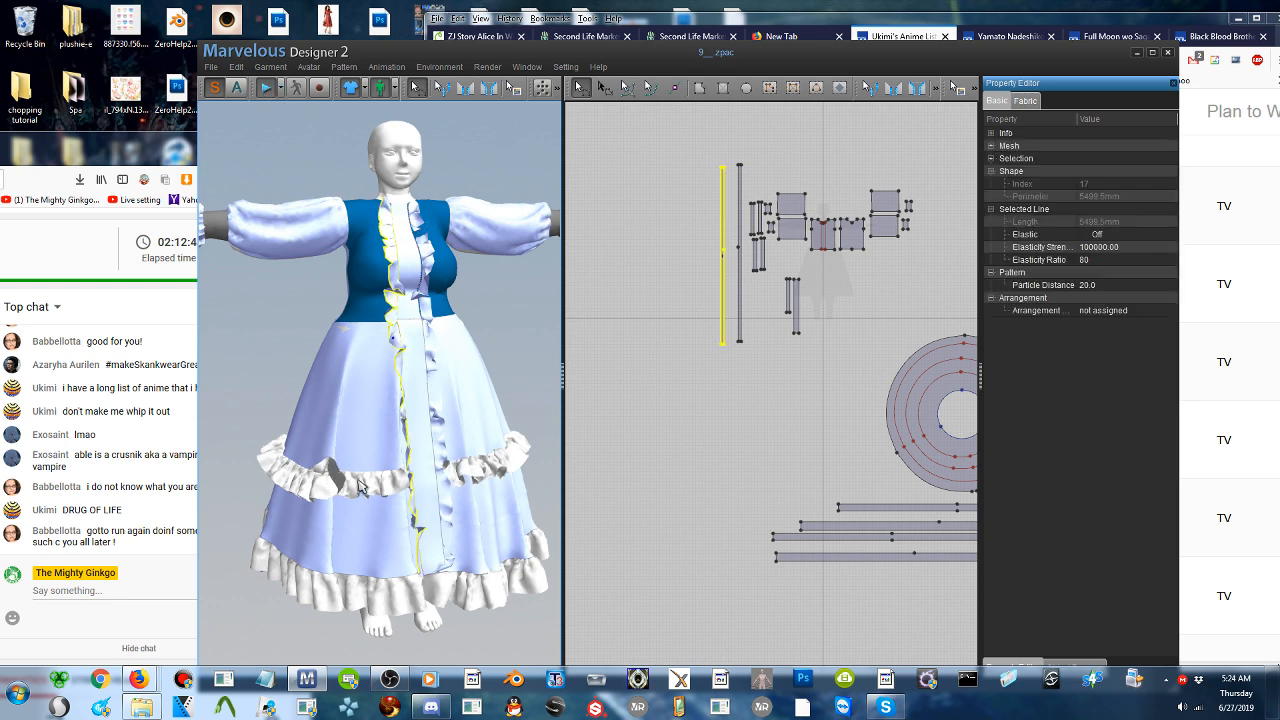
click(481, 474)
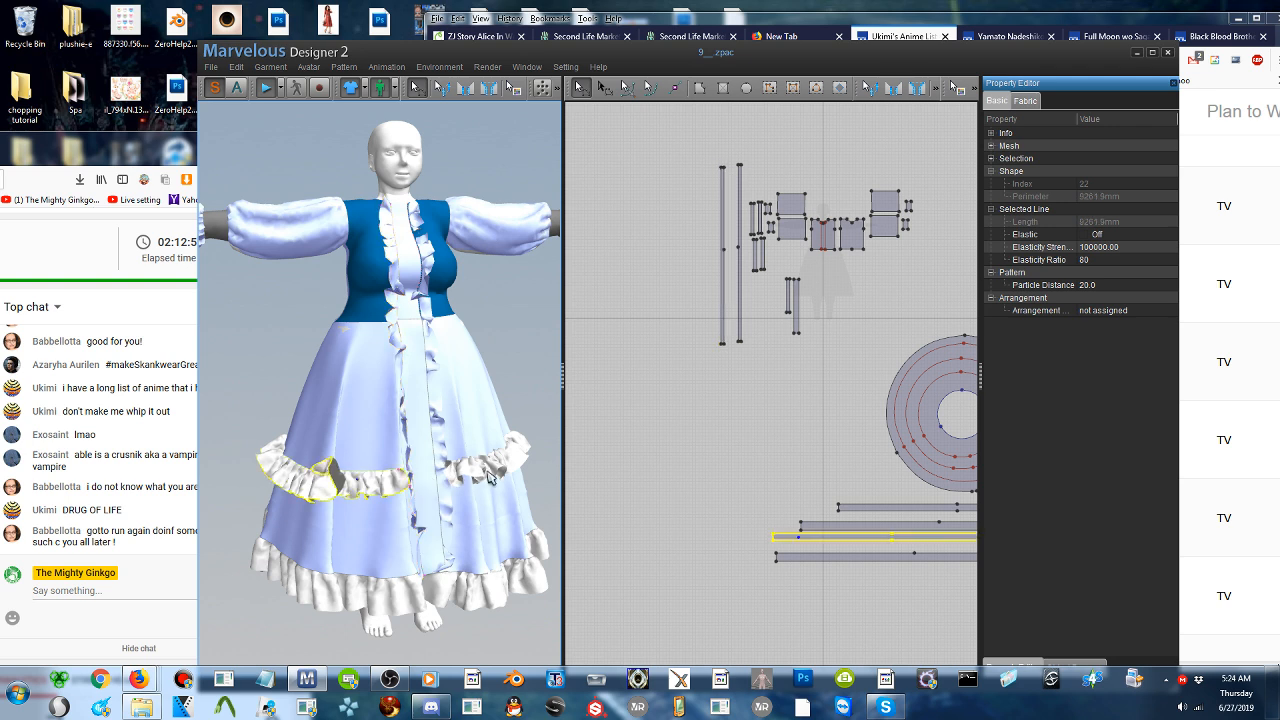
click(266, 93)
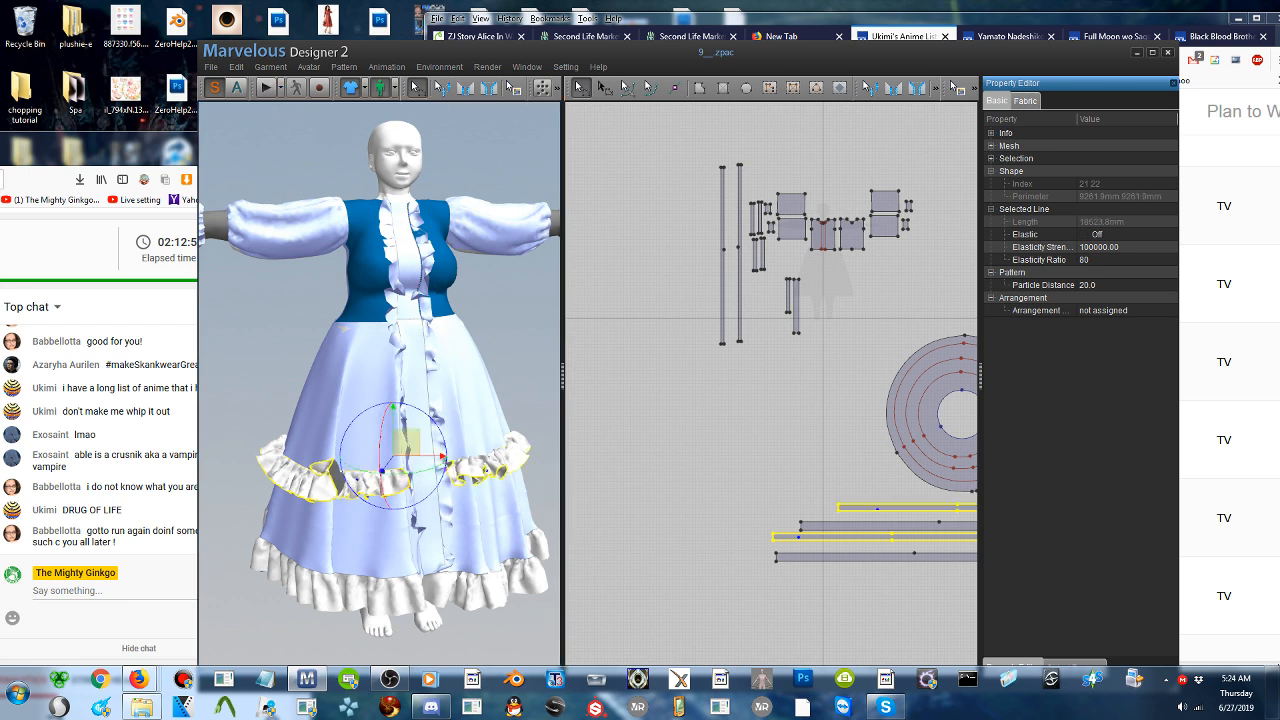
shift+click(396, 606)
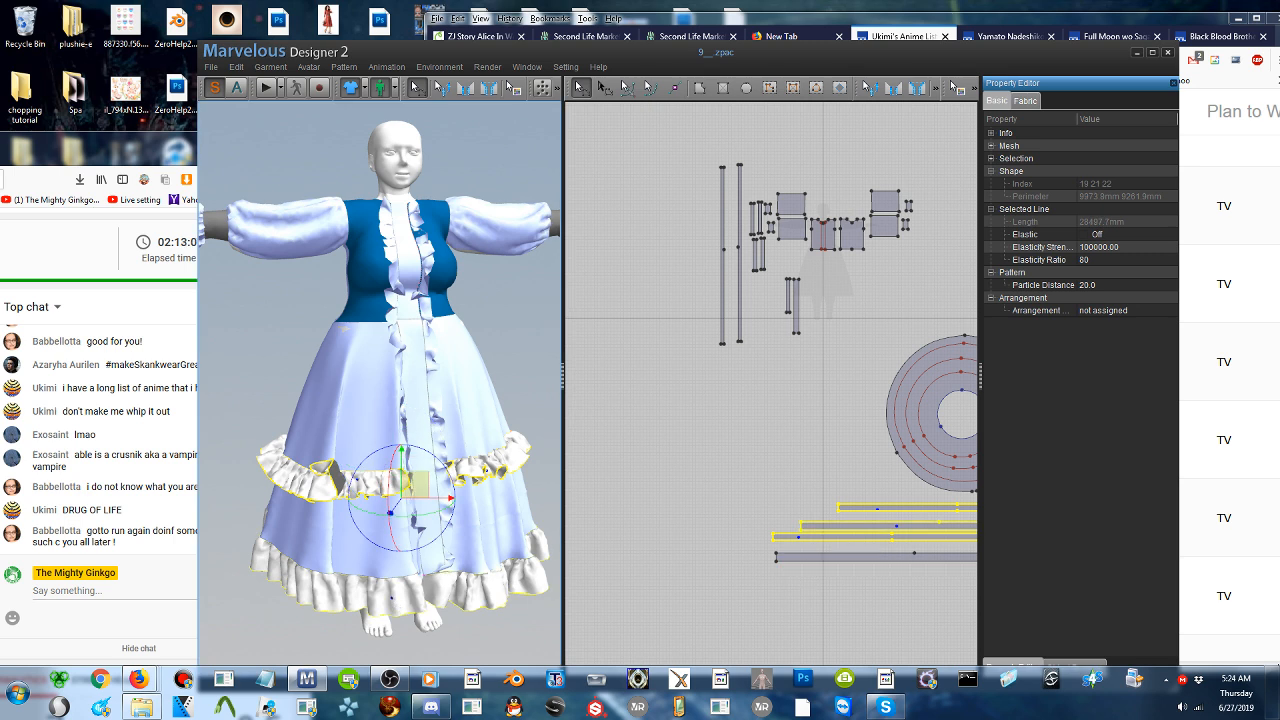
shift+click(837, 557)
mouse_move(426, 536)
right_down()
mouse_move(275, 538)
mouse_move(162, 512)
mouse_move(434, 522)
right_up()
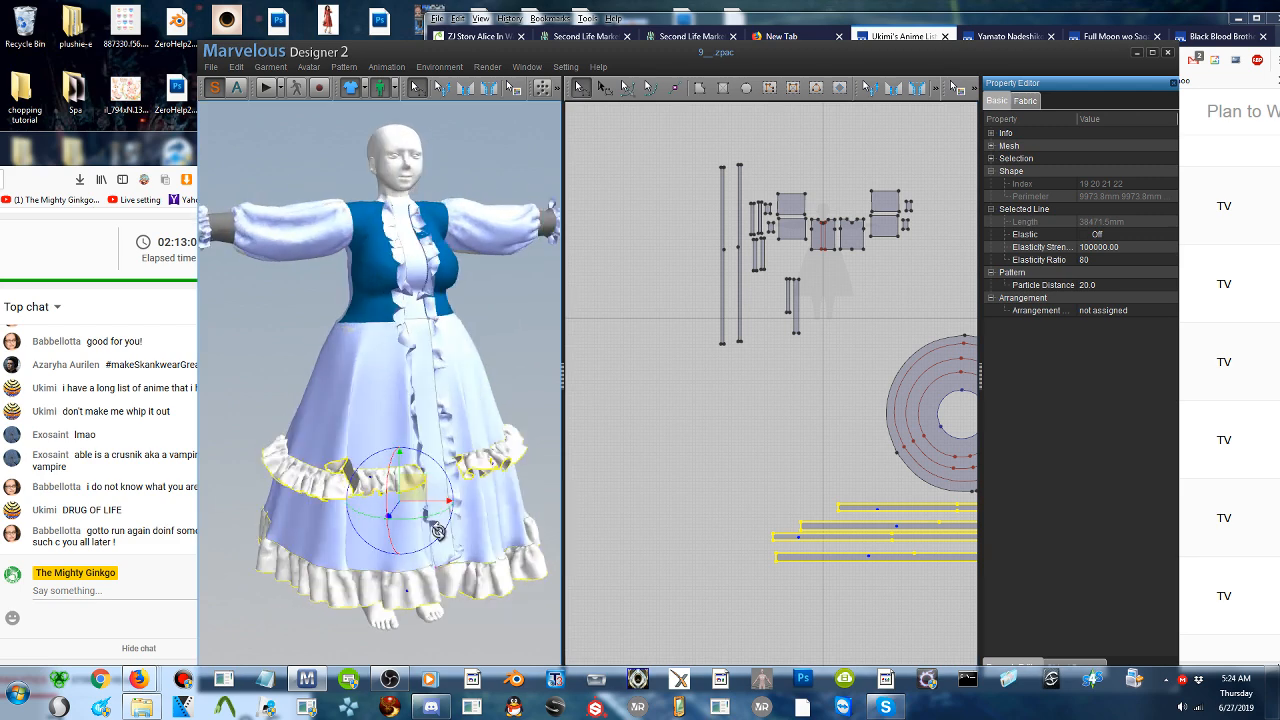
right_click(513, 452)
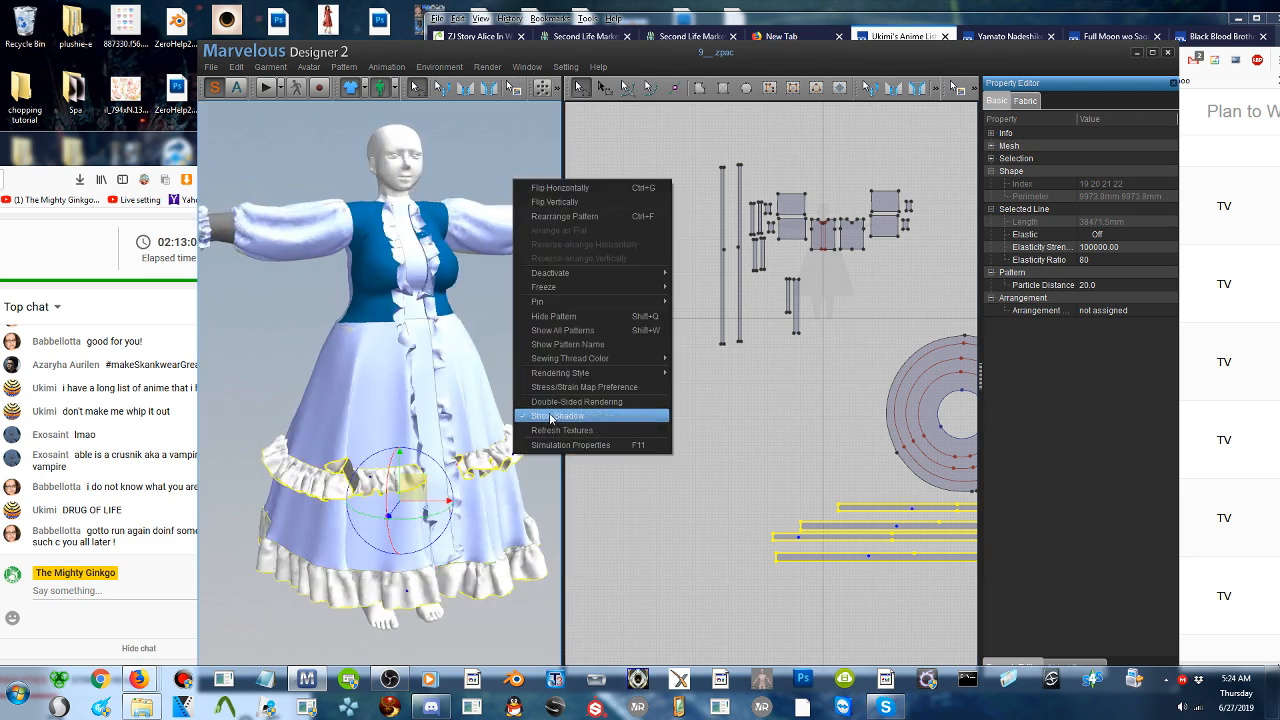
mouse_move(567, 303)
click(728, 304)
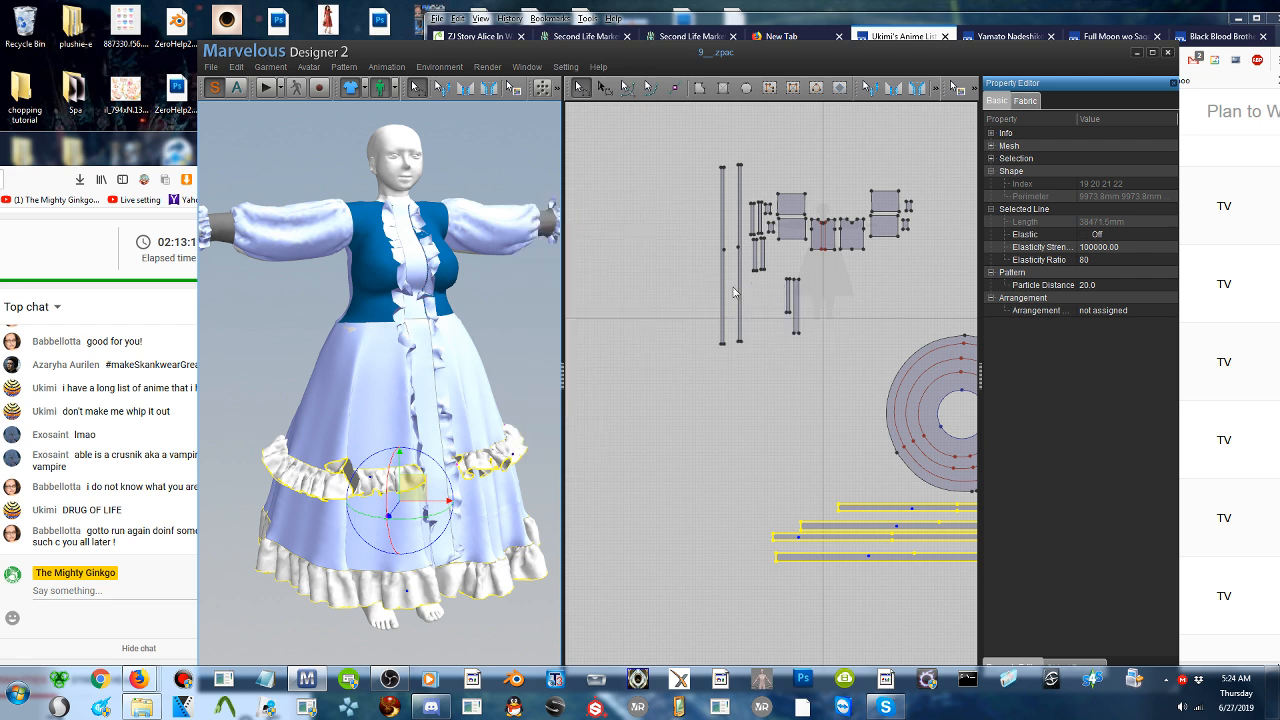
click(440, 376)
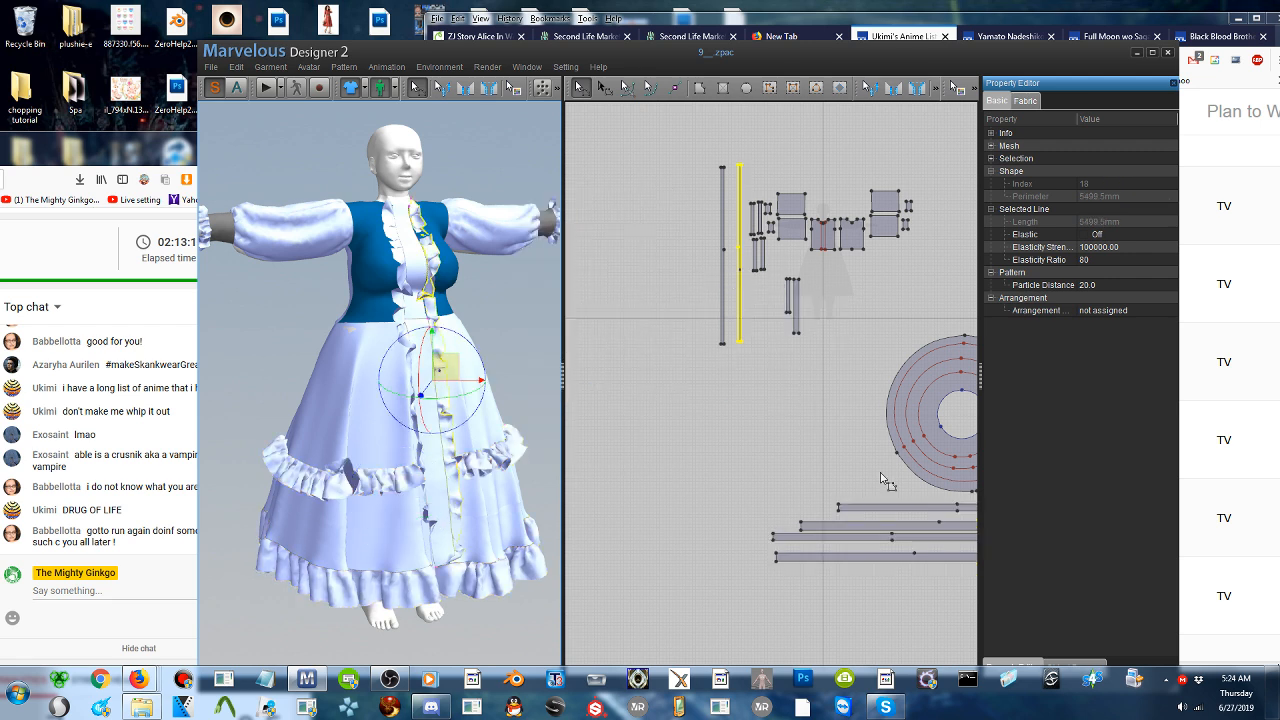
- Switch to the browser and read the anime list from Yami no Matsuei down to Aa! Megami-sama! (2011)
click(1155, 22)
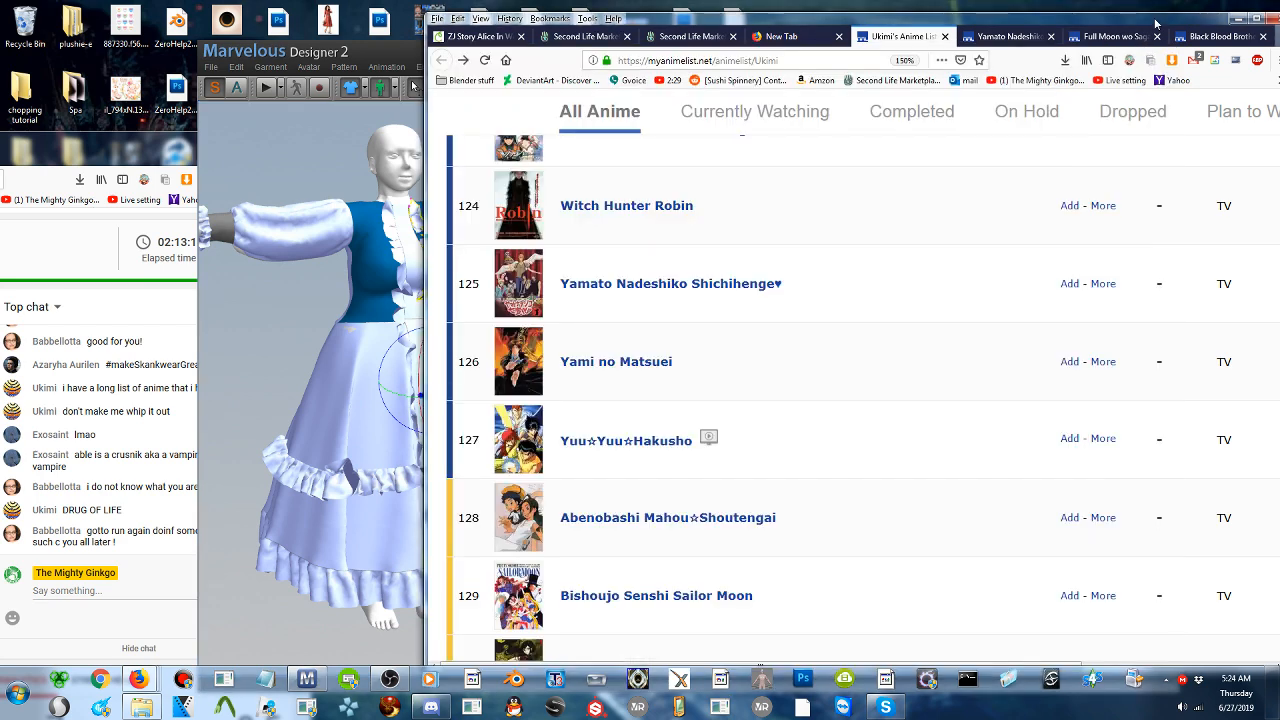
scroll(765, 430, down, 1)
scroll(765, 430, down, 1)
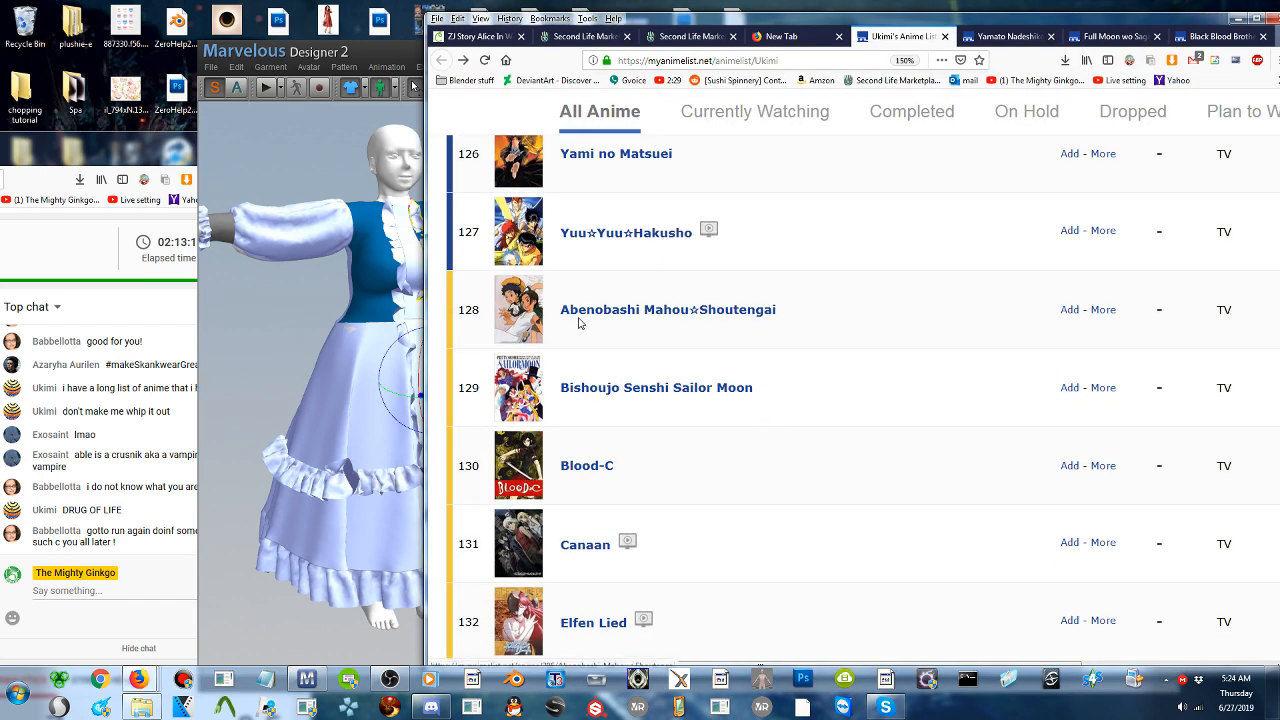
scroll(591, 327, down, 1)
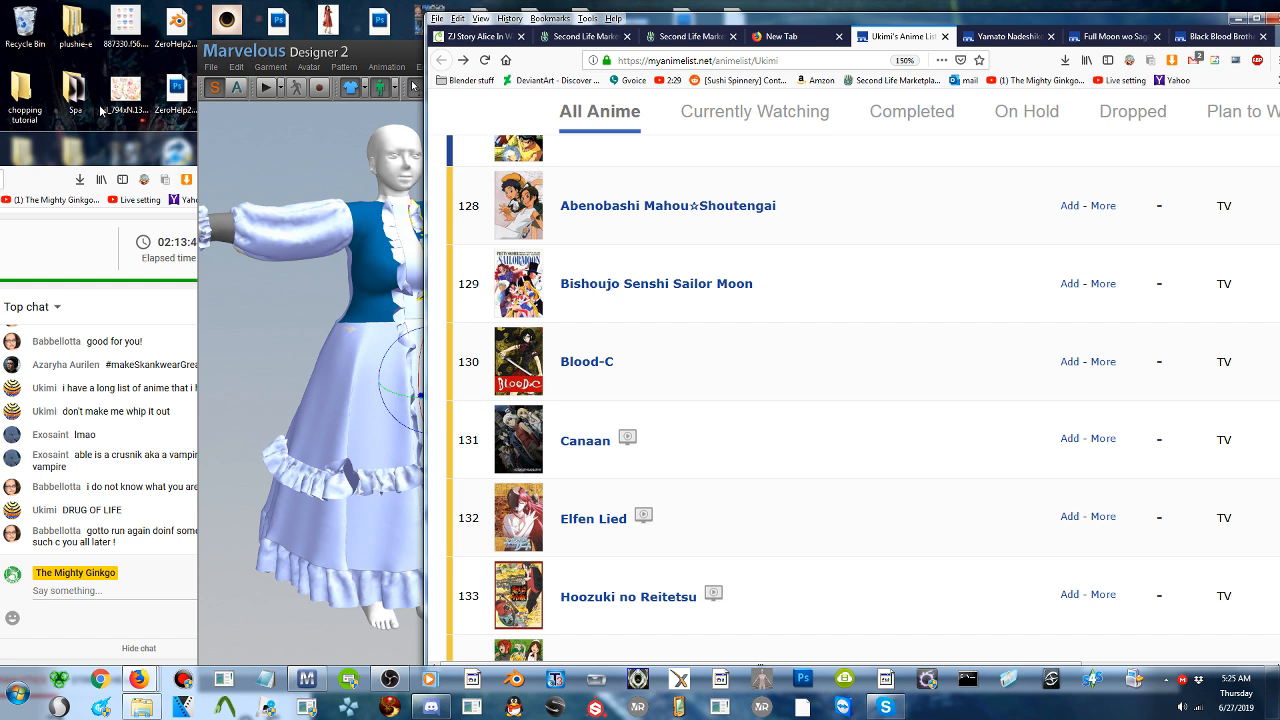
scroll(763, 305, down, 2)
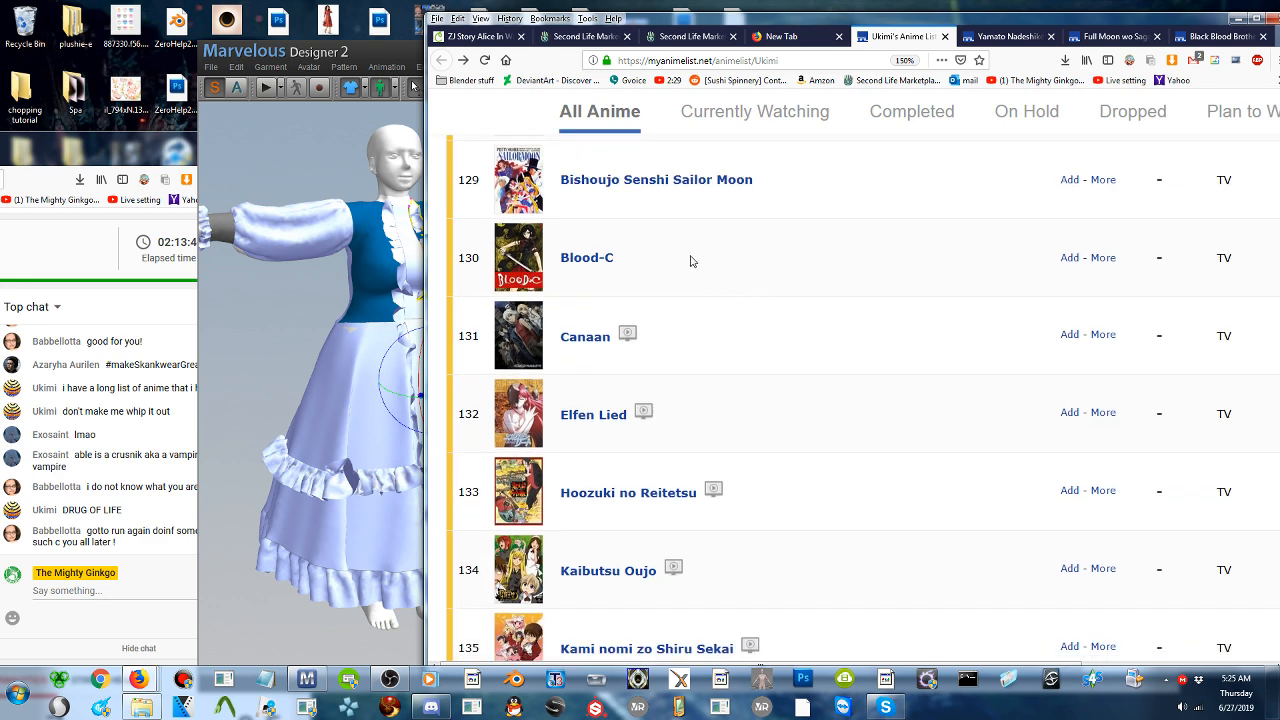
scroll(690, 261, down, 2)
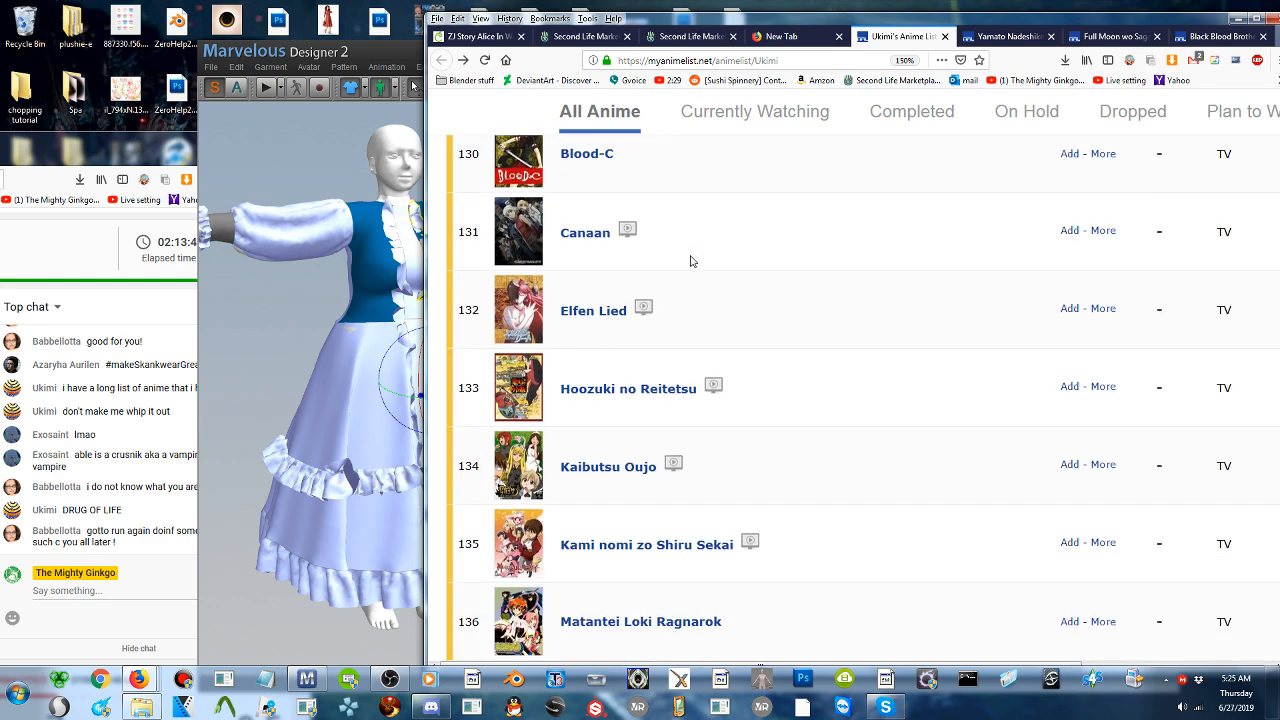
scroll(690, 261, down, 2)
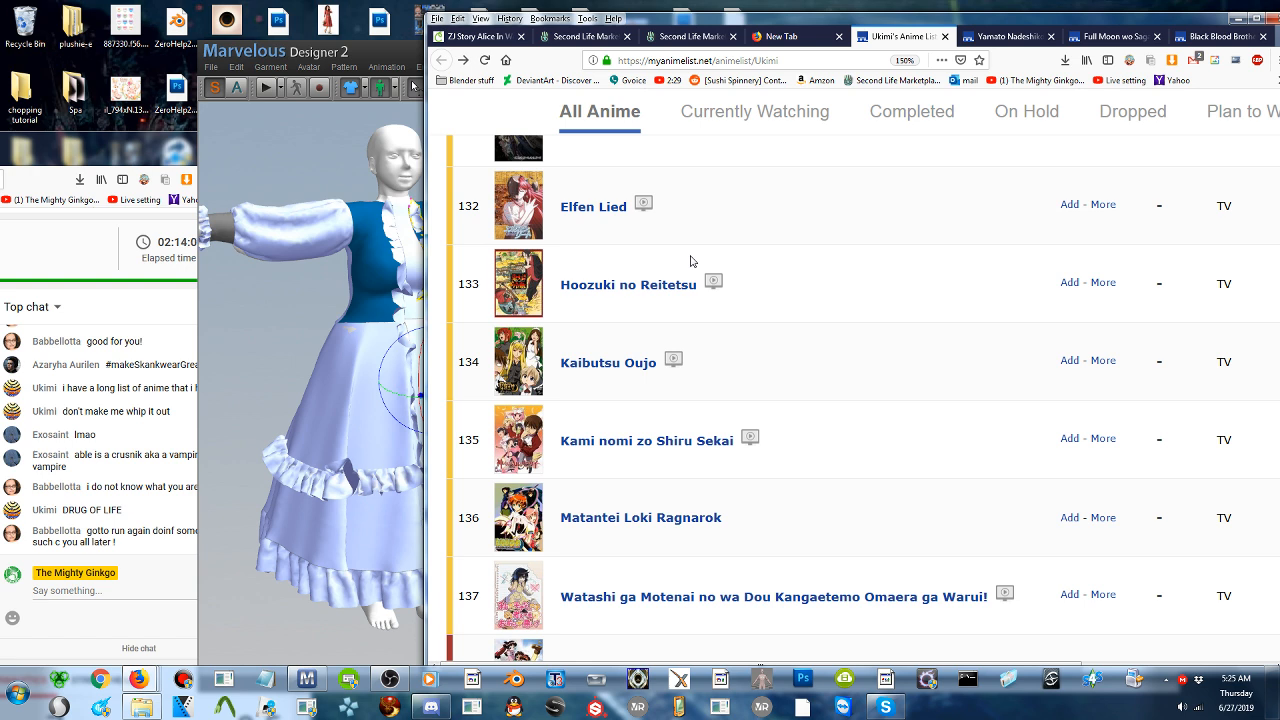
scroll(665, 336, down, 2)
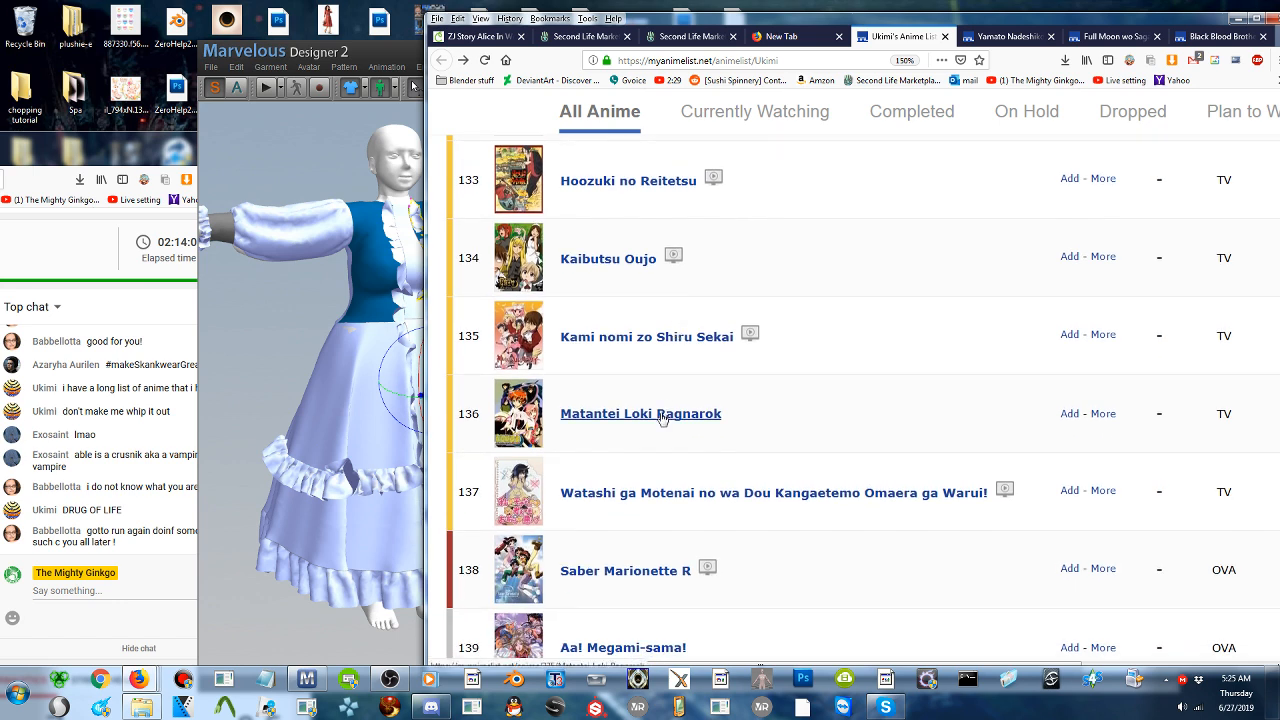
drag(666, 419, 681, 423)
scroll(680, 434, down, 2)
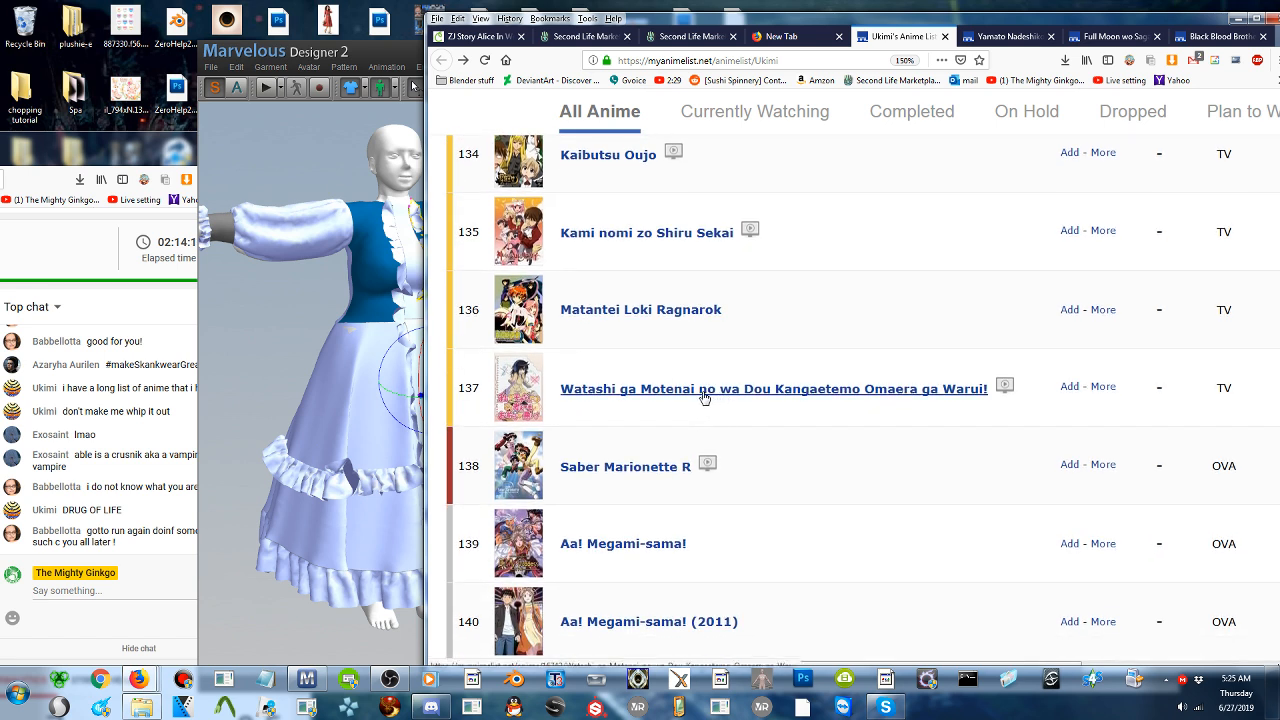
- Open the Watashi ga Motenai no wa Dou Kangaetemo Omaera ga Warui! page in a new tab and read its synopsis and background
middle_click(705, 396)
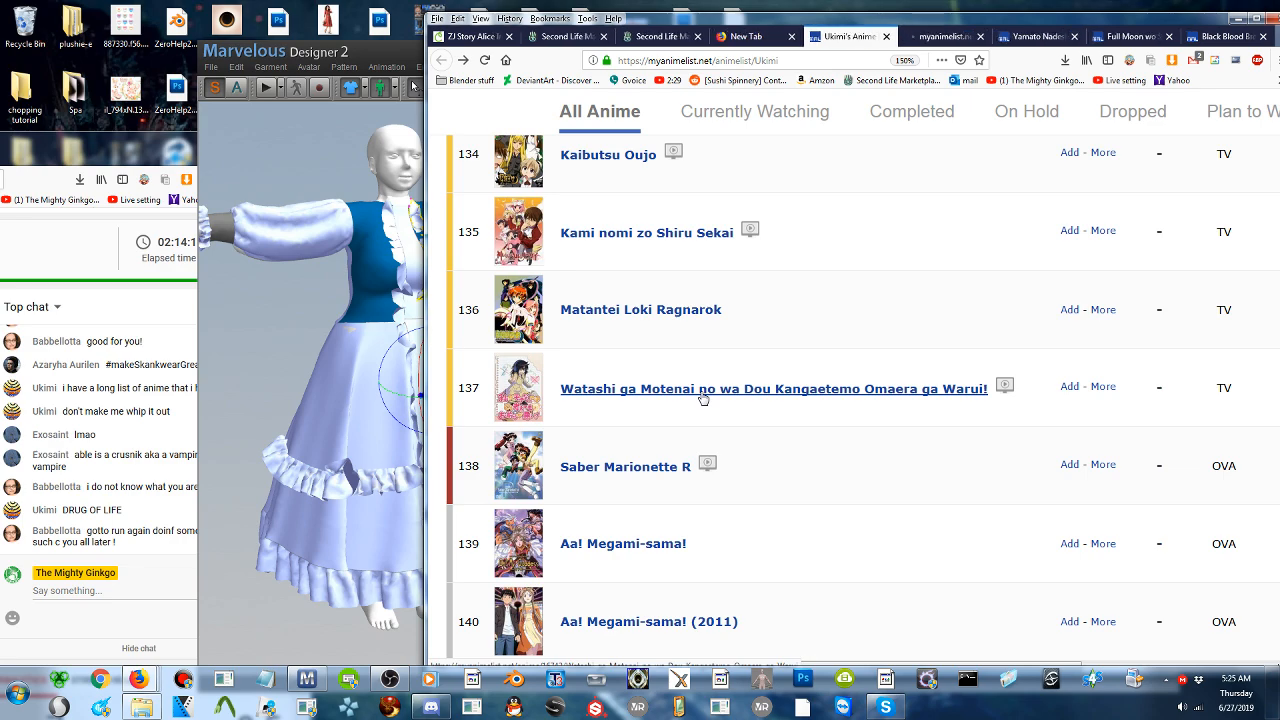
click(926, 37)
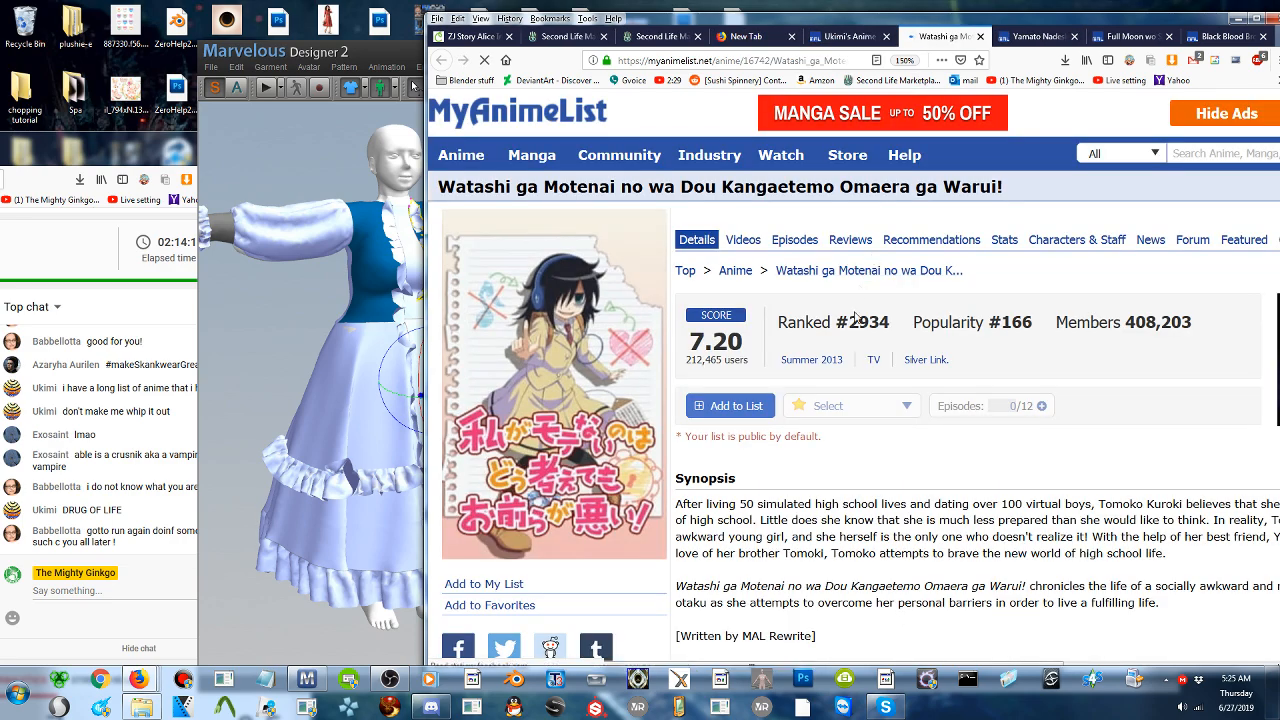
scroll(870, 450, down, 1)
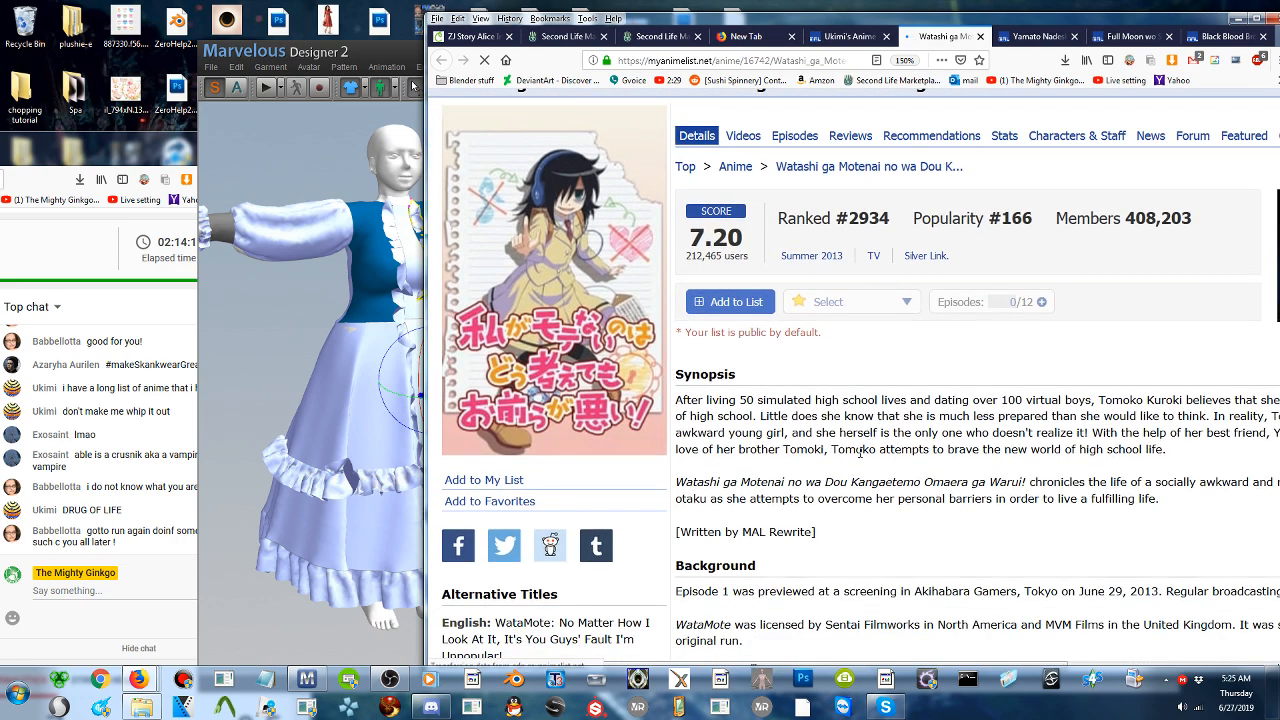
scroll(863, 455, down, 1)
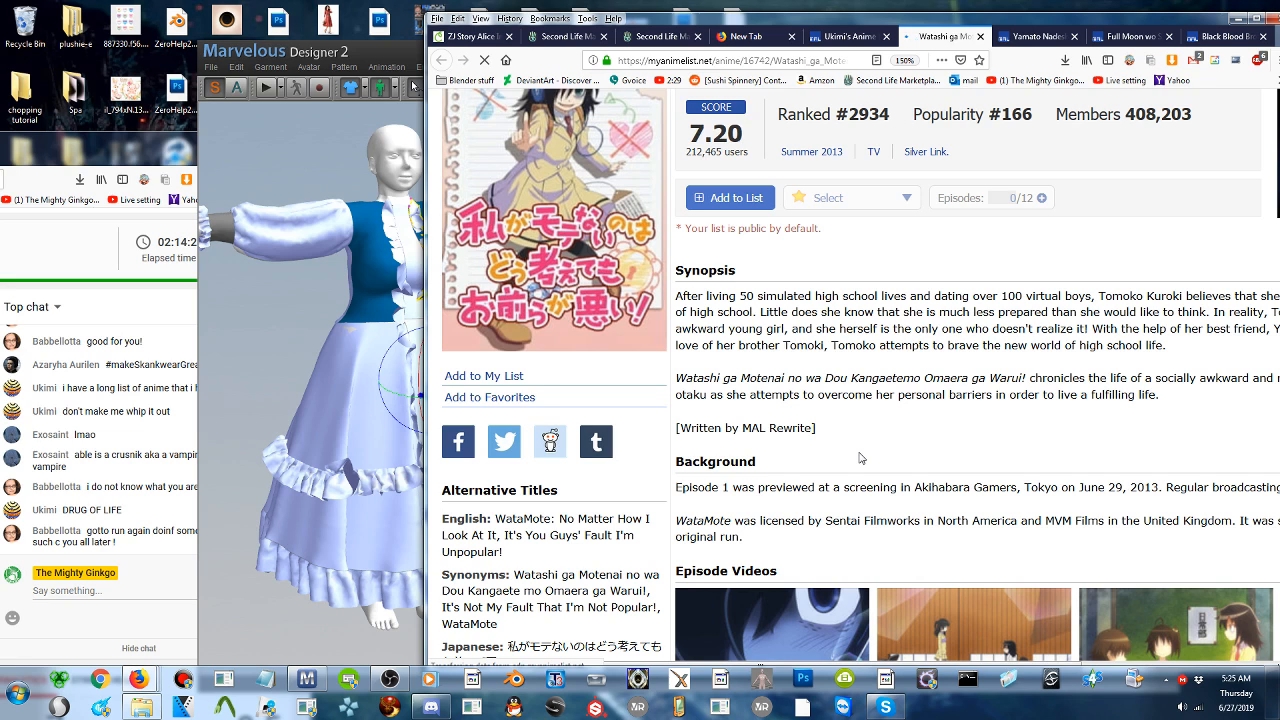
- Return to the anime list and read from Kaibutsu Oujo down to Aa! Megami-sama!: Sorezore no Tsubasa
scroll(862, 455, up, 1)
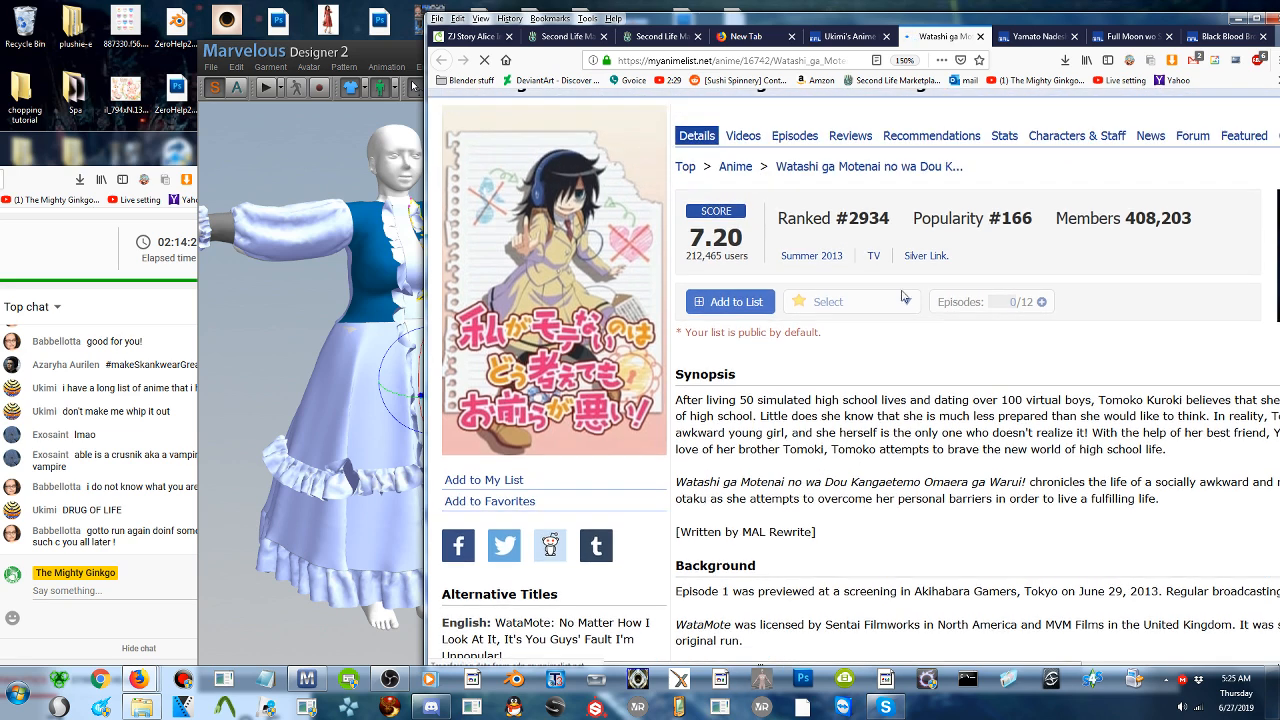
click(849, 37)
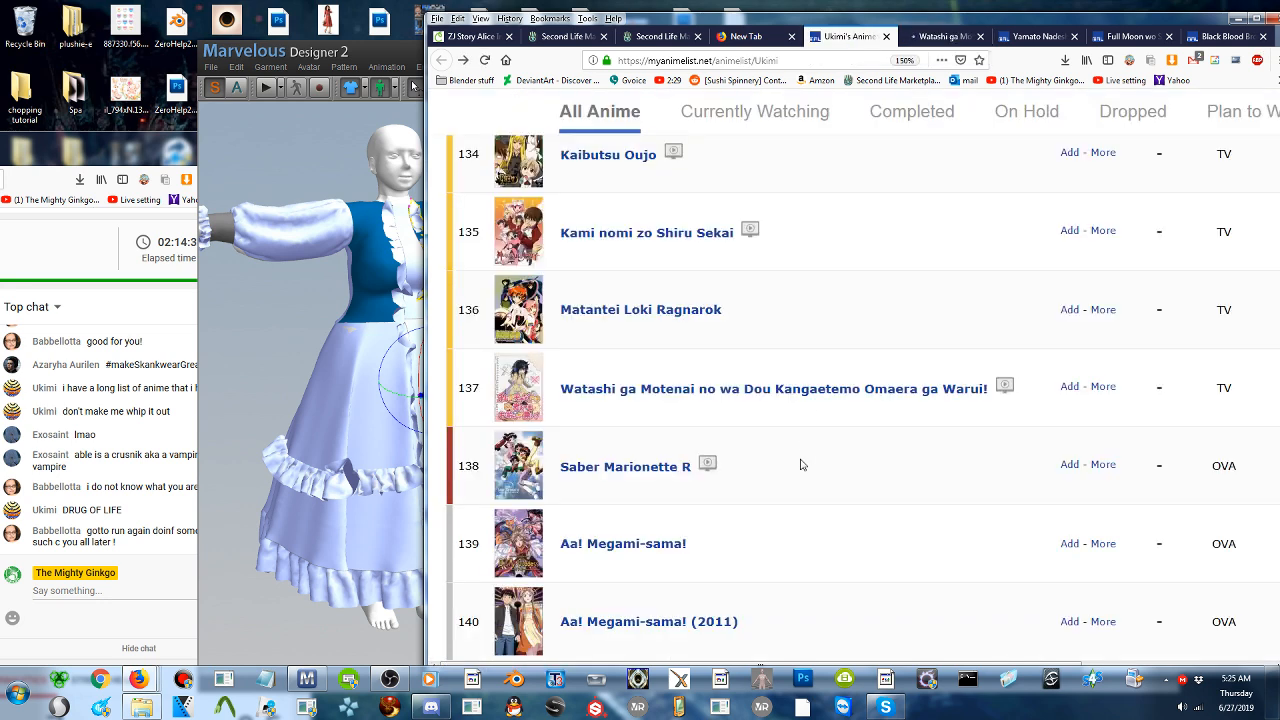
scroll(800, 465, down, 1)
scroll(800, 465, down, 1)
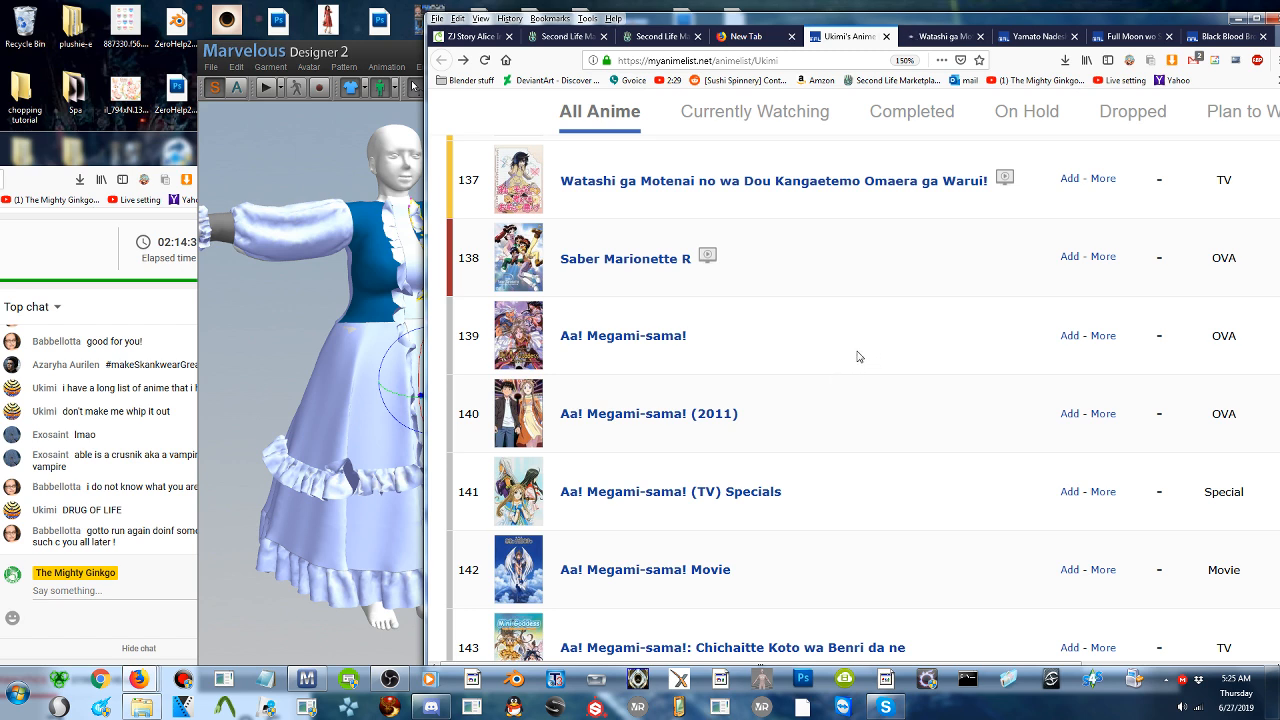
scroll(860, 345, down, 1)
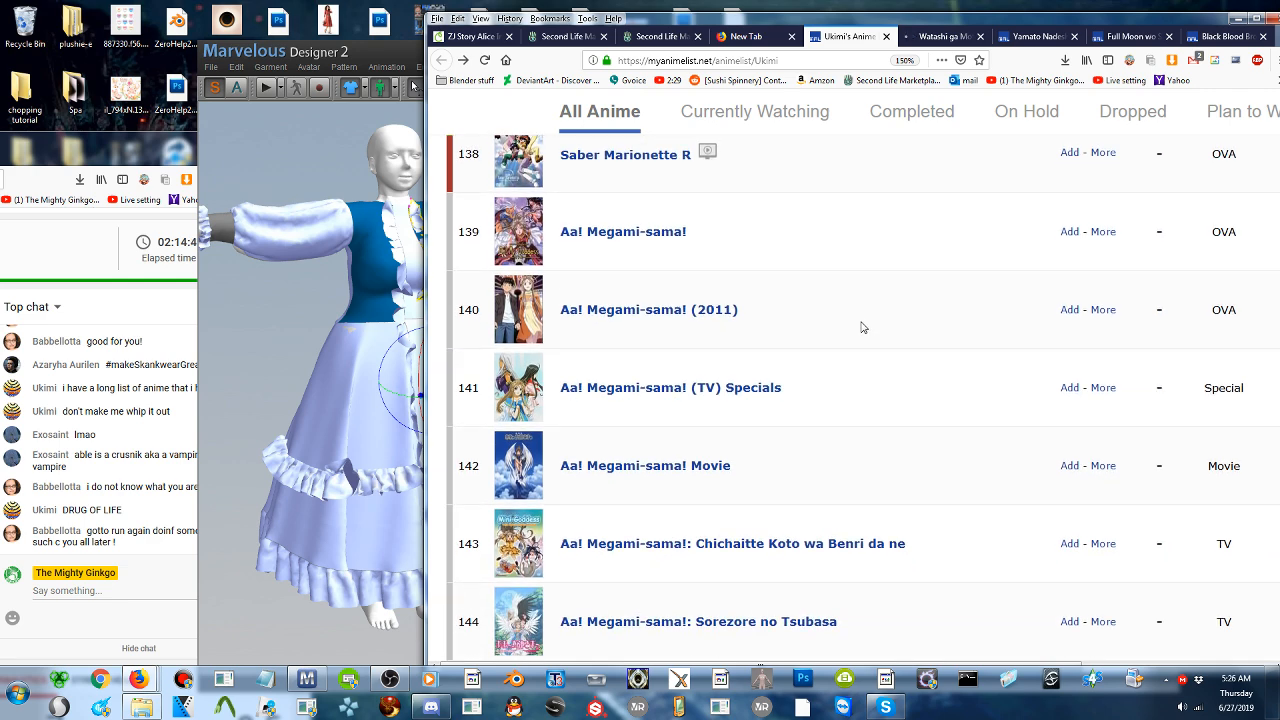
- Switch to Marvelous Designer and unfreeze the two long vertical ruffle strips running down the dress front
click(359, 367)
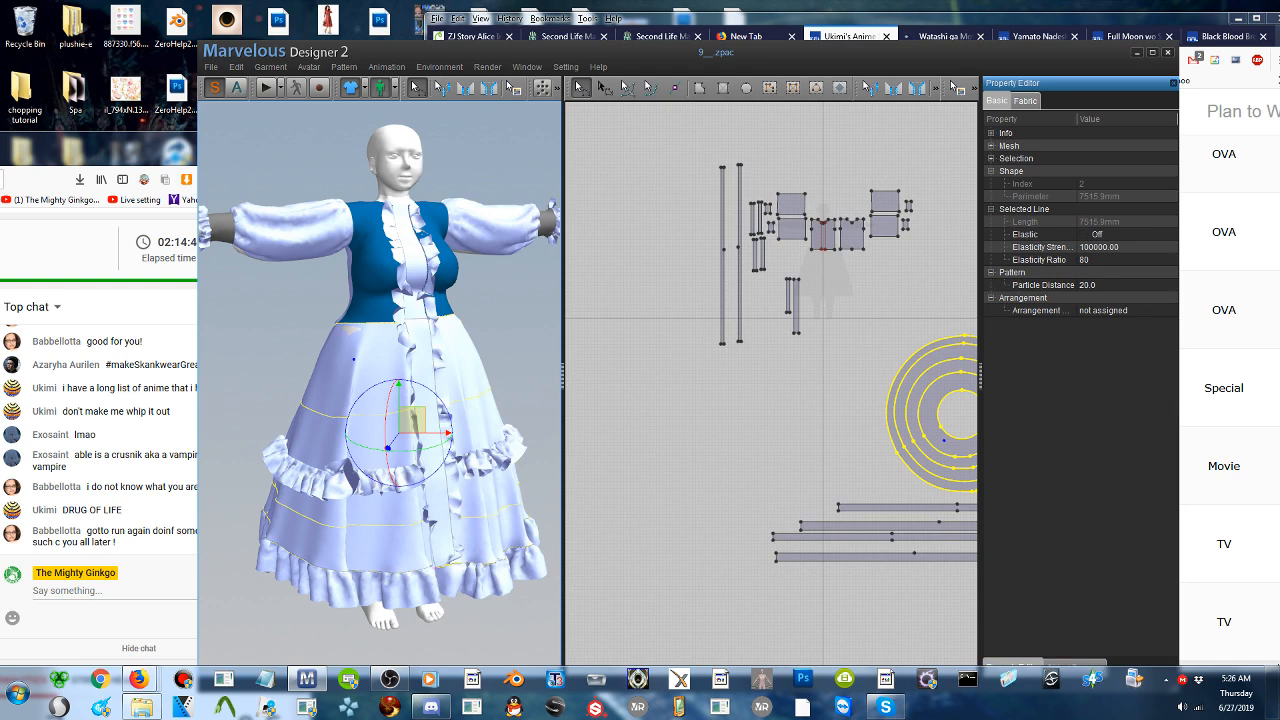
click(403, 333)
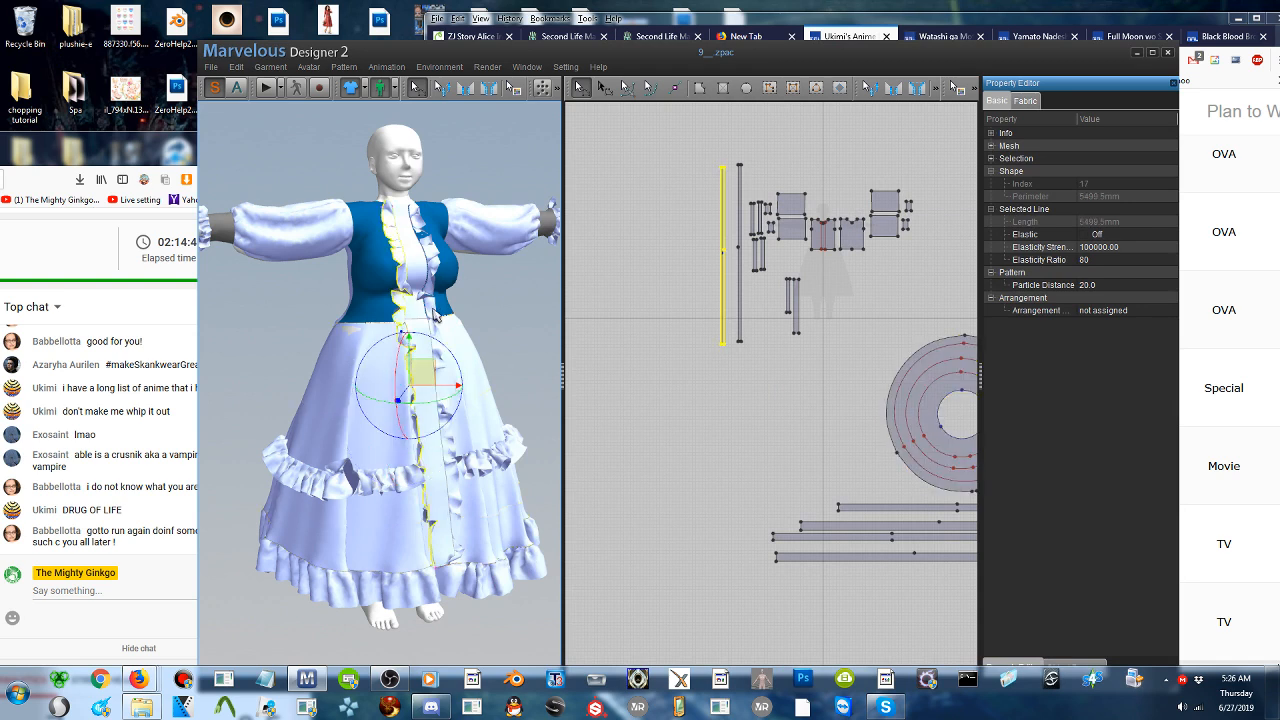
shift+click(433, 315)
right_click(433, 316)
mouse_move(493, 420)
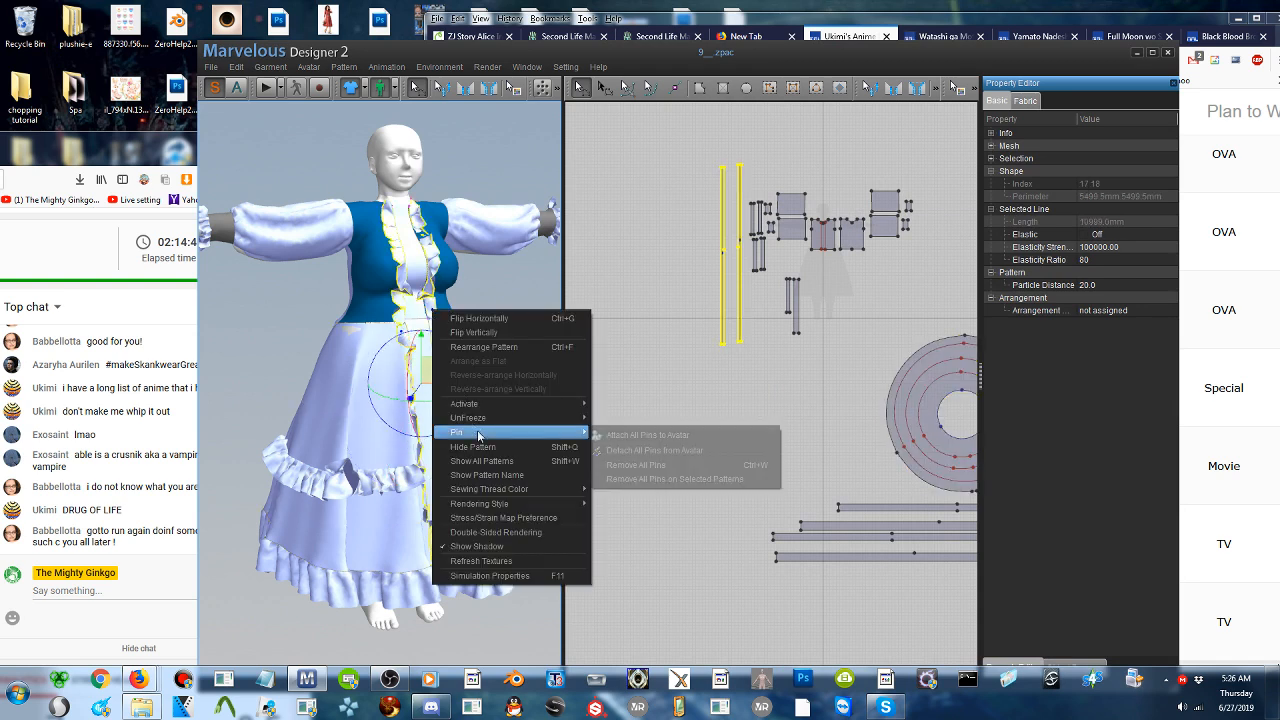
click(620, 418)
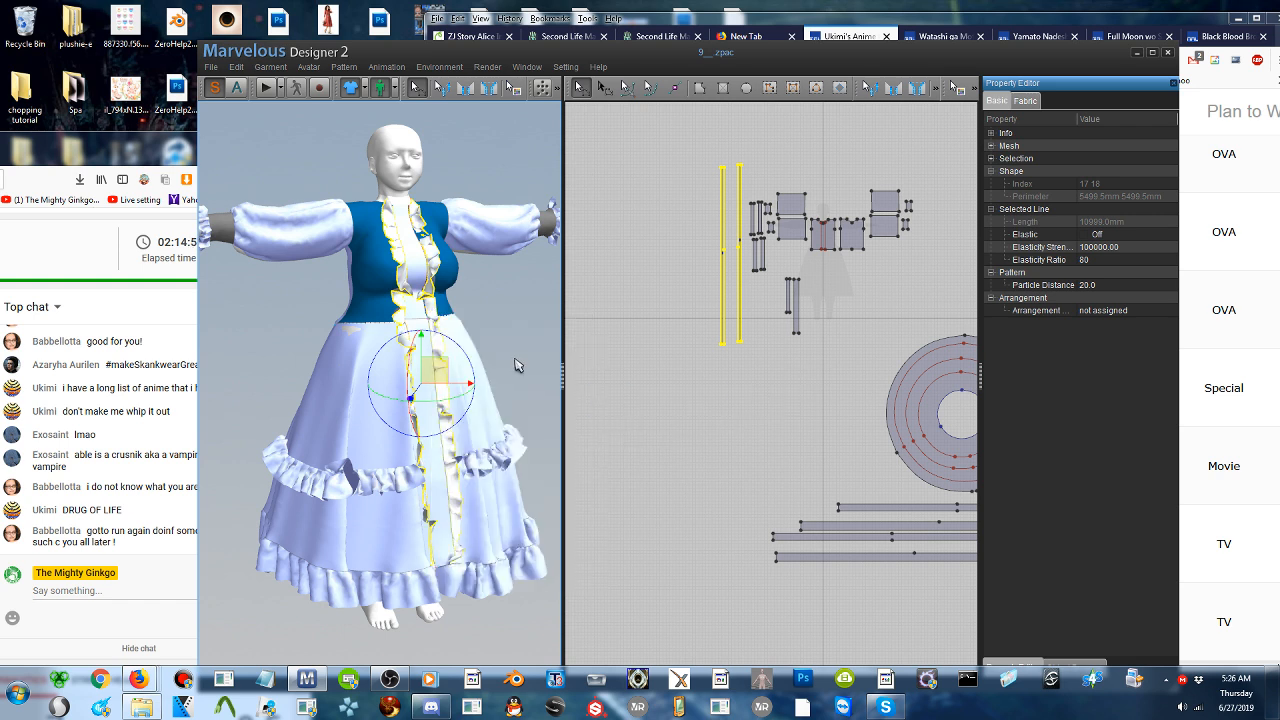
- Run the simulation to re-drape the two vertical front ruffle strips, and stop it once they settle
click(266, 89)
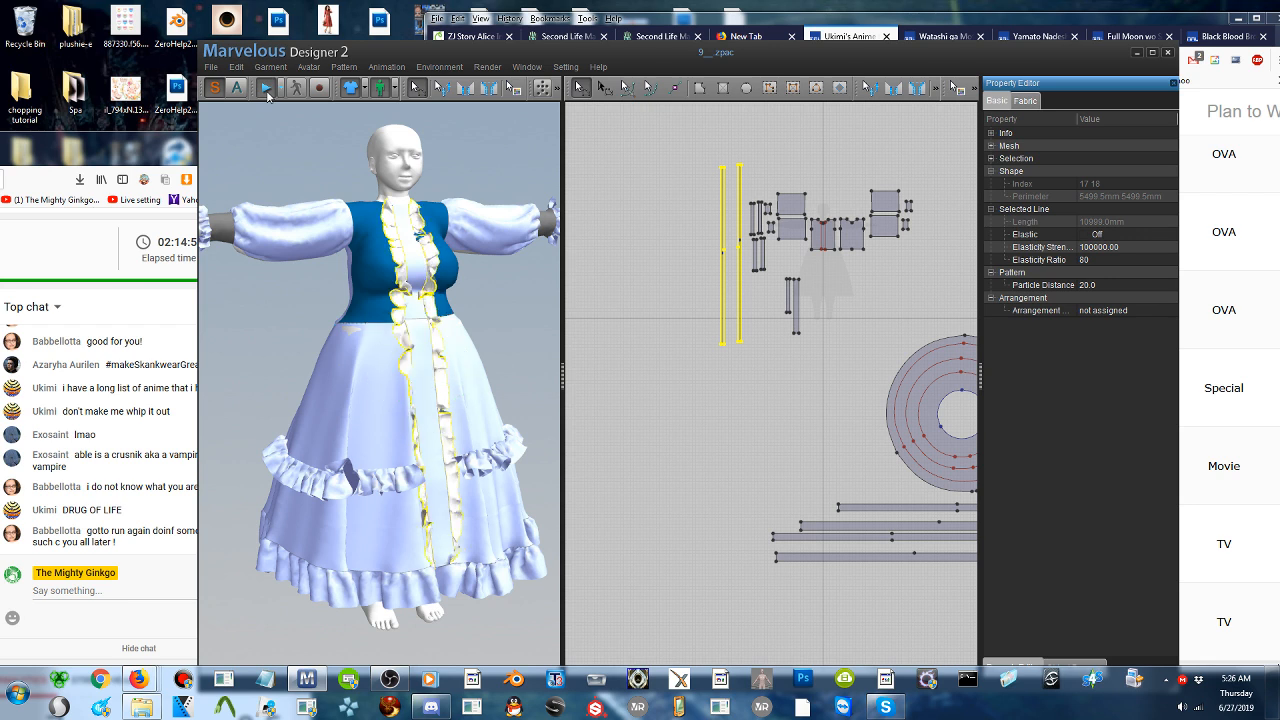
click(267, 91)
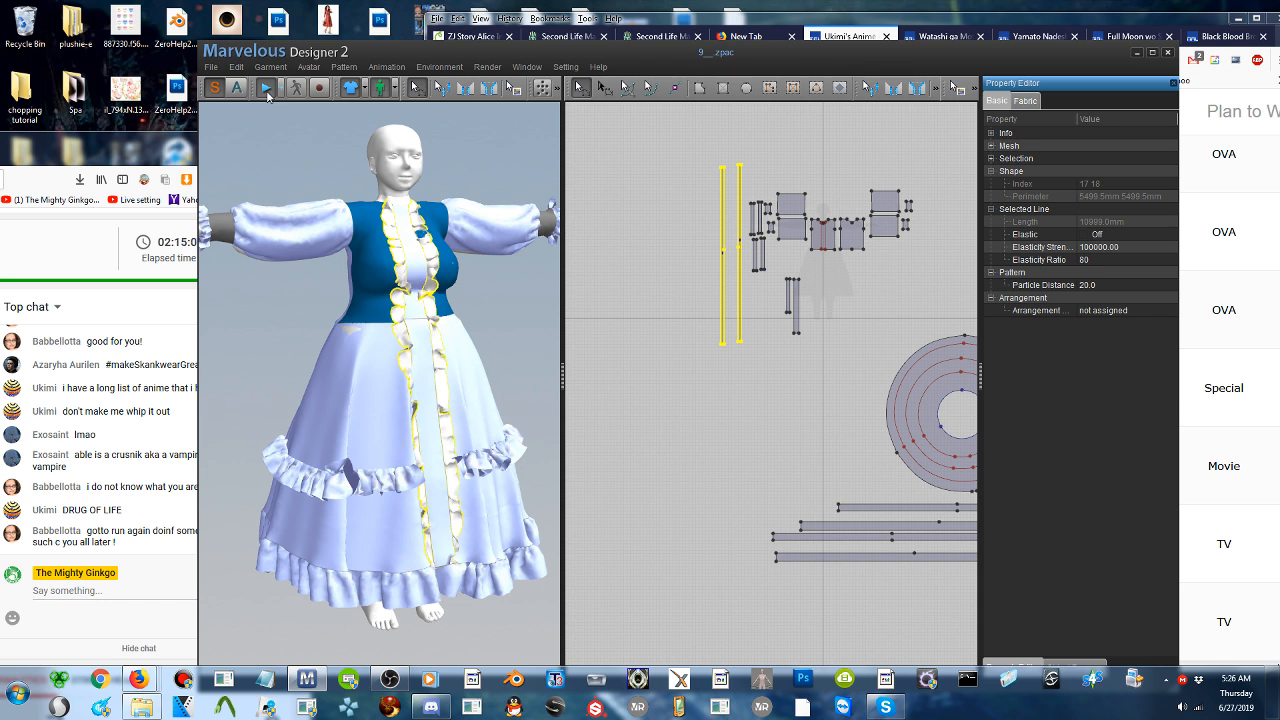
click(267, 91)
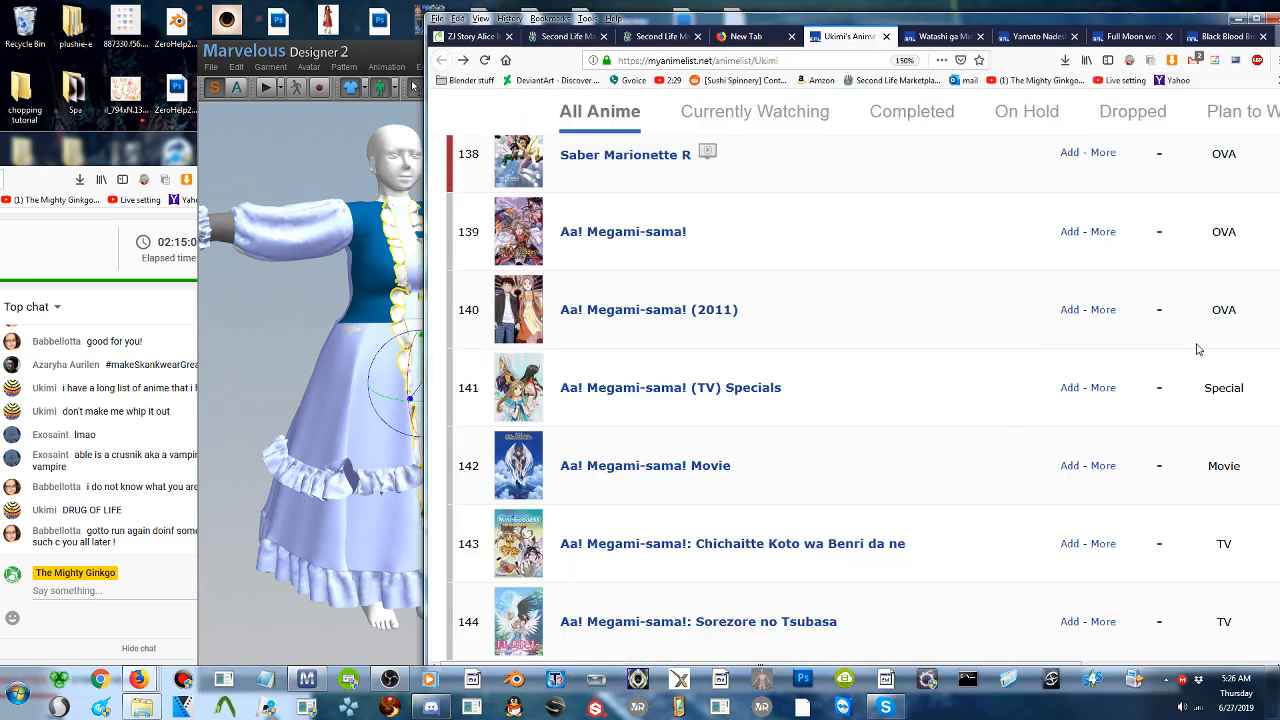
- Switch to the browser and read the anime list down to Aa! Megami-sama!: Sorezore no Tsubasa Specials
click(1199, 349)
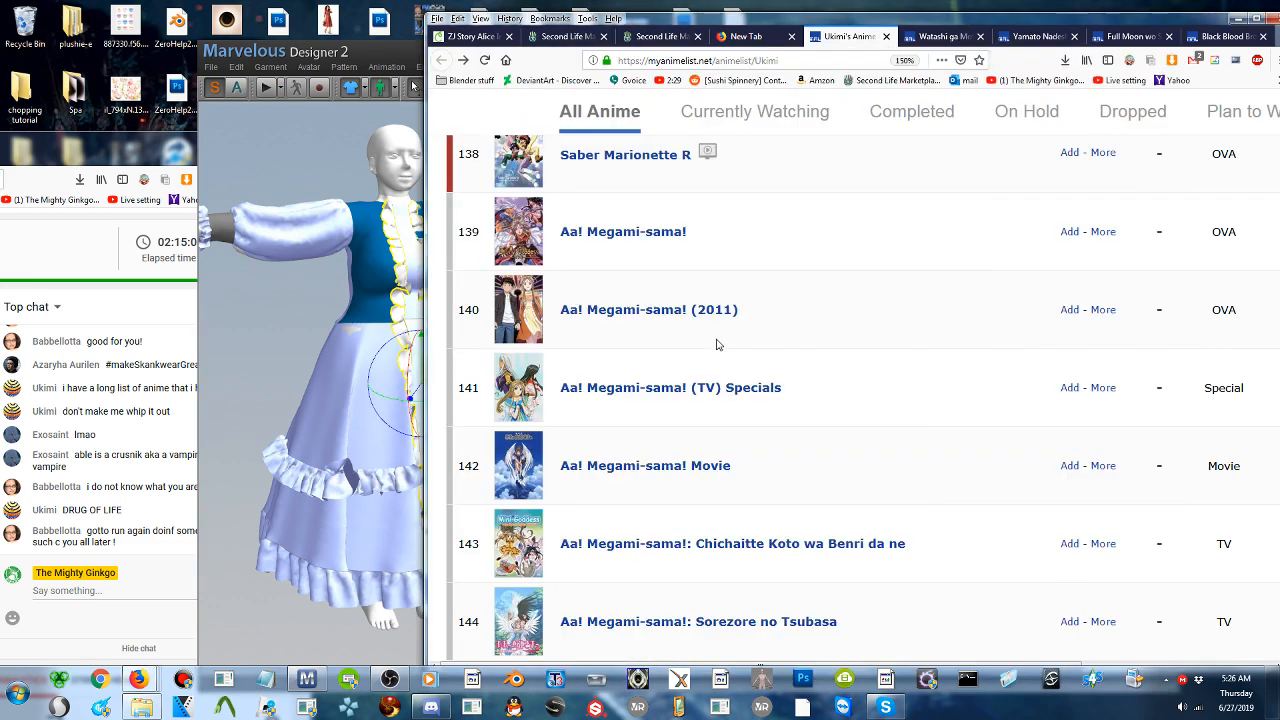
scroll(716, 345, down, 2)
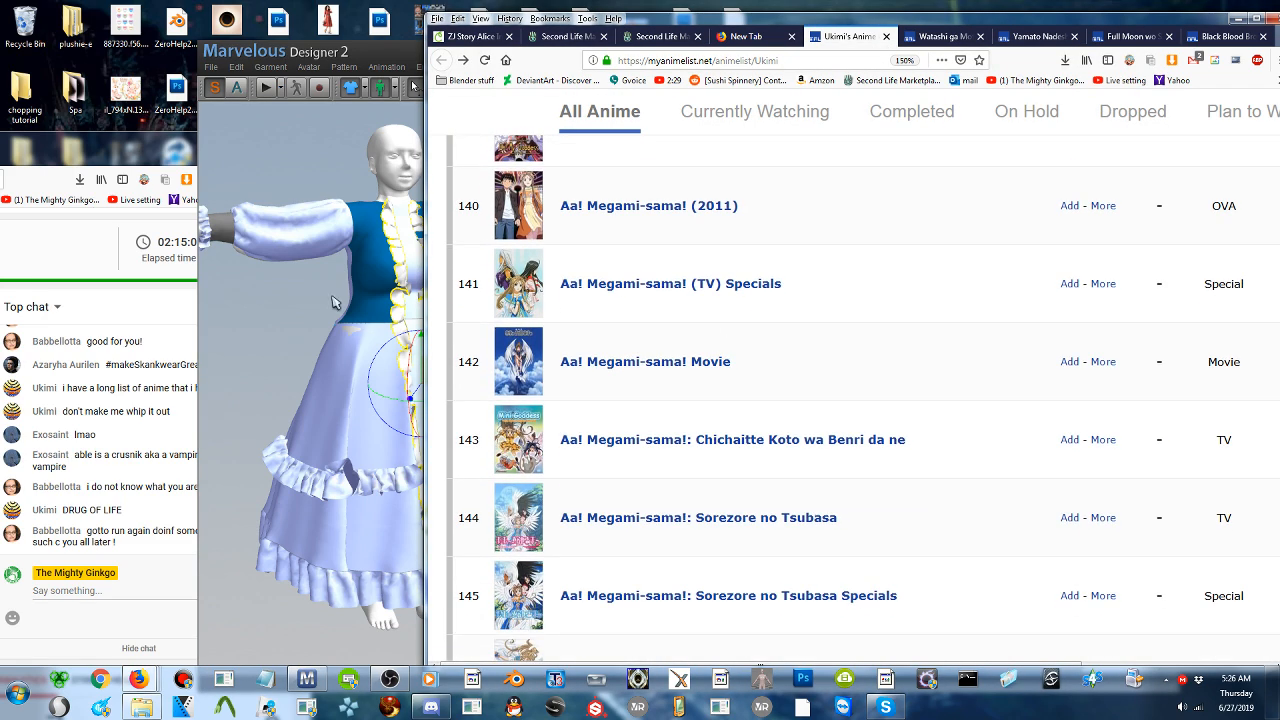
- Switch to Marvelous Designer and save the dress to the desktop as a ZPrj project file
right_drag(332, 298, 884, 286)
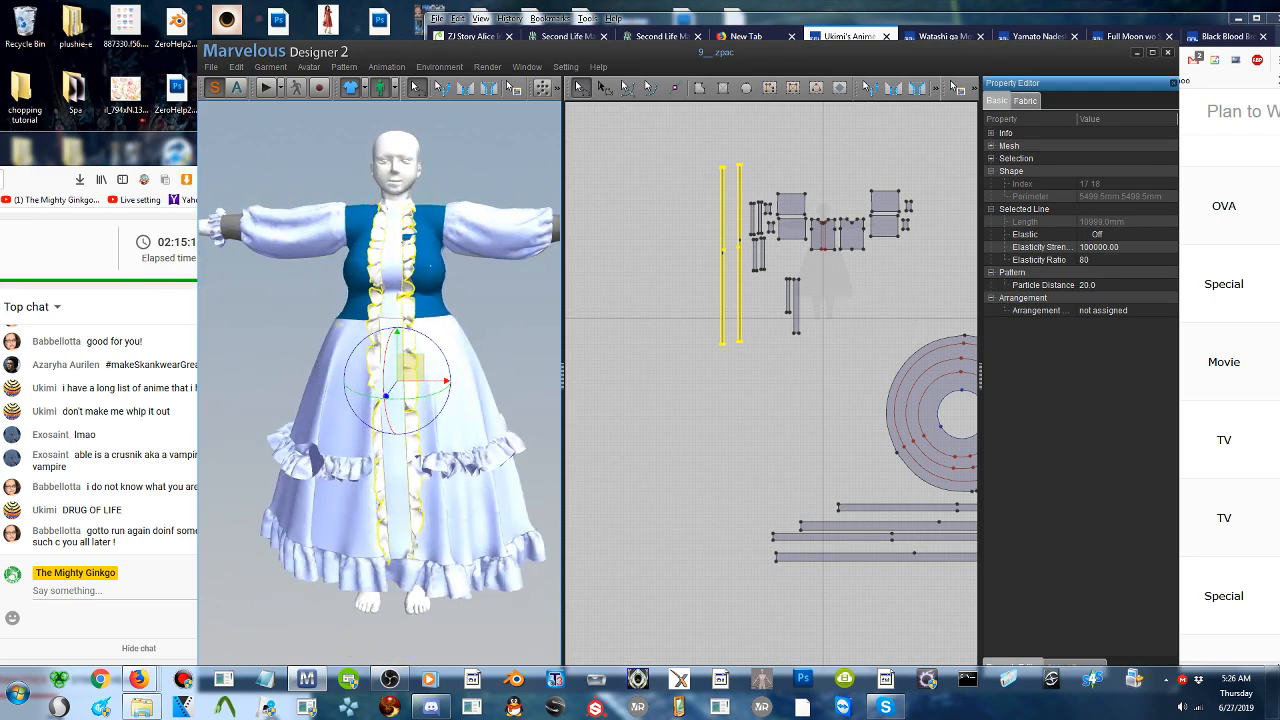
click(211, 68)
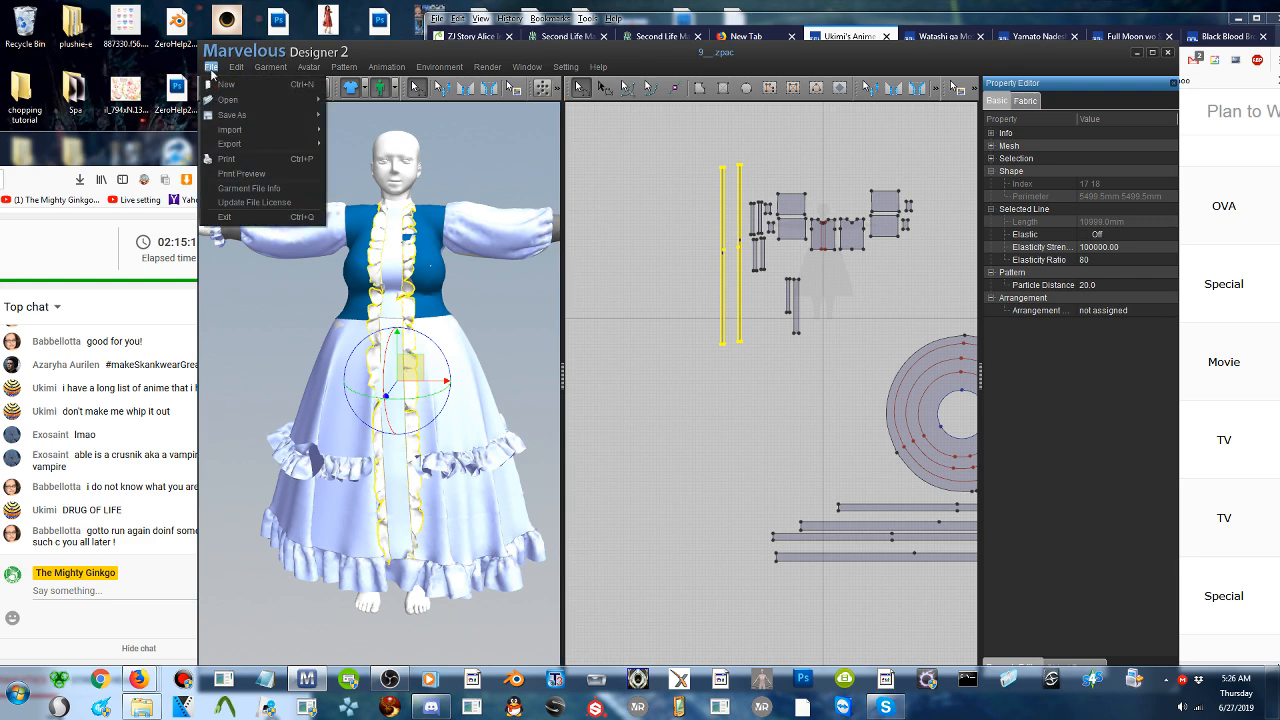
mouse_move(235, 115)
click(382, 213)
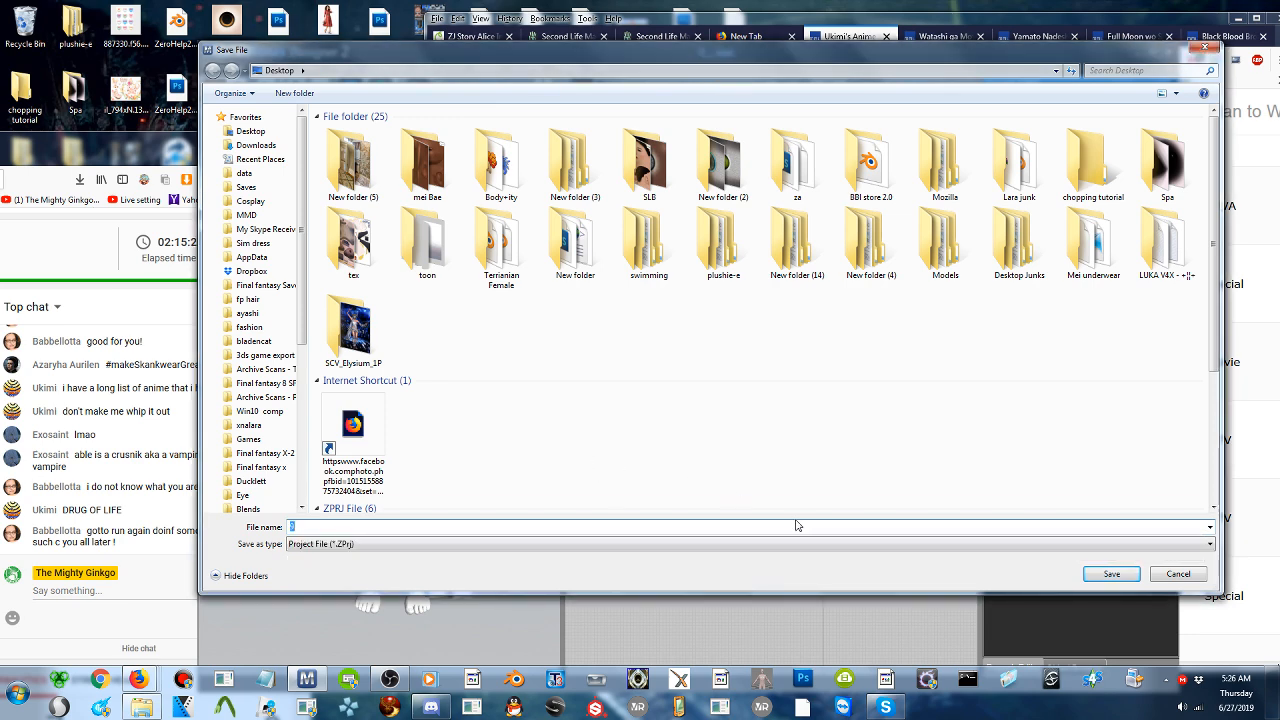
click(1081, 575)
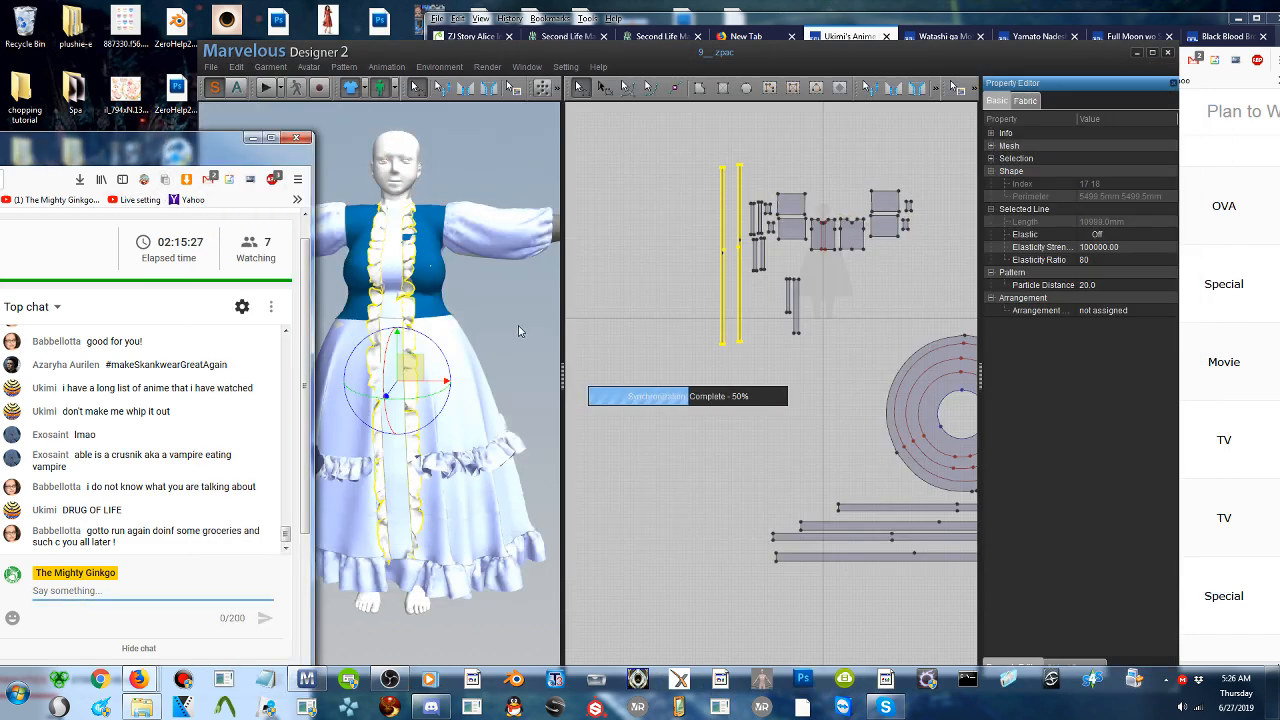
- Send the message "oh seeya later gator ^_^" in the live chat
text(oh )
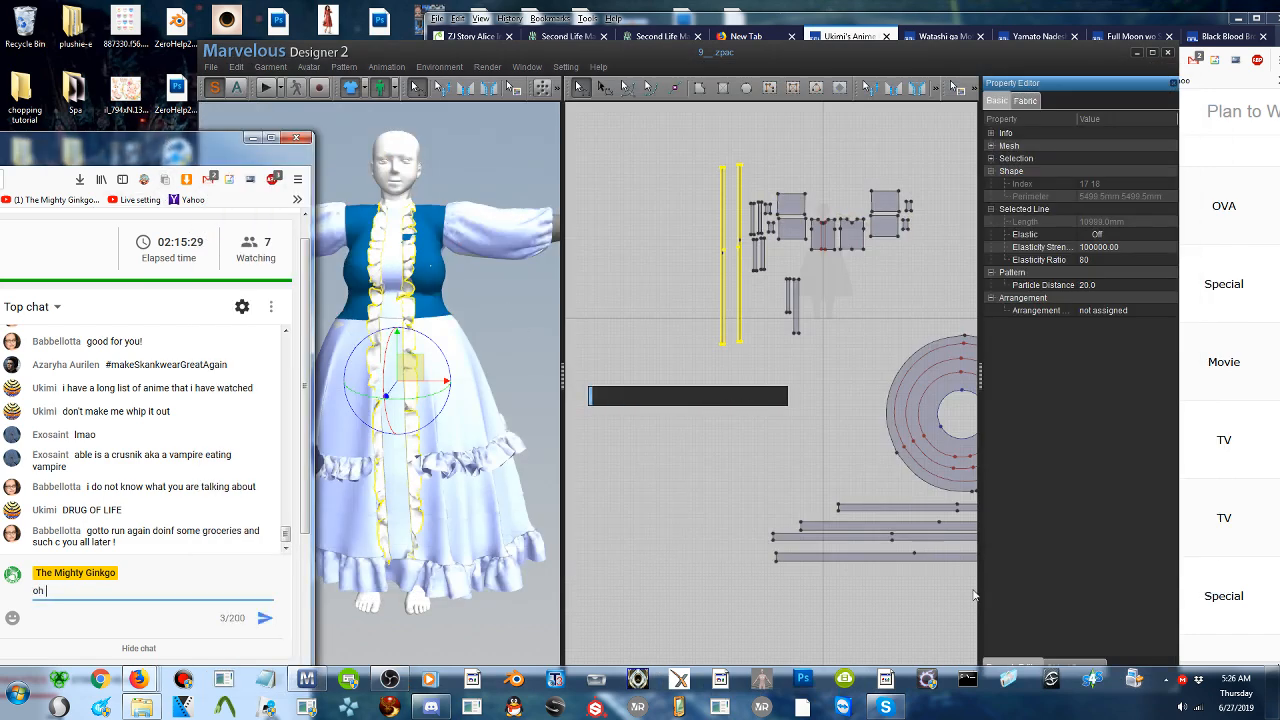
text(sceya later gator ^_^)
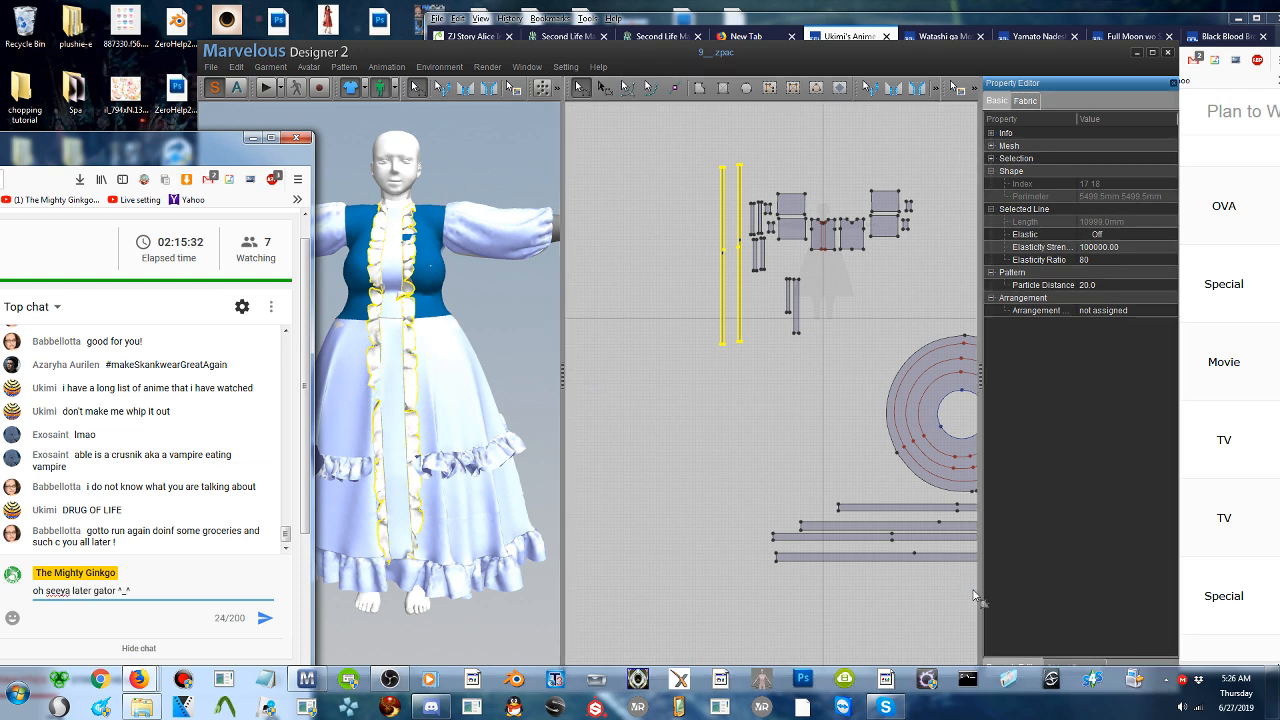
key(Return)
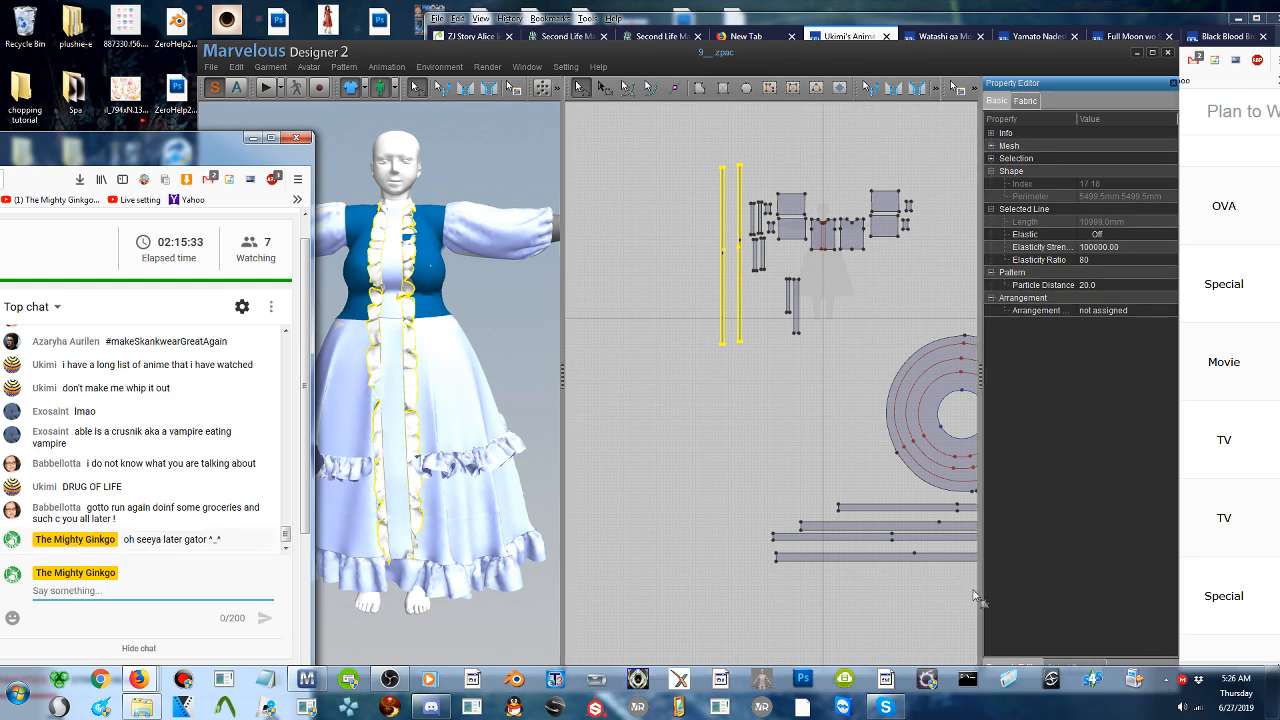
- Switch to the anime list and read the entries from Aa! Megami-sama! (2011) to Bishoujo Senshi Sailor Moon R
click(1256, 355)
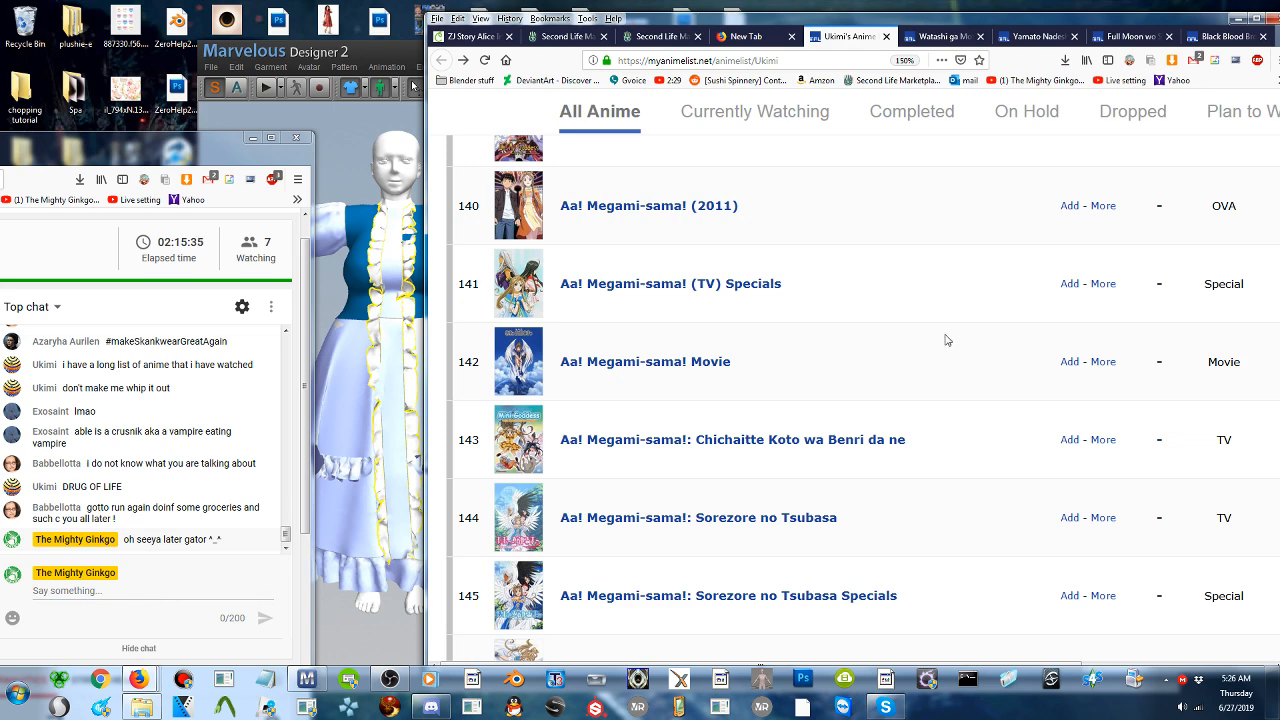
scroll(928, 334, down, 5)
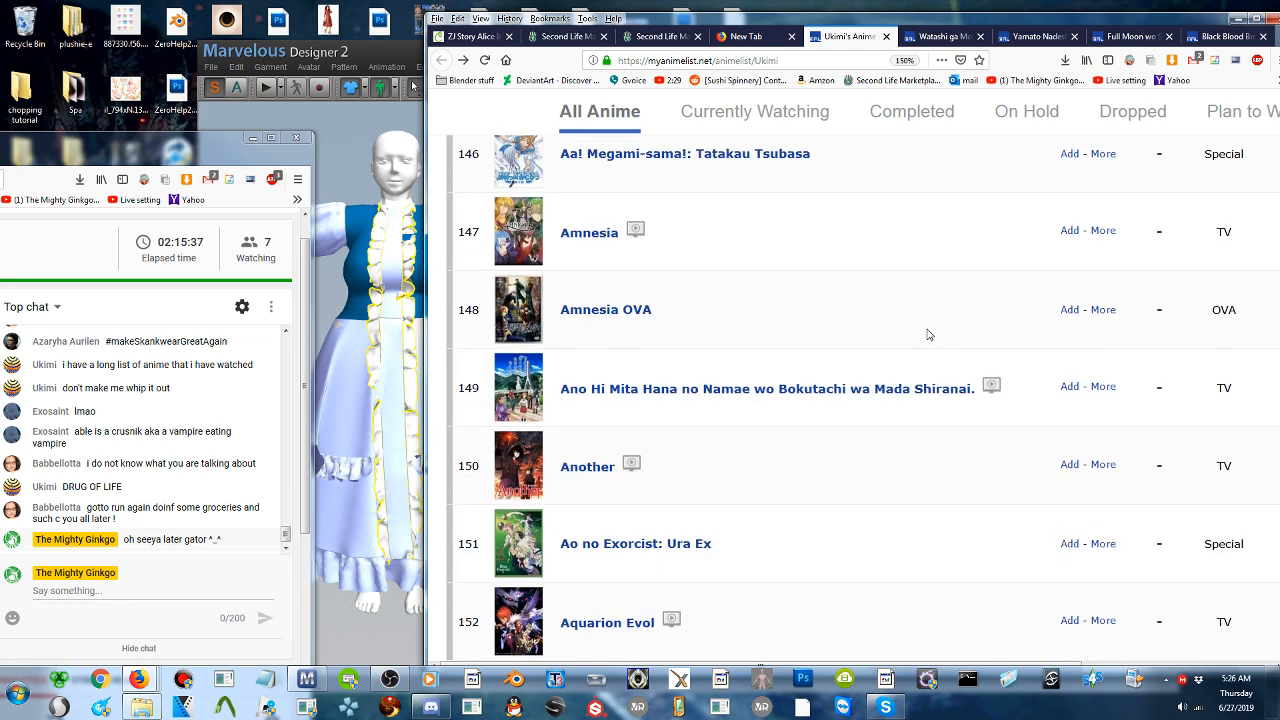
scroll(928, 334, down, 5)
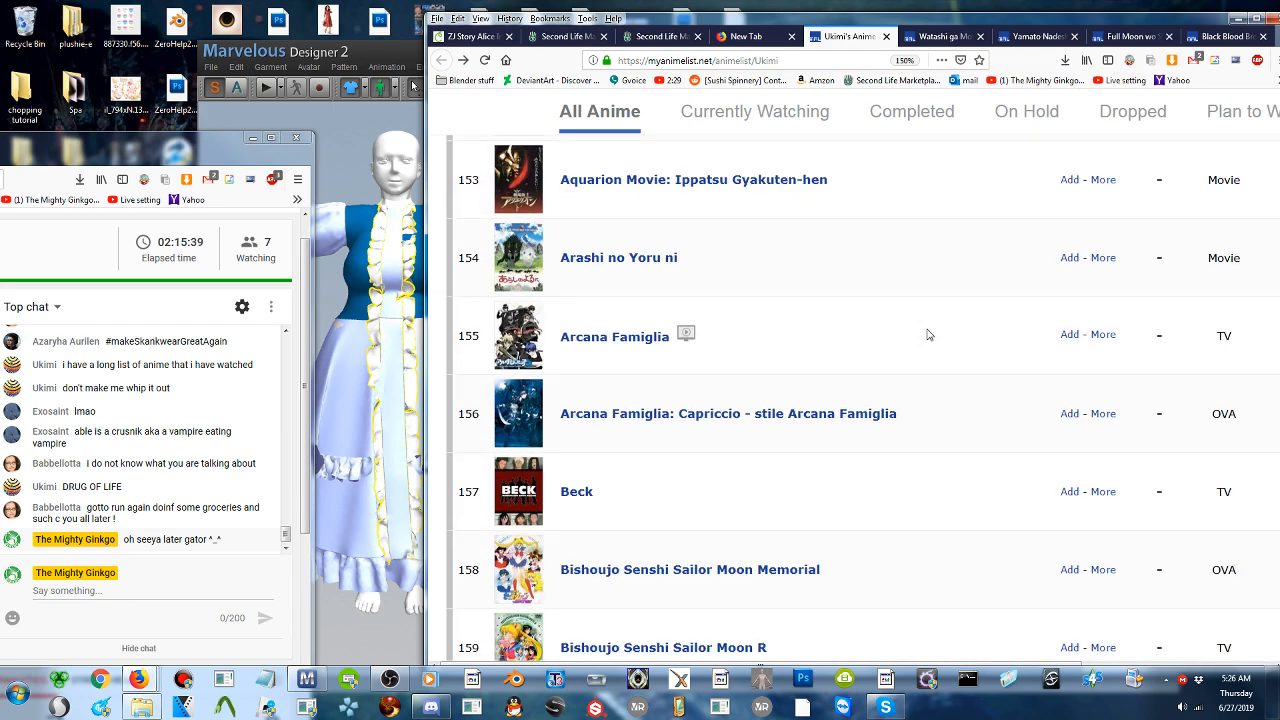
scroll(928, 334, up, 6)
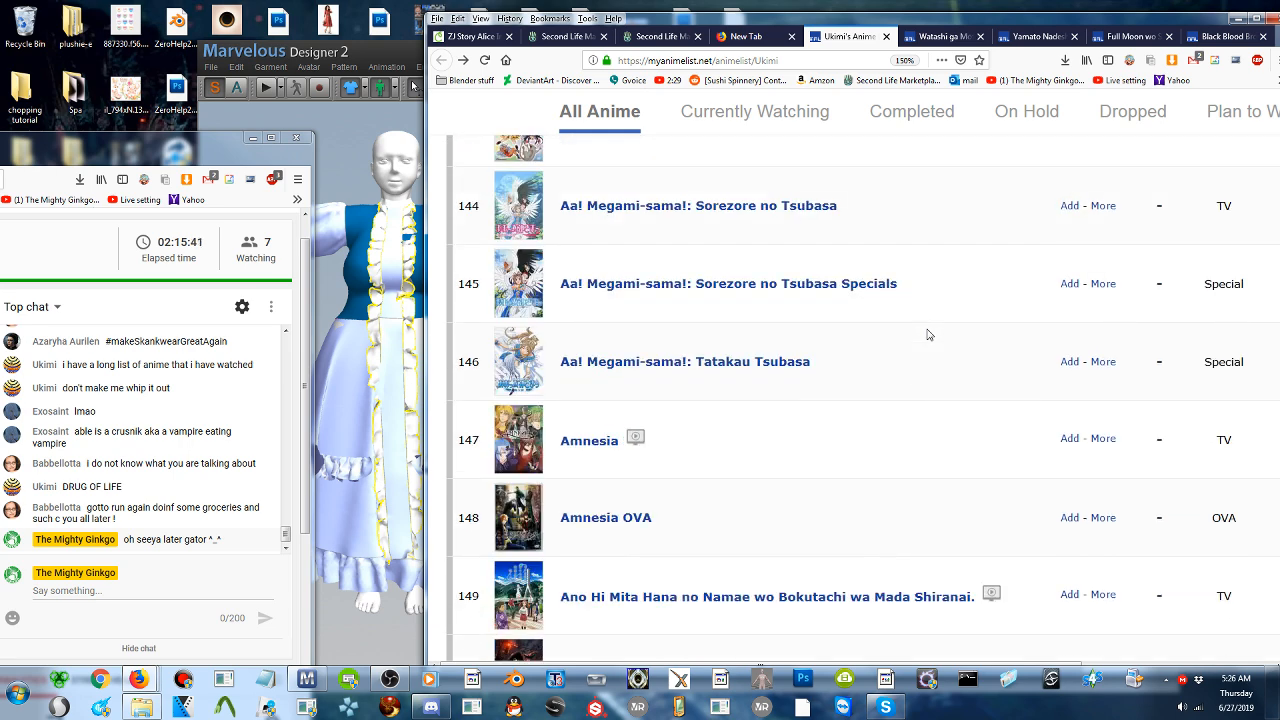
scroll(928, 334, down, 1)
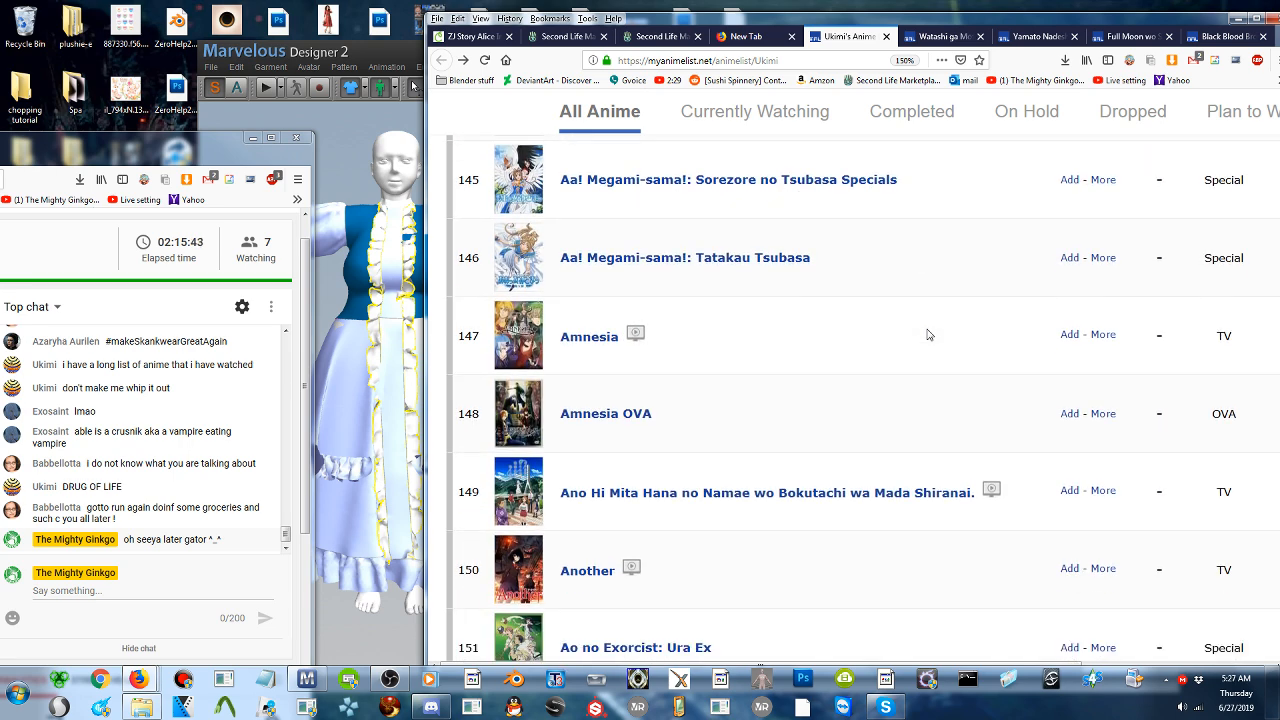
scroll(928, 334, up, 1)
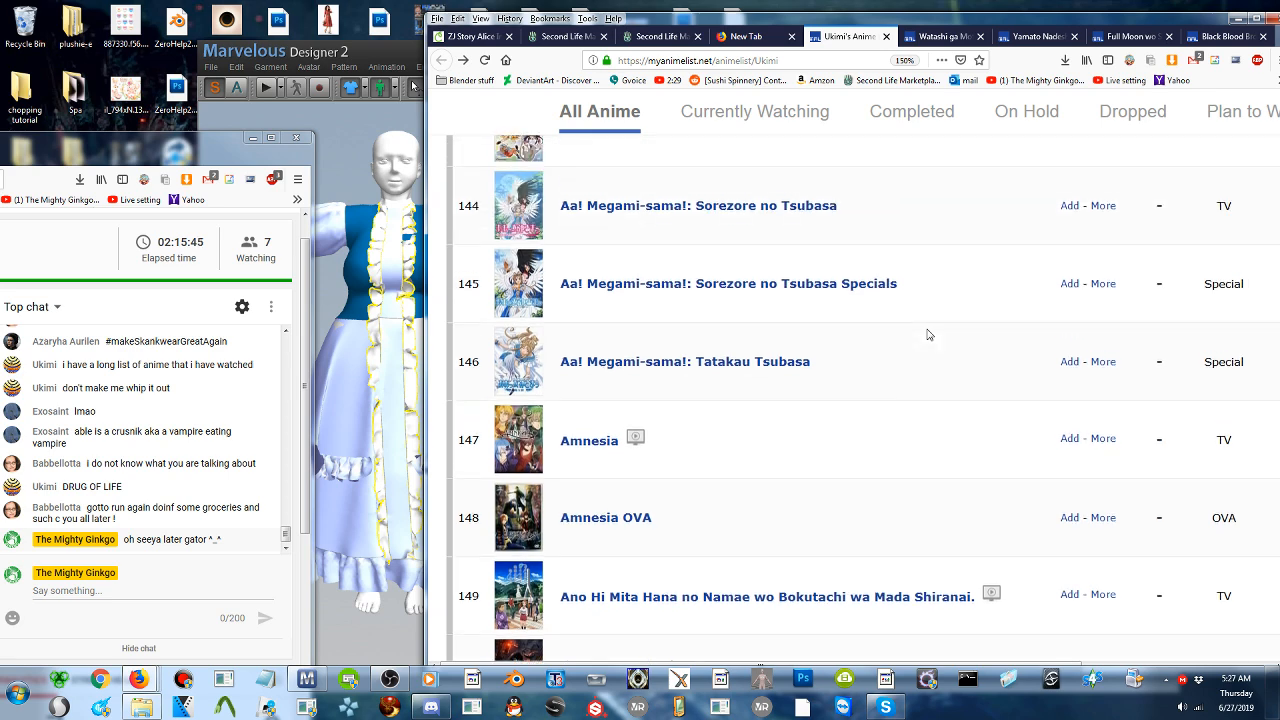
- Switch to Marvelous Designer and examine the draped front and skirt ruffles from slightly different angles
click(393, 262)
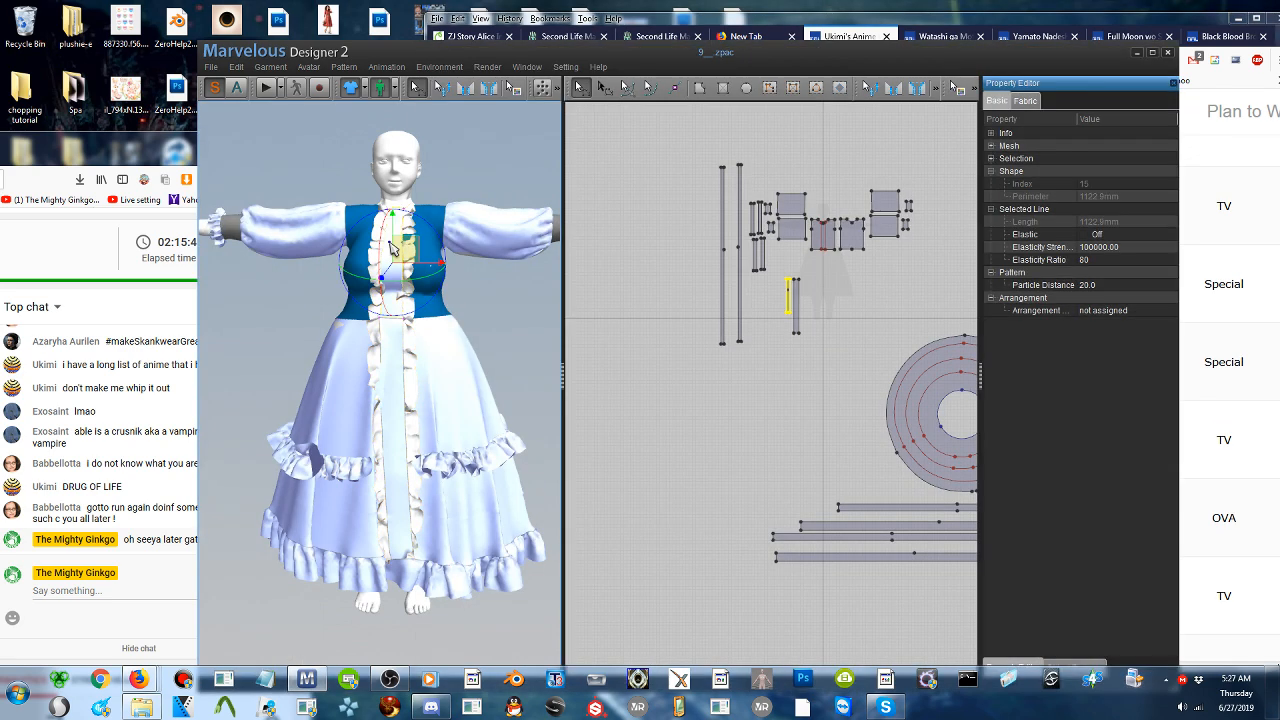
key(alt+Tab)
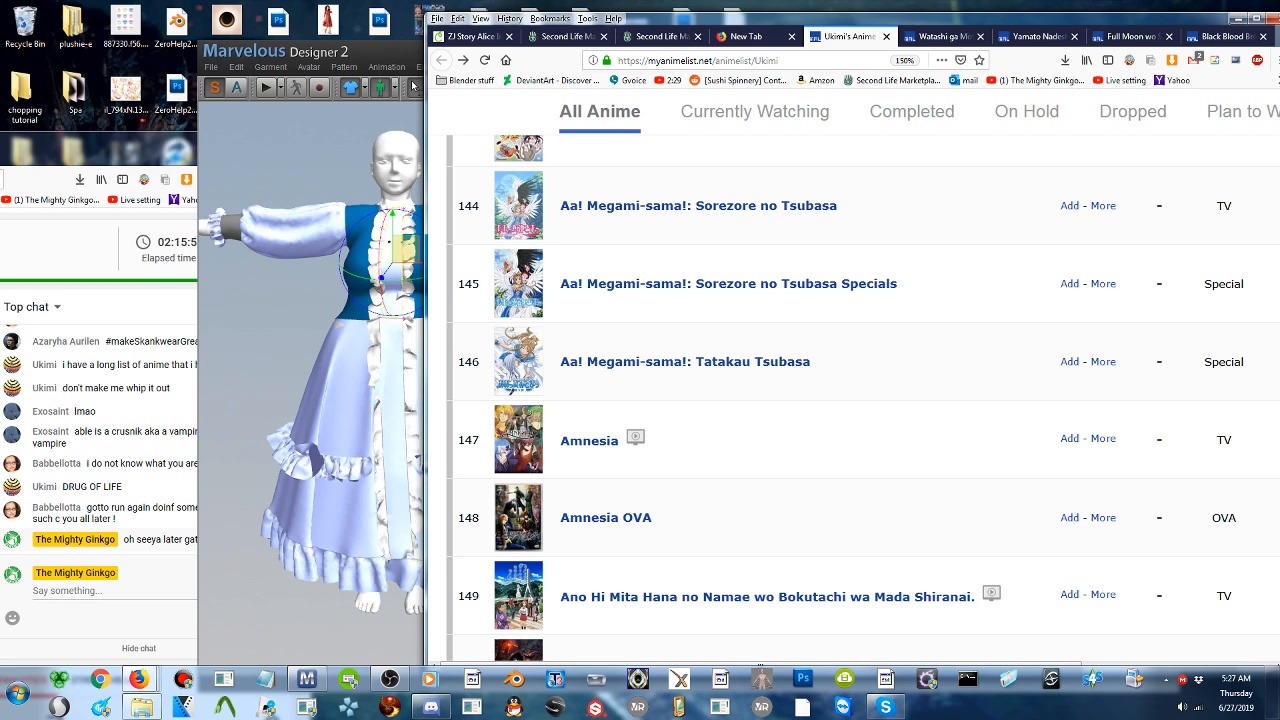
right_drag(336, 374, 392, 378)
right_drag(435, 432, 411, 431)
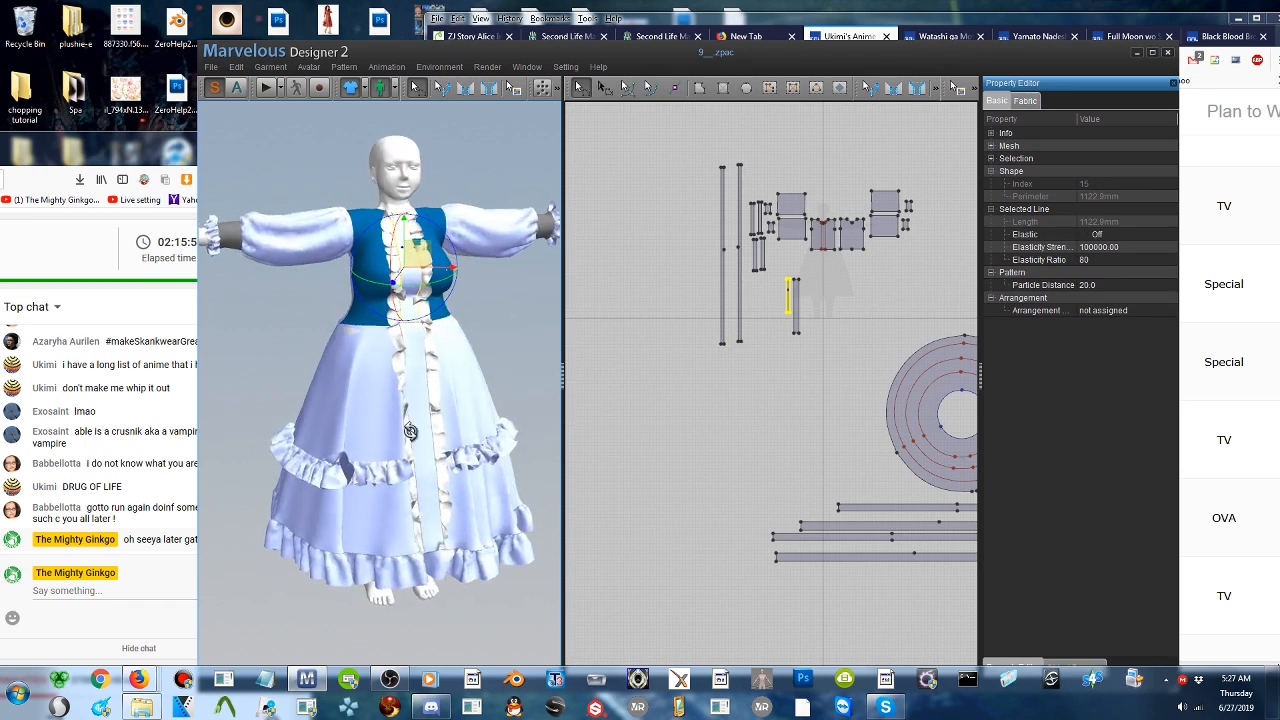
right_drag(490, 412, 461, 420)
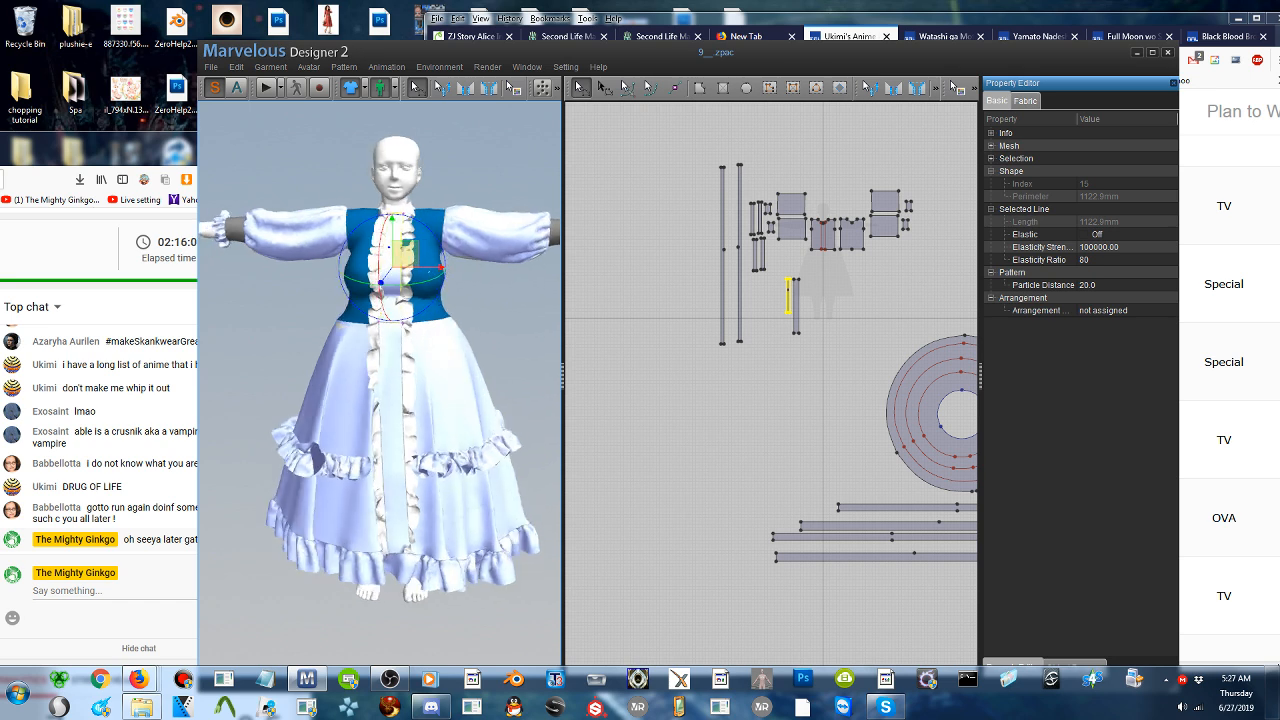
- Freeze the two long vertical front ruffle strips with the Pattern Only option
click(405, 425)
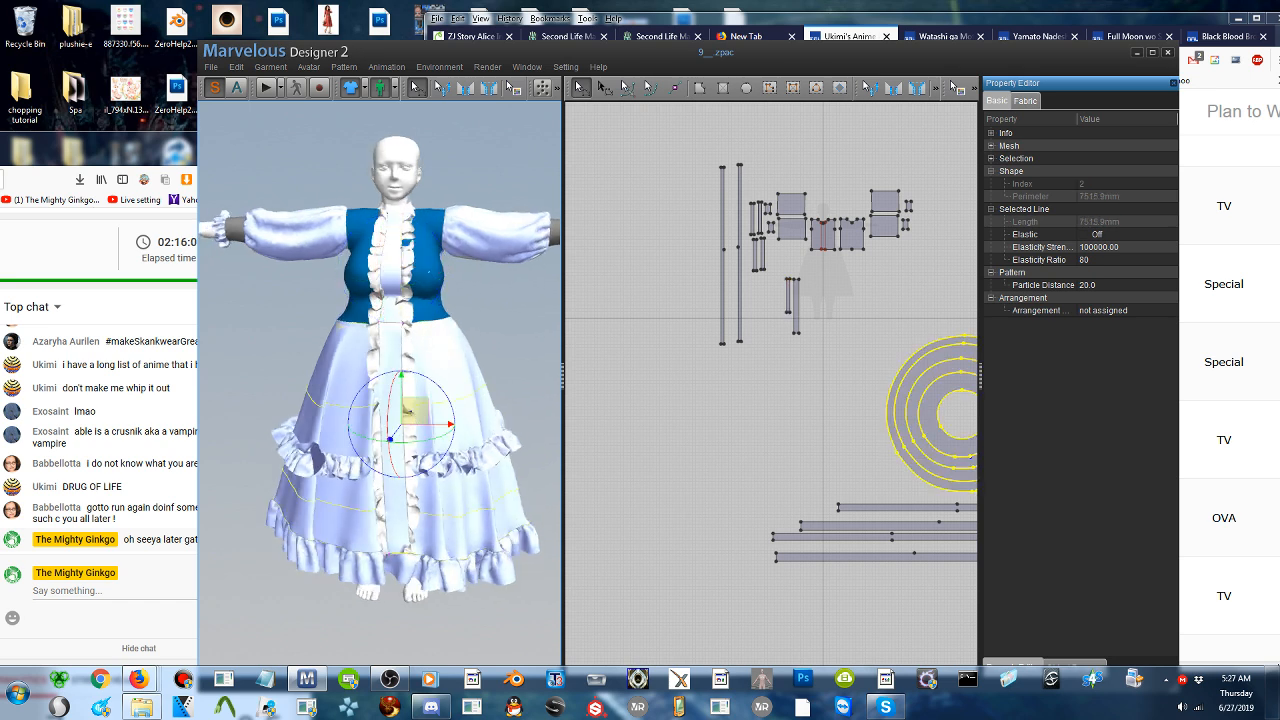
click(406, 342)
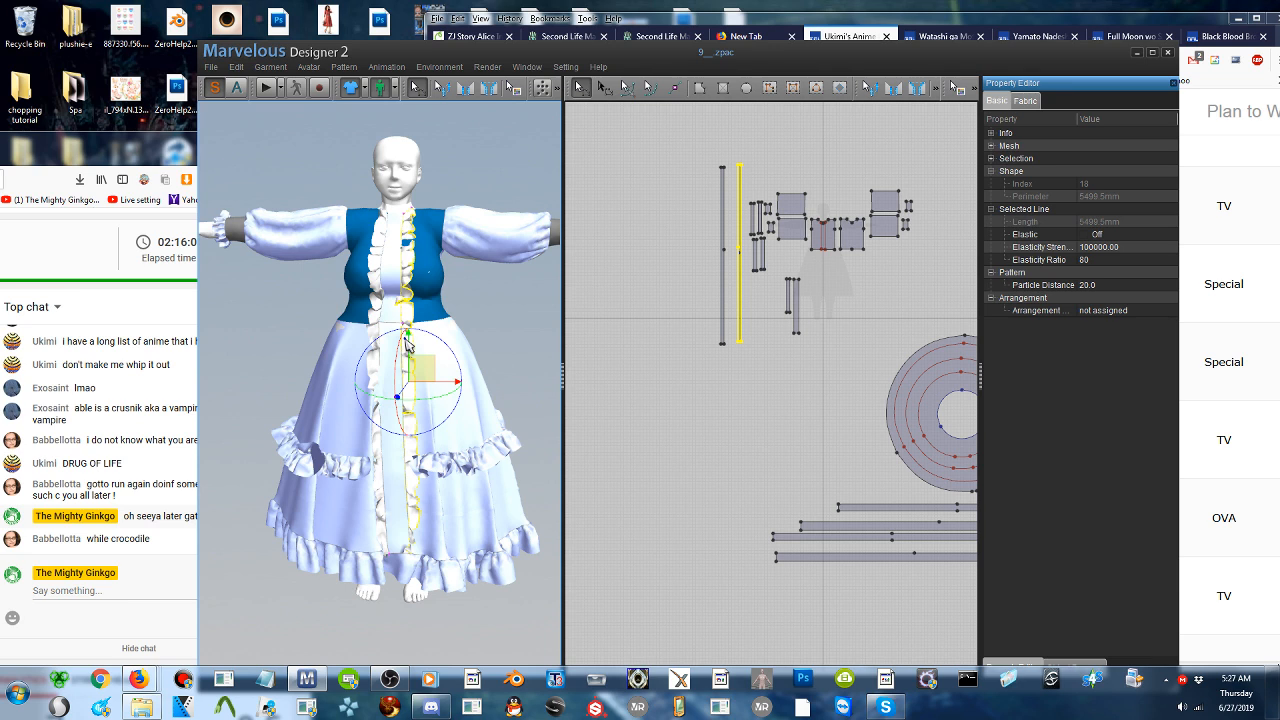
shift+click(373, 328)
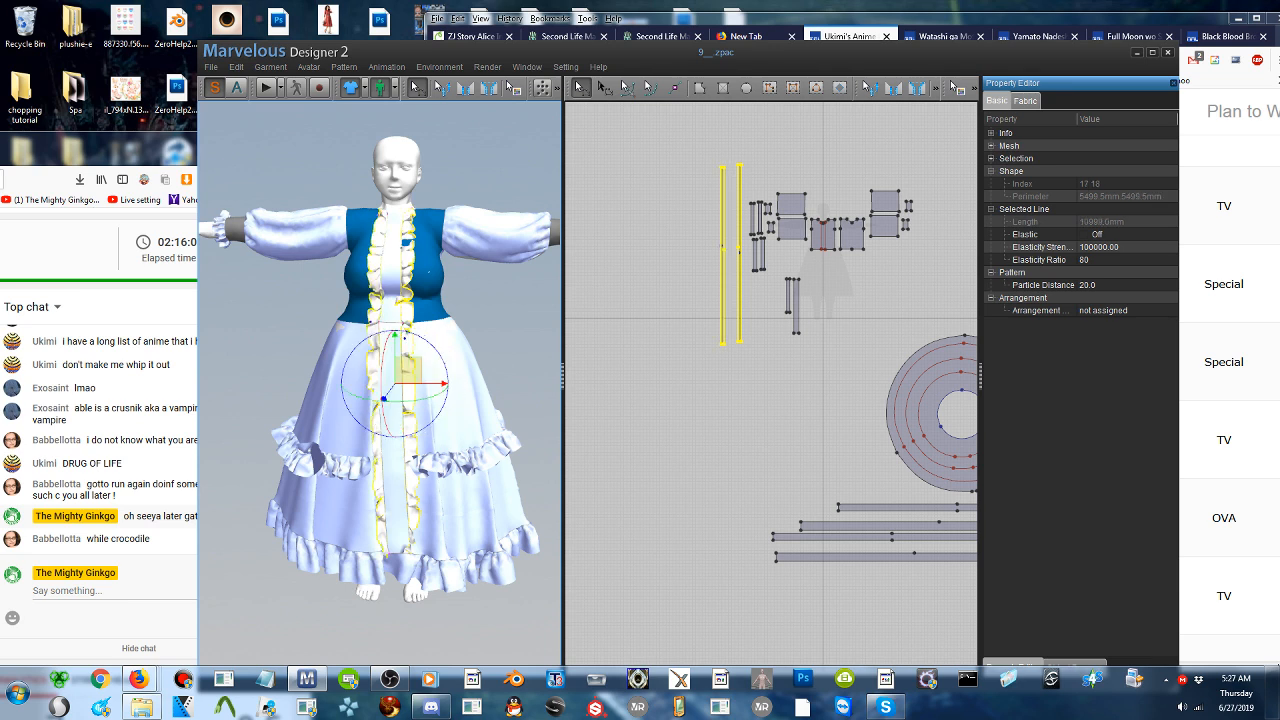
right_click(372, 326)
mouse_move(402, 432)
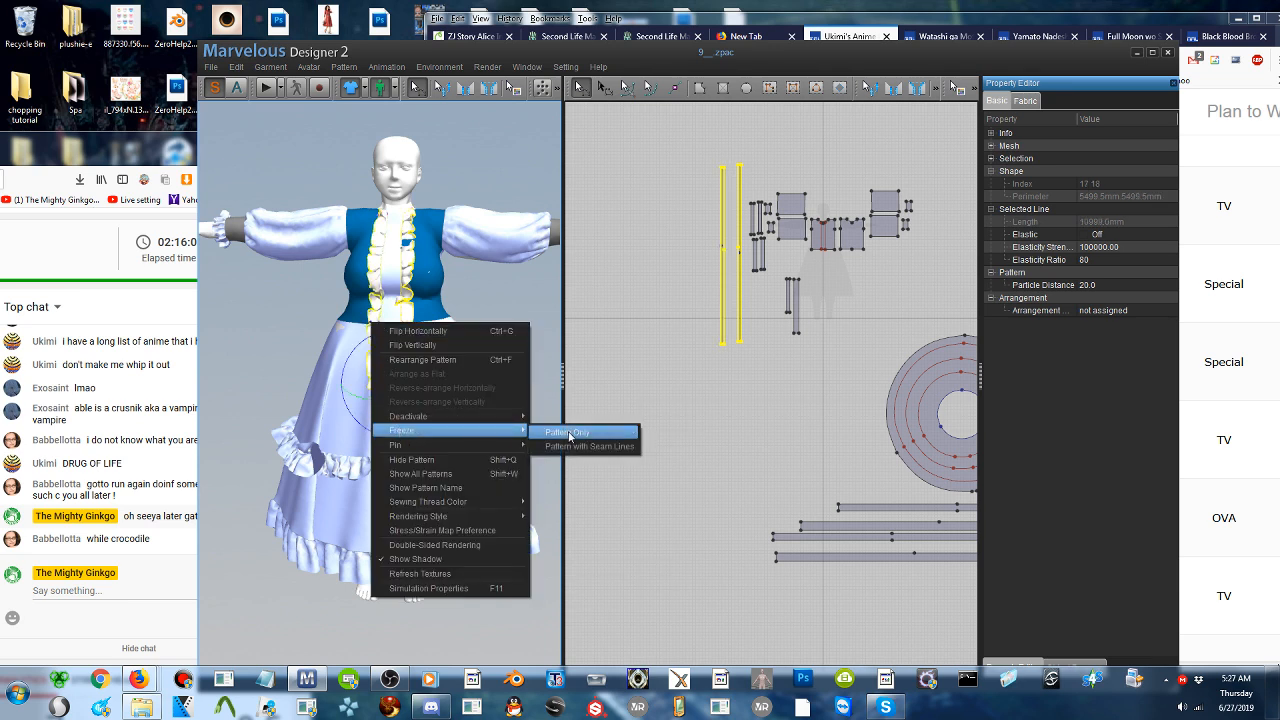
click(570, 434)
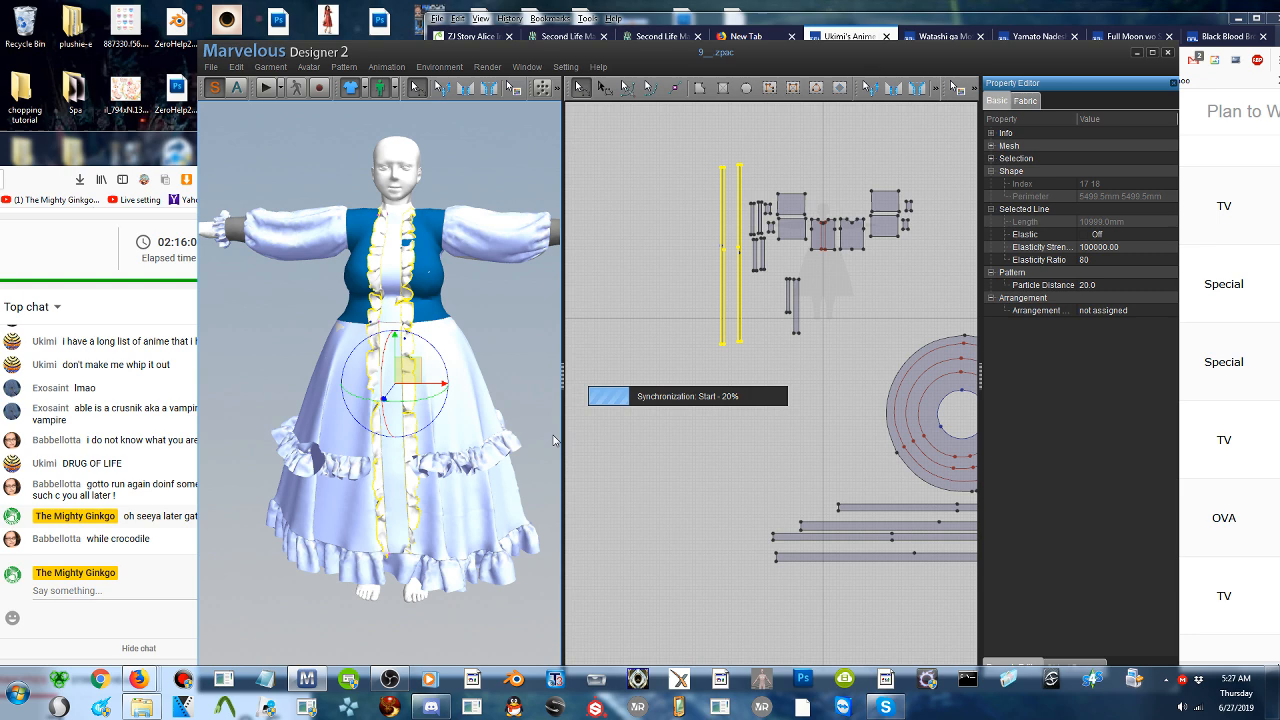
- Switch to the anime list in the browser and read the entries from Saber Marionette R to Ao no Exorcist: Ura Ex
click(1184, 14)
scroll(981, 282, up, 3)
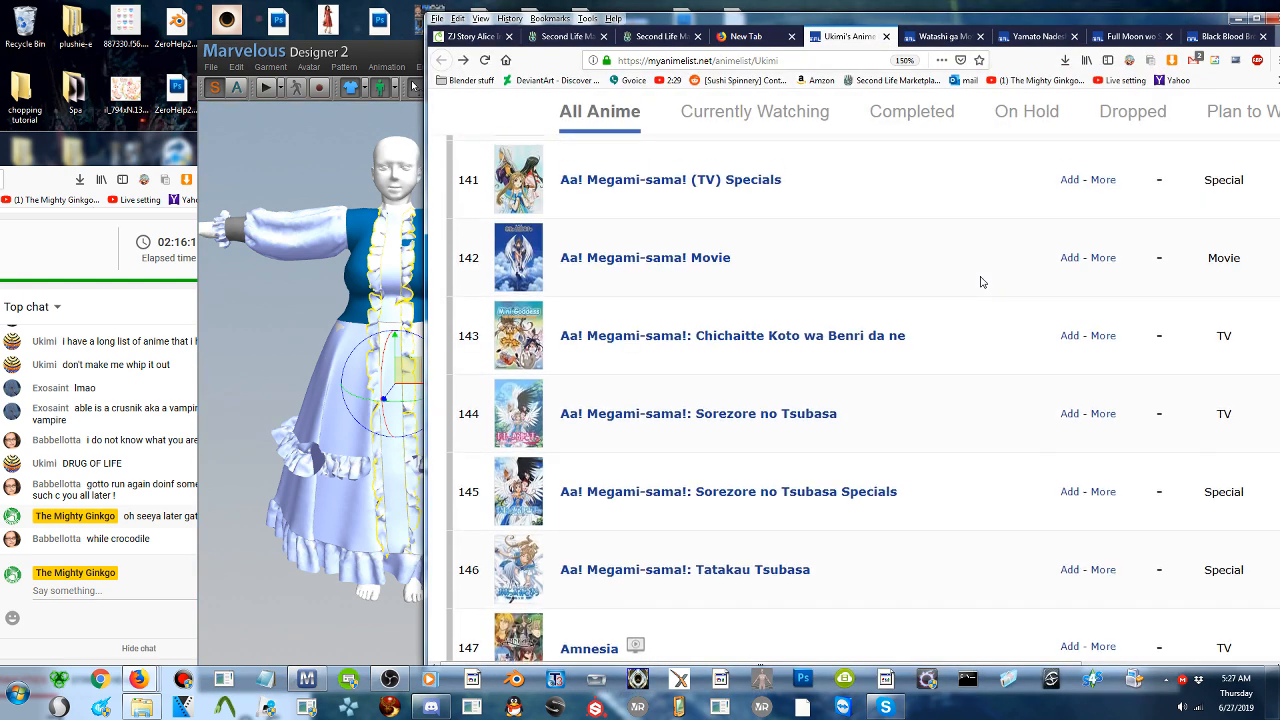
scroll(981, 282, down, 1)
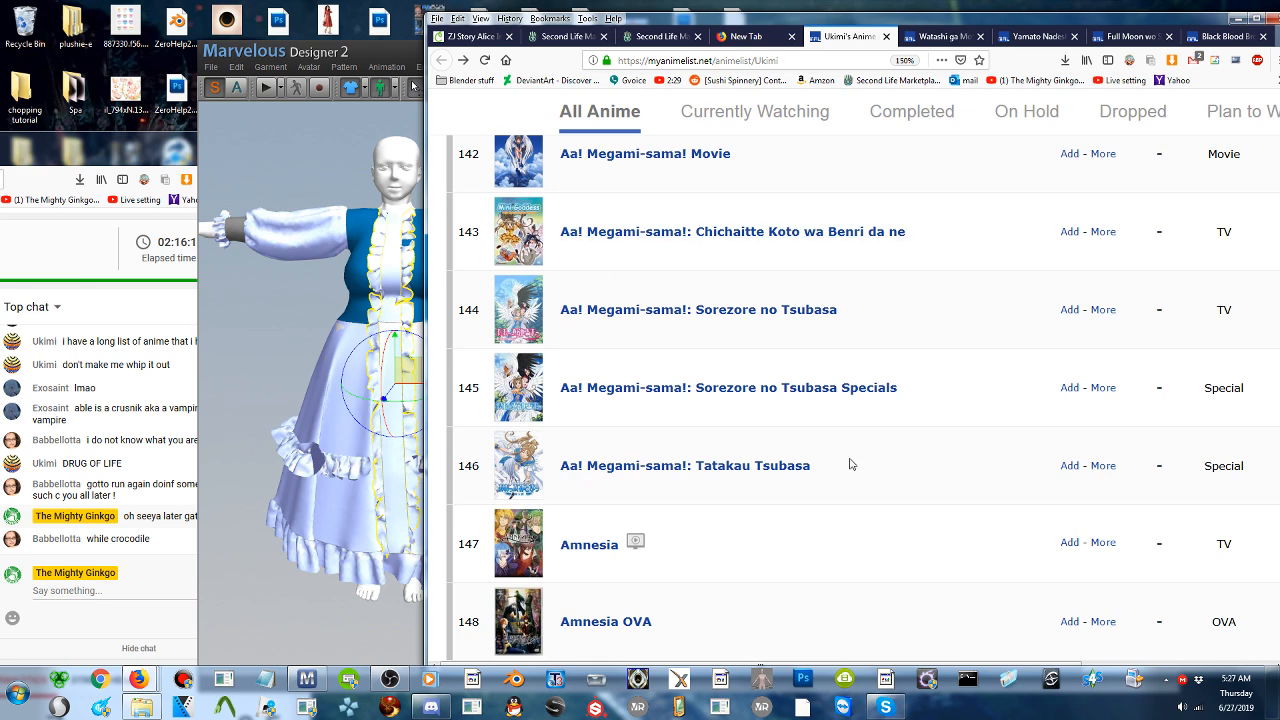
scroll(771, 194, up, 1)
scroll(787, 230, up, 1)
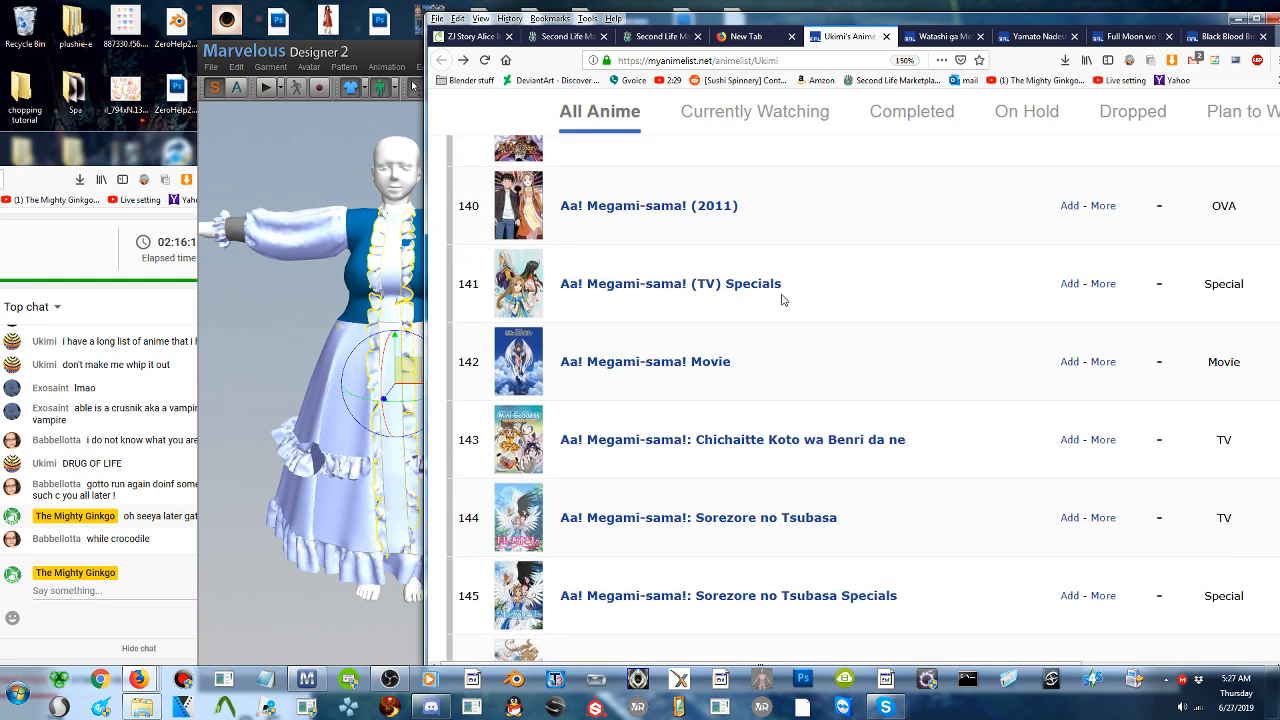
scroll(786, 314, up, 1)
scroll(786, 320, up, 1)
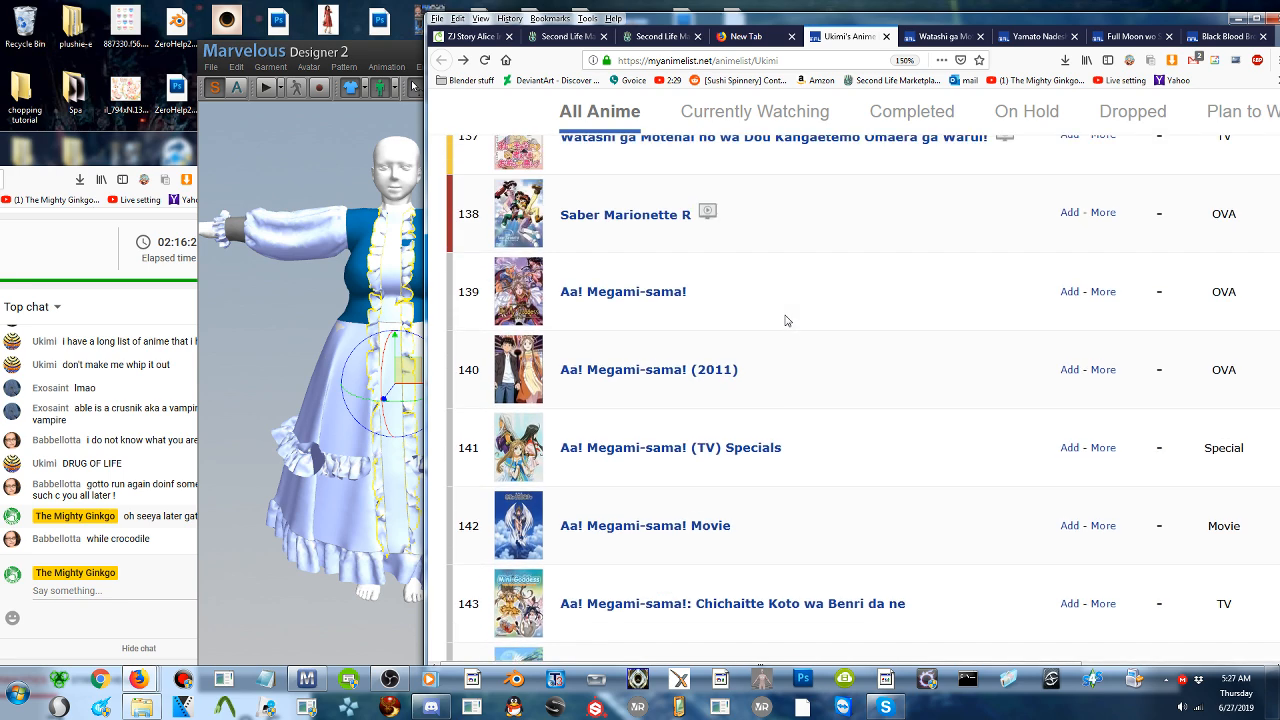
scroll(786, 320, down, 1)
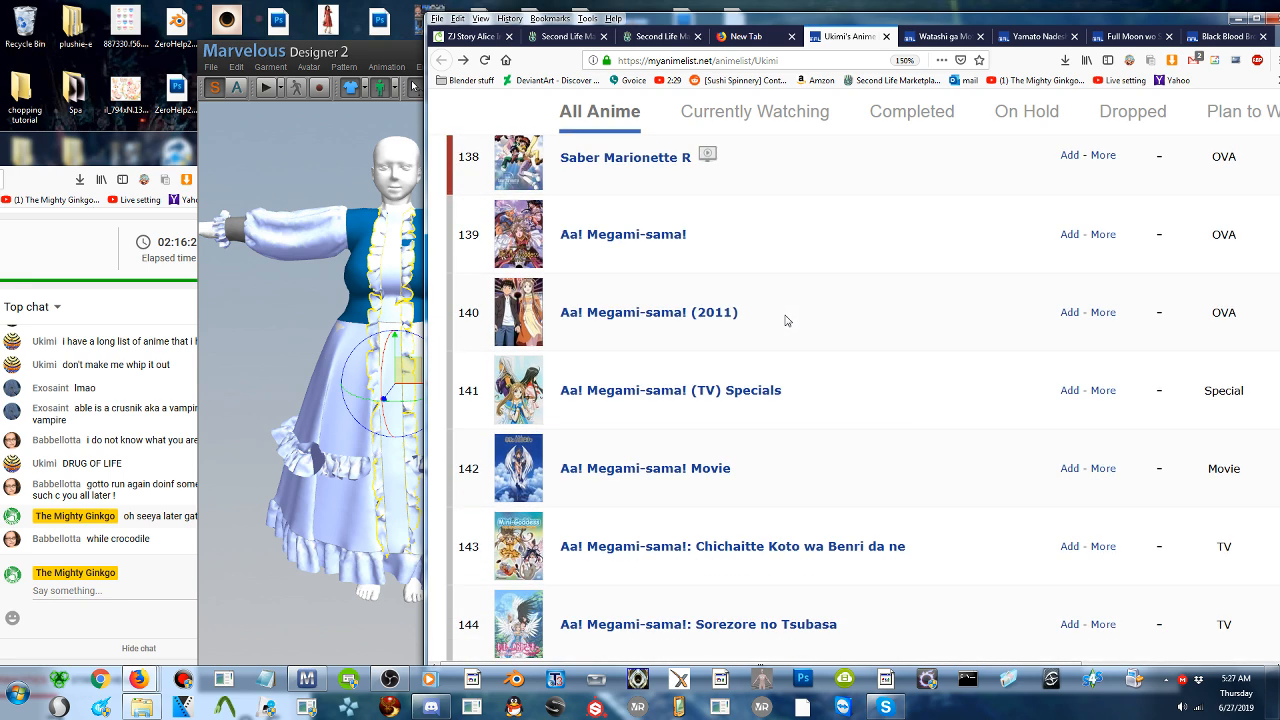
scroll(786, 318, down, 3)
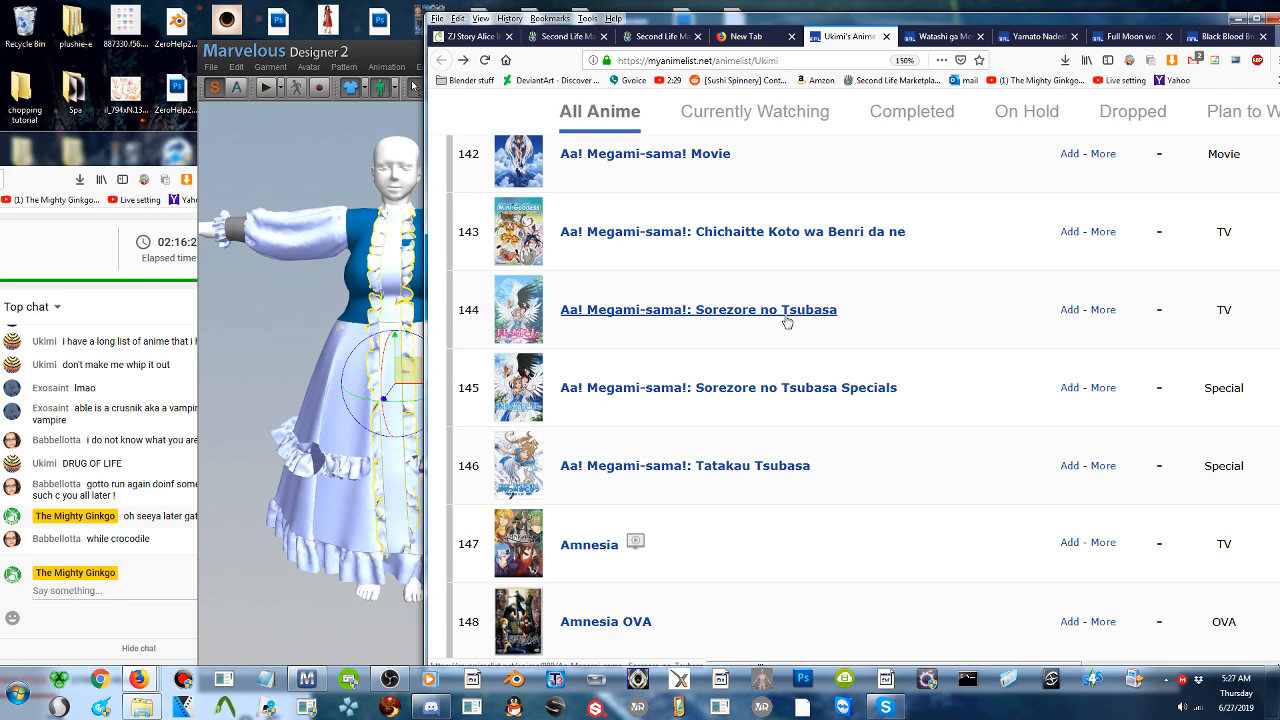
scroll(787, 321, down, 1)
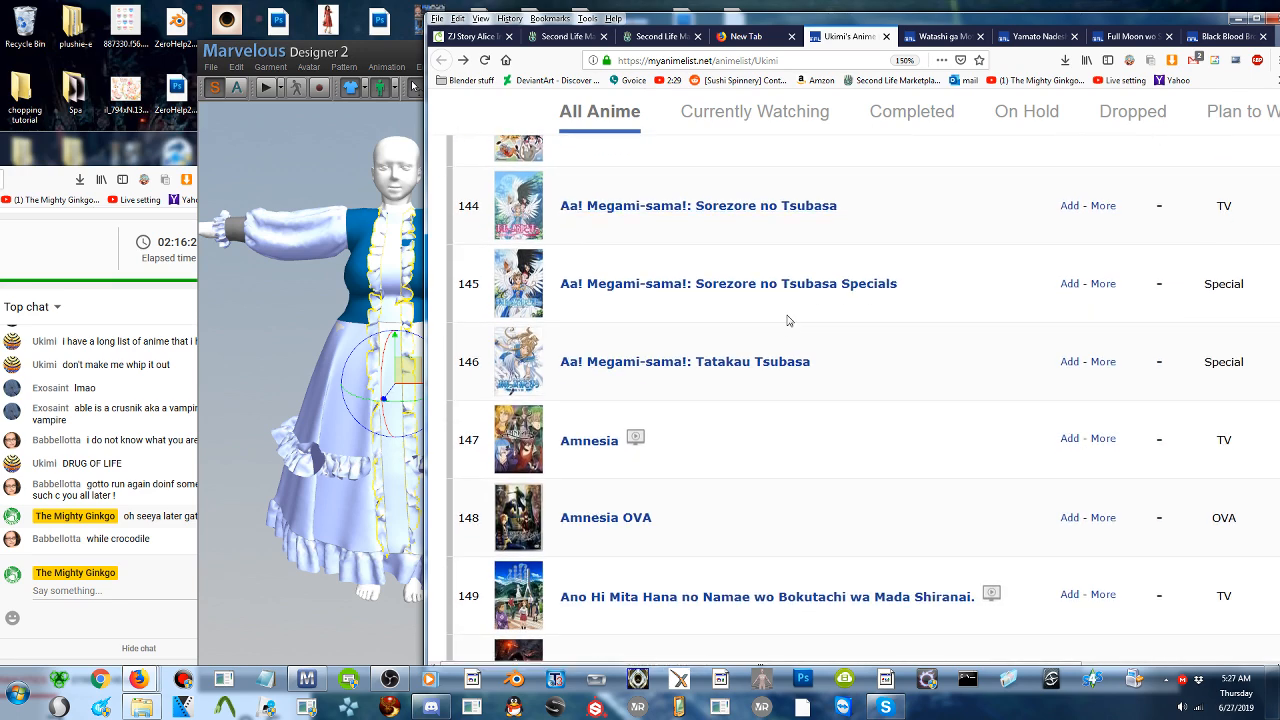
scroll(787, 320, down, 1)
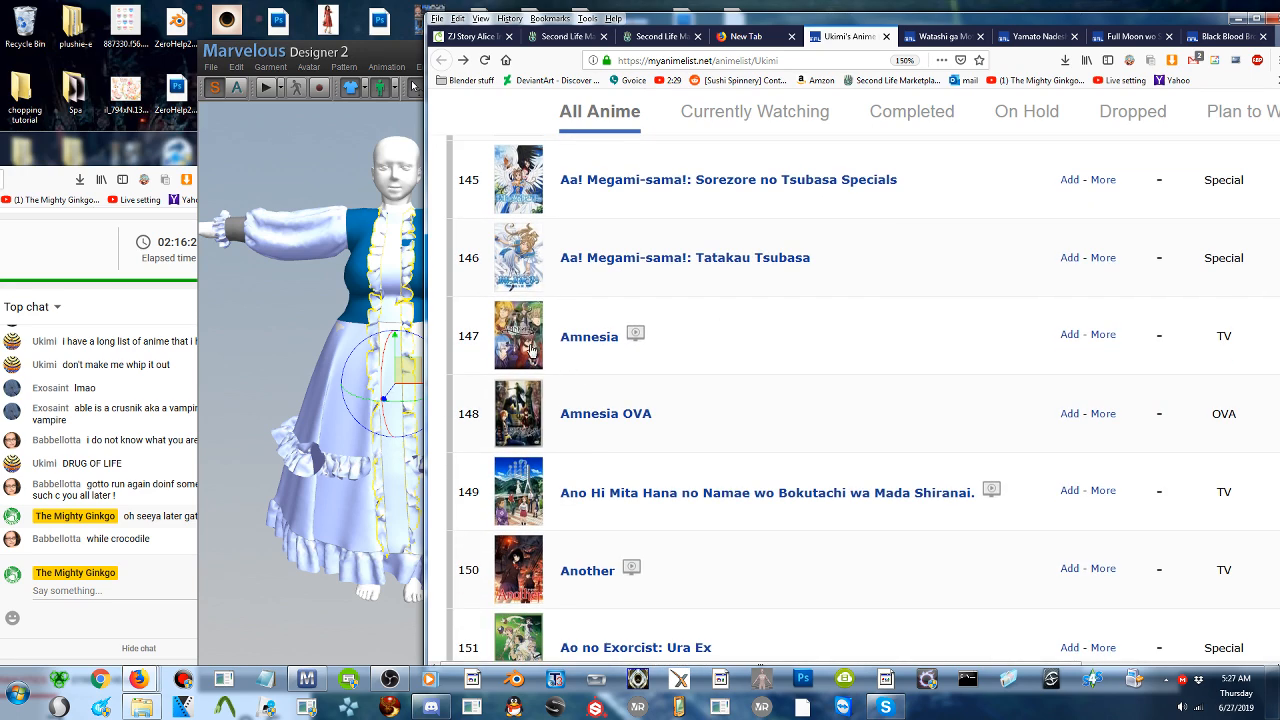
- View the details page of the Amnesia TV series and return to the anime list
click(613, 337)
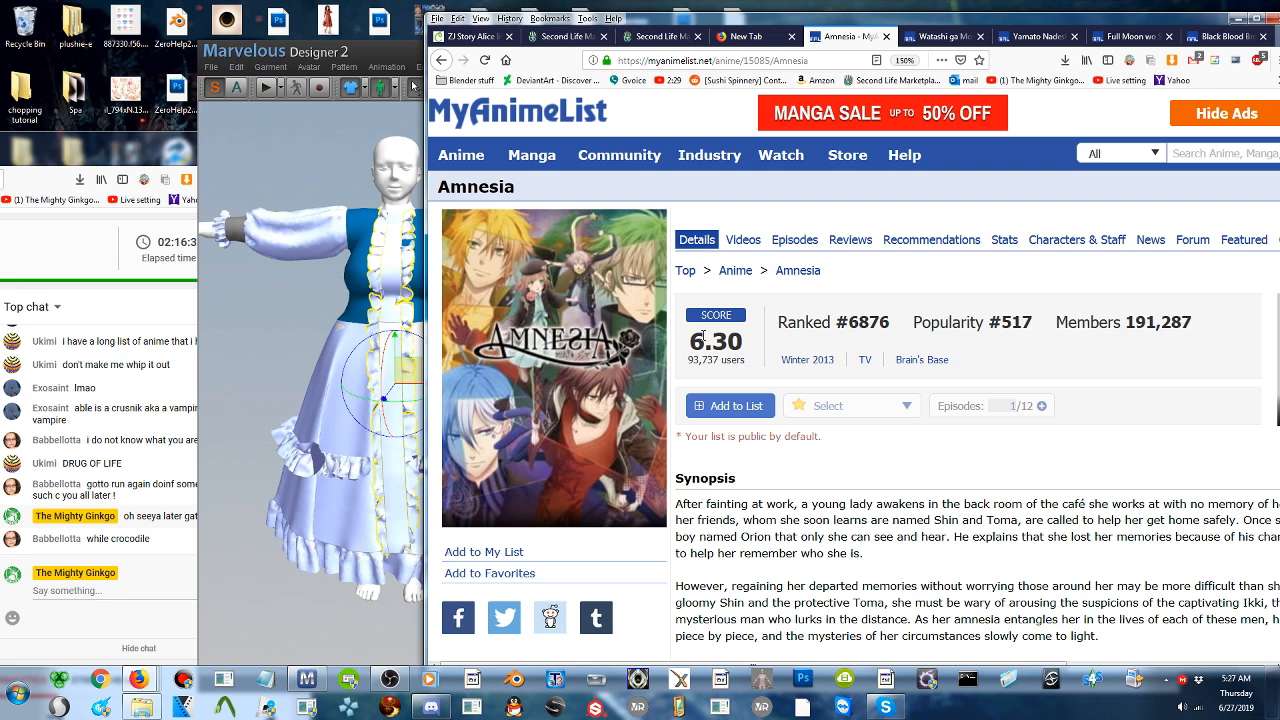
key(alt+Left)
scroll(658, 366, down, 1)
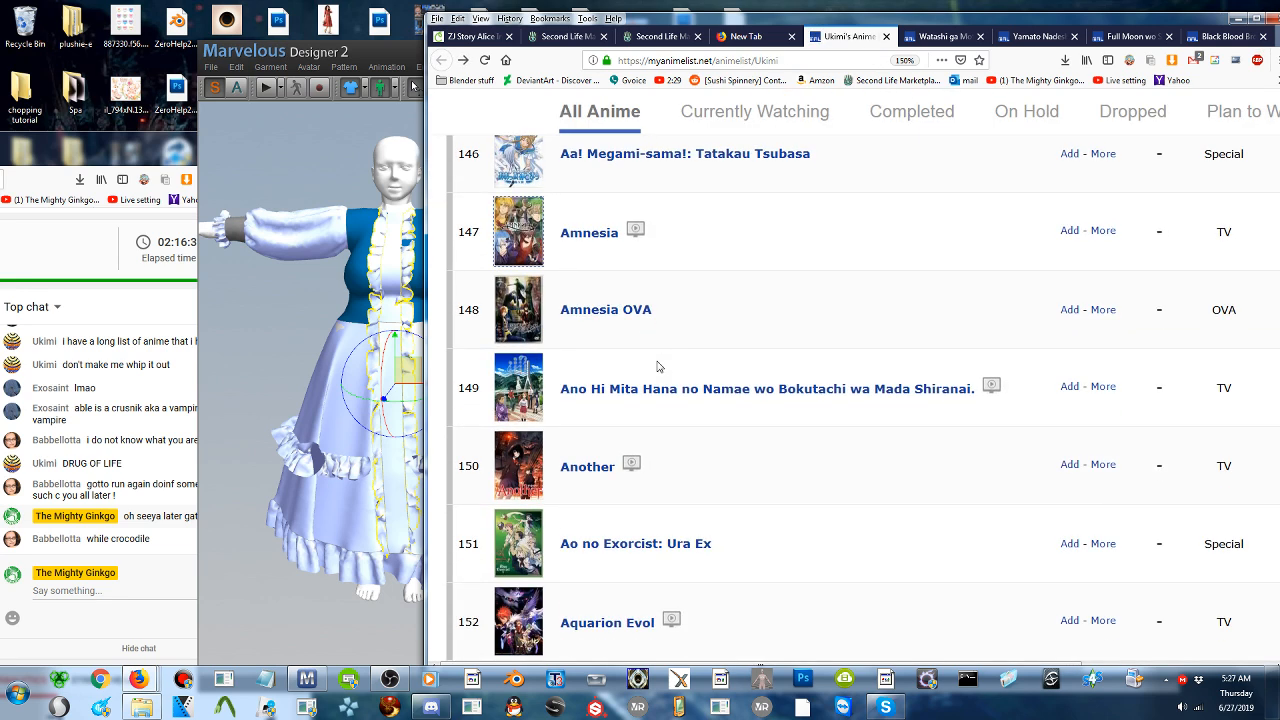
- Read the list entries from Amnesia OVA down to Beck and check Beck's details page
scroll(655, 365, down, 1)
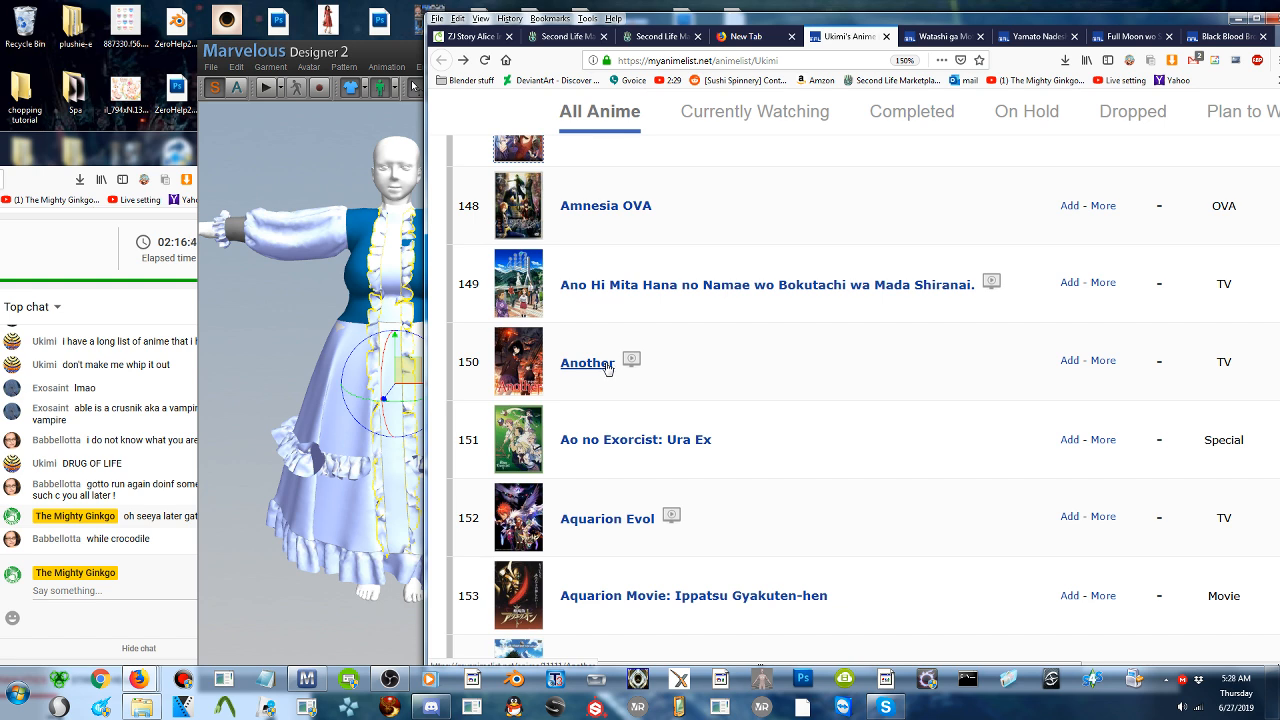
scroll(605, 367, down, 2)
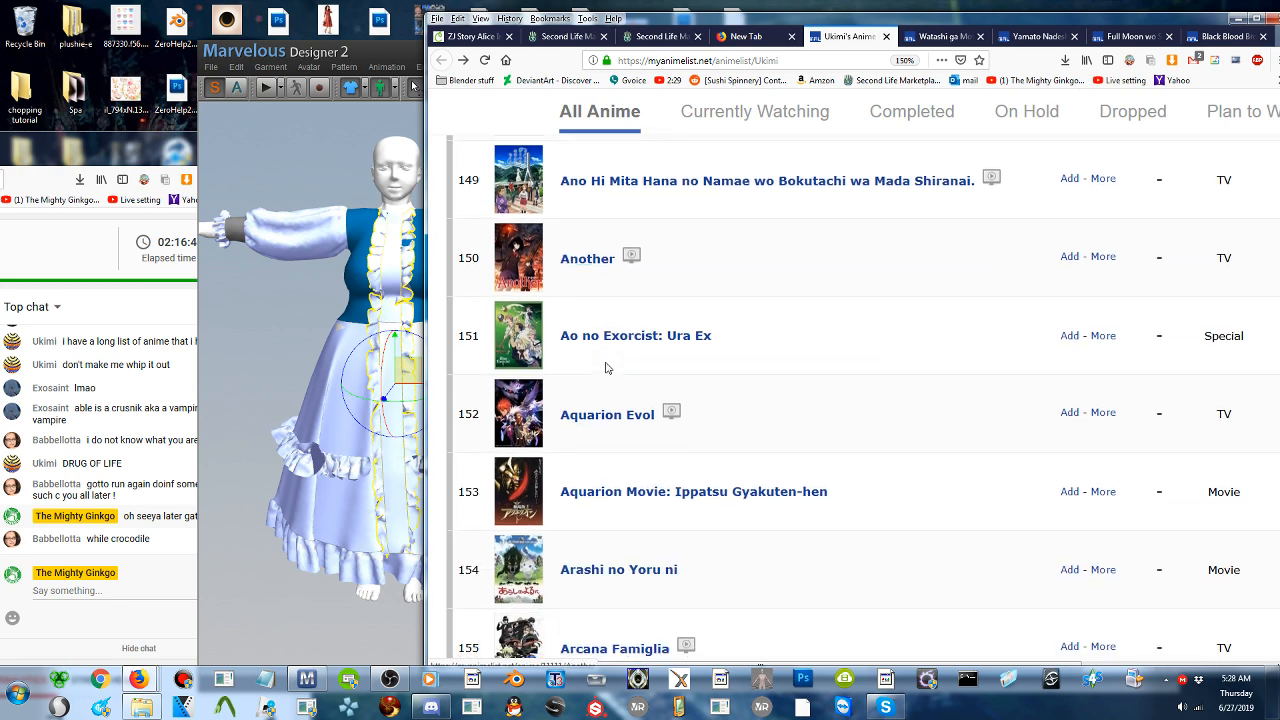
scroll(631, 355, down, 3)
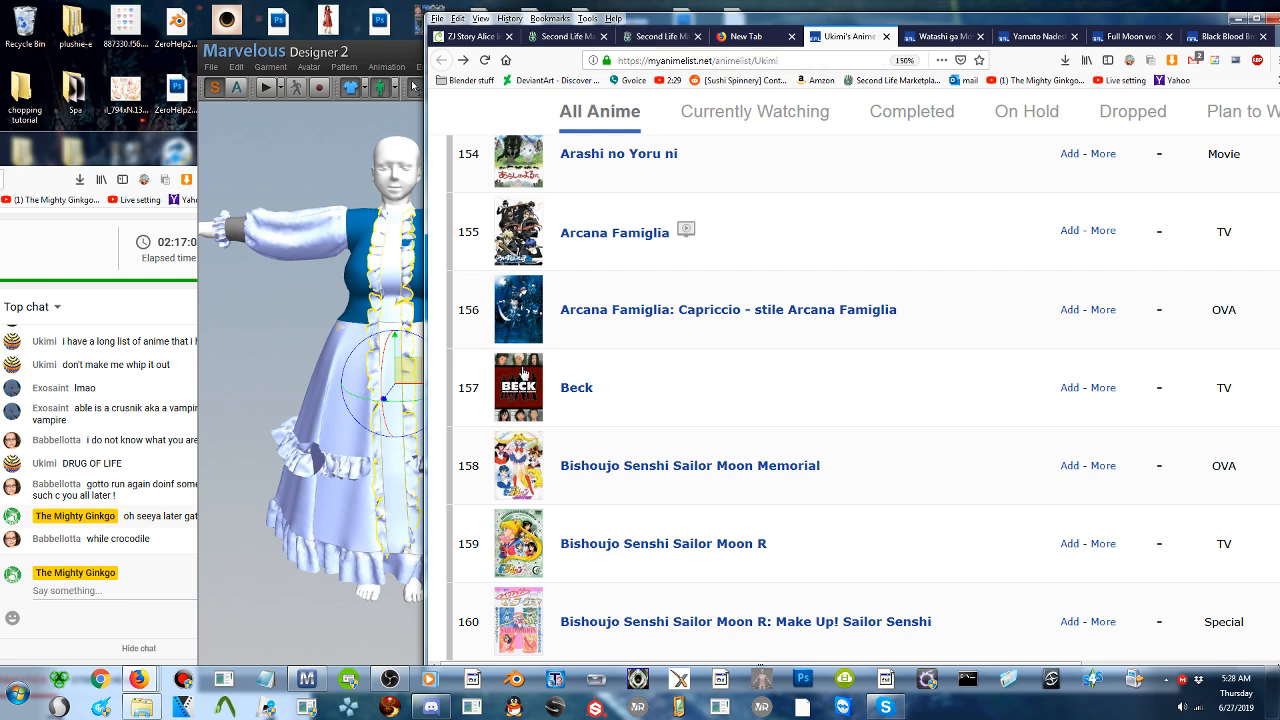
click(529, 381)
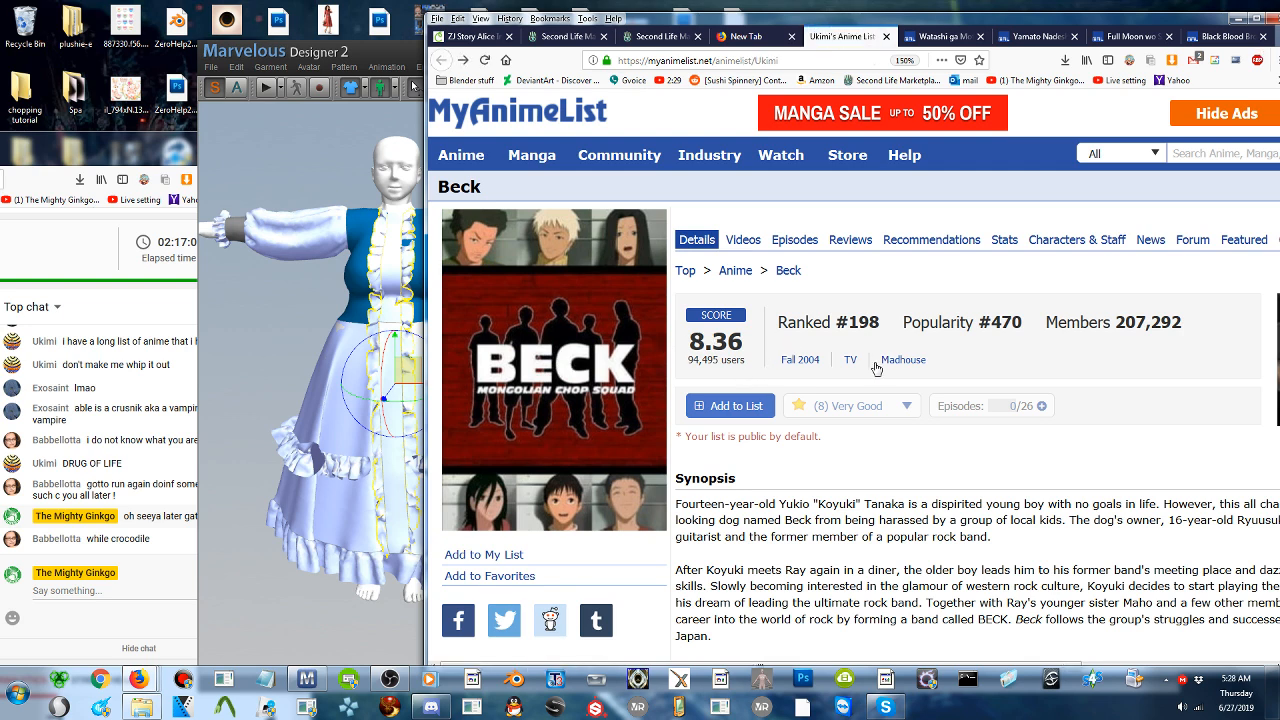
key(alt+Left)
- Read the anime list entries from Bishoujo Senshi Sailor Moon: Sailor Stars - Hero Club to Hana yori Dango
scroll(712, 376, down, 2)
scroll(712, 376, down, 8)
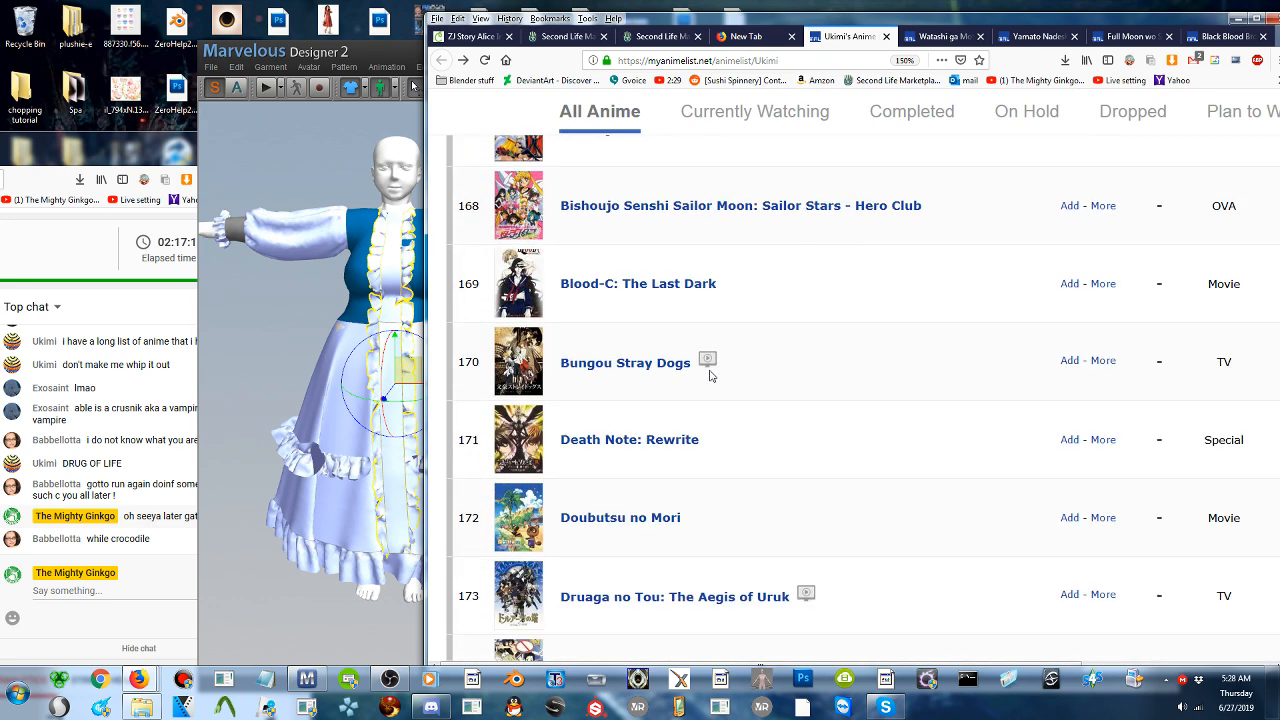
scroll(710, 376, down, 1)
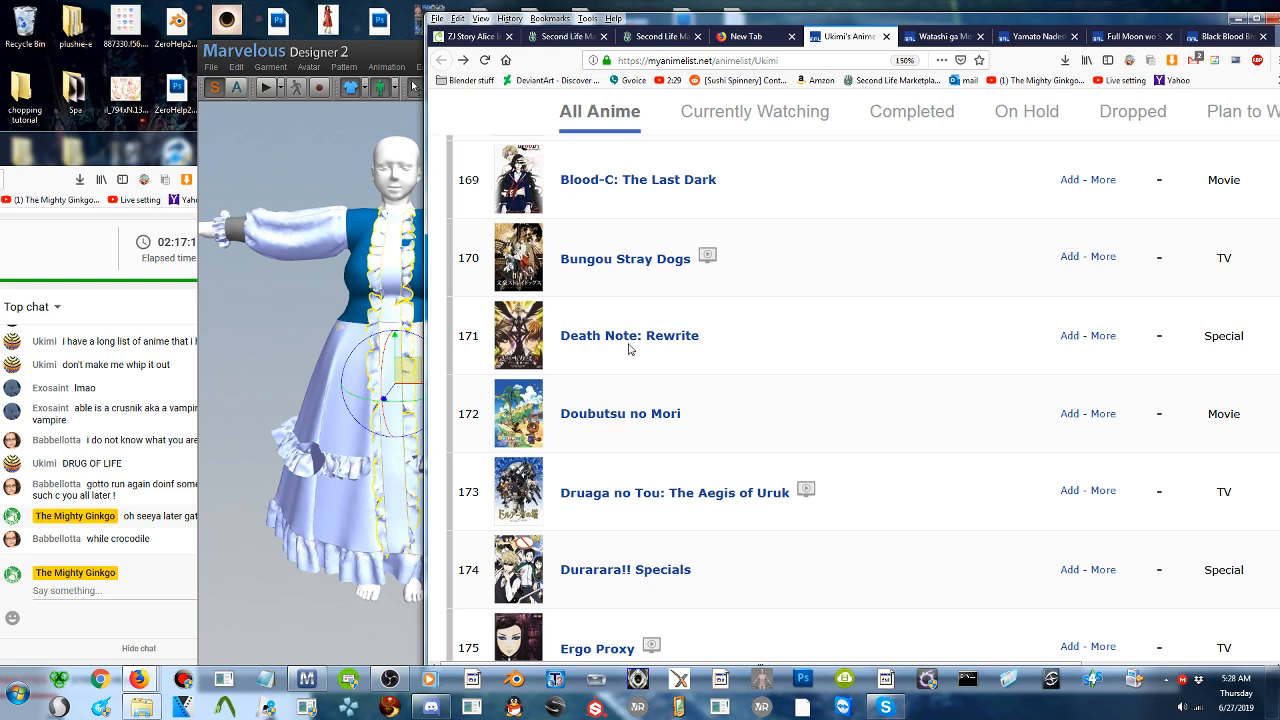
scroll(623, 353, up, 1)
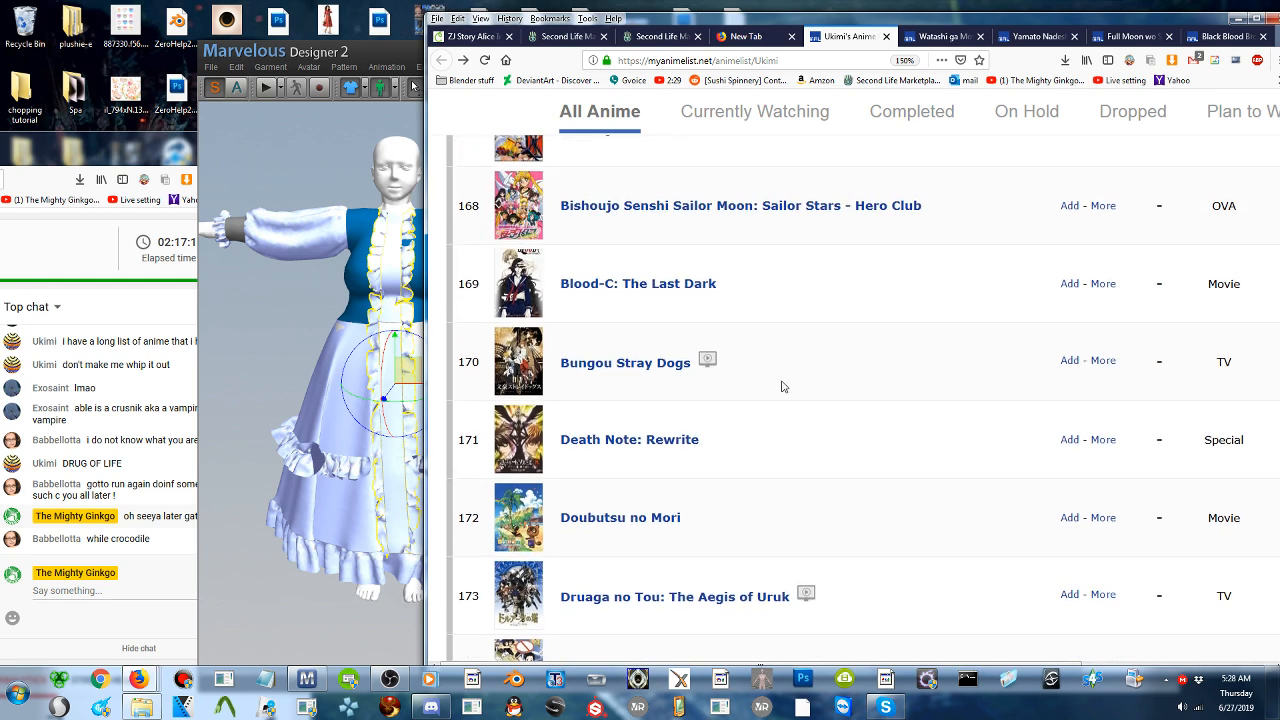
scroll(783, 386, down, 2)
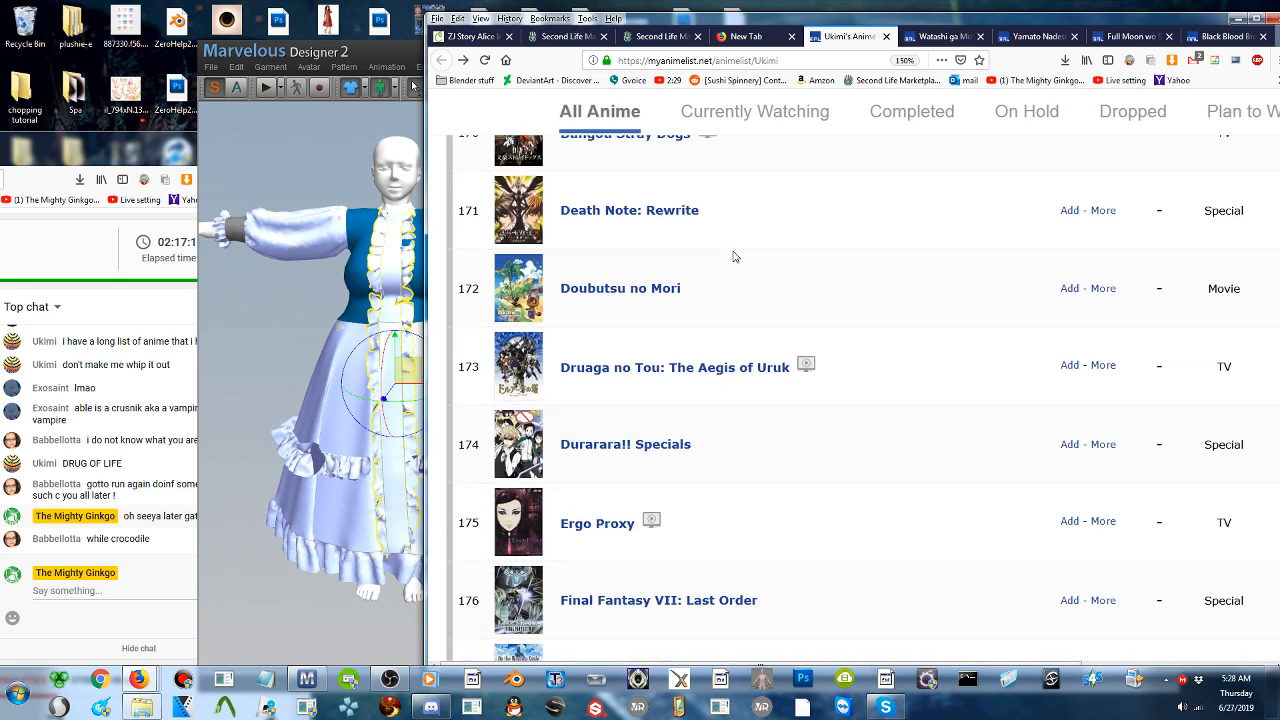
scroll(733, 257, down, 3)
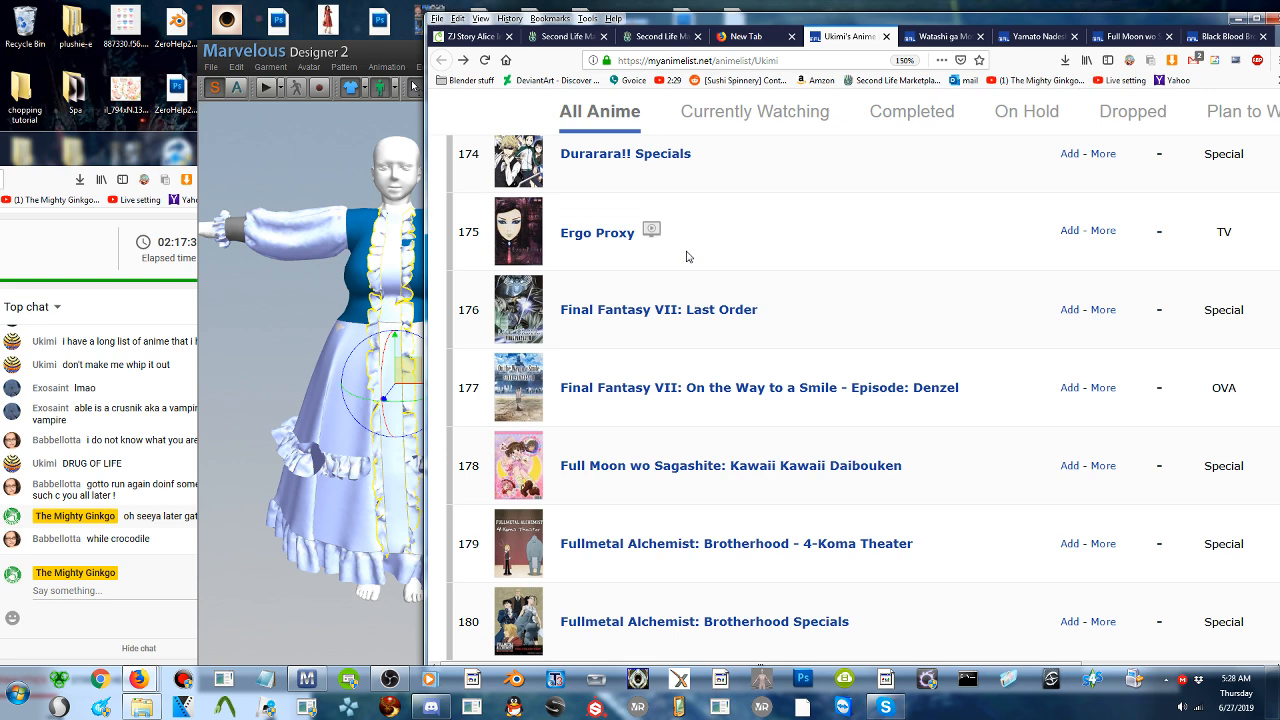
scroll(843, 305, down, 3)
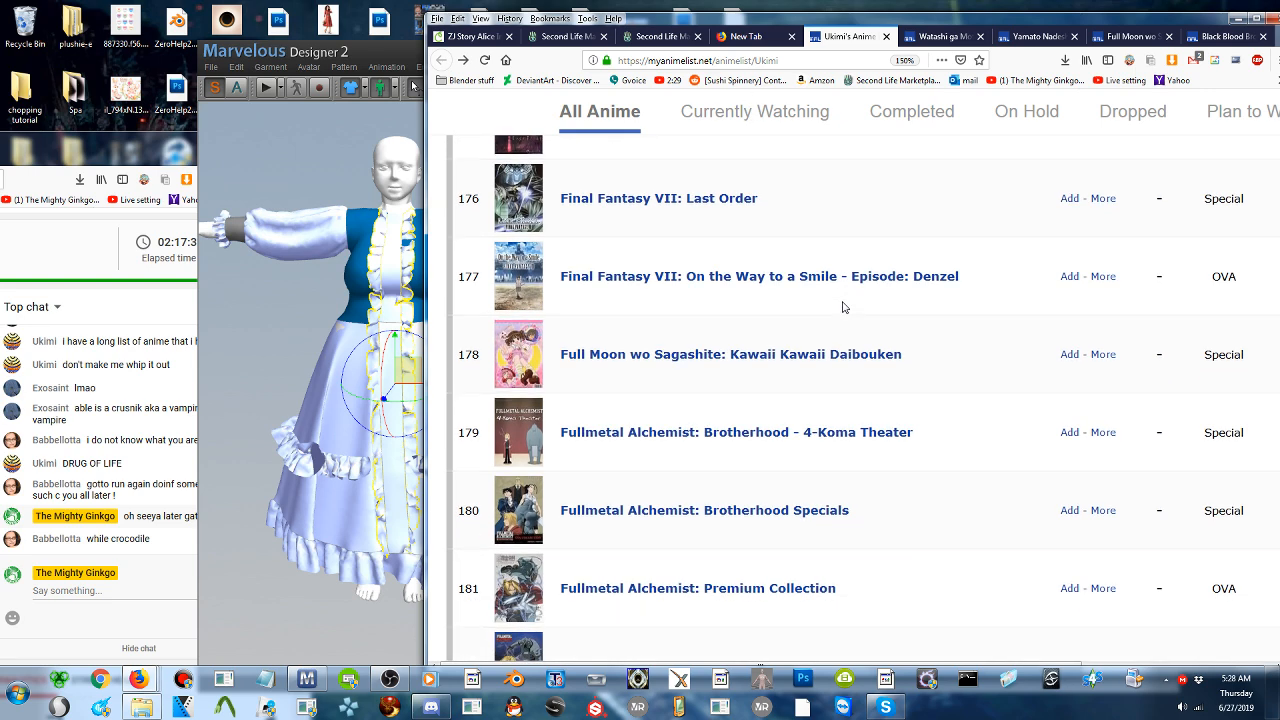
scroll(843, 307, down, 6)
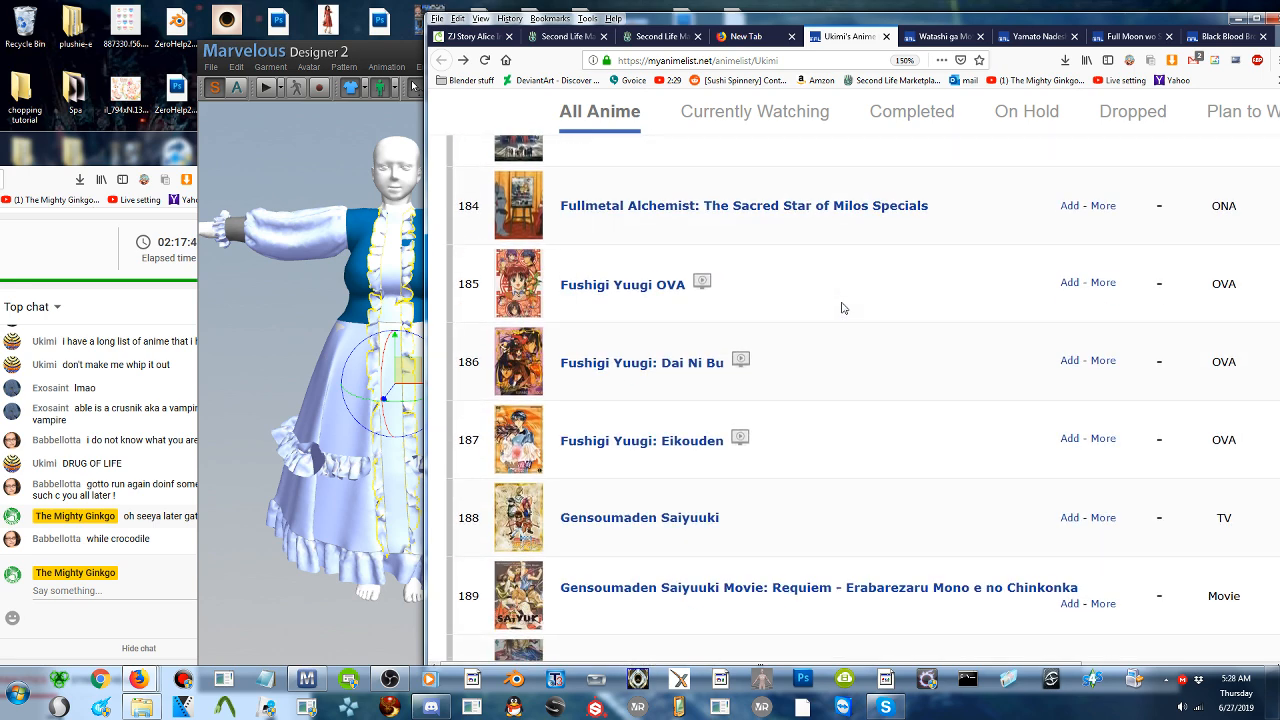
scroll(843, 308, down, 2)
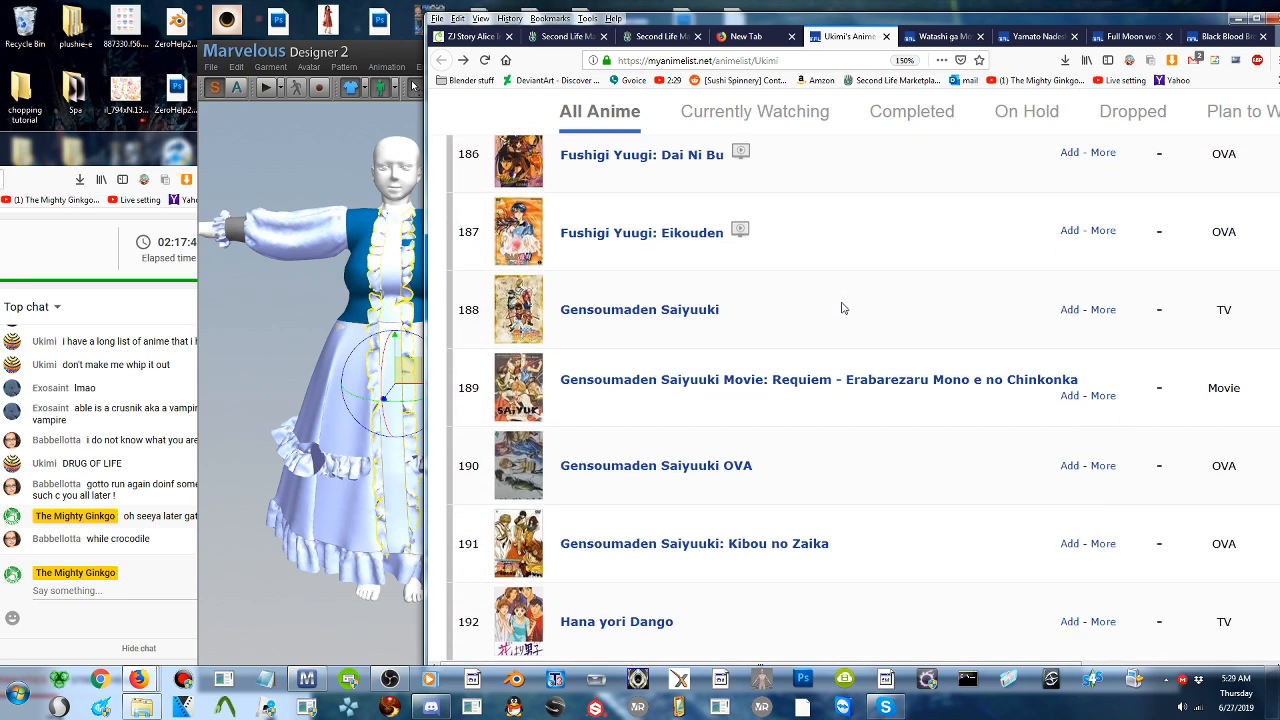
- Read the list from Hana yori Dango to Kuragehime: Eiyuu Retsuden☆ and check the latter's details page
scroll(843, 308, down, 3)
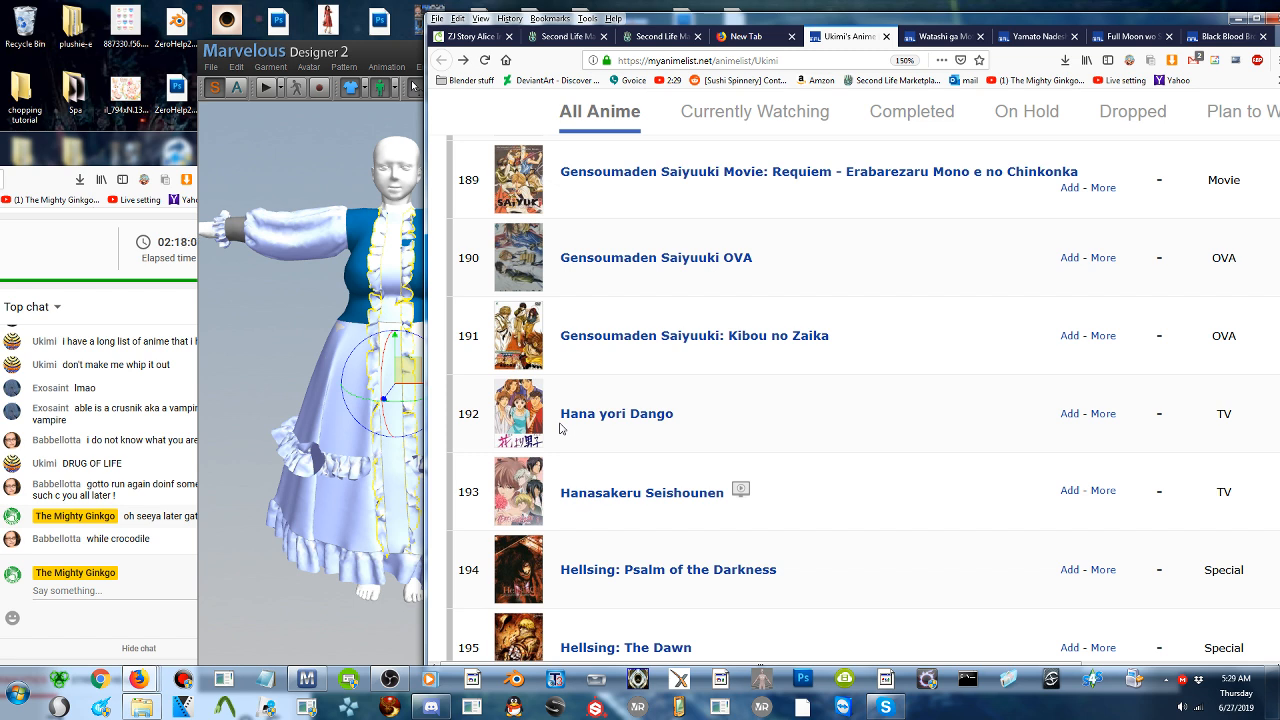
scroll(680, 409, down, 2)
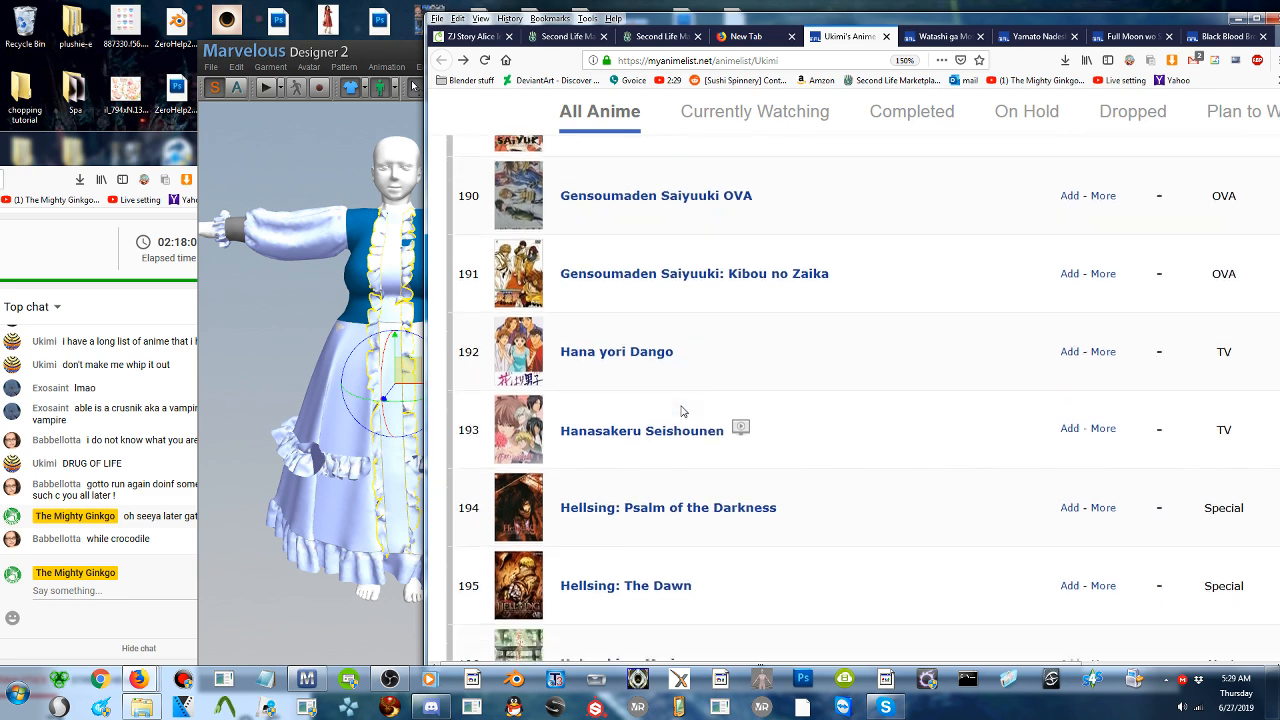
scroll(826, 394, down, 8)
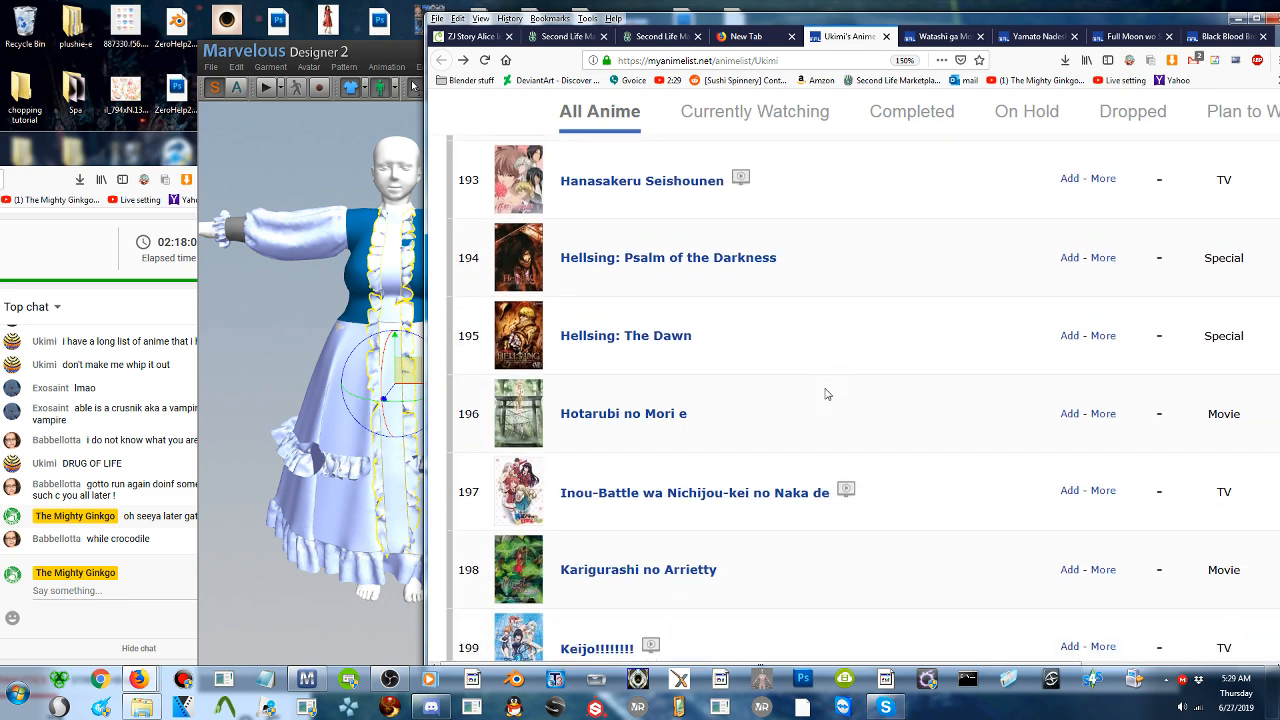
scroll(826, 394, down, 2)
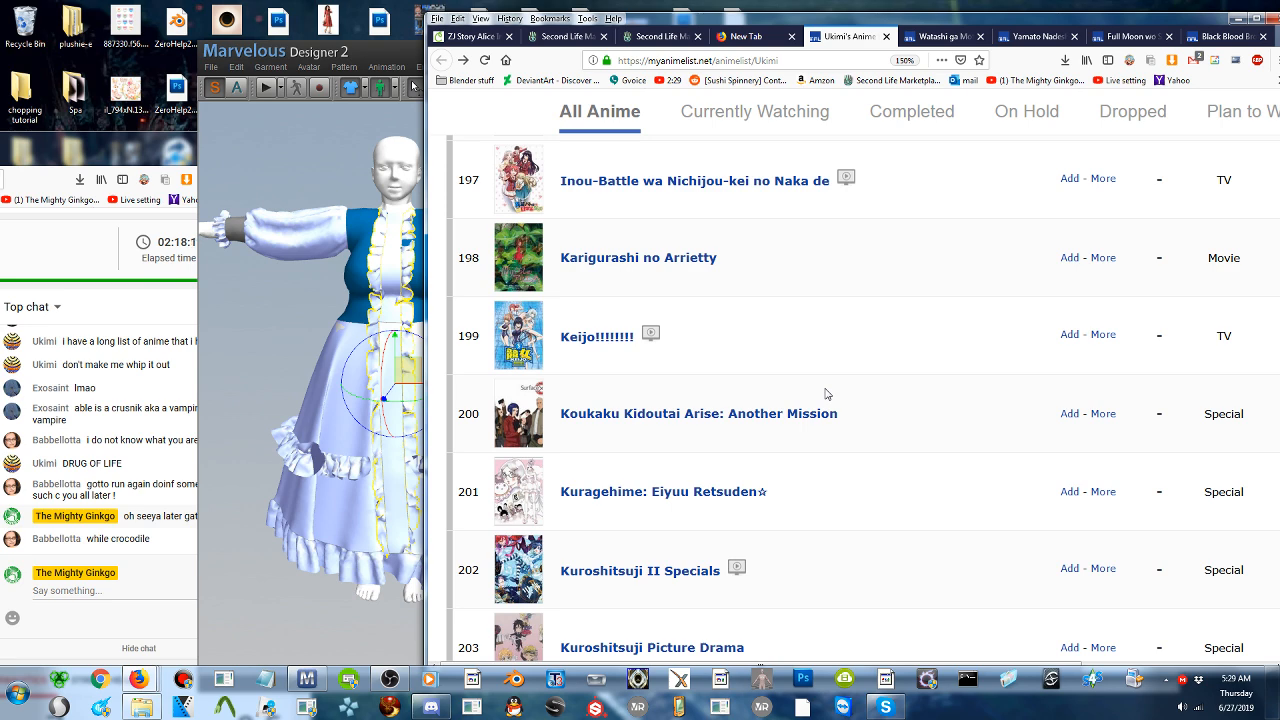
click(677, 501)
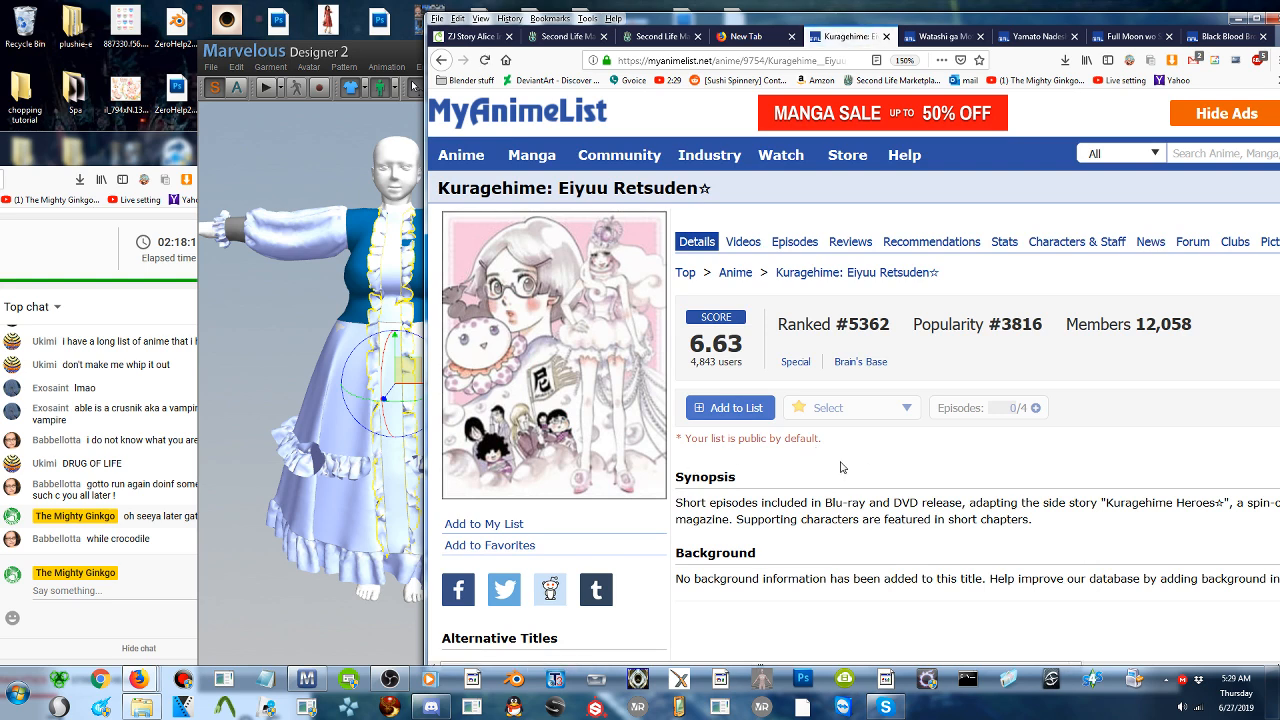
key(alt+Left)
- Read past the Kuroshitsuji entries and check the details page of Love Live! School Idol Project
scroll(842, 467, down, 3)
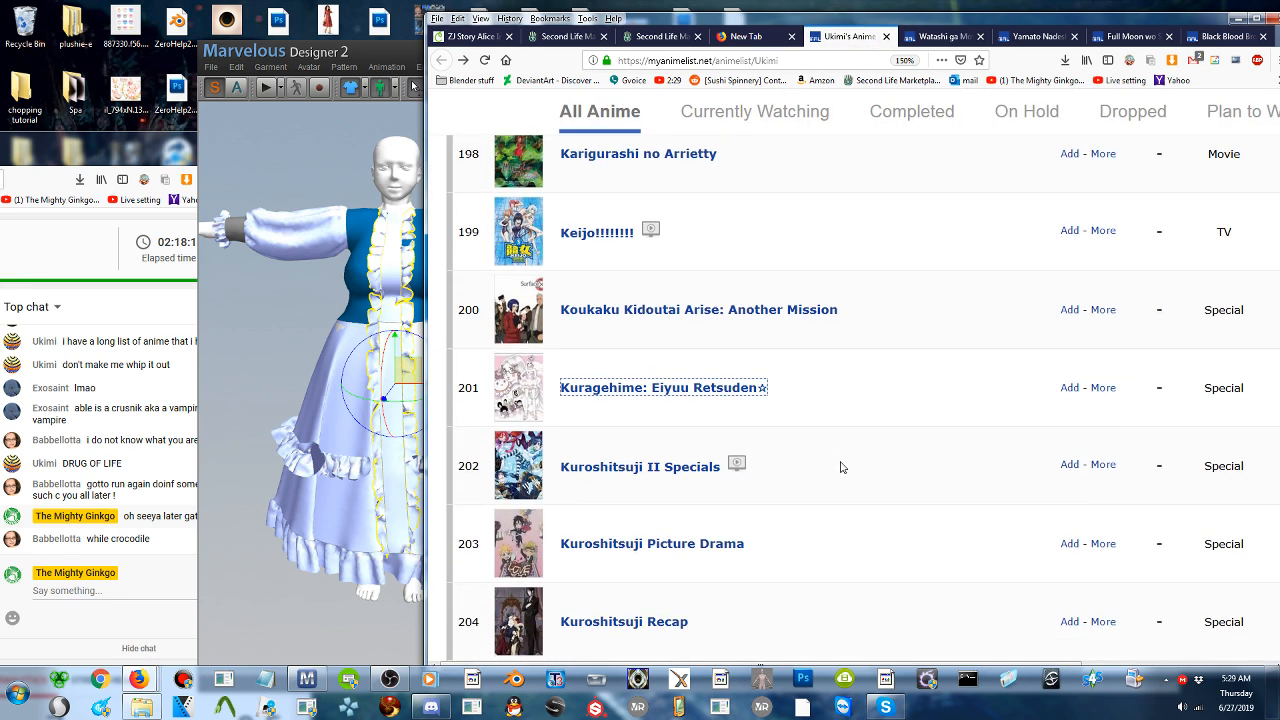
scroll(842, 467, down, 3)
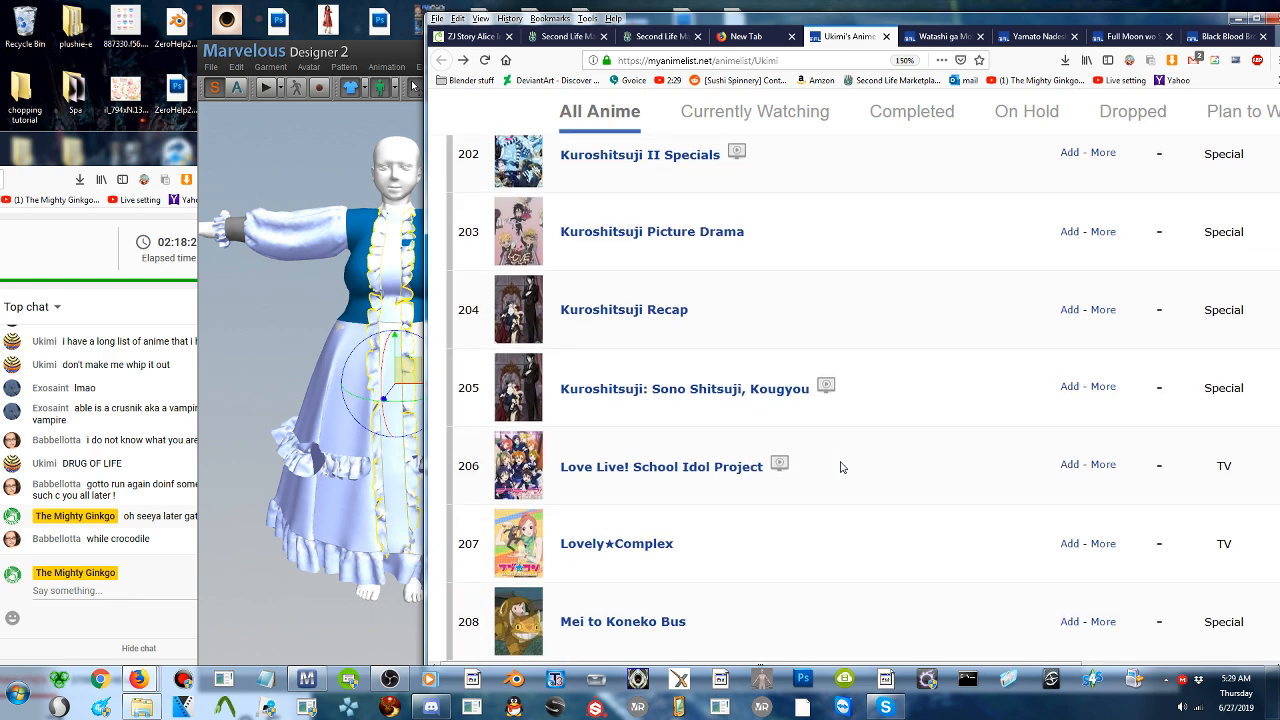
click(650, 472)
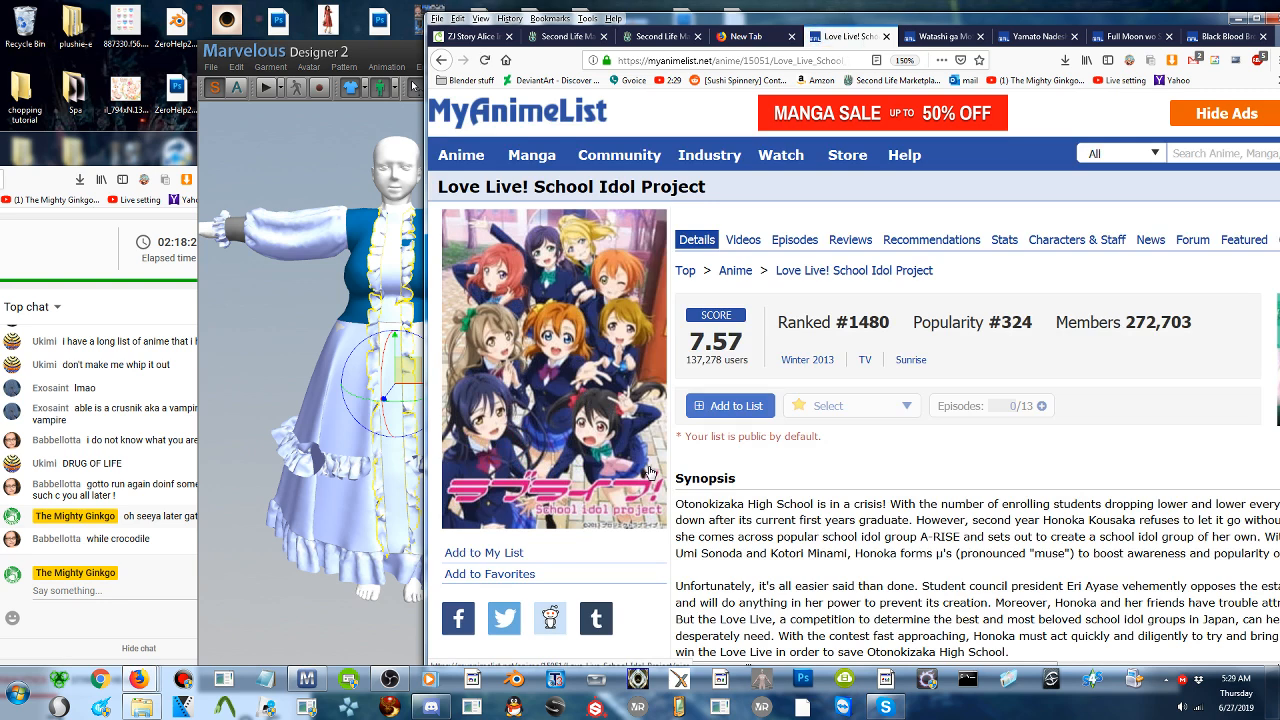
key(alt+Left)
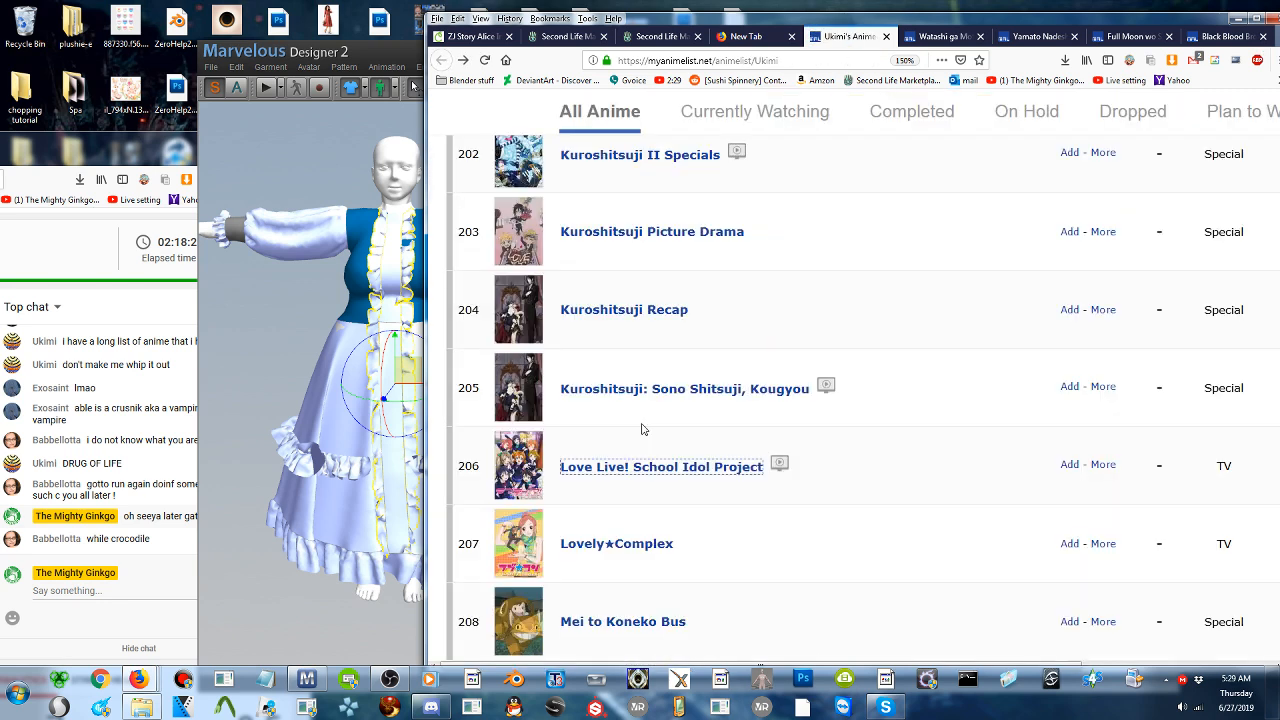
- Read the list entries from Lovely★Complex to Natsume Yuujinchou and open the Mirai Nikki OVA details page
scroll(642, 428, down, 2)
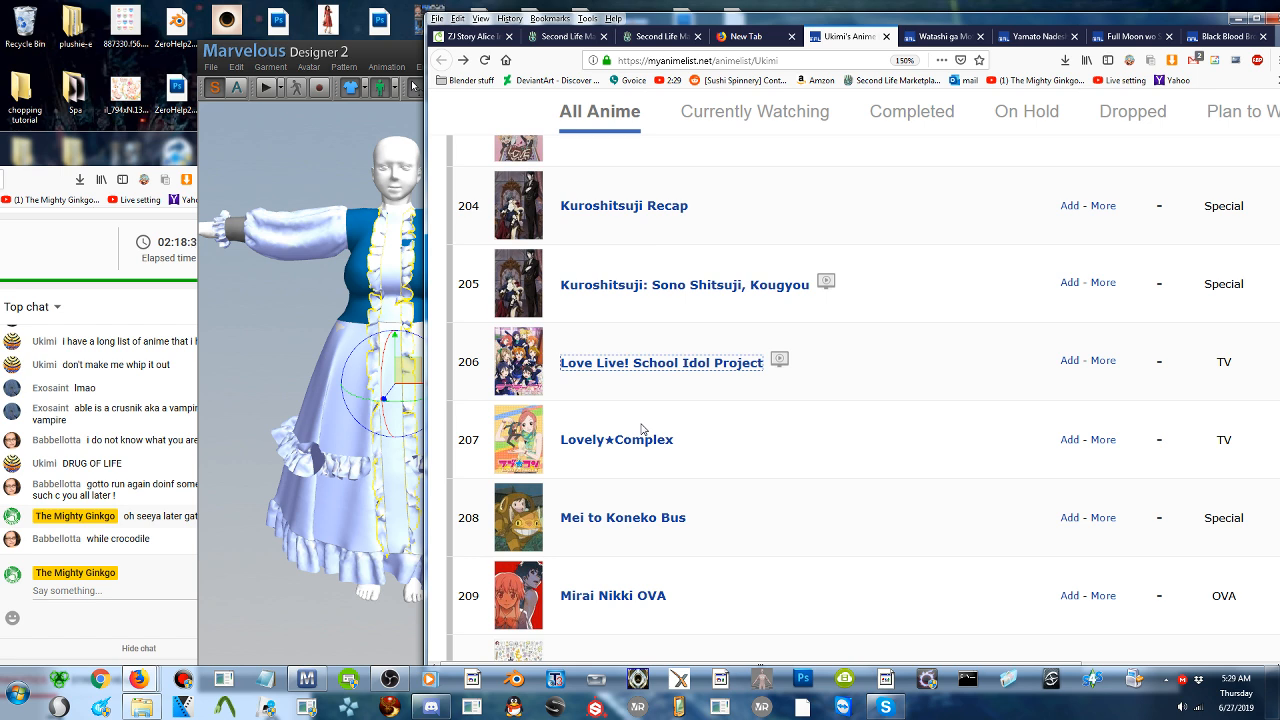
scroll(650, 422, down, 2)
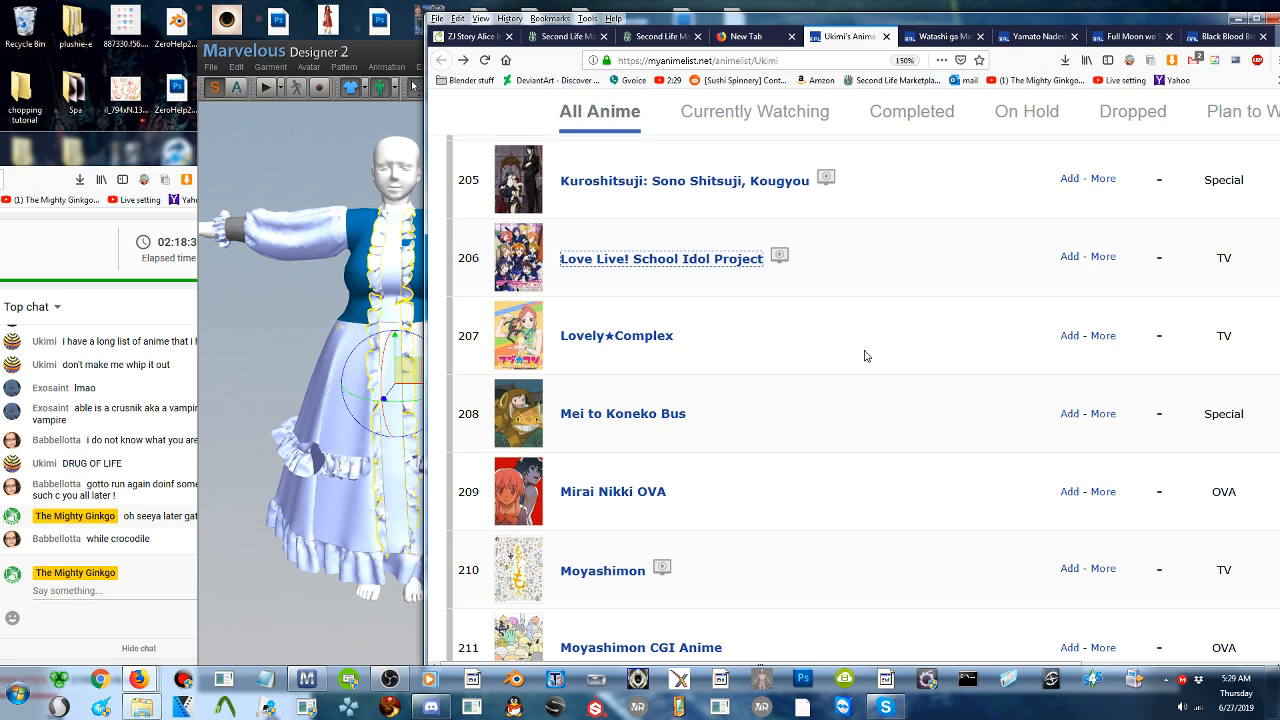
scroll(865, 356, down, 2)
scroll(865, 356, down, 2)
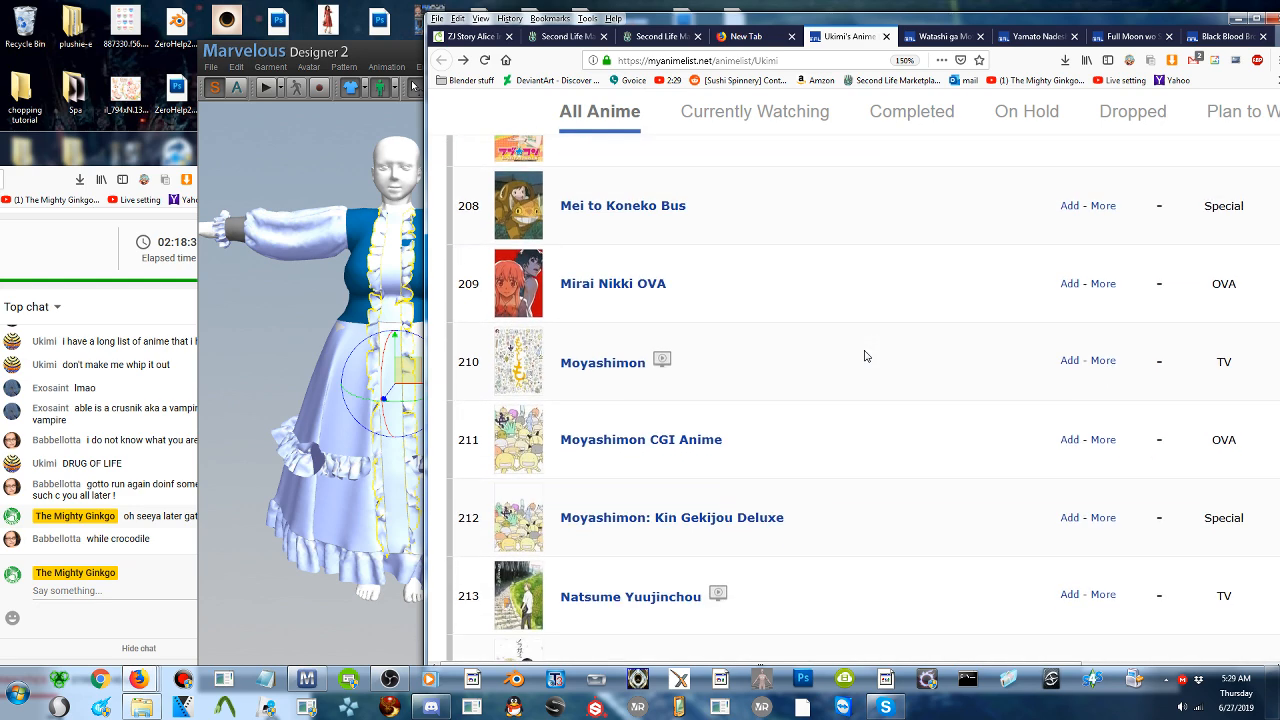
click(628, 286)
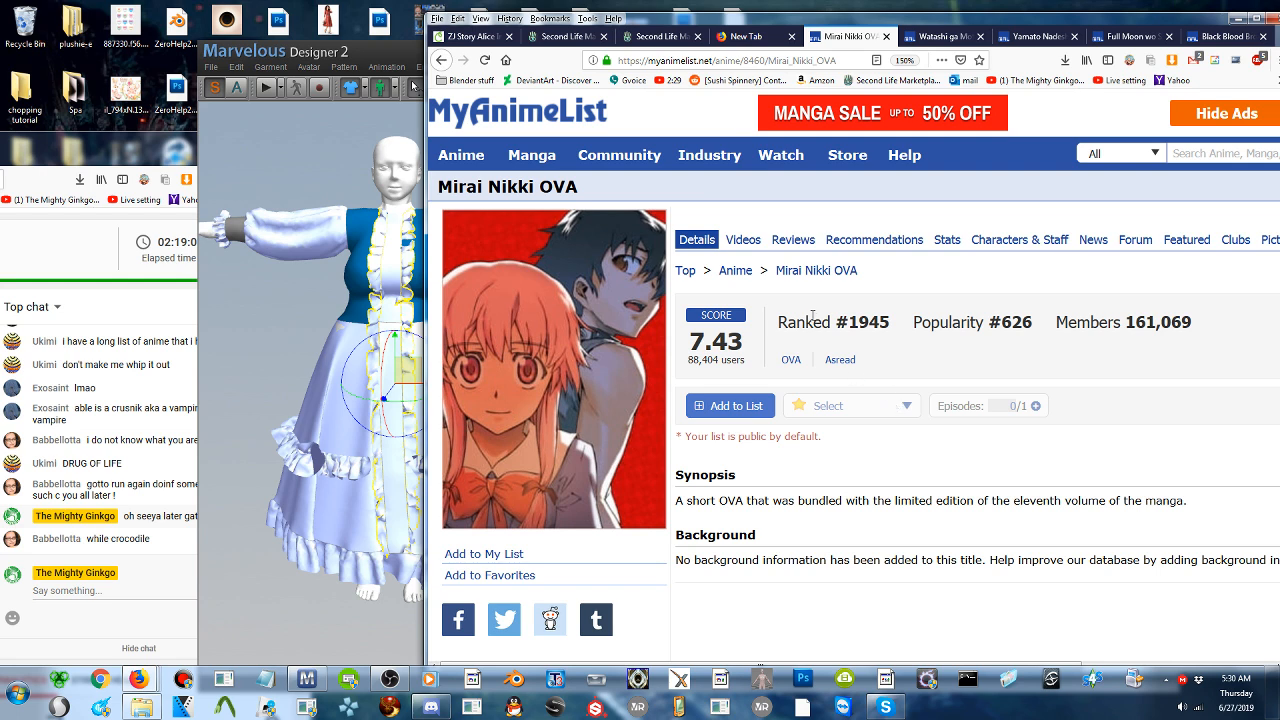
- Search Google for "Mirai Nikki" using the title text on the anime's page and show the video results
drag(772, 272, 833, 282)
right_click(833, 280)
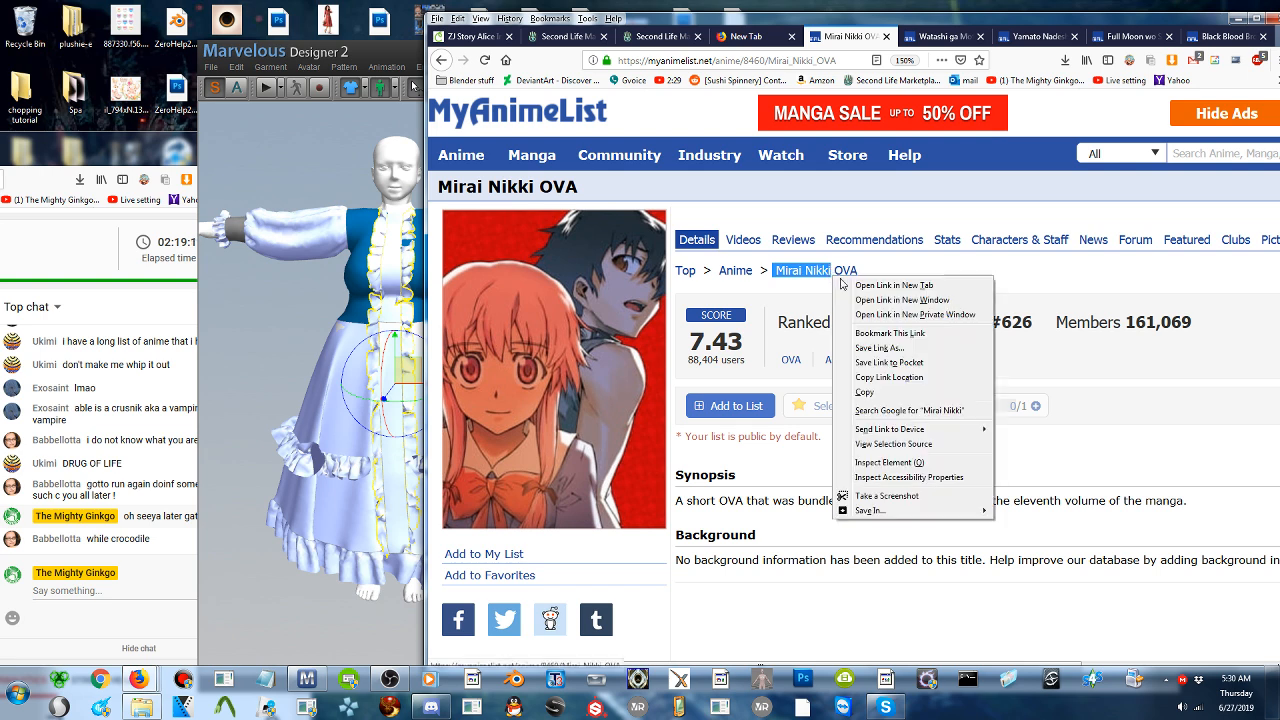
click(933, 410)
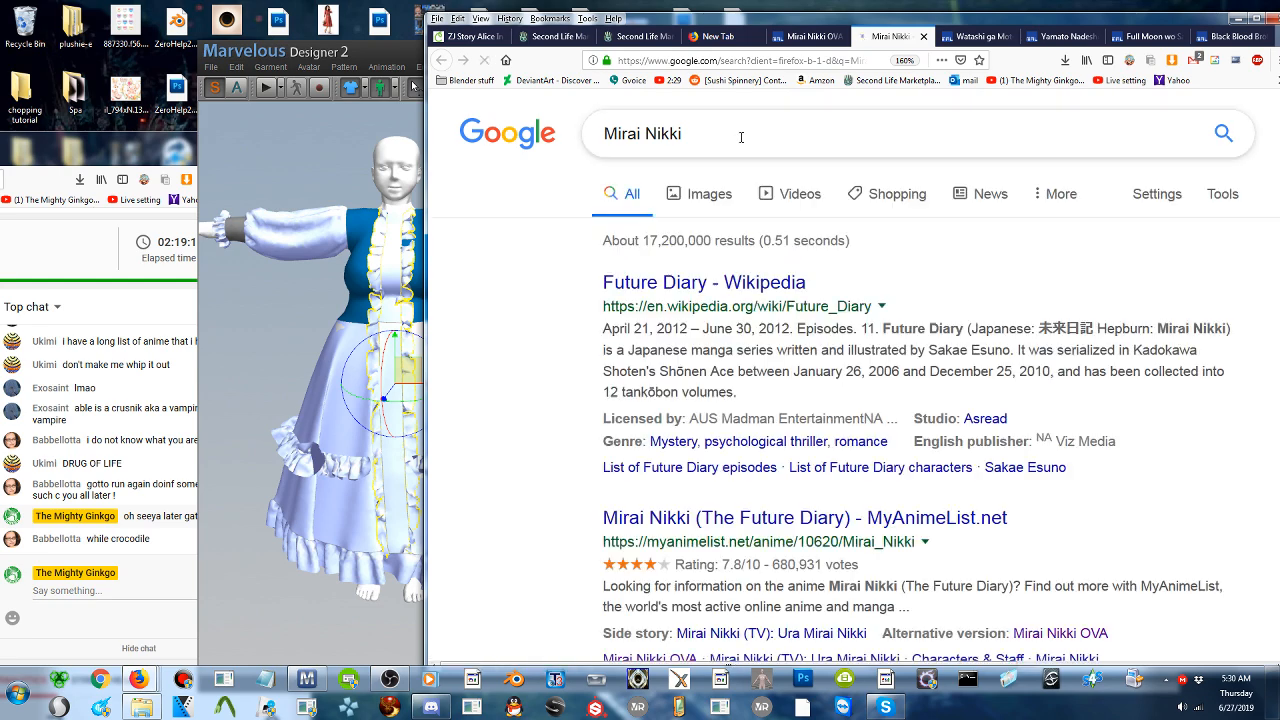
click(741, 137)
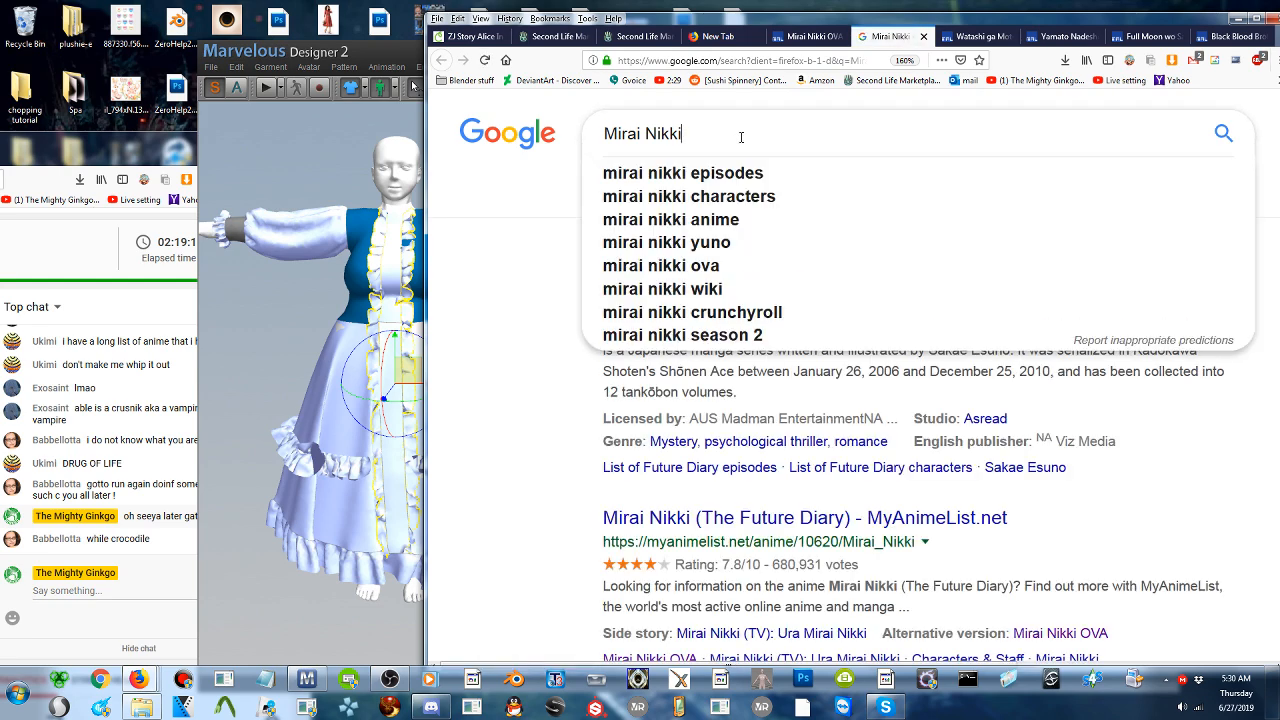
click(503, 378)
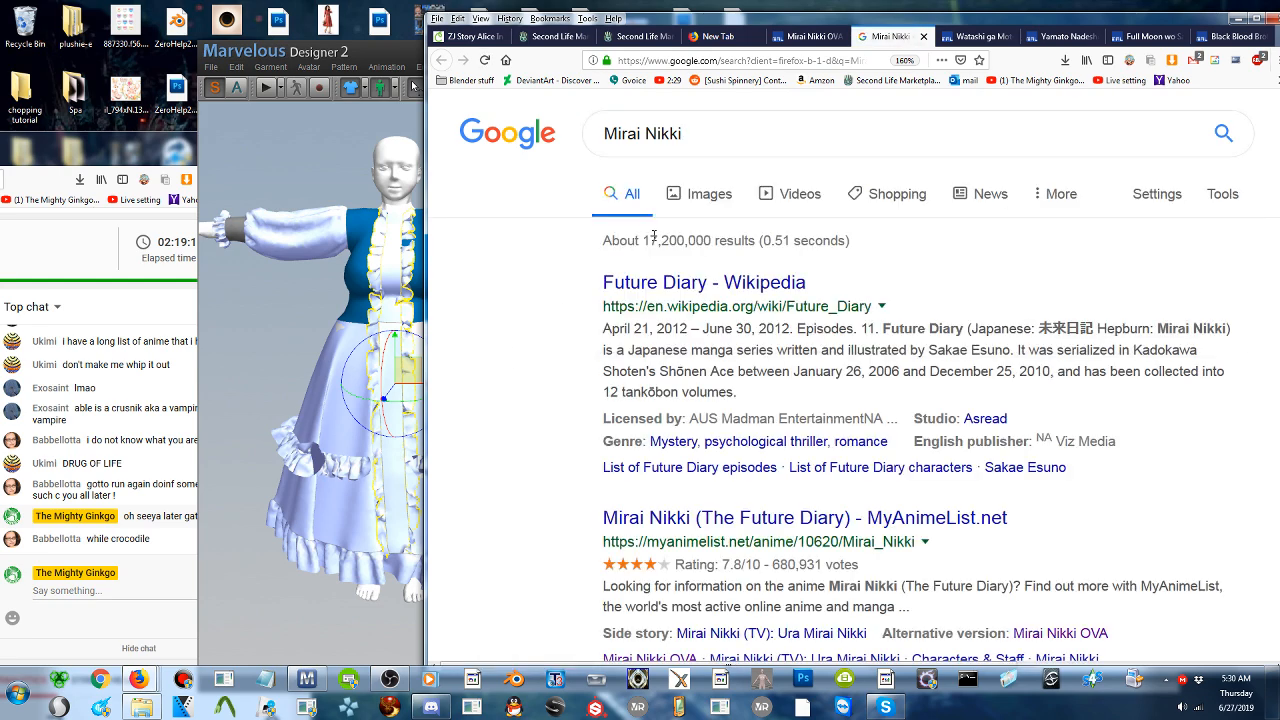
click(790, 203)
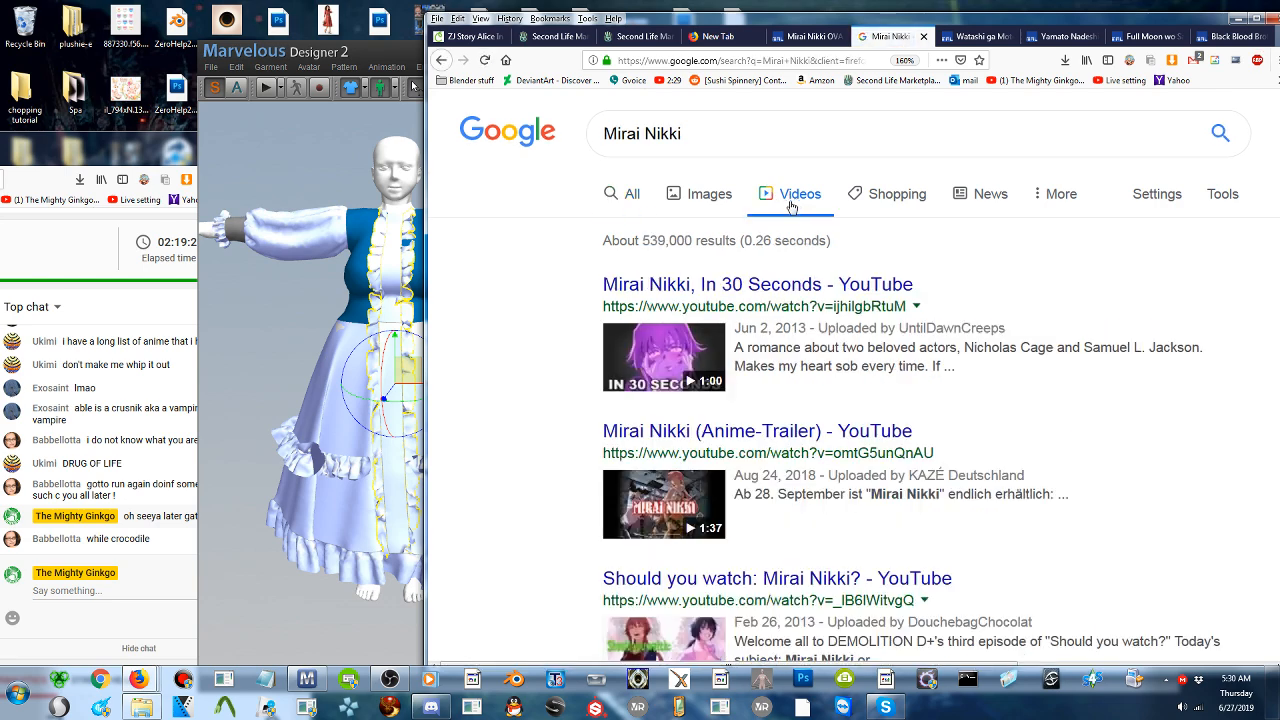
- Look through the first page of Mirai Nikki video results and go to the second page
scroll(788, 220, down, 8)
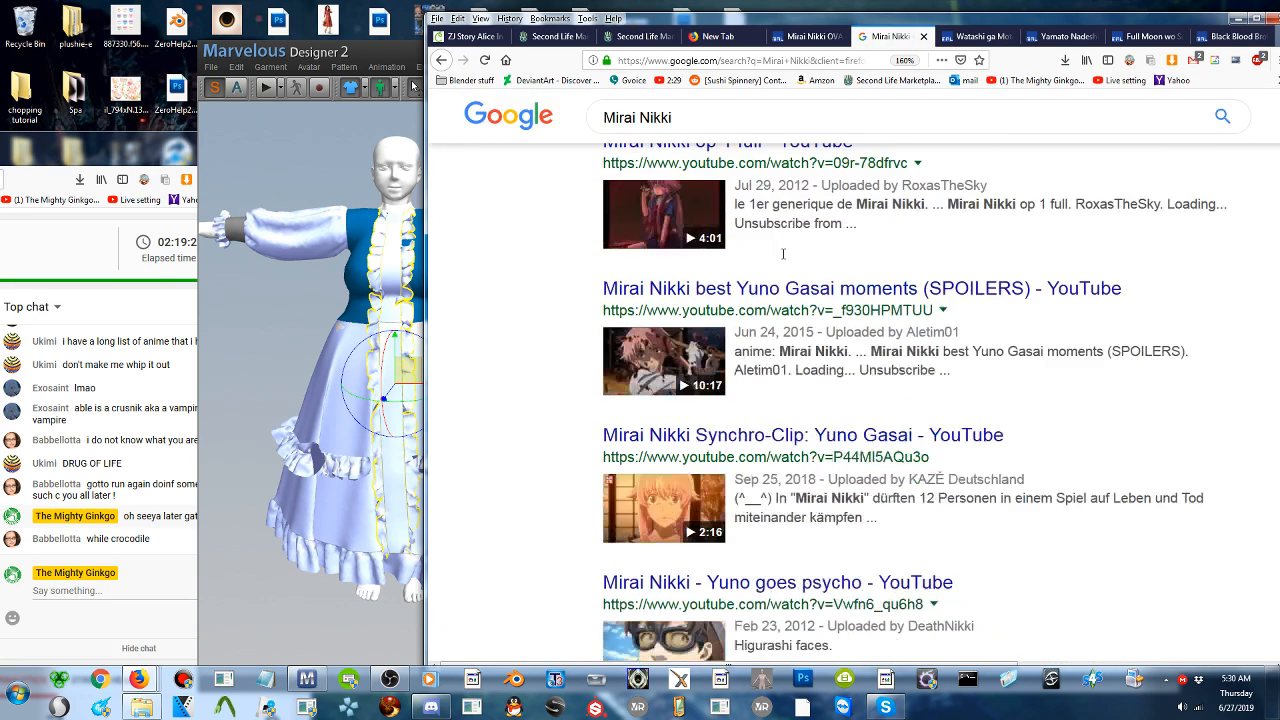
scroll(783, 254, down, 1)
scroll(783, 259, down, 2)
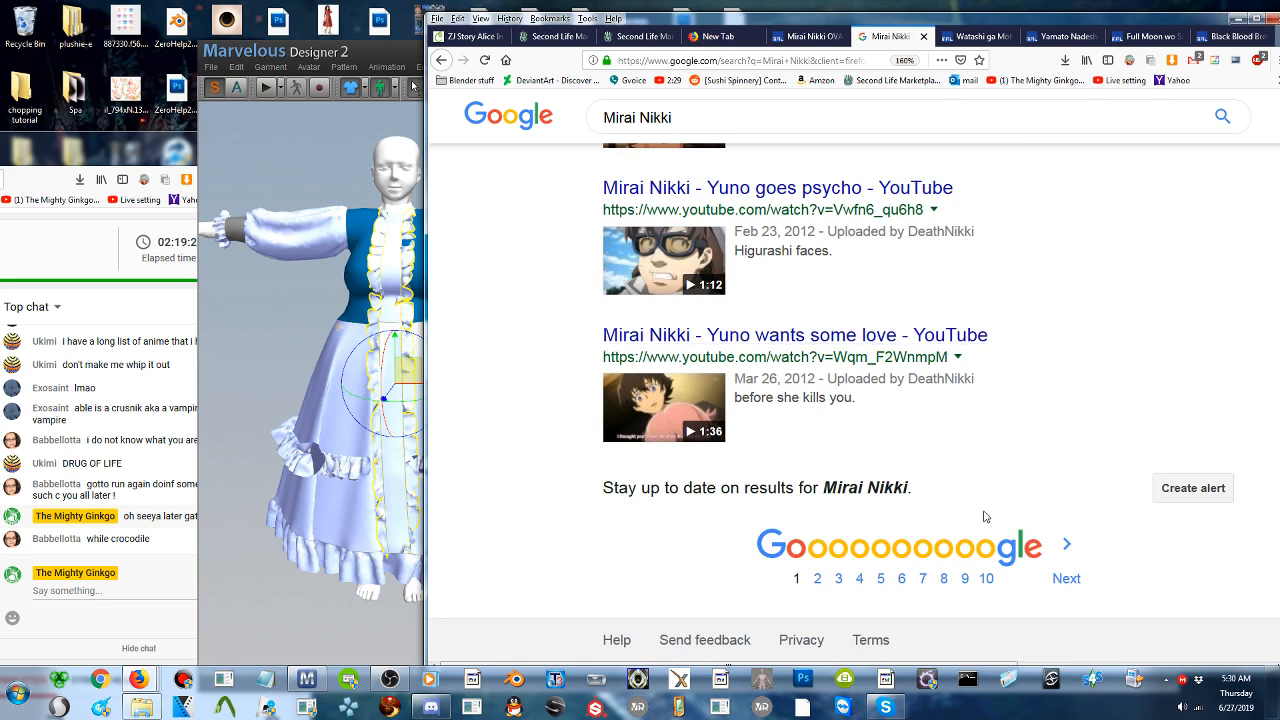
click(1045, 545)
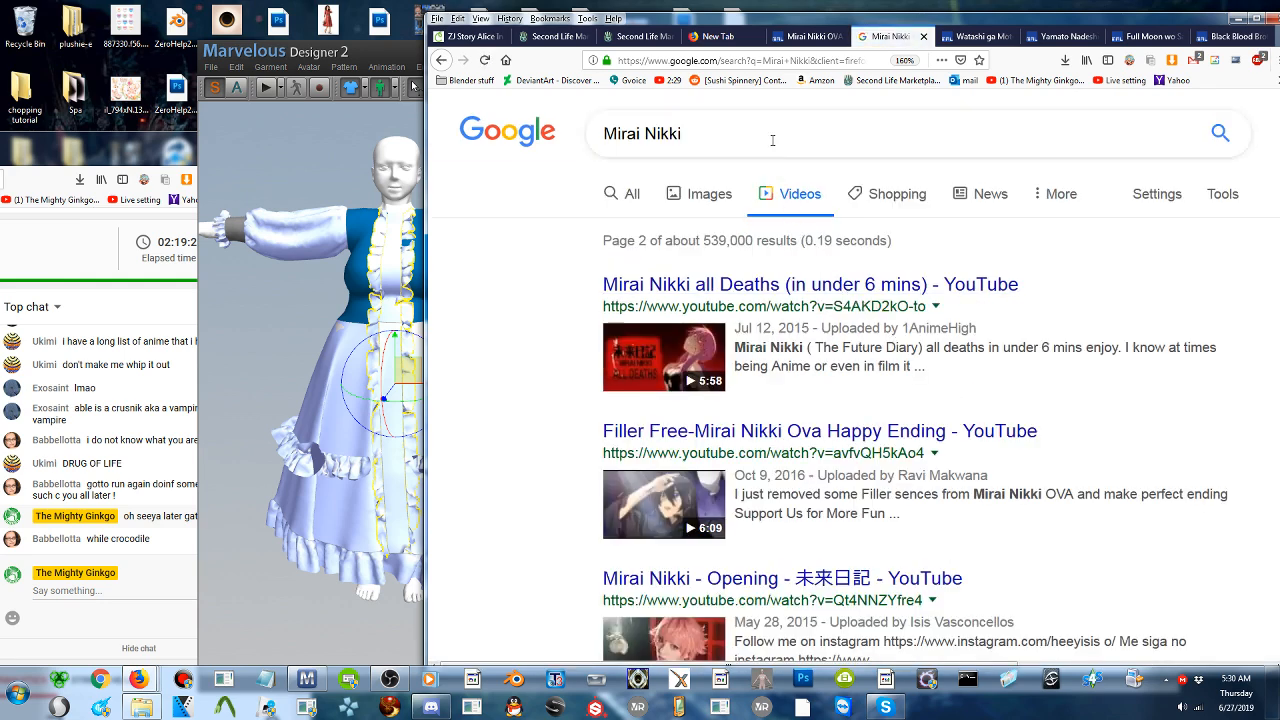
- Search the videos for "Mirai Nikki song", look through the results and go to the second page
click(772, 137)
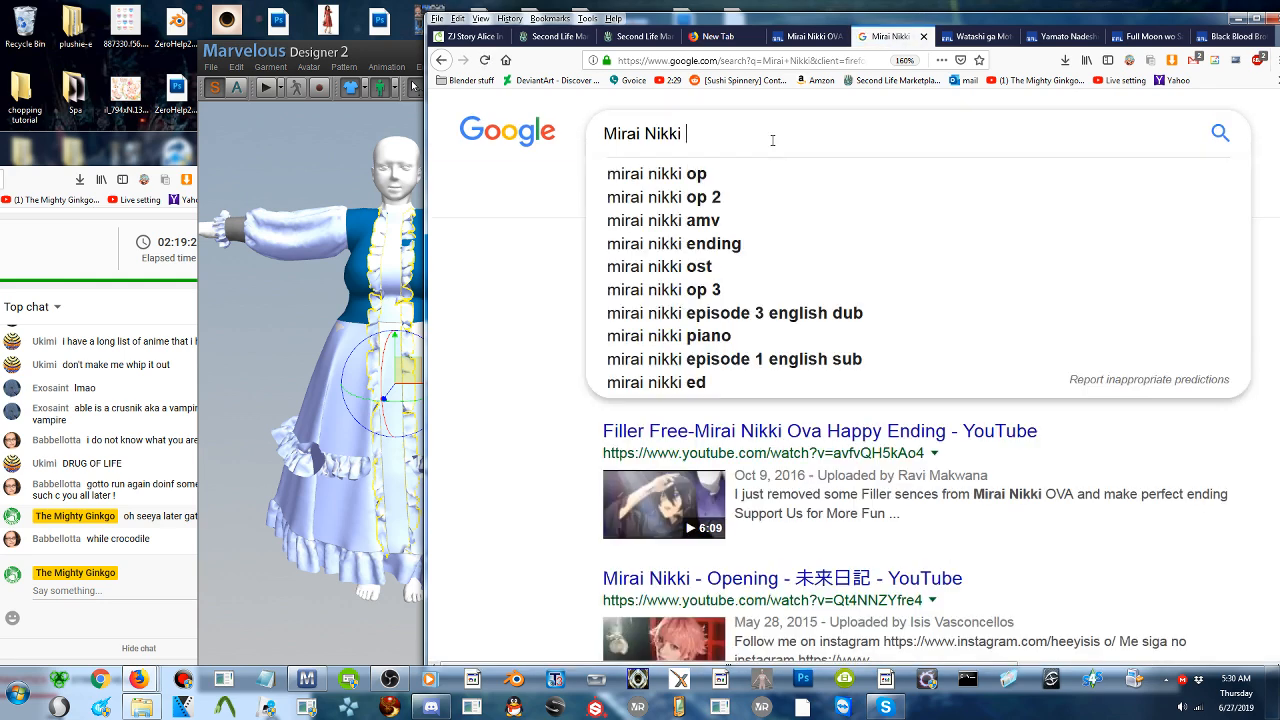
text(song)
key(Return)
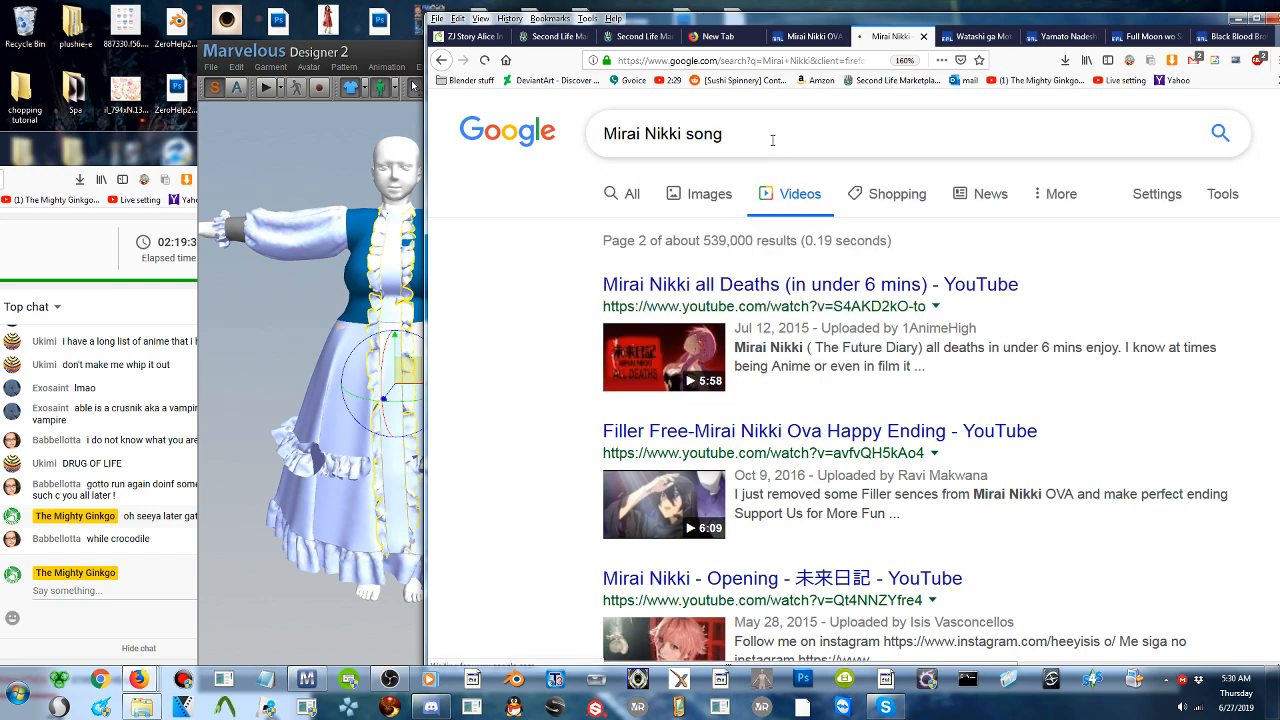
scroll(768, 160, down, 5)
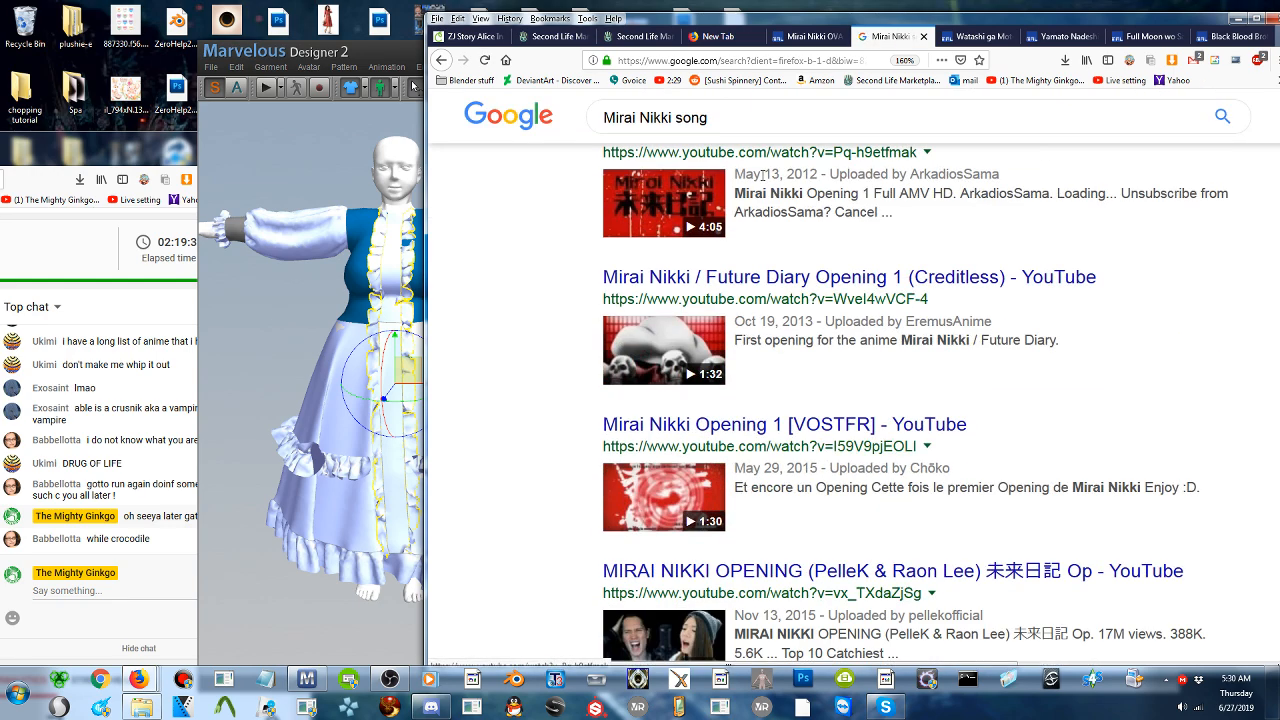
scroll(765, 178, down, 4)
scroll(775, 232, down, 3)
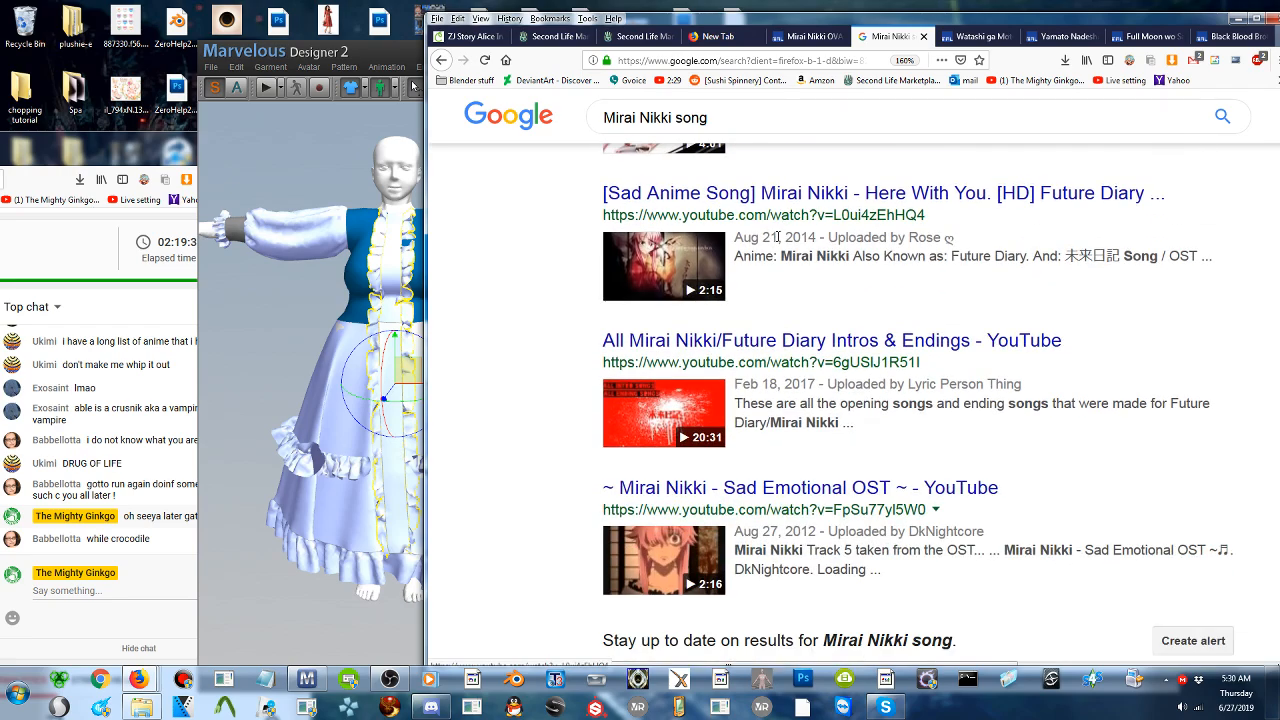
scroll(800, 265, down, 3)
click(1062, 570)
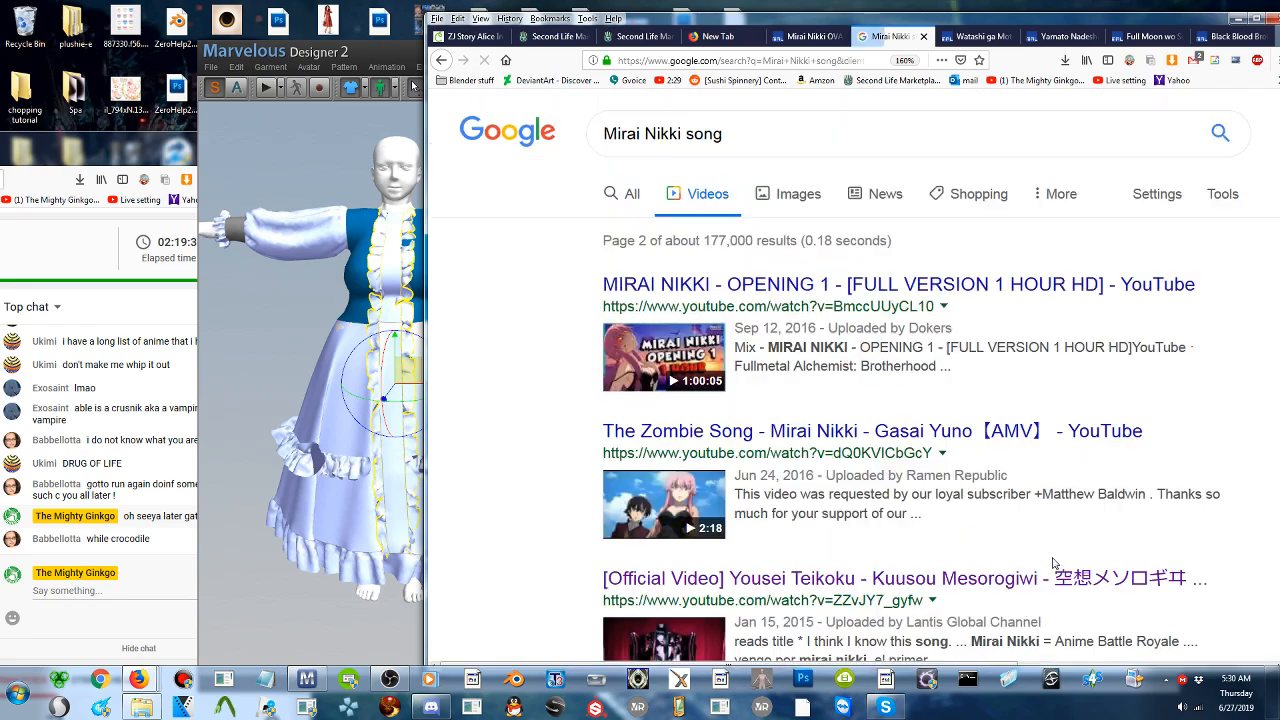
- Find the "Yuki Yuki Yuki 10 hours" video, play it at a lowered volume and pause it
scroll(899, 394, down, 5)
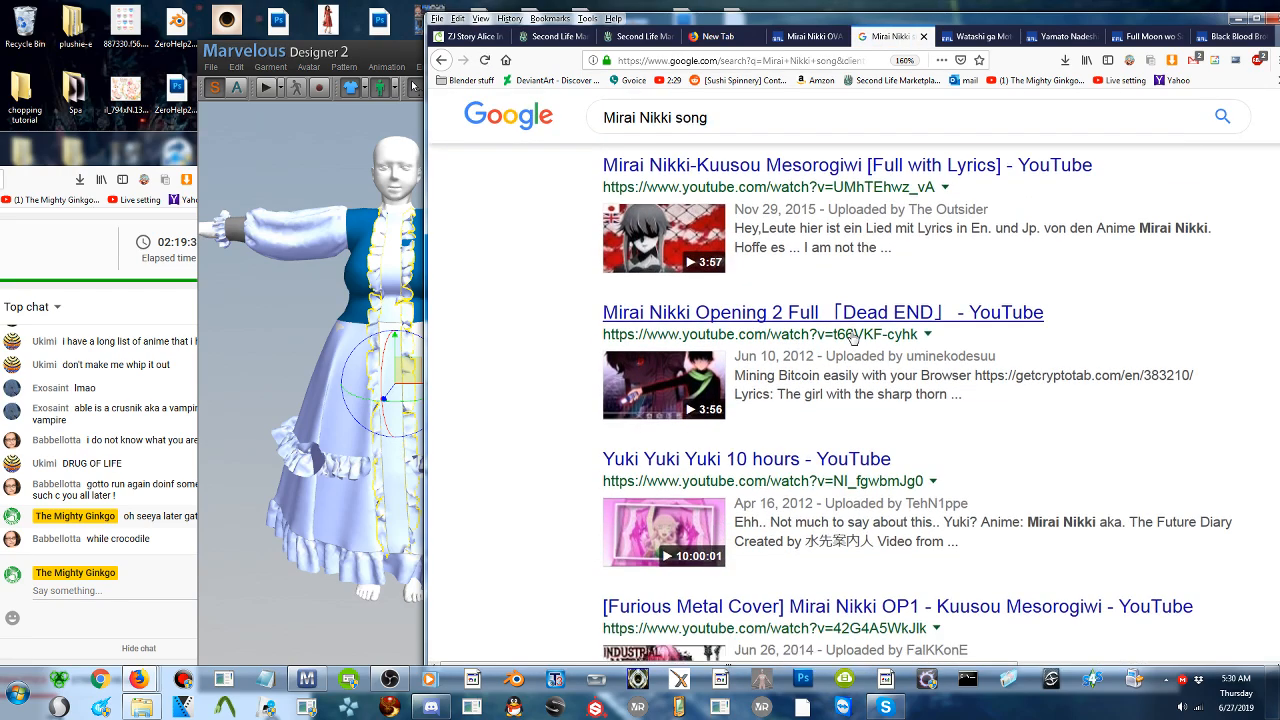
scroll(852, 337, down, 3)
scroll(776, 355, up, 2)
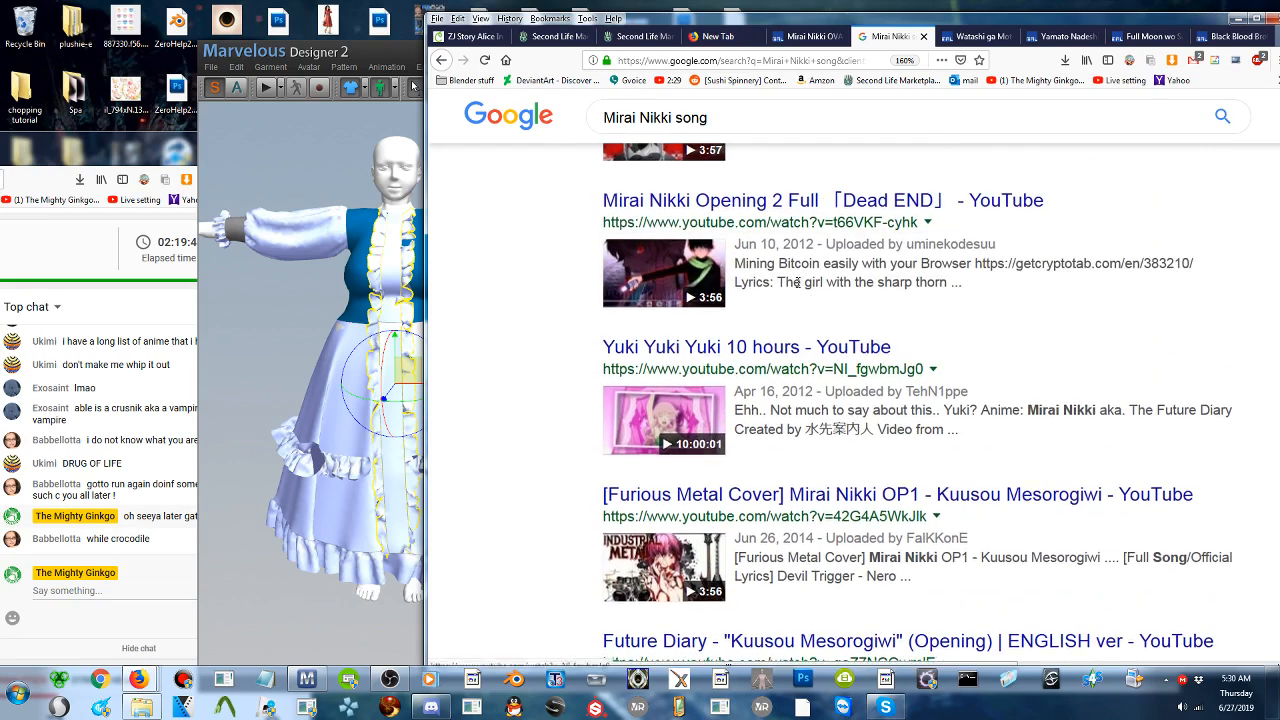
click(776, 350)
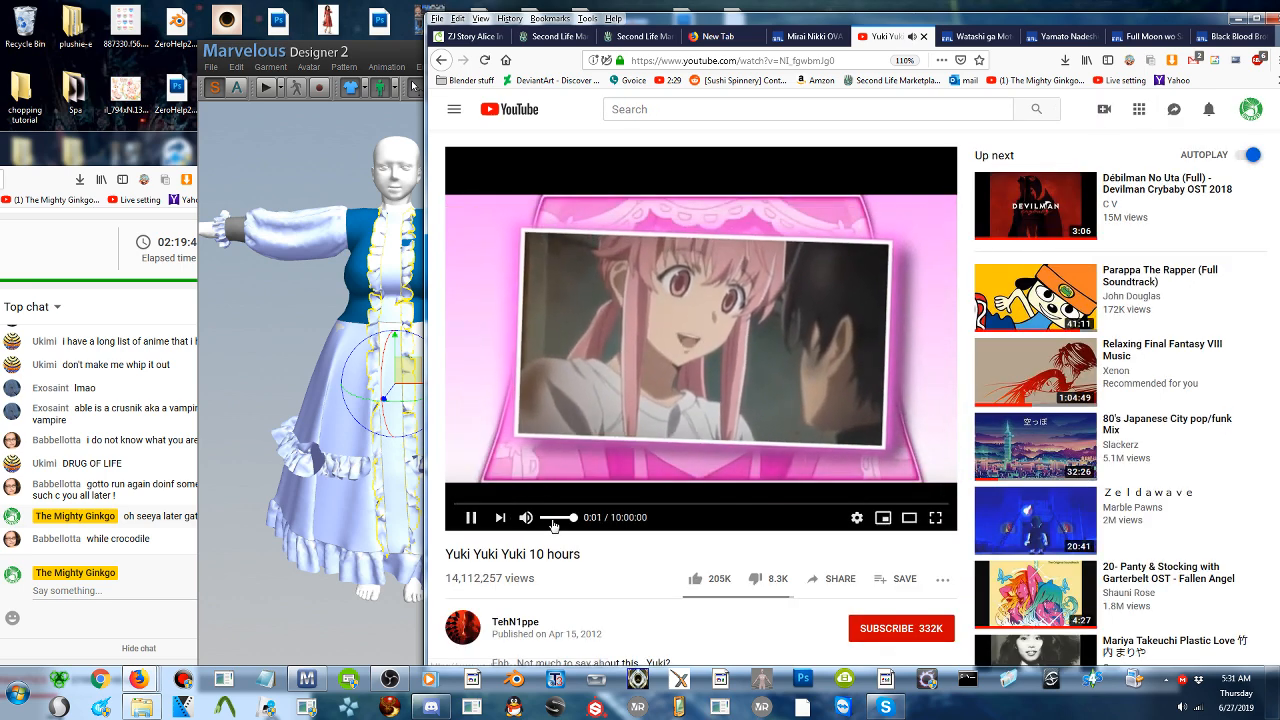
click(549, 518)
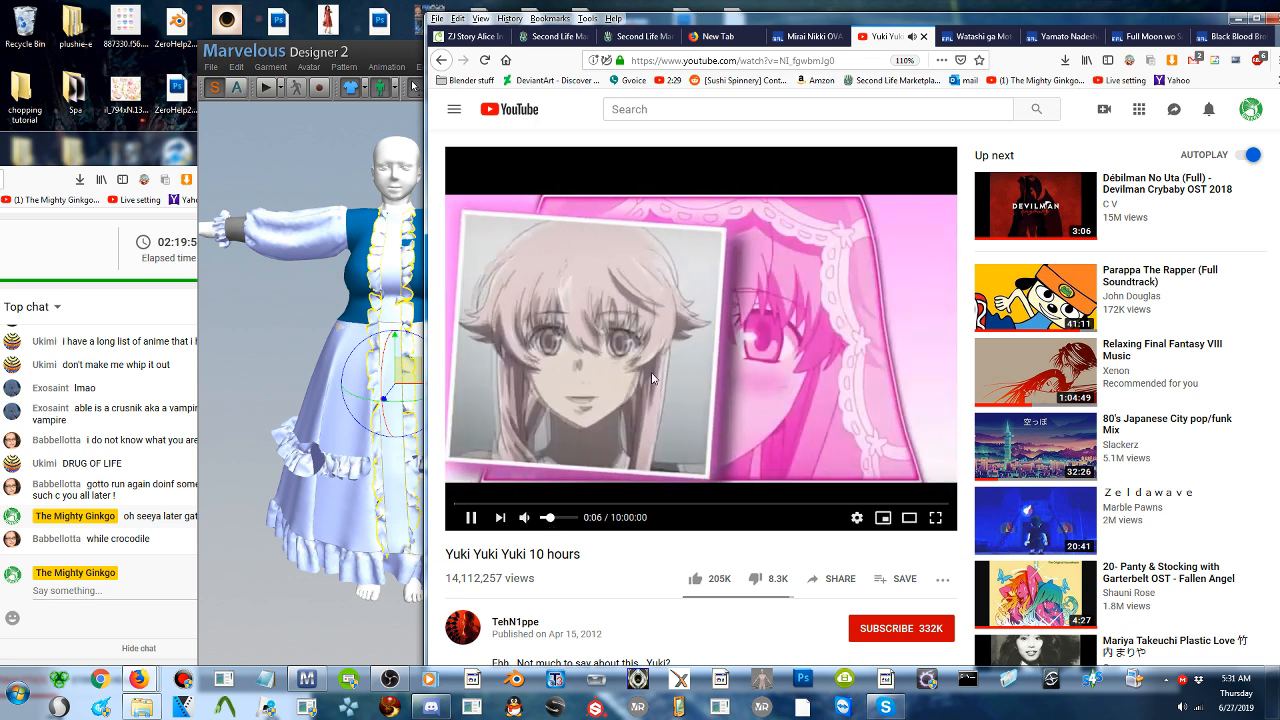
click(611, 432)
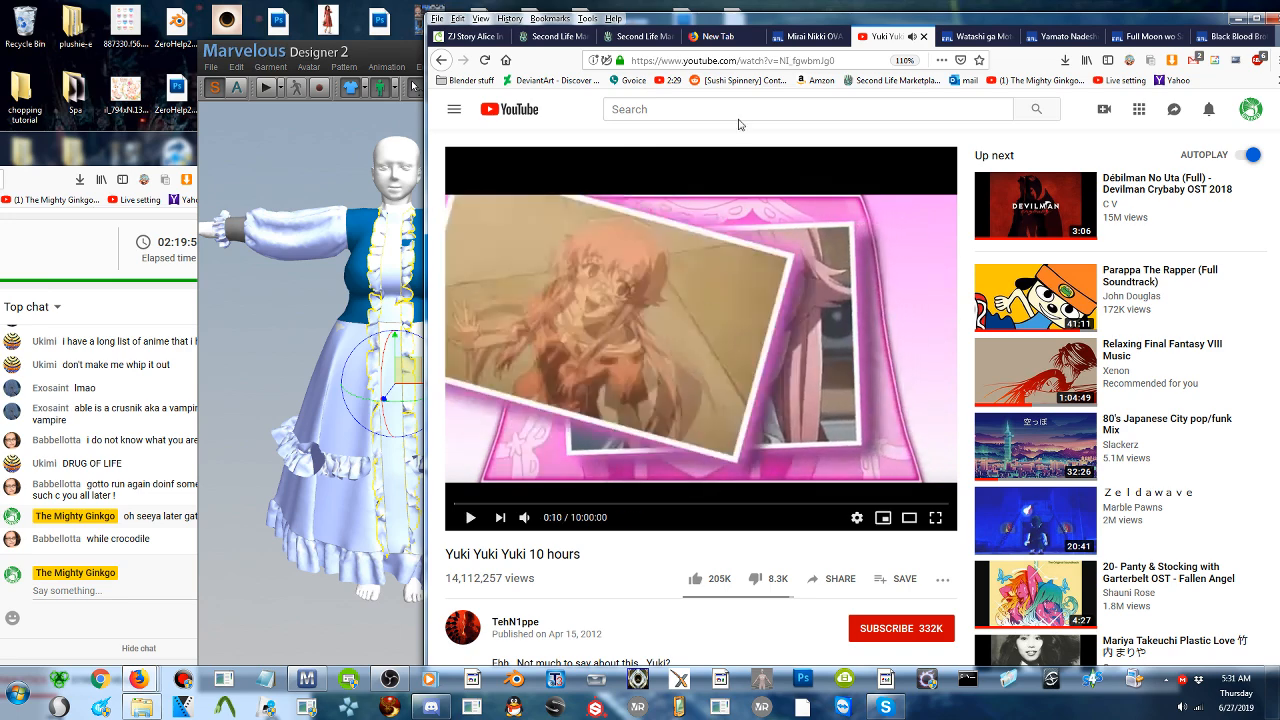
- Return to the anime list and read the entries from Mirai Nikki OVA to Shijou Saikyou no Deshi Kenichi
click(808, 36)
click(716, 38)
click(808, 36)
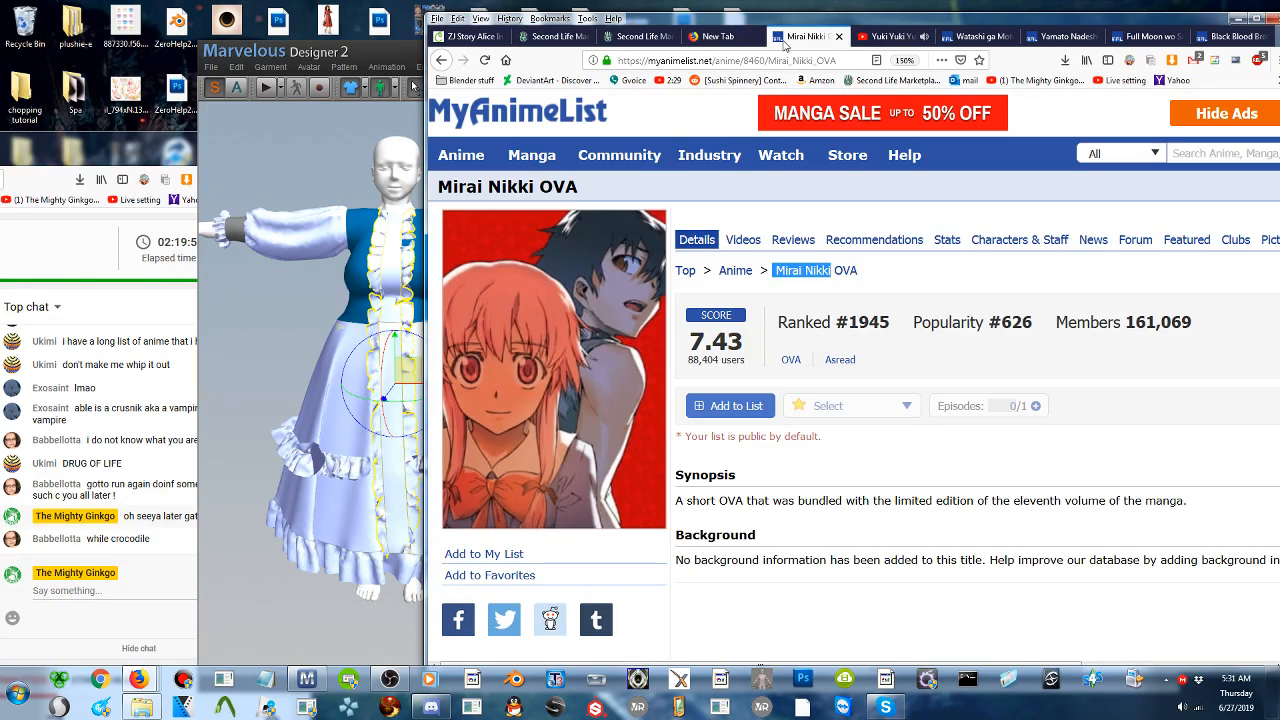
key(alt+Left)
scroll(714, 367, down, 3)
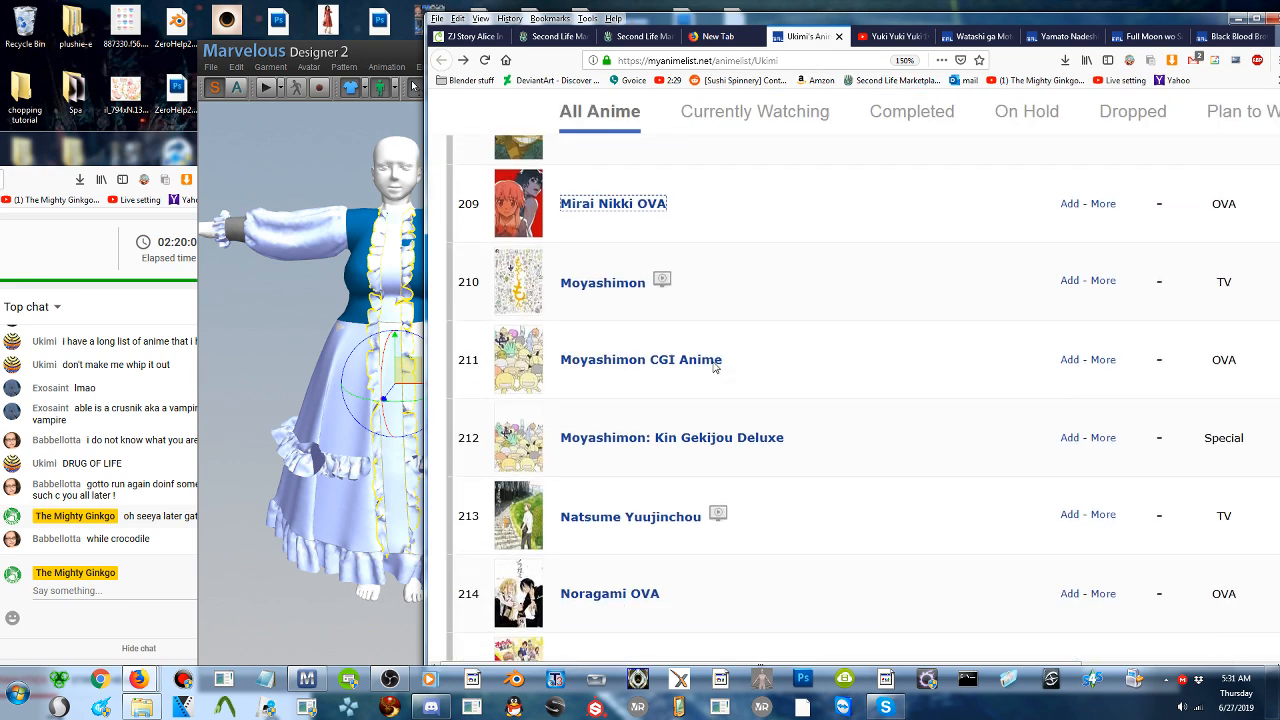
scroll(714, 367, down, 2)
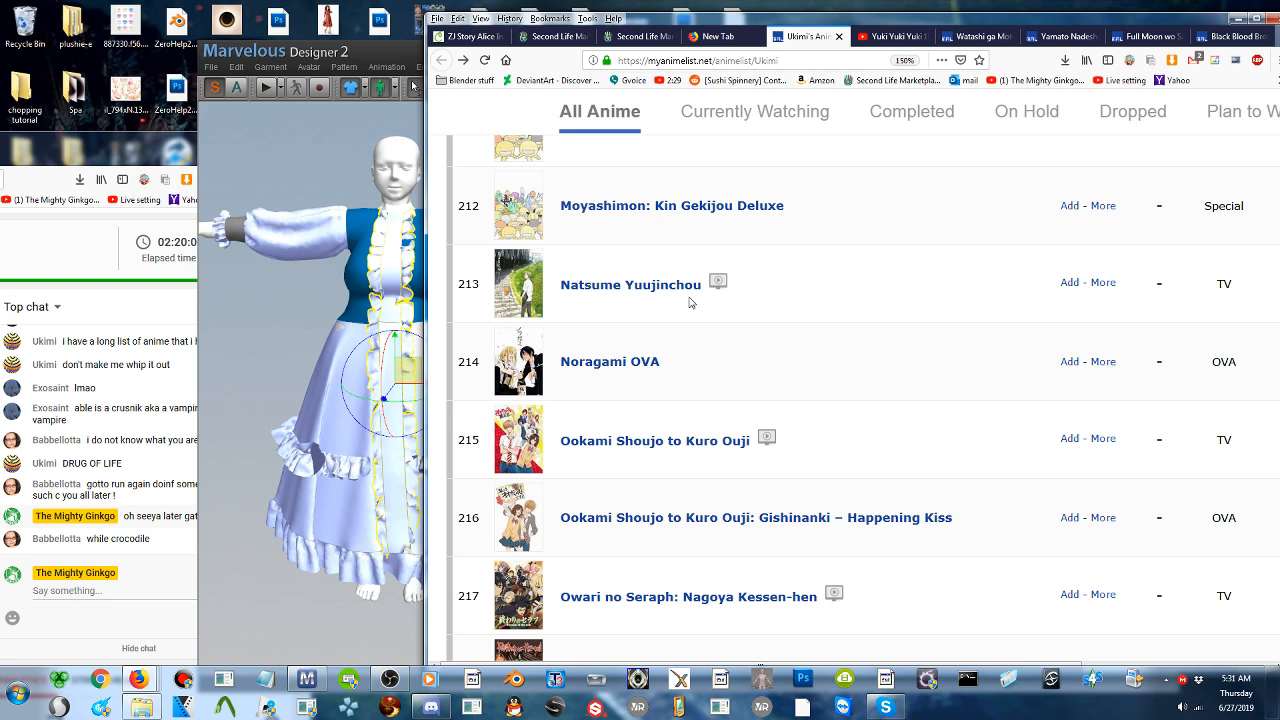
scroll(700, 312, down, 5)
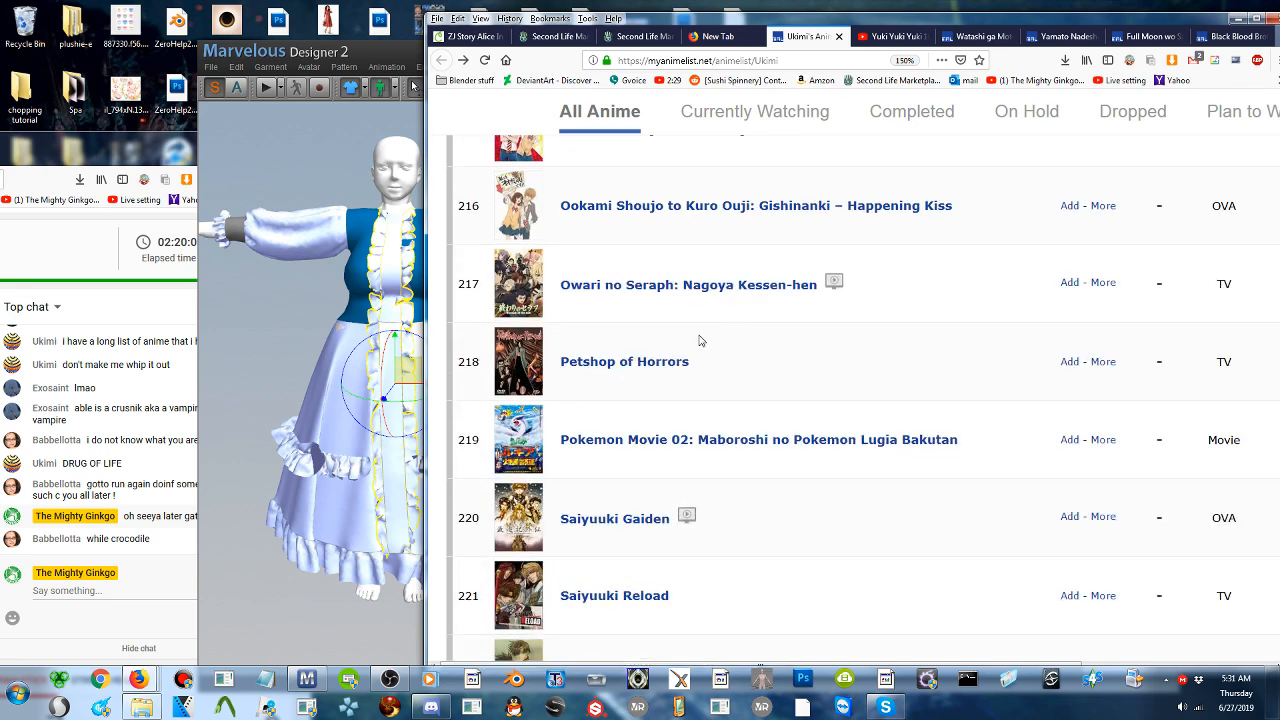
scroll(700, 341, down, 6)
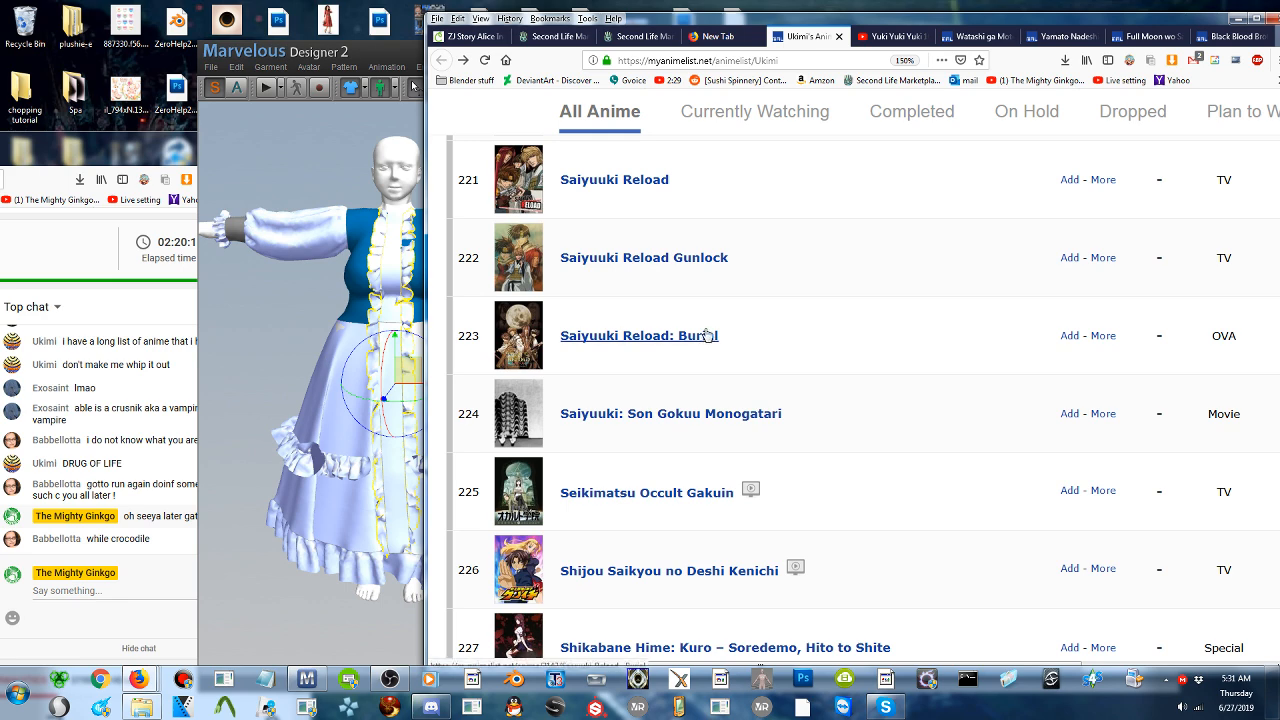
scroll(706, 335, down, 4)
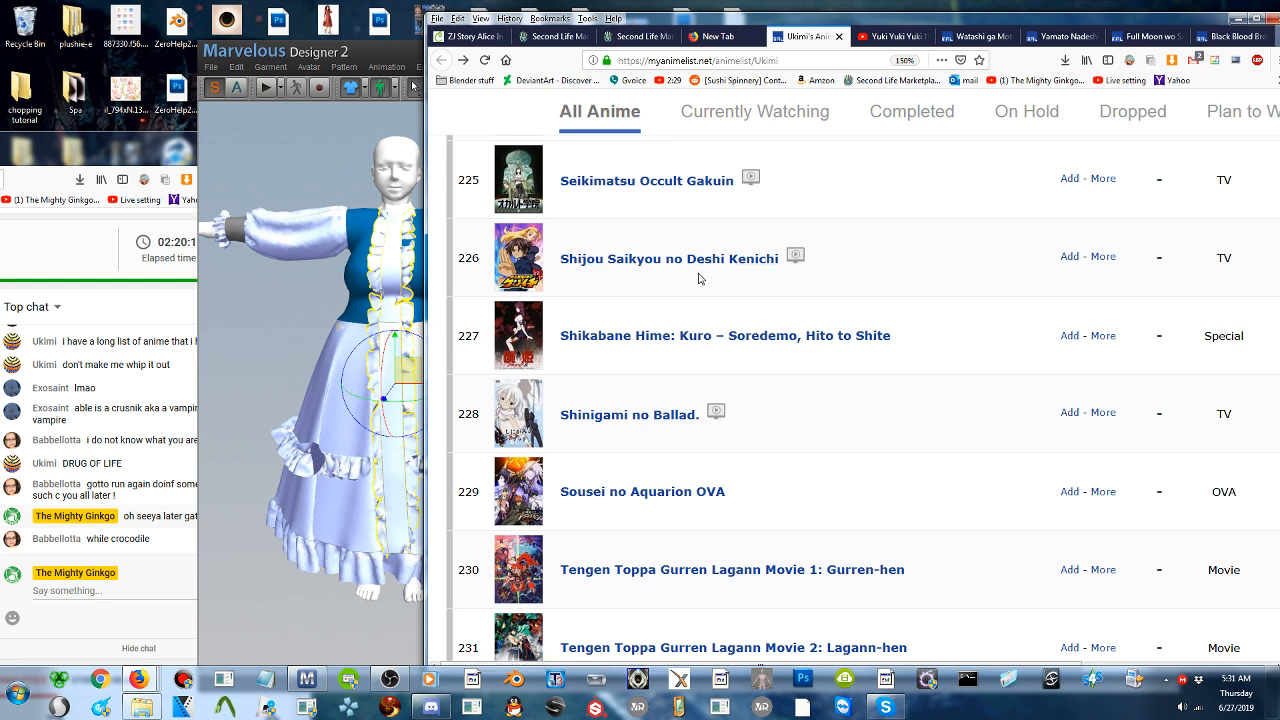
- Read the remaining anime list entries from Shikabane Hime: Kuro to Yozakura Quartet: Hana no Uta, rechecking the Tengen Toppa Gurren Lagann titles
scroll(699, 278, down, 3)
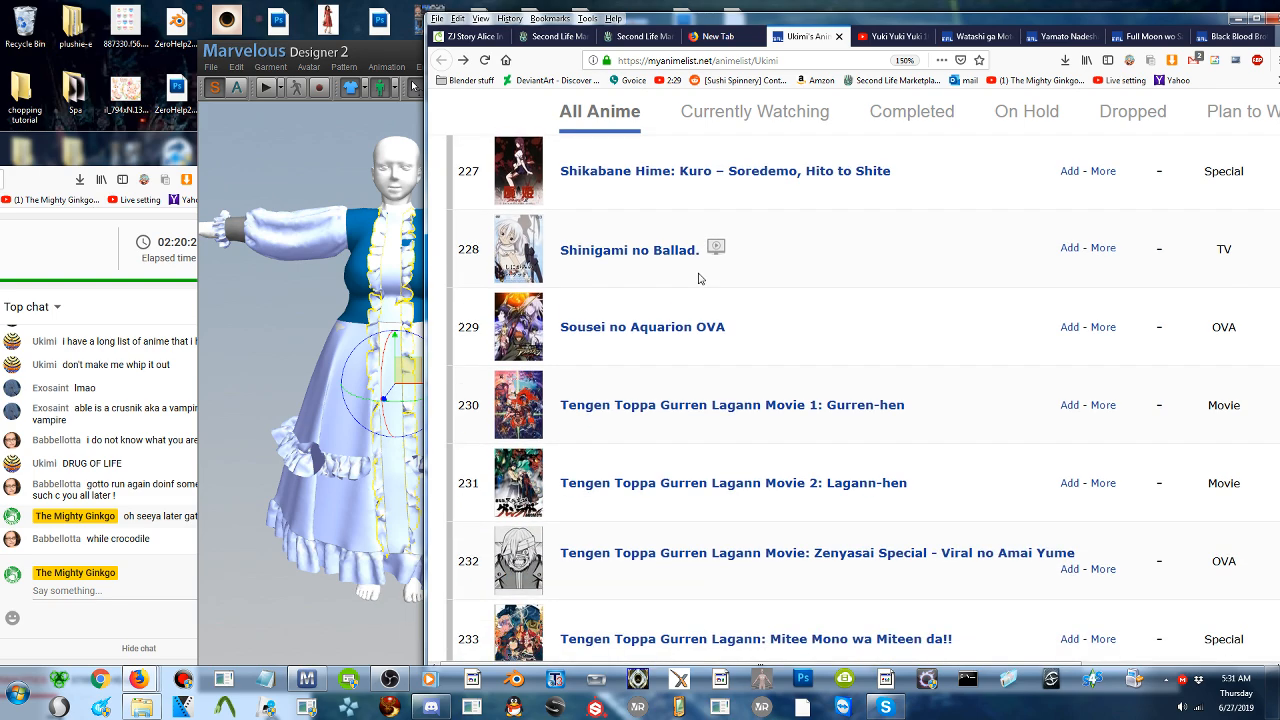
scroll(699, 278, down, 4)
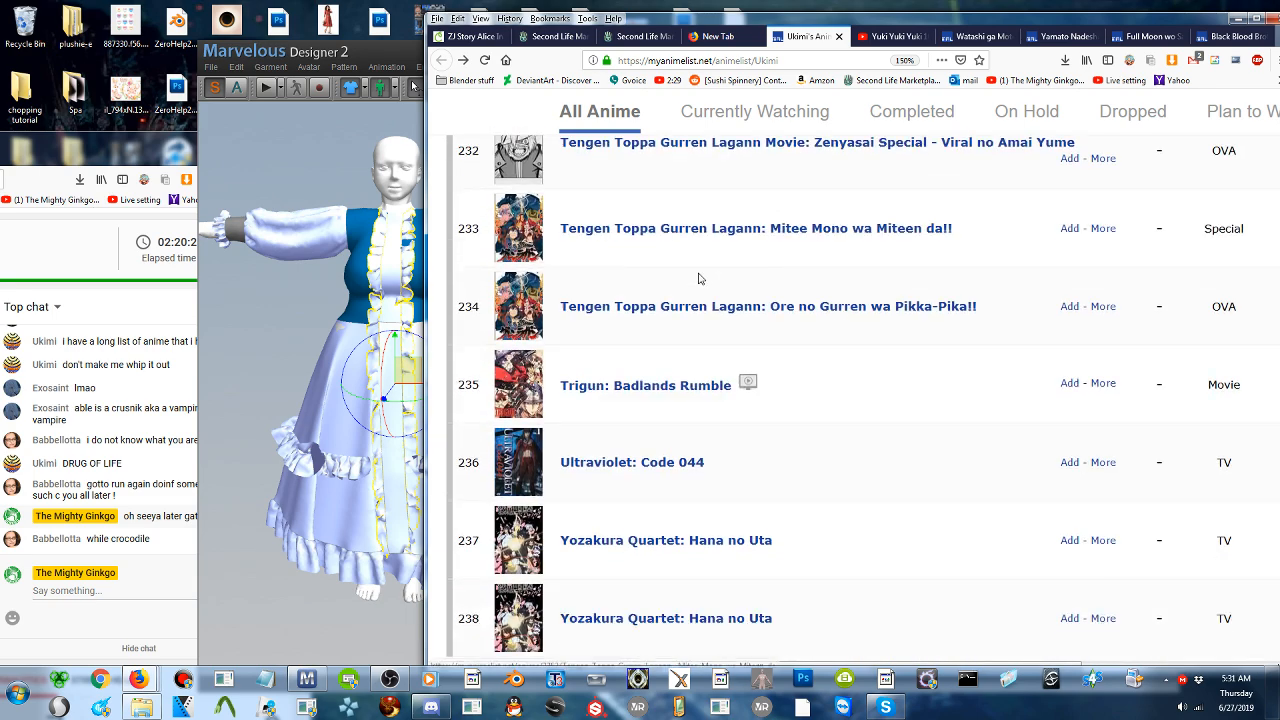
scroll(699, 278, up, 3)
scroll(727, 363, down, 3)
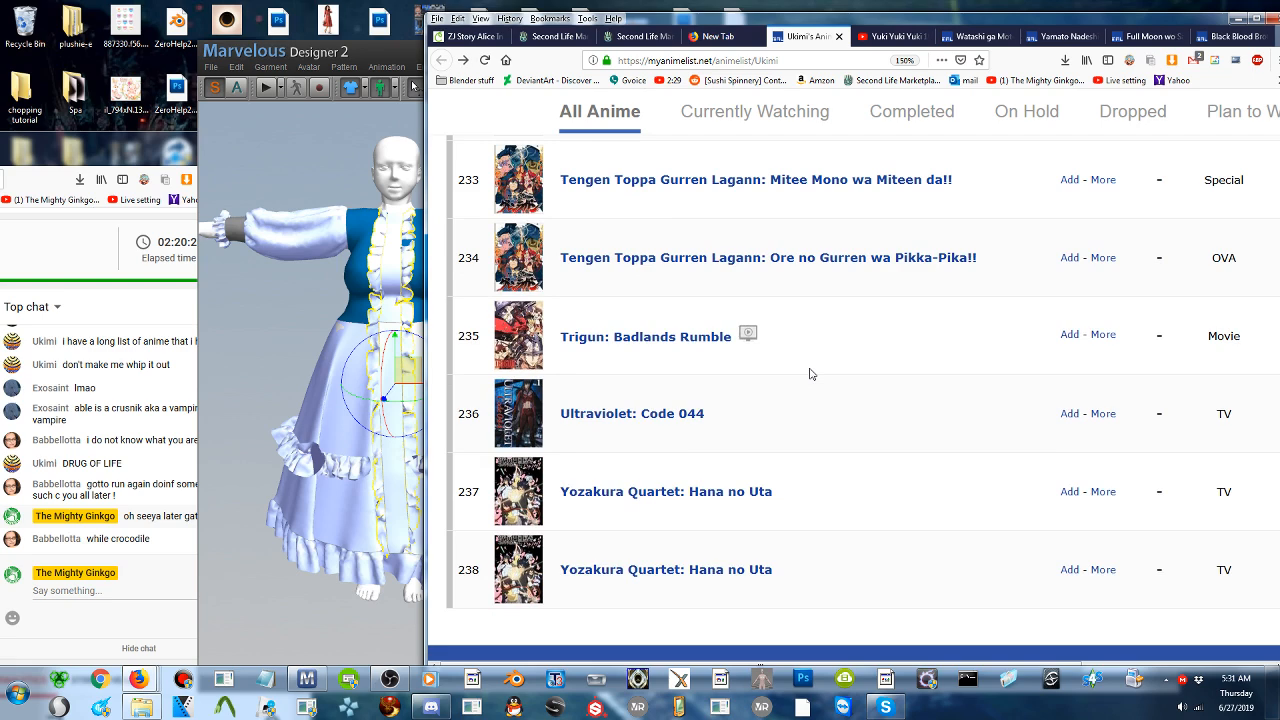
scroll(700, 390, up, 3)
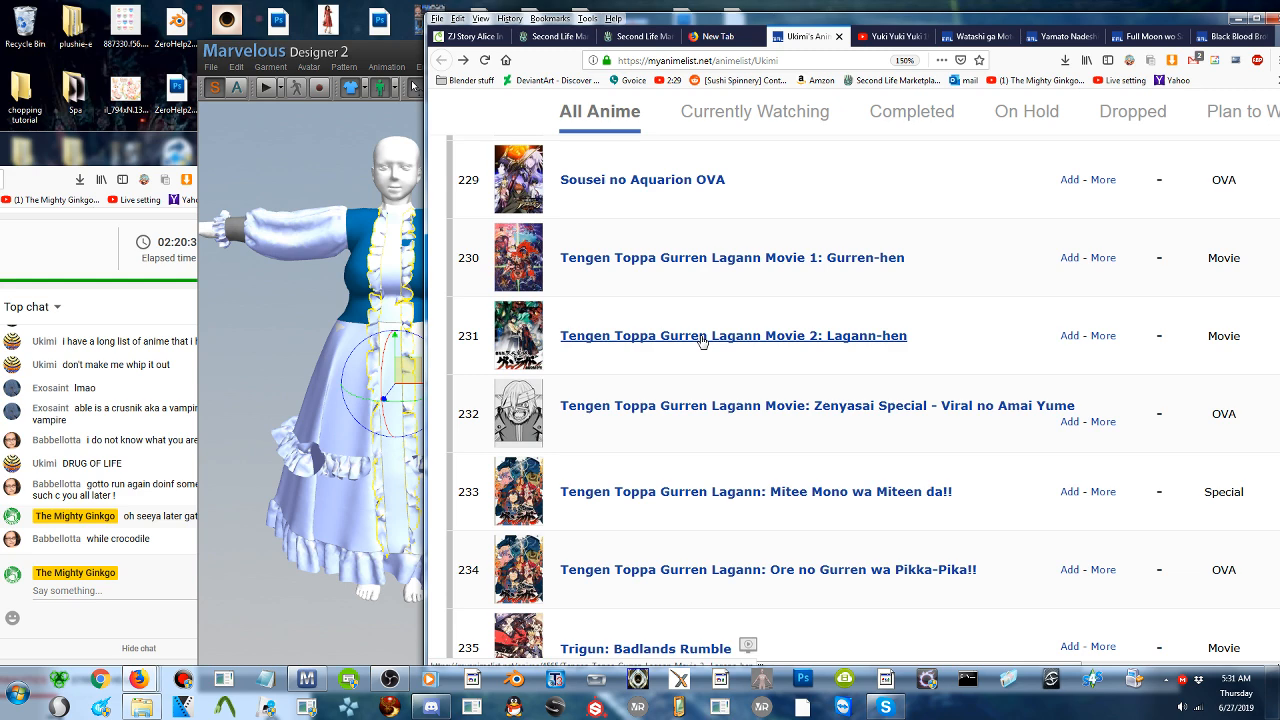
scroll(702, 341, down, 5)
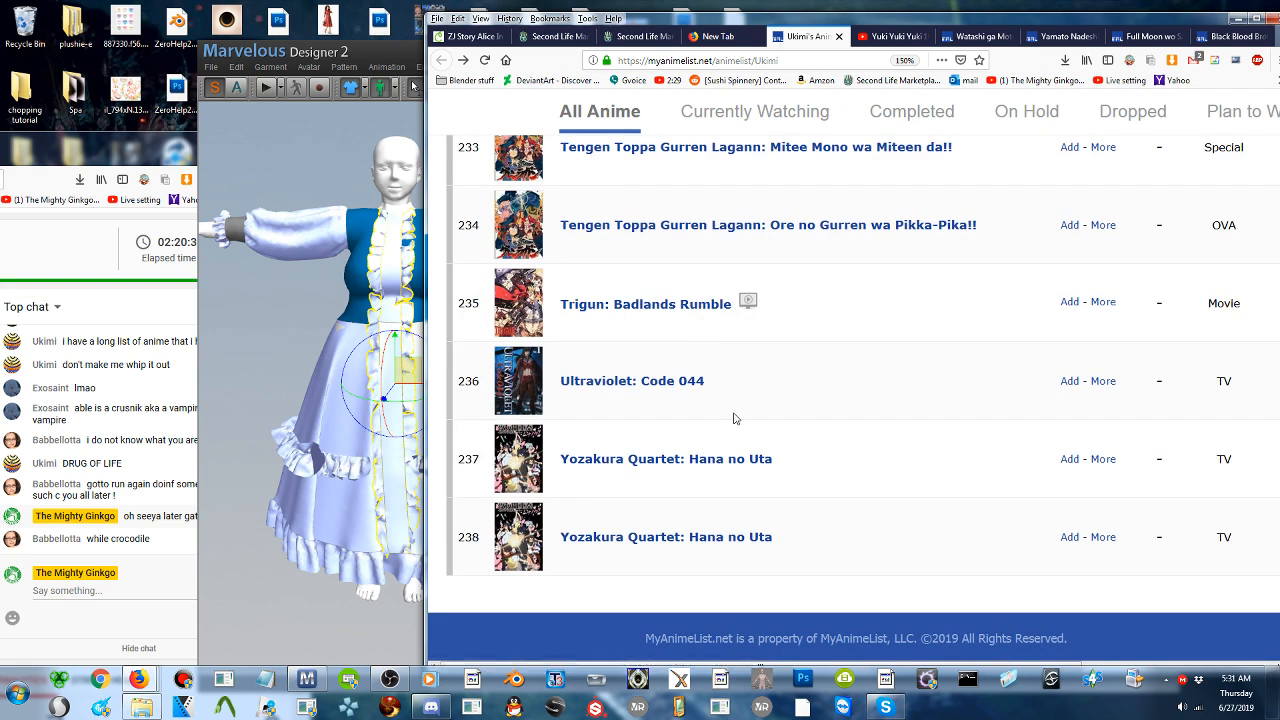
scroll(790, 496, up, 5)
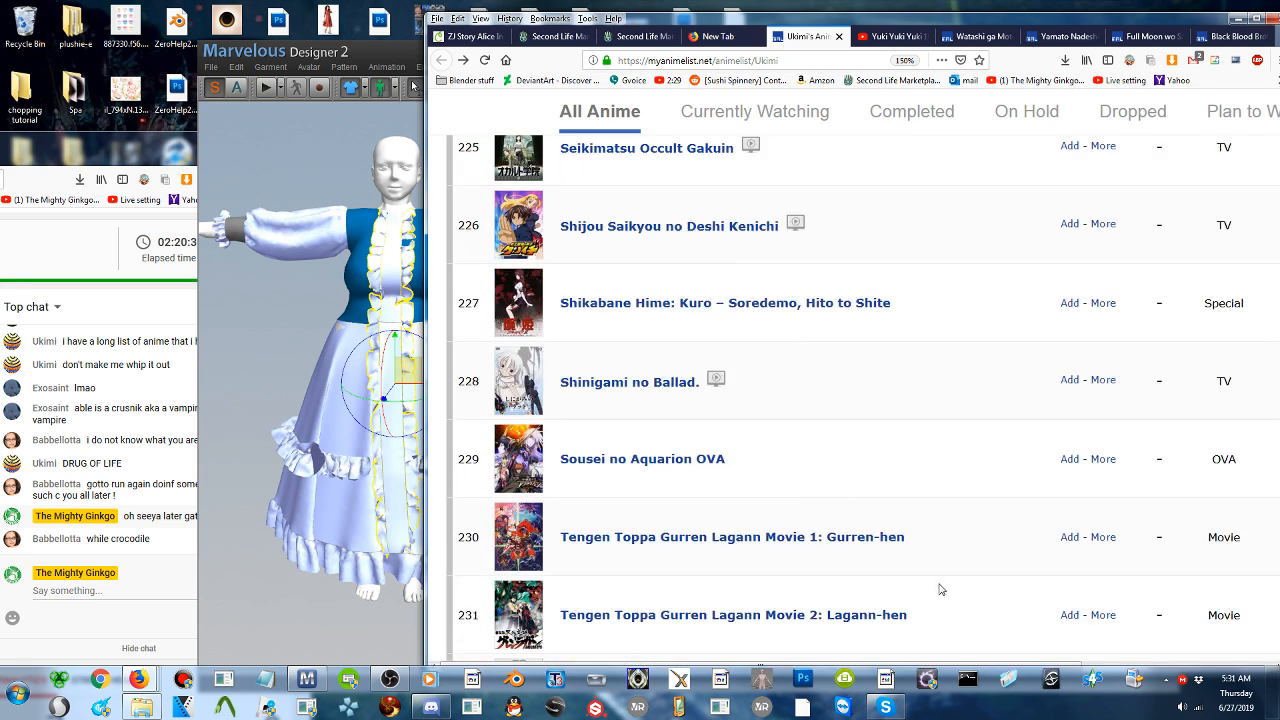
- Show only the Currently Watching entries of the anime list
mouse_move(980, 608)
middle_down()
mouse_move(964, 530)
mouse_move(874, 338)
mouse_move(752, 178)
middle_up()
click(742, 123)
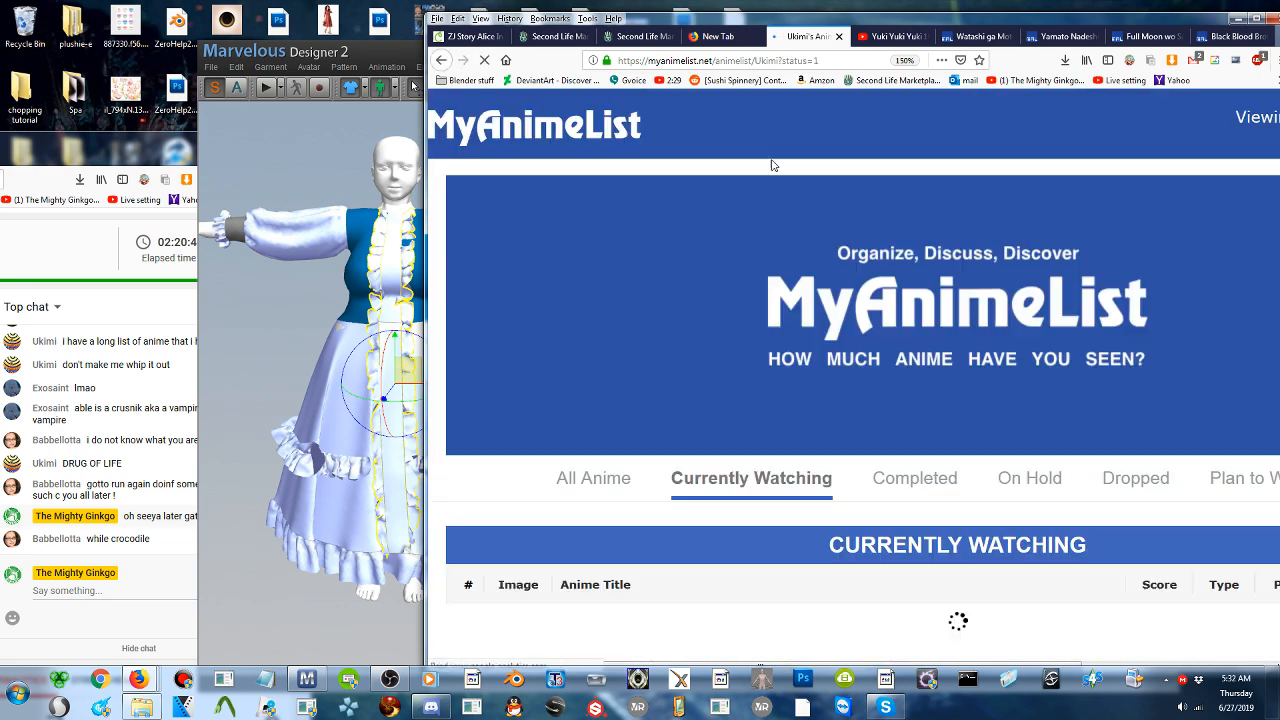
scroll(918, 305, up, 4)
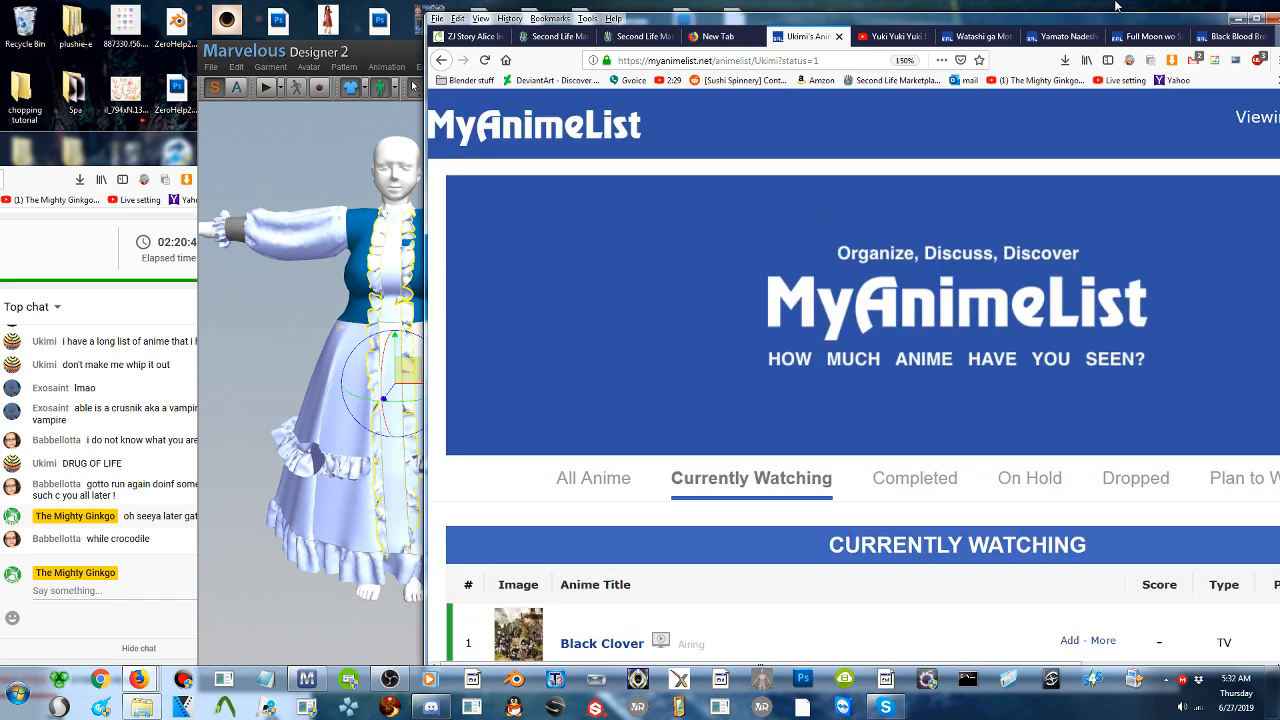
- Minimize the browser to get back to Marvelous Designer and move its window clear of the live chat
drag(1143, 24, 964, 37)
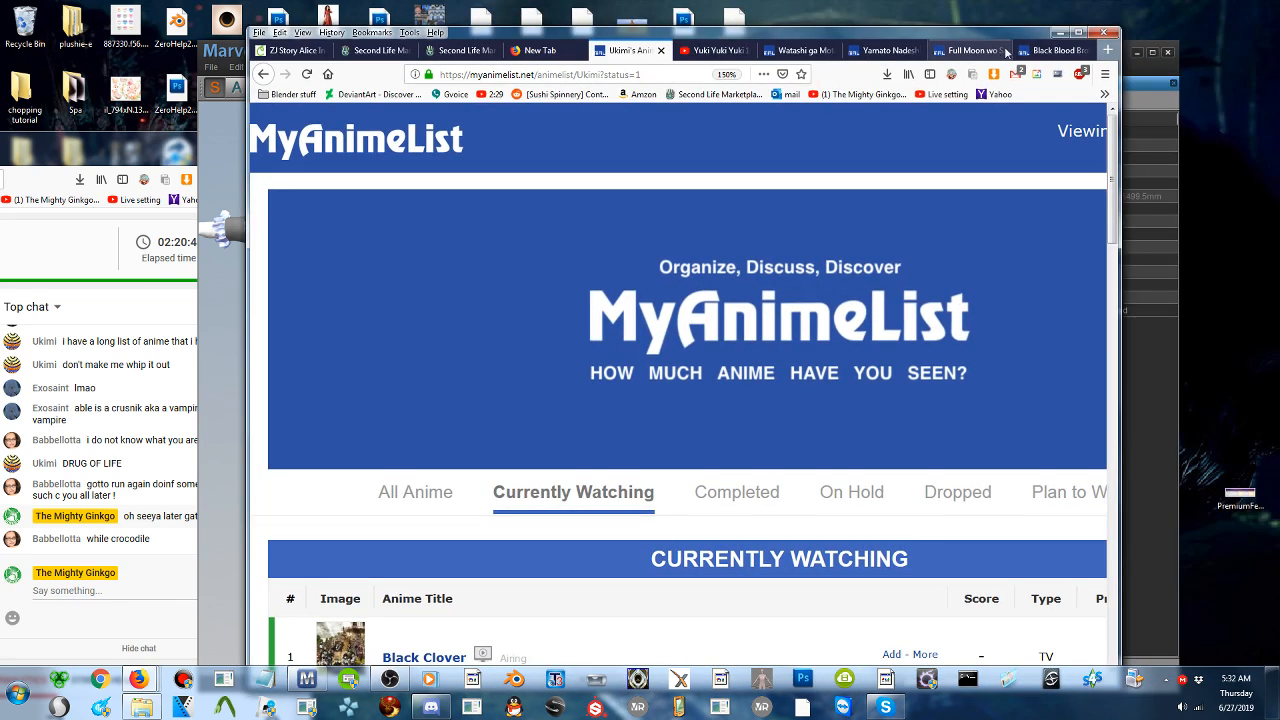
click(1059, 32)
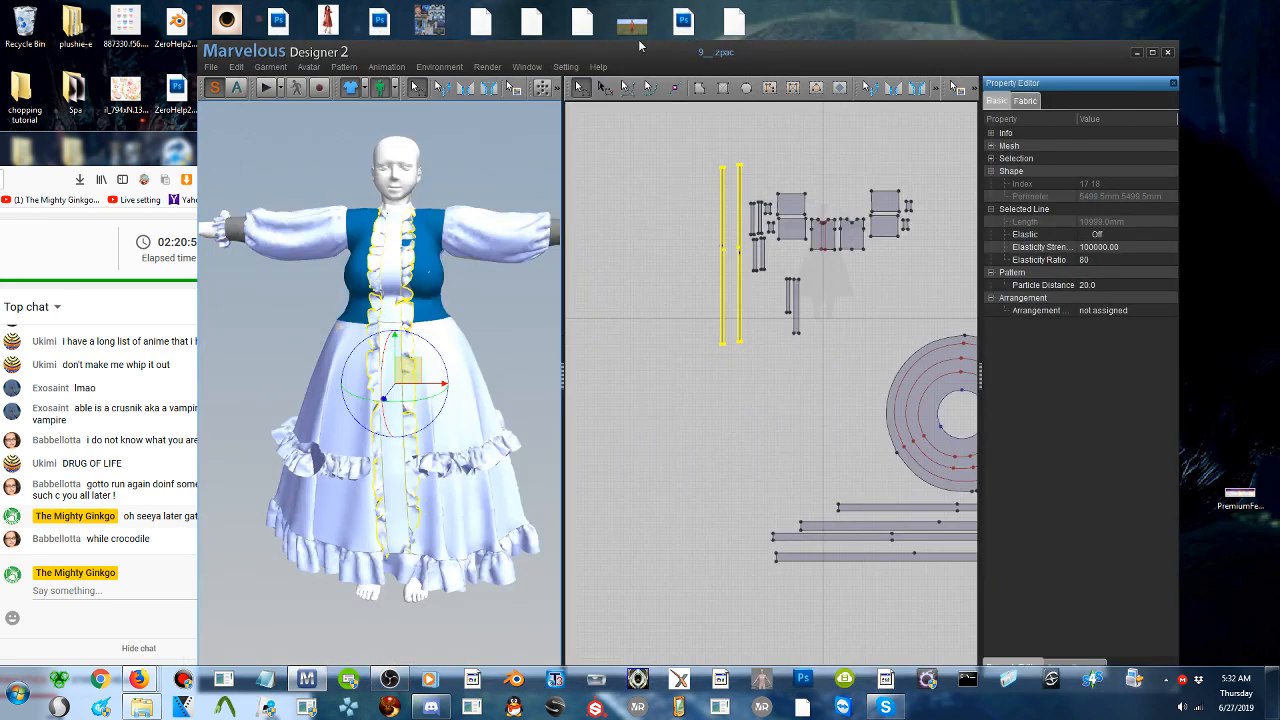
drag(621, 55, 731, 55)
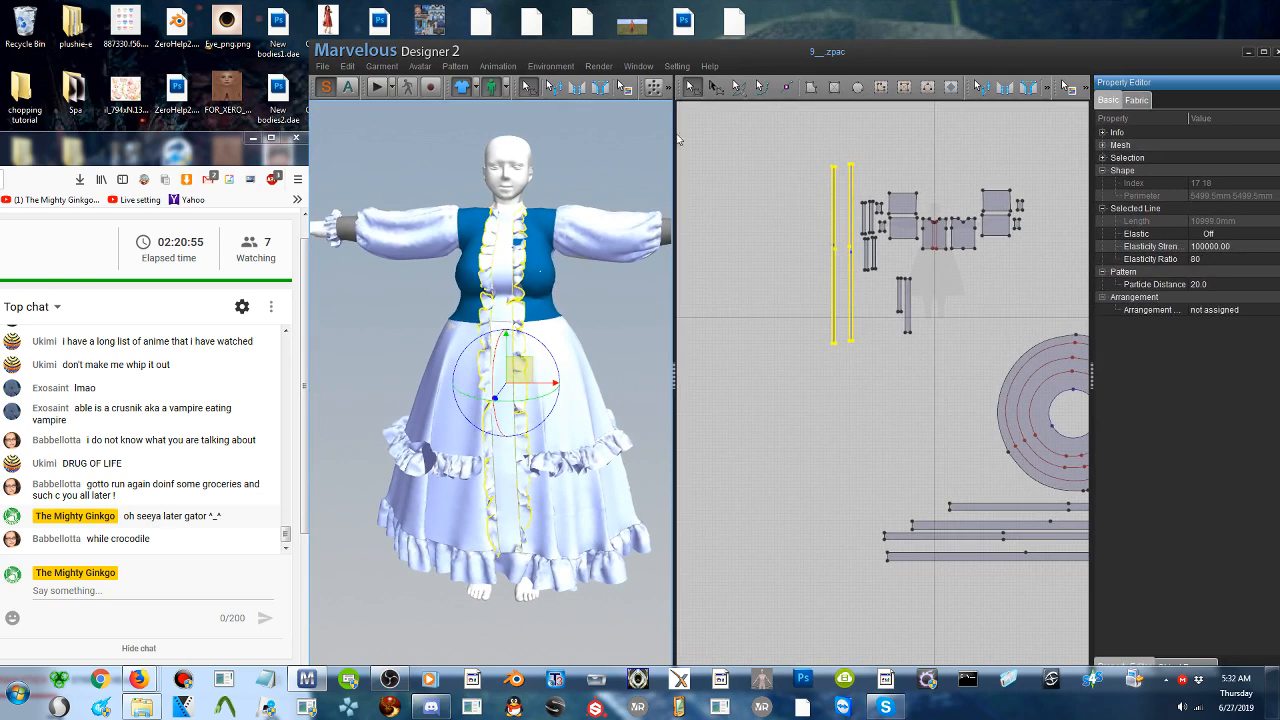
- Widen the 3D garment view beside the pattern view and deselect the two long front ruffle strips
drag(673, 376, 787, 368)
scroll(748, 352, down, 2)
right_drag(742, 343, 765, 328)
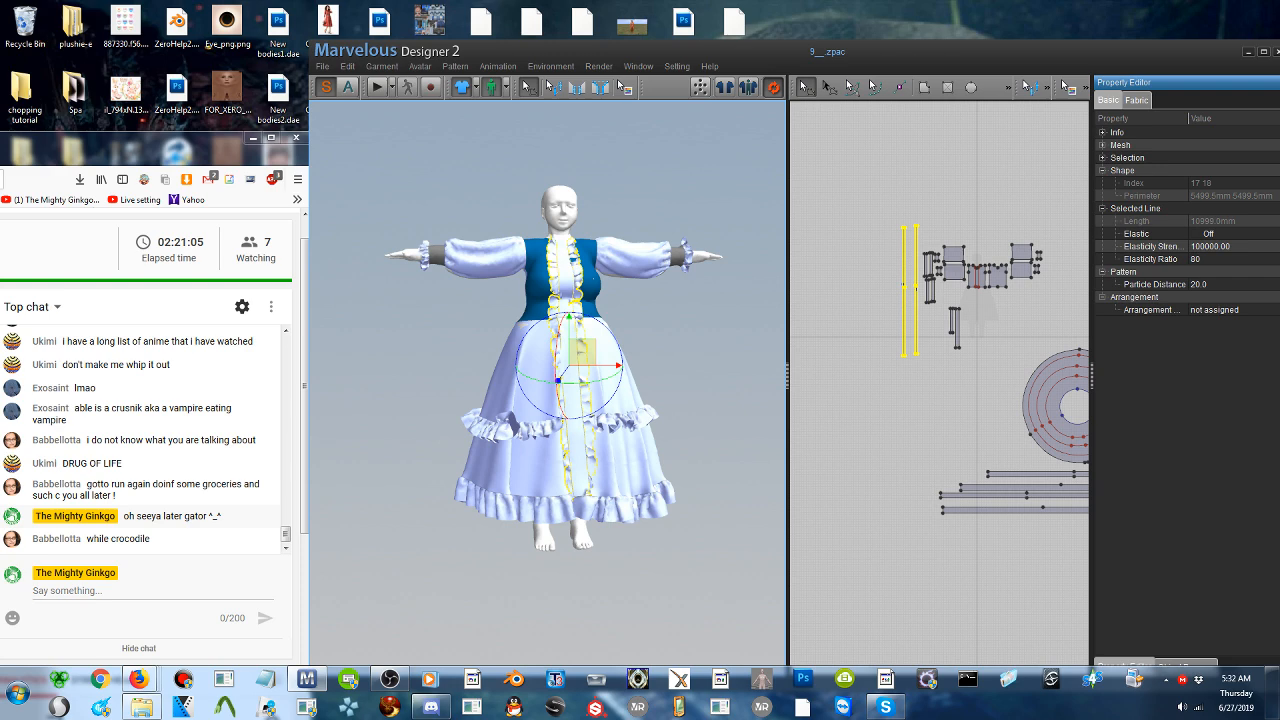
scroll(664, 360, up, 5)
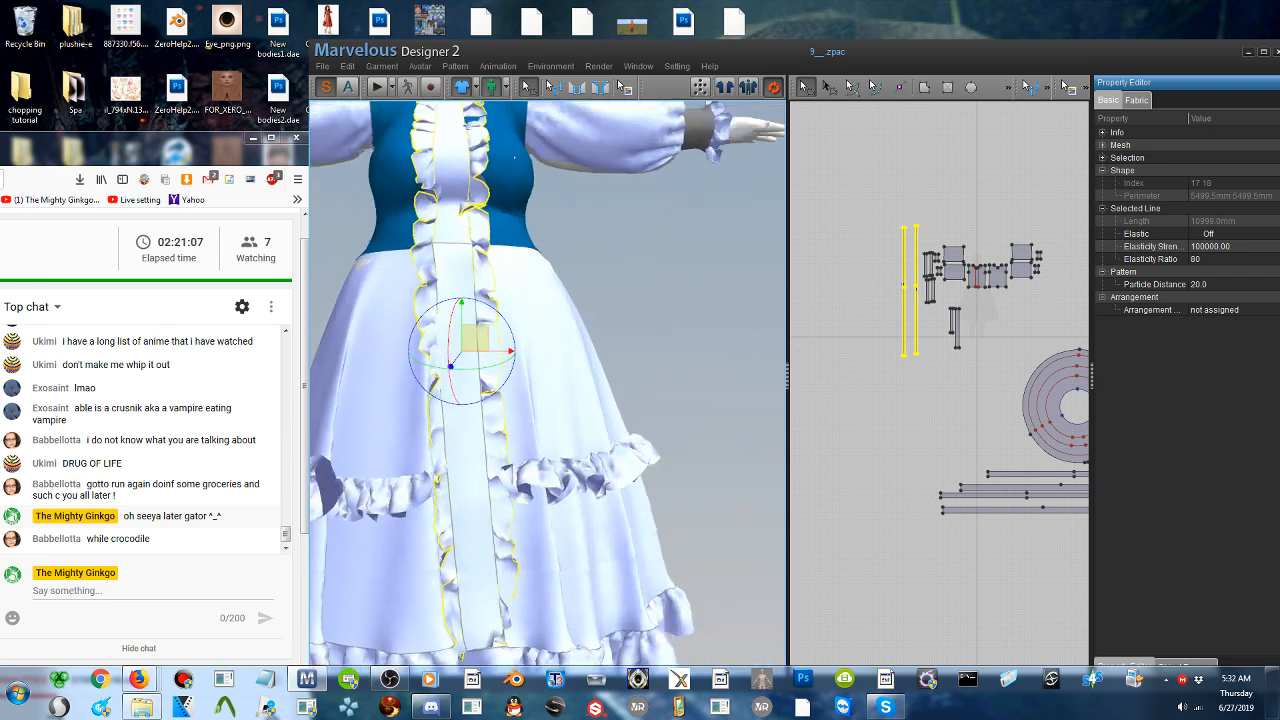
middle_drag(679, 362, 717, 333)
click(717, 333)
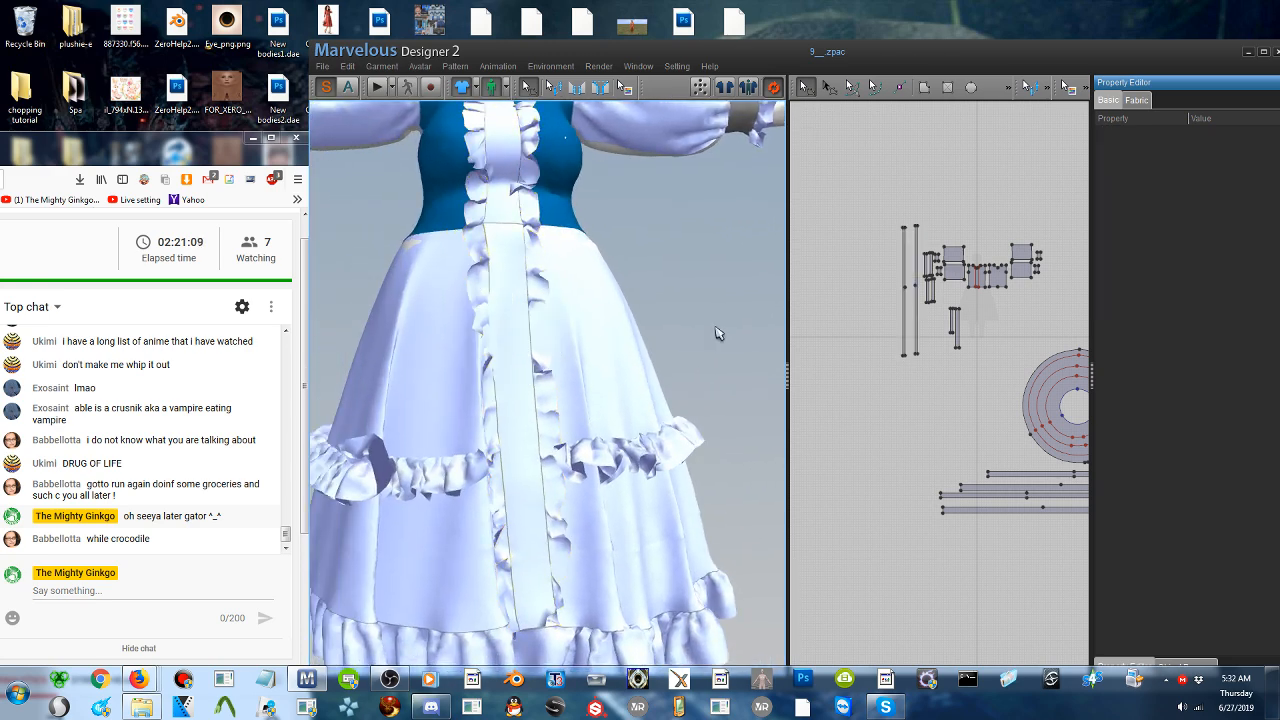
- Select the circular skirt piece on the avatar and check the whole skirt with its ruffles
click(605, 343)
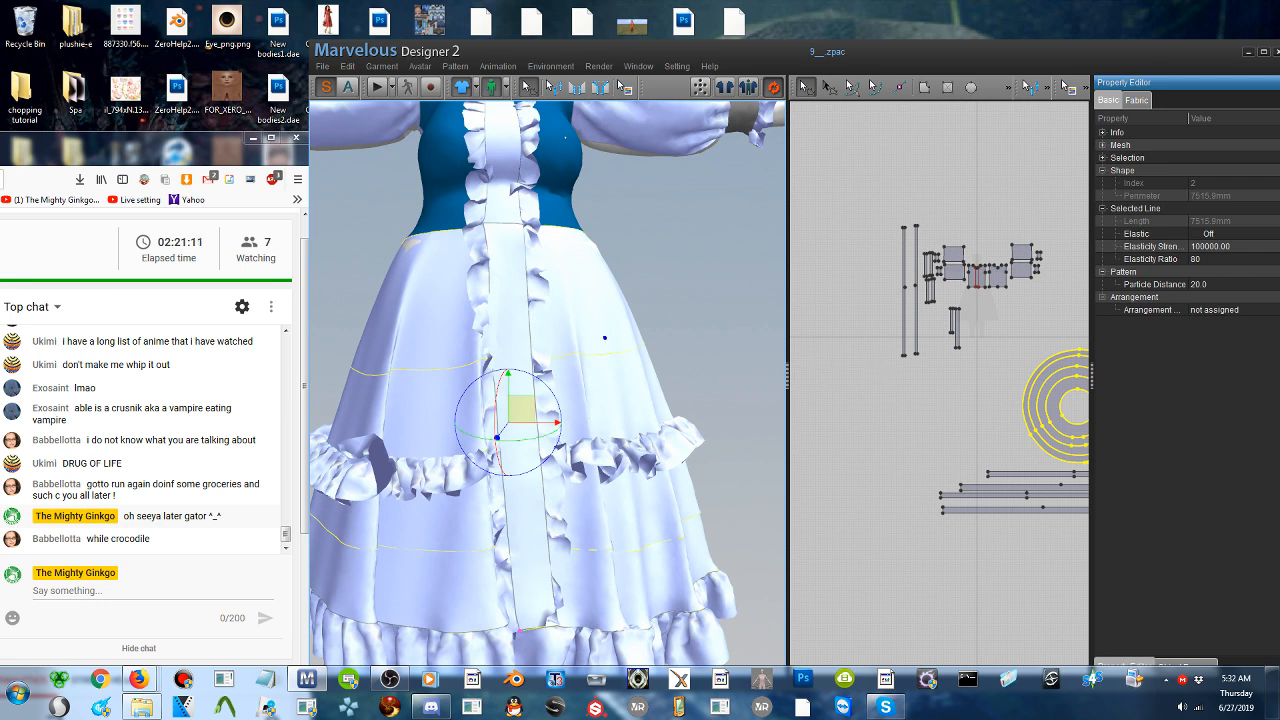
right_click(587, 258)
click(410, 297)
scroll(595, 320, down, 3)
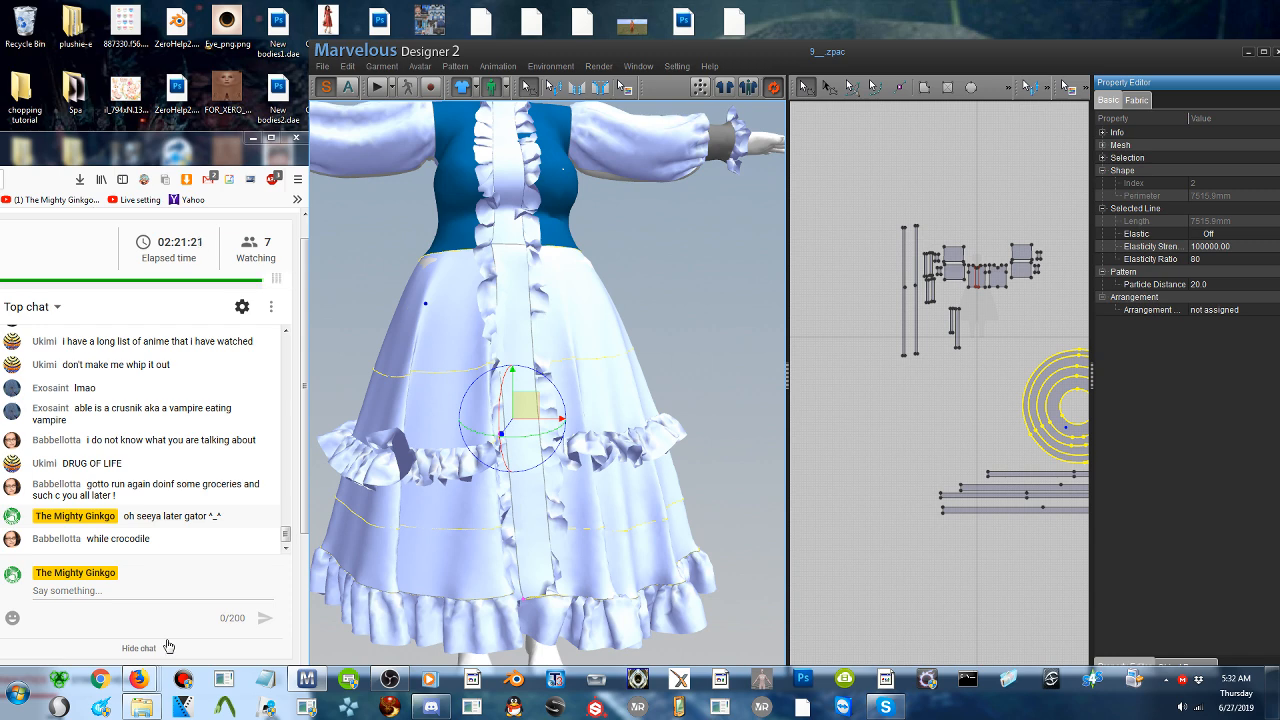
- Switch to the Firefox anime list window and run a web search for "korean drama fairy and woodcutter"
mouse_move(136, 681)
click(363, 601)
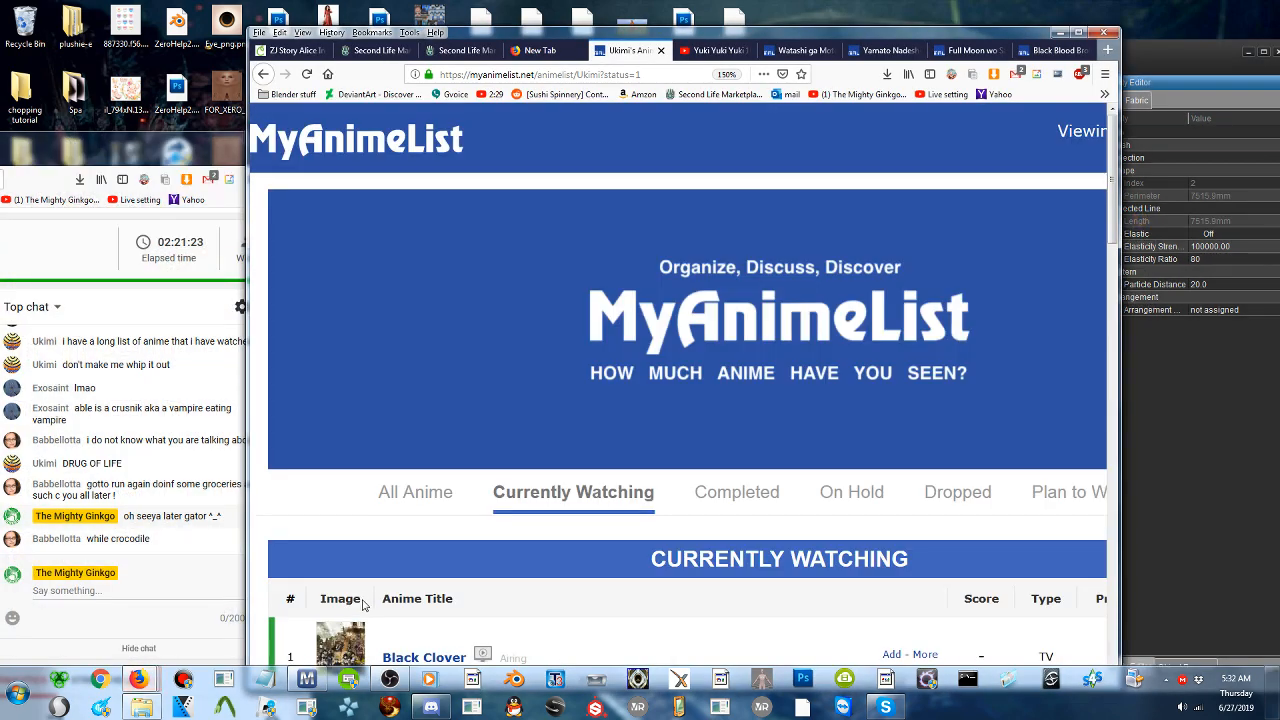
click(665, 76)
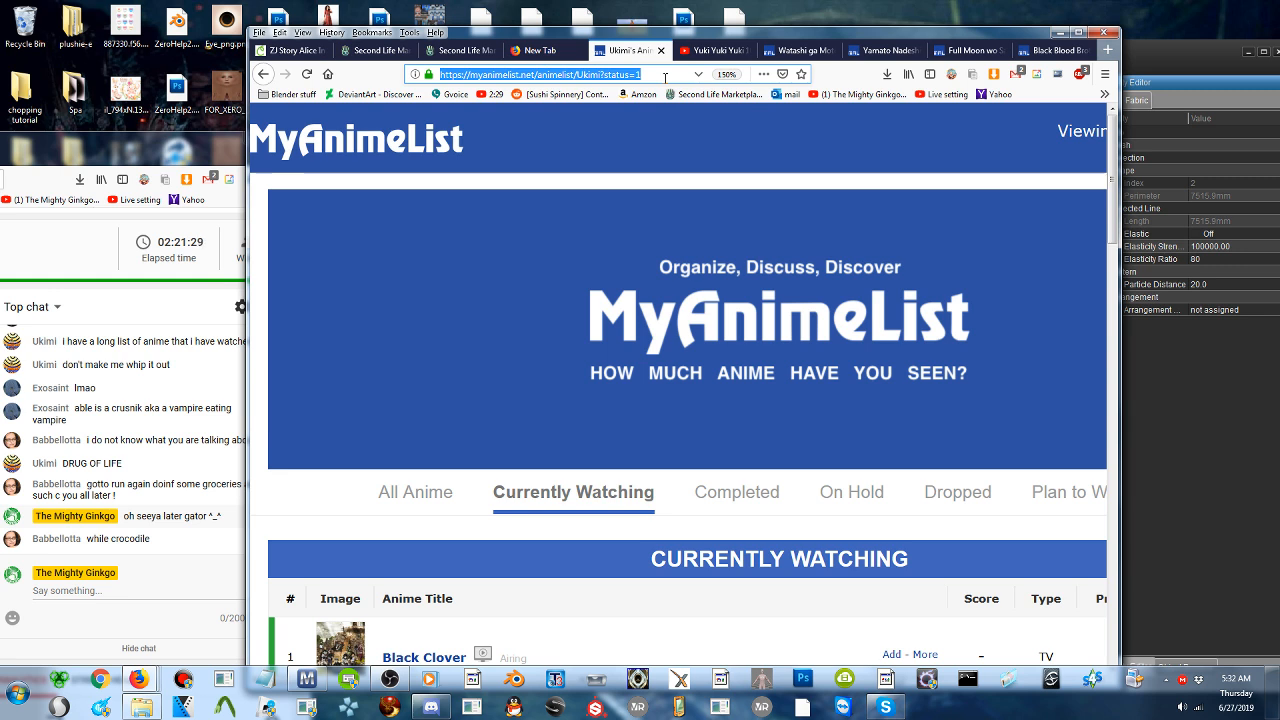
text(koreaqn drama)
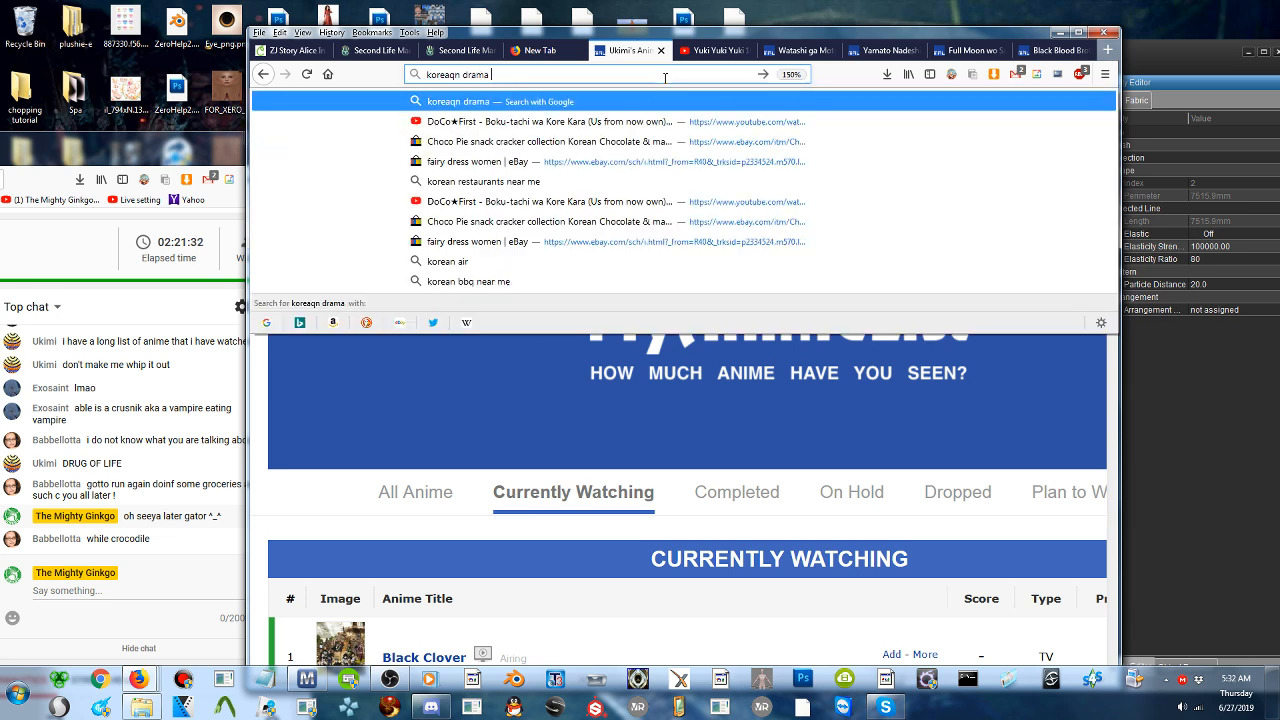
key(ctrl+a)
key(BackSpace)
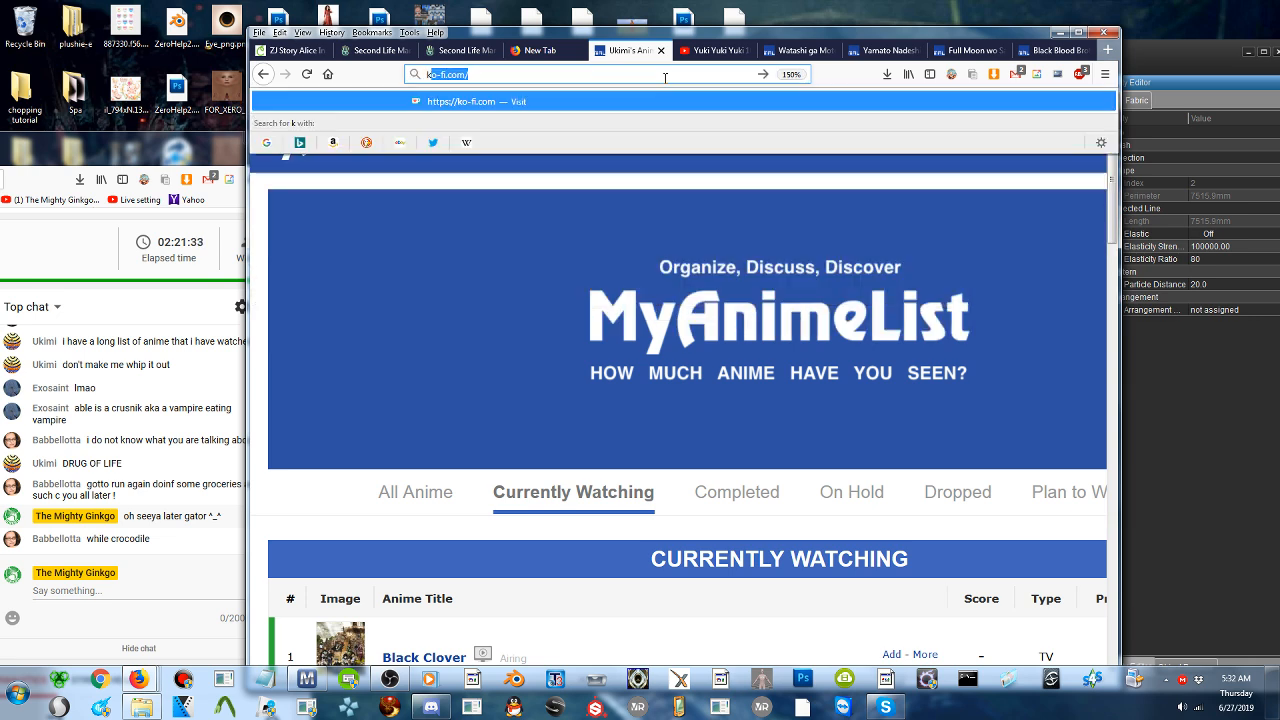
text(korean drama)
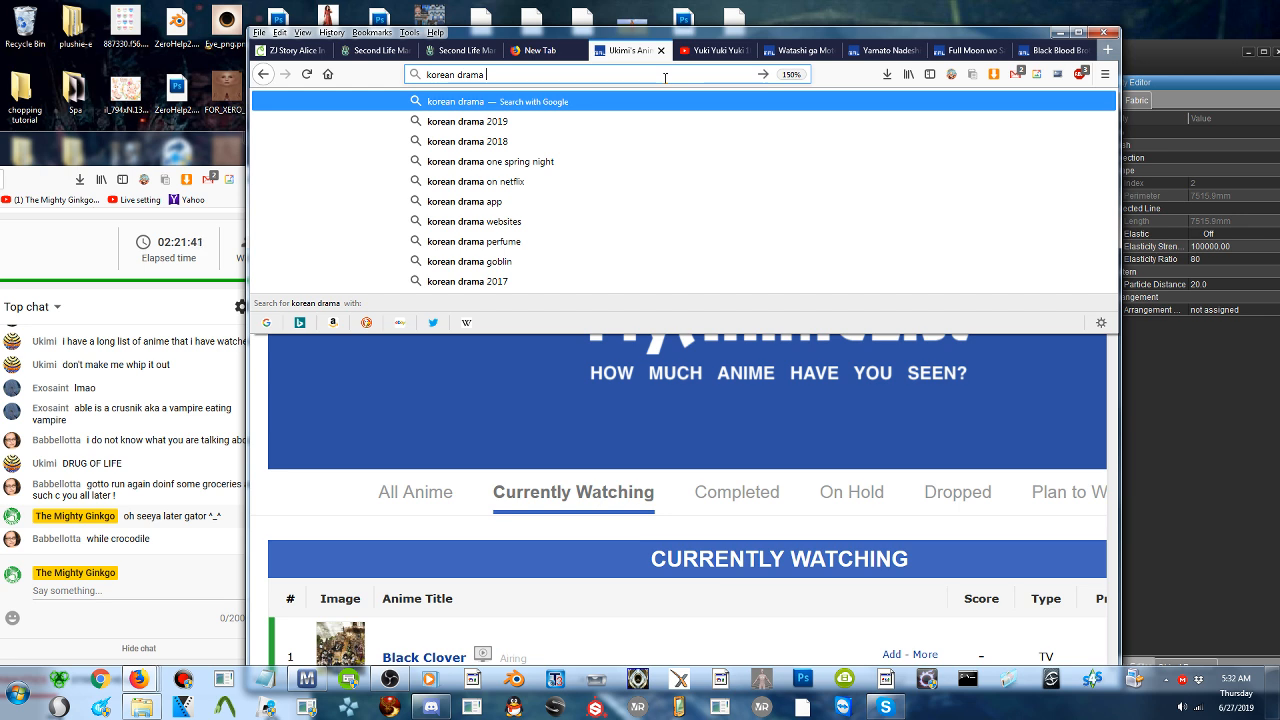
text(the fairyt)
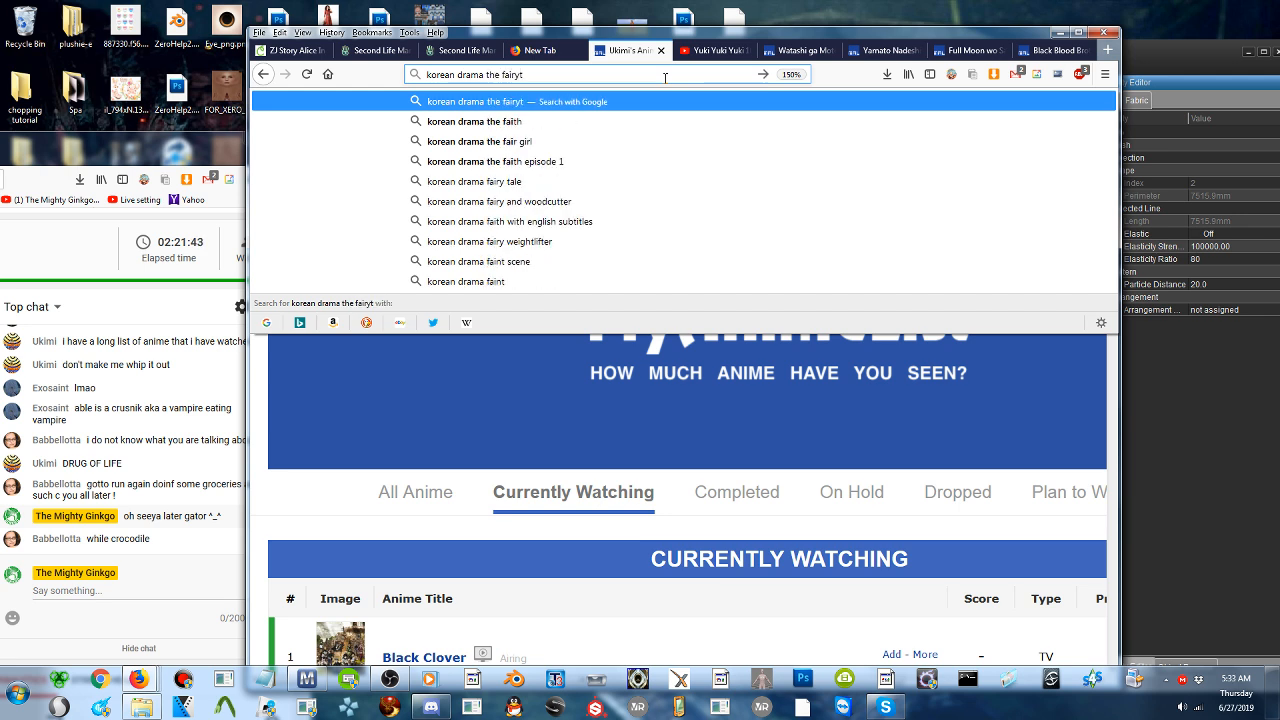
key(BackSpace)
text(and)
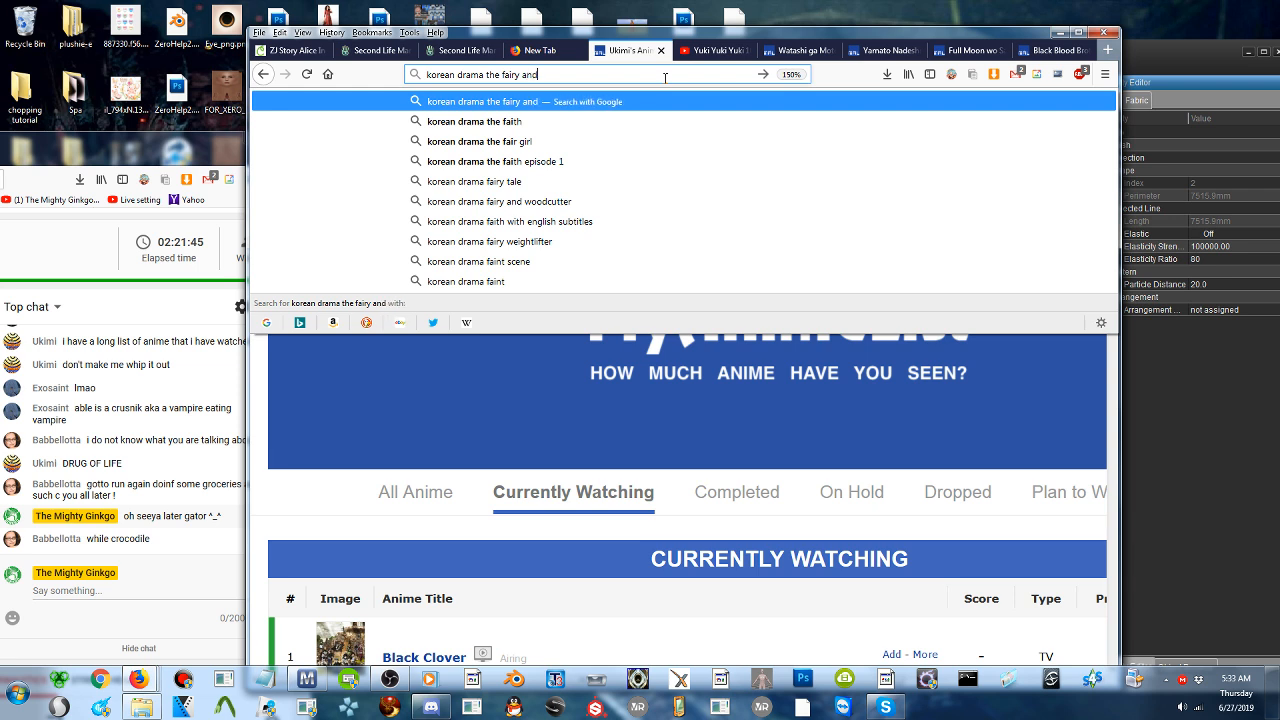
text( t)
click(521, 204)
- Open the AsianWiki page for Mama Fairy and the Woodcutter and read its profile, plot synopsis, notes and cast
scroll(568, 335, down, 3)
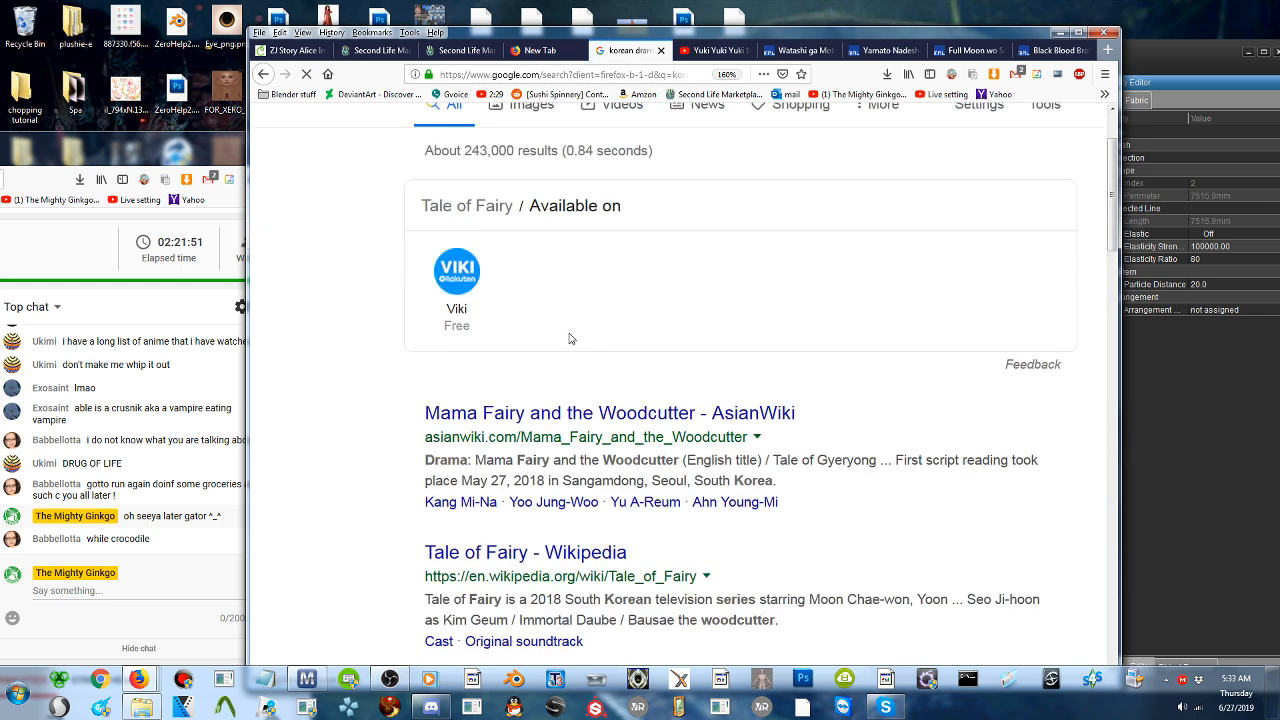
scroll(568, 337, up, 2)
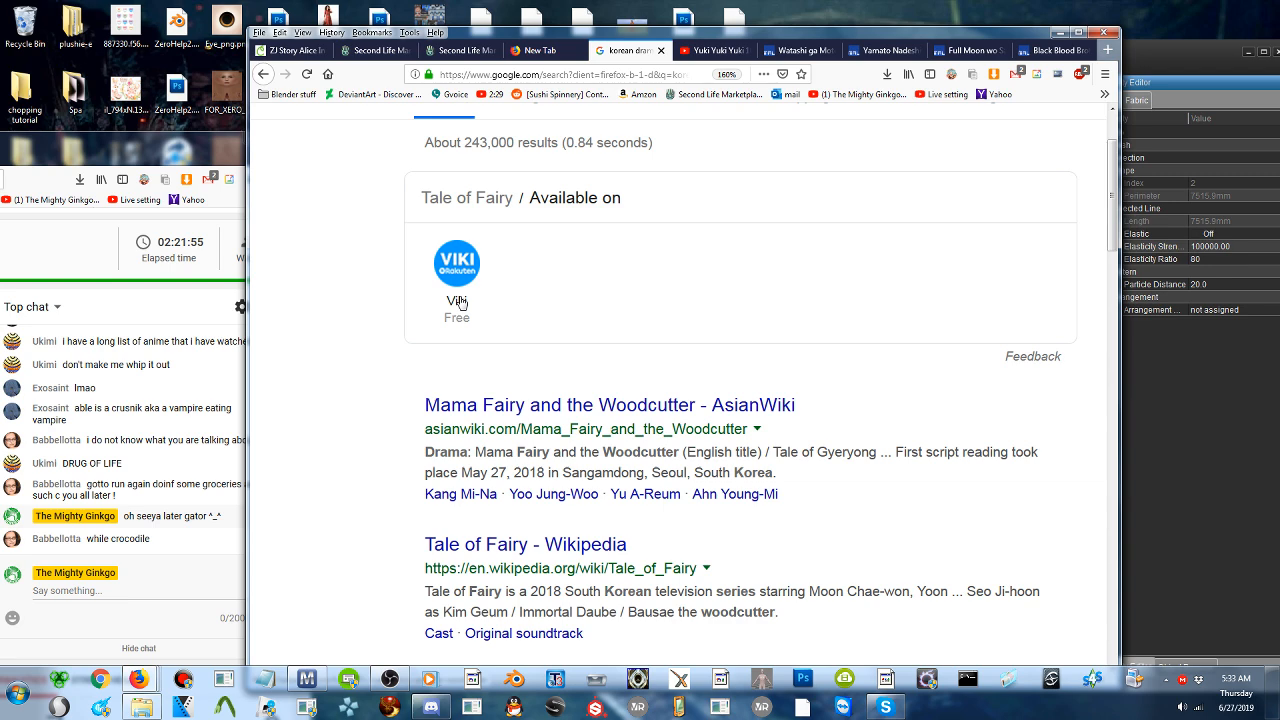
click(711, 416)
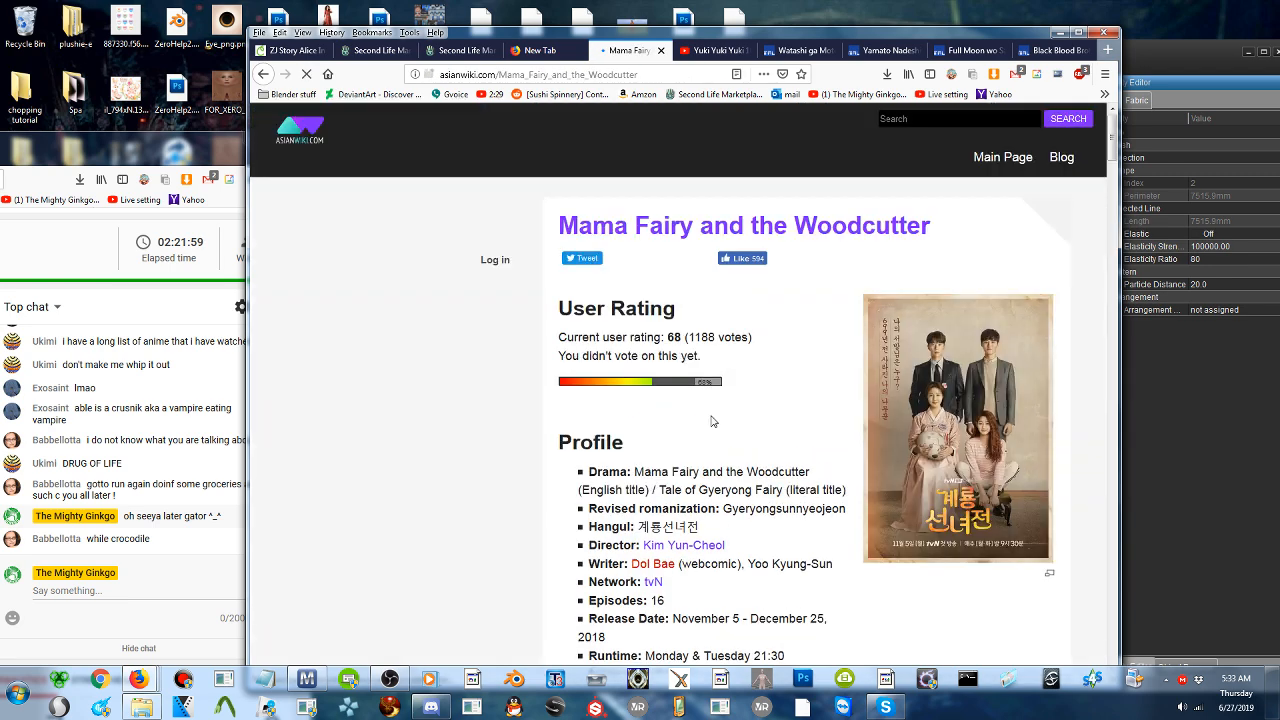
scroll(712, 421, down, 5)
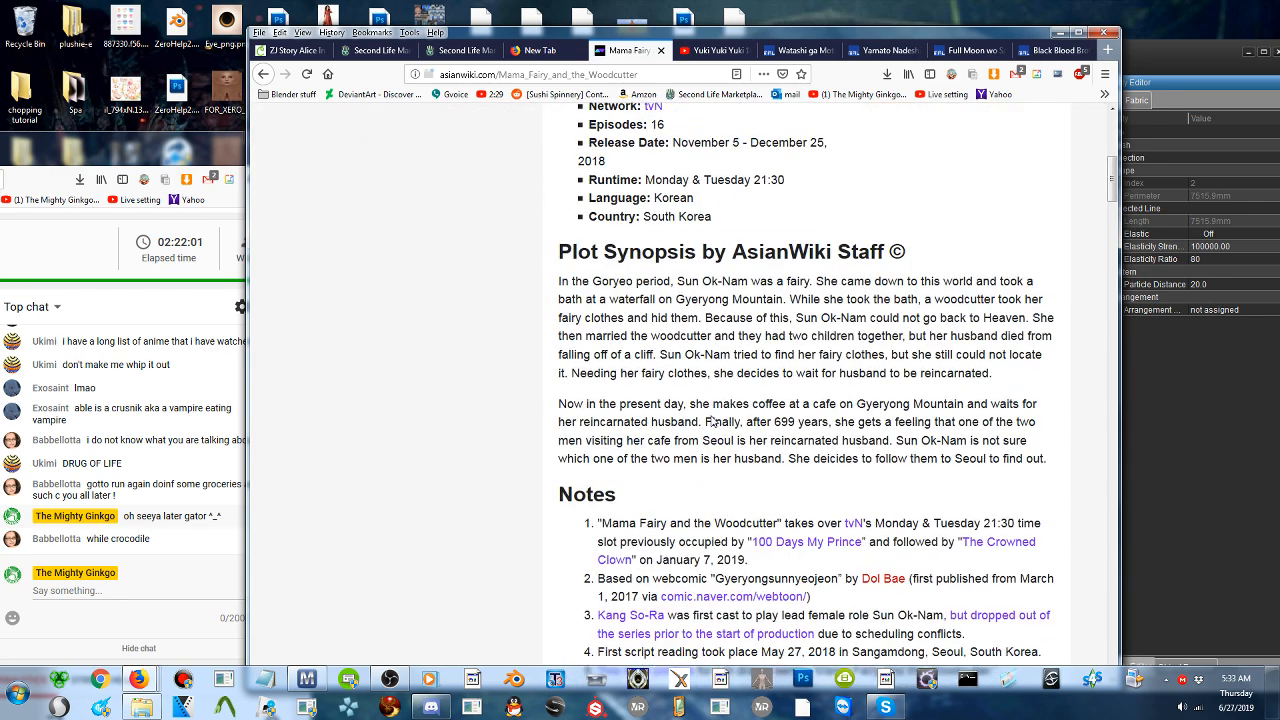
scroll(712, 421, up, 2)
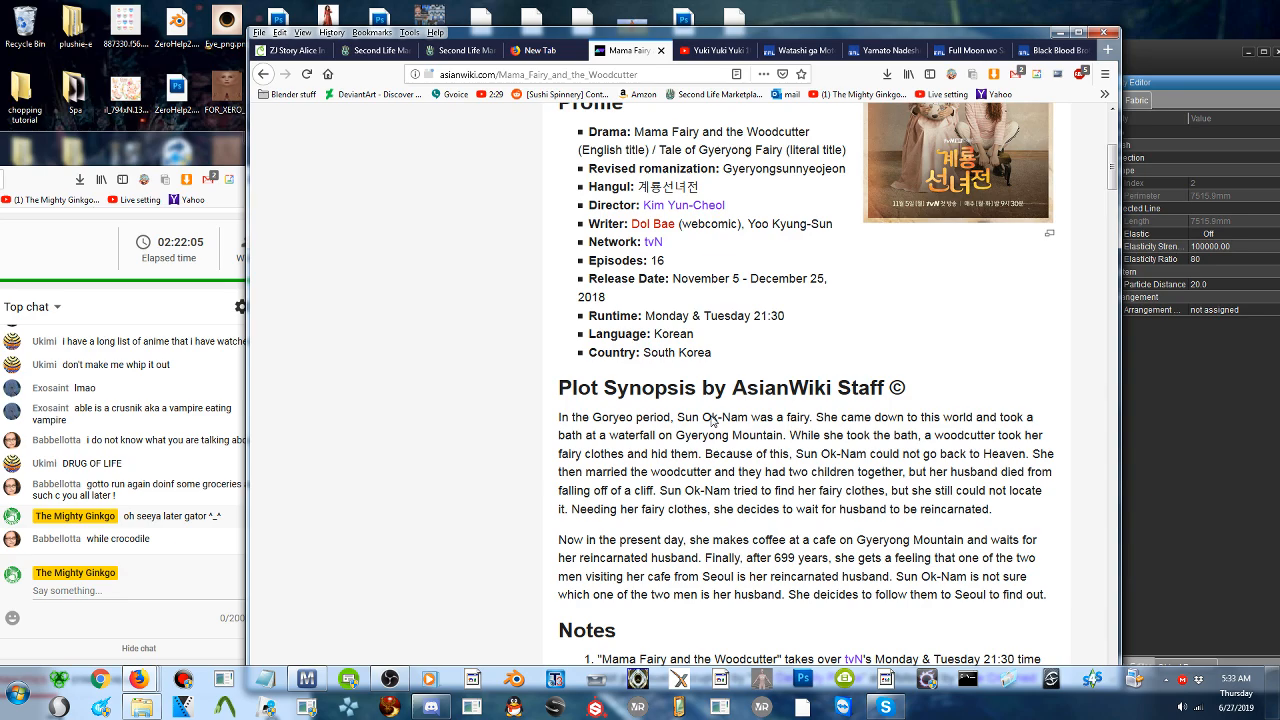
scroll(712, 421, down, 6)
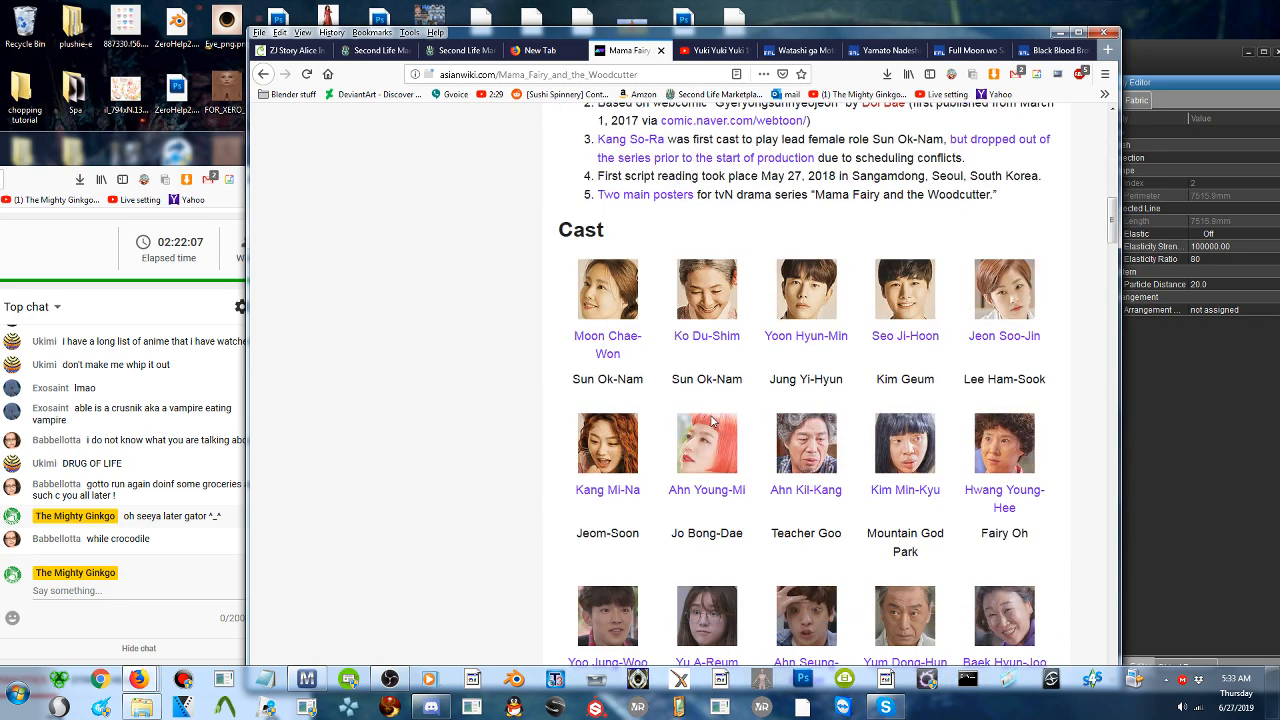
scroll(712, 421, up, 3)
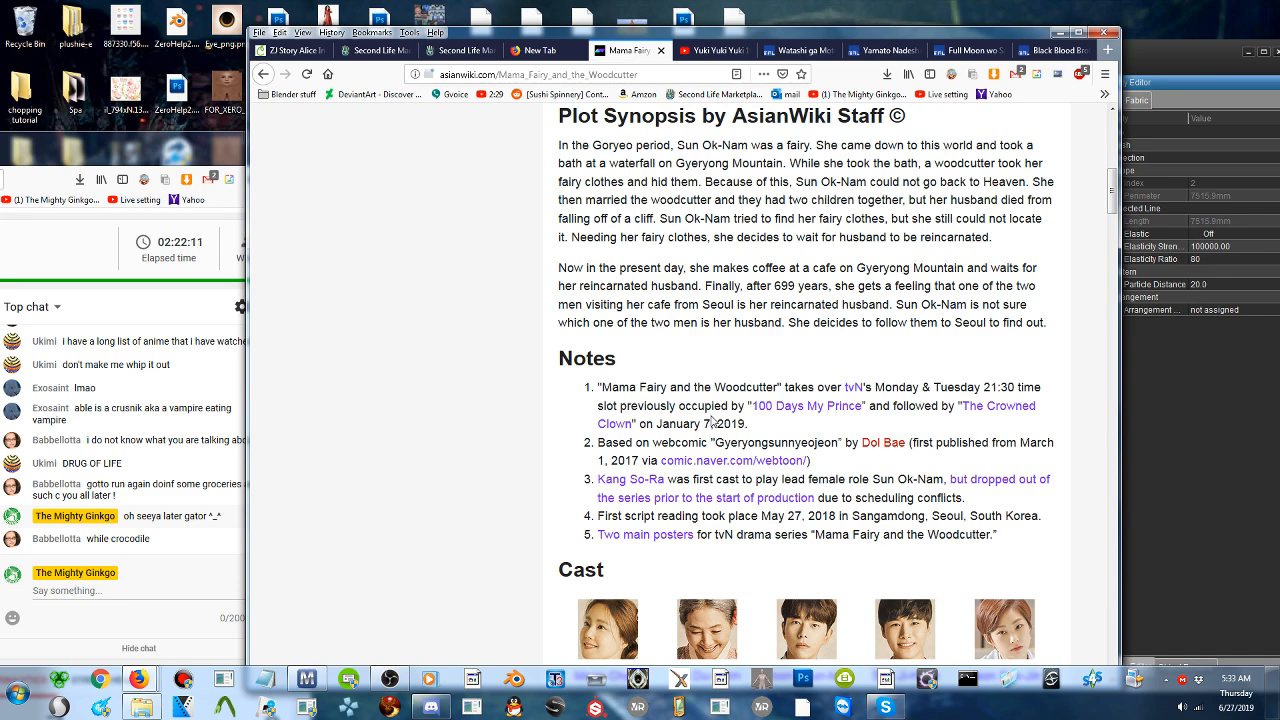
- Go back through the search results, close their tab and minimize the browser to return to Marvelous Designer
key(alt+Left)
scroll(600, 430, down, 6)
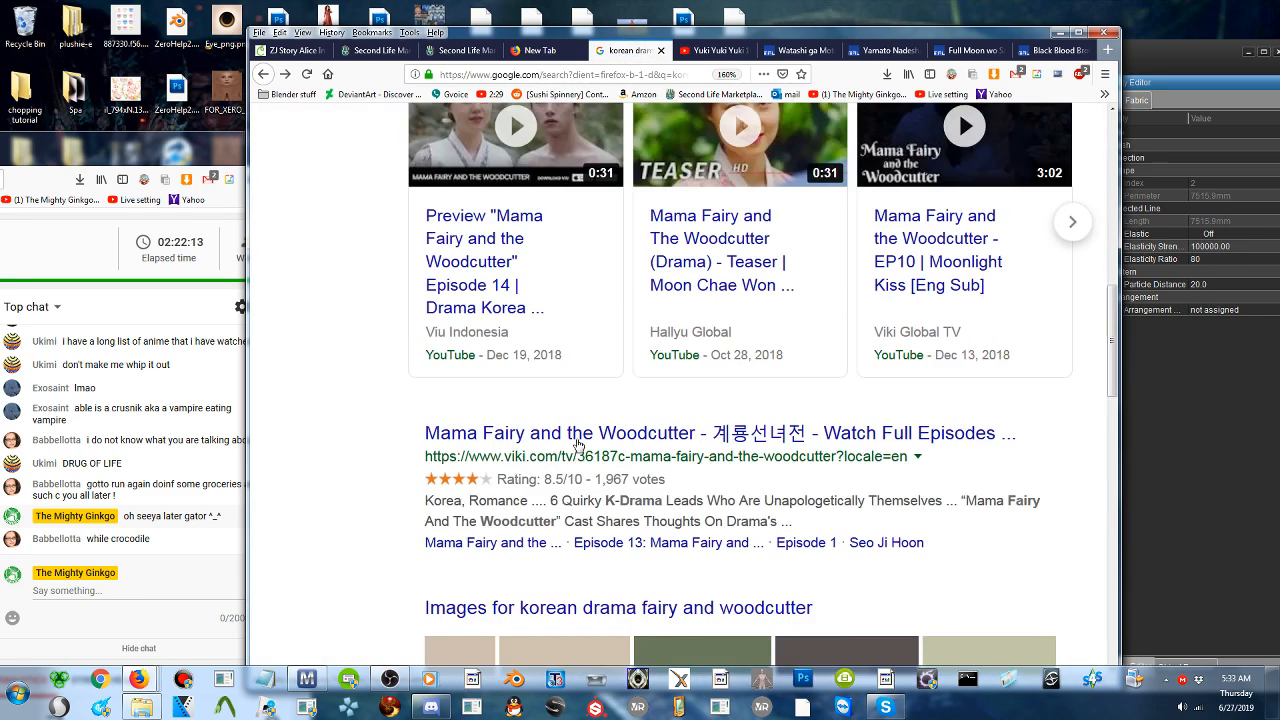
scroll(578, 443, down, 5)
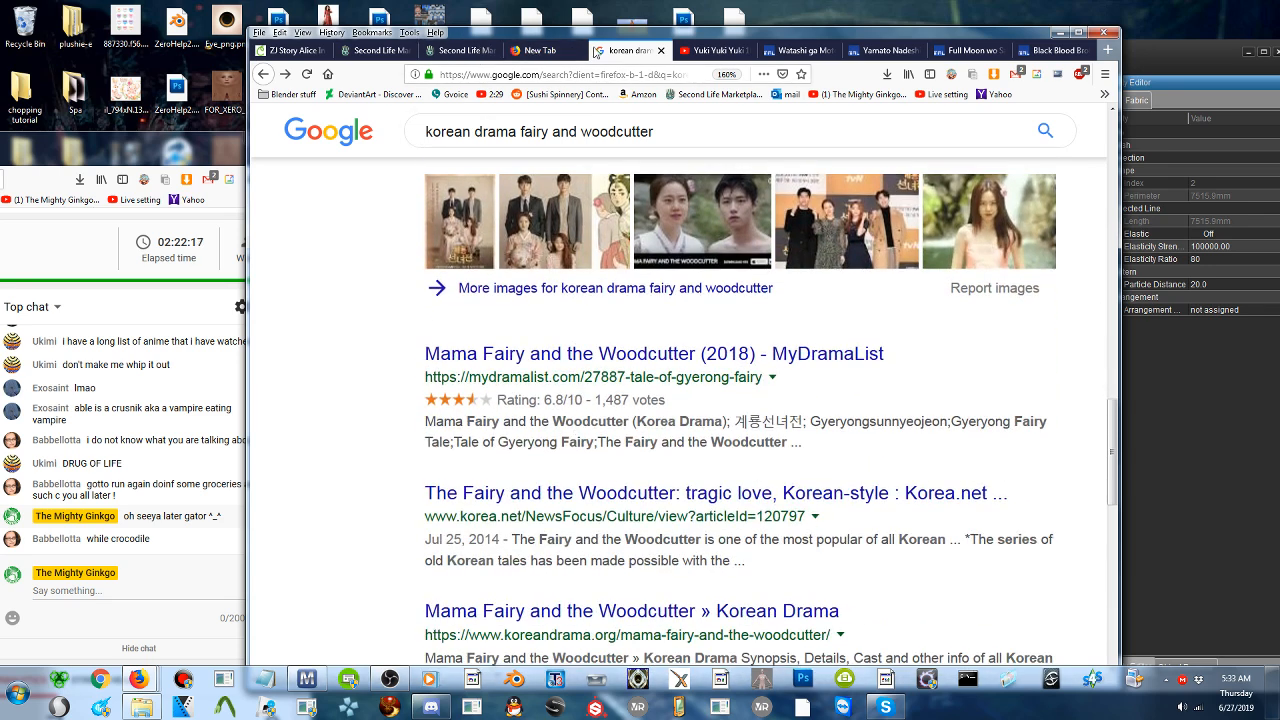
middle_click(624, 54)
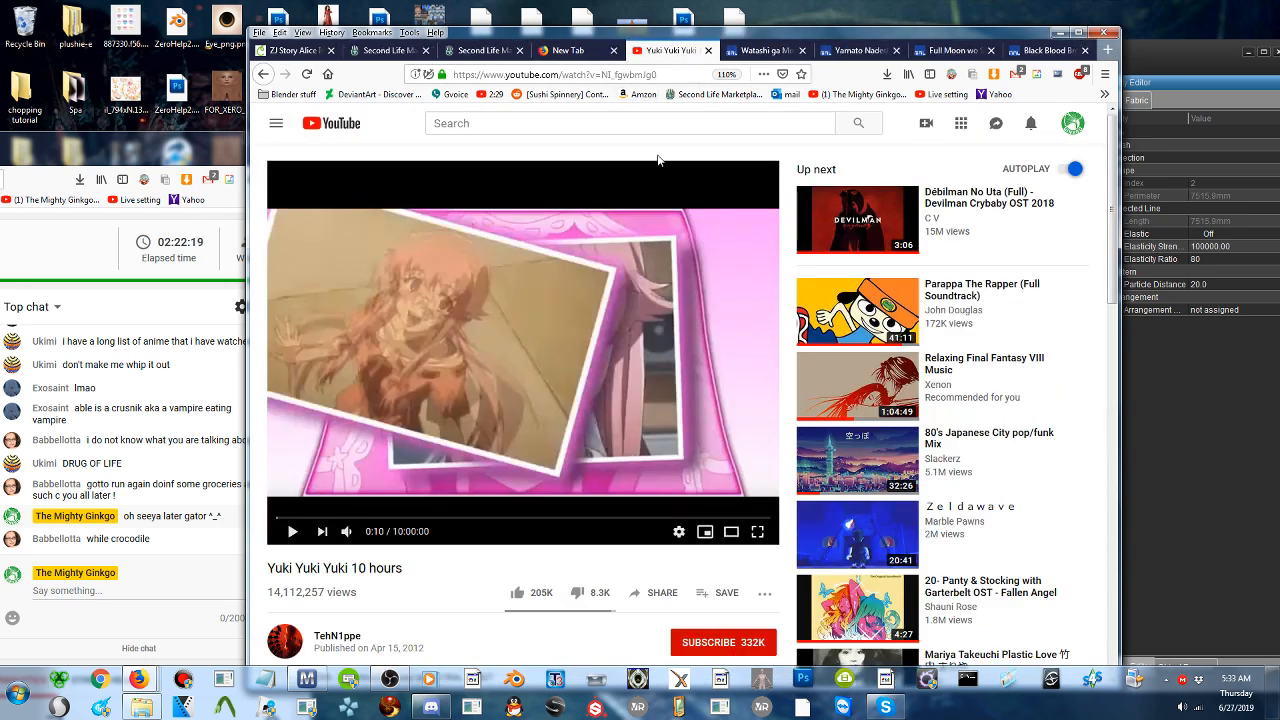
click(1060, 32)
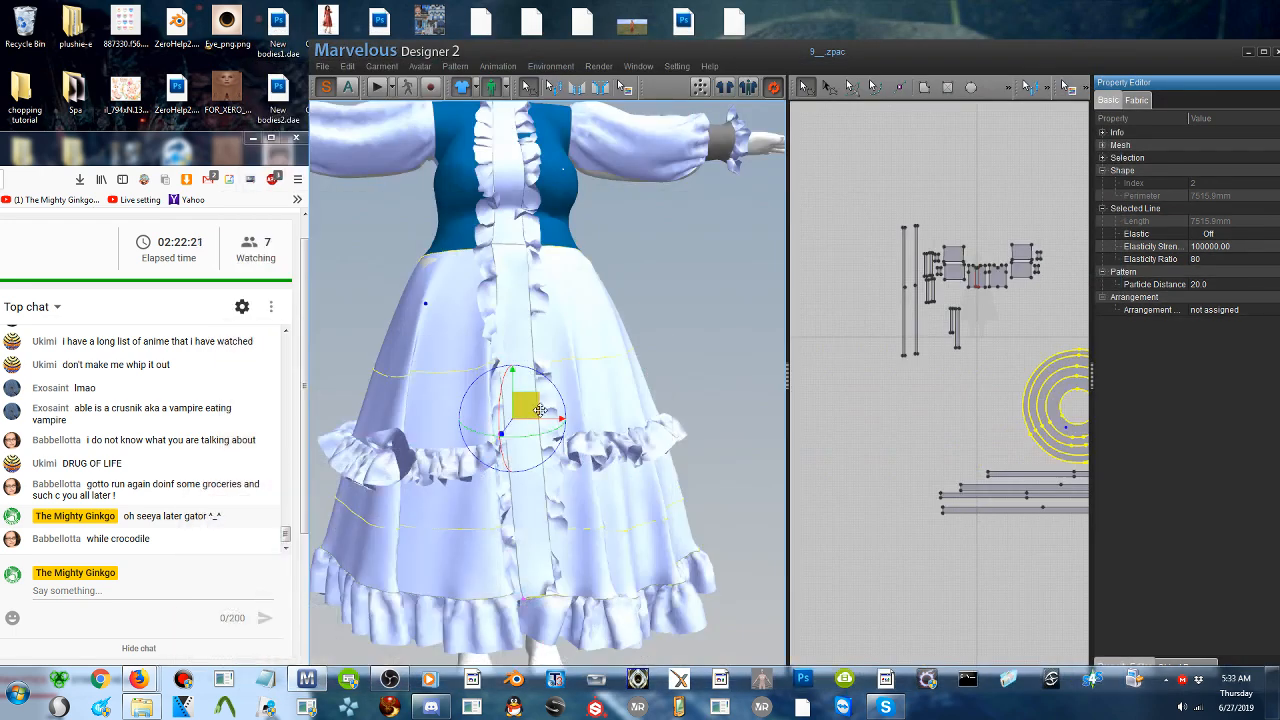
- Bring the Marvelous Designer window fully into view and maximize it to fill the screen
scroll(878, 335, up, 3)
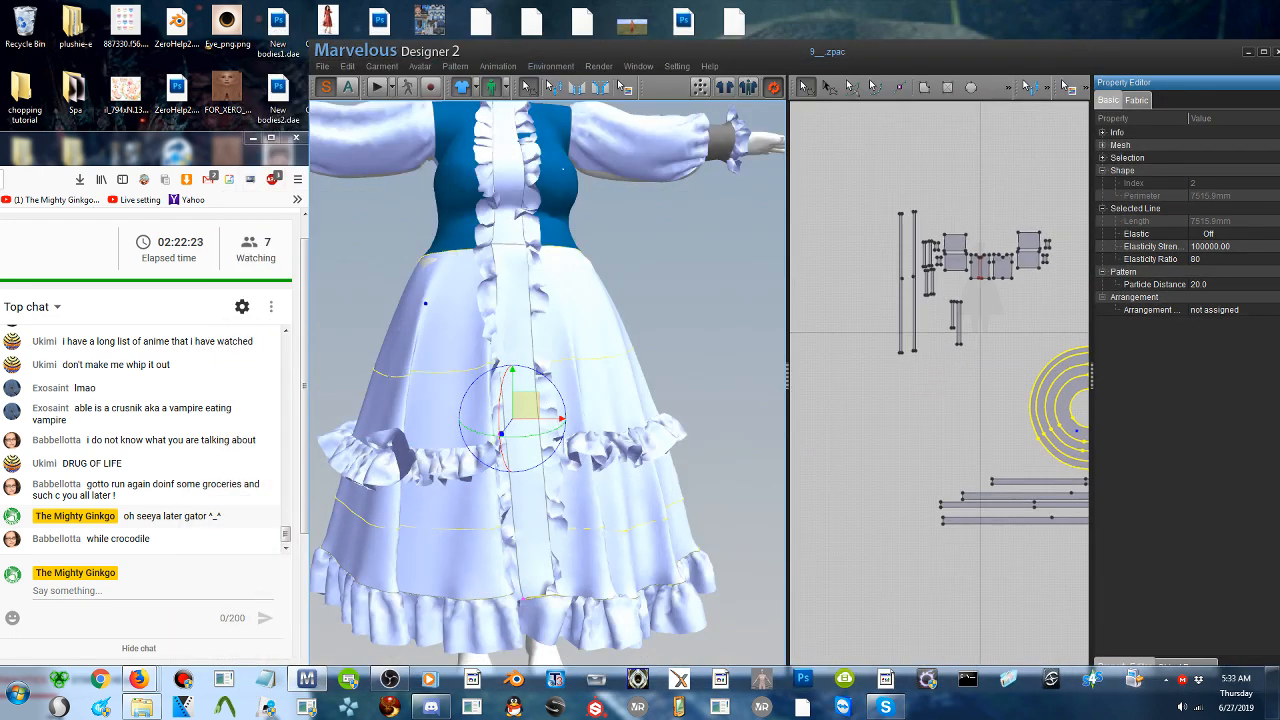
scroll(878, 335, up, 2)
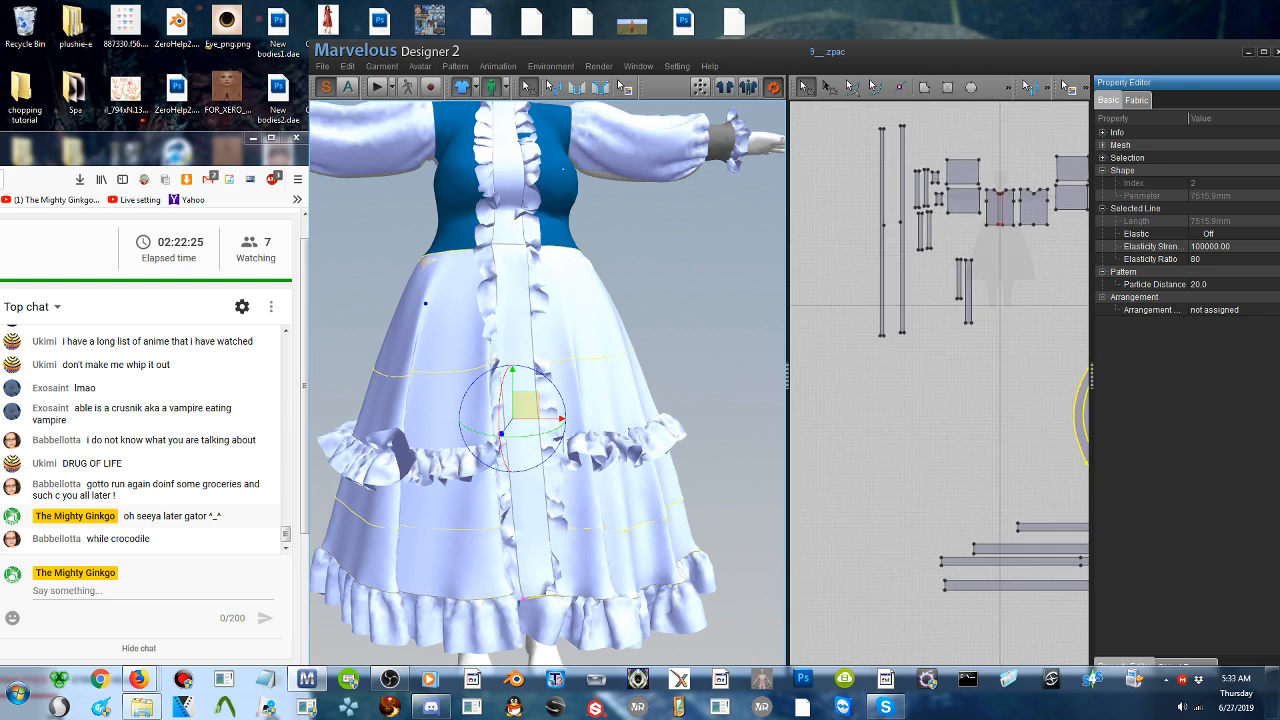
drag(737, 63, 557, 7)
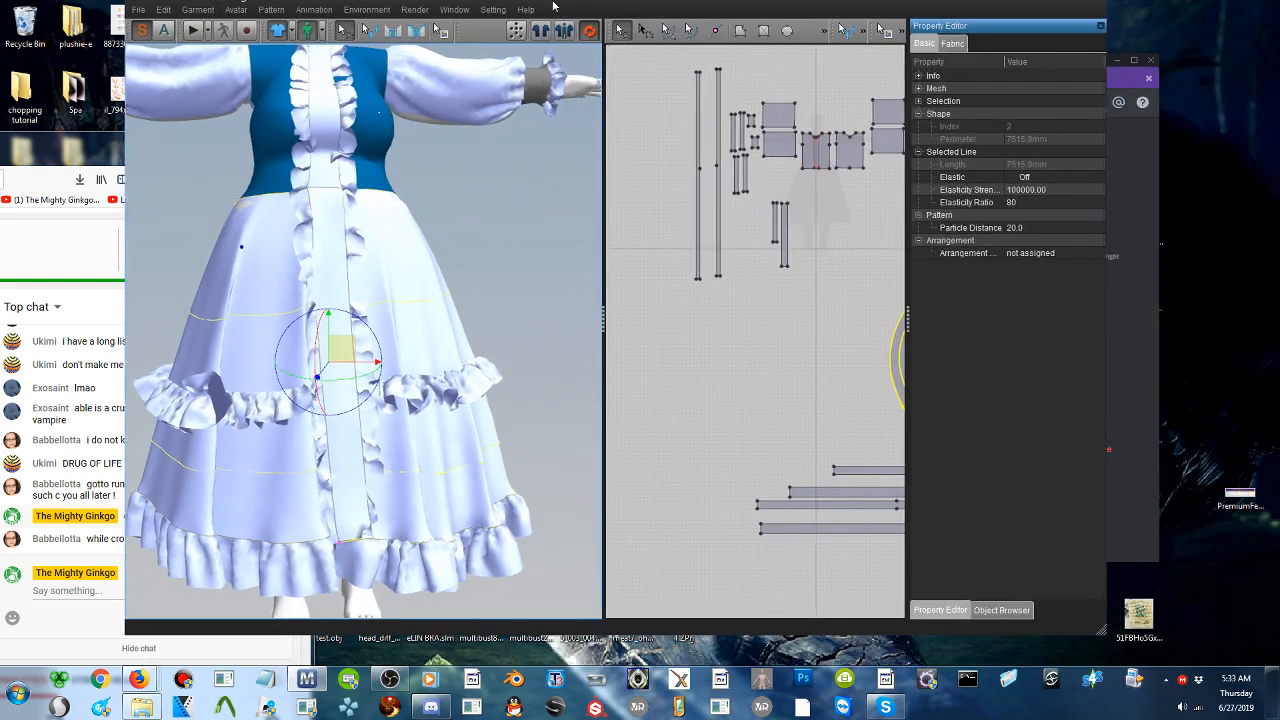
drag(929, 1, 931, 94)
click(1087, 89)
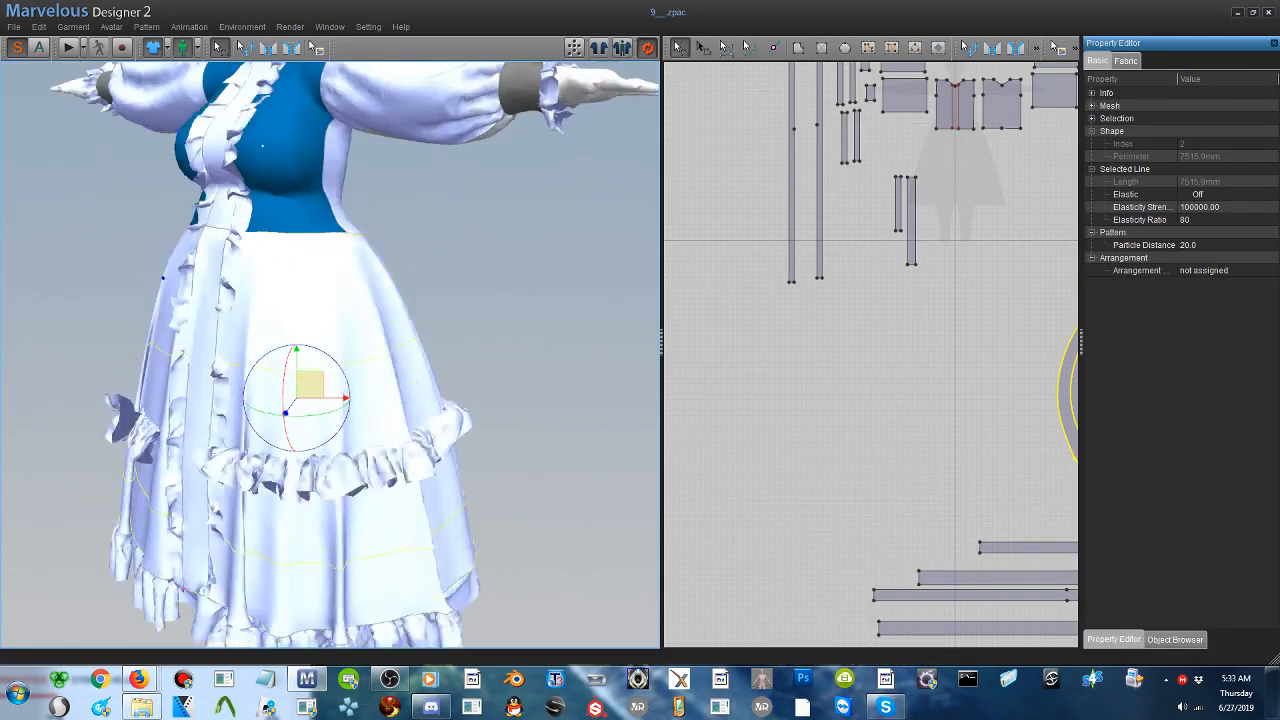
middle_drag(816, 247, 819, 325)
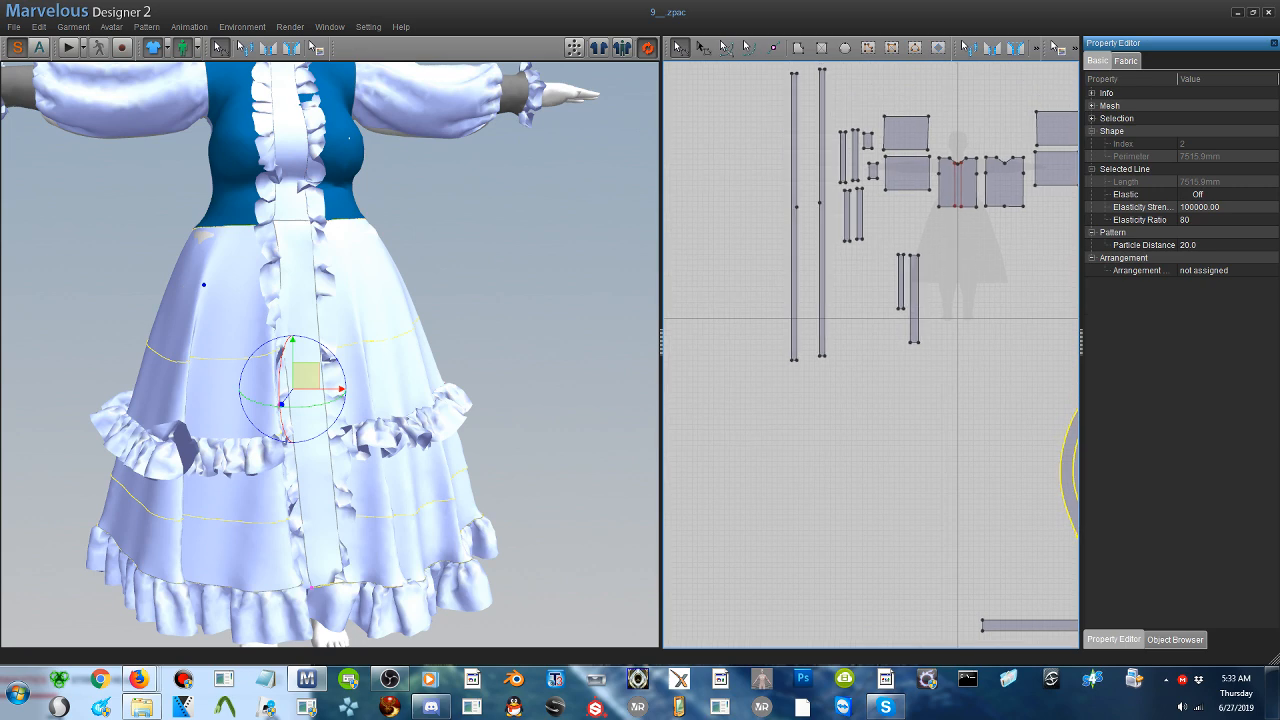
scroll(414, 260, down, 5)
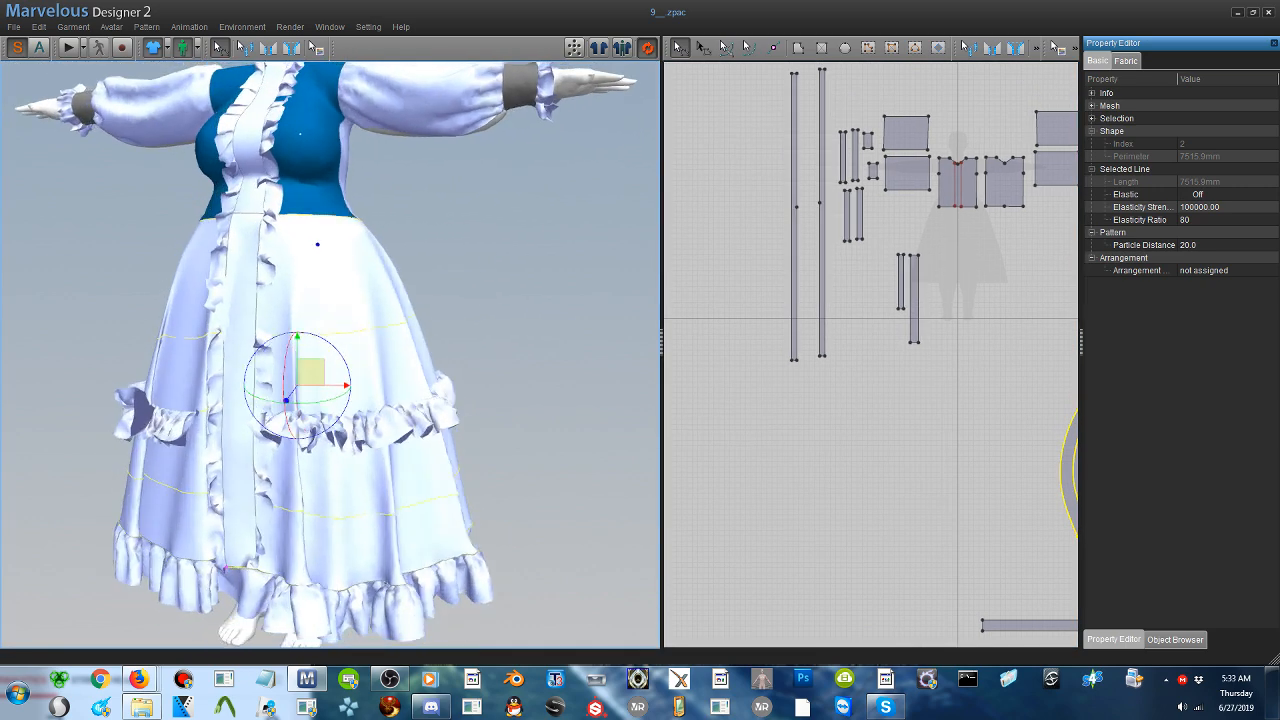
right_drag(352, 242, 420, 273)
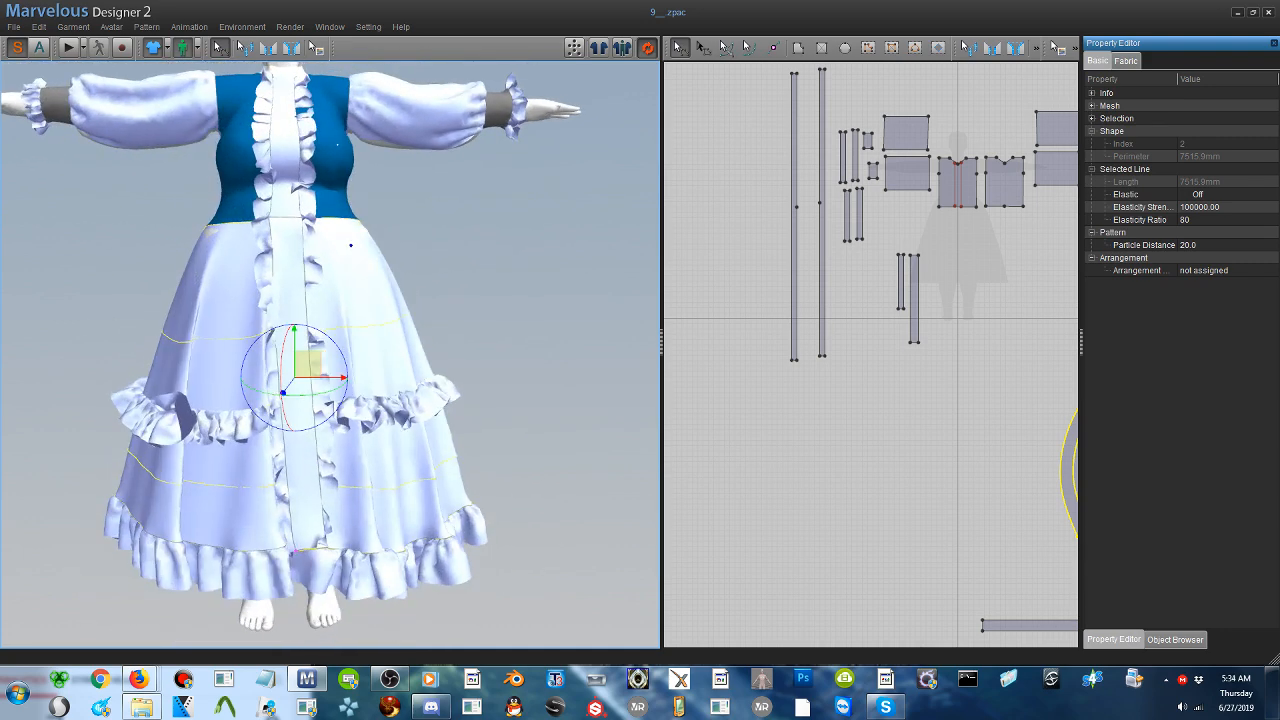
click(14, 26)
mouse_move(35, 75)
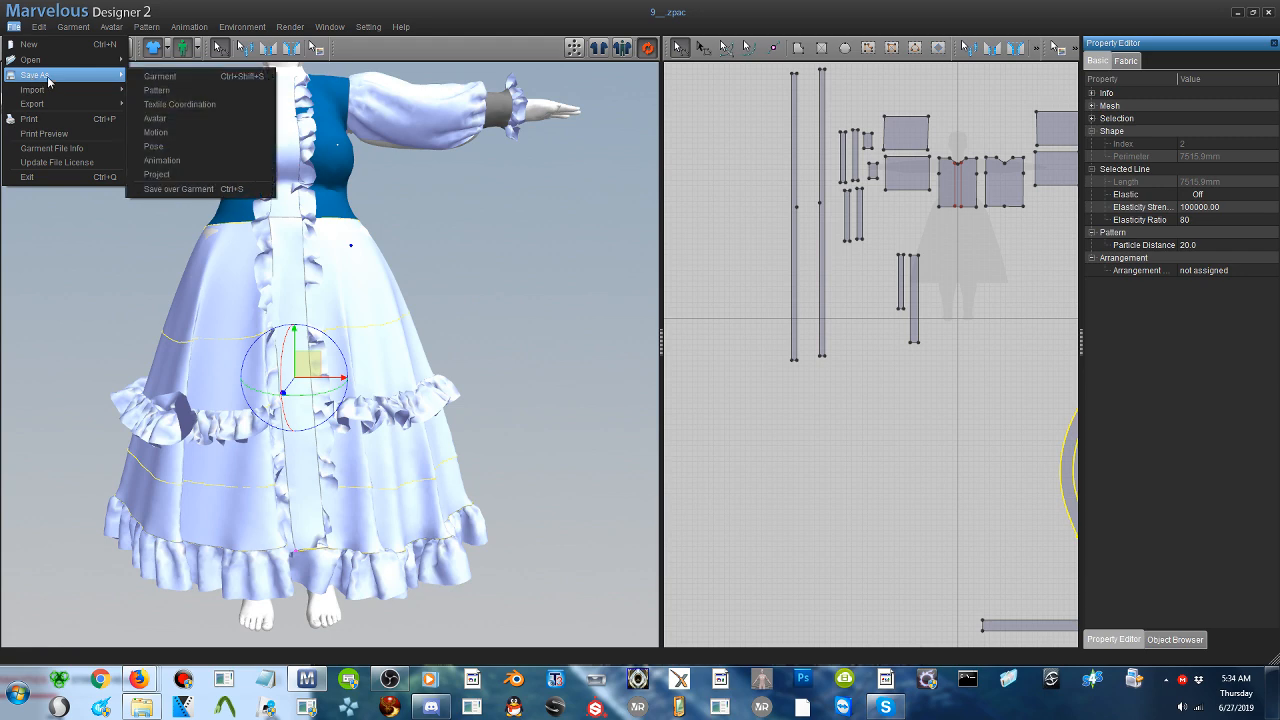
right_drag(473, 305, 389, 310)
mouse_move(386, 303)
mouse_down()
mouse_move(423, 303)
mouse_move(363, 312)
mouse_move(366, 274)
mouse_move(369, 329)
mouse_move(371, 307)
mouse_up()
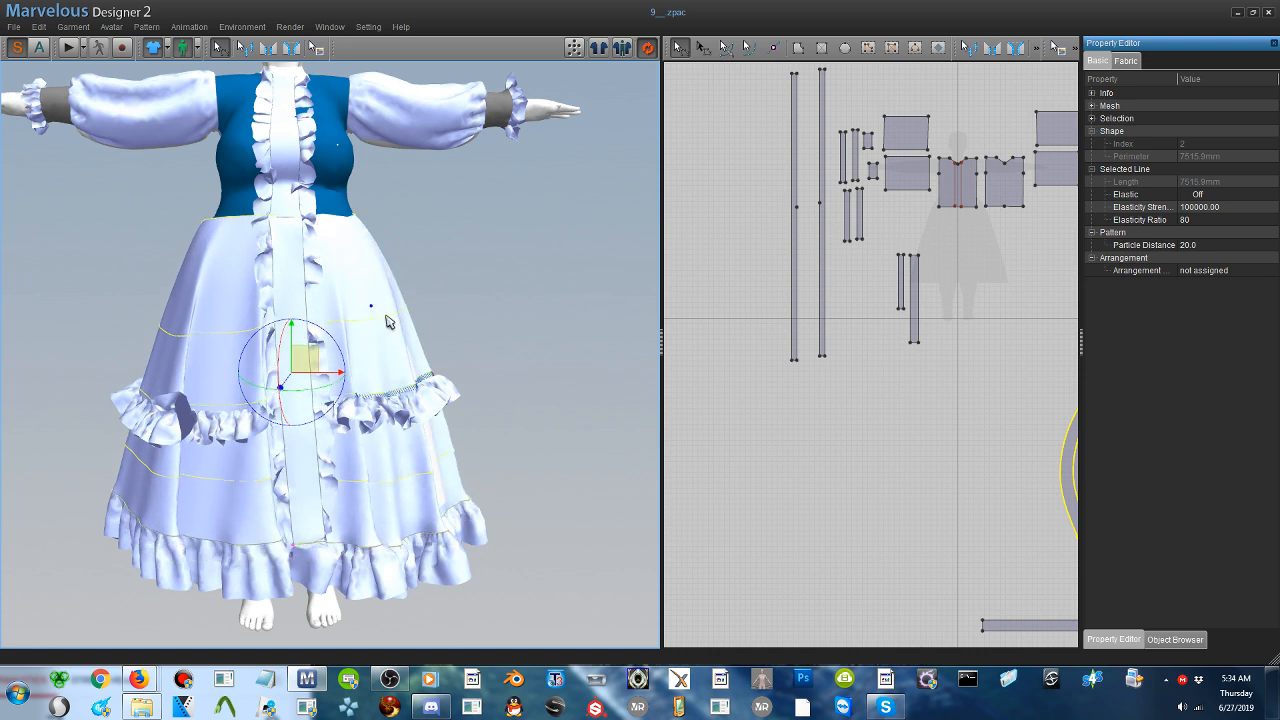
- Delete the mid-skirt and hem ruffles along with the old skirt pattern beneath them
click(416, 398)
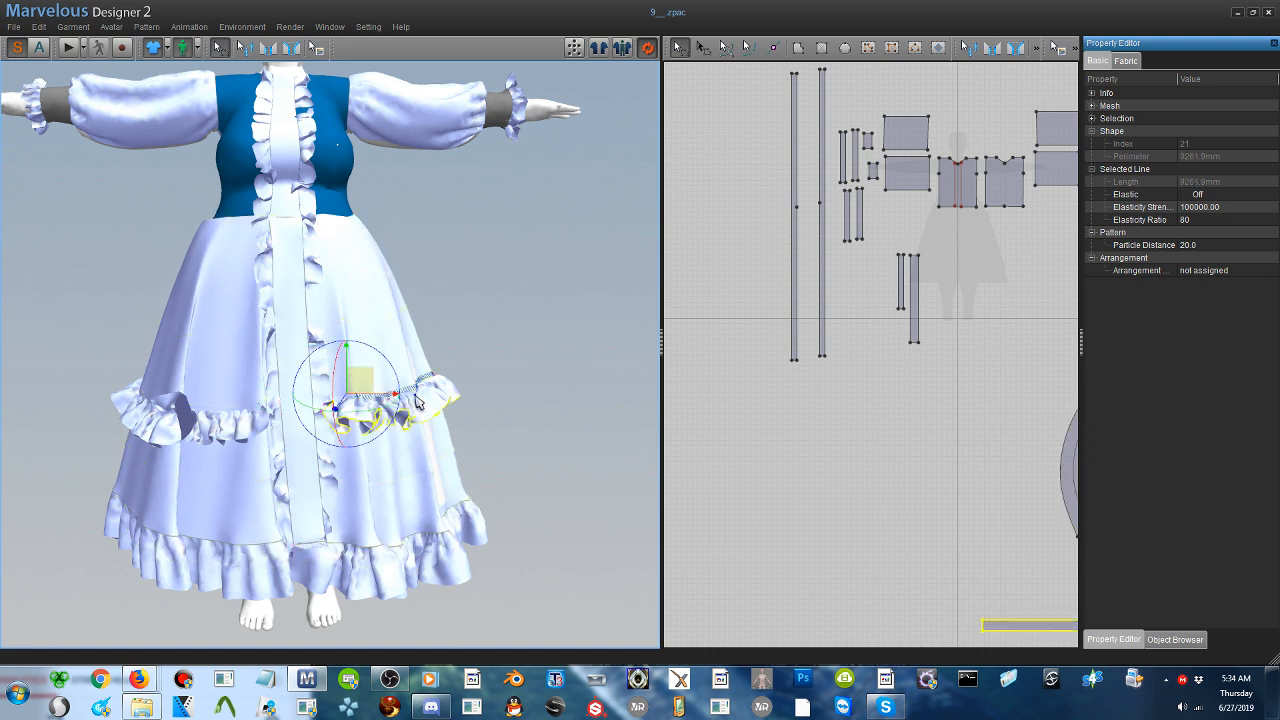
click(15, 27)
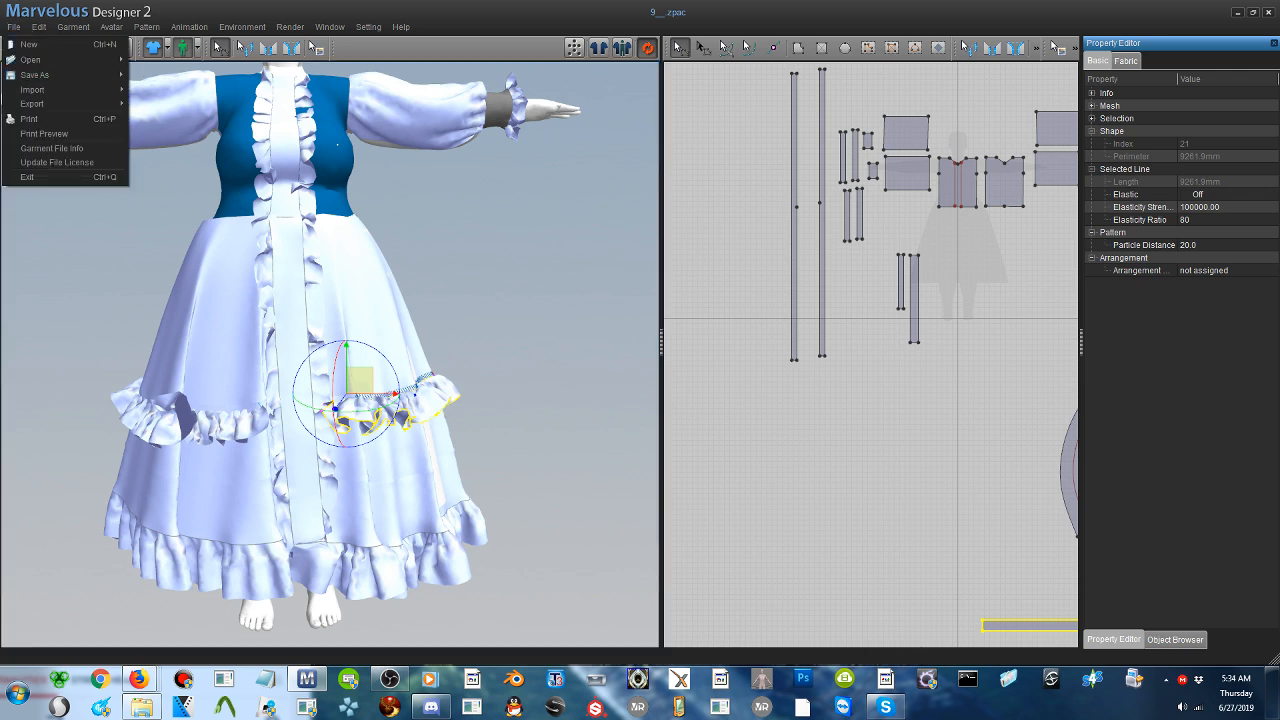
click(443, 403)
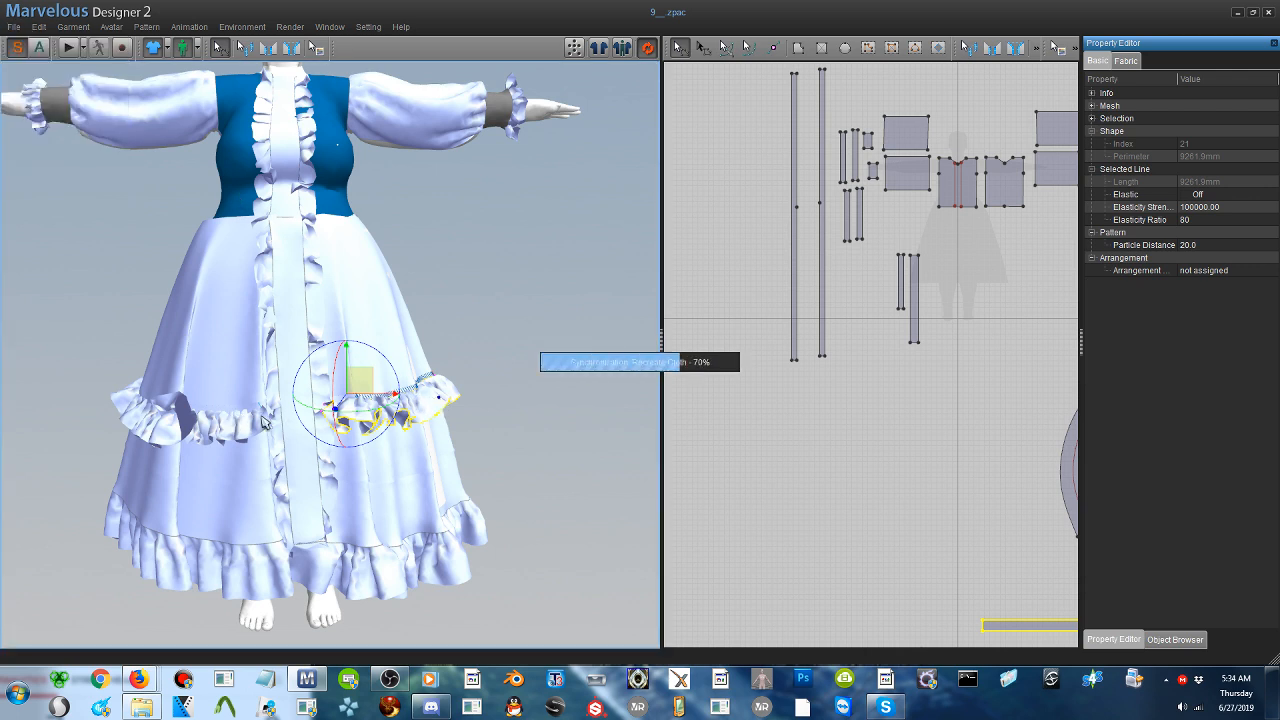
click(237, 577)
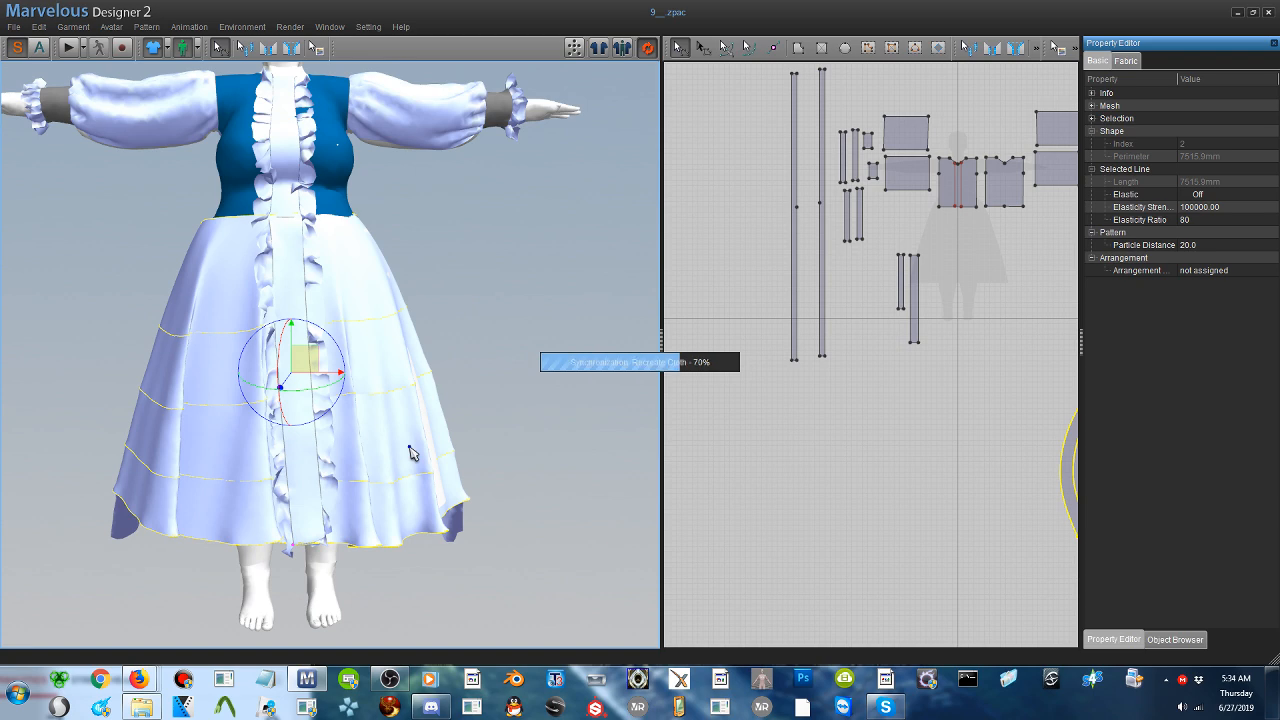
click(459, 524)
key(Delete)
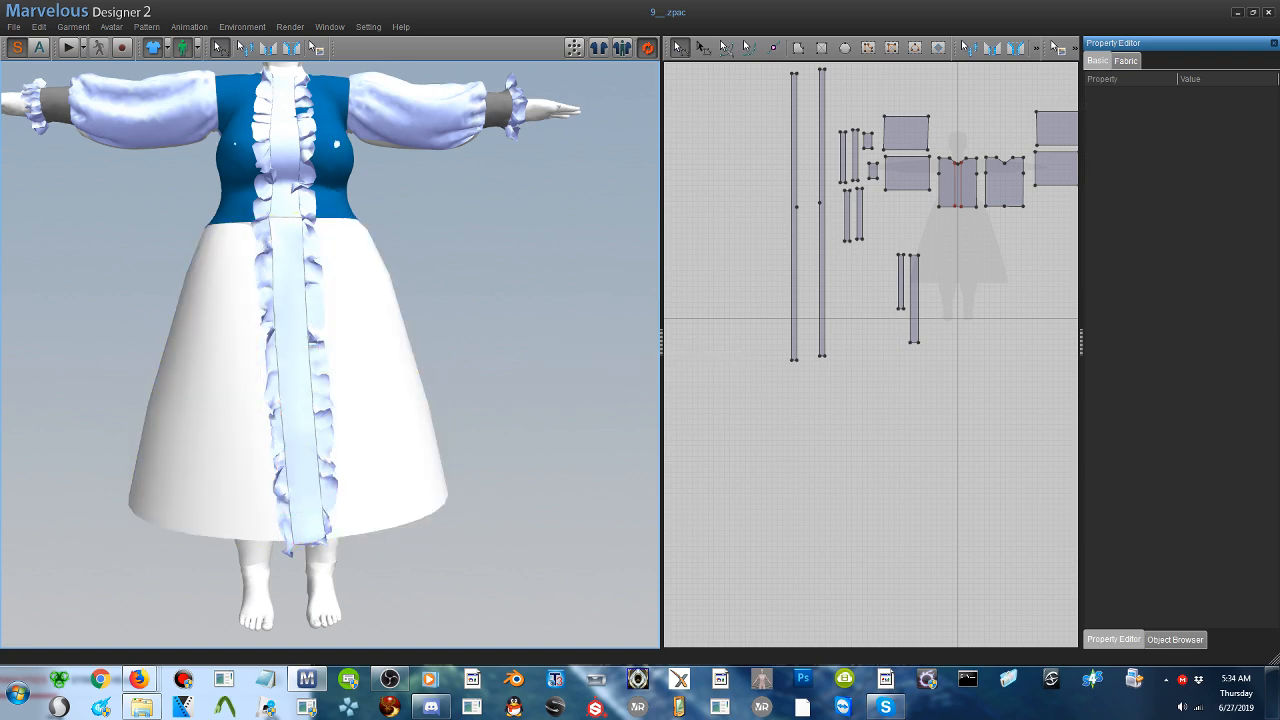
- Move the front bodice, back bodice and long placket strip patterns away to clear the skirt area of the 2D silhouette
mouse_move(430, 420)
right_down()
mouse_move(250, 410)
mouse_move(425, 410)
mouse_move(430, 430)
right_up()
scroll(840, 366, up, 5)
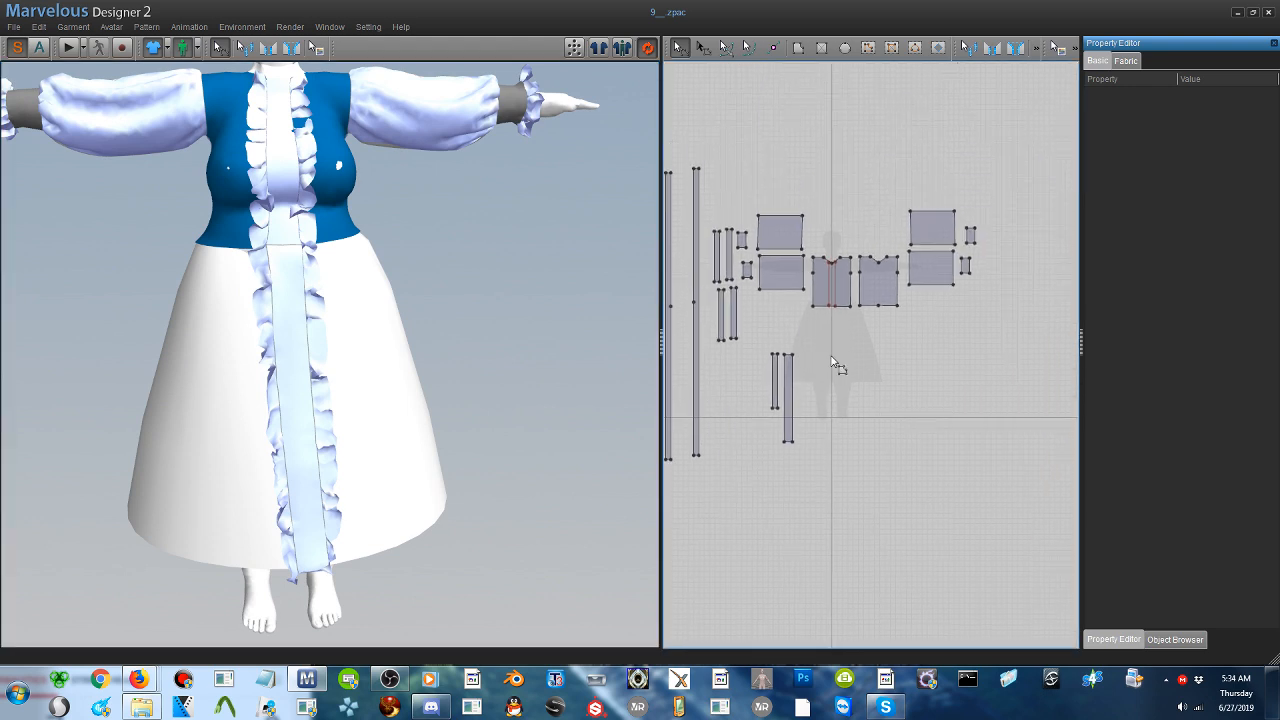
scroll(832, 361, up, 5)
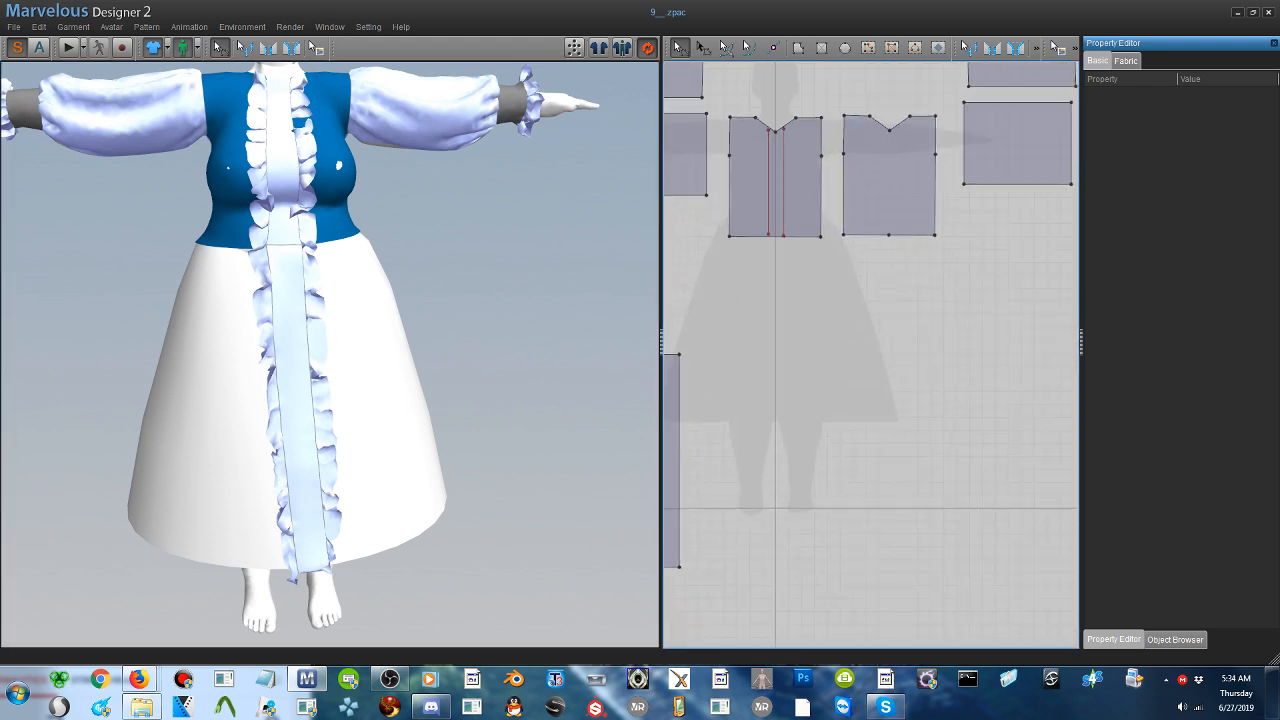
middle_drag(827, 362, 886, 441)
drag(840, 235, 851, 147)
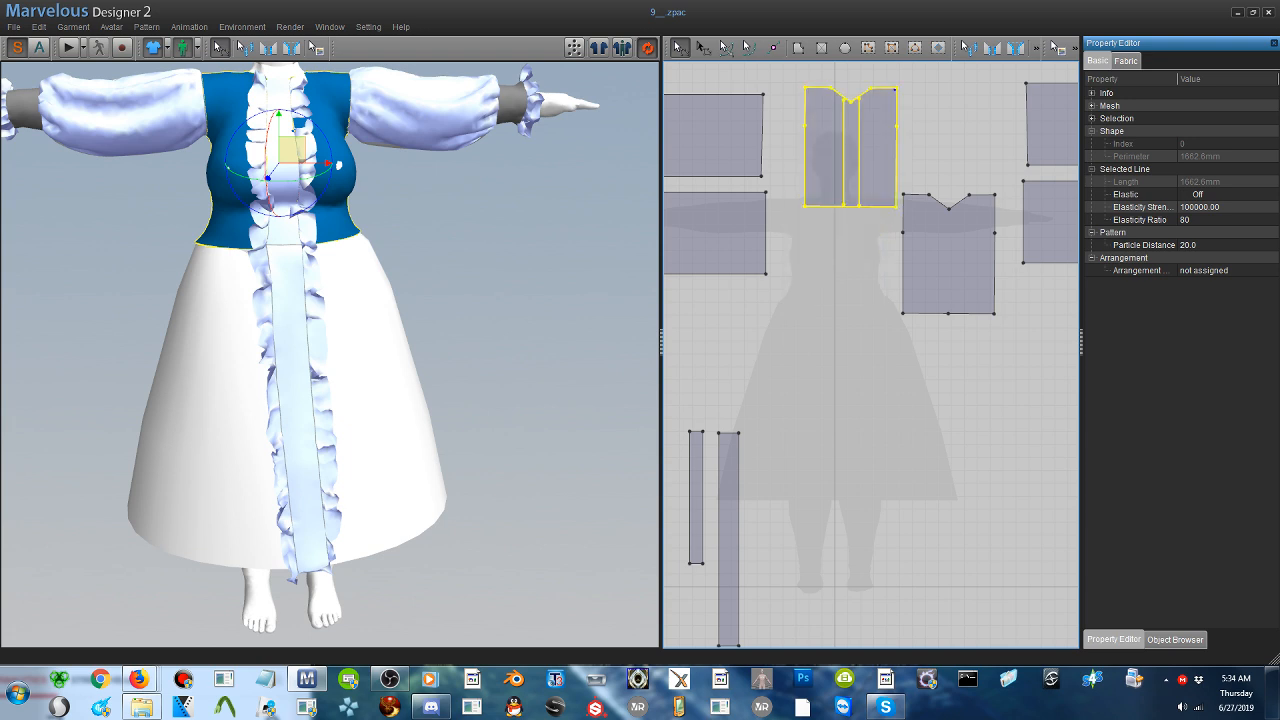
drag(911, 240, 940, 161)
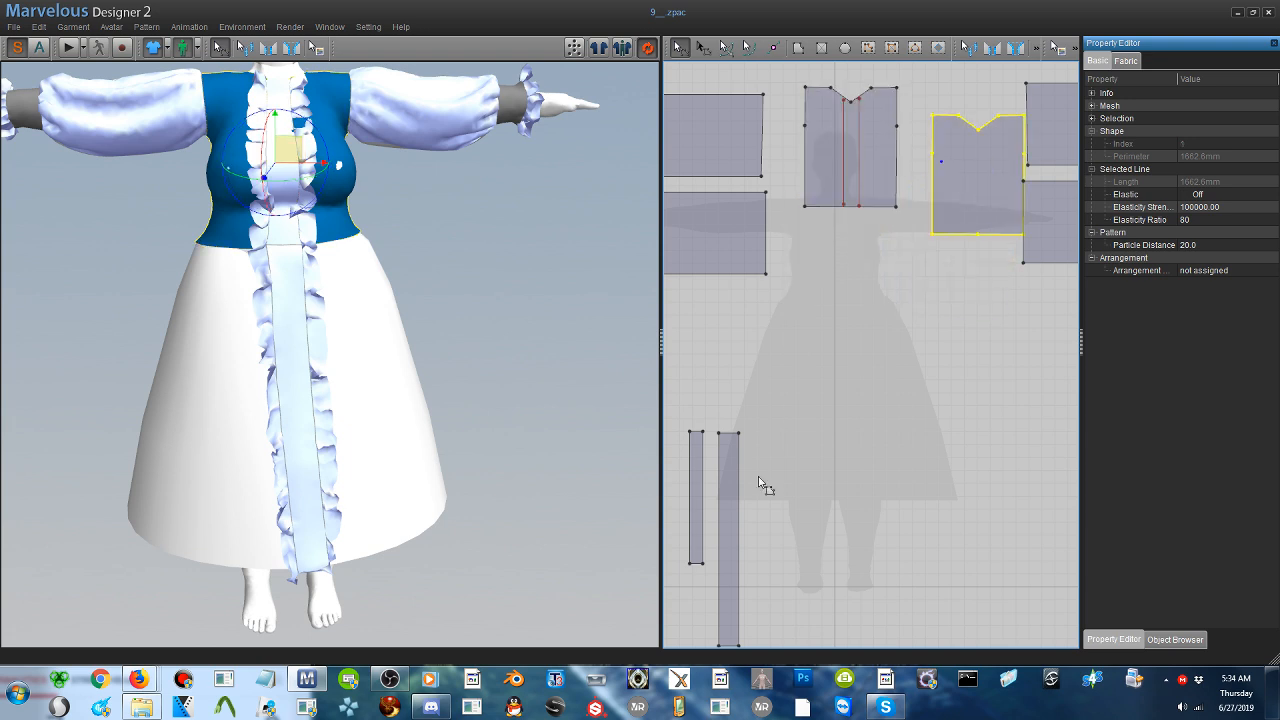
drag(730, 460, 627, 568)
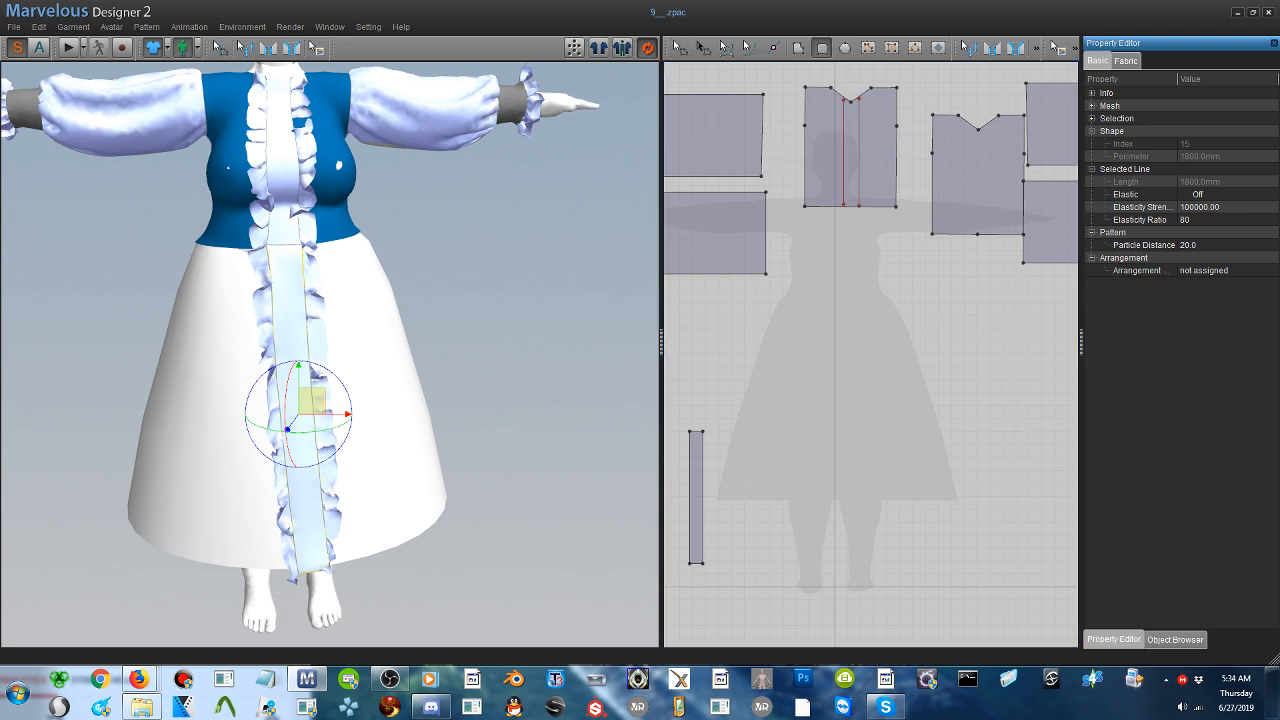
- Draw a rectangular skirt panel about 1018 mm tall over the silhouette's skirt and place it in front of the avatar
drag(1006, 290, 600, 560)
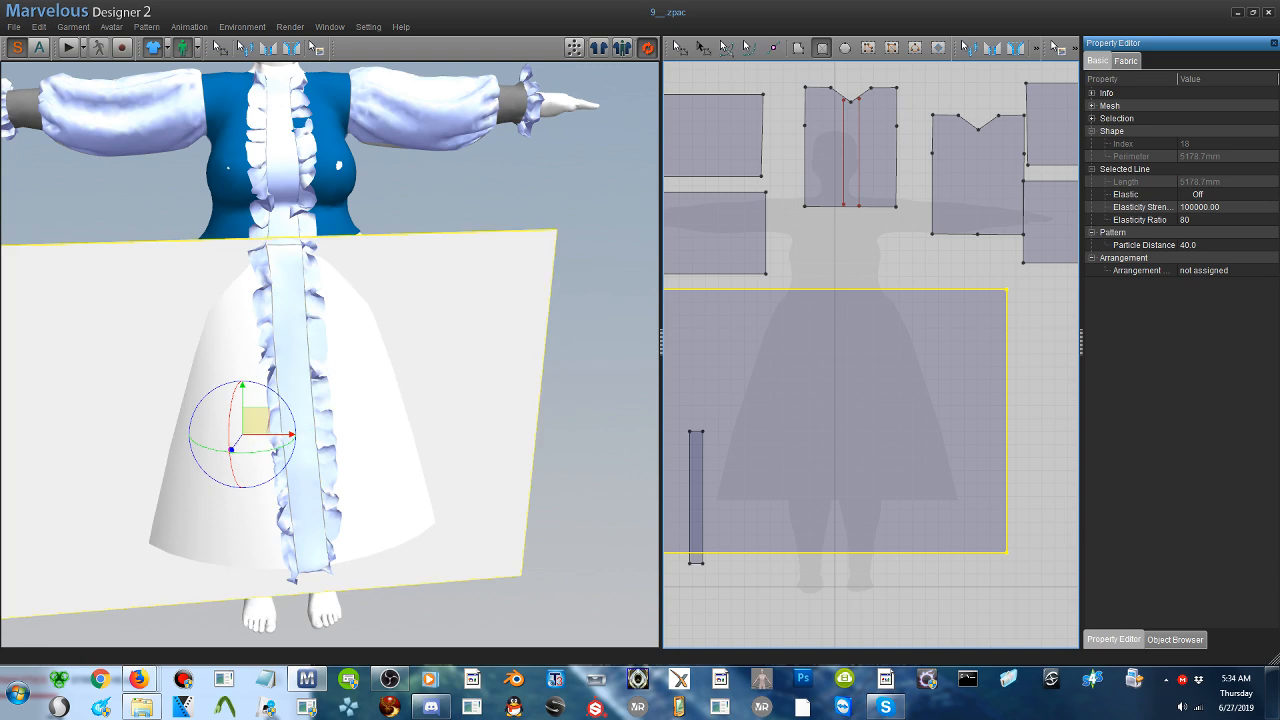
right_drag(246, 215, 380, 433)
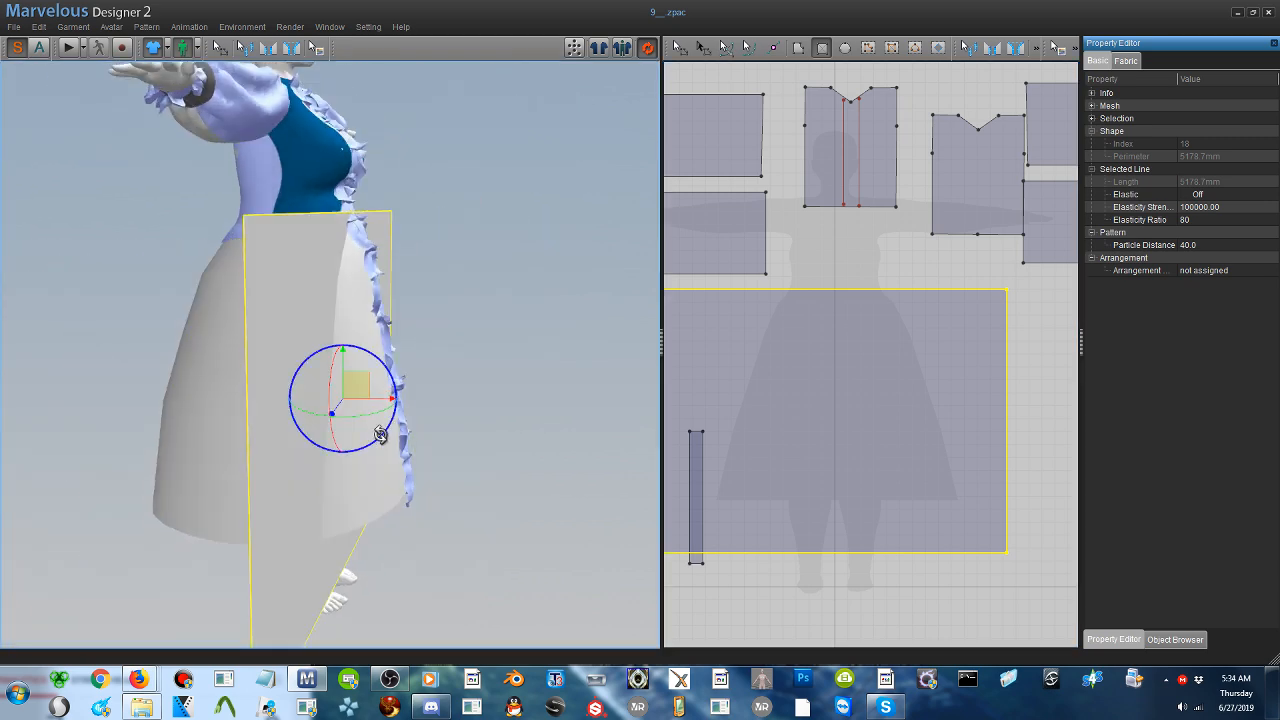
drag(380, 434, 396, 433)
drag(357, 386, 424, 389)
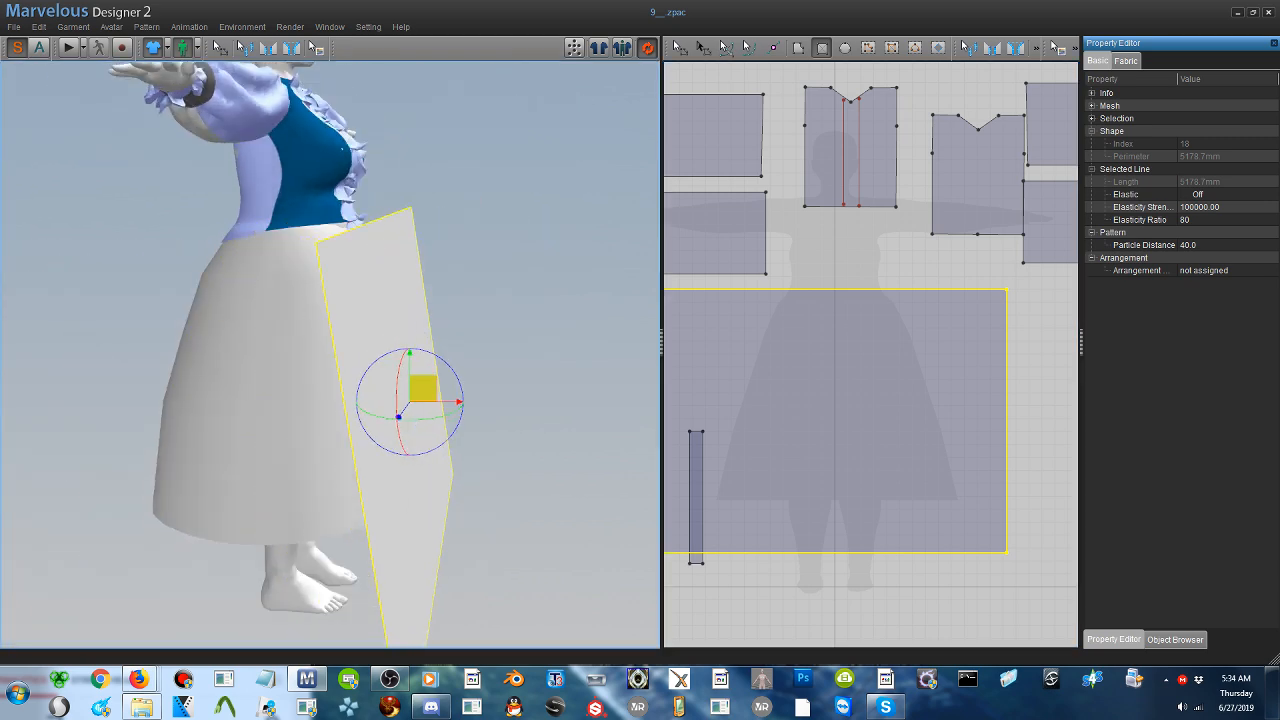
right_drag(424, 389, 350, 397)
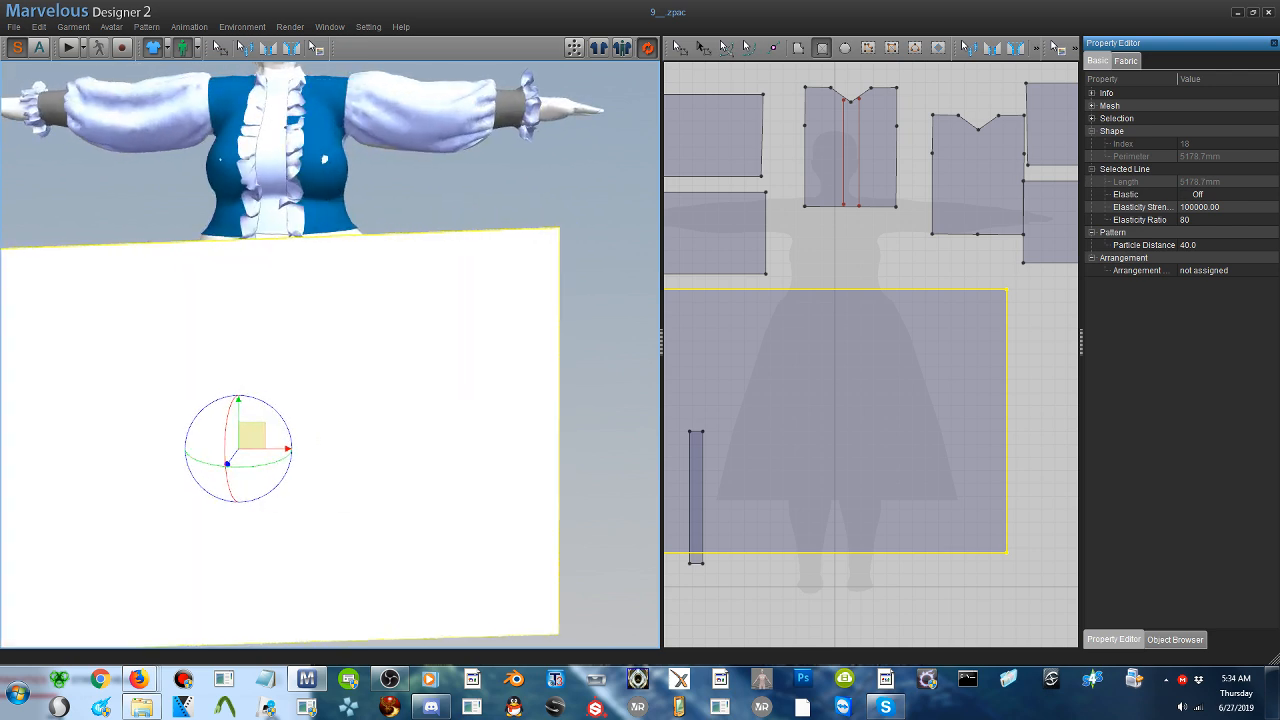
- Widen the skirt panel to about 2167 mm and recentre it in front of the avatar below the waist
click(703, 47)
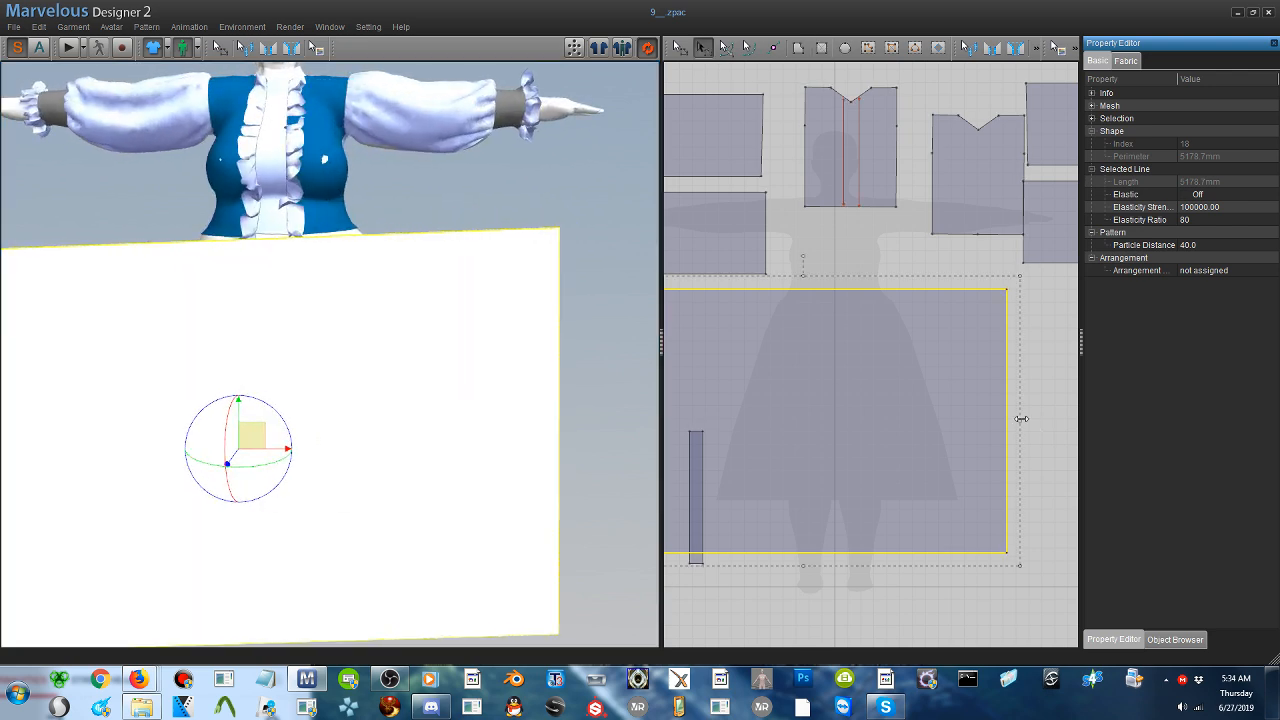
drag(1021, 419, 1174, 431)
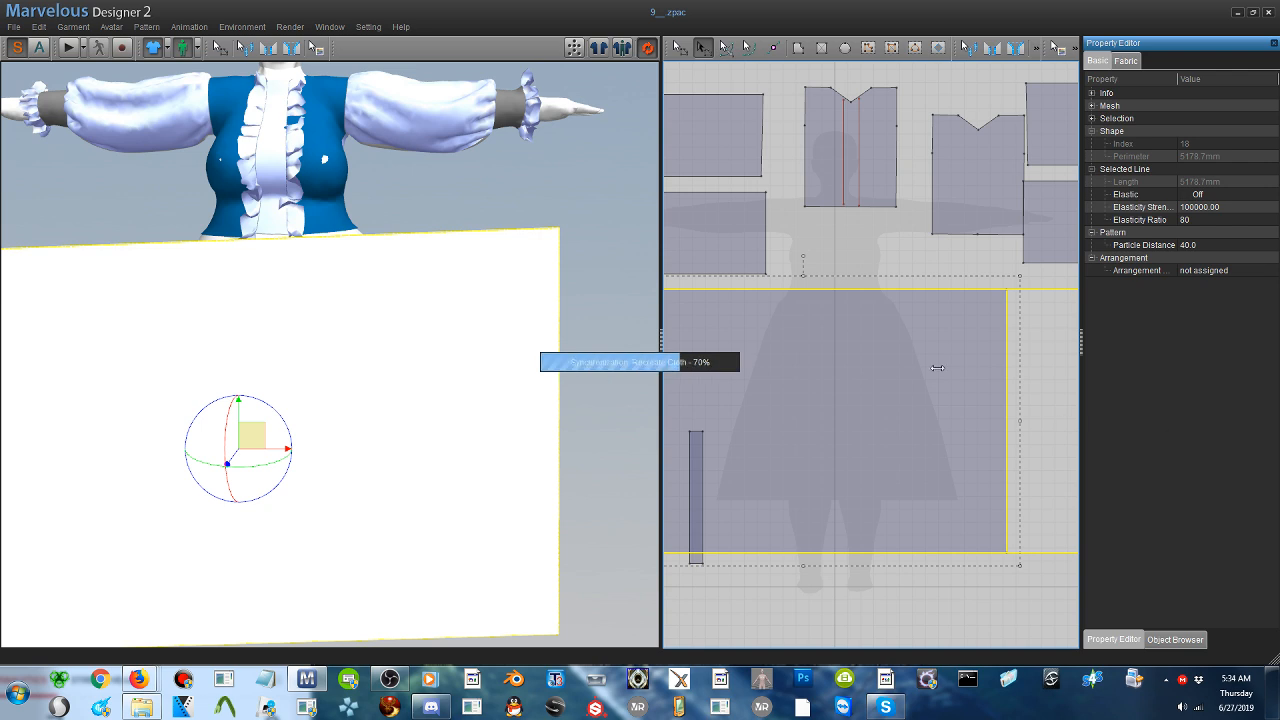
scroll(443, 332, up, 3)
scroll(443, 332, down, 6)
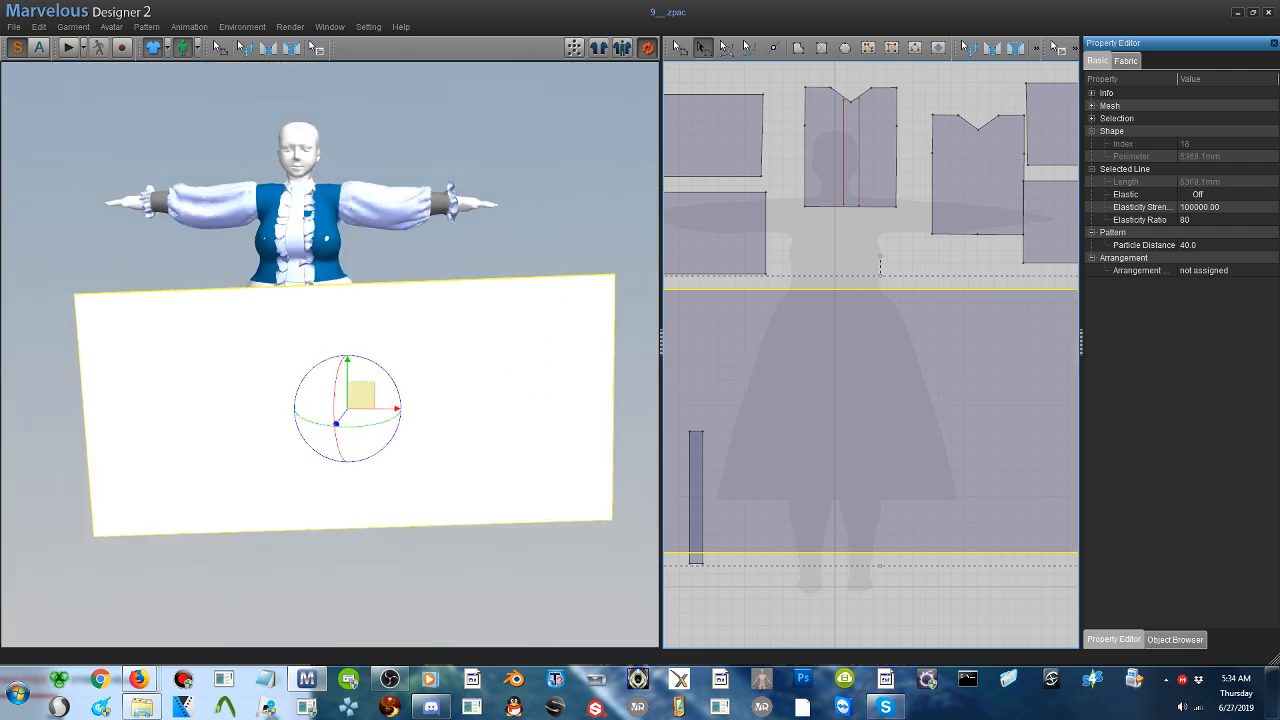
right_drag(389, 366, 374, 394)
drag(372, 389, 335, 402)
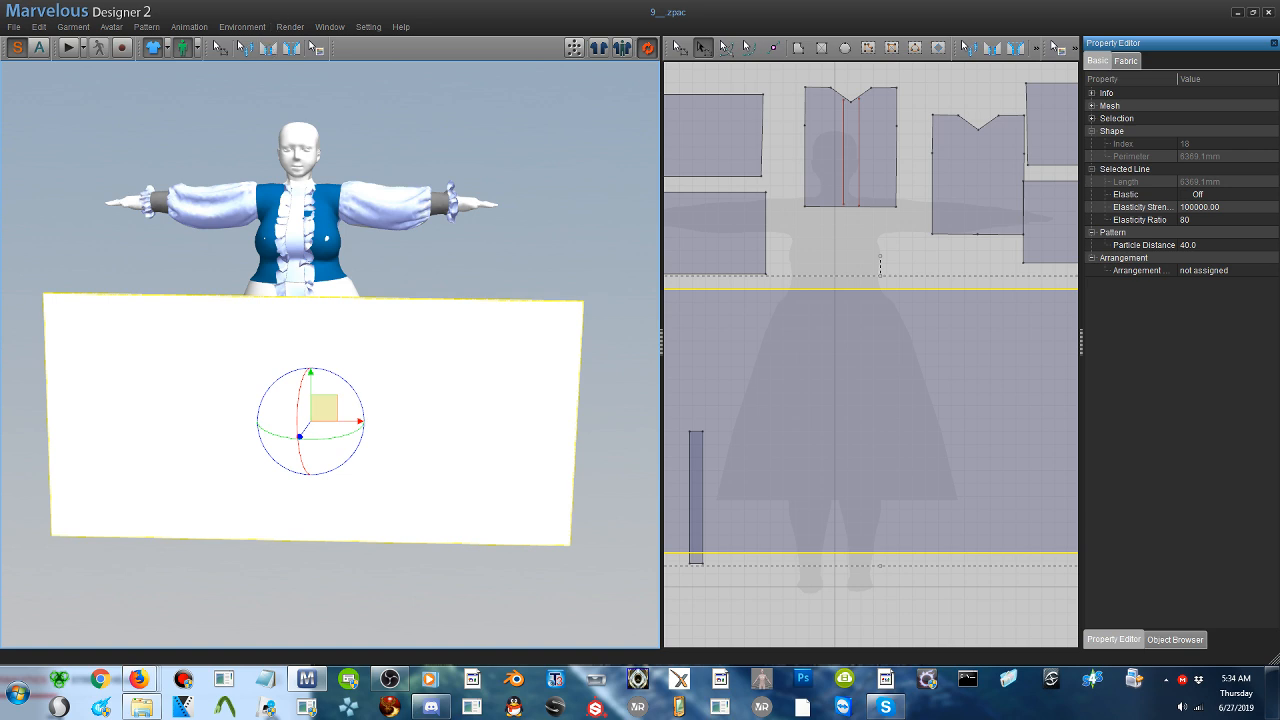
scroll(345, 265, up, 4)
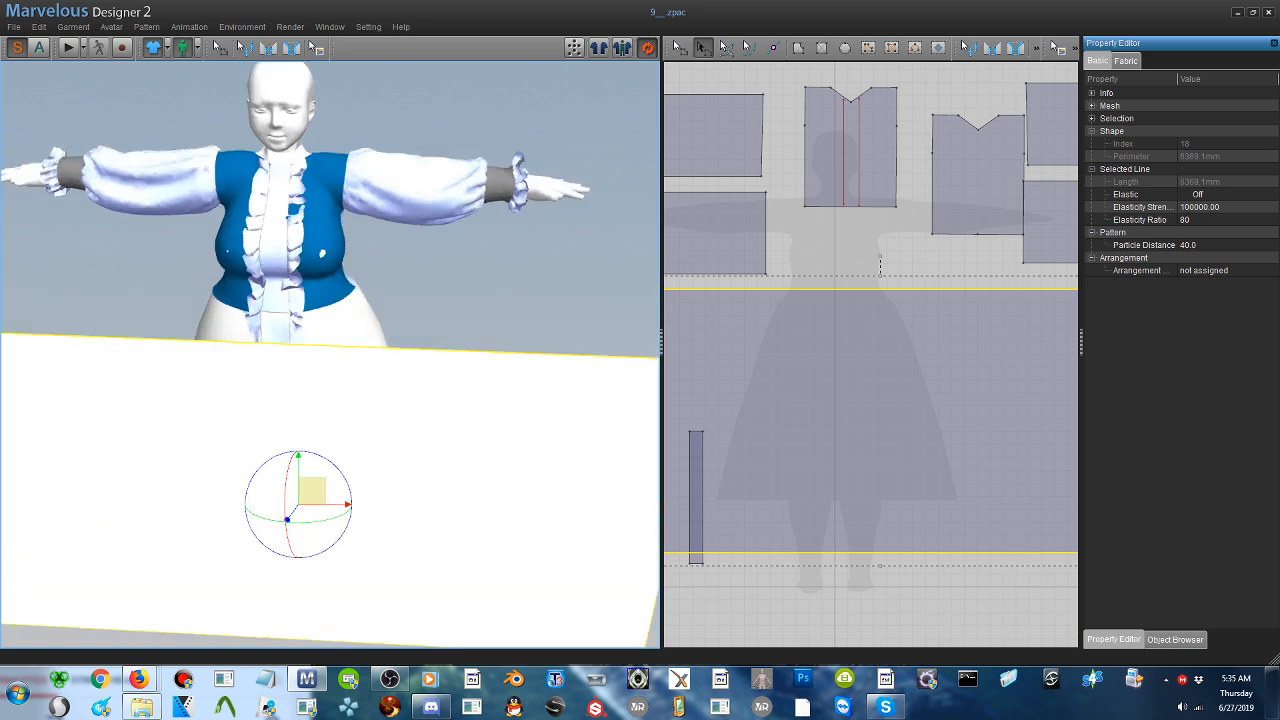
- Sew the top edge of the skirt panel to the waist edge of the front bodice
click(268, 47)
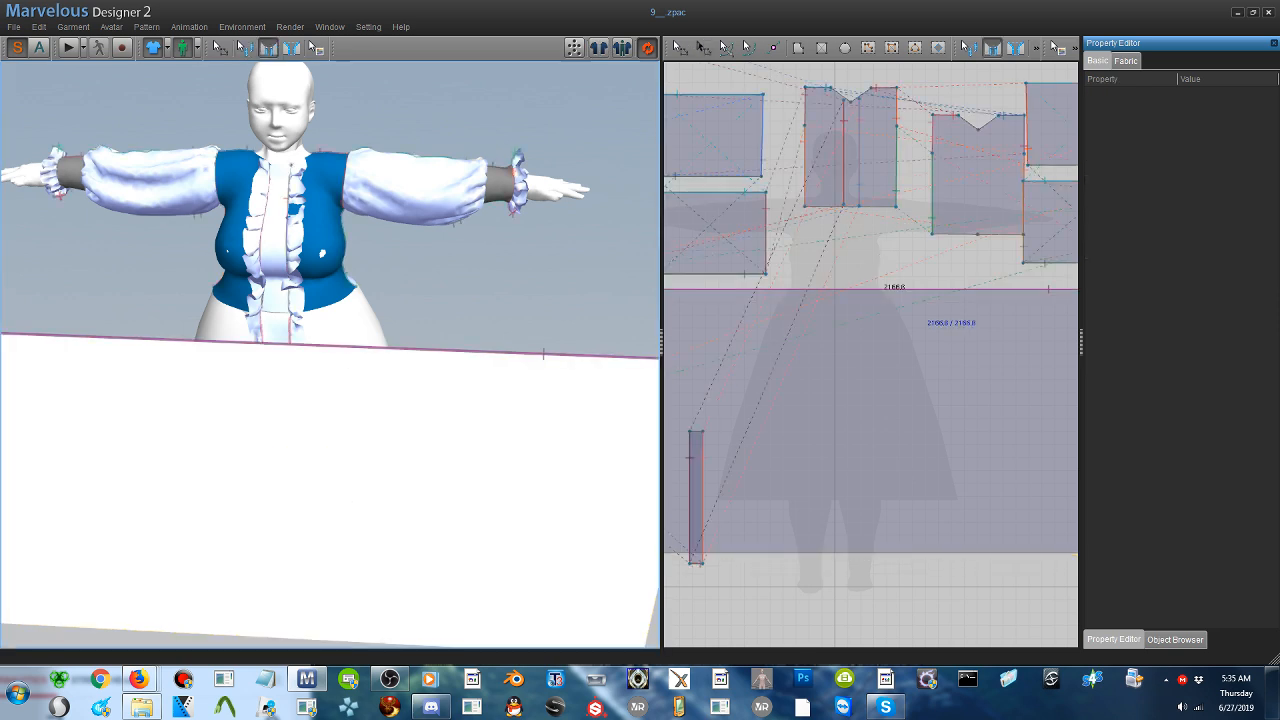
click(352, 303)
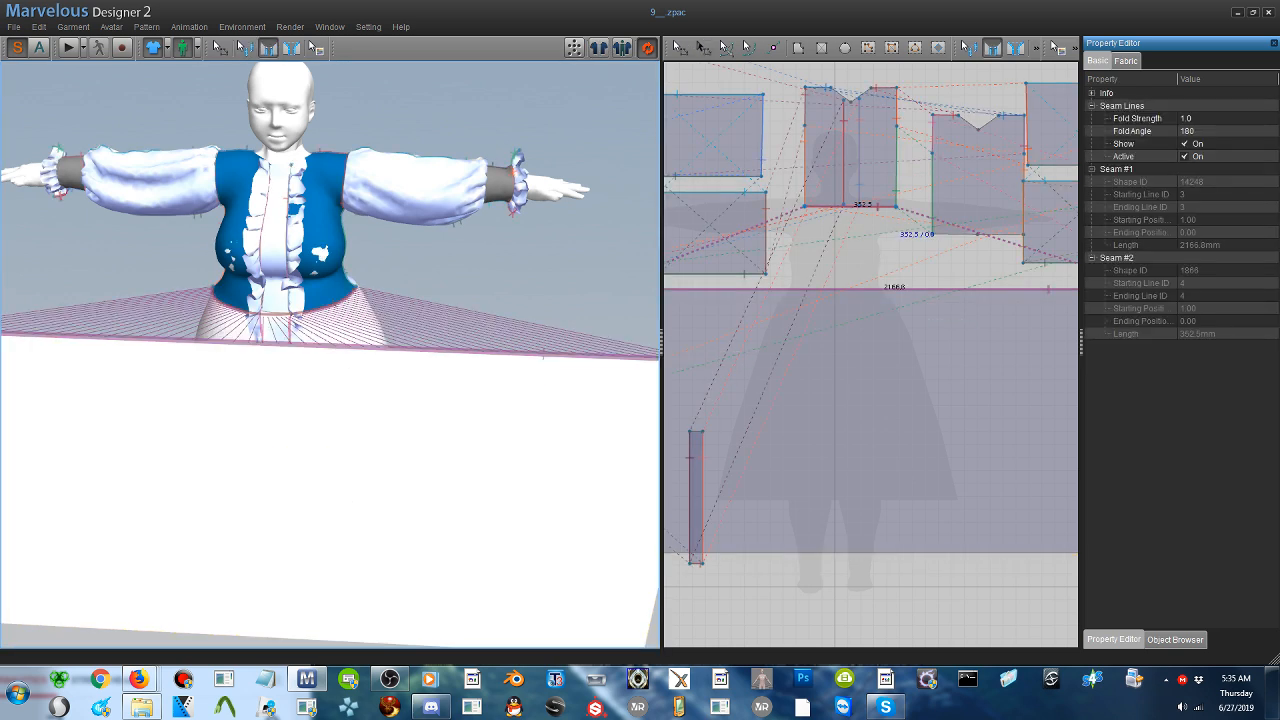
right_drag(362, 318, 330, 322)
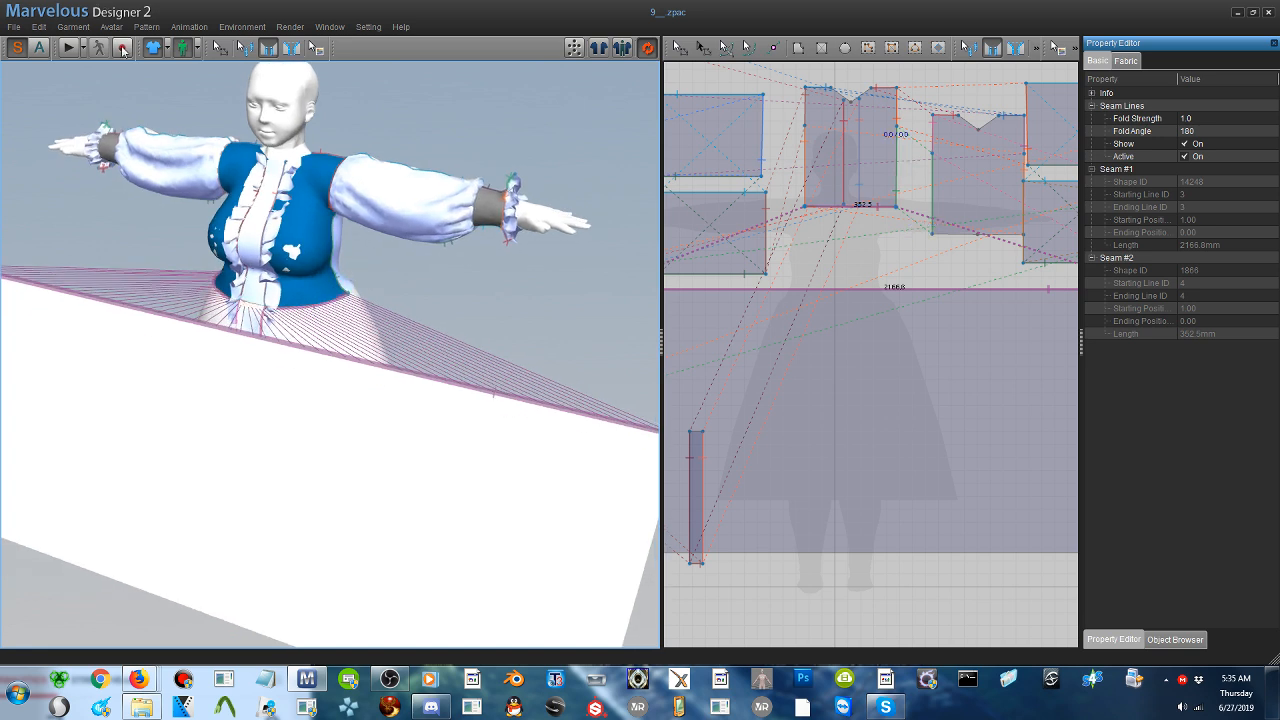
right_drag(152, 212, 242, 177)
- Simulate the garment until the front skirt panel gathers and drapes from the waist, and stop the simulation
click(68, 48)
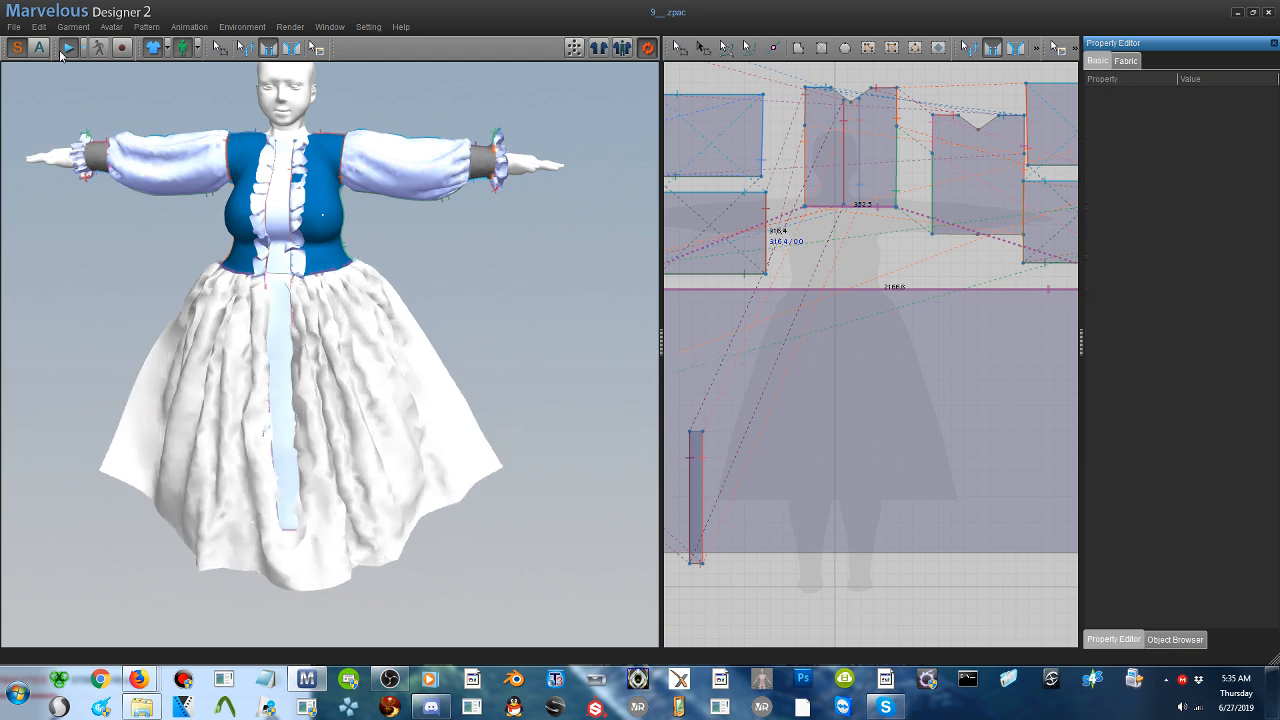
right_drag(174, 317, 241, 308)
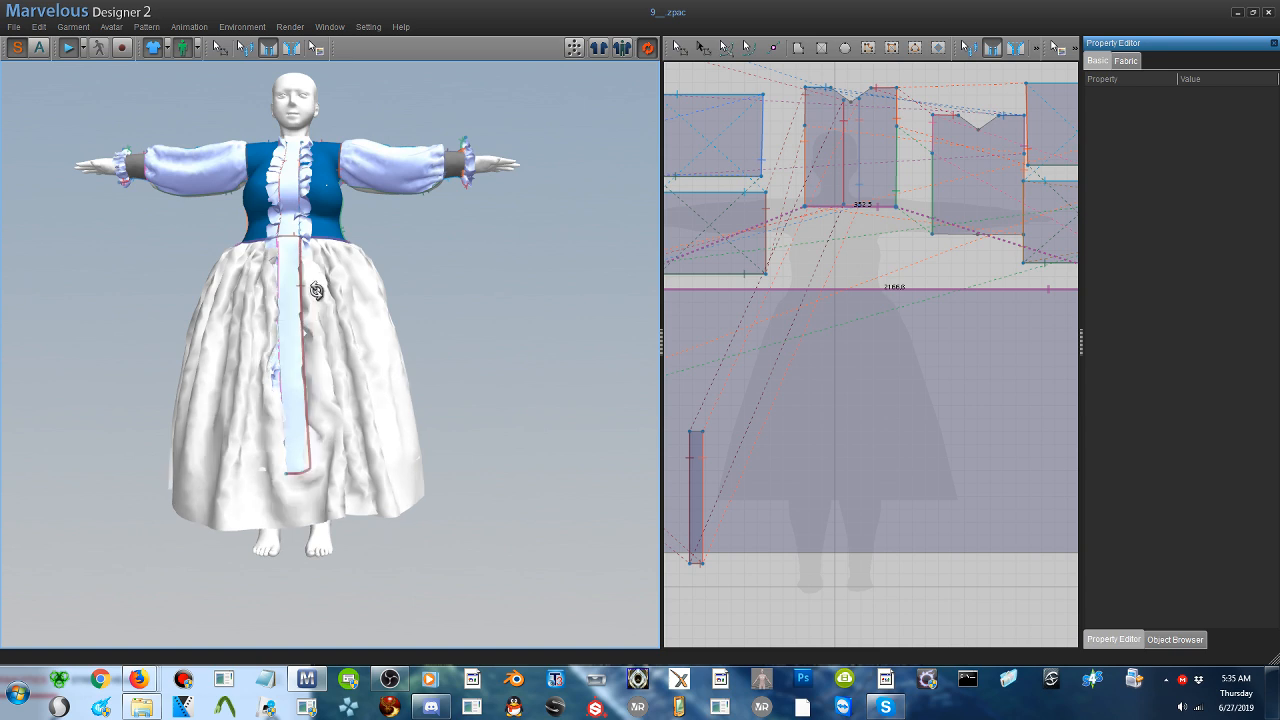
click(71, 48)
right_drag(428, 388, 300, 397)
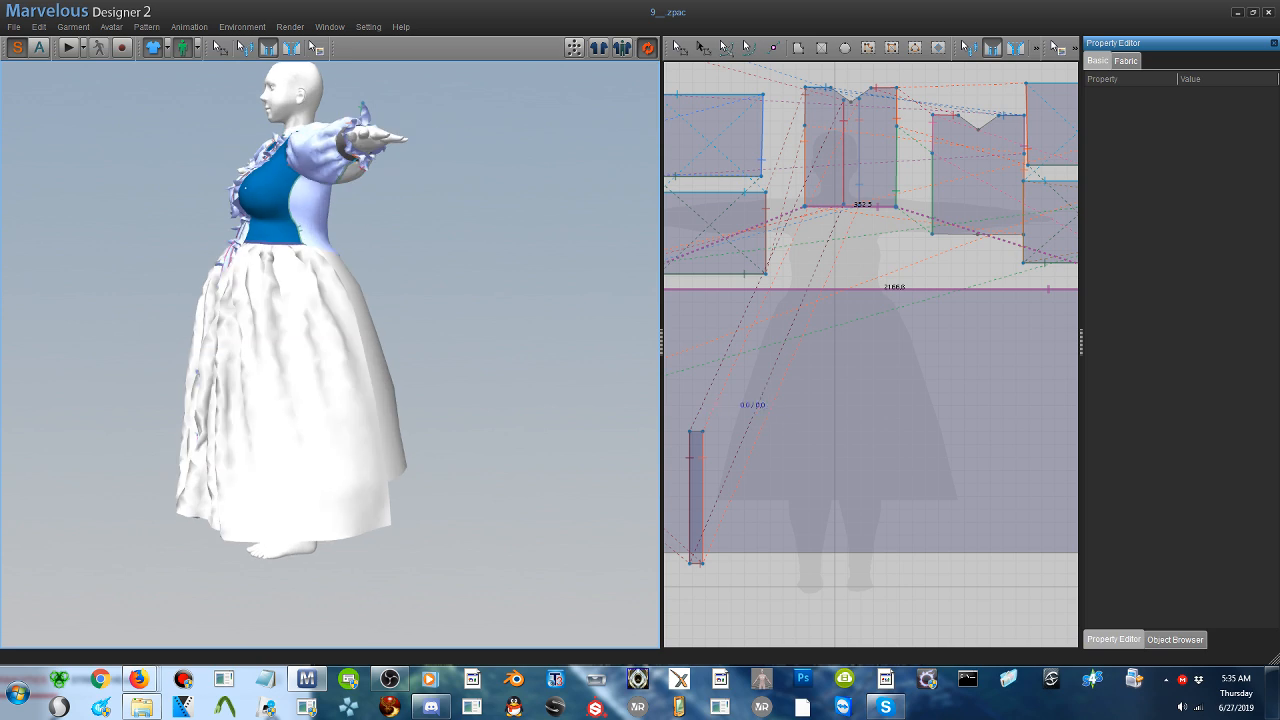
- Duplicate the front skirt panel and place the copy below the original in the 2D pattern layout
click(679, 47)
click(907, 409)
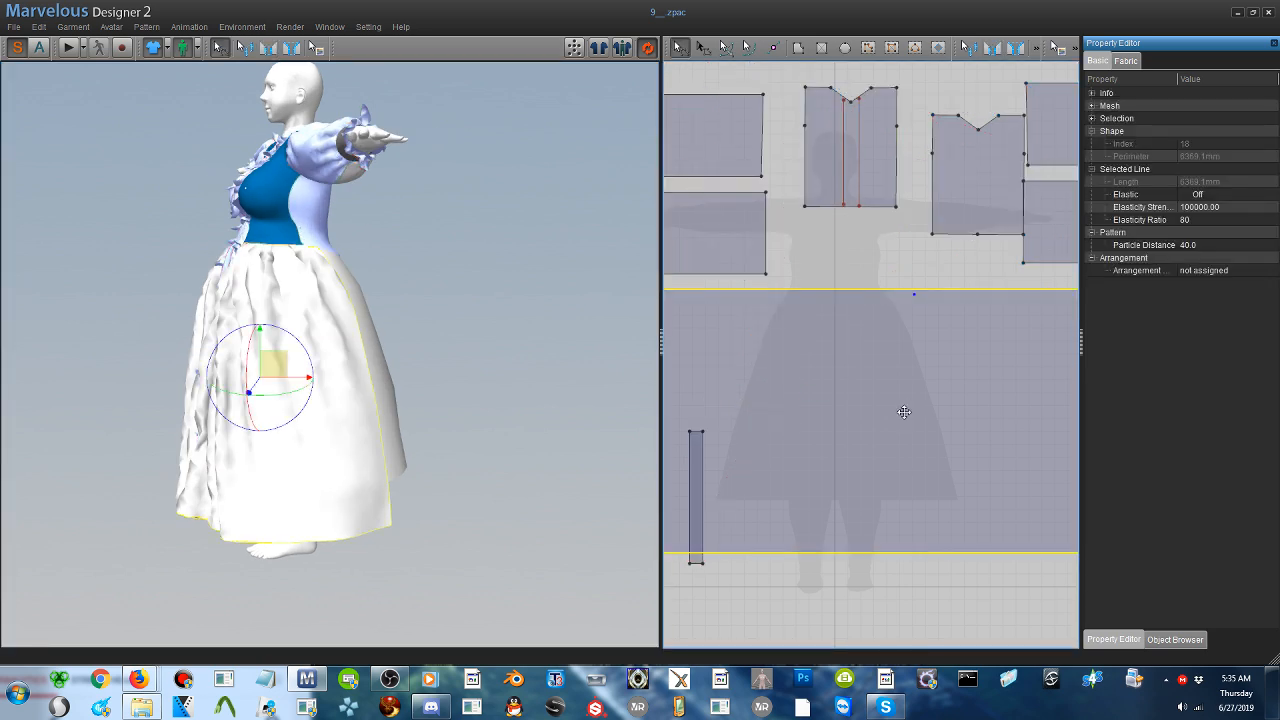
key(ctrl+v)
middle_drag(914, 447, 929, 244)
click(855, 541)
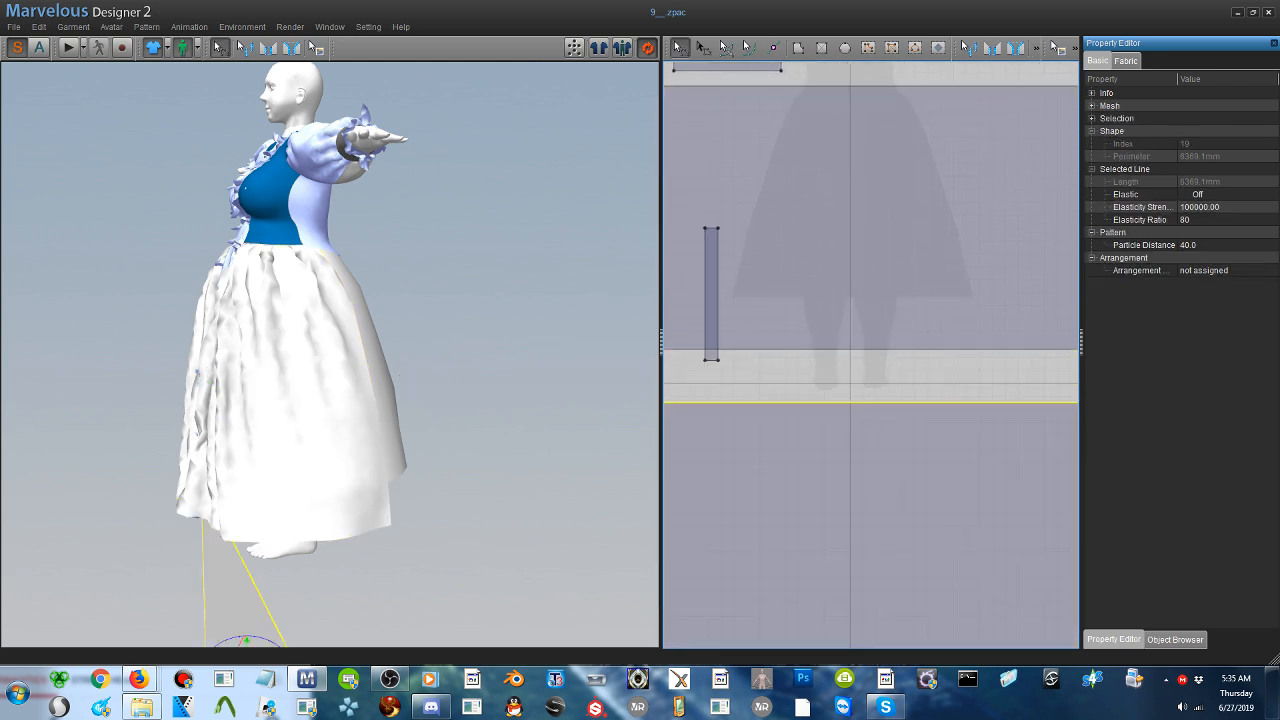
- Move the duplicated skirt panel behind the avatar and flip it horizontally to serve as the skirt back
scroll(351, 534, down, 5)
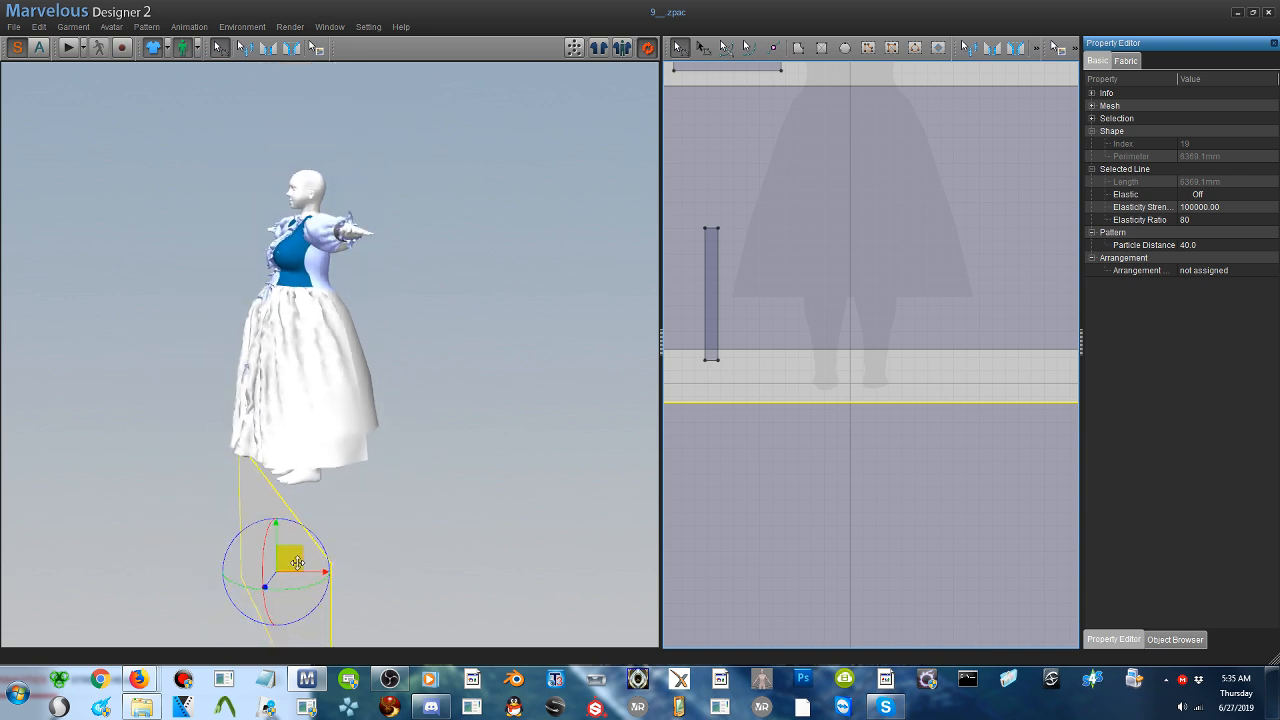
drag(291, 558, 462, 352)
right_click(482, 324)
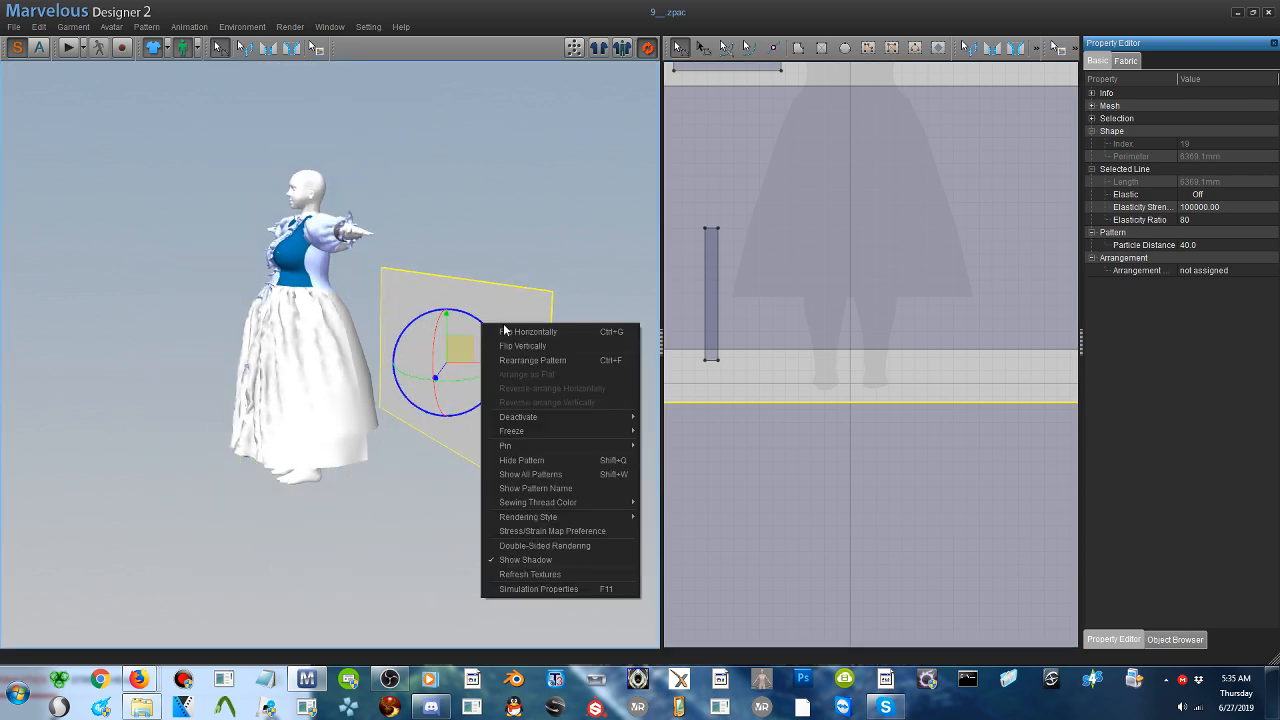
click(527, 336)
right_drag(527, 340, 302, 289)
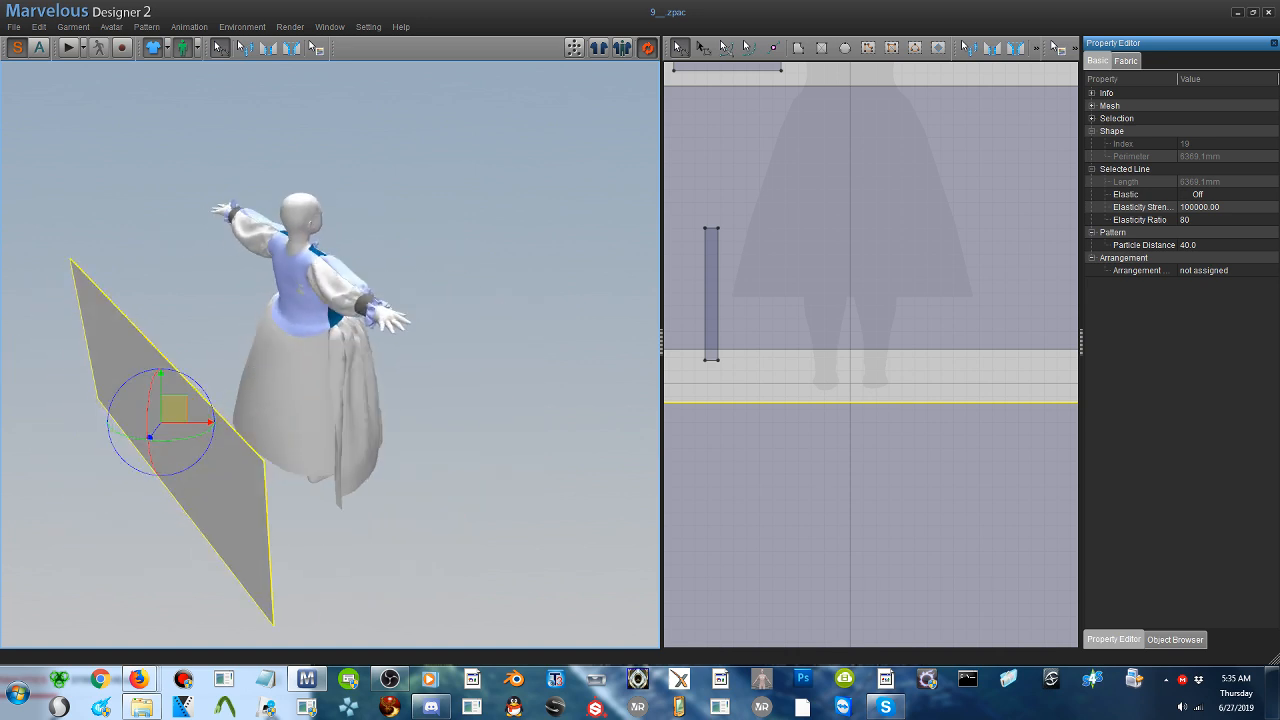
- Sew both side edges of the back skirt panel to the matching side edges of the front skirt panel
click(268, 47)
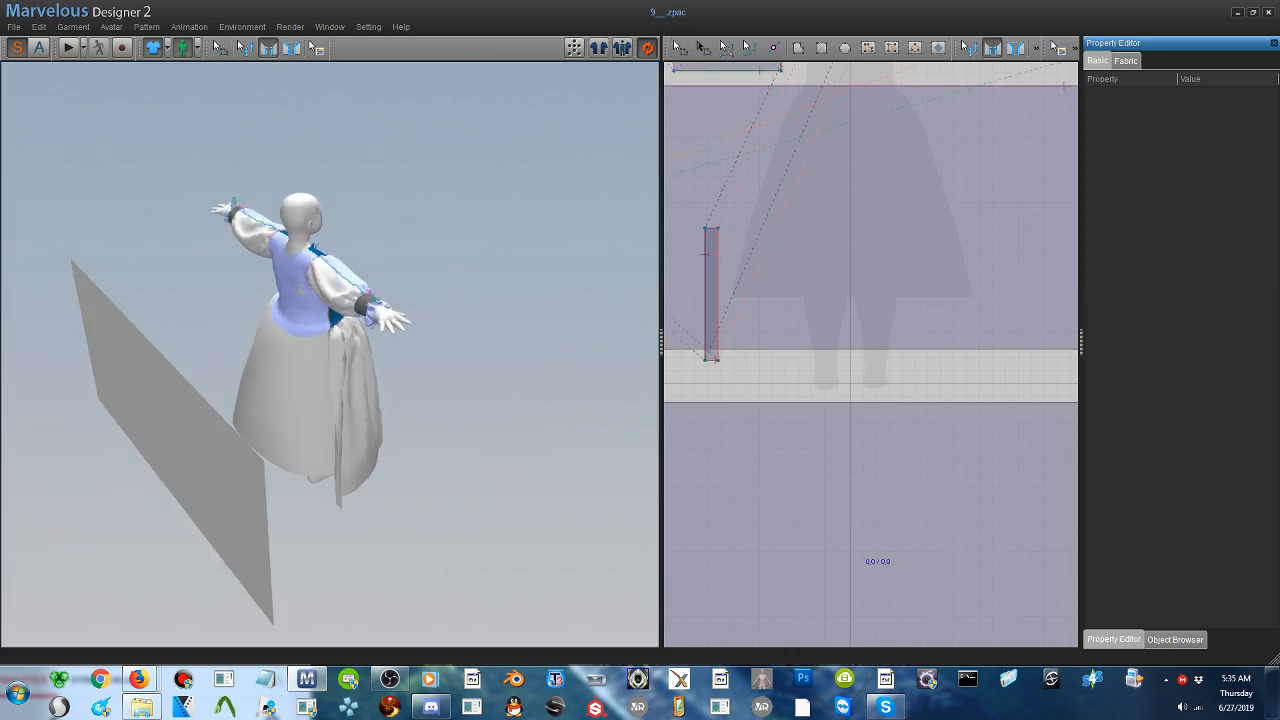
click(268, 510)
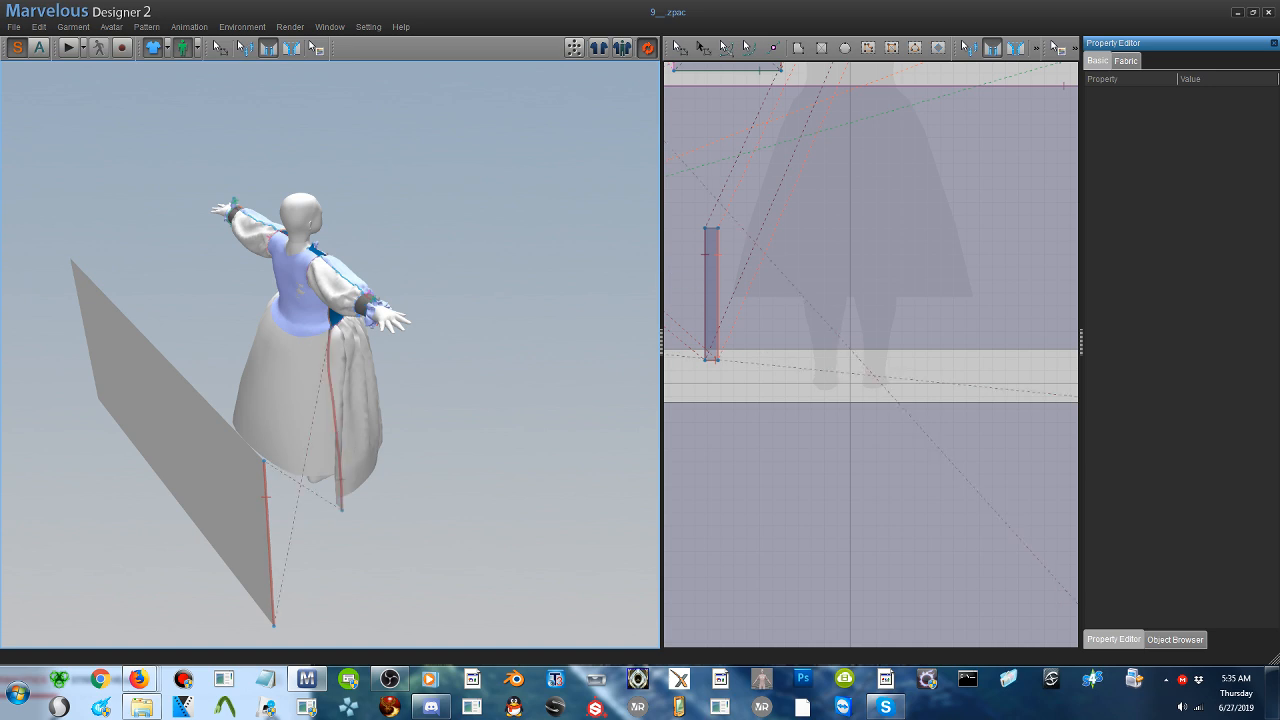
right_drag(341, 437, 294, 406)
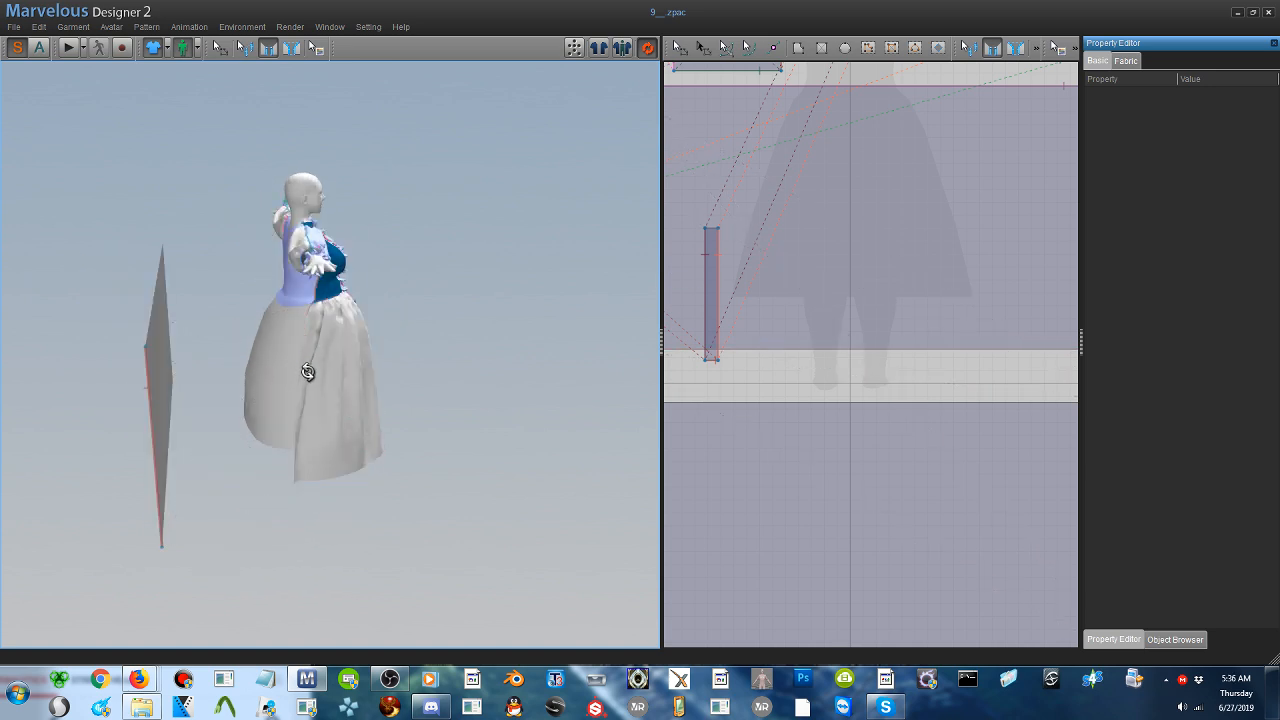
click(303, 386)
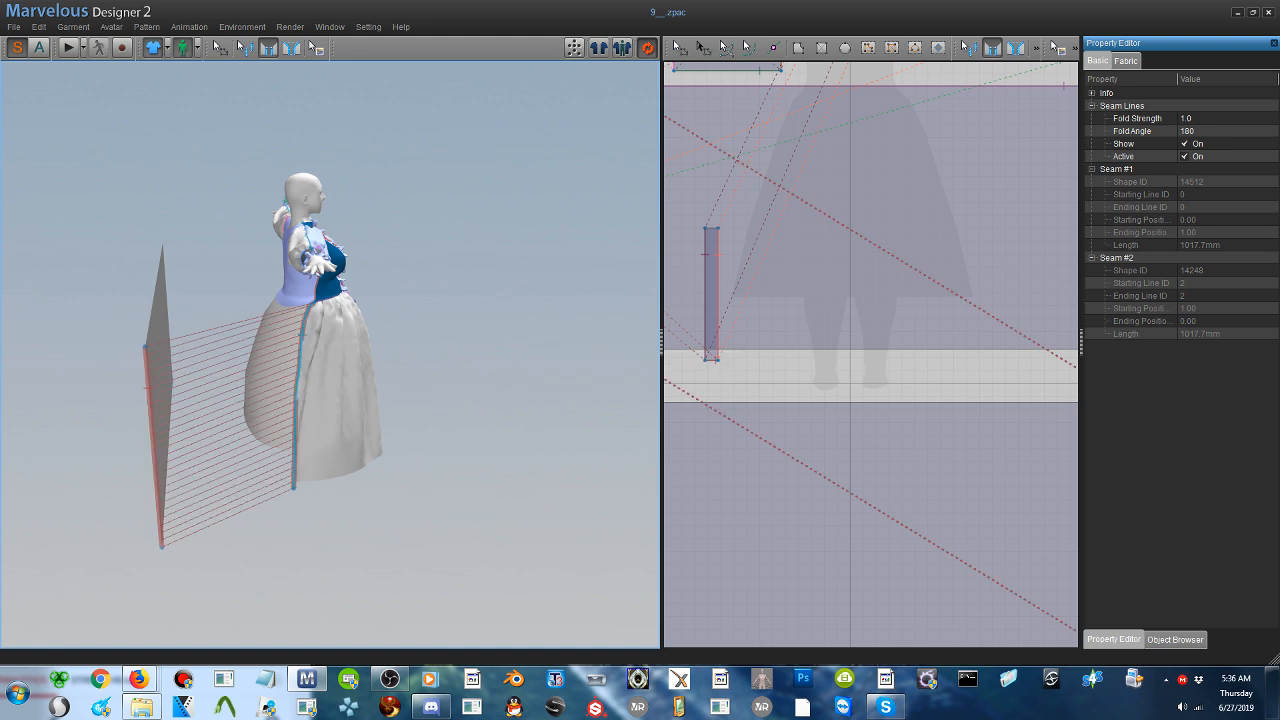
right_drag(306, 396, 594, 394)
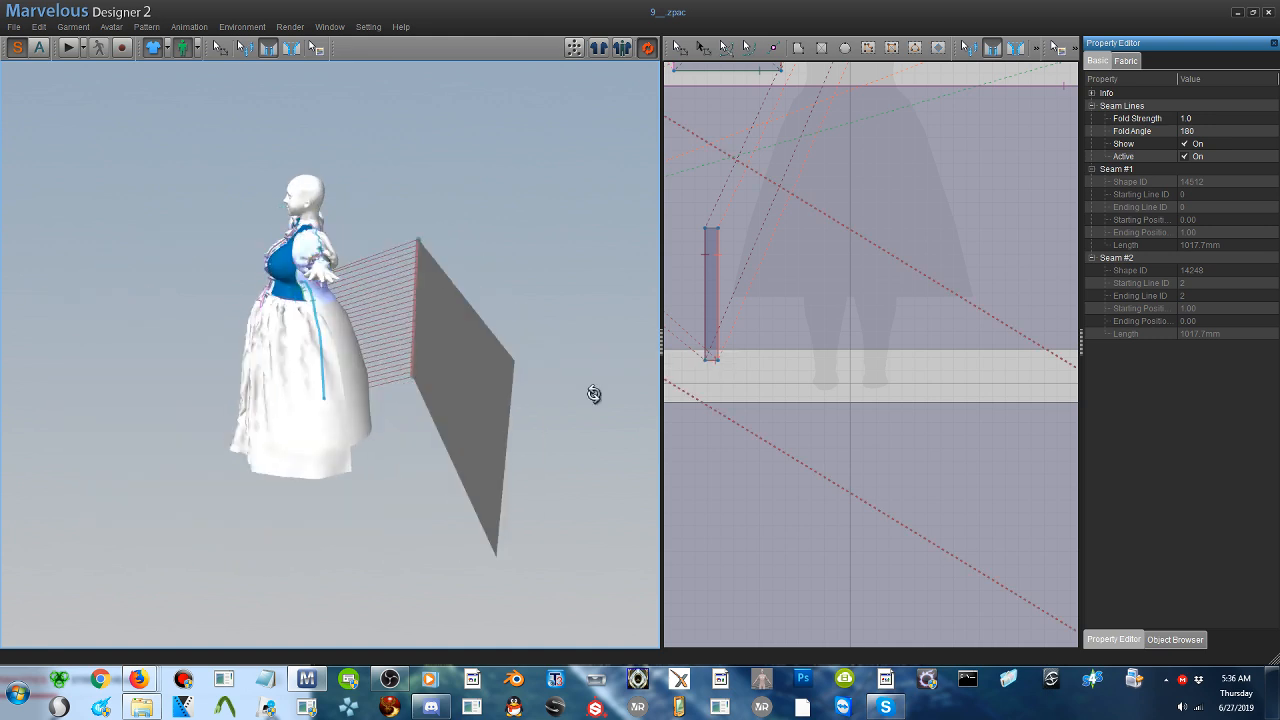
click(509, 421)
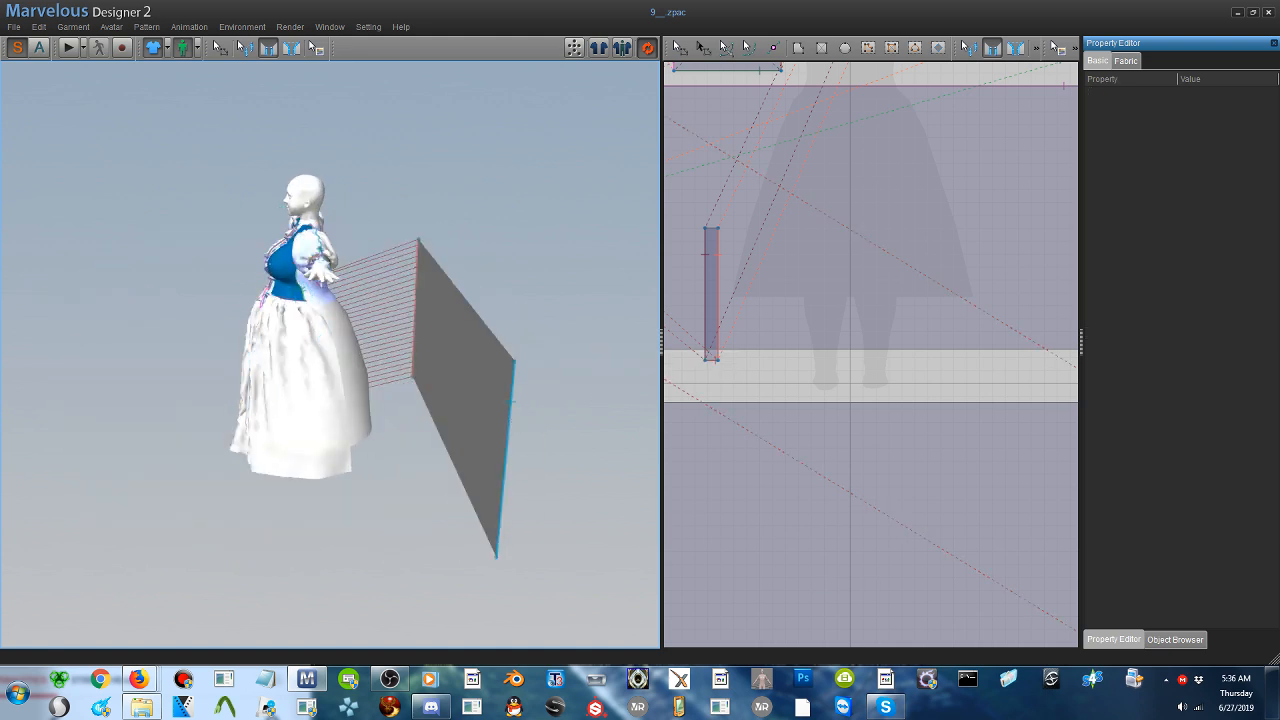
click(345, 405)
click(506, 491)
right_drag(506, 491, 330, 510)
- Delete the middle point on the back bodice's waist edge so that the edge is one continuous segment
click(317, 330)
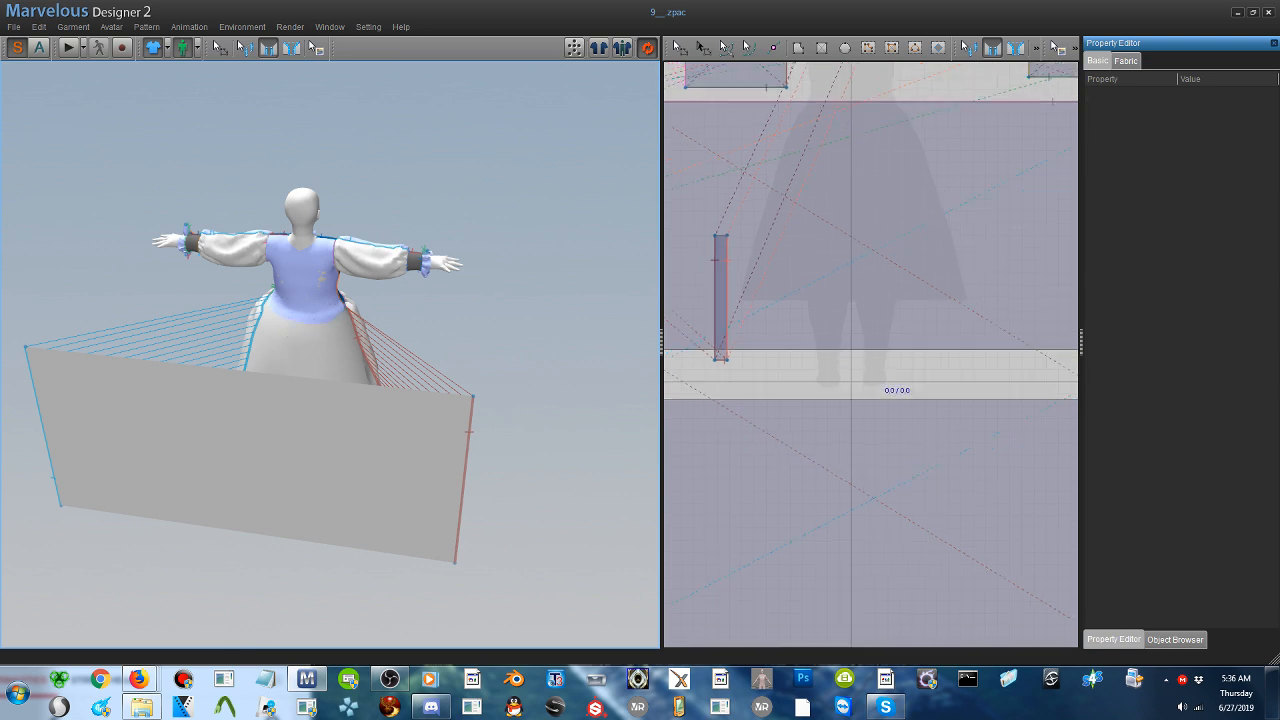
scroll(880, 369, down, 2)
middle_drag(880, 369, 1072, 509)
middle_drag(1096, 348, 788, 357)
scroll(802, 287, down, 1)
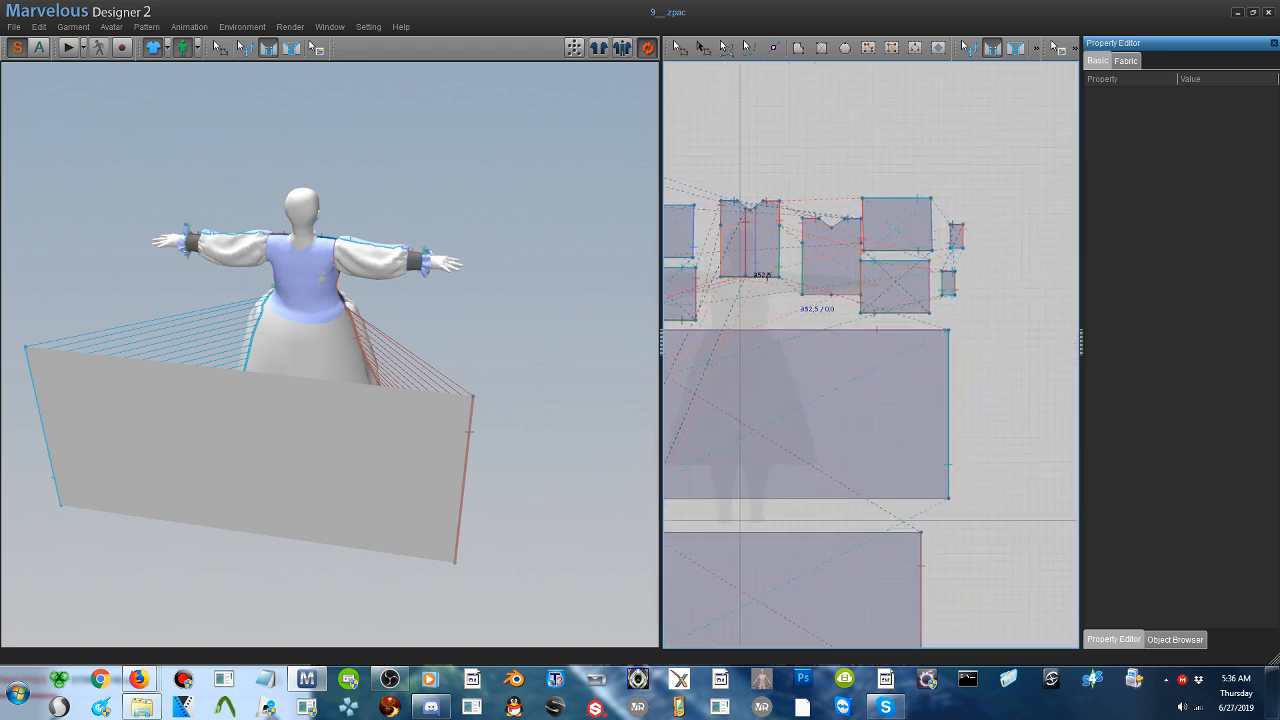
scroll(795, 284, up, 5)
key(a)
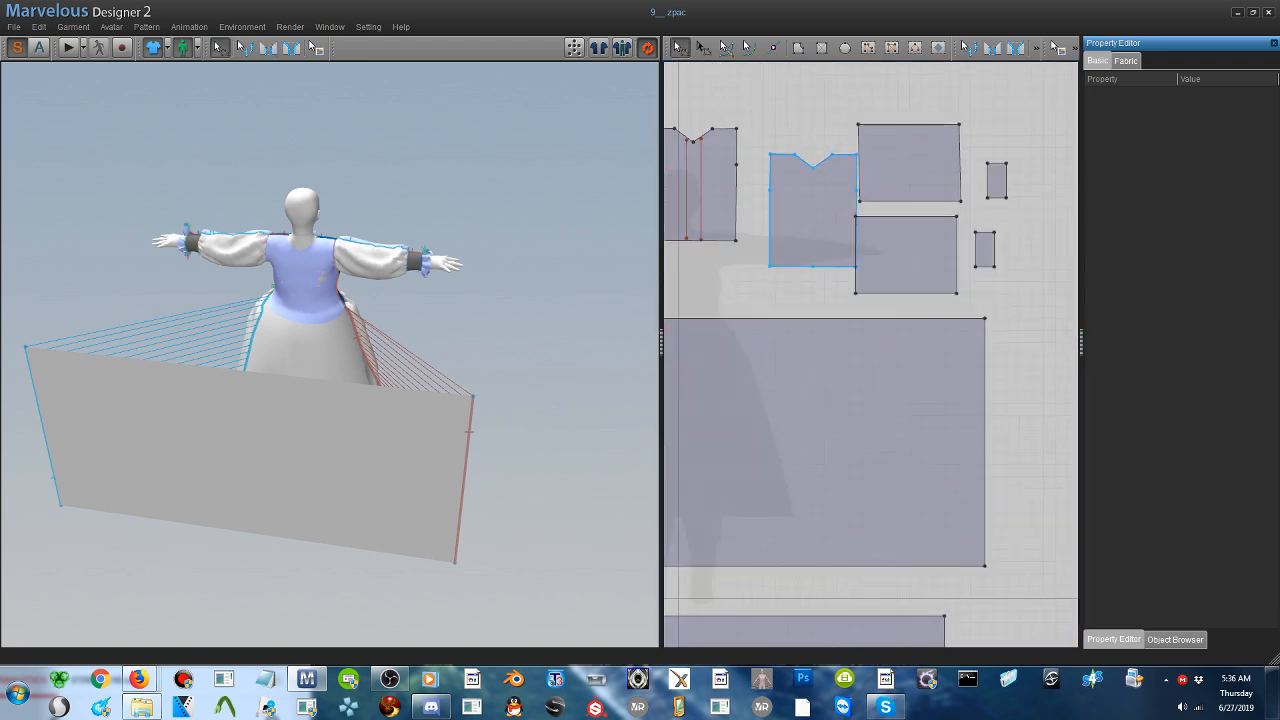
click(815, 270)
key(Delete)
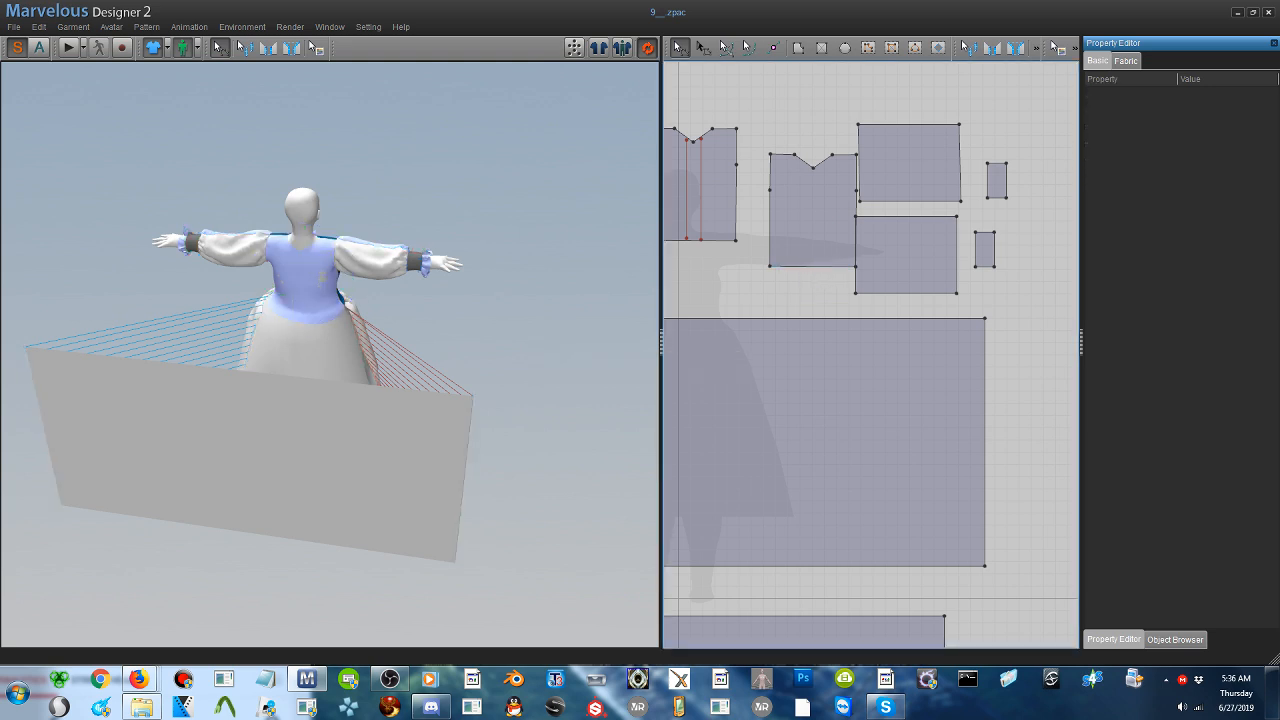
- Sew the back bodice's waist edge to the top edge of the back skirt panel and simulate until the skirt gathers
click(268, 48)
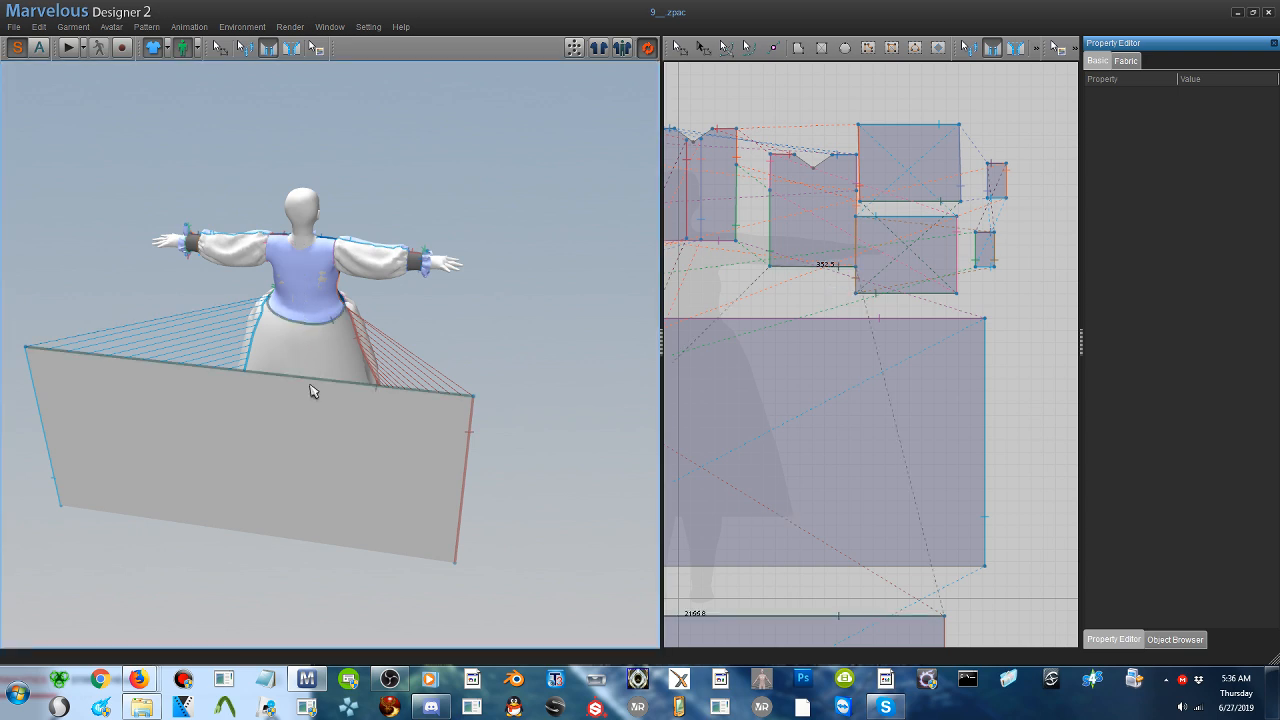
click(312, 365)
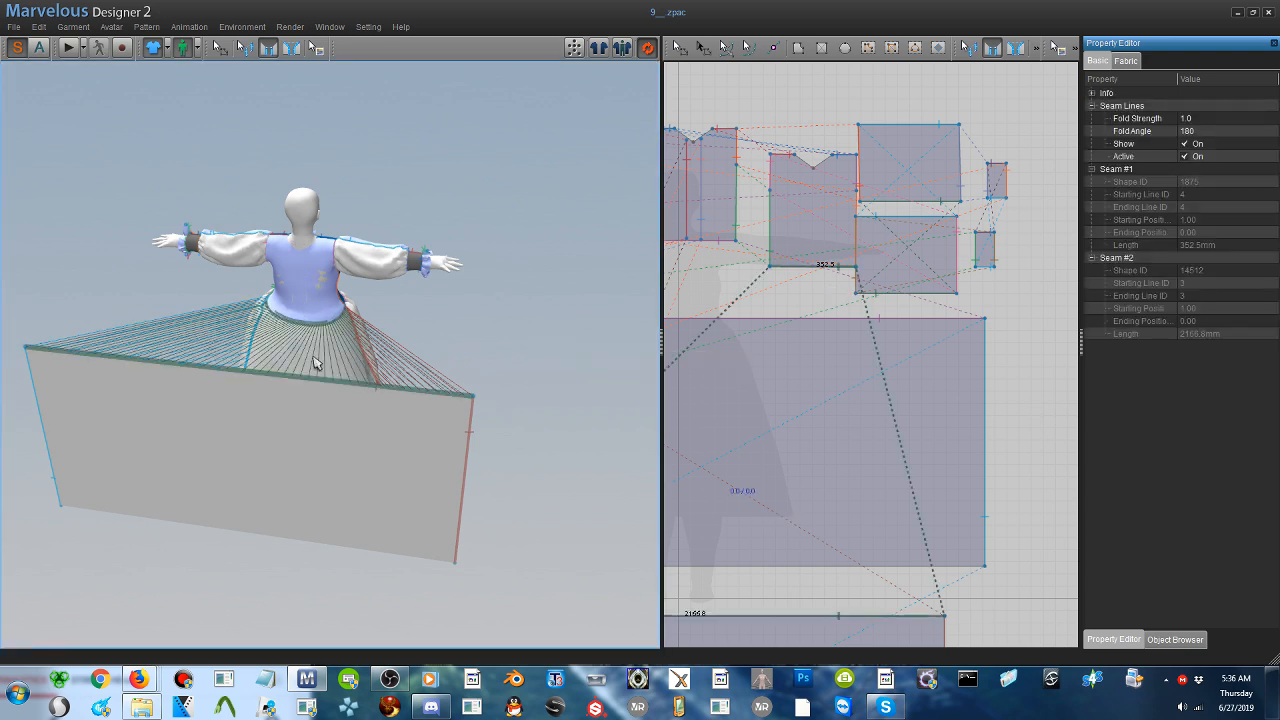
click(67, 49)
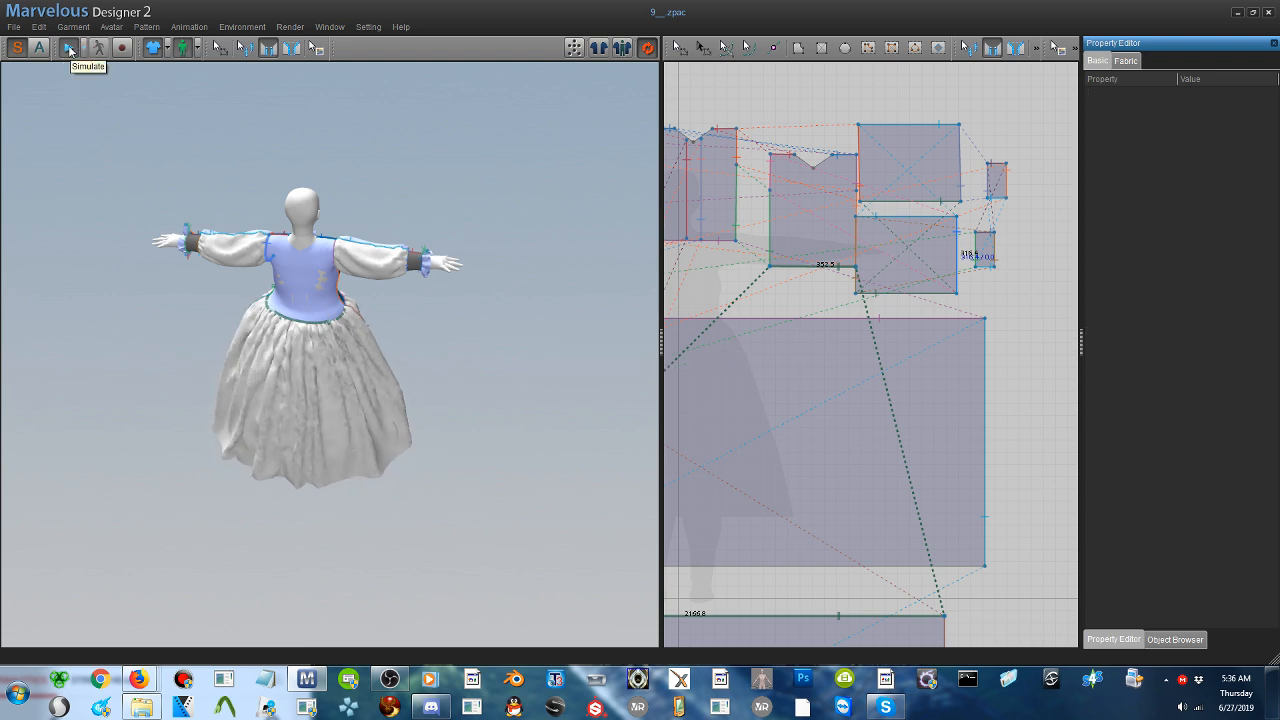
click(69, 48)
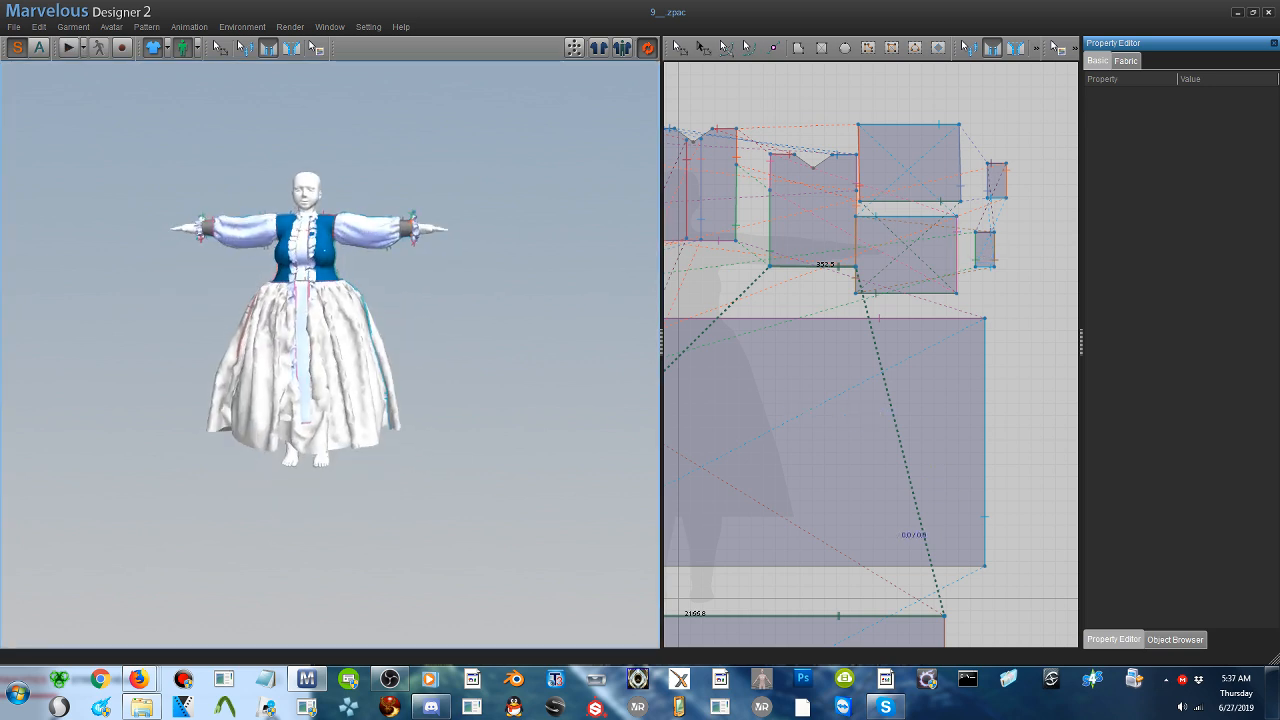
- Shorten the front and back skirt panels together by raising their bottom edges, and simulate the shortened skirt
scroll(800, 534, up, 4)
scroll(903, 392, down, 6)
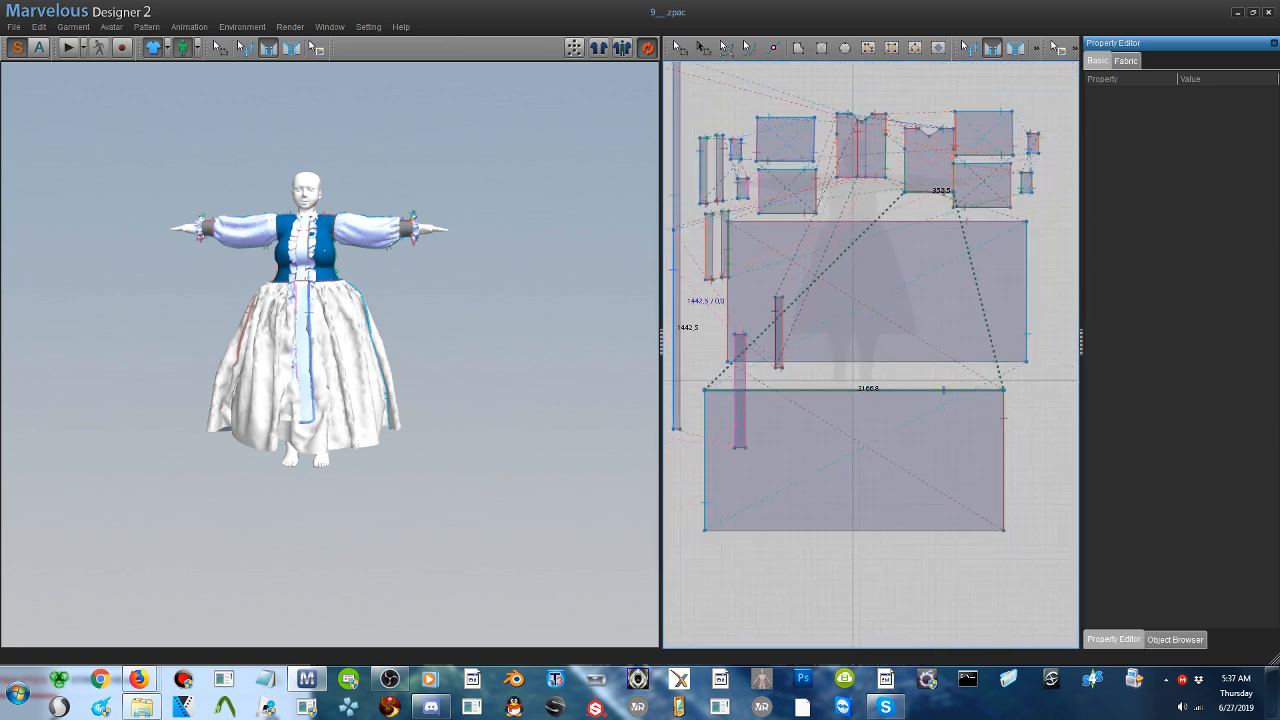
click(680, 47)
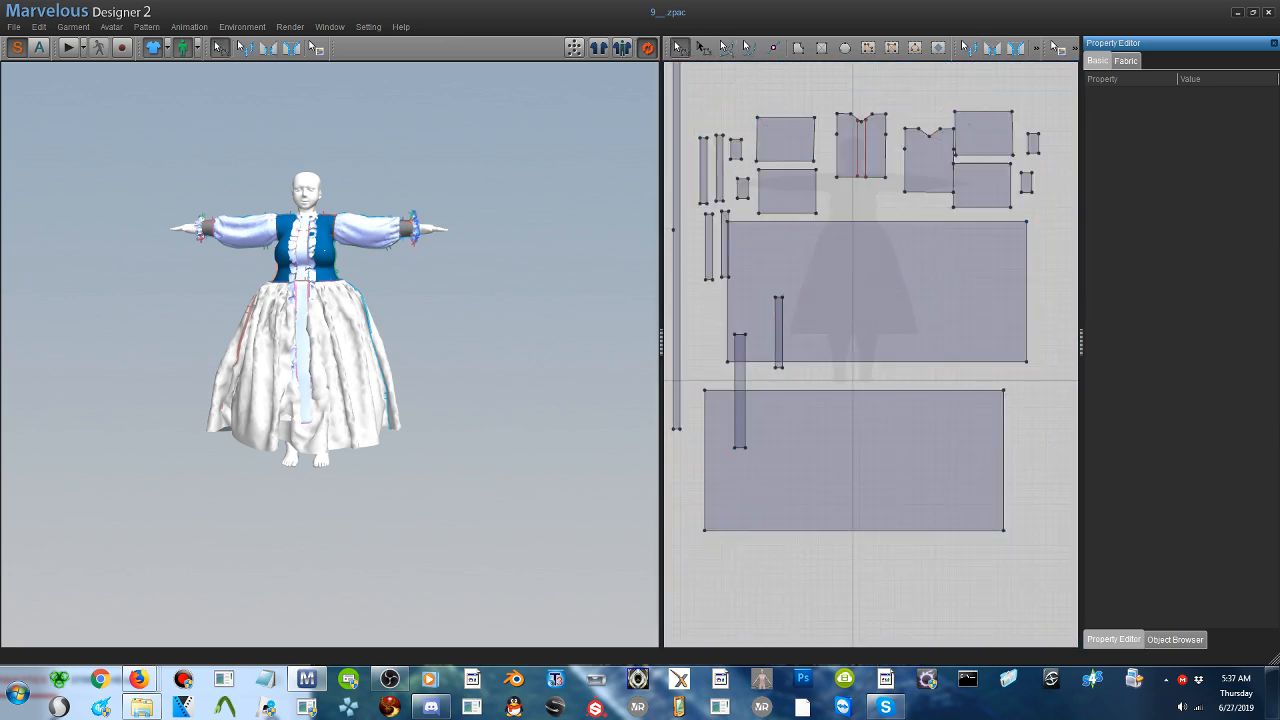
click(884, 531)
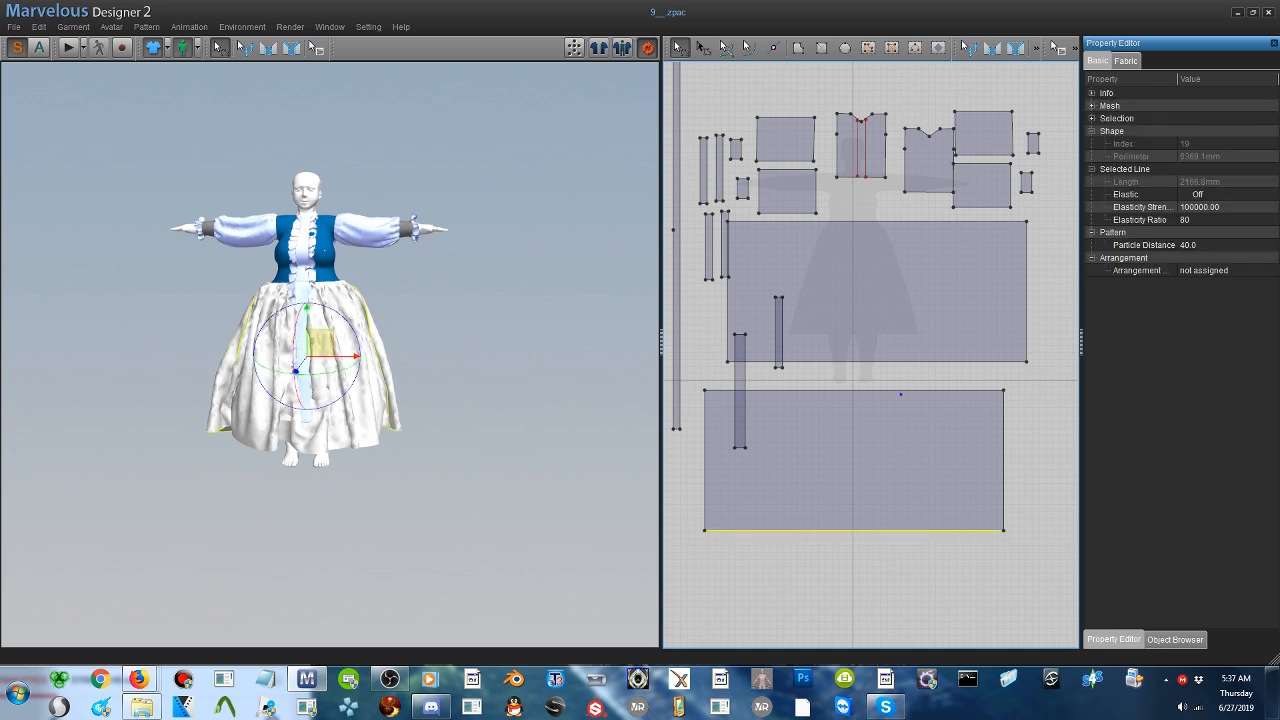
drag(894, 361, 889, 341)
key(ctrl+z)
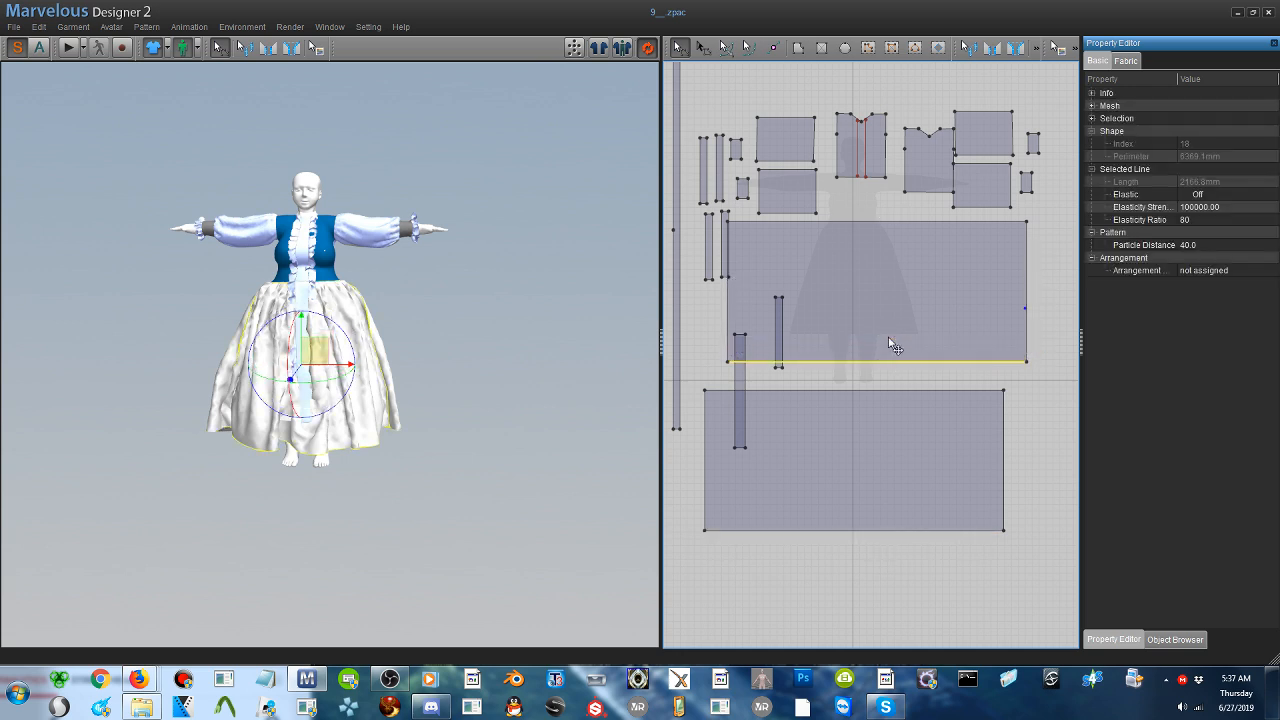
shift+click(905, 531)
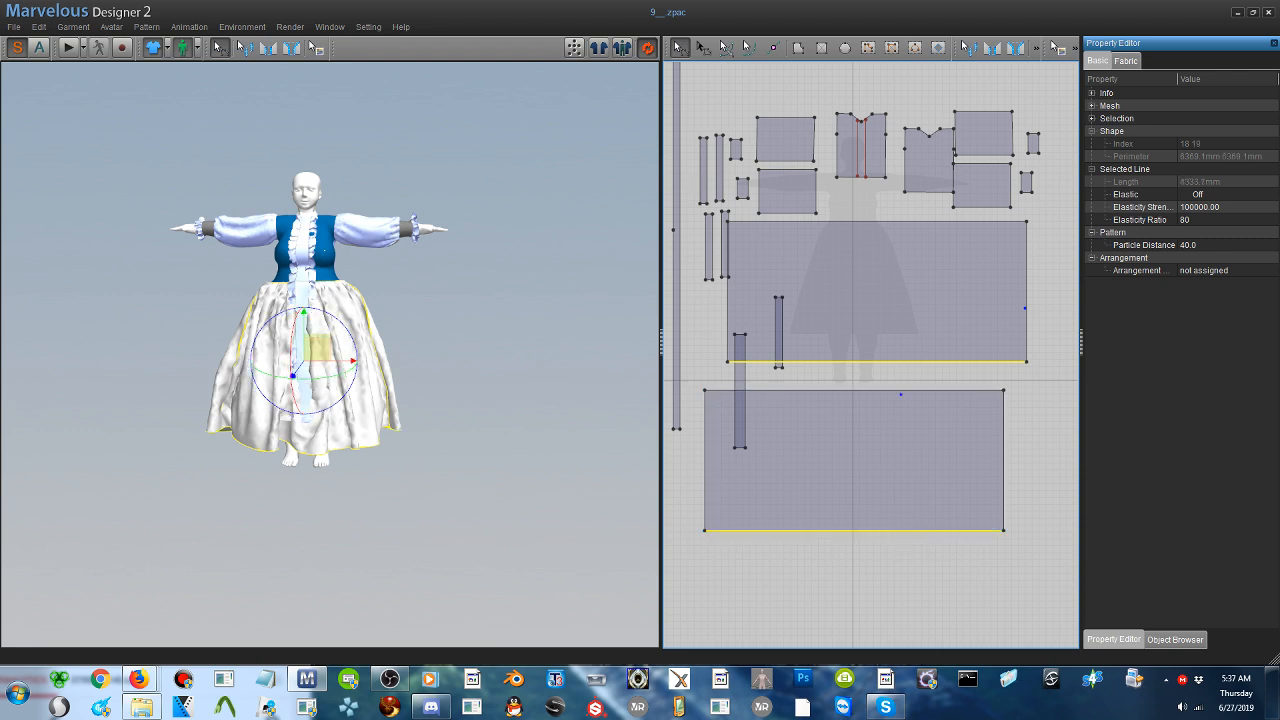
mouse_move(860, 532)
mouse_down()
mouse_move(861, 492)
mouse_move(866, 527)
mouse_up()
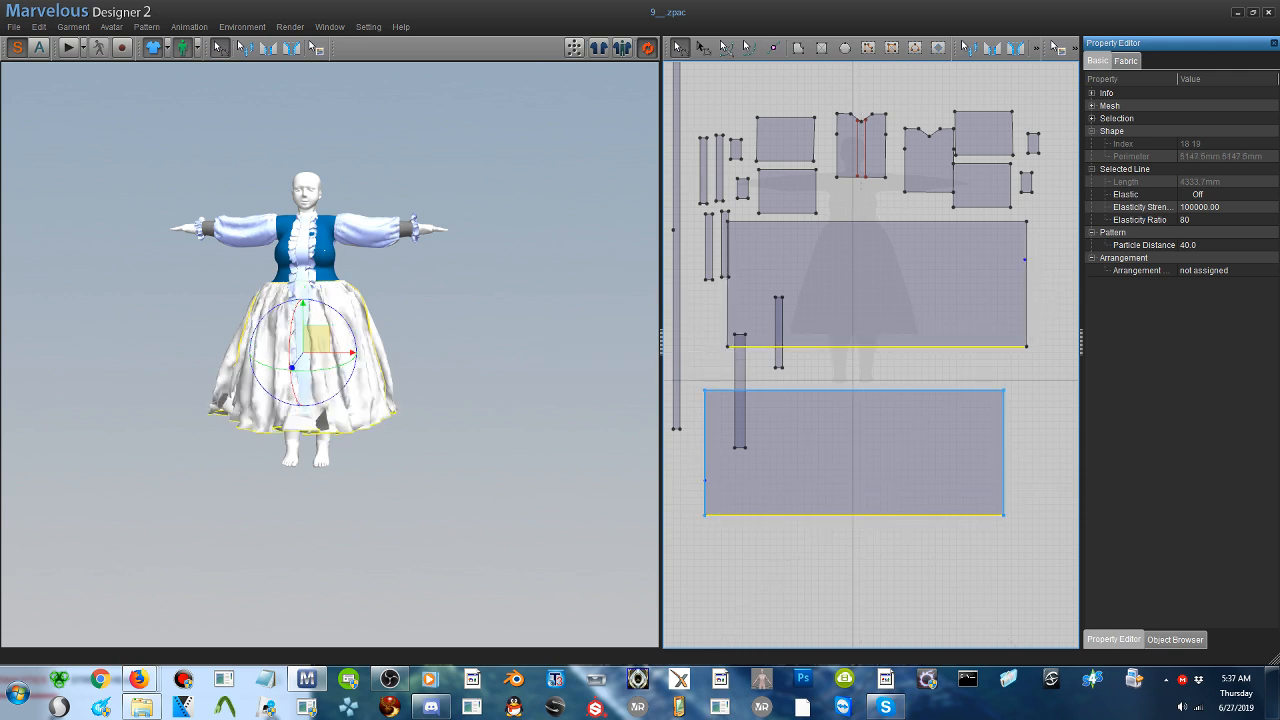
click(65, 48)
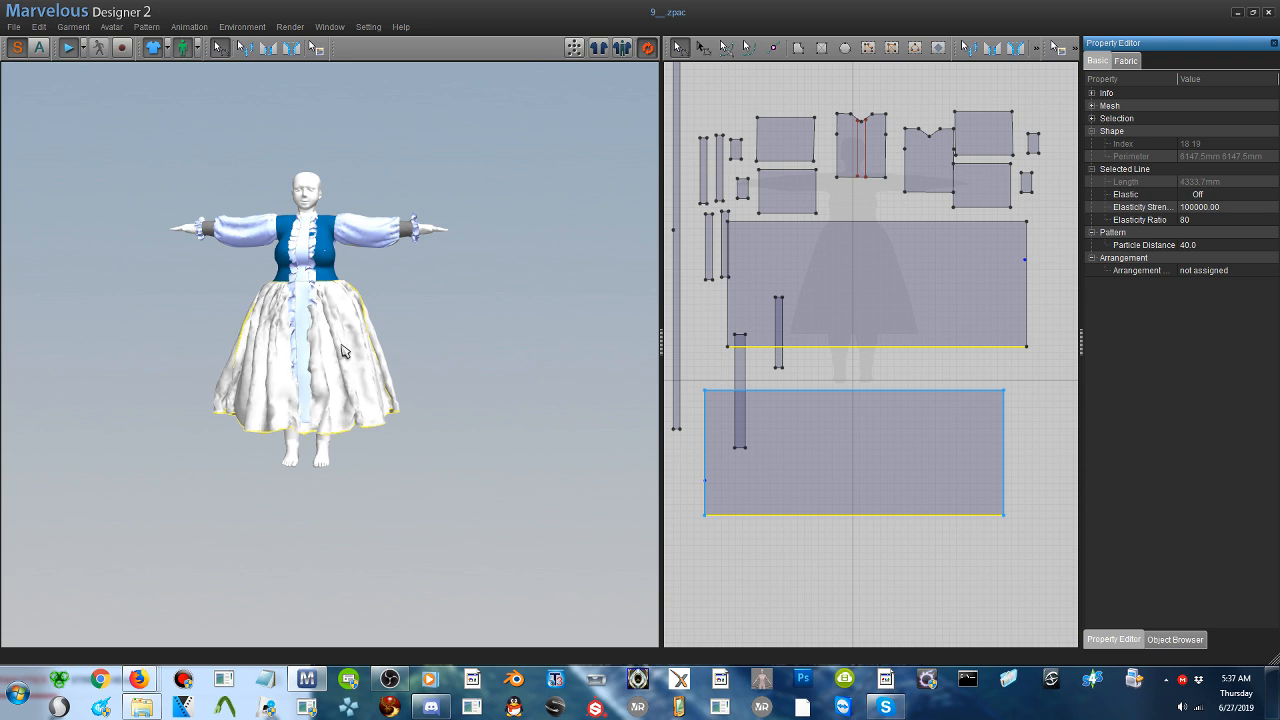
click(66, 50)
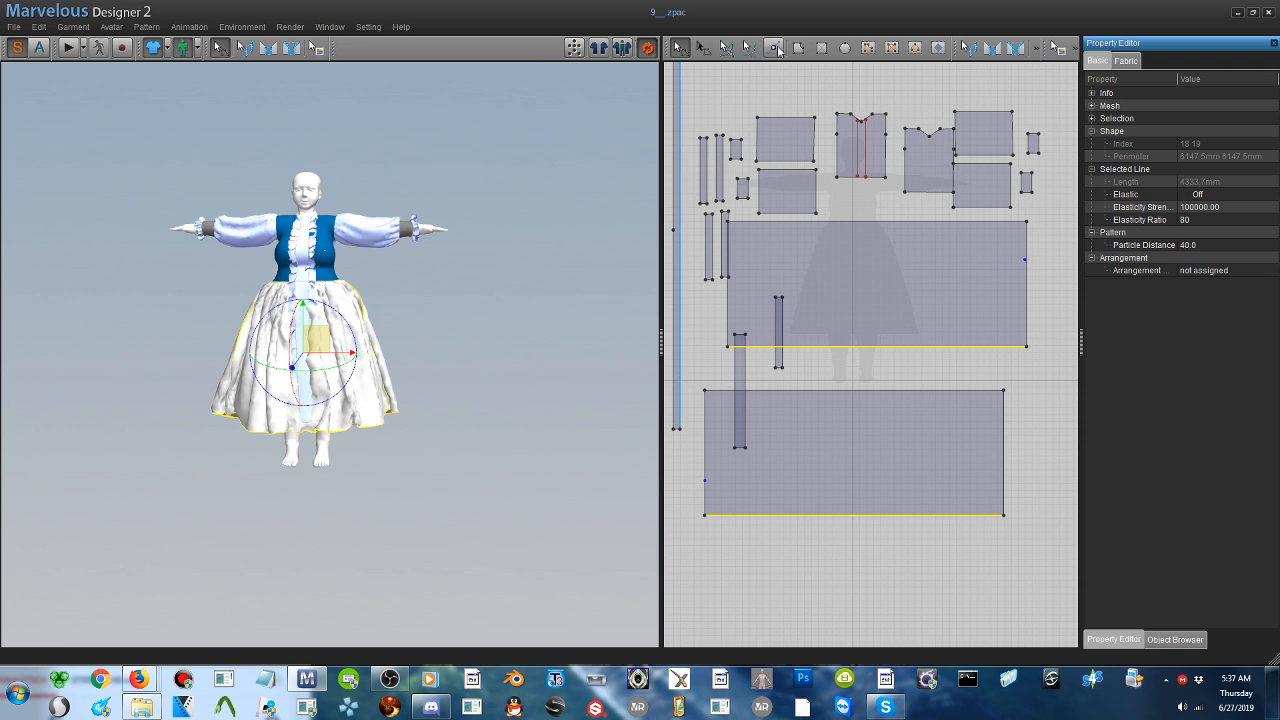
- Draw a long rectangular ruffle strip about 3126 mm wide below the back skirt panel and raise it near the avatar's feet in 3D
click(821, 47)
middle_drag(850, 500, 889, 414)
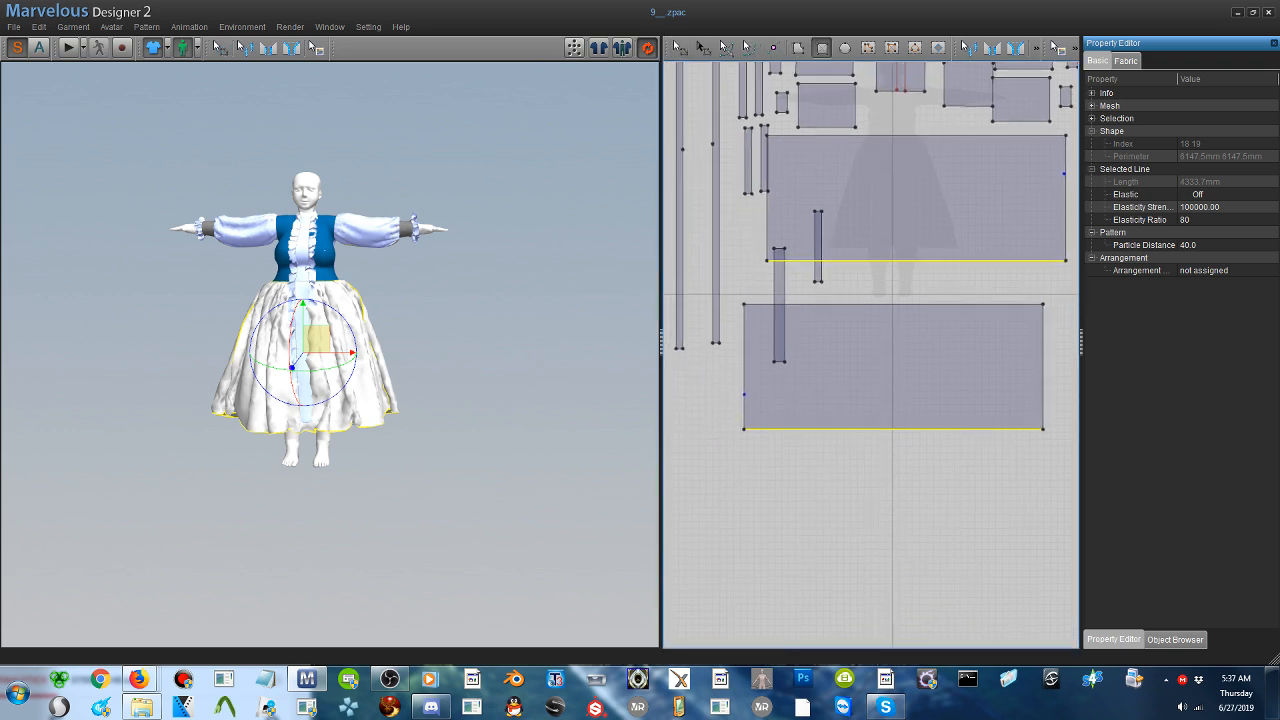
drag(692, 430, 1128, 478)
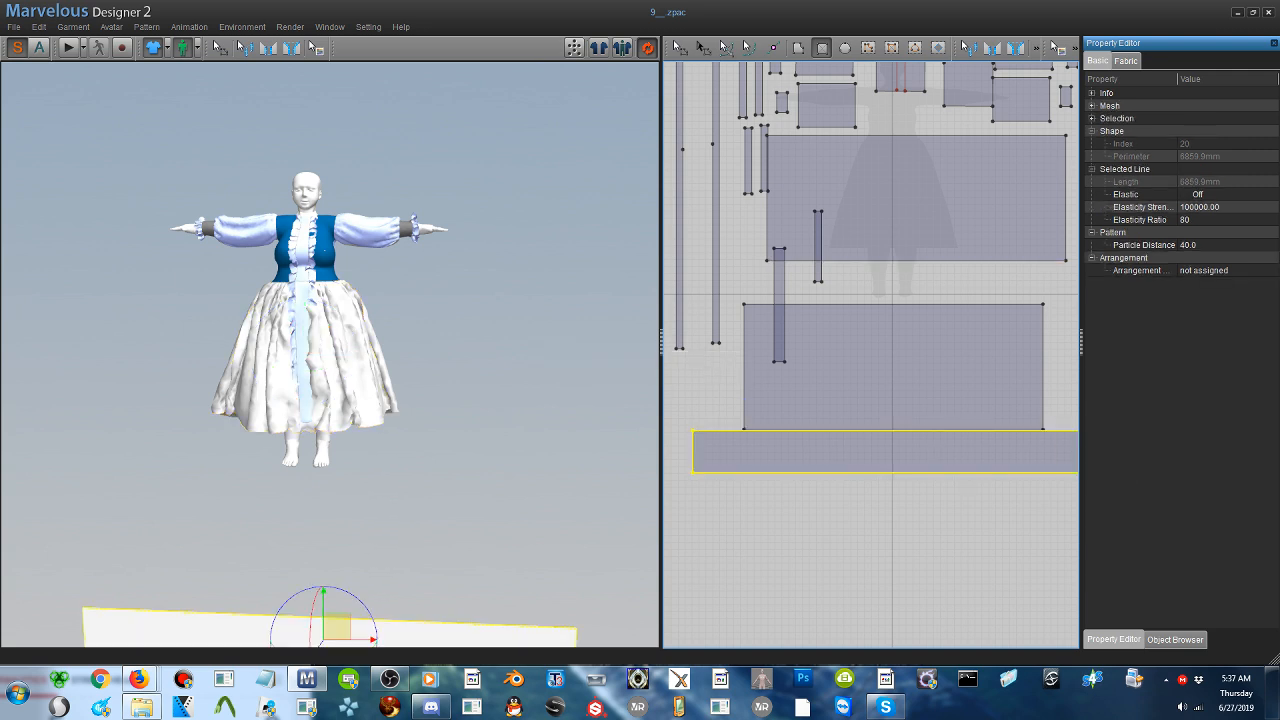
drag(336, 631, 321, 480)
scroll(320, 484, up, 1)
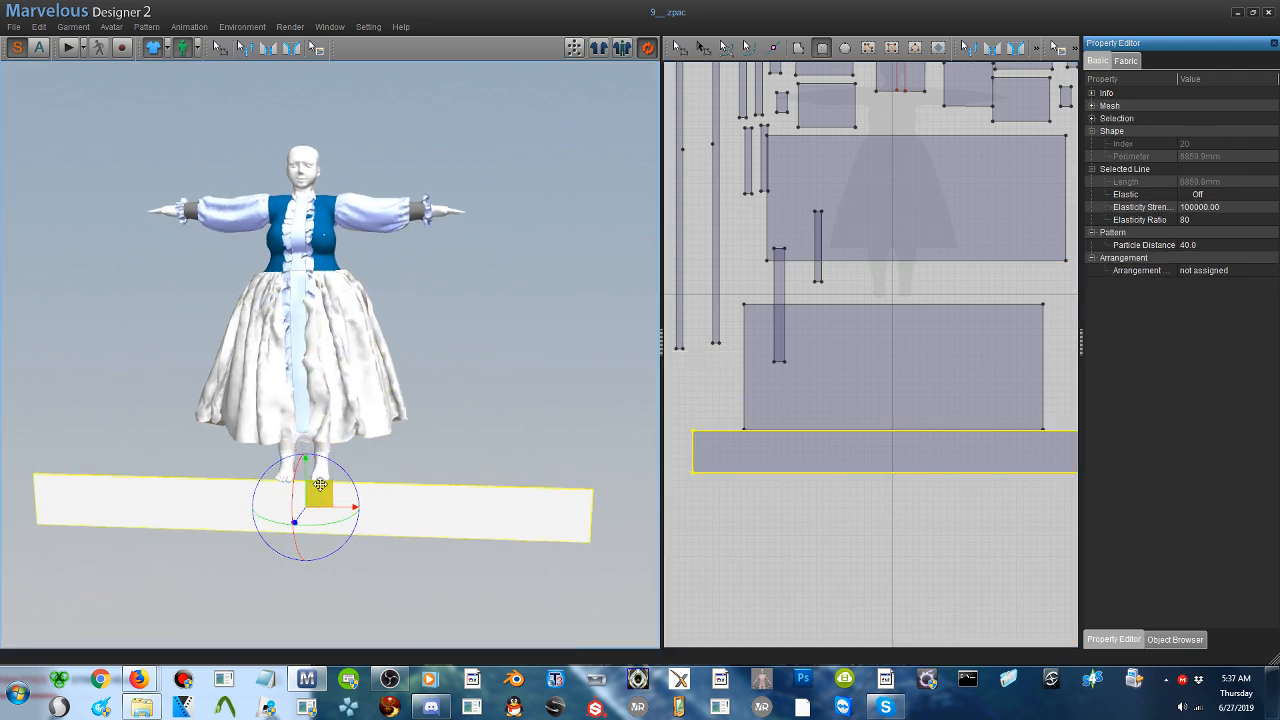
- Sew the front skirt panel's bottom edge to the top edge of the ruffle strip
scroll(320, 484, up, 2)
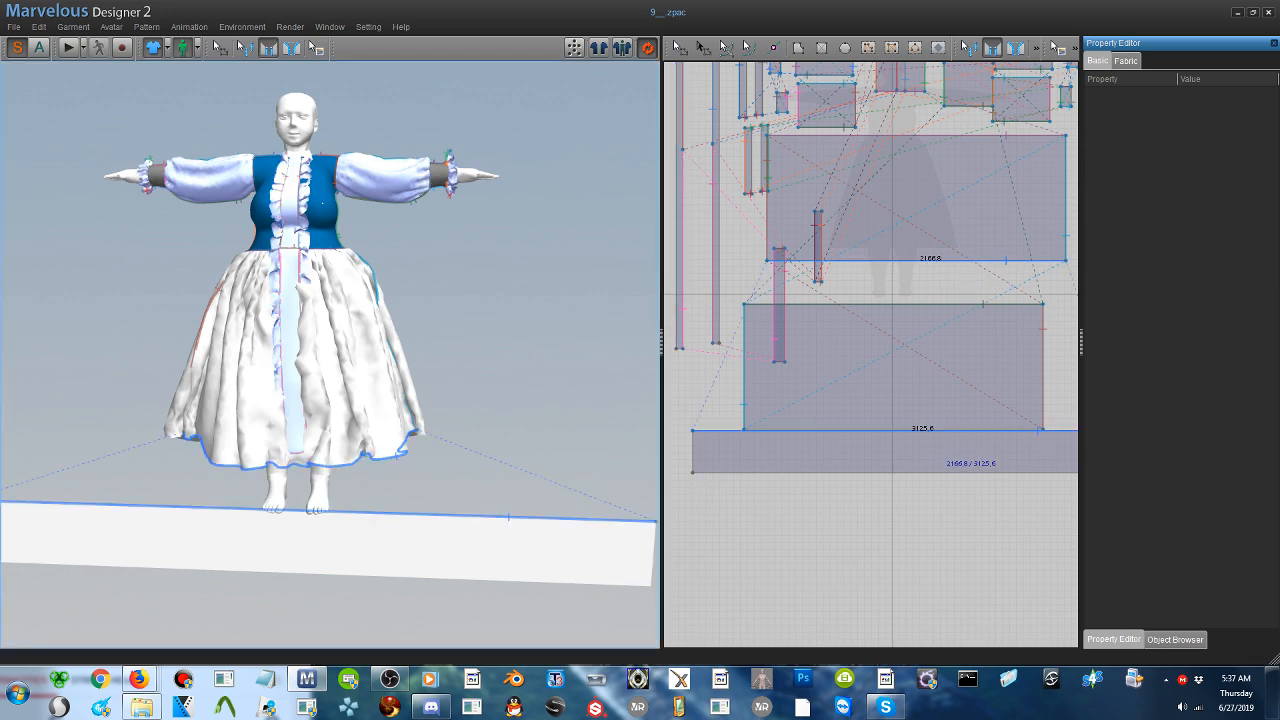
click(342, 520)
right_drag(343, 526, 420, 410)
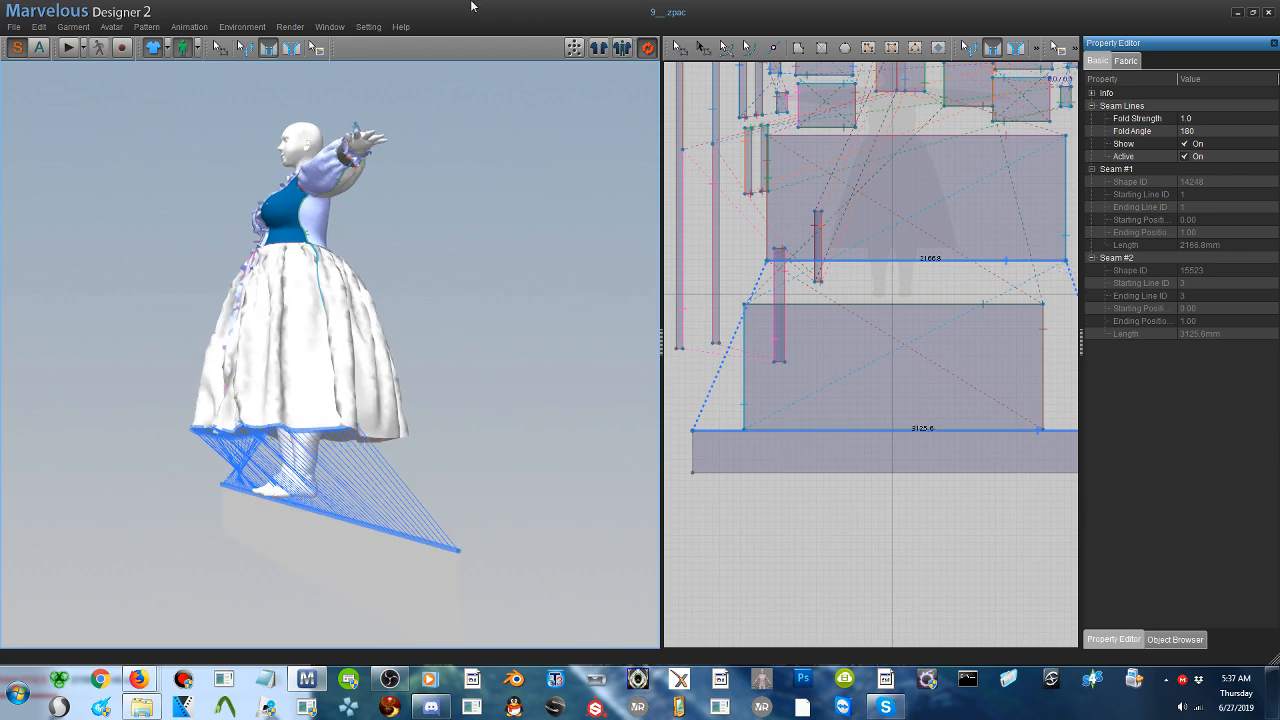
- Reposition the ruffle strip in front of the skirt hem and simulate until it gathers along the front hem
click(680, 48)
drag(326, 557, 205, 535)
right_drag(205, 535, 375, 533)
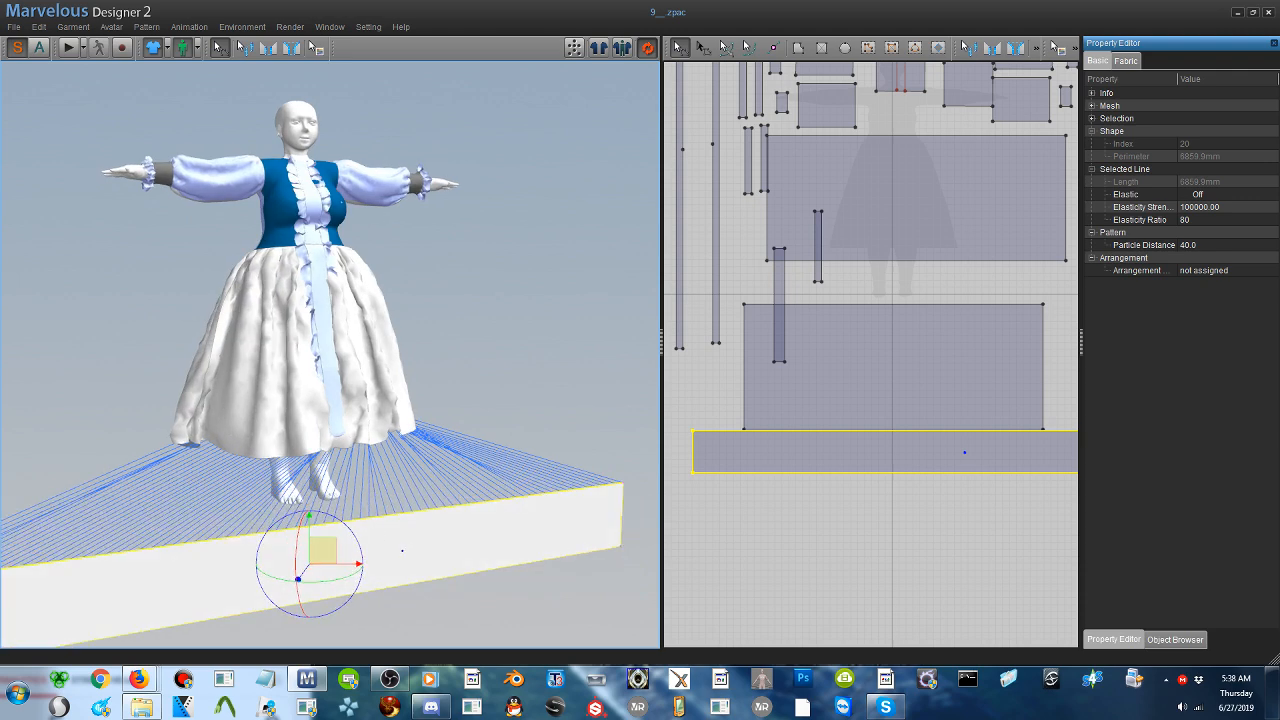
drag(322, 550, 410, 500)
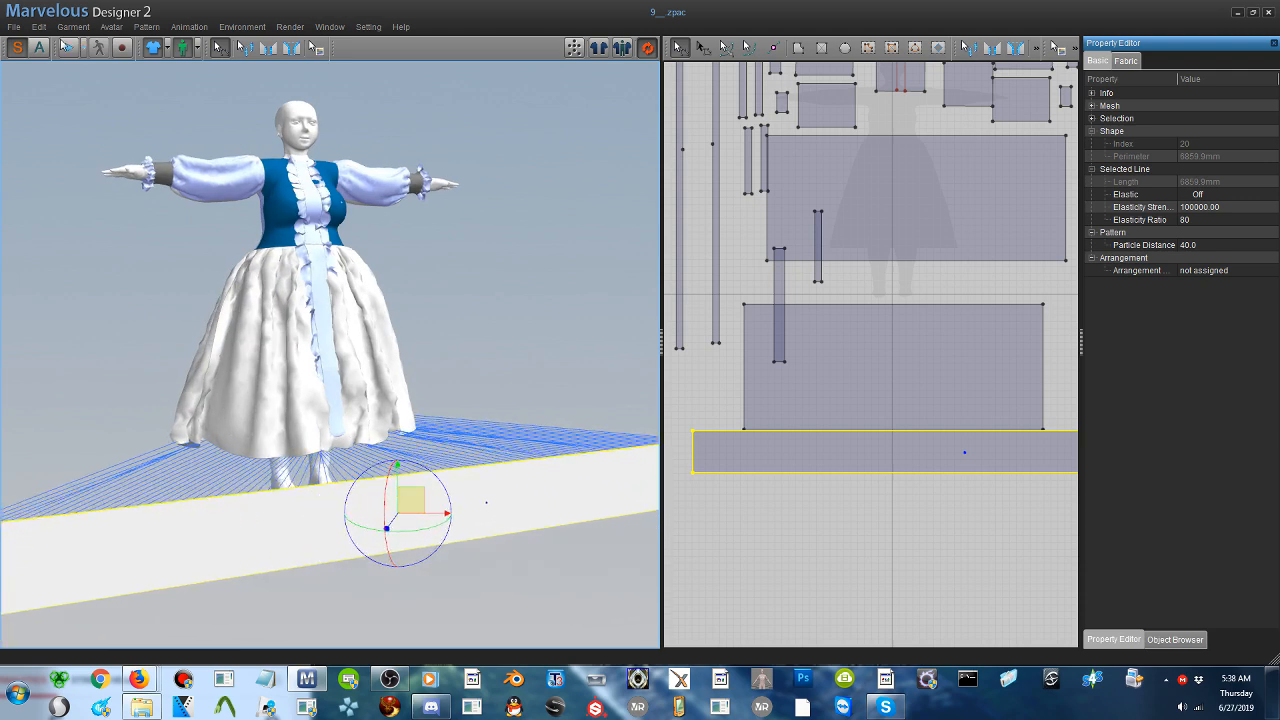
key(space)
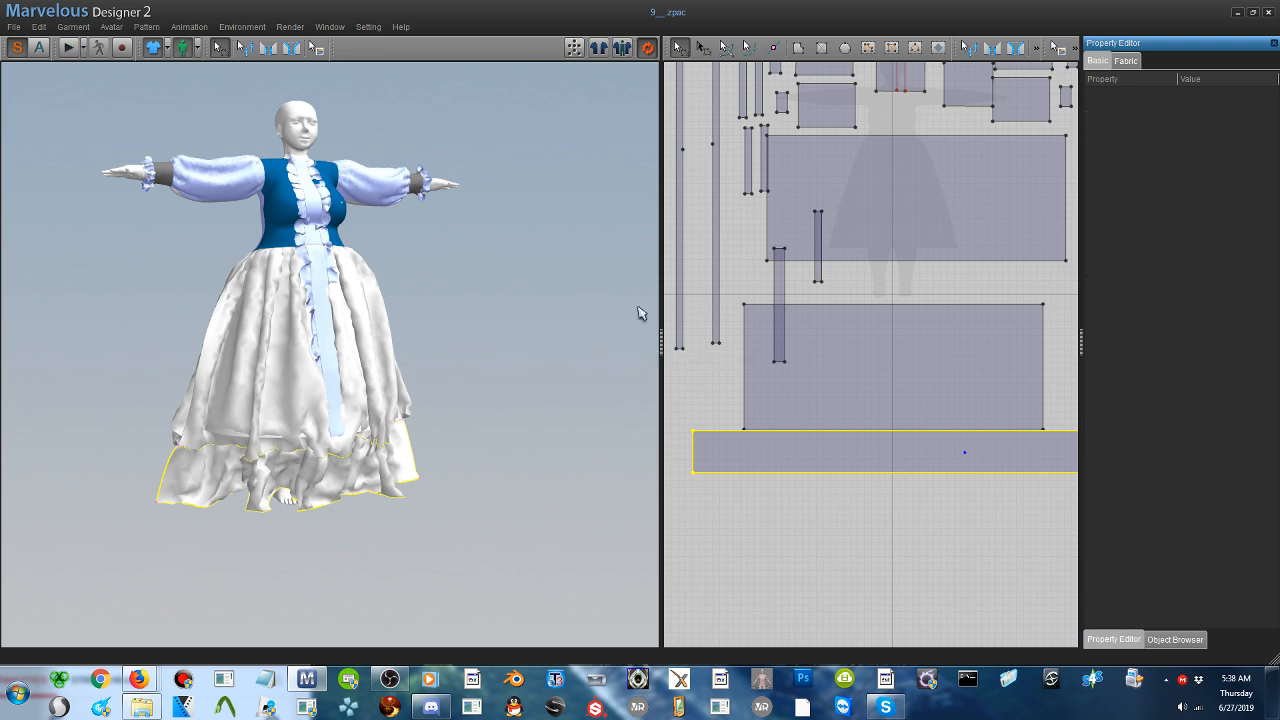
- Duplicate the ruffle strip and place the copy below the original in the 2D pattern layout
key(ctrl+v)
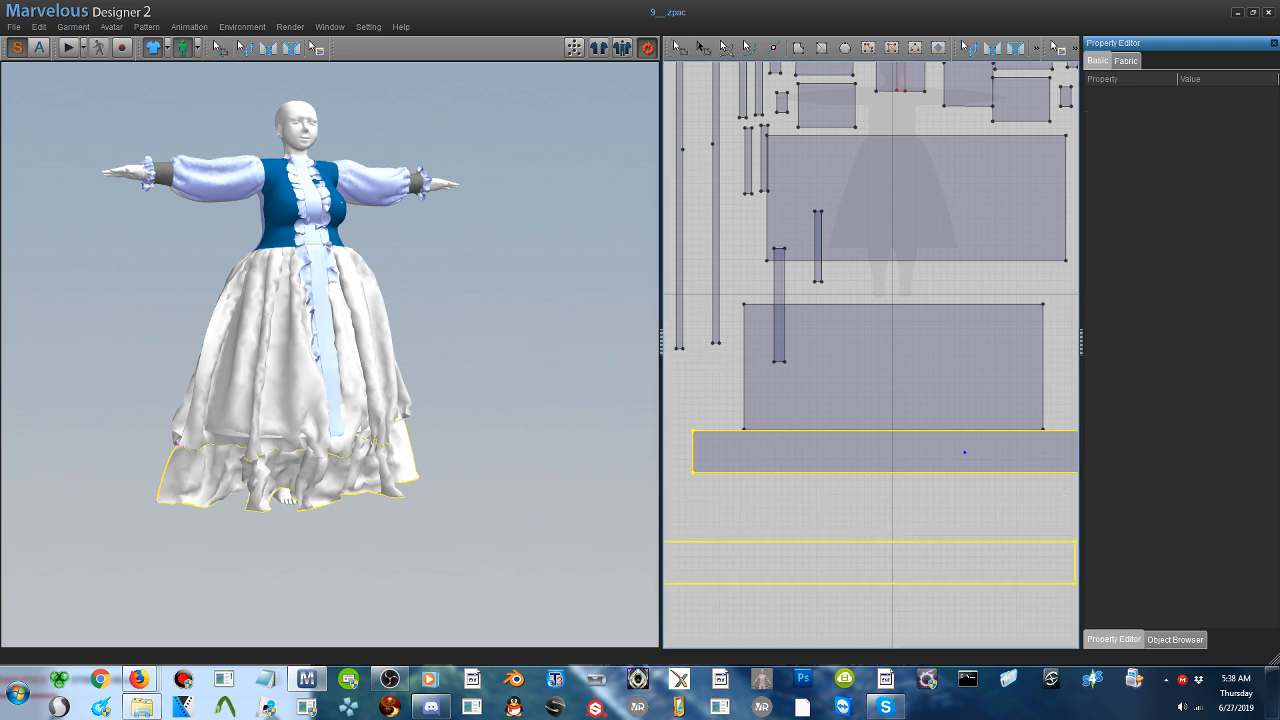
click(941, 514)
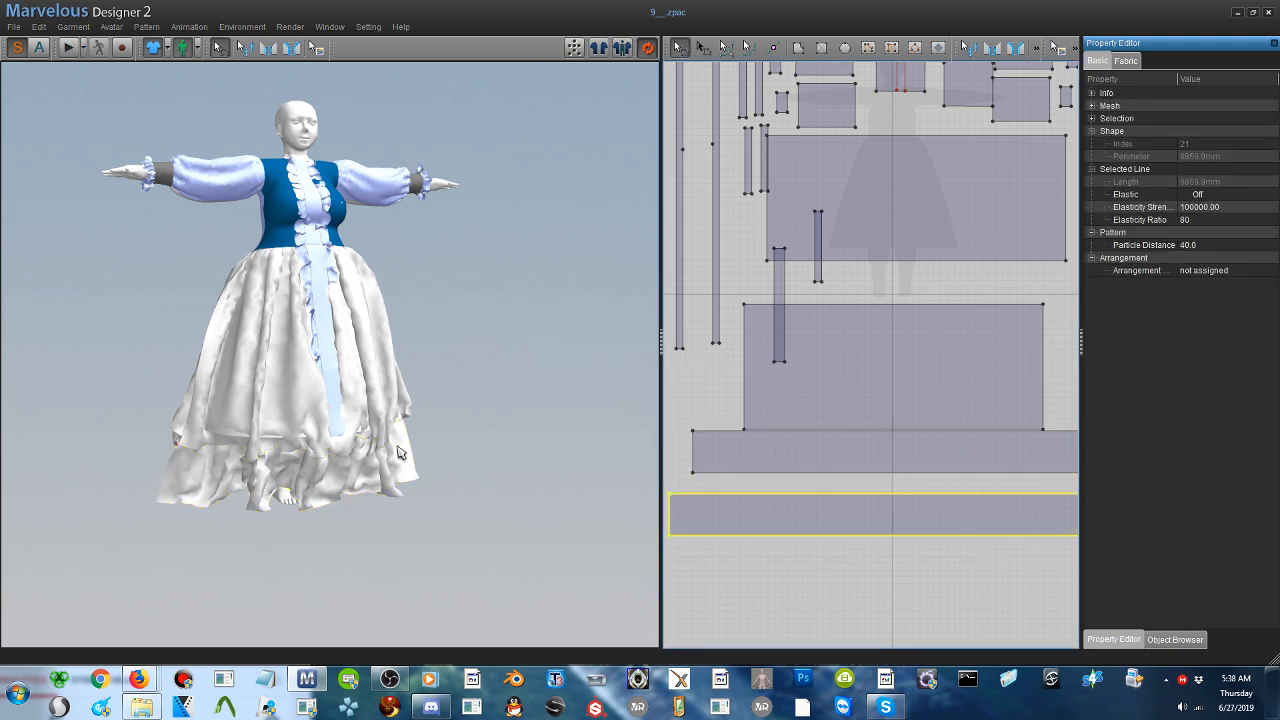
- Raise the copied ruffle strip to just below the avatar's feet in 3D and flip it horizontally
scroll(396, 444, down, 3)
scroll(437, 485, down, 2)
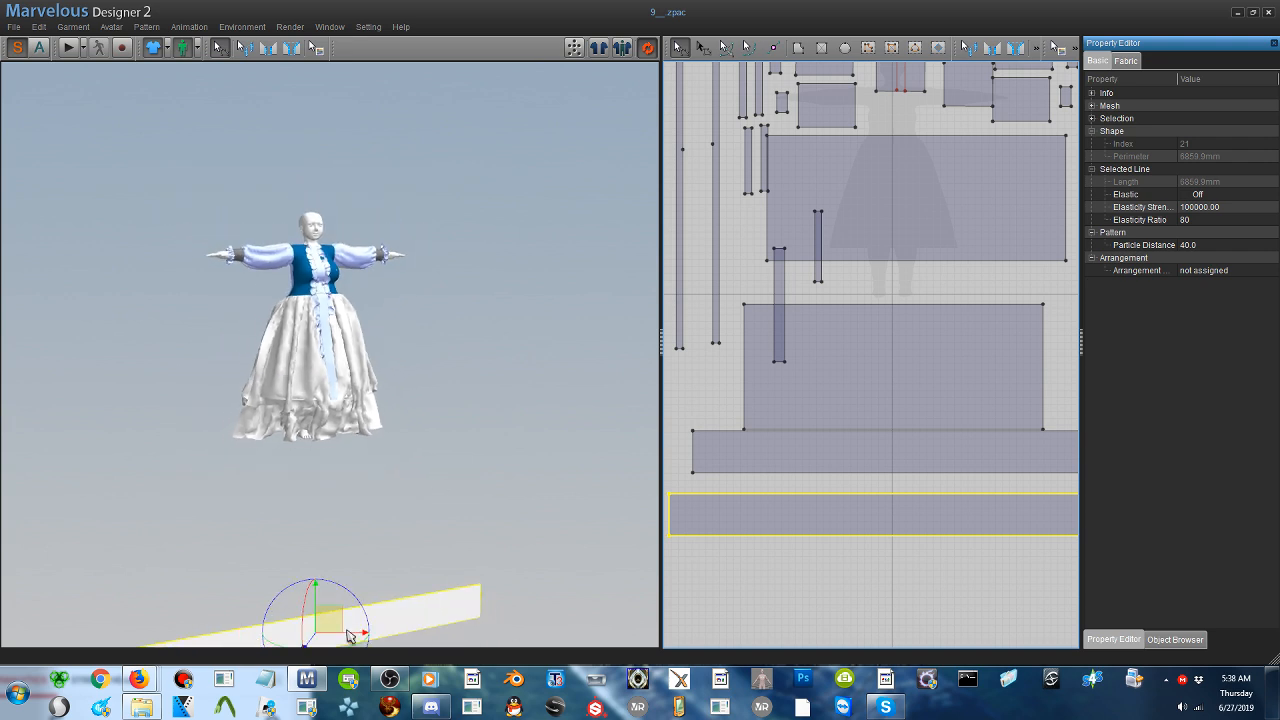
drag(333, 612, 348, 456)
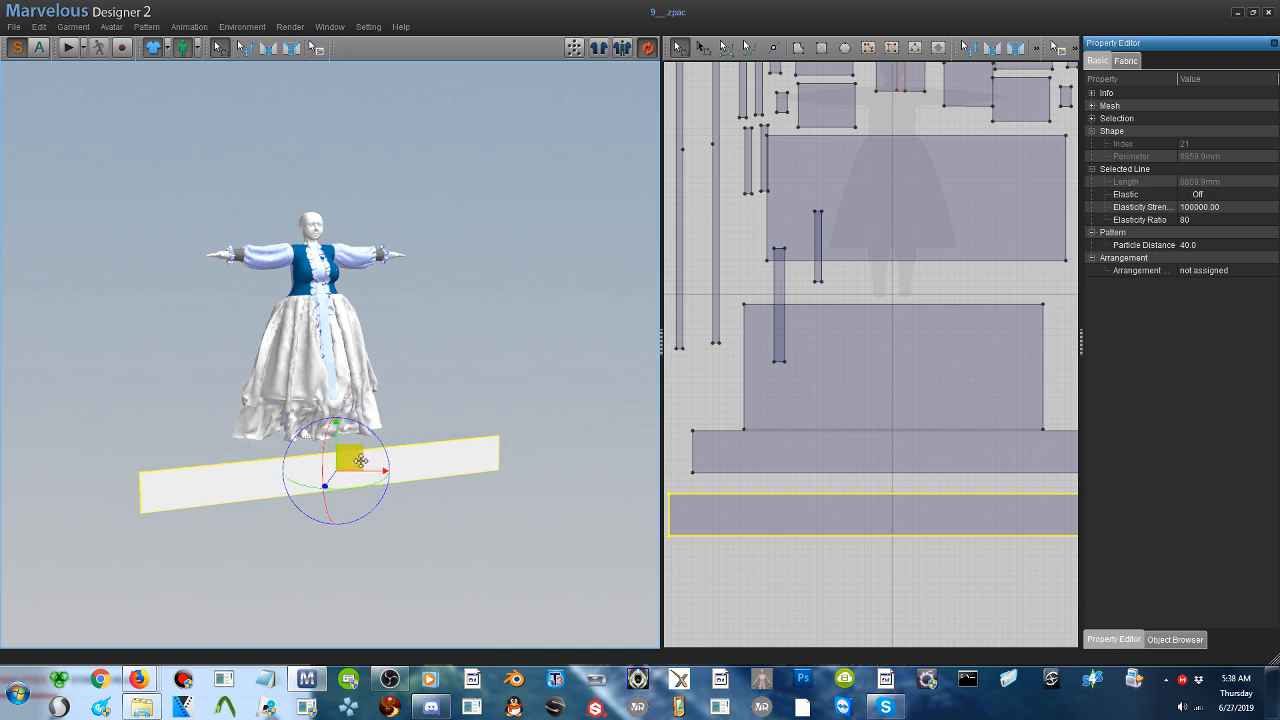
right_click(453, 462)
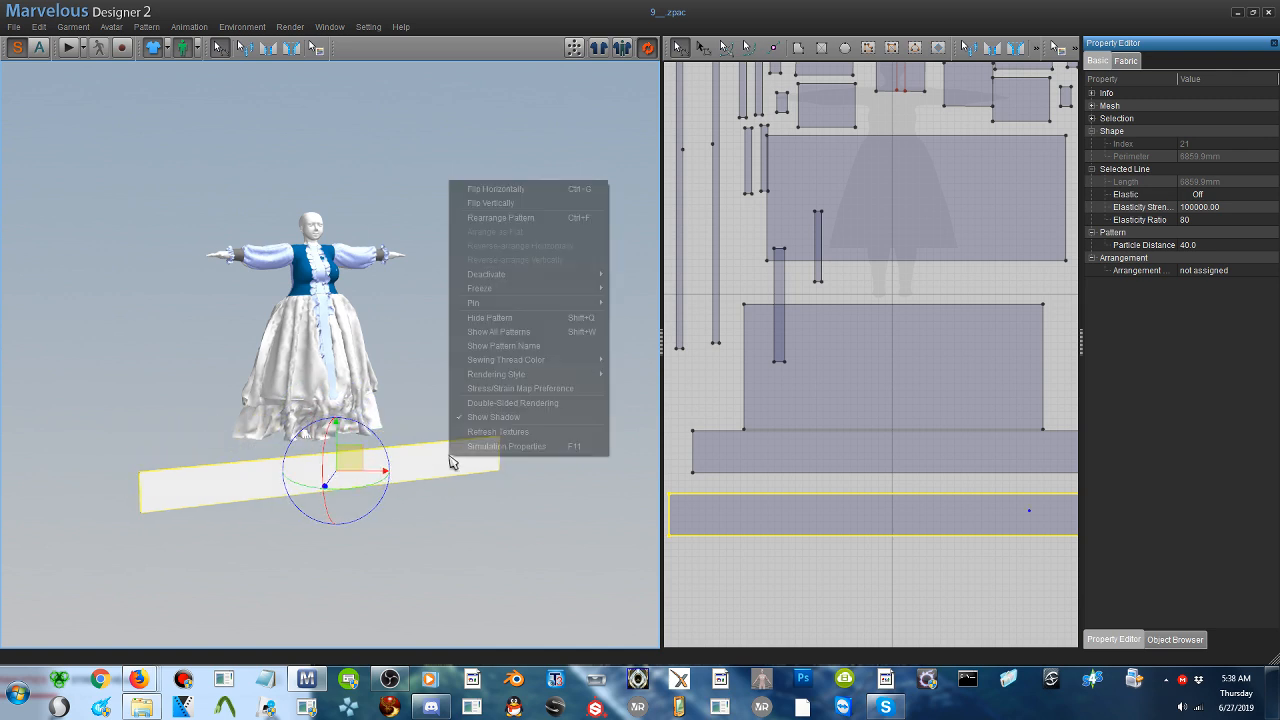
click(515, 196)
- Move the flipped ruffle strip behind the avatar and raise it to the height of the back skirt hem
right_drag(395, 370, 490, 376)
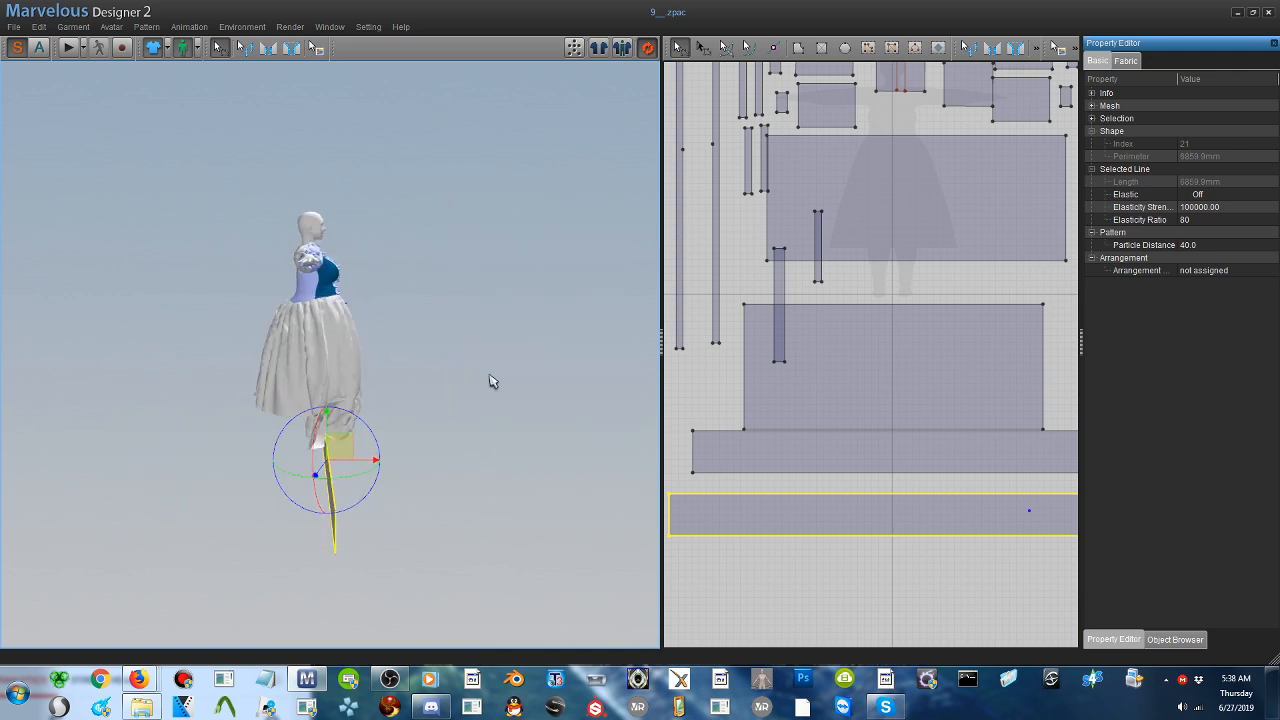
drag(345, 445, 231, 408)
right_drag(231, 408, 237, 435)
scroll(342, 415, up, 1)
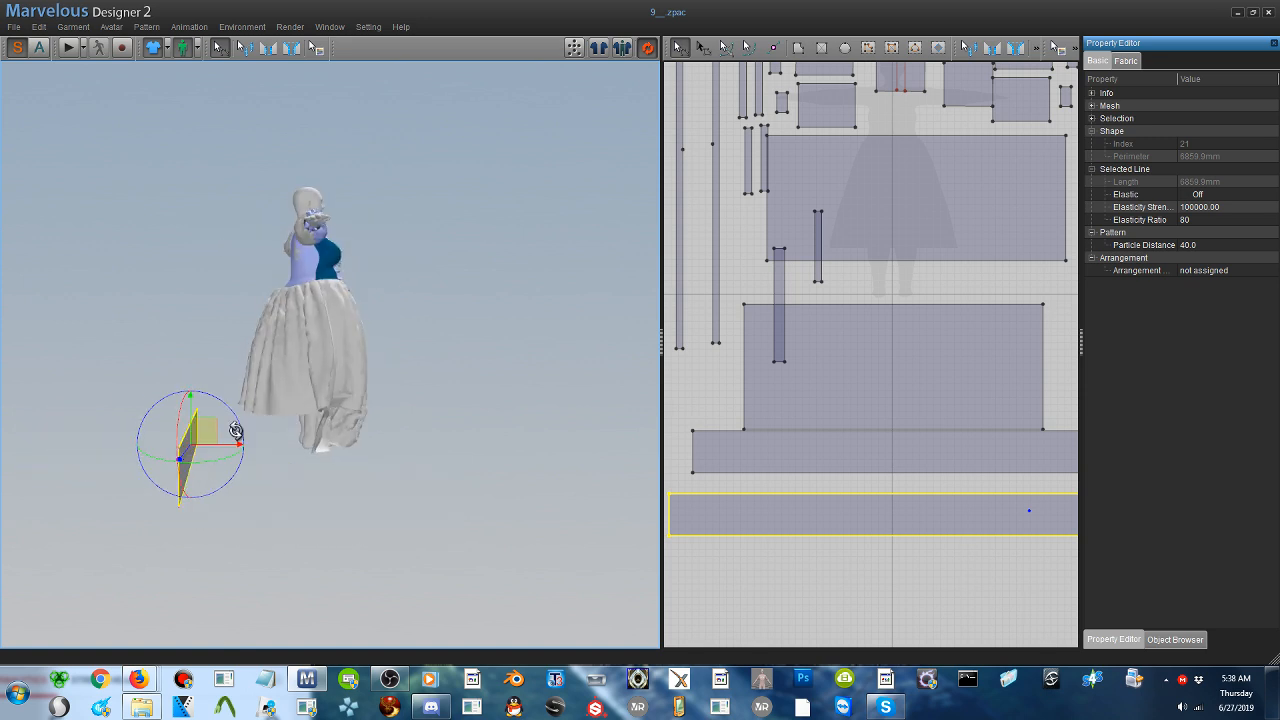
drag(199, 438, 197, 413)
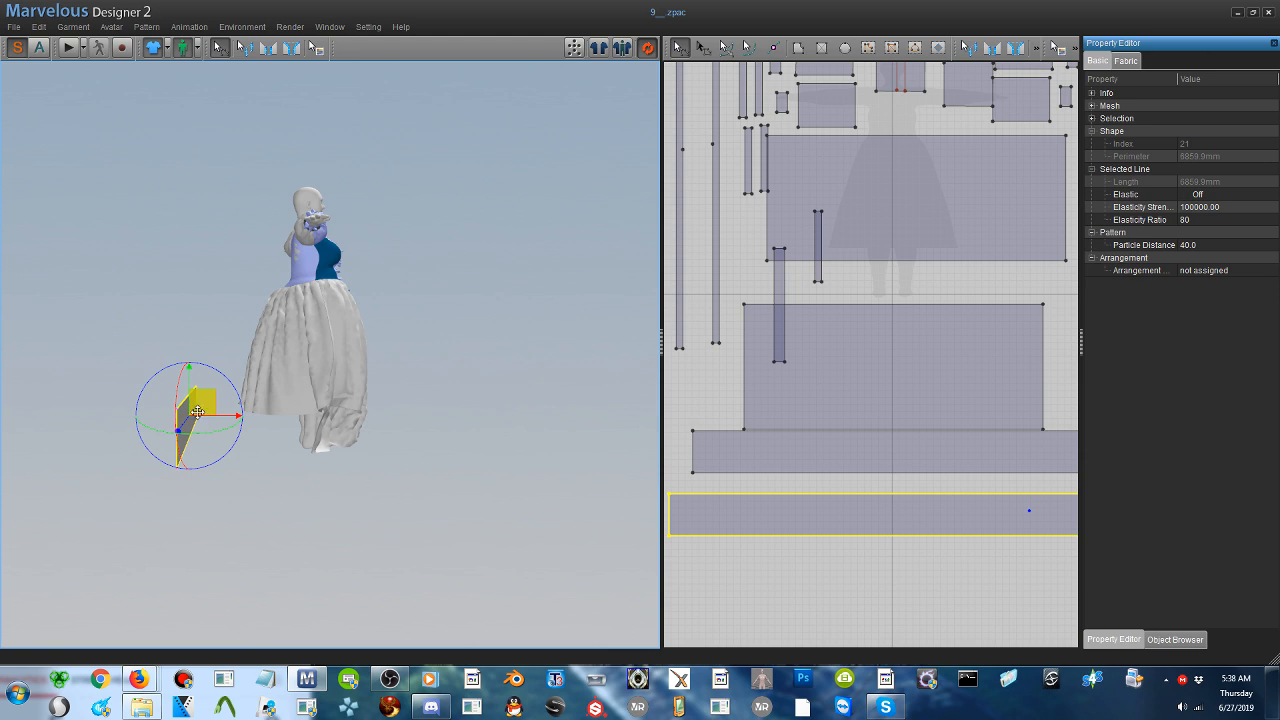
right_drag(197, 413, 346, 410)
scroll(330, 409, up, 2)
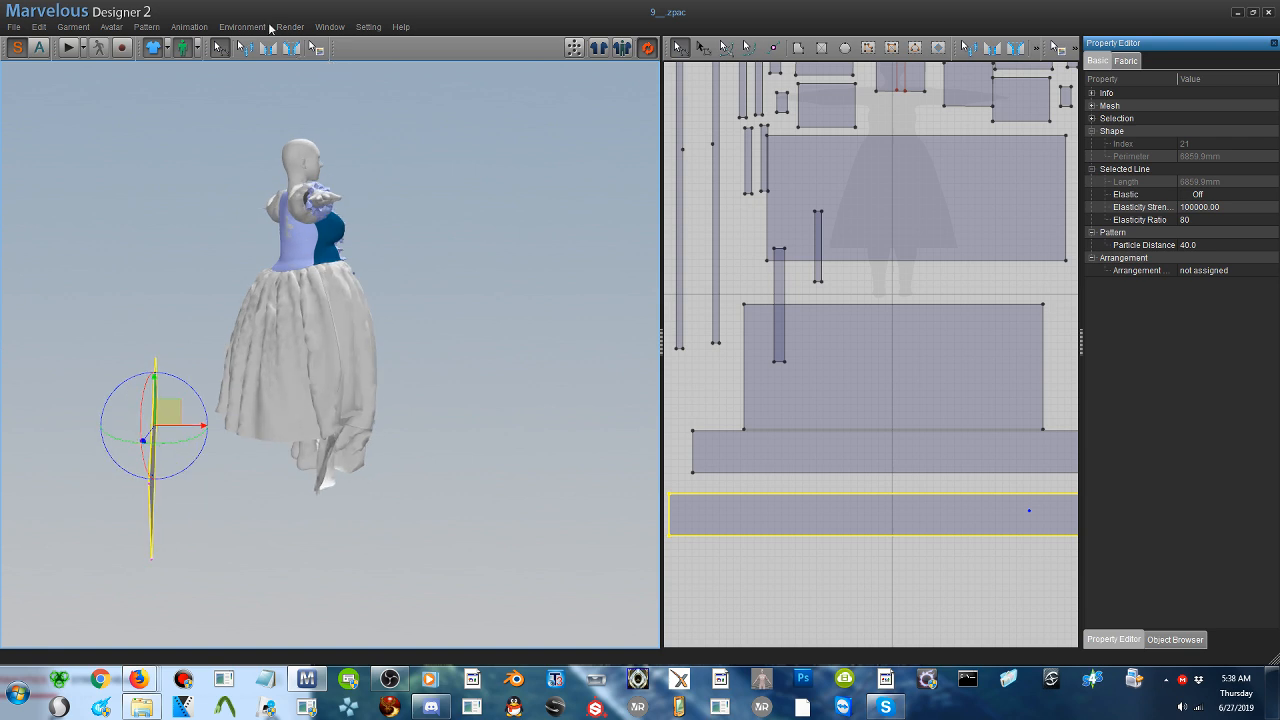
- Sew both short ends of the front hem ruffle to the matching short ends of the back ruffle strip
click(268, 47)
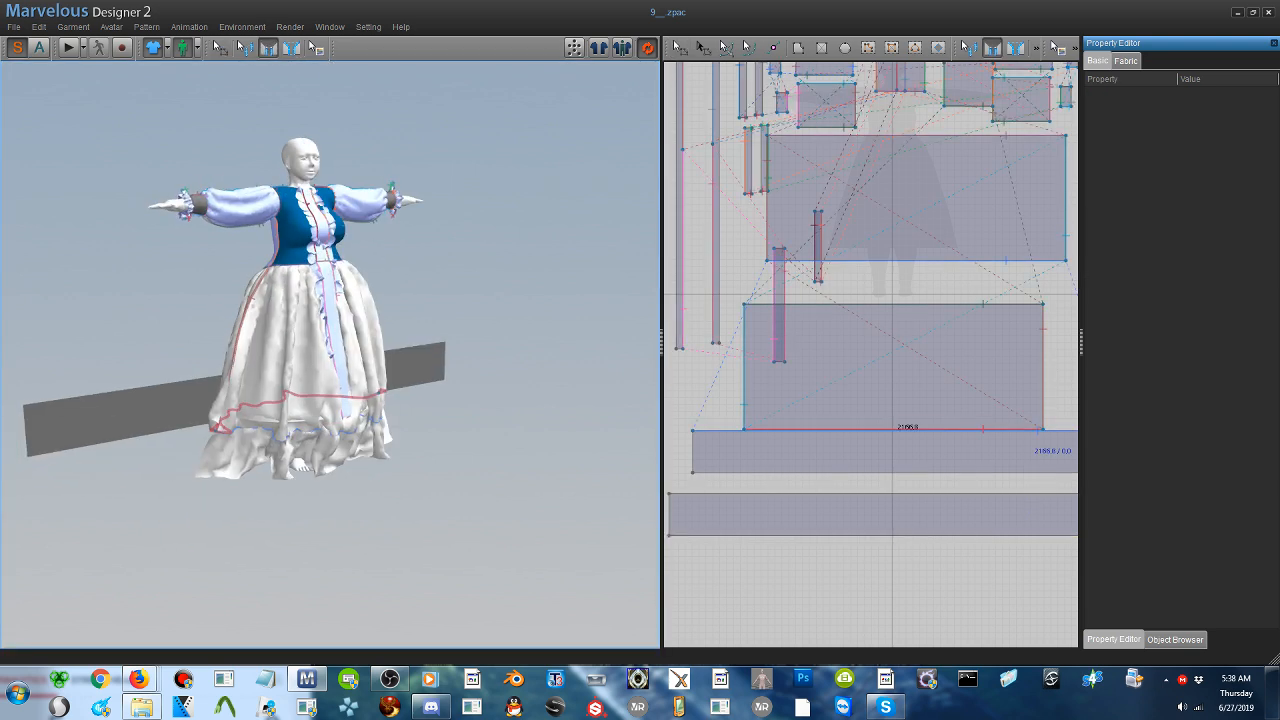
click(203, 458)
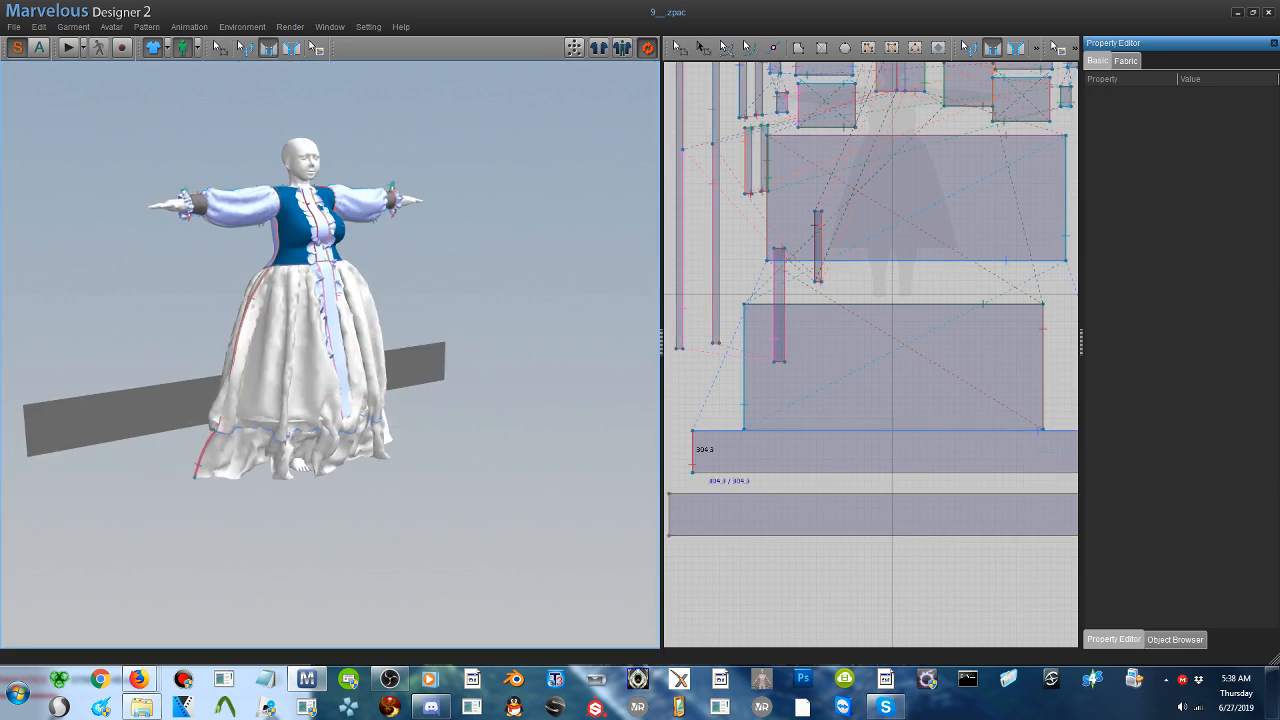
click(34, 437)
right_drag(437, 437, 480, 414)
click(383, 458)
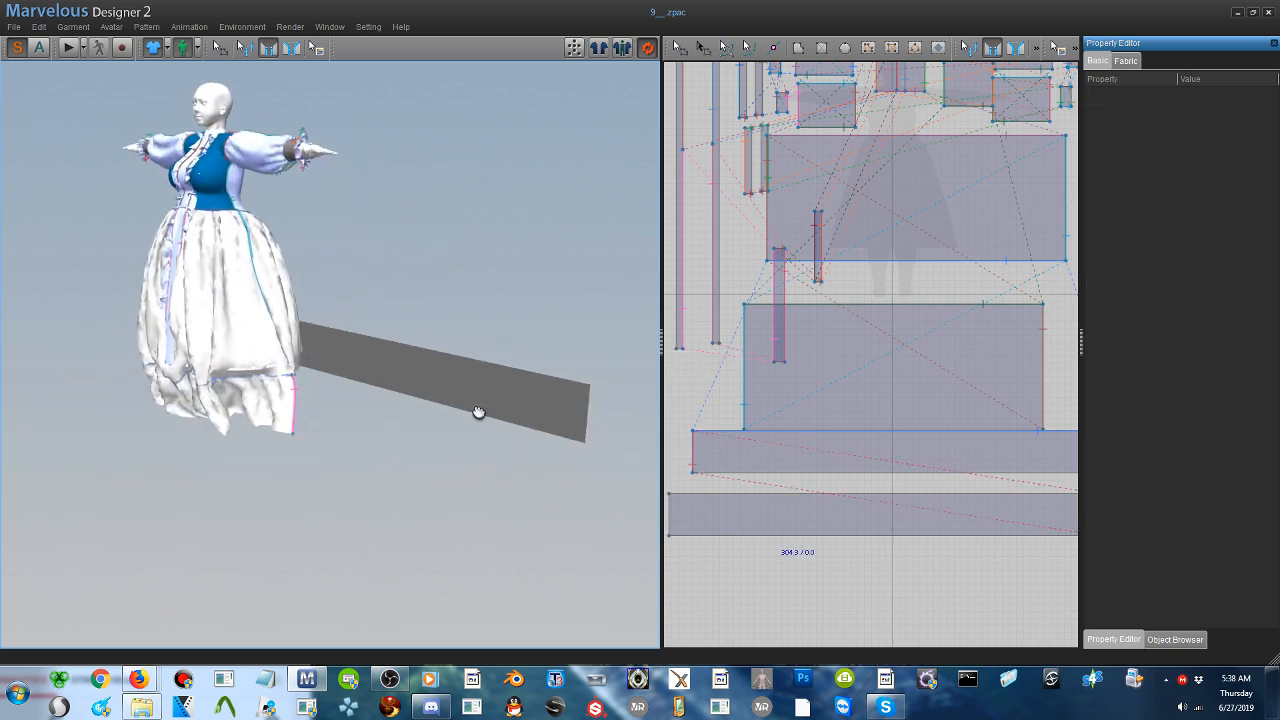
click(585, 414)
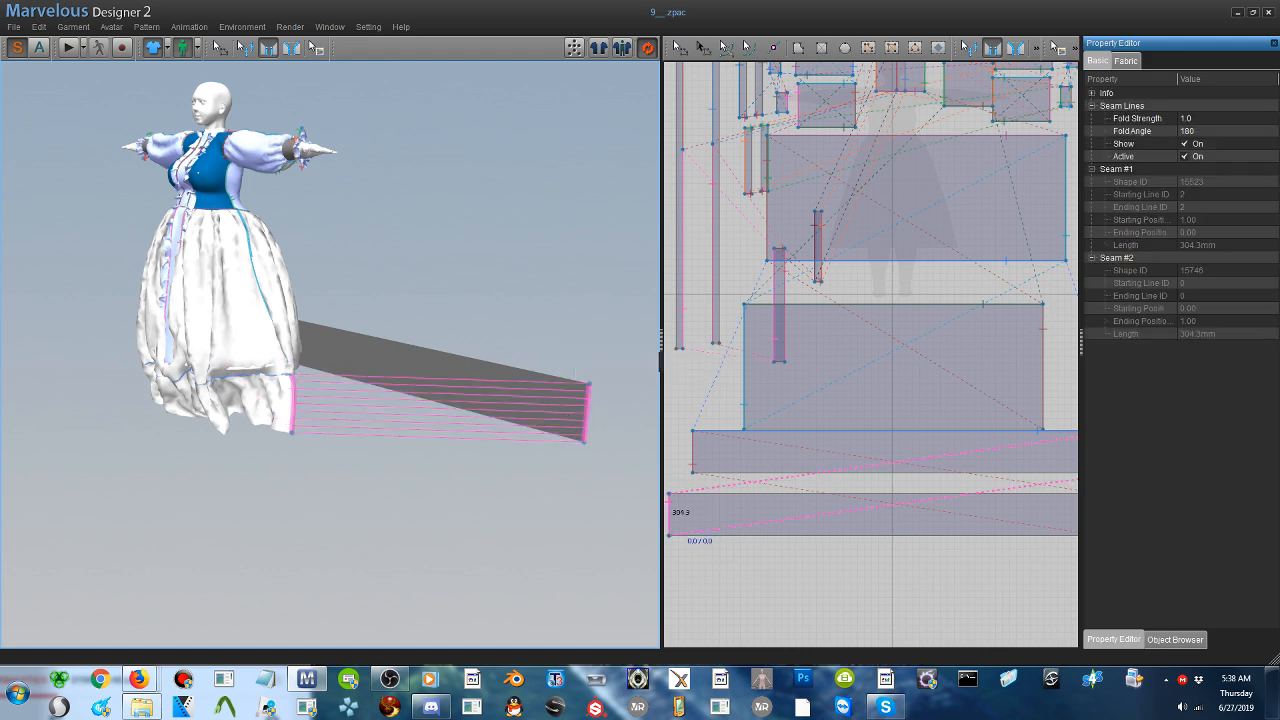
- Sew the back skirt panel's bottom edge to the top edge of the back ruffle strip
right_drag(585, 414, 379, 449)
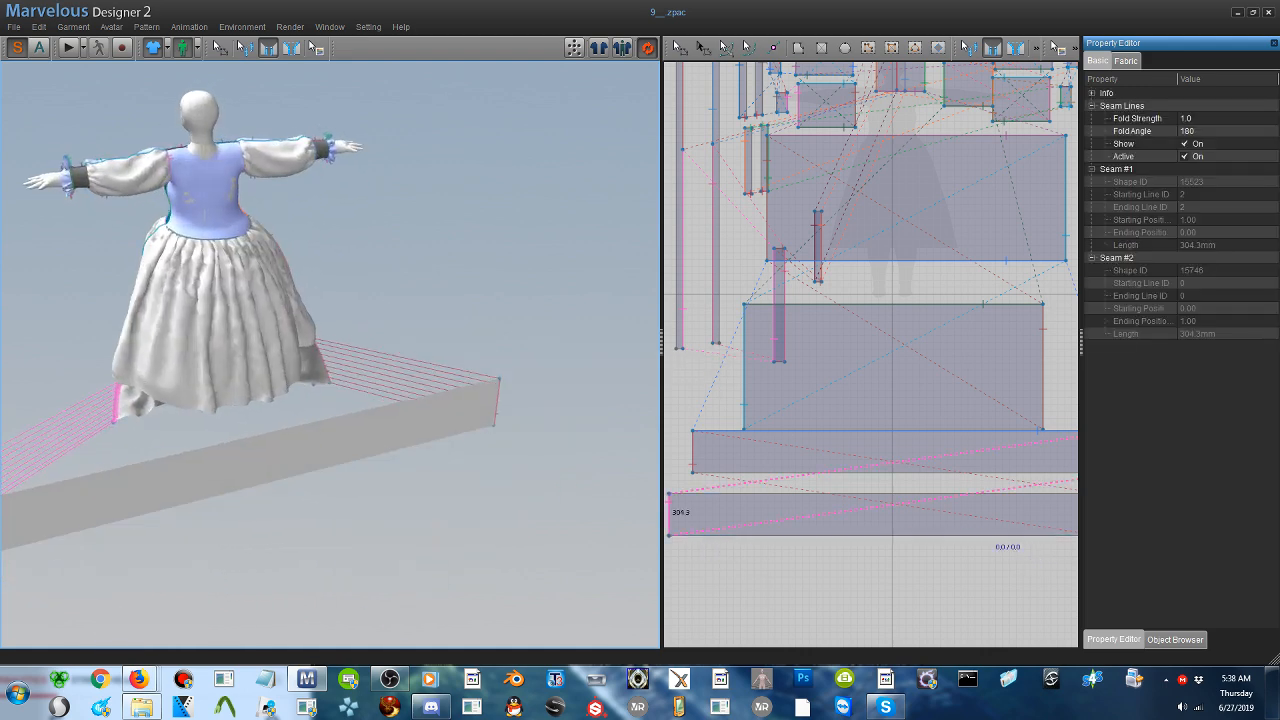
click(259, 405)
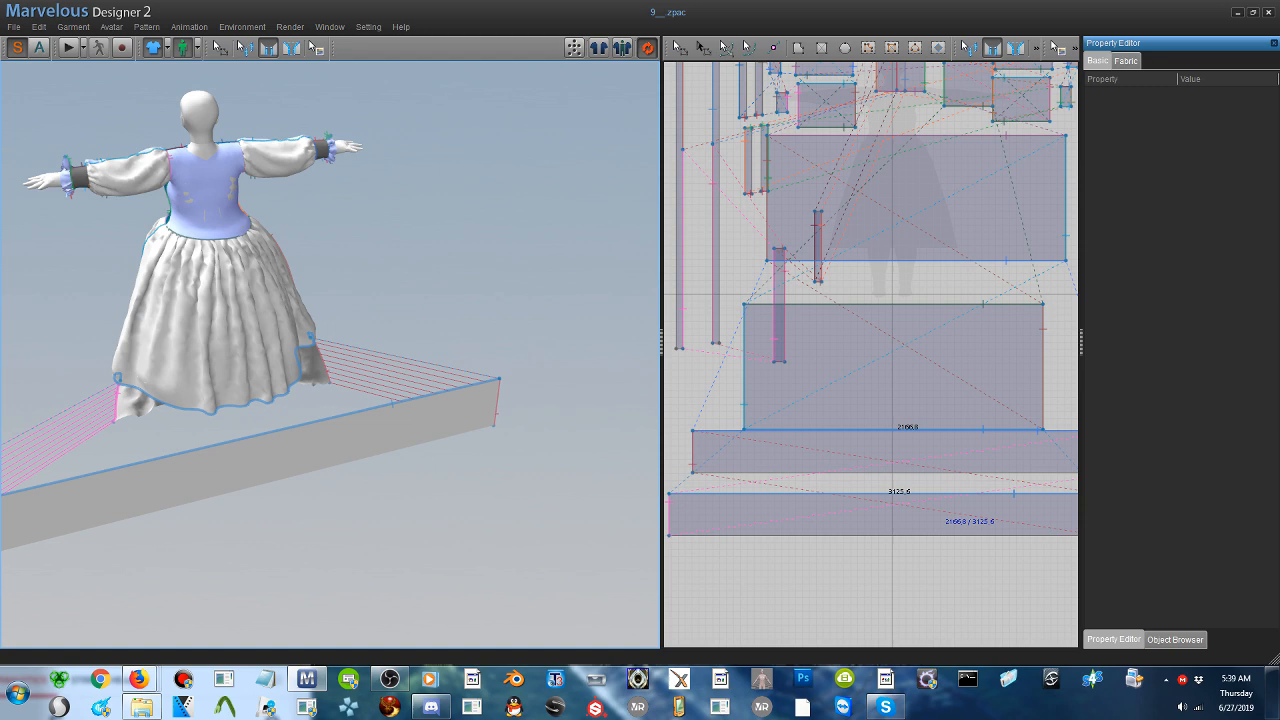
click(288, 440)
- Simulate the garment until the back ruffle gathers along the hem and joins the front ruffle at the sides
right_drag(288, 440, 434, 397)
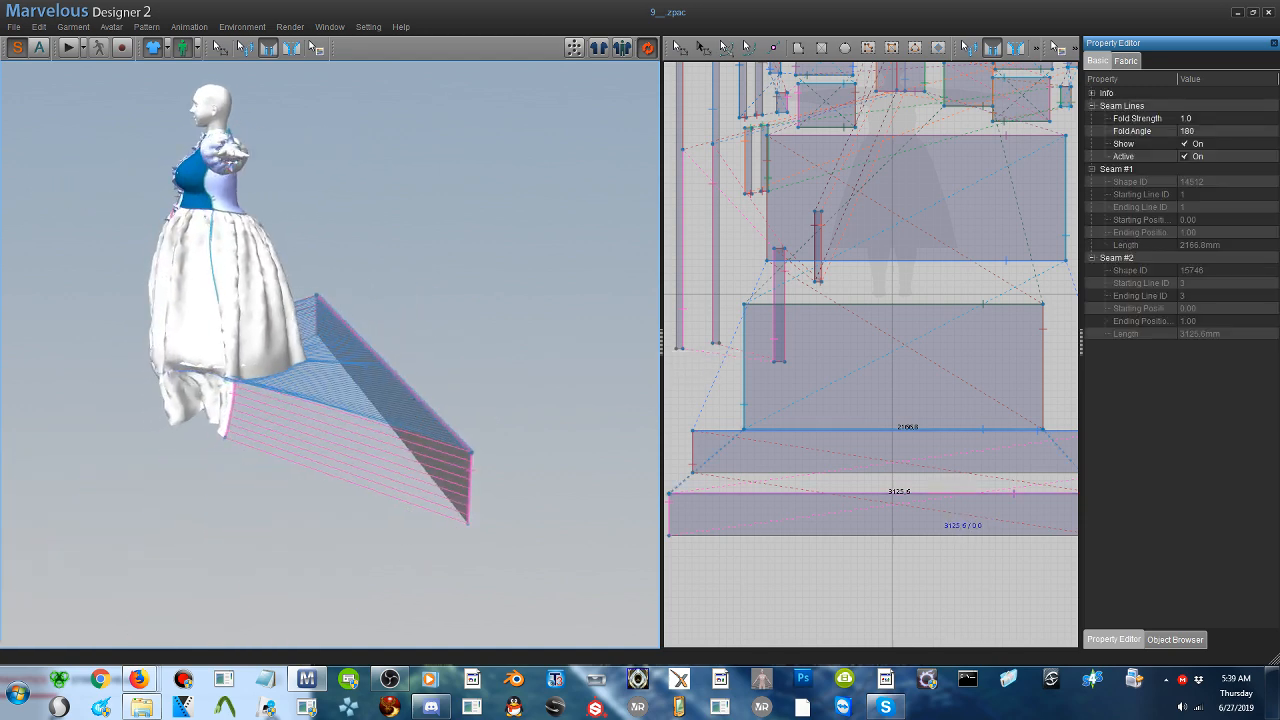
click(67, 49)
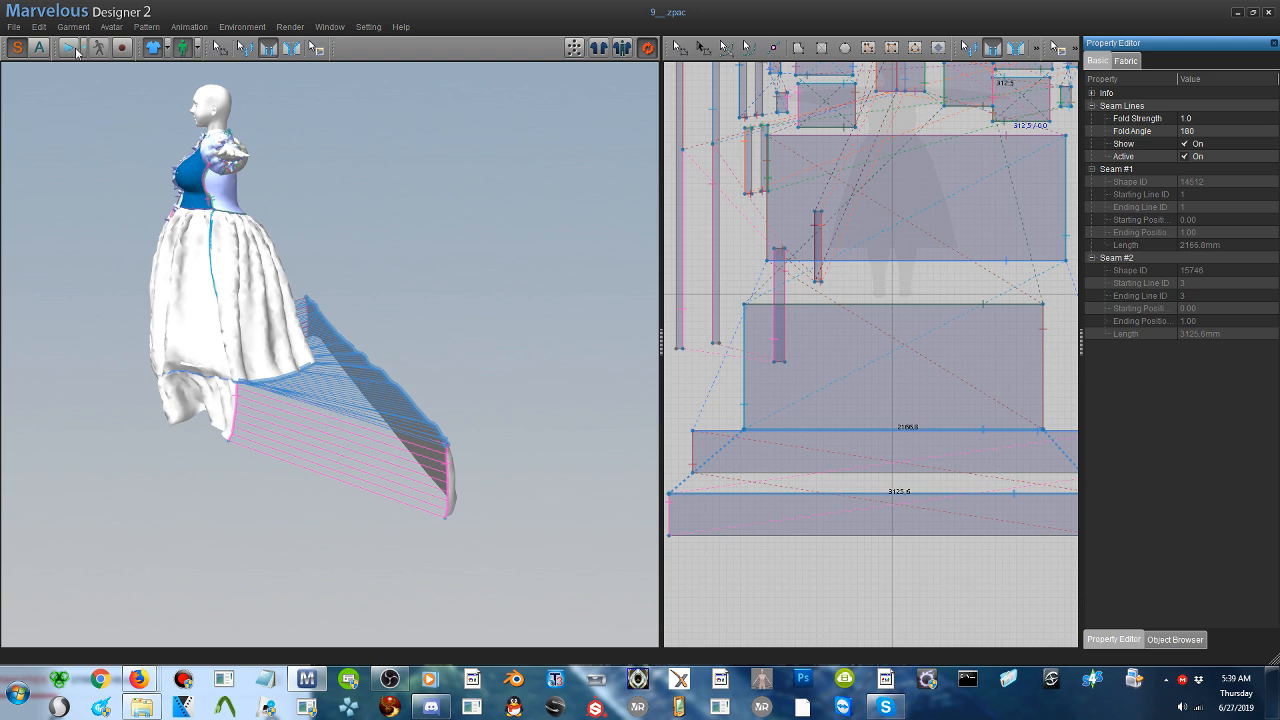
click(69, 52)
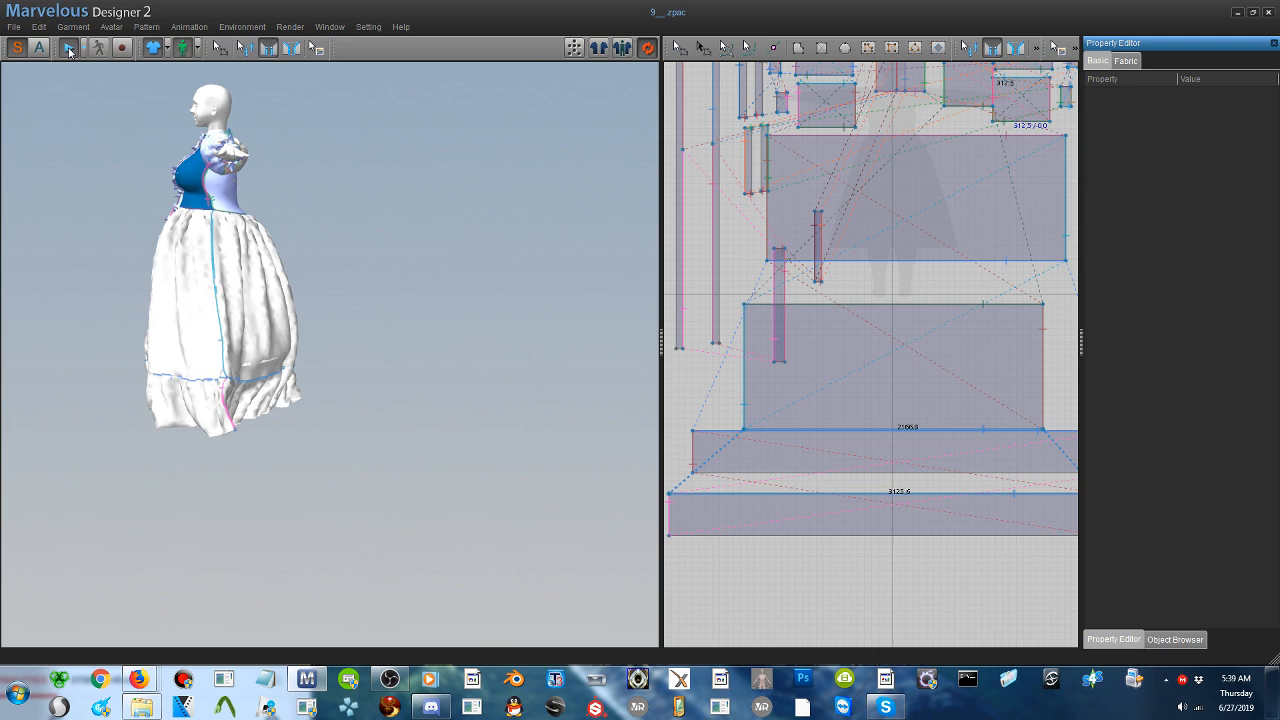
click(68, 48)
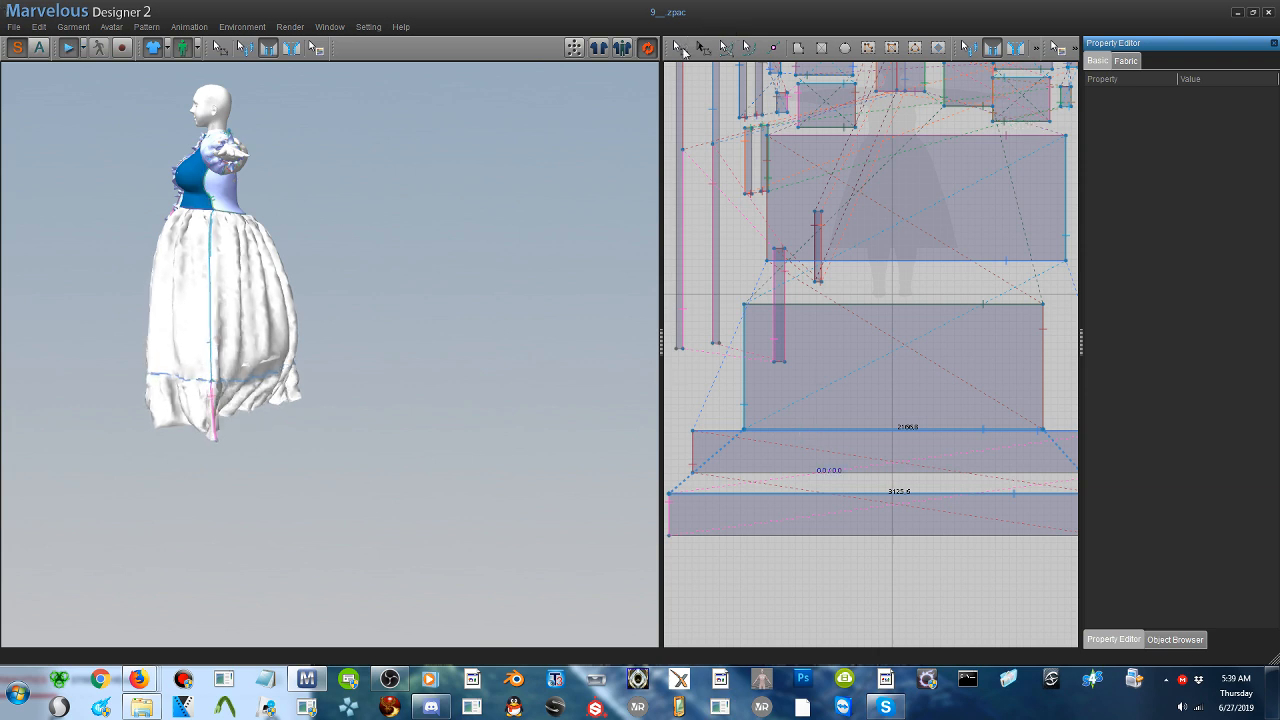
- Shorten both hem ruffle strips to about half their height by raising their bottom edges together during simulation
click(682, 48)
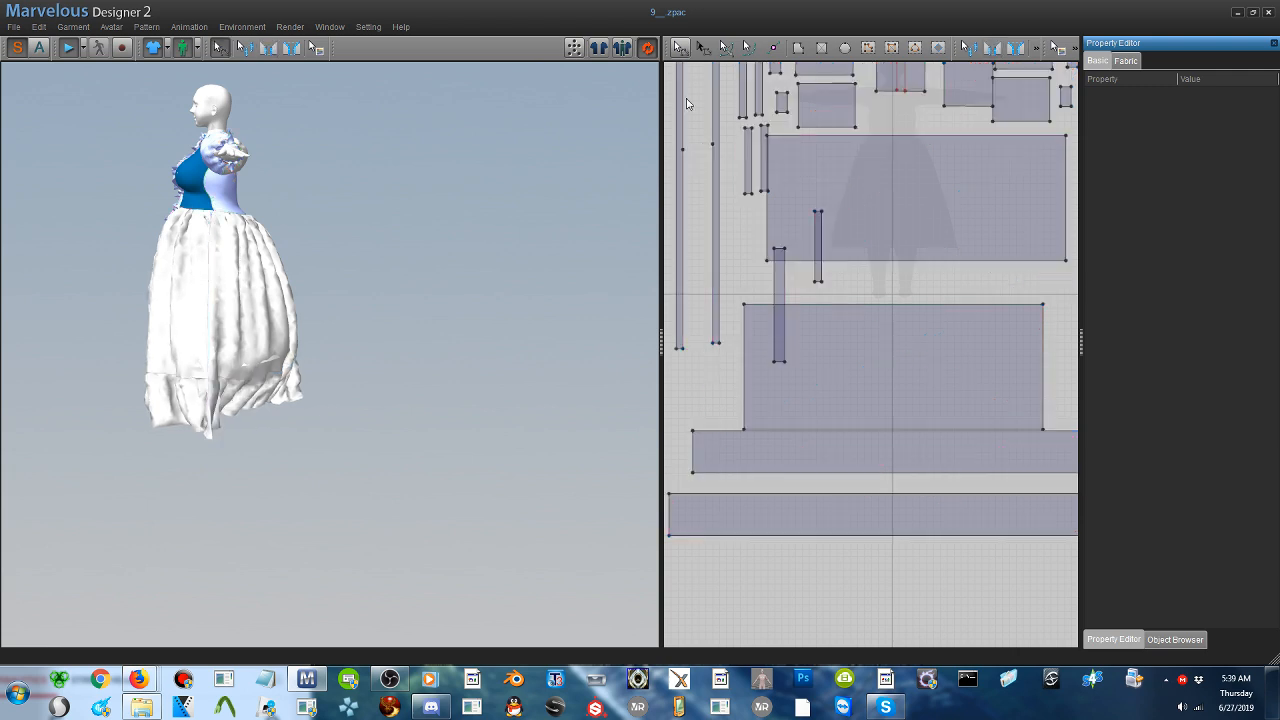
click(870, 536)
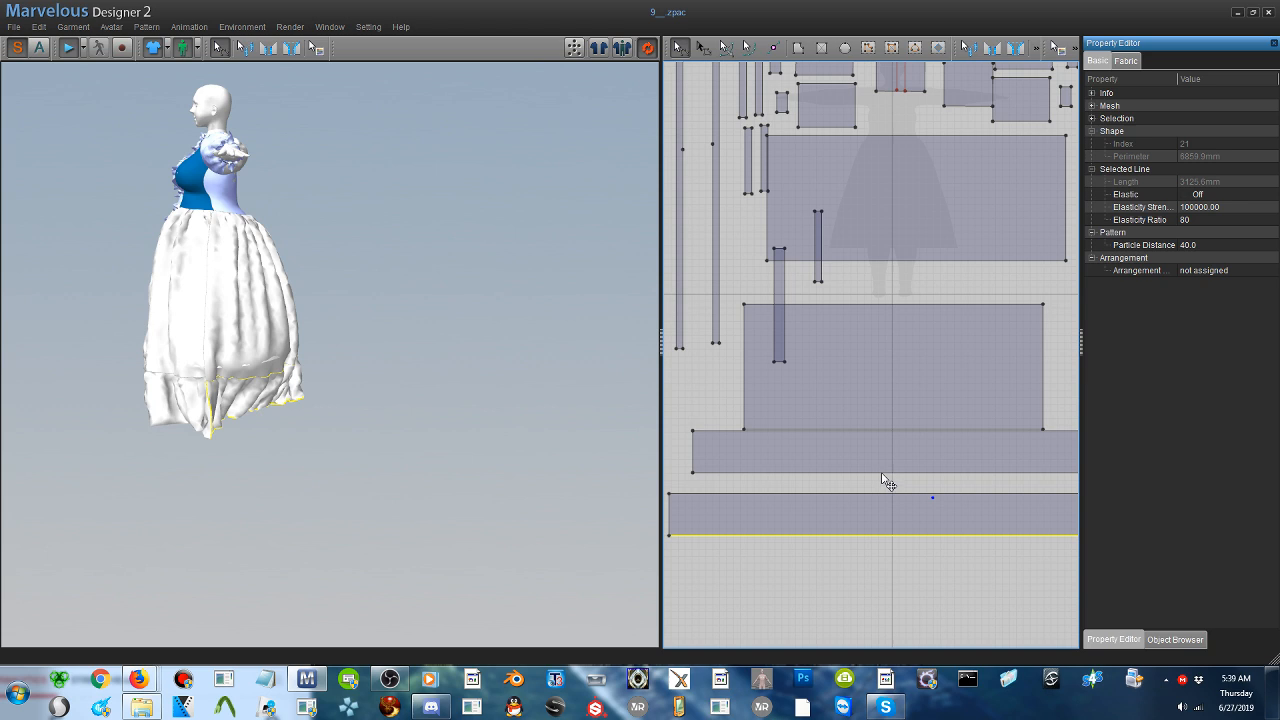
shift+click(884, 473)
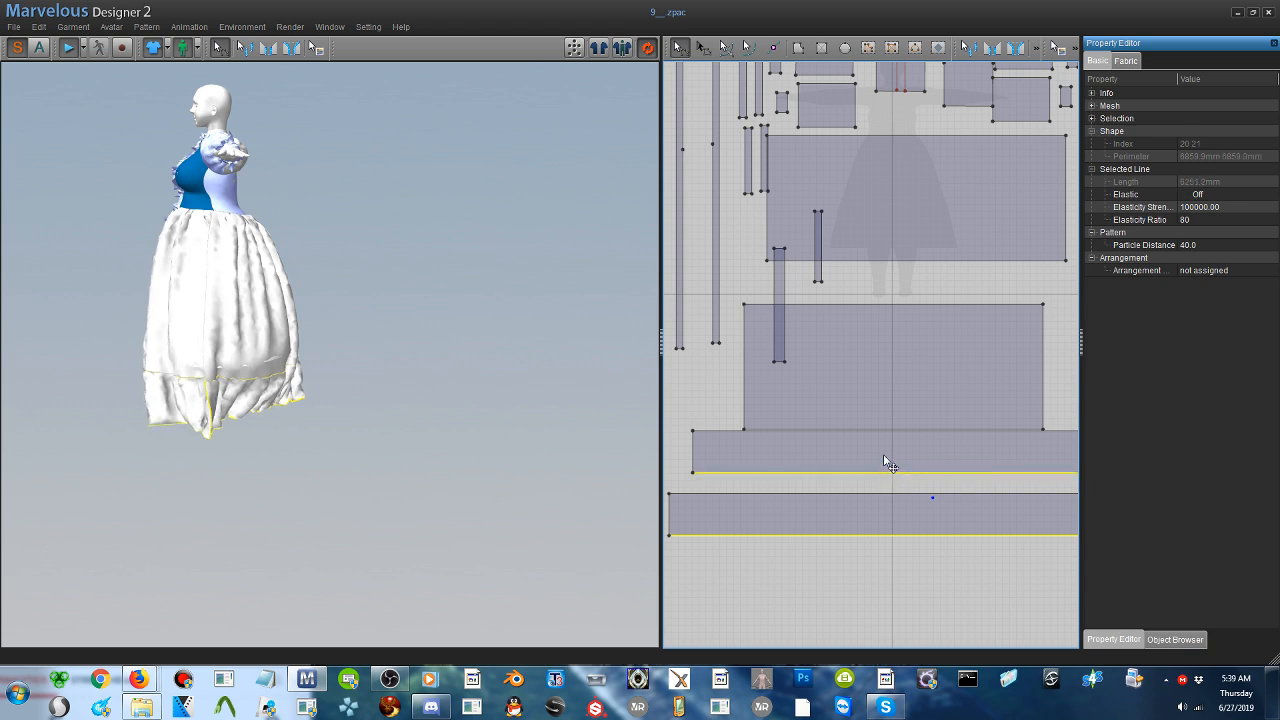
drag(884, 455, 885, 458)
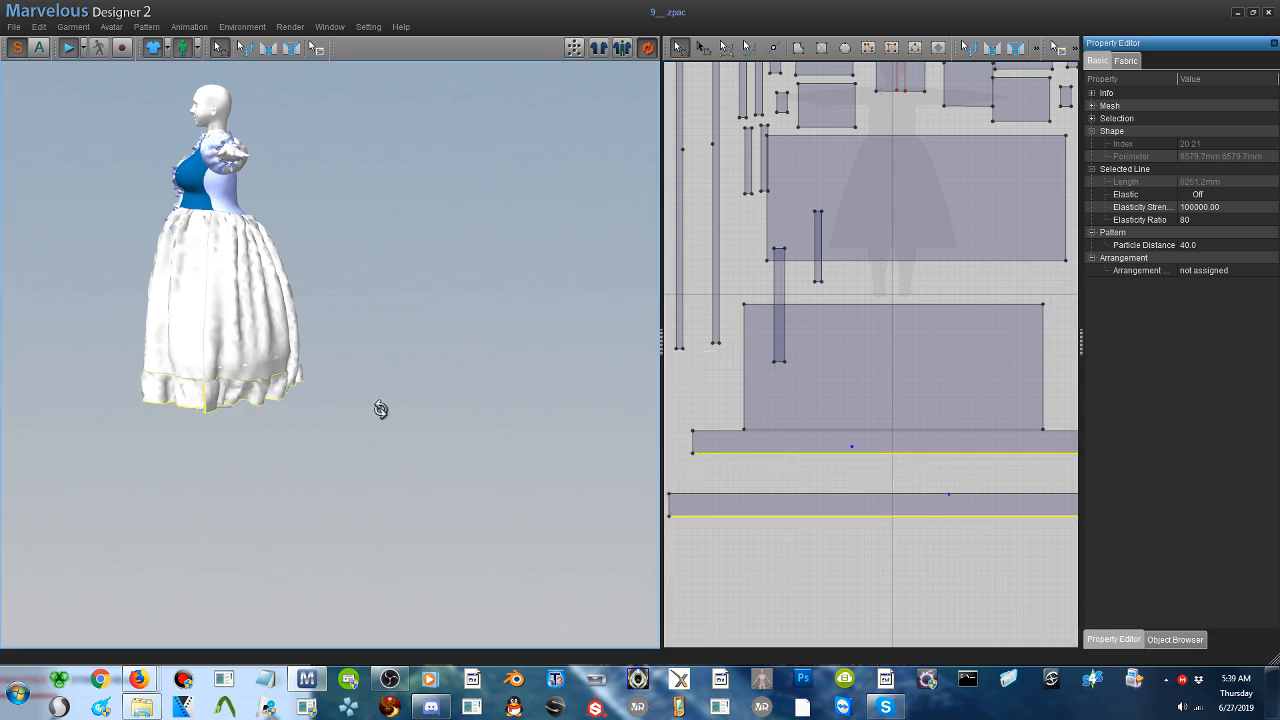
right_drag(454, 402, 500, 409)
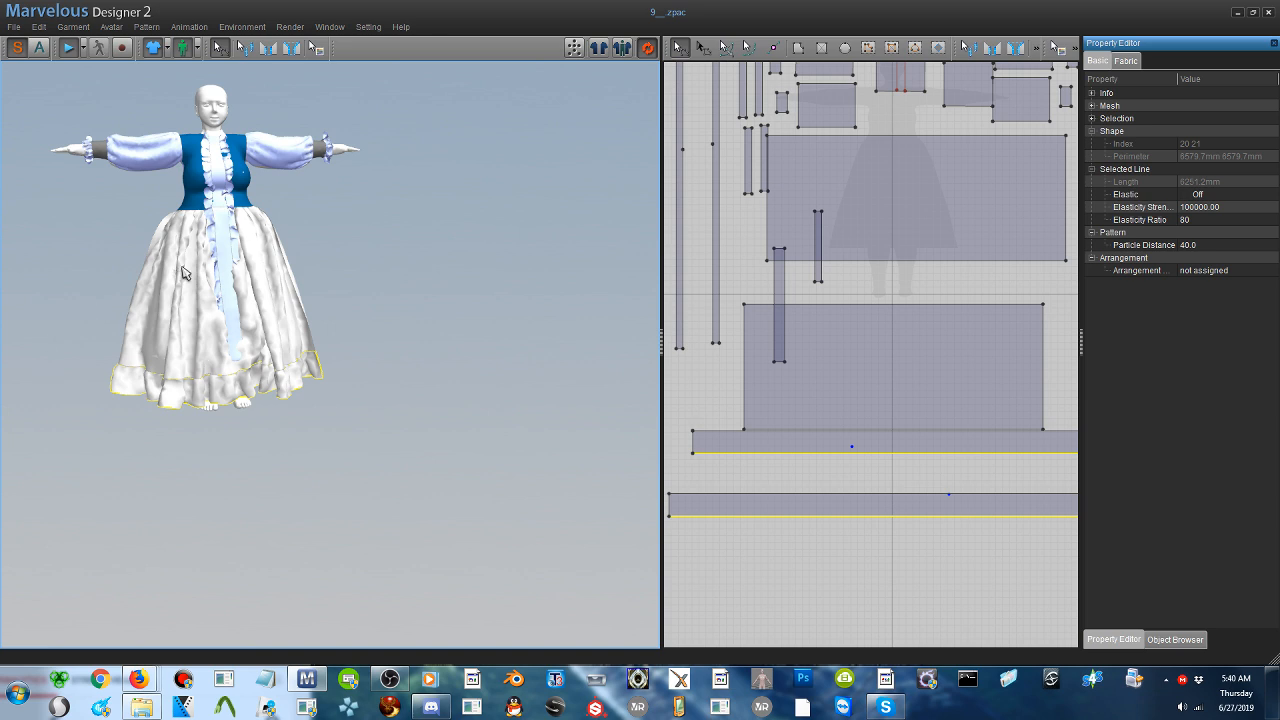
click(228, 302)
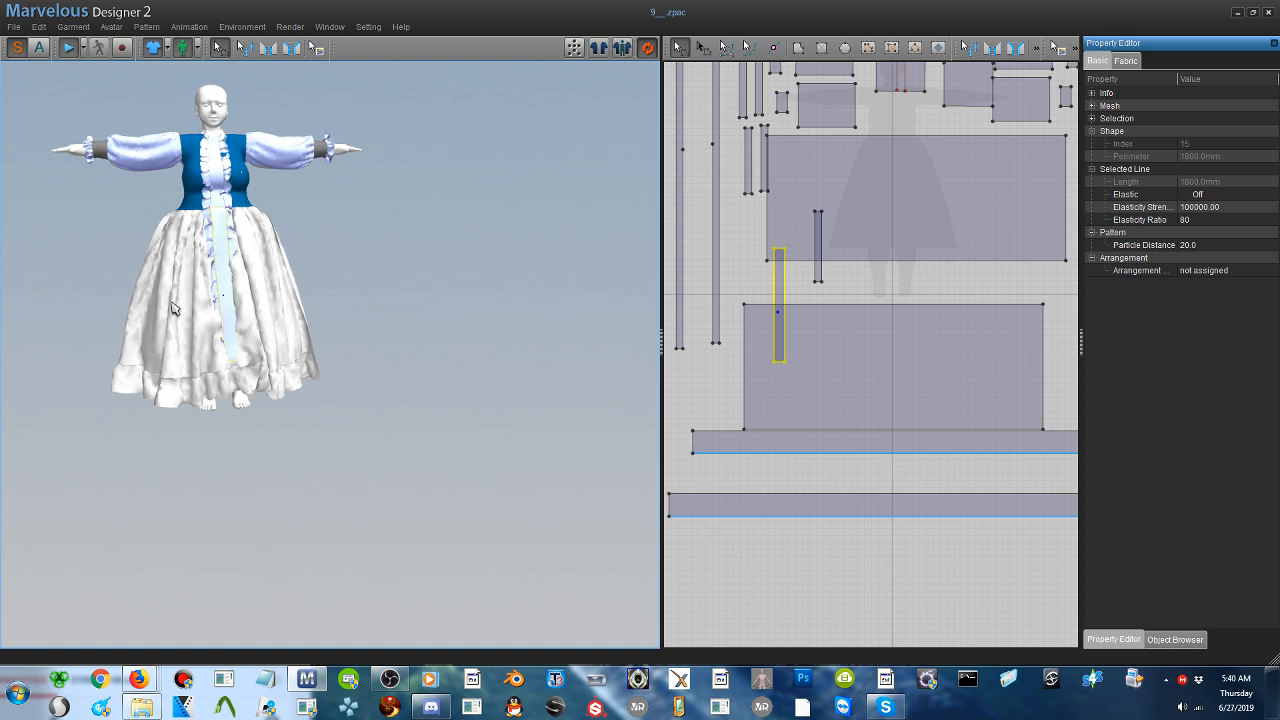
- Save the work as a project file named 11 on the Desktop and close the program
click(14, 27)
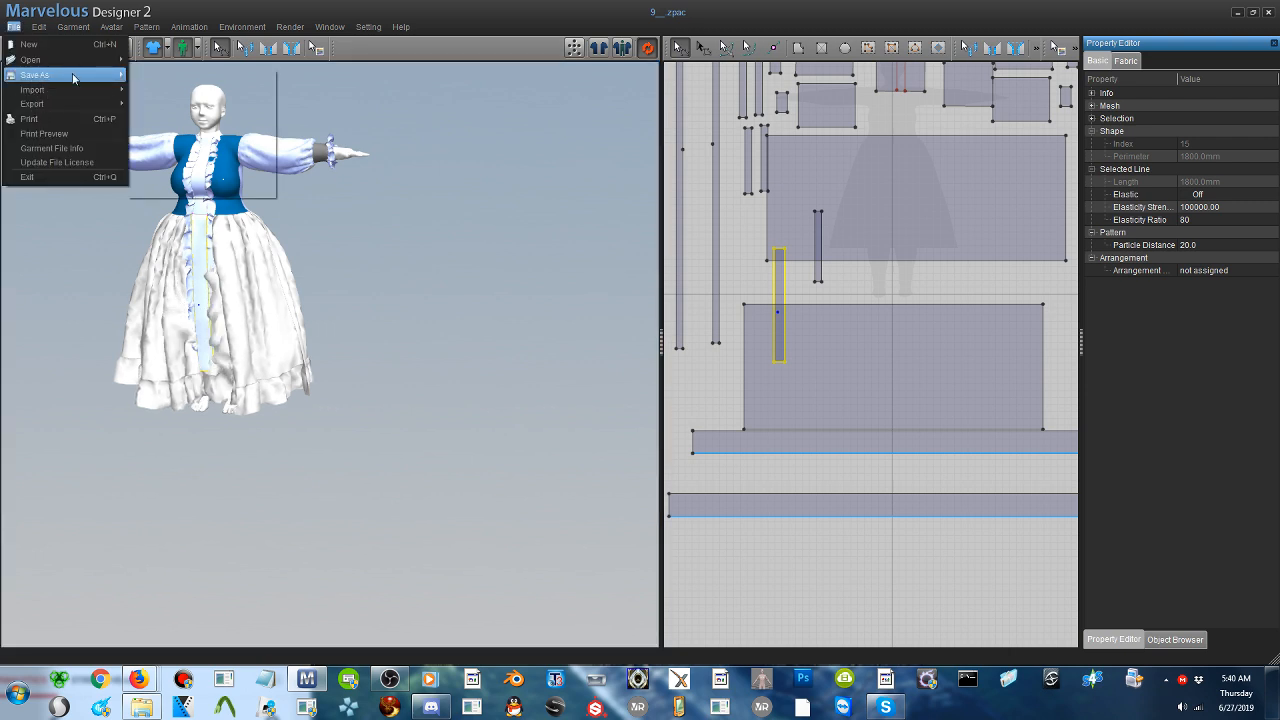
mouse_move(100, 76)
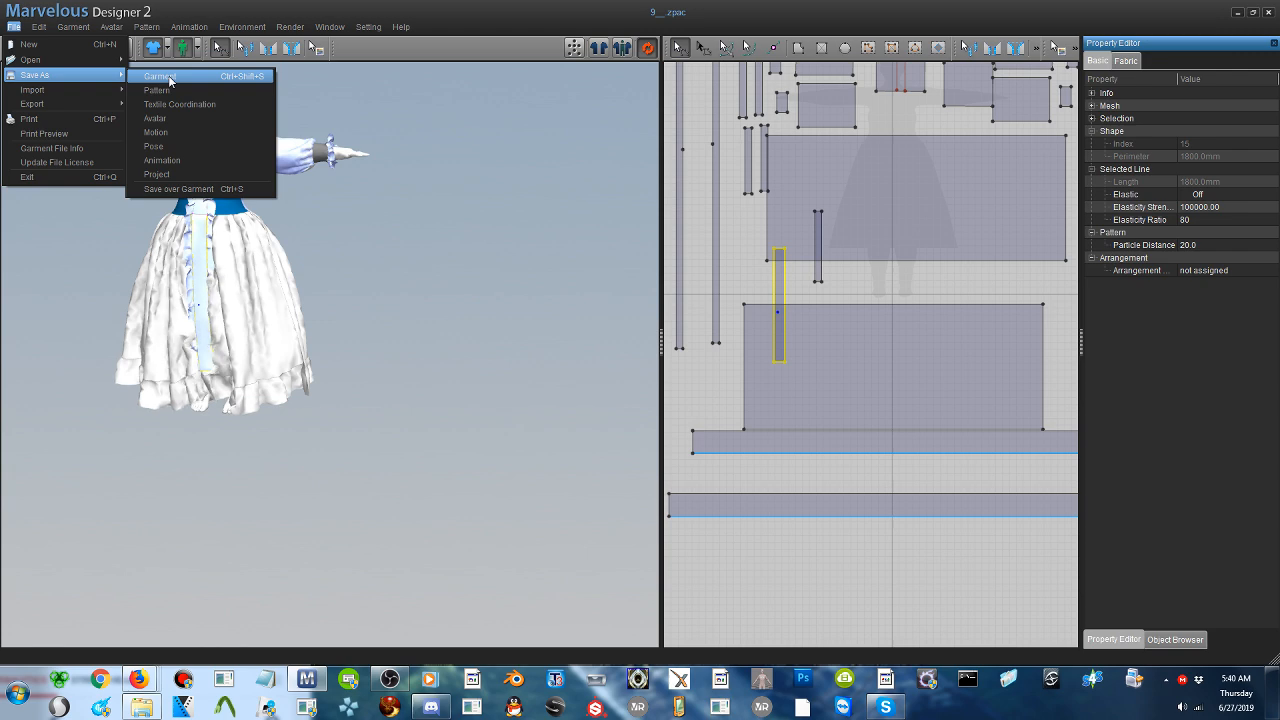
click(157, 178)
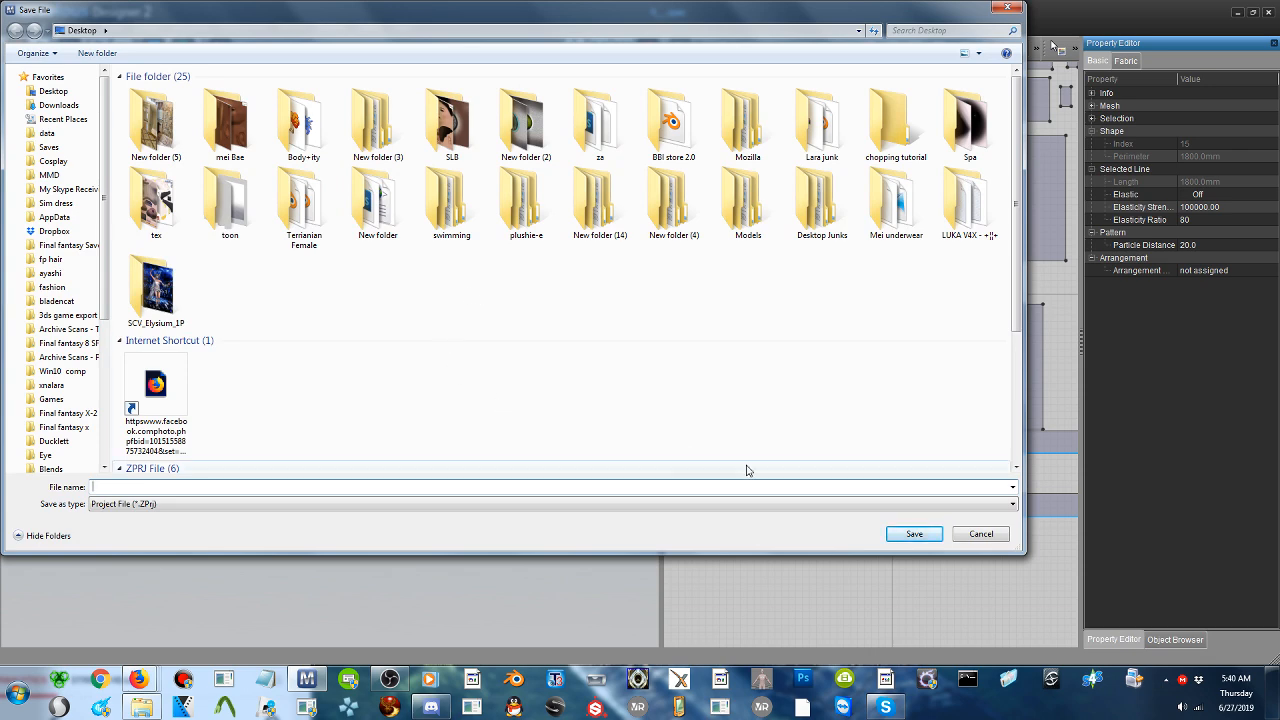
text(10)
key(Return)
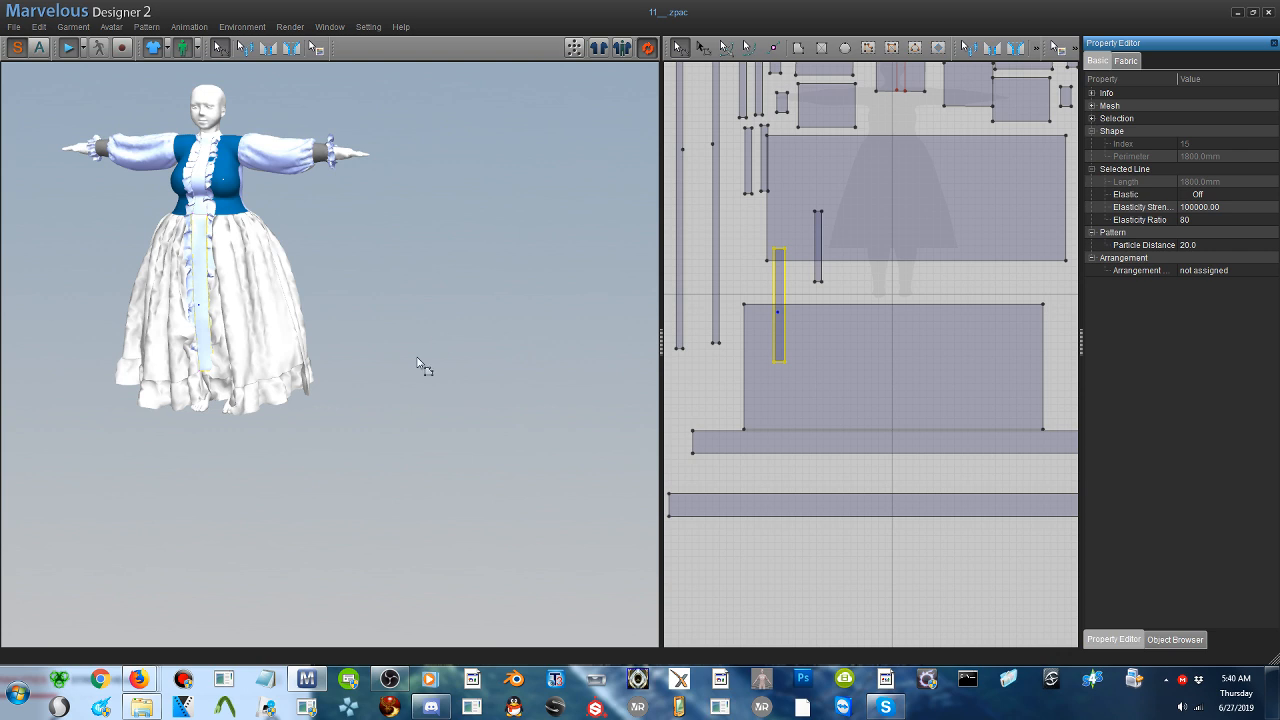
right_drag(418, 358, 460, 329)
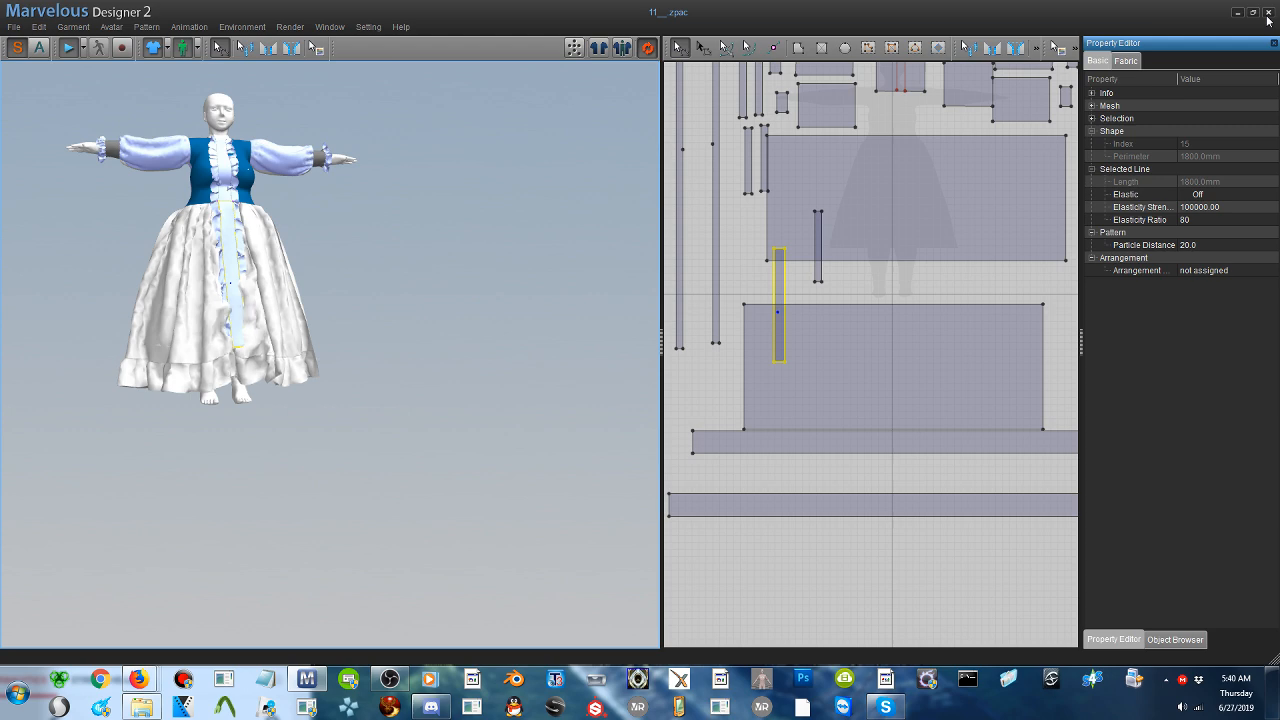
click(1267, 17)
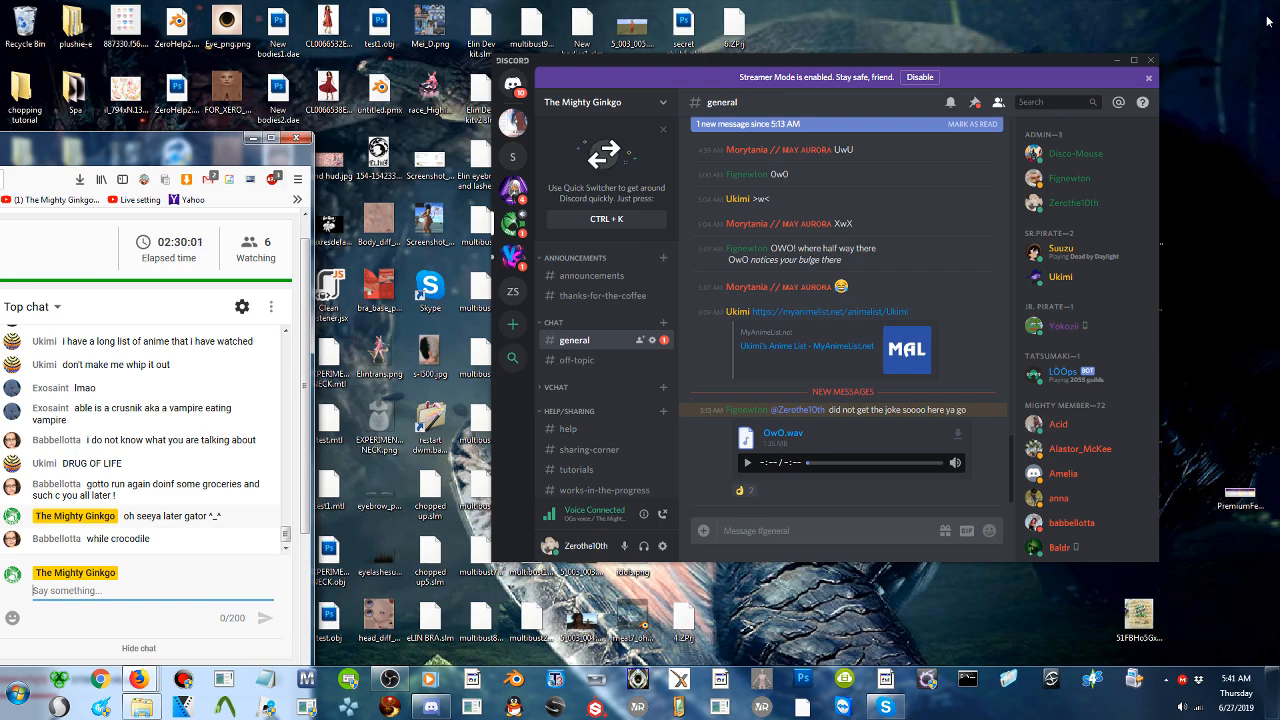
- Move and narrow the live dashboard browser window to fit beside Discord, and browse the Mighty Ginkgo server's channel list
drag(180, 147, 743, 21)
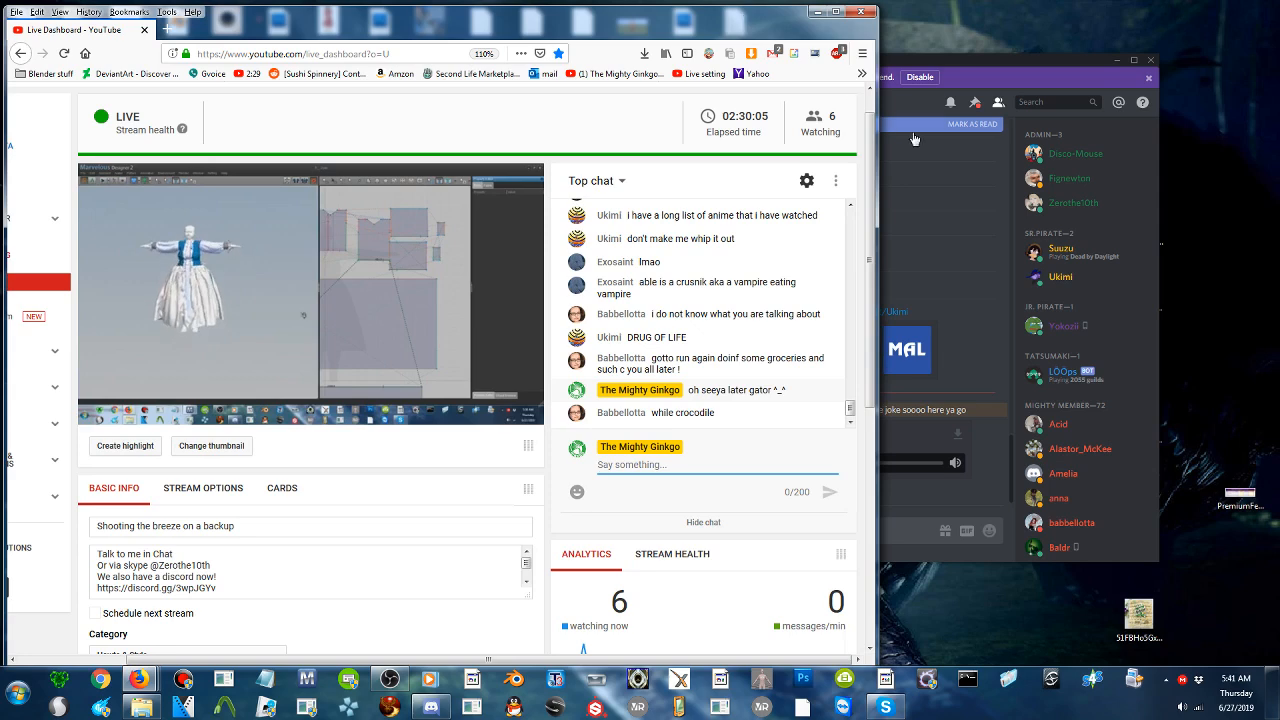
drag(881, 158, 473, 189)
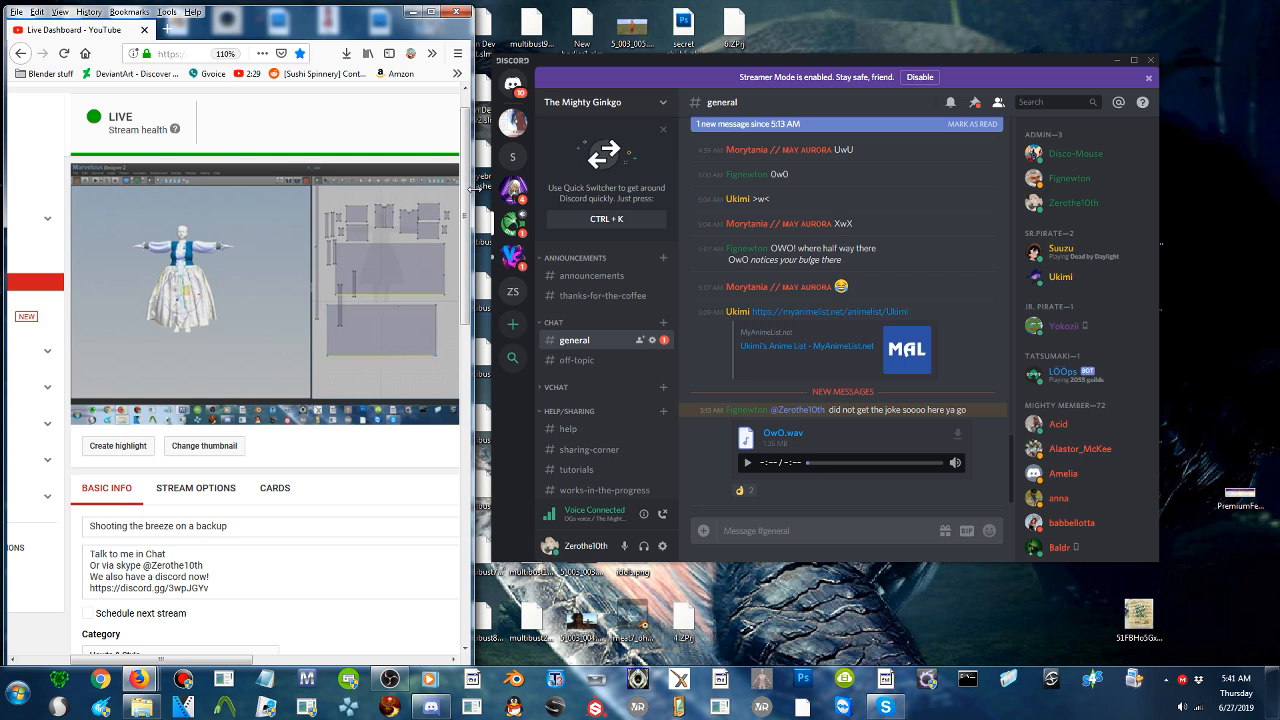
click(514, 226)
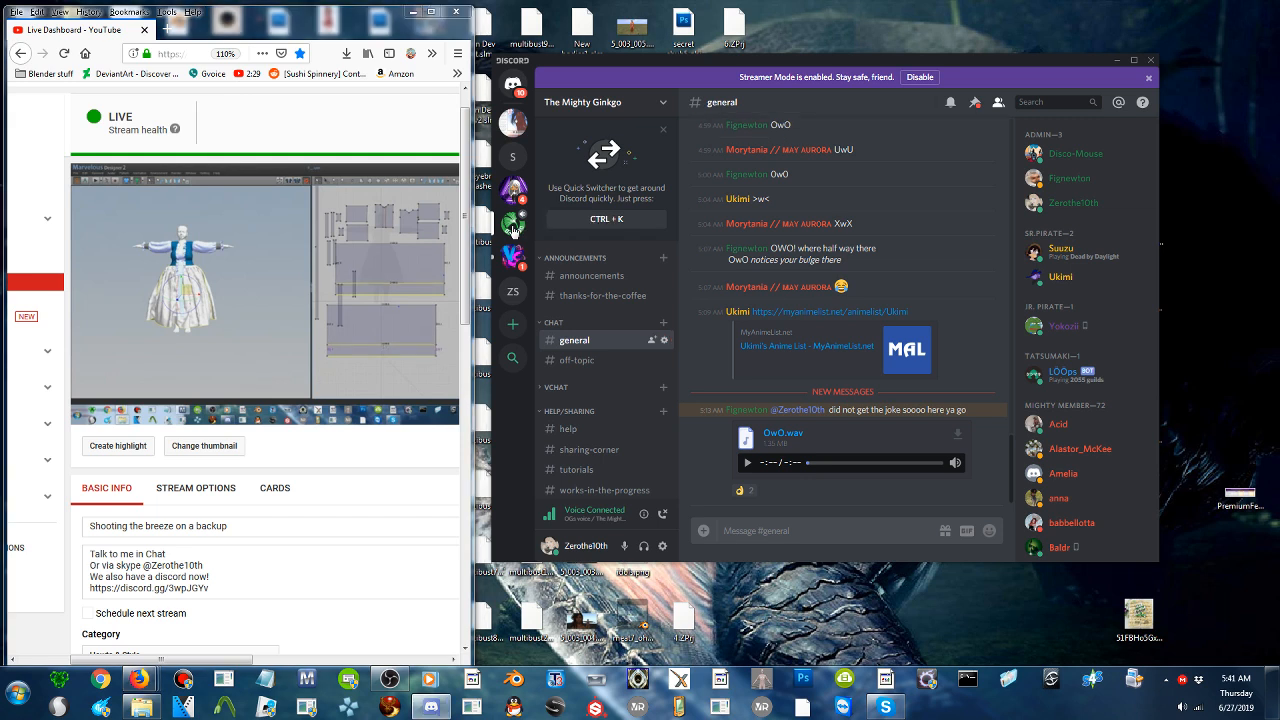
scroll(626, 430, down, 8)
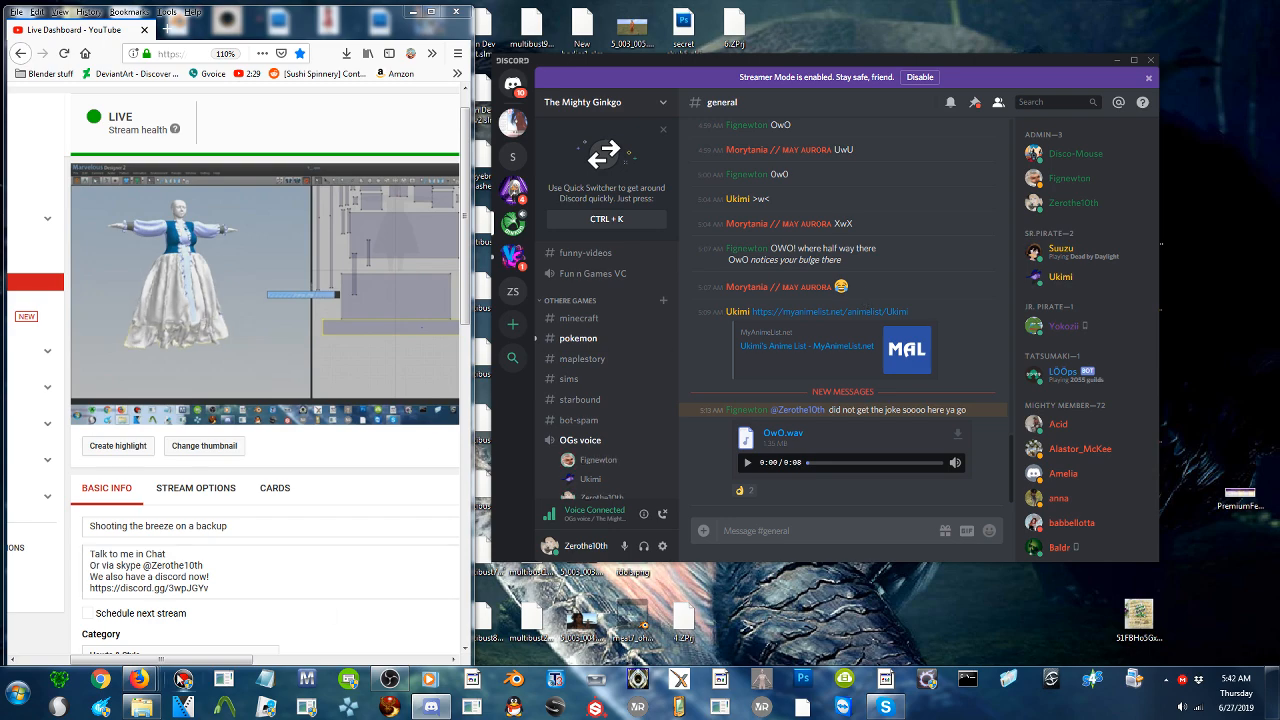
- Bring up the browser's Library window and look through the list of downloads
mouse_move(140, 680)
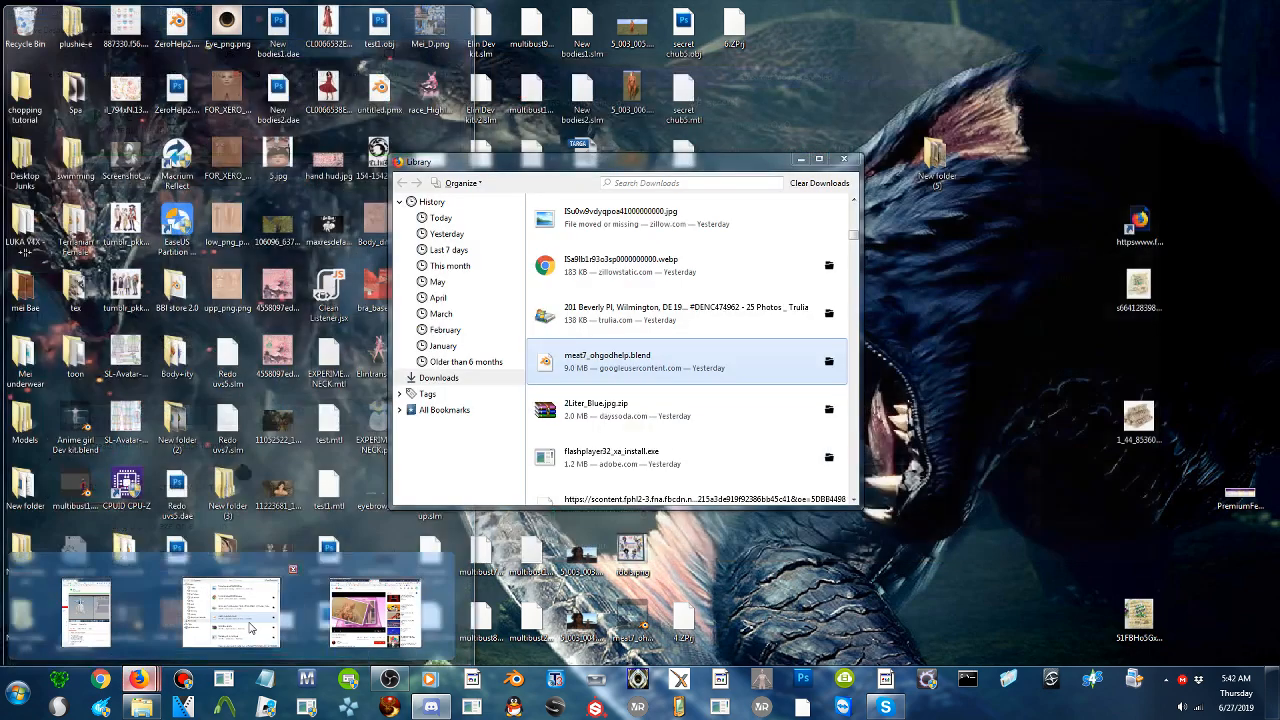
click(231, 612)
scroll(677, 400, down, 10)
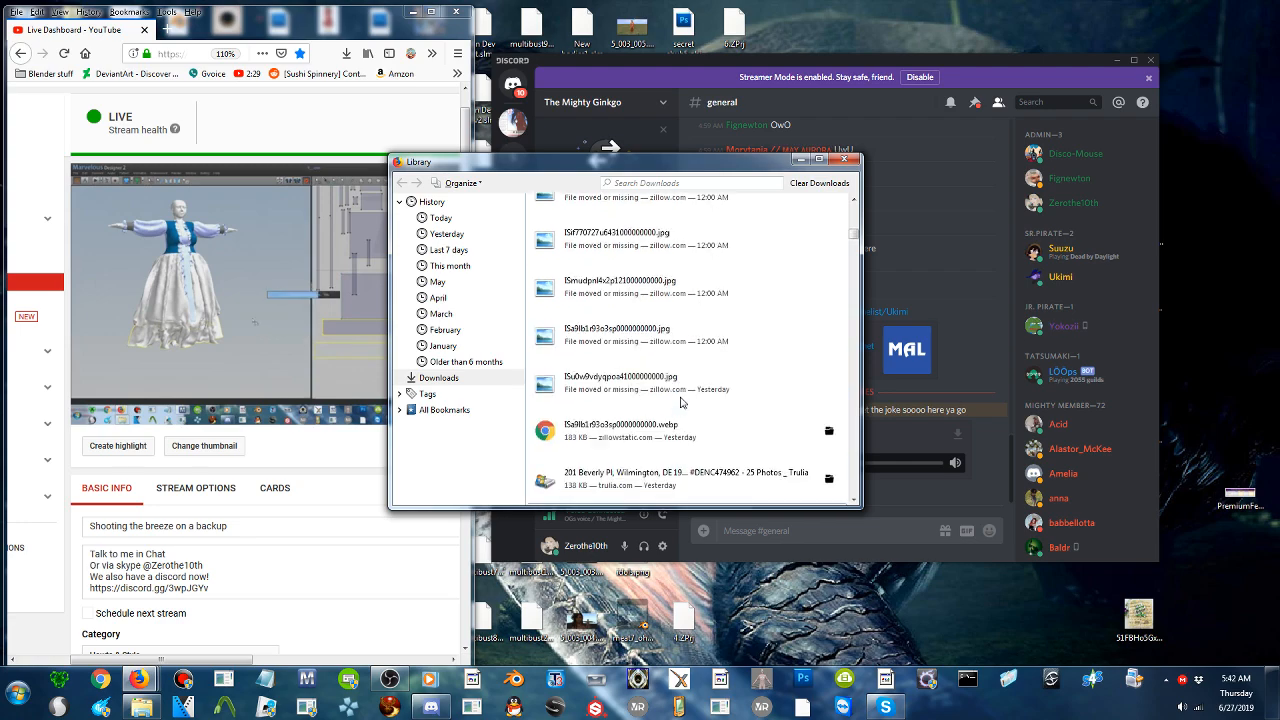
- Switch from the downloads list to Blender and open the recent file mei2.2.blend
scroll(680, 402, up, 4)
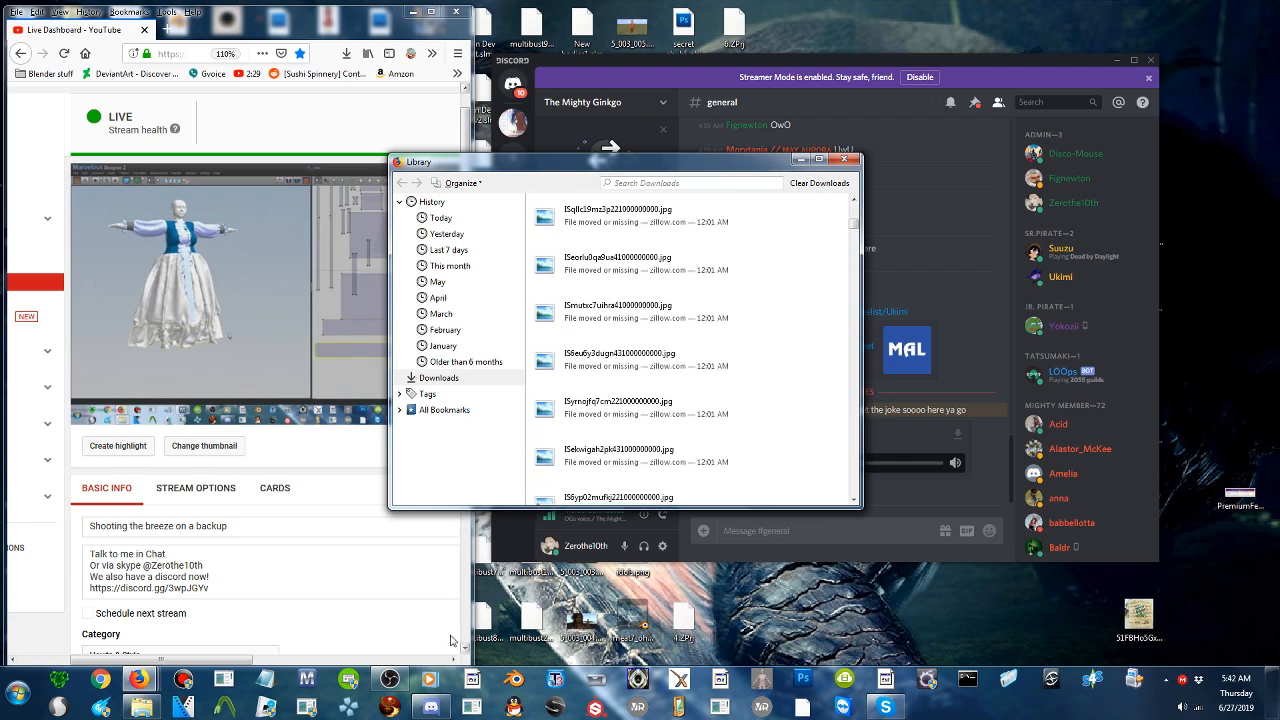
click(598, 680)
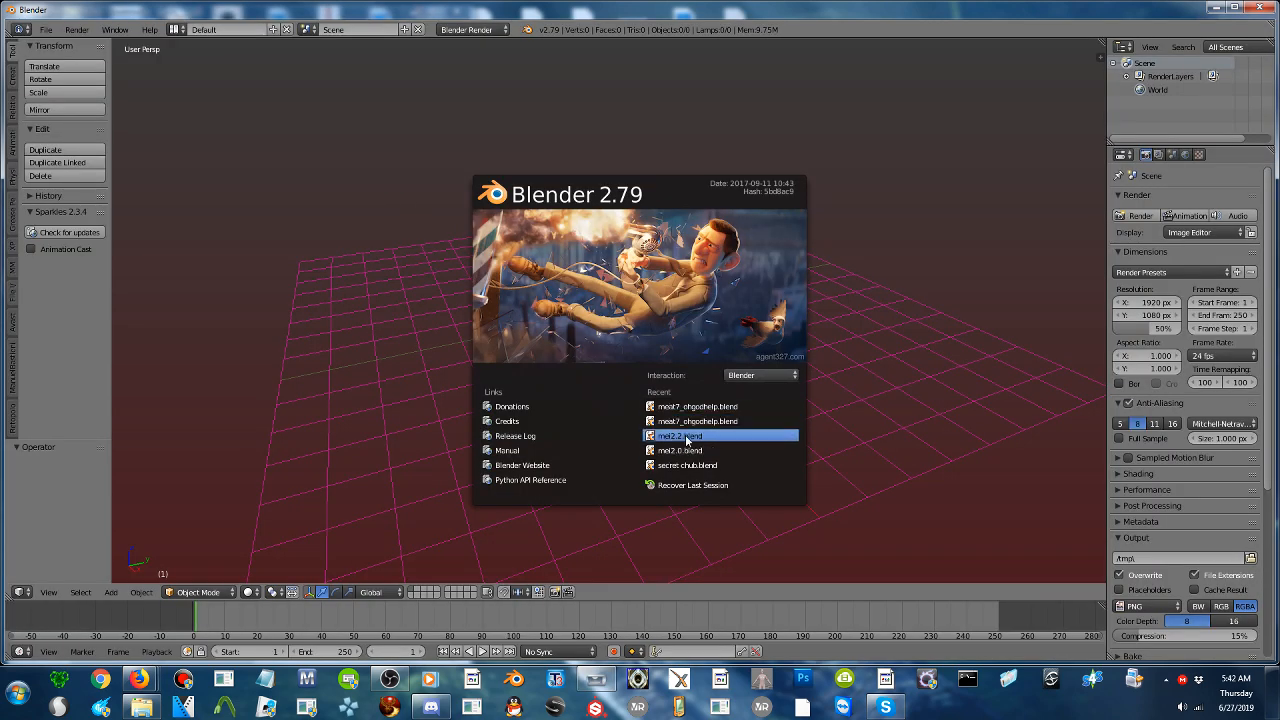
click(687, 440)
- Examine the rigged avatar and the second body beside it up close and at full length, and move the Blender window down to uncover the Library window
scroll(704, 322, up, 3)
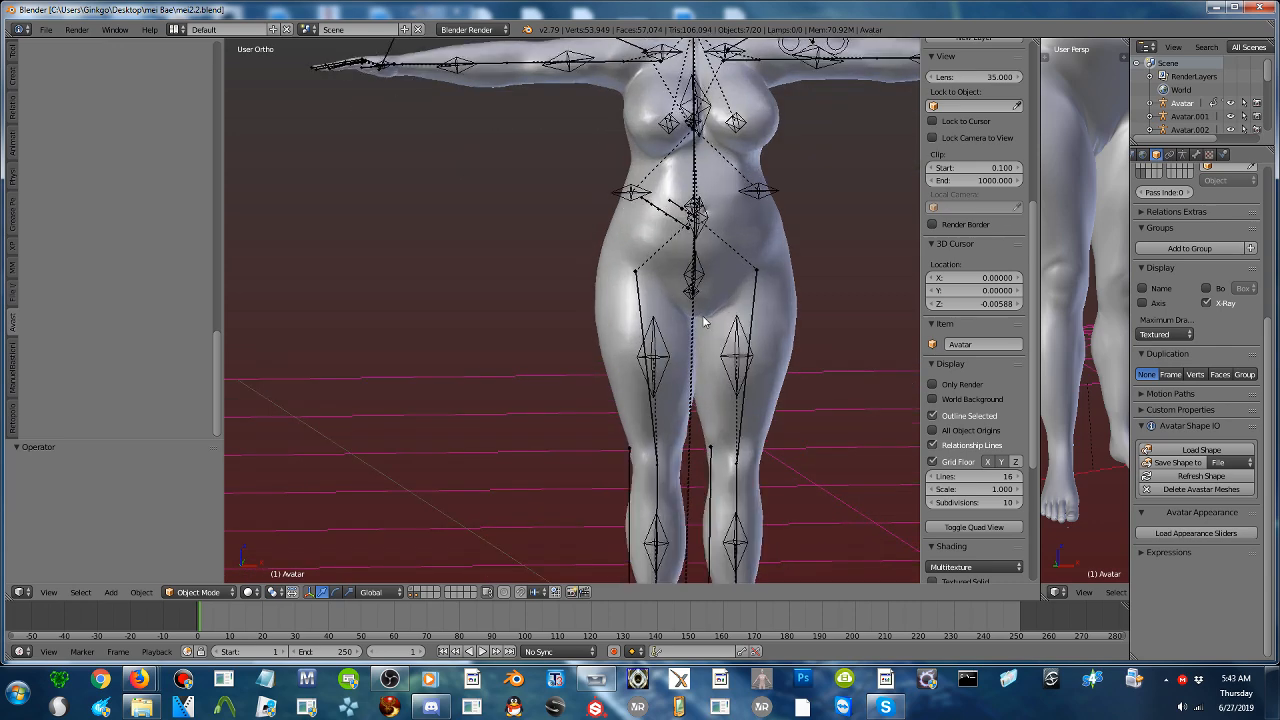
scroll(723, 320, down, 1)
shift+middle_drag(751, 320, 670, 305)
scroll(635, 355, up, 1)
shift+middle_drag(690, 305, 475, 296)
shift+middle_drag(698, 299, 663, 298)
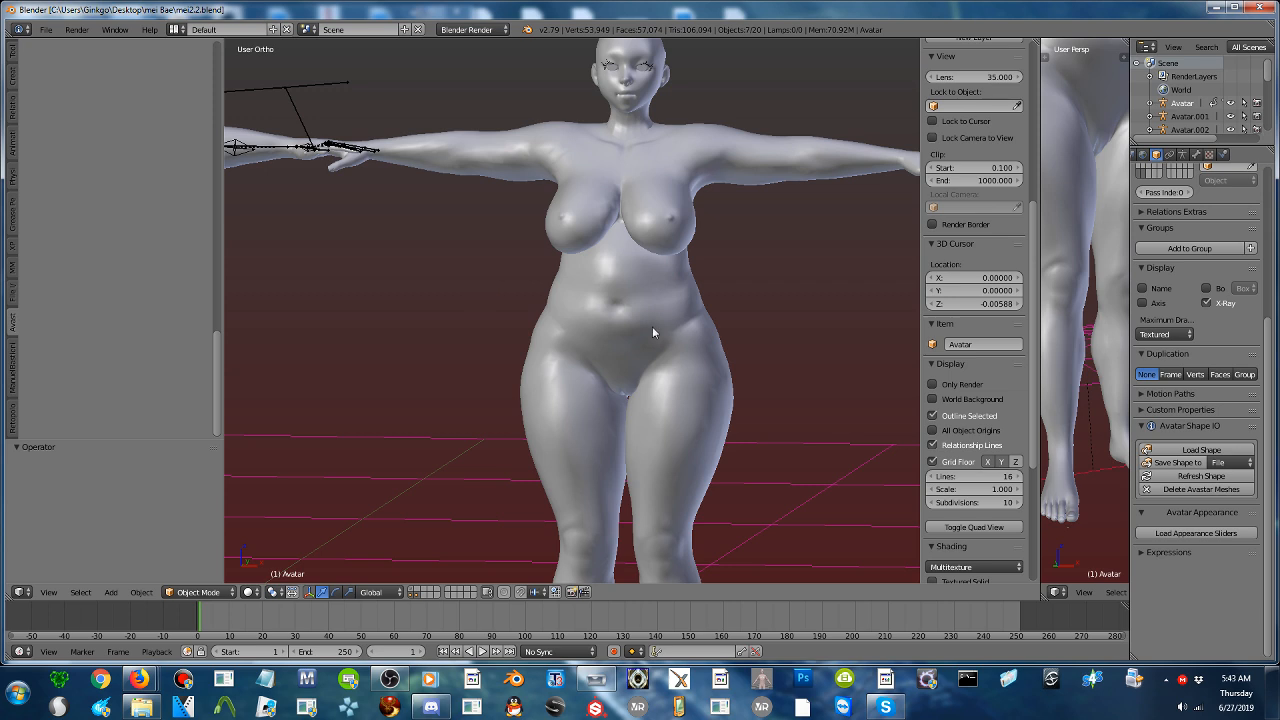
mouse_move(464, 303)
shift+middle_down()
mouse_move(692, 307)
mouse_move(283, 320)
mouse_move(266, 337)
mouse_move(221, 328)
mouse_move(439, 304)
shift+middle_up()
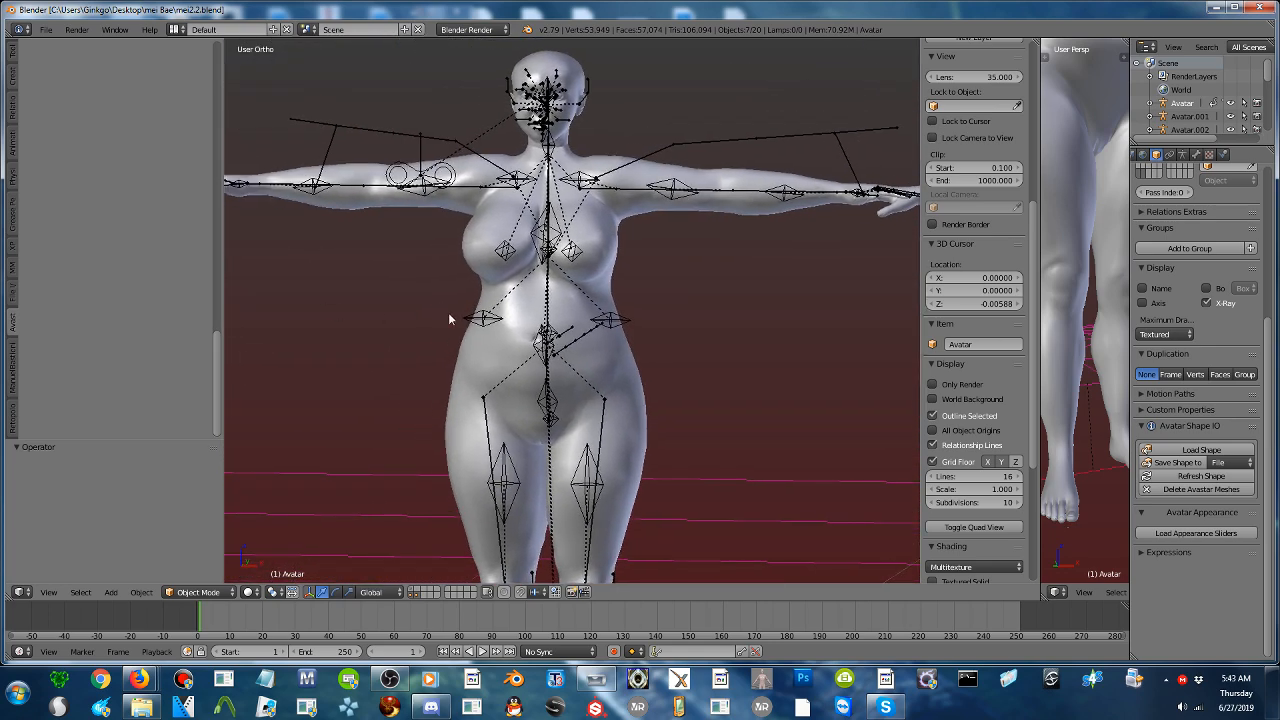
scroll(448, 313, down, 5)
middle_drag(662, 326, 557, 365)
scroll(579, 369, up, 1)
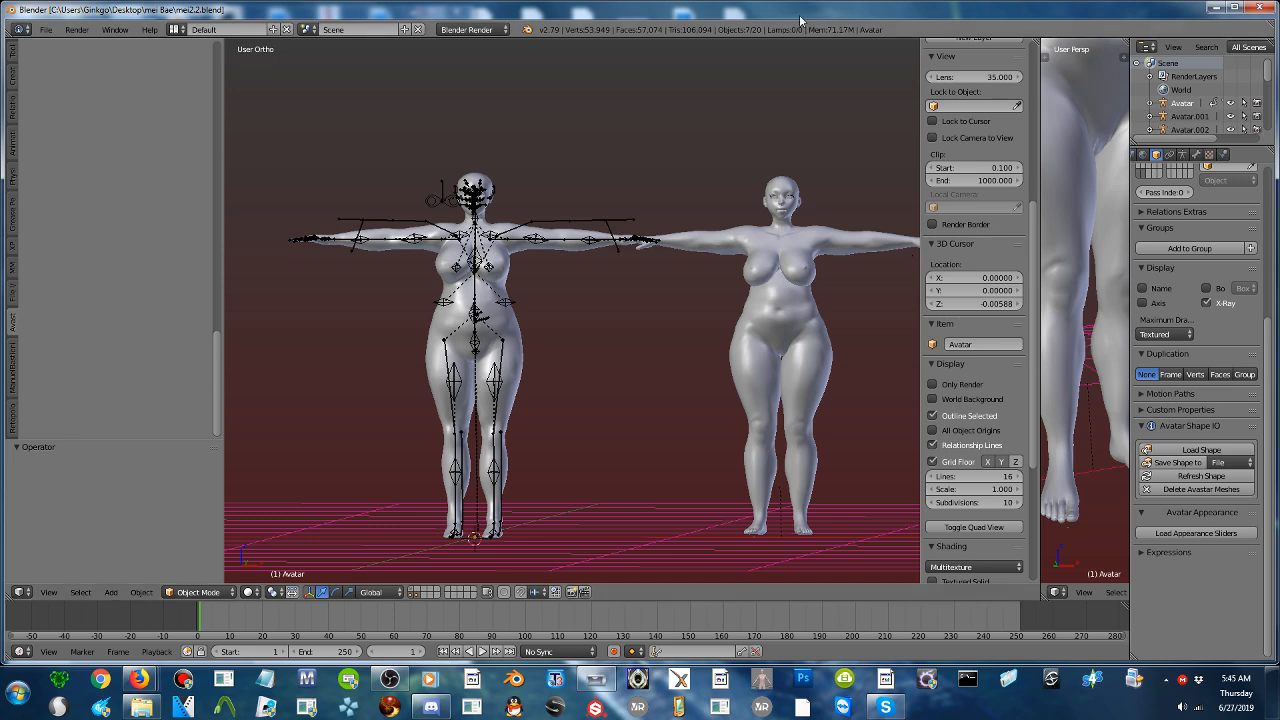
drag(800, 20, 700, 376)
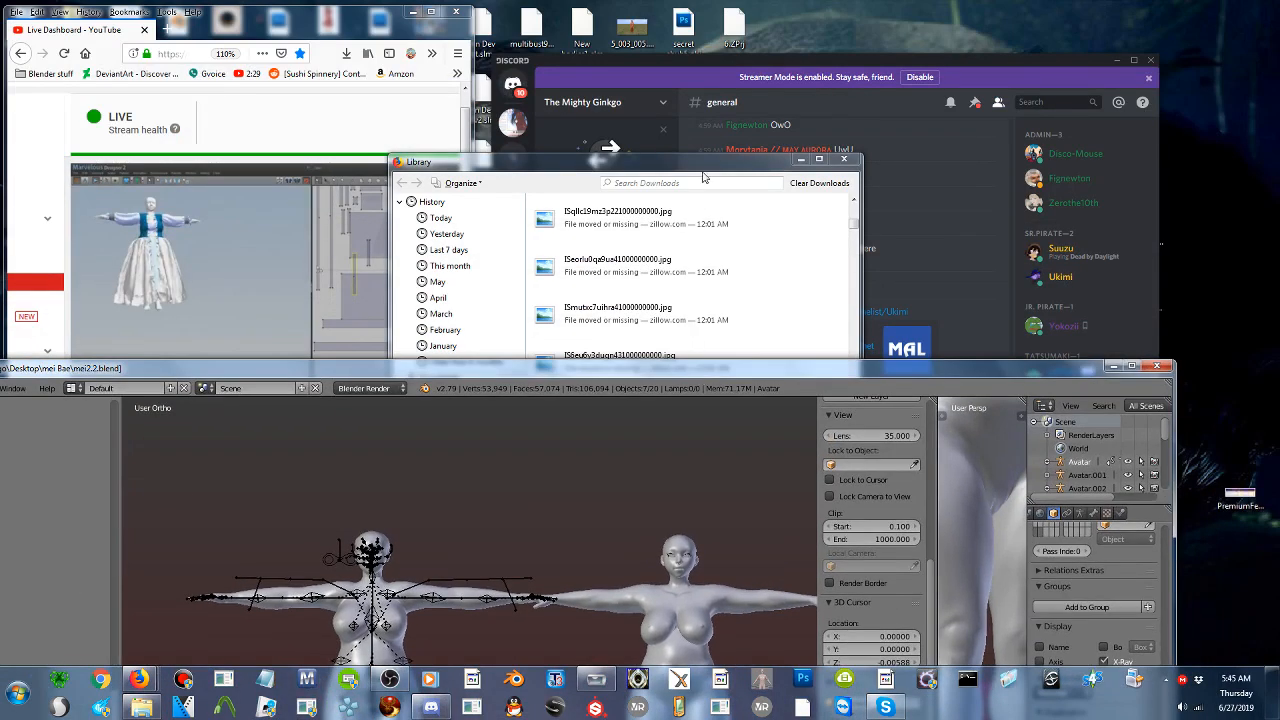